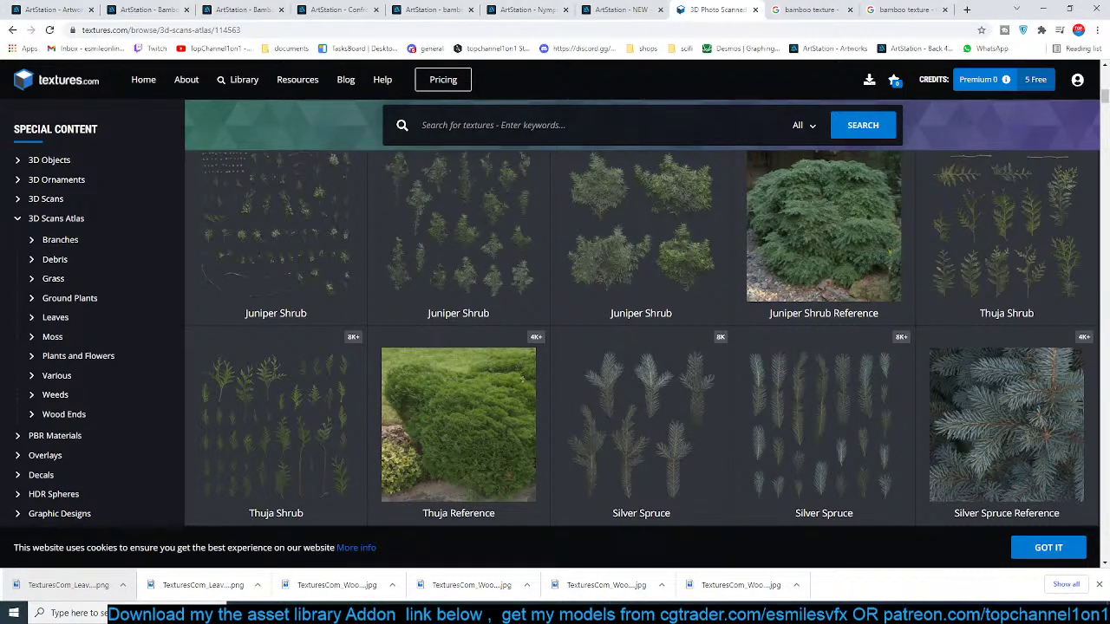
- Close the textures.com page, open the recent file soldiers.blend in Blender, and play back its rendered animation
{"action": "left_click", "coordinate": [755, 9]}
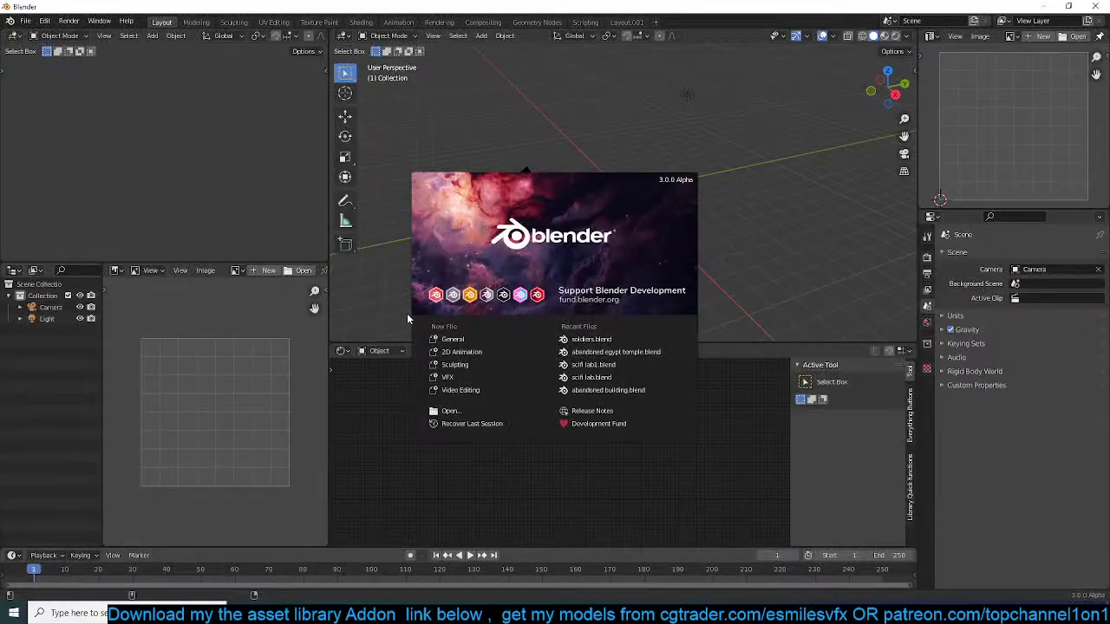
{"action": "left_click", "coordinate": [600, 339]}
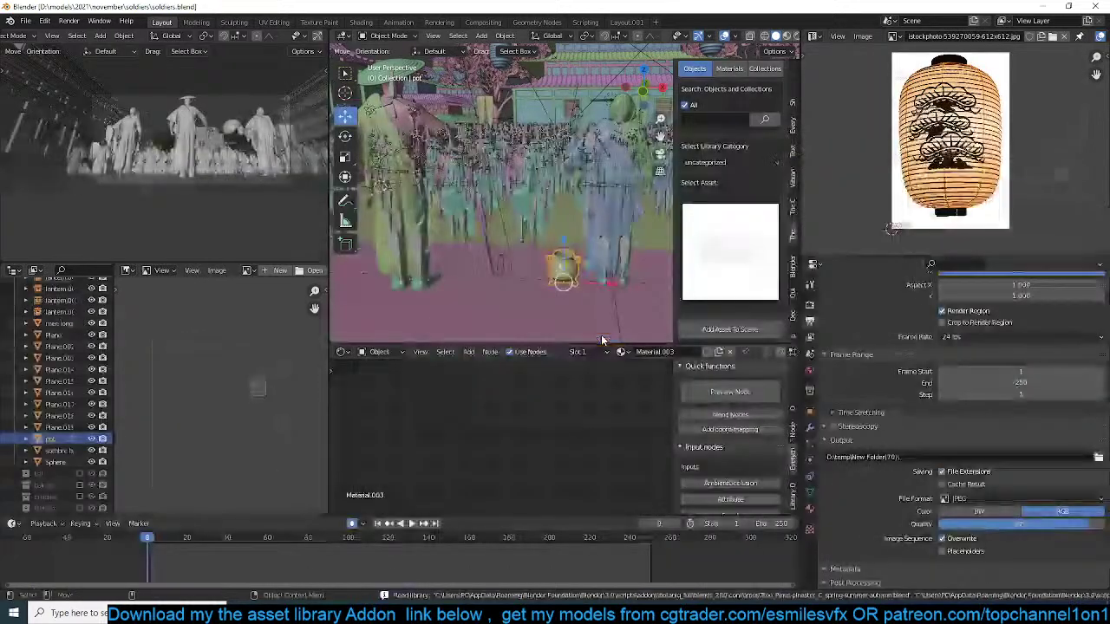
{"action": "left_click", "coordinate": [69, 21]}
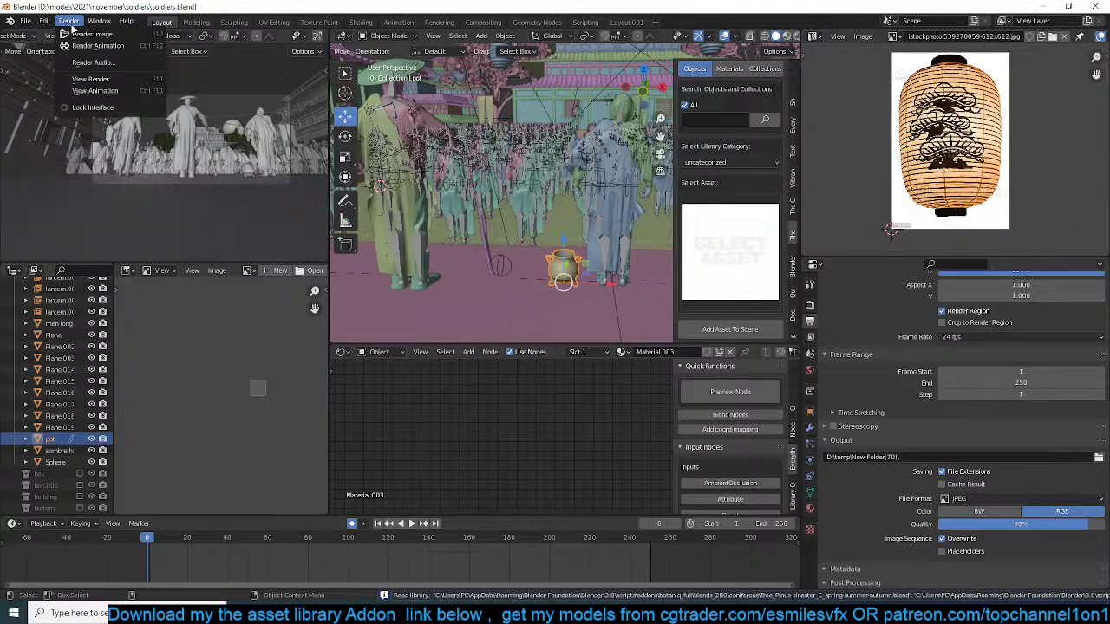
{"action": "left_click", "coordinate": [124, 92]}
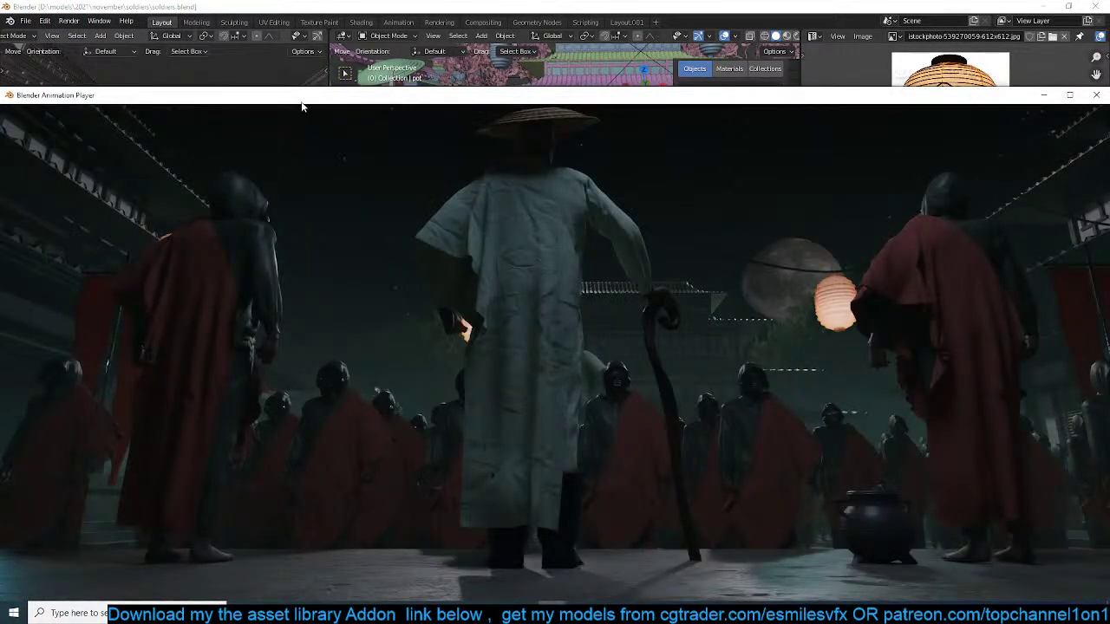
- Reposition the animation player, scrub through the rendered courtyard frames, and lower the system volume
{"action": "left_click_drag", "start_coordinate": [313, 97], "coordinate": [309, 55]}
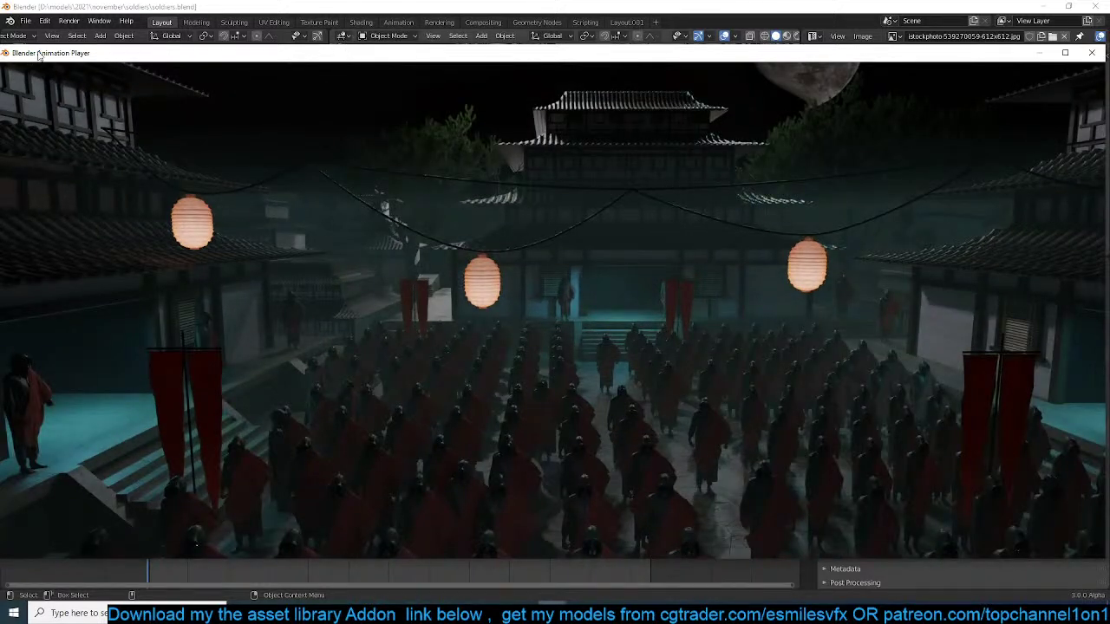
{"action": "left_click_drag", "start_coordinate": [38, 57], "coordinate": [199, 57]}
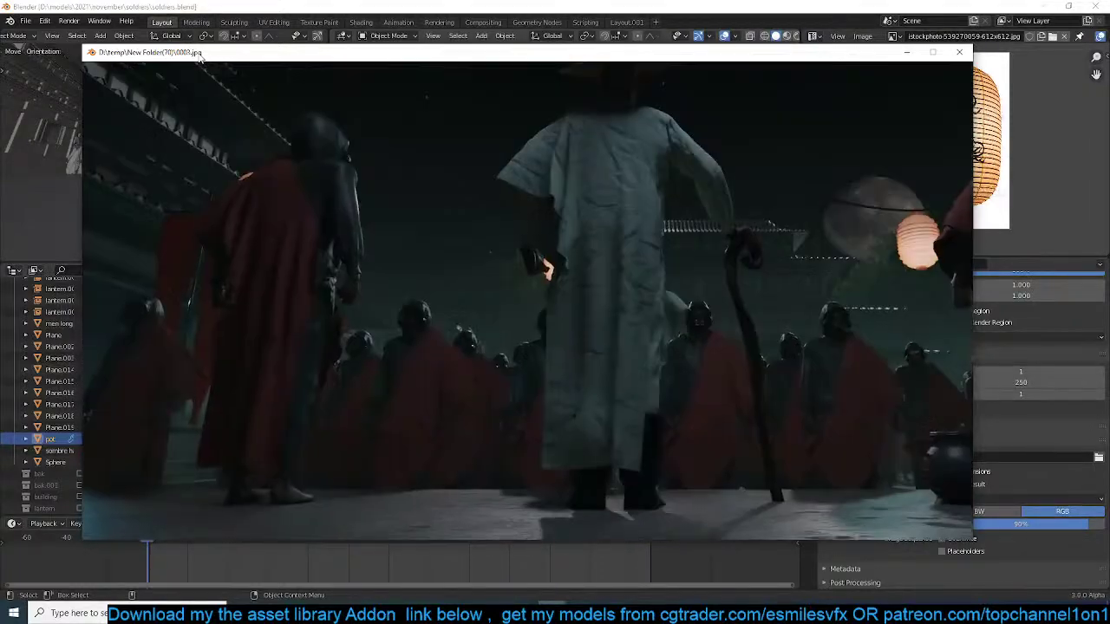
{"action": "left_click_drag", "start_coordinate": [470, 218], "coordinate": [364, 238]}
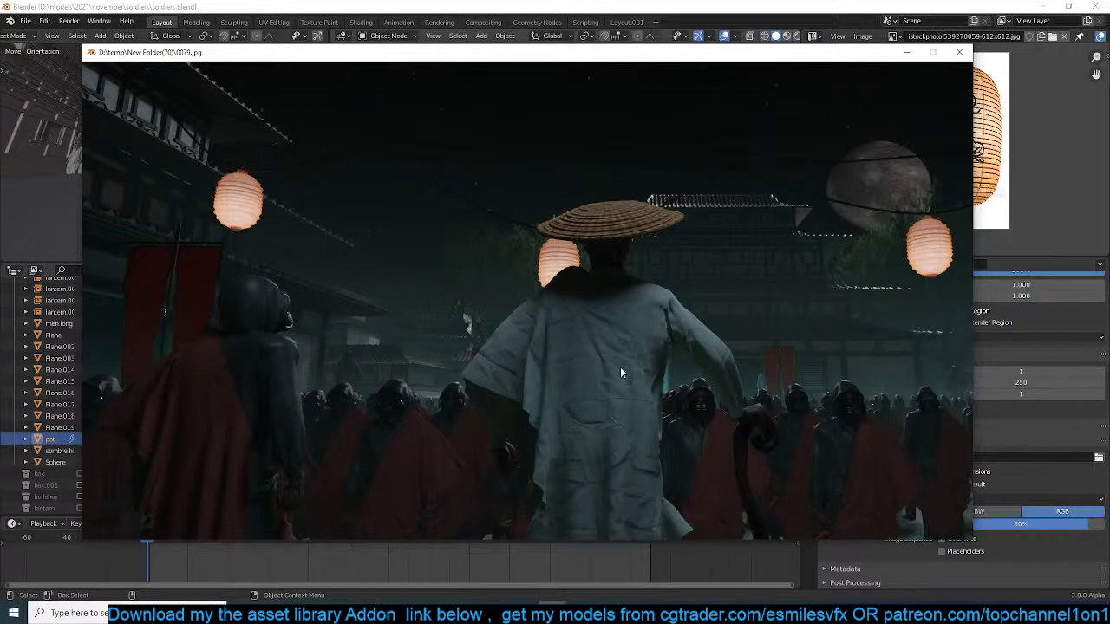
{"action": "left_click_drag", "start_coordinate": [443, 323], "coordinate": [786, 324]}
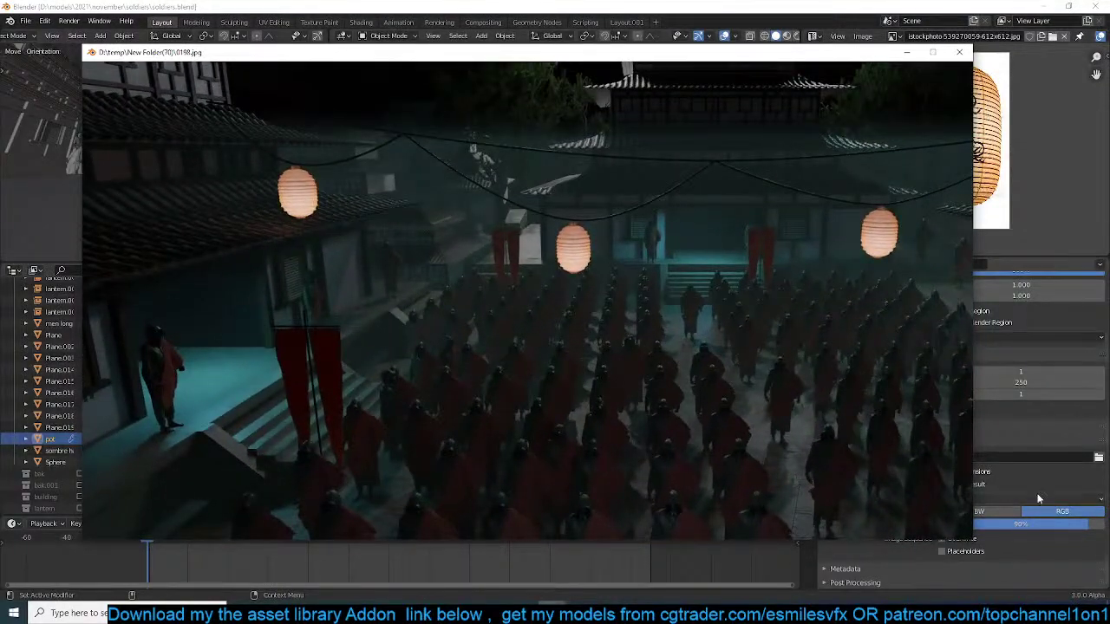
{"action": "left_click", "coordinate": [1015, 612]}
{"action": "scroll", "coordinate": [1015, 561], "scroll_direction": "down", "scroll_amount": 11}
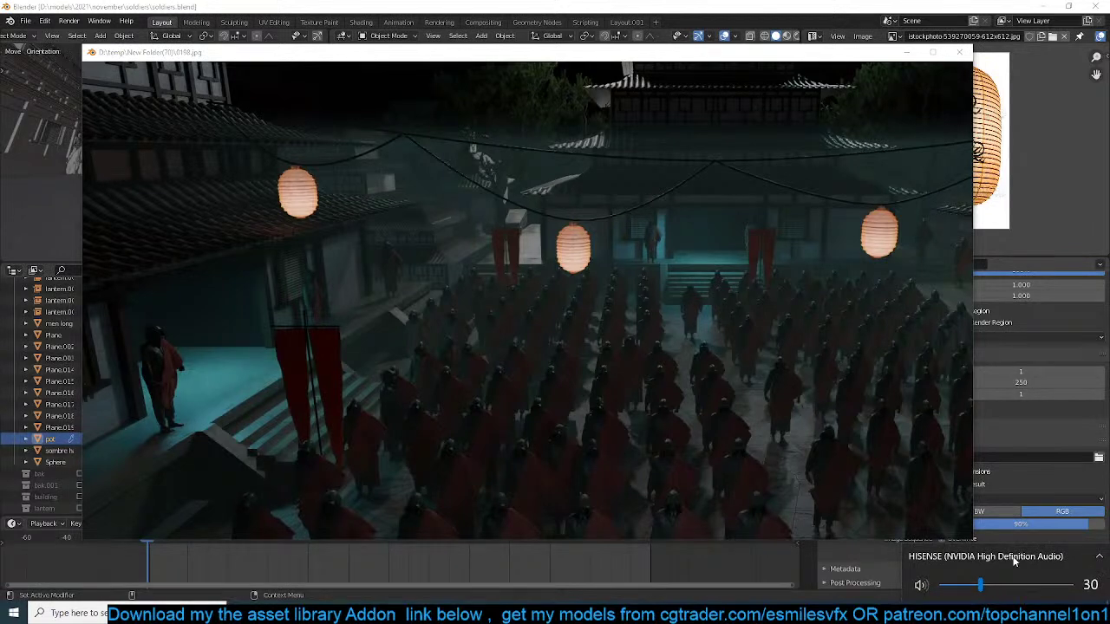
{"action": "left_click_drag", "start_coordinate": [716, 433], "coordinate": [486, 365]}
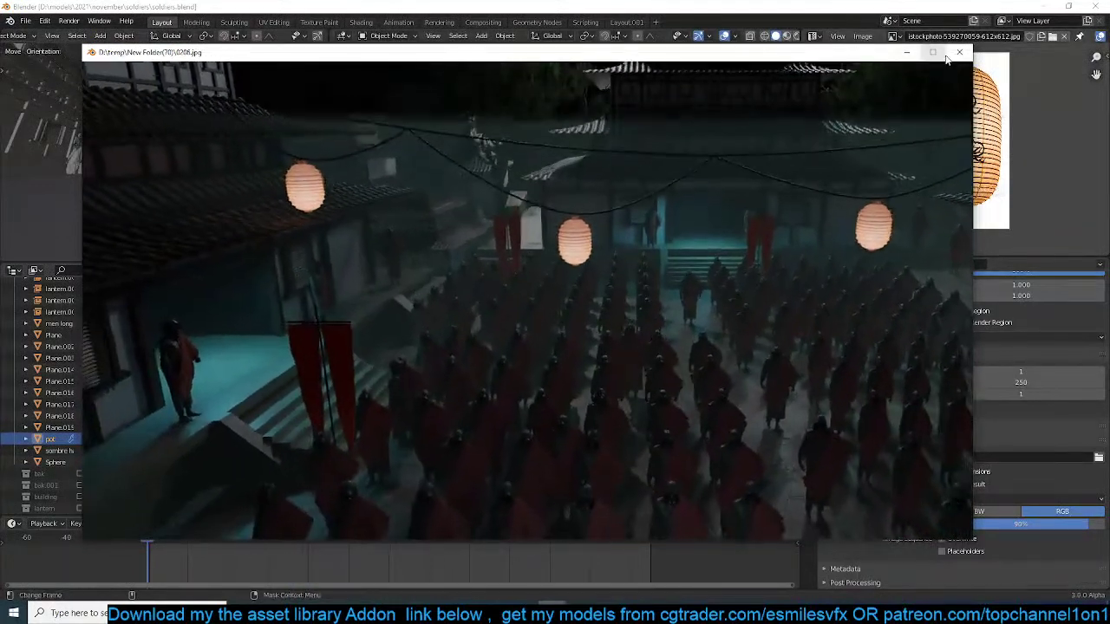
- Minimize the animation player and start a new General file, discarding the changes to soldiers.blend
{"action": "left_click", "coordinate": [907, 52]}
{"action": "left_click", "coordinate": [568, 220]}
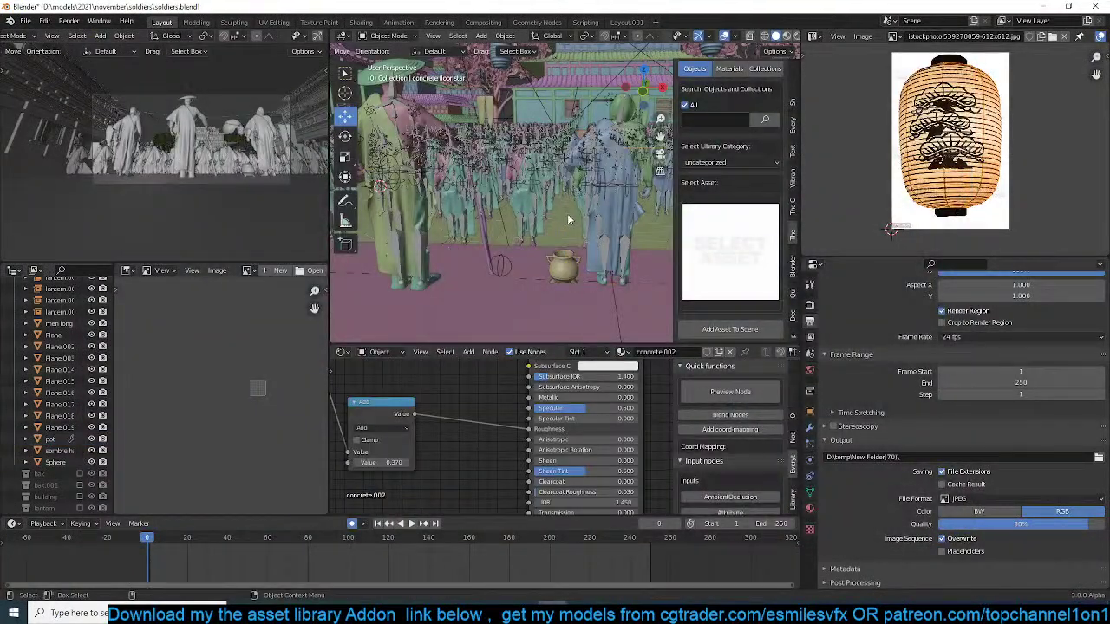
{"action": "key", "text": "ctrl+n"}
{"action": "left_click", "coordinate": [568, 219]}
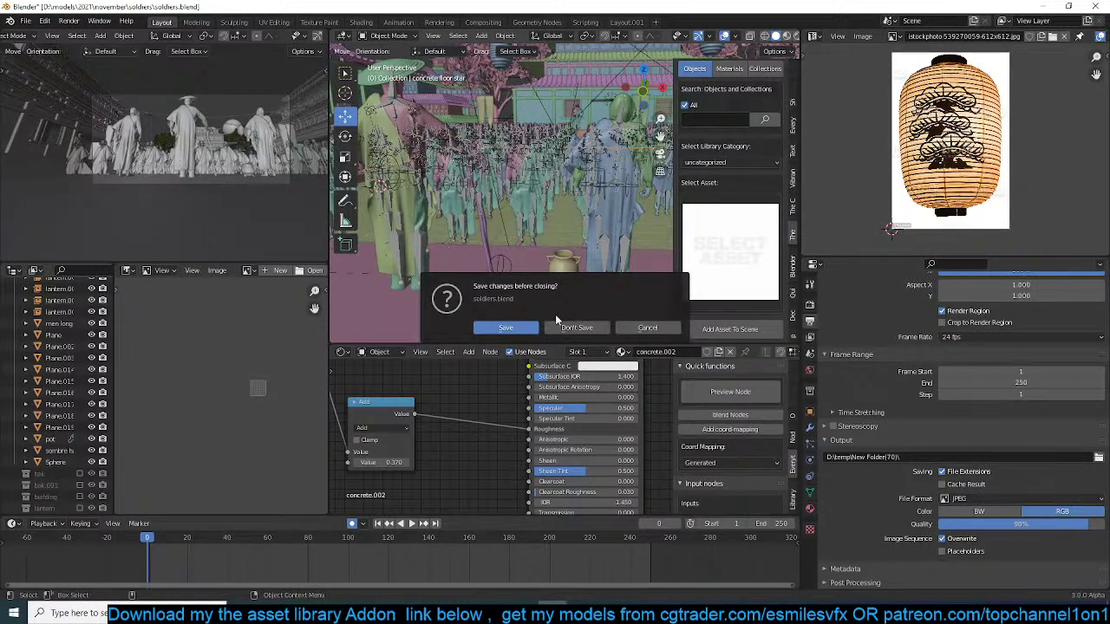
{"action": "left_click", "coordinate": [568, 324]}
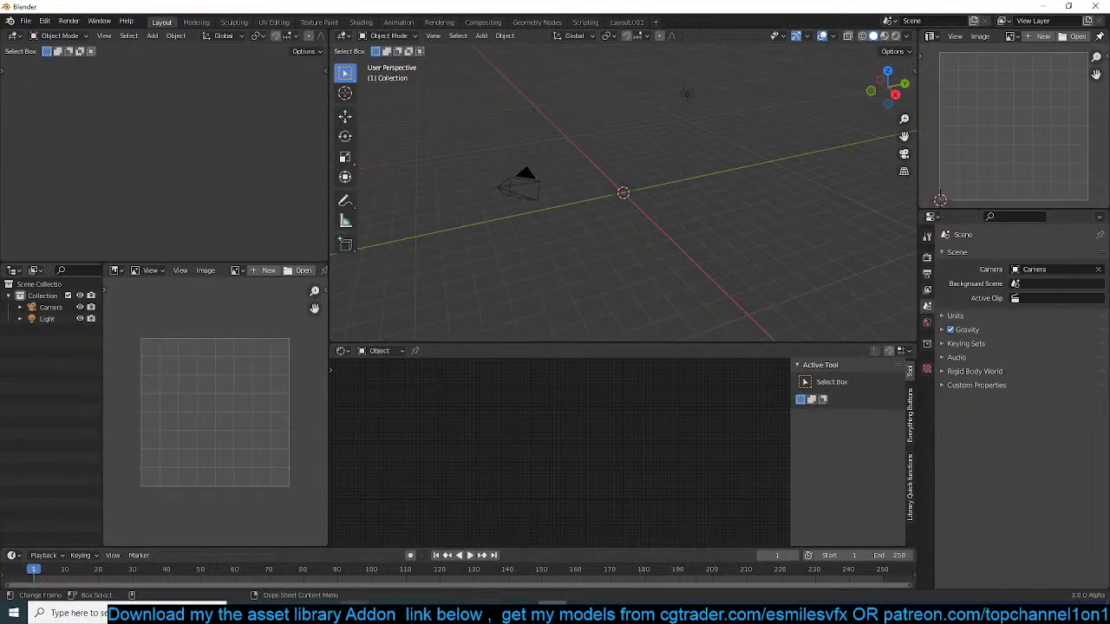
- Switch to the Chrome window with the bamboo references and examine the Bamboo Forest artwork with the red torii gate
{"action": "mouse_move", "coordinate": [330, 609]}
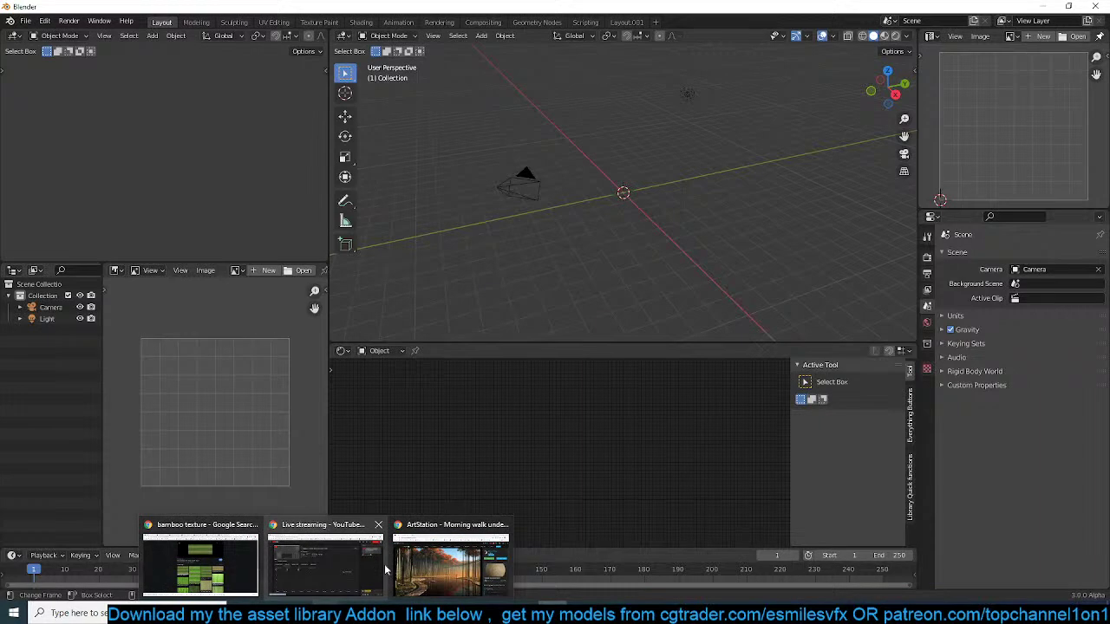
{"action": "left_click", "coordinate": [212, 566]}
{"action": "left_click", "coordinate": [184, 10]}
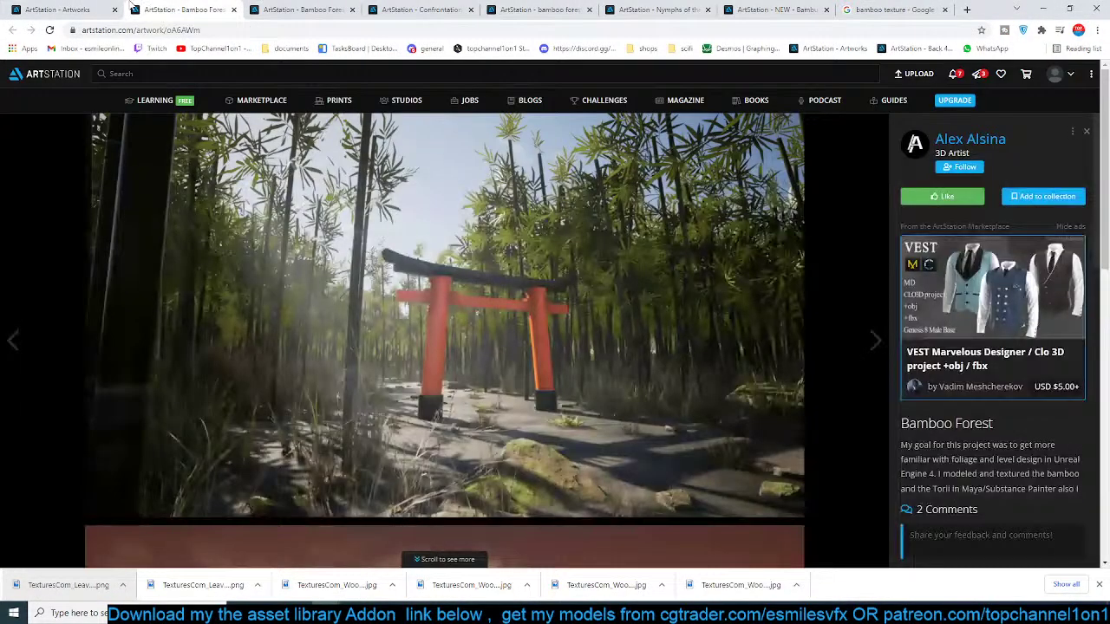
{"action": "scroll", "coordinate": [334, 395], "scroll_direction": "down", "scroll_amount": 8}
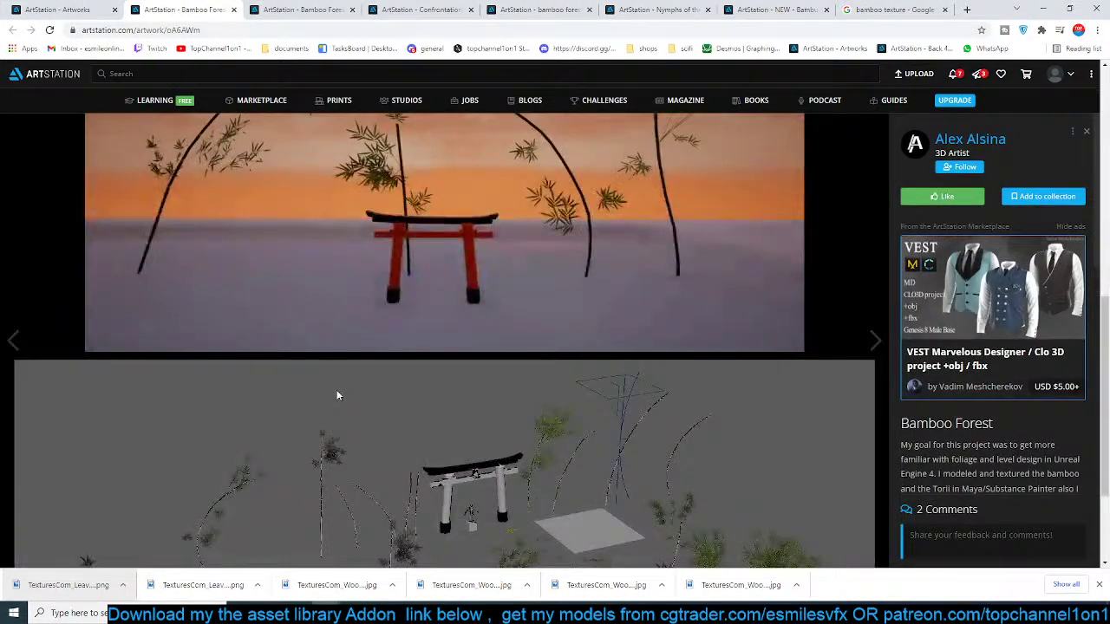
{"action": "scroll", "coordinate": [338, 396], "scroll_direction": "up", "scroll_amount": 7}
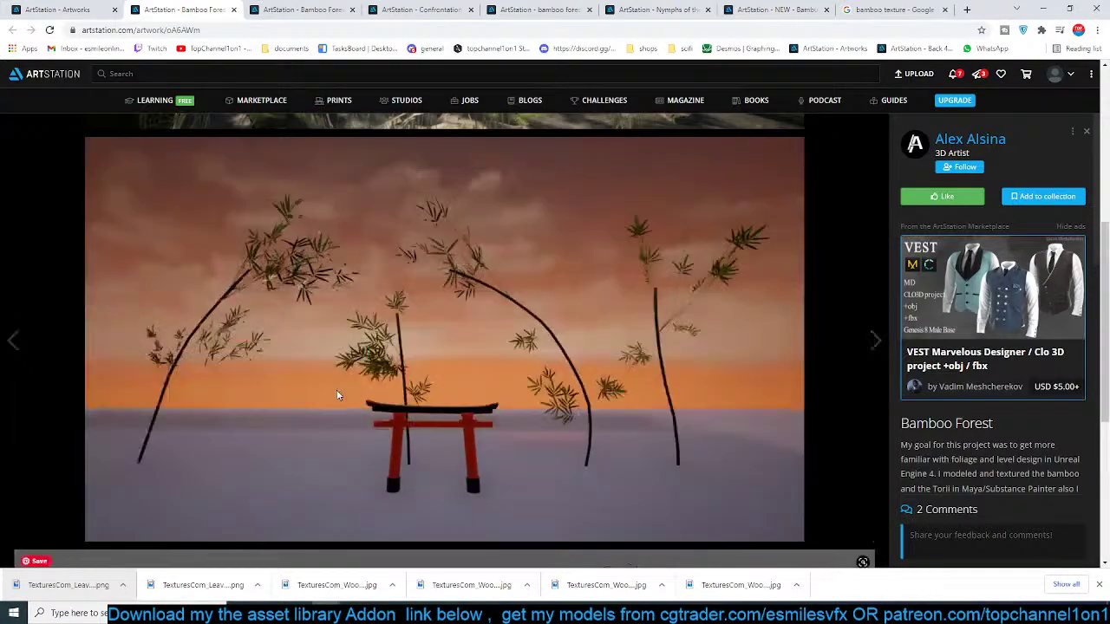
{"action": "scroll", "coordinate": [339, 395], "scroll_direction": "down", "scroll_amount": 3}
{"action": "scroll", "coordinate": [340, 396], "scroll_direction": "up", "scroll_amount": 4}
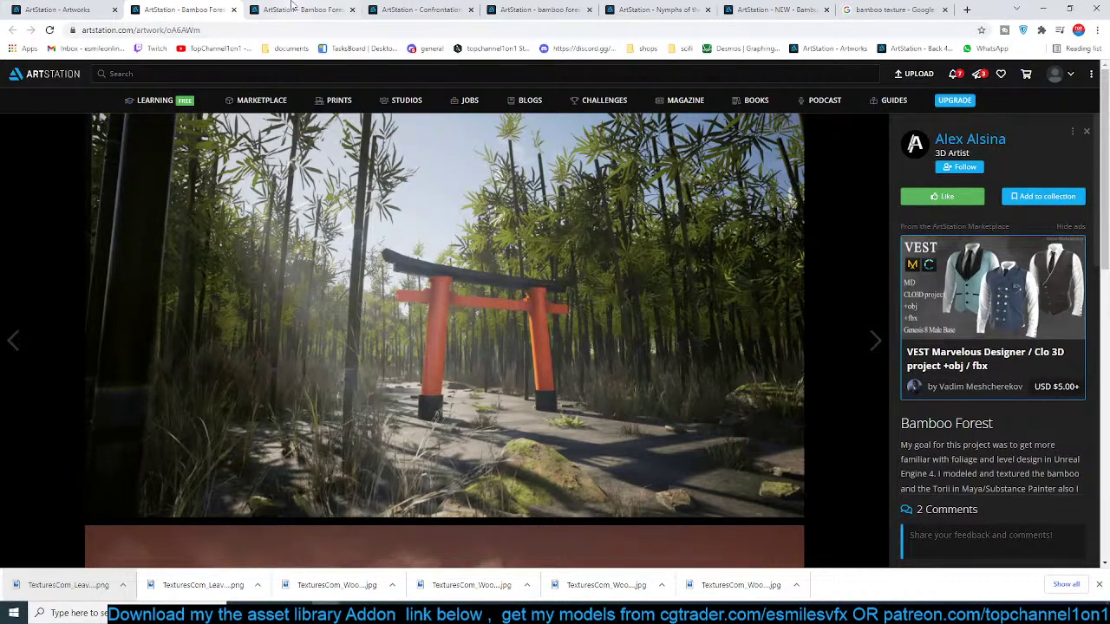
- Check the ArtStation bamboo search results, and examine the Bamboo Forest artwork with the stone lantern and its material breakdown
{"action": "left_click", "coordinate": [57, 9]}
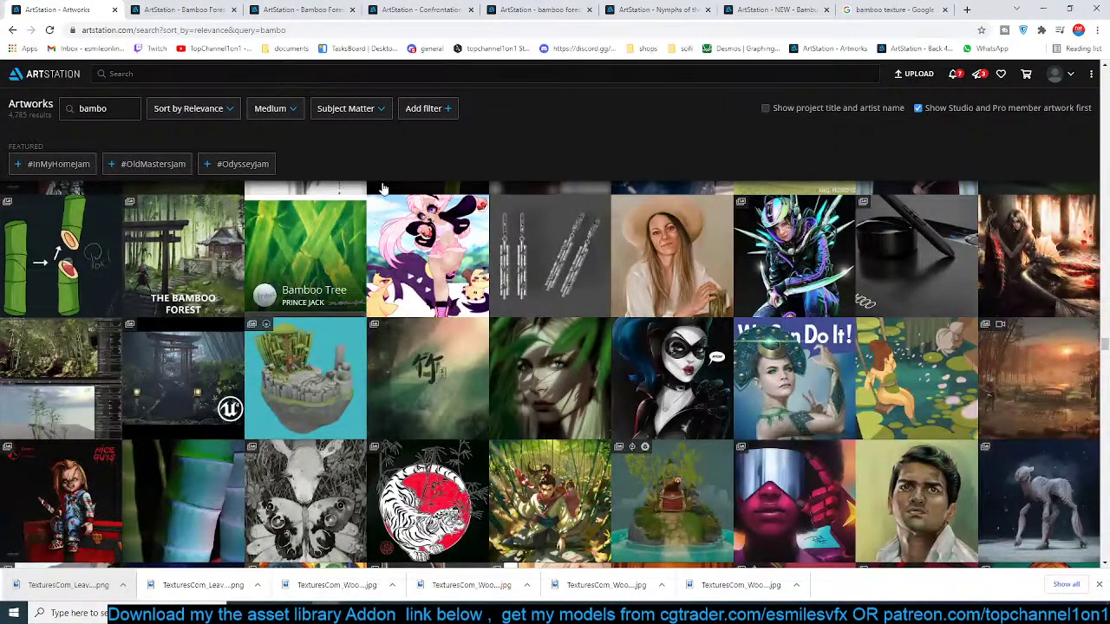
{"action": "key", "text": "ctrl+Tab"}
{"action": "key", "text": "ctrl+Tab"}
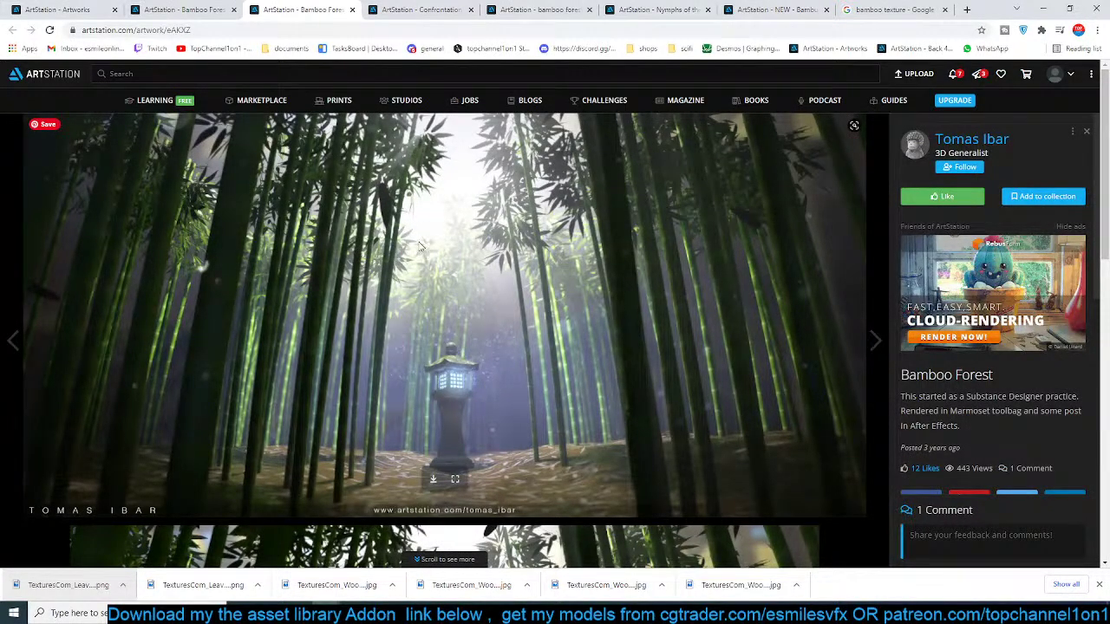
{"action": "scroll", "coordinate": [447, 232], "scroll_direction": "down", "scroll_amount": 10}
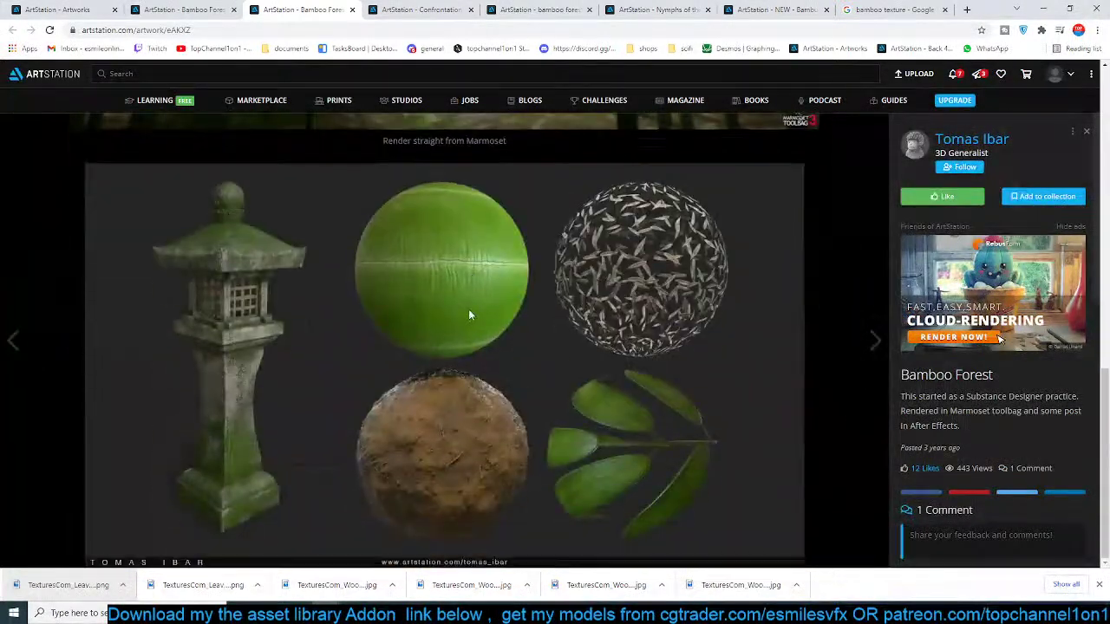
{"action": "scroll", "coordinate": [468, 310], "scroll_direction": "up", "scroll_amount": 5}
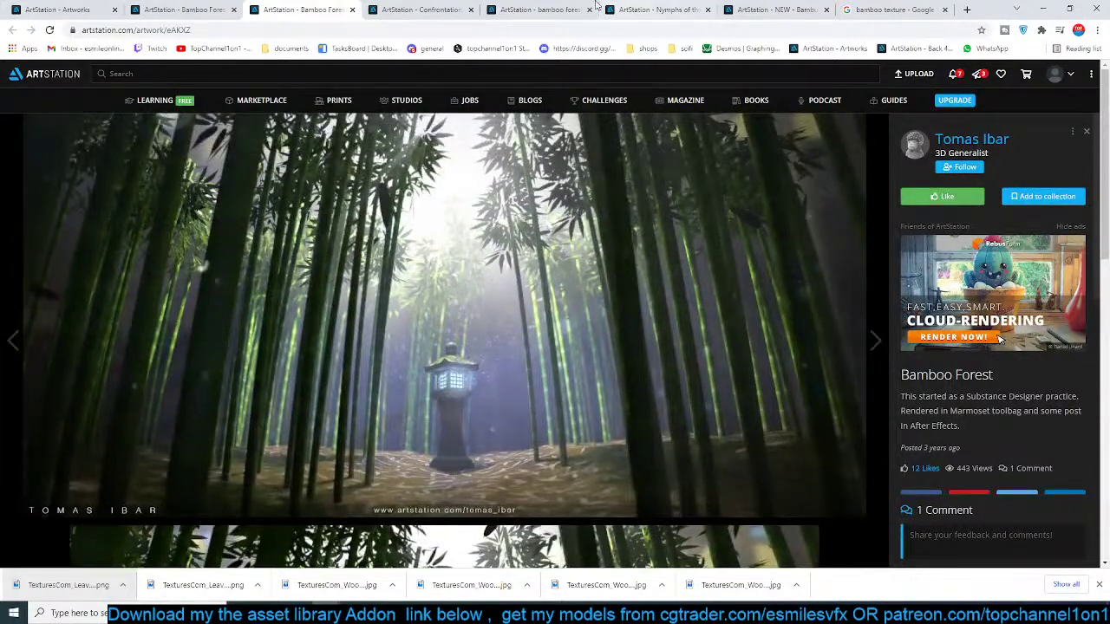
- View the Confrontation, bamboo forest and Nymphs of the bamboo forest artworks as further references
{"action": "left_click", "coordinate": [457, 8]}
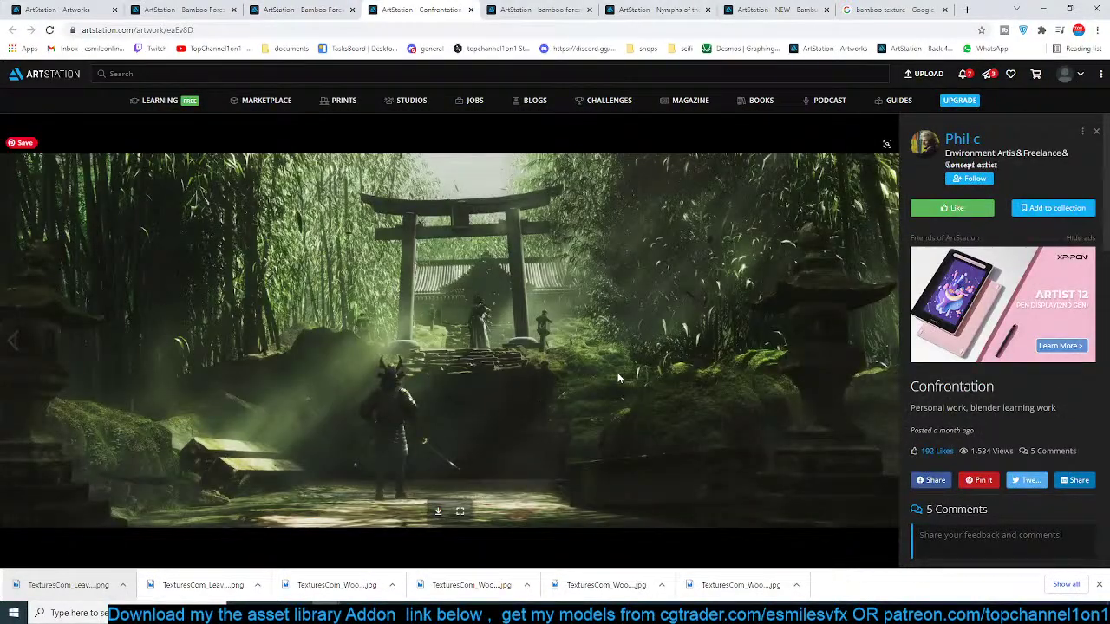
{"action": "left_click", "coordinate": [541, 10]}
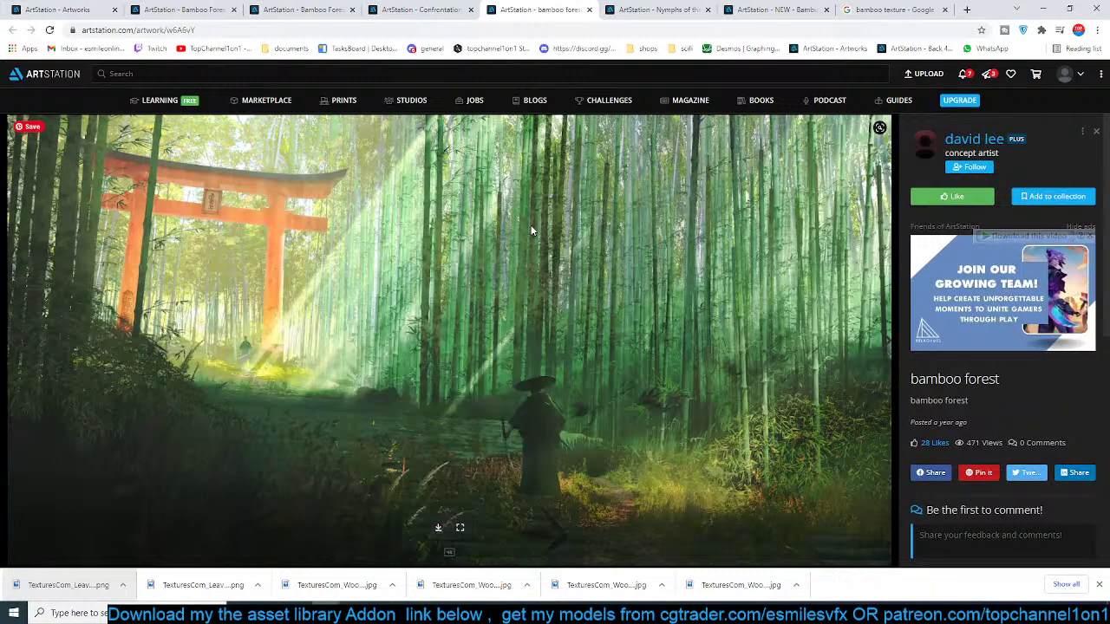
{"action": "left_click", "coordinate": [691, 7]}
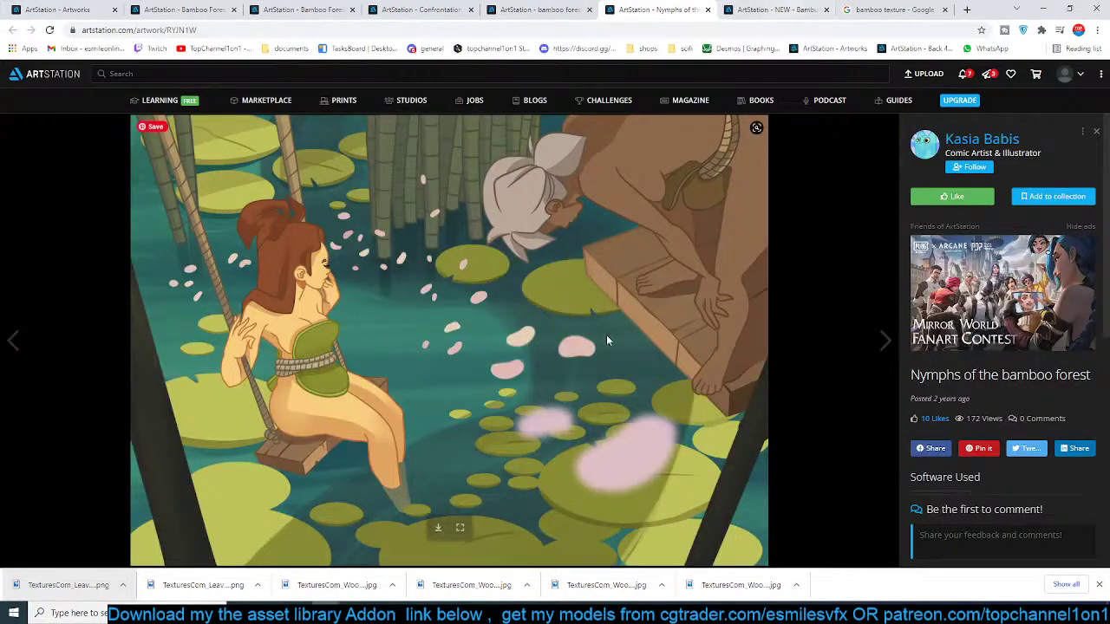
- Review the Scans Library Bambusa aurea / Bamboo images and save the one with four stalks and leaves as a JPEG in the art folder
{"action": "left_click", "coordinate": [776, 9]}
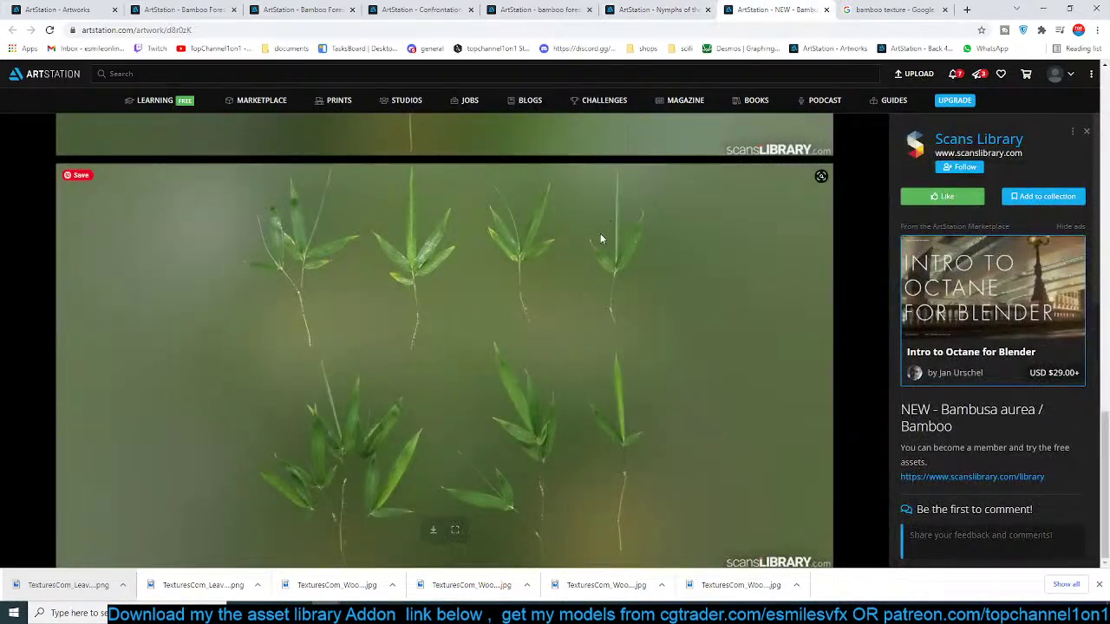
{"action": "scroll", "coordinate": [537, 338], "scroll_direction": "up", "scroll_amount": 5}
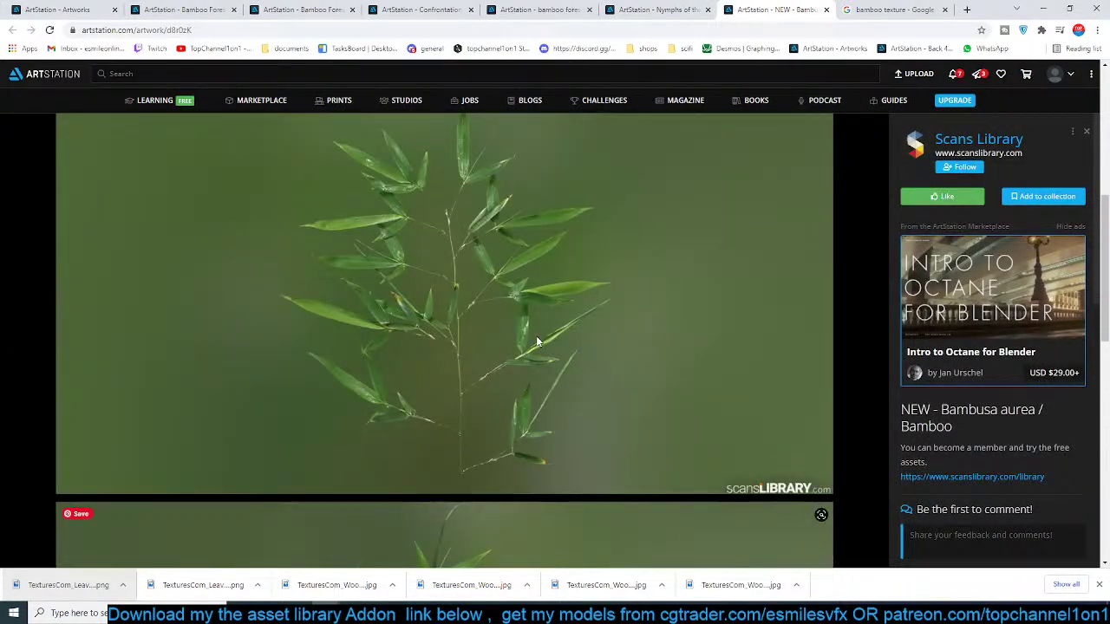
{"action": "scroll", "coordinate": [537, 342], "scroll_direction": "up", "scroll_amount": 4}
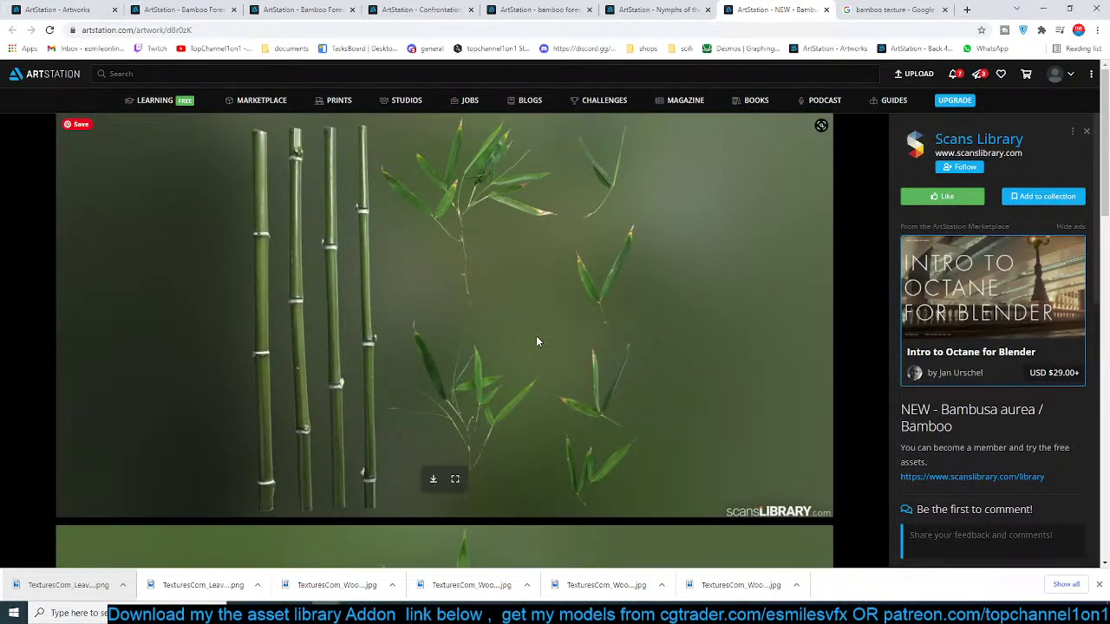
{"action": "scroll", "coordinate": [536, 341], "scroll_direction": "down", "scroll_amount": 1}
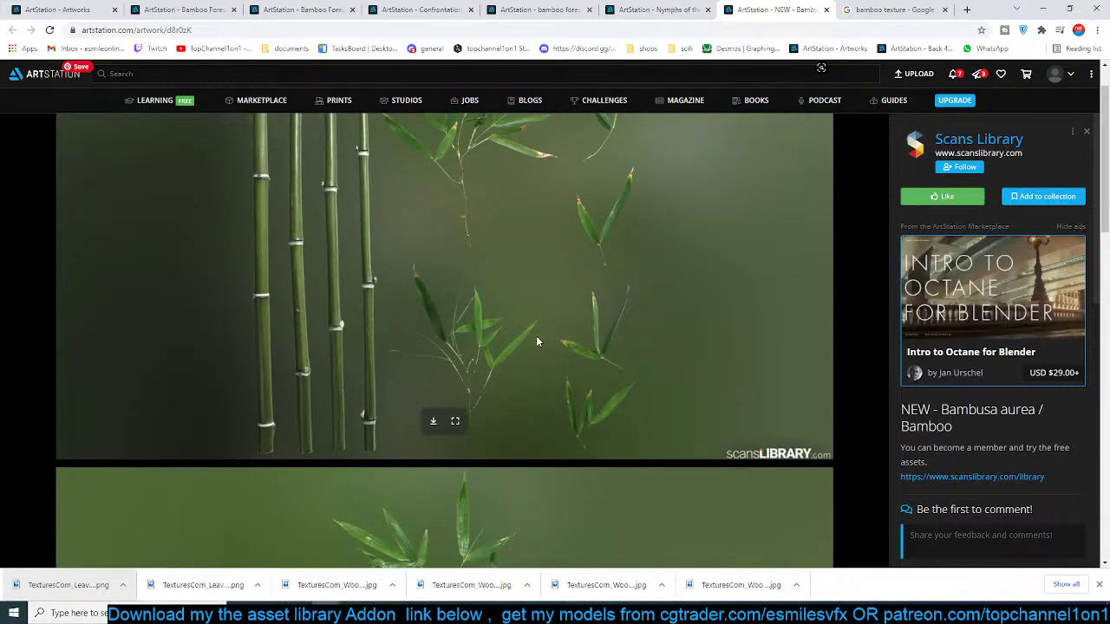
{"action": "scroll", "coordinate": [536, 342], "scroll_direction": "down", "scroll_amount": 3}
{"action": "scroll", "coordinate": [536, 342], "scroll_direction": "up", "scroll_amount": 3}
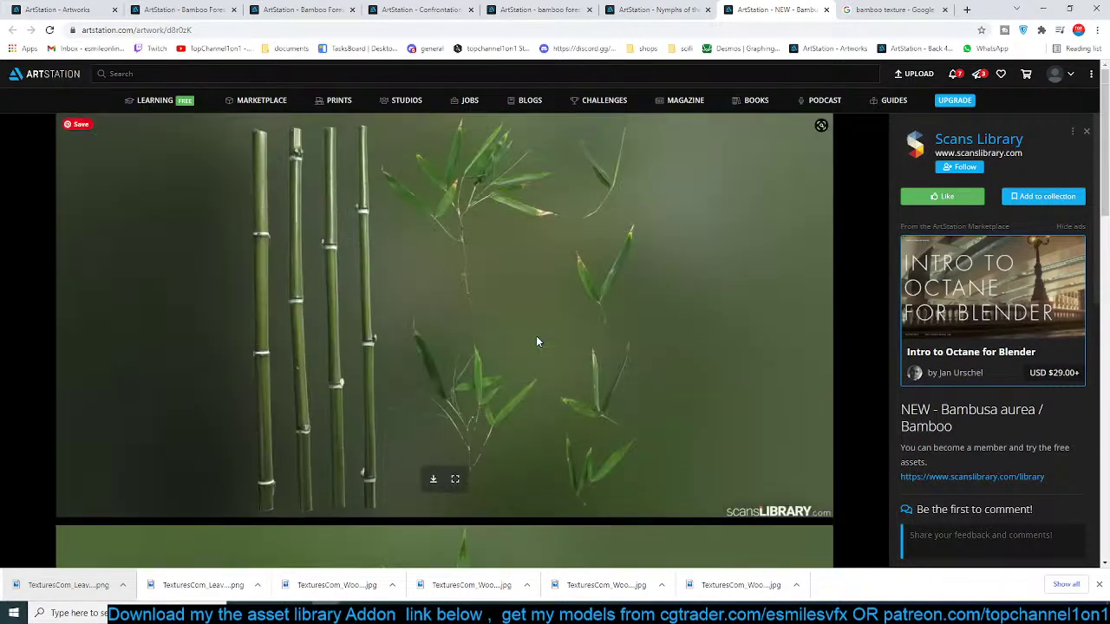
{"action": "right_click", "coordinate": [509, 218]}
{"action": "left_click", "coordinate": [593, 240]}
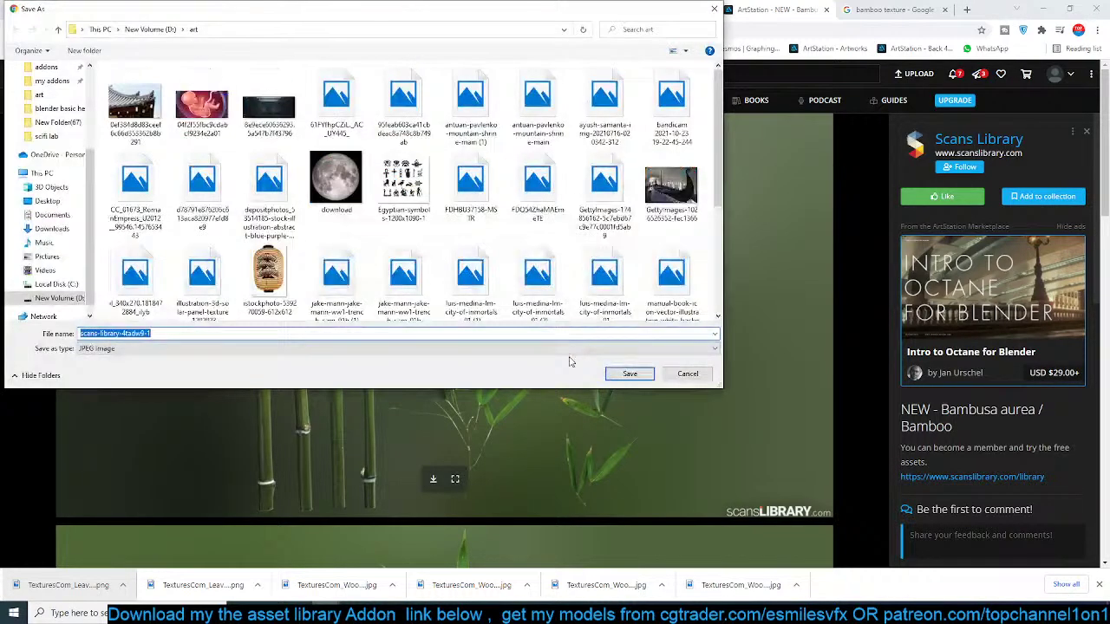
{"action": "left_click", "coordinate": [629, 372]}
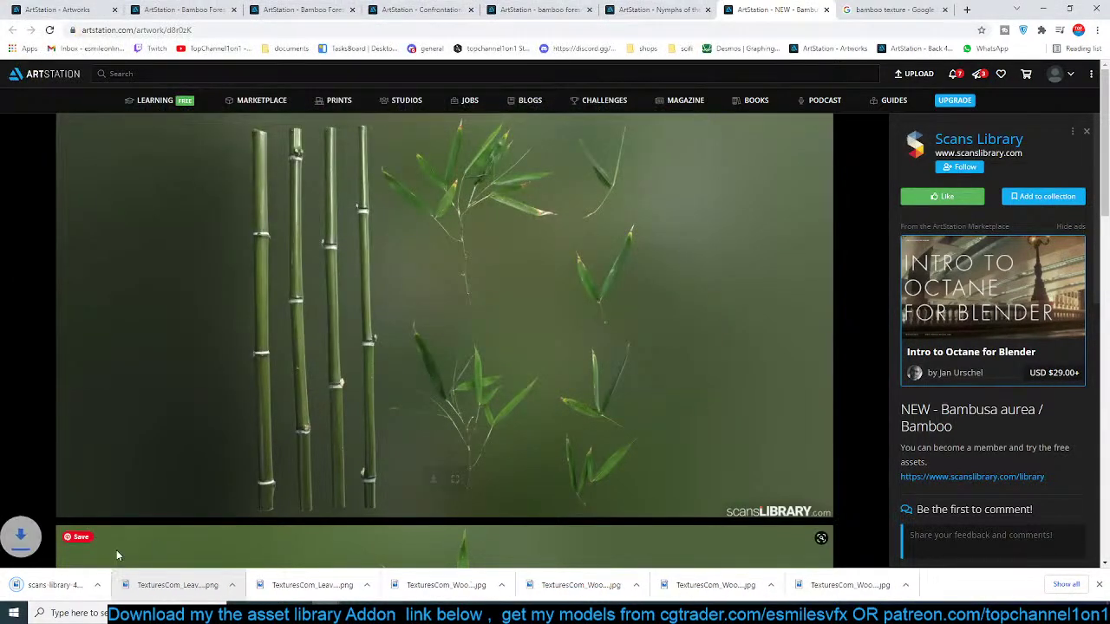
- Switch to Blender, bring the saved bamboo image into the 3D scene as an image empty, and clear its rotation and location
{"action": "left_click", "coordinate": [552, 611]}
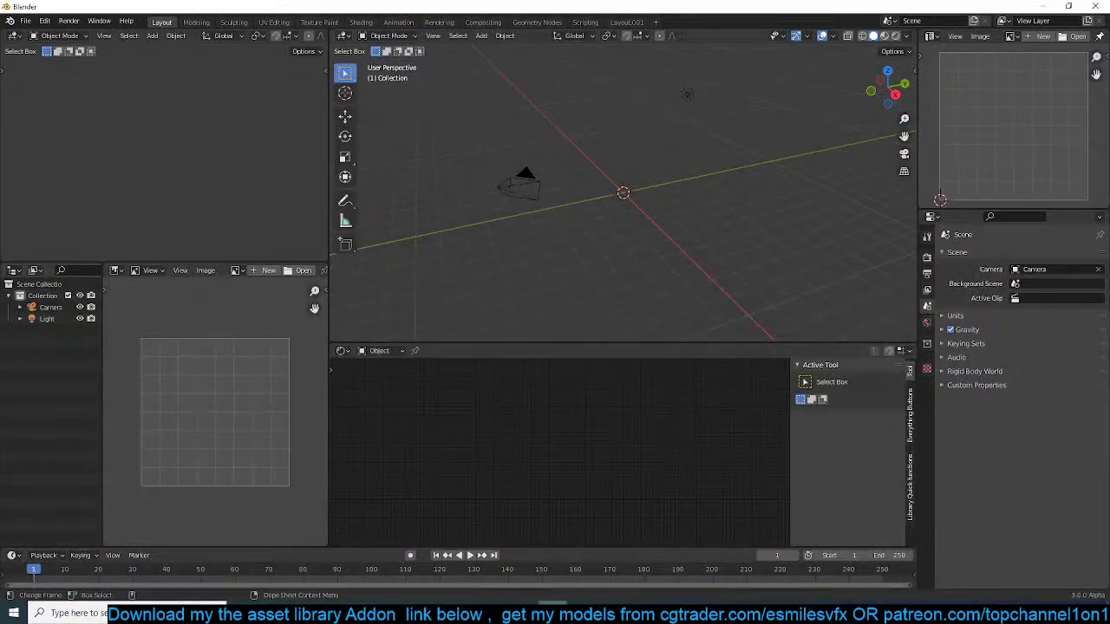
{"action": "left_click_drag", "start_coordinate": [664, 164], "coordinate": [661, 156]}
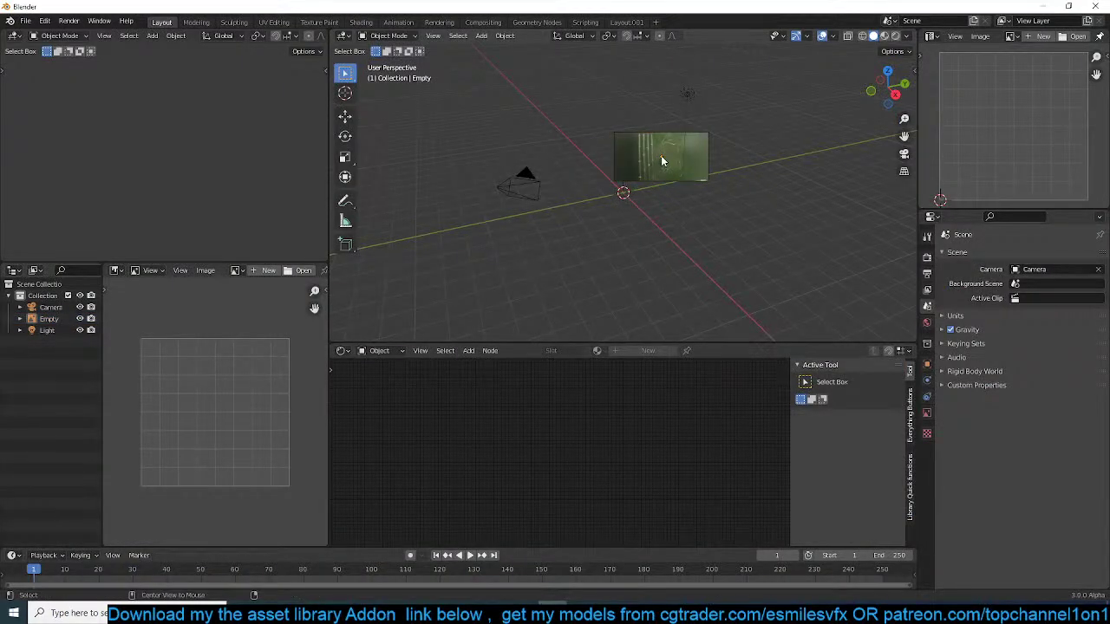
{"action": "key", "text": "alt+r"}
{"action": "key", "text": "alt+g"}
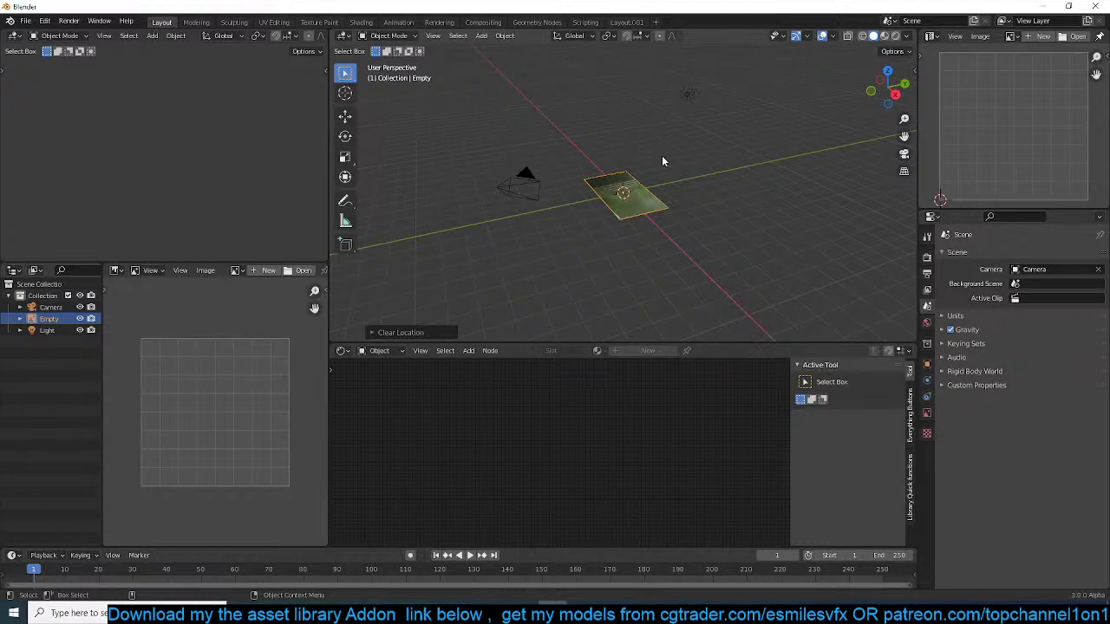
- Examine the bamboo stalks, nodes and leaves of the reference image up close from the top view
{"action": "key", "text": "KP_7"}
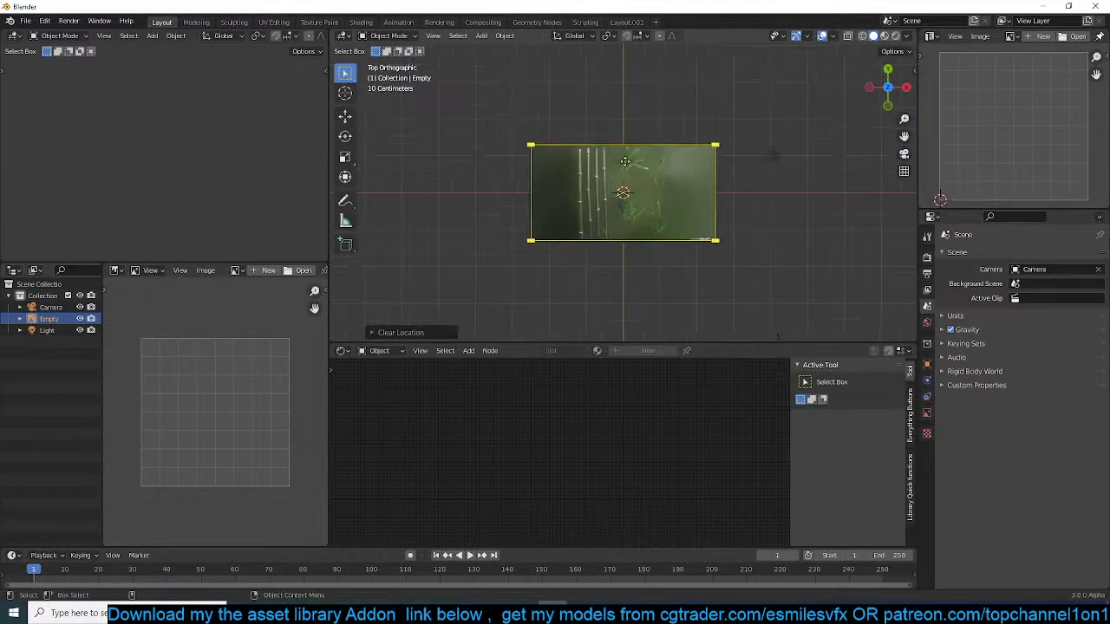
{"action": "key", "text": "KP_Decimal"}
{"action": "middle_click_drag", "start_coordinate": [621, 189], "coordinate": [630, 179], "text": "shift"}
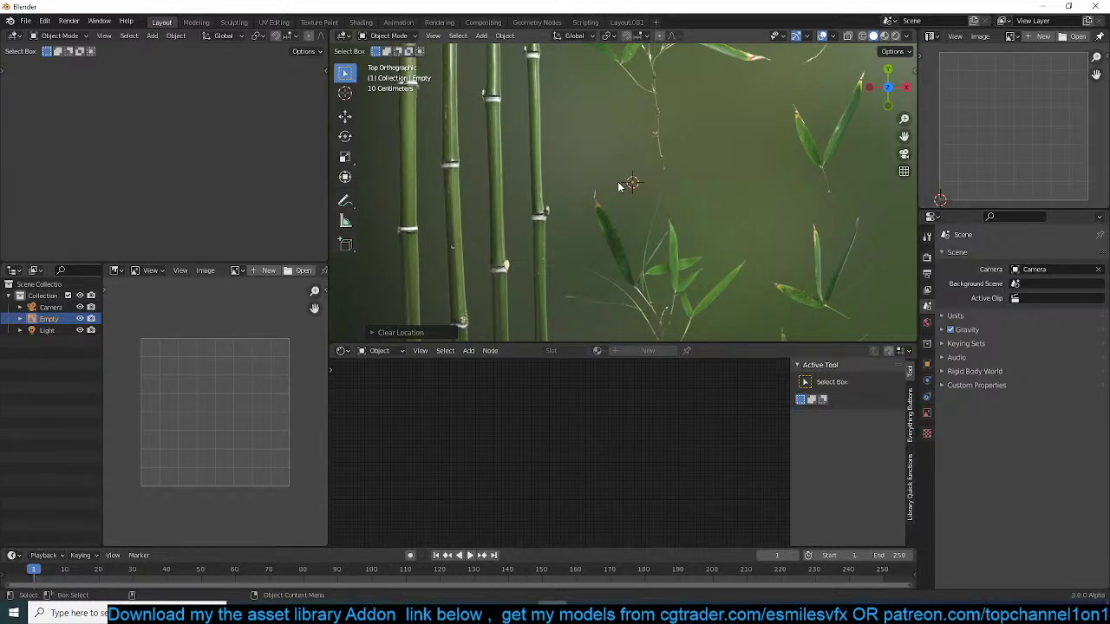
{"action": "middle_click_drag", "start_coordinate": [630, 197], "coordinate": [710, 120], "text": "shift"}
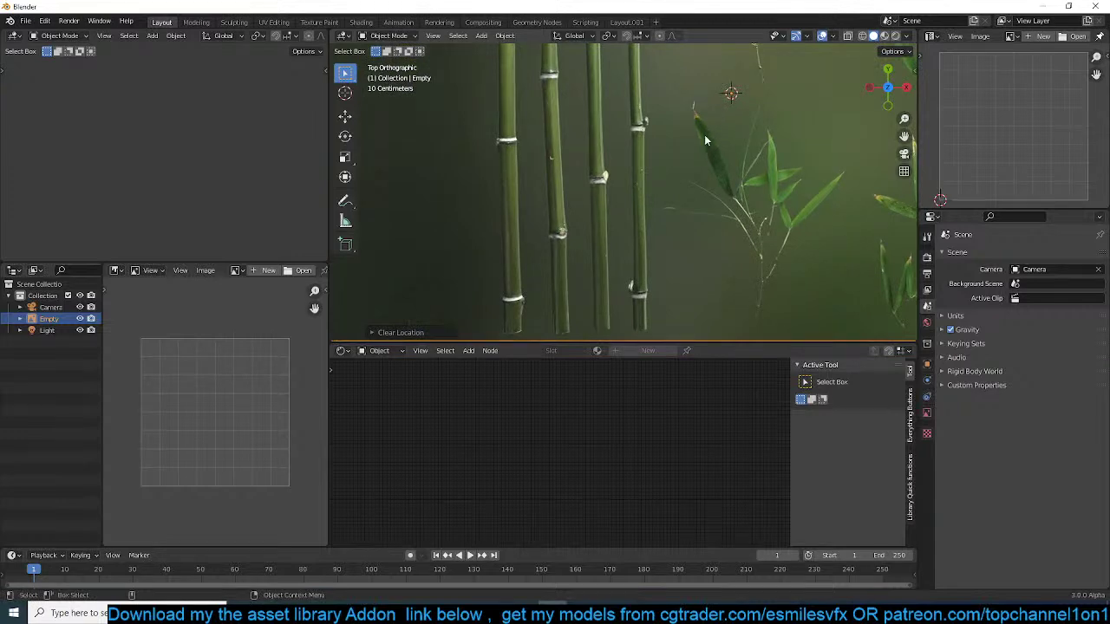
{"action": "scroll", "coordinate": [710, 120], "scroll_direction": "down", "scroll_amount": 4}
{"action": "scroll", "coordinate": [675, 244], "scroll_direction": "up", "scroll_amount": 4}
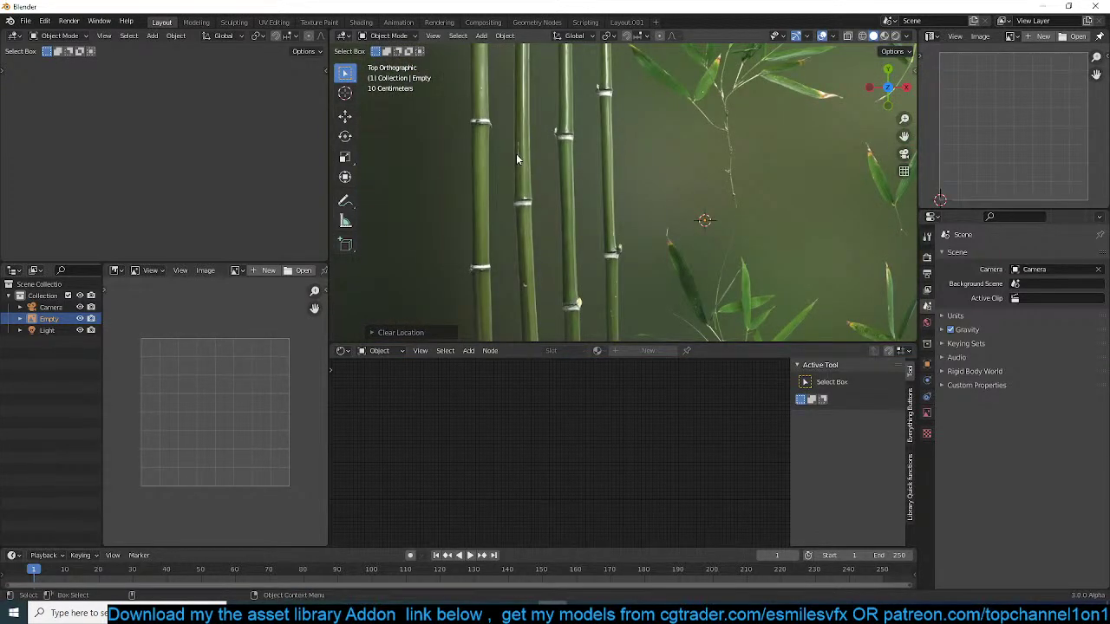
{"action": "scroll", "coordinate": [670, 218], "scroll_direction": "down", "scroll_amount": 4}
{"action": "scroll", "coordinate": [616, 208], "scroll_direction": "up", "scroll_amount": 4}
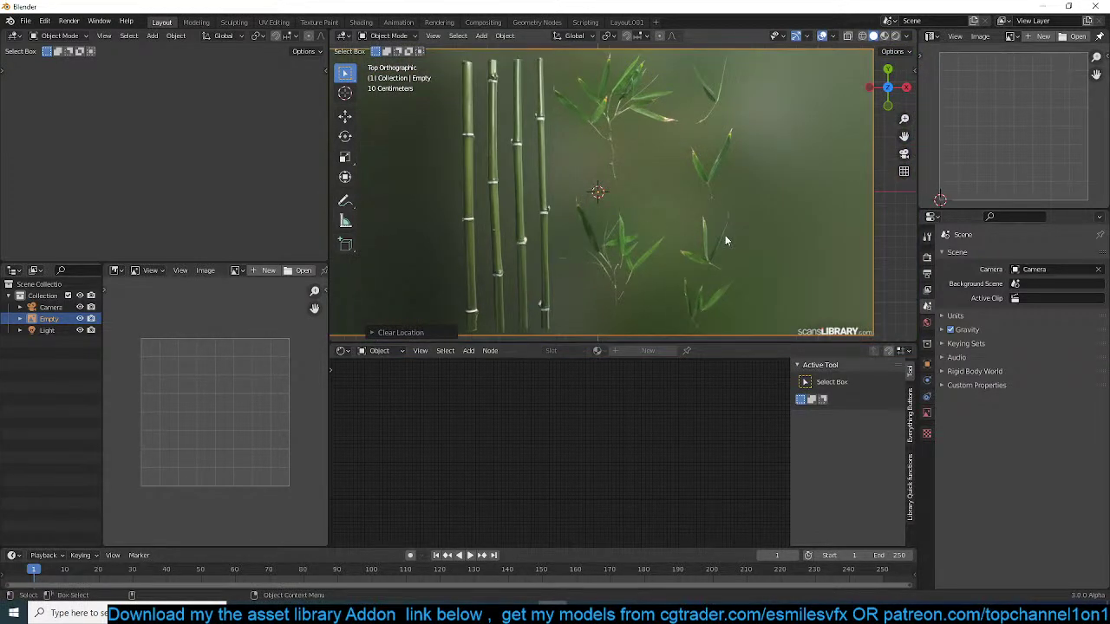
{"action": "scroll", "coordinate": [713, 238], "scroll_direction": "up", "scroll_amount": 6}
{"action": "middle_click_drag", "start_coordinate": [580, 243], "coordinate": [654, 193], "text": "shift"}
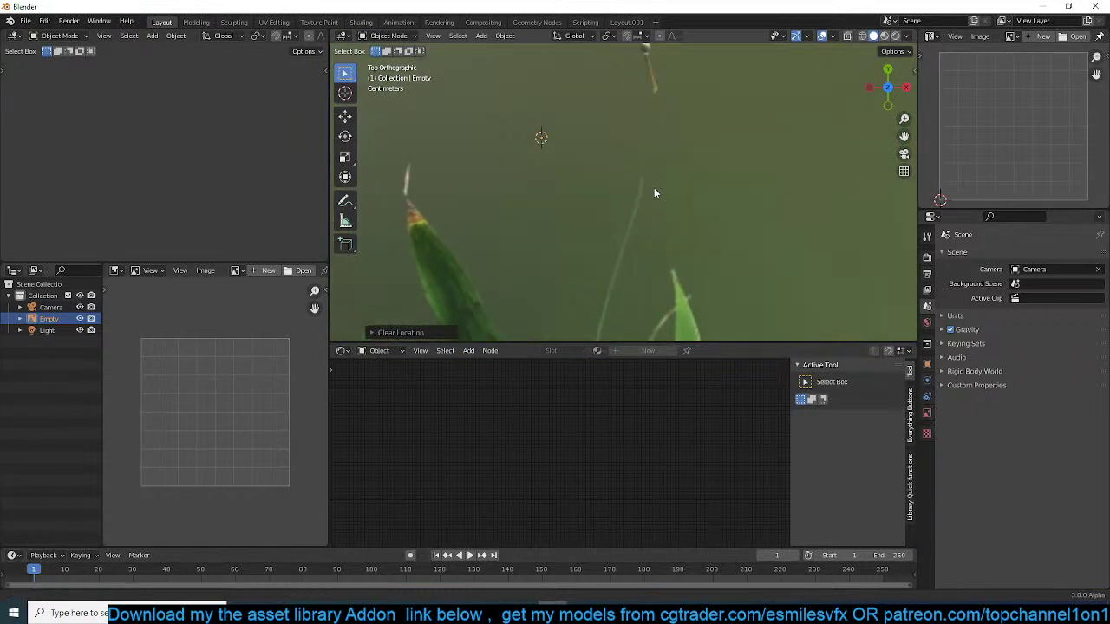
{"action": "scroll", "coordinate": [645, 245], "scroll_direction": "down", "scroll_amount": 9}
{"action": "middle_click_drag", "start_coordinate": [645, 242], "coordinate": [678, 174], "text": "shift"}
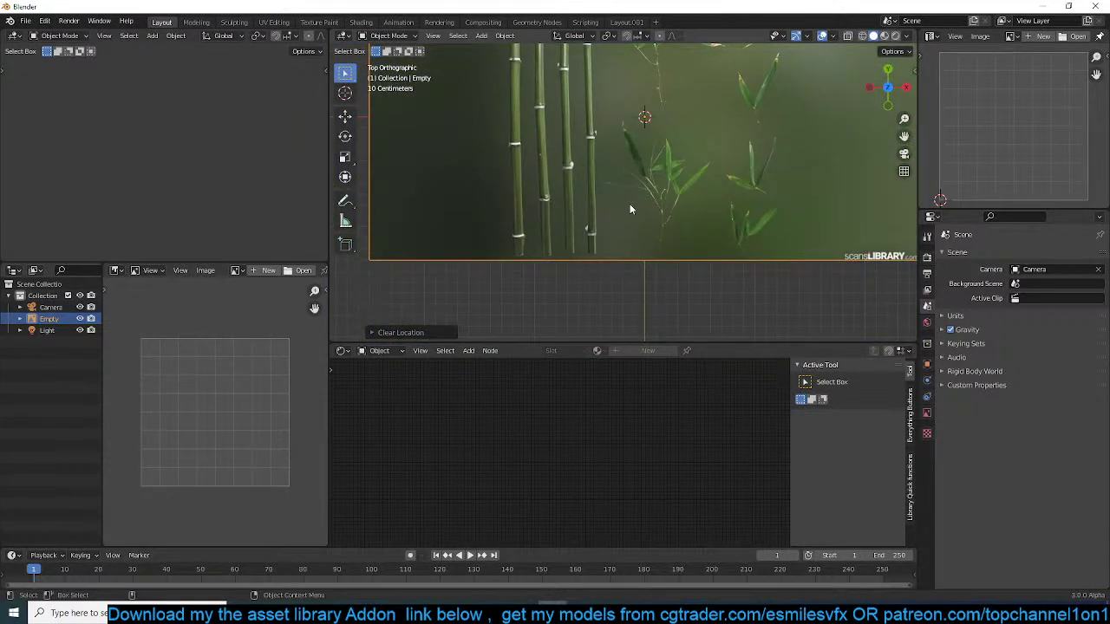
{"action": "scroll", "coordinate": [631, 208], "scroll_direction": "down", "scroll_amount": 4}
- Start the Shortcut VUr input display and reselect the bamboo reference image
{"action": "left_click", "coordinate": [927, 396]}
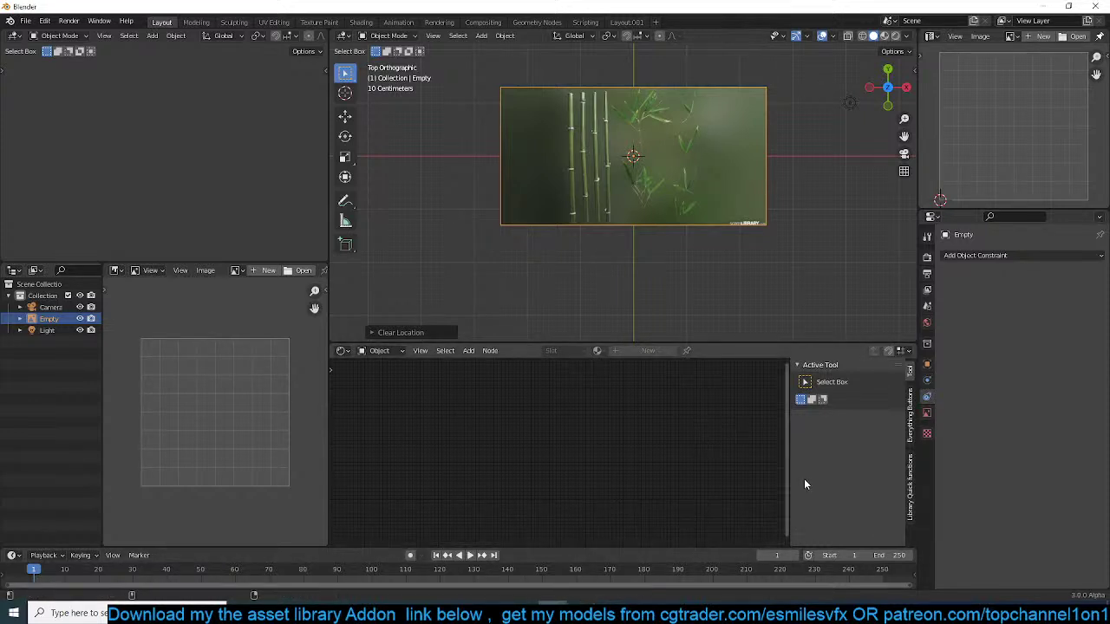
{"action": "left_click", "coordinate": [753, 235]}
{"action": "key", "text": "n"}
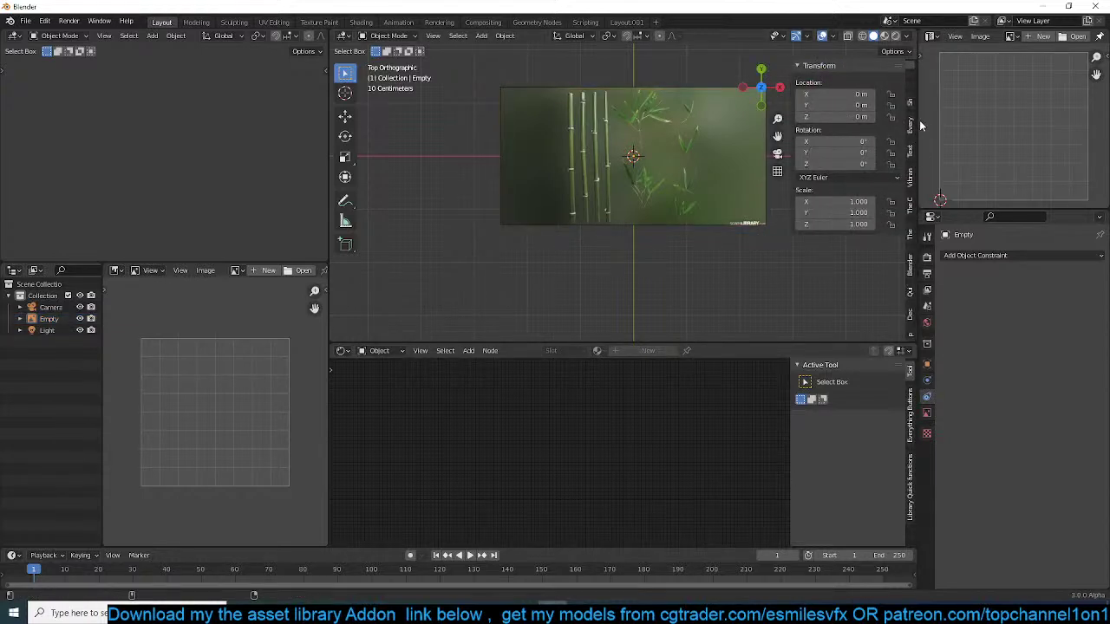
{"action": "left_click", "coordinate": [909, 104]}
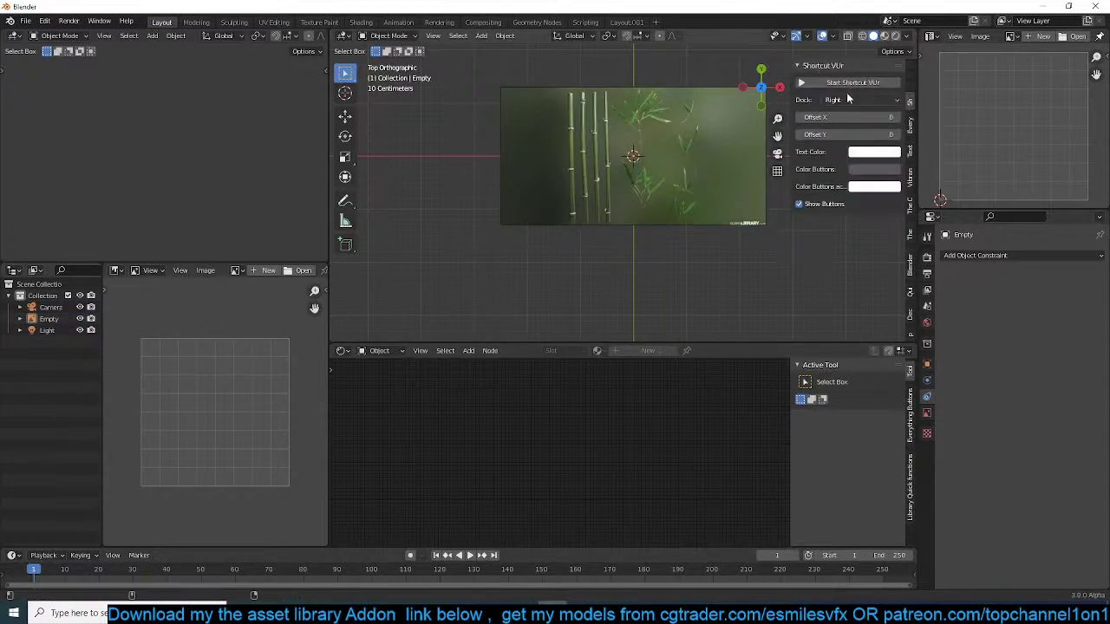
{"action": "left_click", "coordinate": [736, 141]}
{"action": "key", "text": "n"}
- Enable the reference image's opacity at about 0.743, and place the 3D cursor at the base of the first bamboo stalk
{"action": "scroll", "coordinate": [695, 216], "scroll_direction": "up", "scroll_amount": 4}
{"action": "scroll", "coordinate": [607, 210], "scroll_direction": "up", "scroll_amount": 5}
{"action": "scroll", "coordinate": [669, 211], "scroll_direction": "down", "scroll_amount": 3}
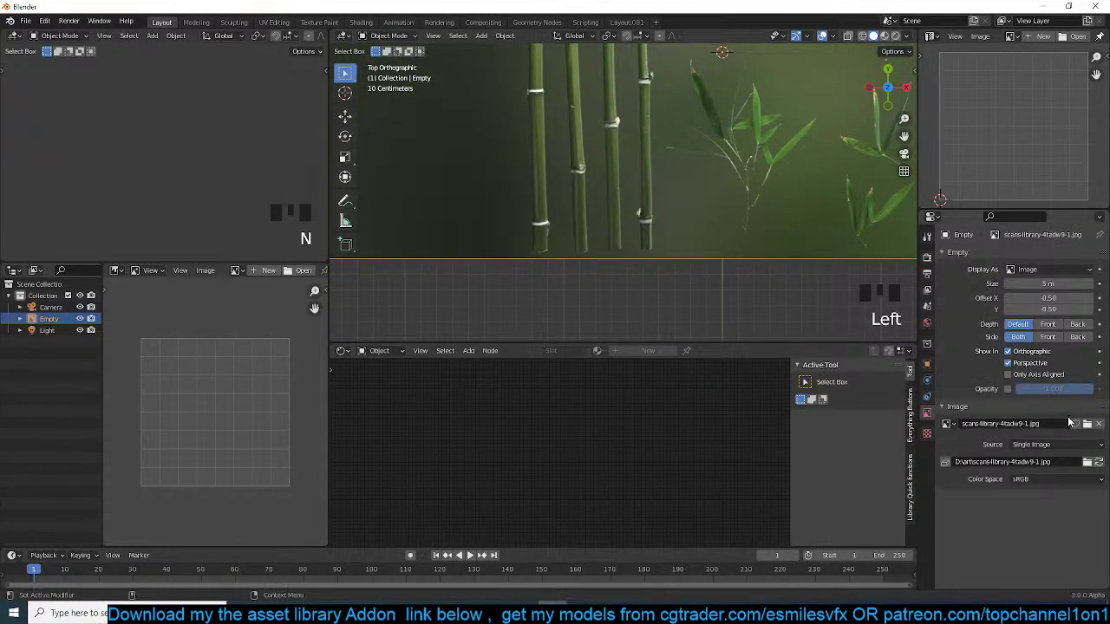
{"action": "left_click", "coordinate": [1007, 388]}
{"action": "mouse_move", "coordinate": [1053, 388]}
{"action": "left_mouse_down"}
{"action": "mouse_move", "coordinate": [1036, 389]}
{"action": "mouse_move", "coordinate": [1049, 388]}
{"action": "left_mouse_up"}
{"action": "scroll", "coordinate": [649, 188], "scroll_direction": "up", "scroll_amount": 2}
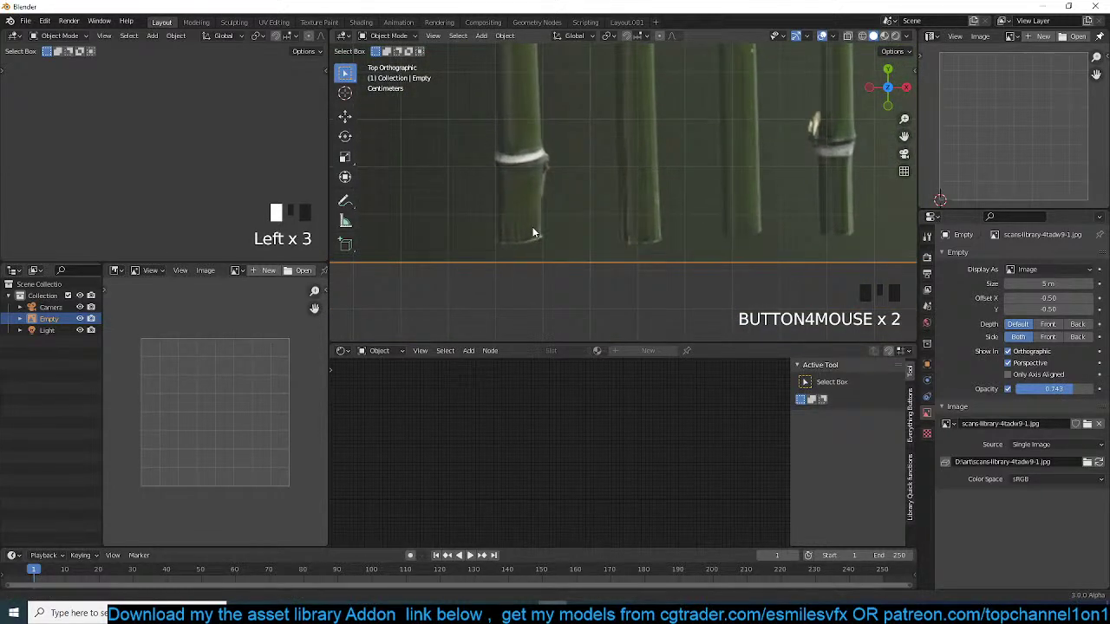
{"action": "right_click", "coordinate": [532, 230], "text": "shift"}
{"action": "key", "text": "shift+a"}
{"action": "mouse_move", "coordinate": [559, 228]}
{"action": "left_click", "coordinate": [590, 239]}
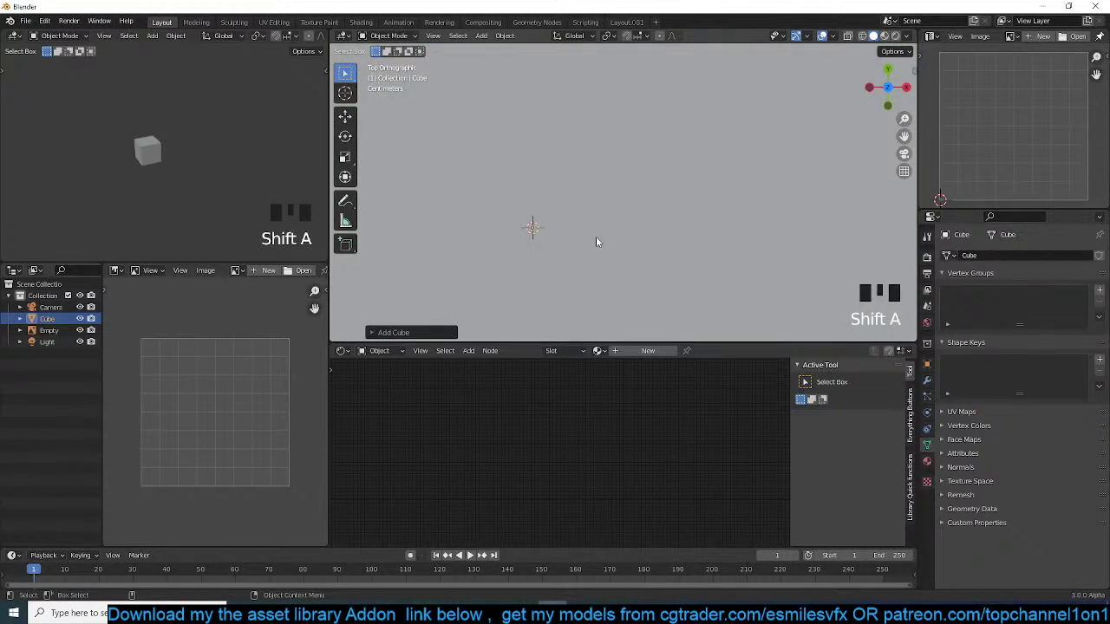
{"action": "left_click", "coordinate": [672, 251]}
- Add a mesh circle with 8 vertices at the 3D cursor
{"action": "key", "text": "shift+a"}
{"action": "mouse_move", "coordinate": [520, 240]}
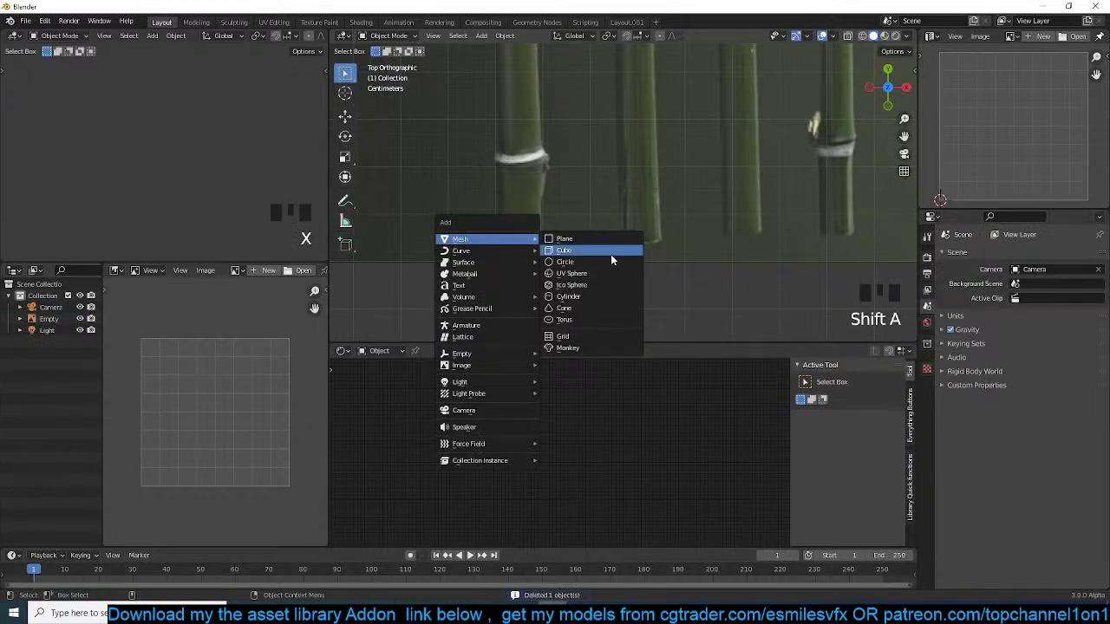
{"action": "left_click", "coordinate": [600, 262]}
{"action": "left_click", "coordinate": [430, 332]}
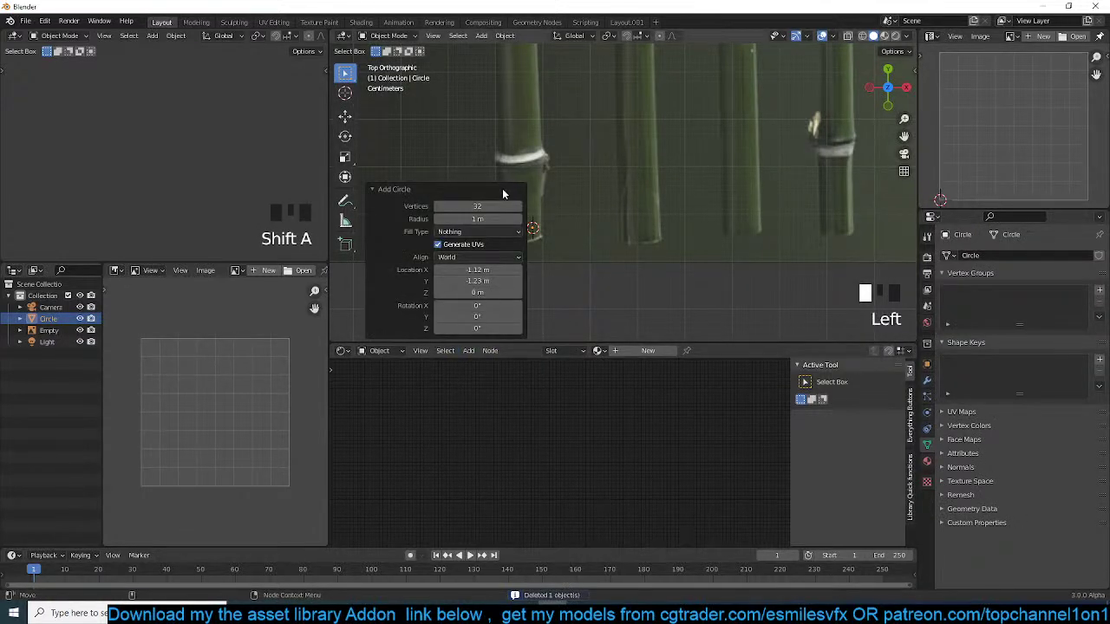
{"action": "double_click", "coordinate": [485, 207]}
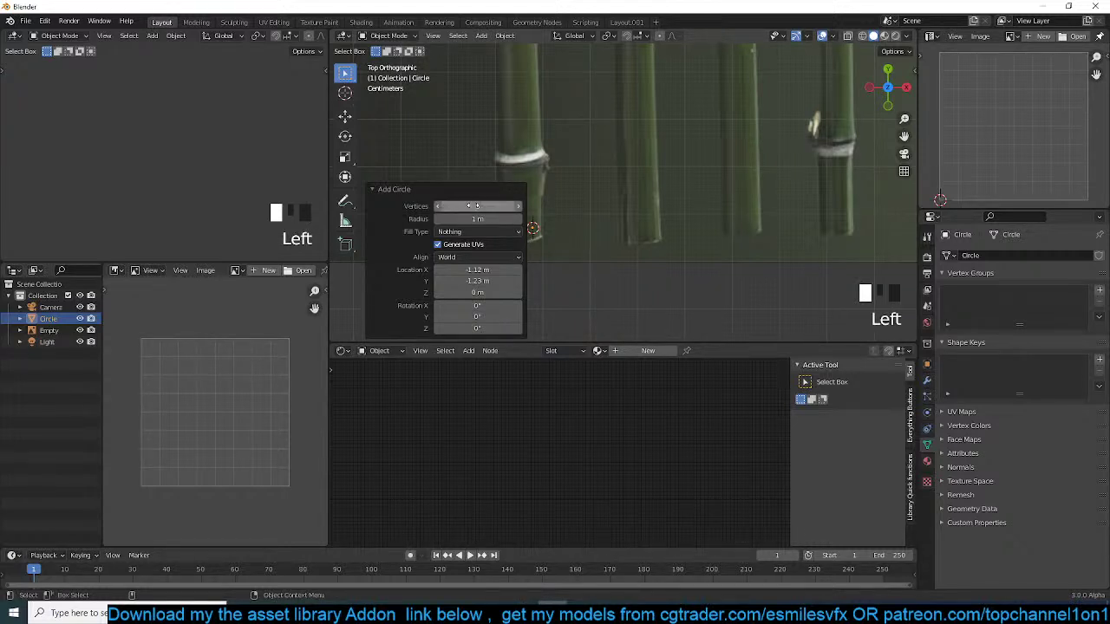
{"action": "left_click", "coordinate": [416, 200]}
- Subdivide the circle's edges once in Edit Mode and round the outline with To Sphere at factor 1
{"action": "scroll", "coordinate": [785, 255], "scroll_direction": "down", "scroll_amount": 8}
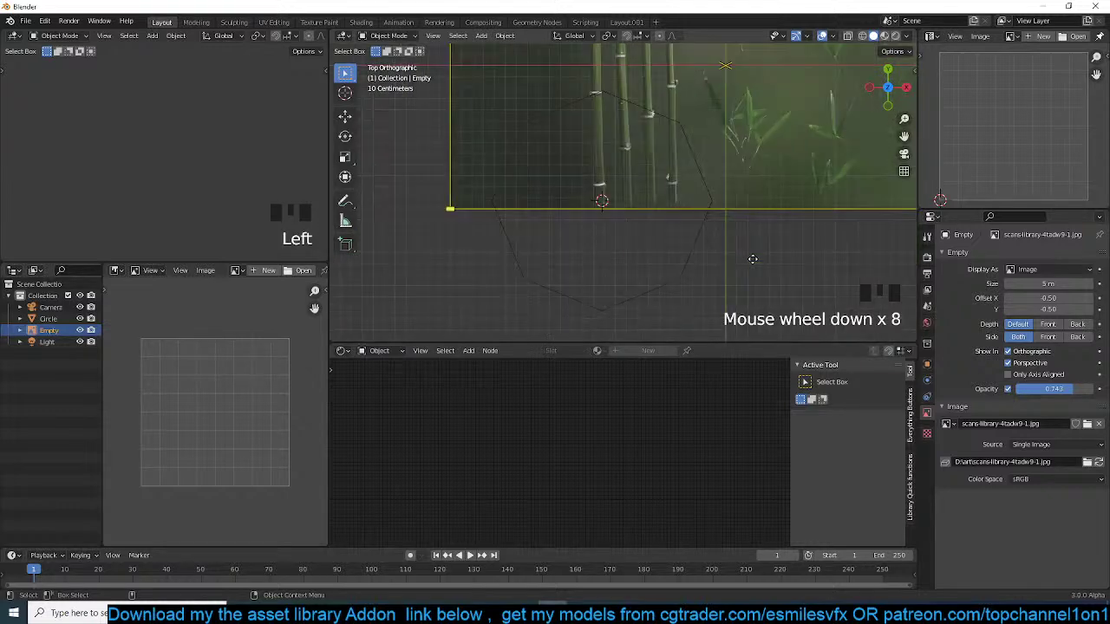
{"action": "left_click", "coordinate": [709, 256]}
{"action": "left_click", "coordinate": [687, 258]}
{"action": "key", "text": "Tab"}
{"action": "right_click", "coordinate": [743, 168]}
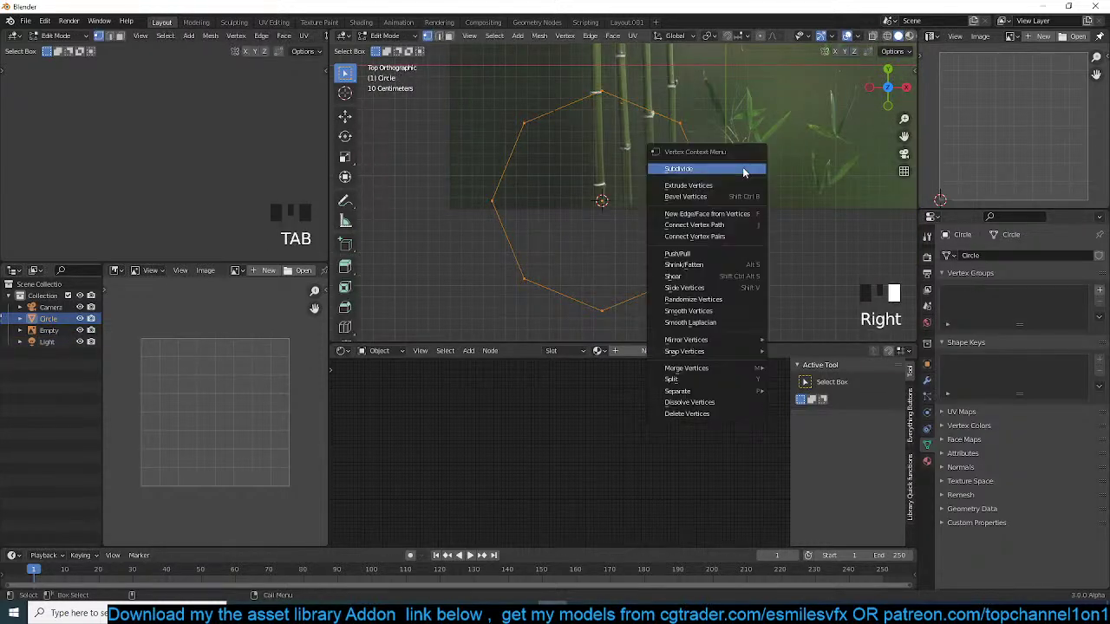
{"action": "left_click", "coordinate": [743, 168]}
{"action": "key", "text": "shift+alt+s"}
{"action": "left_click", "coordinate": [754, 182]}
- Scale the circle to about 0.102 and rotate it 90° around the X axis
{"action": "key", "text": "s"}
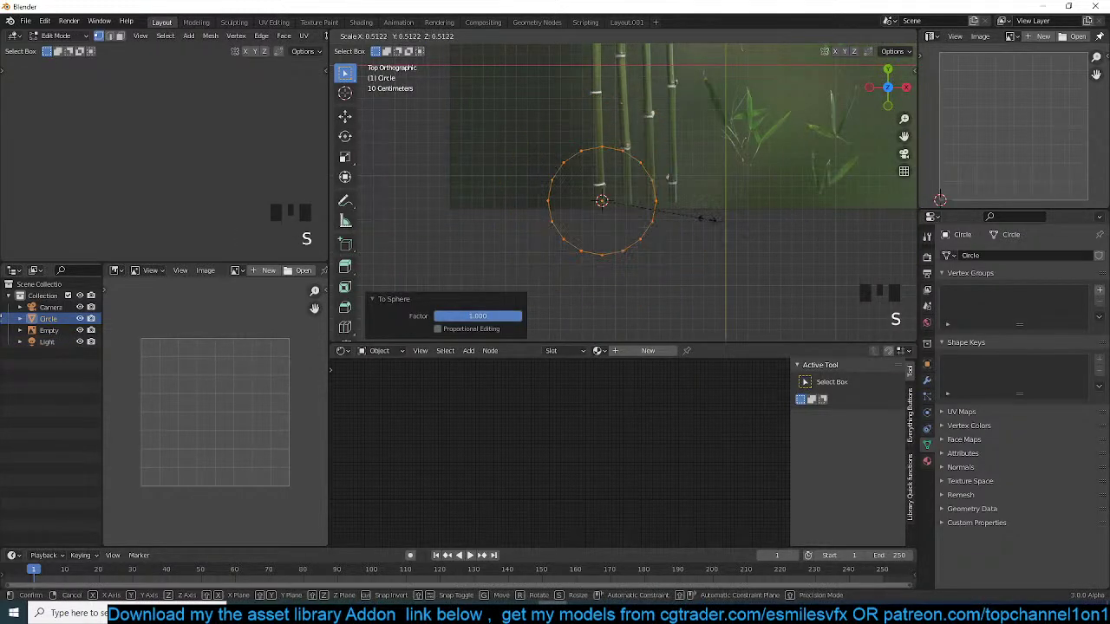
{"action": "left_click", "coordinate": [626, 204]}
{"action": "scroll", "coordinate": [626, 204], "scroll_direction": "up", "scroll_amount": 4}
{"action": "key", "text": "r"}
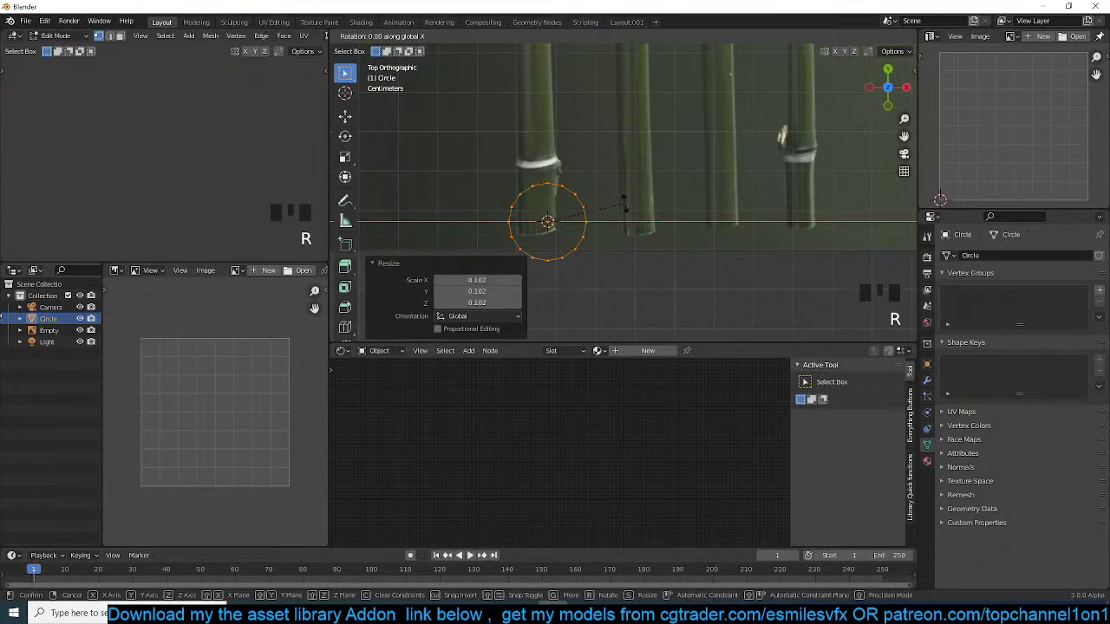
{"action": "left_click", "coordinate": [624, 203]}
- Move and scale the ring to fit the width of the first stalk's bottom end
{"action": "scroll", "coordinate": [626, 206], "scroll_direction": "up", "scroll_amount": 5}
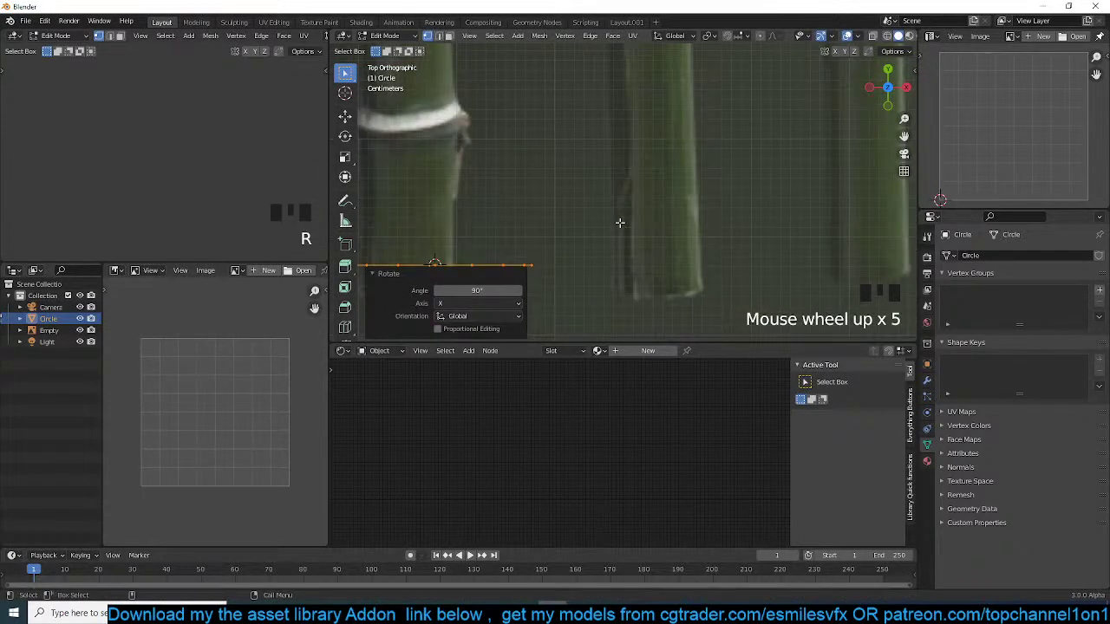
{"action": "key", "text": "s"}
{"action": "left_click", "coordinate": [618, 167]}
{"action": "key", "text": "g"}
{"action": "left_click", "coordinate": [599, 179]}
{"action": "key", "text": "s"}
{"action": "left_click", "coordinate": [592, 187]}
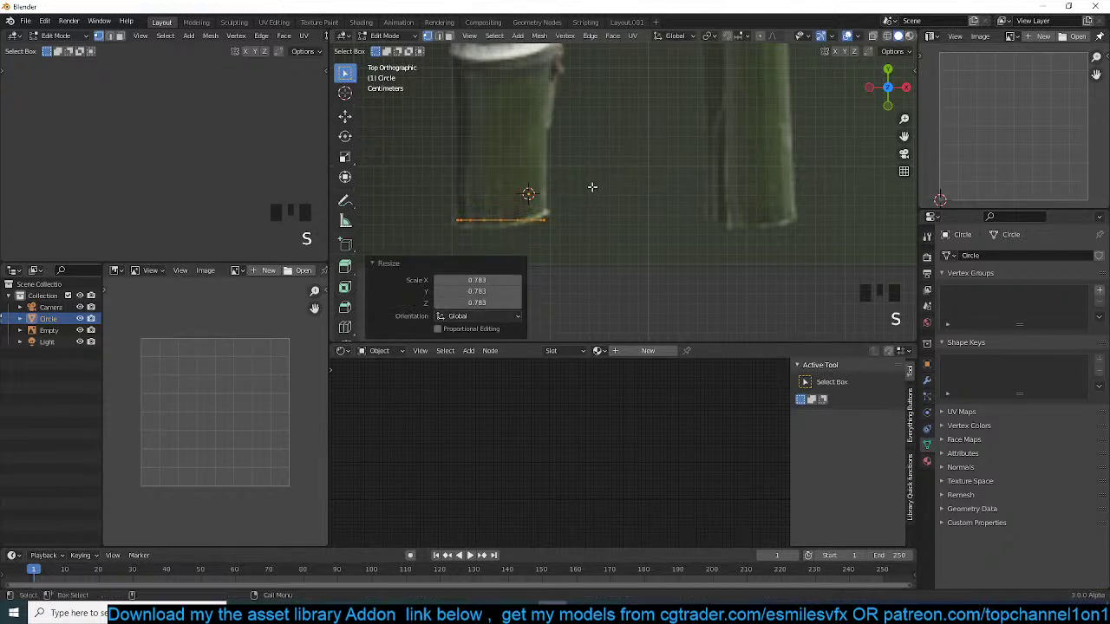
{"action": "key", "text": "s"}
{"action": "left_click", "coordinate": [599, 190]}
- Extrude the ring about 0.172 m along Y, up to the stalk's first node
{"action": "middle_click_drag", "start_coordinate": [590, 193], "coordinate": [607, 237], "text": "shift"}
{"action": "key", "text": "e"}
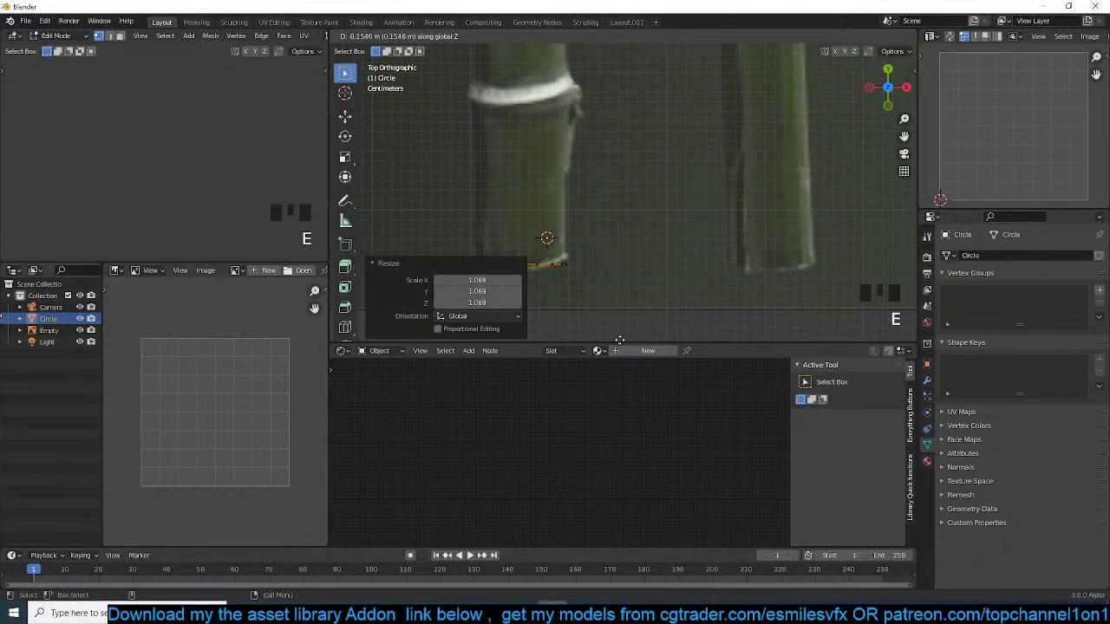
{"action": "right_click", "coordinate": [619, 340]}
{"action": "middle_click_drag", "start_coordinate": [691, 109], "coordinate": [741, 119], "text": "shift"}
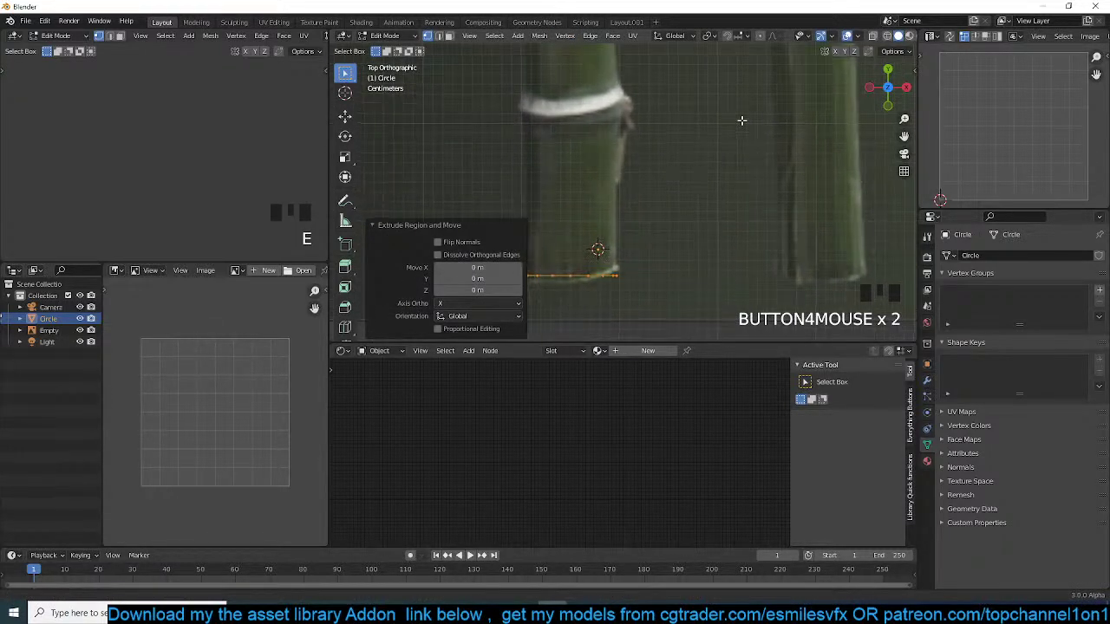
{"action": "scroll", "coordinate": [663, 174], "scroll_direction": "down", "scroll_amount": 1}
{"action": "key", "text": "g"}
{"action": "right_click", "coordinate": [680, 126]}
{"action": "key", "text": "g"}
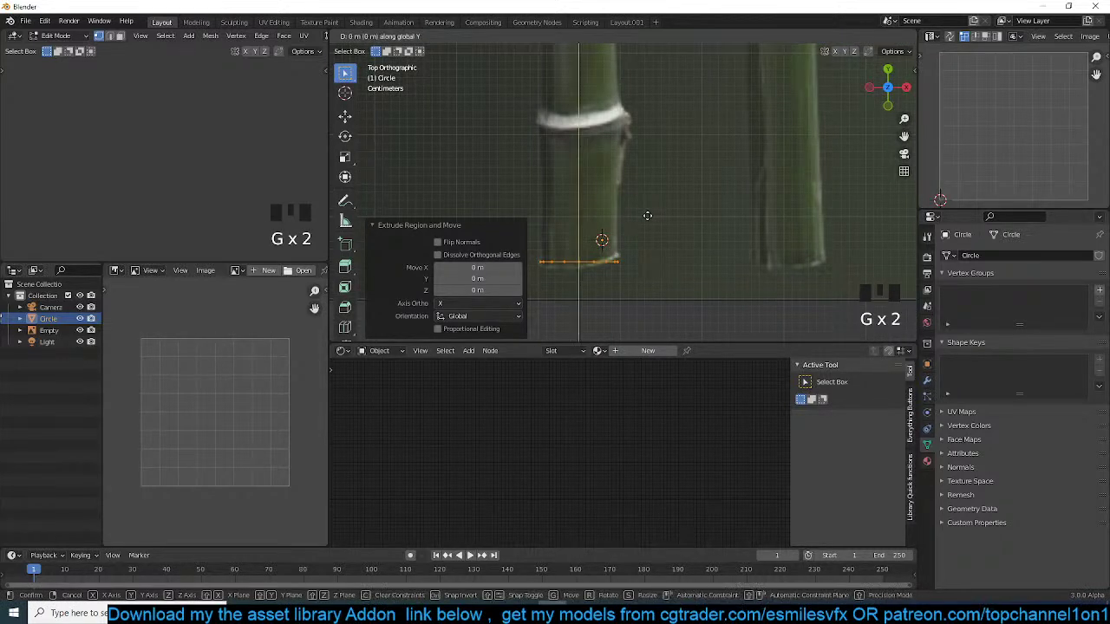
{"action": "left_click", "coordinate": [644, 164]}
- Switch the 3D viewport to wireframe shading
{"action": "key", "text": "z"}
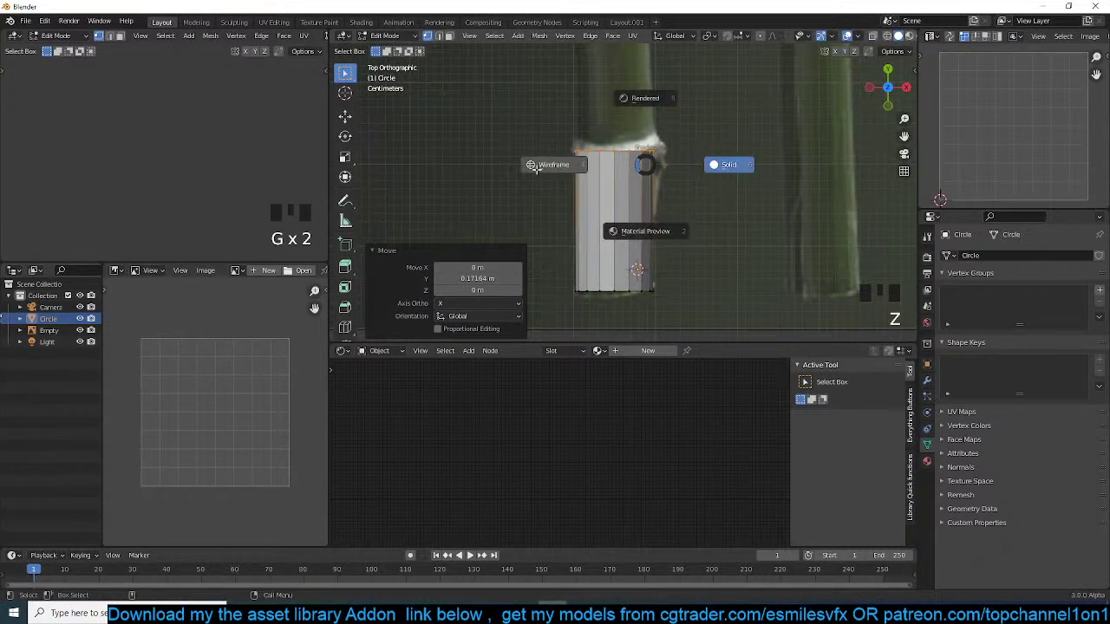
{"action": "left_click", "coordinate": [543, 174]}
{"action": "scroll", "coordinate": [639, 181], "scroll_direction": "up", "scroll_amount": 3}
{"action": "scroll", "coordinate": [639, 181], "scroll_direction": "down", "scroll_amount": 3}
- Narrow the section's middle with a loop cut scaled to about 0.897 and beveled about 0.057 m wide in 2 segments
{"action": "key", "text": "ctrl+r"}
{"action": "left_click", "coordinate": [666, 199]}
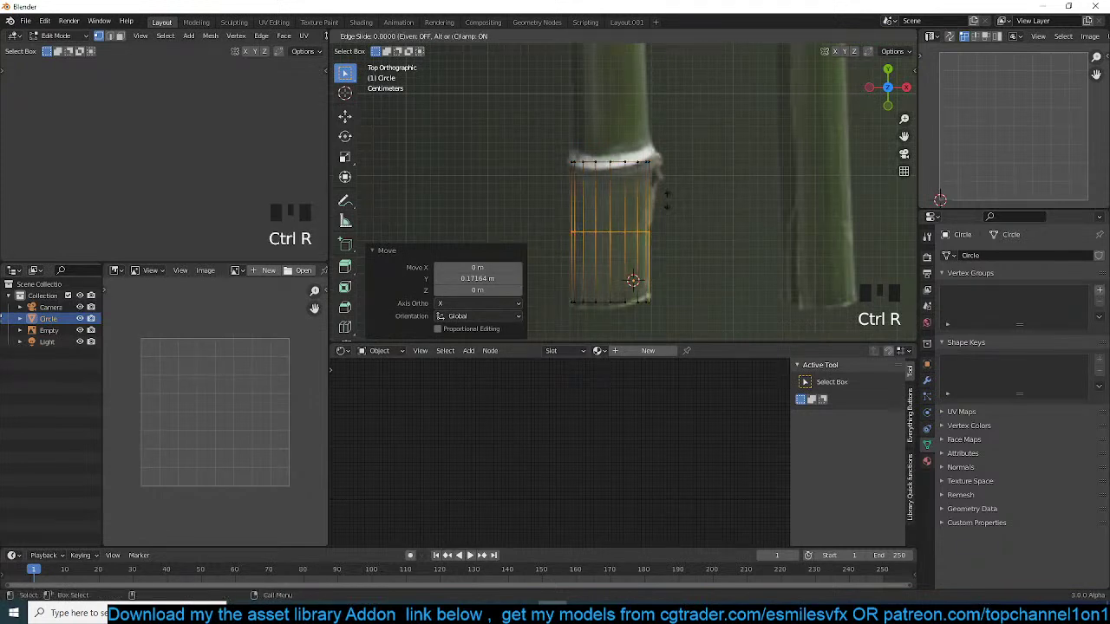
{"action": "left_click", "coordinate": [666, 200]}
{"action": "key", "text": "s"}
{"action": "left_click", "coordinate": [670, 196]}
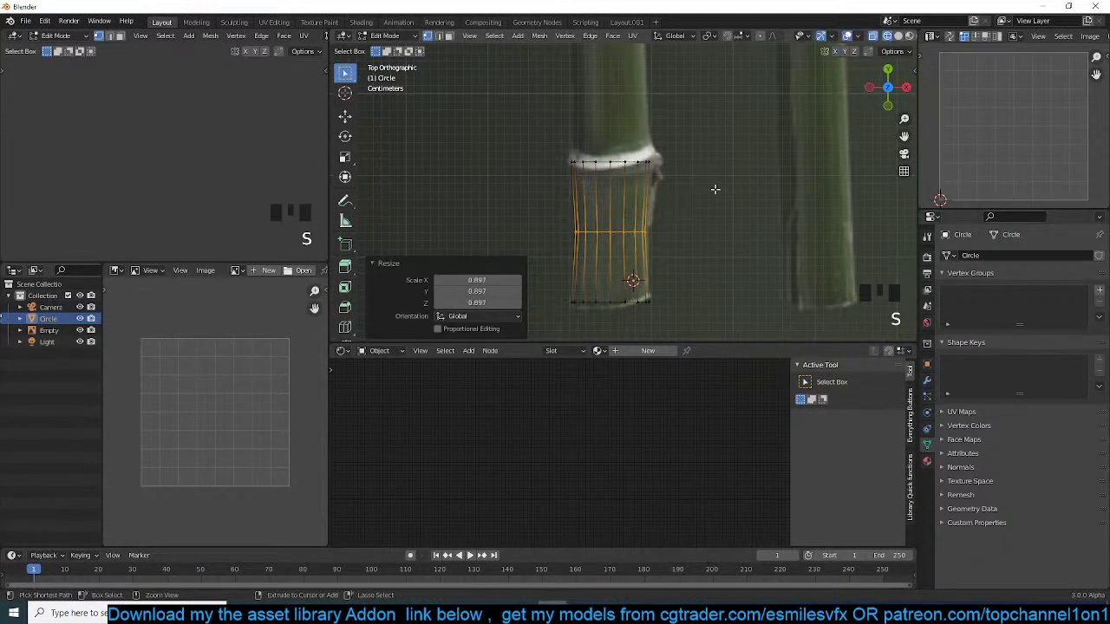
{"action": "key", "text": "ctrl+b"}
{"action": "left_click", "coordinate": [773, 175]}
- Extrude the top edge loop up to the stalk's second node and scale it to the stalk's width
{"action": "scroll", "coordinate": [666, 162], "scroll_direction": "up", "scroll_amount": 4}
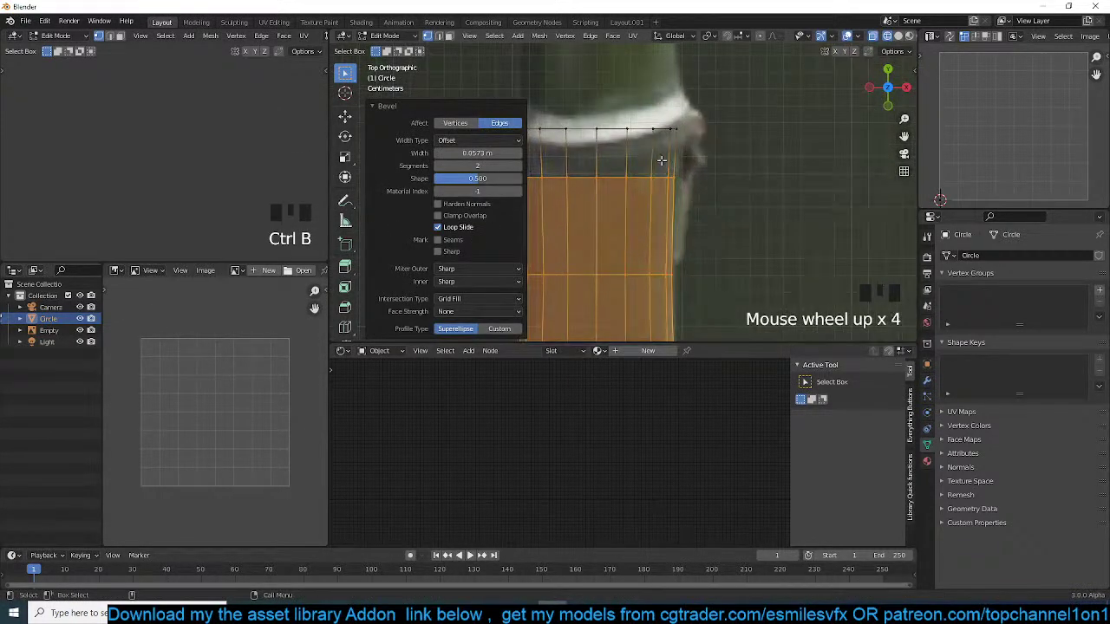
{"action": "middle_click_drag", "start_coordinate": [666, 162], "coordinate": [684, 220], "text": "shift"}
{"action": "left_click", "coordinate": [681, 193], "text": "alt"}
{"action": "scroll", "coordinate": [683, 190], "scroll_direction": "down", "scroll_amount": 3}
{"action": "scroll", "coordinate": [683, 190], "scroll_direction": "down", "scroll_amount": 8}
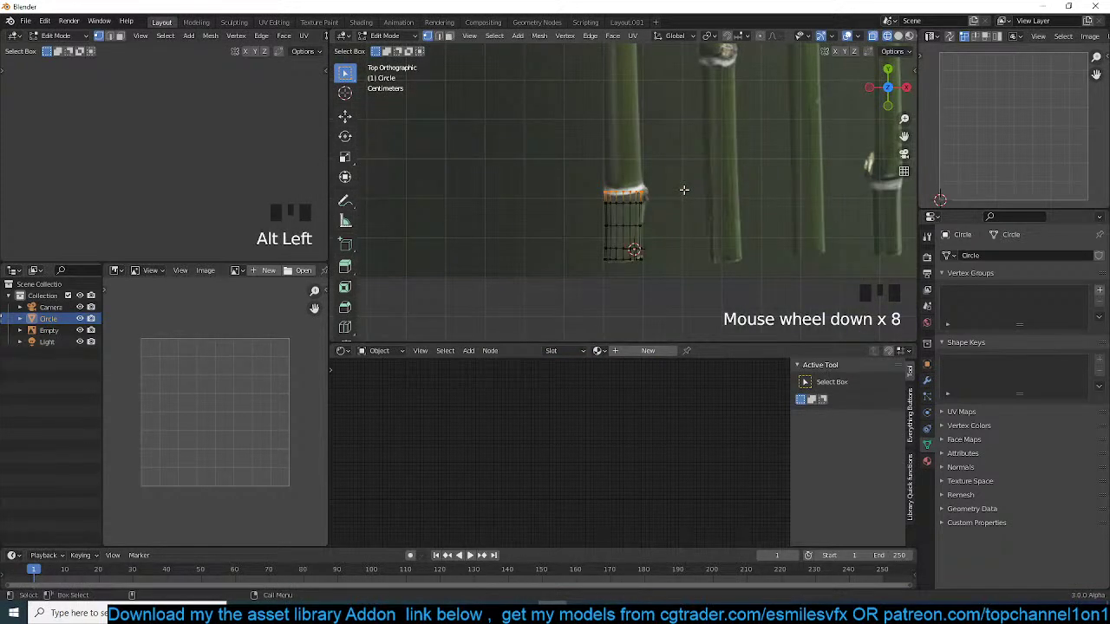
{"action": "scroll", "coordinate": [663, 252], "scroll_direction": "up", "scroll_amount": 3}
{"action": "scroll", "coordinate": [669, 252], "scroll_direction": "down", "scroll_amount": 4}
{"action": "key", "text": "e"}
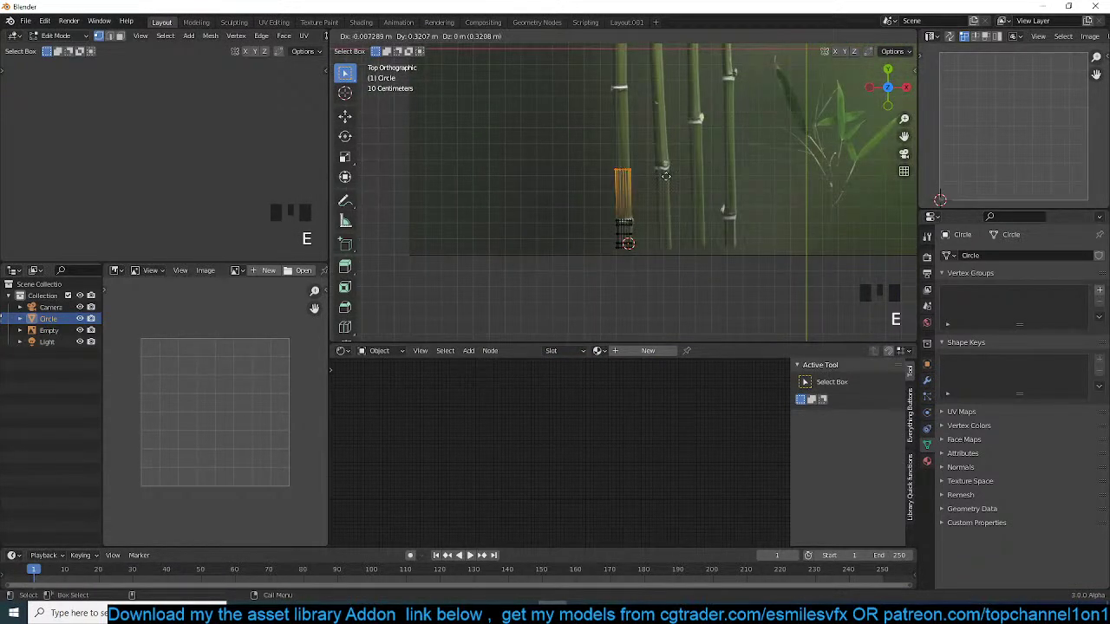
{"action": "left_click", "coordinate": [669, 135]}
{"action": "scroll", "coordinate": [668, 135], "scroll_direction": "up", "scroll_amount": 3}
{"action": "key", "text": "s"}
{"action": "left_click", "coordinate": [671, 114]}
- Add a centred loop cut to the second section, scale it to about 0.876 and bevel it, then leave Edit Mode
{"action": "key", "text": "ctrl+r"}
{"action": "left_click", "coordinate": [653, 125]}
{"action": "right_click", "coordinate": [656, 128]}
{"action": "key", "text": "s"}
{"action": "left_click", "coordinate": [698, 135]}
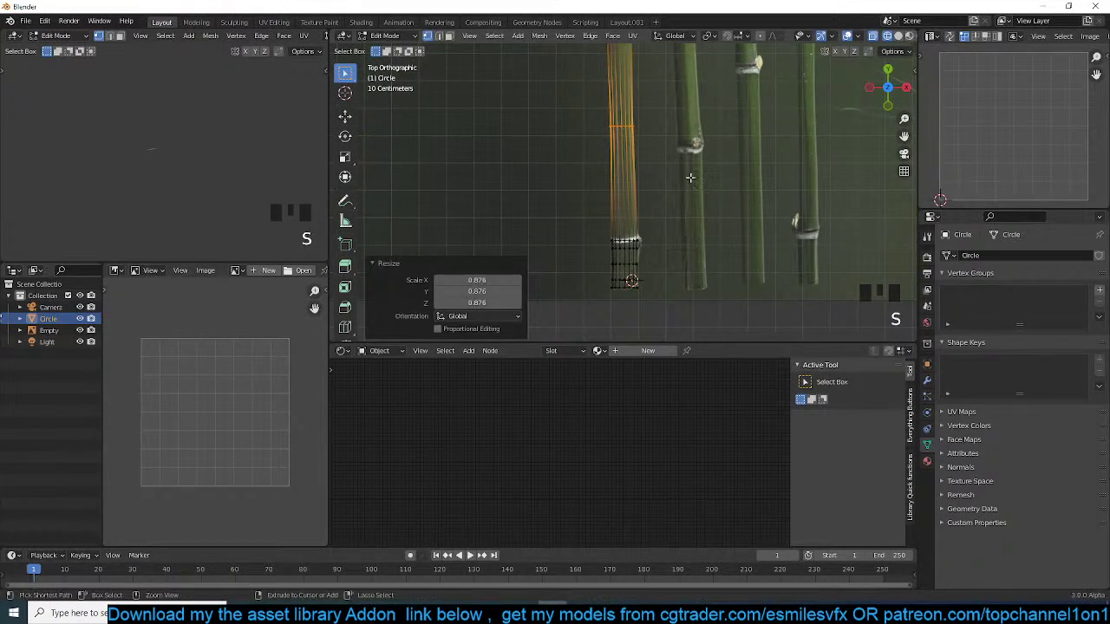
{"action": "key", "text": "ctrl+b"}
{"action": "key", "text": "Tab"}
{"action": "scroll", "coordinate": [688, 164], "scroll_direction": "down", "scroll_amount": 3}
{"action": "scroll", "coordinate": [694, 228], "scroll_direction": "up", "scroll_amount": 2}
- Return to Edit Mode and extrude the top edge loop up to the stalk's third node, aligning it with the image
{"action": "key", "text": "Tab"}
{"action": "left_click", "coordinate": [635, 169], "text": "alt"}
{"action": "key", "text": "e"}
{"action": "left_click", "coordinate": [650, 80]}
{"action": "middle_click_drag", "start_coordinate": [643, 105], "coordinate": [633, 199], "text": "shift"}
{"action": "key", "text": "g"}
{"action": "left_click", "coordinate": [630, 164]}
- Narrow the third section's middle with a loop cut scaled to about 0.712 and beveled about 0.277 m wide in 2 segments
{"action": "key", "text": "ctrl+r"}
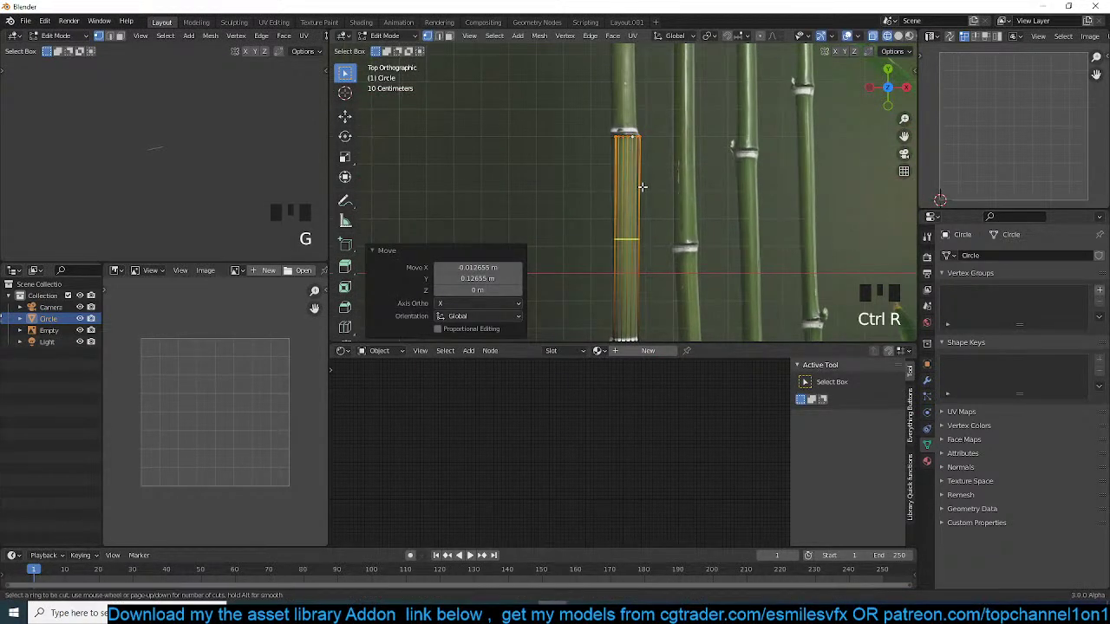
{"action": "left_click", "coordinate": [643, 185]}
{"action": "left_click", "coordinate": [656, 186]}
{"action": "key", "text": "s"}
{"action": "left_click", "coordinate": [690, 197]}
{"action": "key", "text": "ctrl+b"}
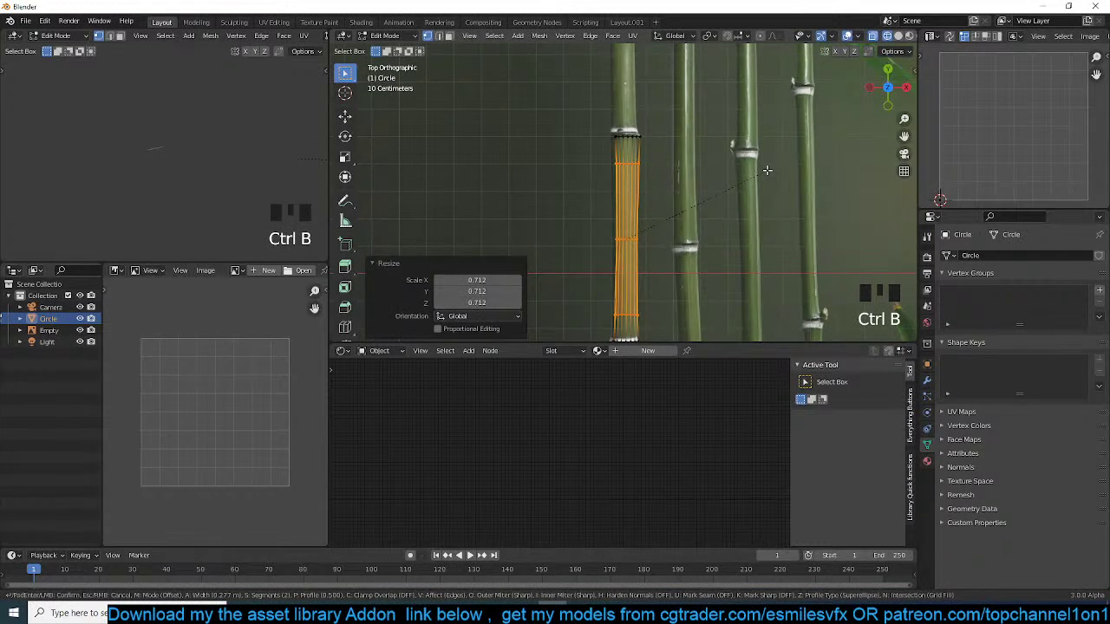
{"action": "left_click", "coordinate": [767, 170]}
- Extrude the top edge loop up to the upper end of the reference stalk and rotate it about 7.54°
{"action": "left_click", "coordinate": [642, 132], "text": "alt"}
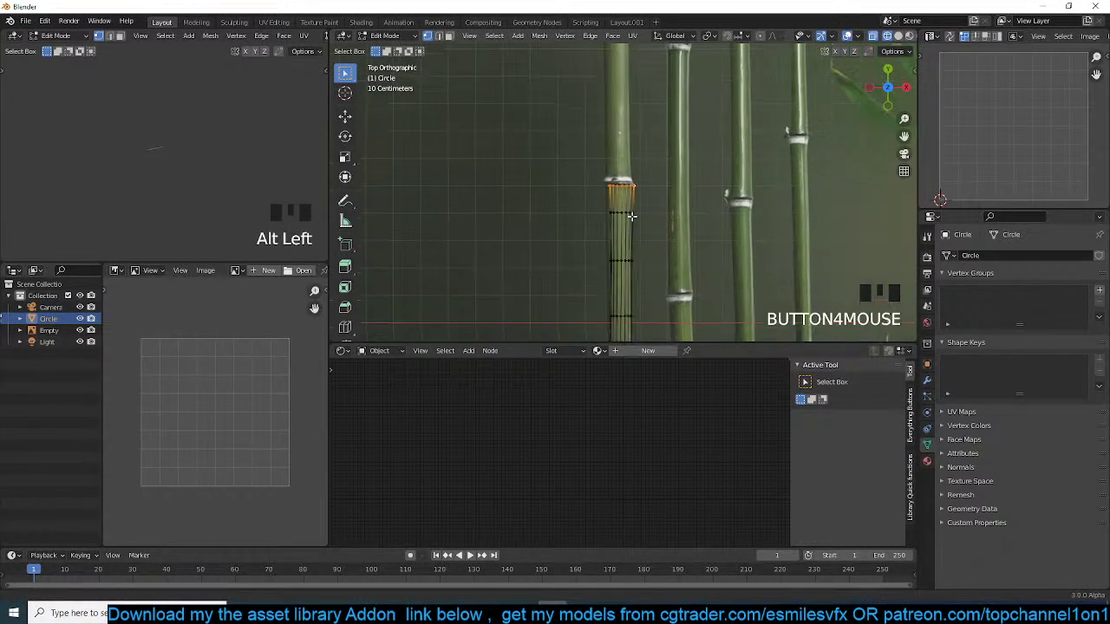
{"action": "key", "text": "e"}
{"action": "left_click", "coordinate": [627, 95]}
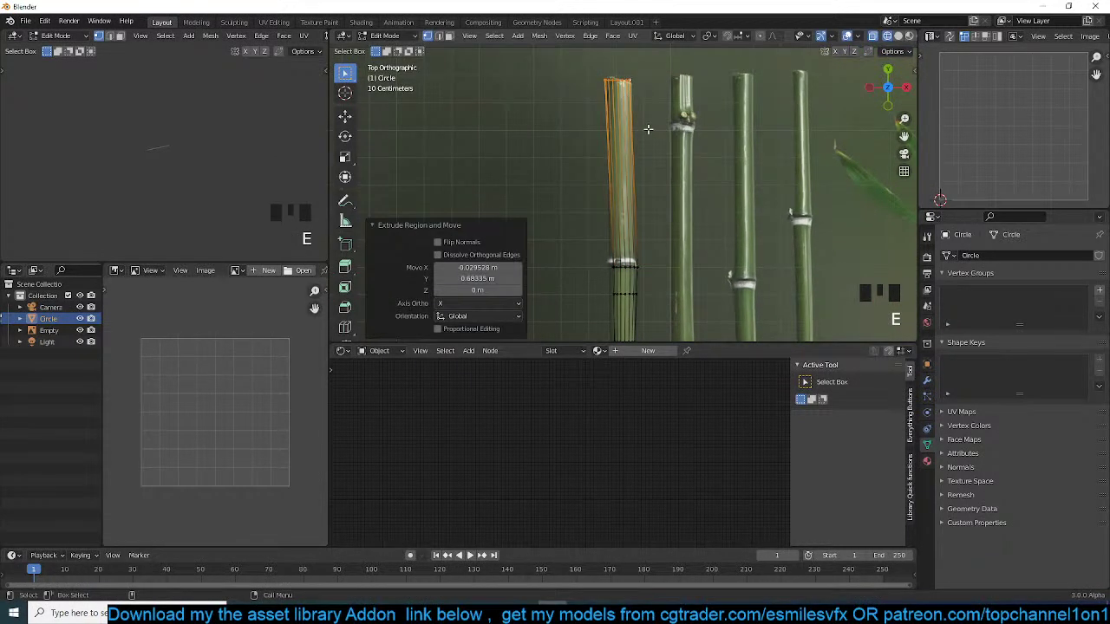
{"action": "key", "text": "r"}
{"action": "left_click", "coordinate": [657, 147]}
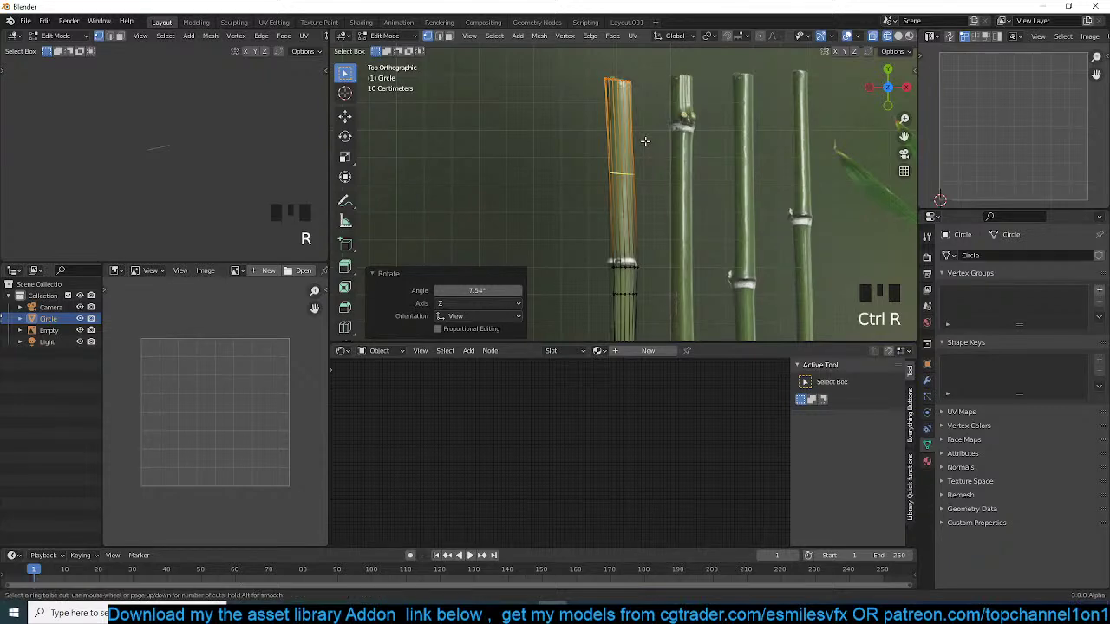
- Narrow the fourth section's middle with a centred loop cut, scaling it down and beveling it
{"action": "key", "text": "ctrl+r"}
{"action": "left_click", "coordinate": [645, 141]}
{"action": "left_click", "coordinate": [645, 142]}
{"action": "key", "text": "s"}
{"action": "left_click", "coordinate": [649, 154]}
{"action": "key", "text": "ctrl+b"}
{"action": "left_click", "coordinate": [737, 130]}
{"action": "key", "text": "Tab"}
{"action": "key", "text": "Tab"}
- Bevel the edge loop at the third node in 3 segments and fatten the middle face loop outward into a ring
{"action": "scroll", "coordinate": [664, 273], "scroll_direction": "up", "scroll_amount": 3}
{"action": "key", "text": "2"}
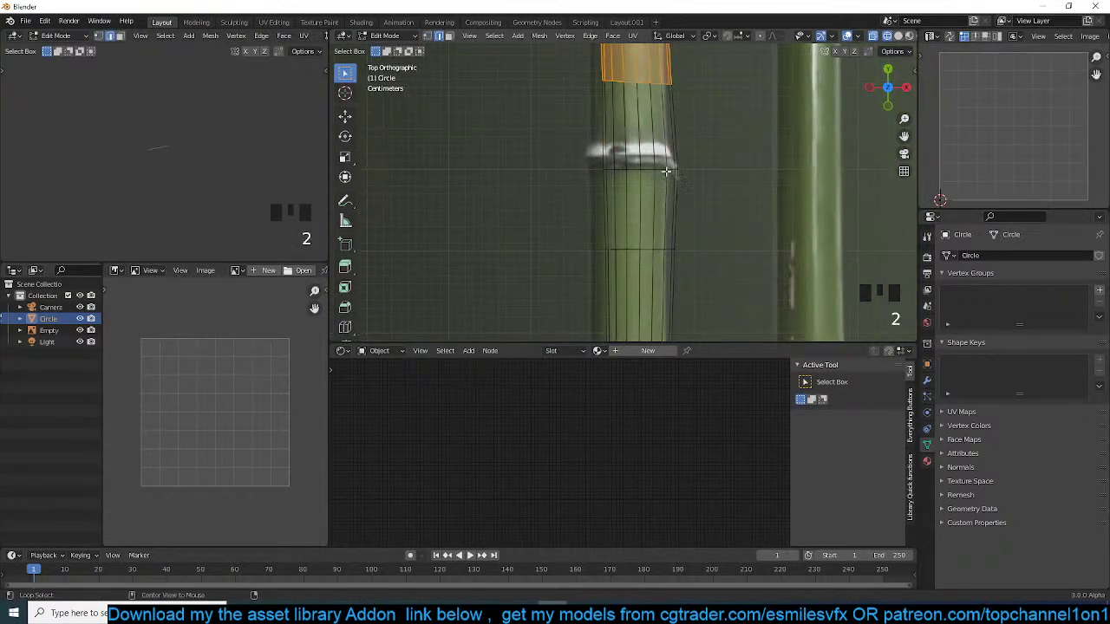
{"action": "left_click", "coordinate": [665, 172], "text": "alt"}
{"action": "scroll", "coordinate": [711, 195], "scroll_direction": "up", "scroll_amount": 2}
{"action": "key", "text": "ctrl+b"}
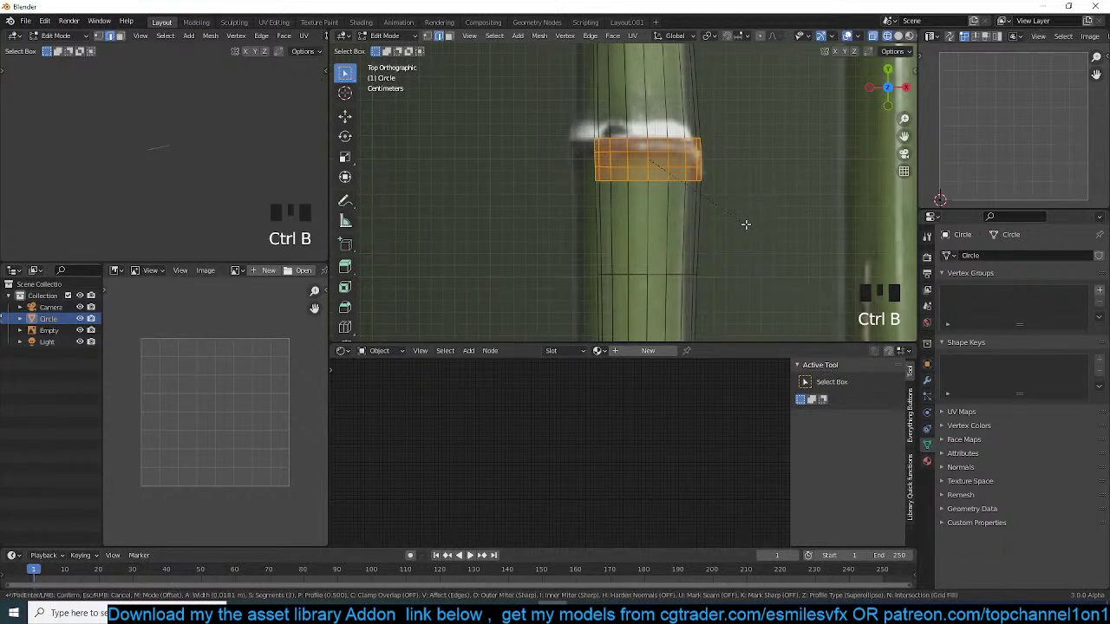
{"action": "left_click", "coordinate": [744, 215]}
{"action": "scroll", "coordinate": [743, 208], "scroll_direction": "up", "scroll_amount": 2}
{"action": "left_click", "coordinate": [739, 144], "text": "alt"}
{"action": "key", "text": "alt+s"}
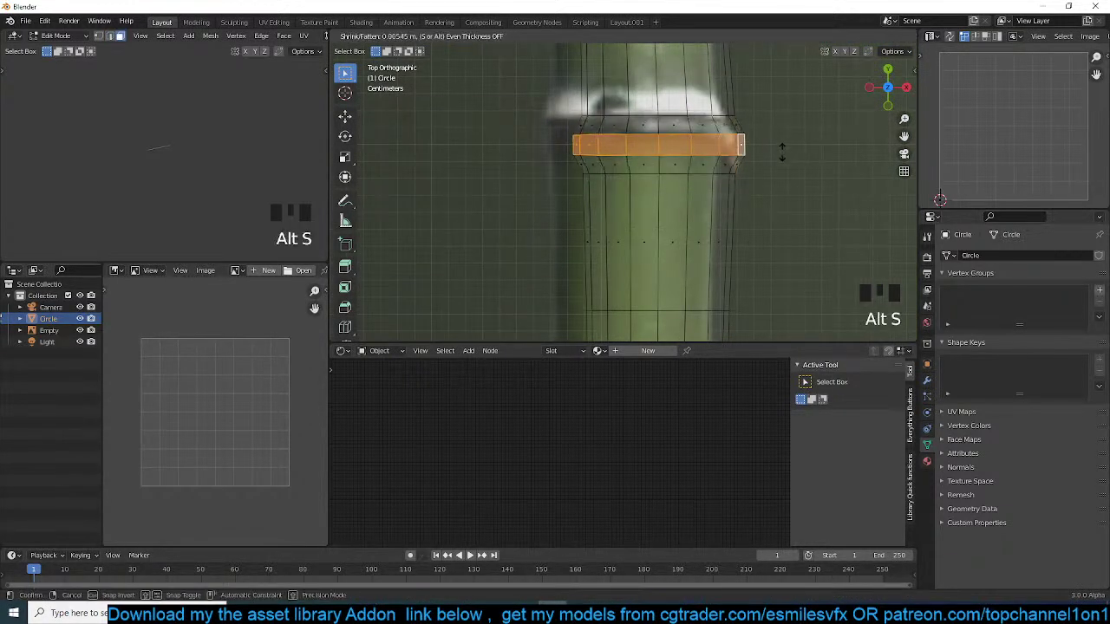
{"action": "left_click", "coordinate": [782, 146]}
- Add a centred loop cut just above the third node's ring, then rotate and move it to follow the image
{"action": "key", "text": "ctrl+r"}
{"action": "left_click", "coordinate": [768, 134]}
{"action": "right_click", "coordinate": [768, 135]}
{"action": "key", "text": "r"}
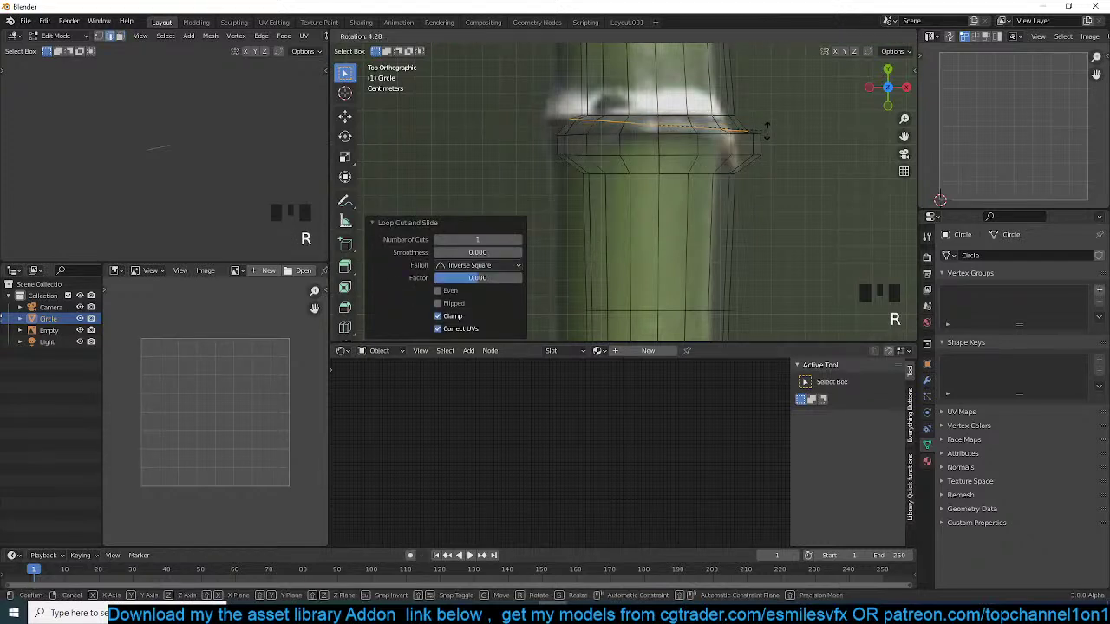
{"action": "left_click", "coordinate": [767, 130]}
{"action": "key", "text": "g"}
{"action": "left_click", "coordinate": [763, 133]}
- Add a centred loop cut just below the third node's ring, trackball-rotate it and move it slightly up
{"action": "key", "text": "ctrl+r"}
{"action": "left_click", "coordinate": [755, 166]}
{"action": "right_click", "coordinate": [754, 166]}
{"action": "key", "text": "t"}
{"action": "key", "text": "r"}
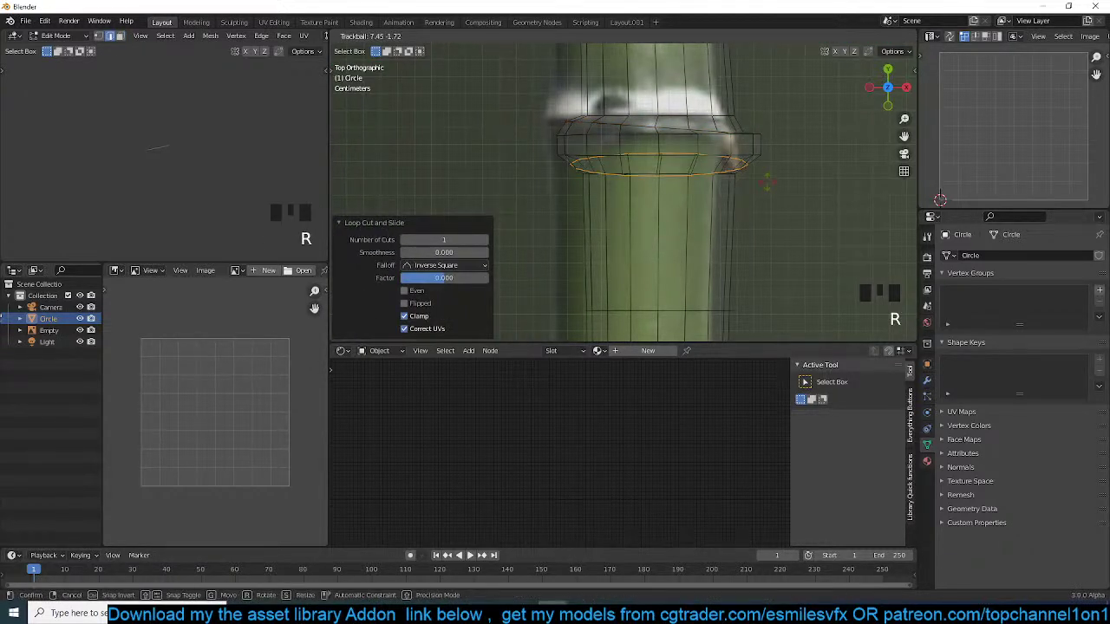
{"action": "left_click", "coordinate": [765, 178]}
{"action": "key", "text": "g"}
{"action": "left_click", "coordinate": [766, 165]}
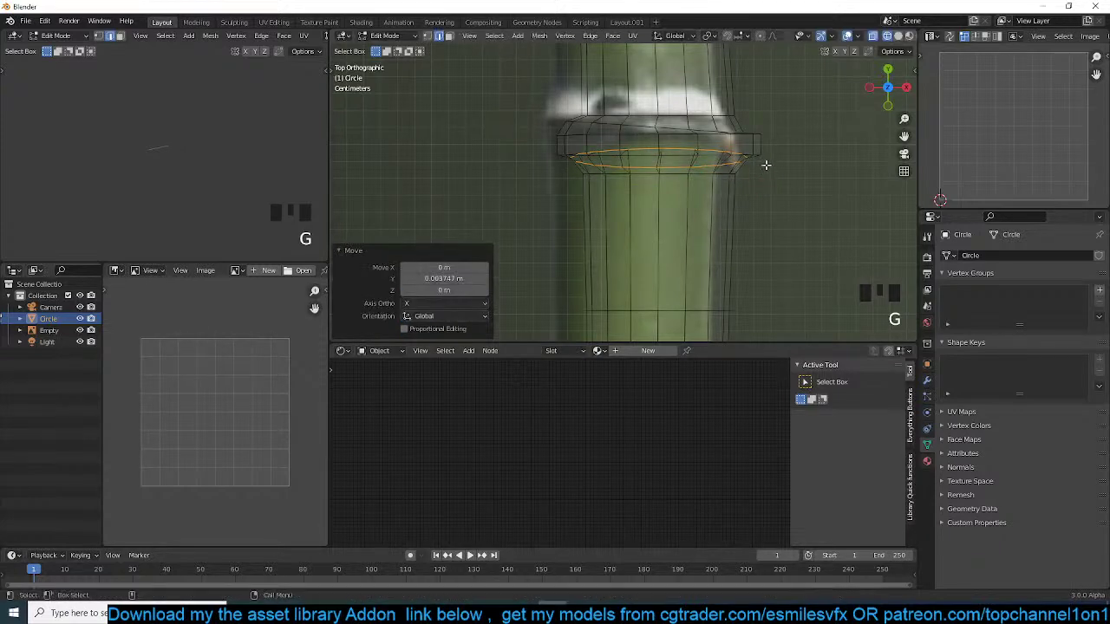
- Leave Edit Mode, switch the viewport to solid shading and shade the stalk smooth
{"action": "key", "text": "Tab"}
{"action": "key", "text": "z"}
{"action": "left_click", "coordinate": [839, 168]}
{"action": "mouse_move", "coordinate": [838, 170]}
{"action": "middle_mouse_down"}
{"action": "mouse_move", "coordinate": [796, 194]}
{"action": "mouse_move", "coordinate": [751, 194]}
{"action": "middle_mouse_up"}
{"action": "right_click", "coordinate": [751, 193]}
{"action": "left_click", "coordinate": [750, 193]}
{"action": "scroll", "coordinate": [691, 259], "scroll_direction": "down", "scroll_amount": 1}
{"action": "middle_click_drag", "start_coordinate": [691, 259], "coordinate": [715, 256]}
- In Edit Mode, tilt an edge loop of the third node's ring with trackball rotation, then return to Object Mode
{"action": "key", "text": "Tab"}
{"action": "left_click", "coordinate": [719, 194], "text": "alt"}
{"action": "left_click", "coordinate": [711, 187], "text": "alt"}
{"action": "key", "text": "r"}
{"action": "key", "text": "r"}
{"action": "left_click", "coordinate": [768, 172]}
{"action": "key", "text": "Tab"}
{"action": "key", "text": "grave"}
{"action": "scroll", "coordinate": [757, 245], "scroll_direction": "down", "scroll_amount": 3}
{"action": "middle_click_drag", "start_coordinate": [757, 244], "coordinate": [756, 250]}
{"action": "key", "text": "grave"}
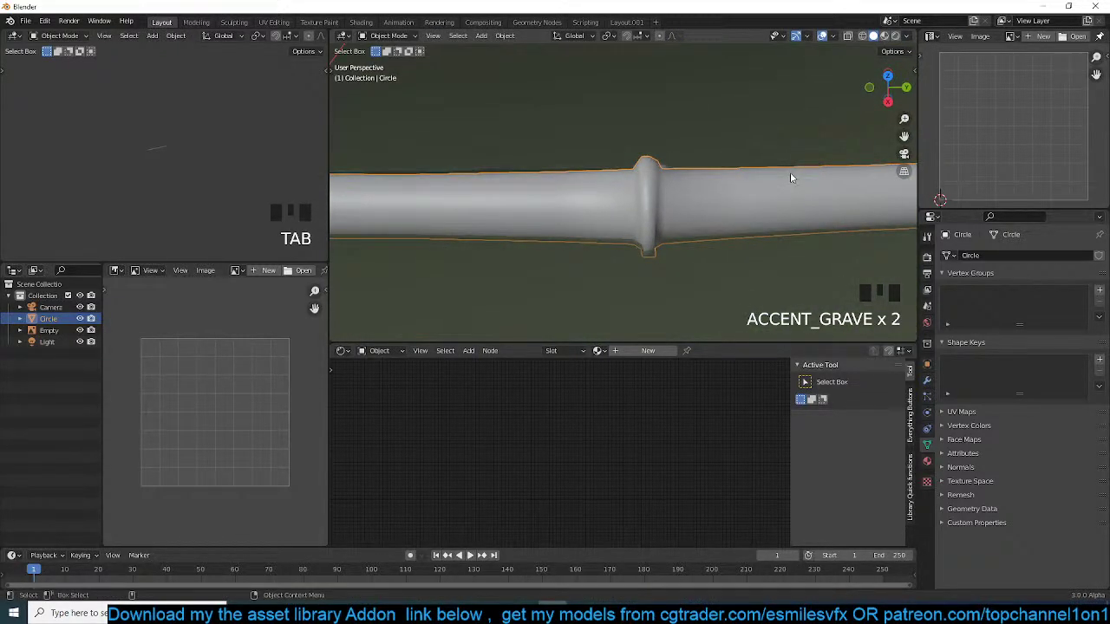
- In top view wireframe, tilt the edge loop at the stalk's second node with trackball rotation to match the image
{"action": "key", "text": "KP_7"}
{"action": "scroll", "coordinate": [746, 179], "scroll_direction": "down", "scroll_amount": 6}
{"action": "scroll", "coordinate": [746, 180], "scroll_direction": "down", "scroll_amount": 6}
{"action": "scroll", "coordinate": [723, 188], "scroll_direction": "up", "scroll_amount": 3}
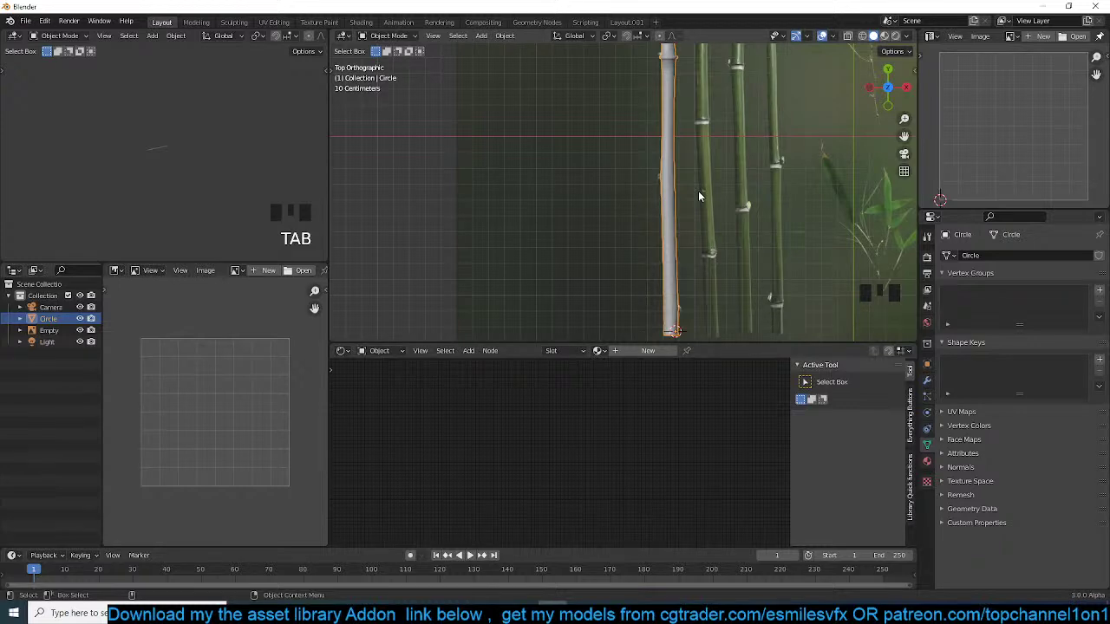
{"action": "scroll", "coordinate": [702, 207], "scroll_direction": "down", "scroll_amount": 1}
{"action": "scroll", "coordinate": [676, 217], "scroll_direction": "up", "scroll_amount": 5}
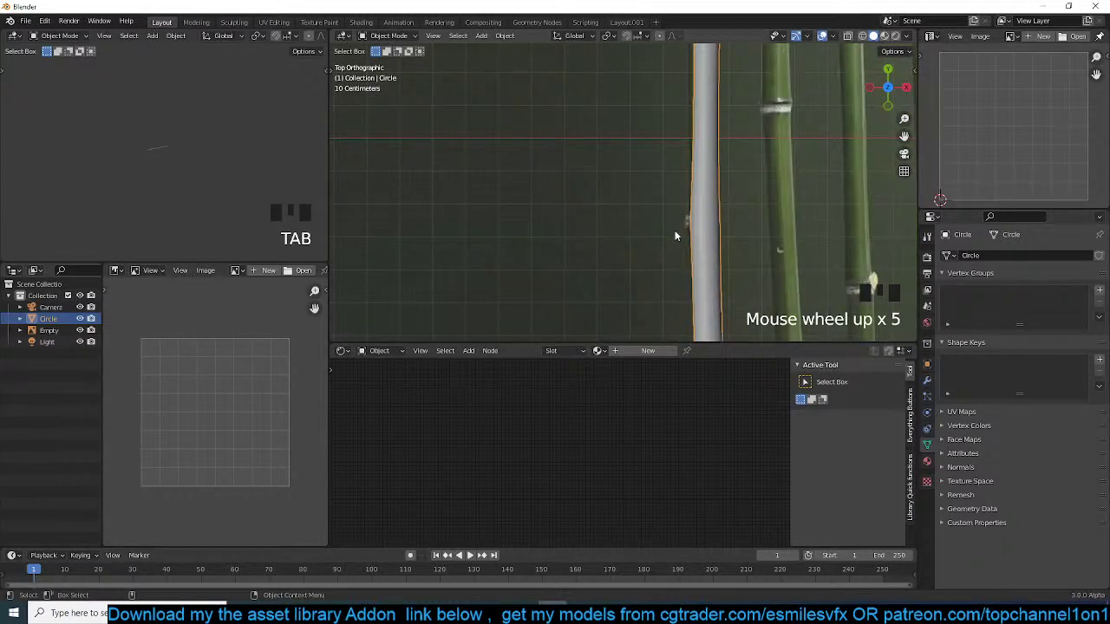
{"action": "key", "text": "Tab"}
{"action": "scroll", "coordinate": [639, 228], "scroll_direction": "up", "scroll_amount": 2}
{"action": "key", "text": "z"}
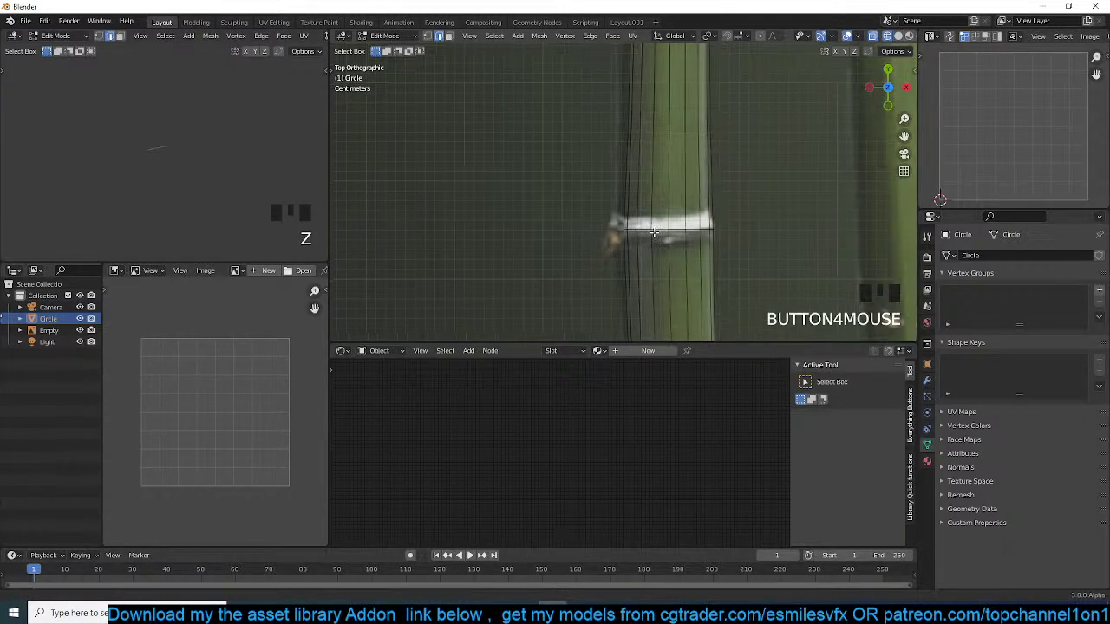
{"action": "left_click", "coordinate": [587, 242], "text": "alt"}
{"action": "scroll", "coordinate": [588, 242], "scroll_direction": "up", "scroll_amount": 4}
{"action": "key", "text": "r"}
{"action": "key", "text": "r"}
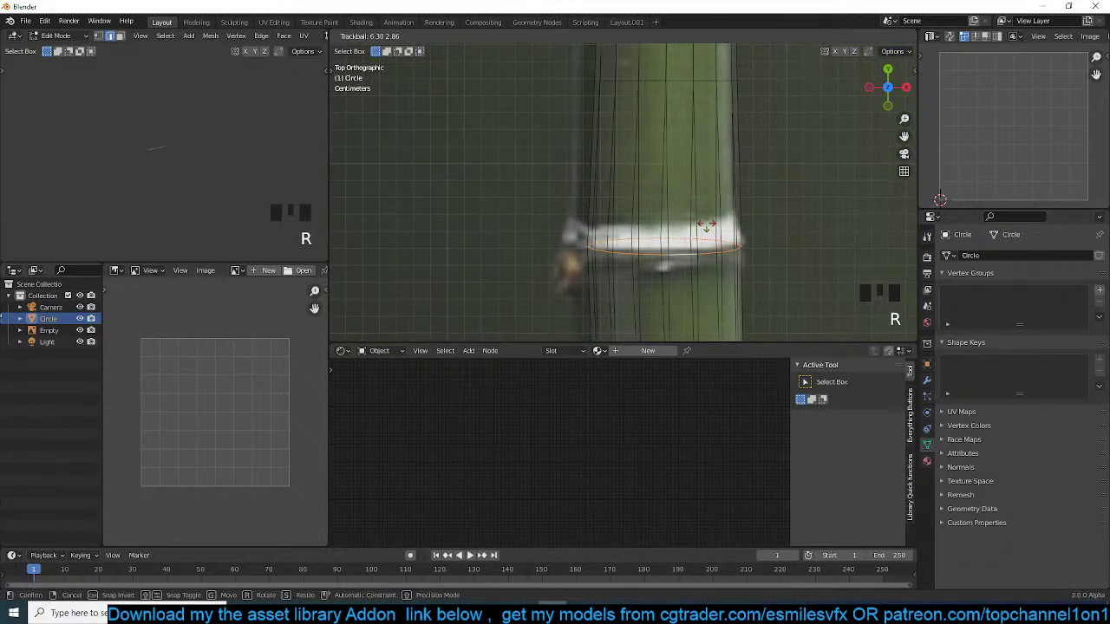
{"action": "left_click", "coordinate": [707, 224]}
- Bevel the second node's edge loop 0.012 m wide in 3 segments and fatten its middle face loop about 0.014 m
{"action": "key", "text": "ctrl+b"}
{"action": "left_click", "coordinate": [755, 219]}
{"action": "key", "text": "z"}
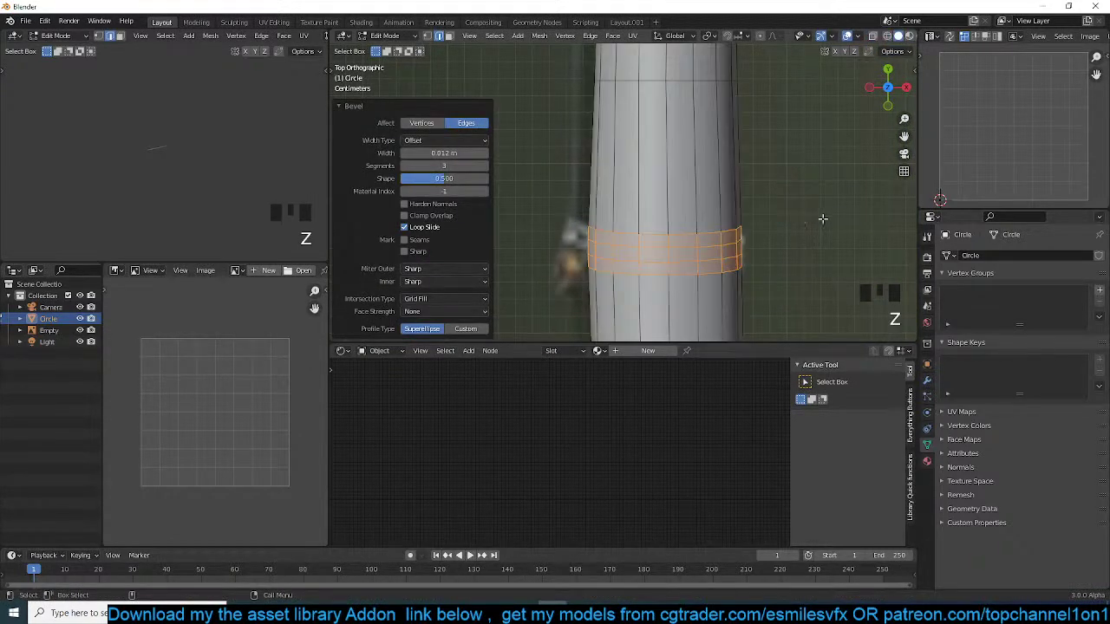
{"action": "left_click", "coordinate": [741, 243], "text": "alt"}
{"action": "key", "text": "alt+s"}
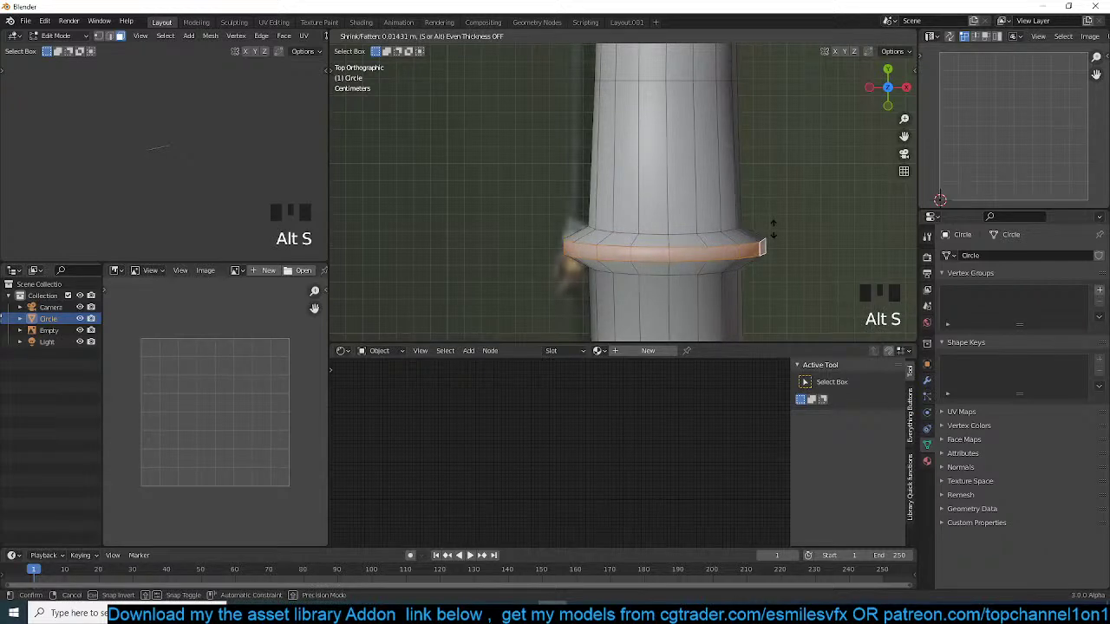
{"action": "left_click", "coordinate": [756, 235]}
- Add a centred loop cut just above the second node's ring and trackball-rotate it about 5.16° and 2.29°
{"action": "left_click", "coordinate": [754, 246], "text": "alt"}
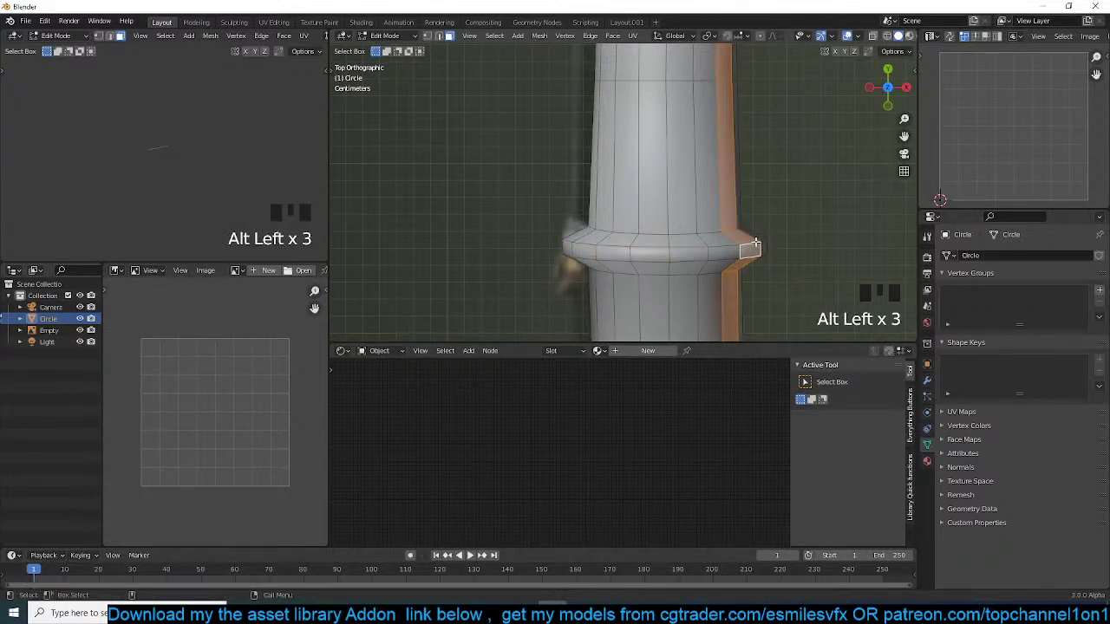
{"action": "key", "text": "ctrl+r"}
{"action": "left_click", "coordinate": [763, 232]}
{"action": "right_click", "coordinate": [768, 228]}
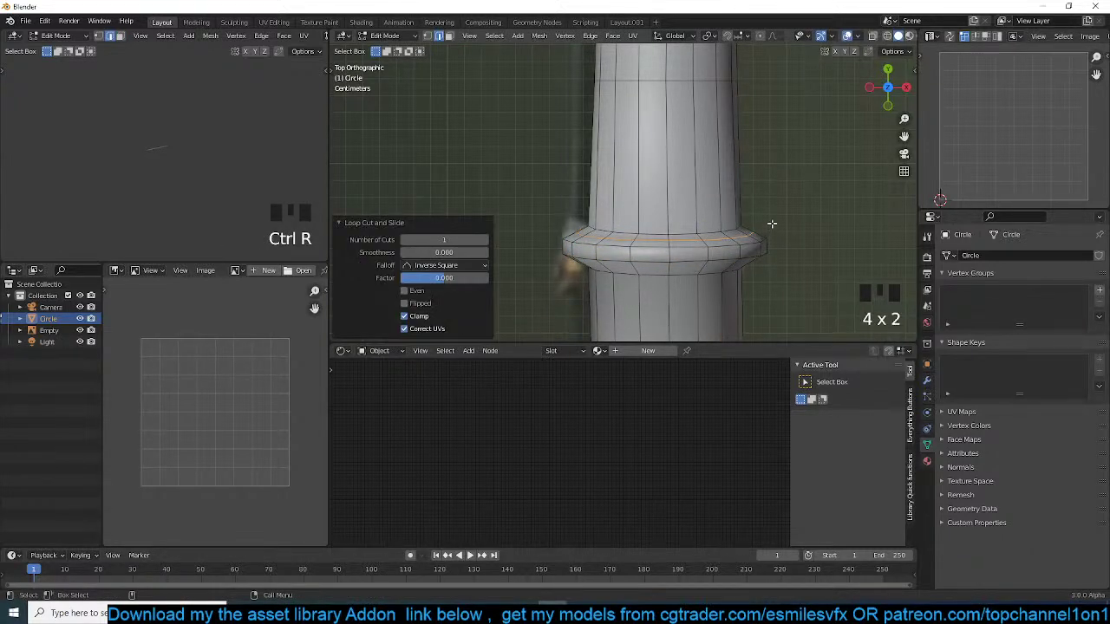
{"action": "key", "text": "r"}
{"action": "key", "text": "r"}
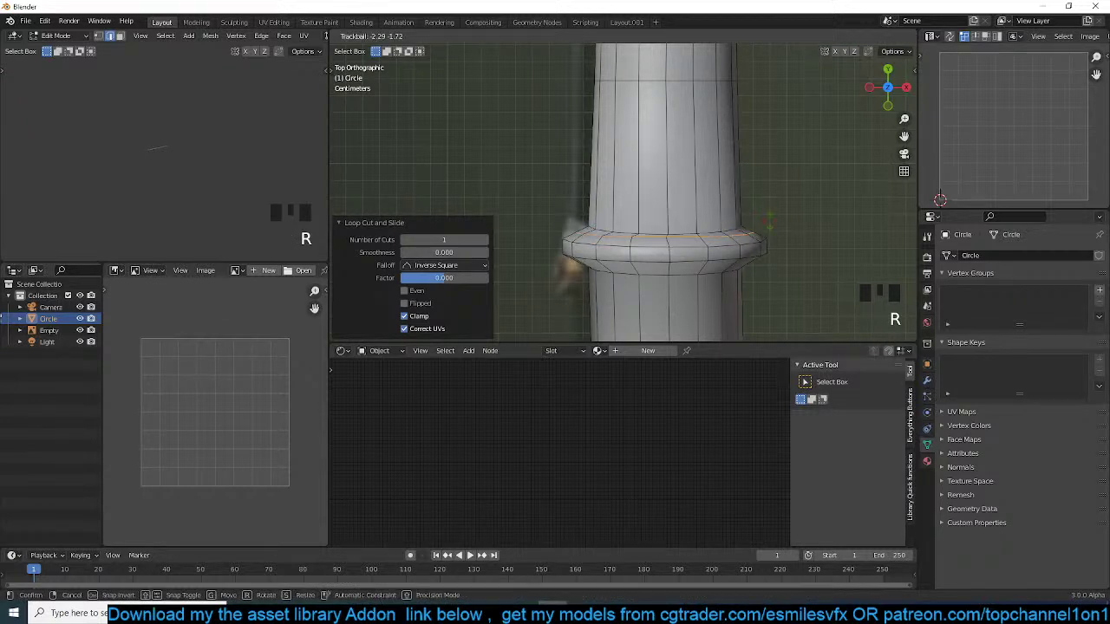
{"action": "left_click", "coordinate": [774, 228]}
- Add a centred loop cut just below the second node's ring and tilt it twice with trackball rotation
{"action": "key", "text": "grave"}
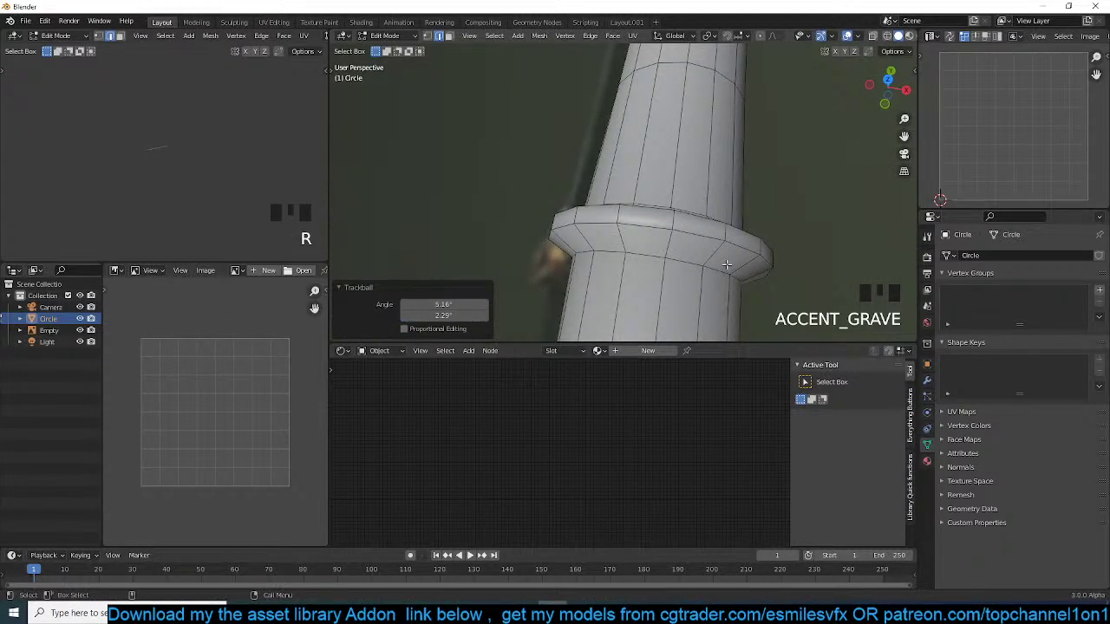
{"action": "key", "text": "ctrl+r"}
{"action": "left_click", "coordinate": [729, 254]}
{"action": "right_click", "coordinate": [736, 251]}
{"action": "key", "text": "r"}
{"action": "key", "text": "r"}
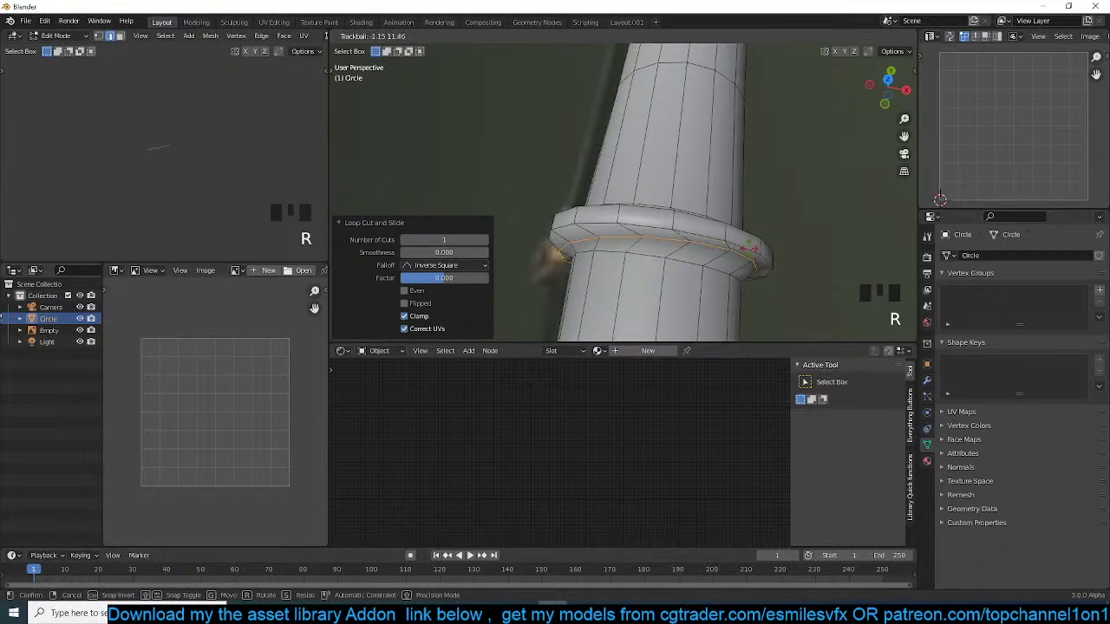
{"action": "left_click", "coordinate": [751, 247]}
{"action": "key", "text": "r"}
{"action": "key", "text": "r"}
{"action": "left_click", "coordinate": [738, 248]}
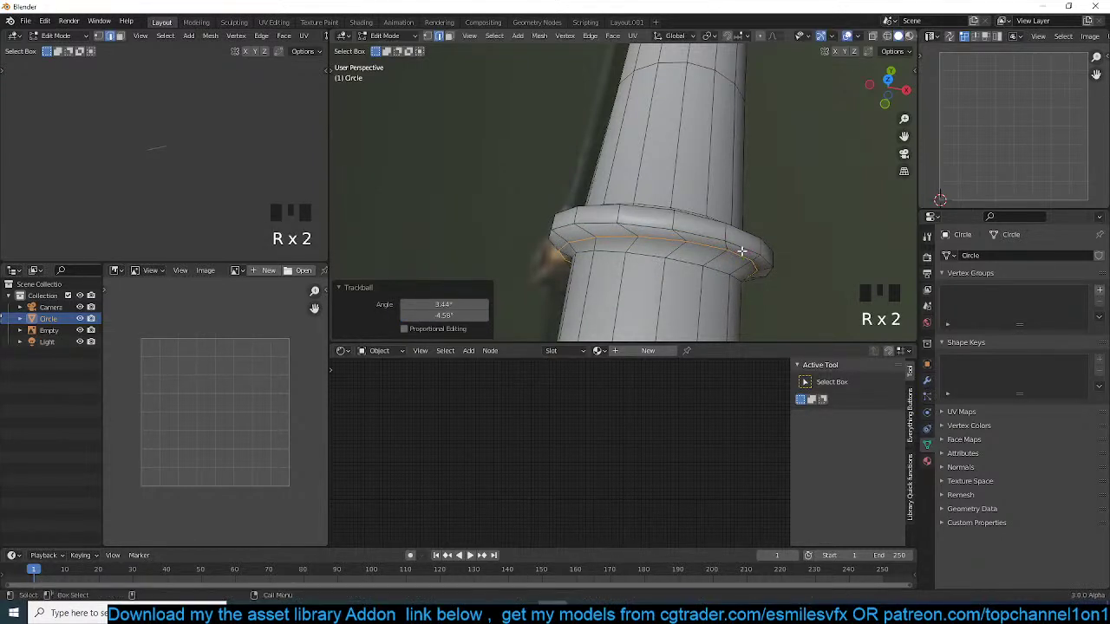
- Tilt the lower edge loop of the second node's ring with trackball rotation, then leave Edit Mode
{"action": "left_click", "coordinate": [738, 248], "text": "alt"}
{"action": "key", "text": "r"}
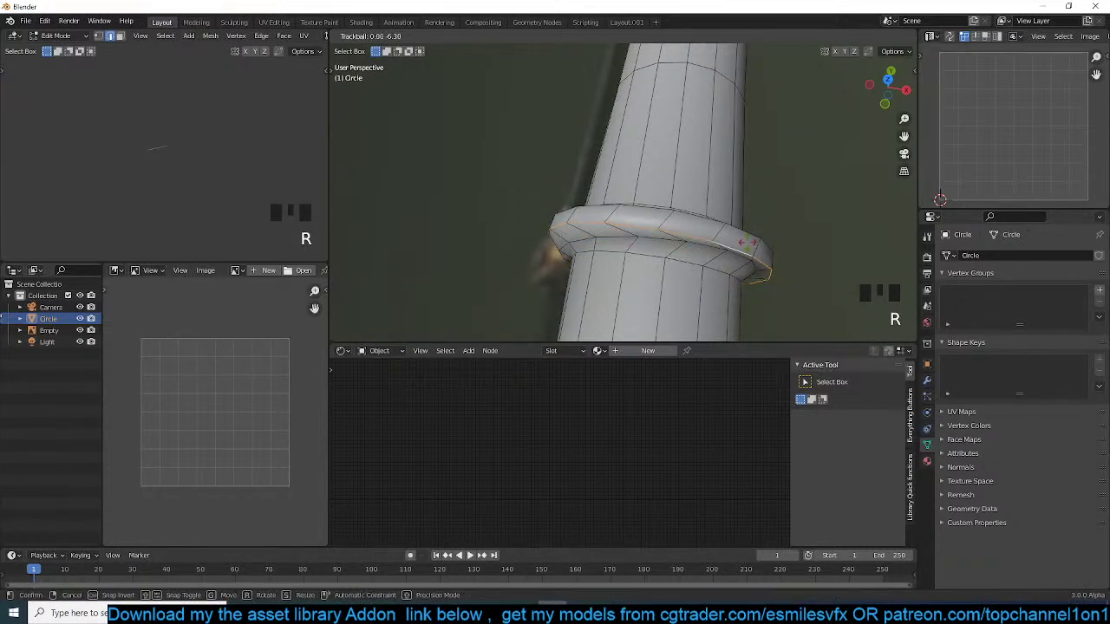
{"action": "left_click", "coordinate": [744, 247]}
{"action": "key", "text": "Tab"}
- Examine the stalk's shape from the front, the right side and the top
{"action": "key", "text": "KP_1"}
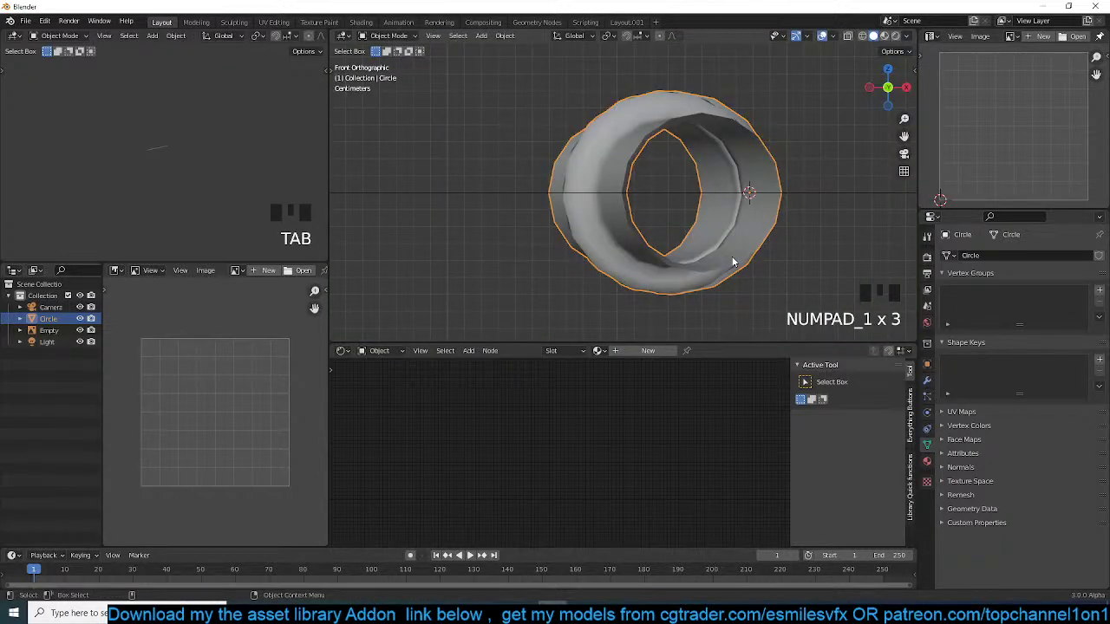
{"action": "key", "text": "KP_3"}
{"action": "scroll", "coordinate": [747, 238], "scroll_direction": "down", "scroll_amount": 14}
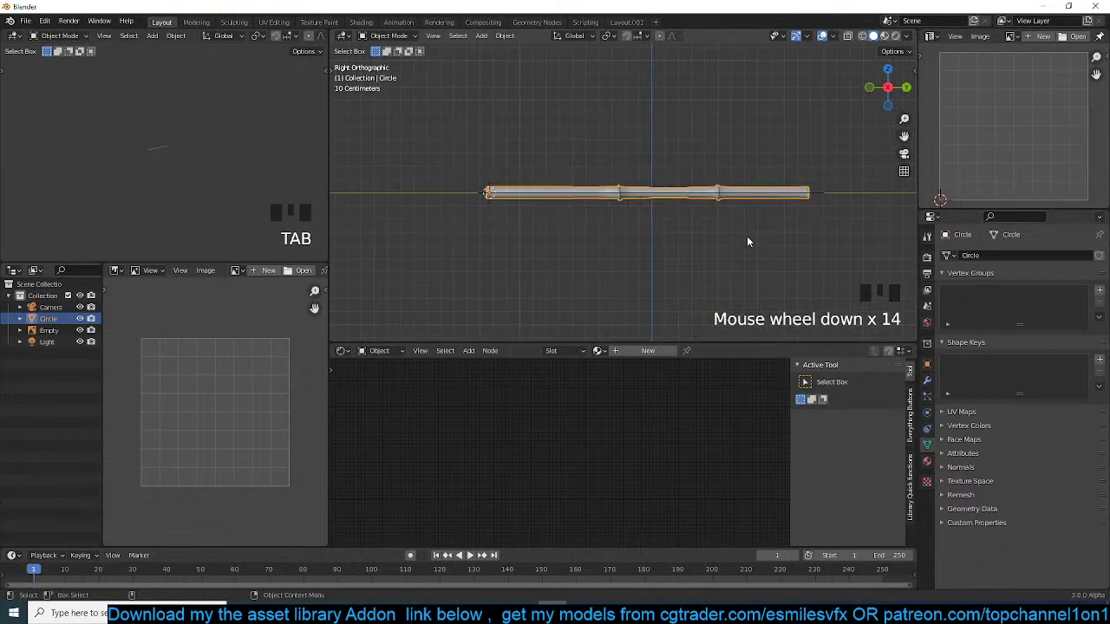
{"action": "key", "text": "KP_7"}
{"action": "scroll", "coordinate": [746, 236], "scroll_direction": "up", "scroll_amount": 4}
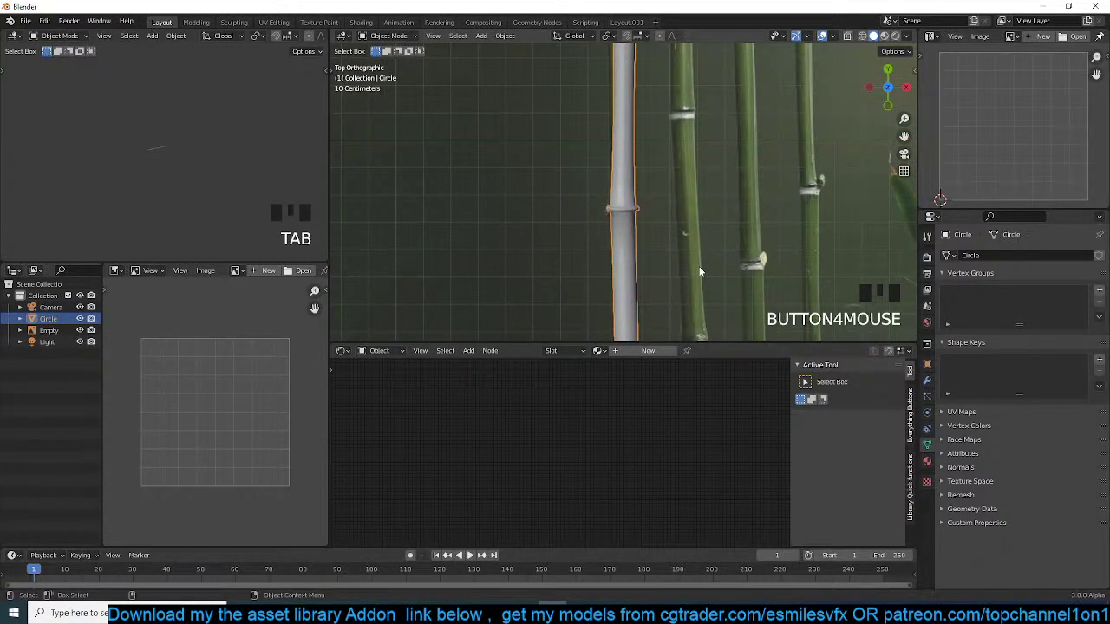
{"action": "mouse_move", "coordinate": [699, 266]}
{"action": "middle_mouse_down"}
{"action": "mouse_move", "coordinate": [709, 226]}
{"action": "mouse_move", "coordinate": [691, 234]}
{"action": "mouse_move", "coordinate": [668, 156]}
{"action": "middle_mouse_up"}
{"action": "scroll", "coordinate": [686, 244], "scroll_direction": "down", "scroll_amount": 3}
{"action": "scroll", "coordinate": [691, 232], "scroll_direction": "up", "scroll_amount": 7}
{"action": "scroll", "coordinate": [687, 258], "scroll_direction": "down", "scroll_amount": 3}
- In wireframe Edit Mode, tilt the edge loop at the stalk's lowest node with trackball rotation and bevel it
{"action": "key", "text": "Tab"}
{"action": "key", "text": "z"}
{"action": "scroll", "coordinate": [581, 230], "scroll_direction": "up", "scroll_amount": 2}
{"action": "middle_click_drag", "start_coordinate": [580, 230], "coordinate": [633, 191]}
{"action": "left_click", "coordinate": [637, 178], "text": "alt"}
{"action": "scroll", "coordinate": [644, 187], "scroll_direction": "up", "scroll_amount": 2}
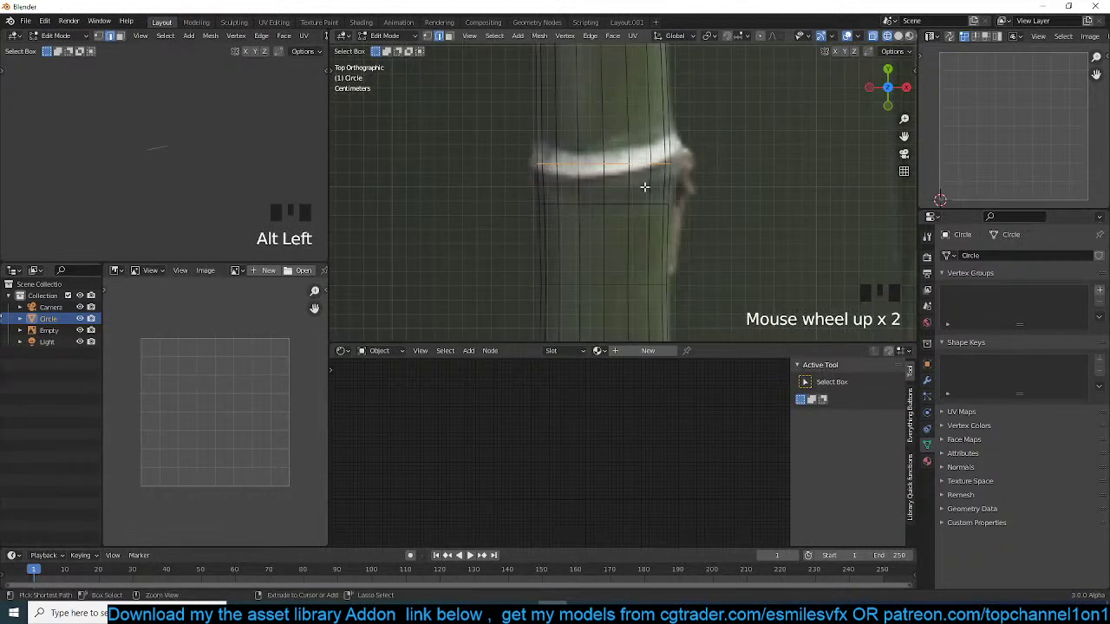
{"action": "key", "text": "r"}
{"action": "key", "text": "r"}
{"action": "left_click", "coordinate": [650, 208]}
{"action": "key", "text": "ctrl+b"}
{"action": "left_click", "coordinate": [655, 222]}
- Fatten the middle face loop of the lowest node outward into a ring, undoing the stray extra operation
{"action": "scroll", "coordinate": [655, 222], "scroll_direction": "up", "scroll_amount": 3}
{"action": "key", "text": "3"}
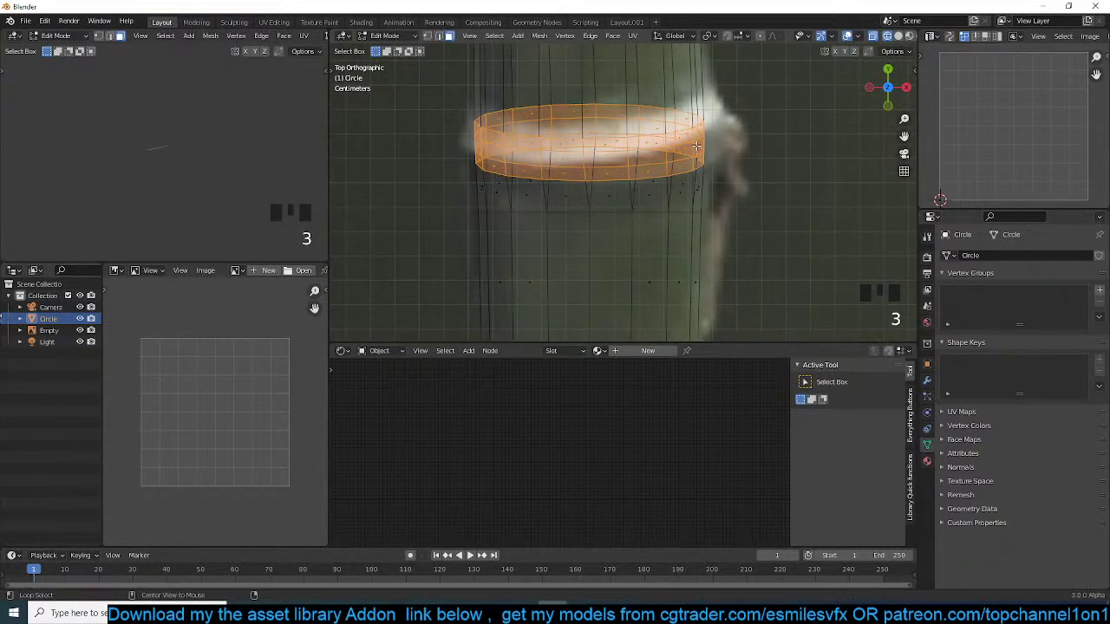
{"action": "left_click", "coordinate": [702, 143], "text": "alt"}
{"action": "left_click", "coordinate": [702, 144], "text": "alt"}
{"action": "key", "text": "alt+s"}
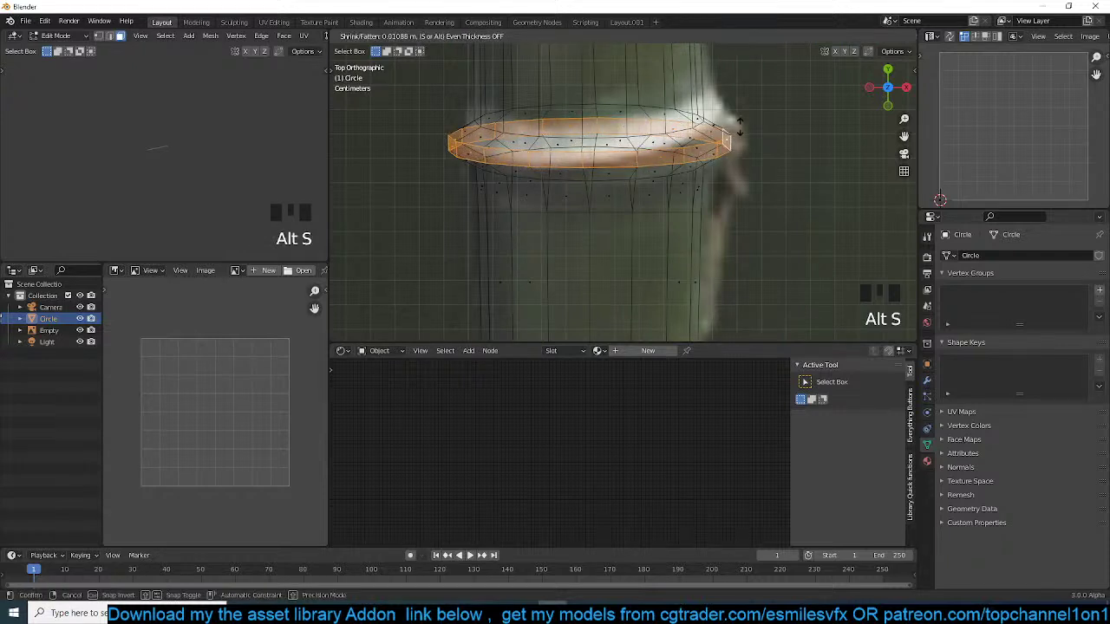
{"action": "left_click", "coordinate": [740, 130]}
{"action": "key", "text": "e"}
{"action": "key", "text": "ctrl+z"}
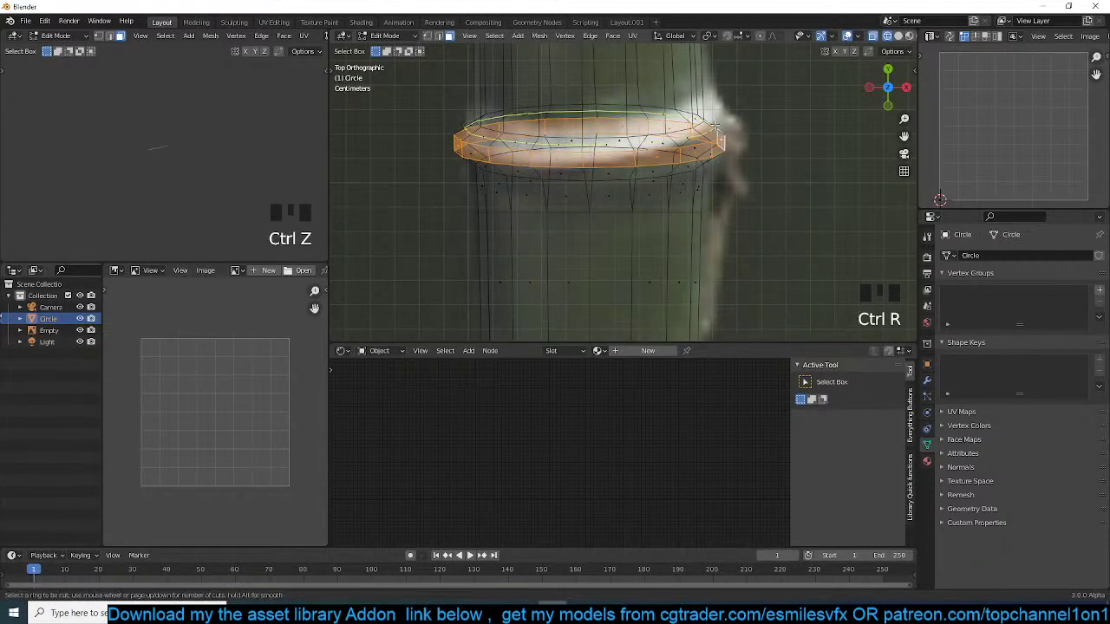
- Add a loop cut just above the lowest node's ring and tilt it with trackball rotations, checking it in solid shading
{"action": "key", "text": "ctrl+r"}
{"action": "left_click", "coordinate": [711, 124]}
{"action": "key", "text": "r"}
{"action": "key", "text": "r"}
{"action": "left_click", "coordinate": [733, 104]}
{"action": "key", "text": "z"}
{"action": "left_click", "coordinate": [768, 108]}
{"action": "key", "text": "r"}
{"action": "key", "text": "r"}
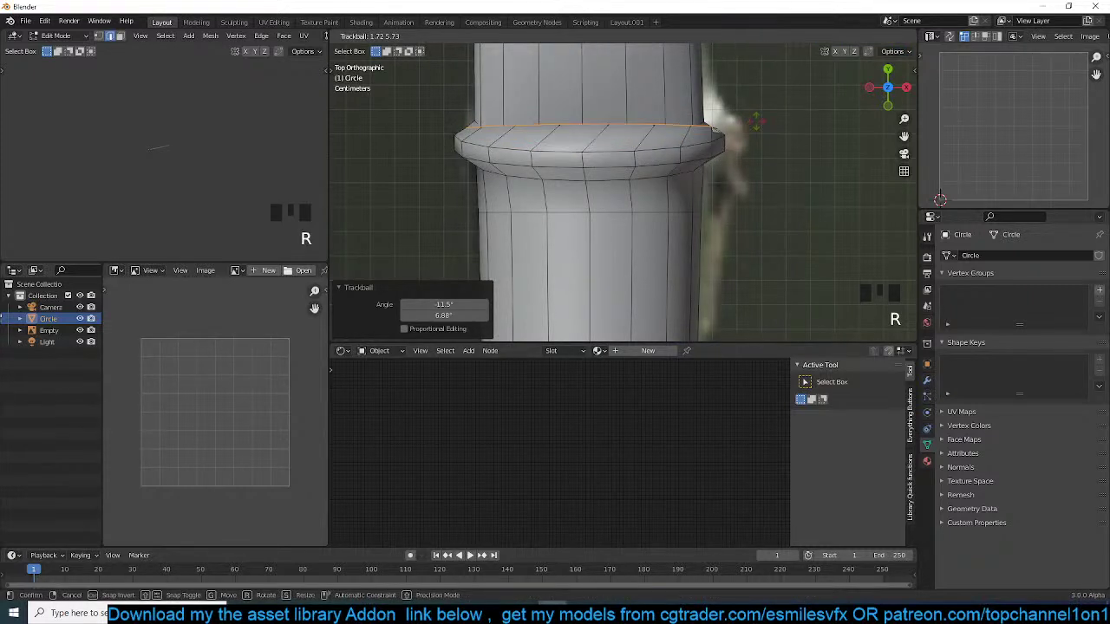
{"action": "left_click", "coordinate": [752, 121]}
- Tilt the lower edge loop of the lowest node's ring slightly with trackball rotation
{"action": "left_click", "coordinate": [704, 159], "text": "alt"}
{"action": "key", "text": "r"}
{"action": "key", "text": "r"}
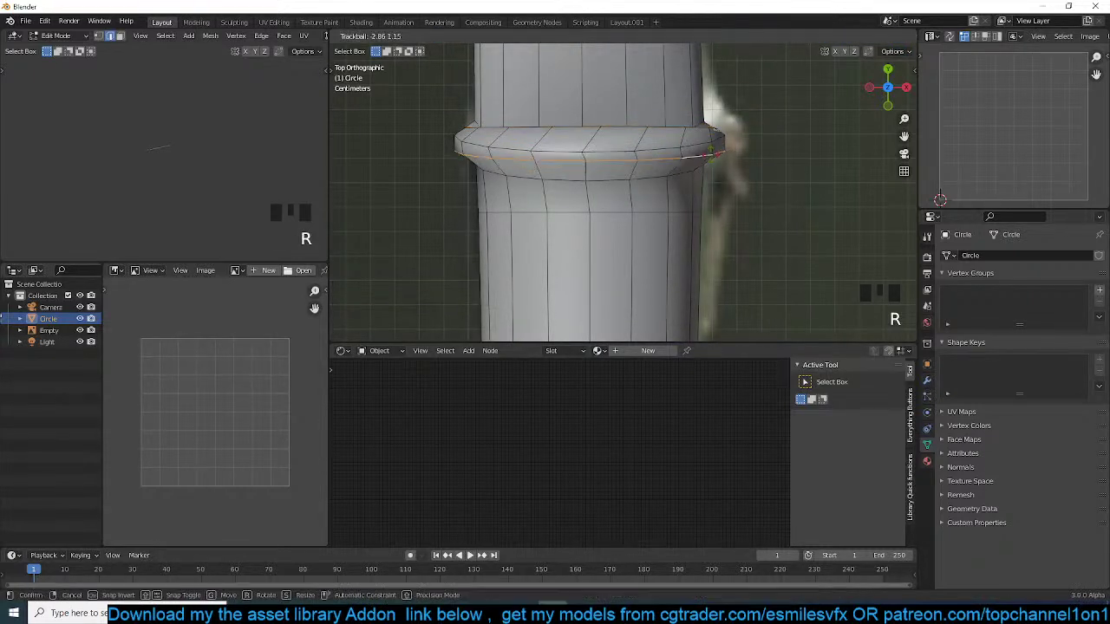
{"action": "left_click", "coordinate": [709, 154]}
- Add a centred loop cut just below the lowest node's ring, tilt it with trackball rotation and leave Edit Mode
{"action": "key", "text": "ctrl+r"}
{"action": "left_click", "coordinate": [681, 171]}
{"action": "right_click", "coordinate": [681, 171]}
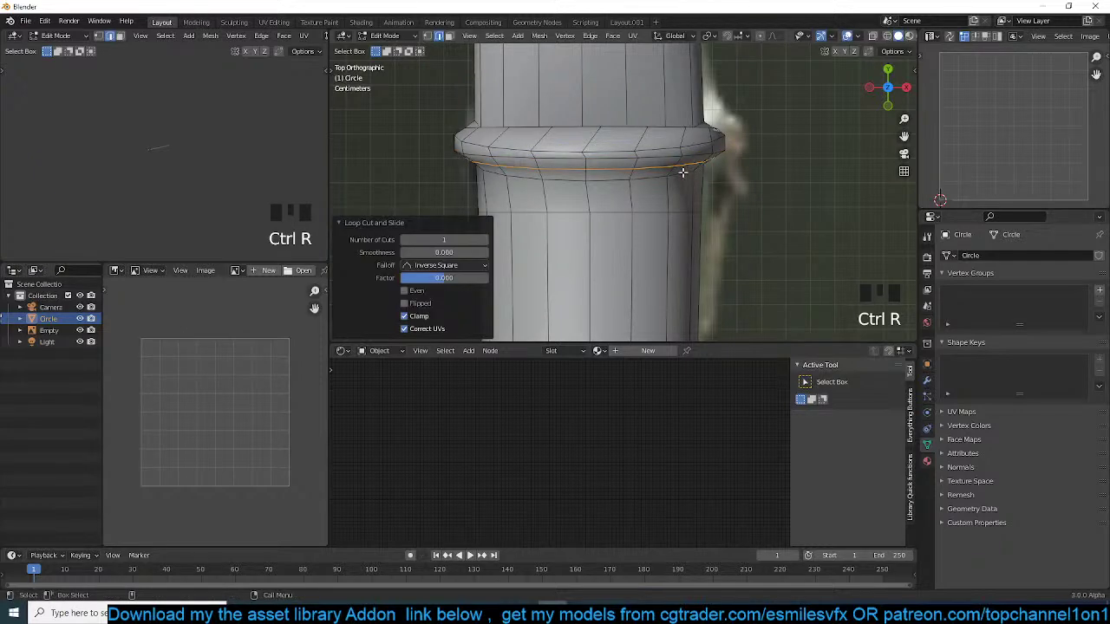
{"action": "key", "text": "r"}
{"action": "key", "text": "r"}
{"action": "left_click", "coordinate": [692, 188]}
{"action": "key", "text": "Tab"}
{"action": "scroll", "coordinate": [692, 187], "scroll_direction": "down", "scroll_amount": 5}
{"action": "scroll", "coordinate": [692, 187], "scroll_direction": "down", "scroll_amount": 3}
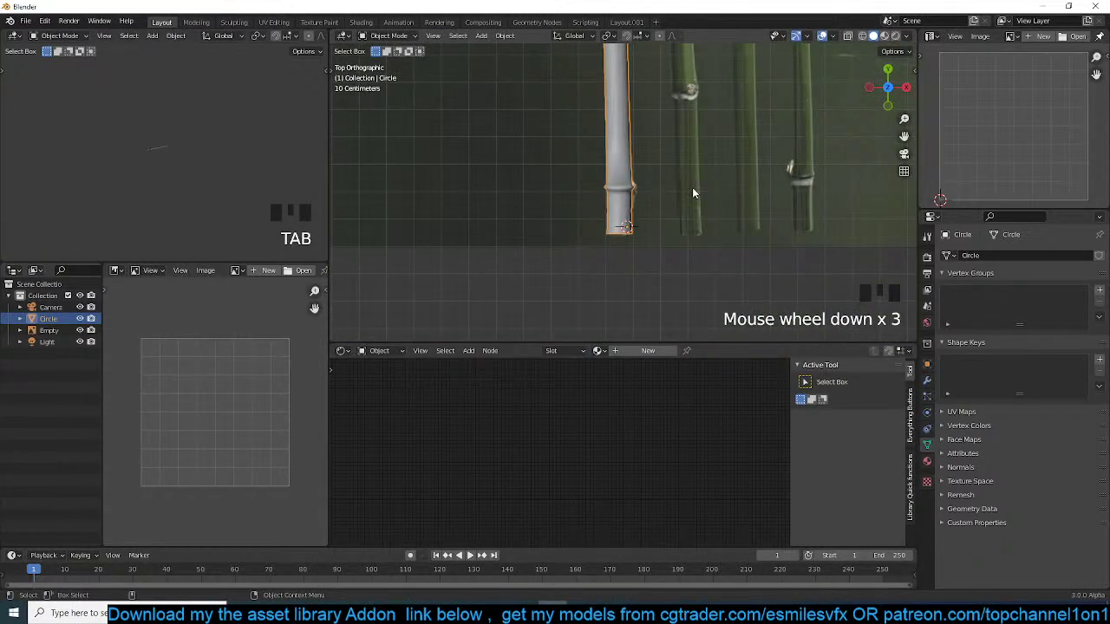
{"action": "scroll", "coordinate": [666, 200], "scroll_direction": "down", "scroll_amount": 4}
{"action": "scroll", "coordinate": [666, 208], "scroll_direction": "up", "scroll_amount": 4}
{"action": "scroll", "coordinate": [640, 227], "scroll_direction": "down", "scroll_amount": 3}
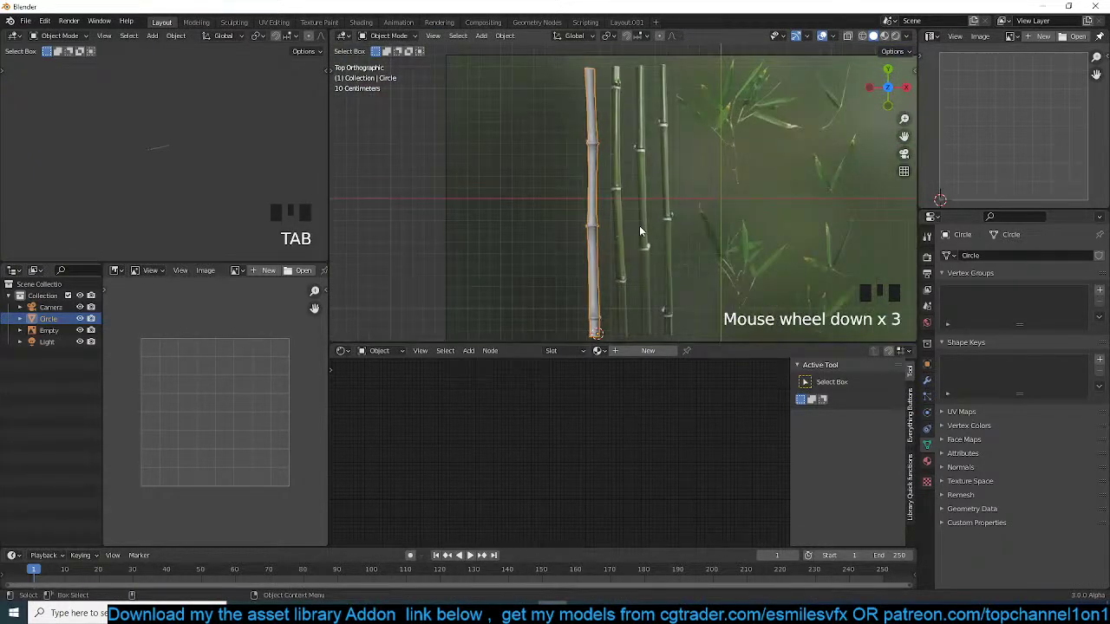
- Start saving the file under a new name and create a "bamboo forest" folder inside the november models folder
{"action": "scroll", "coordinate": [629, 232], "scroll_direction": "up", "scroll_amount": 8}
{"action": "scroll", "coordinate": [538, 249], "scroll_direction": "down", "scroll_amount": 5}
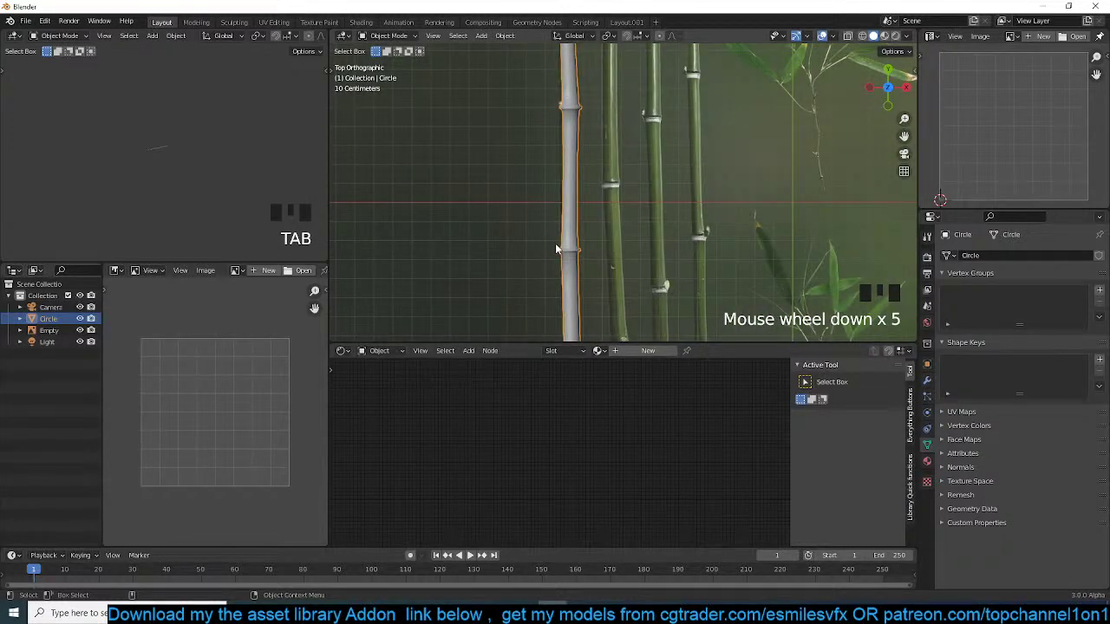
{"action": "scroll", "coordinate": [555, 245], "scroll_direction": "up", "scroll_amount": 4}
{"action": "scroll", "coordinate": [555, 246], "scroll_direction": "down", "scroll_amount": 1}
{"action": "scroll", "coordinate": [556, 249], "scroll_direction": "down", "scroll_amount": 7}
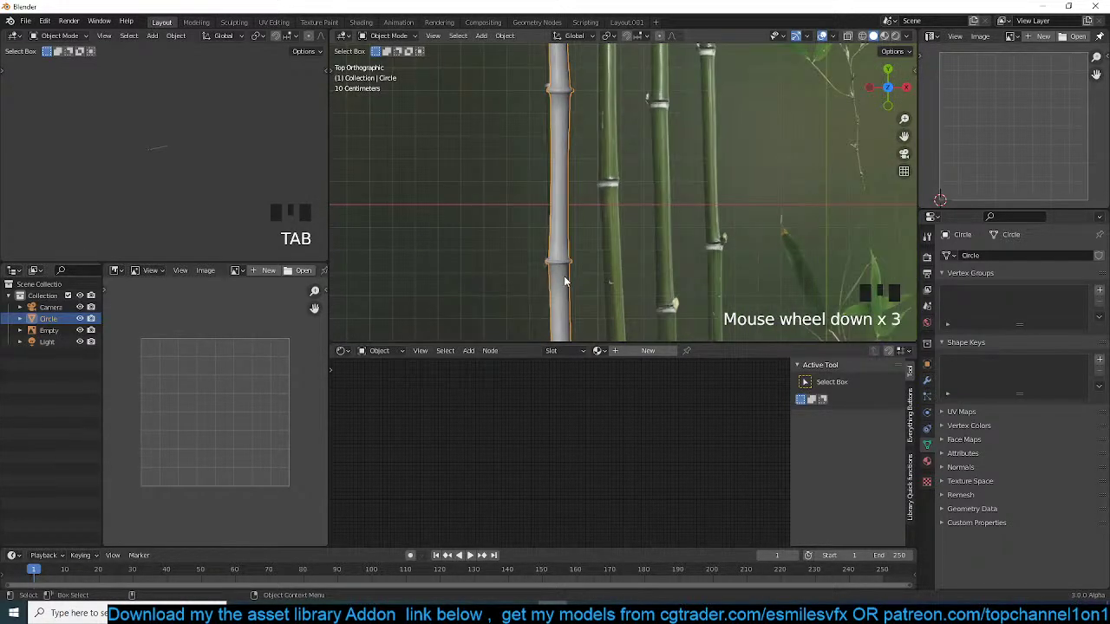
{"action": "key", "text": "ctrl+shift+s"}
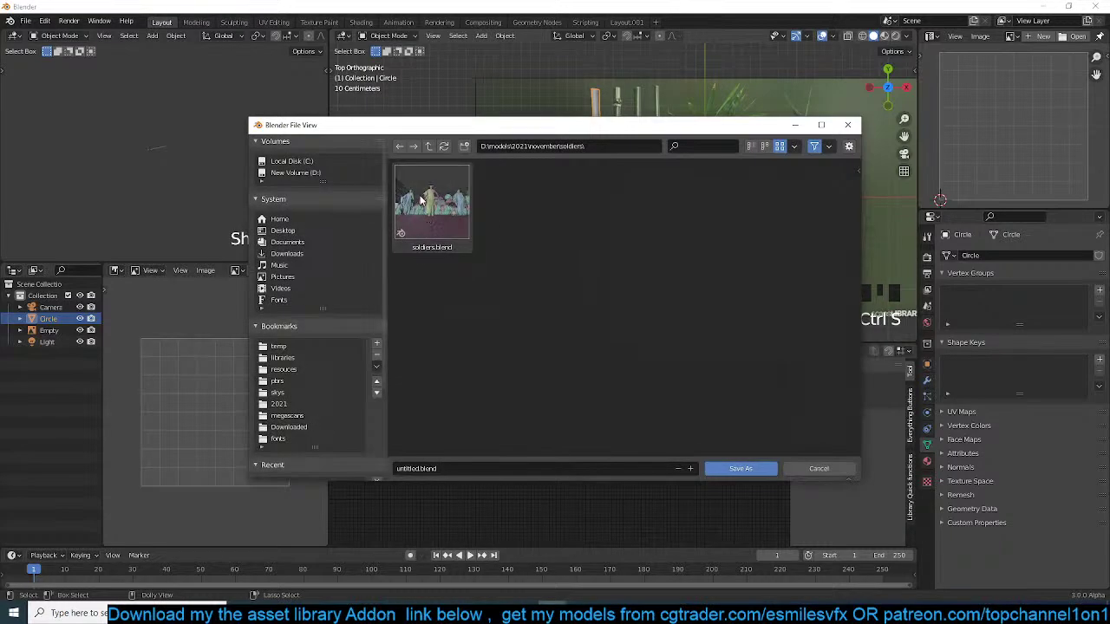
{"action": "left_click", "coordinate": [435, 145]}
{"action": "left_click", "coordinate": [464, 146]}
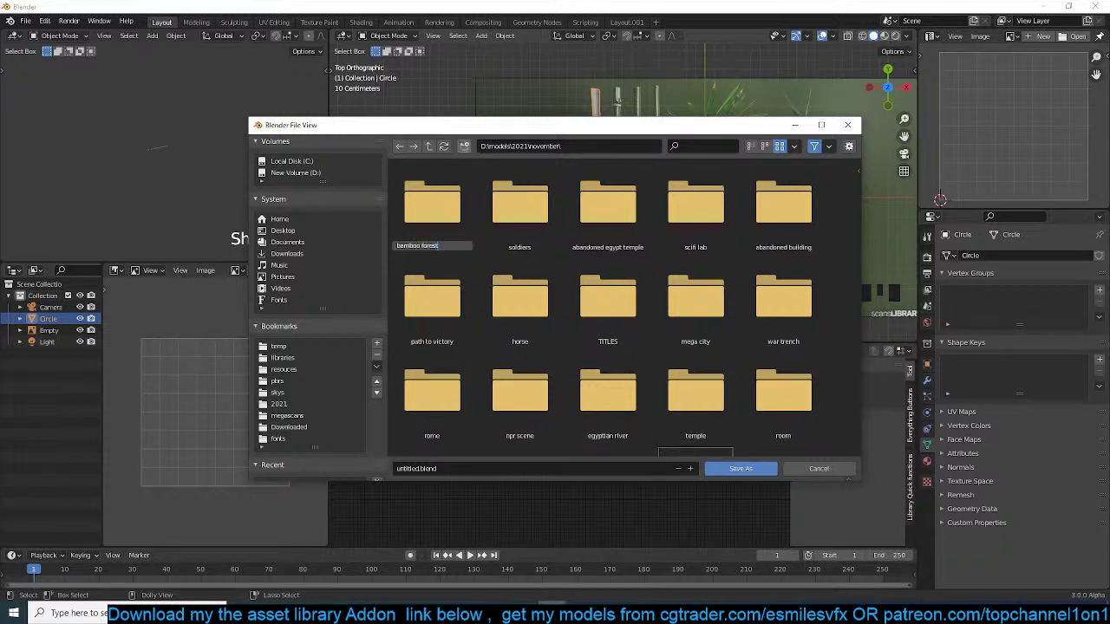
{"action": "key", "text": "Return"}
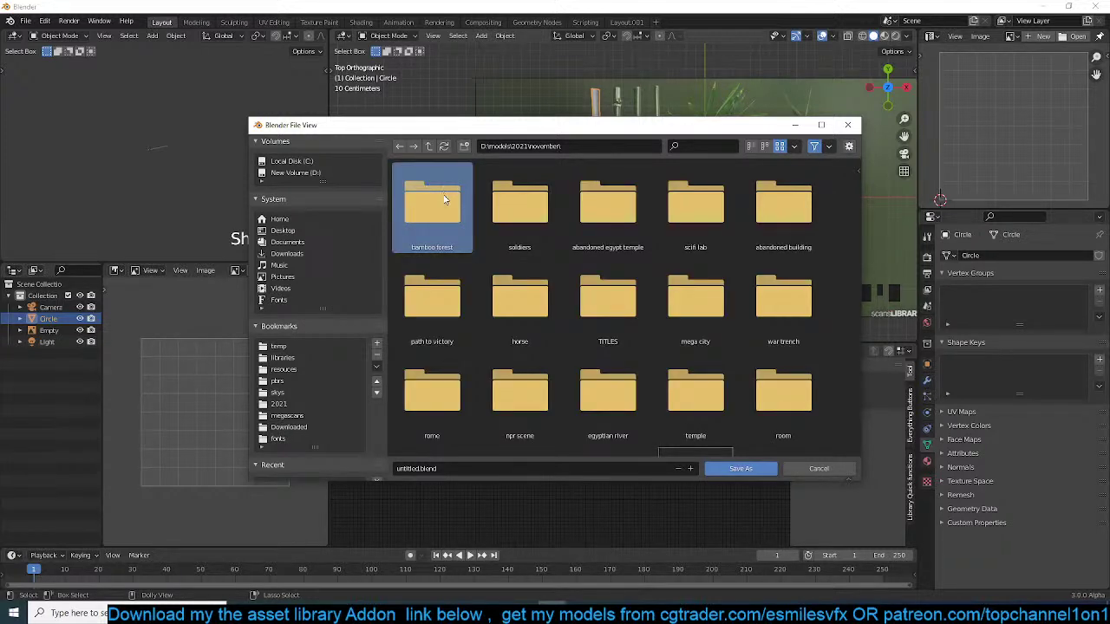
- Save the Blender file as "bamboo forest.blend" inside the new bamboo forest folder
{"action": "double_click", "coordinate": [444, 199]}
{"action": "left_click", "coordinate": [572, 473]}
{"action": "type", "text": "bamboo forest"}
{"action": "key", "text": "Return"}
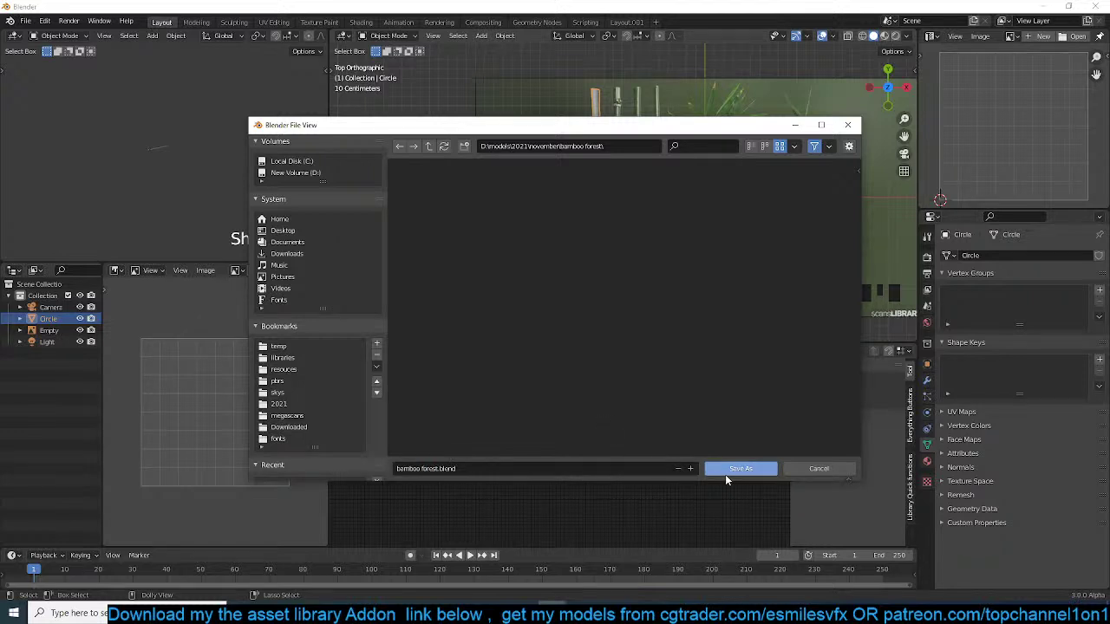
{"action": "left_click", "coordinate": [714, 473]}
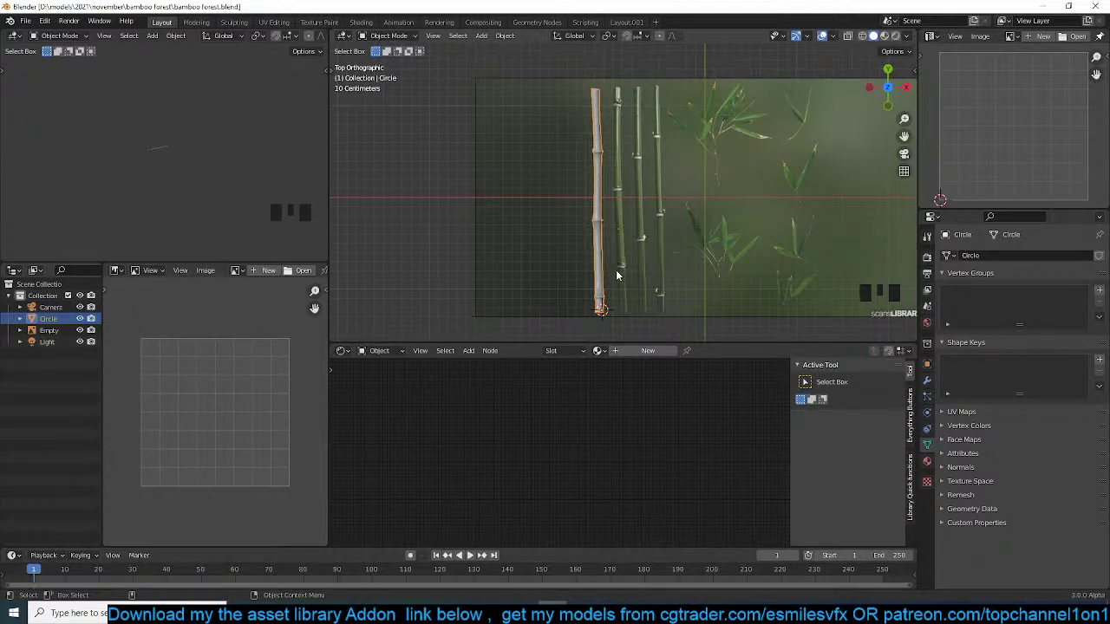
- Examine the modelled stalk's highest node against the nodes of the bamboo in the reference image
{"action": "scroll", "coordinate": [632, 252], "scroll_direction": "up", "scroll_amount": 7}
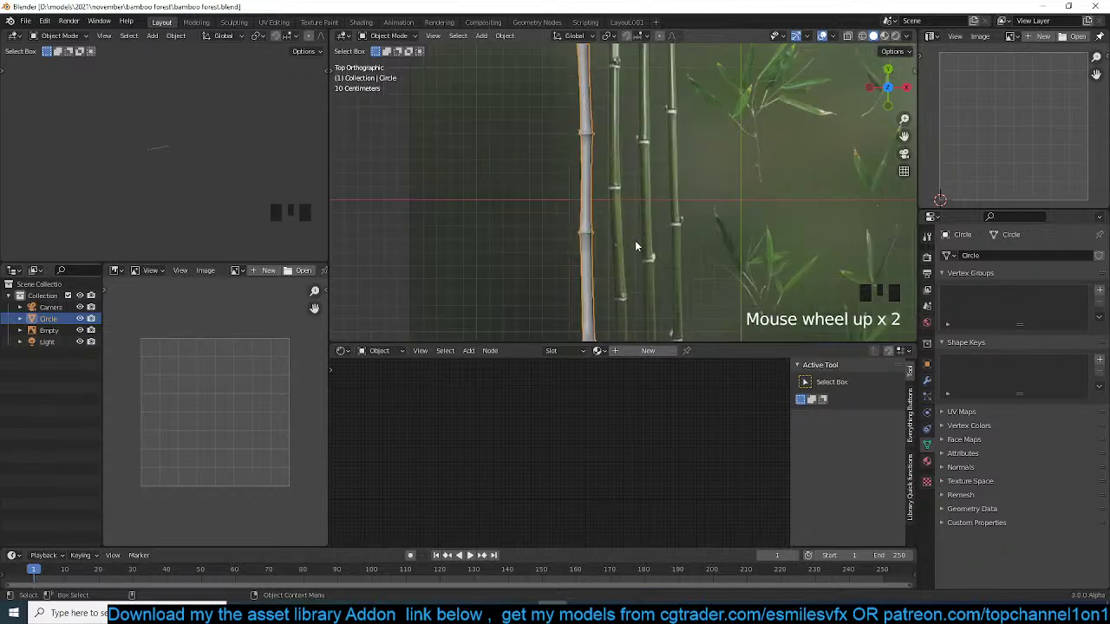
{"action": "scroll", "coordinate": [654, 195], "scroll_direction": "up", "scroll_amount": 3}
{"action": "scroll", "coordinate": [653, 193], "scroll_direction": "down", "scroll_amount": 2}
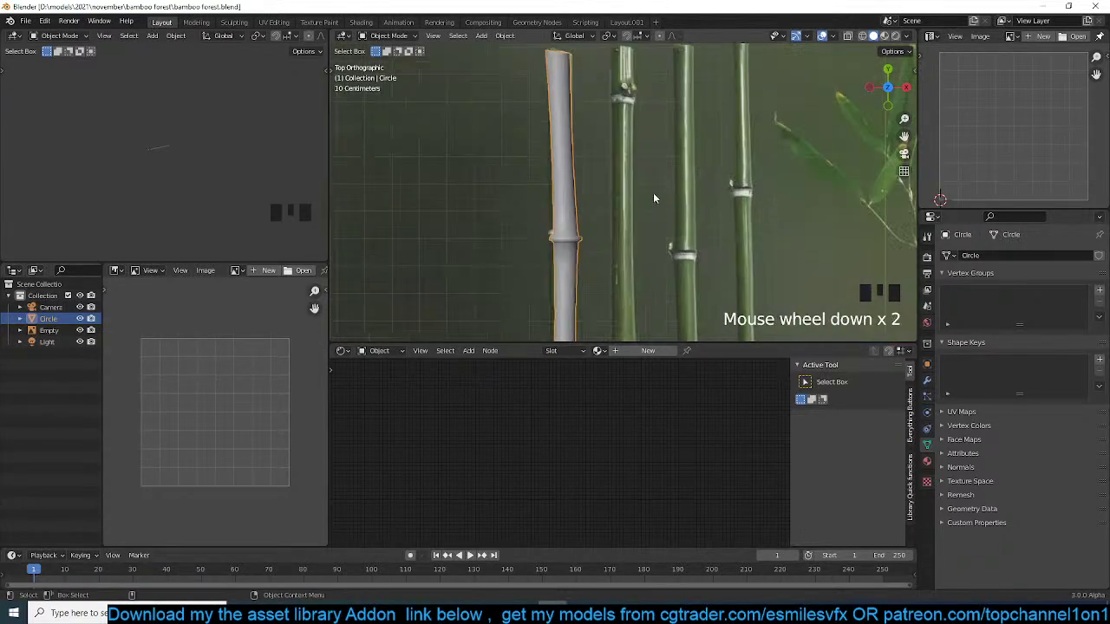
{"action": "scroll", "coordinate": [582, 231], "scroll_direction": "up", "scroll_amount": 1}
{"action": "scroll", "coordinate": [582, 232], "scroll_direction": "up", "scroll_amount": 3}
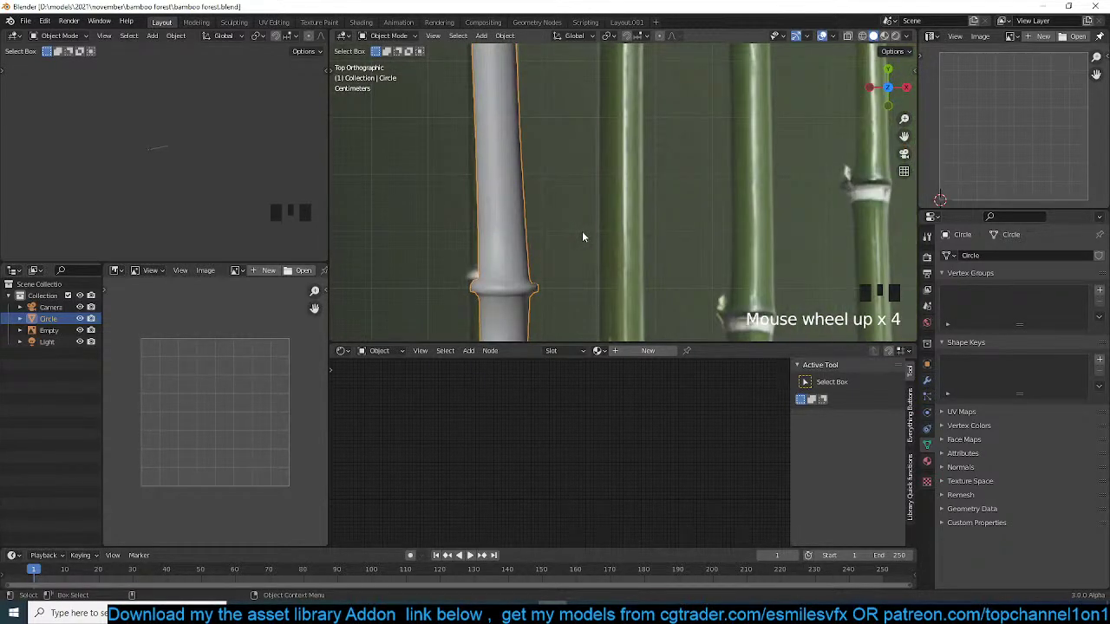
{"action": "scroll", "coordinate": [582, 232], "scroll_direction": "down", "scroll_amount": 4}
{"action": "scroll", "coordinate": [612, 201], "scroll_direction": "up", "scroll_amount": 5}
{"action": "scroll", "coordinate": [589, 208], "scroll_direction": "up", "scroll_amount": 5}
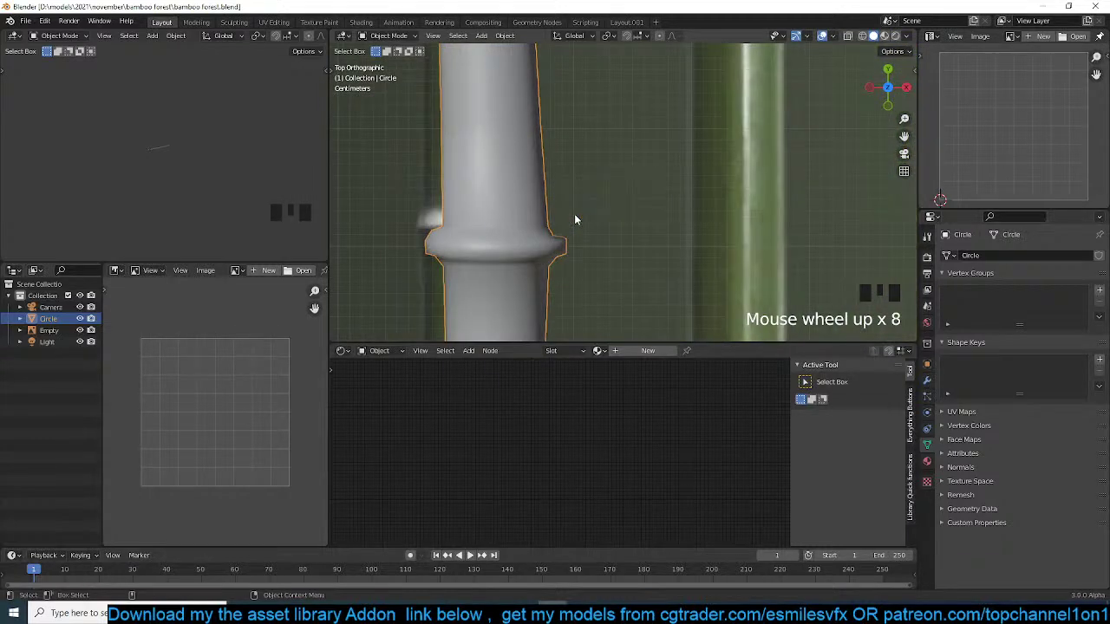
{"action": "key", "text": "Tab"}
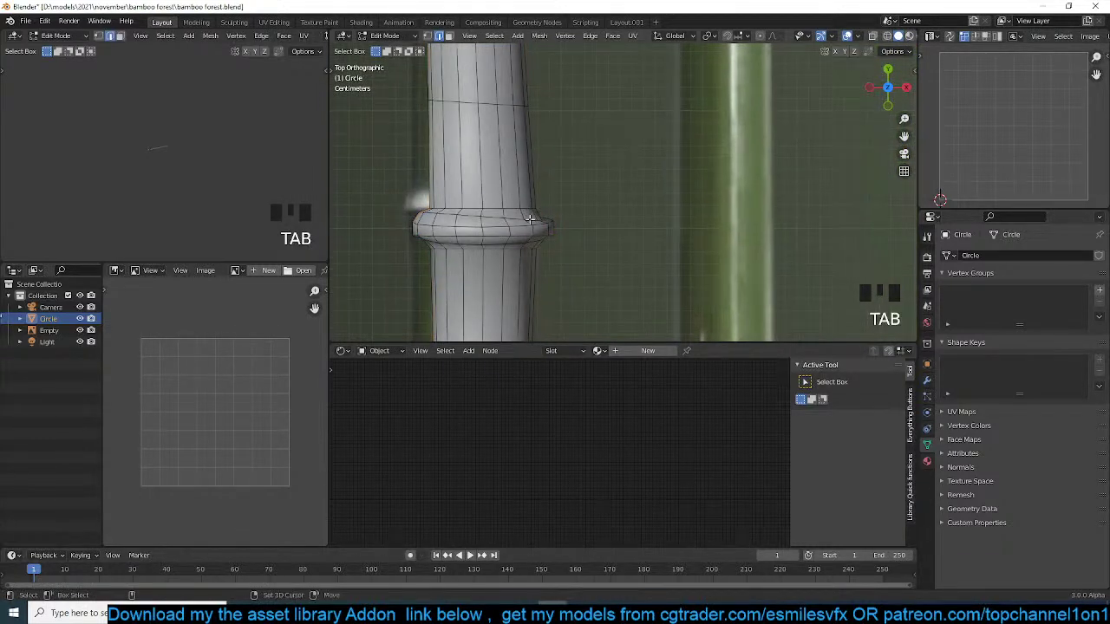
{"action": "right_click", "coordinate": [531, 218], "text": "shift"}
{"action": "key", "text": "shift+a"}
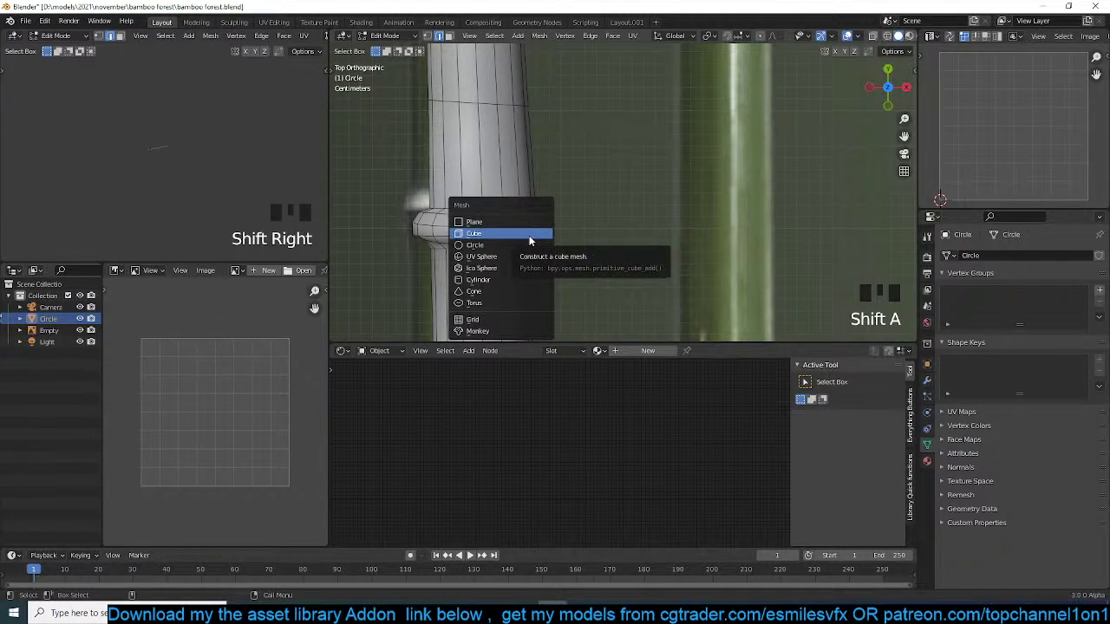
{"action": "key", "text": "Tab"}
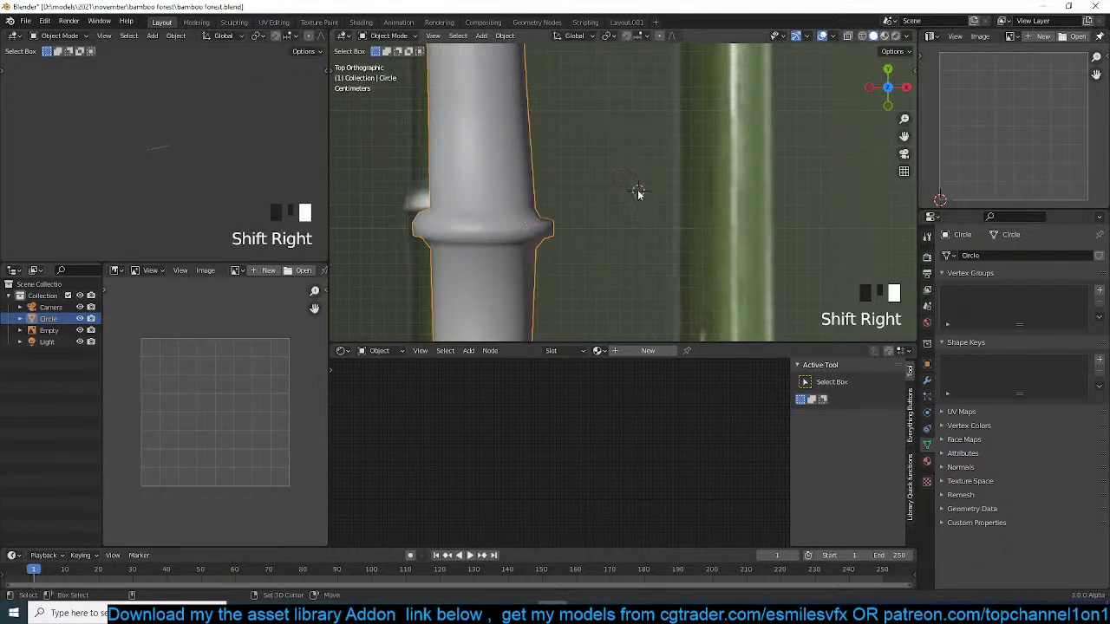
{"action": "right_click", "coordinate": [638, 190], "text": "shift"}
{"action": "key", "text": "shift+a"}
{"action": "left_click", "coordinate": [598, 413]}
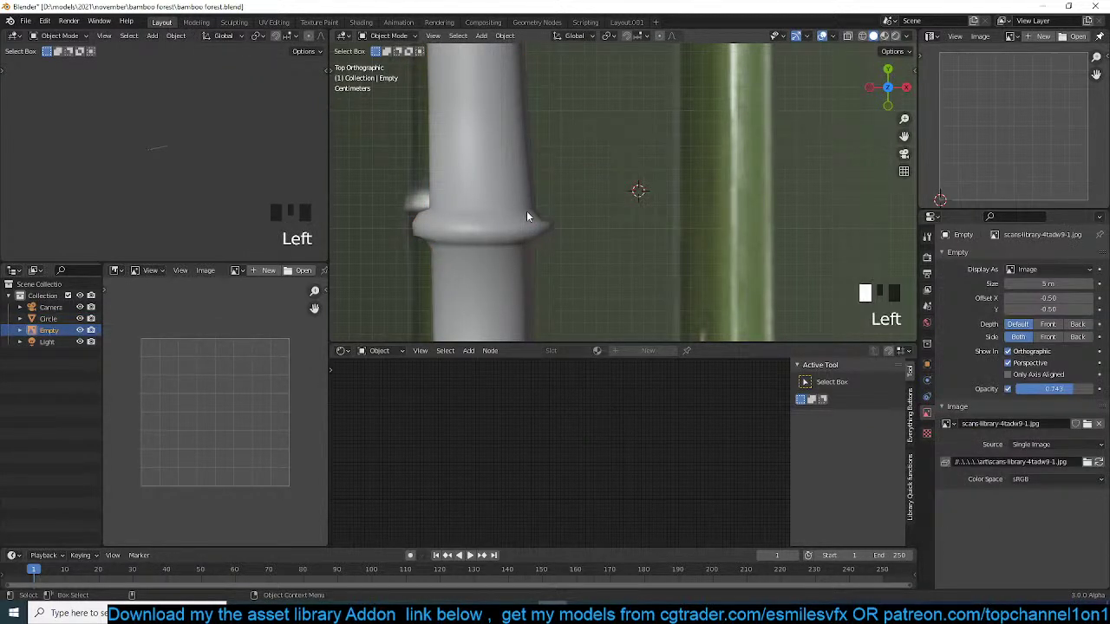
- Add a cube to the stalk mesh beside the highest node's ring and scale it down in stages
{"action": "left_click", "coordinate": [527, 212]}
{"action": "key", "text": "Tab"}
{"action": "right_click", "coordinate": [532, 211], "text": "shift"}
{"action": "key", "text": "shift+a"}
{"action": "left_click", "coordinate": [530, 226]}
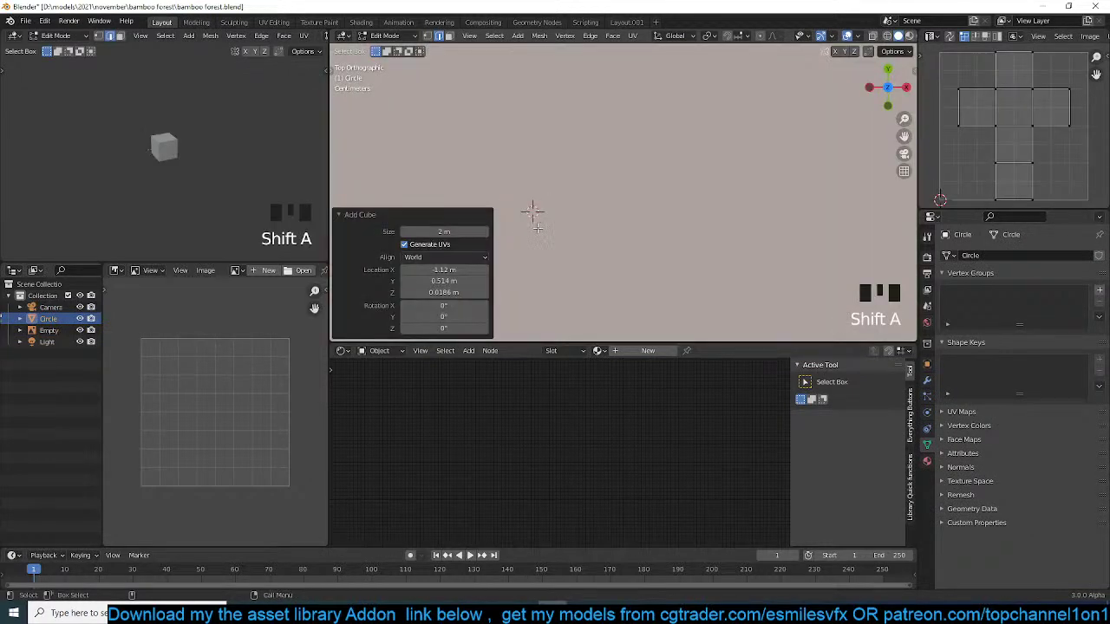
{"action": "key", "text": "s"}
{"action": "left_click", "coordinate": [572, 222]}
{"action": "key", "text": "s"}
{"action": "left_click", "coordinate": [591, 222]}
{"action": "key", "text": "s"}
{"action": "right_click", "coordinate": [595, 219]}
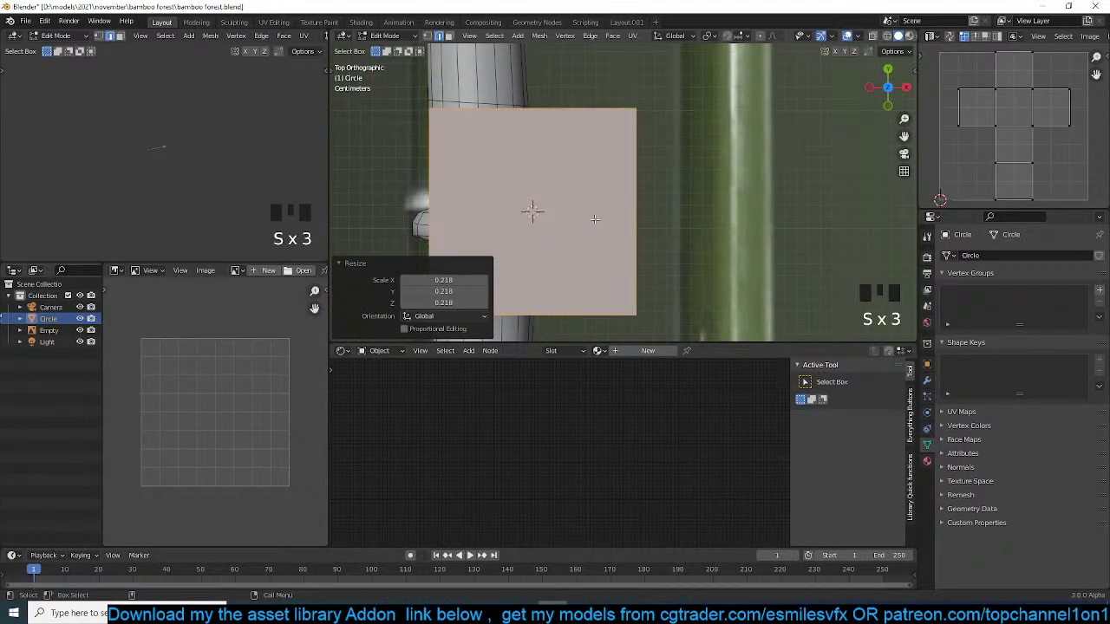
- Subdivide the cube once, round it with To Sphere at 1, shrink it and move it just outside the ring
{"action": "right_click_drag", "start_coordinate": [661, 190], "coordinate": [667, 183]}
{"action": "key", "text": "shift+alt+s"}
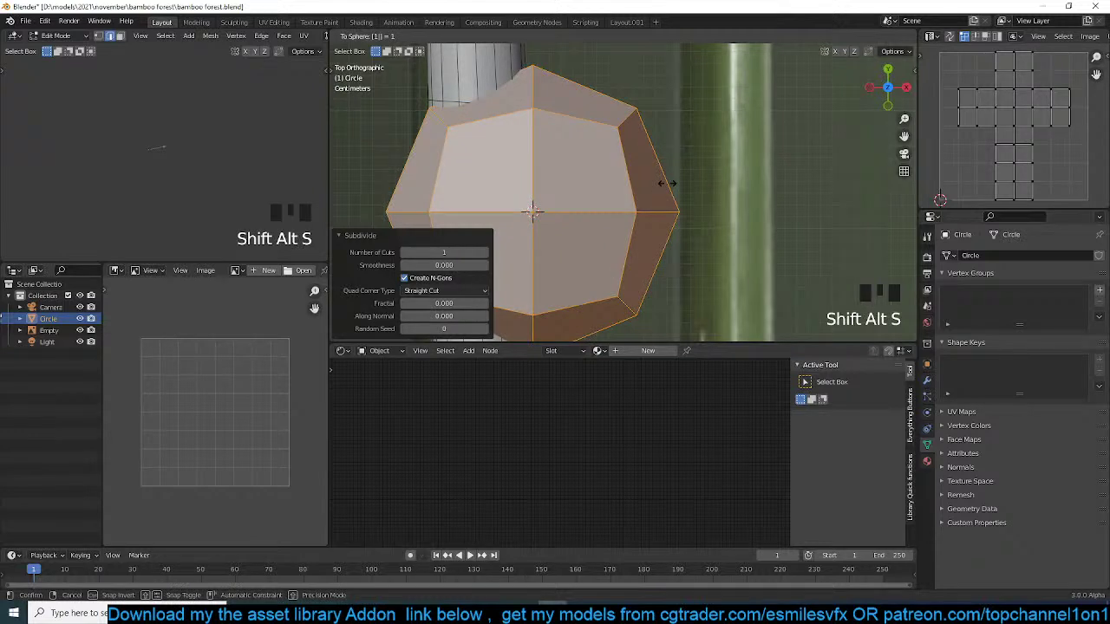
{"action": "key", "text": "s"}
{"action": "left_click", "coordinate": [568, 198]}
{"action": "key", "text": "g"}
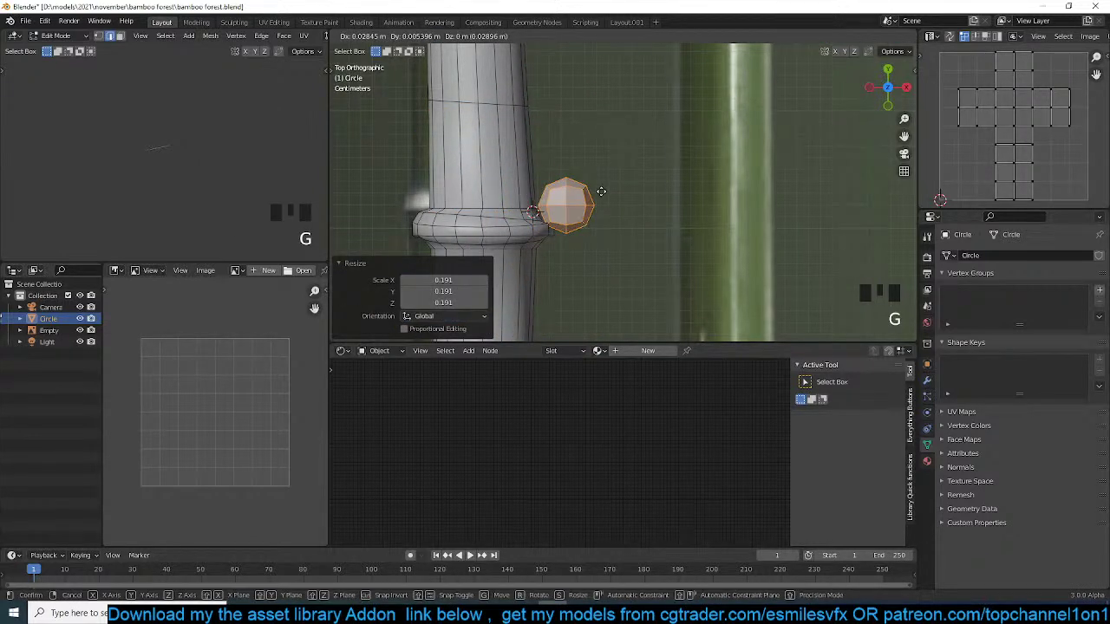
- Pull the ball's upper outer vertex away from the stalk with a small proportional editing radius to form a pointed bud
{"action": "key", "text": "1"}
{"action": "left_click", "coordinate": [598, 183]}
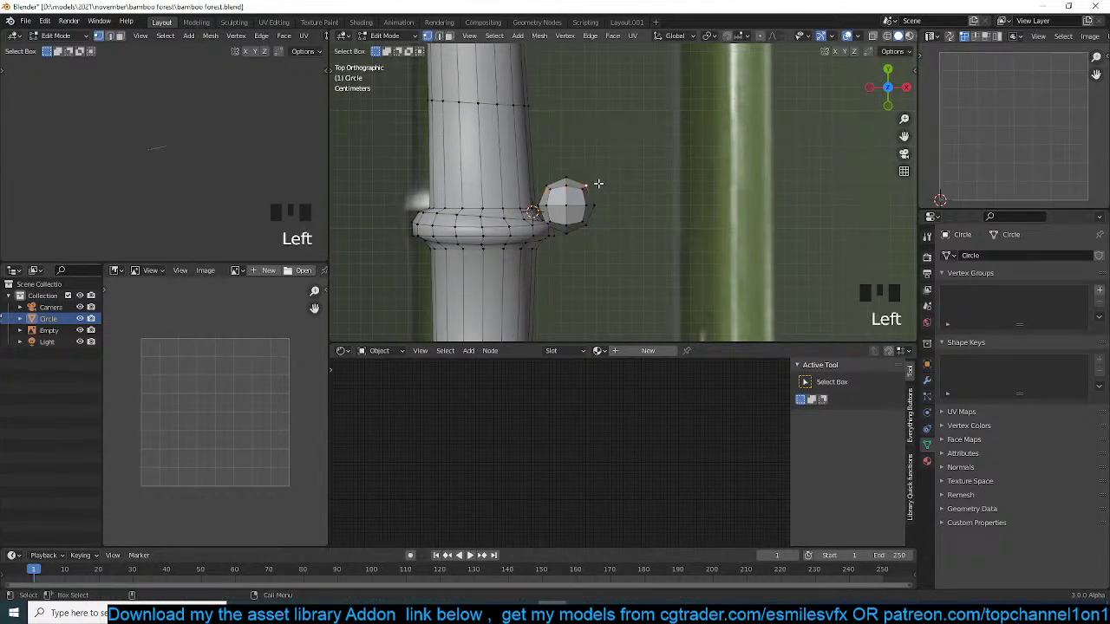
{"action": "left_click", "coordinate": [779, 36]}
{"action": "key", "text": "g"}
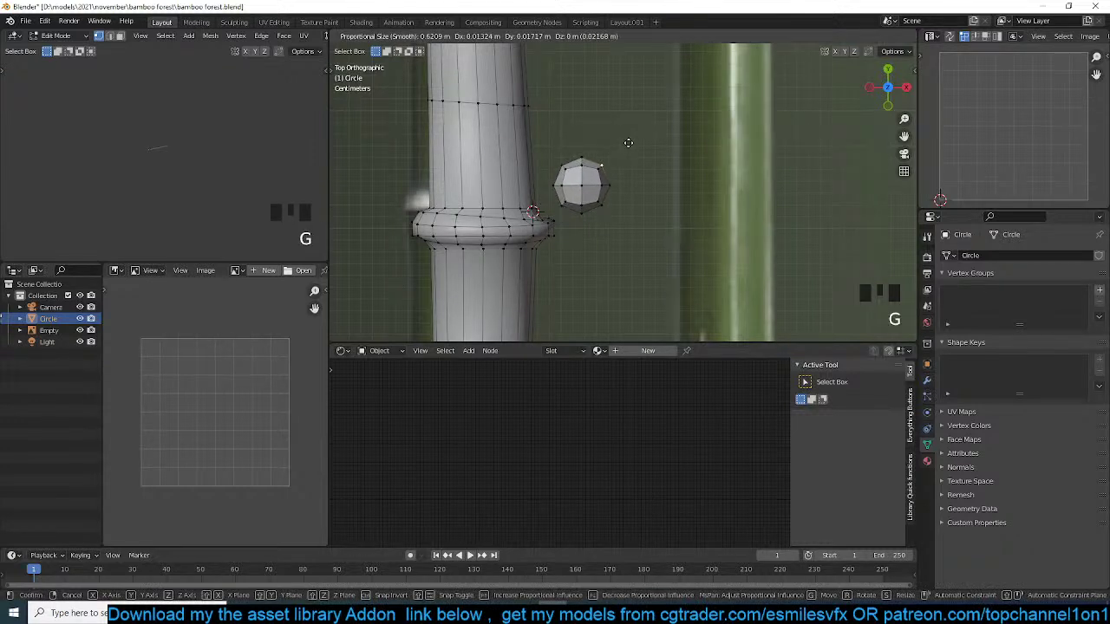
{"action": "scroll", "coordinate": [631, 142], "scroll_direction": "up", "scroll_amount": 15}
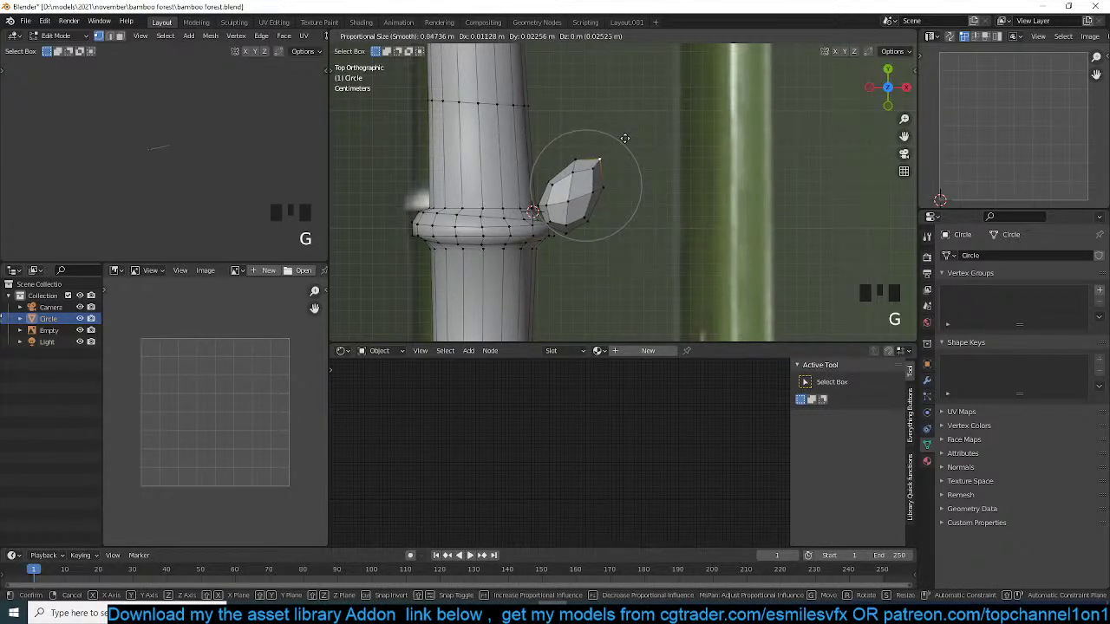
{"action": "left_click", "coordinate": [623, 151]}
- Scale down the whole linked bud, turn off proportional editing and tilt the bud with a trackball rotation
{"action": "key", "text": "ctrl+l"}
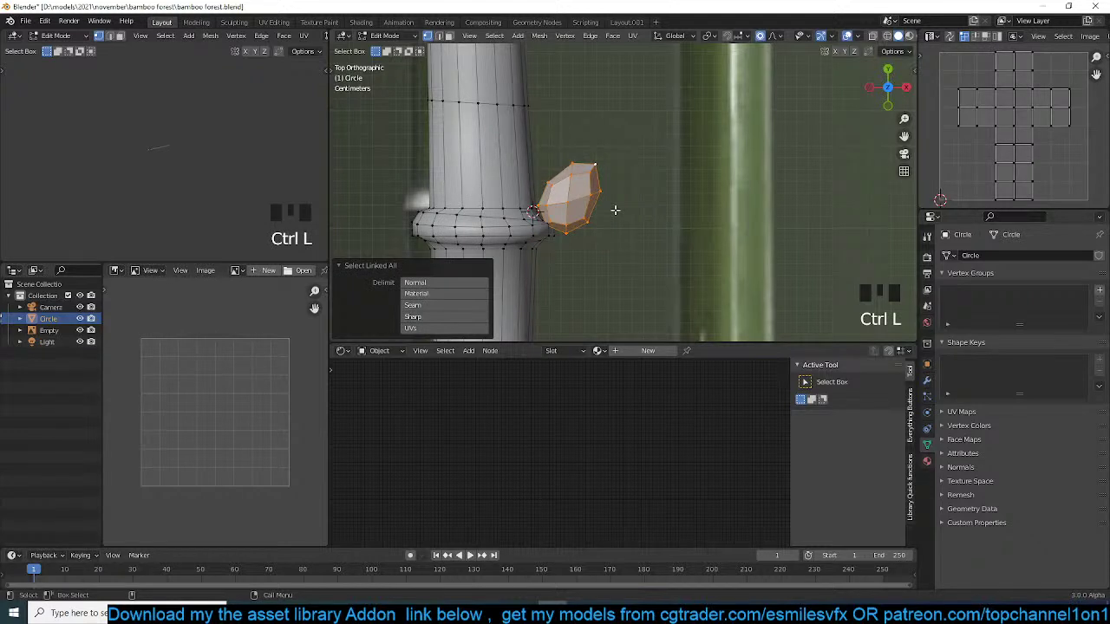
{"action": "key", "text": "s"}
{"action": "left_click", "coordinate": [629, 214]}
{"action": "key", "text": "o"}
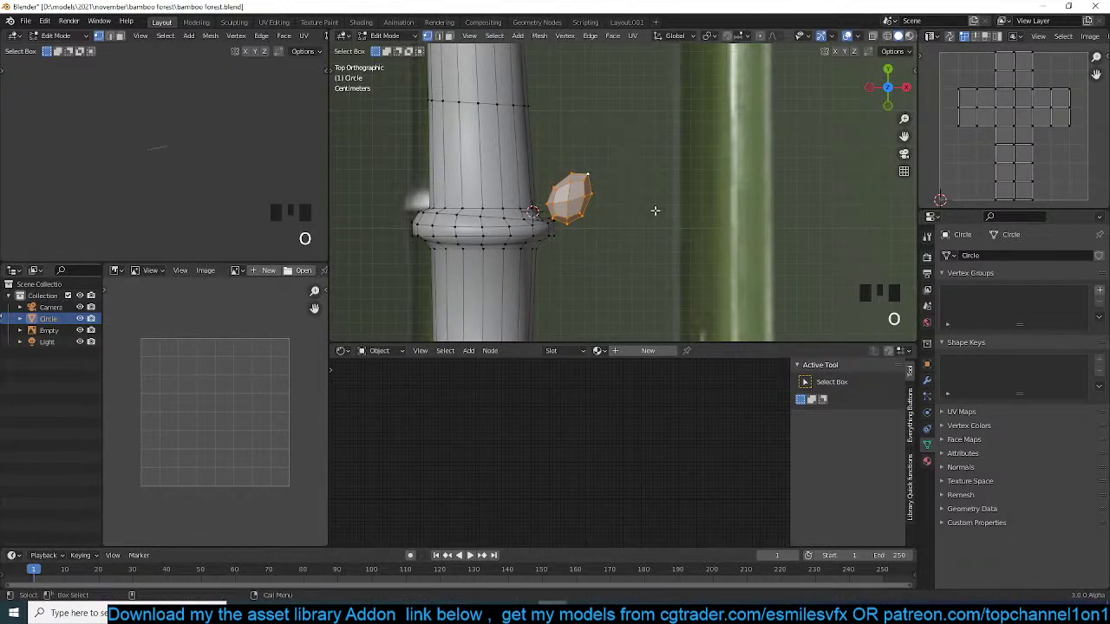
{"action": "key", "text": "r"}
{"action": "left_click", "coordinate": [649, 189]}
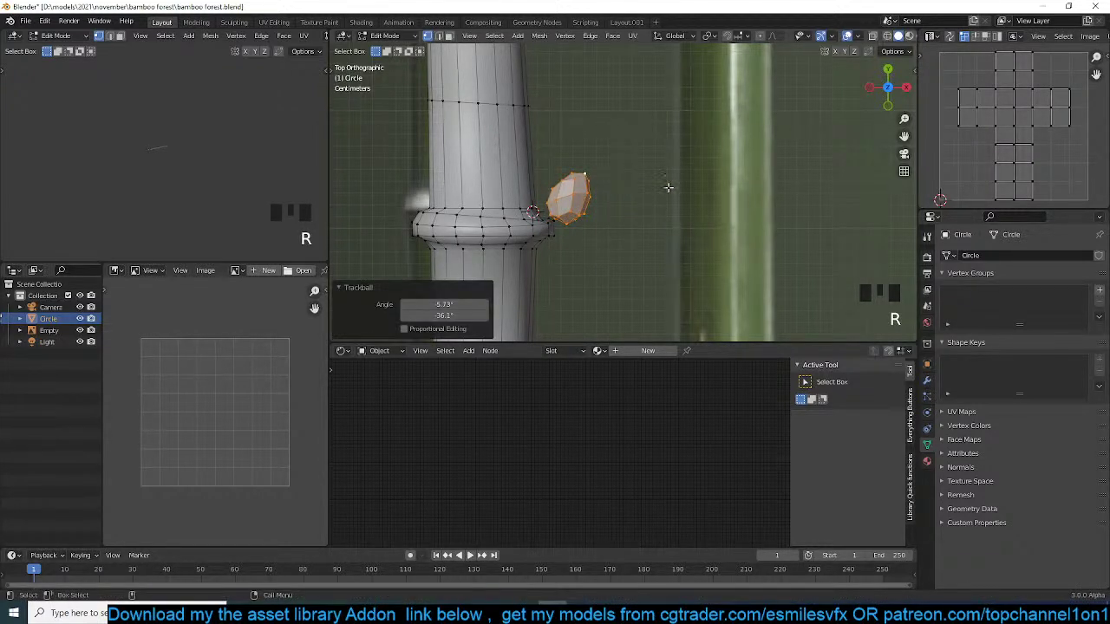
- Shrink the bud further and move it against the stalk just above the ring, cancelling the extra Z scaling
{"action": "key", "text": "s"}
{"action": "left_click", "coordinate": [636, 202]}
{"action": "key", "text": "g"}
{"action": "left_click", "coordinate": [600, 212]}
{"action": "key", "text": "s"}
{"action": "key", "text": "z"}
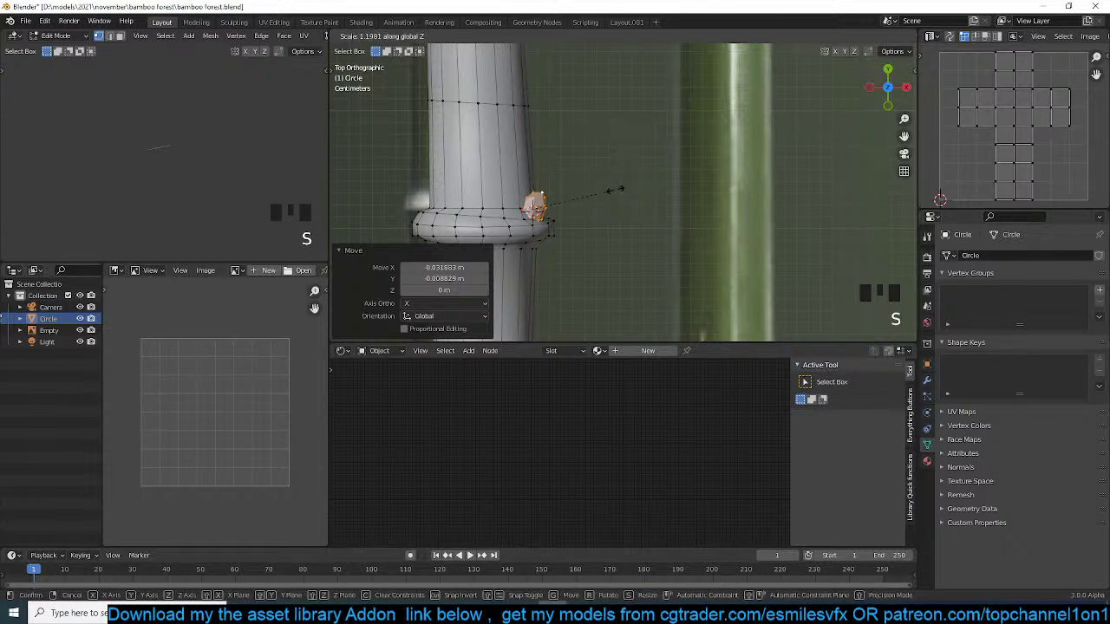
{"action": "right_click", "coordinate": [618, 189]}
- Pull the bud's tip vertex up and outward with proportional editing, and shift the whole linked bud slightly outward
{"action": "left_click", "coordinate": [552, 190]}
{"action": "key", "text": "g"}
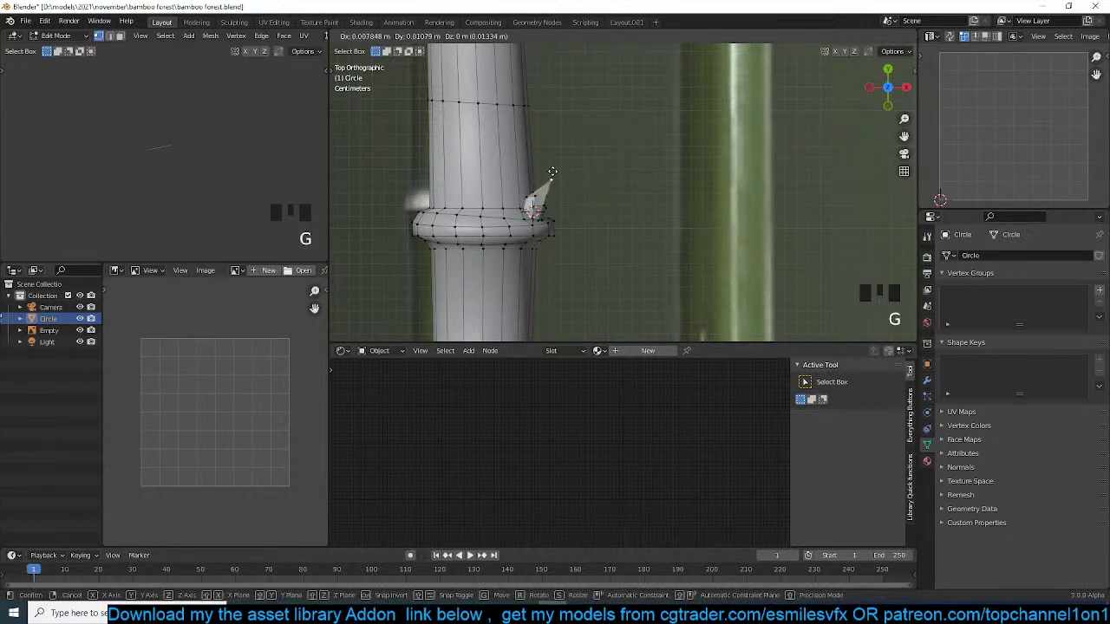
{"action": "right_click", "coordinate": [554, 167]}
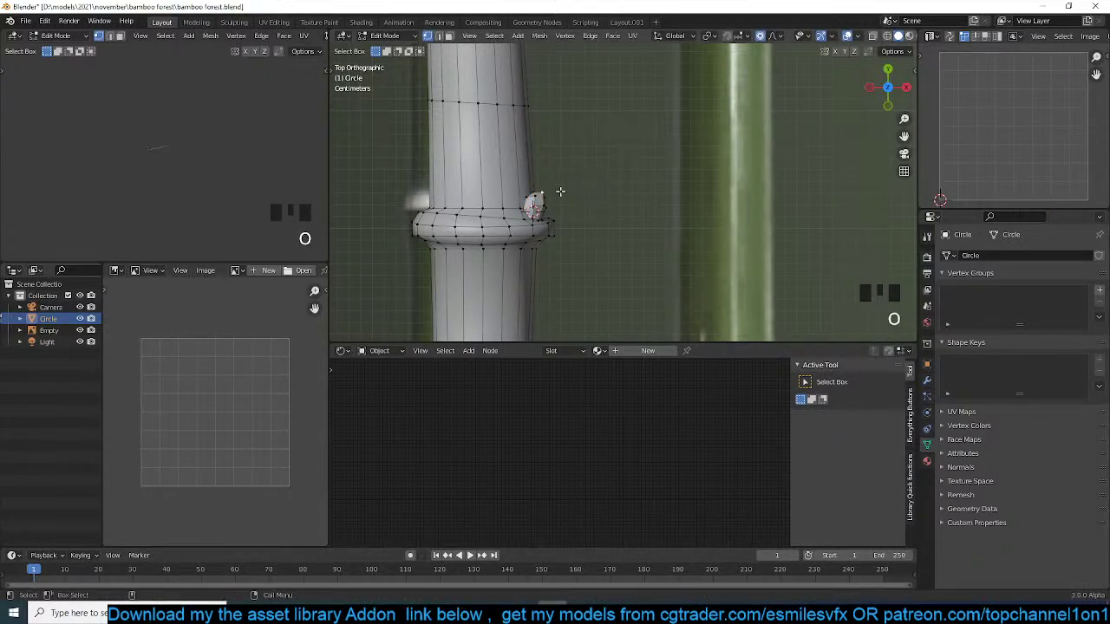
{"action": "key", "text": "g"}
{"action": "left_click", "coordinate": [561, 194]}
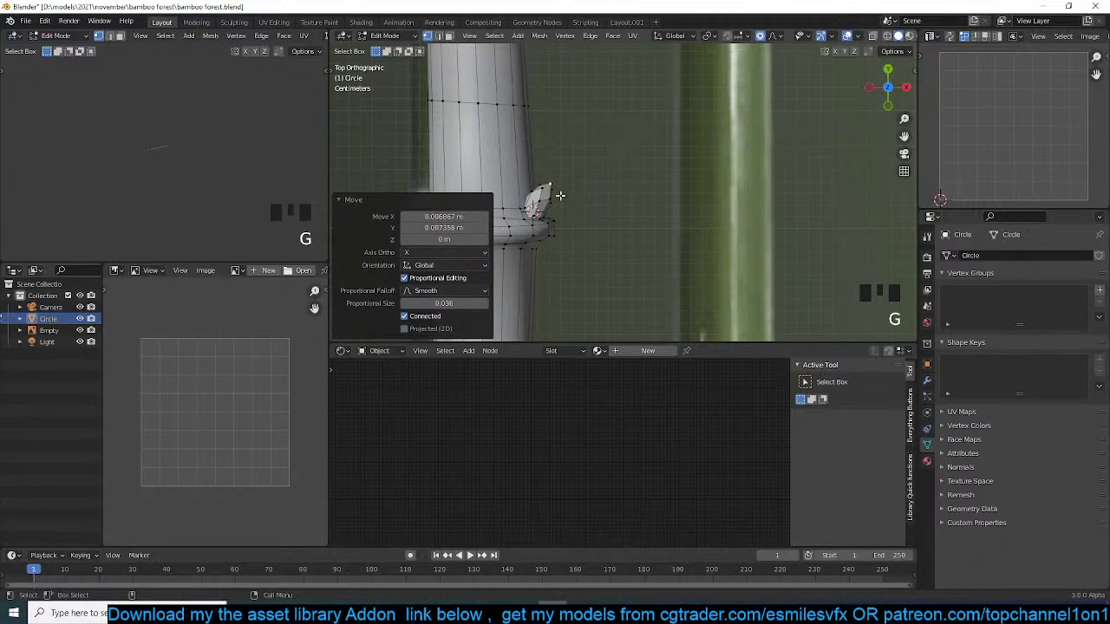
{"action": "key", "text": "ctrl+l"}
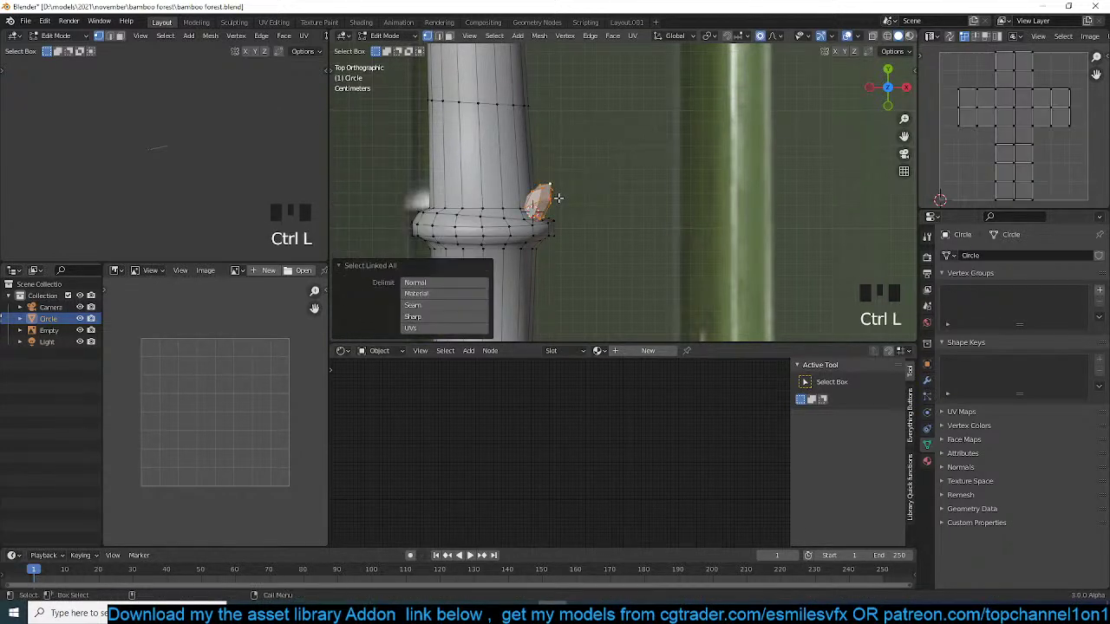
{"action": "key", "text": "g"}
{"action": "left_click", "coordinate": [561, 195]}
- Duplicate the bud in place and rotate the copy away from the original
{"action": "scroll", "coordinate": [595, 188], "scroll_direction": "up", "scroll_amount": 2}
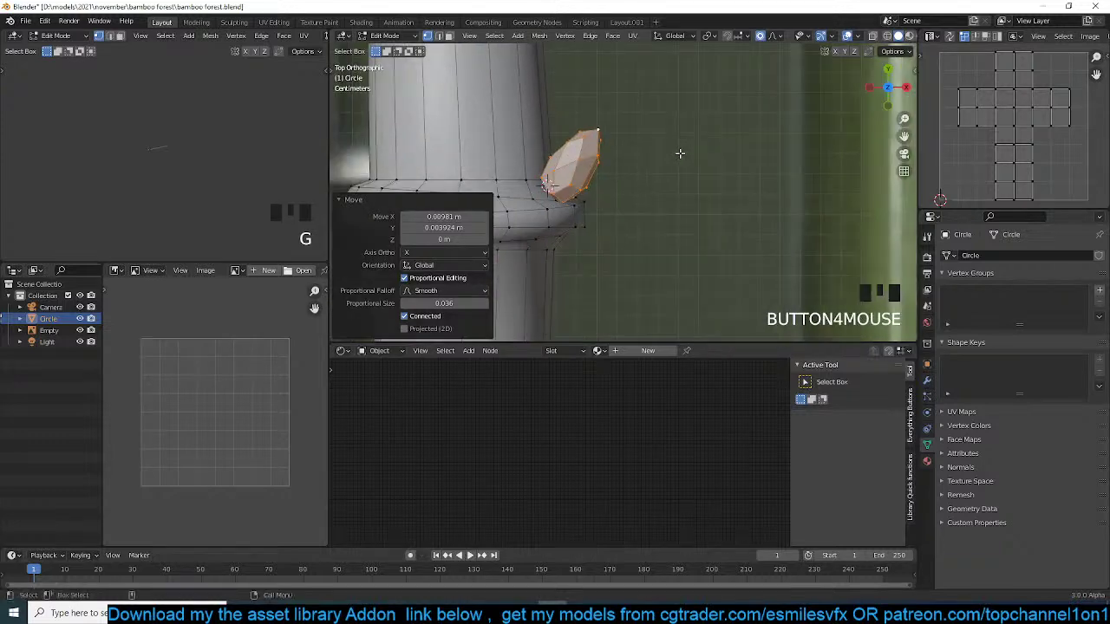
{"action": "scroll", "coordinate": [676, 155], "scroll_direction": "up", "scroll_amount": 3}
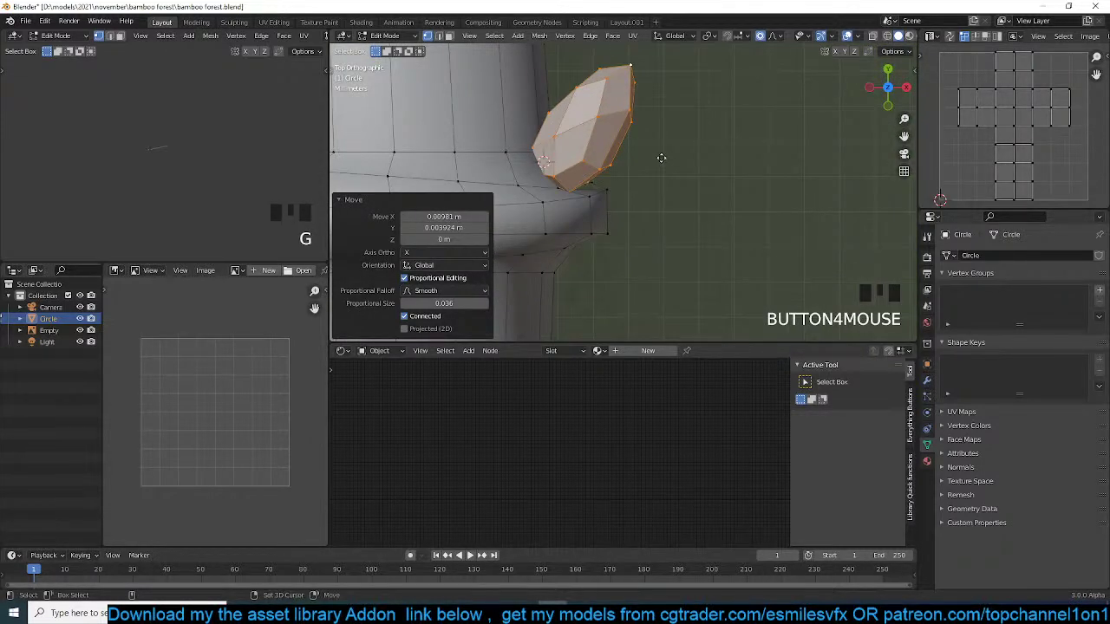
{"action": "key", "text": "shift+d"}
{"action": "right_click", "coordinate": [669, 158]}
{"action": "middle_click_drag", "start_coordinate": [668, 159], "coordinate": [583, 73]}
{"action": "middle_click_drag", "start_coordinate": [648, 127], "coordinate": [584, 237], "text": "shift"}
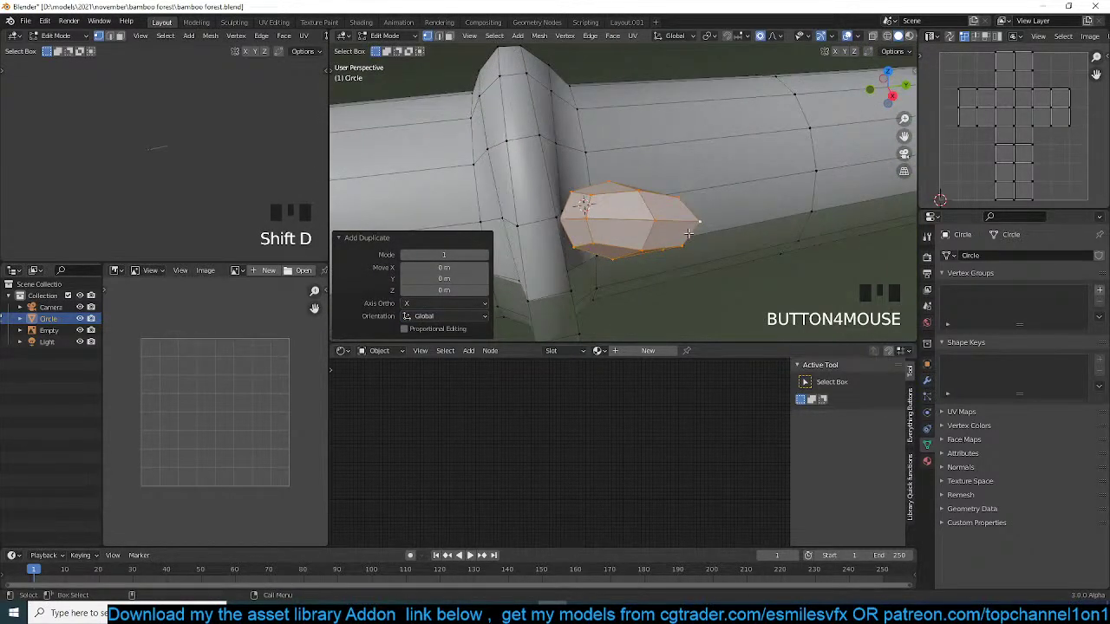
{"action": "key", "text": "r"}
{"action": "left_click", "coordinate": [719, 198]}
- Resize the duplicated bud, move it beside the original above the ring, rotate it again and leave Edit Mode
{"action": "key", "text": "s"}
{"action": "left_click", "coordinate": [697, 205]}
{"action": "key", "text": "g"}
{"action": "left_click", "coordinate": [666, 160]}
{"action": "key", "text": "r"}
{"action": "left_click", "coordinate": [679, 158]}
{"action": "key", "text": "Tab"}
- Apply smooth shading to the stalk object and check the buds at the node from an angled view
{"action": "scroll", "coordinate": [640, 191], "scroll_direction": "down", "scroll_amount": 2}
{"action": "key", "text": "grave"}
{"action": "middle_click_drag", "start_coordinate": [641, 190], "coordinate": [740, 282]}
{"action": "right_click", "coordinate": [655, 219]}
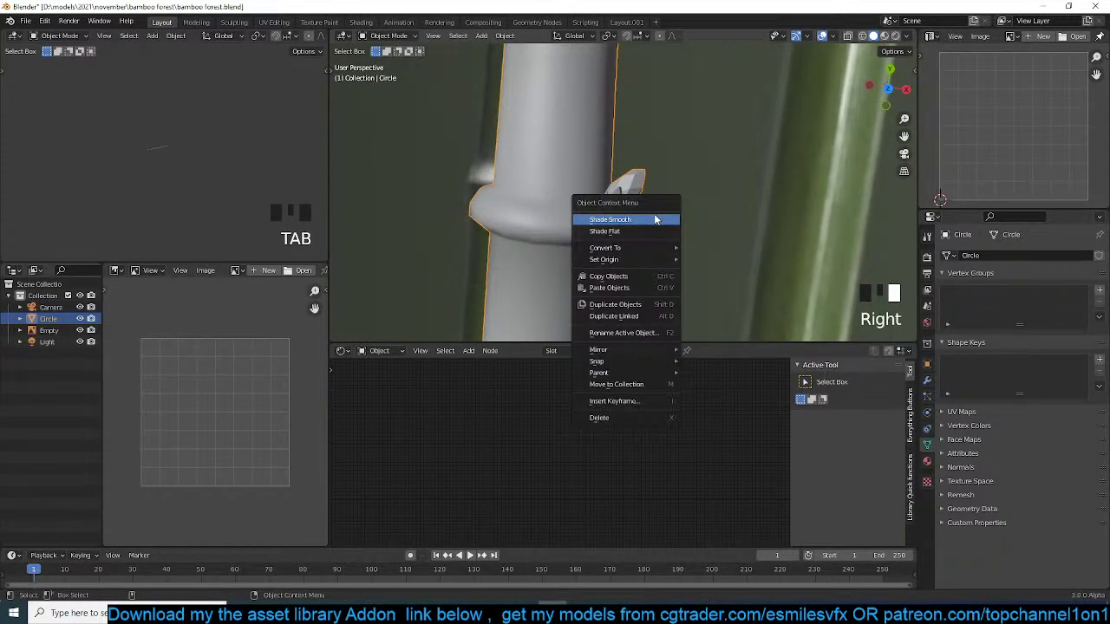
{"action": "left_click", "coordinate": [655, 219]}
{"action": "scroll", "coordinate": [640, 244], "scroll_direction": "down", "scroll_amount": 6}
{"action": "key", "text": "grave"}
{"action": "middle_click_drag", "start_coordinate": [640, 243], "coordinate": [732, 198]}
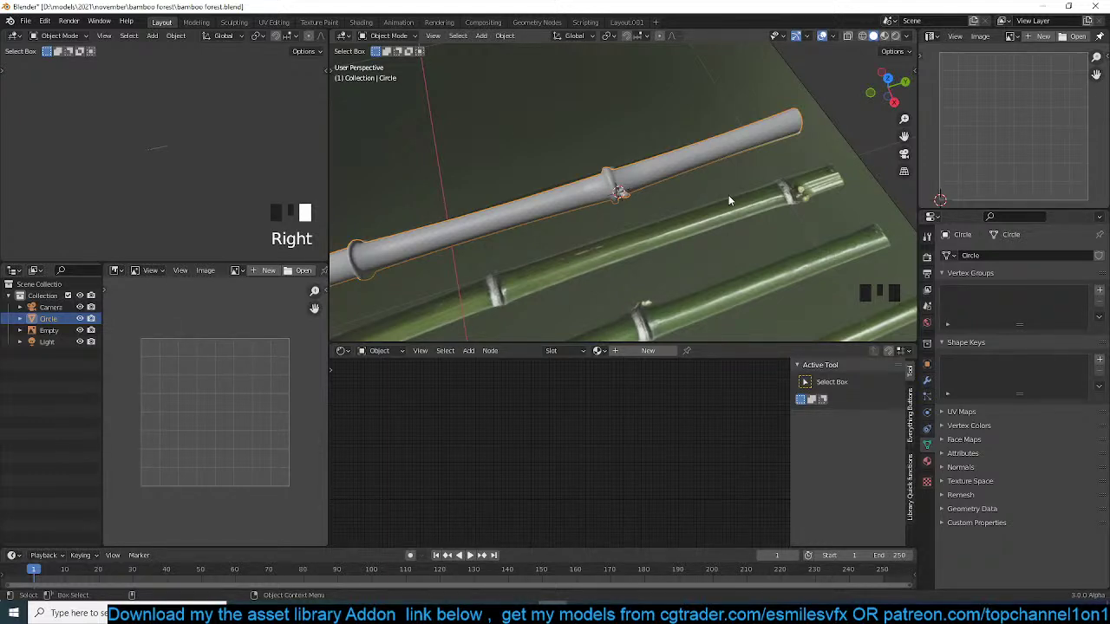
- View the stalk from the top over the bamboo reference image and save the file
{"action": "key", "text": "KP_7"}
{"action": "scroll", "coordinate": [729, 199], "scroll_direction": "down", "scroll_amount": 3}
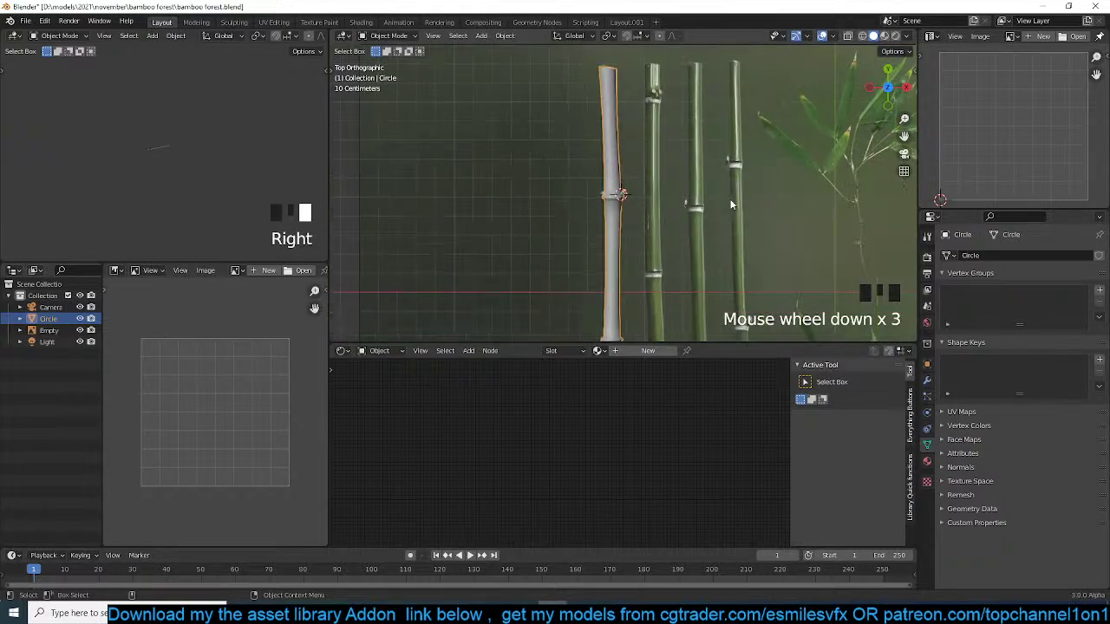
{"action": "middle_click_drag", "start_coordinate": [718, 202], "coordinate": [695, 180], "text": "shift"}
{"action": "key", "text": "ctrl+s"}
{"action": "scroll", "coordinate": [621, 217], "scroll_direction": "up", "scroll_amount": 3}
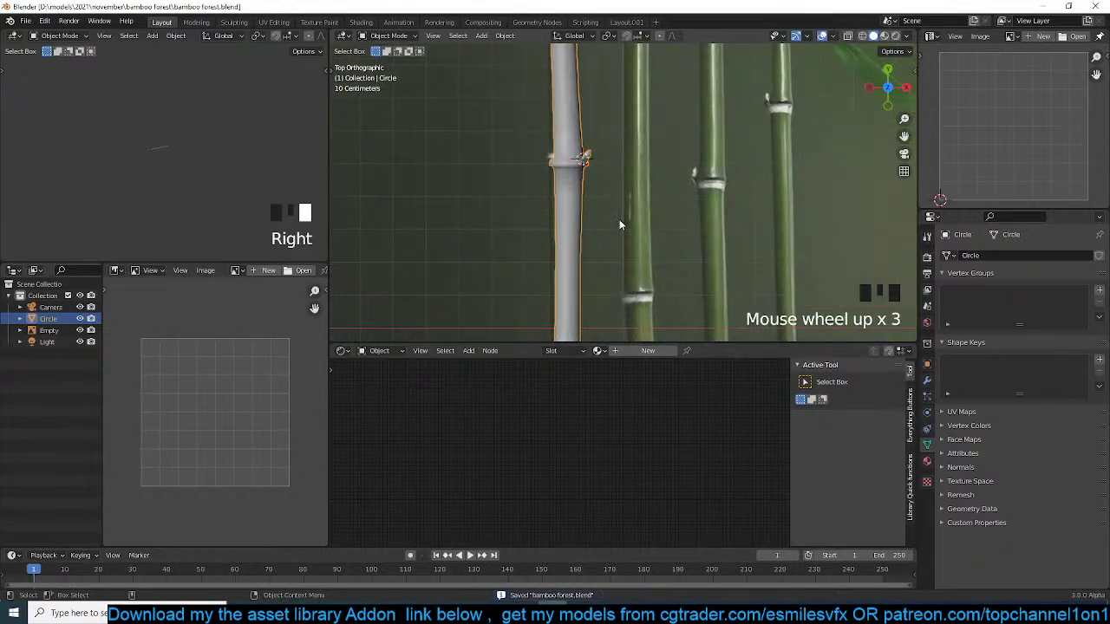
- Duplicate the stalk and move the copy about 0.26 m along global X onto the second bamboo in the reference
{"action": "left_click", "coordinate": [573, 230]}
{"action": "scroll", "coordinate": [592, 234], "scroll_direction": "down", "scroll_amount": 5}
{"action": "left_click", "coordinate": [604, 229]}
{"action": "middle_click_drag", "start_coordinate": [605, 229], "coordinate": [587, 149], "text": "shift"}
{"action": "scroll", "coordinate": [628, 224], "scroll_direction": "up", "scroll_amount": 1}
{"action": "middle_click_drag", "start_coordinate": [627, 224], "coordinate": [537, 199], "text": "shift"}
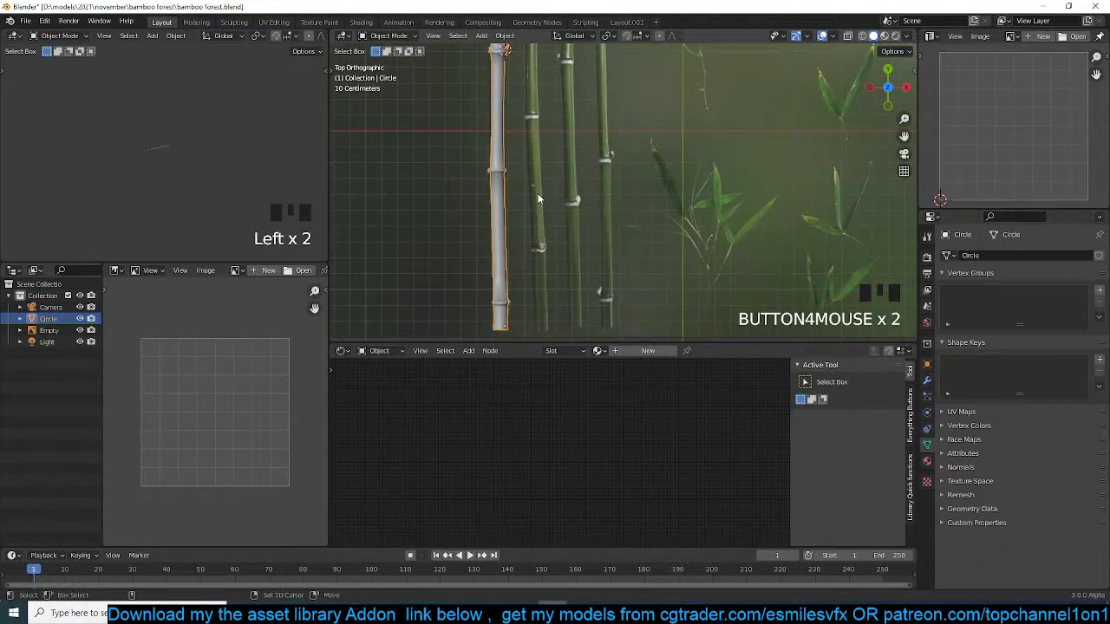
{"action": "key", "text": "shift+d"}
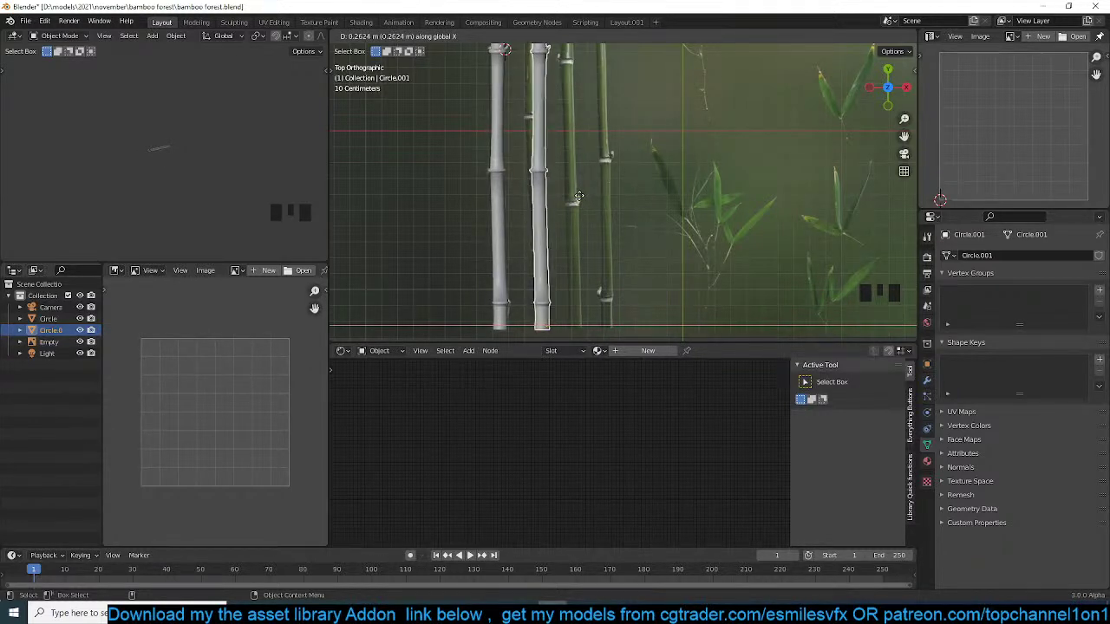
{"action": "left_click", "coordinate": [584, 198]}
- In wireframe Edit Mode, move the copied stalk's lowest node ring up about 0.09 m with proportional editing, then leave Edit Mode
{"action": "key", "text": "Tab"}
{"action": "key", "text": "z"}
{"action": "left_click", "coordinate": [488, 189]}
{"action": "scroll", "coordinate": [614, 121], "scroll_direction": "up", "scroll_amount": 4}
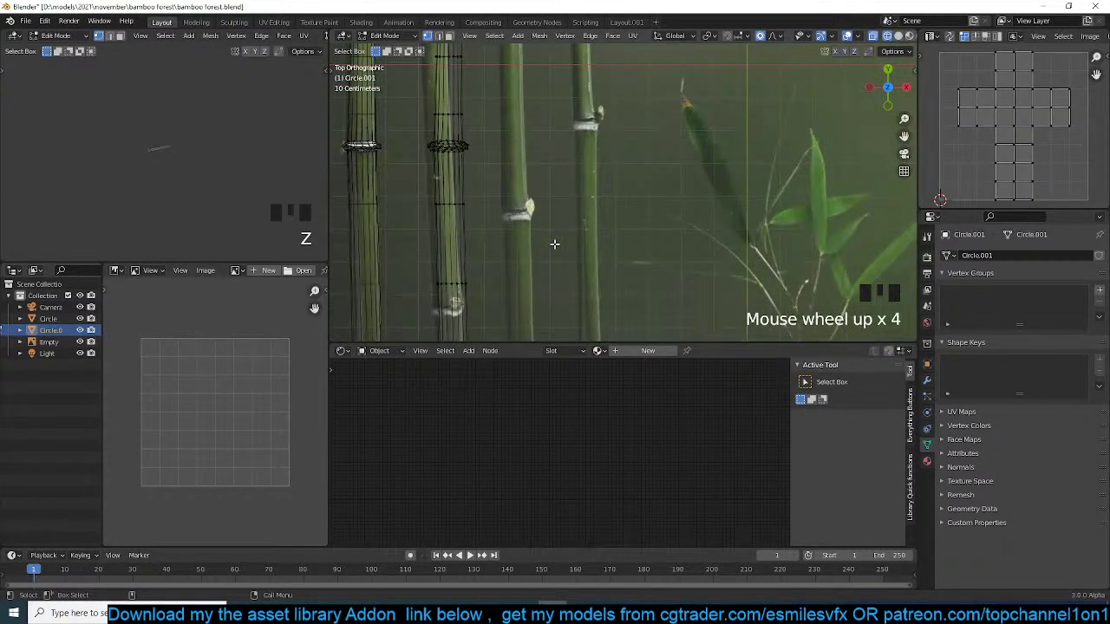
{"action": "key", "text": "1"}
{"action": "left_click_drag", "start_coordinate": [492, 270], "coordinate": [566, 315]}
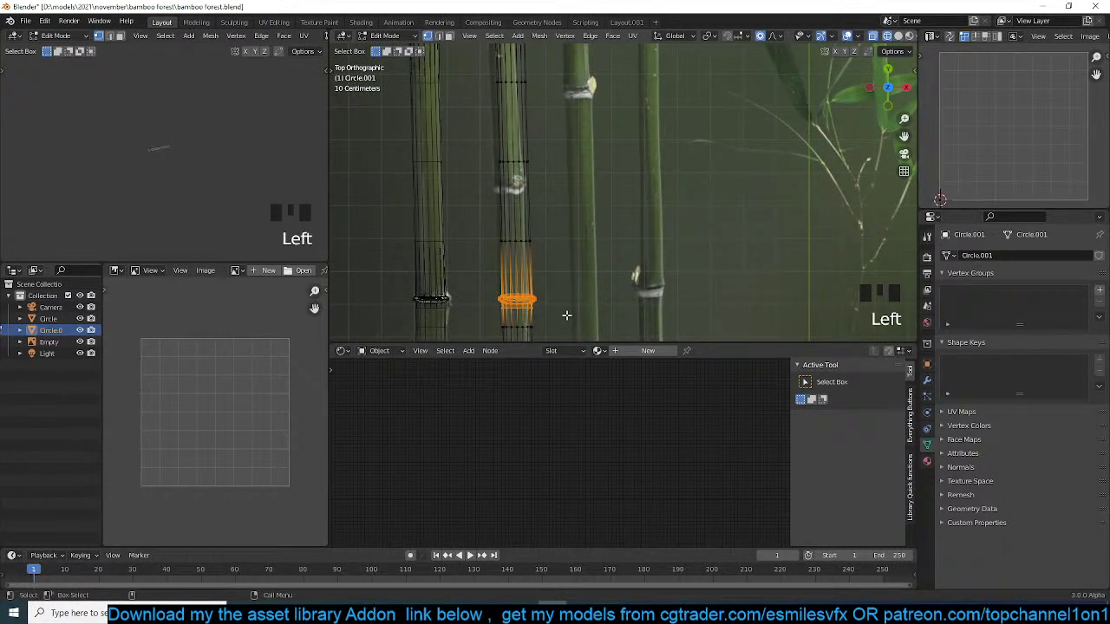
{"action": "key", "text": "g"}
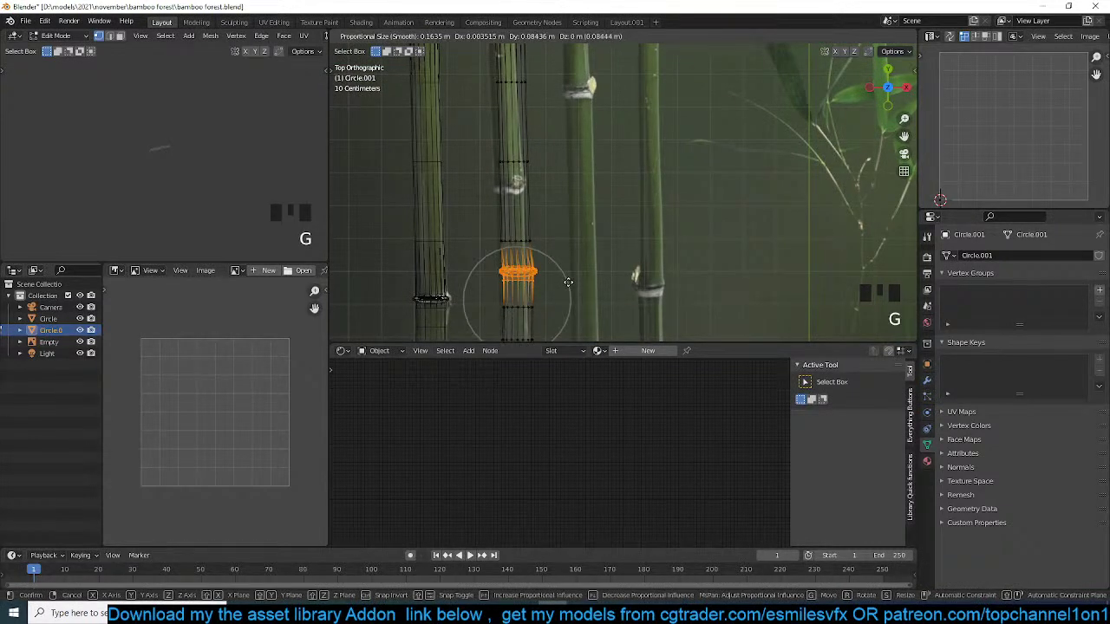
{"action": "scroll", "coordinate": [568, 279], "scroll_direction": "down", "scroll_amount": 4}
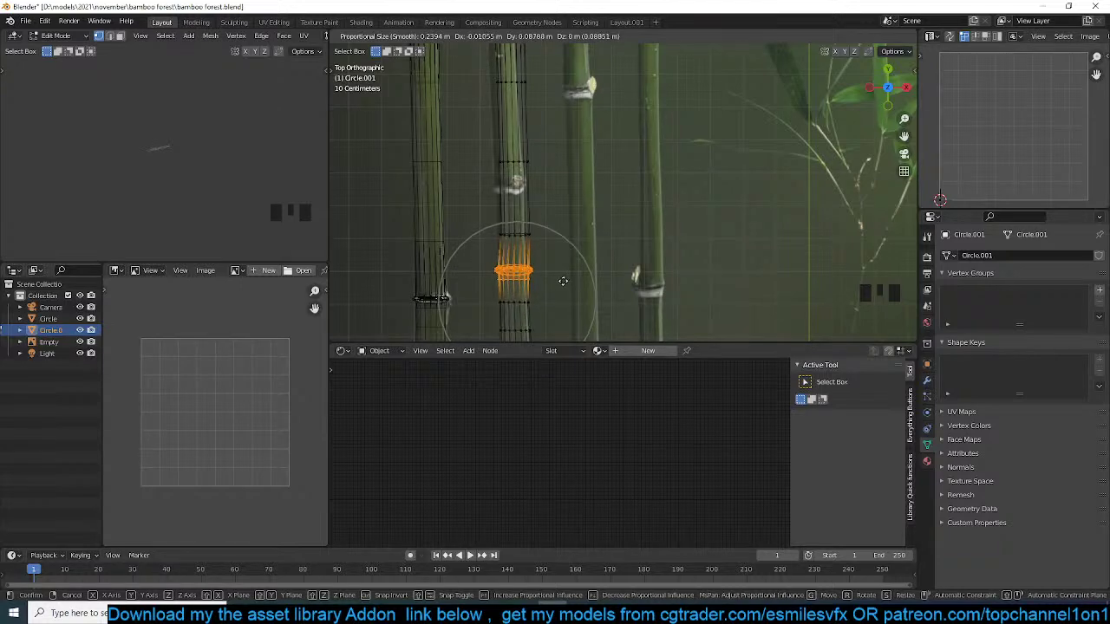
{"action": "left_click", "coordinate": [561, 279]}
{"action": "key", "text": "Tab"}
- Rotate the second stalk's next node ring up by about 2.7° and shift it down and sideways with a wider proportional influence
{"action": "scroll", "coordinate": [563, 276], "scroll_direction": "down", "scroll_amount": 5}
{"action": "middle_click_drag", "start_coordinate": [582, 248], "coordinate": [584, 279], "text": "shift"}
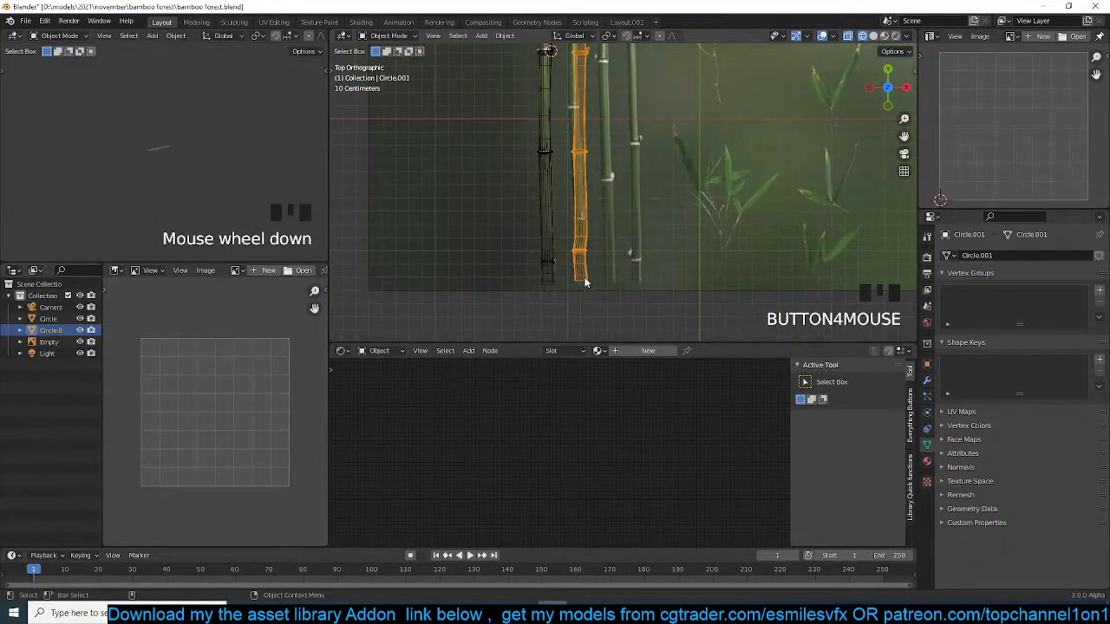
{"action": "scroll", "coordinate": [584, 279], "scroll_direction": "up", "scroll_amount": 3}
{"action": "key", "text": "Tab"}
{"action": "middle_click_drag", "start_coordinate": [576, 110], "coordinate": [594, 158]}
{"action": "left_click", "coordinate": [559, 169]}
{"action": "key", "text": "r"}
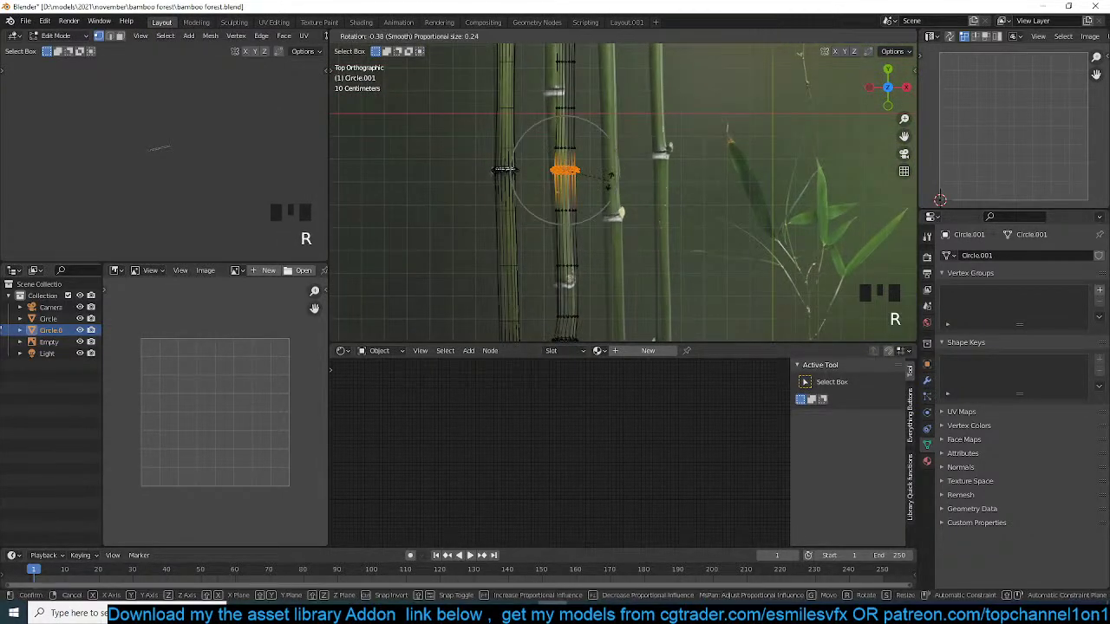
{"action": "left_click", "coordinate": [615, 176]}
{"action": "key", "text": "g"}
{"action": "scroll", "coordinate": [613, 191], "scroll_direction": "down", "scroll_amount": 7}
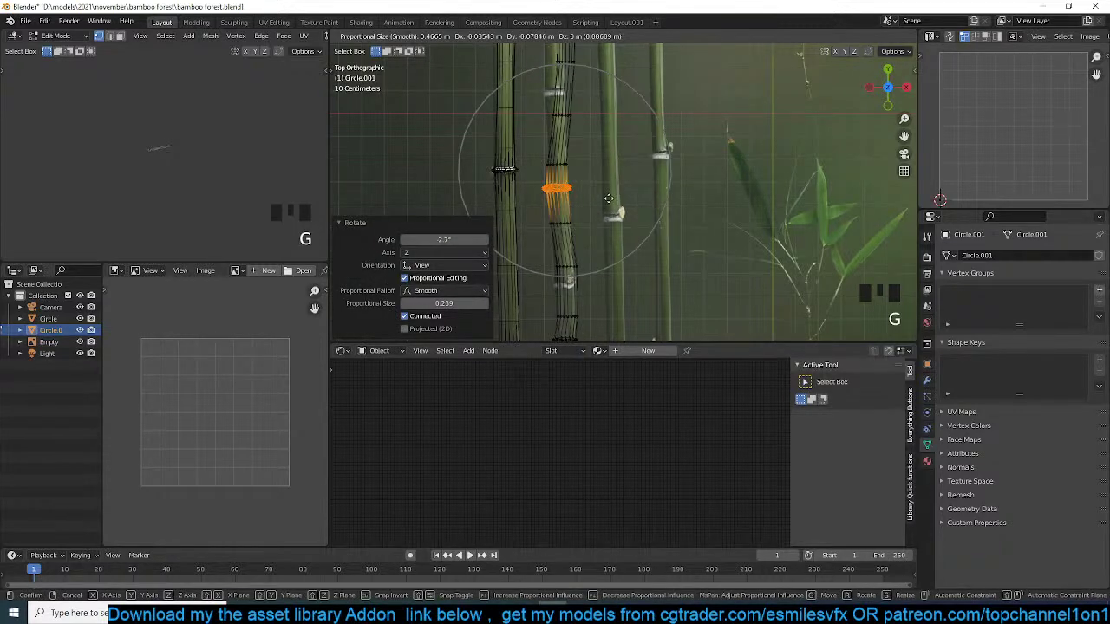
{"action": "left_click", "coordinate": [615, 196]}
- Move the upper node ring of the second stalk downward with proportional editing and leave Edit Mode
{"action": "middle_click_drag", "start_coordinate": [621, 146], "coordinate": [648, 265], "text": "shift"}
{"action": "left_click_drag", "start_coordinate": [576, 97], "coordinate": [625, 147]}
{"action": "key", "text": "g"}
{"action": "left_click", "coordinate": [615, 183]}
{"action": "key", "text": "Tab"}
- Switch to solid shading, duplicate the first stalk and place the copy about 0.56 m along X over the remaining reference bamboos
{"action": "scroll", "coordinate": [630, 212], "scroll_direction": "down", "scroll_amount": 6}
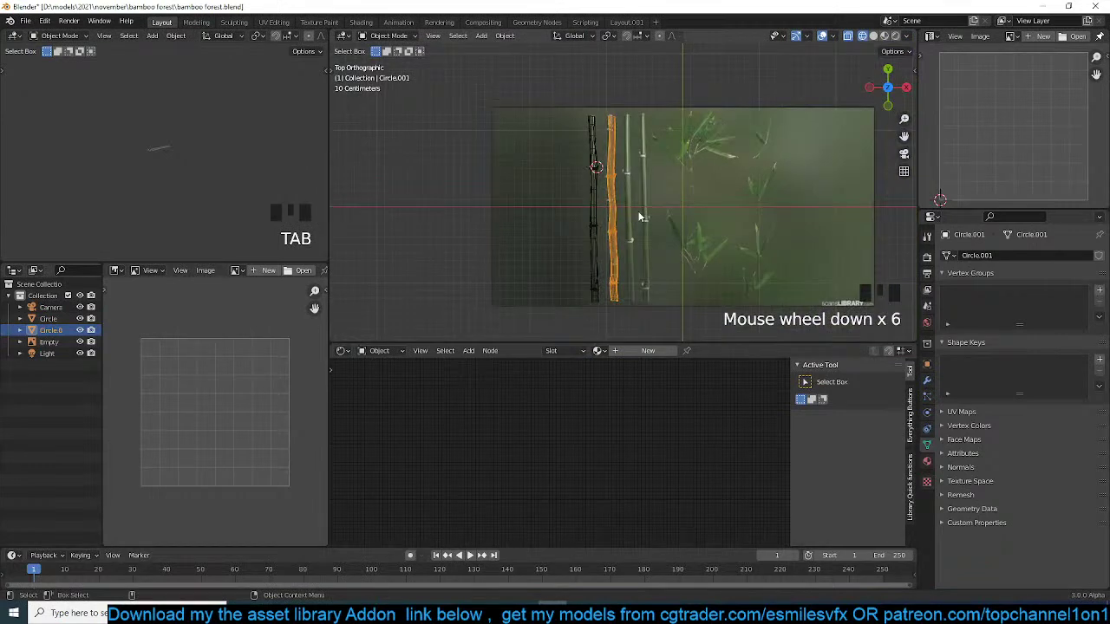
{"action": "scroll", "coordinate": [638, 209], "scroll_direction": "up", "scroll_amount": 3}
{"action": "scroll", "coordinate": [637, 210], "scroll_direction": "down", "scroll_amount": 2}
{"action": "middle_click_drag", "start_coordinate": [637, 209], "coordinate": [668, 199], "text": "shift"}
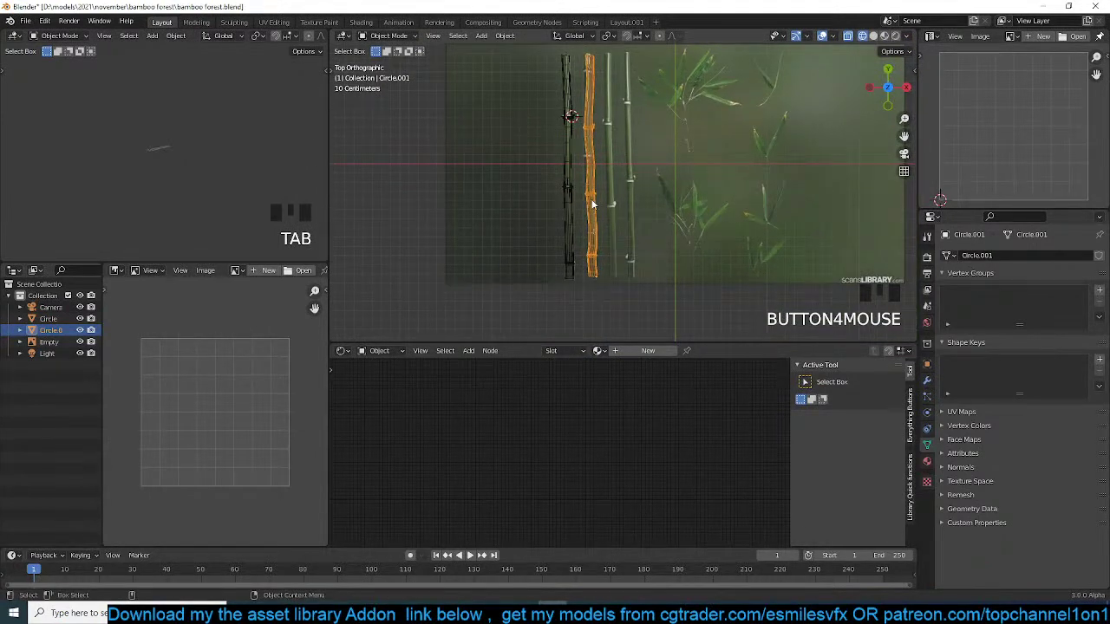
{"action": "key", "text": "z"}
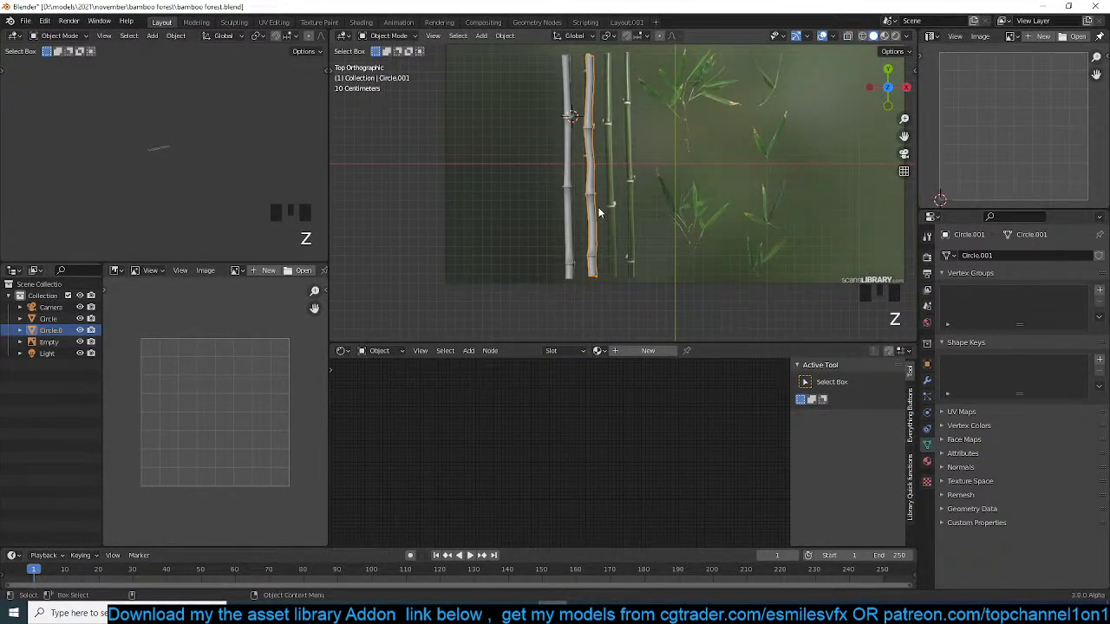
{"action": "left_click", "coordinate": [570, 234]}
{"action": "key", "text": "shift+d"}
{"action": "left_click", "coordinate": [623, 236]}
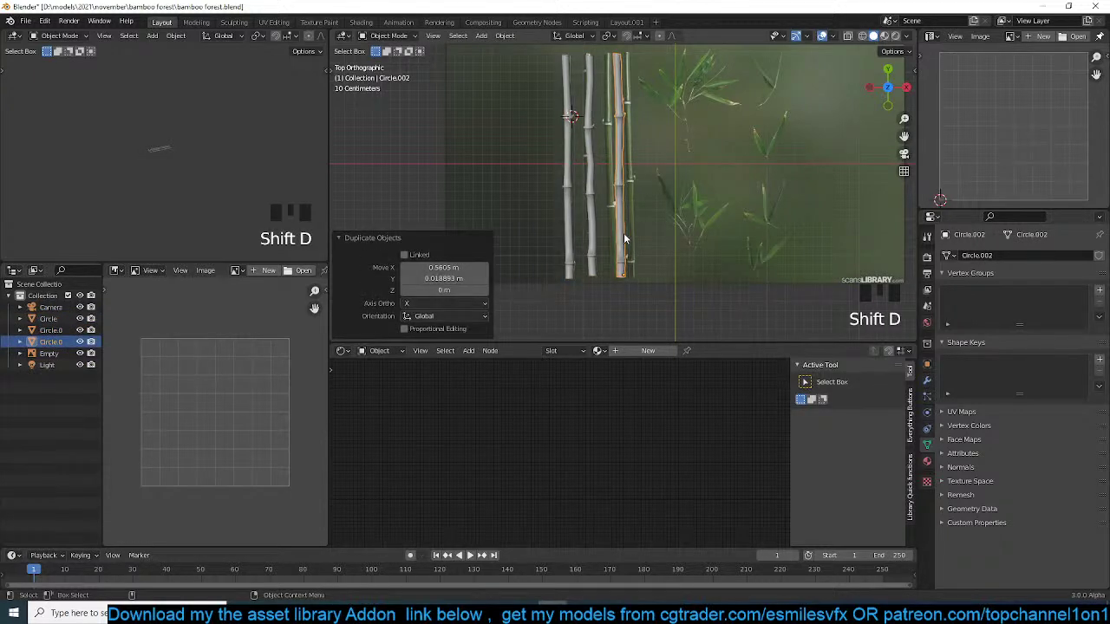
- Select the vertices at the upper end of the third stalk in wireframe Edit Mode
{"action": "key", "text": "Tab"}
{"action": "key", "text": "z"}
{"action": "left_click_drag", "start_coordinate": [604, 46], "coordinate": [682, 70]}
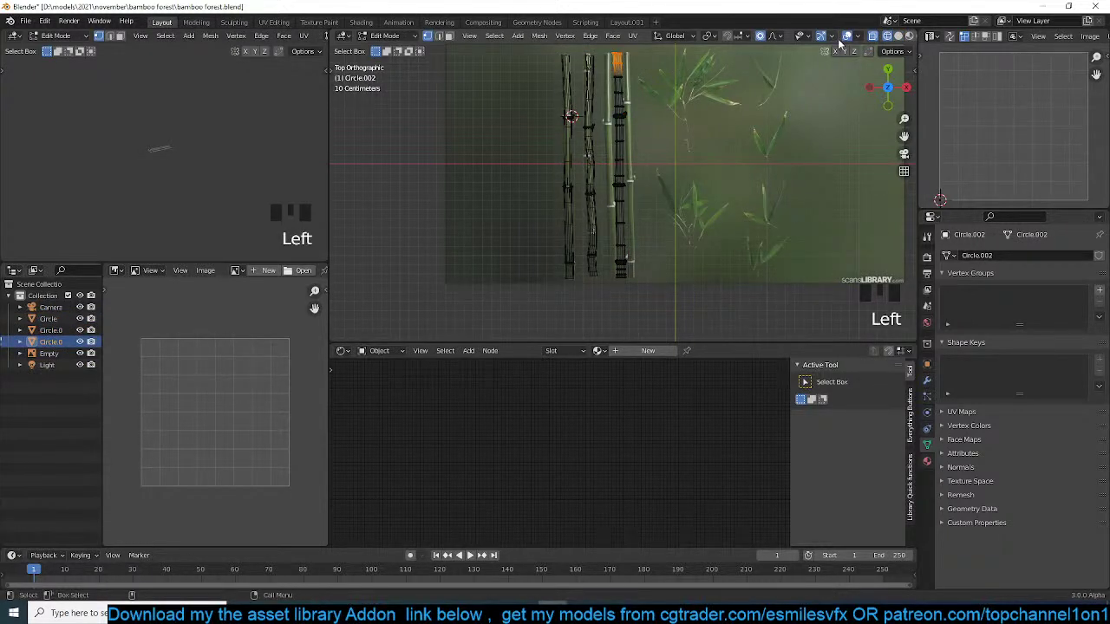
{"action": "left_click", "coordinate": [772, 38]}
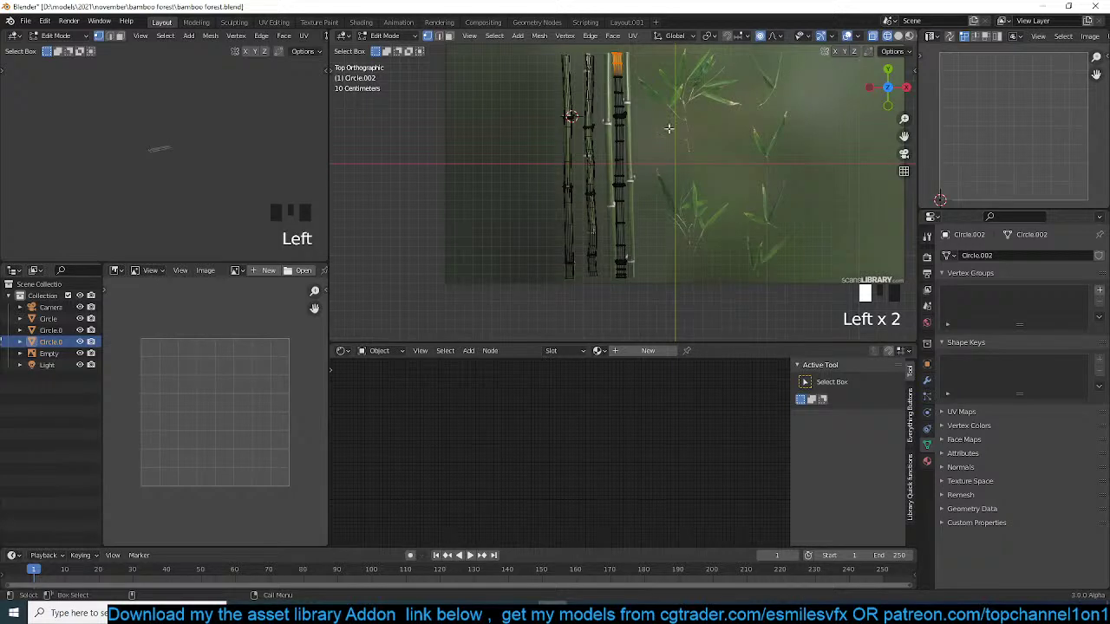
{"action": "key", "text": "r"}
{"action": "scroll", "coordinate": [672, 189], "scroll_direction": "down", "scroll_amount": 5}
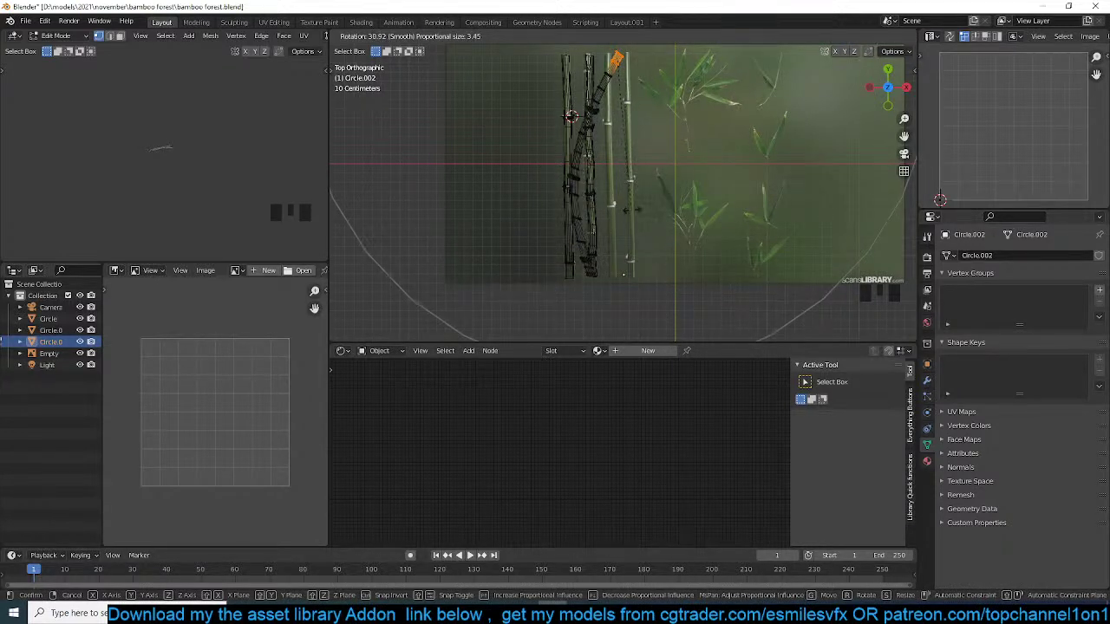
{"action": "right_click", "coordinate": [642, 202]}
{"action": "key", "text": "g"}
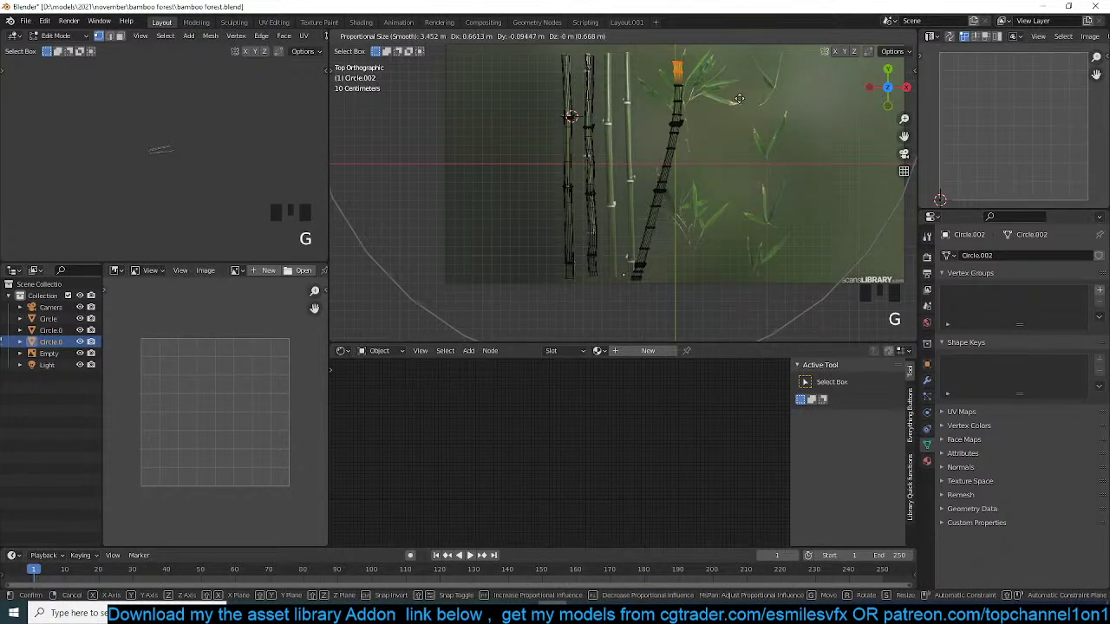
{"action": "right_click", "coordinate": [756, 103]}
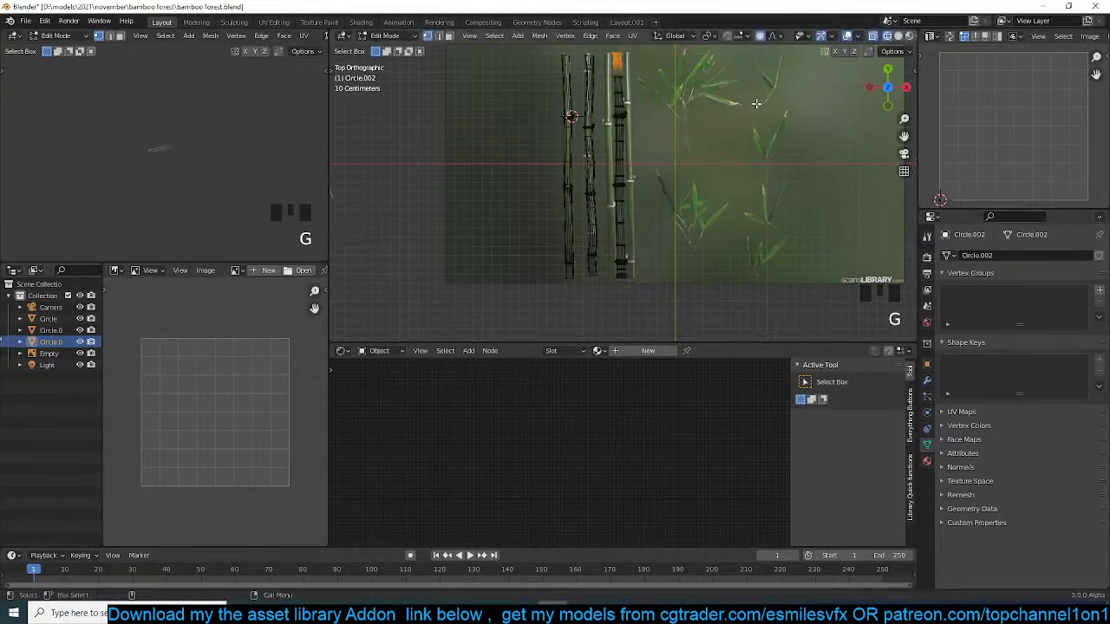
- Place the 3D cursor at the stalk's base, pivot around it, and bend the upper end about 20.7° with proportional size about 2.36
{"action": "right_click", "coordinate": [626, 275], "text": "shift"}
{"action": "key", "text": "period"}
{"action": "key", "text": "r"}
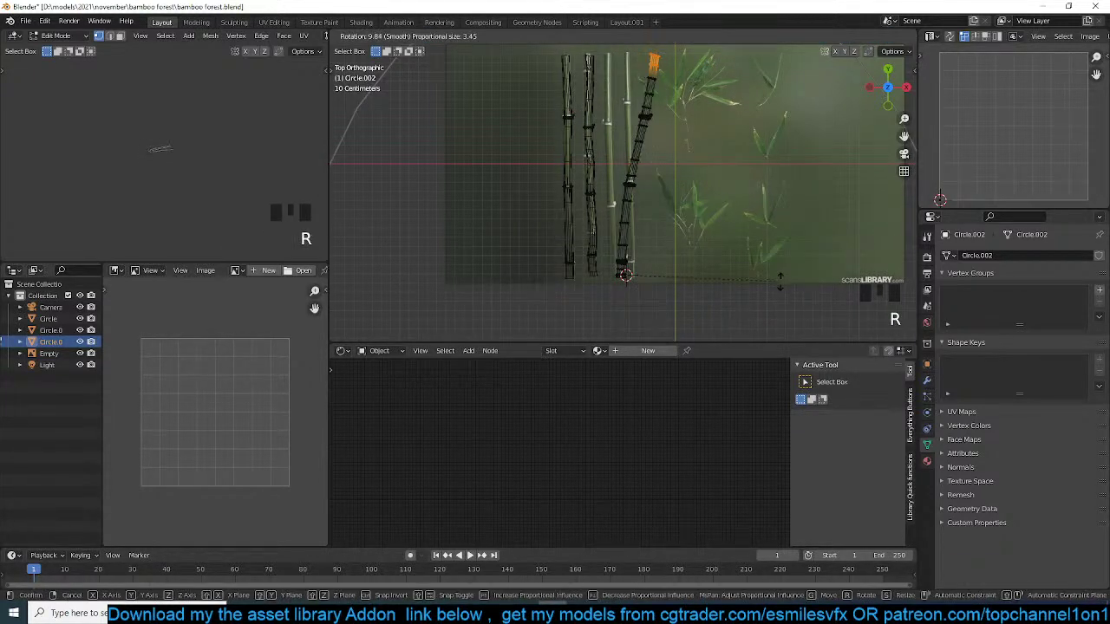
{"action": "scroll", "coordinate": [763, 305], "scroll_direction": "up", "scroll_amount": 7}
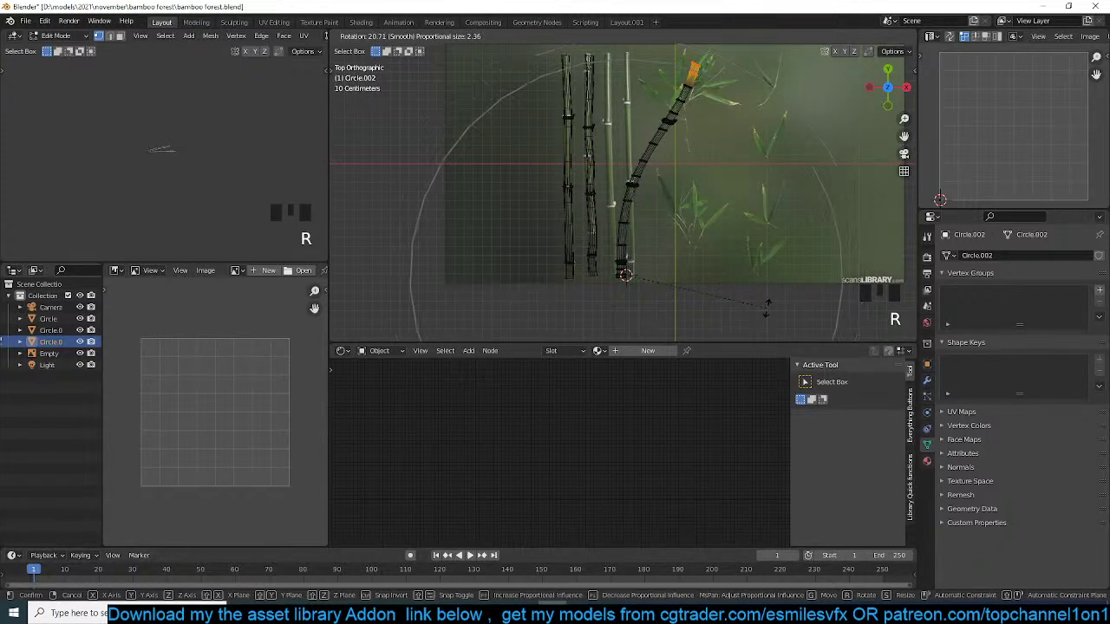
{"action": "left_click", "coordinate": [768, 305]}
{"action": "key", "text": "Tab"}
- Trackball-rotate the bent stalk's upper end off the reference plane with proportional editing, leave Edit Mode and check it from an angle
{"action": "middle_click_drag", "start_coordinate": [770, 267], "coordinate": [819, 224]}
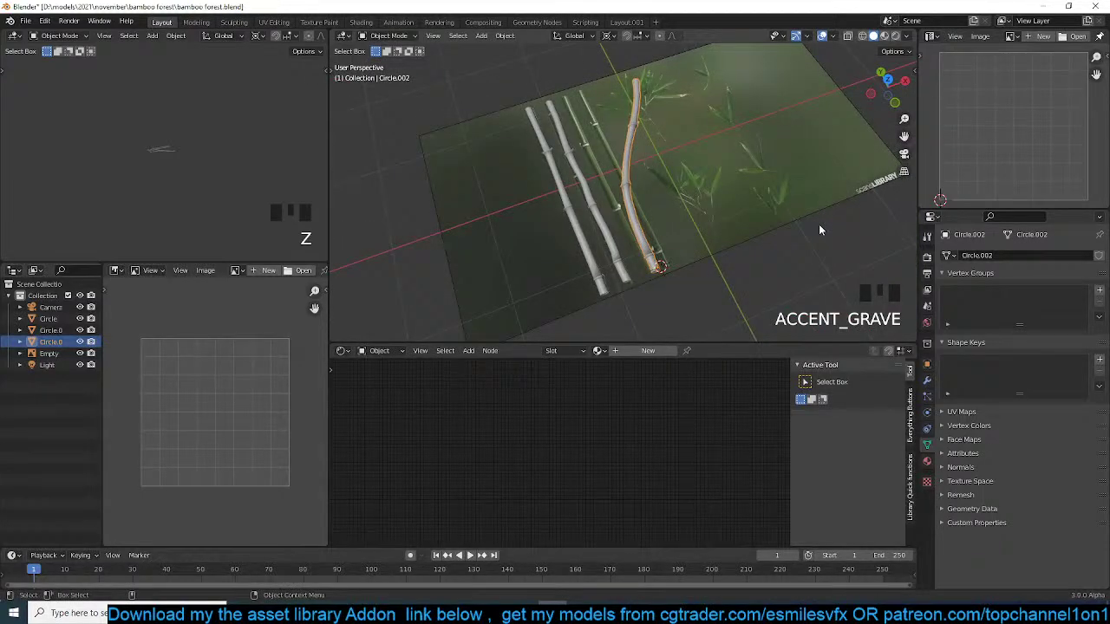
{"action": "key", "text": "Tab"}
{"action": "key", "text": "r"}
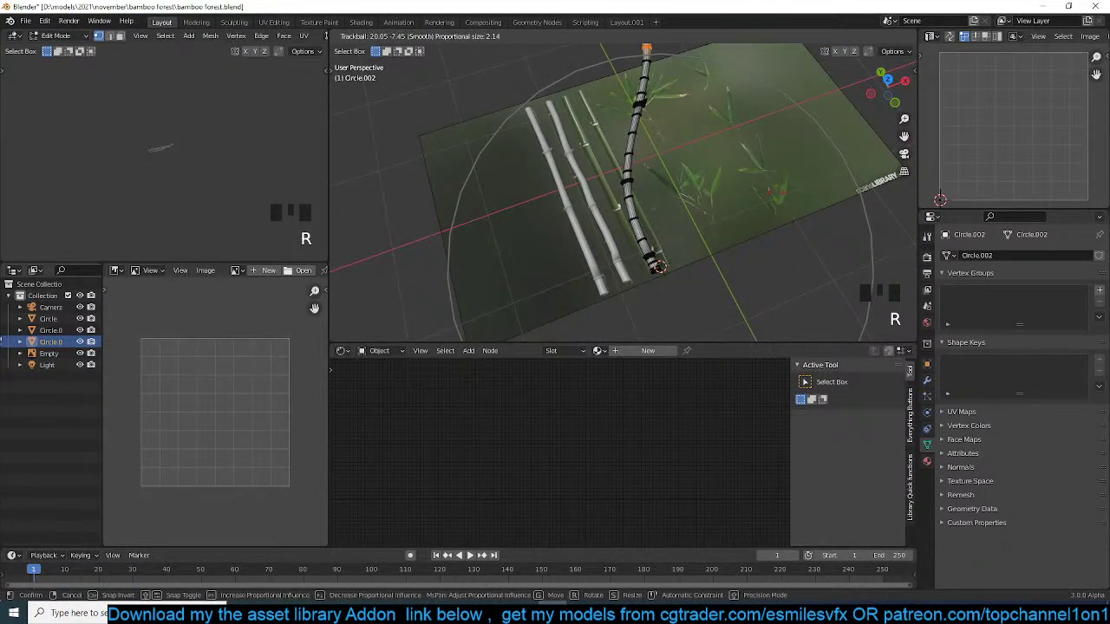
{"action": "left_click", "coordinate": [742, 178]}
{"action": "key", "text": "Tab"}
{"action": "key", "text": "grave"}
{"action": "middle_click_drag", "start_coordinate": [741, 179], "coordinate": [668, 183]}
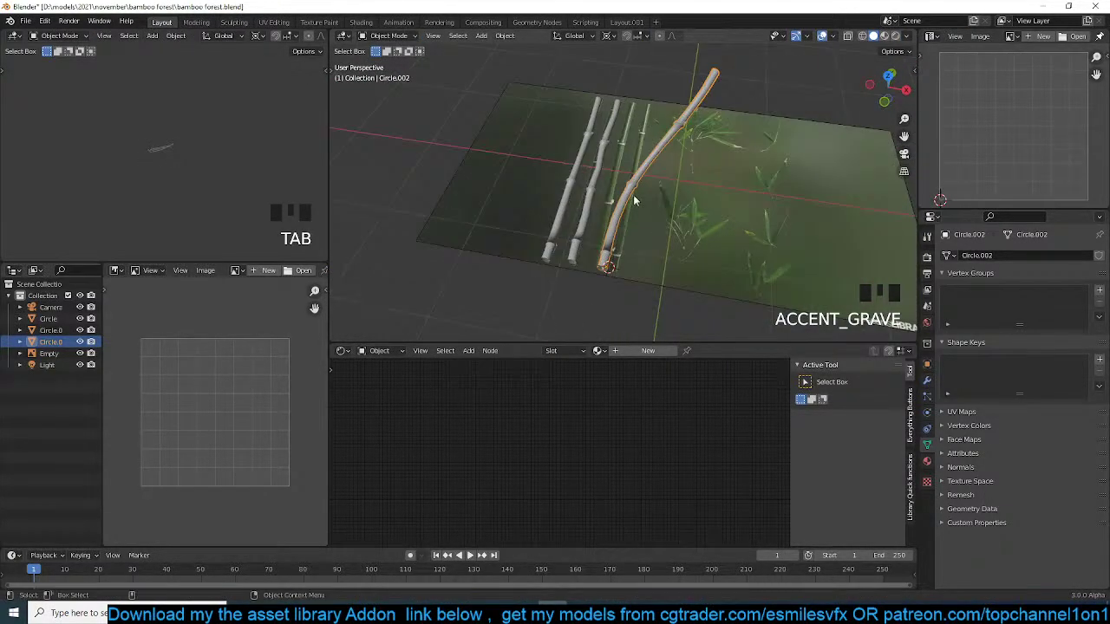
- From the top view, duplicate the second stalk and place the copy about 1.9 m along negative X, outside the reference image
{"action": "left_click", "coordinate": [593, 204]}
{"action": "key", "text": "KP_7"}
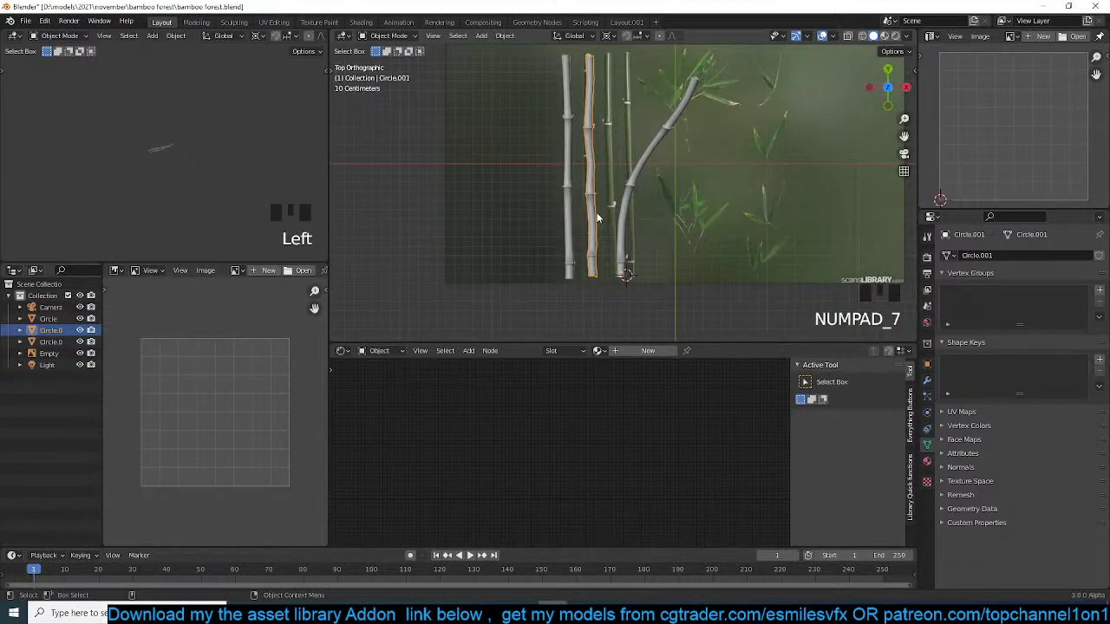
{"action": "scroll", "coordinate": [593, 204], "scroll_direction": "down", "scroll_amount": 3}
{"action": "key", "text": "shift+d"}
{"action": "left_click", "coordinate": [486, 199]}
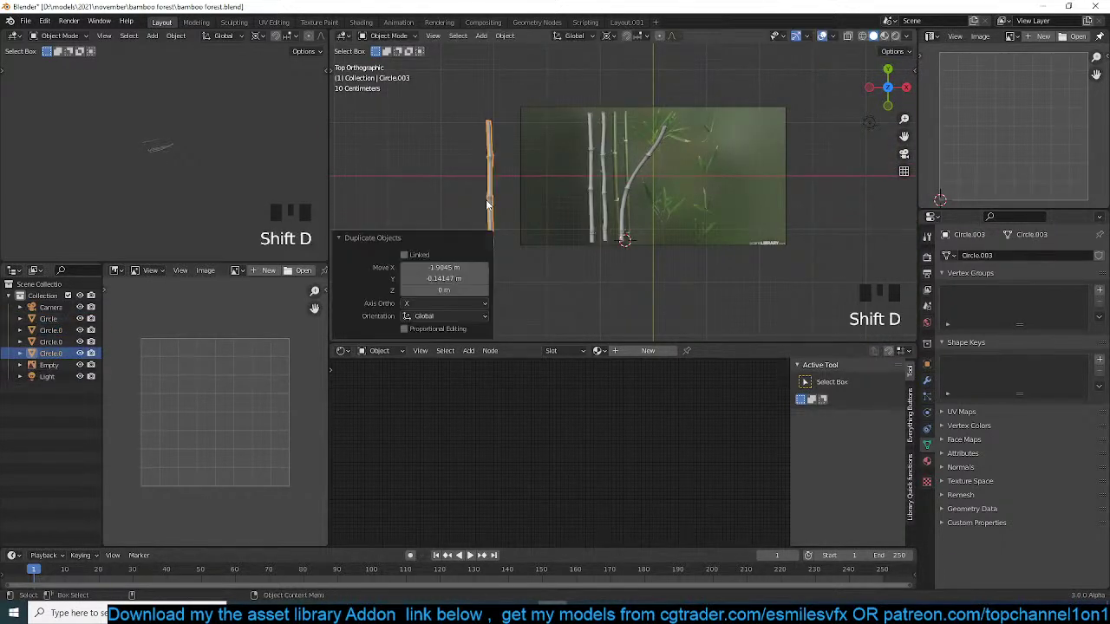
- In Edit Mode, duplicate all of the new stalk's geometry and move it about 2.45 m along Y above the original section
{"action": "scroll", "coordinate": [486, 200], "scroll_direction": "up", "scroll_amount": 3}
{"action": "scroll", "coordinate": [561, 206], "scroll_direction": "down", "scroll_amount": 1}
{"action": "key", "text": "Tab"}
{"action": "key", "text": "a"}
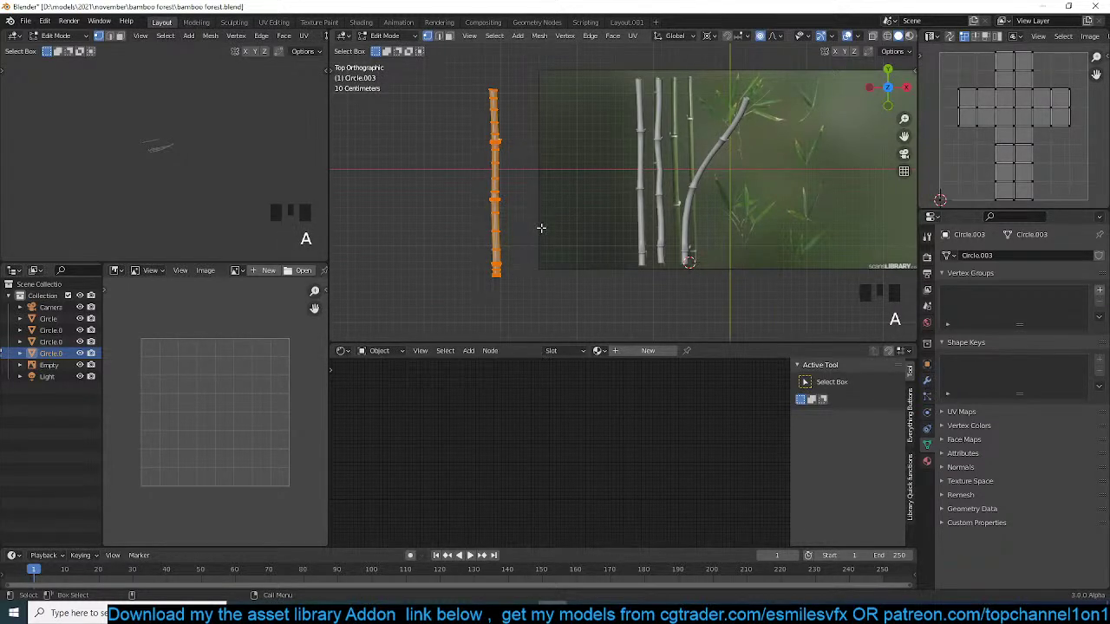
{"action": "key", "text": "shift+d"}
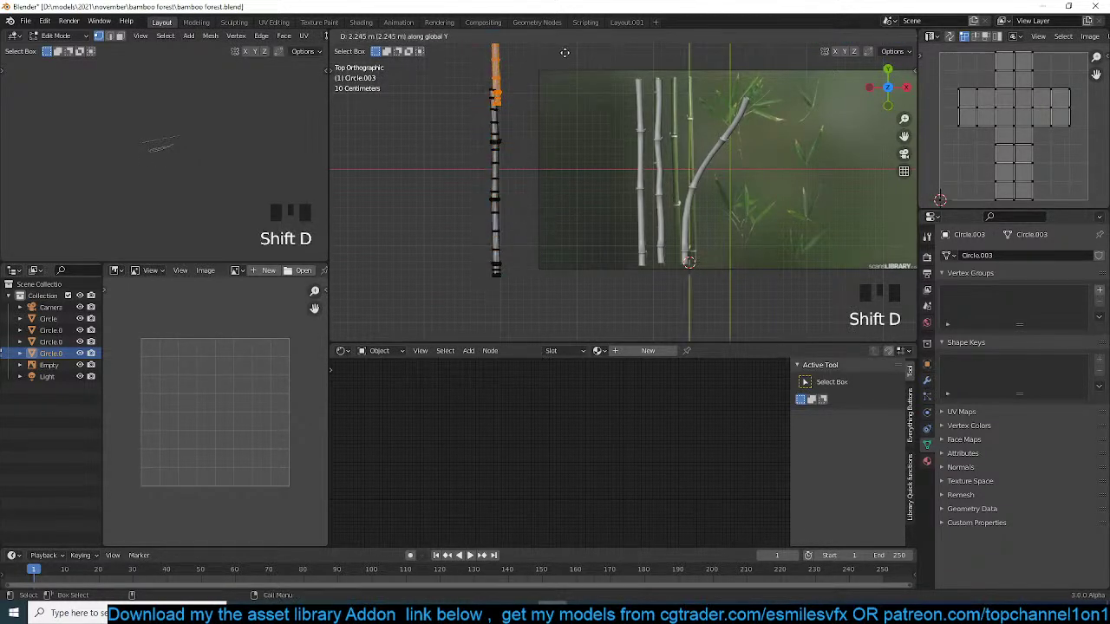
{"action": "left_click", "coordinate": [566, 334]}
- Turn off proportional editing and move the duplicated section so its lower end lines up with the top of the original section
{"action": "key", "text": "KP_Decimal"}
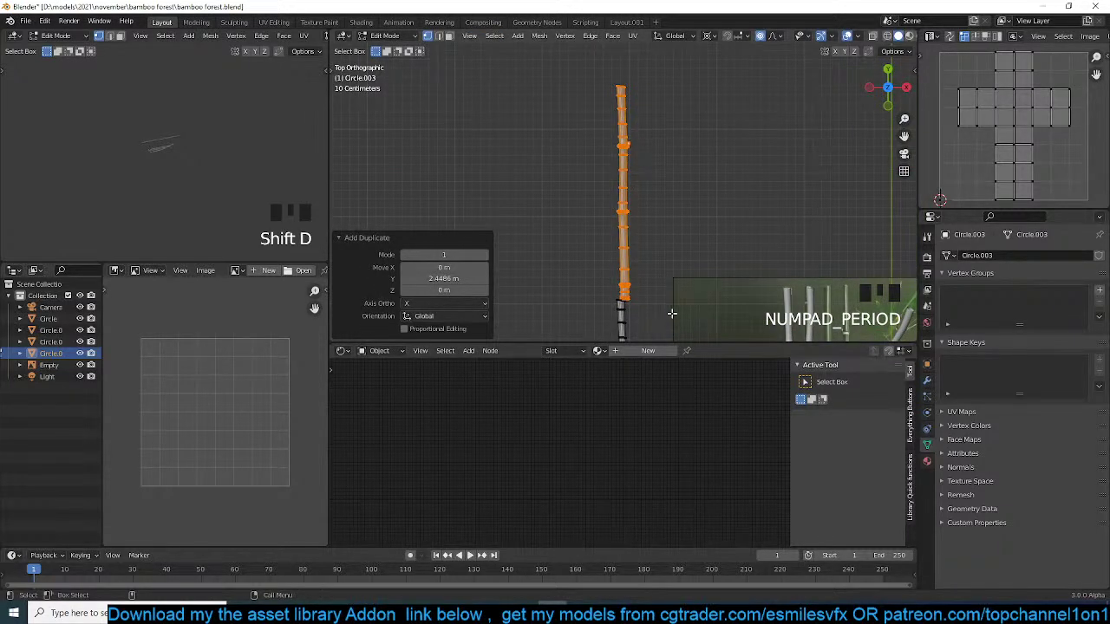
{"action": "scroll", "coordinate": [661, 143], "scroll_direction": "up", "scroll_amount": 4}
{"action": "scroll", "coordinate": [661, 143], "scroll_direction": "up", "scroll_amount": 1}
{"action": "middle_click_drag", "start_coordinate": [635, 111], "coordinate": [637, 261], "text": "shift"}
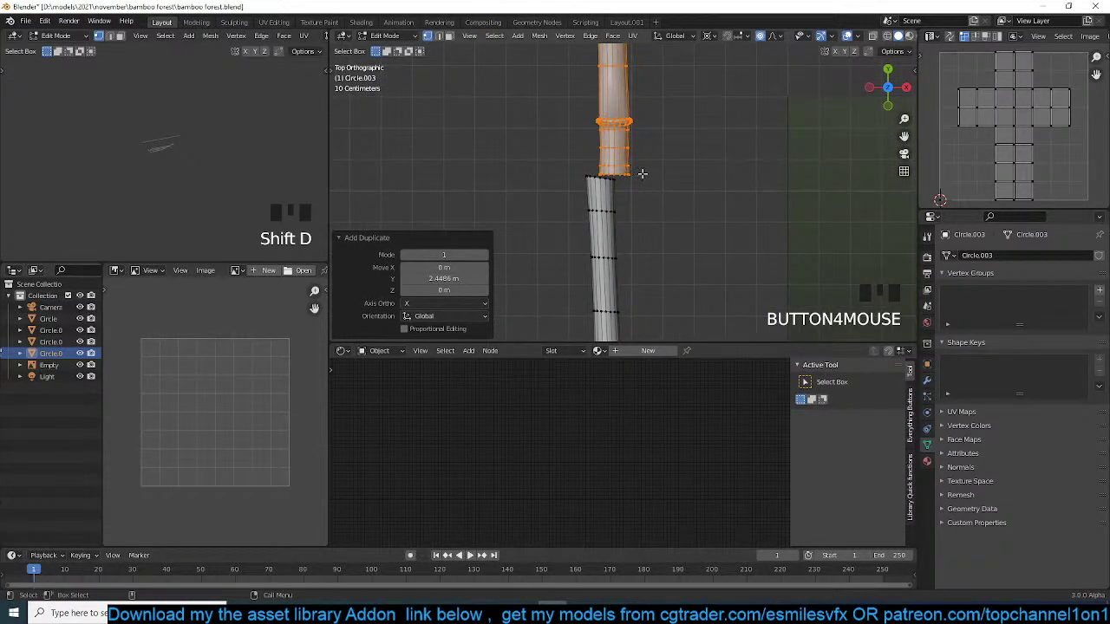
{"action": "key", "text": "g"}
{"action": "right_click", "coordinate": [623, 176]}
{"action": "scroll", "coordinate": [623, 228], "scroll_direction": "up", "scroll_amount": 2}
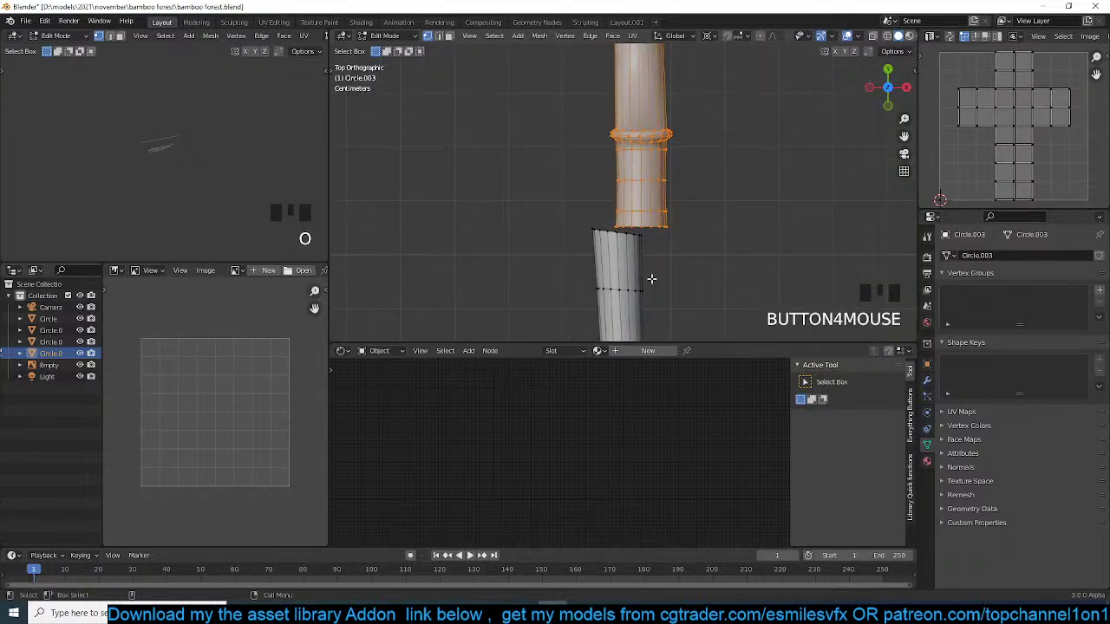
{"action": "scroll", "coordinate": [651, 277], "scroll_direction": "up", "scroll_amount": 3}
{"action": "key", "text": "g"}
{"action": "left_click", "coordinate": [611, 265]}
{"action": "key", "text": "g"}
{"action": "left_click", "coordinate": [619, 268]}
- Select the open edge loops facing each other on the two stalk sections and bridge them
{"action": "scroll", "coordinate": [622, 274], "scroll_direction": "up", "scroll_amount": 2}
{"action": "middle_click_drag", "start_coordinate": [622, 274], "coordinate": [636, 197], "text": "shift"}
{"action": "scroll", "coordinate": [635, 196], "scroll_direction": "up", "scroll_amount": 2}
{"action": "scroll", "coordinate": [637, 200], "scroll_direction": "up", "scroll_amount": 1}
{"action": "key", "text": "2"}
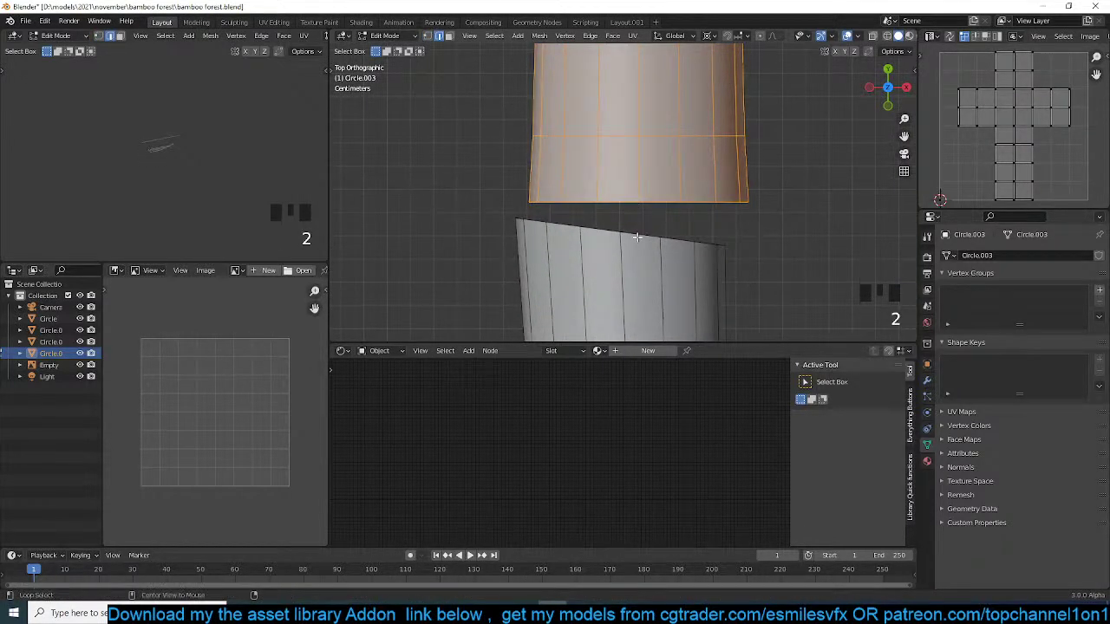
{"action": "left_click", "coordinate": [642, 235], "text": "alt"}
{"action": "left_click", "coordinate": [652, 200], "text": "alt+shift"}
{"action": "right_click", "coordinate": [645, 229]}
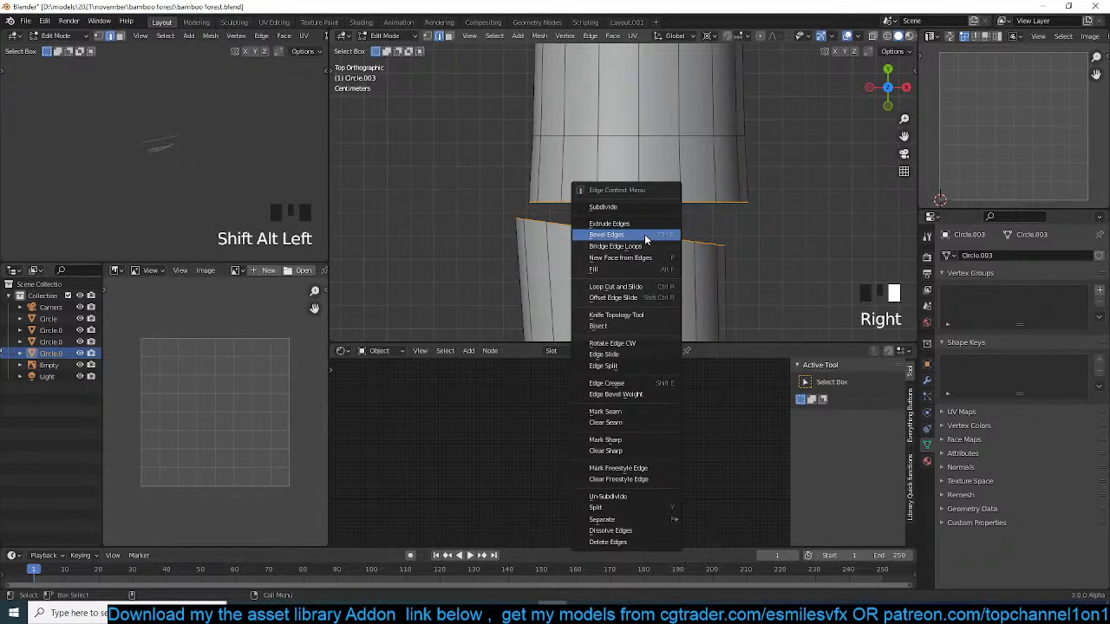
{"action": "left_click", "coordinate": [645, 235]}
{"action": "right_click", "coordinate": [648, 236]}
{"action": "right_click", "coordinate": [657, 231]}
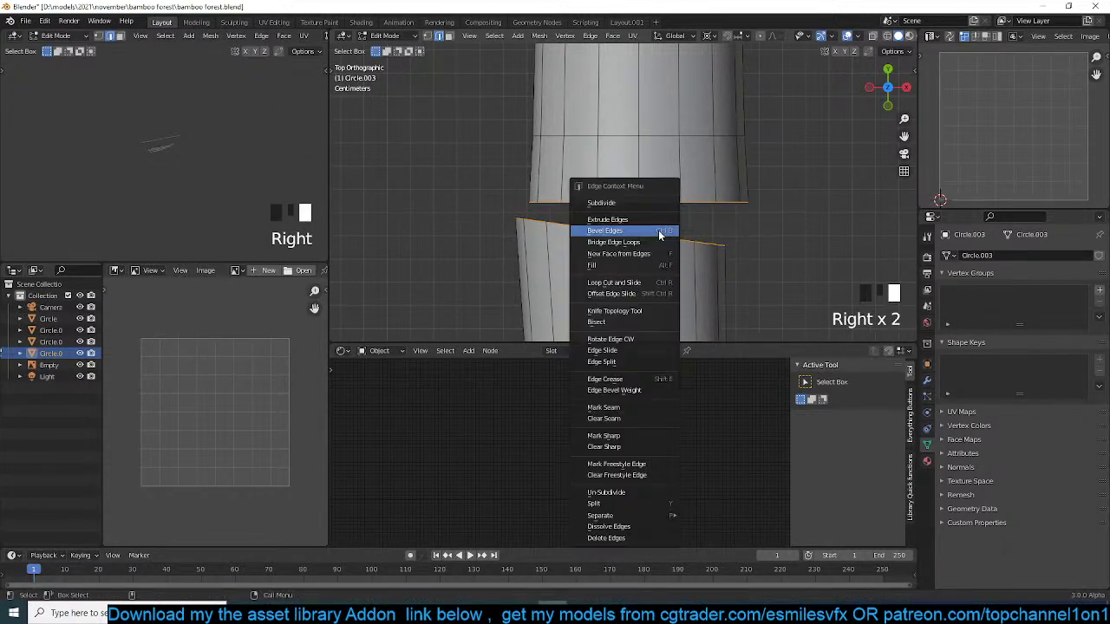
{"action": "left_click", "coordinate": [646, 242]}
- Dissolve the edge loop at the new join, leave Edit Mode and check the extended stalk
{"action": "left_click", "coordinate": [674, 216], "text": "alt"}
{"action": "left_click", "coordinate": [699, 198], "text": "alt"}
{"action": "key", "text": "ctrl+x"}
{"action": "key", "text": "Tab"}
{"action": "scroll", "coordinate": [708, 270], "scroll_direction": "down", "scroll_amount": 9}
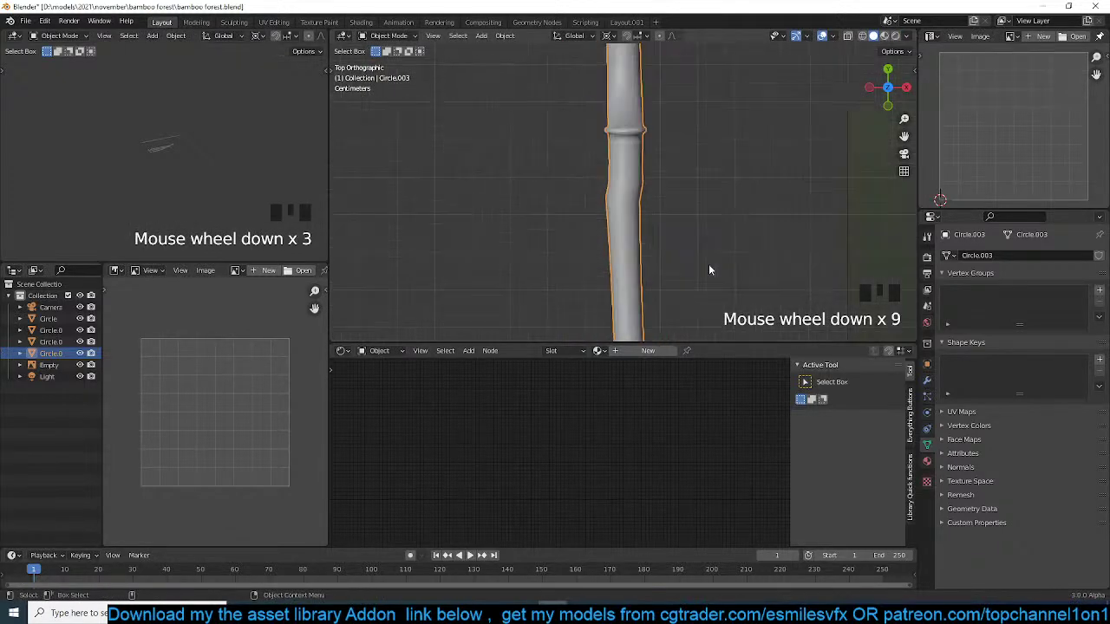
{"action": "scroll", "coordinate": [709, 263], "scroll_direction": "down", "scroll_amount": 10}
{"action": "scroll", "coordinate": [708, 263], "scroll_direction": "up", "scroll_amount": 4}
{"action": "scroll", "coordinate": [709, 263], "scroll_direction": "down", "scroll_amount": 3}
{"action": "middle_click_drag", "start_coordinate": [709, 264], "coordinate": [657, 260]}
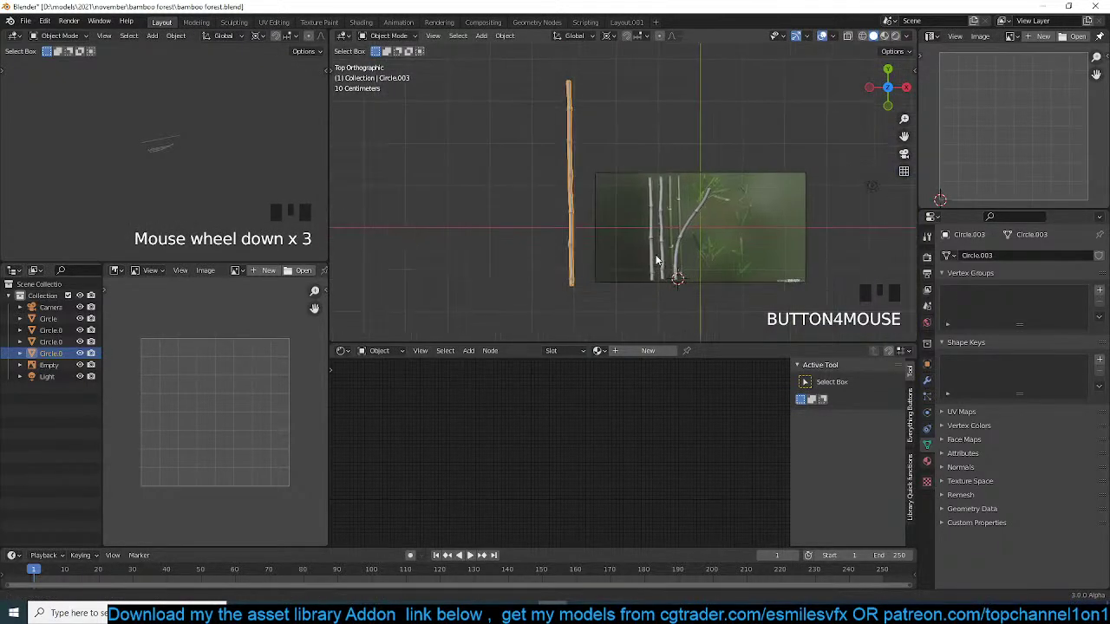
- Duplicate the extended stalk about 0.55 m along X, and duplicate all the copy's geometry about 5 m along Y in Edit Mode
{"action": "key", "text": "shift+d"}
{"action": "left_click", "coordinate": [596, 232]}
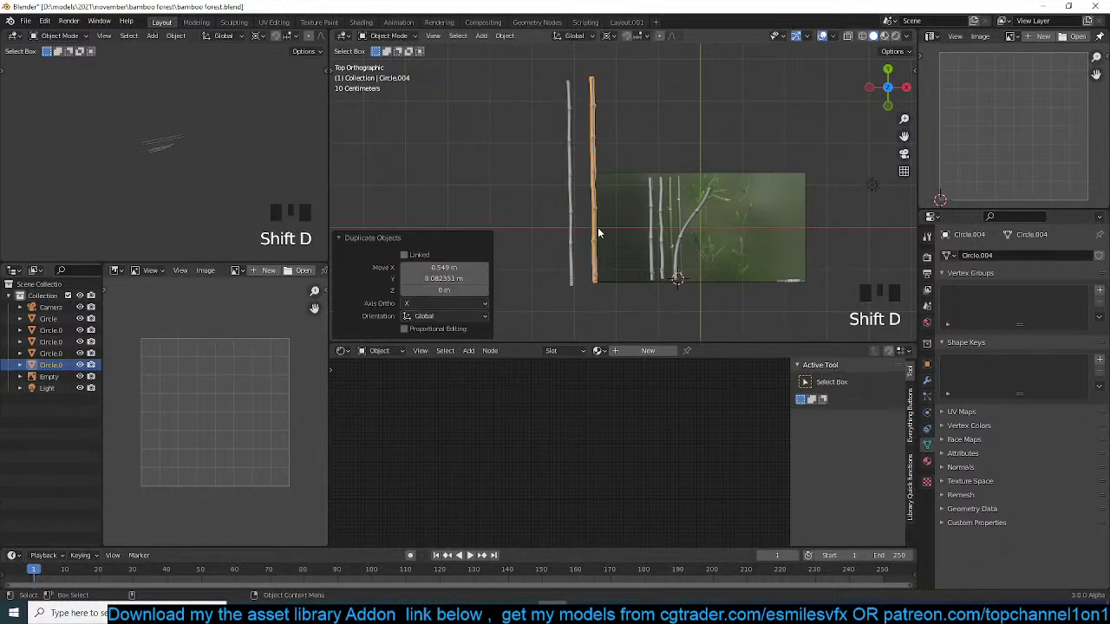
{"action": "key", "text": "Tab"}
{"action": "key", "text": "a"}
{"action": "middle_click_drag", "start_coordinate": [606, 251], "coordinate": [606, 292], "text": "shift"}
{"action": "key", "text": "shift+d"}
{"action": "key", "text": "y"}
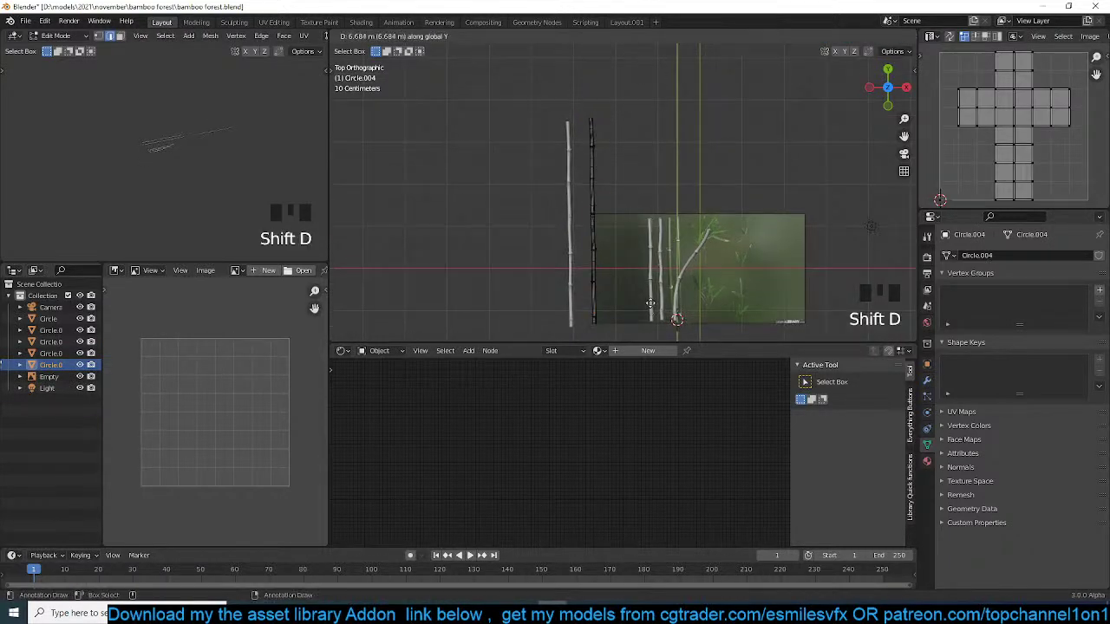
{"action": "left_click", "coordinate": [635, 78]}
{"action": "key", "text": "KP_Decimal"}
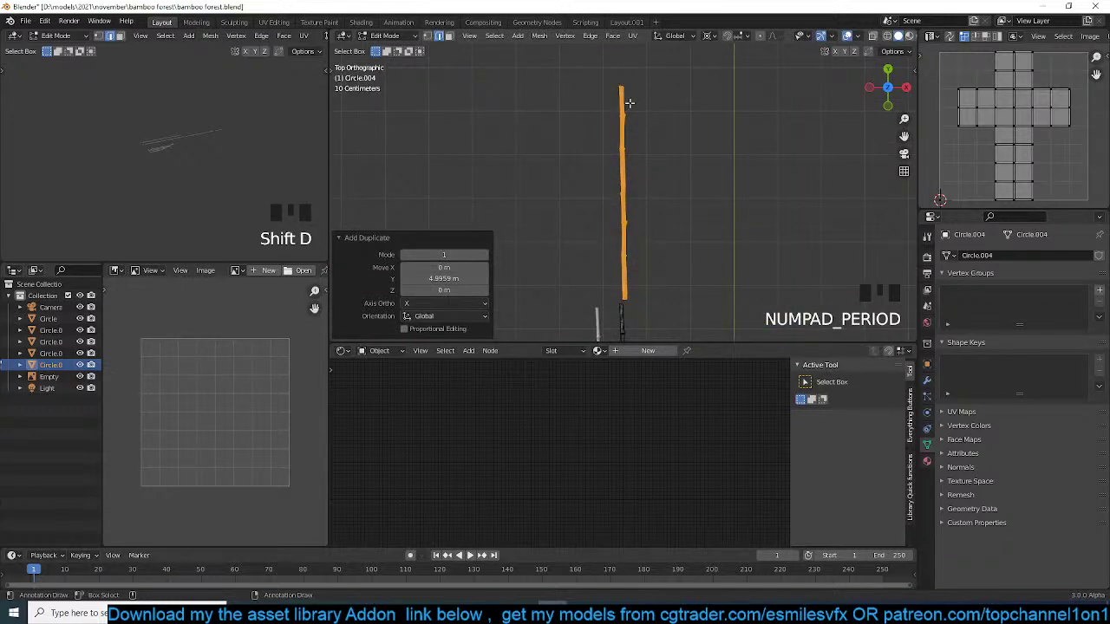
- Move the duplicated section so its lower end sits just above the open top of the section beneath it
{"action": "scroll", "coordinate": [647, 216], "scroll_direction": "up", "scroll_amount": 10}
{"action": "key", "text": "grave"}
{"action": "scroll", "coordinate": [181, 178], "scroll_direction": "up", "scroll_amount": 3}
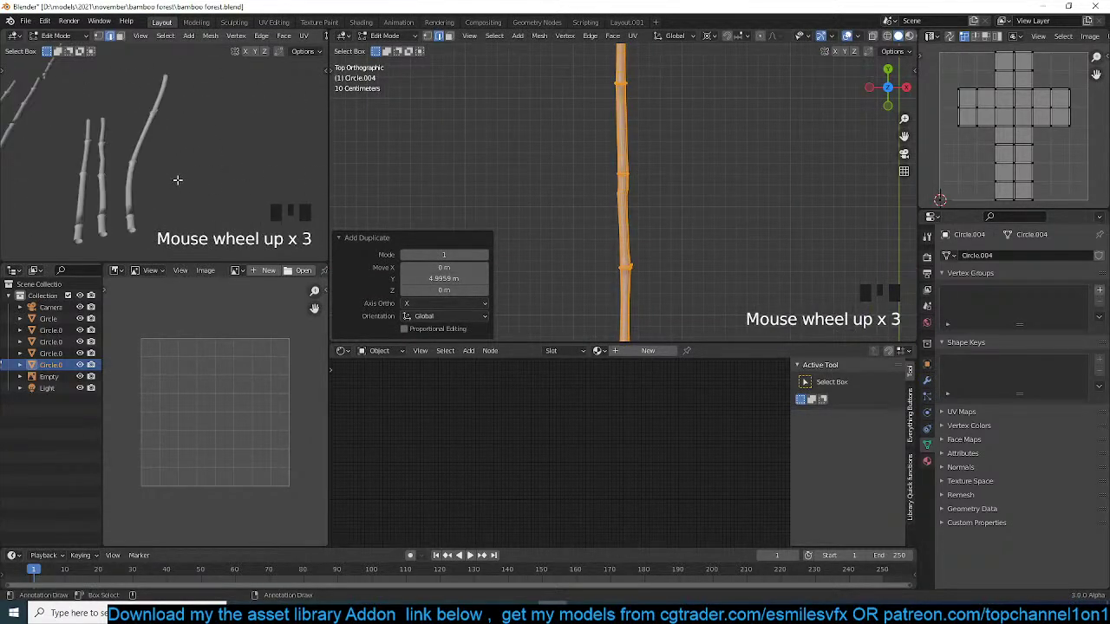
{"action": "middle_click_drag", "start_coordinate": [181, 179], "coordinate": [217, 169]}
{"action": "middle_click_drag", "start_coordinate": [636, 261], "coordinate": [642, 227]}
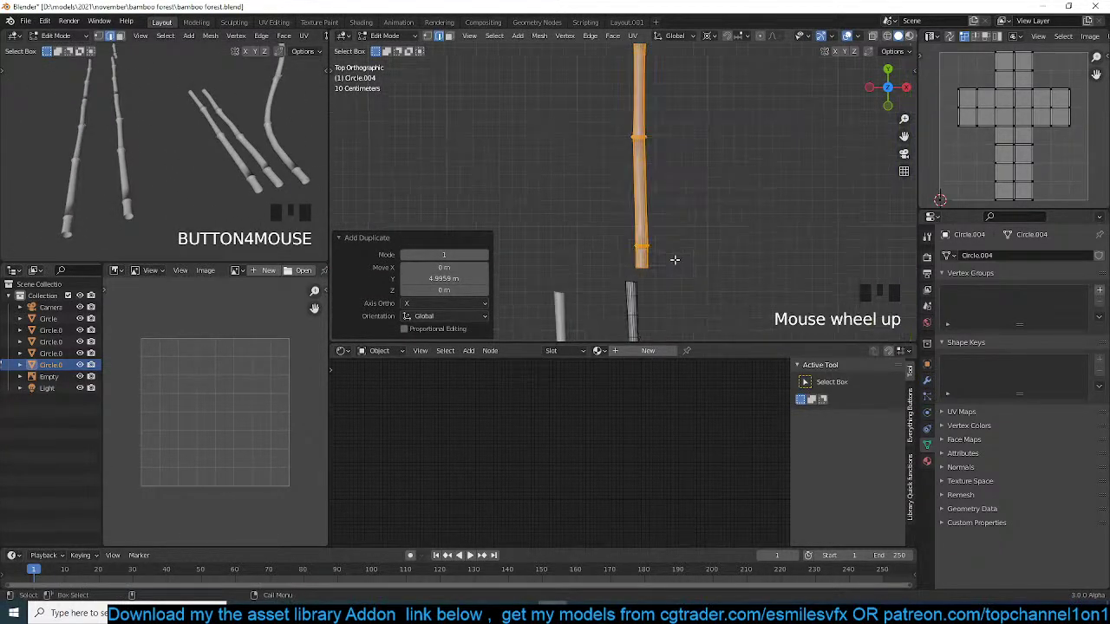
{"action": "scroll", "coordinate": [606, 228], "scroll_direction": "up", "scroll_amount": 4}
{"action": "middle_click_drag", "start_coordinate": [589, 296], "coordinate": [646, 260]}
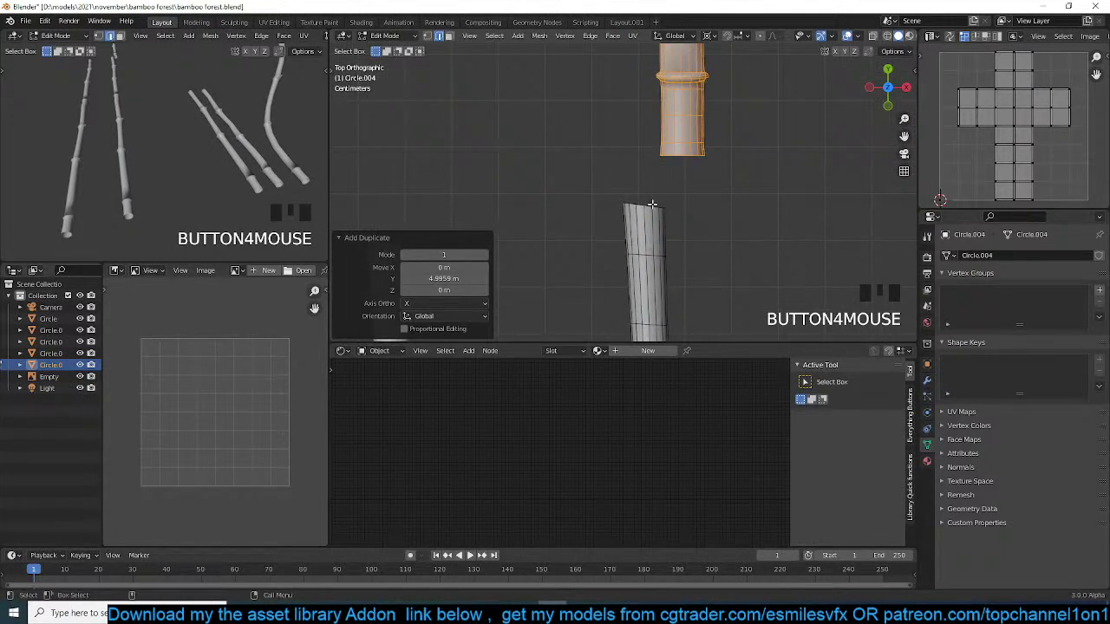
{"action": "key", "text": "g"}
{"action": "left_click", "coordinate": [667, 235]}
- Select the two open edge loops at the gap of the taller stalk and bridge them
{"action": "scroll", "coordinate": [667, 235], "scroll_direction": "up", "scroll_amount": 4}
{"action": "left_click", "coordinate": [693, 218], "text": "alt"}
{"action": "left_click", "coordinate": [691, 236], "text": "alt+shift"}
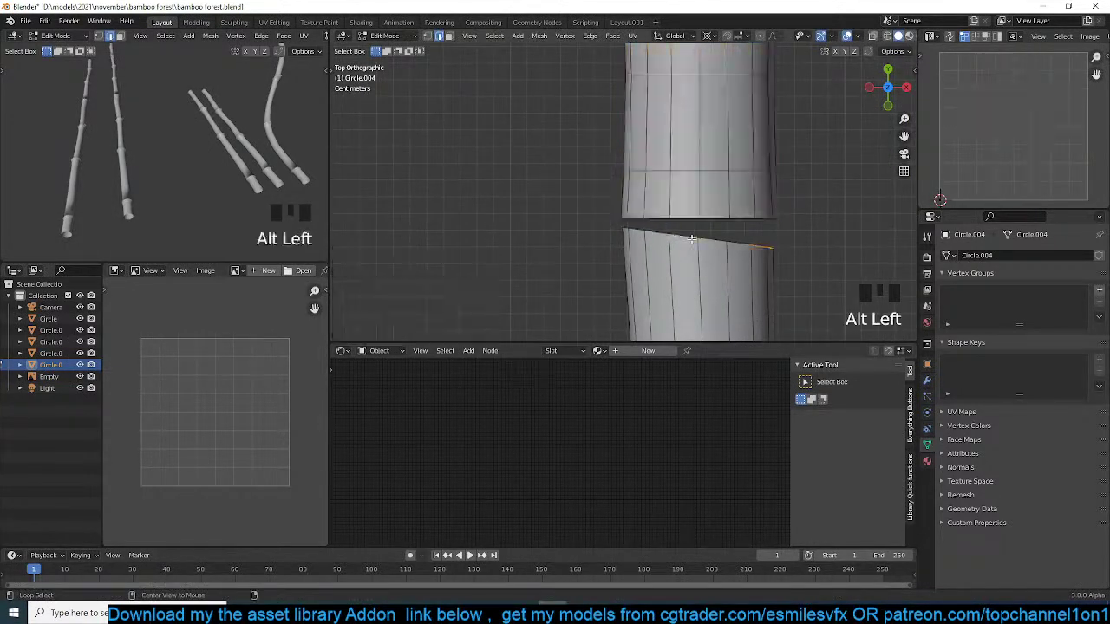
{"action": "right_click_drag", "start_coordinate": [699, 227], "coordinate": [700, 224]}
- Dissolve the edge loop at the taller stalk's join and return to Object Mode
{"action": "left_click", "coordinate": [724, 222], "text": "alt"}
{"action": "left_click", "coordinate": [725, 223], "text": "alt"}
{"action": "key", "text": "ctrl+x"}
{"action": "key", "text": "Tab"}
{"action": "scroll", "coordinate": [739, 284], "scroll_direction": "down", "scroll_amount": 20}
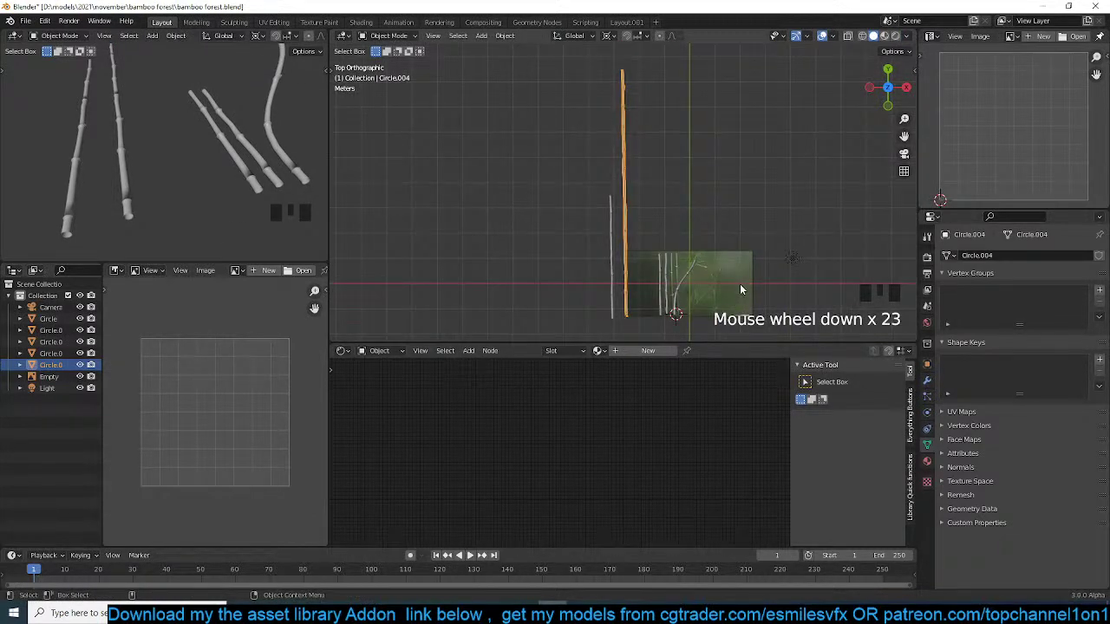
{"action": "scroll", "coordinate": [739, 290], "scroll_direction": "up", "scroll_amount": 5}
{"action": "middle_click_drag", "start_coordinate": [738, 290], "coordinate": [761, 200]}
- Inspect the stalks' meshes one after another by switching each in and out of Edit Mode
{"action": "left_click", "coordinate": [711, 275]}
{"action": "scroll", "coordinate": [645, 297], "scroll_direction": "up", "scroll_amount": 2}
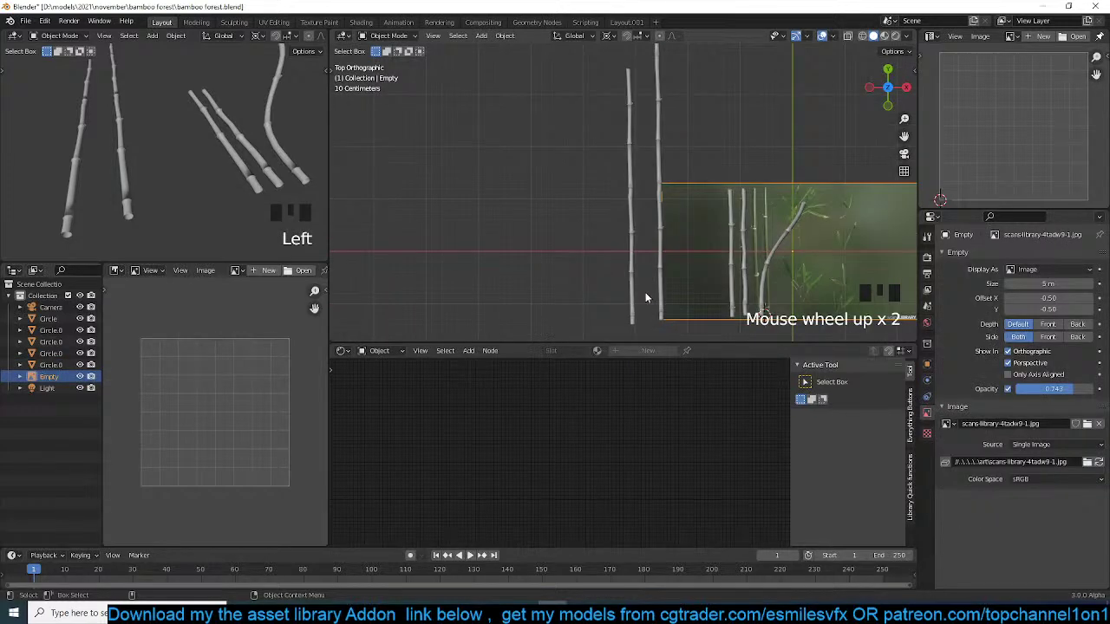
{"action": "left_click", "coordinate": [638, 304]}
{"action": "key", "text": "Tab"}
{"action": "key", "text": "Tab"}
{"action": "left_click", "coordinate": [660, 295]}
{"action": "key", "text": "Tab"}
{"action": "key", "text": "Tab"}
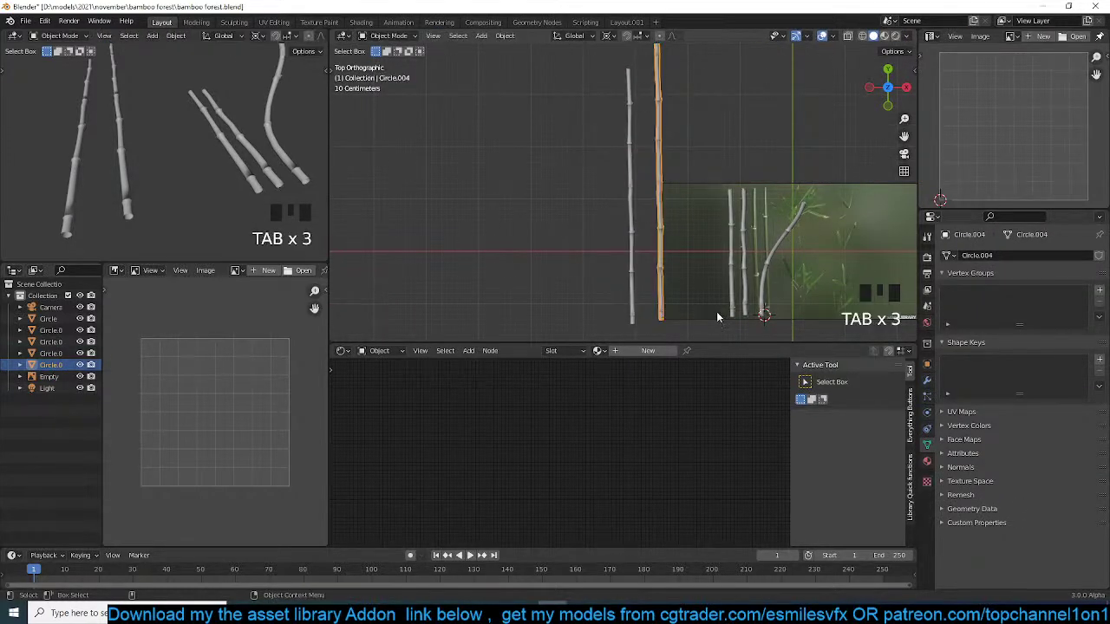
{"action": "left_click", "coordinate": [743, 300]}
{"action": "key", "text": "Tab"}
{"action": "key", "text": "Tab"}
{"action": "key", "text": "Tab"}
{"action": "key", "text": "Tab"}
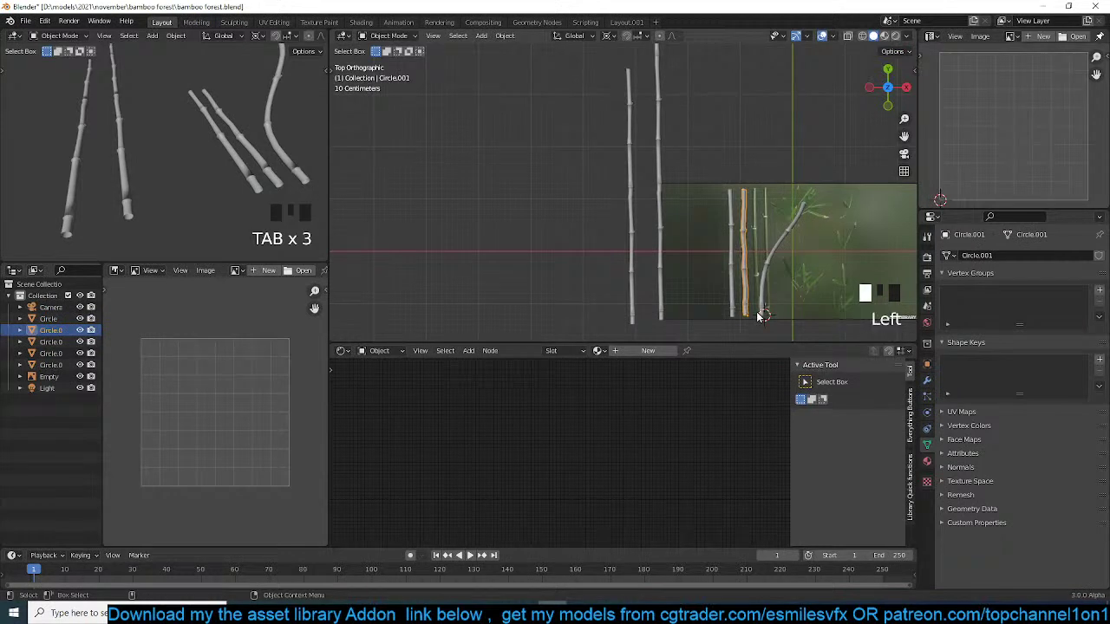
{"action": "left_click", "coordinate": [761, 316]}
{"action": "key", "text": "Tab"}
{"action": "key", "text": "Tab"}
{"action": "key", "text": "Tab"}
{"action": "scroll", "coordinate": [621, 242], "scroll_direction": "up", "scroll_amount": 2}
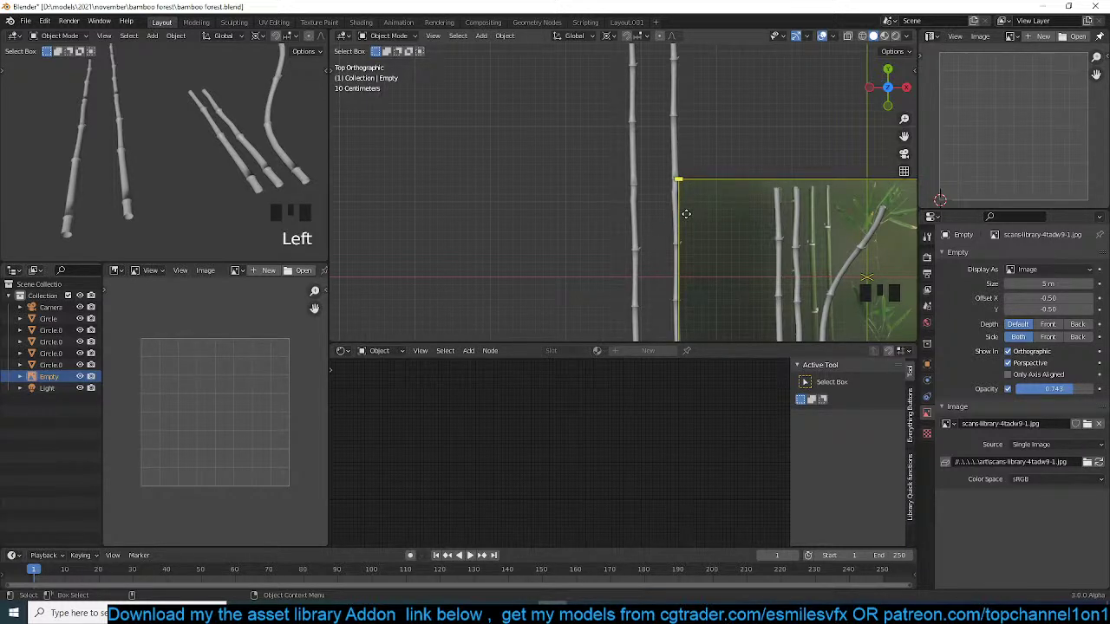
- Save the bamboo forest file and check the stalks from another angle
{"action": "left_click", "coordinate": [613, 242]}
{"action": "key", "text": "ctrl+s"}
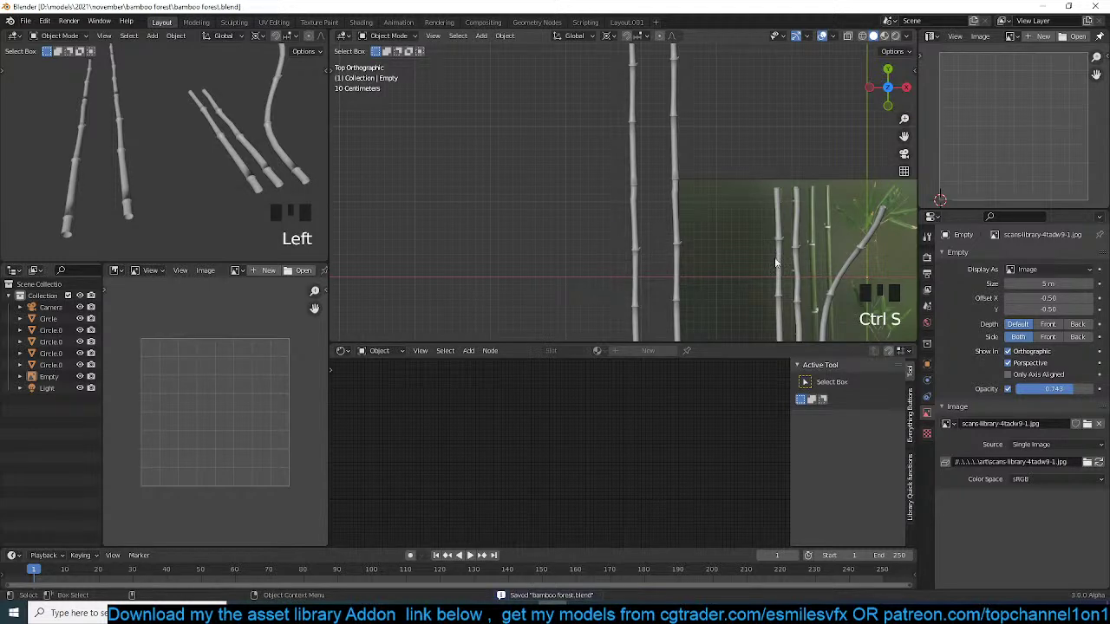
{"action": "middle_click_drag", "start_coordinate": [723, 253], "coordinate": [584, 198], "text": "shift"}
{"action": "scroll", "coordinate": [610, 277], "scroll_direction": "up", "scroll_amount": 5}
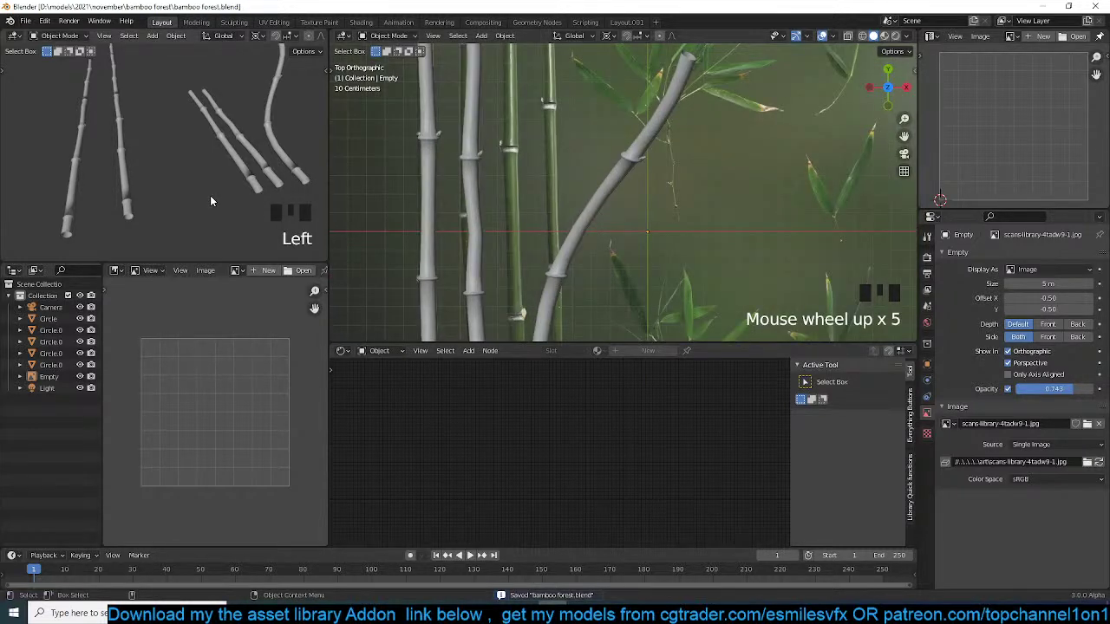
{"action": "key", "text": "grave"}
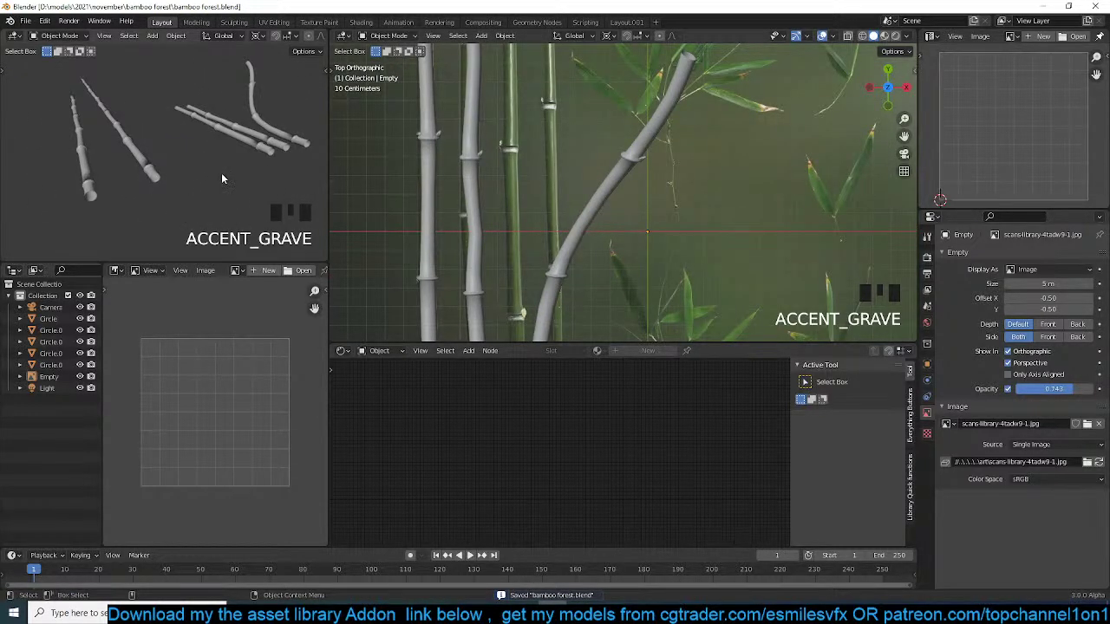
{"action": "key", "text": "grave"}
- Select the shorter of the two extended stalks and set its Edit Mode to vertex selection
{"action": "scroll", "coordinate": [475, 172], "scroll_direction": "down", "scroll_amount": 8}
{"action": "left_click", "coordinate": [517, 103]}
{"action": "middle_click_drag", "start_coordinate": [514, 137], "coordinate": [500, 208], "text": "shift"}
{"action": "scroll", "coordinate": [537, 198], "scroll_direction": "down", "scroll_amount": 1}
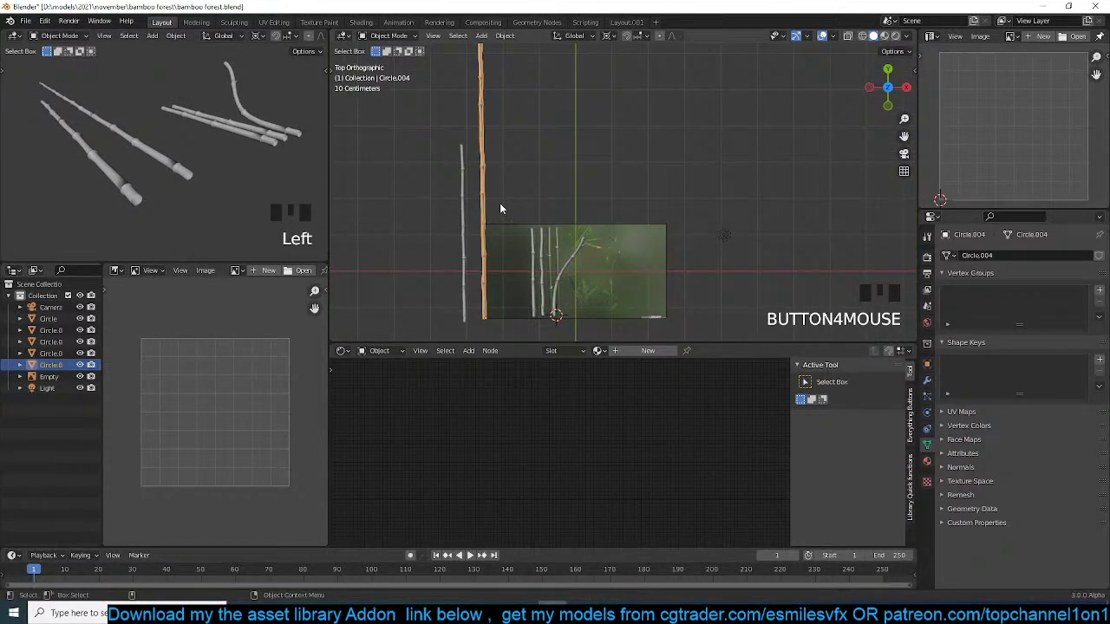
{"action": "left_click", "coordinate": [466, 211]}
{"action": "key", "text": "Tab"}
{"action": "scroll", "coordinate": [466, 211], "scroll_direction": "up", "scroll_amount": 2}
{"action": "key", "text": "1"}
{"action": "key", "text": "Tab"}
- In Edit Mode with X-ray on, box-select a ring of vertices near the middle of the shorter extended stalk
{"action": "middle_click_drag", "start_coordinate": [115, 166], "coordinate": [144, 180]}
{"action": "middle_click_drag", "start_coordinate": [388, 197], "coordinate": [588, 134], "text": "shift"}
{"action": "key", "text": "Tab"}
{"action": "scroll", "coordinate": [597, 161], "scroll_direction": "up", "scroll_amount": 10}
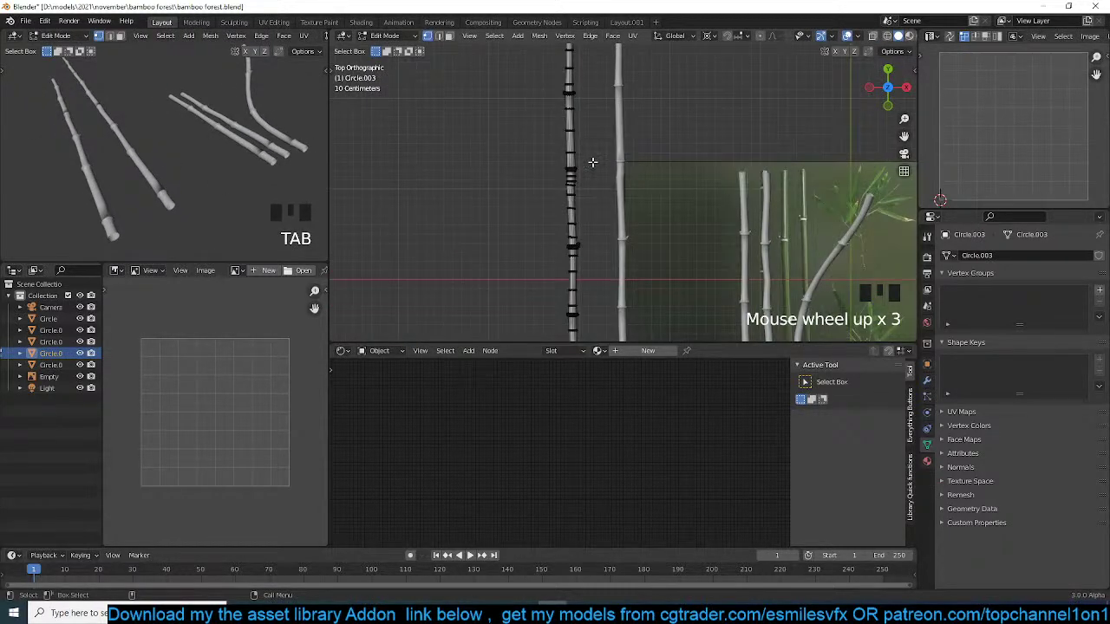
{"action": "key", "text": "alt+z"}
{"action": "left_click_drag", "start_coordinate": [477, 157], "coordinate": [485, 158]}
{"action": "scroll", "coordinate": [484, 182], "scroll_direction": "down", "scroll_amount": 10}
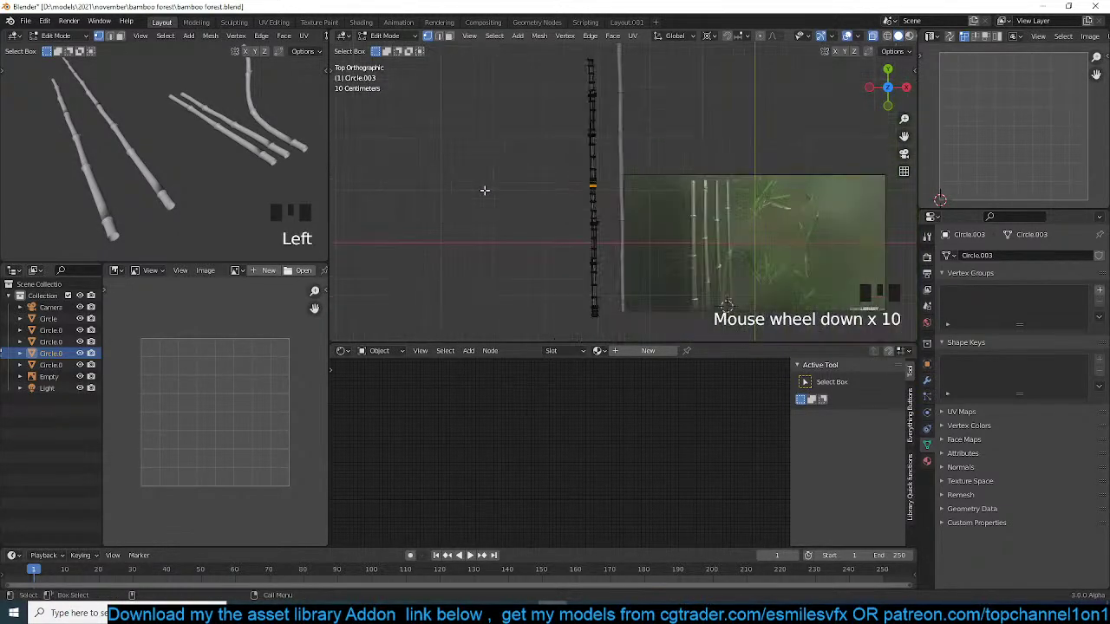
{"action": "key", "text": "g"}
{"action": "left_click", "coordinate": [541, 189]}
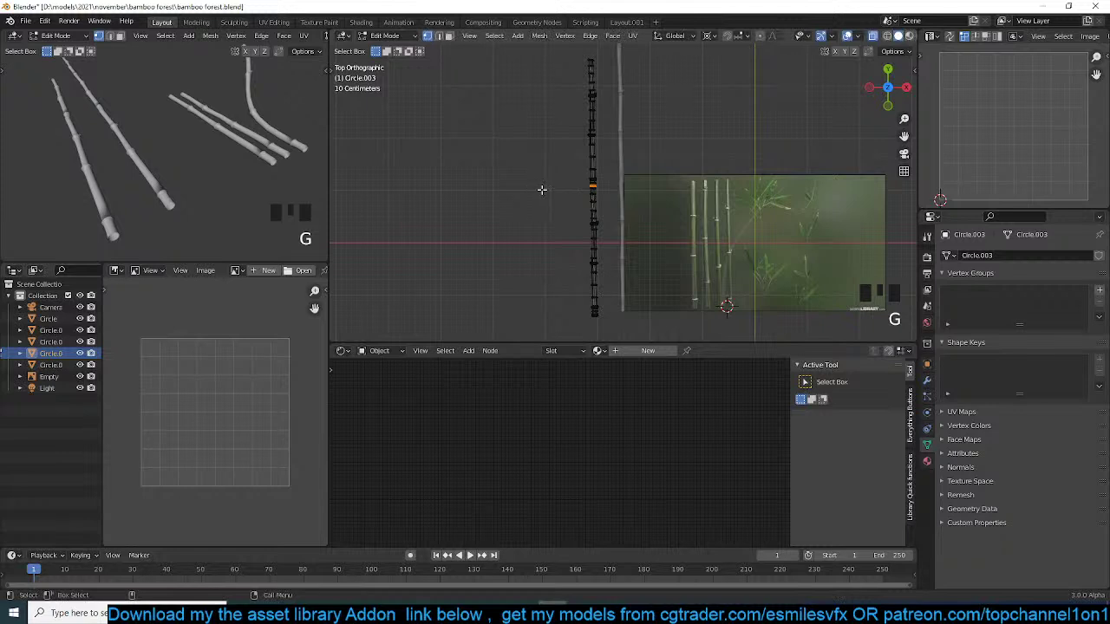
{"action": "key", "text": "g"}
{"action": "right_click", "coordinate": [597, 182]}
- With proportional editing on, bend the stalk by moving the ring about 0.27 m along negative X, move it again in perspective, and leave Edit Mode
{"action": "key", "text": "period"}
{"action": "key", "text": "g"}
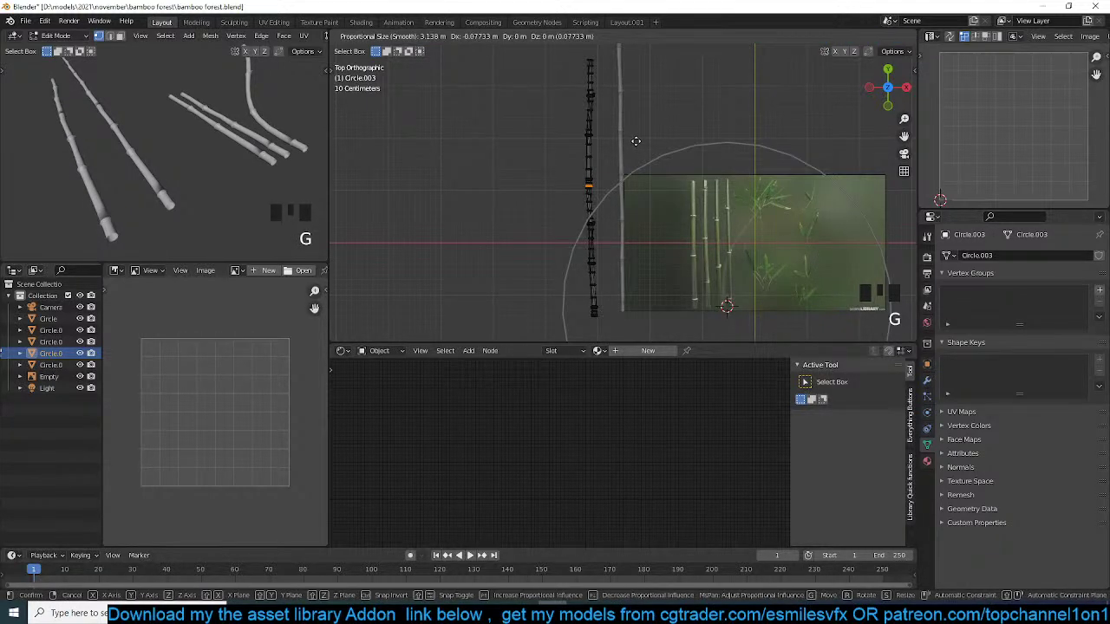
{"action": "left_click", "coordinate": [604, 129]}
{"action": "key", "text": "grave"}
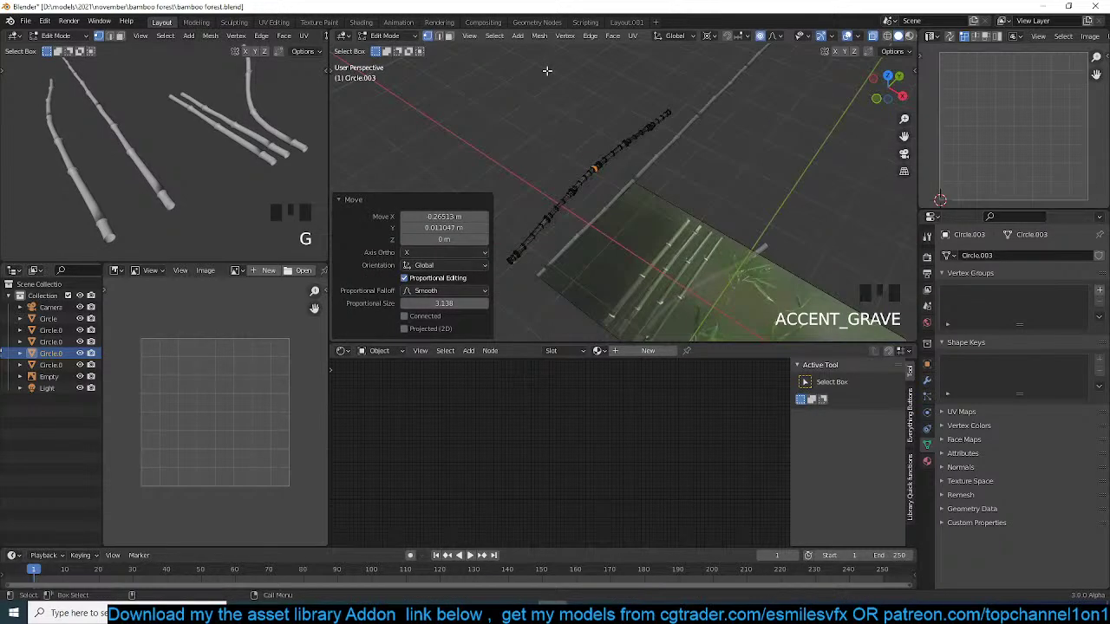
{"action": "key", "text": "g"}
{"action": "left_click", "coordinate": [598, 103]}
{"action": "key", "text": "Tab"}
- Select the tallest stalk's upper end, place the 3D cursor at its base, and rotate the end toward negative X with proportional editing
{"action": "left_click", "coordinate": [656, 144]}
{"action": "key", "text": "Tab"}
{"action": "key", "text": "grave"}
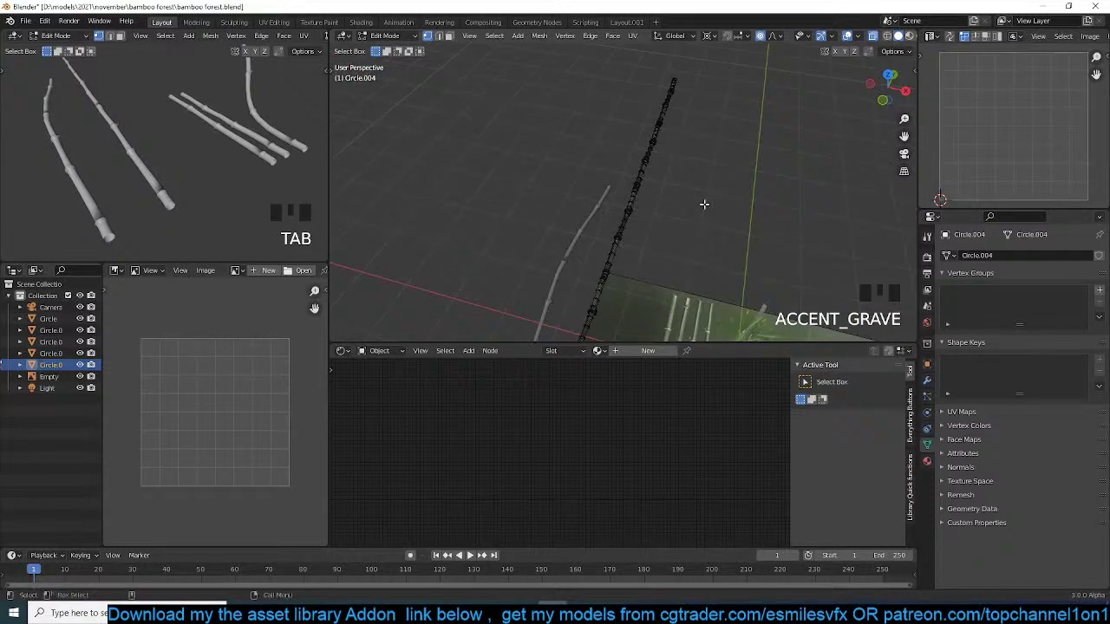
{"action": "left_click_drag", "start_coordinate": [656, 74], "coordinate": [711, 81]}
{"action": "key", "text": "KP_7"}
{"action": "scroll", "coordinate": [709, 87], "scroll_direction": "down", "scroll_amount": 6}
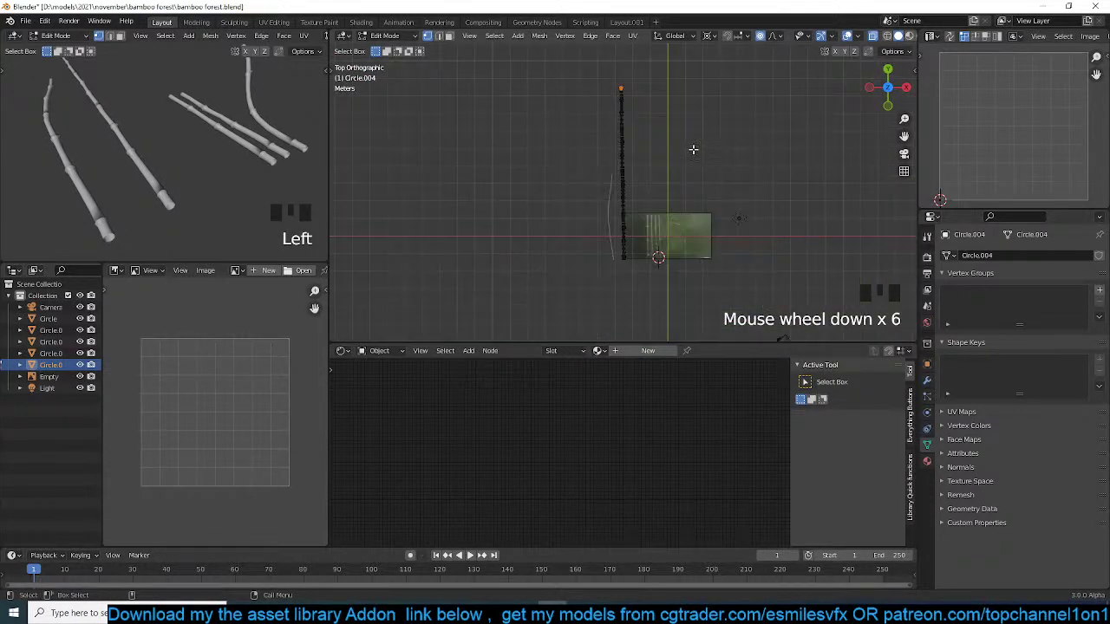
{"action": "right_click", "coordinate": [628, 257], "text": "shift"}
{"action": "key", "text": "r"}
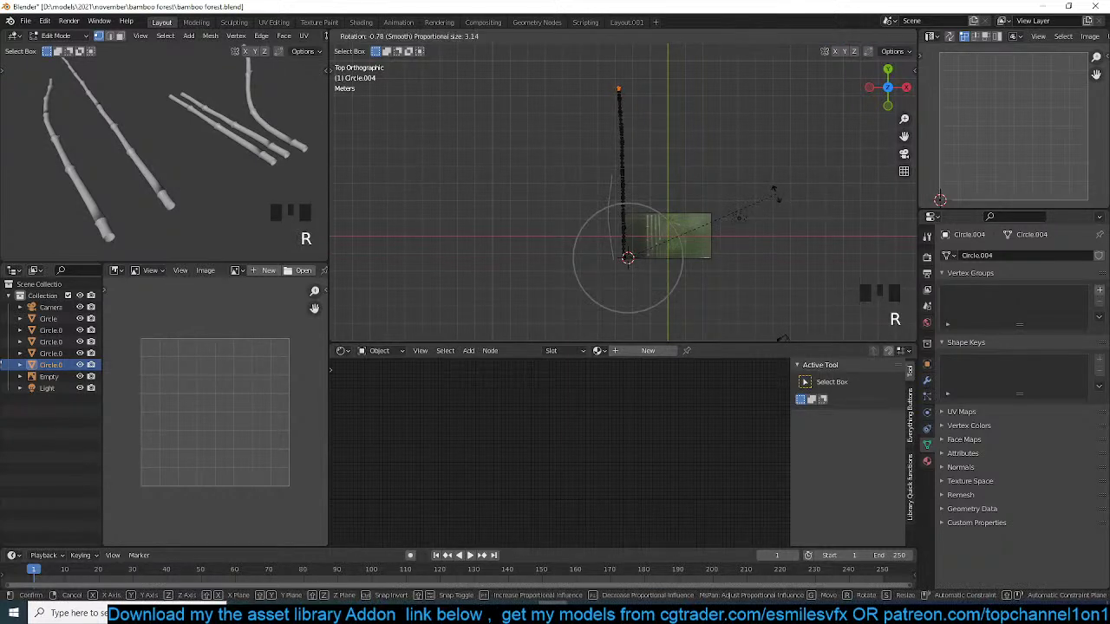
{"action": "left_click", "coordinate": [680, 216]}
{"action": "key", "text": "Tab"}
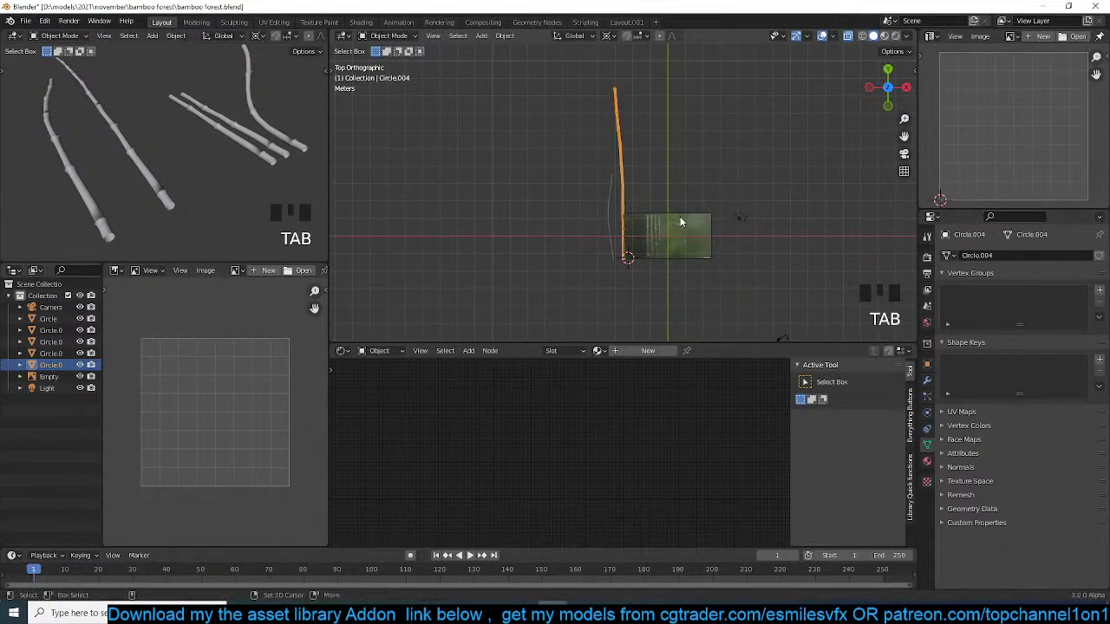
- Duplicate the bent tallest stalk, place the copy over the far positive-X side of the reference image, and open it in Edit Mode
{"action": "key", "text": "shift+d"}
{"action": "left_click", "coordinate": [759, 216]}
{"action": "key", "text": "Tab"}
{"action": "key", "text": "grave"}
{"action": "middle_click_drag", "start_coordinate": [729, 159], "coordinate": [704, 110]}
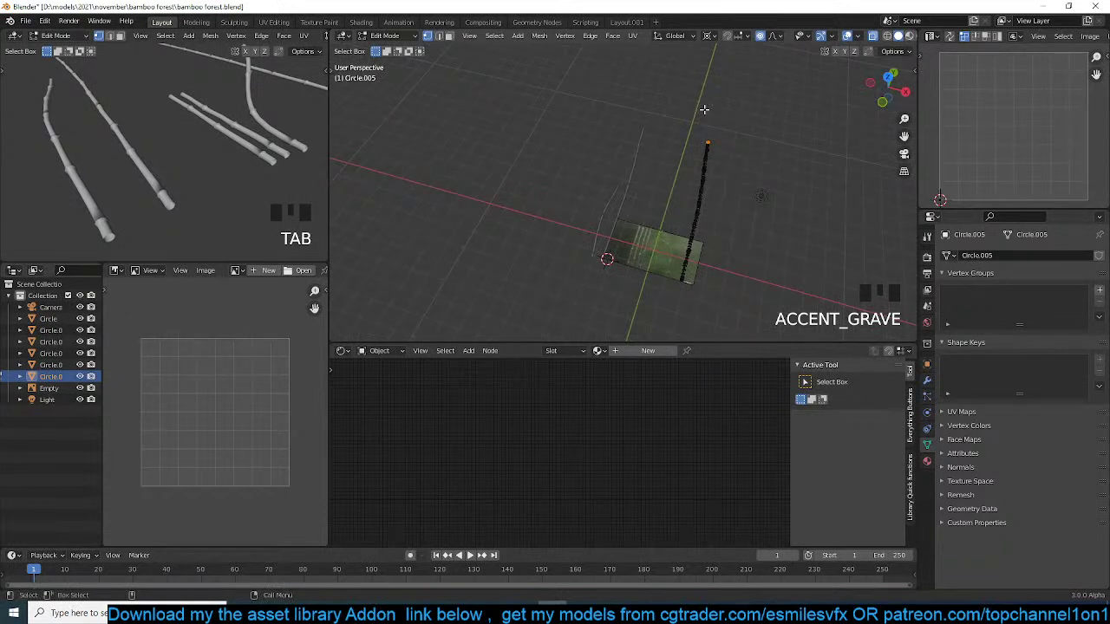
{"action": "key", "text": "r"}
{"action": "key", "text": "r"}
{"action": "right_click", "coordinate": [704, 114]}
{"action": "key", "text": "period"}
{"action": "left_click", "coordinate": [741, 68]}
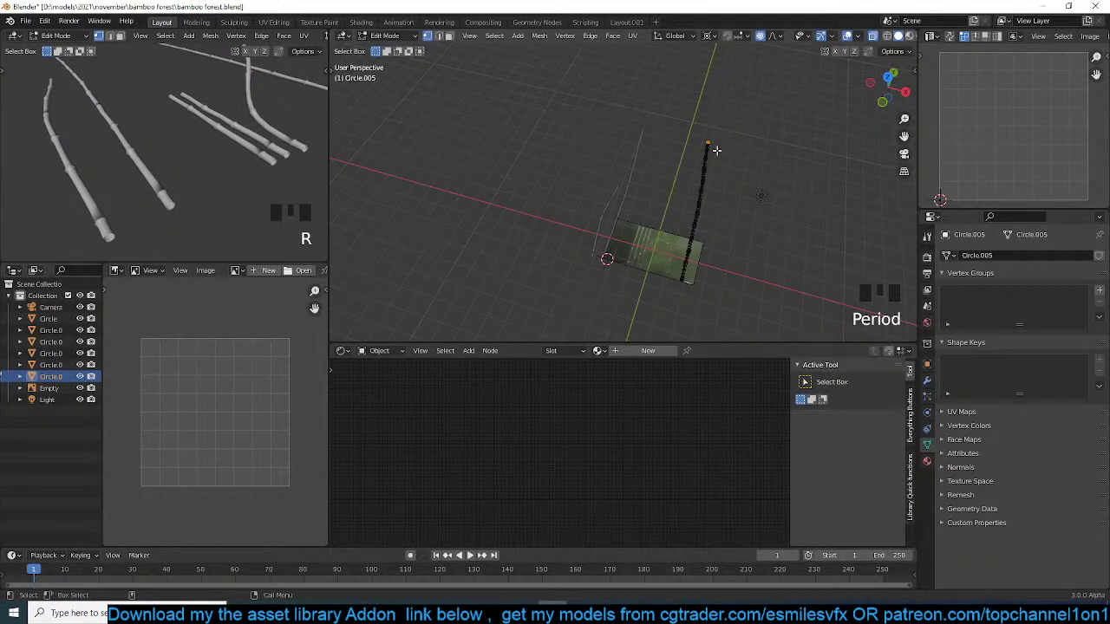
{"action": "key", "text": "r"}
{"action": "right_click", "coordinate": [690, 291]}
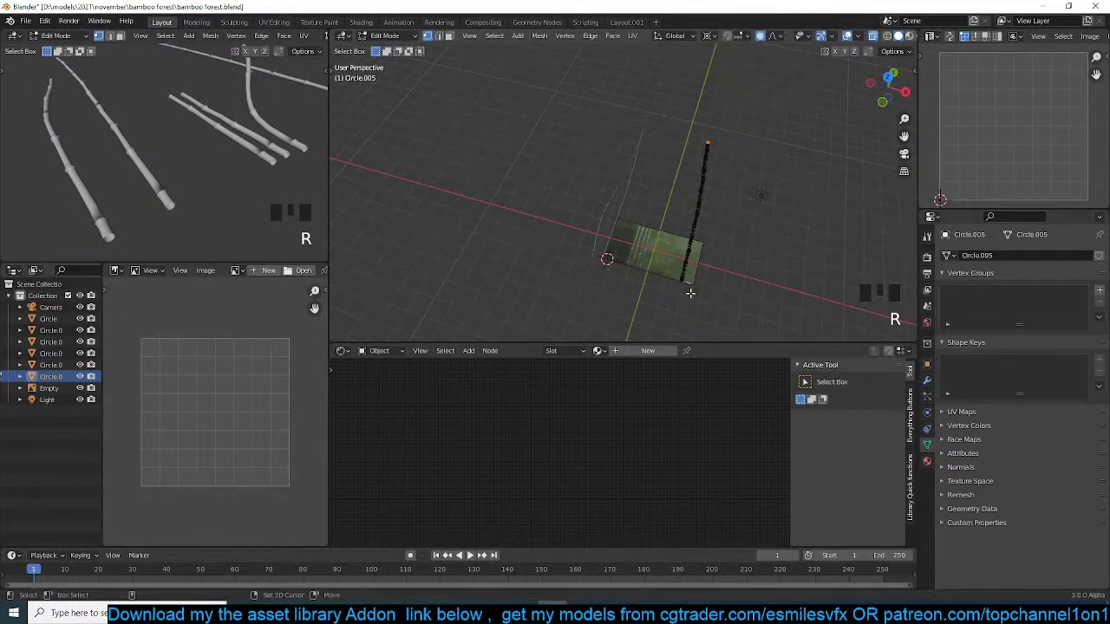
- Place the 3D cursor at the copy's base, trackball-rotate its upper end by about 7.5 and -1.2 degrees, and leave Edit Mode
{"action": "right_click", "coordinate": [685, 282], "text": "shift"}
{"action": "right_click", "coordinate": [682, 276], "text": "shift"}
{"action": "key", "text": "r"}
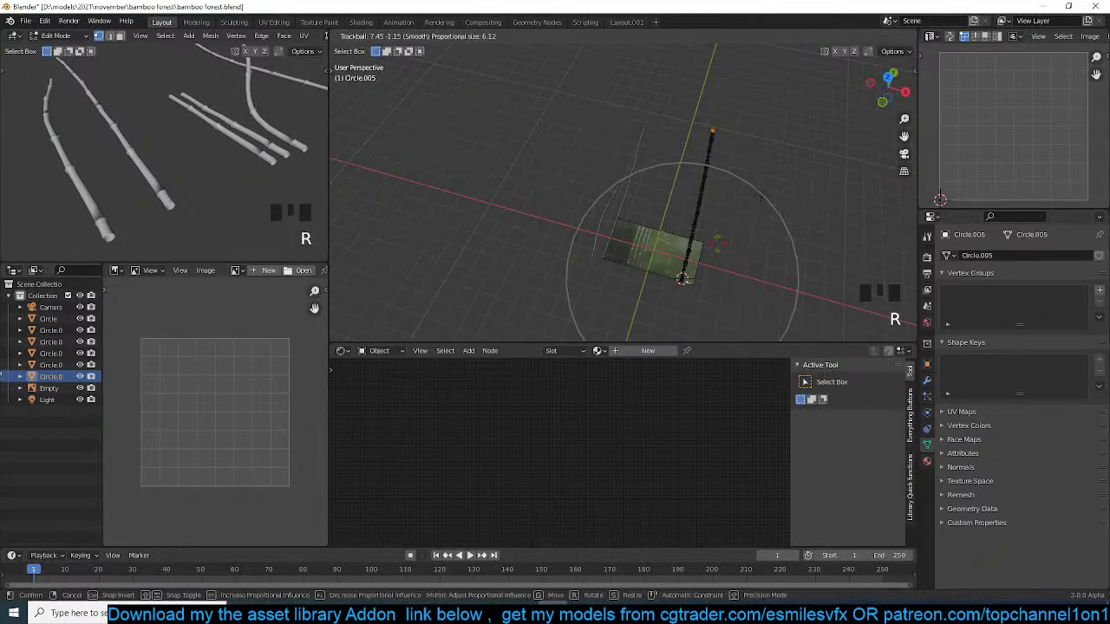
{"action": "left_click", "coordinate": [717, 245]}
{"action": "key", "text": "Tab"}
{"action": "key", "text": "grave"}
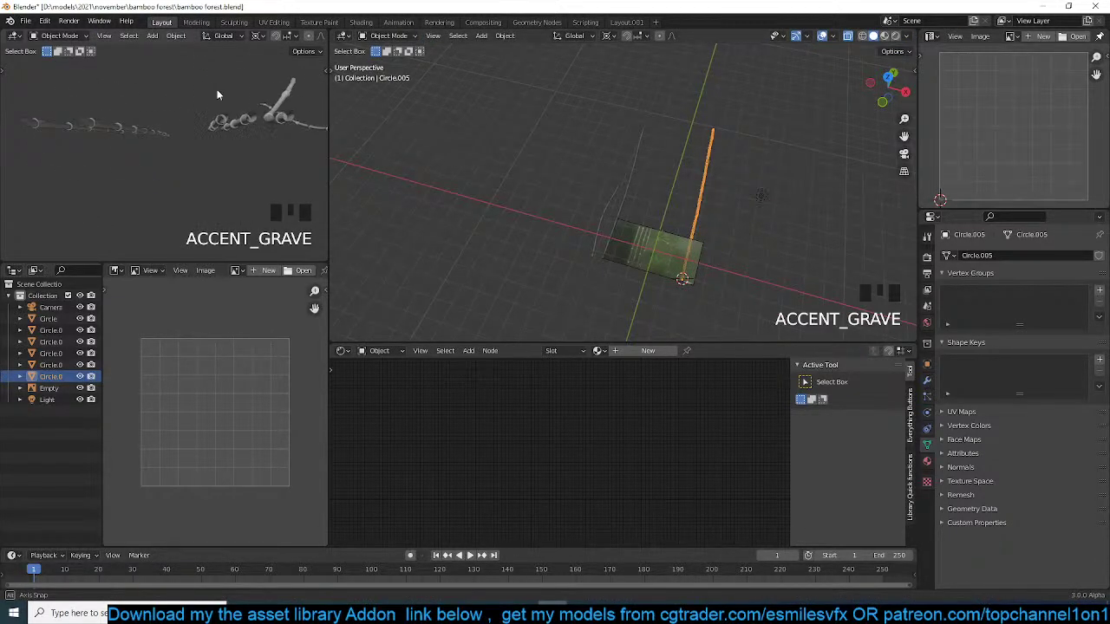
- Turn off X-ray in the main viewport and examine the bases of the negative-X stalks from the top
{"action": "key", "text": "grave"}
{"action": "key", "text": "grave"}
{"action": "scroll", "coordinate": [254, 153], "scroll_direction": "down", "scroll_amount": 1}
{"action": "scroll", "coordinate": [637, 230], "scroll_direction": "up", "scroll_amount": 6}
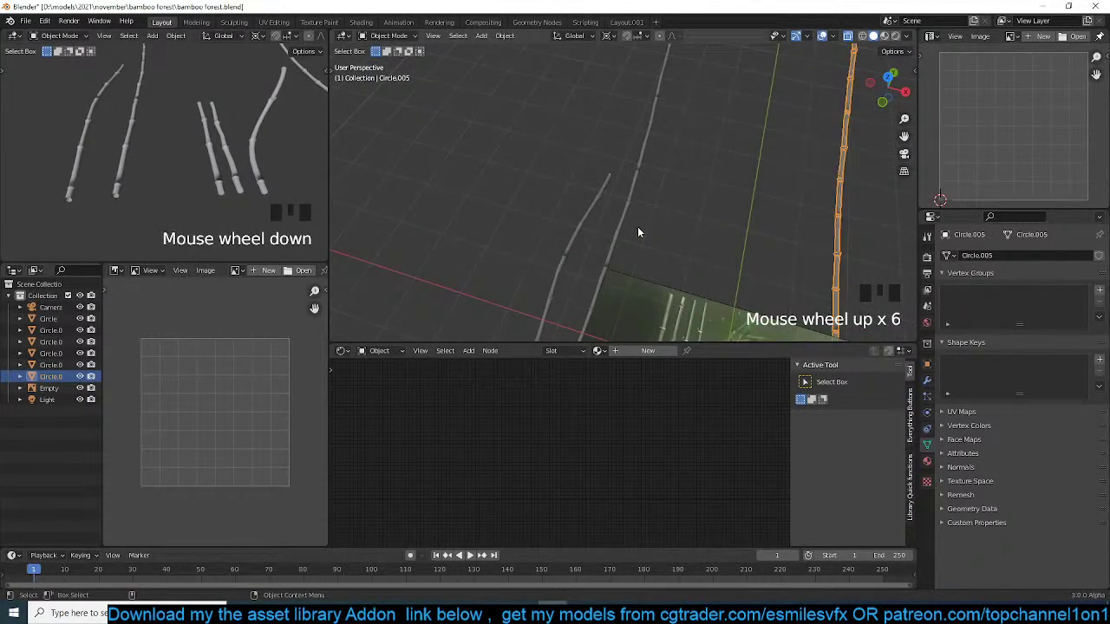
{"action": "key", "text": "KP_7"}
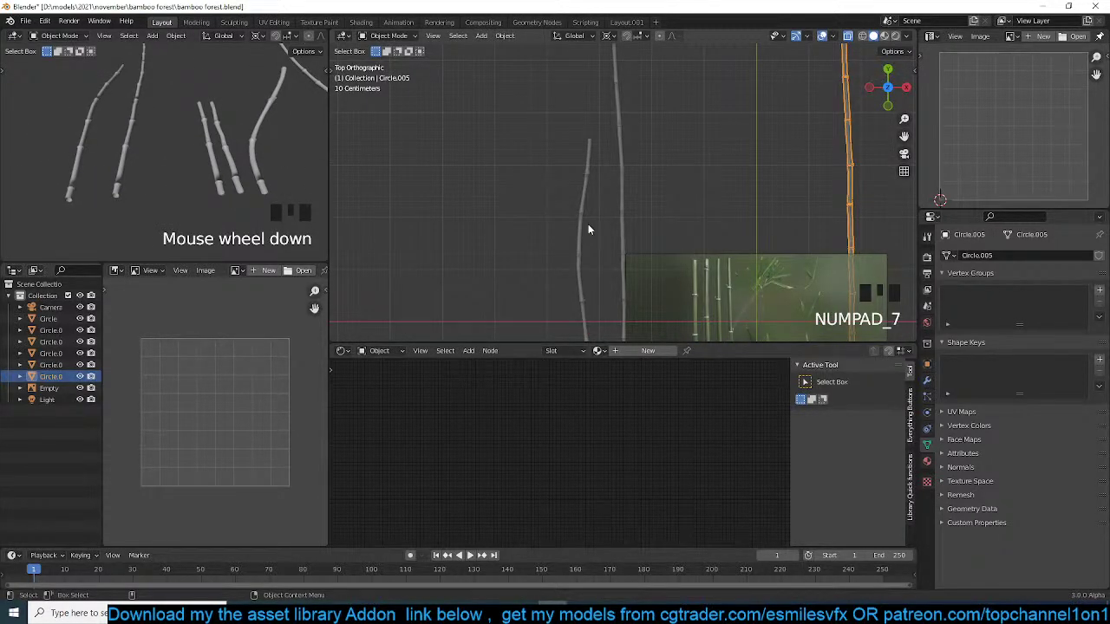
{"action": "middle_click_drag", "start_coordinate": [590, 224], "coordinate": [592, 136], "text": "shift"}
{"action": "key", "text": "alt+z"}
{"action": "scroll", "coordinate": [577, 257], "scroll_direction": "up", "scroll_amount": 4}
{"action": "middle_click_drag", "start_coordinate": [576, 259], "coordinate": [579, 144], "text": "shift"}
{"action": "scroll", "coordinate": [559, 236], "scroll_direction": "up", "scroll_amount": 3}
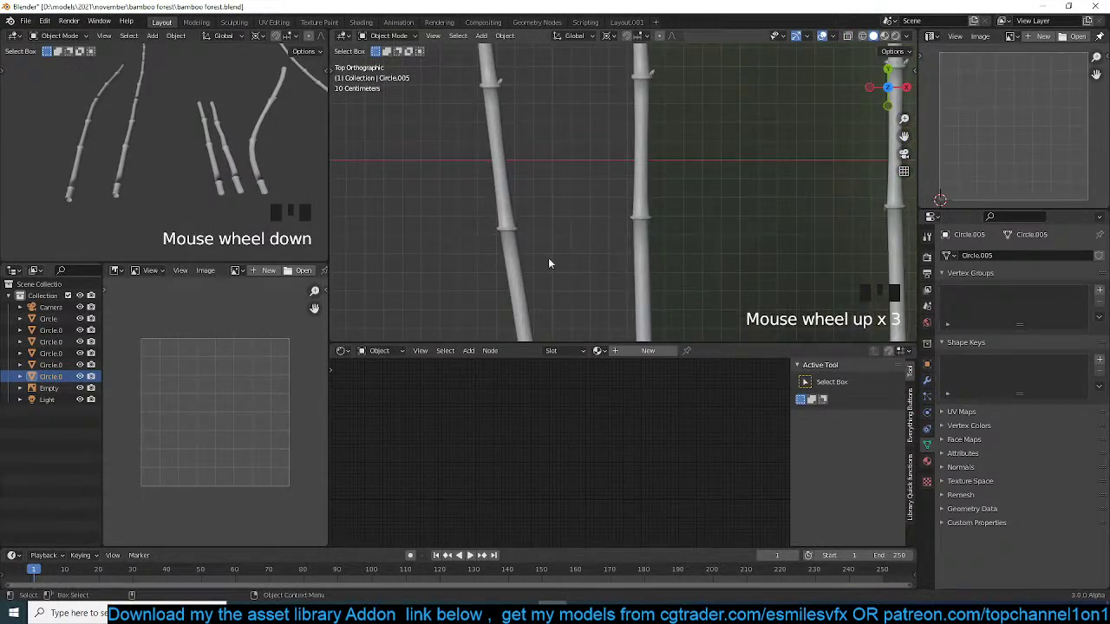
- Select the outermost bent stalk on the negative-X side, outside the reference image, and give it a new material
{"action": "left_click", "coordinate": [568, 288]}
{"action": "scroll", "coordinate": [590, 283], "scroll_direction": "down", "scroll_amount": 4}
{"action": "middle_click_drag", "start_coordinate": [604, 280], "coordinate": [540, 256], "text": "shift"}
{"action": "left_click", "coordinate": [527, 265]}
{"action": "scroll", "coordinate": [614, 251], "scroll_direction": "up", "scroll_amount": 4}
{"action": "scroll", "coordinate": [667, 250], "scroll_direction": "down", "scroll_amount": 4}
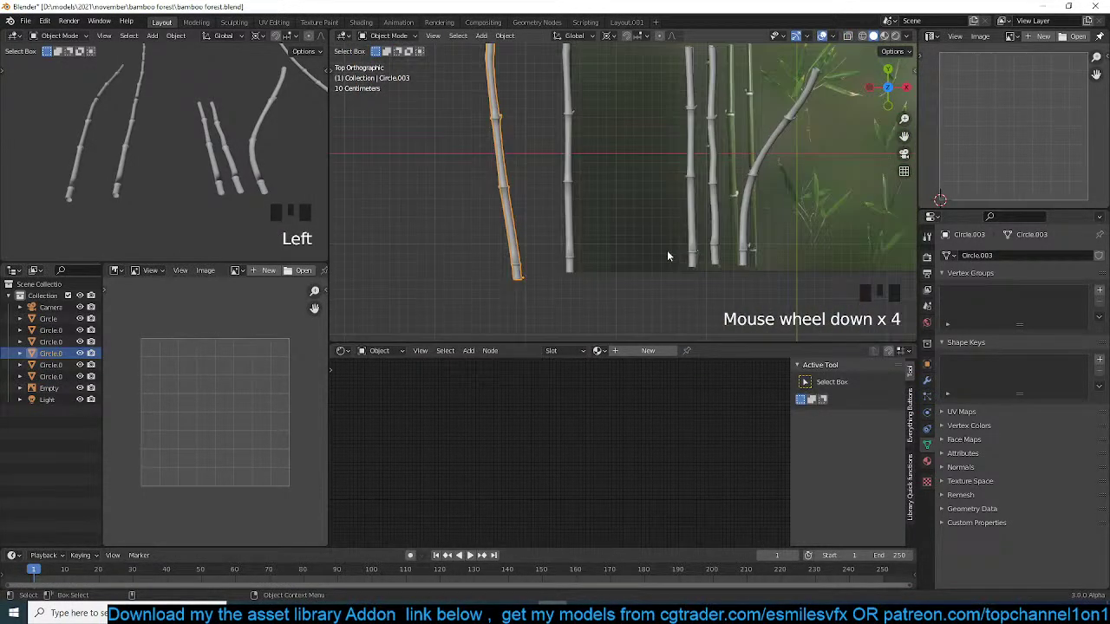
{"action": "left_click", "coordinate": [648, 350]}
{"action": "left_click", "coordinate": [555, 413]}
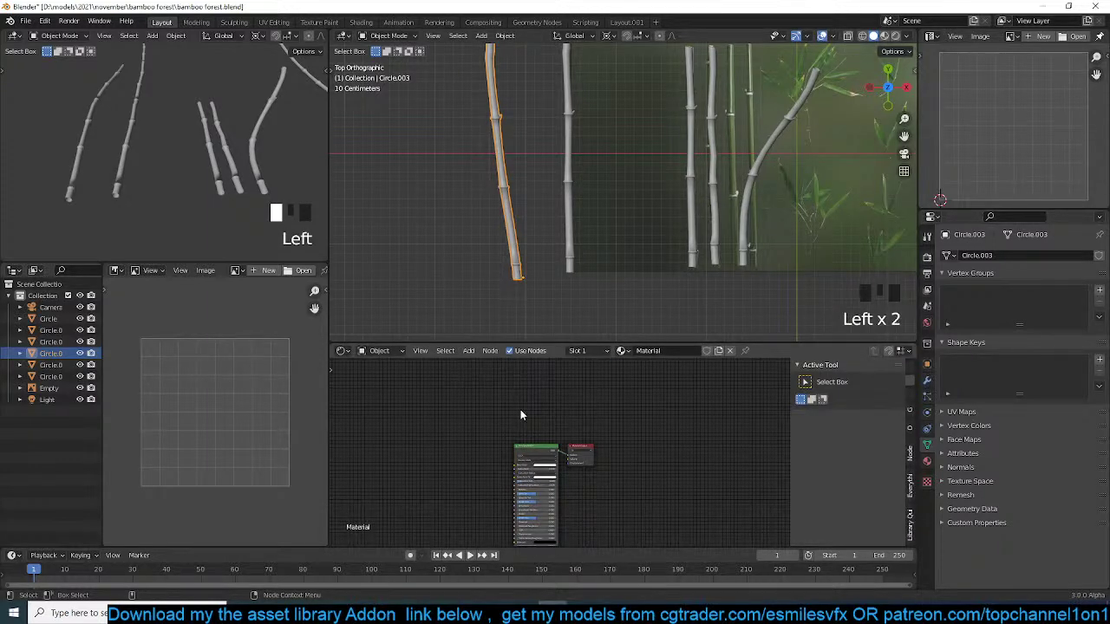
{"action": "middle_click_drag", "start_coordinate": [457, 436], "coordinate": [557, 392]}
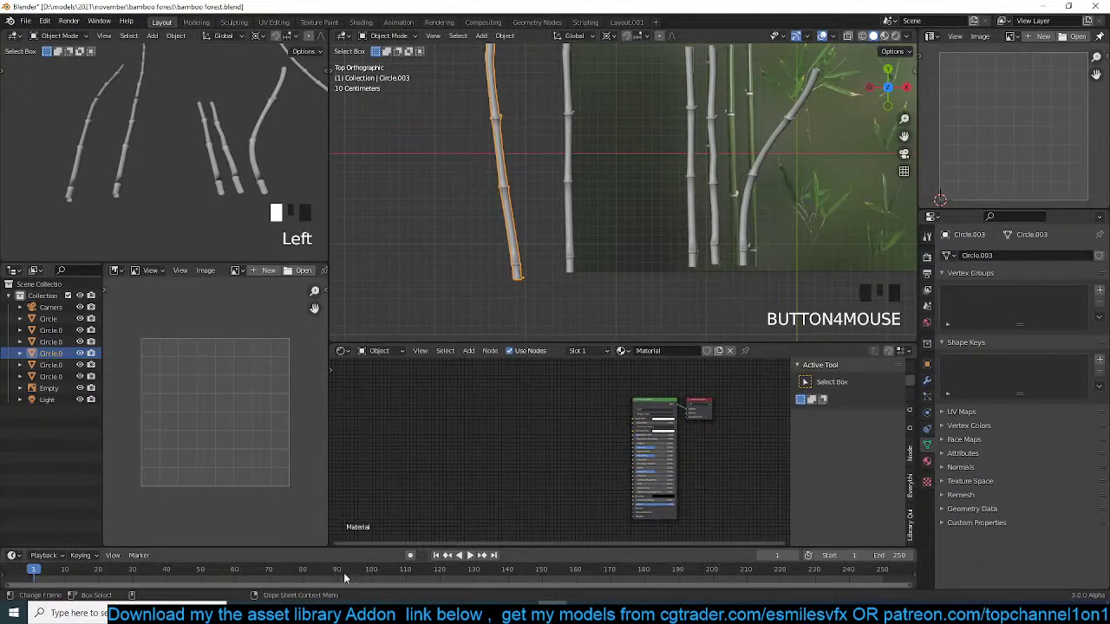
- Show the textures section for materials in The Asset Library Pro add-on
{"action": "left_click", "coordinate": [778, 232]}
{"action": "key", "text": "n"}
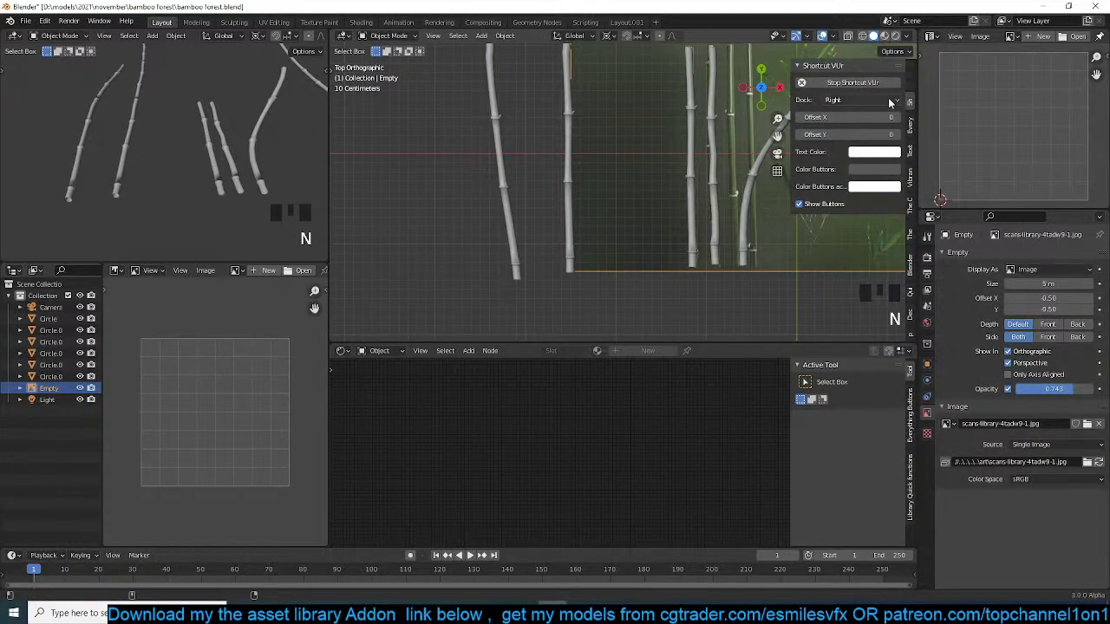
{"action": "left_click", "coordinate": [910, 234]}
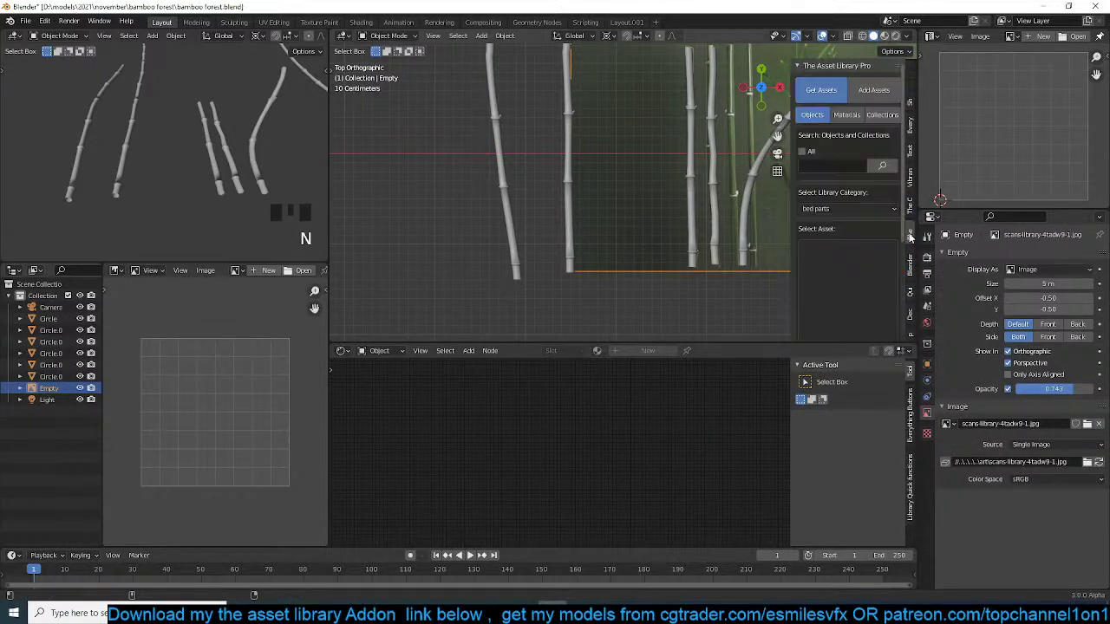
{"action": "left_click", "coordinate": [857, 118]}
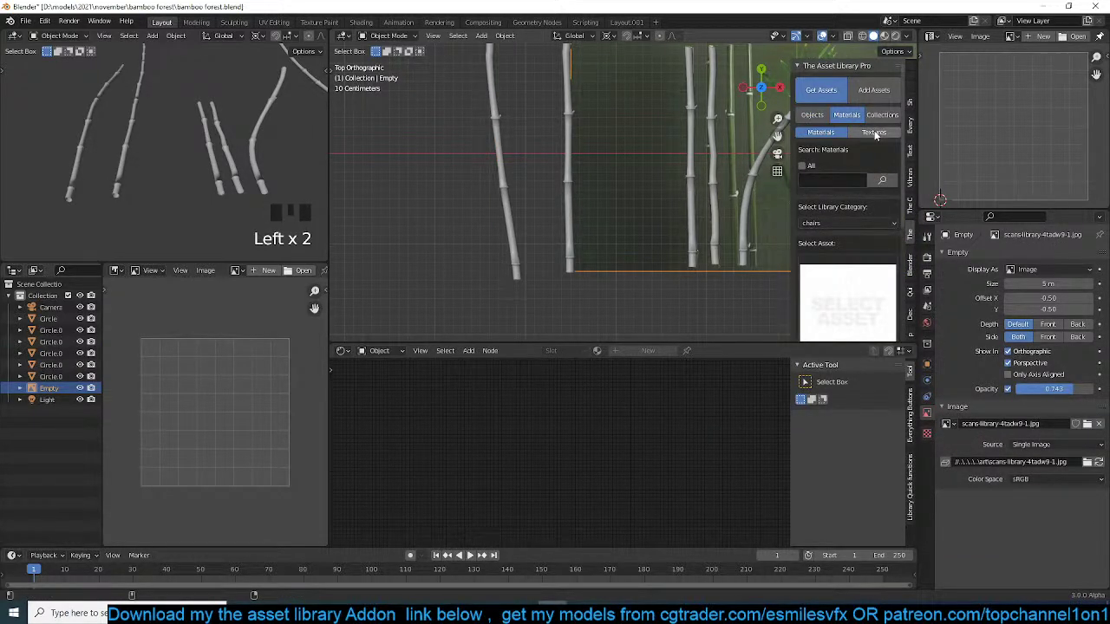
{"action": "left_click", "coordinate": [875, 134]}
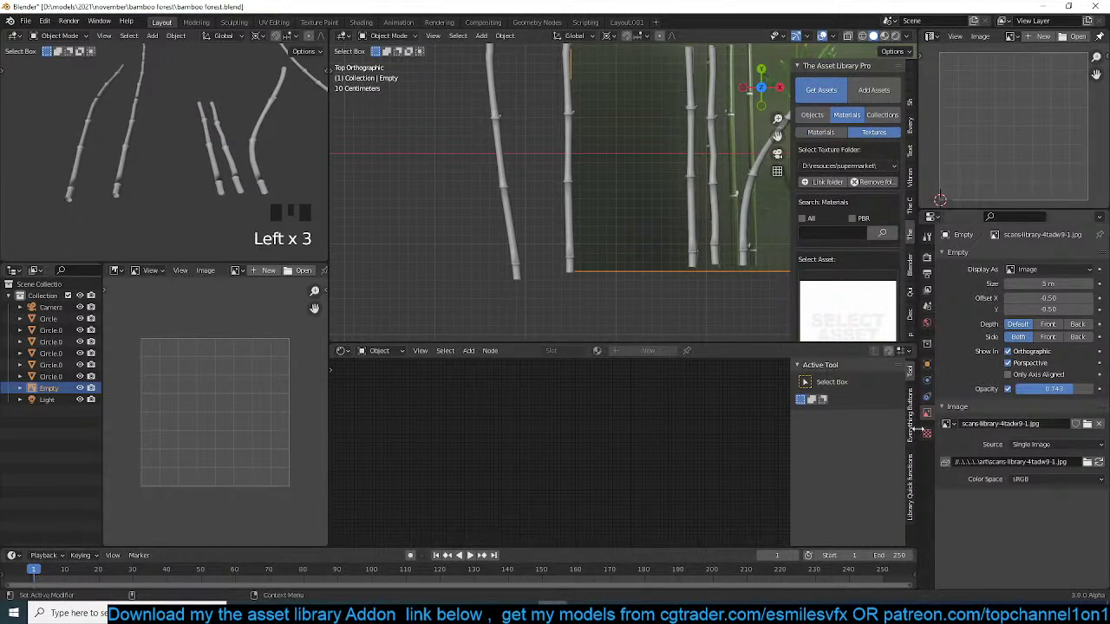
- Switch to Chrome, show the downloaded scans-library bamboo image in its folder, and close that folder window
{"action": "mouse_move", "coordinate": [364, 613]}
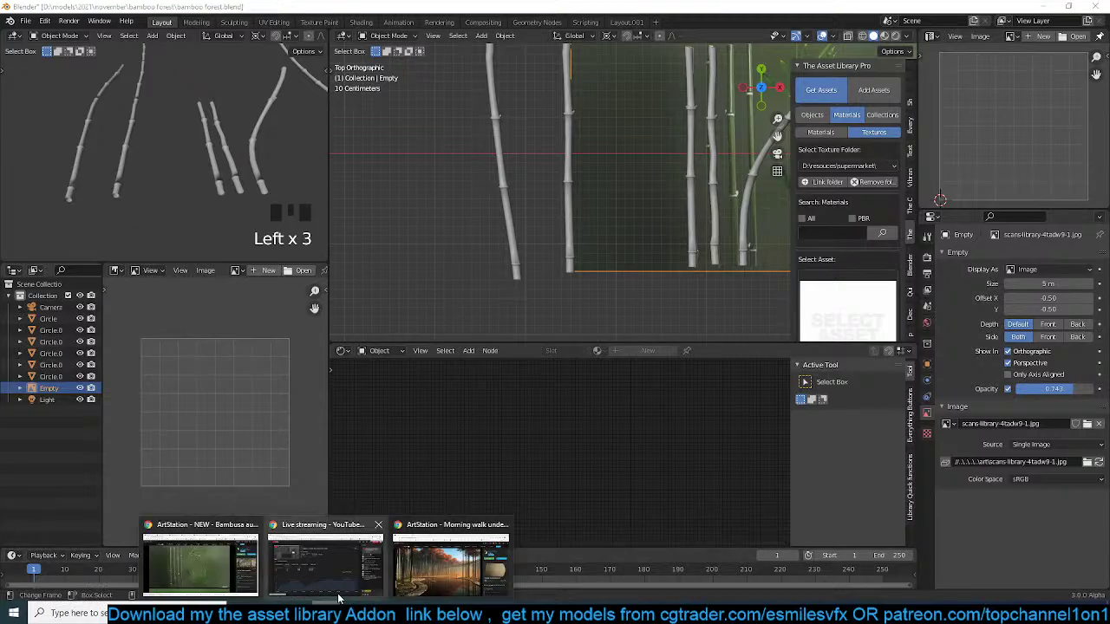
{"action": "left_click", "coordinate": [261, 542]}
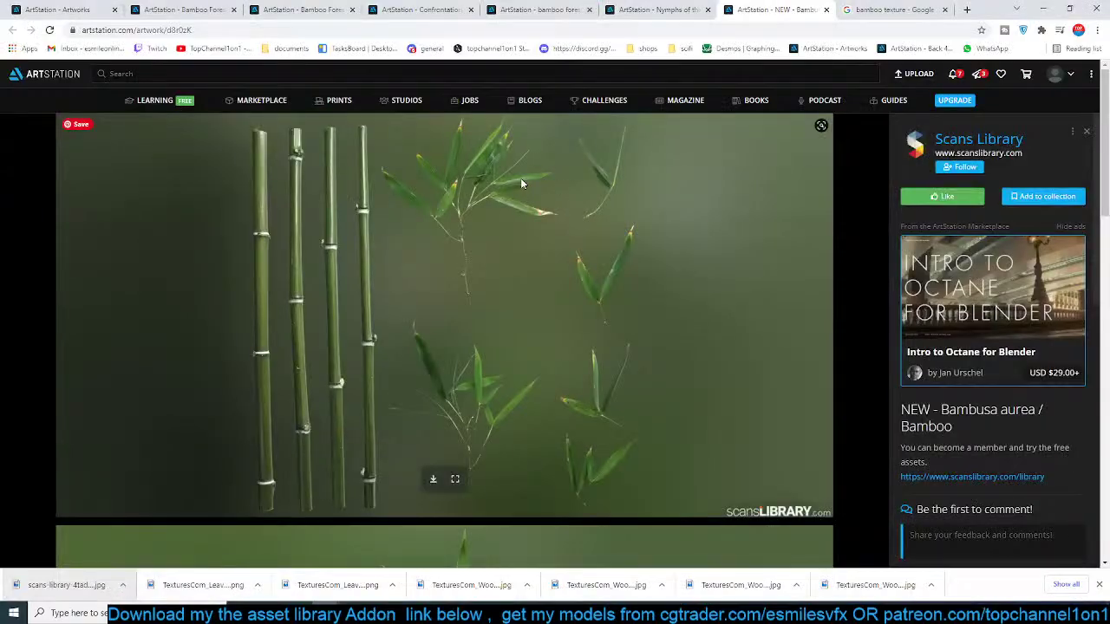
{"action": "left_click", "coordinate": [122, 585]}
{"action": "left_click", "coordinate": [155, 549]}
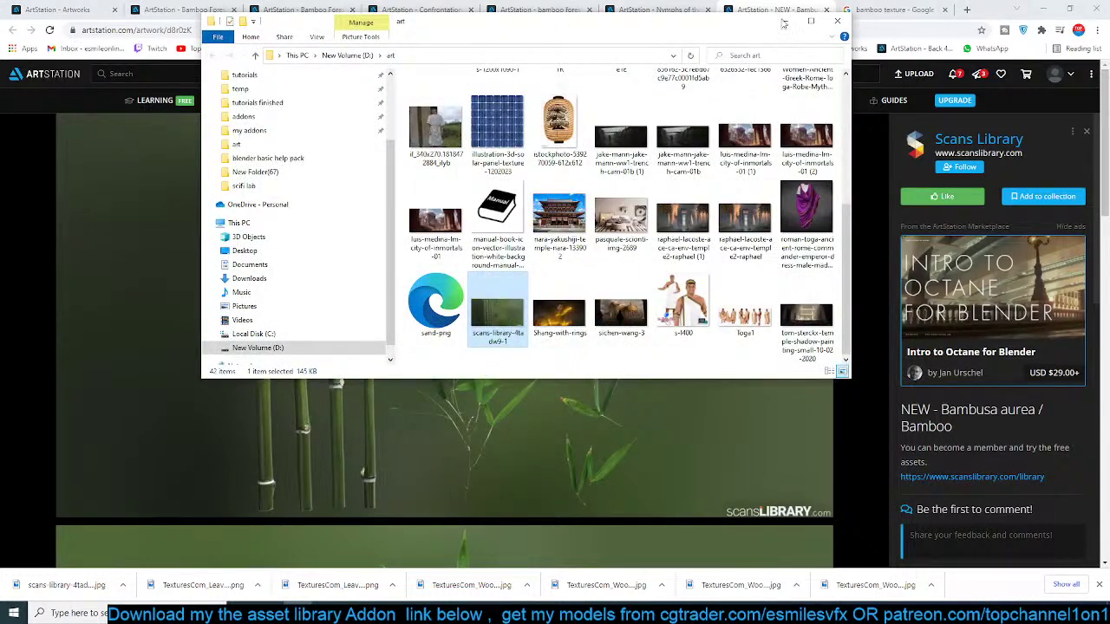
{"action": "left_click", "coordinate": [835, 24]}
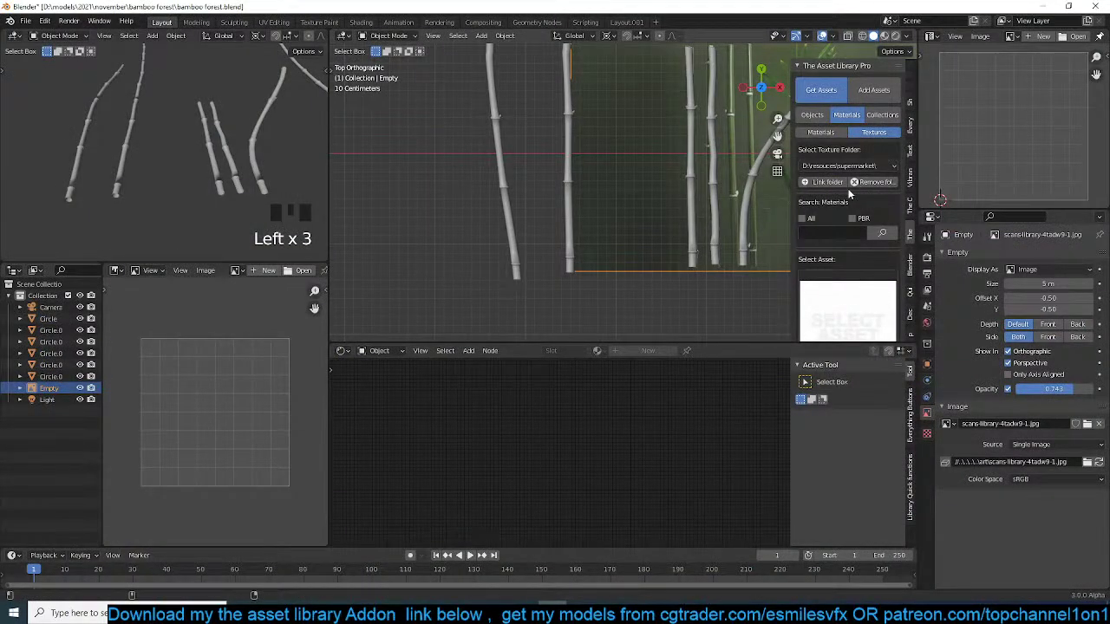
- Link the D:\art folder as a texture folder in the asset library add-on
{"action": "left_click", "coordinate": [828, 182]}
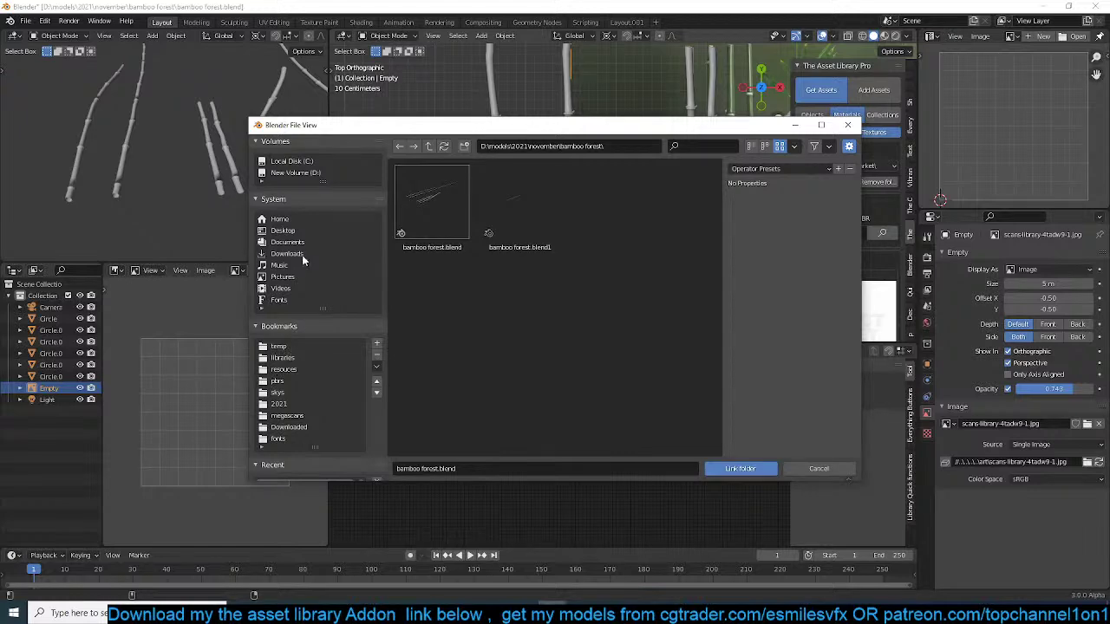
{"action": "left_click", "coordinate": [321, 177]}
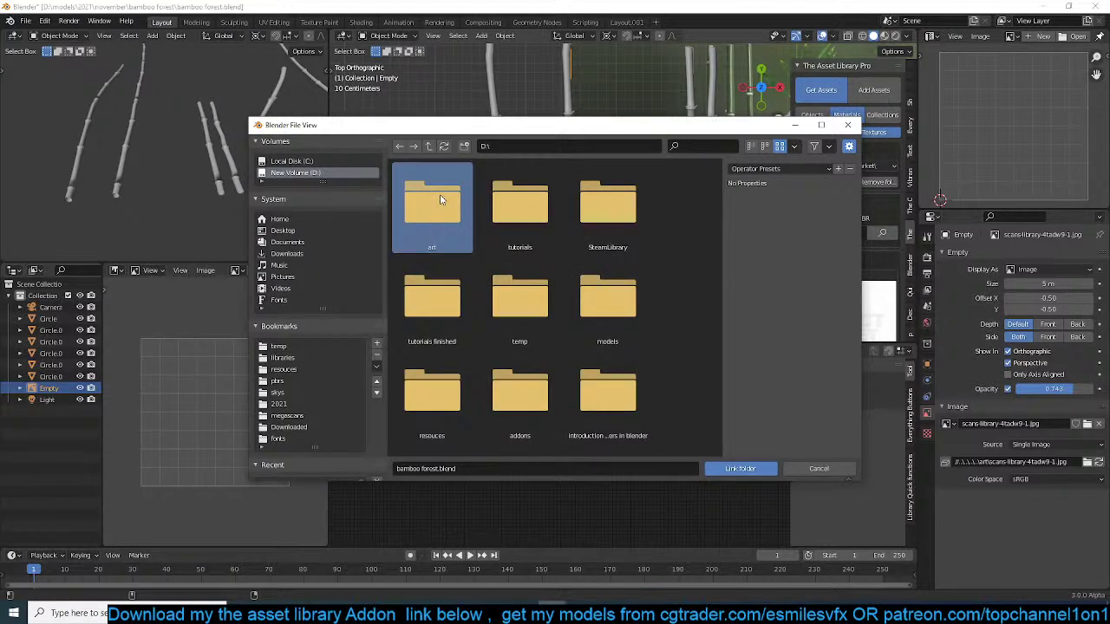
{"action": "double_click", "coordinate": [439, 199]}
{"action": "left_click", "coordinate": [733, 469]}
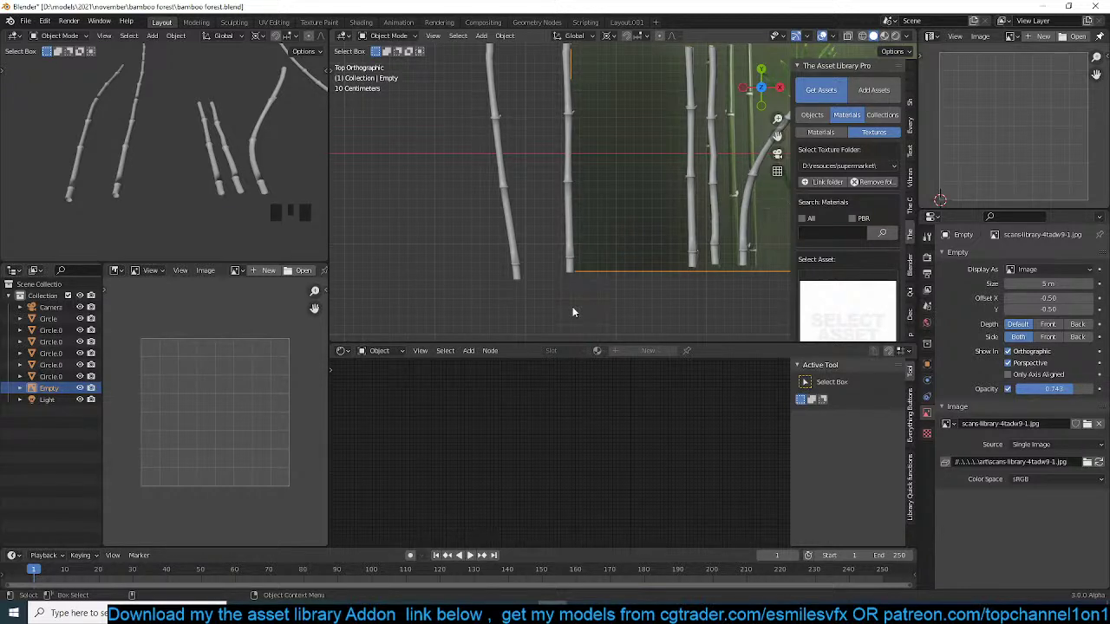
{"action": "middle_click_drag", "start_coordinate": [605, 275], "coordinate": [483, 283], "text": "shift"}
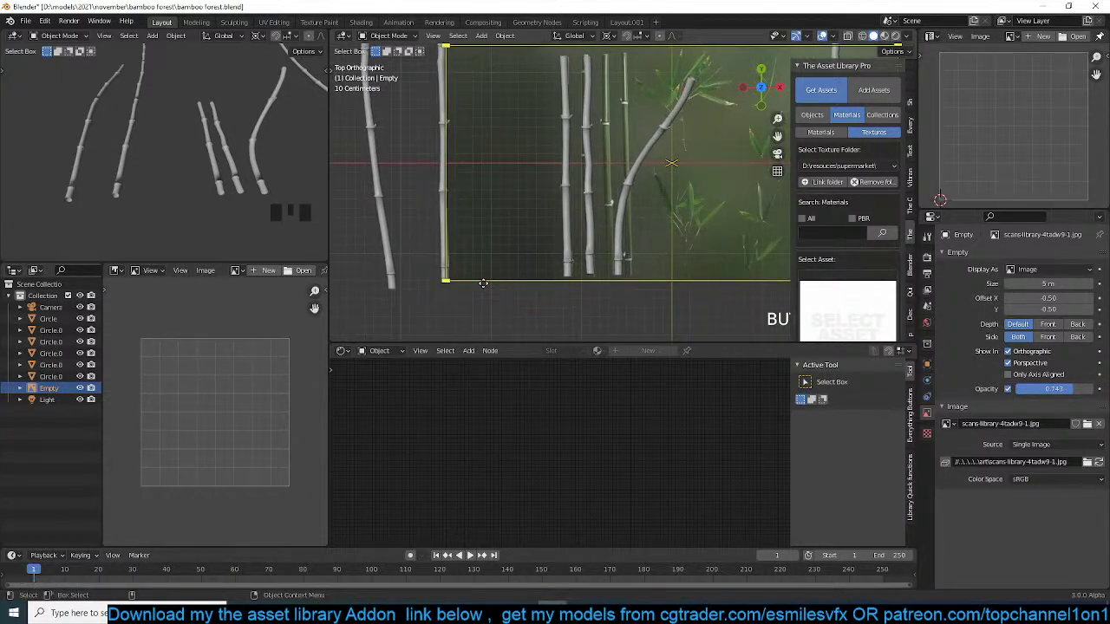
{"action": "left_click", "coordinate": [621, 269]}
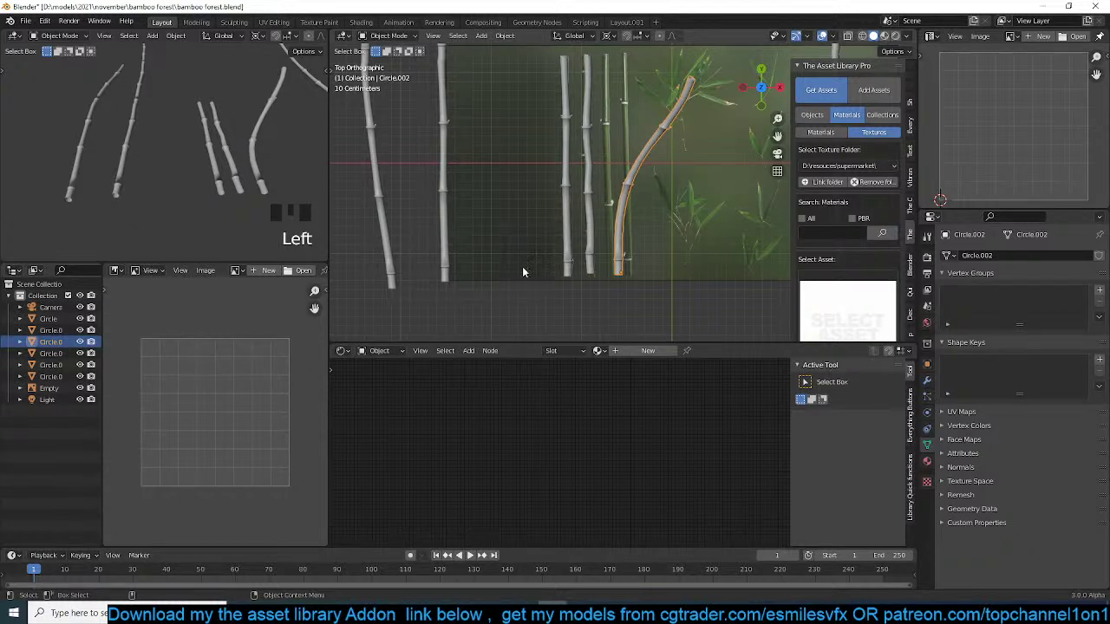
{"action": "middle_click_drag", "start_coordinate": [556, 224], "coordinate": [564, 228], "text": "shift"}
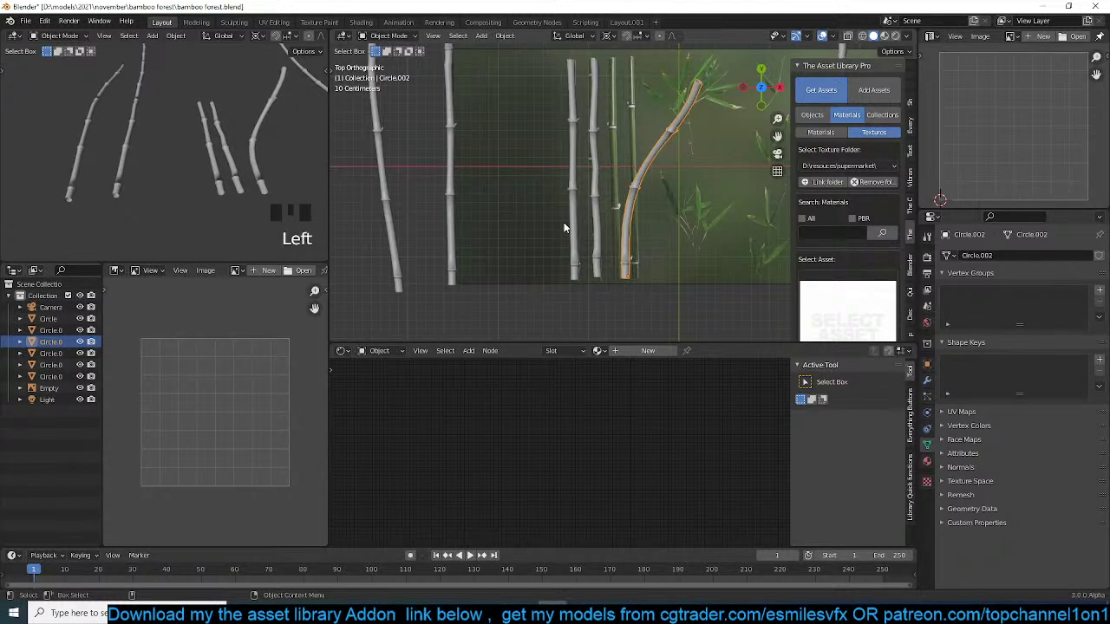
{"action": "middle_click_drag", "start_coordinate": [554, 241], "coordinate": [607, 246], "text": "shift"}
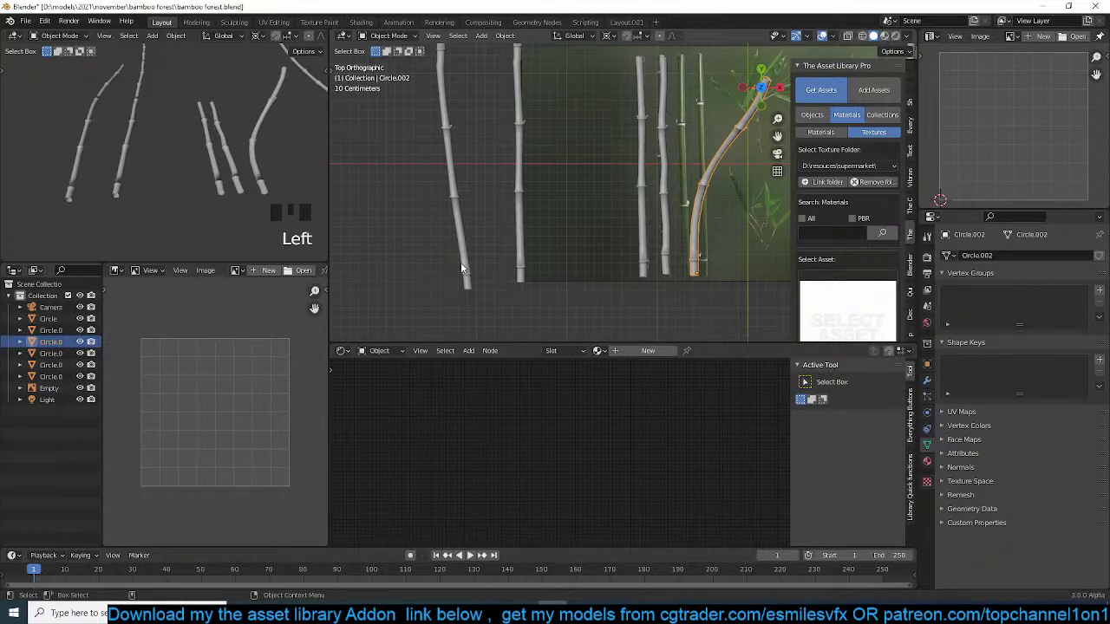
{"action": "left_click", "coordinate": [535, 235]}
- Choose D:\art\ as the texture folder and browse its images for the scans-library bamboo texture
{"action": "scroll", "coordinate": [849, 298], "scroll_direction": "down", "scroll_amount": 3}
{"action": "left_click", "coordinate": [857, 263]}
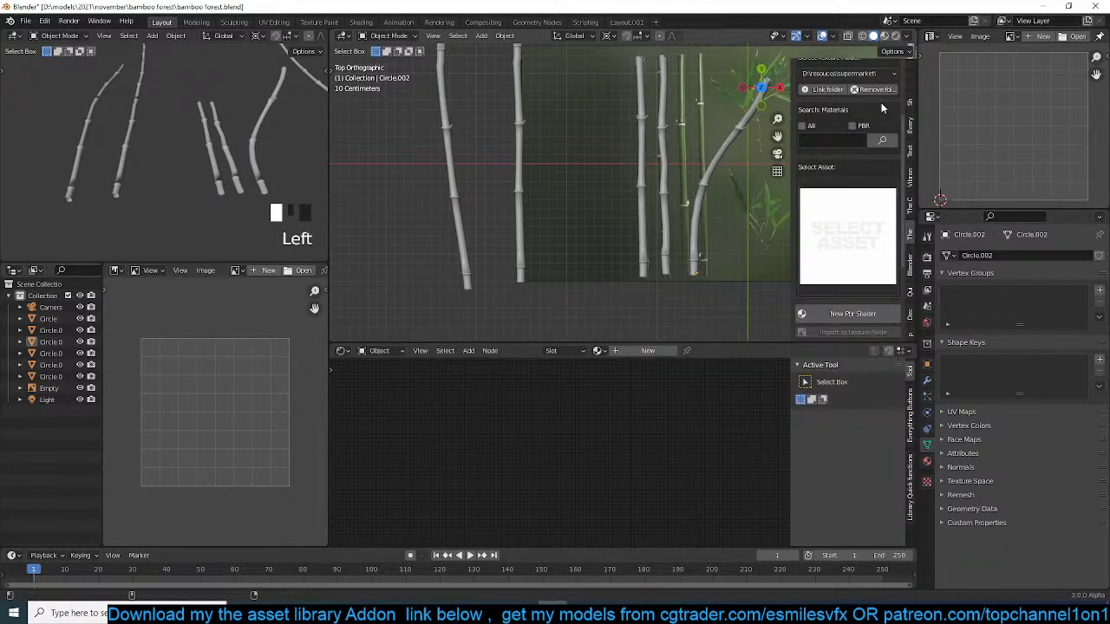
{"action": "left_click", "coordinate": [845, 74]}
{"action": "left_click", "coordinate": [841, 144]}
{"action": "left_click", "coordinate": [832, 211]}
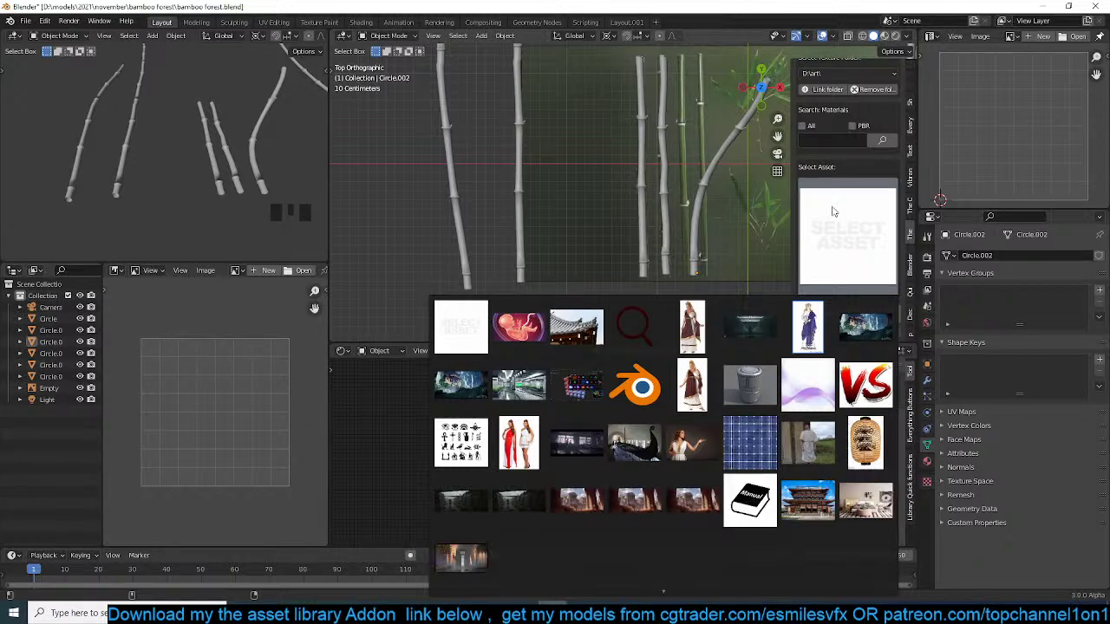
{"action": "scroll", "coordinate": [679, 560], "scroll_direction": "down", "scroll_amount": 2}
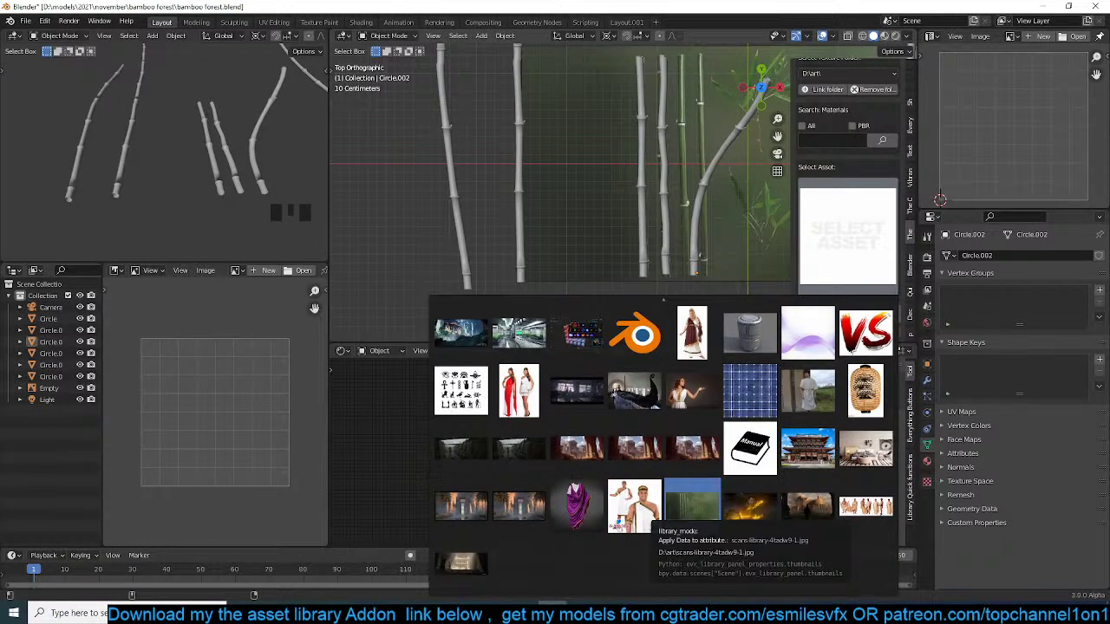
{"action": "scroll", "coordinate": [681, 373], "scroll_direction": "up", "scroll_amount": 1}
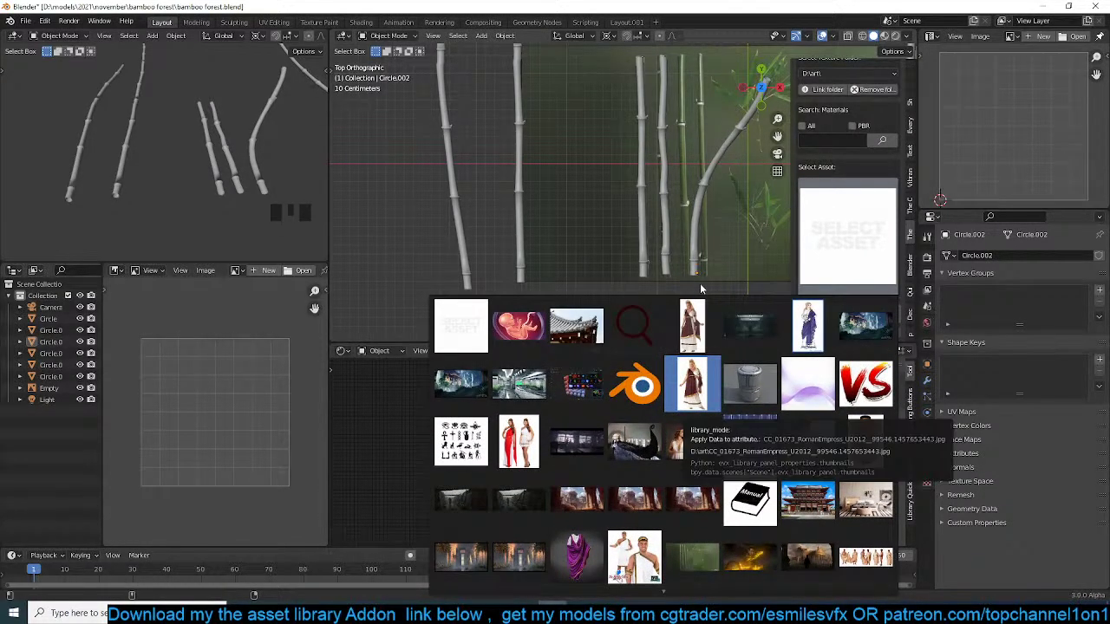
- Switch to Chrome, show a downloaded TexturesCom image in its folder, and return to Blender
{"action": "mouse_move", "coordinate": [327, 613]}
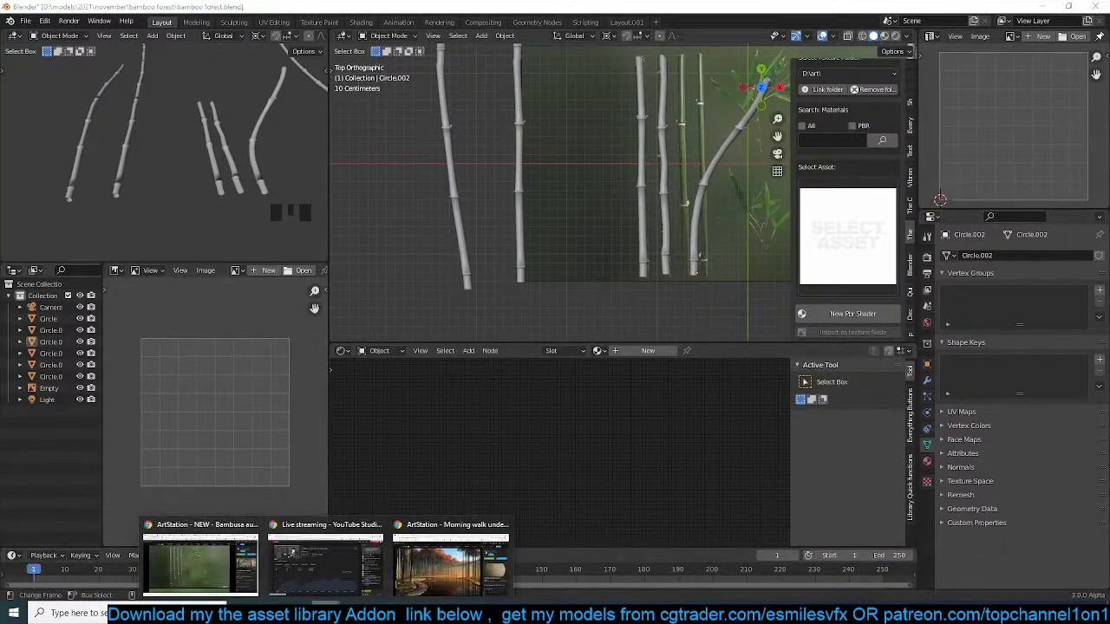
{"action": "left_click", "coordinate": [200, 565]}
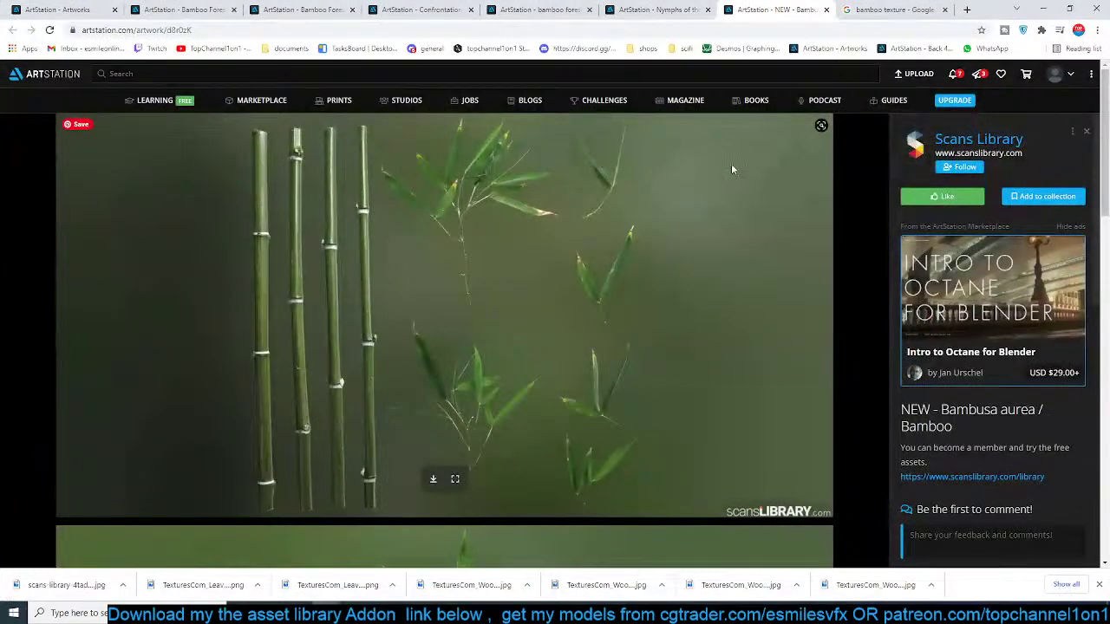
{"action": "left_click", "coordinate": [527, 585]}
{"action": "left_click", "coordinate": [547, 544]}
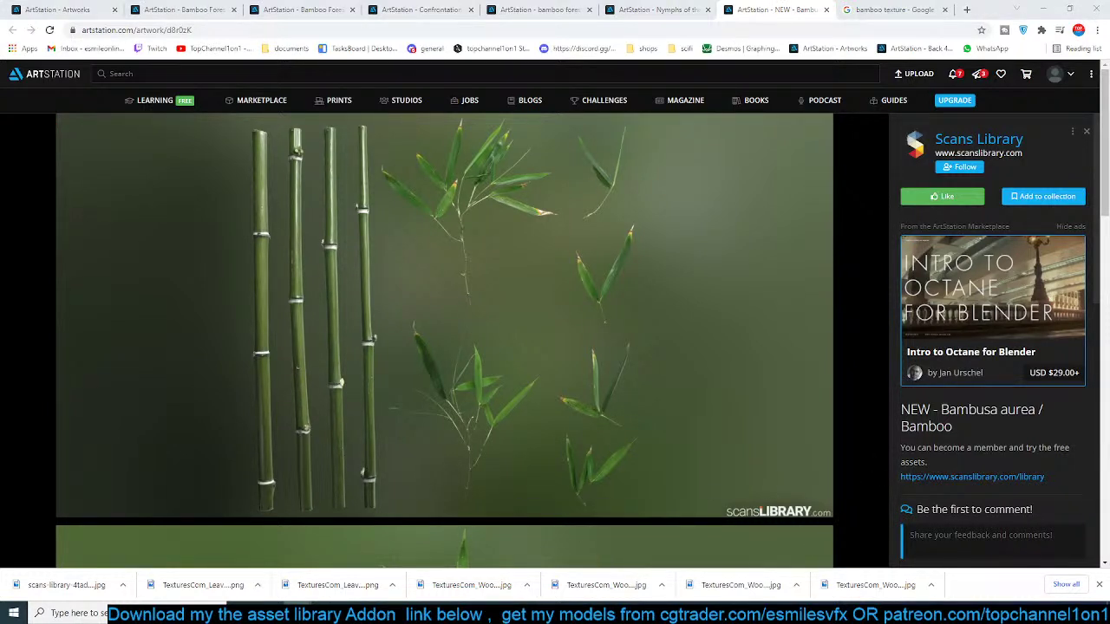
{"action": "left_click", "coordinate": [1045, 10]}
- Link the Downloads folder as another texture folder in the asset library add-on
{"action": "scroll", "coordinate": [826, 124], "scroll_direction": "up", "scroll_amount": 3}
{"action": "left_click", "coordinate": [836, 142]}
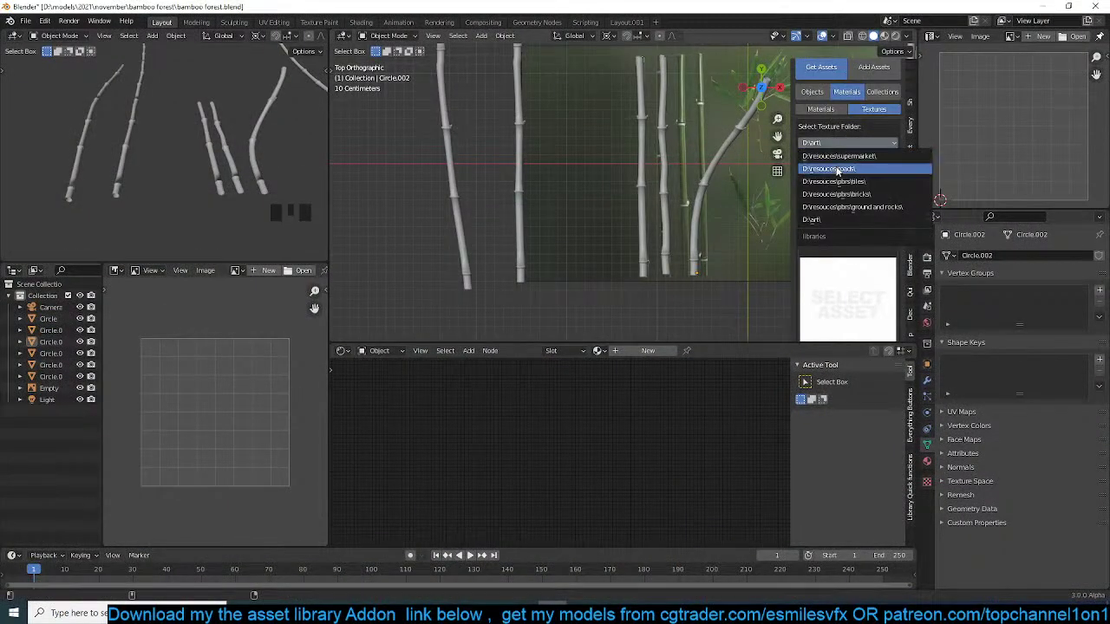
{"action": "double_click", "coordinate": [770, 203]}
{"action": "scroll", "coordinate": [828, 207], "scroll_direction": "down", "scroll_amount": 5}
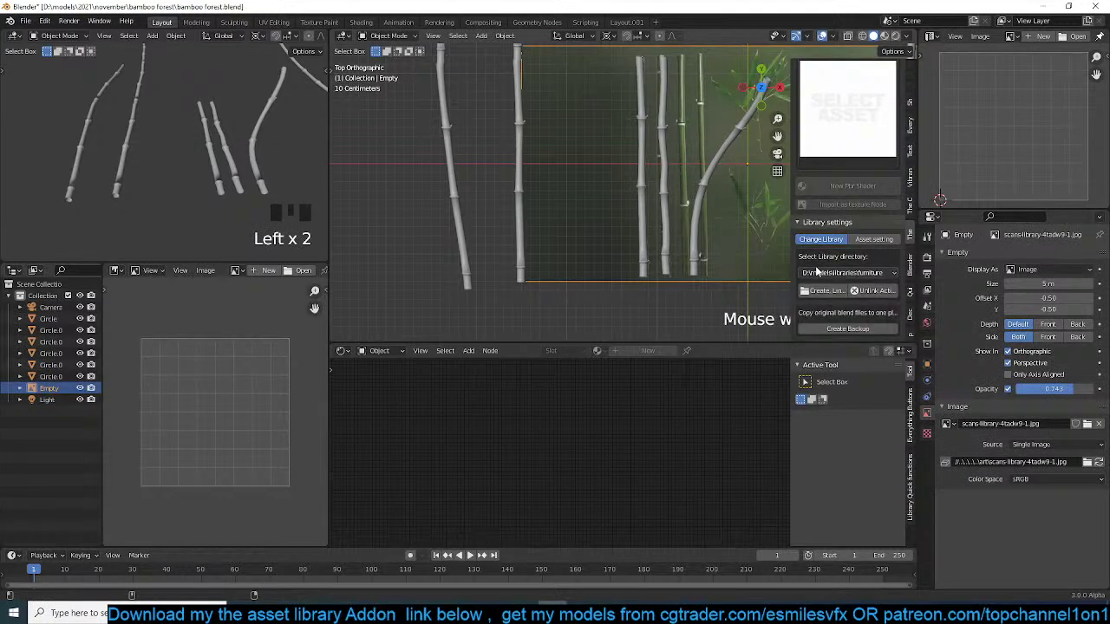
{"action": "scroll", "coordinate": [828, 207], "scroll_direction": "up", "scroll_amount": 5}
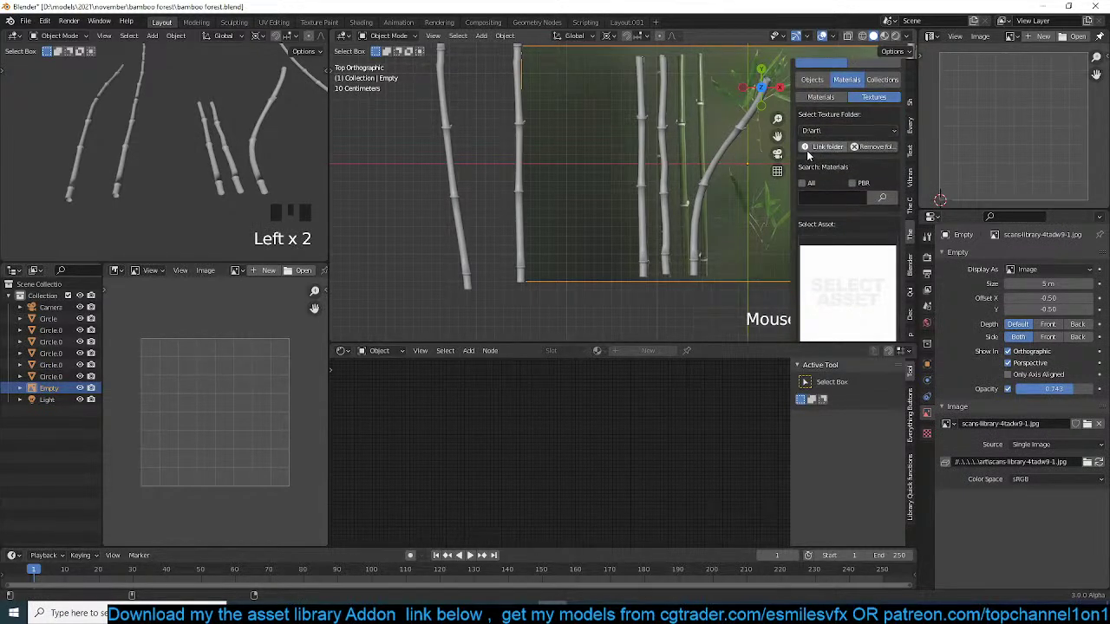
{"action": "left_click", "coordinate": [824, 146]}
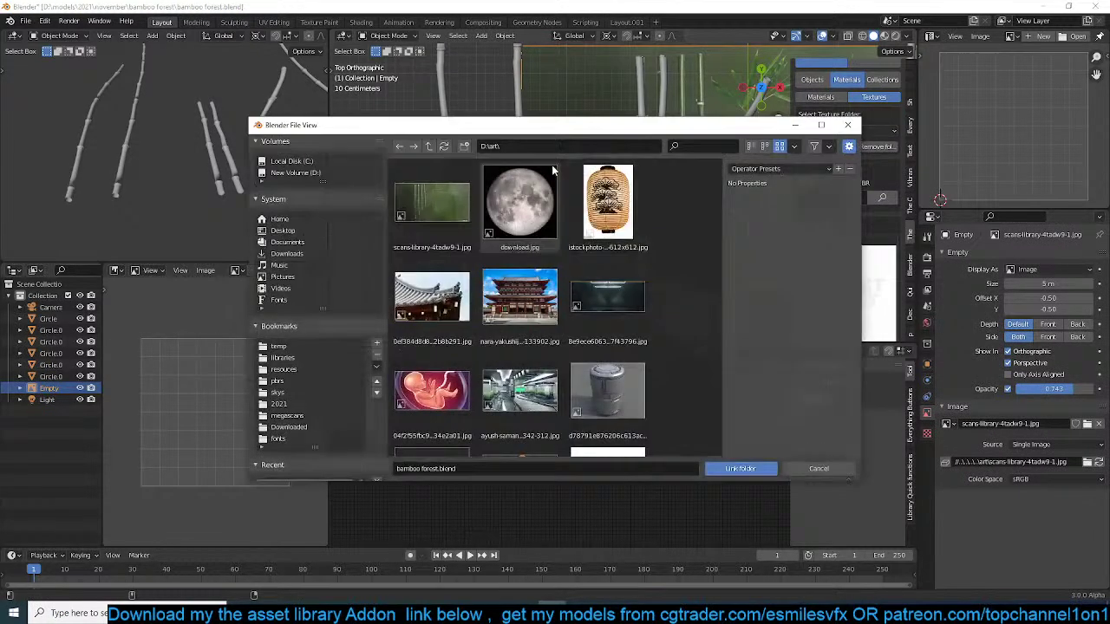
{"action": "left_click", "coordinate": [305, 254]}
{"action": "left_click", "coordinate": [739, 468]}
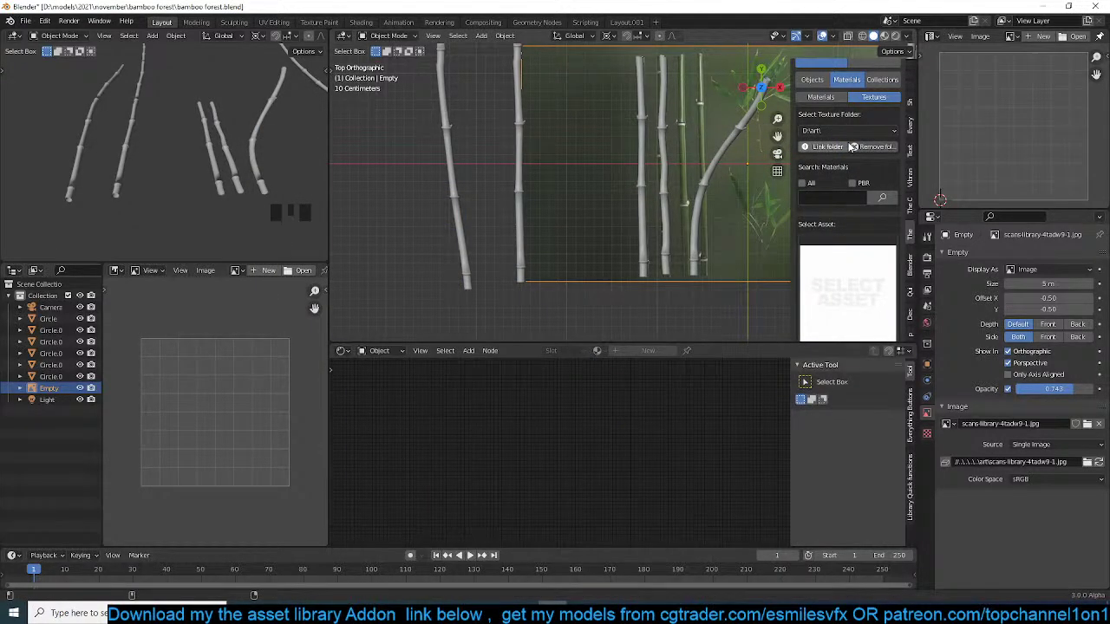
- Choose the C:\Users\PC\Downloads\ texture folder and browse its images for the downloaded bamboo texture
{"action": "left_click", "coordinate": [850, 130]}
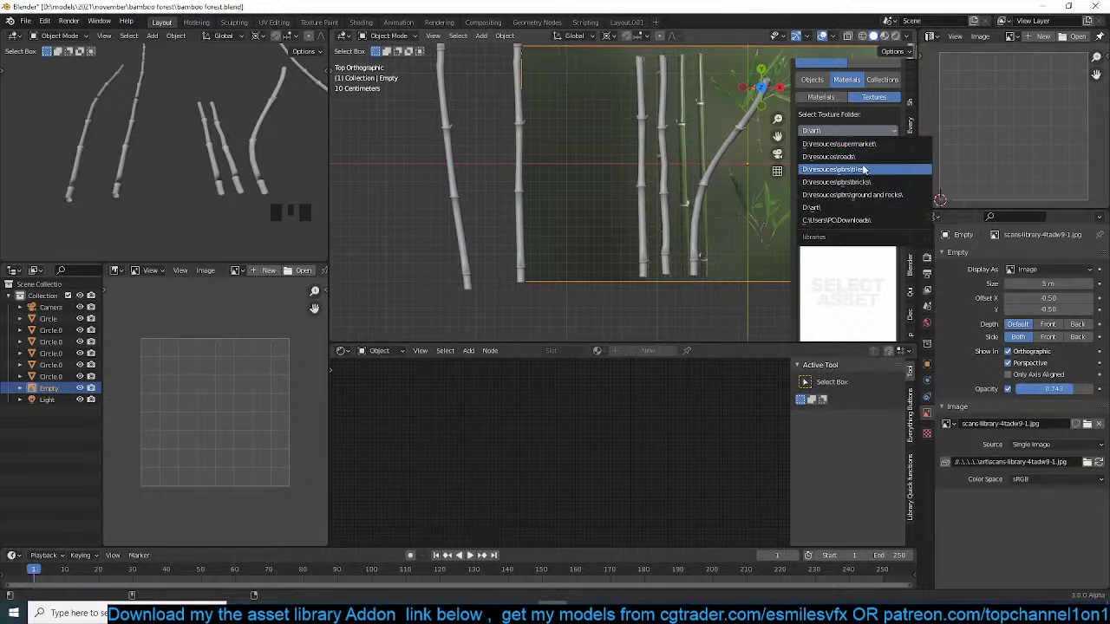
{"action": "left_click", "coordinate": [858, 219]}
{"action": "scroll", "coordinate": [856, 256], "scroll_direction": "down", "scroll_amount": 4}
{"action": "left_click", "coordinate": [854, 208]}
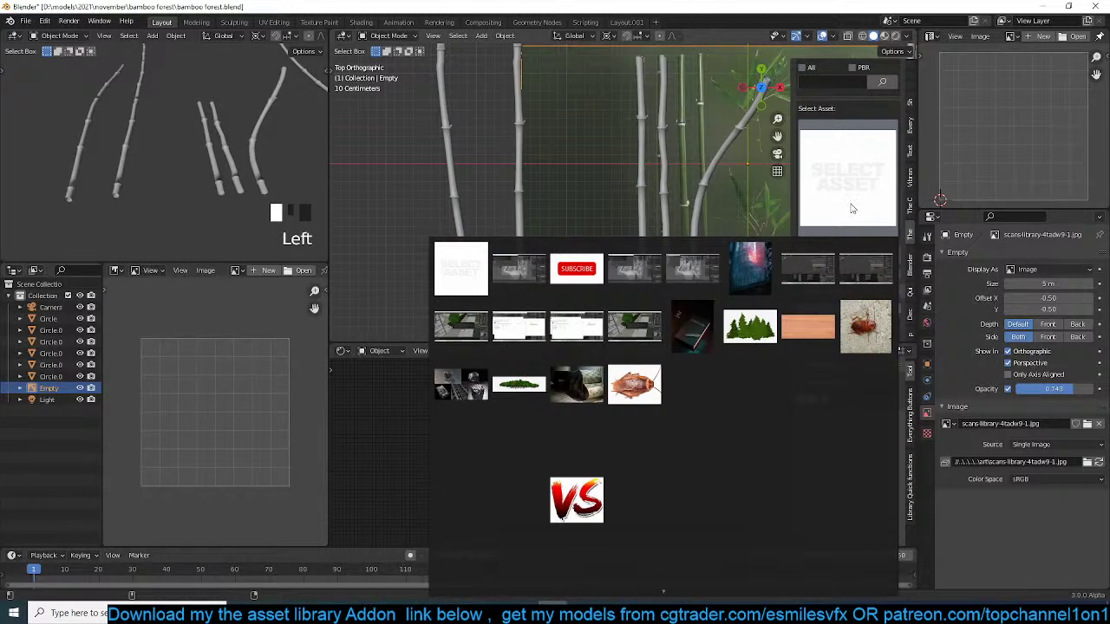
{"action": "scroll", "coordinate": [669, 600], "scroll_direction": "down", "scroll_amount": 10}
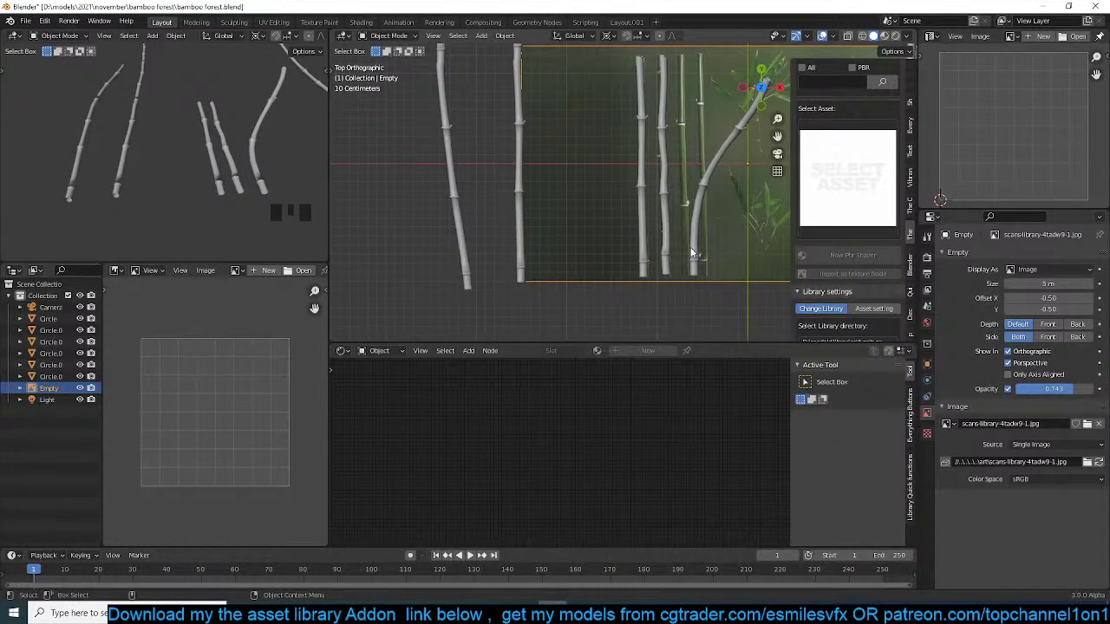
- Create a new material on the leftmost stalk overlaying the reference image and bring in TexturesCom_WoodBamboo0071_1_M.jpg as an image texture node
{"action": "mouse_move", "coordinate": [298, 613]}
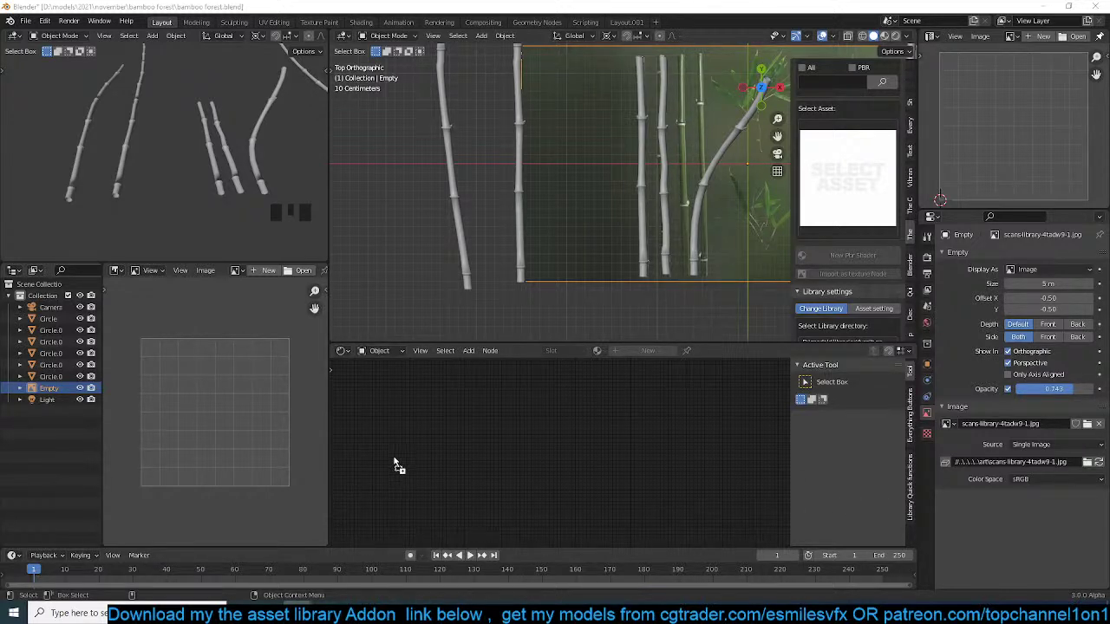
{"action": "left_click", "coordinate": [451, 242]}
{"action": "left_click", "coordinate": [453, 244]}
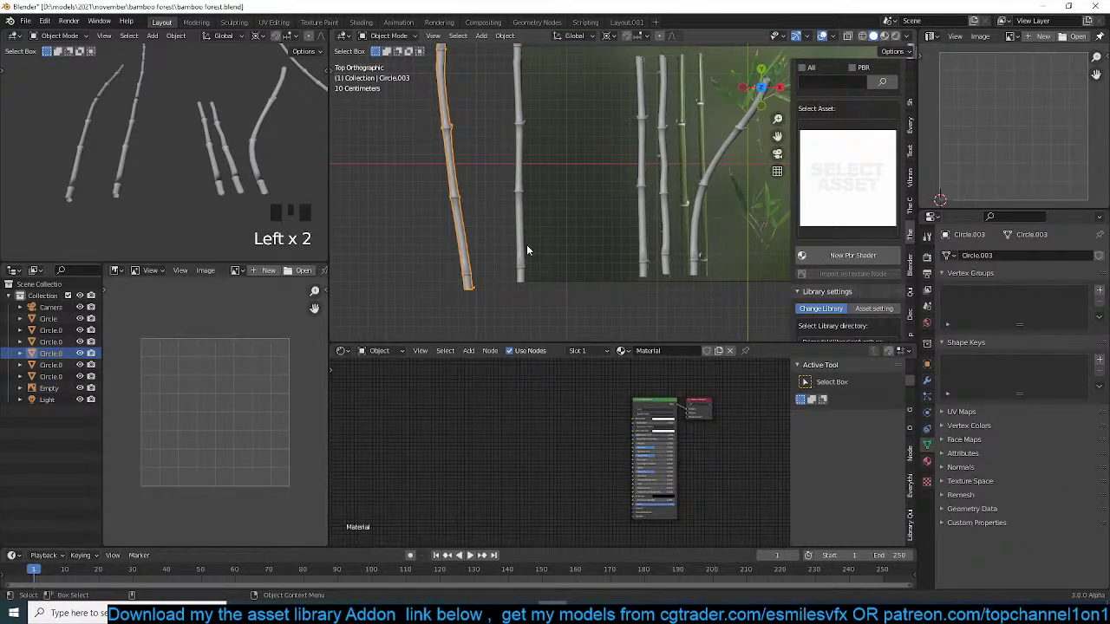
{"action": "left_click", "coordinate": [642, 258]}
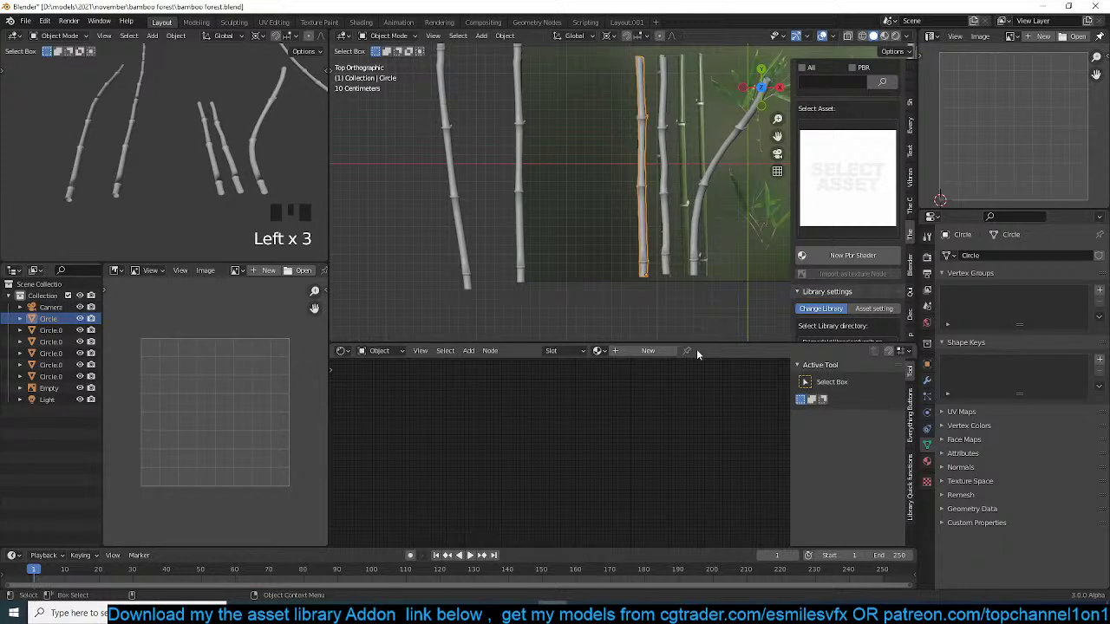
{"action": "left_click", "coordinate": [650, 351]}
{"action": "left_click_drag", "start_coordinate": [925, 480], "coordinate": [547, 444]}
- Place the bamboo image texture node beside the Principled BSDF and preview its color directly through the material output
{"action": "scroll", "coordinate": [532, 240], "scroll_direction": "up", "scroll_amount": 5}
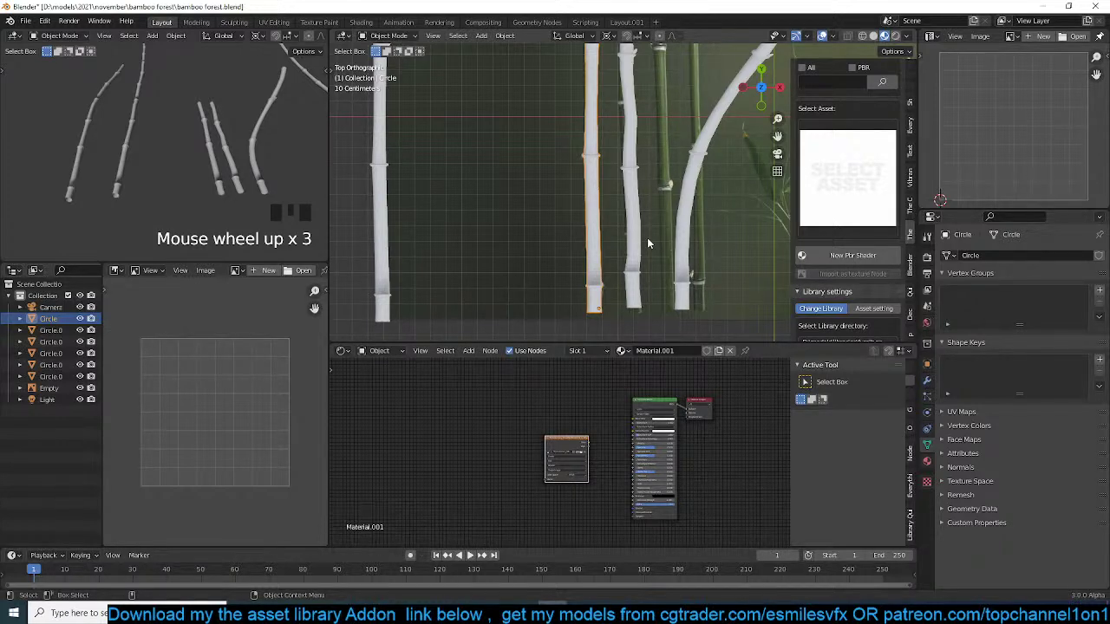
{"action": "scroll", "coordinate": [561, 451], "scroll_direction": "up", "scroll_amount": 4}
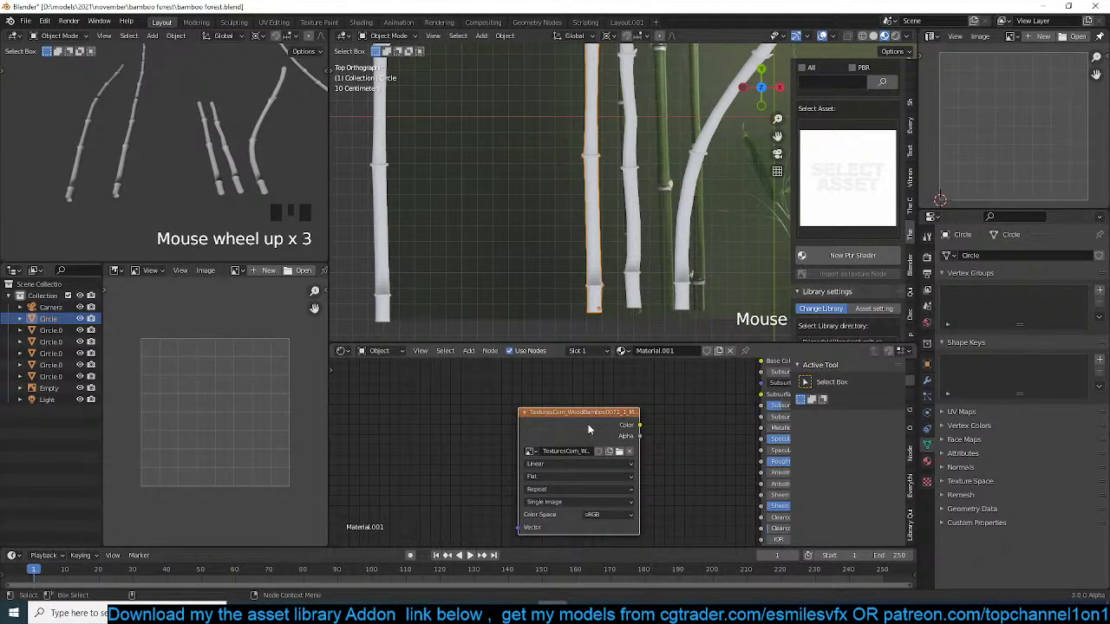
{"action": "scroll", "coordinate": [613, 418], "scroll_direction": "down", "scroll_amount": 4}
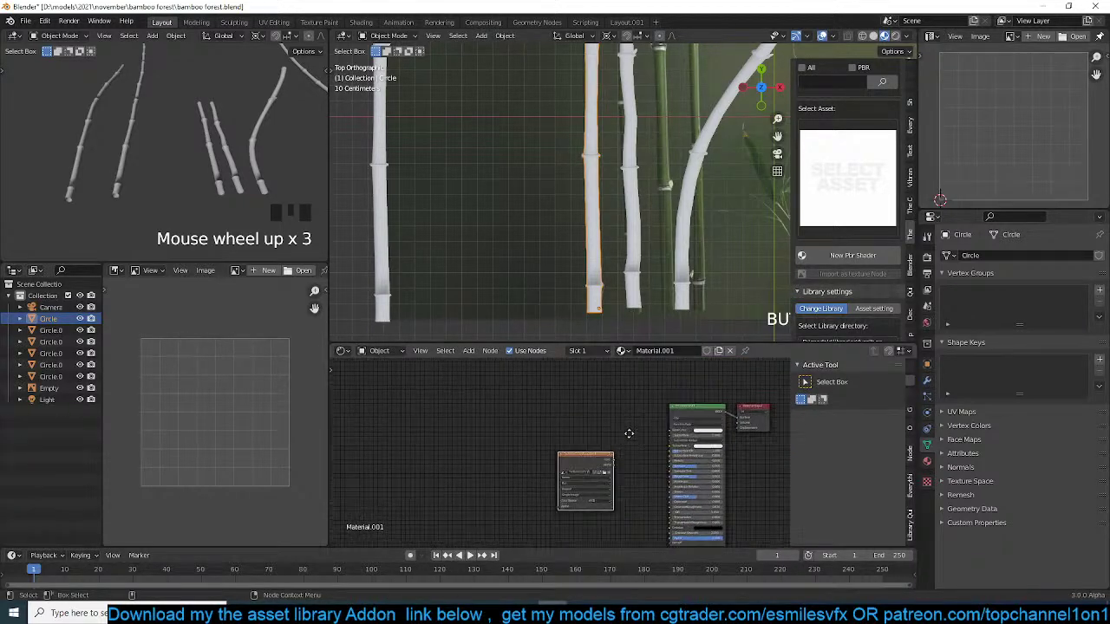
{"action": "left_click_drag", "start_coordinate": [590, 464], "coordinate": [557, 425]}
{"action": "scroll", "coordinate": [567, 431], "scroll_direction": "up", "scroll_amount": 2}
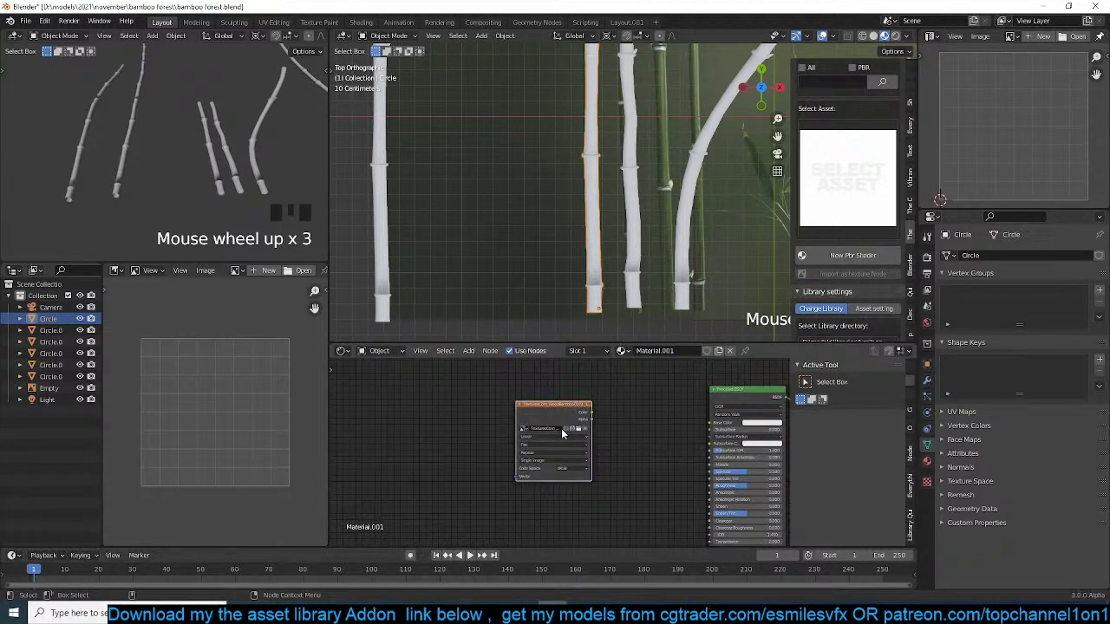
{"action": "scroll", "coordinate": [574, 431], "scroll_direction": "up", "scroll_amount": 3}
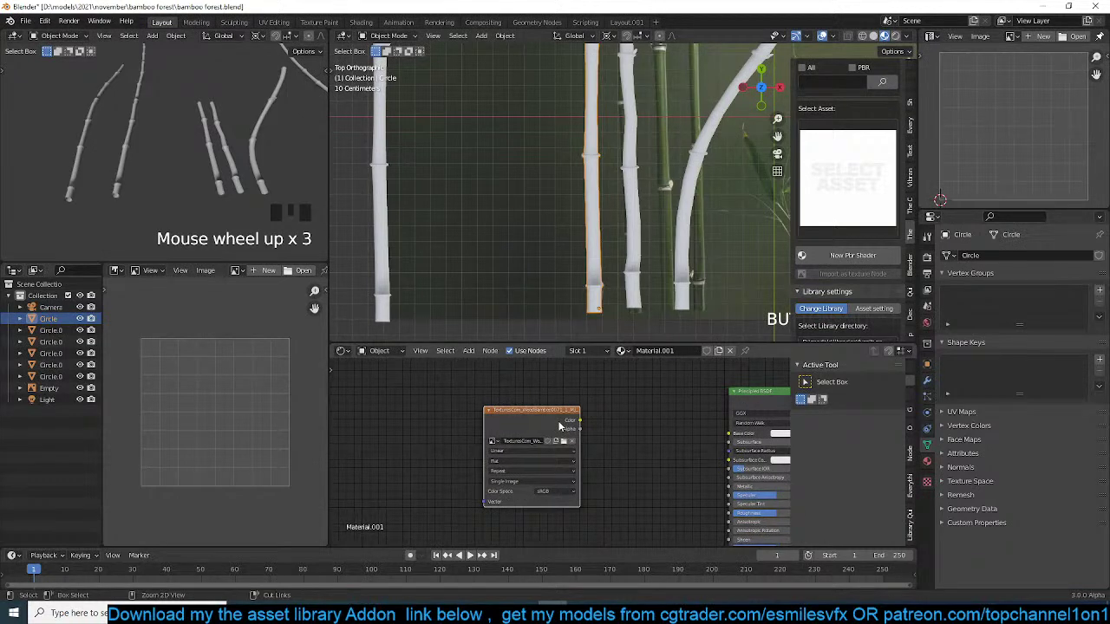
{"action": "left_click", "coordinate": [564, 438], "text": "ctrl+shift"}
- Select the whole mesh of the stalk and UV map it with Project from View in top view
{"action": "middle_click_drag", "start_coordinate": [592, 233], "coordinate": [588, 160]}
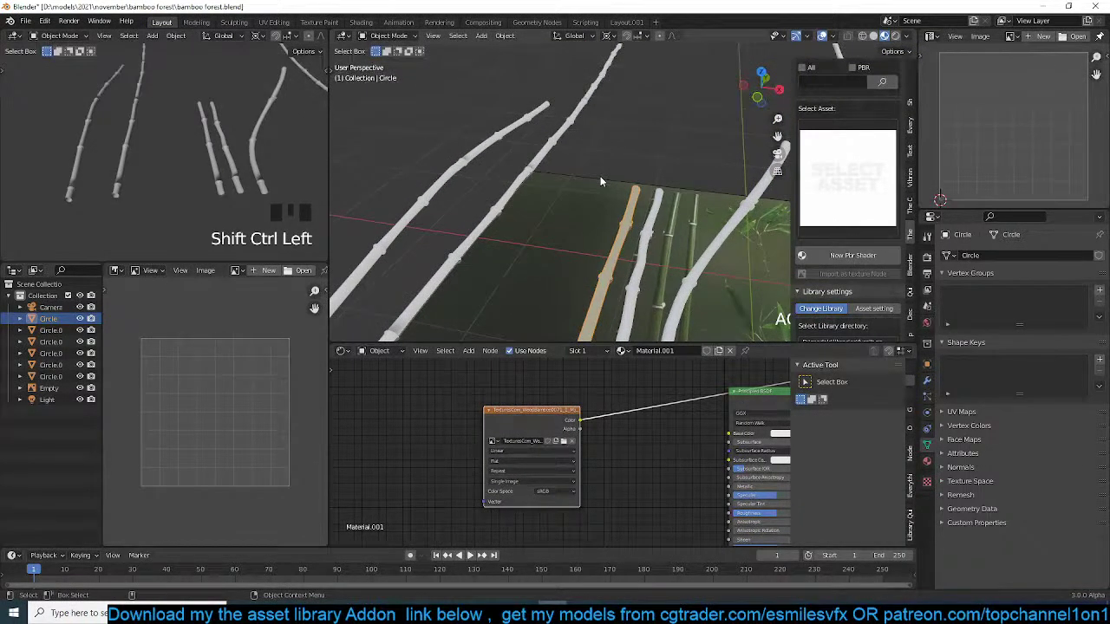
{"action": "key", "text": "Tab"}
{"action": "key", "text": "KP_7"}
{"action": "key", "text": "a"}
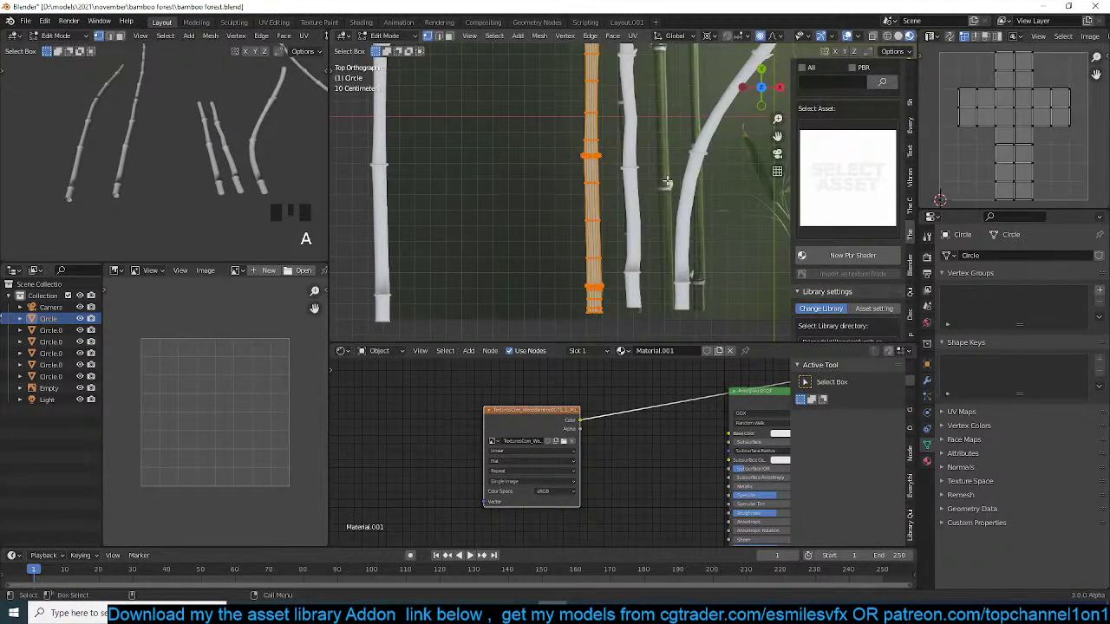
{"action": "key", "text": "u"}
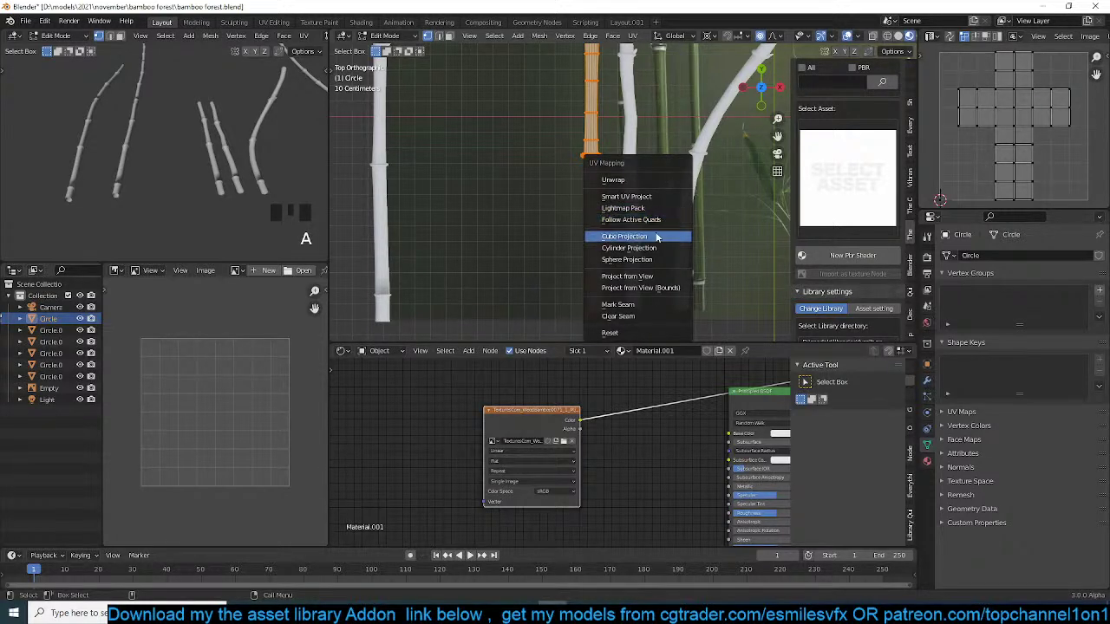
{"action": "left_click", "coordinate": [650, 276]}
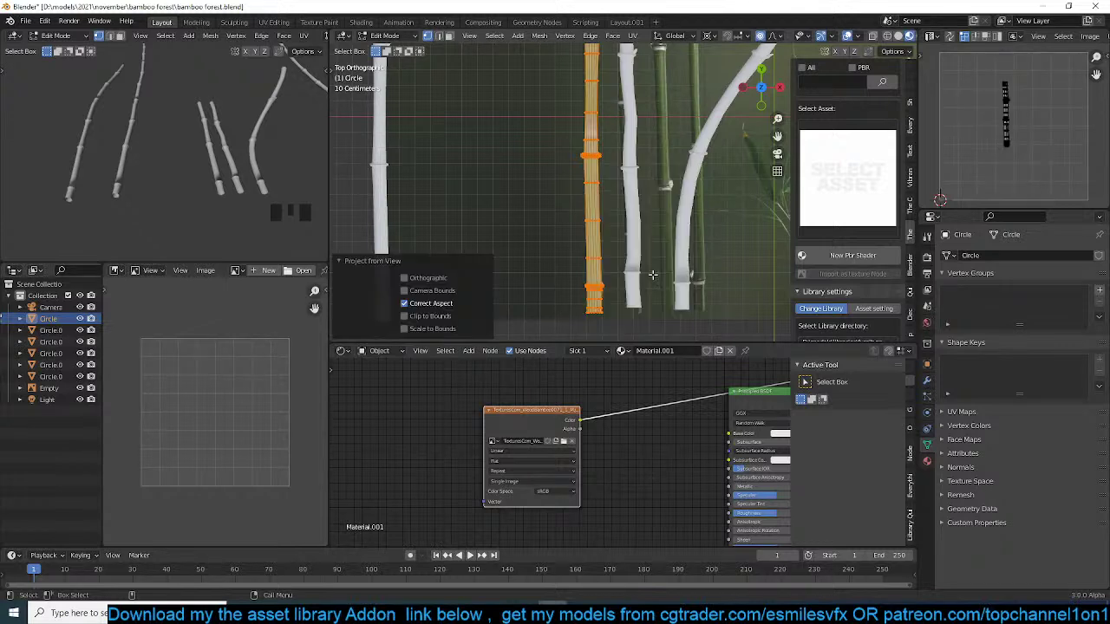
- Show TexturesCom_WoodBamboo0071_1_M.jpg behind the stalk's UVs in the UV editor
{"action": "scroll", "coordinate": [1032, 83], "scroll_direction": "down", "scroll_amount": 3}
{"action": "scroll", "coordinate": [1058, 38], "scroll_direction": "down", "scroll_amount": 3}
{"action": "scroll", "coordinate": [1032, 37], "scroll_direction": "down", "scroll_amount": 2}
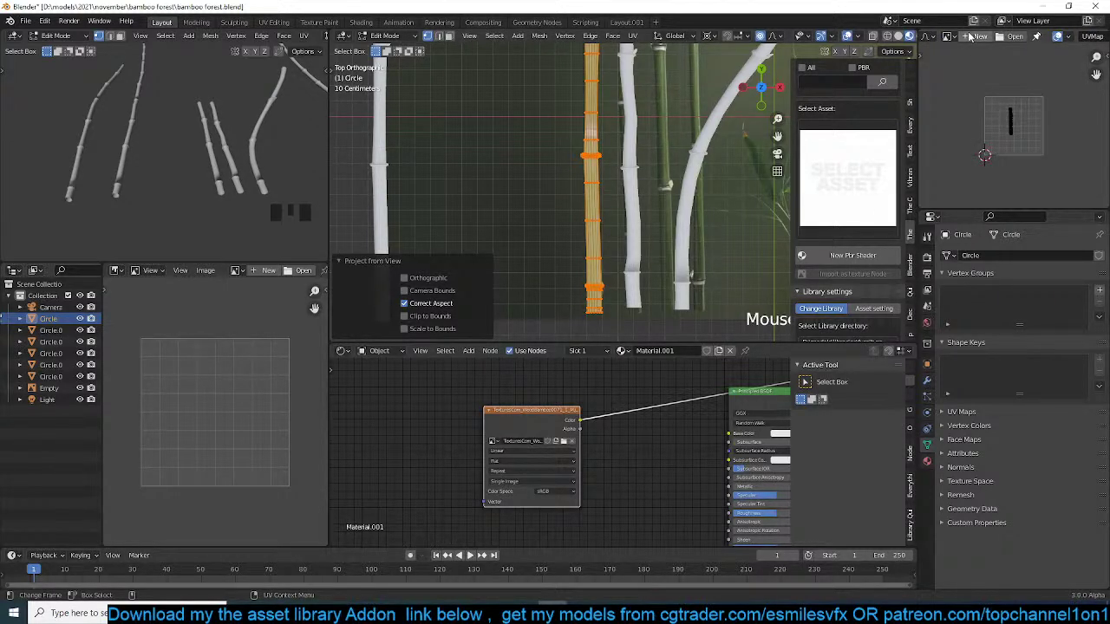
{"action": "left_click", "coordinate": [947, 36]}
{"action": "left_click", "coordinate": [1022, 75]}
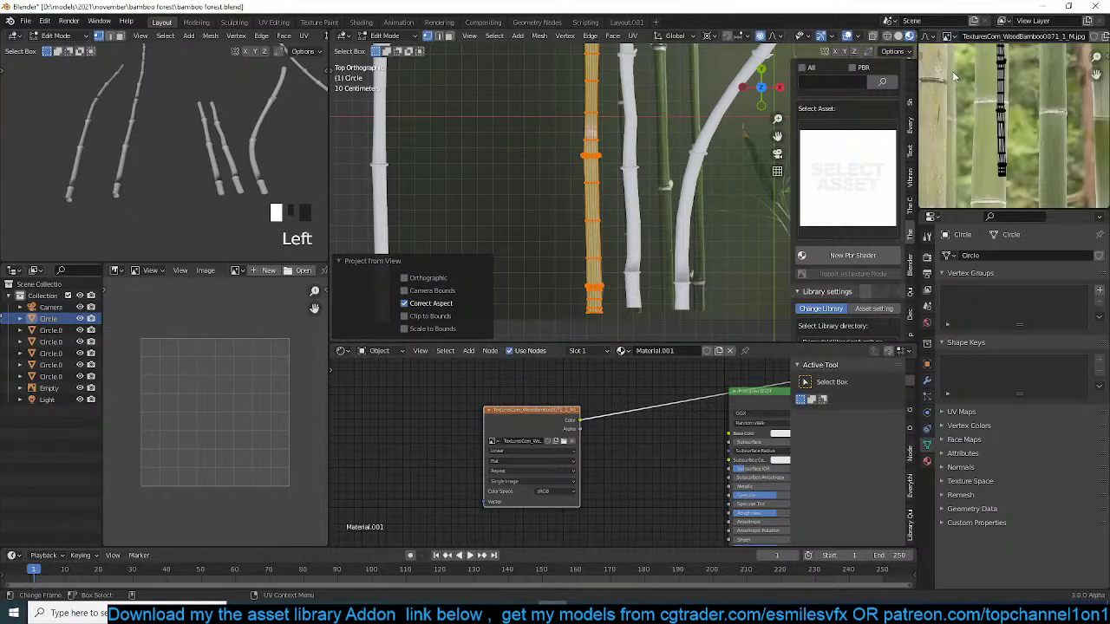
- Maximize the UV editor, enlarge the stalk's UVs and move them over the yellowish bamboo in the image
{"action": "scroll", "coordinate": [1006, 146], "scroll_direction": "down", "scroll_amount": 2}
{"action": "key", "text": "ctrl+space"}
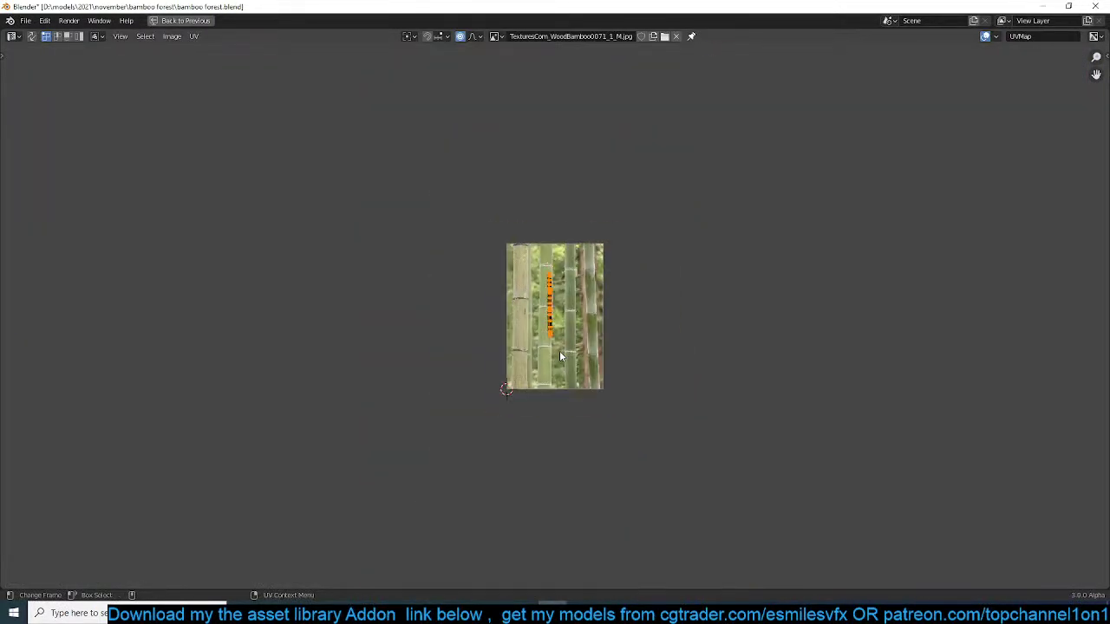
{"action": "middle_click_drag", "start_coordinate": [559, 356], "coordinate": [576, 308]}
{"action": "scroll", "coordinate": [573, 267], "scroll_direction": "up", "scroll_amount": 4}
{"action": "scroll", "coordinate": [572, 267], "scroll_direction": "down", "scroll_amount": 1}
{"action": "key", "text": "s"}
{"action": "left_click", "coordinate": [697, 377]}
{"action": "key", "text": "g"}
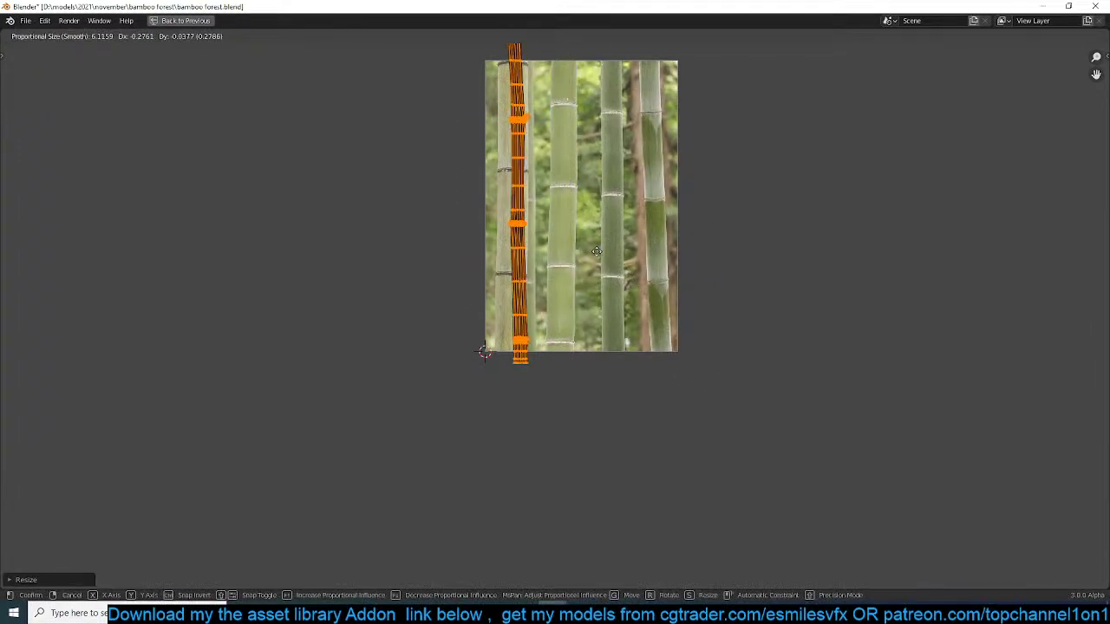
{"action": "left_click", "coordinate": [591, 261]}
- Refine the scale and position of the UVs within the yellowish bamboo and return to Object Mode to check the texture
{"action": "key", "text": "s"}
{"action": "left_click", "coordinate": [610, 279]}
{"action": "scroll", "coordinate": [611, 279], "scroll_direction": "up", "scroll_amount": 2}
{"action": "middle_click_drag", "start_coordinate": [588, 269], "coordinate": [605, 223]}
{"action": "key", "text": "g"}
{"action": "left_click", "coordinate": [558, 240]}
{"action": "key", "text": "s"}
{"action": "left_click", "coordinate": [595, 233]}
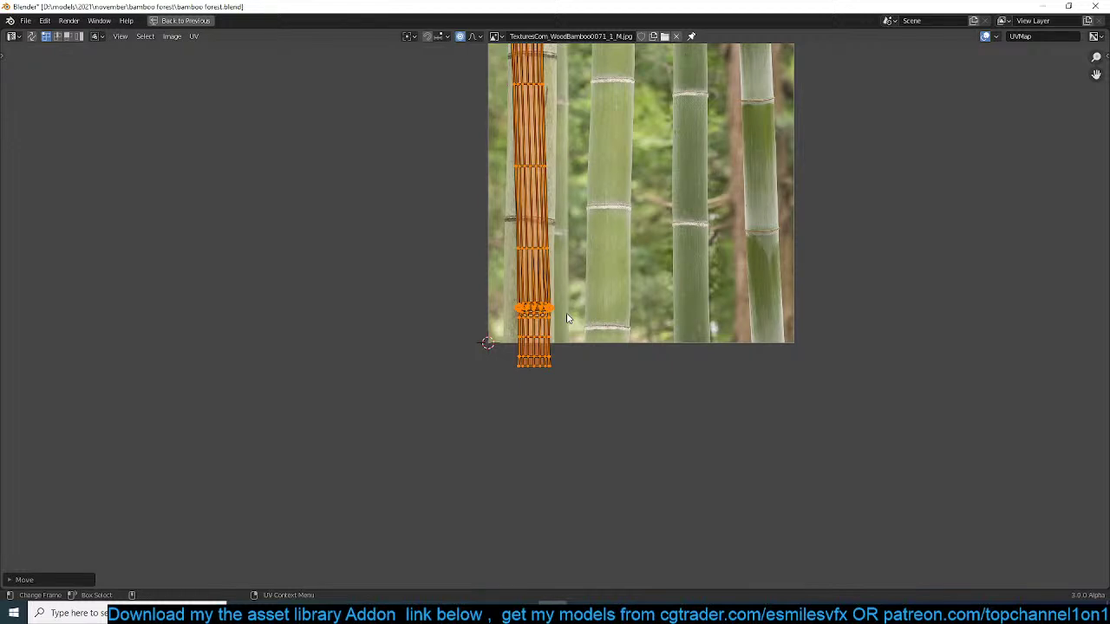
{"action": "key", "text": "s"}
{"action": "left_click", "coordinate": [555, 262]}
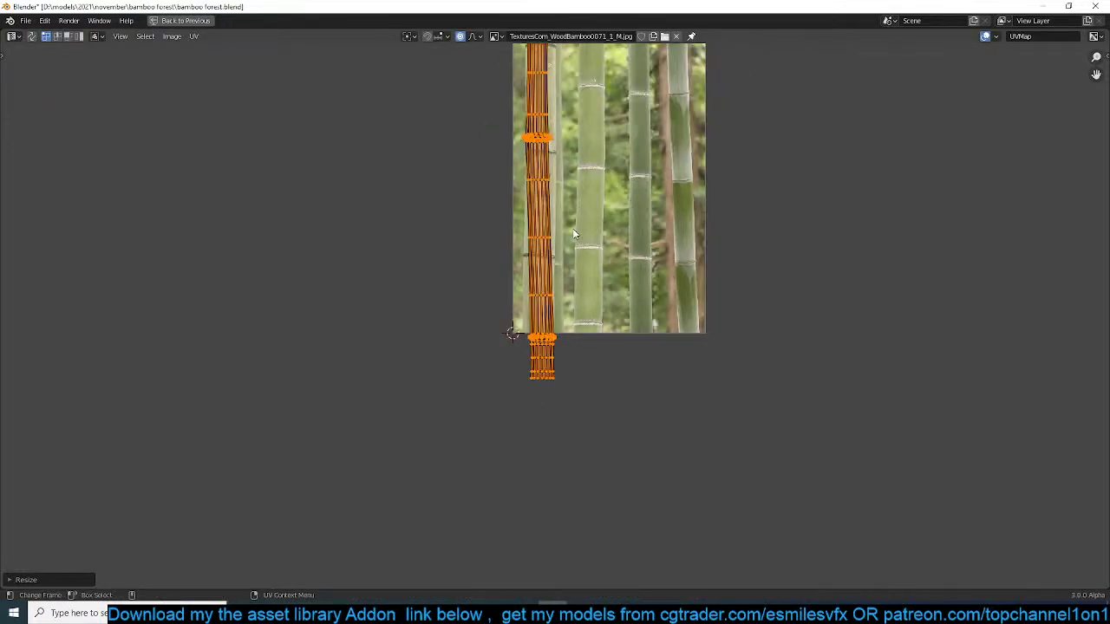
{"action": "key", "text": "s"}
{"action": "left_click", "coordinate": [530, 158]}
{"action": "key", "text": "ctrl+space"}
{"action": "key", "text": "Tab"}
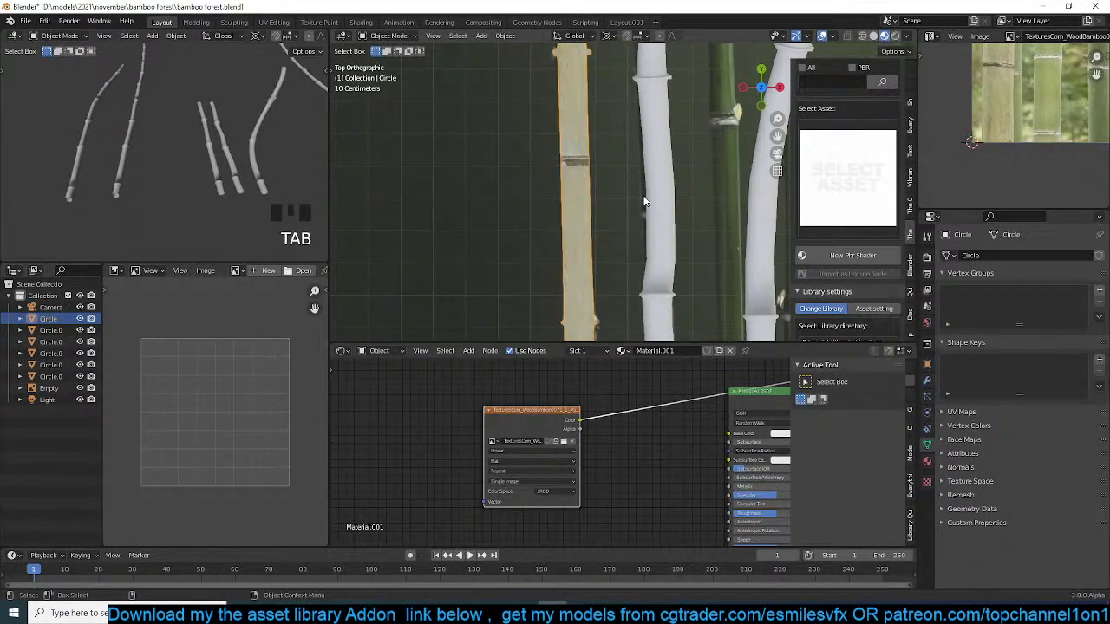
- Turn on X-ray in Edit Mode and select the faces of all stalk segments between the node rings
{"action": "scroll", "coordinate": [613, 225], "scroll_direction": "up", "scroll_amount": 4}
{"action": "scroll", "coordinate": [614, 226], "scroll_direction": "down", "scroll_amount": 5}
{"action": "key", "text": "Tab"}
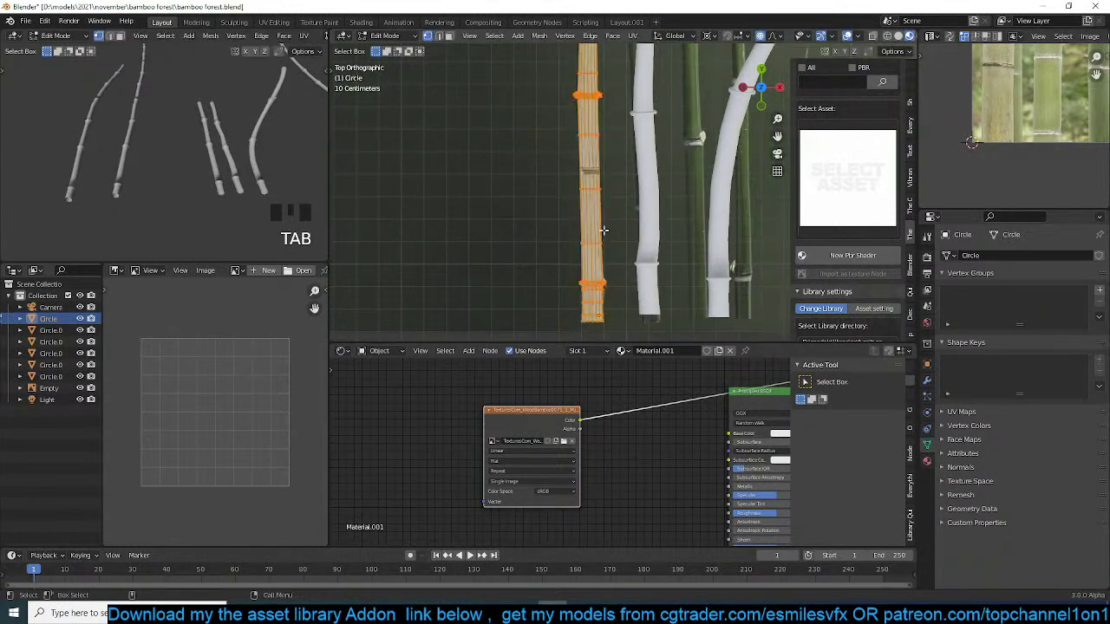
{"action": "left_click", "coordinate": [596, 173], "text": "alt"}
{"action": "key", "text": "alt+z"}
{"action": "middle_click_drag", "start_coordinate": [604, 188], "coordinate": [577, 206], "text": "shift"}
{"action": "left_click_drag", "start_coordinate": [523, 130], "coordinate": [640, 291]}
{"action": "middle_click_drag", "start_coordinate": [607, 212], "coordinate": [573, 330], "text": "shift"}
{"action": "scroll", "coordinate": [573, 331], "scroll_direction": "down", "scroll_amount": 3}
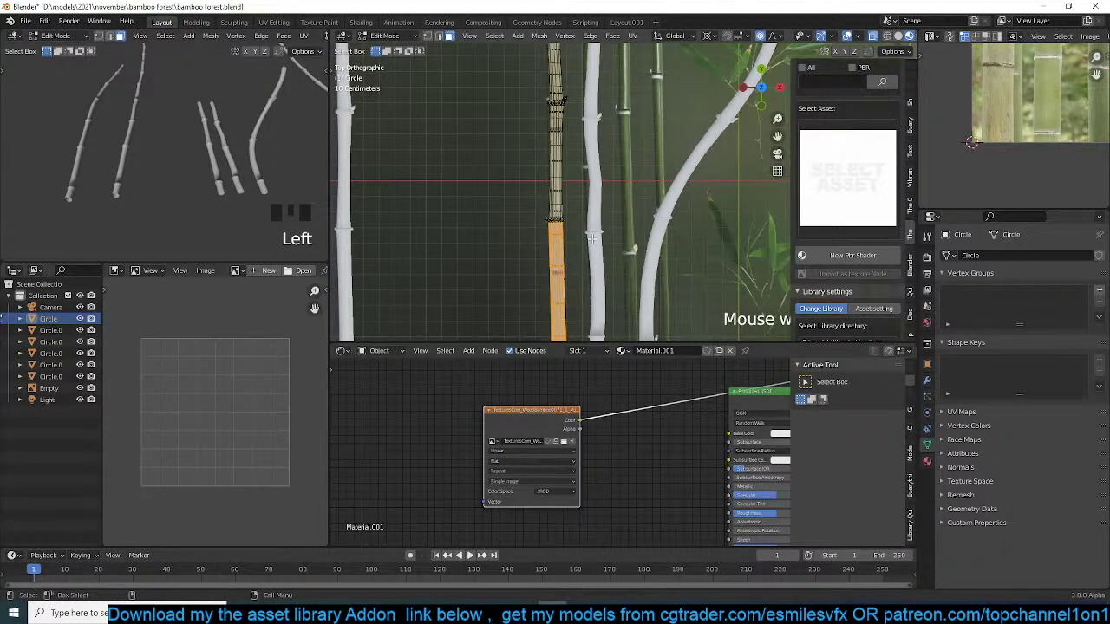
{"action": "left_click_drag", "start_coordinate": [506, 168], "coordinate": [612, 277], "text": "shift"}
{"action": "left_click_drag", "start_coordinate": [513, 88], "coordinate": [607, 159], "text": "shift"}
{"action": "scroll", "coordinate": [605, 138], "scroll_direction": "up", "scroll_amount": 4}
{"action": "middle_click_drag", "start_coordinate": [432, 114], "coordinate": [521, 290], "text": "shift"}
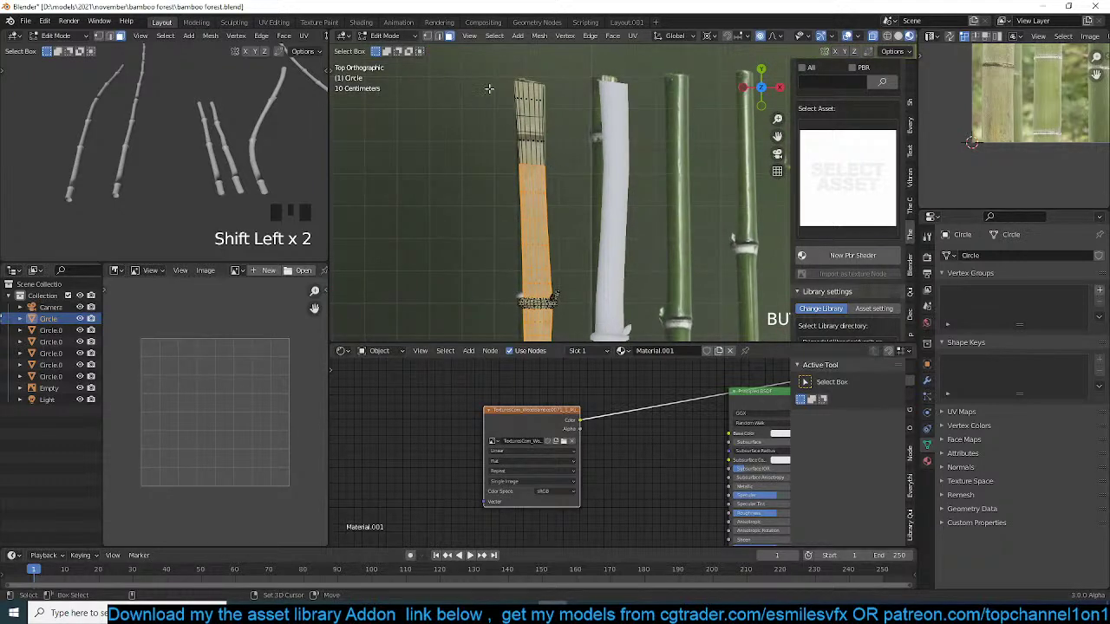
{"action": "left_click_drag", "start_coordinate": [489, 89], "coordinate": [603, 186], "text": "shift"}
- Try mapping the selected segments with Unwrap and Cube Projection in the maximized UV editor
{"action": "key", "text": "ctrl+space"}
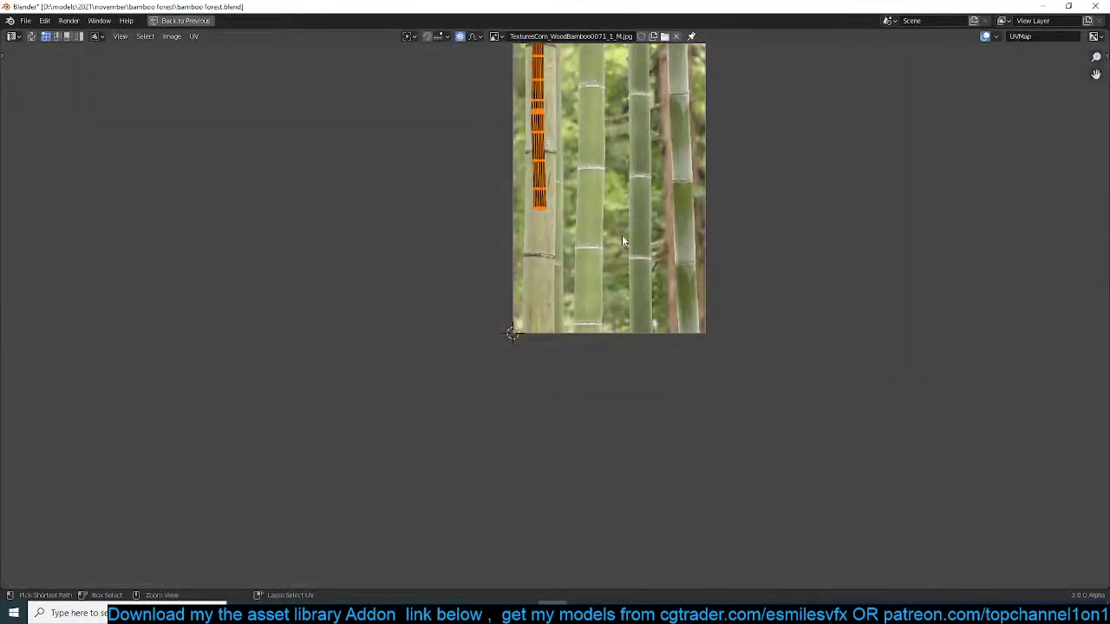
{"action": "key", "text": "u"}
{"action": "left_click", "coordinate": [562, 228]}
{"action": "key", "text": "u"}
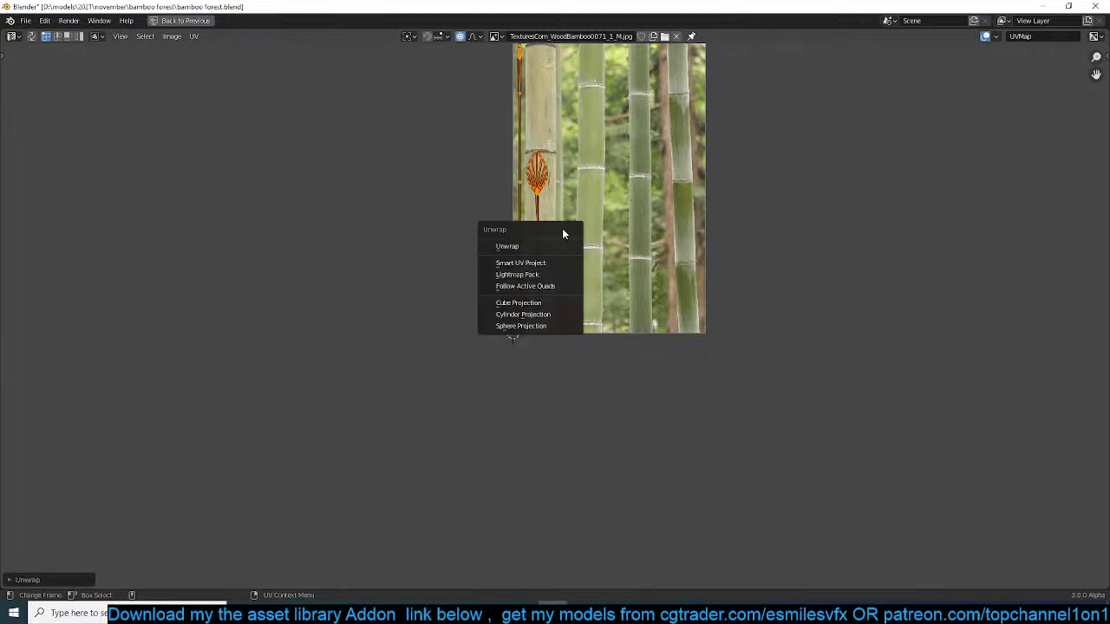
{"action": "left_click", "coordinate": [531, 305]}
{"action": "key", "text": "u"}
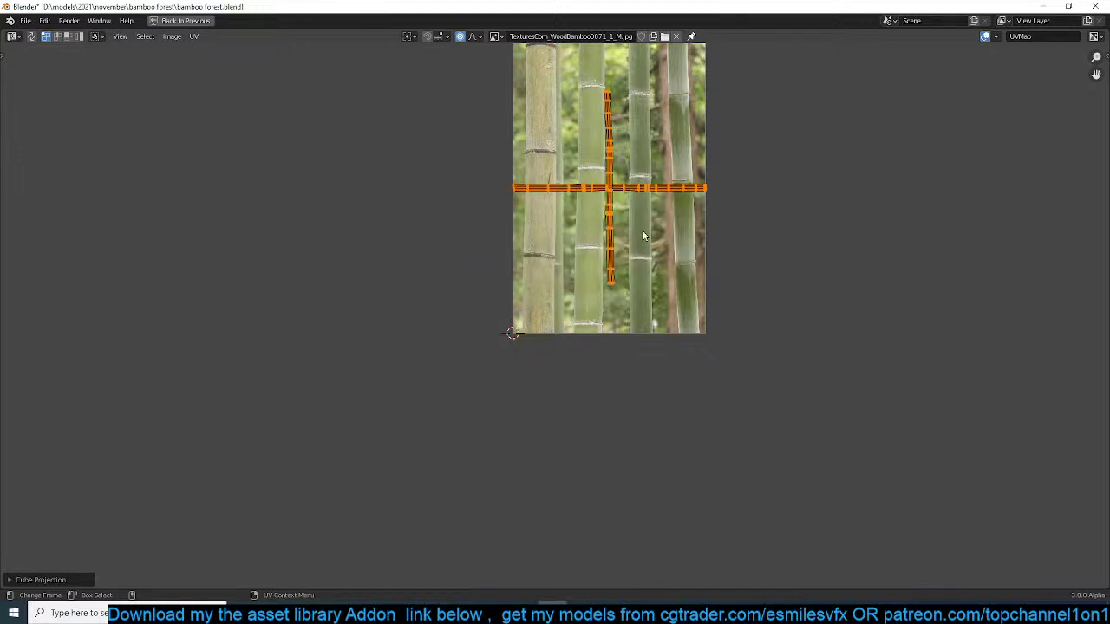
- Return to the top view and remap the selected segments with Project from View
{"action": "key", "text": "ctrl+space"}
{"action": "key", "text": "u"}
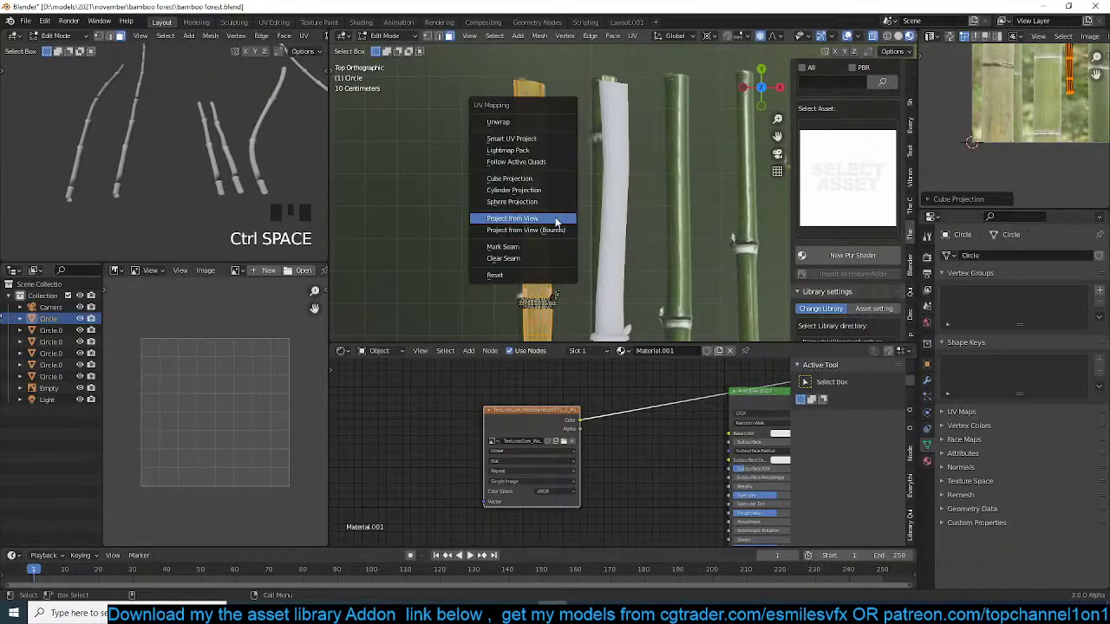
{"action": "left_click", "coordinate": [556, 223]}
- Maximize the UV editor, move the segments' UVs over the yellowish bamboo and scale them to its width
{"action": "key", "text": "ctrl+space"}
{"action": "scroll", "coordinate": [614, 245], "scroll_direction": "up", "scroll_amount": 4}
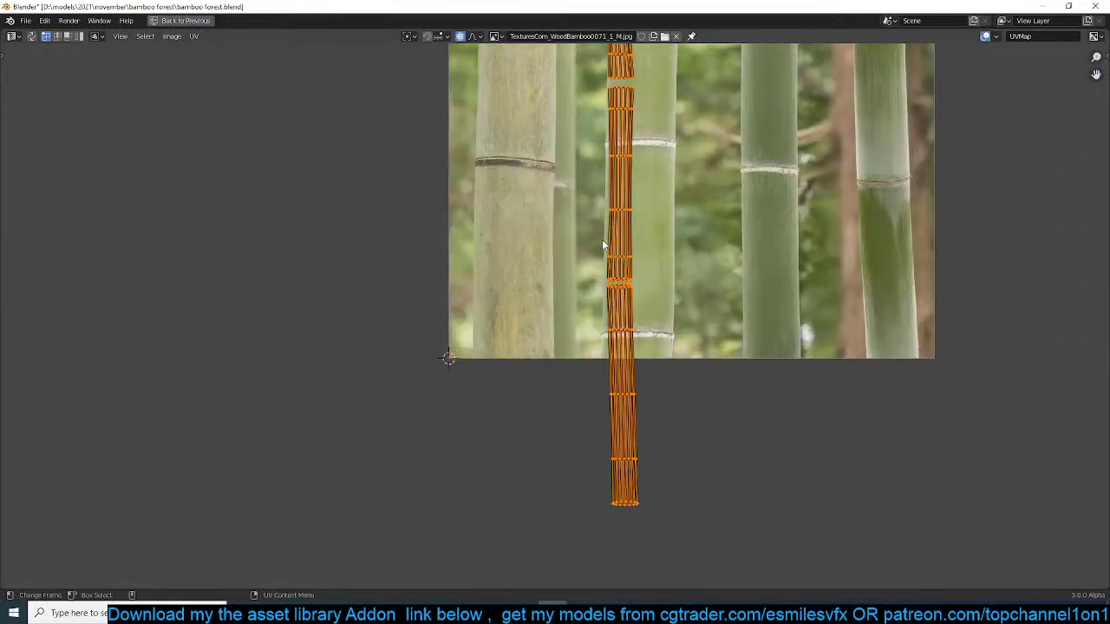
{"action": "key", "text": "g"}
{"action": "left_click", "coordinate": [566, 276]}
{"action": "scroll", "coordinate": [566, 278], "scroll_direction": "down", "scroll_amount": 3}
{"action": "key", "text": "shift+o"}
{"action": "left_click", "coordinate": [458, 280]}
{"action": "key", "text": "s"}
{"action": "left_click", "coordinate": [685, 355]}
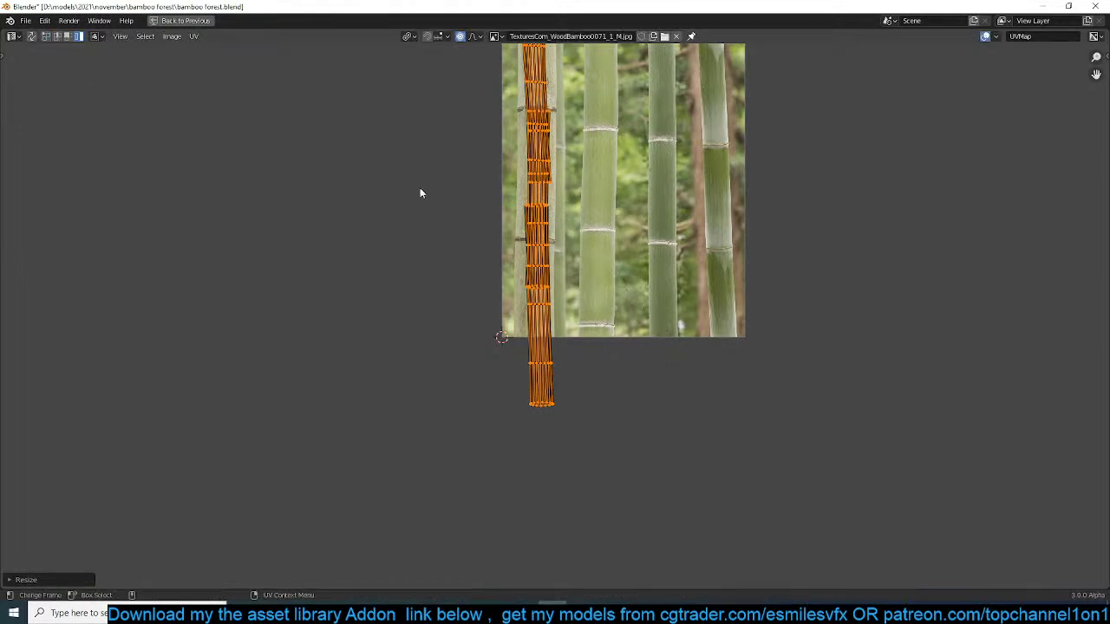
- Select a single segment's UV island and move and scale it separately from the other segments
{"action": "key", "text": "alt+a"}
{"action": "key", "text": "l"}
{"action": "scroll", "coordinate": [541, 312], "scroll_direction": "up", "scroll_amount": 2}
{"action": "key", "text": "g"}
{"action": "left_click", "coordinate": [537, 263]}
{"action": "key", "text": "s"}
{"action": "left_click", "coordinate": [532, 296]}
- Move the selected UV island onto the light green bamboo and scale it to fit between two white joints
{"action": "scroll", "coordinate": [532, 296], "scroll_direction": "down", "scroll_amount": 8}
{"action": "middle_click_drag", "start_coordinate": [532, 316], "coordinate": [513, 354]}
{"action": "scroll", "coordinate": [558, 314], "scroll_direction": "up", "scroll_amount": 2}
{"action": "scroll", "coordinate": [558, 314], "scroll_direction": "up", "scroll_amount": 4}
{"action": "key", "text": "g"}
{"action": "left_click", "coordinate": [624, 232]}
{"action": "key", "text": "s"}
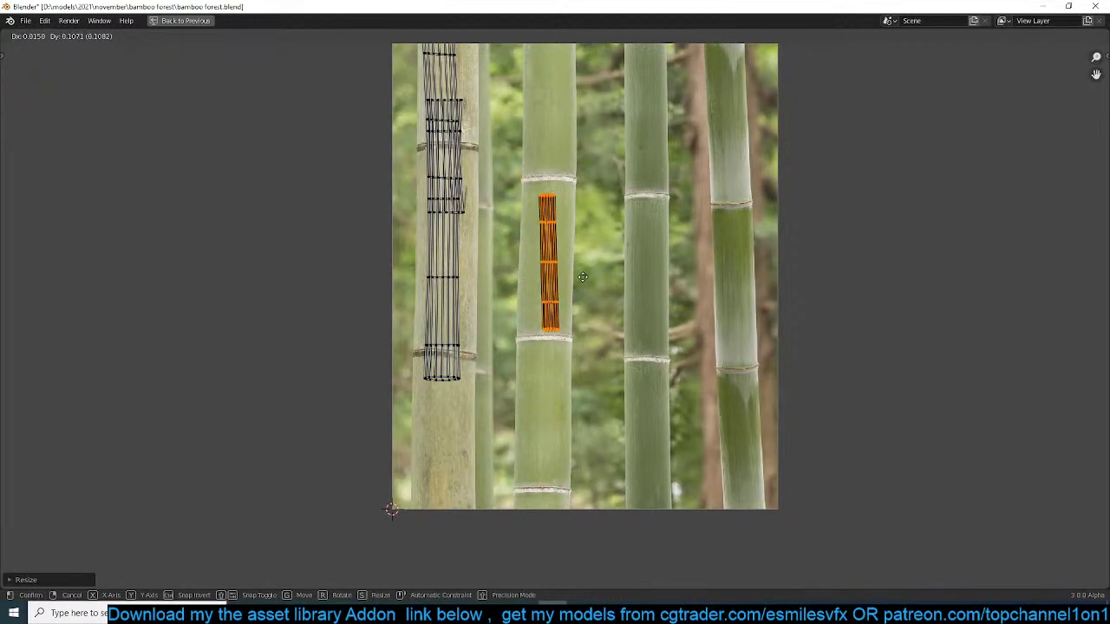
{"action": "left_click", "coordinate": [591, 265]}
{"action": "key", "text": "s"}
{"action": "left_click", "coordinate": [560, 280]}
- Move the lower segment's UV island on the yellowish bamboo and shorten it vertically towards the length between the two dark joints
{"action": "left_click", "coordinate": [416, 286]}
{"action": "key", "text": "g"}
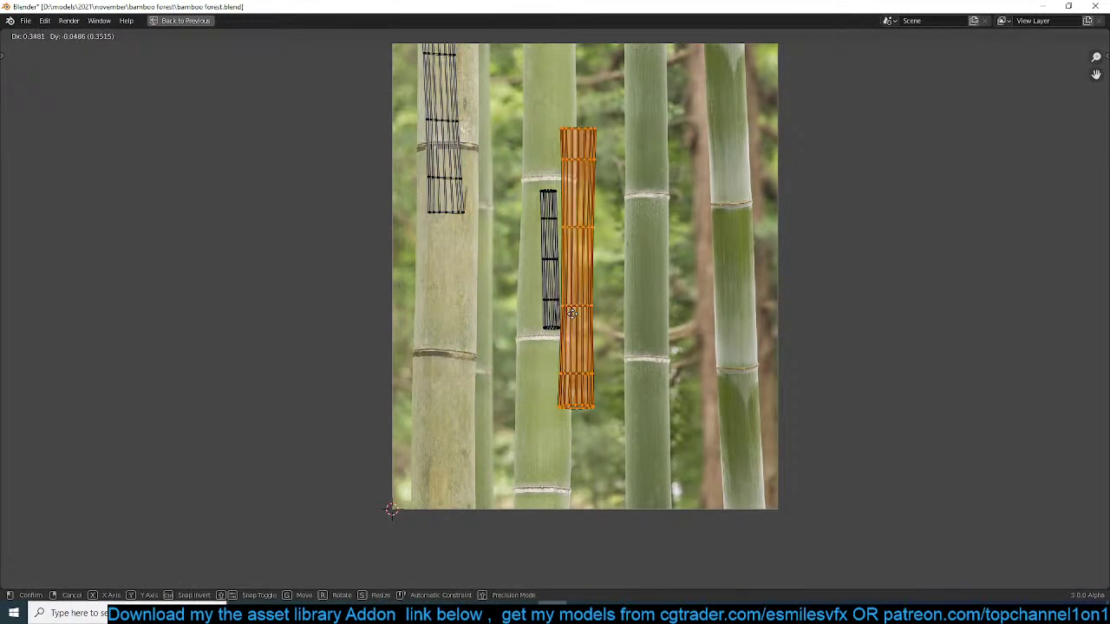
{"action": "left_click", "coordinate": [450, 329]}
{"action": "key", "text": "s"}
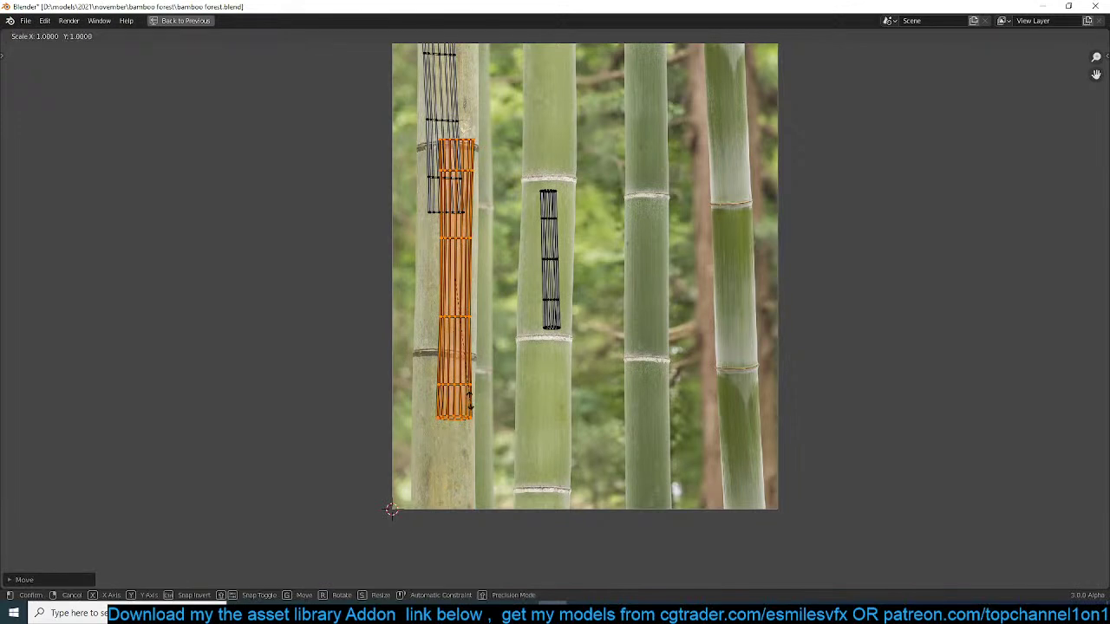
{"action": "right_click", "coordinate": [470, 404]}
{"action": "key", "text": "s"}
{"action": "key", "text": "y"}
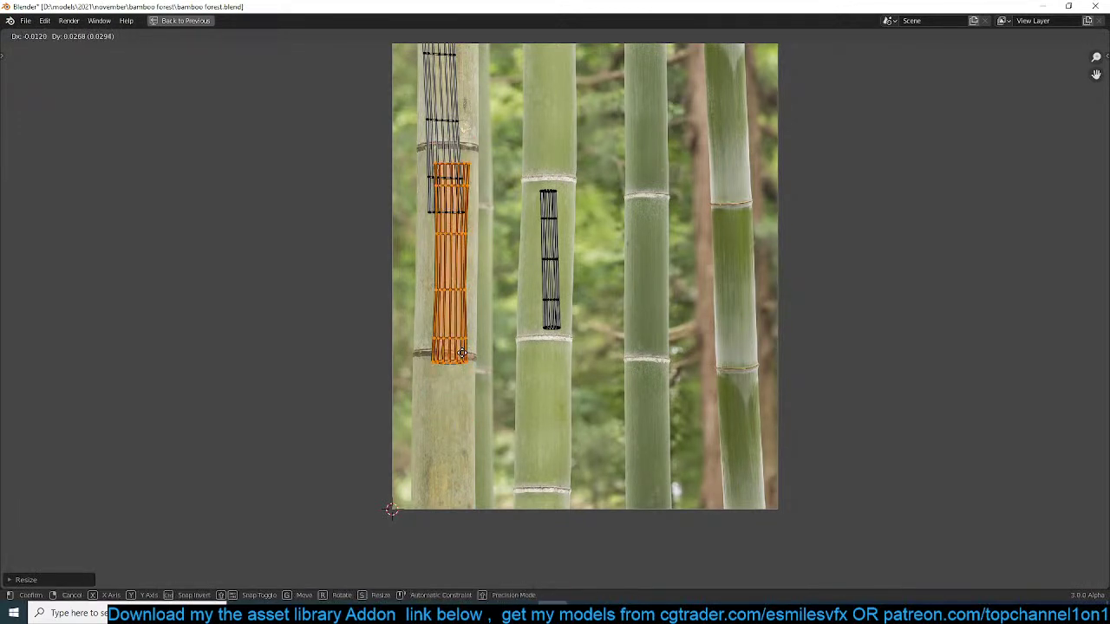
- Widen the lower segment's UV island and scale it to fit the yellowish bamboo between the two dark joints
{"action": "key", "text": "x"}
{"action": "left_click", "coordinate": [546, 279]}
{"action": "middle_click_drag", "start_coordinate": [525, 247], "coordinate": [549, 340]}
{"action": "key", "text": "s"}
{"action": "left_click", "coordinate": [539, 284]}
{"action": "key", "text": "s"}
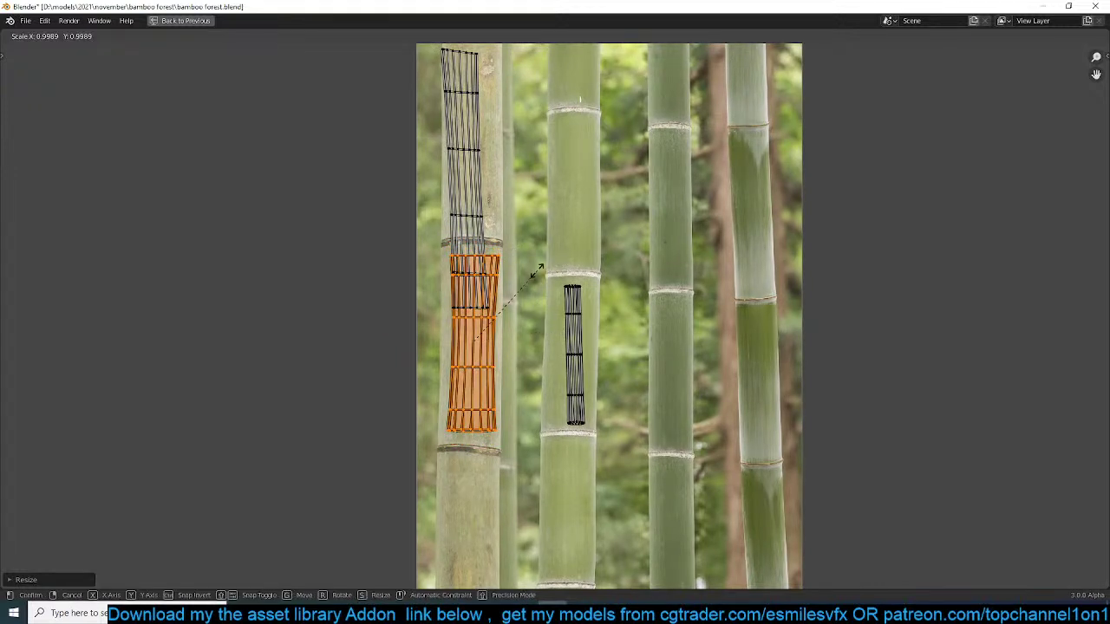
{"action": "left_click", "coordinate": [555, 270]}
- Move the top segment's UV island onto the uppermost yellowish bamboo section and scale it to fit above the dark joint
{"action": "middle_click_drag", "start_coordinate": [536, 227], "coordinate": [549, 336]}
{"action": "left_click", "coordinate": [458, 284]}
{"action": "key", "text": "g"}
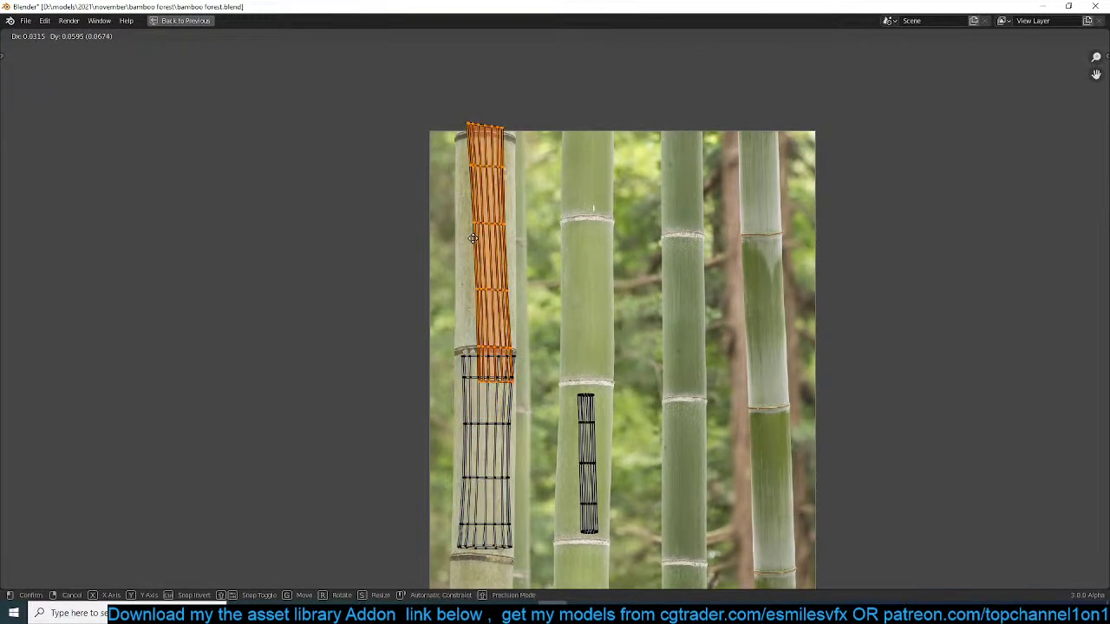
{"action": "left_click", "coordinate": [470, 250]}
{"action": "key", "text": "s"}
{"action": "key", "text": "y"}
{"action": "left_click", "coordinate": [510, 347]}
{"action": "key", "text": "s"}
{"action": "left_click", "coordinate": [537, 358]}
- Restore the full layout, select the edge loop running lengthwise along the textured stalk and mark it as a seam
{"action": "key", "text": "ctrl+space"}
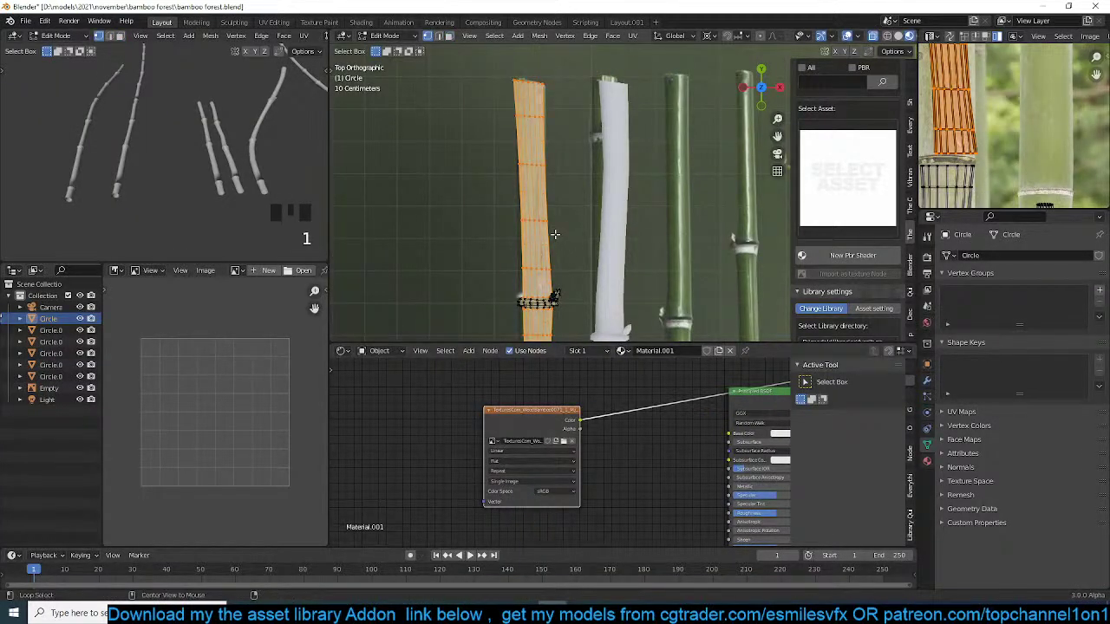
{"action": "left_click", "coordinate": [564, 278], "text": "alt"}
{"action": "scroll", "coordinate": [573, 277], "scroll_direction": "down", "scroll_amount": 2}
{"action": "key", "text": "ctrl+e"}
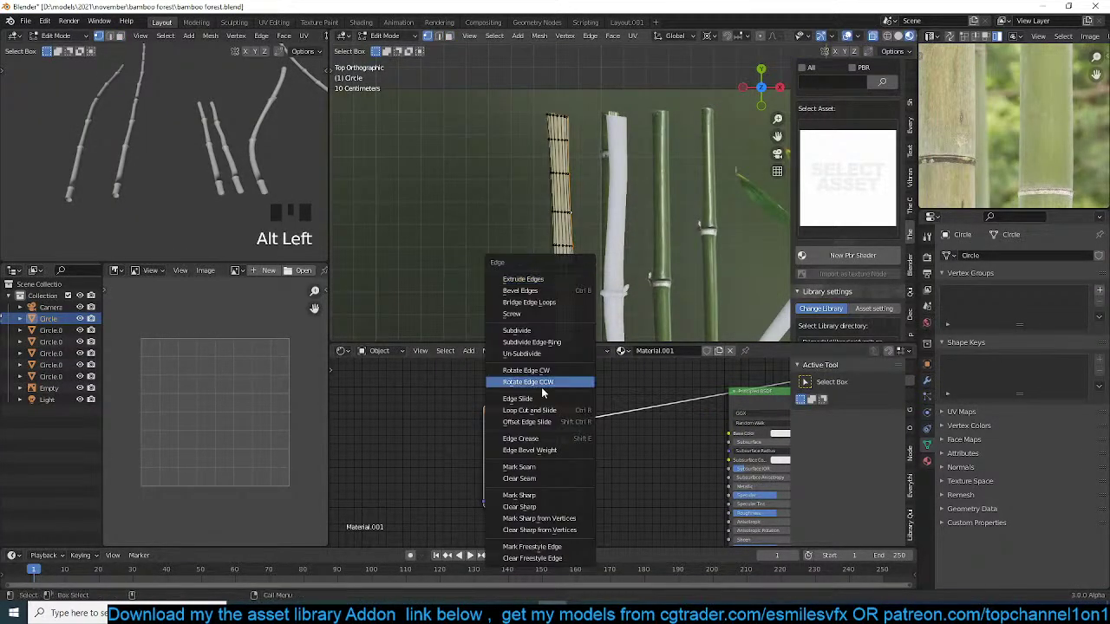
{"action": "left_click", "coordinate": [520, 467]}
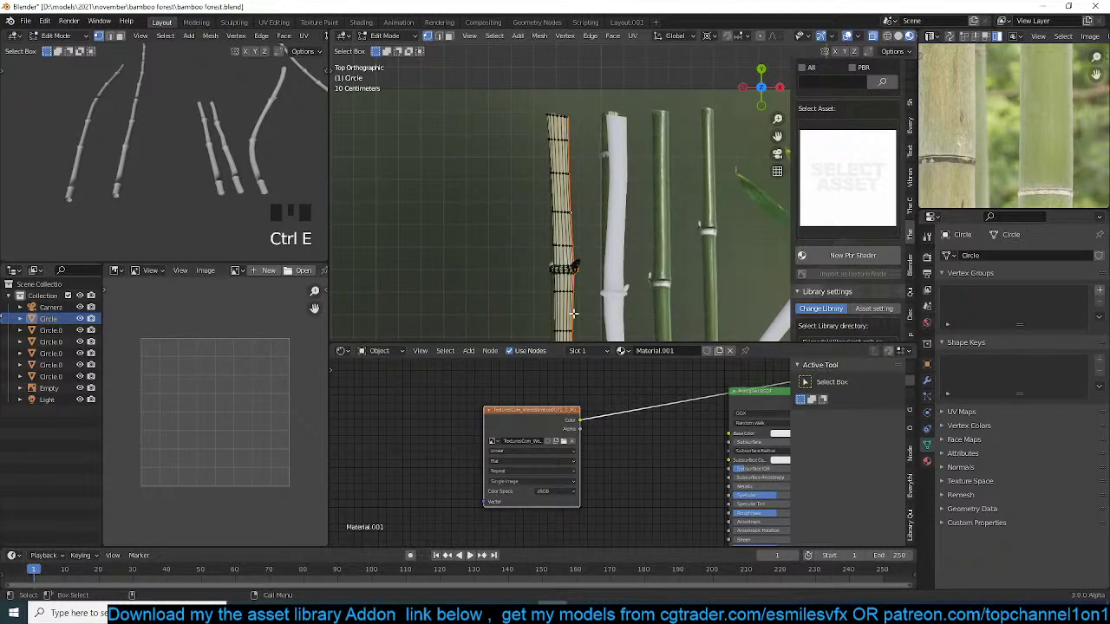
- Maximize the 3D viewport and, in edge select mode, select the edge loops above and below the stalk's upper joint ring
{"action": "key", "text": "ctrl+l"}
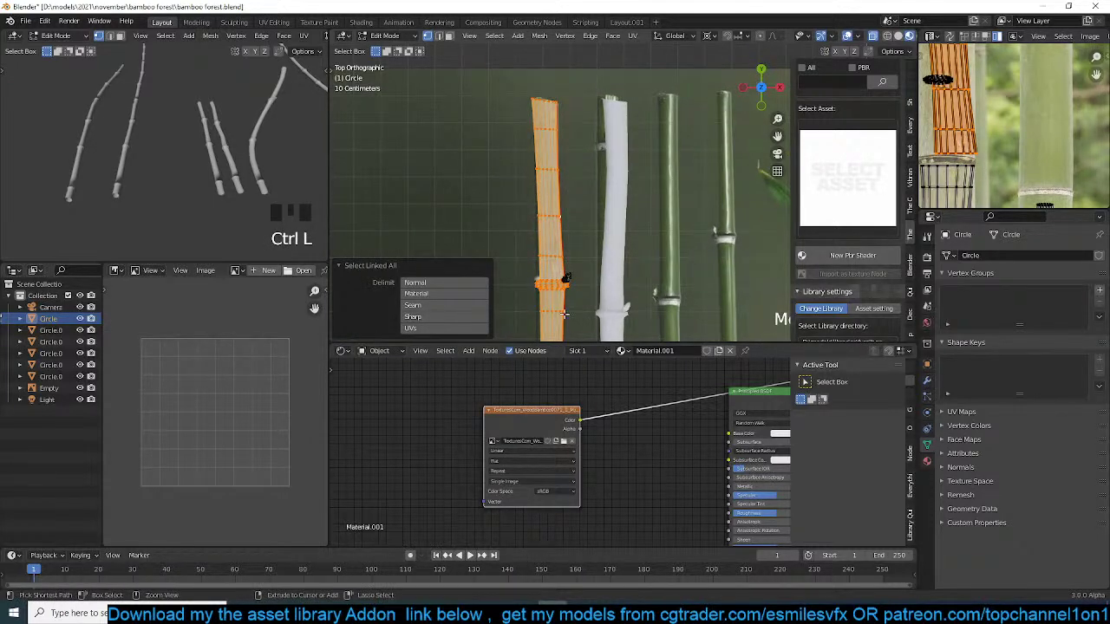
{"action": "key", "text": "ctrl+space"}
{"action": "scroll", "coordinate": [520, 346], "scroll_direction": "up", "scroll_amount": 2}
{"action": "scroll", "coordinate": [502, 355], "scroll_direction": "up", "scroll_amount": 3}
{"action": "key", "text": "2"}
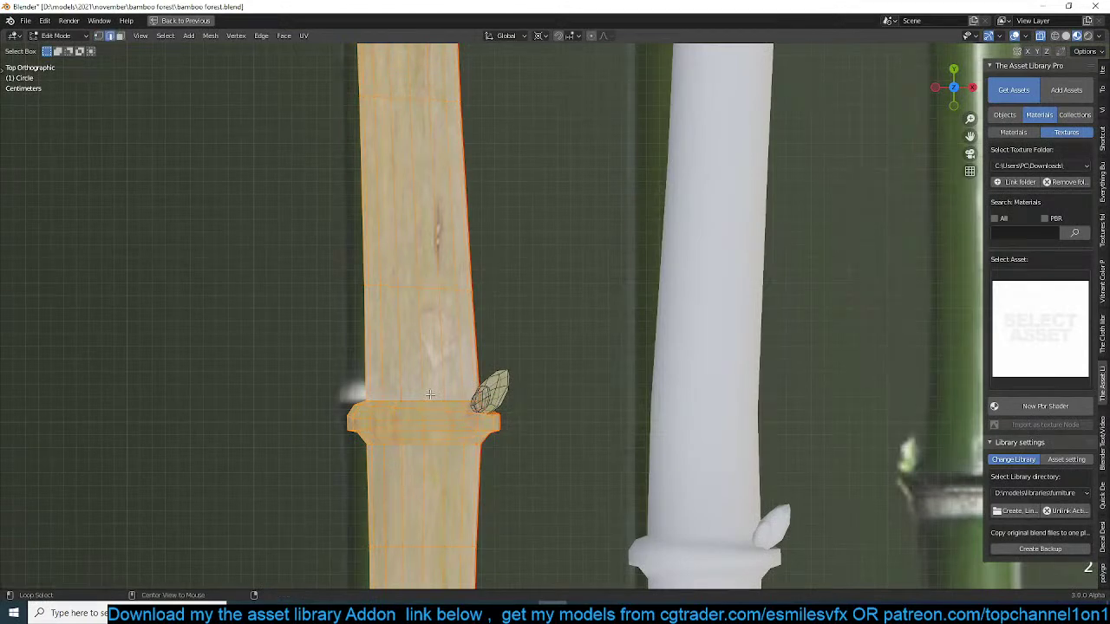
{"action": "left_click", "coordinate": [433, 402], "text": "alt"}
{"action": "left_click", "coordinate": [436, 447], "text": "alt+shift"}
- Show the stalk's next joint in solid shading with X-ray turned off
{"action": "scroll", "coordinate": [437, 448], "scroll_direction": "down", "scroll_amount": 5}
{"action": "middle_click_drag", "start_coordinate": [441, 449], "coordinate": [442, 283], "text": "shift"}
{"action": "scroll", "coordinate": [443, 284], "scroll_direction": "up", "scroll_amount": 3}
{"action": "scroll", "coordinate": [486, 451], "scroll_direction": "down", "scroll_amount": 4}
{"action": "middle_click_drag", "start_coordinate": [486, 451], "coordinate": [476, 323], "text": "shift"}
{"action": "scroll", "coordinate": [521, 449], "scroll_direction": "up", "scroll_amount": 4}
{"action": "middle_click_drag", "start_coordinate": [454, 463], "coordinate": [492, 378], "text": "shift"}
{"action": "key", "text": "z"}
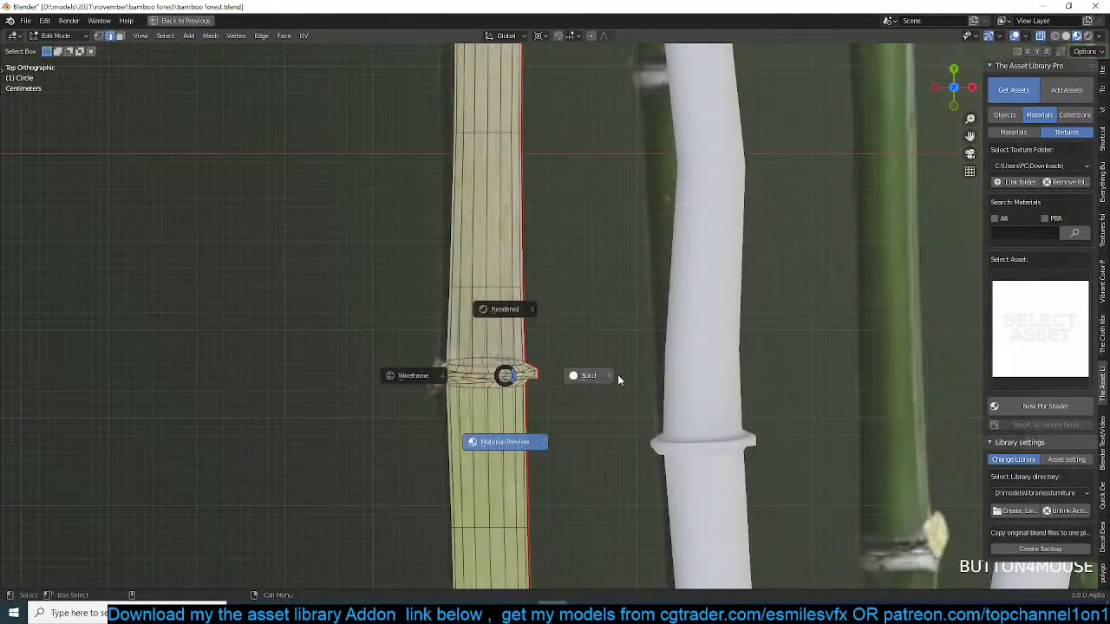
{"action": "left_click", "coordinate": [505, 382]}
{"action": "key", "text": "z"}
{"action": "left_click", "coordinate": [694, 368]}
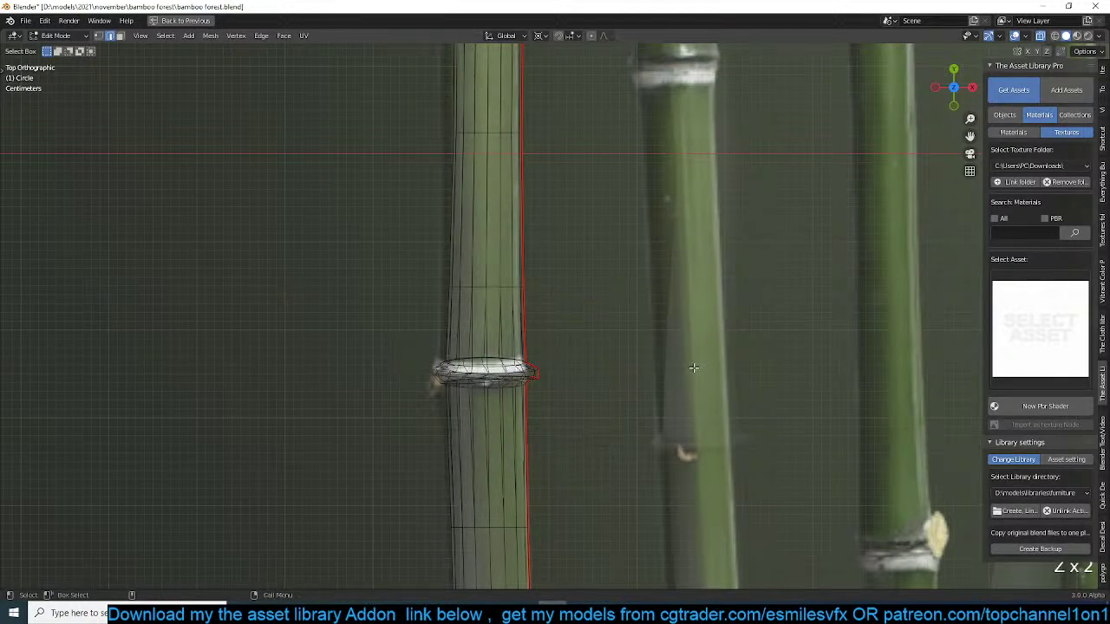
{"action": "key", "text": "z"}
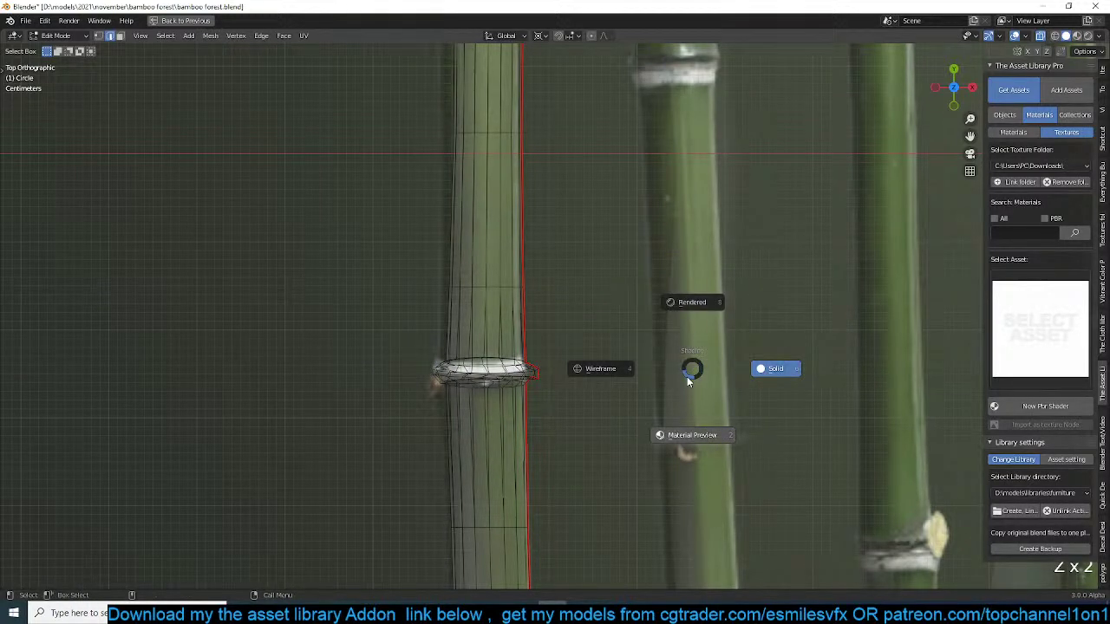
{"action": "left_click", "coordinate": [779, 372]}
- Add the edge loops above and below the stalk's middle joint ring to the selection
{"action": "scroll", "coordinate": [489, 355], "scroll_direction": "up", "scroll_amount": 2}
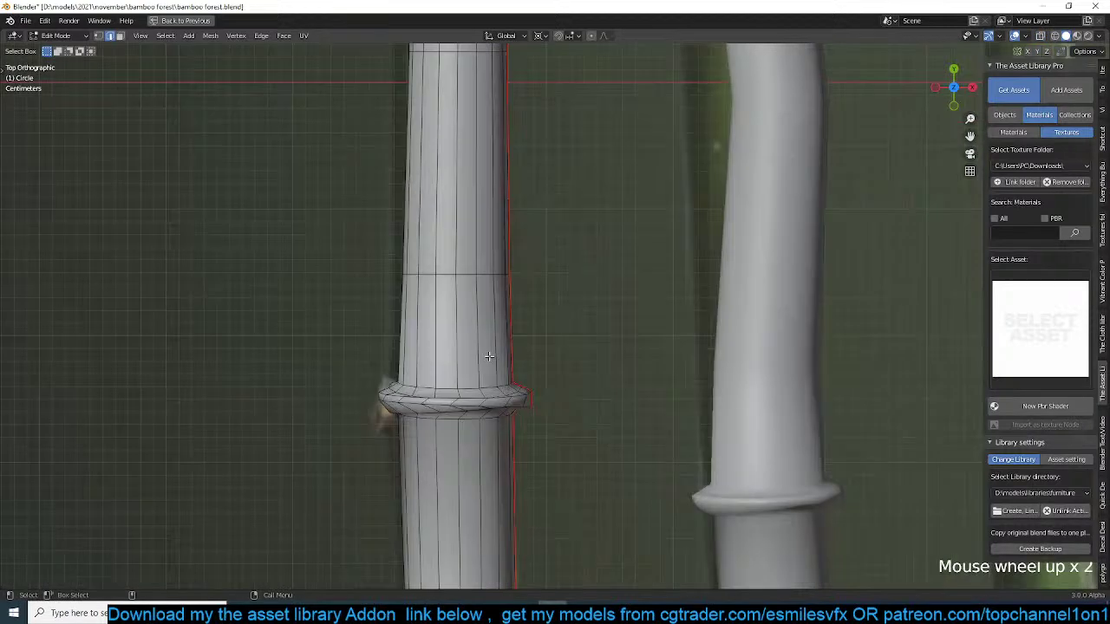
{"action": "scroll", "coordinate": [489, 356], "scroll_direction": "up", "scroll_amount": 1}
{"action": "left_click", "coordinate": [466, 400], "text": "alt+shift"}
{"action": "left_click", "coordinate": [454, 444], "text": "alt+shift"}
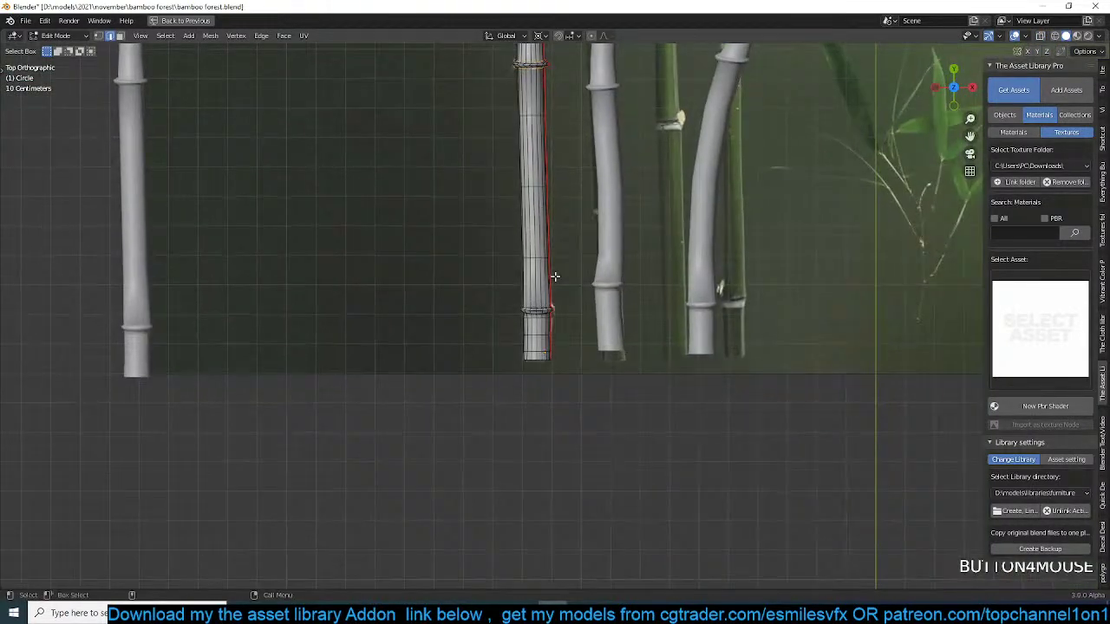
- Orbit around the stalk's bottom joint and add an edge loop beside its ring to the selection, undoing the wrong loop pick
{"action": "scroll", "coordinate": [555, 280], "scroll_direction": "up", "scroll_amount": 7}
{"action": "left_click", "coordinate": [510, 283], "text": "alt+shift"}
{"action": "key", "text": "grave"}
{"action": "key", "text": "ctrl+z"}
{"action": "scroll", "coordinate": [556, 395], "scroll_direction": "up", "scroll_amount": 5}
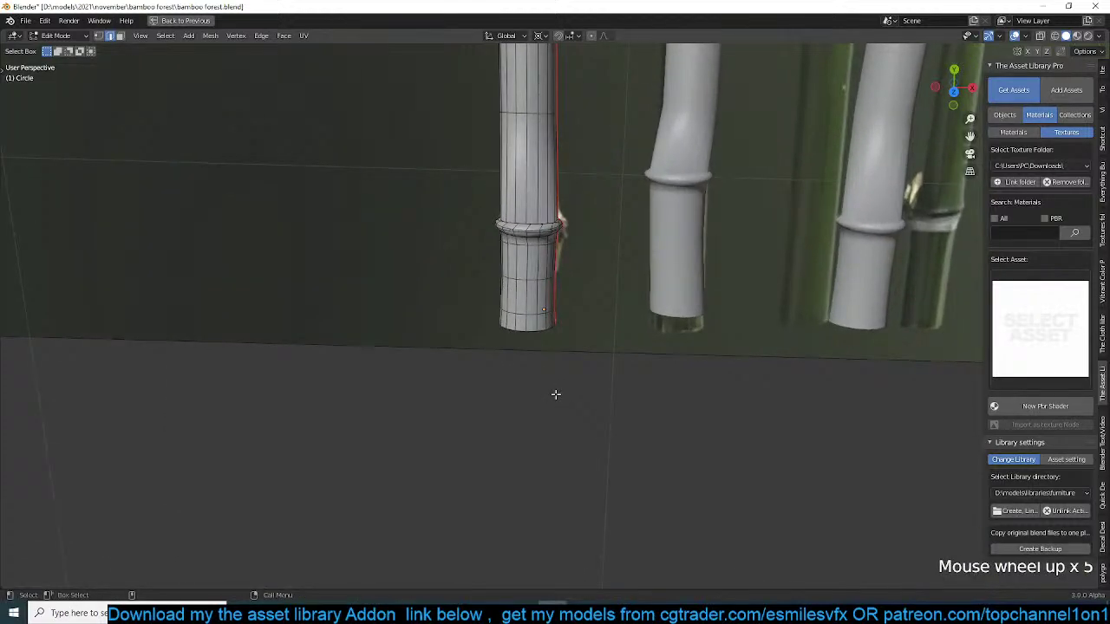
{"action": "key", "text": "grave"}
{"action": "scroll", "coordinate": [650, 347], "scroll_direction": "down", "scroll_amount": 5}
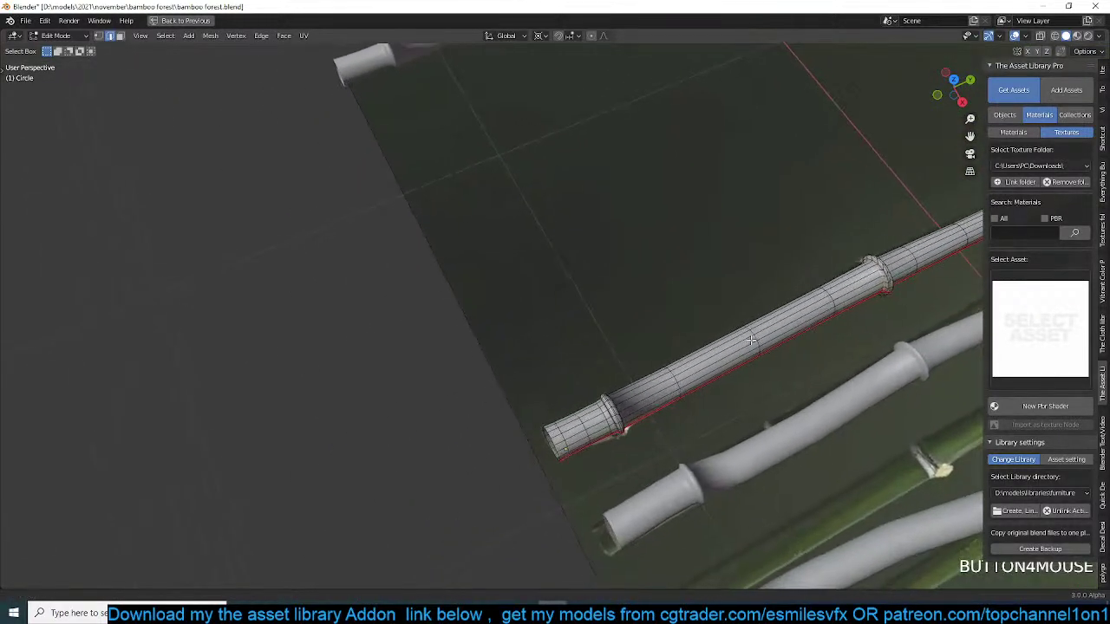
{"action": "key", "text": "grave"}
{"action": "left_click", "coordinate": [548, 540], "text": "alt+shift"}
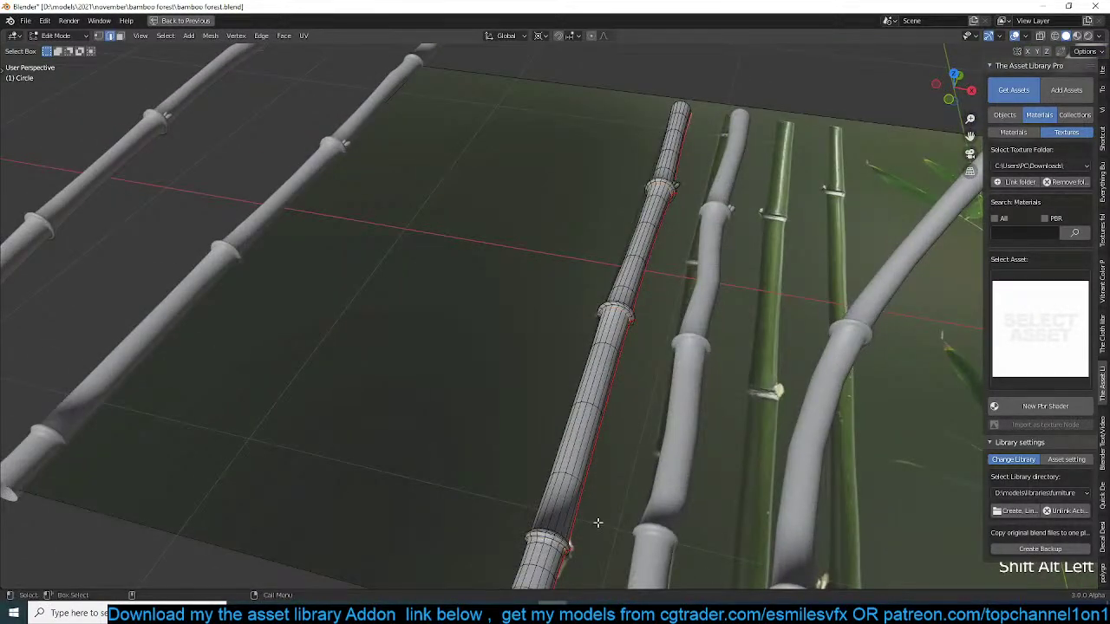
- Add the edge loop on the upper side of the bottom joint ring and mark the selected loops as seams
{"action": "key", "text": "grave"}
{"action": "key", "text": "KP_Decimal"}
{"action": "scroll", "coordinate": [510, 504], "scroll_direction": "up", "scroll_amount": 7}
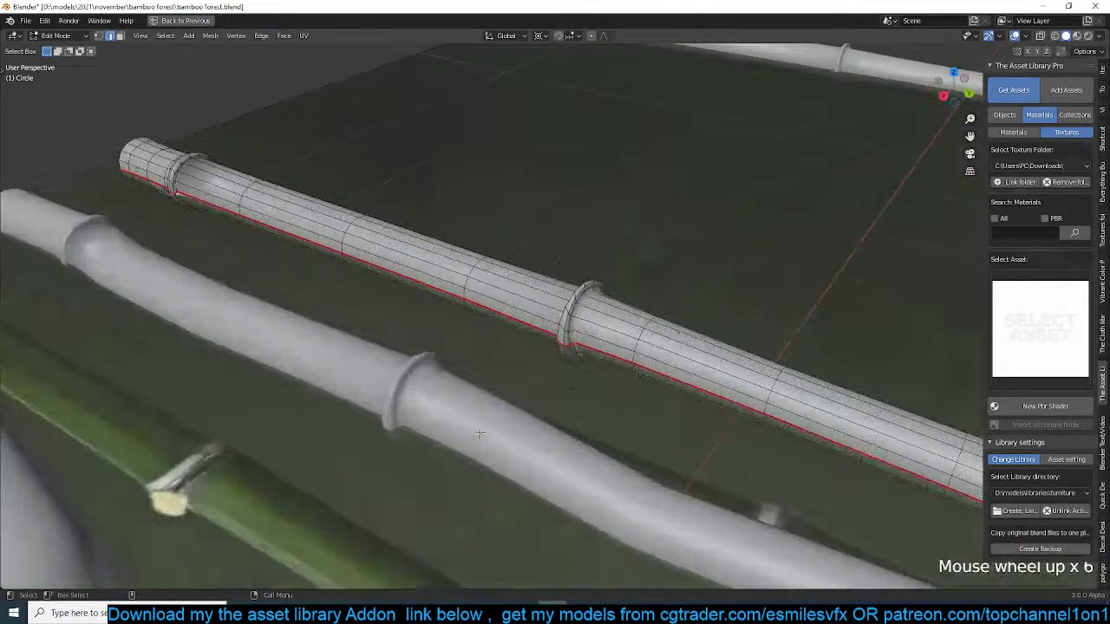
{"action": "scroll", "coordinate": [191, 136], "scroll_direction": "up", "scroll_amount": 4}
{"action": "left_click", "coordinate": [195, 152], "text": "alt+shift"}
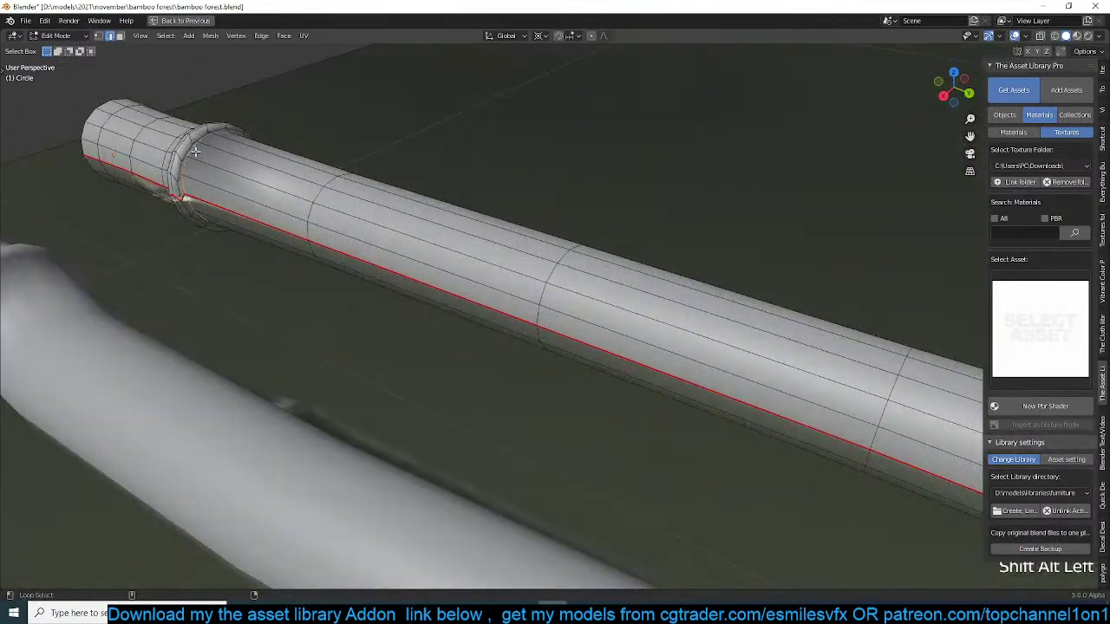
{"action": "key", "text": "ctrl+e"}
{"action": "left_click", "coordinate": [331, 232]}
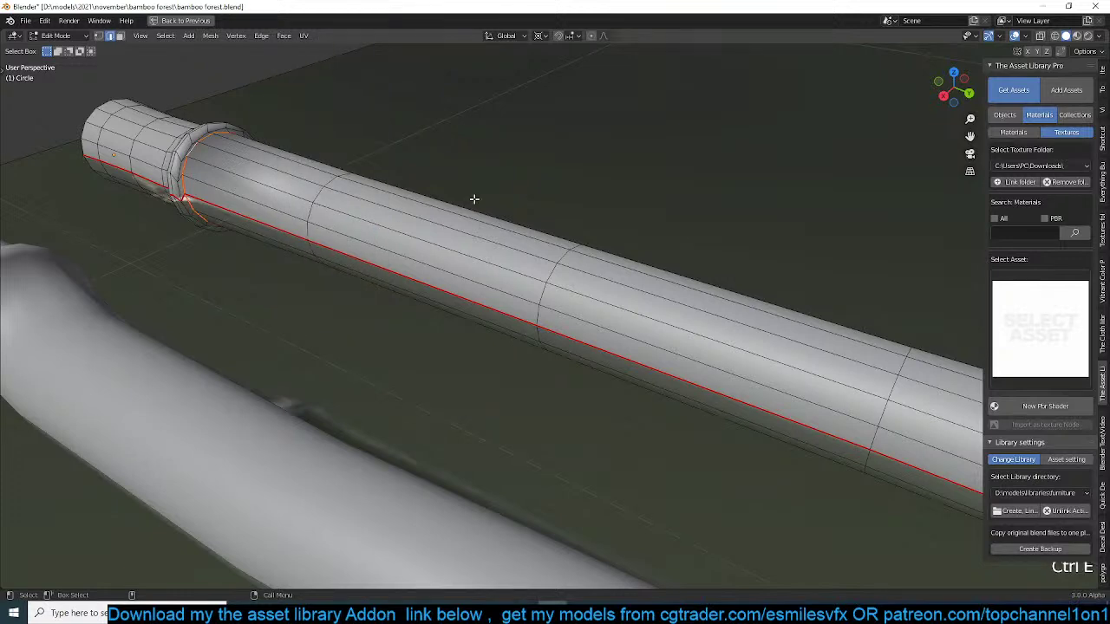
- Select the entire stalk, unwrap it and maximize the UV editor
{"action": "key", "text": "a"}
{"action": "key", "text": "u"}
{"action": "left_click", "coordinate": [464, 139]}
{"action": "key", "text": "ctrl+space"}
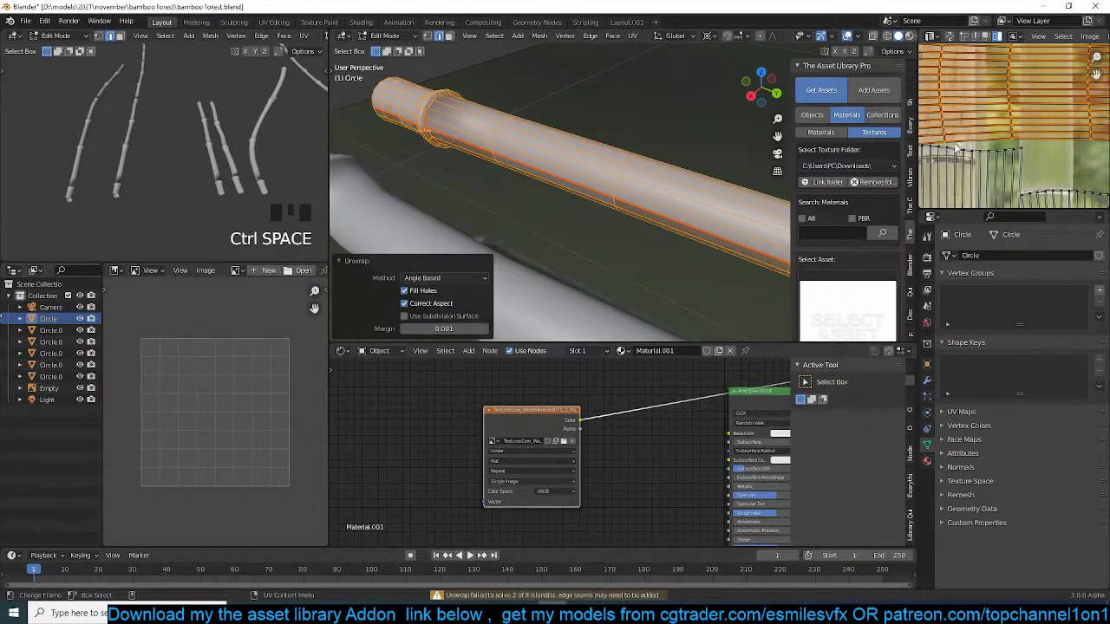
{"action": "key", "text": "ctrl+space"}
{"action": "scroll", "coordinate": [580, 250], "scroll_direction": "up", "scroll_amount": 1}
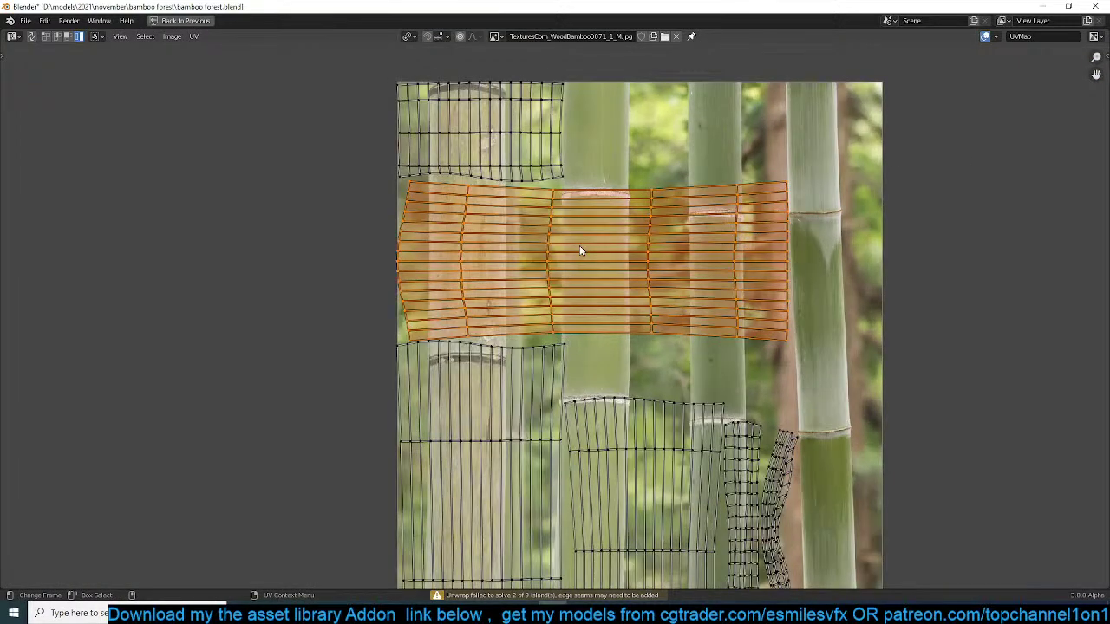
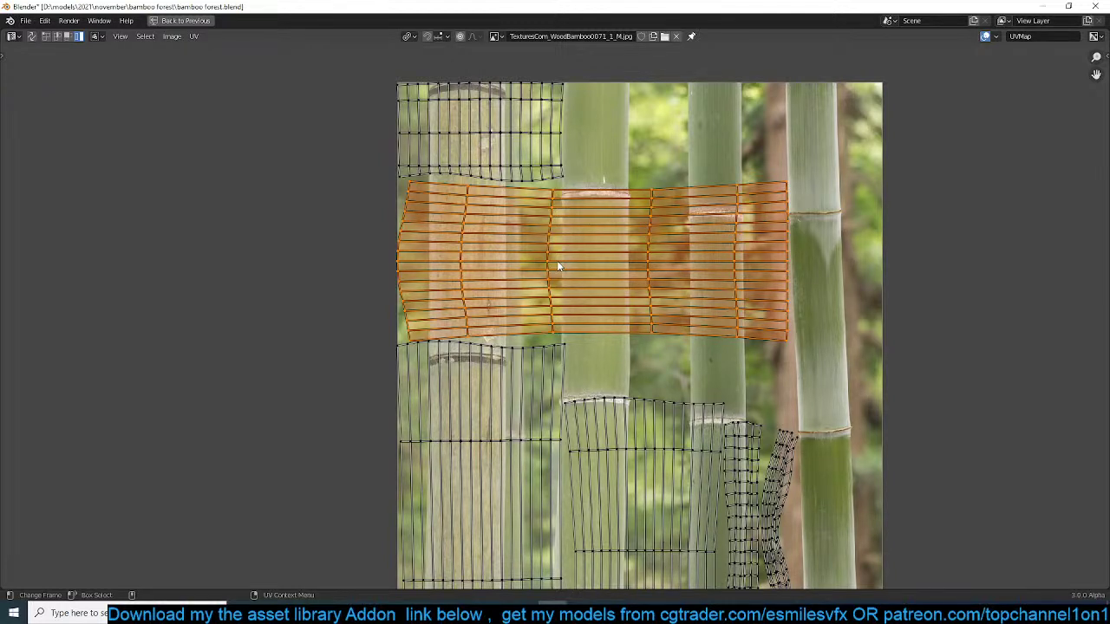
- Rotate the wide horizontal UV island by 90°, scale it down and move it onto the upper yellowish bamboo section
{"action": "type", "text": "r90"}
{"action": "key", "text": "Return"}
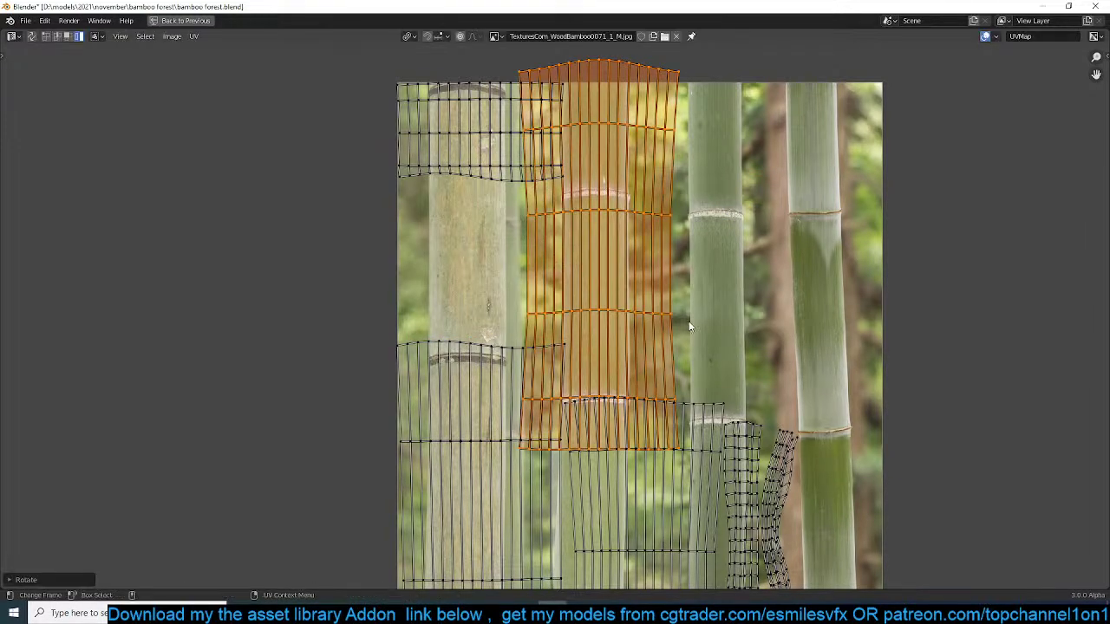
{"action": "key", "text": "s"}
{"action": "key", "text": "Return"}
{"action": "key", "text": "g"}
{"action": "left_click", "coordinate": [578, 270]}
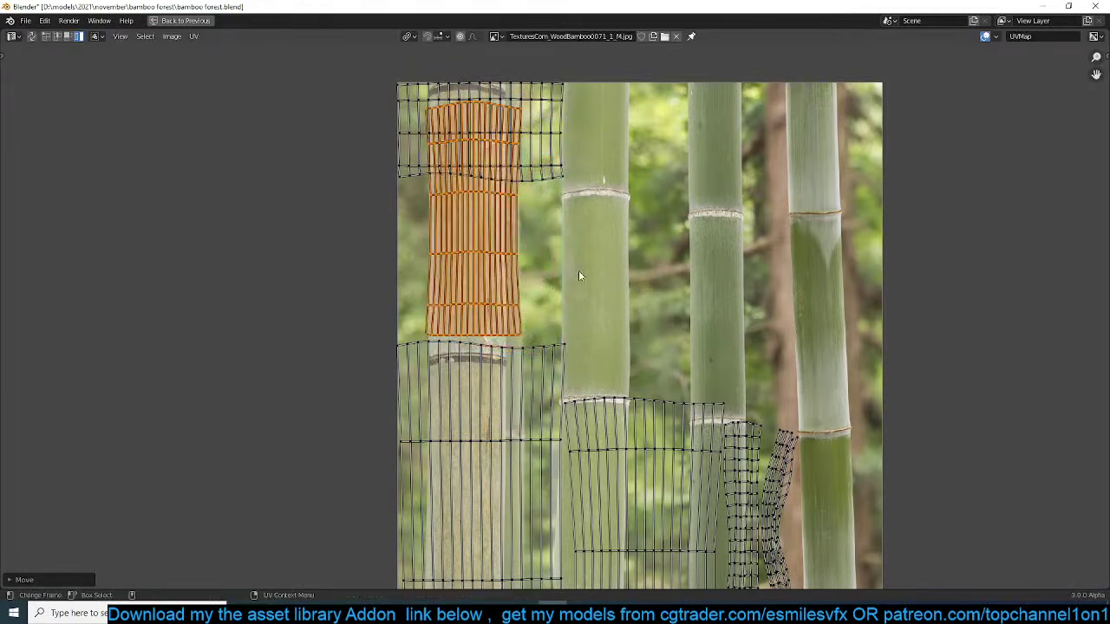
- Scale the rotated UV island down to the width of the yellowish bamboo, keeping it between the dark joints
{"action": "key", "text": "s"}
{"action": "left_click", "coordinate": [594, 281]}
{"action": "key", "text": "s"}
{"action": "left_click", "coordinate": [600, 286]}
{"action": "left_click", "coordinate": [552, 130]}
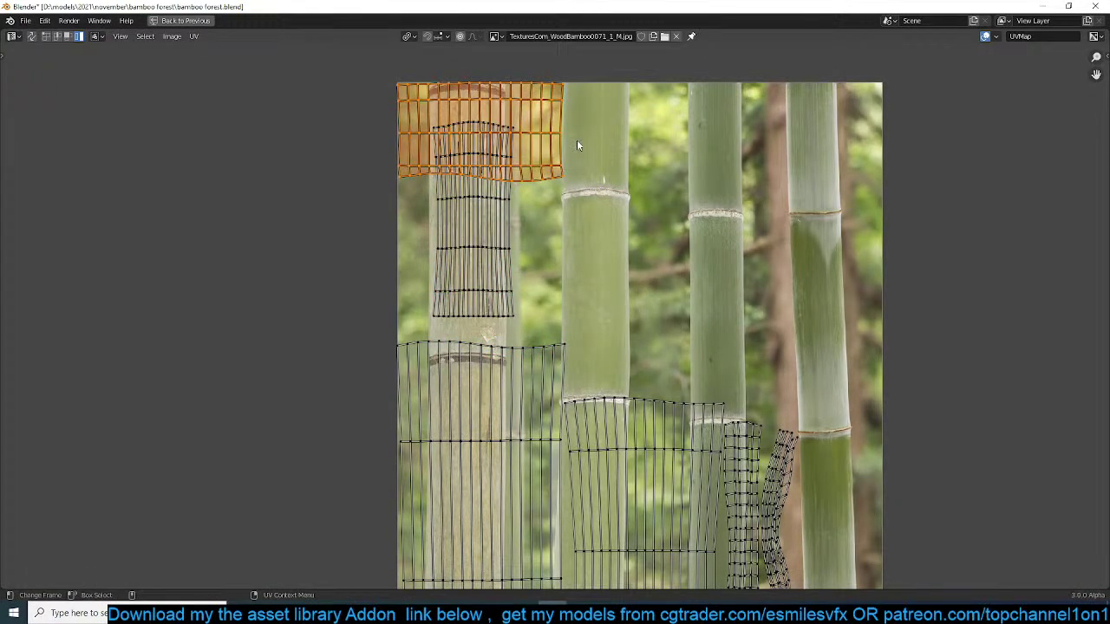
{"action": "left_click", "coordinate": [465, 230]}
{"action": "key", "text": "s"}
{"action": "left_click", "coordinate": [513, 222]}
- Select the short UV island at the photo's upper-left corner, rotate it by 90° and shrink it
{"action": "left_click", "coordinate": [555, 169]}
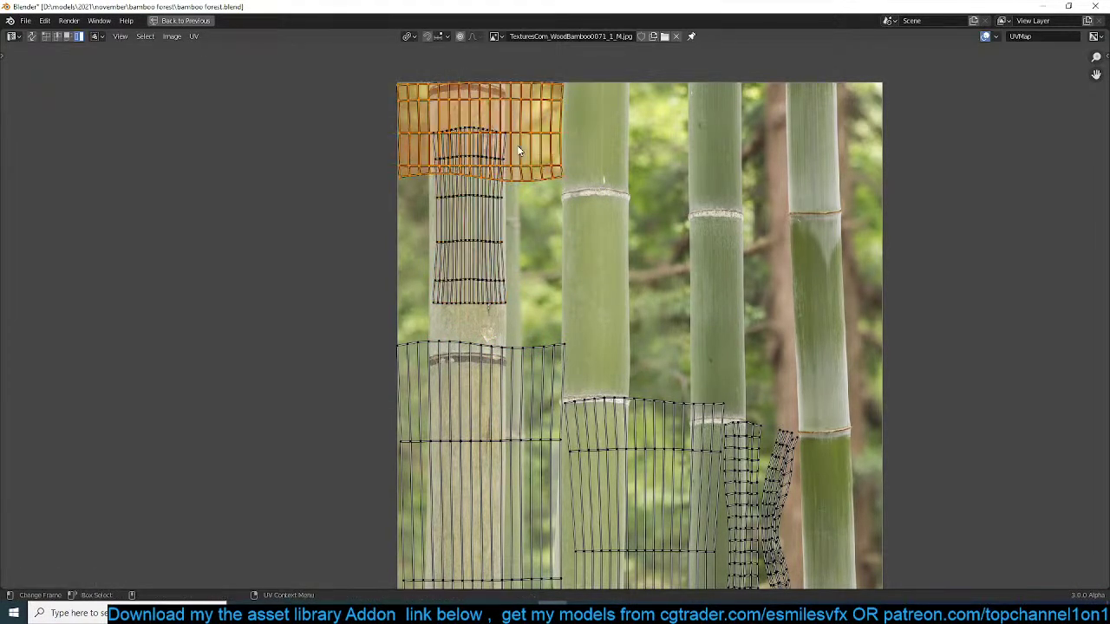
{"action": "type", "text": "r90"}
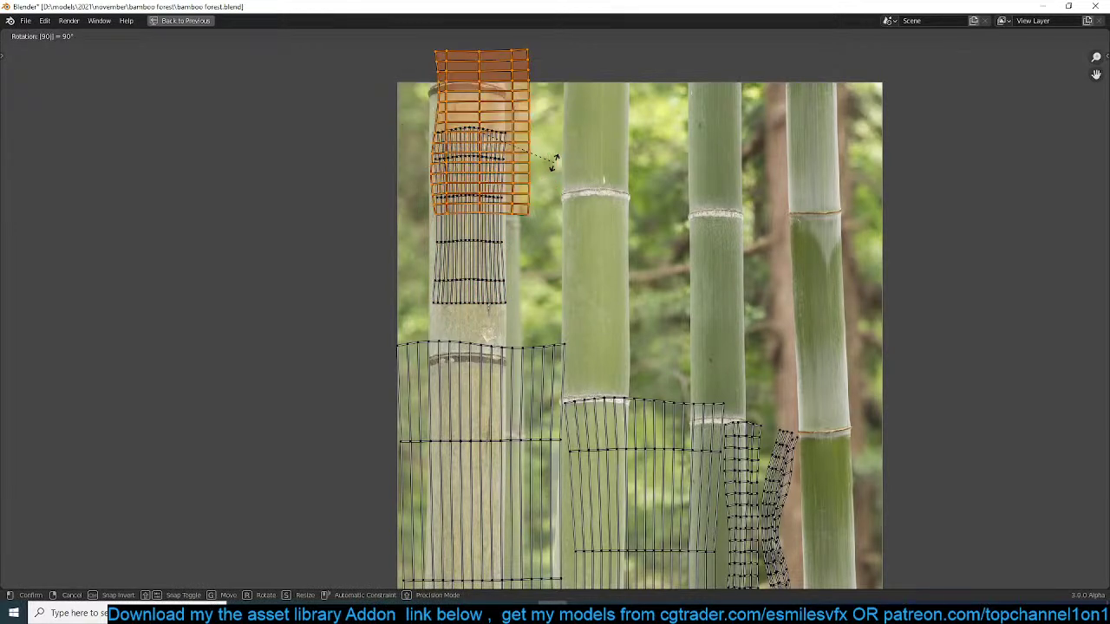
{"action": "key", "text": "Return"}
{"action": "key", "text": "s"}
{"action": "left_click", "coordinate": [502, 193]}
{"action": "scroll", "coordinate": [502, 193], "scroll_direction": "up", "scroll_amount": 3}
{"action": "scroll", "coordinate": [534, 199], "scroll_direction": "down", "scroll_amount": 3}
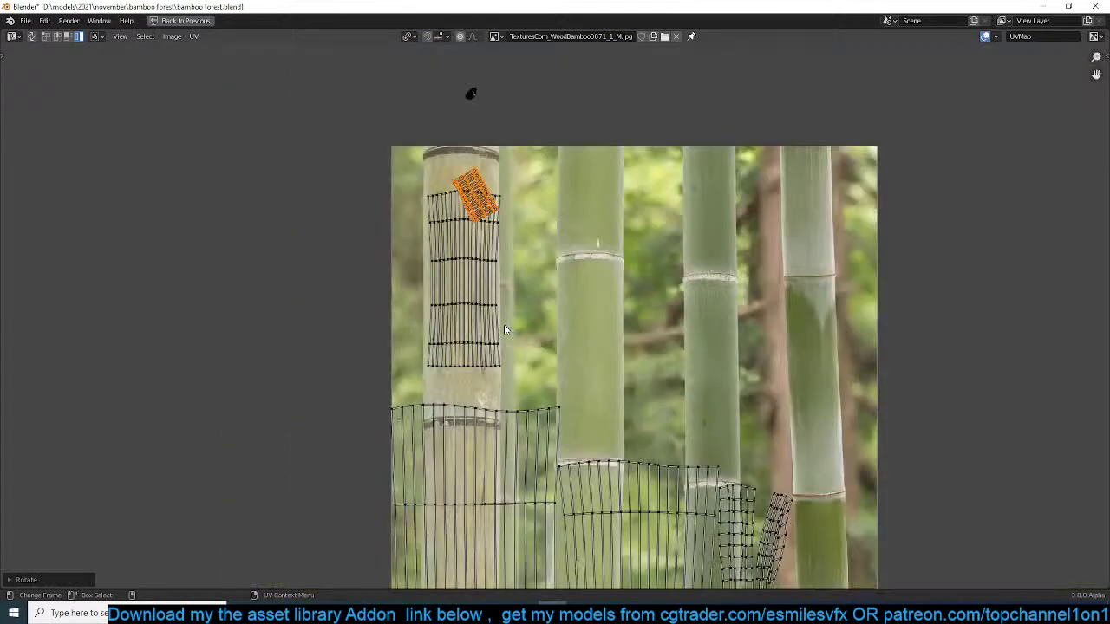
- Turn the small UV island back to horizontal and move it onto the upper white joint of the light green bamboo
{"action": "key", "text": "r"}
{"action": "key", "text": "r"}
{"action": "left_click", "coordinate": [448, 230]}
{"action": "key", "text": "g"}
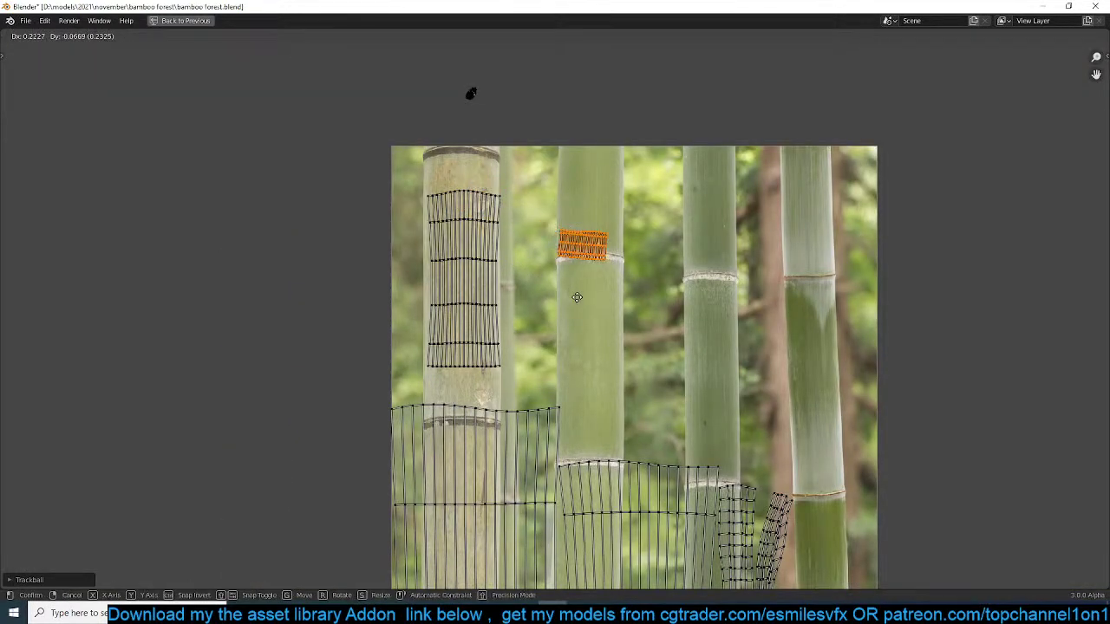
{"action": "left_click", "coordinate": [566, 294]}
{"action": "scroll", "coordinate": [560, 315], "scroll_direction": "up", "scroll_amount": 6}
{"action": "scroll", "coordinate": [576, 317], "scroll_direction": "down", "scroll_amount": 2}
- Adjust the small island's rotation, position, width and height so it covers the white joint across the light green bamboo
{"action": "key", "text": "r"}
{"action": "left_click", "coordinate": [714, 287]}
{"action": "key", "text": "s"}
{"action": "left_click", "coordinate": [684, 245]}
{"action": "key", "text": "g"}
{"action": "left_click", "coordinate": [688, 225]}
{"action": "key", "text": "s"}
{"action": "key", "text": "x"}
{"action": "left_click", "coordinate": [764, 157]}
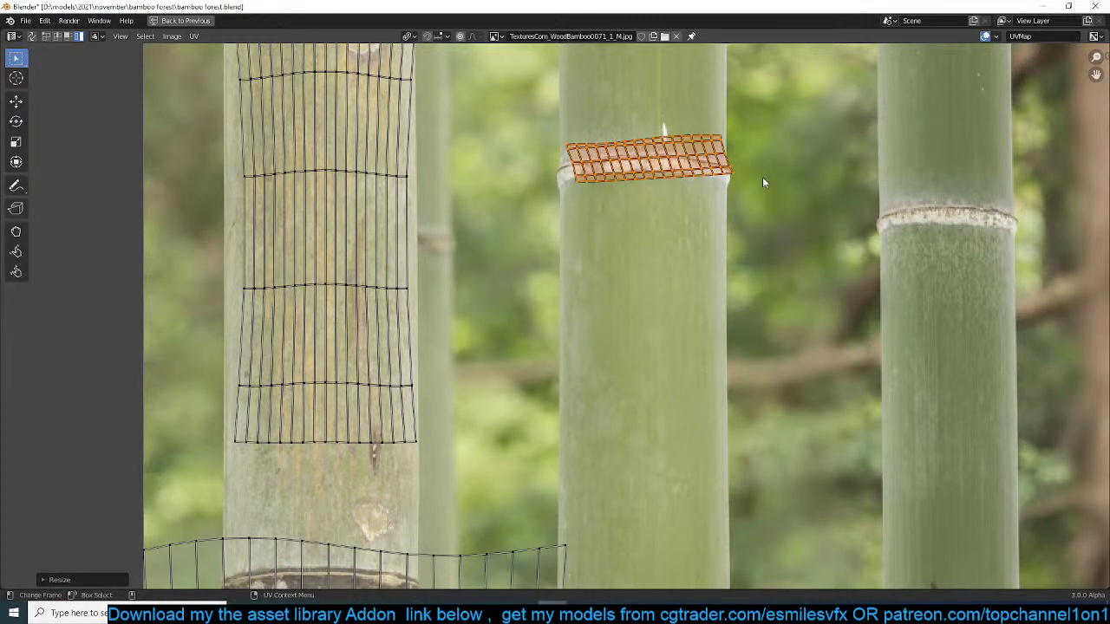
{"action": "key", "text": "r"}
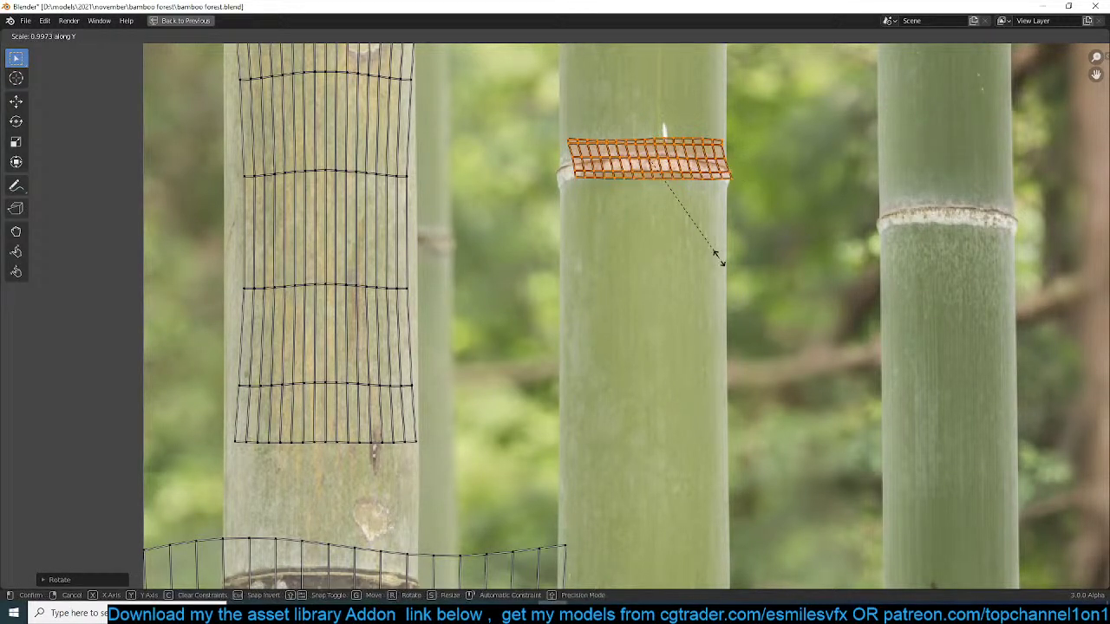
{"action": "left_click", "coordinate": [699, 232]}
- Shrink the large lower-left UV island and fit it on the yellowish bamboo segment between the two dark joints
{"action": "scroll", "coordinate": [697, 228], "scroll_direction": "down", "scroll_amount": 4}
{"action": "middle_click_drag", "start_coordinate": [381, 454], "coordinate": [483, 256]}
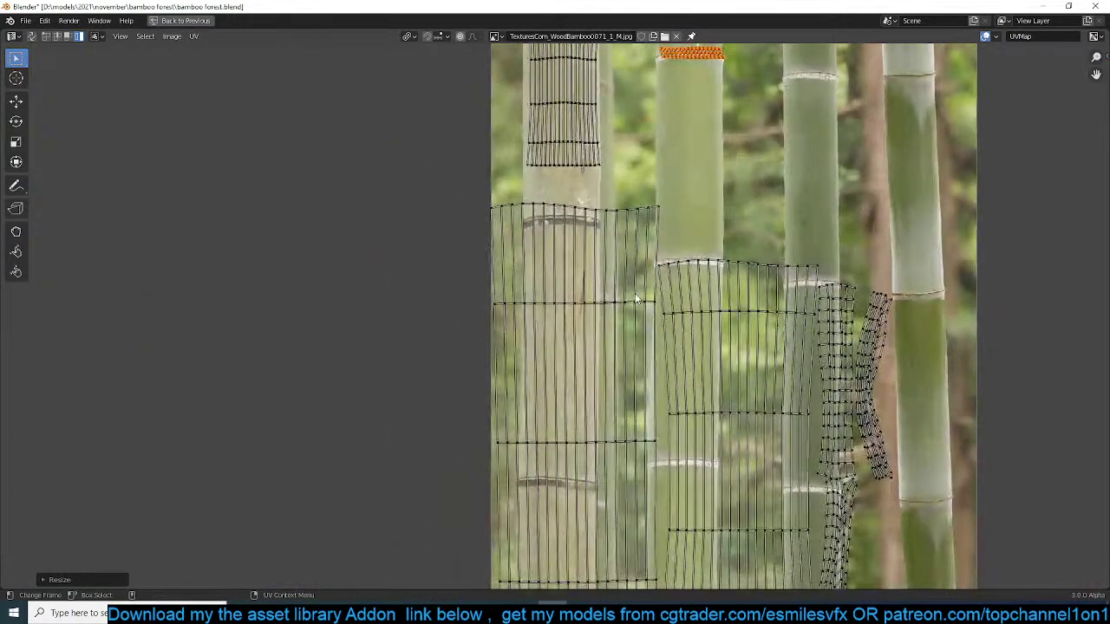
{"action": "left_click", "coordinate": [646, 378]}
{"action": "middle_click_drag", "start_coordinate": [663, 366], "coordinate": [665, 331]}
{"action": "key", "text": "s"}
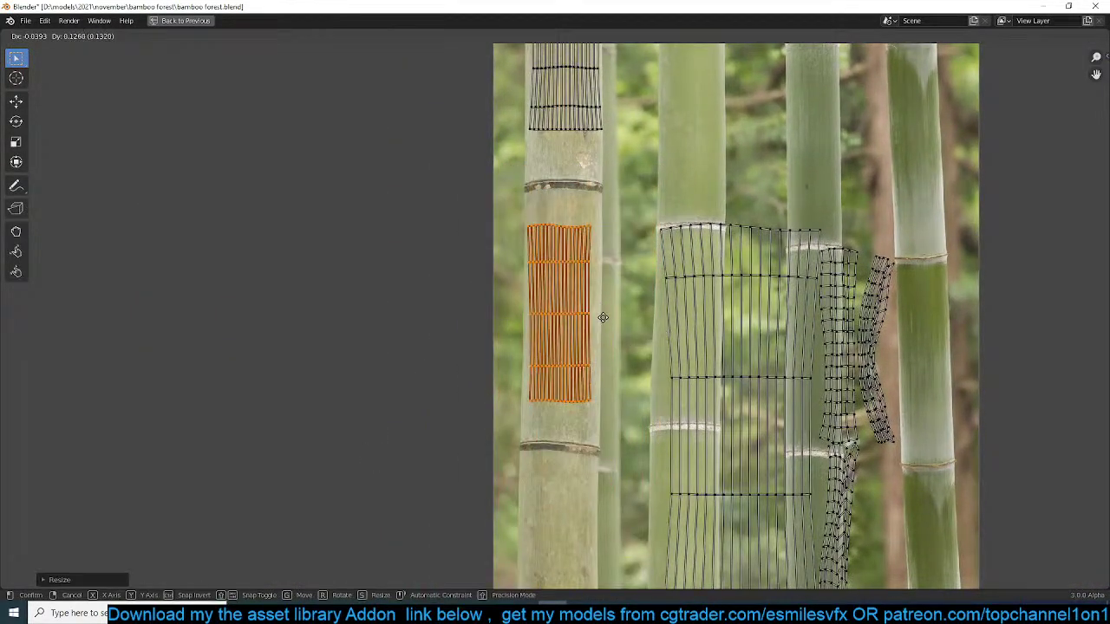
{"action": "left_click", "coordinate": [622, 396]}
- Shrink the remaining large UV island and move it onto the yellowish bamboo segment below the lower dark joint
{"action": "middle_click_drag", "start_coordinate": [697, 386], "coordinate": [719, 272]}
{"action": "left_click", "coordinate": [721, 274]}
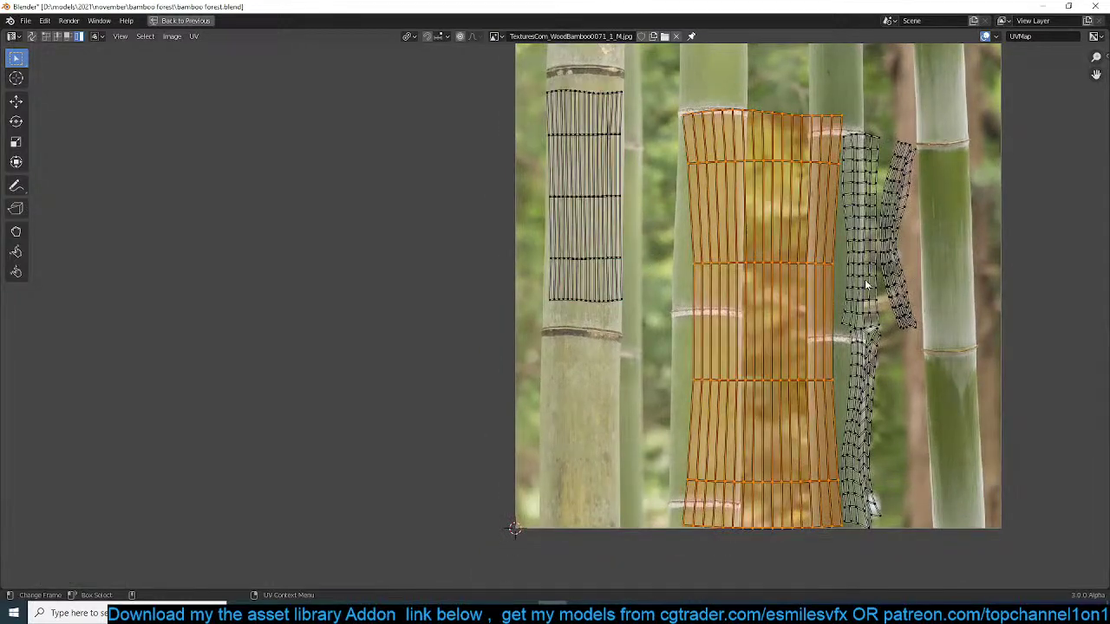
{"action": "key", "text": "s"}
{"action": "left_click", "coordinate": [802, 335]}
{"action": "key", "text": "g"}
{"action": "left_click", "coordinate": [659, 423]}
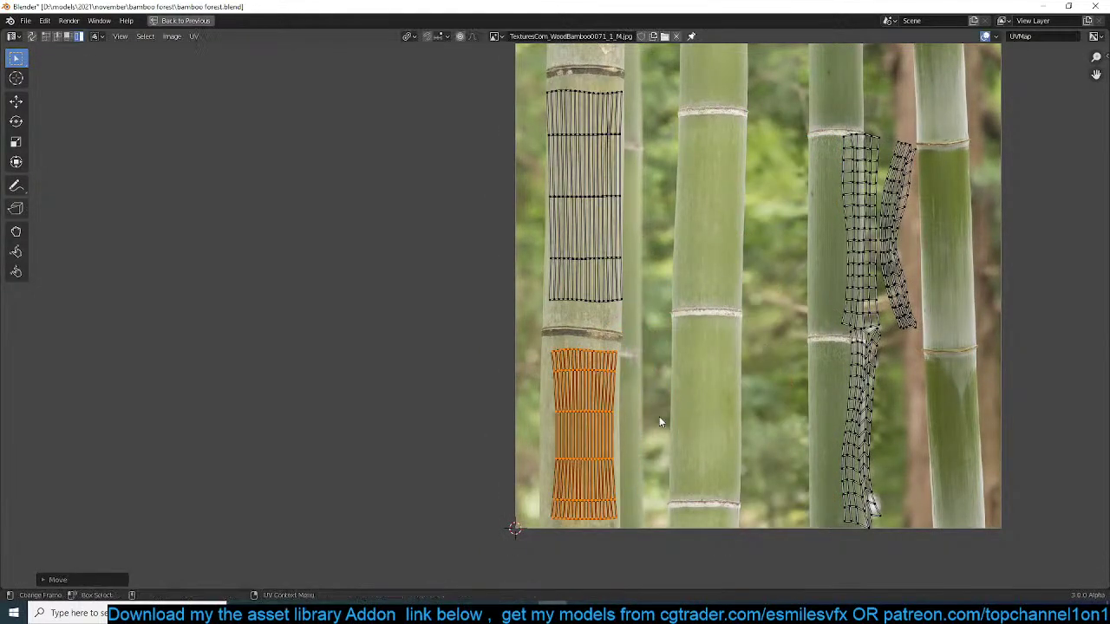
- Rotate the lowest small UV island by 90°, move it onto the yellowish bamboo's lower dark joint and shrink it to the bamboo's width
{"action": "left_click", "coordinate": [870, 388]}
{"action": "type", "text": "r90"}
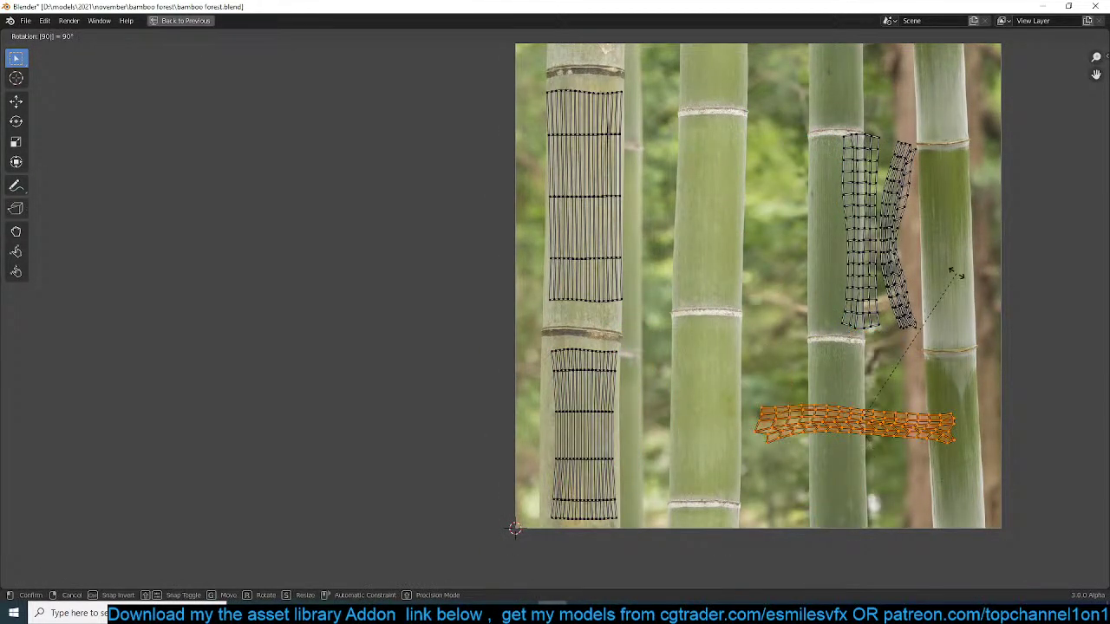
{"action": "left_click", "coordinate": [956, 273]}
{"action": "key", "text": "s"}
{"action": "left_click", "coordinate": [967, 400]}
{"action": "key", "text": "g"}
{"action": "left_click", "coordinate": [705, 315]}
{"action": "key", "text": "s"}
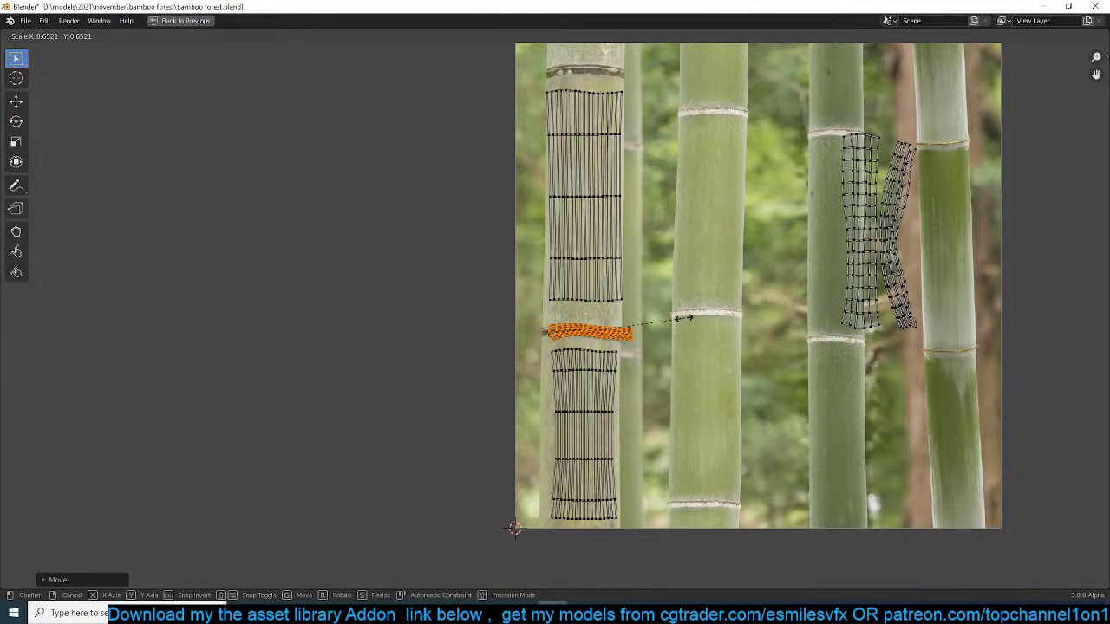
{"action": "left_click", "coordinate": [684, 318]}
- Select the straight small UV island beside the dark green bamboo and scale it down
{"action": "left_click", "coordinate": [863, 244]}
{"action": "middle_click_drag", "start_coordinate": [864, 245], "coordinate": [839, 311]}
{"action": "key", "text": "s"}
{"action": "left_click", "coordinate": [861, 338]}
{"action": "key", "text": "r"}
{"action": "key", "text": "Escape"}
{"action": "type", "text": "r82"}
{"action": "key", "text": "Escape"}
- Rotate the selected small island by 90° and fit it across the dark joint above the upper large island on the yellowish bamboo
{"action": "type", "text": "r90"}
{"action": "key", "text": "Return"}
{"action": "key", "text": "g"}
{"action": "left_click", "coordinate": [381, 104]}
{"action": "key", "text": "s"}
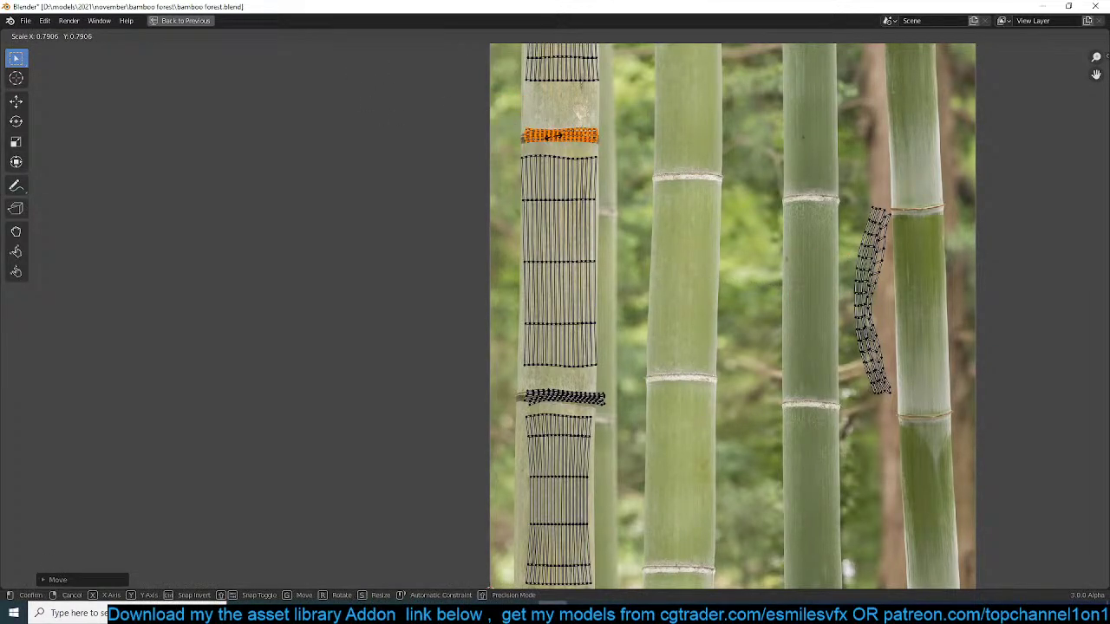
{"action": "key", "text": "Return"}
- Shrink the remaining curved UV island and move it onto the light green bamboo
{"action": "left_click", "coordinate": [869, 323]}
{"action": "key", "text": "s"}
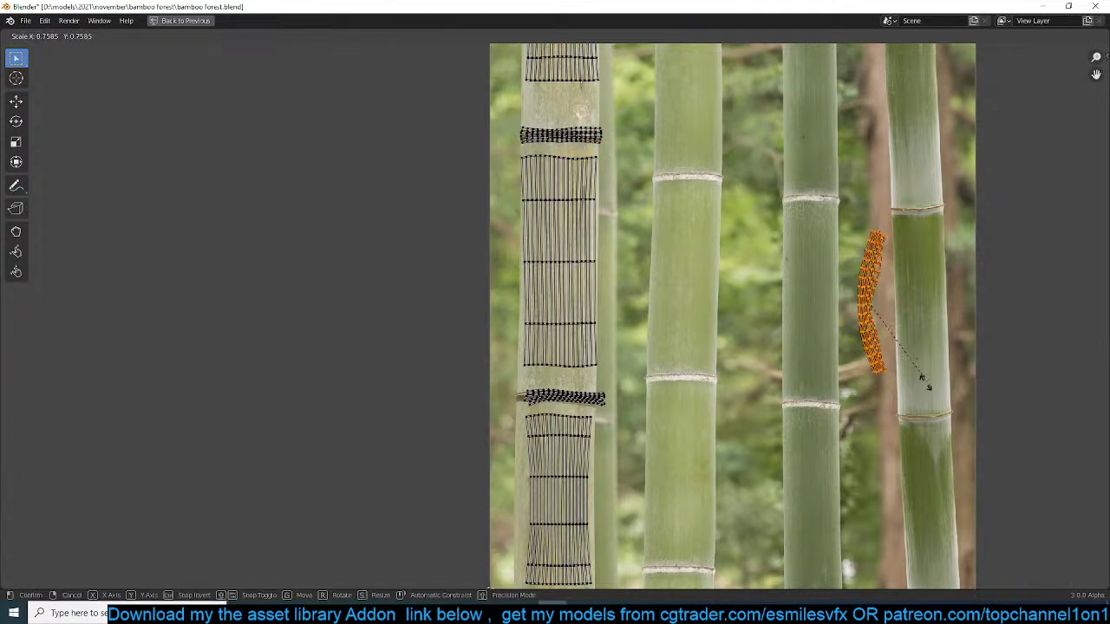
{"action": "key", "text": "Return"}
{"action": "key", "text": "g"}
{"action": "left_click", "coordinate": [730, 281]}
- Rotate the curved island by 90° and scale and position it across the light green bamboo's next white joint down
{"action": "type", "text": "r"}
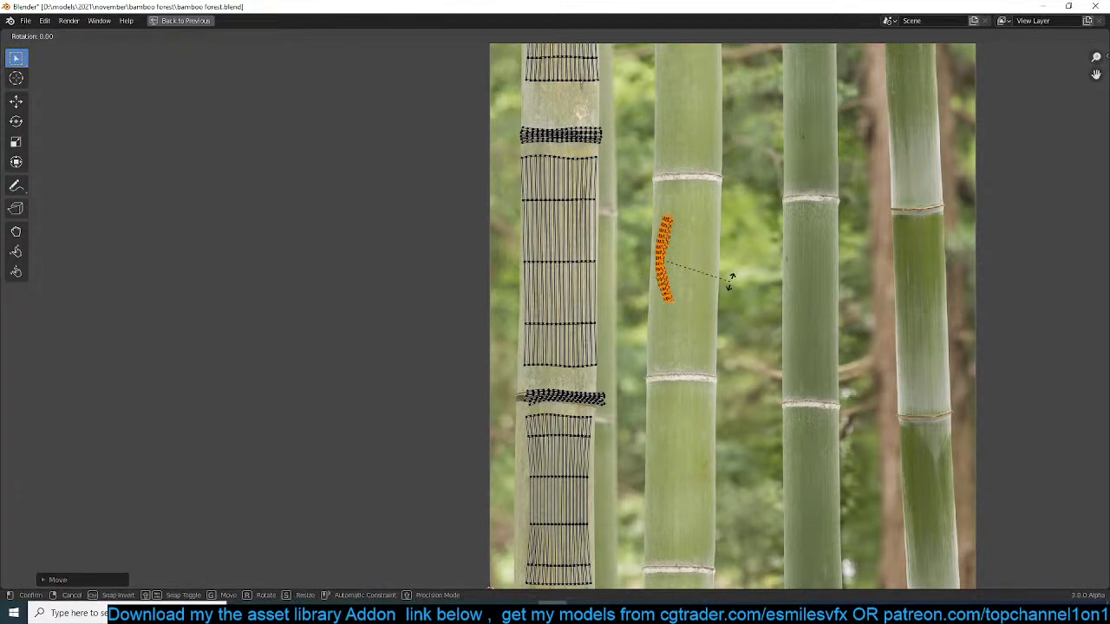
{"action": "type", "text": "90"}
{"action": "left_click", "coordinate": [730, 281]}
{"action": "key", "text": "s"}
{"action": "left_click", "coordinate": [805, 402]}
{"action": "key", "text": "g"}
{"action": "left_click", "coordinate": [798, 314]}
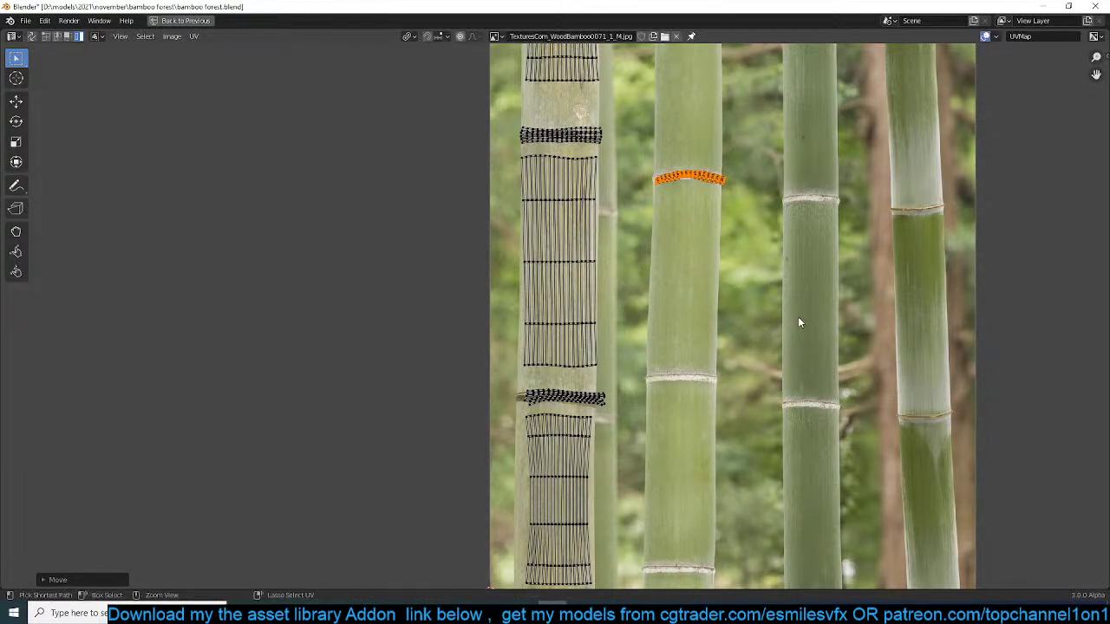
- Restore the normal editor layout, return to Object Mode and show the 3D view in Material Preview shading
{"action": "key", "text": "ctrl+space"}
{"action": "key", "text": "Tab"}
{"action": "scroll", "coordinate": [637, 261], "scroll_direction": "down", "scroll_amount": 4}
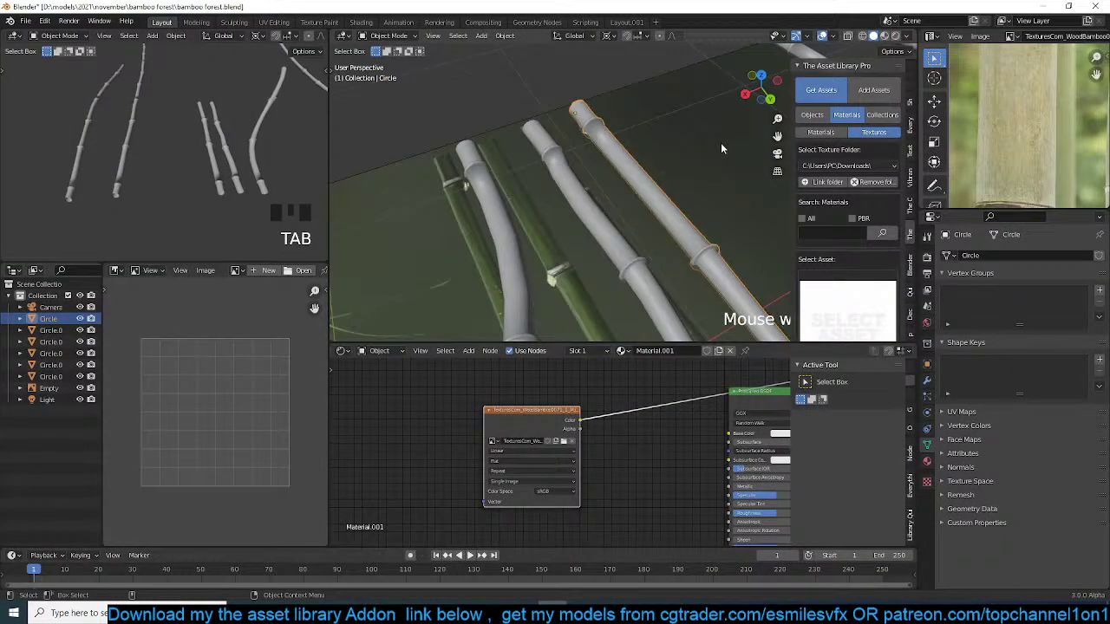
{"action": "scroll", "coordinate": [721, 146], "scroll_direction": "down", "scroll_amount": 4}
{"action": "left_click", "coordinate": [883, 37]}
- Examine the texture mapping along the bamboo stalk and at its joints from several angles
{"action": "middle_click_drag", "start_coordinate": [670, 310], "coordinate": [642, 205], "text": "shift"}
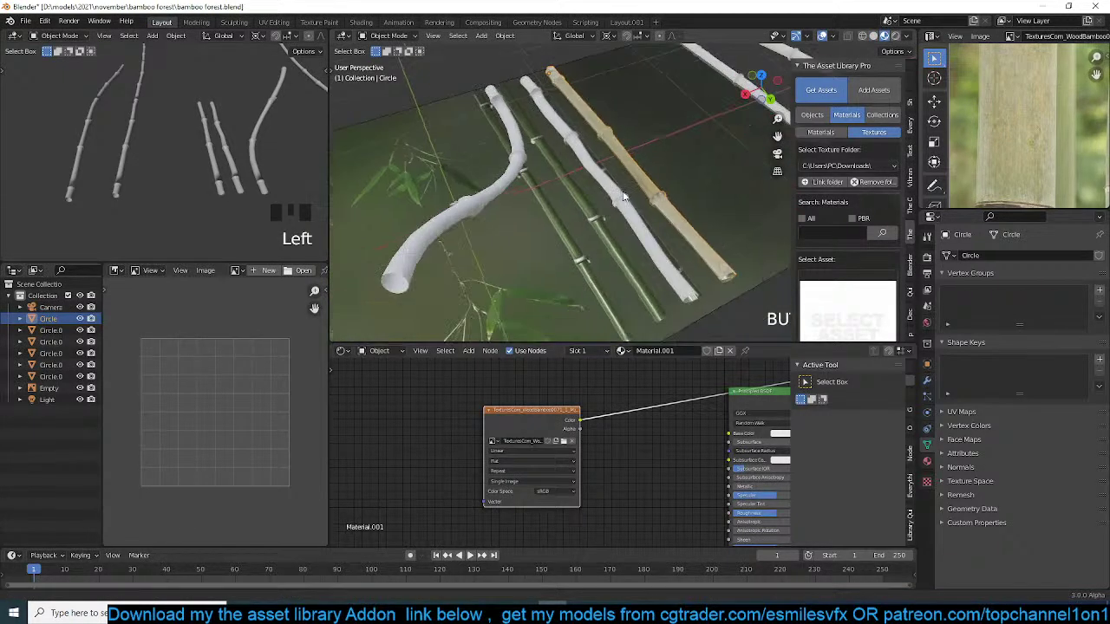
{"action": "scroll", "coordinate": [642, 209], "scroll_direction": "up", "scroll_amount": 6}
{"action": "scroll", "coordinate": [562, 221], "scroll_direction": "down", "scroll_amount": 3}
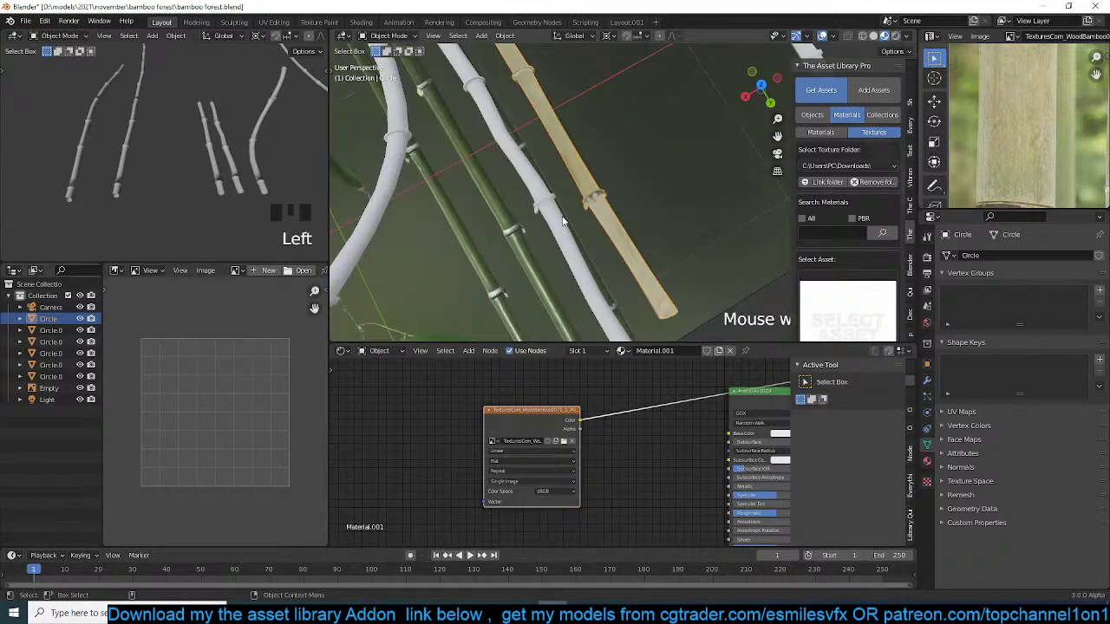
{"action": "left_click_drag", "start_coordinate": [563, 221], "coordinate": [718, 198], "text": "alt"}
{"action": "scroll", "coordinate": [716, 198], "scroll_direction": "down", "scroll_amount": 2}
{"action": "left_click_drag", "start_coordinate": [644, 198], "coordinate": [696, 159], "text": "alt"}
{"action": "scroll", "coordinate": [663, 188], "scroll_direction": "up", "scroll_amount": 2}
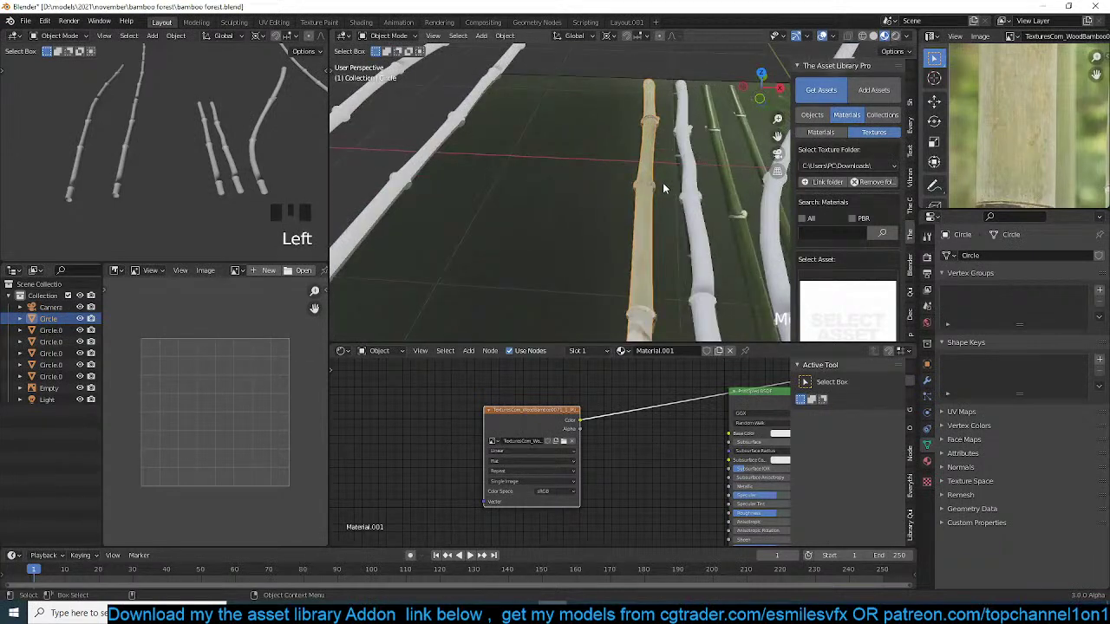
{"action": "scroll", "coordinate": [663, 184], "scroll_direction": "down", "scroll_amount": 2}
- Connect the image texture's Color output to the Principled BSDF's Base Color and move the texture node farther from the shader
{"action": "left_click_drag", "start_coordinate": [580, 422], "coordinate": [702, 436]}
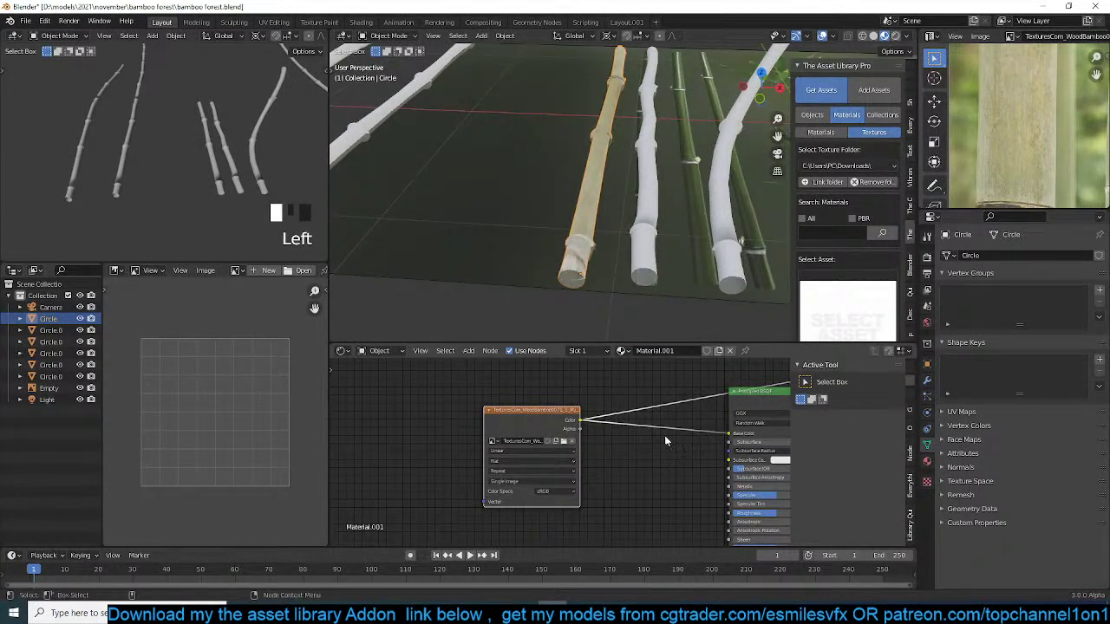
{"action": "left_click_drag", "start_coordinate": [542, 416], "coordinate": [411, 420]}
{"action": "left_click_drag", "start_coordinate": [486, 437], "coordinate": [451, 414], "text": "alt"}
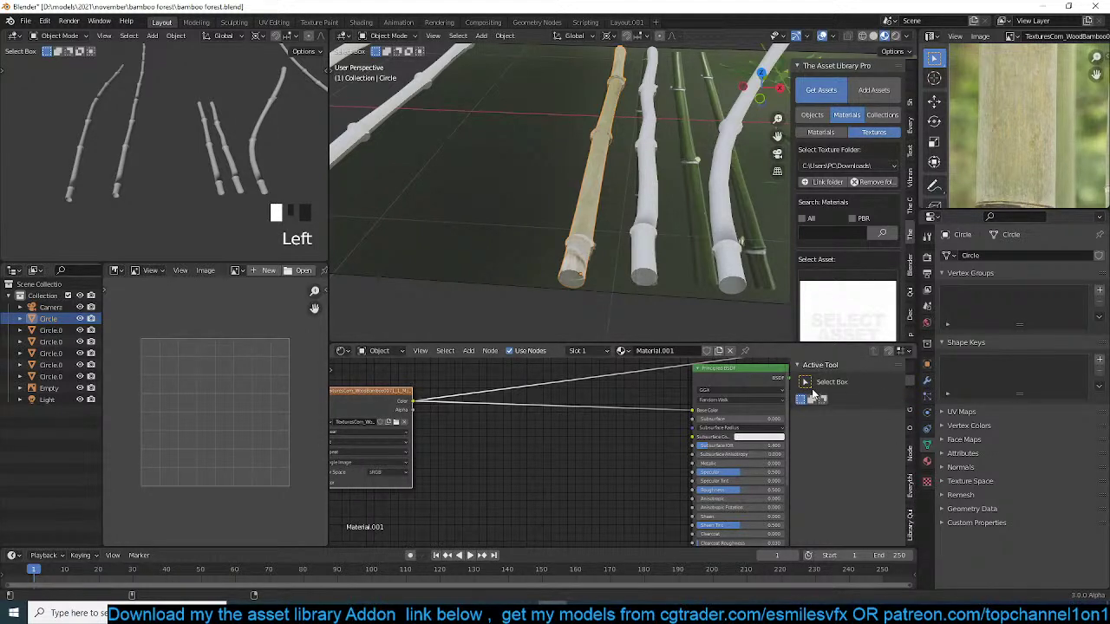
- Connect the bamboo image's color to the Principled BSDF's Roughness with the Library quick functions
{"action": "left_click", "coordinate": [912, 373]}
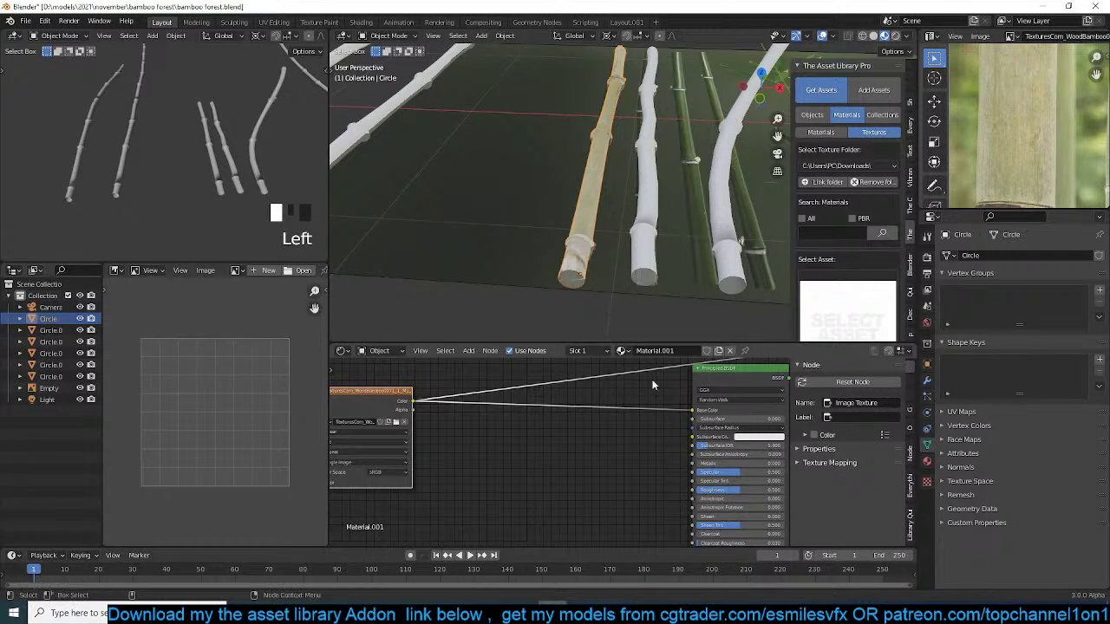
{"action": "left_click", "coordinate": [906, 401]}
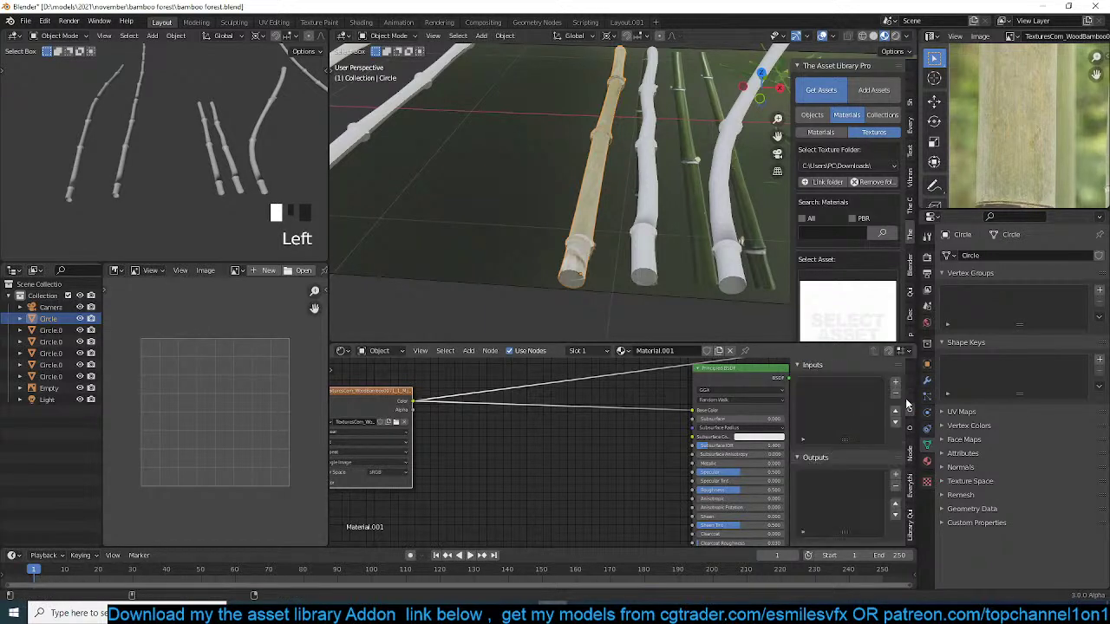
{"action": "left_click", "coordinate": [910, 485]}
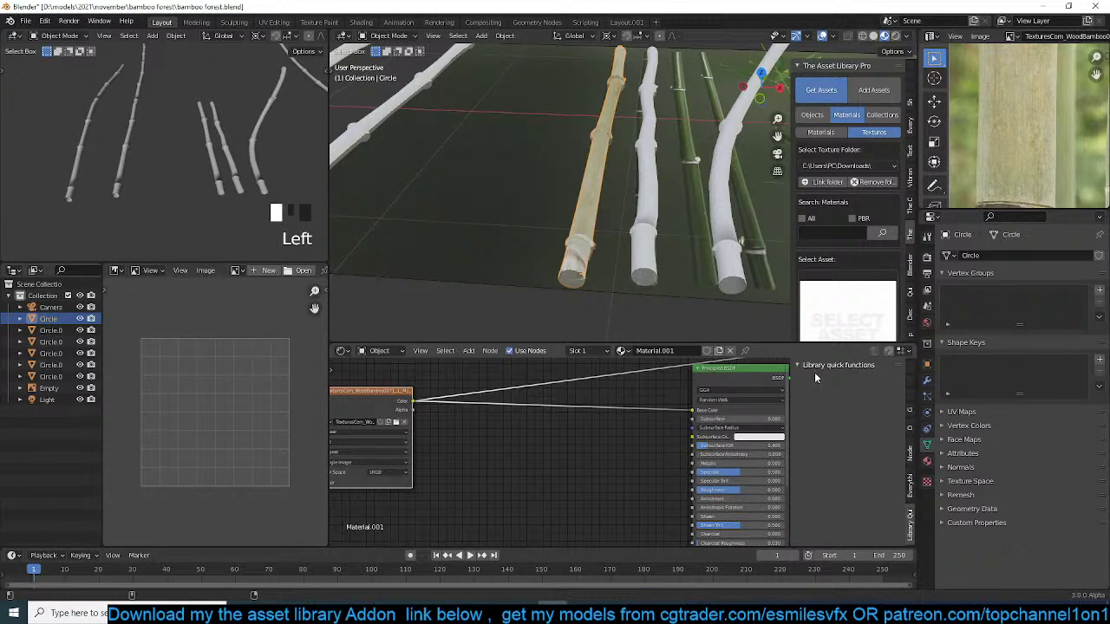
{"action": "scroll", "coordinate": [573, 397], "scroll_direction": "down", "scroll_amount": 2}
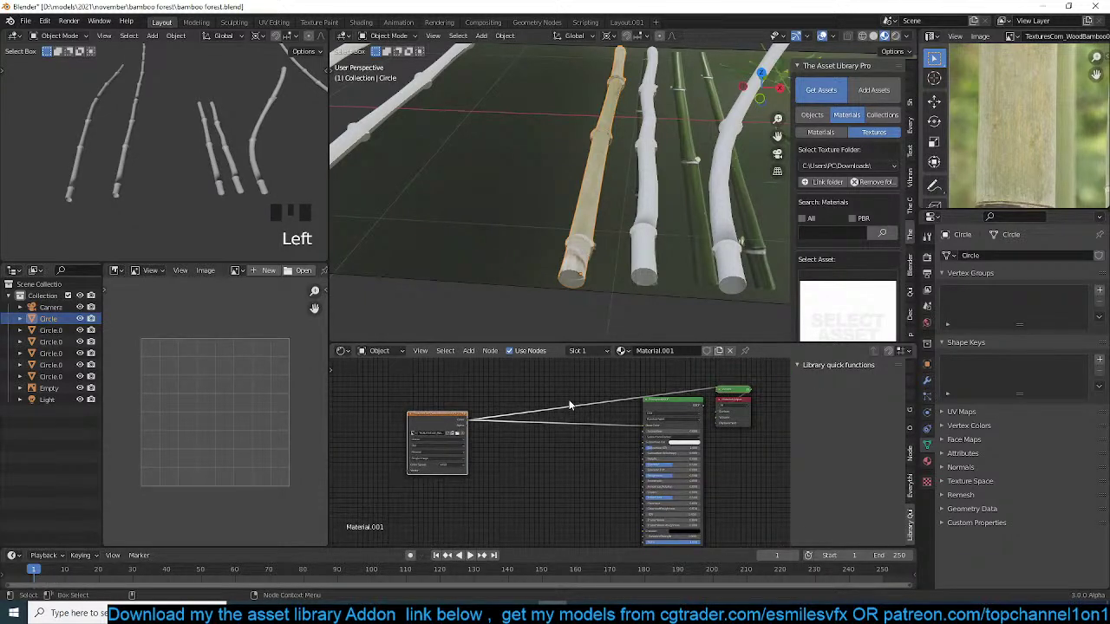
{"action": "left_click", "coordinate": [664, 404], "text": "shift"}
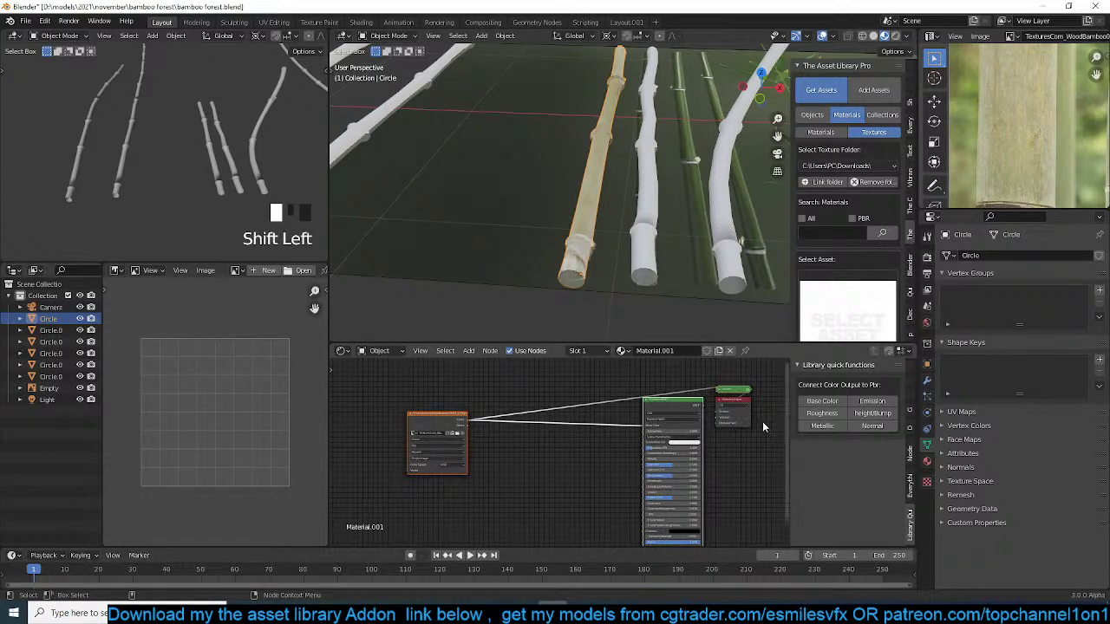
{"action": "scroll", "coordinate": [448, 425], "scroll_direction": "up", "scroll_amount": 1}
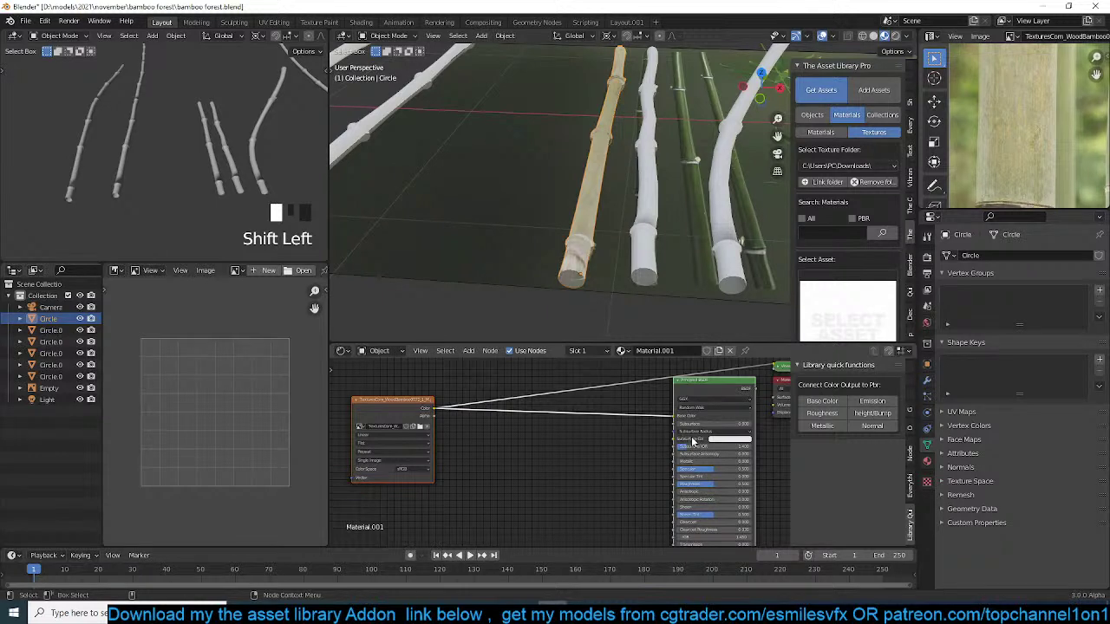
{"action": "left_click", "coordinate": [820, 413]}
{"action": "scroll", "coordinate": [715, 251], "scroll_direction": "down", "scroll_amount": 2}
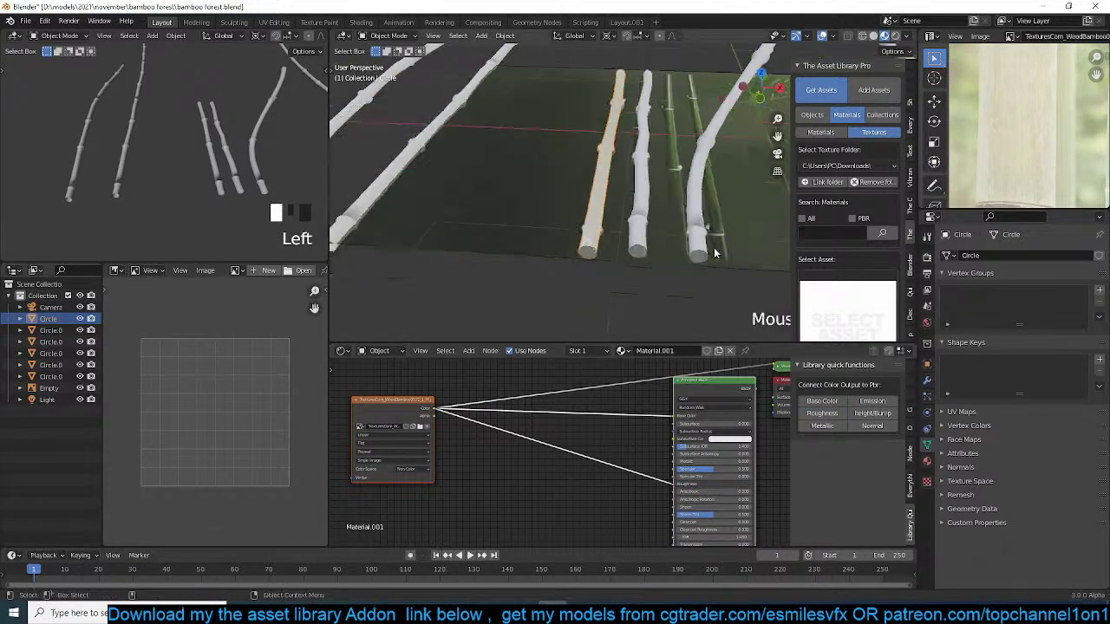
- Connect the image's color as height/bump through a Bump node and place that node beside the Principled BSDF
{"action": "left_click", "coordinate": [878, 416]}
{"action": "scroll", "coordinate": [598, 440], "scroll_direction": "down", "scroll_amount": 3}
{"action": "middle_click_drag", "start_coordinate": [597, 440], "coordinate": [616, 378]}
{"action": "left_click", "coordinate": [674, 426]}
{"action": "left_click_drag", "start_coordinate": [720, 417], "coordinate": [632, 444]}
{"action": "left_click", "coordinate": [663, 420]}
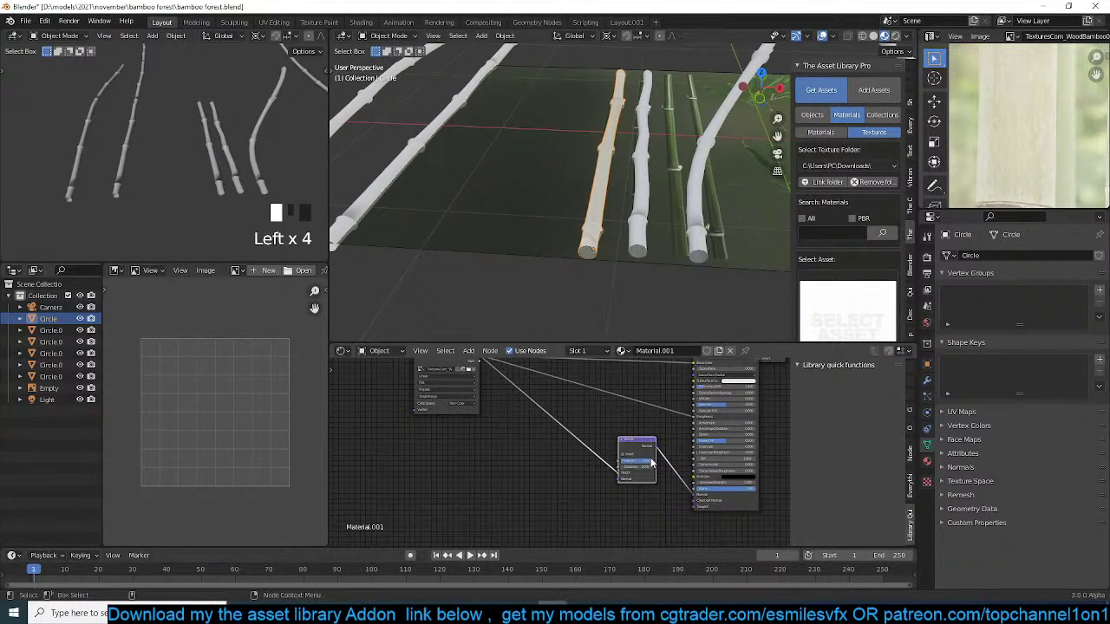
- Set the bamboo image texture's color space to sRGB
{"action": "left_click", "coordinate": [473, 412]}
{"action": "middle_click_drag", "start_coordinate": [510, 411], "coordinate": [490, 492]}
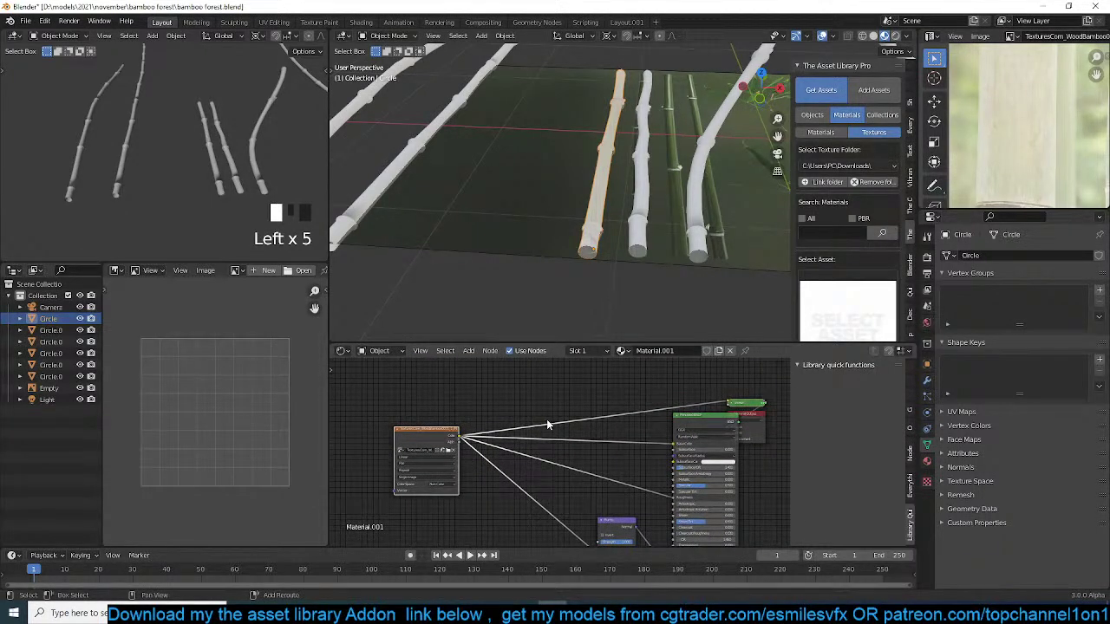
{"action": "left_click", "coordinate": [690, 419], "text": "shift"}
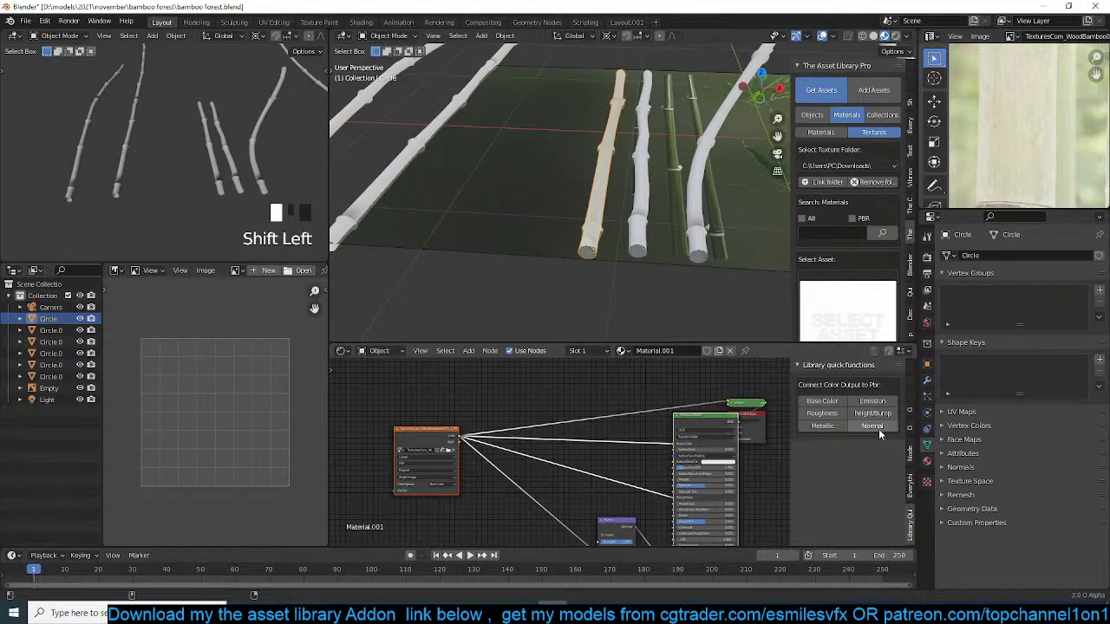
{"action": "scroll", "coordinate": [464, 447], "scroll_direction": "up", "scroll_amount": 4}
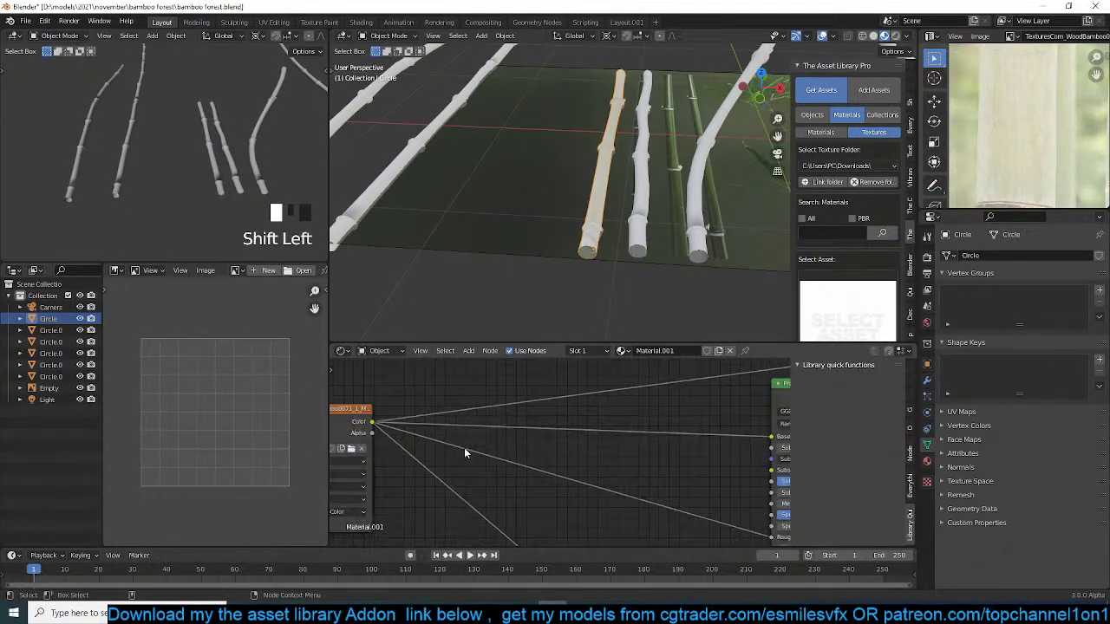
{"action": "left_click", "coordinate": [435, 460]}
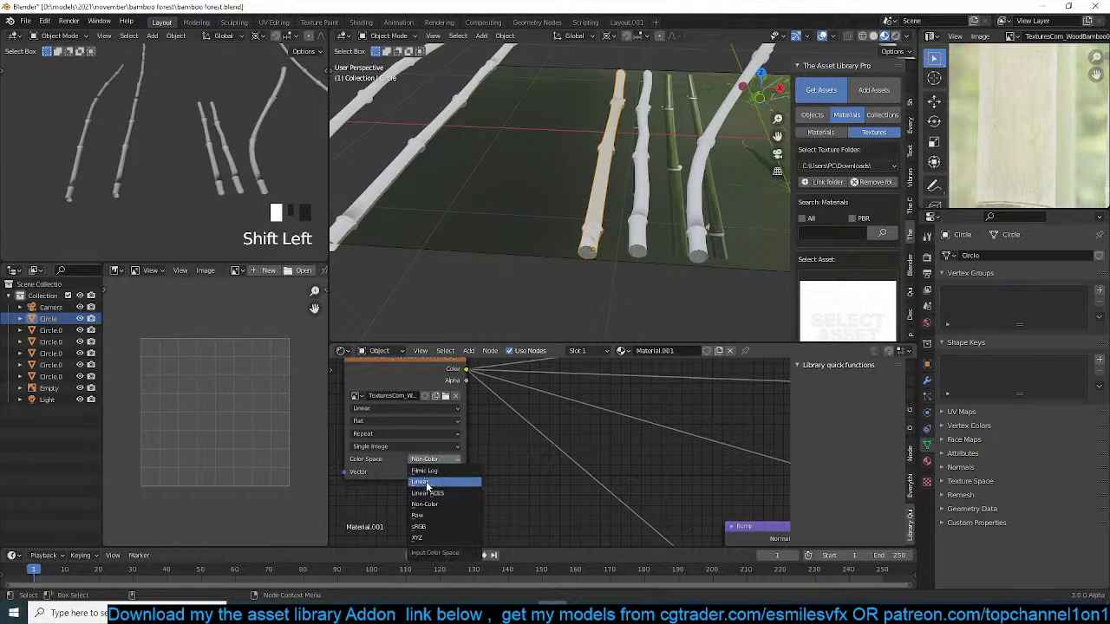
{"action": "left_click", "coordinate": [419, 526]}
- Route the Principled BSDF to the Material Output in place of the image preview and save the file
{"action": "scroll", "coordinate": [611, 208], "scroll_direction": "up", "scroll_amount": 5}
{"action": "middle_click_drag", "start_coordinate": [611, 207], "coordinate": [638, 251]}
{"action": "scroll", "coordinate": [705, 477], "scroll_direction": "down", "scroll_amount": 3}
{"action": "middle_click_drag", "start_coordinate": [669, 437], "coordinate": [486, 472]}
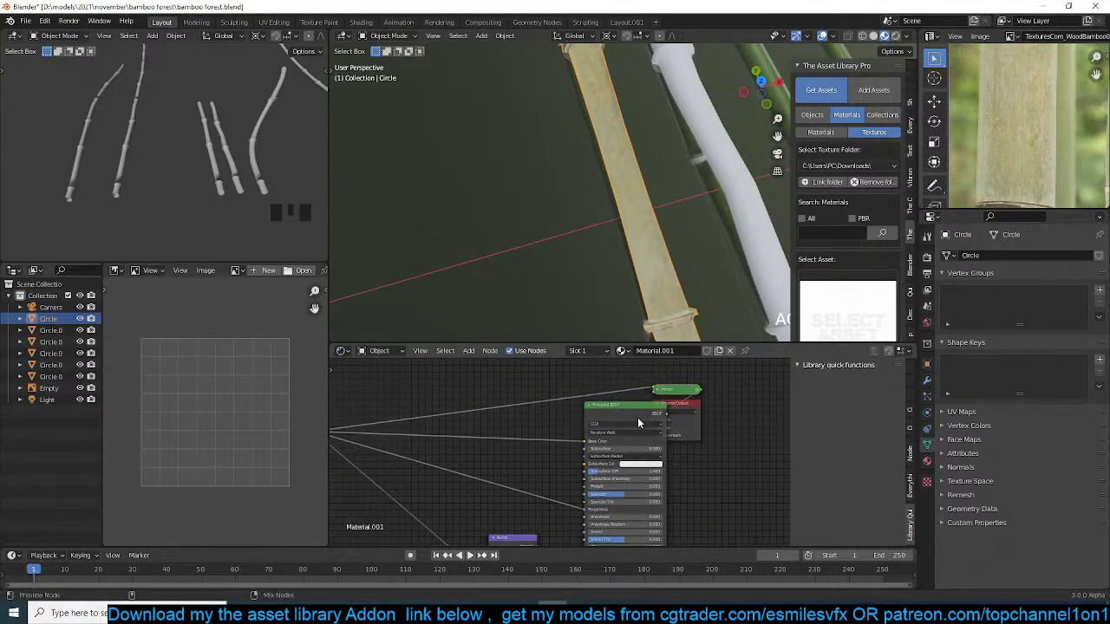
{"action": "left_click", "coordinate": [637, 417], "text": "ctrl+shift"}
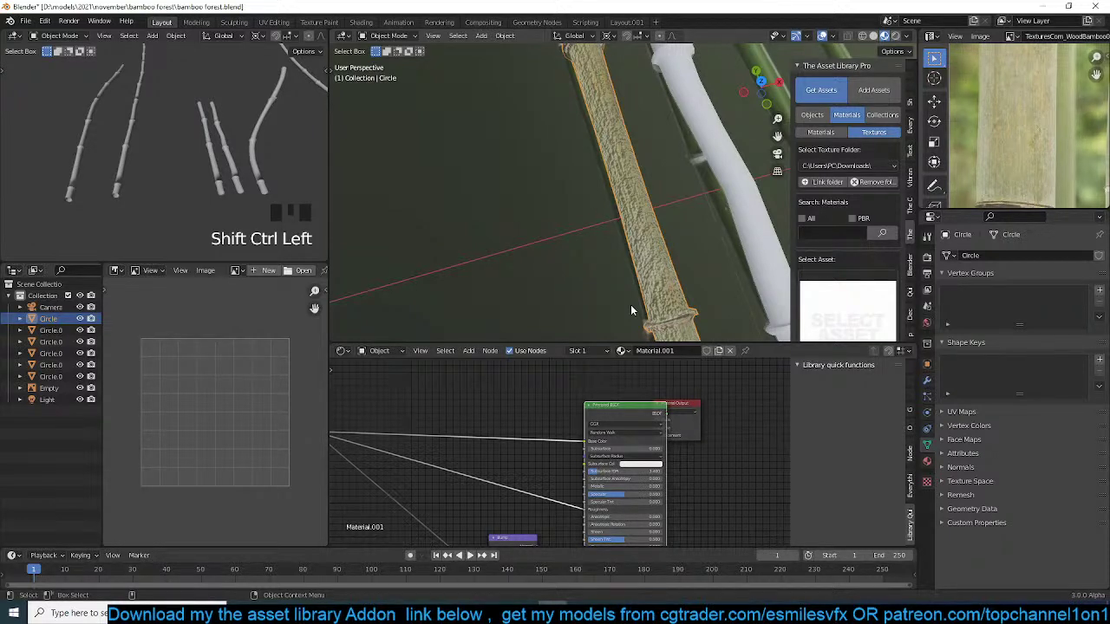
{"action": "scroll", "coordinate": [631, 310], "scroll_direction": "down", "scroll_amount": 2}
{"action": "scroll", "coordinate": [631, 310], "scroll_direction": "up", "scroll_amount": 2}
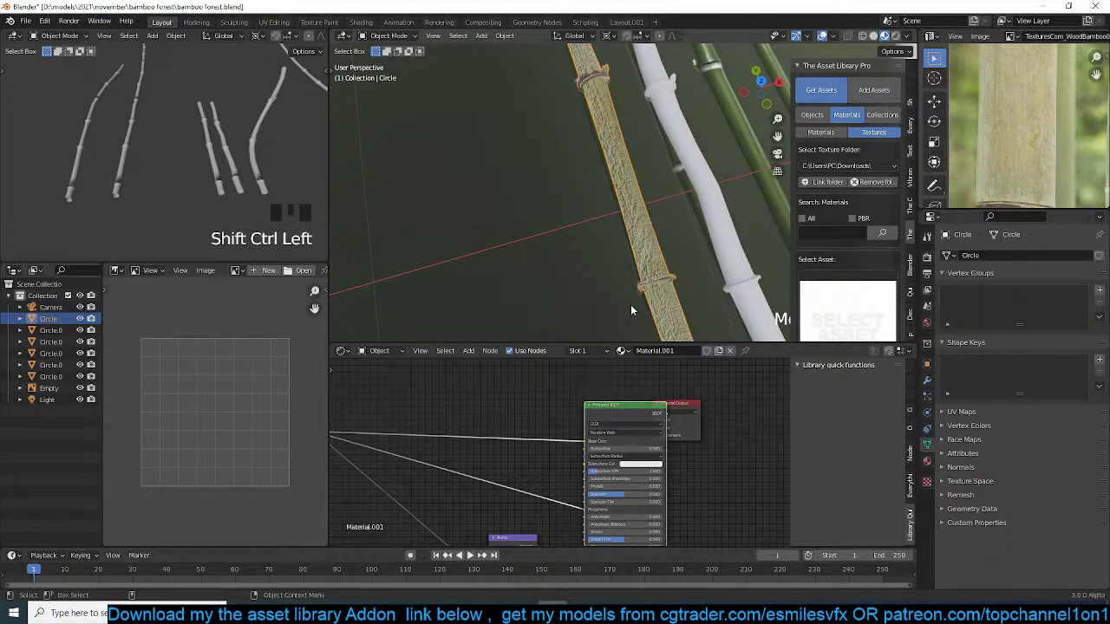
{"action": "key", "text": "ctrl+s"}
- Lower the Bump node's strength to 0.092
{"action": "middle_click_drag", "start_coordinate": [493, 450], "coordinate": [592, 386]}
{"action": "scroll", "coordinate": [607, 430], "scroll_direction": "up", "scroll_amount": 4}
{"action": "middle_click_drag", "start_coordinate": [615, 453], "coordinate": [616, 402]}
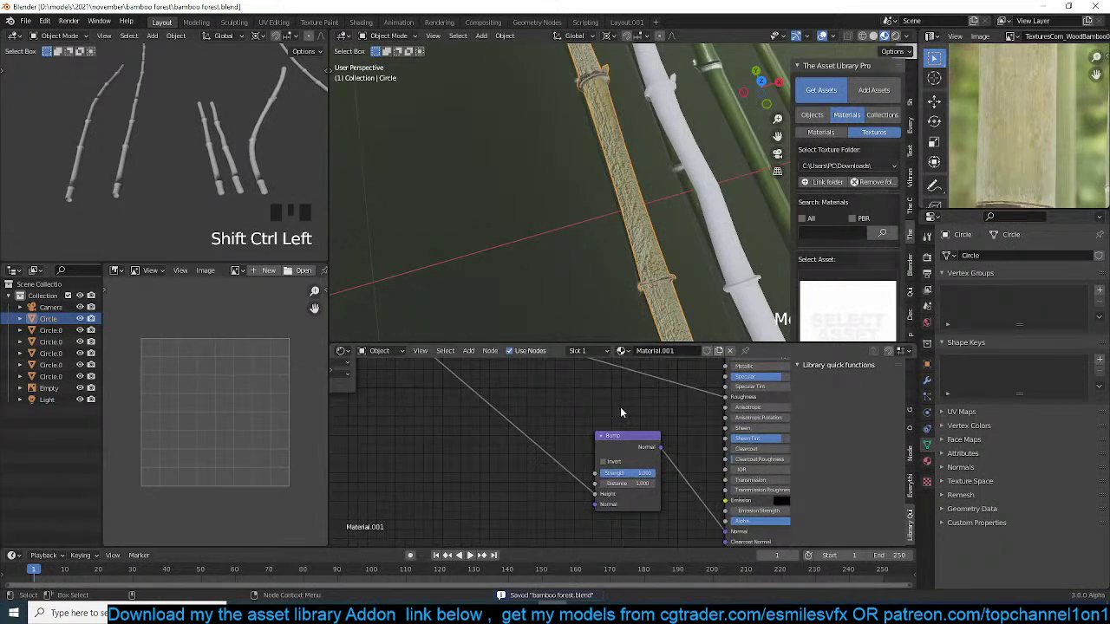
{"action": "scroll", "coordinate": [521, 472], "scroll_direction": "up", "scroll_amount": 3}
{"action": "middle_click_drag", "start_coordinate": [515, 474], "coordinate": [457, 469]}
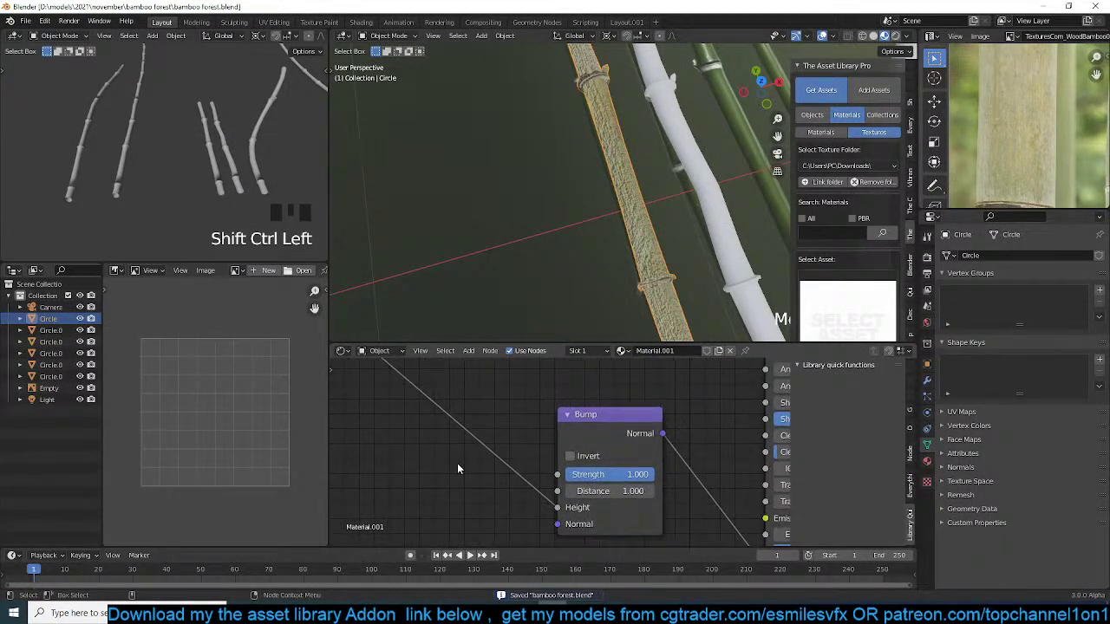
{"action": "left_click_drag", "start_coordinate": [646, 474], "coordinate": [579, 474]}
{"action": "scroll", "coordinate": [589, 187], "scroll_direction": "up", "scroll_amount": 5}
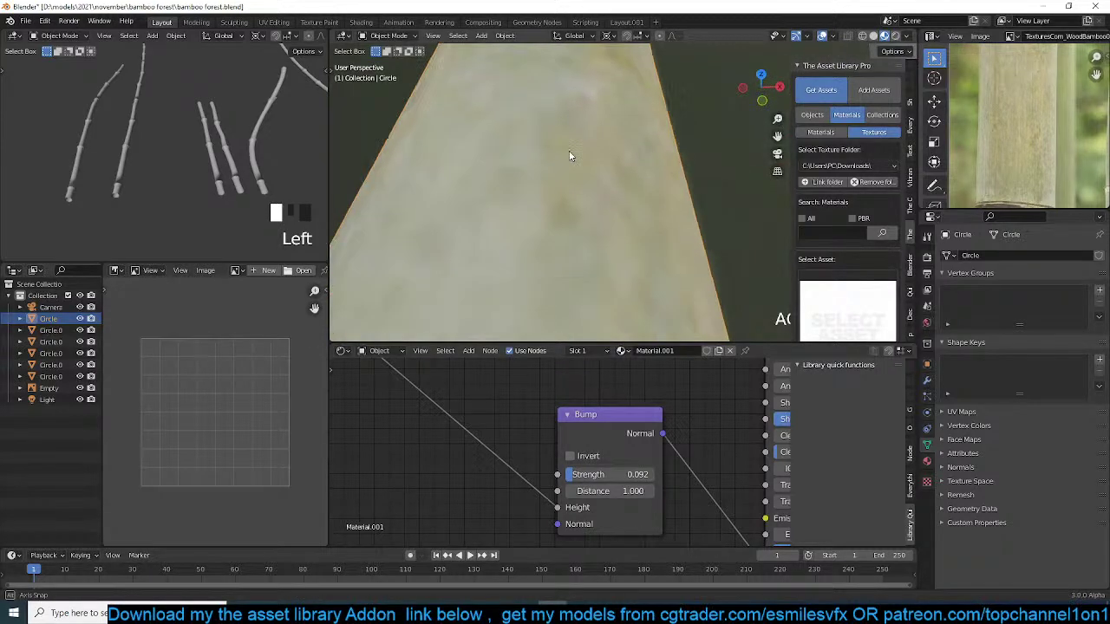
- Inspect the textured bamboo pole's surface and joints alongside the untextured poles and the reference image
{"action": "middle_click_drag", "start_coordinate": [569, 151], "coordinate": [606, 202]}
{"action": "scroll", "coordinate": [607, 202], "scroll_direction": "down", "scroll_amount": 6}
{"action": "scroll", "coordinate": [645, 209], "scroll_direction": "down", "scroll_amount": 2}
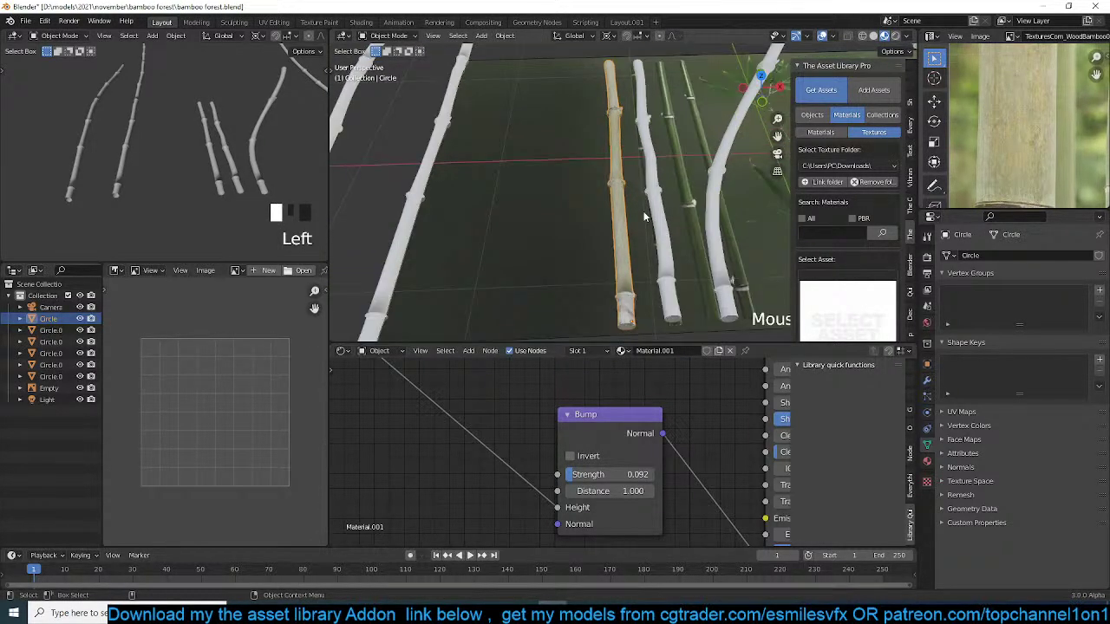
{"action": "scroll", "coordinate": [645, 217], "scroll_direction": "up", "scroll_amount": 3}
{"action": "scroll", "coordinate": [700, 418], "scroll_direction": "down", "scroll_amount": 2}
{"action": "scroll", "coordinate": [639, 299], "scroll_direction": "up", "scroll_amount": 3}
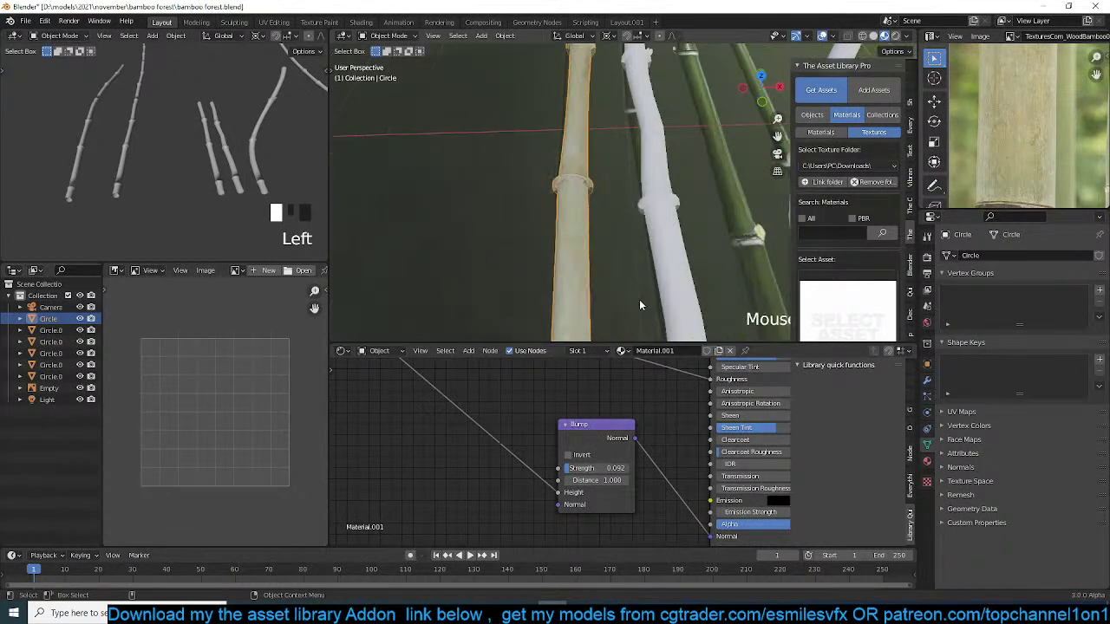
{"action": "scroll", "coordinate": [670, 257], "scroll_direction": "up", "scroll_amount": 4}
{"action": "scroll", "coordinate": [671, 253], "scroll_direction": "down", "scroll_amount": 4}
- Select the linked faces of the pole's base section and move their UV island onto the lower part of the tan bamboo
{"action": "left_click", "coordinate": [672, 255]}
{"action": "left_click", "coordinate": [674, 254]}
{"action": "key", "text": "Tab"}
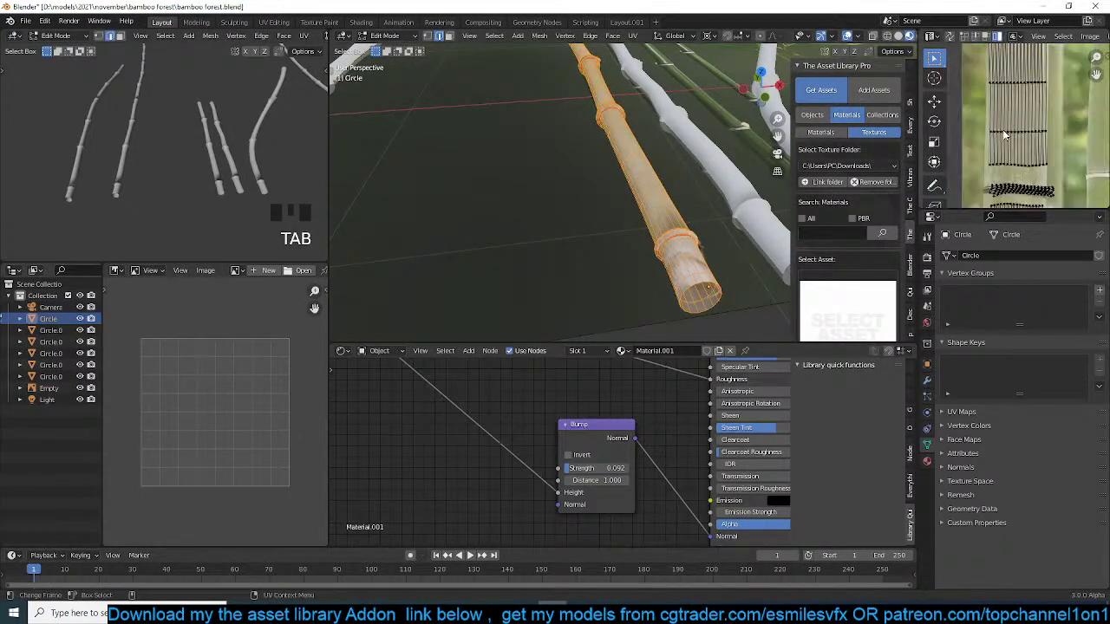
{"action": "left_click", "coordinate": [696, 260]}
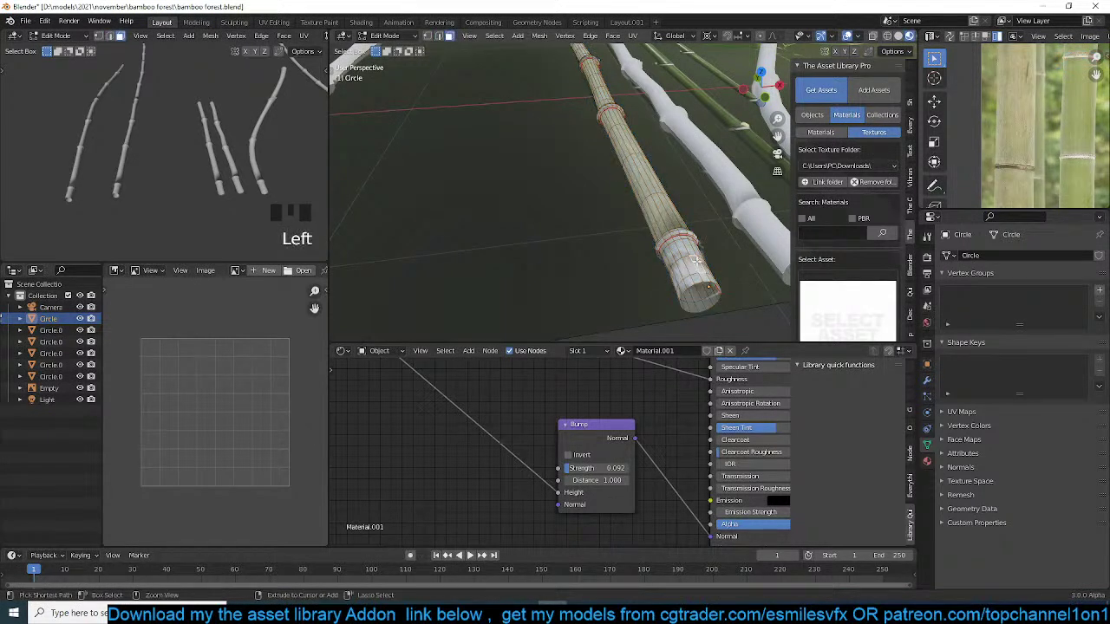
{"action": "key", "text": "ctrl+l"}
{"action": "key", "text": "ctrl+space"}
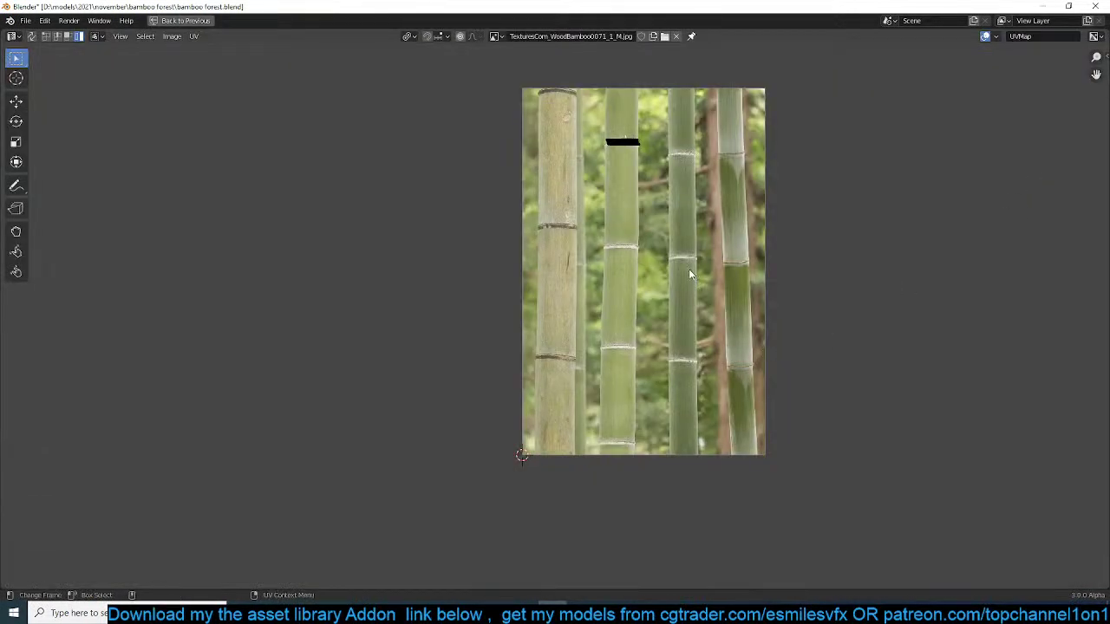
{"action": "key", "text": "a"}
{"action": "key", "text": "g"}
{"action": "left_click", "coordinate": [564, 425]}
- Stretch the base section's UV island along Y about 9 times, then reposition and resize it within the tan bamboo
{"action": "key", "text": "s"}
{"action": "key", "text": "y"}
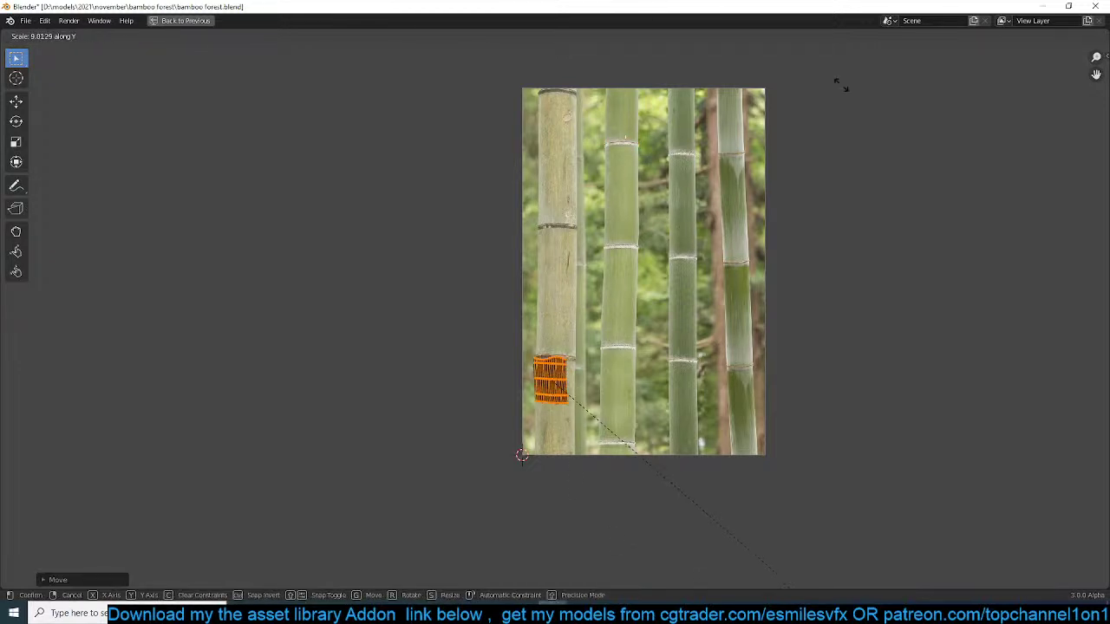
{"action": "left_click", "coordinate": [843, 92]}
{"action": "key", "text": "g"}
{"action": "left_click", "coordinate": [733, 245]}
{"action": "key", "text": "s"}
{"action": "left_click", "coordinate": [745, 238]}
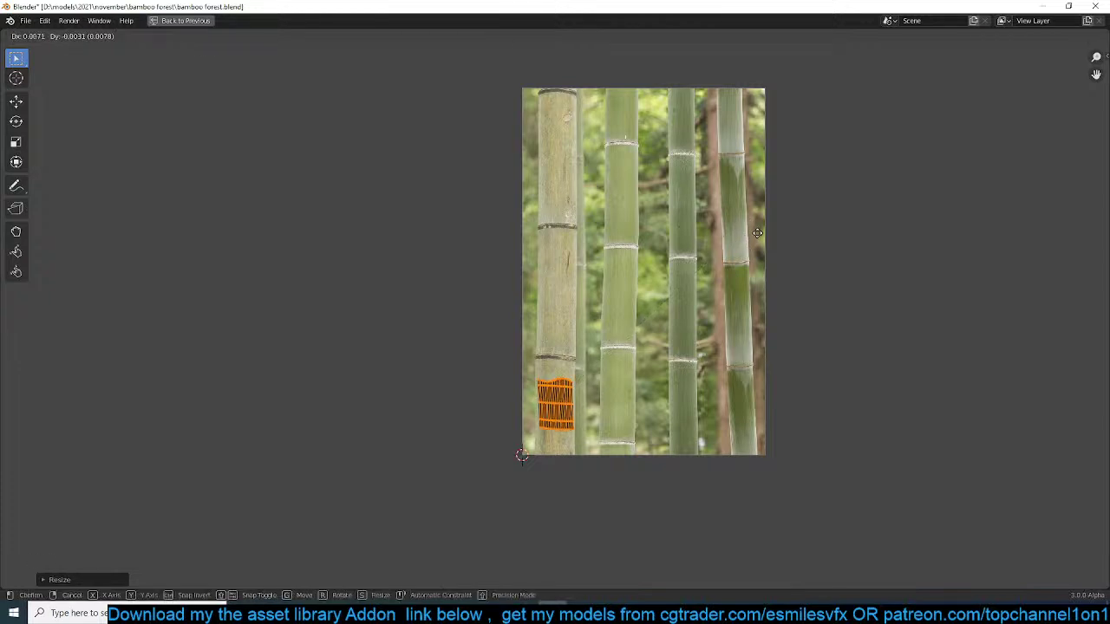
- Leave UV editing for the pole, return to Object Mode and save the file
{"action": "key", "text": "ctrl+space"}
{"action": "key", "text": "Tab"}
{"action": "mouse_move", "coordinate": [659, 216]}
{"action": "middle_mouse_down"}
{"action": "mouse_move", "coordinate": [670, 242]}
{"action": "mouse_move", "coordinate": [654, 216]}
{"action": "middle_mouse_up"}
{"action": "scroll", "coordinate": [649, 216], "scroll_direction": "up", "scroll_amount": 3}
{"action": "key", "text": "ctrl+s"}
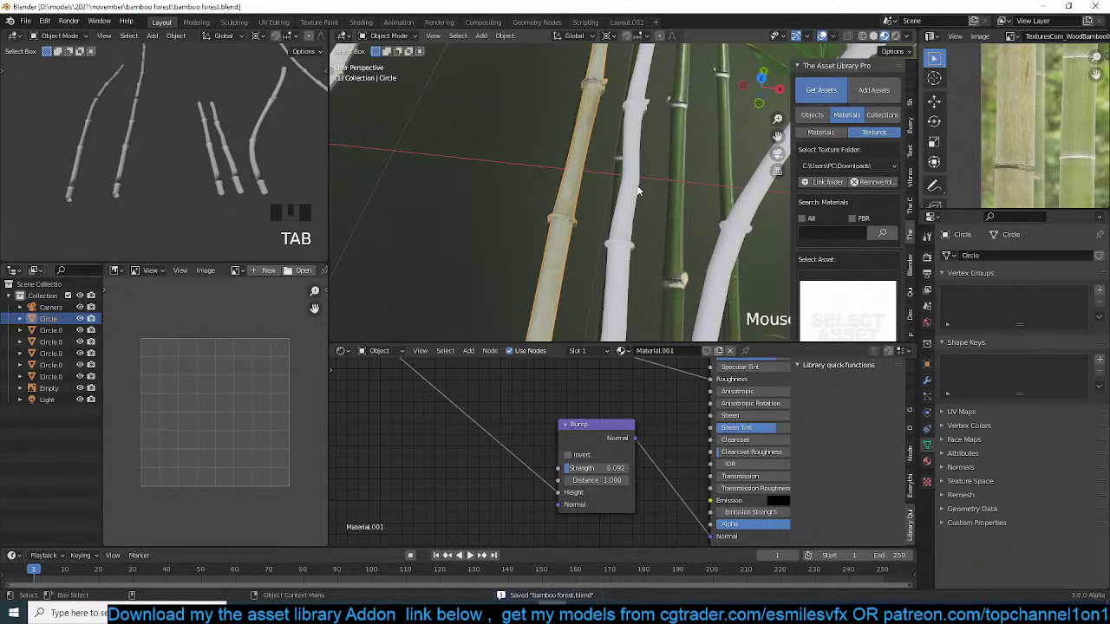
- Delete the two untextured white poles standing on the reference image beside the textured pole
{"action": "mouse_move", "coordinate": [638, 191]}
{"action": "middle_mouse_down"}
{"action": "mouse_move", "coordinate": [638, 179]}
{"action": "mouse_move", "coordinate": [673, 175]}
{"action": "mouse_move", "coordinate": [654, 196]}
{"action": "middle_mouse_up"}
{"action": "scroll", "coordinate": [674, 180], "scroll_direction": "down", "scroll_amount": 4}
{"action": "left_click", "coordinate": [632, 199]}
{"action": "left_click", "coordinate": [632, 199]}
{"action": "key", "text": "x"}
{"action": "left_click", "coordinate": [632, 201]}
{"action": "left_click", "coordinate": [668, 185]}
{"action": "key", "text": "x"}
{"action": "left_click", "coordinate": [591, 187]}
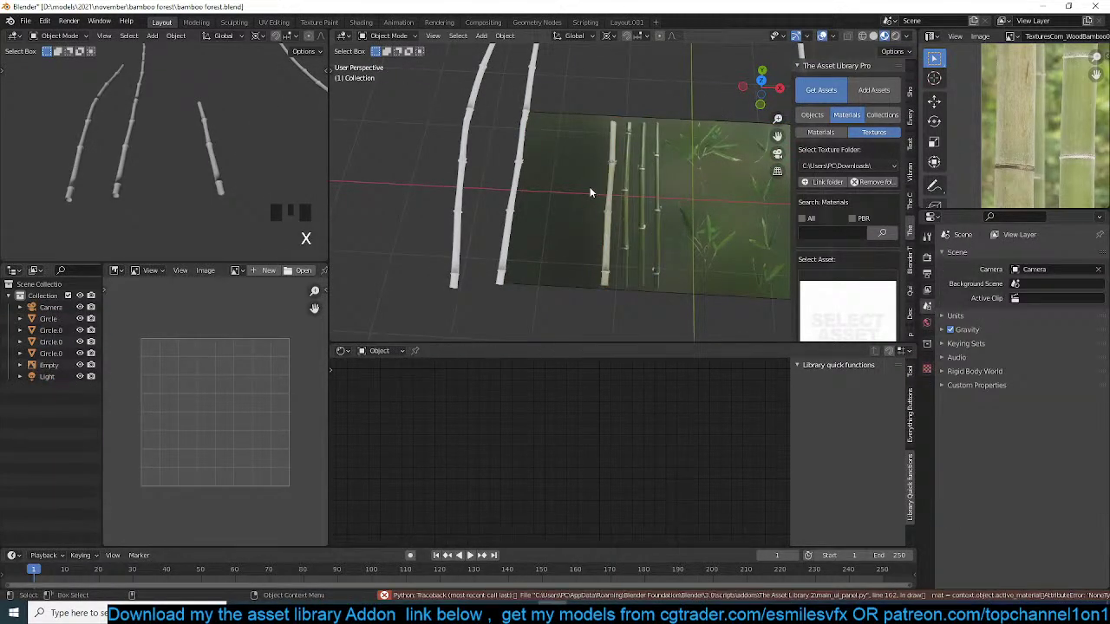
- Select the three remaining untextured poles together and delete them
{"action": "middle_click_drag", "start_coordinate": [591, 187], "coordinate": [567, 167]}
{"action": "left_click", "coordinate": [540, 171]}
{"action": "scroll", "coordinate": [603, 133], "scroll_direction": "down", "scroll_amount": 4}
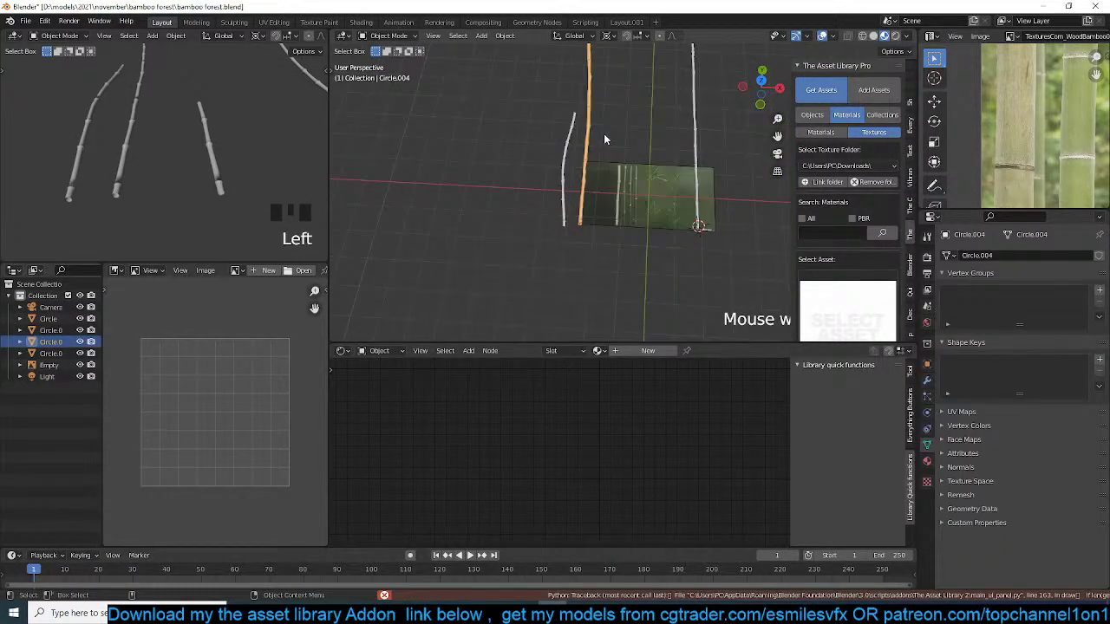
{"action": "middle_click_drag", "start_coordinate": [604, 133], "coordinate": [574, 152]}
{"action": "left_click", "coordinate": [576, 155], "text": "shift"}
{"action": "left_click", "coordinate": [684, 126], "text": "shift"}
{"action": "key", "text": "x"}
{"action": "left_click", "coordinate": [684, 127]}
- Select the textured pole and isolate it in local view
{"action": "scroll", "coordinate": [604, 191], "scroll_direction": "up", "scroll_amount": 5}
{"action": "scroll", "coordinate": [604, 190], "scroll_direction": "up", "scroll_amount": 2}
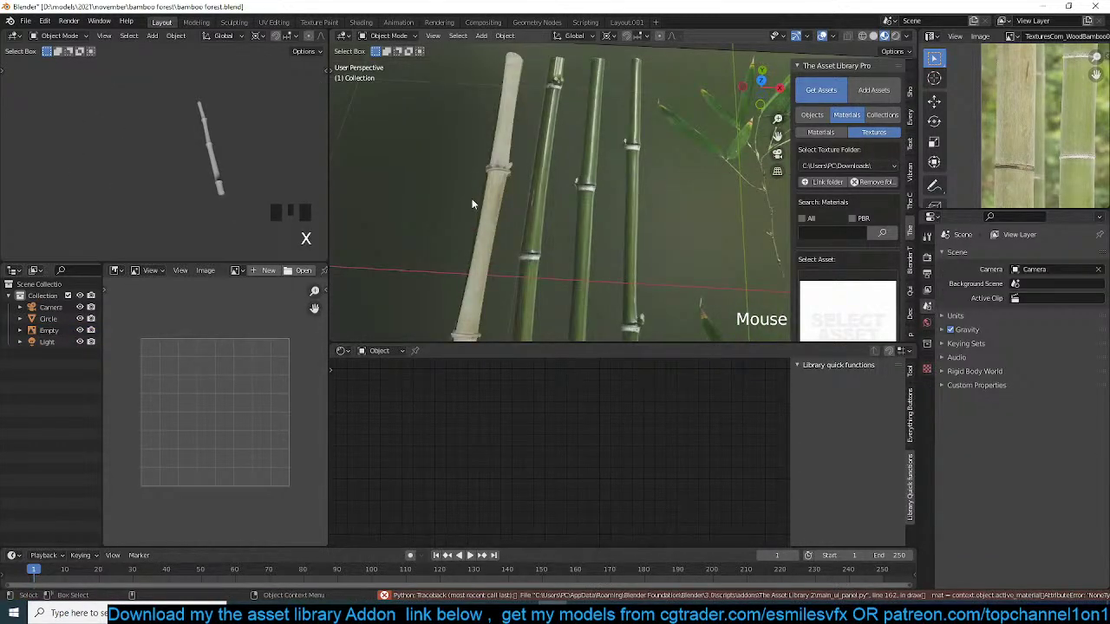
{"action": "left_click", "coordinate": [488, 195]}
{"action": "left_click", "coordinate": [491, 198]}
{"action": "scroll", "coordinate": [501, 177], "scroll_direction": "down", "scroll_amount": 2}
{"action": "key", "text": "slash"}
{"action": "scroll", "coordinate": [509, 166], "scroll_direction": "up", "scroll_amount": 3}
{"action": "key", "text": "alt+a"}
- Select the joint ring's linked faces, fit their UV island over the tan bamboo's dark node, and leave Edit Mode
{"action": "middle_click_drag", "start_coordinate": [544, 161], "coordinate": [607, 164]}
{"action": "left_click", "coordinate": [631, 166]}
{"action": "left_click", "coordinate": [631, 166]}
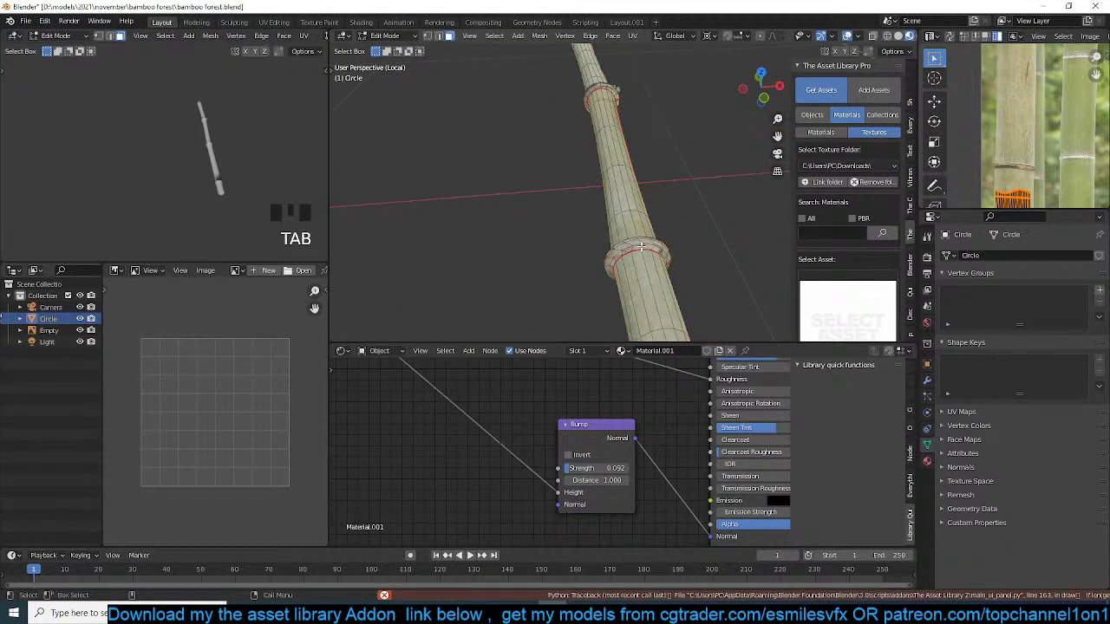
{"action": "key", "text": "ctrl+l"}
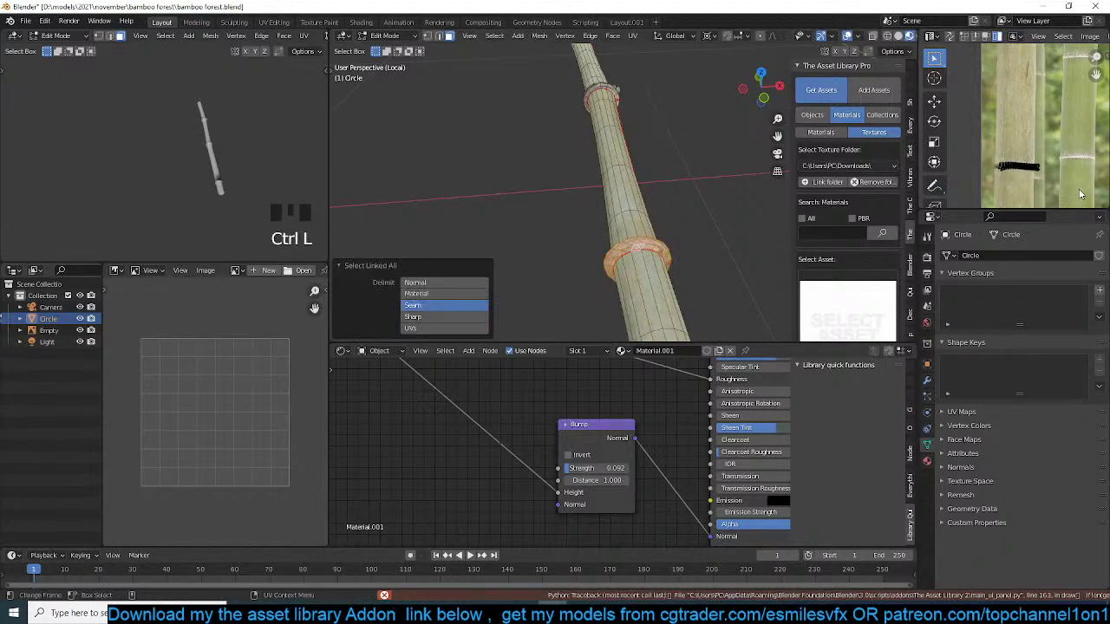
{"action": "key", "text": "ctrl+space"}
{"action": "scroll", "coordinate": [823, 235], "scroll_direction": "up", "scroll_amount": 3}
{"action": "key", "text": "a"}
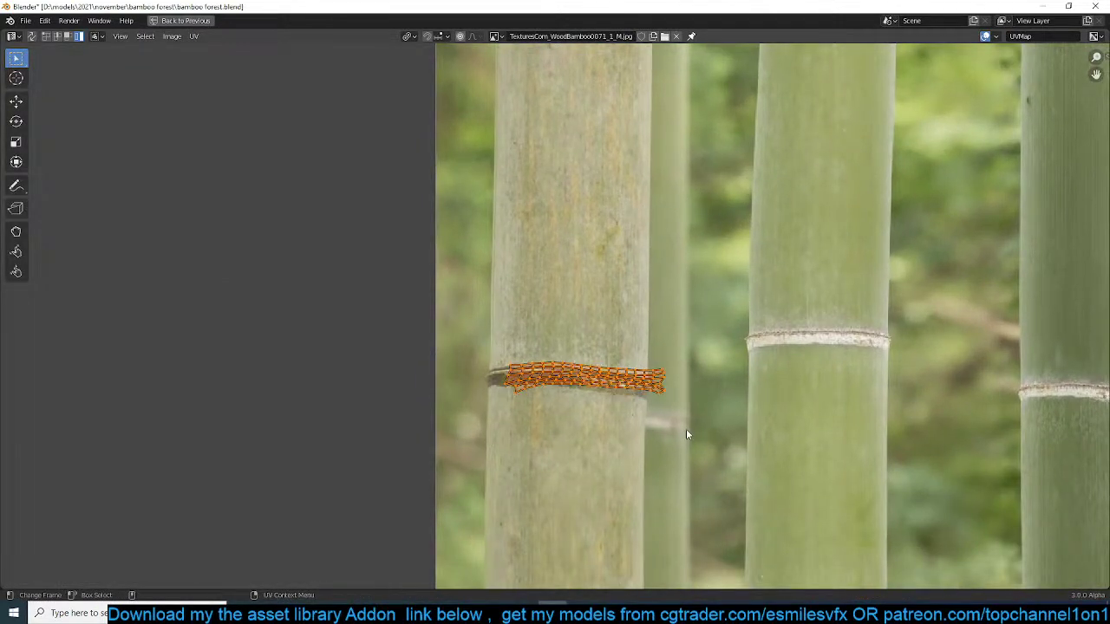
{"action": "scroll", "coordinate": [686, 429], "scroll_direction": "up", "scroll_amount": 2}
{"action": "key", "text": "g"}
{"action": "key", "text": "s"}
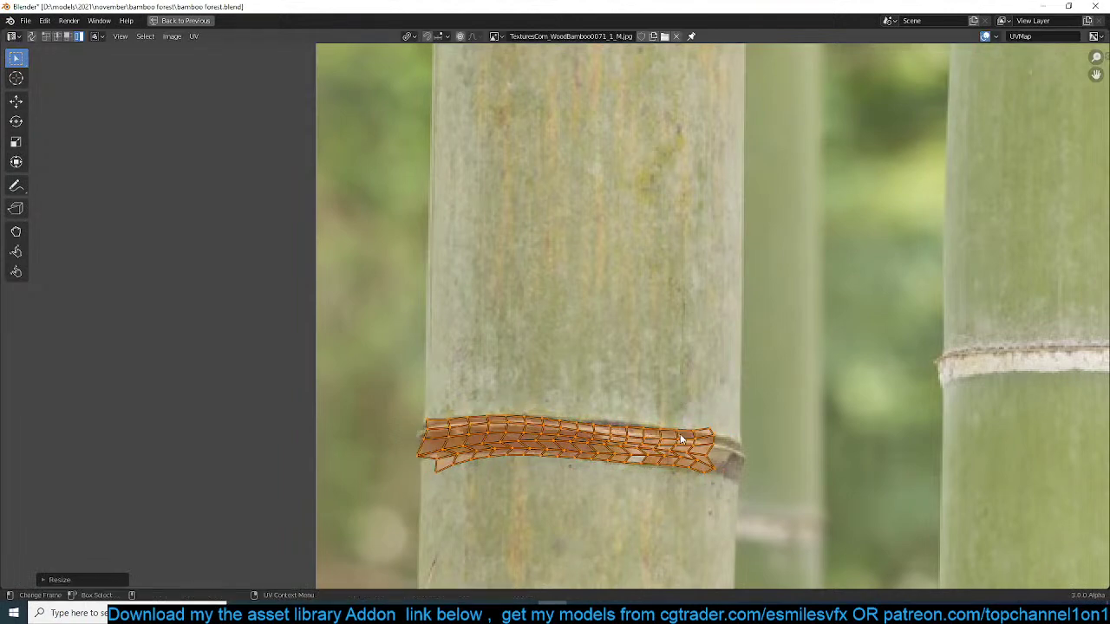
{"action": "left_click", "coordinate": [652, 379]}
{"action": "key", "text": "ctrl+space"}
{"action": "scroll", "coordinate": [619, 217], "scroll_direction": "down", "scroll_amount": 3}
{"action": "key", "text": "Tab"}
- Duplicate the tan pole and place the copy beside it
{"action": "scroll", "coordinate": [619, 214], "scroll_direction": "down", "scroll_amount": 2}
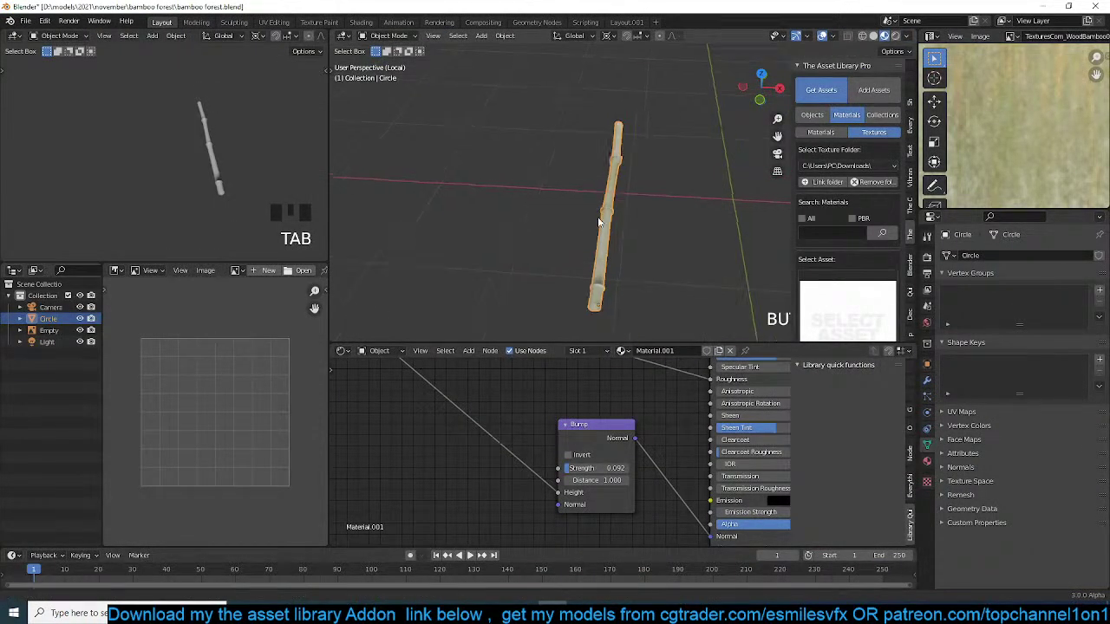
{"action": "key", "text": "shift+d"}
{"action": "left_click", "coordinate": [629, 216]}
- Edit the copy's UVs and move its uppermost islands from the tan bamboo onto the light-green bamboo beside it
{"action": "key", "text": "Tab"}
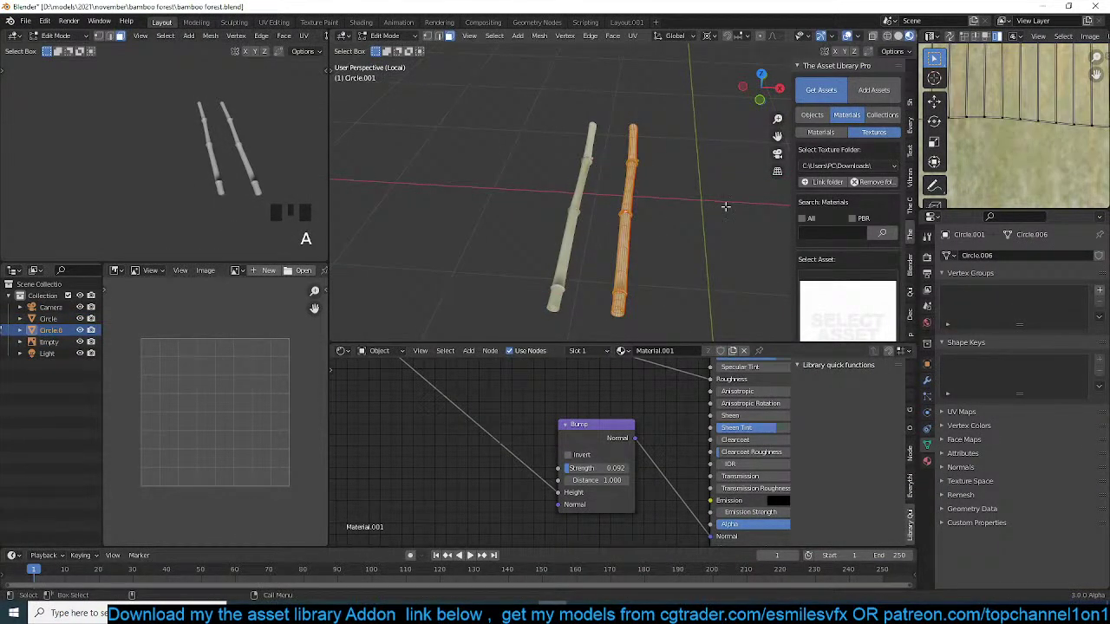
{"action": "key", "text": "ctrl+space"}
{"action": "scroll", "coordinate": [1002, 119], "scroll_direction": "down", "scroll_amount": 6}
{"action": "scroll", "coordinate": [629, 234], "scroll_direction": "up", "scroll_amount": 2}
{"action": "scroll", "coordinate": [592, 198], "scroll_direction": "down", "scroll_amount": 2}
{"action": "left_click", "coordinate": [561, 91]}
{"action": "left_click_drag", "start_coordinate": [555, 76], "coordinate": [584, 108]}
{"action": "key", "text": "g"}
{"action": "left_click", "coordinate": [627, 142]}
{"action": "left_click", "coordinate": [541, 158]}
{"action": "key", "text": "g"}
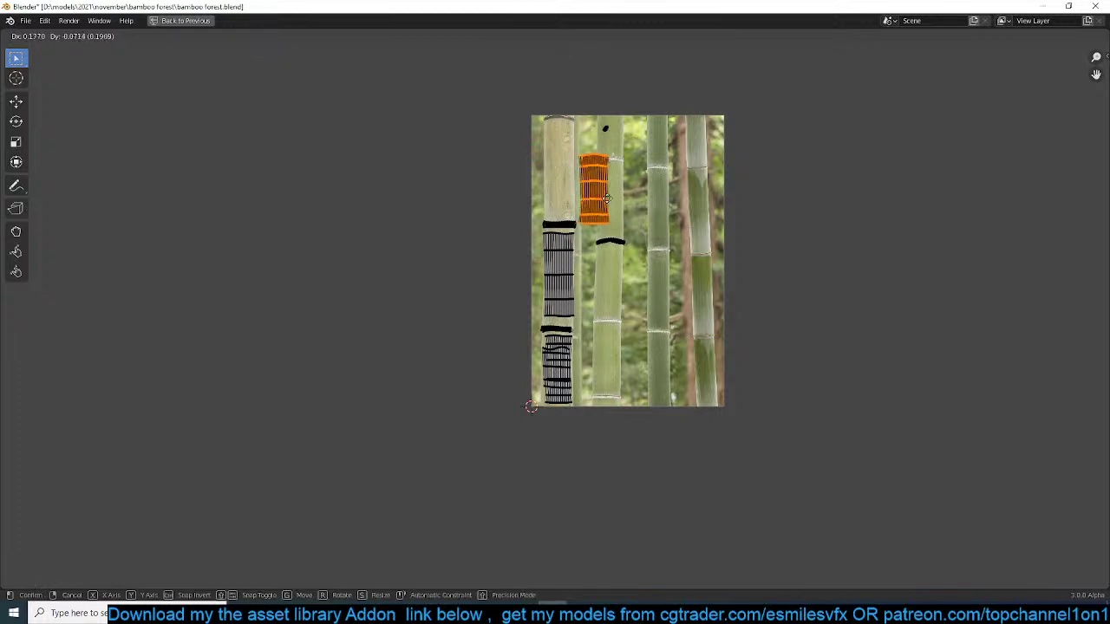
{"action": "left_click", "coordinate": [623, 213]}
- Move the middle section's UV island onto the light-green bamboo's middle segment, then scale and reposition it between the nodes
{"action": "left_click", "coordinate": [568, 318]}
{"action": "key", "text": "g"}
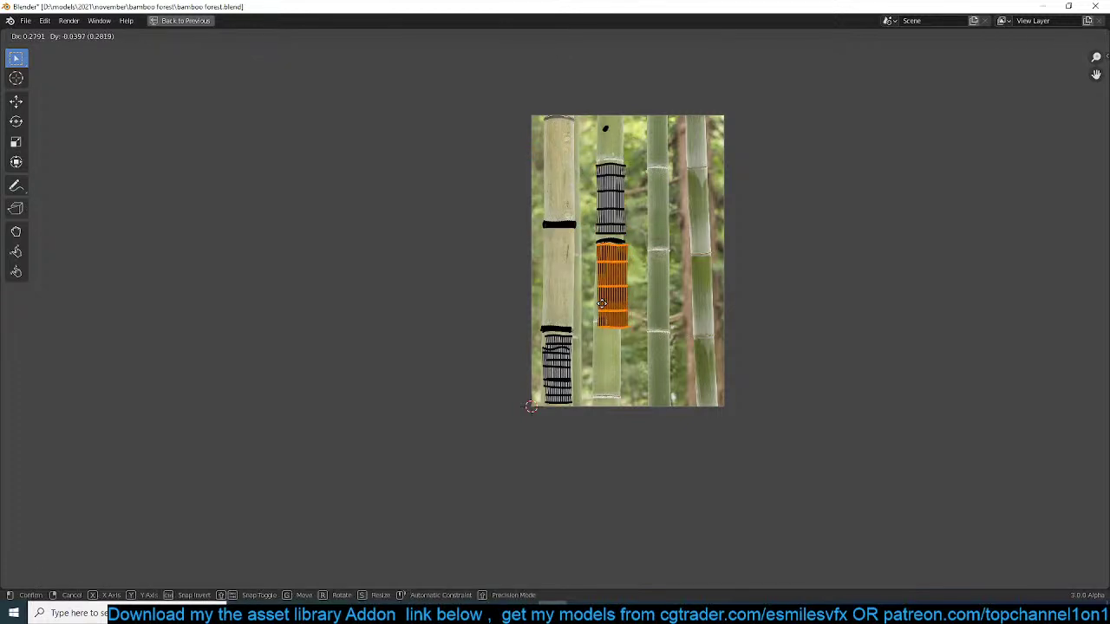
{"action": "left_click", "coordinate": [621, 328]}
{"action": "scroll", "coordinate": [621, 330], "scroll_direction": "up", "scroll_amount": 4}
{"action": "key", "text": "s"}
{"action": "left_click", "coordinate": [803, 339]}
{"action": "key", "text": "g"}
{"action": "left_click", "coordinate": [797, 331]}
- Move the lower section and base UV islands onto the light-green bamboo's lower segment, then return to Object Mode
{"action": "left_click", "coordinate": [571, 423]}
{"action": "key", "text": "g"}
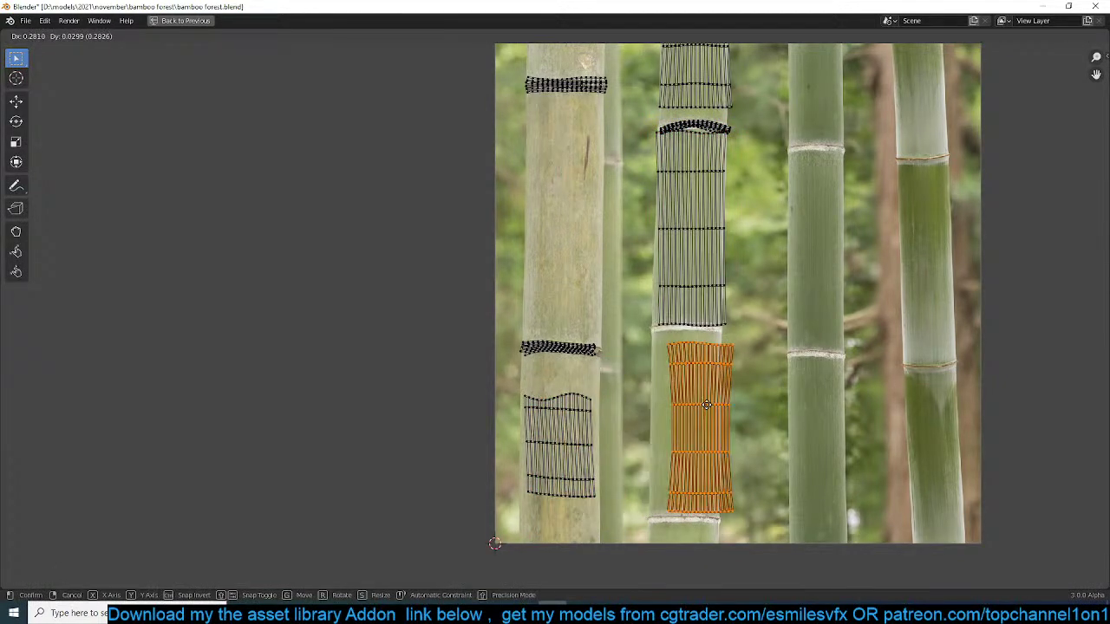
{"action": "left_click", "coordinate": [693, 404]}
{"action": "left_click", "coordinate": [578, 433]}
{"action": "scroll", "coordinate": [607, 415], "scroll_direction": "down", "scroll_amount": 2}
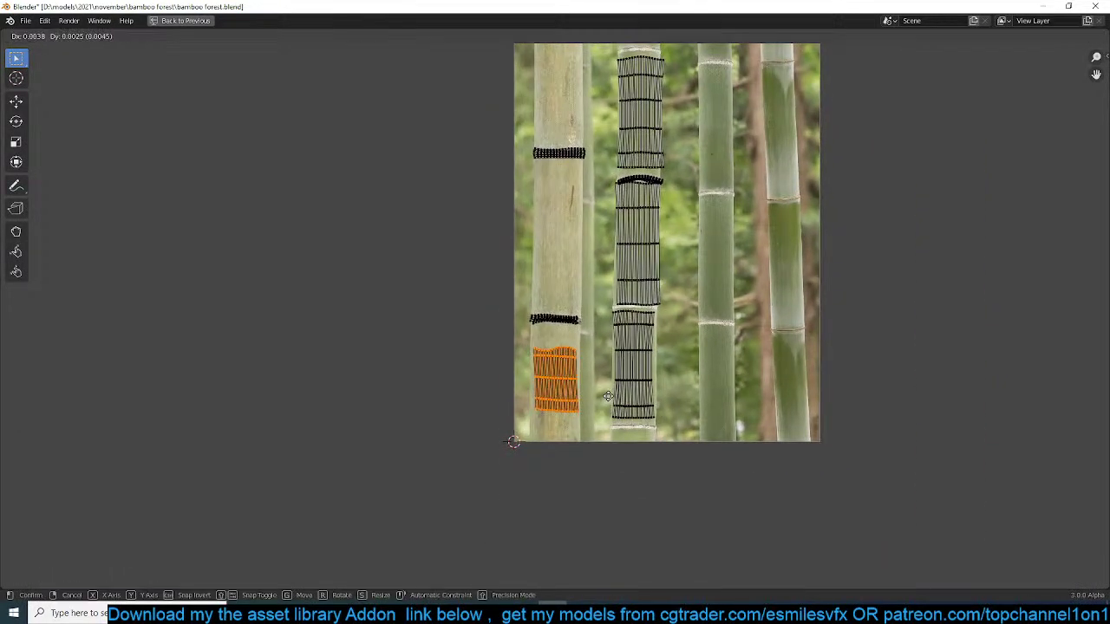
{"action": "key", "text": "g"}
{"action": "left_click", "coordinate": [687, 387]}
{"action": "key", "text": "ctrl+space"}
{"action": "scroll", "coordinate": [606, 260], "scroll_direction": "up", "scroll_amount": 3}
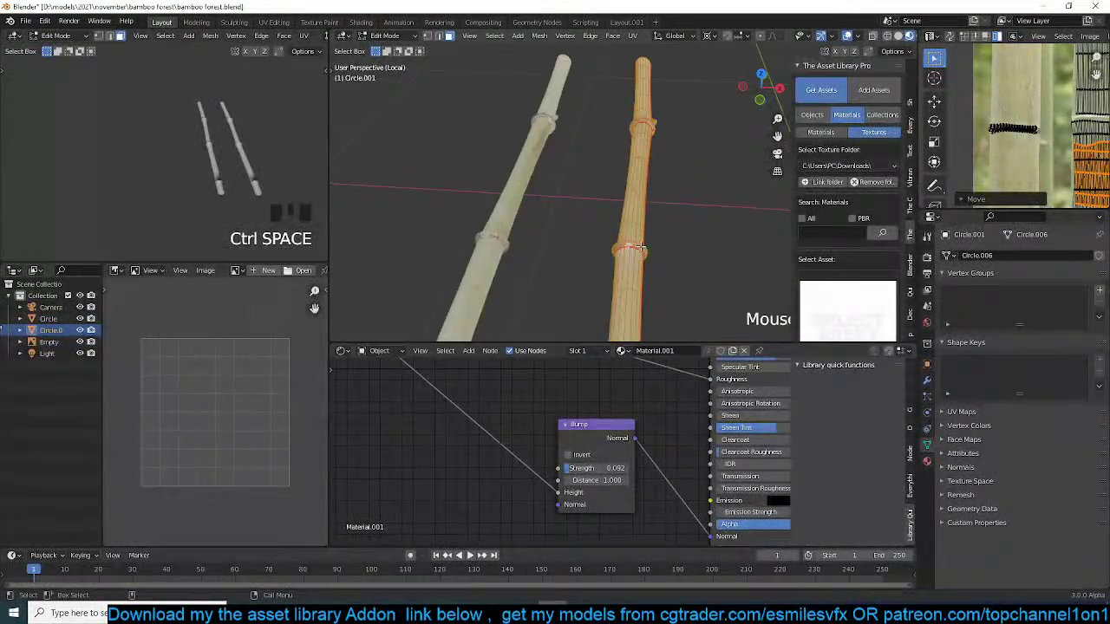
{"action": "key", "text": "Tab"}
- Duplicate the light-green pole, place the copy farther away, and open all its UVs for editing in an enlarged UV editor
{"action": "scroll", "coordinate": [626, 264], "scroll_direction": "down", "scroll_amount": 2}
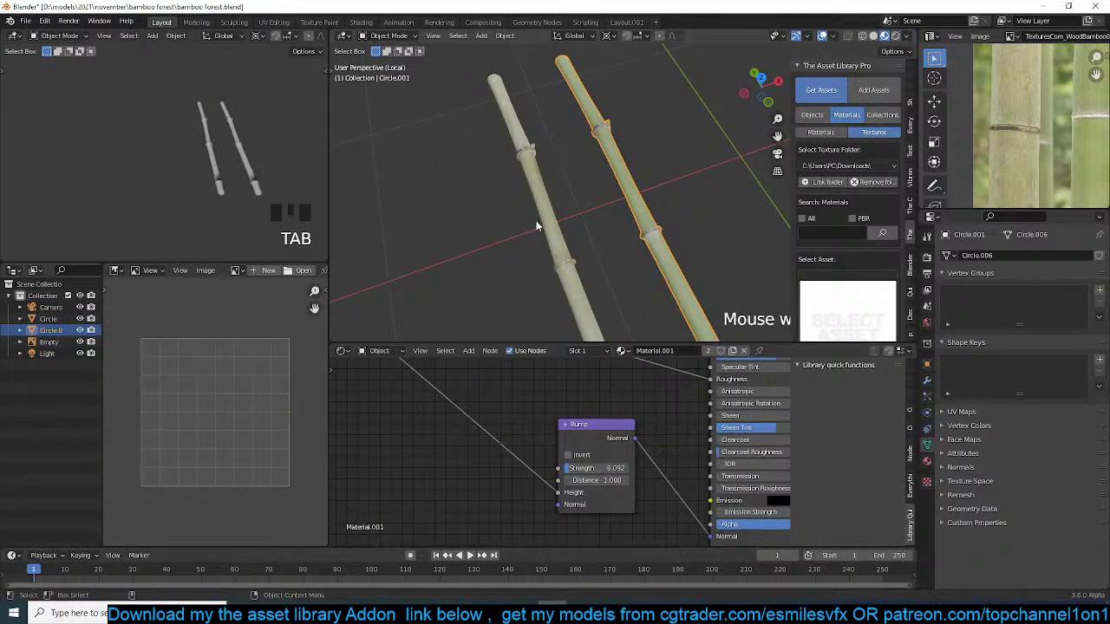
{"action": "scroll", "coordinate": [584, 228], "scroll_direction": "down", "scroll_amount": 2}
{"action": "middle_click_drag", "start_coordinate": [585, 228], "coordinate": [478, 247], "text": "shift"}
{"action": "scroll", "coordinate": [551, 224], "scroll_direction": "down", "scroll_amount": 2}
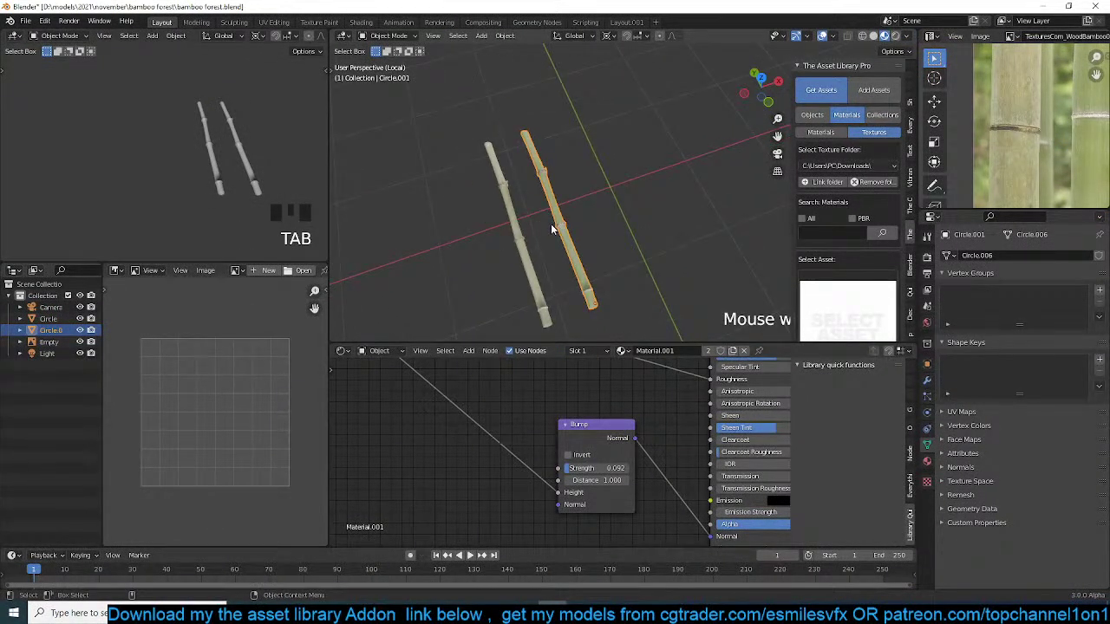
{"action": "middle_click_drag", "start_coordinate": [552, 224], "coordinate": [509, 231], "text": "shift"}
{"action": "key", "text": "shift+d"}
{"action": "left_click", "coordinate": [607, 206]}
{"action": "key", "text": "Tab"}
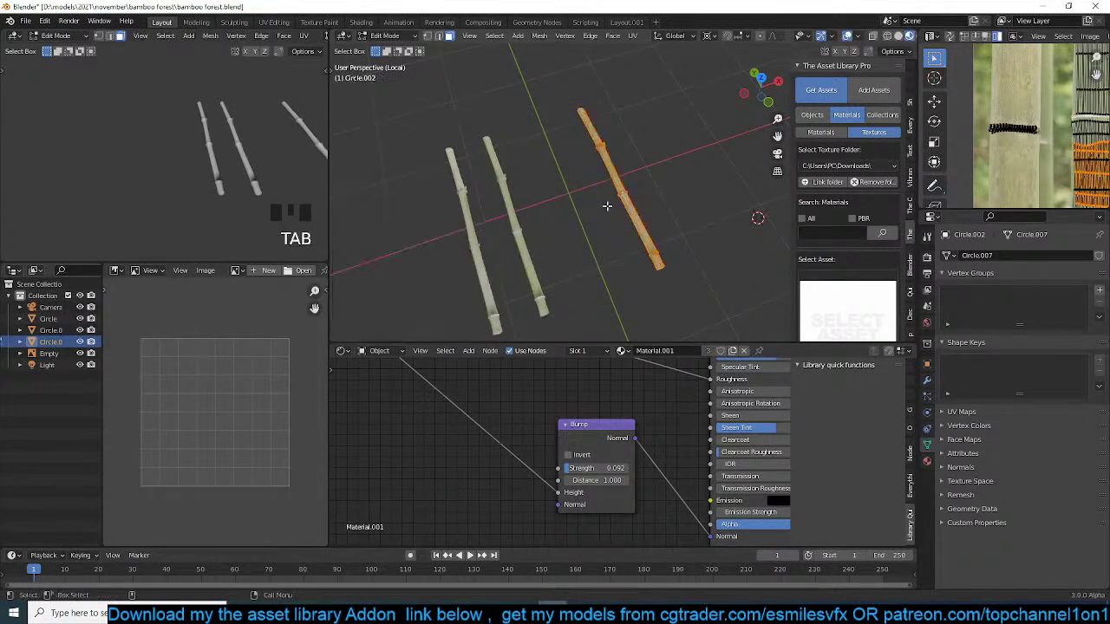
{"action": "key", "text": "ctrl+space"}
{"action": "key", "text": "a"}
{"action": "middle_click_drag", "start_coordinate": [701, 223], "coordinate": [615, 260]}
{"action": "key", "text": "g"}
{"action": "key", "text": "x"}
{"action": "right_click", "coordinate": [678, 253]}
- Select the section islands on the light-green bamboo and move them about 0.242 along X onto the dark-green bamboo
{"action": "left_click_drag", "start_coordinate": [527, 78], "coordinate": [616, 453]}
{"action": "key", "text": "g"}
{"action": "key", "text": "x"}
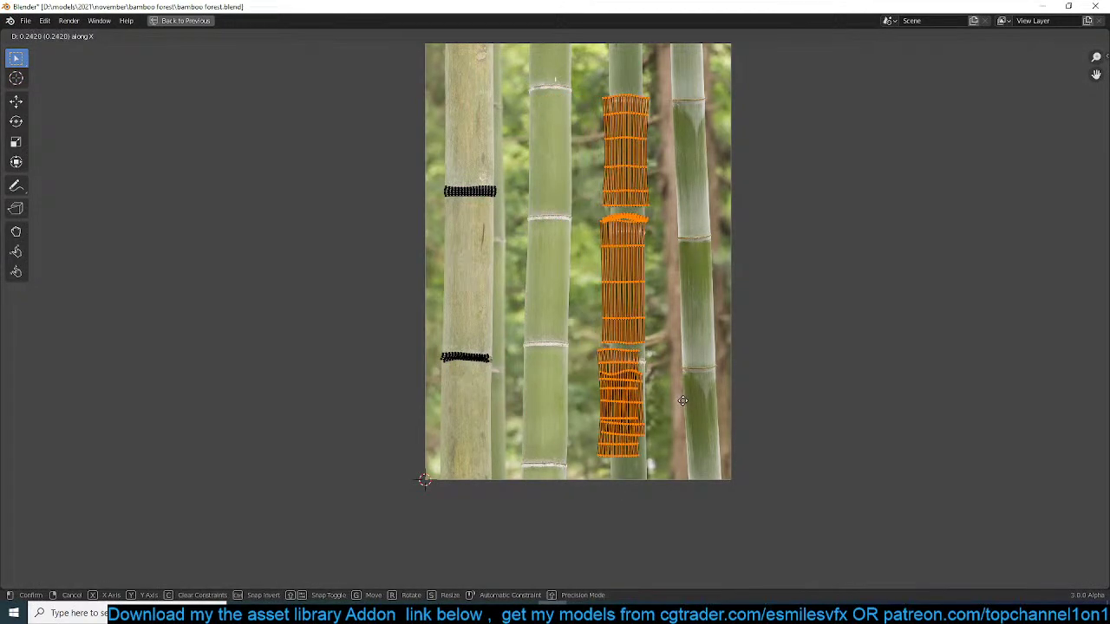
{"action": "left_click", "coordinate": [655, 253]}
- Shrink the upper and middle section UV islands to the dark-green bamboo's width, and reposition the middle one between nodes
{"action": "left_click", "coordinate": [639, 167]}
{"action": "key", "text": "s"}
{"action": "left_click", "coordinate": [635, 162]}
{"action": "left_click", "coordinate": [645, 232]}
{"action": "key", "text": "s"}
{"action": "left_click", "coordinate": [639, 259]}
{"action": "key", "text": "g"}
{"action": "left_click", "coordinate": [642, 266]}
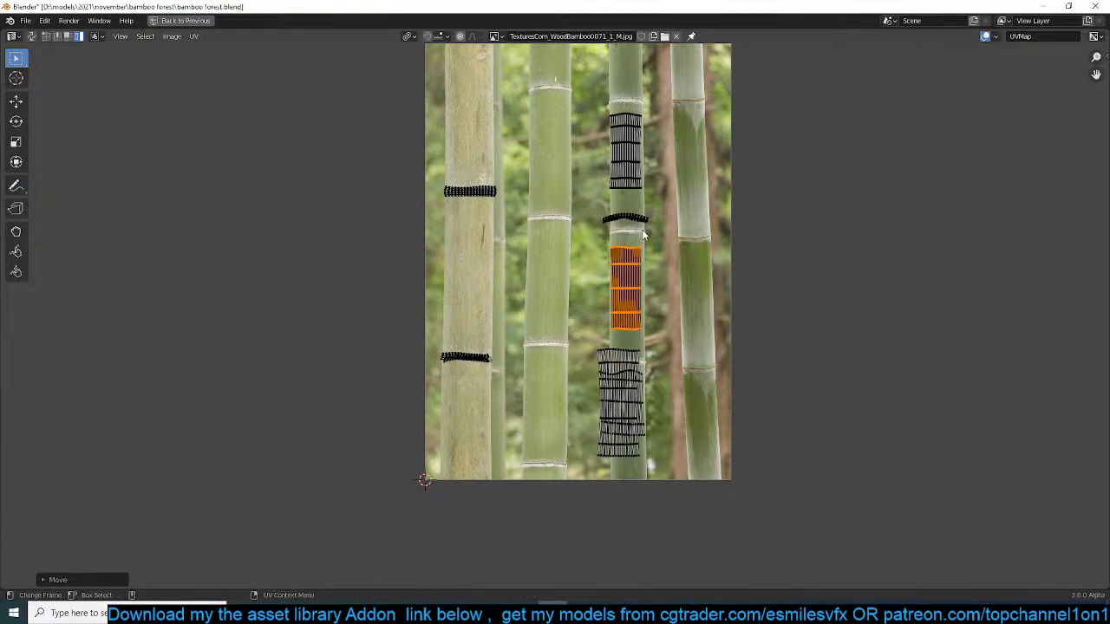
- Fit and scale the curved joint UV island over the dark-green bamboo's pale node
{"action": "left_click", "coordinate": [637, 220]}
{"action": "scroll", "coordinate": [635, 225], "scroll_direction": "up", "scroll_amount": 3}
{"action": "key", "text": "s"}
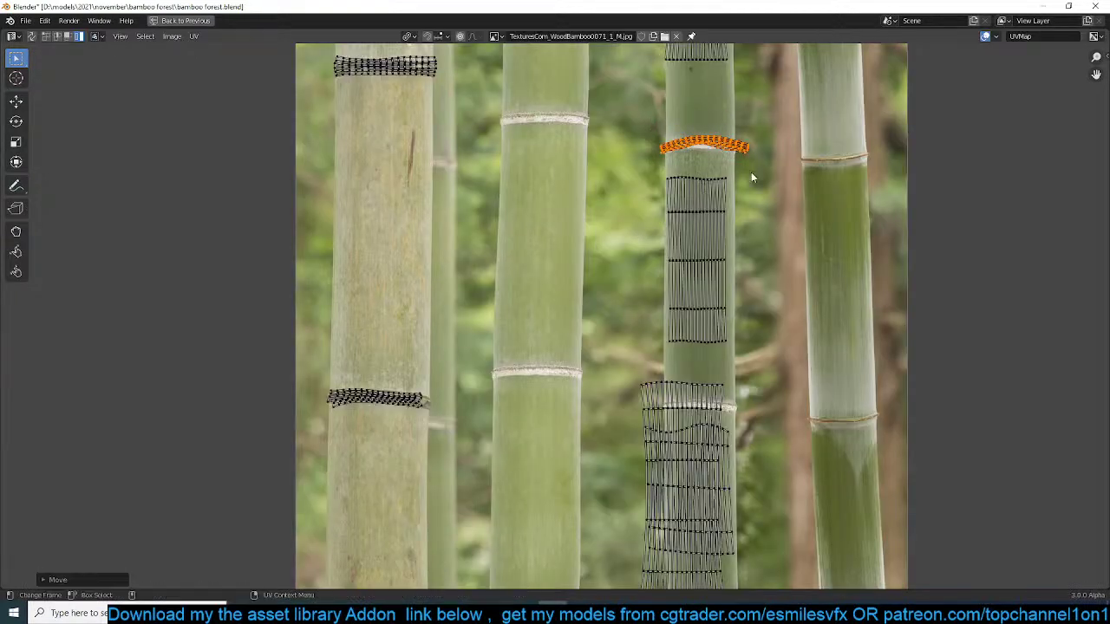
{"action": "left_click", "coordinate": [763, 162]}
- Move and scale the lower section's UV island to fit inside the dark-green bamboo's lowest segment
{"action": "scroll", "coordinate": [695, 500], "scroll_direction": "down", "scroll_amount": 2}
{"action": "left_click", "coordinate": [662, 390]}
{"action": "key", "text": "g"}
{"action": "left_click", "coordinate": [651, 417]}
{"action": "key", "text": "s"}
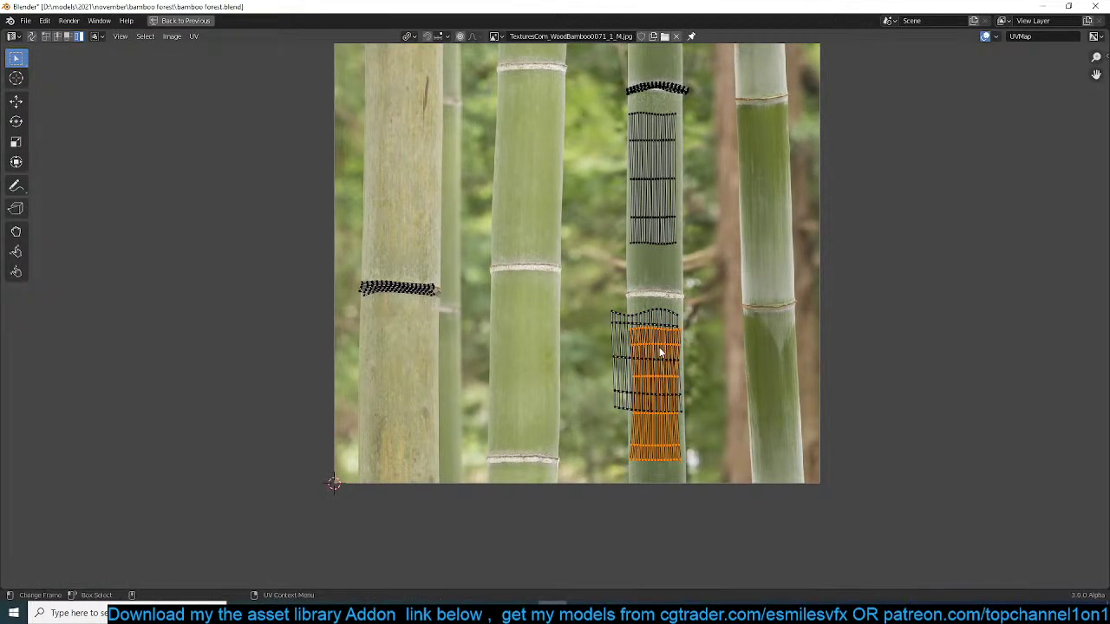
{"action": "left_click", "coordinate": [690, 342]}
- Scale and move the base UV island inside the dark-green bamboo's lowest segment, then return to Object Mode
{"action": "left_click", "coordinate": [665, 318]}
{"action": "key", "text": "s"}
{"action": "left_click", "coordinate": [685, 322]}
{"action": "key", "text": "g"}
{"action": "left_click", "coordinate": [697, 333]}
{"action": "key", "text": "ctrl+space"}
{"action": "key", "text": "Tab"}
- Move the dark-green pole about -0.725 m along X toward the others, then duplicate it and place the copy alongside
{"action": "key", "text": "g"}
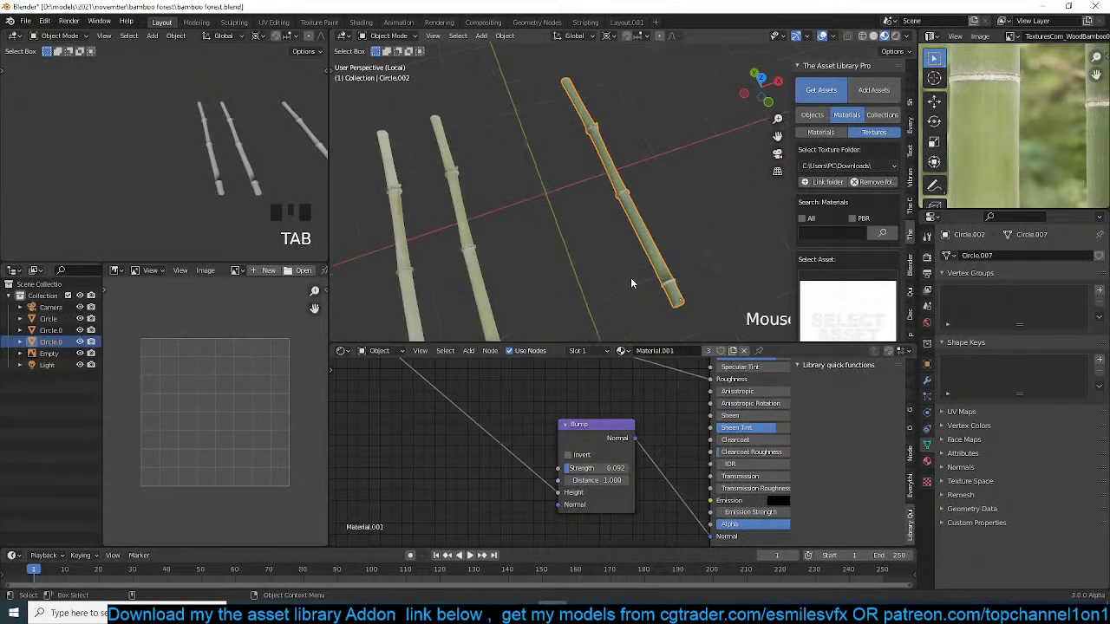
{"action": "left_click", "coordinate": [681, 236]}
{"action": "key", "text": "shift+d"}
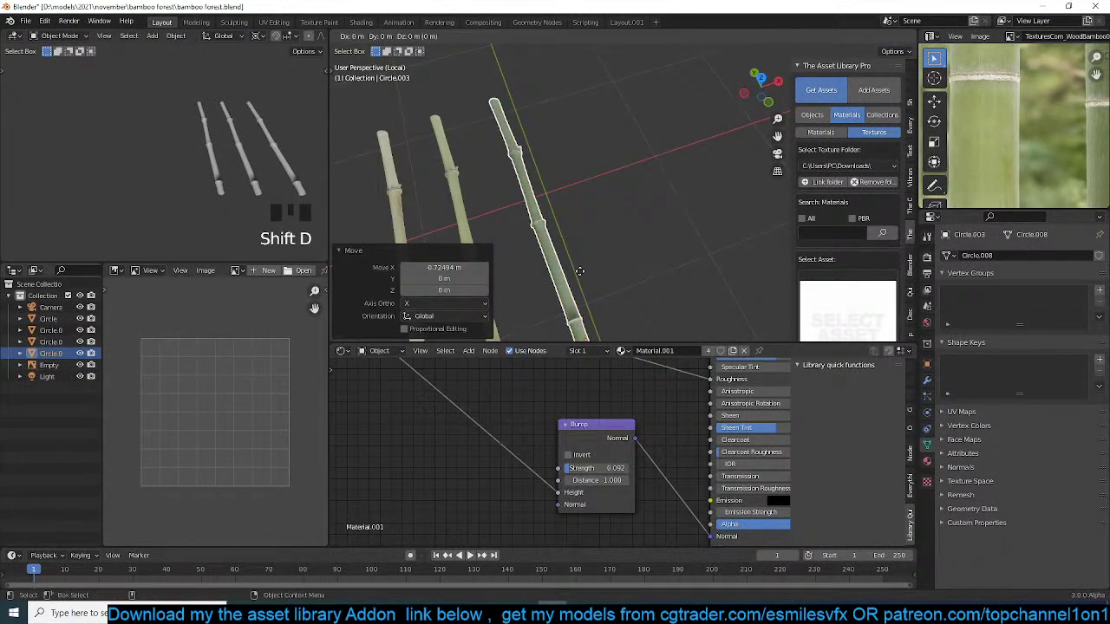
{"action": "left_click", "coordinate": [686, 236]}
- Edit the newest copy's UVs and move its middle section island onto the upper part of the fourth bamboo
{"action": "key", "text": "ctrl+space"}
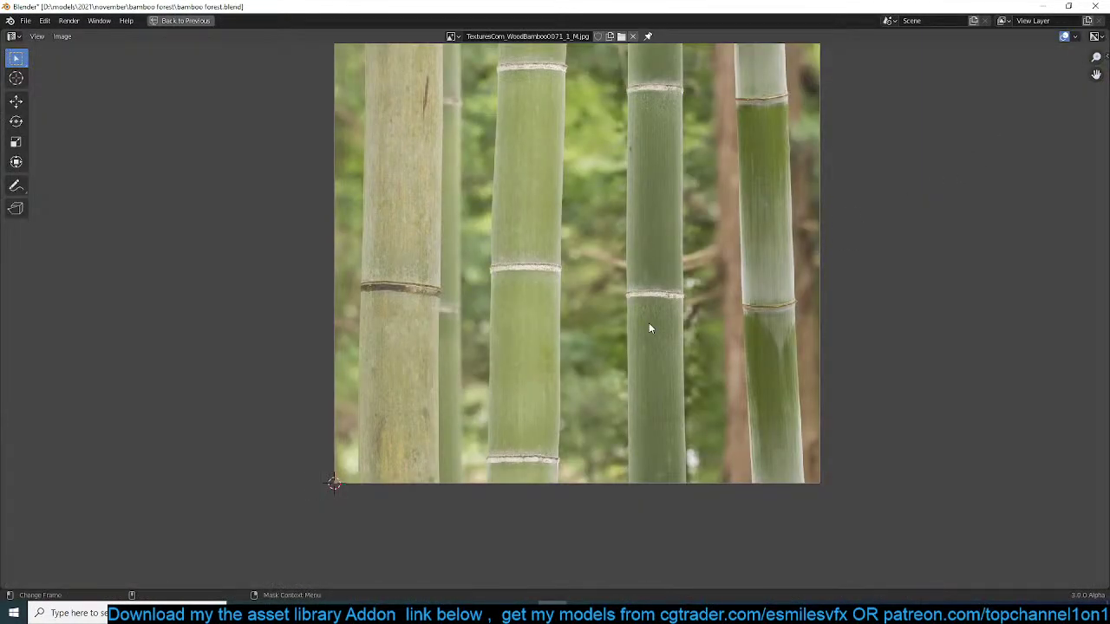
{"action": "scroll", "coordinate": [649, 322], "scroll_direction": "down", "scroll_amount": 3}
{"action": "key", "text": "Tab"}
{"action": "key", "text": "a"}
{"action": "left_click", "coordinate": [592, 257]}
{"action": "middle_click_drag", "start_coordinate": [590, 261], "coordinate": [560, 368]}
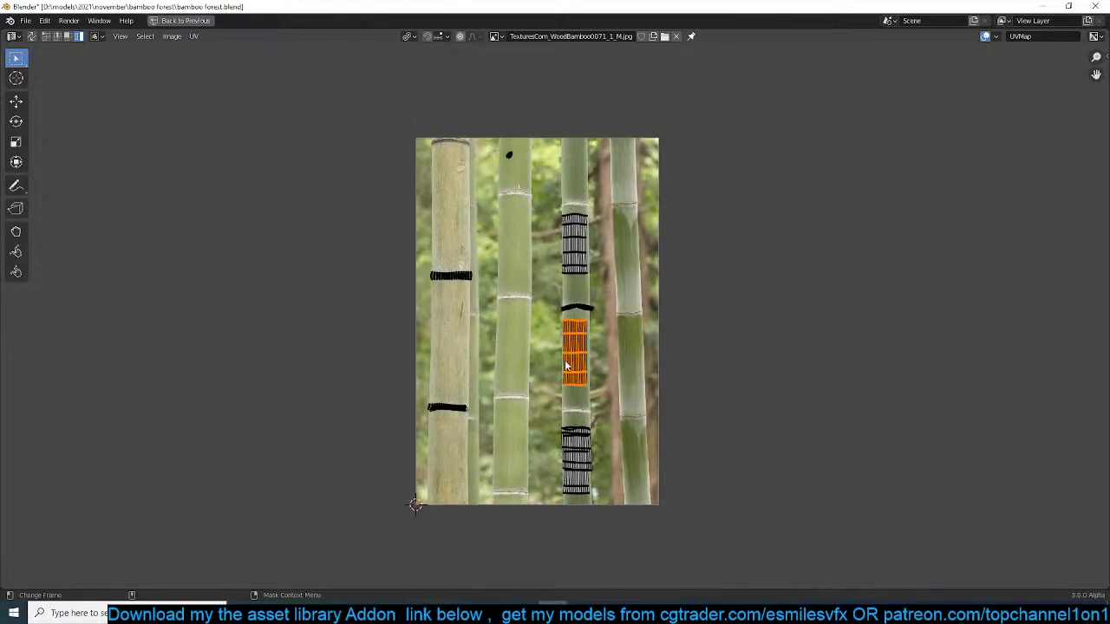
{"action": "key", "text": "g"}
{"action": "left_click", "coordinate": [635, 132]}
{"action": "scroll", "coordinate": [659, 226], "scroll_direction": "up", "scroll_amount": 3}
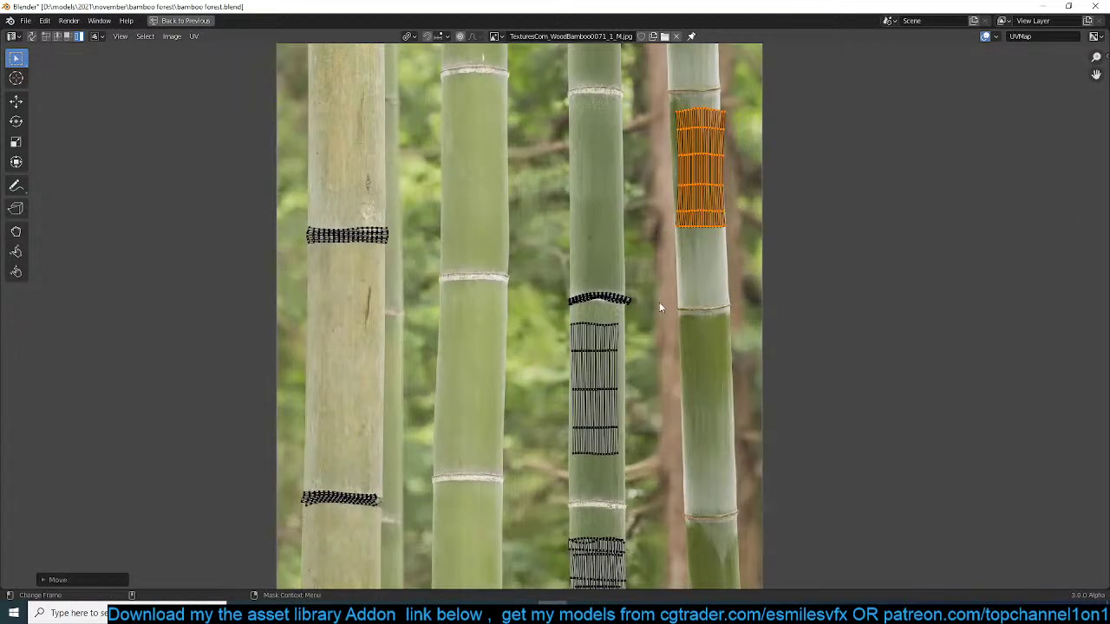
- Scale, move and rotate the middle section's UV island to fill the fourth bamboo's upper segment between its two joints
{"action": "key", "text": "s"}
{"action": "key", "text": "y"}
{"action": "left_click", "coordinate": [720, 421]}
{"action": "key", "text": "g"}
{"action": "left_click", "coordinate": [740, 279]}
{"action": "key", "text": "r"}
{"action": "left_click", "coordinate": [762, 266]}
{"action": "key", "text": "s"}
{"action": "left_click", "coordinate": [773, 271]}
- Move the lower section's UV island onto the fourth bamboo's next segment down, rotating and scaling it to fit inside
{"action": "left_click", "coordinate": [616, 421]}
{"action": "key", "text": "g"}
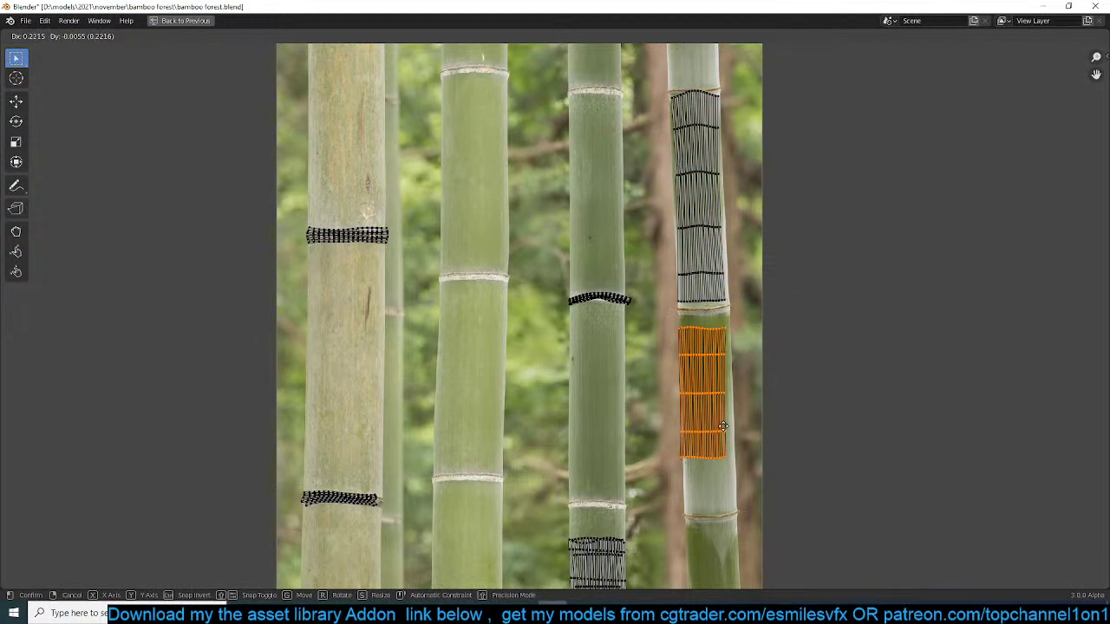
{"action": "left_click", "coordinate": [725, 426]}
{"action": "key", "text": "r"}
{"action": "left_click", "coordinate": [747, 443]}
{"action": "key", "text": "g"}
{"action": "left_click", "coordinate": [745, 449]}
{"action": "key", "text": "s"}
{"action": "left_click", "coordinate": [744, 475]}
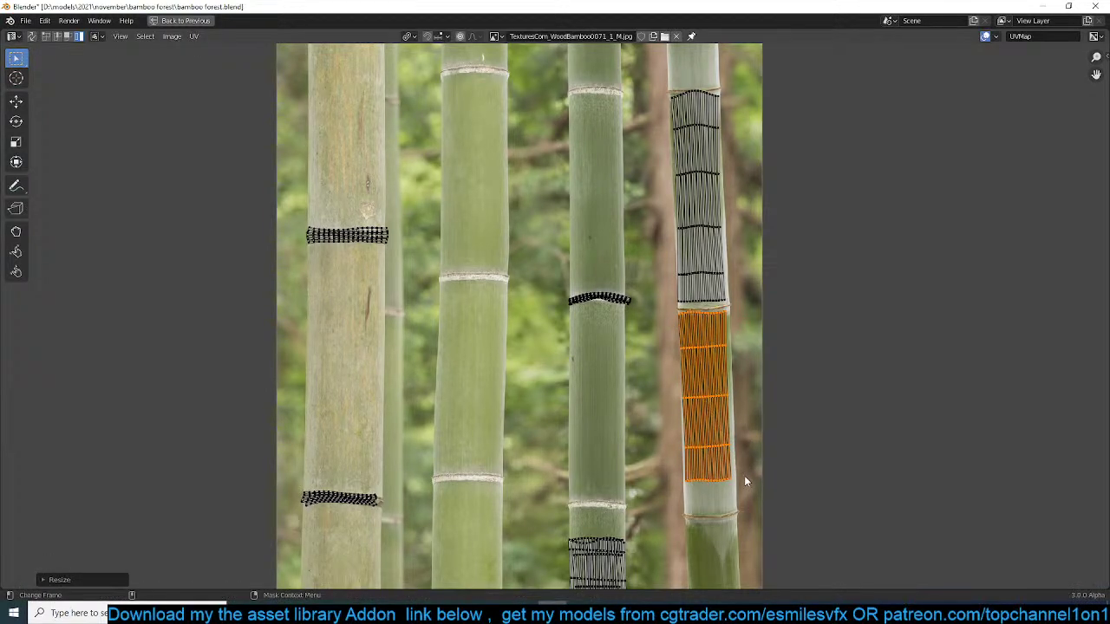
- Move the third bamboo's curved ring UV island onto the fourth bamboo's middle joint and scale it to the joint's width
{"action": "left_click", "coordinate": [621, 295]}
{"action": "key", "text": "g"}
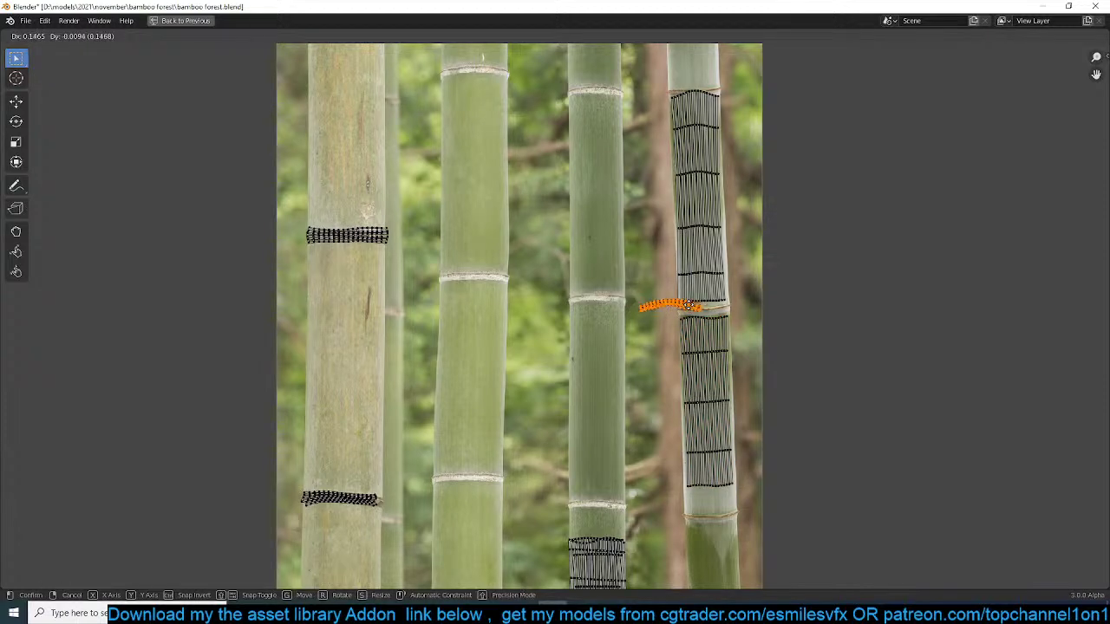
{"action": "scroll", "coordinate": [724, 311], "scroll_direction": "up", "scroll_amount": 3}
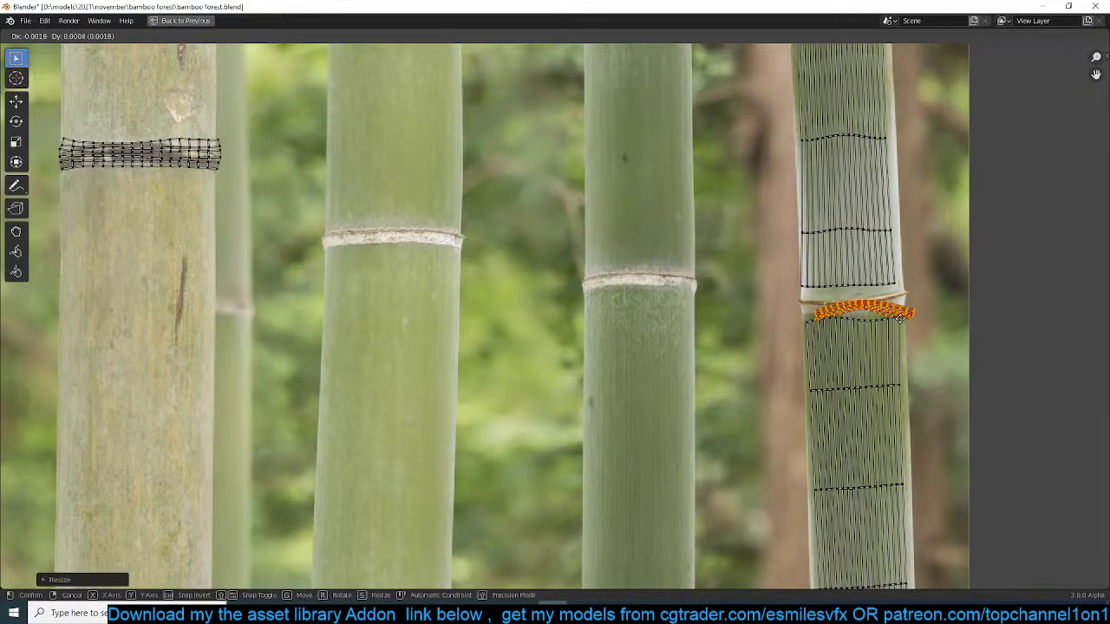
{"action": "left_click", "coordinate": [891, 313]}
- Move the overlapping base UV islands onto the fourth bamboo's lowest segment, scaling and rotating them to fit inside
{"action": "scroll", "coordinate": [858, 396], "scroll_direction": "down", "scroll_amount": 3}
{"action": "middle_click_drag", "start_coordinate": [857, 402], "coordinate": [857, 281]}
{"action": "left_click", "coordinate": [622, 459]}
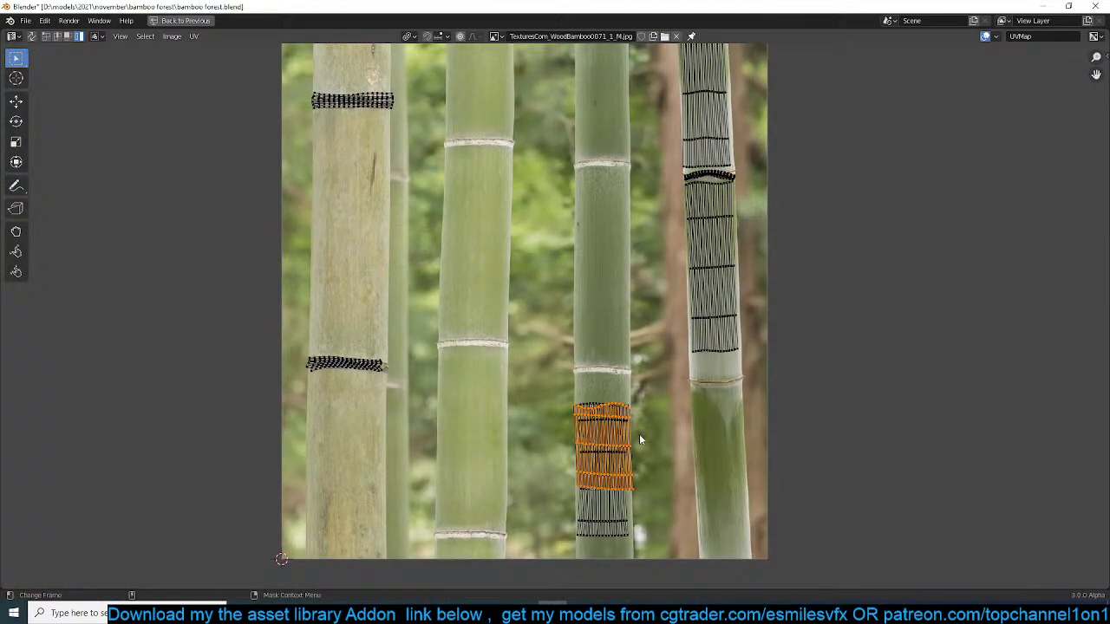
{"action": "key", "text": "g"}
{"action": "left_click", "coordinate": [724, 496]}
{"action": "key", "text": "s"}
{"action": "left_click", "coordinate": [731, 507]}
{"action": "key", "text": "g"}
{"action": "left_click", "coordinate": [763, 505]}
{"action": "key", "text": "r"}
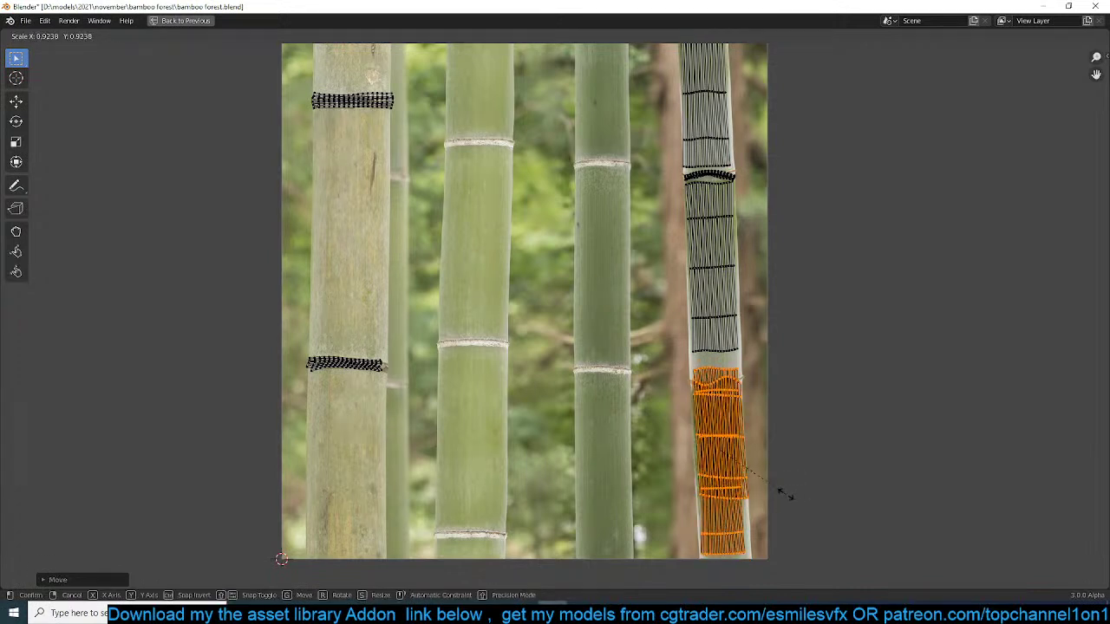
{"action": "left_click", "coordinate": [787, 503]}
{"action": "key", "text": "s"}
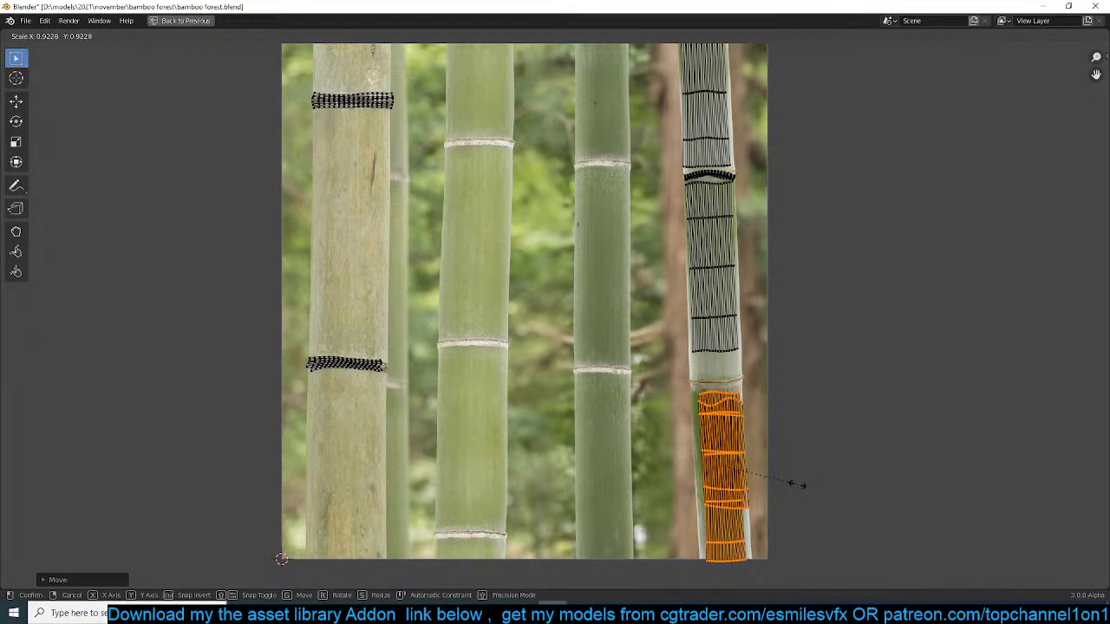
{"action": "left_click", "coordinate": [791, 485]}
- Move the first bamboo's lower ring UV island onto the fourth bamboo's lower joint and shrink it to fit
{"action": "left_click", "coordinate": [362, 365]}
{"action": "key", "text": "g"}
{"action": "left_click", "coordinate": [760, 386]}
{"action": "key", "text": "s"}
{"action": "left_click", "coordinate": [771, 386]}
- Move the remaining ring UV island from the first bamboo onto the fourth bamboo's upper joint and shrink it to fit
{"action": "scroll", "coordinate": [350, 292], "scroll_direction": "up", "scroll_amount": 5, "text": "shift"}
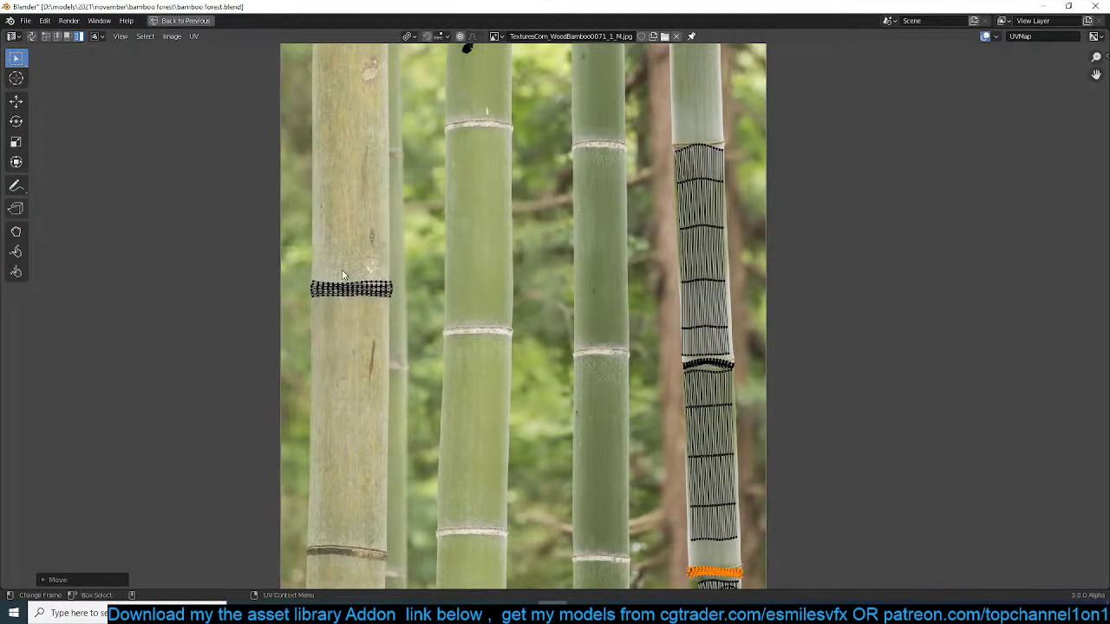
{"action": "left_click", "coordinate": [374, 282]}
{"action": "middle_click_drag", "start_coordinate": [377, 287], "coordinate": [329, 374]}
{"action": "key", "text": "g"}
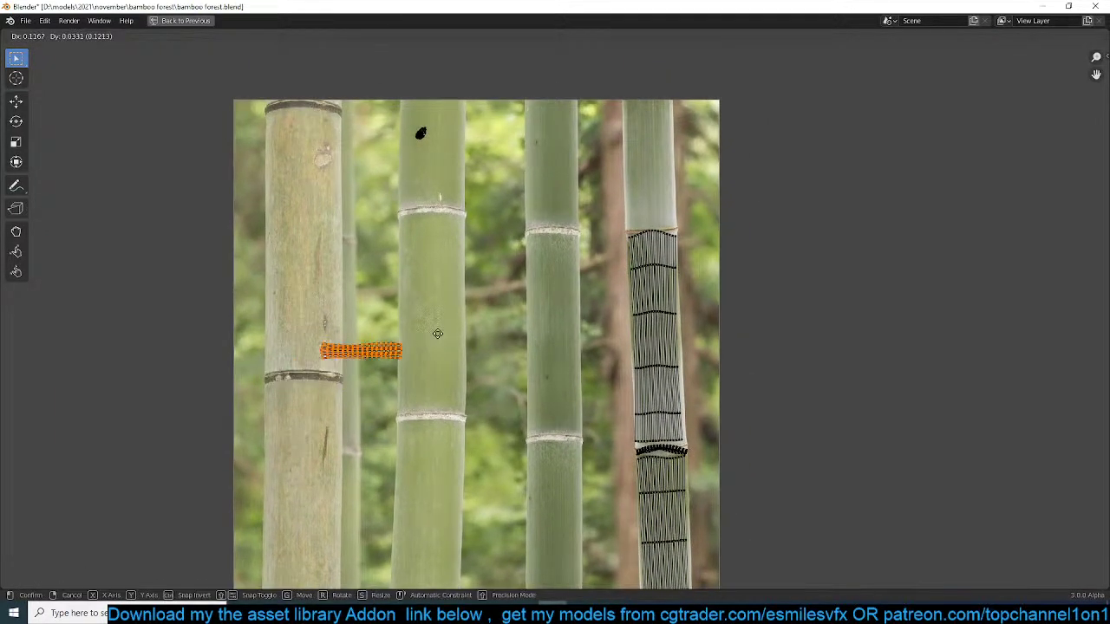
{"action": "left_click", "coordinate": [722, 231]}
{"action": "key", "text": "s"}
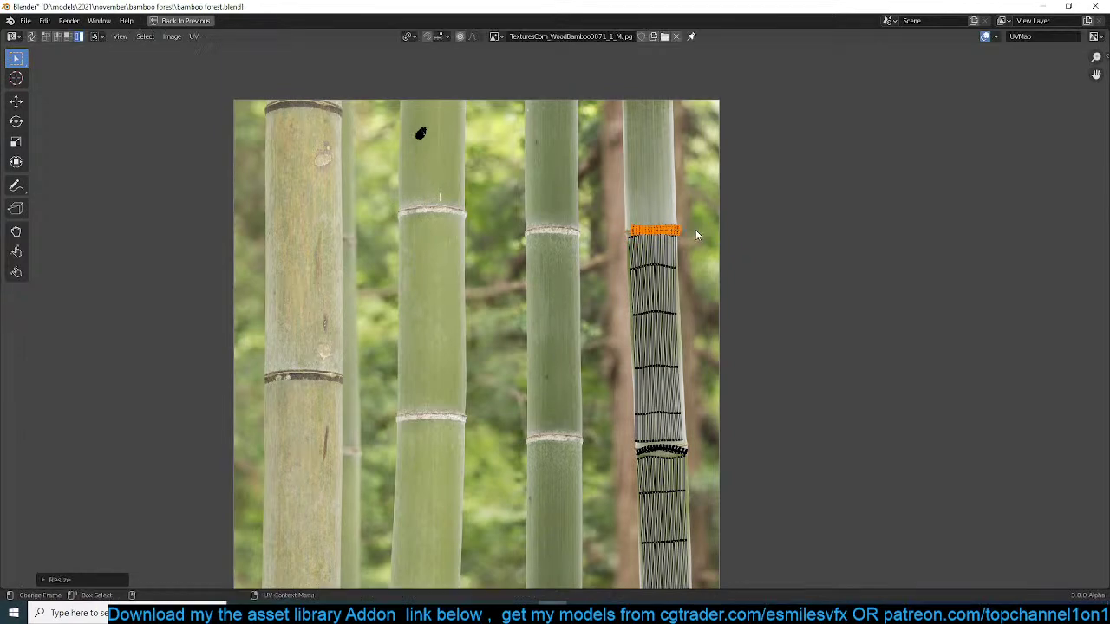
{"action": "left_click", "coordinate": [694, 230]}
- Leave the enlarged UV view, return to Object Mode, and save the file with nothing selected
{"action": "key", "text": "ctrl+space"}
{"action": "key", "text": "Tab"}
{"action": "scroll", "coordinate": [533, 249], "scroll_direction": "down", "scroll_amount": 3}
{"action": "key", "text": "alt+a"}
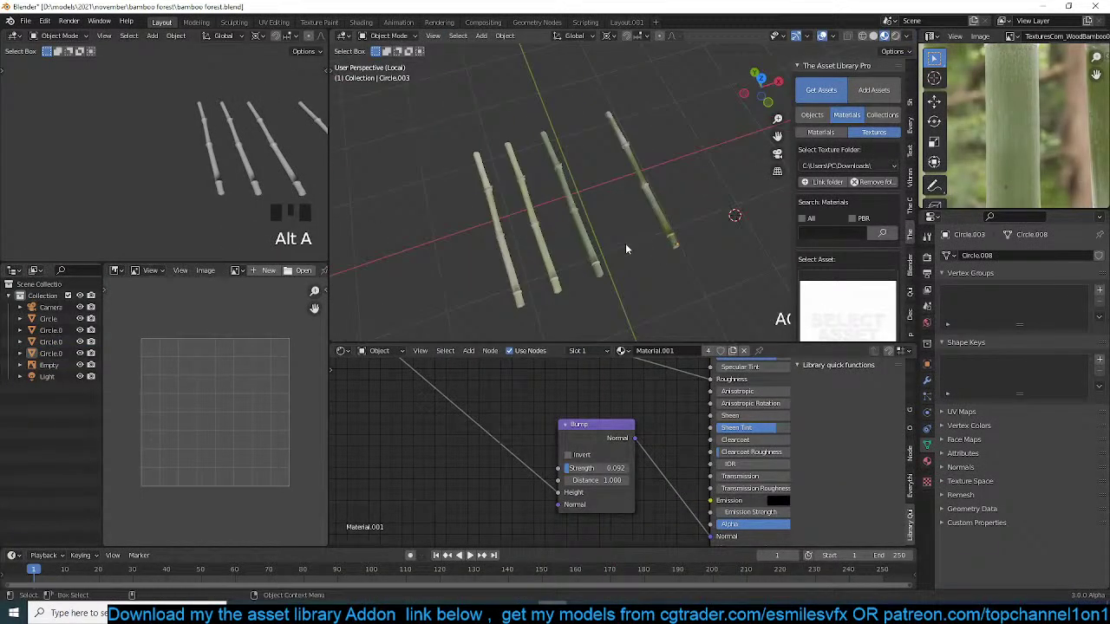
{"action": "key", "text": "ctrl+s"}
{"action": "left_click", "coordinate": [668, 224]}
{"action": "middle_click_drag", "start_coordinate": [667, 226], "coordinate": [580, 243]}
{"action": "key", "text": "alt+a"}
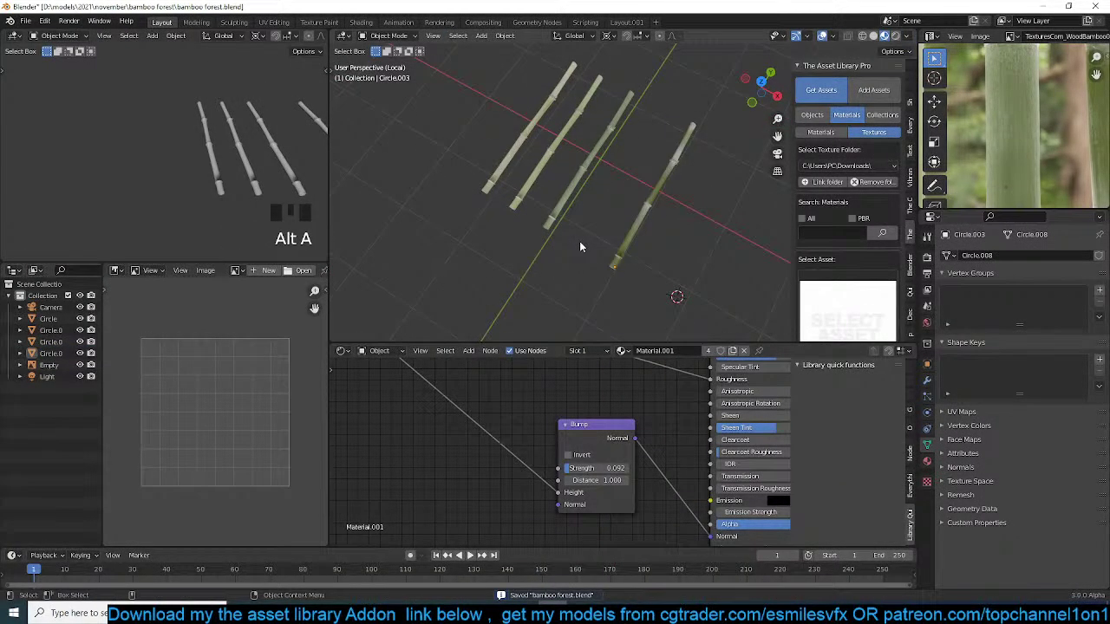
- Add a plane at the 3D cursor and scale it up into a large ground surrounding the bamboo poles
{"action": "key", "text": "KP_7"}
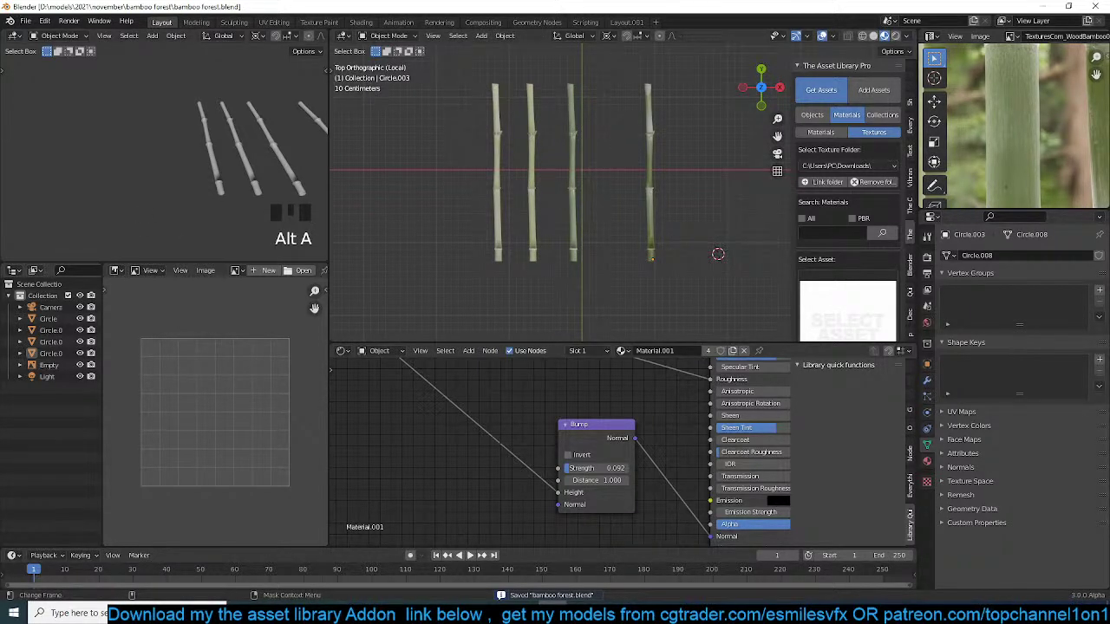
{"action": "scroll", "coordinate": [553, 191], "scroll_direction": "down", "scroll_amount": 7}
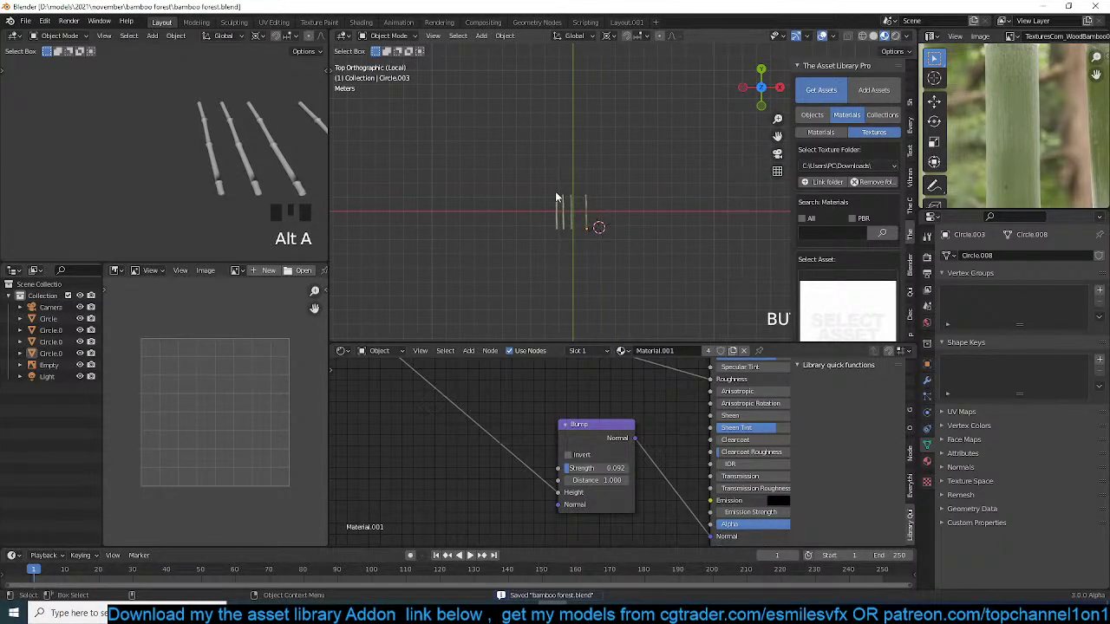
{"action": "key", "text": "shift+a"}
{"action": "mouse_move", "coordinate": [555, 191]}
{"action": "left_click", "coordinate": [606, 192]}
{"action": "key", "text": "s"}
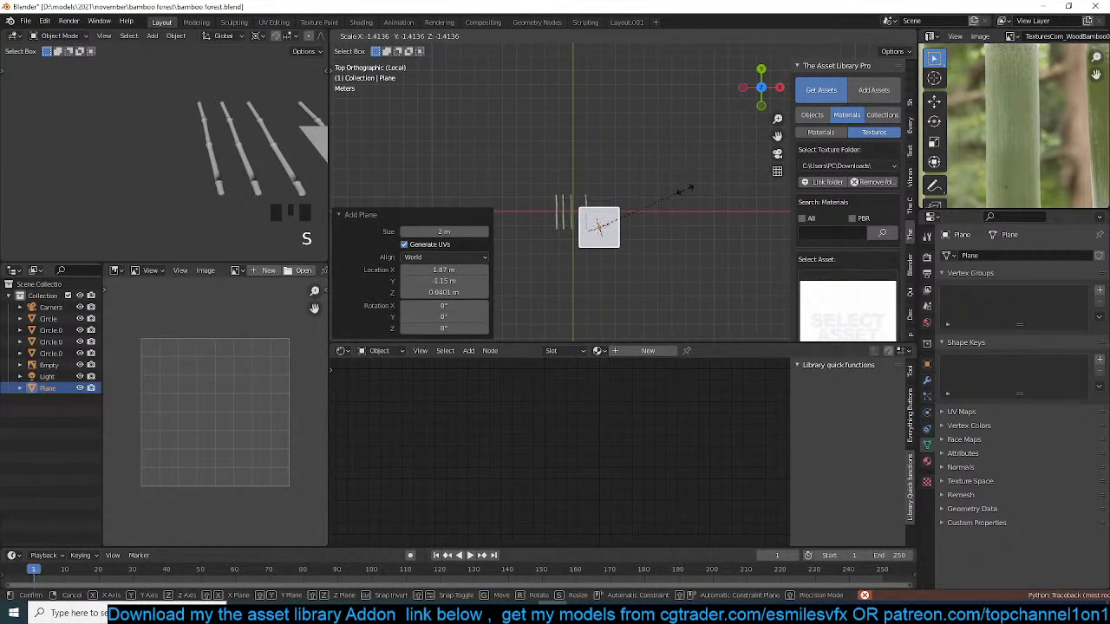
{"action": "left_click", "coordinate": [685, 189]}
{"action": "key", "text": "s"}
{"action": "left_click", "coordinate": [705, 225]}
{"action": "scroll", "coordinate": [614, 239], "scroll_direction": "up", "scroll_amount": 4}
- Show the scene in wireframe, select the four bamboo poles, and exit Local View
{"action": "key", "text": "z"}
{"action": "left_click_drag", "start_coordinate": [484, 232], "coordinate": [553, 231]}
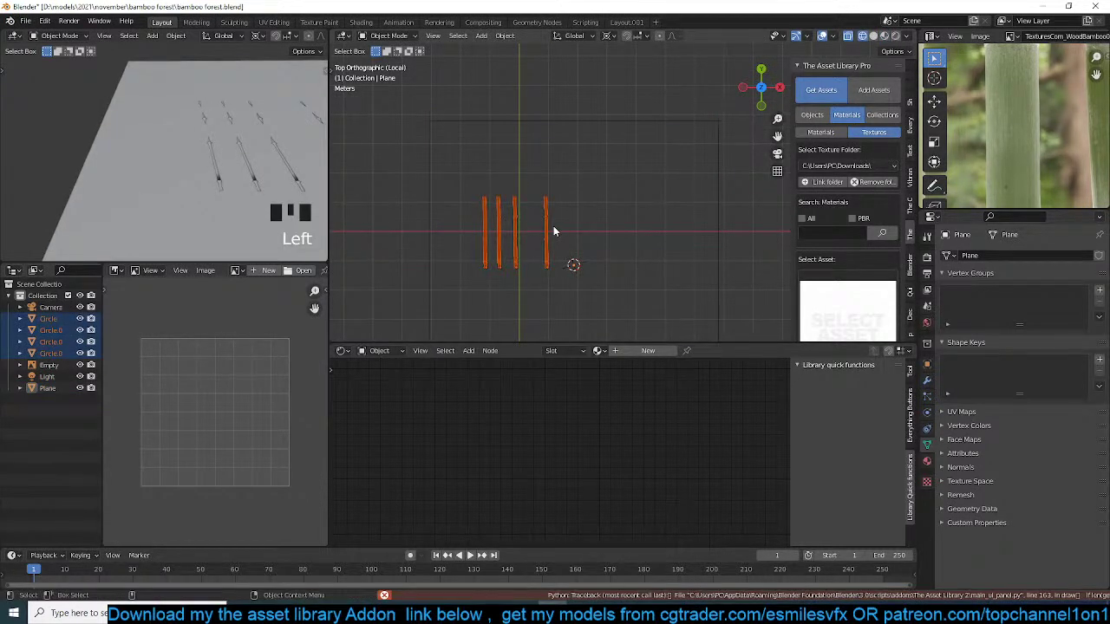
{"action": "left_click", "coordinate": [552, 230]}
{"action": "left_click_drag", "start_coordinate": [477, 201], "coordinate": [557, 226]}
{"action": "key", "text": "n"}
{"action": "key", "text": "m"}
{"action": "left_click", "coordinate": [557, 224]}
{"action": "key", "text": "slash"}
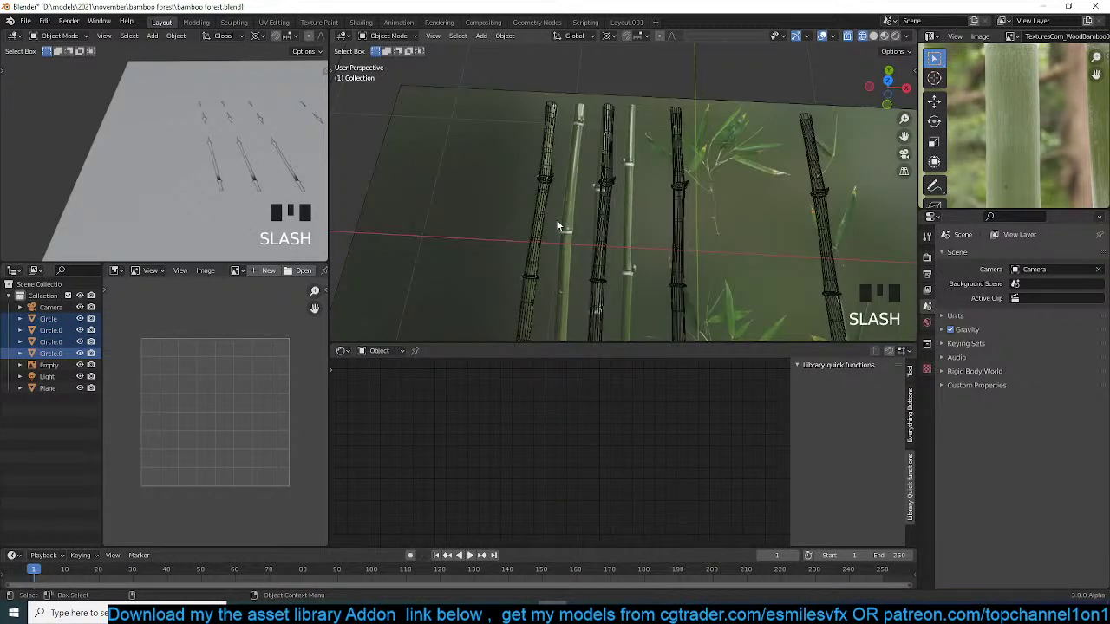
- Hide the bamboo reference image empty instead of deleting it
{"action": "scroll", "coordinate": [586, 219], "scroll_direction": "down", "scroll_amount": 2}
{"action": "left_click", "coordinate": [796, 204]}
{"action": "key", "text": "x"}
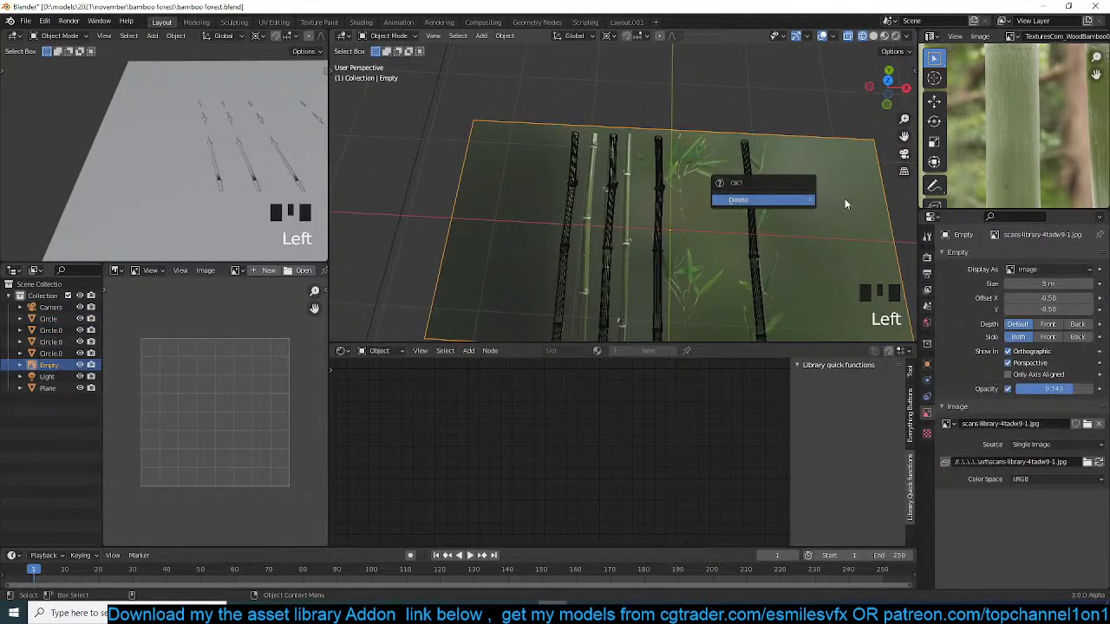
{"action": "key", "text": "h"}
- Move the four bamboo poles into a new collection named BAMBO, then clear the selection
{"action": "left_click_drag", "start_coordinate": [776, 189], "coordinate": [525, 235]}
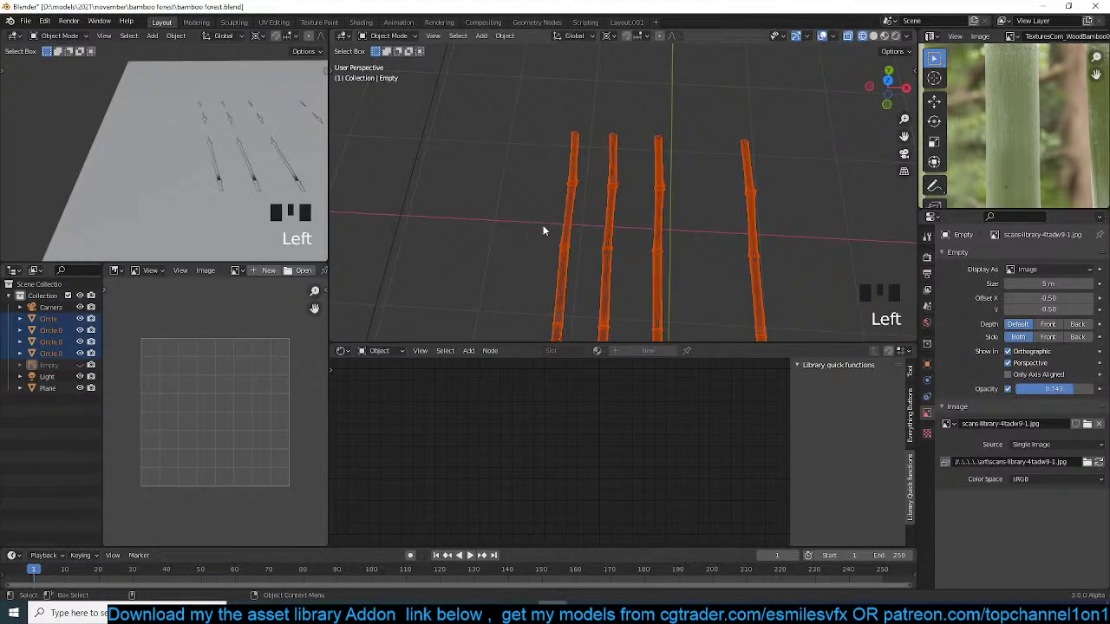
{"action": "left_click", "coordinate": [574, 224], "text": "shift"}
{"action": "left_click", "coordinate": [610, 227], "text": "shift"}
{"action": "left_click", "coordinate": [659, 224], "text": "shift"}
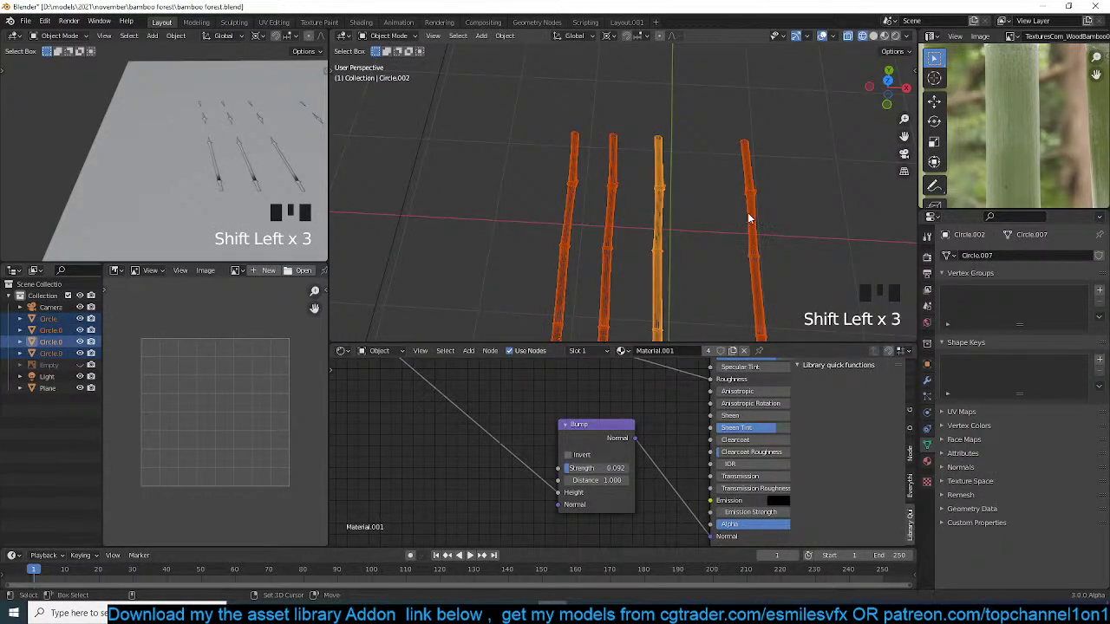
{"action": "left_click", "coordinate": [746, 218], "text": "shift"}
{"action": "key", "text": "m"}
{"action": "left_click", "coordinate": [750, 215]}
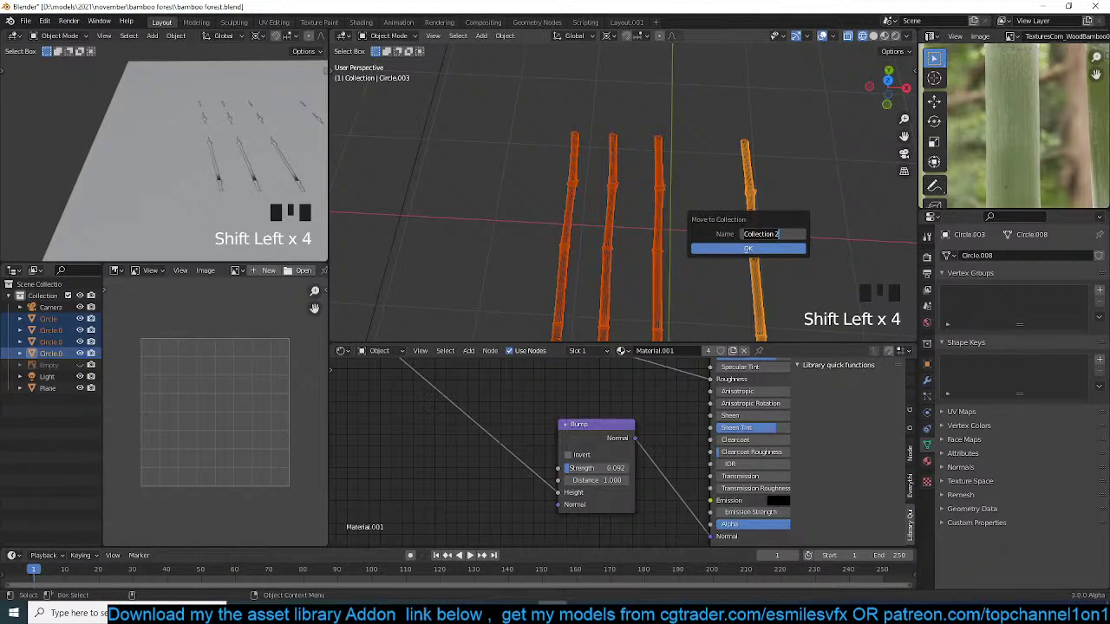
{"action": "key", "text": "Return"}
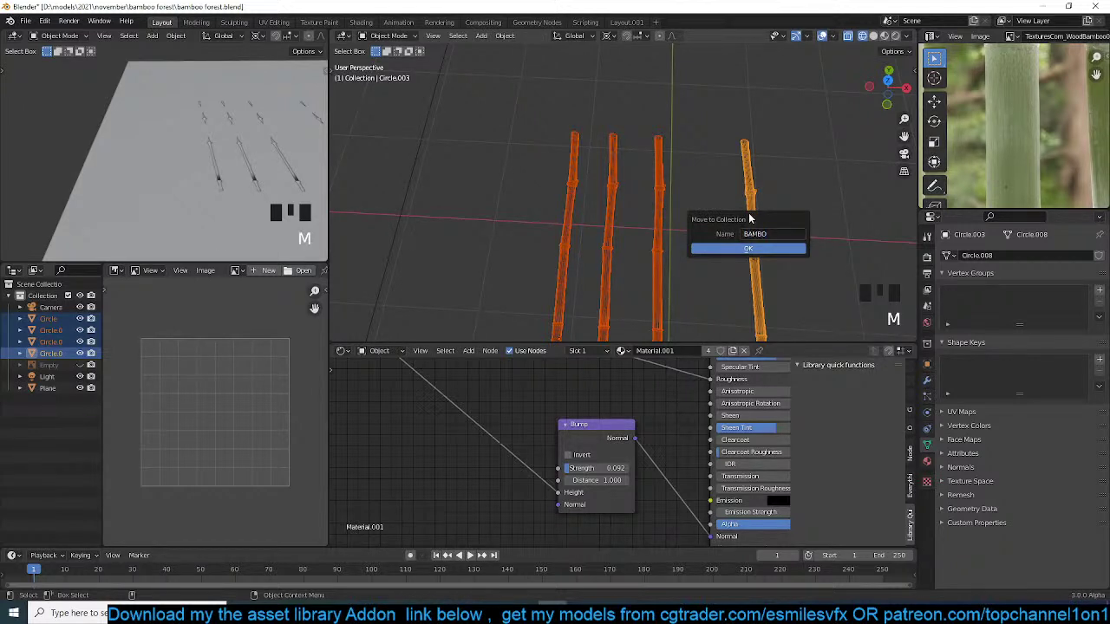
{"action": "left_click", "coordinate": [746, 248]}
{"action": "left_click", "coordinate": [726, 205]}
- Select the ground plane, switch the main viewport to Material Preview, and show the asset library sidebar
{"action": "scroll", "coordinate": [725, 204], "scroll_direction": "down", "scroll_amount": 3}
{"action": "scroll", "coordinate": [213, 137], "scroll_direction": "down", "scroll_amount": 3}
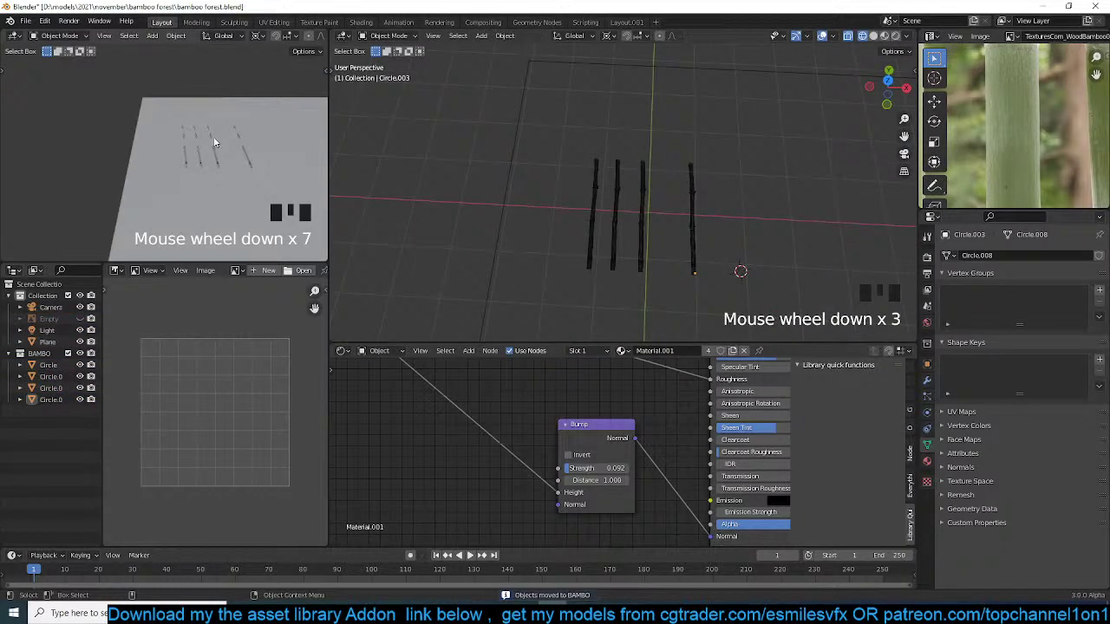
{"action": "middle_click_drag", "start_coordinate": [206, 126], "coordinate": [157, 120], "text": "shift"}
{"action": "left_click", "coordinate": [171, 129]}
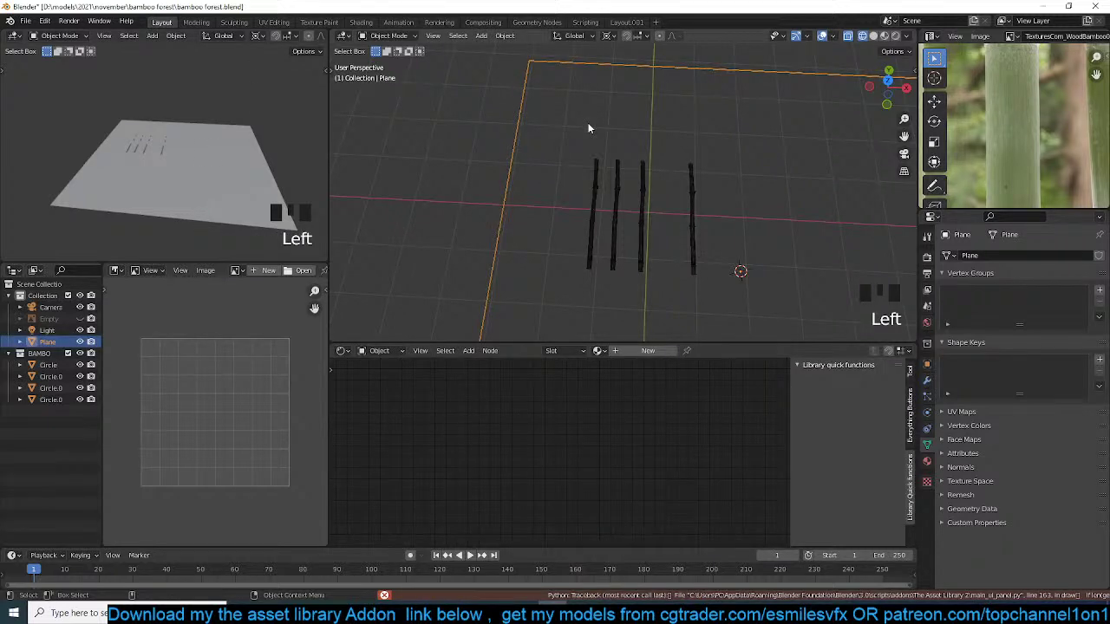
{"action": "scroll", "coordinate": [711, 147], "scroll_direction": "down", "scroll_amount": 4}
{"action": "key", "text": "z"}
{"action": "scroll", "coordinate": [809, 156], "scroll_direction": "down", "scroll_amount": 3}
{"action": "middle_click_drag", "start_coordinate": [813, 151], "coordinate": [770, 117]}
{"action": "key", "text": "grave"}
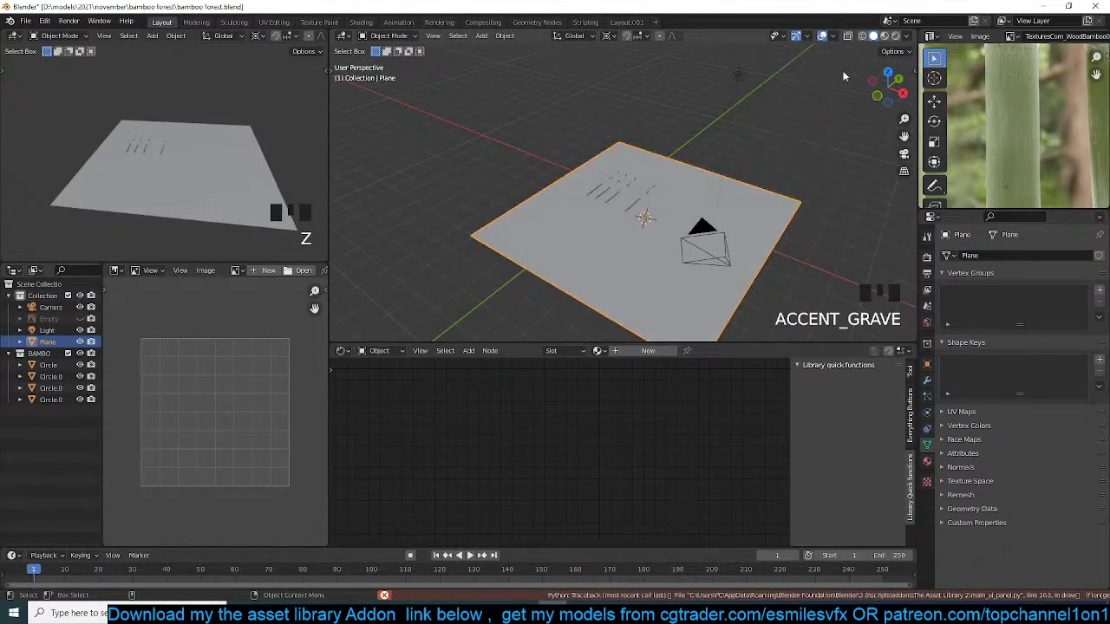
{"action": "left_click", "coordinate": [884, 36]}
{"action": "key", "text": "n"}
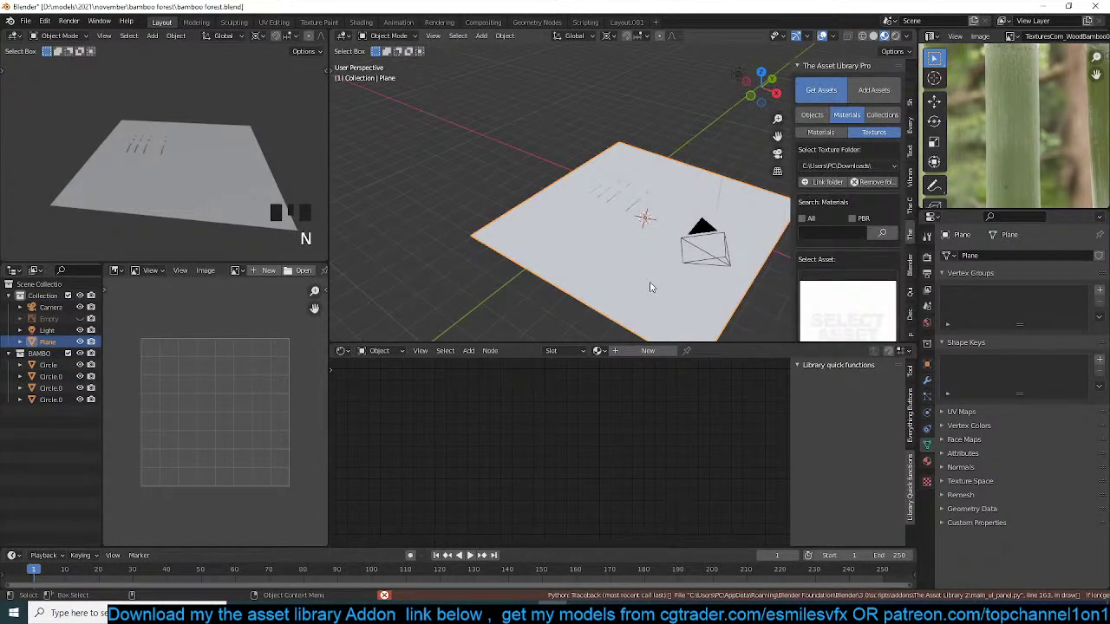
- Search the library's materials for GROUND across all categories
{"action": "left_click", "coordinate": [834, 133]}
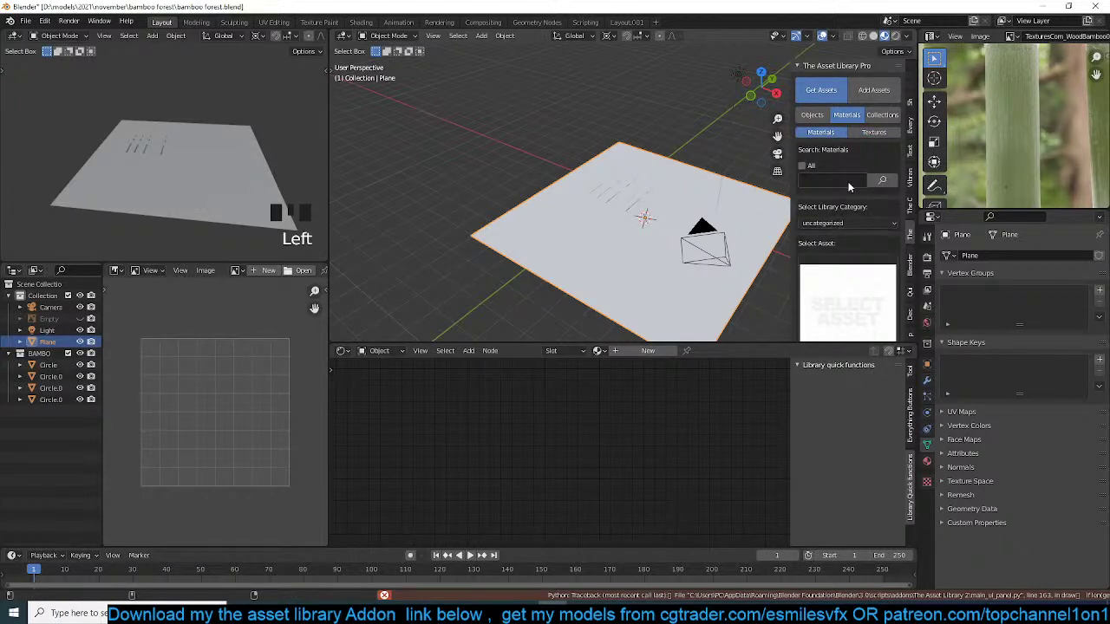
{"action": "type", "text": "GROUND"}
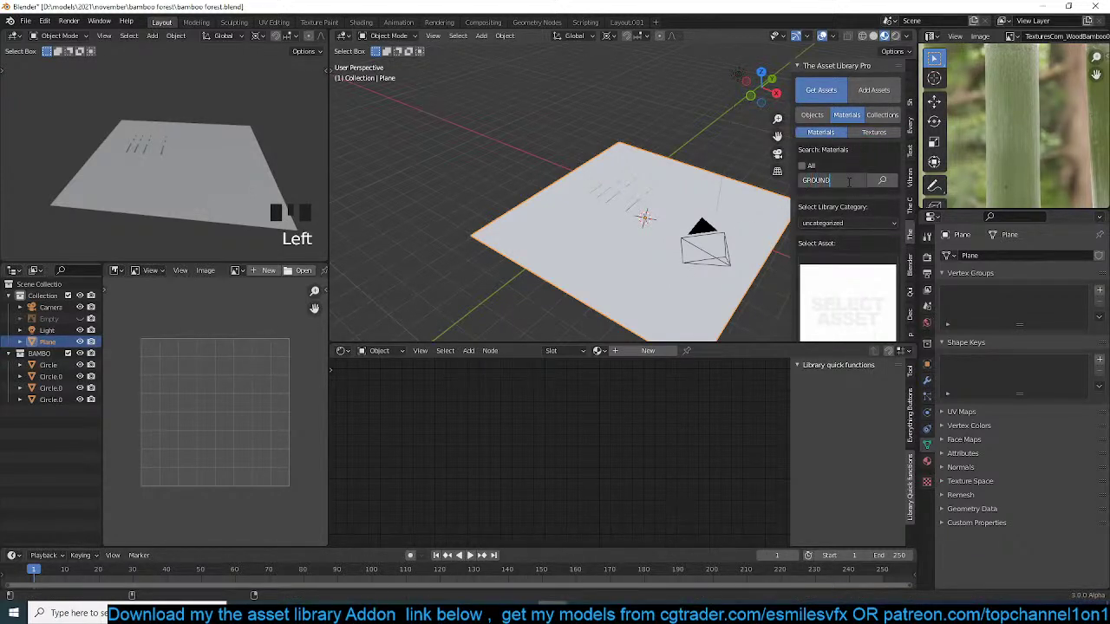
{"action": "left_click", "coordinate": [849, 181]}
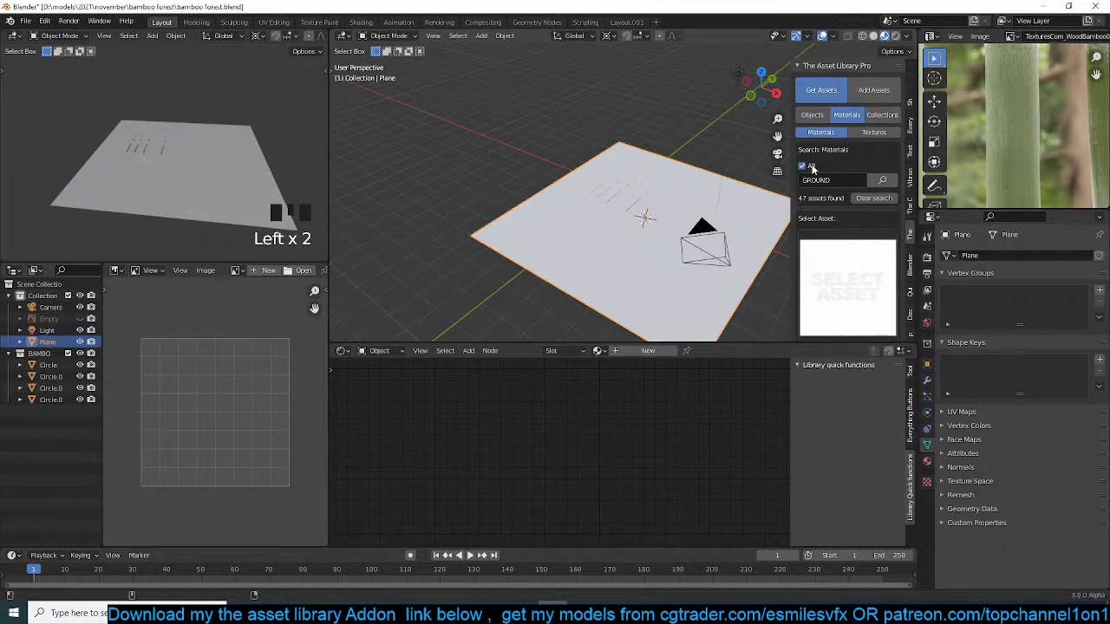
{"action": "double_click", "coordinate": [879, 181]}
{"action": "double_click", "coordinate": [853, 283]}
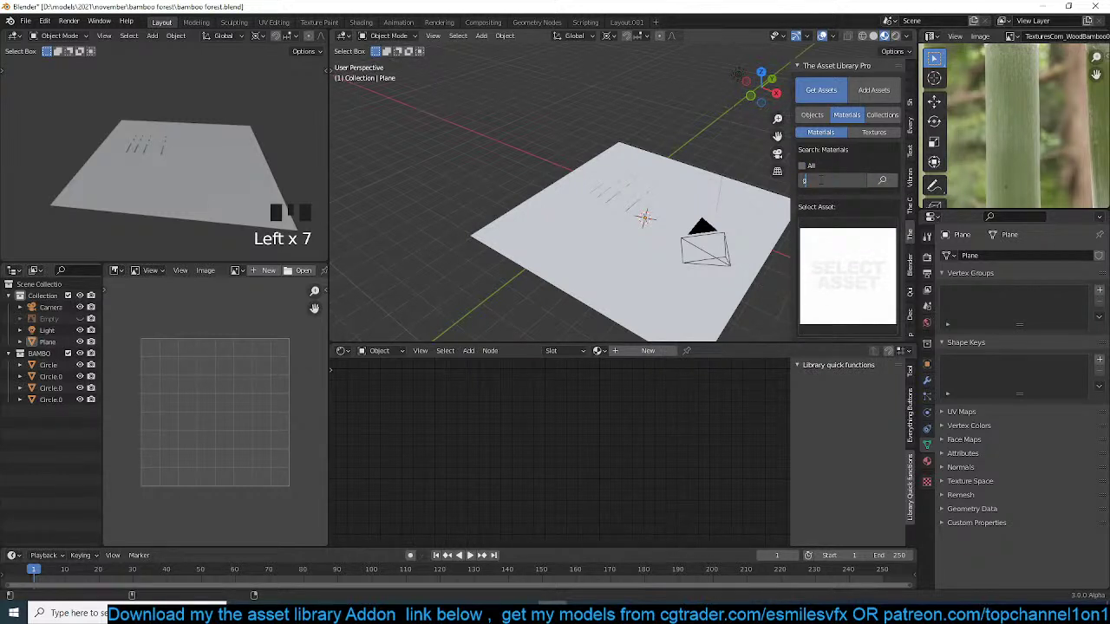
- Search all PBR textures for "ground" and choose the green mossy ground texture
{"action": "left_click", "coordinate": [874, 134]}
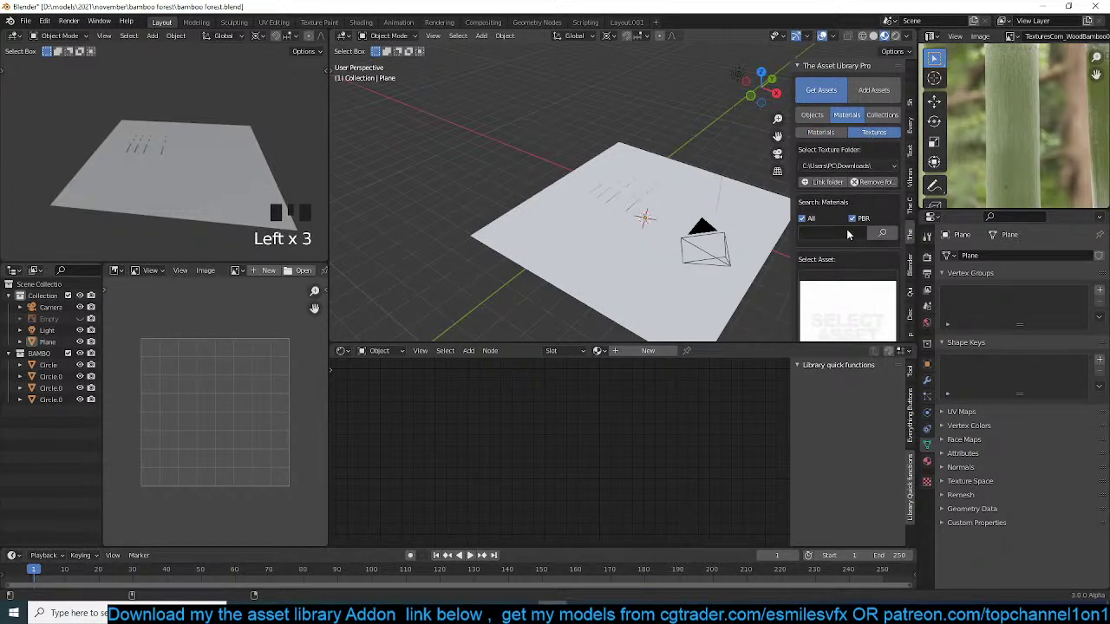
{"action": "left_click", "coordinate": [843, 234]}
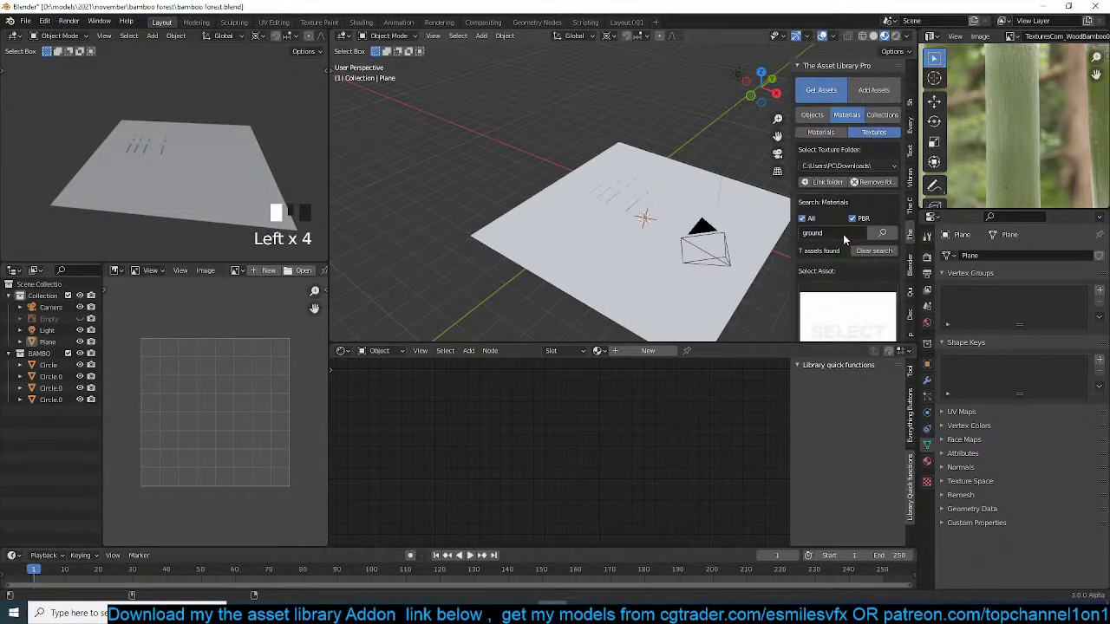
{"action": "left_click", "coordinate": [848, 289]}
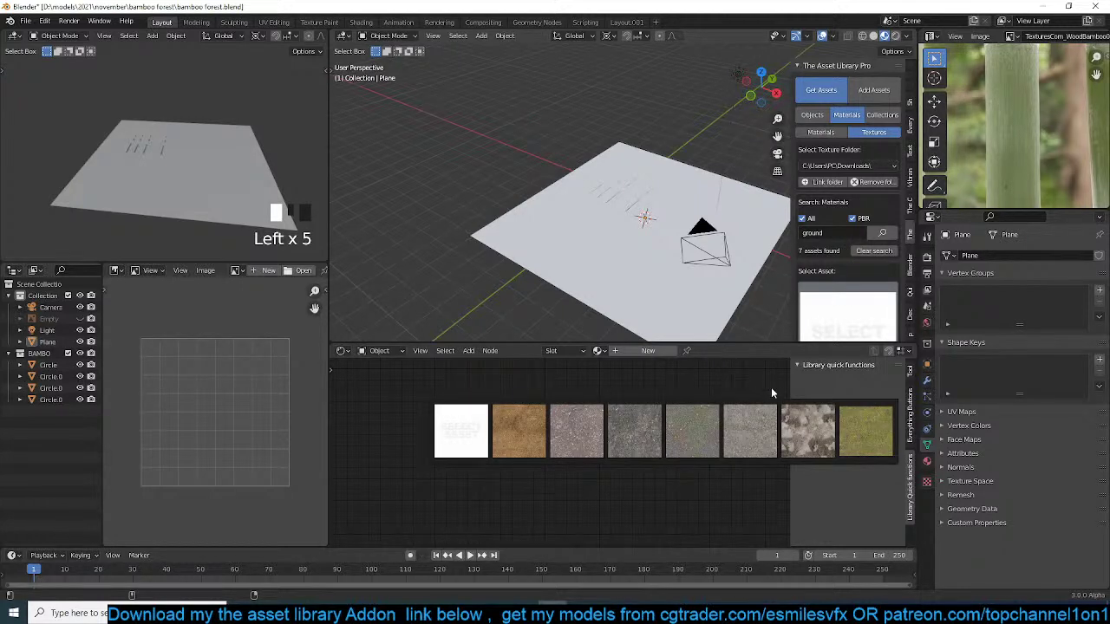
{"action": "left_click", "coordinate": [875, 426]}
- Apply the chosen ground texture to the ground plane as a new PBR shader
{"action": "scroll", "coordinate": [800, 286], "scroll_direction": "down", "scroll_amount": 2}
{"action": "scroll", "coordinate": [767, 282], "scroll_direction": "down", "scroll_amount": 5}
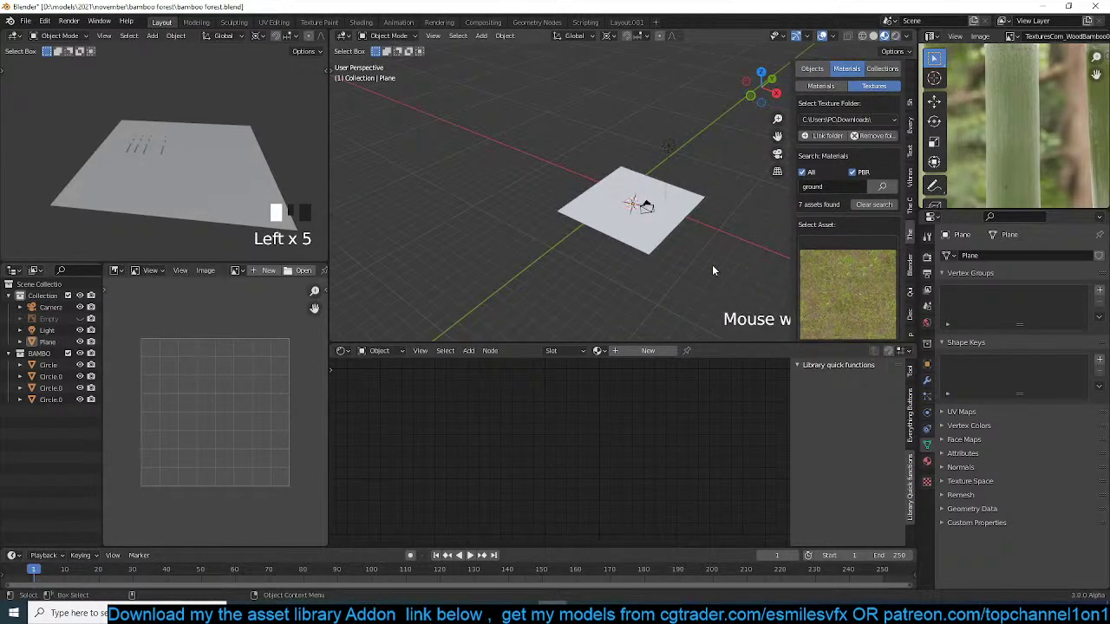
{"action": "left_click", "coordinate": [678, 222]}
{"action": "scroll", "coordinate": [846, 261], "scroll_direction": "down", "scroll_amount": 3}
{"action": "left_click", "coordinate": [853, 256]}
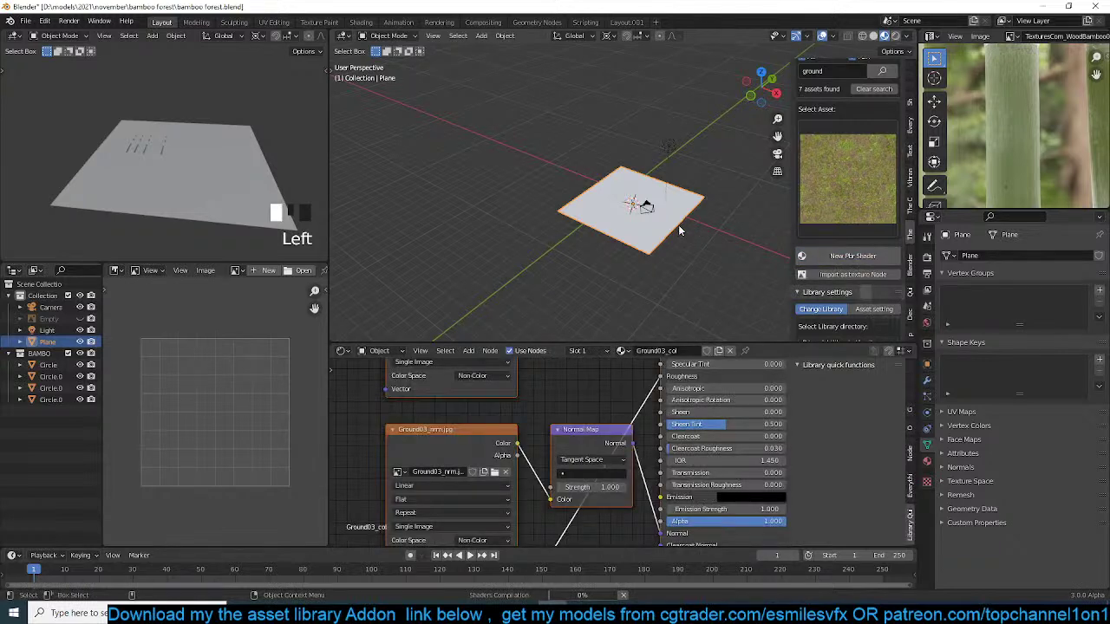
- Set the second 3D viewport's shading to Material Preview so the ground texture shows there
{"action": "scroll", "coordinate": [853, 113], "scroll_direction": "up", "scroll_amount": 3}
{"action": "scroll", "coordinate": [586, 215], "scroll_direction": "up", "scroll_amount": 8}
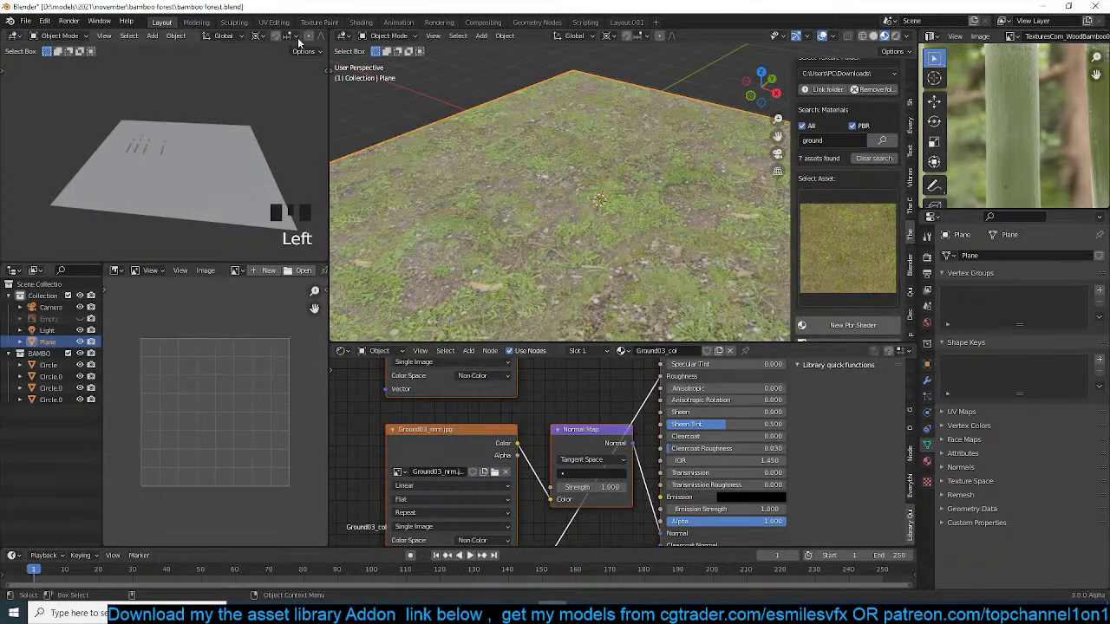
{"action": "scroll", "coordinate": [251, 36], "scroll_direction": "right", "scroll_amount": 5}
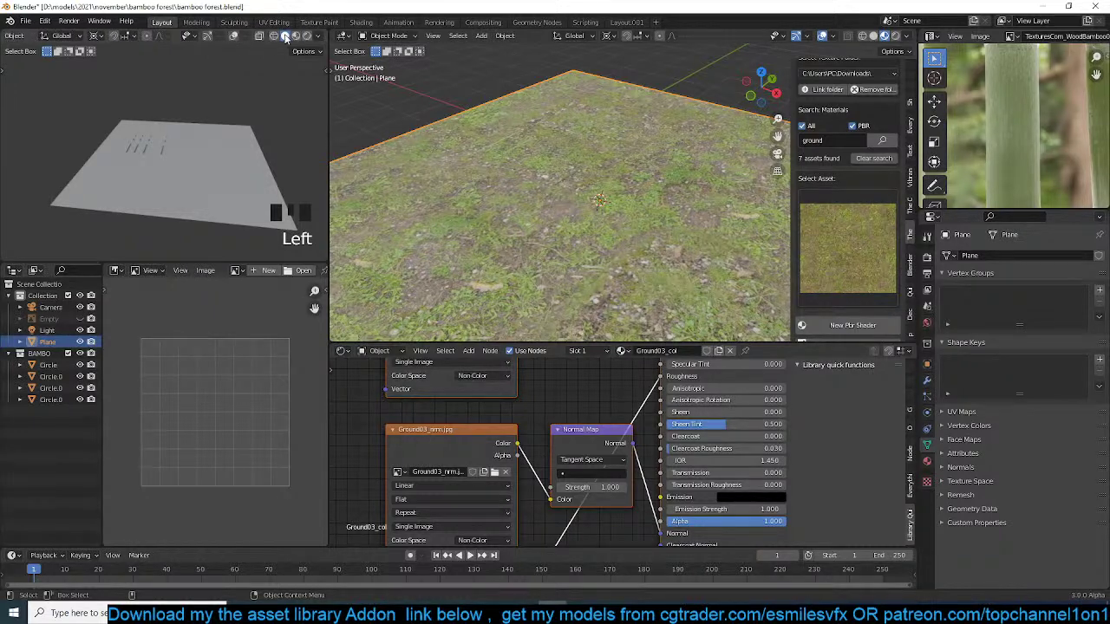
{"action": "left_click", "coordinate": [295, 36]}
- Scale the ground plane up about 3.84 times, enlarge it once more, and apply its scale
{"action": "scroll", "coordinate": [493, 127], "scroll_direction": "down", "scroll_amount": 5}
{"action": "key", "text": "KP_7"}
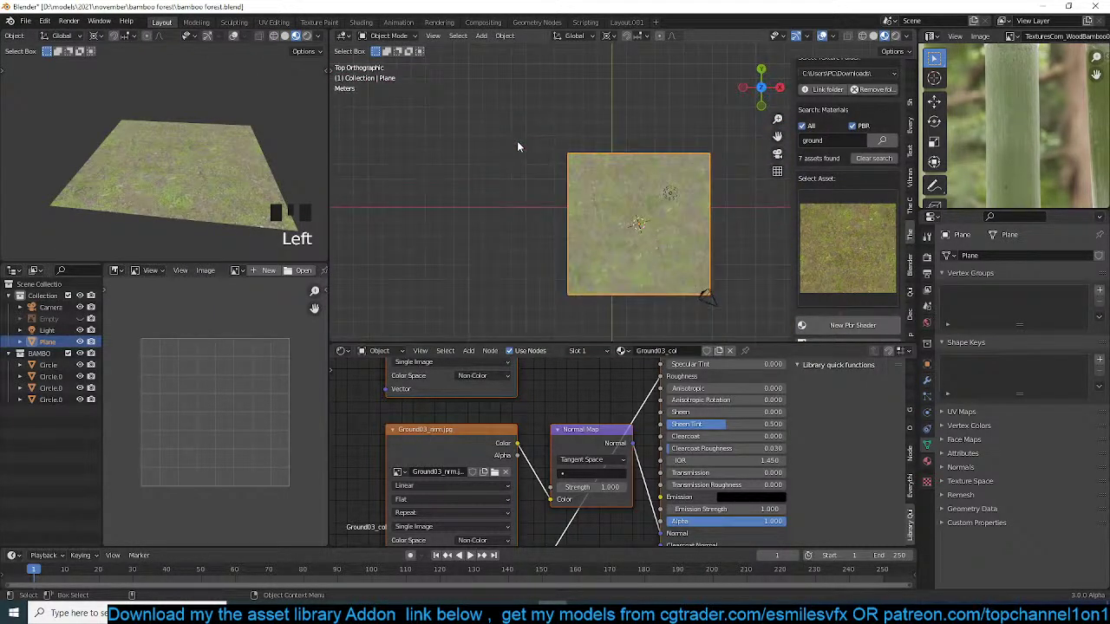
{"action": "scroll", "coordinate": [539, 223], "scroll_direction": "down", "scroll_amount": 5}
{"action": "key", "text": "s"}
{"action": "left_click", "coordinate": [716, 259]}
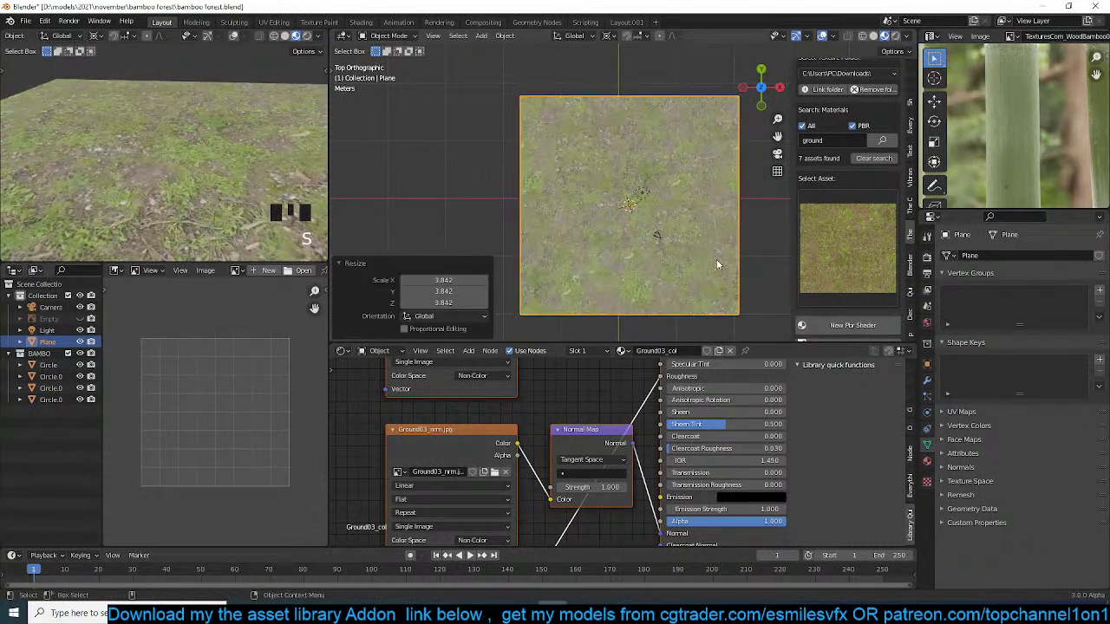
{"action": "key", "text": "s"}
{"action": "left_click", "coordinate": [755, 275]}
{"action": "key", "text": "ctrl+a"}
{"action": "left_click", "coordinate": [716, 290]}
{"action": "scroll", "coordinate": [725, 238], "scroll_direction": "down", "scroll_amount": 5}
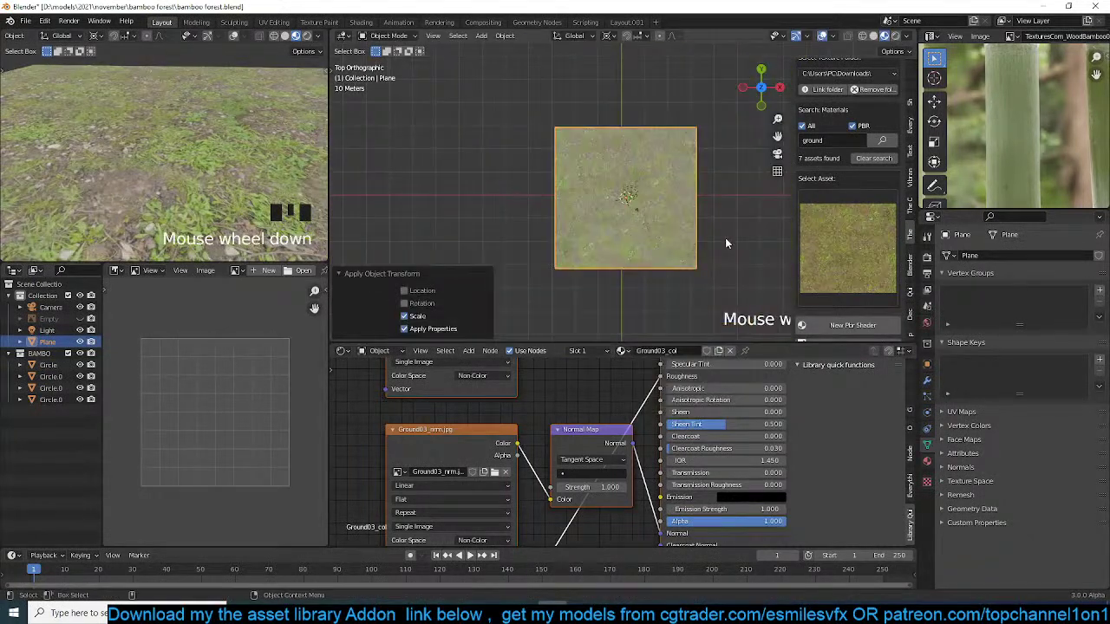
- Enlarge the ground plane by about another 1.75 times and apply the scale again
{"action": "middle_click_drag", "start_coordinate": [725, 238], "coordinate": [727, 136]}
{"action": "key", "text": "grave"}
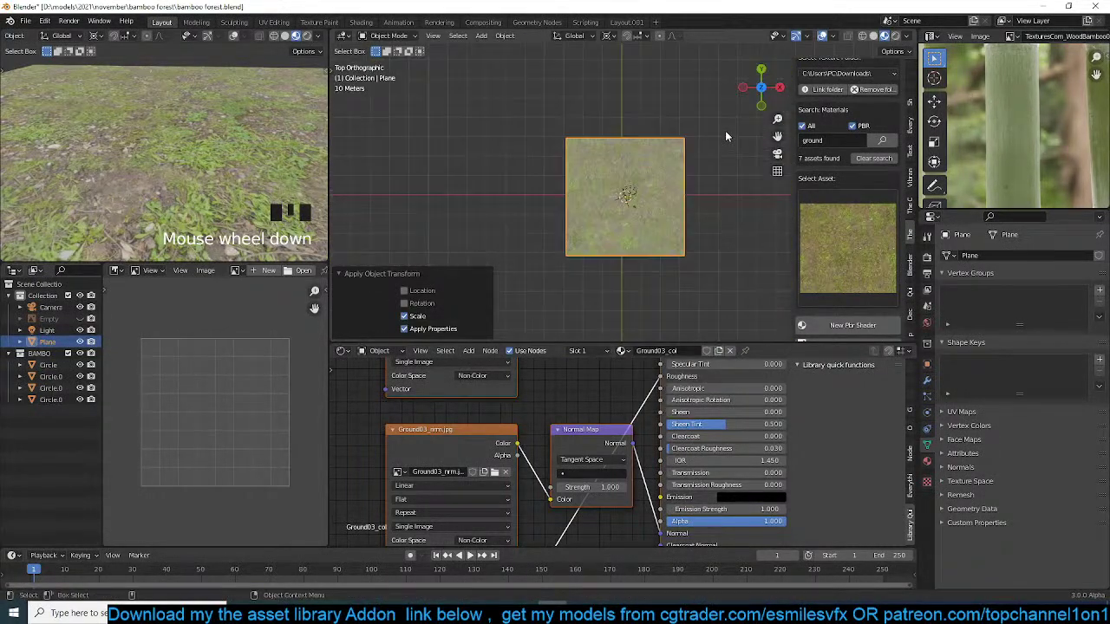
{"action": "scroll", "coordinate": [628, 169], "scroll_direction": "up", "scroll_amount": 3}
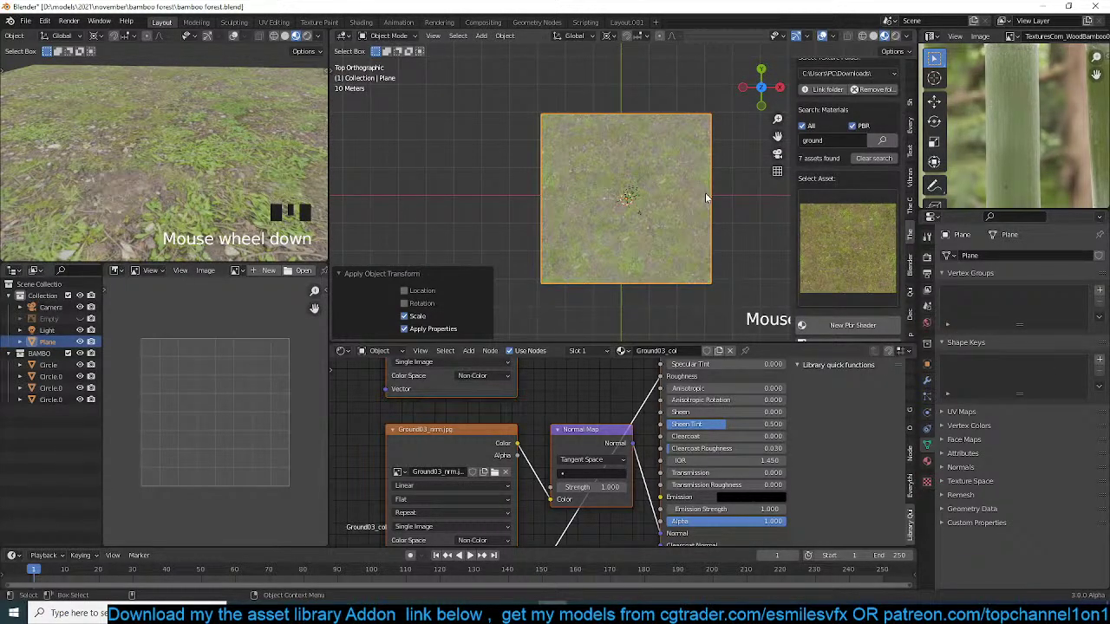
{"action": "key", "text": "s"}
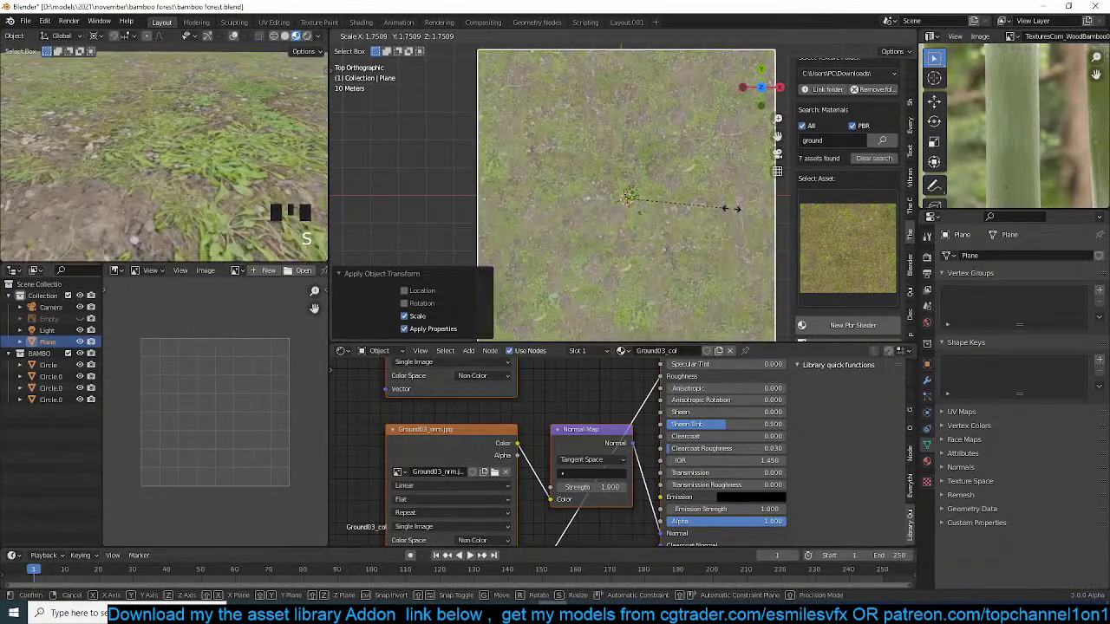
{"action": "left_click", "coordinate": [731, 213]}
{"action": "key", "text": "ctrl+a"}
{"action": "left_click", "coordinate": [731, 211]}
- Align the camera to a low front view of the ground plane, raise it about 14 m, and rotate it freely
{"action": "middle_click_drag", "start_coordinate": [712, 215], "coordinate": [664, 84]}
{"action": "key", "text": "ctrl+alt+KP_0"}
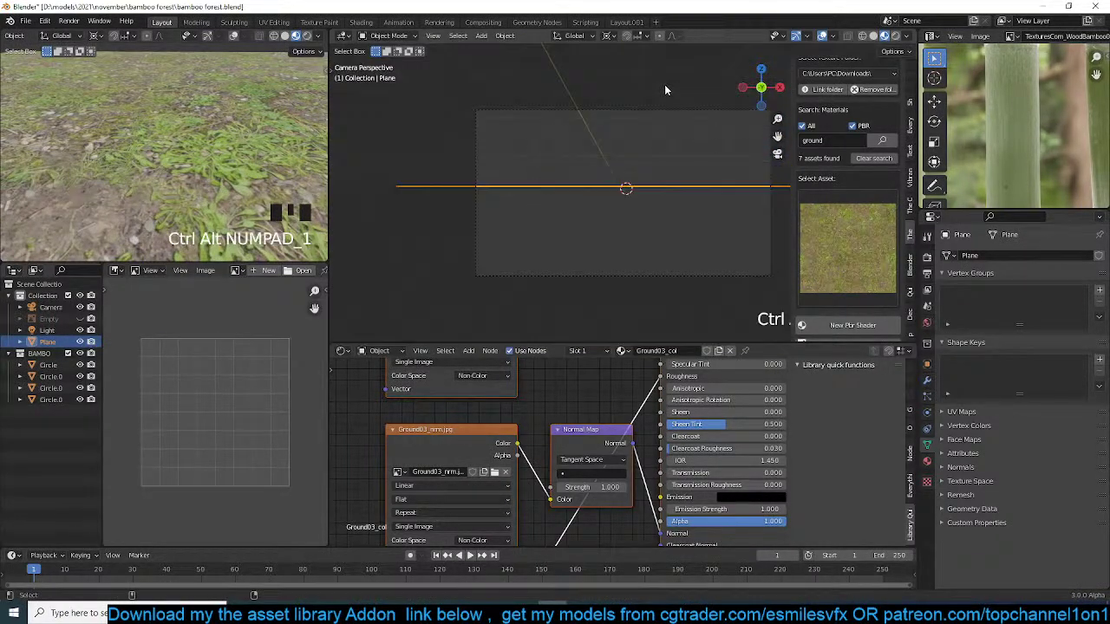
{"action": "left_click", "coordinate": [650, 112]}
{"action": "key", "text": "g"}
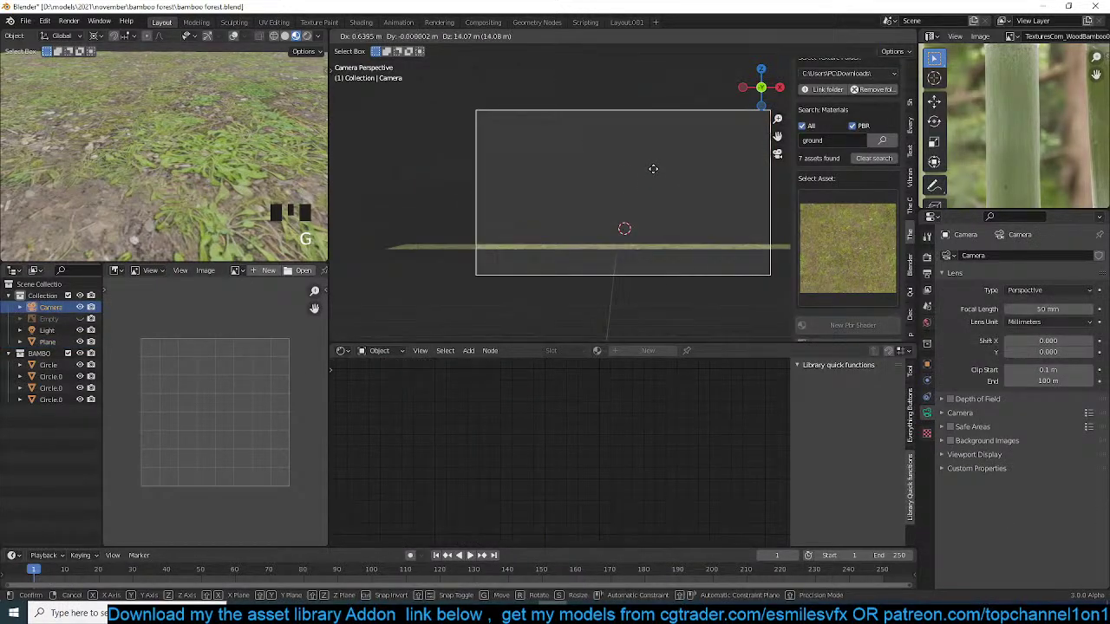
{"action": "left_click", "coordinate": [654, 167]}
{"action": "key", "text": "r"}
{"action": "key", "text": "r"}
{"action": "left_click", "coordinate": [654, 241]}
- Move the camera about -5.2 m in X and 96 m in Y, and show the camera view in the second viewport
{"action": "key", "text": "KP_7"}
{"action": "scroll", "coordinate": [654, 241], "scroll_direction": "down", "scroll_amount": 8}
{"action": "left_click", "coordinate": [638, 217]}
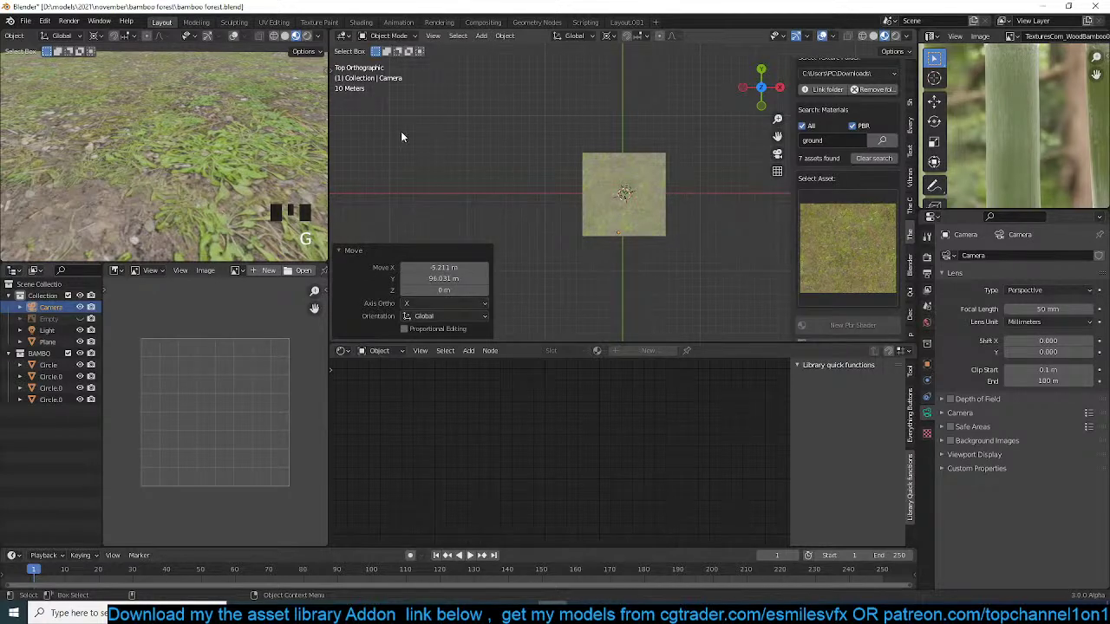
{"action": "key", "text": "KP_0"}
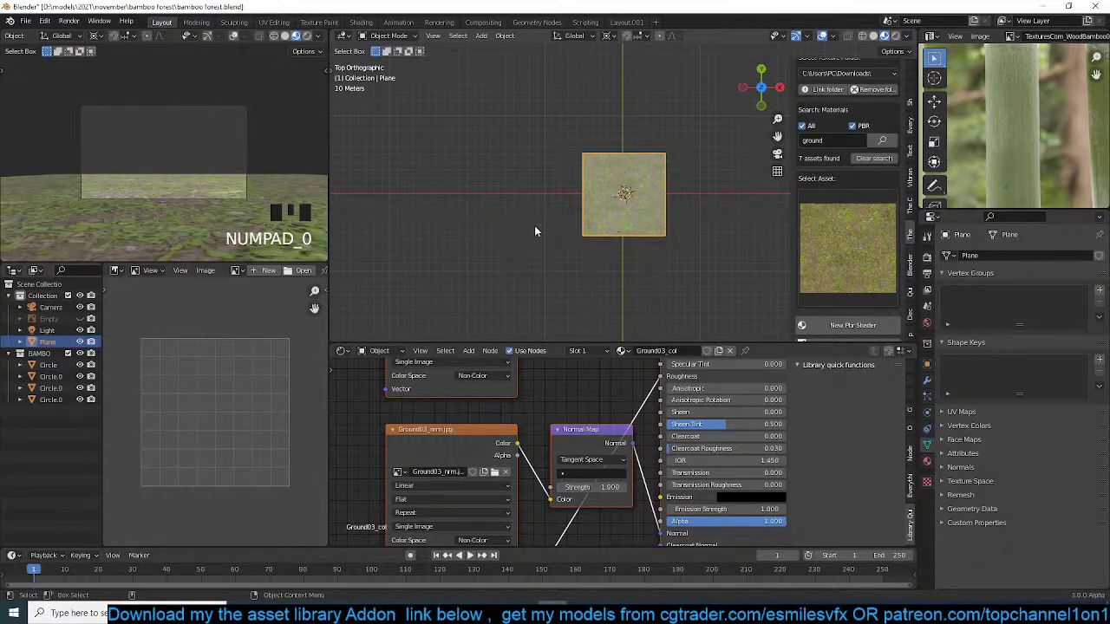
- Select the ground plane and show it from the top in Solid shading
{"action": "scroll", "coordinate": [609, 262], "scroll_direction": "up", "scroll_amount": 3}
{"action": "left_click", "coordinate": [624, 247]}
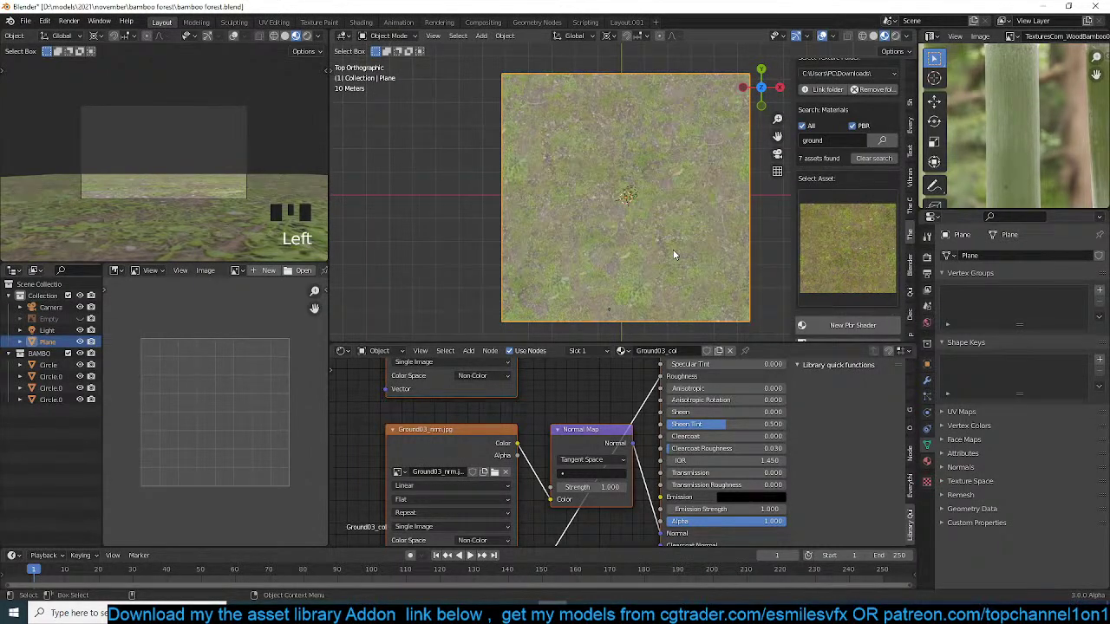
{"action": "middle_click_drag", "start_coordinate": [616, 231], "coordinate": [594, 125]}
{"action": "scroll", "coordinate": [600, 148], "scroll_direction": "up", "scroll_amount": 3}
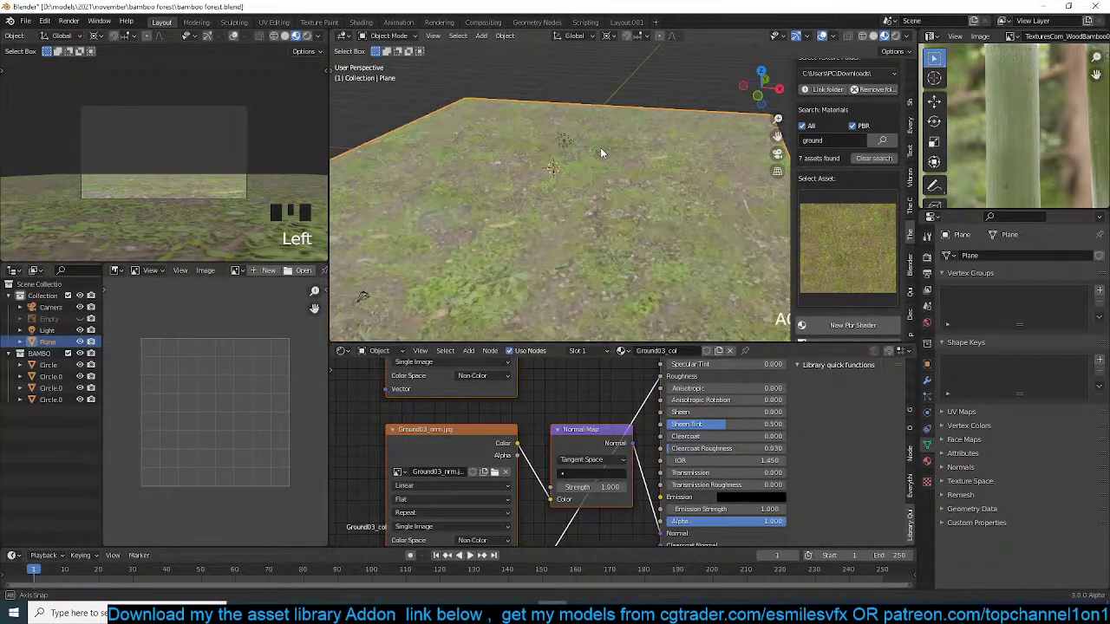
{"action": "key", "text": "KP_7"}
{"action": "key", "text": "z"}
{"action": "left_click", "coordinate": [699, 209]}
{"action": "scroll", "coordinate": [680, 254], "scroll_direction": "down", "scroll_amount": 3}
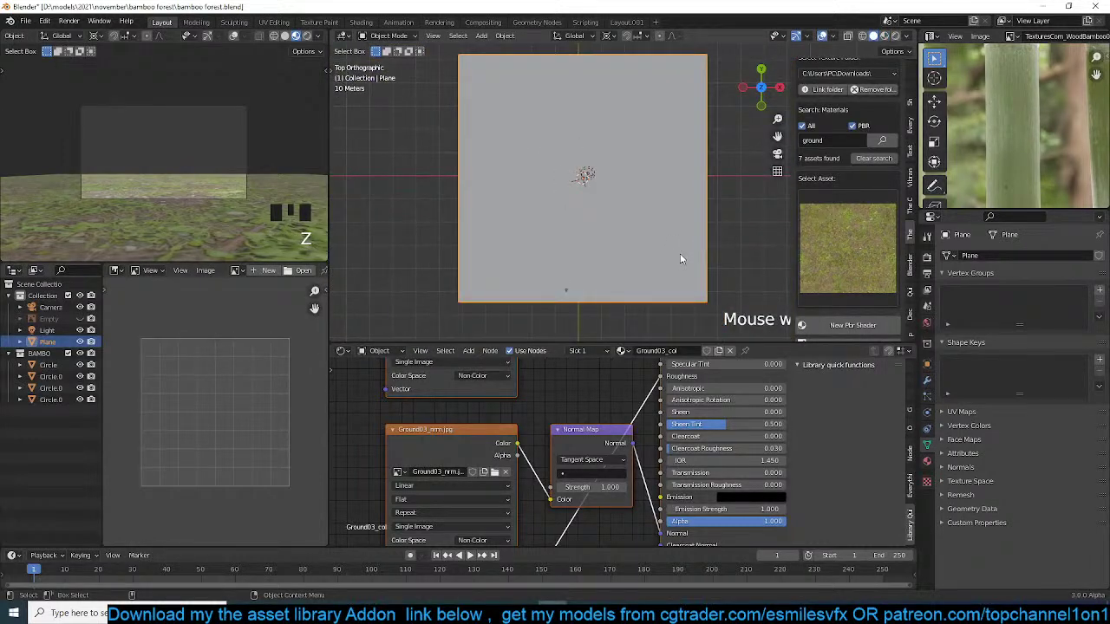
- Put the ground plane in Sculpt Mode and enable Dyntopo, accepting the vertex data warning
{"action": "key", "text": "Tab"}
{"action": "right_click", "coordinate": [714, 169]}
{"action": "key", "text": "Tab"}
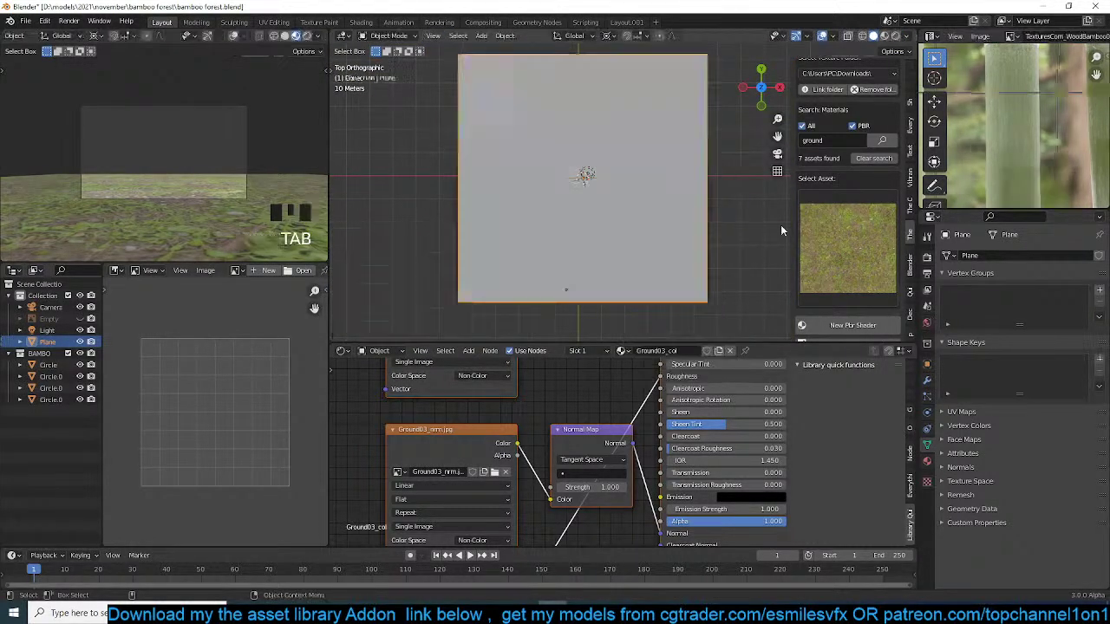
{"action": "left_click", "coordinate": [925, 237]}
{"action": "left_click", "coordinate": [388, 35]}
{"action": "left_click", "coordinate": [381, 76]}
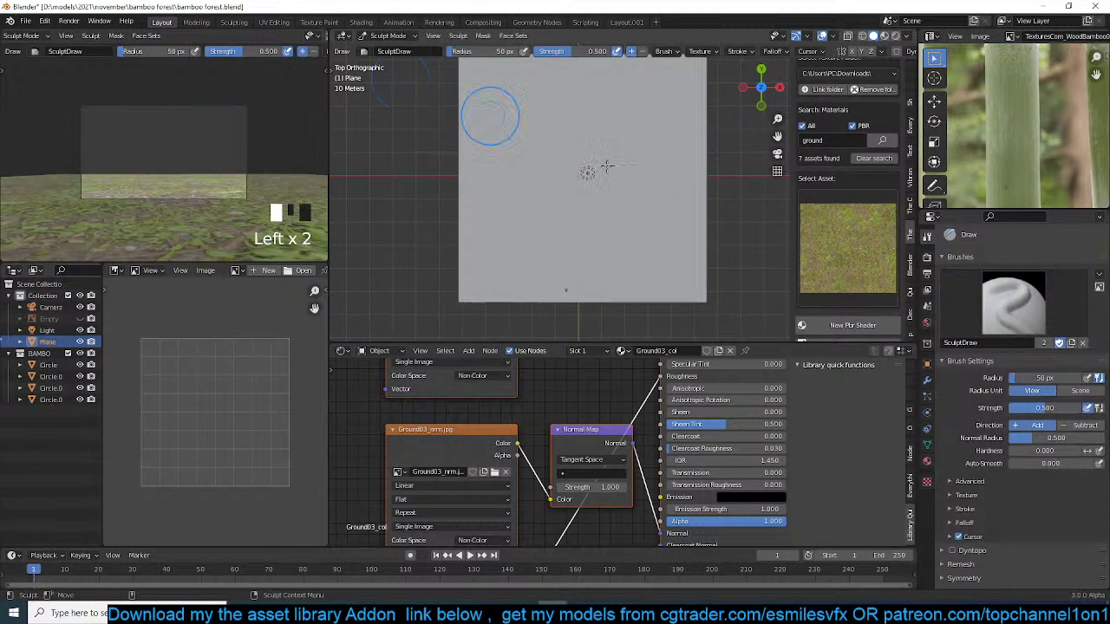
{"action": "scroll", "coordinate": [973, 433], "scroll_direction": "down", "scroll_amount": 1}
{"action": "left_click", "coordinate": [952, 528]}
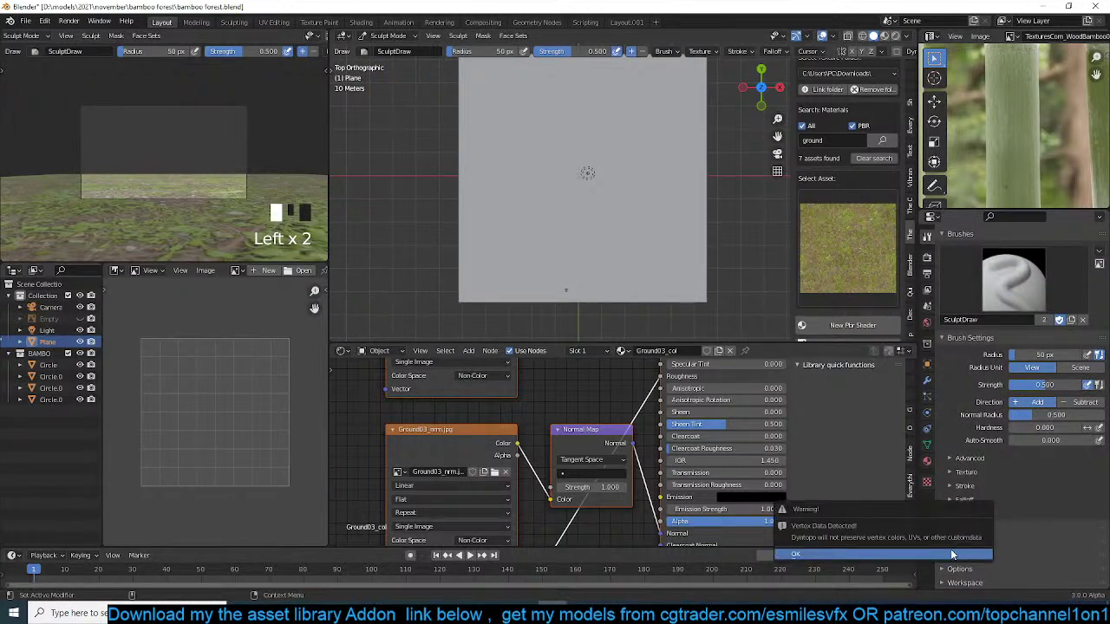
{"action": "left_click", "coordinate": [950, 553]}
- Sculpt rough relief along the middle of the ground plane with Draw strokes that both raise and carve the surface
{"action": "middle_click_drag", "start_coordinate": [550, 186], "coordinate": [529, 234], "text": "shift"}
{"action": "mouse_move", "coordinate": [599, 107]}
{"action": "left_mouse_down"}
{"action": "mouse_move", "coordinate": [570, 130]}
{"action": "mouse_move", "coordinate": [548, 336]}
{"action": "left_mouse_up"}
{"action": "middle_click_drag", "start_coordinate": [562, 314], "coordinate": [584, 195], "text": "shift"}
{"action": "mouse_move", "coordinate": [582, 197]}
{"action": "left_mouse_down"}
{"action": "mouse_move", "coordinate": [535, 213]}
{"action": "mouse_move", "coordinate": [583, 211]}
{"action": "mouse_move", "coordinate": [579, 142]}
{"action": "mouse_move", "coordinate": [601, 102]}
{"action": "left_mouse_up"}
{"action": "middle_click_drag", "start_coordinate": [602, 102], "coordinate": [576, 152], "text": "shift"}
{"action": "mouse_move", "coordinate": [607, 124]}
{"action": "left_mouse_down", "text": "ctrl"}
{"action": "mouse_move", "coordinate": [626, 218]}
{"action": "mouse_move", "coordinate": [537, 227]}
{"action": "mouse_move", "coordinate": [525, 258]}
{"action": "mouse_move", "coordinate": [587, 148]}
{"action": "left_mouse_up", "text": "ctrl"}
{"action": "mouse_move", "coordinate": [587, 148]}
{"action": "middle_mouse_down"}
{"action": "mouse_move", "coordinate": [520, 178]}
{"action": "mouse_move", "coordinate": [605, 157]}
{"action": "middle_mouse_up"}
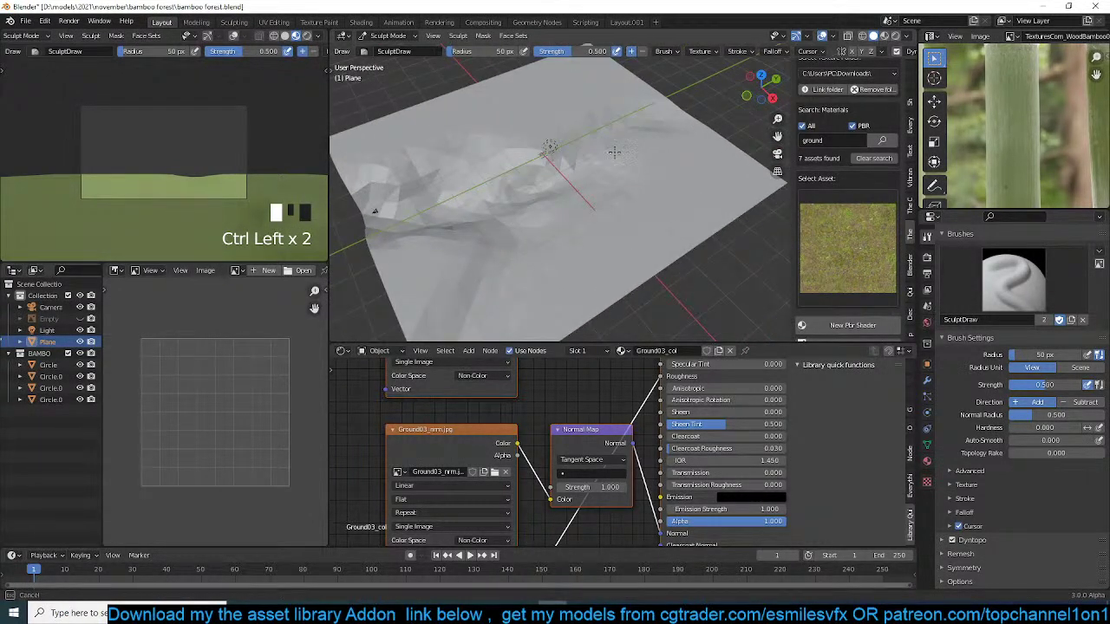
{"action": "left_click_drag", "start_coordinate": [684, 121], "coordinate": [697, 113], "text": "ctrl"}
{"action": "mouse_move", "coordinate": [555, 167]}
{"action": "left_mouse_down", "text": "ctrl"}
{"action": "mouse_move", "coordinate": [418, 206]}
{"action": "mouse_move", "coordinate": [364, 204]}
{"action": "left_mouse_up", "text": "ctrl"}
{"action": "middle_click_drag", "start_coordinate": [451, 208], "coordinate": [557, 185]}
{"action": "left_click_drag", "start_coordinate": [579, 204], "coordinate": [714, 276], "text": "ctrl"}
{"action": "middle_click_drag", "start_coordinate": [714, 275], "coordinate": [602, 274]}
- Raise uneven hills on both sides of the terrain's central valley with the Draw brush
{"action": "left_click_drag", "start_coordinate": [681, 171], "coordinate": [711, 159]}
{"action": "left_click_drag", "start_coordinate": [711, 160], "coordinate": [674, 206]}
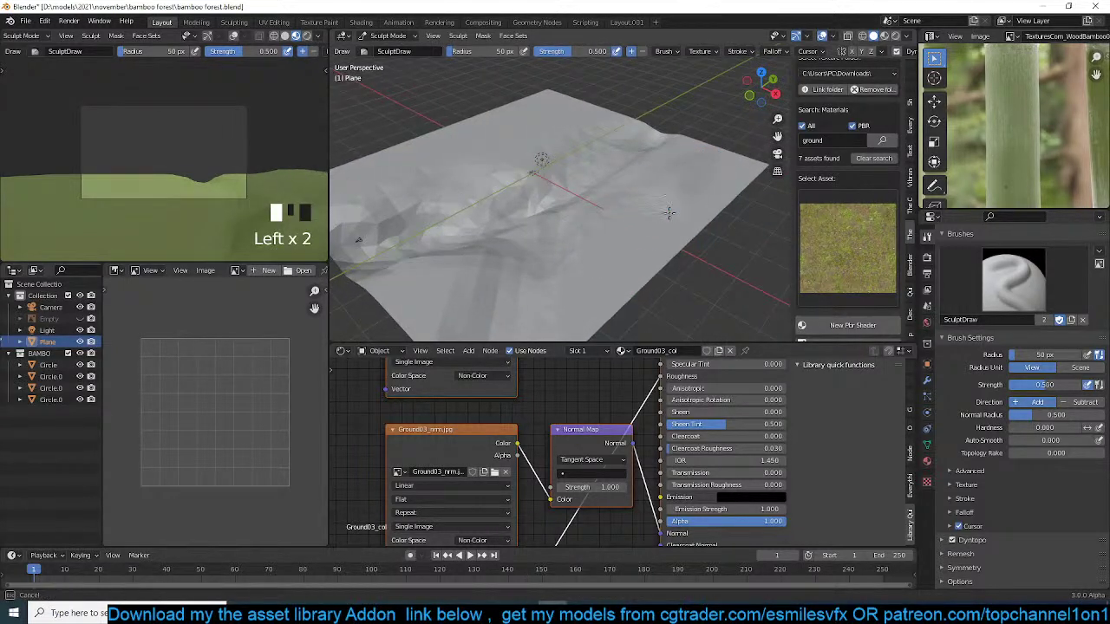
{"action": "middle_click_drag", "start_coordinate": [586, 289], "coordinate": [658, 274]}
{"action": "key", "text": "grave"}
{"action": "left_click_drag", "start_coordinate": [457, 149], "coordinate": [395, 178]}
{"action": "mouse_move", "coordinate": [395, 178]}
{"action": "left_mouse_down"}
{"action": "mouse_move", "coordinate": [421, 209]}
{"action": "mouse_move", "coordinate": [394, 259]}
{"action": "left_mouse_up"}
{"action": "left_click_drag", "start_coordinate": [401, 260], "coordinate": [459, 252]}
{"action": "scroll", "coordinate": [453, 255], "scroll_direction": "down", "scroll_amount": 2}
{"action": "middle_click_drag", "start_coordinate": [453, 255], "coordinate": [484, 290]}
{"action": "mouse_move", "coordinate": [537, 224]}
{"action": "left_mouse_down"}
{"action": "mouse_move", "coordinate": [498, 195]}
{"action": "mouse_move", "coordinate": [587, 139]}
{"action": "mouse_move", "coordinate": [468, 199]}
{"action": "mouse_move", "coordinate": [612, 123]}
{"action": "left_mouse_up"}
{"action": "left_click_drag", "start_coordinate": [447, 207], "coordinate": [511, 173]}
{"action": "middle_click_drag", "start_coordinate": [568, 234], "coordinate": [531, 184]}
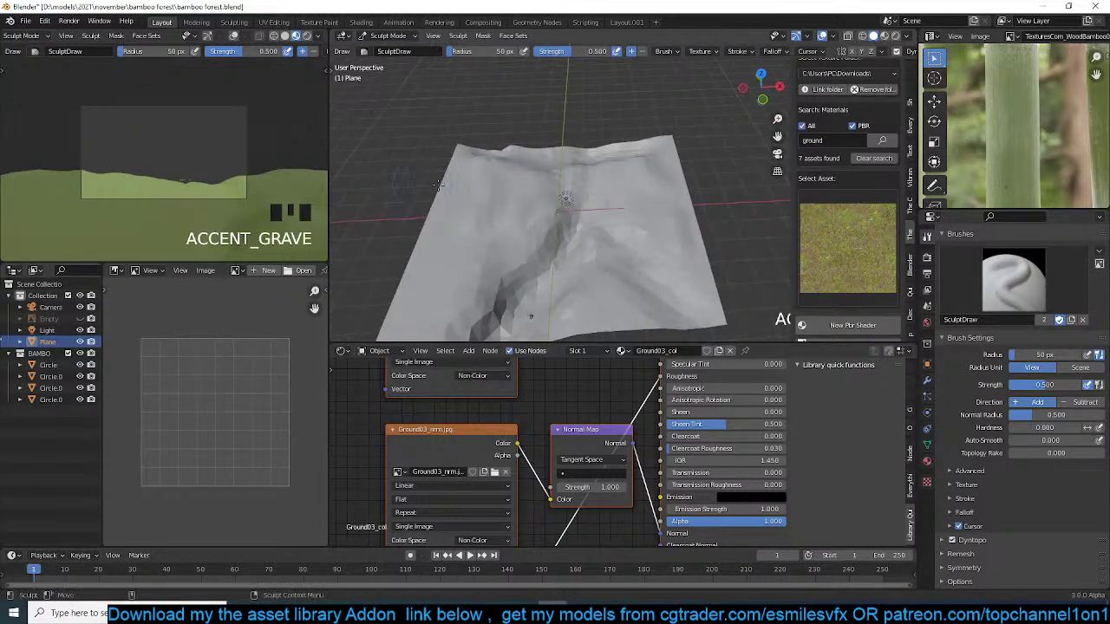
- Deepen the central valley toward the camera and build up the slope beside it with the Draw brush
{"action": "mouse_move", "coordinate": [565, 172]}
{"action": "left_mouse_down", "text": "ctrl"}
{"action": "mouse_move", "coordinate": [590, 188]}
{"action": "mouse_move", "coordinate": [530, 295]}
{"action": "left_mouse_up", "text": "ctrl"}
{"action": "middle_click_drag", "start_coordinate": [551, 278], "coordinate": [522, 226]}
{"action": "left_click_drag", "start_coordinate": [500, 191], "coordinate": [422, 215]}
{"action": "left_click_drag", "start_coordinate": [477, 174], "coordinate": [527, 151]}
{"action": "middle_click_drag", "start_coordinate": [587, 194], "coordinate": [644, 165]}
{"action": "mouse_move", "coordinate": [696, 203]}
{"action": "middle_mouse_down"}
{"action": "mouse_move", "coordinate": [661, 246]}
{"action": "mouse_move", "coordinate": [703, 239]}
{"action": "mouse_move", "coordinate": [651, 236]}
{"action": "mouse_move", "coordinate": [612, 208]}
{"action": "middle_mouse_up"}
{"action": "scroll", "coordinate": [706, 242], "scroll_direction": "up", "scroll_amount": 4}
- Return the sculpted terrain to Object Mode and shade it smooth
{"action": "left_click", "coordinate": [980, 539]}
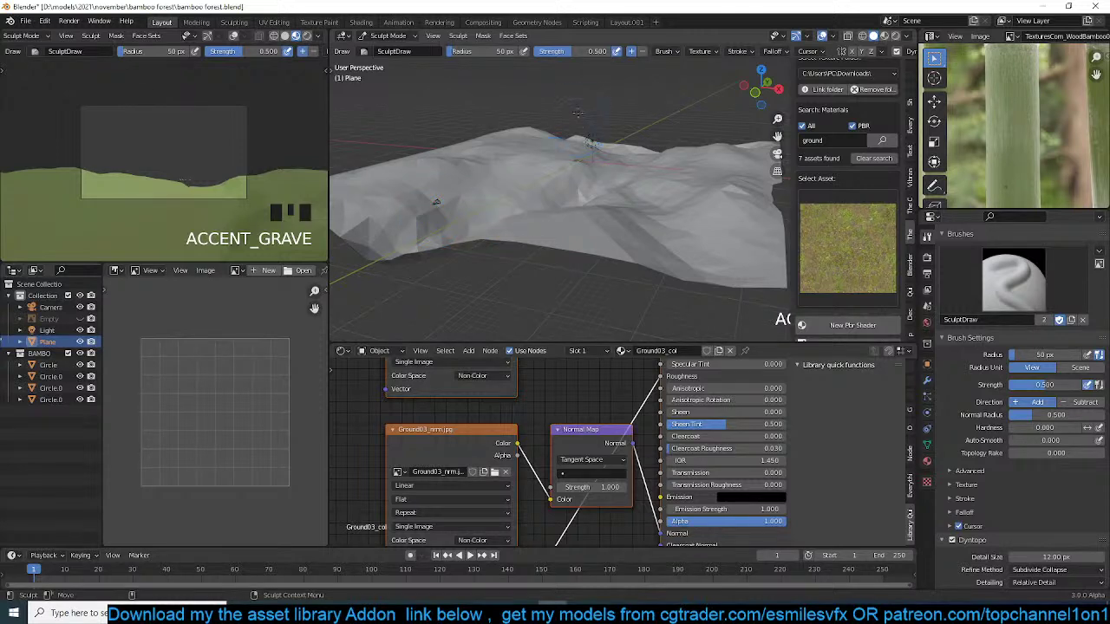
{"action": "left_click", "coordinate": [372, 37]}
{"action": "left_click", "coordinate": [368, 50]}
{"action": "right_click", "coordinate": [545, 193]}
{"action": "left_click", "coordinate": [546, 192]}
{"action": "key", "text": "q"}
- Subdivide the terrain's entire mesh in Edit Mode and return to Object Mode
{"action": "key", "text": "Tab"}
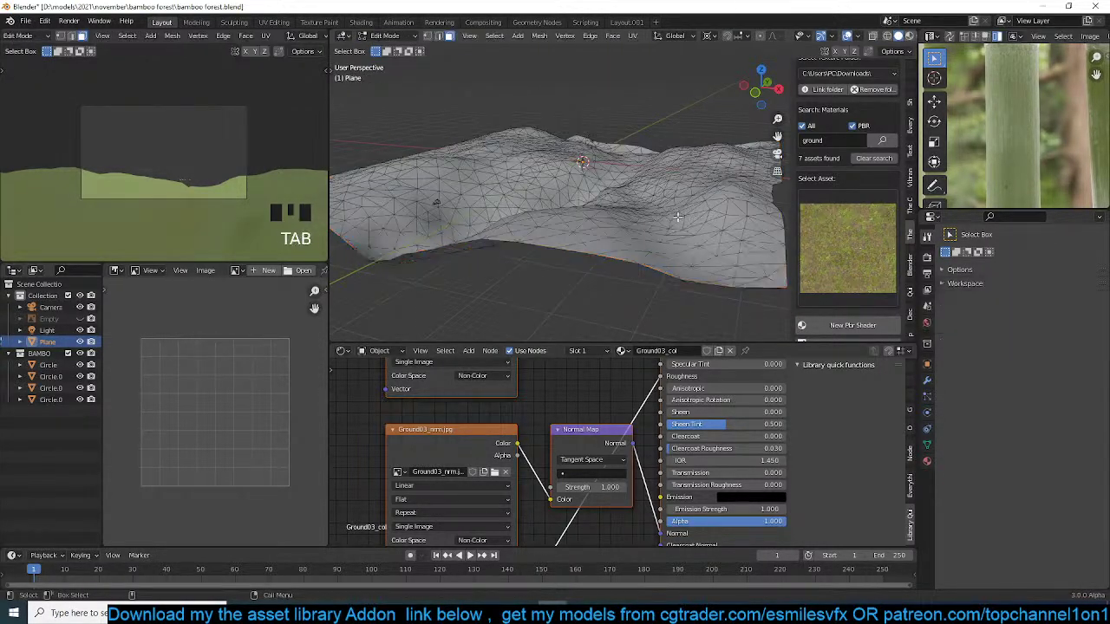
{"action": "key", "text": "a"}
{"action": "right_click", "coordinate": [633, 180]}
{"action": "left_click", "coordinate": [633, 180]}
{"action": "key", "text": "Tab"}
{"action": "middle_click_drag", "start_coordinate": [550, 204], "coordinate": [600, 217]}
{"action": "scroll", "coordinate": [216, 129], "scroll_direction": "down", "scroll_amount": 1}
- Unwrap the whole terrain mesh with Unwrap to restore its UVs, and save the file
{"action": "key", "text": "Tab"}
{"action": "key", "text": "Tab"}
{"action": "key", "text": "grave"}
{"action": "key", "text": "Tab"}
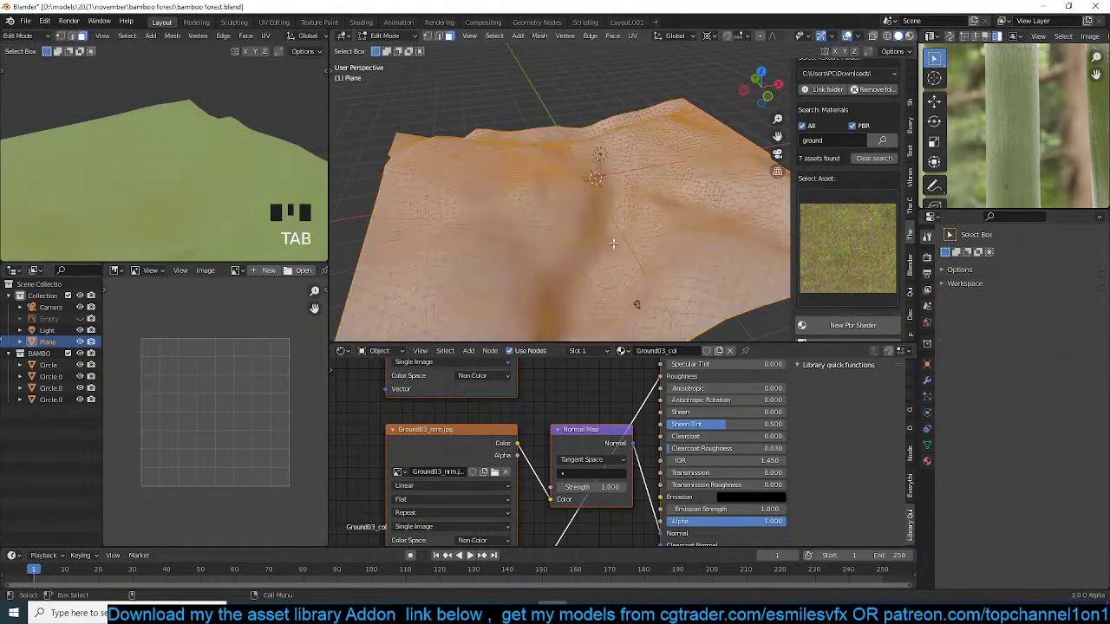
{"action": "key", "text": "u"}
{"action": "left_click", "coordinate": [618, 247]}
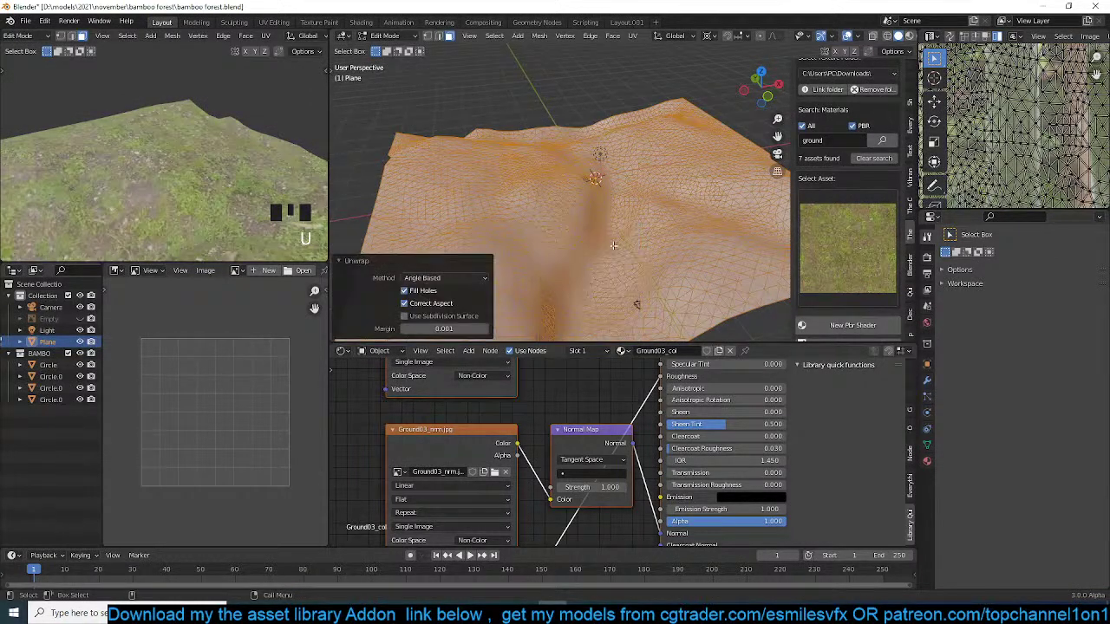
{"action": "key", "text": "Tab"}
{"action": "key", "text": "ctrl+s"}
- Apply smooth shading to the subdivided terrain object
{"action": "middle_click_drag", "start_coordinate": [590, 253], "coordinate": [567, 326]}
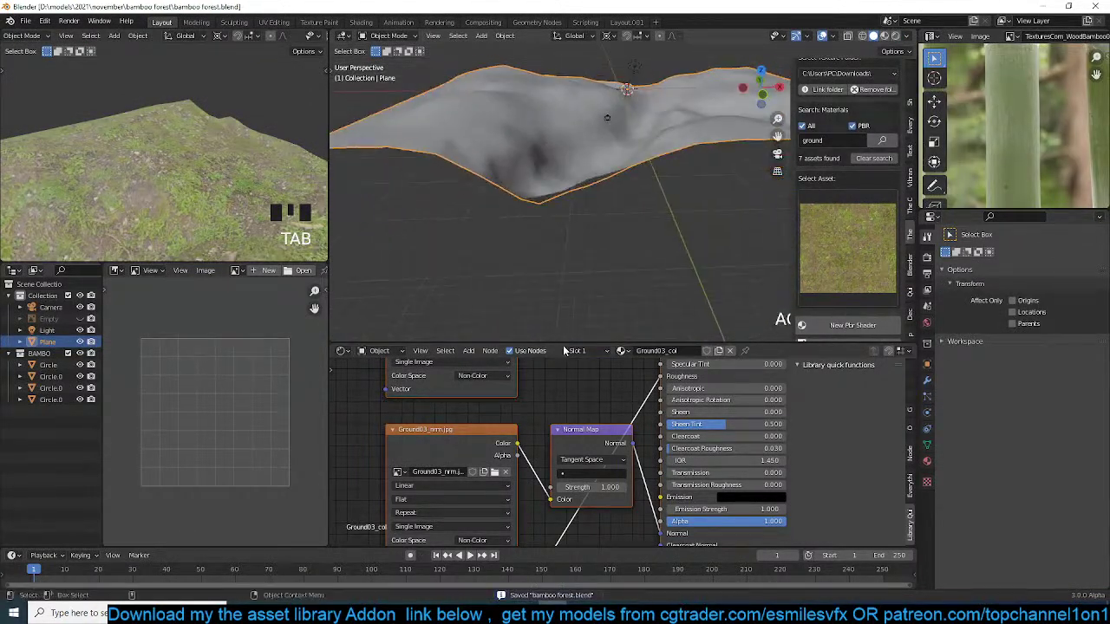
{"action": "scroll", "coordinate": [601, 408], "scroll_direction": "down", "scroll_amount": 6}
{"action": "middle_click_drag", "start_coordinate": [602, 408], "coordinate": [555, 438], "text": "shift"}
{"action": "middle_click_drag", "start_coordinate": [548, 303], "coordinate": [654, 181]}
{"action": "scroll", "coordinate": [619, 252], "scroll_direction": "up", "scroll_amount": 4}
{"action": "scroll", "coordinate": [622, 253], "scroll_direction": "down", "scroll_amount": 3}
{"action": "right_click", "coordinate": [655, 180]}
{"action": "left_click", "coordinate": [655, 179]}
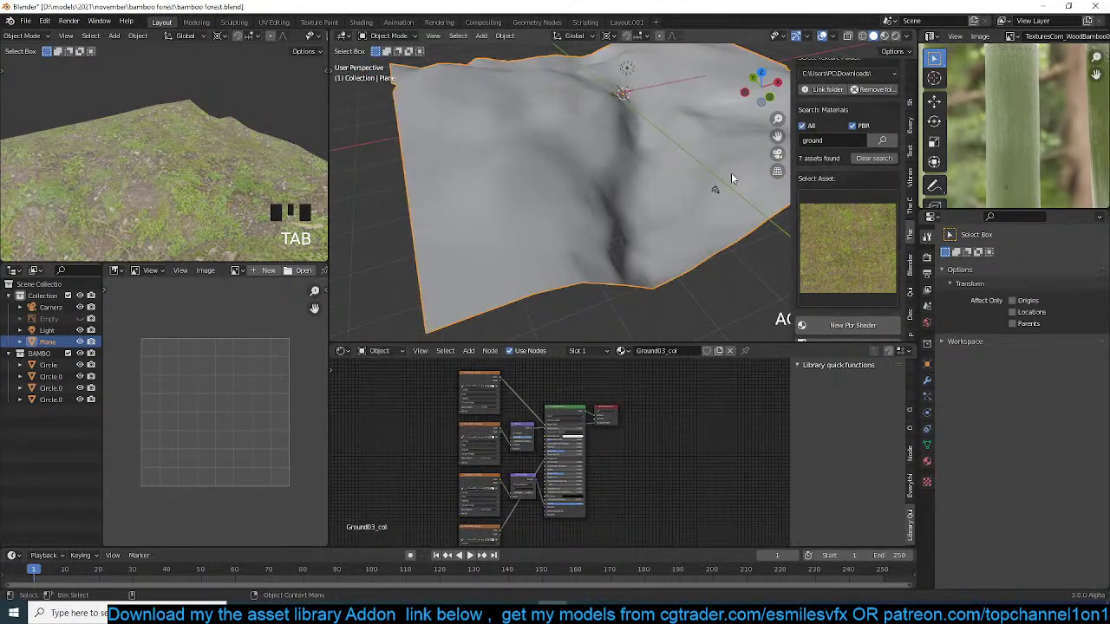
- Add a second plane near the terrain's center and scale it up about 4.74 times
{"action": "key", "text": "shift+a"}
{"action": "left_click", "coordinate": [703, 130]}
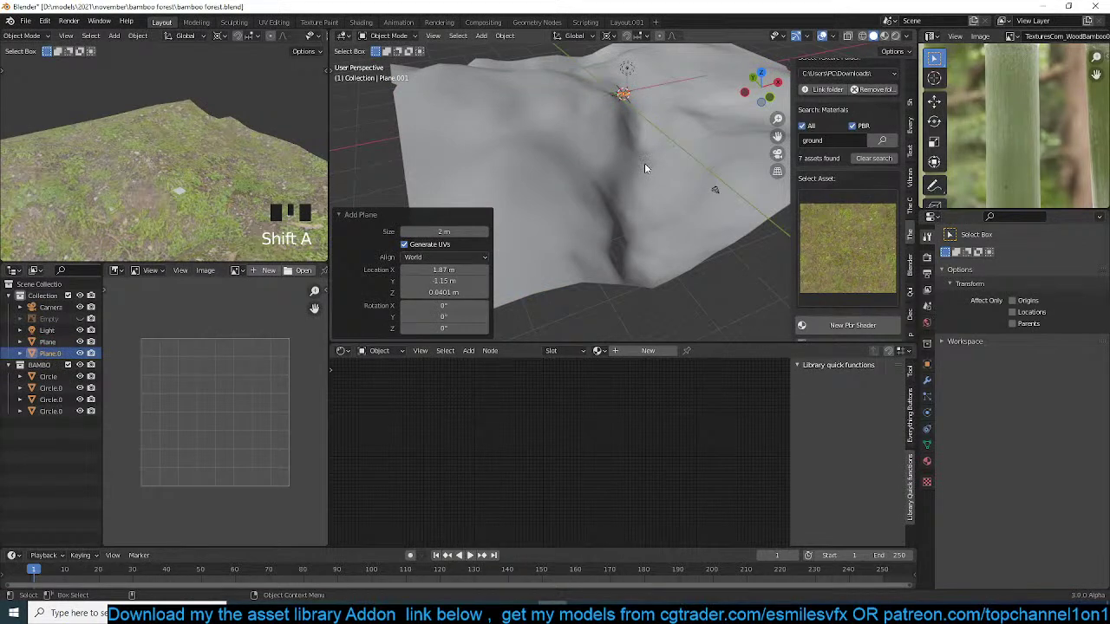
{"action": "key", "text": "s"}
{"action": "left_click", "coordinate": [763, 262]}
- Set the Solid shading color to Random and scale the new plane up about 19 times, beyond the terrain's edges
{"action": "left_click", "coordinate": [907, 36]}
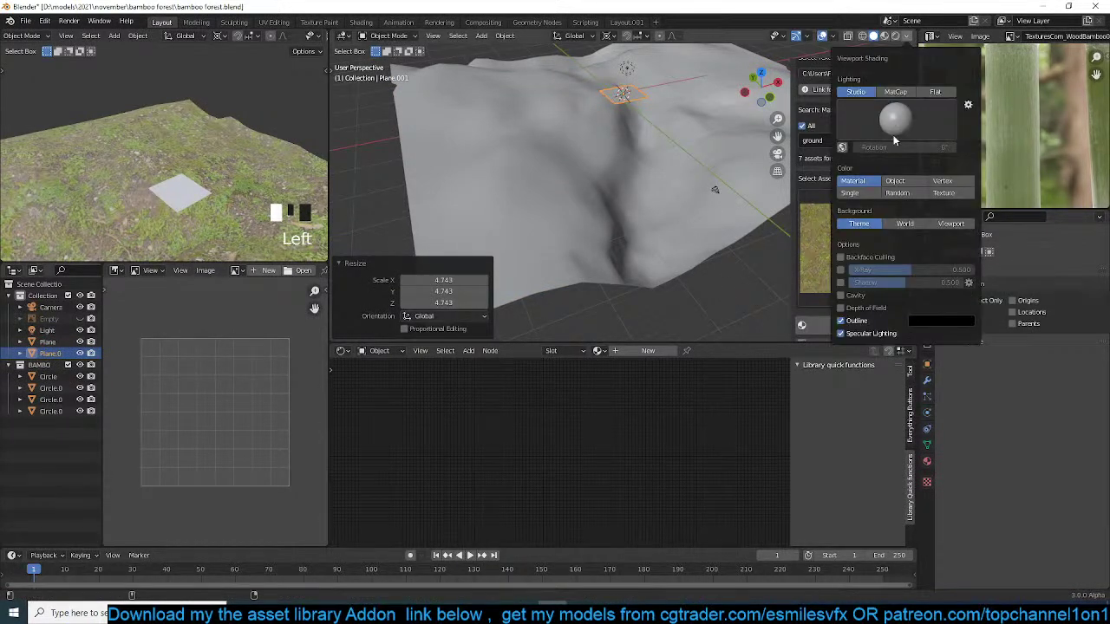
{"action": "left_click", "coordinate": [909, 193]}
{"action": "scroll", "coordinate": [670, 158], "scroll_direction": "down", "scroll_amount": 5}
{"action": "key", "text": "s"}
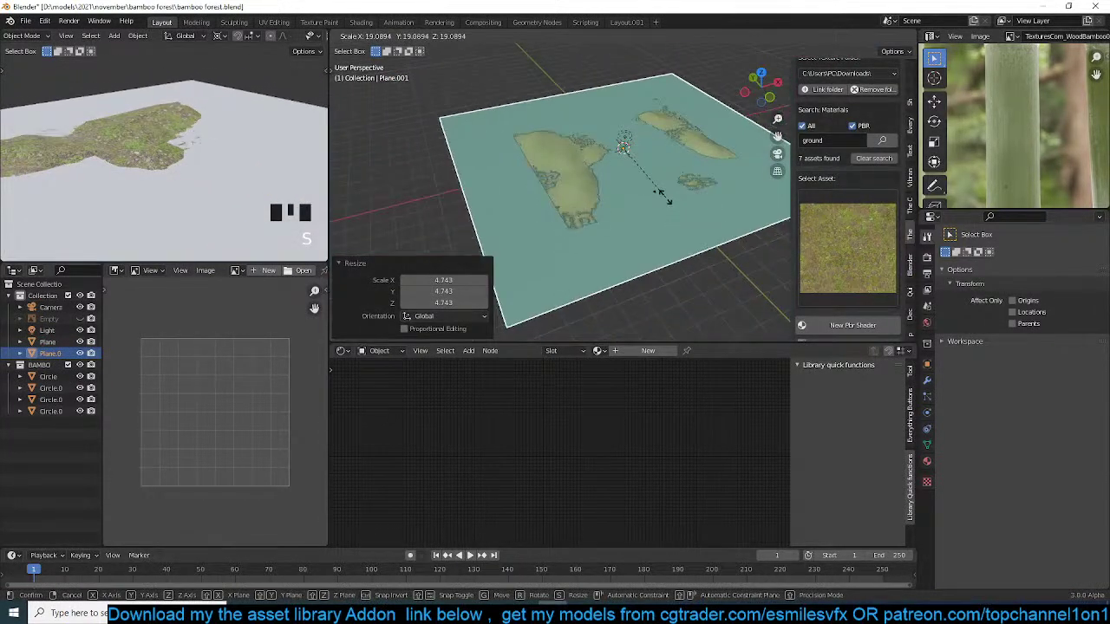
{"action": "left_click", "coordinate": [666, 199]}
{"action": "scroll", "coordinate": [666, 199], "scroll_direction": "up", "scroll_amount": 2}
- Temporarily hide and reveal the flat plane and the terrain to compare their heights around the valley
{"action": "key", "text": "grave"}
{"action": "key", "text": "h"}
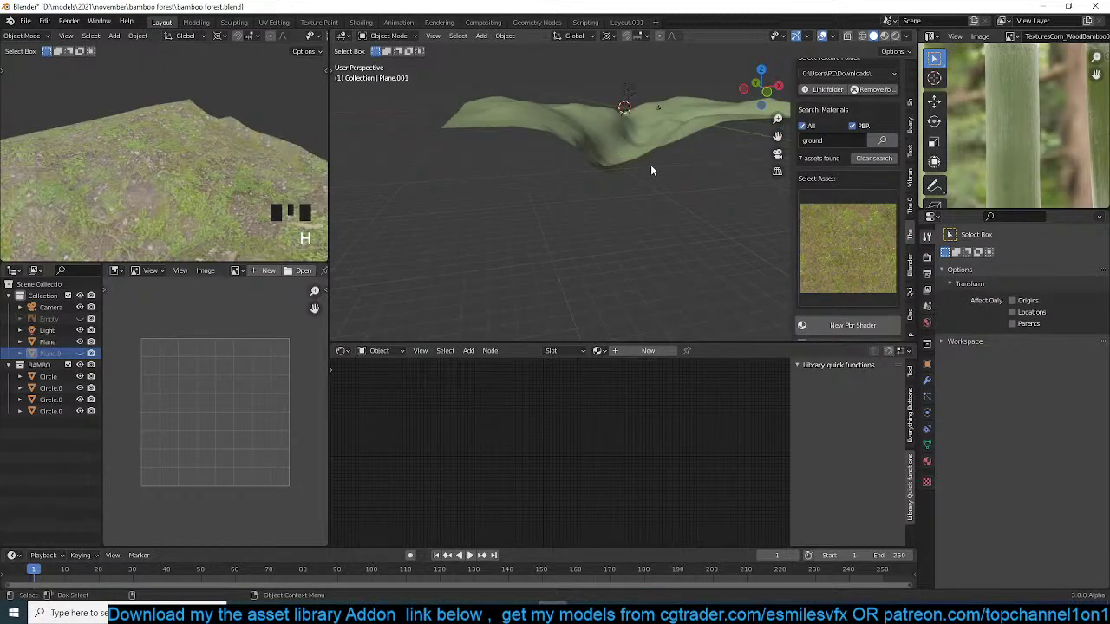
{"action": "key", "text": "alt+h"}
{"action": "left_click", "coordinate": [642, 130]}
{"action": "key", "text": "grave"}
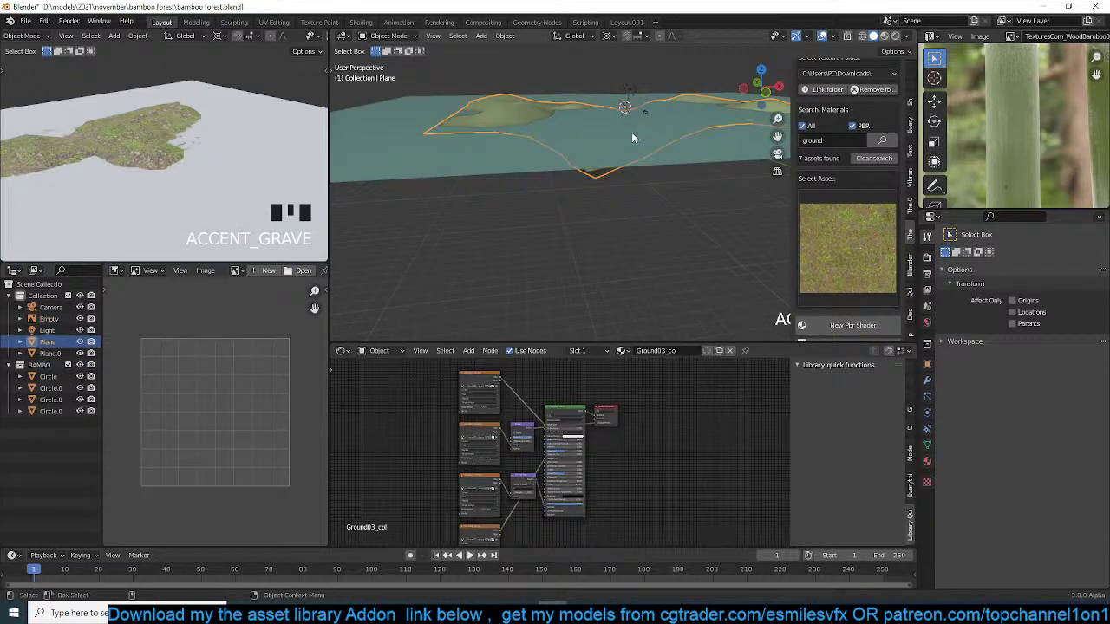
{"action": "key", "text": "h"}
{"action": "key", "text": "alt+h"}
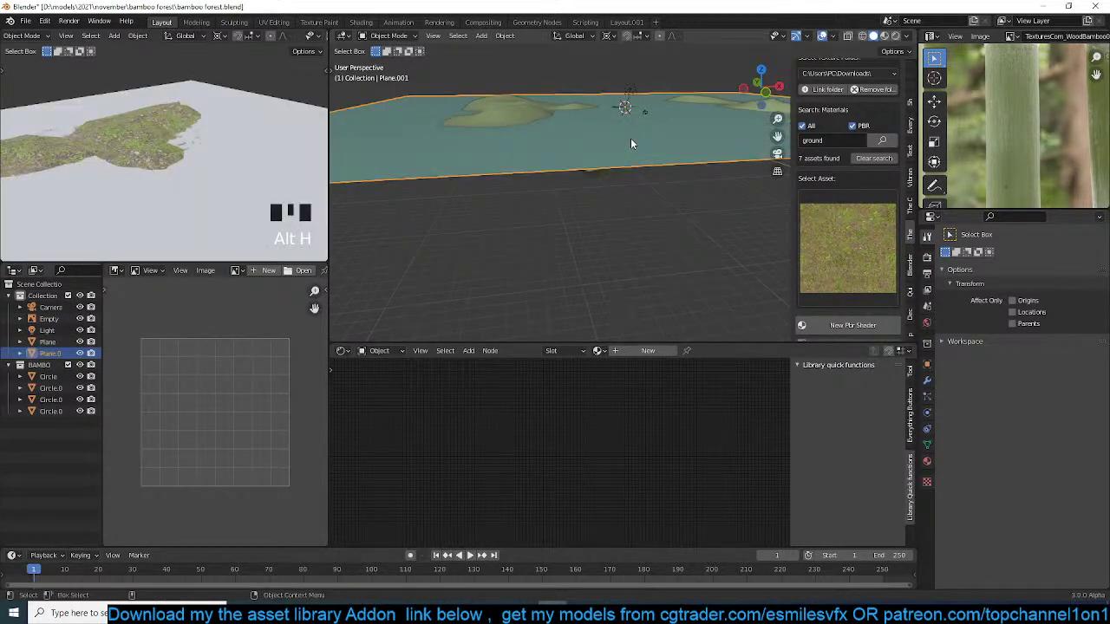
- Lower the large flat plane about 1.77 m along Z
{"action": "key", "text": "g"}
{"action": "key", "text": "z"}
{"action": "left_click", "coordinate": [632, 145]}
- Set the camera's focal length to 25 mm
{"action": "key", "text": "KP_0"}
{"action": "scroll", "coordinate": [634, 151], "scroll_direction": "down", "scroll_amount": 3}
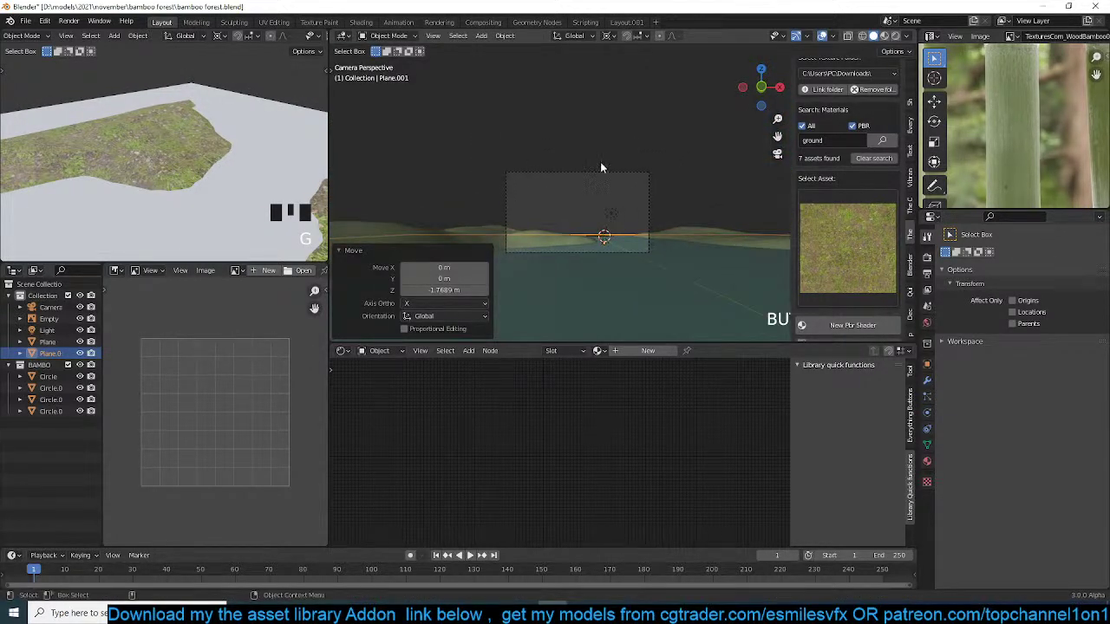
{"action": "left_click", "coordinate": [601, 167]}
{"action": "left_click", "coordinate": [602, 172]}
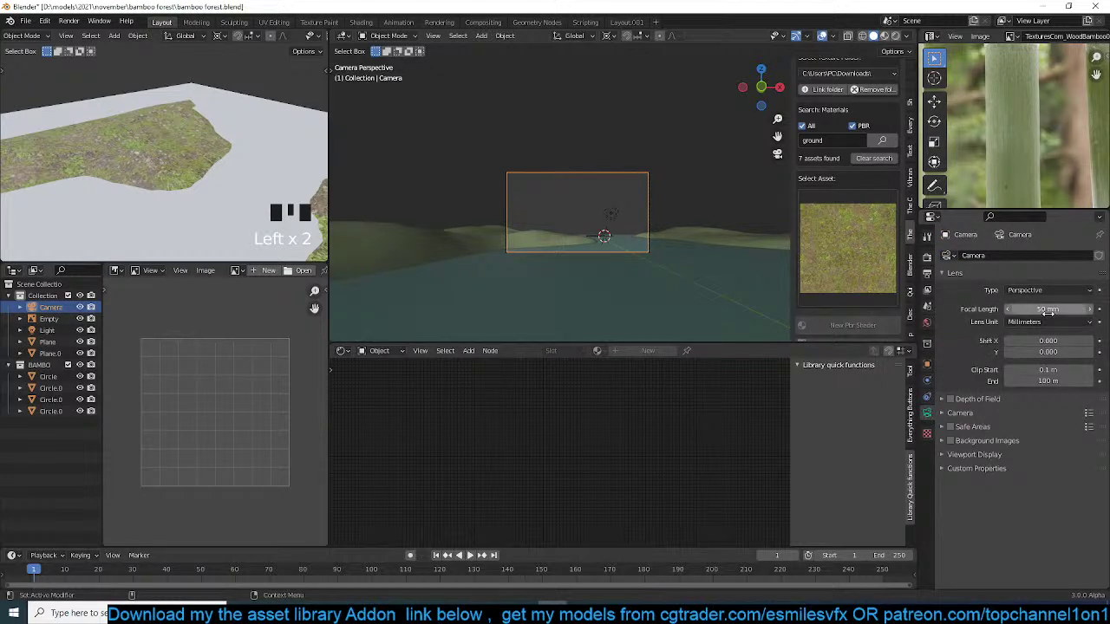
{"action": "left_click", "coordinate": [1051, 310]}
{"action": "type", "text": "25"}
{"action": "key", "text": "Return"}
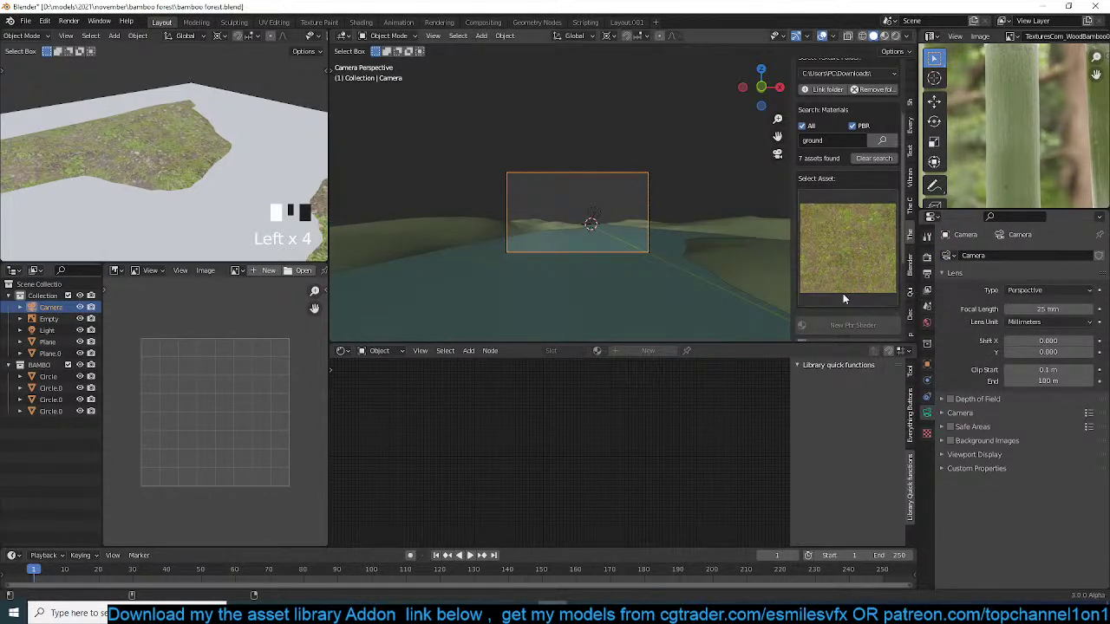
- Move the camera about 12.9 m in the negative Y direction, beyond the terrain's front edge
{"action": "key", "text": "KP_7"}
{"action": "scroll", "coordinate": [658, 121], "scroll_direction": "down", "scroll_amount": 3}
{"action": "key", "text": "g"}
{"action": "left_click", "coordinate": [631, 247]}
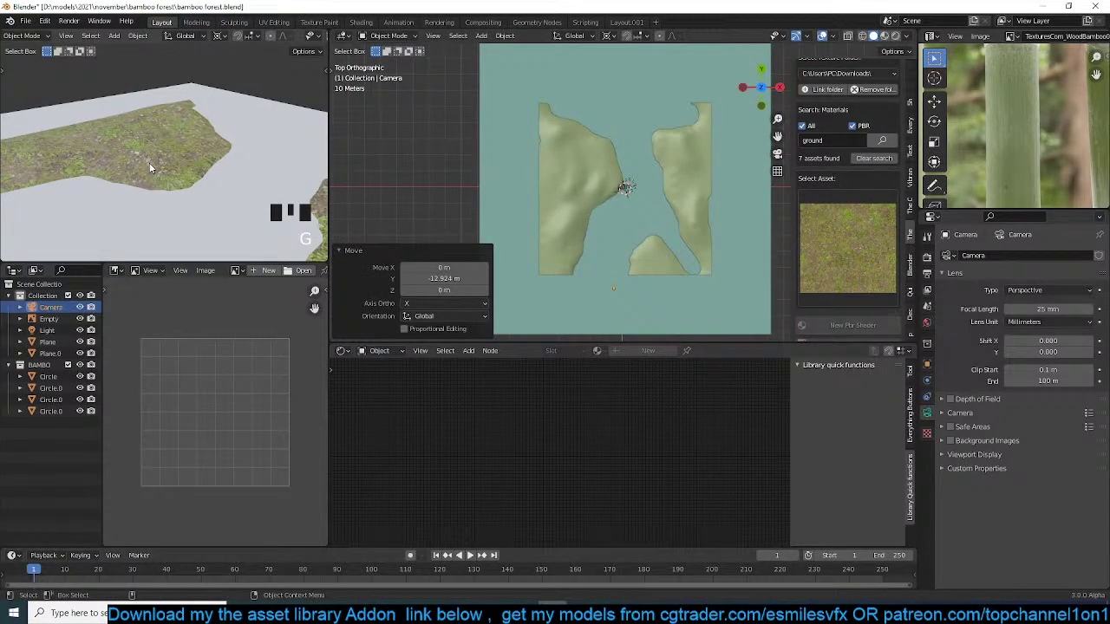
- Look through the camera in the textured preview viewport and nudge the camera to reframe the valley
{"action": "key", "text": "KP_0"}
{"action": "scroll", "coordinate": [162, 163], "scroll_direction": "up", "scroll_amount": 2}
{"action": "scroll", "coordinate": [202, 135], "scroll_direction": "down", "scroll_amount": 2}
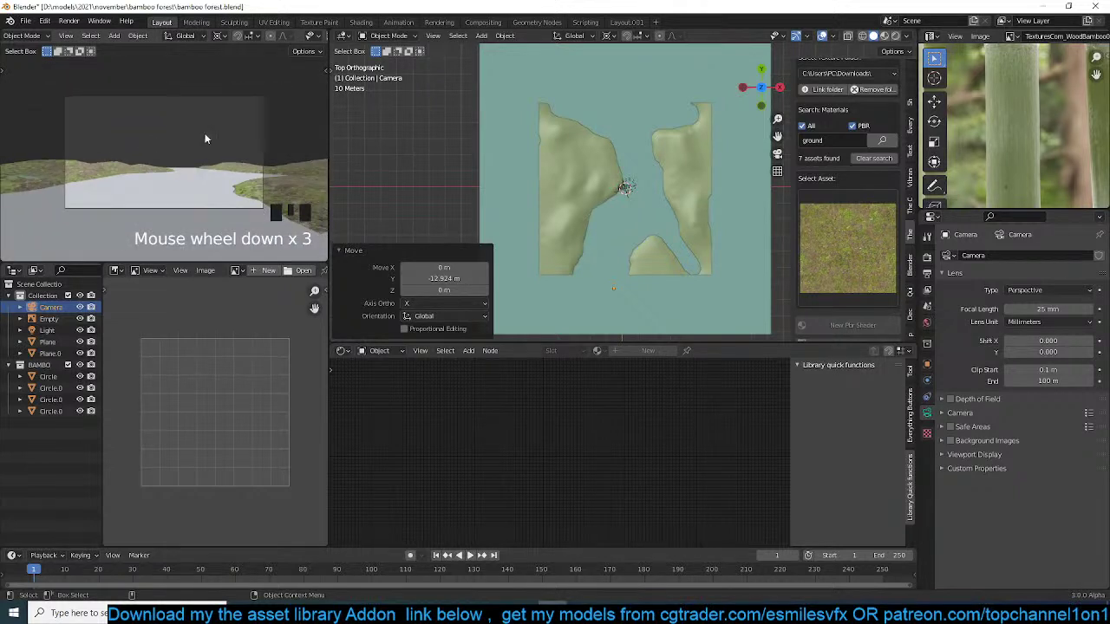
{"action": "key", "text": "g"}
{"action": "key", "text": "g"}
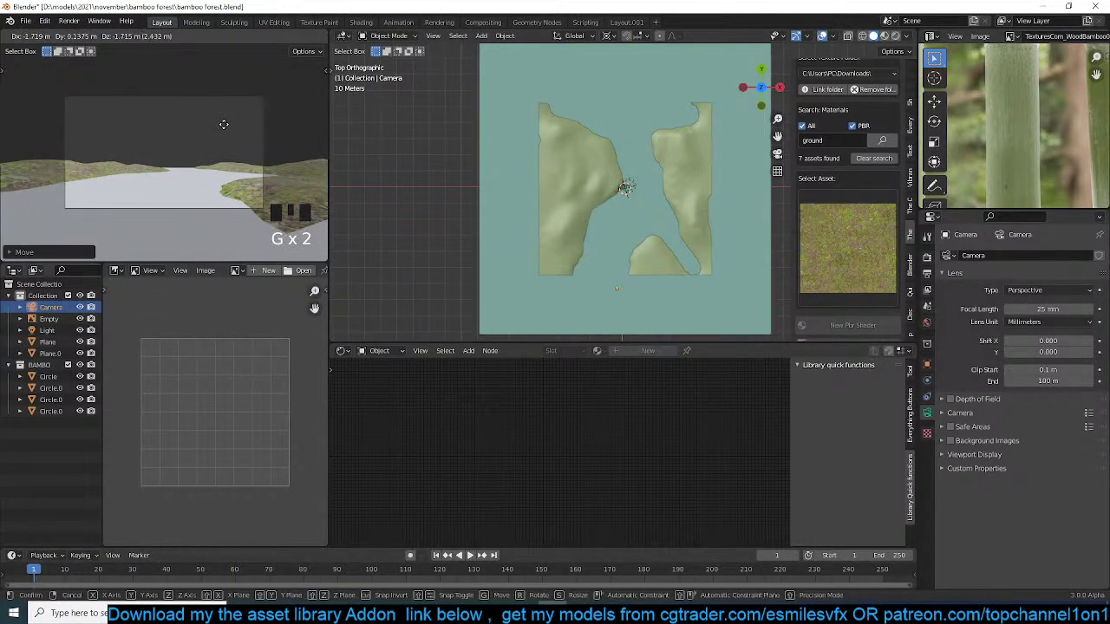
{"action": "left_click", "coordinate": [224, 123]}
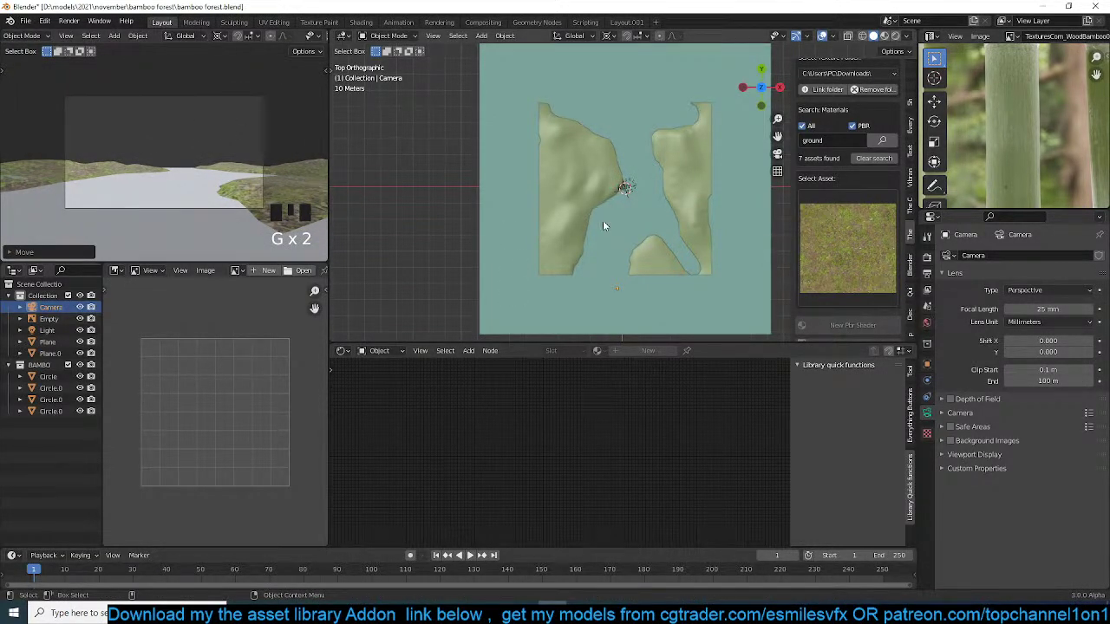
- Lower the large flat plane about 1.02 m along Z
{"action": "left_click", "coordinate": [627, 211]}
{"action": "key", "text": "grave"}
{"action": "key", "text": "g"}
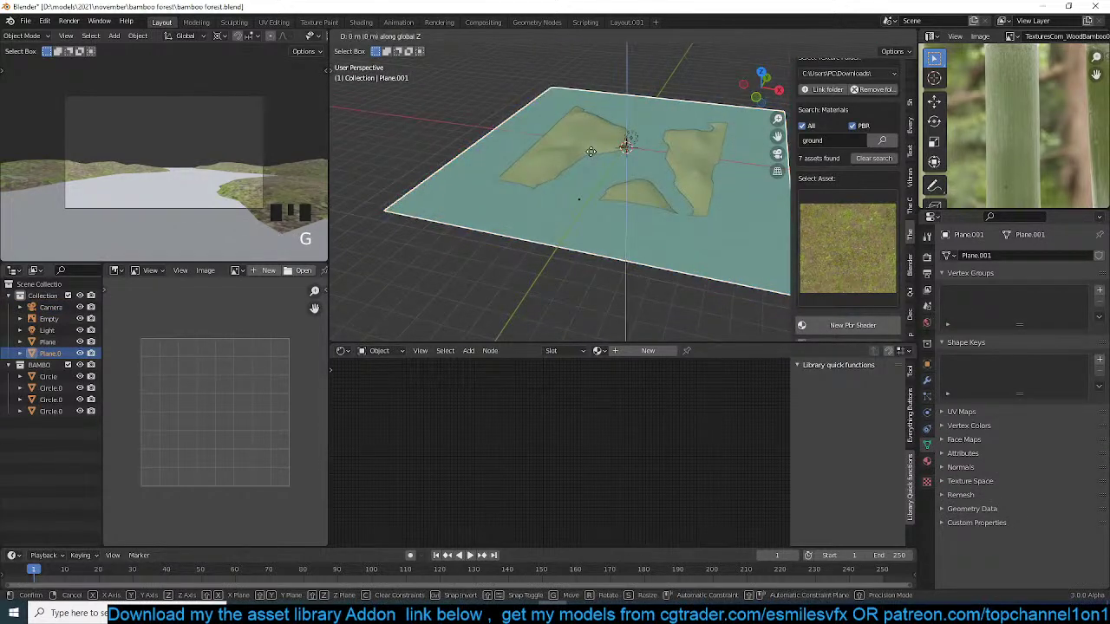
{"action": "key", "text": "z"}
{"action": "left_click", "coordinate": [593, 150]}
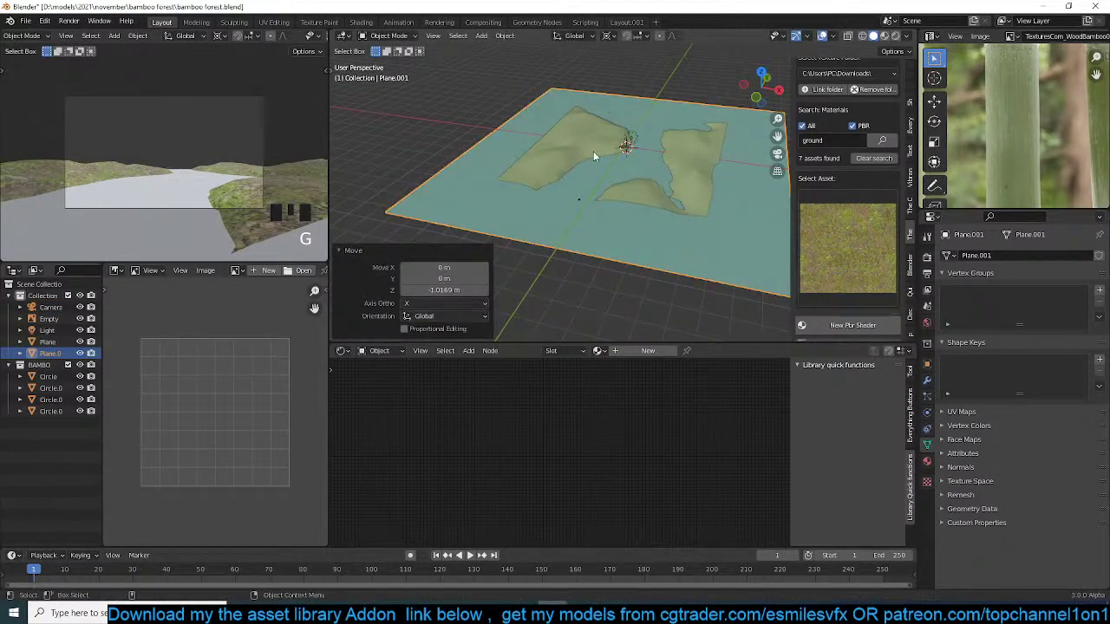
- Hide the reference image empty beside the valley and enter Edit Mode on the terrain
{"action": "scroll", "coordinate": [587, 147], "scroll_direction": "up", "scroll_amount": 5}
{"action": "middle_click_drag", "start_coordinate": [581, 145], "coordinate": [635, 105]}
{"action": "left_click", "coordinate": [600, 120]}
{"action": "scroll", "coordinate": [656, 97], "scroll_direction": "up", "scroll_amount": 2}
{"action": "left_click", "coordinate": [654, 93]}
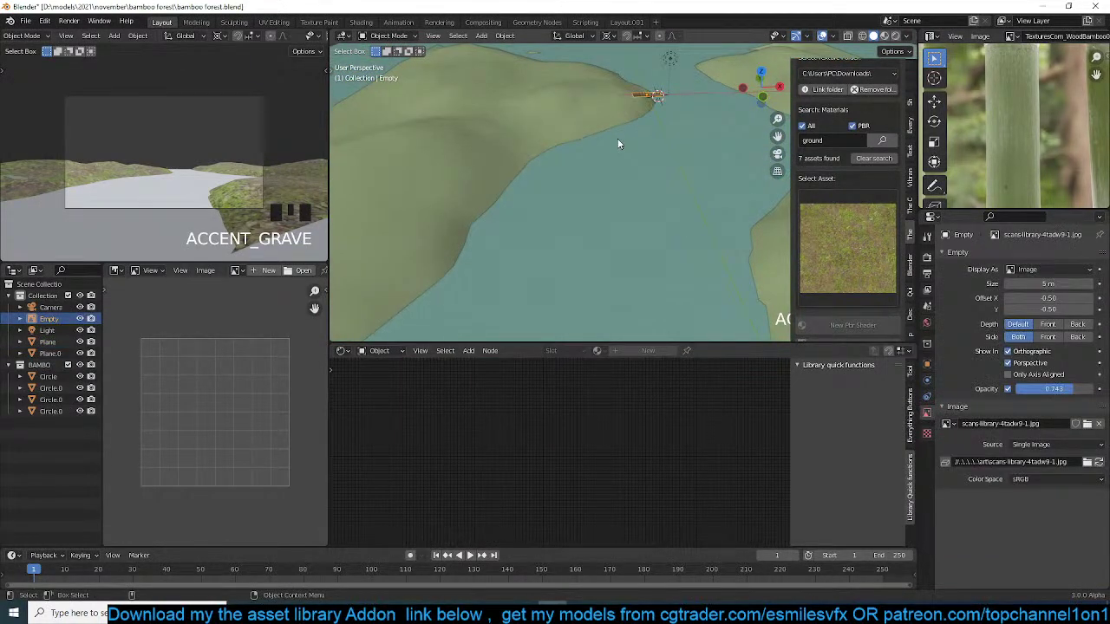
{"action": "left_click", "coordinate": [567, 135]}
{"action": "key", "text": "Tab"}
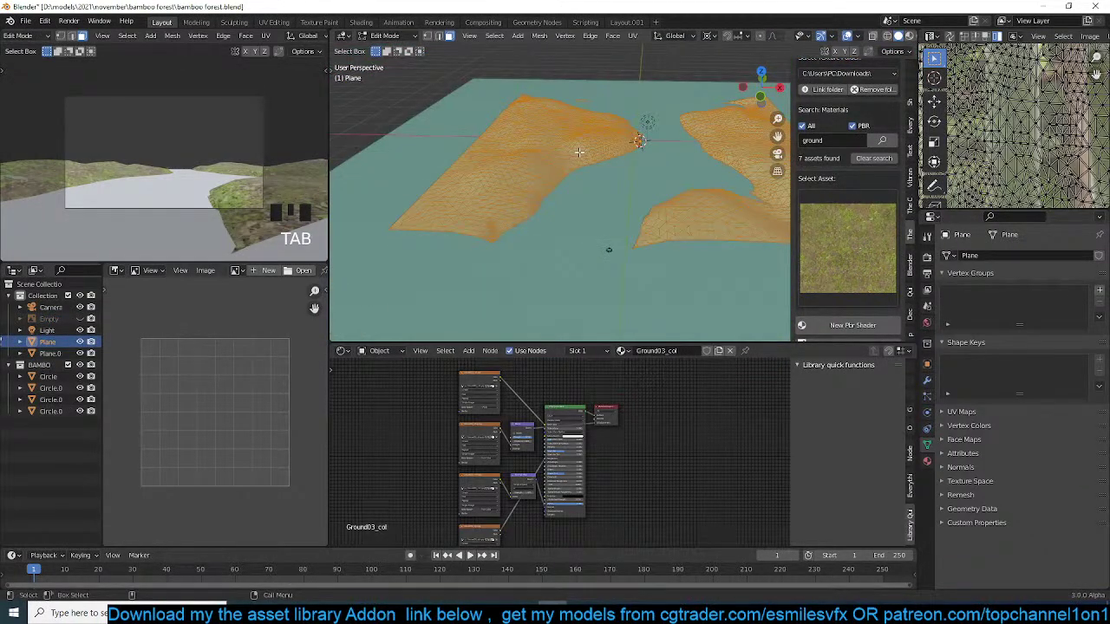
- Select only the terrain vertices above the flat plane from the front view in wireframe, and shrink the selection three times
{"action": "key", "text": "KP_0"}
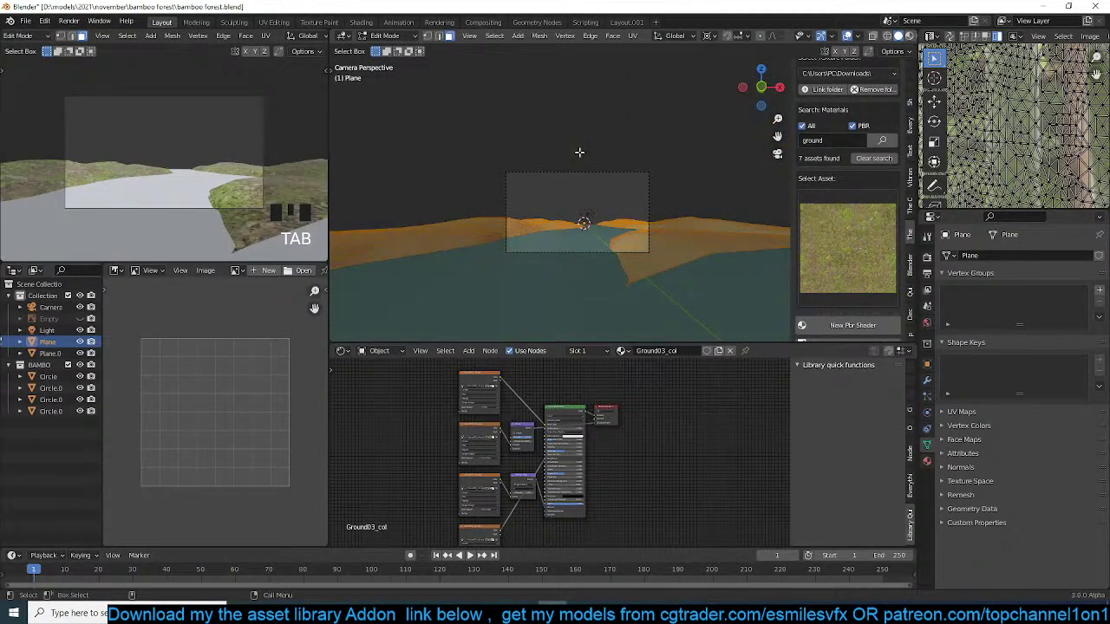
{"action": "key", "text": "KP_7"}
{"action": "key", "text": "KP_1"}
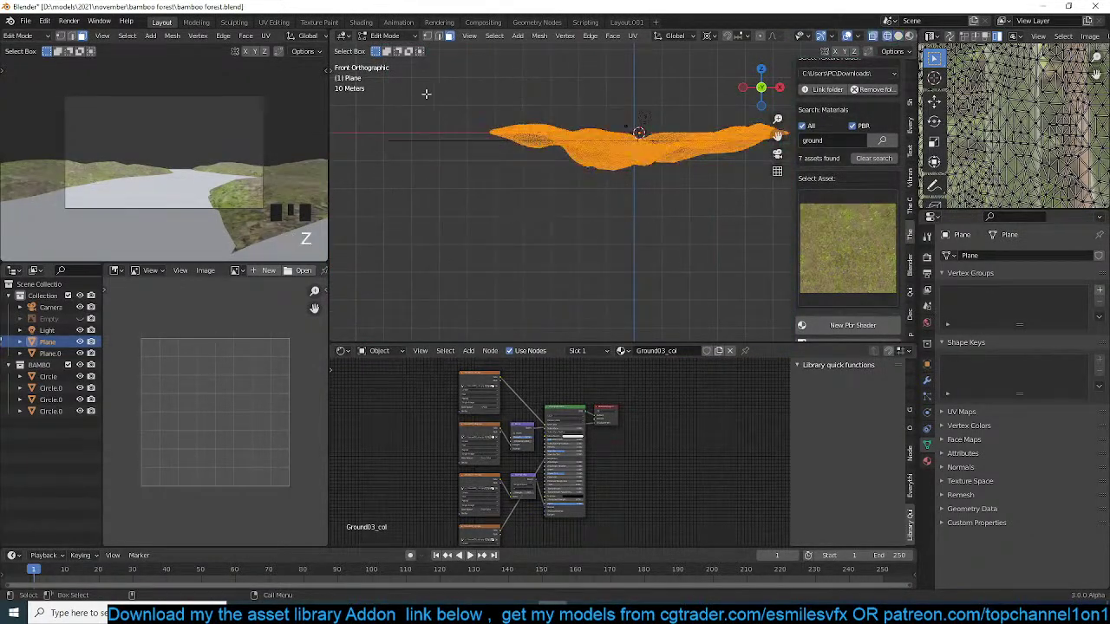
{"action": "key", "text": "alt+a"}
{"action": "mouse_move", "coordinate": [433, 113]}
{"action": "left_mouse_down"}
{"action": "mouse_move", "coordinate": [607, 173]}
{"action": "mouse_move", "coordinate": [781, 178]}
{"action": "left_mouse_up"}
{"action": "key", "text": "z"}
{"action": "left_click", "coordinate": [721, 167]}
{"action": "middle_click_drag", "start_coordinate": [721, 168], "coordinate": [665, 217]}
{"action": "middle_click_drag", "start_coordinate": [677, 301], "coordinate": [717, 271]}
{"action": "key", "text": "ctrl+KP_Subtract"}
{"action": "key", "text": "ctrl+KP_Subtract"}
{"action": "key", "text": "ctrl+KP_Subtract"}
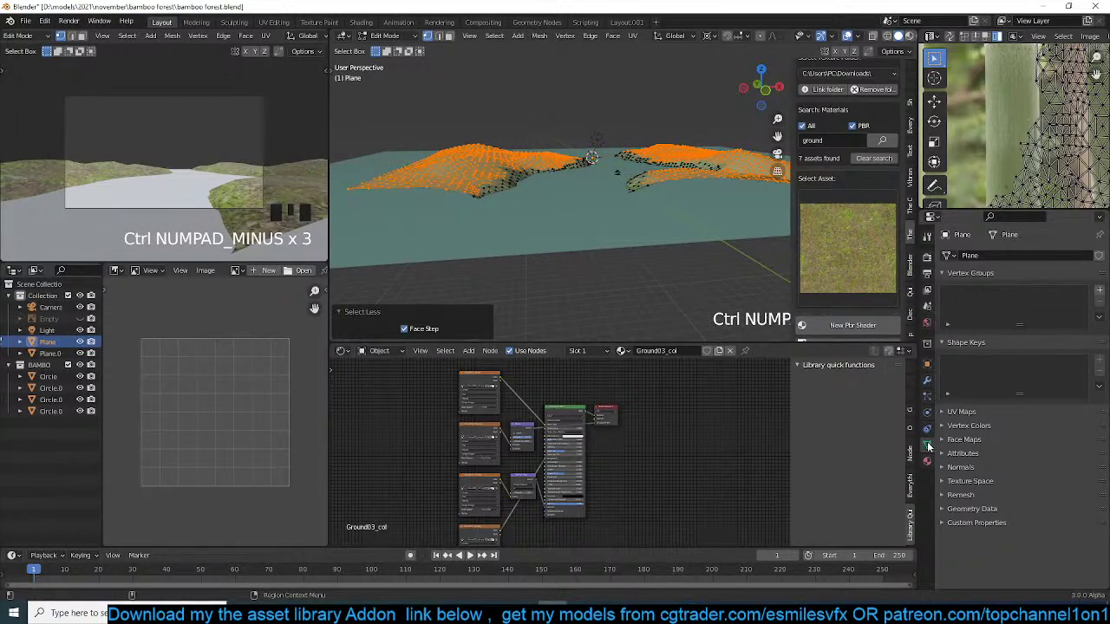
- Store the selected hill vertices in a new vertex group, return to Object Mode and save the file
{"action": "left_click", "coordinate": [926, 462]}
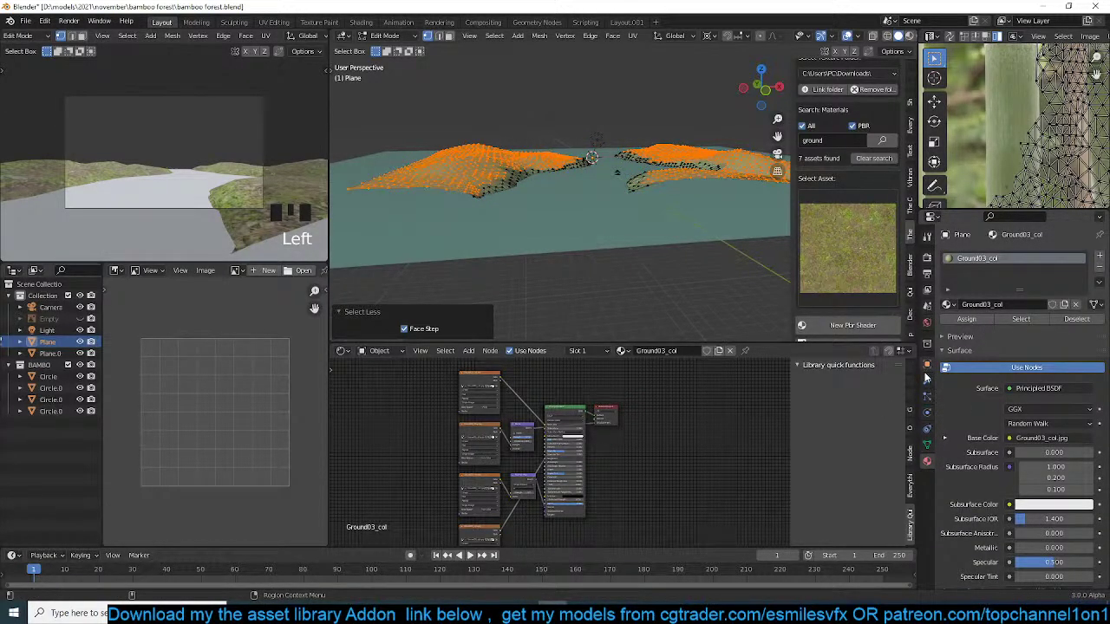
{"action": "left_click", "coordinate": [927, 444]}
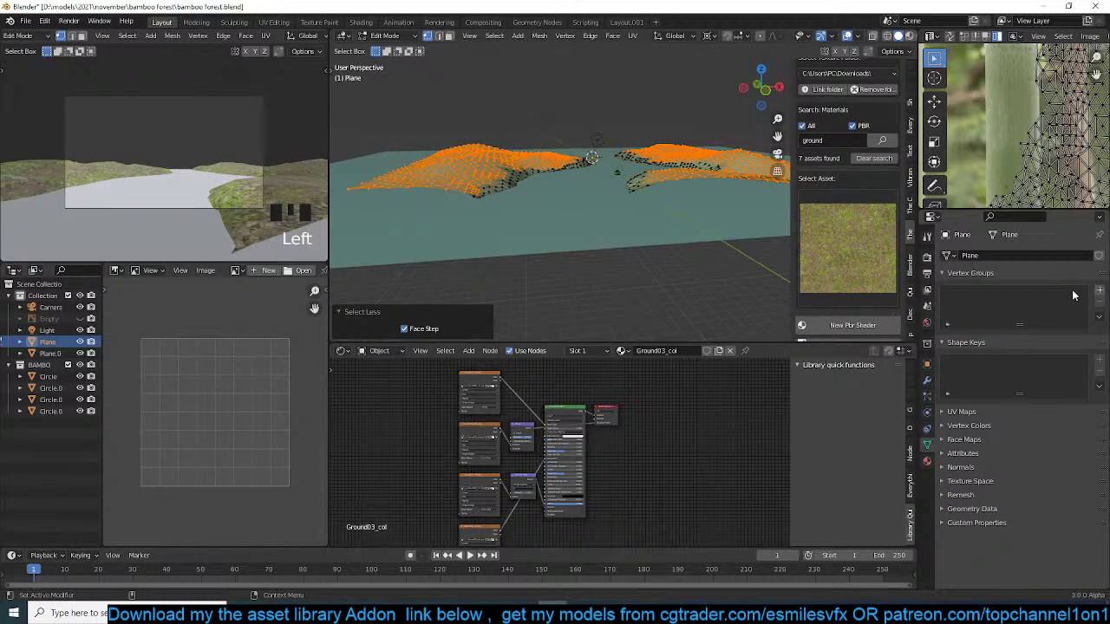
{"action": "left_click", "coordinate": [1099, 294]}
{"action": "key", "text": "Tab"}
{"action": "key", "text": "ctrl+s"}
- Add a particle system of type Hair to the terrain
{"action": "left_click", "coordinate": [926, 379]}
{"action": "left_click", "coordinate": [995, 255]}
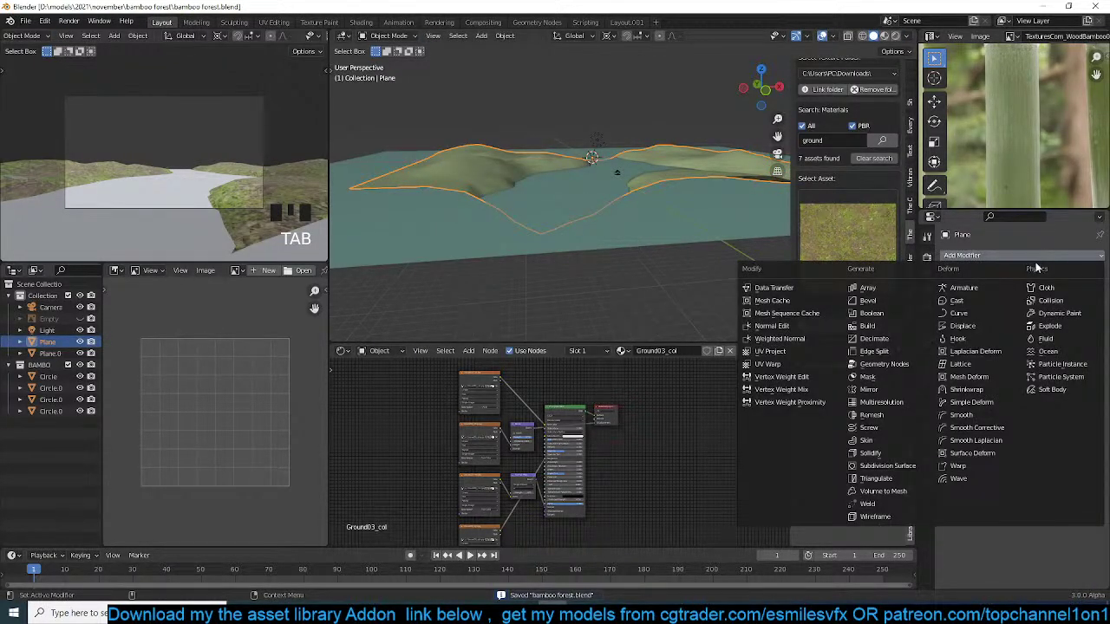
{"action": "left_click", "coordinate": [926, 398]}
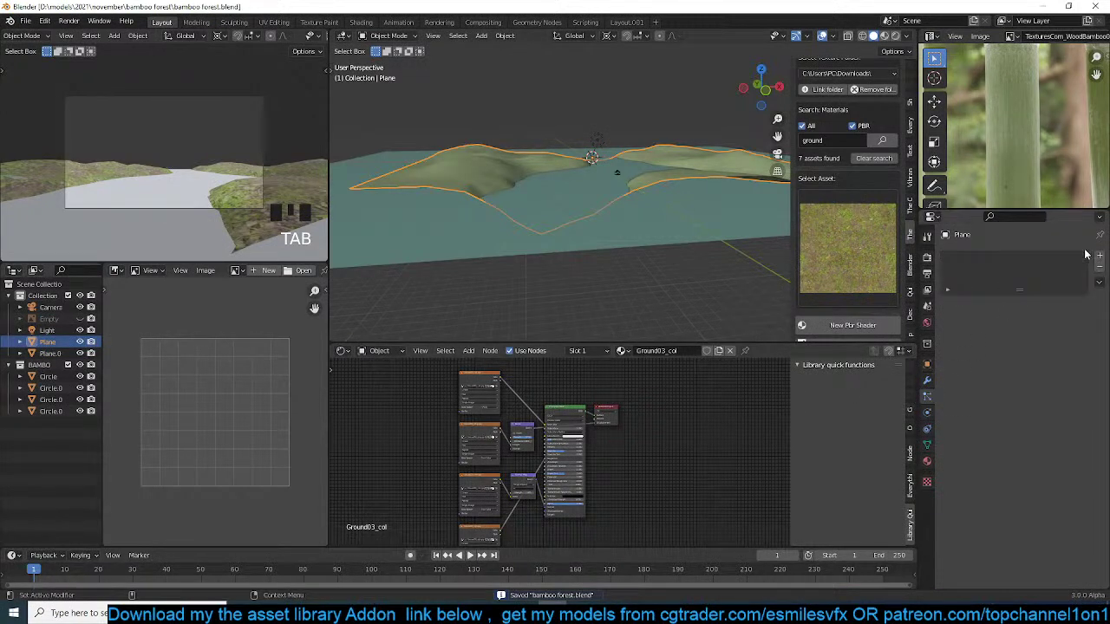
{"action": "left_click", "coordinate": [1100, 256]}
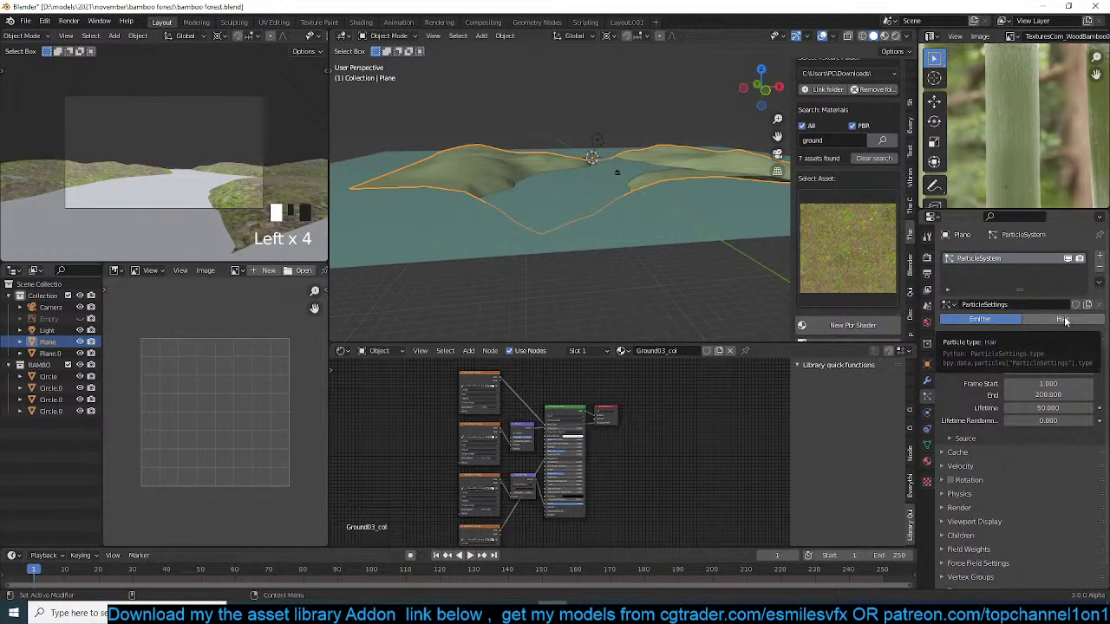
{"action": "left_click", "coordinate": [1063, 319]}
{"action": "scroll", "coordinate": [735, 241], "scroll_direction": "up", "scroll_amount": 2}
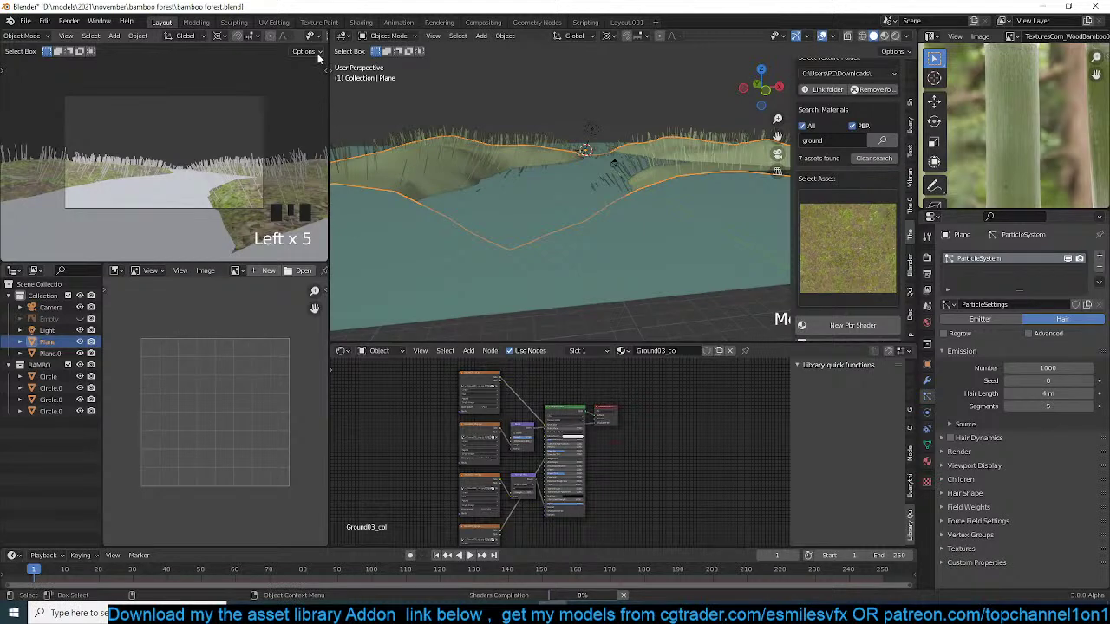
{"action": "scroll", "coordinate": [286, 35], "scroll_direction": "down", "scroll_amount": 3}
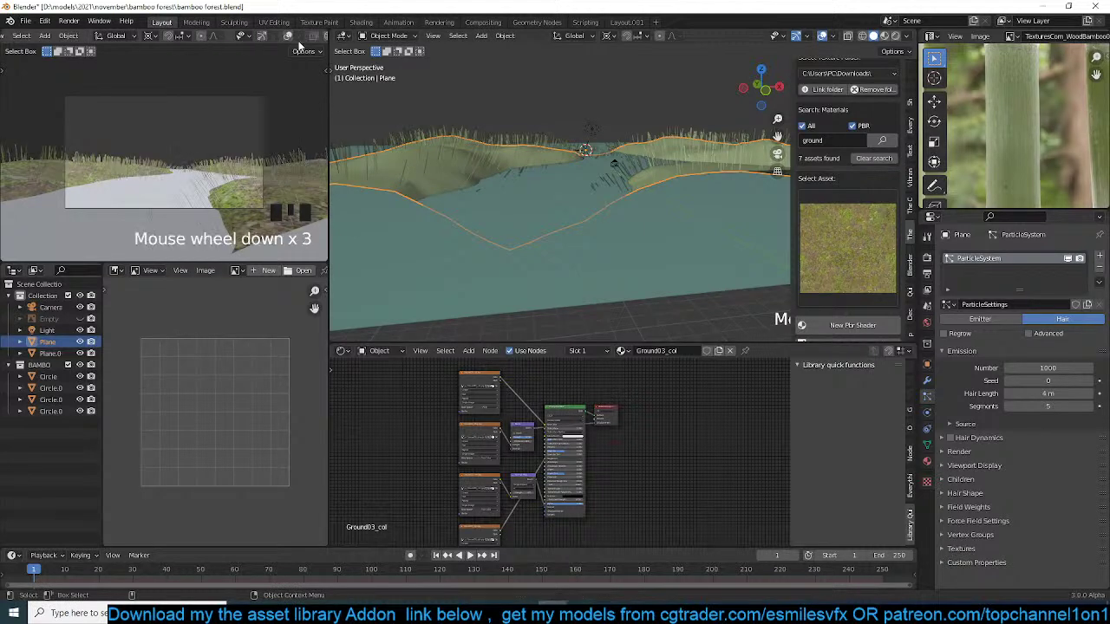
- Enable the advanced hair settings and render the particles as the BAMBO collection
{"action": "left_click", "coordinate": [1029, 334]}
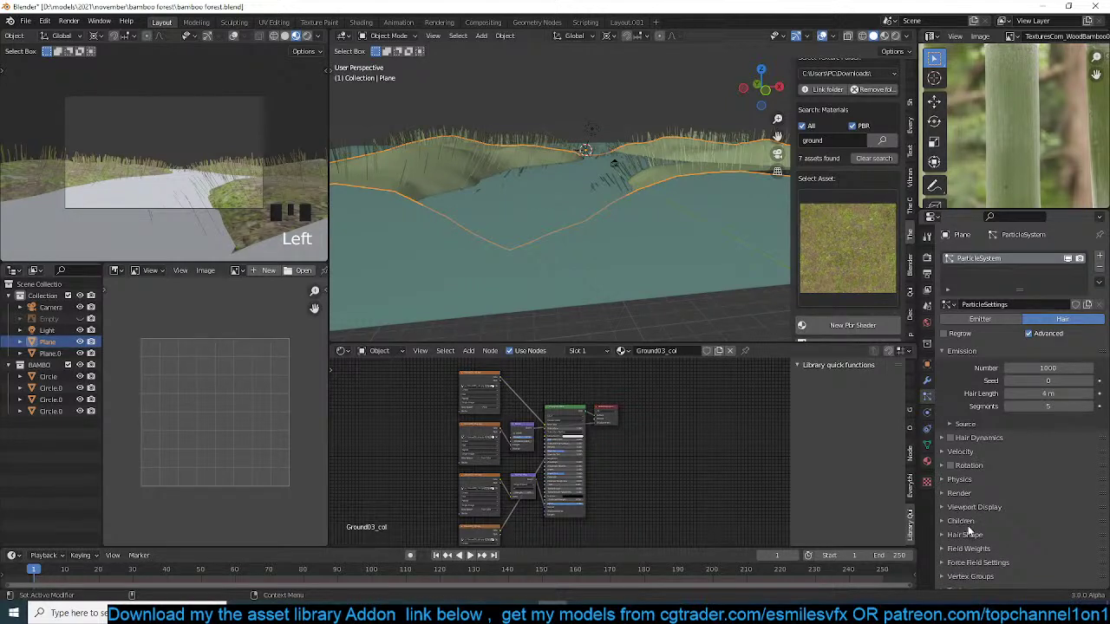
{"action": "left_click", "coordinate": [958, 494]}
{"action": "left_click", "coordinate": [1057, 510]}
{"action": "left_click", "coordinate": [1041, 564]}
{"action": "left_click", "coordinate": [1052, 480]}
{"action": "left_click", "coordinate": [1002, 359]}
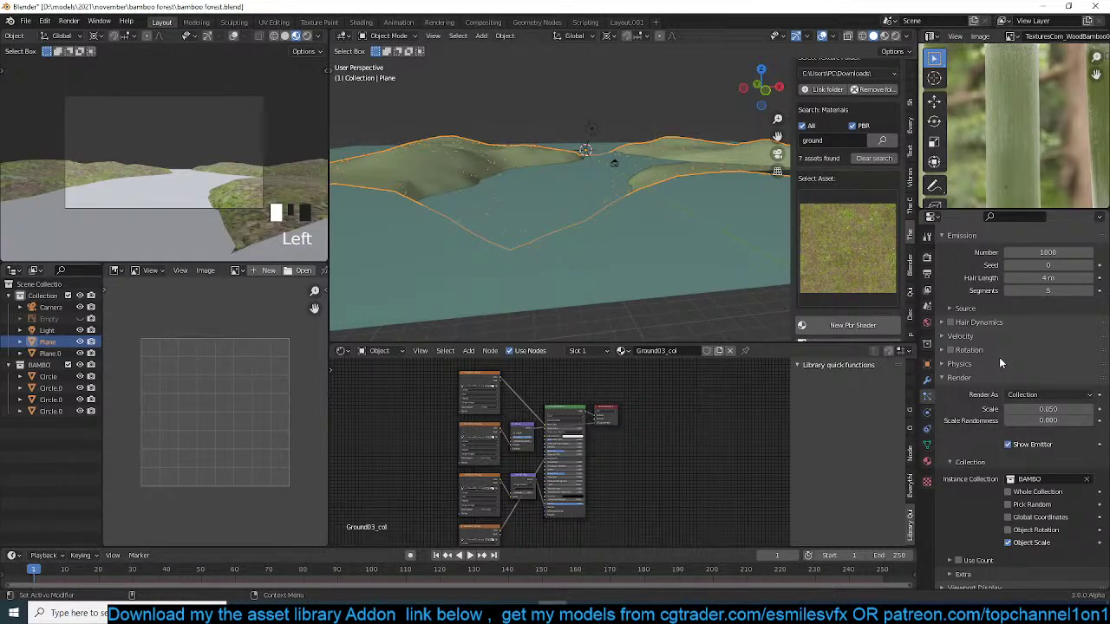
- Set the particles' hair length to 1 m, render scale to 1 and scale randomness to about 0.30
{"action": "scroll", "coordinate": [1052, 344], "scroll_direction": "up", "scroll_amount": 5}
{"action": "left_click", "coordinate": [1049, 394]}
{"action": "type", "text": "1"}
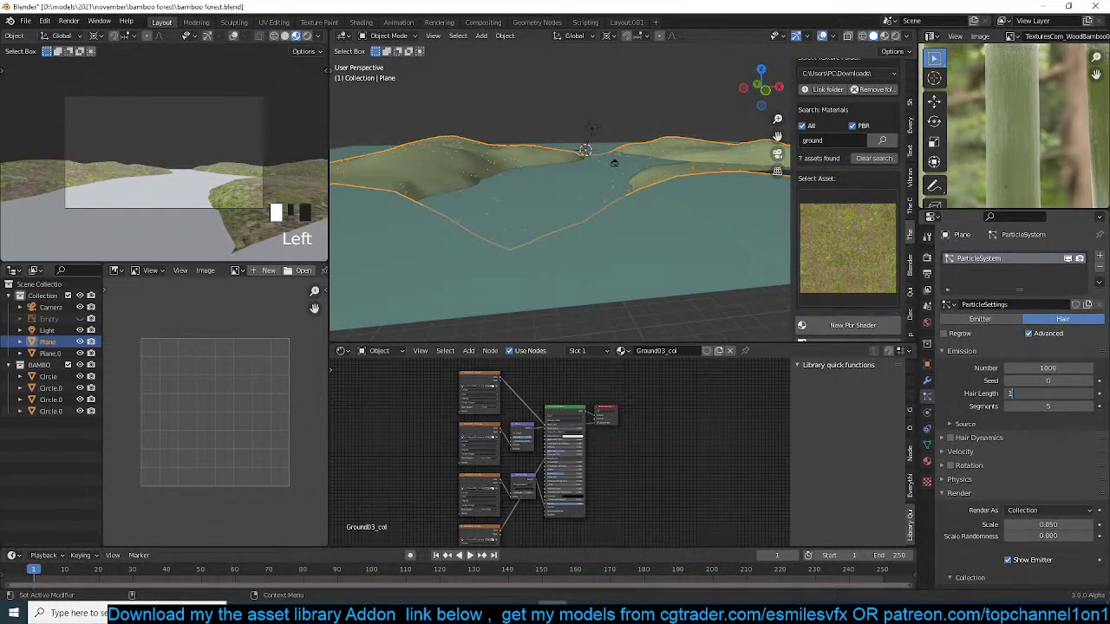
{"action": "scroll", "coordinate": [1069, 472], "scroll_direction": "down", "scroll_amount": 5}
{"action": "type", "text": "1"}
{"action": "key", "text": "Return"}
{"action": "left_click_drag", "start_coordinate": [1052, 321], "coordinate": [1074, 321]}
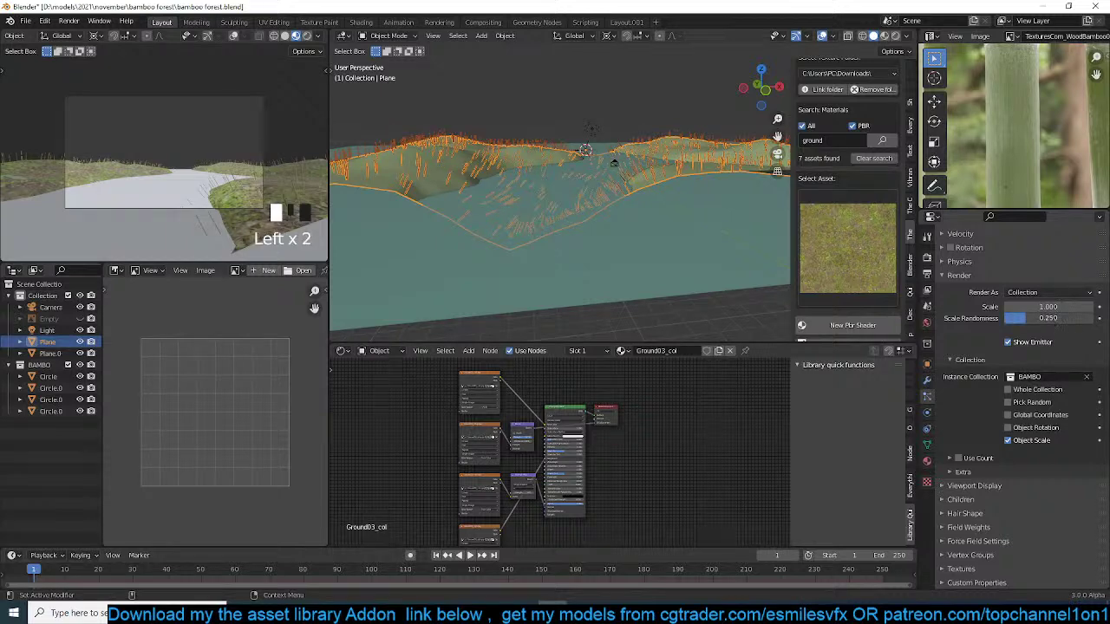
- Limit the particle density to the vertex group Group and raise the scale randomness to about 0.54
{"action": "scroll", "coordinate": [521, 222], "scroll_direction": "down", "scroll_amount": 2}
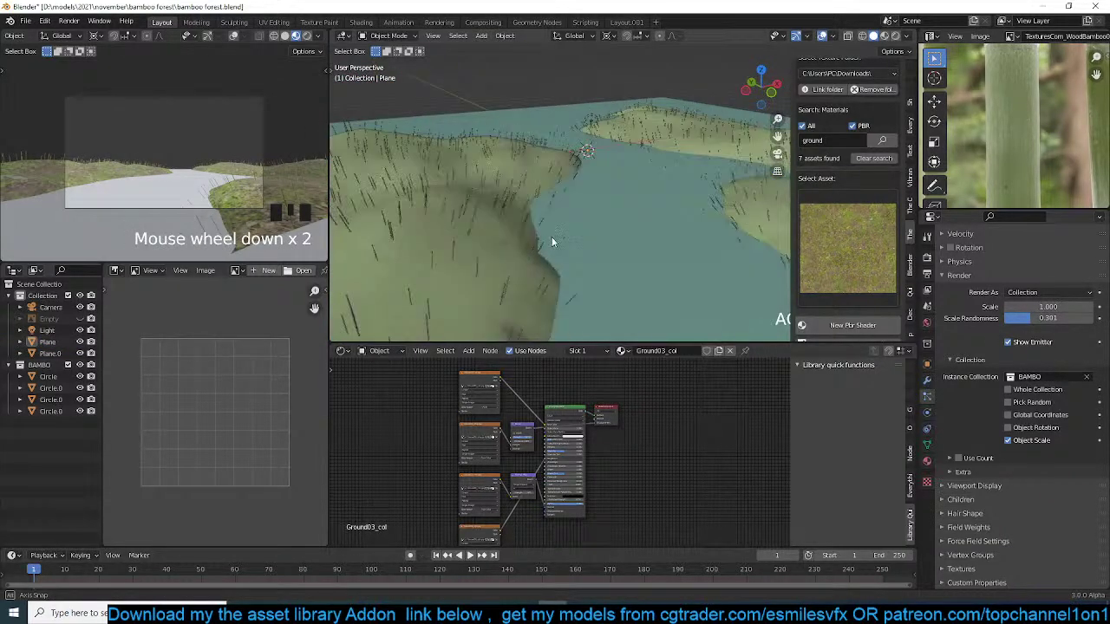
{"action": "mouse_move", "coordinate": [551, 231]}
{"action": "middle_mouse_down"}
{"action": "mouse_move", "coordinate": [533, 217]}
{"action": "mouse_move", "coordinate": [567, 198]}
{"action": "mouse_move", "coordinate": [547, 241]}
{"action": "middle_mouse_up"}
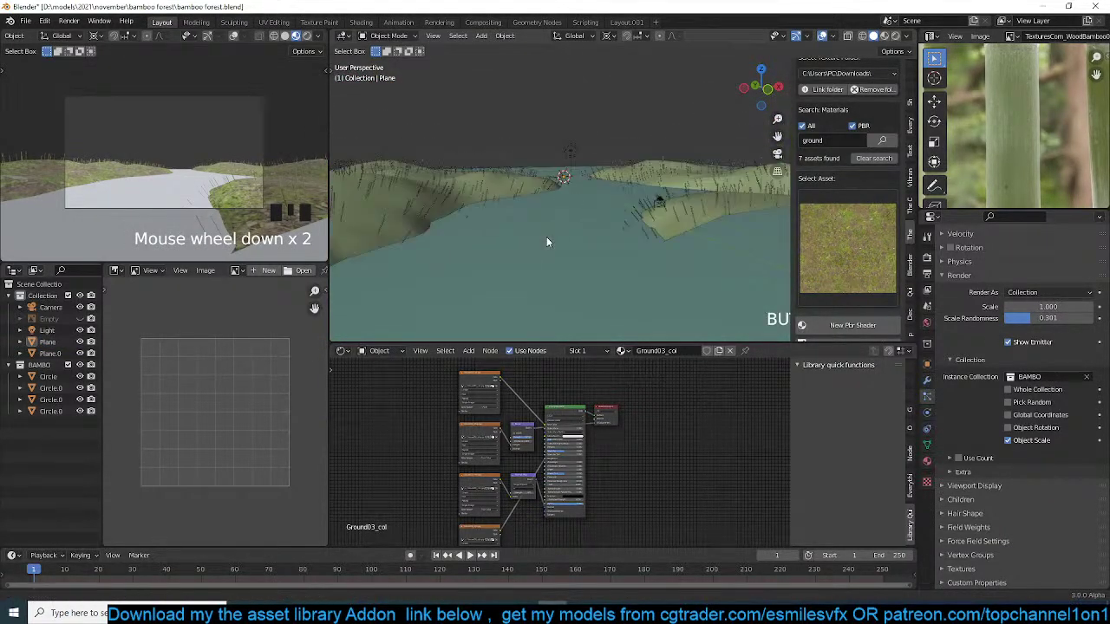
{"action": "scroll", "coordinate": [1004, 305], "scroll_direction": "up", "scroll_amount": 2}
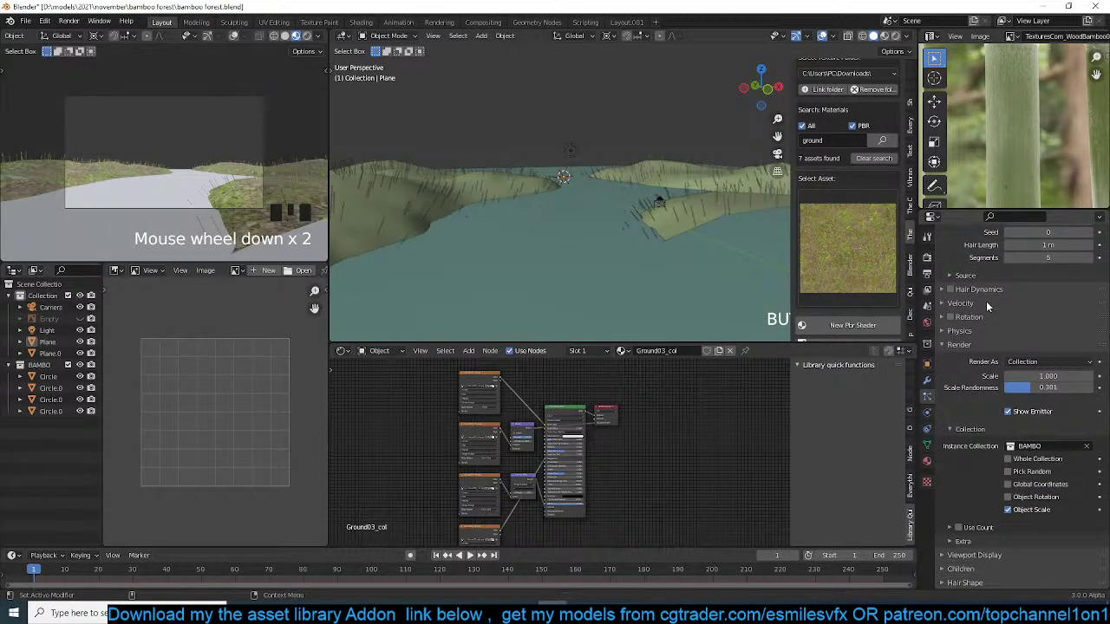
{"action": "middle_click_drag", "start_coordinate": [613, 221], "coordinate": [680, 233]}
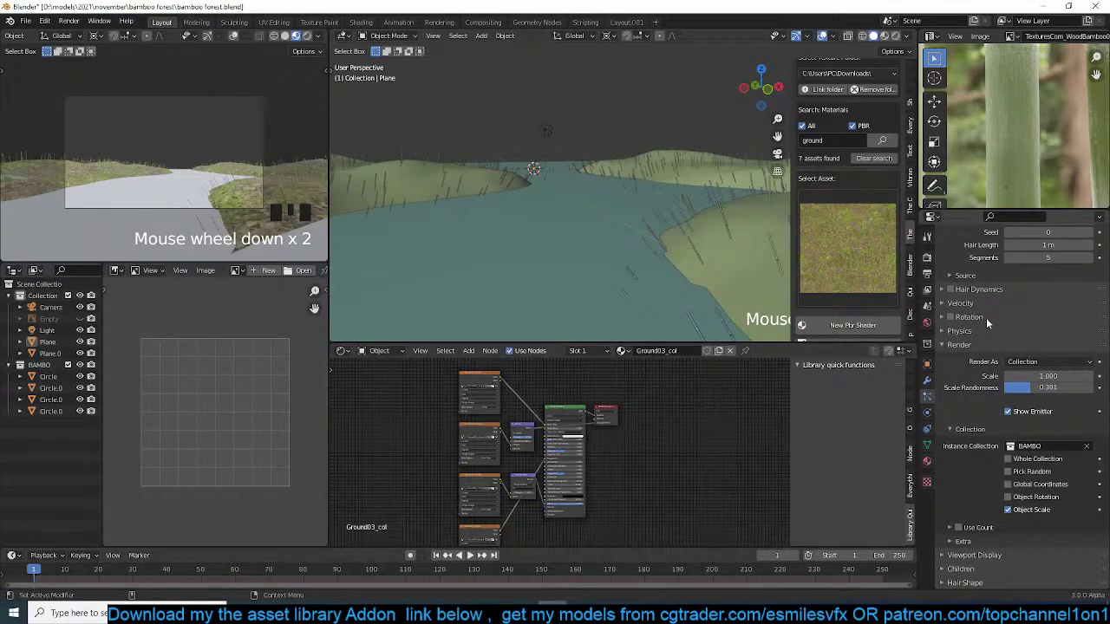
{"action": "scroll", "coordinate": [994, 315], "scroll_direction": "up", "scroll_amount": 2}
{"action": "scroll", "coordinate": [1004, 464], "scroll_direction": "down", "scroll_amount": 4}
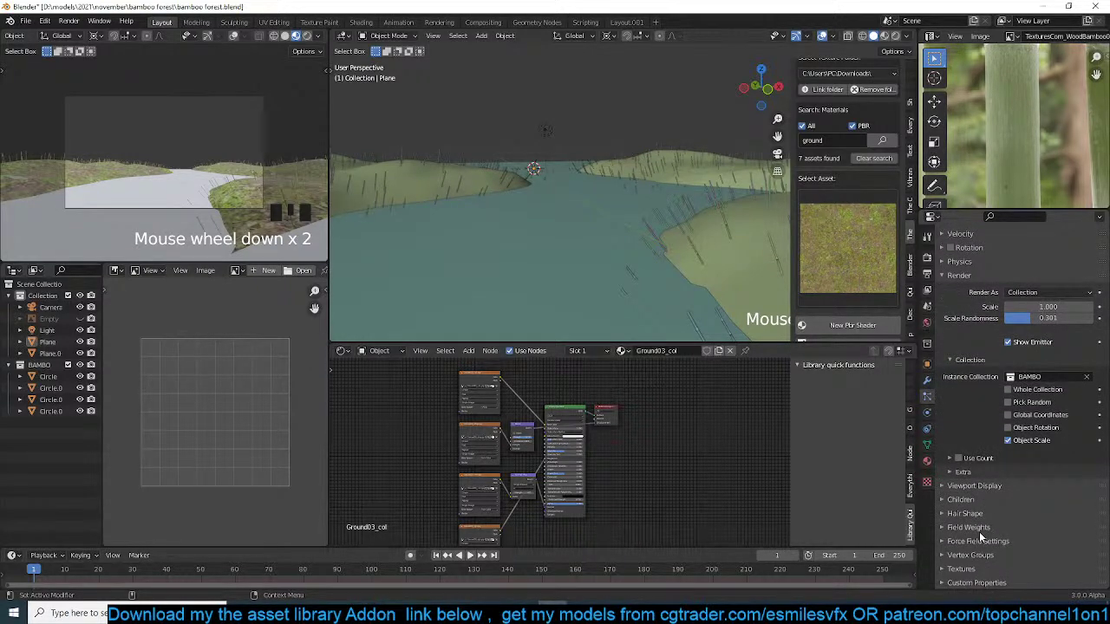
{"action": "left_click", "coordinate": [960, 557]}
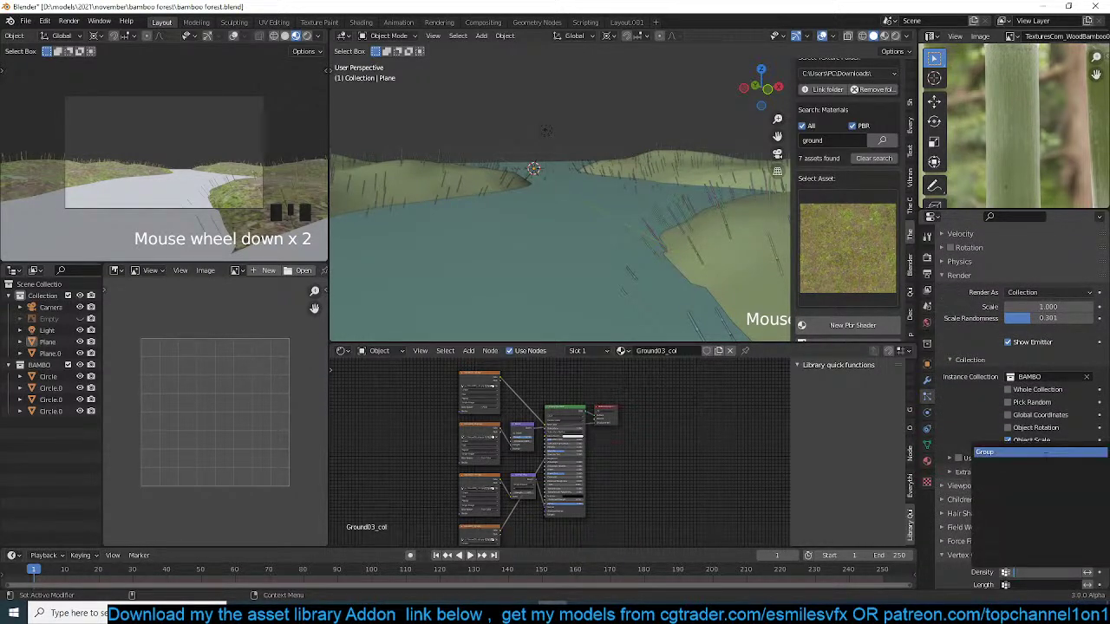
{"action": "left_click", "coordinate": [961, 554]}
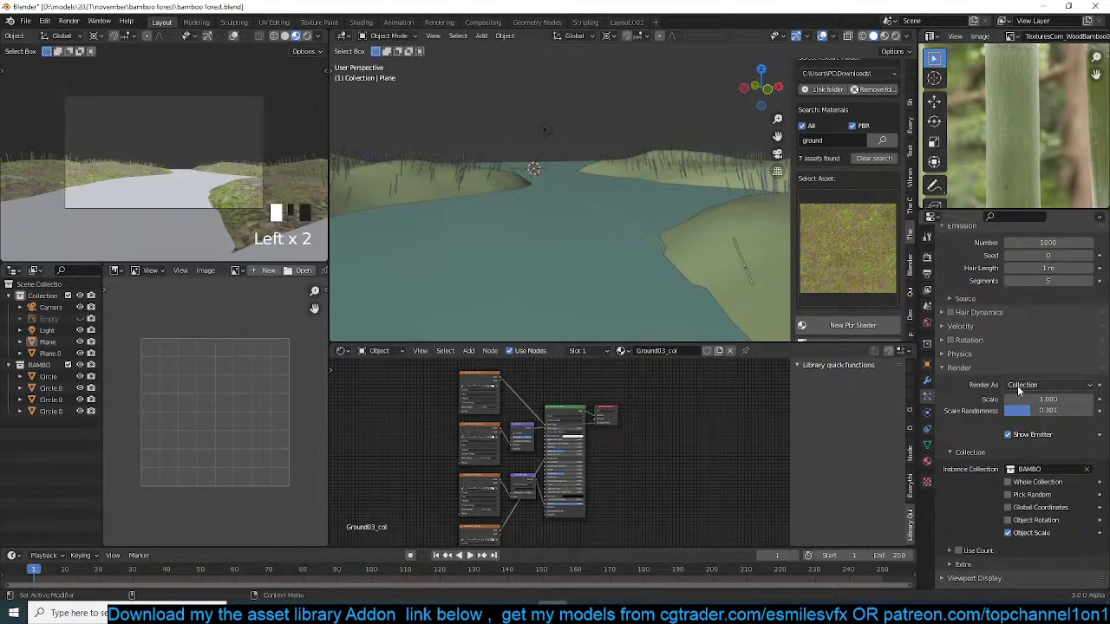
{"action": "left_click_drag", "start_coordinate": [1035, 411], "coordinate": [1056, 412]}
{"action": "scroll", "coordinate": [998, 356], "scroll_direction": "up", "scroll_amount": 4}
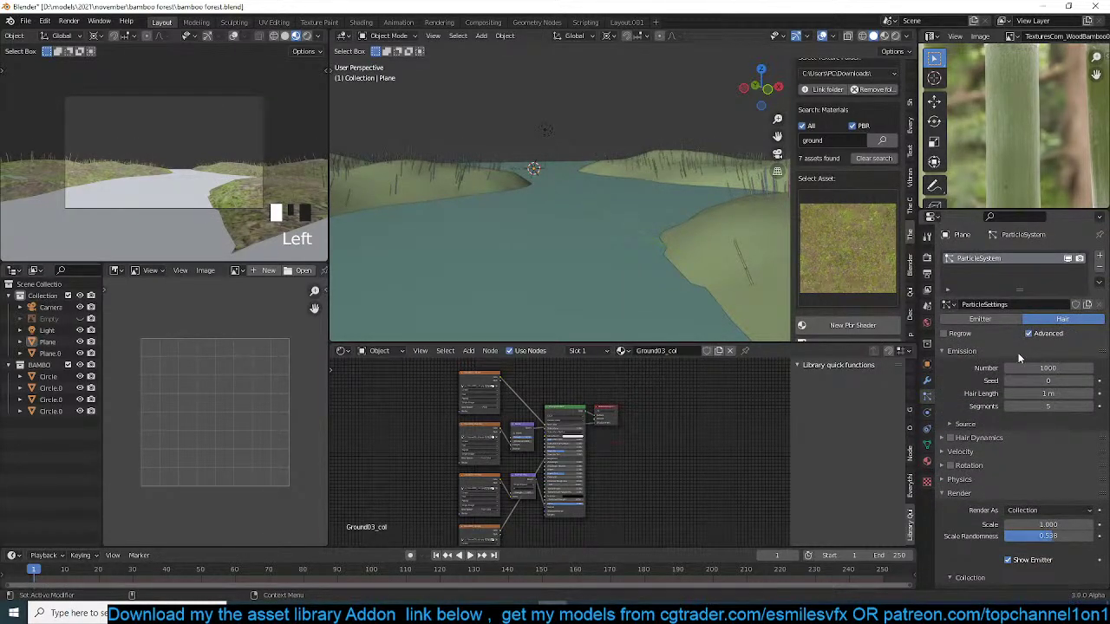
- Set the particles' normal velocity to about 1.16 m/s to enlarge the bamboo stalks
{"action": "left_click", "coordinate": [973, 448]}
{"action": "scroll", "coordinate": [1002, 447], "scroll_direction": "down", "scroll_amount": 5}
{"action": "double_click", "coordinate": [1047, 355]}
{"action": "type", "text": "1"}
{"action": "key", "text": "Return"}
{"action": "left_click", "coordinate": [1010, 353]}
{"action": "left_click", "coordinate": [1009, 353]}
{"action": "left_click_drag", "start_coordinate": [1047, 353], "coordinate": [1080, 353]}
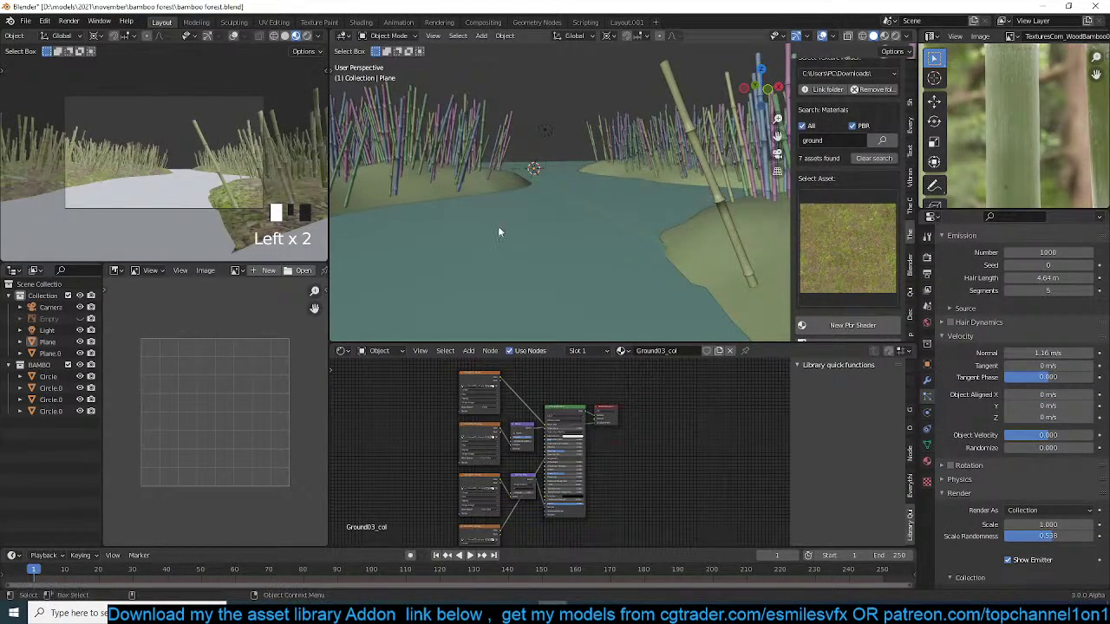
- Switch the camera preview viewport to Rendered shading and save the file
{"action": "left_click", "coordinate": [308, 36]}
{"action": "key", "text": "ctrl+s"}
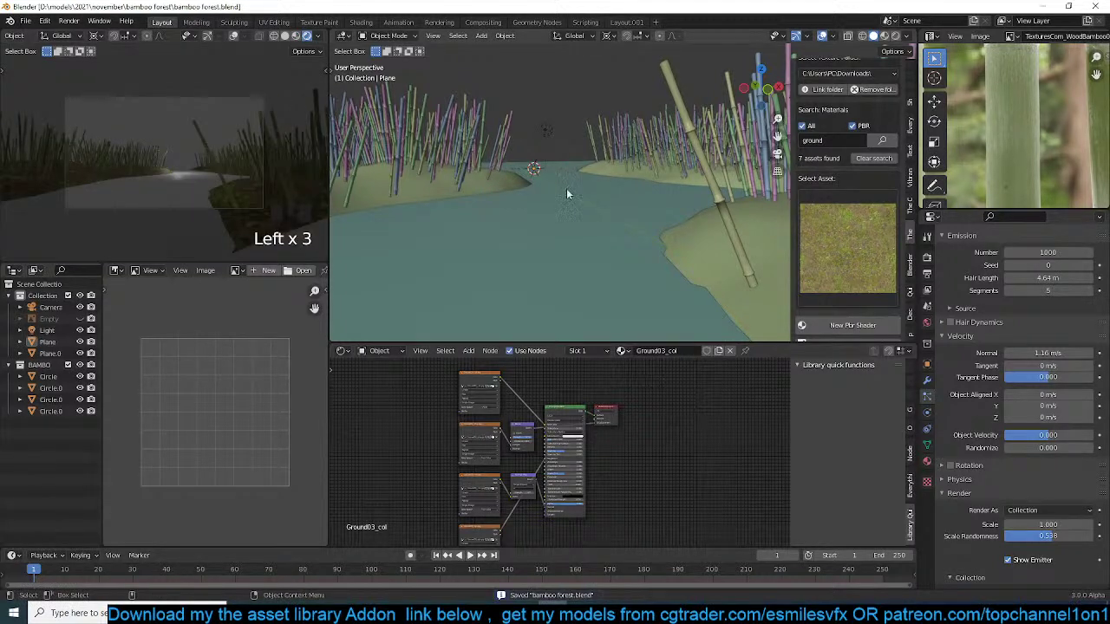
- Use a Nishita Sky Texture as the world's background colour and save the file
{"action": "left_click", "coordinate": [927, 461]}
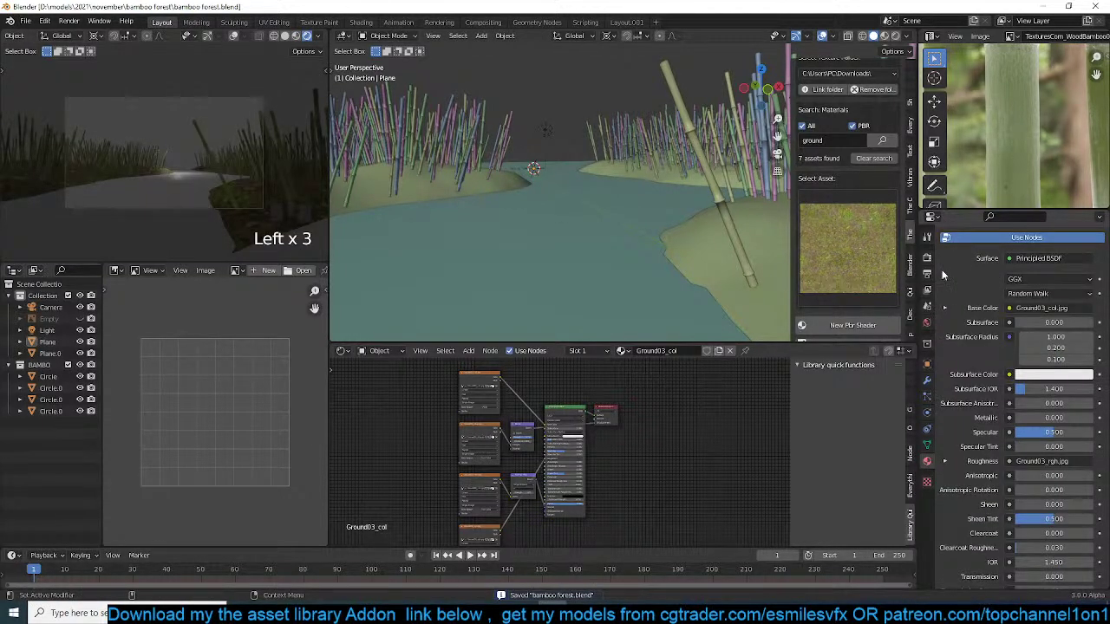
{"action": "left_click", "coordinate": [926, 320]}
{"action": "left_click", "coordinate": [1009, 332]}
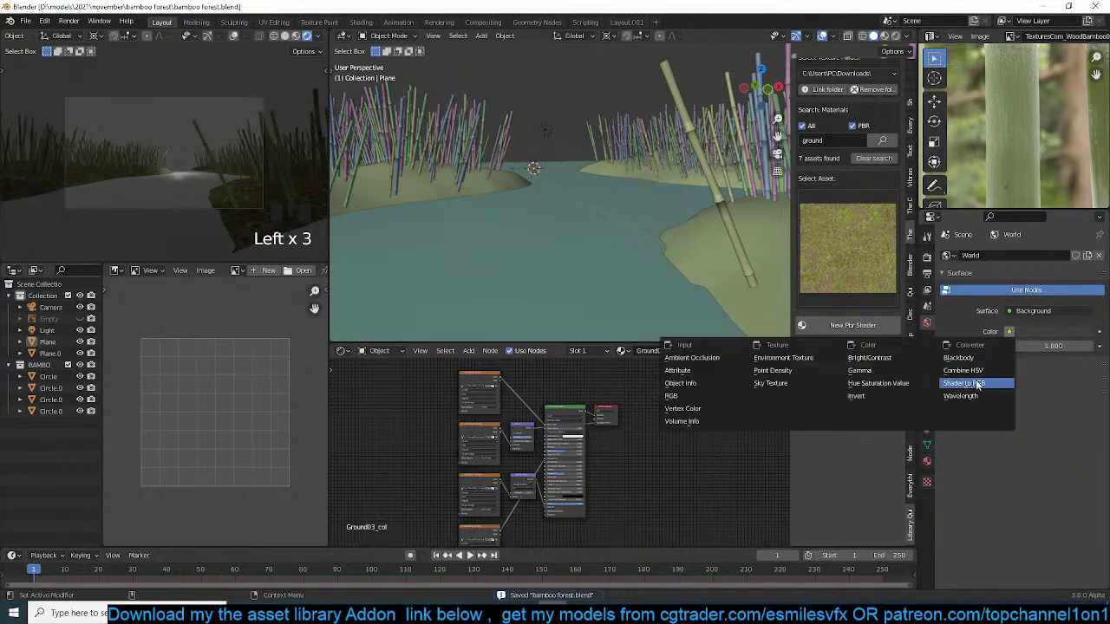
{"action": "left_click", "coordinate": [755, 384]}
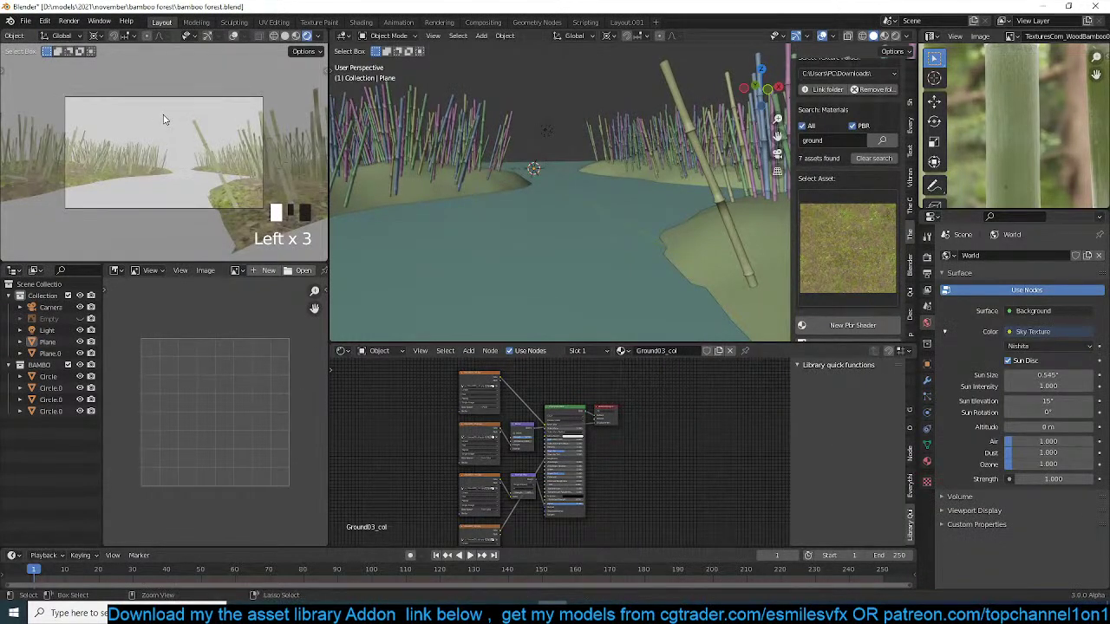
{"action": "key", "text": "ctrl+s"}
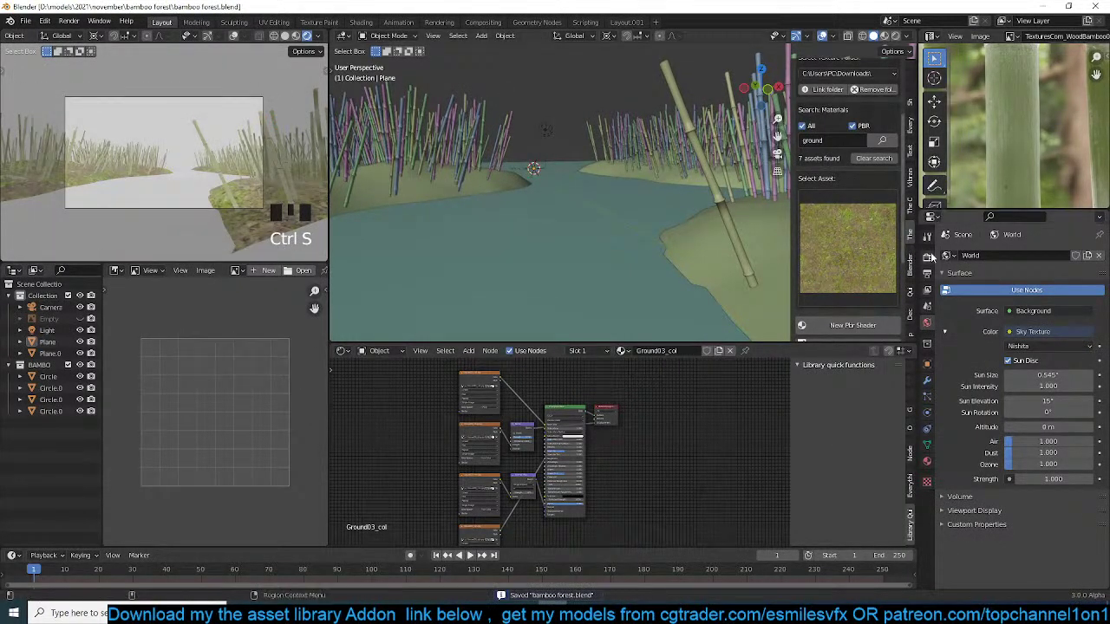
- Switch the render engine to Cycles and increase the sky texture's air density
{"action": "left_click", "coordinate": [927, 256]}
{"action": "left_click", "coordinate": [1044, 256]}
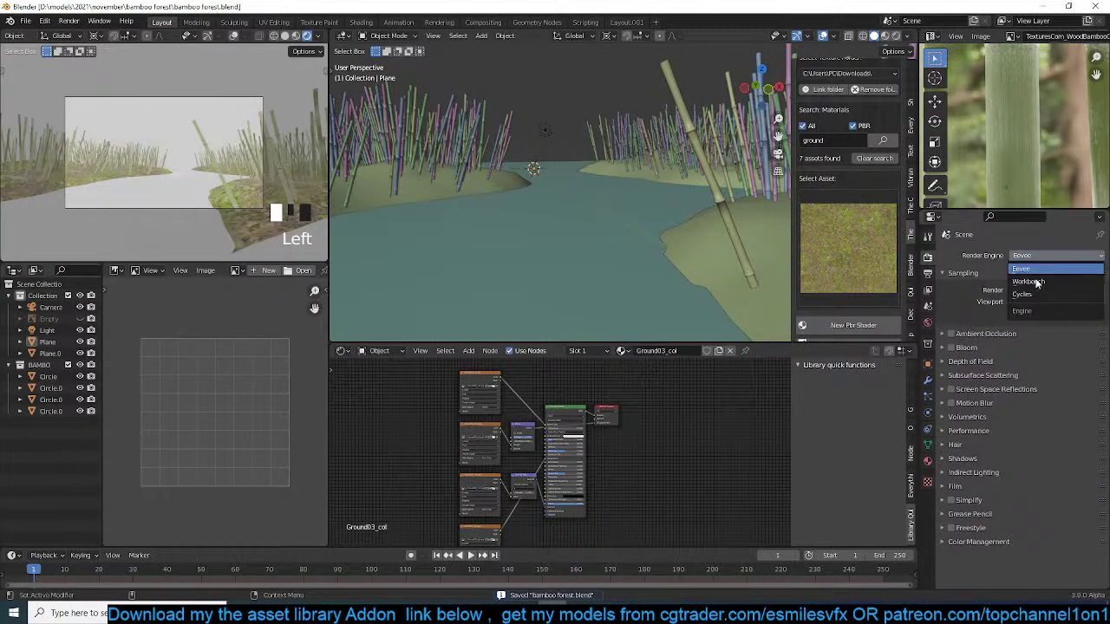
{"action": "left_click", "coordinate": [1022, 294]}
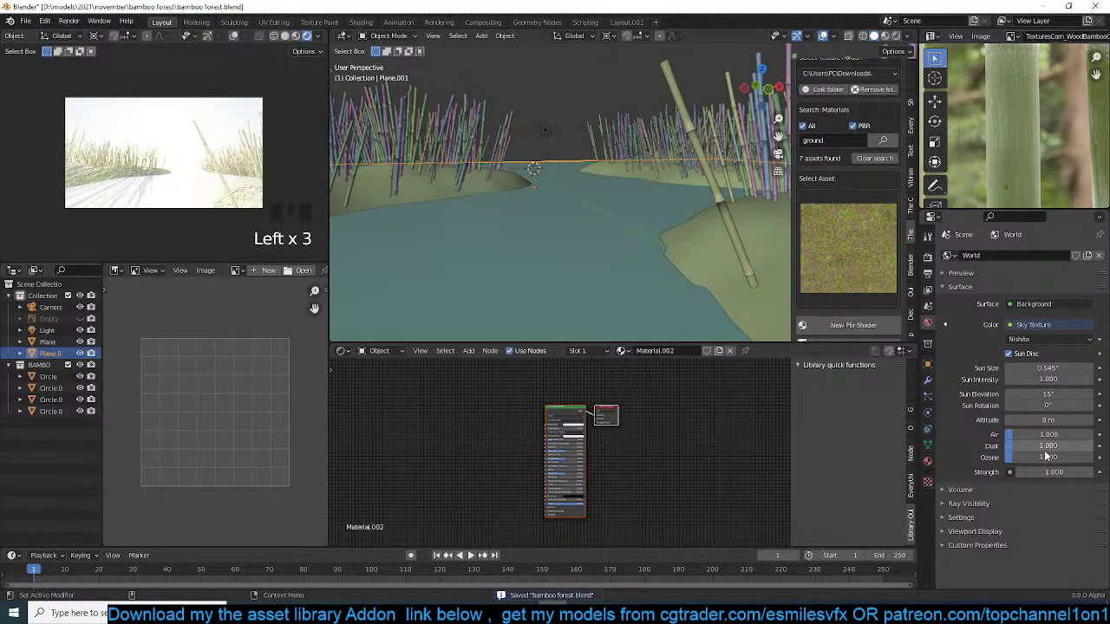
{"action": "left_click_drag", "start_coordinate": [1048, 434], "coordinate": [1075, 434]}
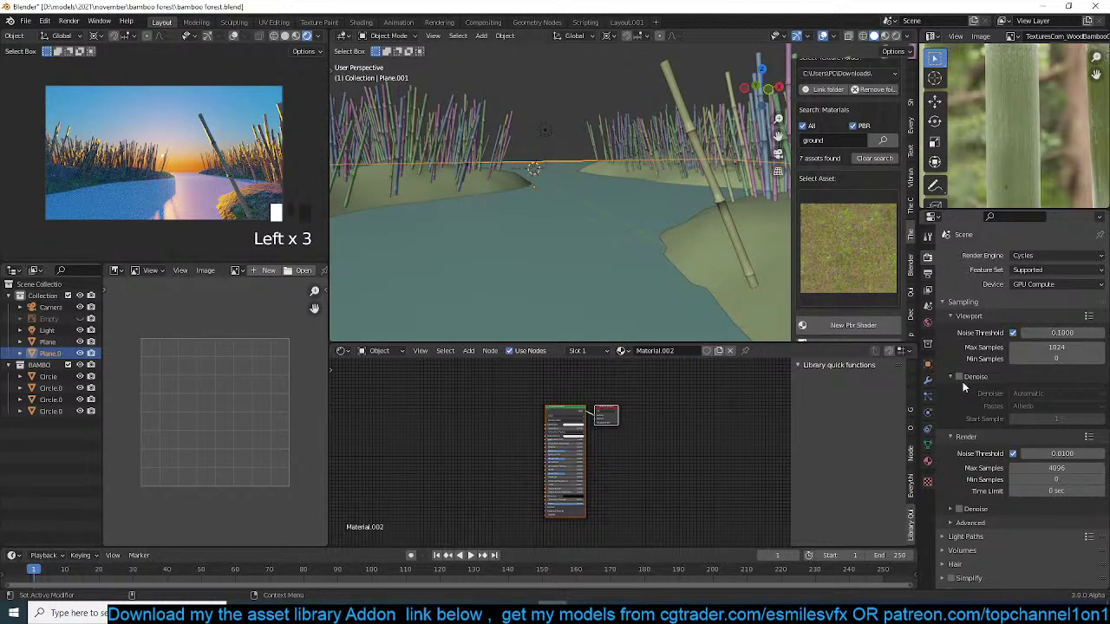
- Enable viewport denoising and save the file
{"action": "left_click", "coordinate": [959, 377]}
{"action": "key", "text": "ctrl+s"}
{"action": "scroll", "coordinate": [310, 43], "scroll_direction": "down", "scroll_amount": 4}
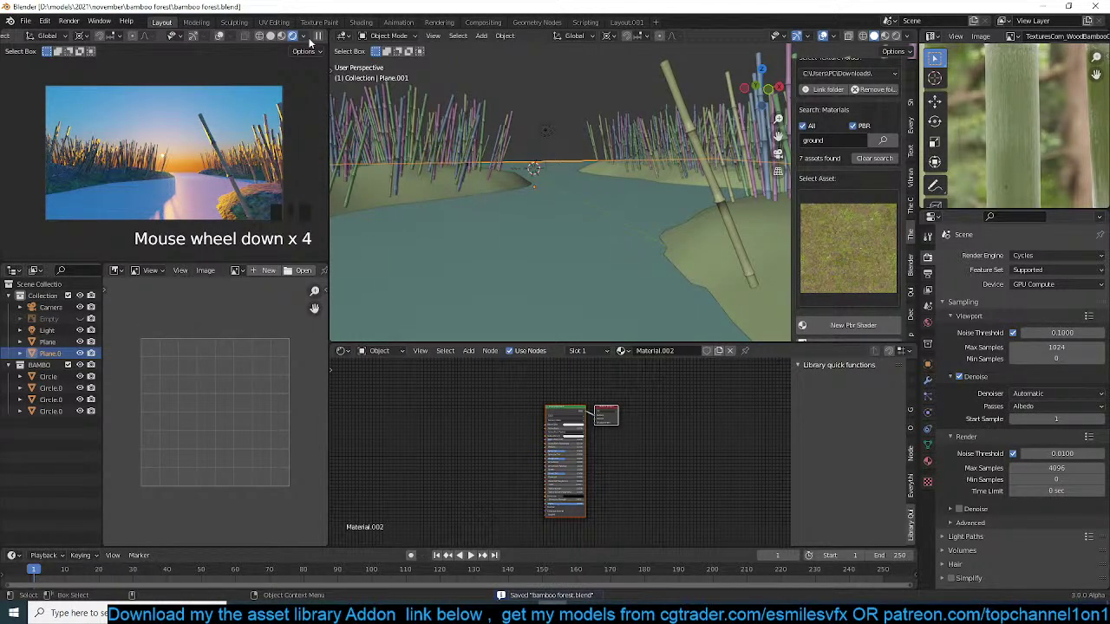
- Select the hill terrain and set its bamboo particles' normal velocity to about 1.85 m/s and velocity randomness to about 0.33
{"action": "double_click", "coordinate": [533, 122]}
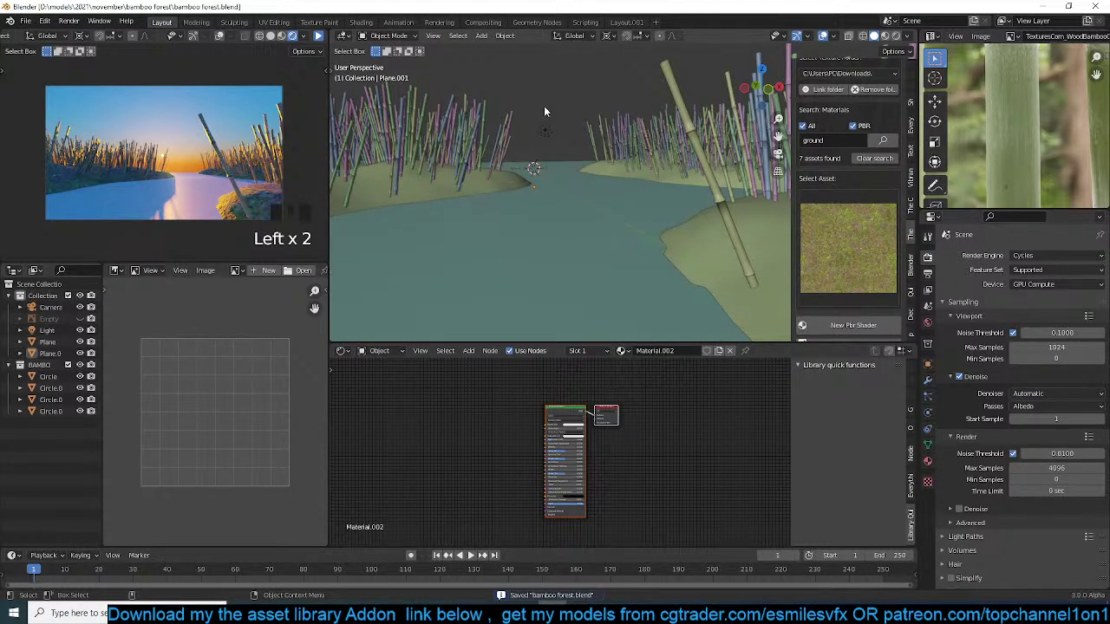
{"action": "left_click", "coordinate": [602, 126]}
{"action": "double_click", "coordinate": [529, 109]}
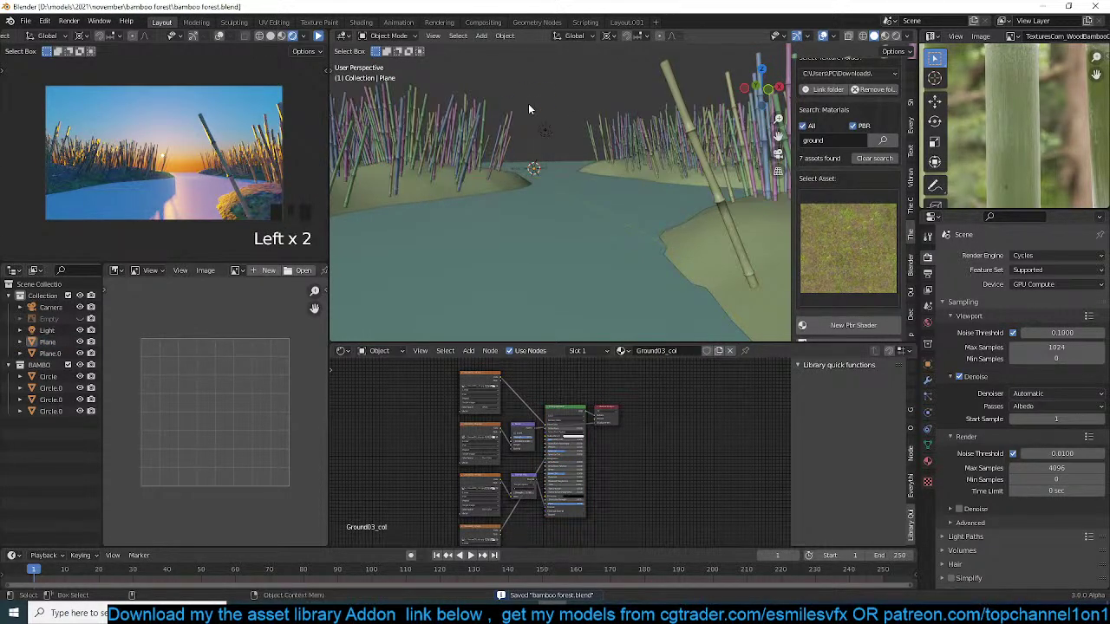
{"action": "middle_click_drag", "start_coordinate": [567, 124], "coordinate": [573, 131]}
{"action": "scroll", "coordinate": [626, 166], "scroll_direction": "up", "scroll_amount": 2}
{"action": "middle_click_drag", "start_coordinate": [626, 167], "coordinate": [717, 206]}
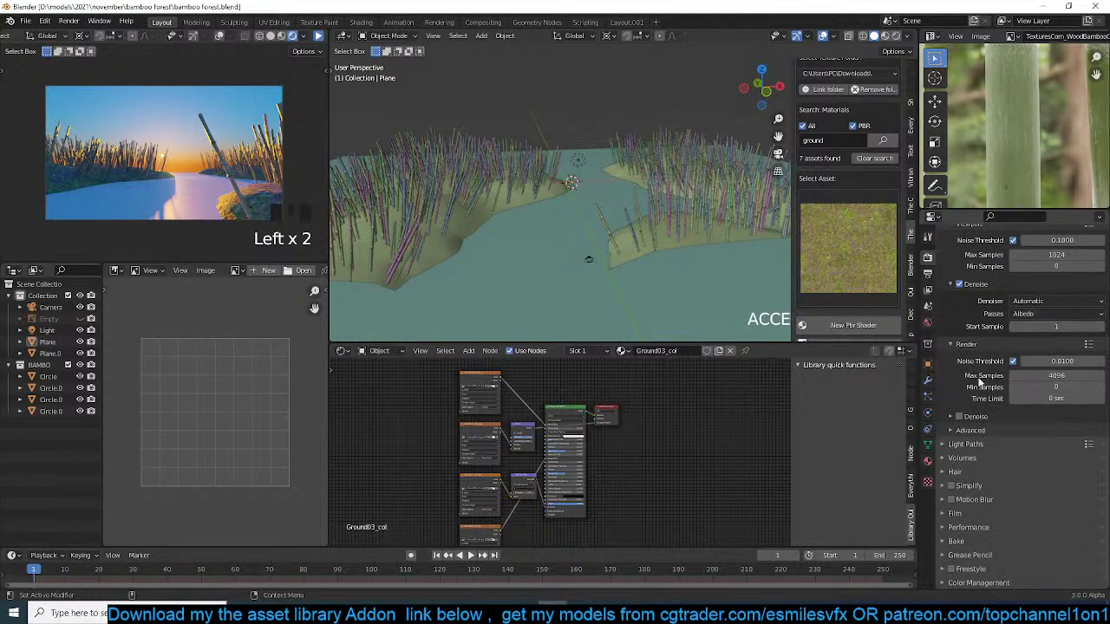
{"action": "left_click", "coordinate": [927, 395]}
{"action": "left_click_drag", "start_coordinate": [1048, 376], "coordinate": [1088, 375]}
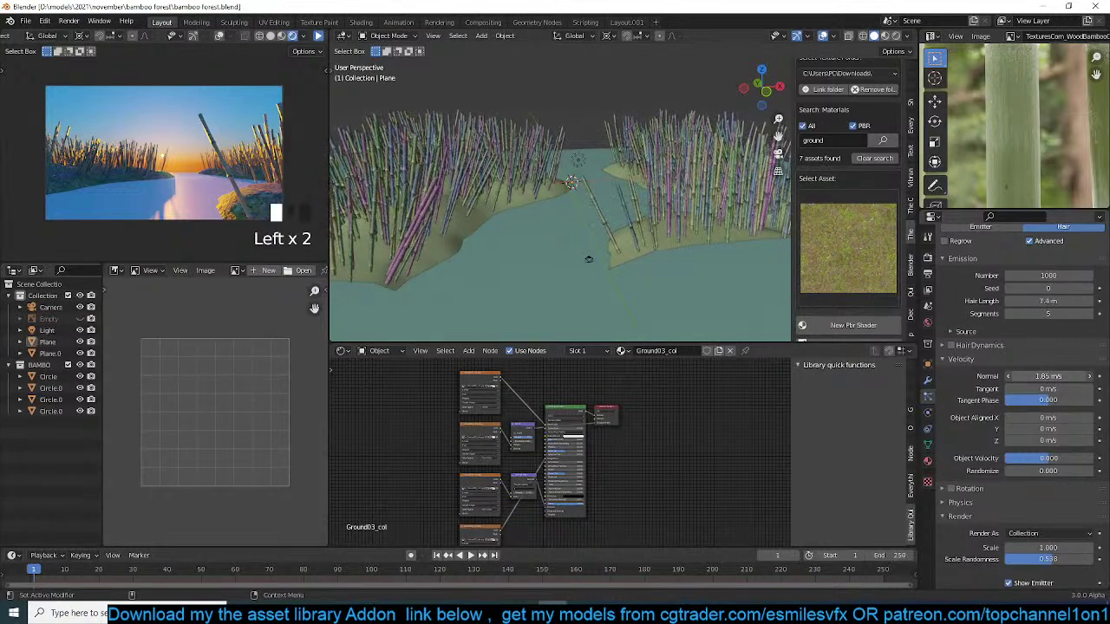
{"action": "mouse_move", "coordinate": [1035, 470]}
{"action": "left_mouse_down"}
{"action": "mouse_move", "coordinate": [1048, 470]}
{"action": "mouse_move", "coordinate": [1038, 473]}
{"action": "left_mouse_up"}
- Set the bamboo particles' tangent phase to about 0.36 and their normal velocity to about 2.01 m/s
{"action": "middle_click_drag", "start_coordinate": [597, 274], "coordinate": [588, 253]}
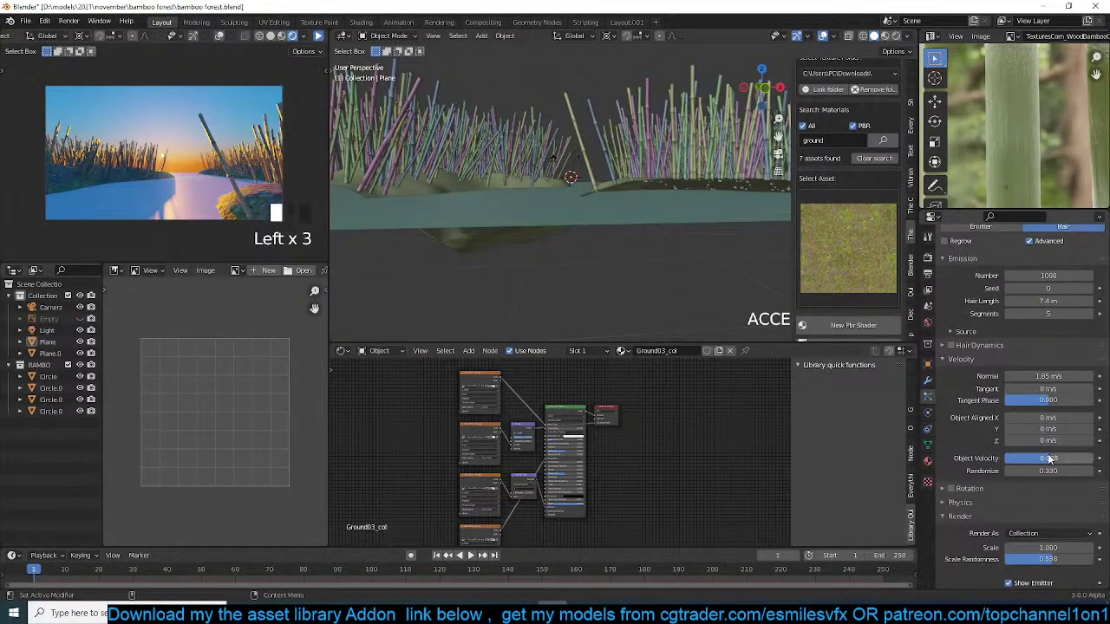
{"action": "left_click_drag", "start_coordinate": [1047, 402], "coordinate": [1054, 376]}
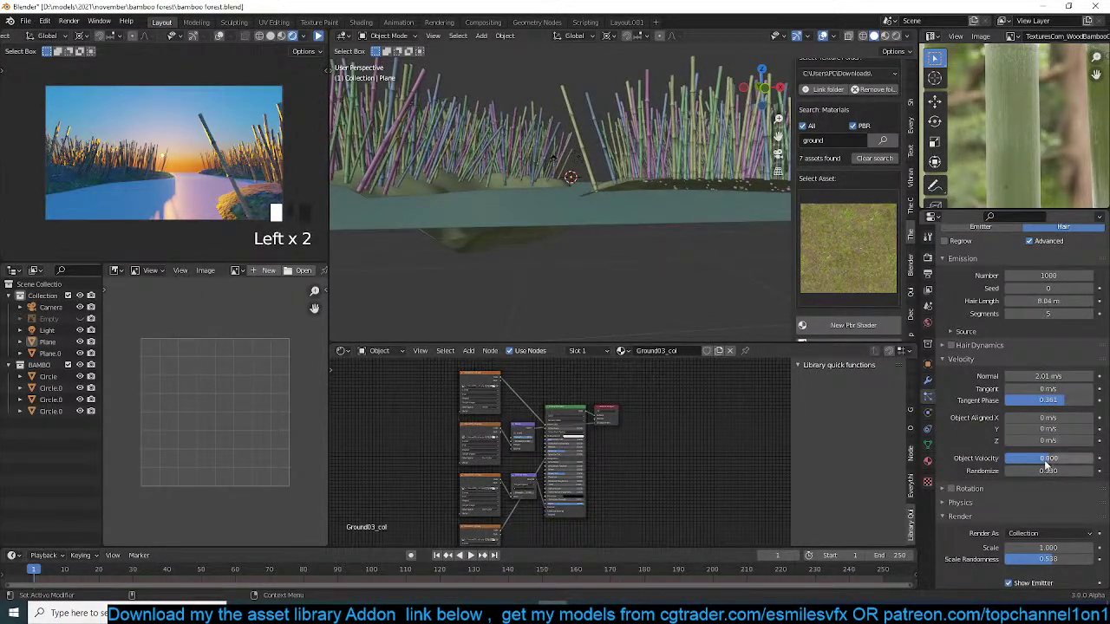
- Try object-aligned X and Y velocities and an object velocity on the bamboo particles
{"action": "left_click_drag", "start_coordinate": [1046, 418], "coordinate": [1064, 418]}
{"action": "left_click", "coordinate": [1053, 417]}
{"action": "type", "text": "0"}
{"action": "left_click", "coordinate": [1049, 418]}
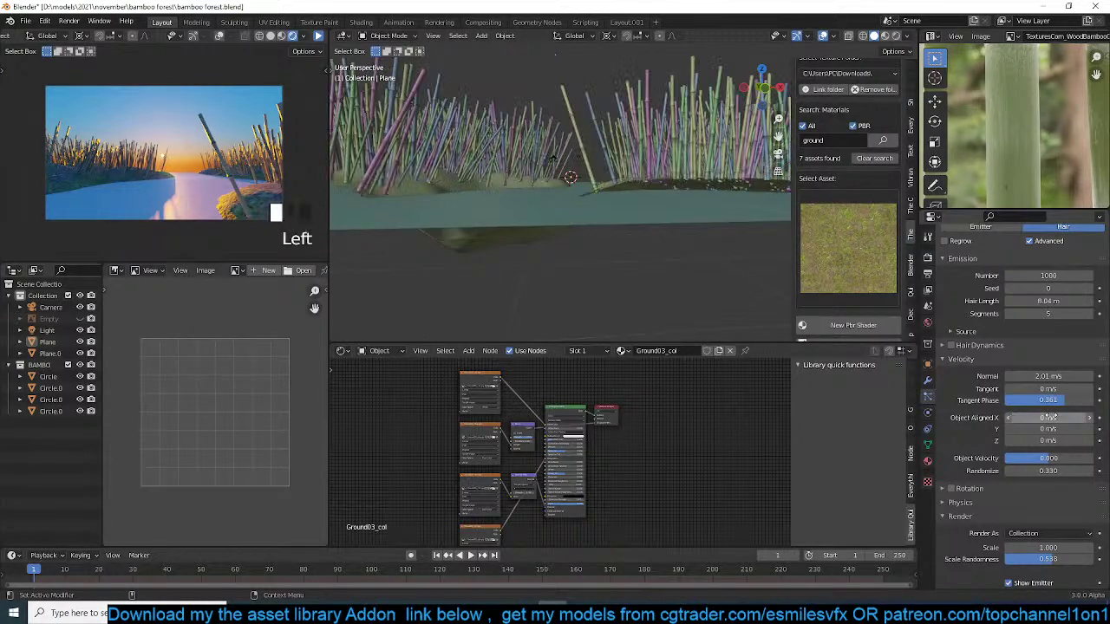
{"action": "left_click", "coordinate": [1040, 429]}
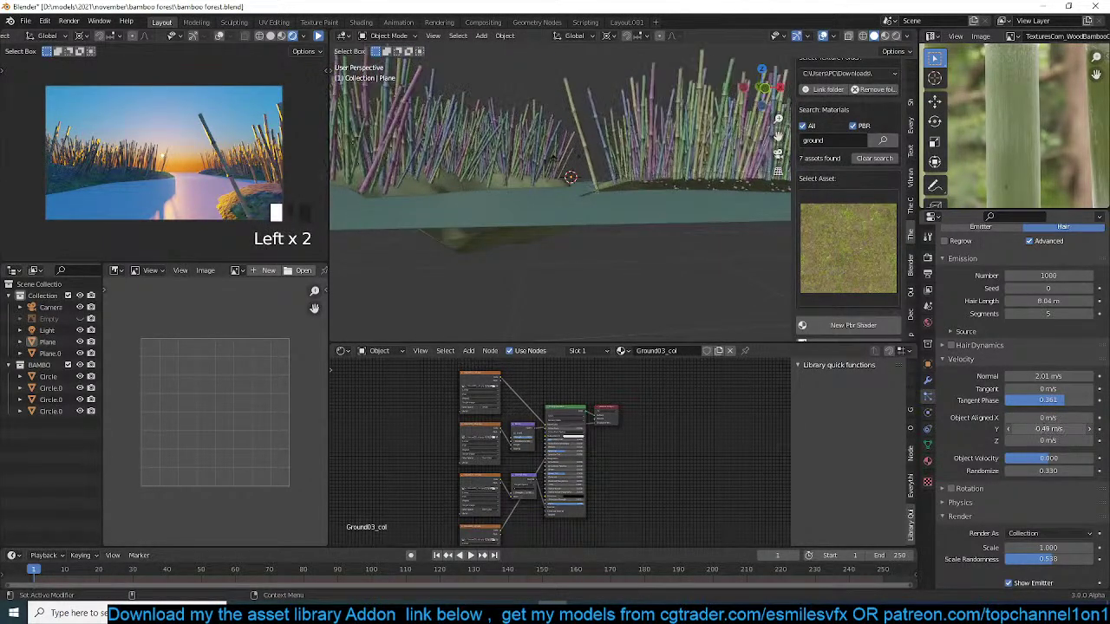
{"action": "key", "text": "ctrl+z"}
{"action": "left_click", "coordinate": [1045, 460]}
{"action": "key", "text": "ctrl+z"}
- Set velocity randomness to about 0.67, enable particle rotation with randomize 0.116, phase about 0.85 and randomize phase 0.348, and save
{"action": "left_click", "coordinate": [1042, 470]}
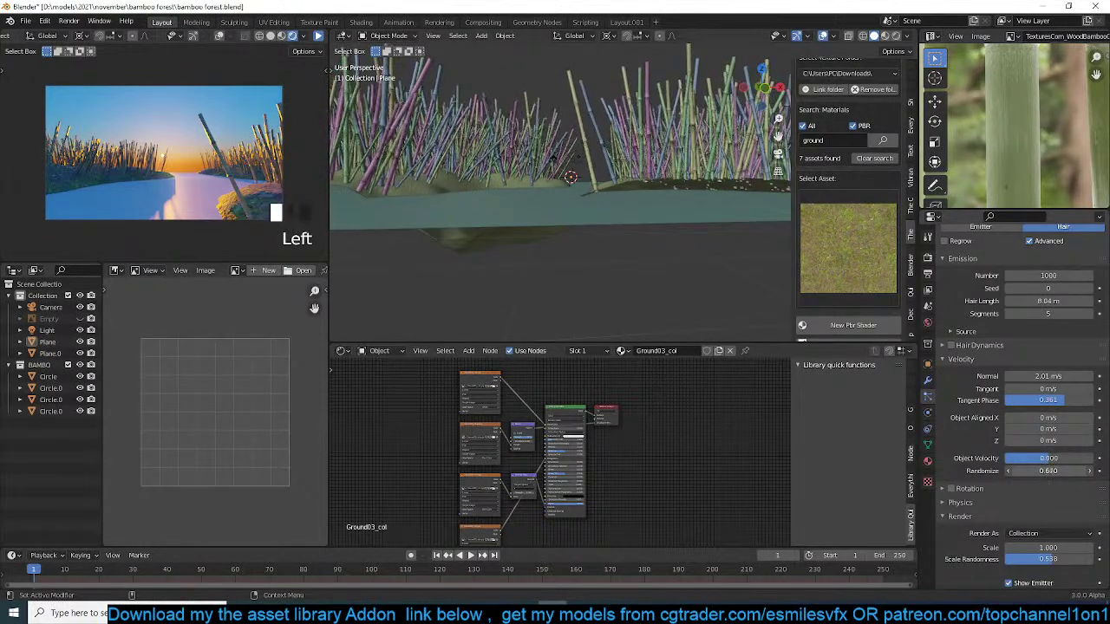
{"action": "left_click", "coordinate": [954, 489]}
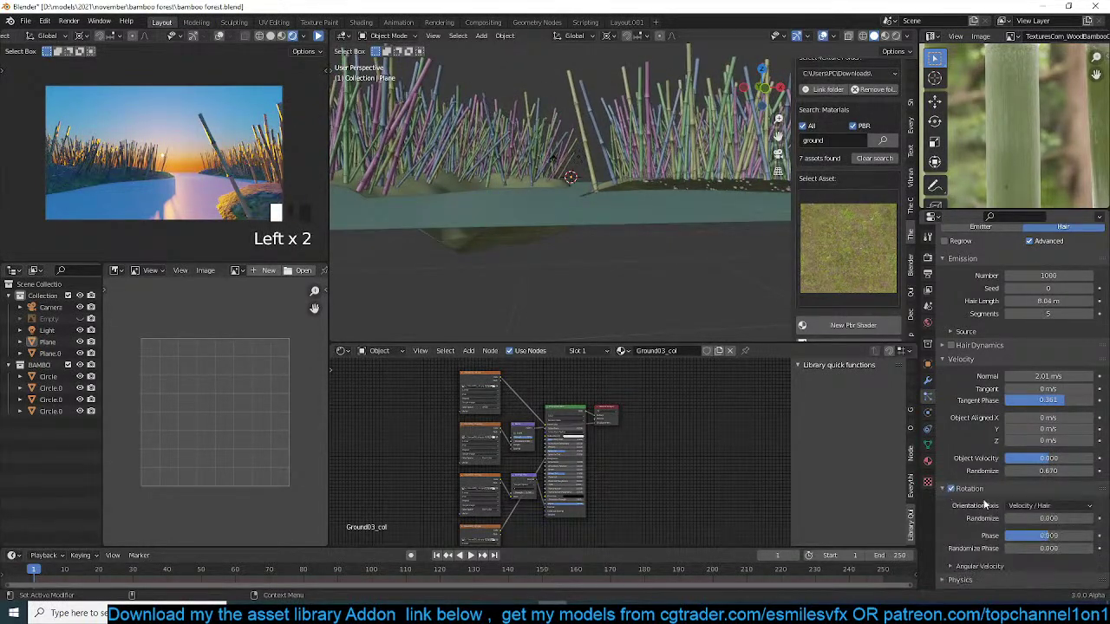
{"action": "scroll", "coordinate": [1023, 485], "scroll_direction": "down", "scroll_amount": 2}
{"action": "left_click_drag", "start_coordinate": [1043, 476], "coordinate": [1067, 502]}
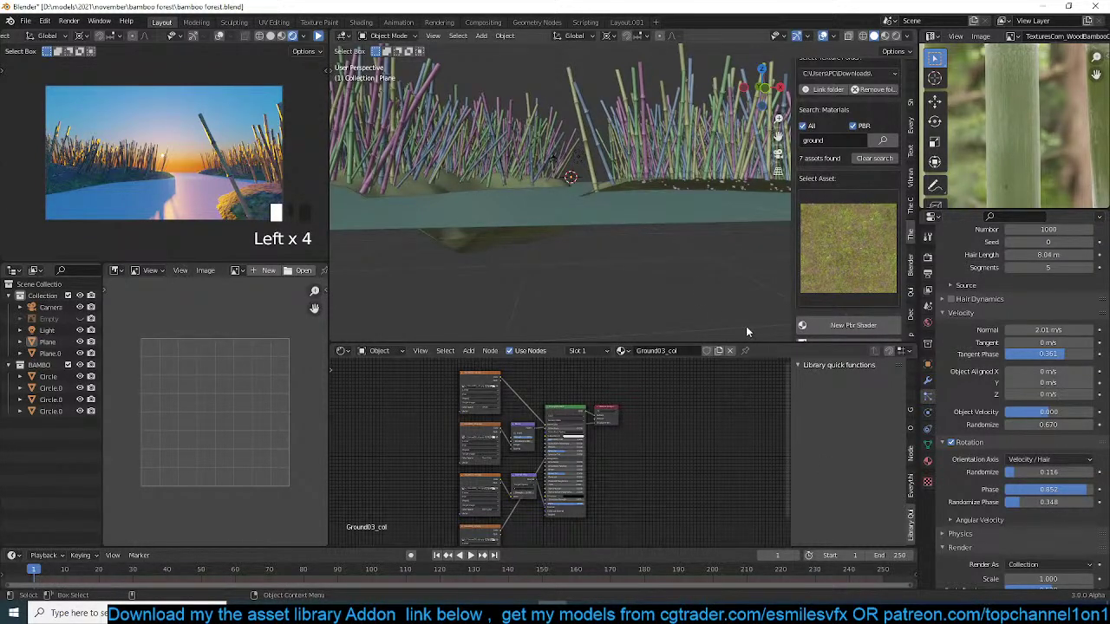
{"action": "key", "text": "ctrl+s"}
- Add a Noise Texture node to the material of the flat valley plane
{"action": "left_click", "coordinate": [651, 215]}
{"action": "middle_click_drag", "start_coordinate": [650, 215], "coordinate": [657, 259]}
{"action": "scroll", "coordinate": [560, 429], "scroll_direction": "up", "scroll_amount": 4}
{"action": "middle_click_drag", "start_coordinate": [541, 422], "coordinate": [638, 411]}
{"action": "key", "text": "shift+a"}
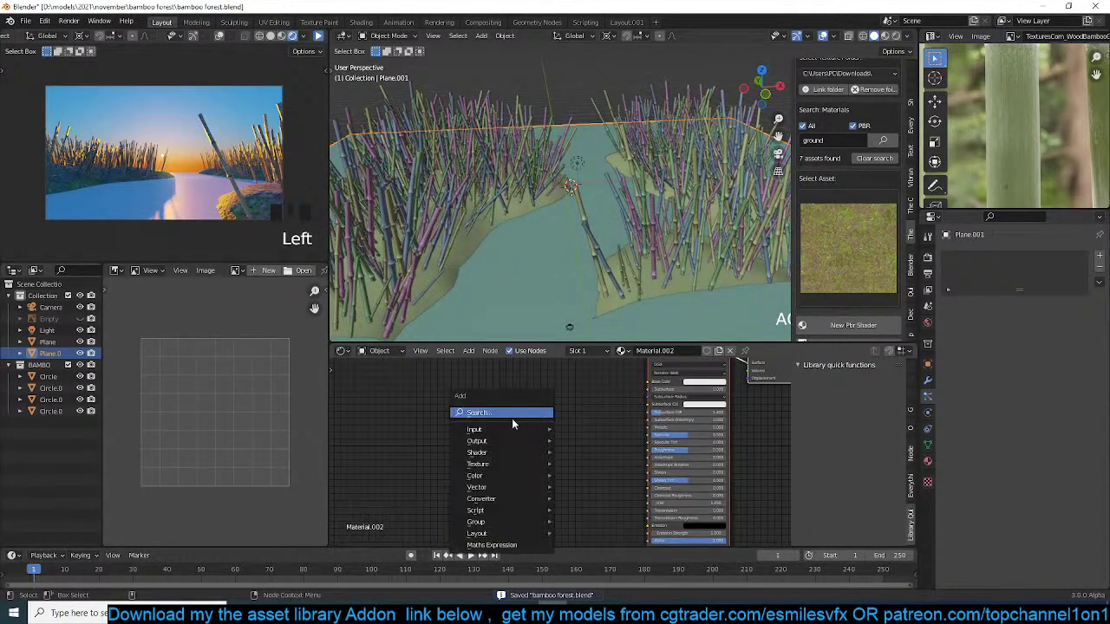
{"action": "mouse_move", "coordinate": [477, 442]}
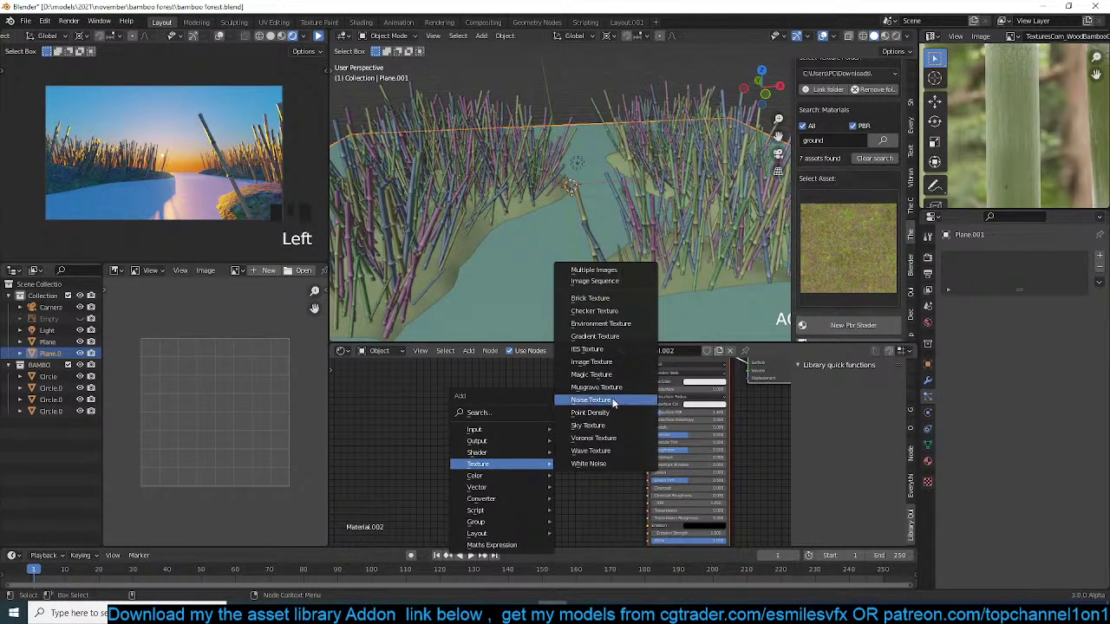
{"action": "left_click", "coordinate": [613, 399]}
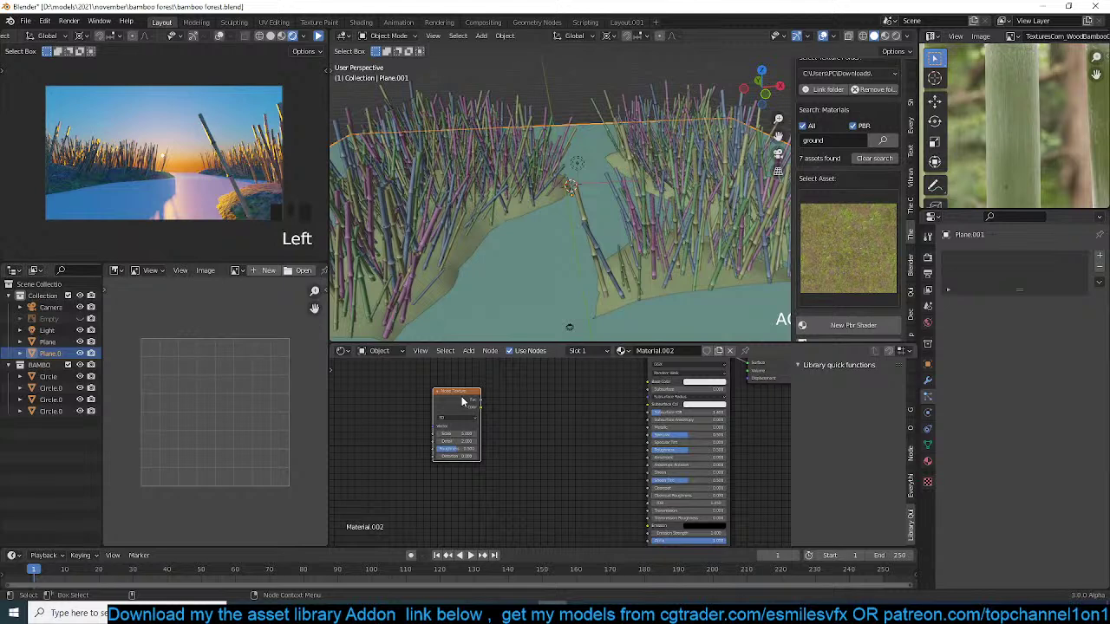
{"action": "left_click", "coordinate": [409, 397]}
{"action": "scroll", "coordinate": [613, 483], "scroll_direction": "down", "scroll_amount": 1}
{"action": "middle_click_drag", "start_coordinate": [571, 393], "coordinate": [567, 404]}
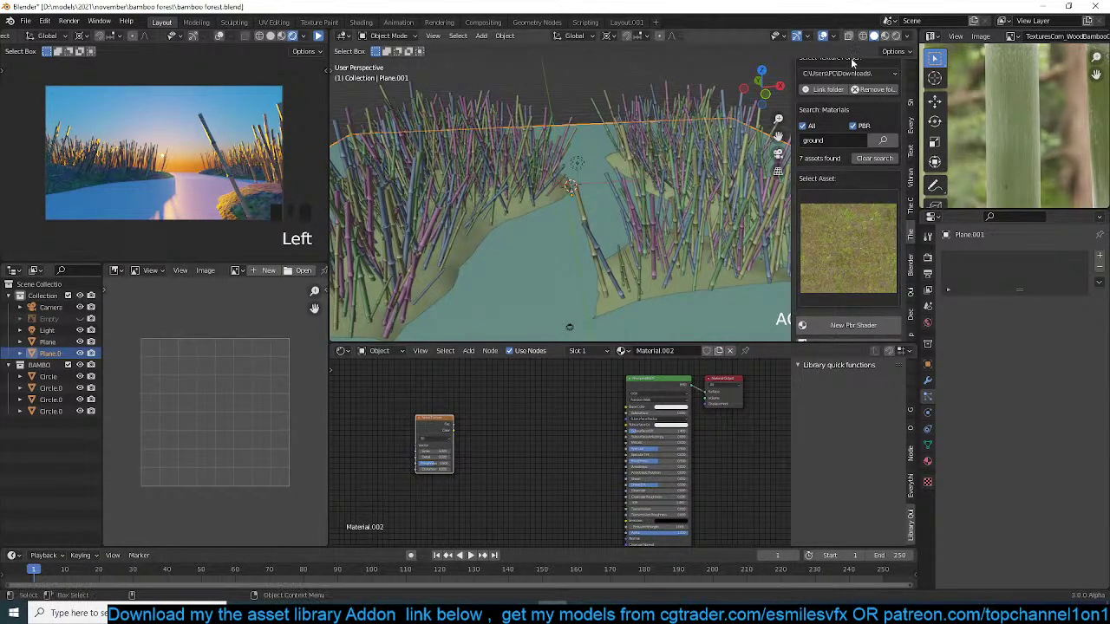
- Connect the Noise Texture to the Principled shader's normal through a Bump node and space the nodes apart
{"action": "scroll", "coordinate": [852, 56], "scroll_direction": "up", "scroll_amount": 2}
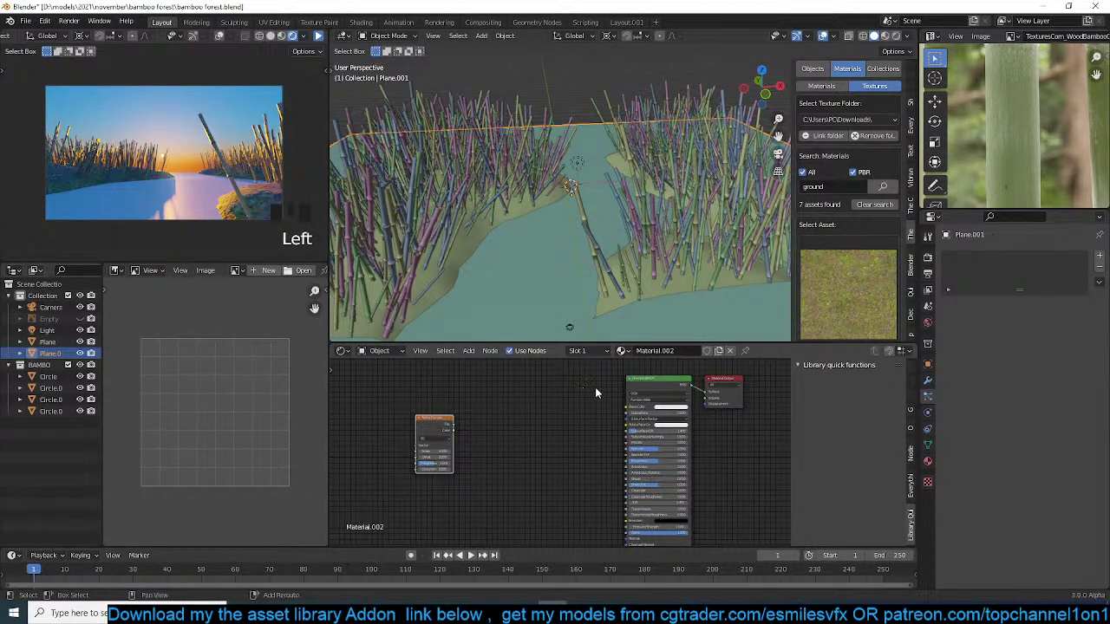
{"action": "left_click", "coordinate": [655, 392], "text": "shift"}
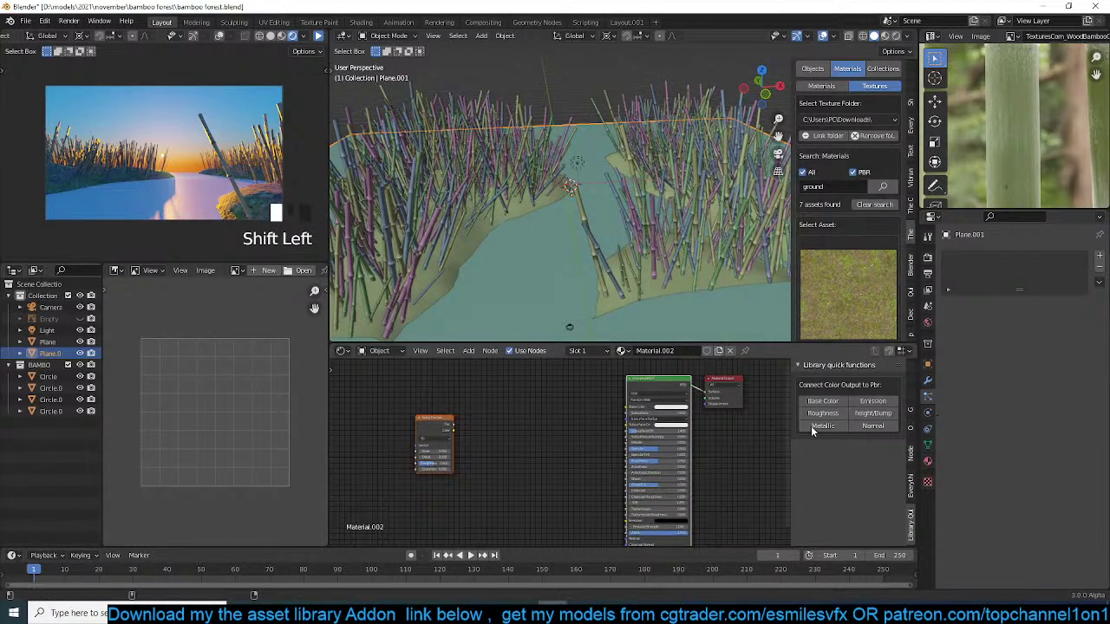
{"action": "middle_click_drag", "start_coordinate": [637, 544], "coordinate": [665, 498]}
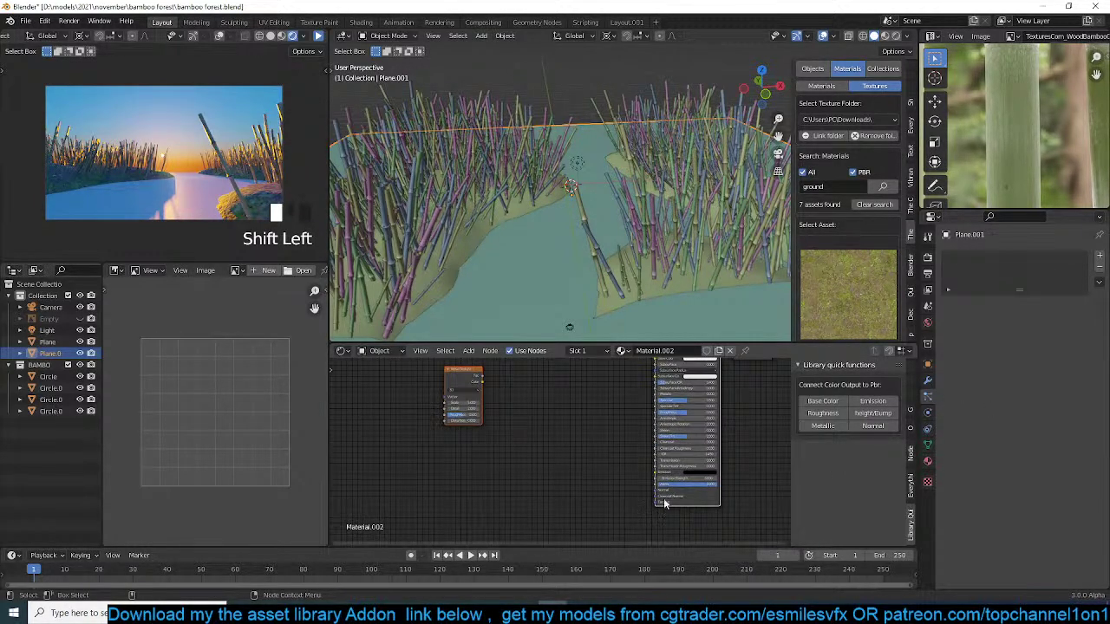
{"action": "left_click", "coordinate": [871, 414]}
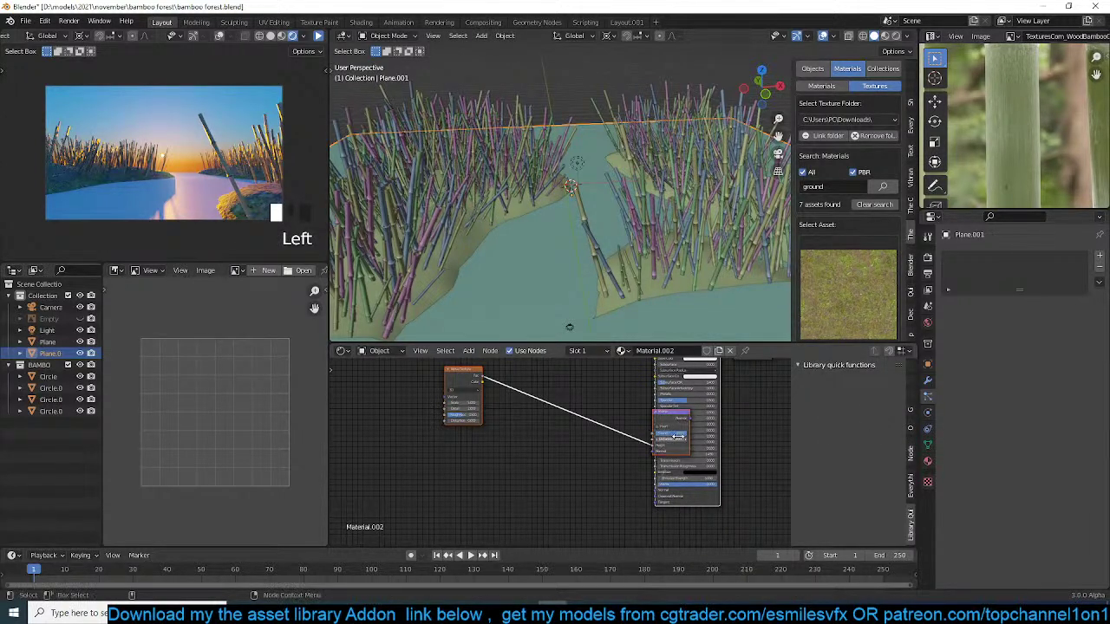
{"action": "left_click_drag", "start_coordinate": [711, 491], "coordinate": [737, 488]}
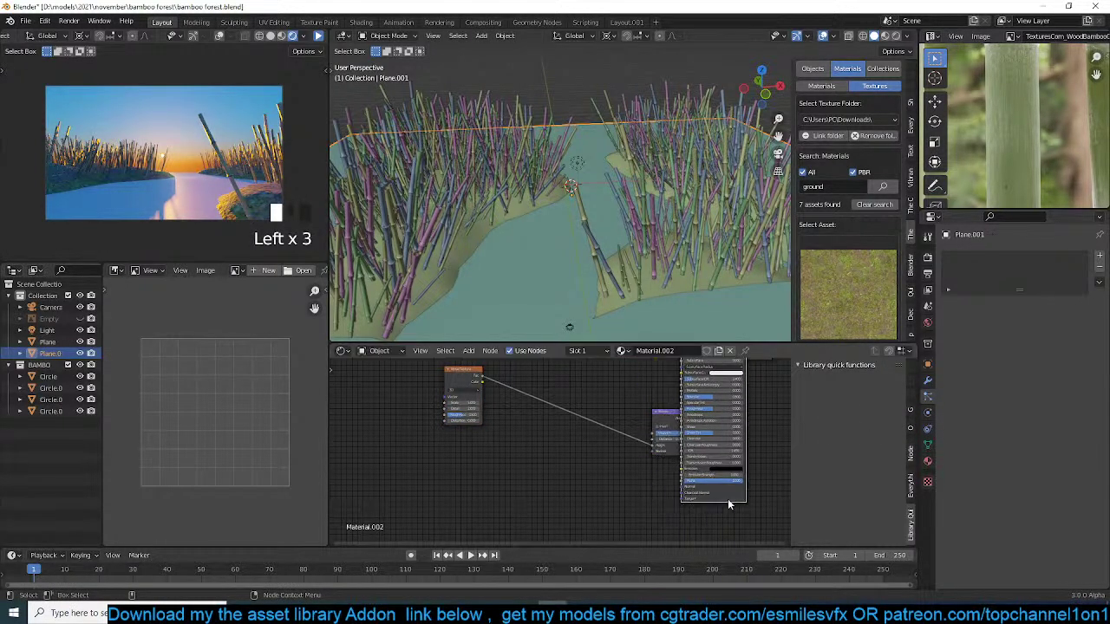
{"action": "left_click_drag", "start_coordinate": [671, 417], "coordinate": [560, 466]}
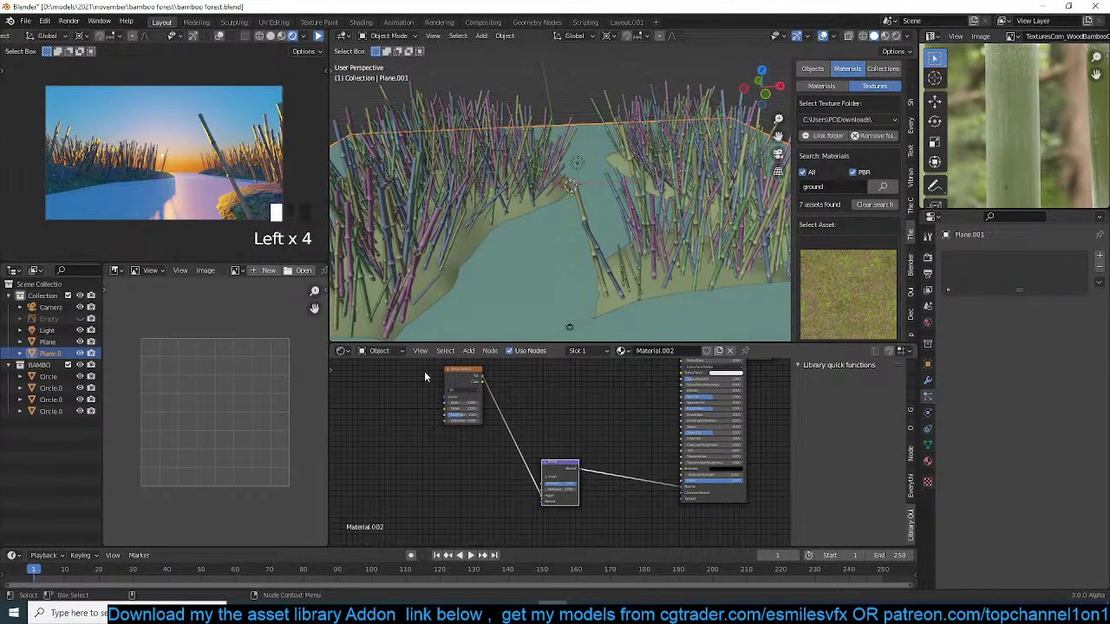
- Resume the rendered camera preview and set the Noise Texture's scale to 14.5
{"action": "key", "text": "Left"}
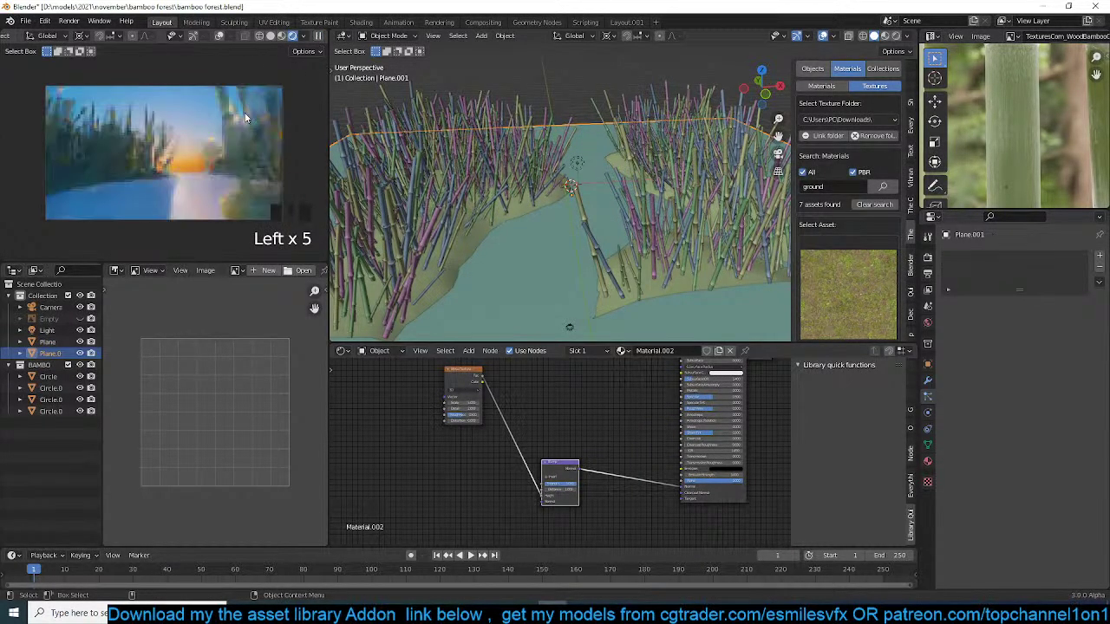
{"action": "scroll", "coordinate": [481, 438], "scroll_direction": "up", "scroll_amount": 7}
{"action": "middle_click_drag", "start_coordinate": [410, 419], "coordinate": [454, 390]}
{"action": "key", "text": "Left"}
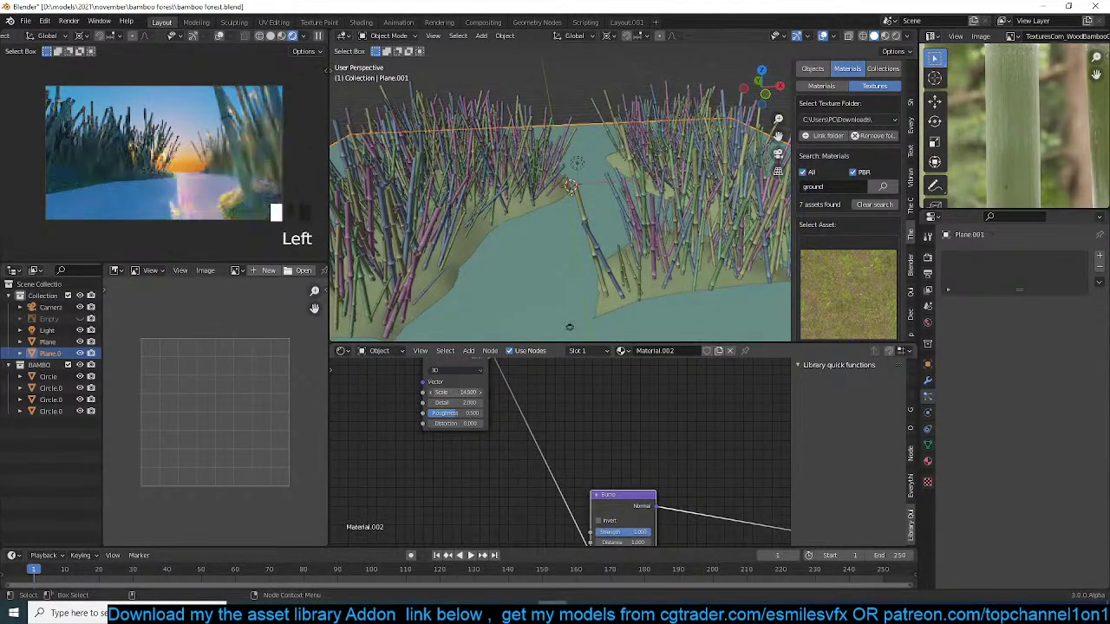
{"action": "middle_click_drag", "start_coordinate": [606, 447], "coordinate": [606, 431]}
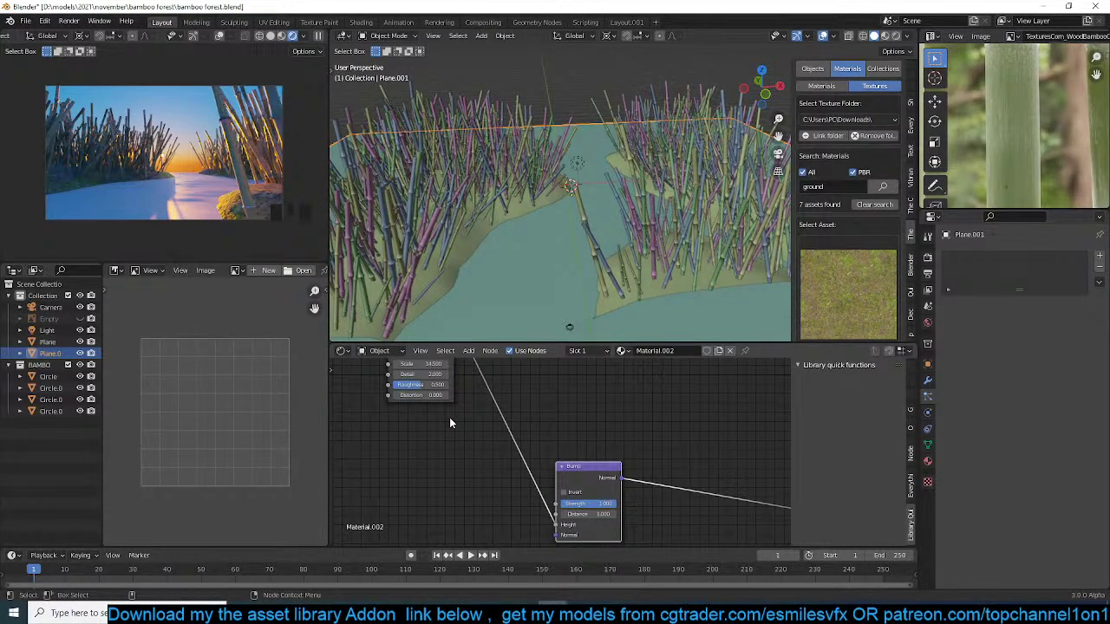
- Set the Principled shader's roughness to 0 on the flat plane's material to make a reflective water surface
{"action": "scroll", "coordinate": [567, 429], "scroll_direction": "down", "scroll_amount": 2}
{"action": "middle_click_drag", "start_coordinate": [567, 428], "coordinate": [478, 465]}
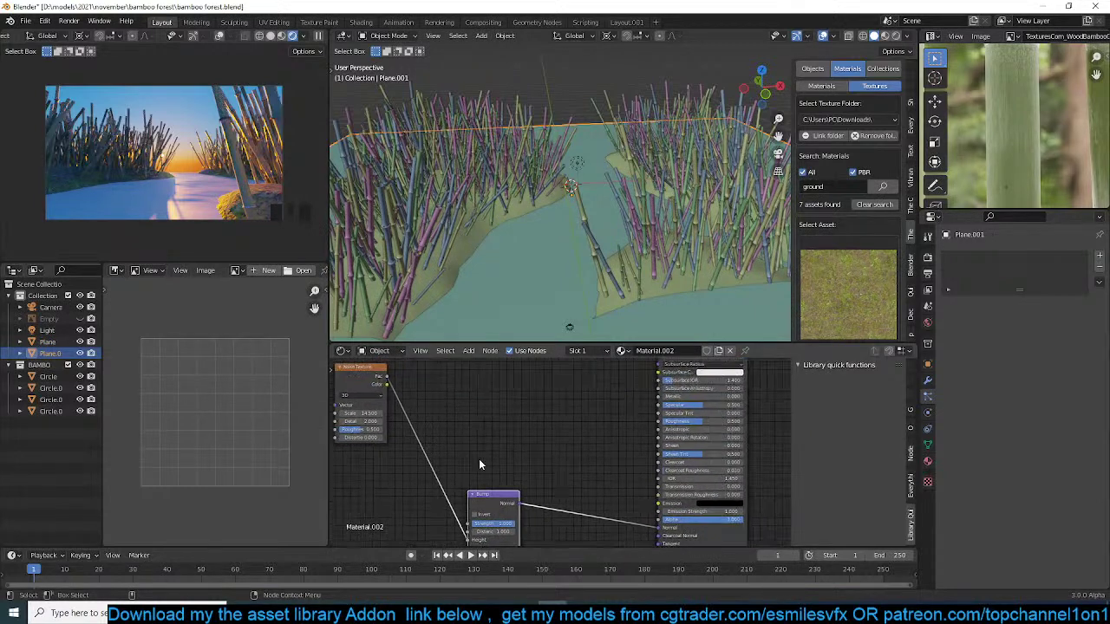
{"action": "left_click", "coordinate": [598, 426]}
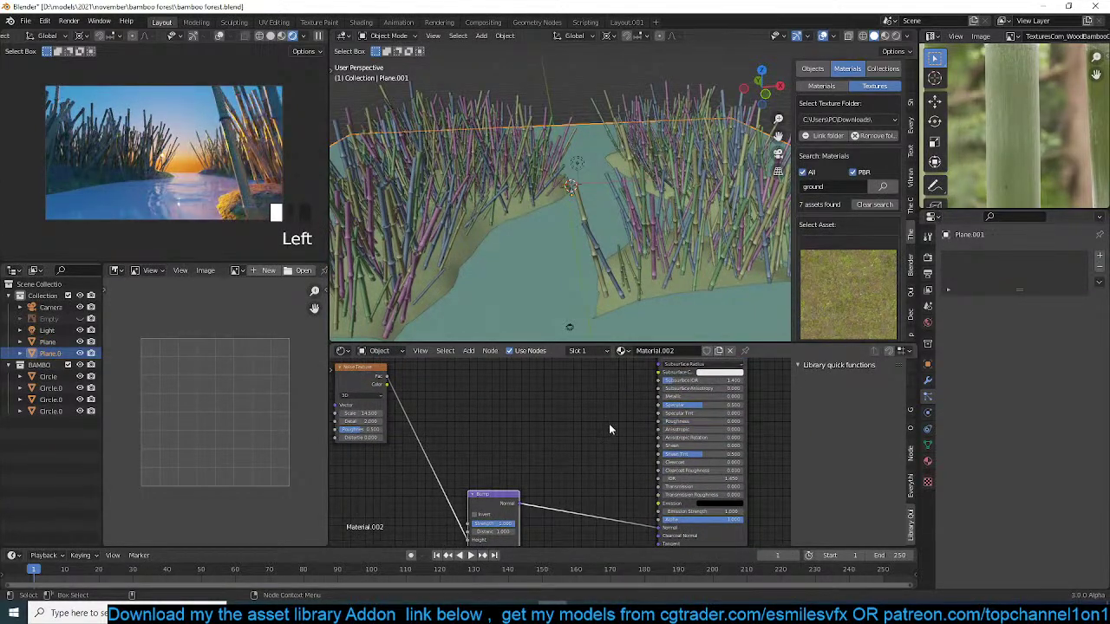
{"action": "scroll", "coordinate": [693, 404], "scroll_direction": "up", "scroll_amount": 1}
{"action": "scroll", "coordinate": [704, 390], "scroll_direction": "up", "scroll_amount": 1}
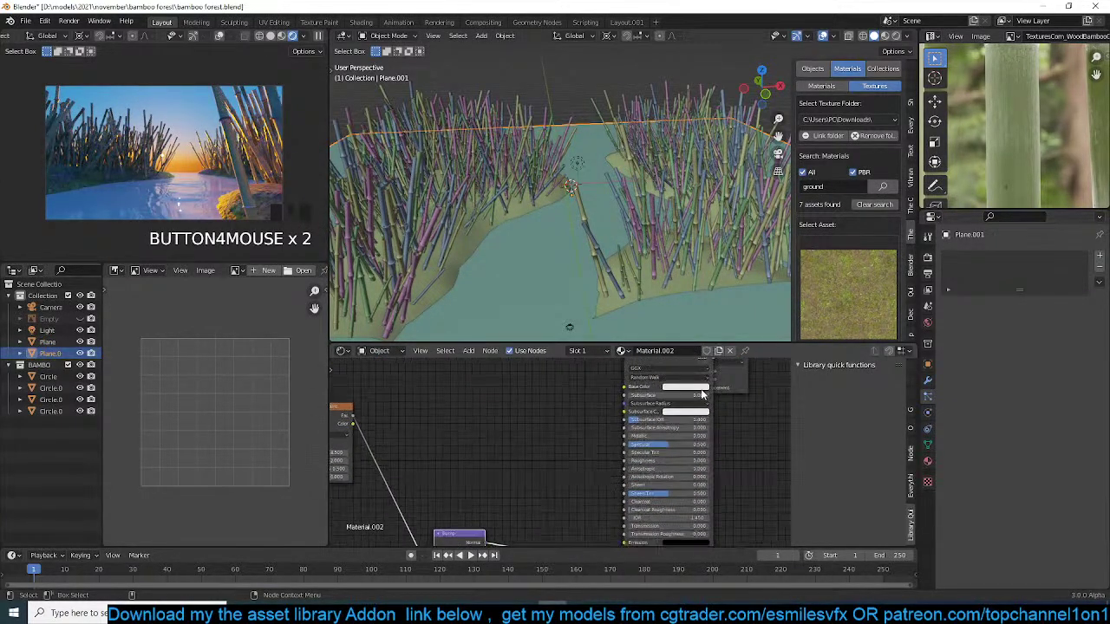
- Set the Principled shader's base color to black on the water plane's material
{"action": "left_click", "coordinate": [704, 387]}
{"action": "left_click_drag", "start_coordinate": [726, 286], "coordinate": [726, 330]}
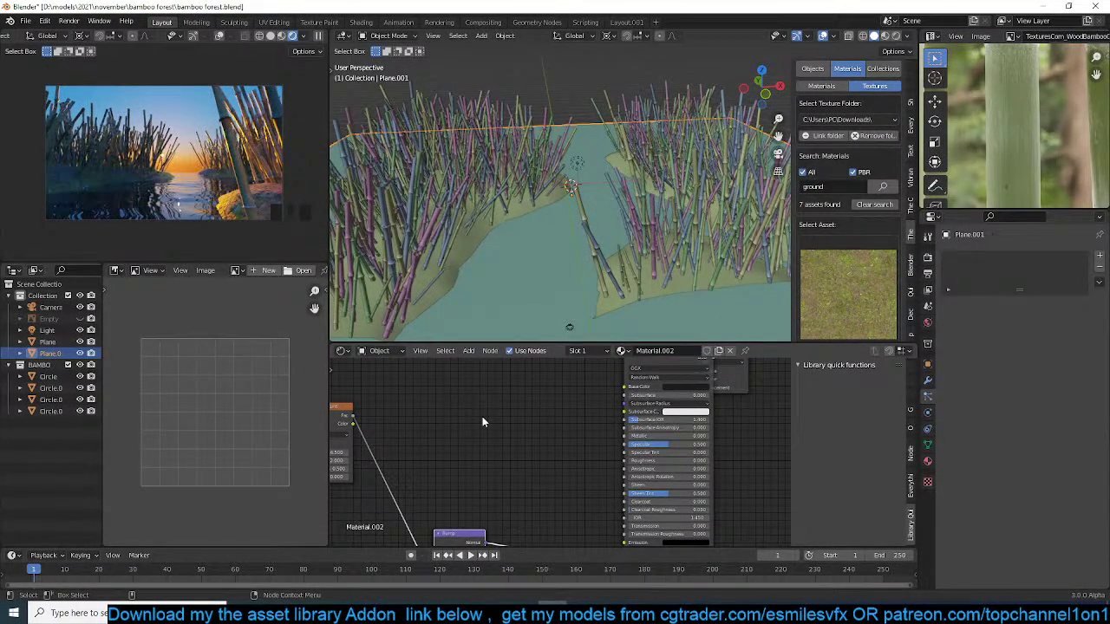
{"action": "scroll", "coordinate": [482, 416], "scroll_direction": "down", "scroll_amount": 2}
{"action": "middle_click_drag", "start_coordinate": [470, 456], "coordinate": [518, 441]}
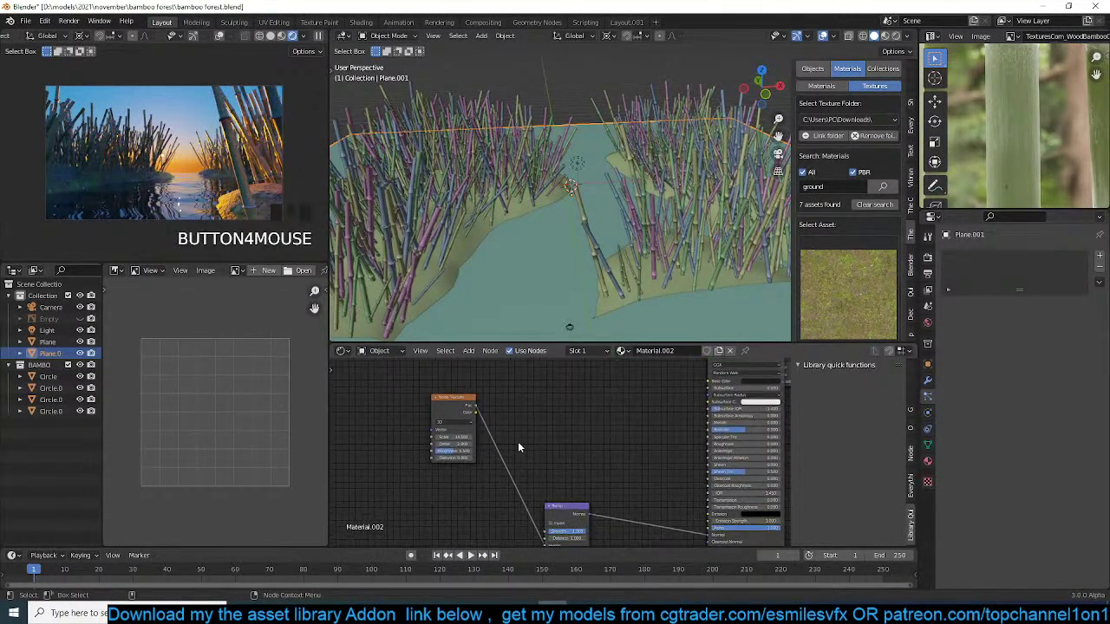
- Set the water's Noise Texture scale to 46.7 and its roughness to 0.85, and save the file
{"action": "left_click", "coordinate": [451, 444]}
{"action": "scroll", "coordinate": [442, 465], "scroll_direction": "up", "scroll_amount": 3}
{"action": "middle_click_drag", "start_coordinate": [441, 464], "coordinate": [524, 456]}
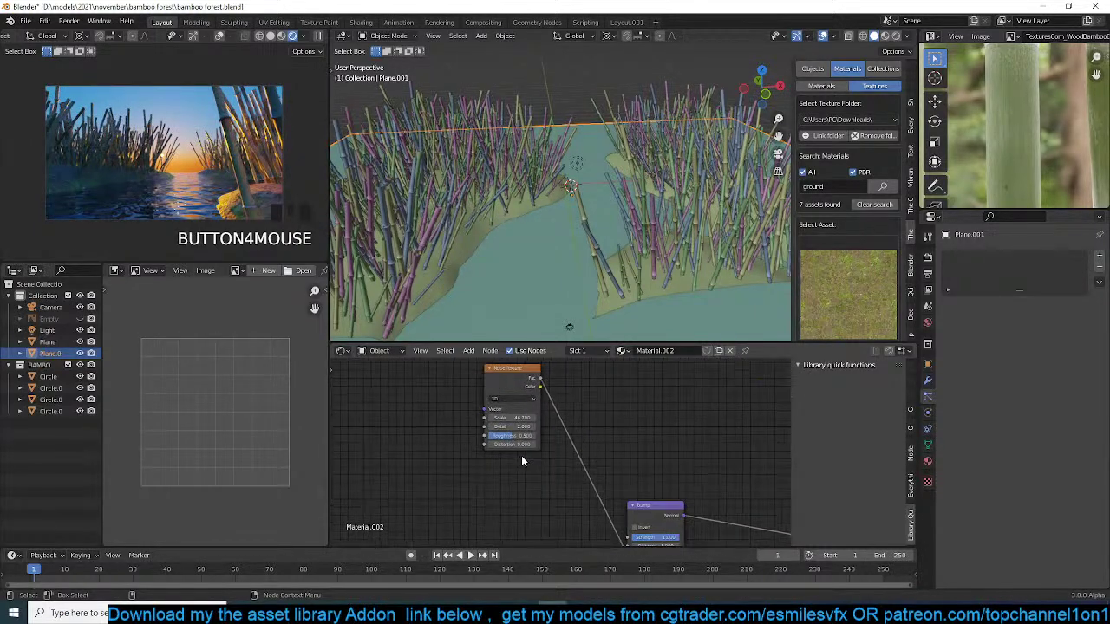
{"action": "left_click_drag", "start_coordinate": [502, 431], "coordinate": [591, 426]}
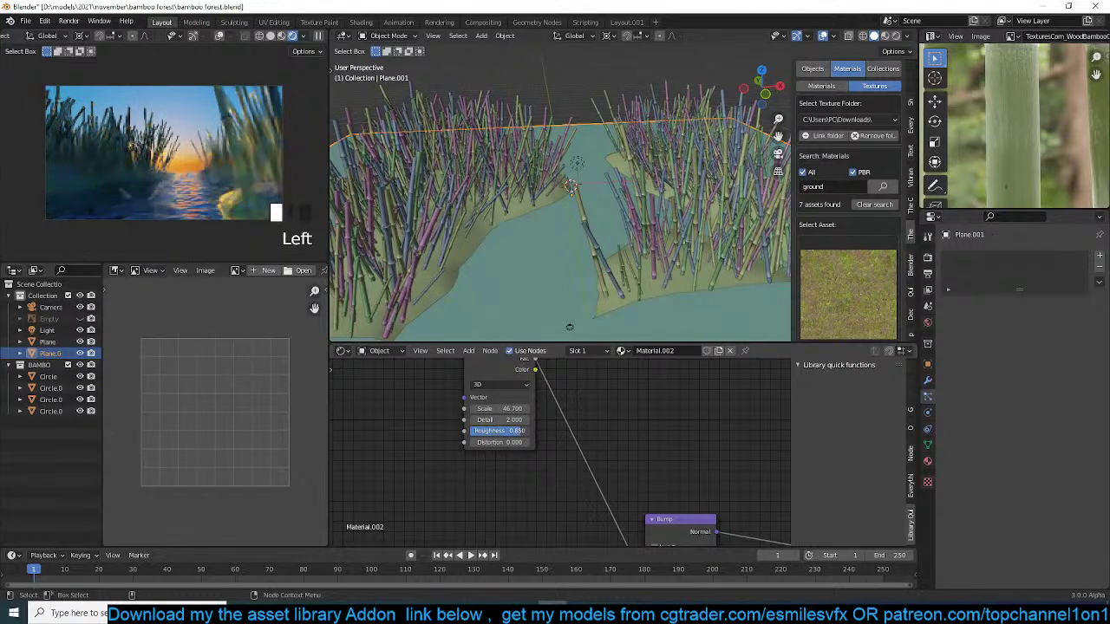
{"action": "left_click", "coordinate": [622, 420]}
{"action": "key", "text": "ctrl+s"}
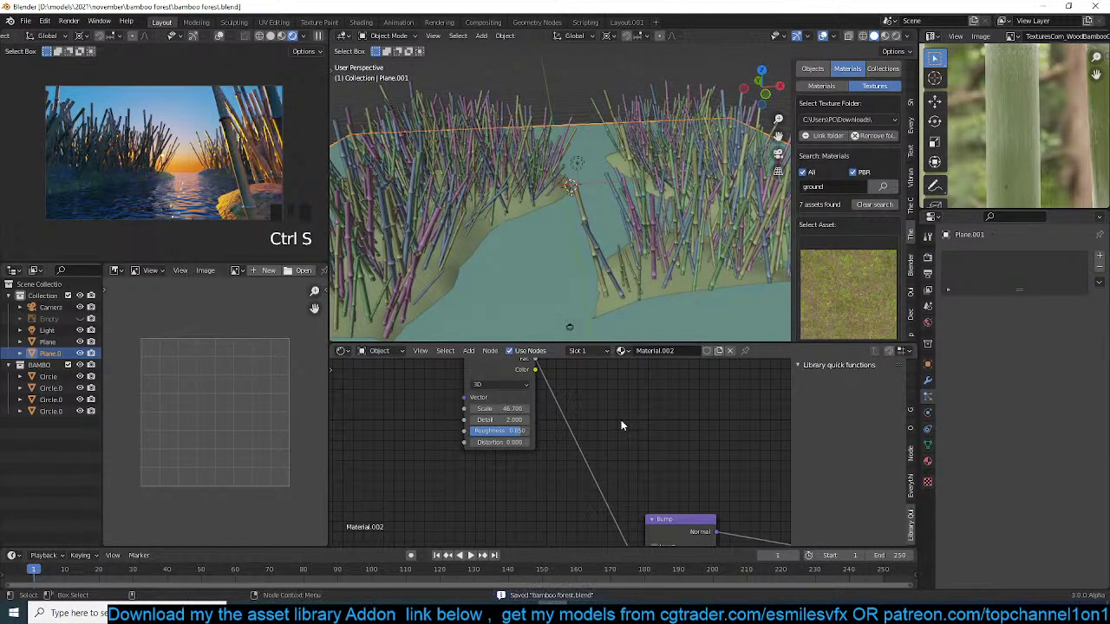
{"action": "key", "text": "ctrl+s"}
- Set the number of bamboo hair particles on the hills plane to 500 and save the file
{"action": "middle_click_drag", "start_coordinate": [586, 202], "coordinate": [629, 208]}
{"action": "scroll", "coordinate": [607, 180], "scroll_direction": "down", "scroll_amount": 3}
{"action": "scroll", "coordinate": [630, 208], "scroll_direction": "up", "scroll_amount": 3}
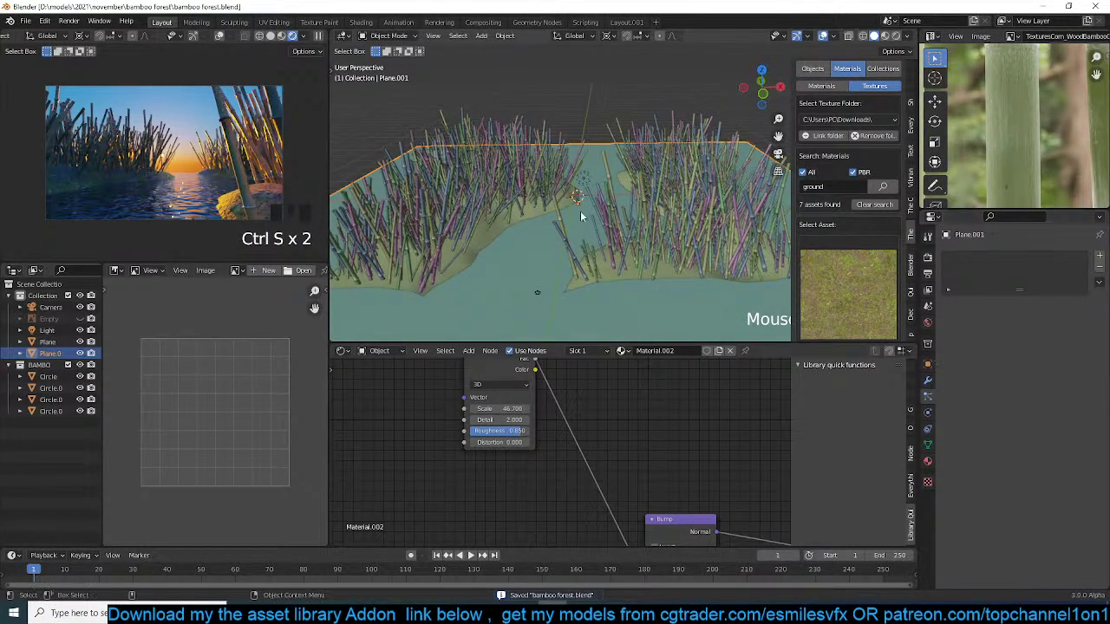
{"action": "left_click", "coordinate": [644, 211]}
{"action": "left_click", "coordinate": [1045, 369]}
{"action": "type", "text": "5"}
{"action": "key", "text": "Return"}
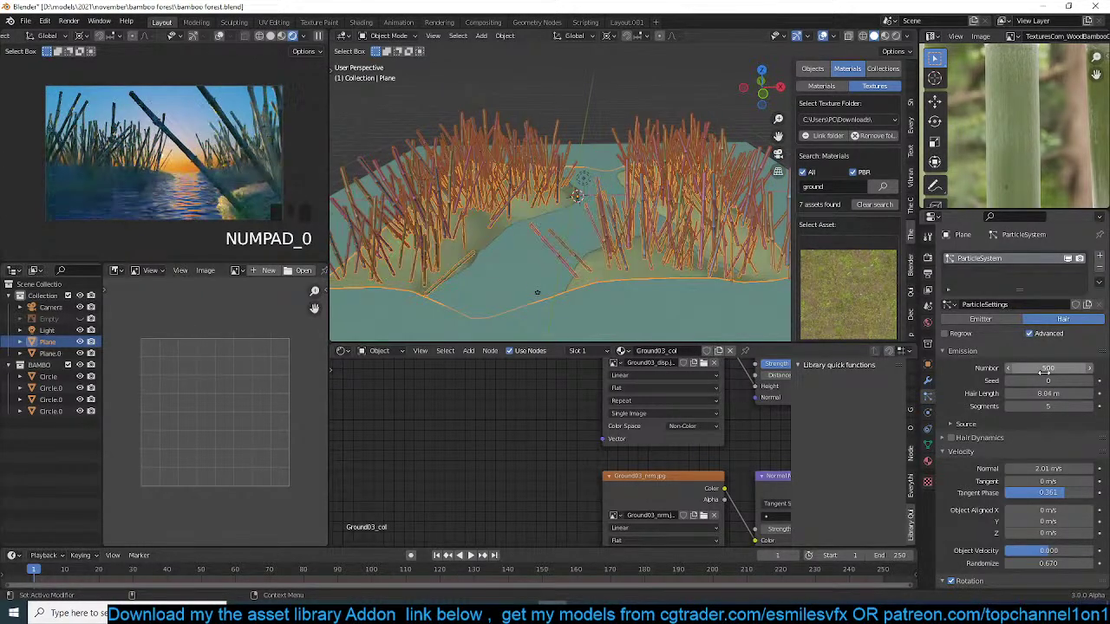
{"action": "left_click", "coordinate": [542, 114]}
{"action": "key", "text": "ctrl+s"}
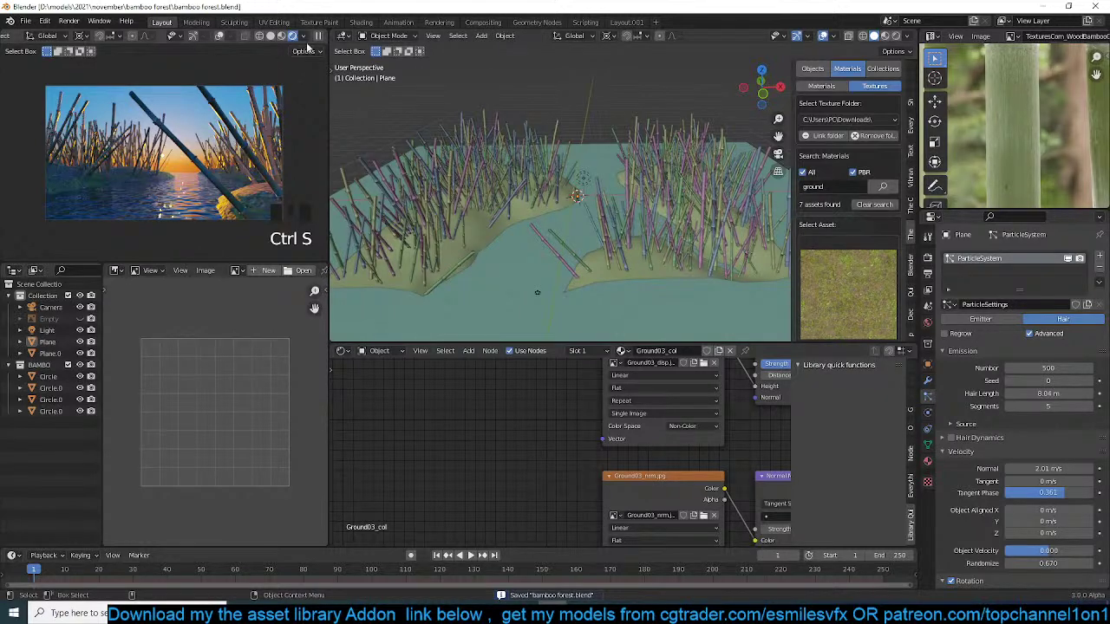
- Pause the rendered preview and move the four source bamboo stalks about 148 m away, clear of the water plane
{"action": "scroll", "coordinate": [524, 138], "scroll_direction": "down", "scroll_amount": 5}
{"action": "scroll", "coordinate": [524, 138], "scroll_direction": "down", "scroll_amount": 3}
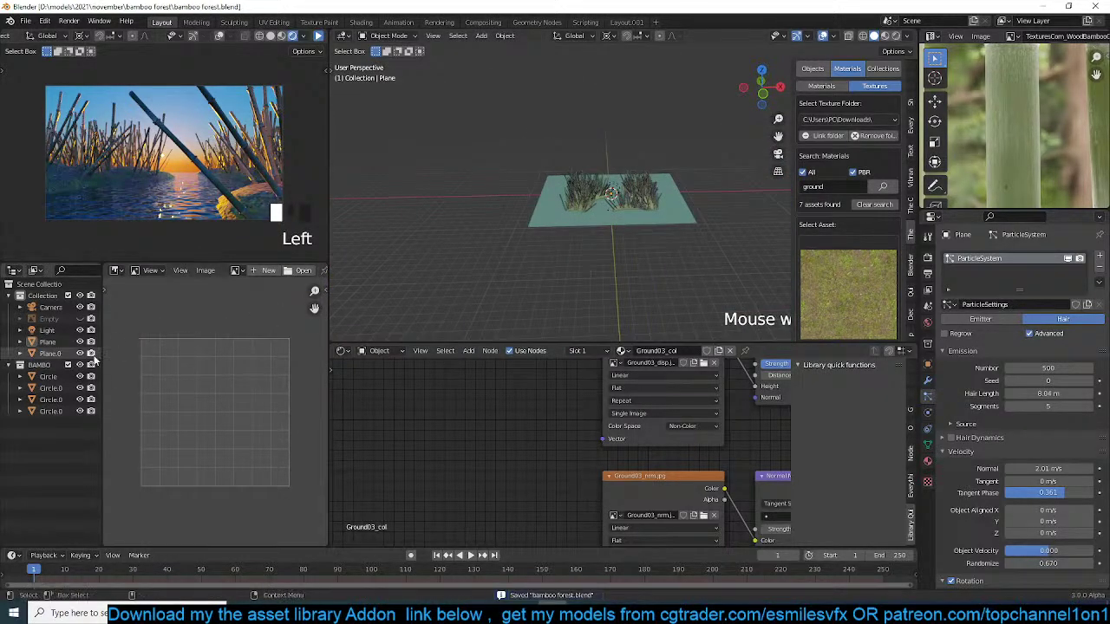
{"action": "left_click", "coordinate": [48, 411]}
{"action": "left_click", "coordinate": [48, 376], "text": "shift"}
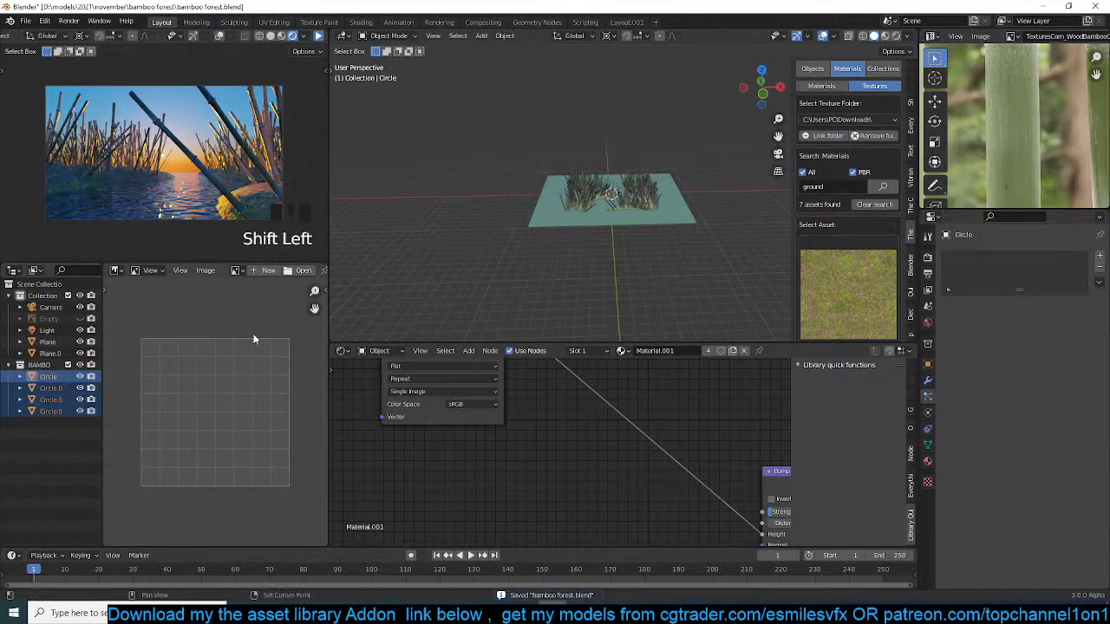
{"action": "key", "text": "KP_7"}
{"action": "key", "text": "g"}
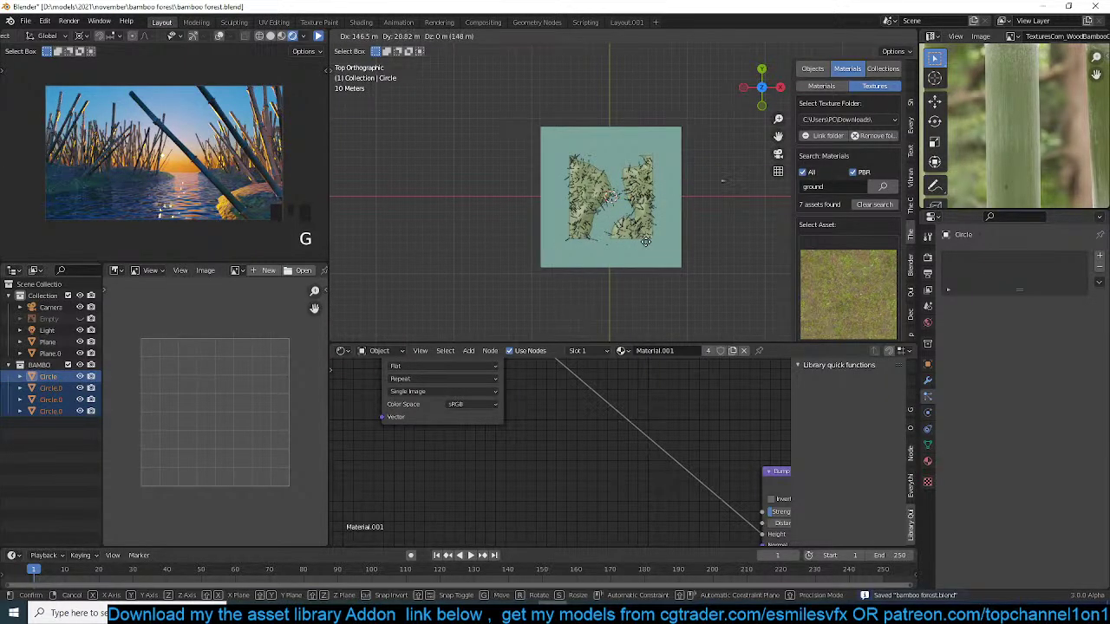
{"action": "left_click", "coordinate": [646, 247]}
{"action": "key", "text": "KP_Decimal"}
{"action": "left_click", "coordinate": [699, 231]}
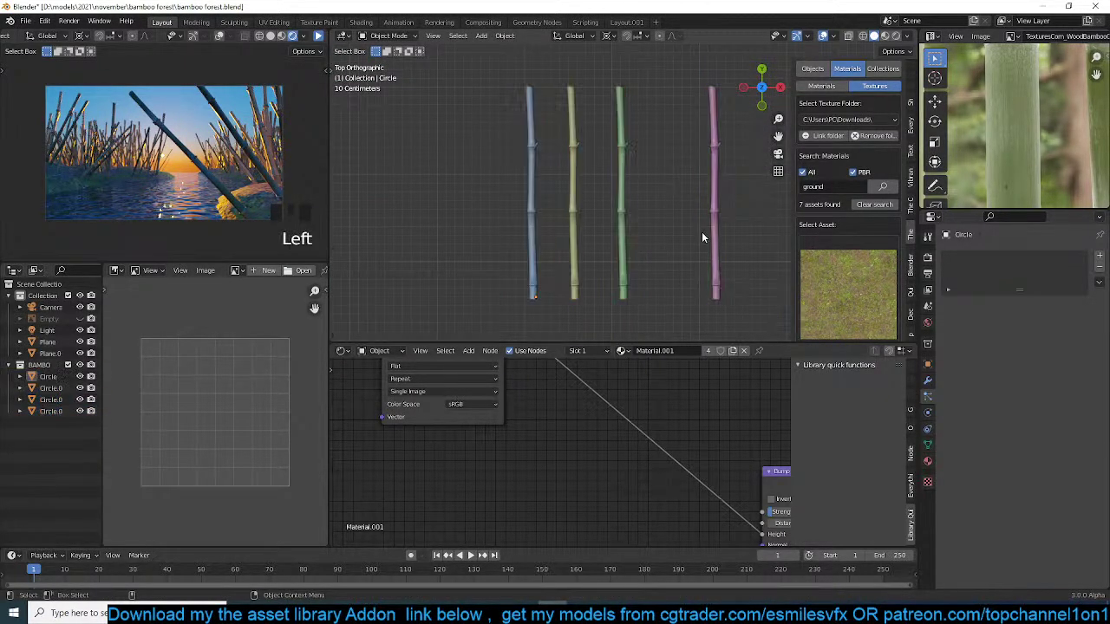
- Duplicate a bamboo stalk beyond the pink one and copy its whole mesh above itself along the Y axis
{"action": "left_click", "coordinate": [705, 236]}
{"action": "left_click", "coordinate": [517, 234]}
{"action": "scroll", "coordinate": [569, 231], "scroll_direction": "down", "scroll_amount": 2}
{"action": "middle_click_drag", "start_coordinate": [569, 231], "coordinate": [465, 240], "text": "shift"}
{"action": "key", "text": "shift+d"}
{"action": "left_click", "coordinate": [638, 230]}
{"action": "key", "text": "Tab"}
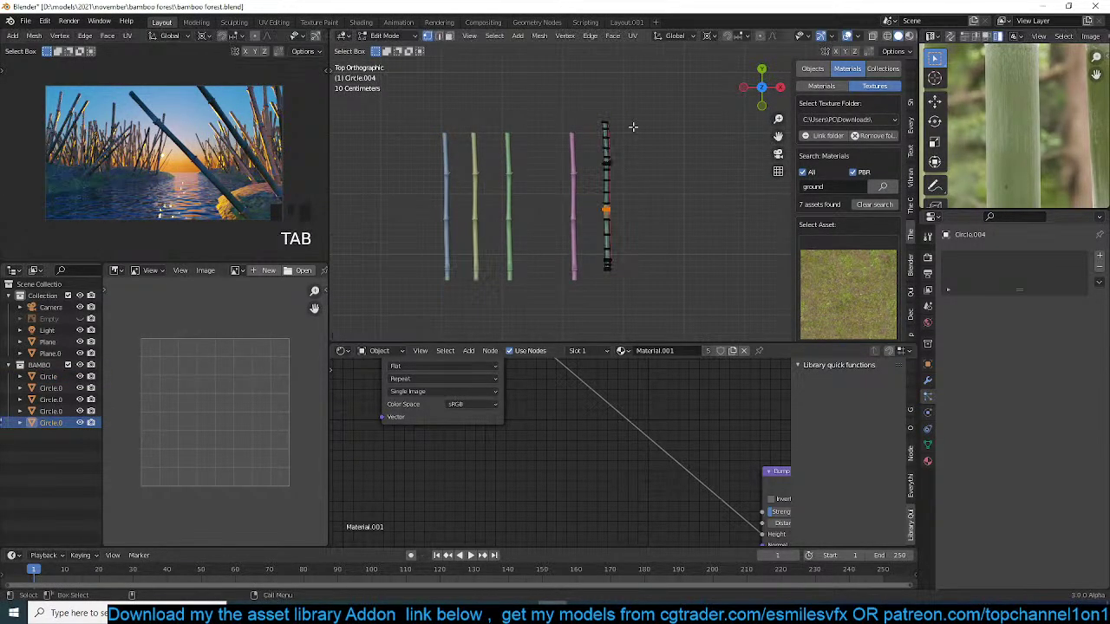
{"action": "key", "text": "a"}
{"action": "key", "text": "shift+d"}
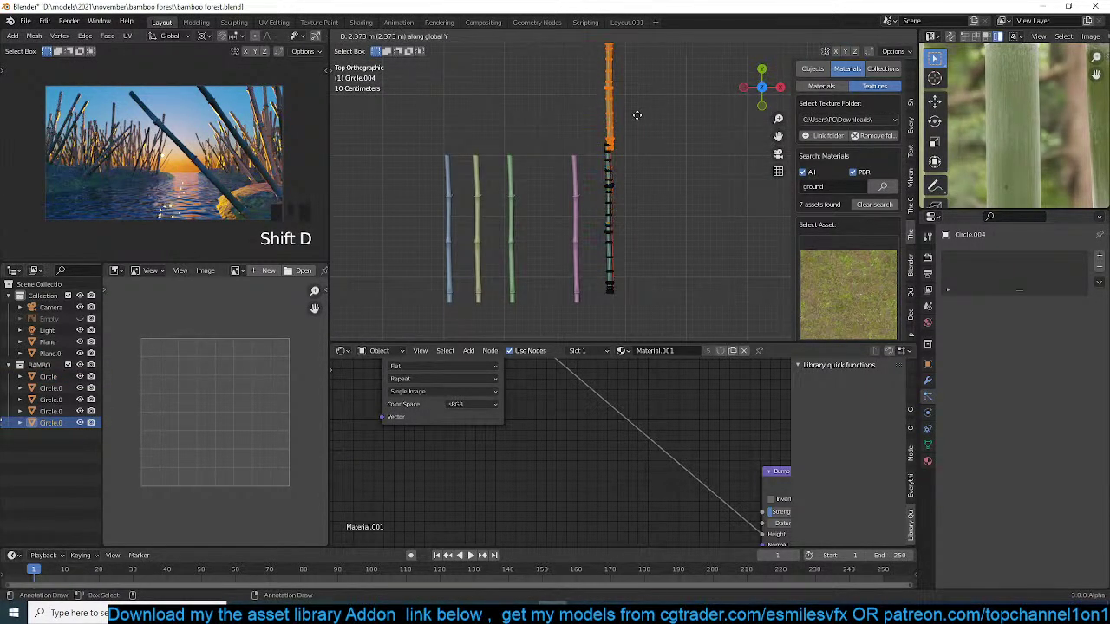
{"action": "left_click", "coordinate": [635, 107]}
- Bridge the open edge loops between the lower and upper sections of the new stalk
{"action": "key", "text": "KP_8"}
{"action": "scroll", "coordinate": [636, 107], "scroll_direction": "up", "scroll_amount": 5}
{"action": "middle_click_drag", "start_coordinate": [637, 107], "coordinate": [616, 135], "text": "shift"}
{"action": "key", "text": "2"}
{"action": "middle_click_drag", "start_coordinate": [609, 270], "coordinate": [614, 161], "text": "shift"}
{"action": "scroll", "coordinate": [617, 181], "scroll_direction": "up", "scroll_amount": 4}
{"action": "left_click", "coordinate": [598, 182], "text": "alt"}
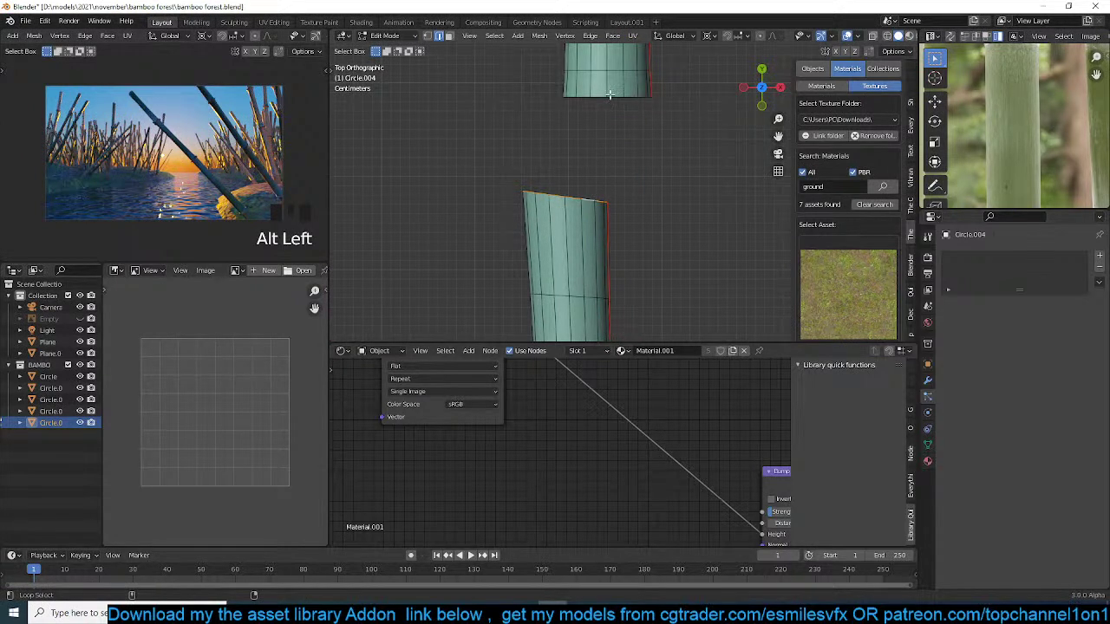
{"action": "right_click", "coordinate": [586, 137]}
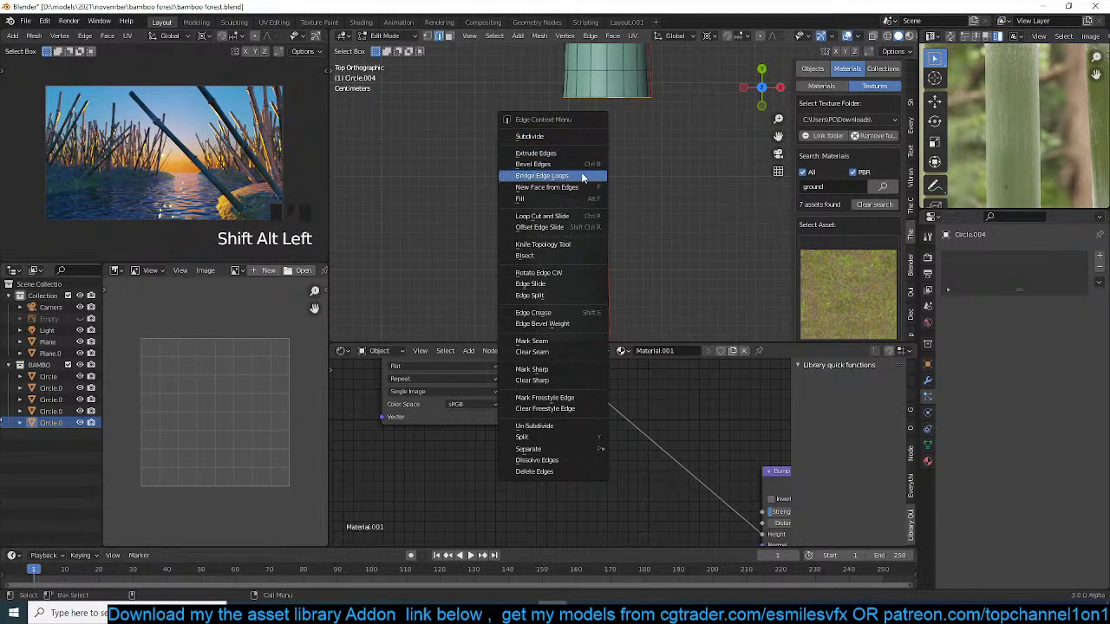
{"action": "left_click", "coordinate": [583, 177]}
- Dissolve the extra edge loops around the bridged joint and finish editing the tall stalk
{"action": "left_click", "coordinate": [615, 98], "text": "alt"}
{"action": "key", "text": "ctrl+x"}
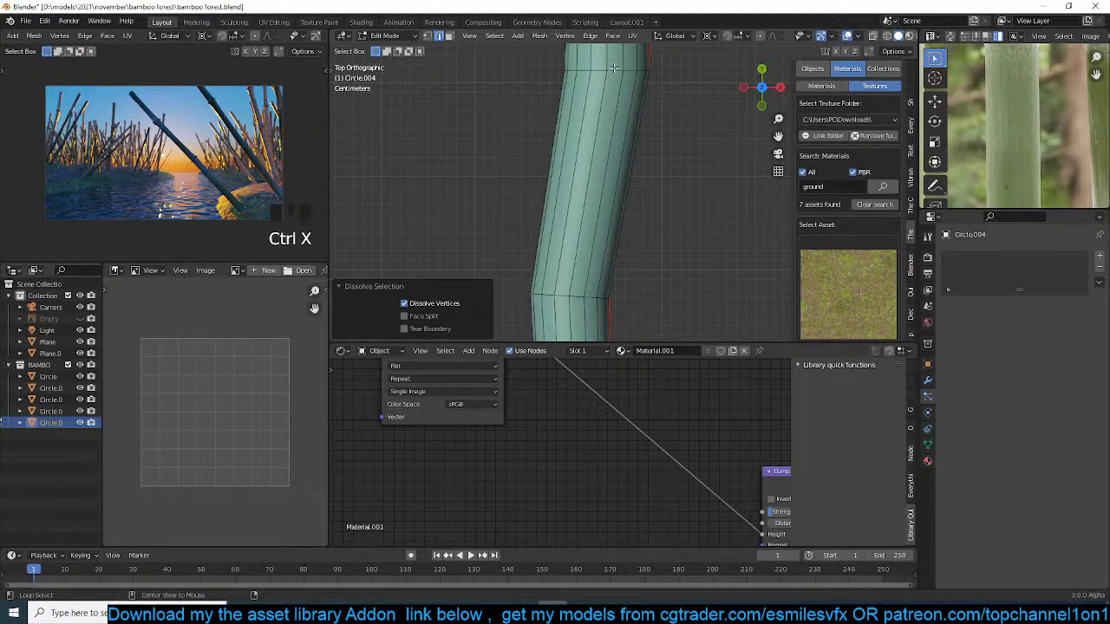
{"action": "left_click", "coordinate": [679, 231], "text": "alt"}
{"action": "key", "text": "Tab"}
{"action": "scroll", "coordinate": [662, 272], "scroll_direction": "down", "scroll_amount": 4}
{"action": "scroll", "coordinate": [662, 279], "scroll_direction": "up", "scroll_amount": 2}
{"action": "scroll", "coordinate": [654, 224], "scroll_direction": "down", "scroll_amount": 3}
{"action": "scroll", "coordinate": [654, 220], "scroll_direction": "up", "scroll_amount": 2}
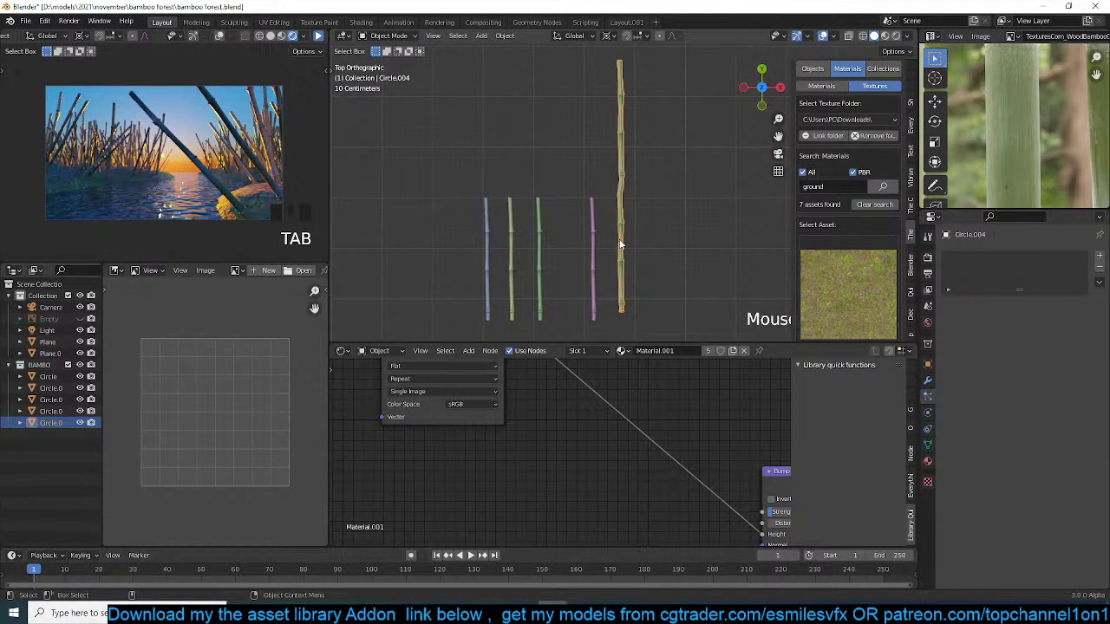
- Duplicate the short green stalk beyond the tall one and open the copy's mesh for editing
{"action": "left_click", "coordinate": [544, 266]}
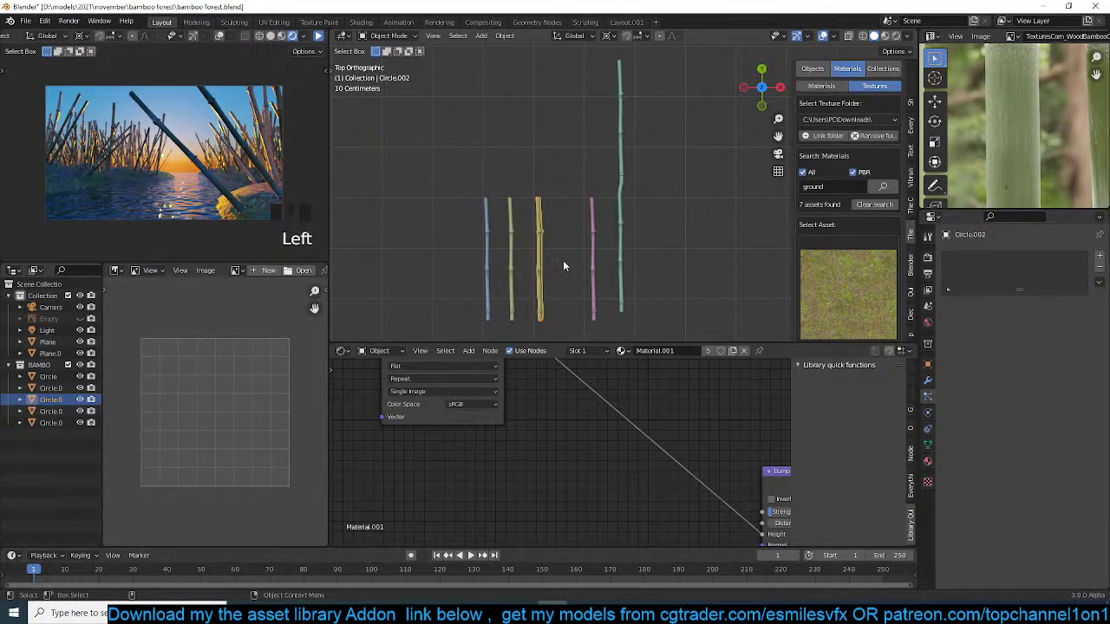
{"action": "key", "text": "shift+d"}
{"action": "left_click", "coordinate": [670, 253]}
{"action": "key", "text": "Tab"}
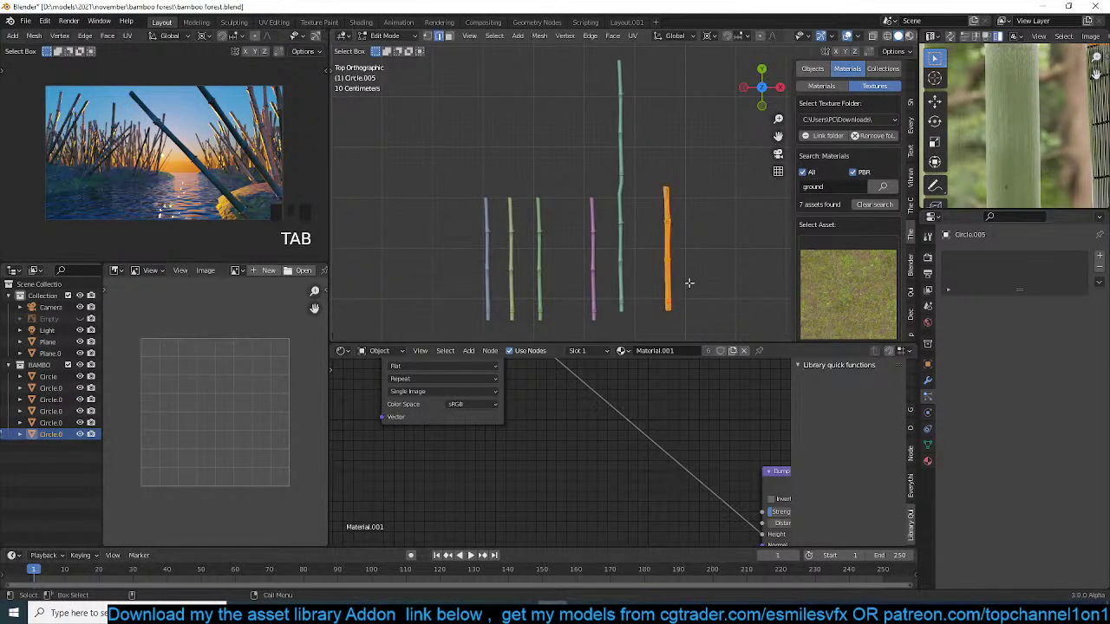
- Scale the copied stalk's mesh up about 1.7 times, shrink it by 0.719 along Y and realign it with the row
{"action": "key", "text": "s"}
{"action": "key", "text": "period"}
{"action": "key", "text": "s"}
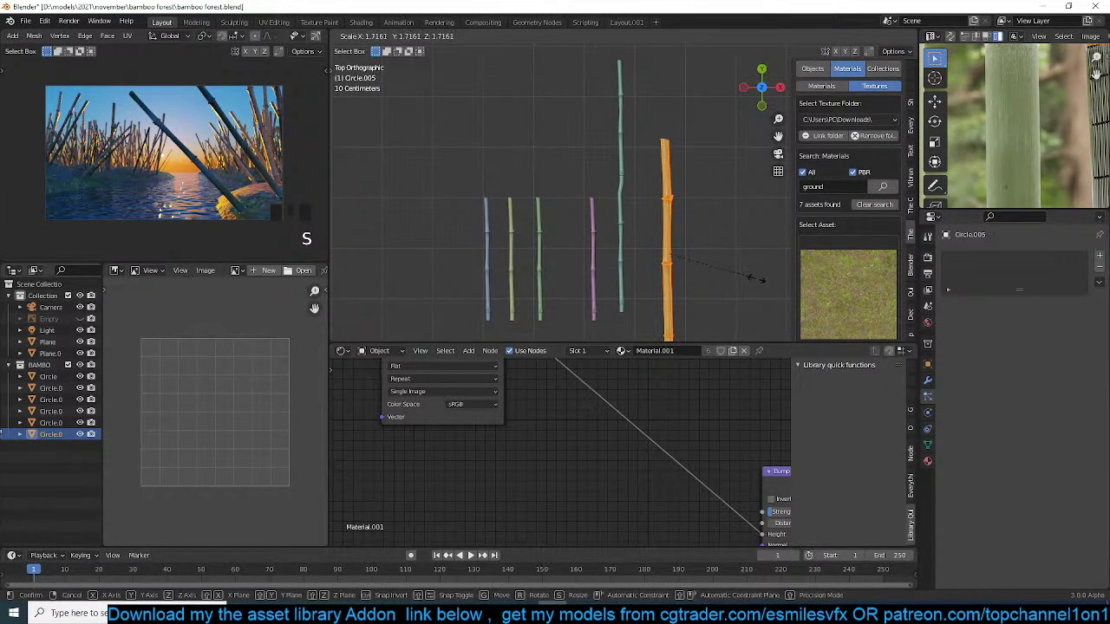
{"action": "left_click", "coordinate": [752, 280]}
{"action": "key", "text": "s"}
{"action": "key", "text": "y"}
{"action": "left_click", "coordinate": [718, 269]}
{"action": "key", "text": "g"}
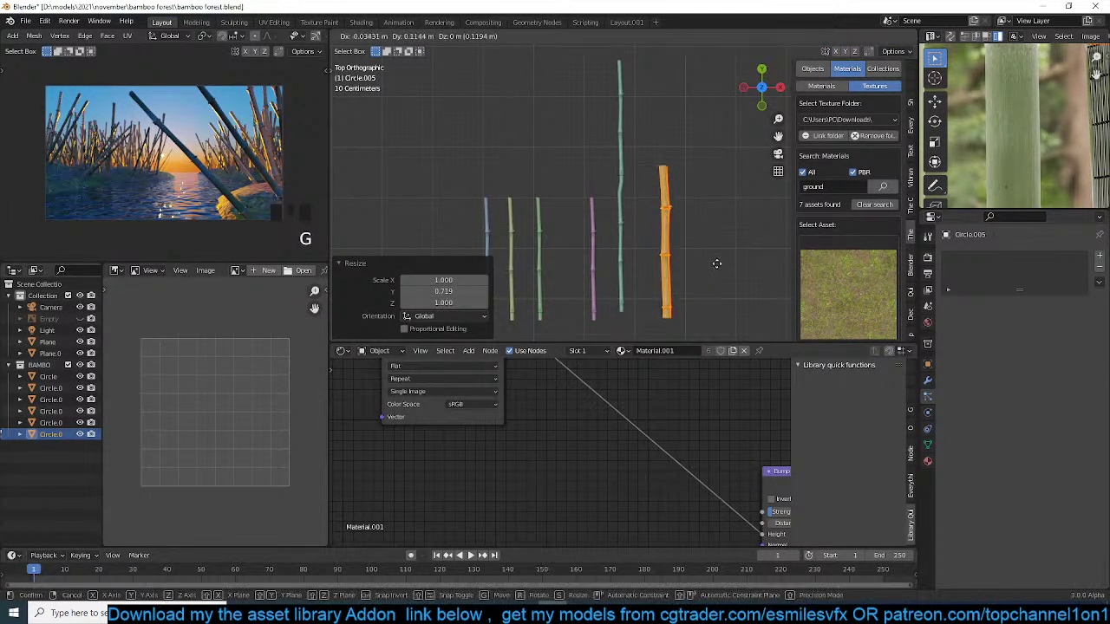
{"action": "left_click", "coordinate": [719, 259]}
- Duplicate the thick stalk's mesh upward and position the copy just above the open end of the original
{"action": "scroll", "coordinate": [699, 206], "scroll_direction": "up", "scroll_amount": 2}
{"action": "scroll", "coordinate": [700, 206], "scroll_direction": "down", "scroll_amount": 3}
{"action": "middle_click_drag", "start_coordinate": [669, 263], "coordinate": [636, 284], "text": "shift"}
{"action": "key", "text": "shift+d"}
{"action": "left_click", "coordinate": [628, 149]}
{"action": "scroll", "coordinate": [627, 187], "scroll_direction": "up", "scroll_amount": 8}
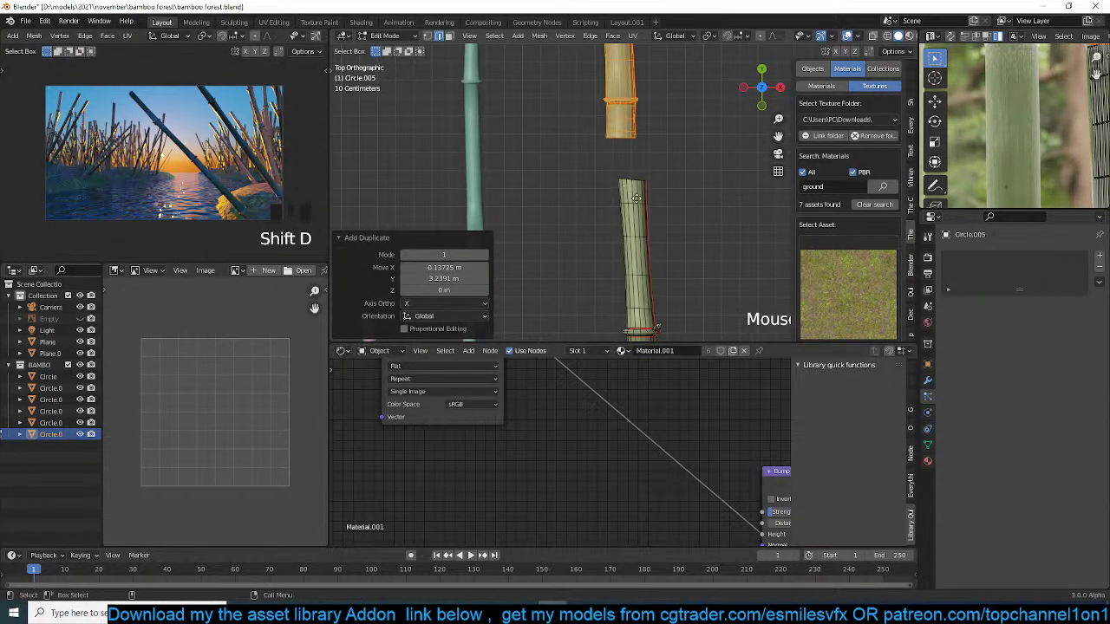
{"action": "key", "text": "g"}
{"action": "left_click", "coordinate": [649, 227]}
- Bridge the two sections of the thick stalk and dissolve the extra edge loops at the joint
{"action": "scroll", "coordinate": [651, 213], "scroll_direction": "up", "scroll_amount": 5}
{"action": "left_click", "coordinate": [653, 162], "text": "alt"}
{"action": "right_click", "coordinate": [667, 131]}
{"action": "left_click", "coordinate": [666, 132]}
{"action": "left_click", "coordinate": [666, 131], "text": "alt"}
{"action": "left_click", "coordinate": [680, 173], "text": "alt"}
{"action": "key", "text": "ctrl+x"}
{"action": "scroll", "coordinate": [689, 217], "scroll_direction": "down", "scroll_amount": 5}
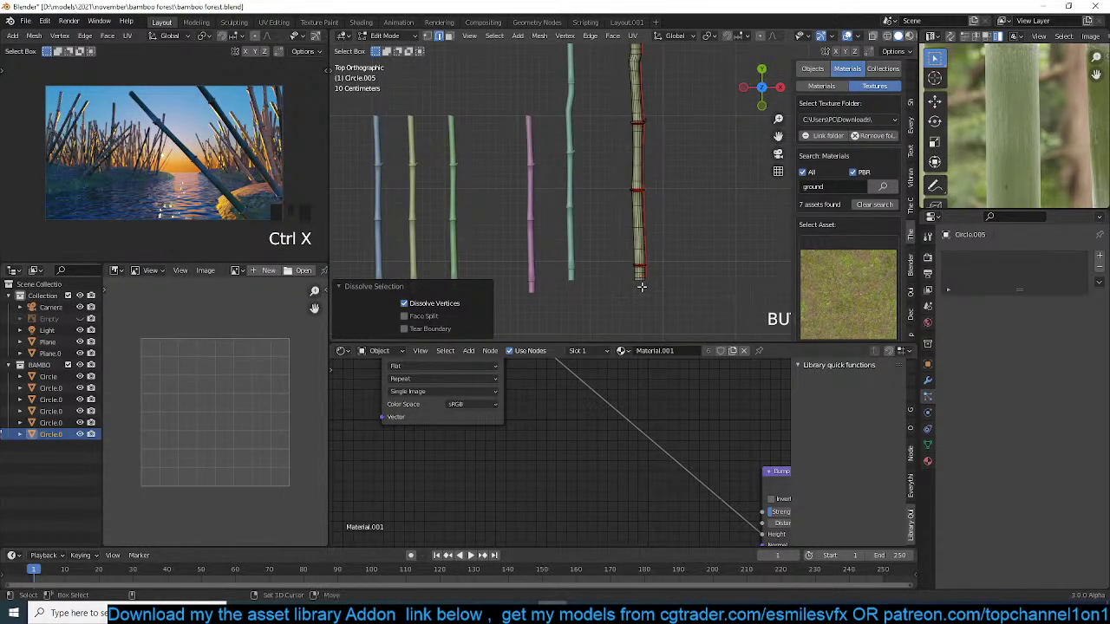
- Place the 3D cursor at the thick stalk's base as pivot and select its top vertices with X-ray and proportional editing on
{"action": "right_click", "coordinate": [639, 278], "text": "shift"}
{"action": "key", "text": "period"}
{"action": "scroll", "coordinate": [623, 92], "scroll_direction": "down", "scroll_amount": 4}
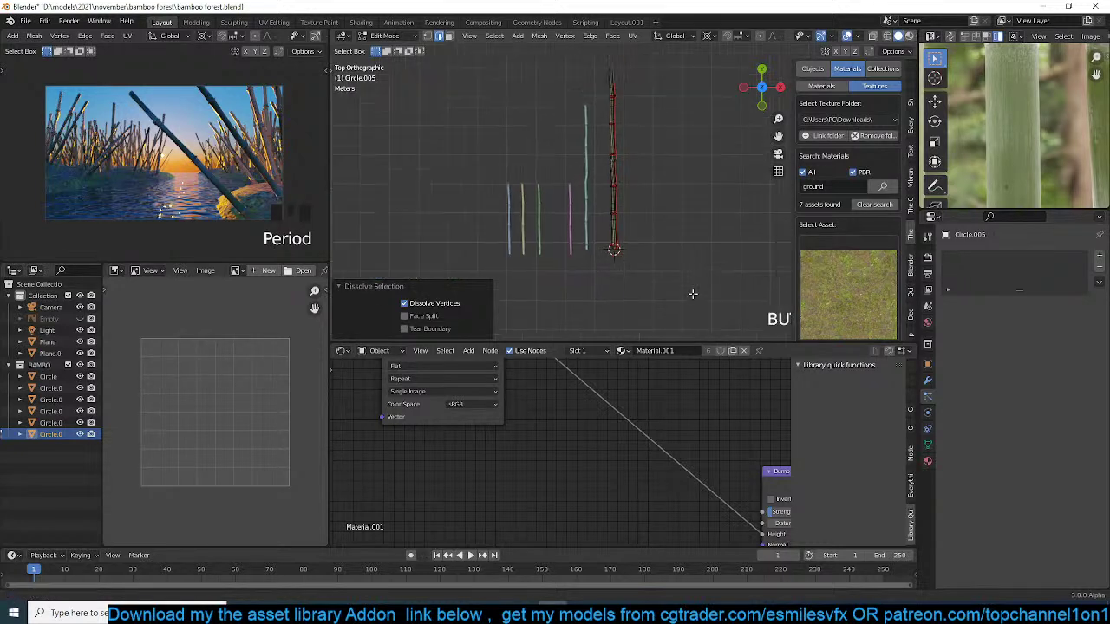
{"action": "key", "text": "1"}
{"action": "key", "text": "alt+z"}
{"action": "left_click_drag", "start_coordinate": [590, 75], "coordinate": [643, 88]}
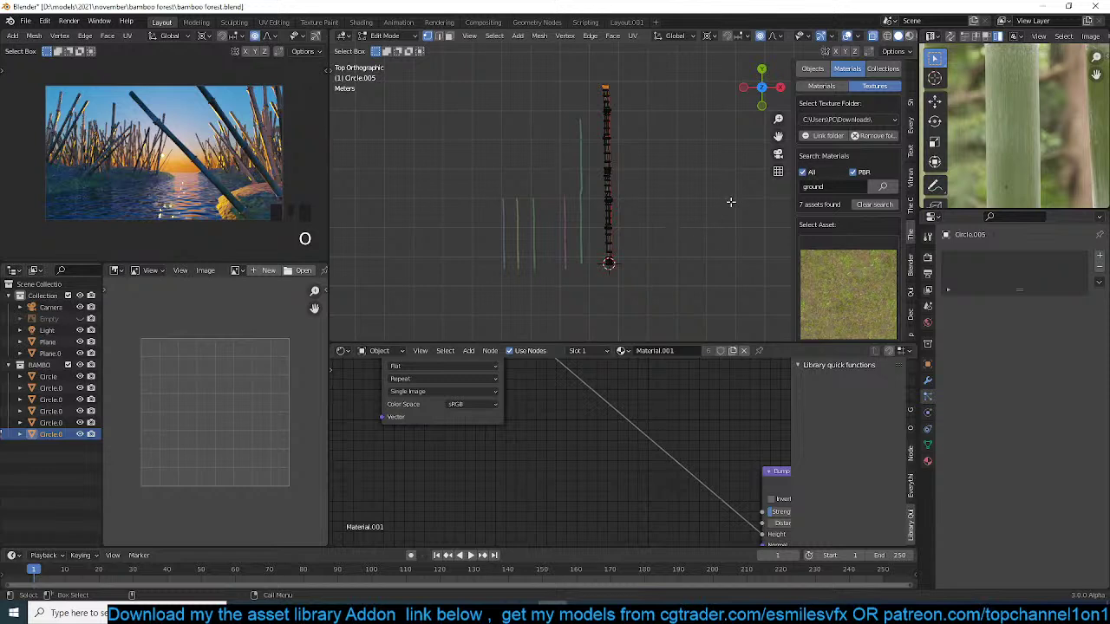
{"action": "key", "text": "r"}
{"action": "scroll", "coordinate": [756, 249], "scroll_direction": "down", "scroll_amount": 1}
{"action": "scroll", "coordinate": [756, 249], "scroll_direction": "up", "scroll_amount": 2}
{"action": "scroll", "coordinate": [756, 249], "scroll_direction": "down", "scroll_amount": 2}
{"action": "right_click", "coordinate": [755, 249]}
- Put the 3D cursor beside the thick stalk's middle and bend its top about 23° with proportional size 6.73, adding a slight trackball rotation
{"action": "right_click", "coordinate": [639, 184], "text": "shift"}
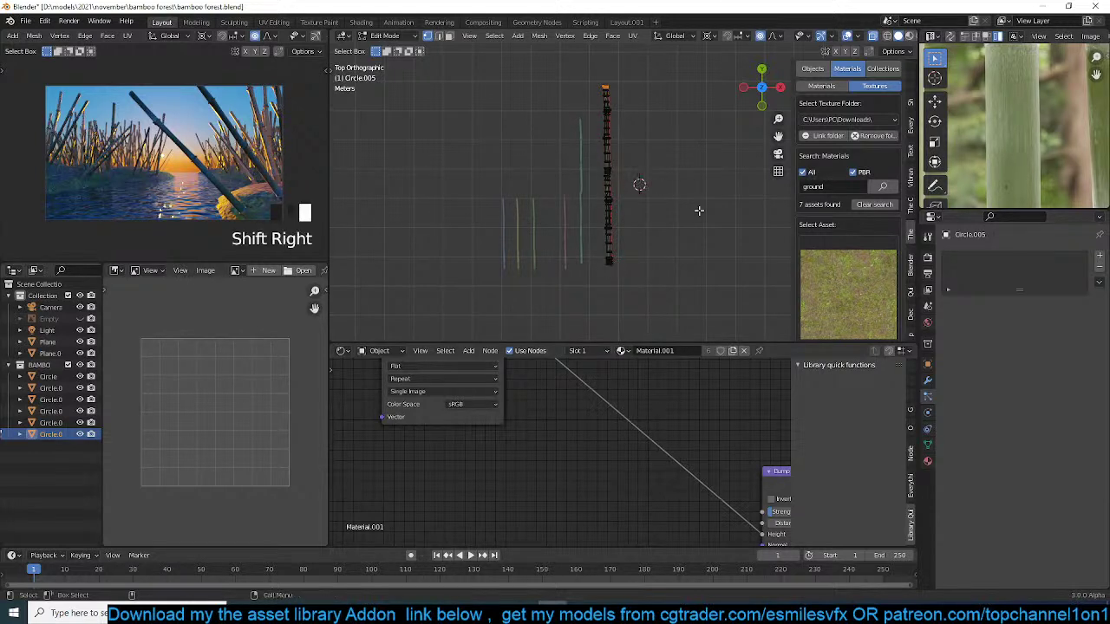
{"action": "key", "text": "r"}
{"action": "scroll", "coordinate": [685, 255], "scroll_direction": "up", "scroll_amount": 2}
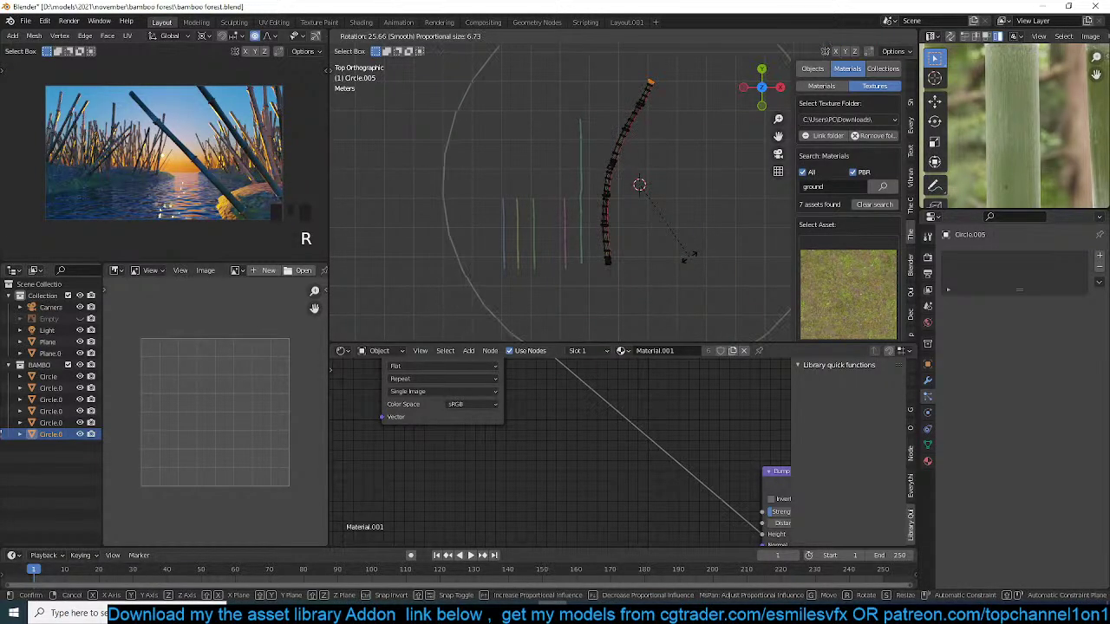
{"action": "left_click", "coordinate": [691, 255]}
{"action": "key", "text": "r"}
{"action": "key", "text": "r"}
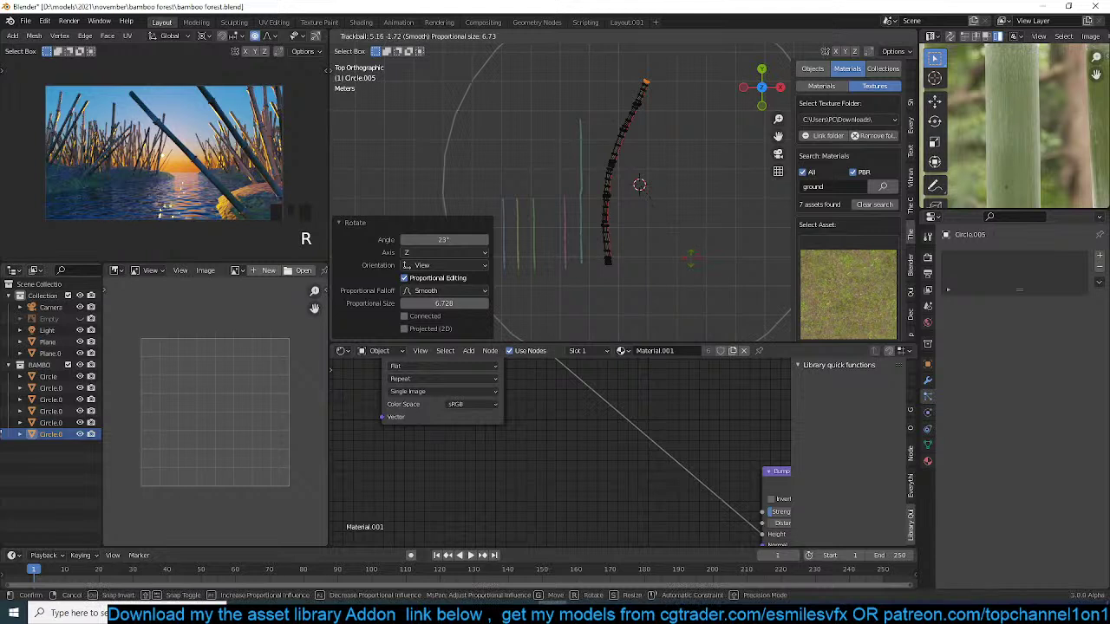
{"action": "left_click", "coordinate": [674, 280]}
{"action": "key", "text": "Tab"}
- Duplicate the curved stalk beside itself, scale the copy down and align its base with the other stalks
{"action": "middle_click_drag", "start_coordinate": [639, 241], "coordinate": [644, 150]}
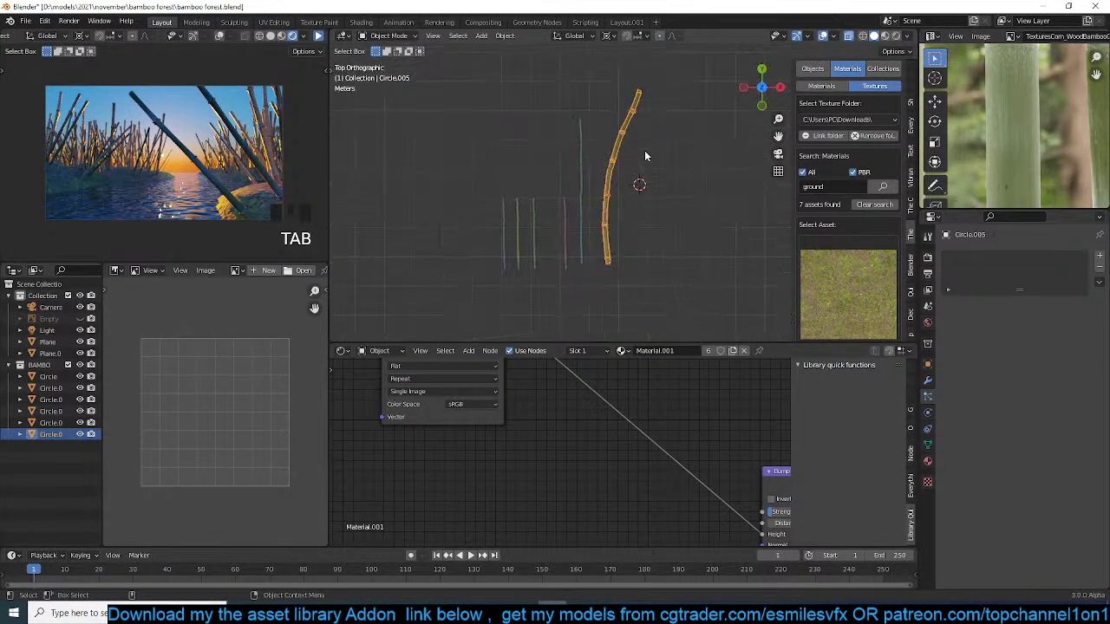
{"action": "key", "text": "shift+d"}
{"action": "left_click", "coordinate": [702, 154]}
{"action": "scroll", "coordinate": [719, 143], "scroll_direction": "up", "scroll_amount": 2}
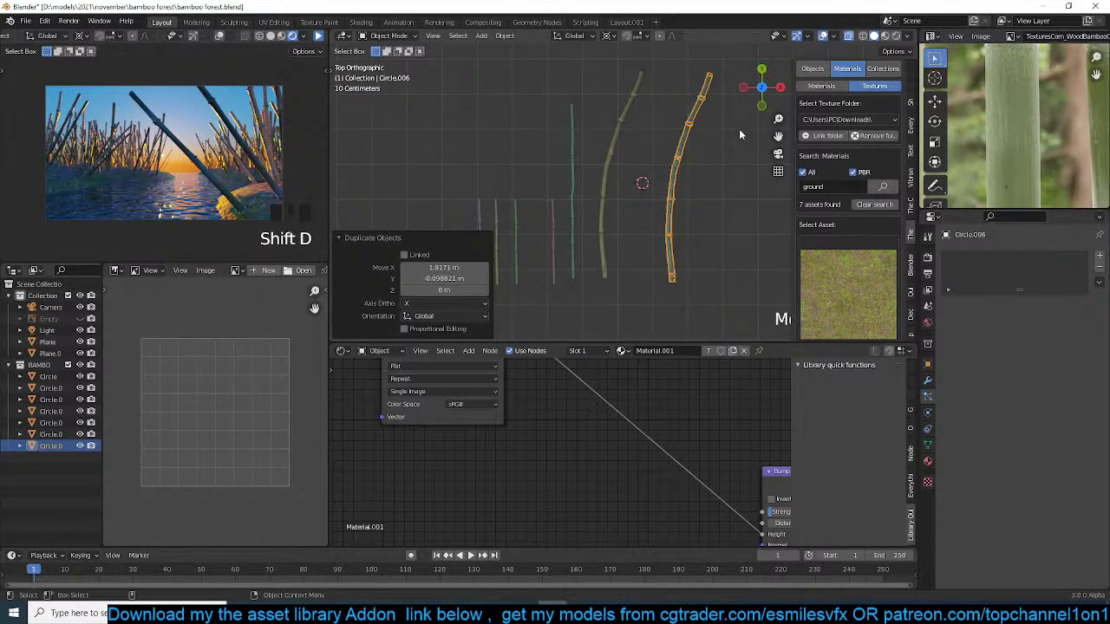
{"action": "key", "text": "s"}
{"action": "left_click", "coordinate": [706, 171]}
{"action": "key", "text": "g"}
{"action": "left_click", "coordinate": [703, 200]}
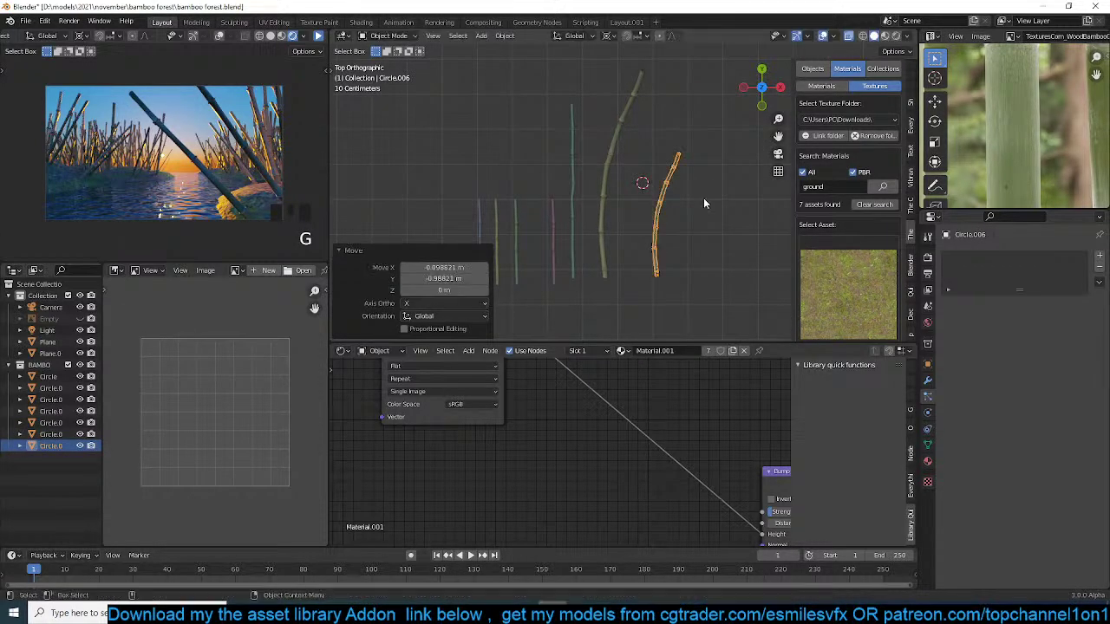
- Bend the top of the smaller curved stalk the opposite way with a proportional trackball rotation
{"action": "key", "text": "Tab"}
{"action": "key", "text": "r"}
{"action": "key", "text": "r"}
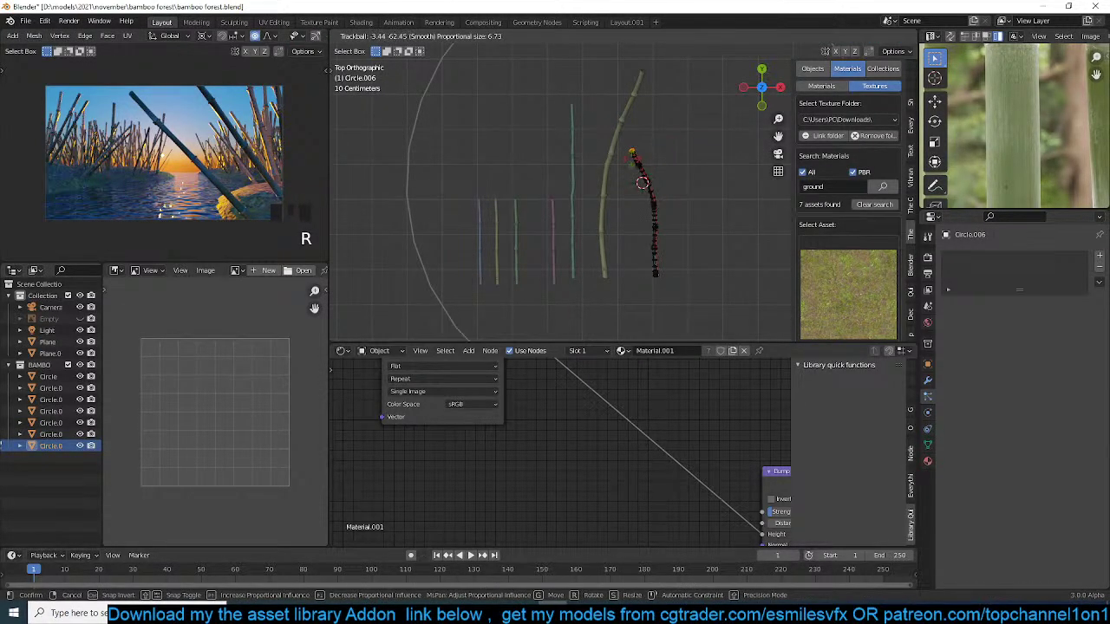
{"action": "left_click", "coordinate": [657, 174]}
{"action": "key", "text": "Tab"}
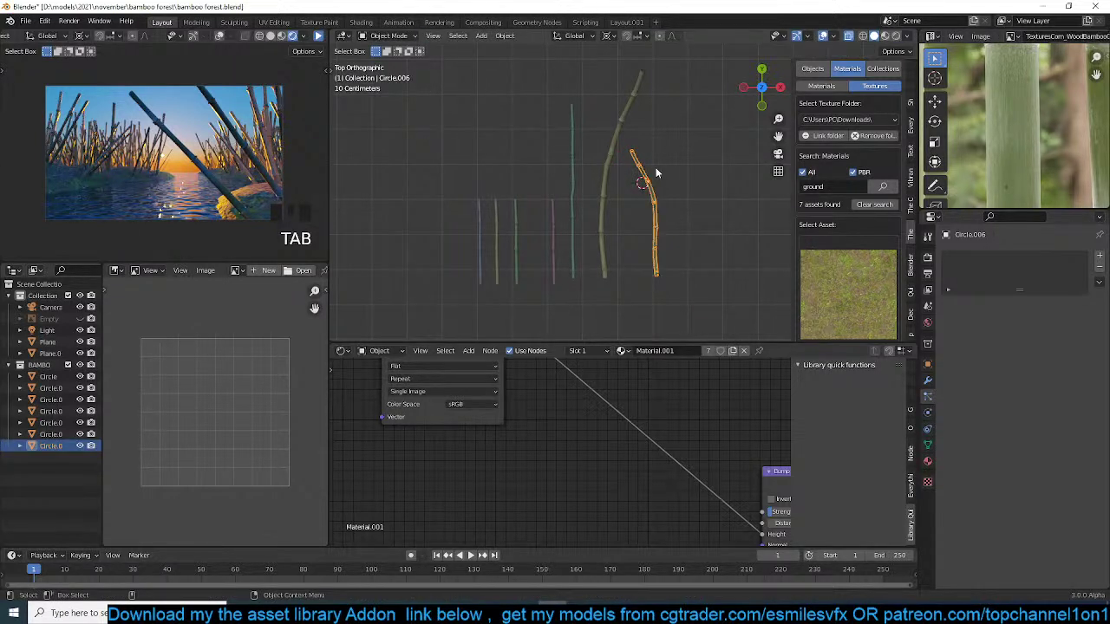
{"action": "scroll", "coordinate": [659, 204], "scroll_direction": "down", "scroll_amount": 1}
{"action": "left_click", "coordinate": [614, 209]}
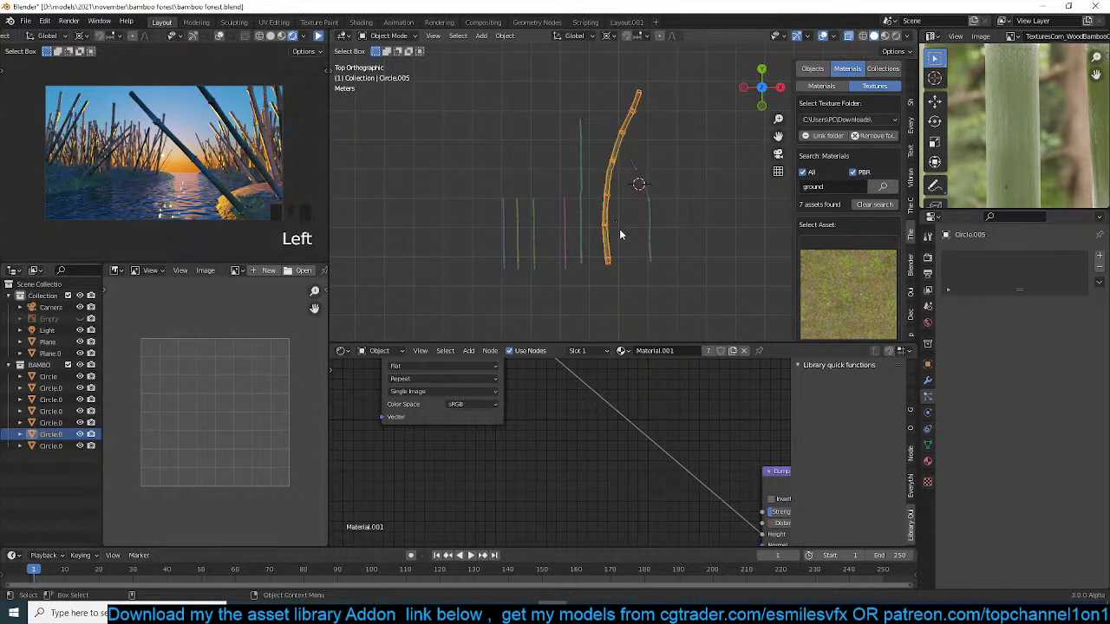
{"action": "left_click", "coordinate": [555, 242]}
{"action": "left_click", "coordinate": [572, 239]}
{"action": "left_click", "coordinate": [573, 239]}
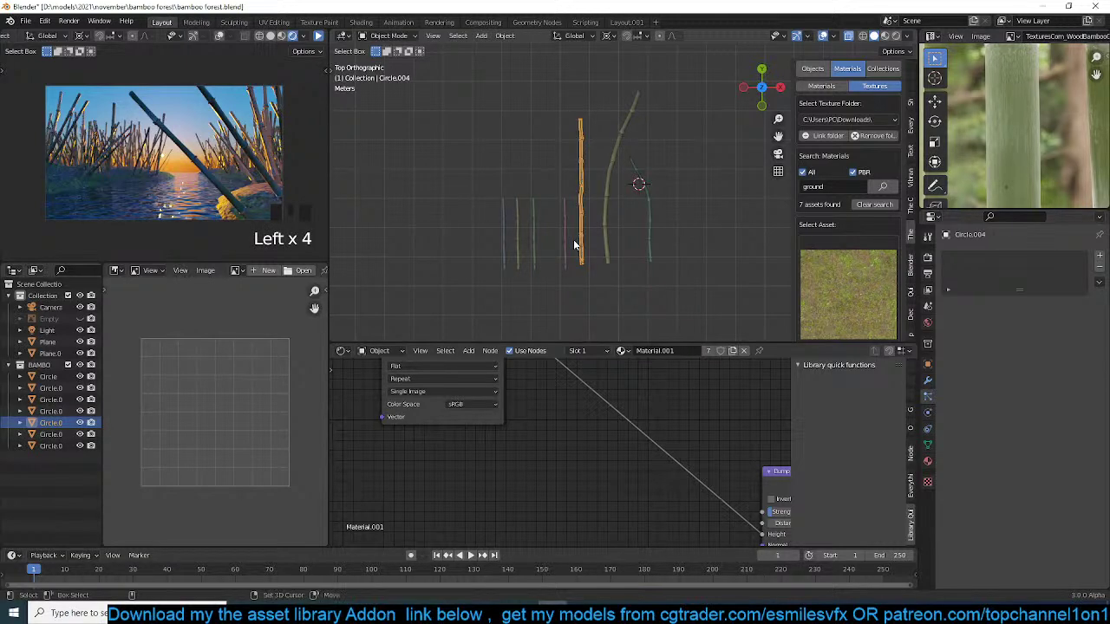
{"action": "key", "text": "shift+d"}
{"action": "left_click", "coordinate": [677, 232]}
{"action": "key", "text": "x"}
{"action": "left_click", "coordinate": [639, 236]}
- Duplicate the tall straight stalk and place the copy beyond the smaller curved stalk
{"action": "left_click", "coordinate": [579, 245]}
{"action": "key", "text": "shift+d"}
{"action": "left_click", "coordinate": [688, 242]}
{"action": "key", "text": "Tab"}
{"action": "key", "text": "Tab"}
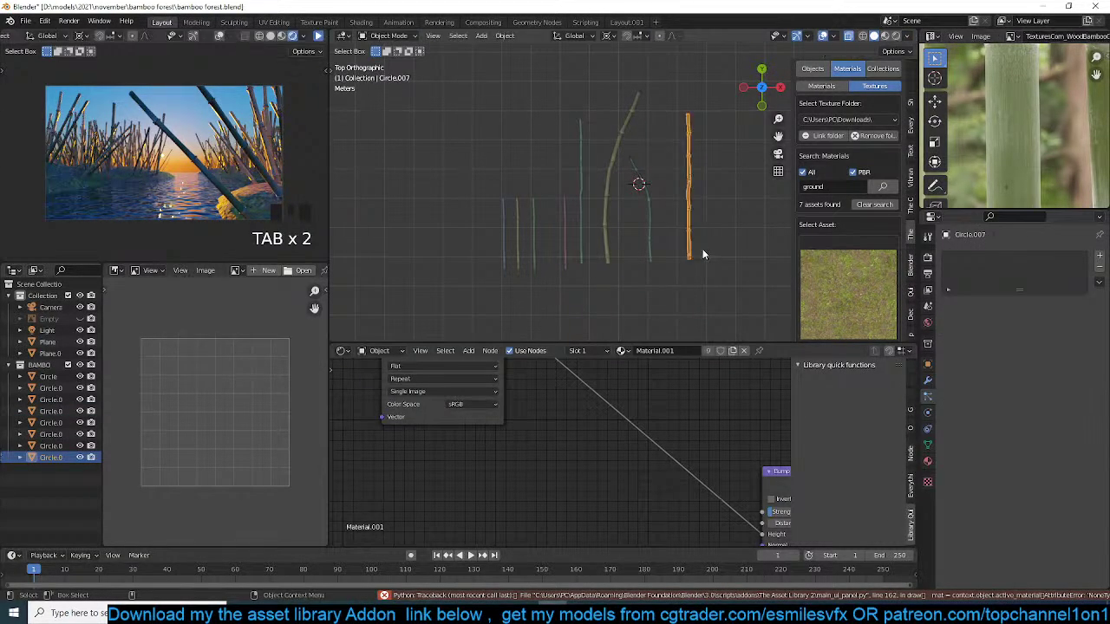
- Edit the duplicated stalk with its whole mesh selected, change the pivot point and scale it up to make it thicker
{"action": "key", "text": "Tab"}
{"action": "key", "text": "a"}
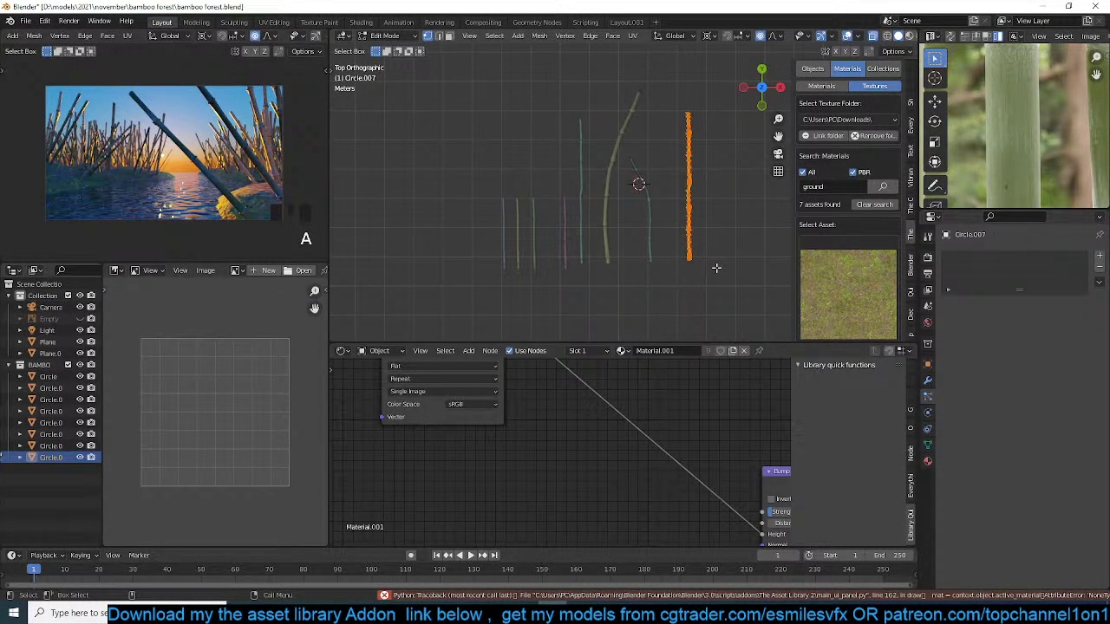
{"action": "key", "text": "period"}
{"action": "left_click", "coordinate": [714, 328]}
{"action": "key", "text": "s"}
{"action": "left_click", "coordinate": [724, 256]}
- Adjust the thick stalk's length along Y, finishing with a 0.725 Y scale, and move it along Y to align its base
{"action": "key", "text": "s"}
{"action": "key", "text": "y"}
{"action": "left_click", "coordinate": [740, 257]}
{"action": "key", "text": "g"}
{"action": "left_click", "coordinate": [739, 220]}
{"action": "key", "text": "s"}
{"action": "key", "text": "y"}
{"action": "left_click", "coordinate": [739, 263]}
{"action": "key", "text": "g"}
{"action": "key", "text": "y"}
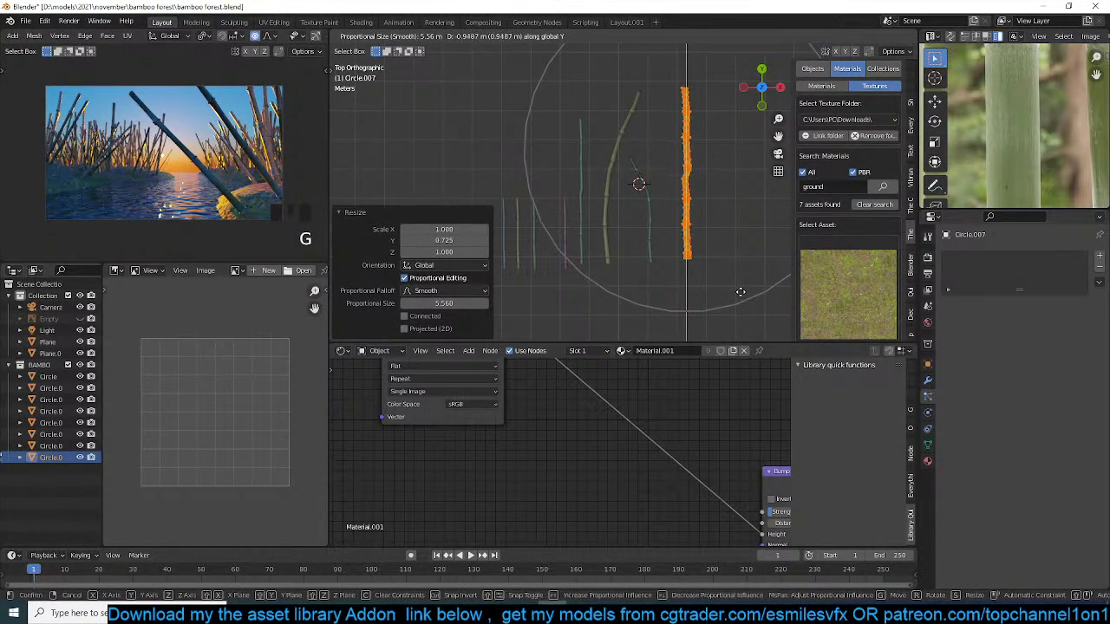
{"action": "left_click", "coordinate": [740, 291]}
- Duplicate the thick stalk's mesh and place the copy about 5.95 m further along Y, just past the stalk's top
{"action": "key", "text": "shift+d"}
{"action": "left_click", "coordinate": [720, 99]}
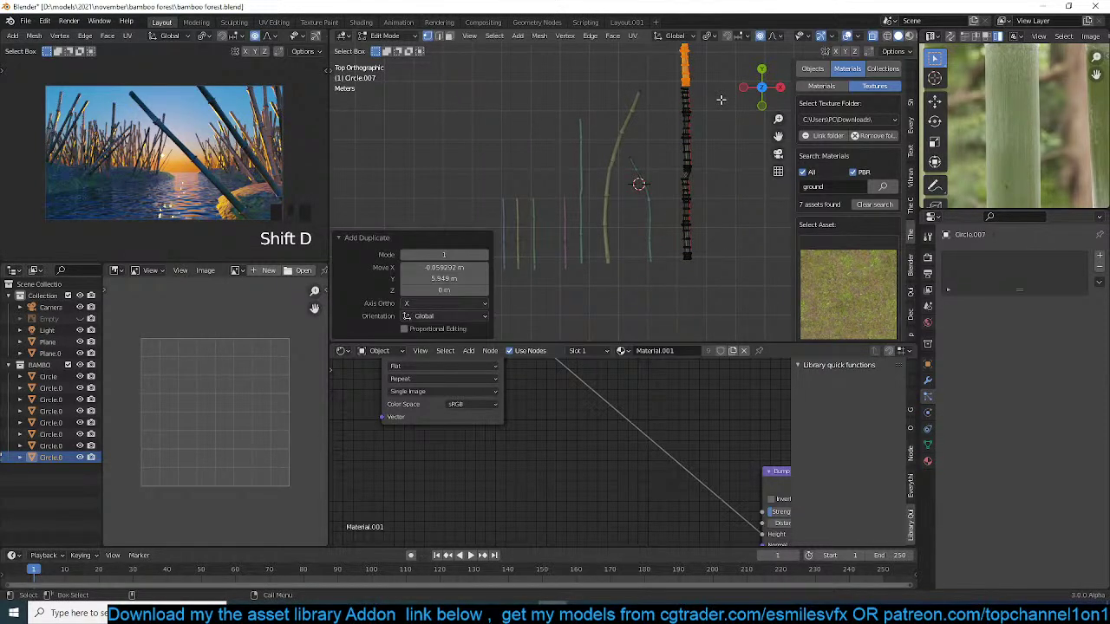
{"action": "key", "text": "KP_Decimal"}
{"action": "scroll", "coordinate": [639, 287], "scroll_direction": "up", "scroll_amount": 6}
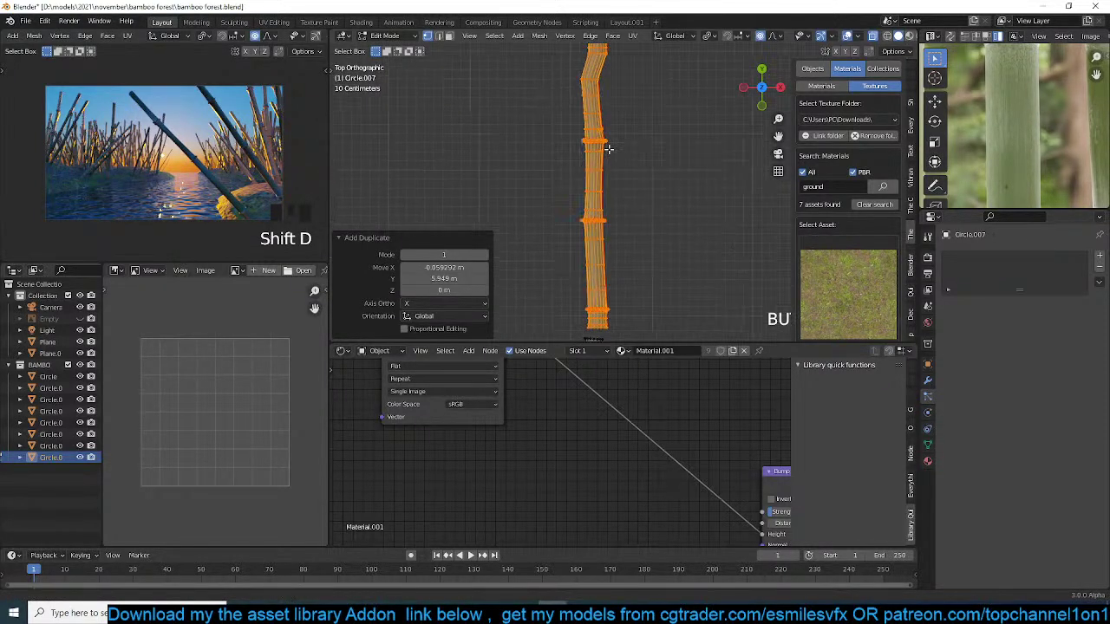
- Bridge the open edge loops between the two stalk halves to form one extra-tall stalk, and save the file
{"action": "middle_click_drag", "start_coordinate": [610, 307], "coordinate": [614, 176], "text": "shift"}
{"action": "key", "text": "2"}
{"action": "left_click", "coordinate": [628, 262], "text": "alt"}
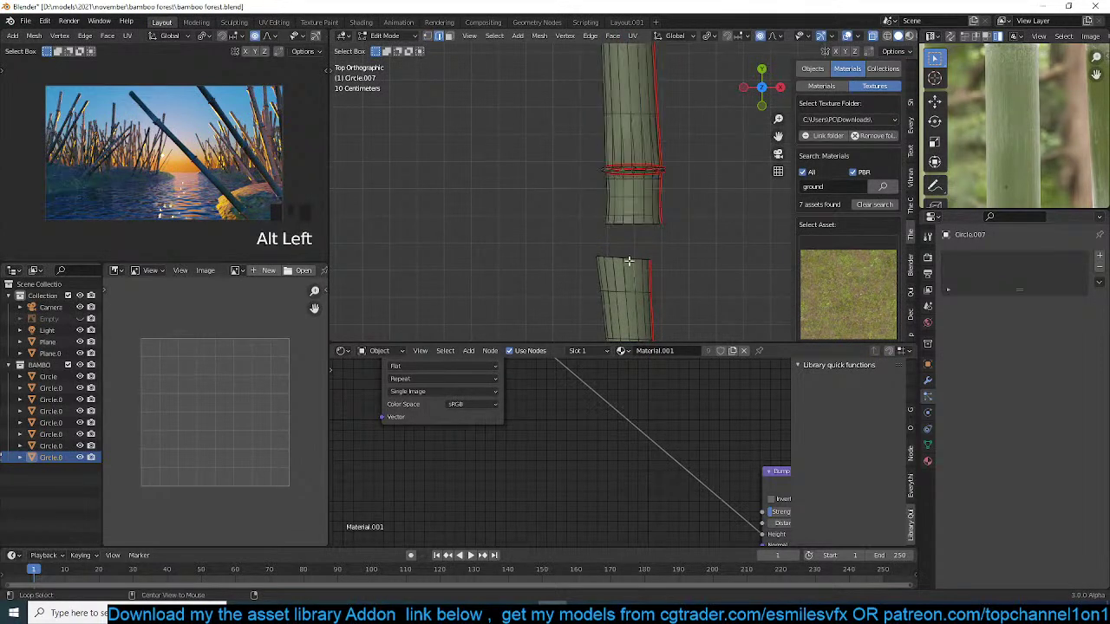
{"action": "left_click", "coordinate": [629, 255], "text": "alt"}
{"action": "left_click", "coordinate": [637, 223], "text": "alt+shift"}
{"action": "right_click", "coordinate": [642, 233]}
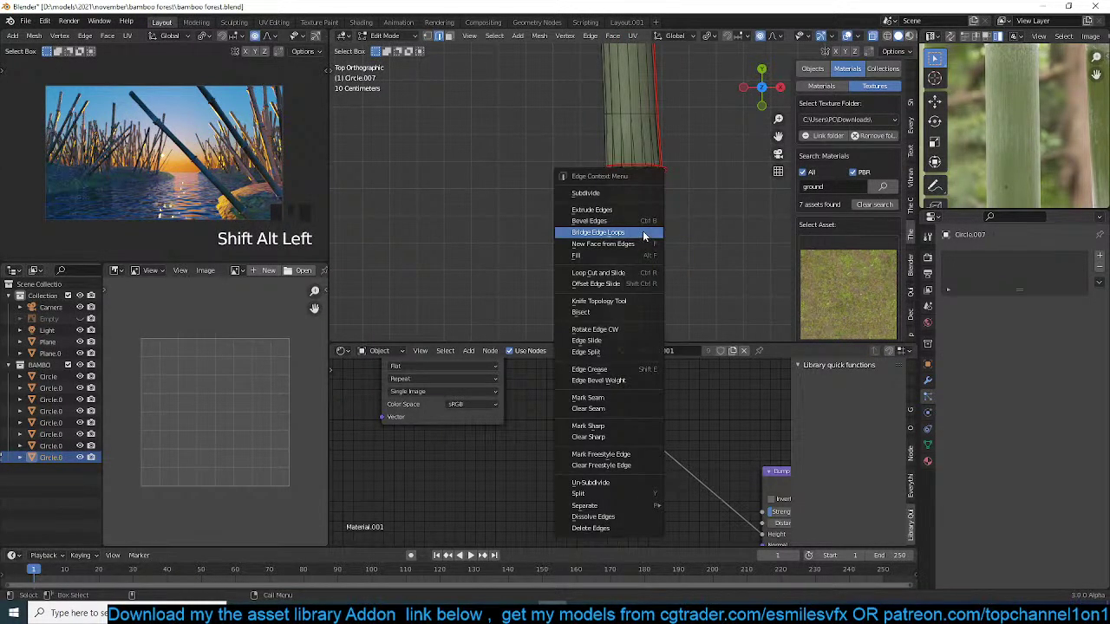
{"action": "left_click", "coordinate": [643, 233]}
{"action": "key", "text": "ctrl+x"}
{"action": "key", "text": "Tab"}
{"action": "scroll", "coordinate": [654, 257], "scroll_direction": "down", "scroll_amount": 6}
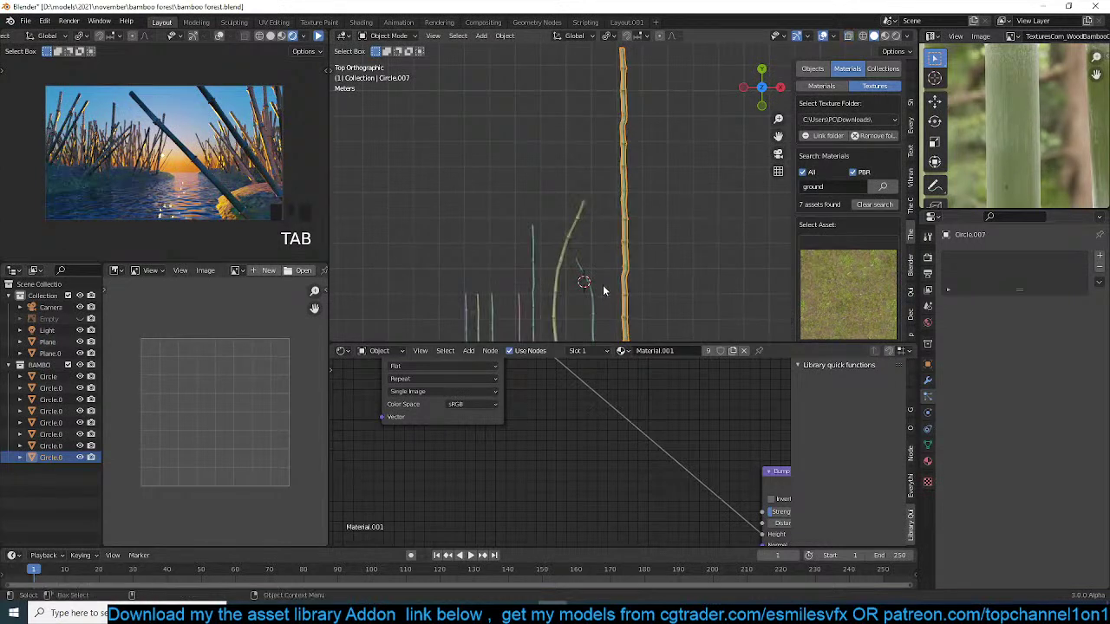
{"action": "scroll", "coordinate": [603, 285], "scroll_direction": "down", "scroll_amount": 2}
{"action": "key", "text": "ctrl+s"}
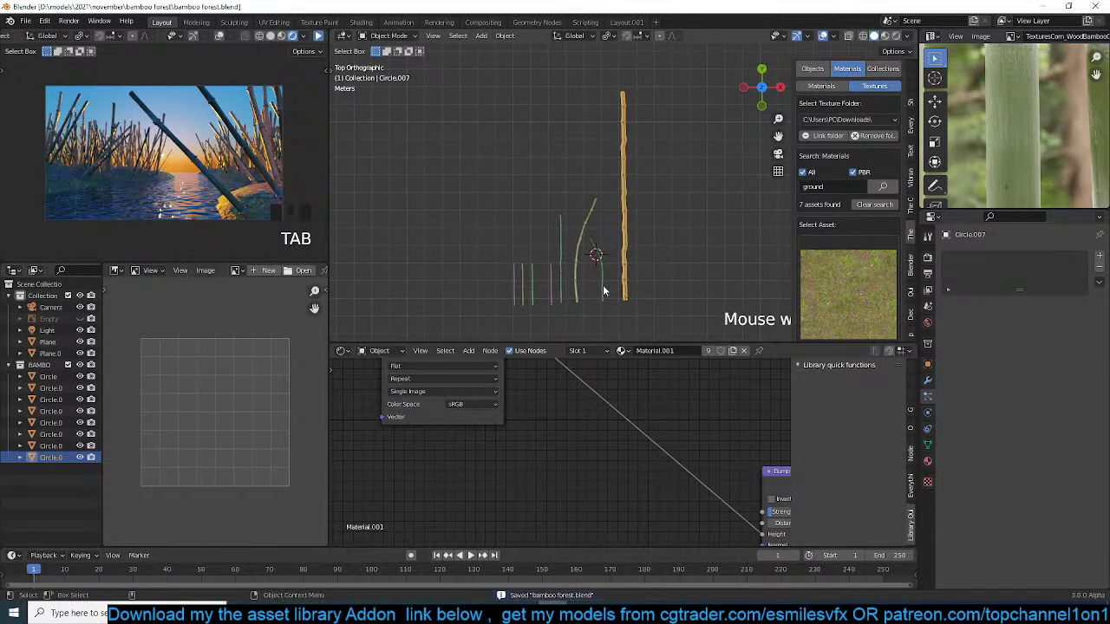
- Refresh the rendered preview with the new stalks, view the forest through the camera and save the file
{"action": "key", "text": "alt+a"}
{"action": "middle_click_drag", "start_coordinate": [645, 253], "coordinate": [658, 159]}
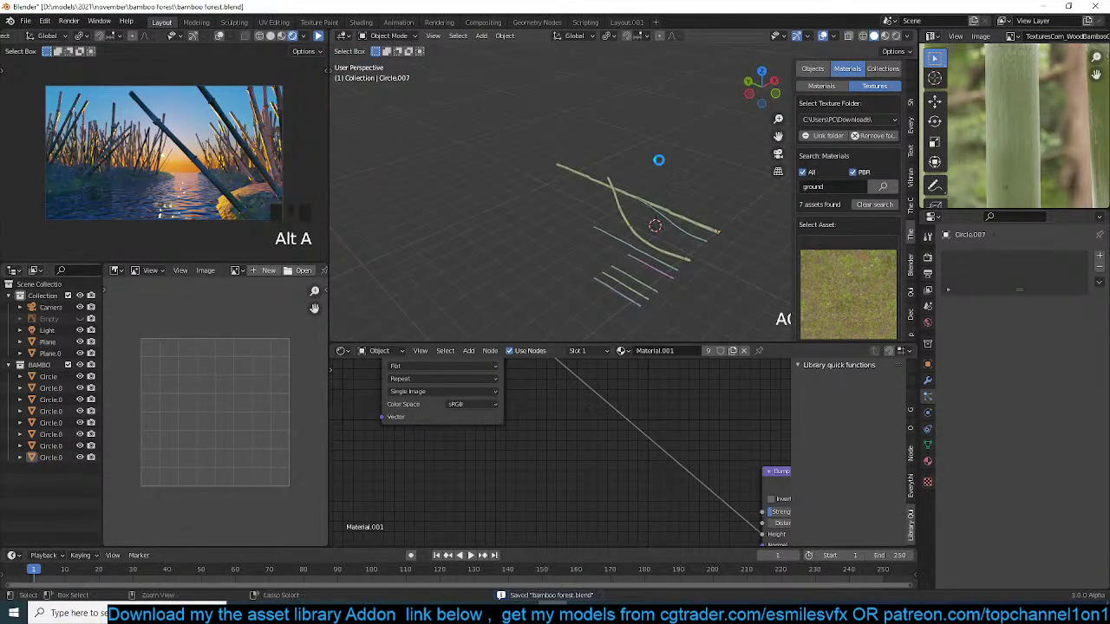
{"action": "left_click", "coordinate": [319, 36]}
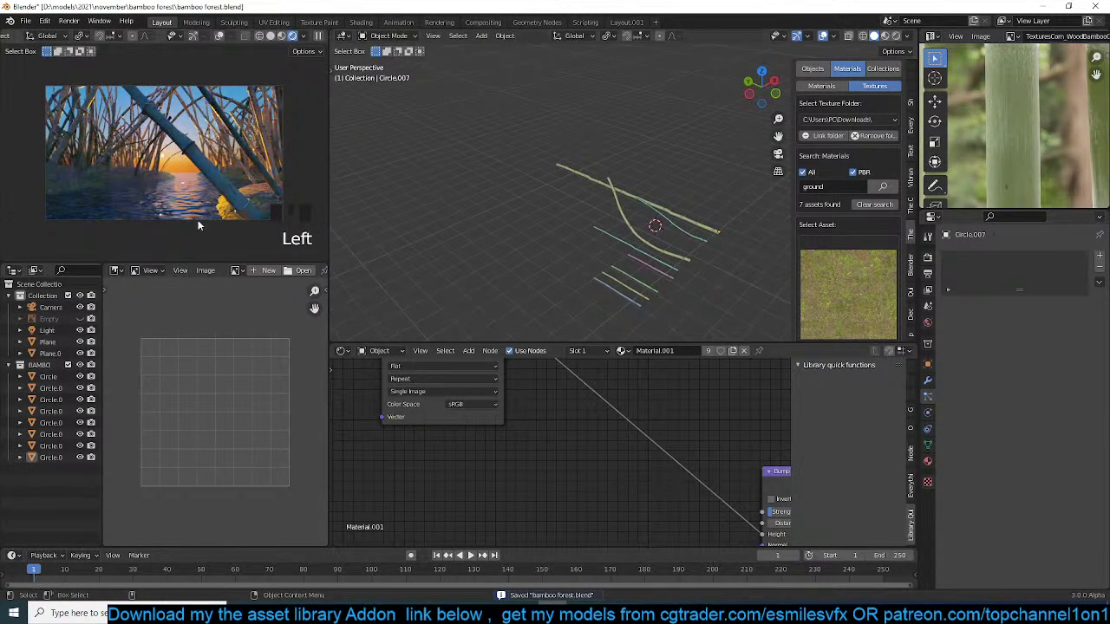
{"action": "key", "text": "grave"}
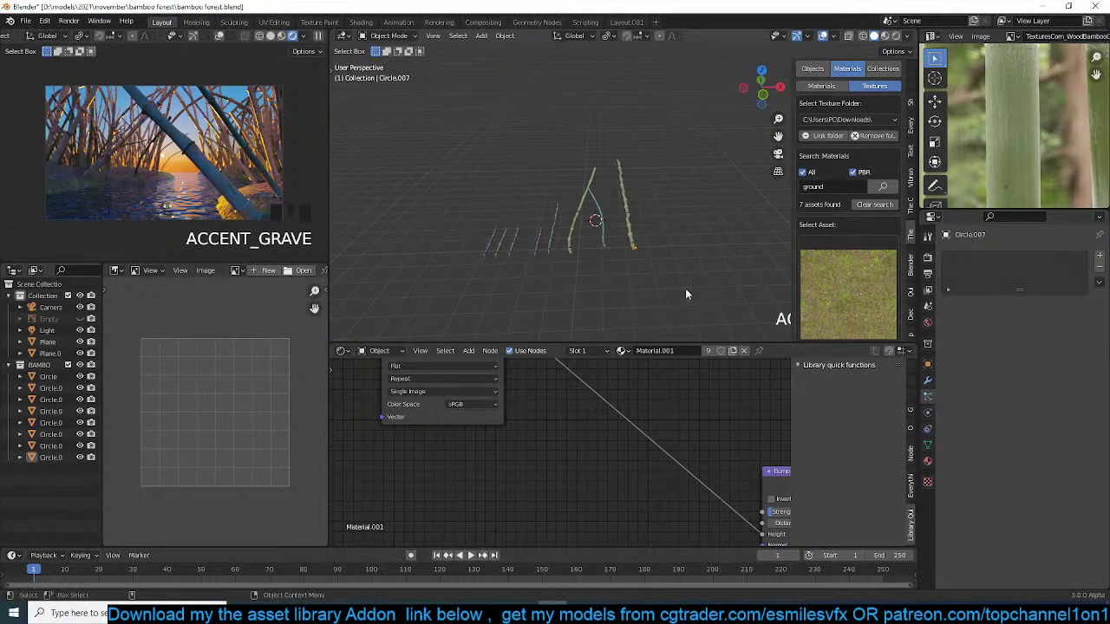
{"action": "key", "text": "KP_0"}
{"action": "scroll", "coordinate": [594, 243], "scroll_direction": "down", "scroll_amount": 2}
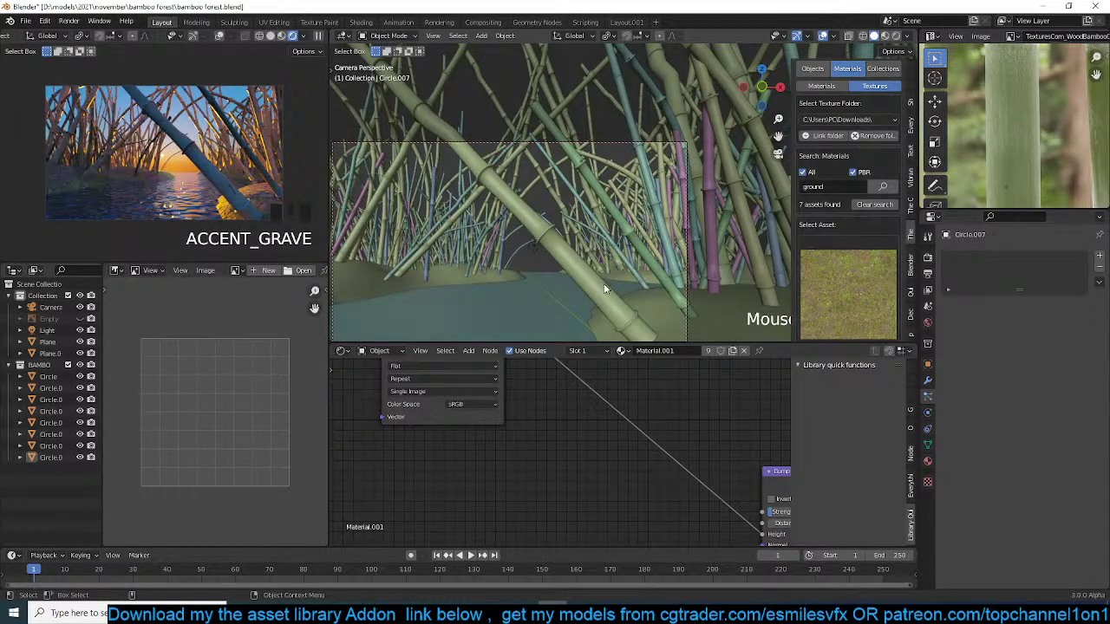
{"action": "left_click", "coordinate": [319, 37]}
{"action": "key", "text": "ctrl+s"}
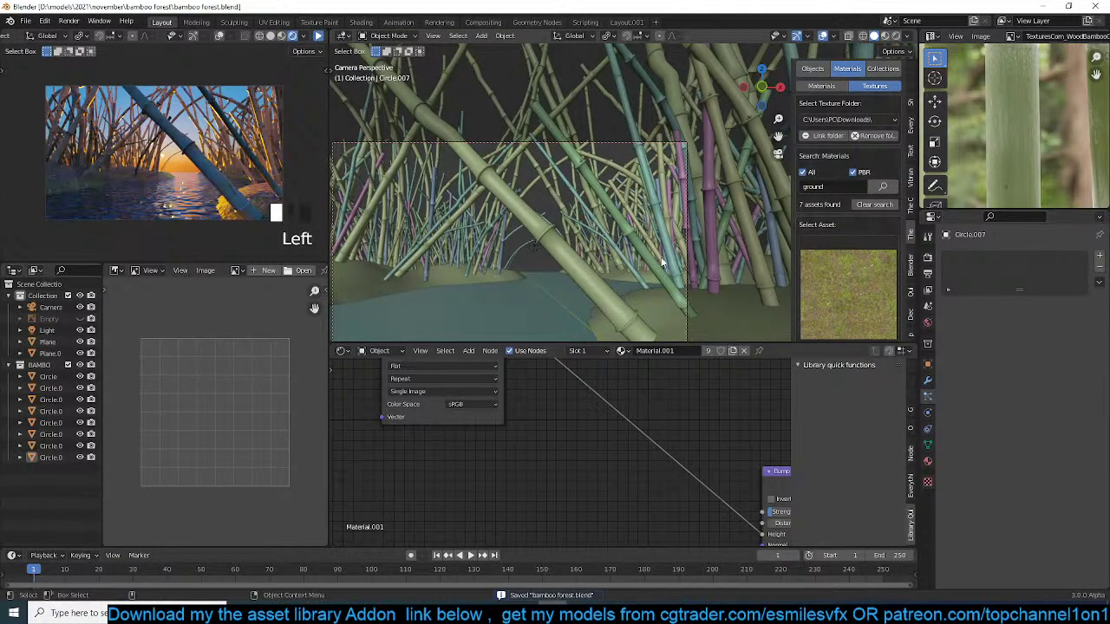
- Try None, Normal, Normal-Tangent, Global X and Global Y as the ground plane's particle orientation axis, and settle on Global Z
{"action": "left_click", "coordinate": [761, 291]}
{"action": "scroll", "coordinate": [984, 457], "scroll_direction": "down", "scroll_amount": 5}
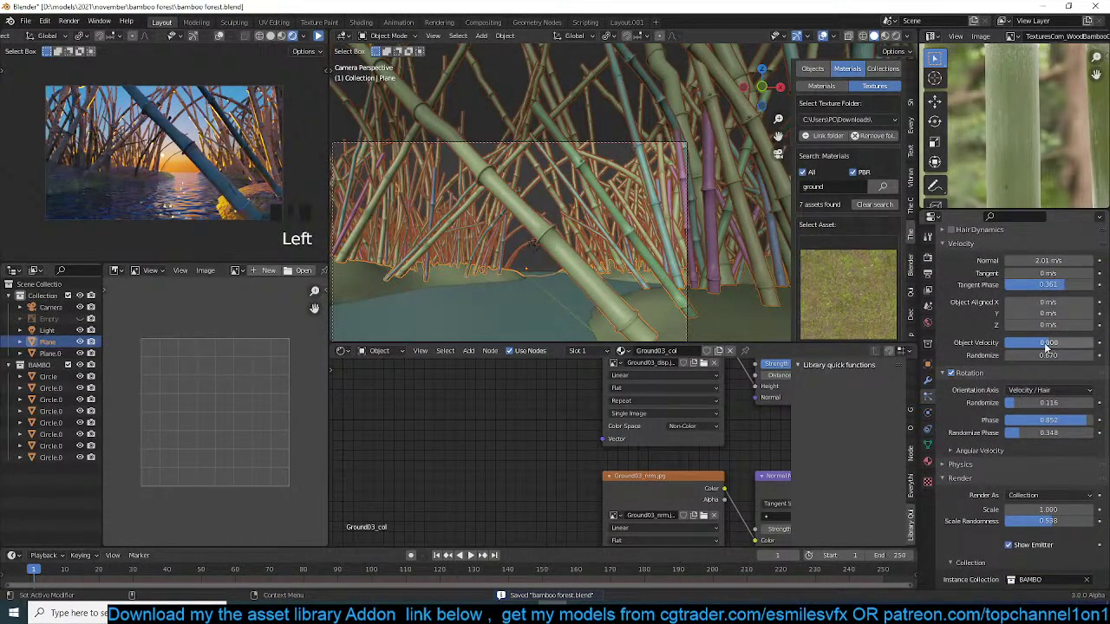
{"action": "left_click", "coordinate": [1043, 390]}
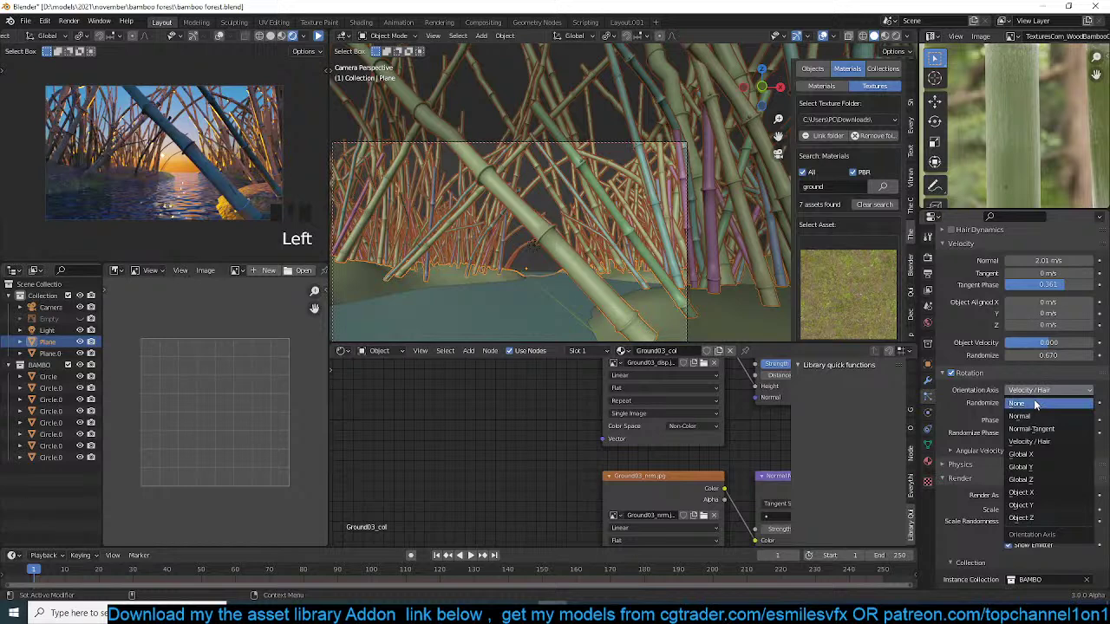
{"action": "left_click", "coordinate": [1035, 399]}
{"action": "left_click", "coordinate": [1044, 391]}
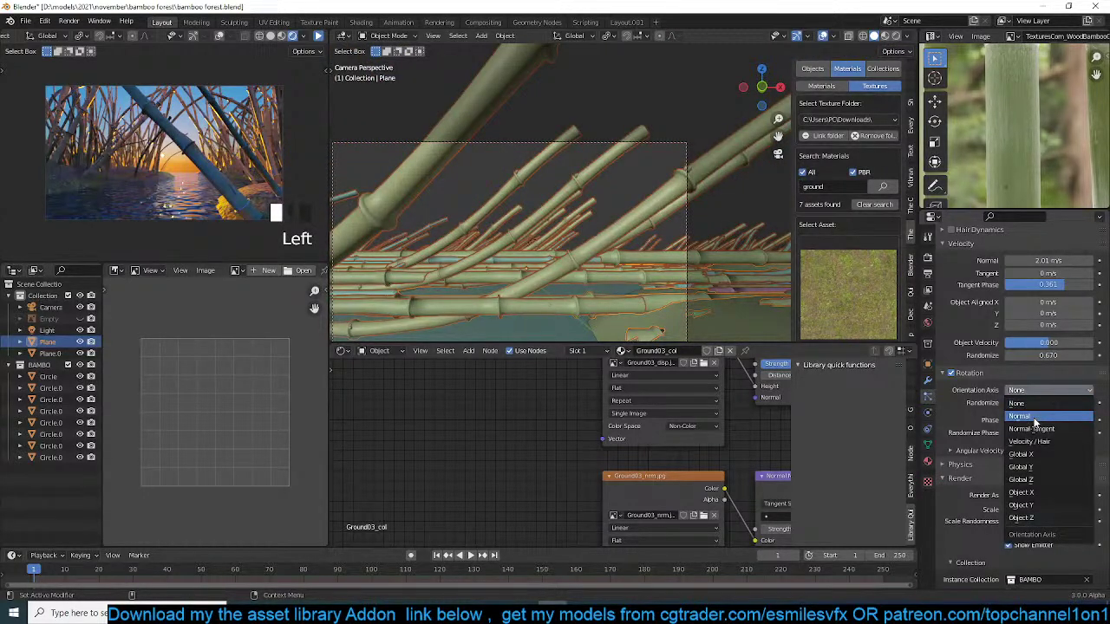
{"action": "left_click", "coordinate": [1045, 404]}
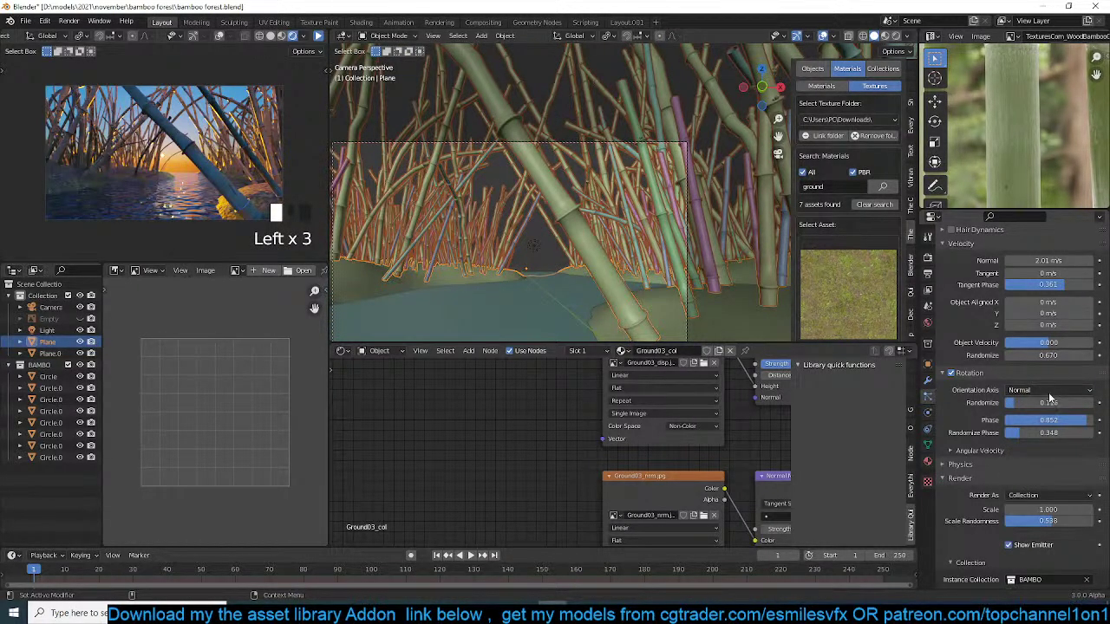
{"action": "left_click", "coordinate": [1048, 392]}
{"action": "left_click", "coordinate": [1042, 422]}
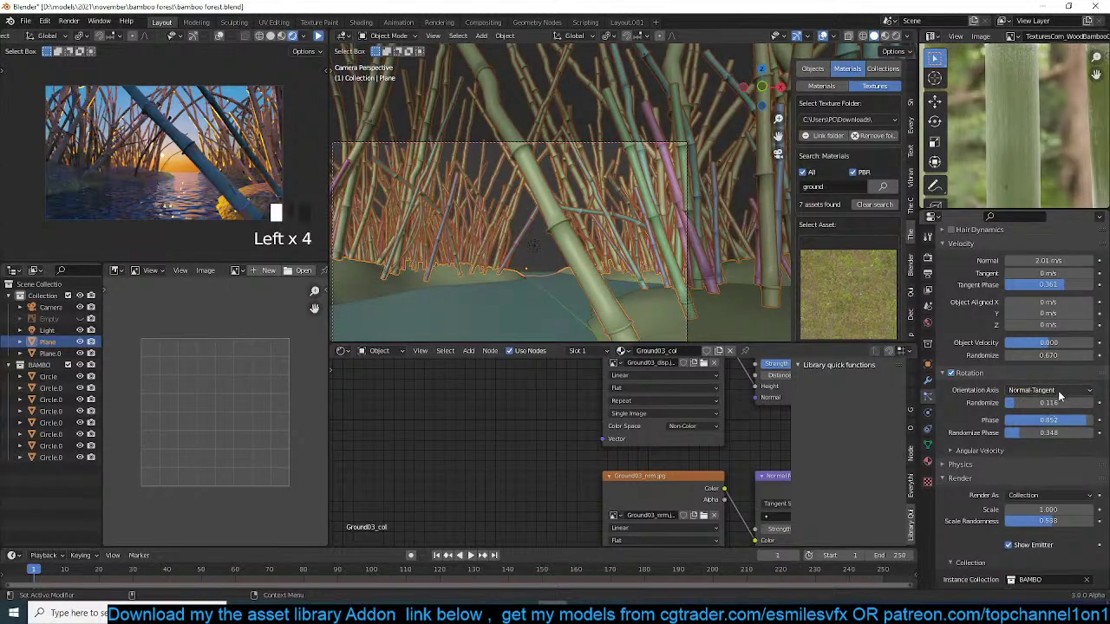
{"action": "left_click", "coordinate": [1059, 391]}
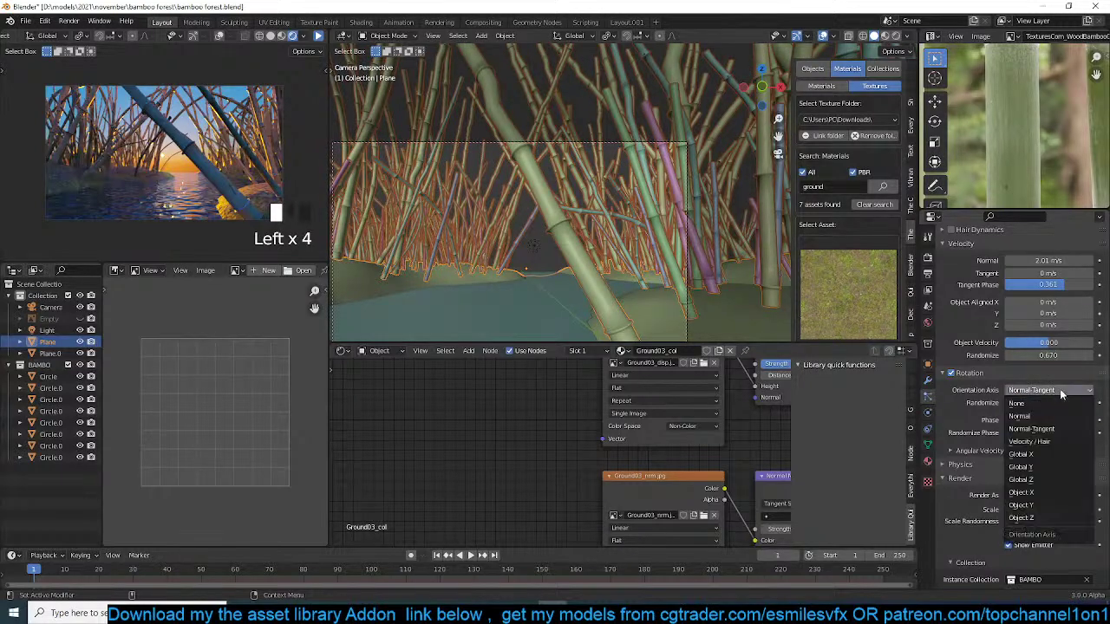
{"action": "left_click", "coordinate": [1041, 455]}
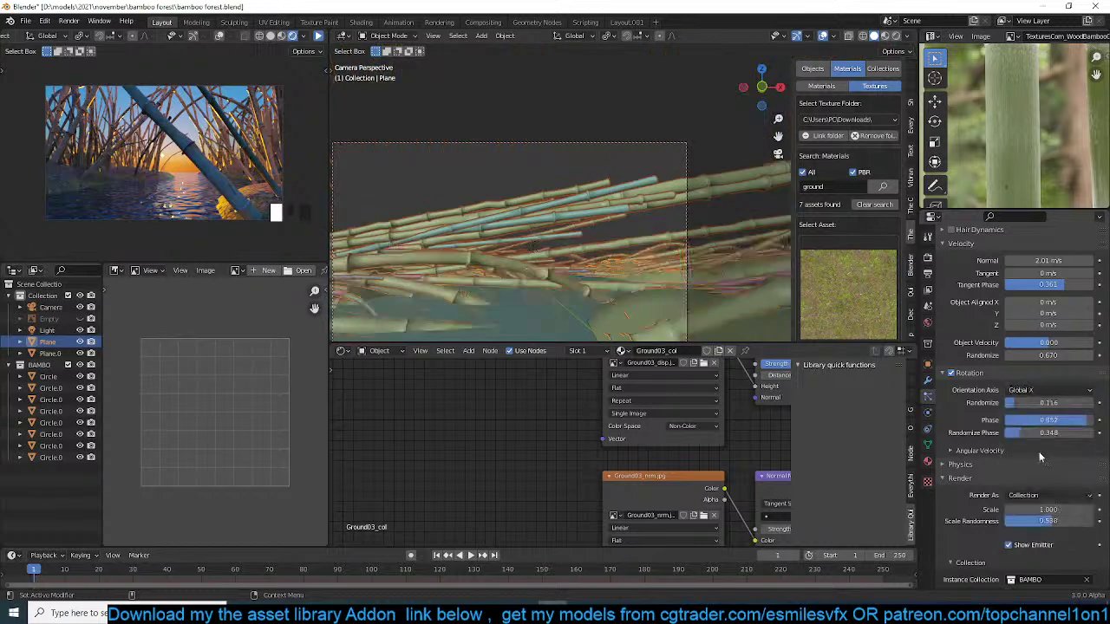
{"action": "left_click", "coordinate": [1061, 392]}
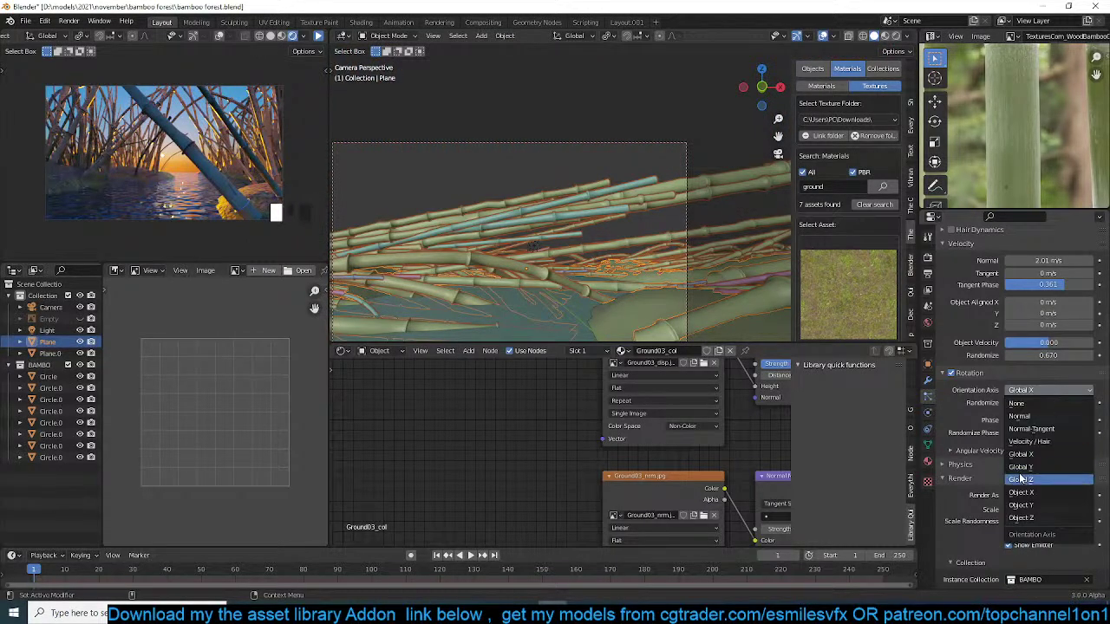
{"action": "left_click", "coordinate": [1044, 469]}
{"action": "left_click_drag", "start_coordinate": [1049, 391], "coordinate": [1038, 486]}
{"action": "key", "text": "alt+a"}
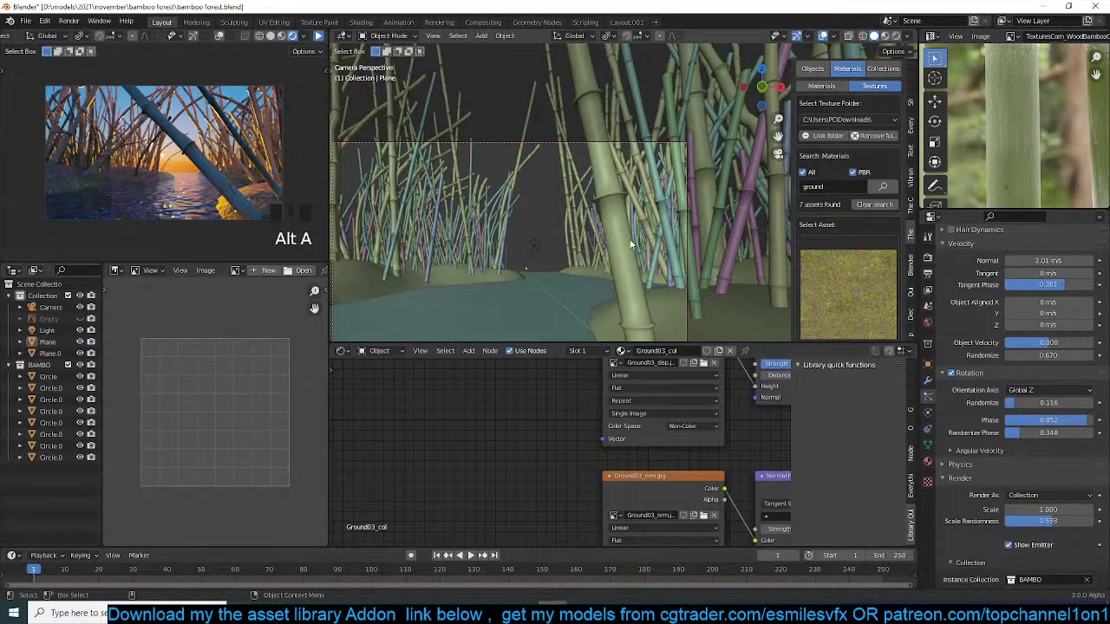
- Set the bamboo particles' phase to 0.903, randomize phase to 0.929, scale to 1.370 and scale randomness to 0.790
{"action": "left_click_drag", "start_coordinate": [1050, 419], "coordinate": [1069, 433]}
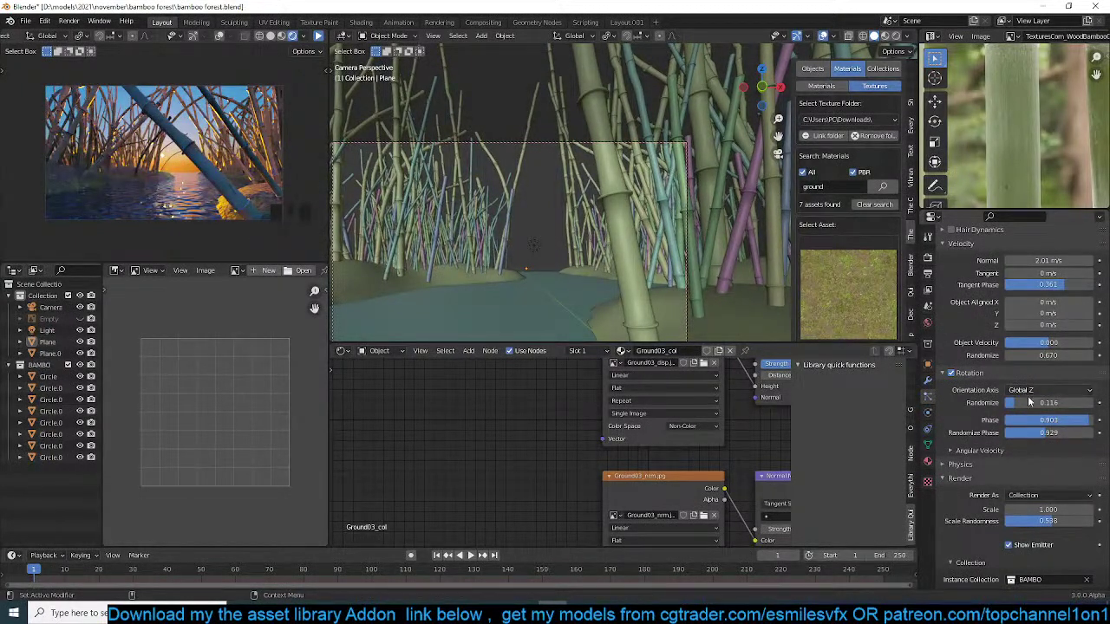
{"action": "left_click_drag", "start_coordinate": [1047, 510], "coordinate": [1072, 522]}
{"action": "scroll", "coordinate": [433, 205], "scroll_direction": "down", "scroll_amount": 2}
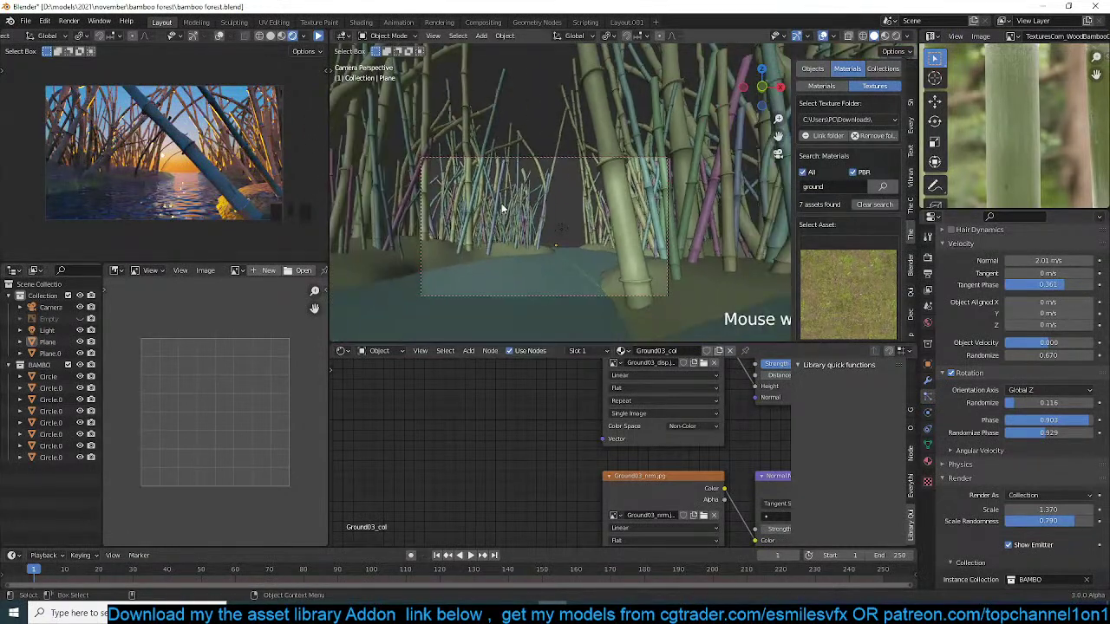
- Move the camera about 2.3 m to the left in its view, refresh the rendered preview and save the file
{"action": "left_click", "coordinate": [574, 159]}
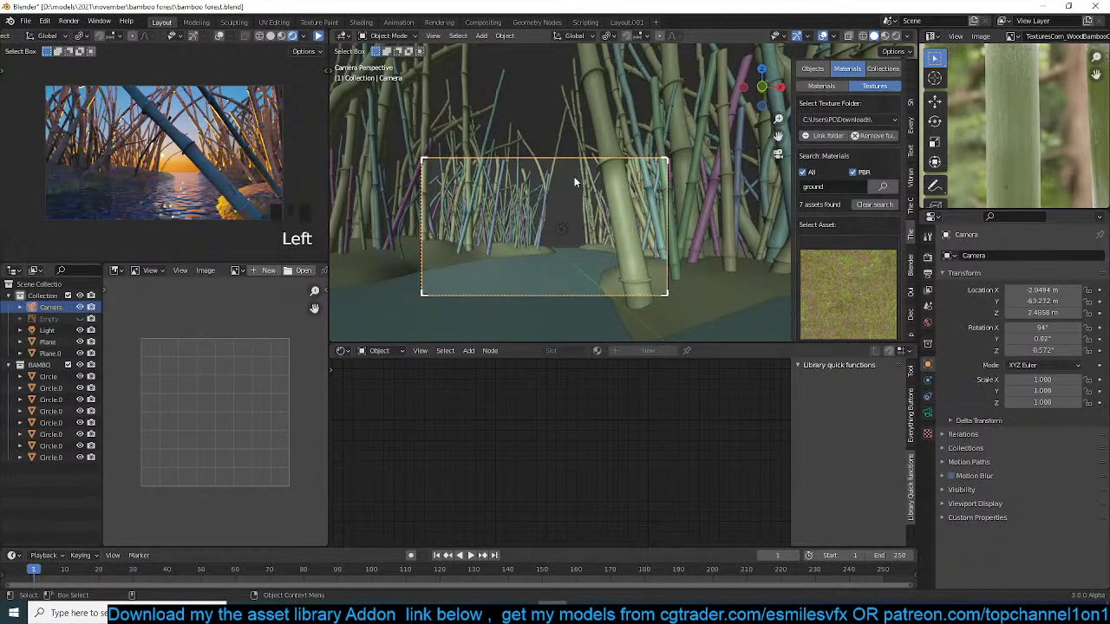
{"action": "key", "text": "g"}
{"action": "left_click", "coordinate": [504, 176]}
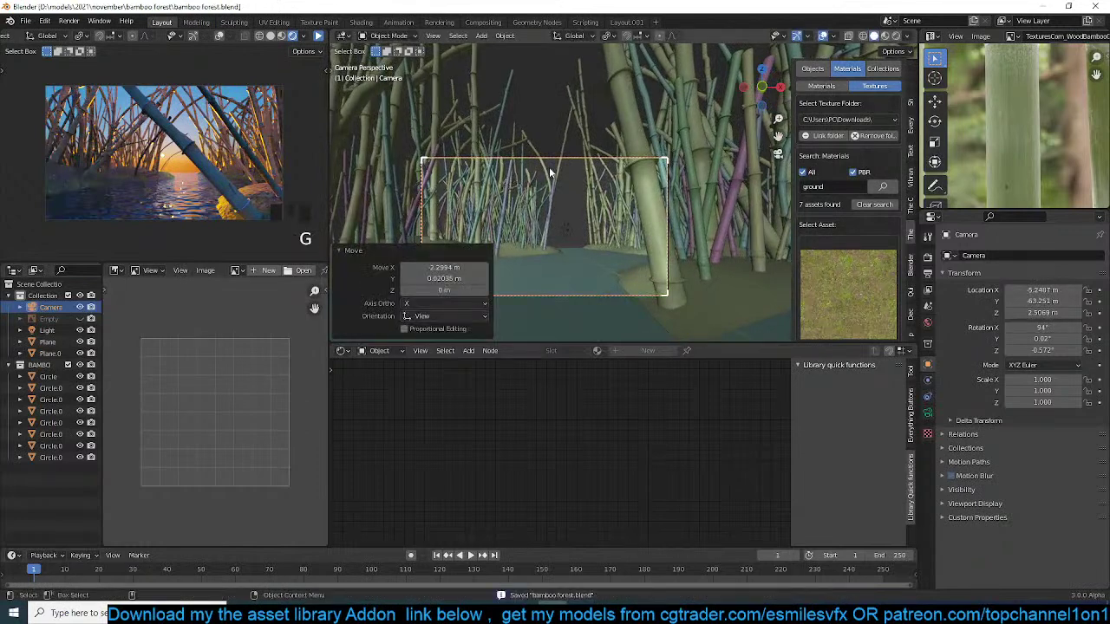
{"action": "key", "text": "alt+a"}
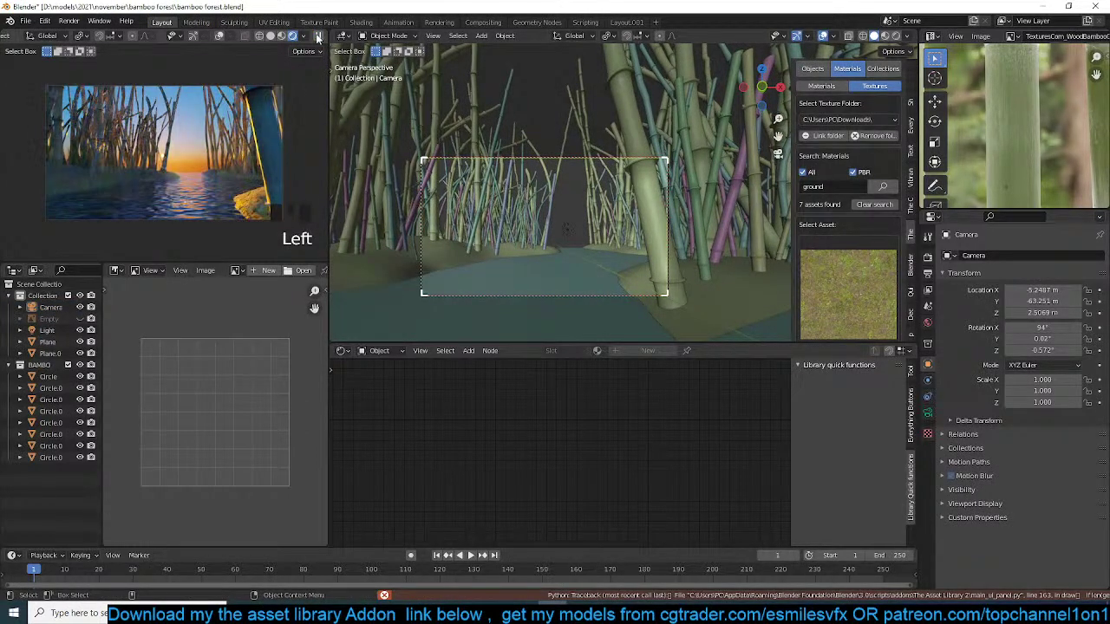
{"action": "key", "text": "ctrl+s"}
- Leave the camera view to examine the bamboo hills and water plane from outside, and save the file
{"action": "left_click", "coordinate": [651, 228]}
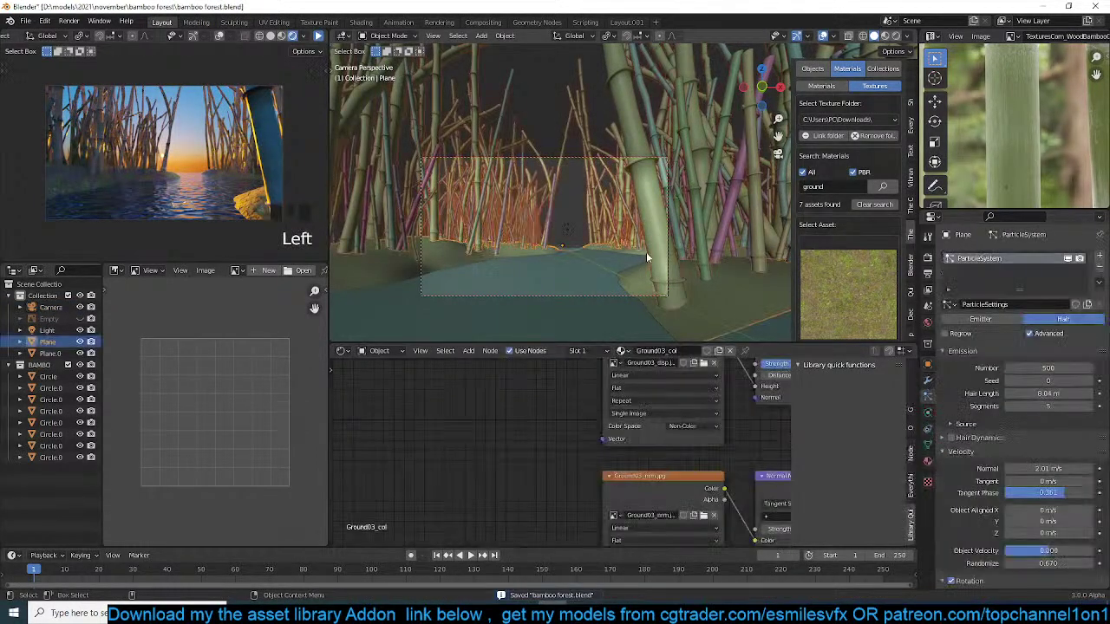
{"action": "middle_click_drag", "start_coordinate": [651, 228], "coordinate": [644, 309]}
{"action": "scroll", "coordinate": [716, 241], "scroll_direction": "down", "scroll_amount": 5}
{"action": "middle_click_drag", "start_coordinate": [716, 241], "coordinate": [486, 199]}
{"action": "key", "text": "alt+a"}
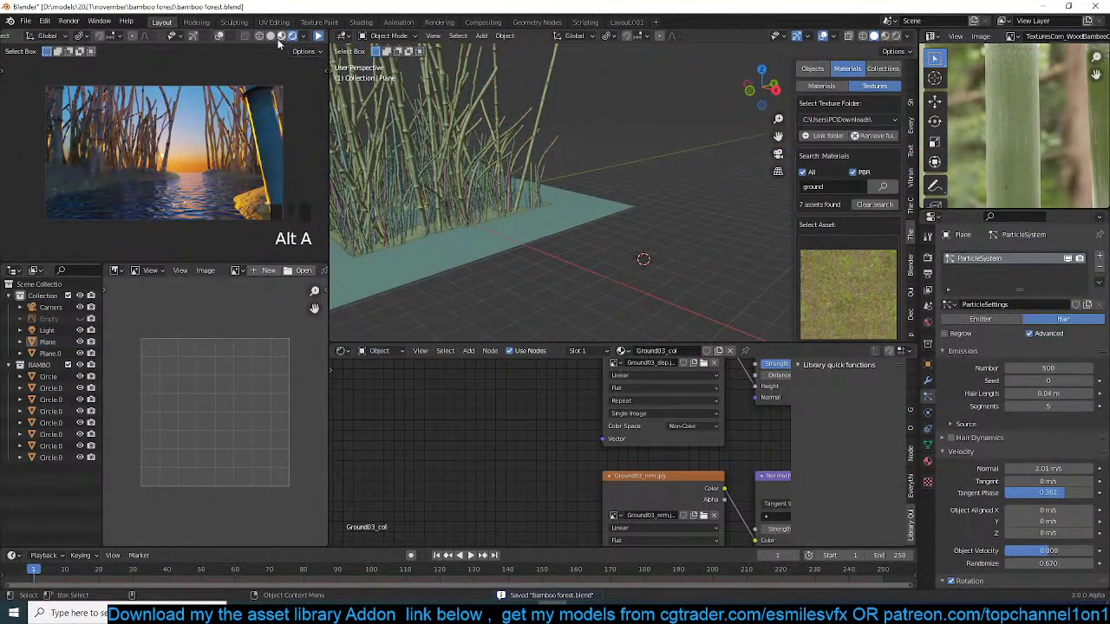
{"action": "key", "text": "ctrl+s"}
- Select the first straight source stalk in the BAMBO collection and frame it up close
{"action": "scroll", "coordinate": [613, 251], "scroll_direction": "down", "scroll_amount": 4}
{"action": "middle_click_drag", "start_coordinate": [607, 255], "coordinate": [521, 240]}
{"action": "scroll", "coordinate": [543, 263], "scroll_direction": "up", "scroll_amount": 4}
{"action": "scroll", "coordinate": [547, 260], "scroll_direction": "down", "scroll_amount": 4}
{"action": "scroll", "coordinate": [607, 260], "scroll_direction": "down", "scroll_amount": 10}
{"action": "scroll", "coordinate": [520, 243], "scroll_direction": "up", "scroll_amount": 10}
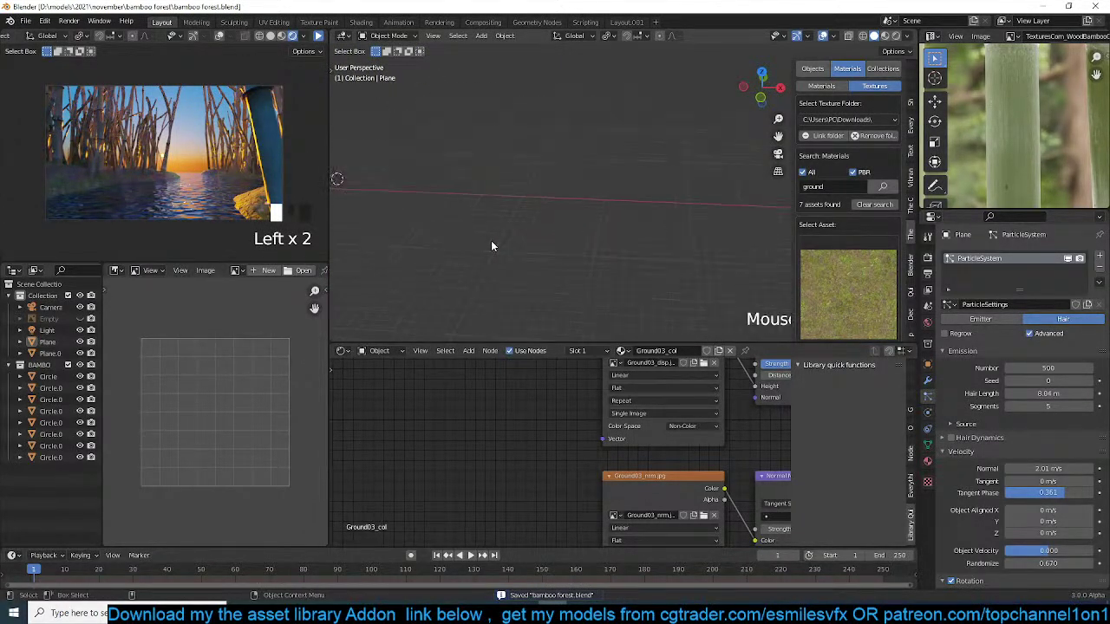
{"action": "left_click", "coordinate": [58, 379]}
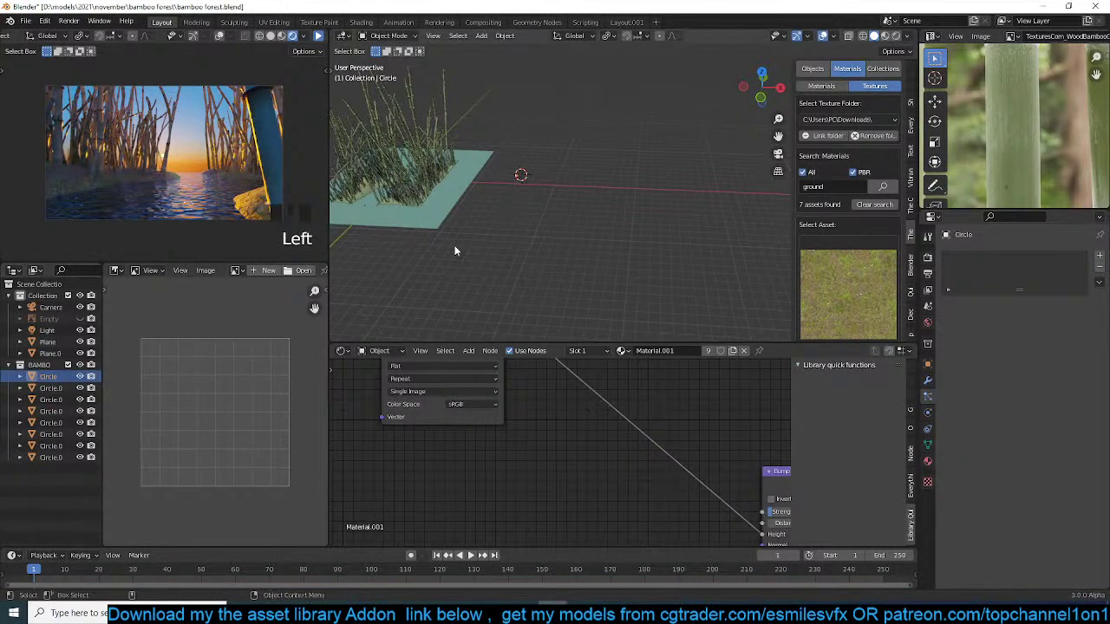
{"action": "key", "text": "KP_Decimal"}
{"action": "scroll", "coordinate": [533, 251], "scroll_direction": "up", "scroll_amount": 3}
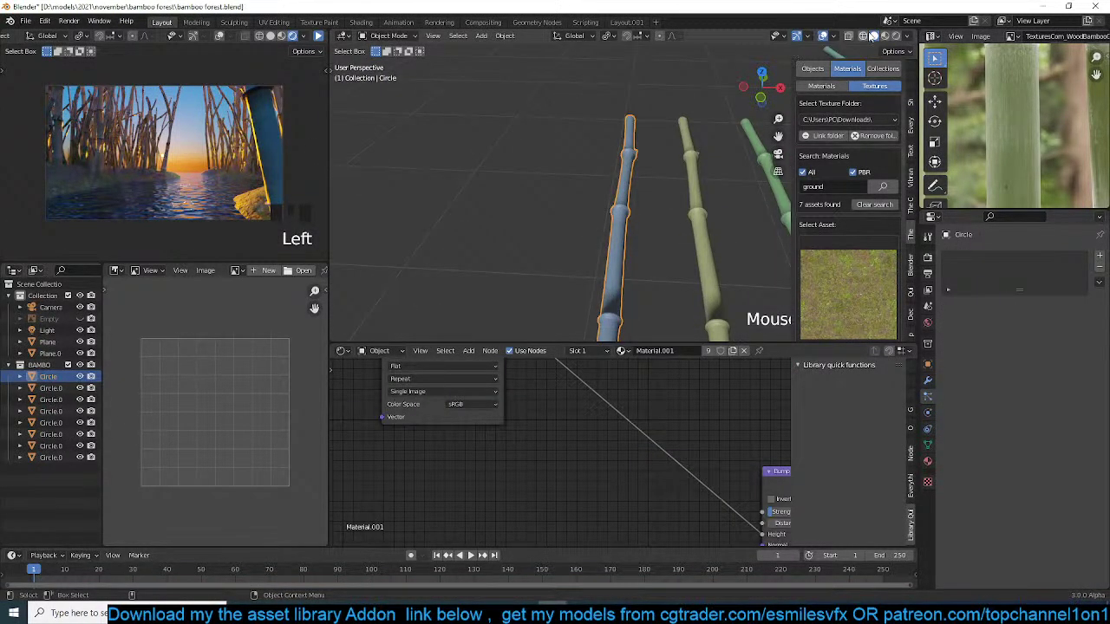
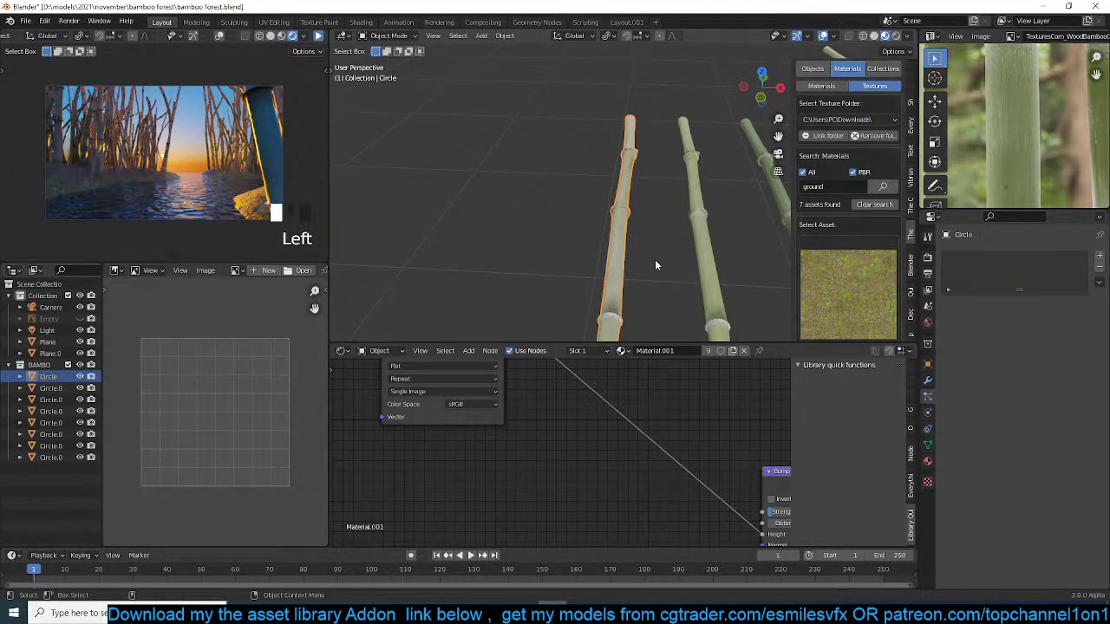
- Insert a MixRGB node between the bamboo texture's color and the shader's Roughness, with its second color darkened to near black
{"action": "scroll", "coordinate": [654, 262], "scroll_direction": "up", "scroll_amount": 4}
{"action": "scroll", "coordinate": [678, 435], "scroll_direction": "down", "scroll_amount": 3}
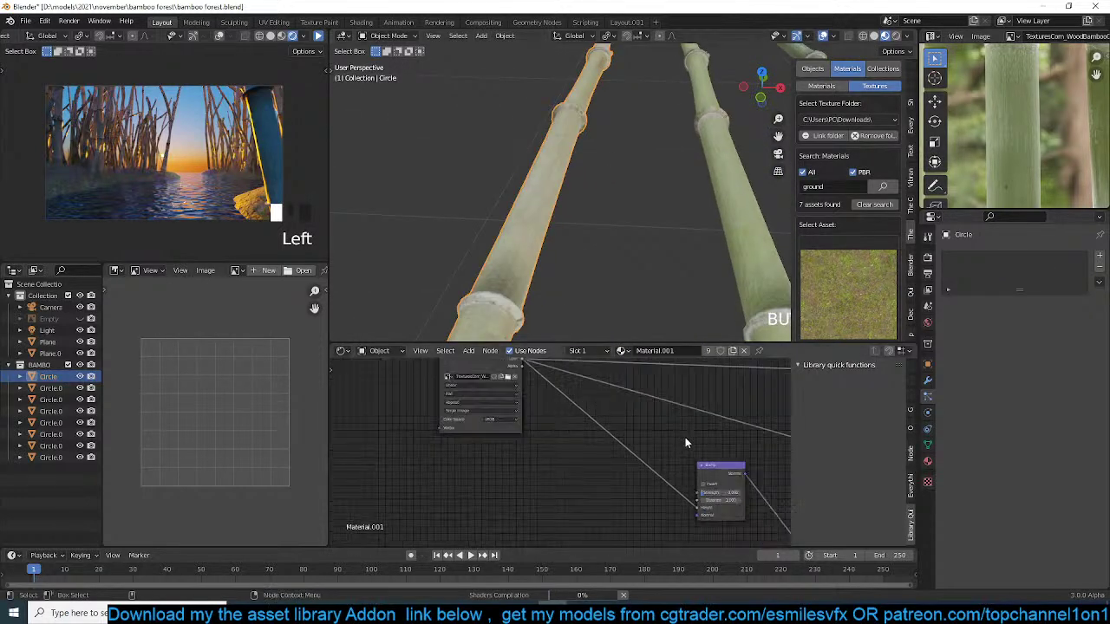
{"action": "scroll", "coordinate": [643, 234], "scroll_direction": "down", "scroll_amount": 5}
{"action": "middle_click_drag", "start_coordinate": [644, 234], "coordinate": [554, 231]}
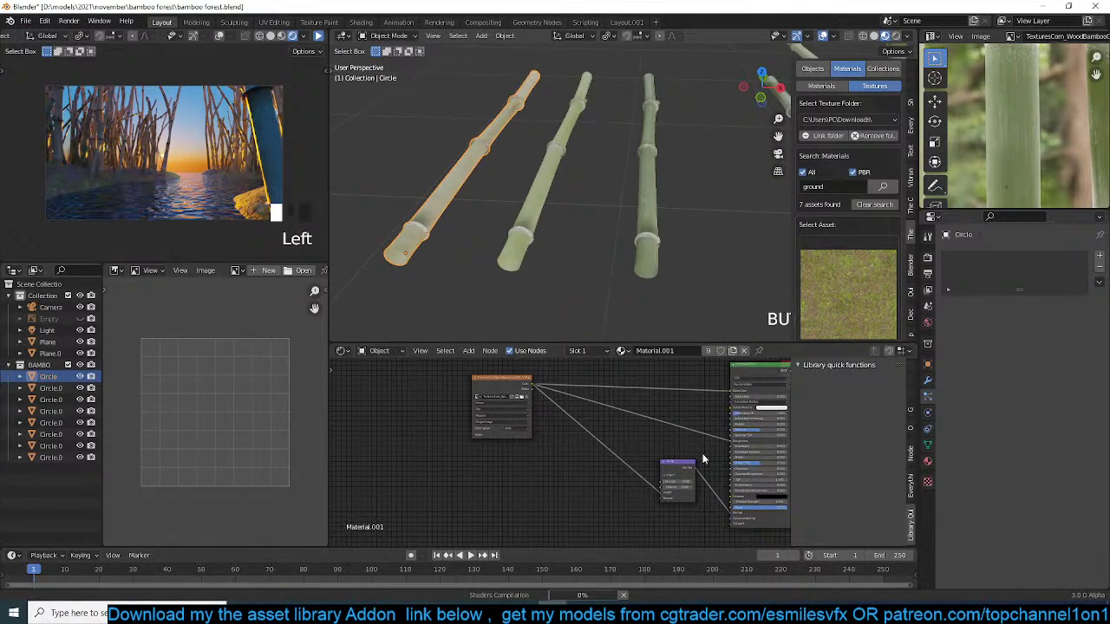
{"action": "scroll", "coordinate": [641, 271], "scroll_direction": "up", "scroll_amount": 3}
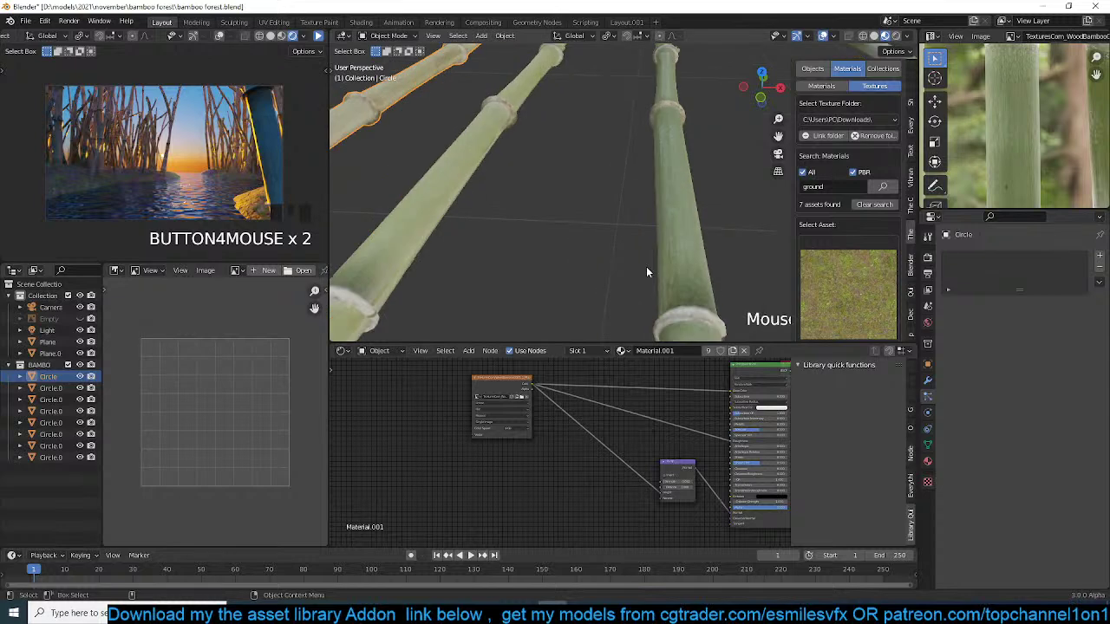
{"action": "scroll", "coordinate": [673, 442], "scroll_direction": "up", "scroll_amount": 3}
{"action": "key", "text": "shift+a"}
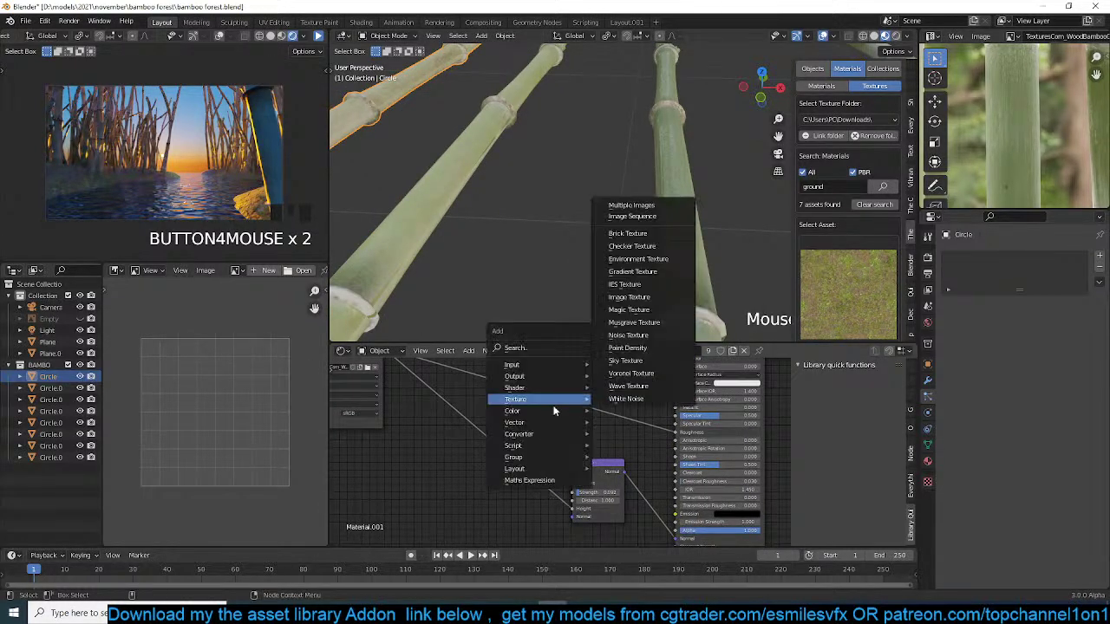
{"action": "mouse_move", "coordinate": [527, 410]}
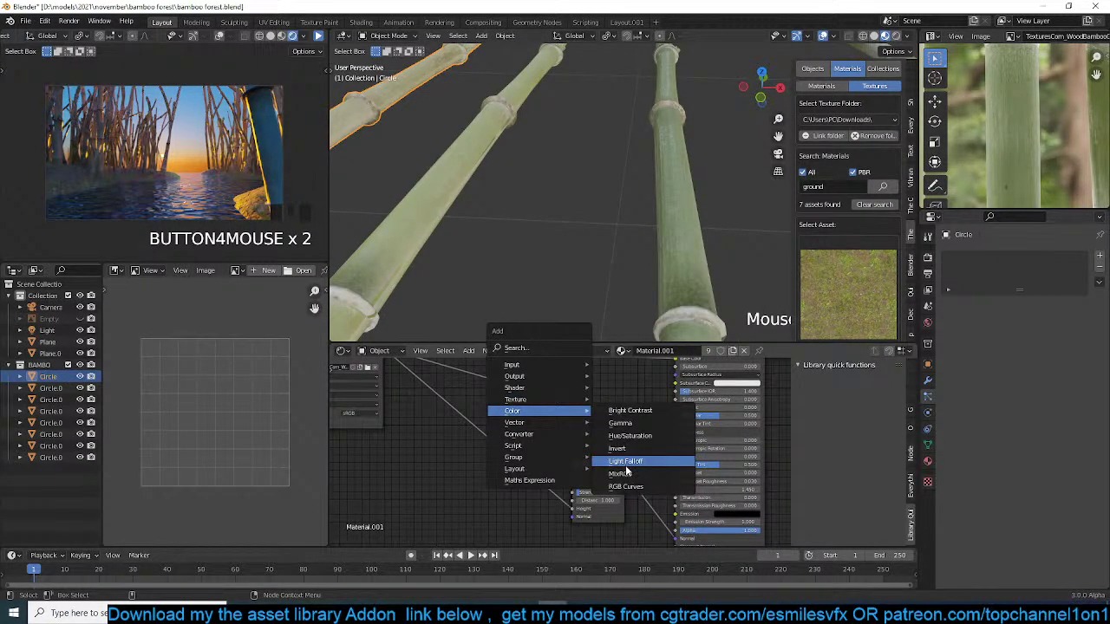
{"action": "left_click", "coordinate": [621, 474]}
{"action": "left_click", "coordinate": [620, 419]}
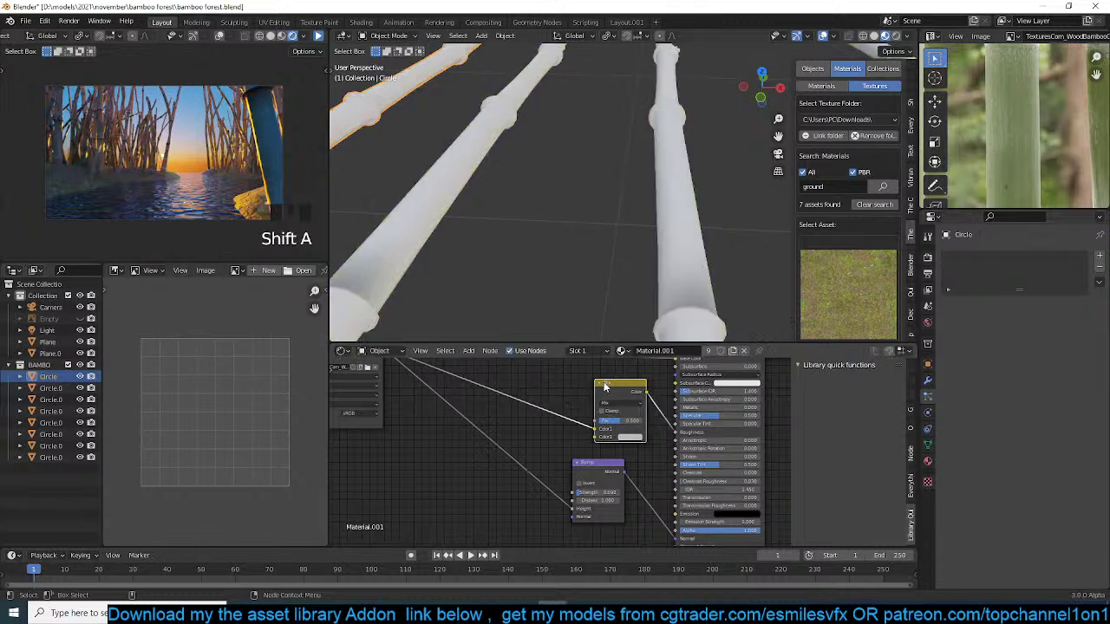
{"action": "left_click", "coordinate": [629, 437]}
{"action": "left_click_drag", "start_coordinate": [684, 352], "coordinate": [683, 372]}
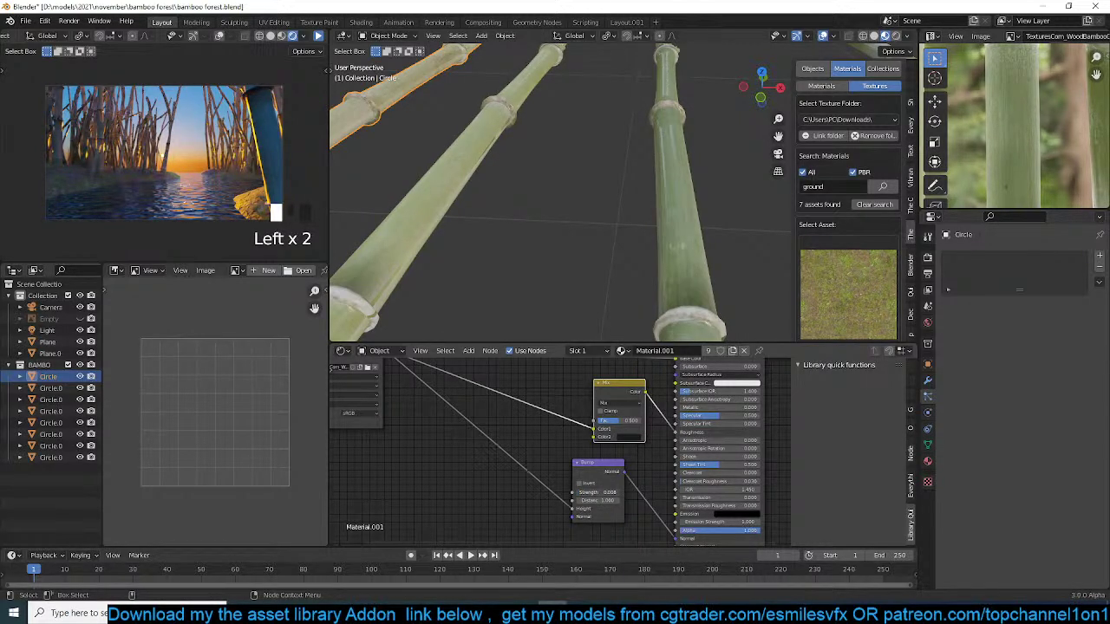
- Try a Hue/Saturation node with saturation 1.400 on the bamboo texture's Base Color link, and remove the node
{"action": "scroll", "coordinate": [499, 484], "scroll_direction": "down", "scroll_amount": 3}
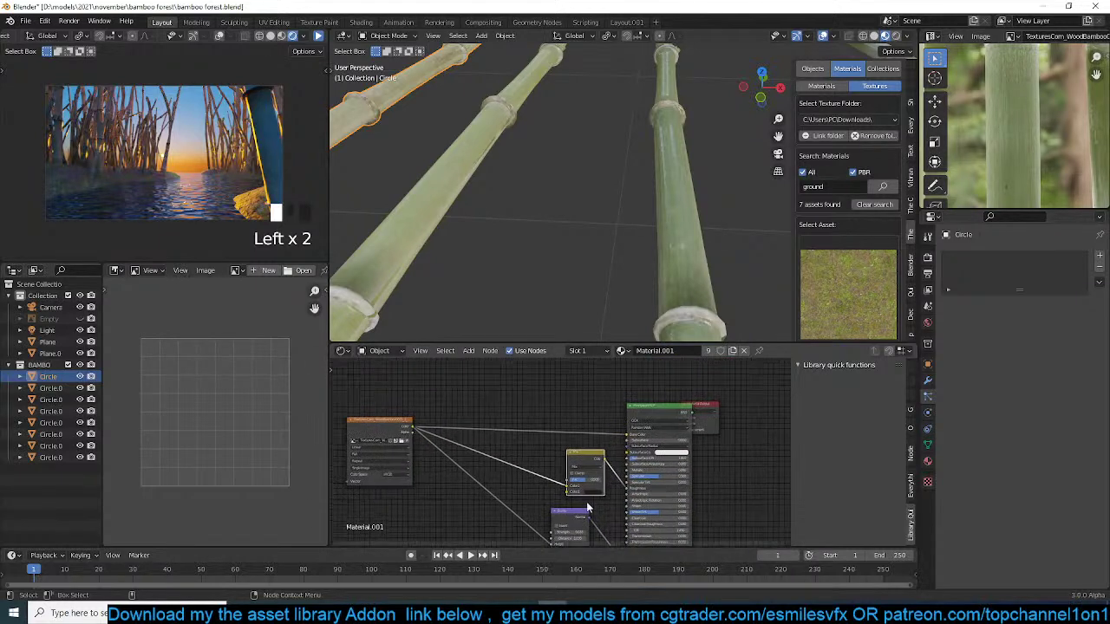
{"action": "key", "text": "shift+a"}
{"action": "mouse_move", "coordinate": [554, 420]}
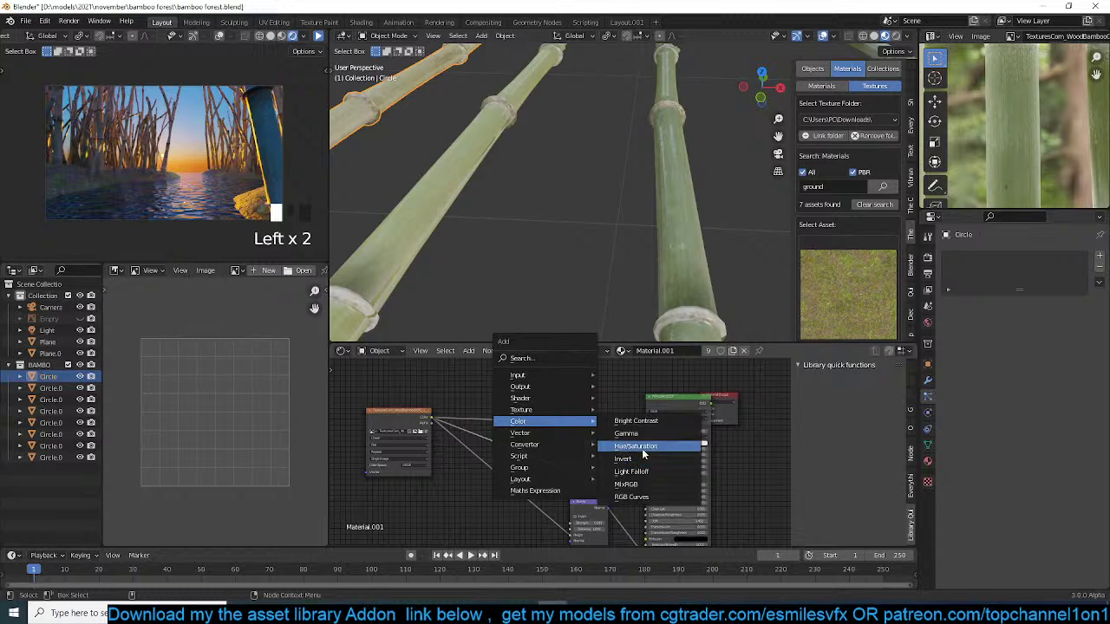
{"action": "left_click", "coordinate": [643, 447]}
{"action": "left_click", "coordinate": [590, 414]}
{"action": "scroll", "coordinate": [592, 412], "scroll_direction": "up", "scroll_amount": 2}
{"action": "scroll", "coordinate": [593, 412], "scroll_direction": "up", "scroll_amount": 2}
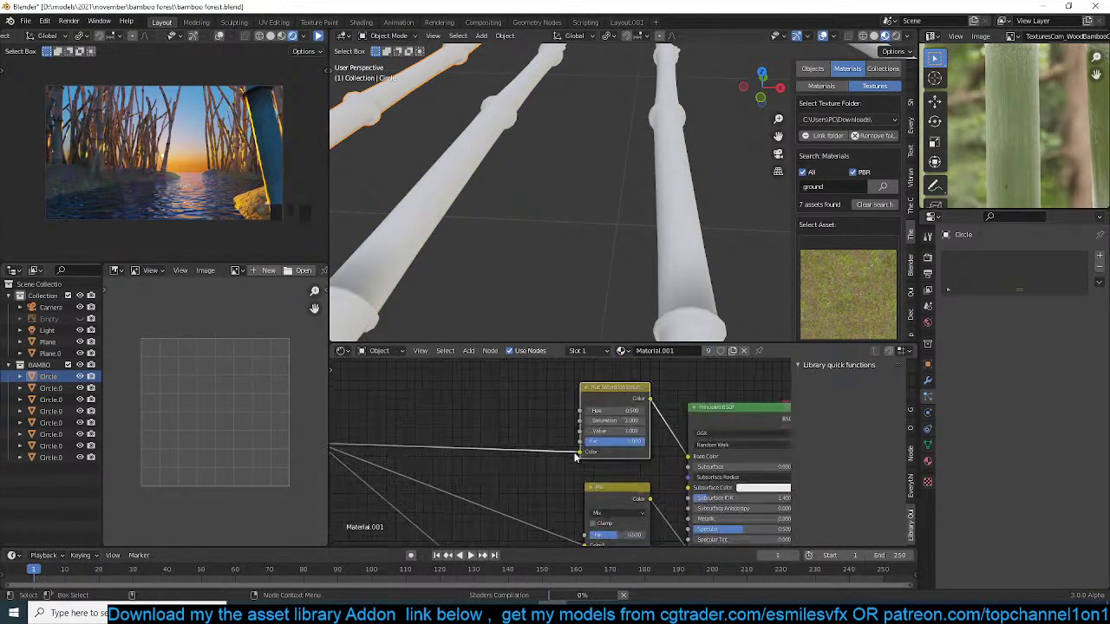
{"action": "scroll", "coordinate": [643, 414], "scroll_direction": "up", "scroll_amount": 4}
{"action": "left_click_drag", "start_coordinate": [644, 406], "coordinate": [673, 406]}
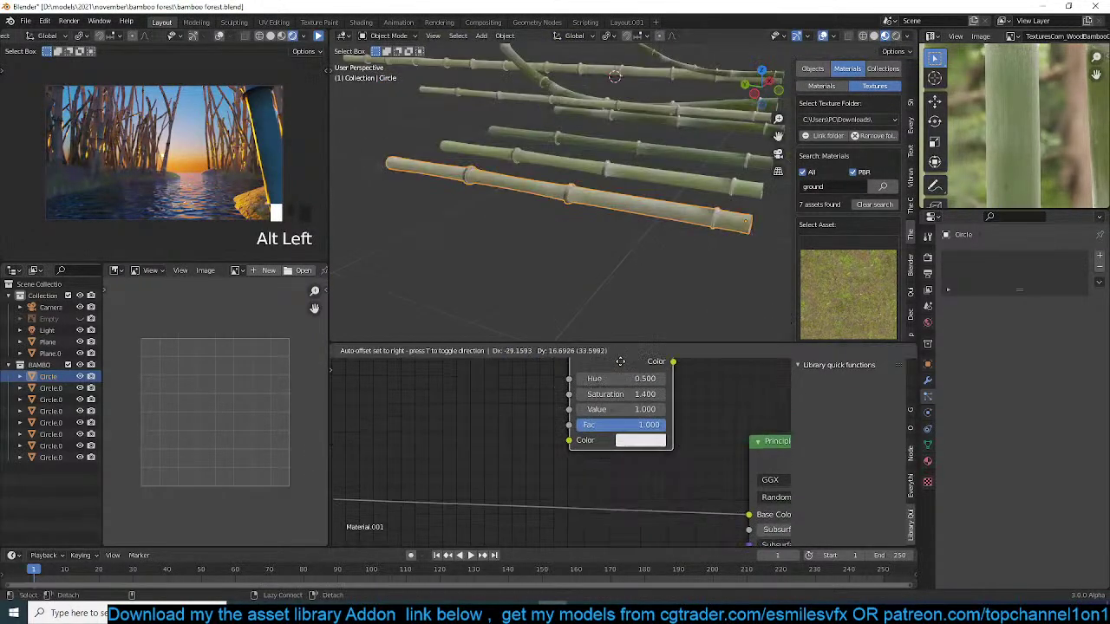
{"action": "key", "text": "Delete"}
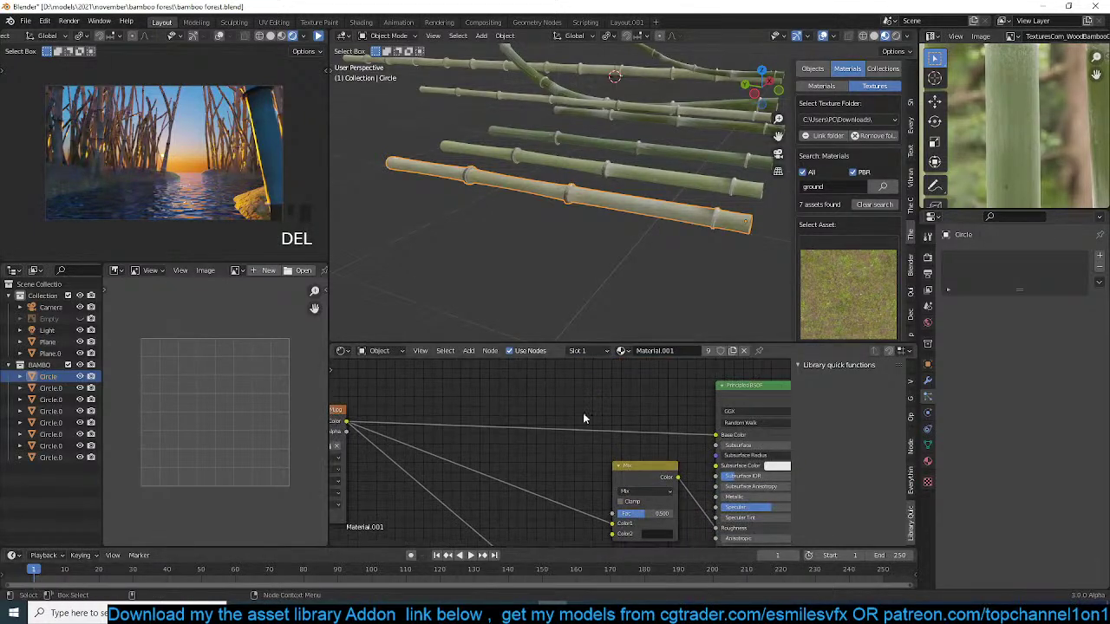
- Insert an RGB Curves node between the bamboo texture and the shader's Base Color, and save the file
{"action": "key", "text": "shift+a"}
{"action": "mouse_move", "coordinate": [559, 404]}
{"action": "left_click", "coordinate": [644, 479]}
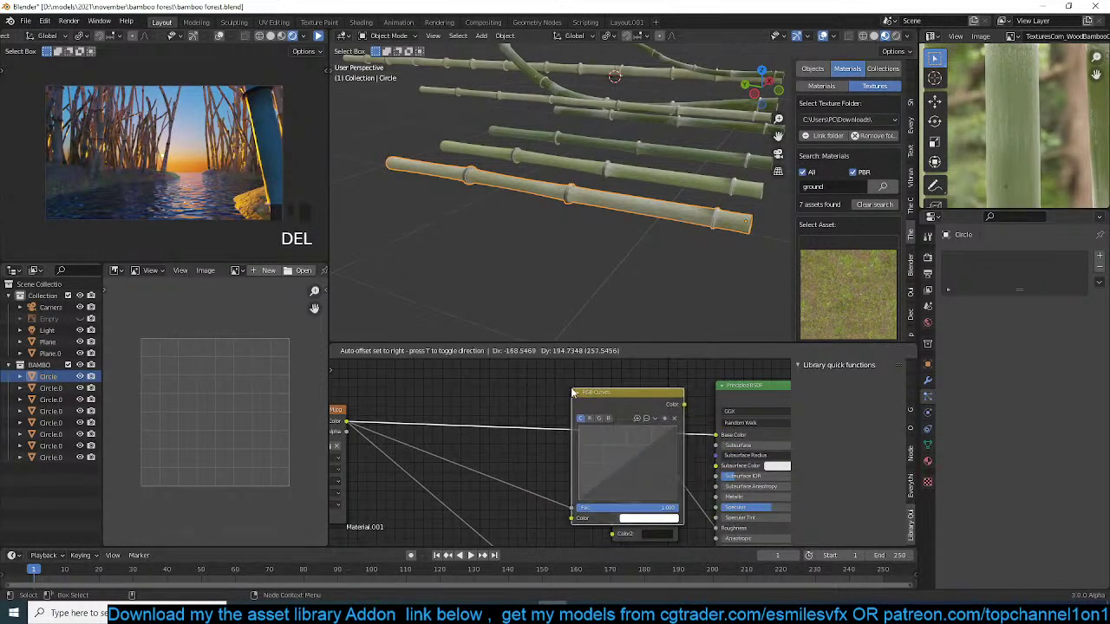
{"action": "left_click", "coordinate": [589, 459]}
{"action": "middle_click_drag", "start_coordinate": [590, 454], "coordinate": [594, 468]}
{"action": "left_click_drag", "start_coordinate": [615, 405], "coordinate": [616, 358]}
{"action": "scroll", "coordinate": [665, 202], "scroll_direction": "up", "scroll_amount": 3}
{"action": "middle_click_drag", "start_coordinate": [665, 202], "coordinate": [585, 219]}
{"action": "key", "text": "ctrl+s"}
- Shape the RGB curve into a contrast-boosting S with a raised highlight point and a lowered shadow point, and save the file
{"action": "left_click_drag", "start_coordinate": [653, 421], "coordinate": [648, 406]}
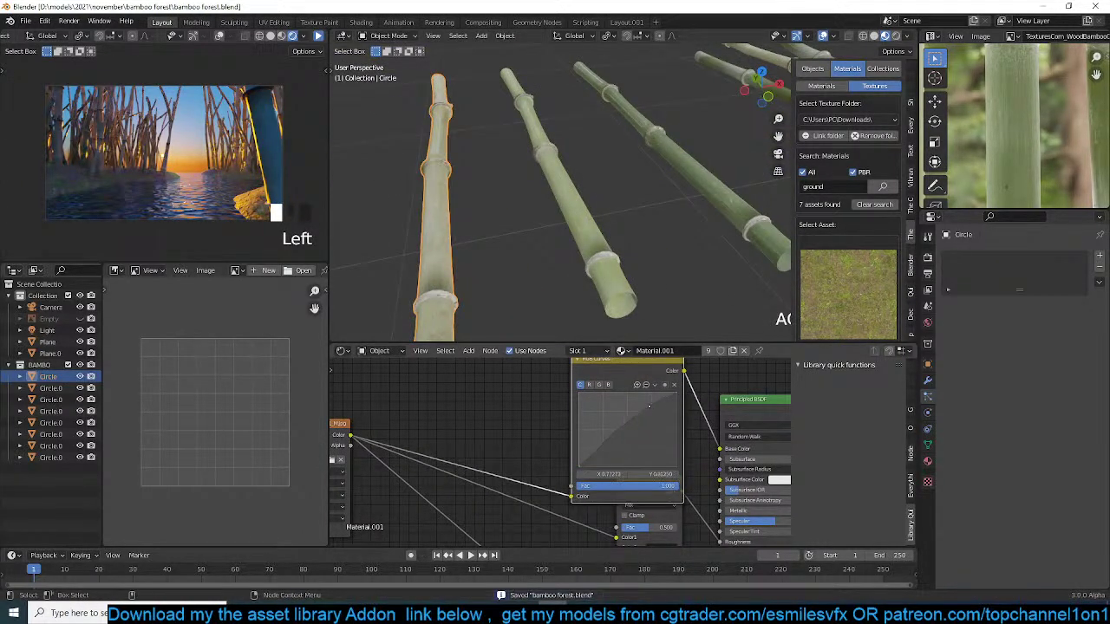
{"action": "left_click", "coordinate": [603, 459]}
{"action": "scroll", "coordinate": [650, 234], "scroll_direction": "down", "scroll_amount": 5}
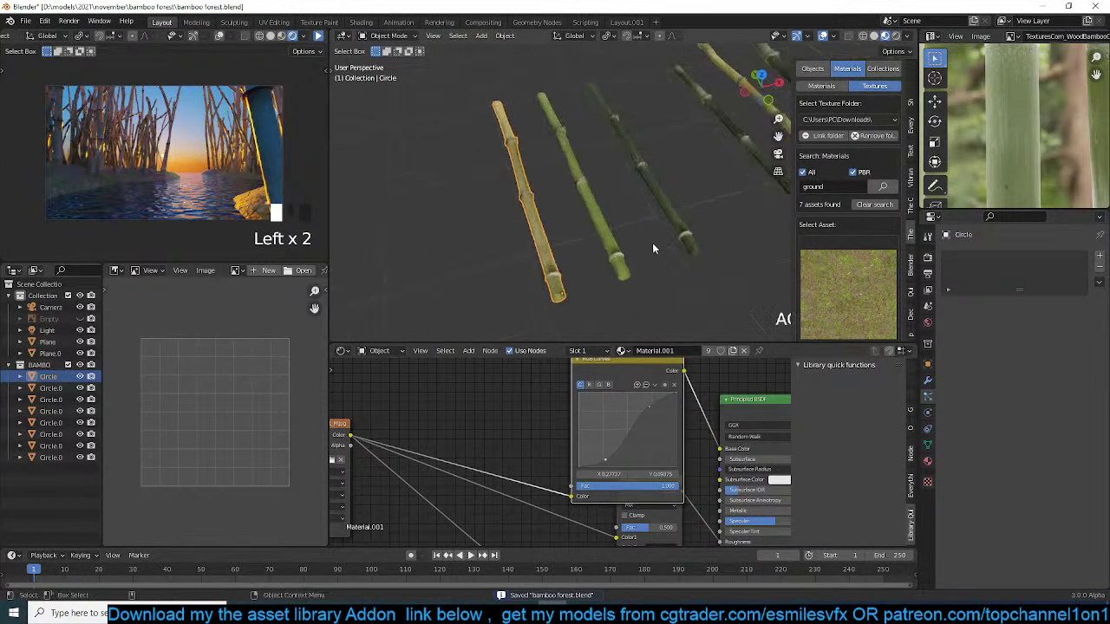
{"action": "key", "text": "alt+a"}
{"action": "middle_click_drag", "start_coordinate": [567, 243], "coordinate": [460, 255]}
{"action": "key", "text": "ctrl+s"}
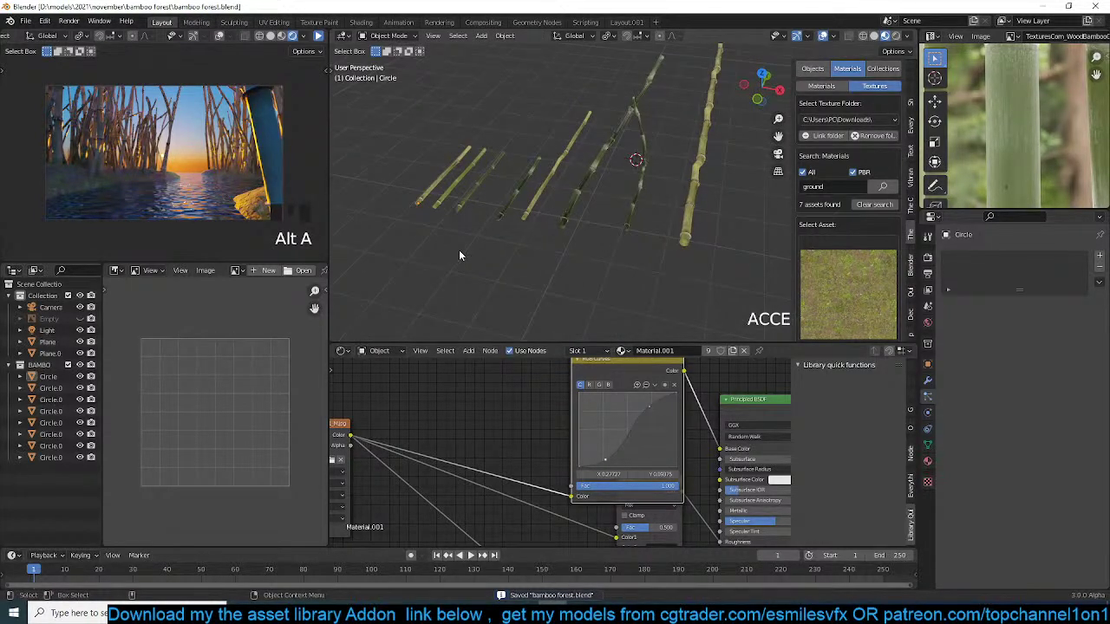
- Duplicate the second straight stalk in top view and place the copy beside the tallest stalk
{"action": "left_click", "coordinate": [460, 189]}
{"action": "key", "text": "KP_7"}
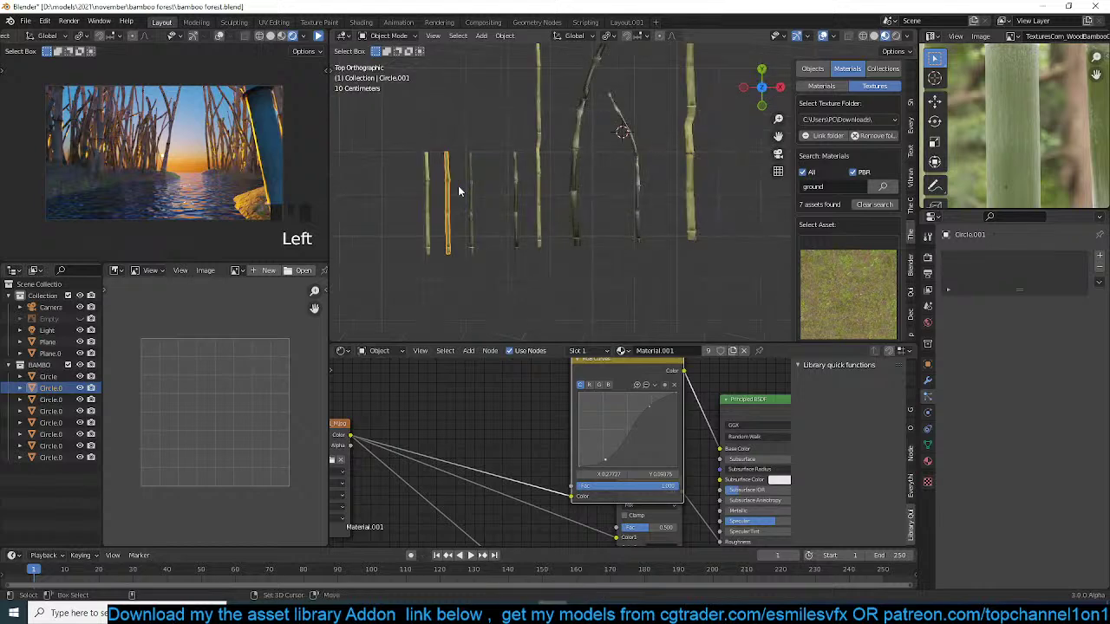
{"action": "key", "text": "shift+d"}
{"action": "left_click", "coordinate": [663, 174]}
{"action": "scroll", "coordinate": [668, 217], "scroll_direction": "up", "scroll_amount": 4}
- Duplicate the new stalk's whole mesh in Edit Mode and place it about 2.54 m along Y, just beyond its upper end
{"action": "key", "text": "Tab"}
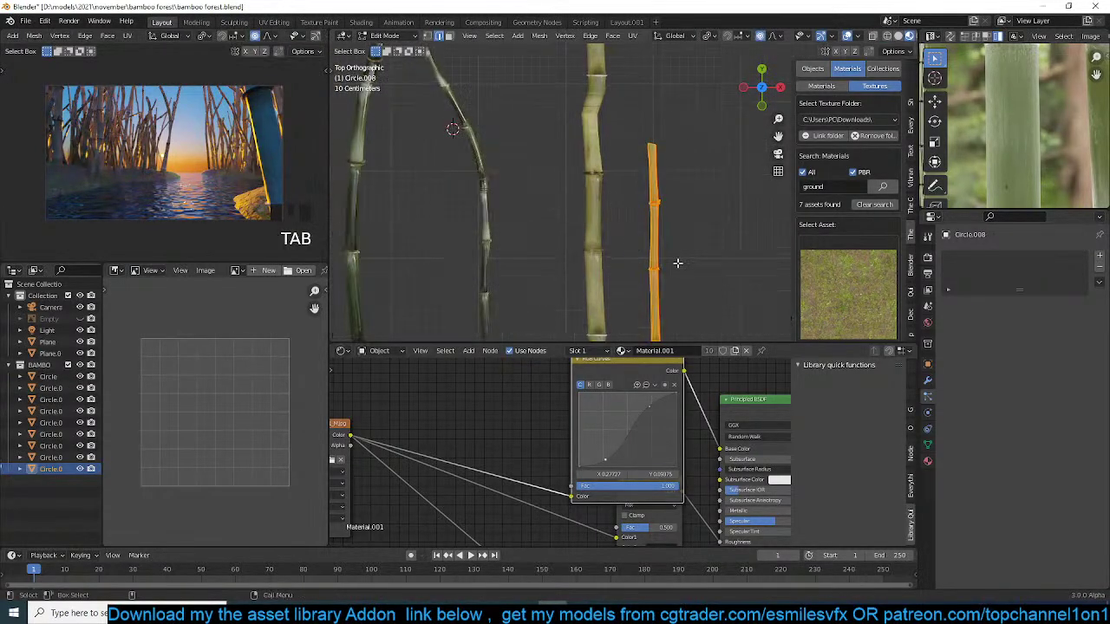
{"action": "key", "text": "shift+d"}
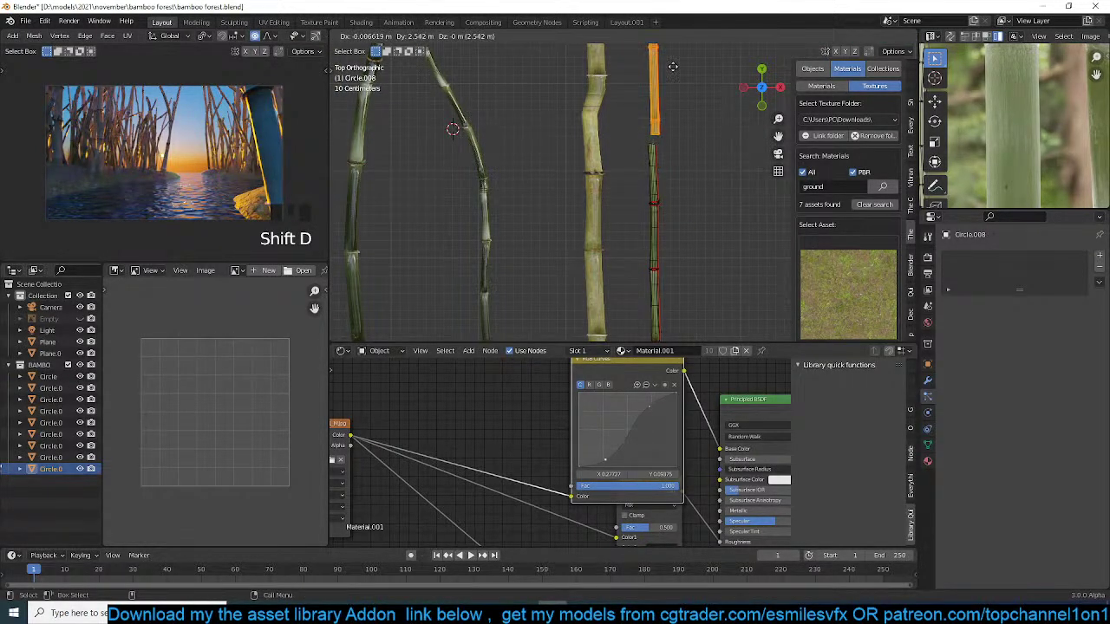
{"action": "left_click", "coordinate": [673, 68]}
{"action": "scroll", "coordinate": [667, 78], "scroll_direction": "up", "scroll_amount": 6}
{"action": "middle_click_drag", "start_coordinate": [667, 79], "coordinate": [603, 193], "text": "shift"}
{"action": "scroll", "coordinate": [602, 160], "scroll_direction": "up", "scroll_amount": 3}
{"action": "key", "text": "g"}
{"action": "scroll", "coordinate": [616, 133], "scroll_direction": "up", "scroll_amount": 3}
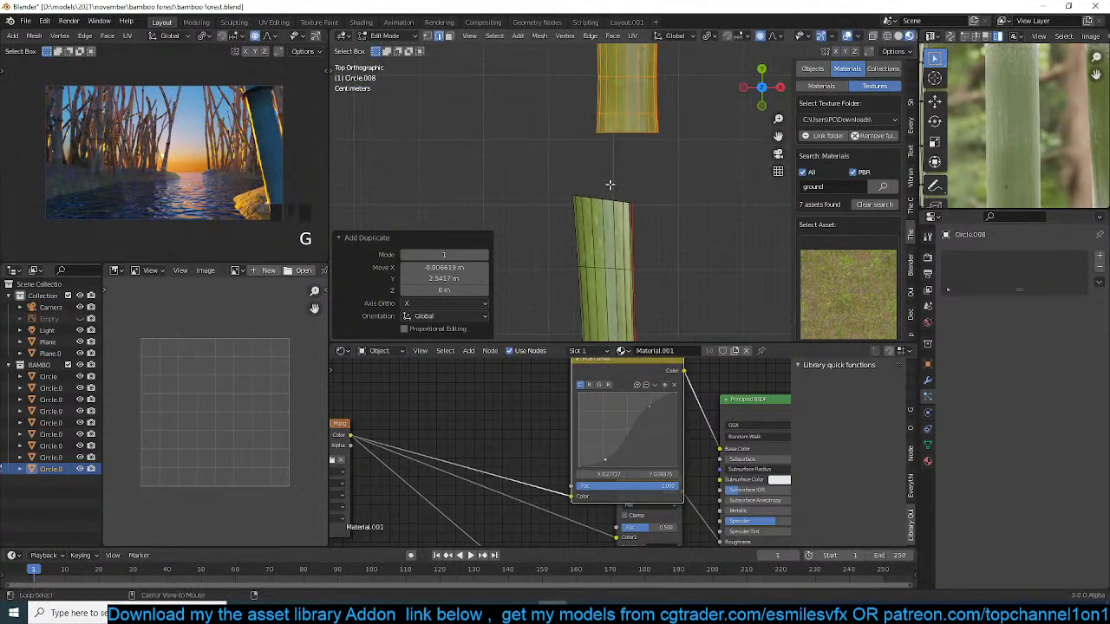
- Join the two stalk sections by bridging the open edge loops that face each other across the gap
{"action": "left_click", "coordinate": [610, 186], "text": "alt"}
{"action": "left_click", "coordinate": [635, 139], "text": "alt+shift"}
{"action": "right_click", "coordinate": [635, 139]}
{"action": "left_click", "coordinate": [634, 136]}
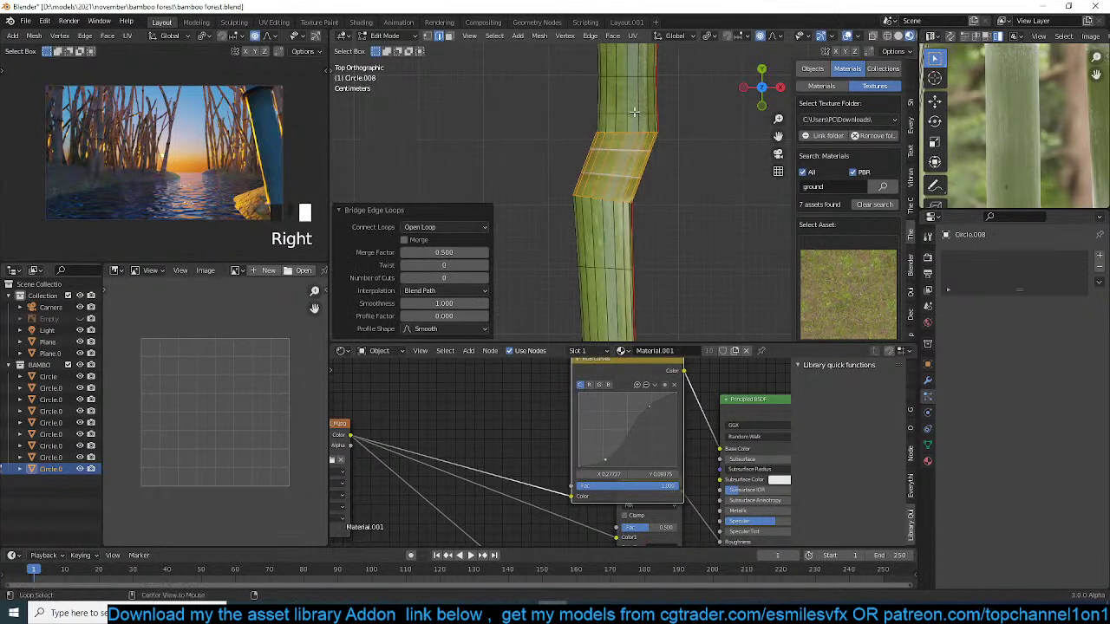
- Dissolve the edge loops at the bridged joint to smooth the transition between the two stalk sections
{"action": "left_click", "coordinate": [632, 129], "text": "alt"}
{"action": "key", "text": "ctrl+x"}
{"action": "key", "text": "Tab"}
{"action": "scroll", "coordinate": [652, 195], "scroll_direction": "down", "scroll_amount": 4}
{"action": "key", "text": "Tab"}
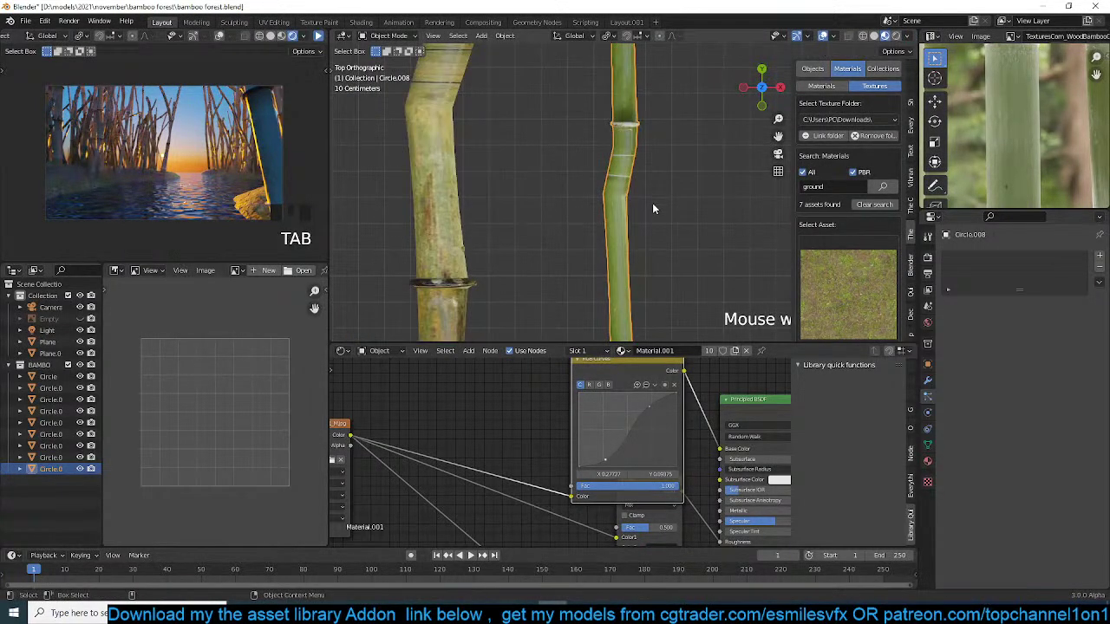
{"action": "key", "text": "ctrl+x"}
{"action": "key", "text": "Tab"}
{"action": "scroll", "coordinate": [639, 239], "scroll_direction": "down", "scroll_amount": 6}
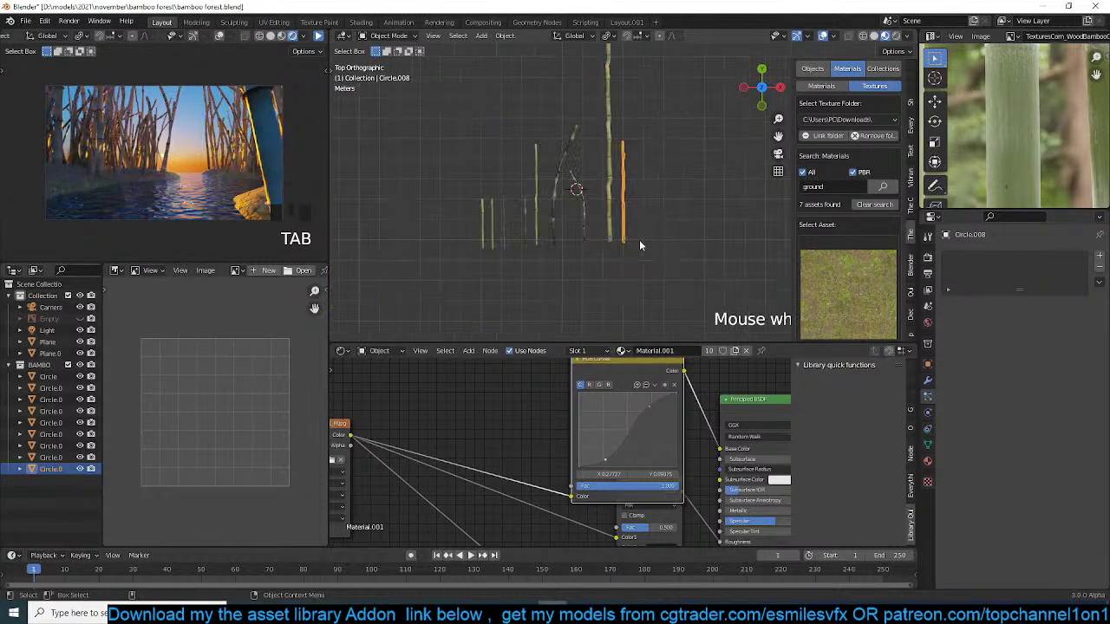
- Scale the lengthened stalk up close to the tallest stalk's size, apply the transform, and refresh the rendered camera preview
{"action": "scroll", "coordinate": [643, 251], "scroll_direction": "down", "scroll_amount": 2}
{"action": "key", "text": "ctrl+s"}
{"action": "scroll", "coordinate": [644, 251], "scroll_direction": "up", "scroll_amount": 3}
{"action": "key", "text": "s"}
{"action": "left_click", "coordinate": [657, 257]}
{"action": "key", "text": "ctrl+a"}
{"action": "left_click", "coordinate": [657, 258]}
{"action": "key", "text": "alt+a"}
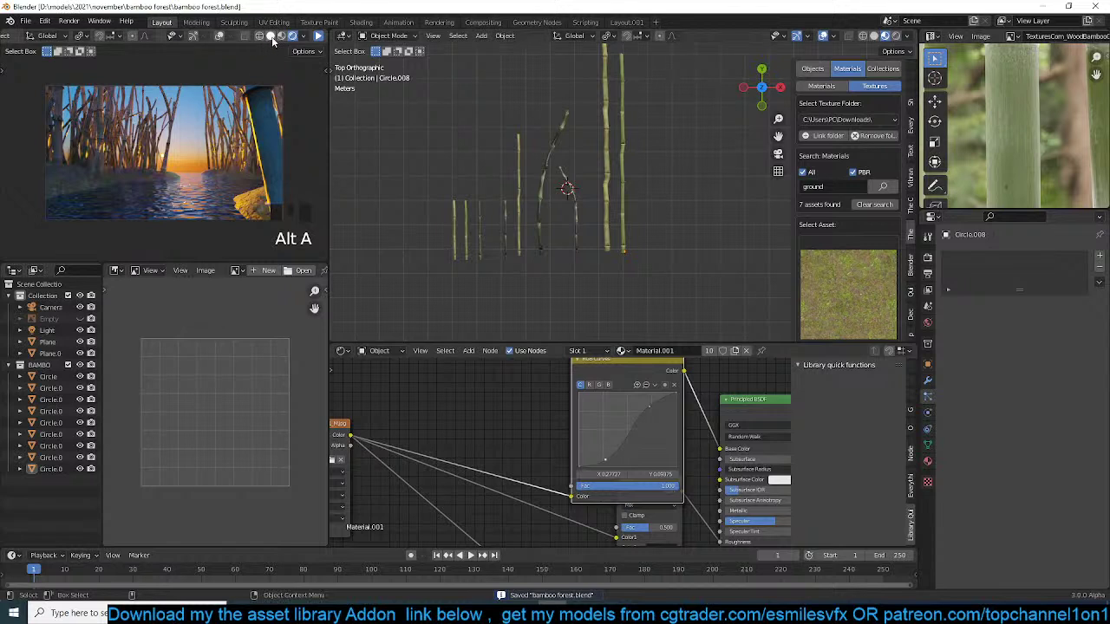
{"action": "key", "text": "Left"}
{"action": "key", "text": "Left"}
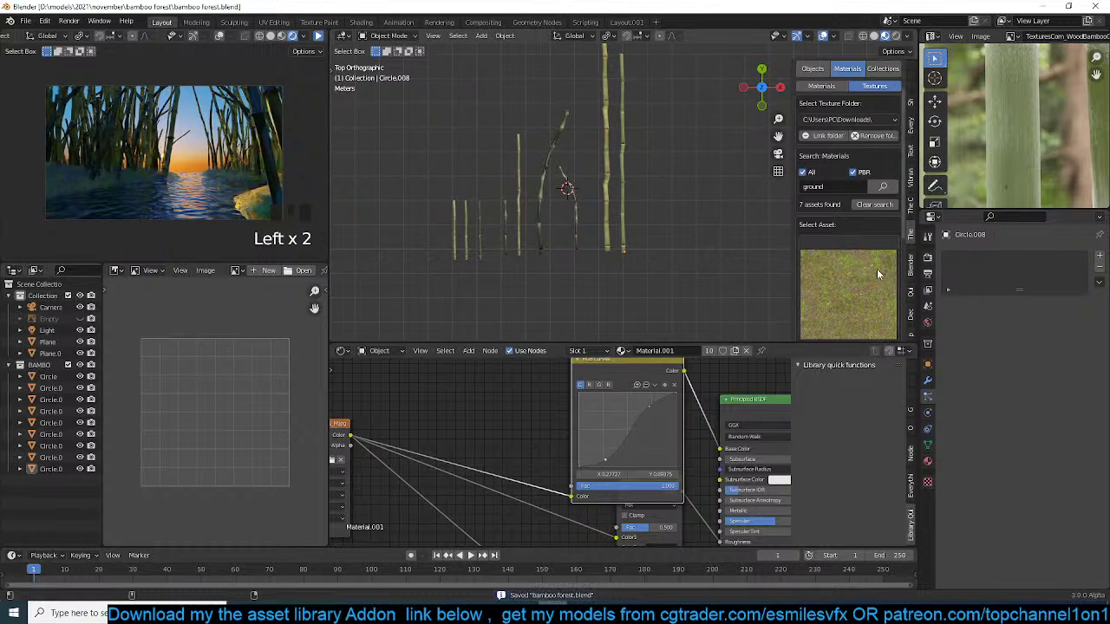
- Set the render output folder to D:\temp\New Folder(70) and try to play back the rendered animation
{"action": "left_click", "coordinate": [928, 258]}
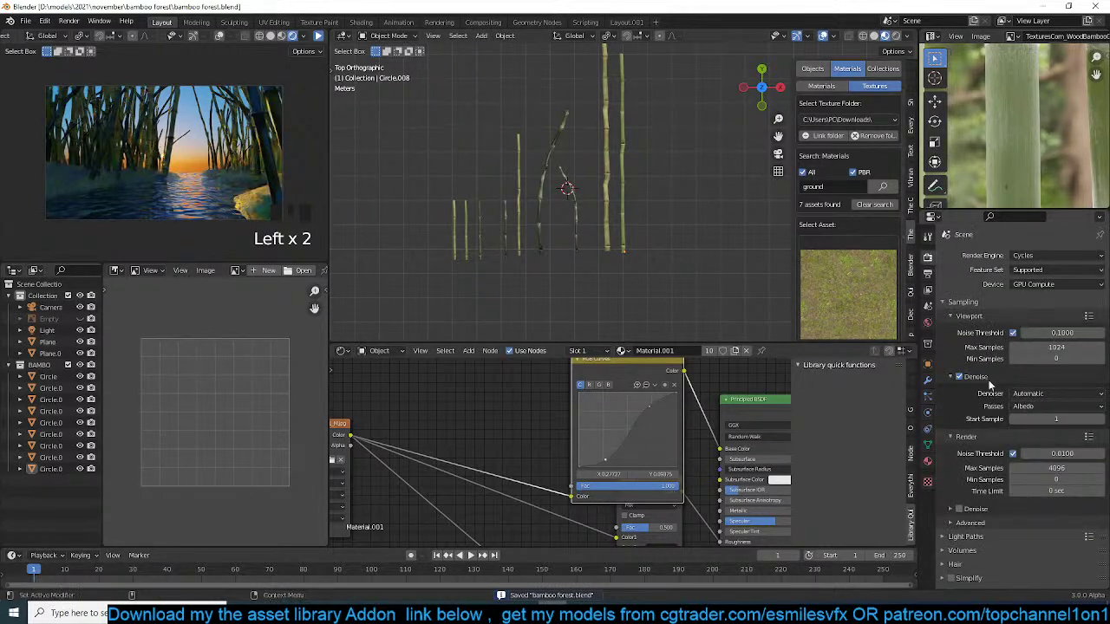
{"action": "scroll", "coordinate": [983, 501], "scroll_direction": "down", "scroll_amount": 5}
{"action": "left_click", "coordinate": [928, 273]}
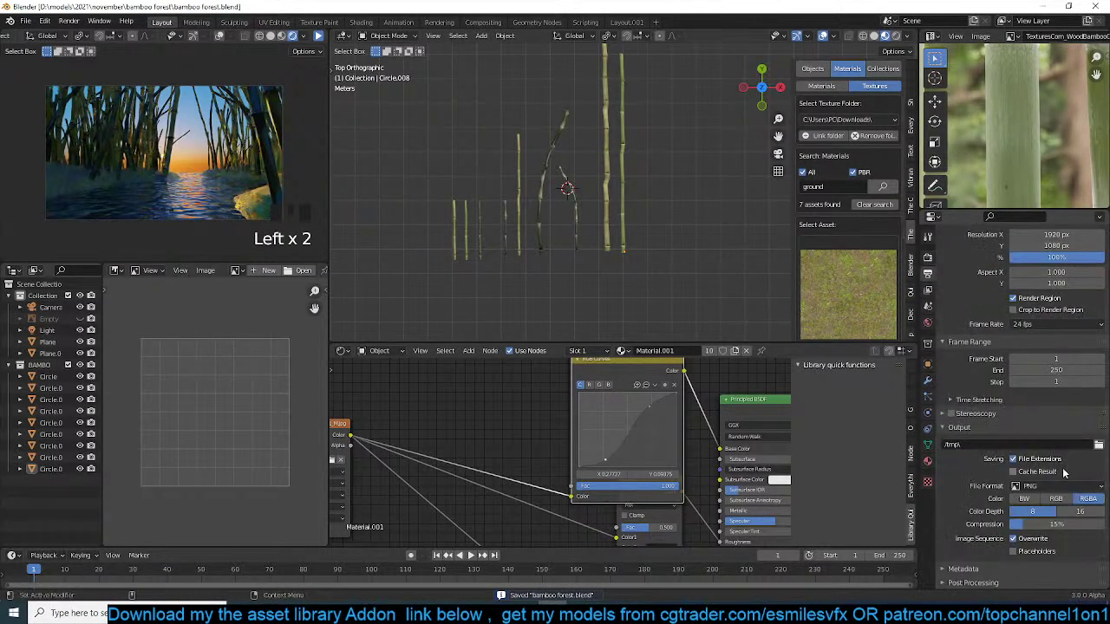
{"action": "left_click", "coordinate": [1099, 444]}
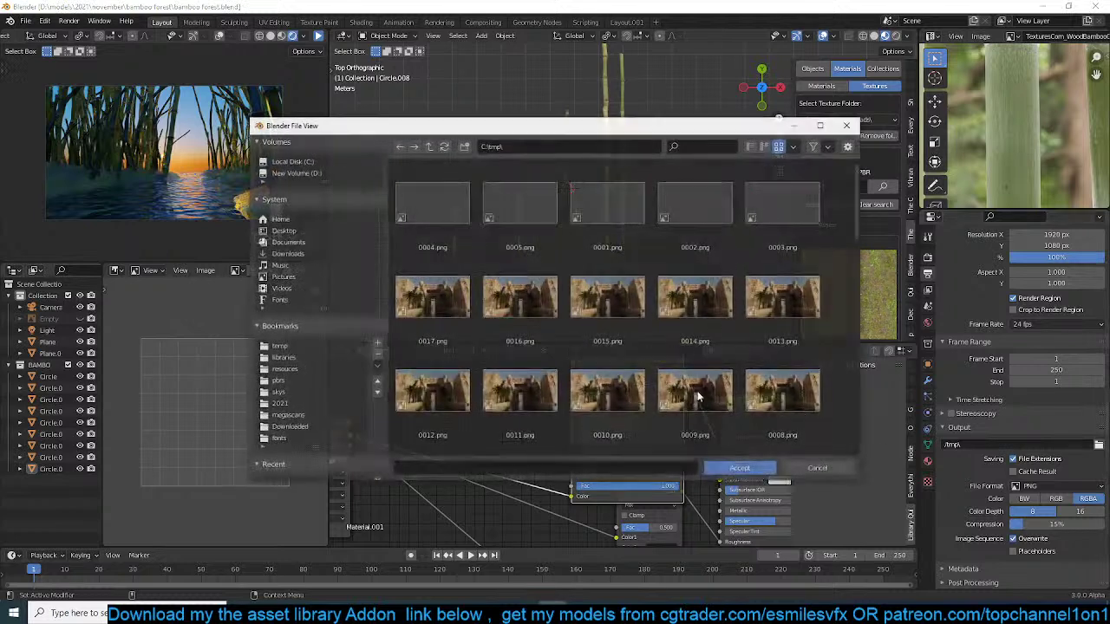
{"action": "left_click", "coordinate": [326, 348]}
{"action": "double_click", "coordinate": [433, 212]}
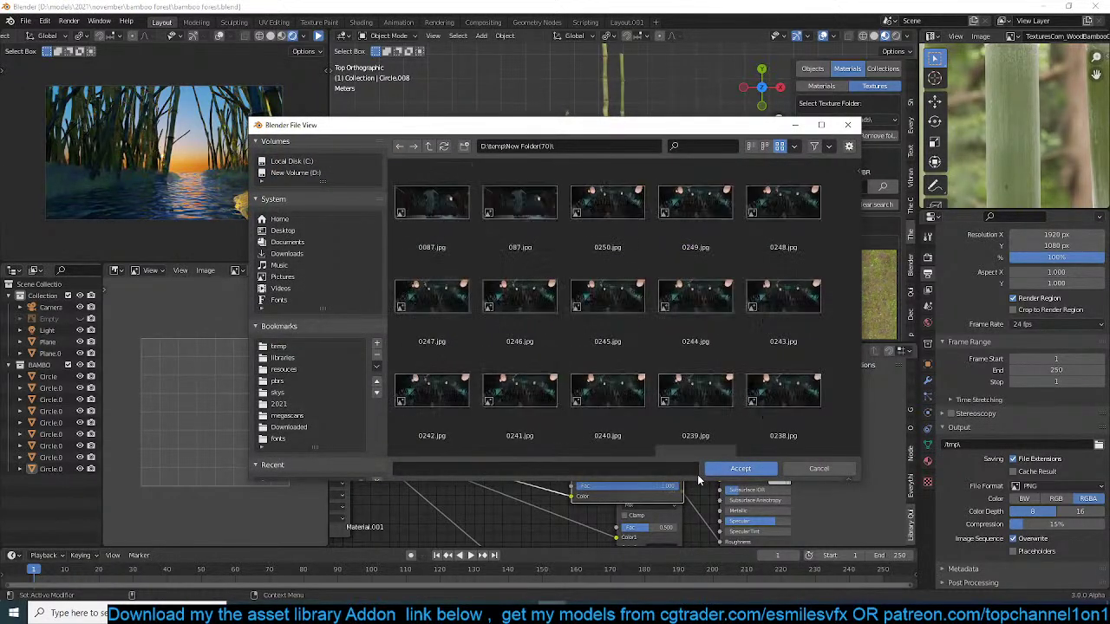
{"action": "left_click", "coordinate": [738, 469]}
{"action": "left_click", "coordinate": [71, 21]}
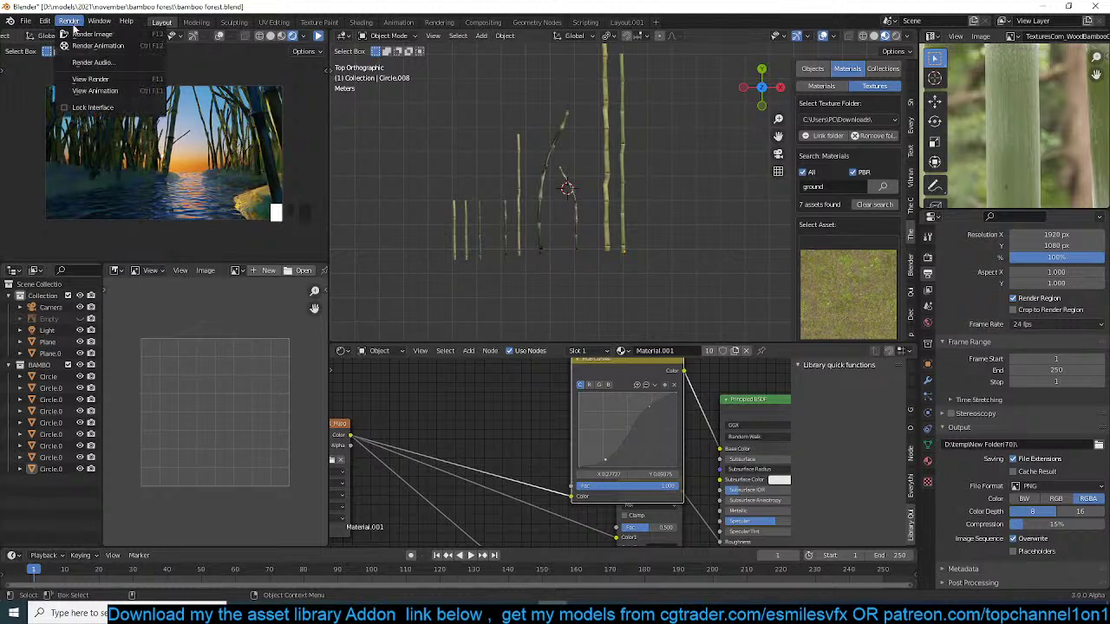
{"action": "left_click", "coordinate": [108, 88]}
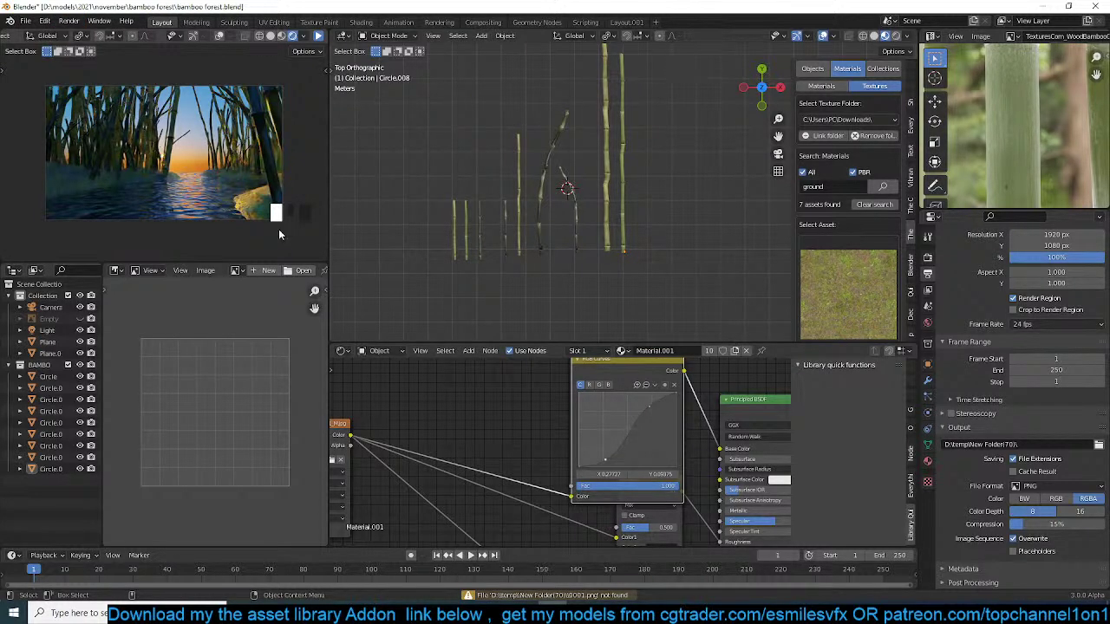
- Set the output file format to JPEG and play back the folder's rendered animation in the animation player
{"action": "left_click", "coordinate": [1045, 487]}
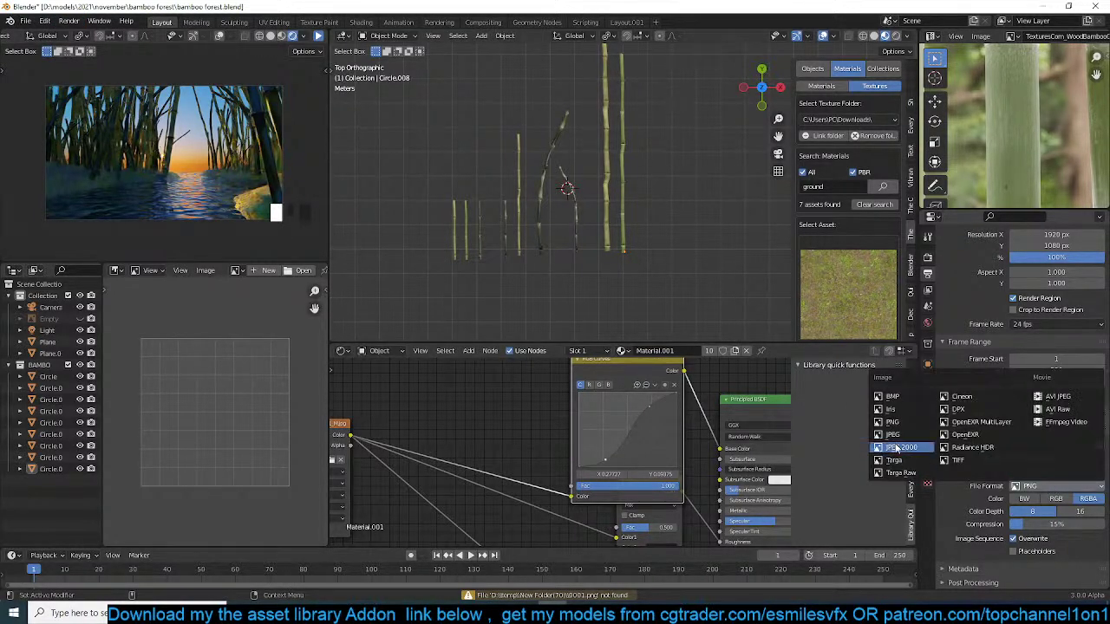
{"action": "left_click", "coordinate": [901, 447]}
{"action": "left_click", "coordinate": [69, 21]}
{"action": "left_click", "coordinate": [108, 90]}
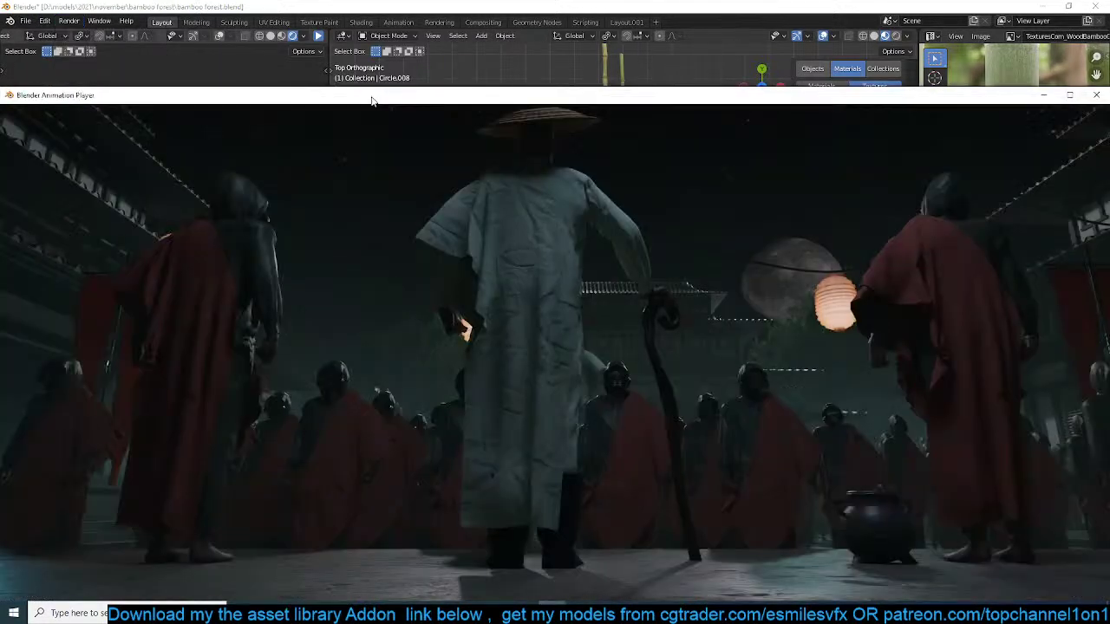
{"action": "left_click_drag", "start_coordinate": [381, 100], "coordinate": [404, 67]}
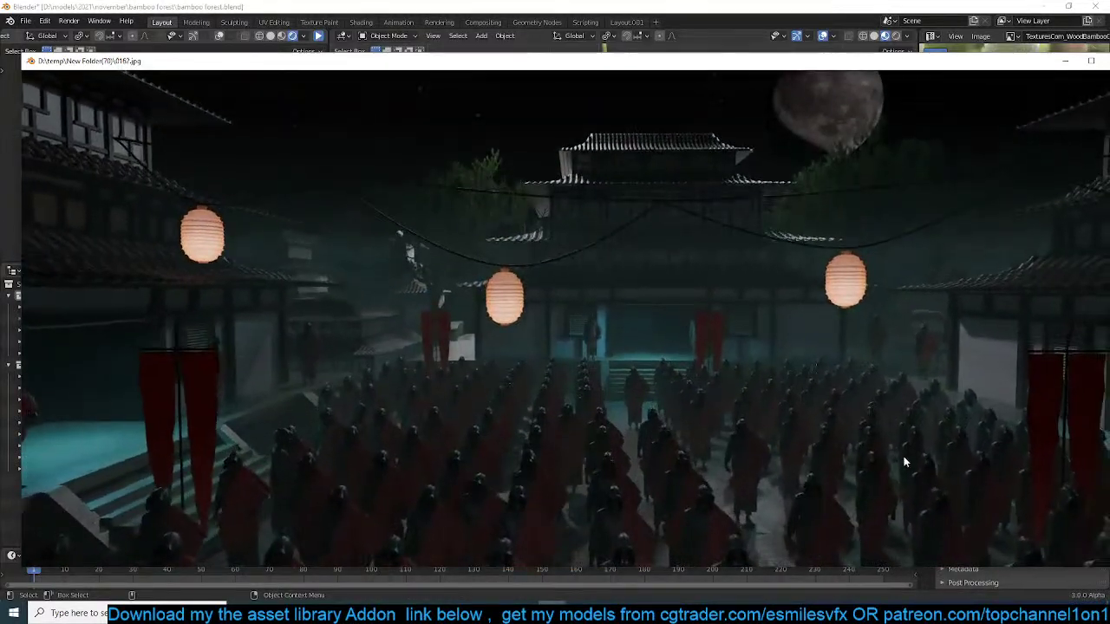
- Watch the rest of the rendered animation, close the animation player, and save the bamboo forest file
{"action": "left_click_drag", "start_coordinate": [747, 67], "coordinate": [719, 59]}
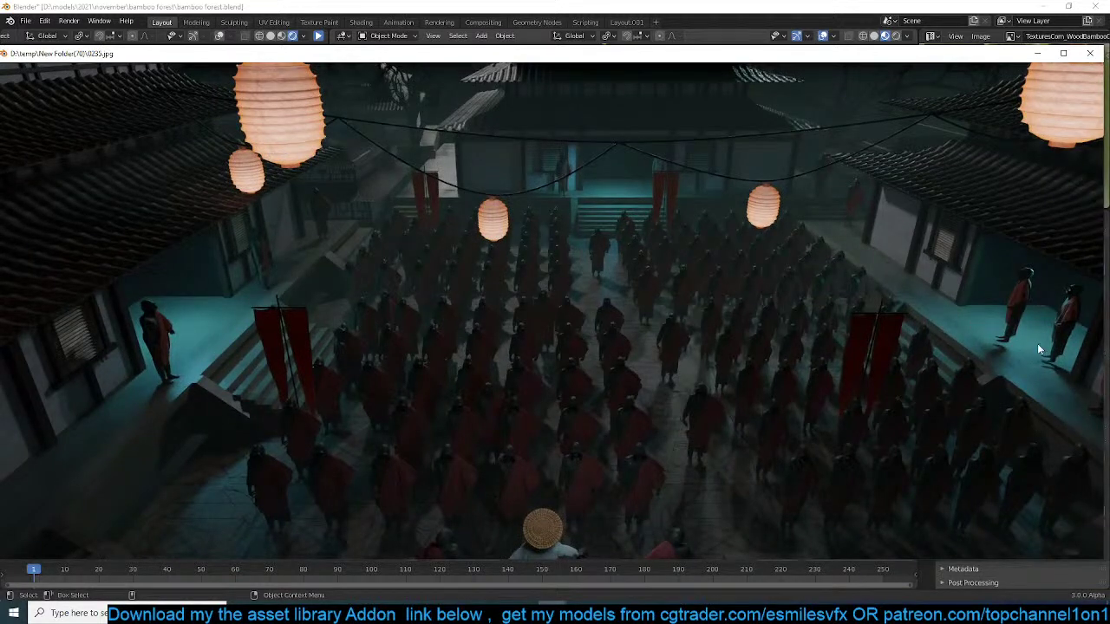
{"action": "left_click_drag", "start_coordinate": [448, 414], "coordinate": [962, 46]}
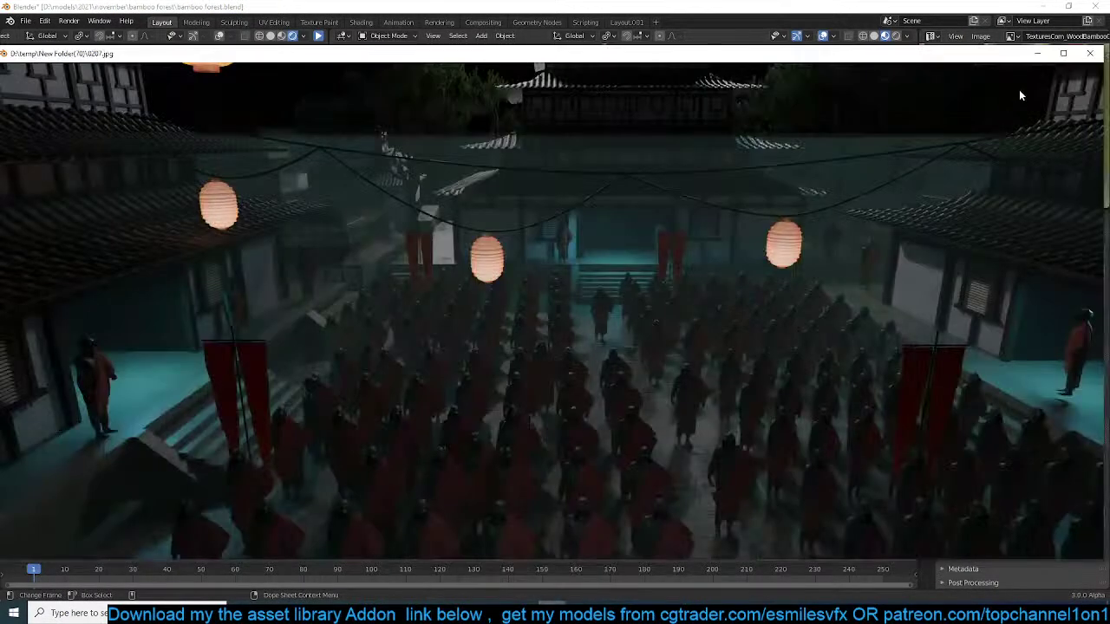
{"action": "left_click", "coordinate": [1090, 52]}
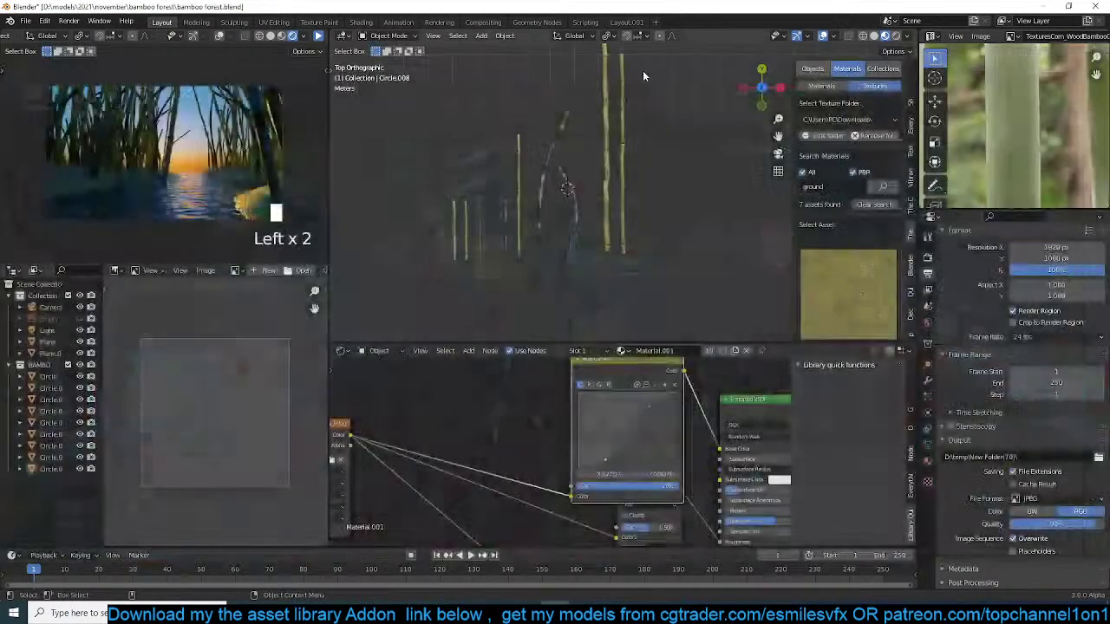
{"action": "key", "text": "Left"}
{"action": "key", "text": "Left"}
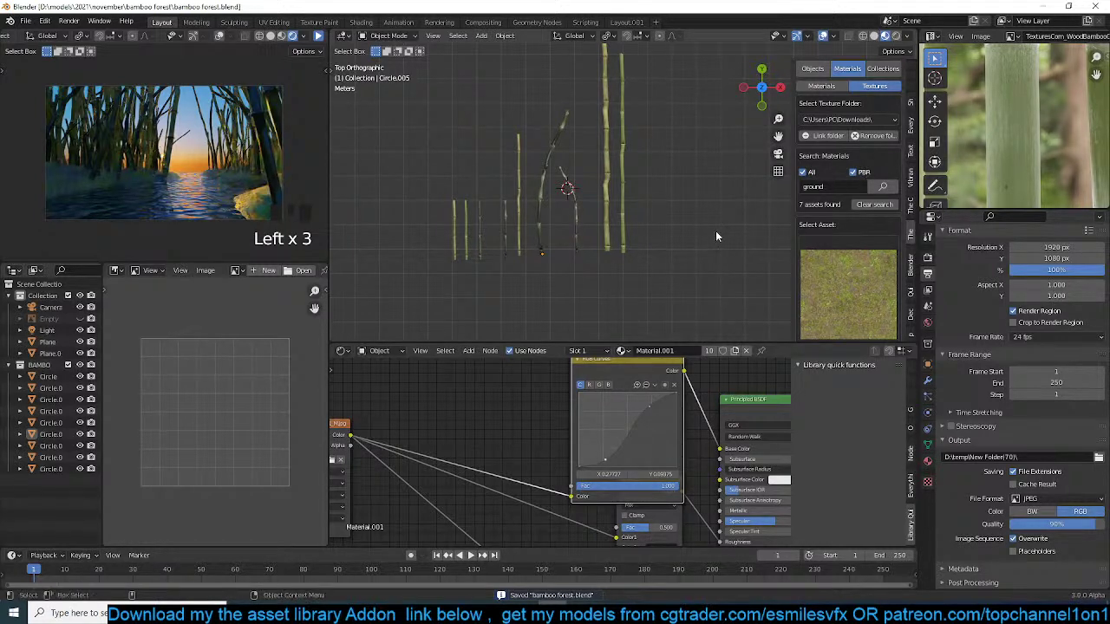
{"action": "scroll", "coordinate": [717, 232], "scroll_direction": "down", "scroll_amount": 2}
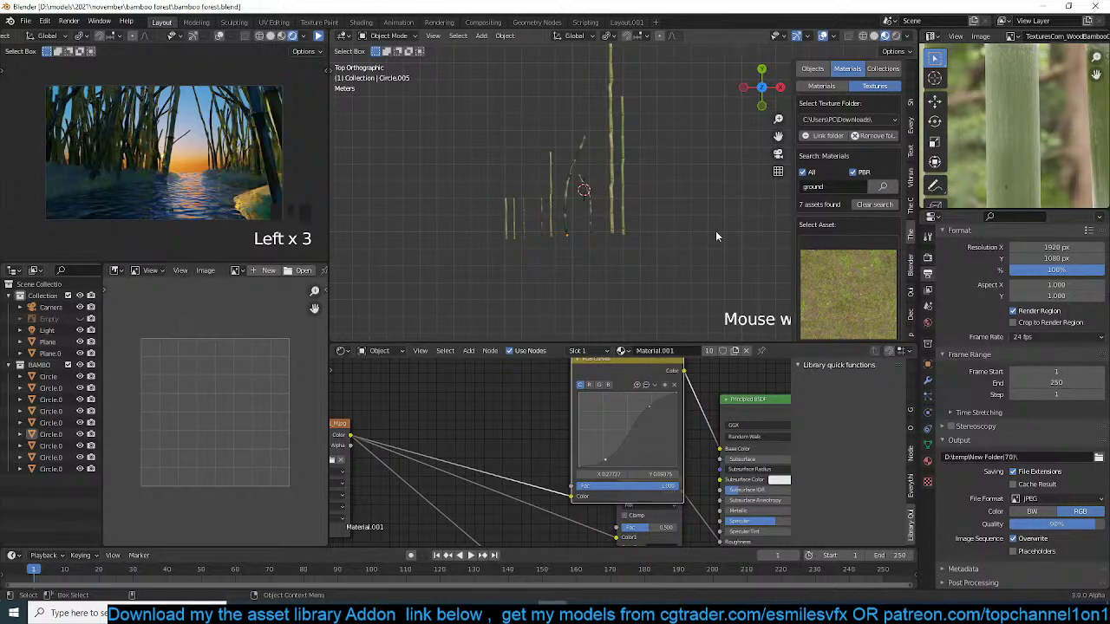
{"action": "key", "text": "ctrl+s"}
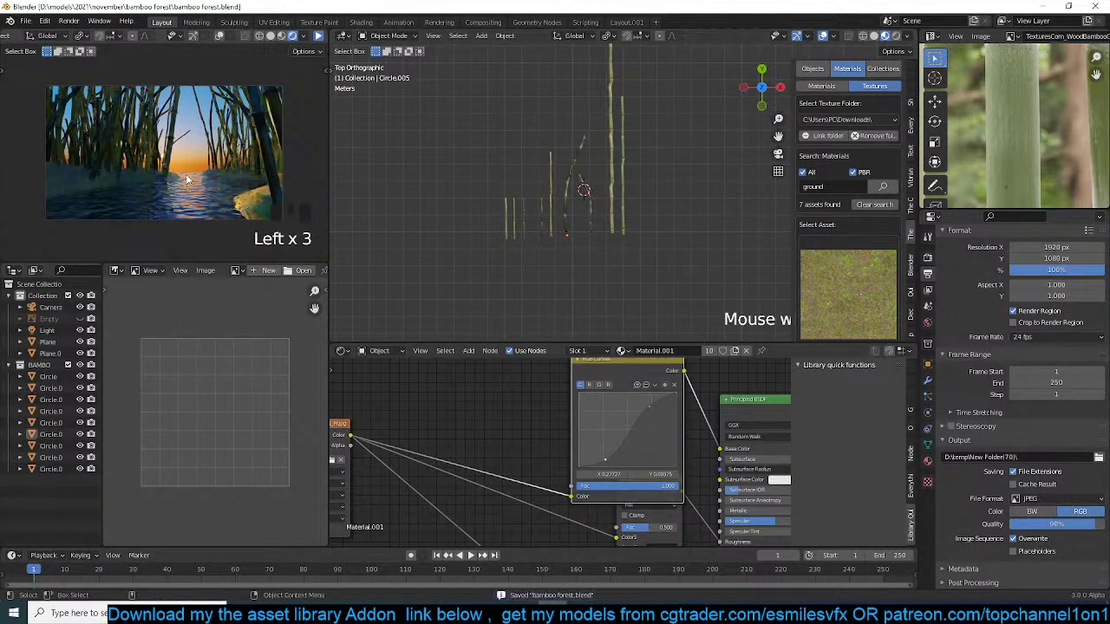
- Show the render settings, bring the full scene back from the isolated bamboo view, and unhide the hidden reference image
{"action": "left_click", "coordinate": [928, 258]}
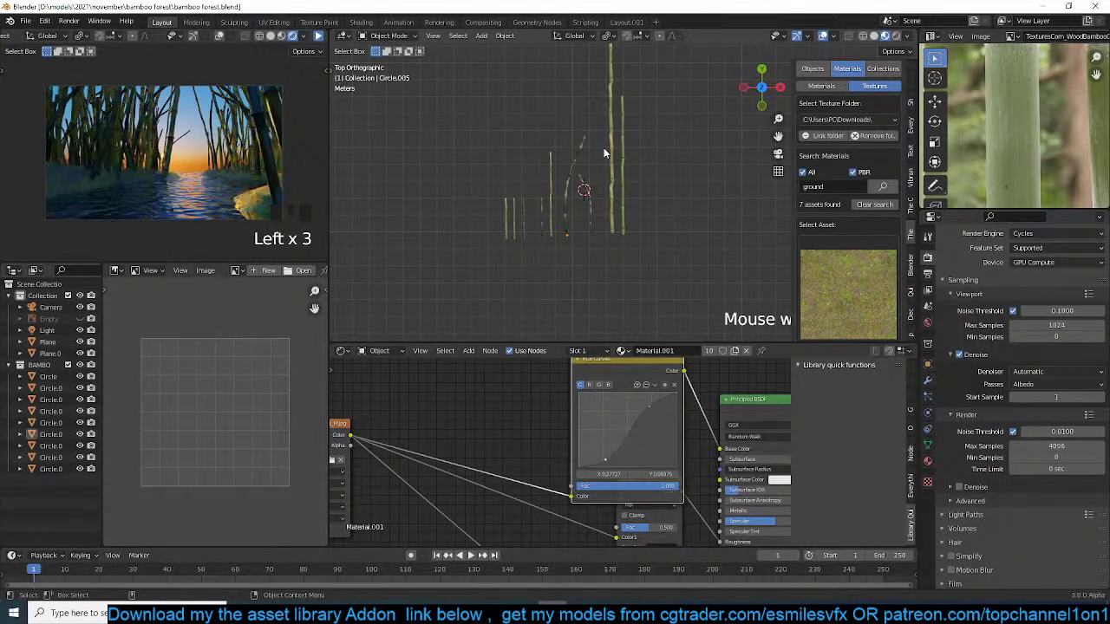
{"action": "scroll", "coordinate": [611, 165], "scroll_direction": "up", "scroll_amount": 2}
{"action": "scroll", "coordinate": [568, 206], "scroll_direction": "down", "scroll_amount": 5}
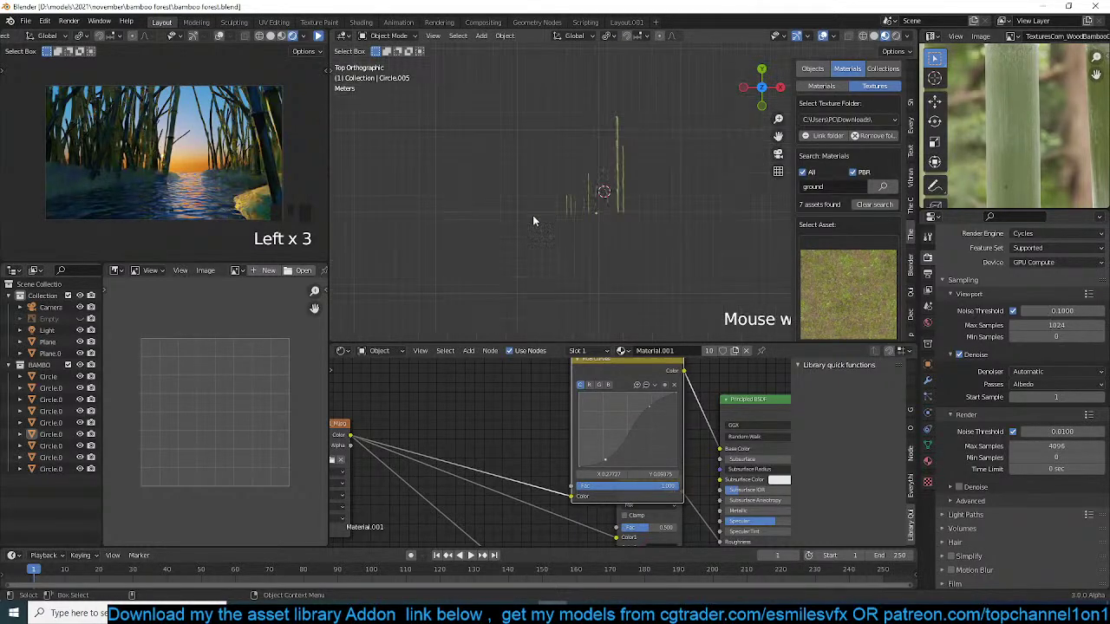
{"action": "scroll", "coordinate": [638, 215], "scroll_direction": "up", "scroll_amount": 6}
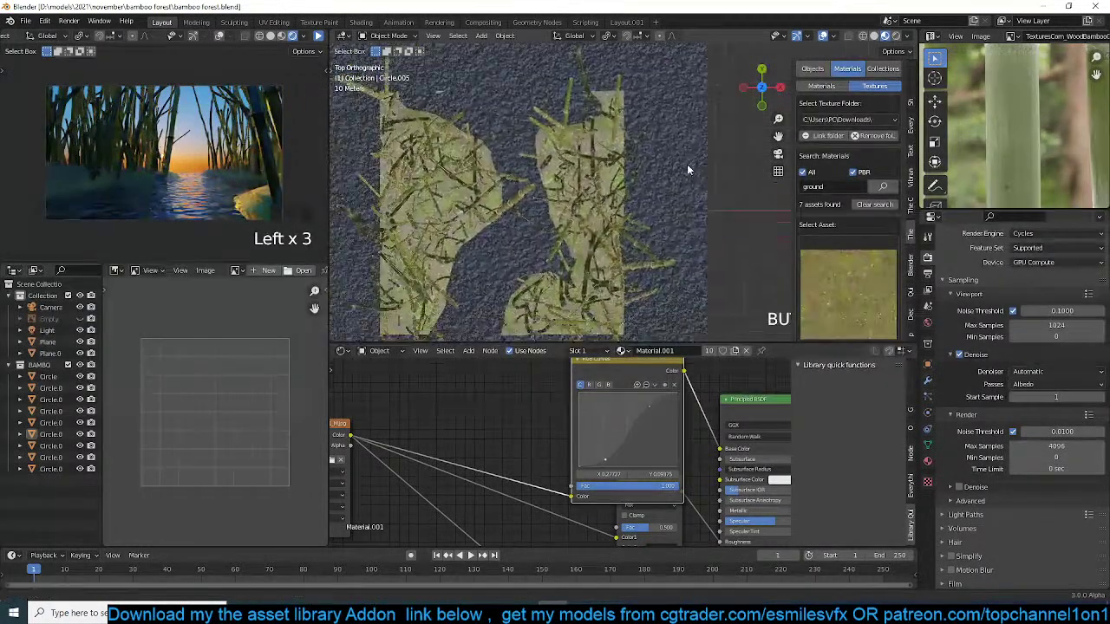
{"action": "key", "text": "alt+h"}
{"action": "scroll", "coordinate": [499, 217], "scroll_direction": "up", "scroll_amount": 2}
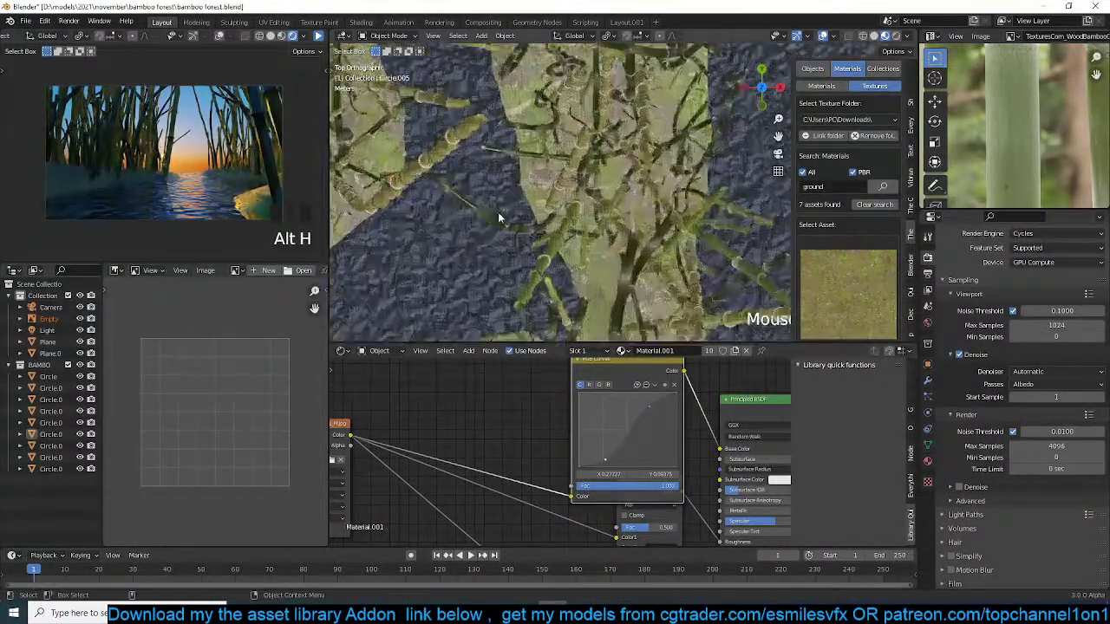
- Move the bamboo reference image clear of the hills and water, with a last move of about 36.2 m in X and 5.9 m in Y
{"action": "left_click", "coordinate": [386, 177]}
{"action": "left_click", "coordinate": [385, 178]}
{"action": "left_click", "coordinate": [383, 177]}
{"action": "left_click", "coordinate": [379, 176]}
{"action": "scroll", "coordinate": [513, 201], "scroll_direction": "down", "scroll_amount": 3}
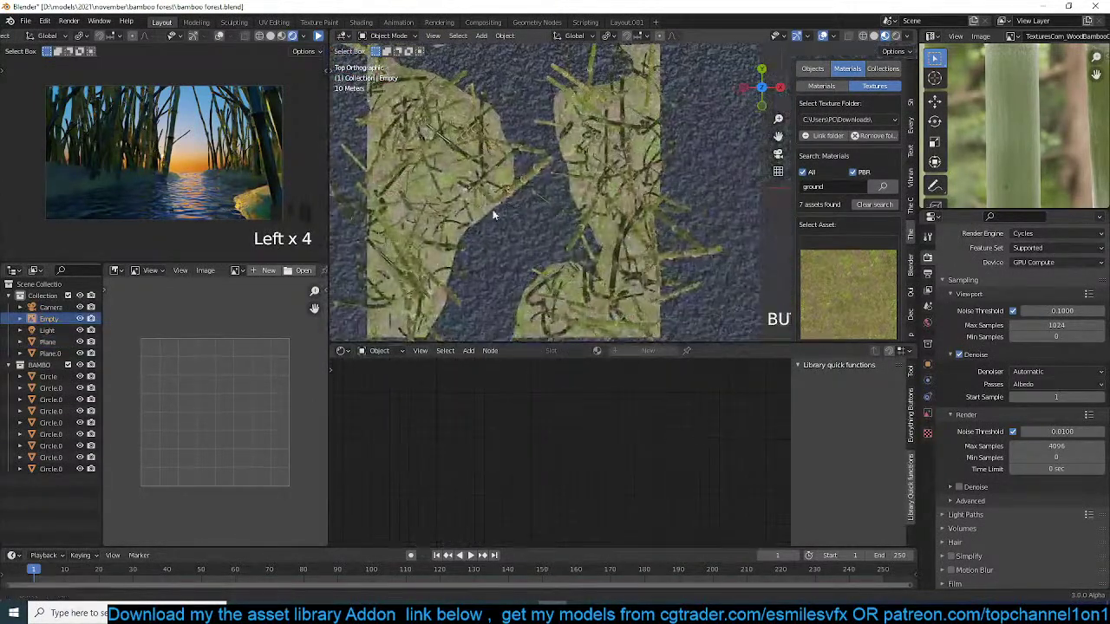
{"action": "key", "text": "g"}
{"action": "left_click", "coordinate": [749, 171]}
{"action": "middle_click_drag", "start_coordinate": [764, 146], "coordinate": [687, 173], "text": "shift"}
{"action": "key", "text": "g"}
{"action": "left_click", "coordinate": [745, 172]}
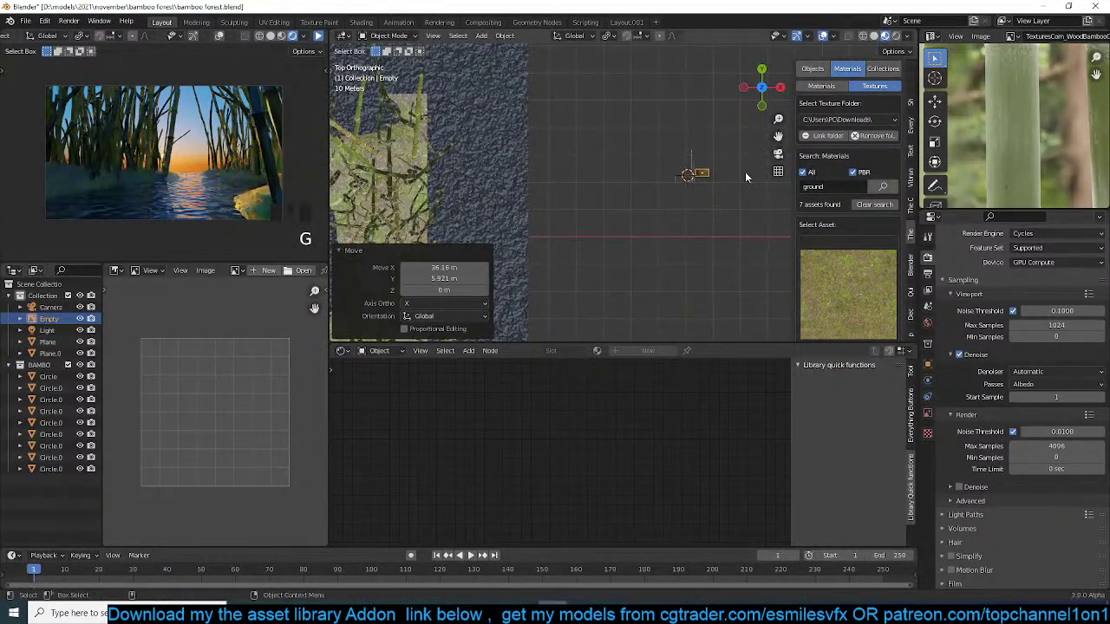
- Examine the stalks and leafy twigs in the bamboo reference image up close
{"action": "key", "text": "KP_Decimal"}
{"action": "scroll", "coordinate": [725, 178], "scroll_direction": "up", "scroll_amount": 8}
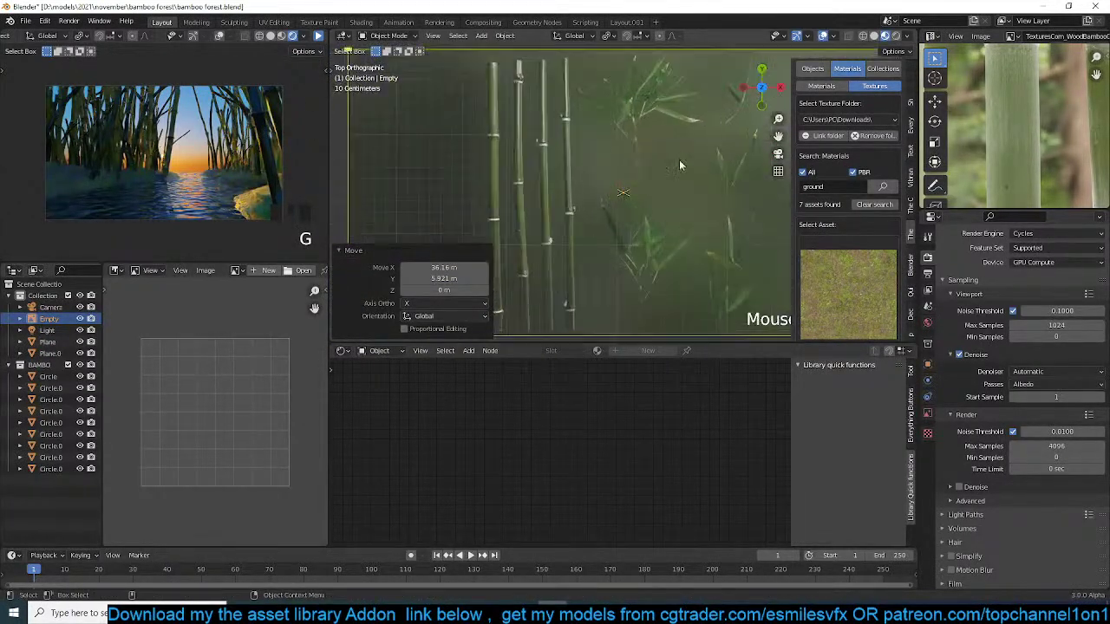
{"action": "middle_click_drag", "start_coordinate": [693, 182], "coordinate": [675, 84], "text": "shift"}
{"action": "scroll", "coordinate": [668, 148], "scroll_direction": "down", "scroll_amount": 2}
{"action": "scroll", "coordinate": [667, 167], "scroll_direction": "up", "scroll_amount": 5}
{"action": "scroll", "coordinate": [669, 171], "scroll_direction": "down", "scroll_amount": 4}
{"action": "middle_click_drag", "start_coordinate": [699, 191], "coordinate": [659, 198], "text": "shift"}
{"action": "scroll", "coordinate": [677, 170], "scroll_direction": "down", "scroll_amount": 2}
{"action": "scroll", "coordinate": [652, 247], "scroll_direction": "down", "scroll_amount": 2}
{"action": "scroll", "coordinate": [652, 244], "scroll_direction": "down", "scroll_amount": 3}
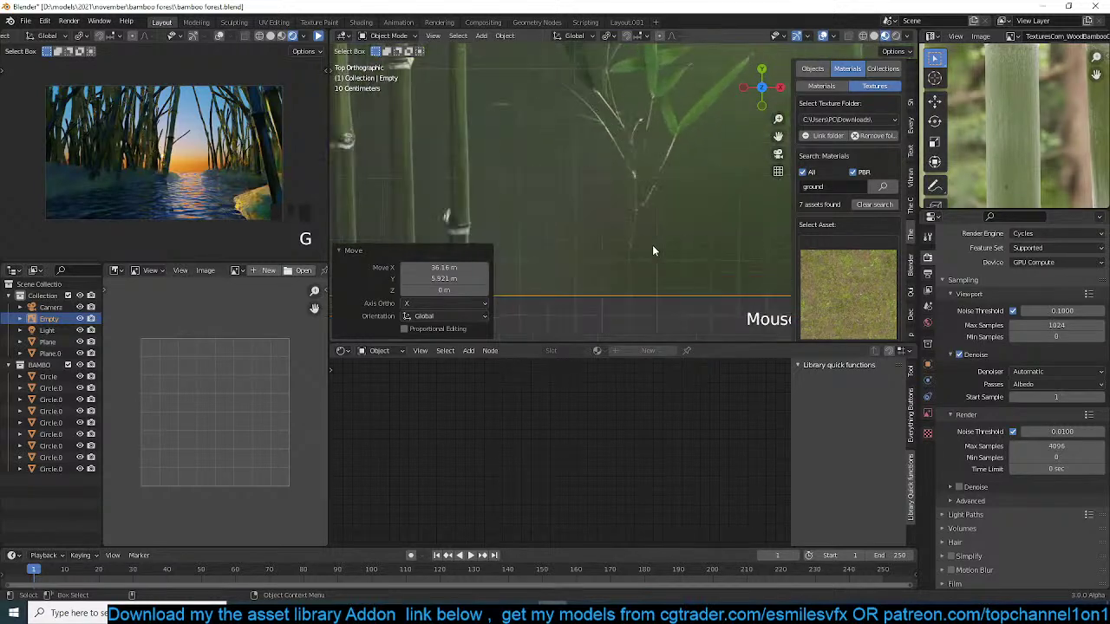
- Place the 3D cursor at the base of the leafy twig in the reference image and add a plane there
{"action": "middle_click_drag", "start_coordinate": [652, 242], "coordinate": [635, 175], "text": "shift"}
{"action": "scroll", "coordinate": [636, 172], "scroll_direction": "up", "scroll_amount": 6}
{"action": "middle_click_drag", "start_coordinate": [640, 249], "coordinate": [650, 185], "text": "shift"}
{"action": "right_click", "coordinate": [625, 251], "text": "shift"}
{"action": "key", "text": "shift+a"}
{"action": "mouse_move", "coordinate": [638, 253]}
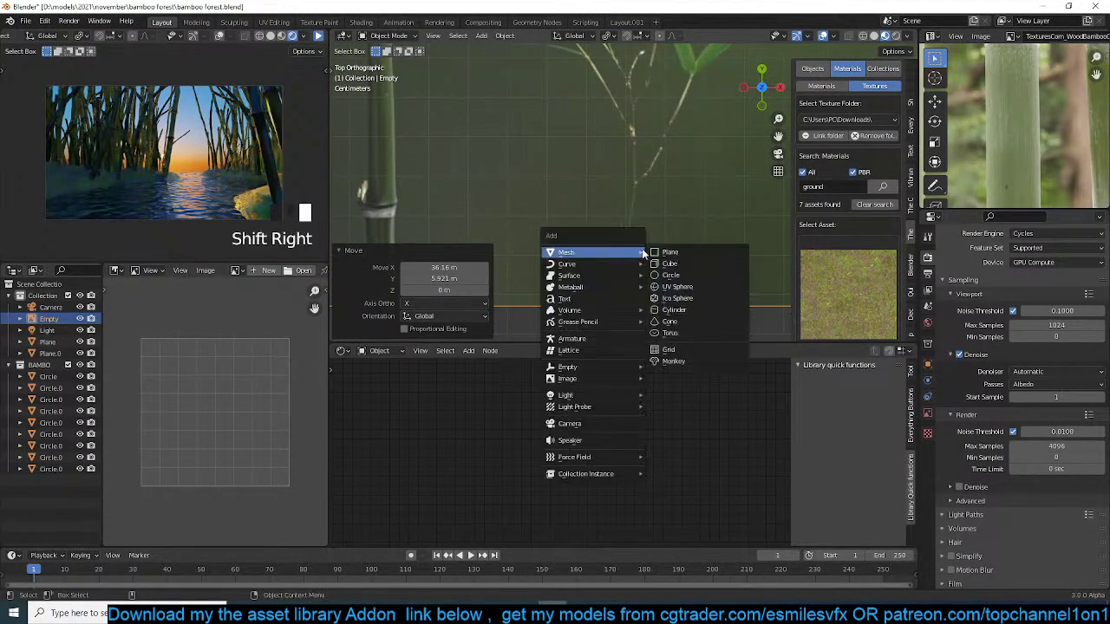
{"action": "left_click", "coordinate": [730, 253]}
- Scale the new plane down repeatedly until it is a tiny square at the base of the twig
{"action": "key", "text": "s"}
{"action": "left_click", "coordinate": [655, 268]}
{"action": "key", "text": "s"}
{"action": "left_click", "coordinate": [637, 282]}
{"action": "key", "text": "s"}
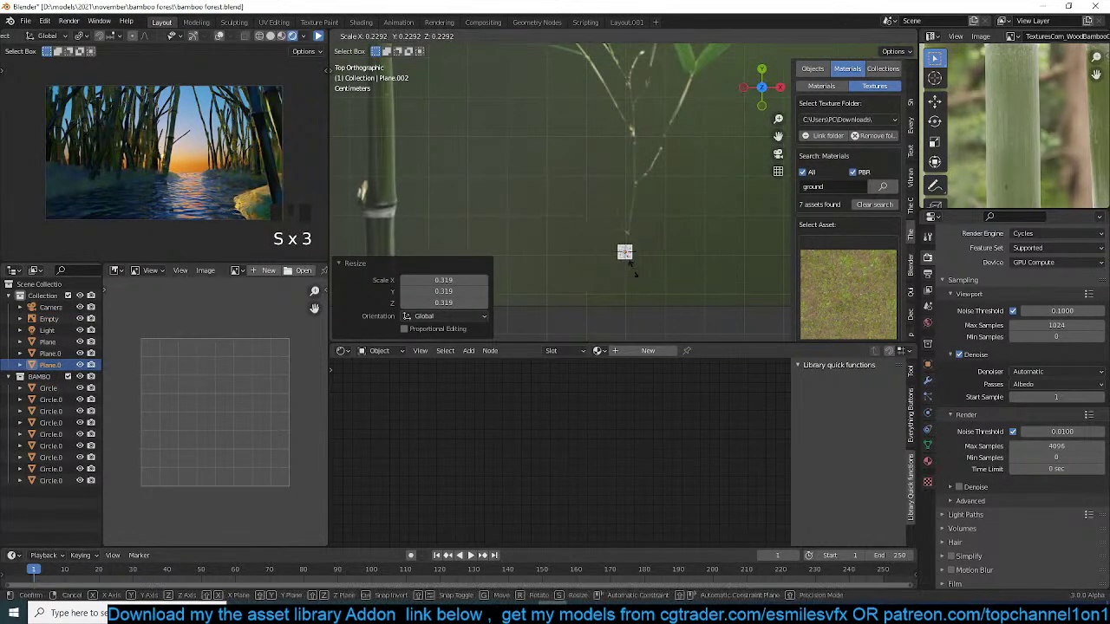
{"action": "left_click", "coordinate": [635, 268]}
{"action": "scroll", "coordinate": [640, 267], "scroll_direction": "up", "scroll_amount": 4}
{"action": "key", "text": "s"}
{"action": "left_click", "coordinate": [648, 276]}
{"action": "scroll", "coordinate": [649, 277], "scroll_direction": "up", "scroll_amount": 2}
{"action": "scroll", "coordinate": [649, 275], "scroll_direction": "down", "scroll_amount": 3}
- Edit the plane's mesh in vertex mode, shrinking it to the stem's width and positioning it over the twig's base
{"action": "key", "text": "Tab"}
{"action": "key", "text": "1"}
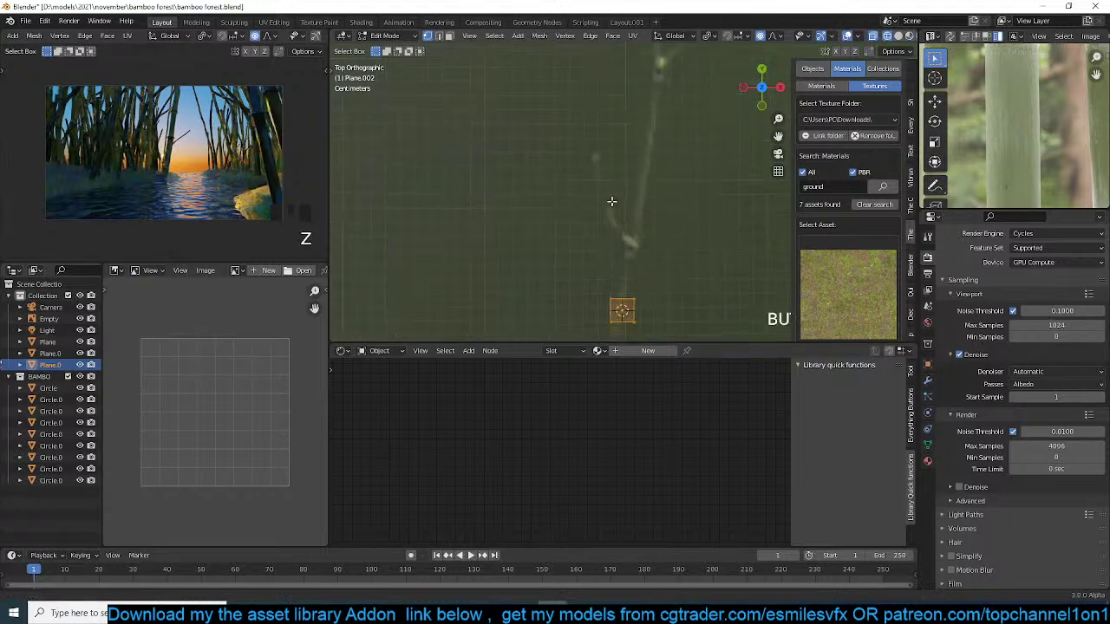
{"action": "key", "text": "s"}
{"action": "left_click", "coordinate": [631, 297]}
{"action": "key", "text": "g"}
{"action": "left_click", "coordinate": [619, 304]}
- Extrude the plane's upper edge segment by segment along the twig's main stem, past its nodes to the curved tip
{"action": "left_click", "coordinate": [621, 290], "text": "alt"}
{"action": "right_click", "coordinate": [621, 265], "text": "ctrl"}
{"action": "right_click", "coordinate": [631, 232], "text": "ctrl"}
{"action": "middle_click_drag", "start_coordinate": [639, 185], "coordinate": [610, 255], "text": "shift"}
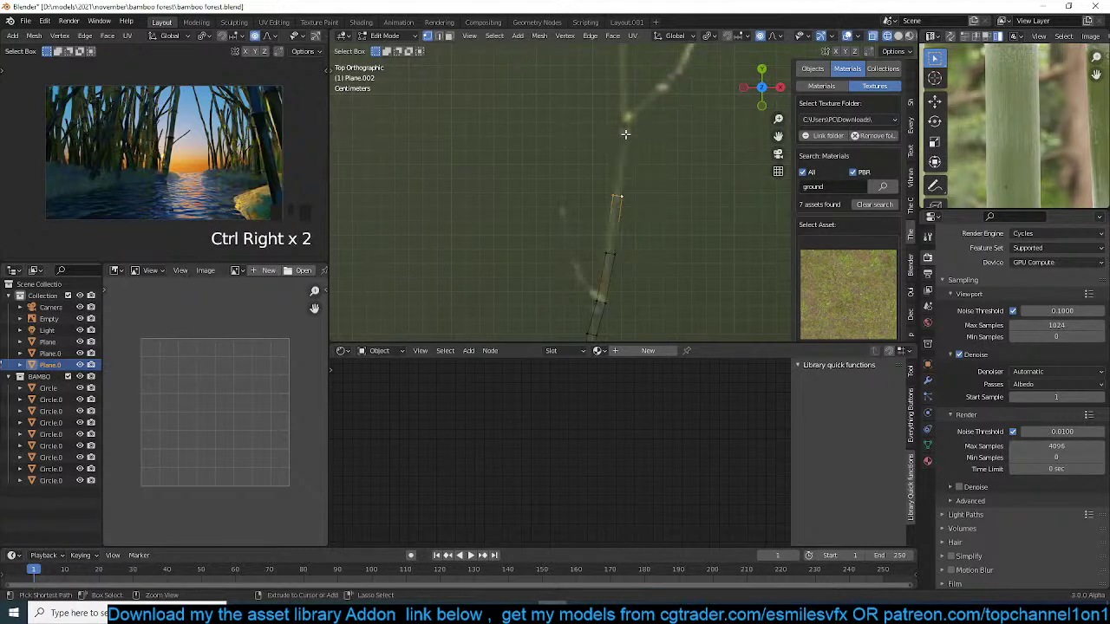
{"action": "key", "text": "ctrl+Right"}
{"action": "key", "text": "ctrl+Right"}
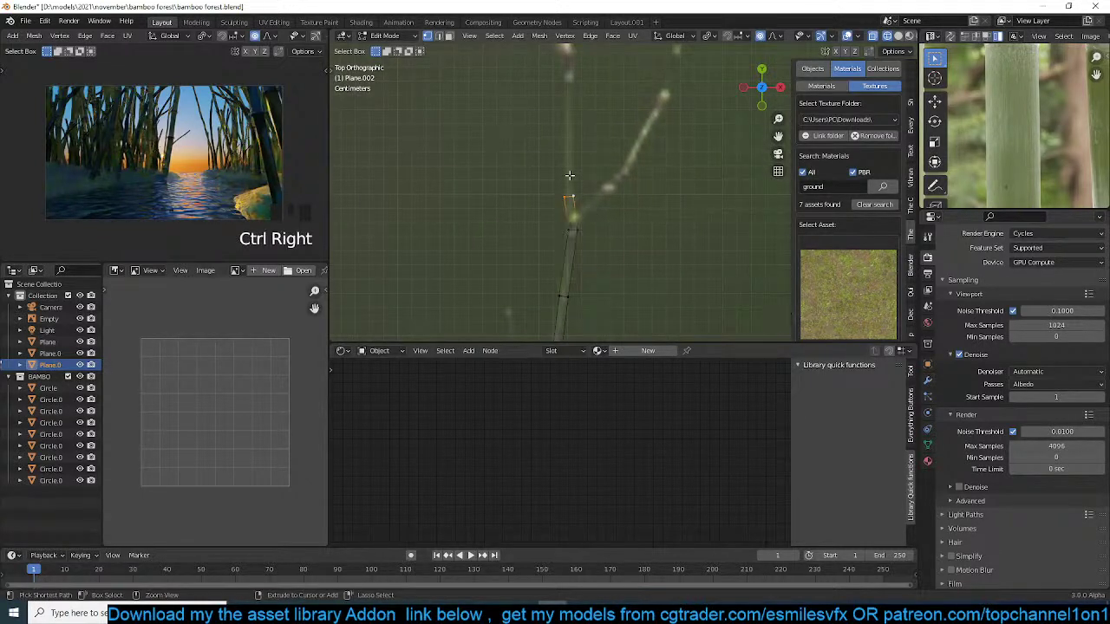
{"action": "middle_click_drag", "start_coordinate": [574, 144], "coordinate": [563, 212], "text": "shift"}
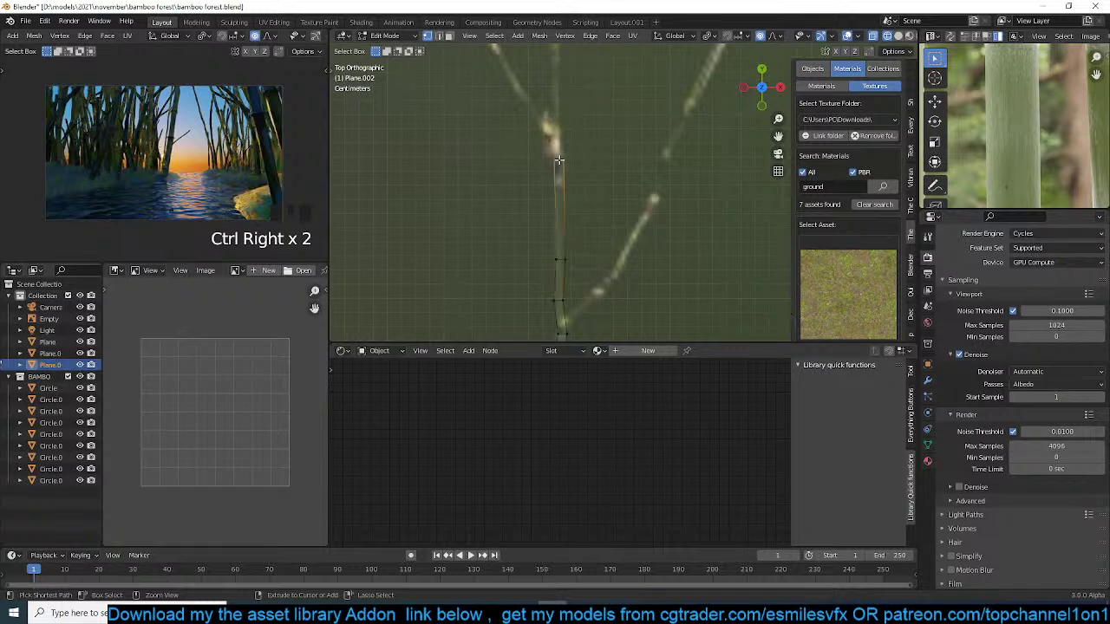
{"action": "key", "text": "ctrl+Right"}
{"action": "middle_click_drag", "start_coordinate": [562, 134], "coordinate": [555, 279], "text": "shift"}
{"action": "key", "text": "ctrl+Right"}
{"action": "key", "text": "ctrl+Right"}
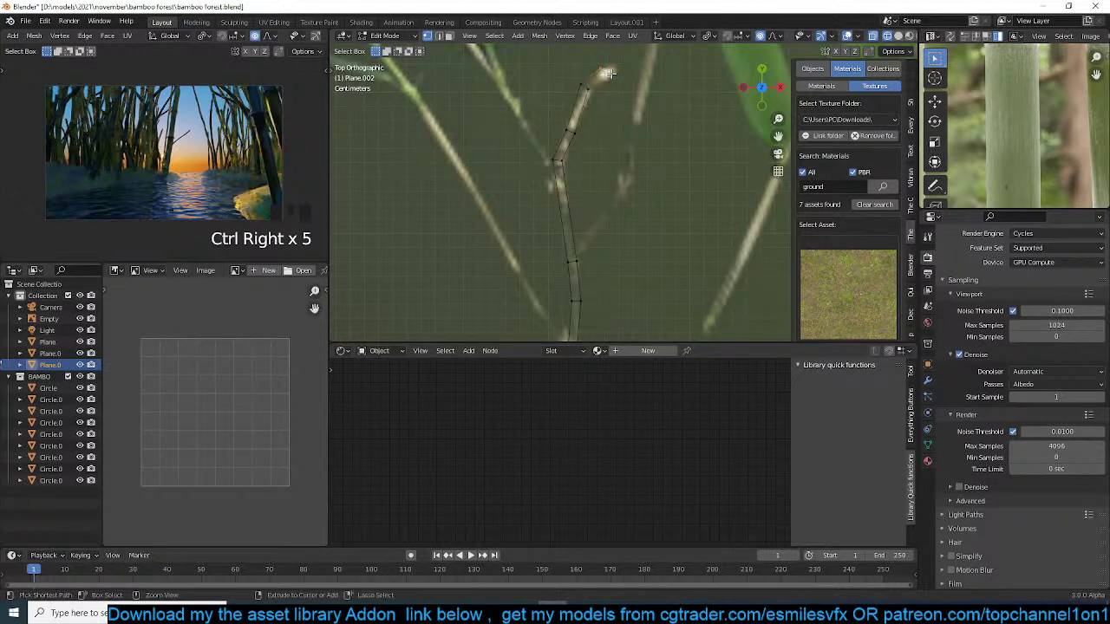
- Duplicate the stem edge at the uppermost fork and, with proportional editing off, rotate and move it to start the side branch
{"action": "scroll", "coordinate": [585, 253], "scroll_direction": "down", "scroll_amount": 1}
{"action": "left_click", "coordinate": [579, 250]}
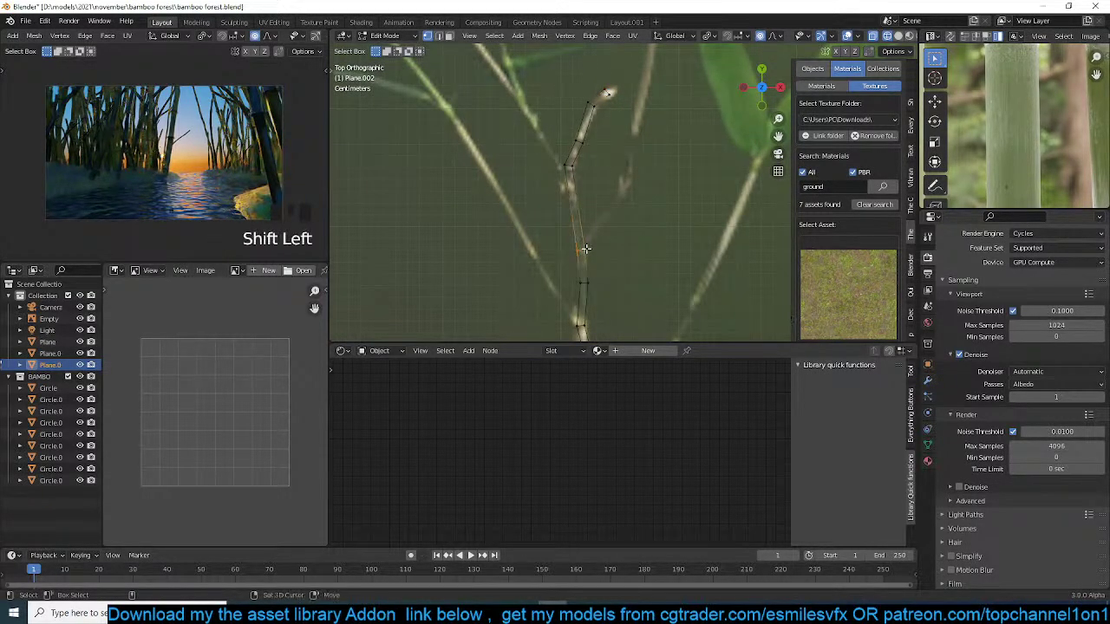
{"action": "key", "text": "shift+d"}
{"action": "key", "text": "r"}
{"action": "key", "text": "p"}
{"action": "left_click", "coordinate": [592, 263]}
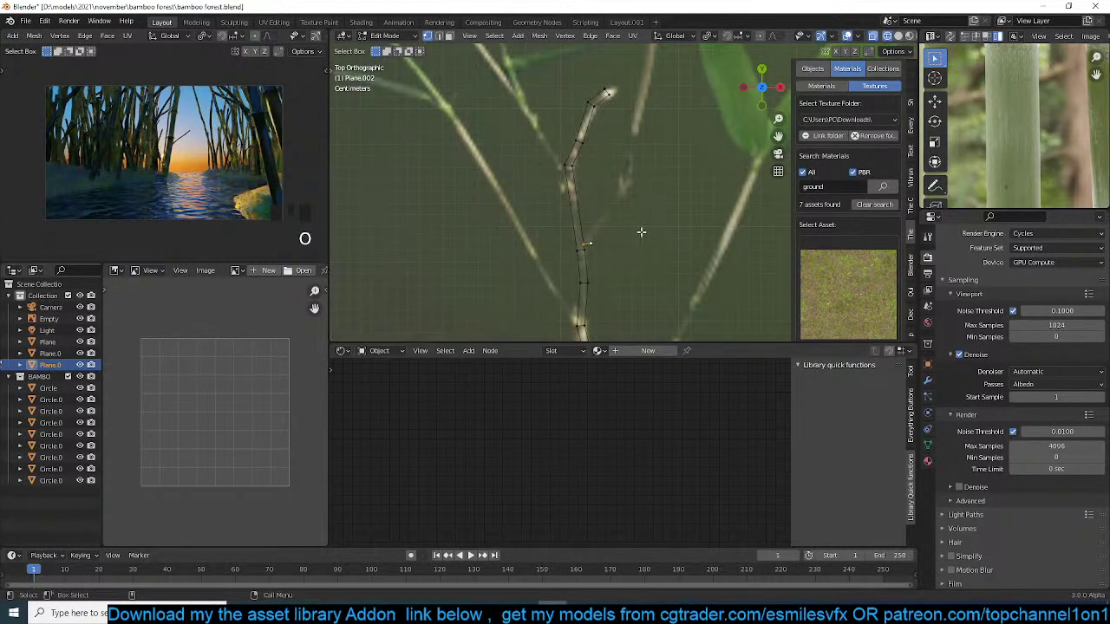
{"action": "key", "text": "r"}
{"action": "left_click", "coordinate": [611, 285]}
{"action": "key", "text": "g"}
{"action": "left_click", "coordinate": [603, 287]}
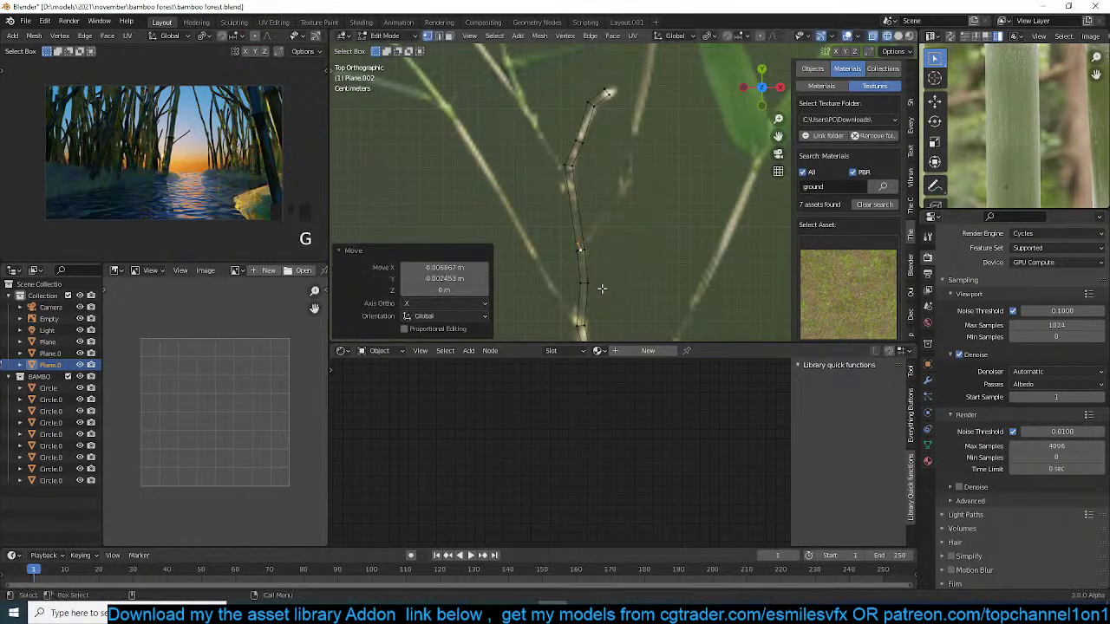
- Extrude the duplicated edge along the upper right side branch to the base of its leaves
{"action": "right_click", "coordinate": [614, 206], "text": "ctrl"}
{"action": "right_click", "coordinate": [631, 178], "text": "ctrl"}
{"action": "middle_click_drag", "start_coordinate": [632, 179], "coordinate": [613, 289], "text": "shift"}
{"action": "right_click", "coordinate": [619, 243], "text": "ctrl"}
{"action": "right_click", "coordinate": [630, 182], "text": "ctrl"}
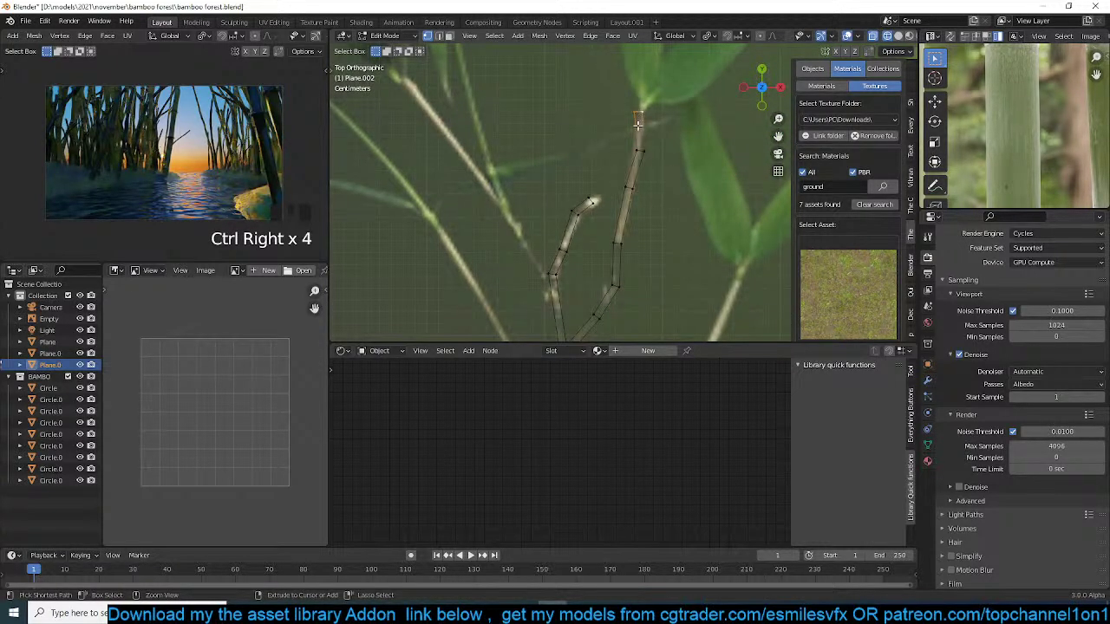
- Duplicate the stem edge at the middle node and rotate it towards the long left branch
{"action": "scroll", "coordinate": [638, 112], "scroll_direction": "down", "scroll_amount": 2}
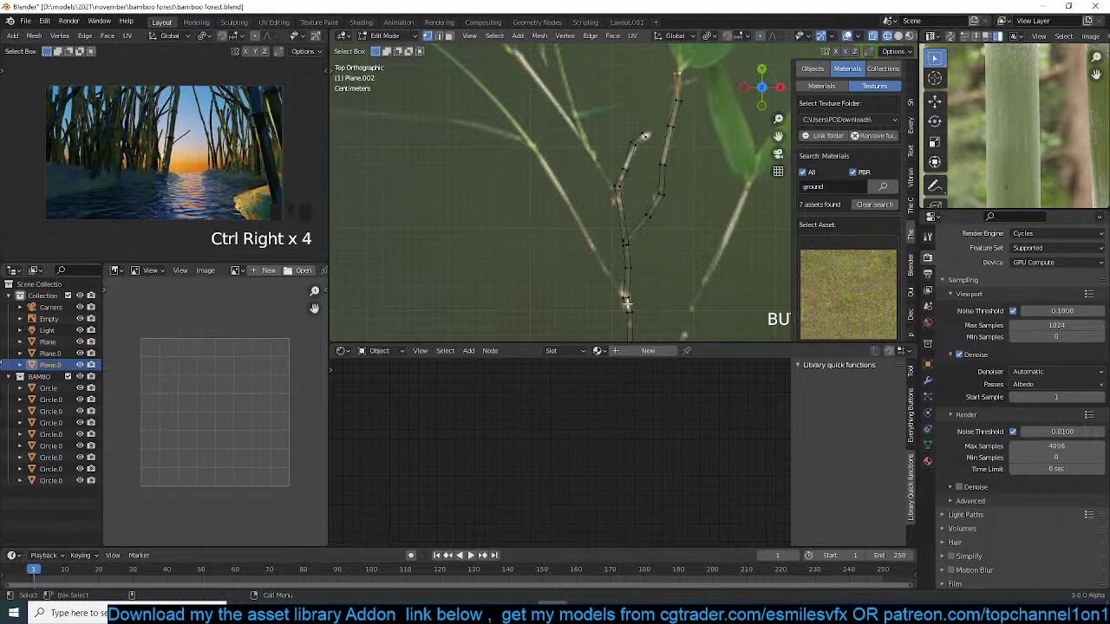
{"action": "left_click", "coordinate": [628, 301]}
{"action": "key", "text": "shift+d"}
{"action": "left_click", "coordinate": [628, 299]}
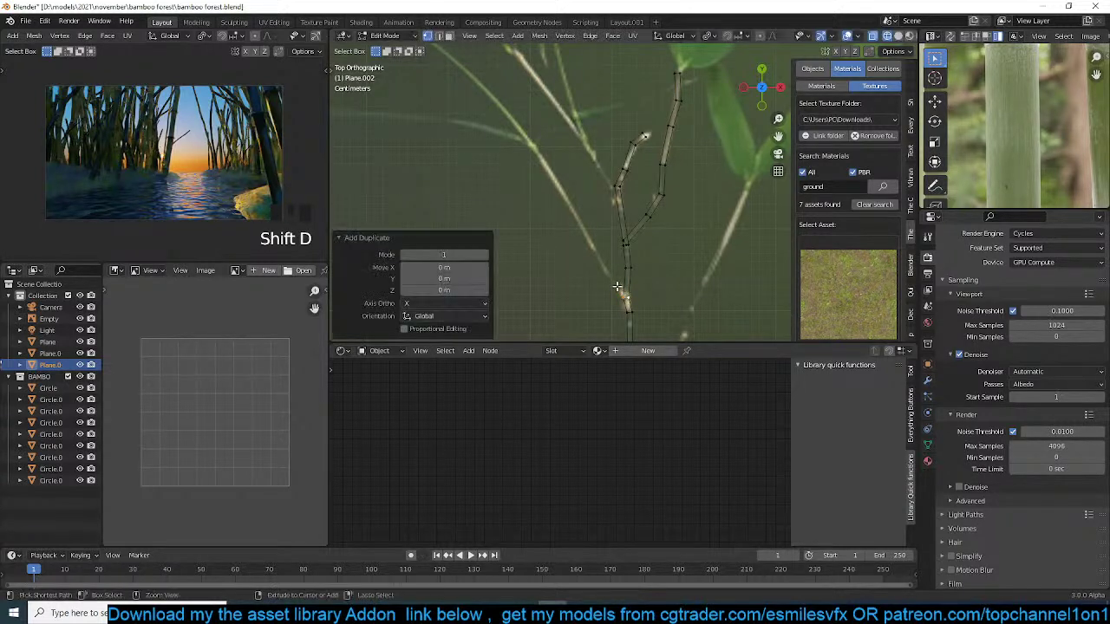
{"action": "key", "text": "r"}
{"action": "left_click", "coordinate": [621, 287]}
- Extrude the duplicated edge along the lower part of the long left branch and scale its end edge to 0.678
{"action": "right_click", "coordinate": [604, 258], "text": "ctrl"}
{"action": "right_click", "coordinate": [597, 239], "text": "ctrl"}
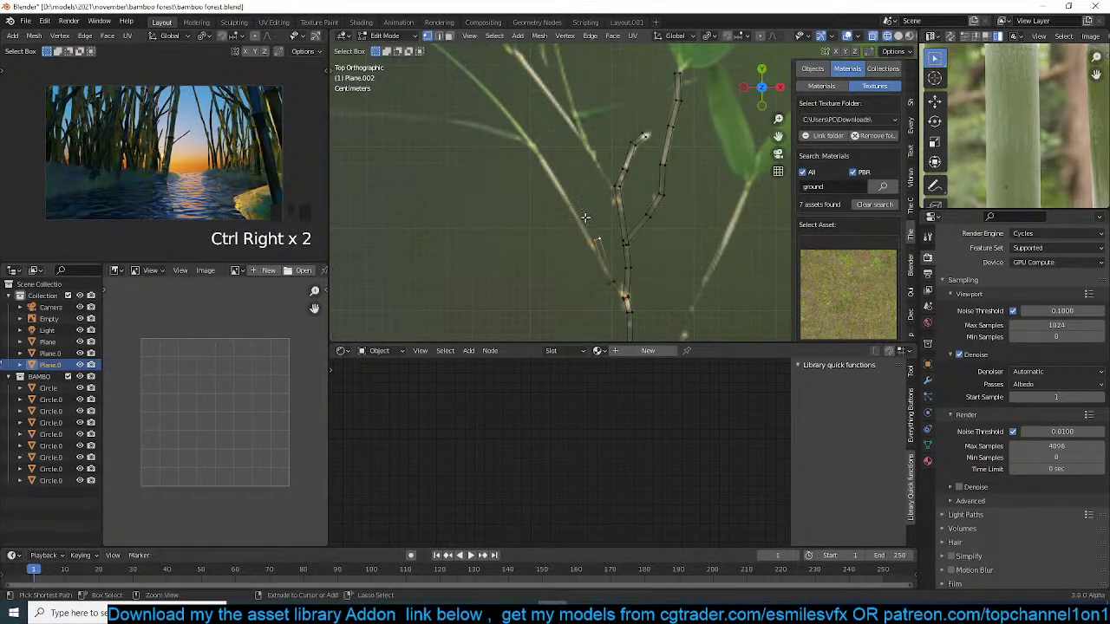
{"action": "right_click", "coordinate": [554, 176], "text": "ctrl"}
{"action": "middle_click_drag", "start_coordinate": [525, 150], "coordinate": [649, 263], "text": "shift"}
{"action": "right_click", "coordinate": [673, 262], "text": "ctrl"}
{"action": "key", "text": "s"}
{"action": "left_click", "coordinate": [704, 238]}
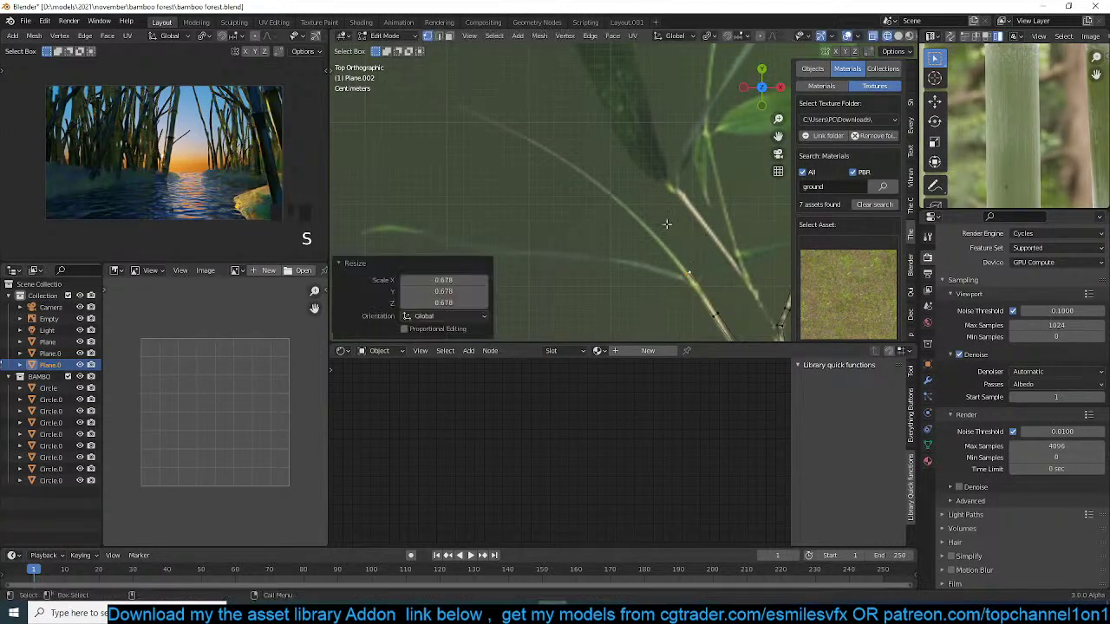
- Continue extruding the left branch along its curve to the thin tip, scaling down the end edges to taper it
{"action": "right_click", "coordinate": [621, 200], "text": "ctrl"}
{"action": "key", "text": "s"}
{"action": "left_click", "coordinate": [582, 161]}
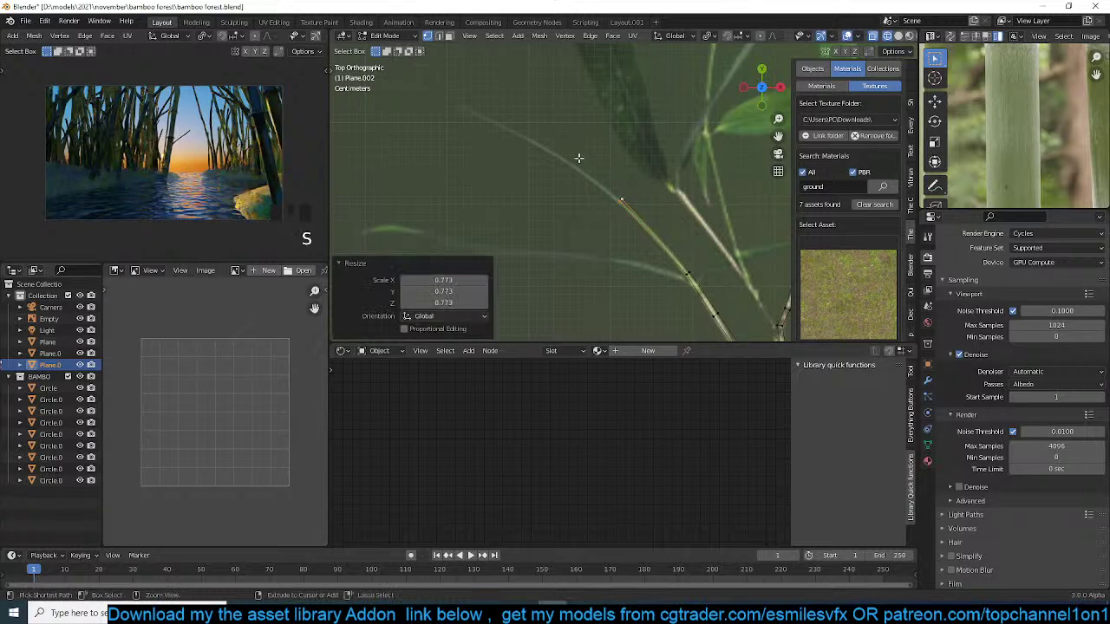
{"action": "right_click", "coordinate": [561, 154], "text": "ctrl"}
{"action": "key", "text": "s"}
{"action": "left_click", "coordinate": [596, 114]}
{"action": "right_click", "coordinate": [464, 108], "text": "ctrl"}
- Duplicate the stem edge at the lower fork and rotate it about 65.7° towards the lower right branch
{"action": "scroll", "coordinate": [464, 108], "scroll_direction": "down", "scroll_amount": 3}
{"action": "middle_click_drag", "start_coordinate": [690, 236], "coordinate": [613, 126], "text": "shift"}
{"action": "scroll", "coordinate": [663, 246], "scroll_direction": "up", "scroll_amount": 1}
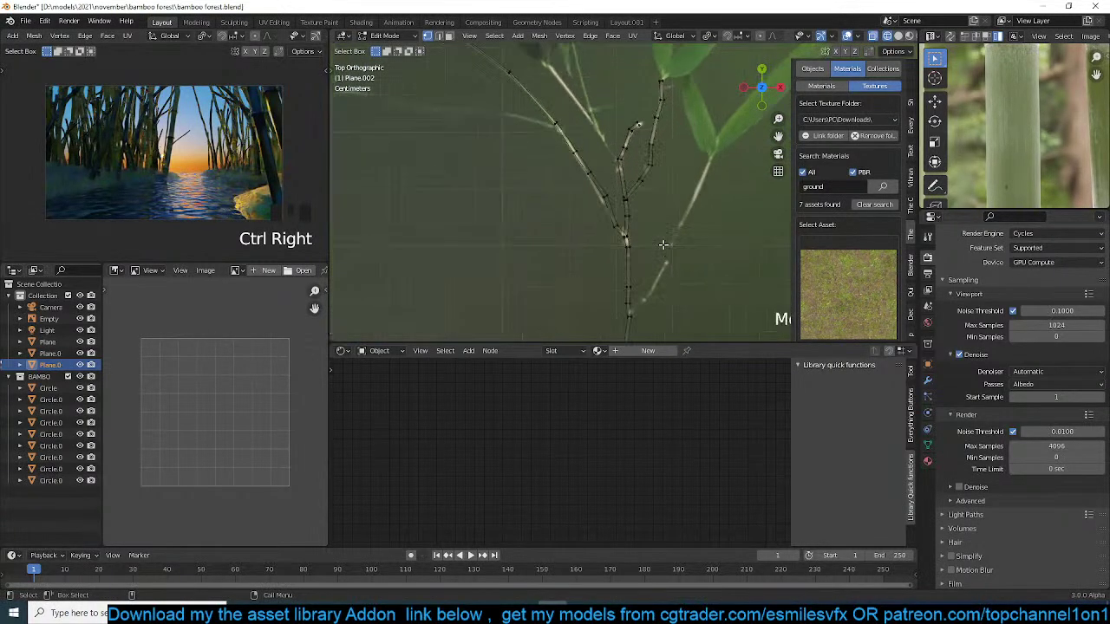
{"action": "middle_click_drag", "start_coordinate": [661, 248], "coordinate": [644, 213], "text": "shift"}
{"action": "middle_click_drag", "start_coordinate": [579, 278], "coordinate": [556, 248], "text": "shift"}
{"action": "left_click", "coordinate": [589, 291], "text": "shift"}
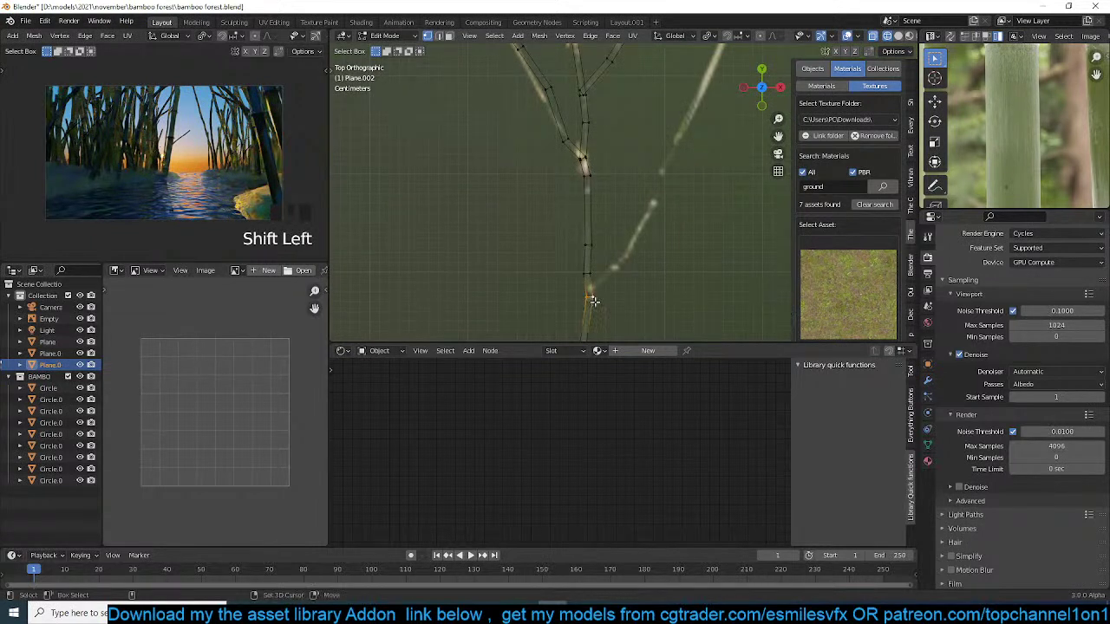
{"action": "key", "text": "shift+d"}
{"action": "left_click", "coordinate": [595, 294]}
{"action": "key", "text": "r"}
{"action": "left_click", "coordinate": [602, 281]}
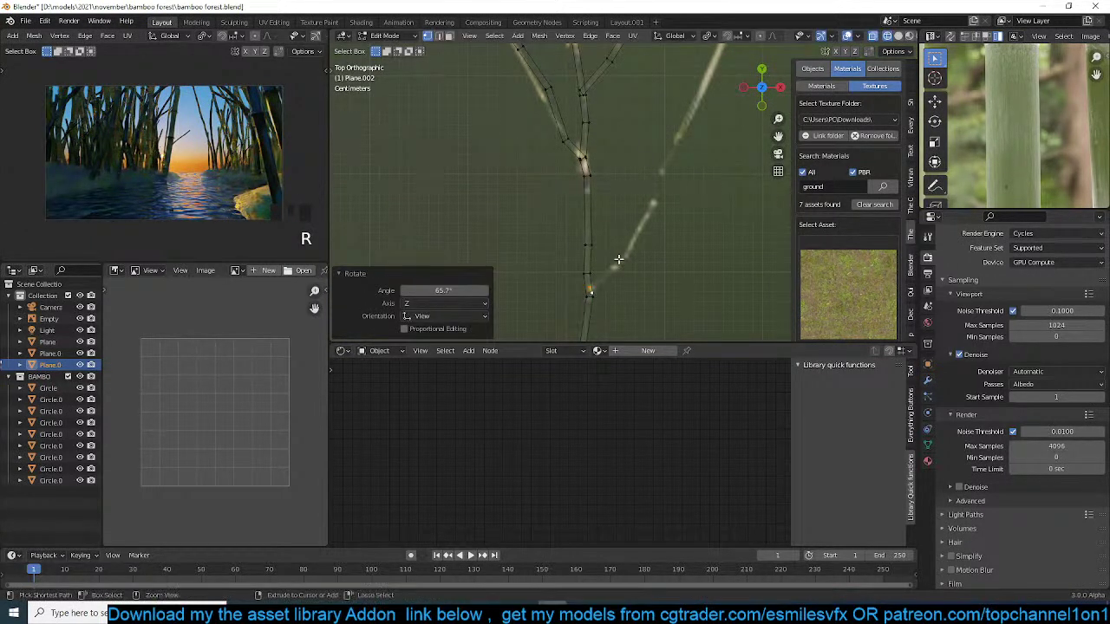
- Extrude the duplicated edge along the lower right branch up to the base of its leaves
{"action": "right_click", "coordinate": [616, 261], "text": "ctrl"}
{"action": "right_click", "coordinate": [634, 240], "text": "ctrl"}
{"action": "right_click", "coordinate": [651, 200], "text": "ctrl"}
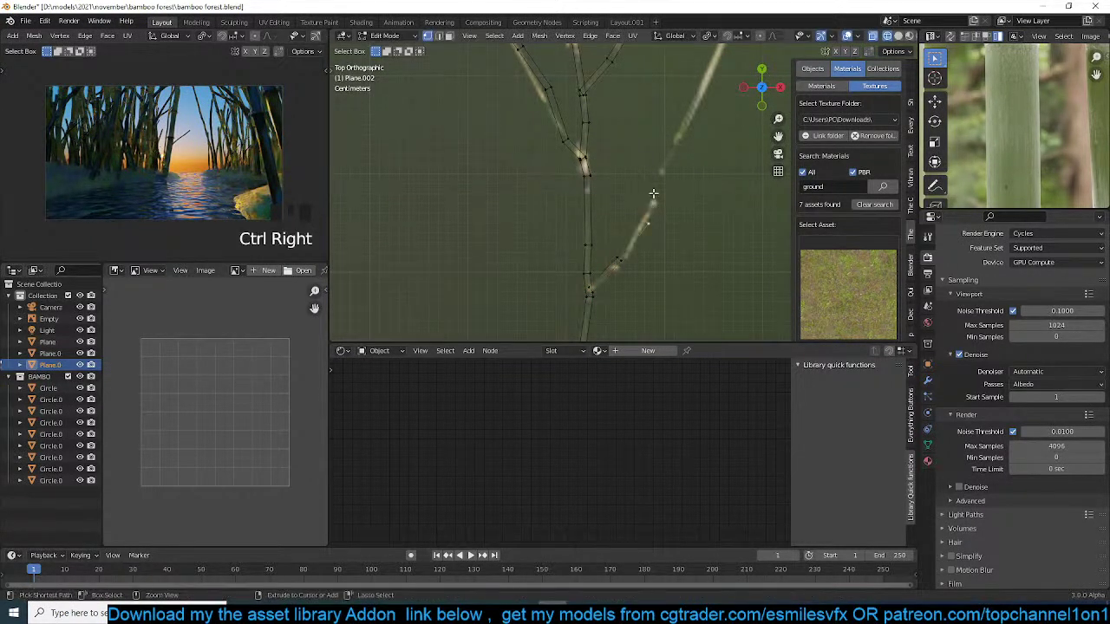
{"action": "right_click", "coordinate": [657, 173], "text": "ctrl"}
{"action": "middle_click_drag", "start_coordinate": [655, 177], "coordinate": [602, 283], "text": "shift"}
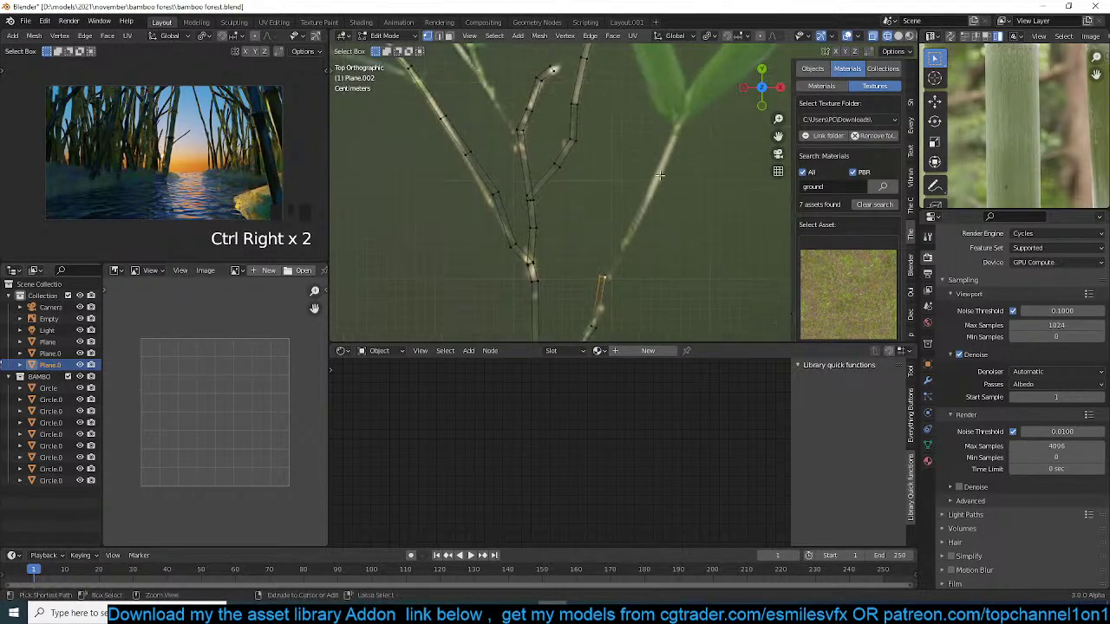
{"action": "right_click", "coordinate": [681, 127], "text": "ctrl"}
- Duplicate the stem edge just above the base and rotate it about 71.2° towards the small left shoot
{"action": "scroll", "coordinate": [662, 233], "scroll_direction": "down", "scroll_amount": 5}
{"action": "middle_click_drag", "start_coordinate": [662, 233], "coordinate": [671, 144], "text": "shift"}
{"action": "scroll", "coordinate": [624, 224], "scroll_direction": "up", "scroll_amount": 4}
{"action": "left_click", "coordinate": [589, 302]}
{"action": "key", "text": "shift+d"}
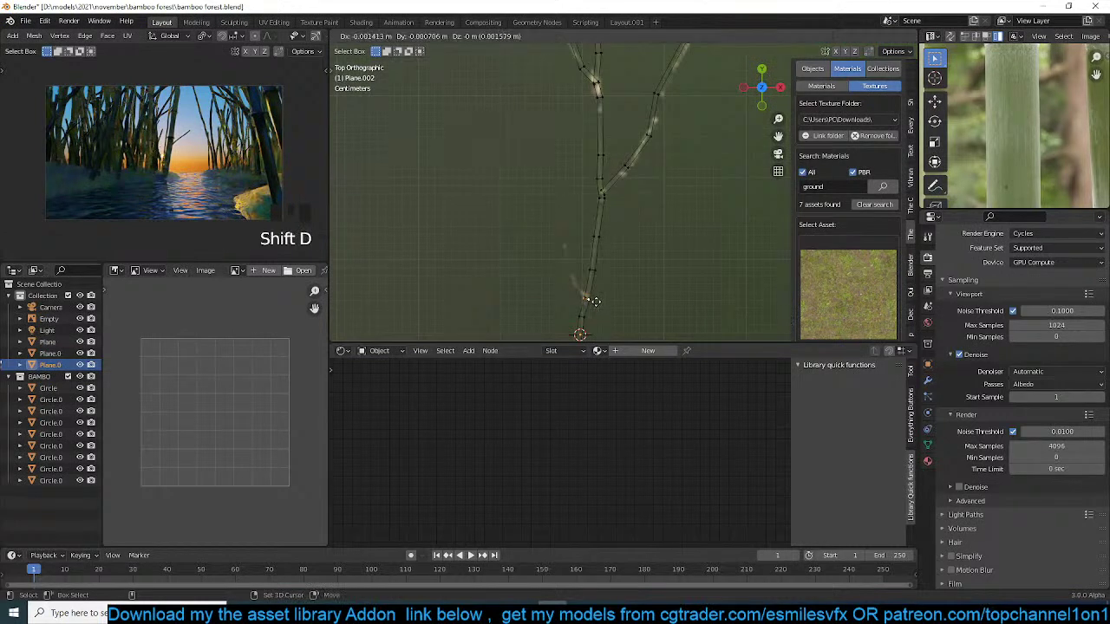
{"action": "key", "text": "r"}
{"action": "left_click", "coordinate": [578, 317]}
{"action": "key", "text": "r"}
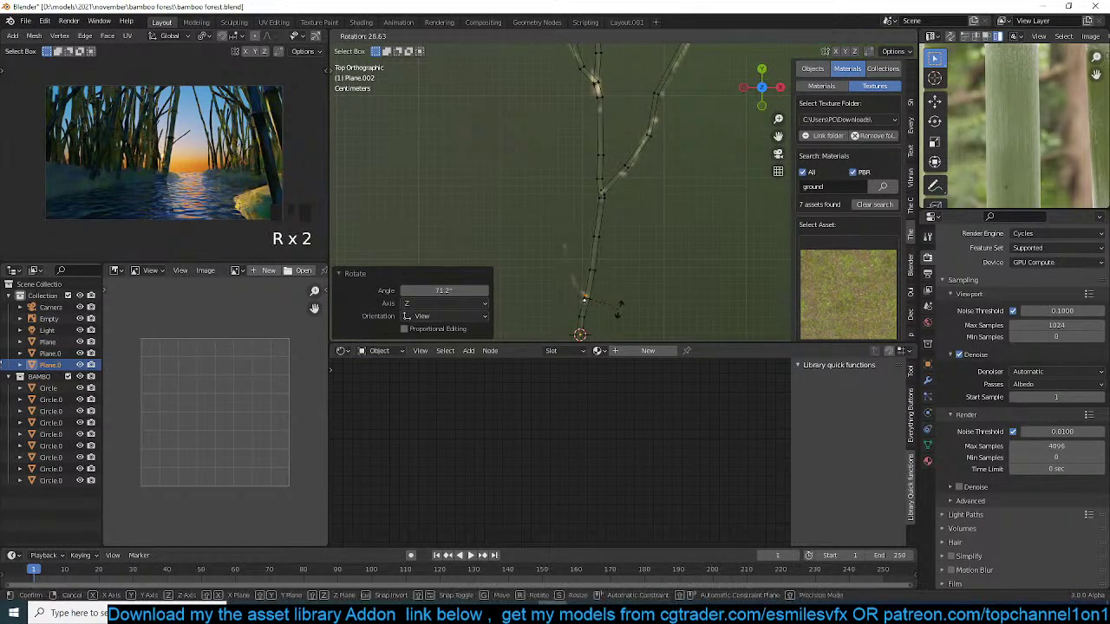
- Extrude the duplicated edge along the small shoot near the stem base and scale down its tip
{"action": "right_click", "coordinate": [571, 285], "text": "ctrl"}
{"action": "right_click", "coordinate": [607, 236], "text": "ctrl"}
{"action": "right_click", "coordinate": [647, 214], "text": "ctrl"}
{"action": "key", "text": "s"}
{"action": "key", "text": "Tab"}
- Duplicate the outer part of the long left branch, rotate it -31.8° and move it onto the lower left twig
{"action": "scroll", "coordinate": [605, 274], "scroll_direction": "down", "scroll_amount": 2}
{"action": "scroll", "coordinate": [605, 269], "scroll_direction": "down", "scroll_amount": 2}
{"action": "middle_click_drag", "start_coordinate": [625, 142], "coordinate": [602, 246], "text": "shift"}
{"action": "scroll", "coordinate": [602, 247], "scroll_direction": "up", "scroll_amount": 7}
{"action": "middle_click_drag", "start_coordinate": [515, 317], "coordinate": [669, 165], "text": "shift"}
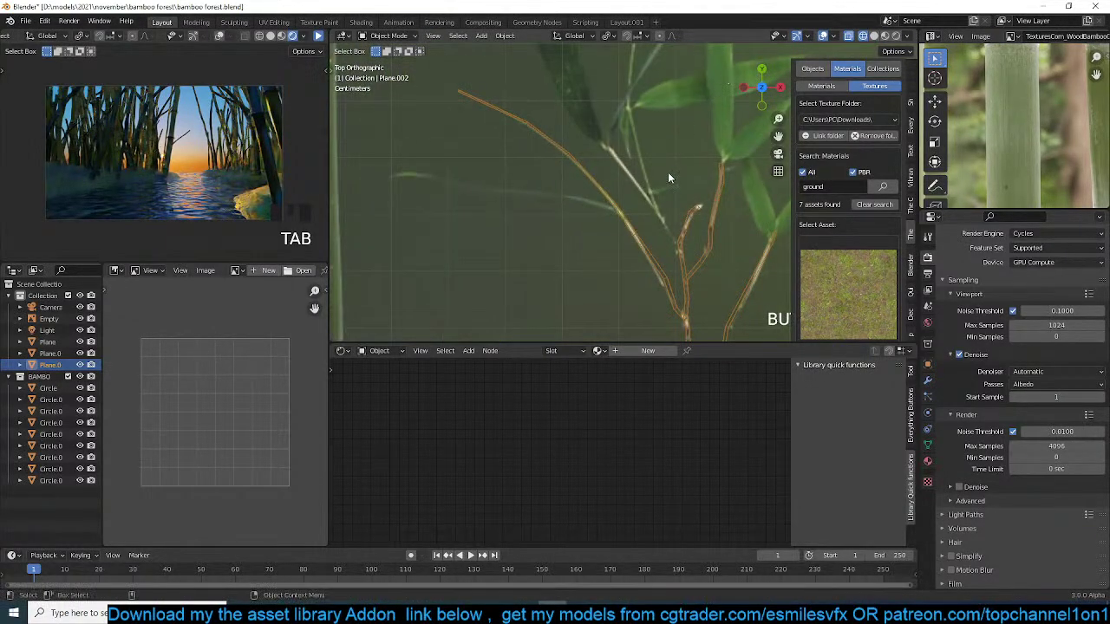
{"action": "key", "text": "Tab"}
{"action": "left_click_drag", "start_coordinate": [446, 78], "coordinate": [643, 225]}
{"action": "key", "text": "shift+d"}
{"action": "left_click", "coordinate": [643, 225]}
{"action": "key", "text": "r"}
{"action": "left_click", "coordinate": [682, 160]}
{"action": "key", "text": "g"}
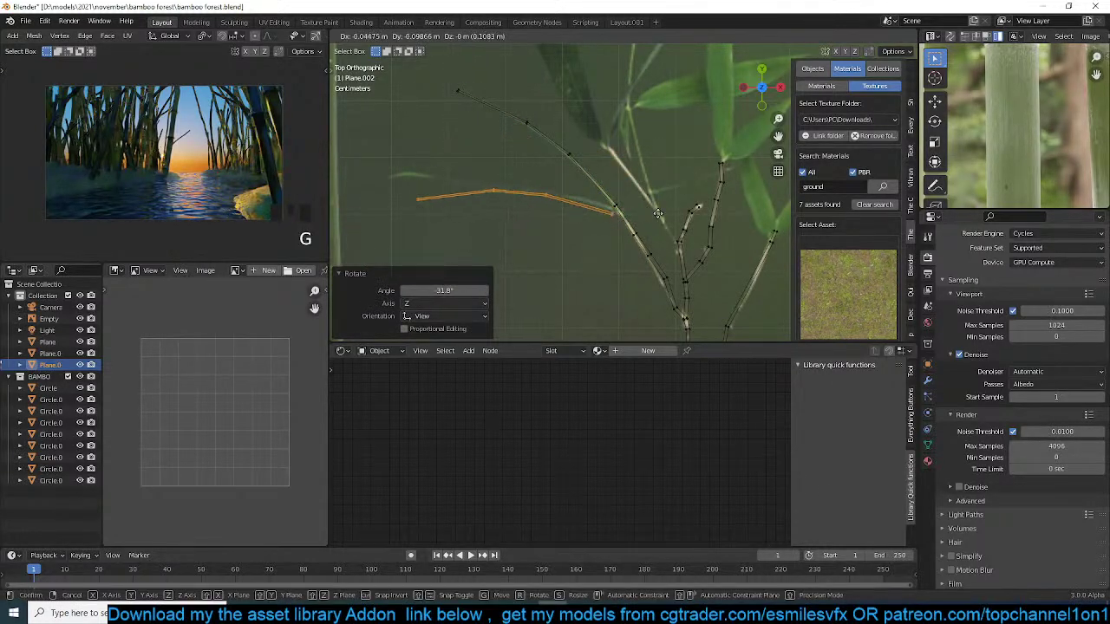
{"action": "left_click", "coordinate": [660, 210]}
- Duplicate the lower left twig, rotate the copy 47.9° and move it over the inner left twig
{"action": "scroll", "coordinate": [612, 236], "scroll_direction": "down", "scroll_amount": 2}
{"action": "key", "text": "shift+d"}
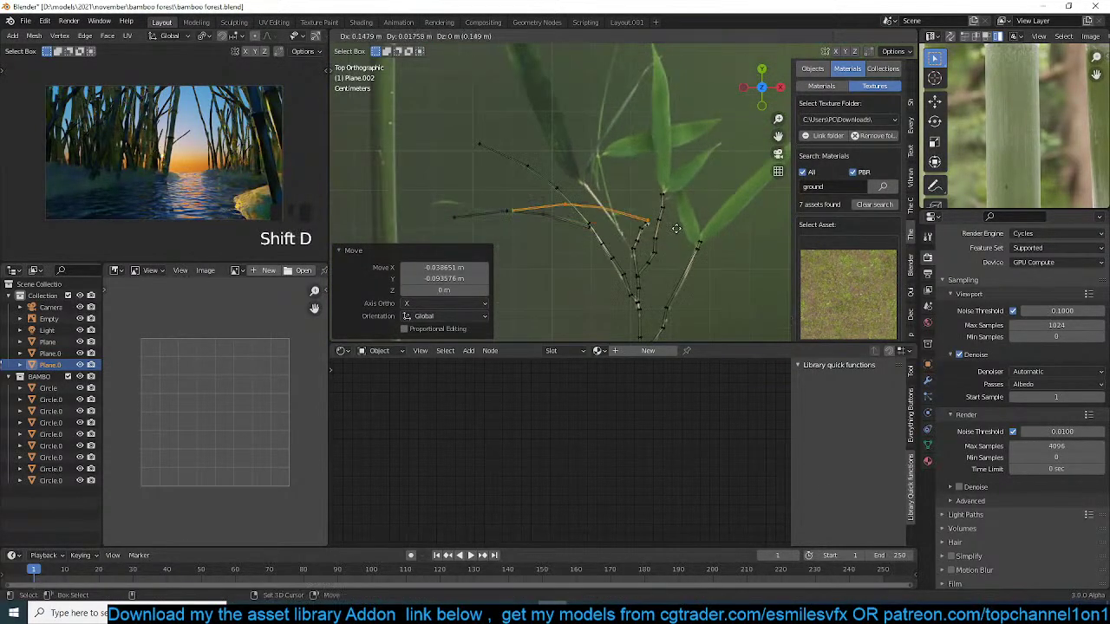
{"action": "left_click", "coordinate": [675, 227]}
{"action": "key", "text": "r"}
{"action": "left_click", "coordinate": [656, 276]}
{"action": "key", "text": "g"}
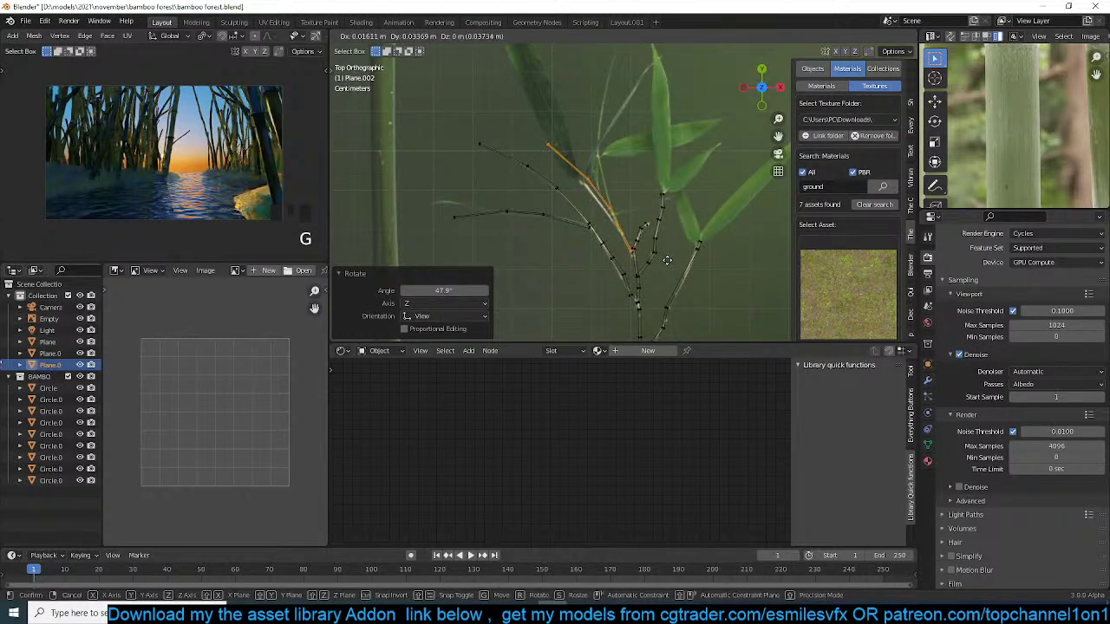
{"action": "left_click", "coordinate": [673, 261]}
- Fine-tune the copied twig's rotation and position so it follows the inner left twig in the reference
{"action": "key", "text": "r"}
{"action": "left_click", "coordinate": [675, 256]}
{"action": "key", "text": "g"}
{"action": "left_click", "coordinate": [674, 256]}
{"action": "key", "text": "r"}
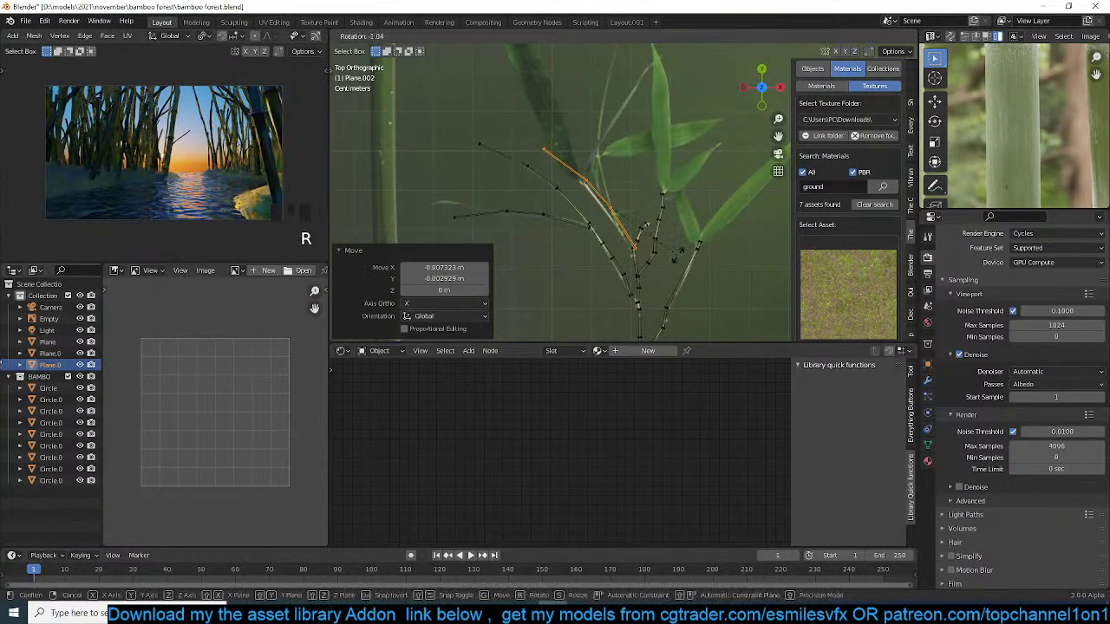
{"action": "left_click", "coordinate": [675, 253]}
- Duplicate the inner left twig, rotate the copy nearly upright and join it to the inner twig as an offshoot
{"action": "key", "text": "shift+d"}
{"action": "left_click", "coordinate": [691, 161]}
{"action": "key", "text": "r"}
{"action": "key", "text": "r"}
{"action": "left_click", "coordinate": [652, 210]}
{"action": "key", "text": "r"}
{"action": "left_click", "coordinate": [570, 243]}
{"action": "key", "text": "g"}
{"action": "left_click", "coordinate": [623, 221]}
{"action": "key", "text": "Tab"}
- Select all of the twig geometry and assign it the Ground03_col material
{"action": "scroll", "coordinate": [636, 293], "scroll_direction": "down", "scroll_amount": 5}
{"action": "middle_click_drag", "start_coordinate": [637, 288], "coordinate": [634, 242], "text": "shift"}
{"action": "scroll", "coordinate": [659, 189], "scroll_direction": "up", "scroll_amount": 4}
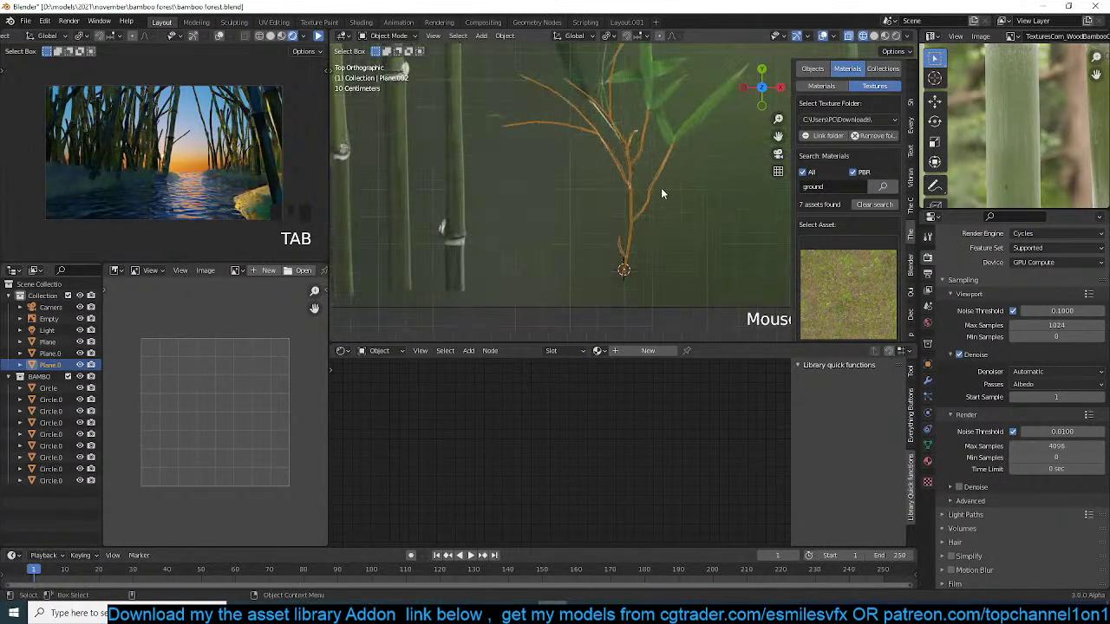
{"action": "middle_click_drag", "start_coordinate": [661, 187], "coordinate": [619, 233], "text": "shift"}
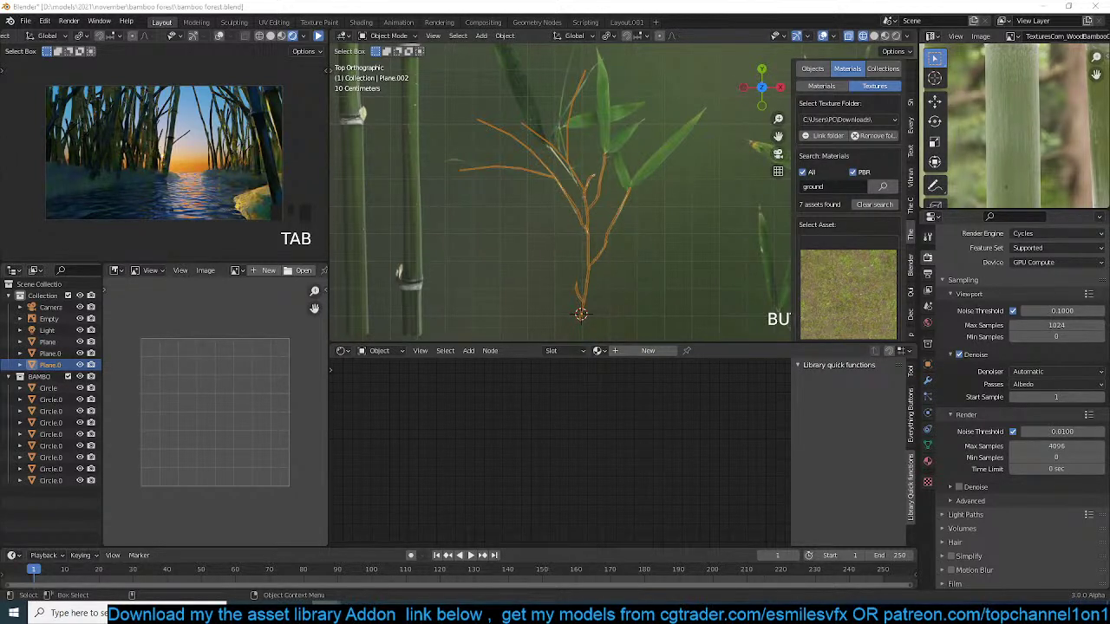
{"action": "scroll", "coordinate": [584, 208], "scroll_direction": "up", "scroll_amount": 4}
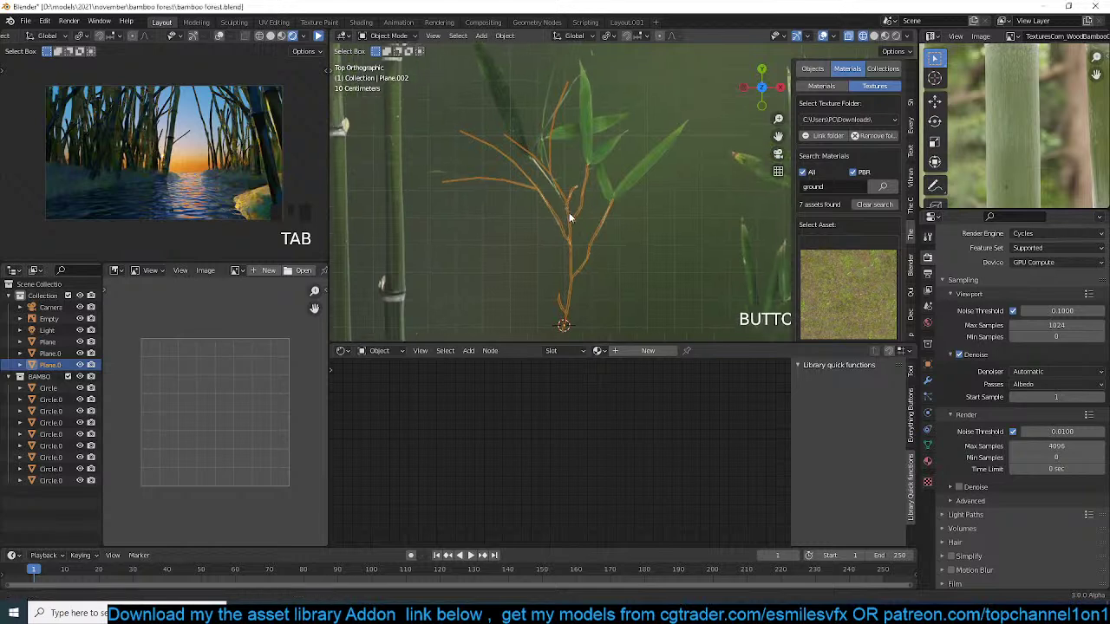
{"action": "scroll", "coordinate": [567, 209], "scroll_direction": "up", "scroll_amount": 3}
{"action": "key", "text": "Tab"}
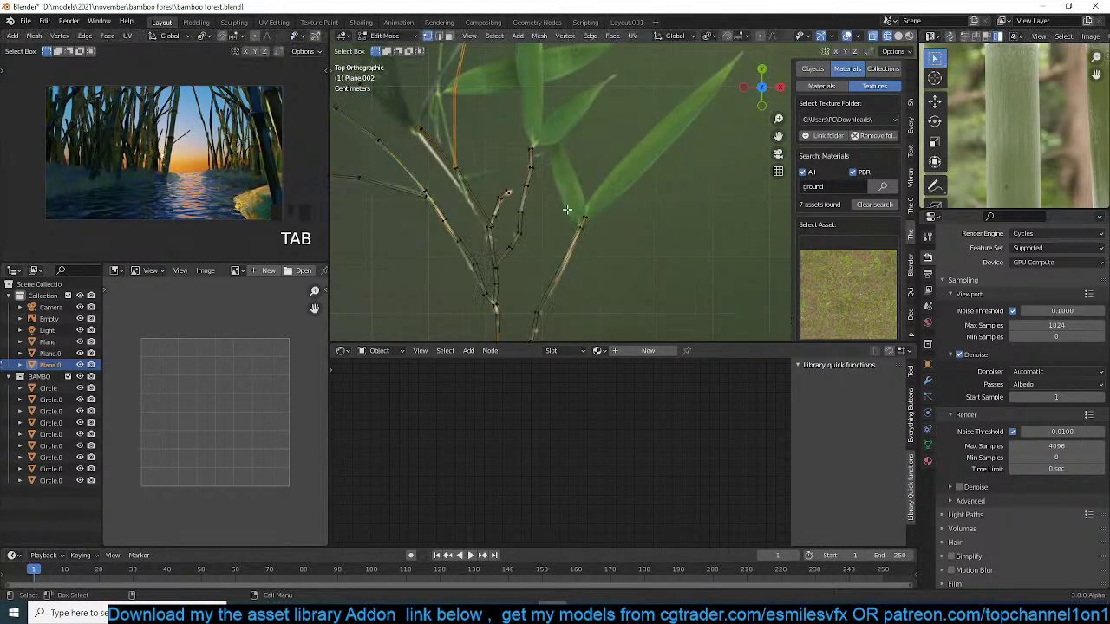
{"action": "key", "text": "a"}
{"action": "left_click", "coordinate": [598, 350]}
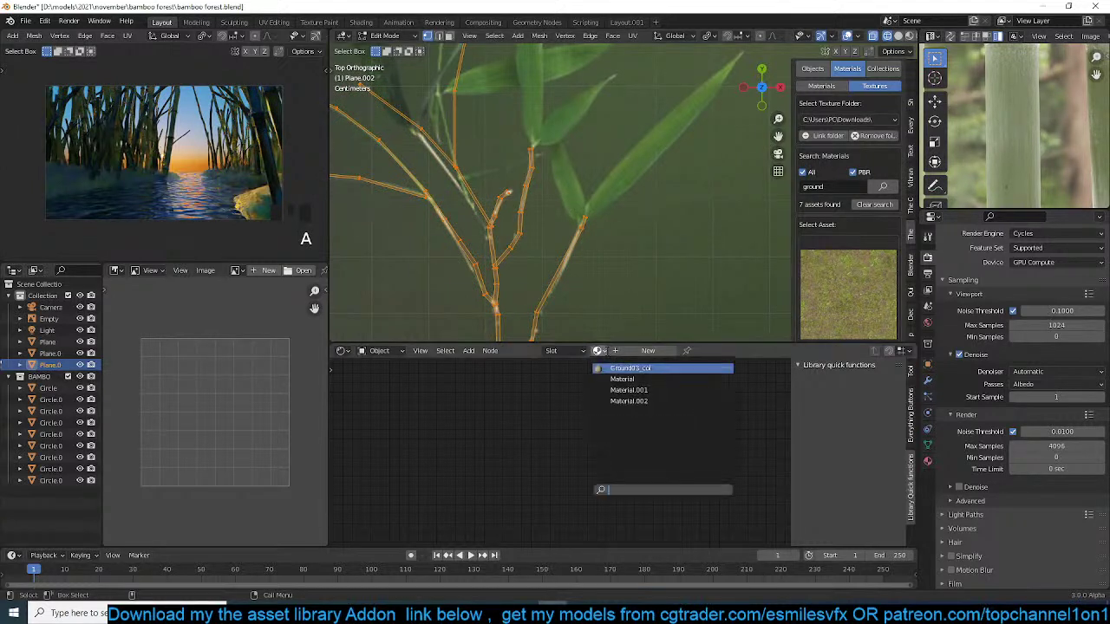
{"action": "left_click", "coordinate": [638, 369]}
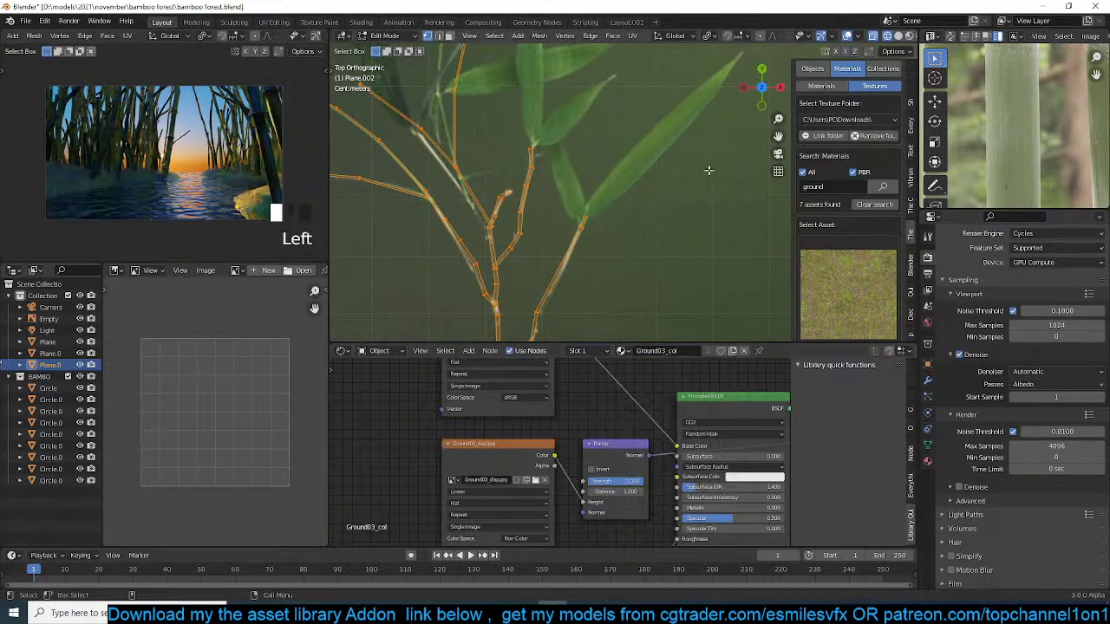
- Unwrap the twig mesh and enlarge the UV view showing the bamboo texture with all UVs selected
{"action": "scroll", "coordinate": [999, 137], "scroll_direction": "down", "scroll_amount": 7}
{"action": "key", "text": "a"}
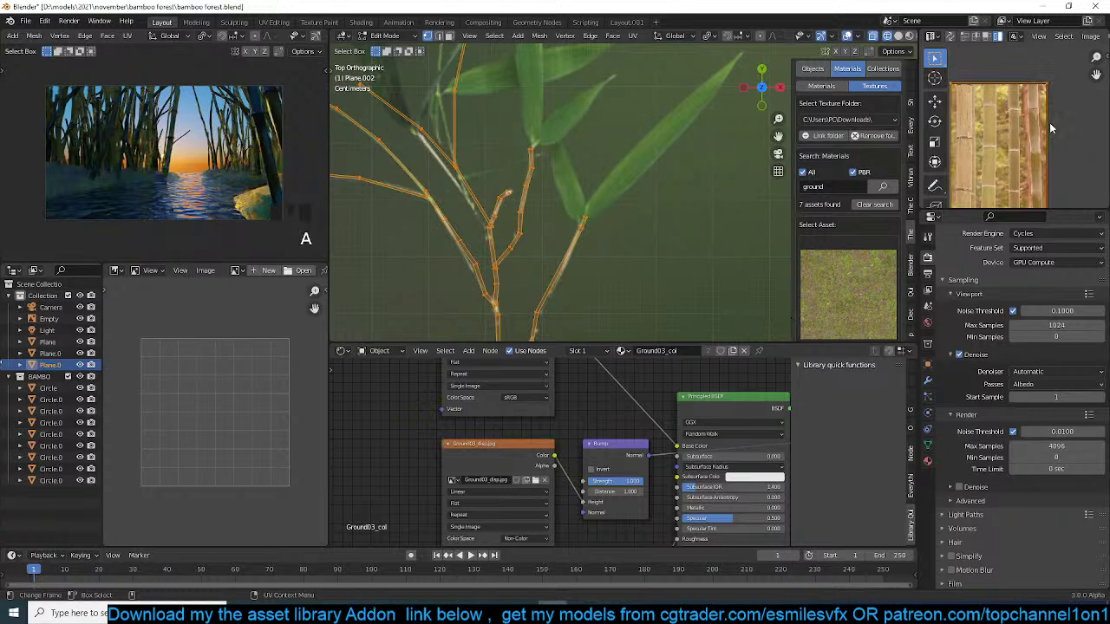
{"action": "key", "text": "u"}
{"action": "left_click", "coordinate": [678, 177]}
{"action": "key", "text": "a"}
{"action": "middle_click_drag", "start_coordinate": [1006, 185], "coordinate": [1048, 83]}
{"action": "key", "text": "ctrl+space"}
{"action": "scroll", "coordinate": [634, 284], "scroll_direction": "up", "scroll_amount": 3}
{"action": "key", "text": "s"}
{"action": "key", "text": "Escape"}
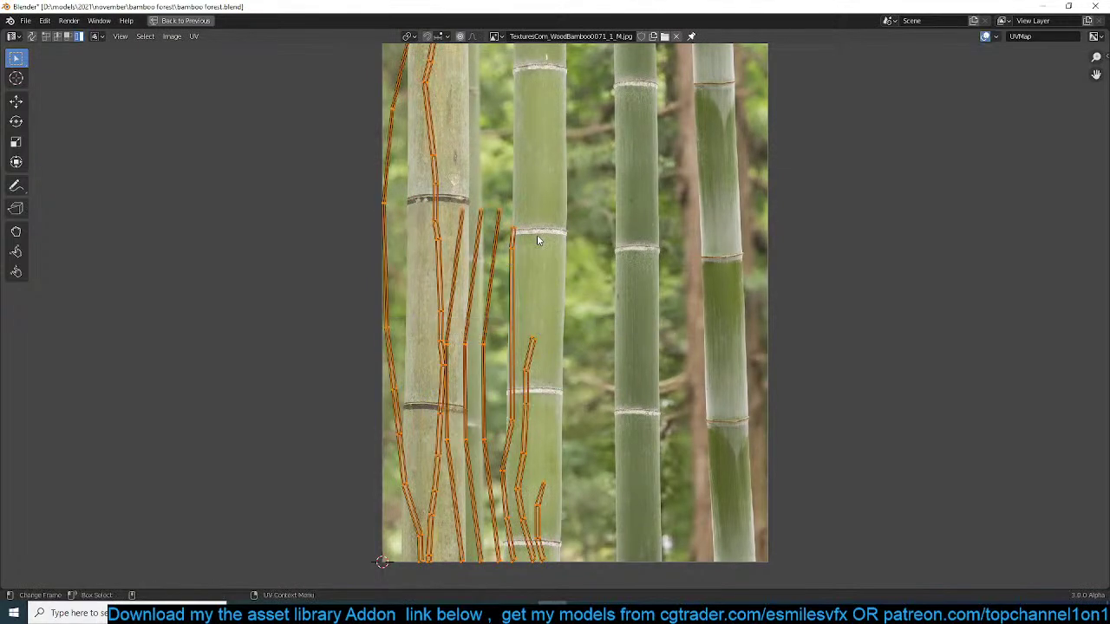
- Scale down the twig UVs and place them within the leftmost bamboo stalk's middle segment
{"action": "key", "text": "s"}
{"action": "left_click", "coordinate": [559, 322]}
{"action": "key", "text": "s"}
{"action": "left_click", "coordinate": [512, 337]}
{"action": "key", "text": "g"}
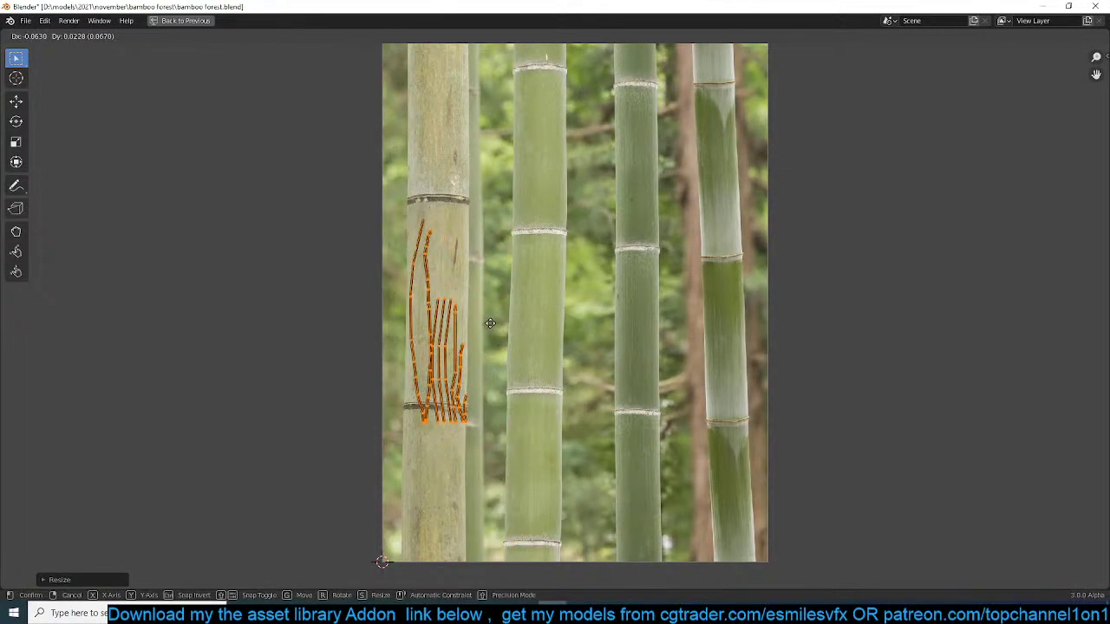
{"action": "left_click", "coordinate": [496, 309]}
{"action": "key", "text": "g"}
{"action": "left_click", "coordinate": [486, 322]}
{"action": "key", "text": "ctrl+space"}
{"action": "key", "text": "Tab"}
- Add a plane to the twig mesh at the right branch tip and scale it down to about leaf size
{"action": "middle_click_drag", "start_coordinate": [593, 232], "coordinate": [566, 246]}
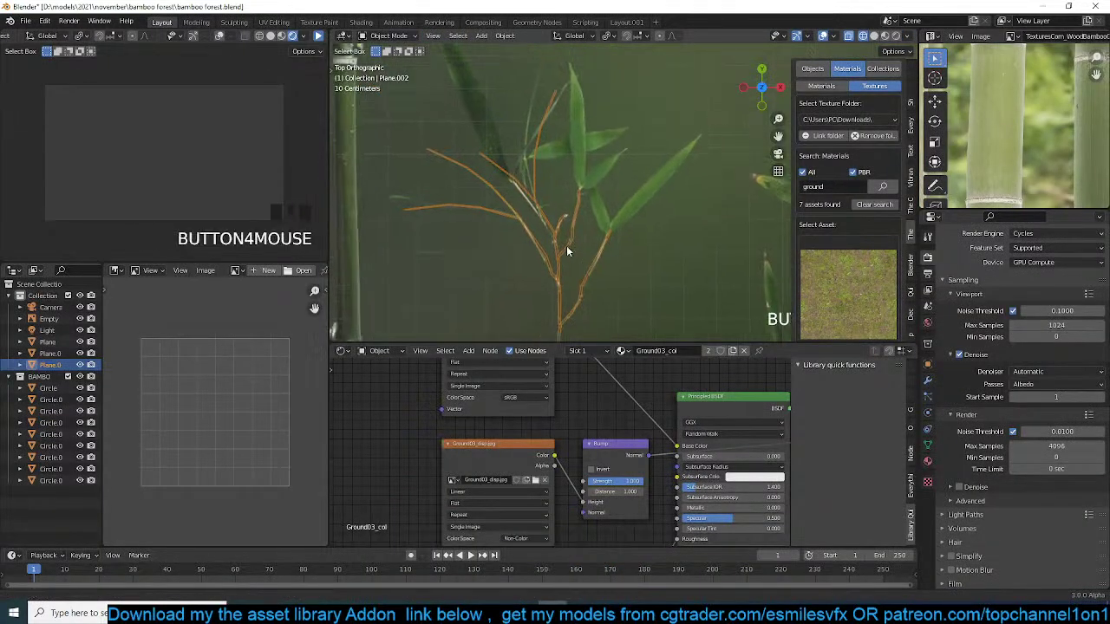
{"action": "scroll", "coordinate": [568, 243], "scroll_direction": "up", "scroll_amount": 3}
{"action": "key", "text": "Tab"}
{"action": "key", "text": "alt+a"}
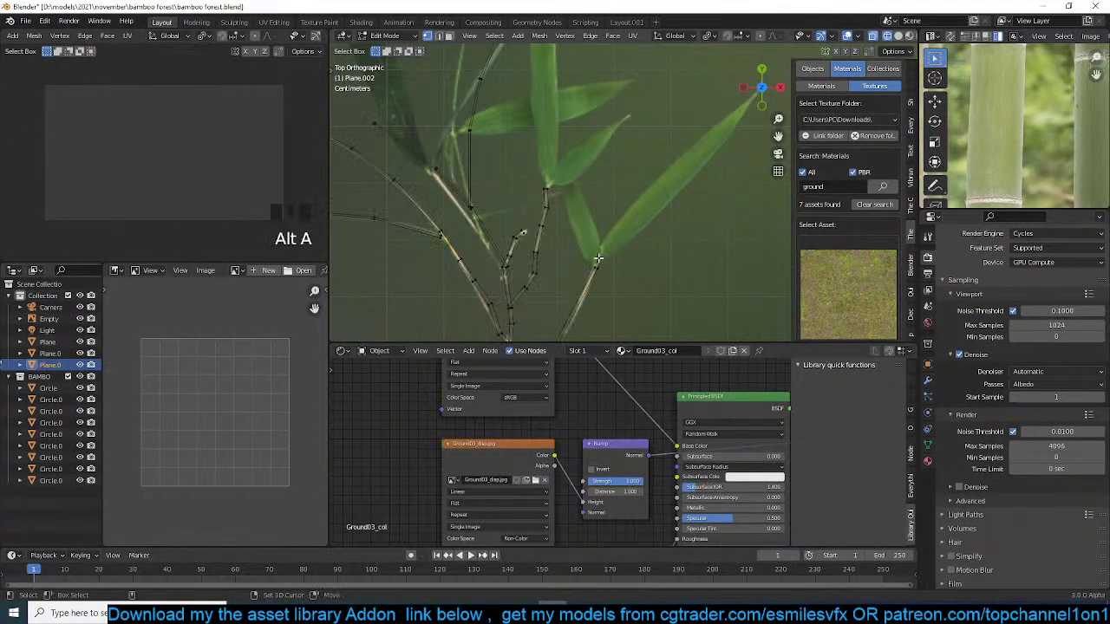
{"action": "key", "text": "shift+a"}
{"action": "left_click", "coordinate": [596, 254]}
{"action": "key", "text": "s"}
{"action": "left_click", "coordinate": [650, 258]}
{"action": "key", "text": "s"}
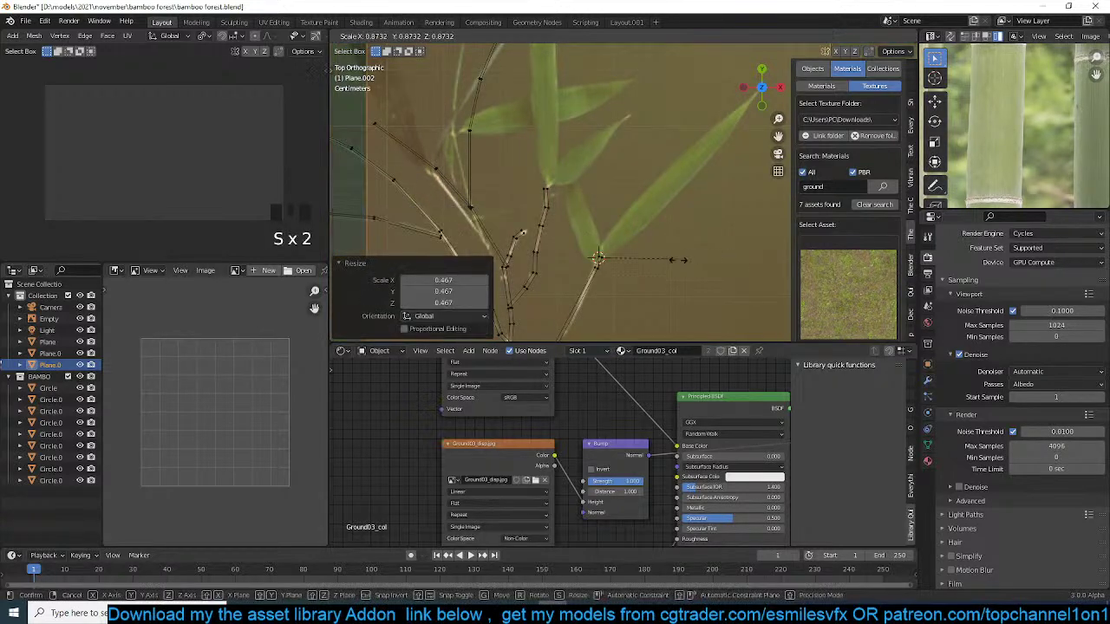
{"action": "left_click", "coordinate": [643, 258]}
{"action": "key", "text": "s"}
{"action": "left_click", "coordinate": [652, 263]}
- Scale the plane to 0.465 along X, rotate it to the right leaf's angle and move it over the leaf
{"action": "key", "text": "s"}
{"action": "key", "text": "x"}
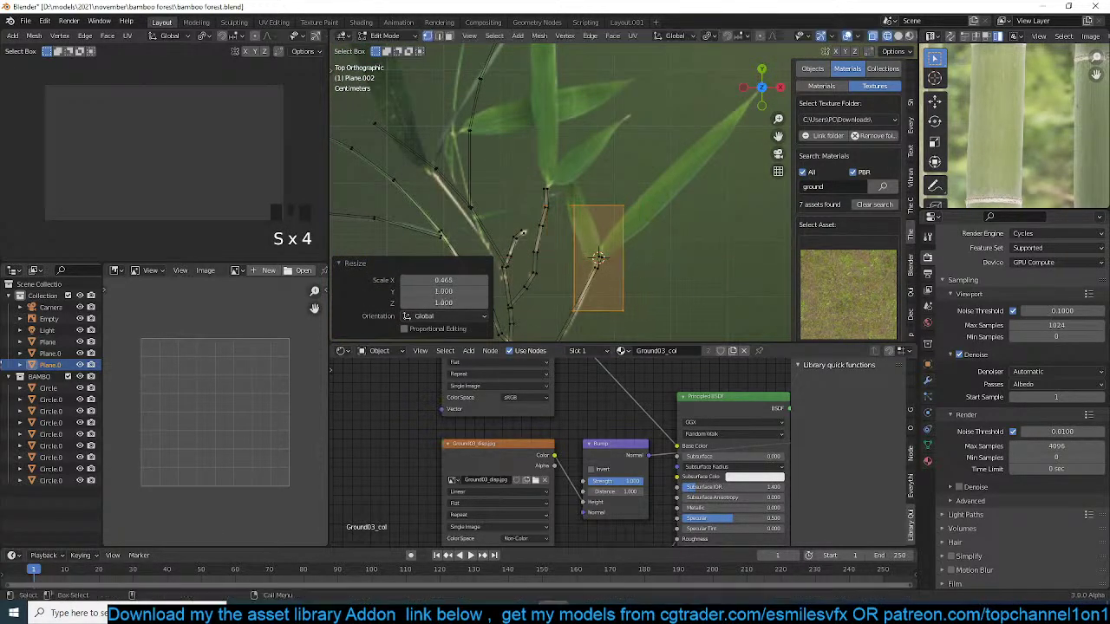
{"action": "left_click", "coordinate": [649, 247]}
{"action": "key", "text": "r"}
{"action": "left_click", "coordinate": [672, 260]}
{"action": "key", "text": "g"}
{"action": "left_click", "coordinate": [732, 224]}
- Scale the leaf plane by 0.911, shrink it further to the leaf's width and centre it on the leaf
{"action": "key", "text": "s"}
{"action": "left_click", "coordinate": [728, 223]}
{"action": "key", "text": "g"}
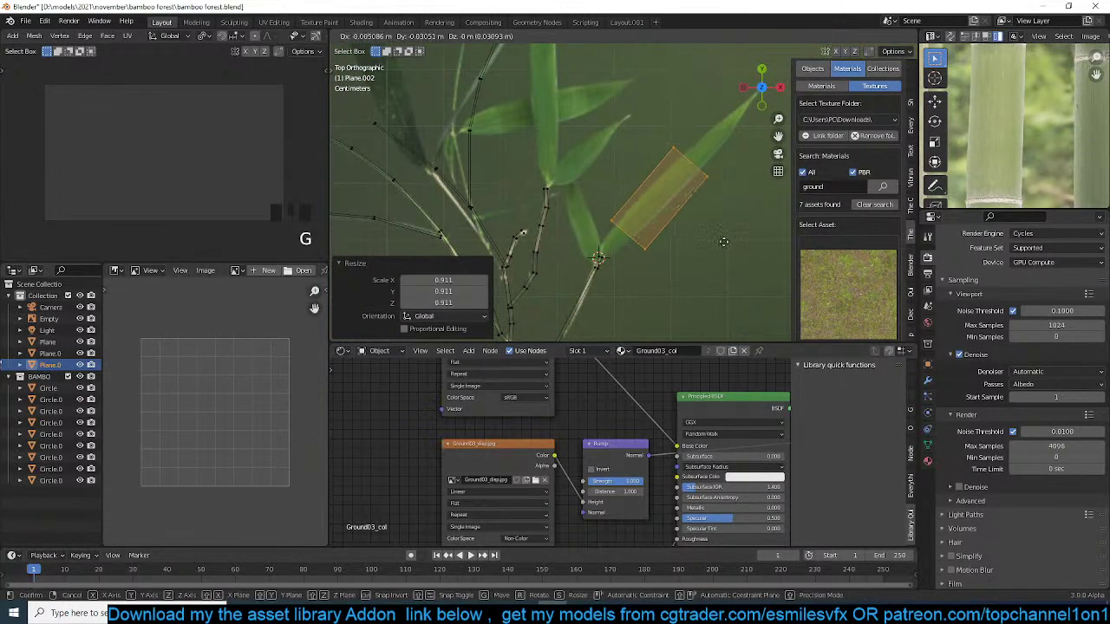
{"action": "left_click", "coordinate": [726, 241]}
{"action": "key", "text": "s"}
{"action": "left_click", "coordinate": [703, 234]}
{"action": "key", "text": "g"}
{"action": "left_click", "coordinate": [698, 230]}
- Extrude the leaf plane's lower edge to the branch tip and scale it down to a narrow leaf base
{"action": "left_click", "coordinate": [649, 221], "text": "alt"}
{"action": "key", "text": "e"}
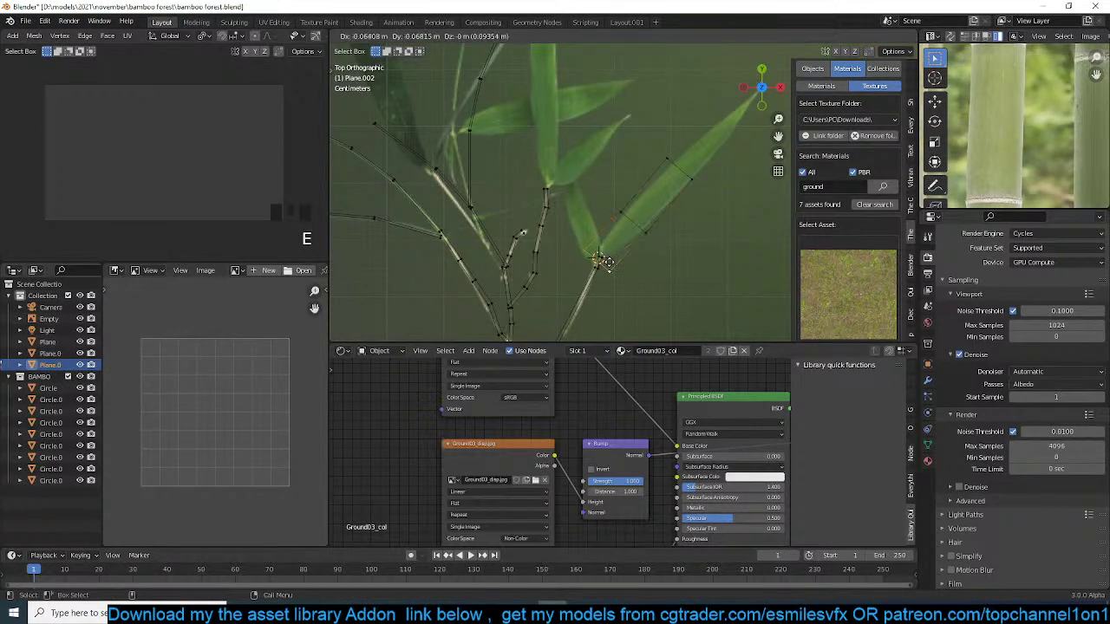
{"action": "left_click", "coordinate": [607, 262]}
{"action": "key", "text": "s"}
{"action": "left_click", "coordinate": [632, 271]}
- Extrude the leaf plane's upper edge towards the leaf tip and scale the new edge to 0.131
{"action": "left_click", "coordinate": [721, 196], "text": "alt"}
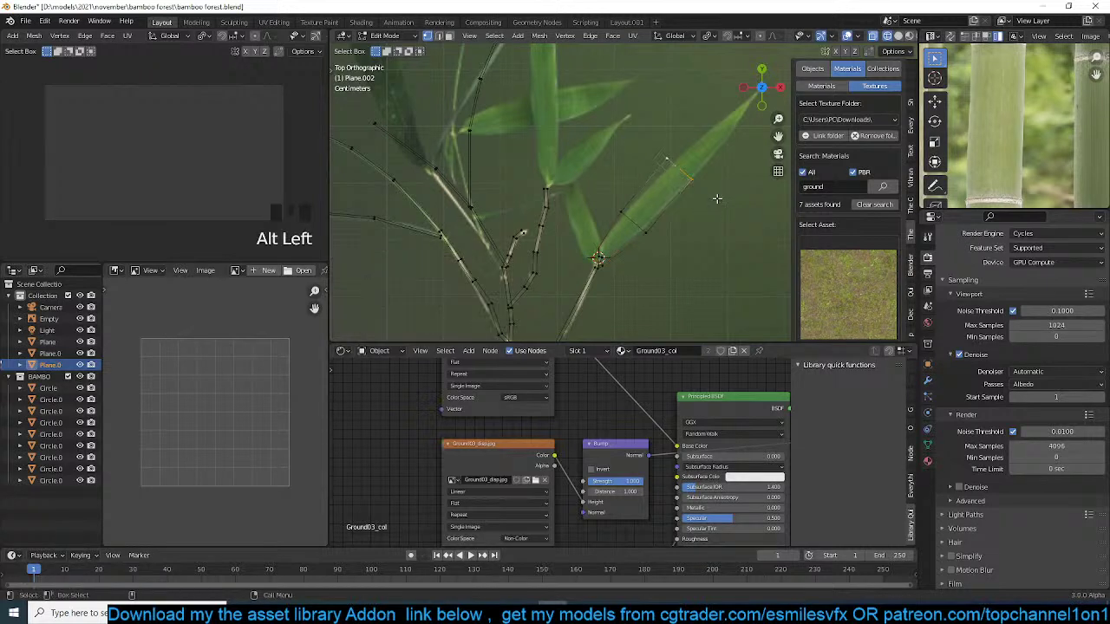
{"action": "key", "text": "e"}
{"action": "left_click", "coordinate": [756, 178]}
{"action": "key", "text": "s"}
{"action": "left_click", "coordinate": [733, 123]}
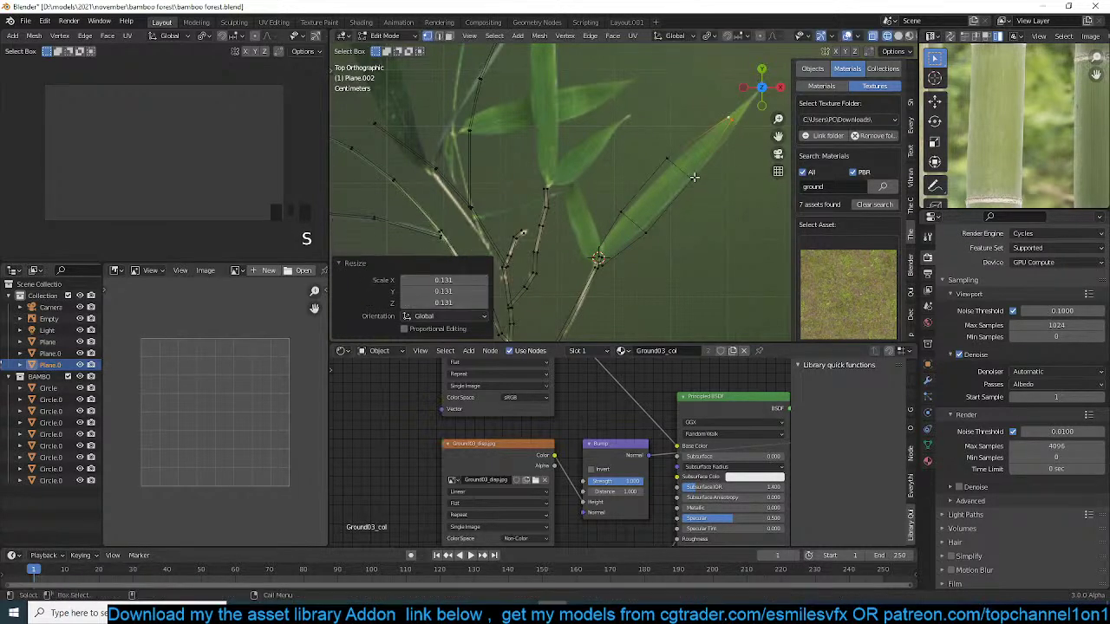
- Duplicate the whole leaf, scale the copy down and move it to the tip of the middle right twig
{"action": "left_click", "coordinate": [689, 176], "text": "ctrl"}
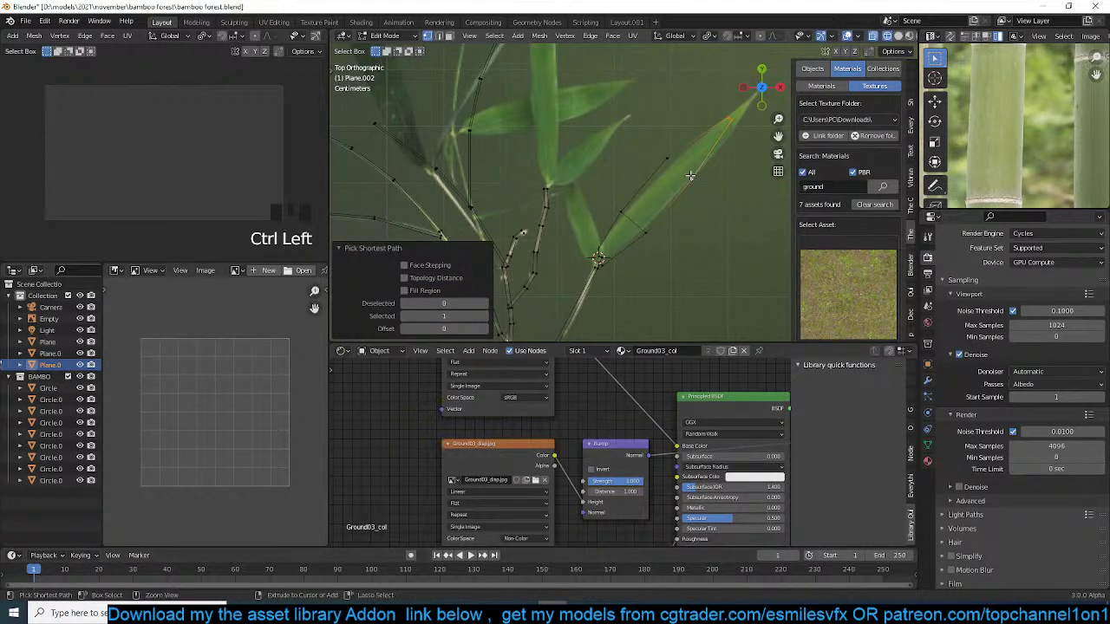
{"action": "key", "text": "ctrl+l"}
{"action": "key", "text": "shift+d"}
{"action": "left_click", "coordinate": [629, 123]}
{"action": "key", "text": "s"}
{"action": "left_click", "coordinate": [651, 126]}
{"action": "key", "text": "g"}
{"action": "left_click", "coordinate": [637, 140]}
{"action": "key", "text": "grave"}
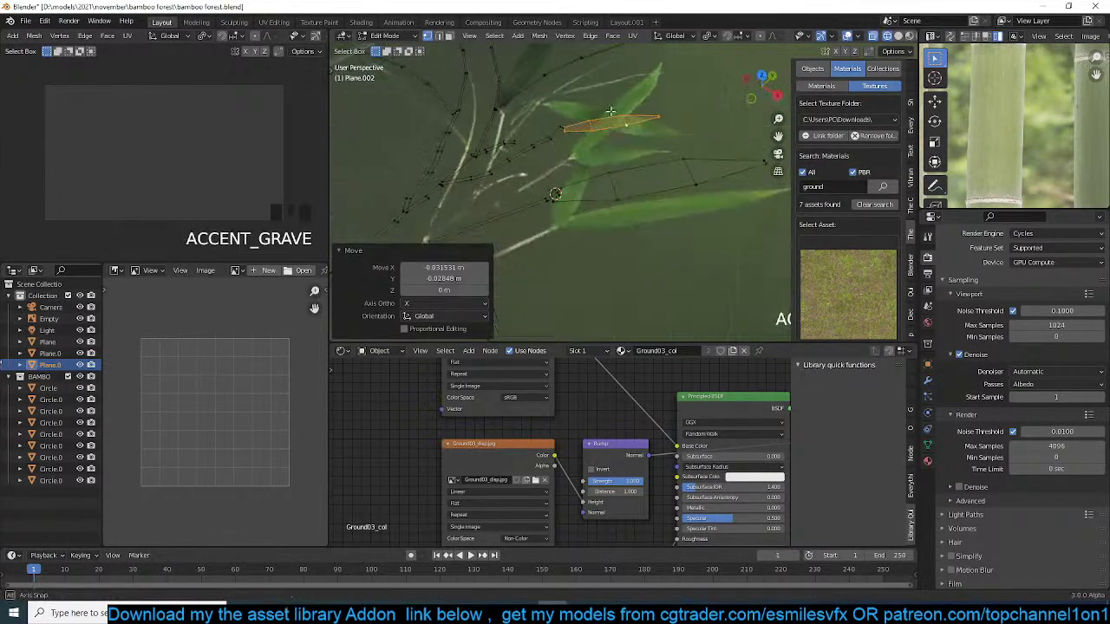
{"action": "middle_click_drag", "start_coordinate": [611, 115], "coordinate": [630, 116]}
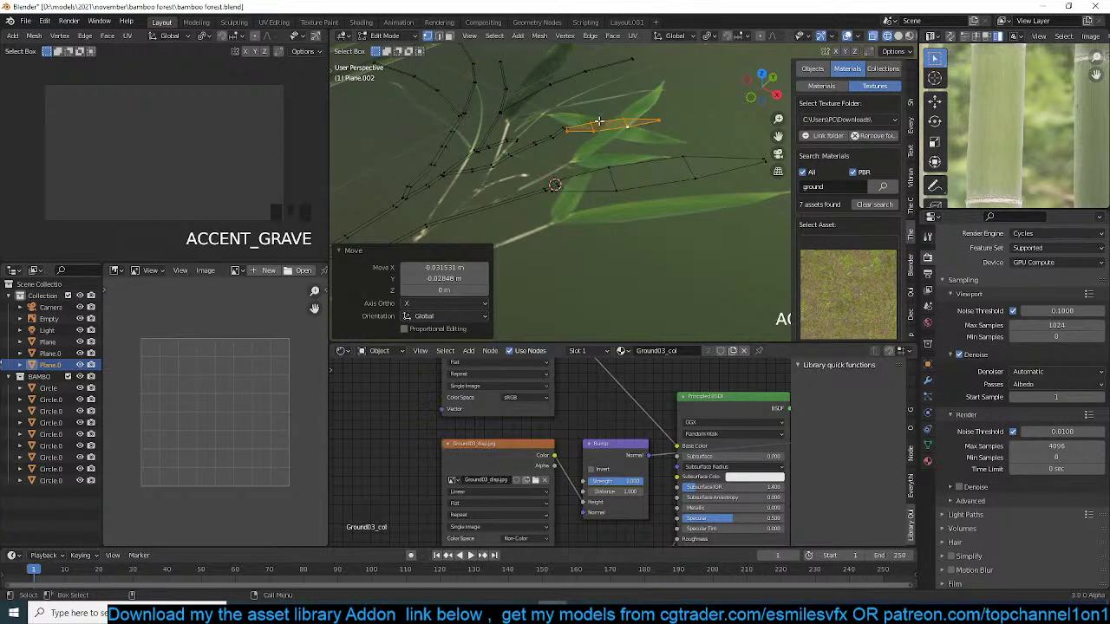
- Raise the middle face of the leaf by about 0.012 m on Z to arch the blade
{"action": "left_click", "coordinate": [609, 121]}
{"action": "key", "text": "g"}
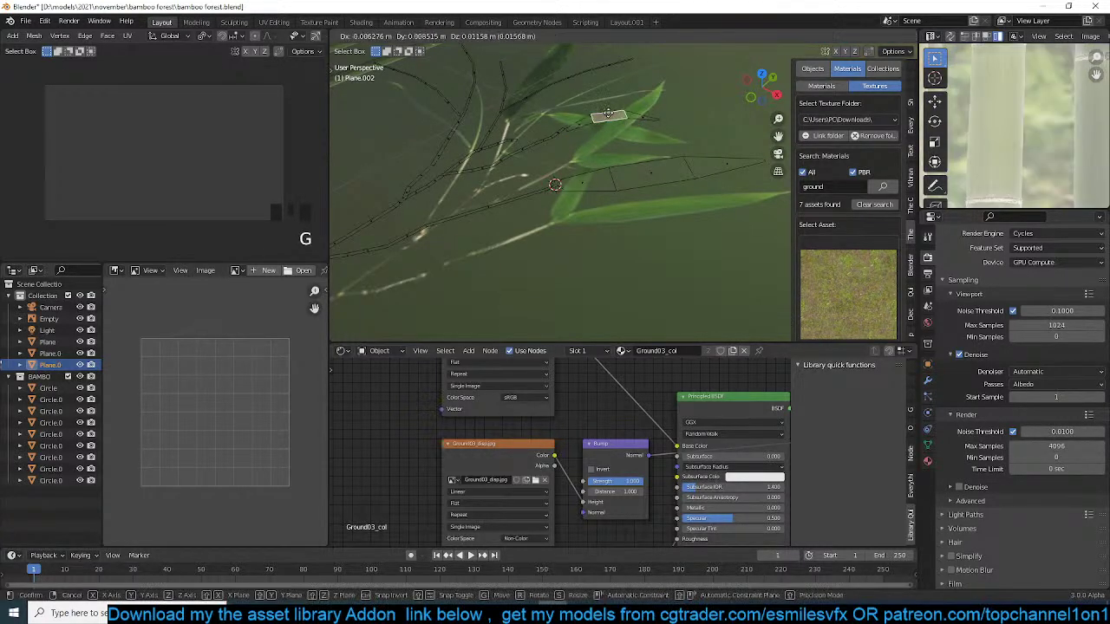
{"action": "left_click", "coordinate": [653, 175]}
{"action": "key", "text": "g"}
{"action": "key", "text": "grave"}
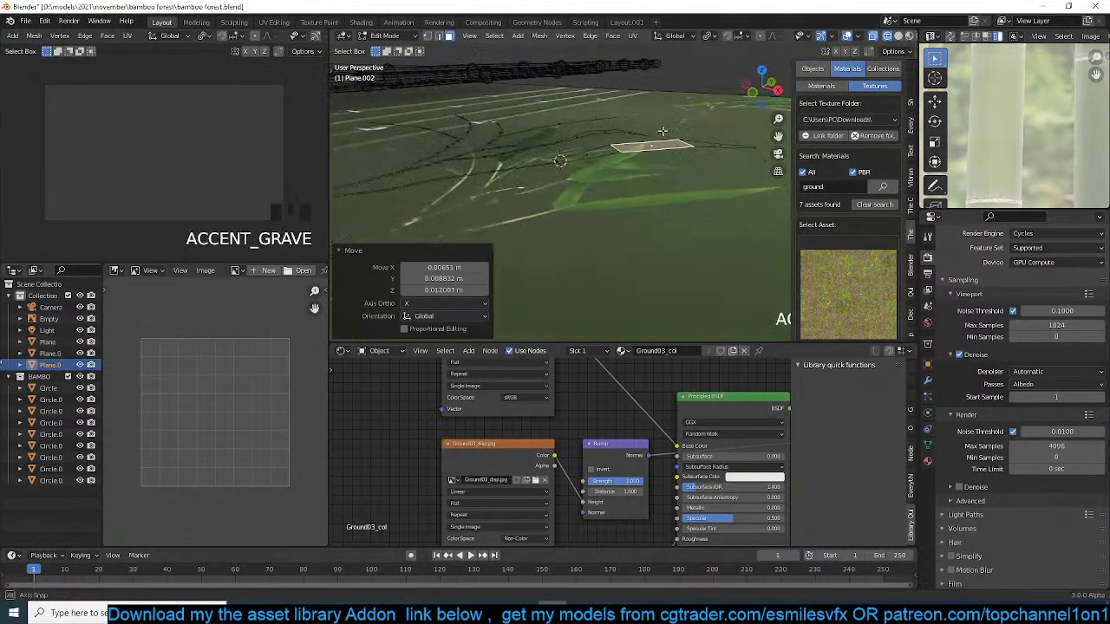
- Select the whole arched leaf and rotate it about 13° around the 3D cursor at its base
{"action": "key", "text": "ctrl+KP_Decimal"}
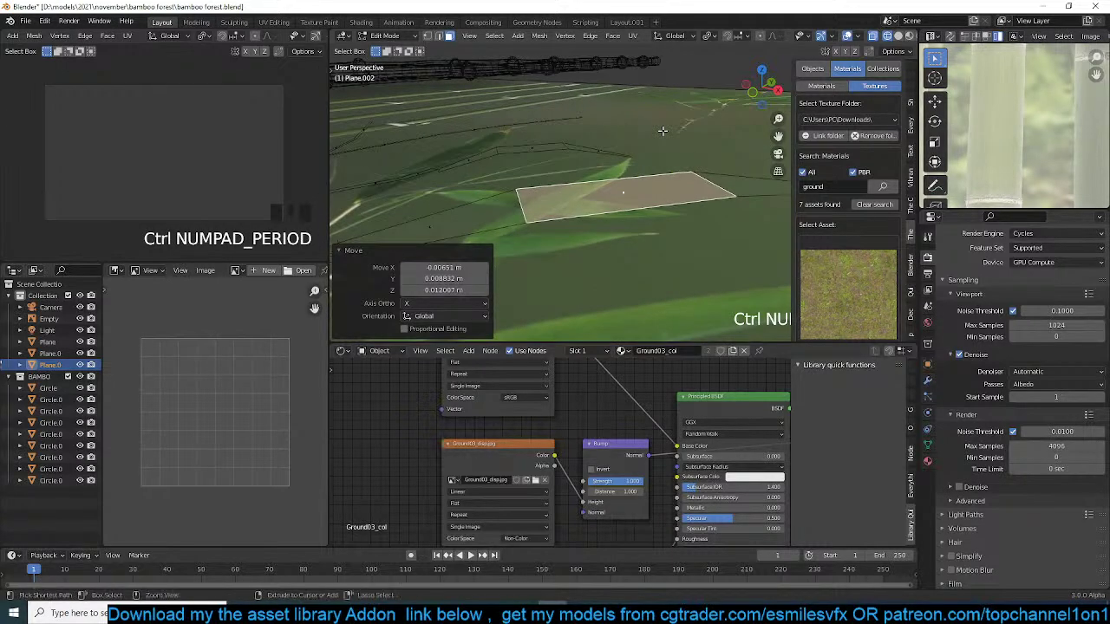
{"action": "key", "text": "ctrl+l"}
{"action": "scroll", "coordinate": [659, 132], "scroll_direction": "down", "scroll_amount": 1}
{"action": "scroll", "coordinate": [659, 132], "scroll_direction": "down", "scroll_amount": 3}
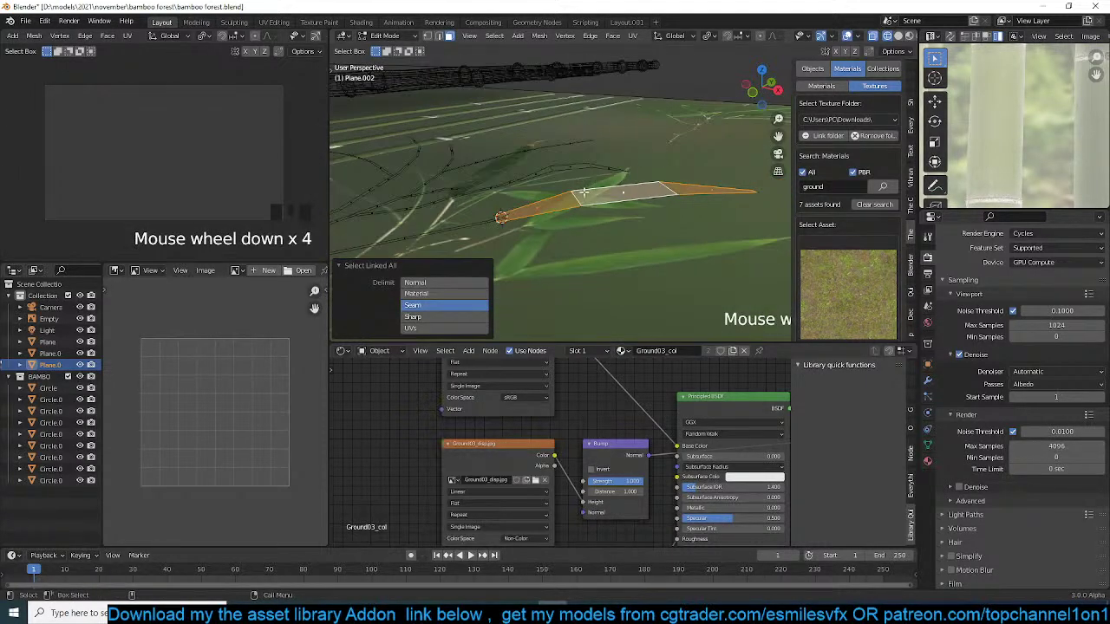
{"action": "key", "text": "period"}
{"action": "key", "text": "r"}
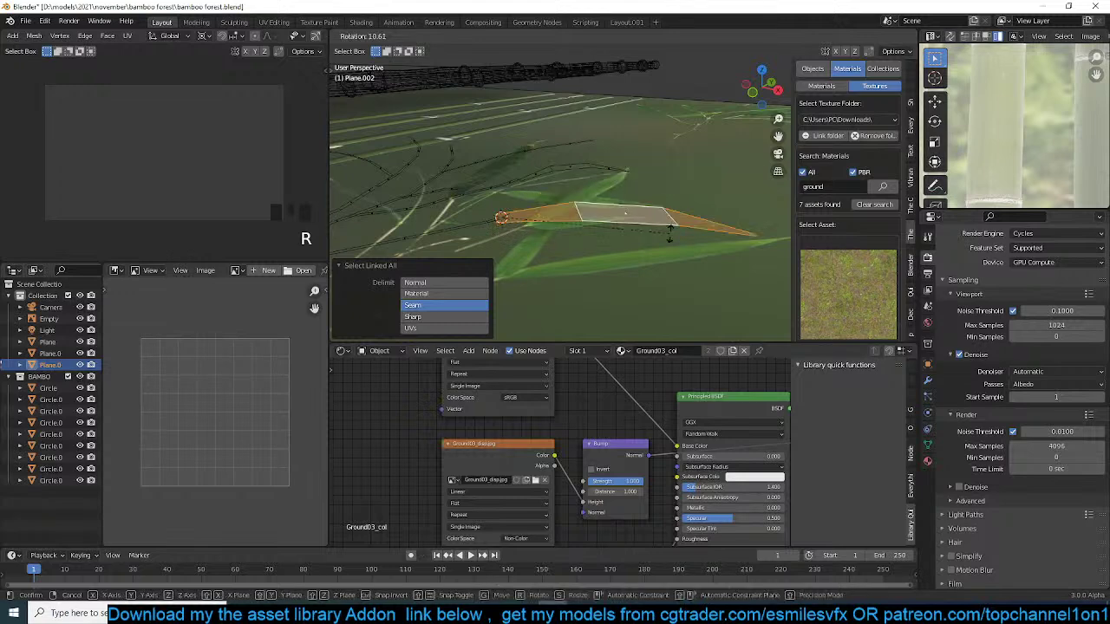
{"action": "left_click", "coordinate": [669, 240]}
- Duplicate the leaf in top view and rotate the copy upward for the neighbouring twig
{"action": "key", "text": "KP_7"}
{"action": "scroll", "coordinate": [607, 217], "scroll_direction": "down", "scroll_amount": 5}
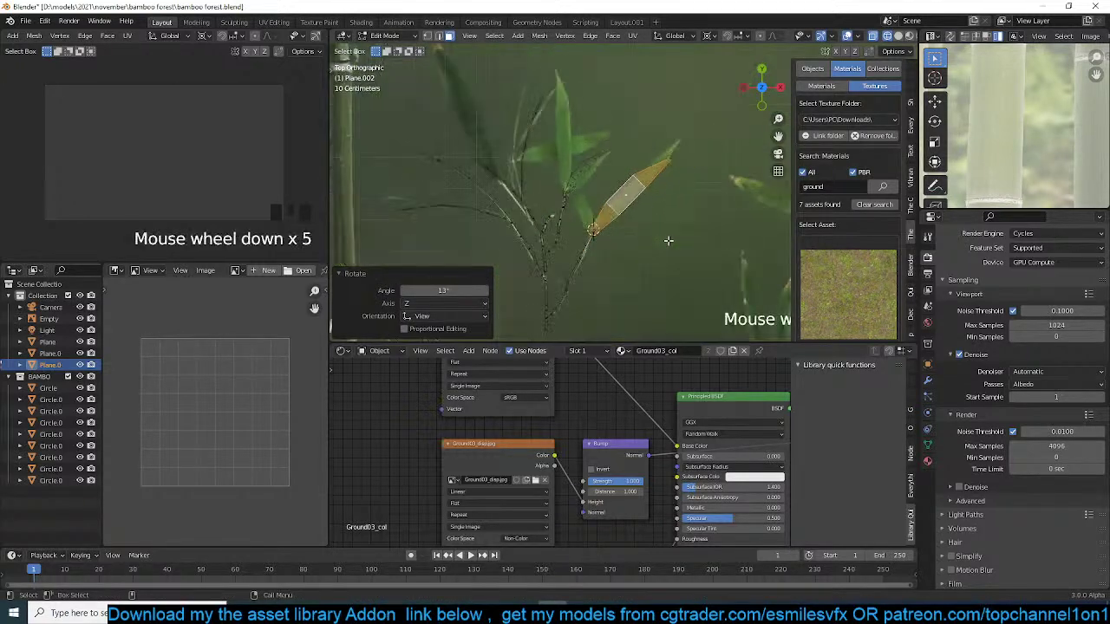
{"action": "key", "text": "shift+d"}
{"action": "left_click", "coordinate": [592, 230]}
{"action": "key", "text": "r"}
{"action": "left_click", "coordinate": [628, 98]}
- Set the 3D cursor at the central twig's tip and move the duplicated leaf's base onto it
{"action": "right_click", "coordinate": [565, 193], "text": "shift"}
{"action": "key", "text": "r"}
{"action": "left_click", "coordinate": [590, 147]}
{"action": "key", "text": "g"}
{"action": "left_click", "coordinate": [605, 141]}
{"action": "key", "text": "r"}
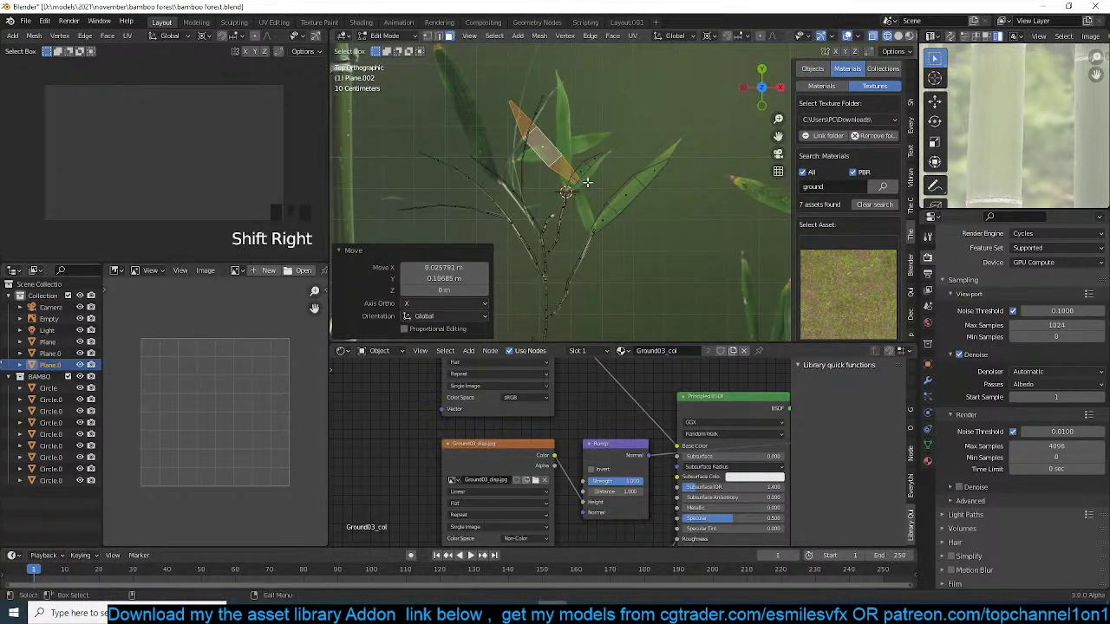
{"action": "key", "text": "g"}
{"action": "left_click", "coordinate": [590, 186]}
- Trackball-tilt the leaf copy about 16°, then rotate it 39.7° around the twig tip to stand upright over the reference leaf
{"action": "key", "text": "r"}
{"action": "key", "text": "r"}
{"action": "left_click", "coordinate": [597, 196]}
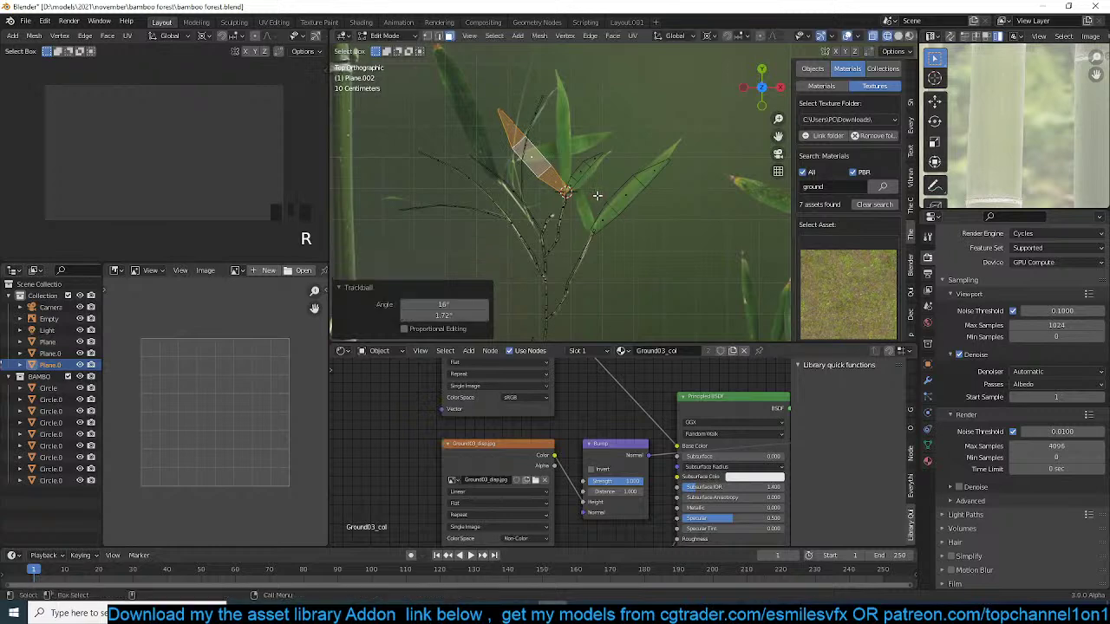
{"action": "key", "text": "r"}
{"action": "left_click", "coordinate": [598, 198]}
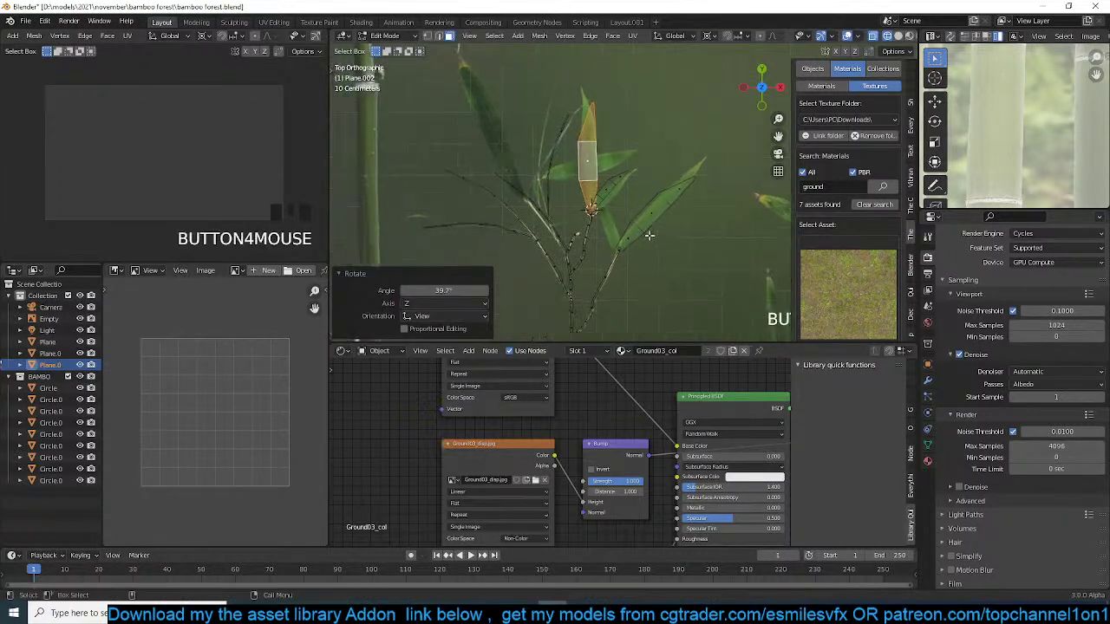
- Duplicate the upright leaf, move the copy to the adjacent thin twig and shrink it around its base
{"action": "scroll", "coordinate": [649, 235], "scroll_direction": "up", "scroll_amount": 2}
{"action": "key", "text": "shift+d"}
{"action": "left_click", "coordinate": [580, 183]}
{"action": "key", "text": "g"}
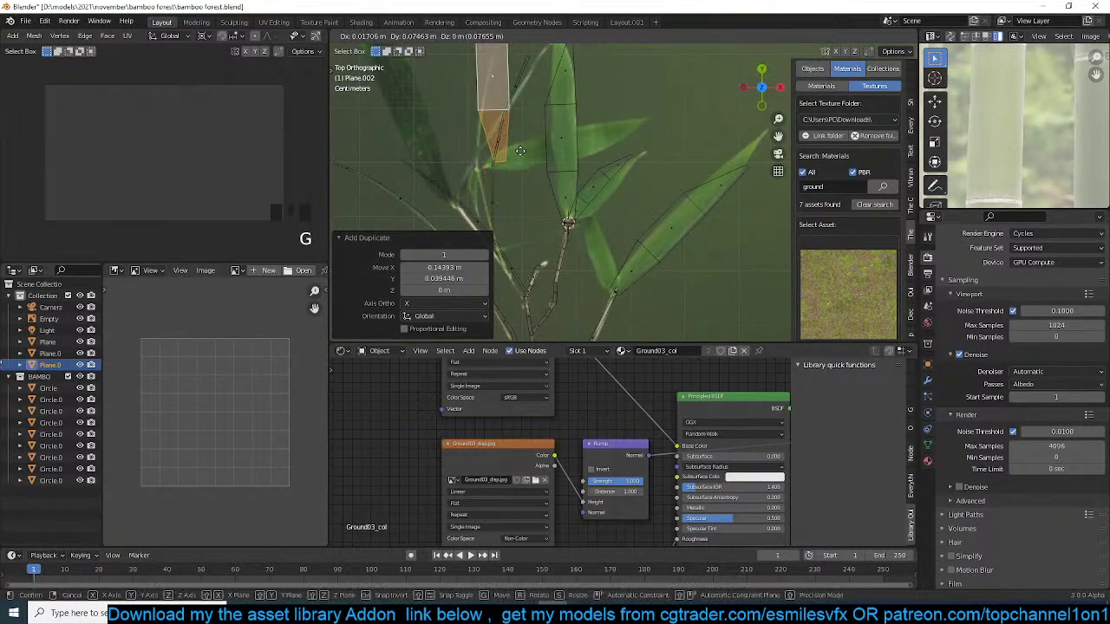
{"action": "left_click", "coordinate": [518, 156]}
{"action": "key", "text": "s"}
{"action": "key", "text": "s"}
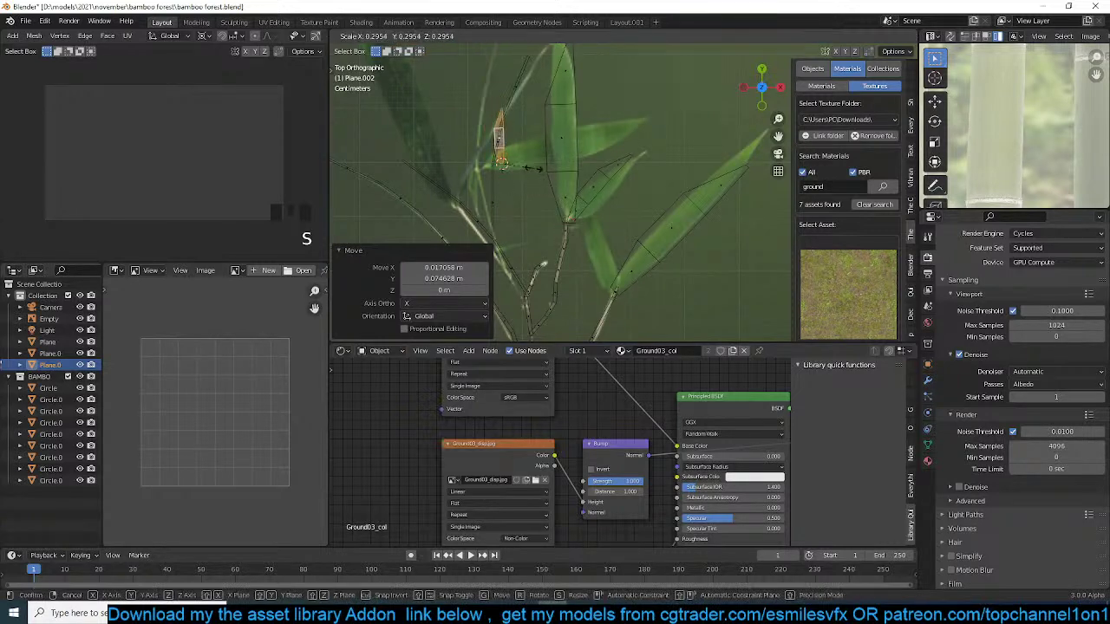
{"action": "left_click", "coordinate": [505, 165]}
- Rotate the small leaf copy to nearly horizontal and move it over the sideways leaf in the reference image
{"action": "key", "text": "r"}
{"action": "left_click", "coordinate": [514, 227]}
{"action": "key", "text": "g"}
{"action": "left_click", "coordinate": [510, 230]}
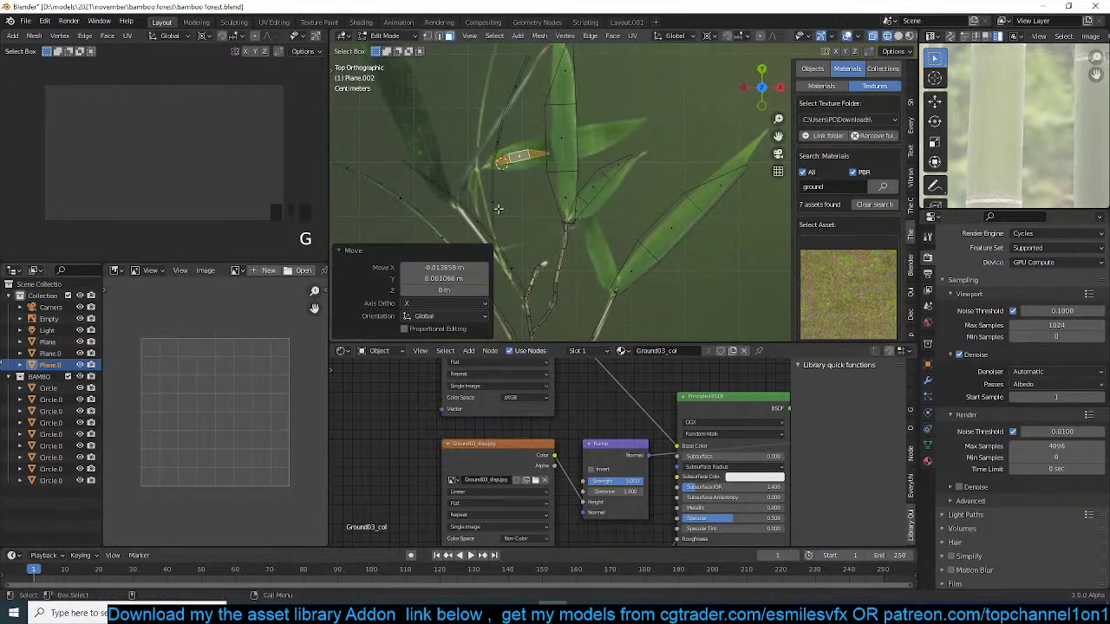
- Duplicate the small horizontal leaf toward the next branch end and scale the copy by about 2.3
{"action": "middle_click_drag", "start_coordinate": [500, 210], "coordinate": [579, 221], "text": "shift"}
{"action": "key", "text": "shift+d"}
{"action": "left_click", "coordinate": [527, 251]}
{"action": "key", "text": "r"}
{"action": "right_click", "coordinate": [534, 112]}
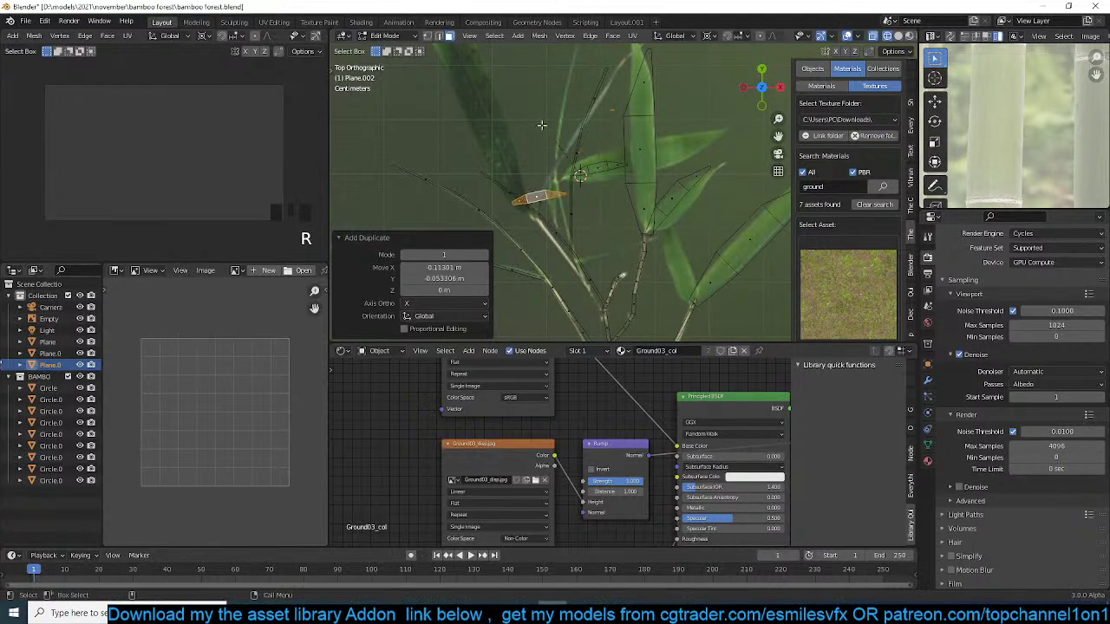
{"action": "key", "text": "s"}
{"action": "left_click", "coordinate": [559, 221]}
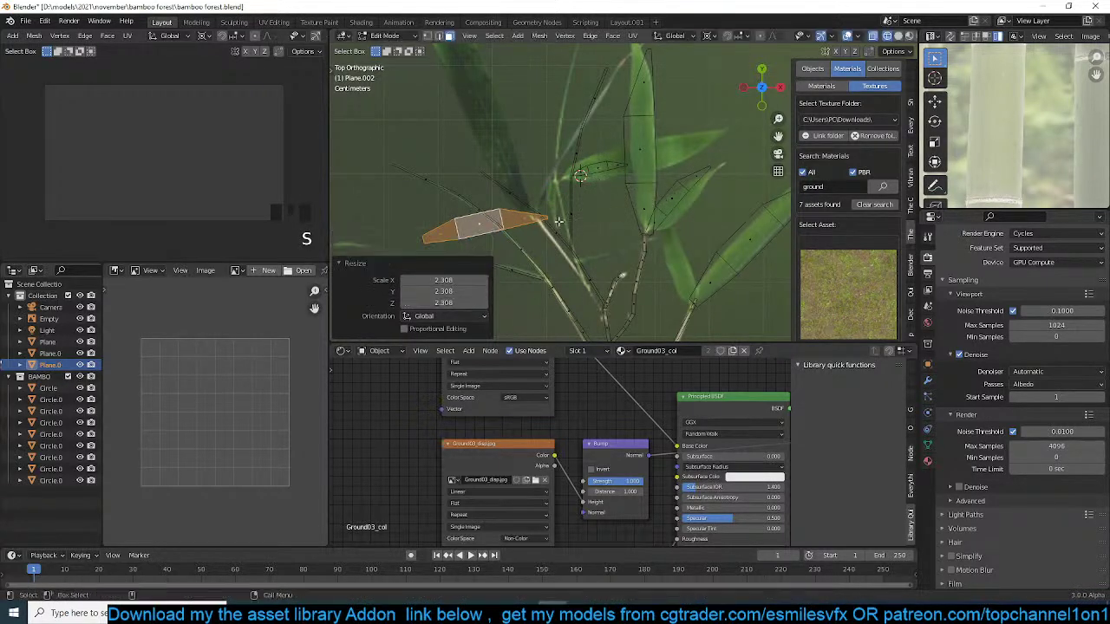
- Turn the enlarged leaf copy upright and place its base on the thin twig above the small horizontal leaf
{"action": "key", "text": "g"}
{"action": "left_click", "coordinate": [584, 172]}
{"action": "key", "text": "r"}
{"action": "left_click", "coordinate": [595, 183]}
{"action": "key", "text": "g"}
{"action": "left_click", "coordinate": [600, 186]}
- Duplicate the upright leaf onto the neighbouring branch tip and scale the copy down to about 0.93
{"action": "key", "text": "shift+d"}
{"action": "left_click", "coordinate": [559, 216]}
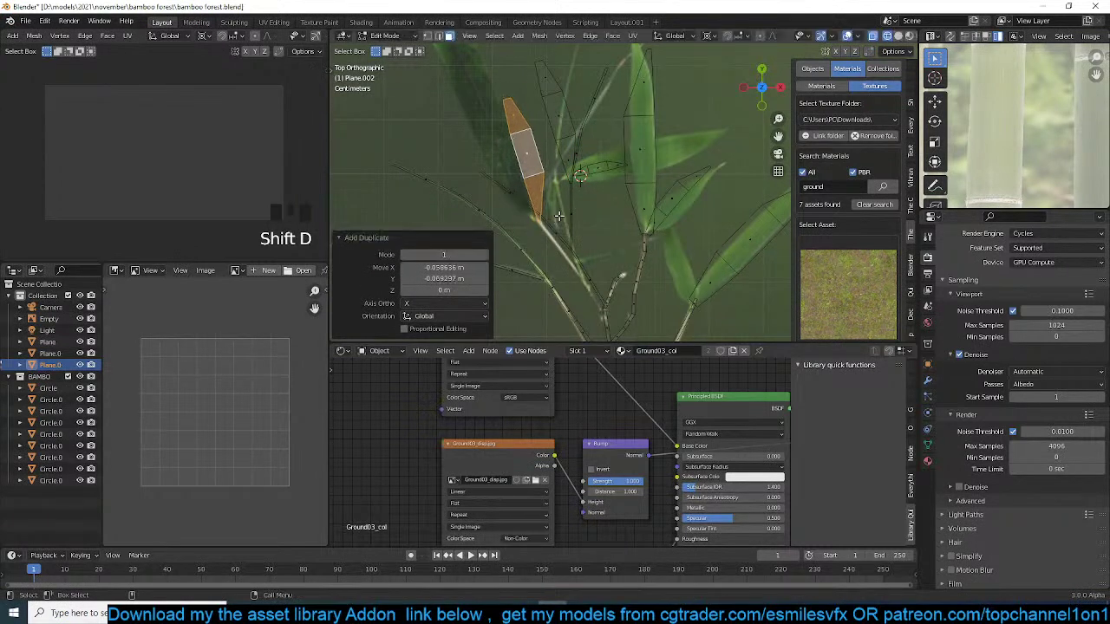
{"action": "key", "text": "s"}
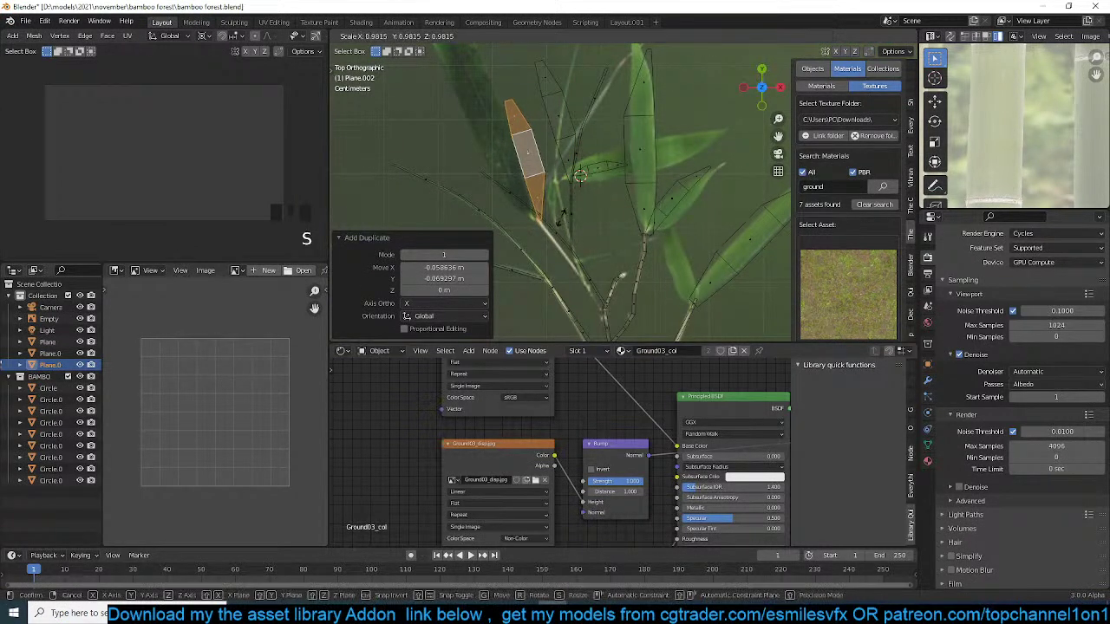
{"action": "left_click", "coordinate": [561, 217]}
{"action": "key", "text": "s"}
{"action": "left_click", "coordinate": [548, 221]}
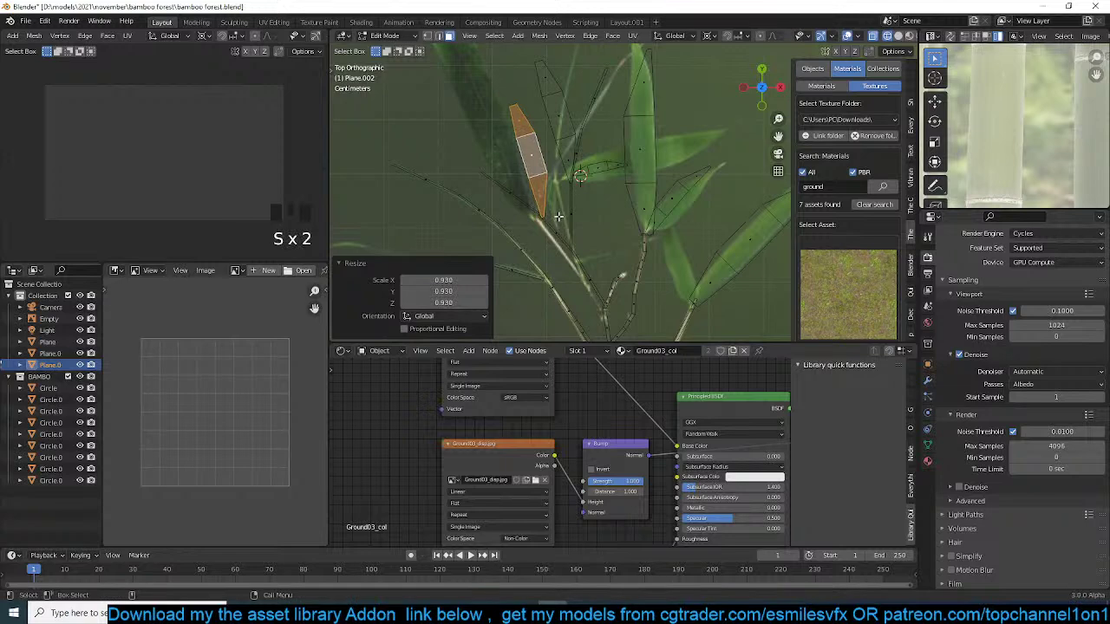
{"action": "scroll", "coordinate": [559, 217], "scroll_direction": "down", "scroll_amount": 3}
- Shade the branch object smooth in Object Mode with solid viewport display
{"action": "key", "text": "Tab"}
{"action": "key", "text": "z"}
{"action": "left_click", "coordinate": [723, 208]}
{"action": "mouse_move", "coordinate": [723, 208]}
{"action": "middle_mouse_down"}
{"action": "mouse_move", "coordinate": [646, 92]}
{"action": "mouse_move", "coordinate": [729, 127]}
{"action": "mouse_move", "coordinate": [634, 114]}
{"action": "middle_mouse_up"}
{"action": "right_click", "coordinate": [631, 114]}
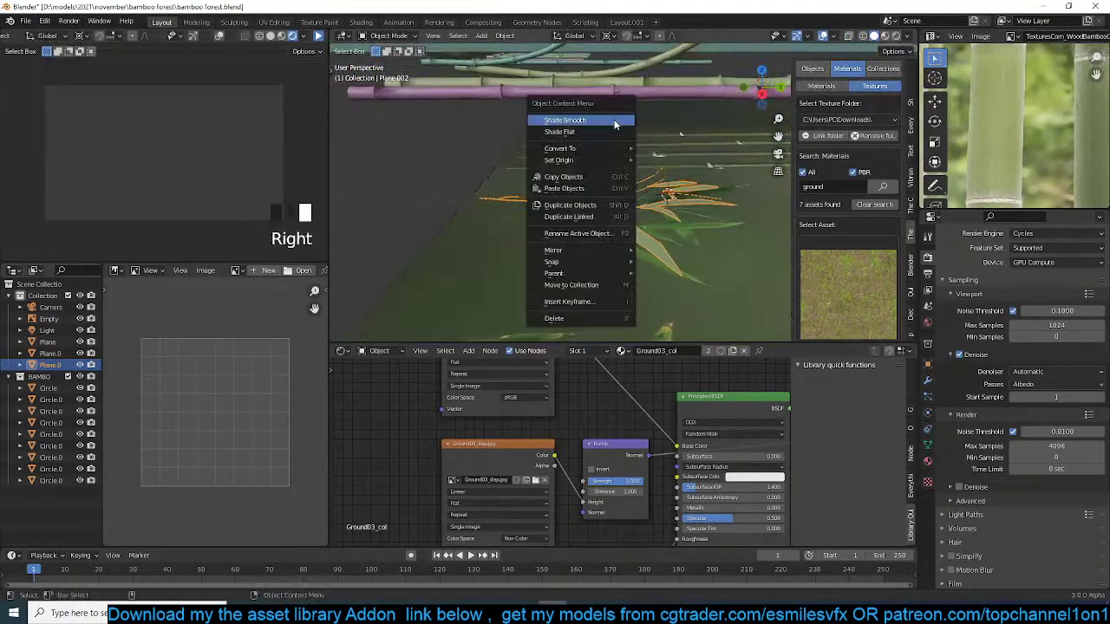
{"action": "scroll", "coordinate": [701, 218], "scroll_direction": "up", "scroll_amount": 4}
{"action": "middle_click_drag", "start_coordinate": [701, 218], "coordinate": [634, 201], "text": "shift"}
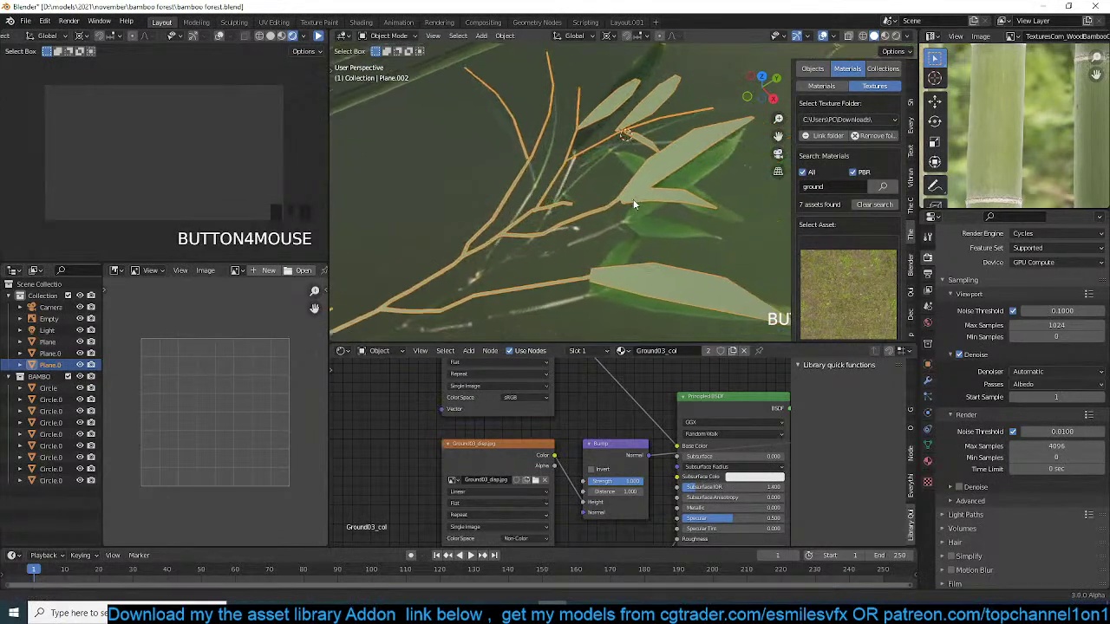
- Show the viewport in material preview and check the texture on the leaves and twigs
{"action": "left_click", "coordinate": [884, 36]}
{"action": "key", "text": "grave"}
{"action": "middle_click_drag", "start_coordinate": [595, 161], "coordinate": [681, 177]}
{"action": "scroll", "coordinate": [682, 177], "scroll_direction": "up", "scroll_amount": 3}
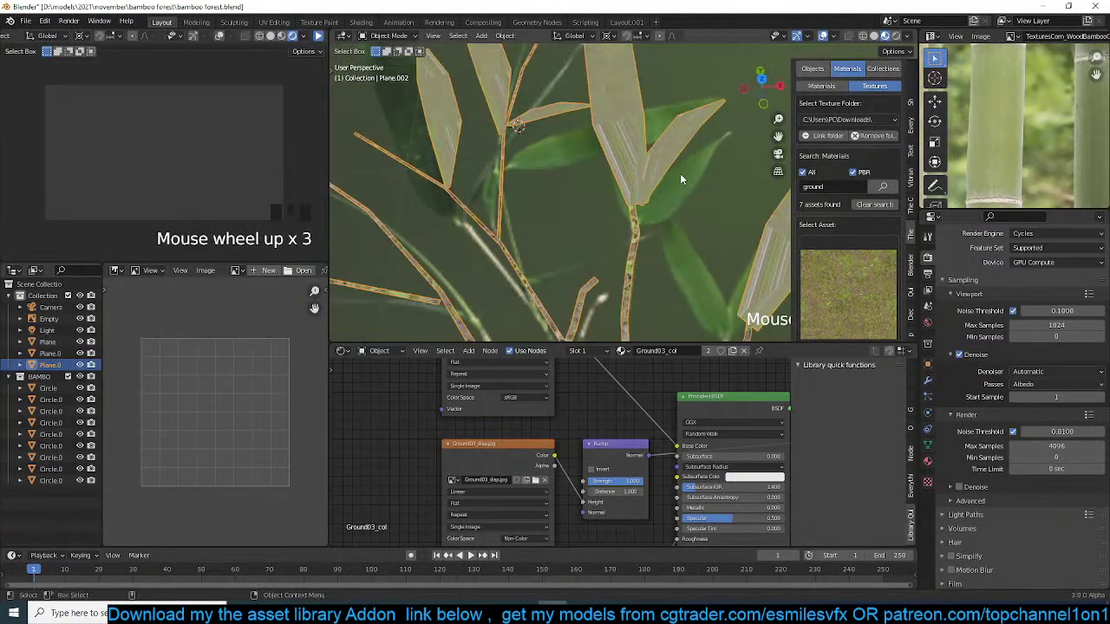
{"action": "scroll", "coordinate": [681, 177], "scroll_direction": "down", "scroll_amount": 2}
- Select a face on each leaf in Edit Mode and extend the selection to all linked leaf faces
{"action": "key", "text": "Tab"}
{"action": "left_click", "coordinate": [616, 124]}
{"action": "left_click", "coordinate": [675, 194], "text": "shift"}
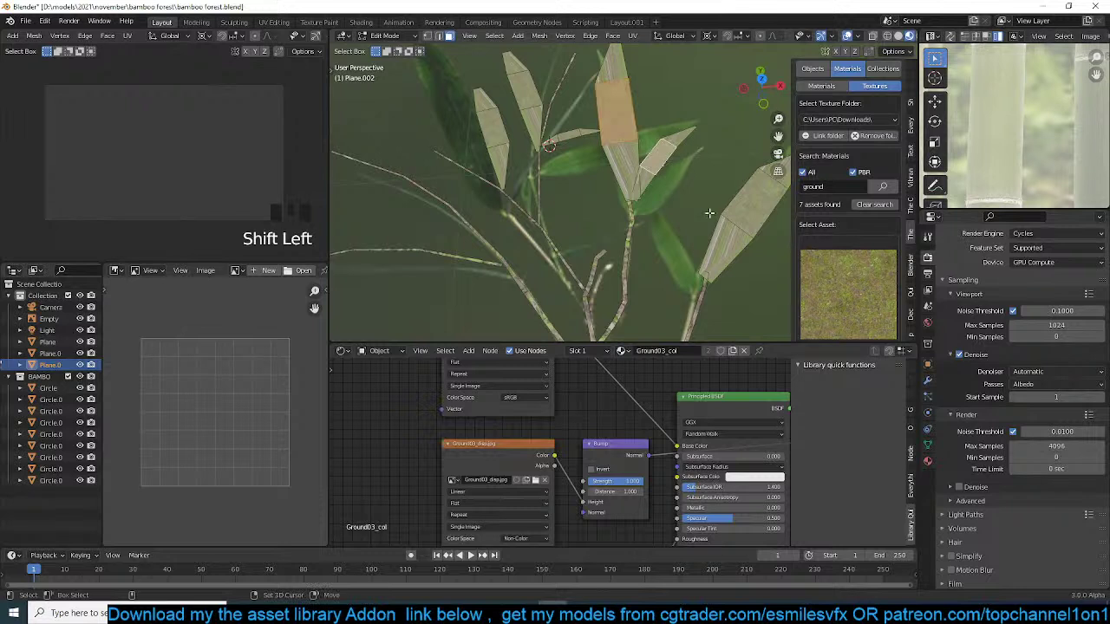
{"action": "left_click", "coordinate": [664, 212], "text": "shift"}
{"action": "left_click", "coordinate": [510, 137], "text": "shift"}
{"action": "left_click", "coordinate": [496, 144], "text": "shift"}
{"action": "key", "text": "ctrl+l"}
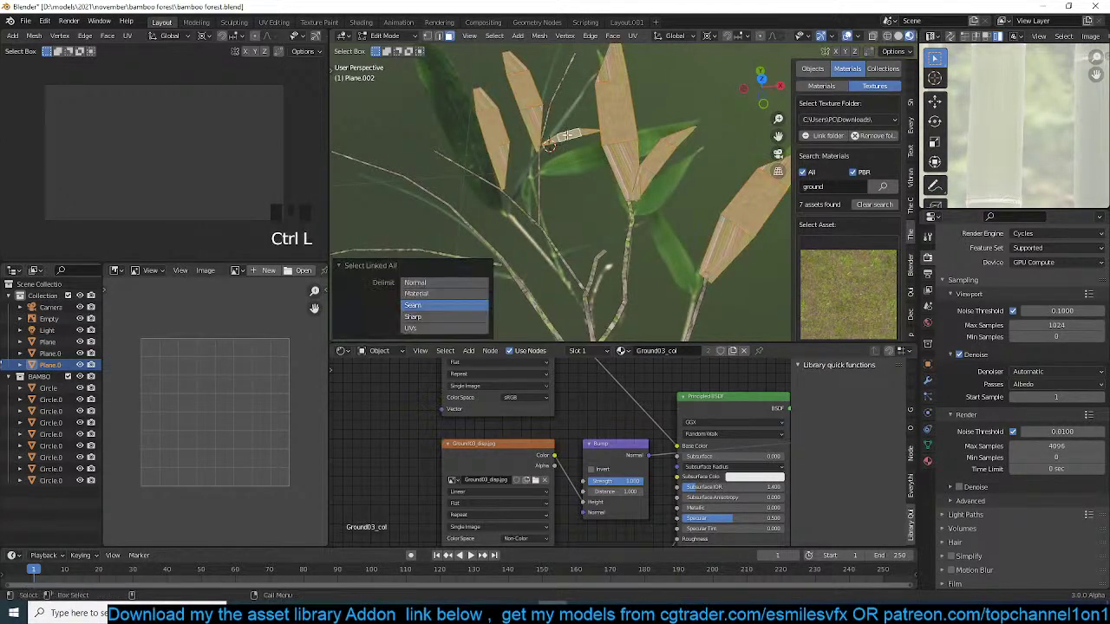
- Add a second material slot to the branch with a new material named leaf, and save the file
{"action": "left_click", "coordinate": [927, 461]}
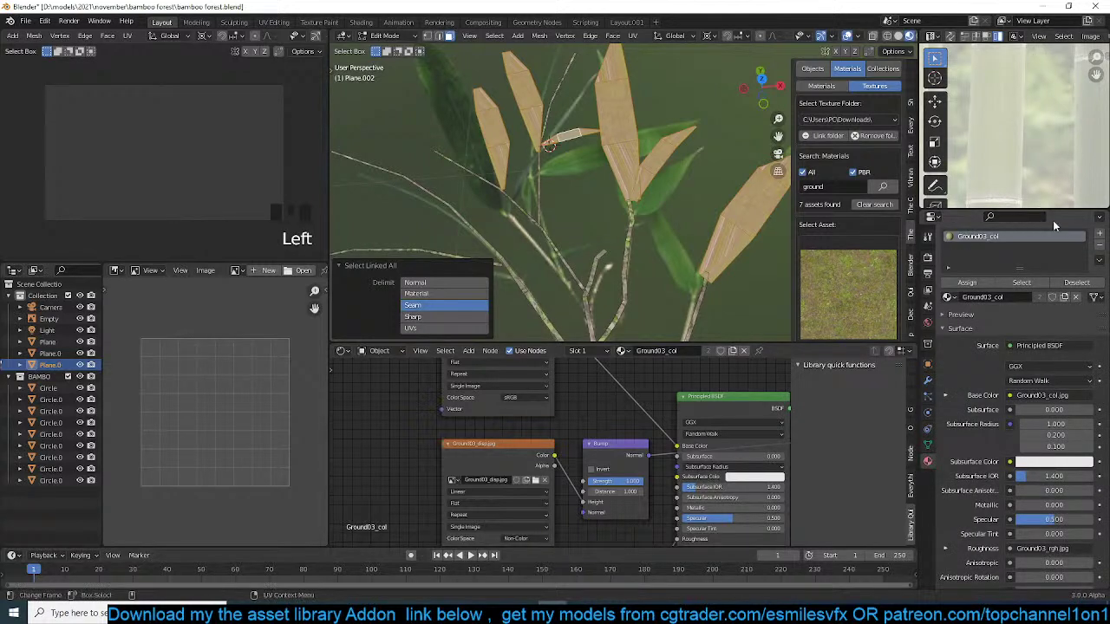
{"action": "left_click_drag", "start_coordinate": [1106, 259], "coordinate": [1106, 243]}
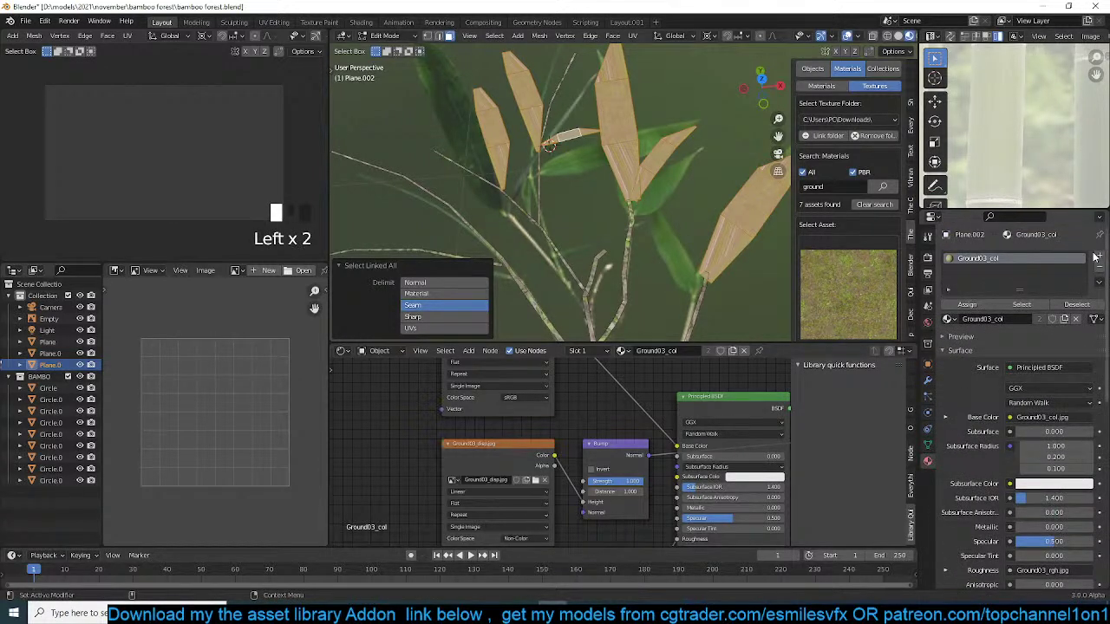
{"action": "left_click", "coordinate": [1100, 257]}
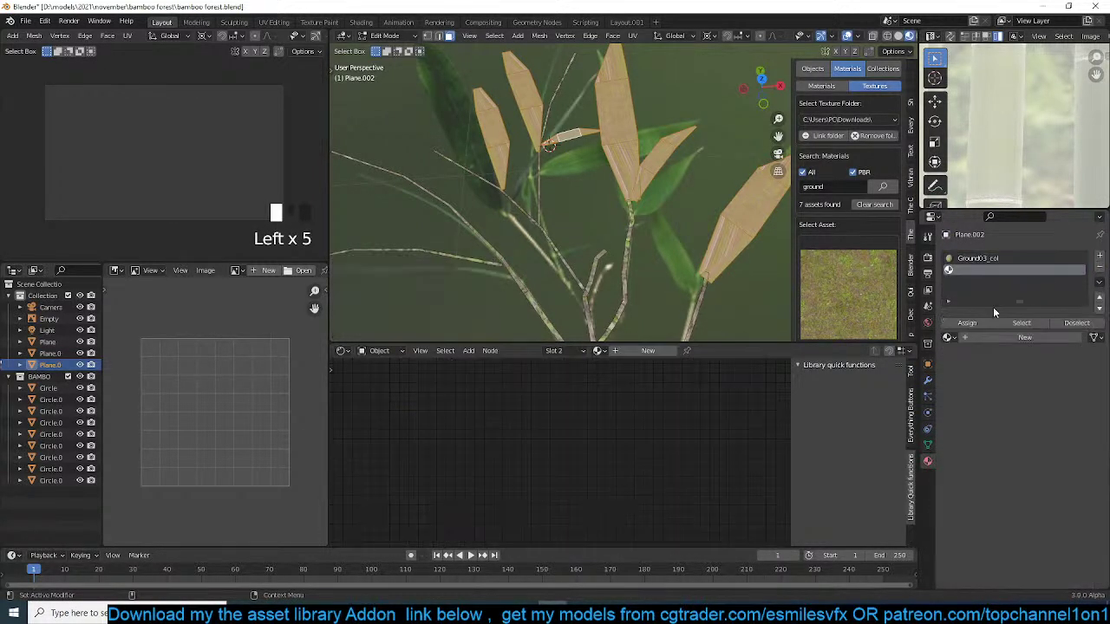
{"action": "left_click", "coordinate": [1023, 337]}
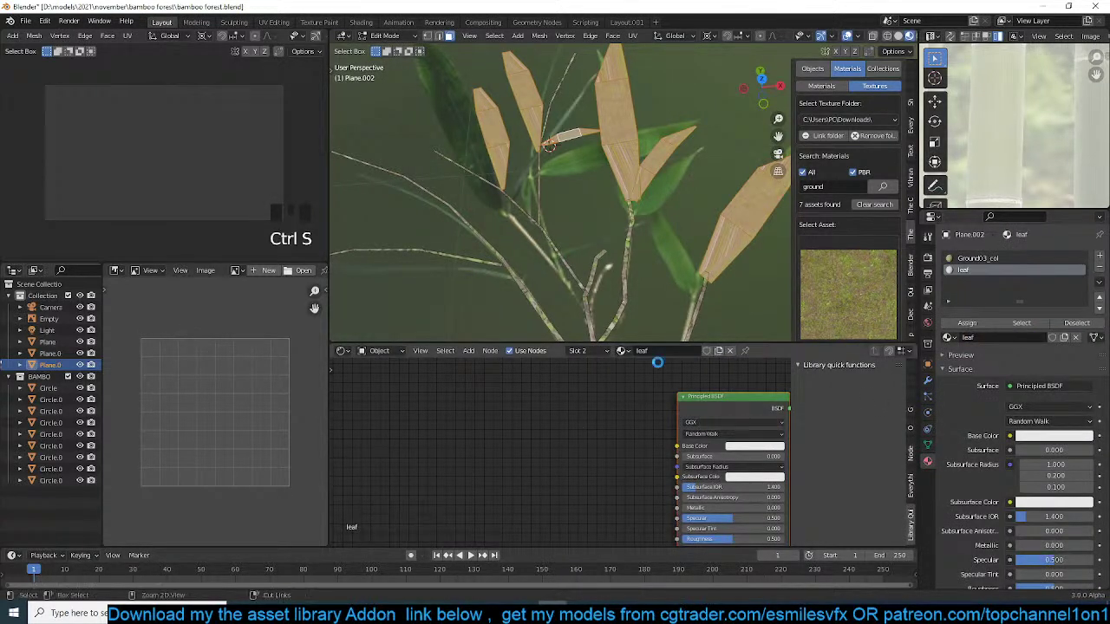
- Add an Image Texture node to the leaf material and load the TexturesCom_Leaves0019_1_masked_S image from Downloads
{"action": "key", "text": "shift+a"}
{"action": "mouse_move", "coordinate": [540, 481]}
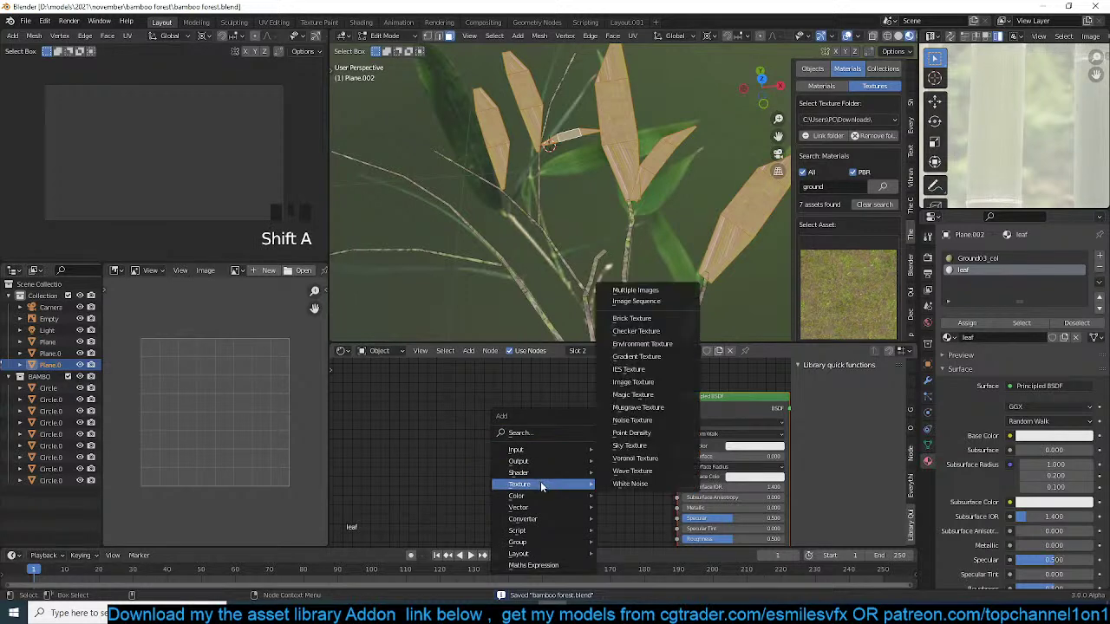
{"action": "left_click", "coordinate": [678, 385]}
{"action": "left_click", "coordinate": [586, 418]}
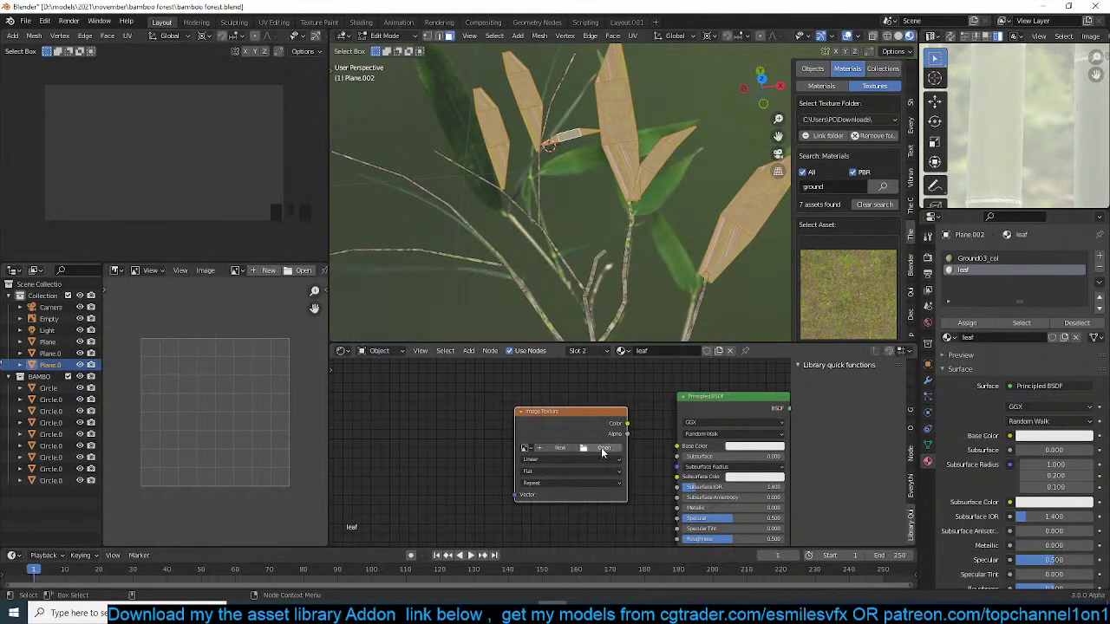
{"action": "left_click", "coordinate": [601, 453]}
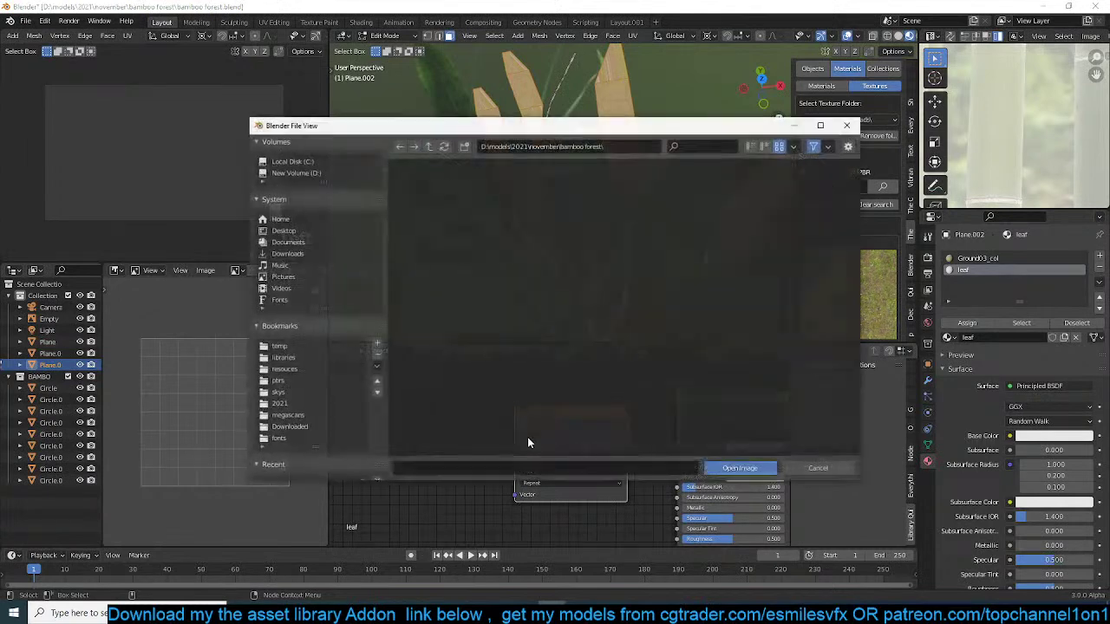
{"action": "left_click", "coordinate": [287, 253]}
{"action": "double_click", "coordinate": [626, 291]}
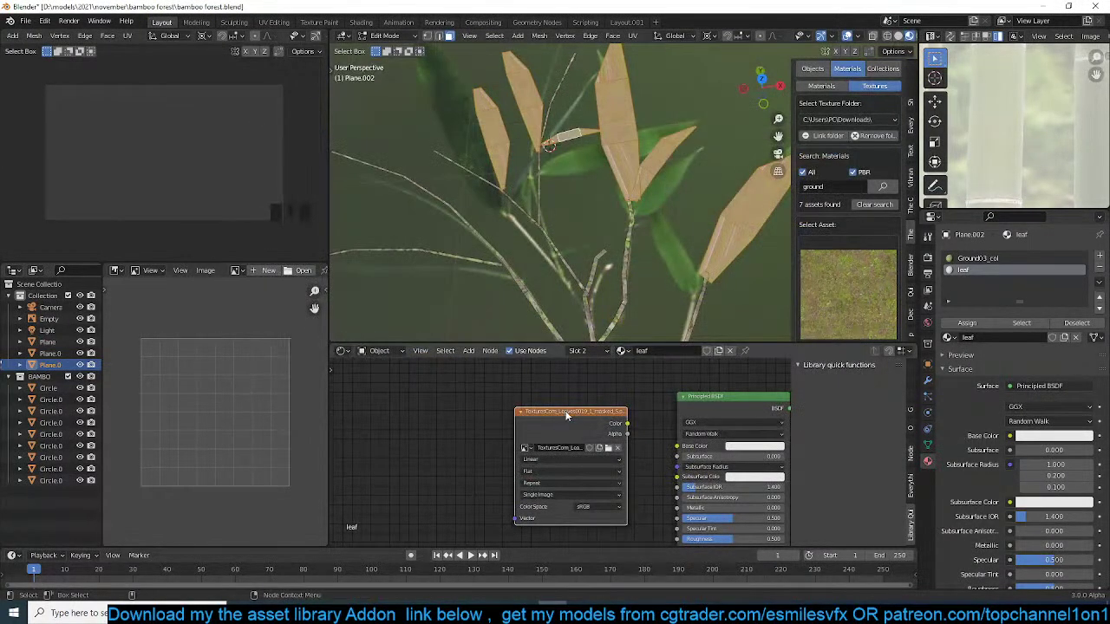
- Preview the leaf image texture through a Viewer output and unwrap the selected leaf faces
{"action": "left_click", "coordinate": [580, 412], "text": "ctrl+shift"}
{"action": "scroll", "coordinate": [1019, 121], "scroll_direction": "down", "scroll_amount": 7}
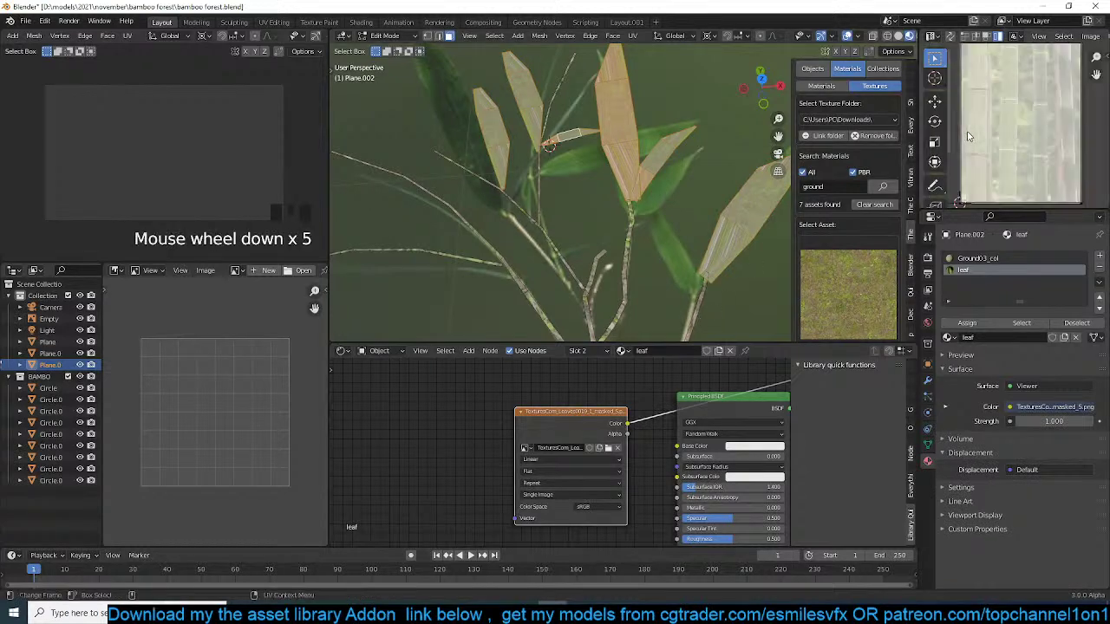
{"action": "key", "text": "ctrl+z"}
{"action": "key", "text": "u"}
{"action": "left_click", "coordinate": [607, 155]}
- Maximize the UV editor and display the TexturesCom_Leaves0019_1_masked_S.png image fitted to the view
{"action": "key", "text": "ctrl+space"}
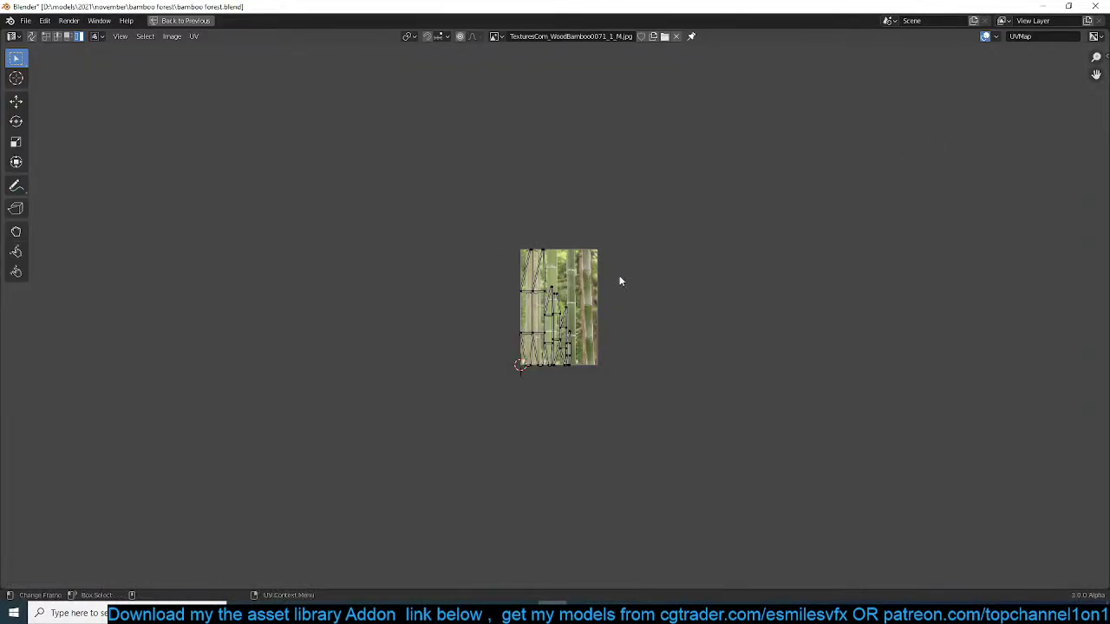
{"action": "left_click", "coordinate": [495, 36]}
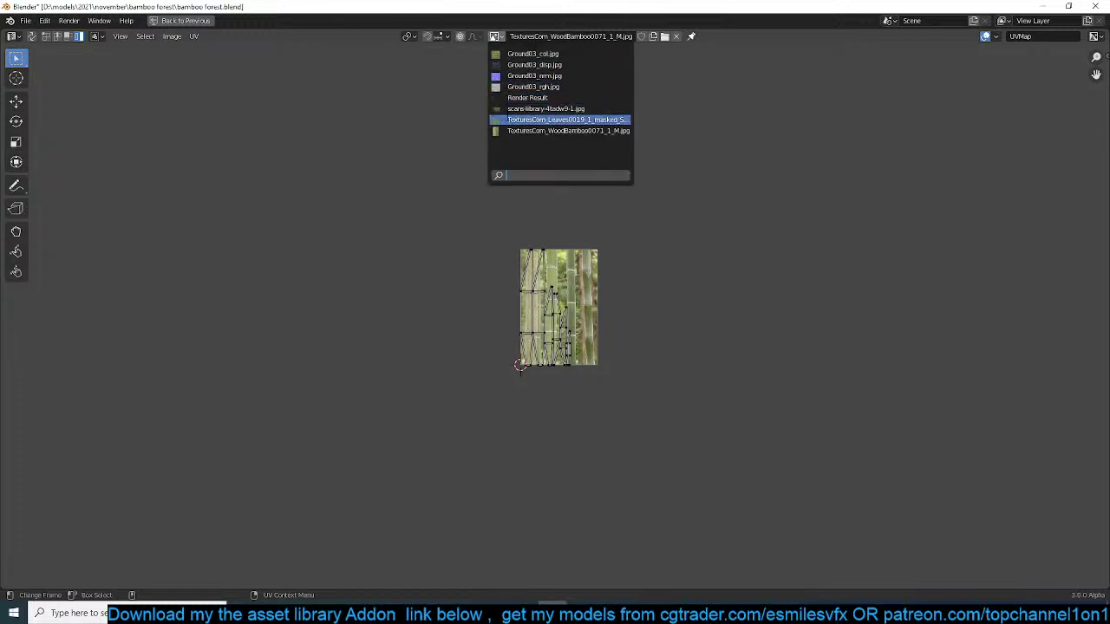
{"action": "left_click", "coordinate": [520, 121]}
{"action": "key", "text": "Home"}
- Select all leaf UV islands and scale them down over the middle of the leaf texture
{"action": "key", "text": "a"}
{"action": "key", "text": "s"}
{"action": "left_click", "coordinate": [587, 309]}
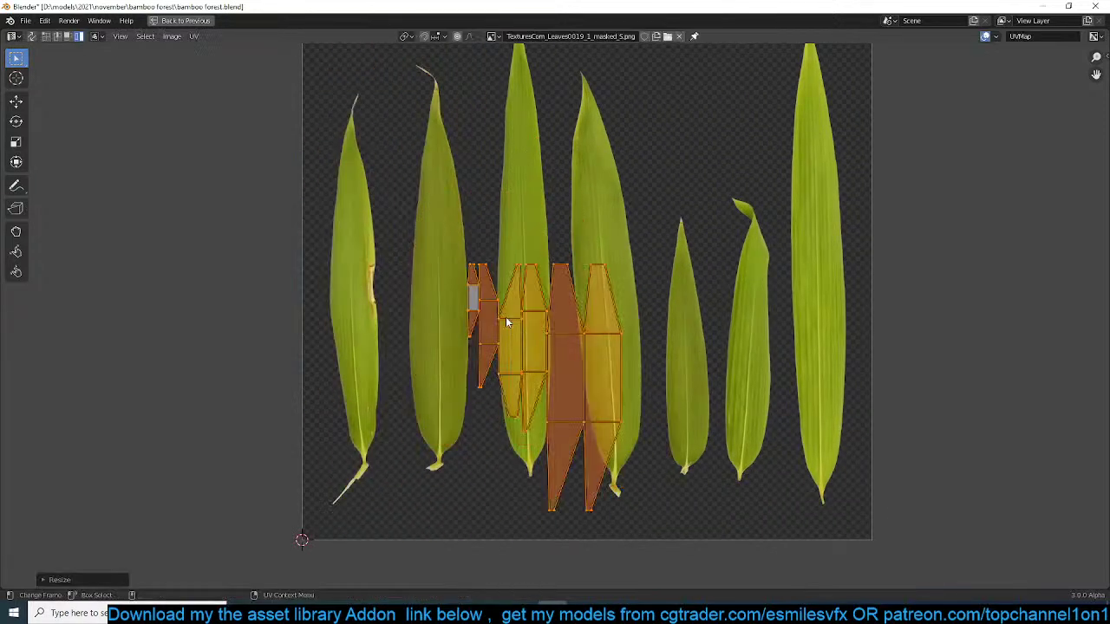
{"action": "scroll", "coordinate": [624, 308], "scroll_direction": "up", "scroll_amount": 2}
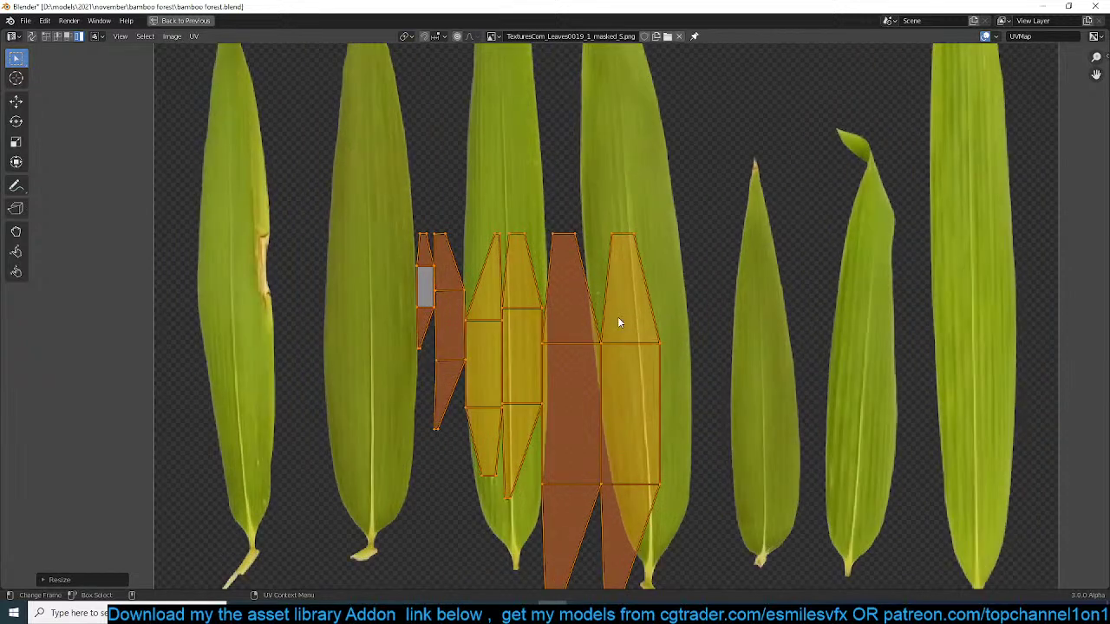
- Move the rightmost leaf UV island onto the far-right leaf of the texture, rotating and scaling it to fit
{"action": "scroll", "coordinate": [633, 338], "scroll_direction": "down", "scroll_amount": 2}
{"action": "left_click", "coordinate": [640, 362]}
{"action": "key", "text": "g"}
{"action": "left_click", "coordinate": [837, 295]}
{"action": "key", "text": "r"}
{"action": "left_click", "coordinate": [911, 313]}
{"action": "key", "text": "s"}
{"action": "left_click", "coordinate": [928, 321]}
{"action": "left_click", "coordinate": [929, 321]}
- Move the other large leaf UV island onto the fourth leaf of the texture
{"action": "left_click", "coordinate": [586, 333]}
{"action": "key", "text": "g"}
{"action": "left_click", "coordinate": [698, 245]}
- Enlarge the next leaf UV island over the third texture leaf and shift its lower tip toward that leaf's stem
{"action": "left_click", "coordinate": [542, 305]}
{"action": "key", "text": "s"}
{"action": "left_click", "coordinate": [550, 223]}
{"action": "key", "text": "g"}
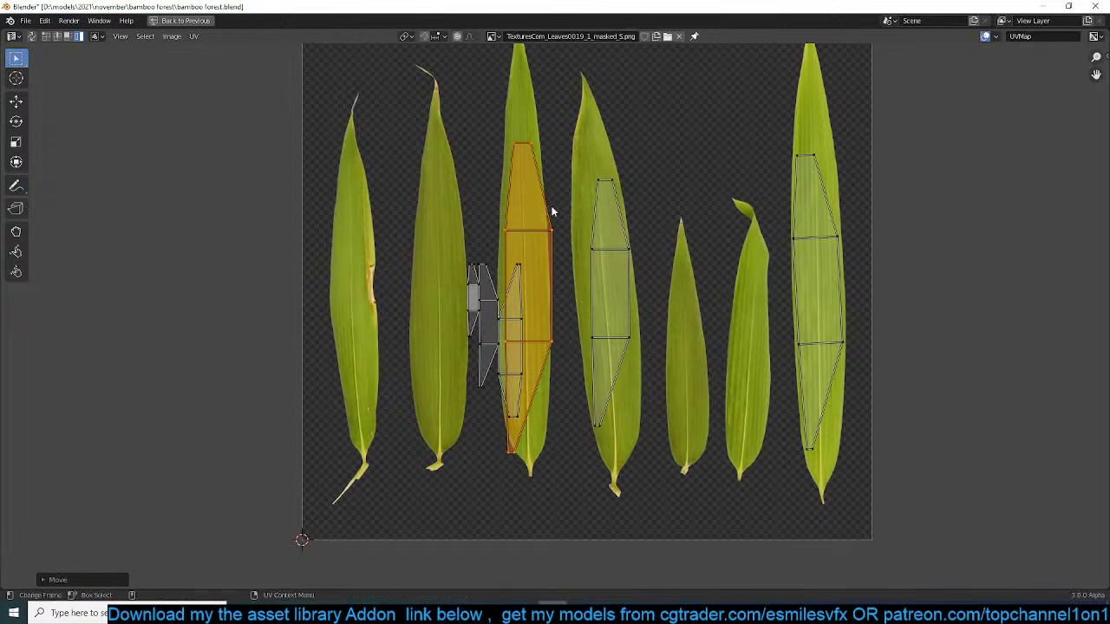
{"action": "left_click", "coordinate": [540, 230]}
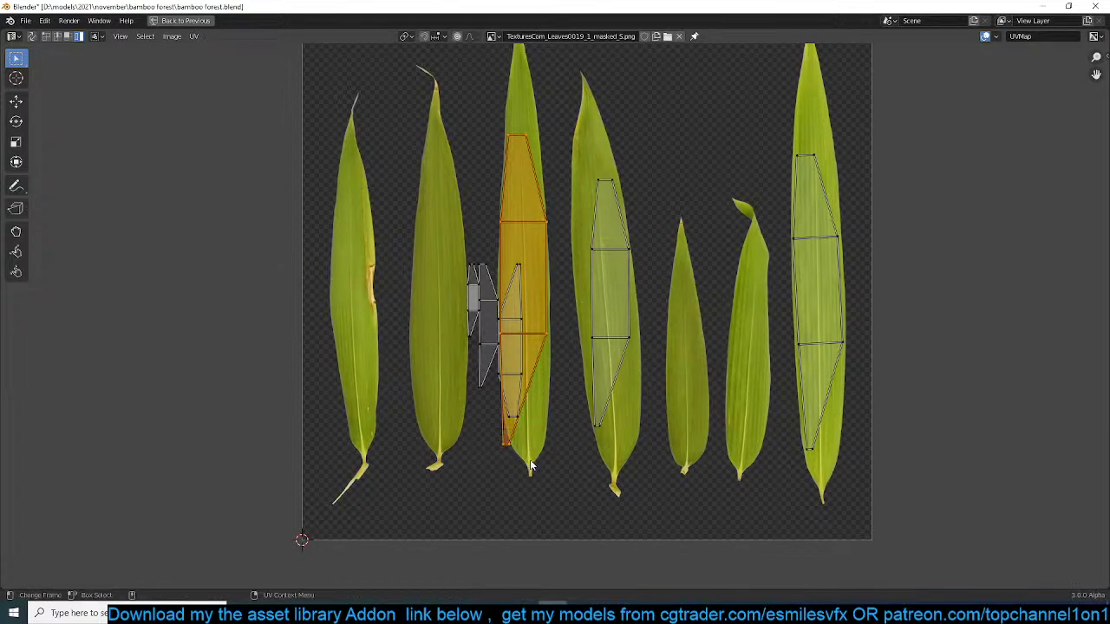
{"action": "left_click_drag", "start_coordinate": [459, 438], "coordinate": [532, 463]}
{"action": "key", "text": "g"}
{"action": "left_click", "coordinate": [499, 410]}
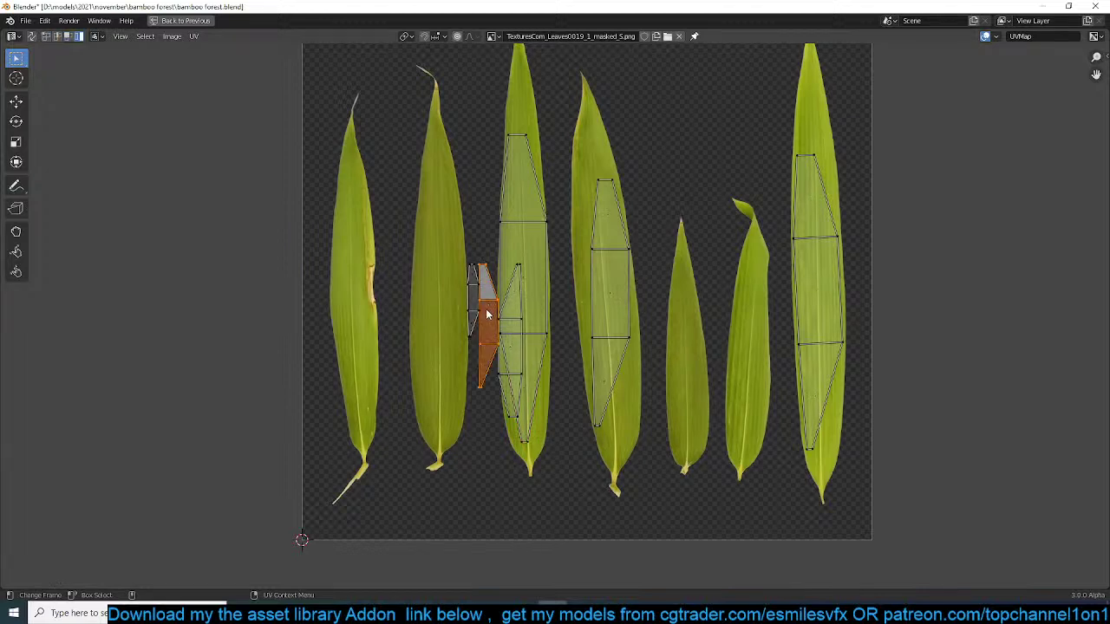
- Move the second-smallest leaf UV island onto the second leaf of the texture and enlarge it
{"action": "key", "text": "g"}
{"action": "left_click", "coordinate": [435, 317]}
{"action": "key", "text": "s"}
{"action": "left_click", "coordinate": [484, 374]}
{"action": "key", "text": "g"}
{"action": "left_click", "coordinate": [487, 360]}
- Place the smallest leaf UV island over the second texture leaf as well and scale it up
{"action": "left_click", "coordinate": [476, 307]}
{"action": "key", "text": "g"}
{"action": "left_click", "coordinate": [444, 319]}
{"action": "key", "text": "s"}
{"action": "left_click", "coordinate": [455, 355]}
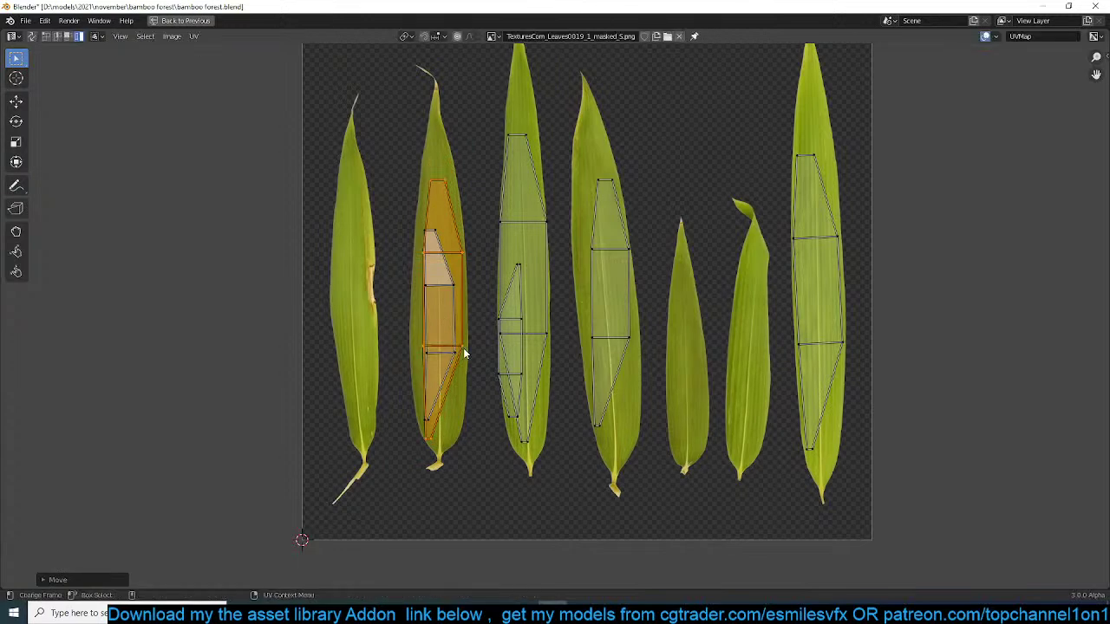
- Center the last small leaf UV island on the third texture leaf and scale it up about 1.2 times
{"action": "left_click", "coordinate": [507, 355]}
{"action": "left_click", "coordinate": [500, 376]}
{"action": "key", "text": "g"}
{"action": "left_click", "coordinate": [512, 371]}
{"action": "key", "text": "s"}
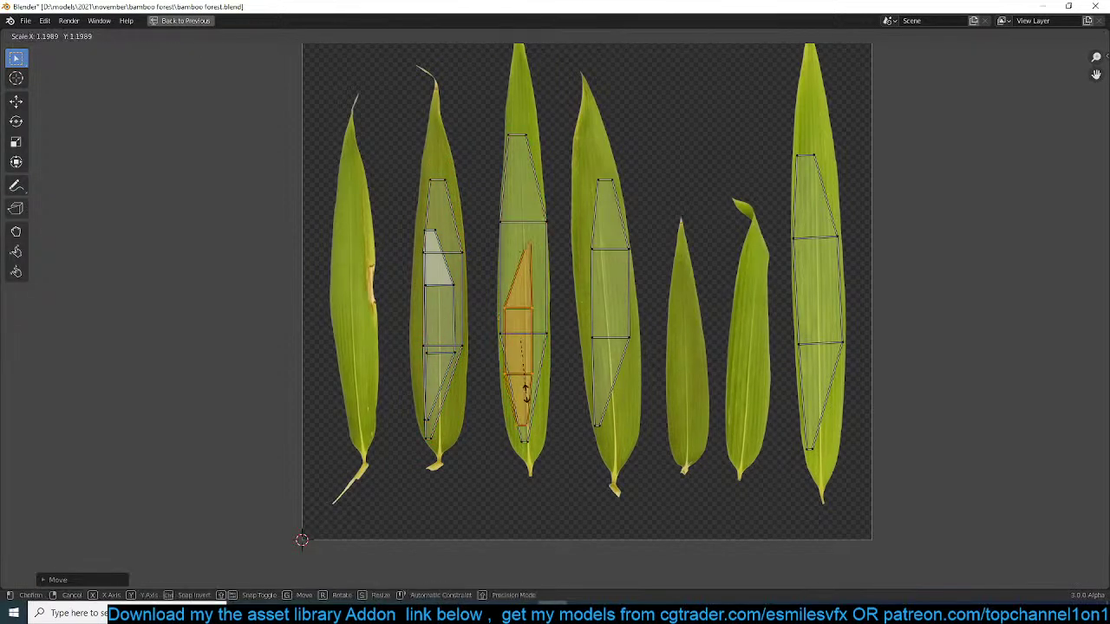
{"action": "left_click", "coordinate": [527, 402]}
- Restore the full layout and assign the leaf material to the selected leaf faces of the branch
{"action": "key", "text": "ctrl+space"}
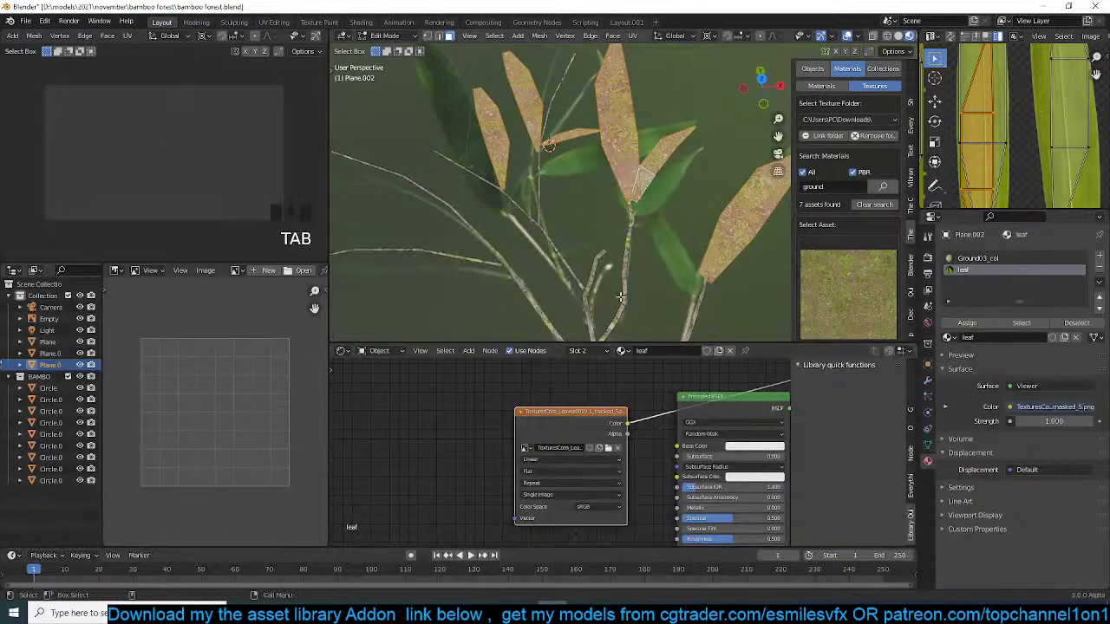
{"action": "key", "text": "Tab"}
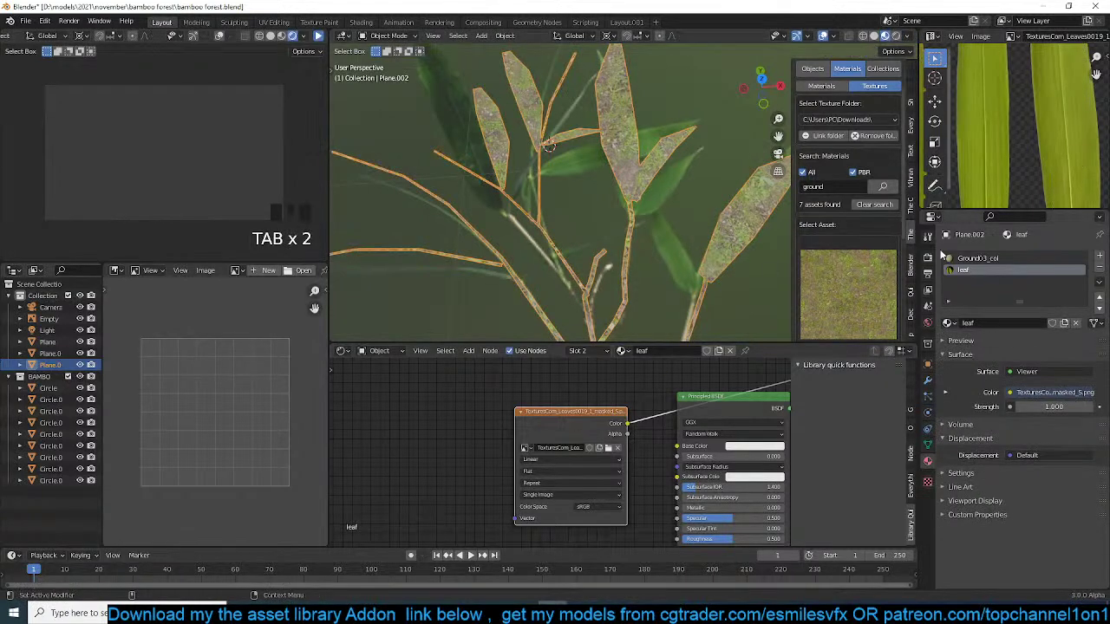
{"action": "key", "text": "Tab"}
{"action": "left_click", "coordinate": [717, 234]}
{"action": "key", "text": "Tab"}
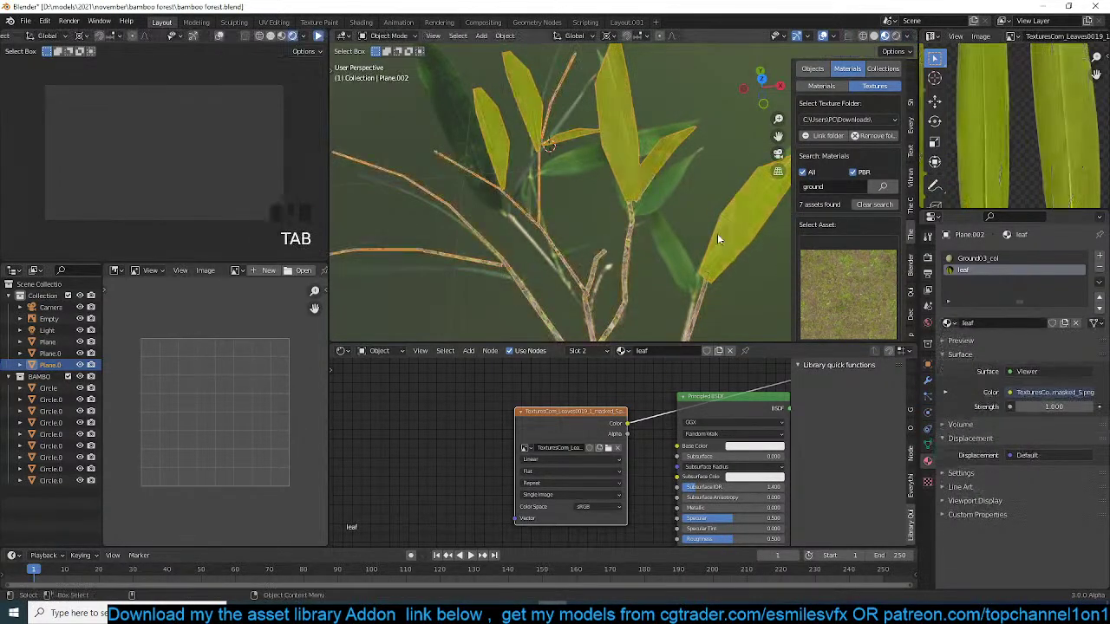
- Move the leaf faces slightly relative to the branch twigs in the top view
{"action": "scroll", "coordinate": [717, 233], "scroll_direction": "down", "scroll_amount": 5}
{"action": "key", "text": "shift+grave"}
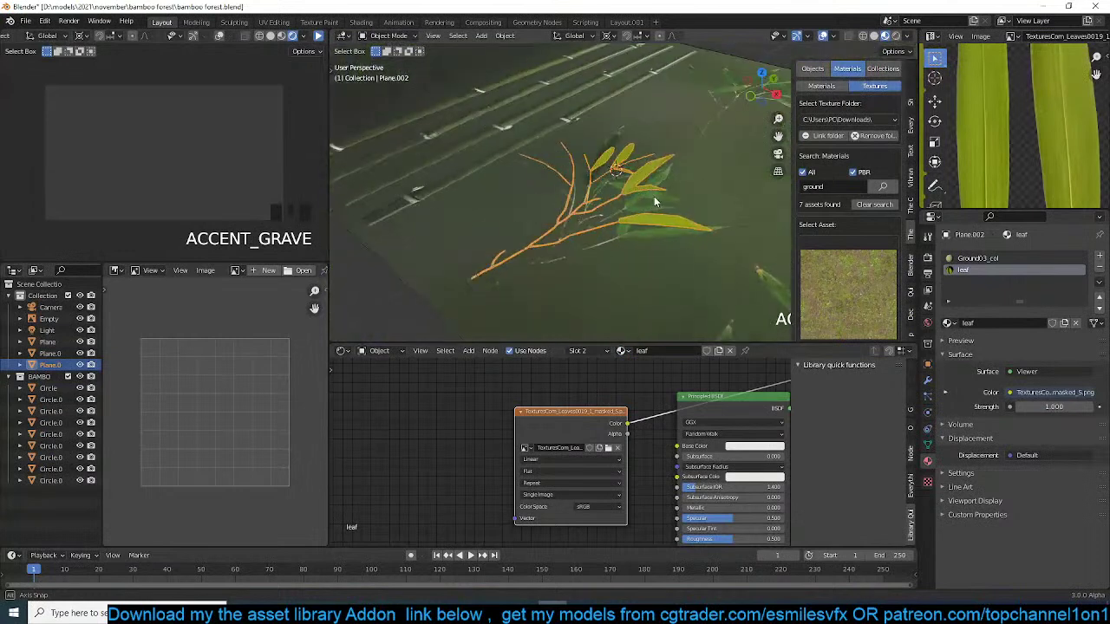
{"action": "scroll", "coordinate": [708, 220], "scroll_direction": "down", "scroll_amount": 4}
{"action": "key", "text": "KP_7"}
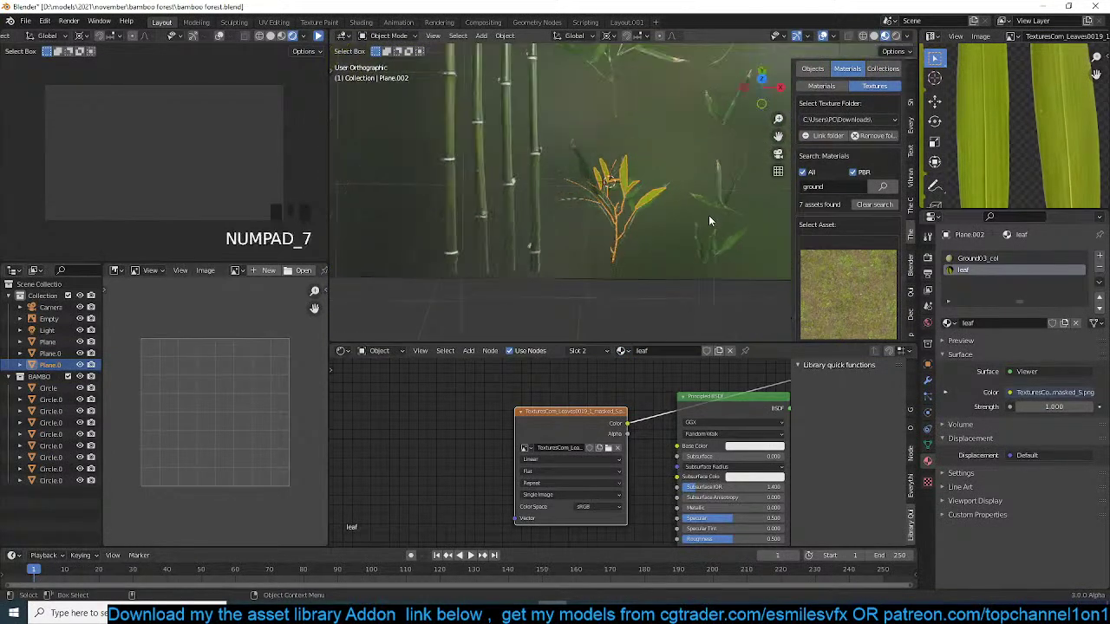
{"action": "scroll", "coordinate": [708, 215], "scroll_direction": "up", "scroll_amount": 2}
{"action": "key", "text": "Tab"}
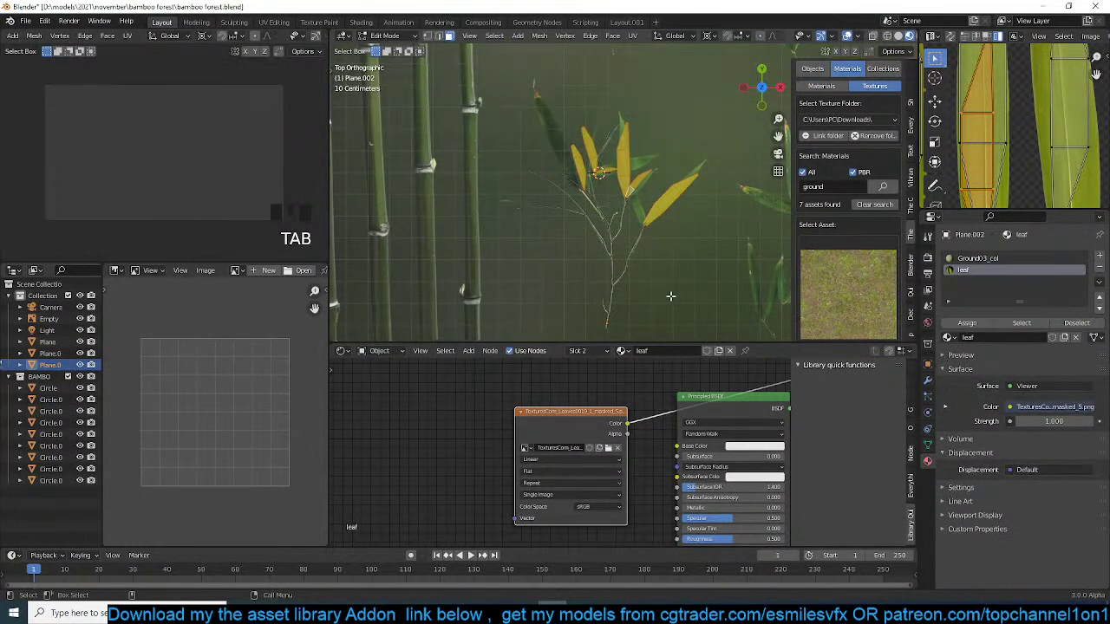
{"action": "key", "text": "g"}
{"action": "left_click", "coordinate": [671, 290]}
{"action": "key", "text": "Tab"}
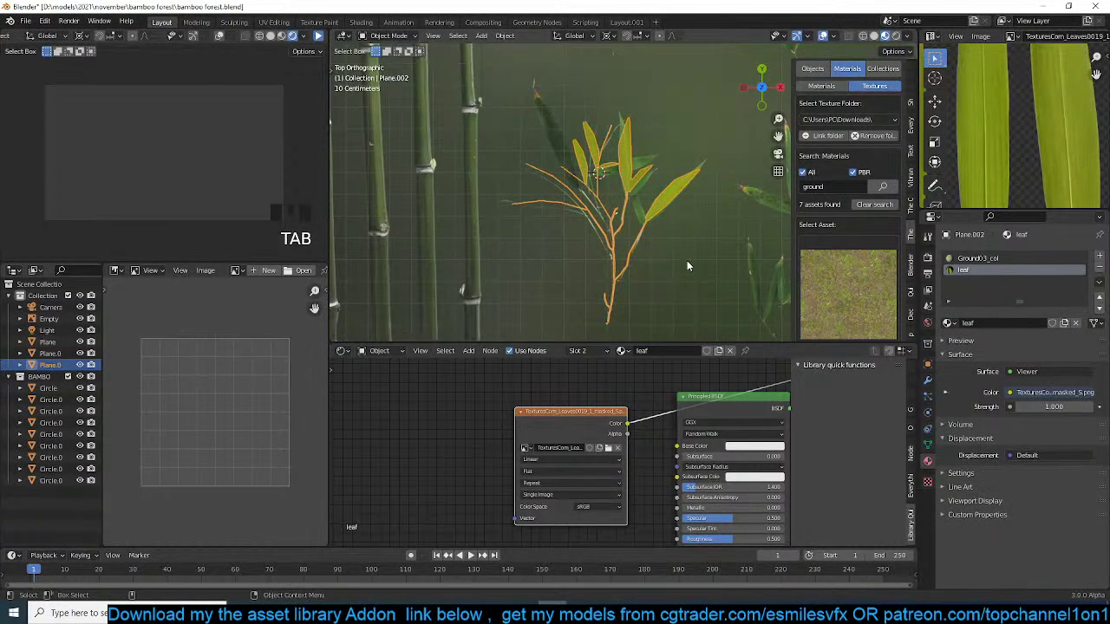
- Delete the bamboo reference image from the scene
{"action": "scroll", "coordinate": [687, 260], "scroll_direction": "down", "scroll_amount": 2}
{"action": "left_click", "coordinate": [687, 260]}
{"action": "scroll", "coordinate": [687, 260], "scroll_direction": "down", "scroll_amount": 3}
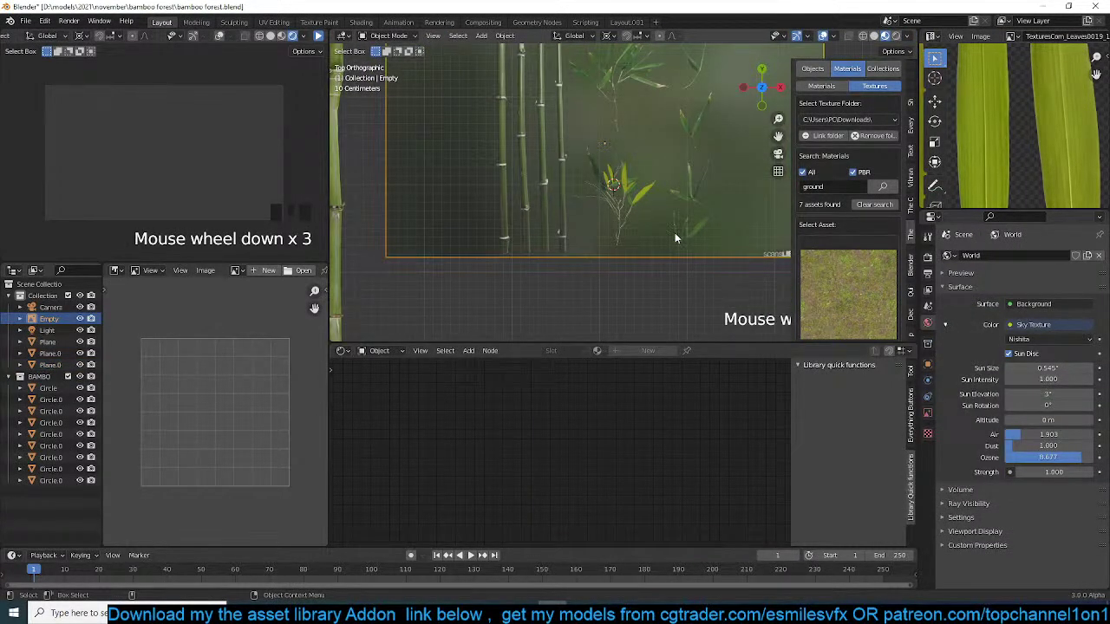
{"action": "key", "text": "x"}
{"action": "key", "text": "ctrl+z"}
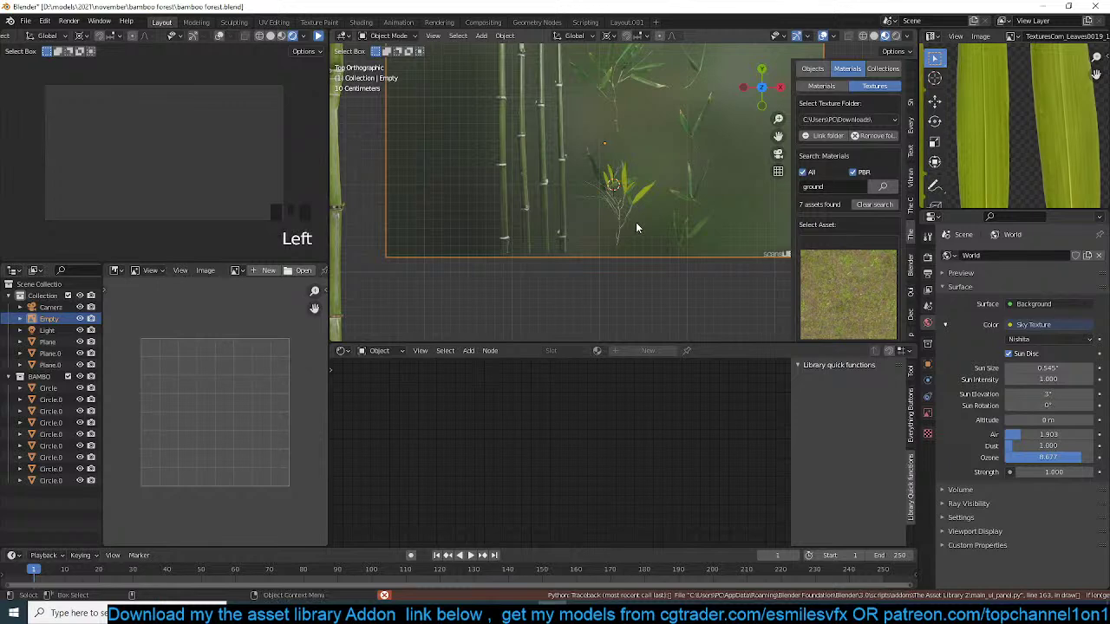
{"action": "scroll", "coordinate": [636, 224], "scroll_direction": "down", "scroll_amount": 2}
{"action": "scroll", "coordinate": [637, 223], "scroll_direction": "up", "scroll_amount": 3}
{"action": "key", "text": "x"}
{"action": "left_click", "coordinate": [637, 223]}
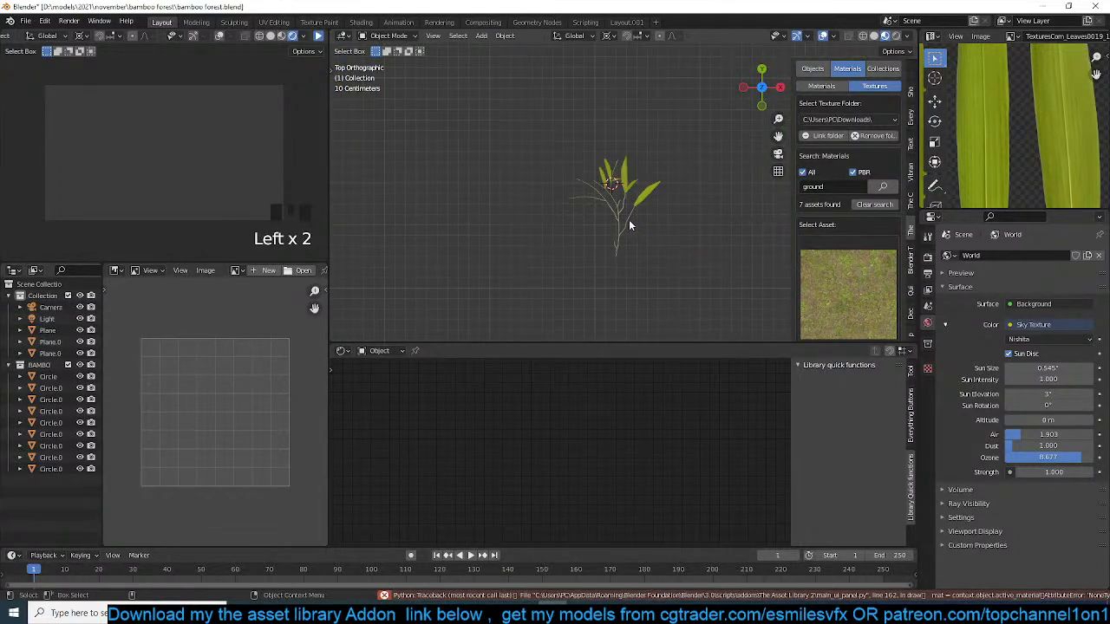
- Duplicate the leafy branch and snap the copy to the 3D cursor placed on a node of the green bamboo stalk
{"action": "scroll", "coordinate": [629, 221], "scroll_direction": "down", "scroll_amount": 7}
{"action": "scroll", "coordinate": [587, 201], "scroll_direction": "up", "scroll_amount": 2}
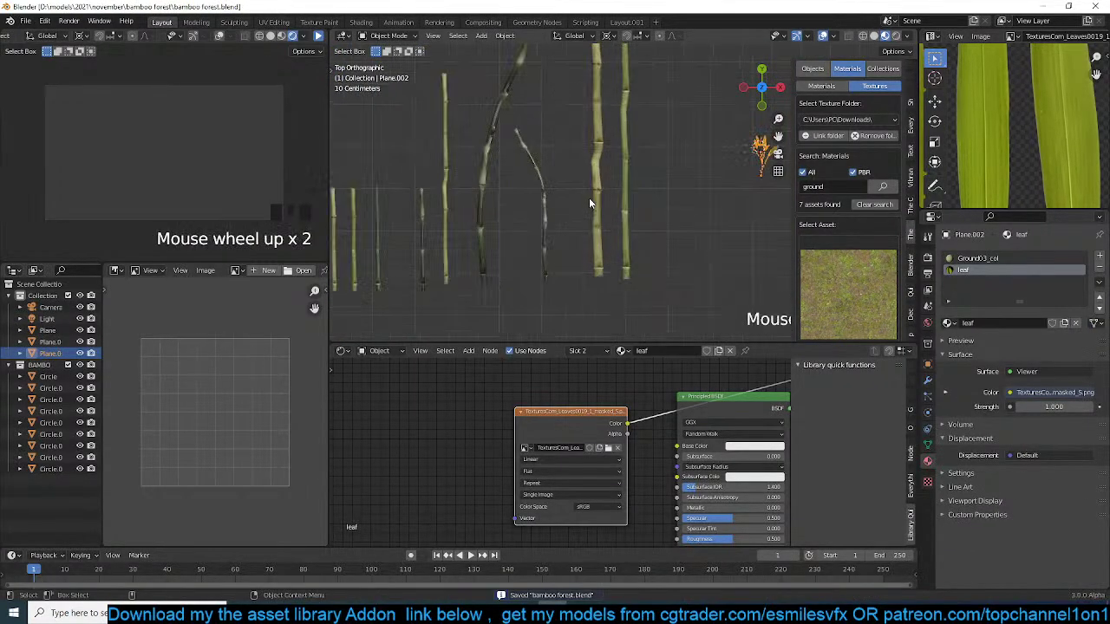
{"action": "scroll", "coordinate": [607, 225], "scroll_direction": "up", "scroll_amount": 2}
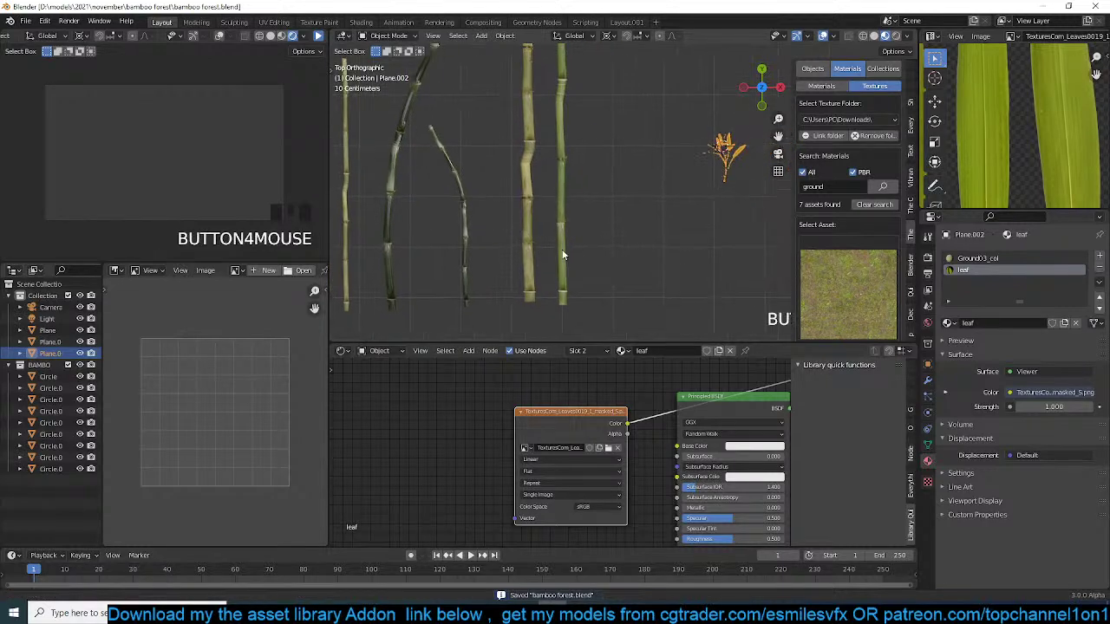
{"action": "key", "text": "shift+d"}
{"action": "left_click", "coordinate": [545, 266]}
{"action": "scroll", "coordinate": [545, 266], "scroll_direction": "up", "scroll_amount": 4}
{"action": "scroll", "coordinate": [546, 236], "scroll_direction": "down", "scroll_amount": 2}
{"action": "right_click", "coordinate": [532, 238], "text": "shift"}
{"action": "key", "text": "shift+s"}
{"action": "left_click", "coordinate": [533, 199]}
- Tilt the branch copy outward from the bamboo stalk with two trackball rotations, the first about 42° and 19°
{"action": "key", "text": "grave"}
{"action": "key", "text": "r"}
{"action": "key", "text": "r"}
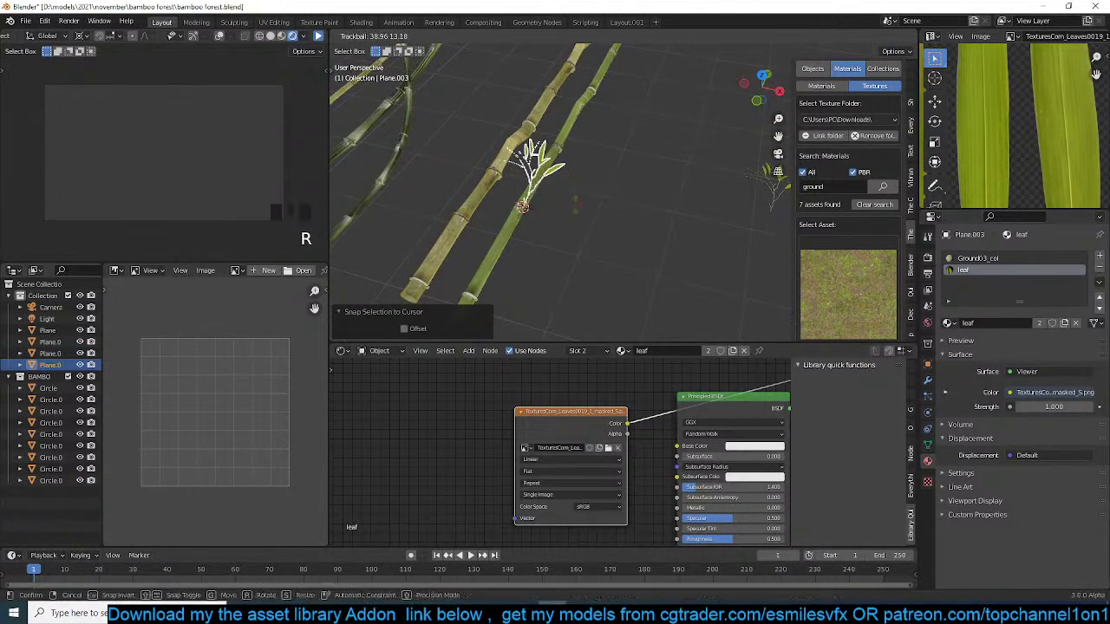
{"action": "left_click", "coordinate": [579, 205]}
{"action": "key", "text": "r"}
{"action": "key", "text": "r"}
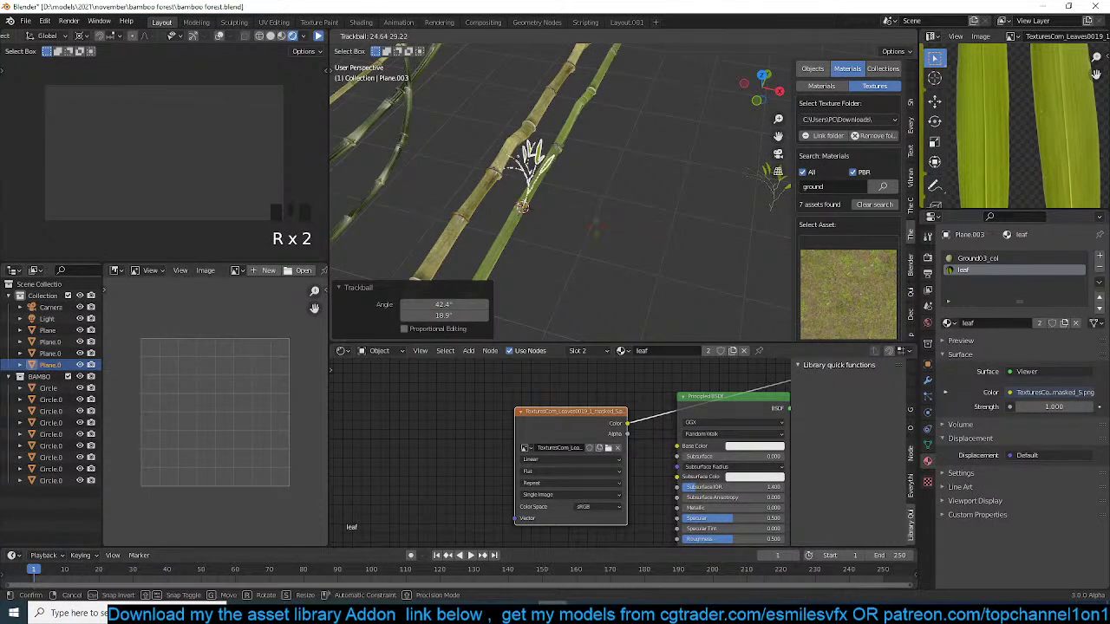
{"action": "left_click", "coordinate": [575, 227]}
- Rotate the branch copy about 12° at its node in the top view
{"action": "key", "text": "grave"}
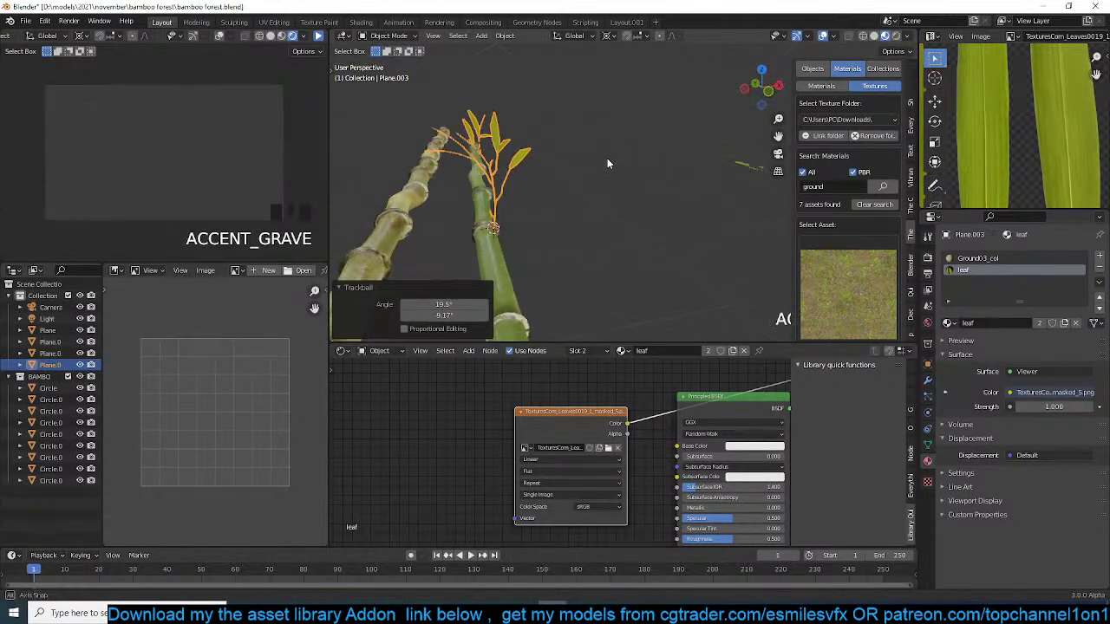
{"action": "key", "text": "r"}
{"action": "right_click", "coordinate": [628, 161]}
{"action": "key", "text": "KP_3"}
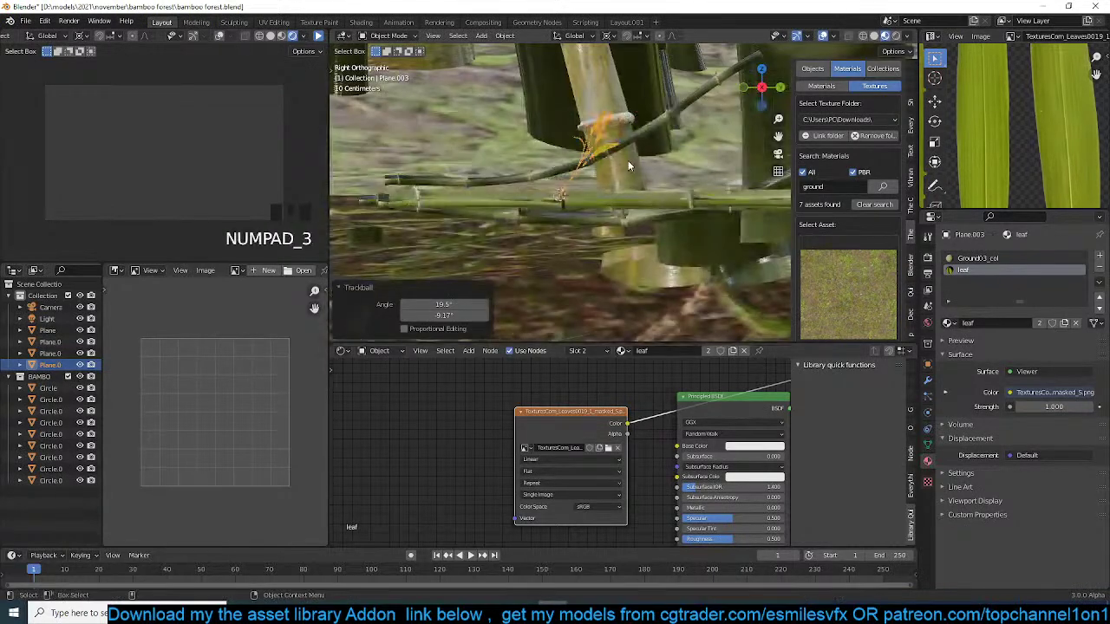
{"action": "key", "text": "KP_7"}
{"action": "key", "text": "r"}
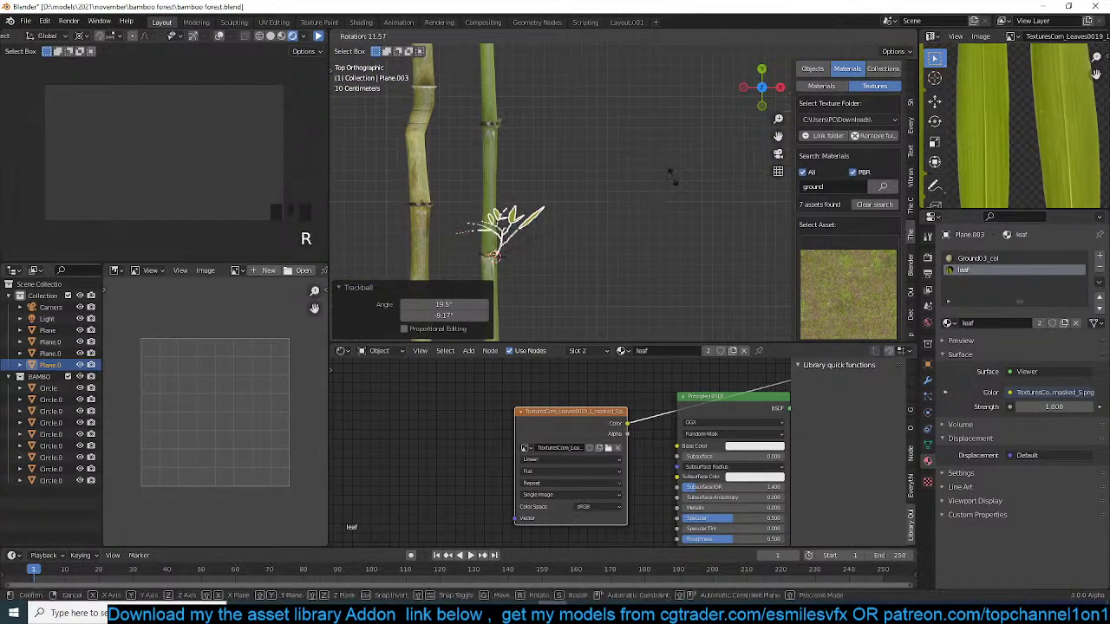
{"action": "left_click", "coordinate": [670, 176]}
- Join the branch copy to the green bamboo stalk and clear the selection
{"action": "scroll", "coordinate": [694, 158], "scroll_direction": "up", "scroll_amount": 3}
{"action": "left_click", "coordinate": [494, 165], "text": "shift"}
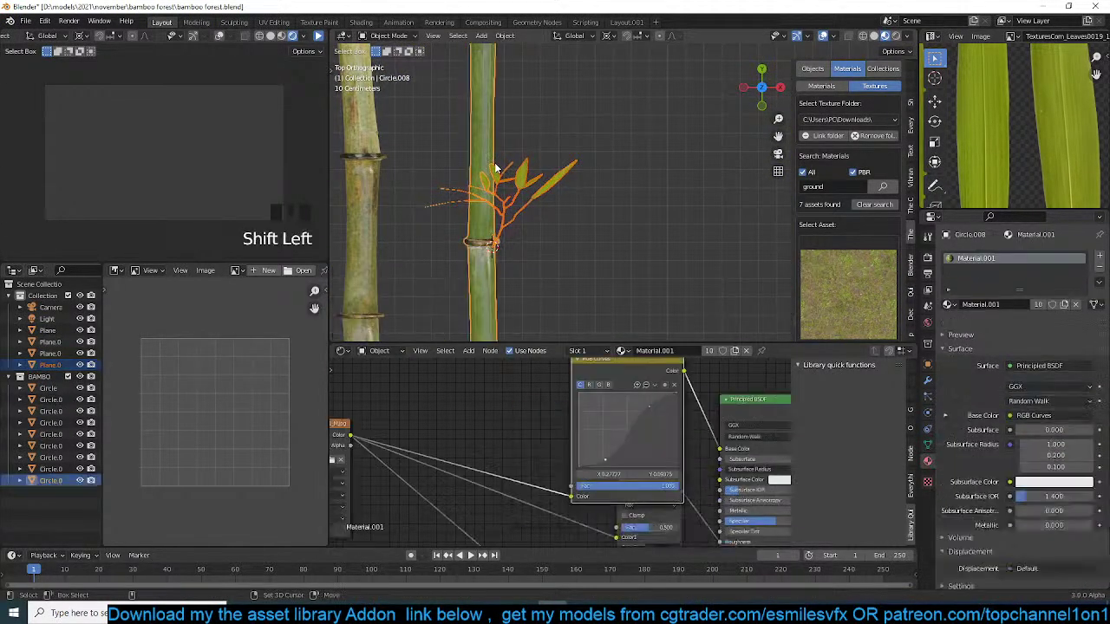
{"action": "key", "text": "ctrl+j"}
{"action": "key", "text": "alt+a"}
{"action": "scroll", "coordinate": [520, 126], "scroll_direction": "down", "scroll_amount": 5}
{"action": "key", "text": "grave"}
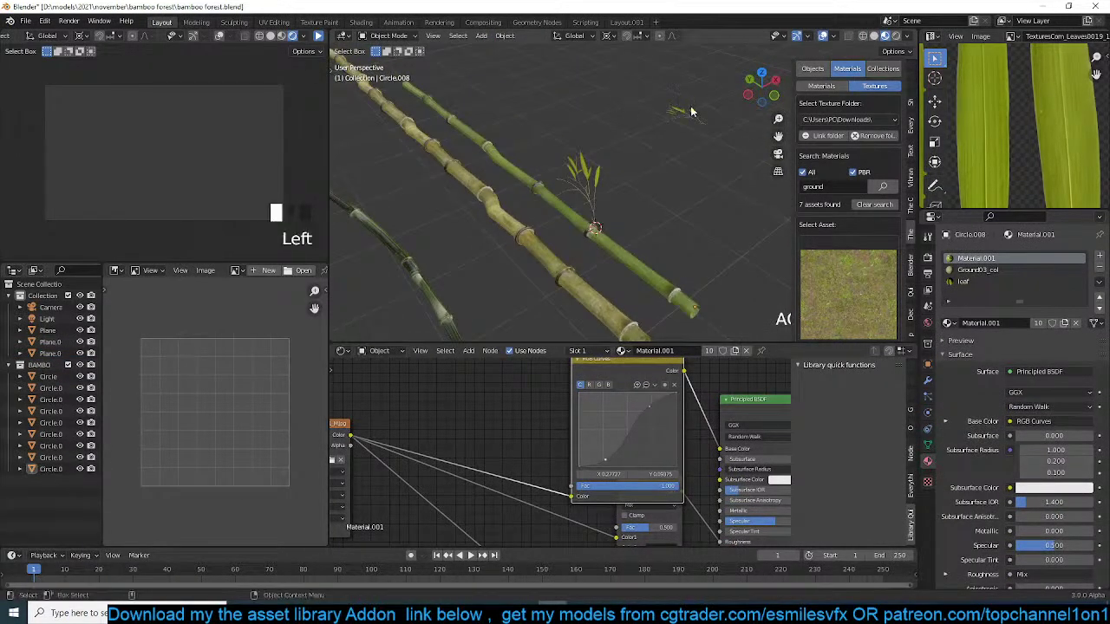
- Select the original separate leafy branch and show it with the bamboo stalks from the top
{"action": "left_click", "coordinate": [682, 114]}
{"action": "scroll", "coordinate": [679, 123], "scroll_direction": "down", "scroll_amount": 4}
{"action": "key", "text": "KP_7"}
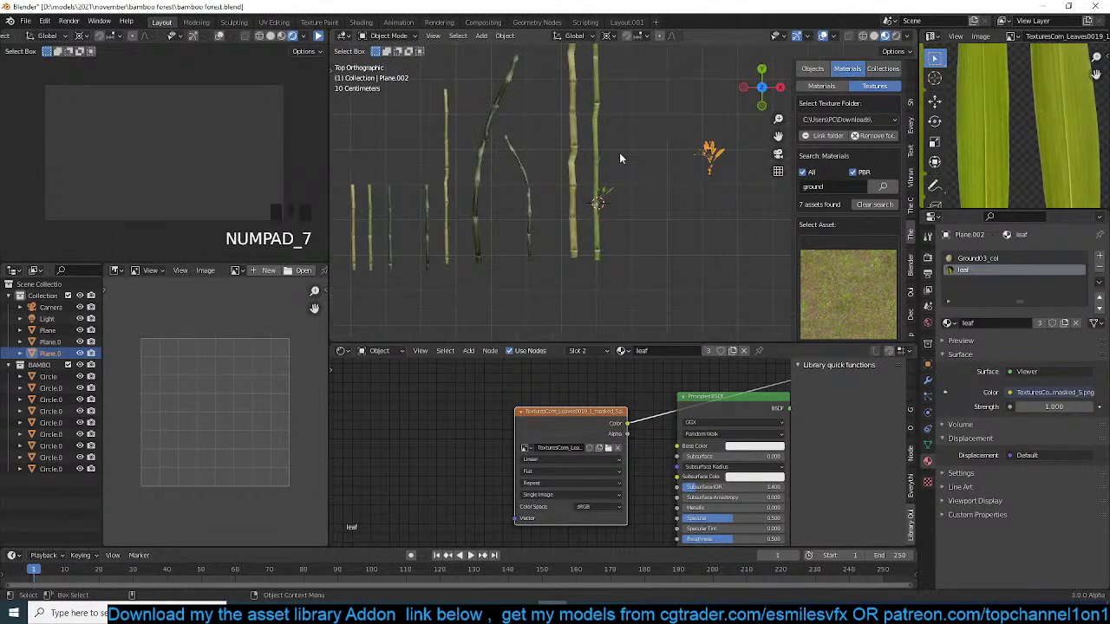
{"action": "scroll", "coordinate": [621, 154], "scroll_direction": "down", "scroll_amount": 5}
{"action": "scroll", "coordinate": [590, 193], "scroll_direction": "up", "scroll_amount": 2}
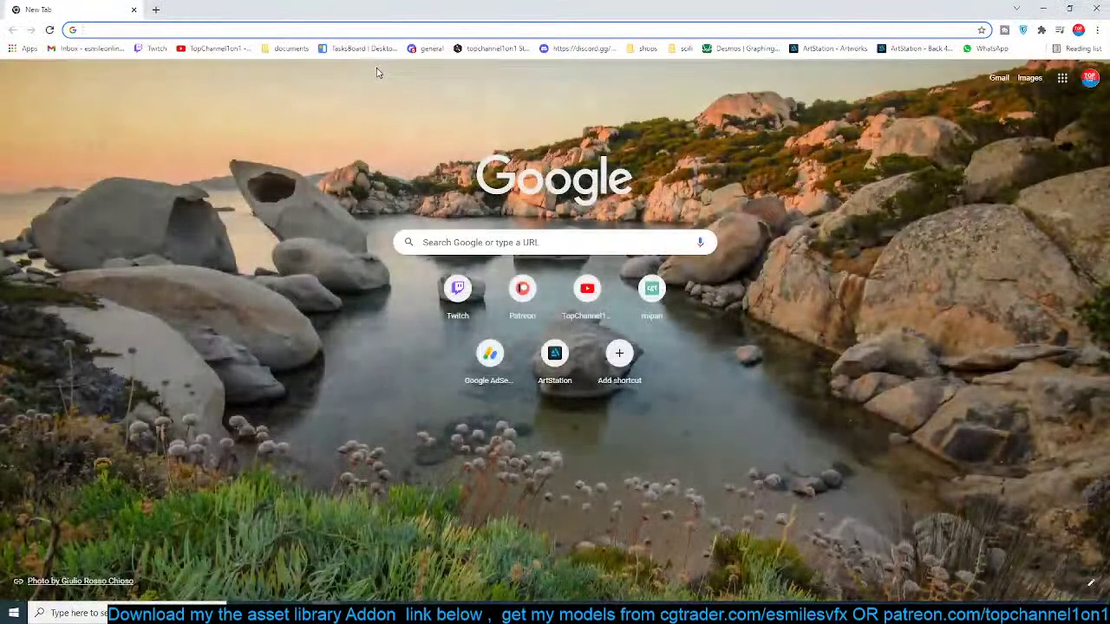
- Switch to the web browser and search Google Images for "bamboo tree"
{"action": "type", "text": "bamboo tree"}
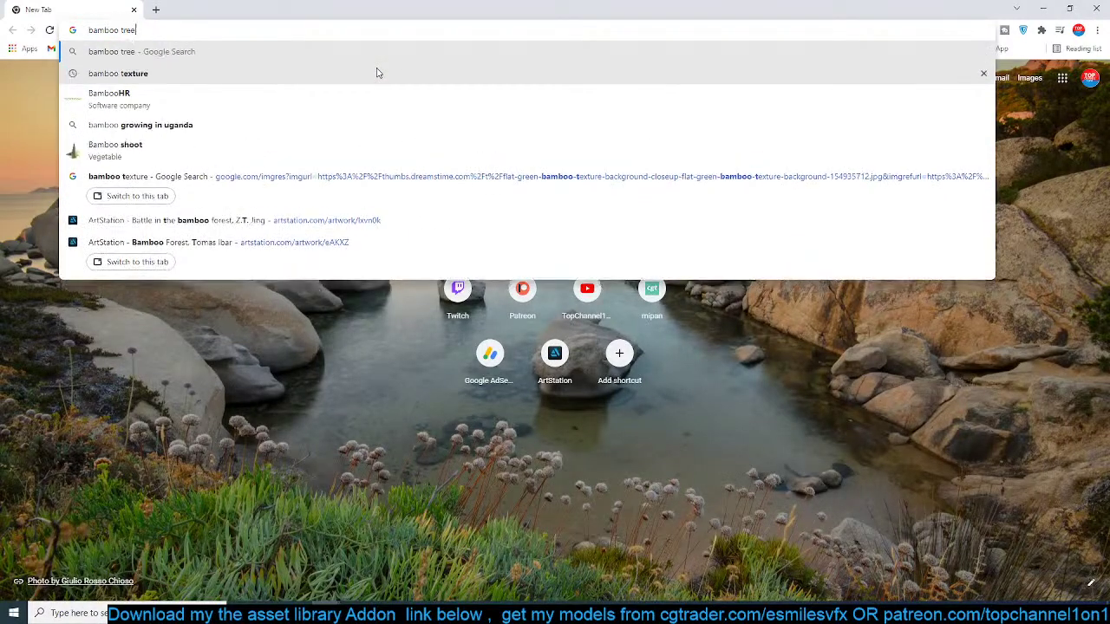
{"action": "key", "text": "Return"}
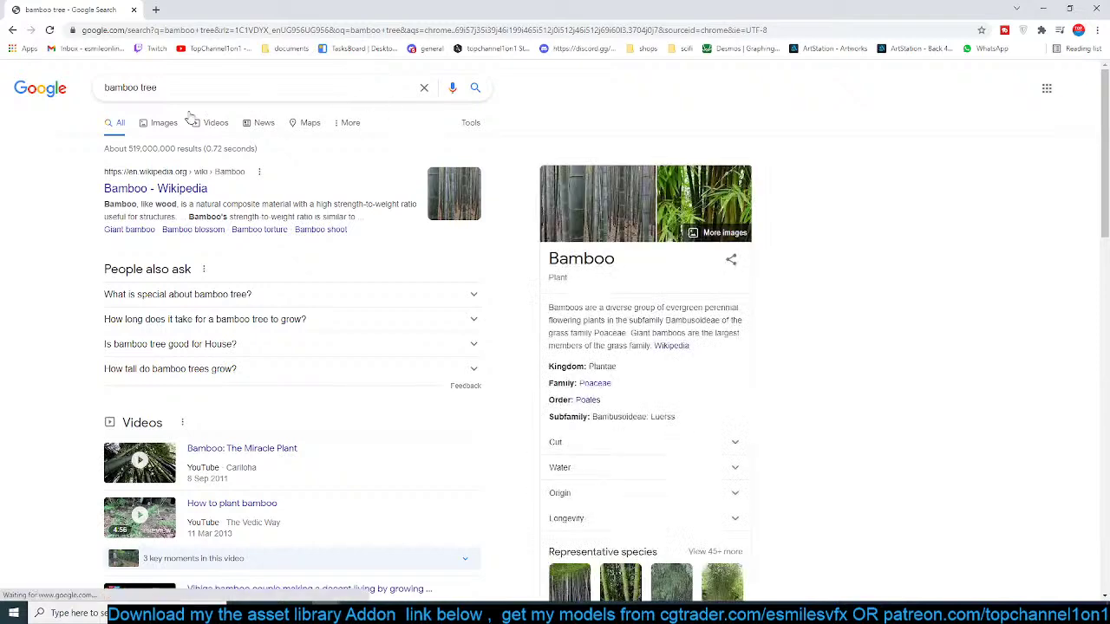
{"action": "left_click", "coordinate": [162, 121]}
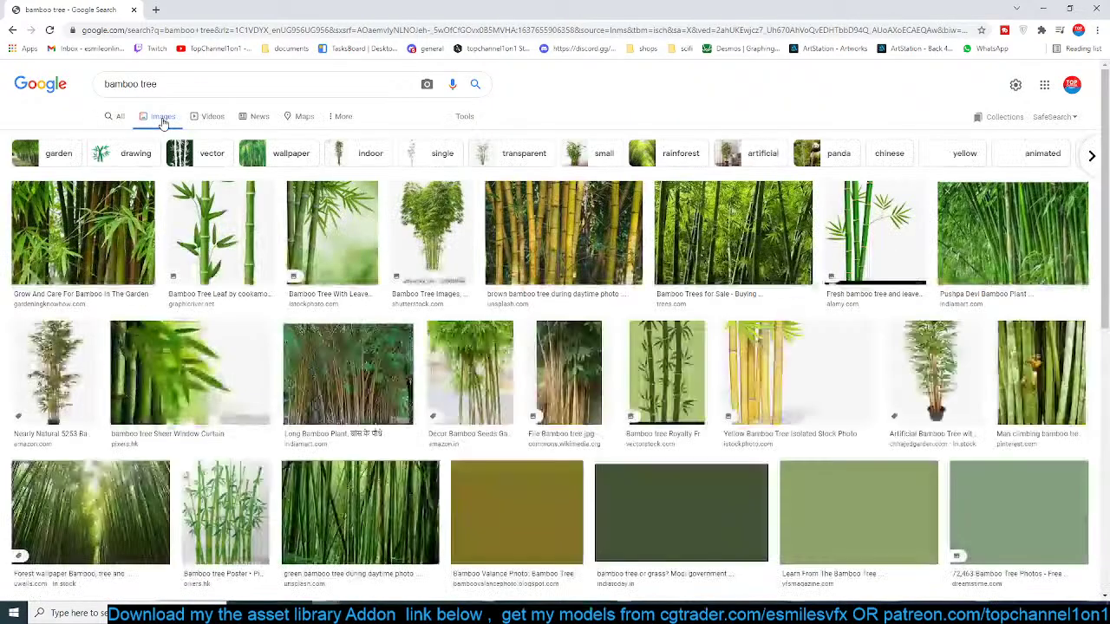
- Open the Shutterstock bamboo tree result in its own page, examine the reference images there, and return to the image search
{"action": "left_click", "coordinate": [439, 223]}
{"action": "left_click", "coordinate": [853, 181]}
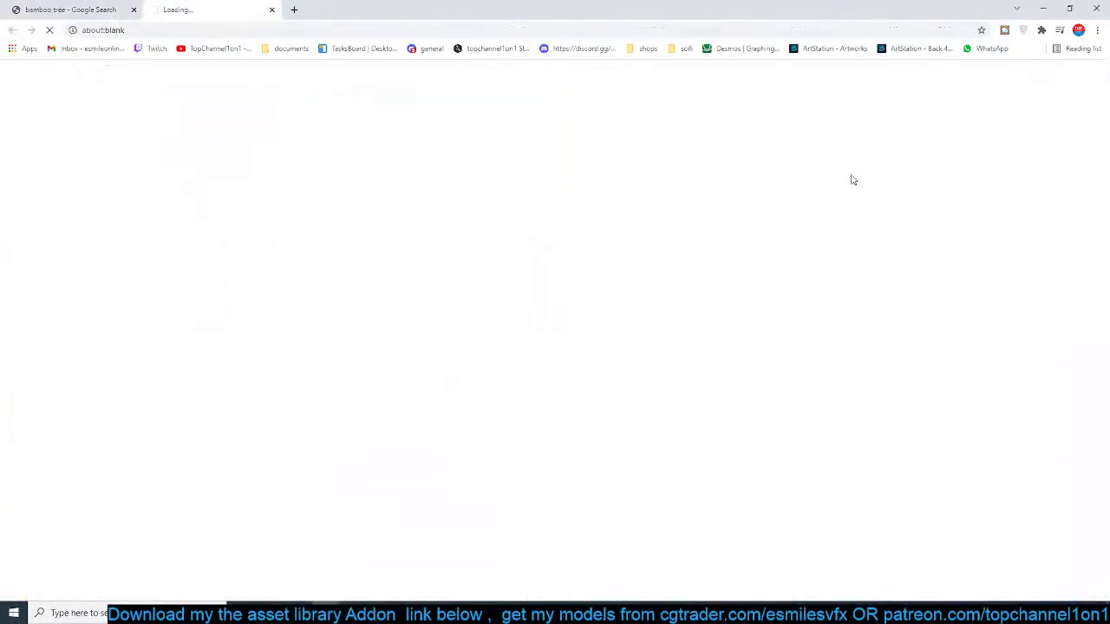
{"action": "left_click", "coordinate": [78, 9]}
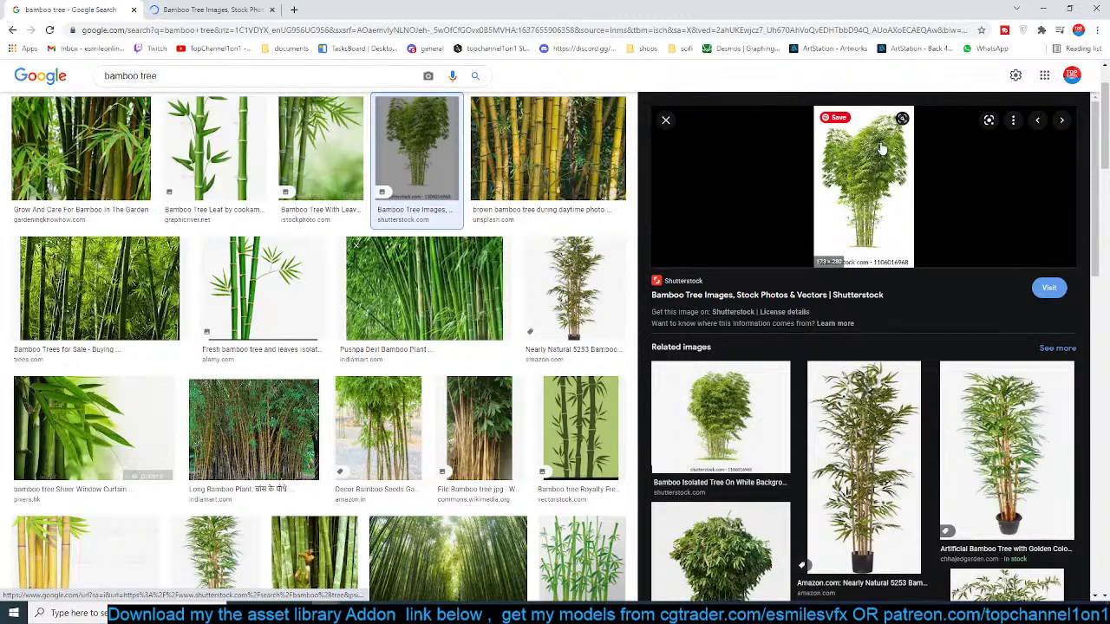
{"action": "left_click", "coordinate": [204, 10]}
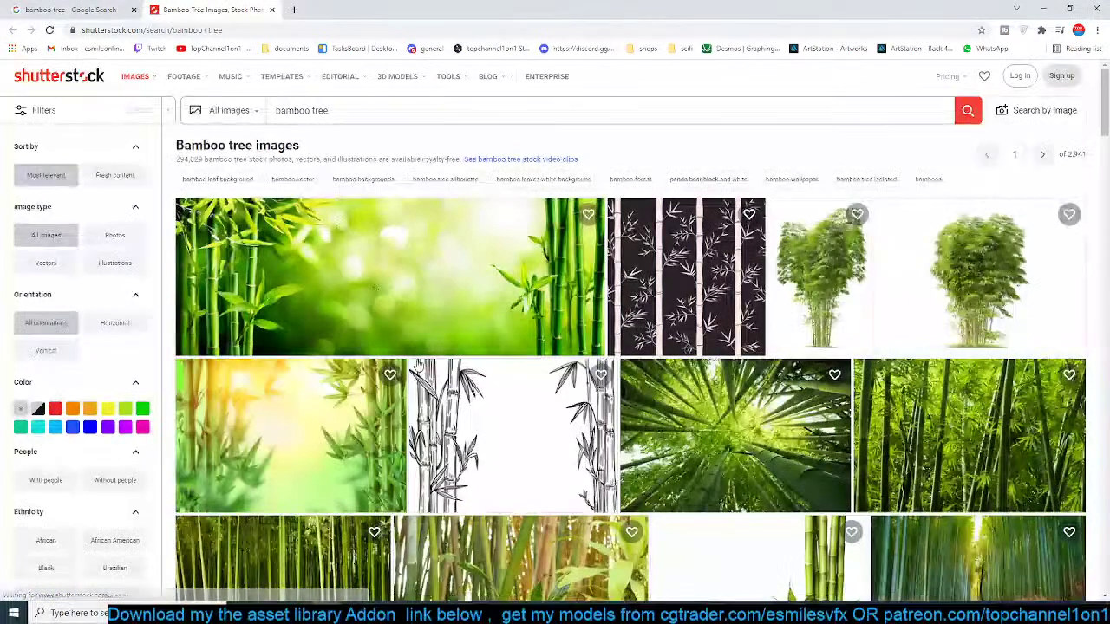
{"action": "scroll", "coordinate": [407, 349], "scroll_direction": "down", "scroll_amount": 5}
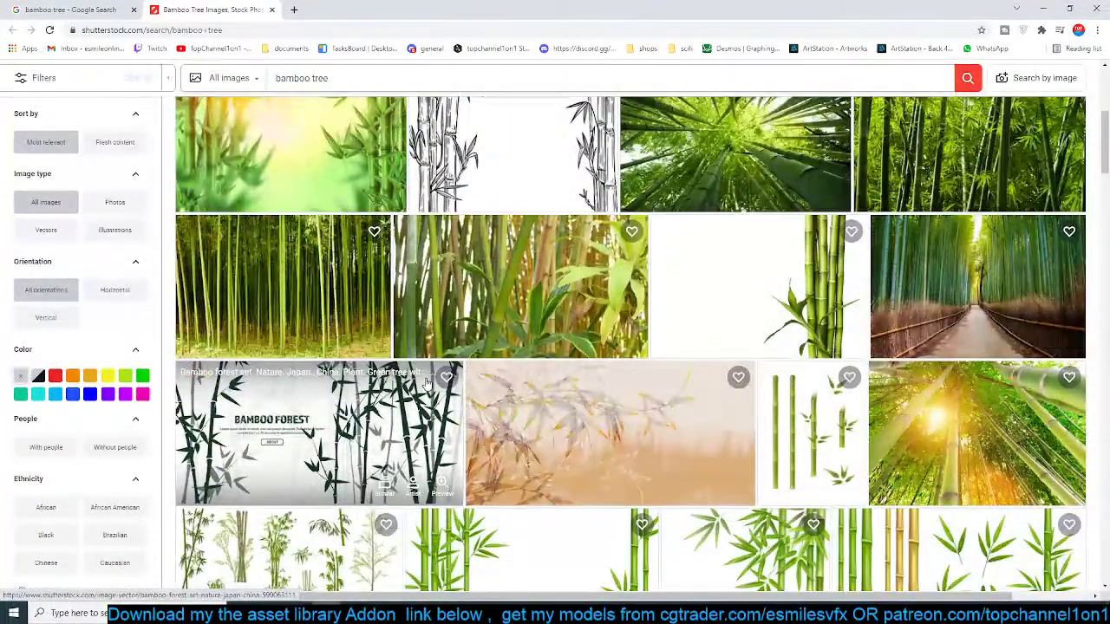
{"action": "scroll", "coordinate": [426, 382], "scroll_direction": "down", "scroll_amount": 5}
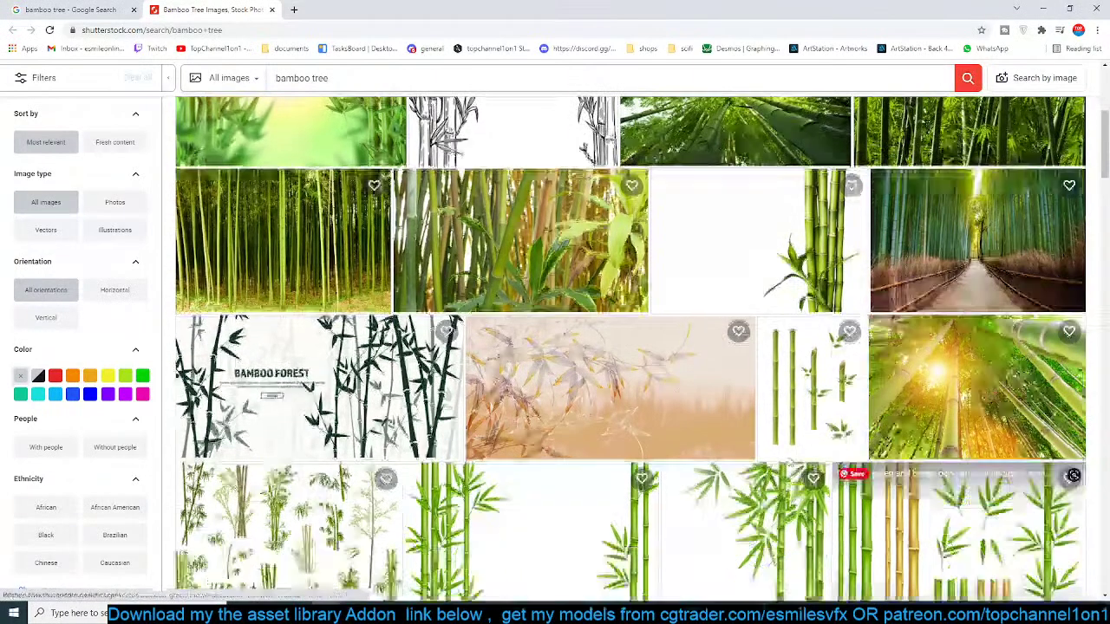
{"action": "left_click", "coordinate": [98, 8]}
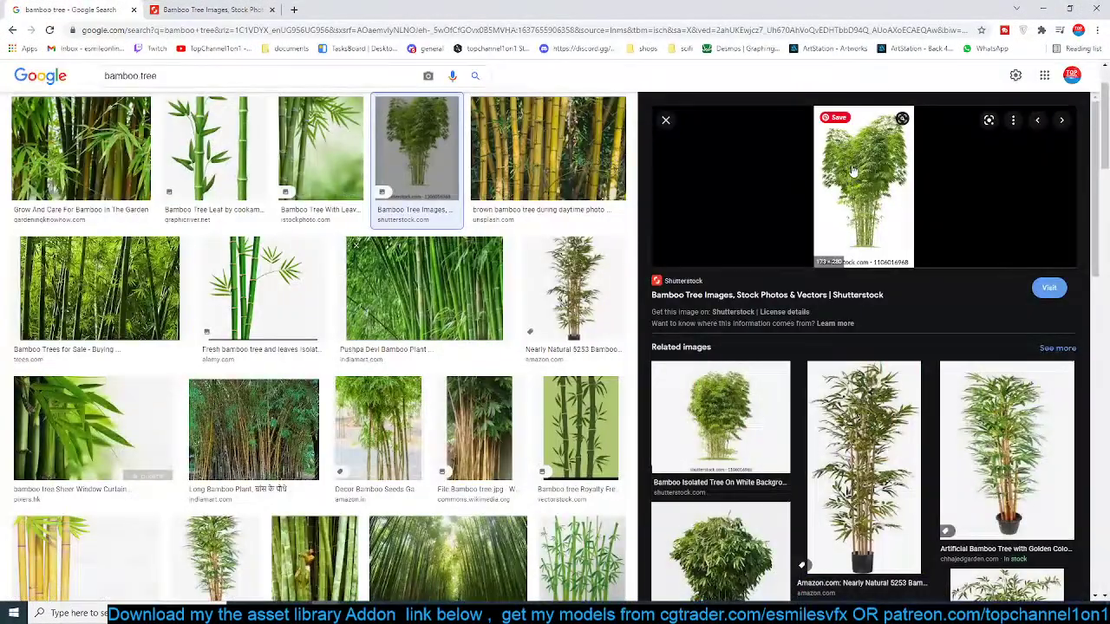
- Switch back to Blender and add a cube with a Subdivision modifier set to viewport level 1
{"action": "left_click", "coordinate": [1037, 6]}
{"action": "scroll", "coordinate": [642, 208], "scroll_direction": "down", "scroll_amount": 3}
{"action": "scroll", "coordinate": [620, 199], "scroll_direction": "up", "scroll_amount": 7}
{"action": "scroll", "coordinate": [550, 235], "scroll_direction": "up", "scroll_amount": 2}
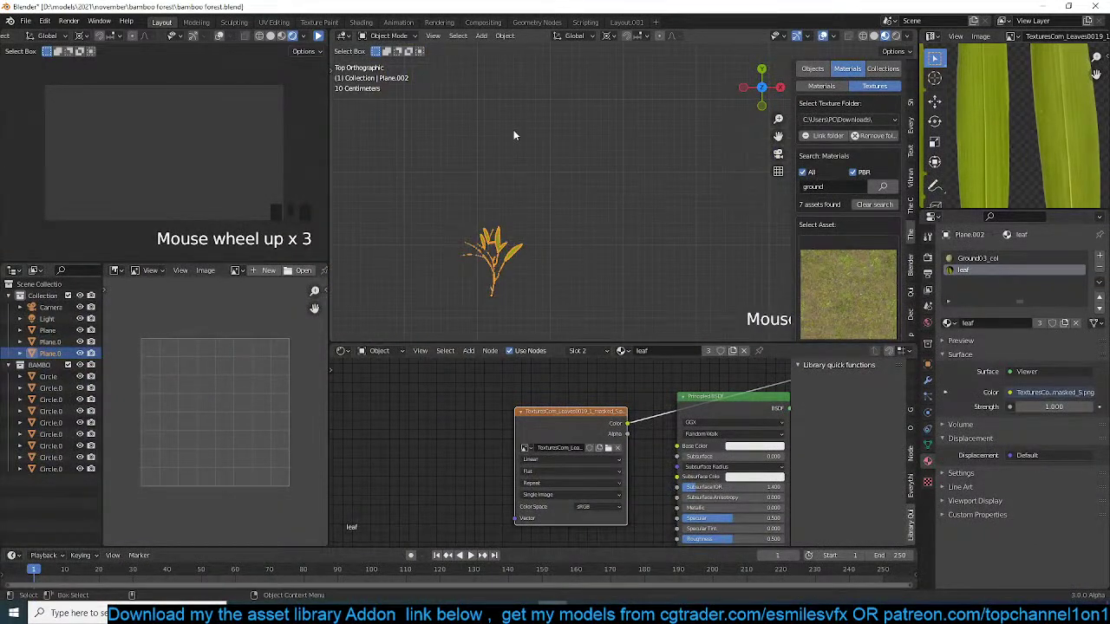
{"action": "key", "text": "shift+a"}
{"action": "mouse_move", "coordinate": [521, 116]}
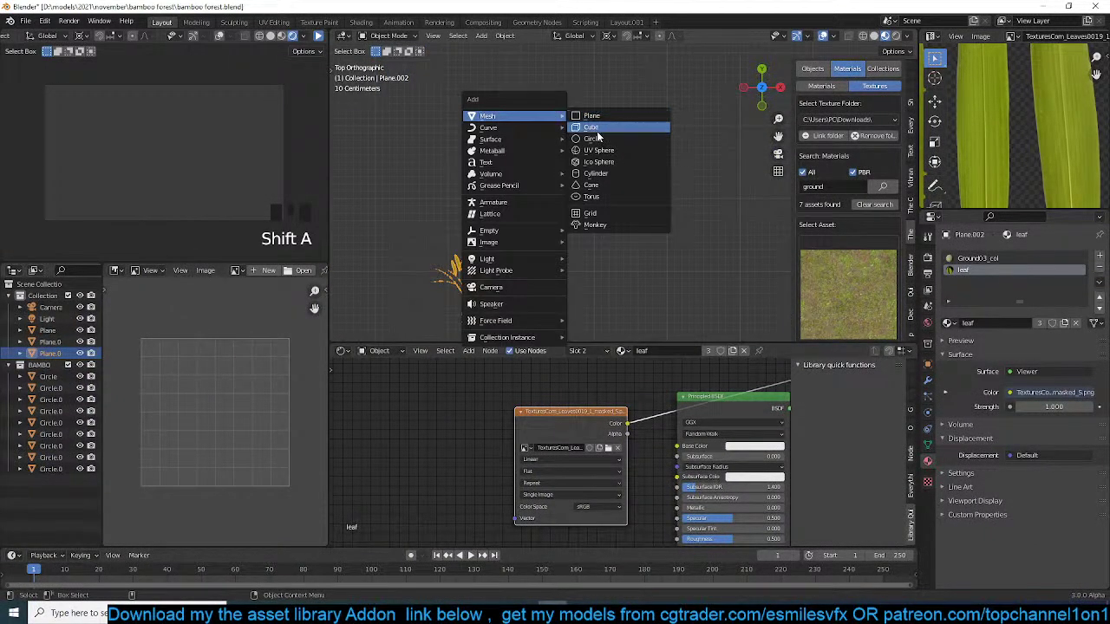
{"action": "left_click", "coordinate": [596, 130]}
{"action": "key", "text": "ctrl+2"}
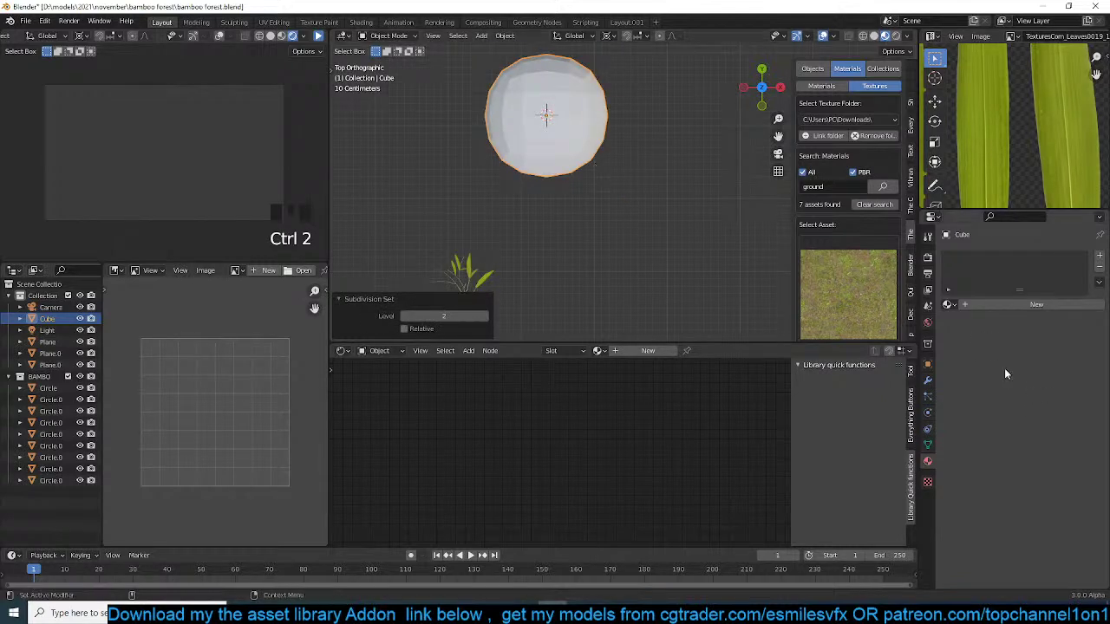
{"action": "left_click", "coordinate": [928, 379]}
{"action": "left_click", "coordinate": [1011, 308]}
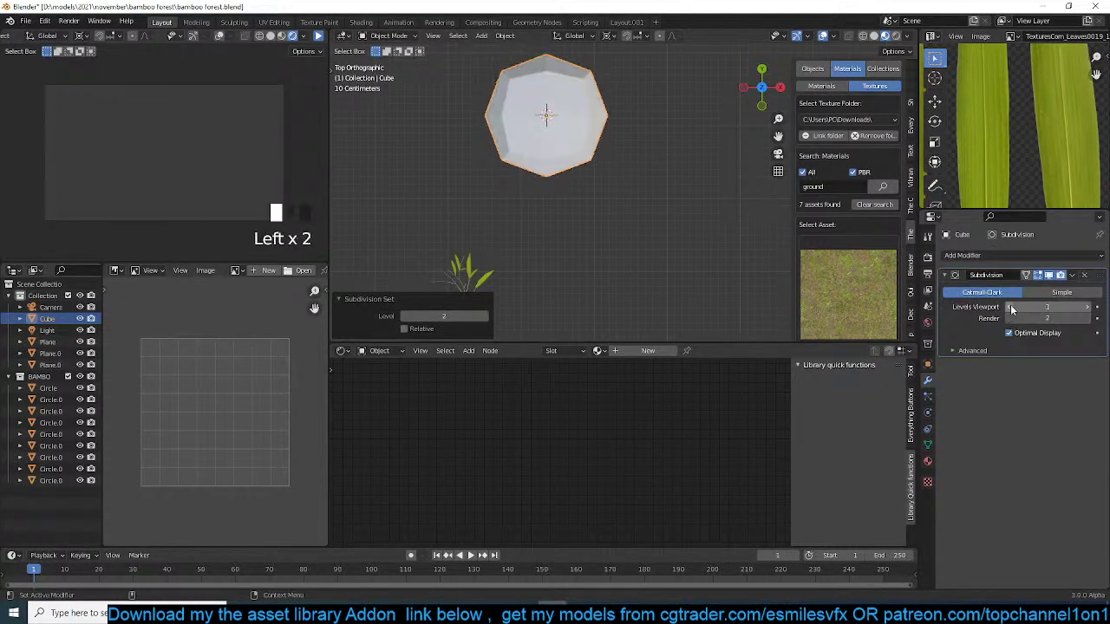
- Lengthen the cube by moving its lower-end vertices about 3.12 m in the negative Y direction
{"action": "key", "text": "Tab"}
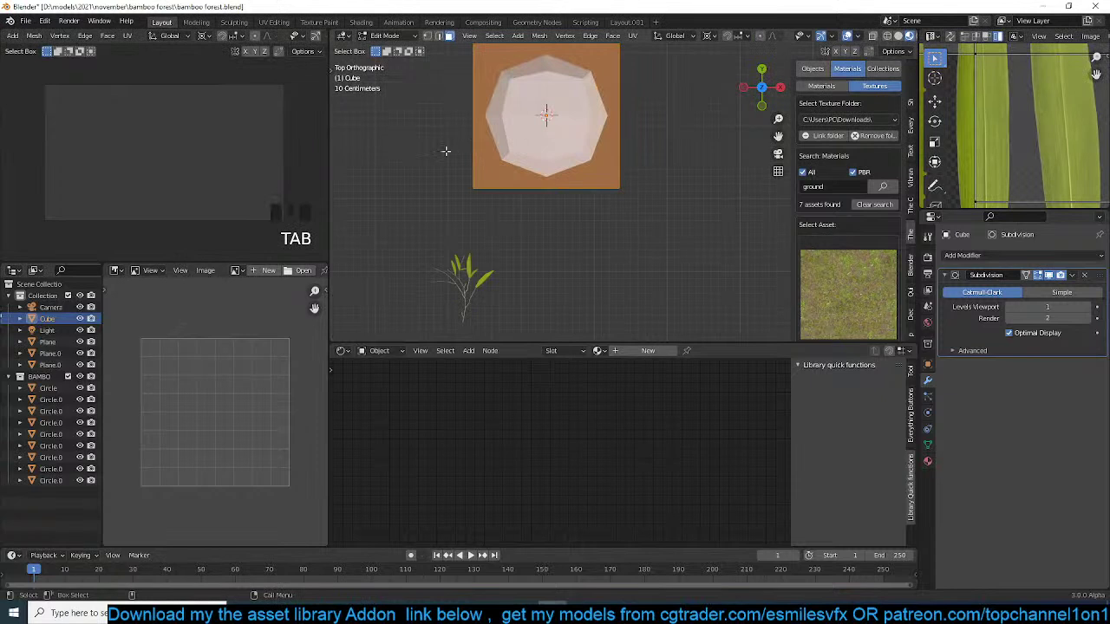
{"action": "left_click", "coordinate": [734, 246]}
{"action": "key", "text": "grave"}
{"action": "middle_click_drag", "start_coordinate": [543, 199], "coordinate": [422, 154]}
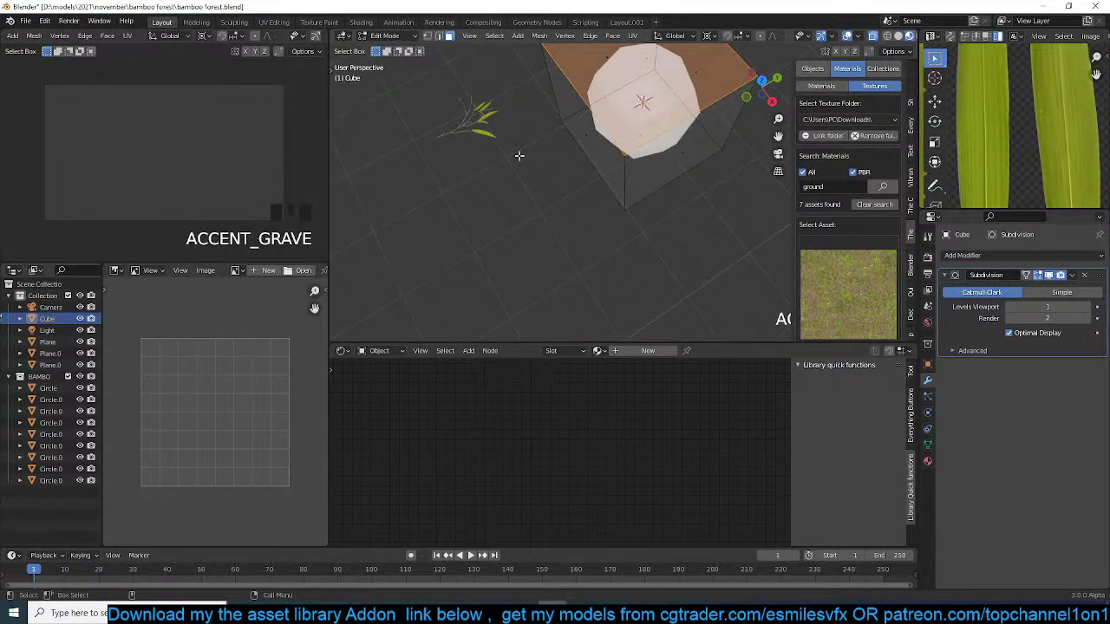
{"action": "key", "text": "KP_7"}
{"action": "key", "text": "1"}
{"action": "key", "text": "alt+a"}
{"action": "left_click_drag", "start_coordinate": [425, 168], "coordinate": [646, 207]}
{"action": "scroll", "coordinate": [634, 203], "scroll_direction": "down", "scroll_amount": 3}
{"action": "key", "text": "g"}
{"action": "left_click", "coordinate": [604, 212]}
- Add three loop cuts across the length of the elongated cube
{"action": "key", "text": "ctrl+r"}
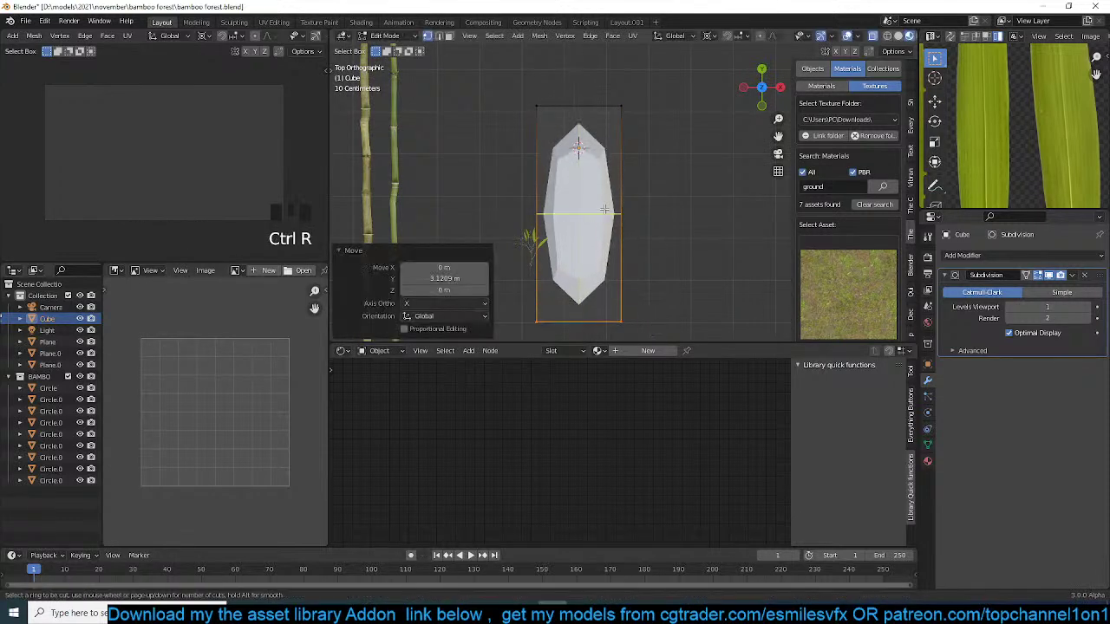
{"action": "left_click", "coordinate": [604, 208]}
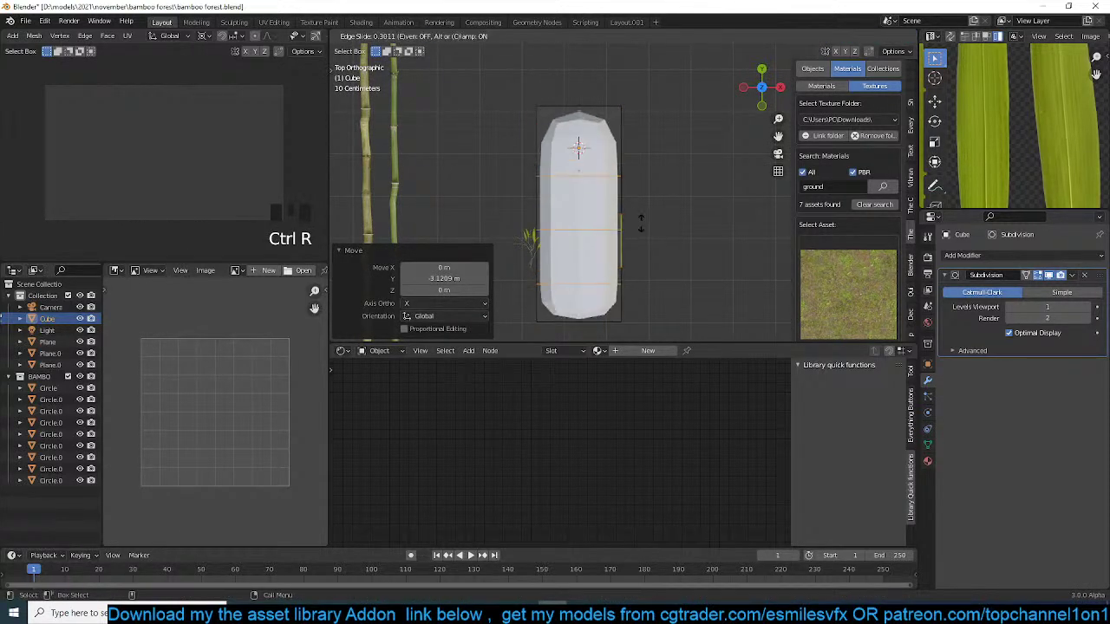
{"action": "left_click", "coordinate": [640, 223]}
{"action": "scroll", "coordinate": [684, 240], "scroll_direction": "down", "scroll_amount": 5}
- Widen the lower end of the elongated cube to about 1.5 times using smooth proportional editing
{"action": "left_click", "coordinate": [705, 246]}
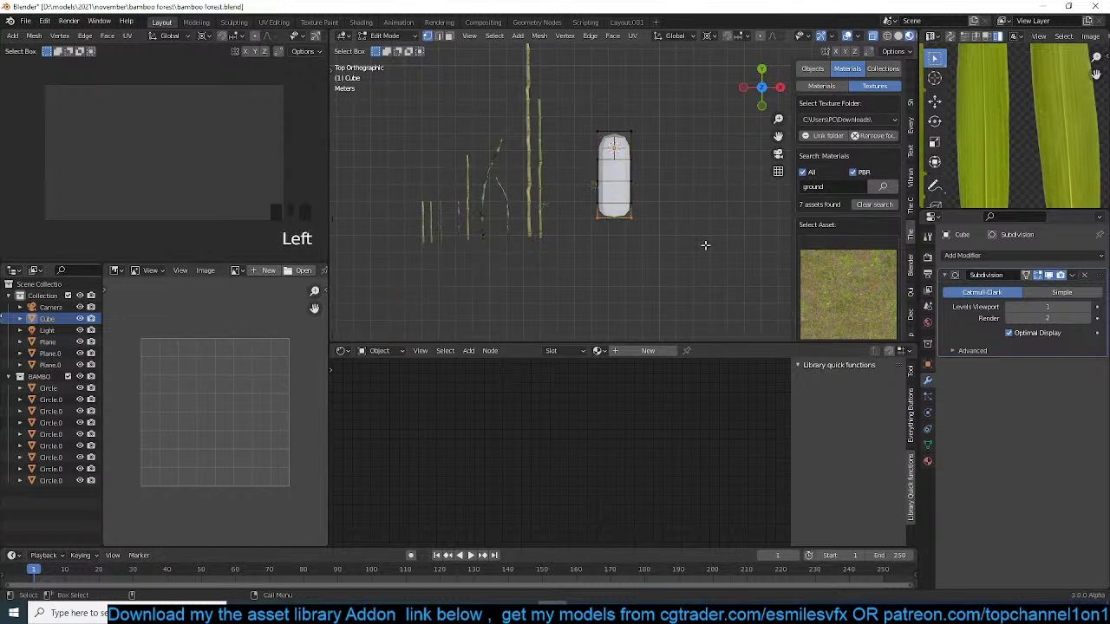
{"action": "key", "text": "s"}
{"action": "right_click", "coordinate": [665, 230]}
{"action": "key", "text": "period"}
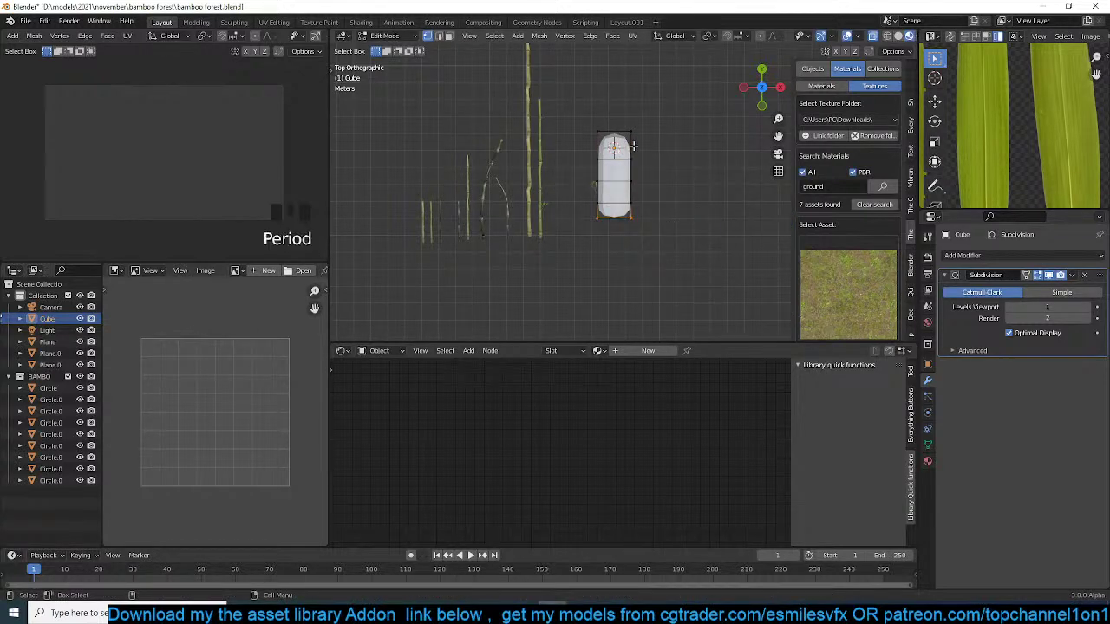
{"action": "key", "text": "s"}
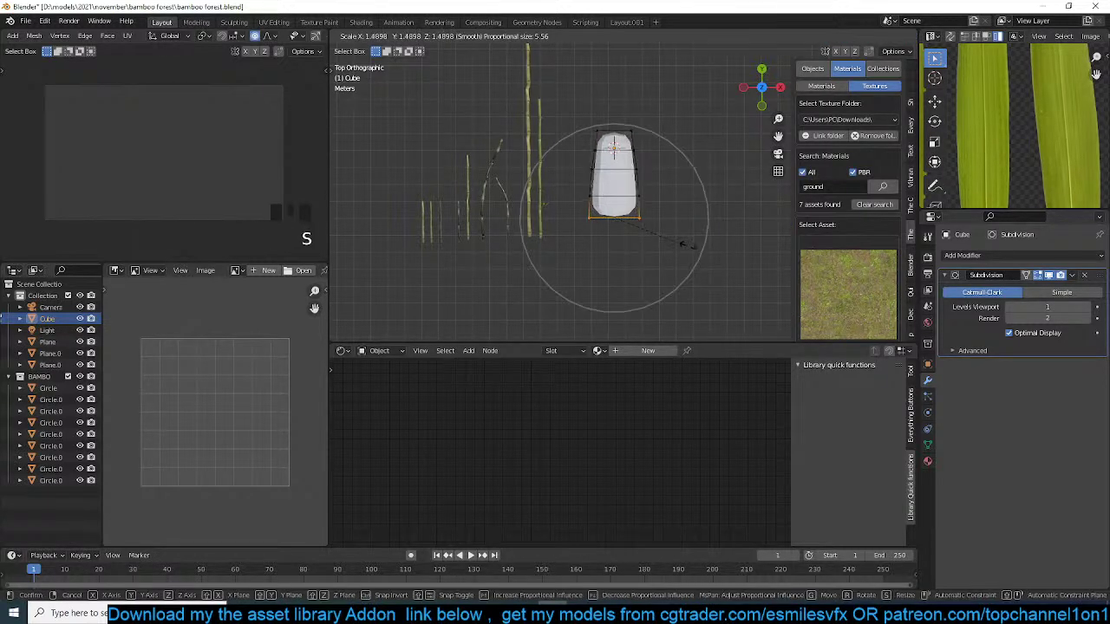
{"action": "left_click", "coordinate": [689, 242]}
- Flatten the whole mesh along Z and move the object about 1.09 m in X and 1.91 m in Y
{"action": "key", "text": "s"}
{"action": "key", "text": "z"}
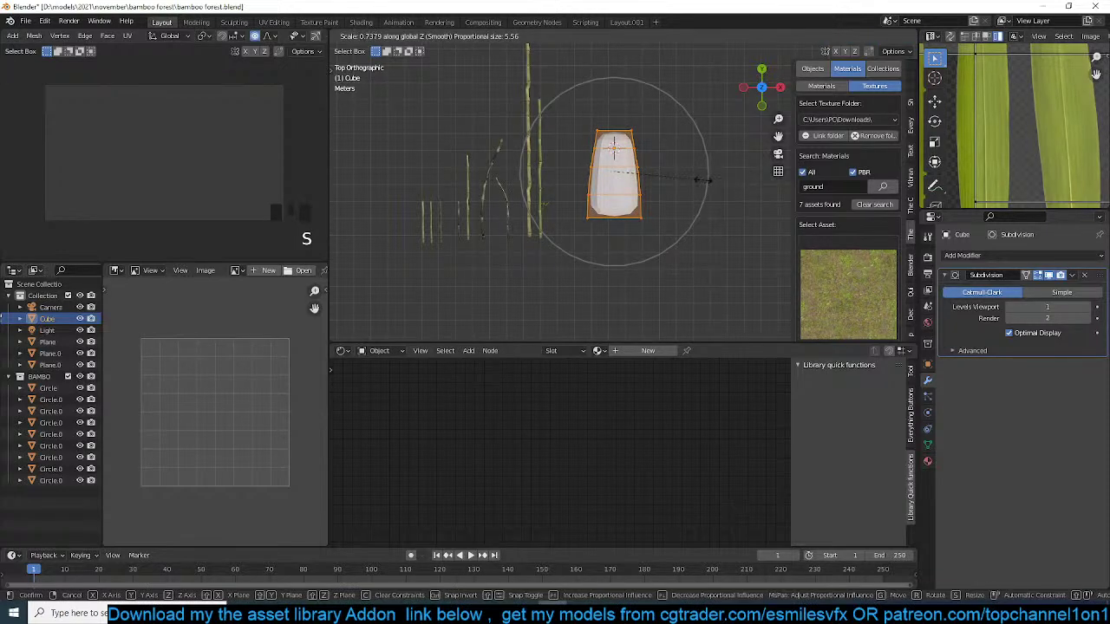
{"action": "left_click", "coordinate": [702, 218]}
{"action": "key", "text": "Tab"}
{"action": "key", "text": "g"}
{"action": "left_click", "coordinate": [663, 191]}
{"action": "scroll", "coordinate": [663, 191], "scroll_direction": "up", "scroll_amount": 3}
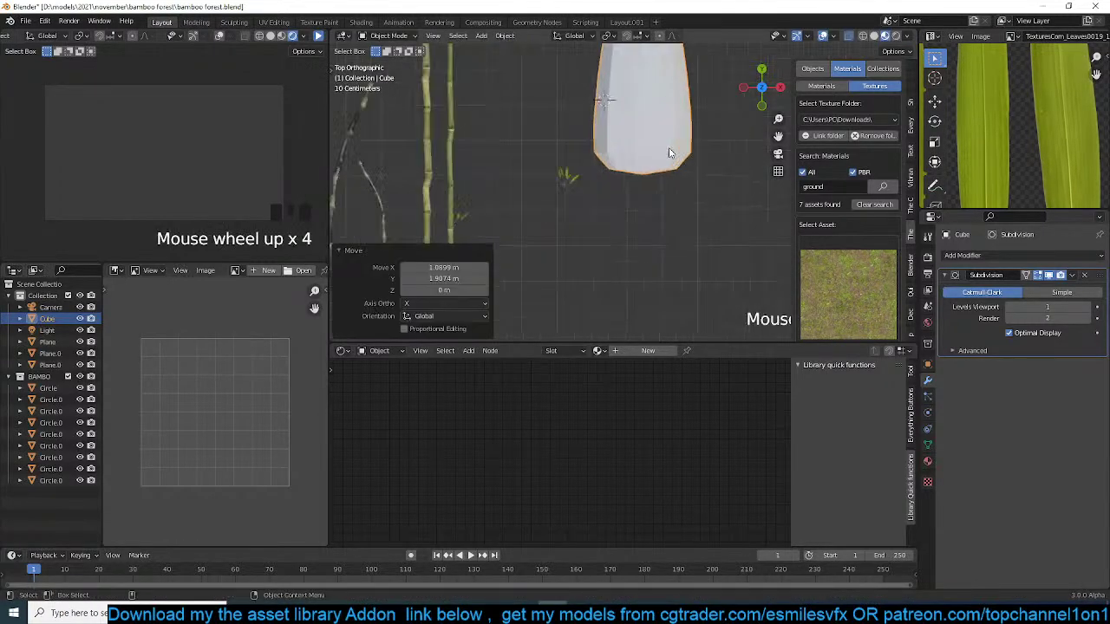
- Apply the Subdivision modifier and add a hair particle system with 100 hairs to the tapered cube
{"action": "key", "text": "ctrl+a"}
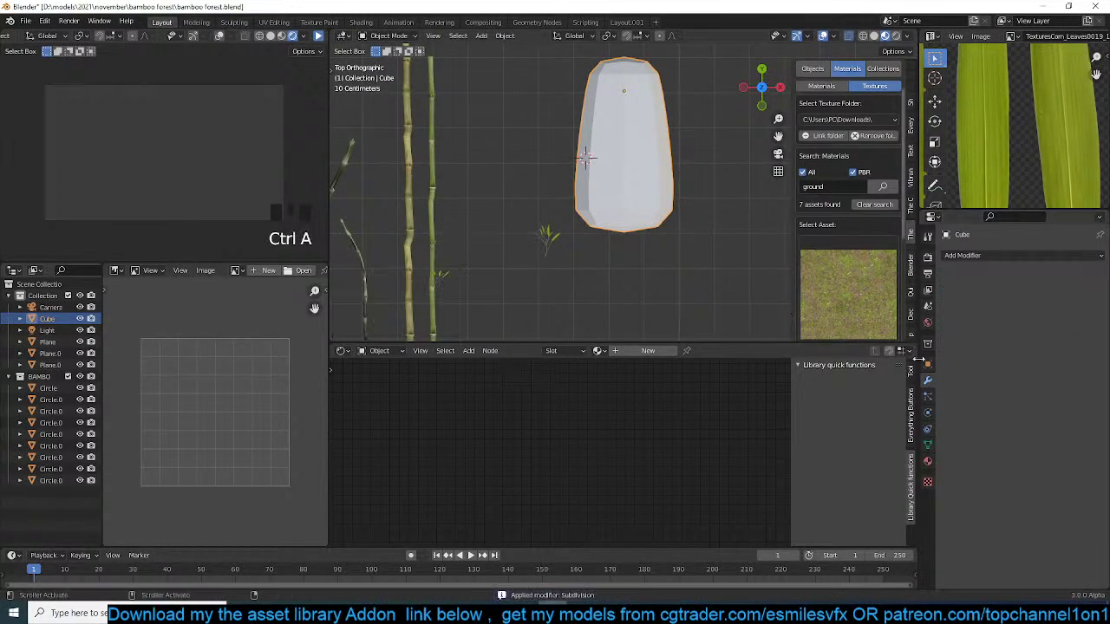
{"action": "left_click", "coordinate": [928, 399]}
{"action": "left_click", "coordinate": [1101, 258]}
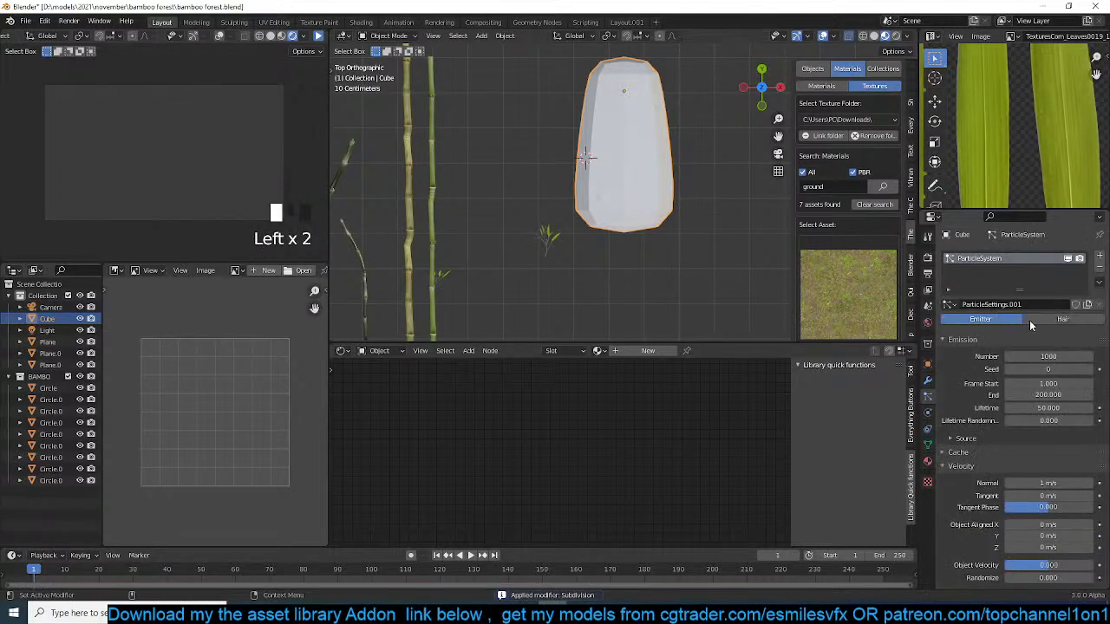
{"action": "left_click", "coordinate": [1063, 320]}
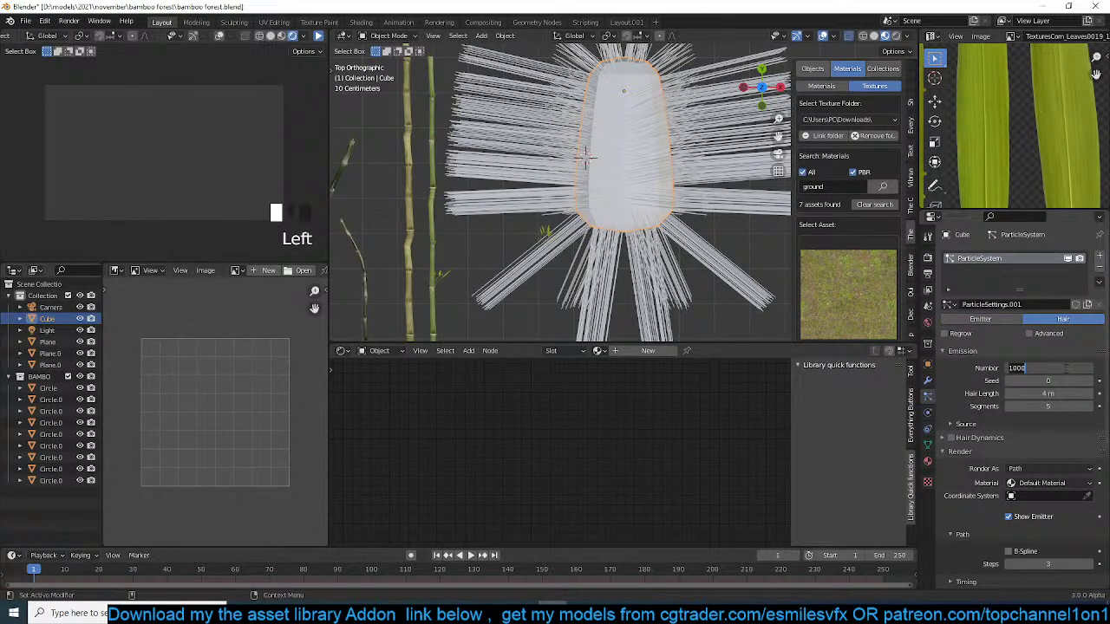
{"action": "key", "text": "Return"}
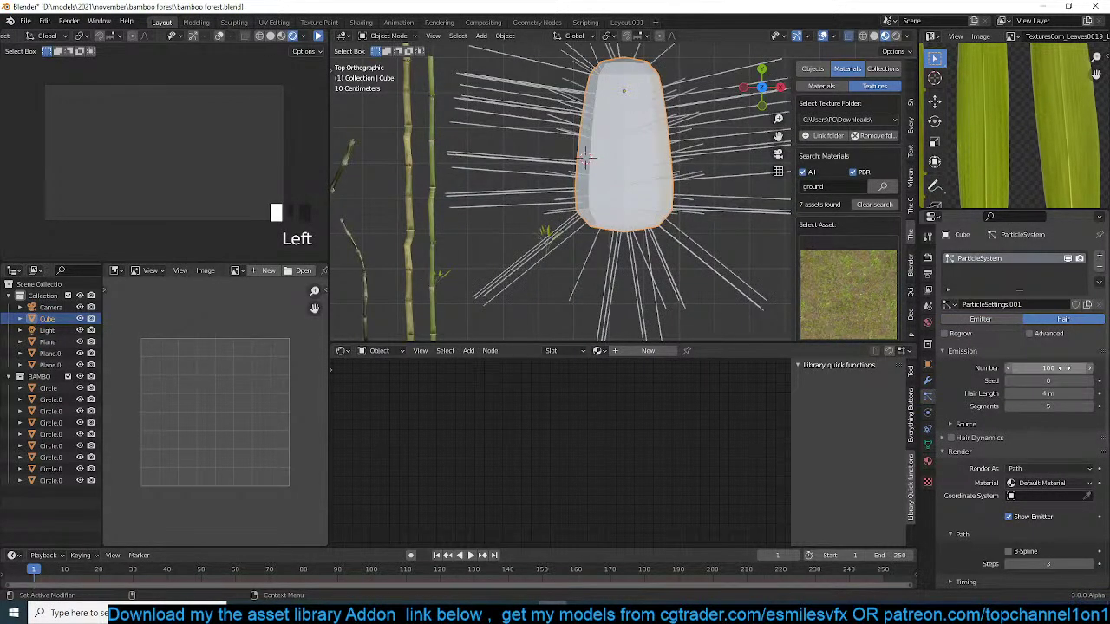
- Duplicate the separate leafy branch and place the copy above and beside the original
{"action": "scroll", "coordinate": [538, 257], "scroll_direction": "up", "scroll_amount": 3}
{"action": "left_click", "coordinate": [473, 263]}
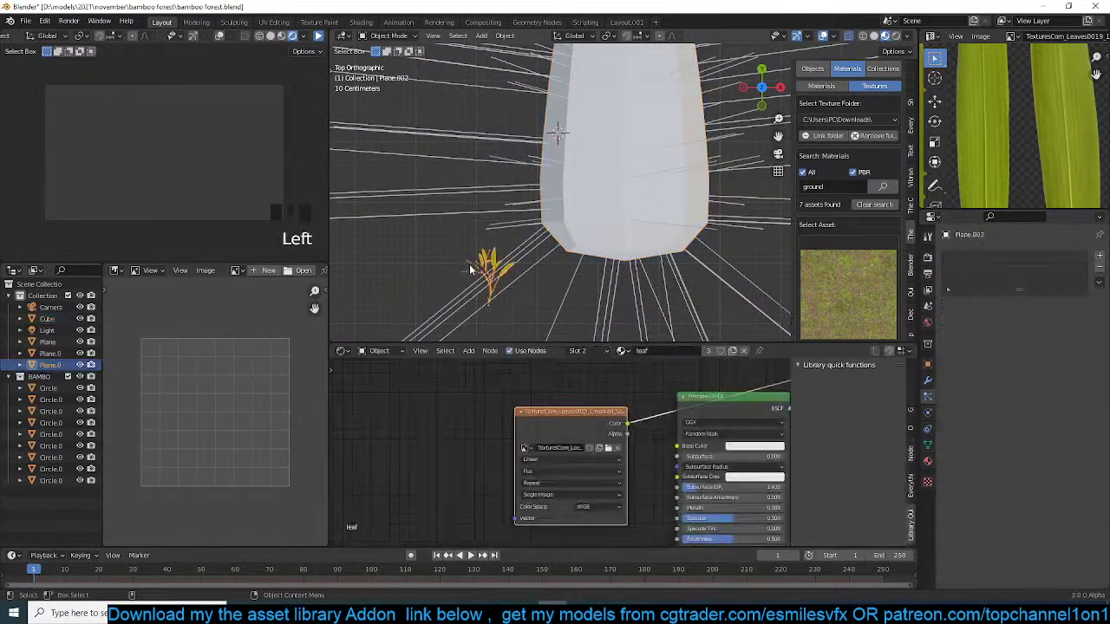
{"action": "scroll", "coordinate": [537, 234], "scroll_direction": "up", "scroll_amount": 6}
{"action": "scroll", "coordinate": [549, 227], "scroll_direction": "down", "scroll_amount": 4}
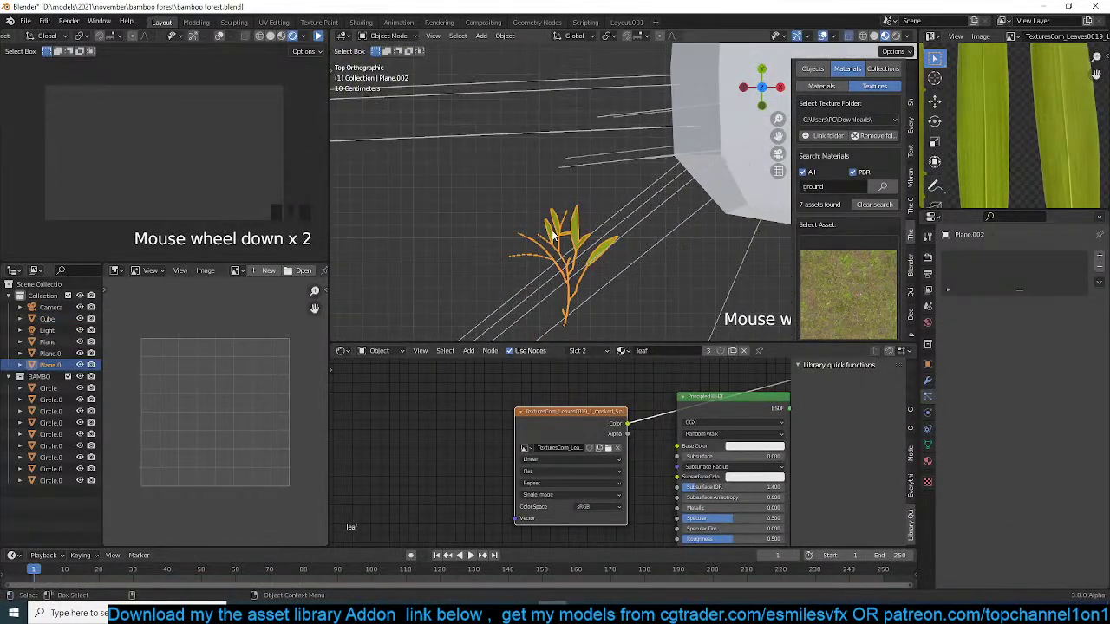
{"action": "scroll", "coordinate": [604, 238], "scroll_direction": "up", "scroll_amount": 1}
{"action": "key", "text": "shift+d"}
{"action": "left_click", "coordinate": [500, 154]}
- Inside the branch copy, duplicate the branch mesh, tilt it to one side, scale it to 1.08 and join it at the base
{"action": "key", "text": "Tab"}
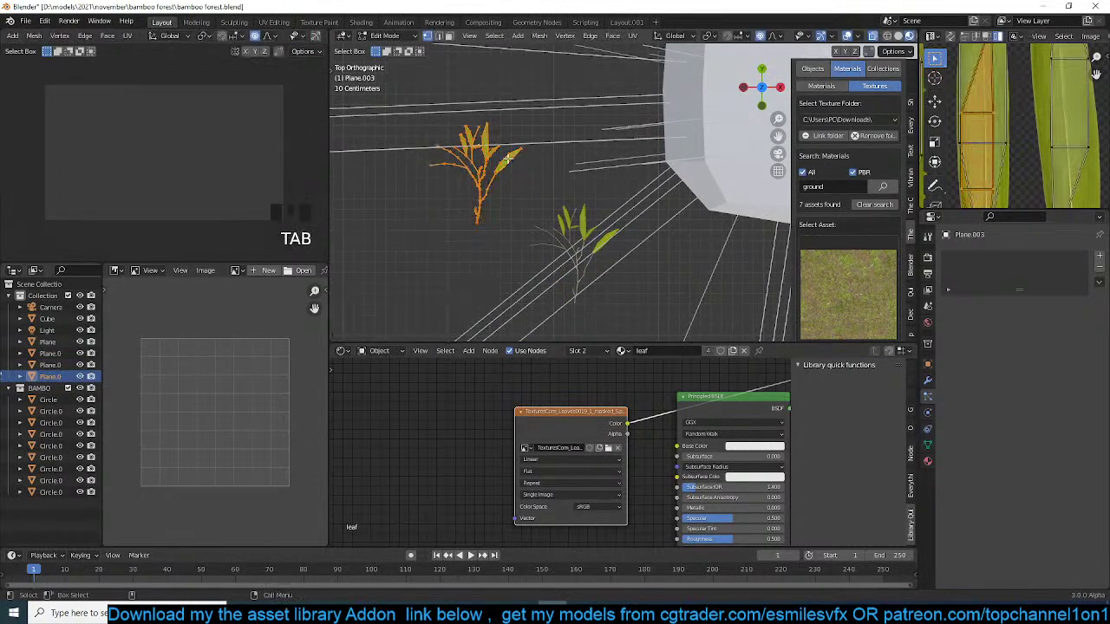
{"action": "key", "text": "shift+d"}
{"action": "left_click", "coordinate": [559, 230]}
{"action": "key", "text": "r"}
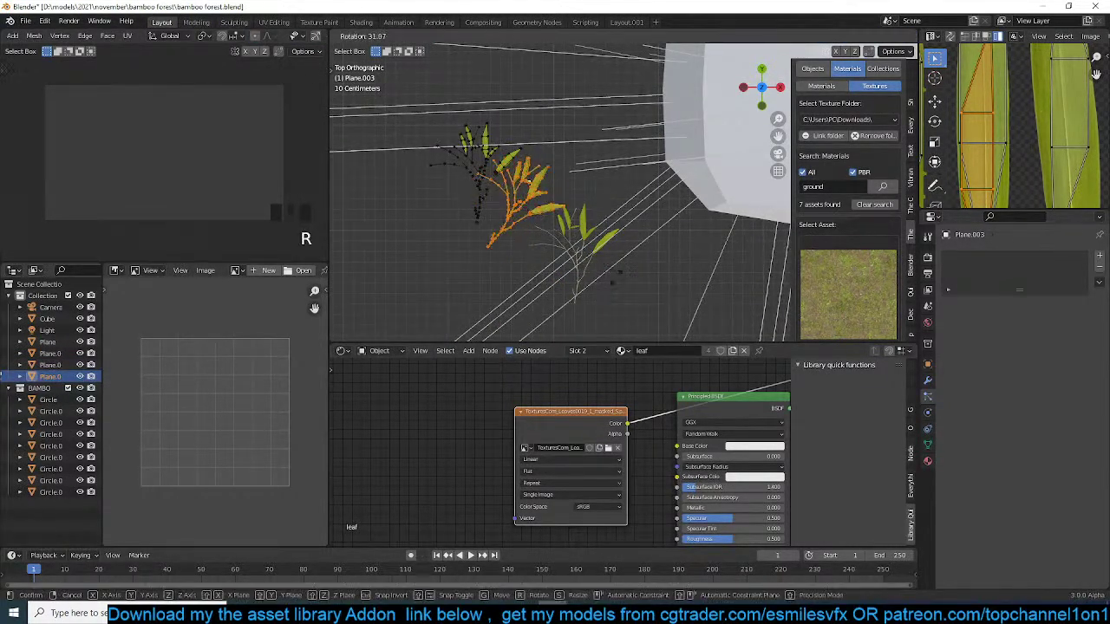
{"action": "left_click", "coordinate": [611, 295]}
{"action": "key", "text": "g"}
{"action": "left_click", "coordinate": [605, 271]}
{"action": "key", "text": "s"}
{"action": "left_click", "coordinate": [623, 274]}
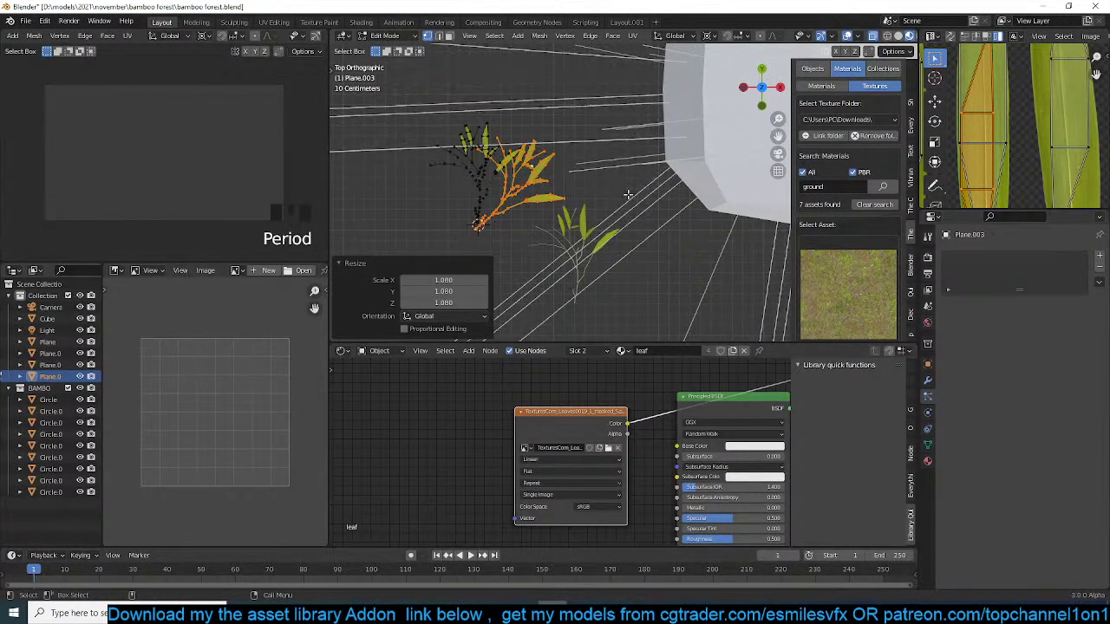
{"action": "key", "text": "r"}
{"action": "left_click", "coordinate": [563, 217]}
- Duplicate the tilted branch mesh, rotate it to the opposite side at the same base, and finish editing
{"action": "key", "text": "shift+d"}
{"action": "left_click", "coordinate": [542, 230]}
{"action": "key", "text": "r"}
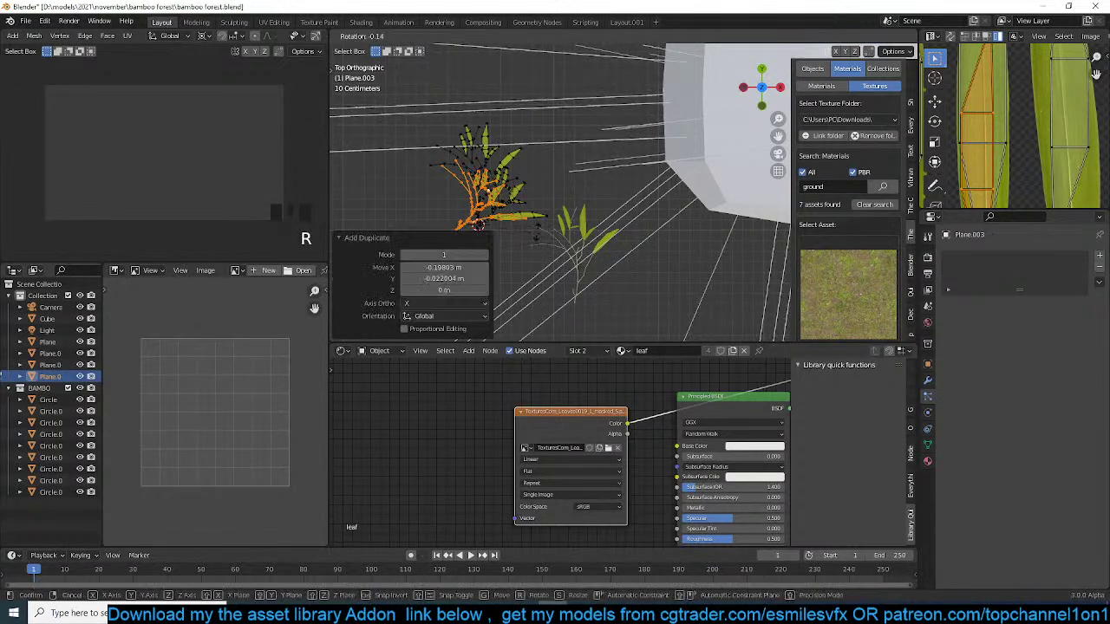
{"action": "left_click", "coordinate": [514, 213]}
{"action": "key", "text": "Tab"}
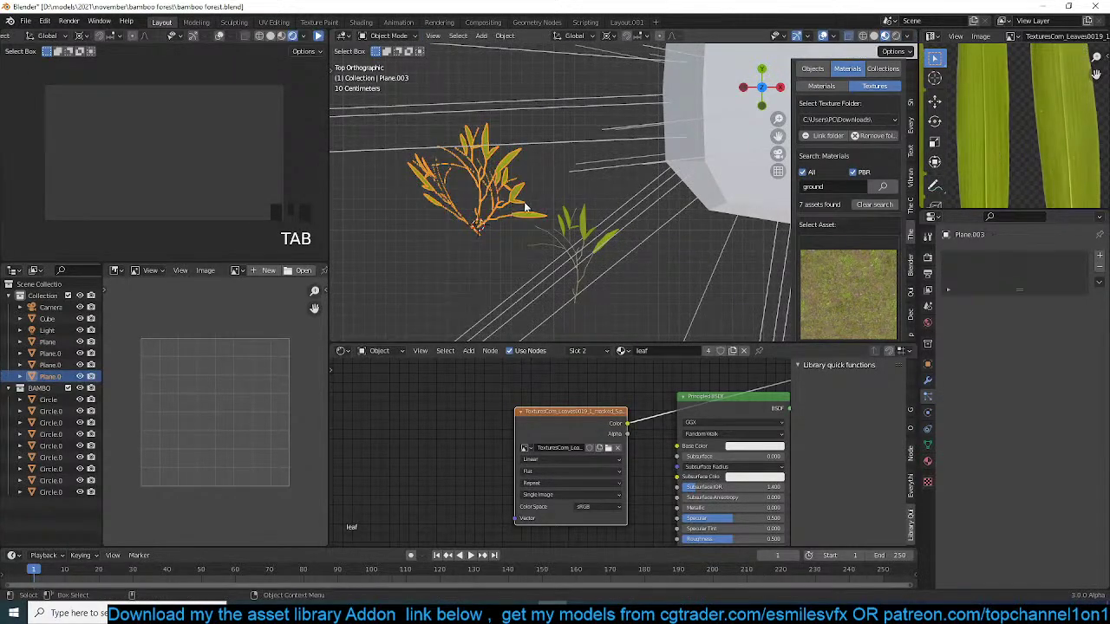
- Move the single branch and the three-part branch cluster into a new collection named leaves
{"action": "key", "text": "grave"}
{"action": "key", "text": "ctrl+grave"}
{"action": "left_click", "coordinate": [703, 240]}
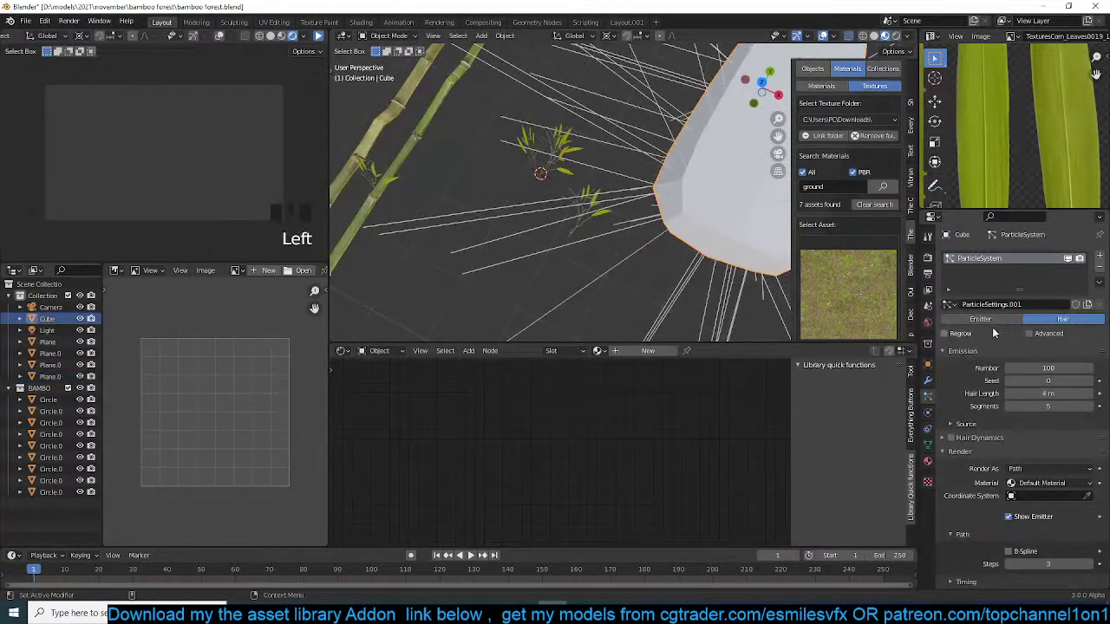
{"action": "scroll", "coordinate": [1030, 466], "scroll_direction": "down", "scroll_amount": 7}
{"action": "left_click", "coordinate": [582, 199]}
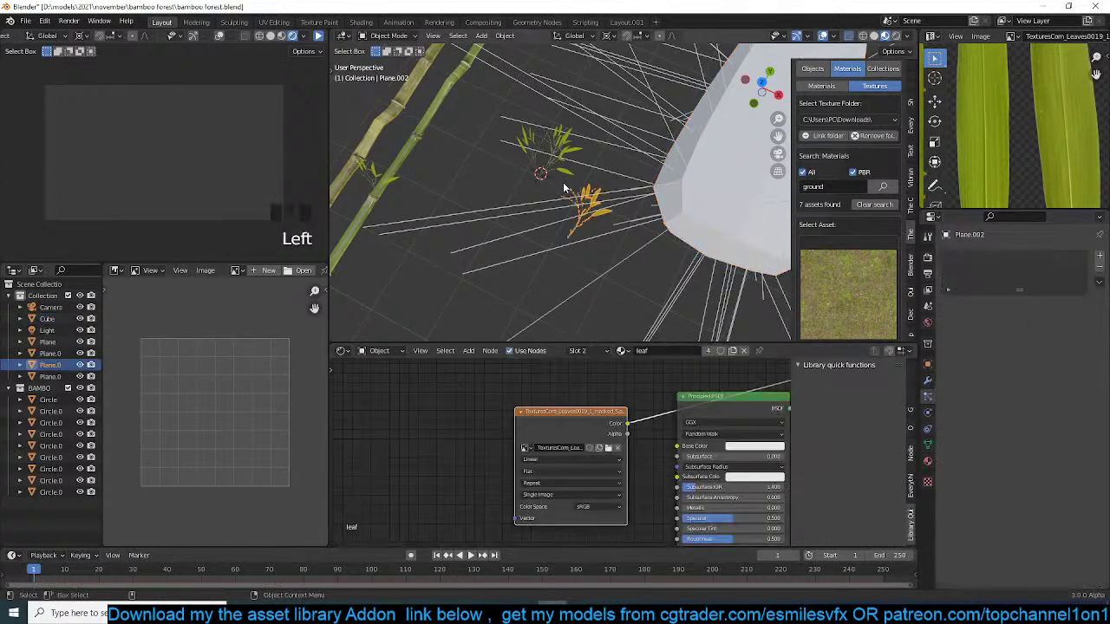
{"action": "left_click", "coordinate": [539, 167], "text": "shift"}
{"action": "key", "text": "m"}
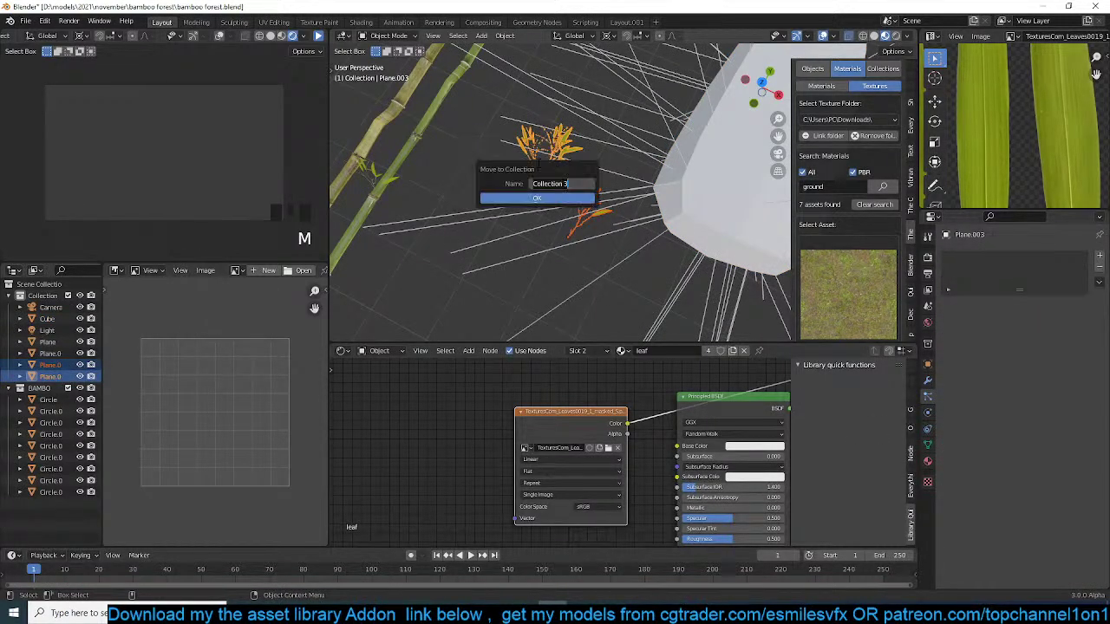
{"action": "key", "text": "Return"}
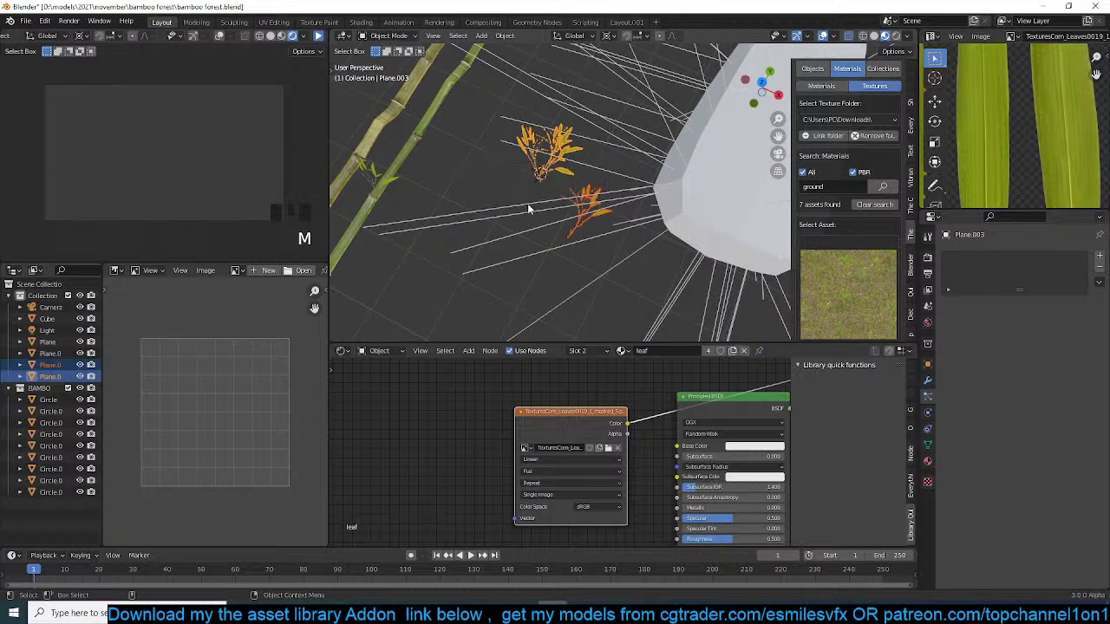
{"action": "key", "text": "m"}
{"action": "left_click", "coordinate": [548, 177]}
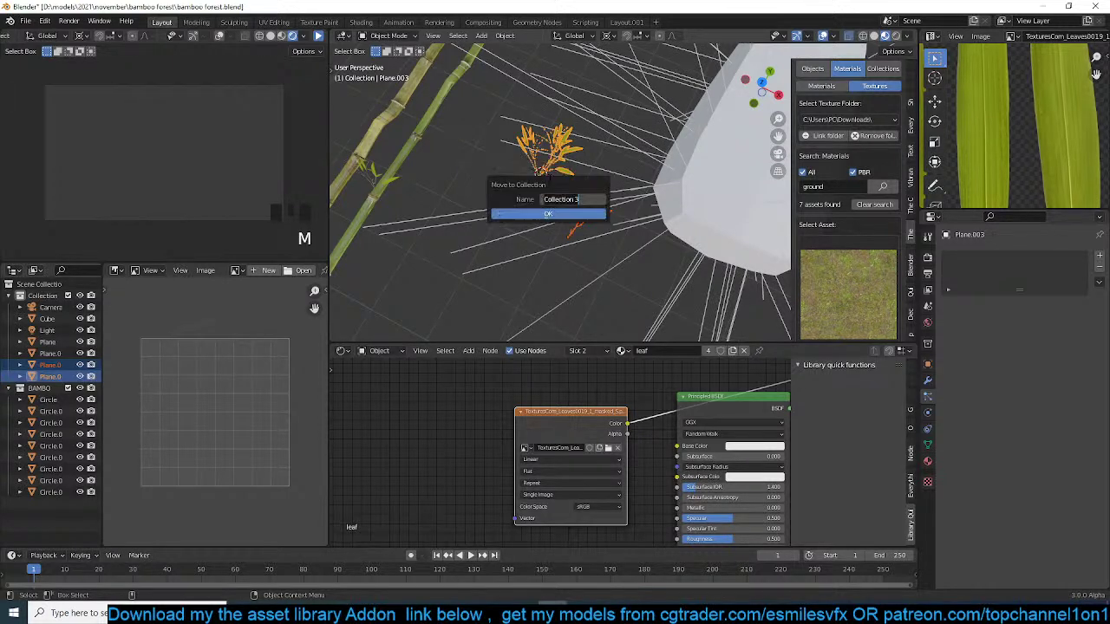
{"action": "left_click", "coordinate": [531, 214]}
- Render the tapered cube's hair particles as a collection using the leaves collection as instances
{"action": "left_click", "coordinate": [695, 199]}
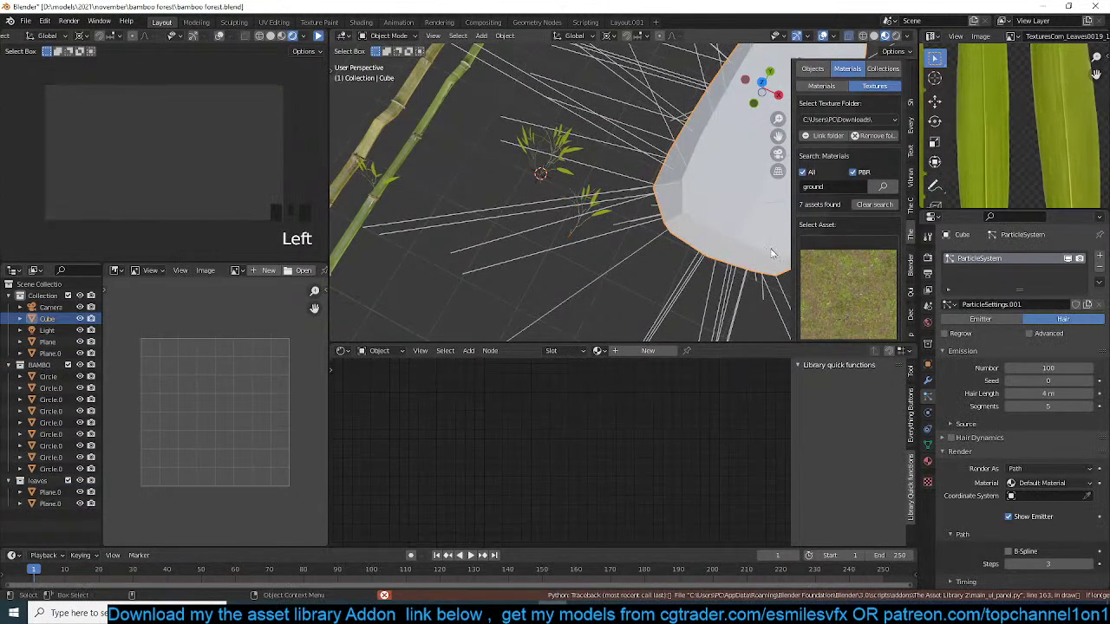
{"action": "scroll", "coordinate": [1016, 500], "scroll_direction": "down", "scroll_amount": 5}
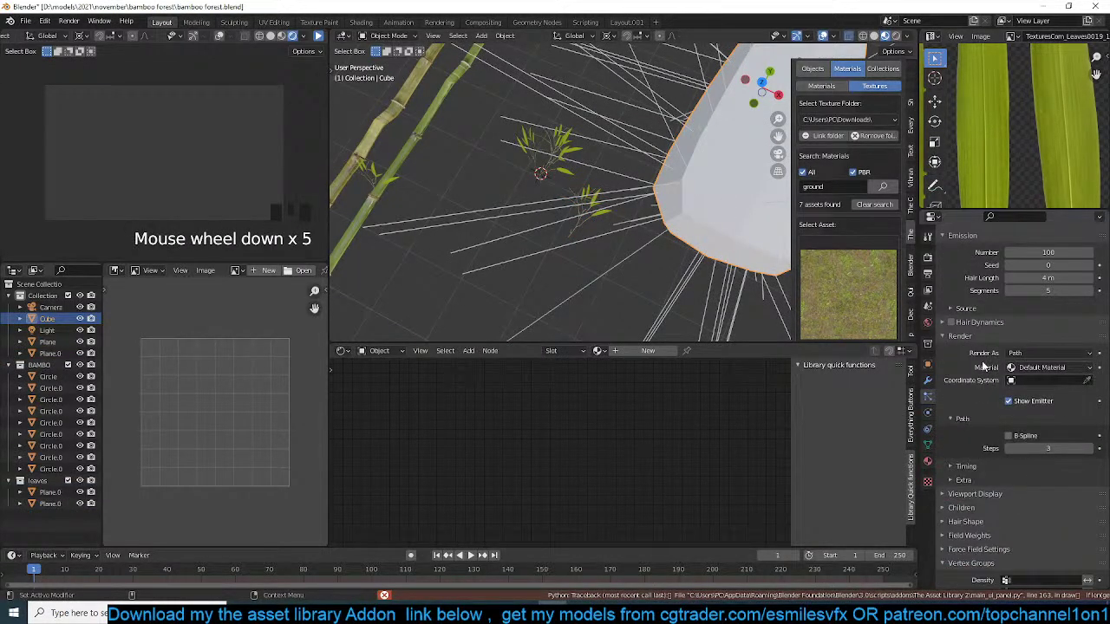
{"action": "left_click", "coordinate": [1041, 352]}
{"action": "left_click", "coordinate": [1023, 404]}
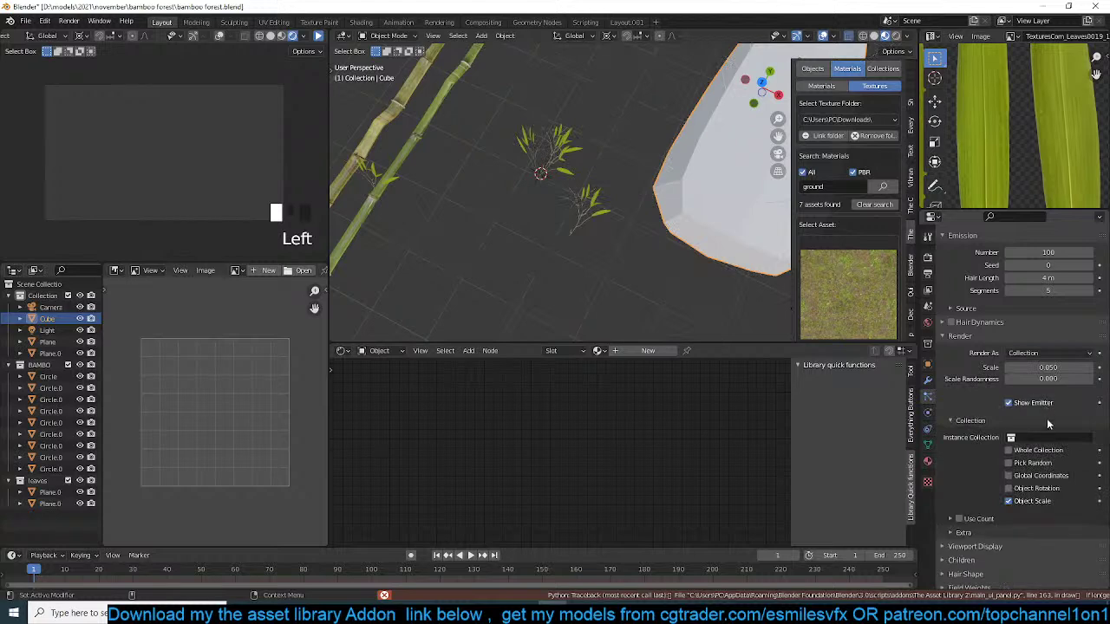
{"action": "left_click", "coordinate": [1050, 437]}
{"action": "left_click", "coordinate": [1002, 479]}
{"action": "middle_click_drag", "start_coordinate": [580, 258], "coordinate": [528, 262]}
{"action": "key", "text": "KP_7"}
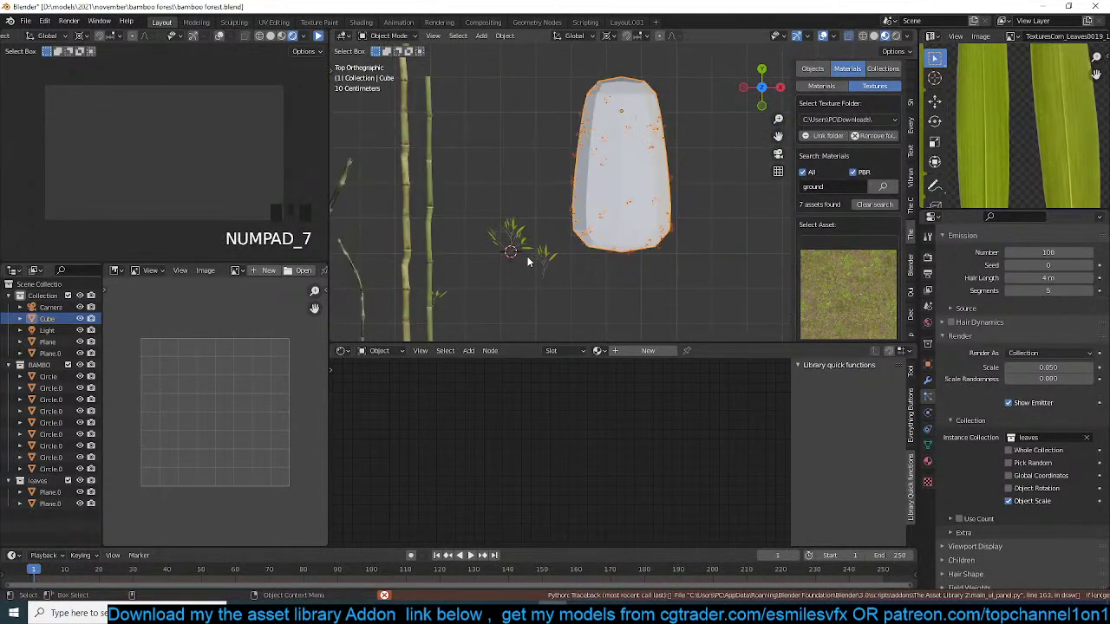
- Hide the tapered cube's instancer in both viewport and render so only the scattered branches show
{"action": "left_click", "coordinate": [926, 366]}
{"action": "left_click", "coordinate": [975, 464]}
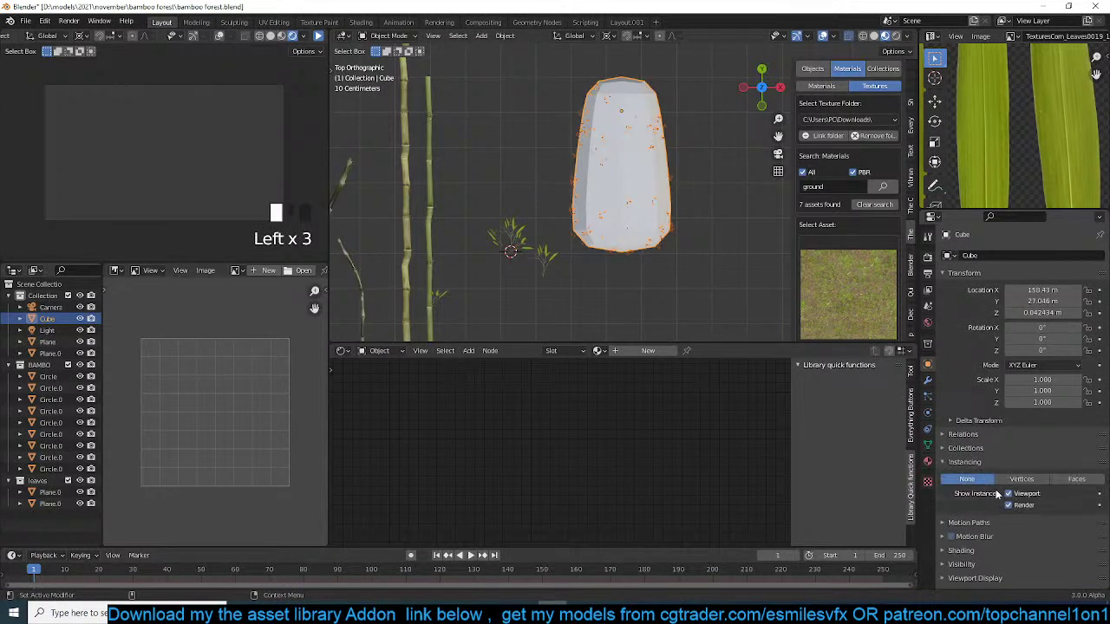
{"action": "left_click", "coordinate": [1009, 494]}
{"action": "left_click", "coordinate": [1008, 504]}
{"action": "scroll", "coordinate": [558, 185], "scroll_direction": "up", "scroll_amount": 4}
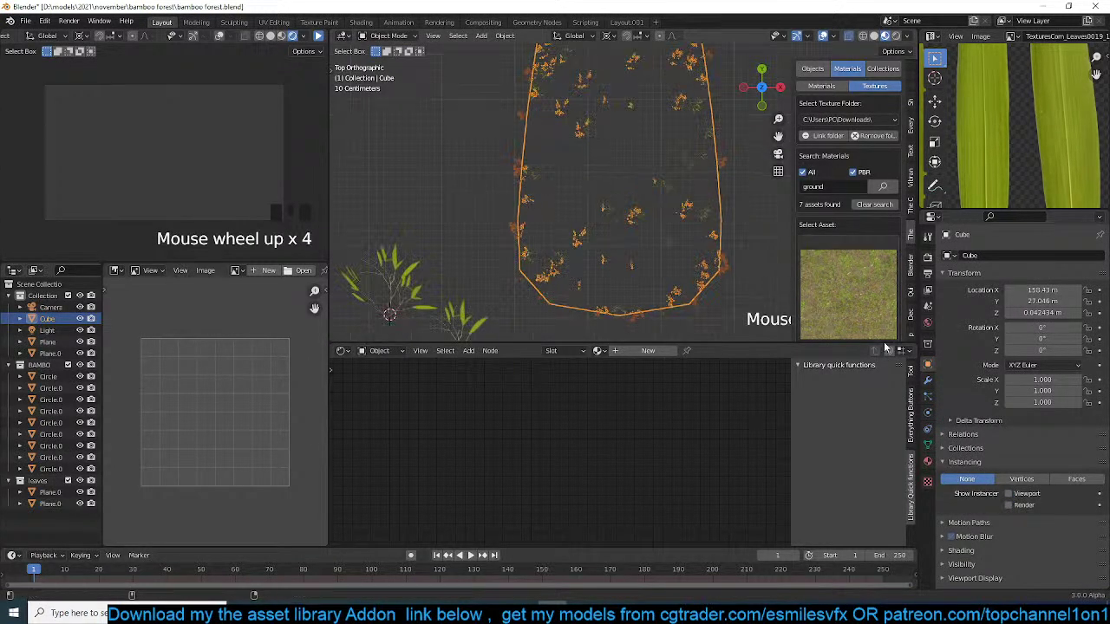
- Set the render scale of the cube's hair particle system to 1.000 and view the enlarged branches in perspective
{"action": "left_click", "coordinate": [927, 381]}
{"action": "left_click", "coordinate": [1083, 277]}
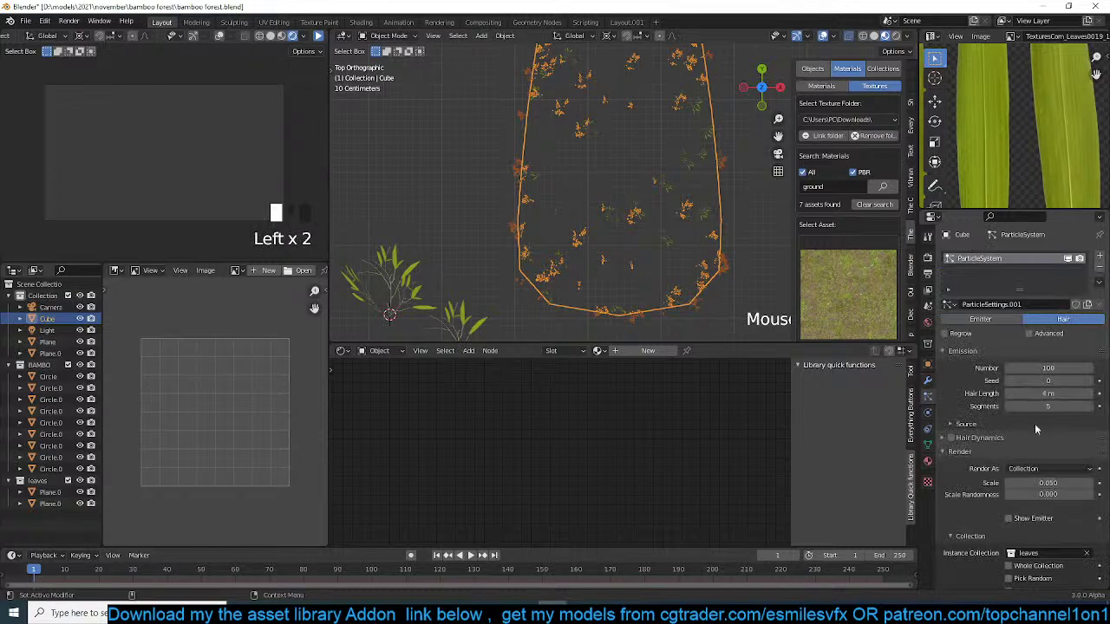
{"action": "scroll", "coordinate": [1039, 413], "scroll_direction": "down", "scroll_amount": 8}
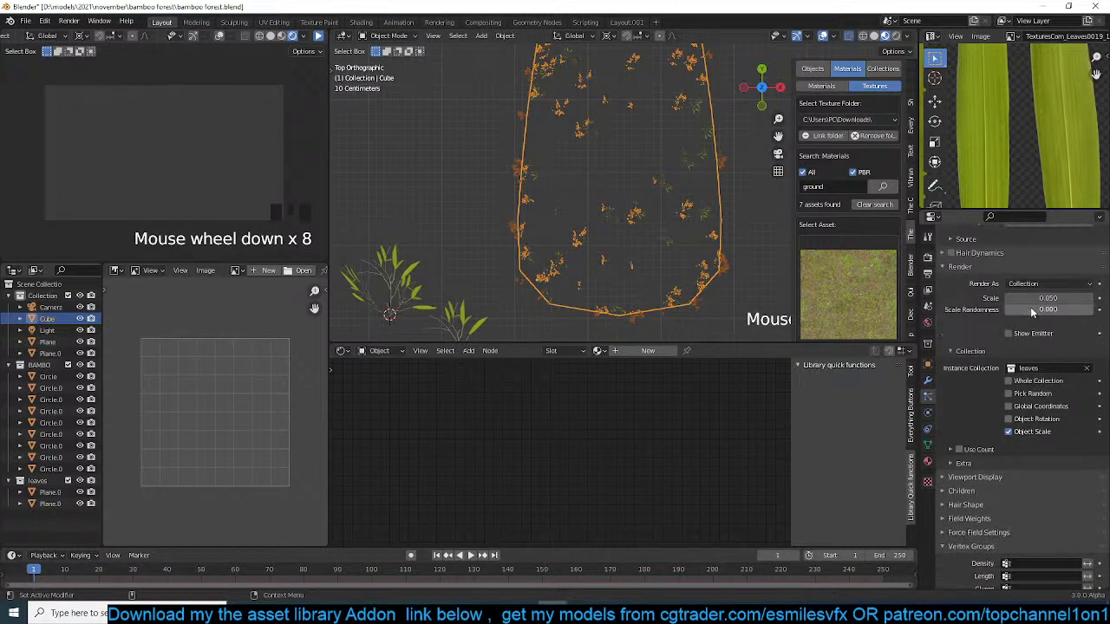
{"action": "key", "text": "Return"}
{"action": "scroll", "coordinate": [600, 231], "scroll_direction": "down", "scroll_amount": 4}
{"action": "scroll", "coordinate": [605, 229], "scroll_direction": "up", "scroll_amount": 3}
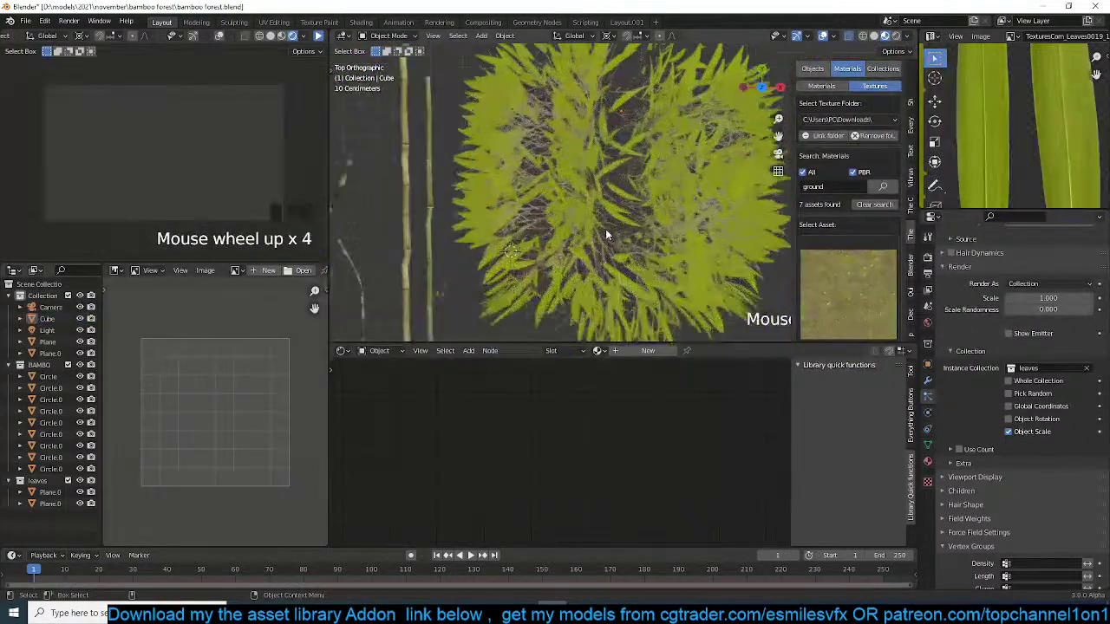
{"action": "key", "text": "grave"}
{"action": "scroll", "coordinate": [514, 116], "scroll_direction": "down", "scroll_amount": 2}
{"action": "key", "text": "grave"}
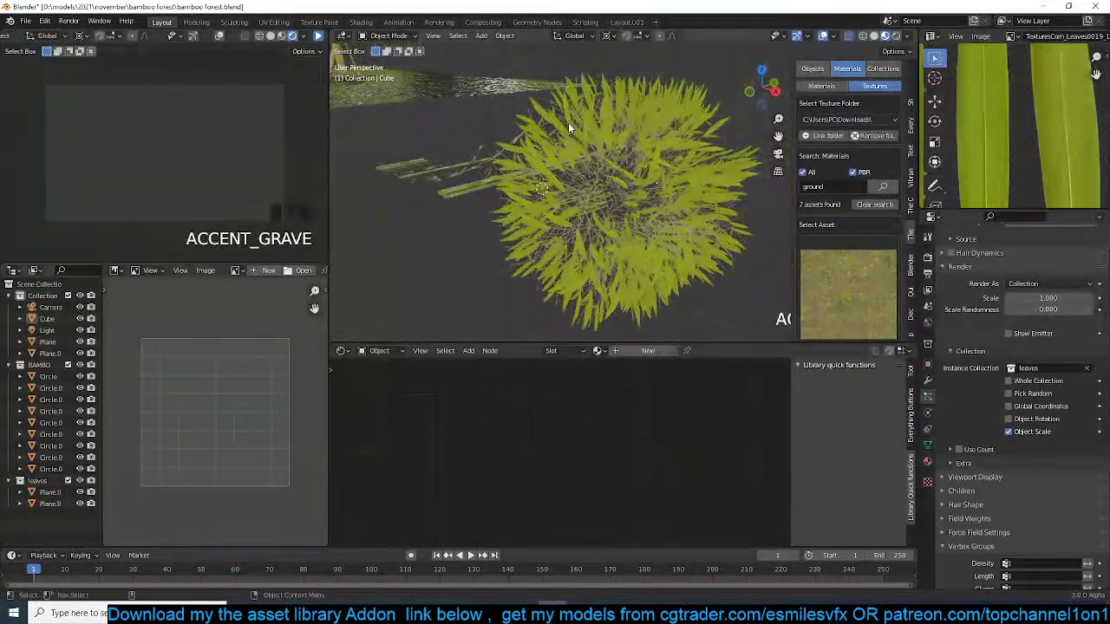
{"action": "key", "text": "Tab"}
{"action": "key", "text": "Tab"}
{"action": "key", "text": "Tab"}
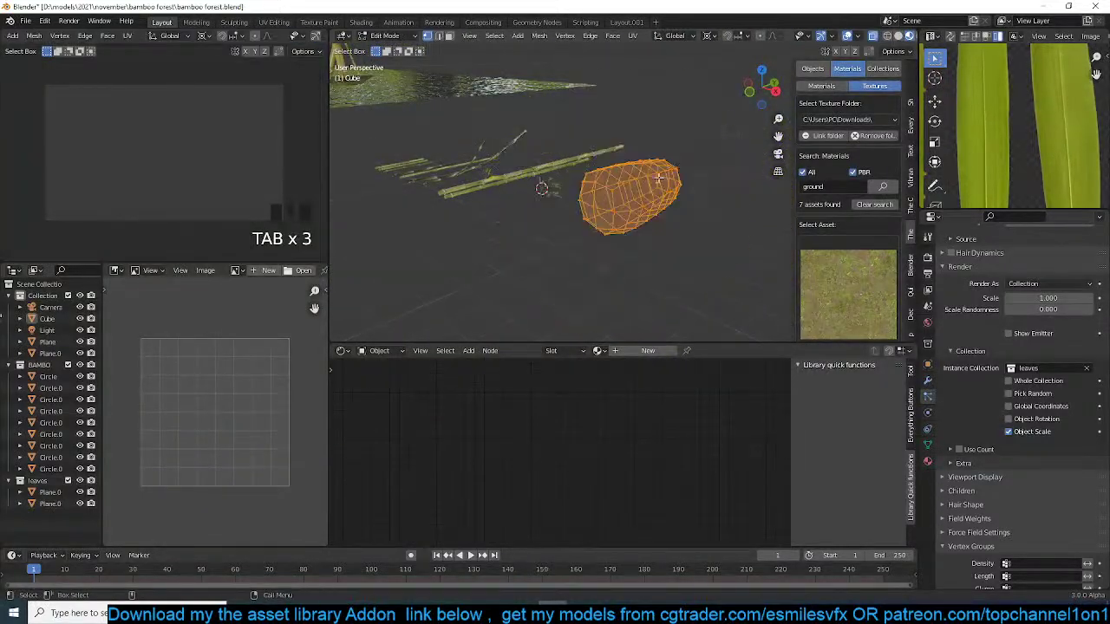
{"action": "key", "text": "Tab"}
{"action": "key", "text": "Tab"}
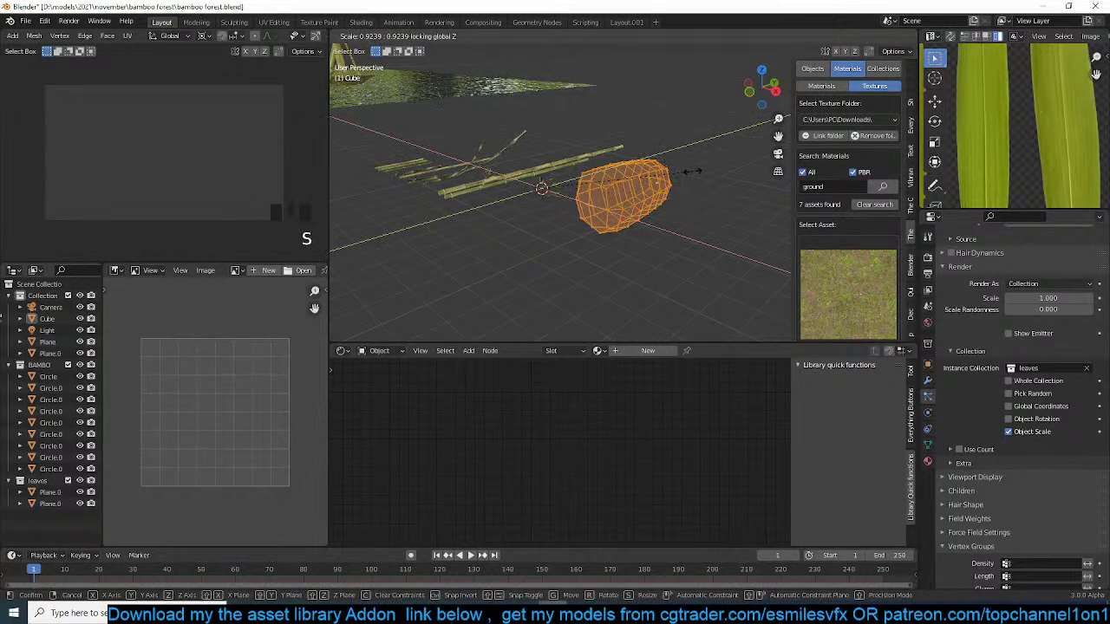
{"action": "key", "text": "Tab"}
- Enable the advanced hair options and make the cube's particles emit from its volume
{"action": "key", "text": "grave"}
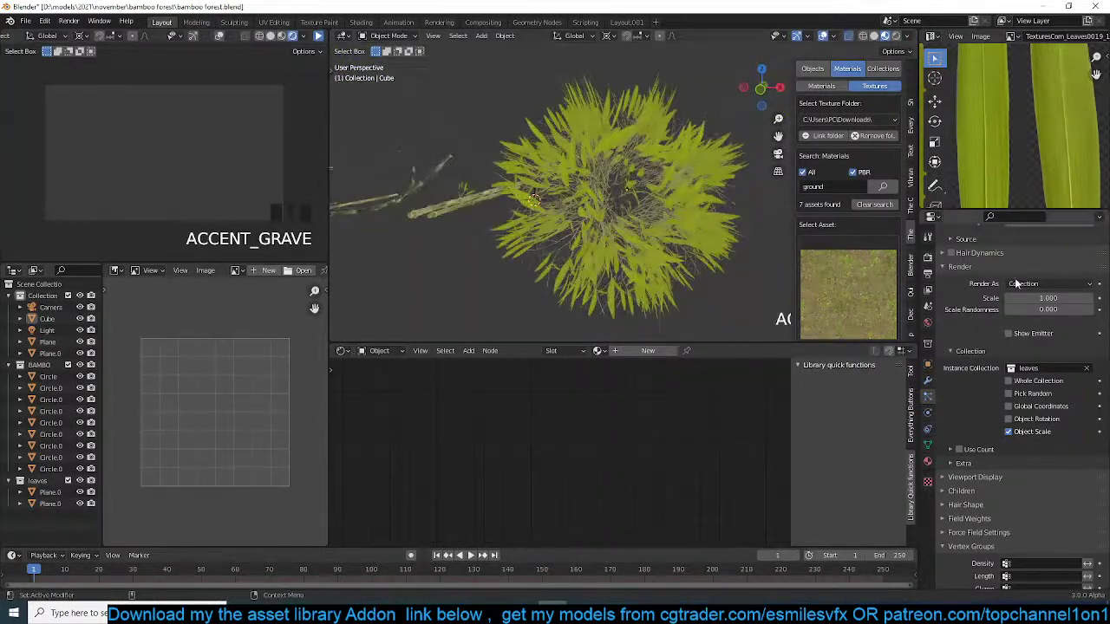
{"action": "scroll", "coordinate": [1002, 255], "scroll_direction": "up", "scroll_amount": 9}
{"action": "scroll", "coordinate": [1002, 255], "scroll_direction": "up", "scroll_amount": 1}
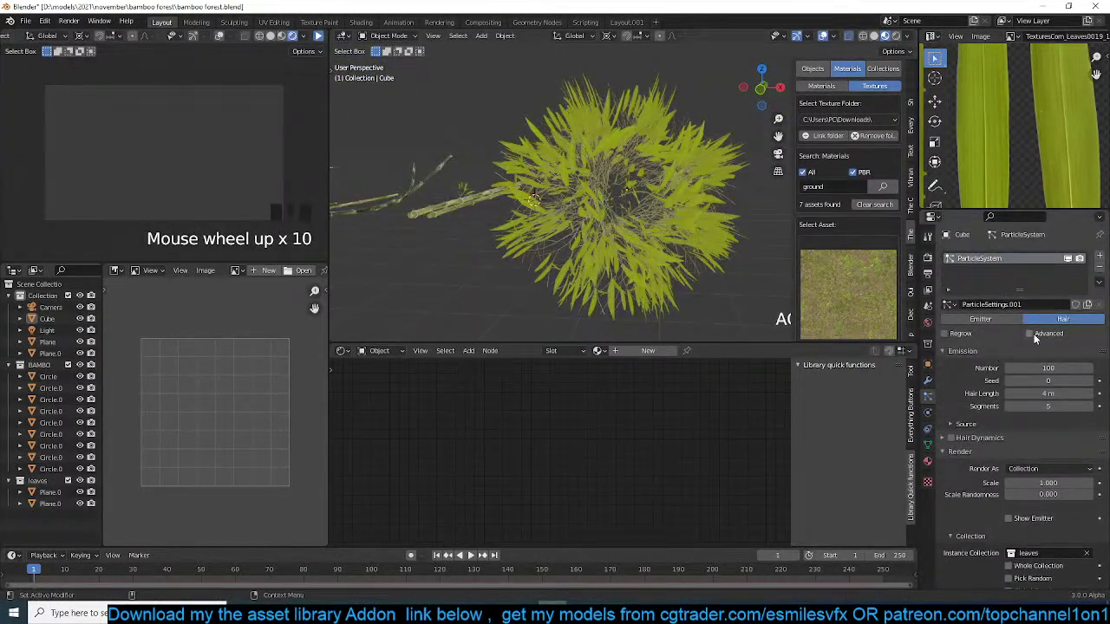
{"action": "left_click", "coordinate": [1030, 334]}
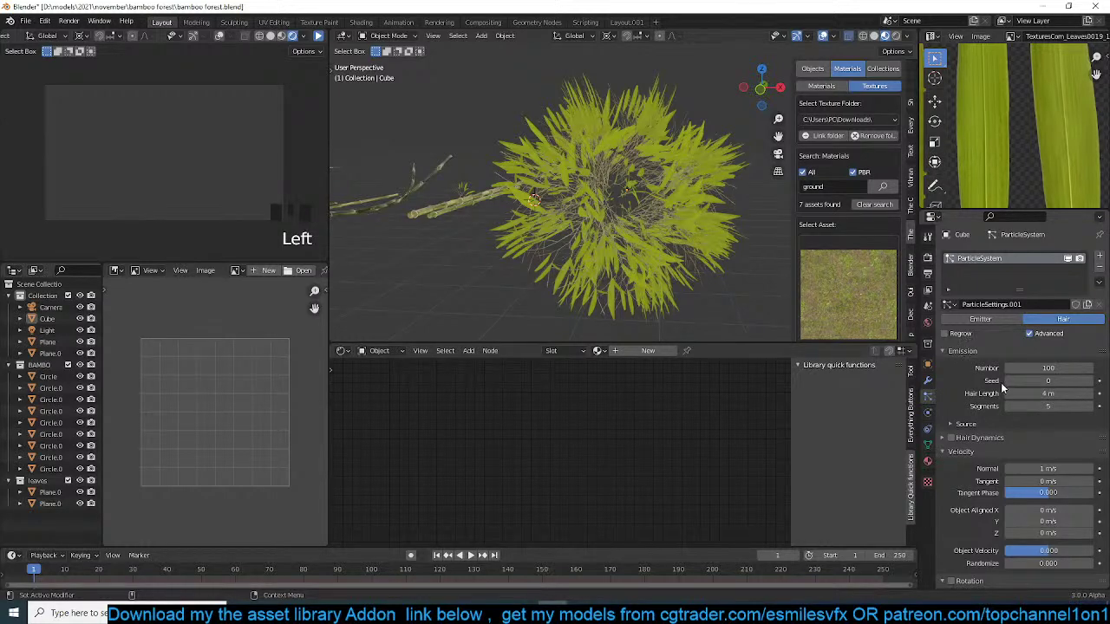
{"action": "left_click", "coordinate": [966, 424]}
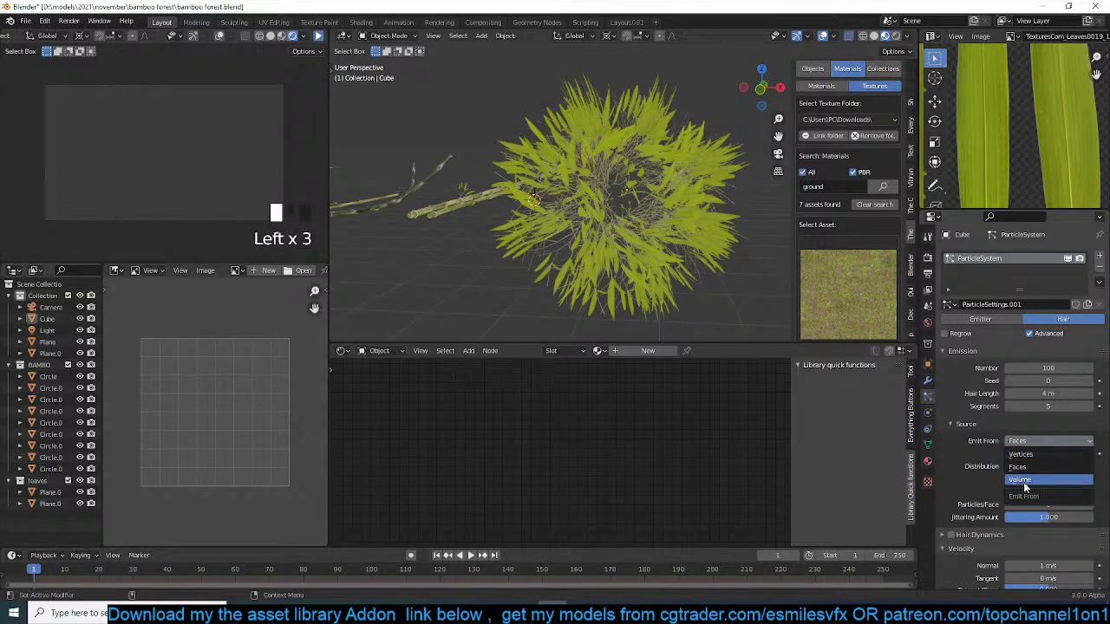
{"action": "left_click", "coordinate": [1023, 482]}
{"action": "key", "text": "grave"}
{"action": "key", "text": "grave"}
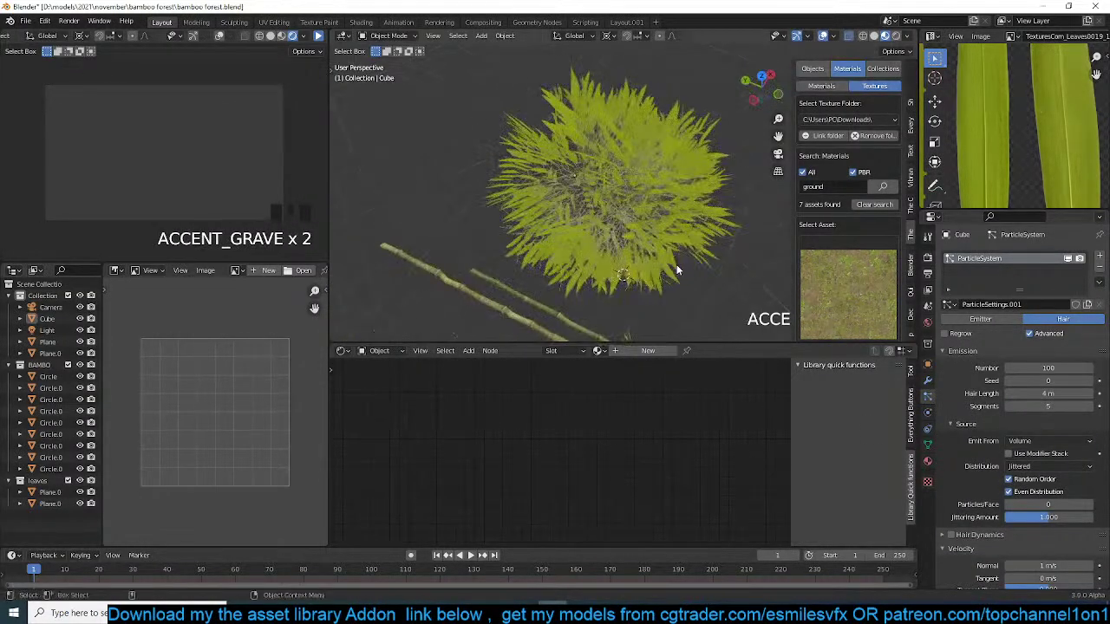
{"action": "middle_click_drag", "start_coordinate": [617, 175], "coordinate": [607, 194]}
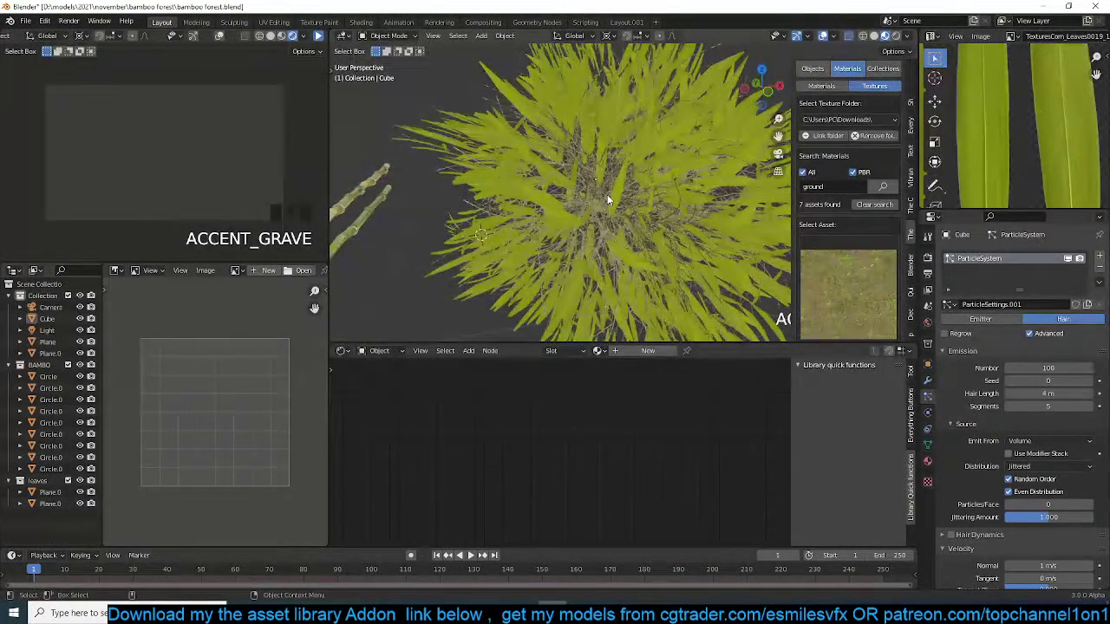
- Scale the foliage cube along the global Z axis
{"action": "key", "text": "KP_7"}
{"action": "left_click", "coordinate": [657, 196]}
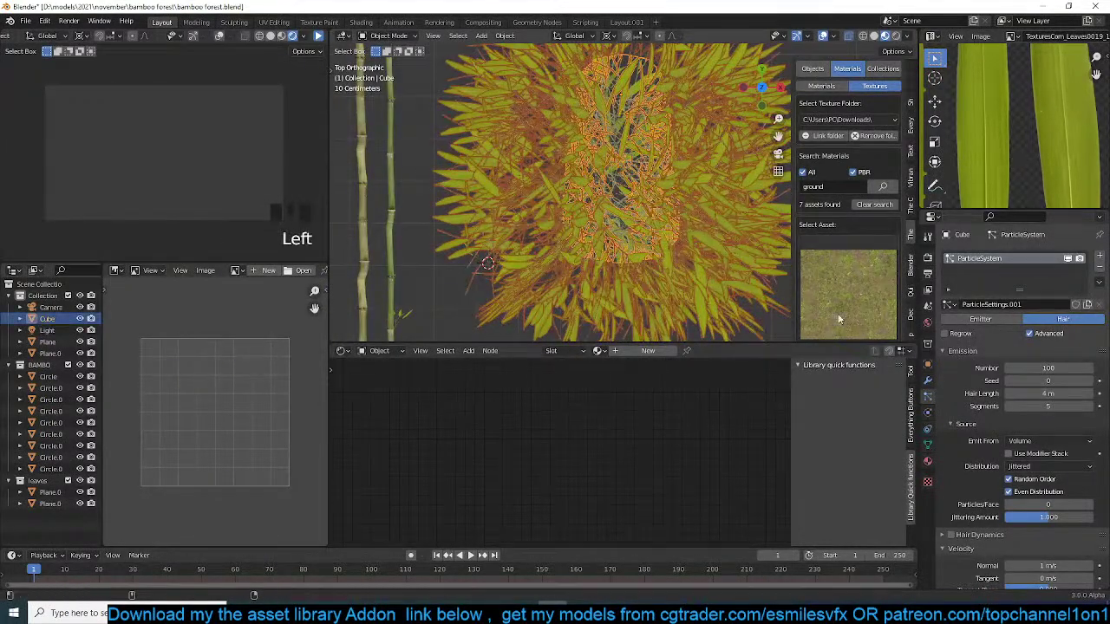
{"action": "key", "text": "alt+a"}
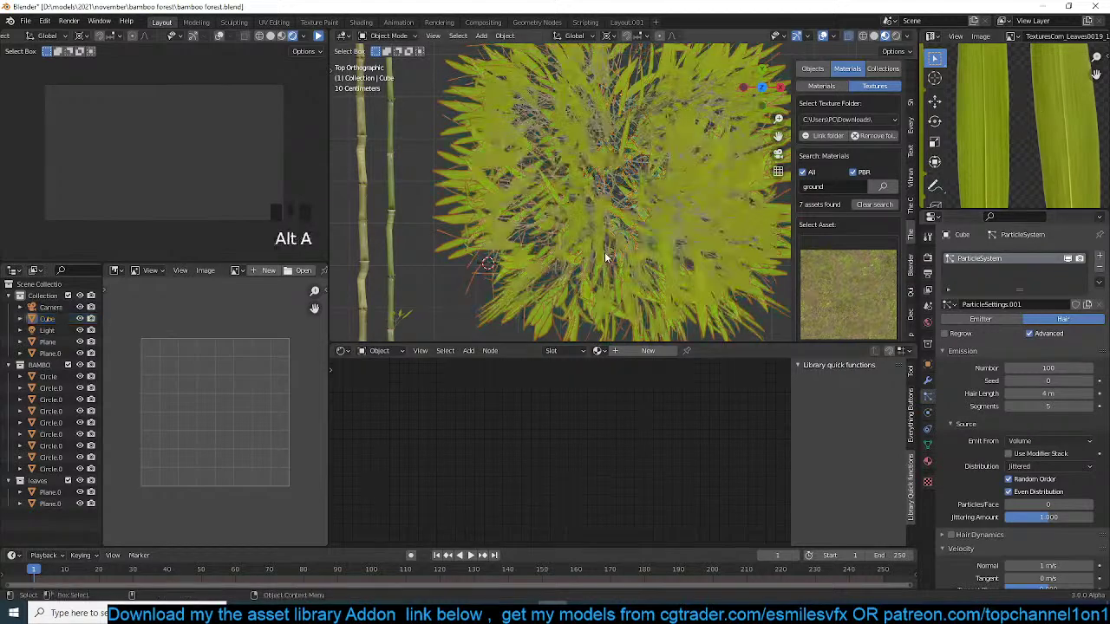
{"action": "scroll", "coordinate": [633, 237], "scroll_direction": "down", "scroll_amount": 4}
{"action": "left_click", "coordinate": [643, 230]}
{"action": "key", "text": "s"}
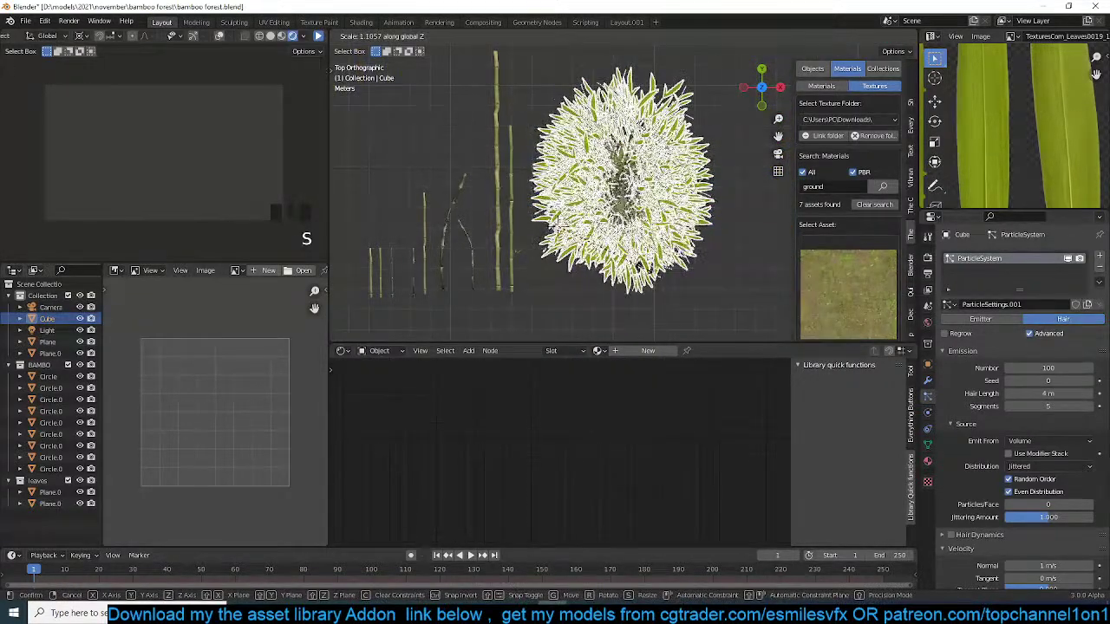
{"action": "left_click", "coordinate": [673, 257]}
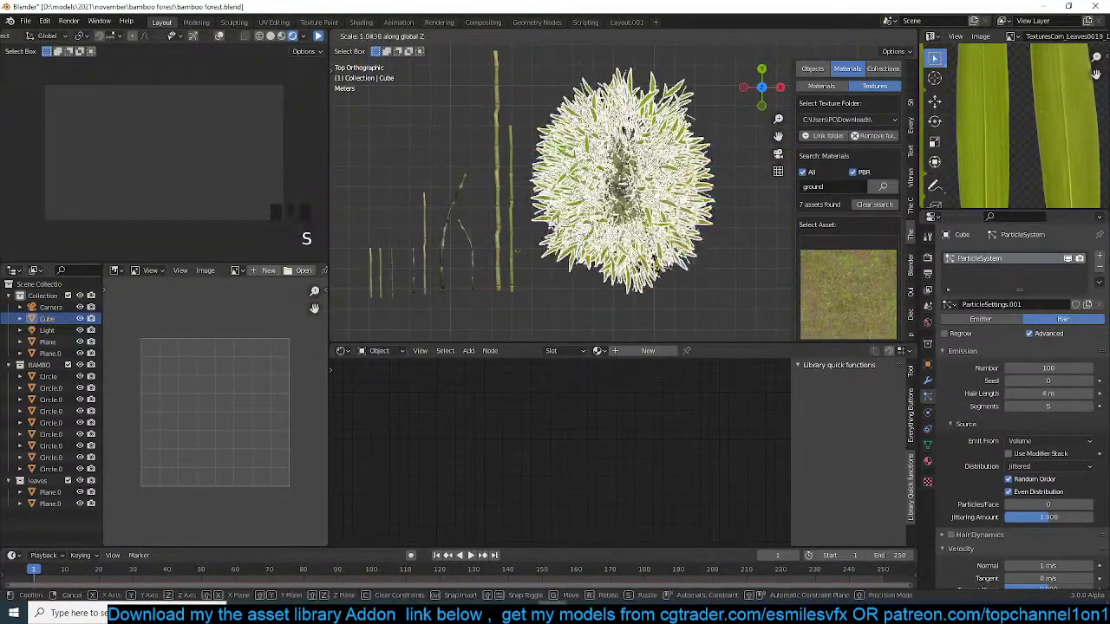
- Snap the 3D cursor to the cube's end vertex nearest the bamboo bases and set the object's origin to the cursor
{"action": "scroll", "coordinate": [651, 244], "scroll_direction": "up", "scroll_amount": 3}
{"action": "key", "text": "Tab"}
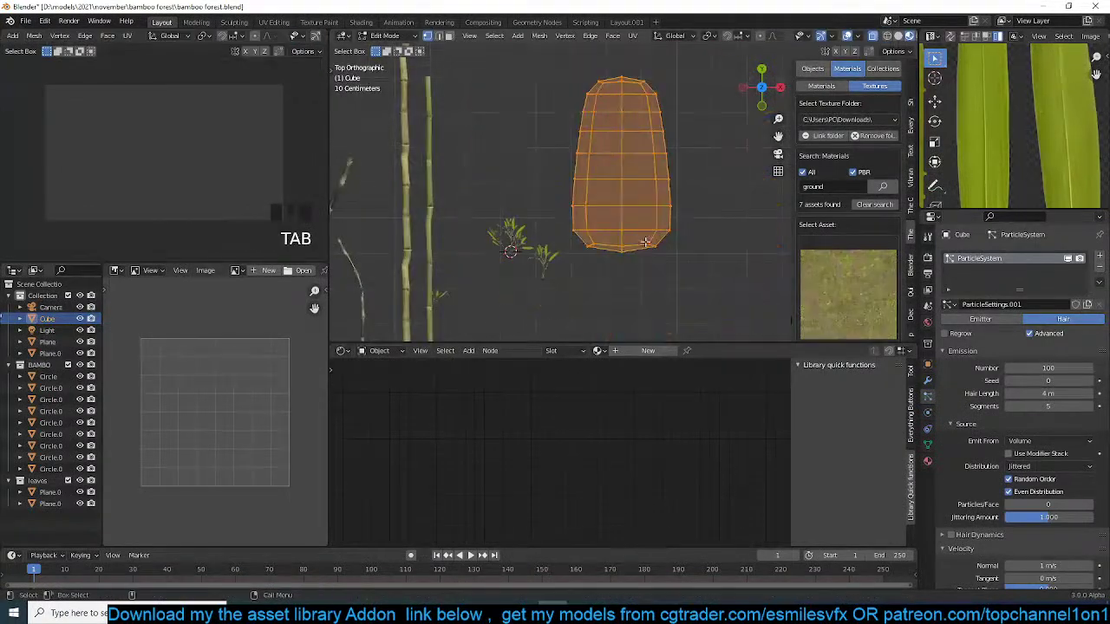
{"action": "left_click", "coordinate": [622, 252]}
{"action": "key", "text": "shift+s"}
{"action": "left_click", "coordinate": [623, 264]}
{"action": "key", "text": "Tab"}
{"action": "right_click", "coordinate": [650, 264]}
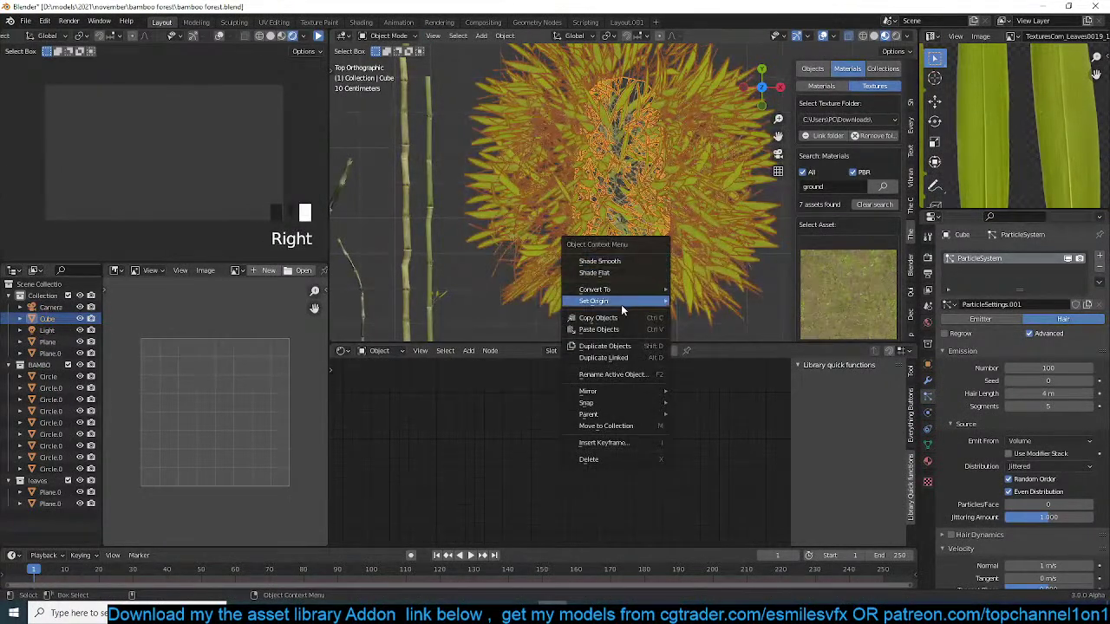
{"action": "mouse_move", "coordinate": [617, 307]}
{"action": "left_click", "coordinate": [709, 326]}
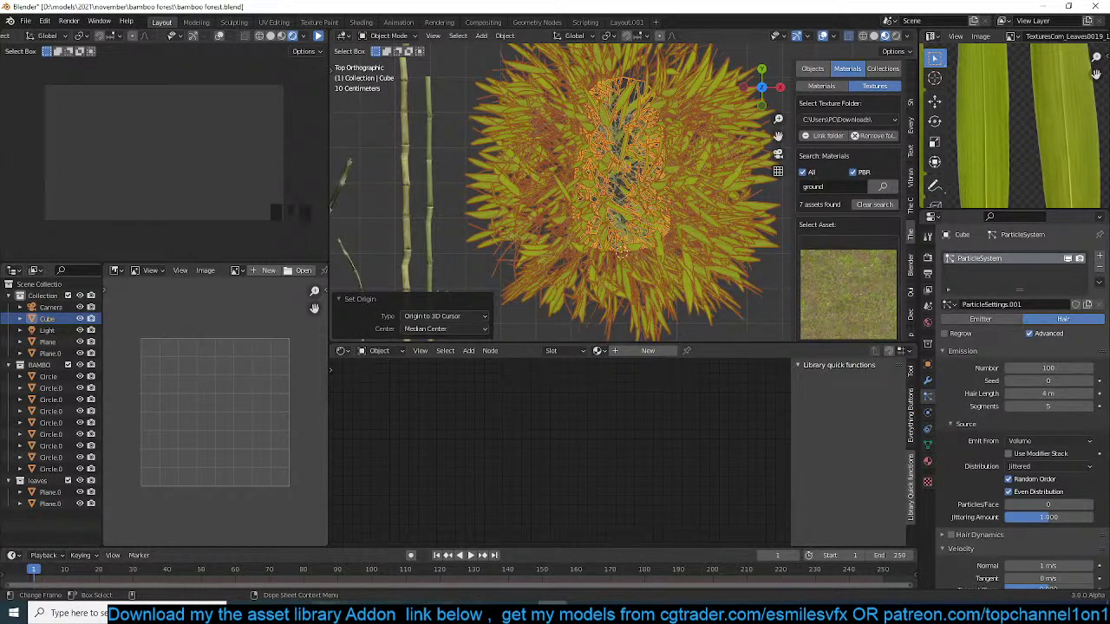
- Switch to the browser to check the bamboo tree reference photos, and return to Blender
{"action": "left_click", "coordinate": [326, 613]}
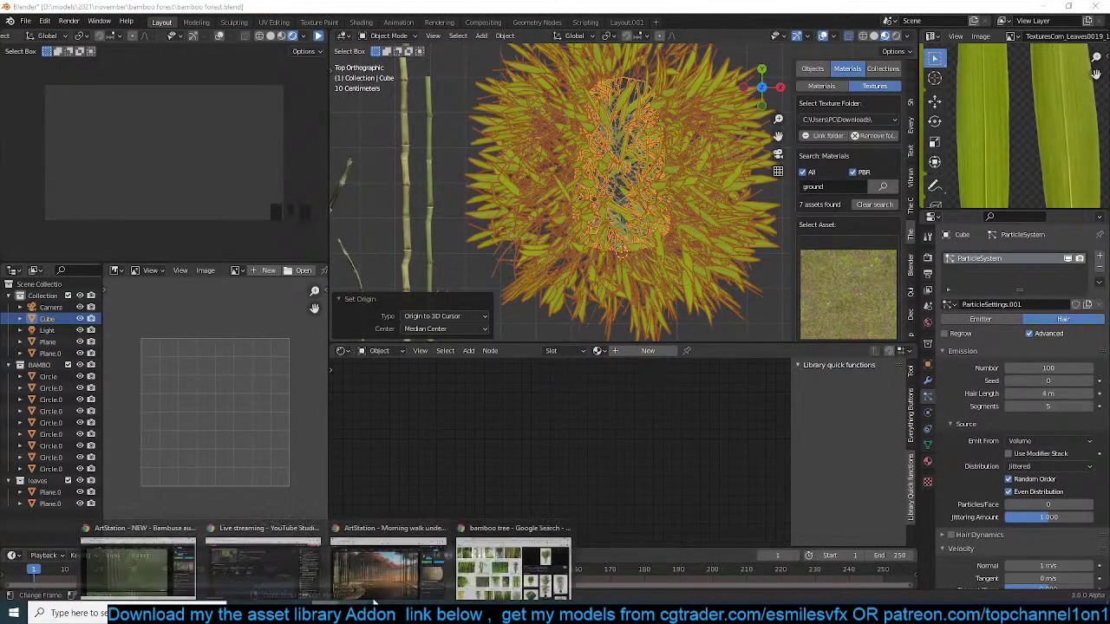
{"action": "left_click", "coordinate": [514, 563]}
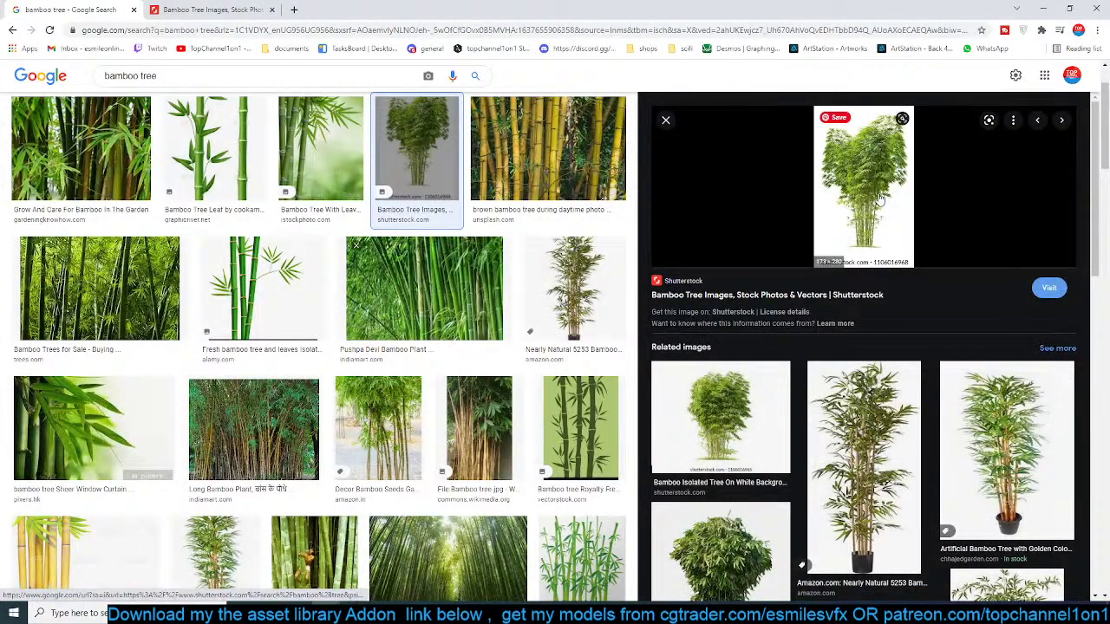
{"action": "left_click", "coordinate": [1016, 8]}
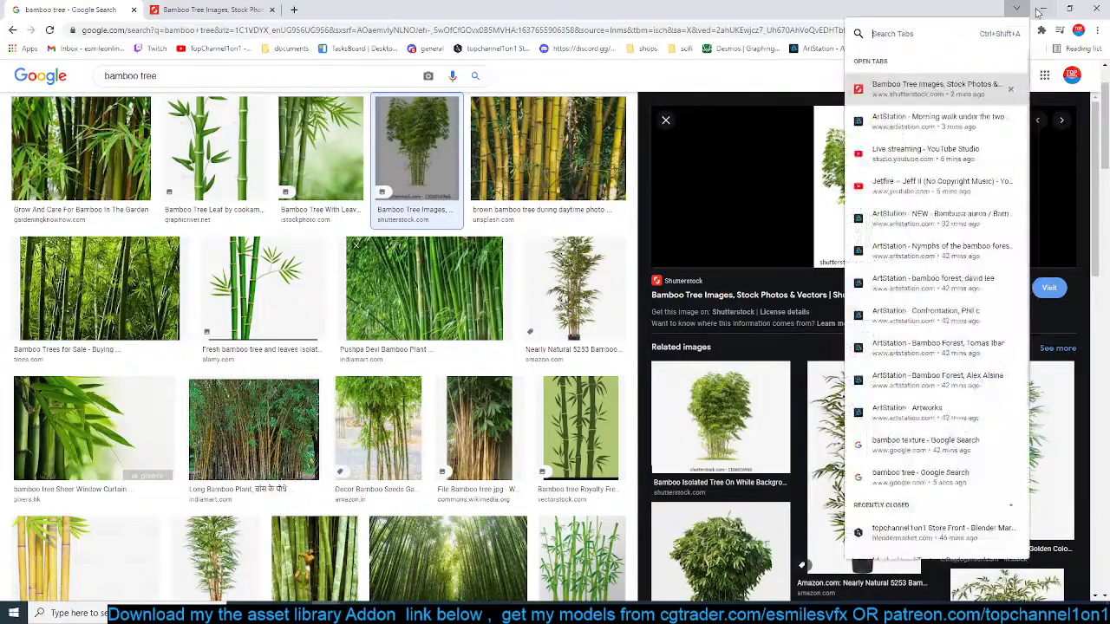
{"action": "left_click", "coordinate": [1043, 9]}
{"action": "scroll", "coordinate": [659, 179], "scroll_direction": "up", "scroll_amount": 2}
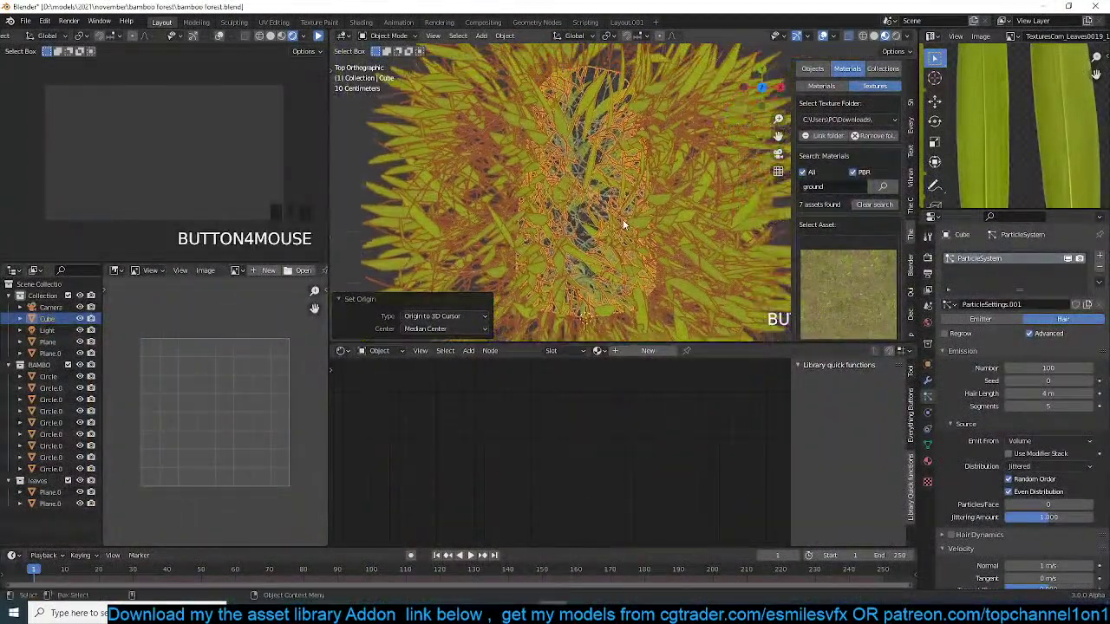
- Open the foliage cube's mesh for editing and select all of its geometry
{"action": "scroll", "coordinate": [623, 220], "scroll_direction": "down", "scroll_amount": 2}
{"action": "key", "text": "Tab"}
{"action": "key", "text": "z"}
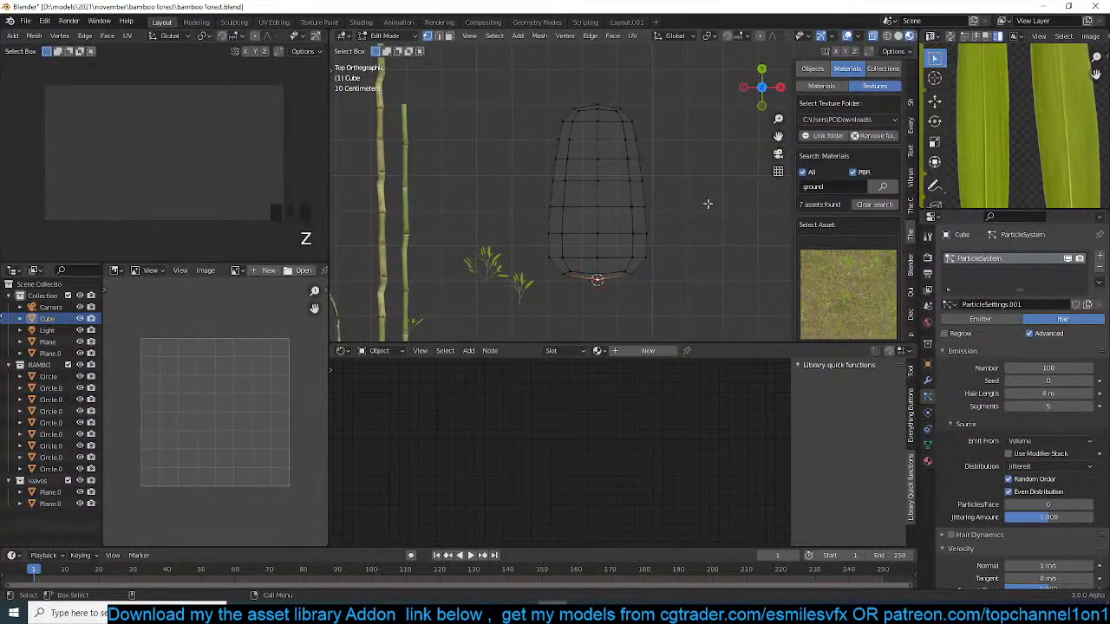
{"action": "key", "text": "a"}
{"action": "key", "text": "s"}
{"action": "right_click", "coordinate": [672, 202]}
{"action": "key", "text": "s"}
{"action": "key", "text": "shift+x"}
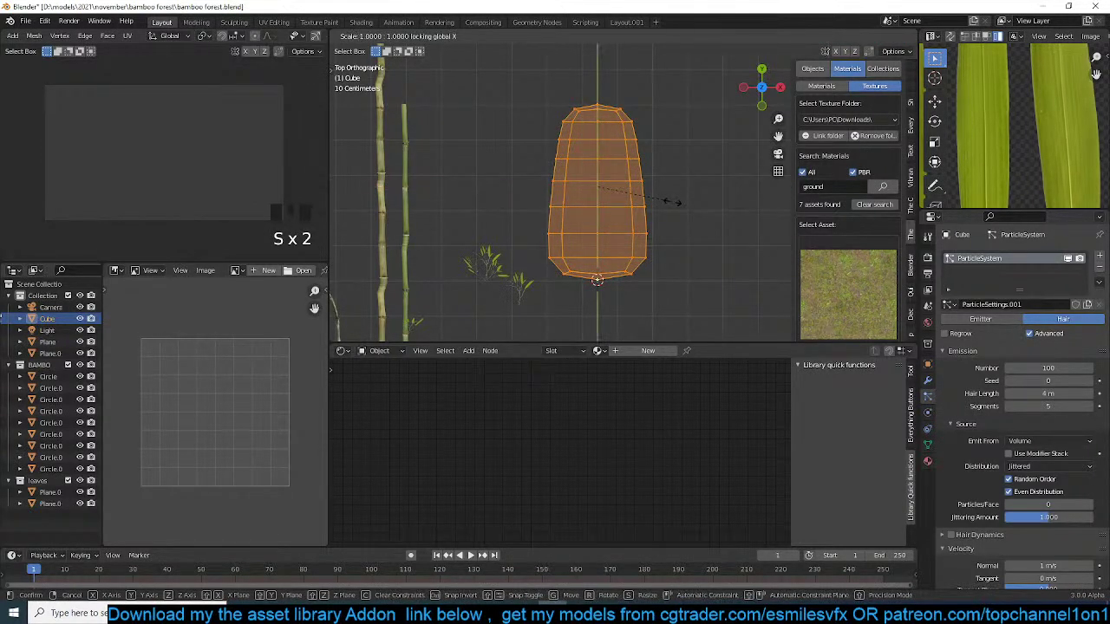
{"action": "right_click", "coordinate": [666, 202]}
- Scale the cube mesh to about 0.156 in X and Z, keeping its Y length, to form a thin rod
{"action": "key", "text": "s"}
{"action": "key", "text": "shift+z"}
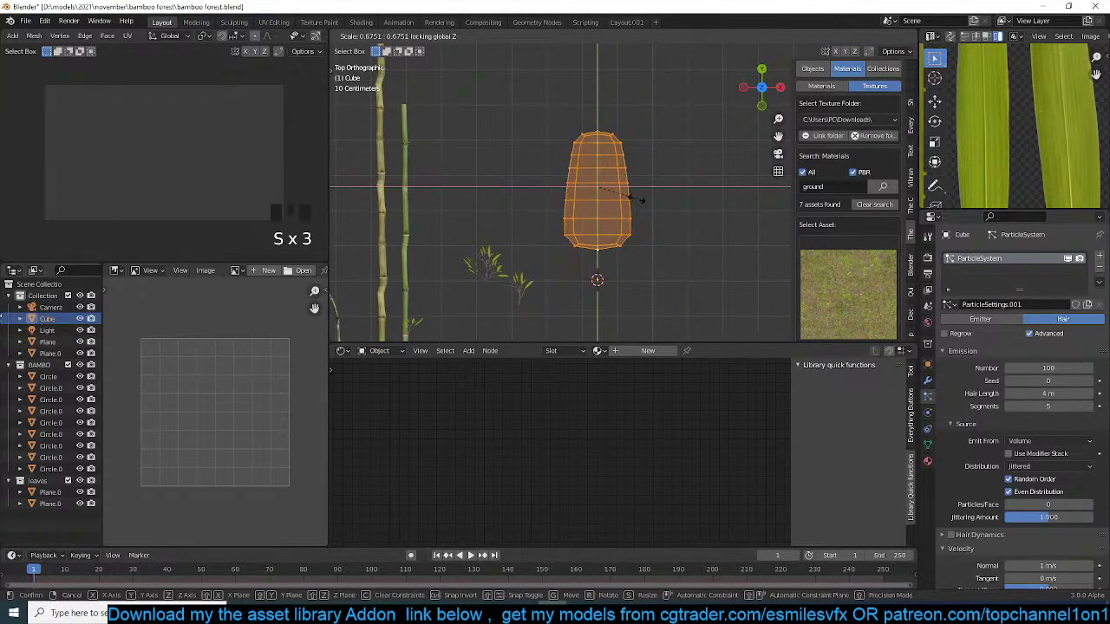
{"action": "key", "text": "shift+y"}
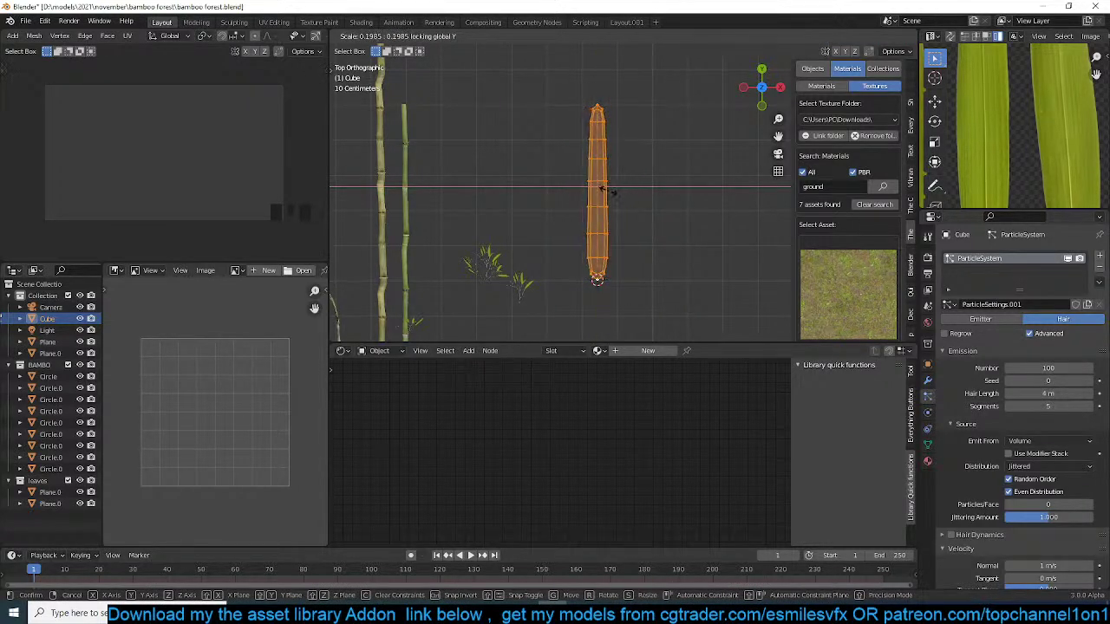
{"action": "left_click", "coordinate": [604, 188]}
{"action": "scroll", "coordinate": [605, 217], "scroll_direction": "up", "scroll_amount": 1}
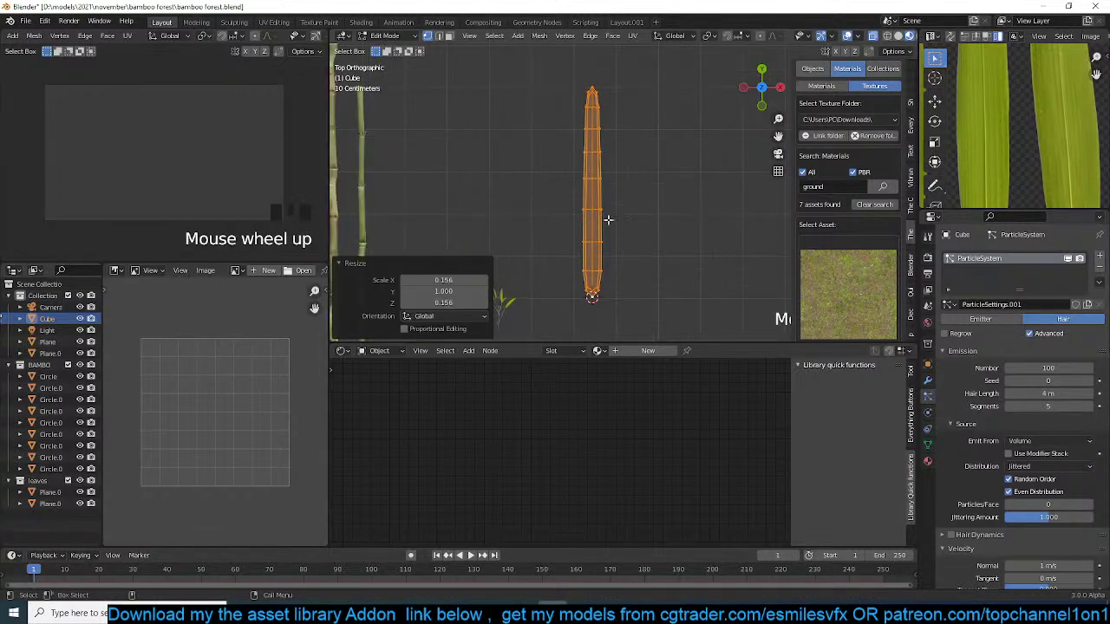
{"action": "scroll", "coordinate": [604, 223], "scroll_direction": "up", "scroll_amount": 2}
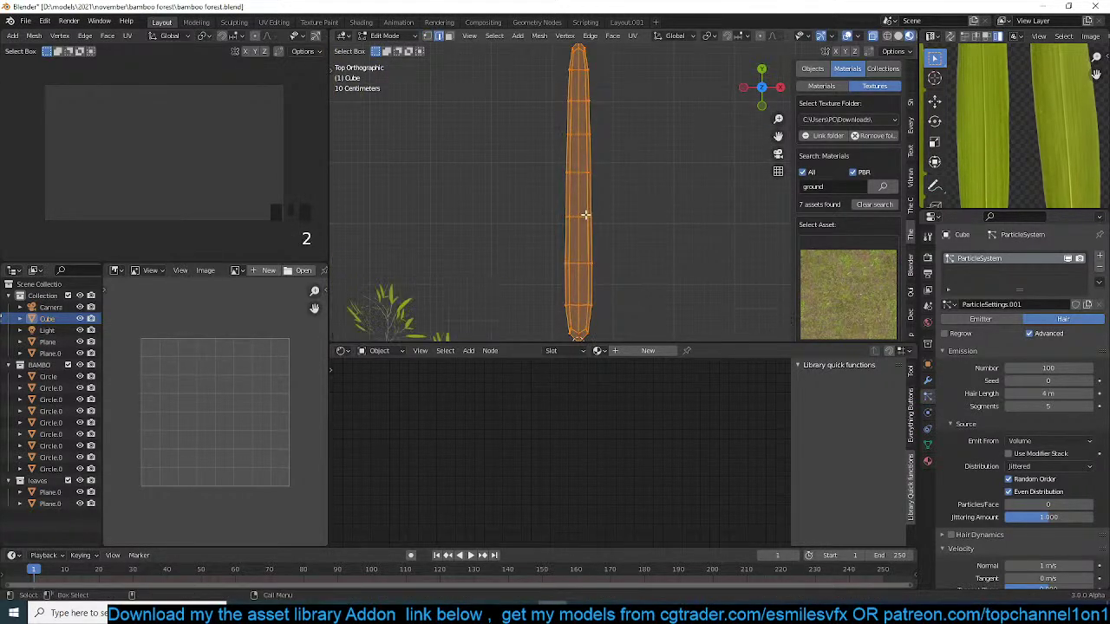
- Finish editing the thin cube mesh and apply the object's scale
{"action": "key", "text": "Tab"}
{"action": "scroll", "coordinate": [639, 232], "scroll_direction": "down", "scroll_amount": 3}
{"action": "key", "text": "alt+a"}
{"action": "key", "text": "grave"}
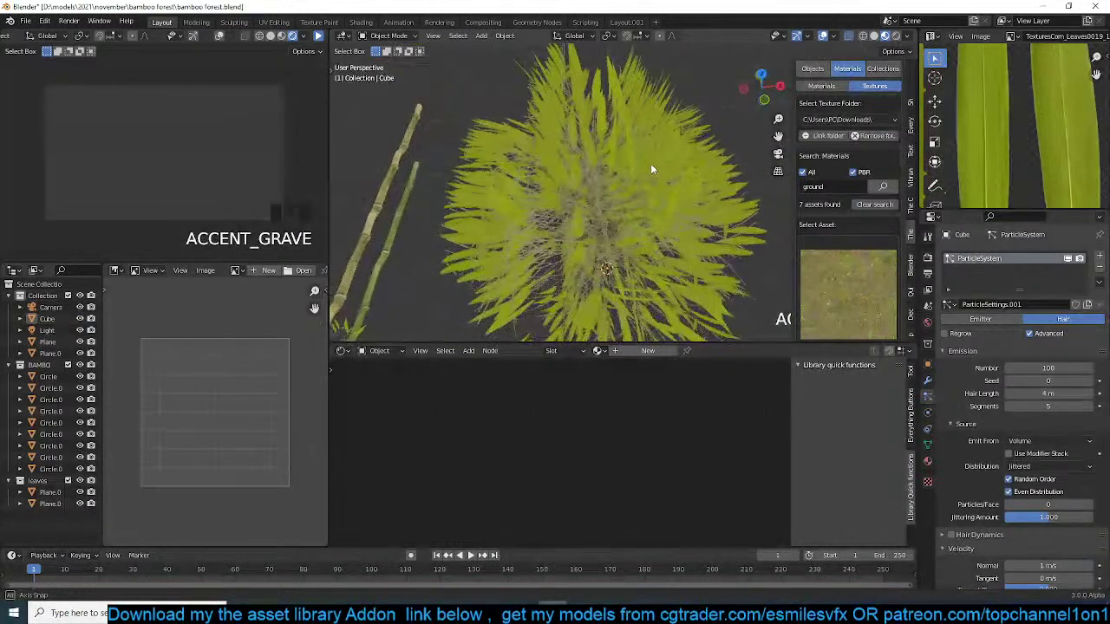
{"action": "left_click", "coordinate": [652, 170]}
{"action": "key", "text": "ctrl+a"}
{"action": "left_click", "coordinate": [664, 168]}
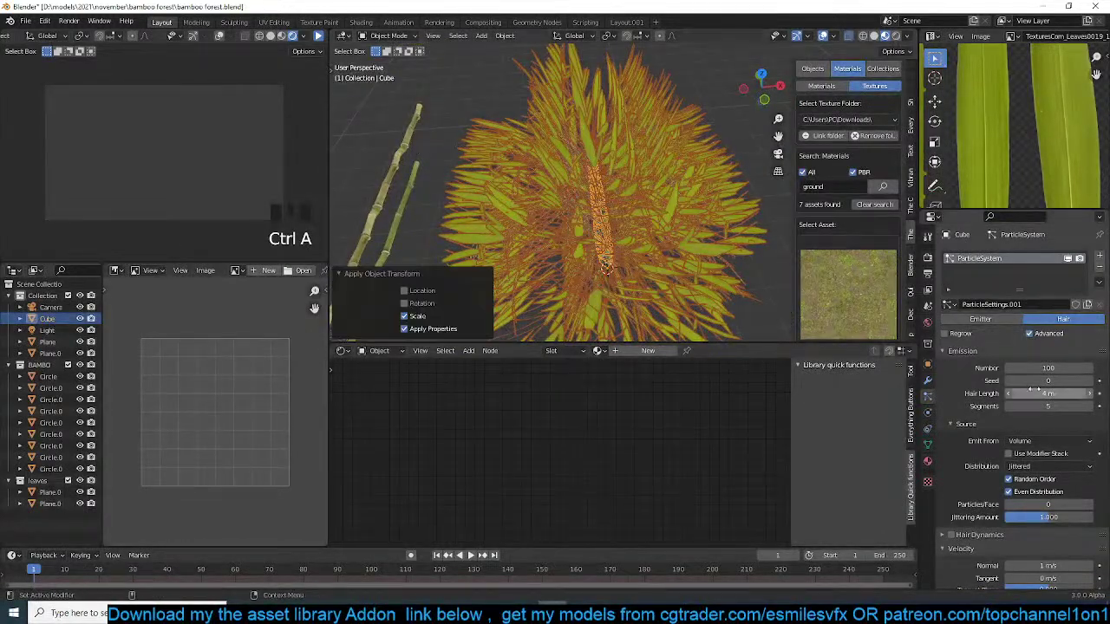
- Change the hair particles' emission source to Faces and inspect the foliage from another angle
{"action": "left_click", "coordinate": [1064, 442]}
{"action": "left_click", "coordinate": [1017, 467]}
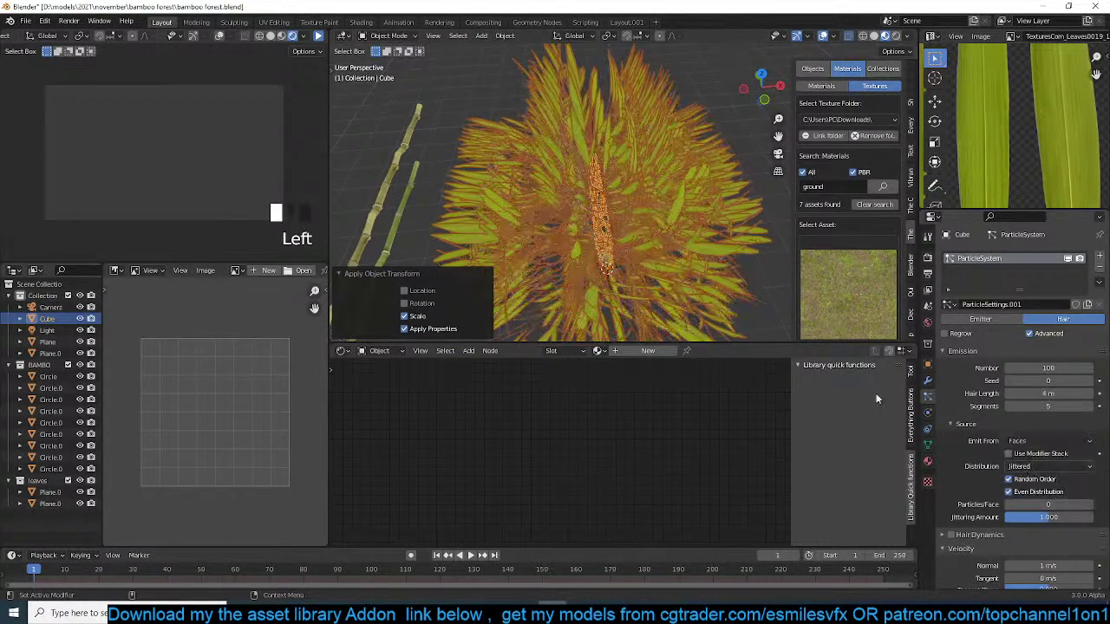
{"action": "key", "text": "grave"}
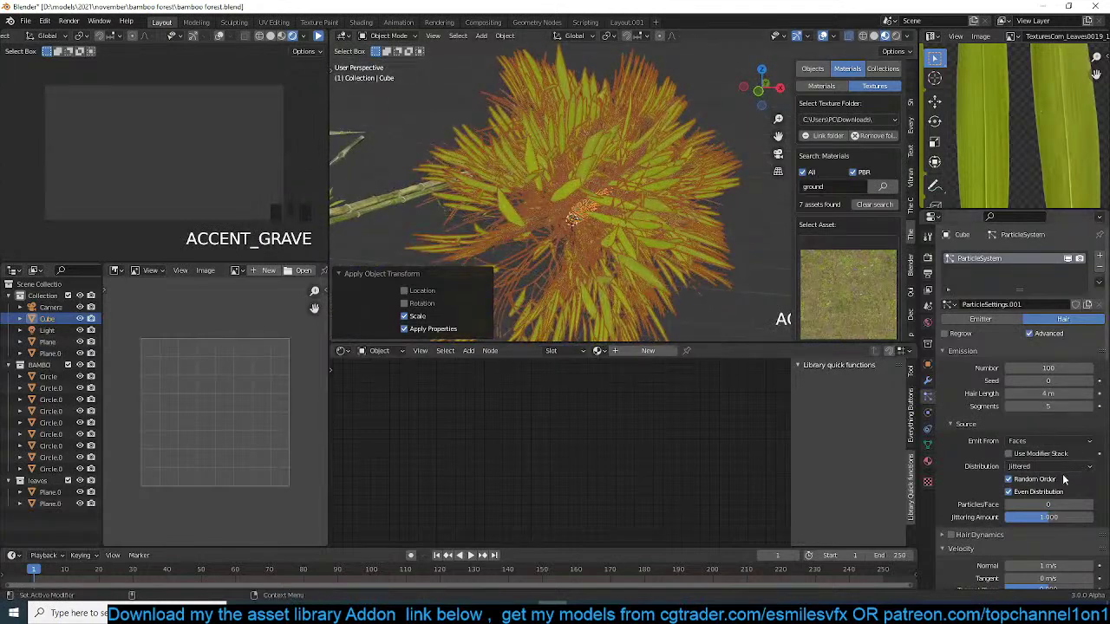
- Reduce the hair length of the particle system to 1 m and check the foliage along the rod from the top view
{"action": "scroll", "coordinate": [1064, 479], "scroll_direction": "down", "scroll_amount": 1}
{"action": "left_click_drag", "start_coordinate": [1058, 370], "coordinate": [982, 402]}
{"action": "key", "text": "alt+a"}
{"action": "key", "text": "KP_7"}
{"action": "scroll", "coordinate": [573, 270], "scroll_direction": "up", "scroll_amount": 4}
{"action": "scroll", "coordinate": [575, 272], "scroll_direction": "up", "scroll_amount": 5}
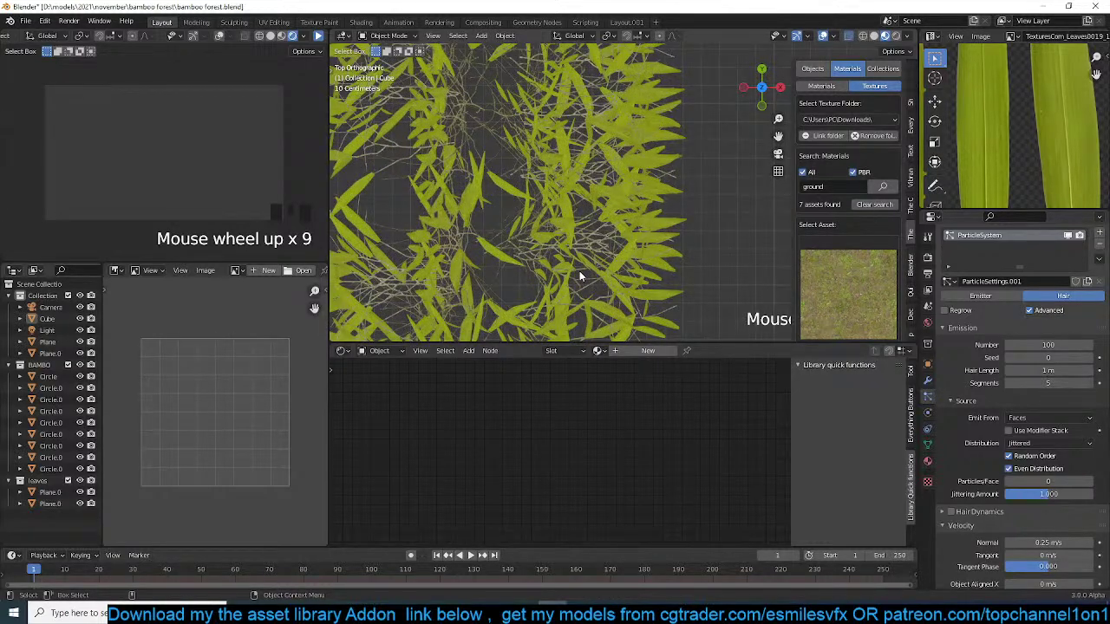
{"action": "scroll", "coordinate": [579, 270], "scroll_direction": "down", "scroll_amount": 3}
{"action": "left_click", "coordinate": [599, 257]}
{"action": "scroll", "coordinate": [598, 258], "scroll_direction": "down", "scroll_amount": 3}
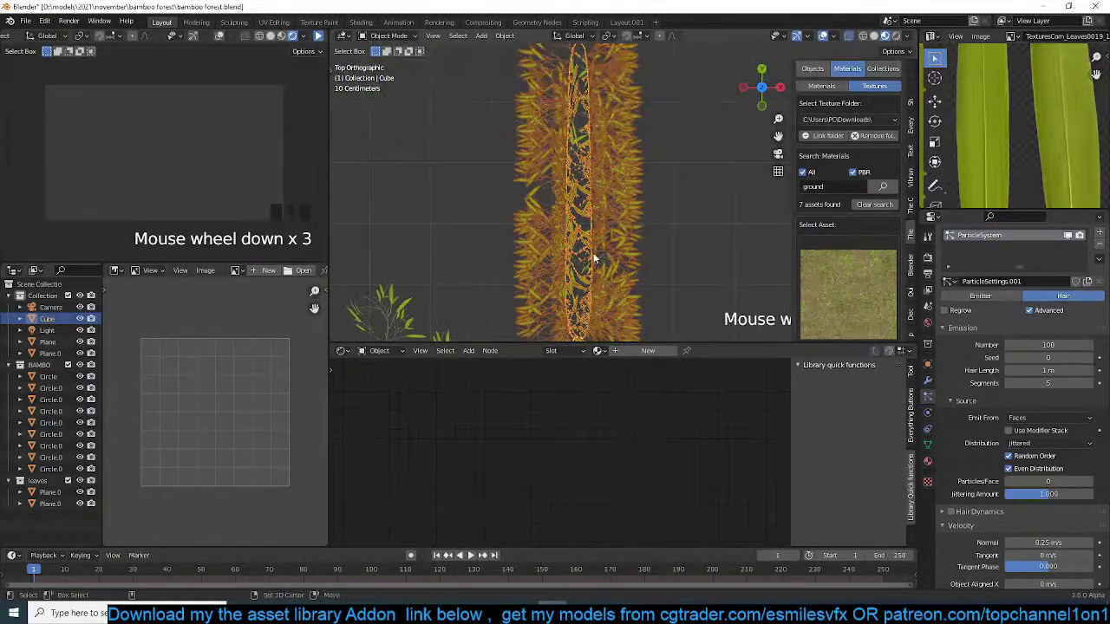
- Try a rotated duplicate of the foliage-covered rod and discard it
{"action": "key", "text": "shift+d"}
{"action": "left_click", "coordinate": [629, 247]}
{"action": "key", "text": "r"}
{"action": "left_click", "coordinate": [671, 229]}
{"action": "key", "text": "alt+a"}
{"action": "left_click", "coordinate": [667, 240]}
{"action": "key", "text": "x"}
{"action": "left_click", "coordinate": [667, 239]}
- Connect the leaf material's texture color to the Principled BSDF base color, send the shader to the material output, and save the file
{"action": "key", "text": "grave"}
{"action": "middle_click_drag", "start_coordinate": [667, 239], "coordinate": [612, 149]}
{"action": "scroll", "coordinate": [598, 181], "scroll_direction": "up", "scroll_amount": 5}
{"action": "scroll", "coordinate": [571, 228], "scroll_direction": "down", "scroll_amount": 5}
{"action": "middle_click_drag", "start_coordinate": [572, 227], "coordinate": [685, 203], "text": "shift"}
{"action": "left_click", "coordinate": [478, 240]}
{"action": "scroll", "coordinate": [640, 436], "scroll_direction": "down", "scroll_amount": 2}
{"action": "scroll", "coordinate": [640, 436], "scroll_direction": "up", "scroll_amount": 9}
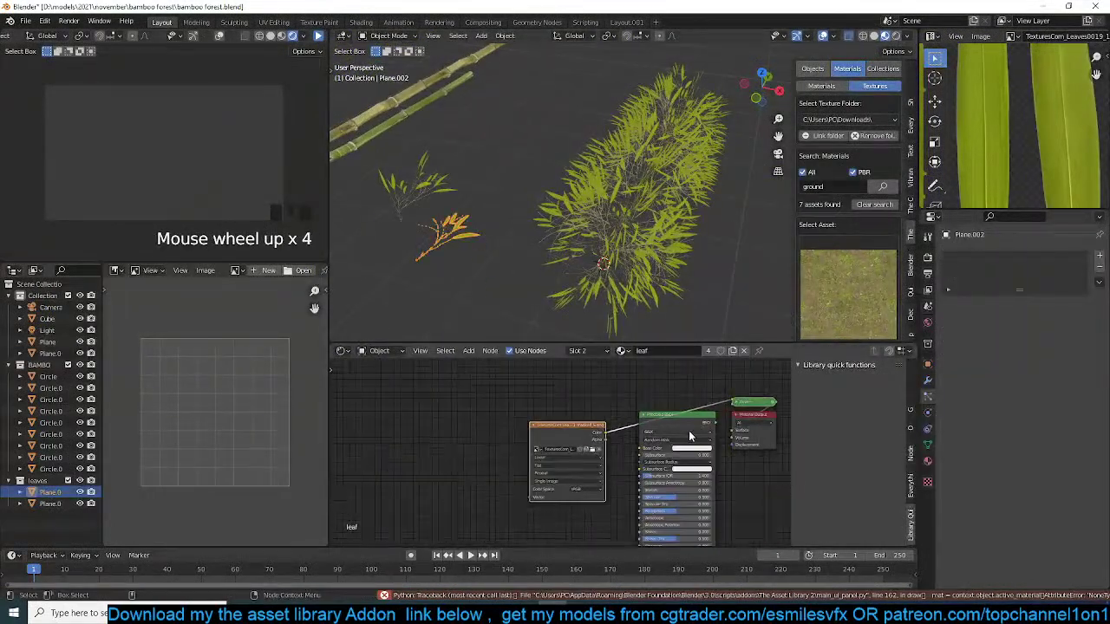
{"action": "left_click_drag", "start_coordinate": [631, 424], "coordinate": [684, 450]}
{"action": "left_click", "coordinate": [711, 402], "text": "ctrl+shift"}
{"action": "scroll", "coordinate": [661, 407], "scroll_direction": "down", "scroll_amount": 4}
{"action": "middle_click_drag", "start_coordinate": [661, 406], "coordinate": [649, 411]}
{"action": "scroll", "coordinate": [649, 410], "scroll_direction": "up", "scroll_amount": 3}
{"action": "key", "text": "ctrl+s"}
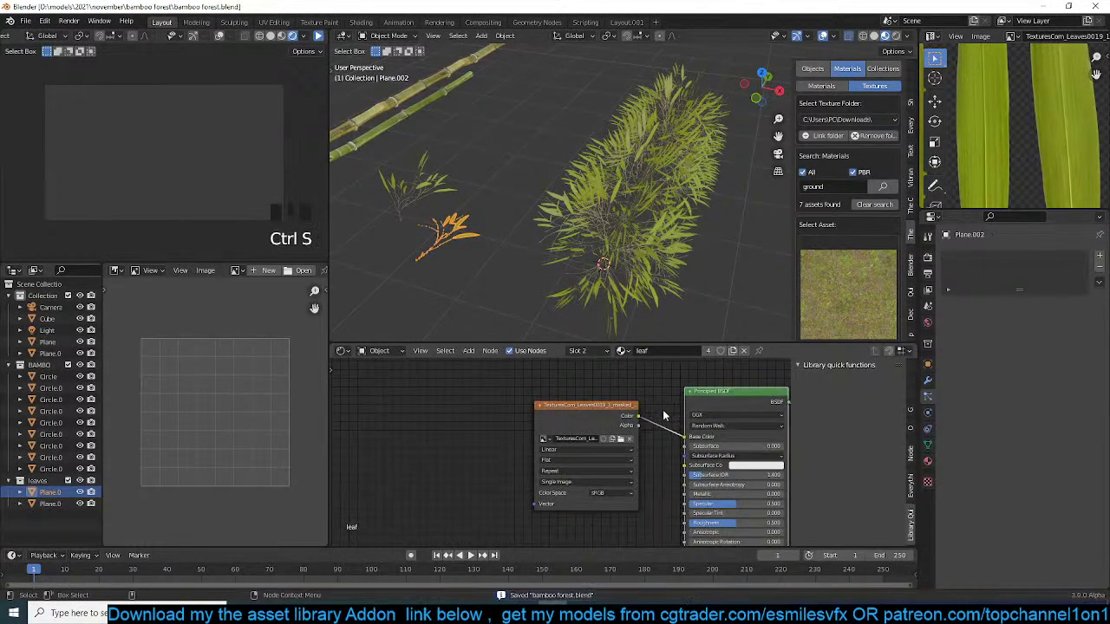
- Space out the leaf shader nodes and also connect the texture color to the Principled BSDF roughness as Non-Color data
{"action": "scroll", "coordinate": [662, 409], "scroll_direction": "down", "scroll_amount": 2}
{"action": "left_click_drag", "start_coordinate": [613, 418], "coordinate": [544, 423]}
{"action": "left_click", "coordinate": [691, 397]}
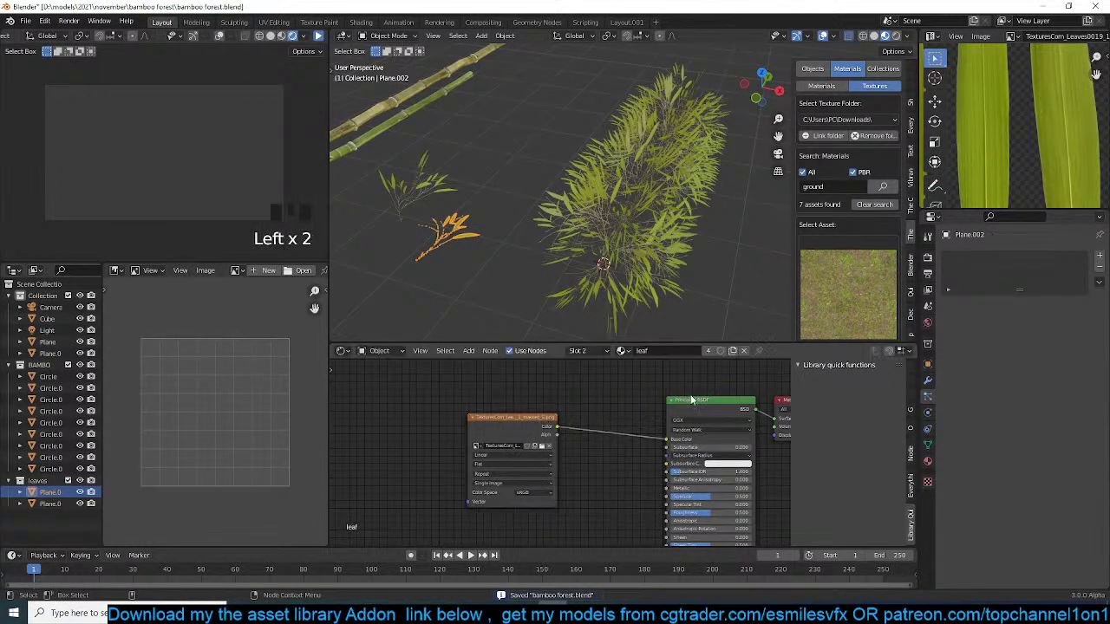
{"action": "middle_click_drag", "start_coordinate": [691, 396], "coordinate": [669, 390]}
{"action": "left_click", "coordinate": [525, 415]}
{"action": "left_click", "coordinate": [663, 405], "text": "shift"}
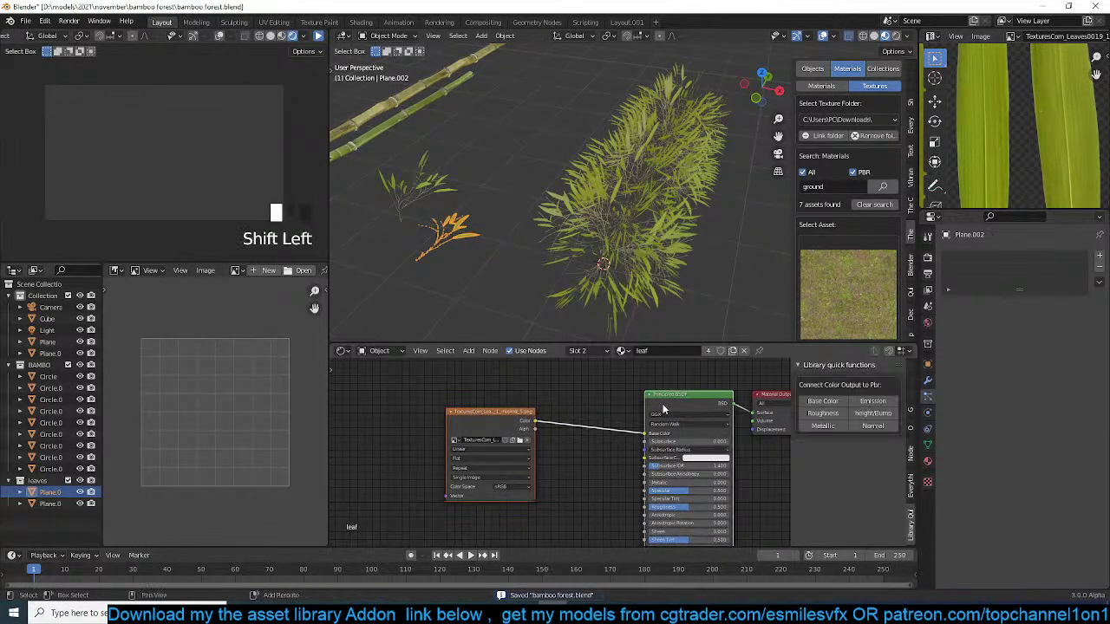
{"action": "left_click", "coordinate": [835, 415]}
{"action": "left_click", "coordinate": [598, 477]}
{"action": "scroll", "coordinate": [680, 453], "scroll_direction": "up", "scroll_amount": 2}
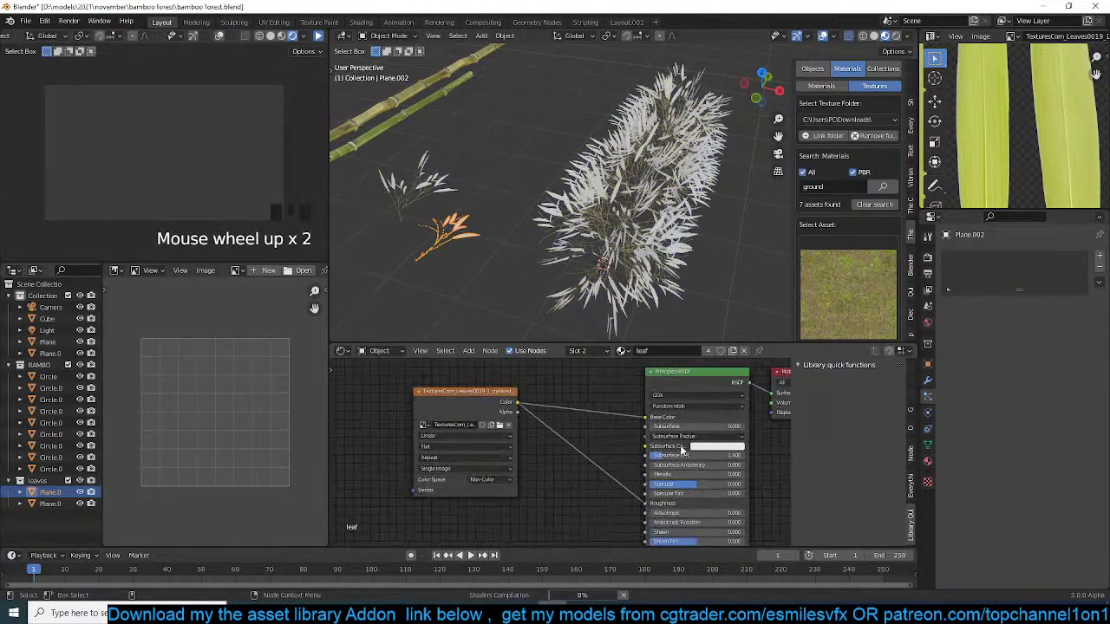
{"action": "key", "text": "ctrl+z"}
- Add a Translucent BSDF fed by the leaf texture color and combine it with the Principled BSDF through a Mix Shader
{"action": "key", "text": "shift+a"}
{"action": "mouse_move", "coordinate": [543, 445]}
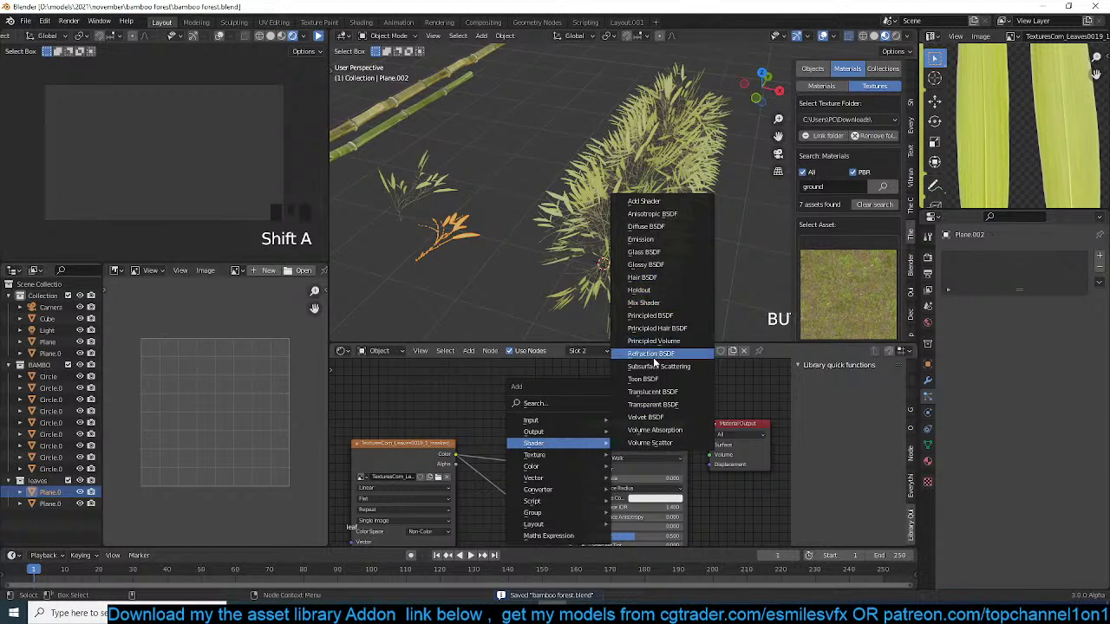
{"action": "left_click", "coordinate": [652, 391]}
{"action": "left_click", "coordinate": [607, 386]}
{"action": "left_click_drag", "start_coordinate": [455, 459], "coordinate": [623, 370]}
{"action": "right_click_drag", "start_coordinate": [625, 425], "coordinate": [618, 386], "text": "ctrl+shift"}
{"action": "left_click_drag", "start_coordinate": [757, 430], "coordinate": [790, 422]}
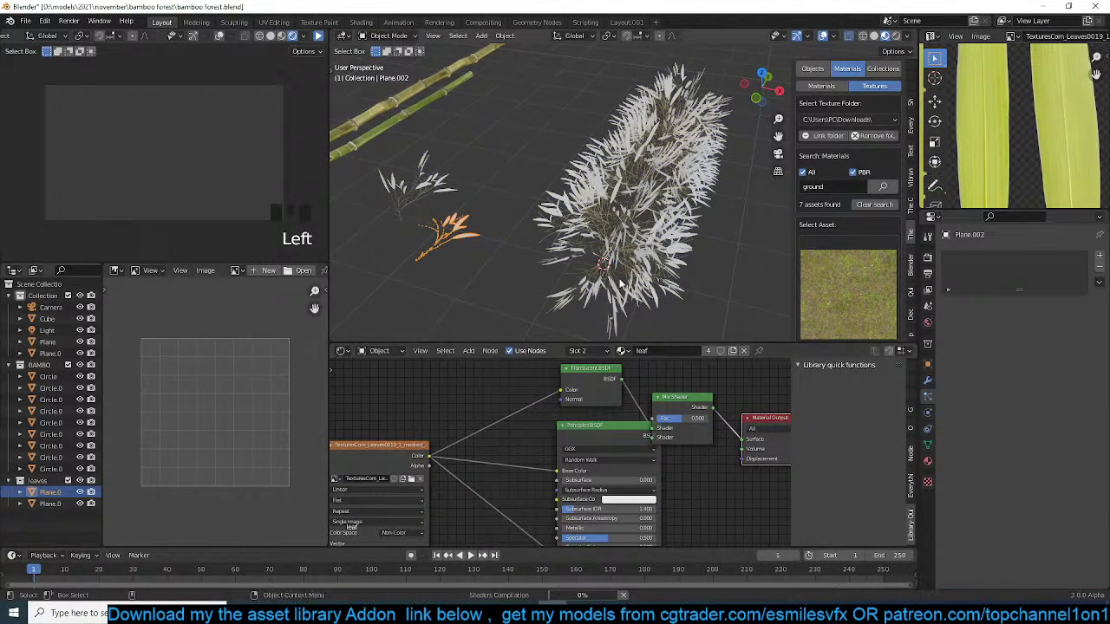
- Raise the Mix Shader factor to about 0.9, reposition the node, and save the file
{"action": "scroll", "coordinate": [631, 285], "scroll_direction": "up", "scroll_amount": 2}
{"action": "key", "text": "grave"}
{"action": "scroll", "coordinate": [649, 287], "scroll_direction": "up", "scroll_amount": 2}
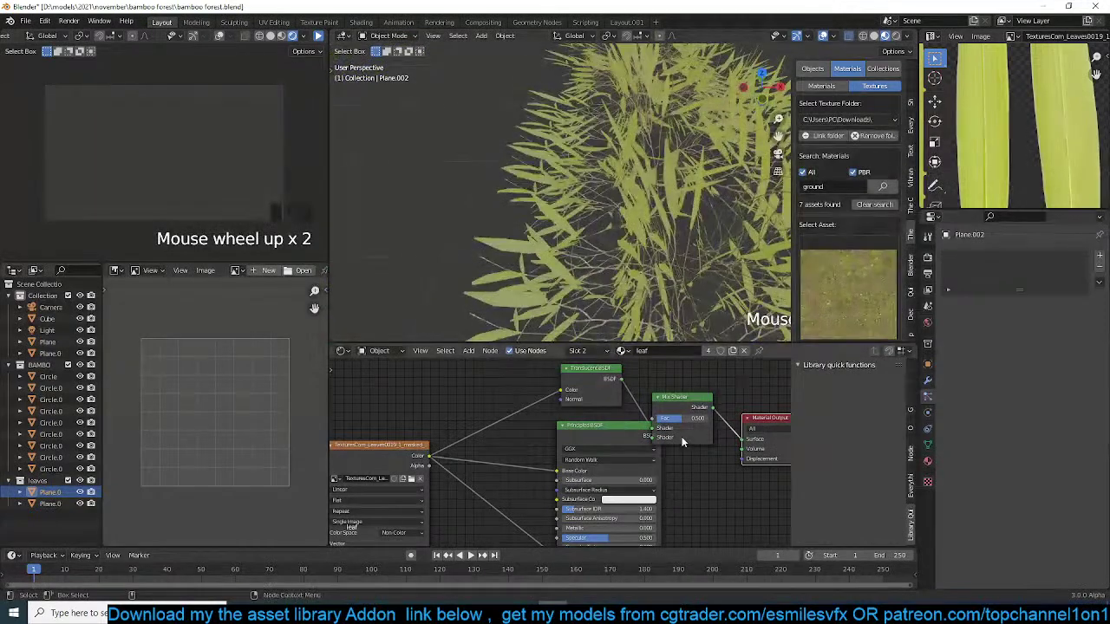
{"action": "left_click_drag", "start_coordinate": [682, 425], "coordinate": [700, 425]}
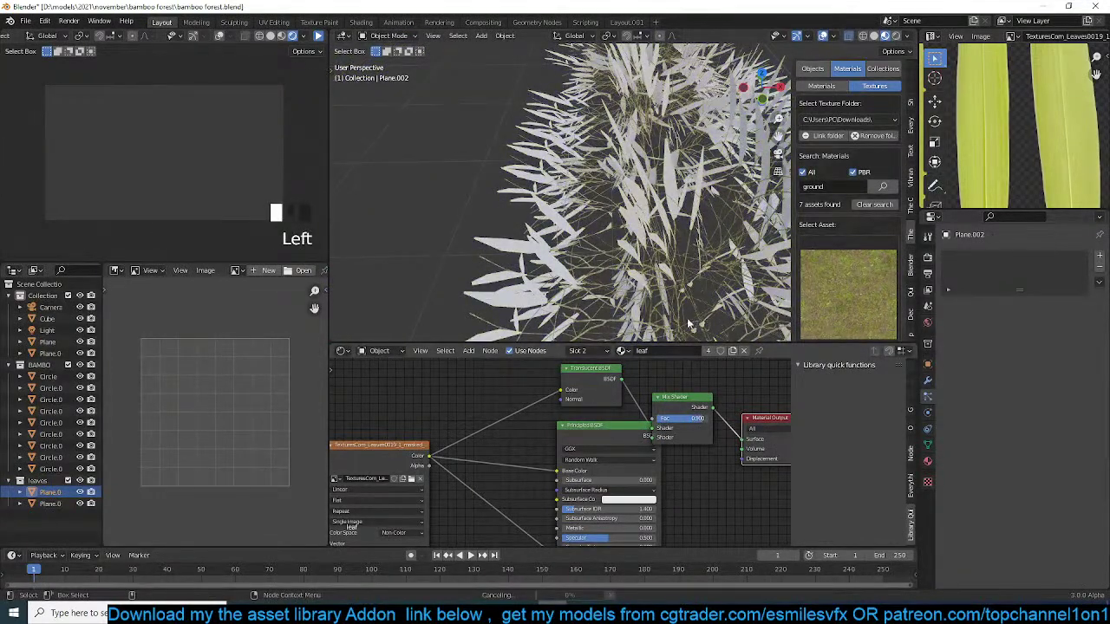
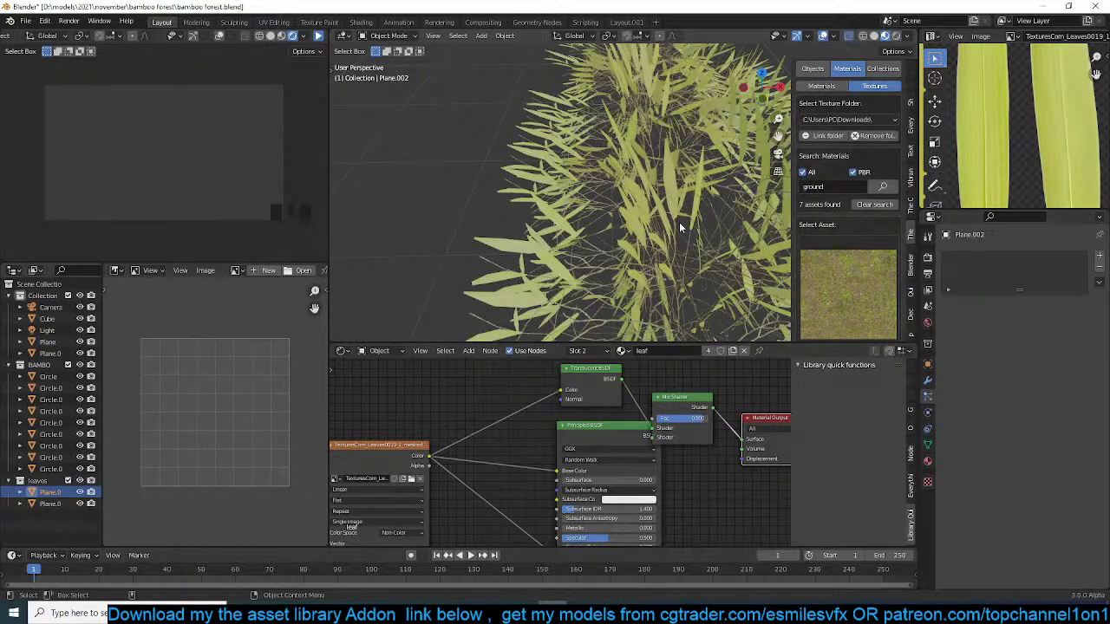
{"action": "scroll", "coordinate": [679, 222], "scroll_direction": "down", "scroll_amount": 2}
{"action": "left_click_drag", "start_coordinate": [687, 398], "coordinate": [709, 391]}
{"action": "key", "text": "ctrl+s"}
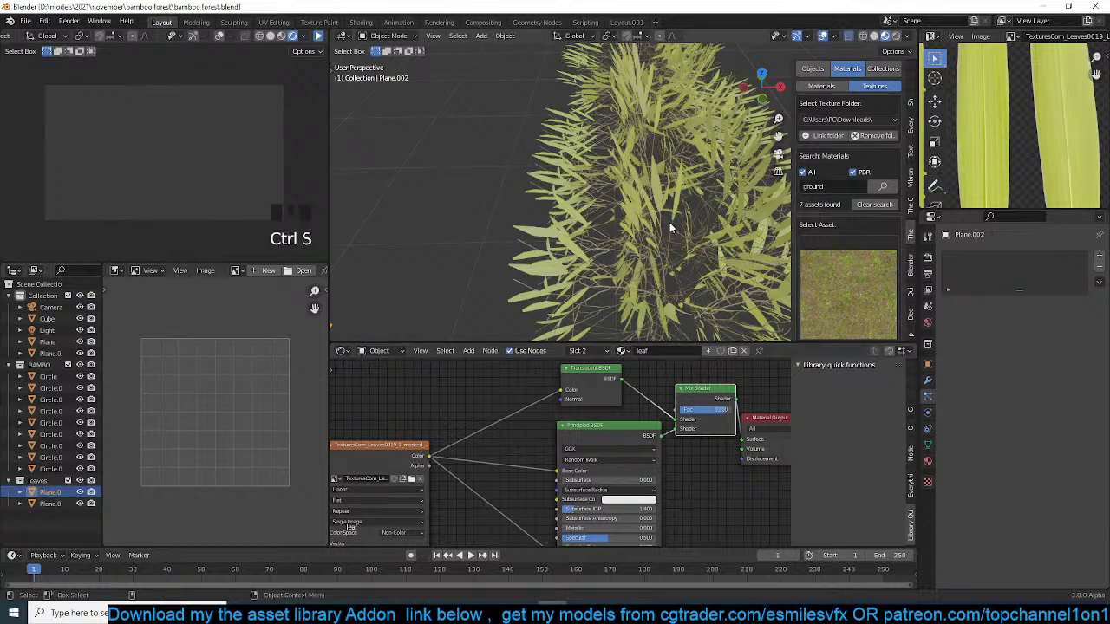
- Move the leaf texture node farther from the shaders, save, and inspect the foliage shading from several angles
{"action": "key", "text": "grave"}
{"action": "scroll", "coordinate": [669, 222], "scroll_direction": "up", "scroll_amount": 2}
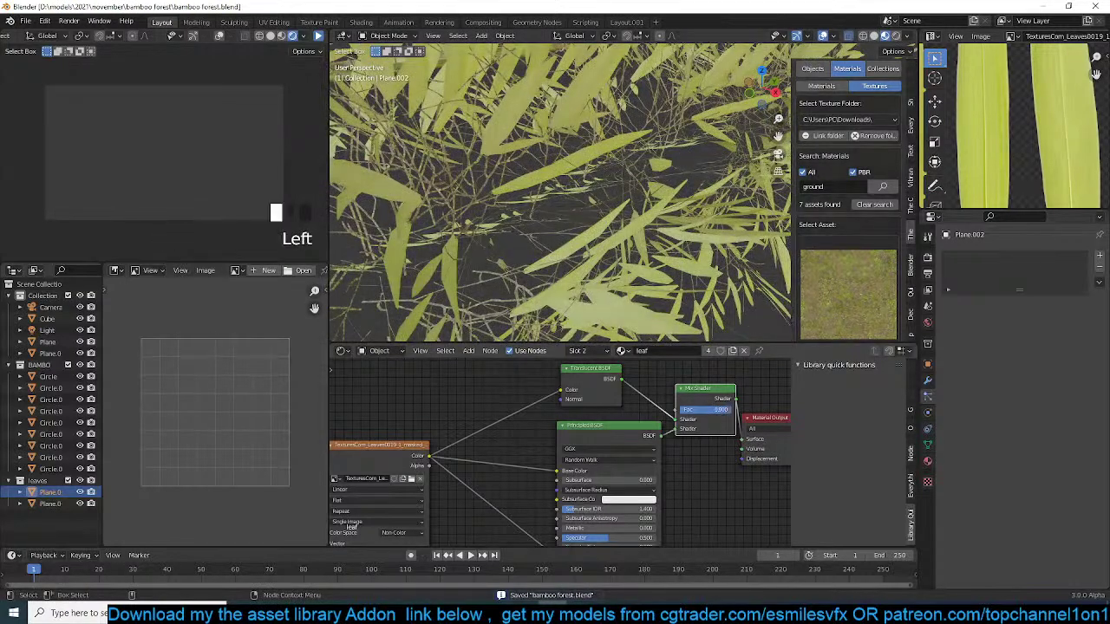
{"action": "scroll", "coordinate": [486, 407], "scroll_direction": "down", "scroll_amount": 2}
{"action": "left_click_drag", "start_coordinate": [524, 441], "coordinate": [474, 445]}
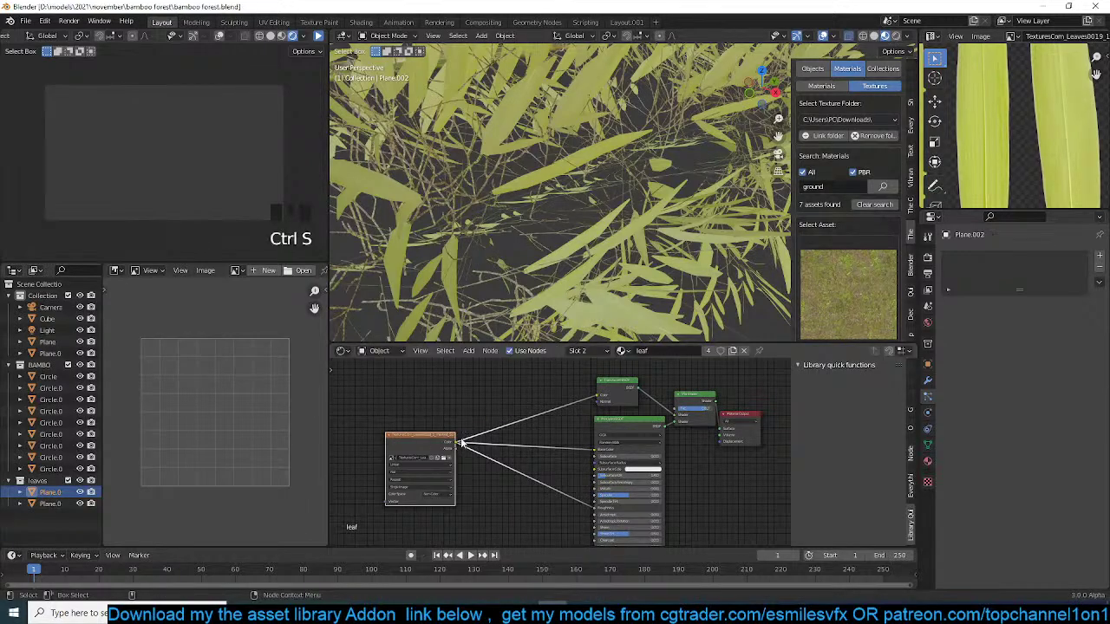
{"action": "scroll", "coordinate": [451, 438], "scroll_direction": "down", "scroll_amount": 4}
{"action": "key", "text": "grave"}
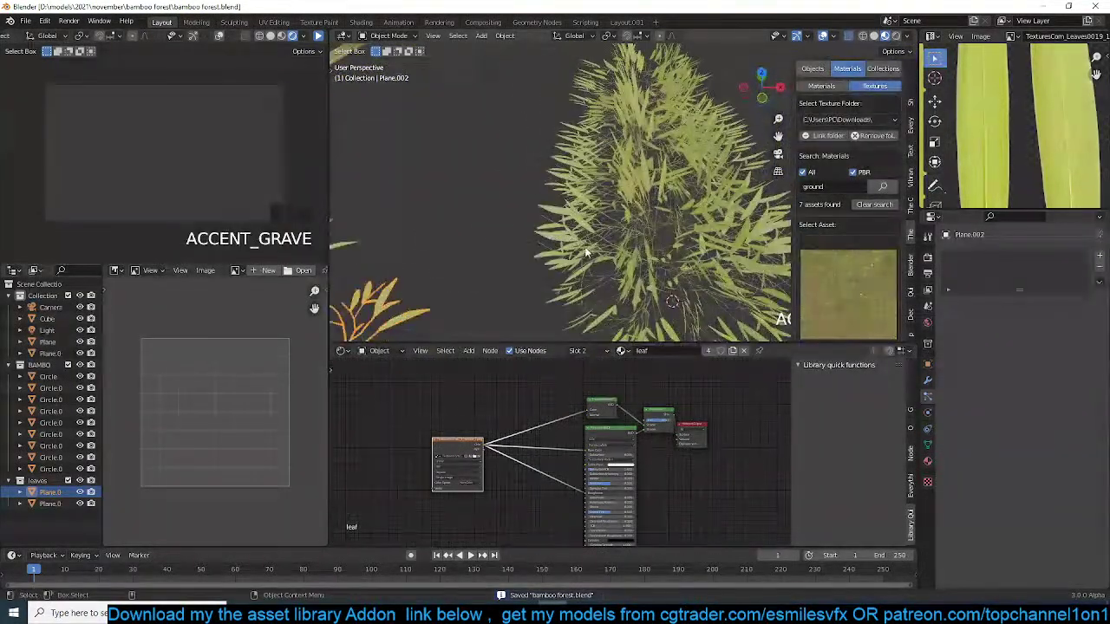
{"action": "key", "text": "shift+a"}
{"action": "key", "text": "grave"}
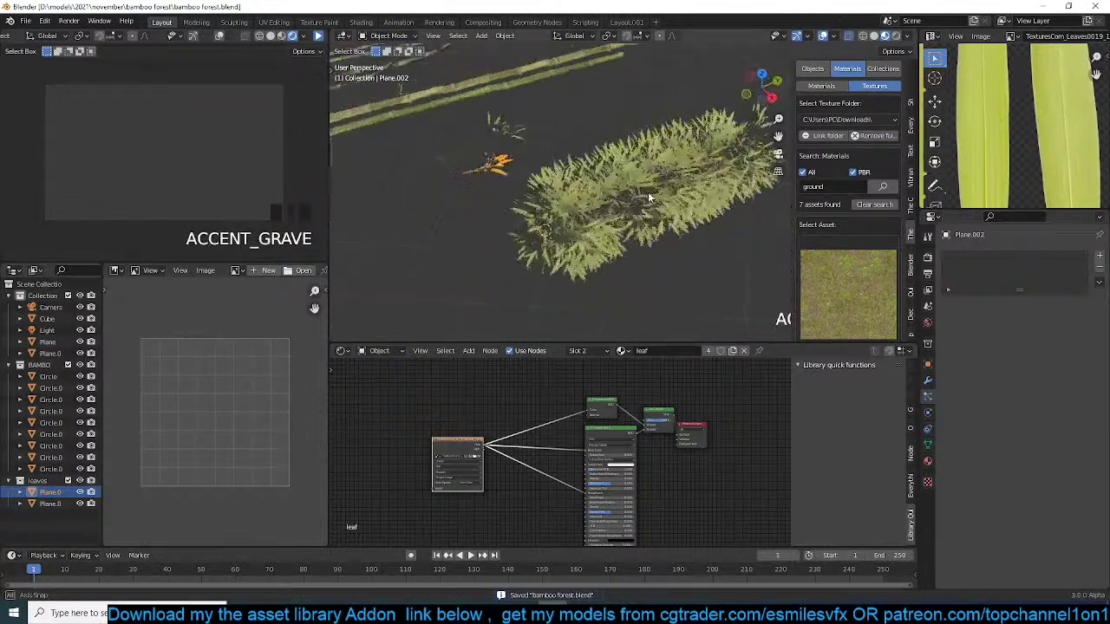
{"action": "middle_click_drag", "start_coordinate": [622, 173], "coordinate": [763, 215]}
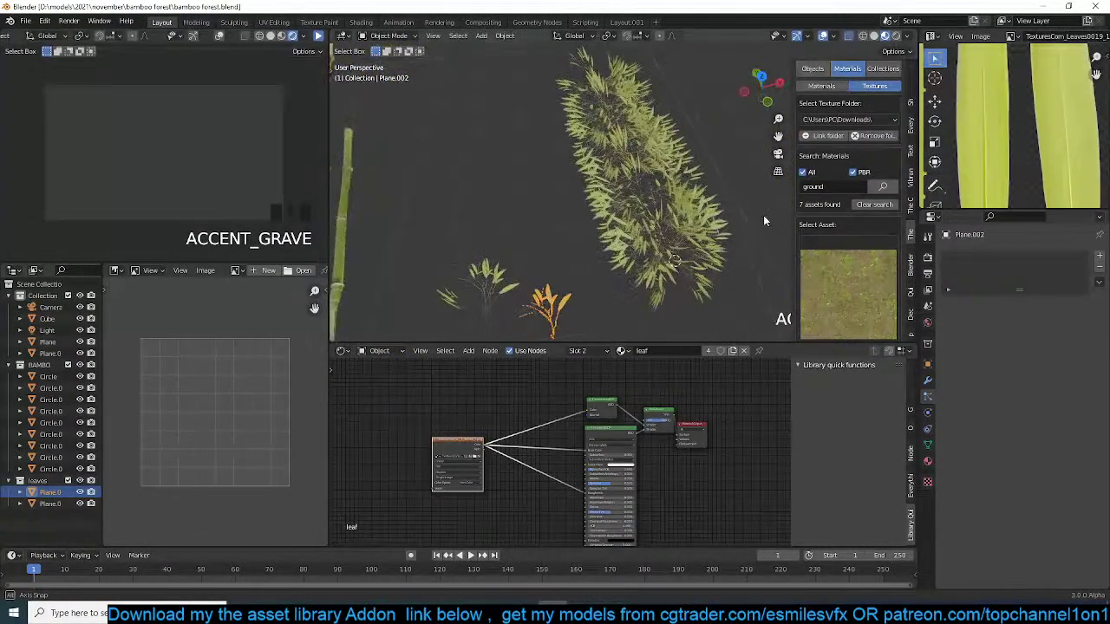
{"action": "scroll", "coordinate": [763, 215], "scroll_direction": "up", "scroll_amount": 5}
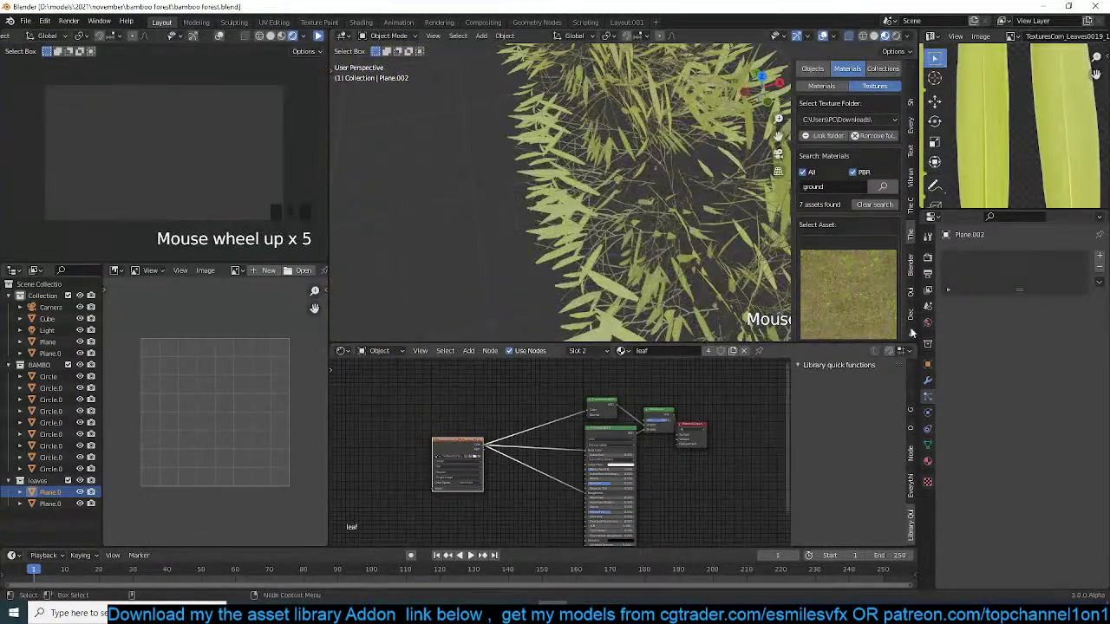
{"action": "scroll", "coordinate": [563, 191], "scroll_direction": "up", "scroll_amount": 2}
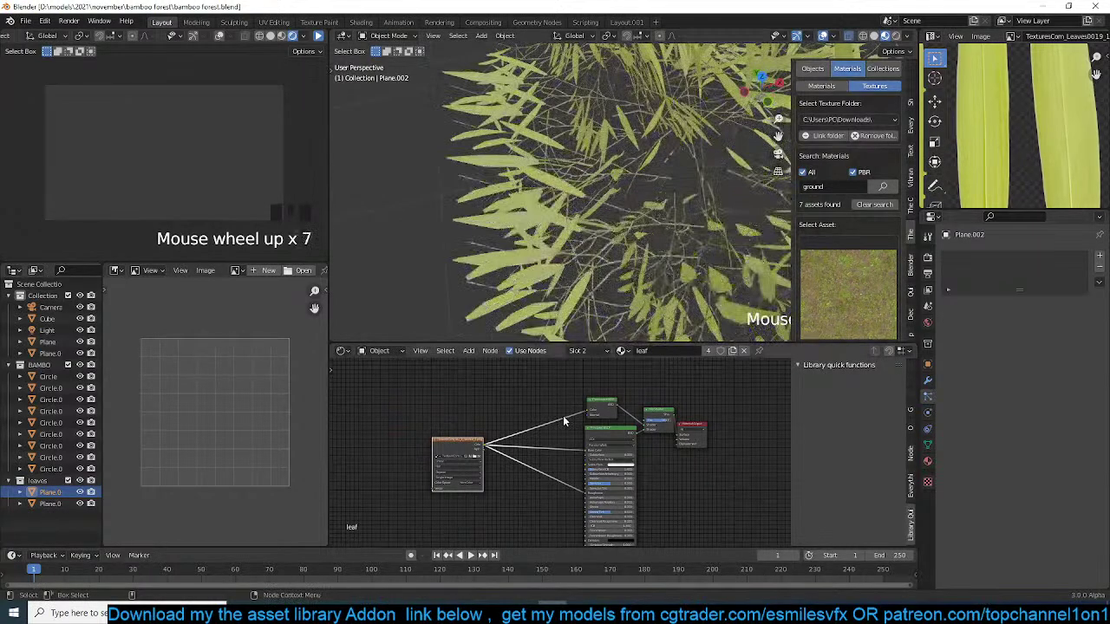
- Insert an RGB Curves node between the leaf texture and Base Color, and pull its curve down to about X 0.69, Y 0.28
{"action": "scroll", "coordinate": [557, 455], "scroll_direction": "up", "scroll_amount": 9}
{"action": "middle_click_drag", "start_coordinate": [638, 423], "coordinate": [576, 439]}
{"action": "middle_click_drag", "start_coordinate": [664, 423], "coordinate": [753, 425]}
{"action": "key", "text": "shift+a"}
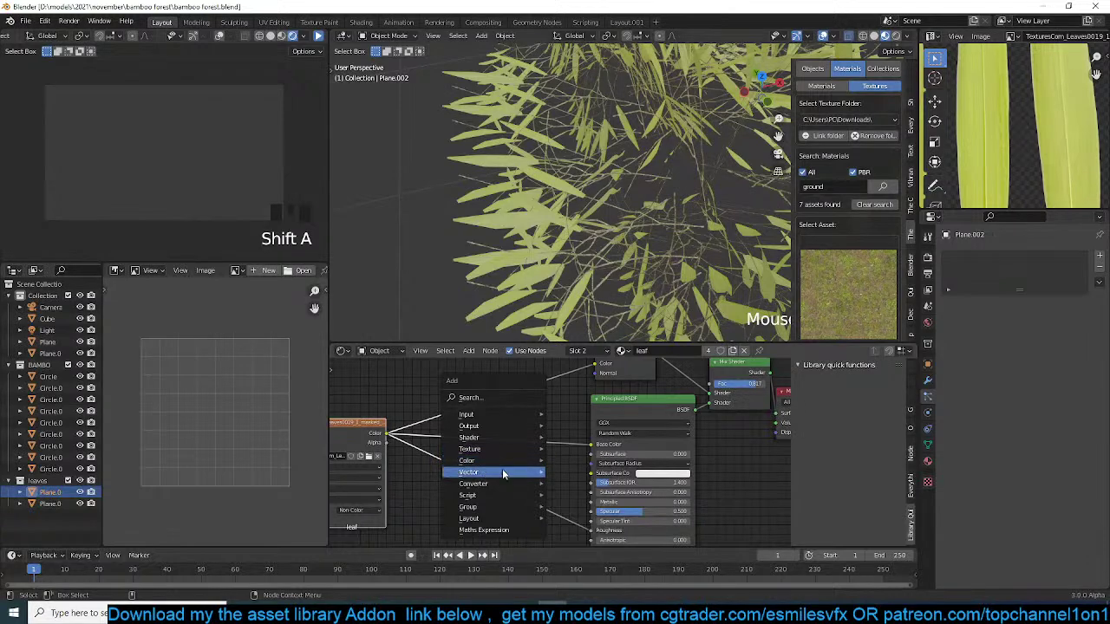
{"action": "mouse_move", "coordinate": [469, 468]}
{"action": "left_click", "coordinate": [579, 535]}
{"action": "left_click", "coordinate": [539, 457]}
{"action": "middle_click_drag", "start_coordinate": [539, 456], "coordinate": [542, 414]}
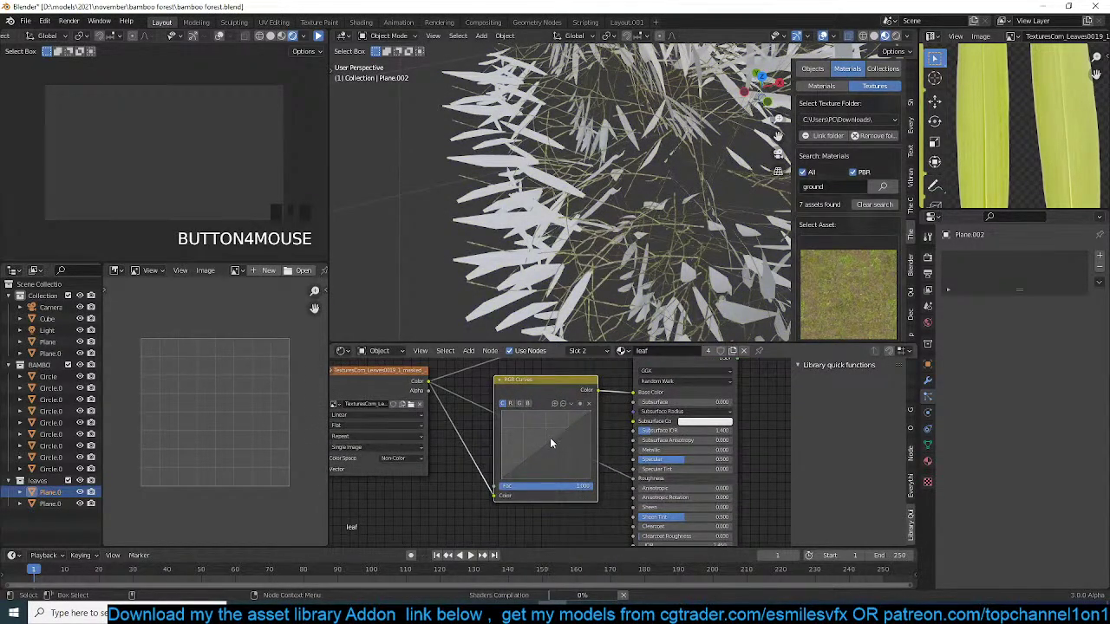
{"action": "left_click_drag", "start_coordinate": [549, 440], "coordinate": [555, 449]}
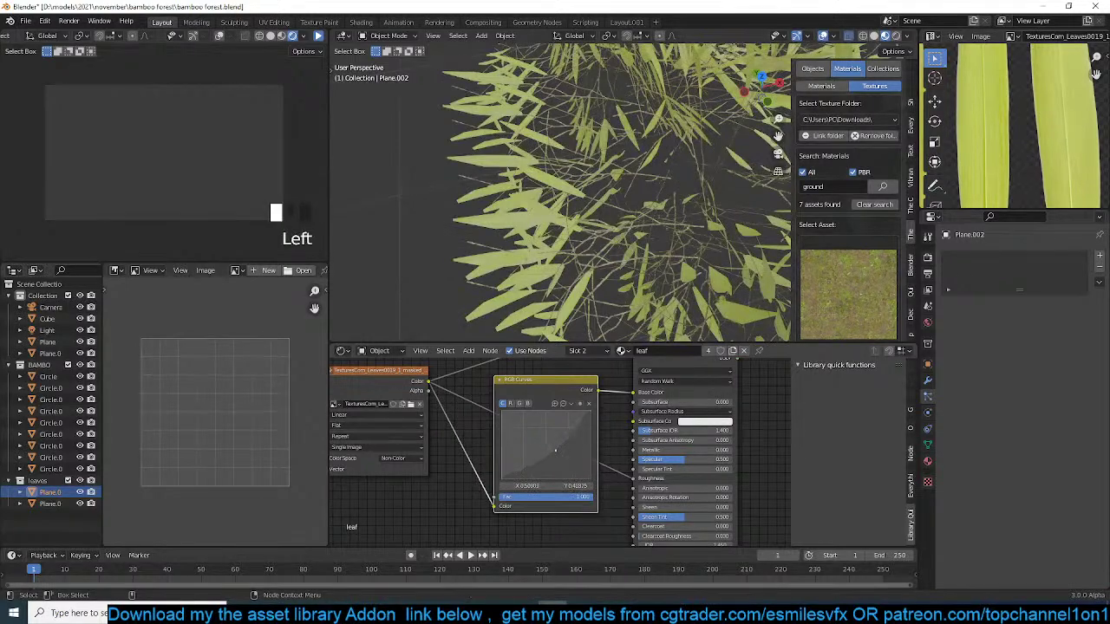
{"action": "left_click", "coordinate": [562, 459]}
- Set the number of hair particles on the emitter cube to 50
{"action": "scroll", "coordinate": [572, 260], "scroll_direction": "down", "scroll_amount": 5}
{"action": "key", "text": "grave"}
{"action": "middle_click_drag", "start_coordinate": [572, 260], "coordinate": [669, 200]}
{"action": "scroll", "coordinate": [596, 196], "scroll_direction": "up", "scroll_amount": 5}
{"action": "left_click", "coordinate": [669, 200]}
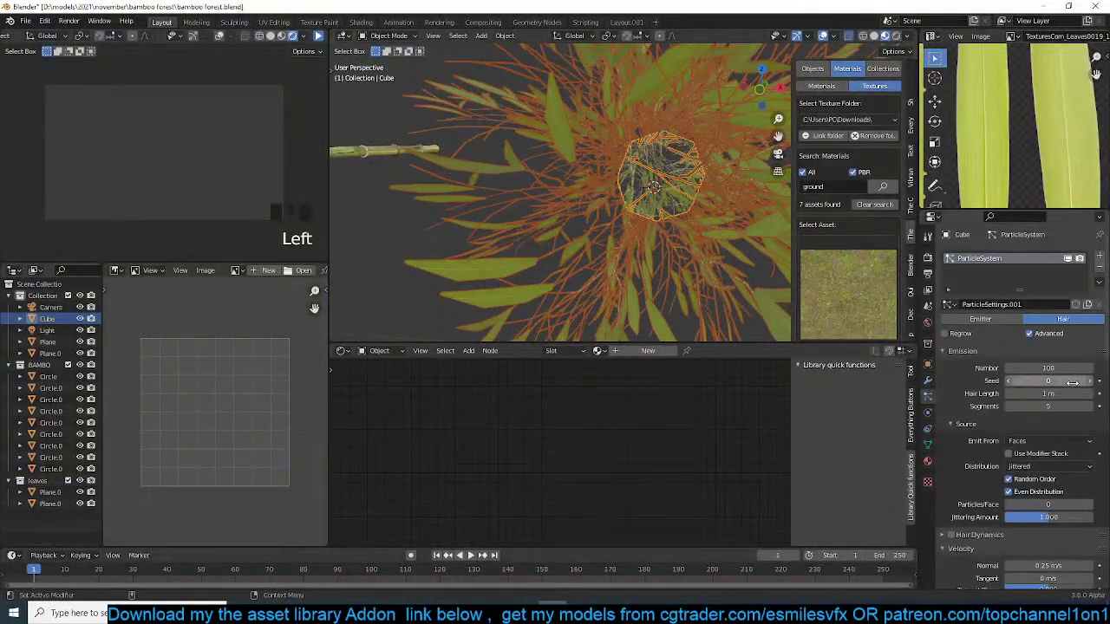
{"action": "left_click", "coordinate": [1069, 367]}
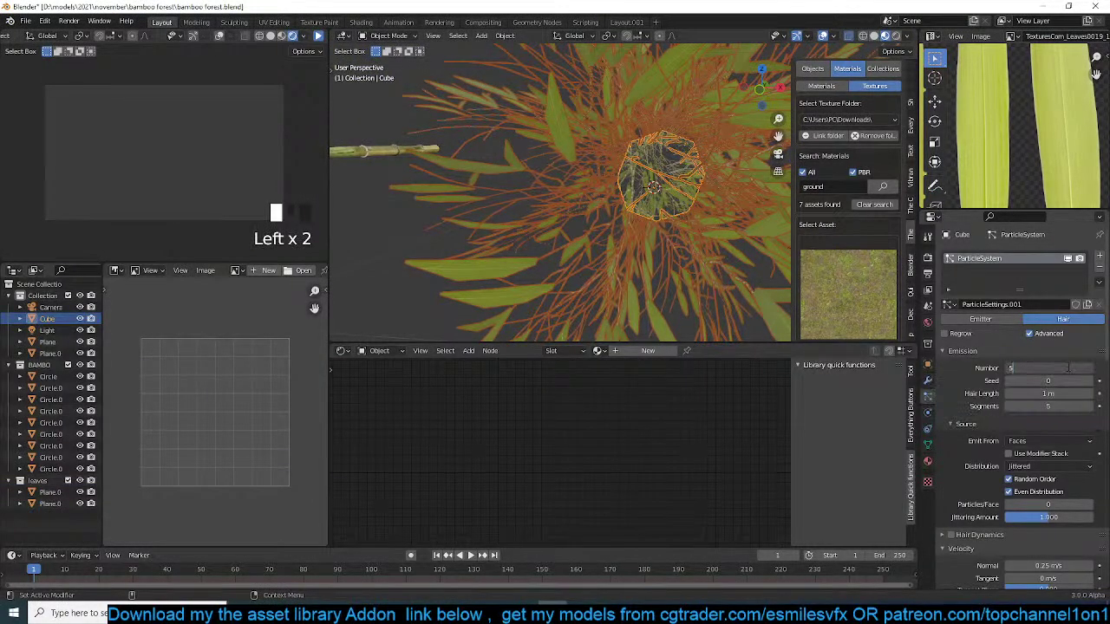
{"action": "type", "text": "50"}
{"action": "key", "text": "Return"}
- Open the mesh of the larger leafy branch, Plane.003, for editing in the top view
{"action": "scroll", "coordinate": [457, 229], "scroll_direction": "down", "scroll_amount": 4}
{"action": "key", "text": "grave"}
{"action": "middle_click_drag", "start_coordinate": [458, 228], "coordinate": [643, 243]}
{"action": "left_click", "coordinate": [643, 242]}
{"action": "scroll", "coordinate": [615, 197], "scroll_direction": "up", "scroll_amount": 3}
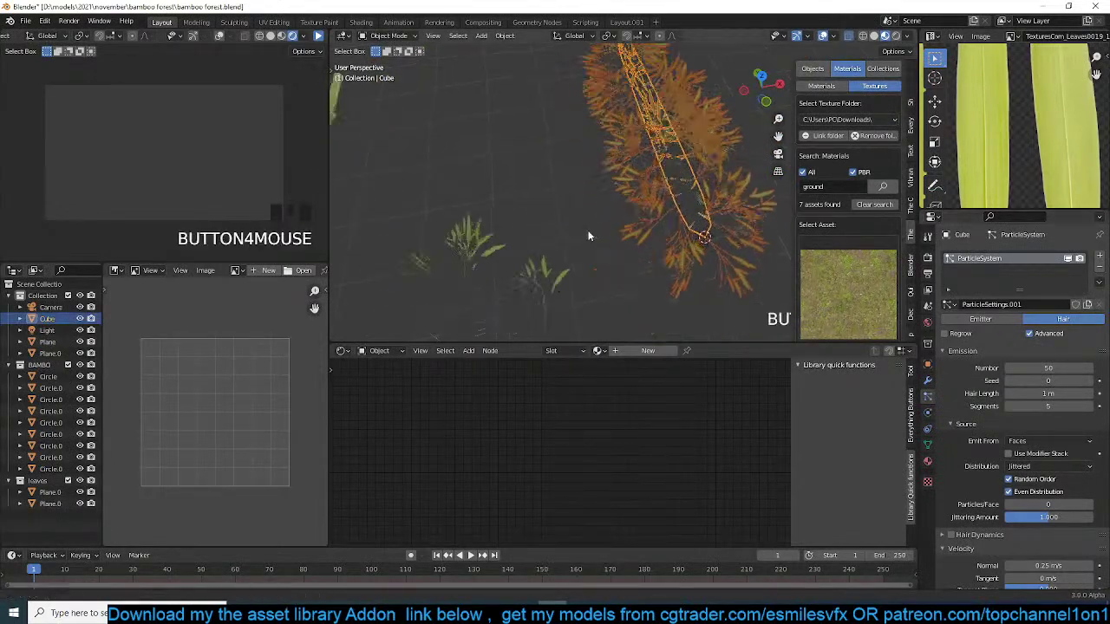
{"action": "key", "text": "KP_7"}
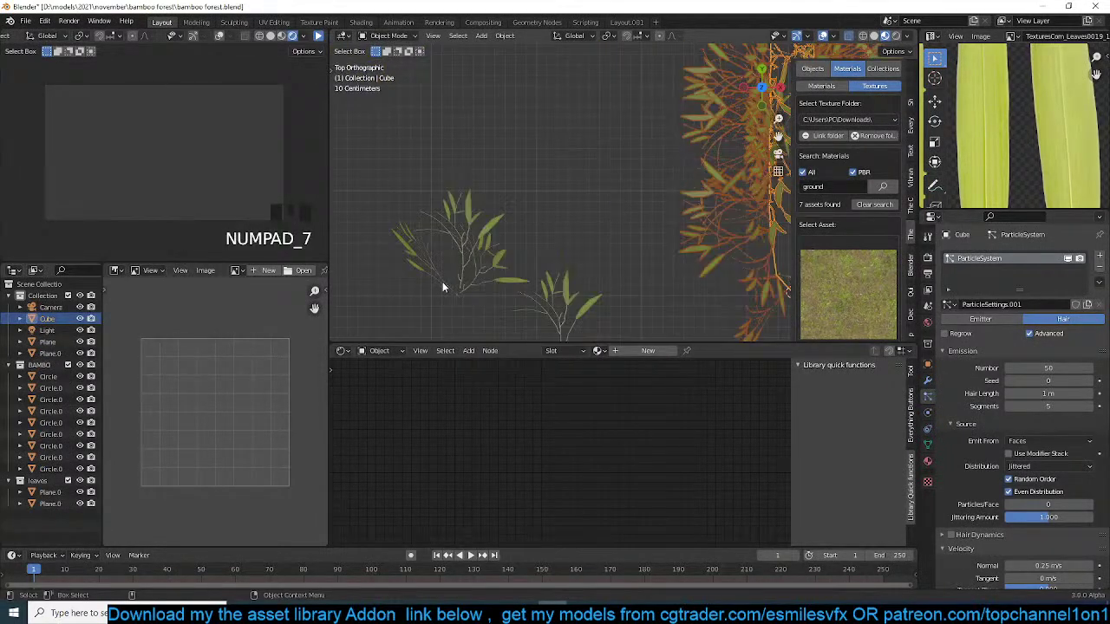
{"action": "left_click", "coordinate": [506, 227]}
{"action": "scroll", "coordinate": [503, 239], "scroll_direction": "up", "scroll_amount": 4}
{"action": "key", "text": "Tab"}
{"action": "scroll", "coordinate": [544, 263], "scroll_direction": "up", "scroll_amount": 3}
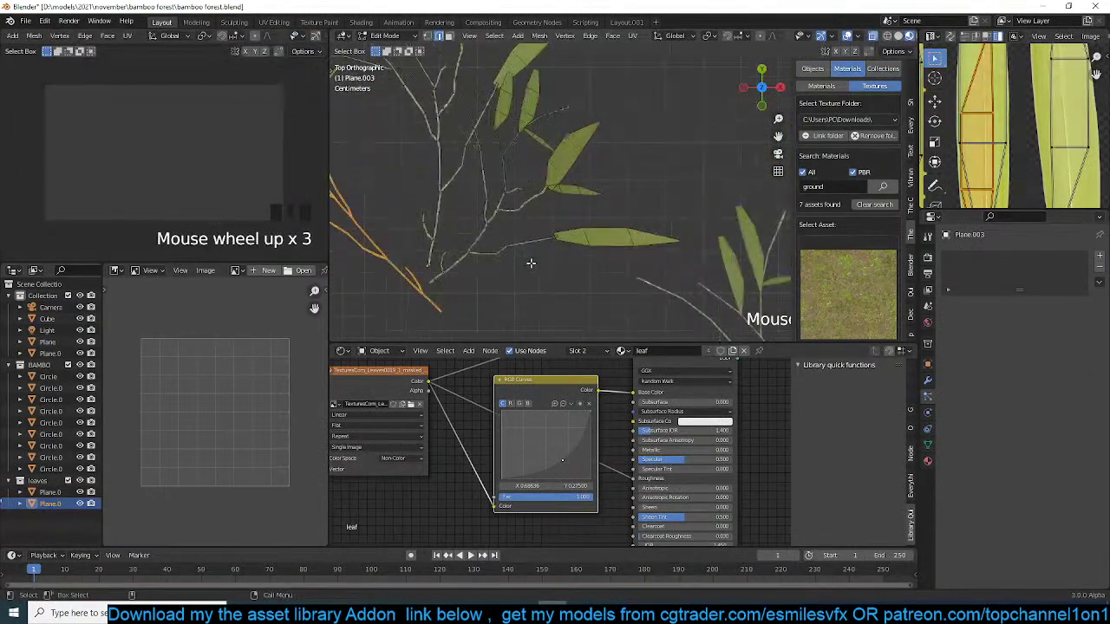
- Duplicate a small piece of the branch mesh near its base, then scale and rotate it to start a stem
{"action": "left_click", "coordinate": [427, 284], "text": "shift"}
{"action": "key", "text": "shift+s"}
{"action": "left_click", "coordinate": [399, 199]}
{"action": "key", "text": "ctrl+z"}
{"action": "key", "text": "shift+d"}
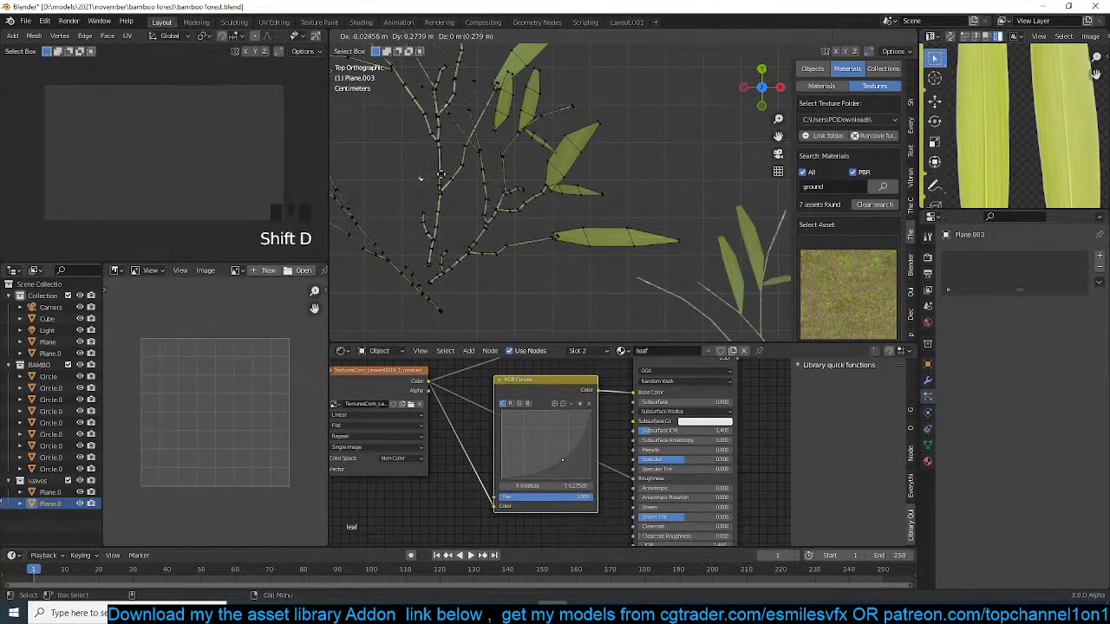
{"action": "left_click", "coordinate": [425, 160]}
{"action": "key", "text": "s"}
{"action": "left_click", "coordinate": [518, 265]}
{"action": "key", "text": "r"}
{"action": "left_click", "coordinate": [535, 141]}
{"action": "scroll", "coordinate": [535, 141], "scroll_direction": "down", "scroll_amount": 3}
{"action": "key", "text": "s"}
{"action": "left_click", "coordinate": [509, 210]}
- Extrude the duplicated edge three times away from the branch base to form a long, curved stem
{"action": "key", "text": "e"}
{"action": "left_click", "coordinate": [528, 186]}
{"action": "key", "text": "e"}
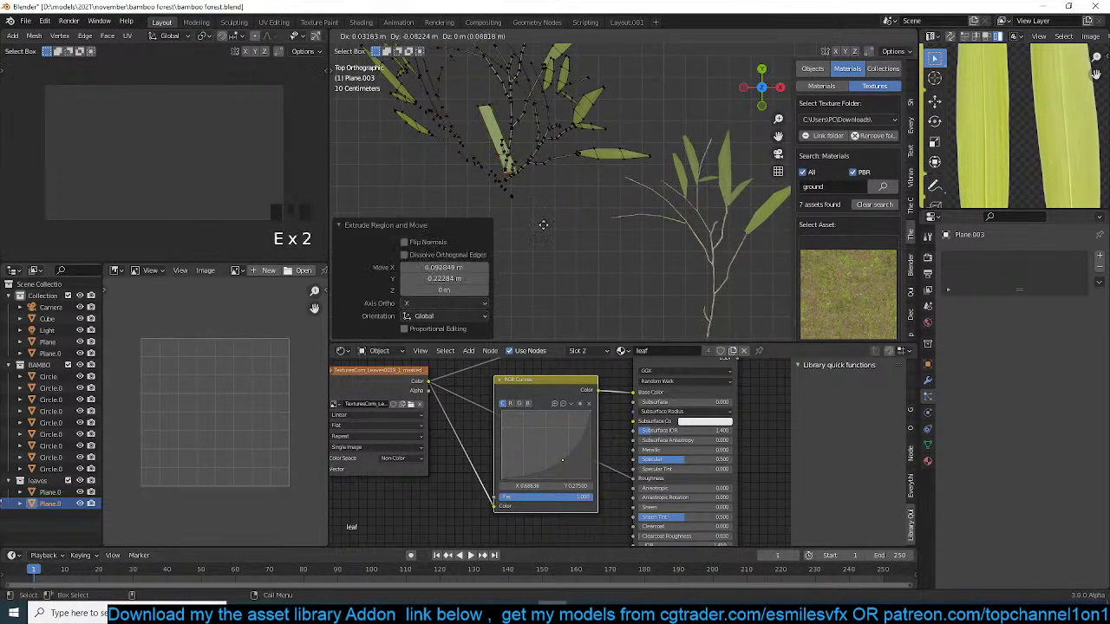
{"action": "left_click", "coordinate": [558, 265]}
{"action": "scroll", "coordinate": [557, 265], "scroll_direction": "down", "scroll_amount": 3}
{"action": "key", "text": "e"}
{"action": "left_click", "coordinate": [599, 335]}
- Scale the cross edges along the new stem to adjust its thickness and check its shape in Object Mode
{"action": "left_click", "coordinate": [536, 137], "text": "alt"}
{"action": "key", "text": "s"}
{"action": "left_click", "coordinate": [579, 156]}
{"action": "key", "text": "Tab"}
{"action": "scroll", "coordinate": [593, 217], "scroll_direction": "down", "scroll_amount": 2}
{"action": "scroll", "coordinate": [593, 218], "scroll_direction": "up", "scroll_amount": 2}
{"action": "key", "text": "Tab"}
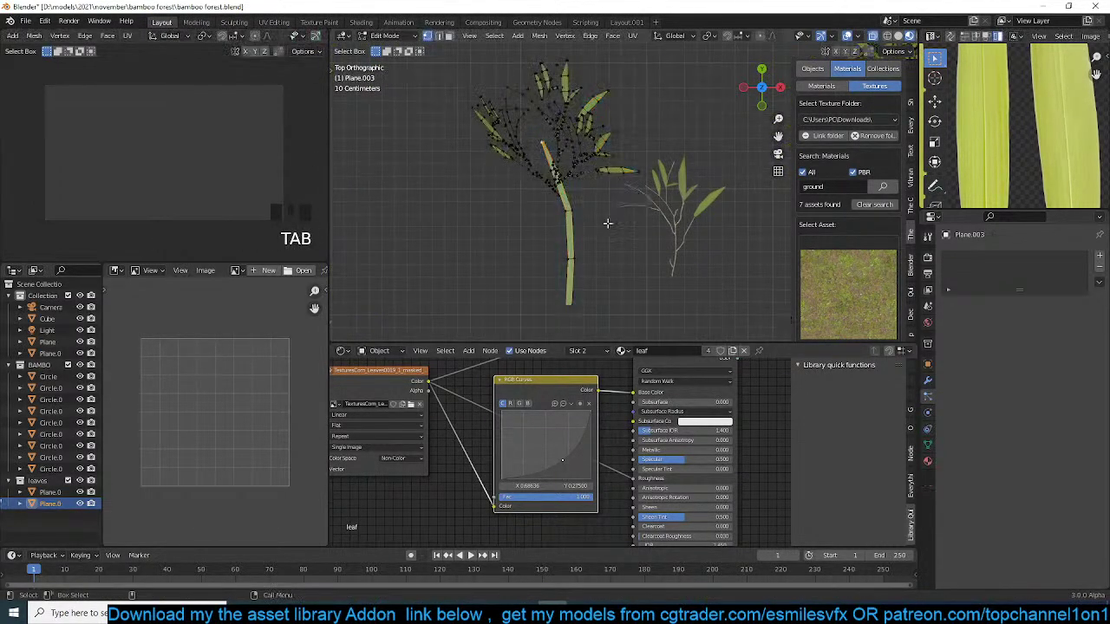
{"action": "key", "text": "s"}
{"action": "left_click", "coordinate": [607, 192]}
{"action": "left_click", "coordinate": [569, 210], "text": "alt"}
{"action": "key", "text": "s"}
{"action": "left_click", "coordinate": [636, 206]}
{"action": "key", "text": "Tab"}
{"action": "scroll", "coordinate": [627, 240], "scroll_direction": "down", "scroll_amount": 3}
- Set the branch's origin to the 3D cursor at the lower end of the stem
{"action": "key", "text": "Tab"}
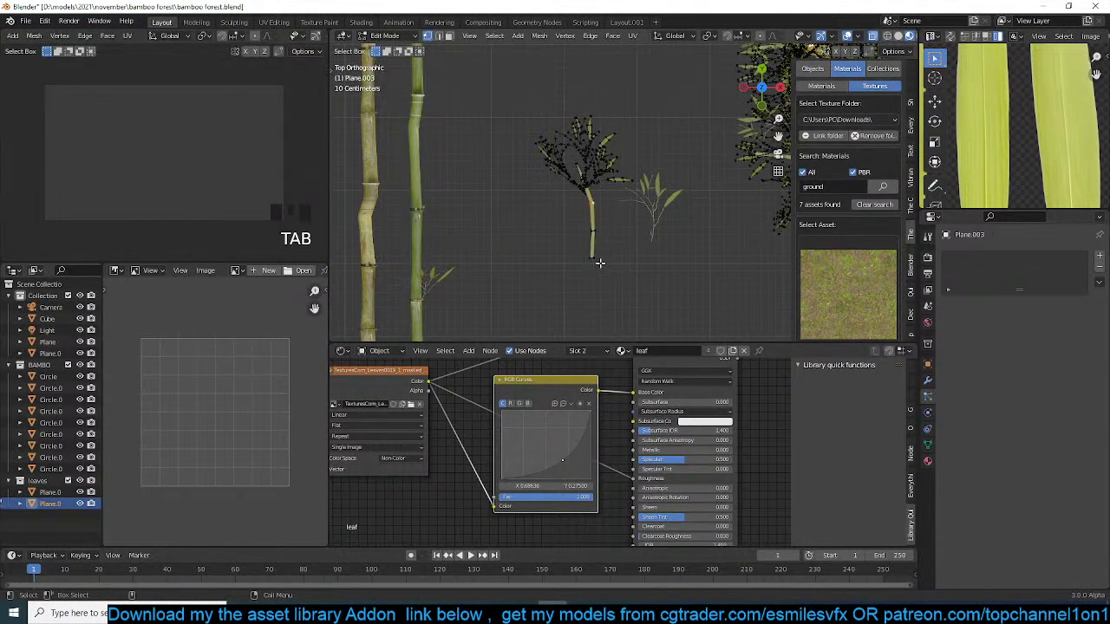
{"action": "key", "text": "Tab"}
{"action": "right_click", "coordinate": [609, 274]}
{"action": "mouse_move", "coordinate": [604, 275]}
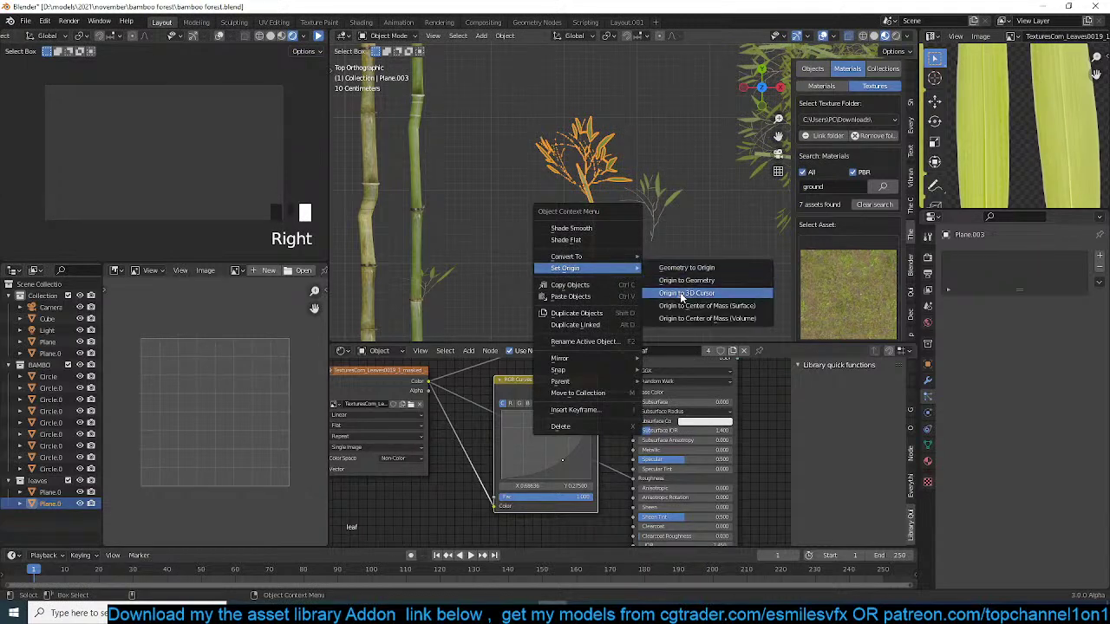
{"action": "left_click", "coordinate": [681, 295]}
- Check the stemmed branch in the scattered foliage, then slide the stem's long side edge inward to make the stem narrower
{"action": "middle_click_drag", "start_coordinate": [699, 196], "coordinate": [609, 231], "text": "shift"}
{"action": "left_click", "coordinate": [611, 230]}
{"action": "scroll", "coordinate": [642, 215], "scroll_direction": "down", "scroll_amount": 4}
{"action": "middle_click_drag", "start_coordinate": [666, 202], "coordinate": [615, 126]}
{"action": "scroll", "coordinate": [615, 130], "scroll_direction": "up", "scroll_amount": 5}
{"action": "key", "text": "grave"}
{"action": "key", "text": "Tab"}
{"action": "key", "text": "KP_7"}
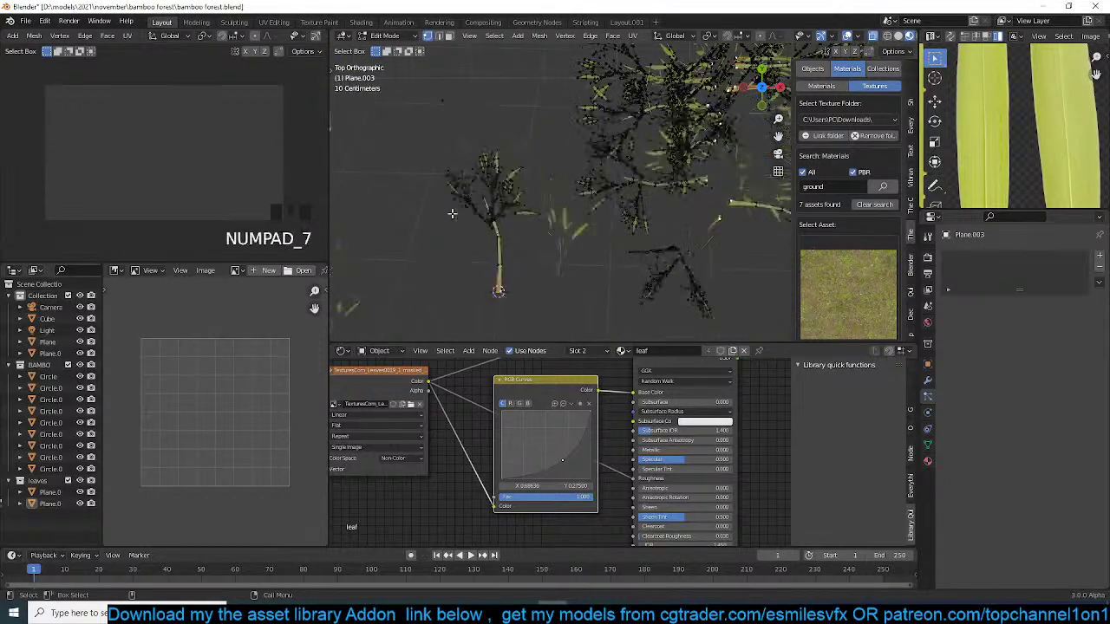
{"action": "scroll", "coordinate": [454, 251], "scroll_direction": "up", "scroll_amount": 4}
{"action": "scroll", "coordinate": [582, 251], "scroll_direction": "up", "scroll_amount": 2}
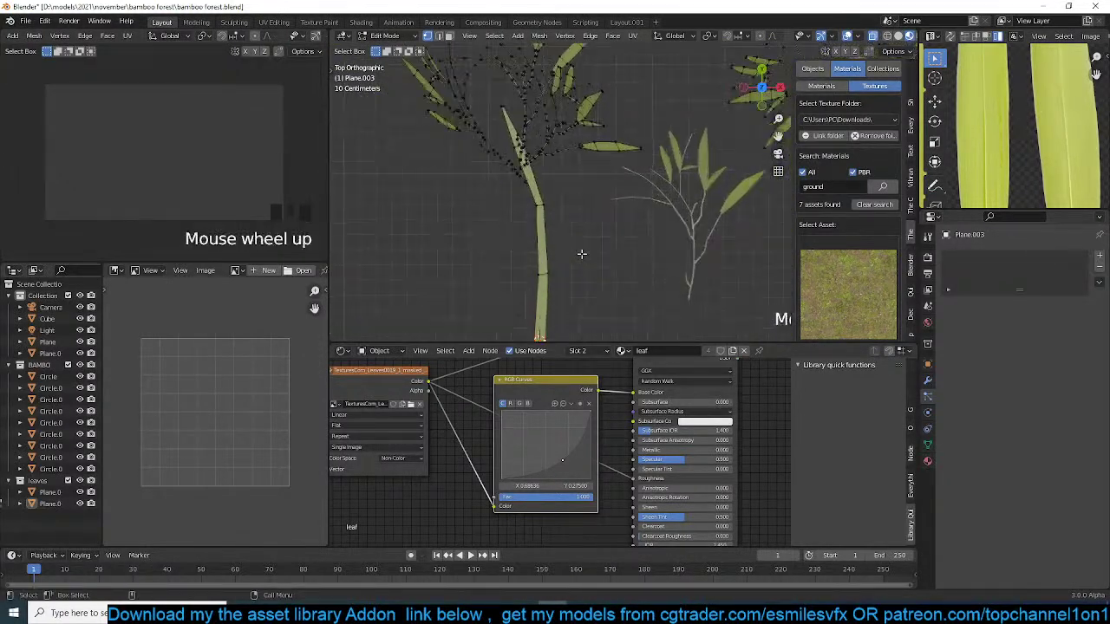
{"action": "key", "text": "g"}
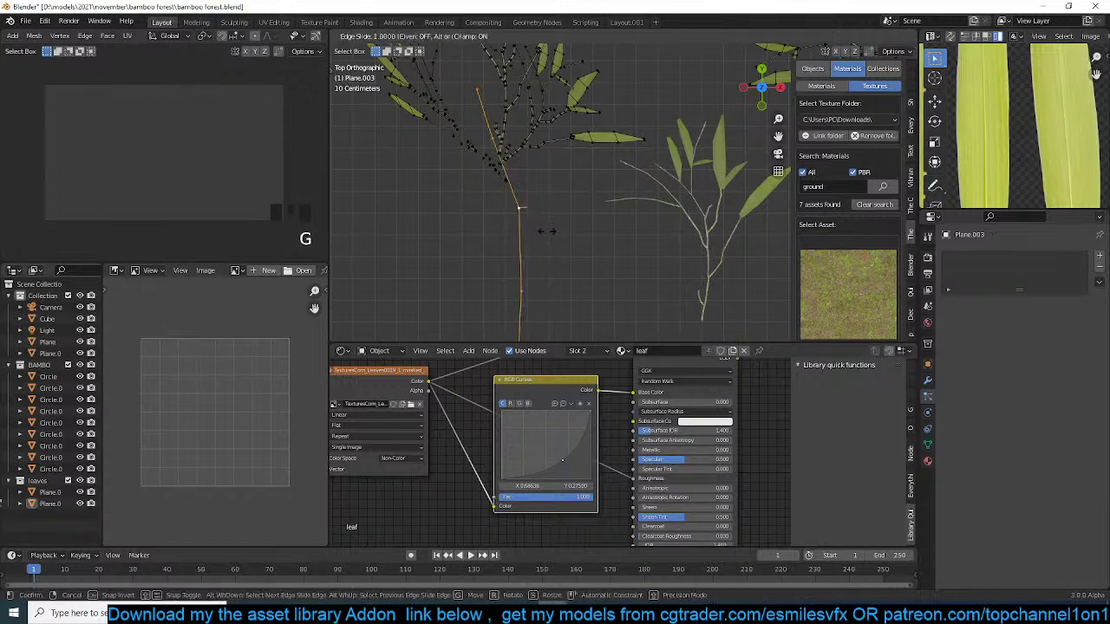
{"action": "key", "text": "Tab"}
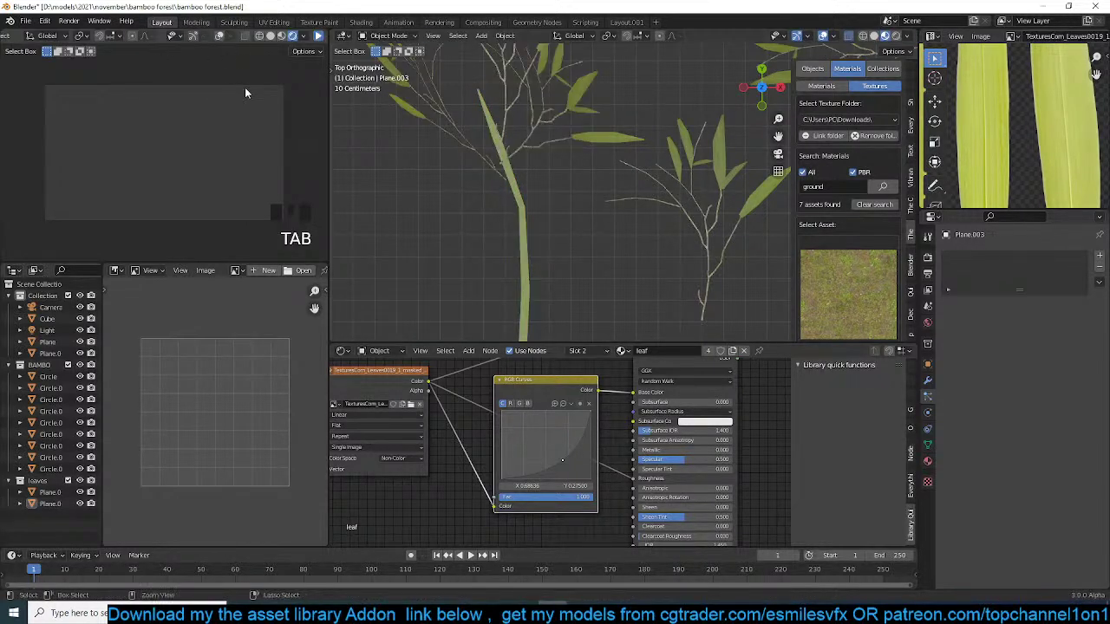
- Set the hair particle number on the foliage emitter to 100 and check the denser foliage
{"action": "scroll", "coordinate": [635, 240], "scroll_direction": "down", "scroll_amount": 8}
{"action": "left_click", "coordinate": [614, 244]}
{"action": "scroll", "coordinate": [617, 252], "scroll_direction": "up", "scroll_amount": 2}
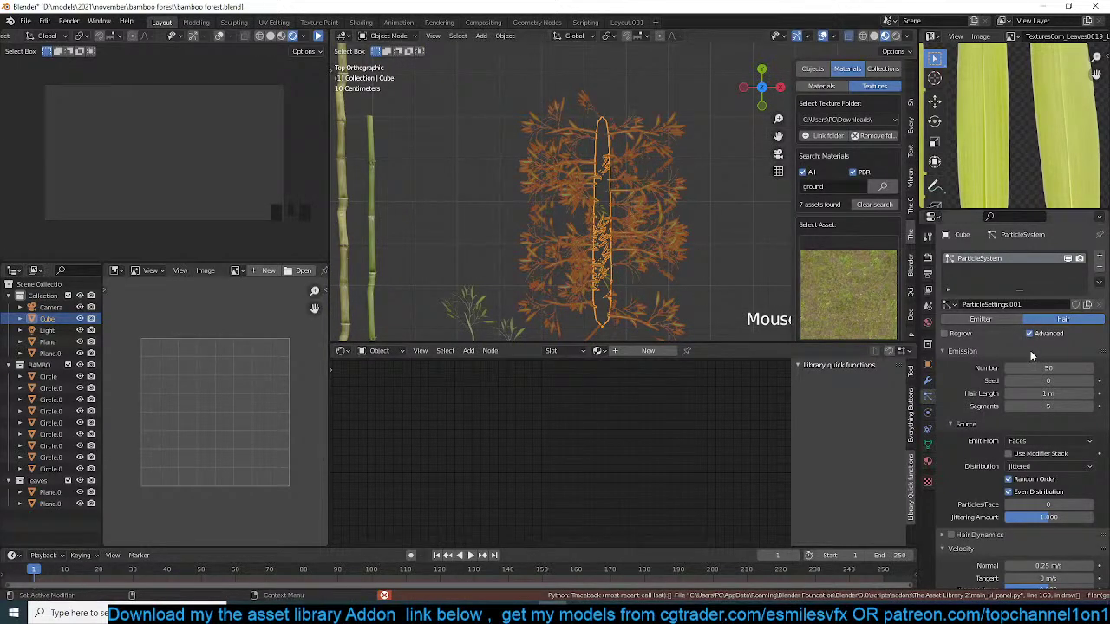
{"action": "type", "text": "100"}
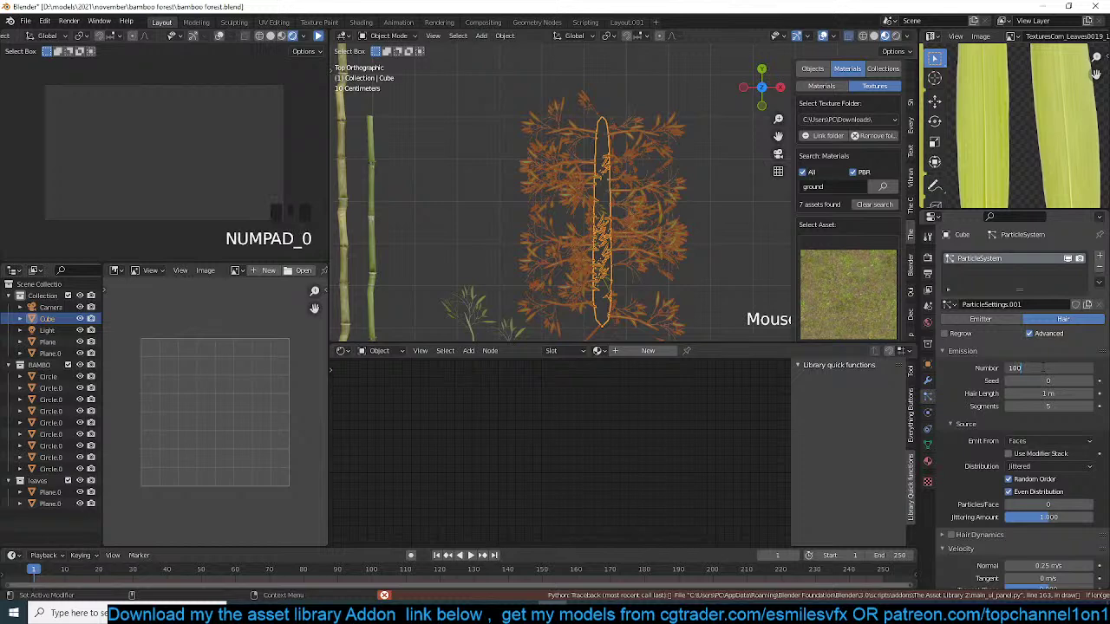
{"action": "key", "text": "alt+a"}
{"action": "left_click", "coordinate": [494, 218]}
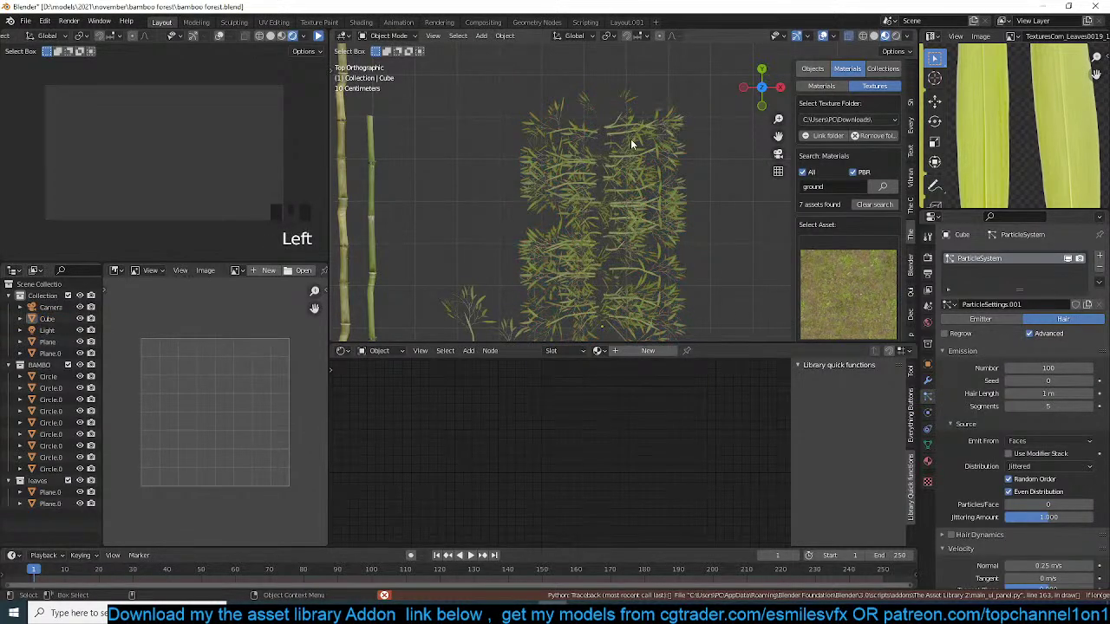
- Scale the emitter's mesh in Edit Mode to make the thin emitter wider, and return to Object Mode
{"action": "left_click", "coordinate": [634, 185]}
{"action": "key", "text": "Tab"}
{"action": "key", "text": "s"}
{"action": "key", "text": "shift+z"}
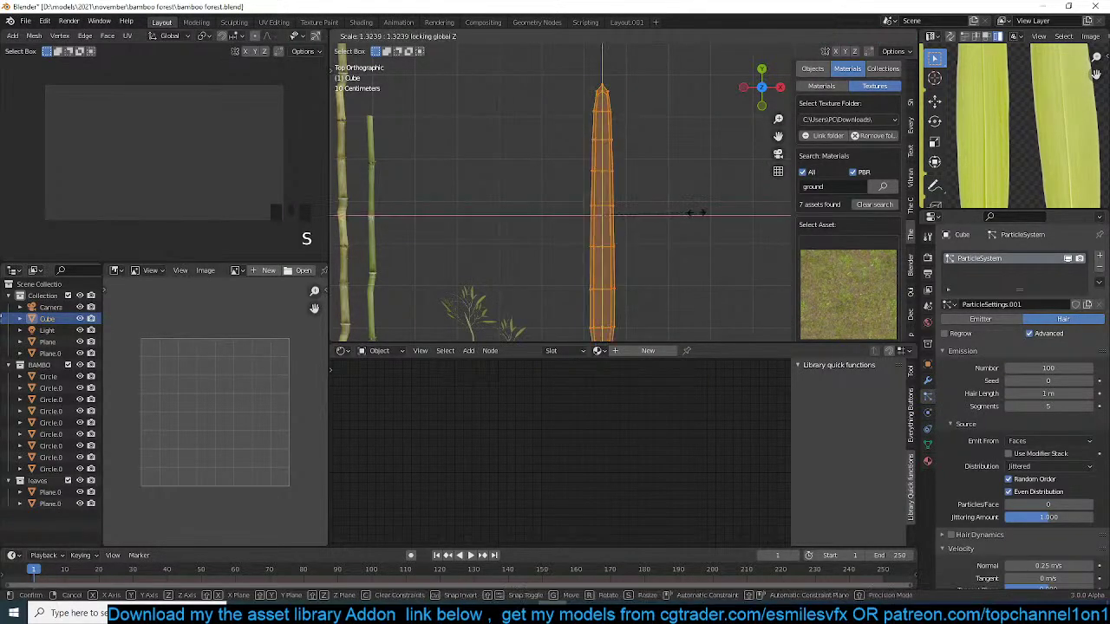
{"action": "key", "text": "s"}
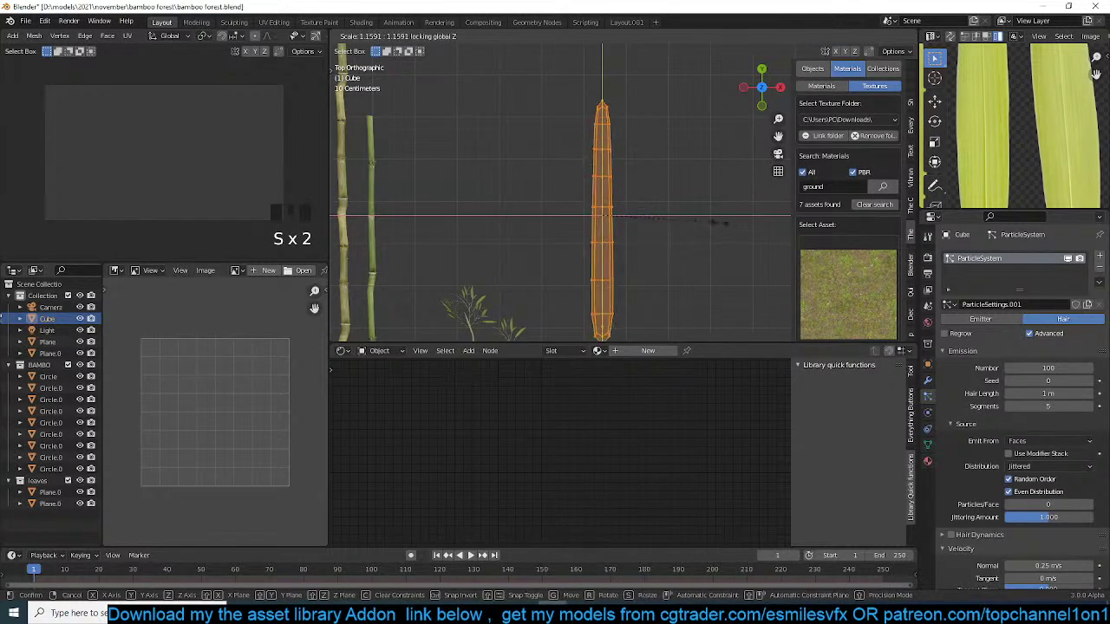
{"action": "left_click", "coordinate": [697, 232]}
{"action": "key", "text": "s"}
{"action": "left_click", "coordinate": [697, 233]}
{"action": "key", "text": "Tab"}
{"action": "key", "text": "alt+a"}
- Set the emitter's particle distribution to Random
{"action": "left_click", "coordinate": [621, 246]}
{"action": "scroll", "coordinate": [1019, 370], "scroll_direction": "down", "scroll_amount": 7}
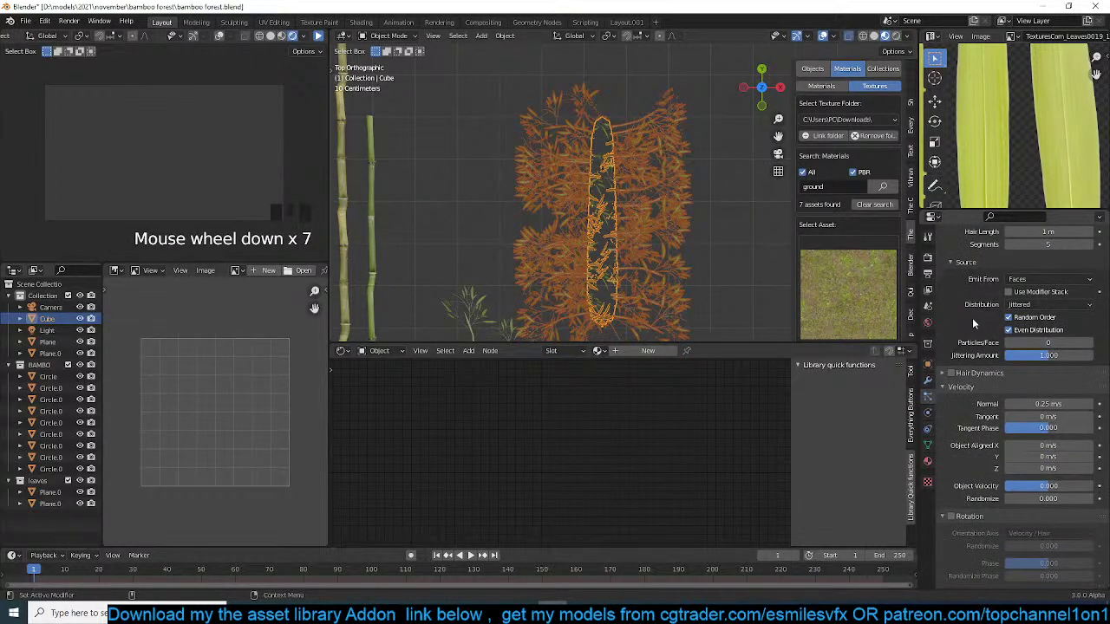
{"action": "left_click", "coordinate": [1020, 305]}
{"action": "left_click", "coordinate": [1025, 331]}
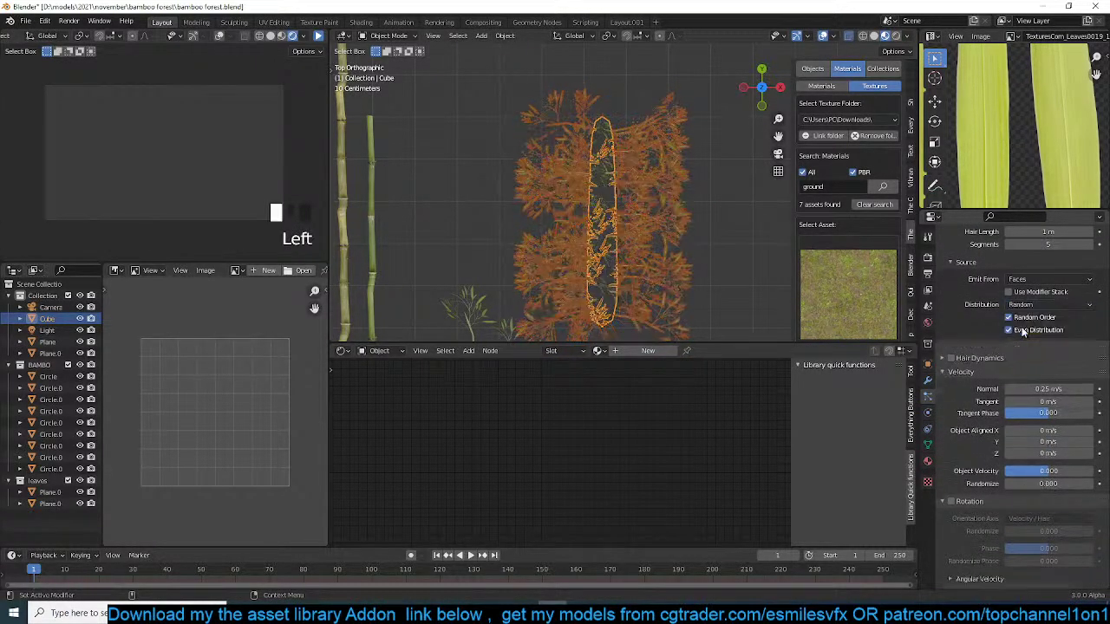
- Enable particle rotation on the Normal axis with Randomize 0.484 and Randomize Phase 0.348, and adjust the phase
{"action": "left_click", "coordinate": [952, 494]}
{"action": "left_click_drag", "start_coordinate": [1035, 522], "coordinate": [1054, 552]}
{"action": "left_click", "coordinate": [1039, 508]}
{"action": "left_click", "coordinate": [1046, 483]}
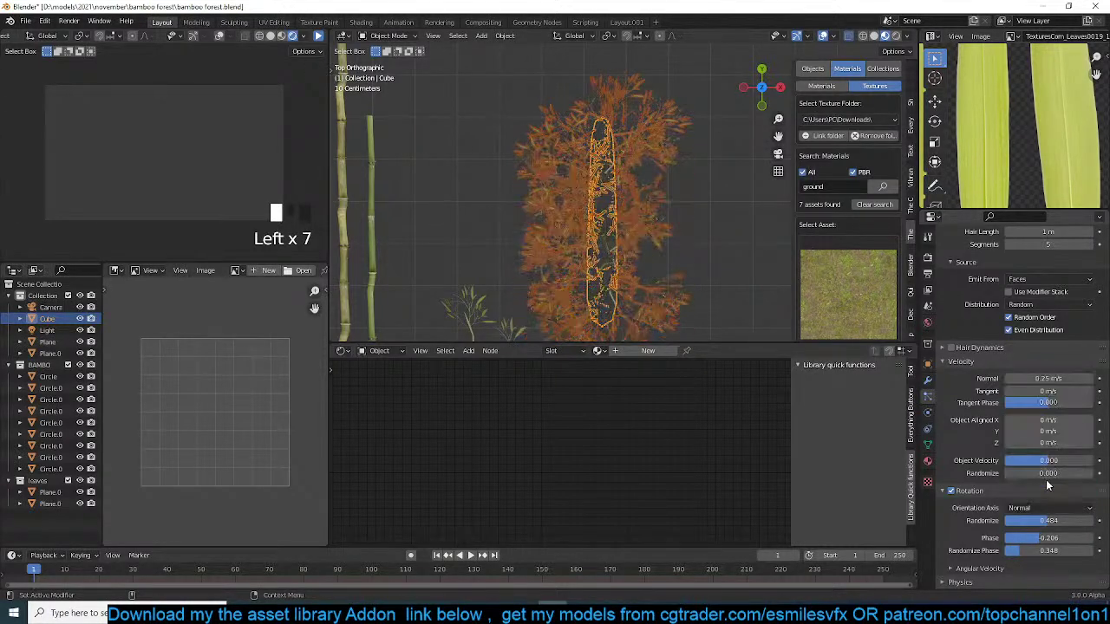
- Select the vertices at the emitter's lower end in Edit Mode, including the hidden ones, from the top view
{"action": "middle_click_drag", "start_coordinate": [583, 289], "coordinate": [575, 175]}
{"action": "left_click", "coordinate": [575, 175]}
{"action": "key", "text": "KP_7"}
{"action": "key", "text": "Tab"}
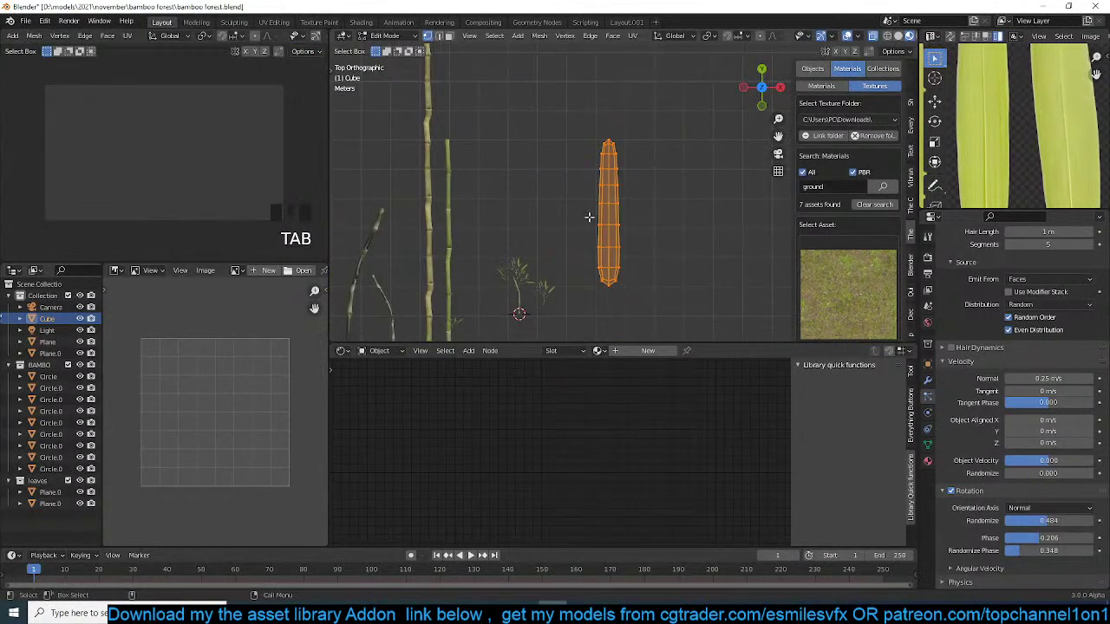
{"action": "left_click", "coordinate": [596, 276]}
{"action": "left_click_drag", "start_coordinate": [574, 269], "coordinate": [652, 286]}
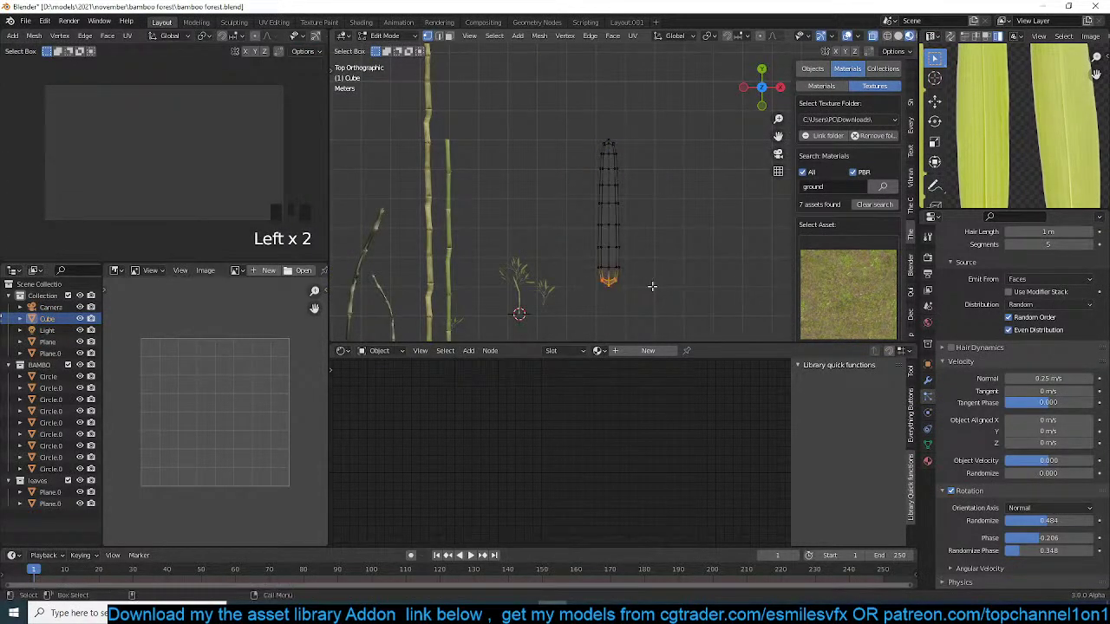
{"action": "left_click_drag", "start_coordinate": [582, 273], "coordinate": [652, 294]}
{"action": "key", "text": "alt+z"}
{"action": "key", "text": "s"}
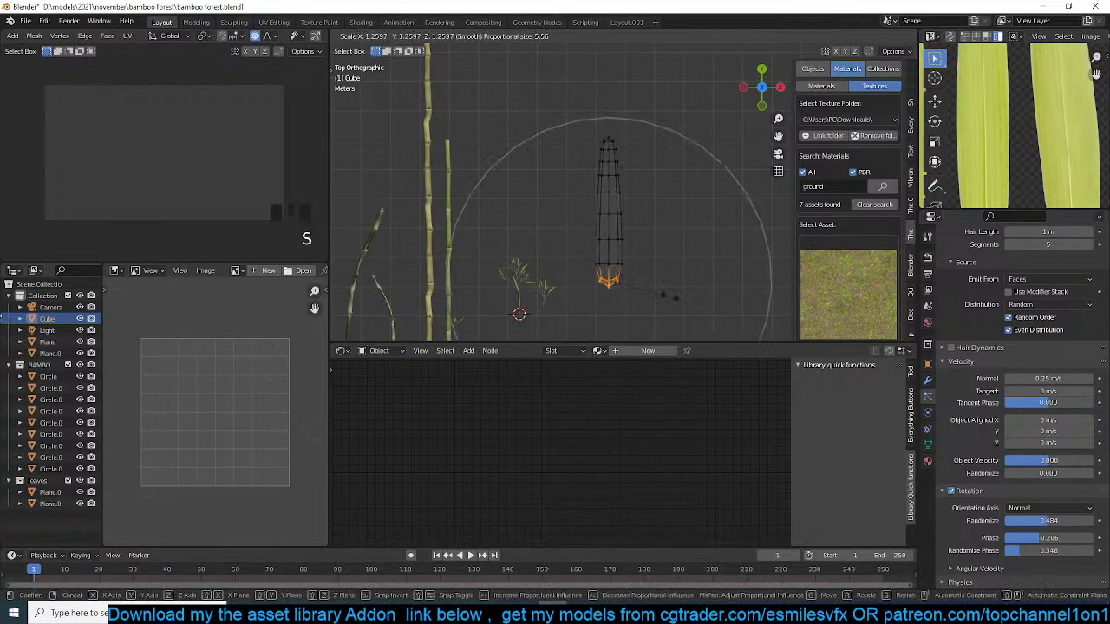
{"action": "scroll", "coordinate": [718, 296], "scroll_direction": "up", "scroll_amount": 3}
{"action": "scroll", "coordinate": [718, 295], "scroll_direction": "down", "scroll_amount": 2}
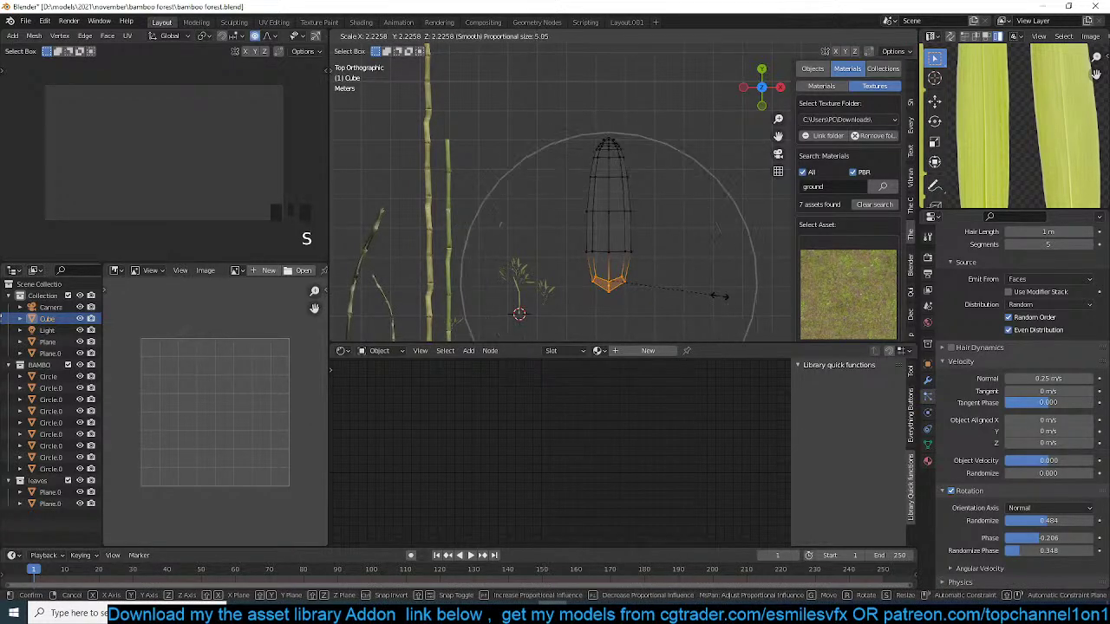
{"action": "key", "text": "Escape"}
- Flatten the emitter's lower end along Y and scale it wider with proportional editing, finishing in Object Mode
{"action": "key", "text": "s"}
{"action": "key", "text": "z"}
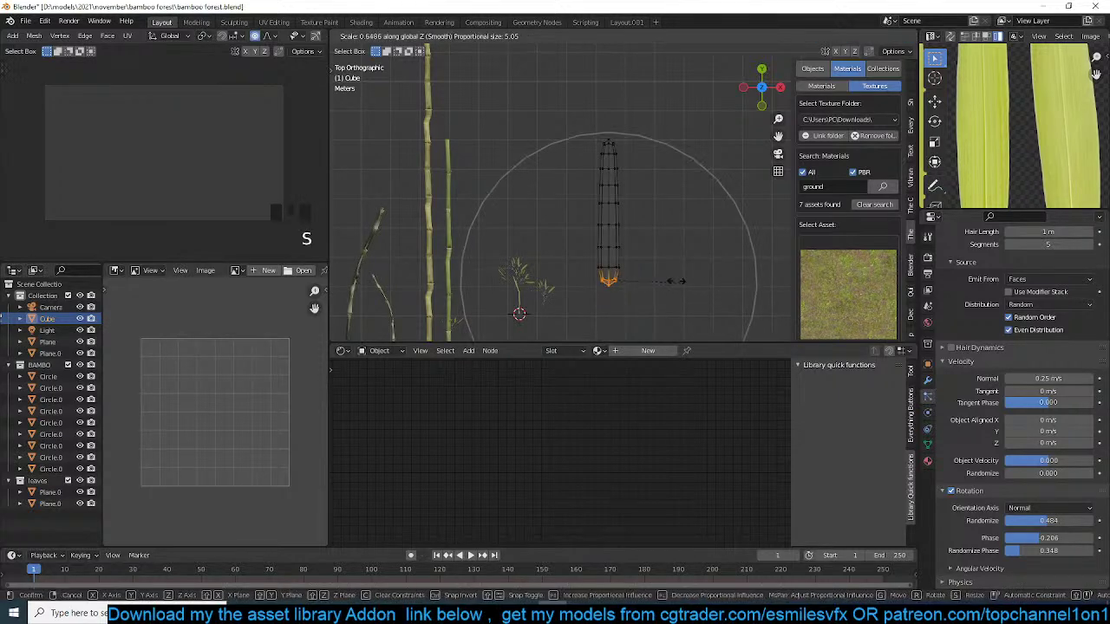
{"action": "key", "text": "y"}
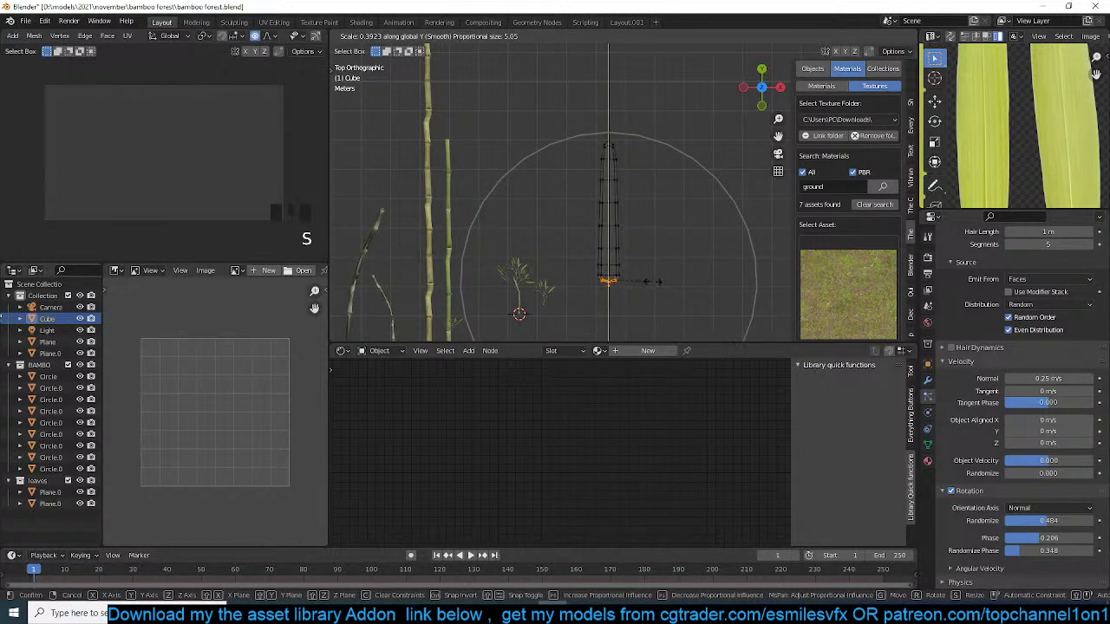
{"action": "left_click", "coordinate": [657, 281]}
{"action": "key", "text": "s"}
{"action": "left_click", "coordinate": [684, 280]}
{"action": "key", "text": "Tab"}
{"action": "key", "text": "alt+a"}
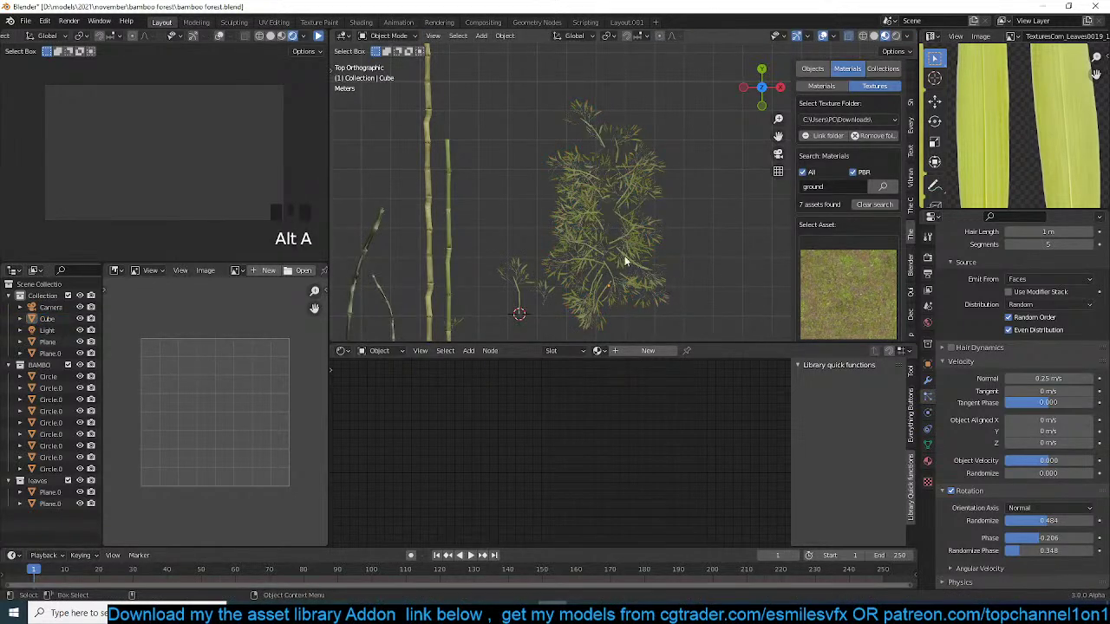
- Rotate the foliage emitter 90° about the X axis
{"action": "key", "text": "grave"}
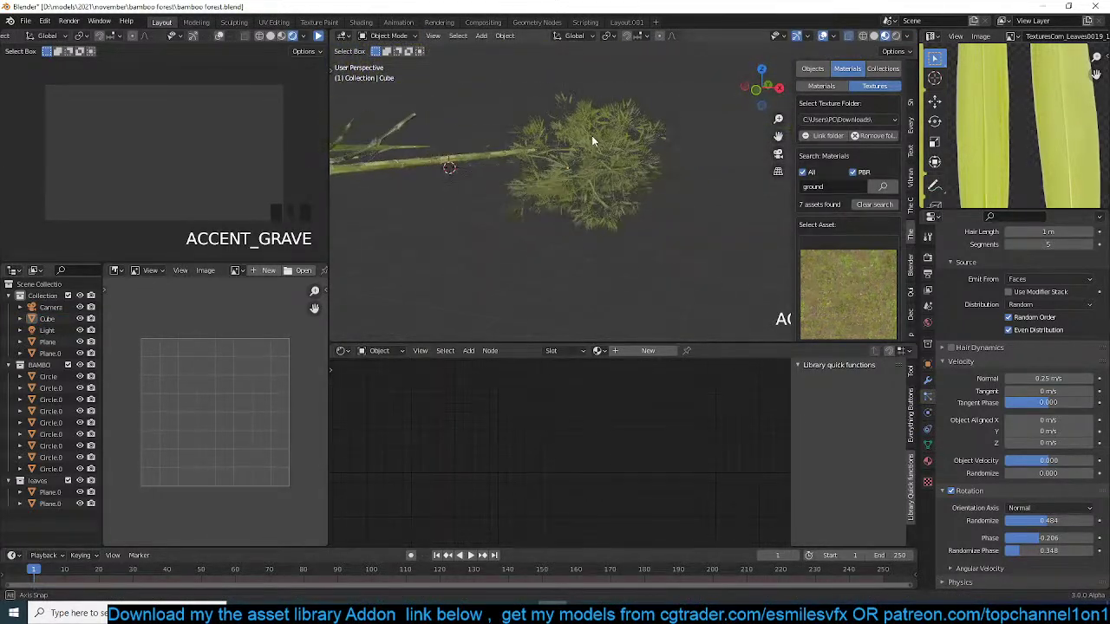
{"action": "left_click", "coordinate": [593, 141]}
{"action": "key", "text": "KP_7"}
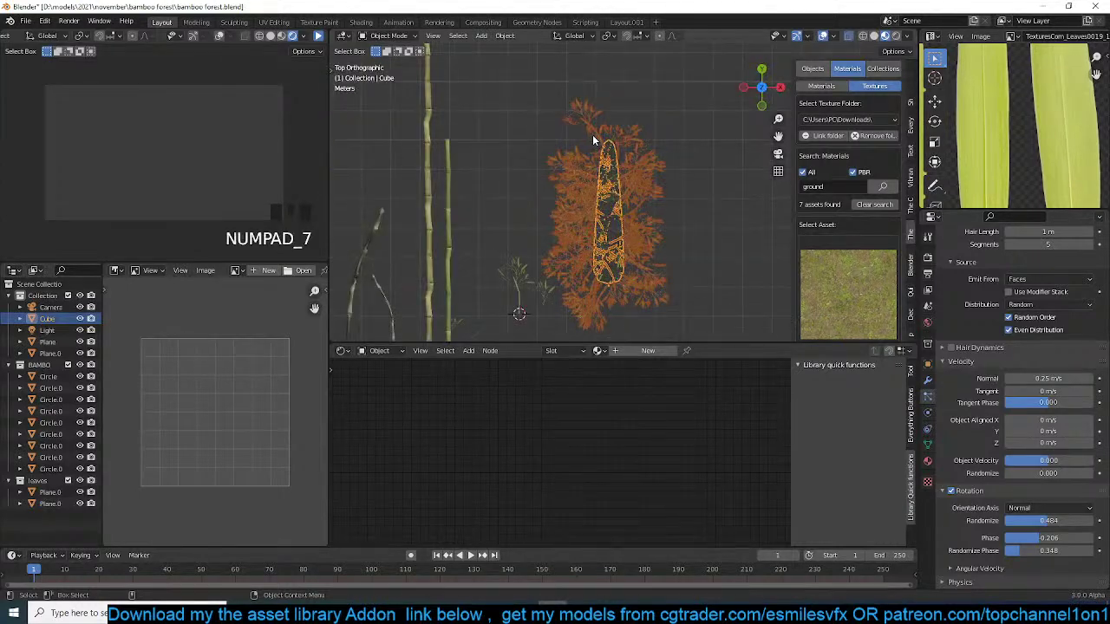
{"action": "scroll", "coordinate": [593, 141], "scroll_direction": "down", "scroll_amount": 6}
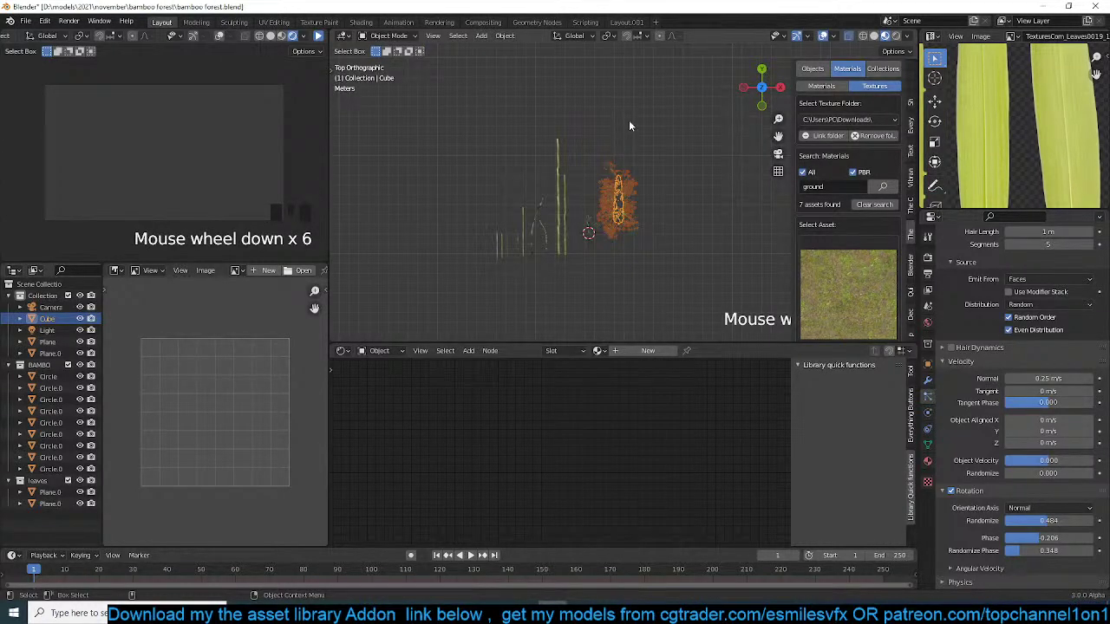
{"action": "type", "text": "rx90"}
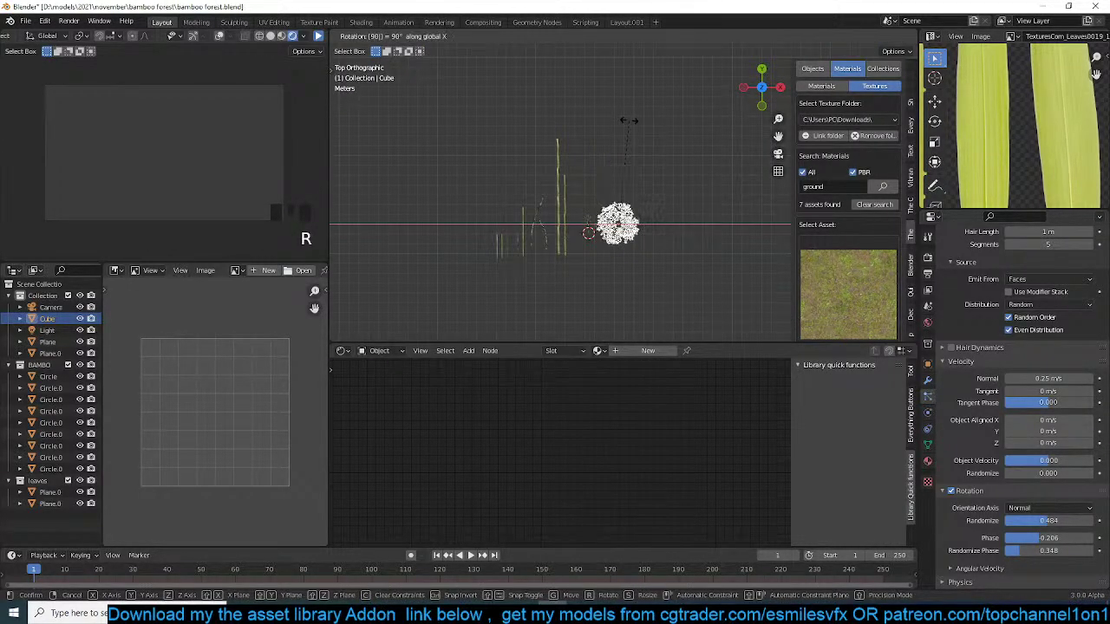
{"action": "key", "text": "Return"}
- Refresh the rendered camera preview, pause it again, and save the file
{"action": "scroll", "coordinate": [560, 231], "scroll_direction": "down", "scroll_amount": 8}
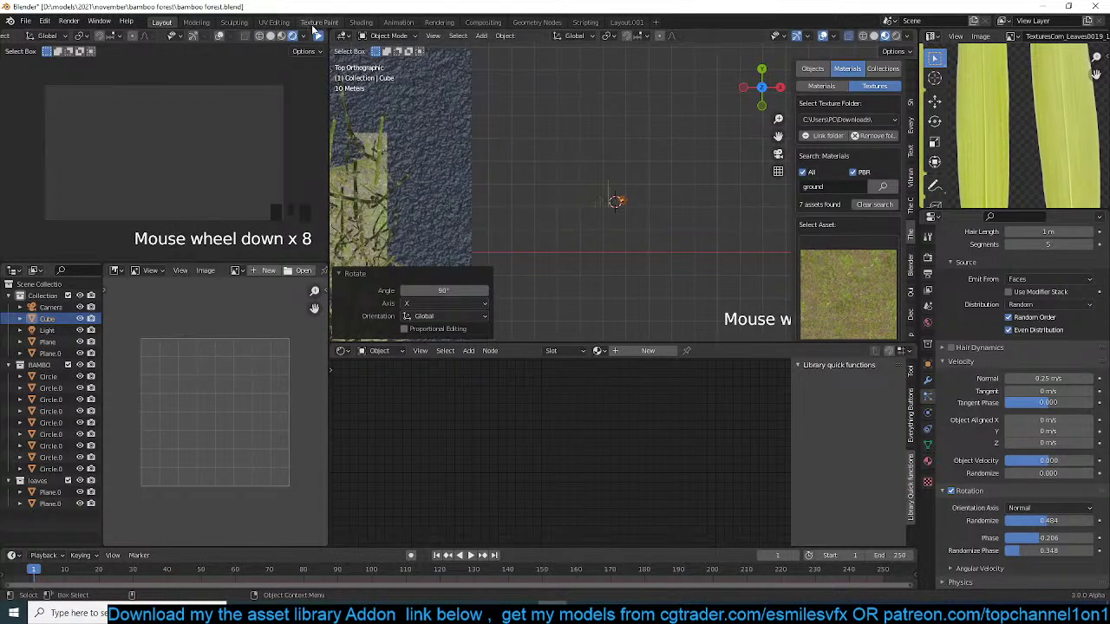
{"action": "left_click", "coordinate": [316, 28]}
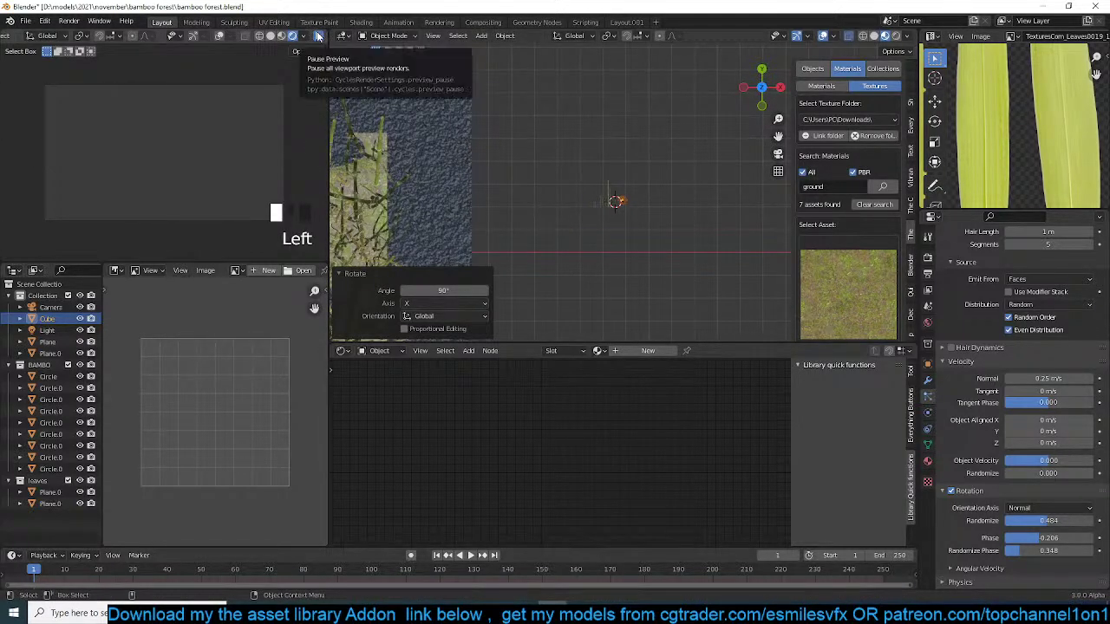
{"action": "left_click", "coordinate": [318, 36]}
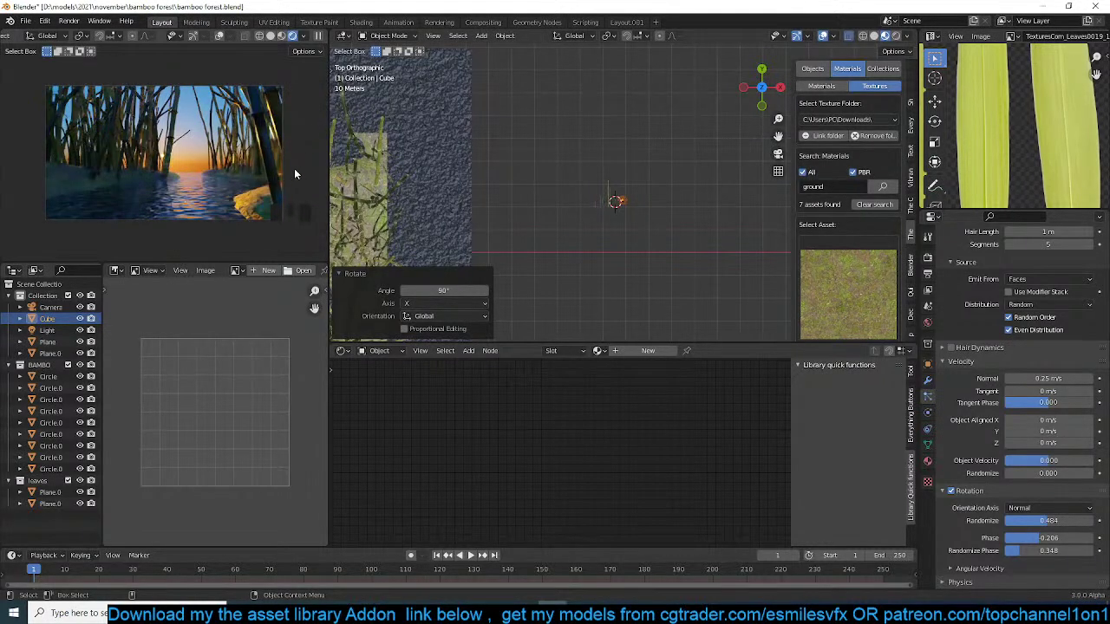
{"action": "left_click", "coordinate": [318, 37]}
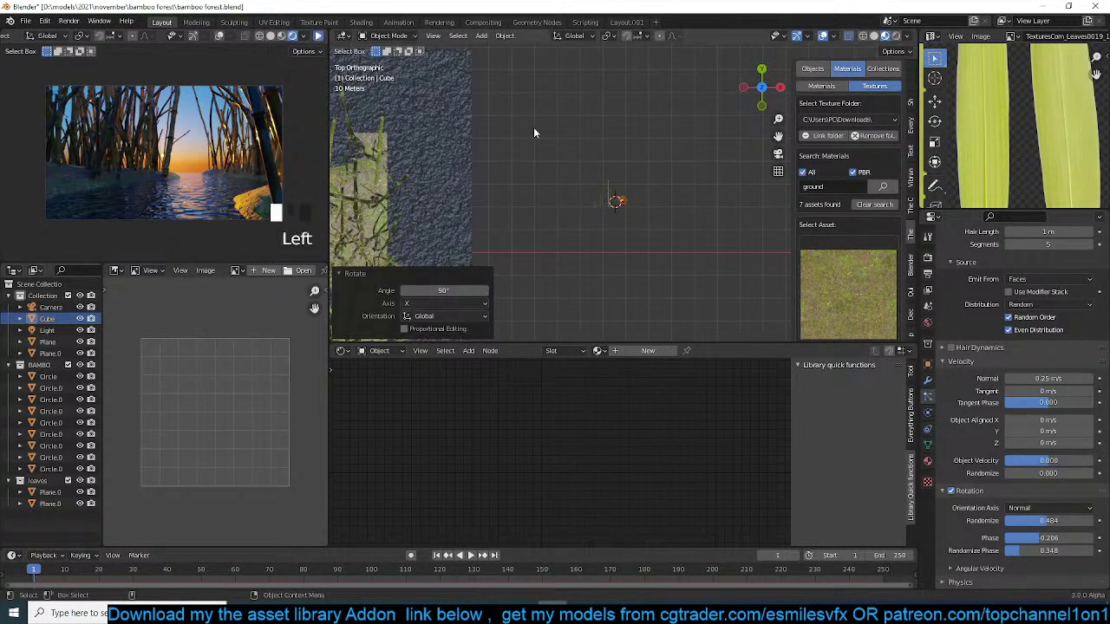
- Examine the bamboo stand and the upright foliage emitter in perspective to compare their size and orientation
{"action": "middle_click_drag", "start_coordinate": [562, 235], "coordinate": [610, 158]}
{"action": "middle_click_drag", "start_coordinate": [469, 163], "coordinate": [526, 149]}
{"action": "scroll", "coordinate": [609, 185], "scroll_direction": "down", "scroll_amount": 3}
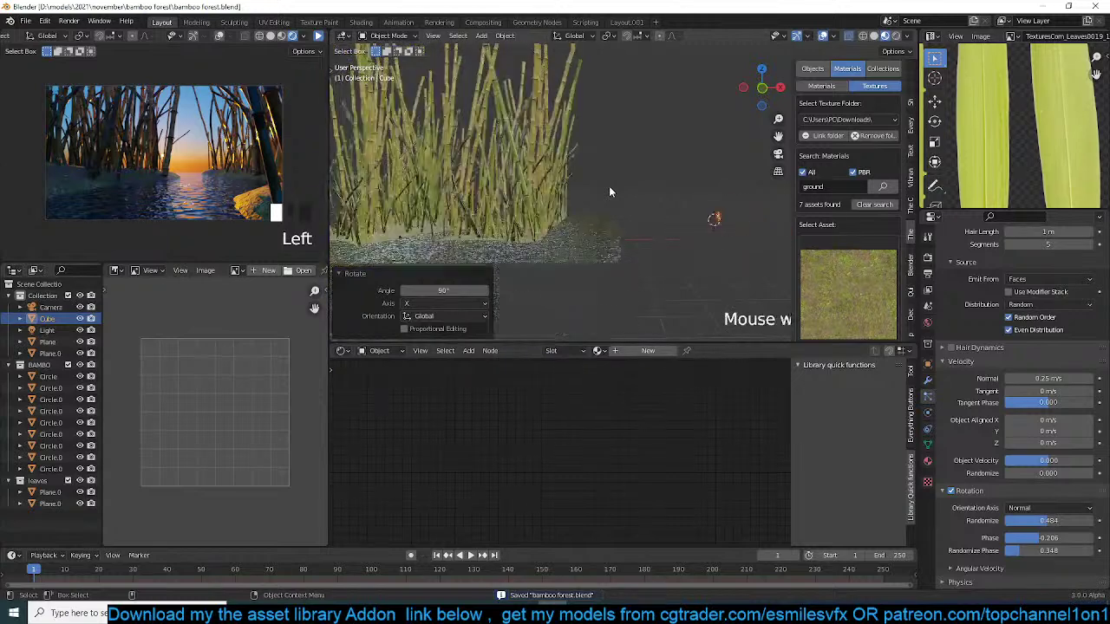
{"action": "middle_click_drag", "start_coordinate": [609, 186], "coordinate": [564, 208]}
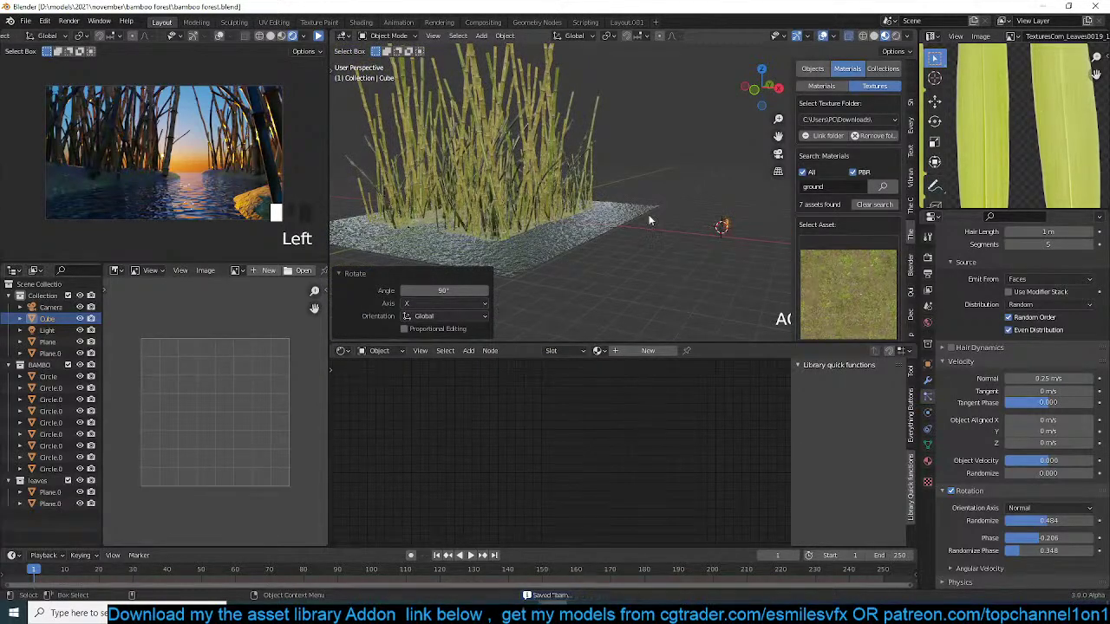
{"action": "scroll", "coordinate": [646, 214], "scroll_direction": "up", "scroll_amount": 4}
{"action": "middle_click_drag", "start_coordinate": [671, 225], "coordinate": [471, 168], "text": "shift"}
{"action": "scroll", "coordinate": [708, 216], "scroll_direction": "up", "scroll_amount": 3}
{"action": "middle_click_drag", "start_coordinate": [708, 216], "coordinate": [573, 156], "text": "shift"}
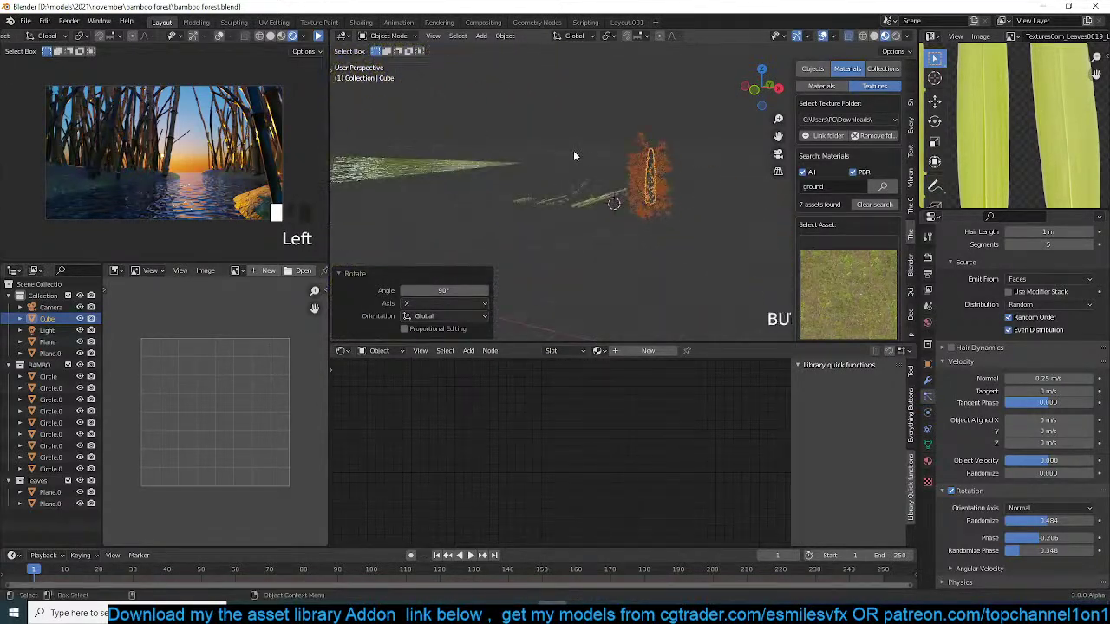
{"action": "key", "text": "alt+a"}
{"action": "scroll", "coordinate": [637, 187], "scroll_direction": "up", "scroll_amount": 4}
{"action": "left_click", "coordinate": [698, 182]}
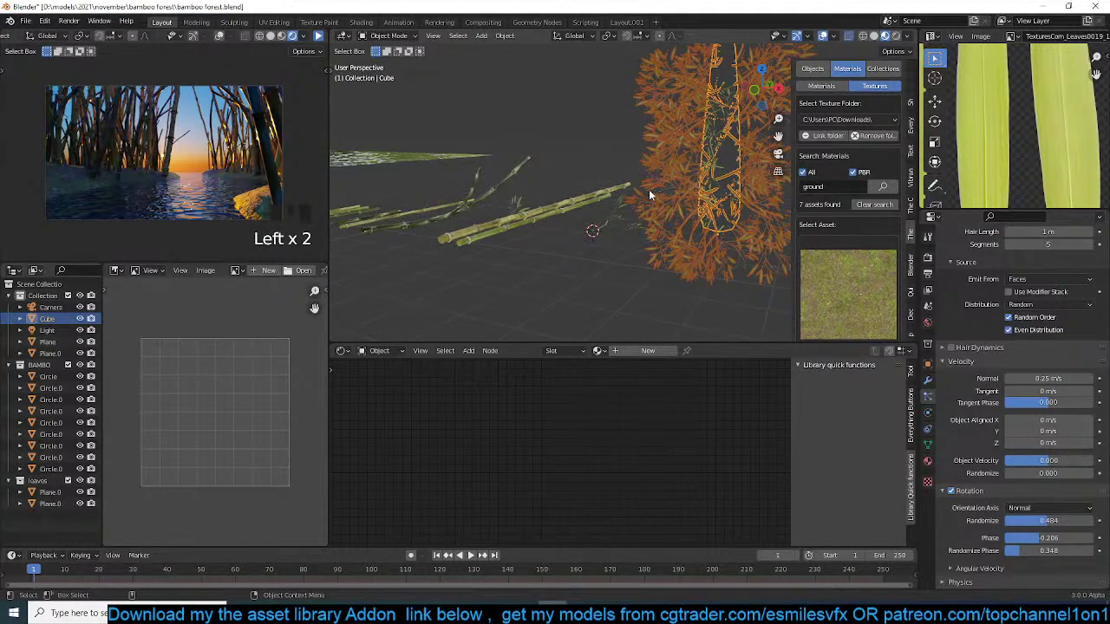
- Clear the foliage emitter's rotation and move it farther away from the bamboo stalks in the top view
{"action": "key", "text": "KP_7"}
{"action": "key", "text": "KP_1"}
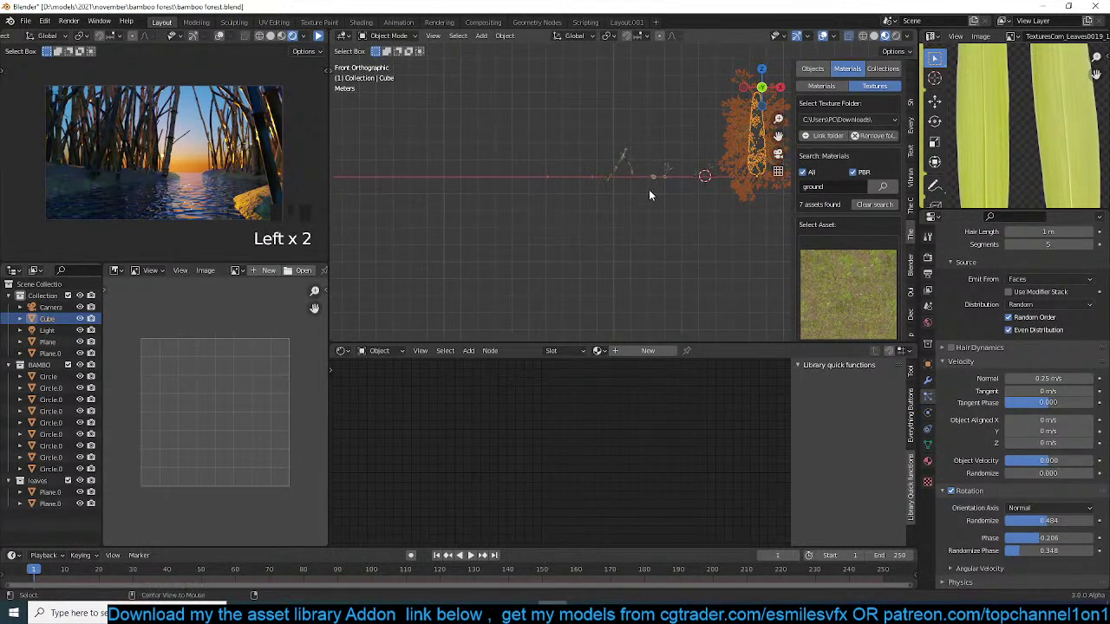
{"action": "key", "text": "alt+r"}
{"action": "key", "text": "KP_7"}
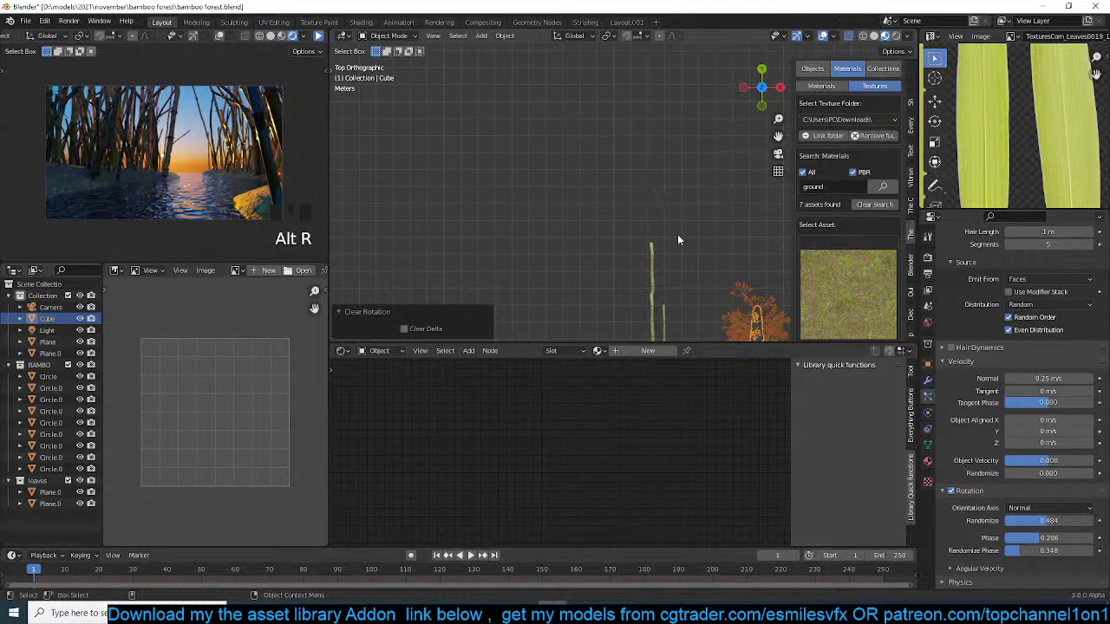
{"action": "key", "text": "KP_Decimal"}
{"action": "key", "text": "g"}
{"action": "left_click", "coordinate": [758, 191]}
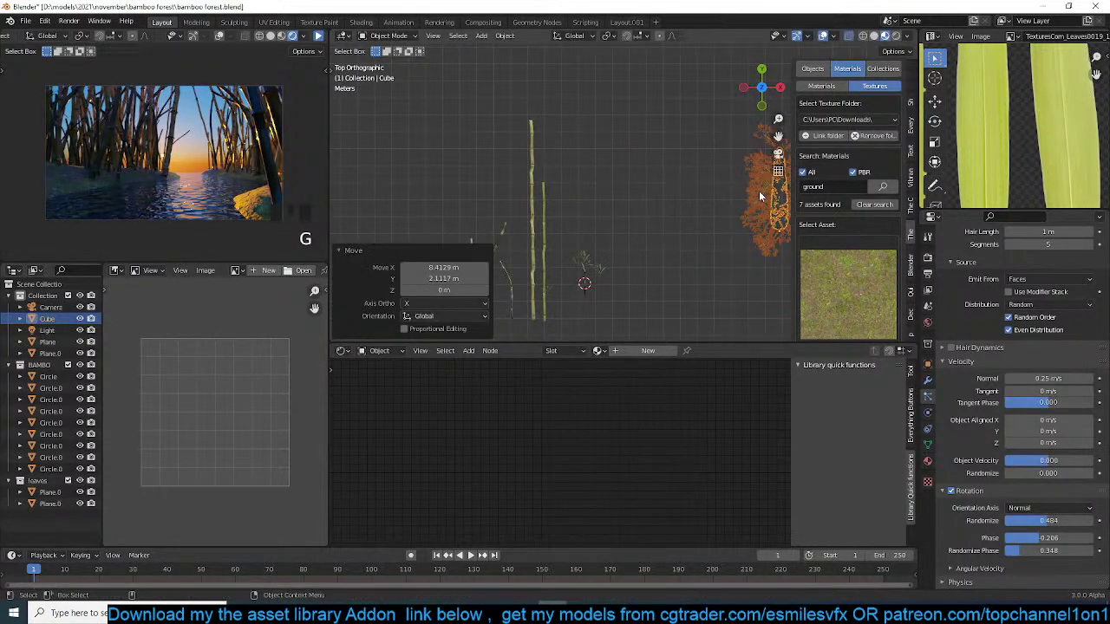
- Look over the bamboo forest layout from above and switch to the ArtStation "Morning walk" reference in the browser
{"action": "scroll", "coordinate": [604, 230], "scroll_direction": "down", "scroll_amount": 5}
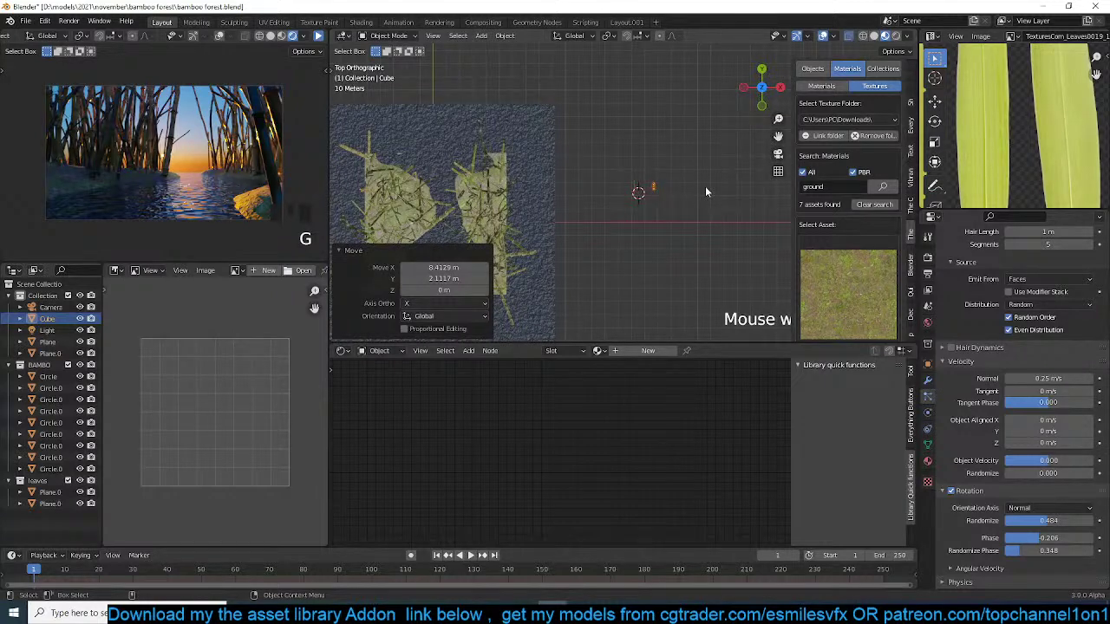
{"action": "middle_click_drag", "start_coordinate": [457, 197], "coordinate": [522, 169], "text": "shift"}
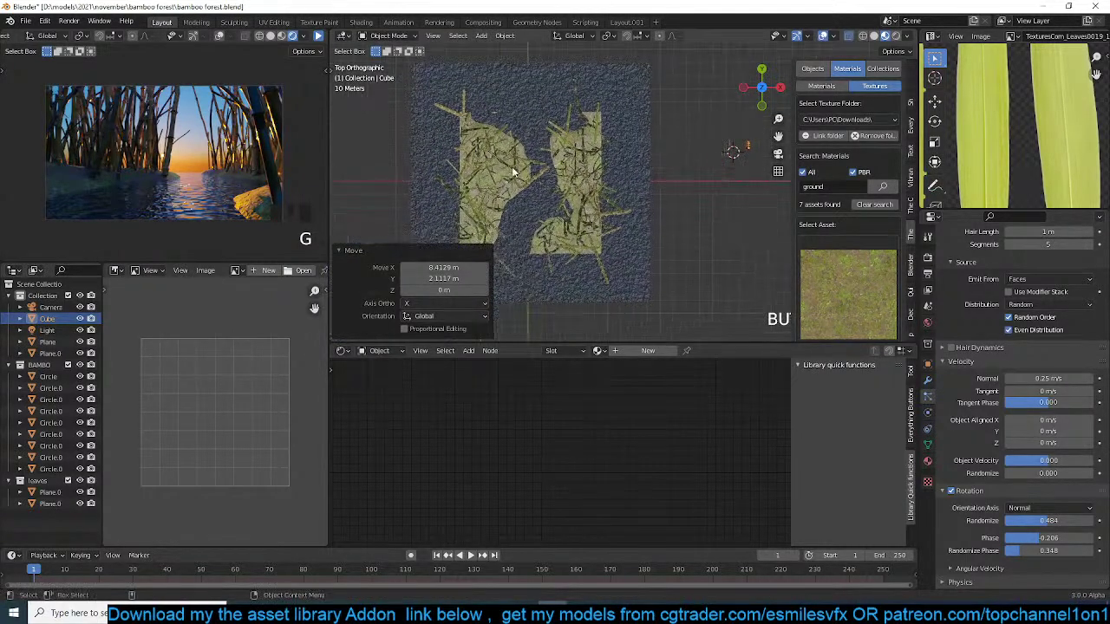
{"action": "scroll", "coordinate": [694, 161], "scroll_direction": "up", "scroll_amount": 2}
{"action": "scroll", "coordinate": [697, 158], "scroll_direction": "down", "scroll_amount": 2}
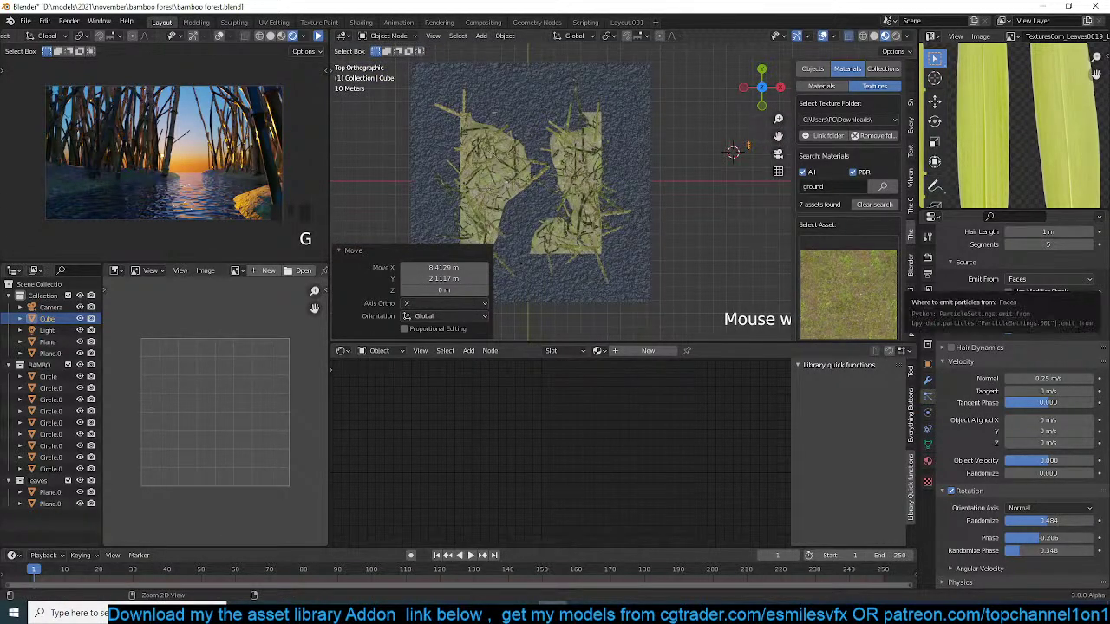
{"action": "left_click", "coordinate": [326, 613]}
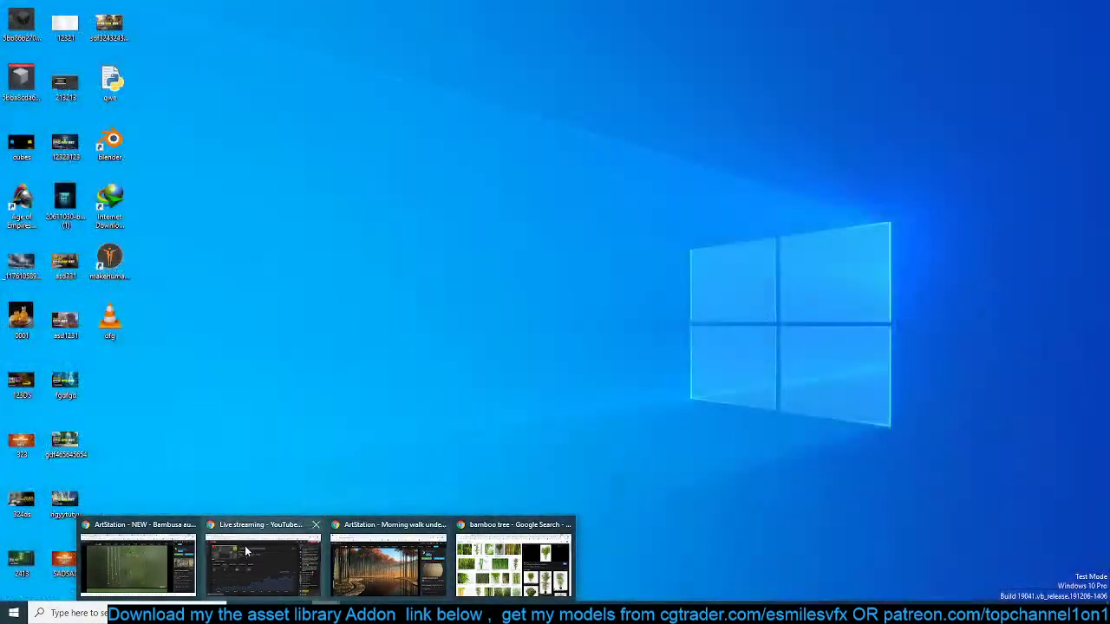
{"action": "left_click", "coordinate": [444, 562]}
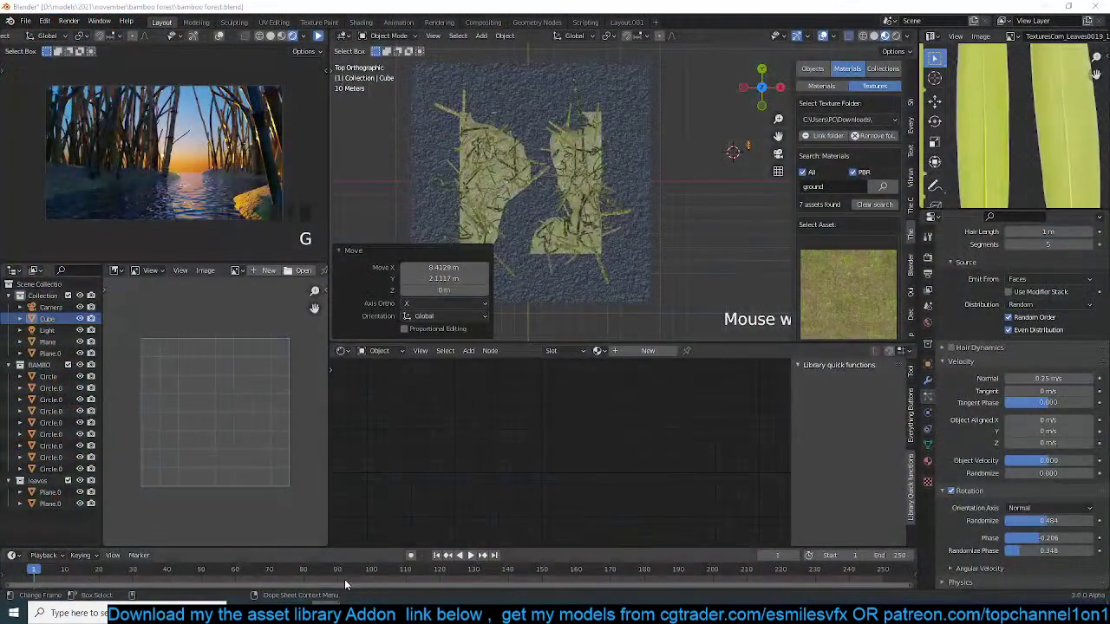
- Review the bamboo tree image results in the browser as a foliage reference and return to Blender
{"action": "left_click", "coordinate": [326, 613]}
{"action": "left_click", "coordinate": [471, 574]}
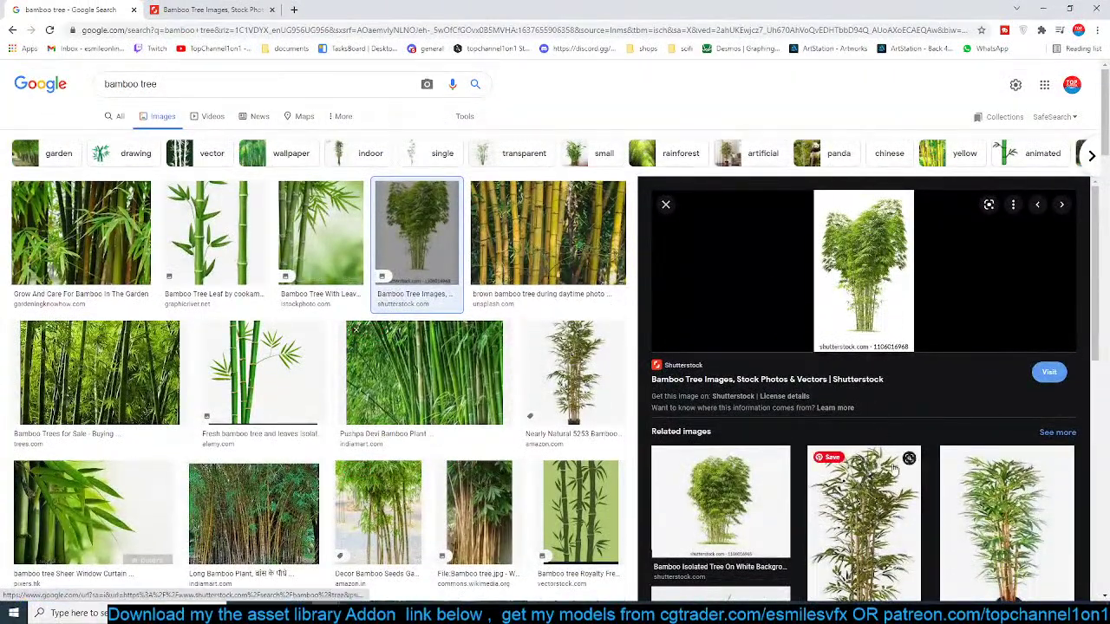
{"action": "scroll", "coordinate": [884, 449], "scroll_direction": "down", "scroll_amount": 2}
{"action": "scroll", "coordinate": [398, 331], "scroll_direction": "down", "scroll_amount": 4}
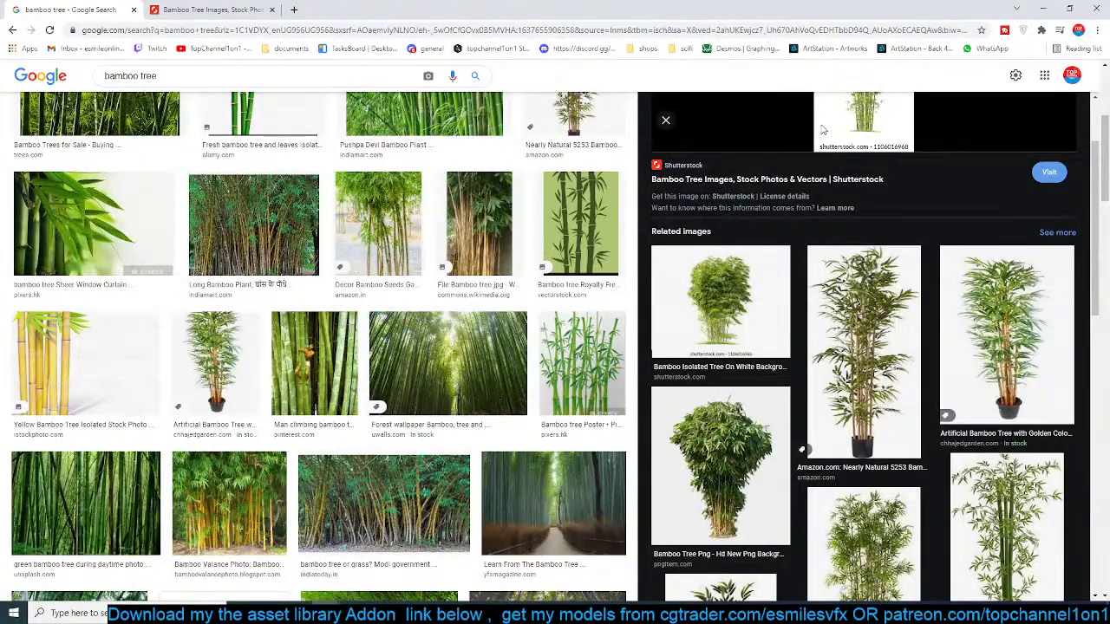
{"action": "left_click", "coordinate": [1047, 7]}
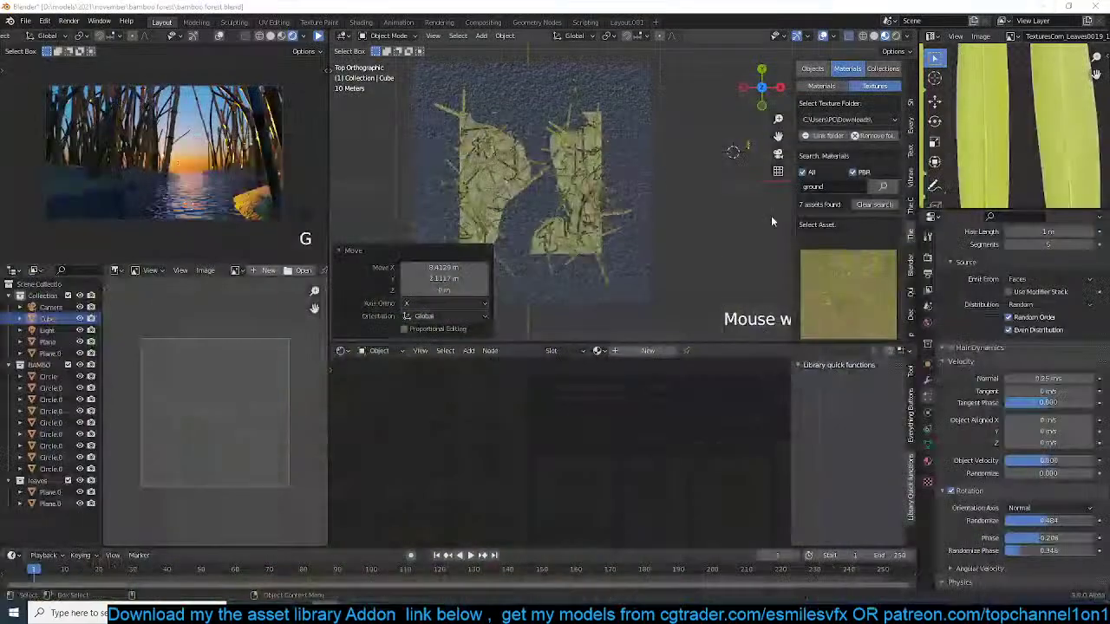
- Duplicate the foliage emitter, place the copy over the bamboo stand in the top view, and rotate it 90° about X
{"action": "left_click", "coordinate": [749, 152]}
{"action": "left_click", "coordinate": [644, 186]}
{"action": "key", "text": "shift+d"}
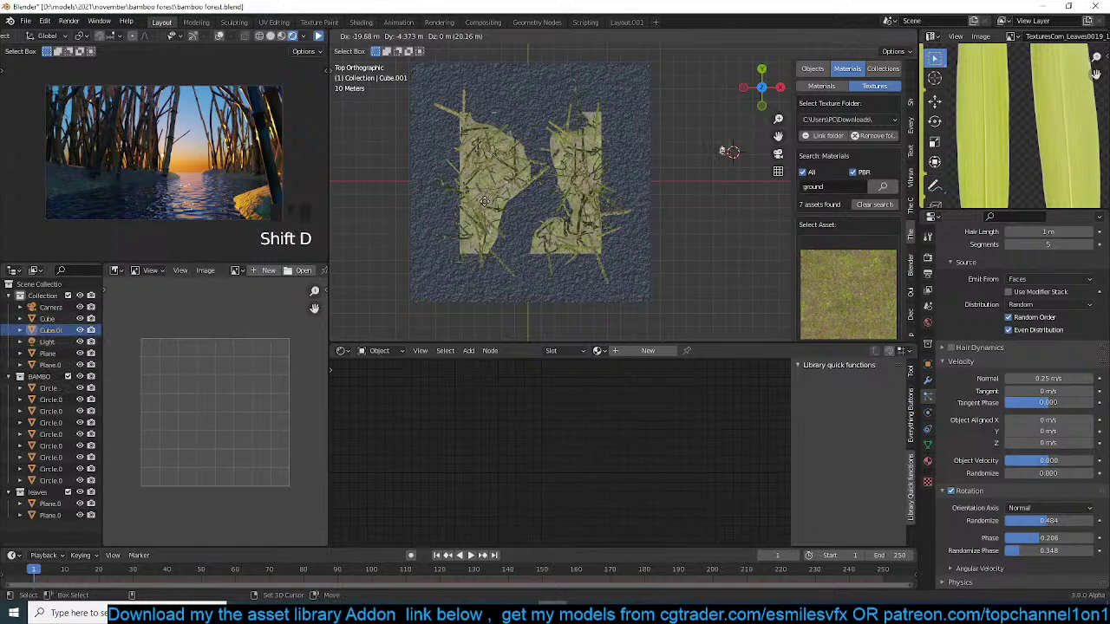
{"action": "left_click", "coordinate": [538, 177]}
{"action": "key", "text": "r"}
{"action": "key", "text": "x"}
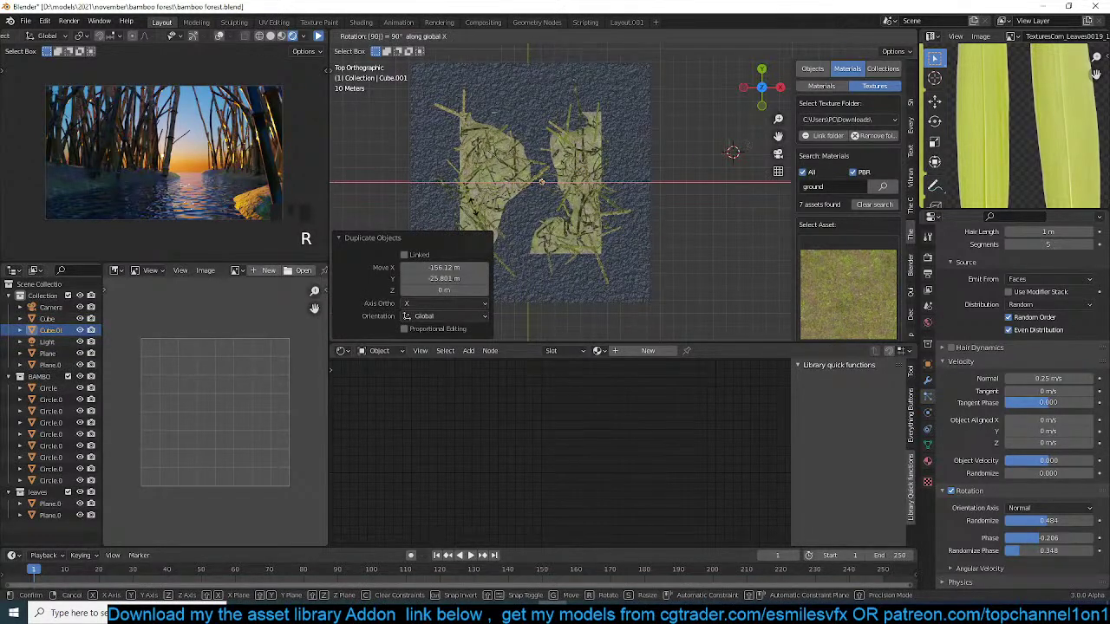
{"action": "key", "text": "Return"}
- Raise the foliage copy about 82 m in the front view and check its placement through the camera
{"action": "key", "text": "KP_1"}
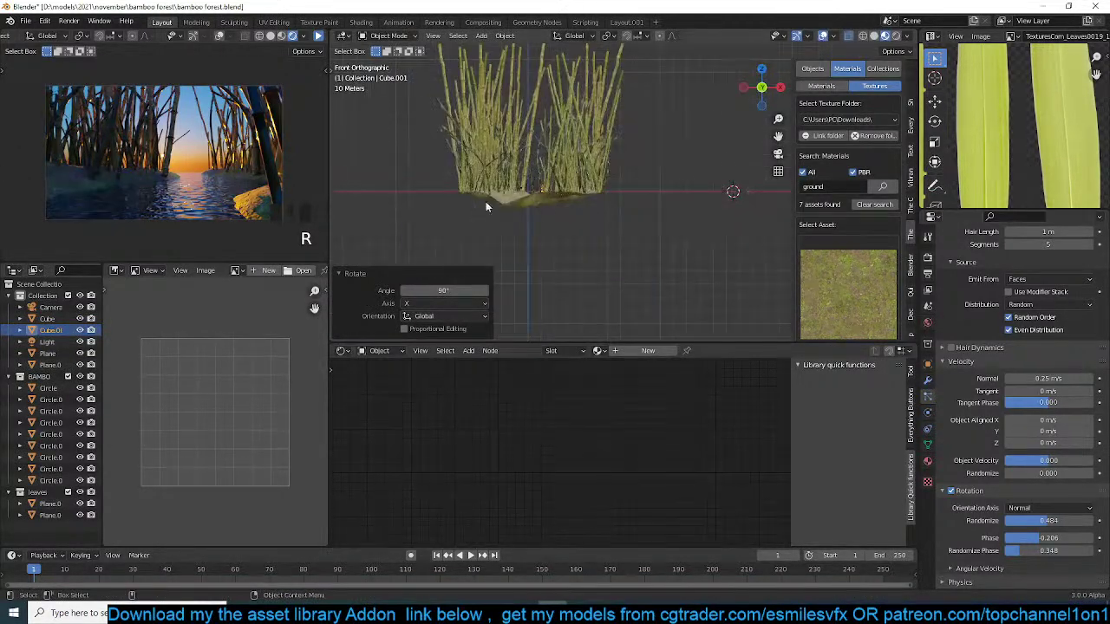
{"action": "key", "text": "g"}
{"action": "left_click", "coordinate": [530, 95]}
{"action": "key", "text": "KP_0"}
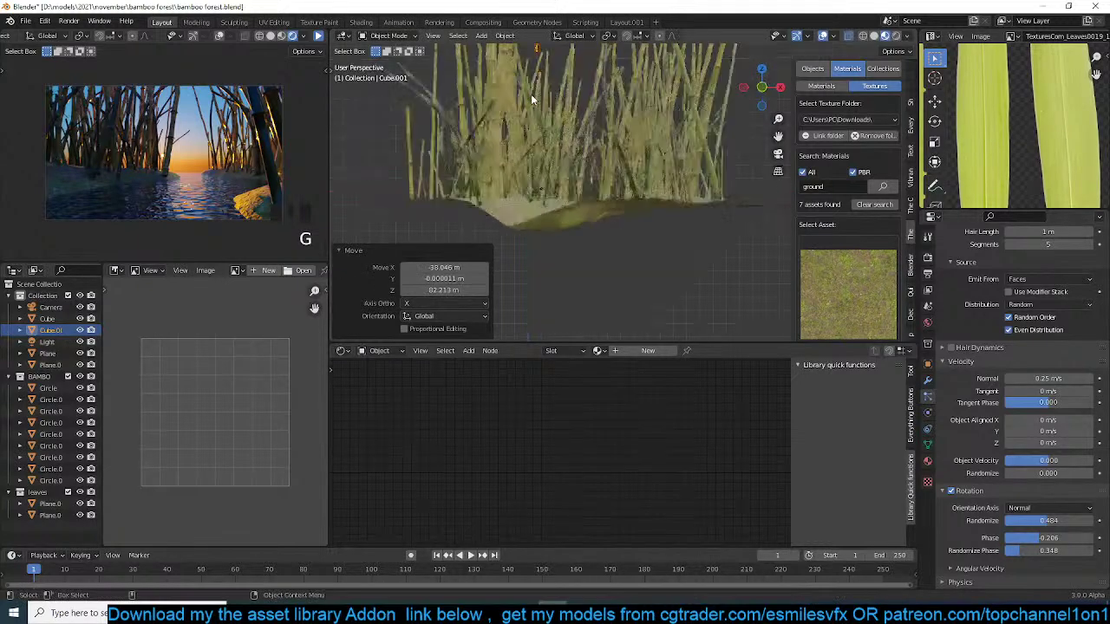
{"action": "scroll", "coordinate": [535, 102], "scroll_direction": "down", "scroll_amount": 2}
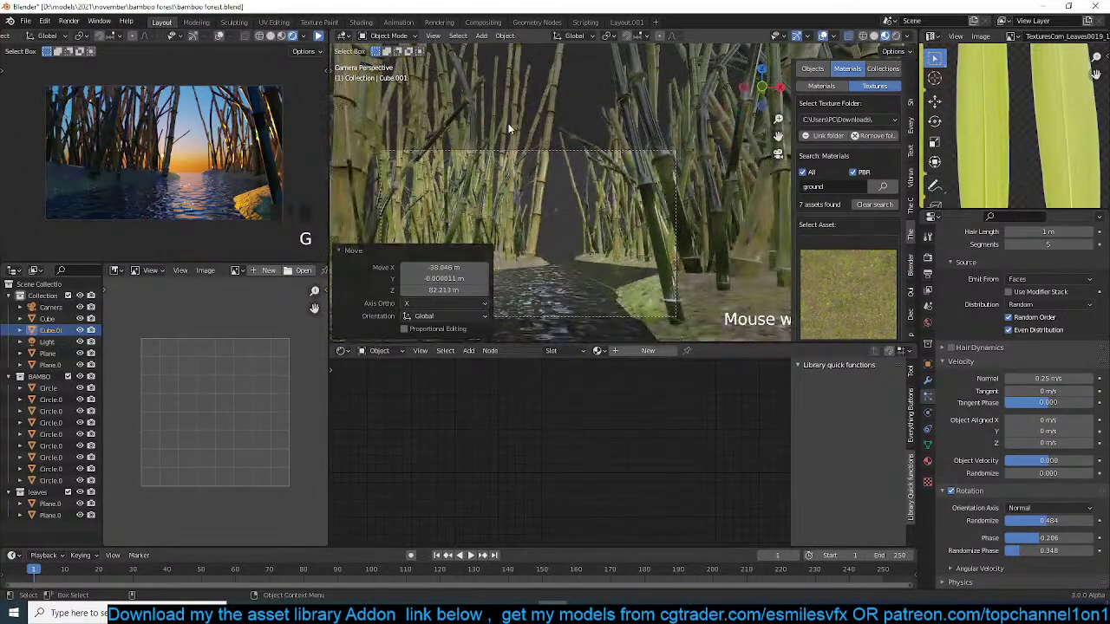
- Tilt the camera by 5.75°, then move it about 33 m back and 12 m up using a material preview of its view
{"action": "left_click", "coordinate": [574, 152]}
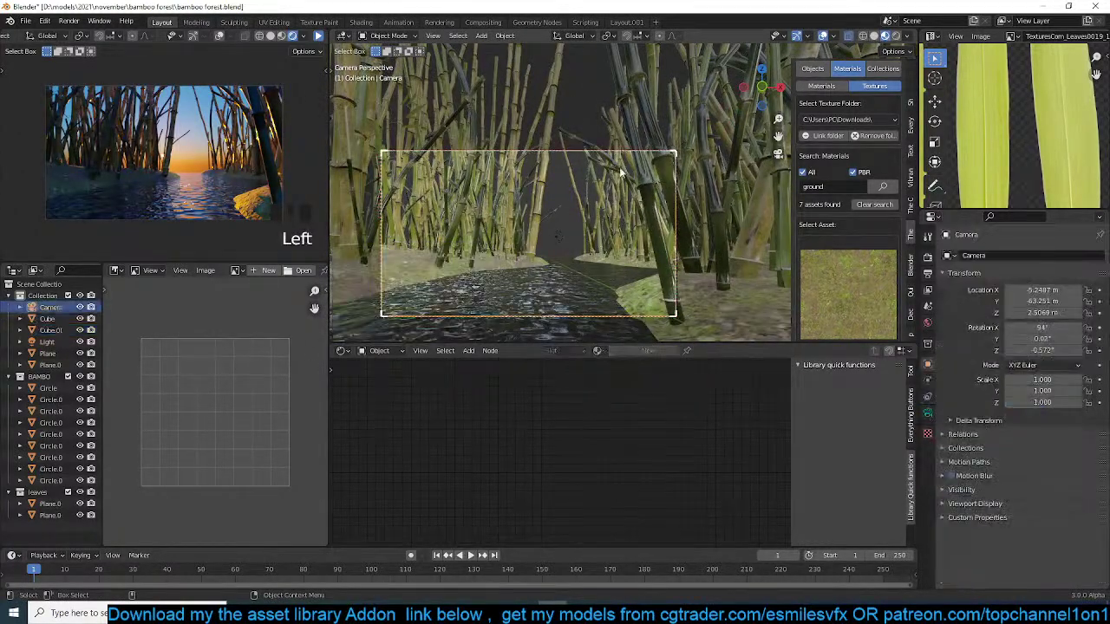
{"action": "key", "text": "r"}
{"action": "left_click", "coordinate": [626, 156]}
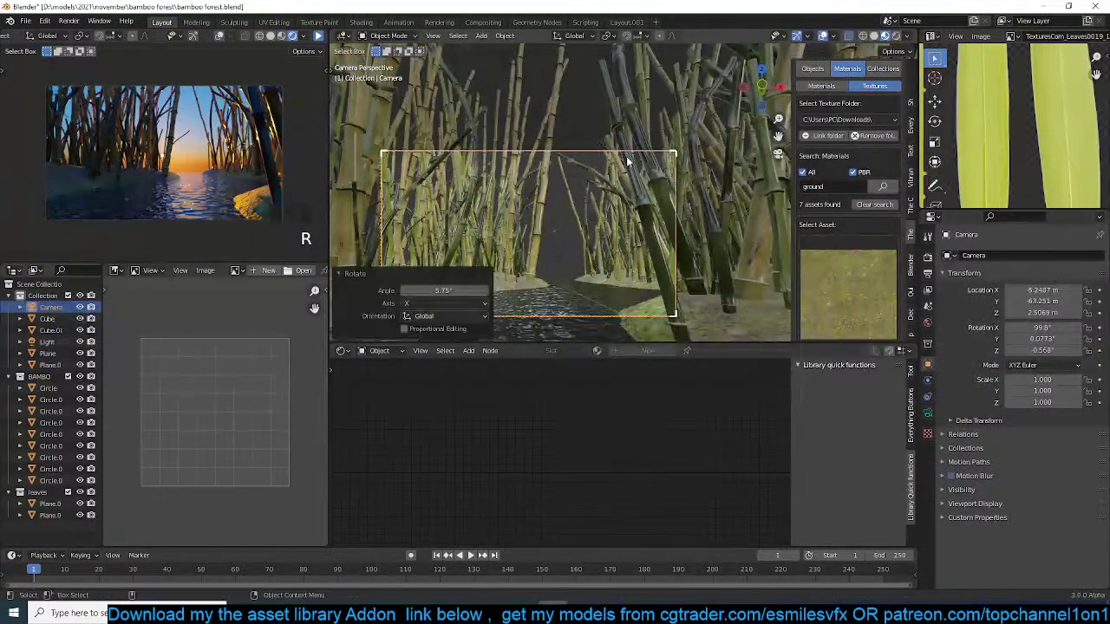
{"action": "key", "text": "KP_3"}
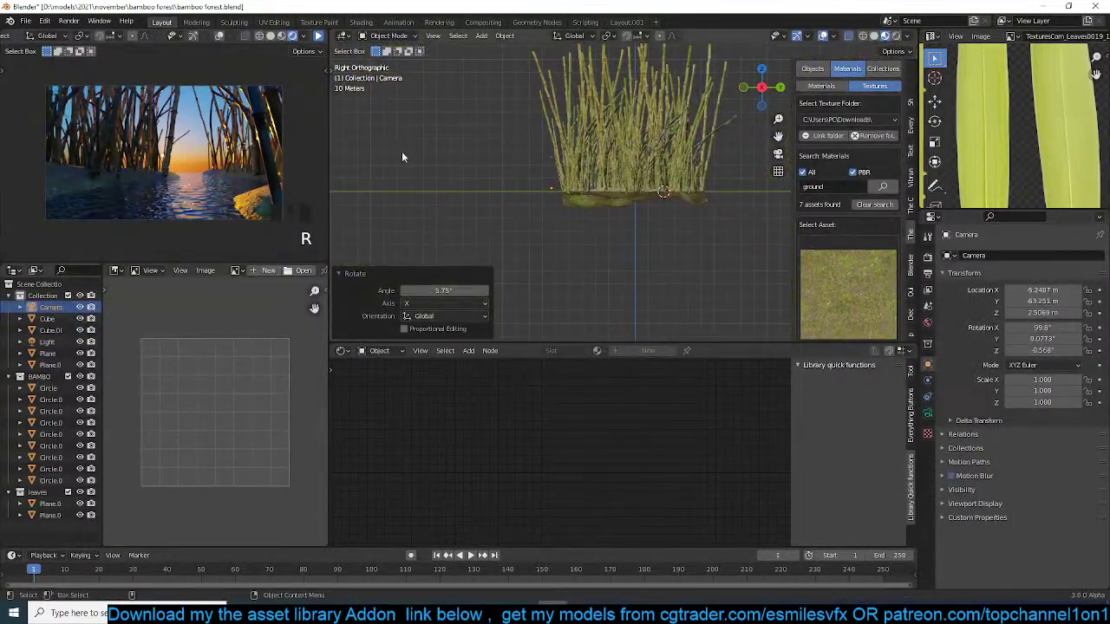
{"action": "left_click", "coordinate": [281, 38]}
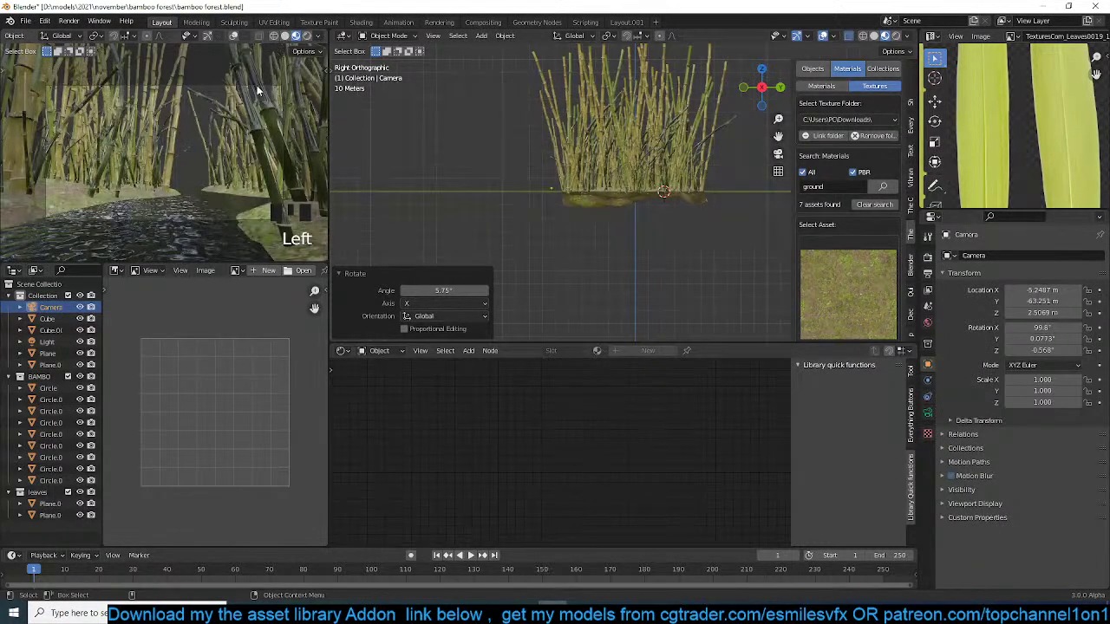
{"action": "key", "text": "g"}
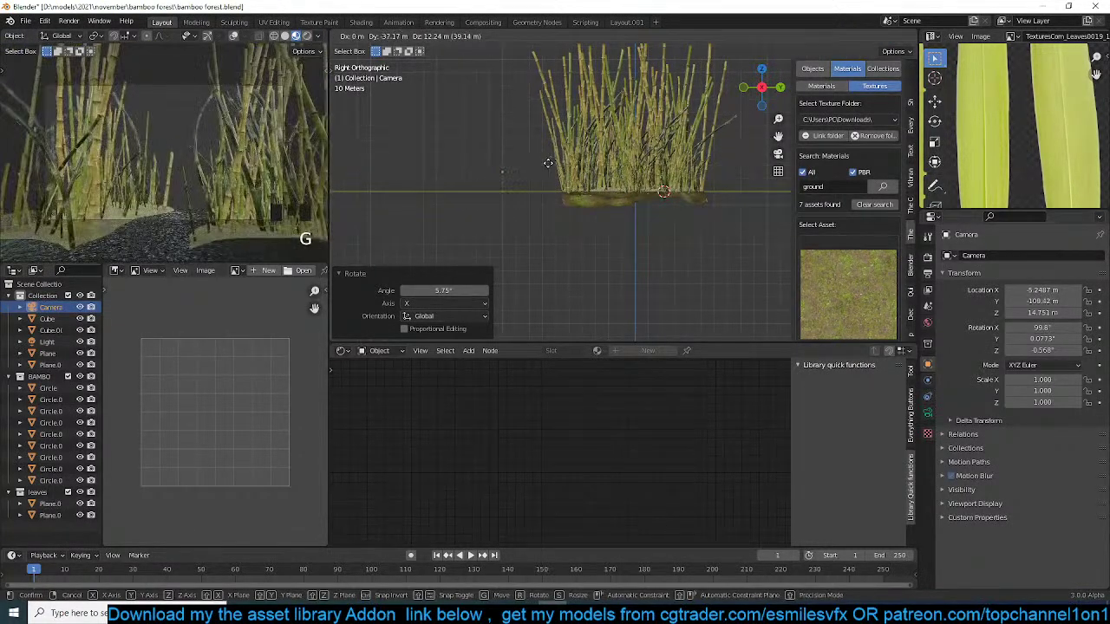
{"action": "left_click", "coordinate": [573, 177]}
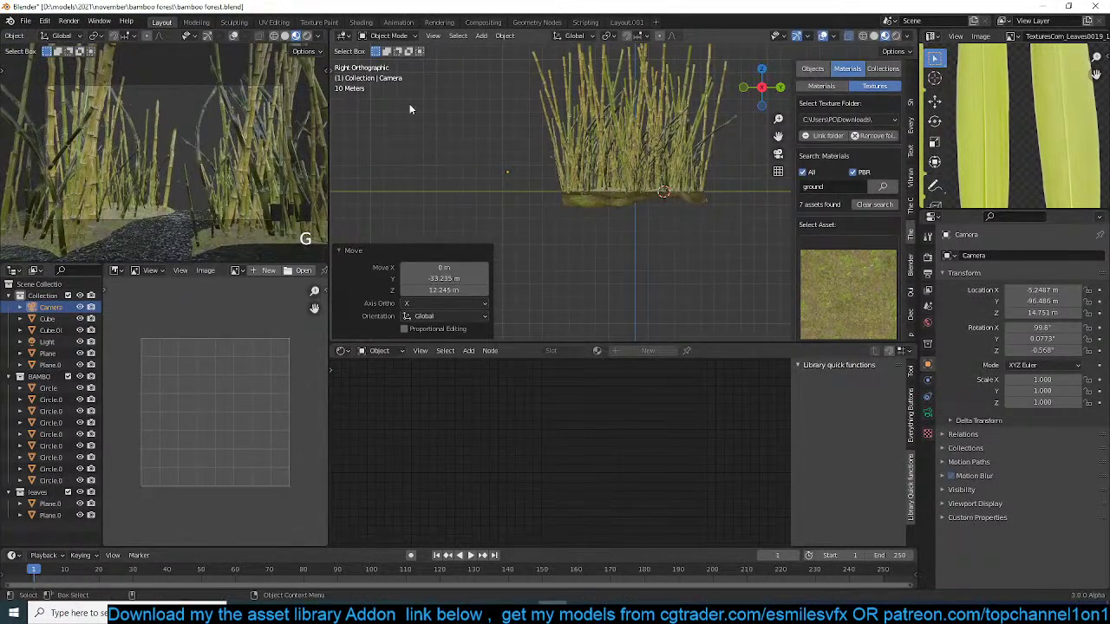
- Measure the length of the ground in the side view and switch to the Move tool
{"action": "key", "text": "t"}
{"action": "left_click", "coordinate": [345, 222]}
{"action": "left_click_drag", "start_coordinate": [562, 189], "coordinate": [719, 190]}
{"action": "left_click", "coordinate": [345, 114]}
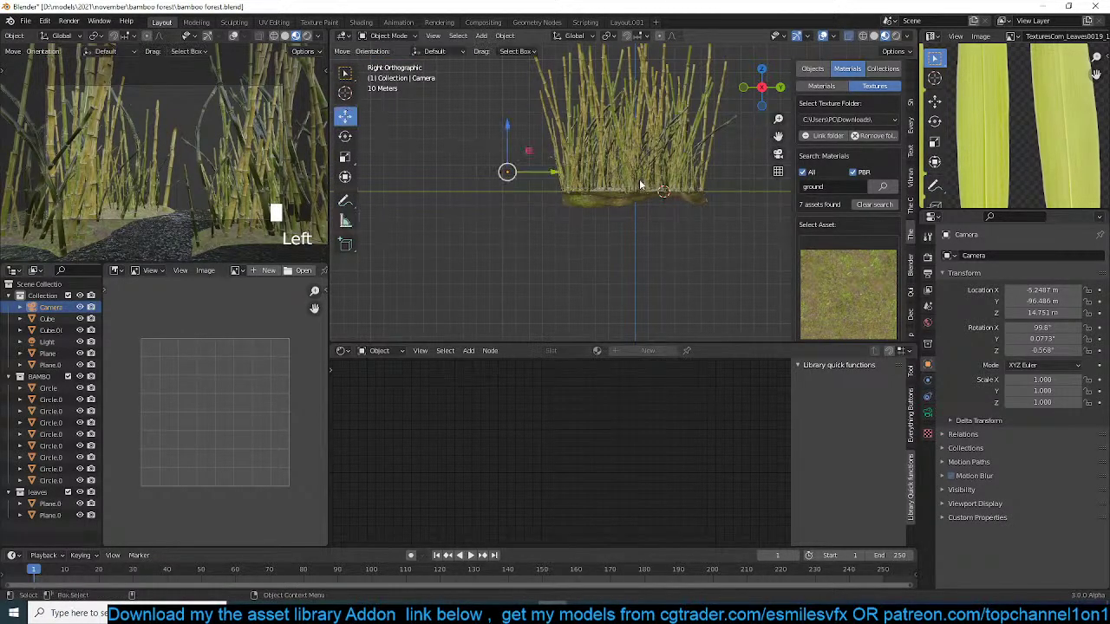
- Select the bamboo ground and the water plane and scale them down together
{"action": "left_click", "coordinate": [668, 193]}
{"action": "key", "text": "s"}
{"action": "left_click", "coordinate": [714, 201]}
{"action": "key", "text": "grave"}
{"action": "middle_click_drag", "start_coordinate": [714, 201], "coordinate": [748, 254]}
{"action": "left_click", "coordinate": [681, 186], "text": "shift"}
{"action": "key", "text": "s"}
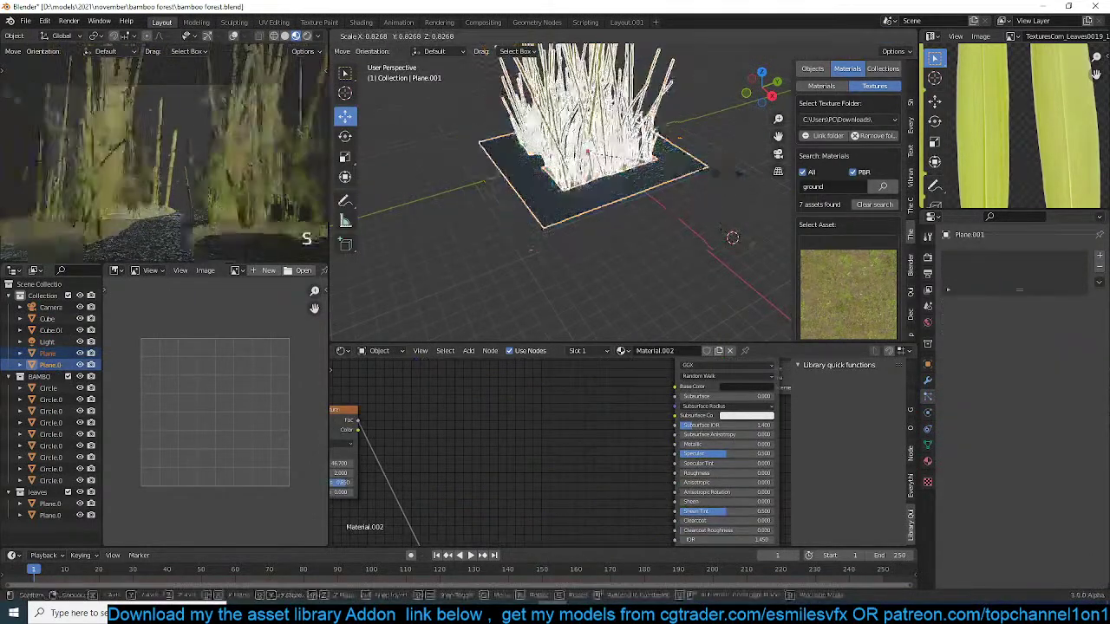
{"action": "left_click", "coordinate": [637, 166]}
- Move the camera along Y toward the bamboo stand, to about -41 m
{"action": "scroll", "coordinate": [637, 165], "scroll_direction": "up", "scroll_amount": 3}
{"action": "key", "text": "grave"}
{"action": "left_click", "coordinate": [393, 125]}
{"action": "left_click_drag", "start_coordinate": [435, 121], "coordinate": [560, 117]}
- Set the hair length of the ground's bamboo particles to 1 m and check the stand in perspective
{"action": "left_click", "coordinate": [634, 148]}
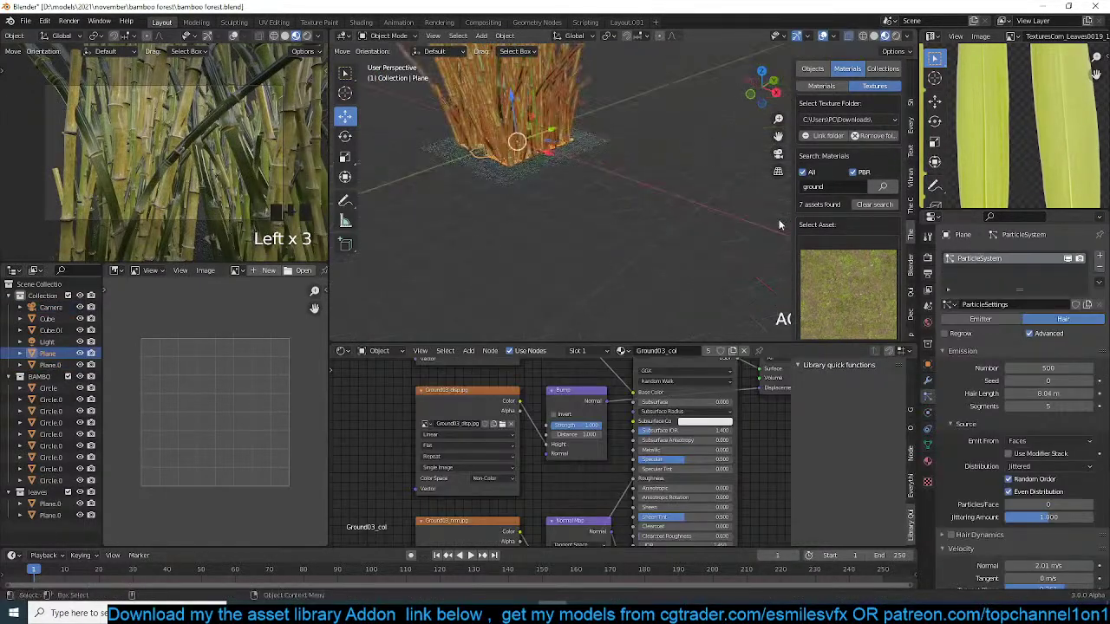
{"action": "left_click_drag", "start_coordinate": [1040, 393], "coordinate": [949, 408]}
{"action": "middle_click_drag", "start_coordinate": [511, 139], "coordinate": [535, 136]}
{"action": "middle_click_drag", "start_coordinate": [431, 118], "coordinate": [568, 132]}
- Lower the camera to about 0.89 m height, move it closer to the bamboo, and tilt it to 104° on X
{"action": "left_click", "coordinate": [475, 128]}
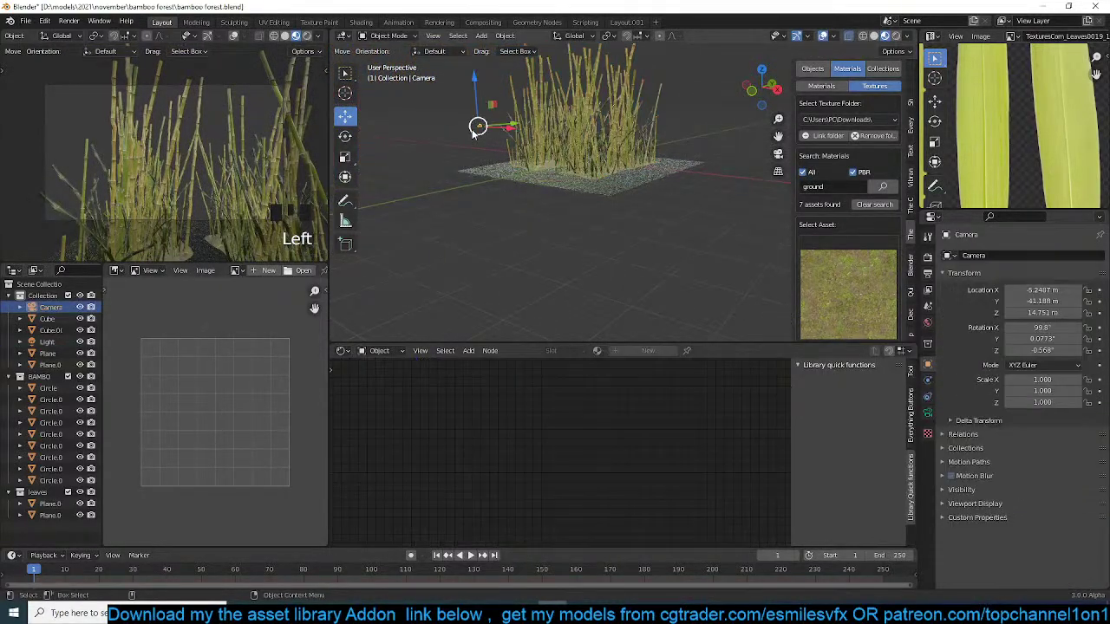
{"action": "key", "text": "KP_3"}
{"action": "key", "text": "g"}
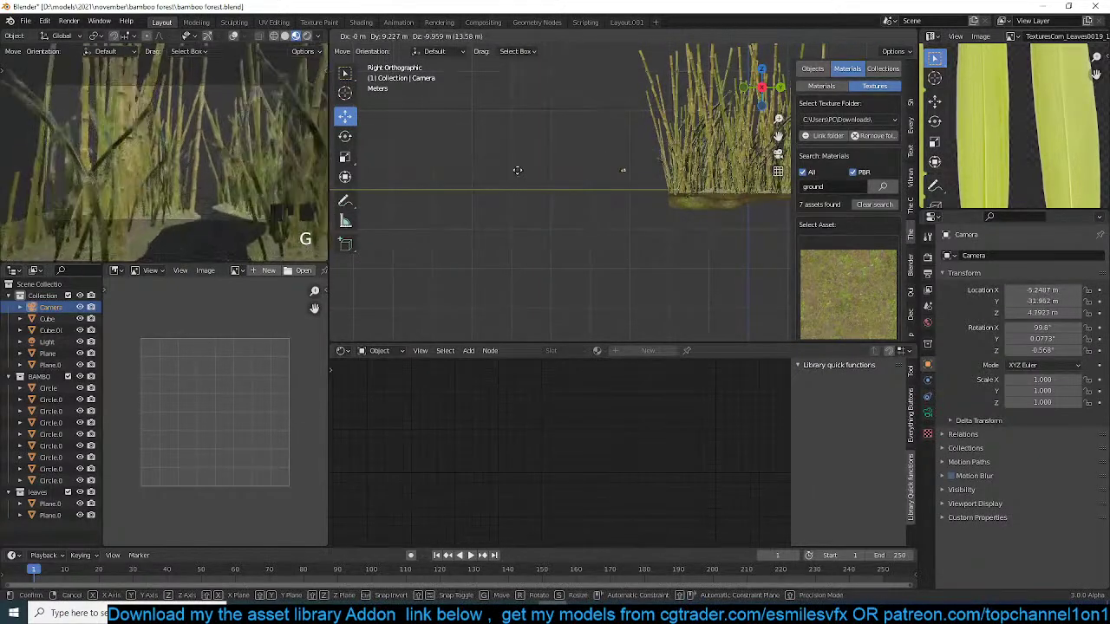
{"action": "left_click", "coordinate": [516, 171]}
{"action": "key", "text": "g"}
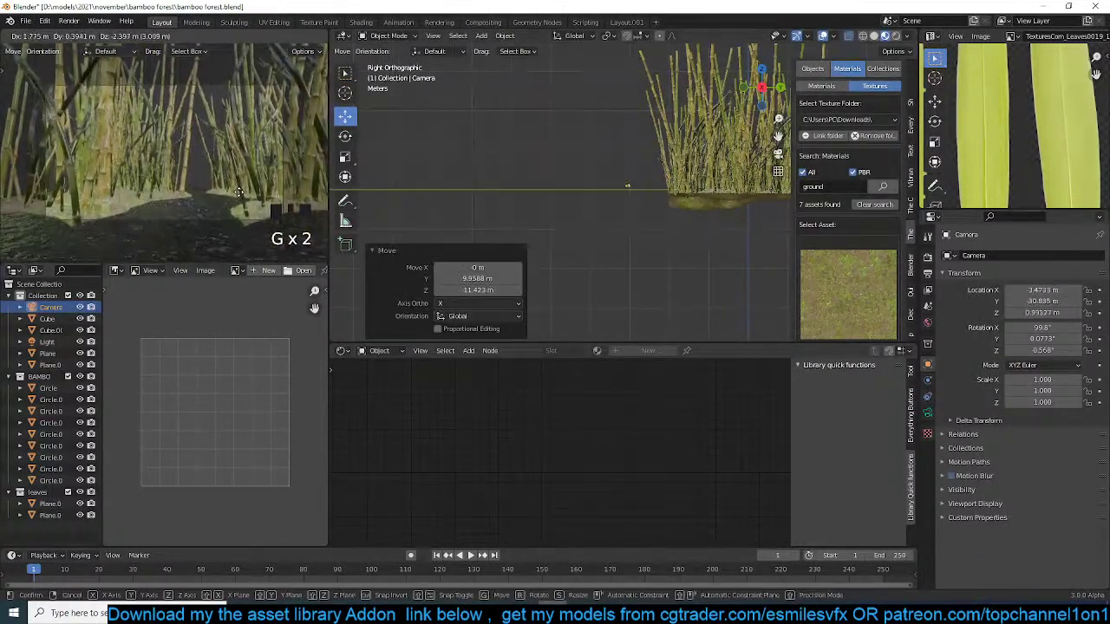
{"action": "left_click", "coordinate": [238, 190]}
{"action": "key", "text": "r"}
{"action": "left_click", "coordinate": [704, 223]}
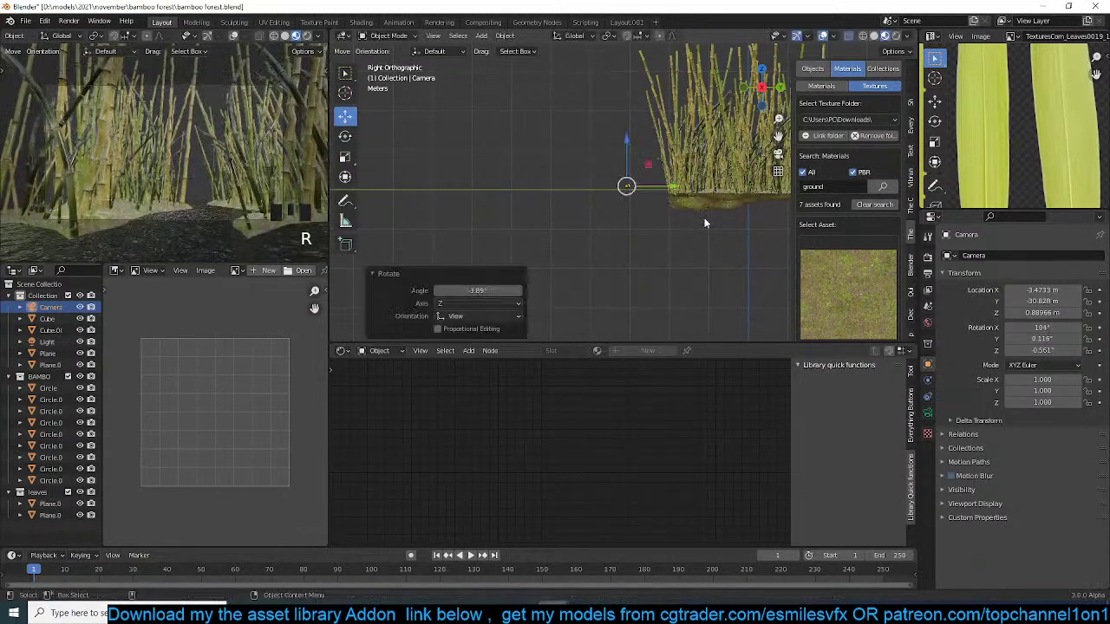
- Extrude the ground mesh's outer boundary and scale it outward about 1.64 times with proportional editing at a size of about 13
{"action": "scroll", "coordinate": [704, 224], "scroll_direction": "down", "scroll_amount": 2}
{"action": "key", "text": "KP_7"}
{"action": "left_click", "coordinate": [557, 117]}
{"action": "key", "text": "Tab"}
{"action": "scroll", "coordinate": [598, 181], "scroll_direction": "up", "scroll_amount": 2}
{"action": "left_click", "coordinate": [594, 163], "text": "alt"}
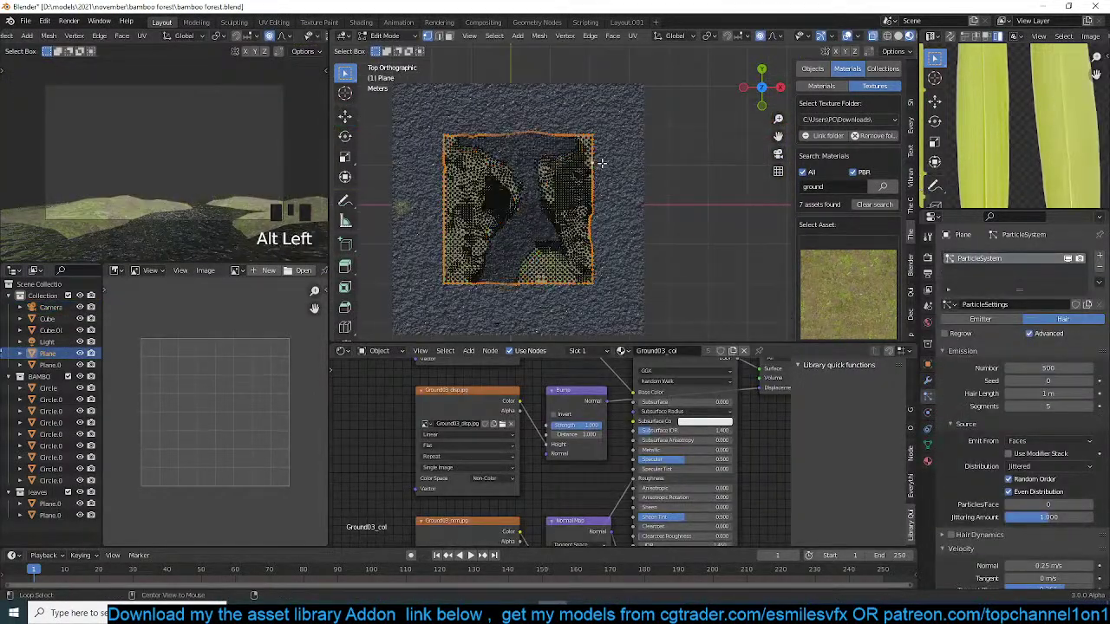
{"action": "key", "text": "e"}
{"action": "key", "text": "s"}
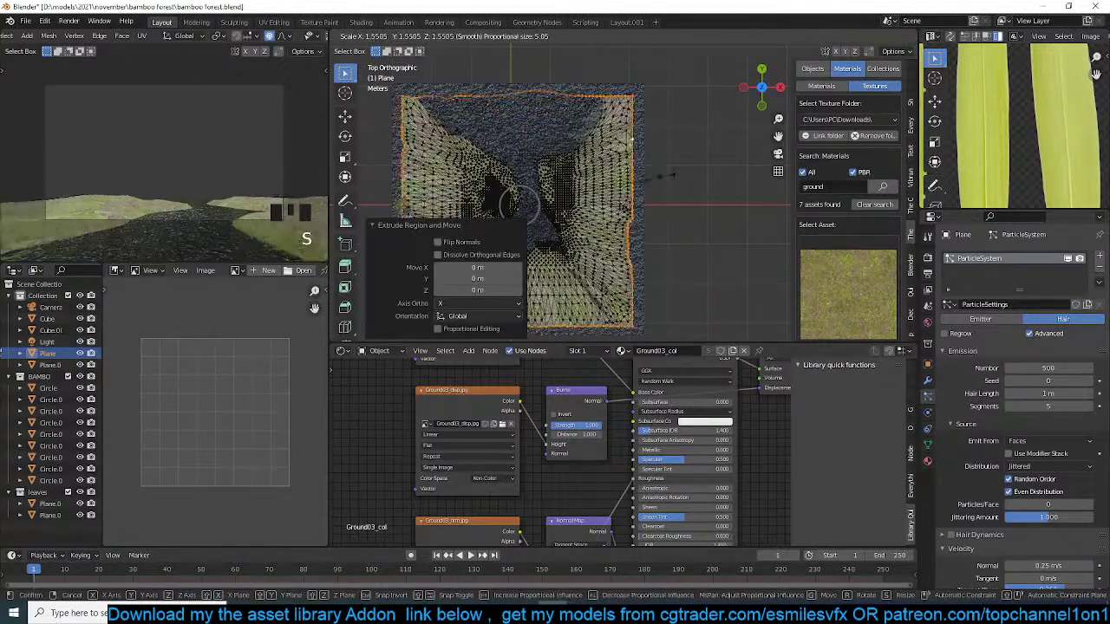
{"action": "scroll", "coordinate": [668, 175], "scroll_direction": "down", "scroll_amount": 9}
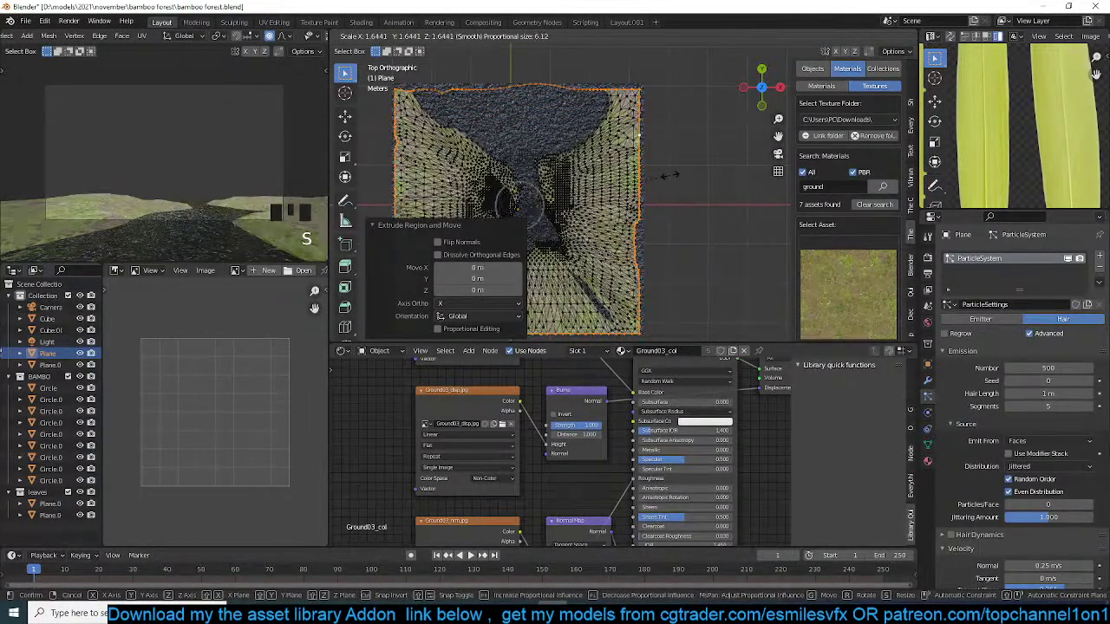
{"action": "key", "text": "Escape"}
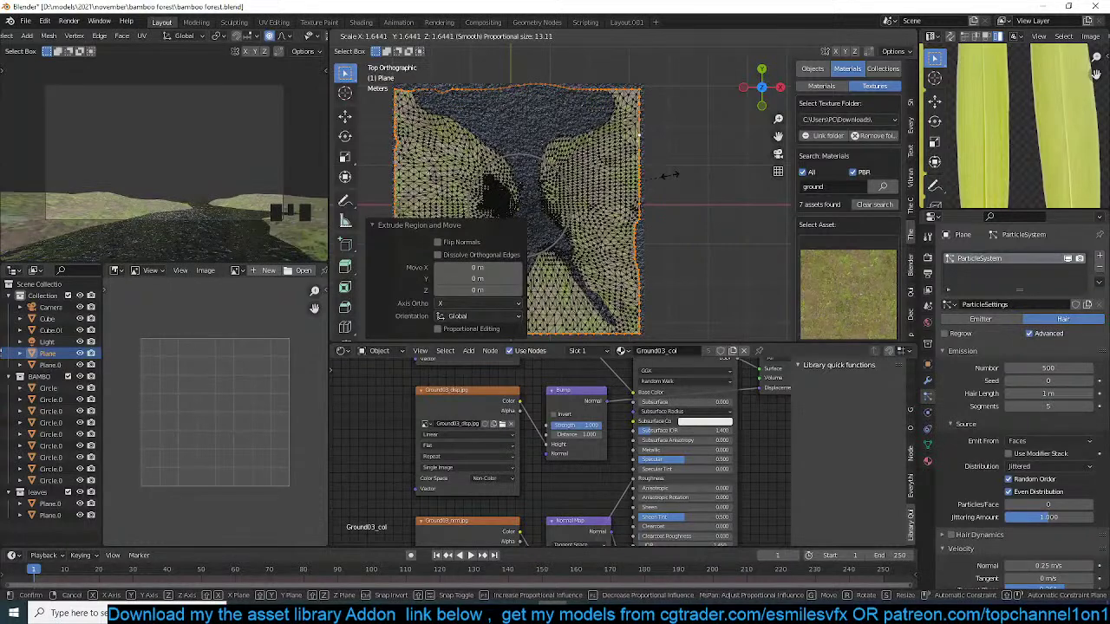
- Leave mesh editing, deselect everything, and save the bamboo forest file
{"action": "key", "text": "Tab"}
{"action": "key", "text": "alt+a"}
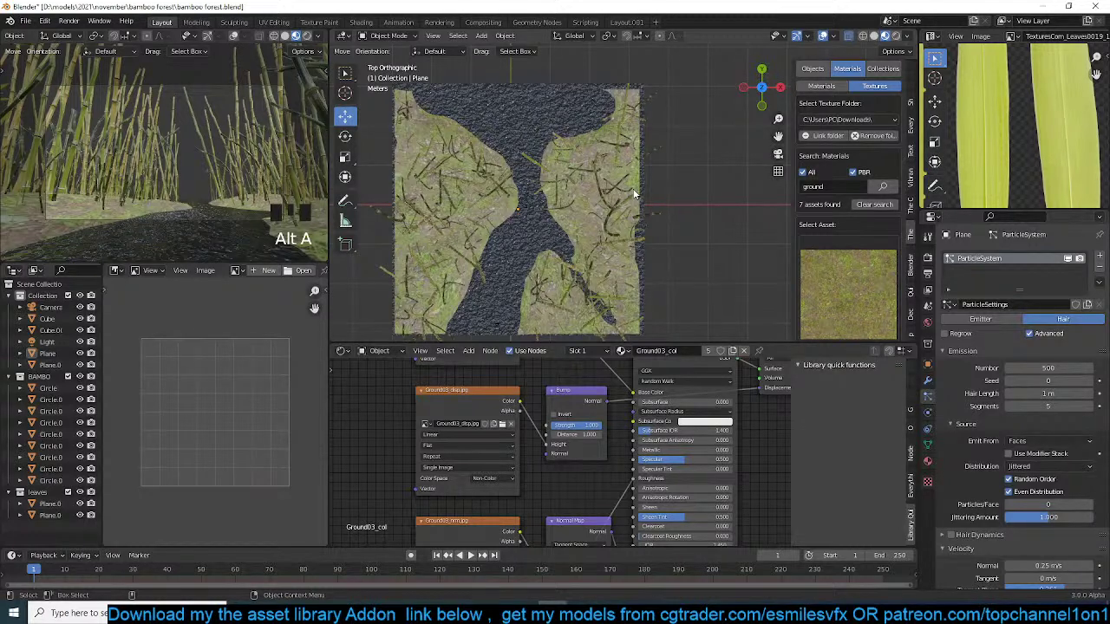
{"action": "key", "text": "ctrl+s"}
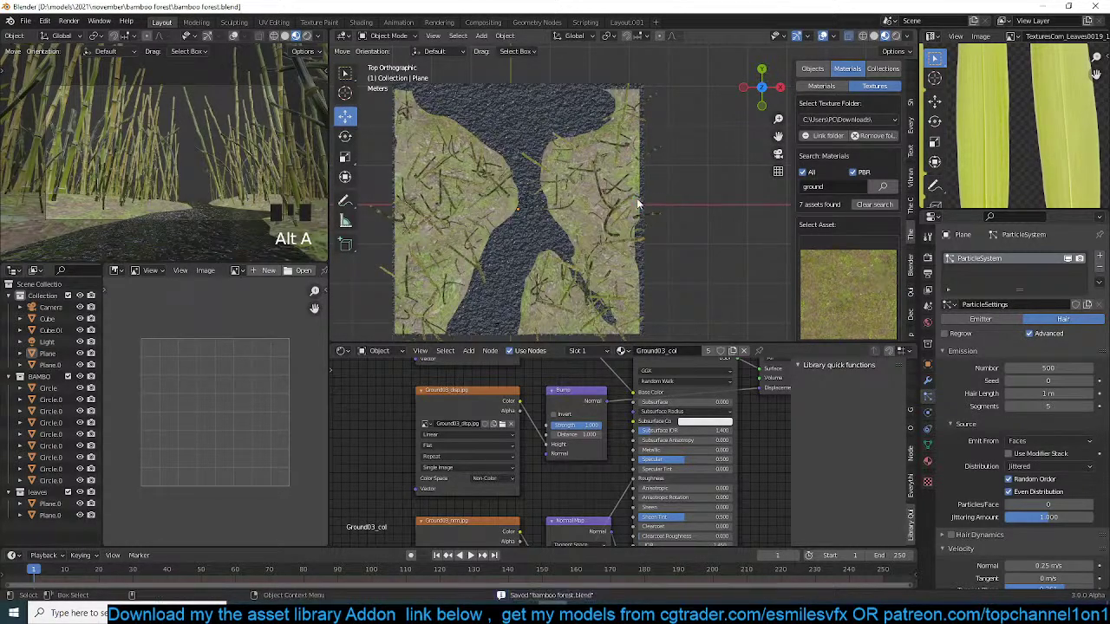
- Examine the widened bamboo banks in perspective and check the leaf, water, and ground objects
{"action": "middle_click_drag", "start_coordinate": [641, 206], "coordinate": [647, 102]}
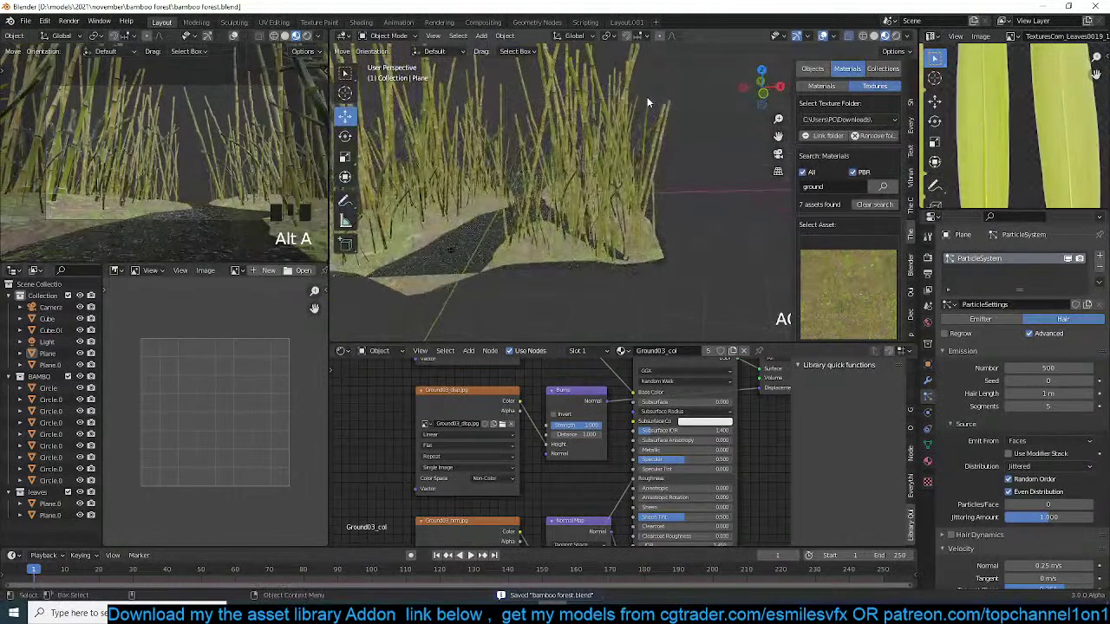
{"action": "scroll", "coordinate": [656, 170], "scroll_direction": "down", "scroll_amount": 3}
{"action": "middle_click_drag", "start_coordinate": [655, 171], "coordinate": [555, 160]}
{"action": "scroll", "coordinate": [531, 178], "scroll_direction": "up", "scroll_amount": 4}
{"action": "left_click", "coordinate": [49, 504]}
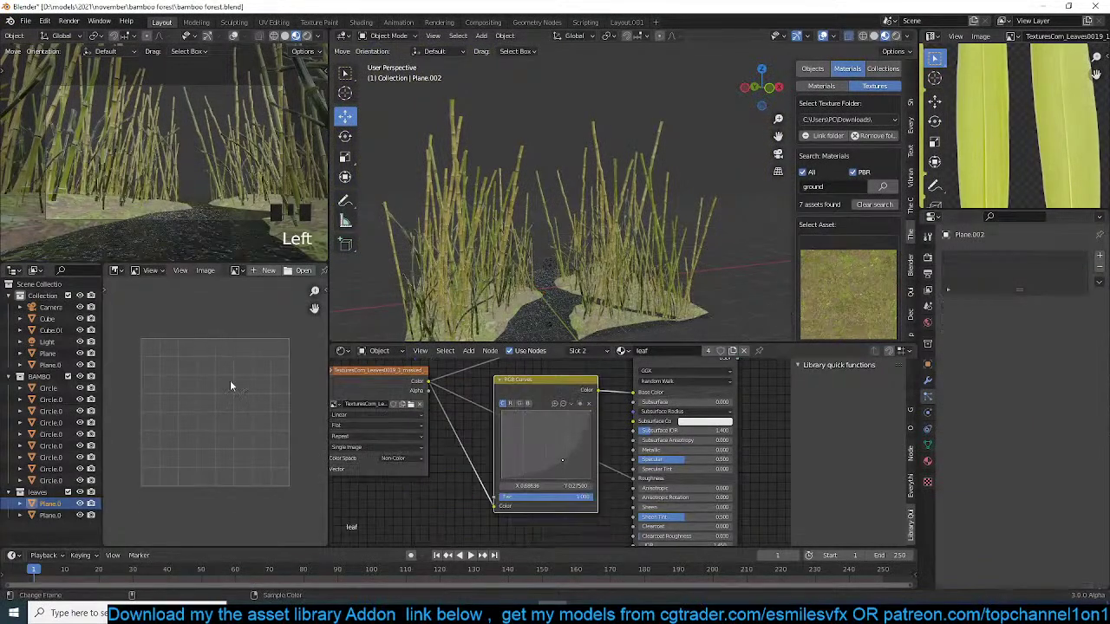
{"action": "left_click", "coordinate": [50, 365]}
{"action": "left_click", "coordinate": [47, 353]}
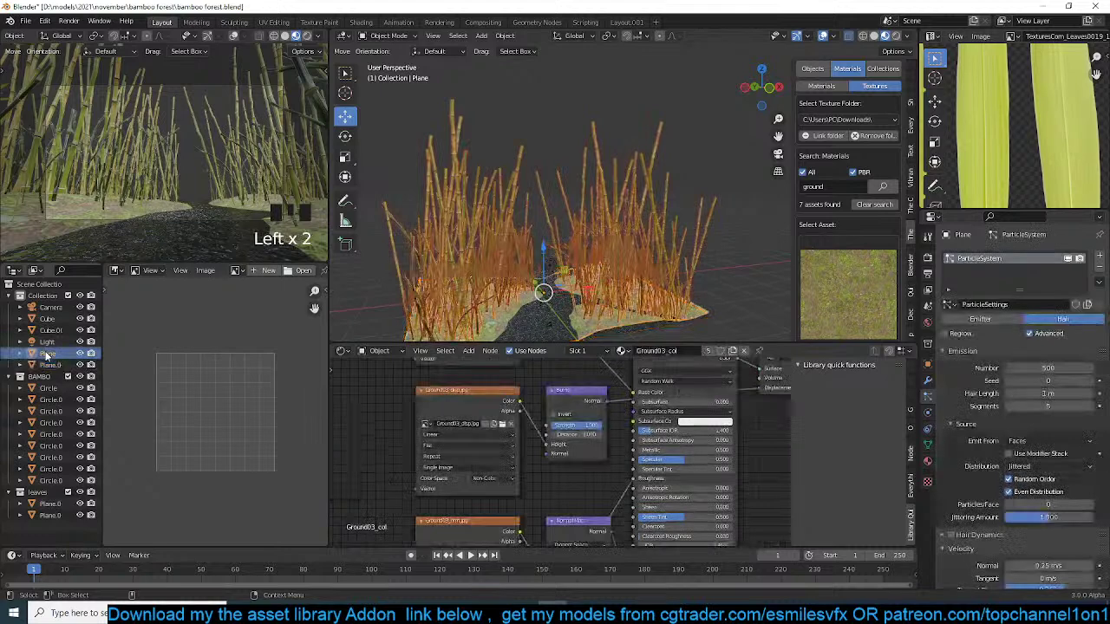
{"action": "scroll", "coordinate": [528, 210], "scroll_direction": "down", "scroll_amount": 6}
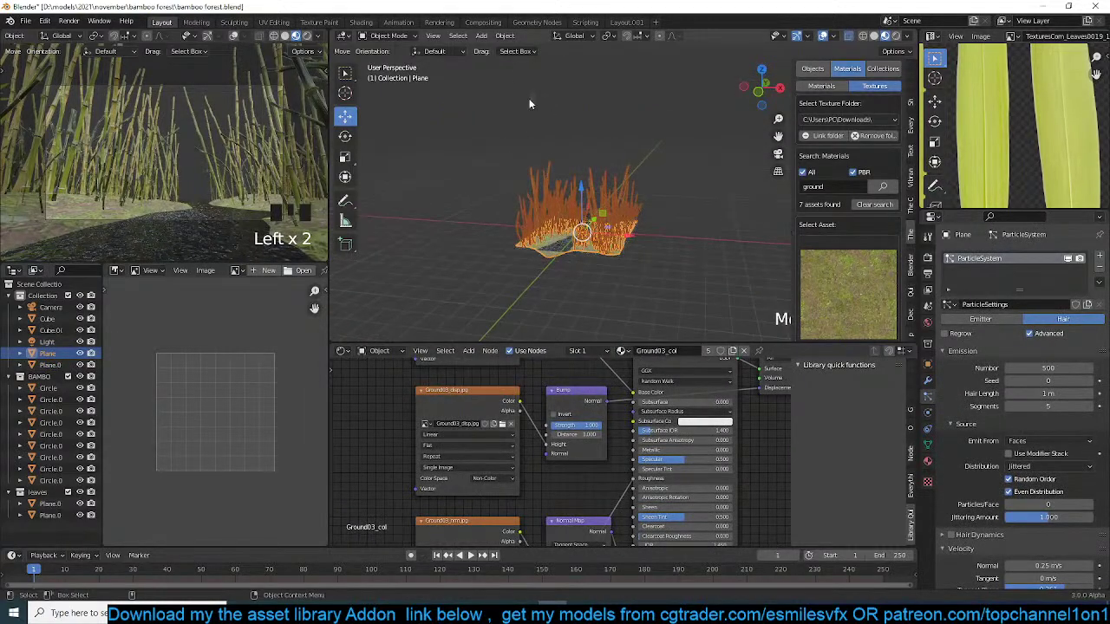
- Select the raised foliage copy, snap the 3D cursor to it, and look through the camera
{"action": "left_click", "coordinate": [529, 104]}
{"action": "key", "text": "KP_0"}
{"action": "key", "text": "shift+s"}
{"action": "left_click", "coordinate": [558, 140]}
{"action": "key", "text": "alt+a"}
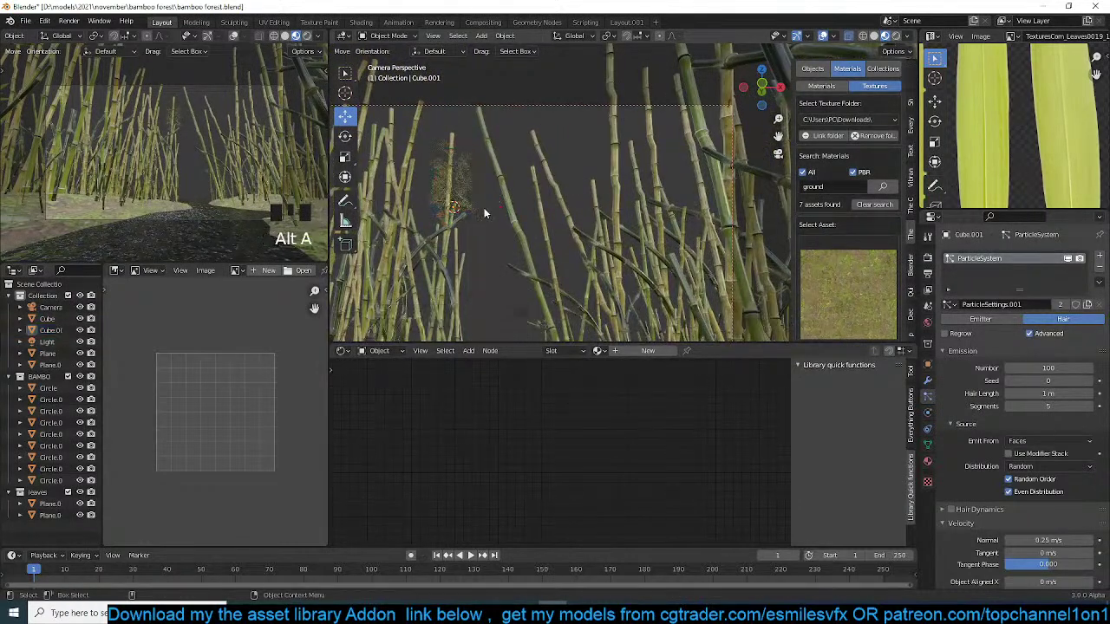
- Scale the foliage copy around the bamboo stalk up by 1.66 in the camera view and deselect it
{"action": "left_click", "coordinate": [468, 198]}
{"action": "key", "text": "s"}
{"action": "left_click", "coordinate": [509, 229]}
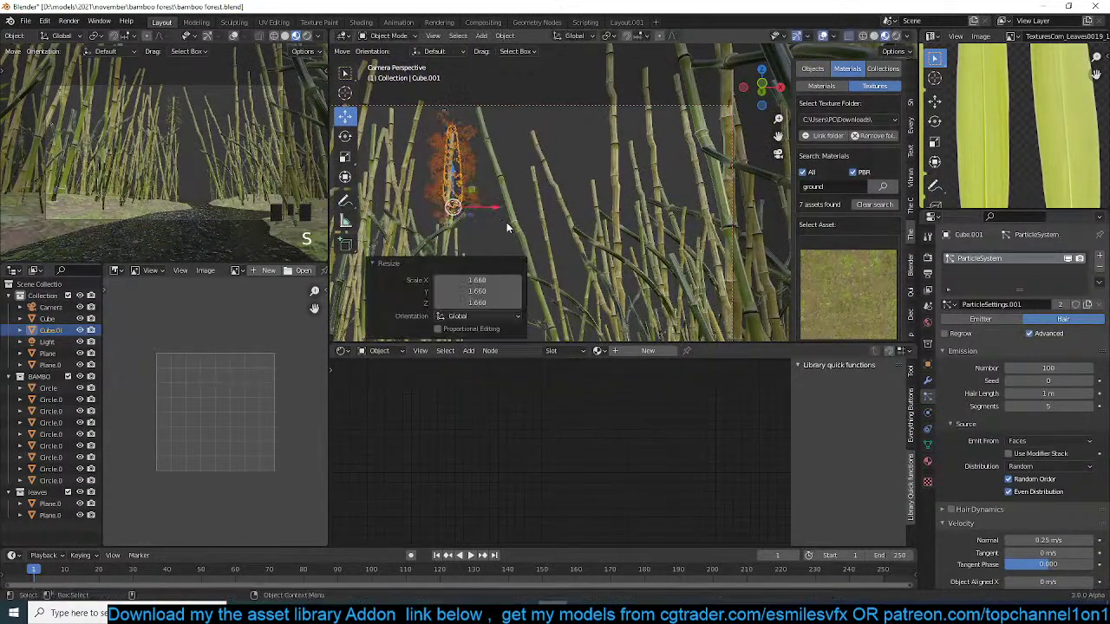
{"action": "scroll", "coordinate": [486, 203], "scroll_direction": "up", "scroll_amount": 3}
{"action": "key", "text": "alt+a"}
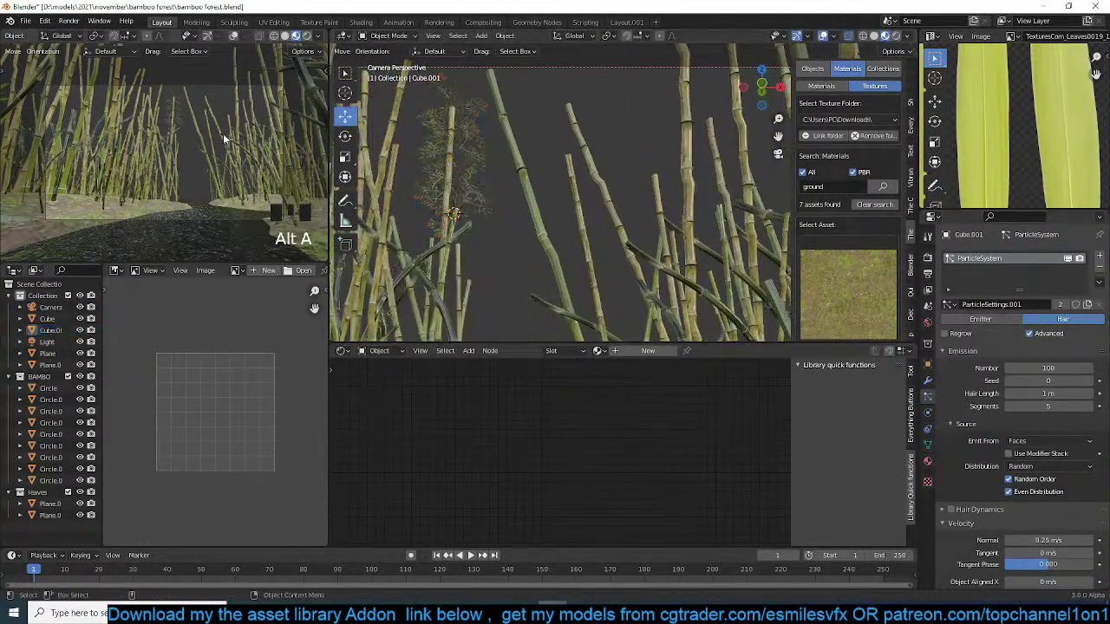
- Set the hair particle number of the foliage copy around the bamboo stalk to 500
{"action": "scroll", "coordinate": [222, 134], "scroll_direction": "up", "scroll_amount": 2}
{"action": "left_click", "coordinate": [476, 171]}
{"action": "key", "text": "alt+a"}
{"action": "left_click", "coordinate": [476, 175]}
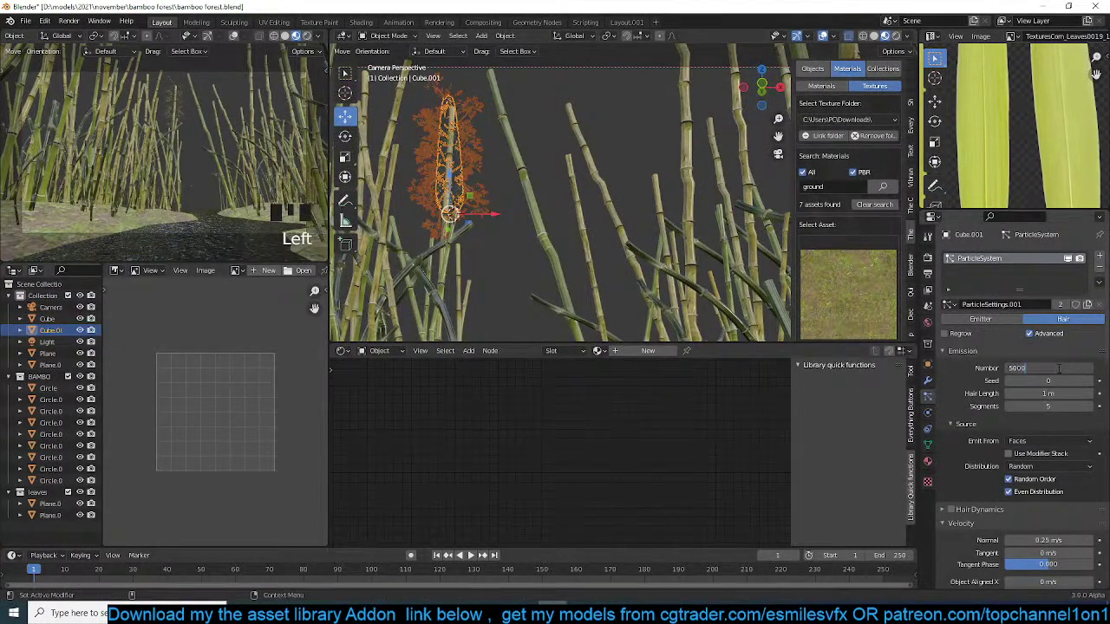
{"action": "key", "text": "Return"}
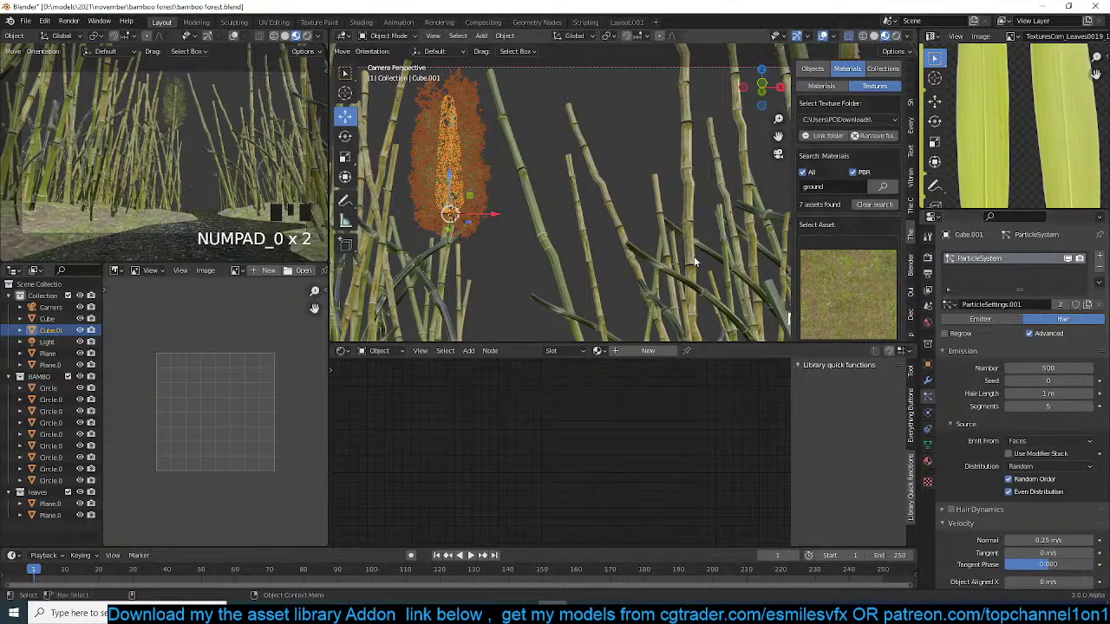
- Tilt the foliage copy slightly in the camera view, scale it vertically along the stalk, and deselect it
{"action": "left_click", "coordinate": [473, 257]}
{"action": "left_click", "coordinate": [488, 212]}
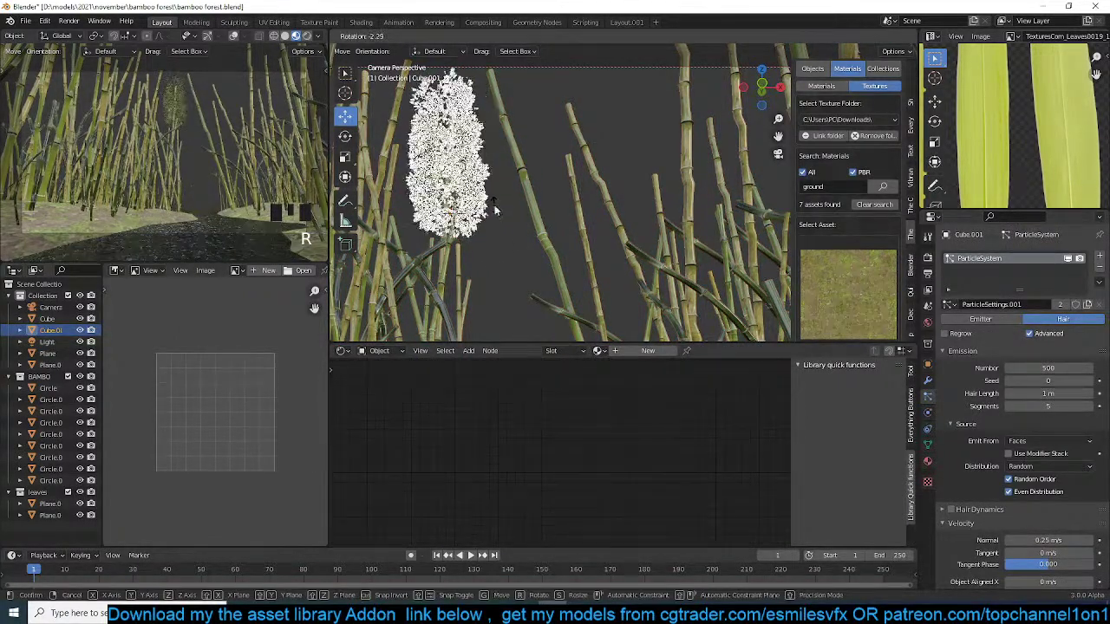
{"action": "key", "text": "alt+a"}
{"action": "left_click", "coordinate": [471, 205]}
{"action": "key", "text": "s"}
{"action": "key", "text": "z"}
{"action": "left_click", "coordinate": [485, 218]}
{"action": "key", "text": "alt+a"}
{"action": "scroll", "coordinate": [669, 290], "scroll_direction": "up", "scroll_amount": 3}
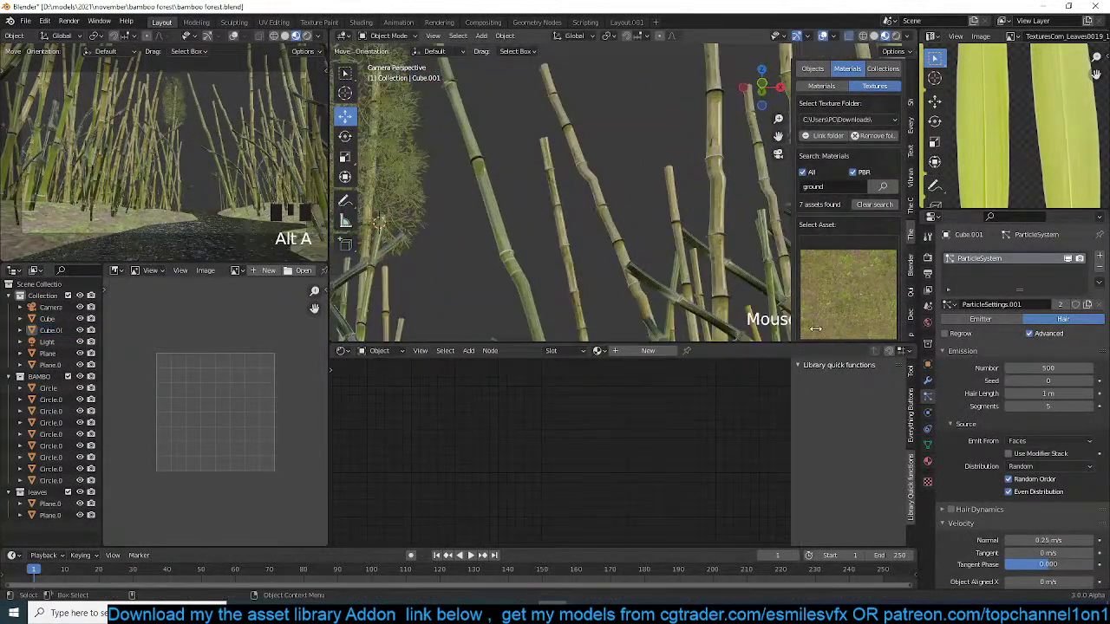
- Rotate the foliage copy by about 4.13° and raise it about 0.52 m along the bamboo stalk
{"action": "scroll", "coordinate": [443, 195], "scroll_direction": "down", "scroll_amount": 3}
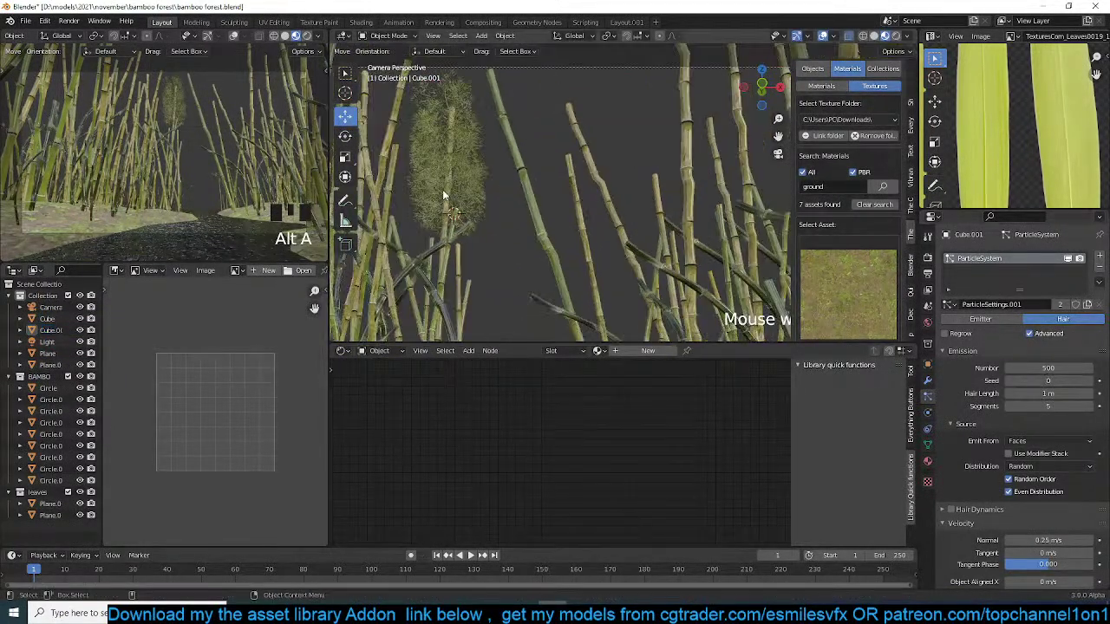
{"action": "left_click", "coordinate": [445, 194]}
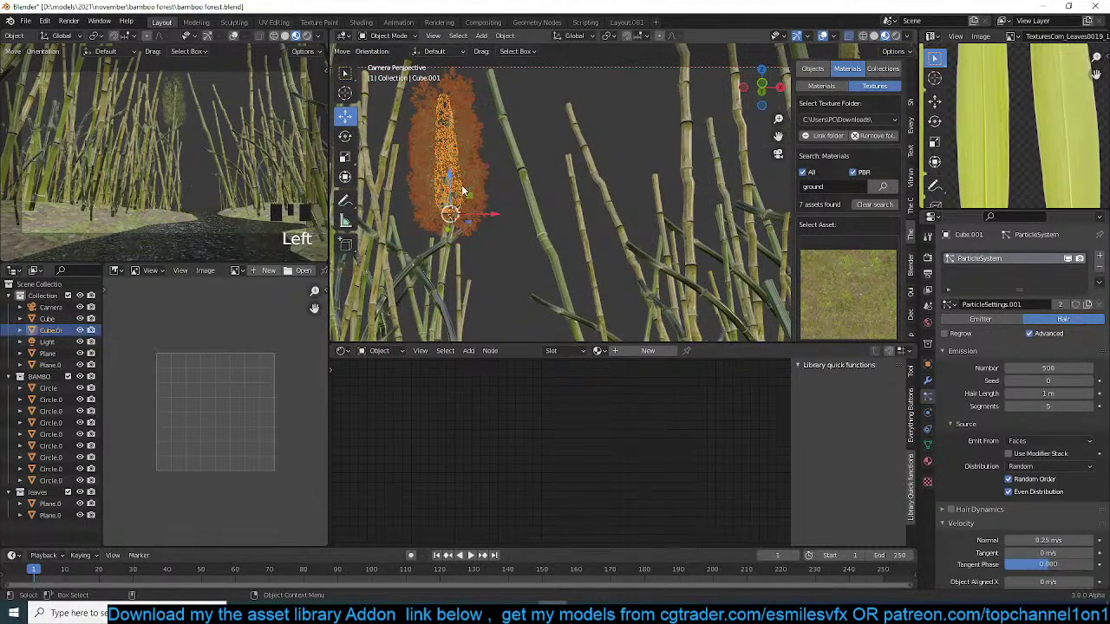
{"action": "key", "text": "s"}
{"action": "left_click", "coordinate": [558, 201]}
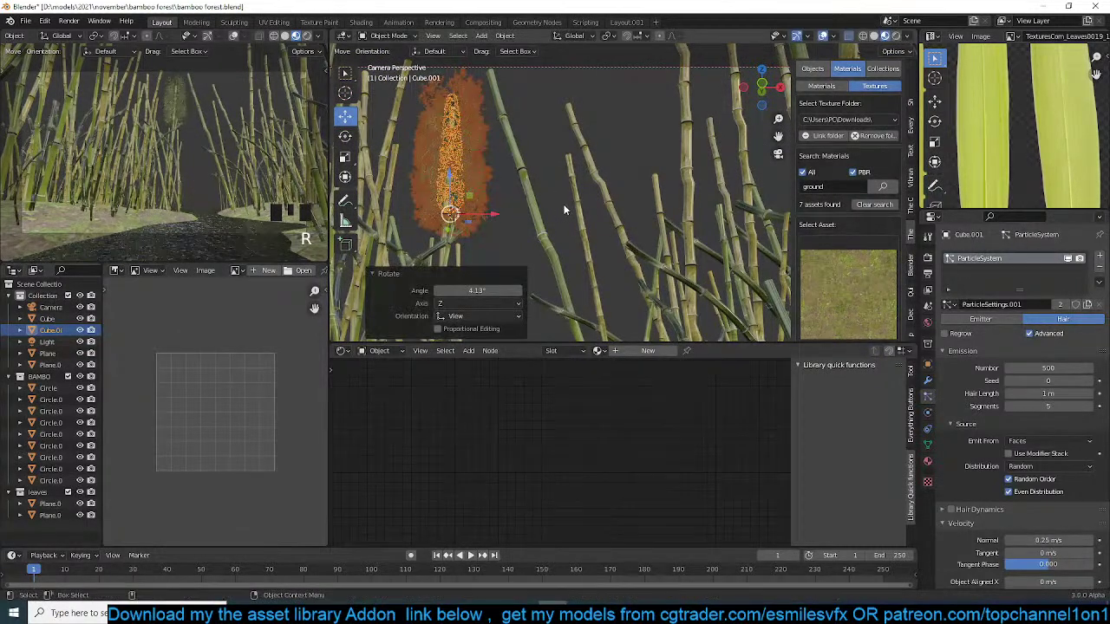
{"action": "key", "text": "alt+a"}
{"action": "left_click", "coordinate": [474, 182]}
{"action": "key", "text": "g"}
{"action": "left_click", "coordinate": [474, 173]}
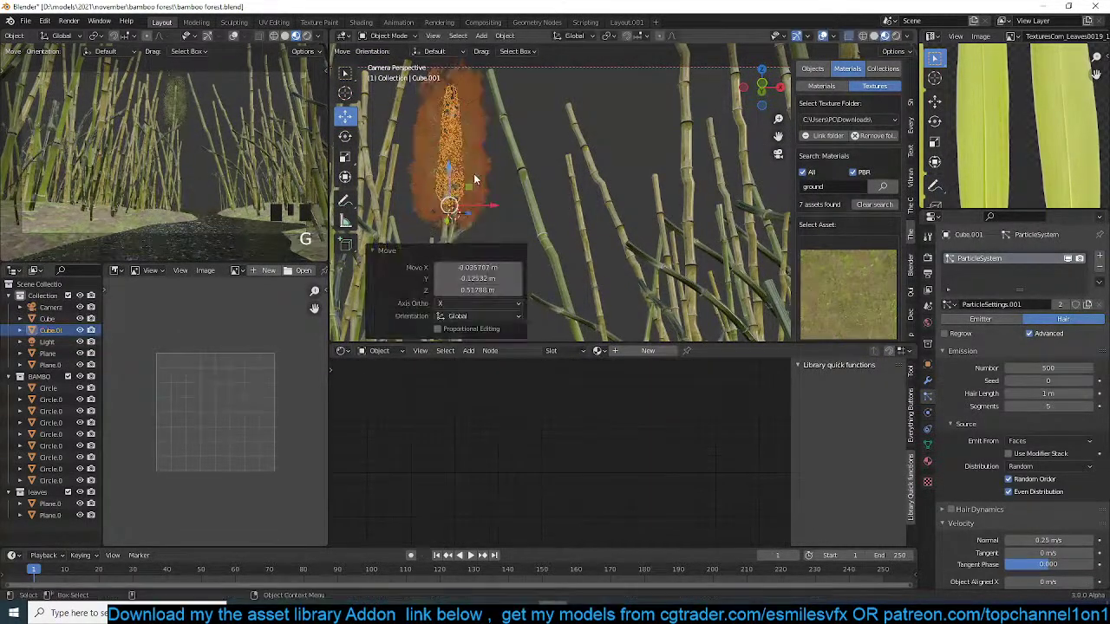
- In top view, open the tallest source bamboo stalk's mesh for editing and select the vertices at its tip
{"action": "scroll", "coordinate": [498, 187], "scroll_direction": "down", "scroll_amount": 3}
{"action": "key", "text": "KP_7"}
{"action": "scroll", "coordinate": [525, 169], "scroll_direction": "down", "scroll_amount": 7}
{"action": "scroll", "coordinate": [657, 194], "scroll_direction": "up", "scroll_amount": 5}
{"action": "middle_click_drag", "start_coordinate": [658, 195], "coordinate": [532, 199], "text": "shift"}
{"action": "scroll", "coordinate": [637, 163], "scroll_direction": "up", "scroll_amount": 8}
{"action": "left_click_drag", "start_coordinate": [642, 111], "coordinate": [686, 154]}
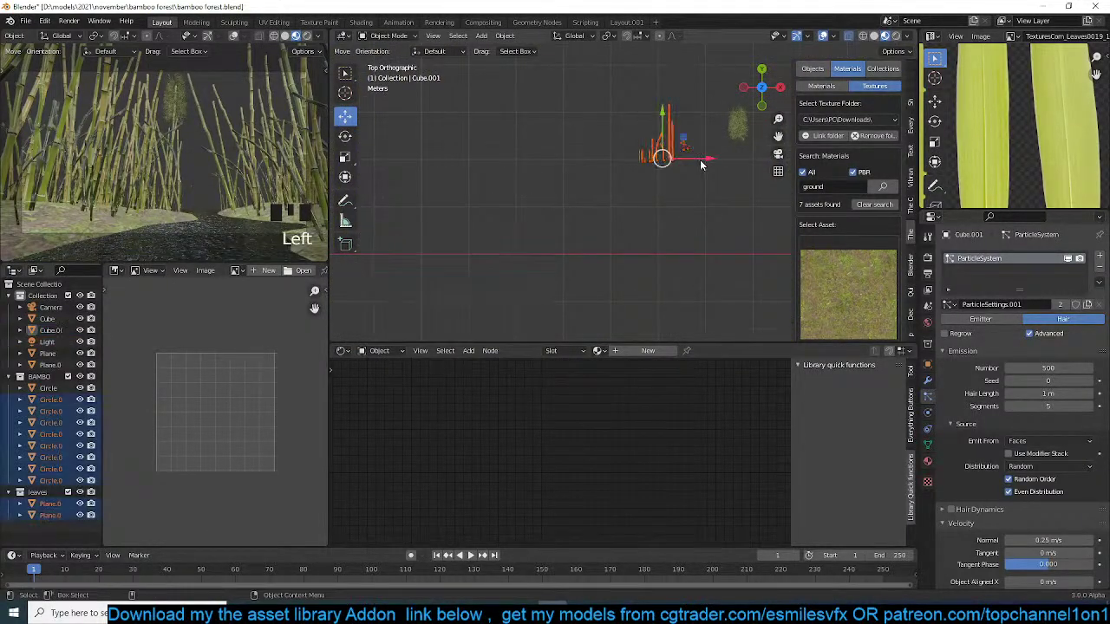
{"action": "key", "text": "KP_Decimal"}
{"action": "left_click", "coordinate": [643, 137]}
{"action": "left_click", "coordinate": [640, 129]}
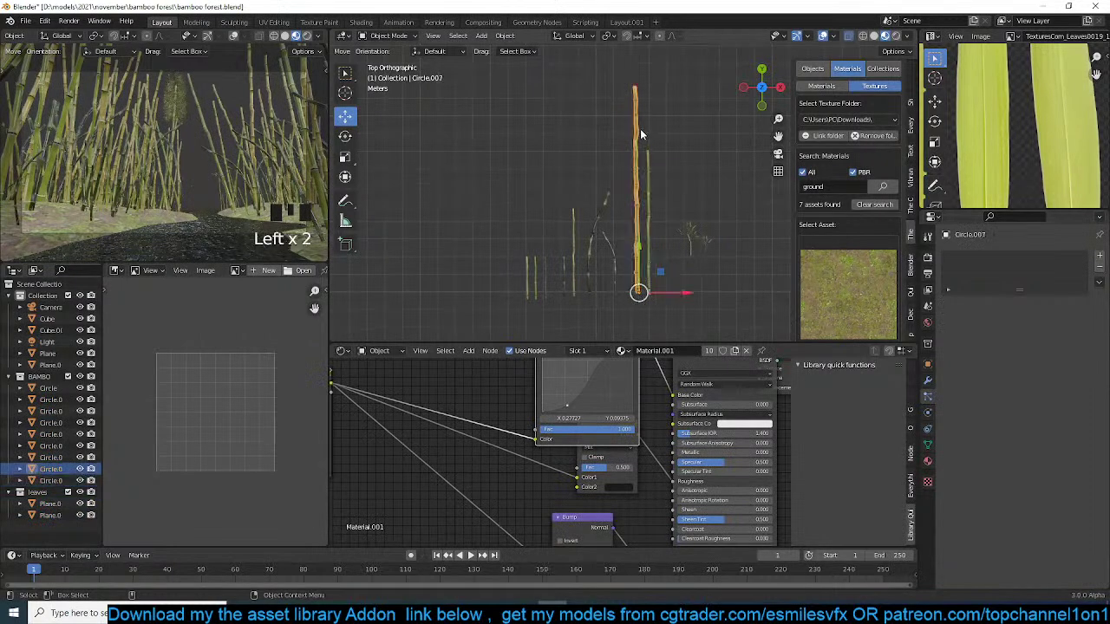
{"action": "key", "text": "Tab"}
{"action": "left_click_drag", "start_coordinate": [632, 78], "coordinate": [649, 84]}
{"action": "scroll", "coordinate": [290, 41], "scroll_direction": "down", "scroll_amount": 4}
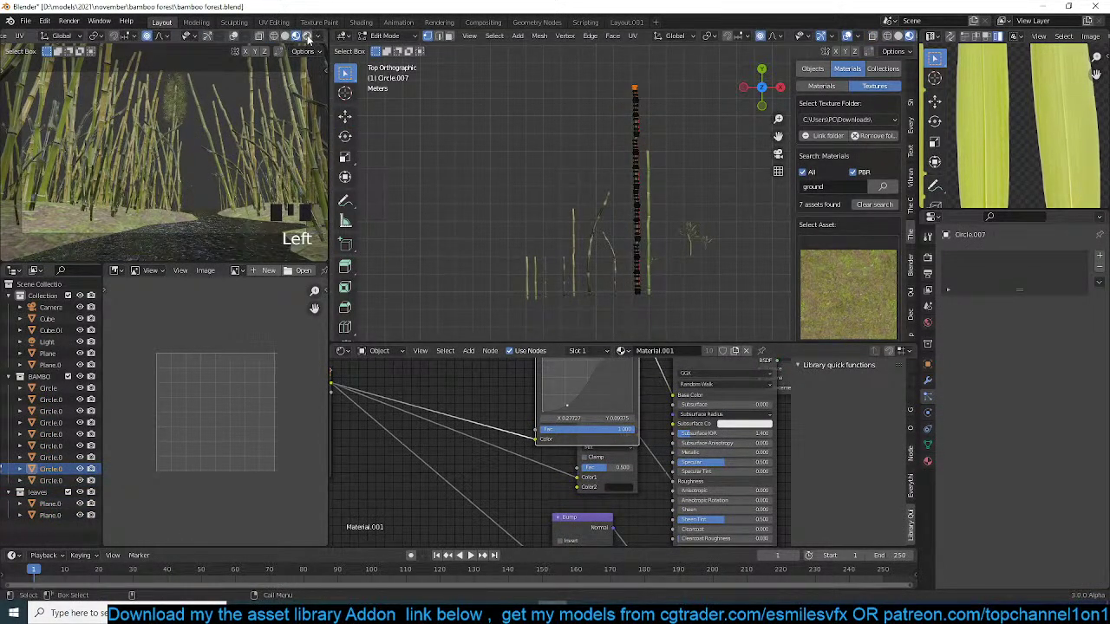
- Switch the small camera viewport to rendered shading, let the scene render, and pause it
{"action": "left_click", "coordinate": [308, 37]}
{"action": "scroll", "coordinate": [308, 39], "scroll_direction": "down", "scroll_amount": 6}
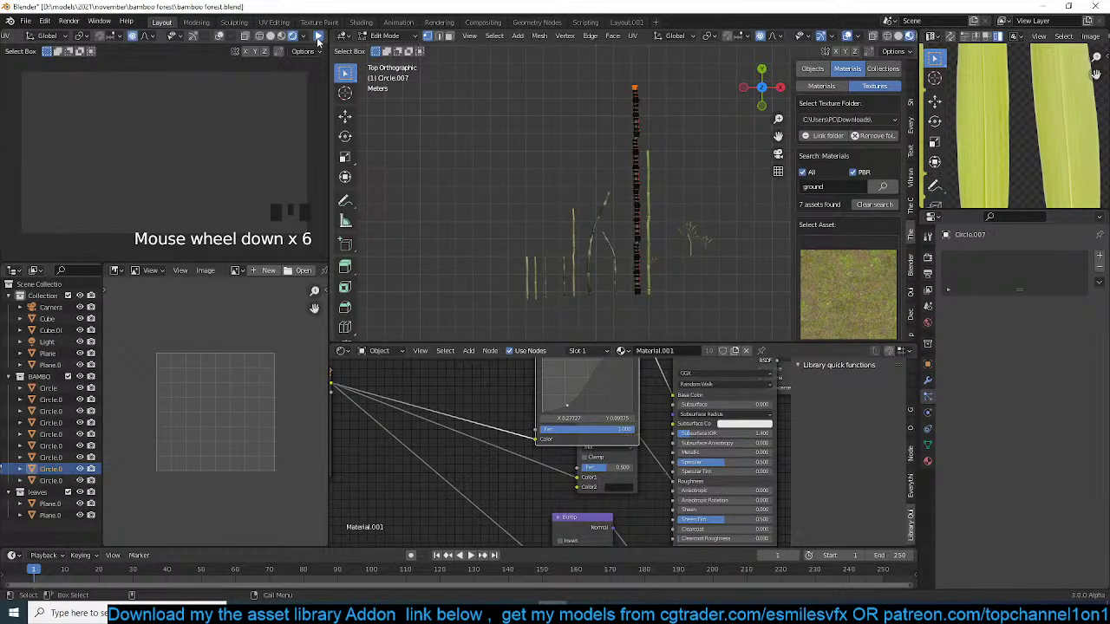
{"action": "left_click", "coordinate": [318, 39]}
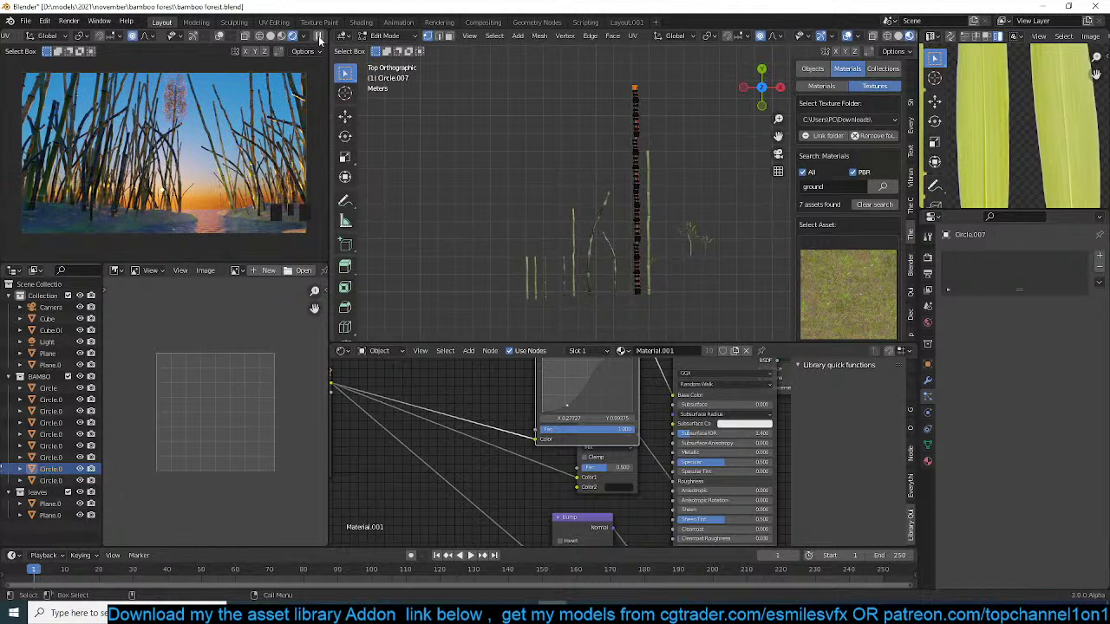
- Taper the tallest stalk's tip by scaling it down with proportional editing enabled, and leave mesh editing
{"action": "scroll", "coordinate": [619, 97], "scroll_direction": "up", "scroll_amount": 2}
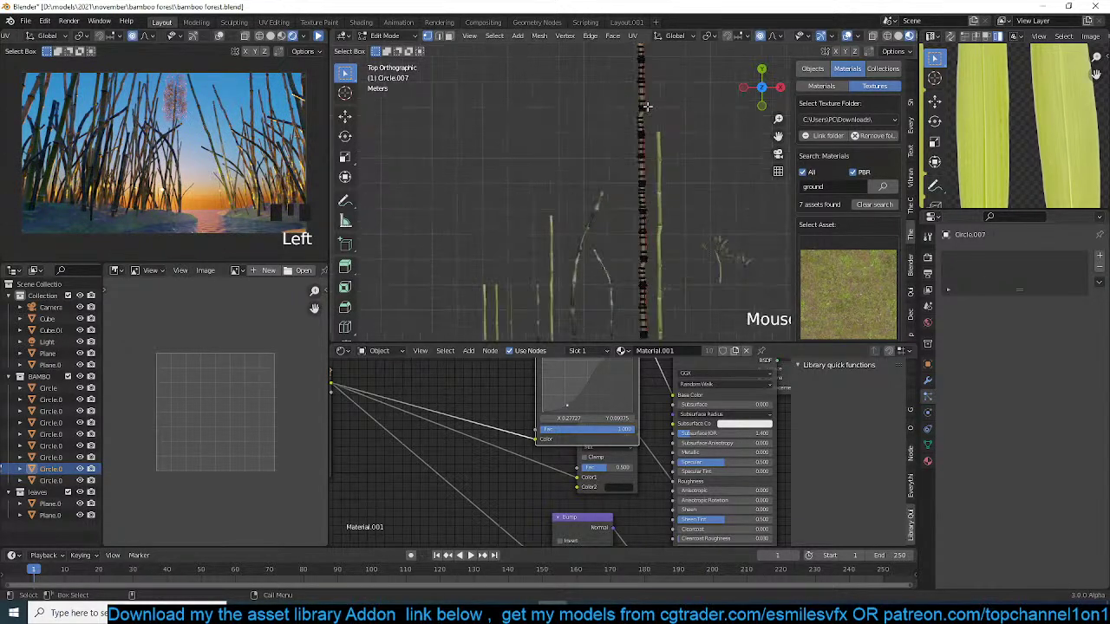
{"action": "scroll", "coordinate": [731, 163], "scroll_direction": "down", "scroll_amount": 2}
{"action": "key", "text": "s"}
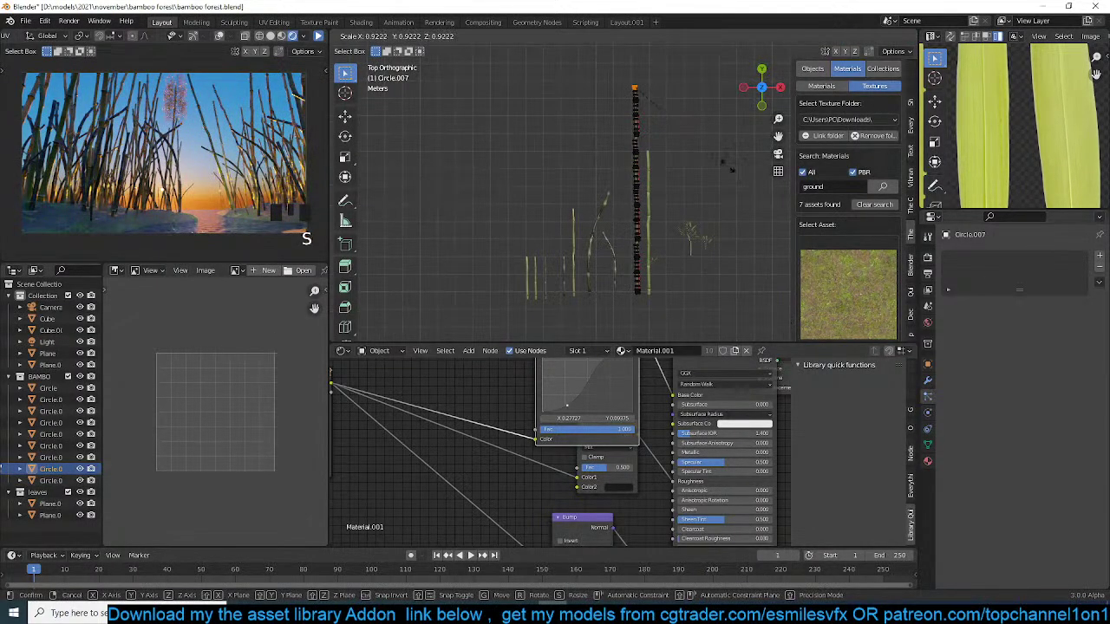
{"action": "right_click", "coordinate": [716, 165]}
{"action": "key", "text": "o"}
{"action": "scroll", "coordinate": [721, 167], "scroll_direction": "up", "scroll_amount": 3}
{"action": "middle_click_drag", "start_coordinate": [721, 166], "coordinate": [696, 293], "text": "shift"}
{"action": "scroll", "coordinate": [696, 295], "scroll_direction": "up", "scroll_amount": 5}
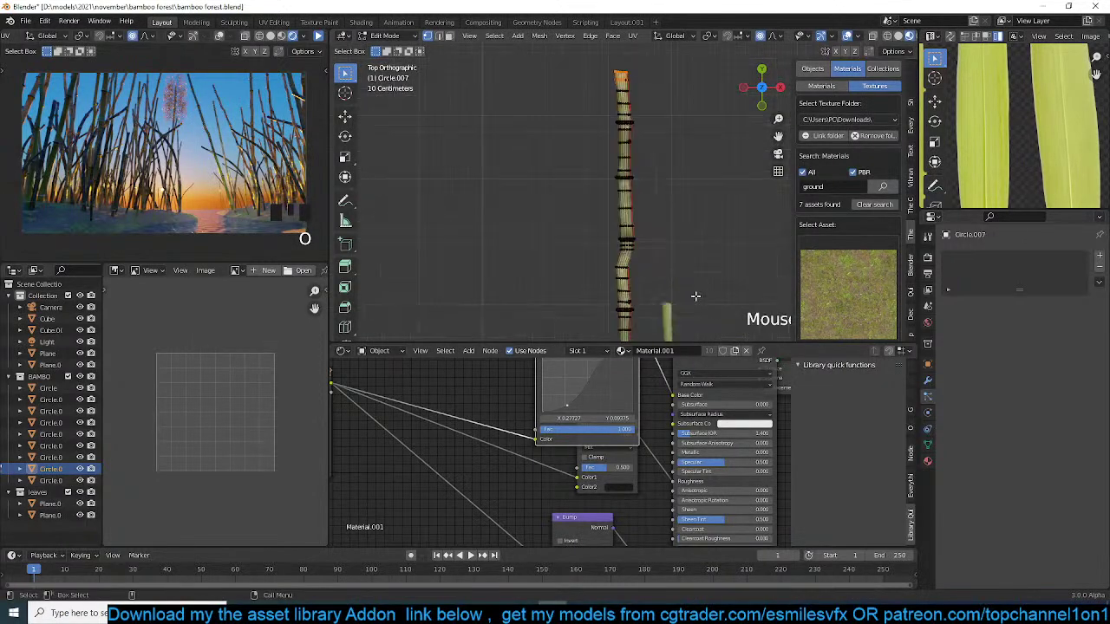
{"action": "key", "text": "s"}
{"action": "scroll", "coordinate": [666, 163], "scroll_direction": "up", "scroll_amount": 8}
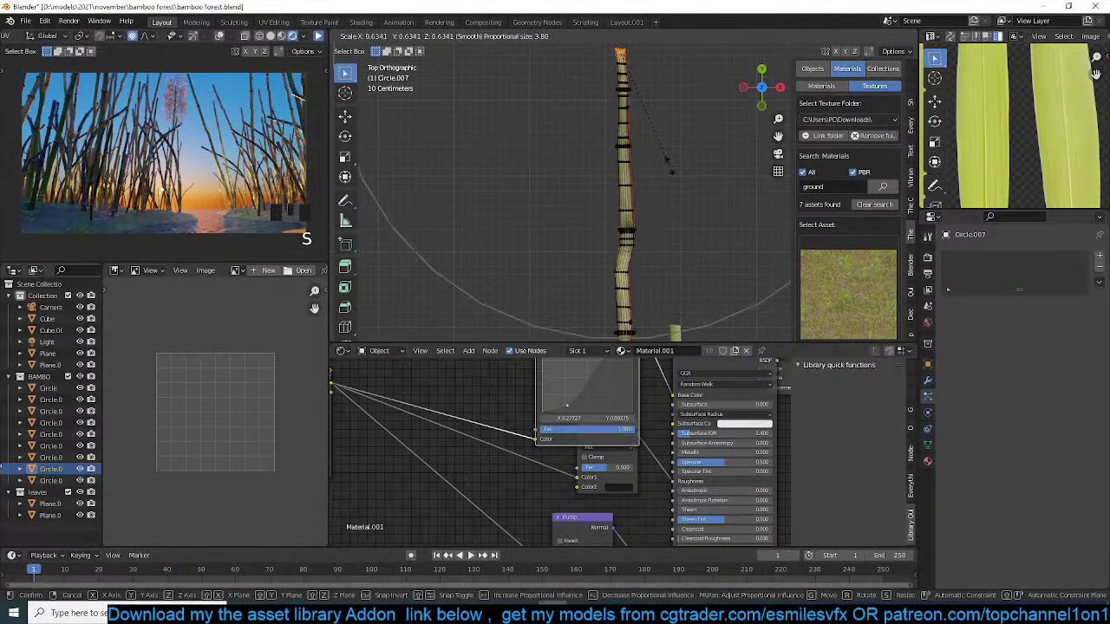
{"action": "left_click", "coordinate": [642, 136]}
{"action": "key", "text": "Tab"}
- Taper the tip of the taller curved bamboo stalk by scaling its end down with proportional editing
{"action": "scroll", "coordinate": [638, 242], "scroll_direction": "down", "scroll_amount": 8}
{"action": "middle_click_drag", "start_coordinate": [639, 256], "coordinate": [650, 170], "text": "shift"}
{"action": "left_click", "coordinate": [598, 196]}
{"action": "scroll", "coordinate": [620, 202], "scroll_direction": "up", "scroll_amount": 3}
{"action": "key", "text": "Tab"}
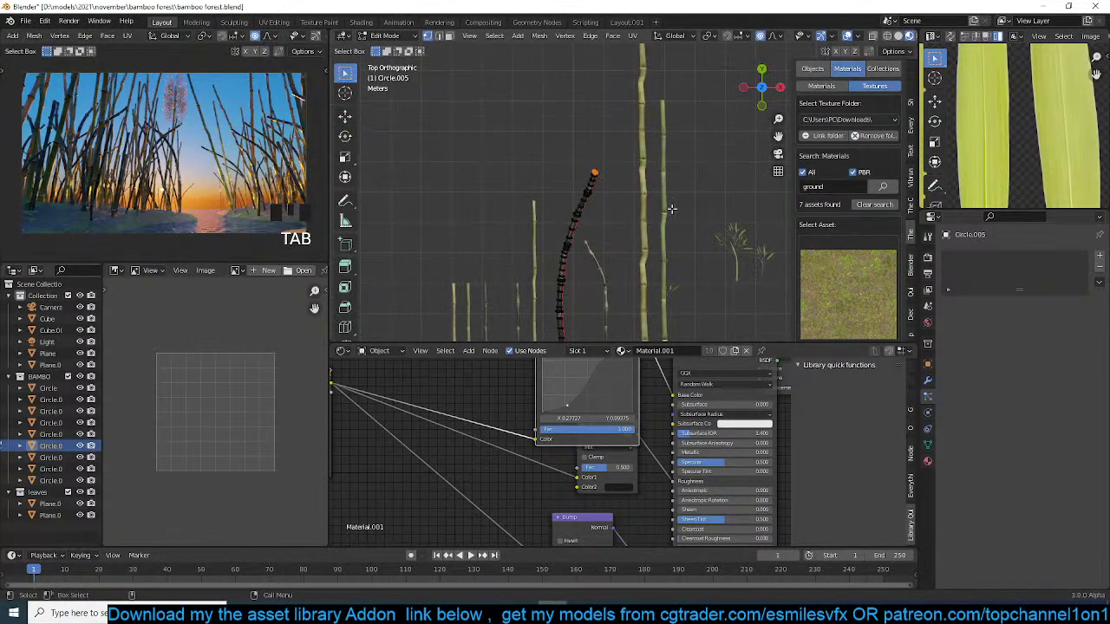
{"action": "key", "text": "s"}
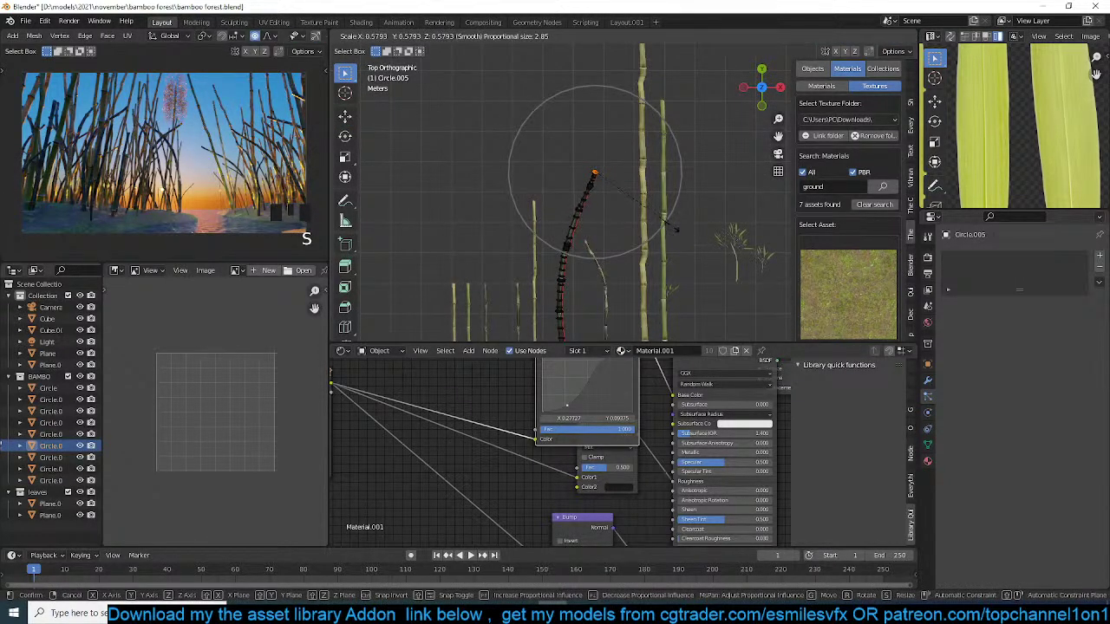
{"action": "left_click", "coordinate": [676, 228]}
{"action": "key", "text": "Tab"}
- Taper the tip of the tall straight stalk with the leafy branch by scaling its top vertices down proportionally
{"action": "left_click", "coordinate": [673, 175], "text": "ctrl"}
{"action": "key", "text": "Tab"}
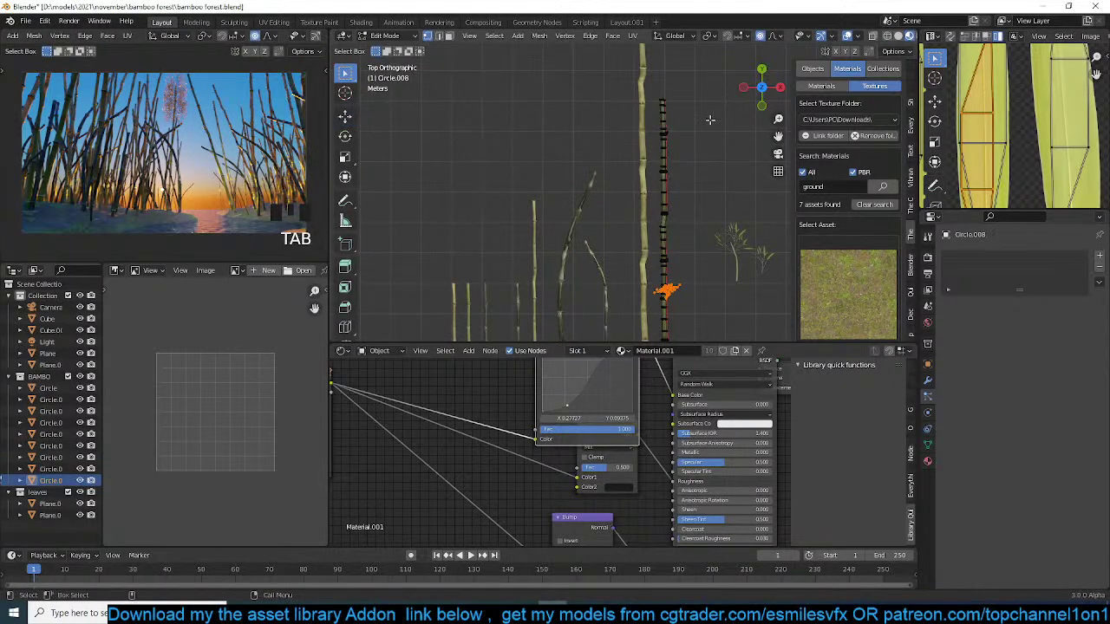
{"action": "left_click_drag", "start_coordinate": [692, 101], "coordinate": [693, 102]}
{"action": "key", "text": "s"}
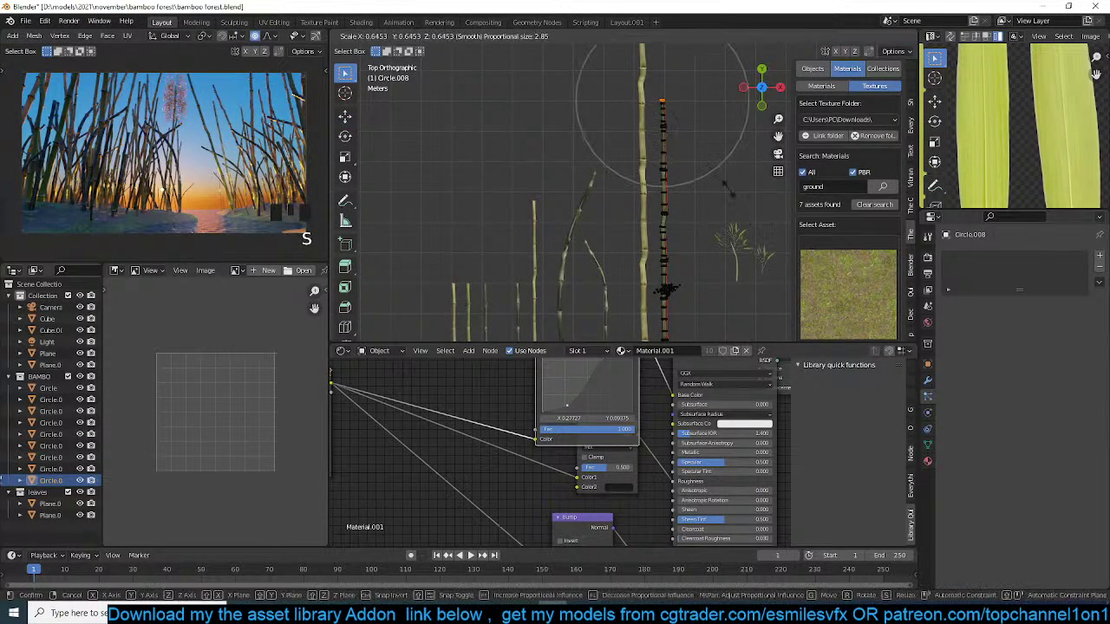
{"action": "left_click", "coordinate": [541, 229]}
{"action": "key", "text": "Tab"}
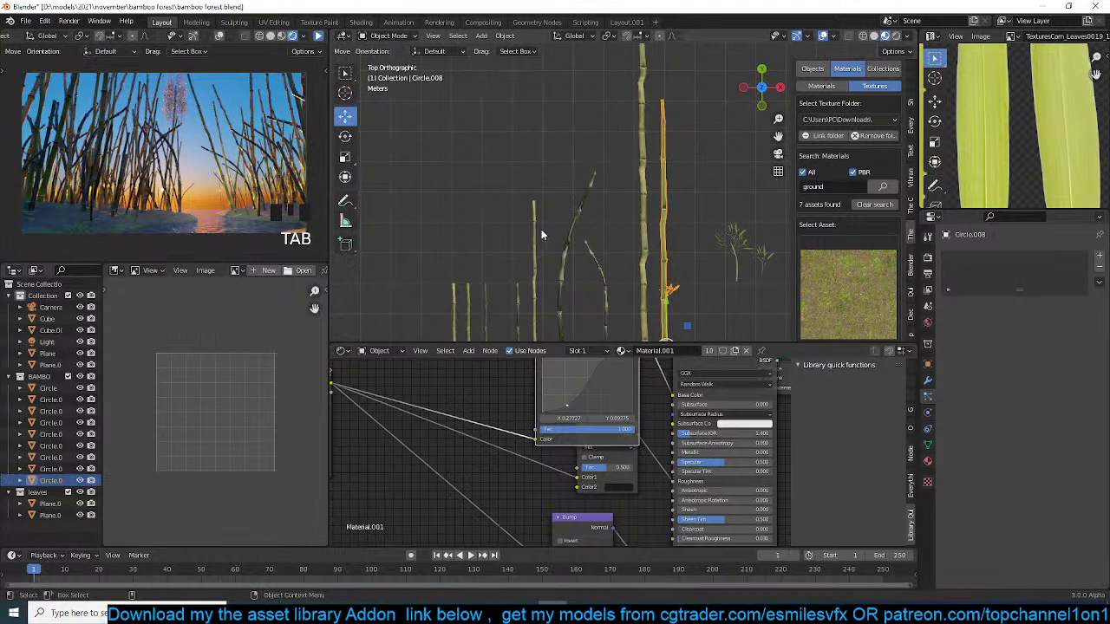
- Taper the tip of the straight stalk beside the curved one with proportional scaling, deselect it, and save the file
{"action": "left_click", "coordinate": [534, 229]}
{"action": "key", "text": "Tab"}
{"action": "left_click_drag", "start_coordinate": [506, 180], "coordinate": [546, 208]}
{"action": "key", "text": "s"}
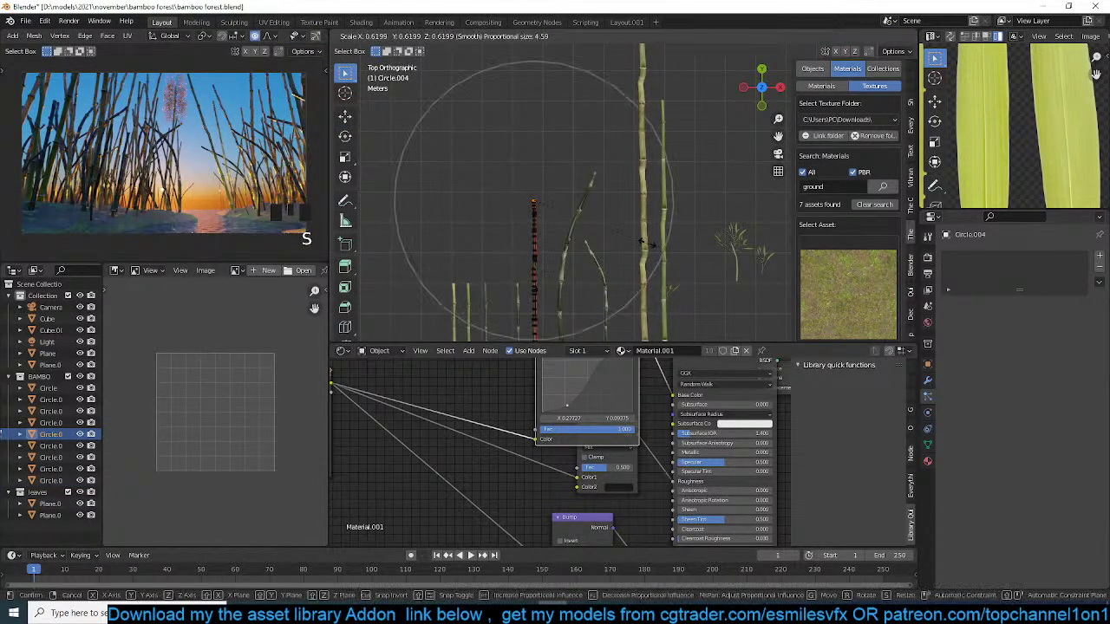
{"action": "left_click", "coordinate": [643, 241]}
{"action": "key", "text": "Tab"}
{"action": "scroll", "coordinate": [642, 241], "scroll_direction": "down", "scroll_amount": 2}
{"action": "key", "text": "alt+a"}
{"action": "key", "text": "ctrl+s"}
- Select the foliage copy above the riverbank and clear its scale in top view
{"action": "scroll", "coordinate": [502, 253], "scroll_direction": "down", "scroll_amount": 3}
{"action": "scroll", "coordinate": [578, 254], "scroll_direction": "down", "scroll_amount": 6}
{"action": "middle_click_drag", "start_coordinate": [412, 249], "coordinate": [661, 233], "text": "shift"}
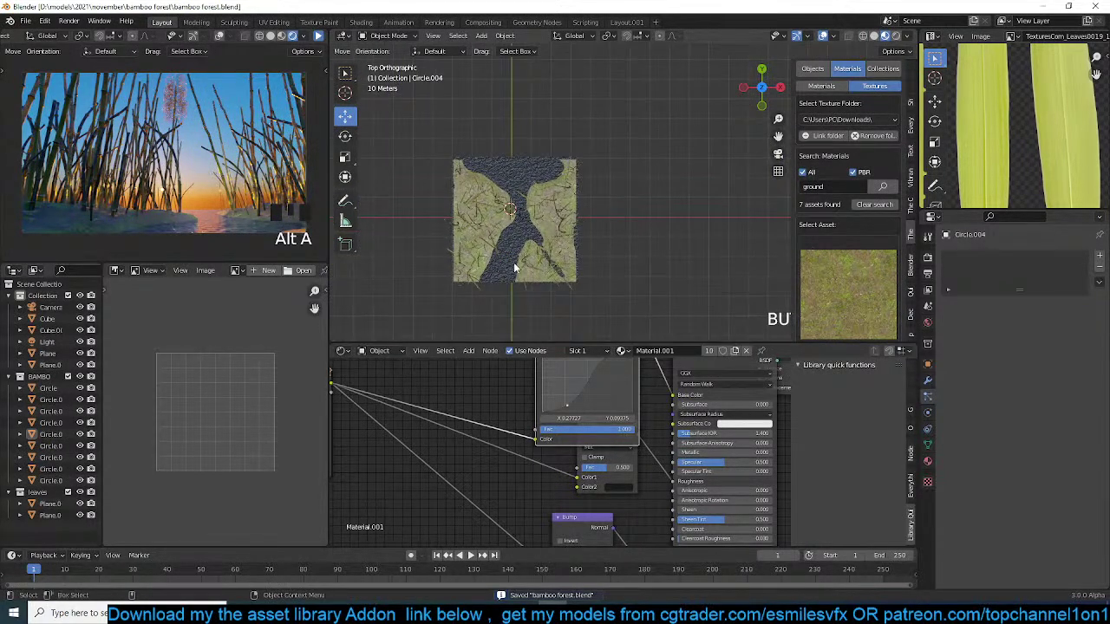
{"action": "middle_click_drag", "start_coordinate": [411, 128], "coordinate": [606, 121]}
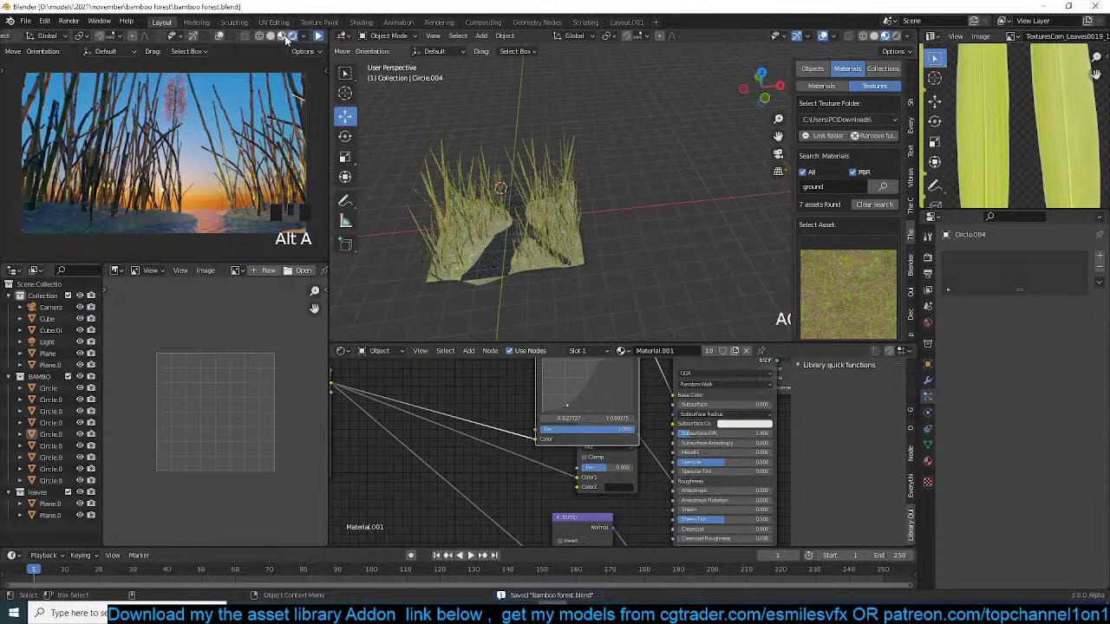
{"action": "scroll", "coordinate": [459, 98], "scroll_direction": "up", "scroll_amount": 6}
{"action": "left_click", "coordinate": [413, 142]}
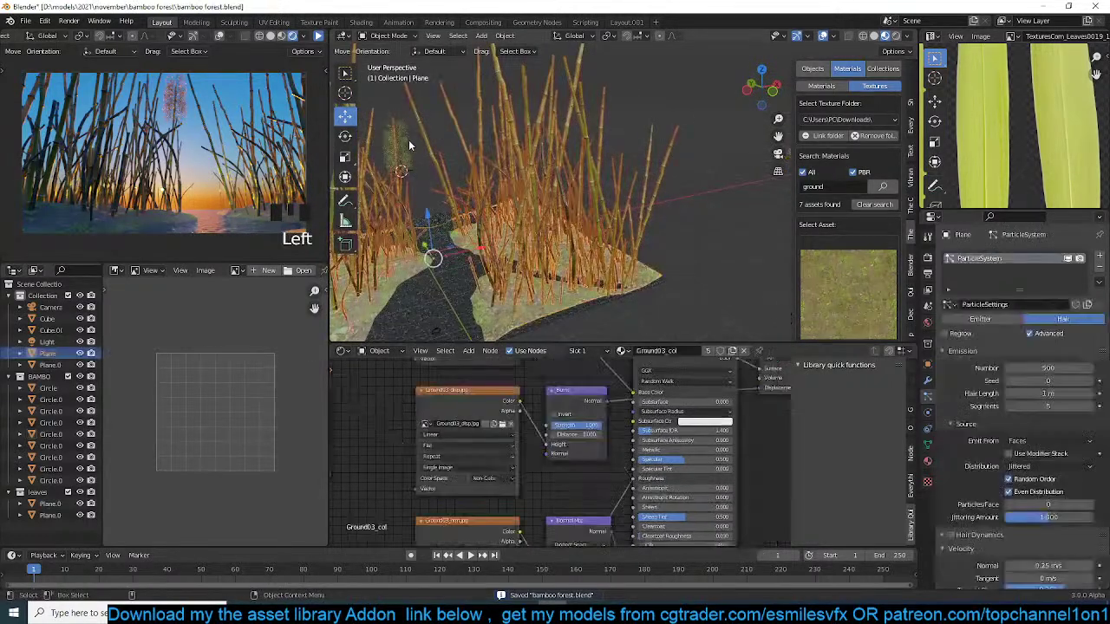
{"action": "left_click", "coordinate": [410, 145]}
{"action": "key", "text": "KP_7"}
{"action": "scroll", "coordinate": [463, 181], "scroll_direction": "up", "scroll_amount": 5}
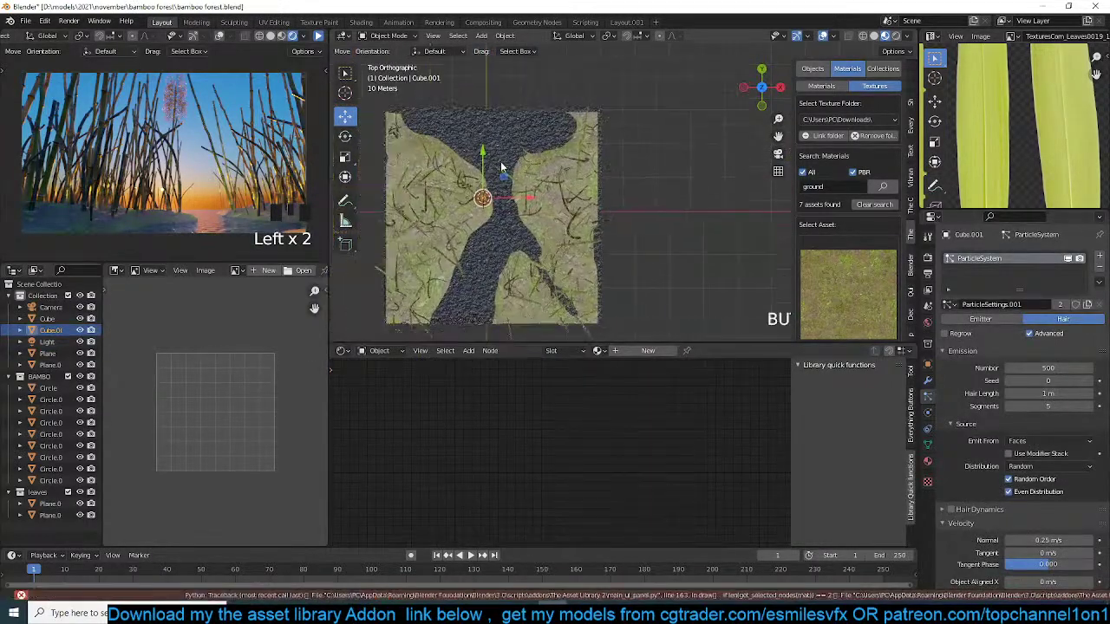
{"action": "key", "text": "alt+s"}
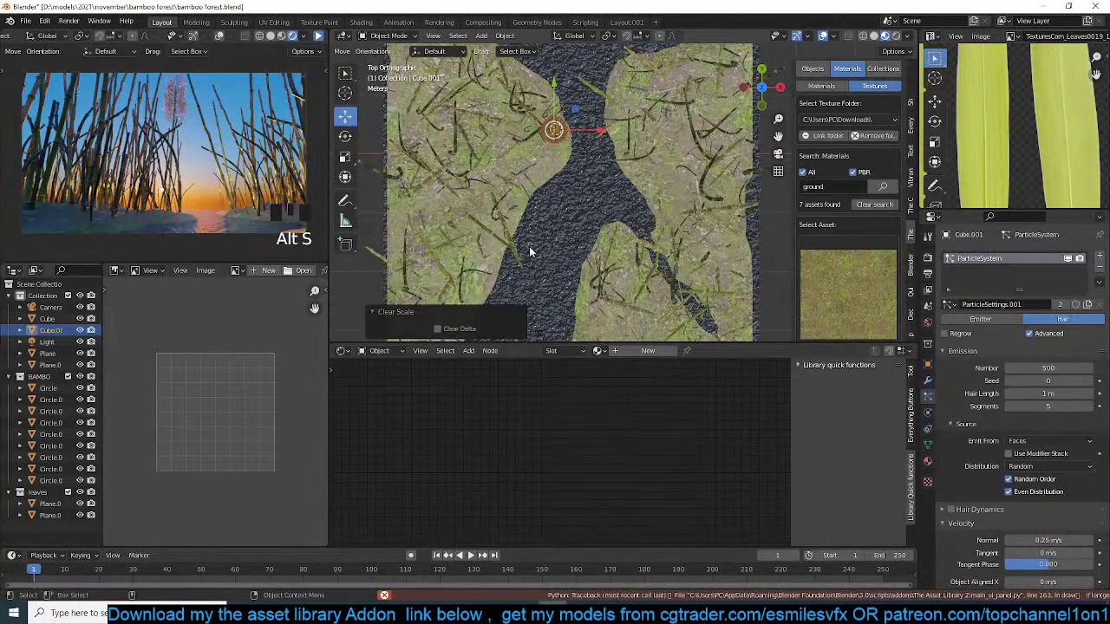
{"action": "key", "text": "g"}
{"action": "right_click", "coordinate": [594, 169]}
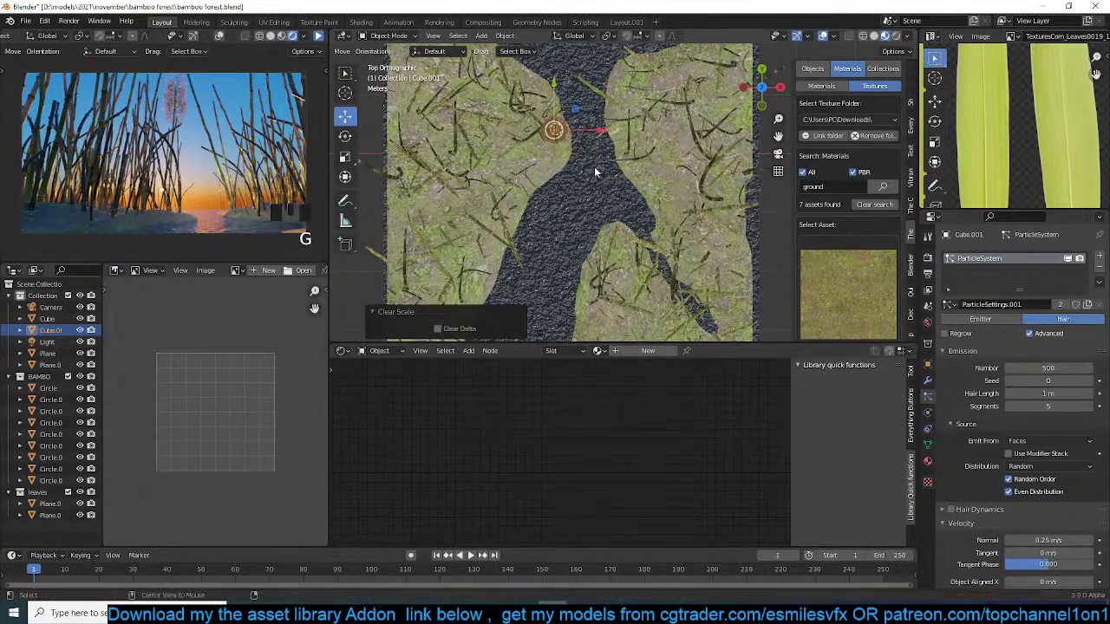
- Place two linked duplicates of the foliage near the river's edge, rotating each and clearing the first duplicate's scale
{"action": "key", "text": "alt+d"}
{"action": "left_click", "coordinate": [586, 286]}
{"action": "key", "text": "r"}
{"action": "left_click", "coordinate": [587, 286]}
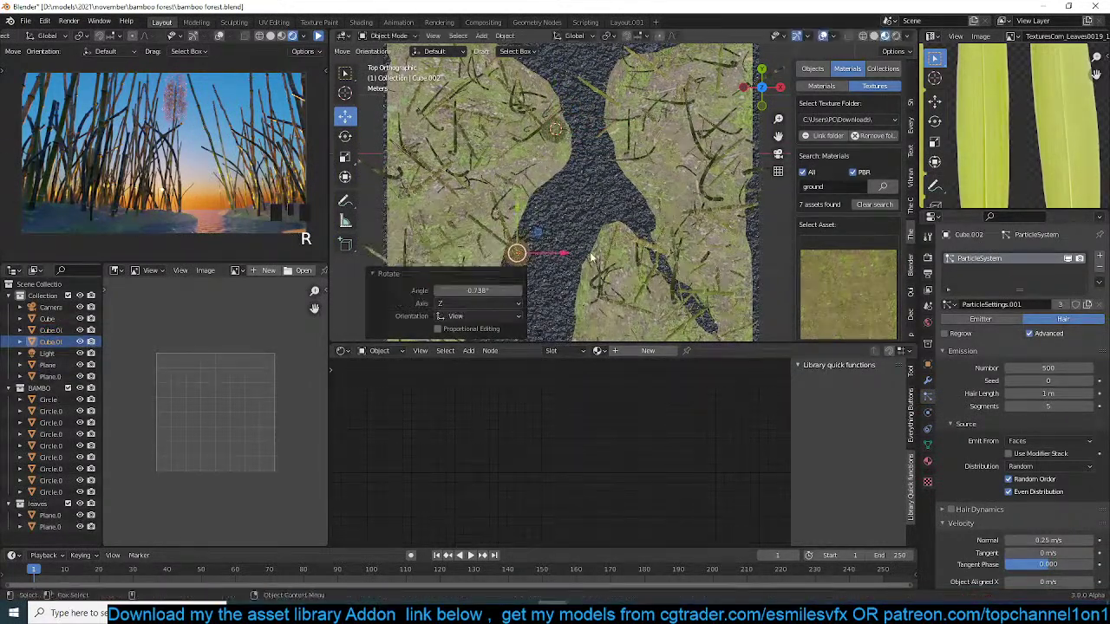
{"action": "key", "text": "alt+s"}
{"action": "key", "text": "alt+d"}
{"action": "left_click", "coordinate": [565, 163]}
{"action": "key", "text": "r"}
{"action": "key", "text": "r"}
{"action": "left_click", "coordinate": [568, 155]}
- Place three more linked foliage duplicates over the left riverbank
{"action": "key", "text": "alt+d"}
{"action": "left_click", "coordinate": [573, 137]}
{"action": "key", "text": "alt+d"}
{"action": "left_click", "coordinate": [550, 167]}
{"action": "key", "text": "alt+d"}
{"action": "left_click", "coordinate": [527, 182]}
- Place six linked foliage duplicates along the right riverbank, from its upper part down to the lower tip
{"action": "key", "text": "alt+d"}
{"action": "left_click", "coordinate": [670, 136]}
{"action": "key", "text": "alt+d"}
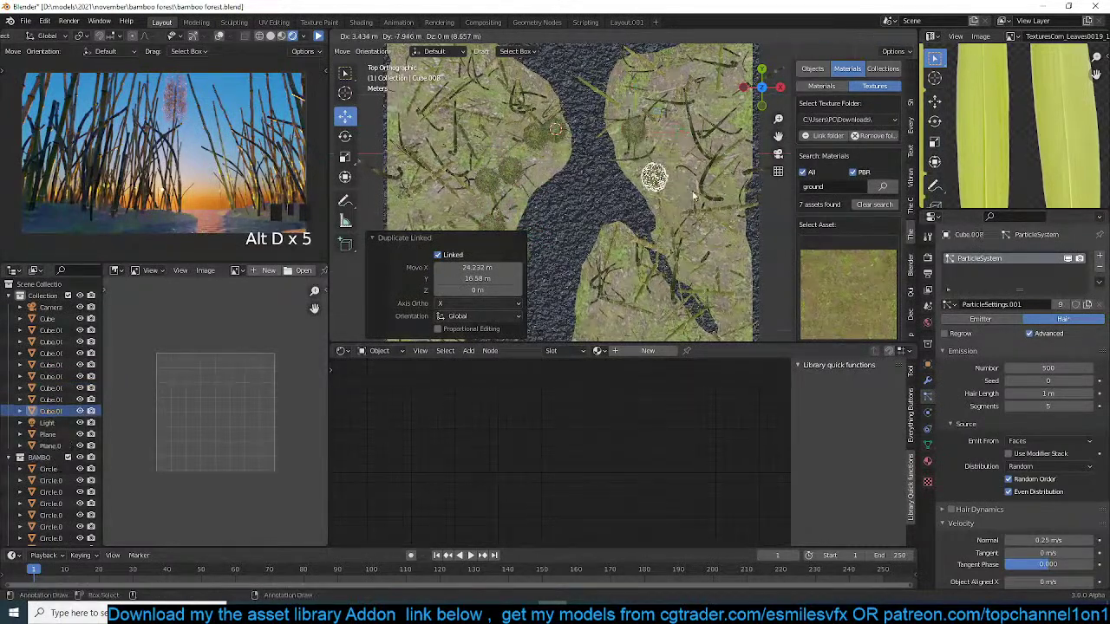
{"action": "left_click", "coordinate": [691, 180]}
{"action": "key", "text": "alt+d"}
{"action": "left_click", "coordinate": [702, 234]}
{"action": "key", "text": "alt+d"}
{"action": "left_click", "coordinate": [684, 276]}
{"action": "middle_click_drag", "start_coordinate": [685, 280], "coordinate": [691, 167], "text": "shift"}
{"action": "key", "text": "alt+d"}
{"action": "left_click", "coordinate": [607, 168]}
{"action": "key", "text": "alt+d"}
{"action": "left_click", "coordinate": [602, 198]}
- Place six further linked foliage duplicates across the left riverbank, from its lower edge upward
{"action": "key", "text": "alt+d"}
{"action": "left_click", "coordinate": [489, 170]}
{"action": "key", "text": "alt+d"}
{"action": "left_click", "coordinate": [522, 151]}
{"action": "key", "text": "alt+d"}
{"action": "left_click", "coordinate": [488, 136]}
{"action": "middle_click_drag", "start_coordinate": [487, 136], "coordinate": [516, 187], "text": "shift"}
{"action": "key", "text": "alt+d"}
{"action": "left_click", "coordinate": [541, 144]}
{"action": "key", "text": "alt+d"}
{"action": "left_click", "coordinate": [585, 64]}
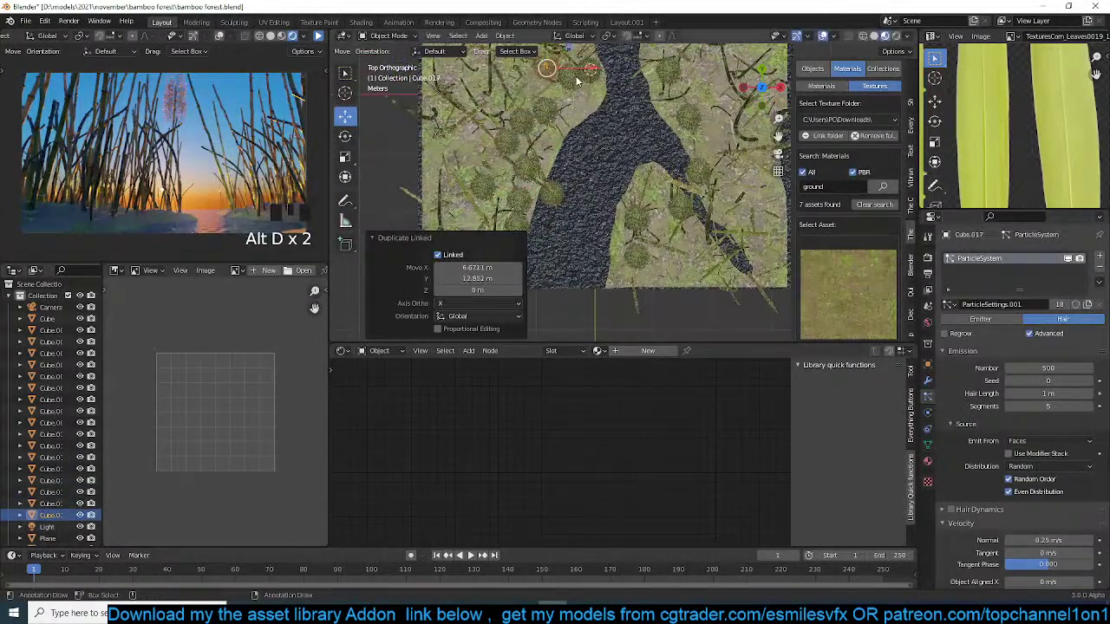
{"action": "key", "text": "alt+d"}
{"action": "left_click", "coordinate": [596, 114]}
- In the camera view, lower the foliage copy at the left bank's edge and stretch a right-bank copy vertically
{"action": "key", "text": "KP_0"}
{"action": "key", "text": "alt+a"}
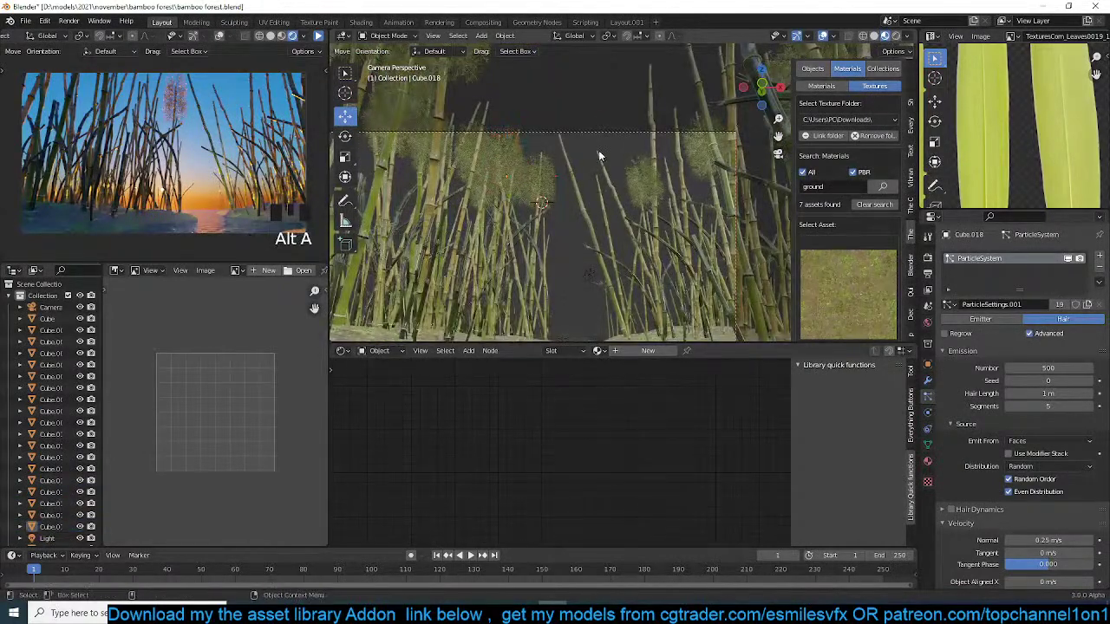
{"action": "scroll", "coordinate": [581, 173], "scroll_direction": "up", "scroll_amount": 3}
{"action": "left_click", "coordinate": [539, 186]}
{"action": "key", "text": "g"}
{"action": "left_click", "coordinate": [542, 230]}
{"action": "left_click", "coordinate": [664, 208]}
{"action": "key", "text": "s"}
{"action": "key", "text": "z"}
{"action": "left_click", "coordinate": [678, 256]}
- Scale and reposition the foliage copy on the far right bamboo stalks, and deselect it
{"action": "left_click", "coordinate": [726, 159]}
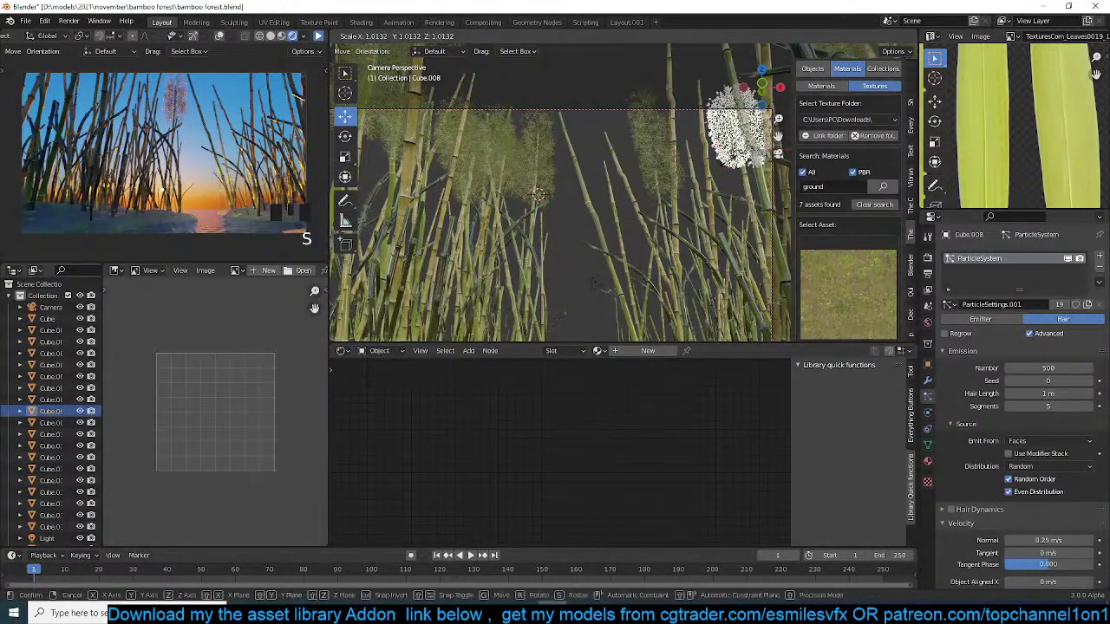
{"action": "key", "text": "g"}
{"action": "left_click", "coordinate": [745, 235]}
{"action": "key", "text": "alt+a"}
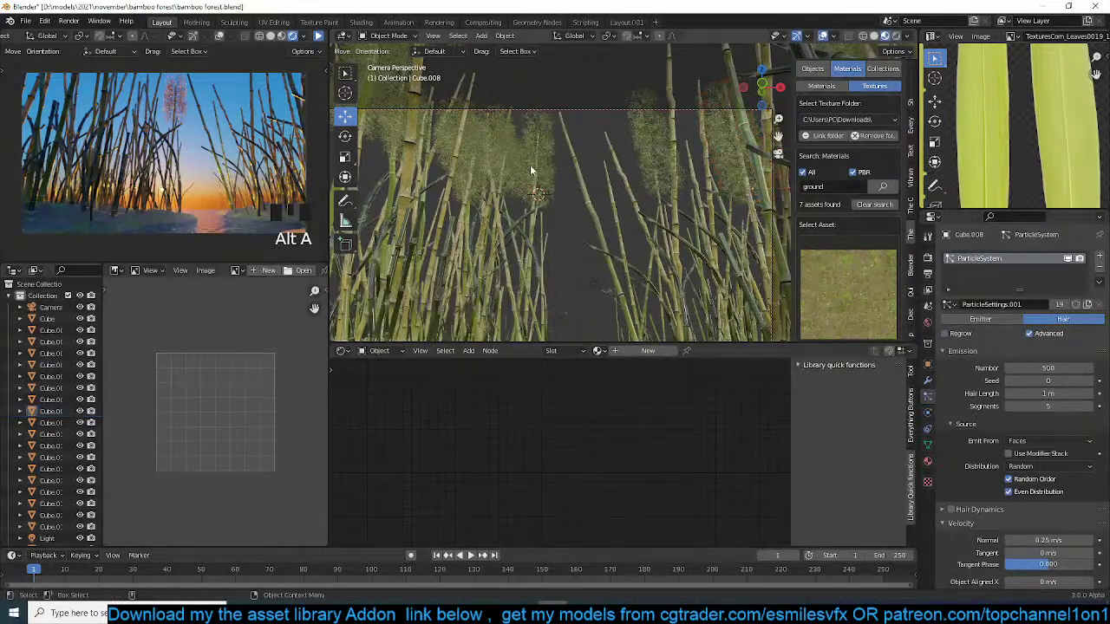
- Stretch the foliage copy on the tall left-bank stalks vertically, reposition it along them and deselect it
{"action": "middle_click_drag", "start_coordinate": [528, 172], "coordinate": [613, 135], "text": "shift"}
{"action": "left_click", "coordinate": [483, 108]}
{"action": "key", "text": "s"}
{"action": "key", "text": "z"}
{"action": "left_click", "coordinate": [482, 202]}
{"action": "key", "text": "g"}
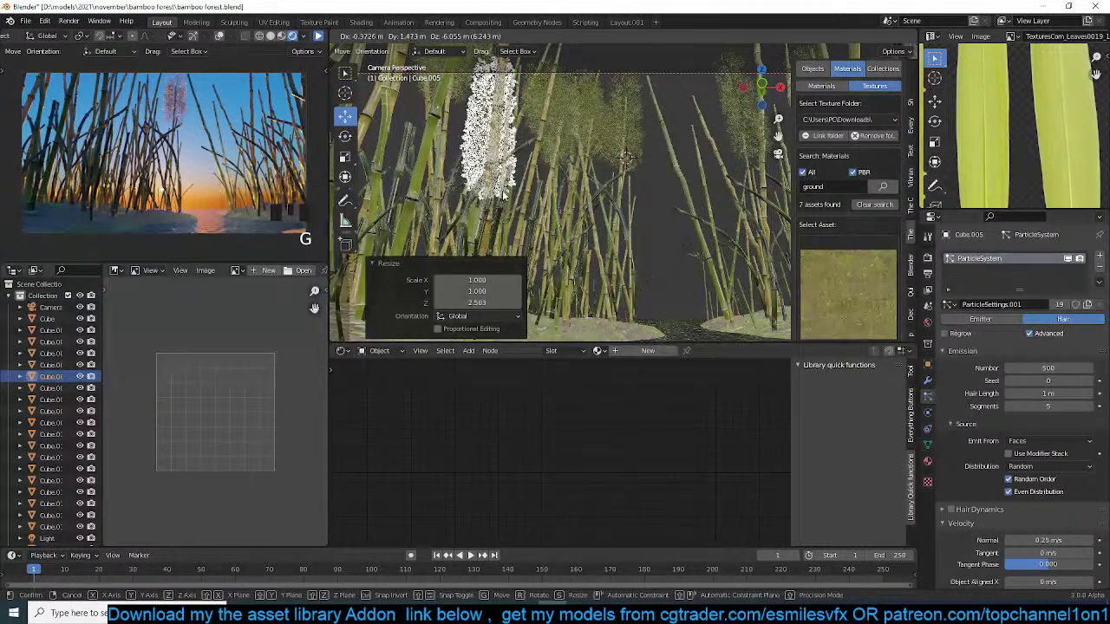
{"action": "left_click", "coordinate": [501, 205]}
{"action": "key", "text": "alt+a"}
- Stretch the neighbouring foliage copy further left vertically, clear its scale and deselect it
{"action": "left_click", "coordinate": [465, 102]}
{"action": "key", "text": "s"}
{"action": "key", "text": "z"}
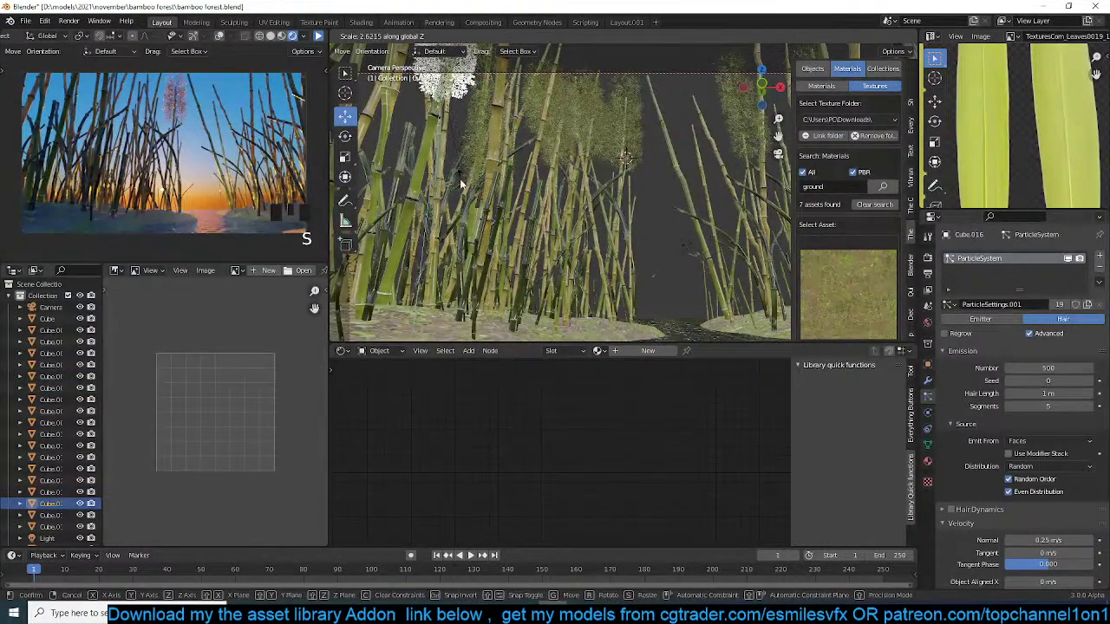
{"action": "left_click", "coordinate": [468, 178]}
{"action": "key", "text": "alt+a"}
{"action": "left_click", "coordinate": [464, 134]}
{"action": "key", "text": "alt+s"}
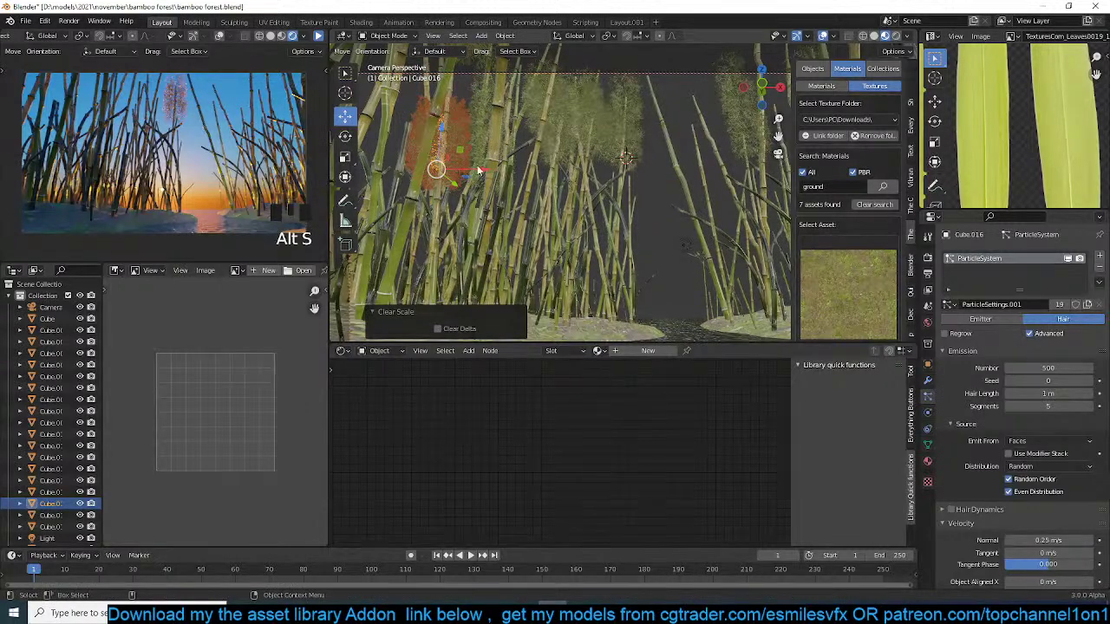
{"action": "key", "text": "alt+a"}
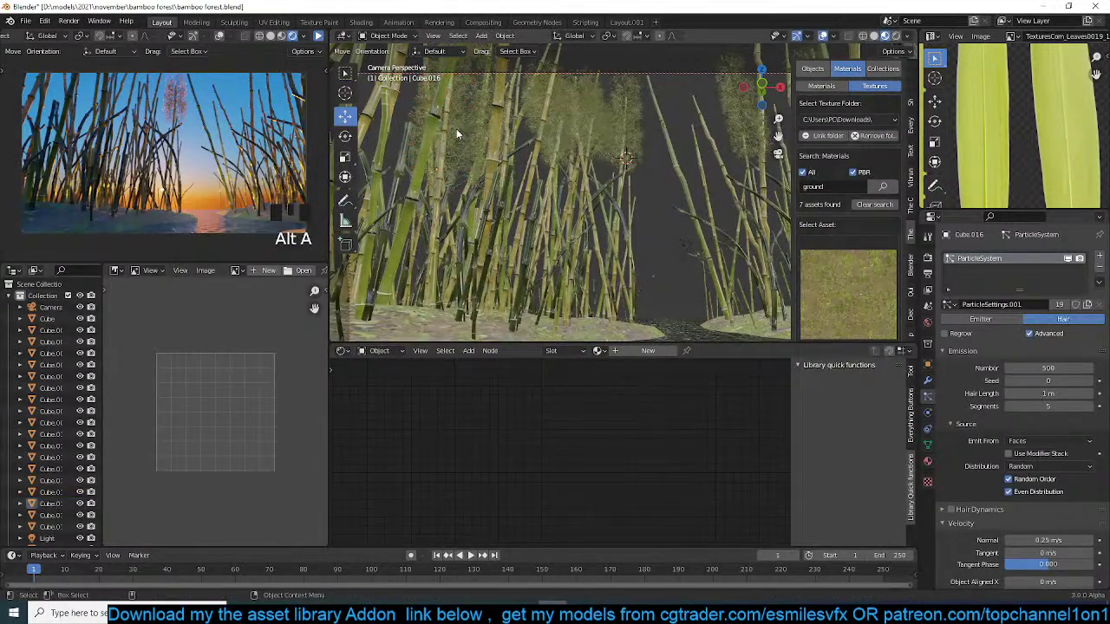
- Duplicate a foliage copy onto the thick left-bank stalks nearer the river and scale the duplicate by 1.15
{"action": "left_click", "coordinate": [456, 128]}
{"action": "key", "text": "shift+d"}
{"action": "left_click", "coordinate": [538, 152]}
{"action": "key", "text": "alt+a"}
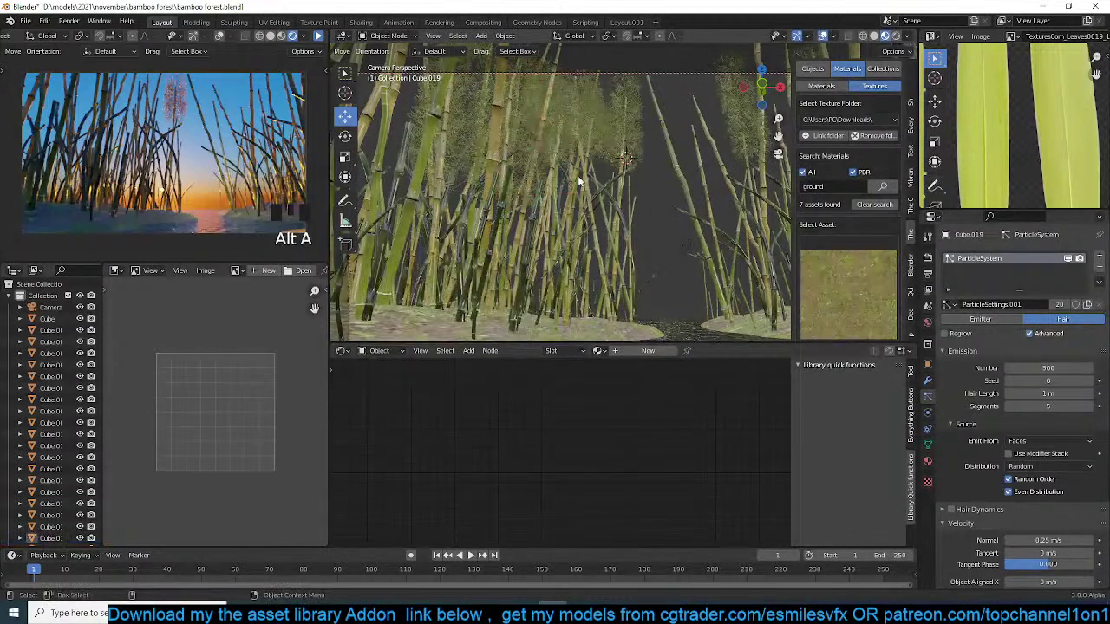
{"action": "left_click", "coordinate": [573, 177]}
{"action": "left_click", "coordinate": [533, 170]}
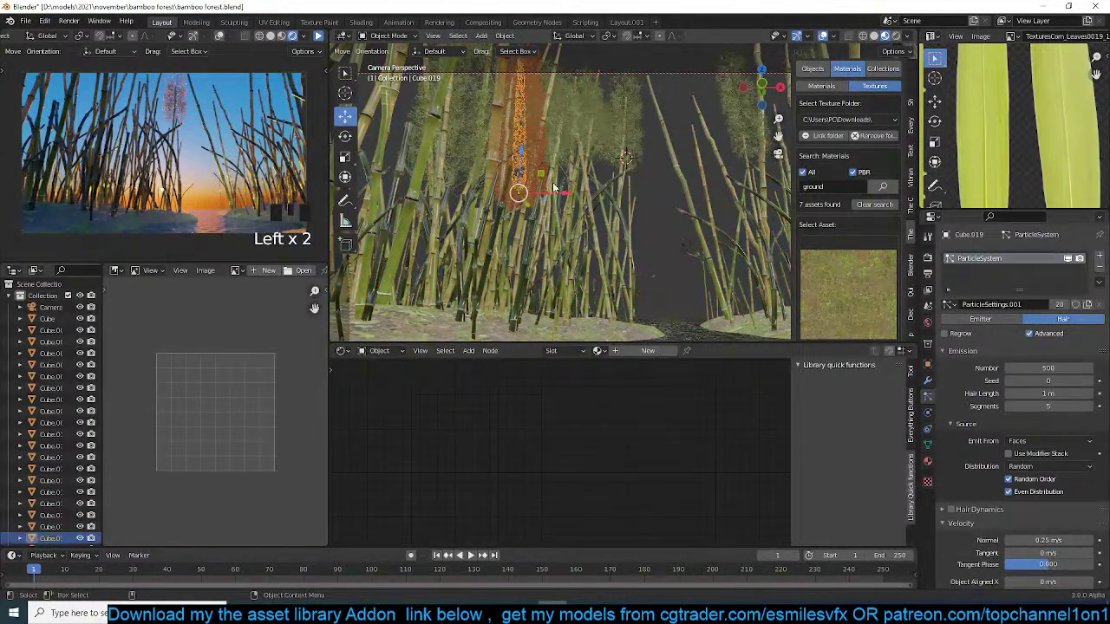
{"action": "left_click", "coordinate": [520, 154]}
{"action": "left_click", "coordinate": [596, 131]}
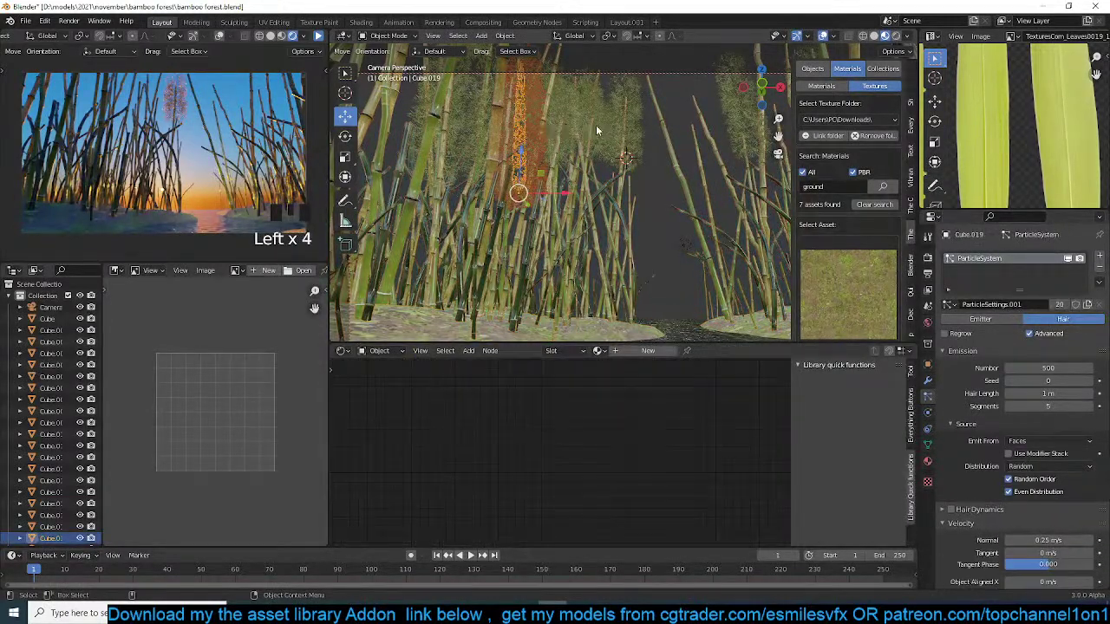
{"action": "left_click", "coordinate": [525, 122]}
{"action": "left_click", "coordinate": [526, 121]}
{"action": "key", "text": "s"}
{"action": "left_click", "coordinate": [619, 163]}
- Duplicate the foliage onto the leaning right-bank stalk and rotate the duplicate to follow the stalk's tilt
{"action": "key", "text": "shift+d"}
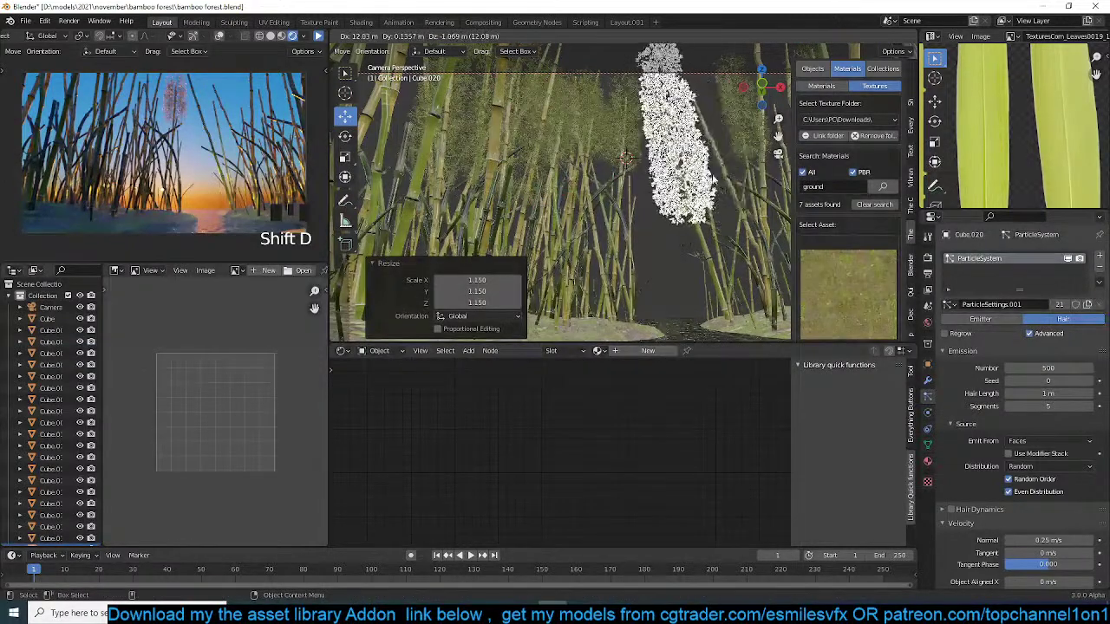
{"action": "left_click", "coordinate": [704, 239]}
{"action": "key", "text": "r"}
{"action": "left_click", "coordinate": [707, 242]}
{"action": "right_click", "coordinate": [704, 249], "text": "shift"}
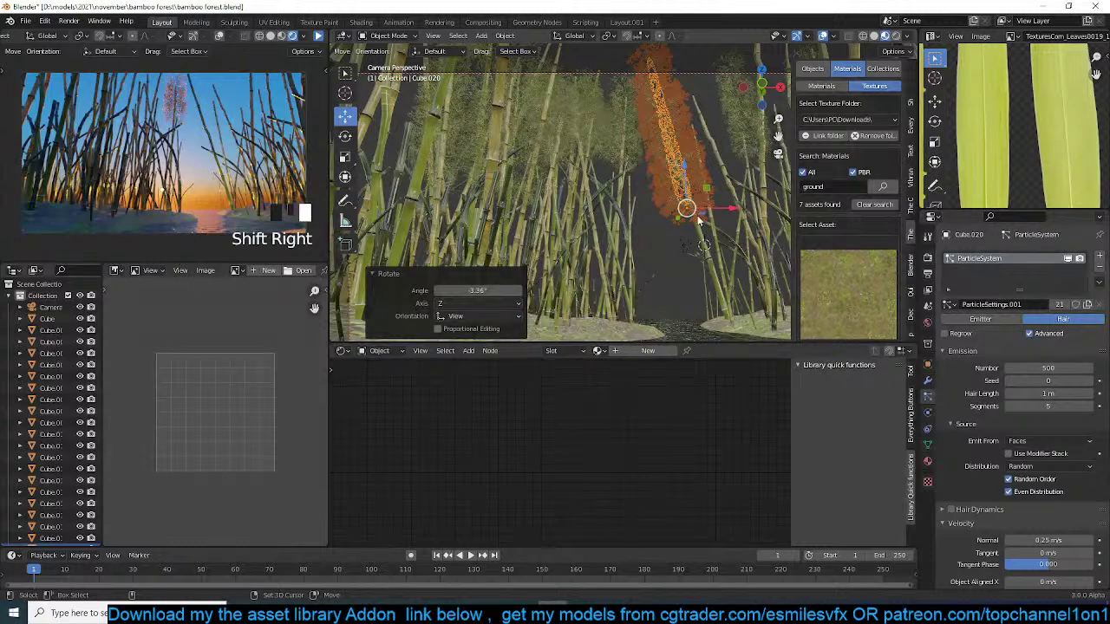
{"action": "key", "text": "shift+s"}
{"action": "key", "text": "r"}
{"action": "left_click", "coordinate": [731, 153]}
- Scale and reposition the duplicate on the leaning right-bank stalk, deselect it and refresh the rendered camera preview
{"action": "key", "text": "s"}
{"action": "left_click", "coordinate": [786, 90]}
{"action": "key", "text": "alt+a"}
{"action": "left_click", "coordinate": [699, 196]}
{"action": "key", "text": "s"}
{"action": "left_click", "coordinate": [731, 211]}
{"action": "key", "text": "g"}
{"action": "left_click", "coordinate": [726, 191]}
{"action": "key", "text": "alt+a"}
{"action": "scroll", "coordinate": [709, 227], "scroll_direction": "down", "scroll_amount": 2}
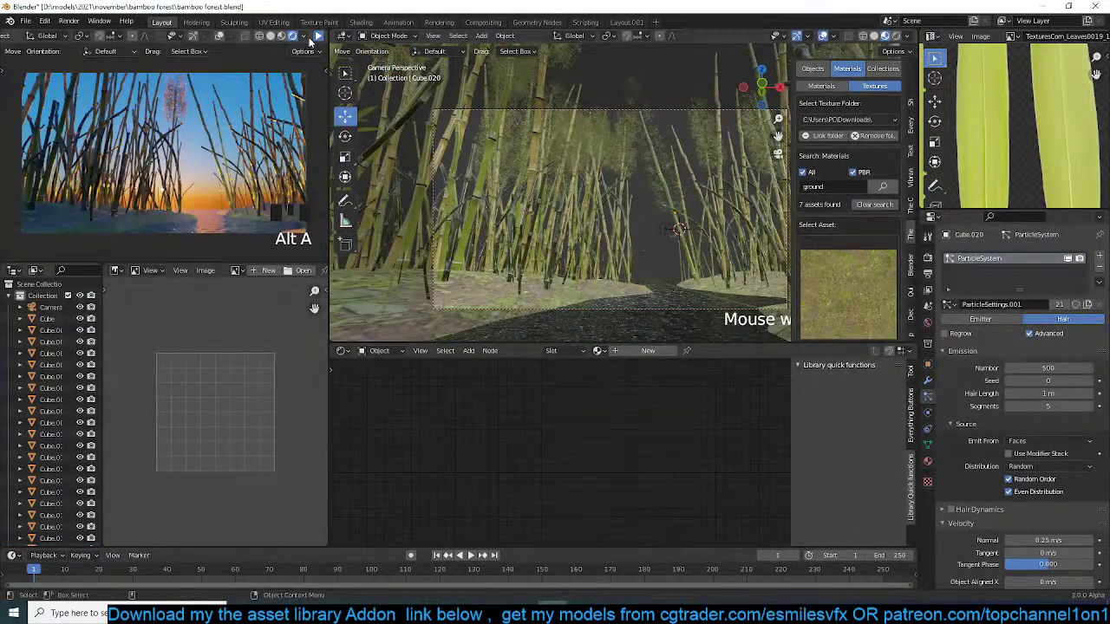
{"action": "left_click", "coordinate": [319, 36]}
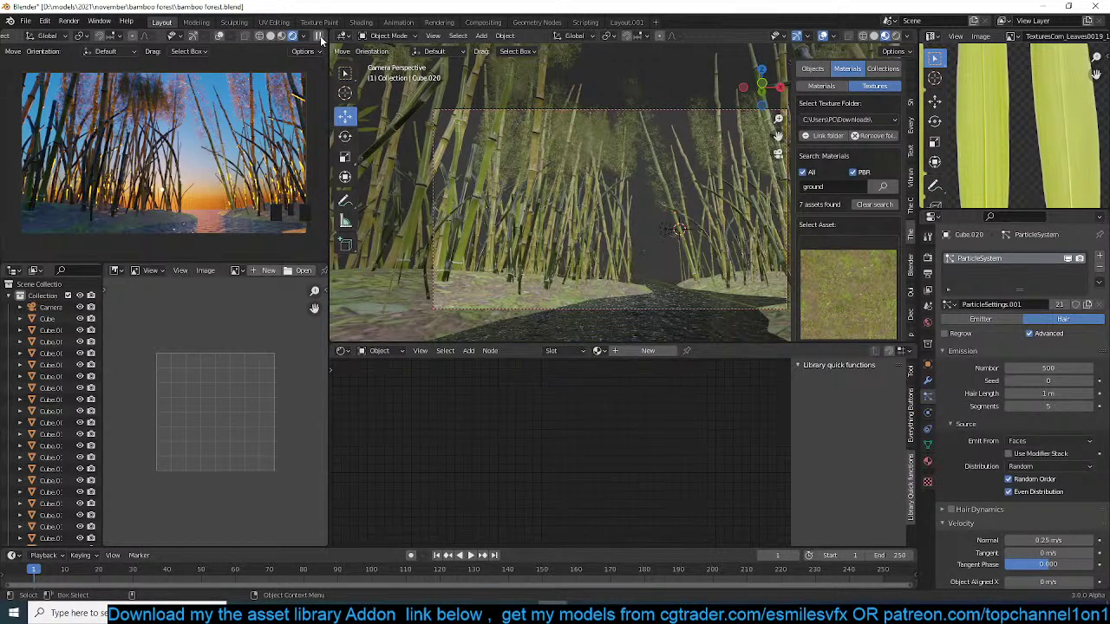
{"action": "left_click", "coordinate": [576, 145]}
{"action": "left_click", "coordinate": [584, 151]}
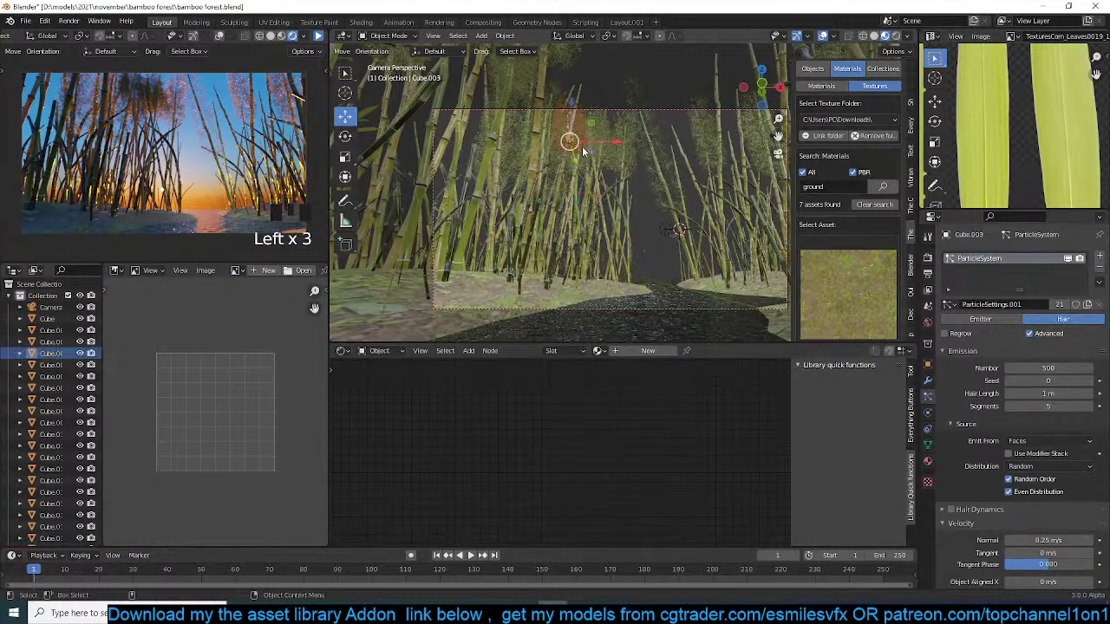
{"action": "key", "text": "KP_7"}
{"action": "scroll", "coordinate": [596, 181], "scroll_direction": "down", "scroll_amount": 3}
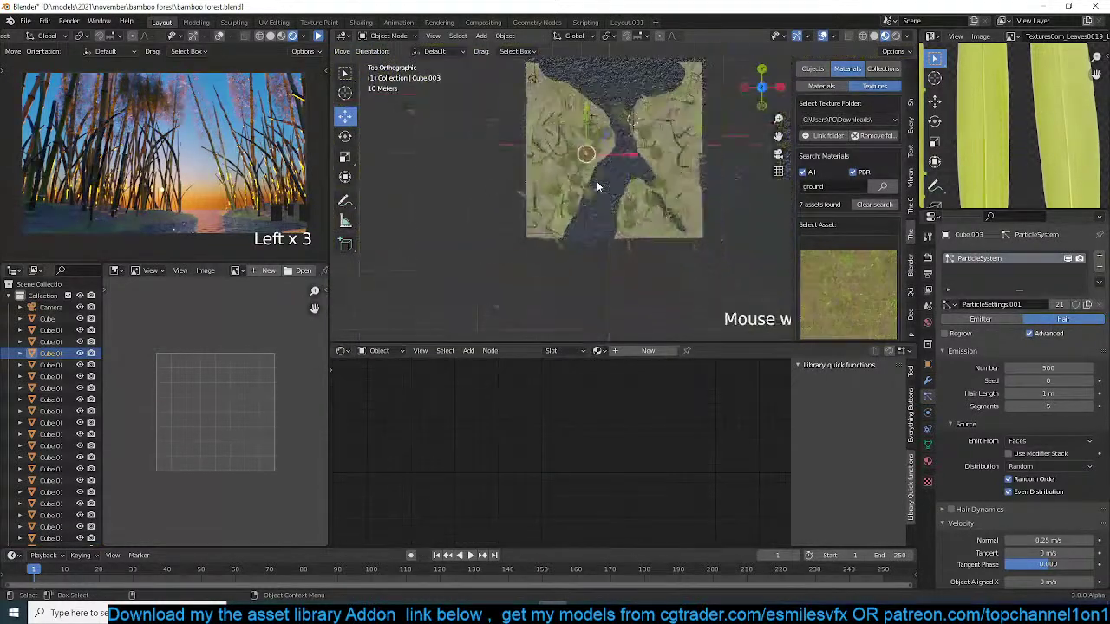
{"action": "key", "text": "shift+d"}
{"action": "left_click", "coordinate": [522, 158]}
{"action": "key", "text": "x"}
{"action": "left_click", "coordinate": [541, 156]}
- Duplicate the original foliage cube about 7.15 m along X and make the duplicate's particle settings single-user
{"action": "middle_click_drag", "start_coordinate": [652, 192], "coordinate": [590, 159], "text": "shift"}
{"action": "scroll", "coordinate": [684, 181], "scroll_direction": "down", "scroll_amount": 3}
{"action": "left_click", "coordinate": [613, 154]}
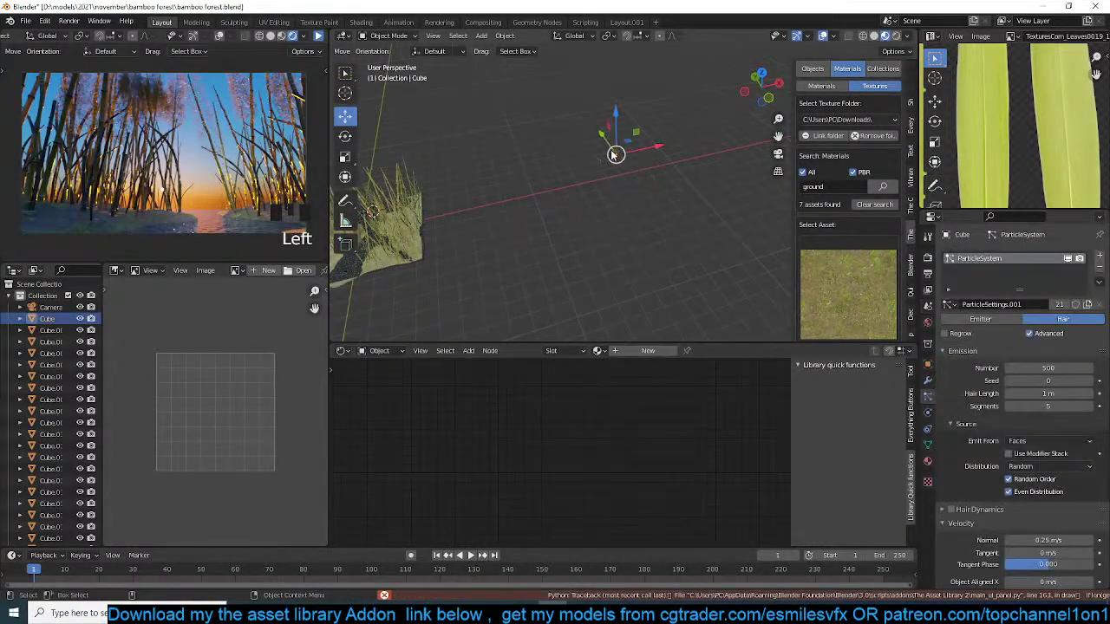
{"action": "key", "text": "KP_Decimal"}
{"action": "key", "text": "KP_7"}
{"action": "key", "text": "alt+a"}
{"action": "scroll", "coordinate": [613, 160], "scroll_direction": "up", "scroll_amount": 5}
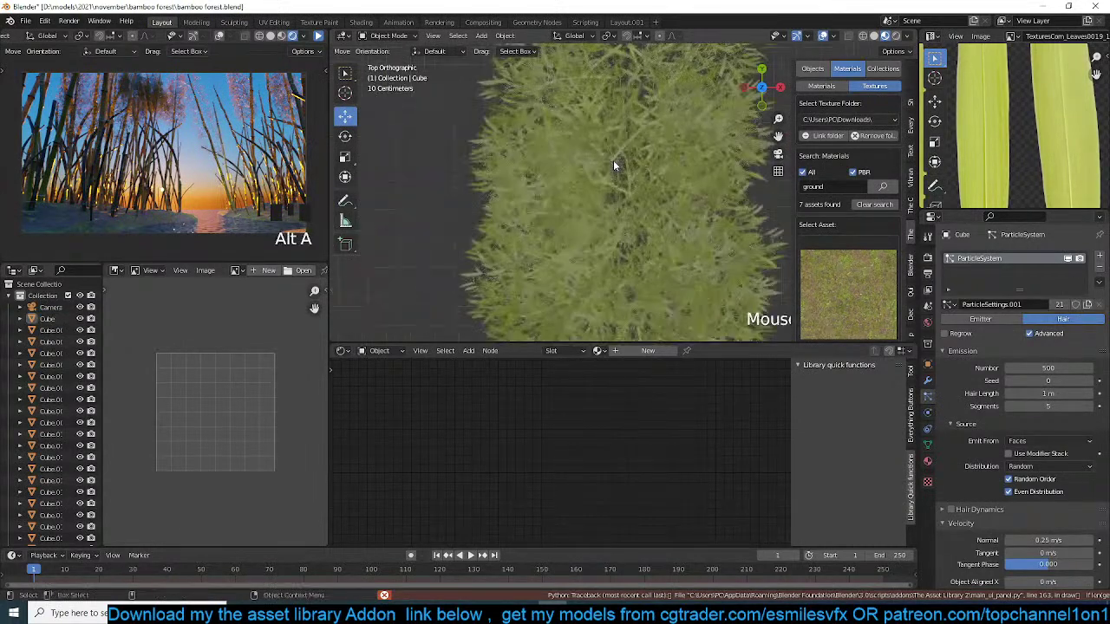
{"action": "scroll", "coordinate": [613, 160], "scroll_direction": "down", "scroll_amount": 8}
{"action": "left_click", "coordinate": [628, 179]}
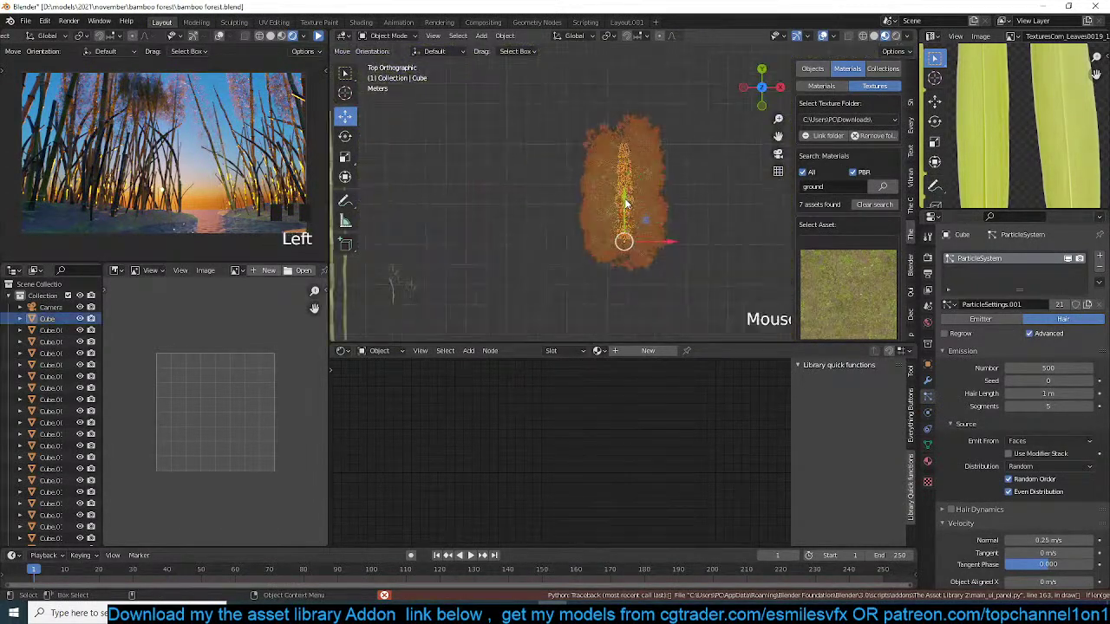
{"action": "scroll", "coordinate": [693, 199], "scroll_direction": "up", "scroll_amount": 2}
{"action": "key", "text": "shift+d"}
{"action": "left_click", "coordinate": [835, 271]}
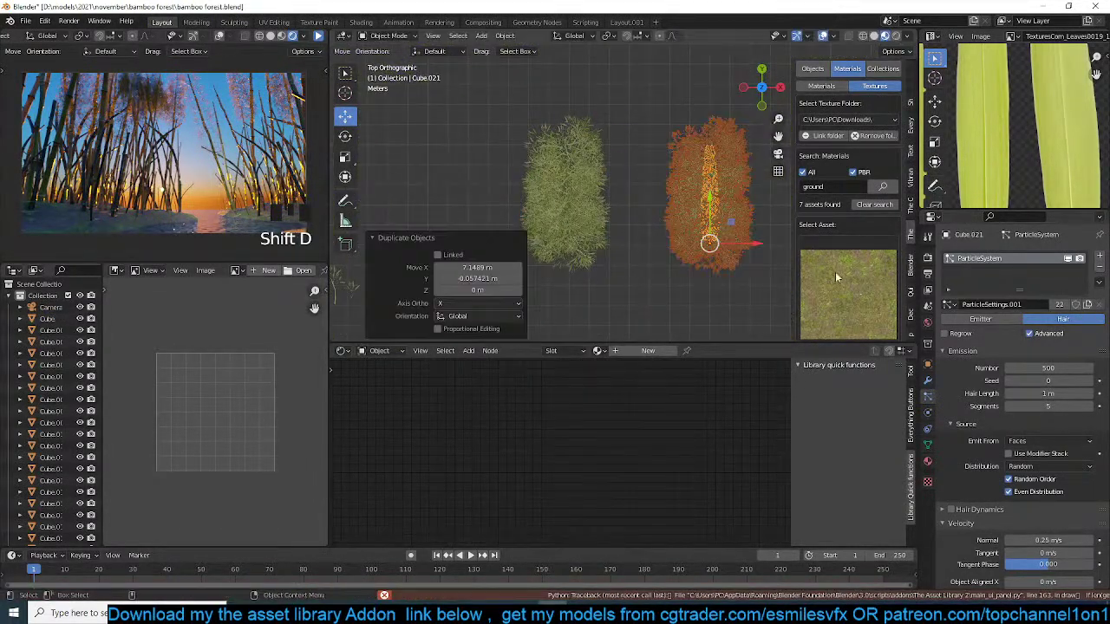
{"action": "left_click", "coordinate": [1060, 306]}
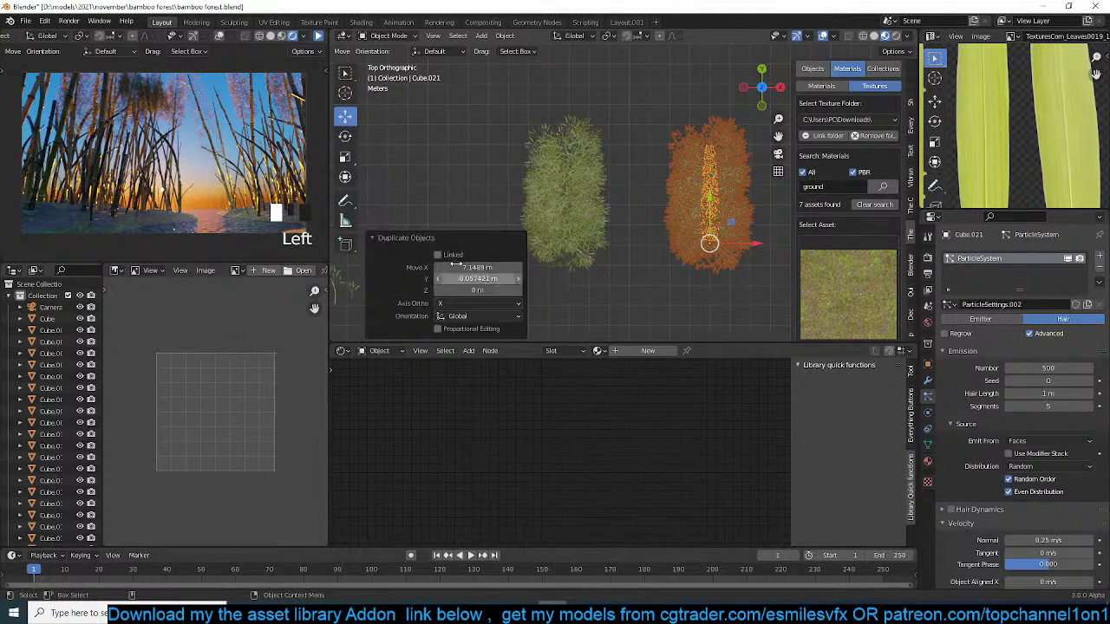
{"action": "left_click", "coordinate": [447, 237]}
{"action": "middle_click_drag", "start_coordinate": [449, 244], "coordinate": [473, 241], "text": "shift"}
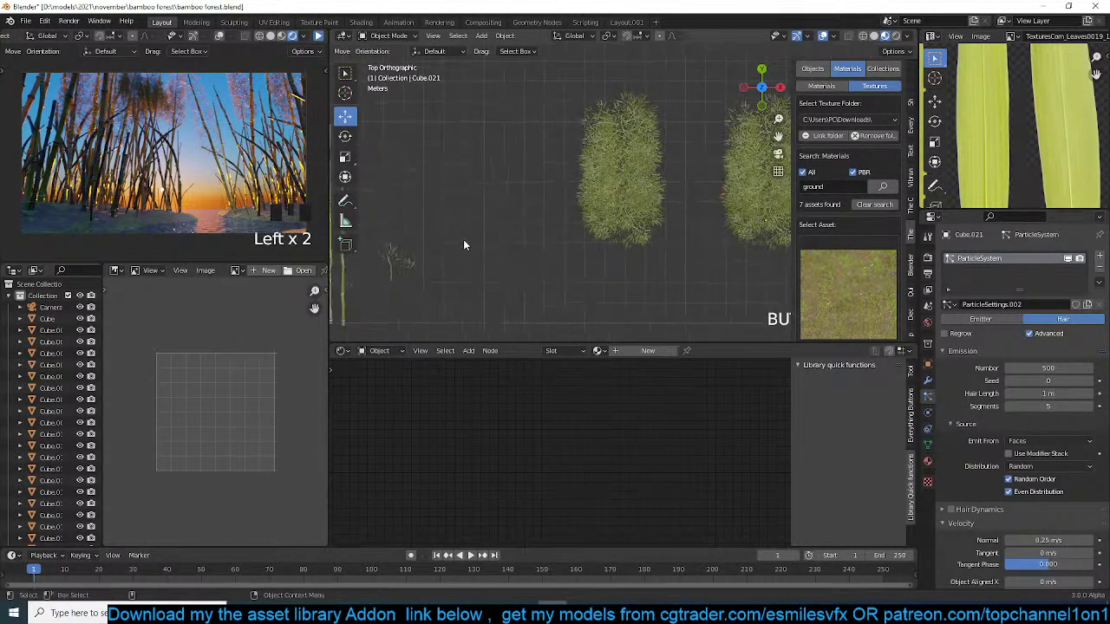
- Duplicate the small leaf sprig toward the foliage cubes and move the duplicate to a new collection named "bg leaves"
{"action": "left_click", "coordinate": [404, 276]}
{"action": "key", "text": "shift+d"}
{"action": "left_click", "coordinate": [559, 264]}
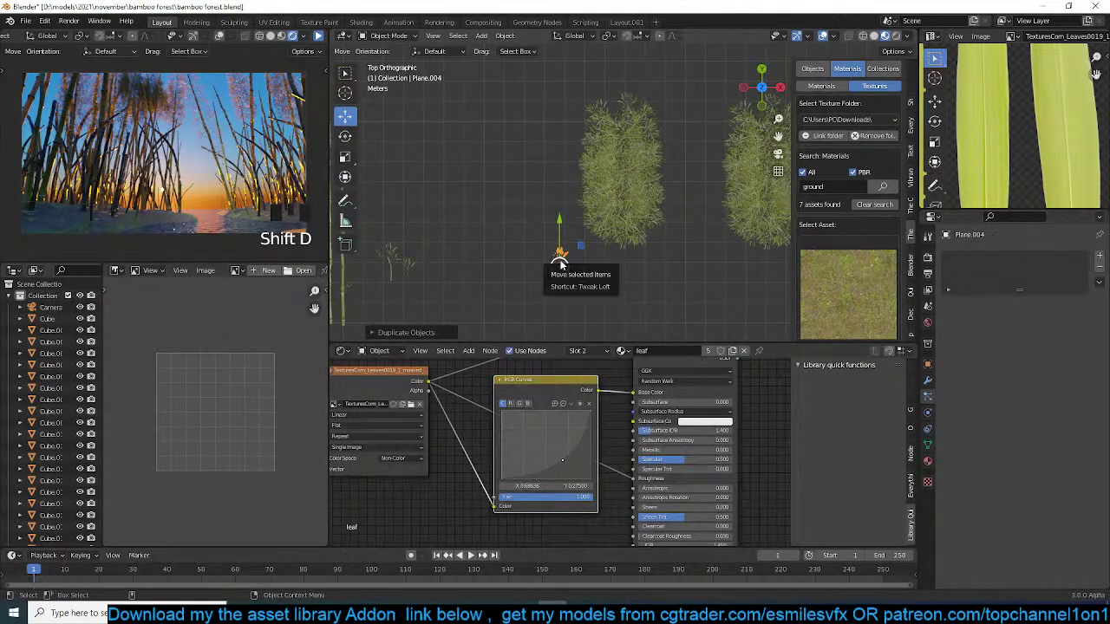
{"action": "key", "text": "m"}
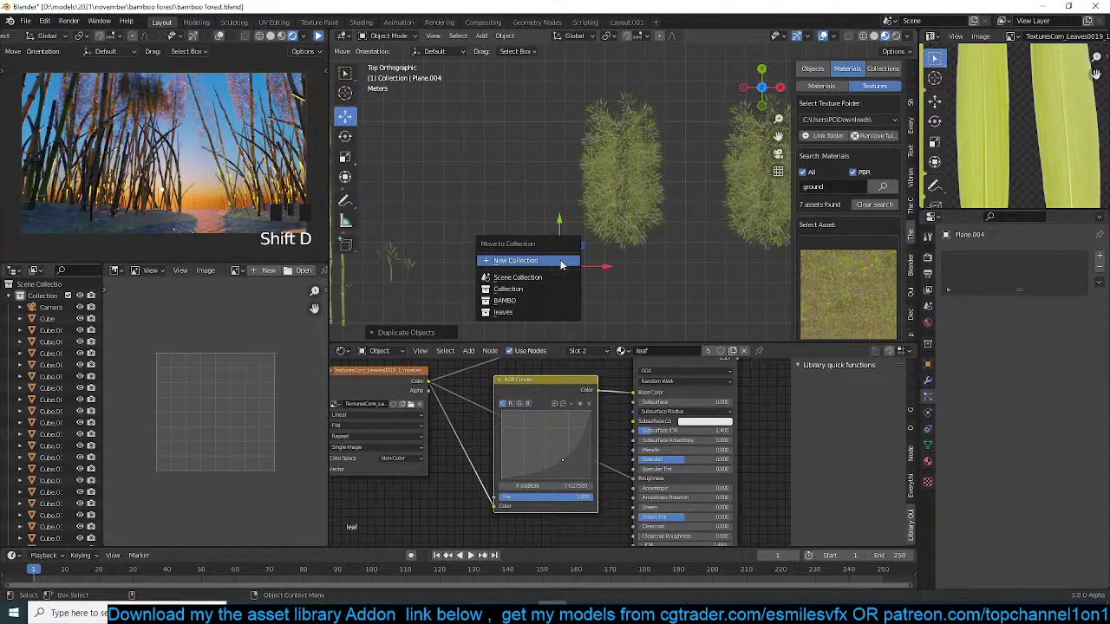
{"action": "left_click", "coordinate": [561, 261]}
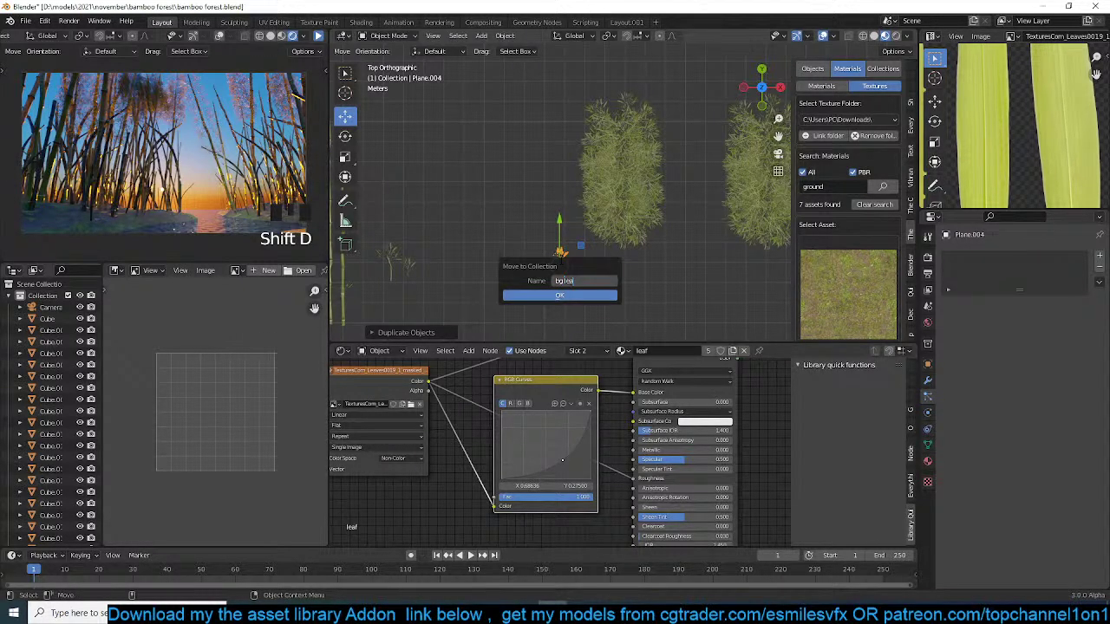
{"action": "left_click", "coordinate": [562, 294]}
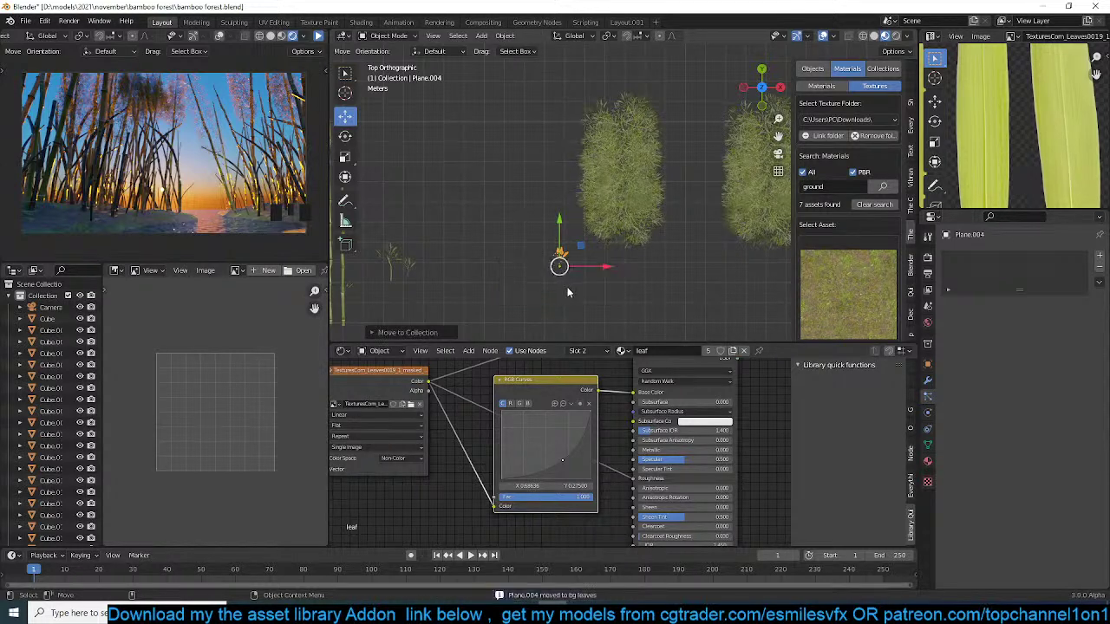
- Isolate the duplicated sprig and delete its main stem and linked branch geometry in Edit Mode
{"action": "scroll", "coordinate": [567, 287], "scroll_direction": "up", "scroll_amount": 4}
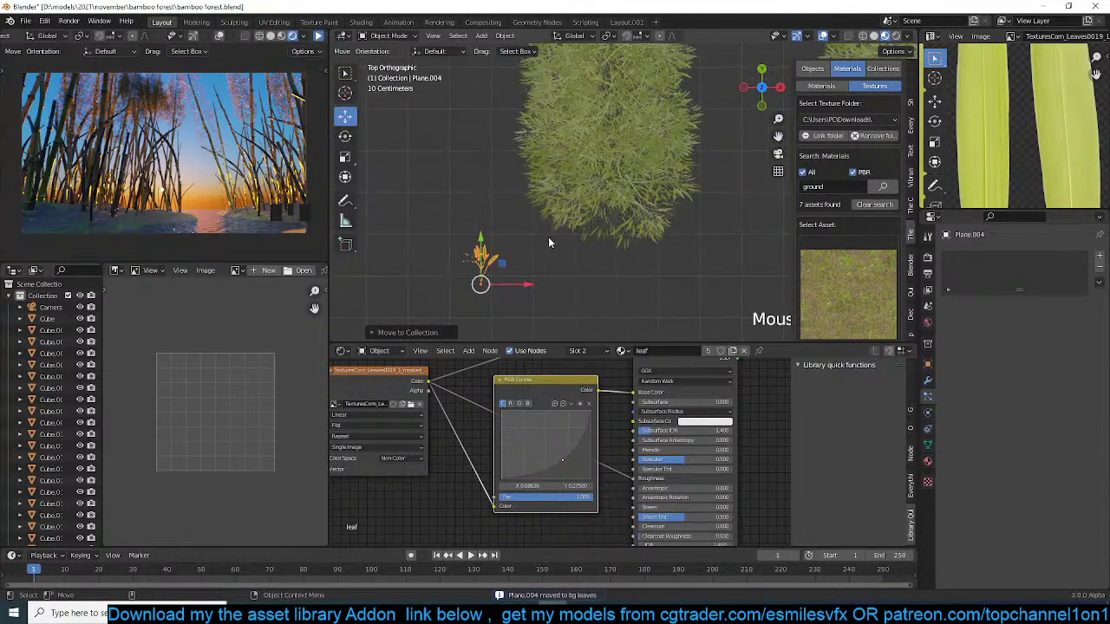
{"action": "scroll", "coordinate": [548, 237], "scroll_direction": "up", "scroll_amount": 2}
{"action": "key", "text": "KP_Divide"}
{"action": "scroll", "coordinate": [498, 230], "scroll_direction": "up", "scroll_amount": 4}
{"action": "key", "text": "Tab"}
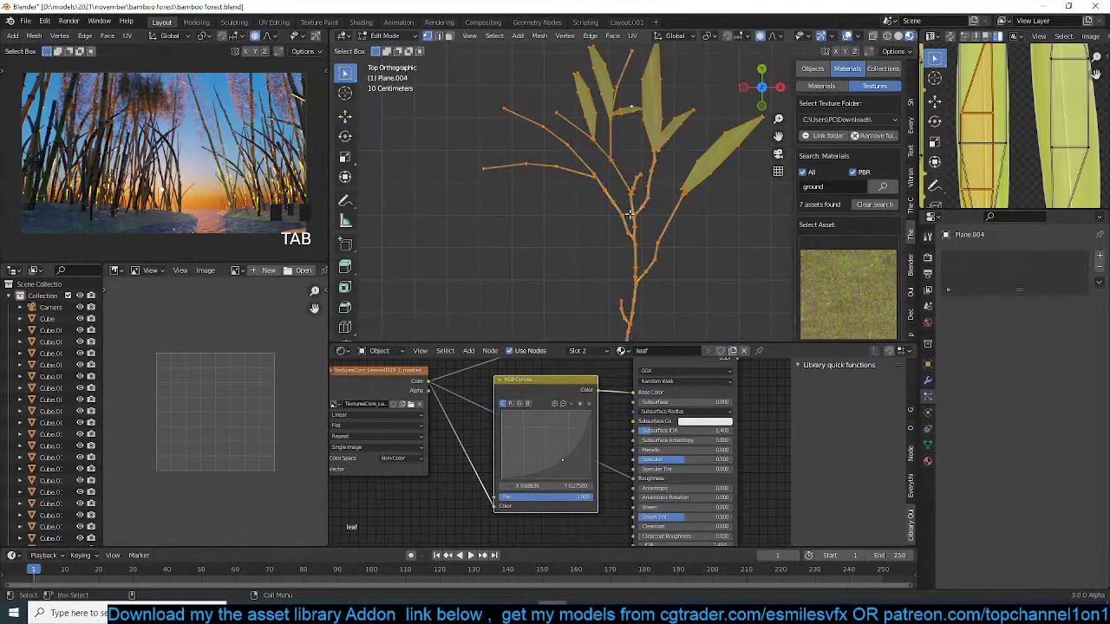
{"action": "left_click", "coordinate": [500, 228]}
{"action": "key", "text": "ctrl+l"}
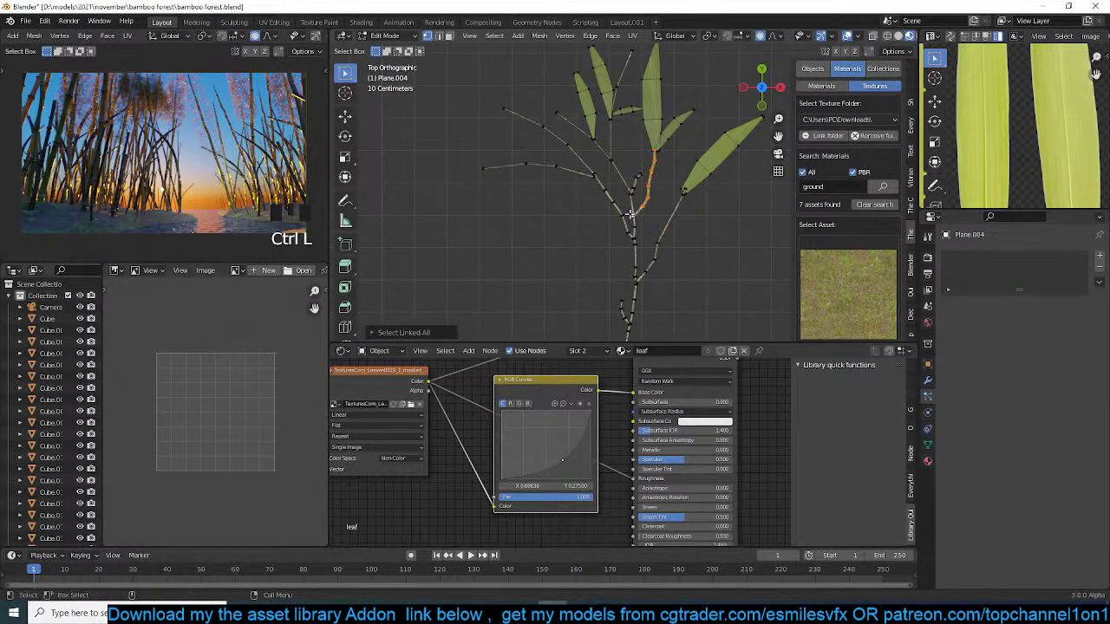
{"action": "double_click", "coordinate": [633, 232]}
{"action": "key", "text": "ctrl+l"}
{"action": "key", "text": "x"}
{"action": "left_click", "coordinate": [635, 236]}
{"action": "key", "text": "x"}
{"action": "left_click", "coordinate": [639, 240]}
- Delete the remaining lower twigs and the loose side twig from the sprig, keeping the leaves
{"action": "left_click_drag", "start_coordinate": [542, 184], "coordinate": [659, 335]}
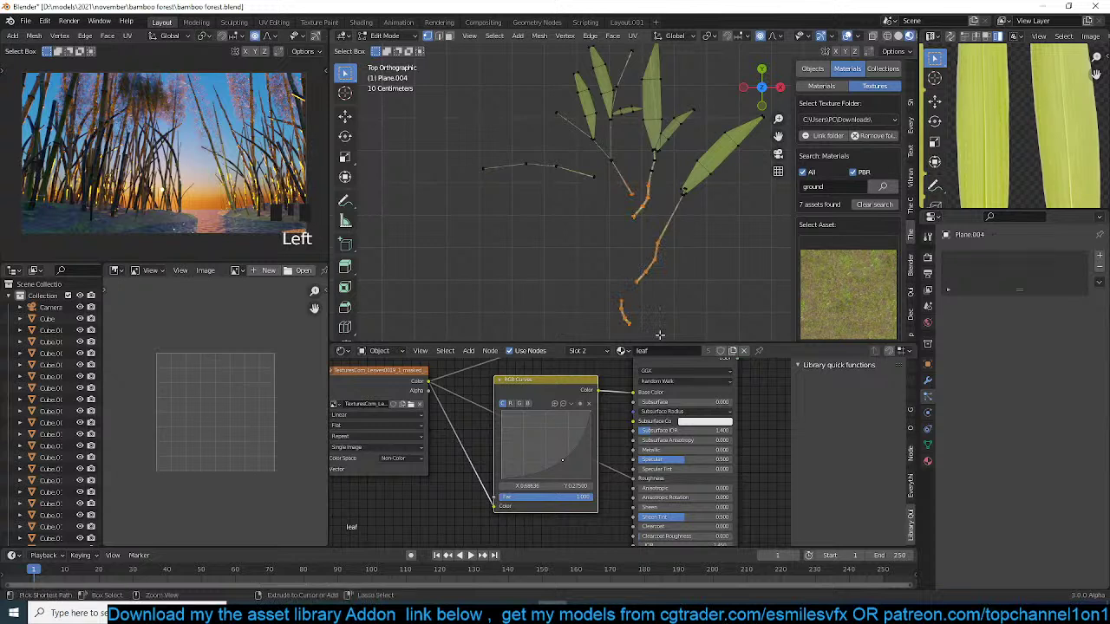
{"action": "key", "text": "ctrl+l"}
{"action": "key", "text": "x"}
{"action": "left_click", "coordinate": [659, 335]}
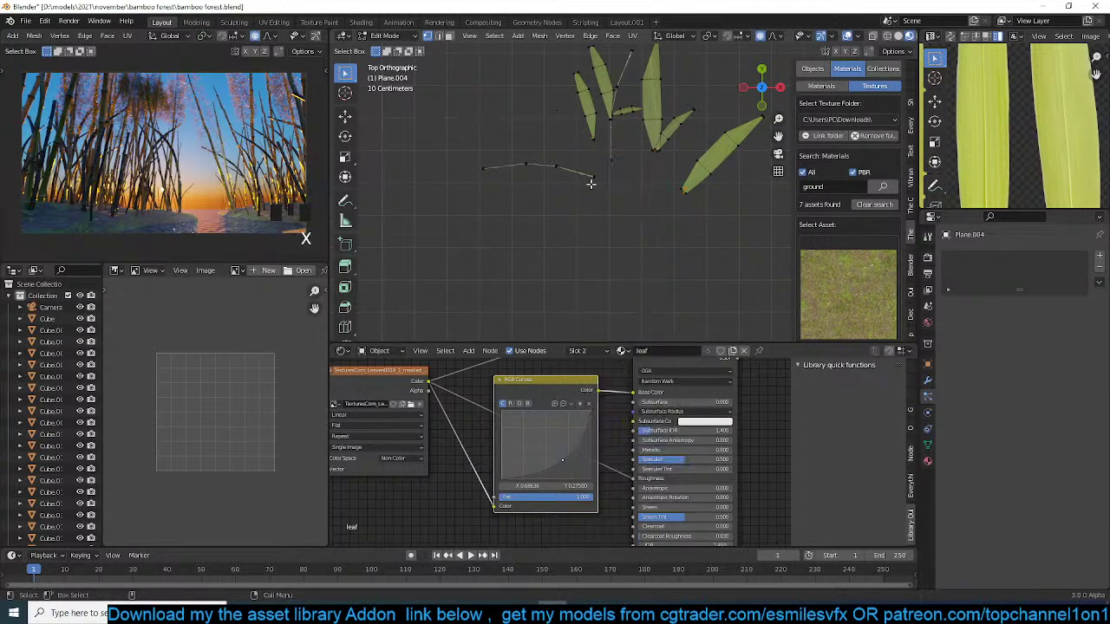
{"action": "key", "text": "ctrl+l"}
{"action": "key", "text": "x"}
{"action": "left_click", "coordinate": [590, 183]}
- Move all the remaining leaves down close to the sprig's origin and scale them
{"action": "scroll", "coordinate": [699, 203], "scroll_direction": "down", "scroll_amount": 3}
{"action": "key", "text": "a"}
{"action": "key", "text": "g"}
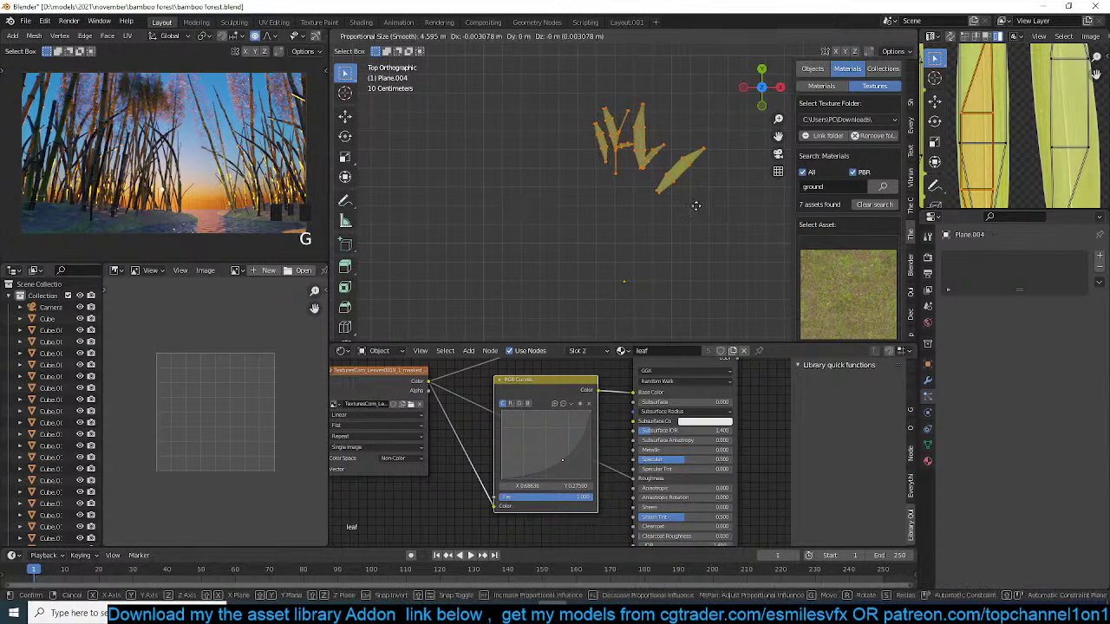
{"action": "left_click", "coordinate": [598, 243]}
{"action": "key", "text": "s"}
{"action": "left_click", "coordinate": [716, 272]}
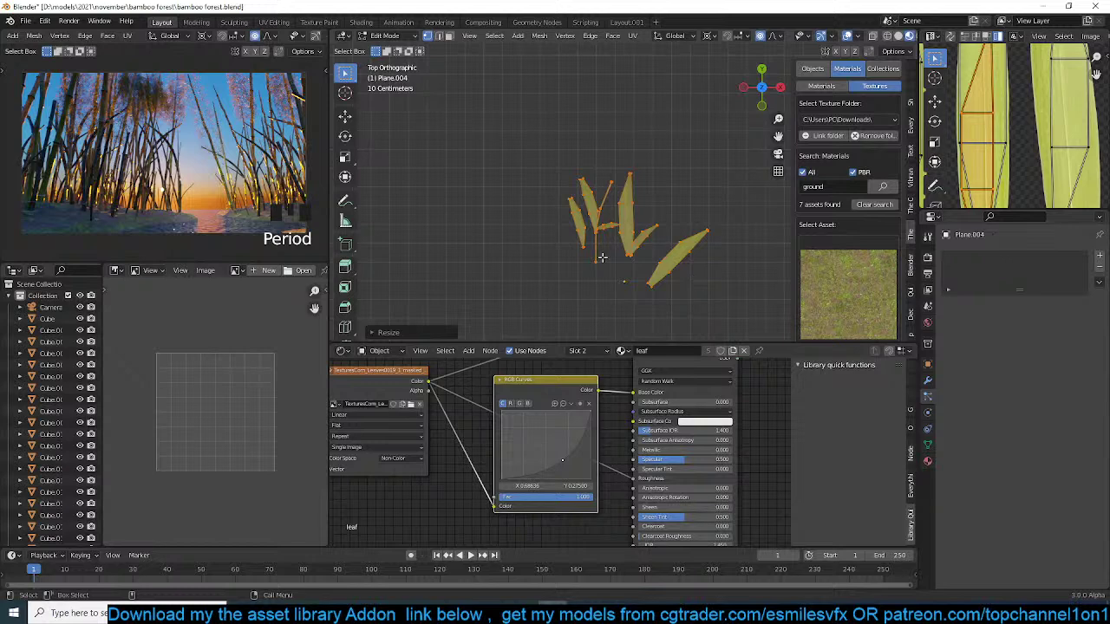
- Enlarge the leaves about their individual origins
{"action": "key", "text": "s"}
{"action": "right_click", "coordinate": [668, 299]}
{"action": "key", "text": "period"}
{"action": "left_click", "coordinate": [666, 364]}
{"action": "key", "text": "r"}
{"action": "left_click", "coordinate": [659, 292]}
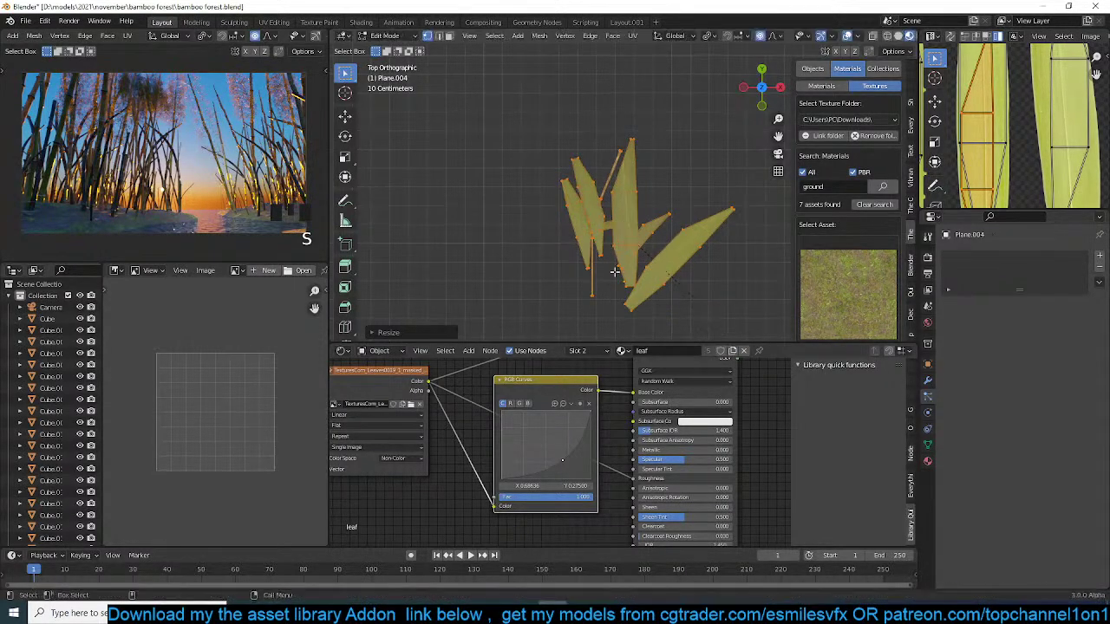
- Rotate the leftmost leaf outward and move it so its base sits near the bottom of the cluster
{"action": "left_click", "coordinate": [587, 238]}
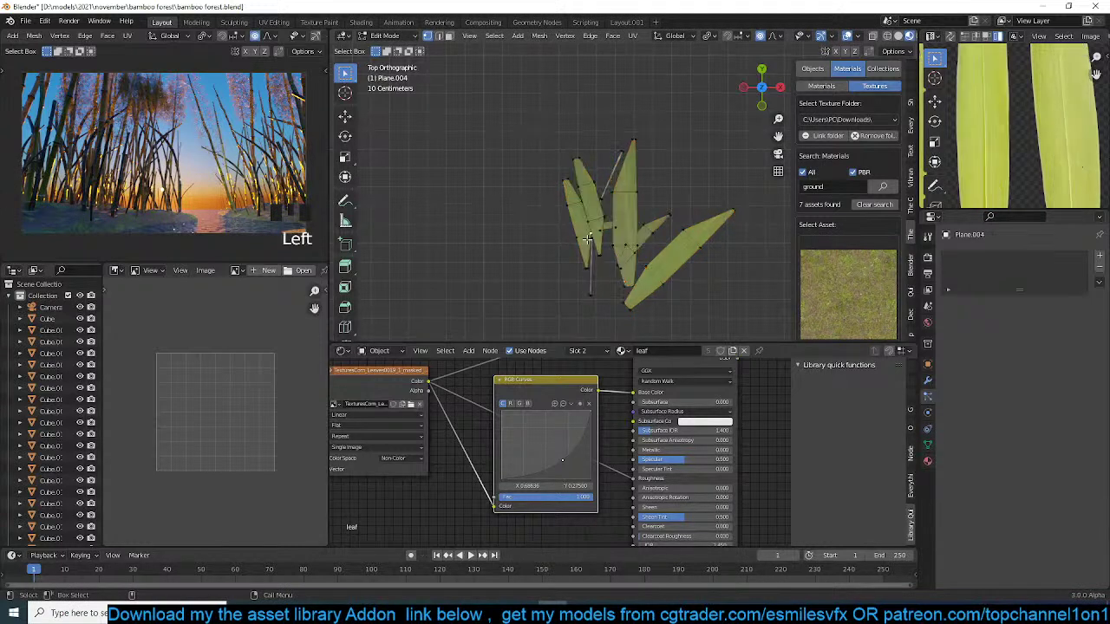
{"action": "left_click", "coordinate": [584, 217]}
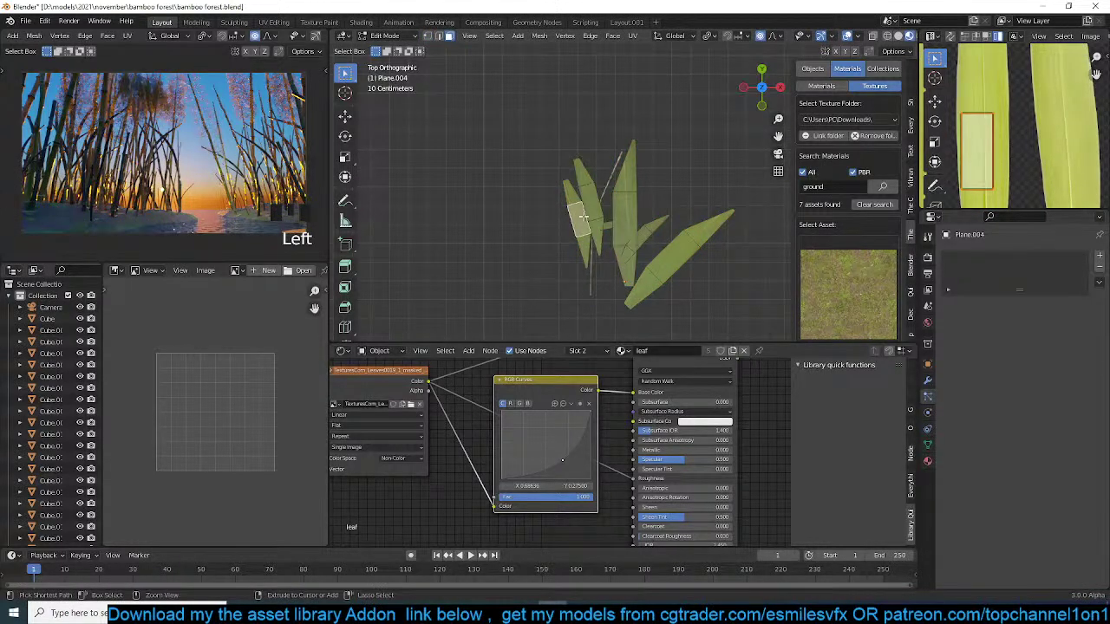
{"action": "key", "text": "r"}
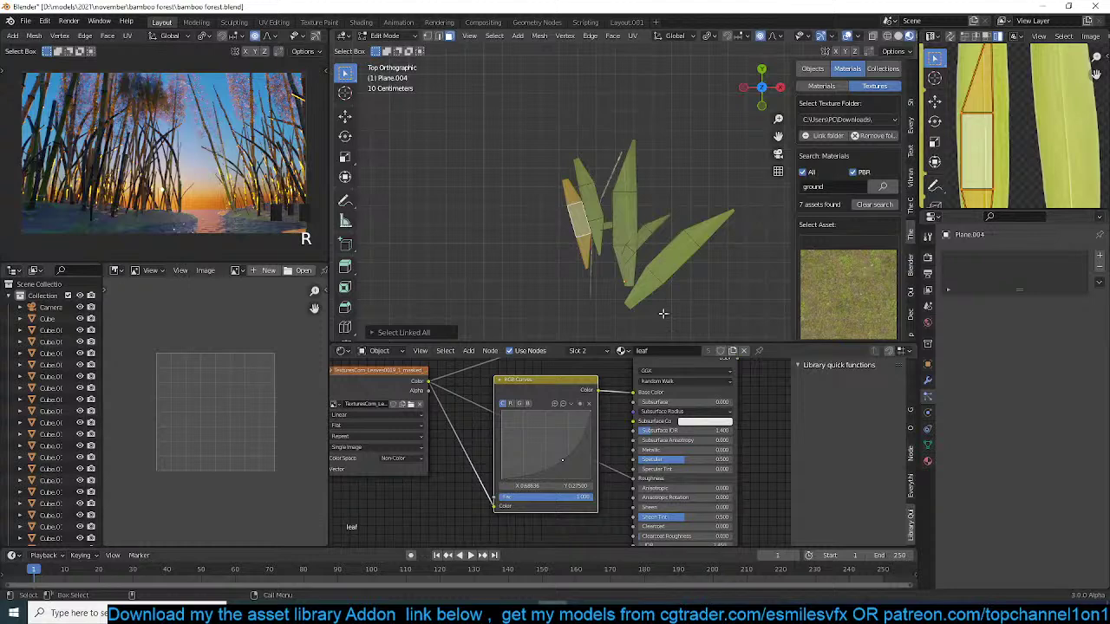
{"action": "left_click", "coordinate": [712, 220]}
{"action": "key", "text": "g"}
{"action": "left_click", "coordinate": [690, 257]}
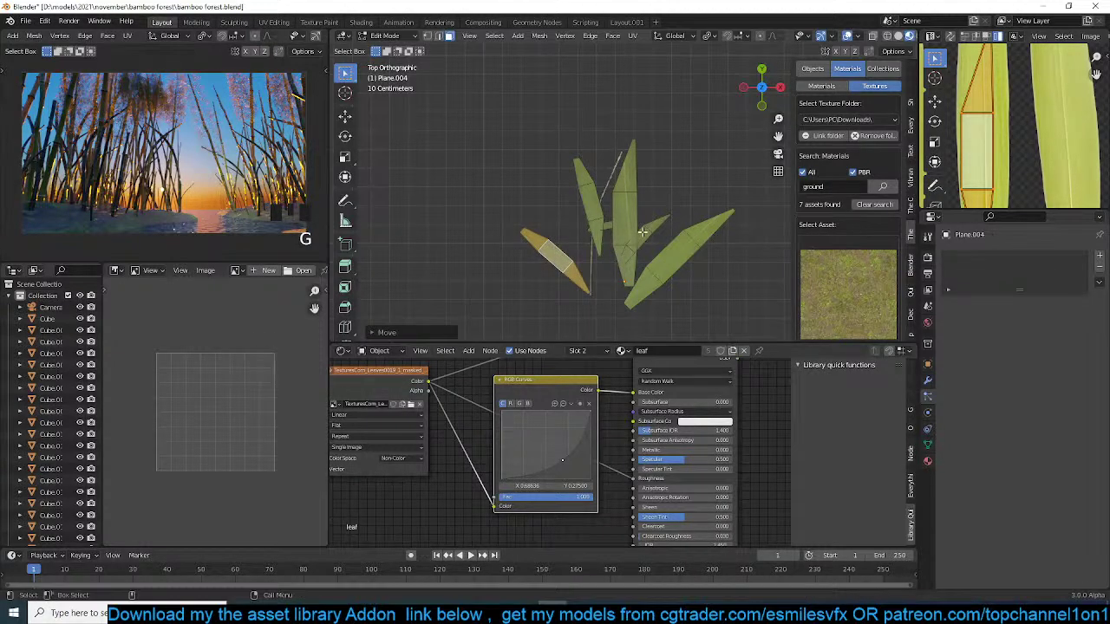
- Select the whole tall central leaf, rotate it clockwise and move it within the cluster
{"action": "left_click", "coordinate": [634, 227]}
{"action": "key", "text": "r"}
{"action": "right_click", "coordinate": [706, 240]}
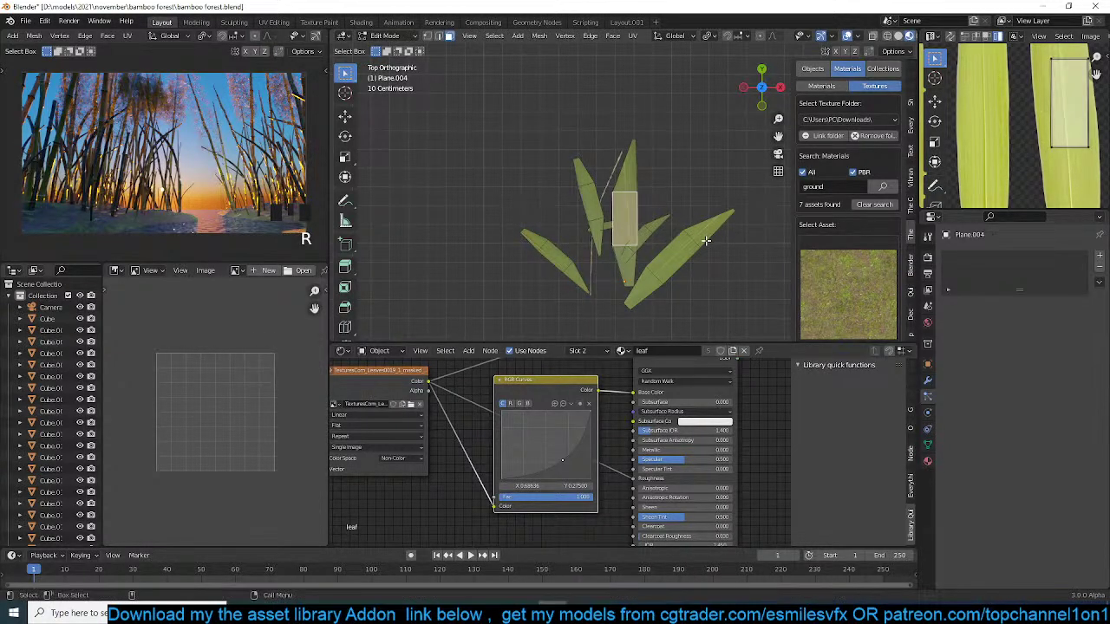
{"action": "key", "text": "ctrl+l"}
{"action": "key", "text": "r"}
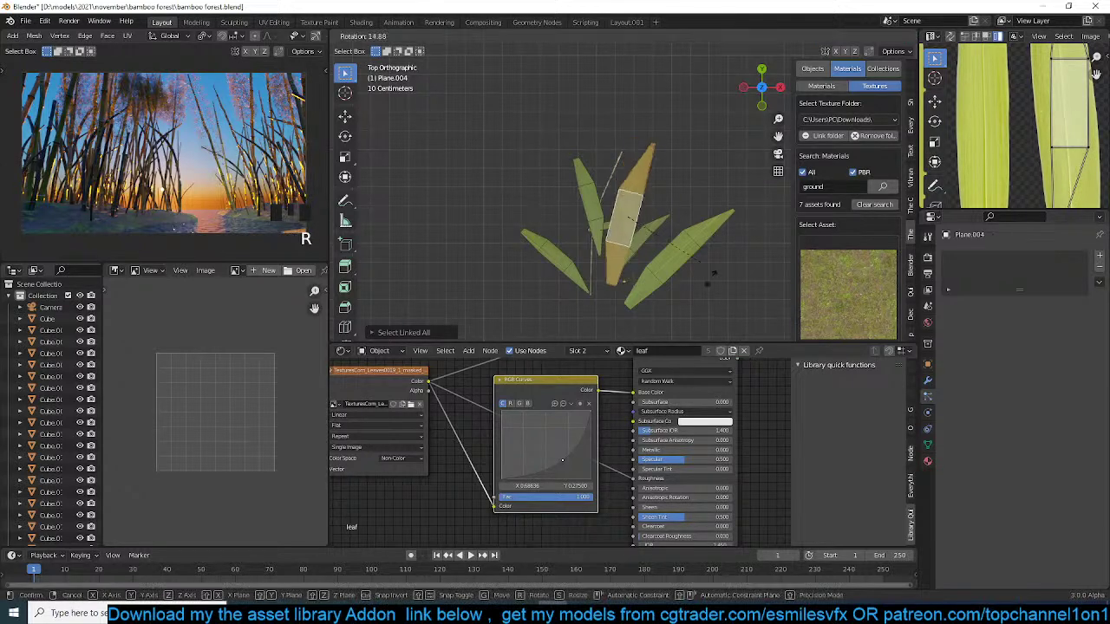
{"action": "key", "text": "g"}
{"action": "left_click", "coordinate": [701, 309]}
- Tilt the central leaf with a trackball rotation and reposition it so its base meets the other leaves
{"action": "key", "text": "r"}
{"action": "key", "text": "r"}
{"action": "left_click", "coordinate": [691, 336]}
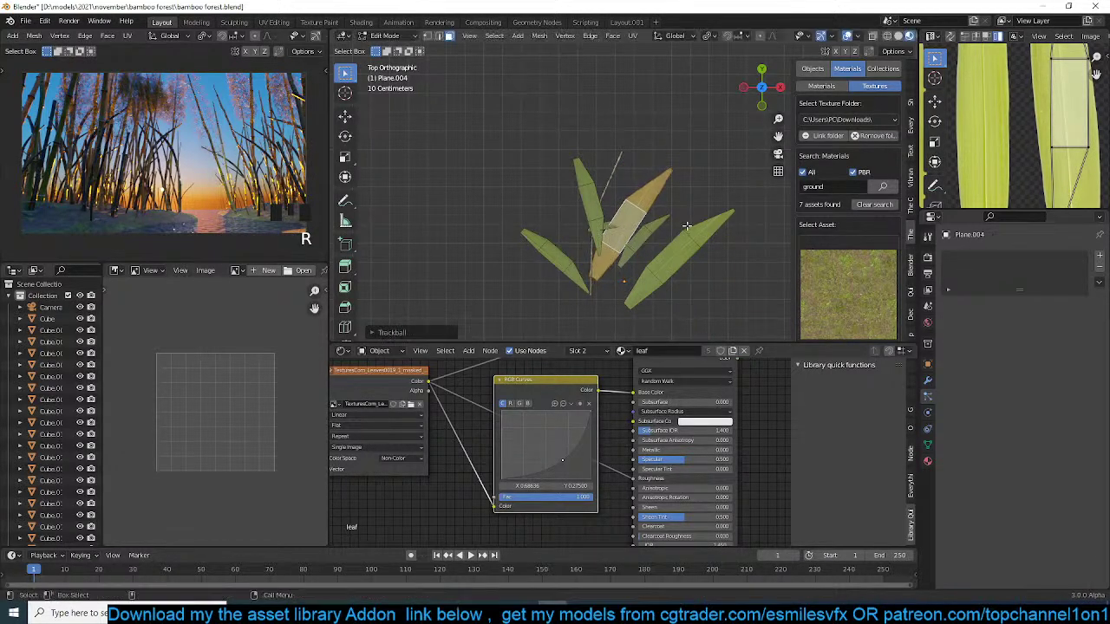
{"action": "key", "text": "g"}
{"action": "left_click", "coordinate": [675, 248]}
- Delete the thin remaining stem from the leaf cluster and finish editing the mesh
{"action": "middle_click_drag", "start_coordinate": [665, 227], "coordinate": [617, 205]}
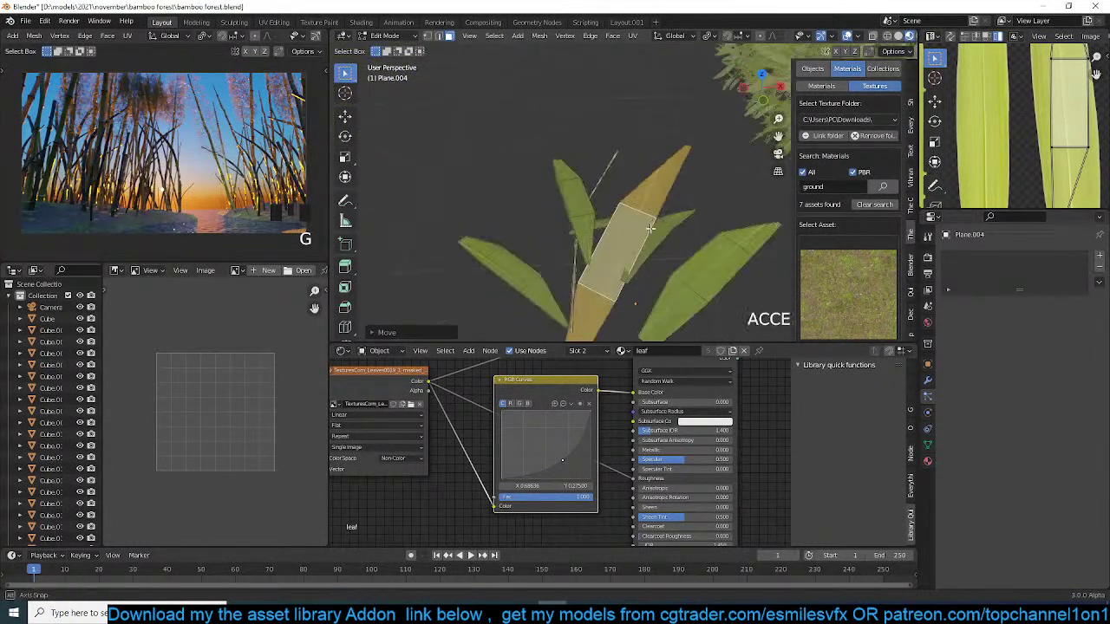
{"action": "left_click", "coordinate": [601, 175]}
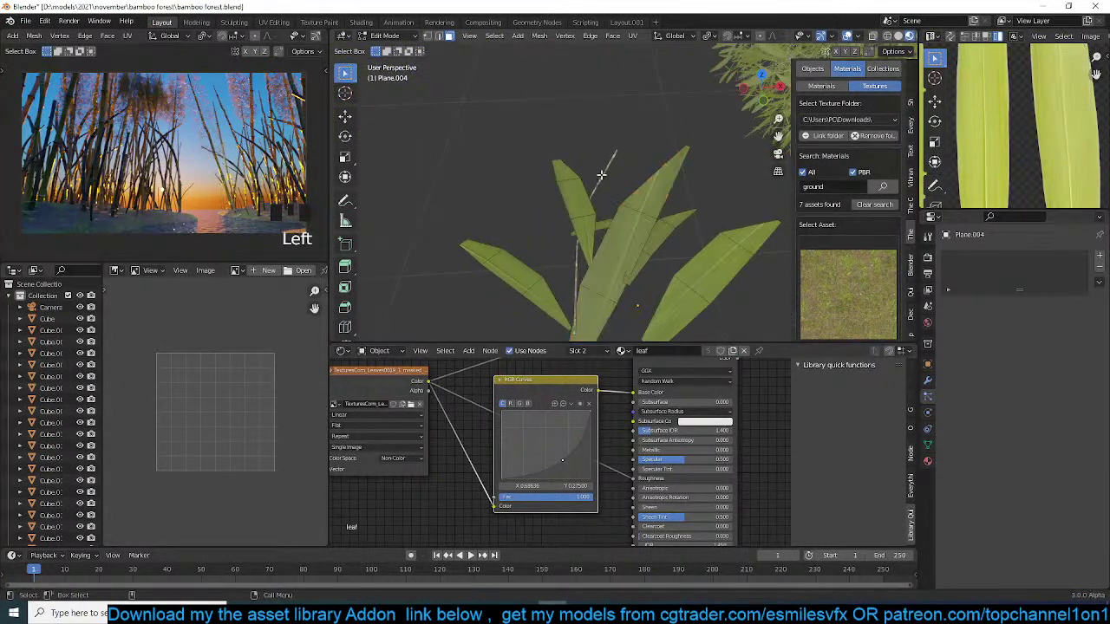
{"action": "left_click", "coordinate": [576, 254]}
{"action": "left_click", "coordinate": [577, 251]}
{"action": "left_click", "coordinate": [579, 247]}
{"action": "key", "text": "ctrl+l"}
{"action": "key", "text": "x"}
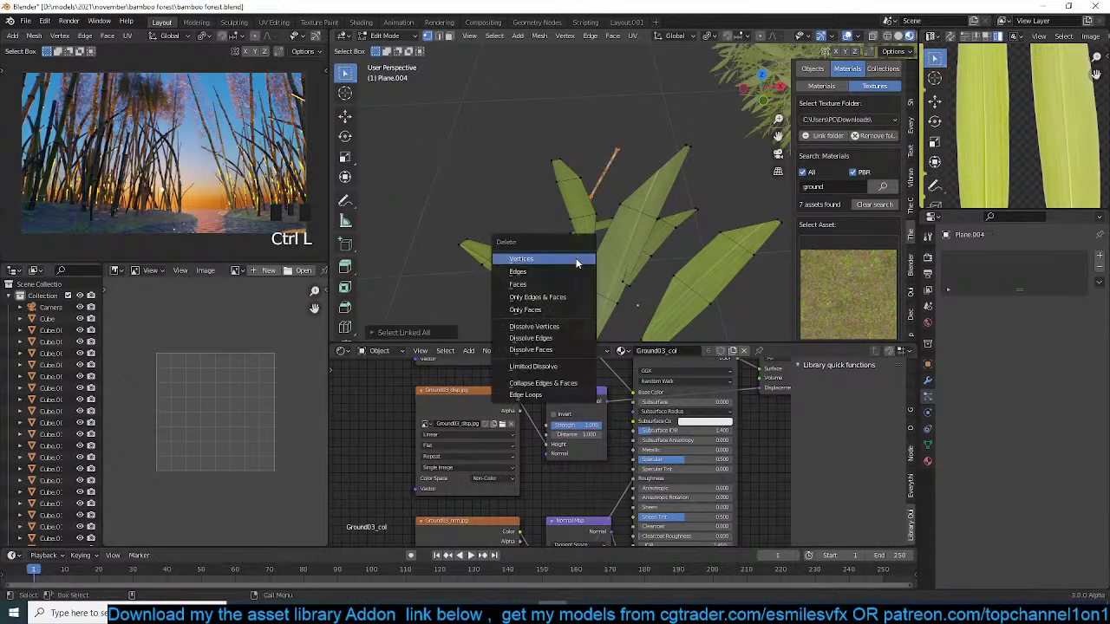
{"action": "left_click", "coordinate": [577, 259]}
{"action": "key", "text": "Tab"}
- Make the rightmost foliage emitter's hair particles render as Object, using the simplified leaf cluster Plane.004 as the instance object
{"action": "scroll", "coordinate": [598, 252], "scroll_direction": "down", "scroll_amount": 8}
{"action": "middle_click_drag", "start_coordinate": [604, 251], "coordinate": [556, 256], "text": "shift"}
{"action": "scroll", "coordinate": [663, 198], "scroll_direction": "down", "scroll_amount": 4}
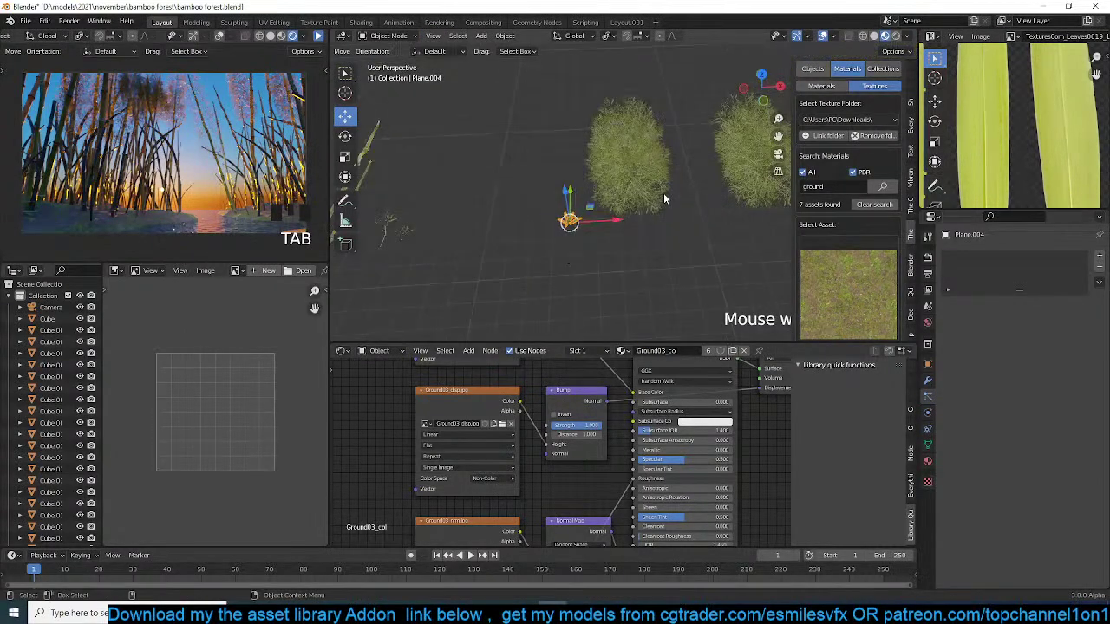
{"action": "middle_click_drag", "start_coordinate": [664, 198], "coordinate": [520, 226], "text": "shift"}
{"action": "left_click", "coordinate": [678, 227]}
{"action": "scroll", "coordinate": [1040, 456], "scroll_direction": "down", "scroll_amount": 5}
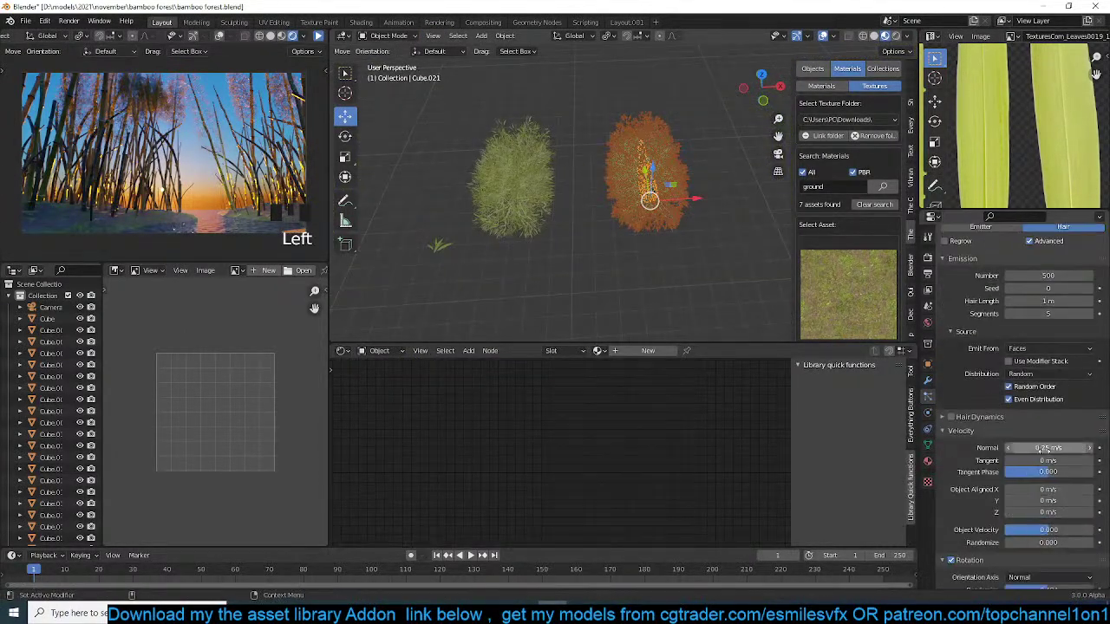
{"action": "scroll", "coordinate": [1015, 451], "scroll_direction": "down", "scroll_amount": 6}
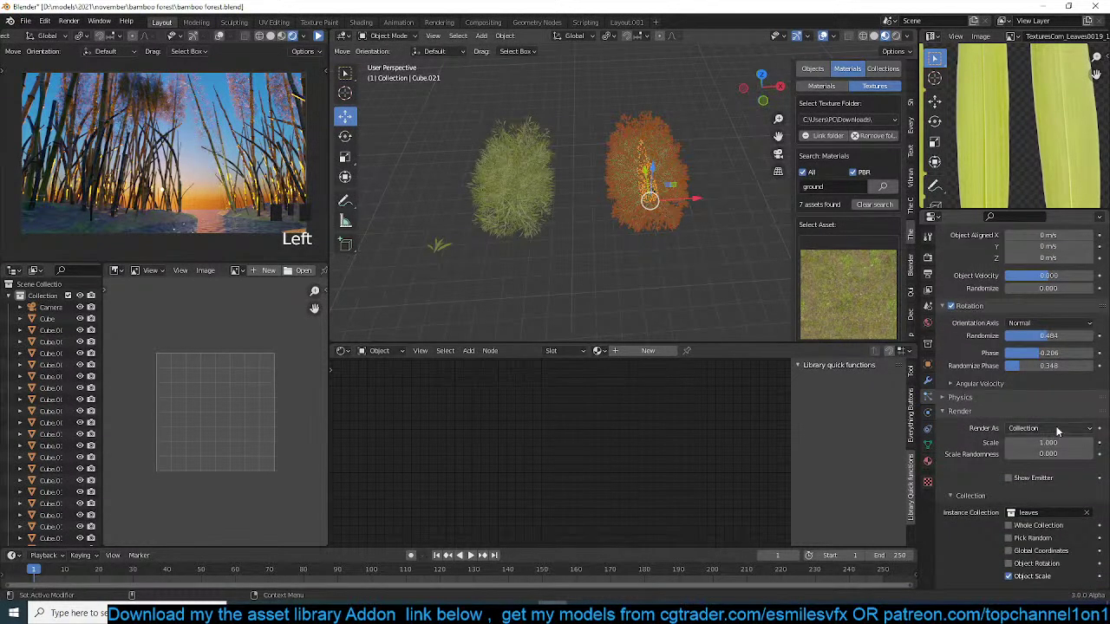
{"action": "left_click", "coordinate": [1055, 429]}
{"action": "left_click", "coordinate": [1039, 461]}
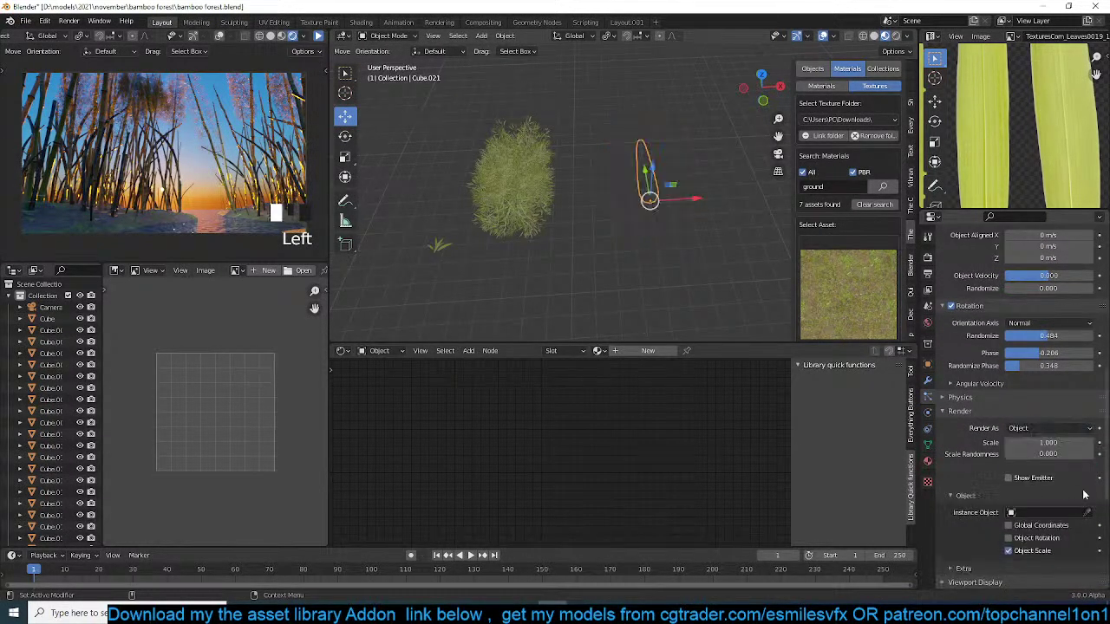
{"action": "left_click", "coordinate": [1086, 512]}
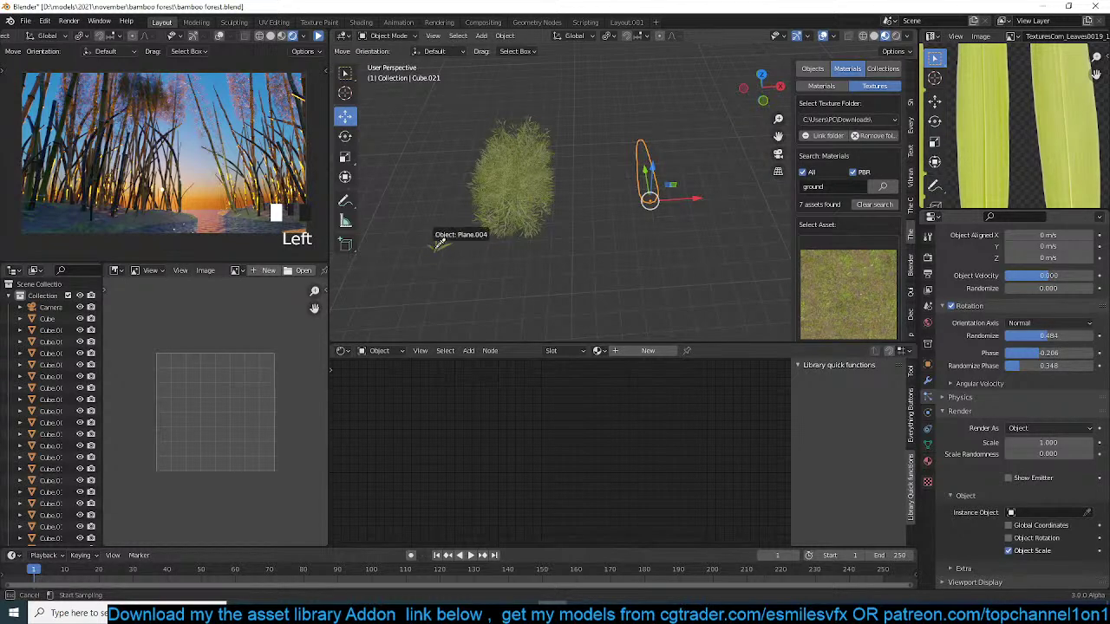
{"action": "left_click", "coordinate": [440, 244]}
- Set the simplified foliage emitter's hair particle number to 100
{"action": "key", "text": "alt+a"}
{"action": "scroll", "coordinate": [586, 227], "scroll_direction": "up", "scroll_amount": 4}
{"action": "middle_click_drag", "start_coordinate": [514, 286], "coordinate": [687, 244]}
{"action": "scroll", "coordinate": [687, 244], "scroll_direction": "down", "scroll_amount": 3}
{"action": "left_click", "coordinate": [688, 245]}
{"action": "scroll", "coordinate": [1022, 320], "scroll_direction": "up", "scroll_amount": 5}
{"action": "scroll", "coordinate": [1022, 321], "scroll_direction": "up", "scroll_amount": 6}
{"action": "left_click", "coordinate": [1042, 368]}
{"action": "type", "text": "500"}
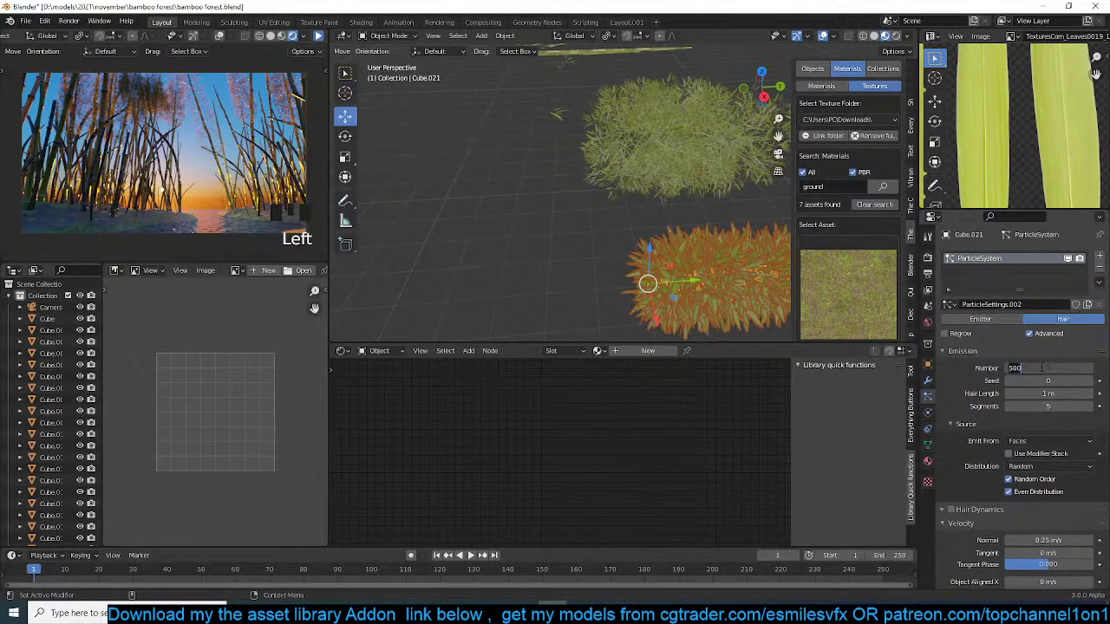
{"action": "key", "text": "Return"}
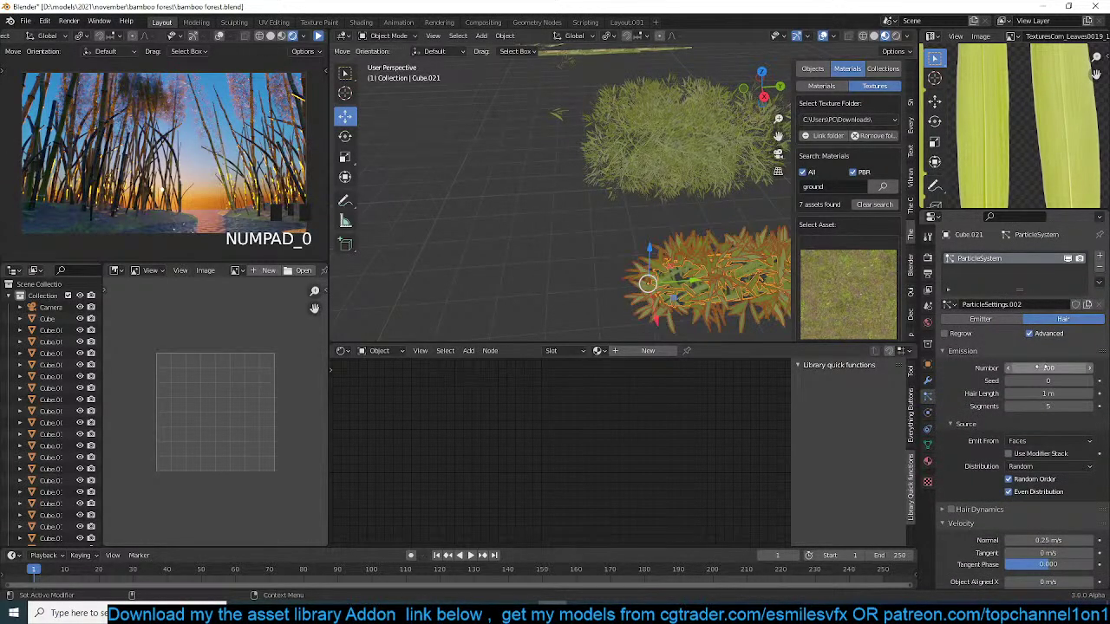
- Examine the density of the simplified foliage up close and from different angles
{"action": "middle_click_drag", "start_coordinate": [642, 283], "coordinate": [751, 285]}
{"action": "key", "text": "alt+a"}
{"action": "left_click", "coordinate": [667, 256]}
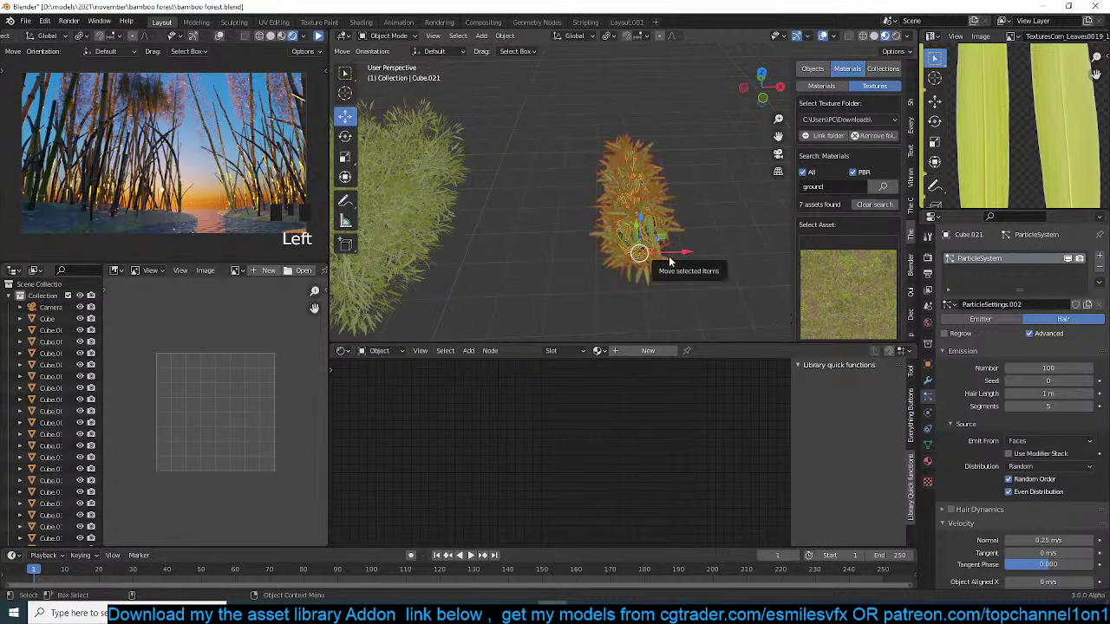
{"action": "key", "text": "alt+a"}
{"action": "scroll", "coordinate": [669, 264], "scroll_direction": "up", "scroll_amount": 4}
{"action": "scroll", "coordinate": [655, 276], "scroll_direction": "down", "scroll_amount": 2}
{"action": "middle_click_drag", "start_coordinate": [650, 274], "coordinate": [629, 245]}
- Make a linked duplicate of the simplified foliage emitter, place it over the river scene and rotate it about the global X axis
{"action": "left_click", "coordinate": [627, 247]}
{"action": "key", "text": "KP_7"}
{"action": "scroll", "coordinate": [629, 249], "scroll_direction": "down", "scroll_amount": 13}
{"action": "scroll", "coordinate": [595, 216], "scroll_direction": "up", "scroll_amount": 1}
{"action": "middle_click_drag", "start_coordinate": [595, 216], "coordinate": [715, 214], "text": "shift"}
{"action": "scroll", "coordinate": [638, 216], "scroll_direction": "down", "scroll_amount": 7}
{"action": "middle_click_drag", "start_coordinate": [614, 220], "coordinate": [727, 226], "text": "shift"}
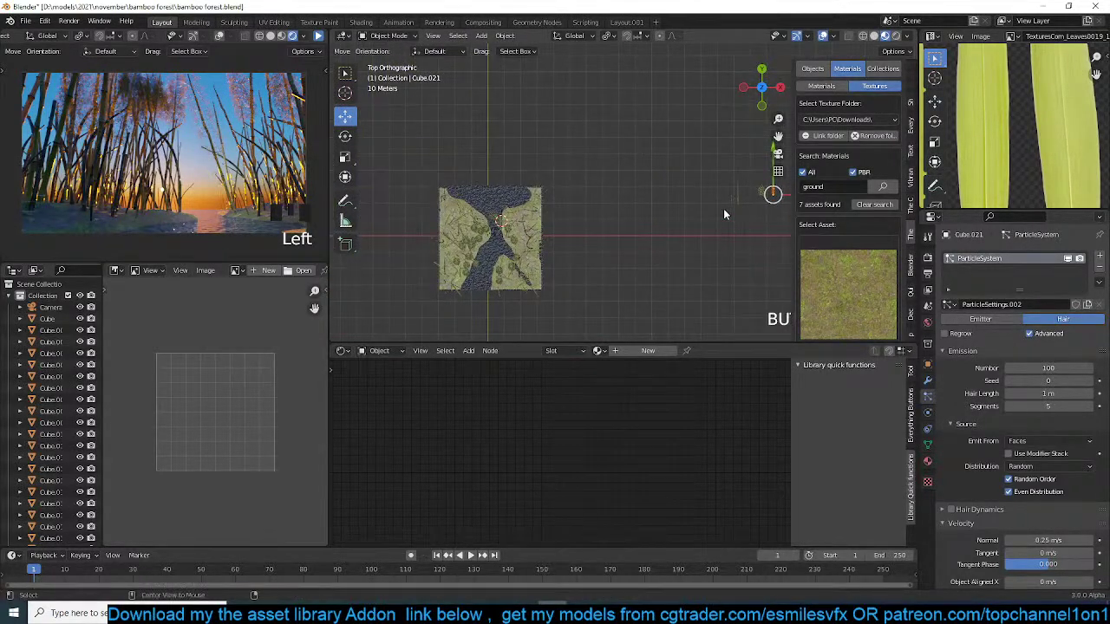
{"action": "key", "text": "alt+d"}
{"action": "left_click", "coordinate": [466, 261]}
{"action": "key", "text": "r"}
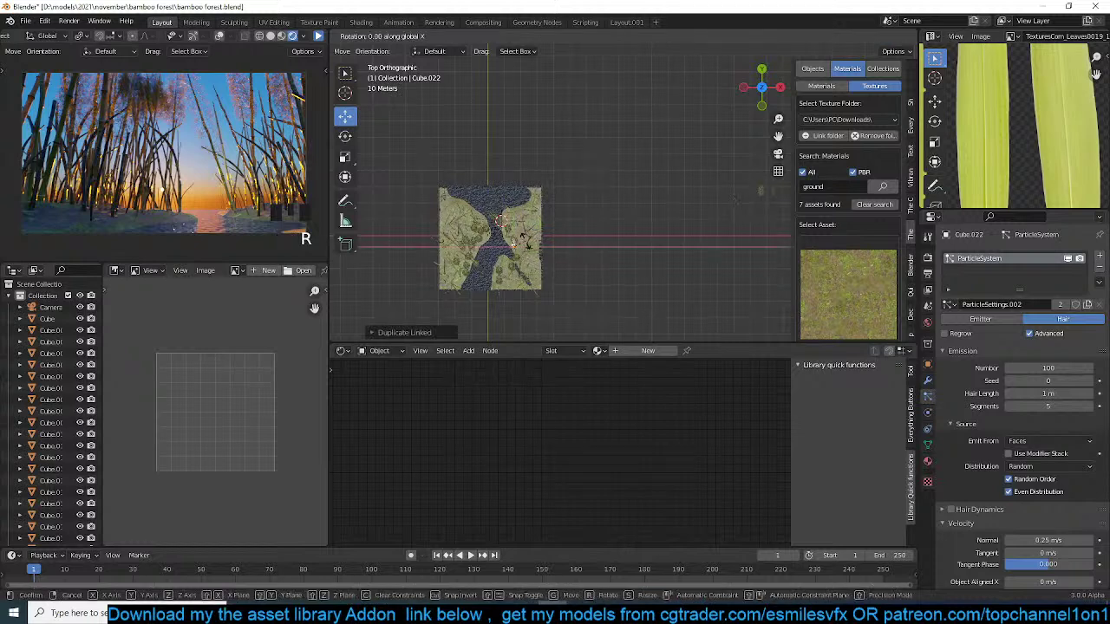
{"action": "key", "text": "Return"}
- In the camera view, snap the foliage duplicate to a 3D cursor point above the far right bank and scale it
{"action": "key", "text": "KP_0"}
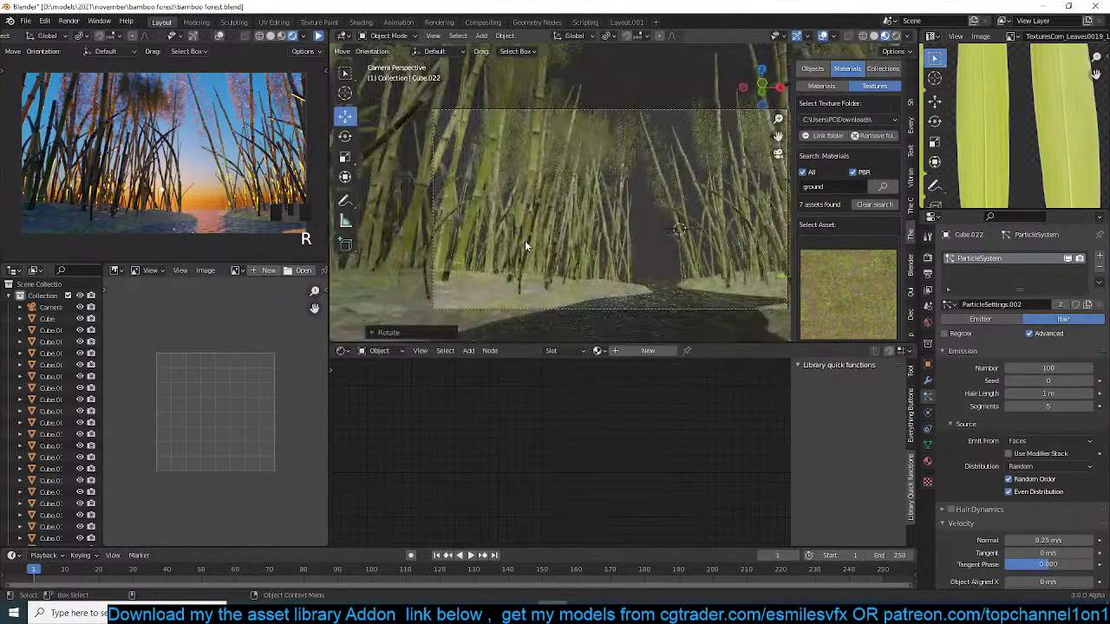
{"action": "right_click", "coordinate": [685, 240], "text": "shift"}
{"action": "key", "text": "shift+s"}
{"action": "left_click", "coordinate": [695, 168]}
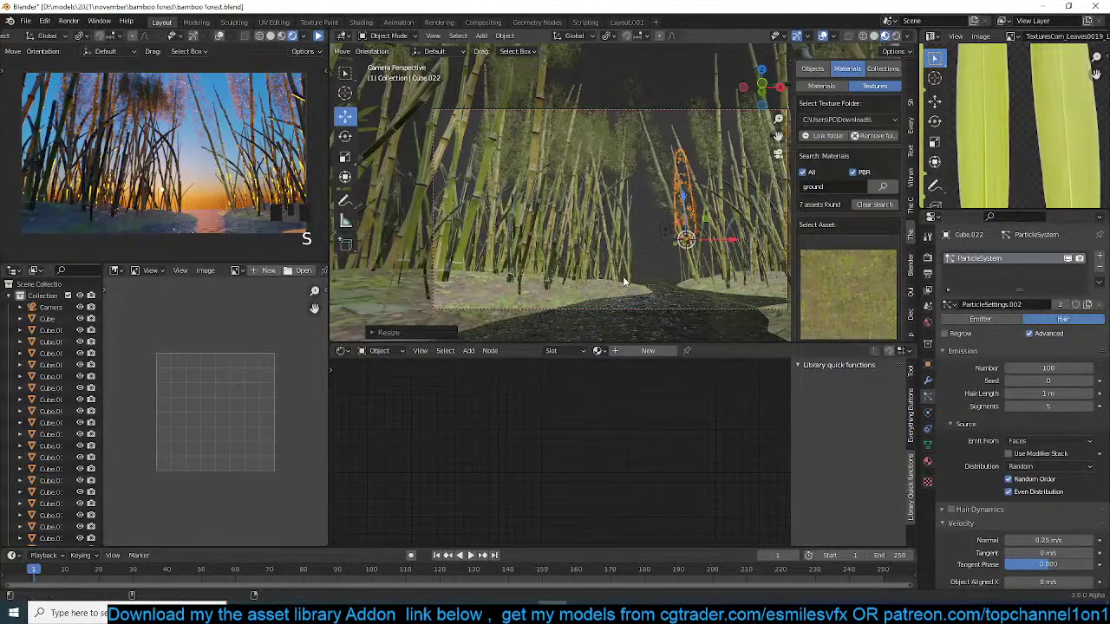
- Set the placed foliage emitter's hair particle number to 520
{"action": "key", "text": "alt+a"}
{"action": "scroll", "coordinate": [678, 237], "scroll_direction": "up", "scroll_amount": 3}
{"action": "scroll", "coordinate": [560, 250], "scroll_direction": "down", "scroll_amount": 5}
{"action": "left_click", "coordinate": [621, 246]}
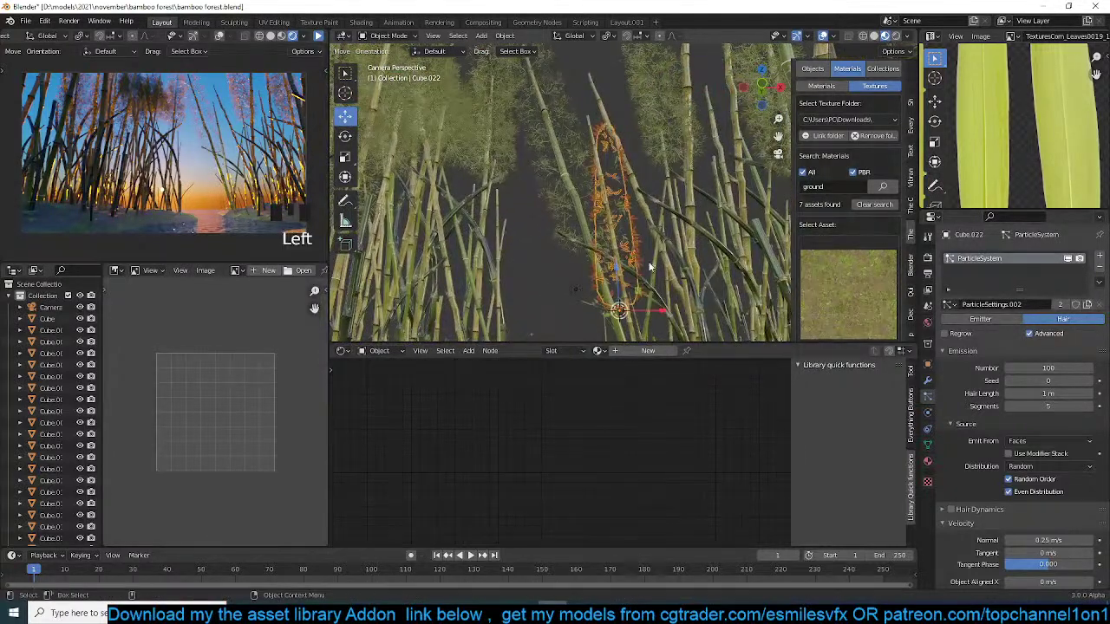
{"action": "double_click", "coordinate": [1040, 368]}
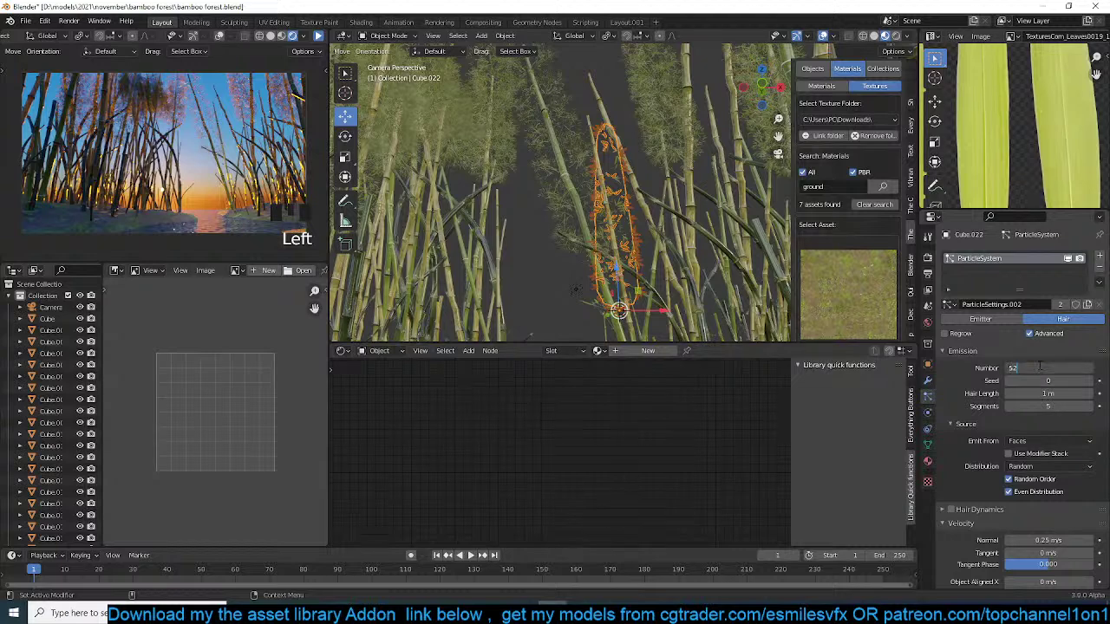
{"action": "left_click", "coordinate": [1040, 368]}
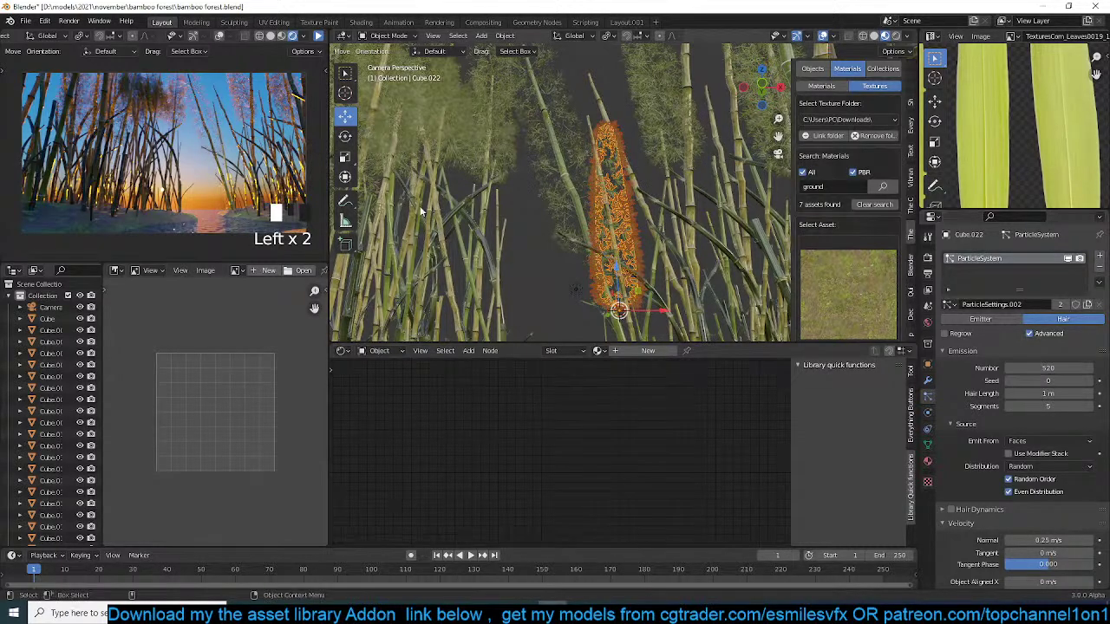
- Rotate the placed foliage emitter among the distant bamboo stems in the camera view
{"action": "left_click", "coordinate": [569, 234]}
{"action": "left_click", "coordinate": [642, 243]}
{"action": "key", "text": "r"}
{"action": "left_click", "coordinate": [648, 232]}
{"action": "key", "text": "alt+a"}
{"action": "left_click", "coordinate": [634, 237]}
- From the top view, make linked duplicates of the foliage emitter and spread them toward the far left bank
{"action": "key", "text": "KP_7"}
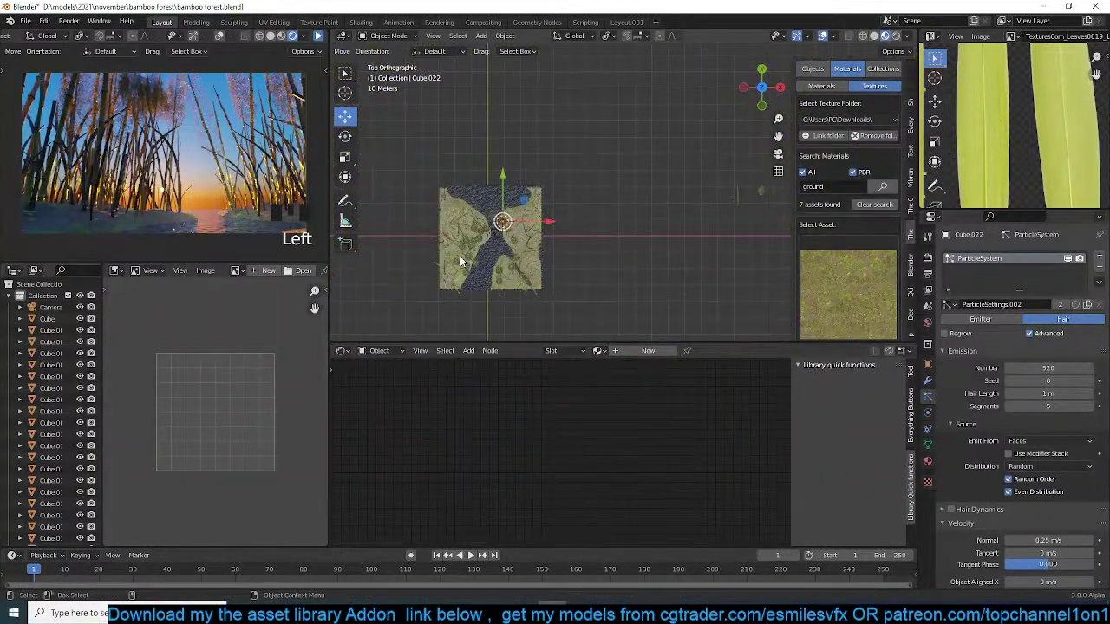
{"action": "scroll", "coordinate": [585, 202], "scroll_direction": "up", "scroll_amount": 4}
{"action": "key", "text": "alt+d"}
{"action": "left_click", "coordinate": [599, 166]}
{"action": "key", "text": "alt+d"}
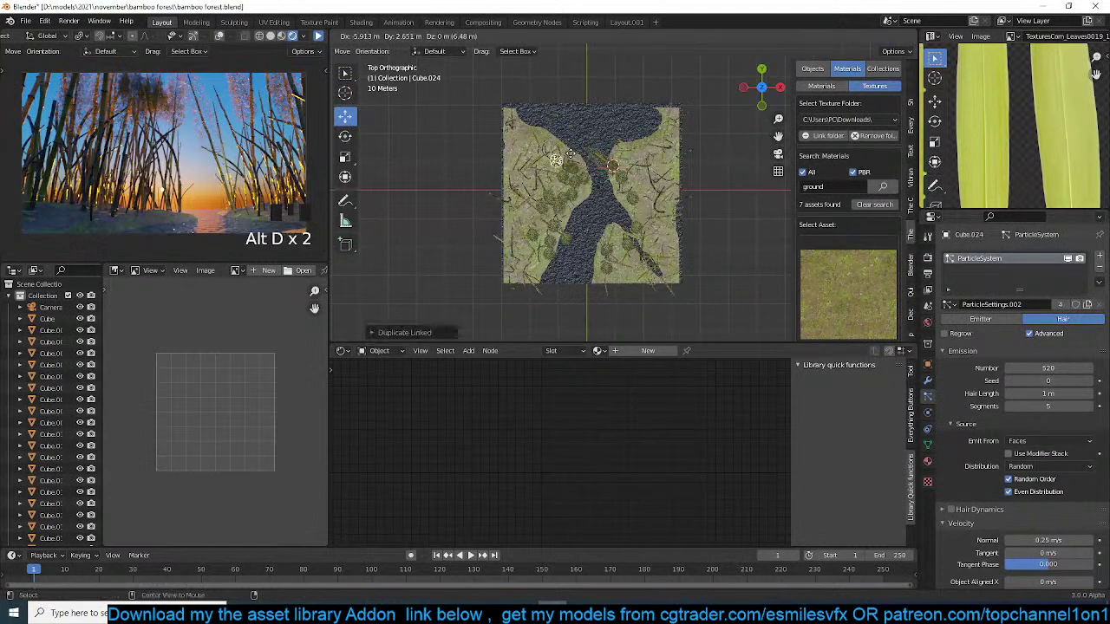
- Place linked duplicates of the foliage clump over the bamboo on the upper part of the left riverbank
{"action": "left_click", "coordinate": [555, 156]}
{"action": "key", "text": "alt+d"}
{"action": "left_click", "coordinate": [559, 169]}
{"action": "key", "text": "alt+d"}
{"action": "left_click", "coordinate": [574, 172]}
{"action": "key", "text": "alt+d"}
{"action": "left_click", "coordinate": [555, 160]}
{"action": "key", "text": "alt+d"}
{"action": "left_click", "coordinate": [541, 143]}
- Switch the top view to solid shading and spread more linked foliage clumps across the left riverbank
{"action": "key", "text": "z"}
{"action": "scroll", "coordinate": [548, 176], "scroll_direction": "up", "scroll_amount": 4}
{"action": "key", "text": "alt+d"}
{"action": "left_click", "coordinate": [607, 230]}
{"action": "key", "text": "alt+d"}
{"action": "left_click", "coordinate": [546, 178]}
{"action": "key", "text": "alt+d"}
{"action": "left_click", "coordinate": [485, 203]}
{"action": "key", "text": "alt+d"}
{"action": "left_click", "coordinate": [491, 173]}
{"action": "key", "text": "alt+d"}
{"action": "left_click", "coordinate": [561, 119]}
- Scatter linked duplicates of the foliage clump over the upper part of the right riverbank
{"action": "key", "text": "alt+d"}
{"action": "left_click", "coordinate": [752, 152]}
{"action": "middle_click_drag", "start_coordinate": [752, 152], "coordinate": [693, 167], "text": "shift"}
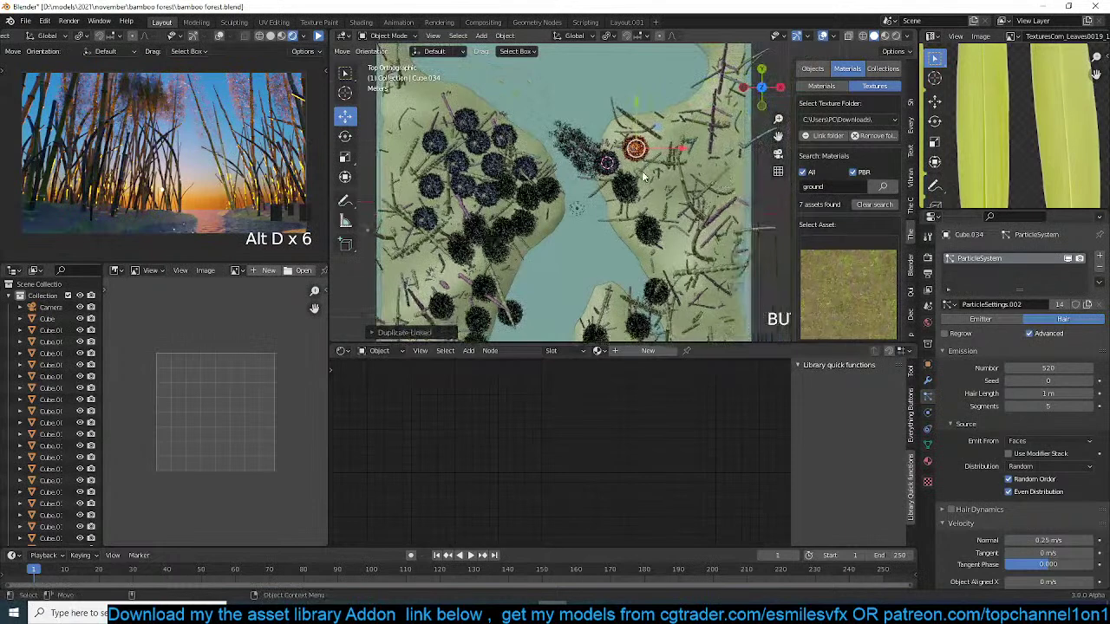
{"action": "key", "text": "alt+d"}
{"action": "left_click", "coordinate": [680, 200]}
{"action": "key", "text": "alt+d"}
{"action": "left_click", "coordinate": [670, 222]}
{"action": "key", "text": "alt+d"}
{"action": "left_click", "coordinate": [696, 178]}
{"action": "key", "text": "alt+d"}
{"action": "left_click", "coordinate": [664, 141]}
{"action": "key", "text": "alt+d"}
{"action": "left_click", "coordinate": [681, 124]}
{"action": "right_click", "coordinate": [682, 124]}
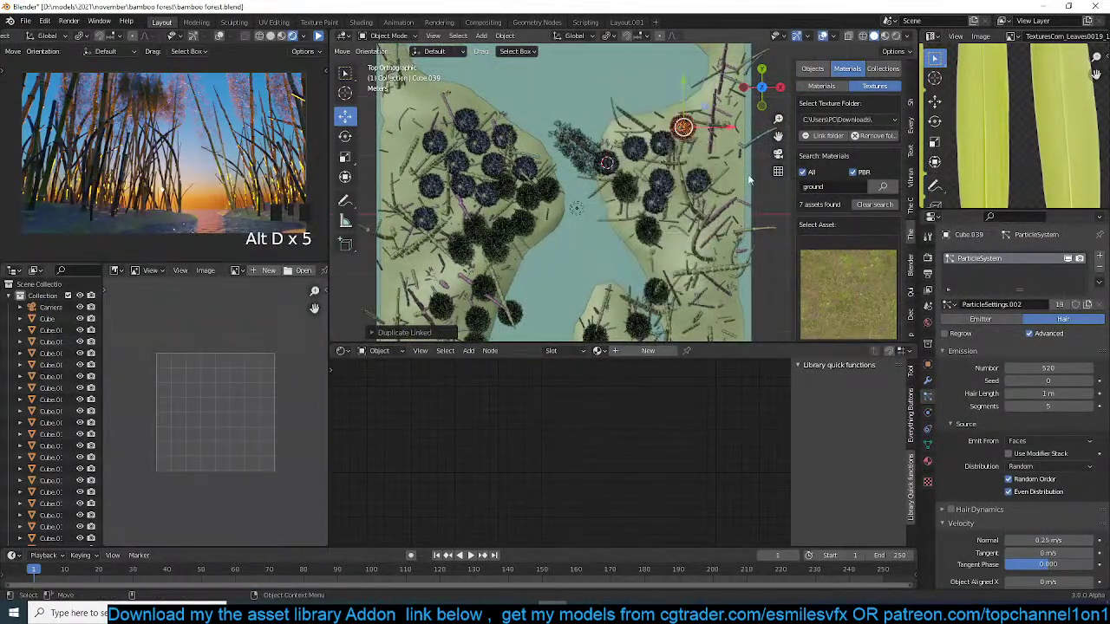
- In camera view, lower the bamboo-covered ground plane below the water surface, deselect it and refresh the rendered preview
{"action": "scroll", "coordinate": [684, 223], "scroll_direction": "down", "scroll_amount": 4}
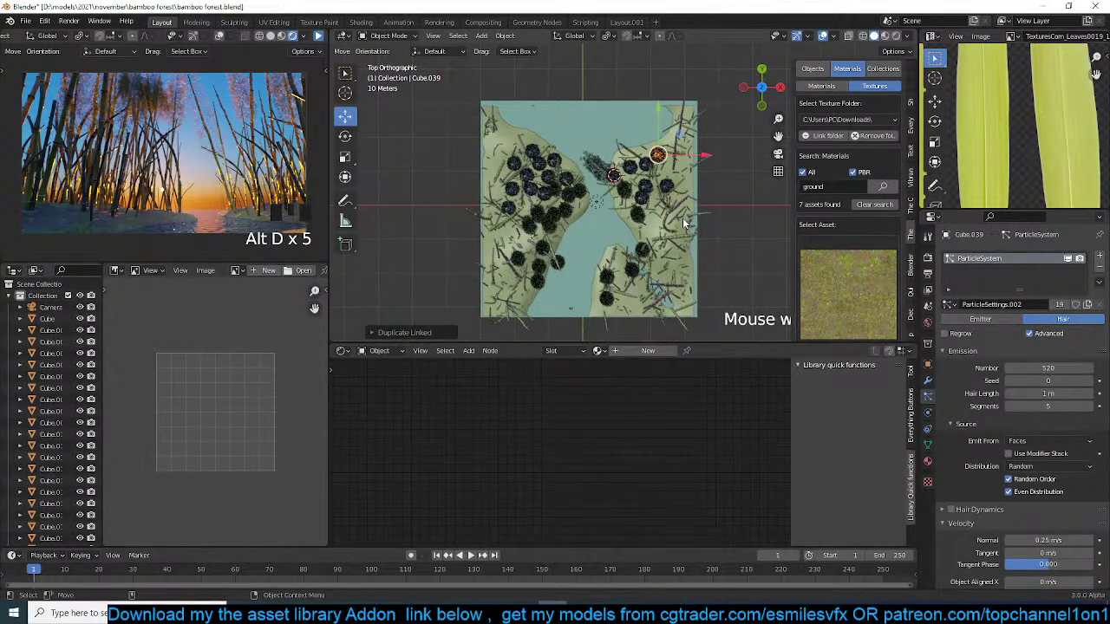
{"action": "left_click", "coordinate": [598, 231]}
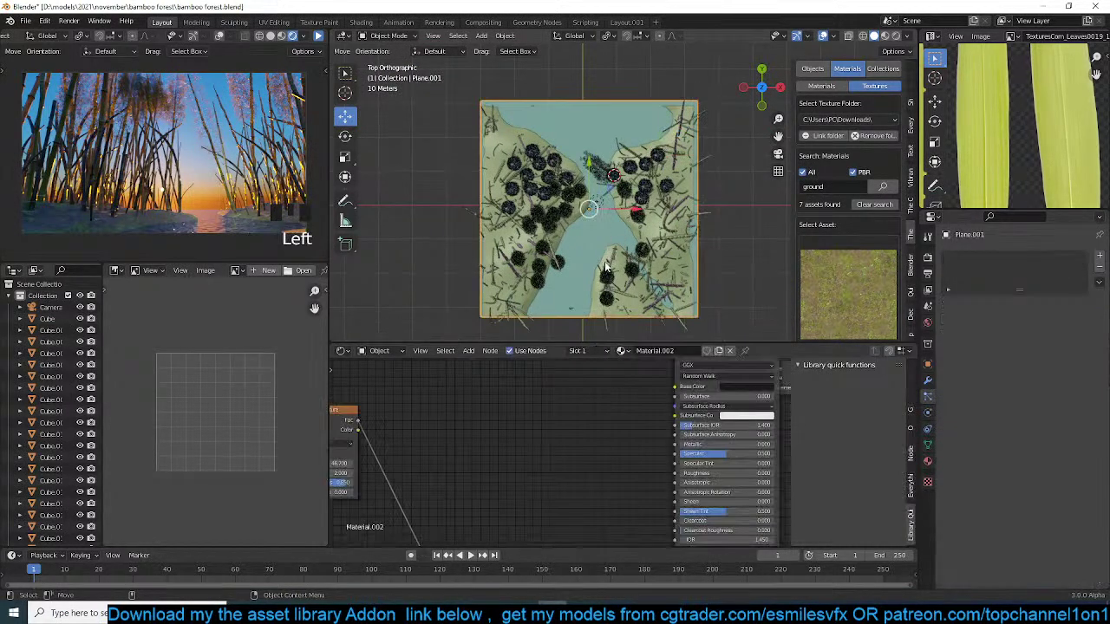
{"action": "left_click_drag", "start_coordinate": [628, 273], "coordinate": [626, 234], "text": "alt"}
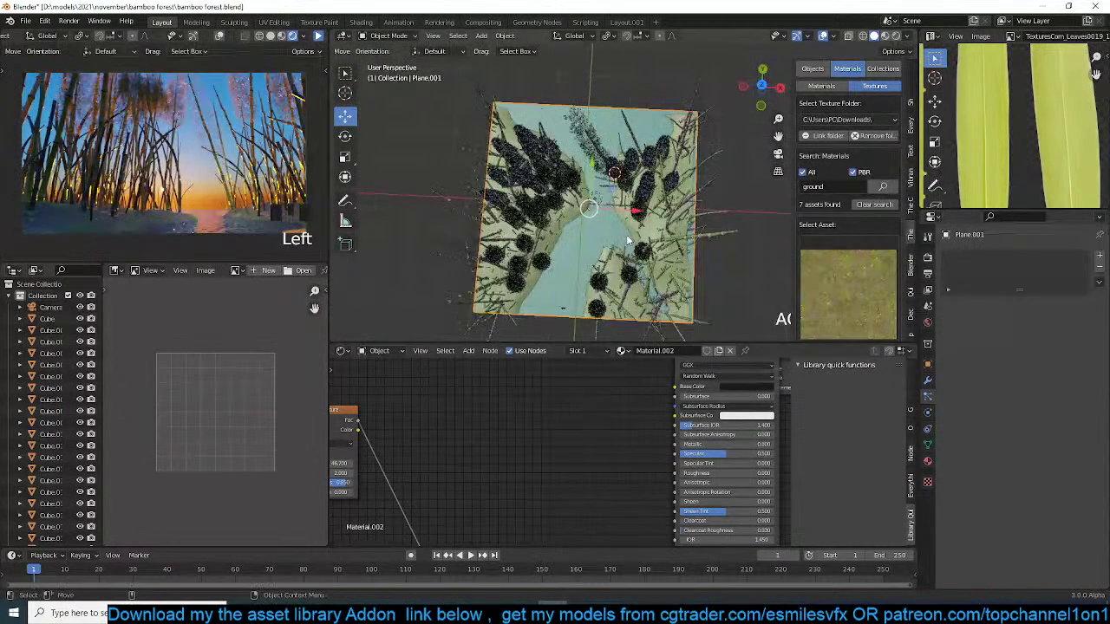
{"action": "key", "text": "KP_0"}
{"action": "scroll", "coordinate": [628, 240], "scroll_direction": "down", "scroll_amount": 4}
{"action": "scroll", "coordinate": [628, 241], "scroll_direction": "down", "scroll_amount": 2}
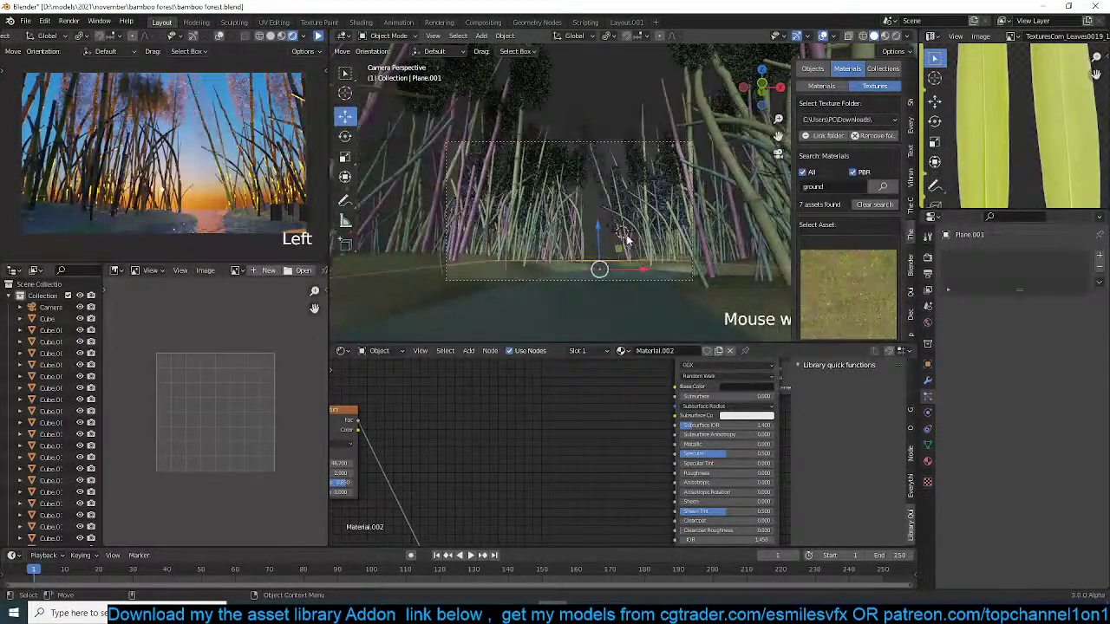
{"action": "left_click", "coordinate": [571, 267]}
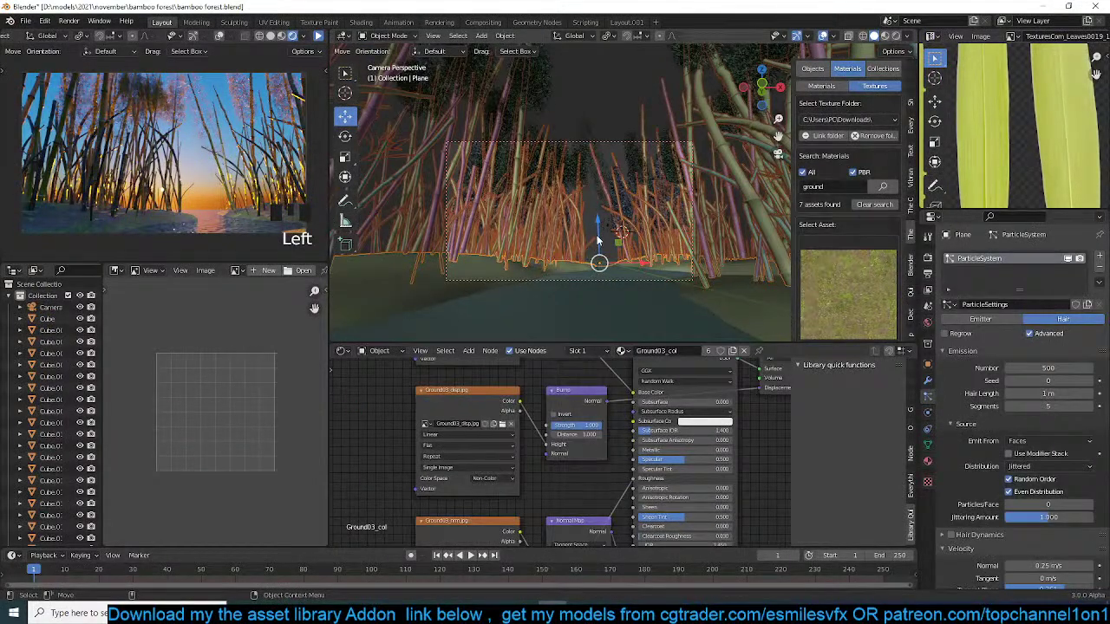
{"action": "key", "text": "Left"}
{"action": "key", "text": "alt+a"}
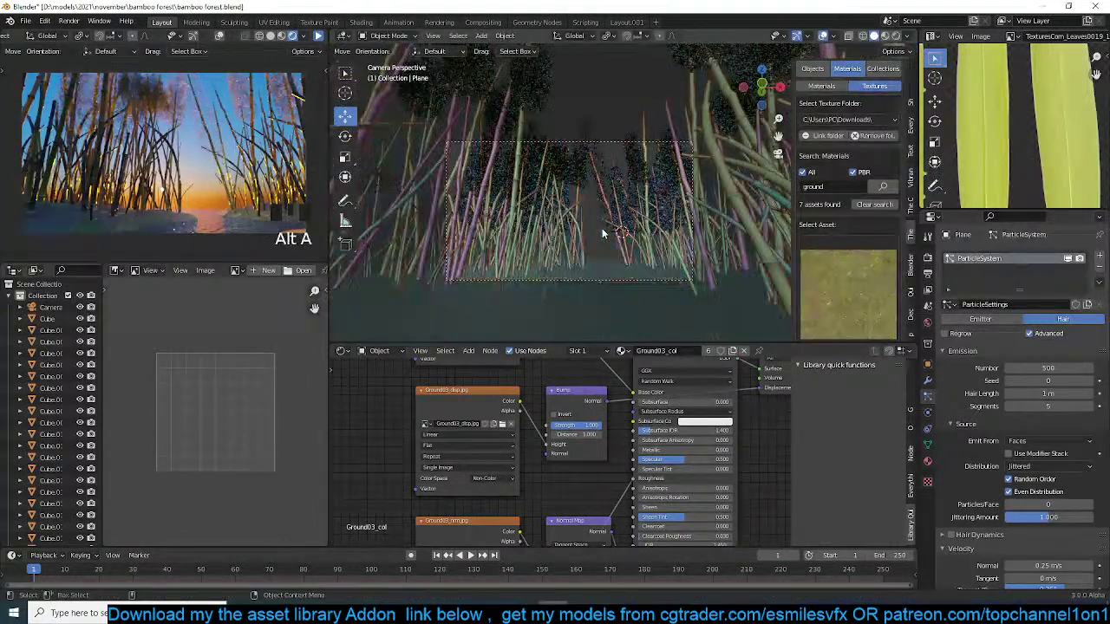
{"action": "left_click", "coordinate": [319, 37]}
{"action": "key", "text": "Left"}
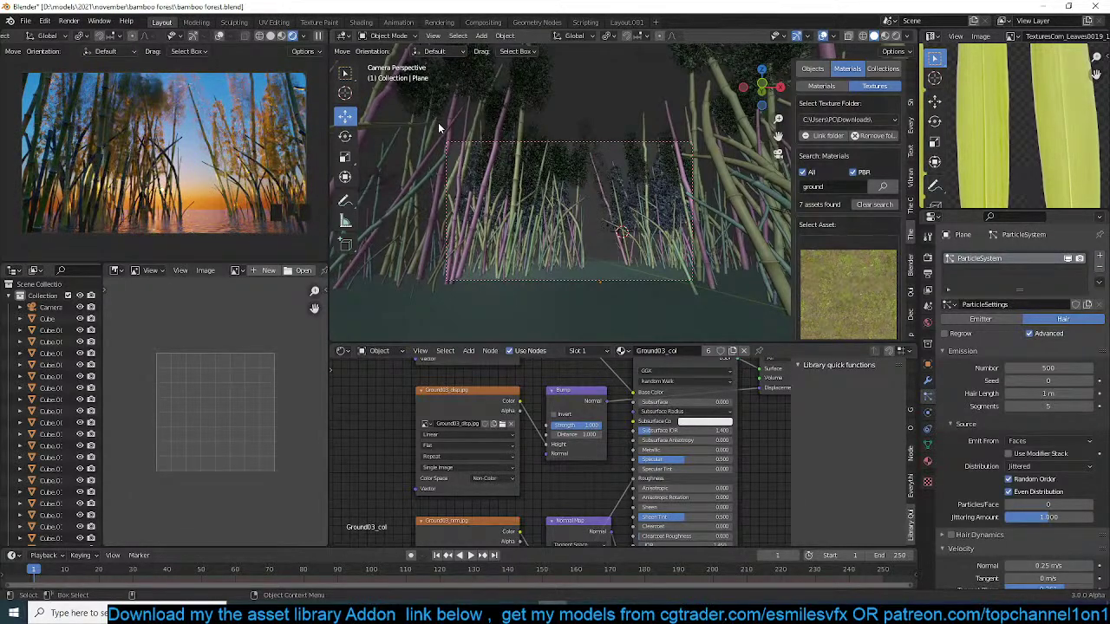
- Set the world sky texture's Dust to 0.355 and Air to 1.516, and save the file
{"action": "left_click", "coordinate": [928, 323]}
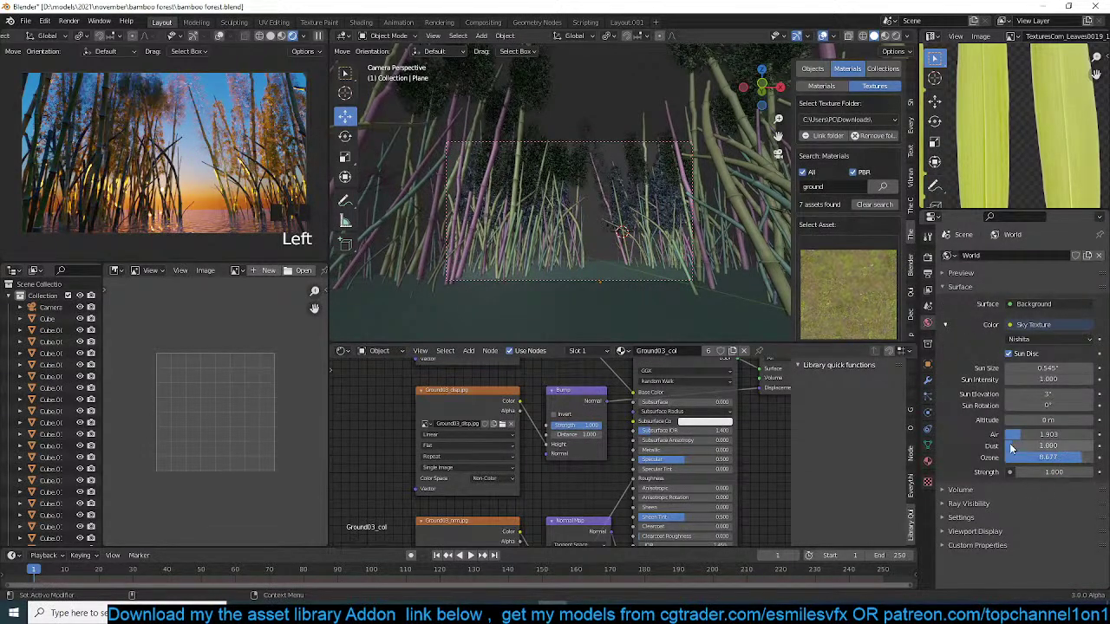
{"action": "mouse_move", "coordinate": [1018, 446]}
{"action": "left_mouse_down"}
{"action": "mouse_move", "coordinate": [1041, 451]}
{"action": "mouse_move", "coordinate": [1008, 438]}
{"action": "left_mouse_up"}
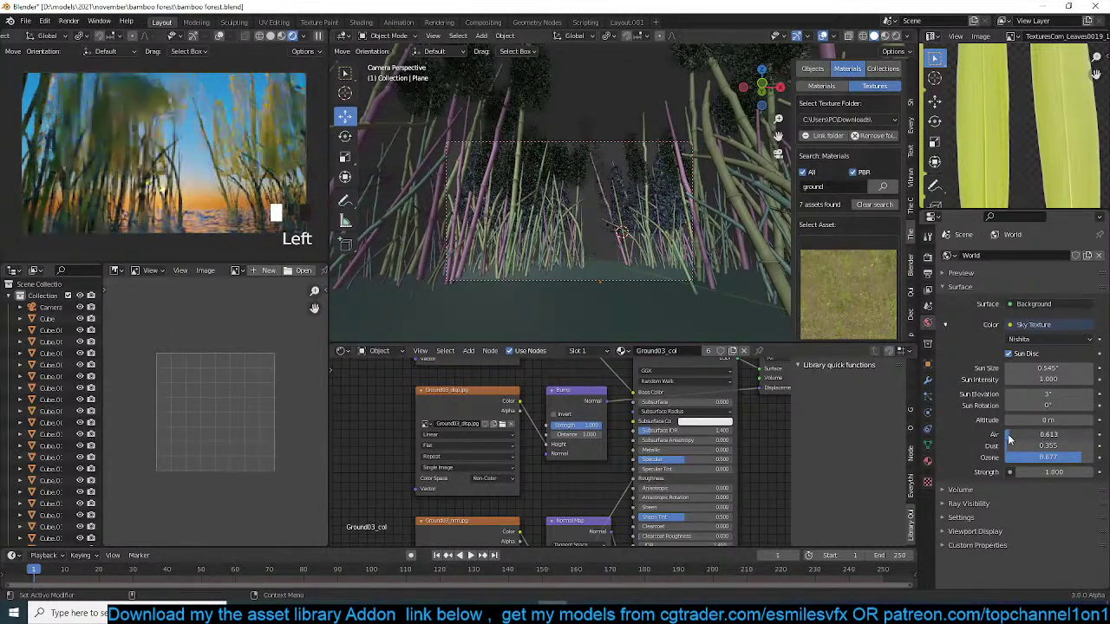
{"action": "mouse_move", "coordinate": [1010, 440]}
{"action": "left_mouse_down"}
{"action": "mouse_move", "coordinate": [1041, 433]}
{"action": "mouse_move", "coordinate": [1006, 436]}
{"action": "left_mouse_up"}
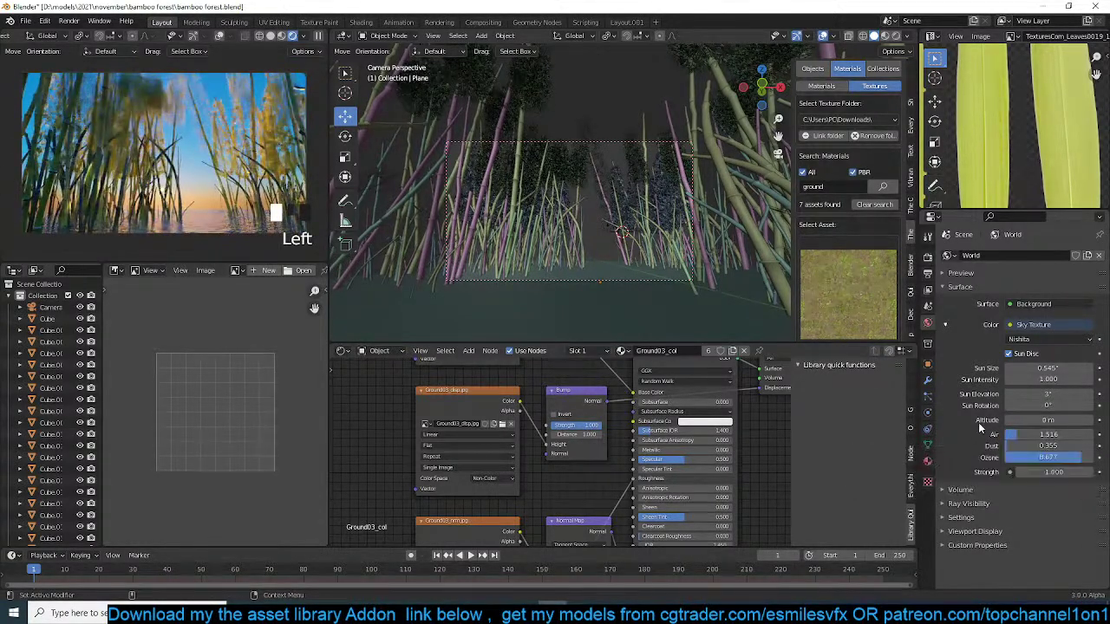
{"action": "key", "text": "ctrl+s"}
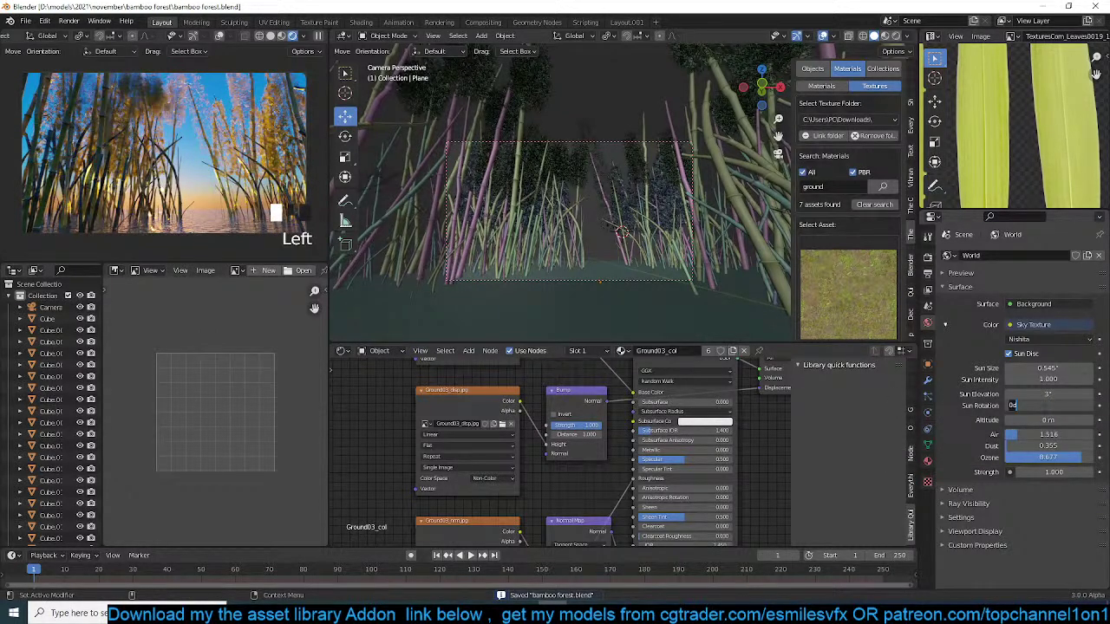
- Set the sky texture's sun rotation to 45°, pause the rendered preview and save the file
{"action": "left_click_drag", "start_coordinate": [1011, 405], "coordinate": [1045, 407]}
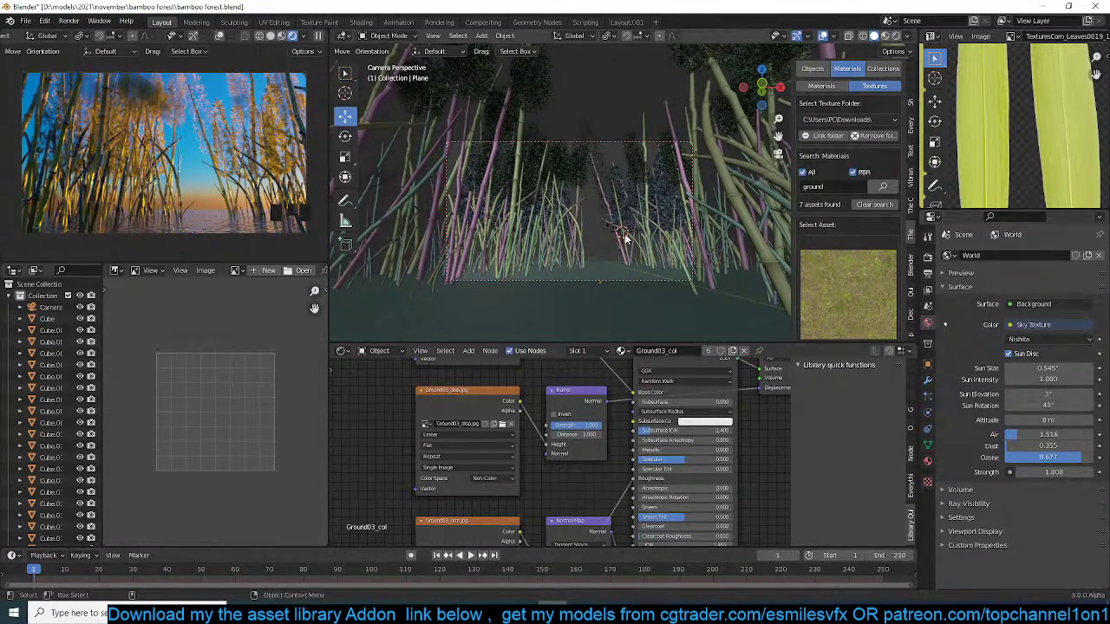
{"action": "scroll", "coordinate": [661, 177], "scroll_direction": "up", "scroll_amount": 1}
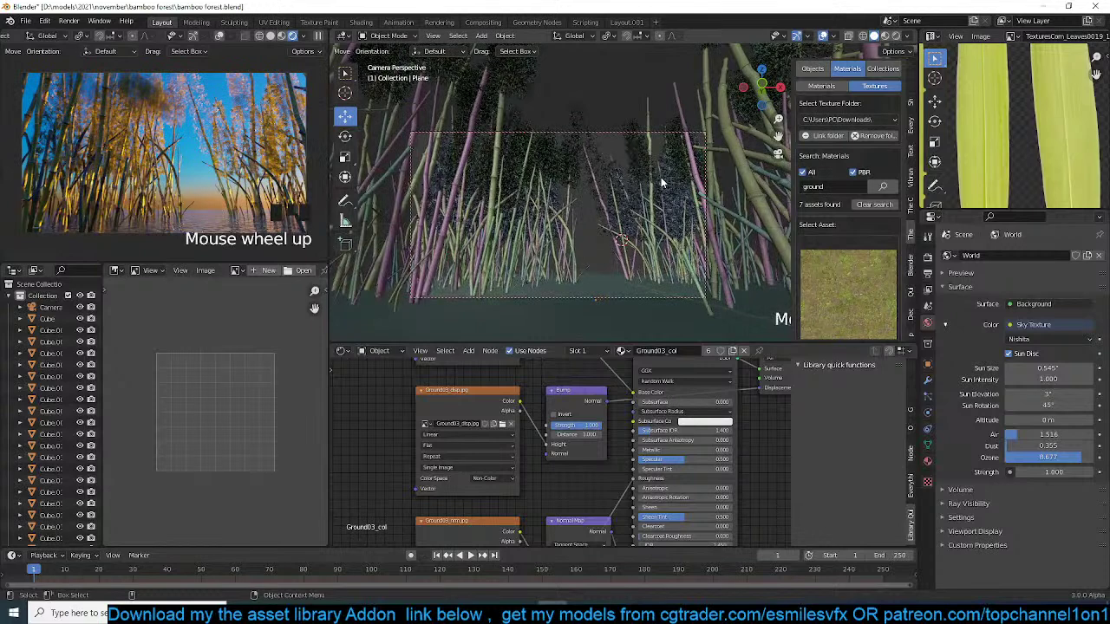
{"action": "left_click", "coordinate": [511, 172]}
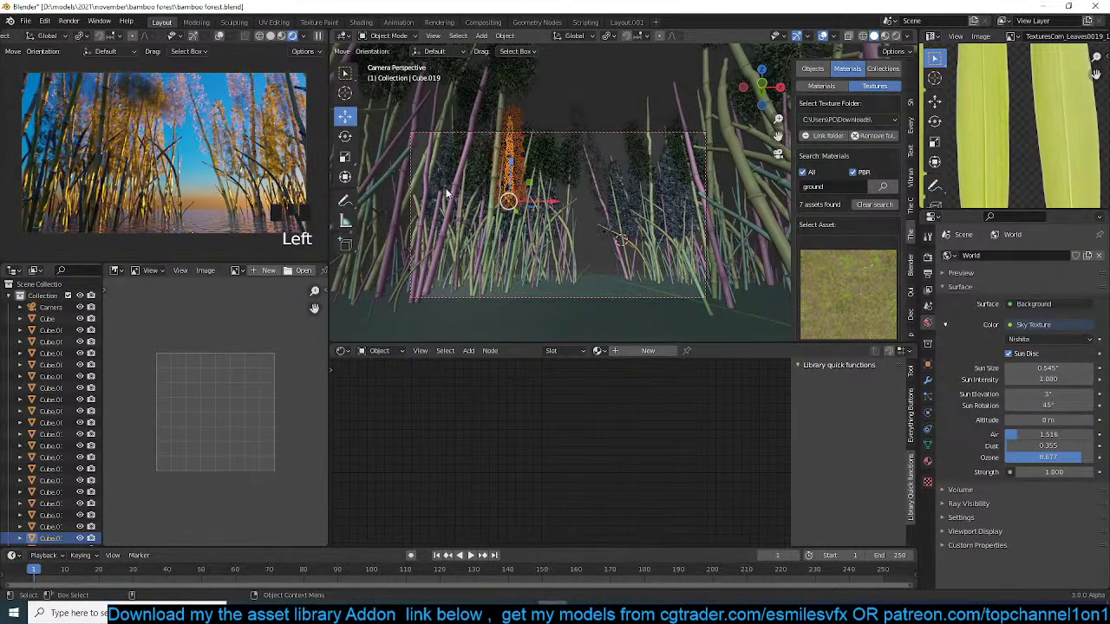
{"action": "left_click", "coordinate": [319, 37]}
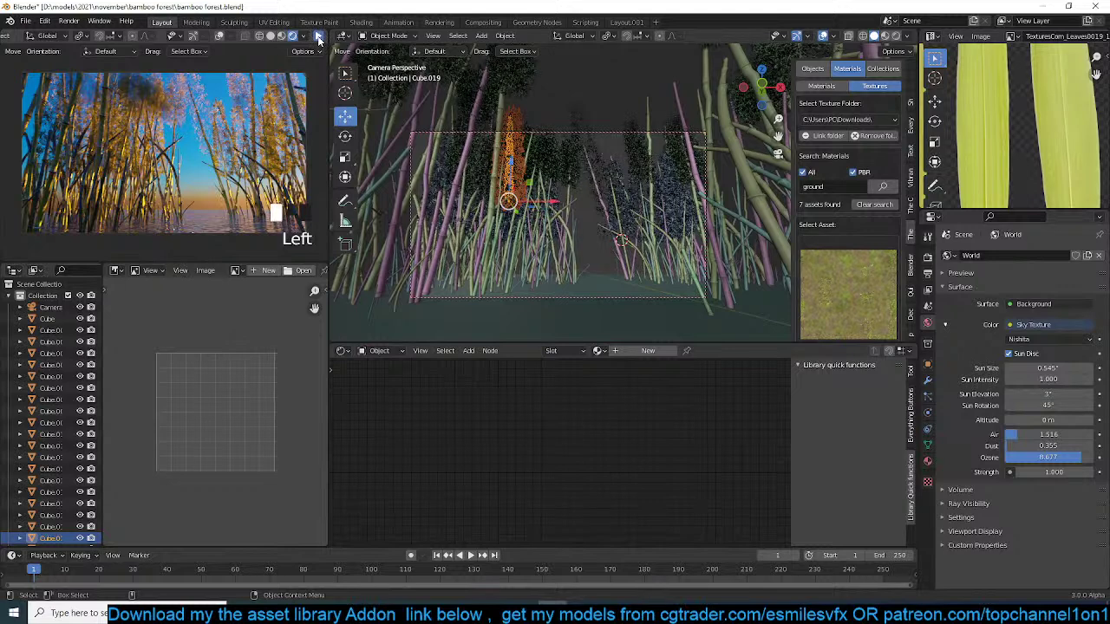
{"action": "key", "text": "ctrl+s"}
- Add a cube just outside the right edge of the scene in top view and enlarge it about 4 times
{"action": "key", "text": "KP_7"}
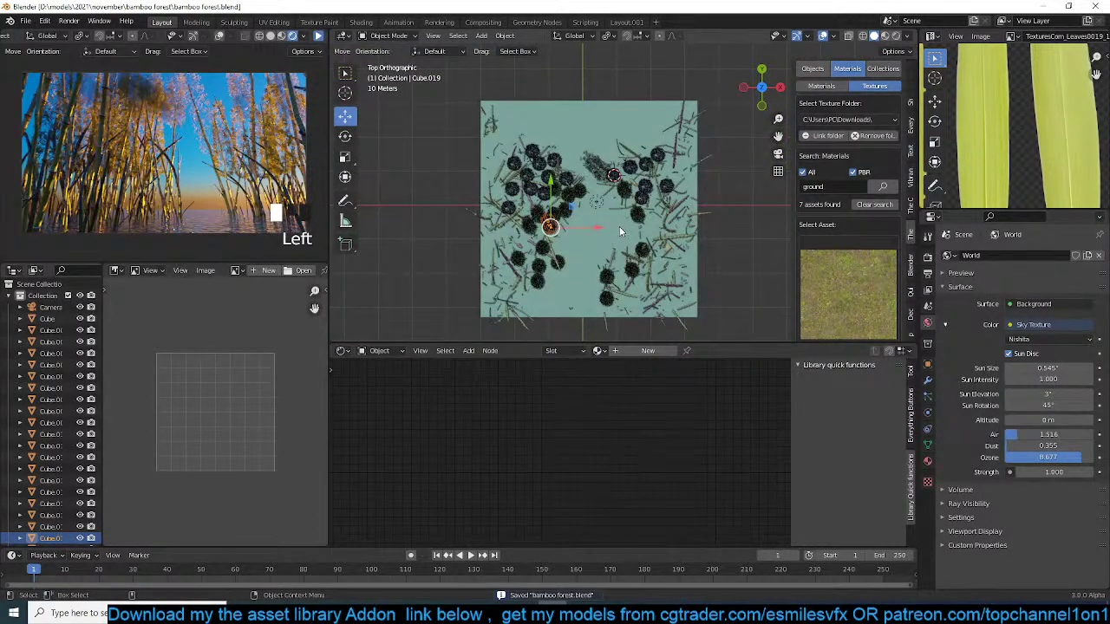
{"action": "key", "text": "alt+a"}
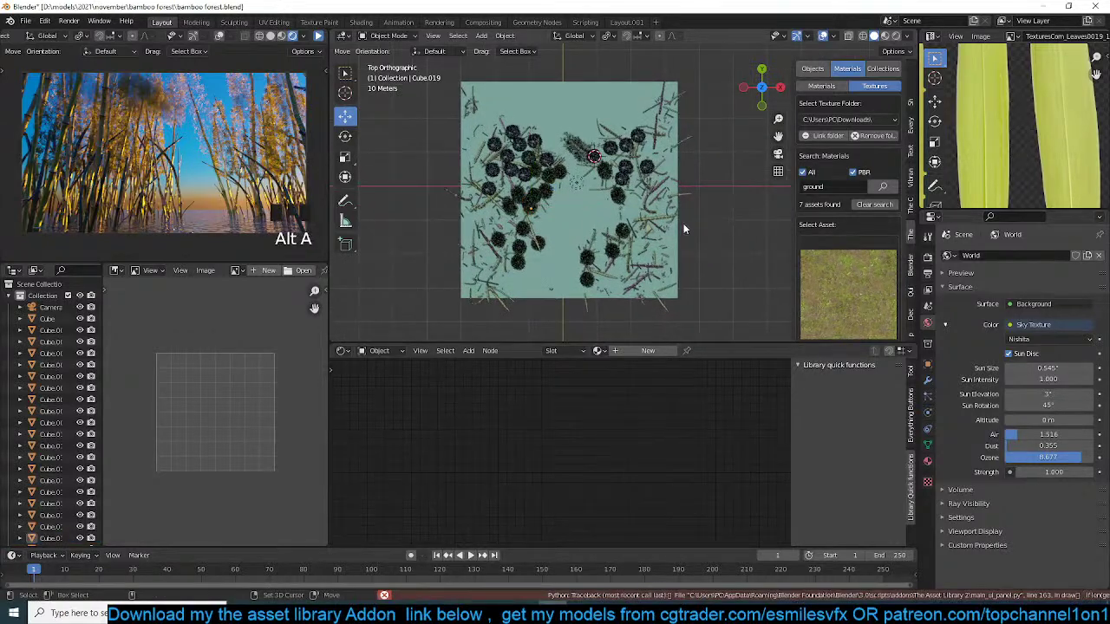
{"action": "right_click", "coordinate": [683, 229], "text": "shift"}
{"action": "key", "text": "shift+a"}
{"action": "mouse_move", "coordinate": [683, 229]}
{"action": "left_click", "coordinate": [736, 235]}
{"action": "key", "text": "s"}
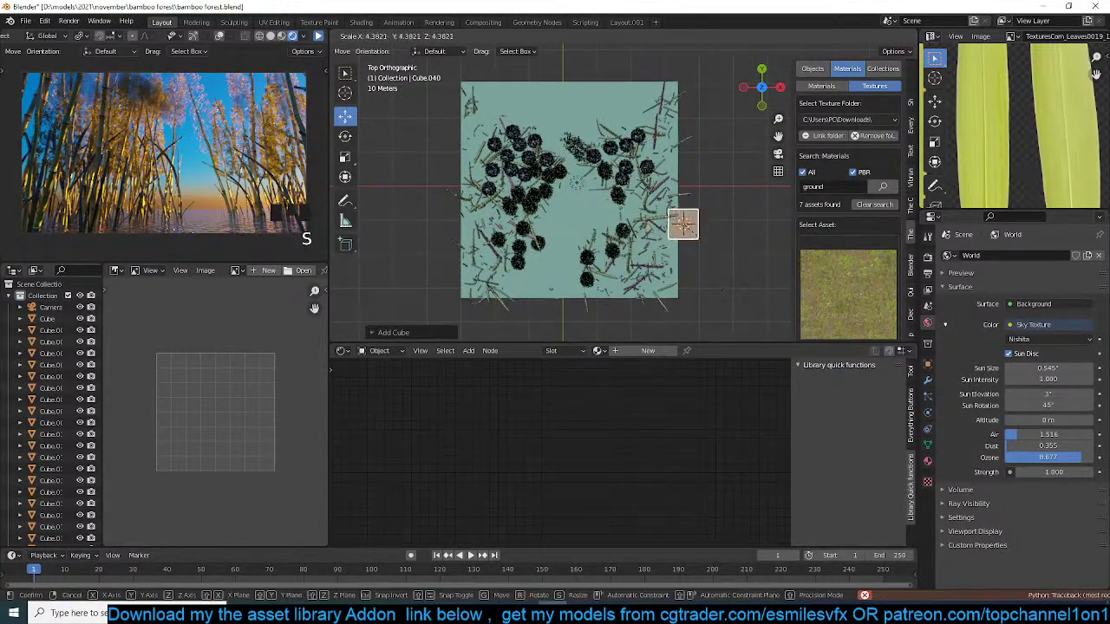
{"action": "key", "text": "2"}
{"action": "key", "text": "Return"}
- Stretch the cube about 7.5 times along Z, widen it along Y into a wall, shift it along Y and refresh the preview
{"action": "left_click_drag", "start_coordinate": [765, 80], "coordinate": [698, 165]}
{"action": "key", "text": "s"}
{"action": "key", "text": "z"}
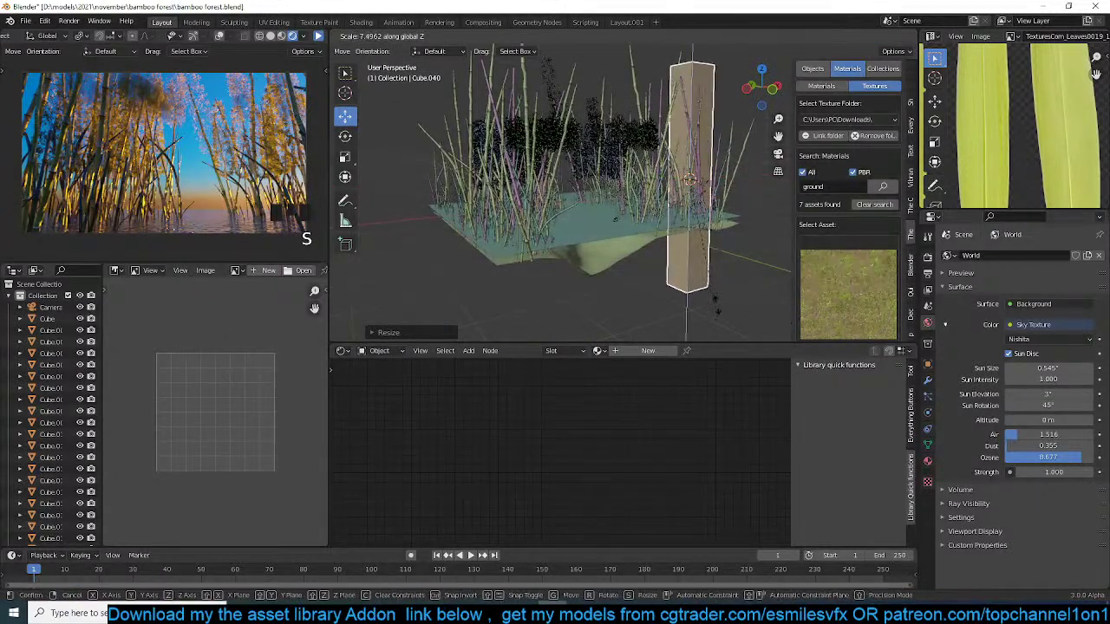
{"action": "left_click", "coordinate": [715, 307]}
{"action": "scroll", "coordinate": [677, 244], "scroll_direction": "down", "scroll_amount": 4}
{"action": "left_click_drag", "start_coordinate": [677, 244], "coordinate": [637, 269], "text": "alt"}
{"action": "key", "text": "s"}
{"action": "key", "text": "x"}
{"action": "key", "text": "y"}
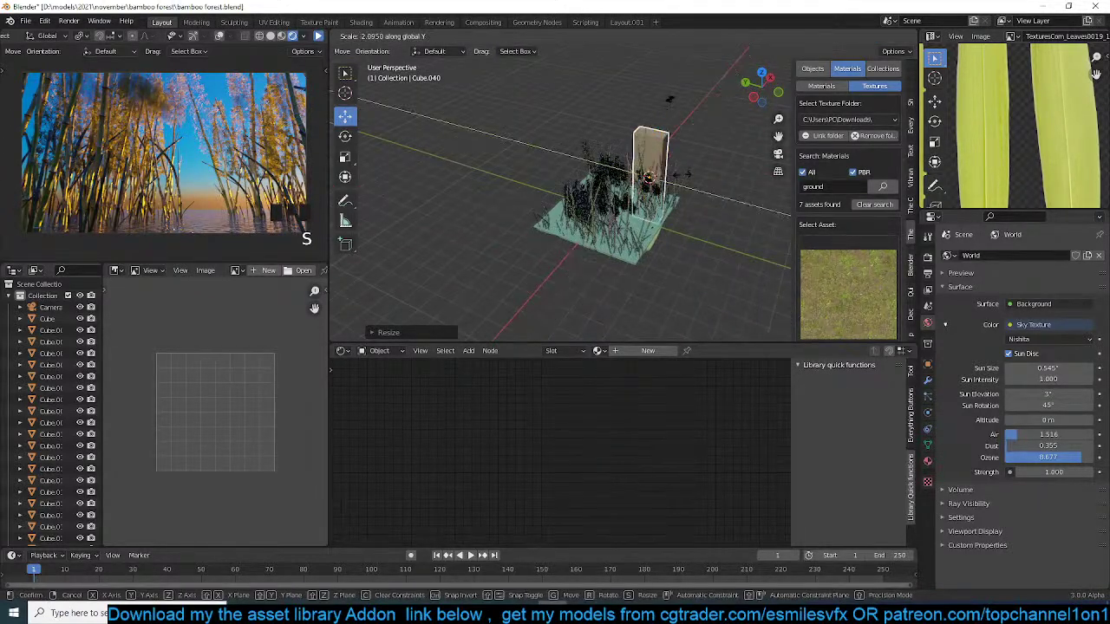
{"action": "left_click", "coordinate": [719, 178]}
{"action": "left_click_drag", "start_coordinate": [617, 172], "coordinate": [634, 176]}
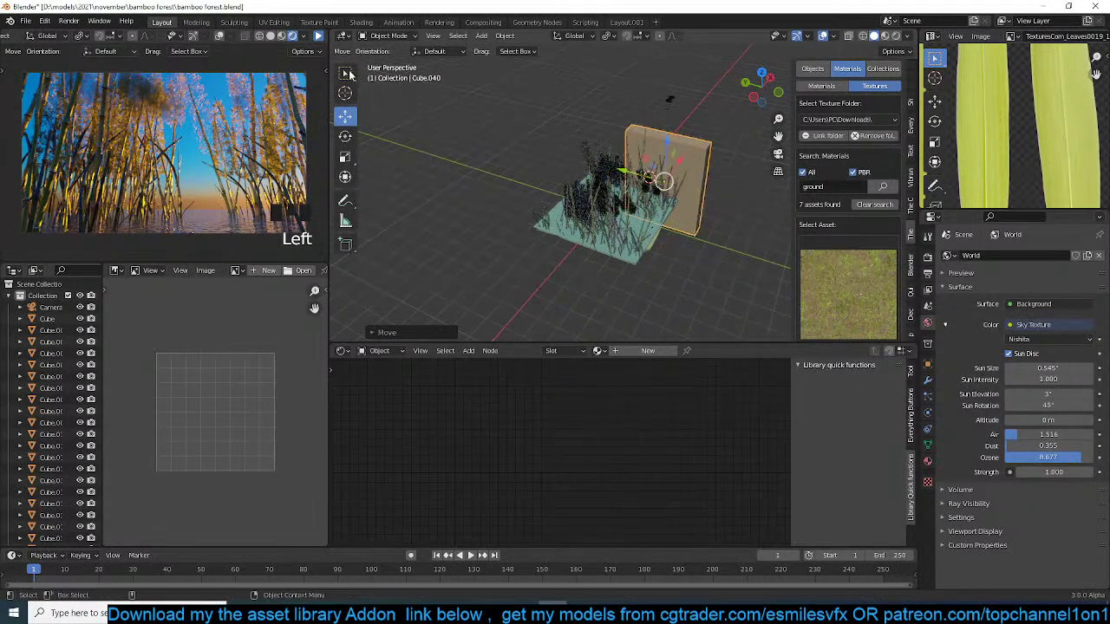
{"action": "left_click", "coordinate": [319, 36]}
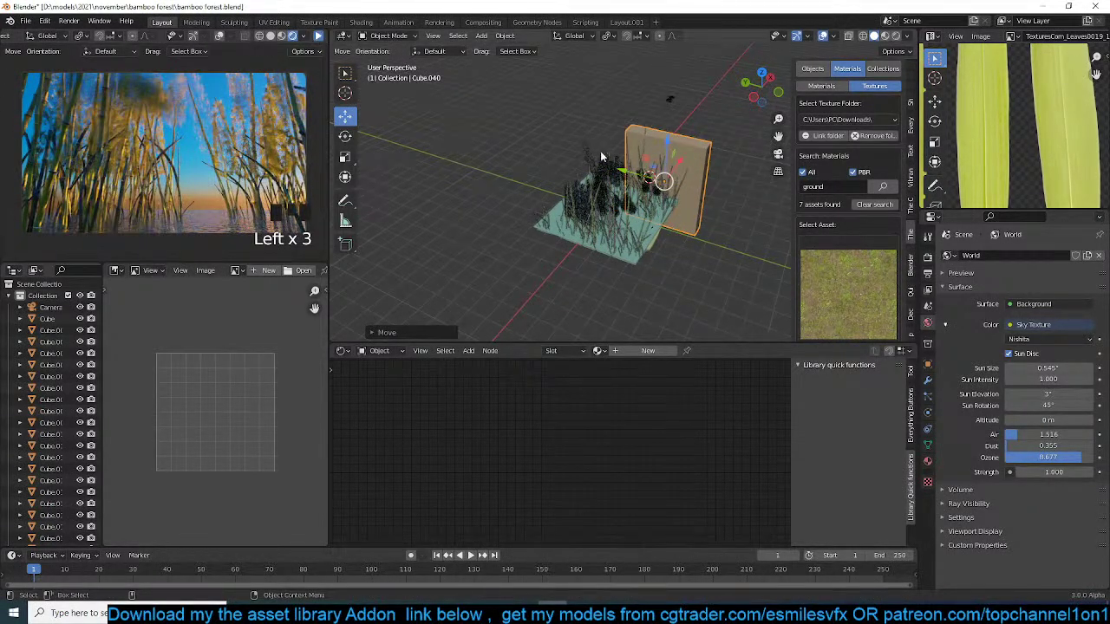
- Duplicate the wall to the opposite side of the water plane and rotate the copy slightly in top view
{"action": "key", "text": "KP_7"}
{"action": "key", "text": "shift+d"}
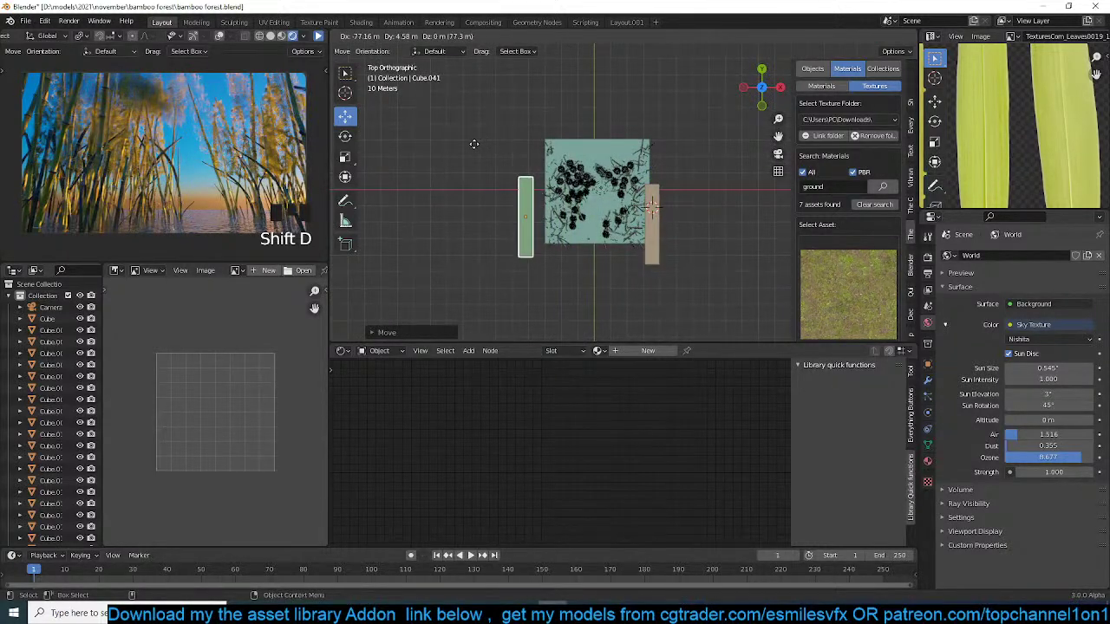
{"action": "left_click", "coordinate": [489, 140]}
{"action": "key", "text": "KP_0"}
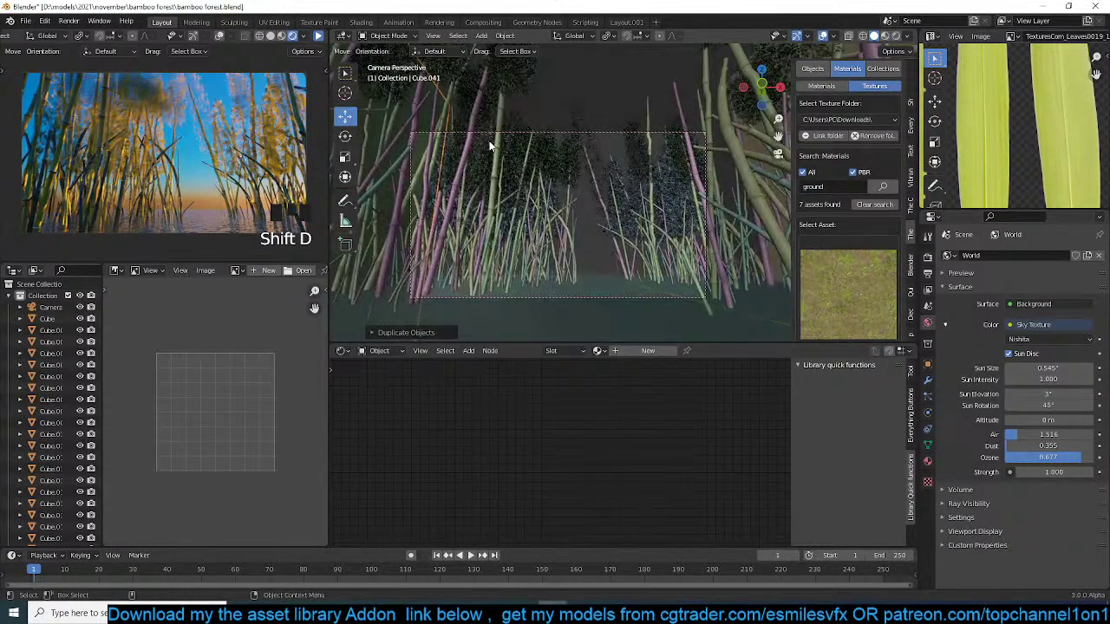
{"action": "scroll", "coordinate": [489, 146], "scroll_direction": "up", "scroll_amount": 2}
{"action": "key", "text": "KP_7"}
{"action": "key", "text": "r"}
{"action": "left_click", "coordinate": [689, 203]}
{"action": "key", "text": "g"}
{"action": "left_click", "coordinate": [689, 203]}
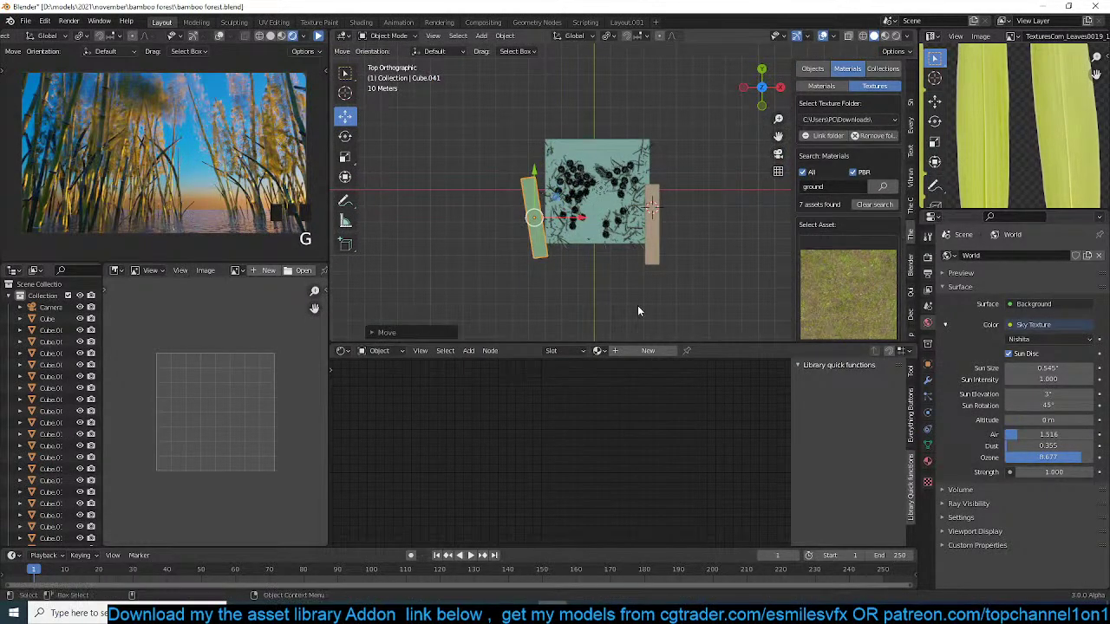
- Shorten the right-hand wall along its length and place a duplicate of it slightly farther out
{"action": "left_click", "coordinate": [649, 260]}
{"action": "key", "text": "s"}
{"action": "left_click", "coordinate": [654, 252]}
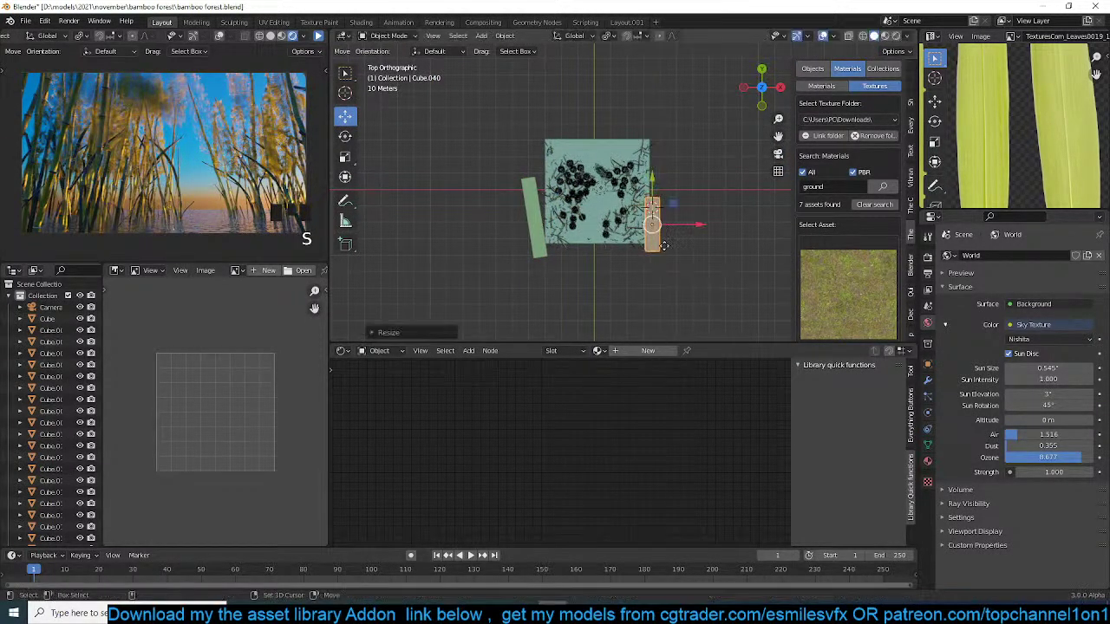
{"action": "key", "text": "shift+d"}
{"action": "left_click", "coordinate": [671, 236]}
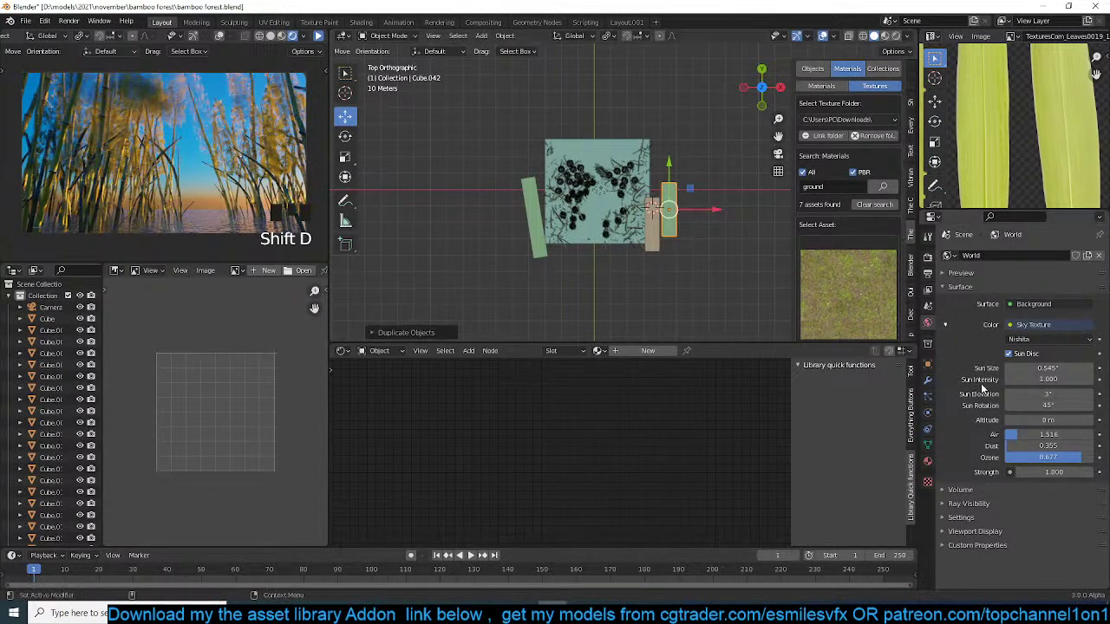
- Set the sky texture's sun rotation to 90° and resume the rendered preview
{"action": "left_click", "coordinate": [1048, 405]}
{"action": "type", "text": "90"}
{"action": "key", "text": "Return"}
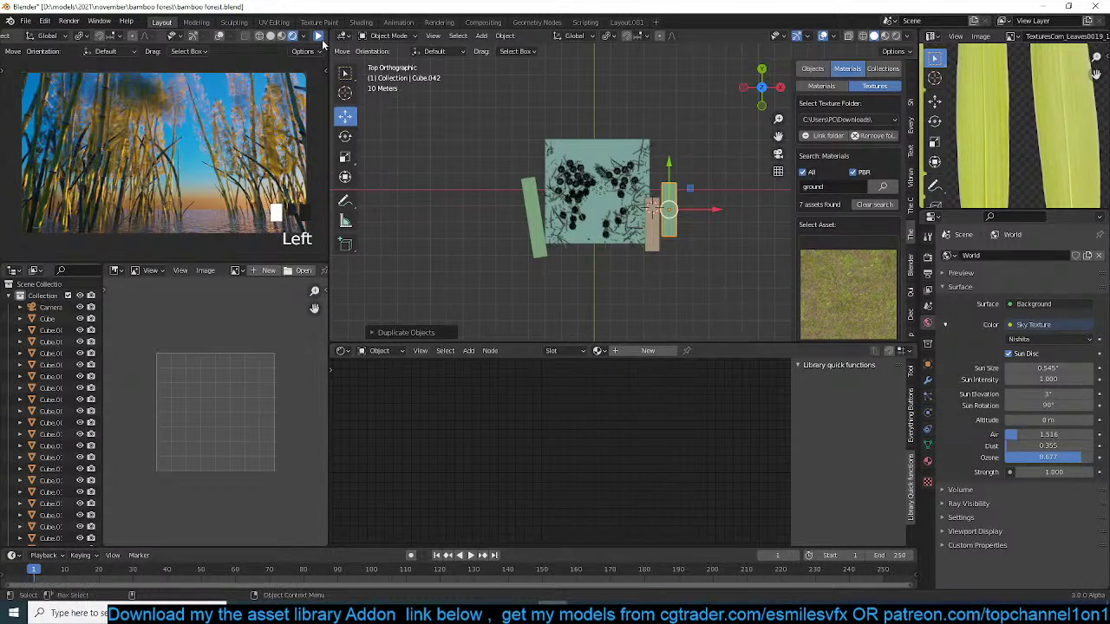
{"action": "left_click", "coordinate": [320, 38]}
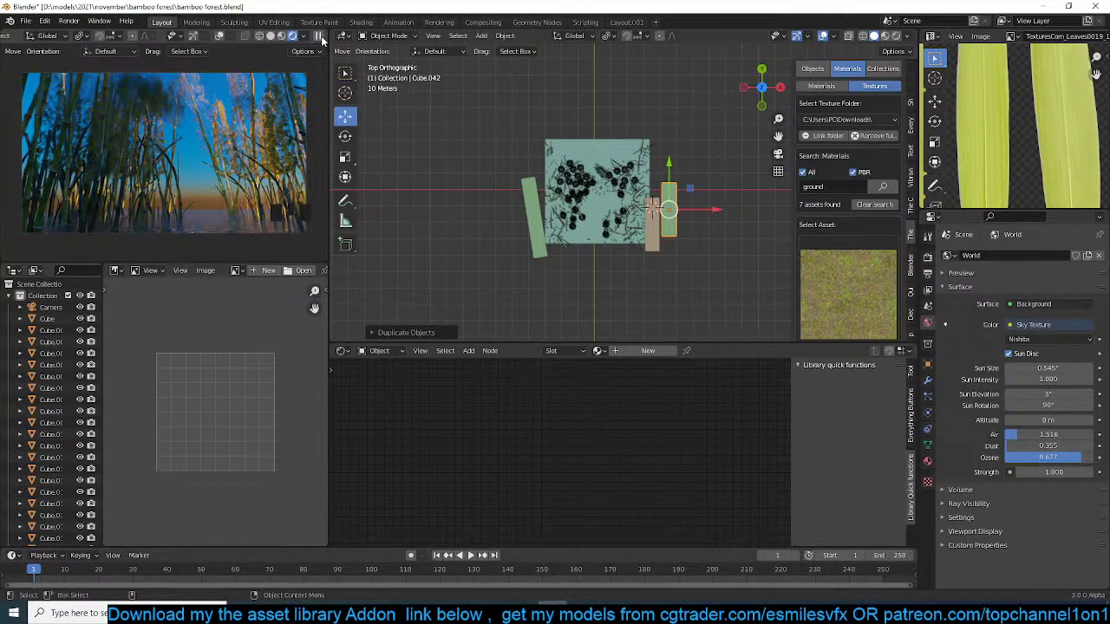
- Set the ground plane's hair particle number to 2000, save the file and resume the rendered preview
{"action": "scroll", "coordinate": [597, 224], "scroll_direction": "up", "scroll_amount": 5}
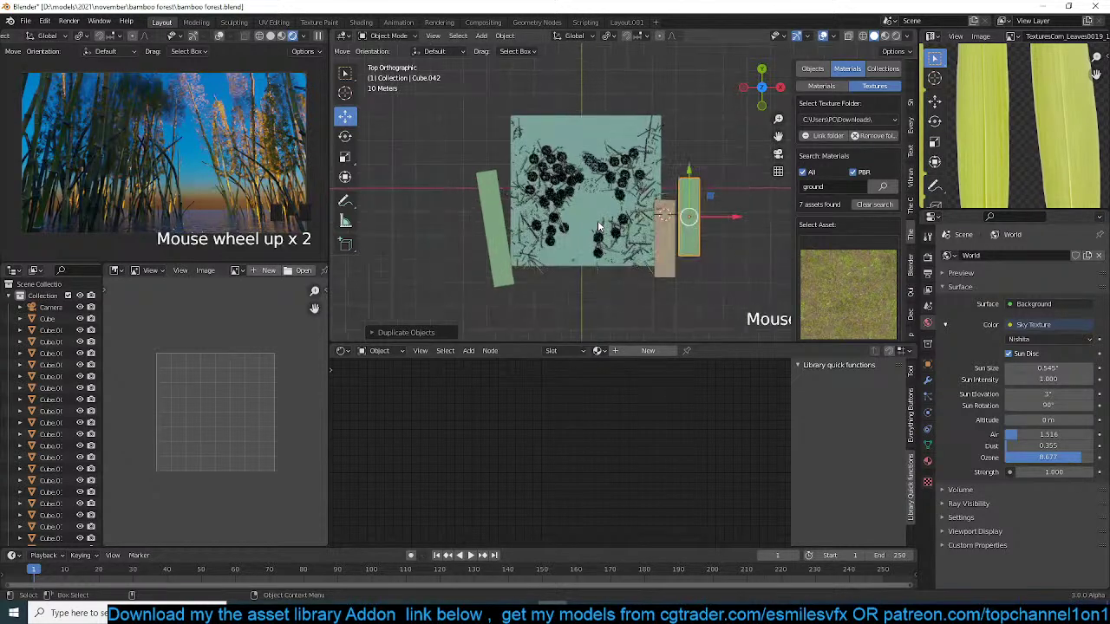
{"action": "scroll", "coordinate": [597, 220], "scroll_direction": "down", "scroll_amount": 2}
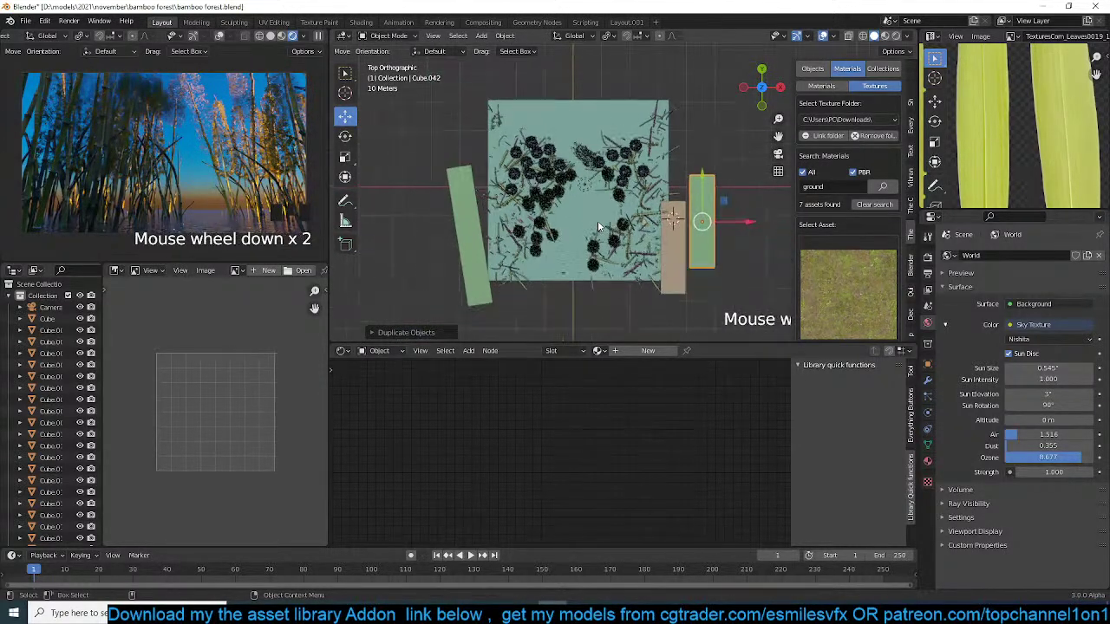
{"action": "left_click", "coordinate": [643, 148]}
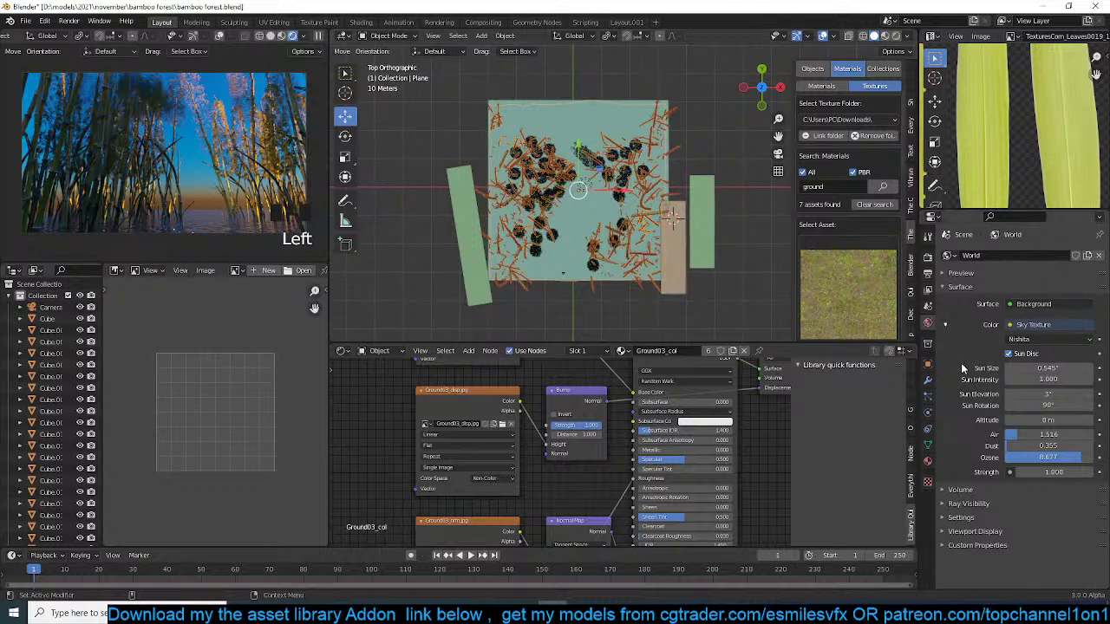
{"action": "left_click", "coordinate": [926, 380]}
{"action": "left_click", "coordinate": [927, 395]}
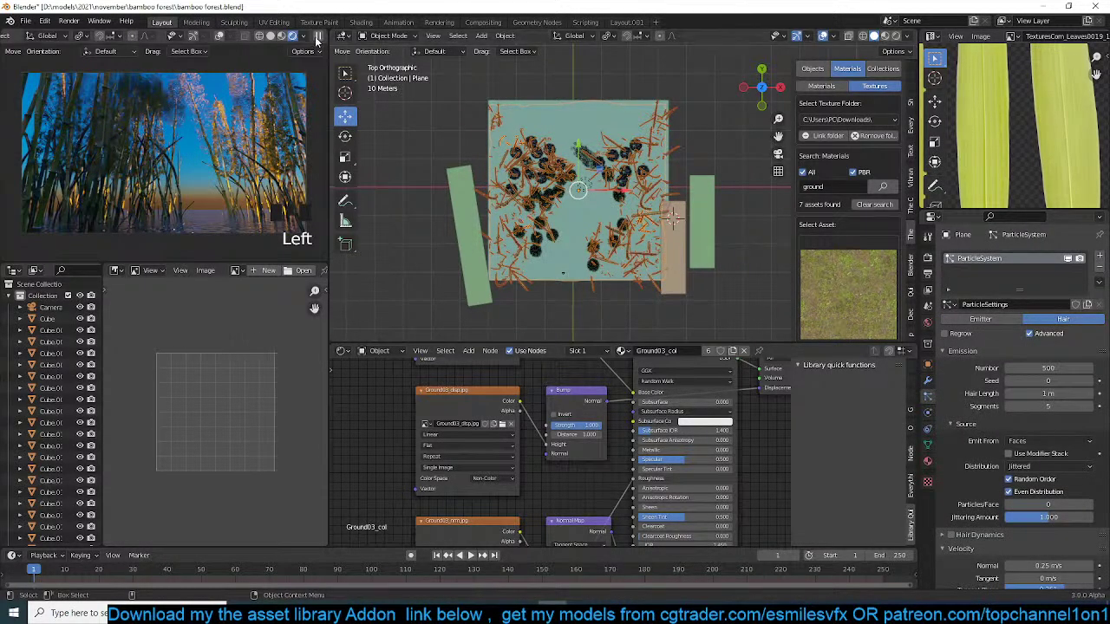
{"action": "double_click", "coordinate": [1075, 369]}
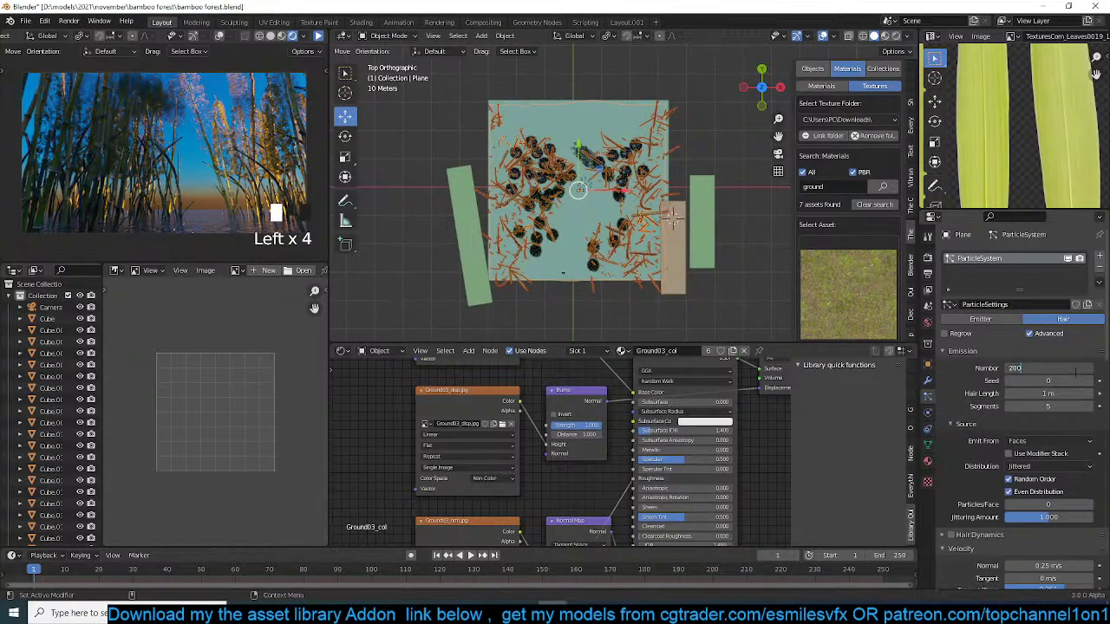
{"action": "key", "text": "Return"}
{"action": "left_click", "coordinate": [1075, 369]}
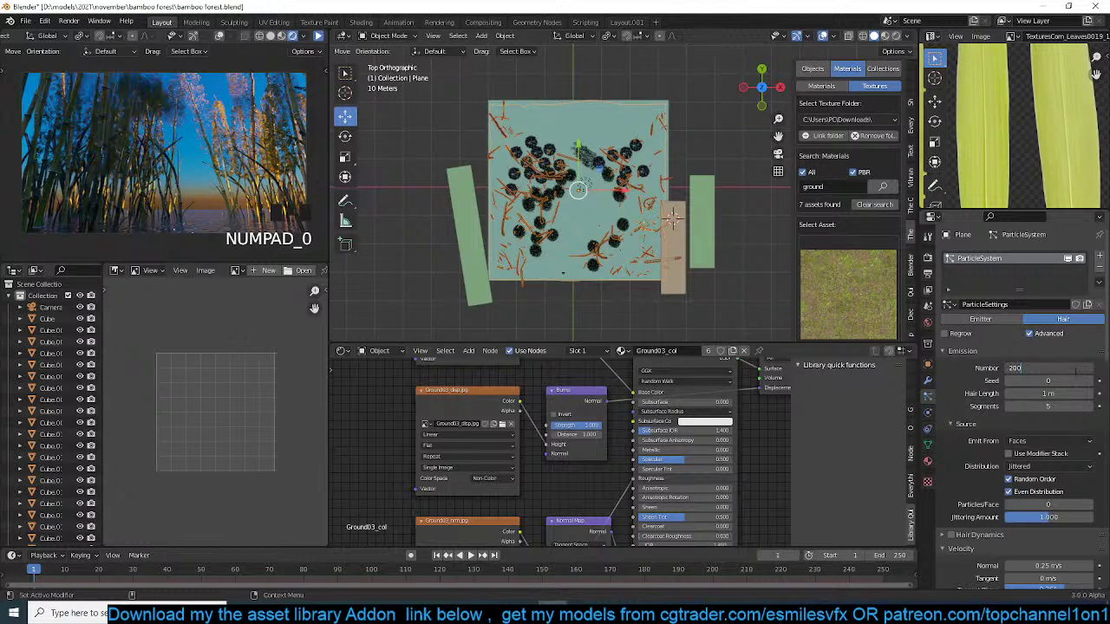
{"action": "key", "text": "Return"}
{"action": "left_click", "coordinate": [713, 287]}
{"action": "key", "text": "ctrl+s"}
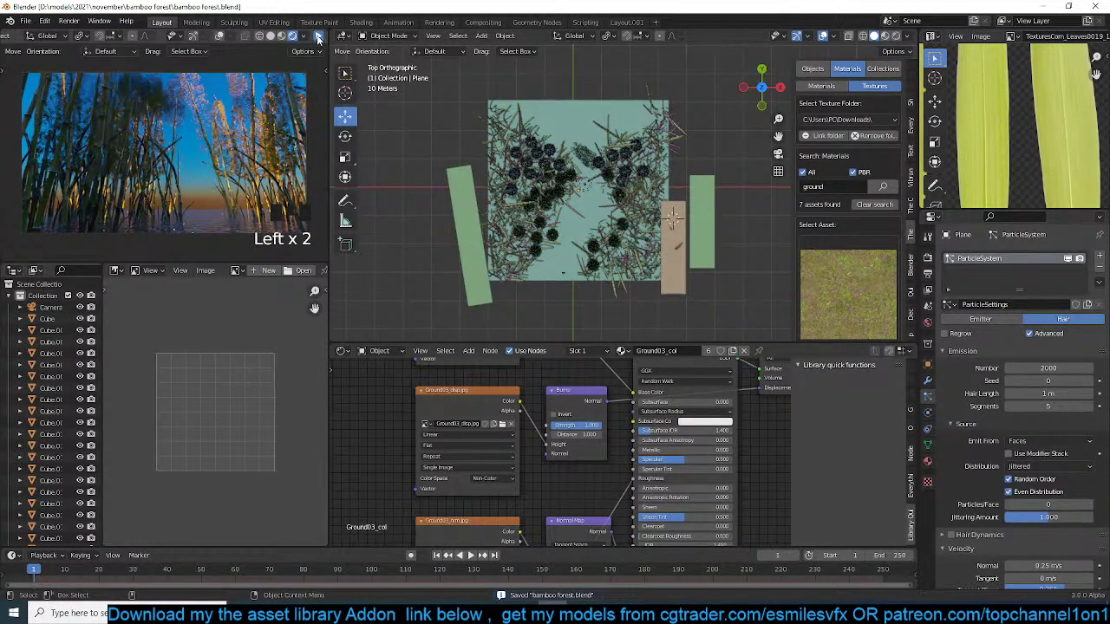
{"action": "key", "text": "Left"}
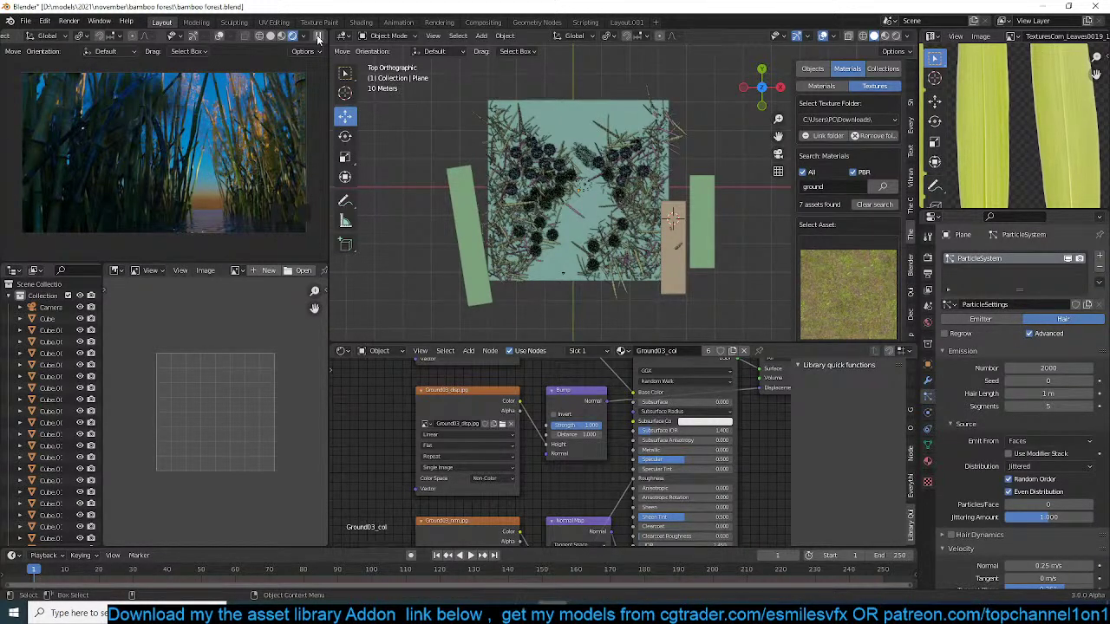
- Raise the ground plane along the global Z axis and deselect it
{"action": "scroll", "coordinate": [619, 240], "scroll_direction": "up", "scroll_amount": 4}
{"action": "middle_click_drag", "start_coordinate": [619, 242], "coordinate": [624, 83]}
{"action": "left_click", "coordinate": [538, 241]}
{"action": "middle_click_drag", "start_coordinate": [538, 242], "coordinate": [539, 250]}
{"action": "key", "text": "g"}
{"action": "key", "text": "z"}
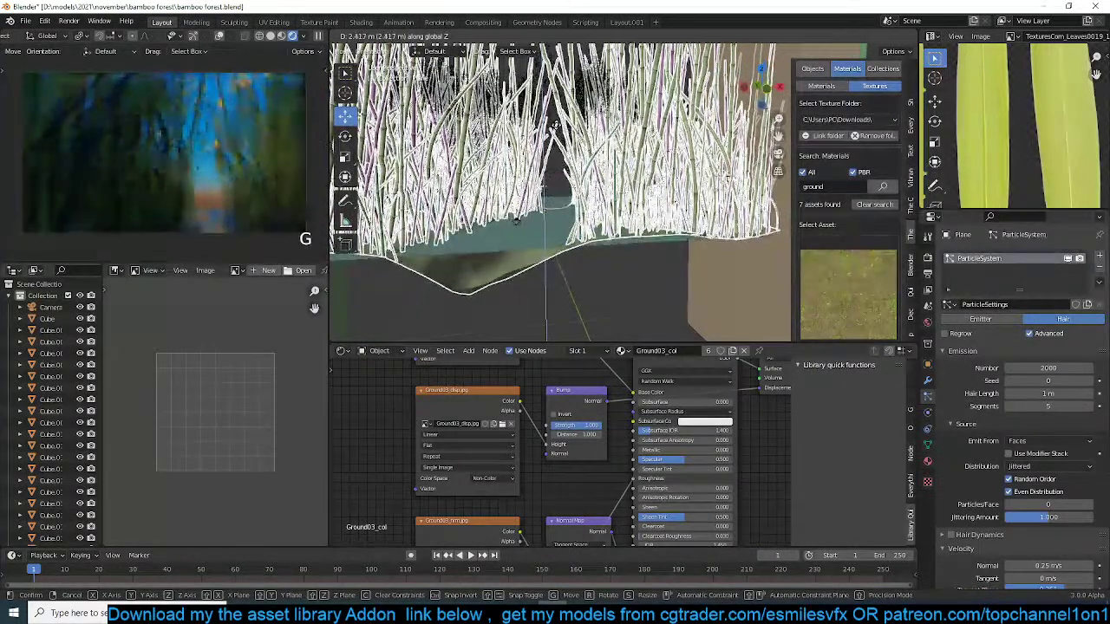
{"action": "left_click", "coordinate": [555, 140]}
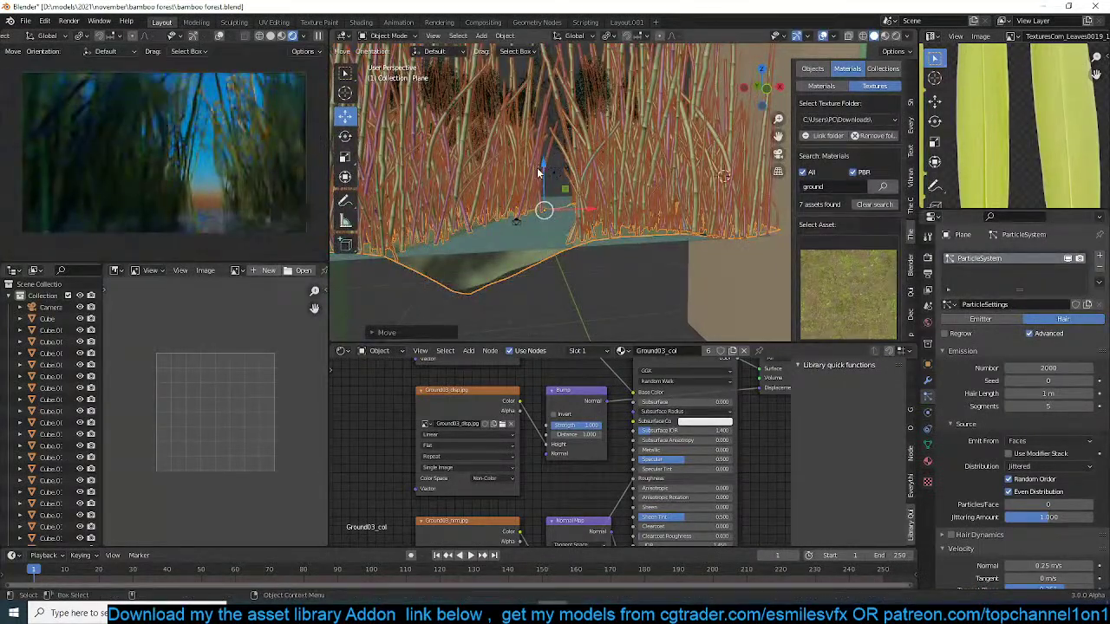
{"action": "key", "text": "alt+a"}
- Delete the two light-blocking walls beside each other on one side of the bamboo and save the file
{"action": "scroll", "coordinate": [538, 199], "scroll_direction": "down", "scroll_amount": 2}
{"action": "key", "text": "grave"}
{"action": "scroll", "coordinate": [538, 224], "scroll_direction": "down", "scroll_amount": 6}
{"action": "key", "text": "grave"}
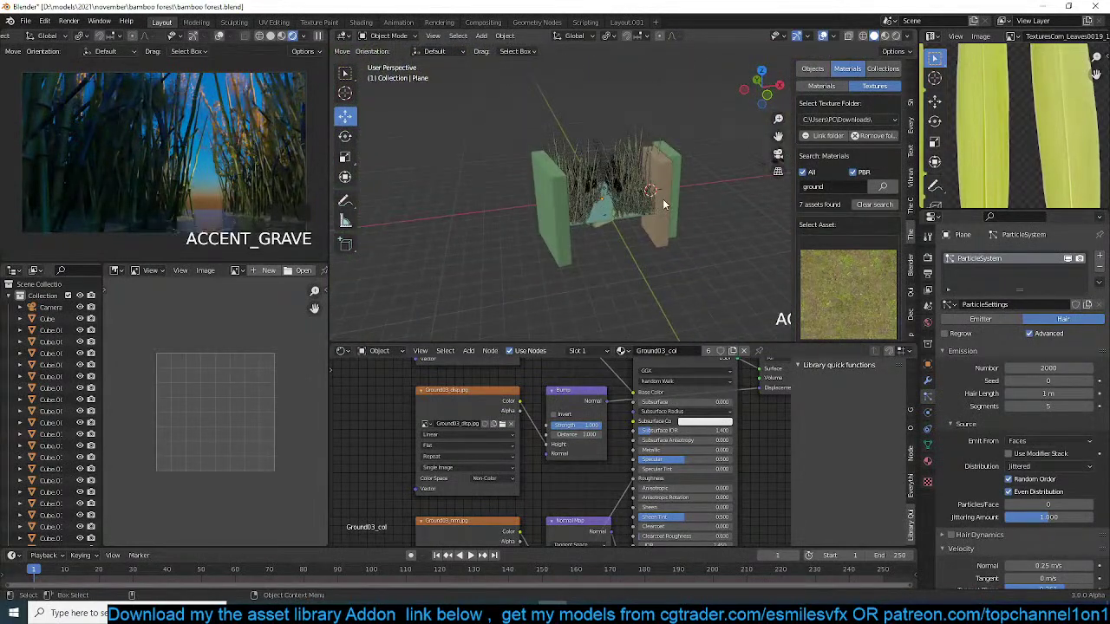
{"action": "left_click", "coordinate": [663, 199]}
{"action": "left_click", "coordinate": [666, 201], "text": "shift"}
{"action": "key", "text": "x"}
{"action": "left_click", "coordinate": [685, 176]}
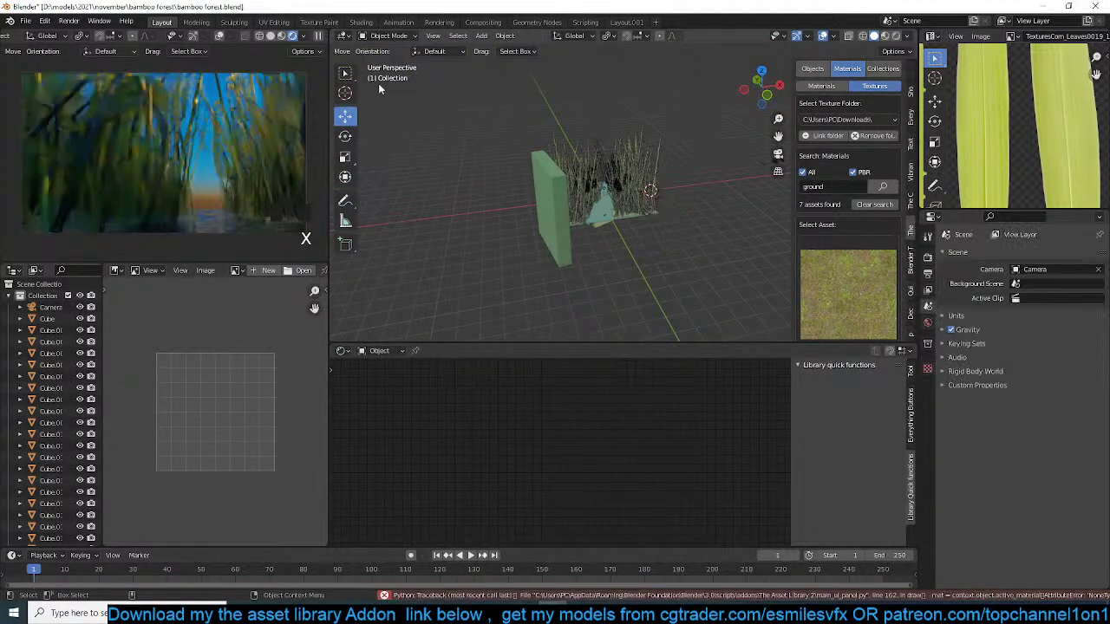
{"action": "key", "text": "ctrl+s"}
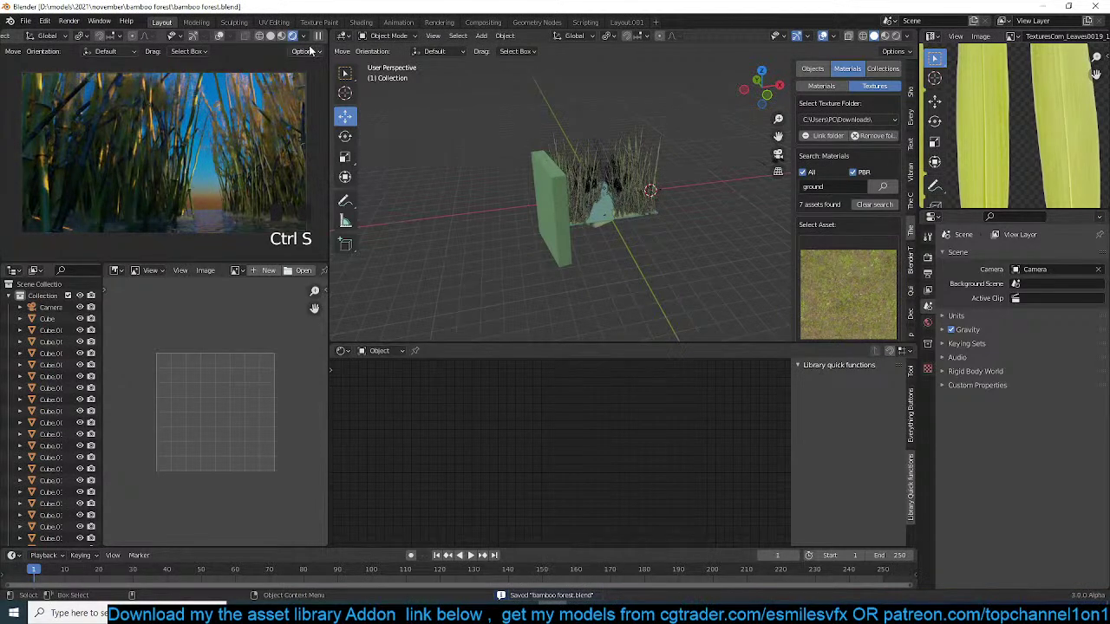
- Pause the rendered preview and delete the remaining light-blocking wall
{"action": "left_click", "coordinate": [318, 36]}
{"action": "key", "text": "grave"}
{"action": "scroll", "coordinate": [597, 206], "scroll_direction": "up", "scroll_amount": 3}
{"action": "key", "text": "grave"}
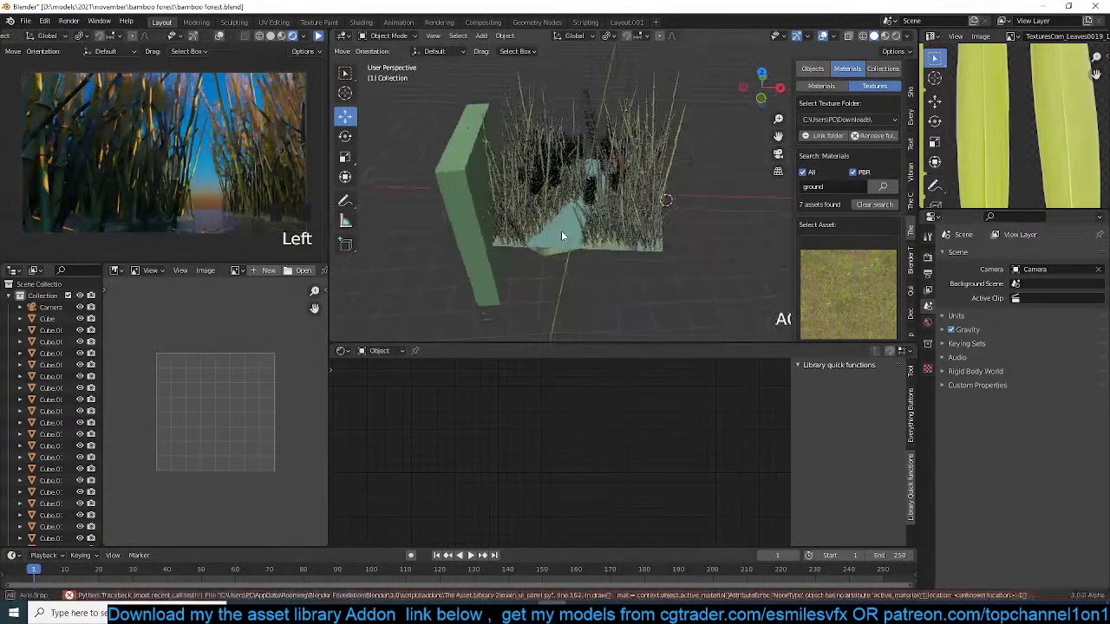
{"action": "left_click", "coordinate": [466, 203]}
{"action": "key", "text": "x"}
{"action": "left_click", "coordinate": [466, 204]}
- Widen the ground plane along X to open up the river channel and resume the rendered preview
{"action": "left_click", "coordinate": [628, 232]}
{"action": "key", "text": "s"}
{"action": "right_click", "coordinate": [628, 232]}
{"action": "left_click", "coordinate": [543, 252]}
{"action": "key", "text": "s"}
{"action": "key", "text": "x"}
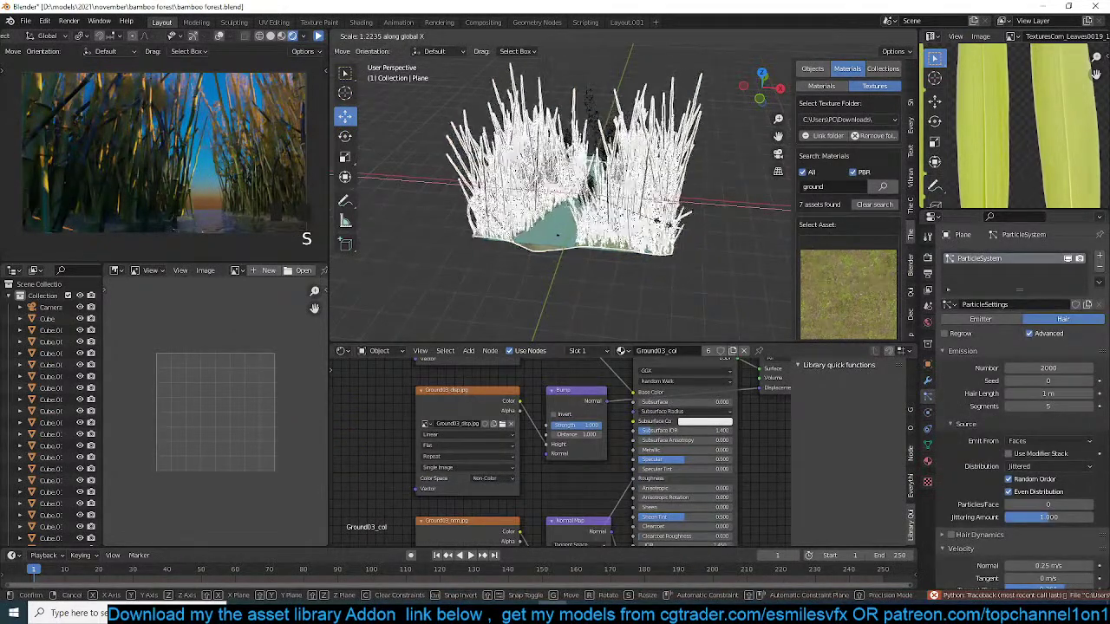
{"action": "left_click", "coordinate": [685, 222]}
{"action": "key", "text": "alt+a"}
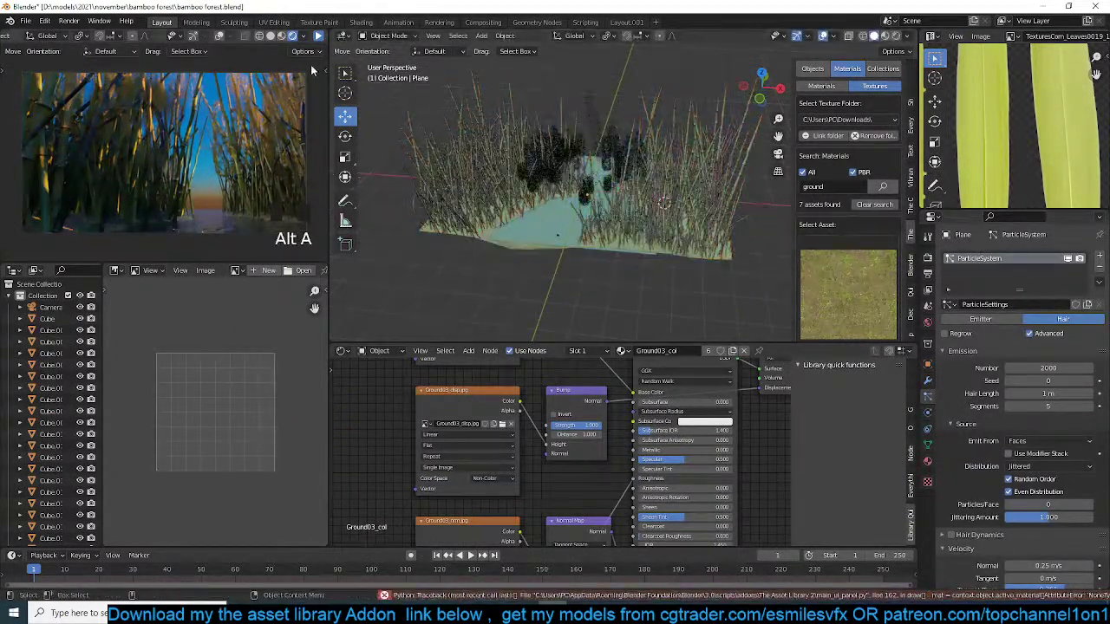
{"action": "left_click", "coordinate": [318, 38]}
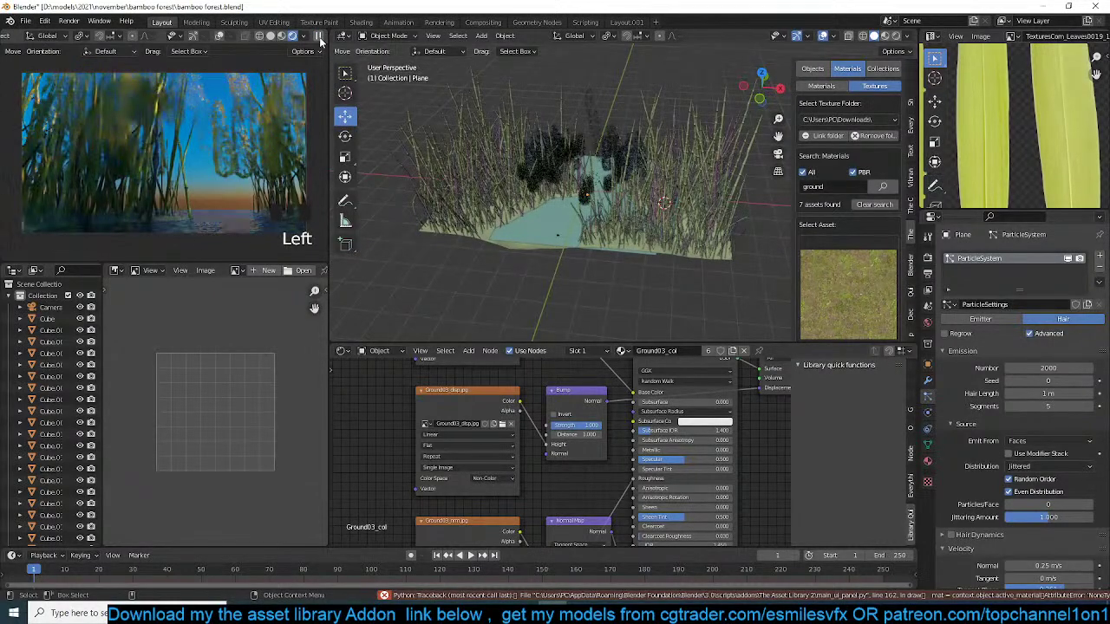
- Pause the preview and, in camera view, delete the foliage clumps hanging in the gap between the bamboo banks
{"action": "scroll", "coordinate": [560, 204], "scroll_direction": "up", "scroll_amount": 2}
{"action": "key", "text": "grave"}
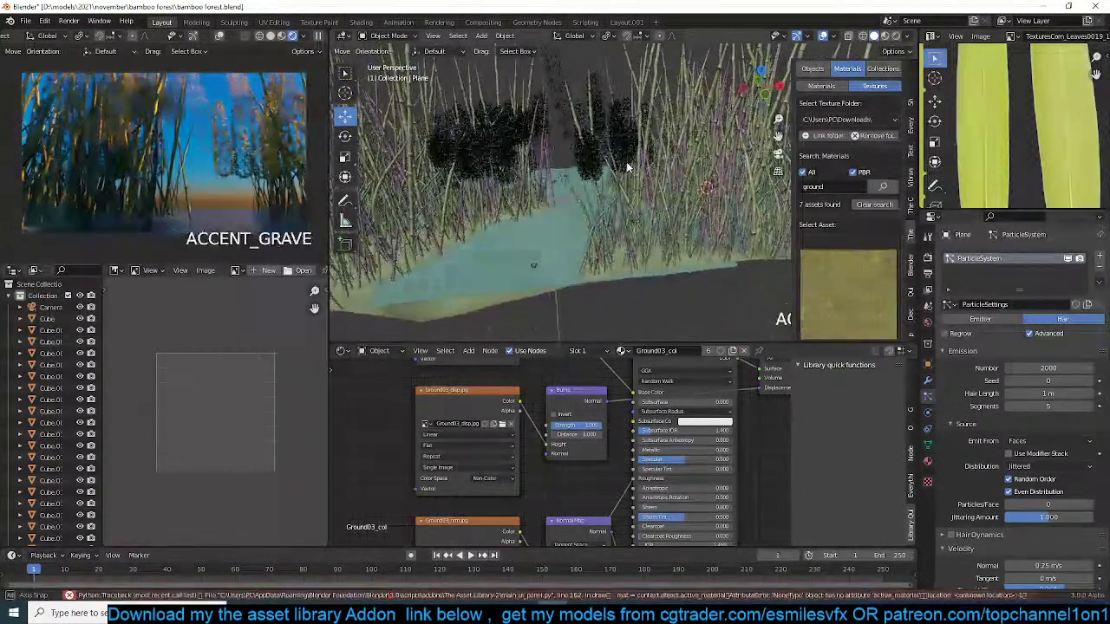
{"action": "left_click", "coordinate": [319, 38]}
{"action": "key", "text": "grave"}
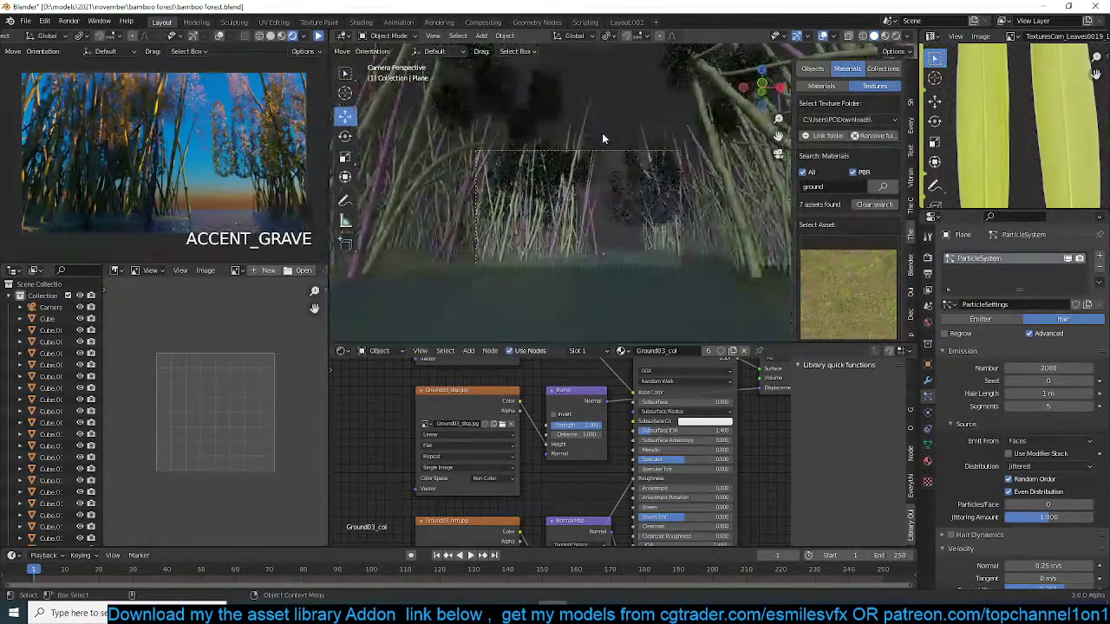
{"action": "left_click", "coordinate": [607, 224]}
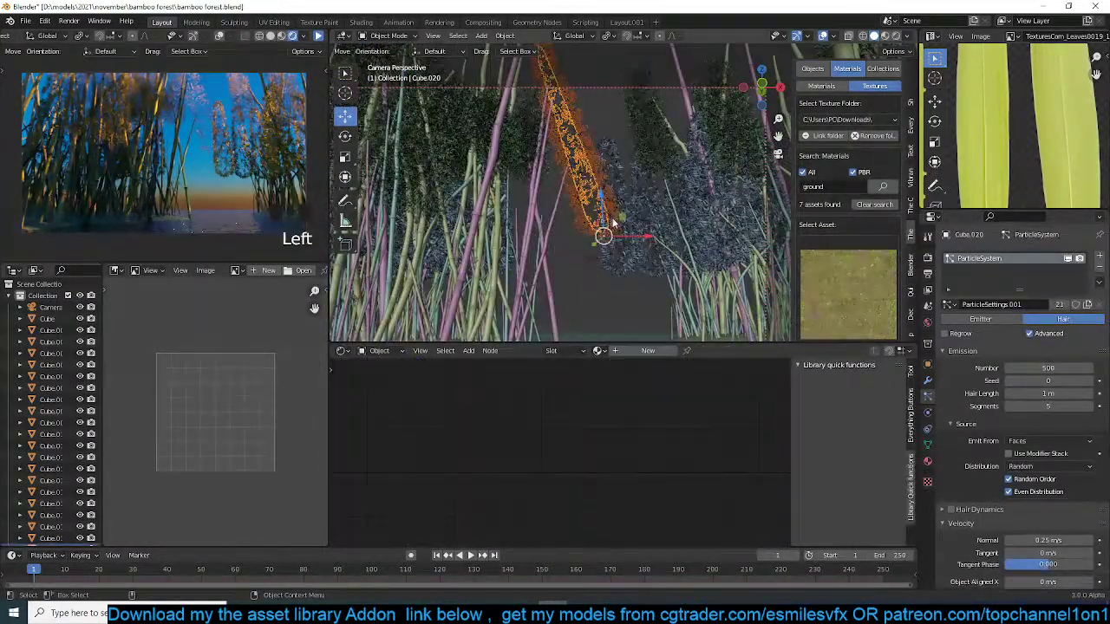
{"action": "left_click", "coordinate": [632, 203], "text": "shift"}
{"action": "left_click", "coordinate": [639, 174], "text": "shift"}
{"action": "left_click", "coordinate": [646, 149]}
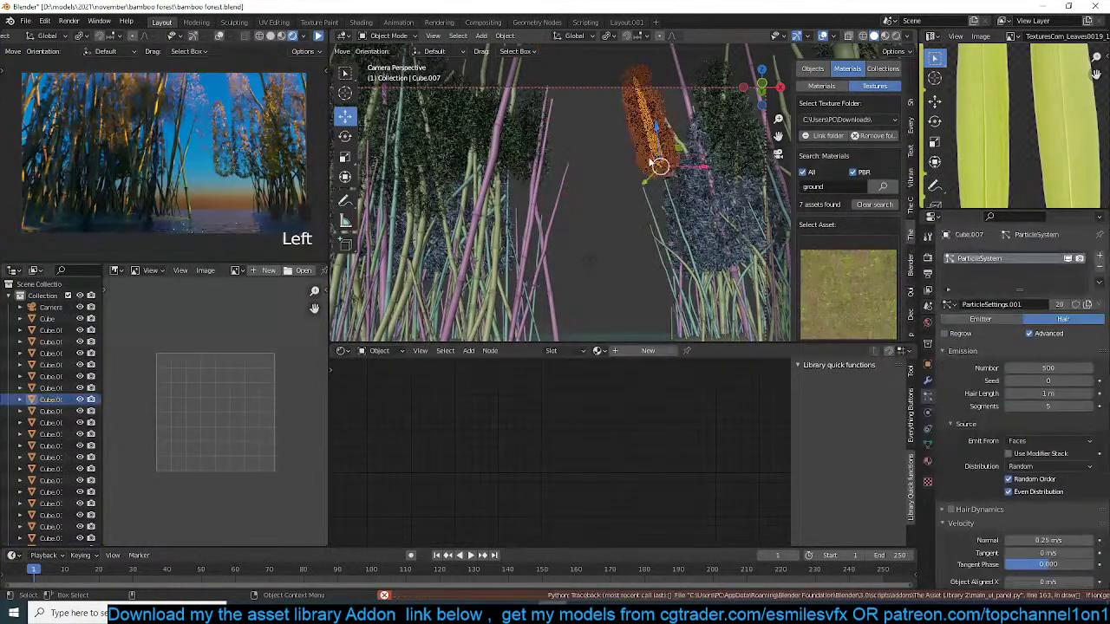
{"action": "key", "text": "x"}
{"action": "left_click", "coordinate": [633, 223]}
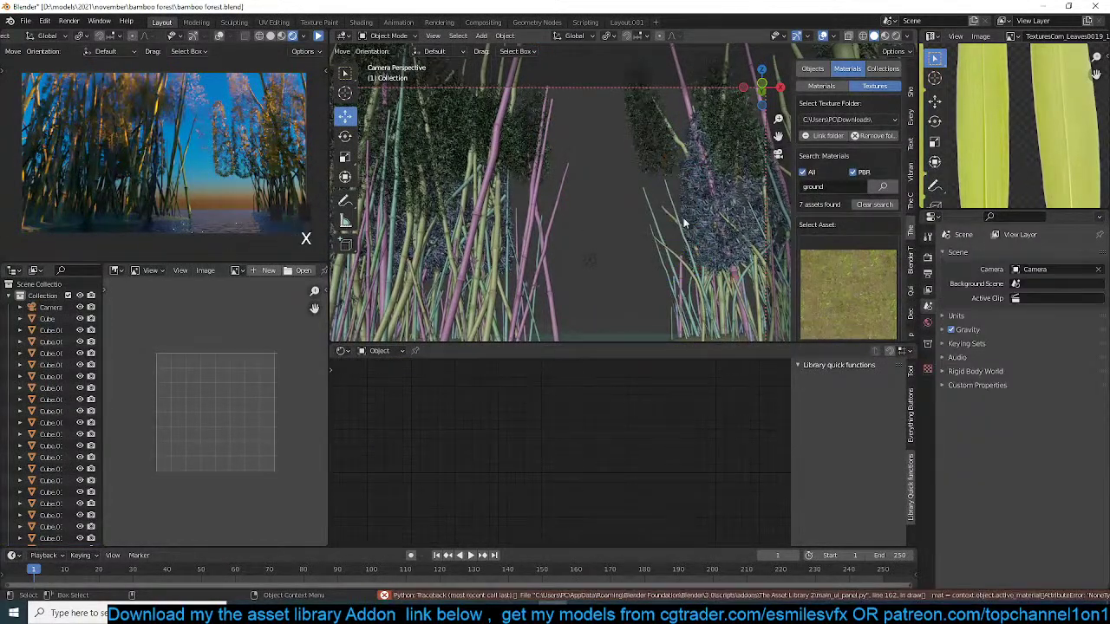
- Move the foliage clump at the inner edge of the right bank down toward the bamboo stalks and deselect it
{"action": "left_click", "coordinate": [652, 164]}
{"action": "key", "text": "g"}
{"action": "left_click", "coordinate": [671, 214]}
{"action": "key", "text": "alt+a"}
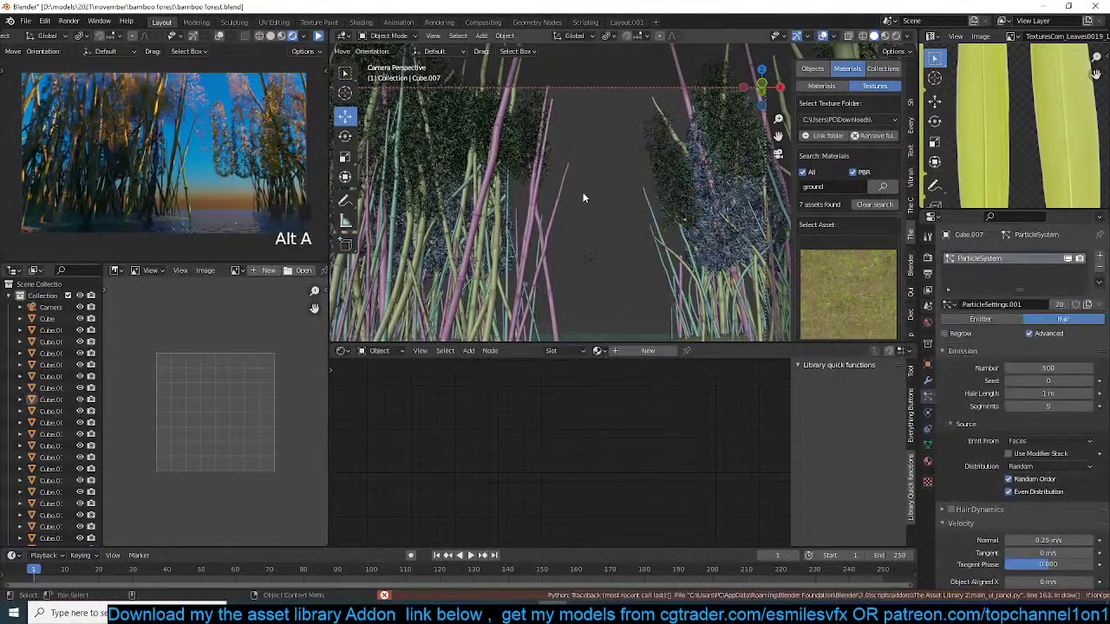
{"action": "scroll", "coordinate": [627, 226], "scroll_direction": "down", "scroll_amount": 3}
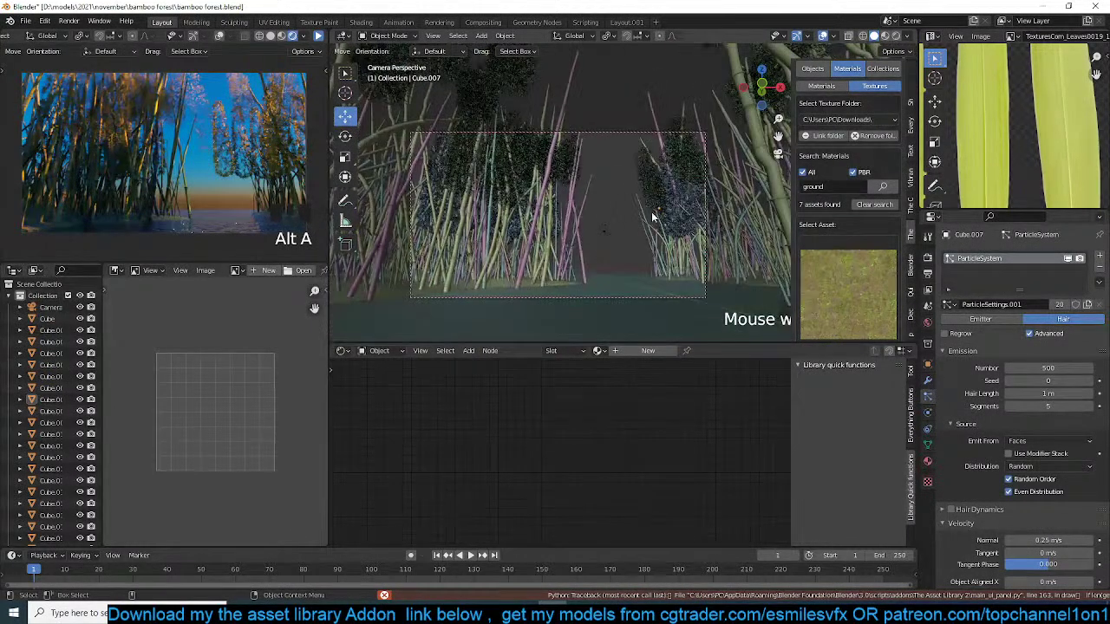
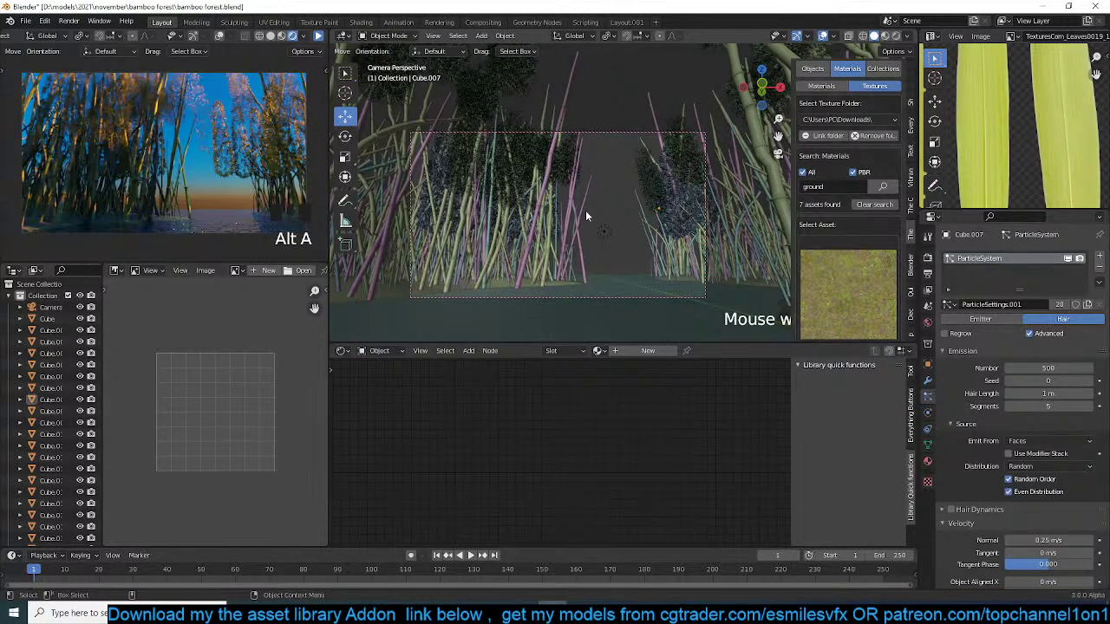
- Set the Bump strength in the water plane's material to 0.300 and save the file
{"action": "left_click", "coordinate": [590, 285]}
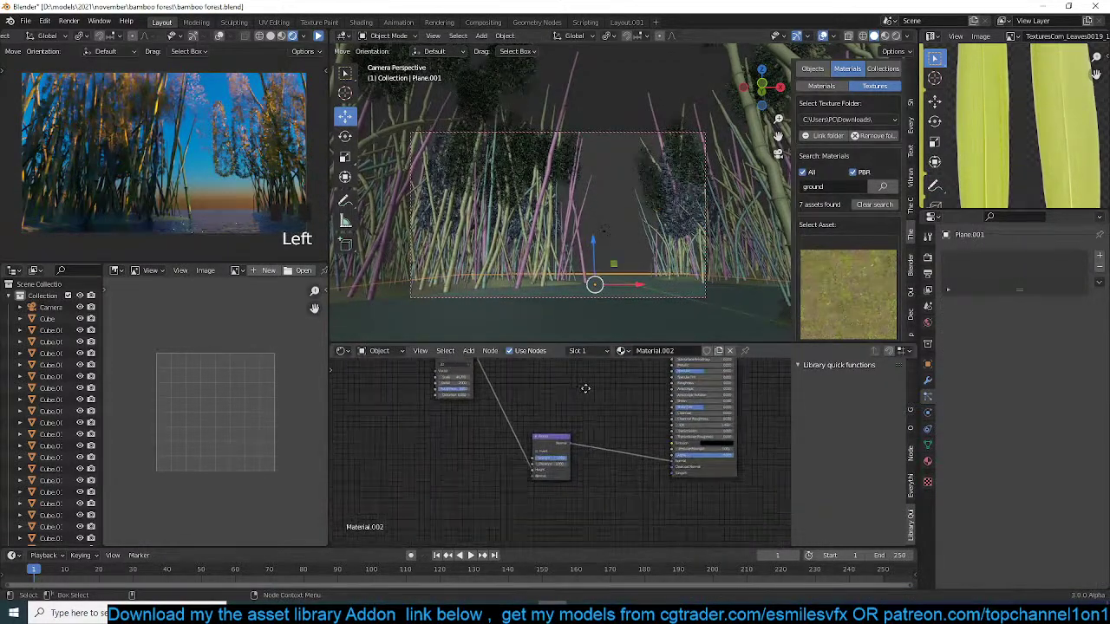
{"action": "scroll", "coordinate": [585, 417], "scroll_direction": "up", "scroll_amount": 2}
{"action": "left_click_drag", "start_coordinate": [576, 435], "coordinate": [546, 439]}
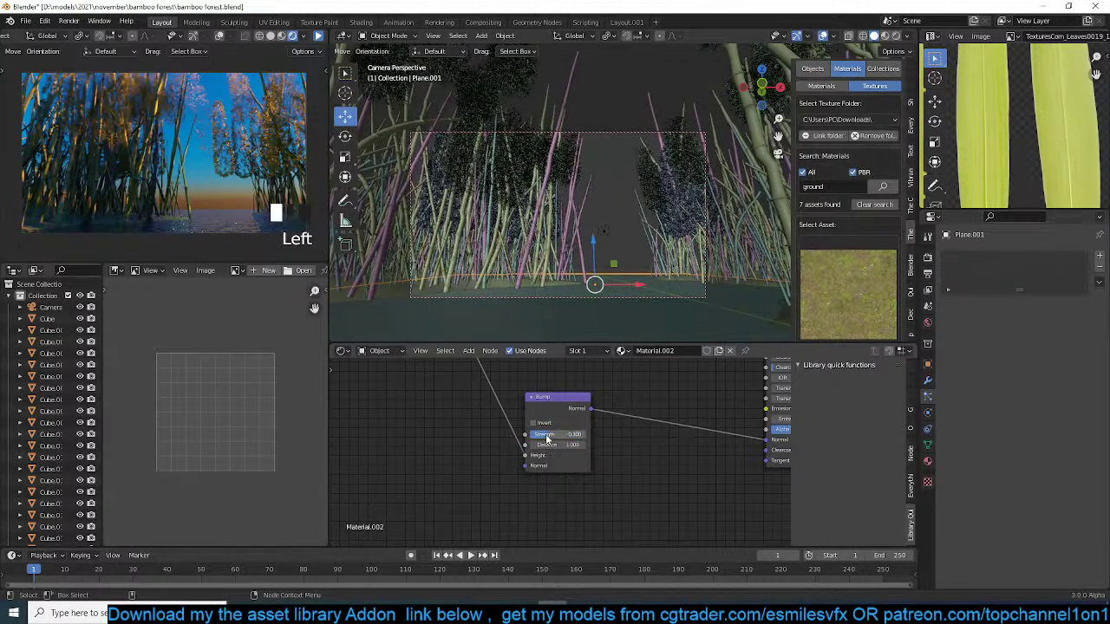
{"action": "key", "text": "ctrl+s"}
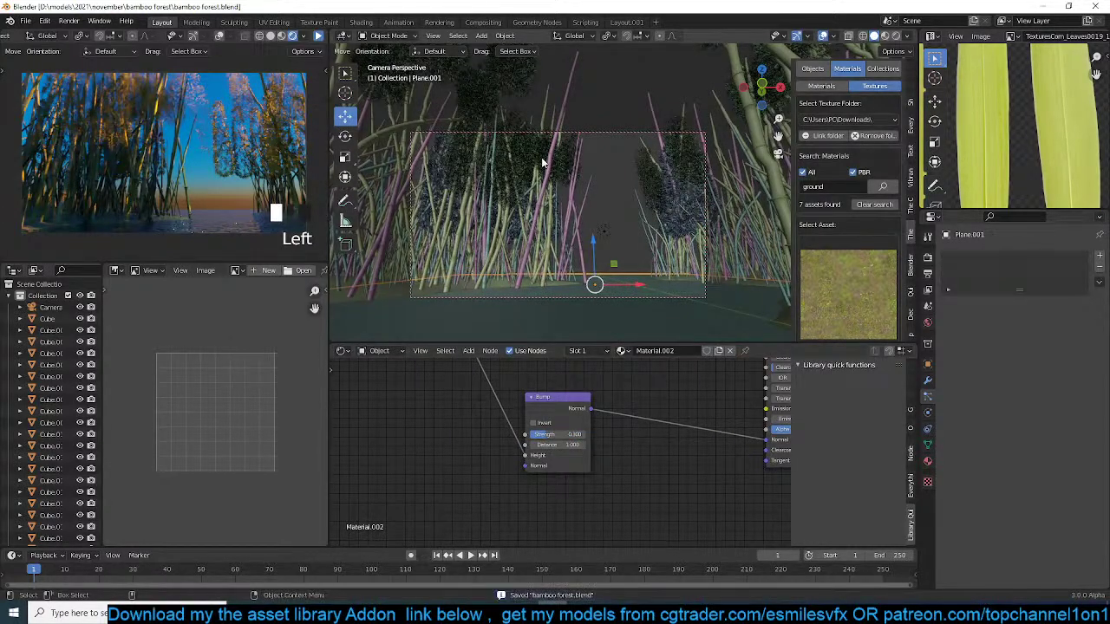
- Reset the ground plane's hair particle number to 0 and set it to 4000 for denser bamboo
{"action": "left_click", "coordinate": [556, 228]}
{"action": "left_click", "coordinate": [1027, 368]}
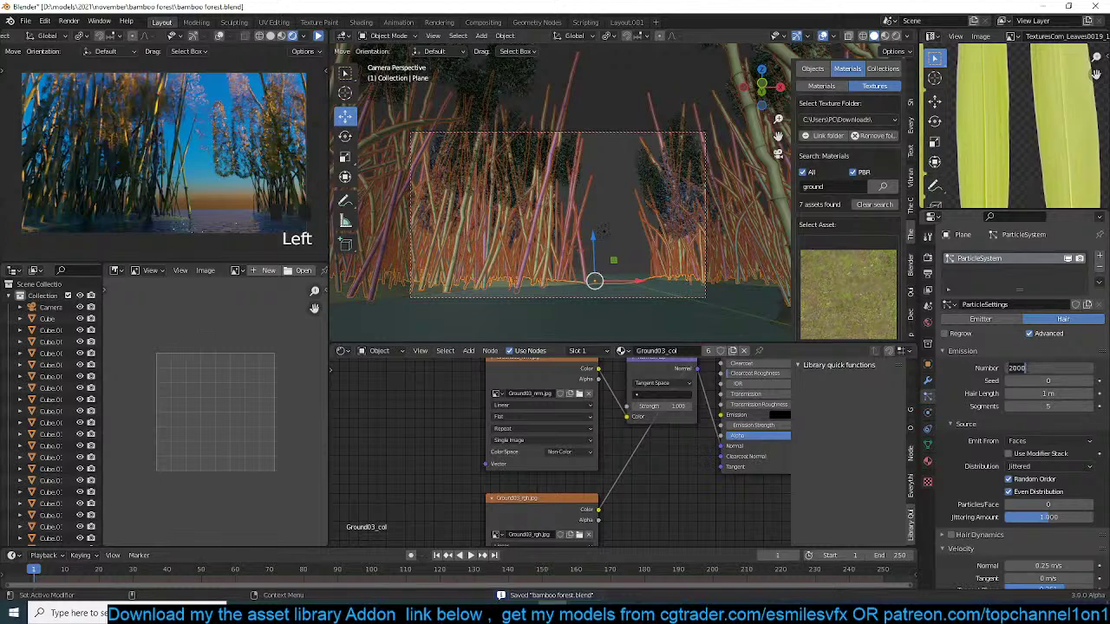
{"action": "type", "text": "0"}
{"action": "left_click", "coordinate": [1010, 367]}
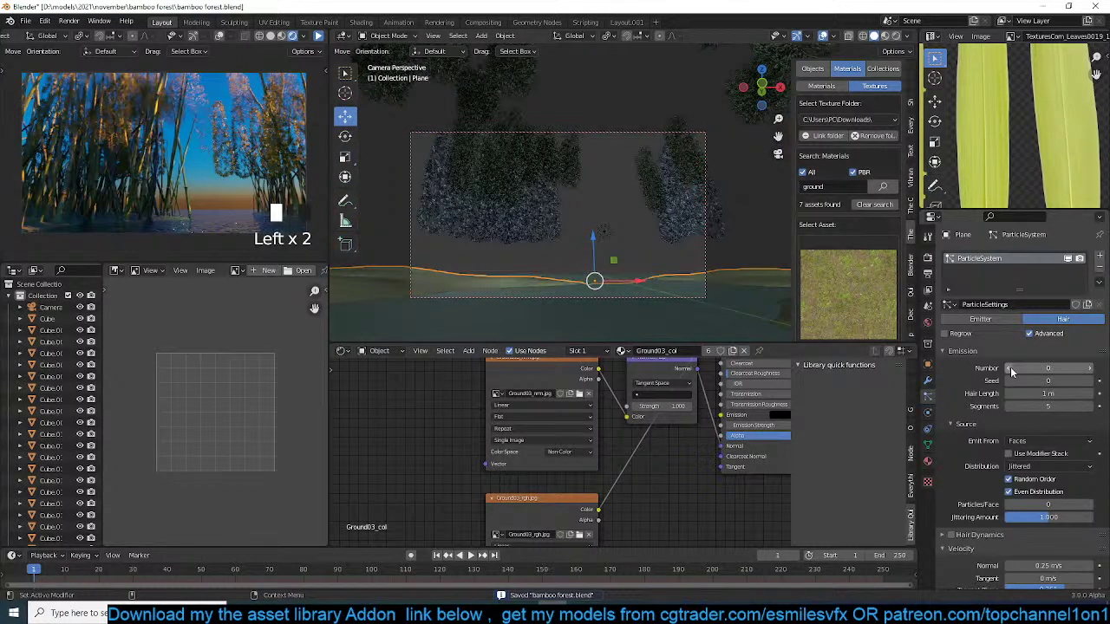
{"action": "left_click", "coordinate": [1011, 368]}
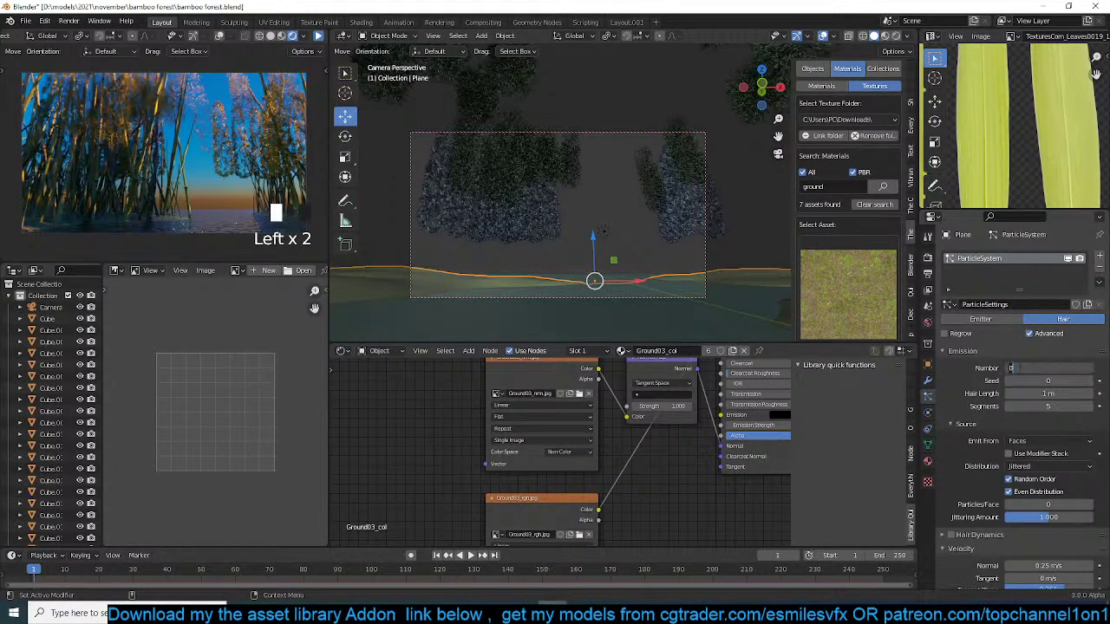
{"action": "type", "text": "4000"}
{"action": "key", "text": "Return"}
{"action": "key", "text": "KP_0"}
{"action": "key", "text": "KP_0"}
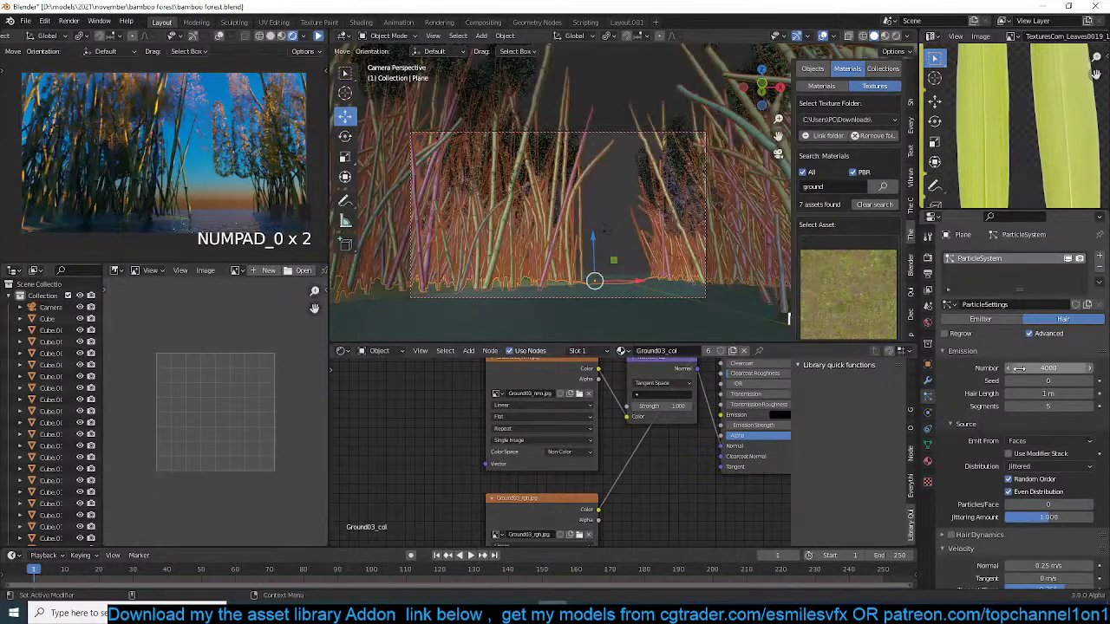
- Save the file and refresh the rendered preview by briefly resuming it
{"action": "left_click", "coordinate": [616, 227]}
{"action": "key", "text": "ctrl+s"}
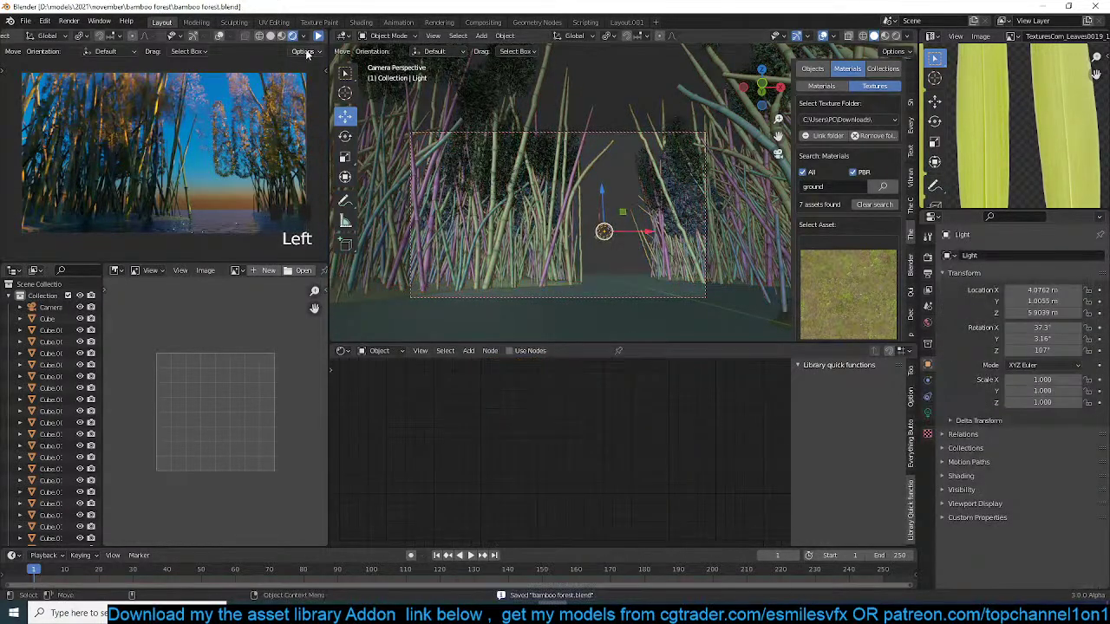
{"action": "left_click", "coordinate": [320, 37]}
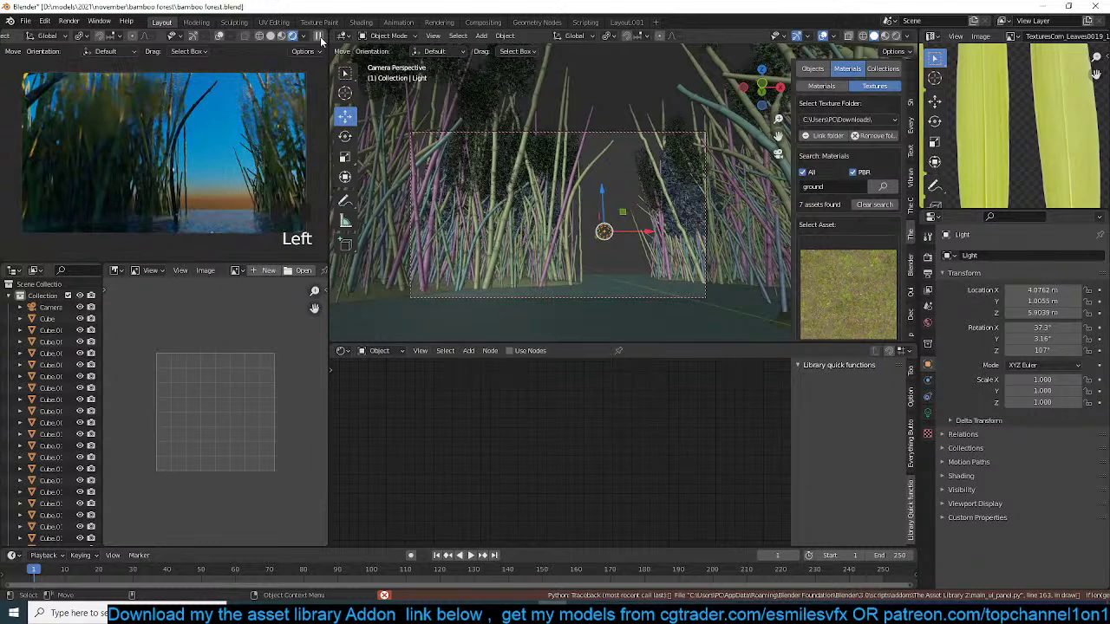
{"action": "left_click", "coordinate": [319, 38]}
- Reduce the roughness of the noise texture in the water plane's material to about 0.57
{"action": "left_click", "coordinate": [638, 275]}
{"action": "middle_click_drag", "start_coordinate": [555, 466], "coordinate": [535, 487]}
{"action": "left_click_drag", "start_coordinate": [591, 437], "coordinate": [577, 438]}
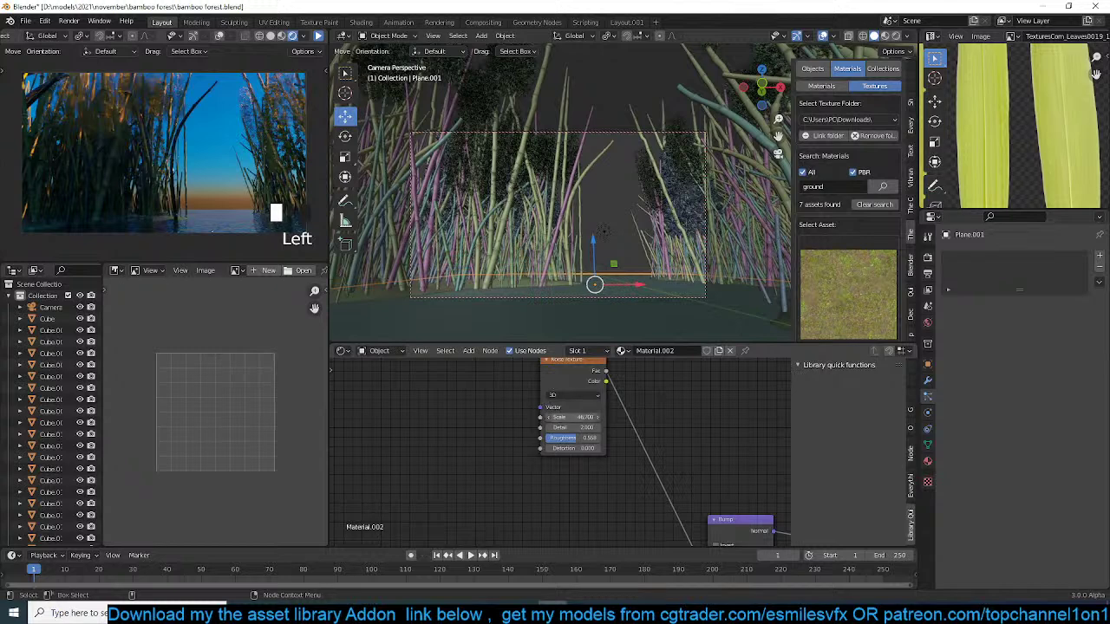
- Set the noise texture's scale to 10 in the water plane's material, save the file and briefly resume the rendered preview
{"action": "left_click", "coordinate": [590, 418]}
{"action": "type", "text": "10"}
{"action": "key", "text": "Return"}
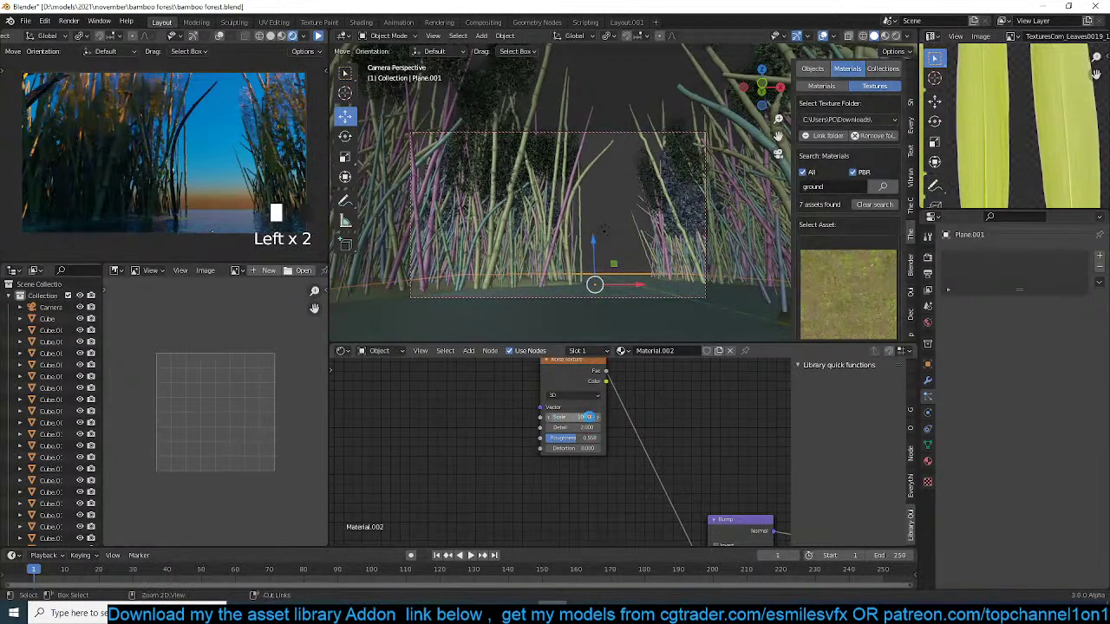
{"action": "key", "text": "ctrl+s"}
{"action": "left_click", "coordinate": [318, 37]}
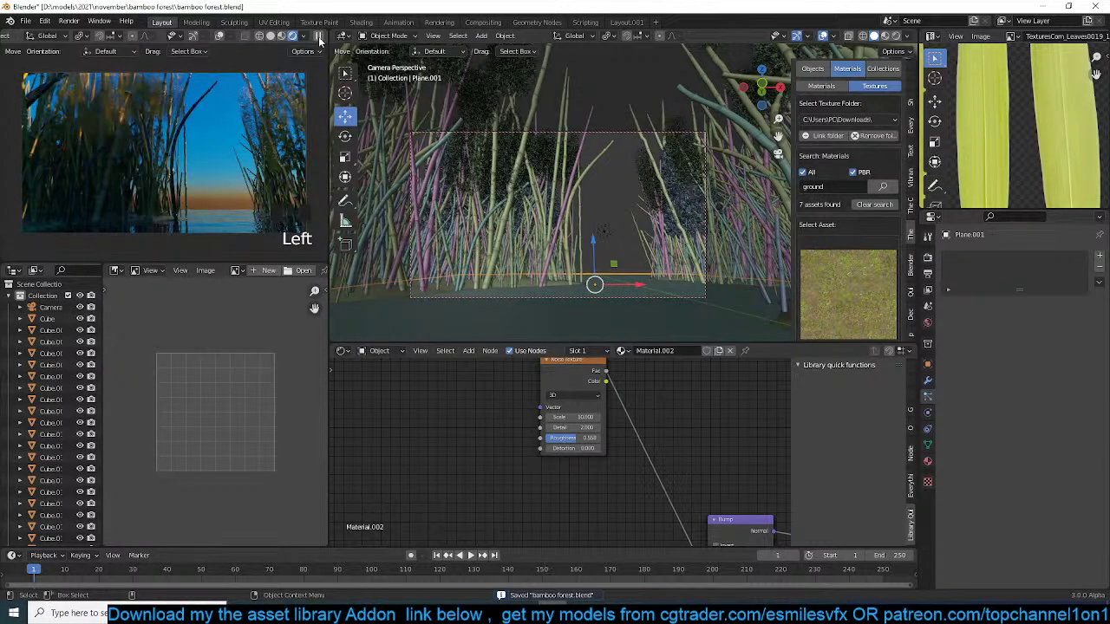
{"action": "left_click", "coordinate": [319, 37]}
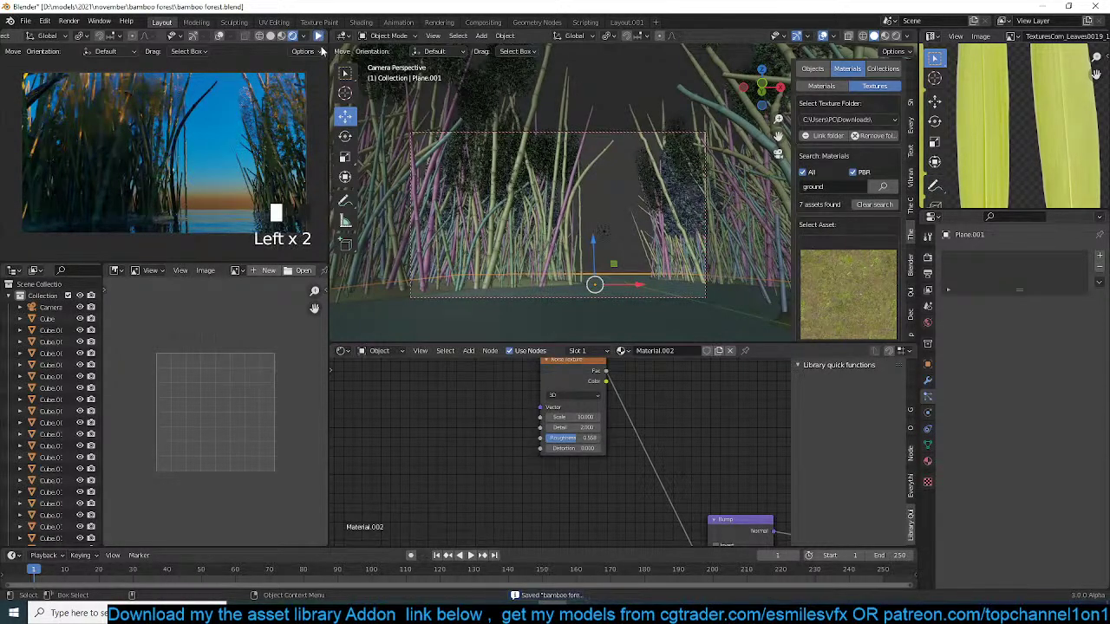
- Delete the foliage cluster beside the central gap on the right bank
{"action": "left_click", "coordinate": [643, 181]}
{"action": "key", "text": "x"}
{"action": "left_click", "coordinate": [593, 157]}
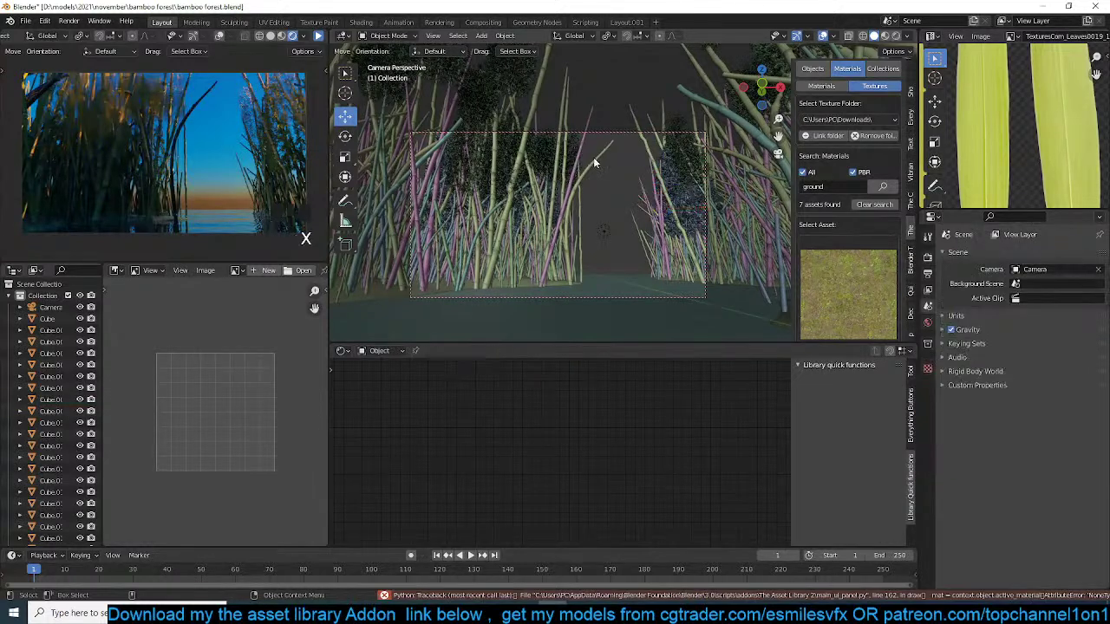
- Move and rotate the upper foliage cluster on the left bank, rescale it with a stretch along the global Y axis, and deselect everything
{"action": "left_click", "coordinate": [500, 82]}
{"action": "key", "text": "g"}
{"action": "left_click", "coordinate": [422, 183]}
{"action": "key", "text": "r"}
{"action": "left_click", "coordinate": [604, 230]}
{"action": "key", "text": "s"}
{"action": "key", "text": "z"}
{"action": "key", "text": "z"}
{"action": "key", "text": "y"}
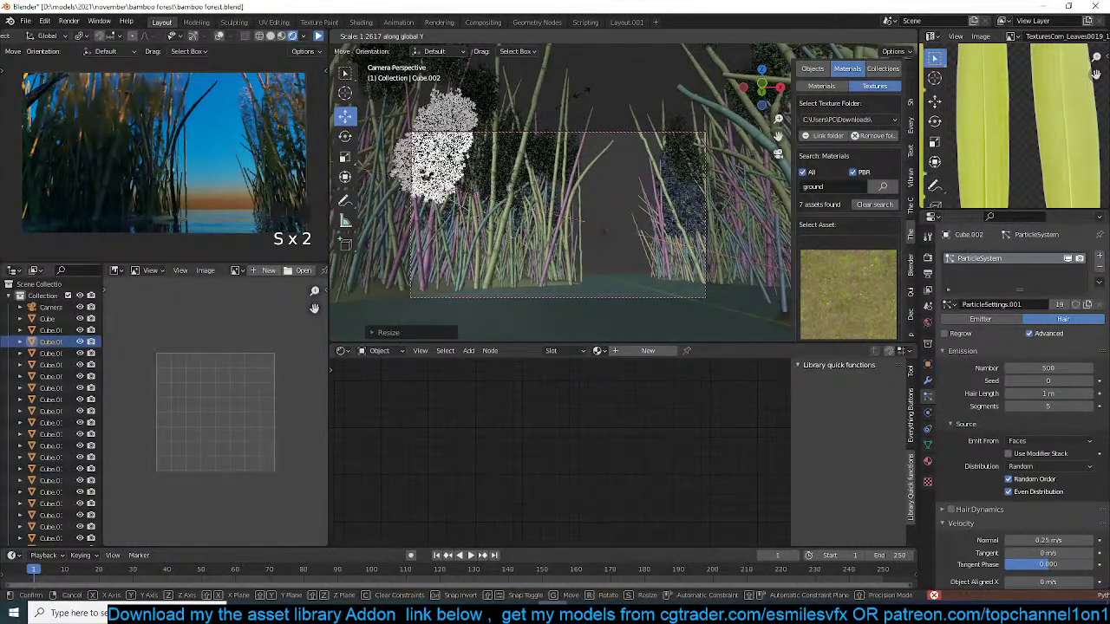
{"action": "left_click", "coordinate": [594, 71]}
{"action": "key", "text": "alt+a"}
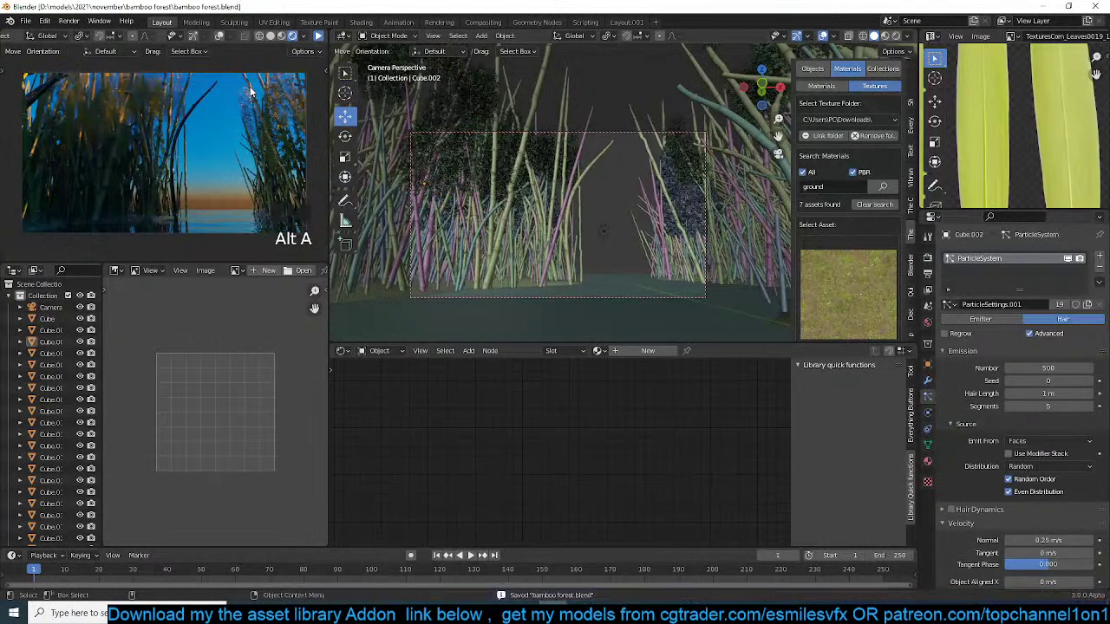
- Refresh the rendered preview by briefly resuming it, and save the file
{"action": "left_click", "coordinate": [323, 37]}
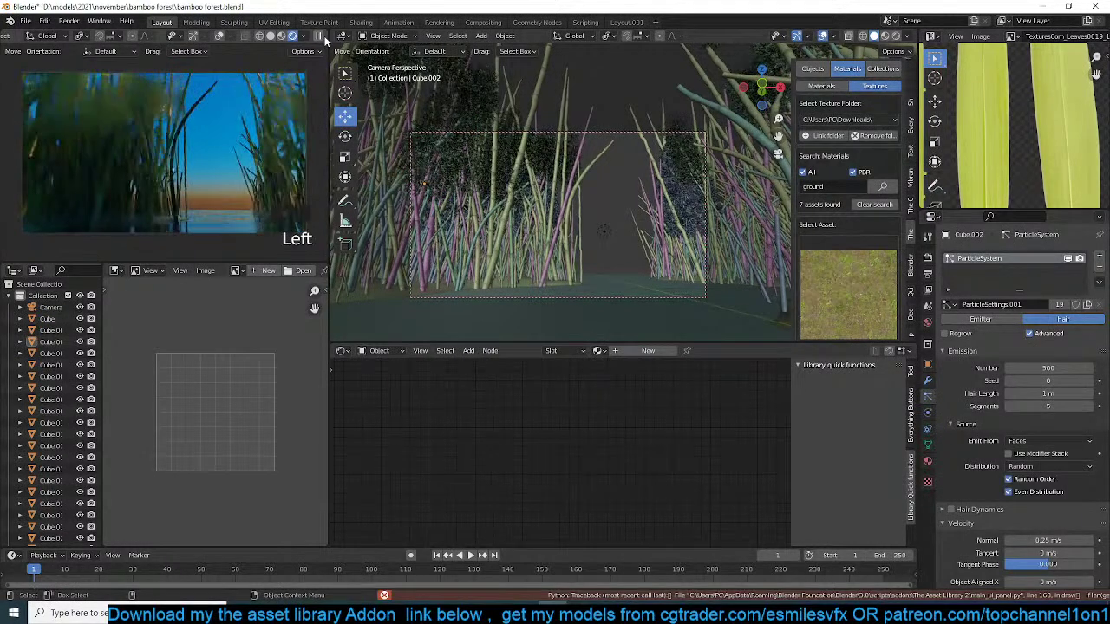
{"action": "left_click", "coordinate": [321, 38]}
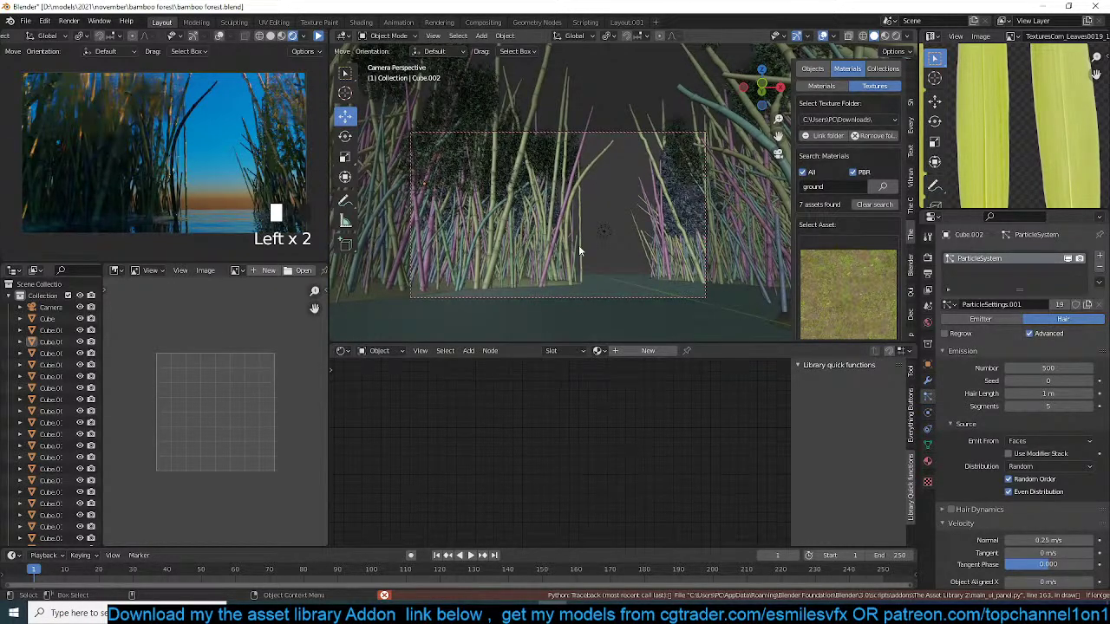
{"action": "key", "text": "ctrl+s"}
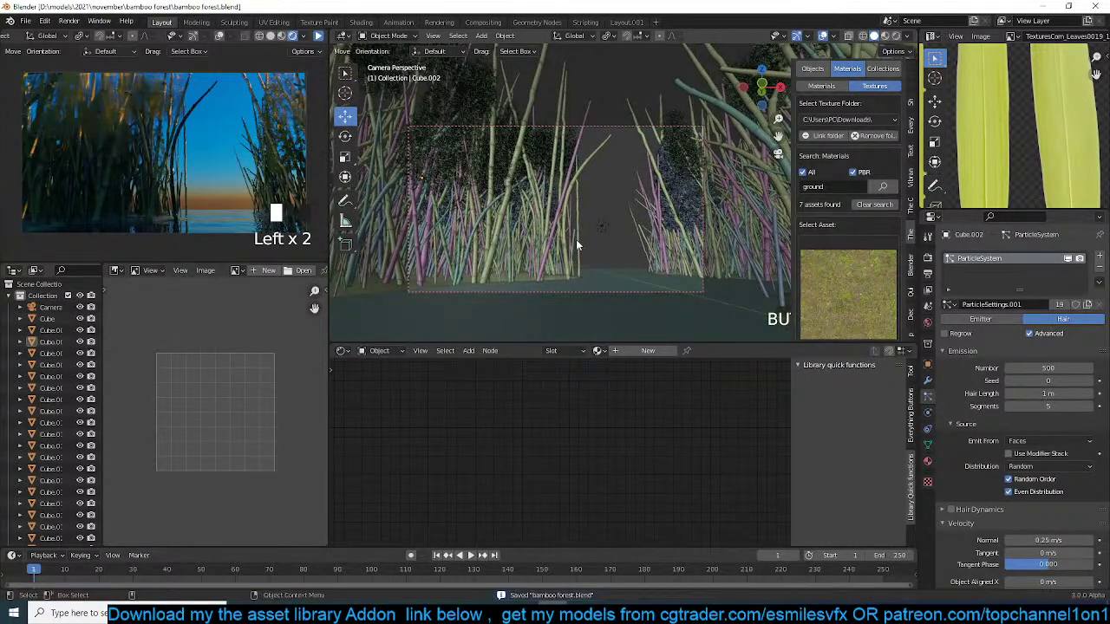
- Select the source leaf branch beside the bamboo stems, frame it and show its leaf material's settings
{"action": "middle_click_drag", "start_coordinate": [575, 236], "coordinate": [449, 220]}
{"action": "scroll", "coordinate": [552, 248], "scroll_direction": "down", "scroll_amount": 5}
{"action": "scroll", "coordinate": [722, 154], "scroll_direction": "up", "scroll_amount": 4}
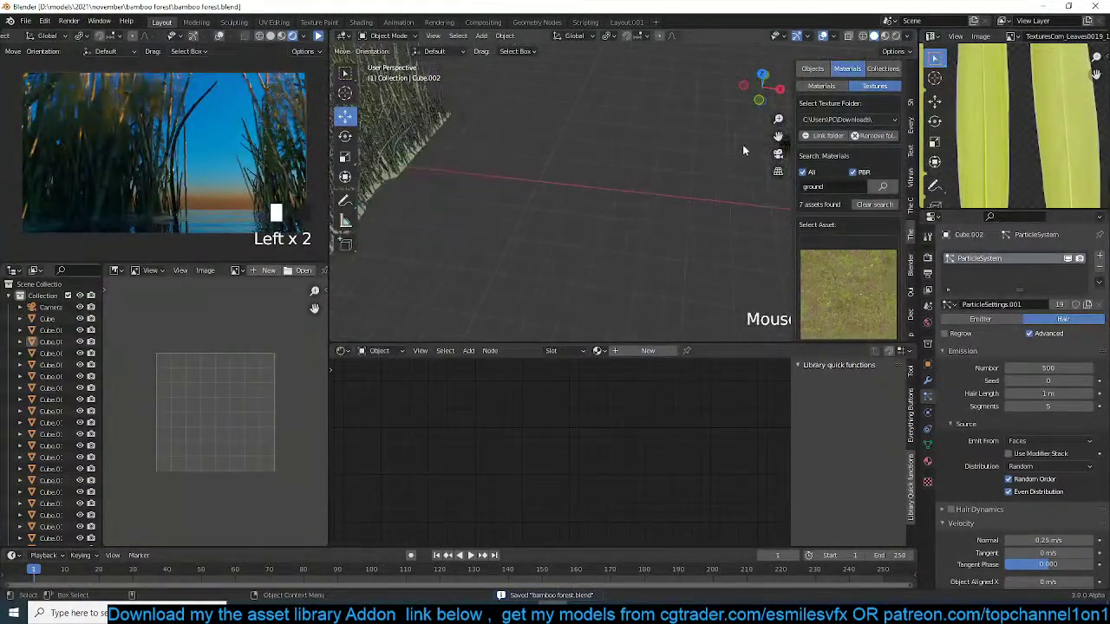
{"action": "left_click", "coordinate": [745, 151]}
{"action": "key", "text": "KP_Decimal"}
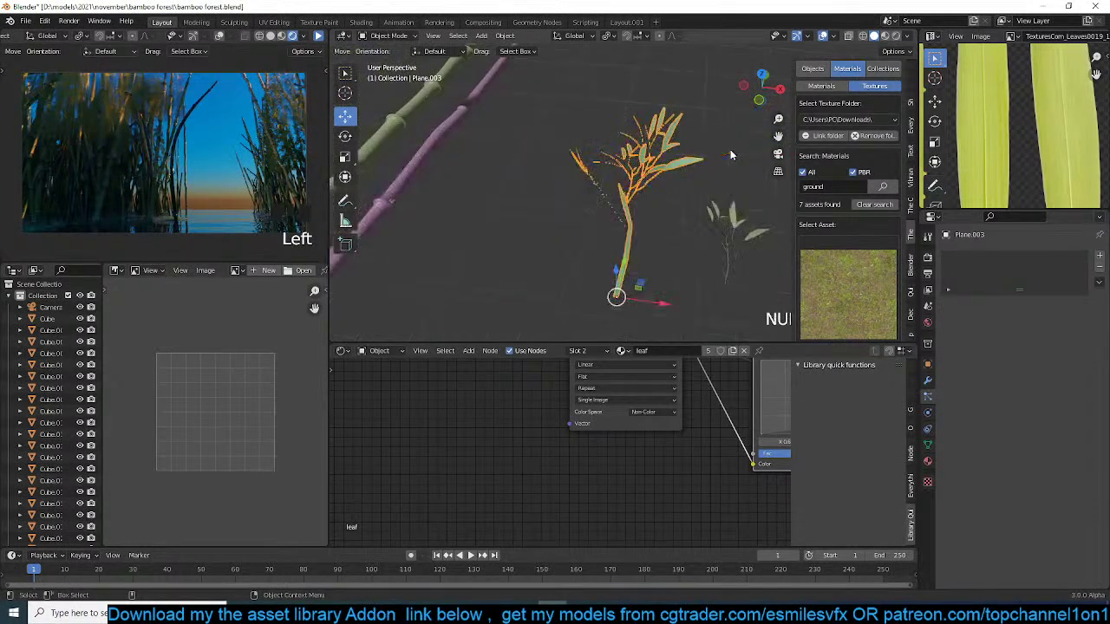
{"action": "scroll", "coordinate": [628, 238], "scroll_direction": "down", "scroll_amount": 2}
{"action": "scroll", "coordinate": [607, 459], "scroll_direction": "down", "scroll_amount": 5}
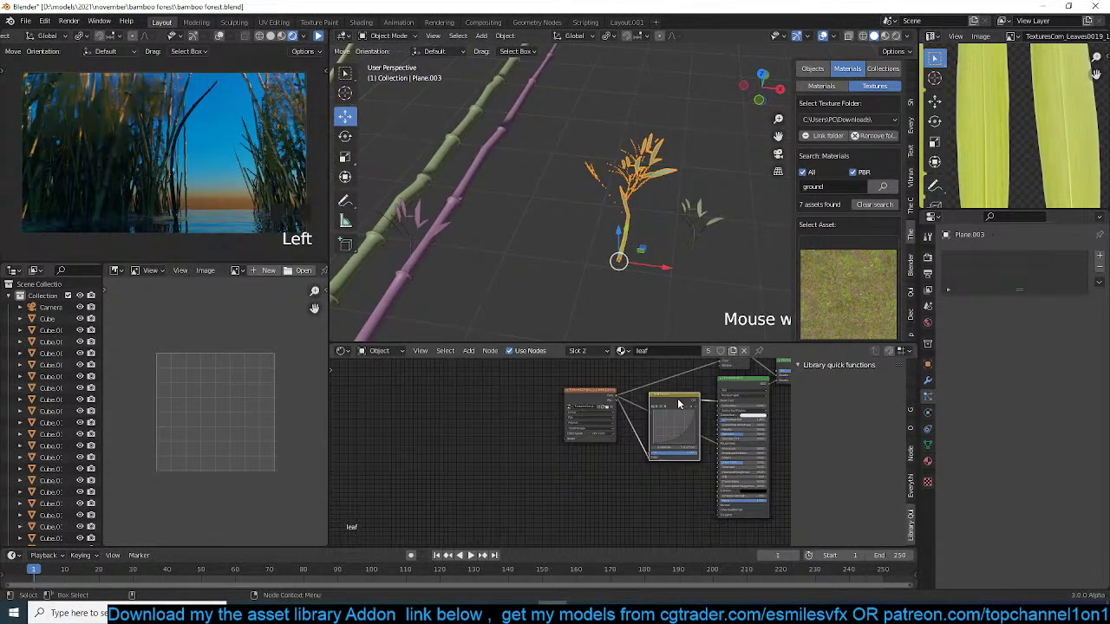
{"action": "left_click", "coordinate": [929, 461]}
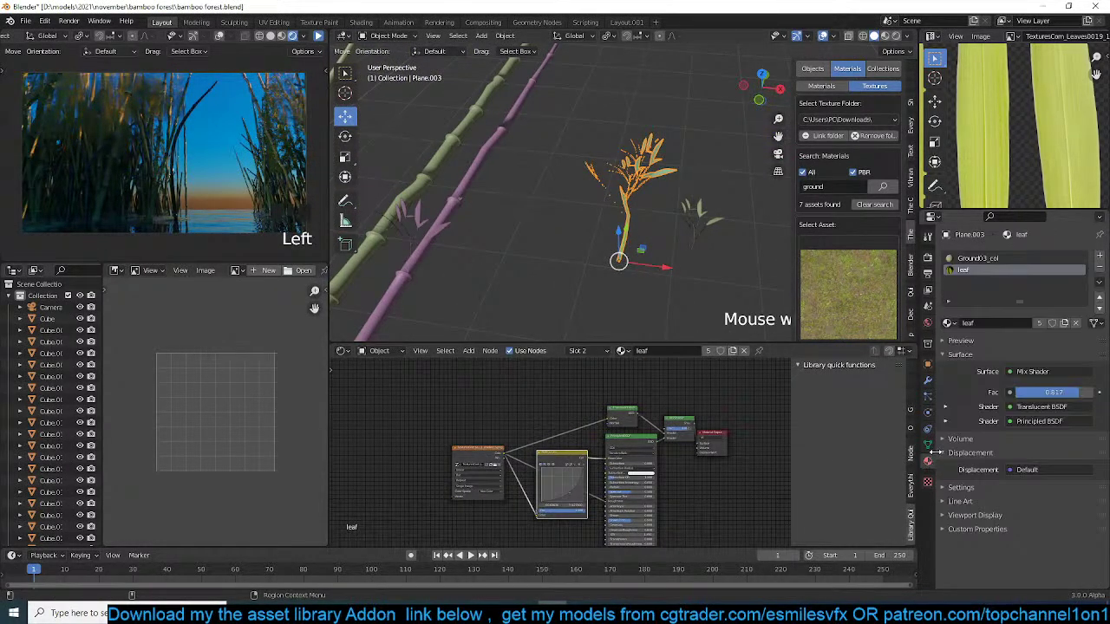
{"action": "left_click", "coordinate": [500, 174]}
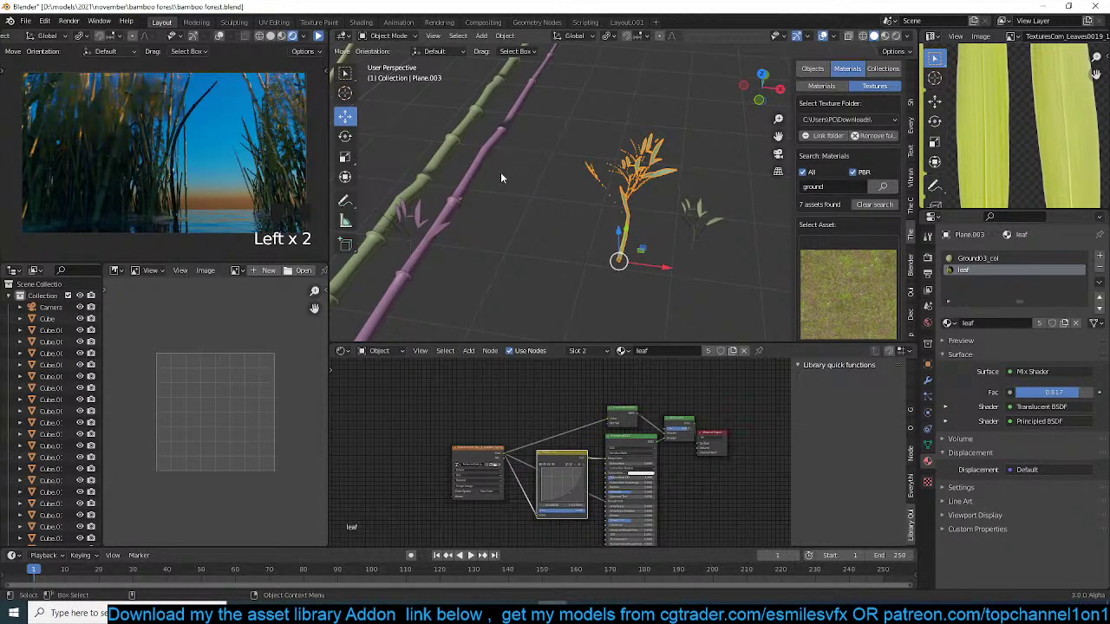
- Switch the large 3D viewport to material preview shading, deselect the leaf branch and save the file
{"action": "scroll", "coordinate": [568, 234], "scroll_direction": "up", "scroll_amount": 4}
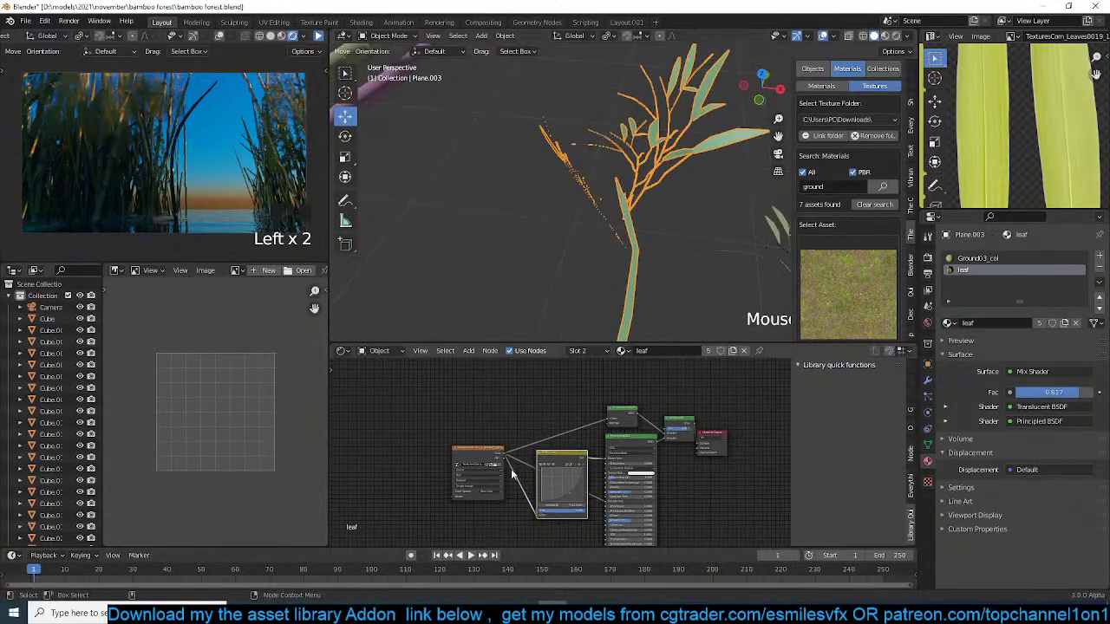
{"action": "scroll", "coordinate": [534, 451], "scroll_direction": "up", "scroll_amount": 4}
{"action": "scroll", "coordinate": [614, 427], "scroll_direction": "down", "scroll_amount": 2}
{"action": "left_click_drag", "start_coordinate": [614, 427], "coordinate": [485, 445]}
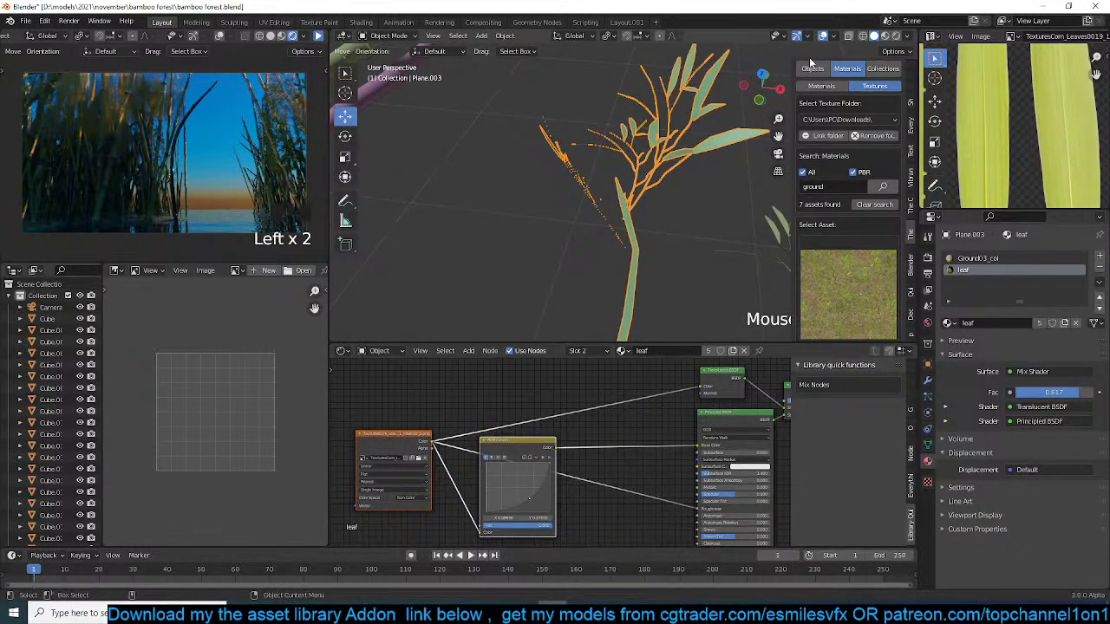
{"action": "left_click", "coordinate": [884, 35]}
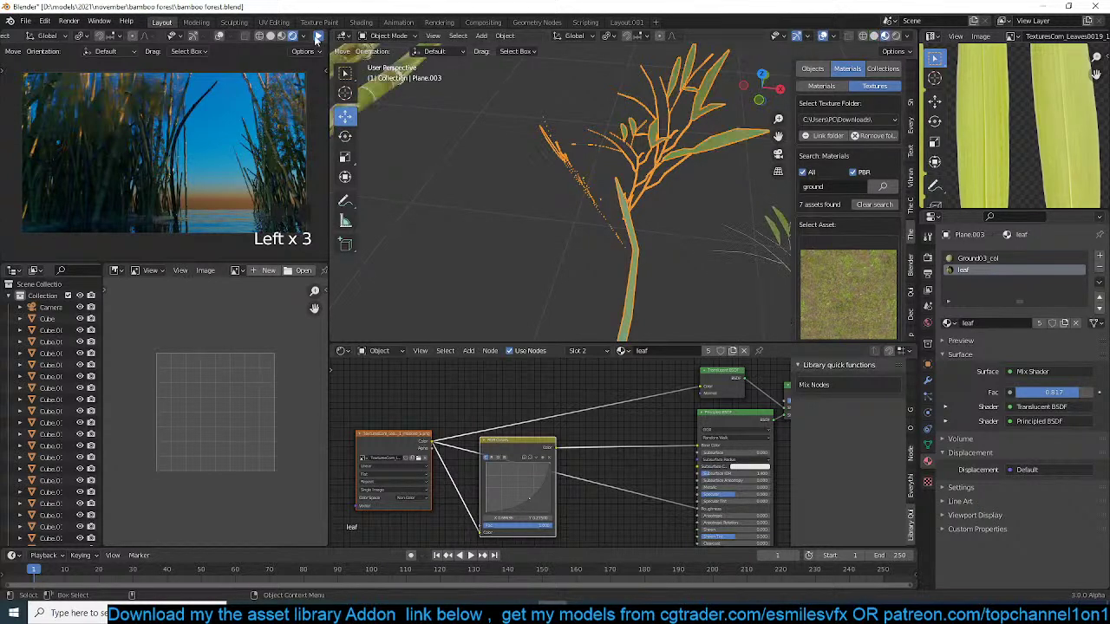
{"action": "scroll", "coordinate": [515, 157], "scroll_direction": "down", "scroll_amount": 1}
{"action": "key", "text": "alt+a"}
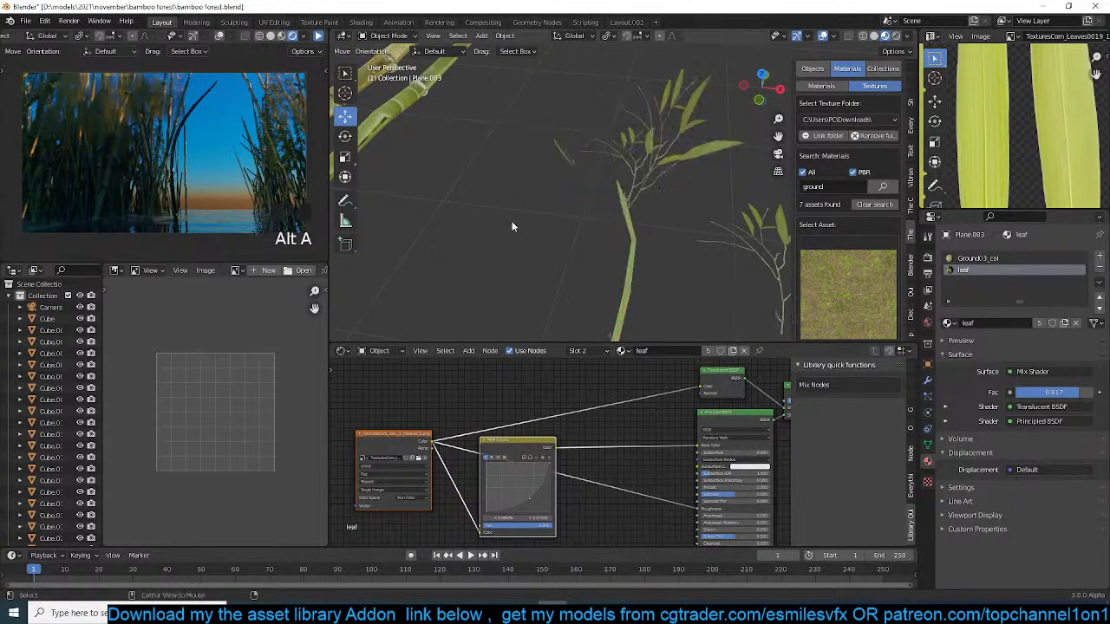
{"action": "key", "text": "ctrl+s"}
- Add a Hue/Saturation node to the leaf material and place it unconnected above the RGB Curves node
{"action": "key", "text": "shift+a"}
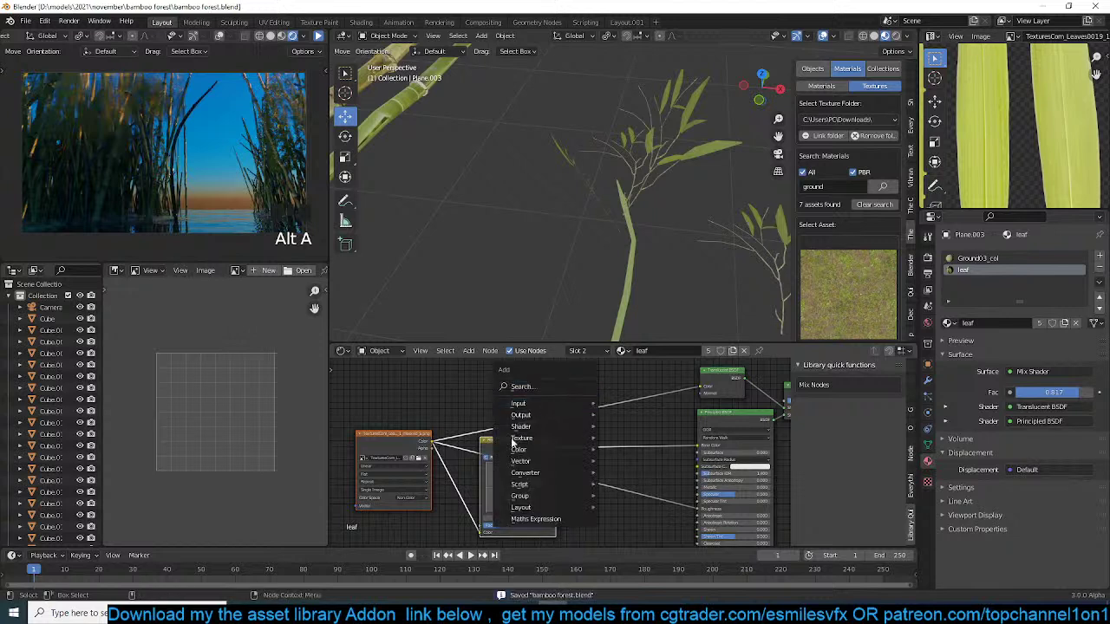
{"action": "mouse_move", "coordinate": [529, 449]}
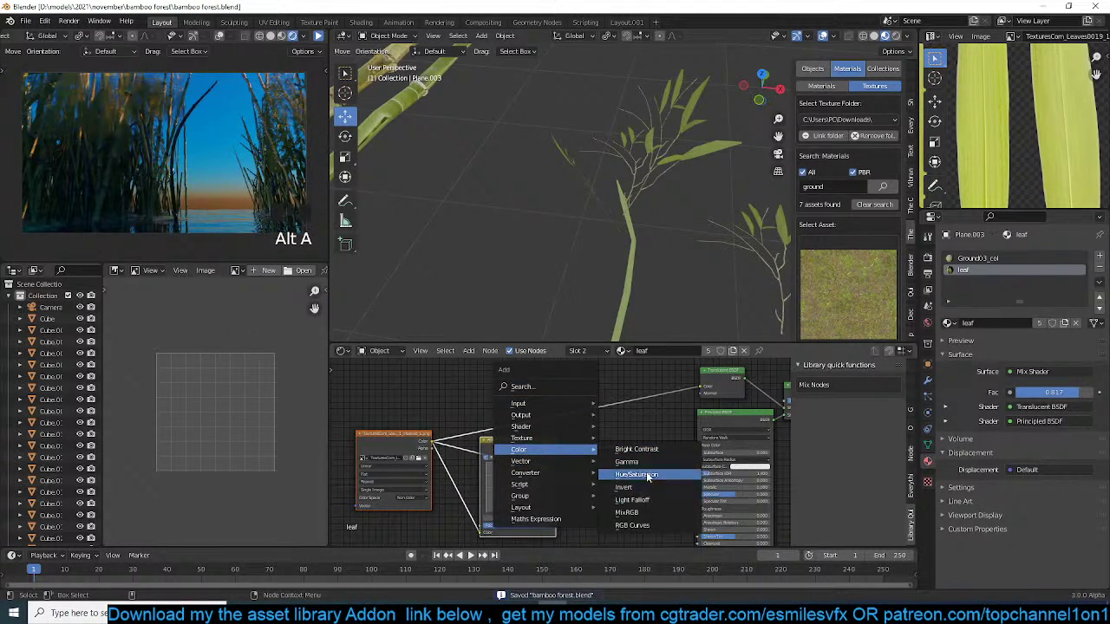
{"action": "left_click", "coordinate": [618, 475]}
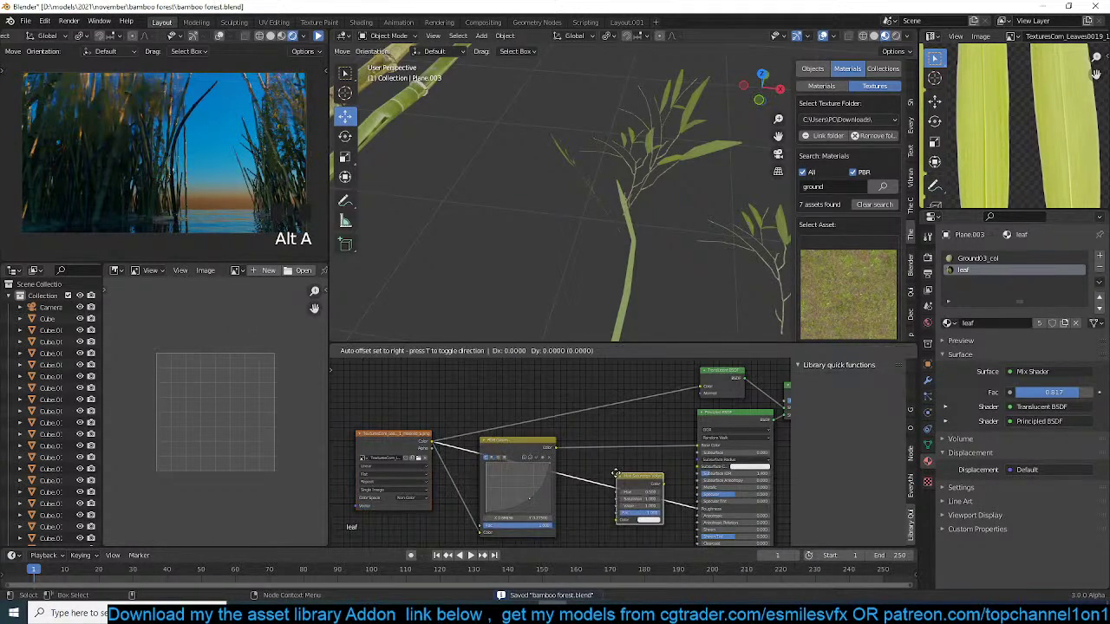
{"action": "left_click", "coordinate": [473, 362]}
- Insert a MixRGB node between the RGB Curves and the Principled BSDF's base color, with its blending mode set to Color
{"action": "key", "text": "shift+a"}
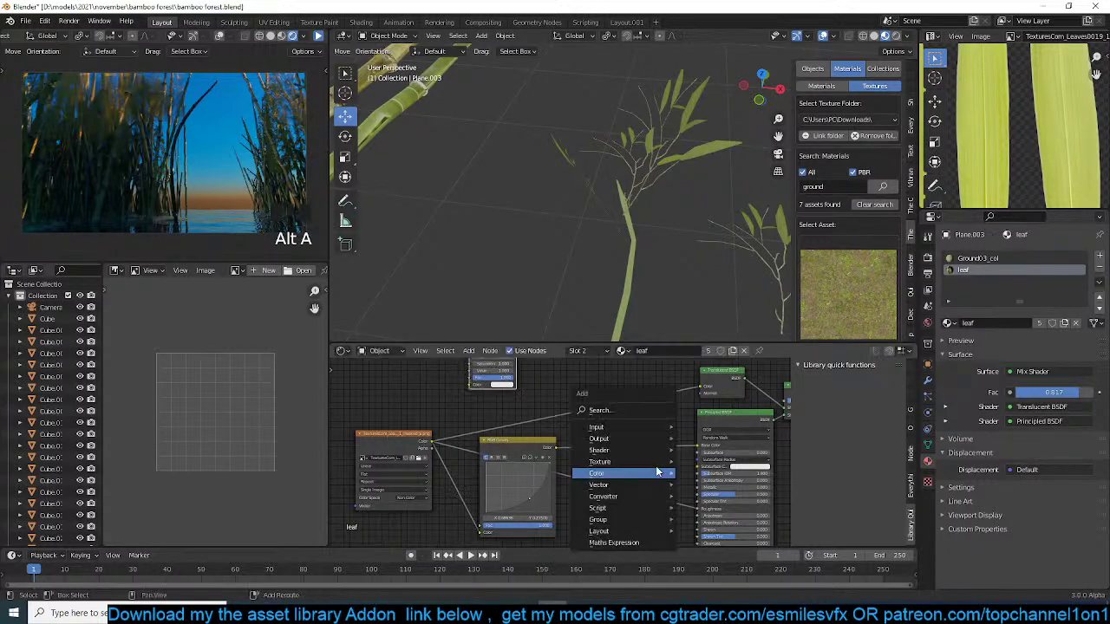
{"action": "mouse_move", "coordinate": [659, 472]}
{"action": "left_click", "coordinate": [704, 536]}
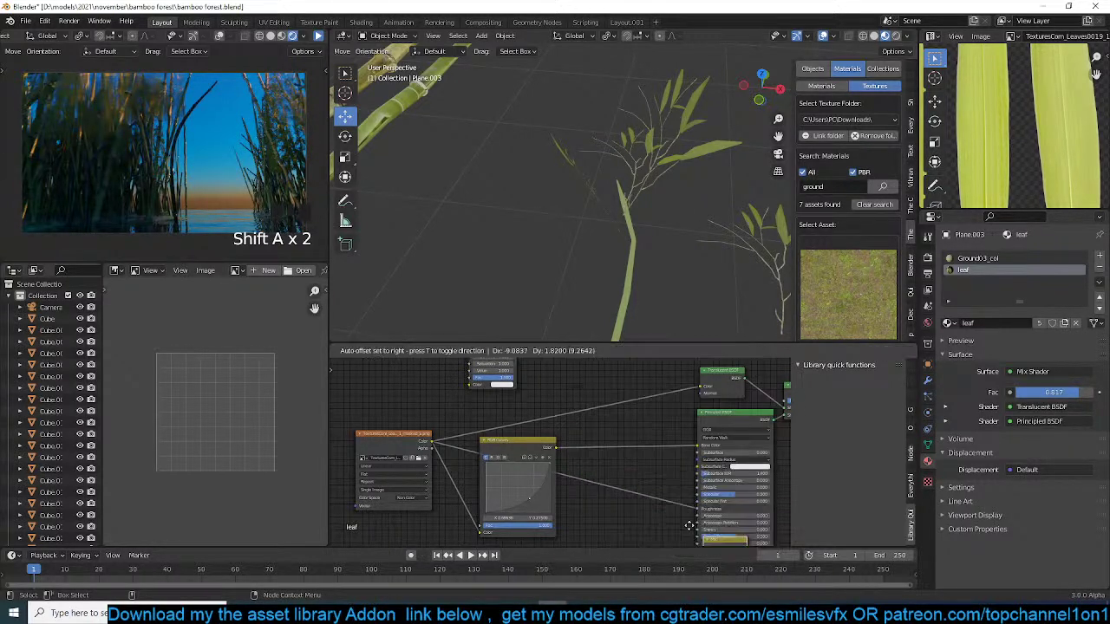
{"action": "left_click", "coordinate": [652, 447]}
{"action": "left_click", "coordinate": [657, 451]}
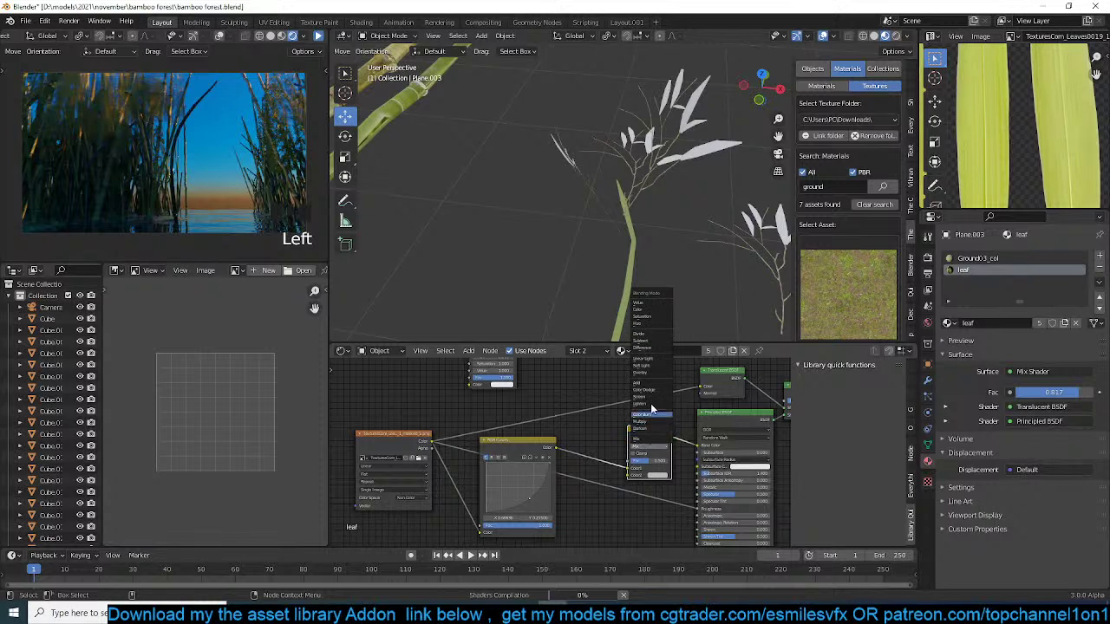
{"action": "left_click_drag", "start_coordinate": [658, 374], "coordinate": [641, 370]}
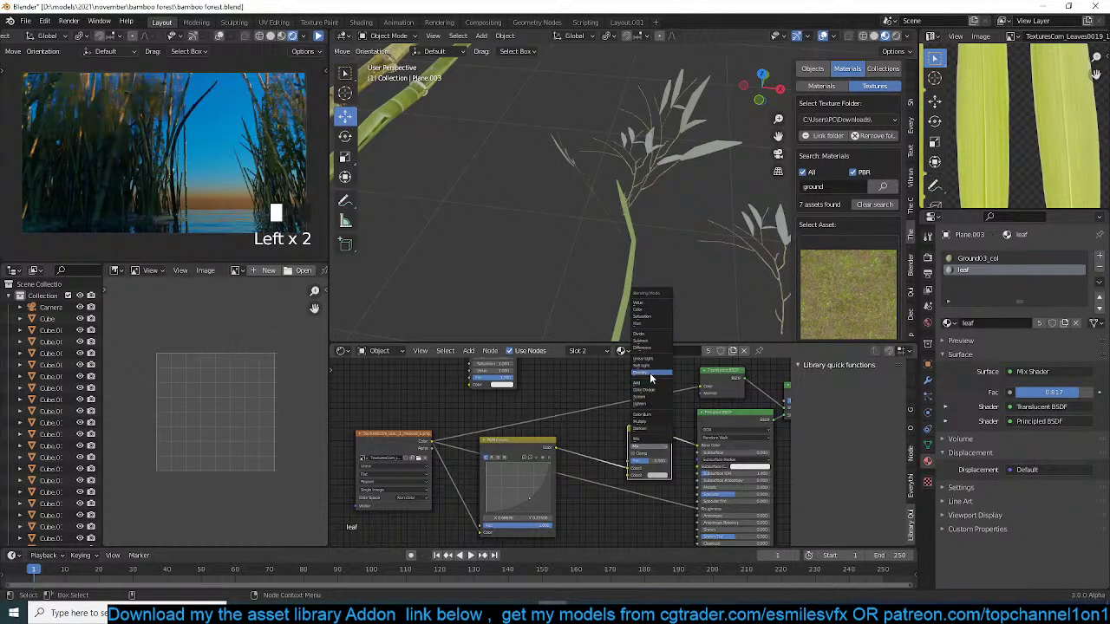
{"action": "left_click", "coordinate": [653, 312]}
- Set the mix node's factor to 1.000 and its second color to red in the leaf material
{"action": "scroll", "coordinate": [646, 248], "scroll_direction": "up", "scroll_amount": 2}
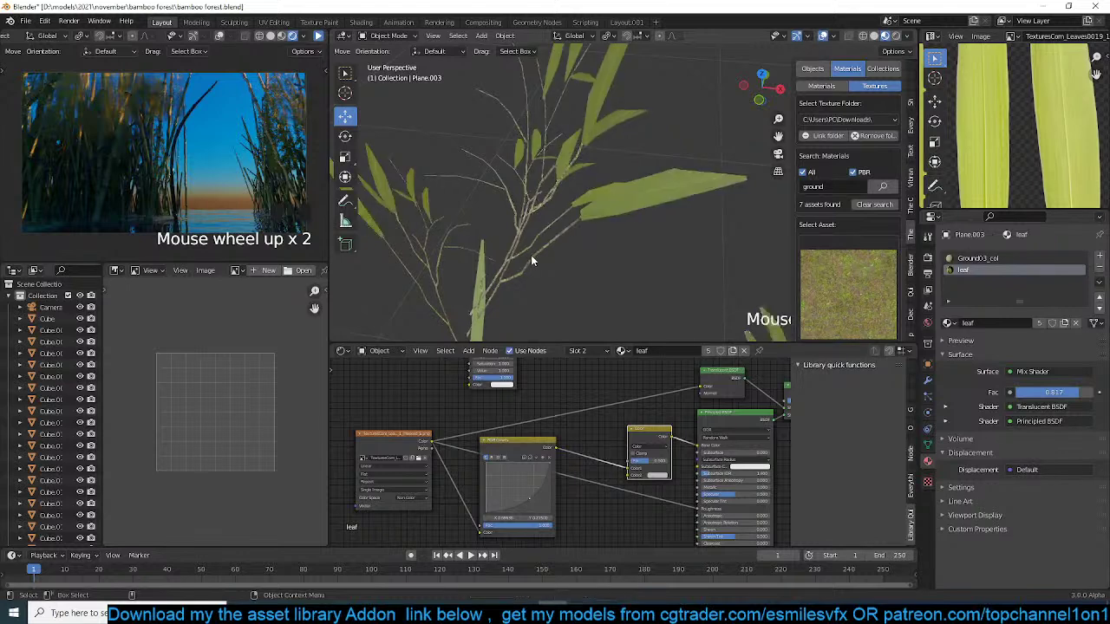
{"action": "scroll", "coordinate": [606, 446], "scroll_direction": "up", "scroll_amount": 3}
{"action": "middle_click_drag", "start_coordinate": [523, 431], "coordinate": [432, 425]}
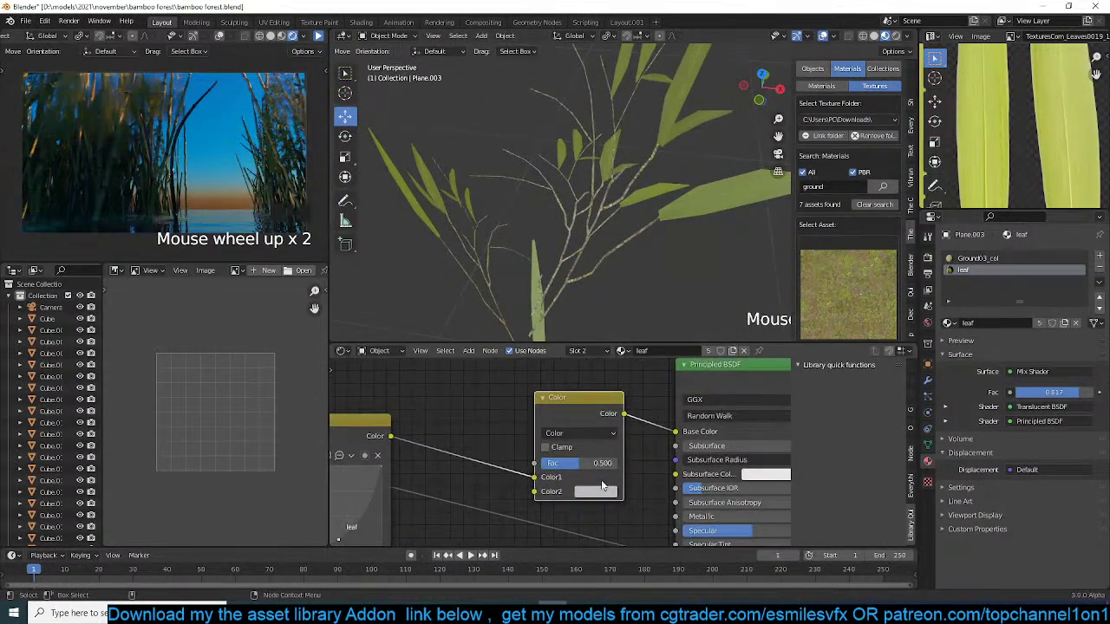
{"action": "left_click_drag", "start_coordinate": [580, 466], "coordinate": [617, 468]}
{"action": "left_click", "coordinate": [597, 493]}
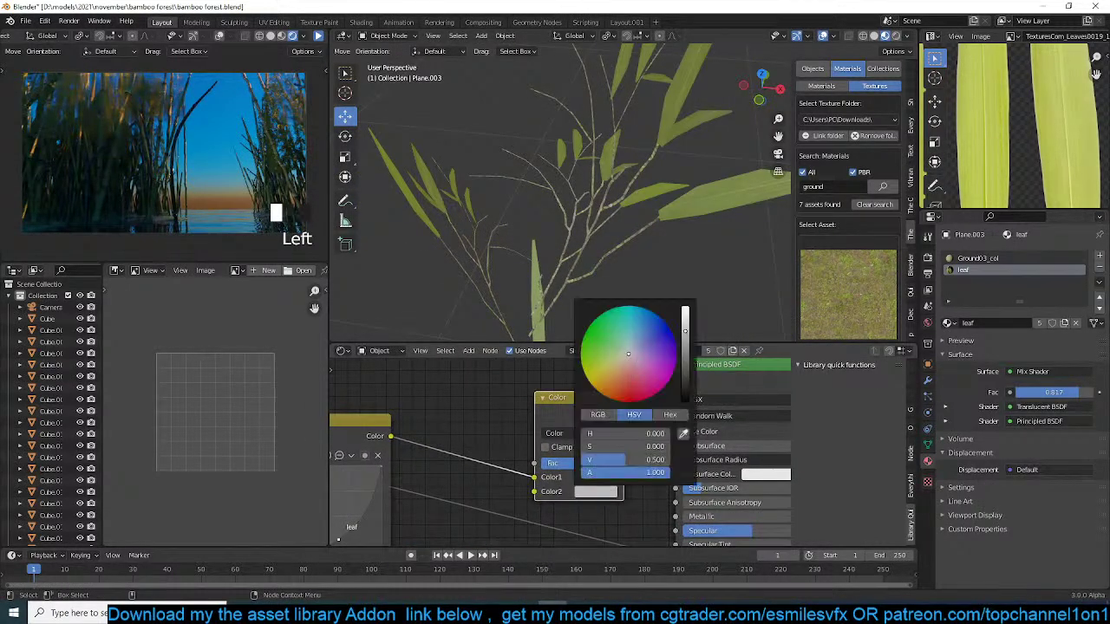
{"action": "left_click", "coordinate": [689, 359]}
{"action": "left_click", "coordinate": [685, 251]}
- Examine the leaf color on the source branches and across the scattered foliage near the bamboo
{"action": "scroll", "coordinate": [685, 251], "scroll_direction": "down", "scroll_amount": 8}
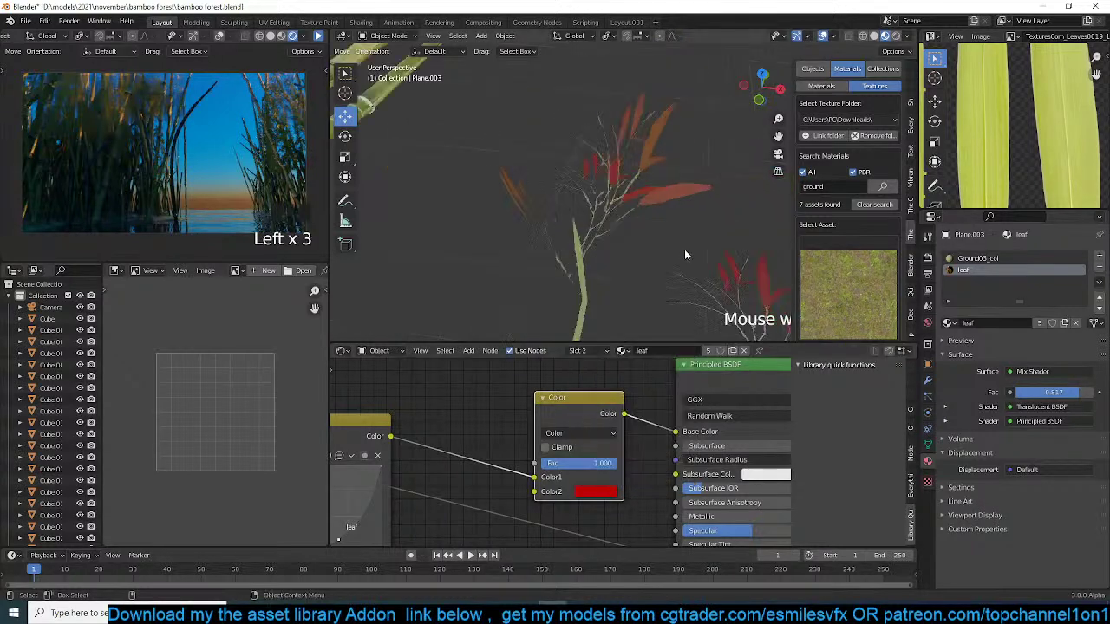
{"action": "scroll", "coordinate": [656, 231], "scroll_direction": "down", "scroll_amount": 6}
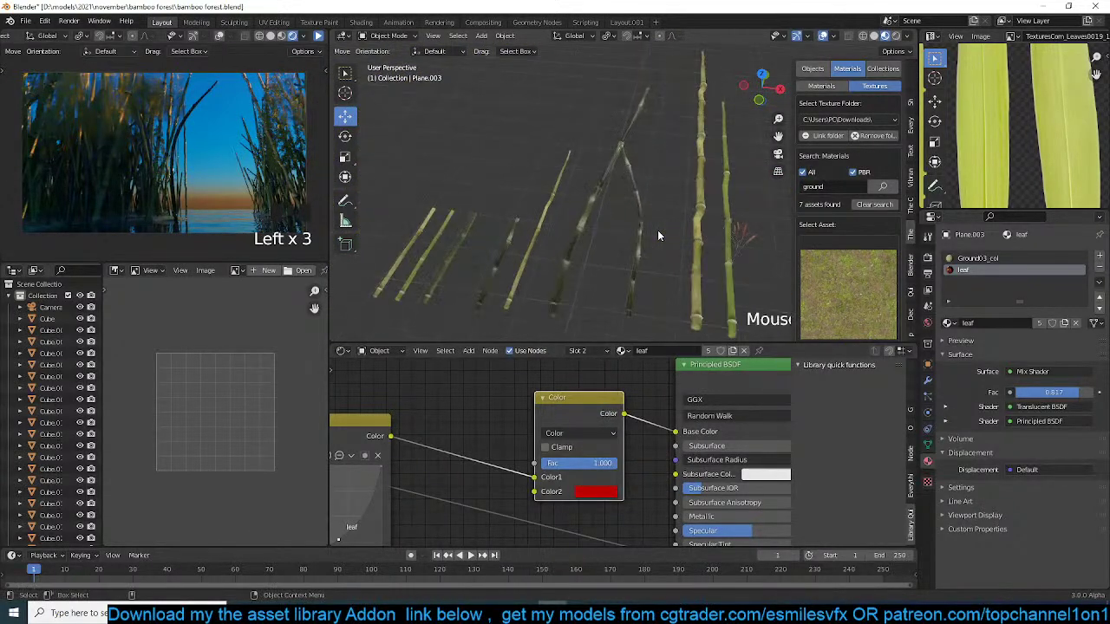
{"action": "scroll", "coordinate": [549, 232], "scroll_direction": "up", "scroll_amount": 12}
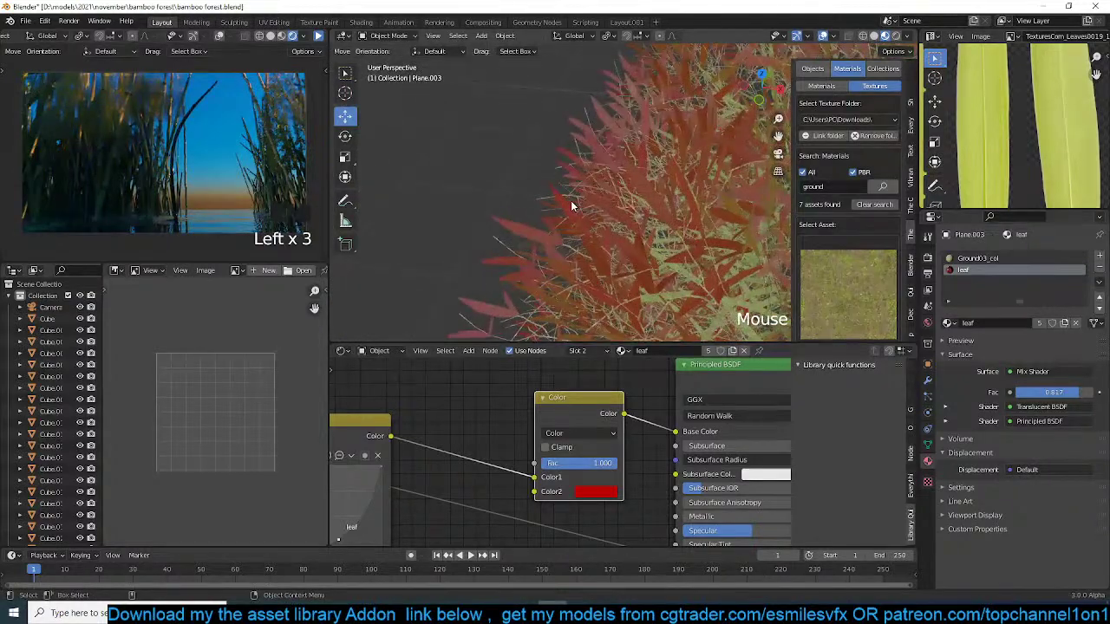
{"action": "middle_click_drag", "start_coordinate": [642, 218], "coordinate": [635, 89], "text": "shift"}
{"action": "scroll", "coordinate": [463, 149], "scroll_direction": "down", "scroll_amount": 6}
{"action": "scroll", "coordinate": [467, 165], "scroll_direction": "down", "scroll_amount": 3}
{"action": "scroll", "coordinate": [568, 156], "scroll_direction": "down", "scroll_amount": 7}
{"action": "middle_click_drag", "start_coordinate": [567, 156], "coordinate": [561, 169], "text": "shift"}
{"action": "scroll", "coordinate": [572, 165], "scroll_direction": "up", "scroll_amount": 5}
{"action": "mouse_move", "coordinate": [567, 210]}
{"action": "middle_mouse_down", "text": "shift"}
{"action": "mouse_move", "coordinate": [483, 174]}
{"action": "mouse_move", "coordinate": [546, 214]}
{"action": "middle_mouse_up", "text": "shift"}
{"action": "middle_click_drag", "start_coordinate": [491, 178], "coordinate": [564, 240], "text": "shift"}
- Replace Ground03_col with the leaf material in the leaf branch's first material slot, and deselect the branch
{"action": "left_click", "coordinate": [510, 208]}
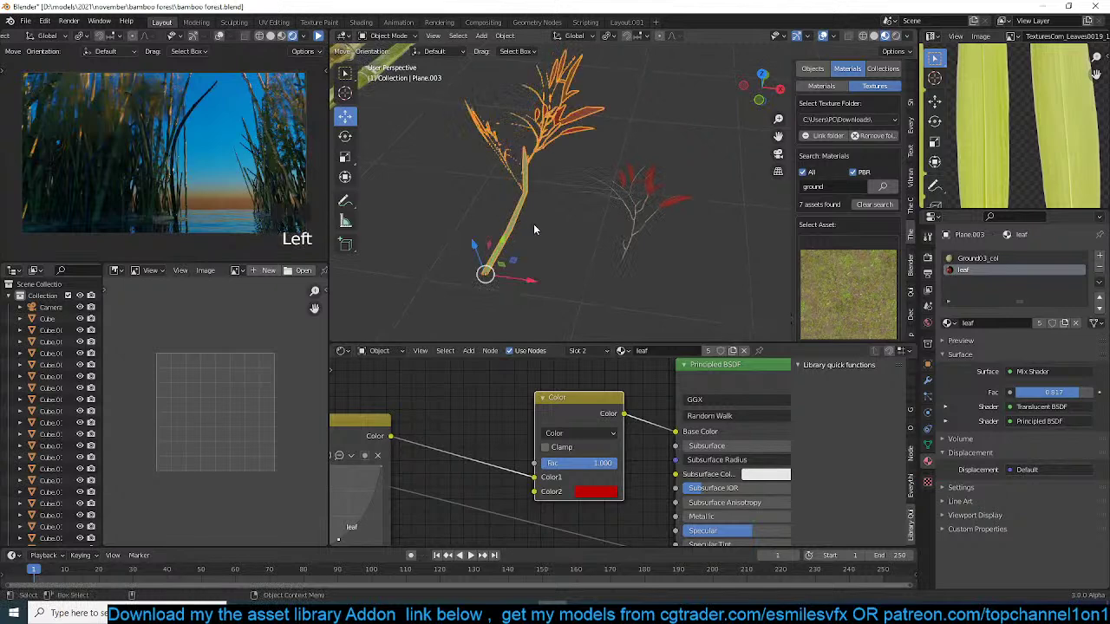
{"action": "left_click", "coordinate": [993, 258]}
{"action": "left_click", "coordinate": [948, 323]}
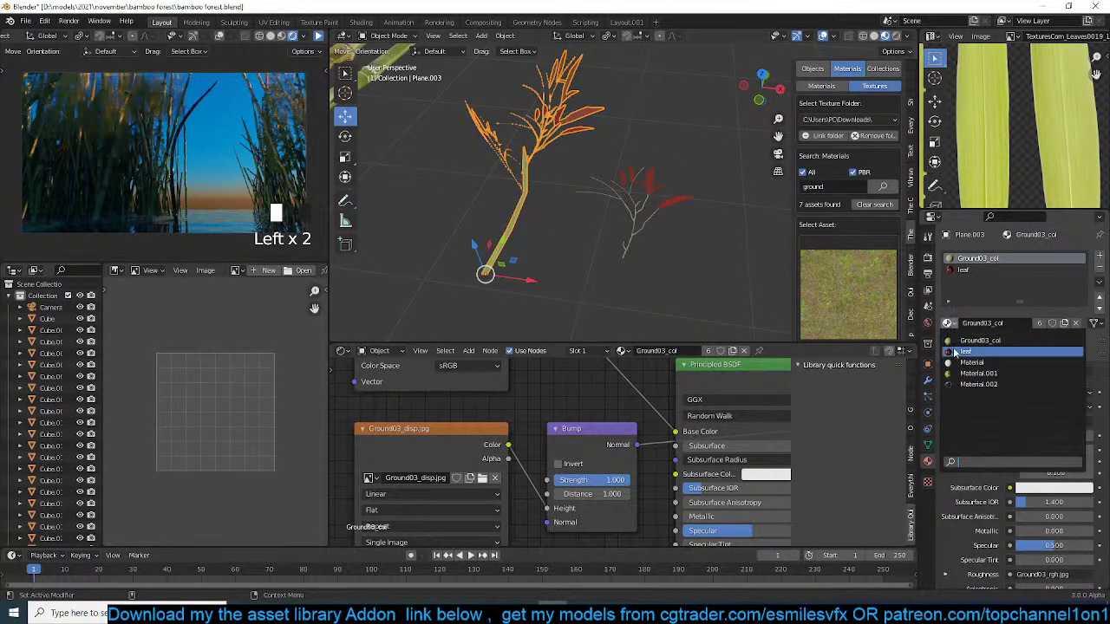
{"action": "left_click", "coordinate": [964, 351]}
{"action": "key", "text": "alt+a"}
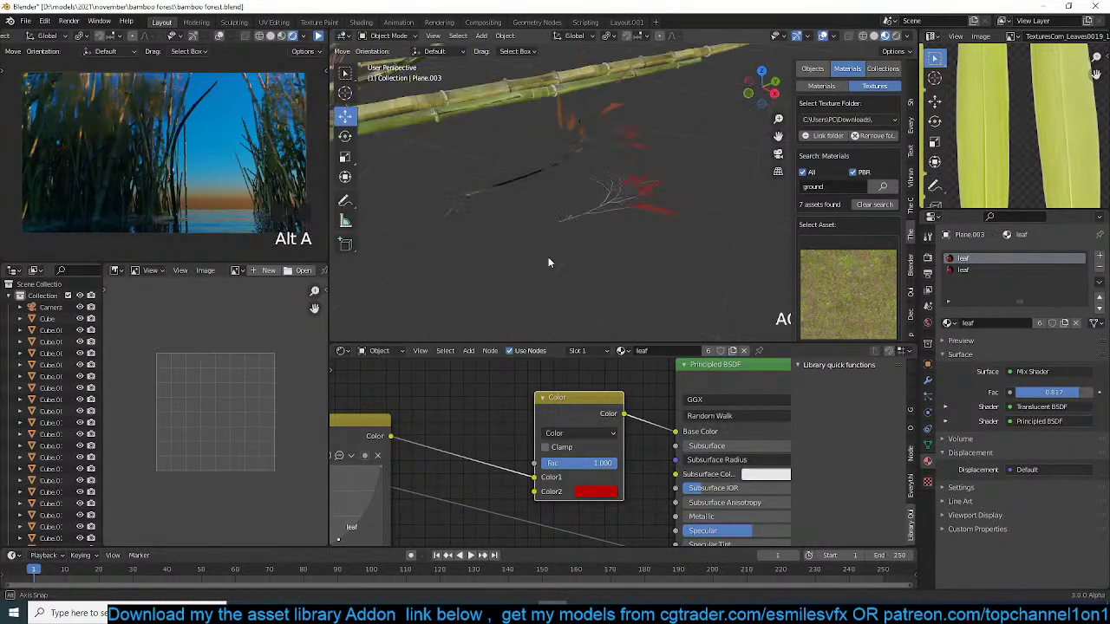
{"action": "key", "text": "grave"}
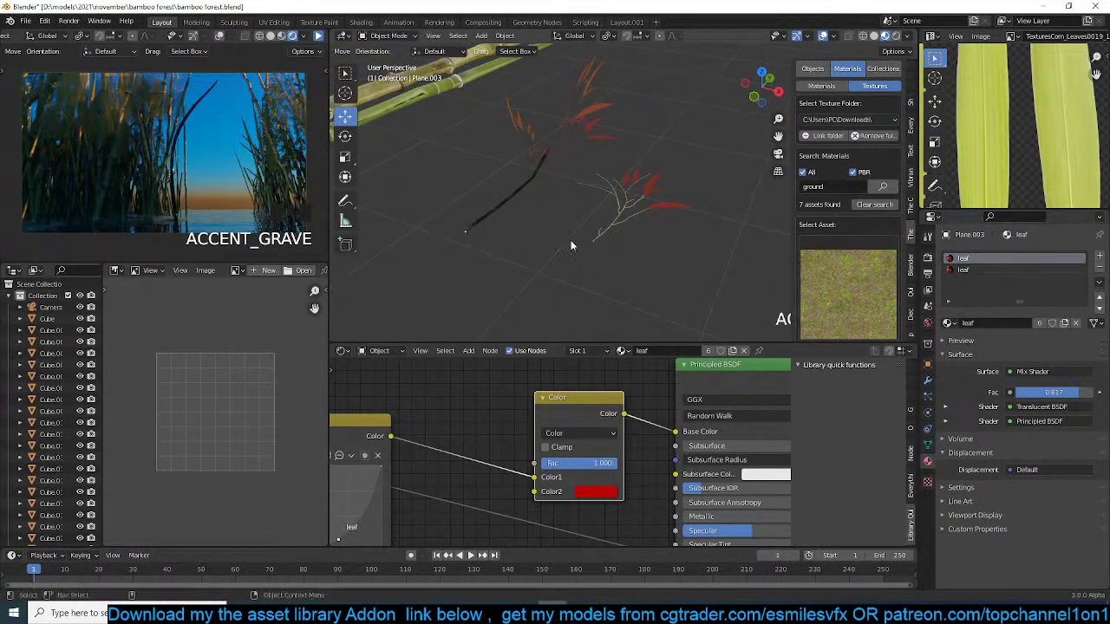
- Move the UVs of the leaf branch's main stem onto a leaf in the leaf texture, and deselect the branch
{"action": "left_click", "coordinate": [496, 205]}
{"action": "key", "text": "Tab"}
{"action": "key", "text": "a"}
{"action": "left_click", "coordinate": [518, 205]}
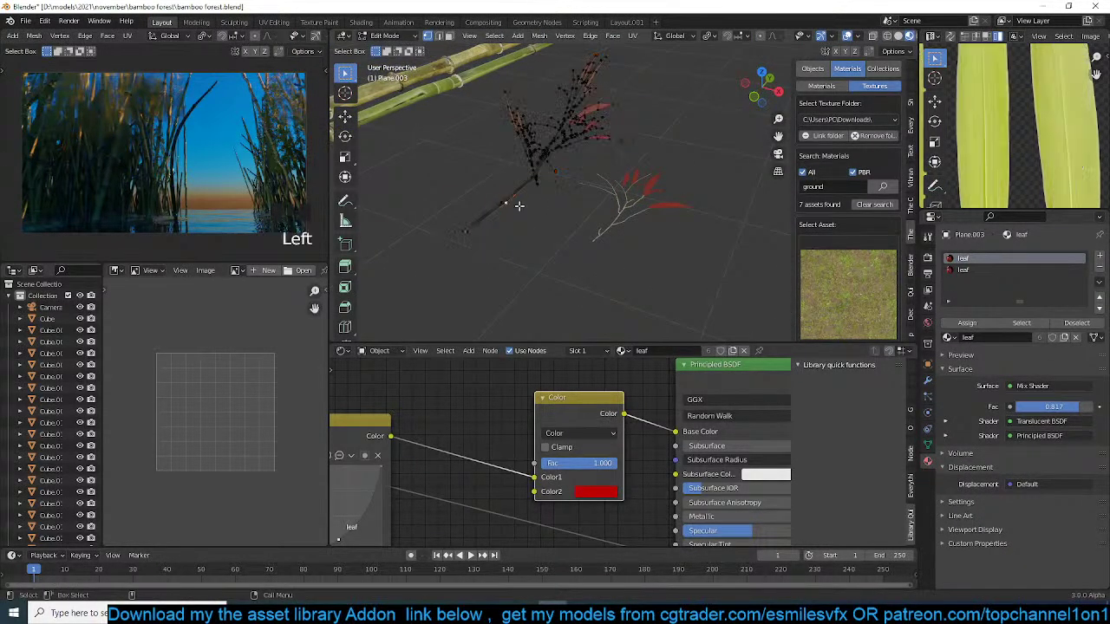
{"action": "key", "text": "ctrl+l"}
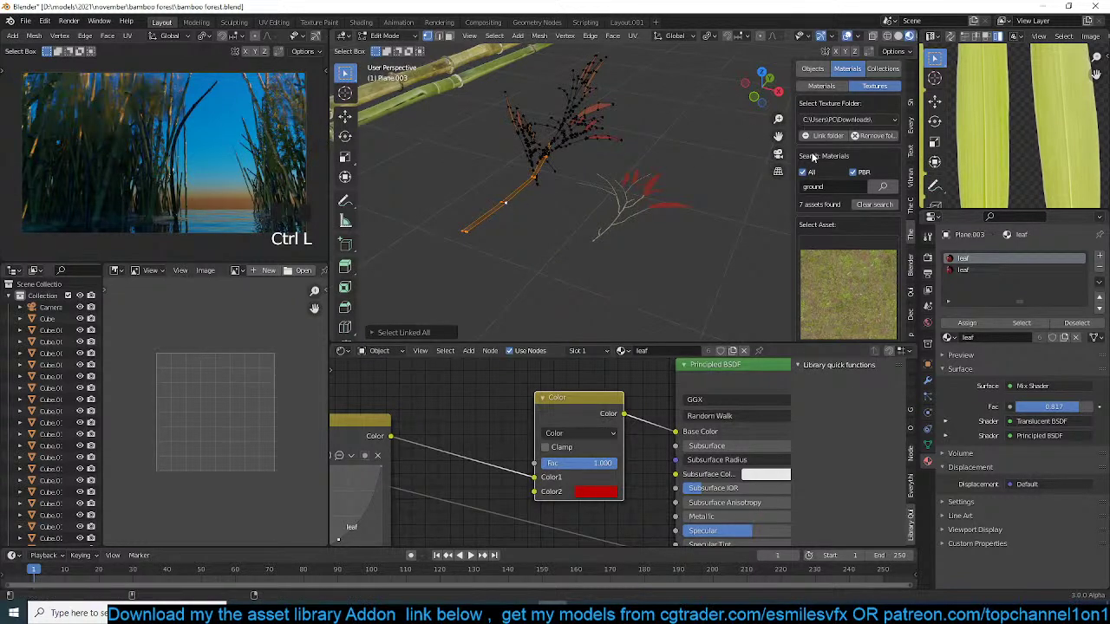
{"action": "scroll", "coordinate": [1032, 122], "scroll_direction": "down", "scroll_amount": 4}
{"action": "key", "text": "a"}
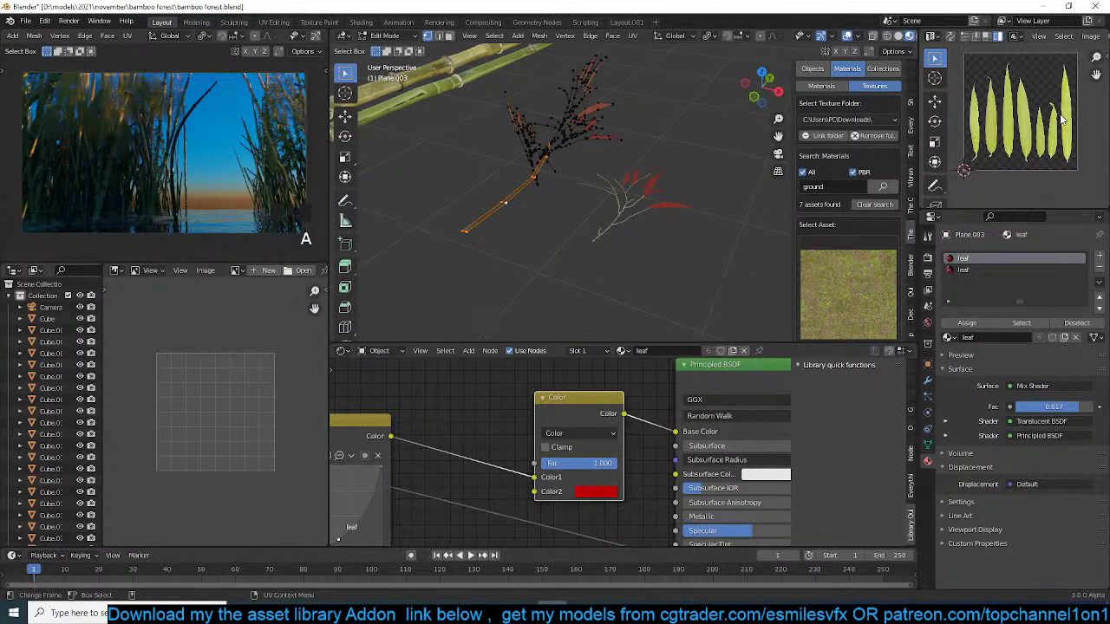
{"action": "key", "text": "g"}
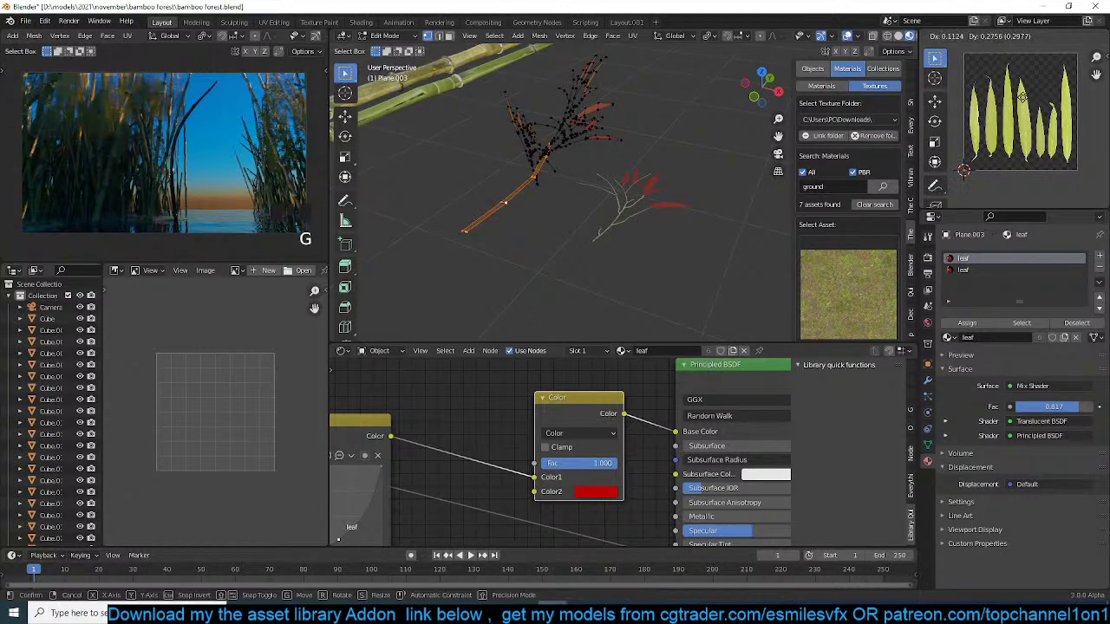
{"action": "key", "text": "Return"}
{"action": "key", "text": "Tab"}
{"action": "key", "text": "alt+a"}
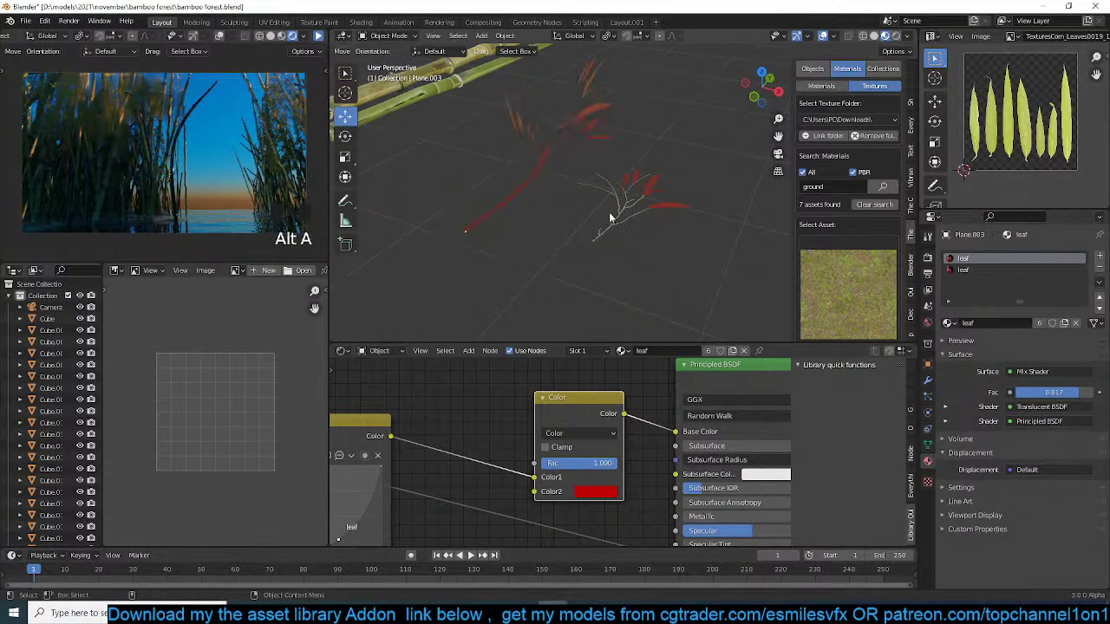
- Switch the main viewport to solid shading and save the file
{"action": "middle_click_drag", "start_coordinate": [638, 228], "coordinate": [573, 218]}
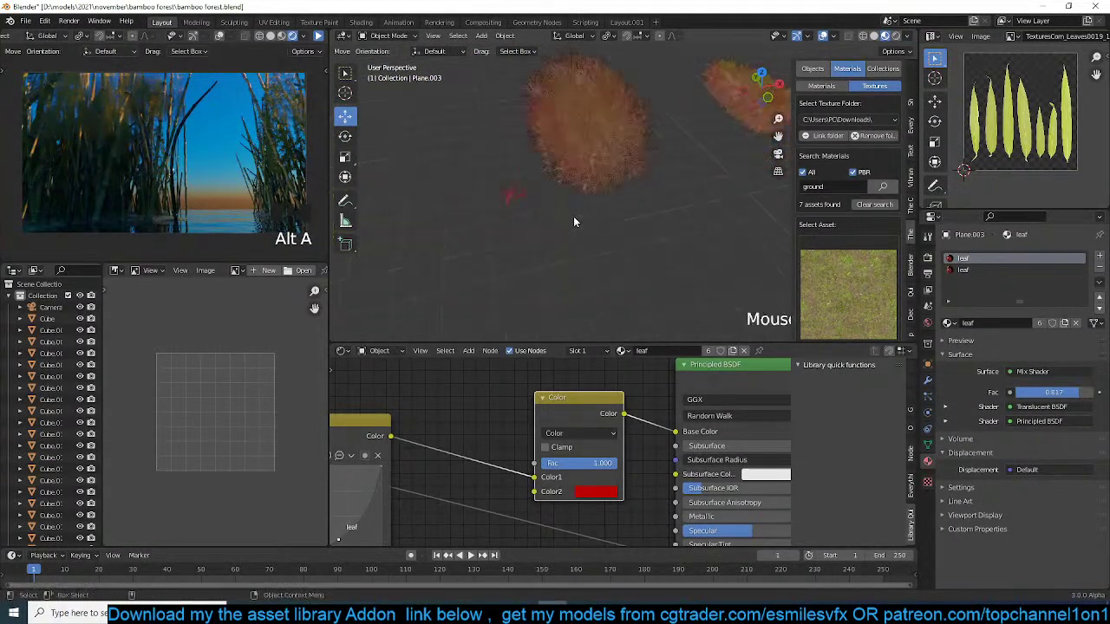
{"action": "scroll", "coordinate": [573, 222], "scroll_direction": "up", "scroll_amount": 2}
{"action": "scroll", "coordinate": [573, 222], "scroll_direction": "down", "scroll_amount": 3}
{"action": "key", "text": "z"}
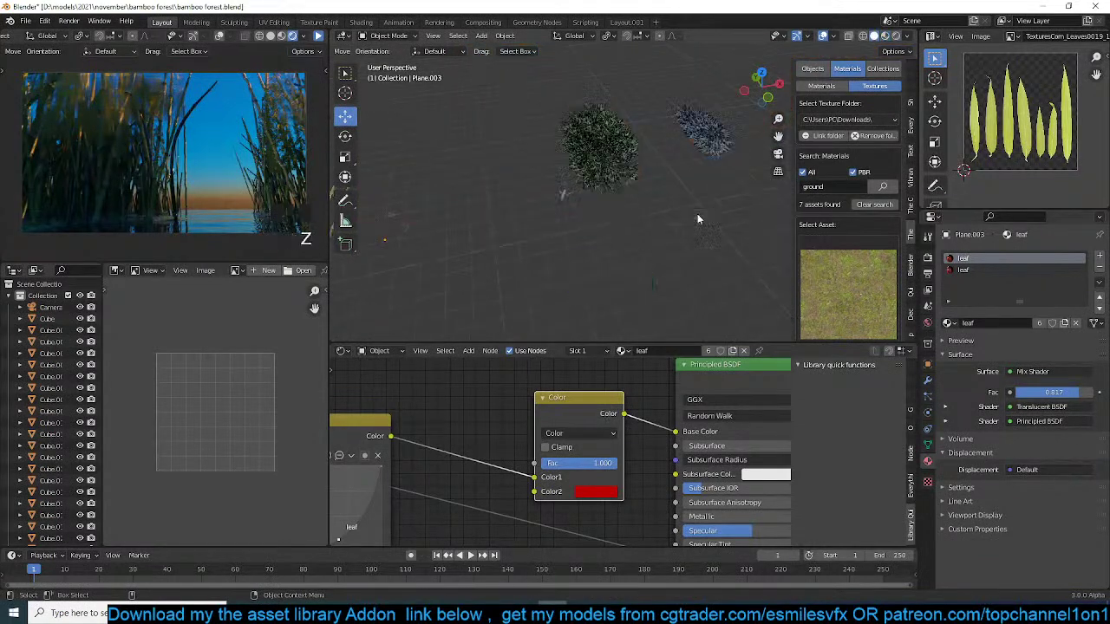
{"action": "key", "text": "ctrl+s"}
- Check the camera view in material preview, save again in solid shading, and refresh the paused render preview
{"action": "key", "text": "KP_0"}
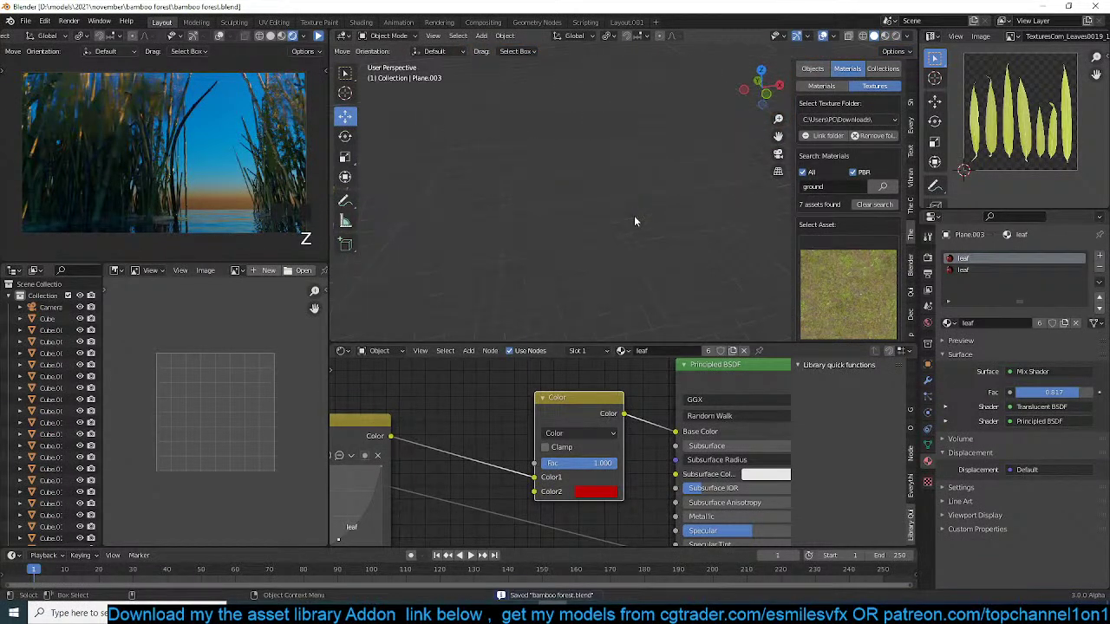
{"action": "scroll", "coordinate": [635, 222], "scroll_direction": "up", "scroll_amount": 5}
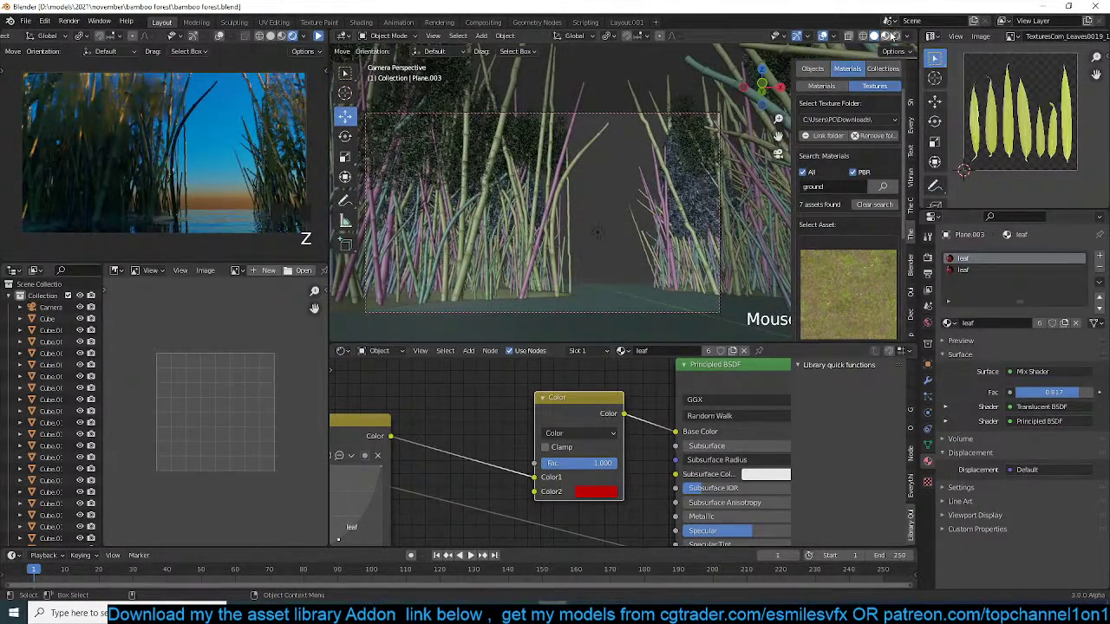
{"action": "left_click", "coordinate": [884, 35]}
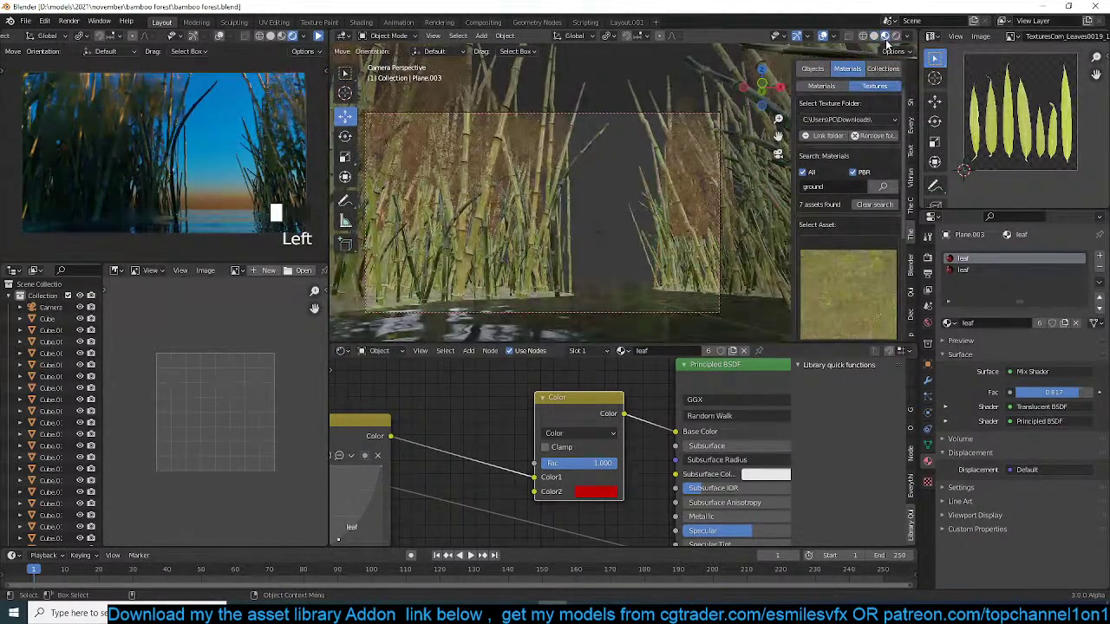
{"action": "left_click", "coordinate": [873, 36]}
{"action": "key", "text": "ctrl+s"}
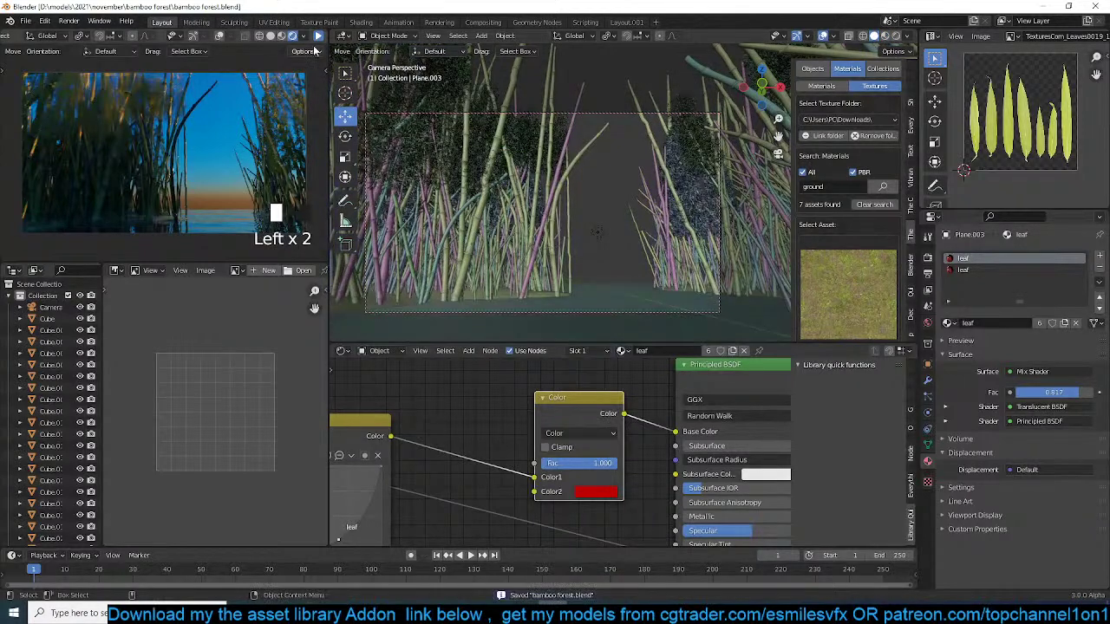
{"action": "left_click", "coordinate": [318, 38]}
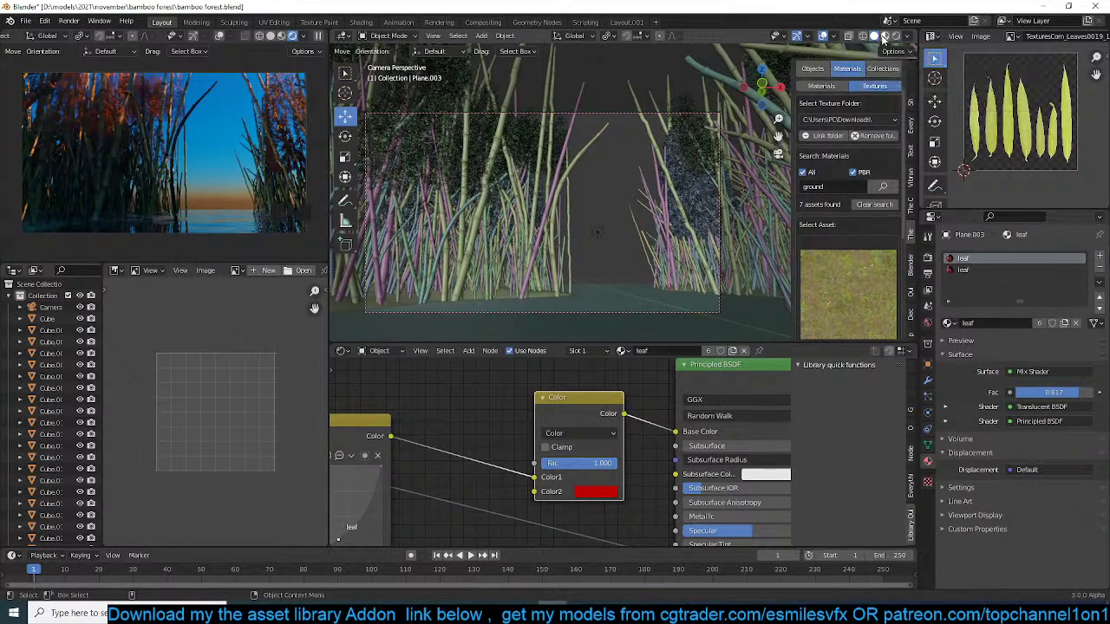
{"action": "left_click", "coordinate": [322, 37]}
- Frame the leaf branch Plane.003, enter mesh editing, and select faces on its large leaves
{"action": "scroll", "coordinate": [547, 176], "scroll_direction": "down", "scroll_amount": 8}
{"action": "middle_click_drag", "start_coordinate": [530, 156], "coordinate": [525, 236]}
{"action": "left_click", "coordinate": [765, 215]}
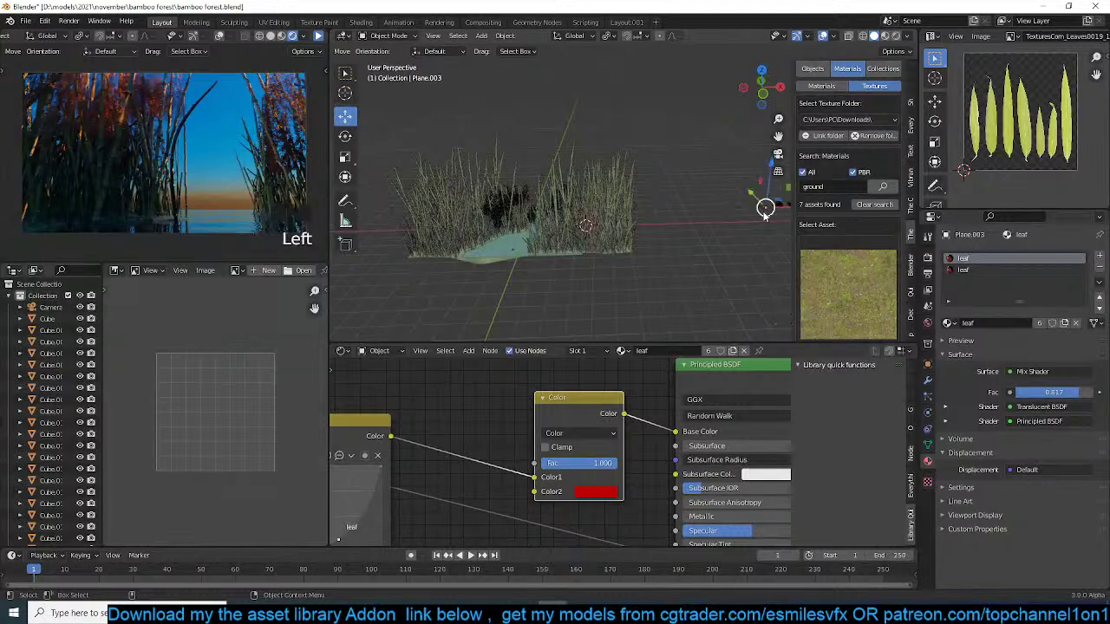
{"action": "key", "text": "KP_Decimal"}
{"action": "scroll", "coordinate": [658, 210], "scroll_direction": "up", "scroll_amount": 1}
{"action": "middle_click_drag", "start_coordinate": [657, 209], "coordinate": [668, 255]}
{"action": "key", "text": "Tab"}
{"action": "scroll", "coordinate": [685, 199], "scroll_direction": "up", "scroll_amount": 4}
{"action": "middle_click_drag", "start_coordinate": [691, 163], "coordinate": [707, 194]}
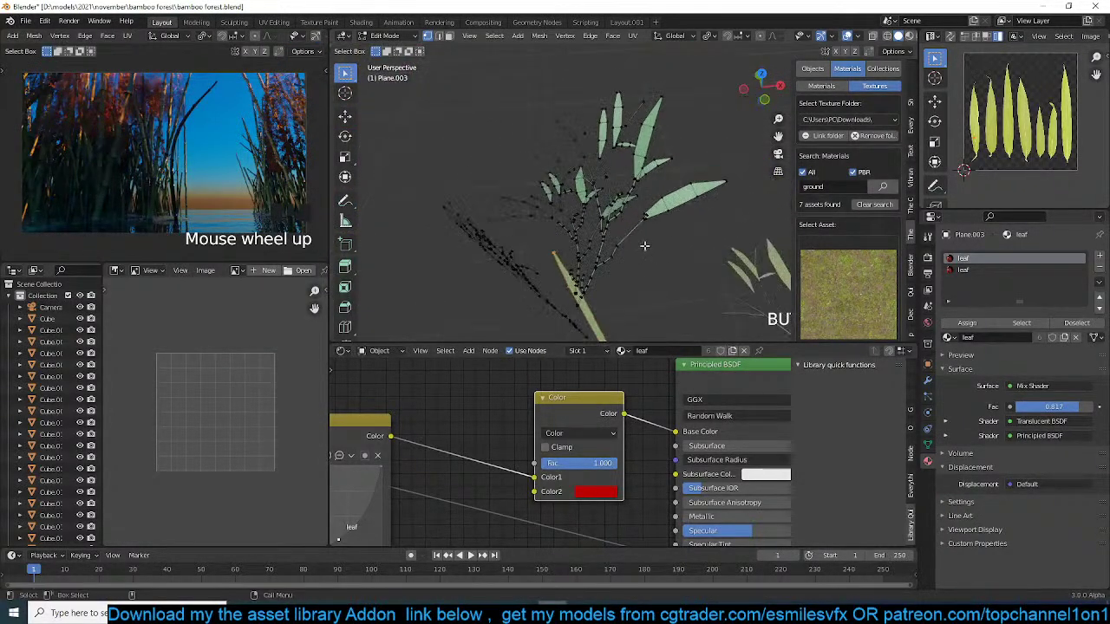
{"action": "key", "text": "3"}
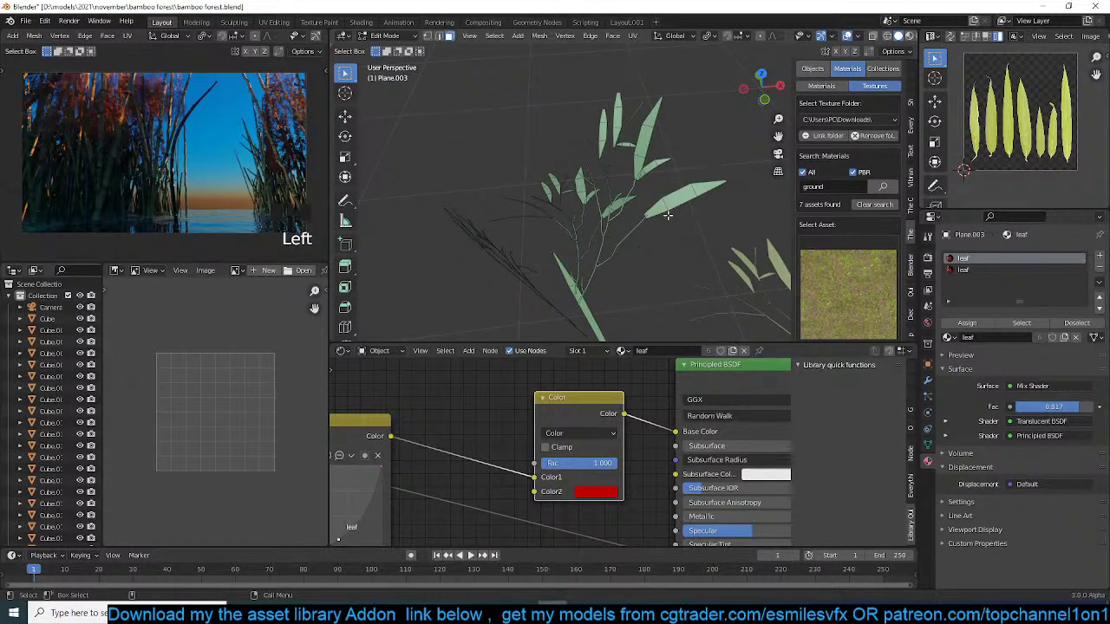
{"action": "left_click", "coordinate": [668, 204]}
{"action": "left_click", "coordinate": [643, 157], "text": "shift"}
{"action": "left_click", "coordinate": [619, 145], "text": "shift"}
{"action": "middle_click_drag", "start_coordinate": [613, 153], "coordinate": [647, 183]}
- Select the leaf branch's twigs with all their linked geometry, leave mesh editing, and deselect the branch
{"action": "key", "text": "1"}
{"action": "left_click_drag", "start_coordinate": [516, 258], "coordinate": [607, 313]}
{"action": "key", "text": "ctrl+l"}
{"action": "middle_click_drag", "start_coordinate": [604, 317], "coordinate": [632, 219]}
{"action": "key", "text": "c"}
{"action": "right_click", "coordinate": [610, 227]}
{"action": "key", "text": "c"}
{"action": "left_click", "coordinate": [609, 220]}
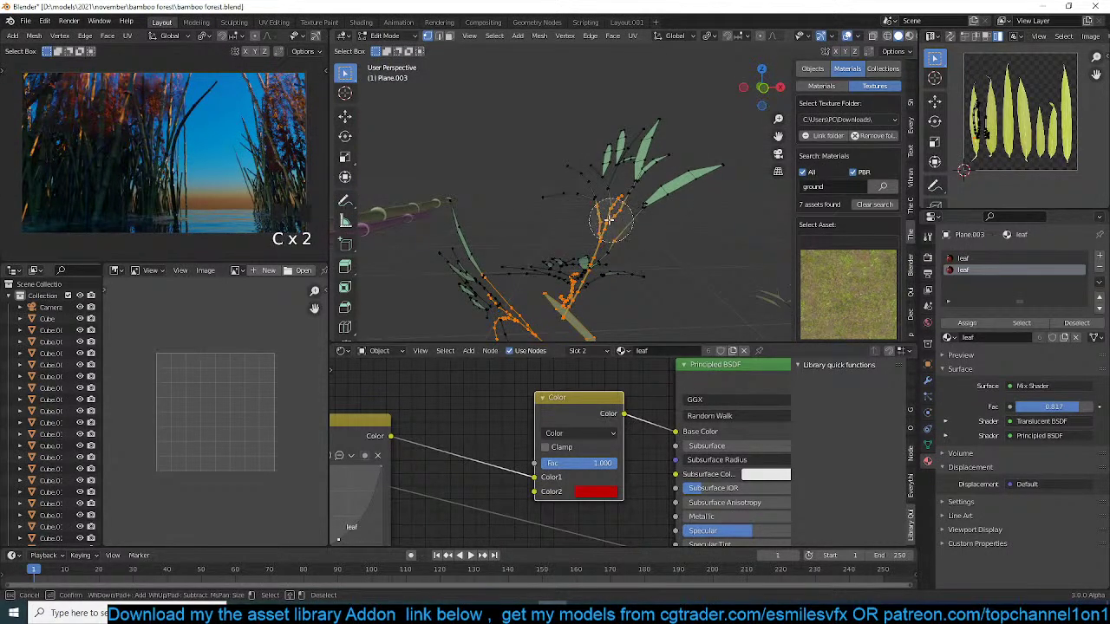
{"action": "right_click", "coordinate": [555, 289]}
{"action": "middle_click_drag", "start_coordinate": [555, 289], "coordinate": [565, 316]}
{"action": "scroll", "coordinate": [566, 318], "scroll_direction": "up", "scroll_amount": 3}
{"action": "key", "text": "c"}
{"action": "left_click", "coordinate": [526, 305]}
{"action": "right_click", "coordinate": [527, 306]}
{"action": "key", "text": "ctrl+l"}
{"action": "middle_click_drag", "start_coordinate": [526, 305], "coordinate": [451, 283]}
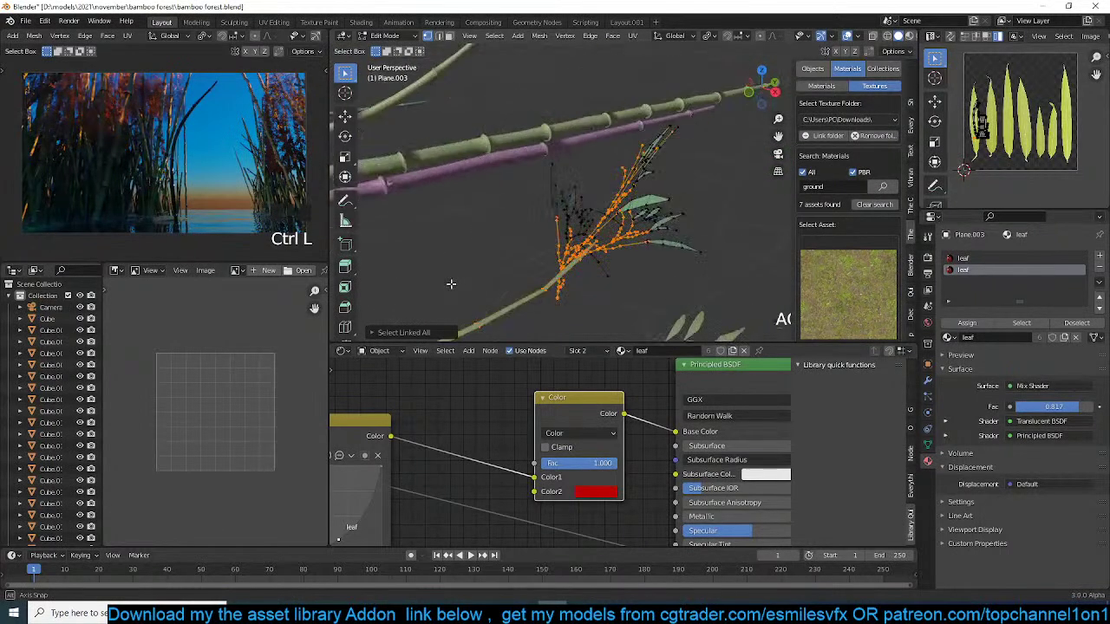
{"action": "key", "text": "Tab"}
{"action": "key", "text": "alt+a"}
- Set the particle render scale of the green foliage clump named Cube to 3, and deselect the clump
{"action": "scroll", "coordinate": [675, 285], "scroll_direction": "down", "scroll_amount": 3}
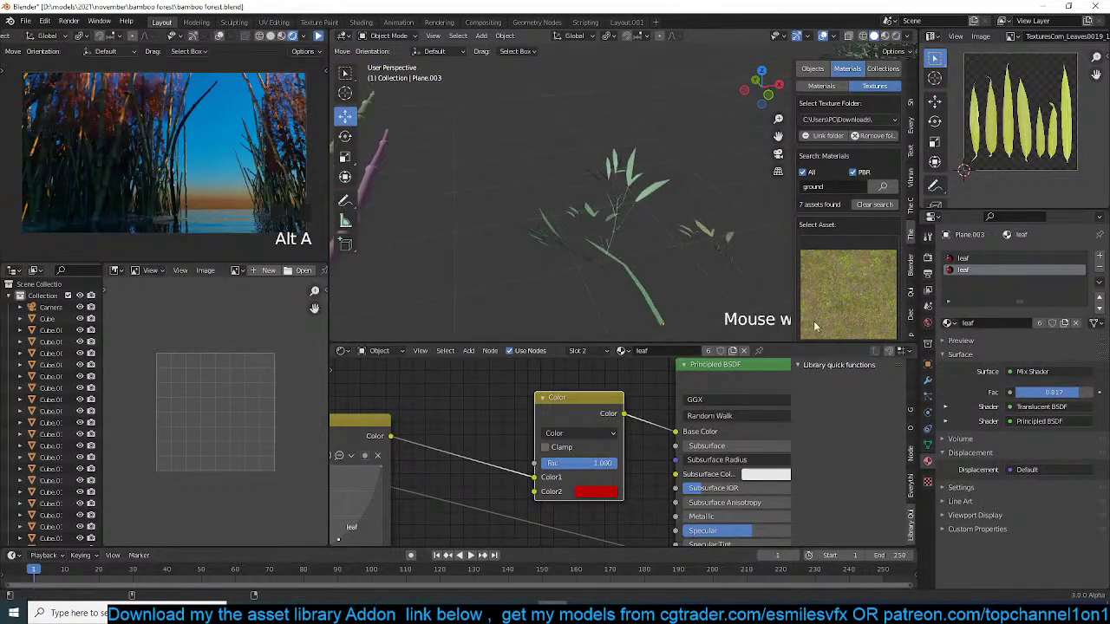
{"action": "left_click", "coordinate": [927, 397]}
{"action": "scroll", "coordinate": [480, 160], "scroll_direction": "down", "scroll_amount": 12}
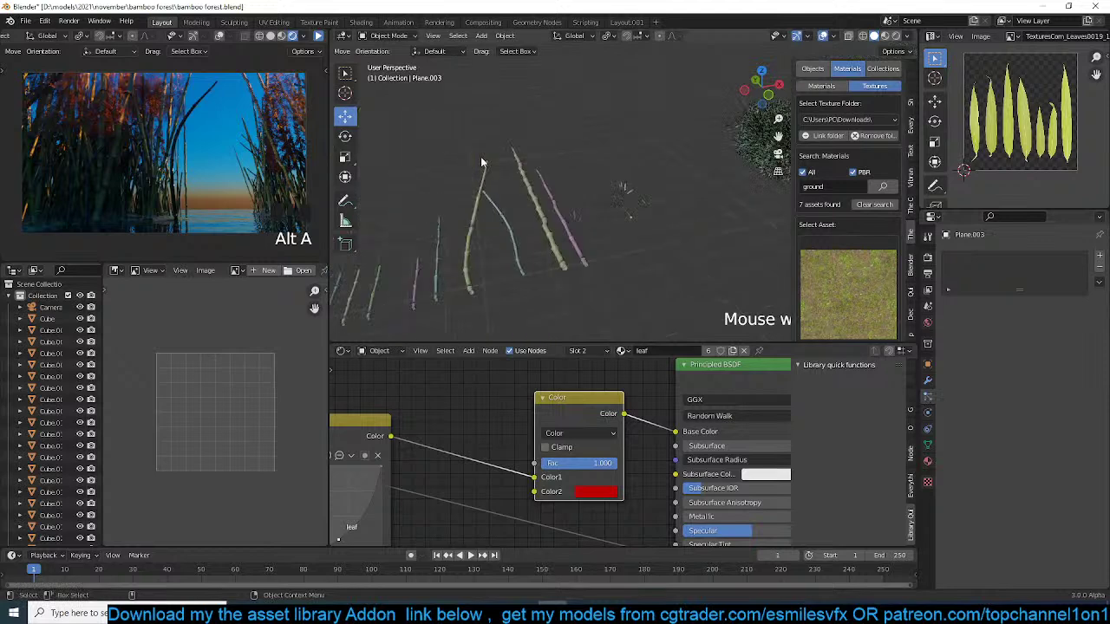
{"action": "left_click", "coordinate": [747, 154]}
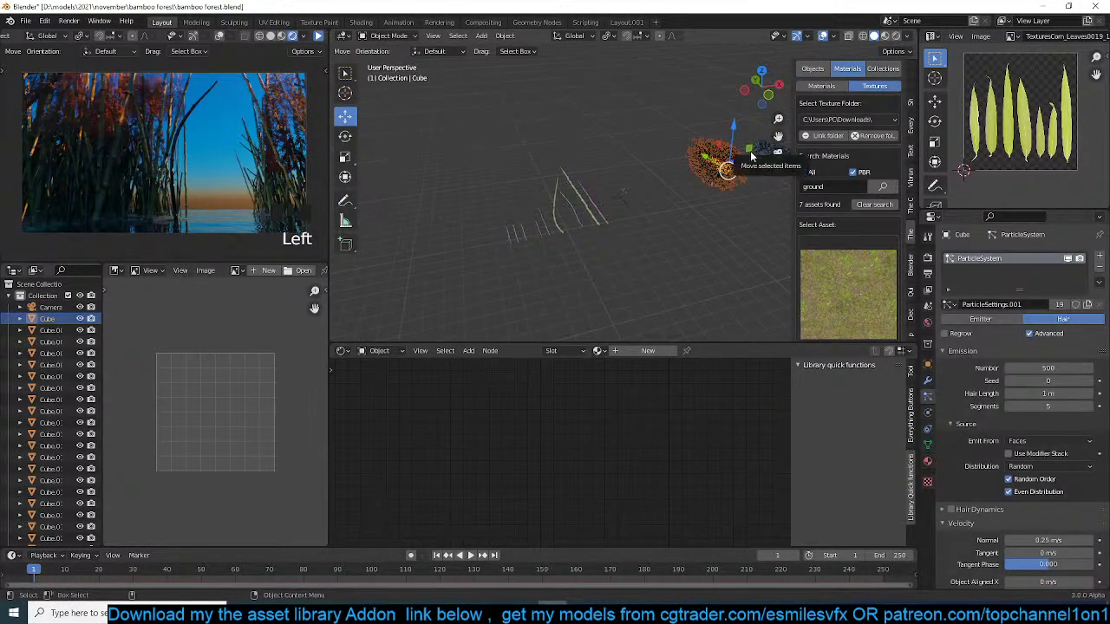
{"action": "key", "text": "KP_Decimal"}
{"action": "scroll", "coordinate": [1058, 295], "scroll_direction": "down", "scroll_amount": 8}
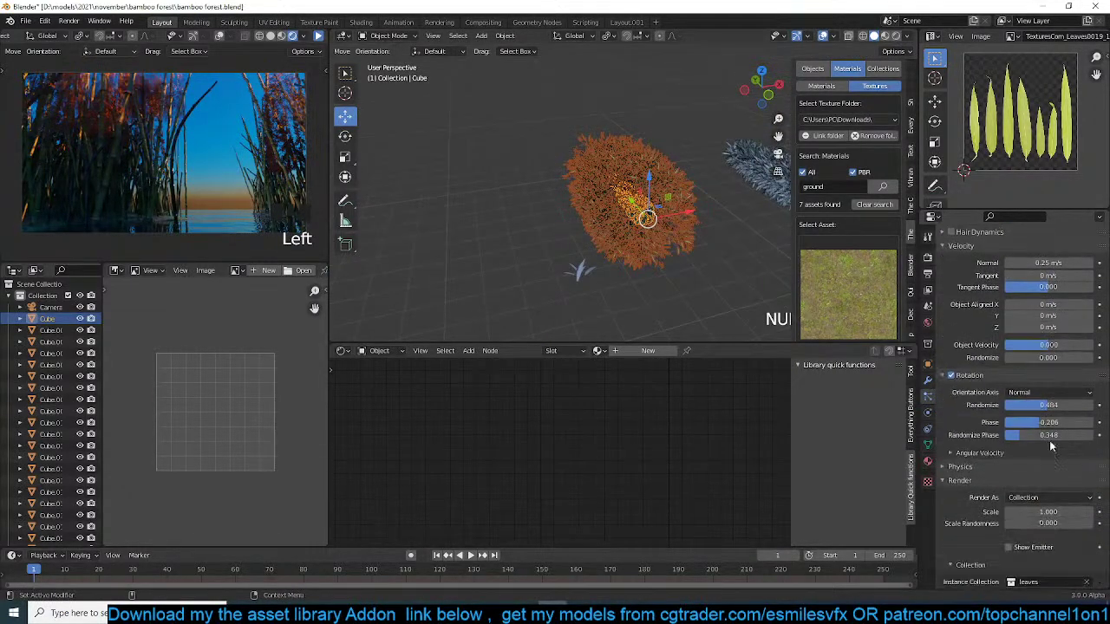
{"action": "scroll", "coordinate": [1058, 290], "scroll_direction": "down", "scroll_amount": 3}
{"action": "left_click", "coordinate": [1015, 419]}
{"action": "type", "text": "1.0"}
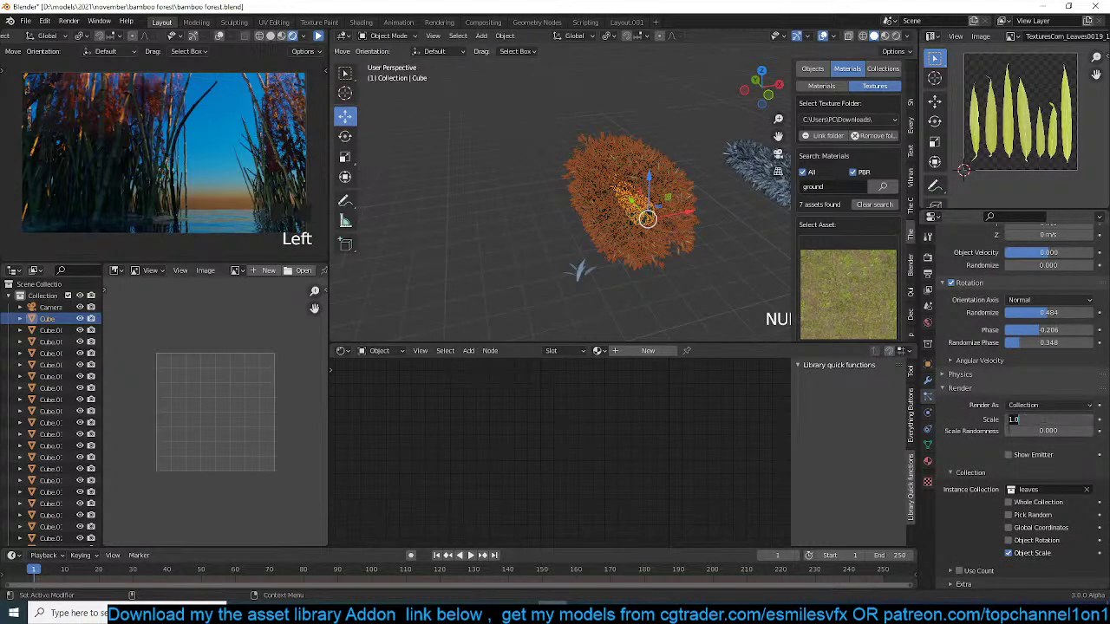
{"action": "key", "text": "Return"}
{"action": "scroll", "coordinate": [692, 250], "scroll_direction": "down", "scroll_amount": 4}
{"action": "middle_click_drag", "start_coordinate": [692, 248], "coordinate": [504, 236]}
{"action": "key", "text": "alt+a"}
- Set the number of hair particles on the green foliage clump to 250
{"action": "scroll", "coordinate": [613, 244], "scroll_direction": "up", "scroll_amount": 2}
{"action": "scroll", "coordinate": [613, 244], "scroll_direction": "up", "scroll_amount": 2}
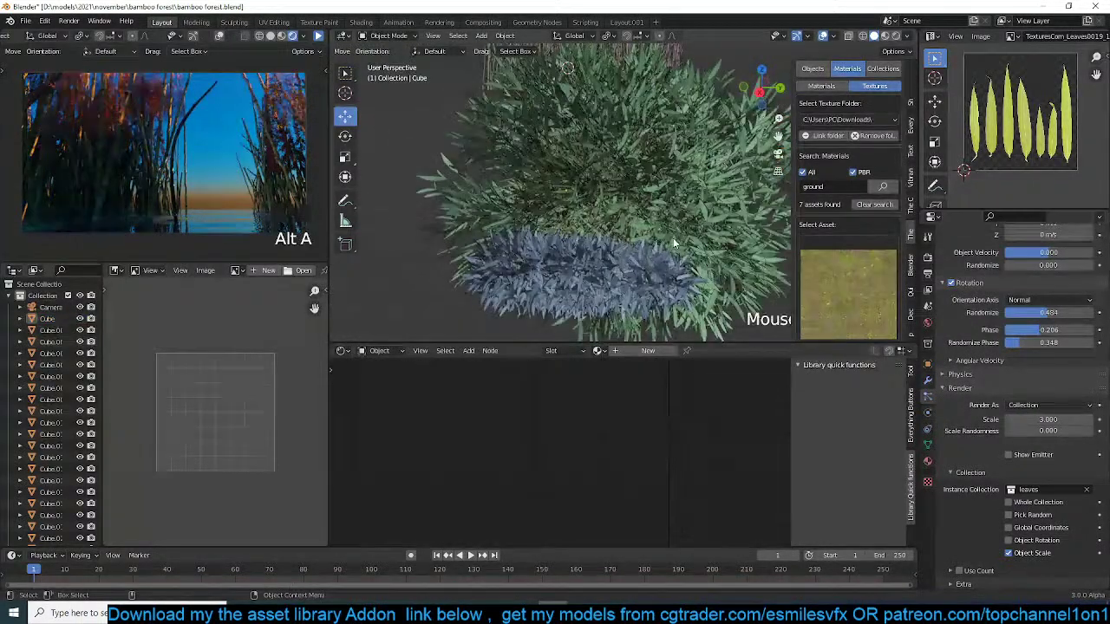
{"action": "middle_click_drag", "start_coordinate": [670, 243], "coordinate": [737, 250]}
{"action": "left_click", "coordinate": [737, 251]}
{"action": "left_click", "coordinate": [677, 171]}
{"action": "scroll", "coordinate": [1046, 300], "scroll_direction": "up", "scroll_amount": 5}
{"action": "left_click", "coordinate": [1050, 368]}
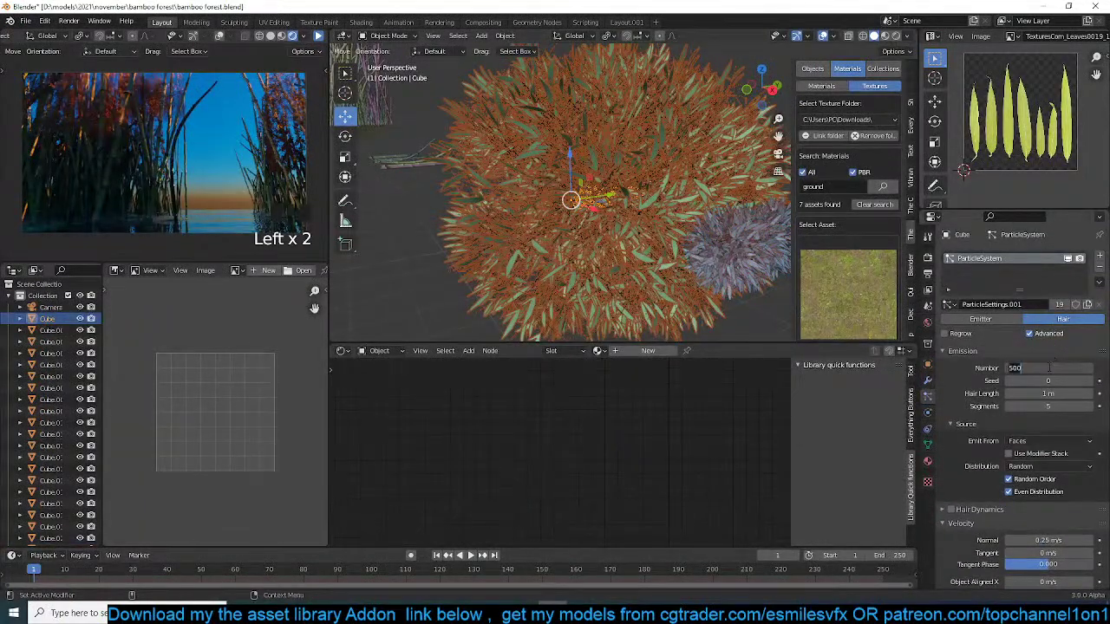
{"action": "type", "text": "25"}
{"action": "key", "text": "Return"}
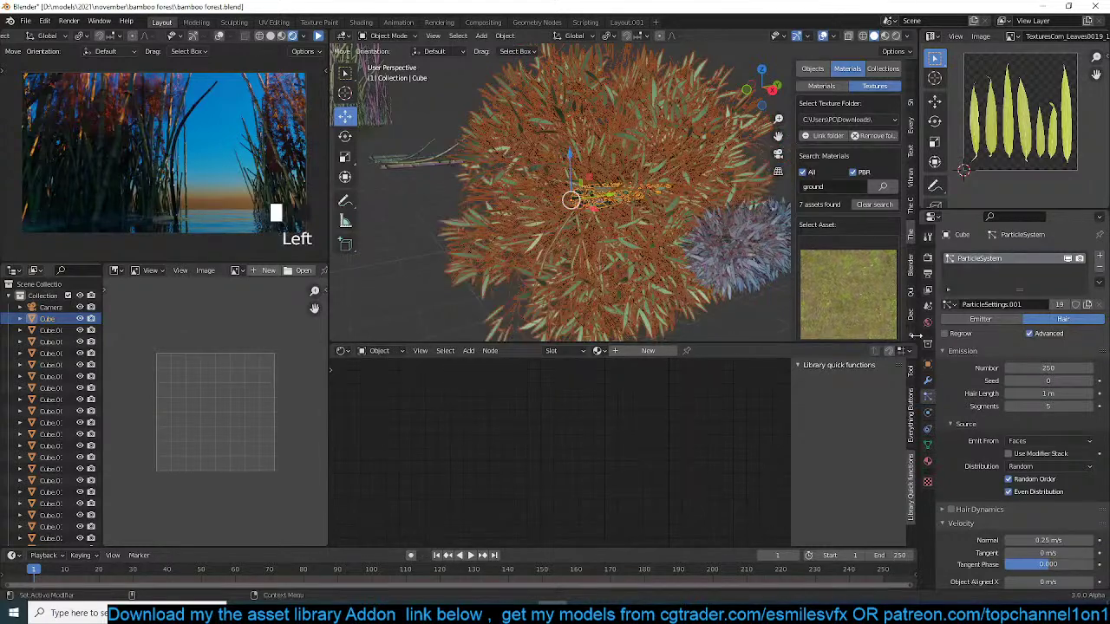
- Set the particle render scale of the blue foliage clump Cube.021 to 5, and deselect the clump
{"action": "left_click", "coordinate": [732, 250]}
{"action": "scroll", "coordinate": [1023, 390], "scroll_direction": "down", "scroll_amount": 9}
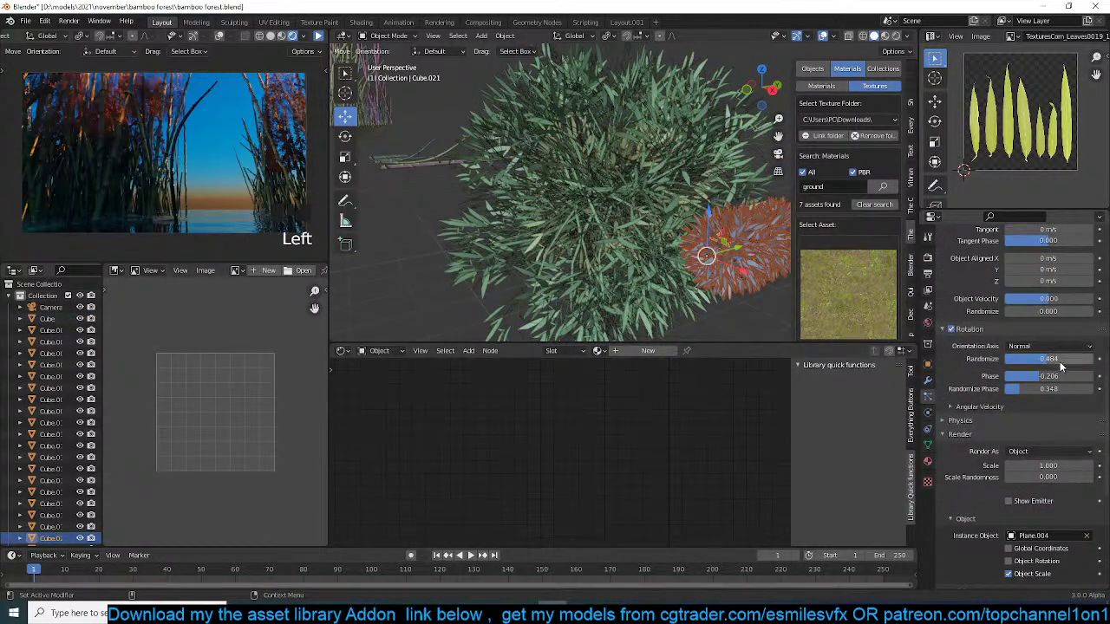
{"action": "left_click", "coordinate": [1046, 466]}
{"action": "type", "text": "2"}
{"action": "key", "text": "Return"}
{"action": "left_click", "coordinate": [1047, 466]}
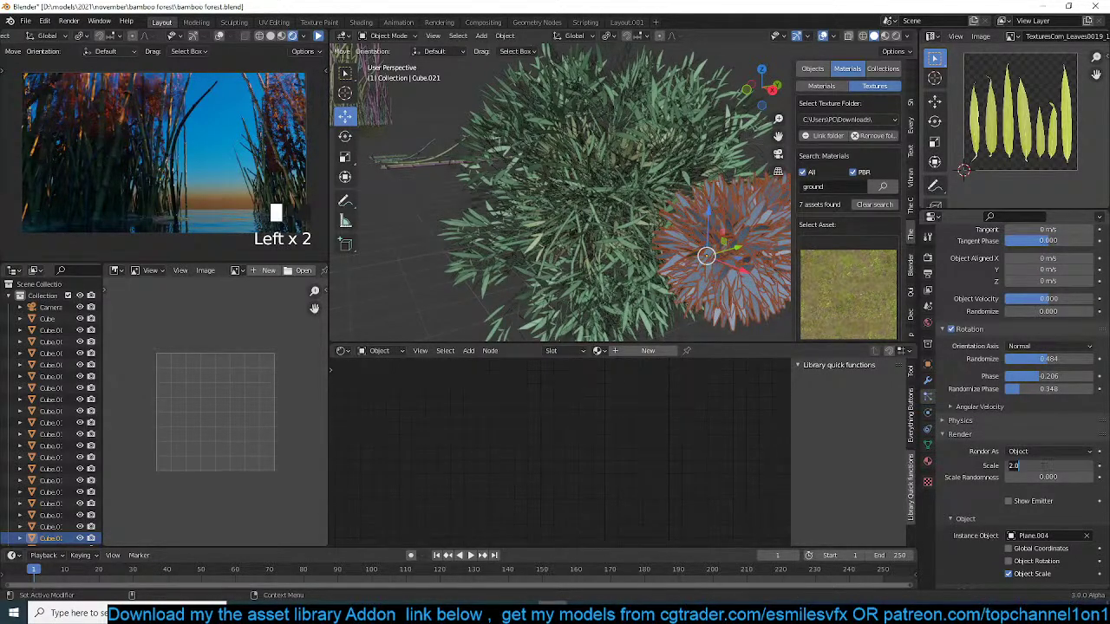
{"action": "type", "text": "5"}
{"action": "left_click", "coordinate": [986, 487]}
{"action": "key", "text": "alt+a"}
- Look at the enlarged foliage through the camera and resume the render preview
{"action": "scroll", "coordinate": [557, 177], "scroll_direction": "down", "scroll_amount": 8}
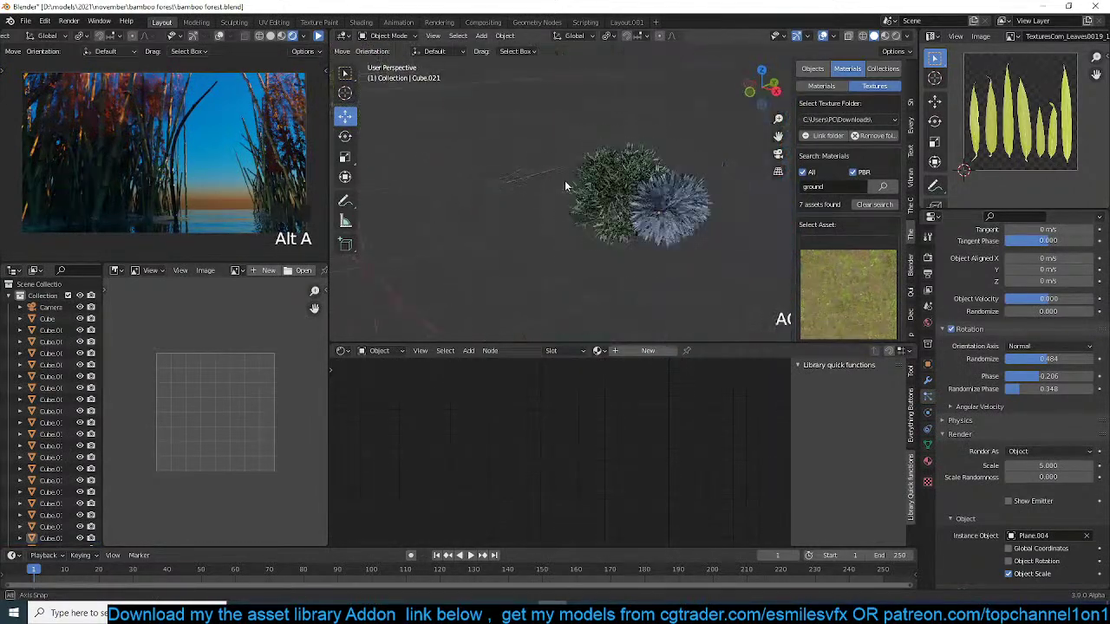
{"action": "key", "text": "KP_0"}
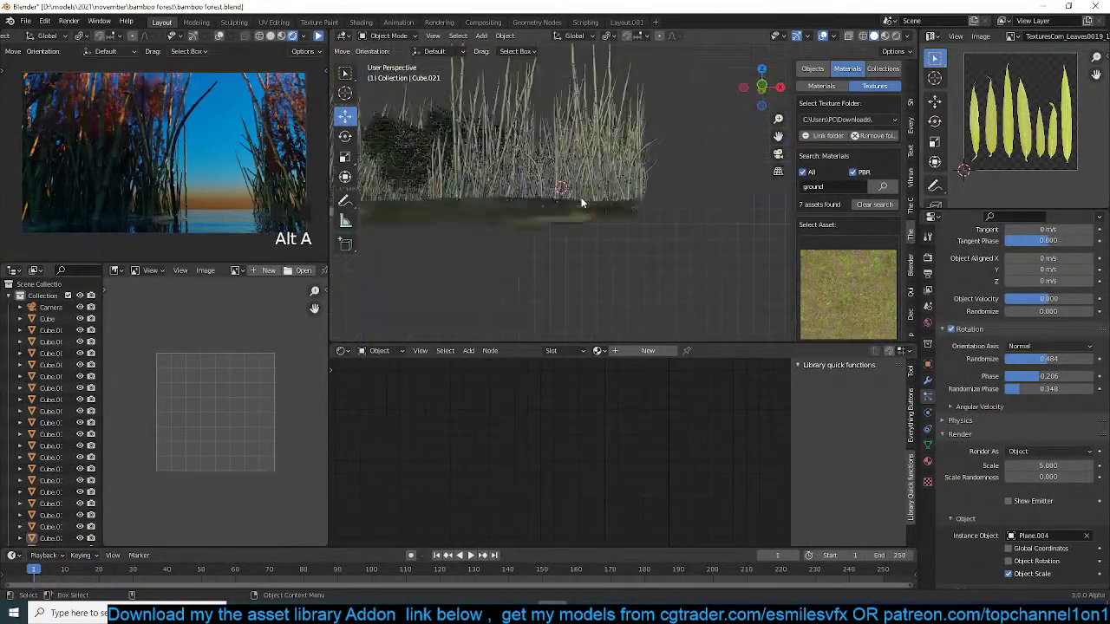
{"action": "scroll", "coordinate": [590, 191], "scroll_direction": "up", "scroll_amount": 3}
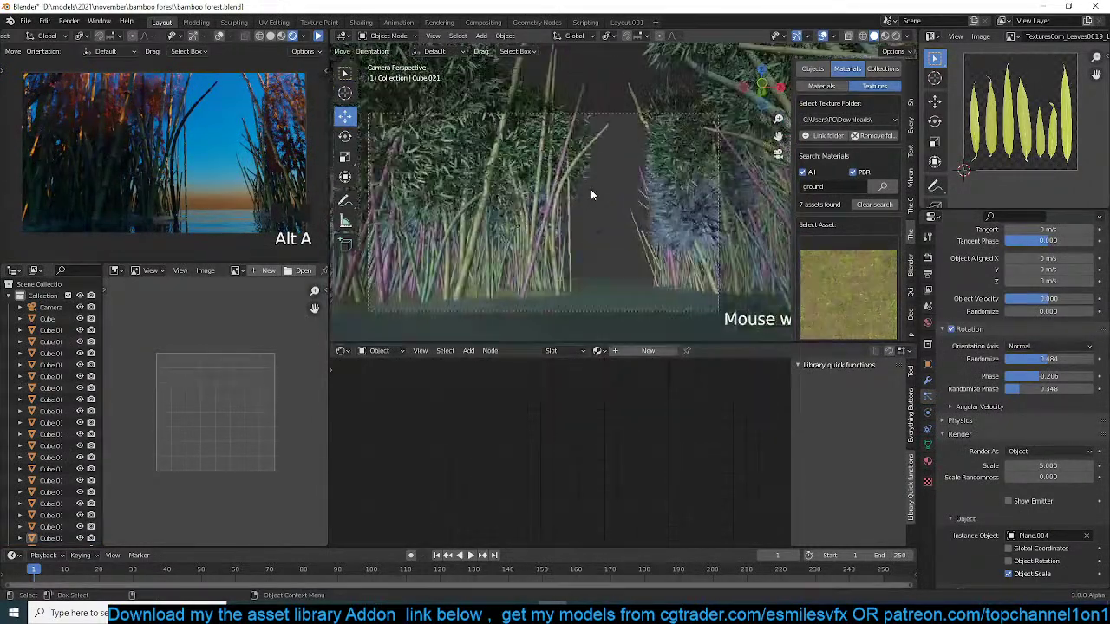
{"action": "left_click", "coordinate": [319, 37]}
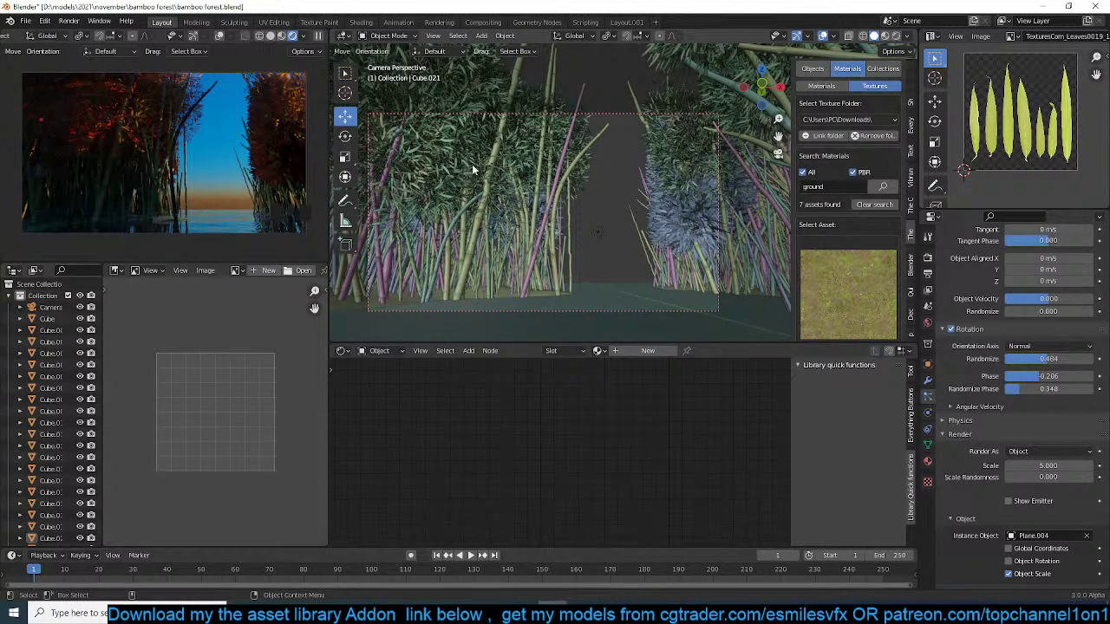
- Link the object data of green foliage clump Cube.001 to the blue clump Cube.039 on the right bank
{"action": "left_click", "coordinate": [676, 186]}
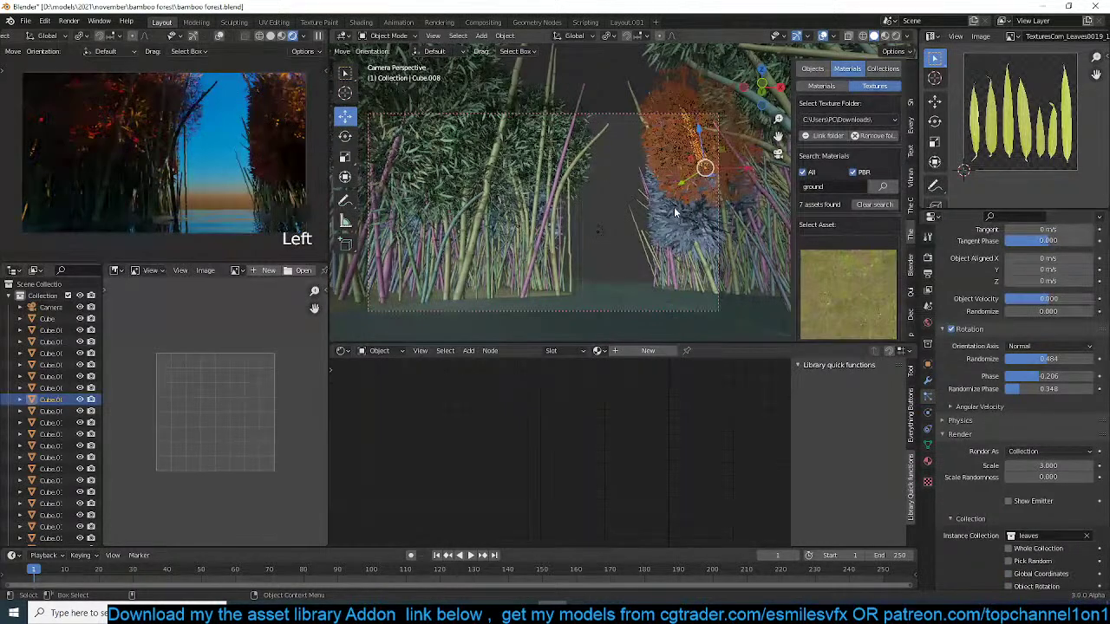
{"action": "left_click", "coordinate": [680, 211]}
{"action": "left_click", "coordinate": [652, 217]}
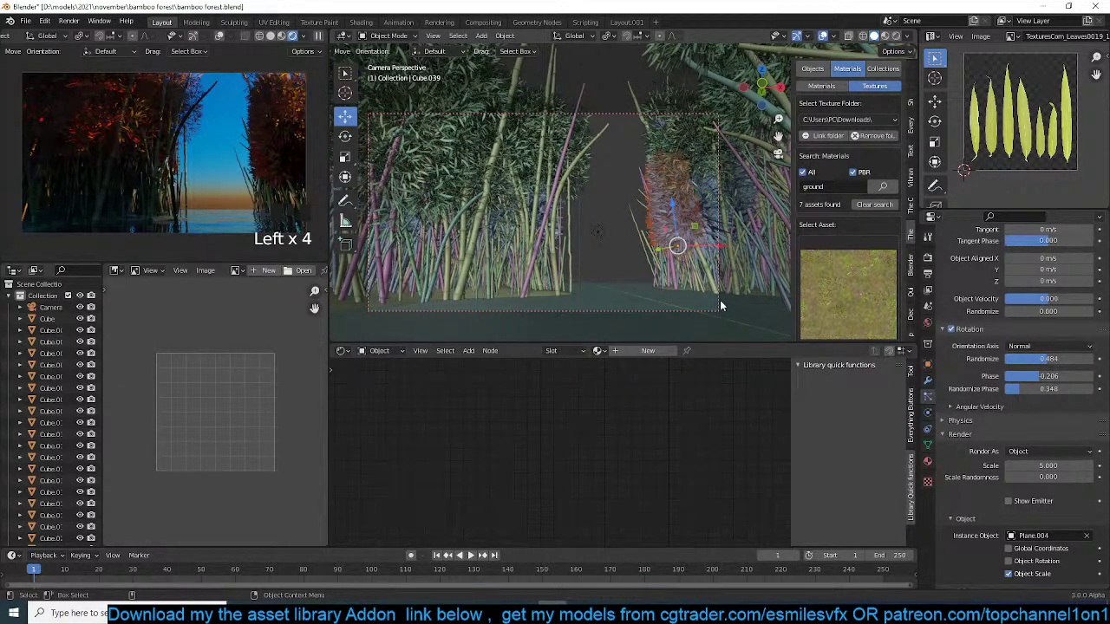
{"action": "left_click", "coordinate": [589, 179], "text": "shift"}
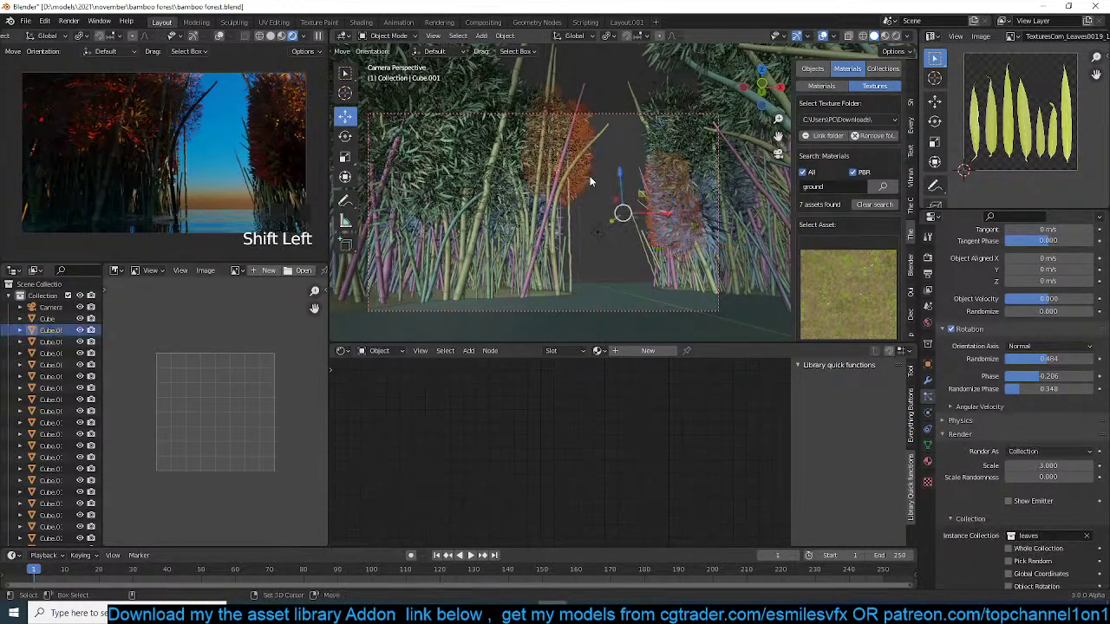
{"action": "key", "text": "ctrl+l"}
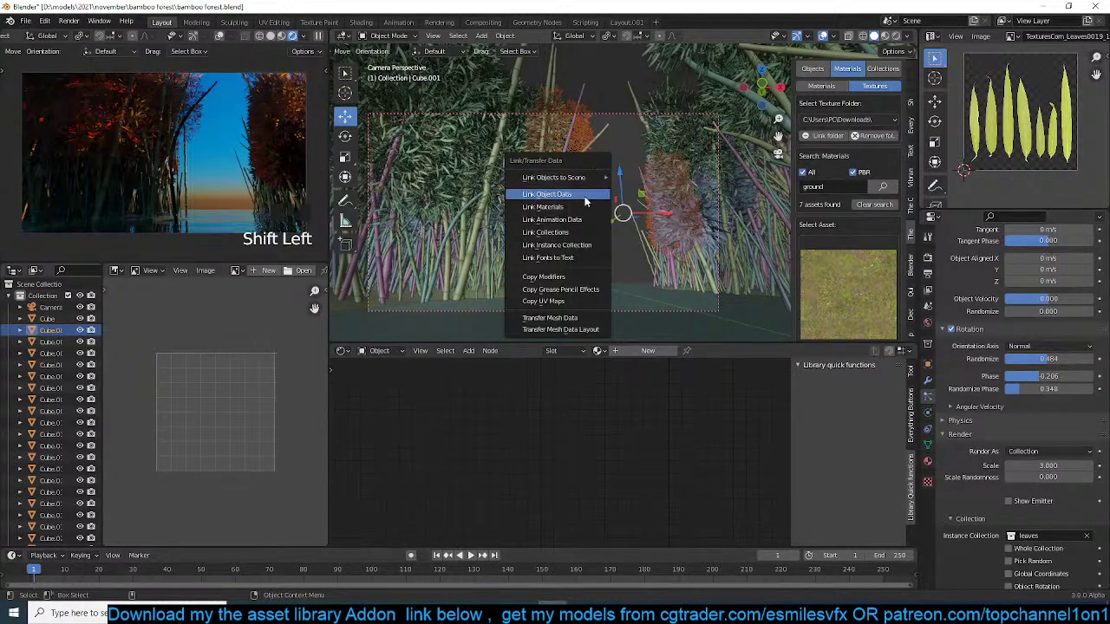
{"action": "left_click", "coordinate": [584, 196]}
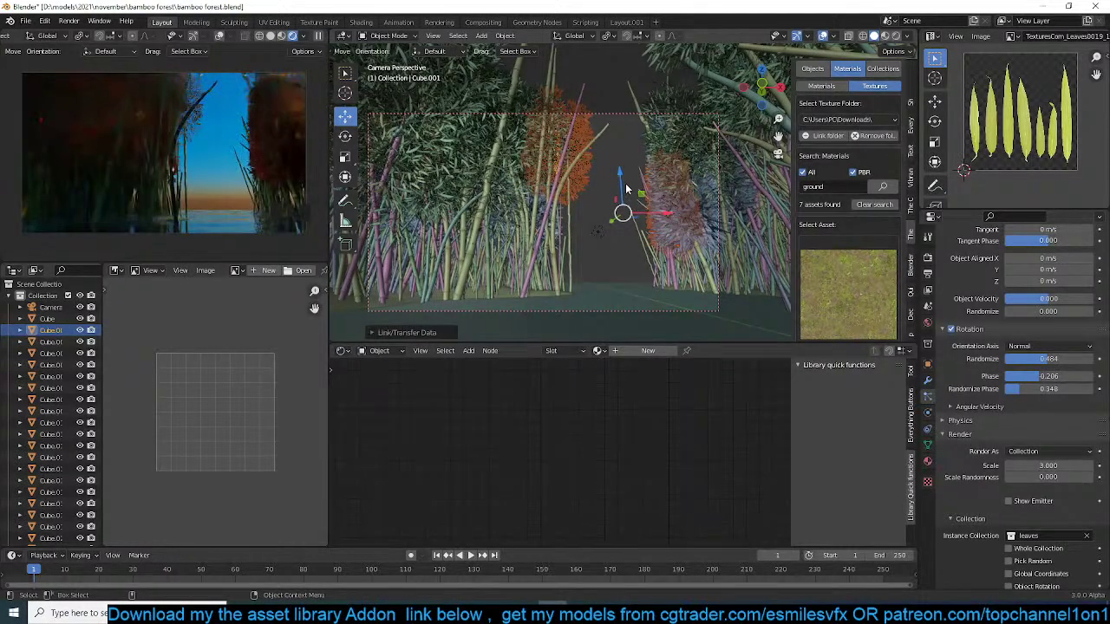
- Examine the blue foliage clumps on the right bank and view the whole bamboo scene from outside the camera
{"action": "left_click", "coordinate": [651, 196]}
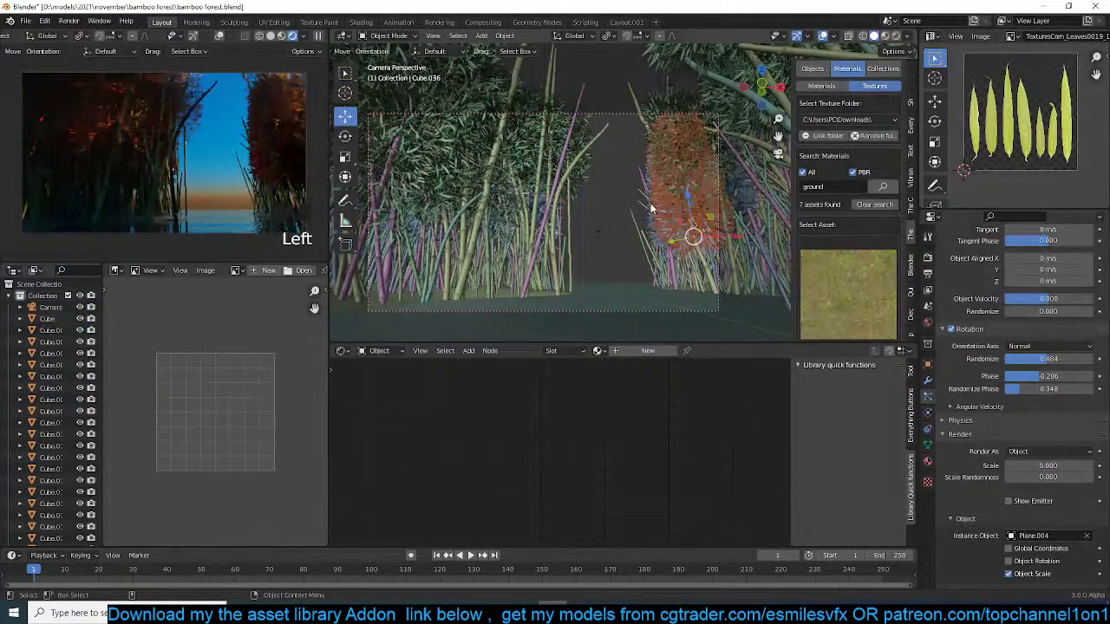
{"action": "left_click", "coordinate": [651, 203]}
{"action": "key", "text": "KP_Decimal"}
{"action": "scroll", "coordinate": [654, 207], "scroll_direction": "down", "scroll_amount": 6}
{"action": "left_click_drag", "start_coordinate": [657, 208], "coordinate": [706, 314], "text": "alt"}
{"action": "scroll", "coordinate": [705, 314], "scroll_direction": "up", "scroll_amount": 10}
{"action": "scroll", "coordinate": [657, 295], "scroll_direction": "down", "scroll_amount": 3}
{"action": "middle_click_drag", "start_coordinate": [656, 293], "coordinate": [659, 260]}
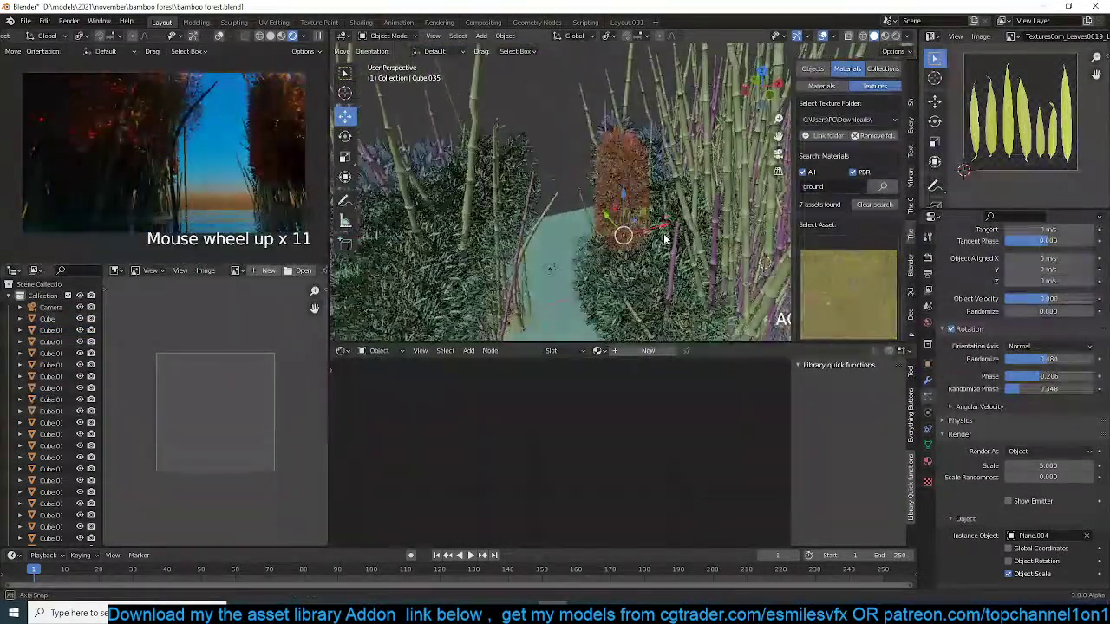
{"action": "scroll", "coordinate": [607, 247], "scroll_direction": "down", "scroll_amount": 3}
{"action": "middle_click_drag", "start_coordinate": [596, 237], "coordinate": [595, 200]}
{"action": "scroll", "coordinate": [607, 199], "scroll_direction": "down", "scroll_amount": 8}
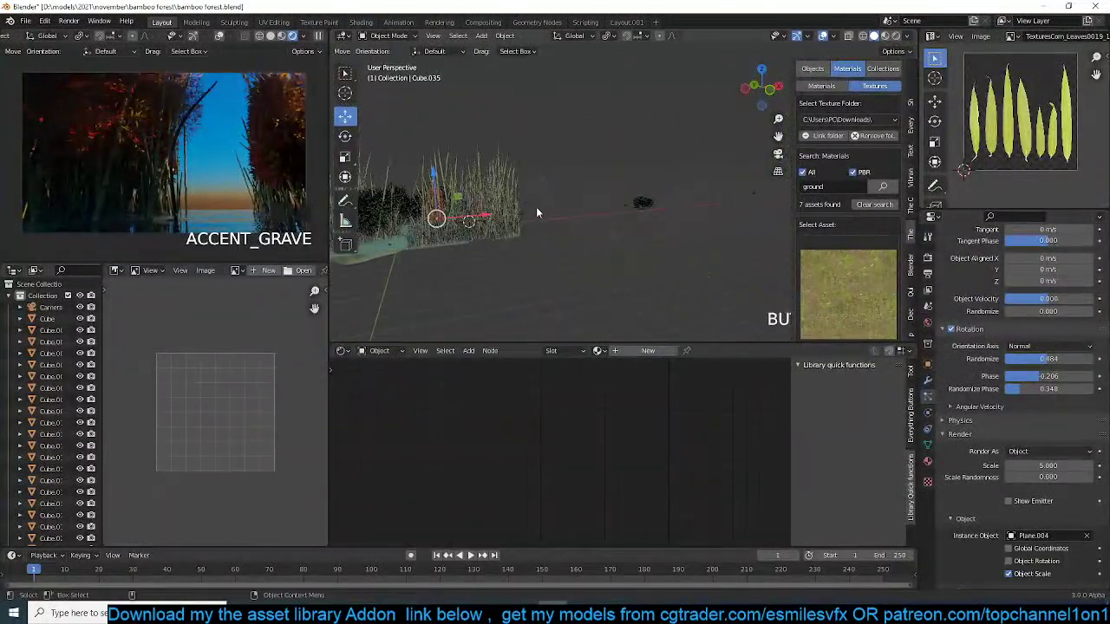
- Set the number of hair particles on the source green foliage clump Cube to 200
{"action": "left_click", "coordinate": [664, 217]}
{"action": "key", "text": "KP_Decimal"}
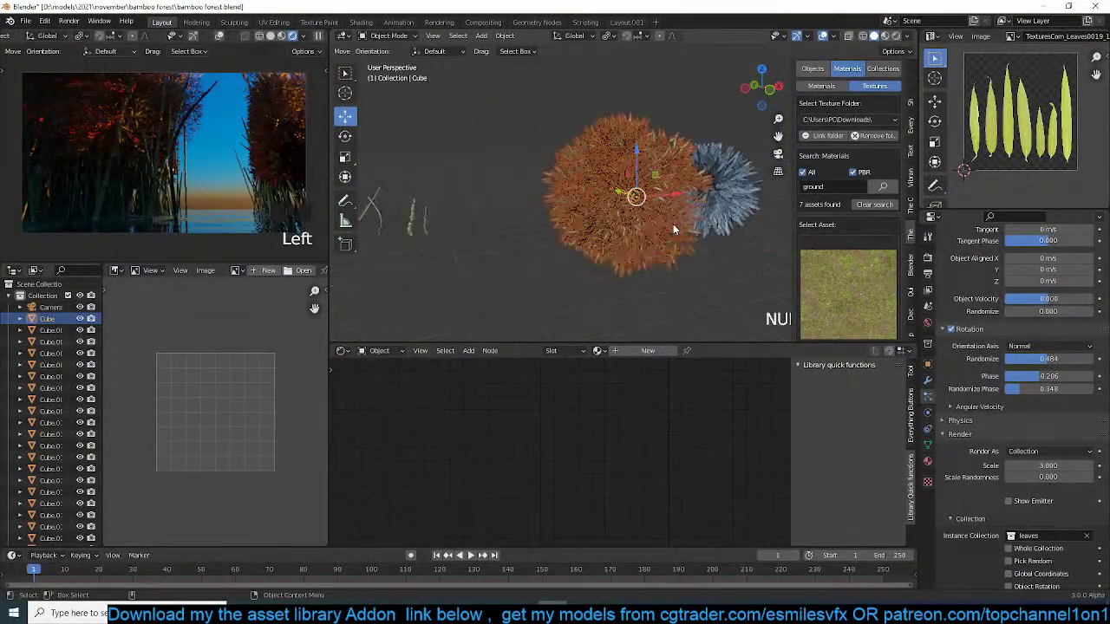
{"action": "scroll", "coordinate": [908, 297], "scroll_direction": "up", "scroll_amount": 5}
{"action": "scroll", "coordinate": [1024, 364], "scroll_direction": "up", "scroll_amount": 14}
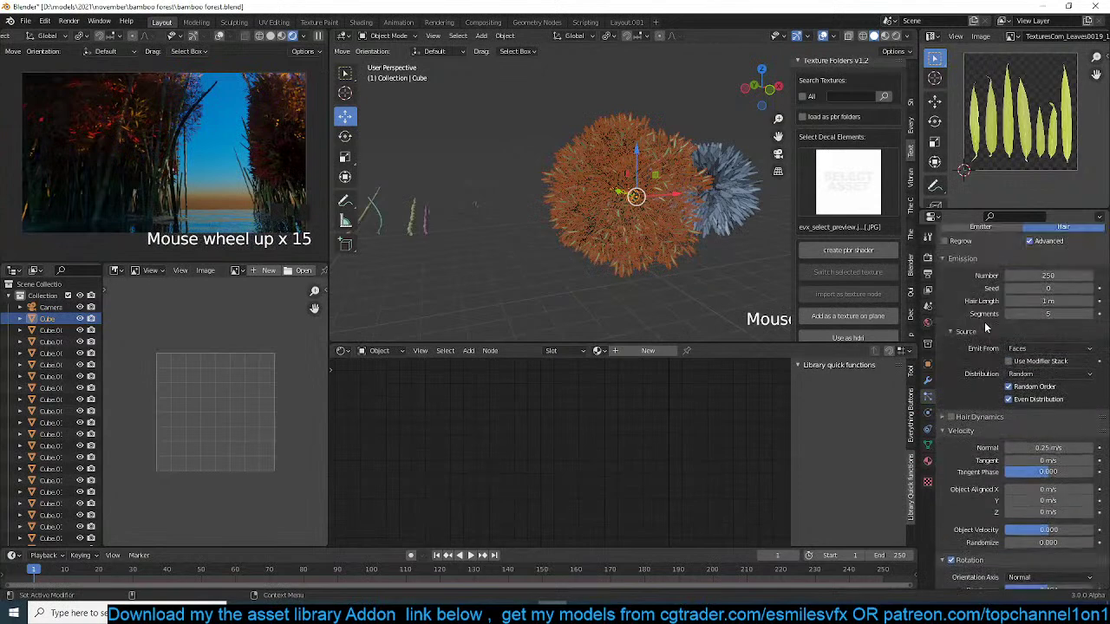
{"action": "left_click", "coordinate": [1050, 367]}
{"action": "type", "text": "100"}
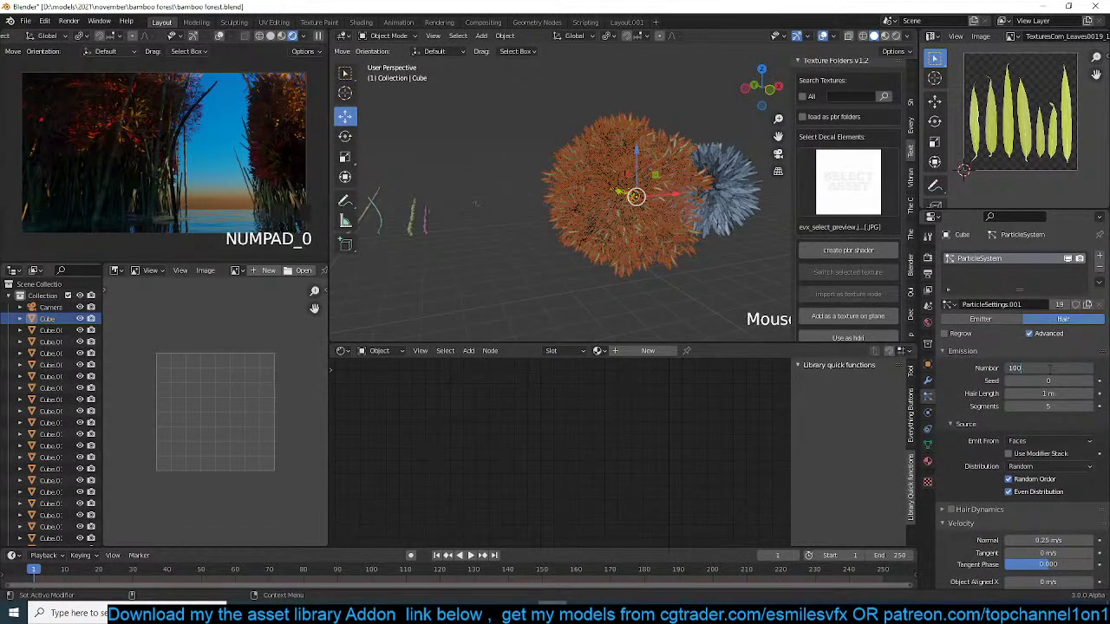
{"action": "key", "text": "Return"}
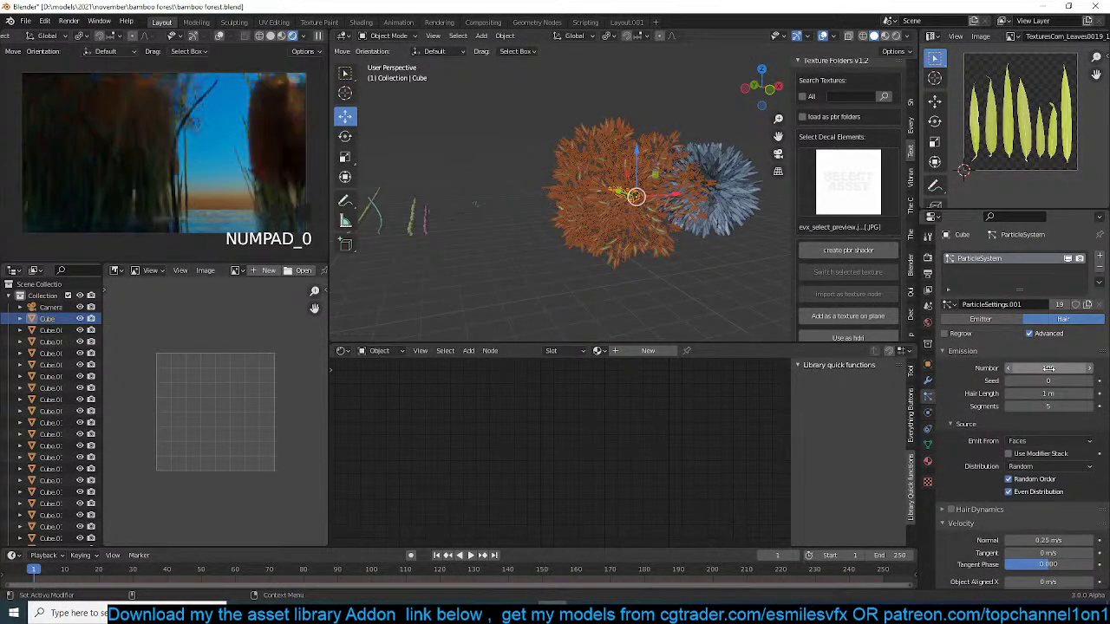
{"action": "left_click", "coordinate": [1049, 368]}
{"action": "type", "text": "200"}
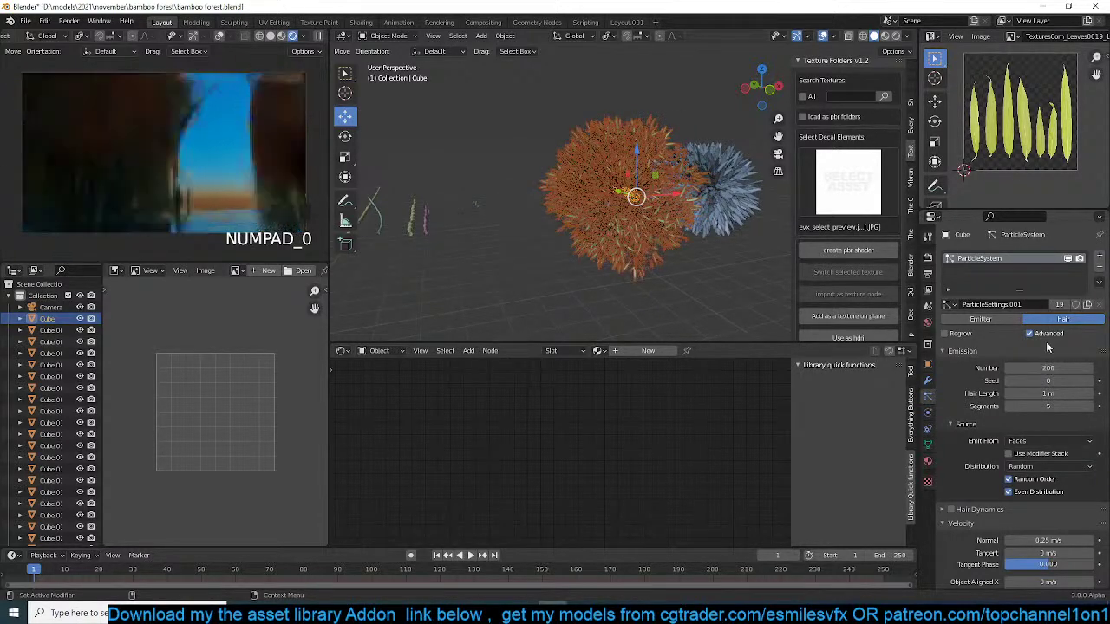
- Set the number of hair particles on the blue foliage clump Cube.021 to 200
{"action": "left_click", "coordinate": [720, 179]}
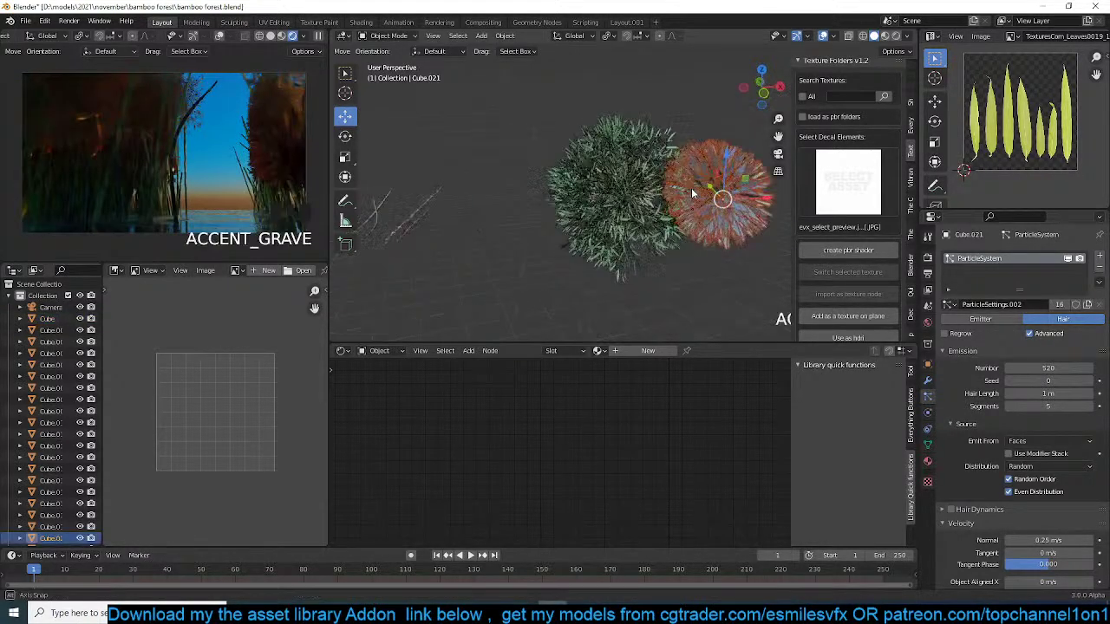
{"action": "left_click", "coordinate": [1050, 368]}
{"action": "type", "text": "0"}
{"action": "key", "text": "Return"}
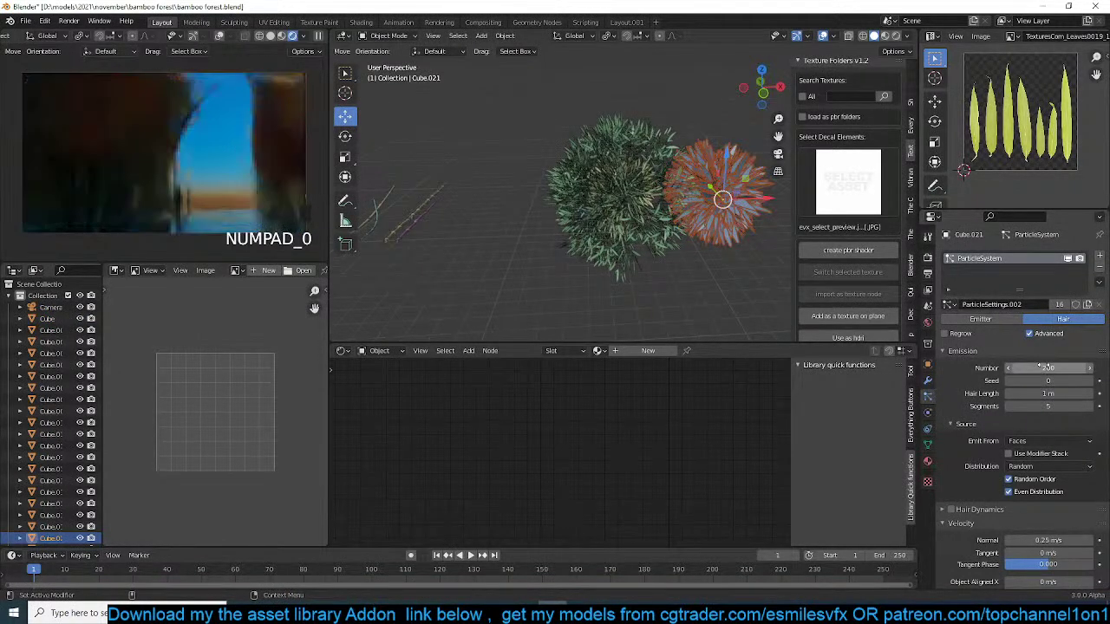
- Set the particle render scale of the blue foliage clump Cube.021 to 2, deselect it, and save the file
{"action": "scroll", "coordinate": [1040, 407], "scroll_direction": "down", "scroll_amount": 14}
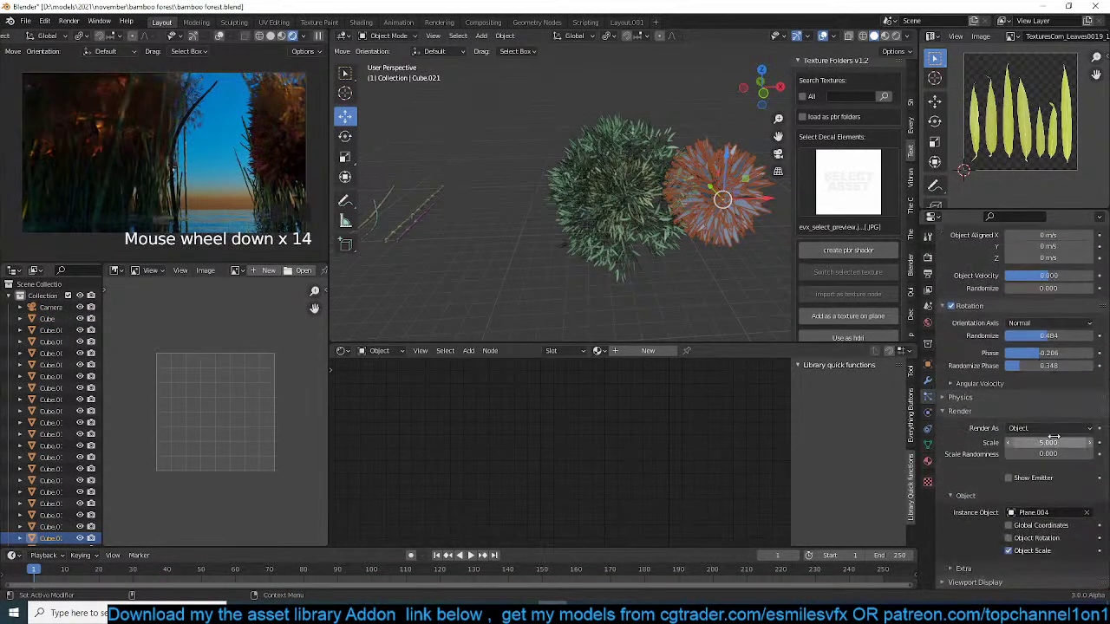
{"action": "type", "text": "2"}
{"action": "left_click", "coordinate": [988, 446]}
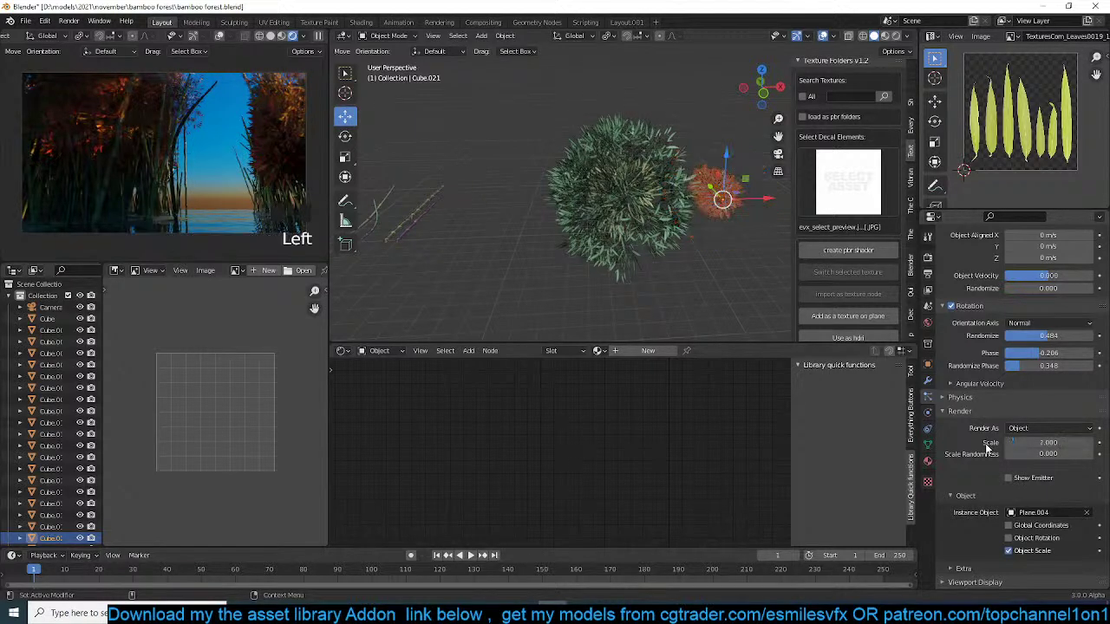
{"action": "left_click", "coordinate": [722, 291]}
{"action": "key", "text": "ctrl+s"}
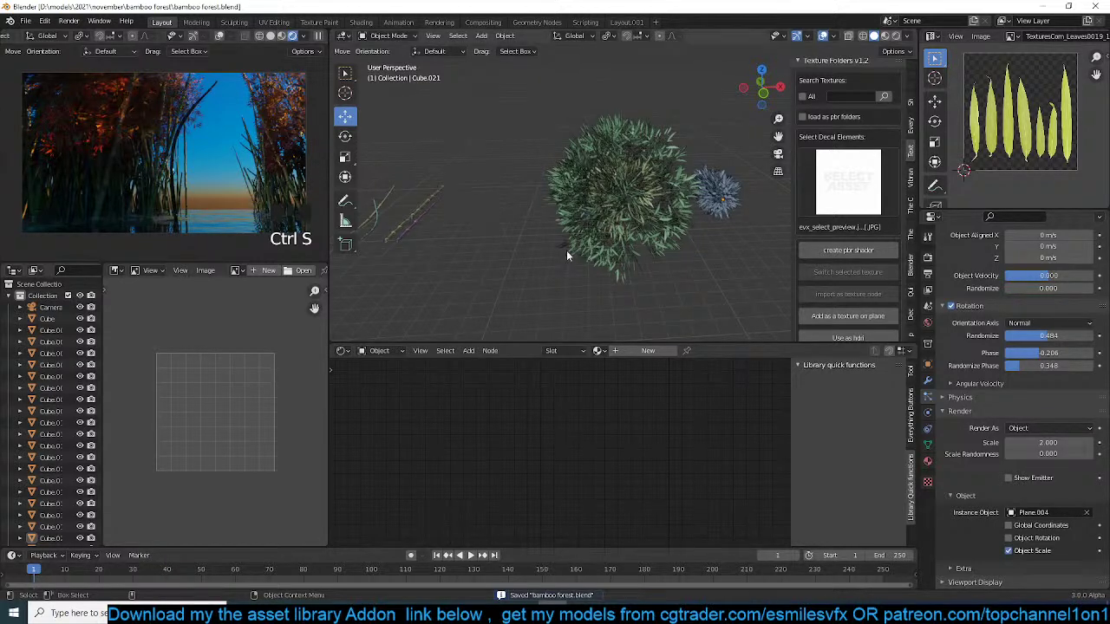
- Pull the camera back about 32 m from the bamboo forest and raise it to a height of about 2 m
{"action": "scroll", "coordinate": [570, 251], "scroll_direction": "down", "scroll_amount": 3}
{"action": "key", "text": "KP_0"}
{"action": "scroll", "coordinate": [571, 257], "scroll_direction": "down", "scroll_amount": 3}
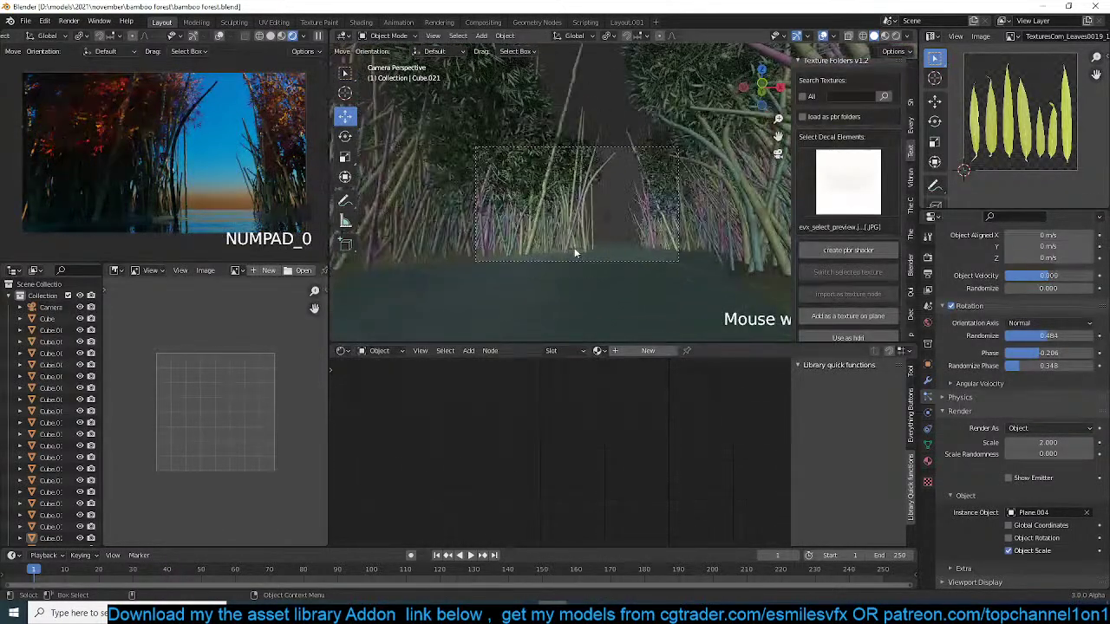
{"action": "left_click", "coordinate": [639, 157]}
{"action": "key", "text": "r"}
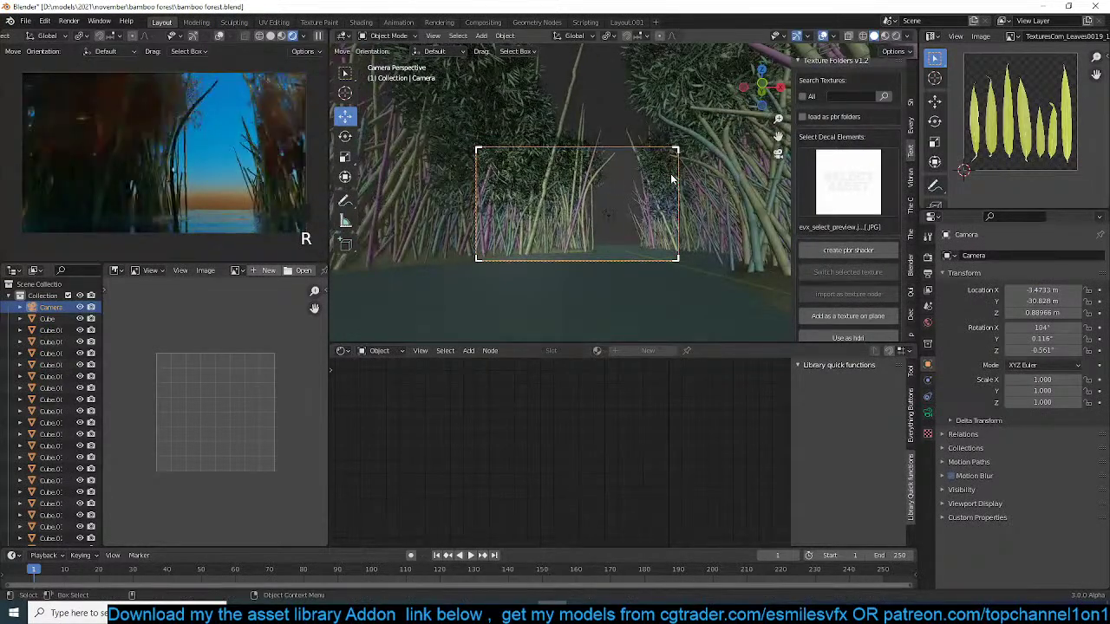
{"action": "key", "text": "KP_7"}
{"action": "scroll", "coordinate": [465, 272], "scroll_direction": "up", "scroll_amount": 3}
{"action": "key", "text": "KP_Decimal"}
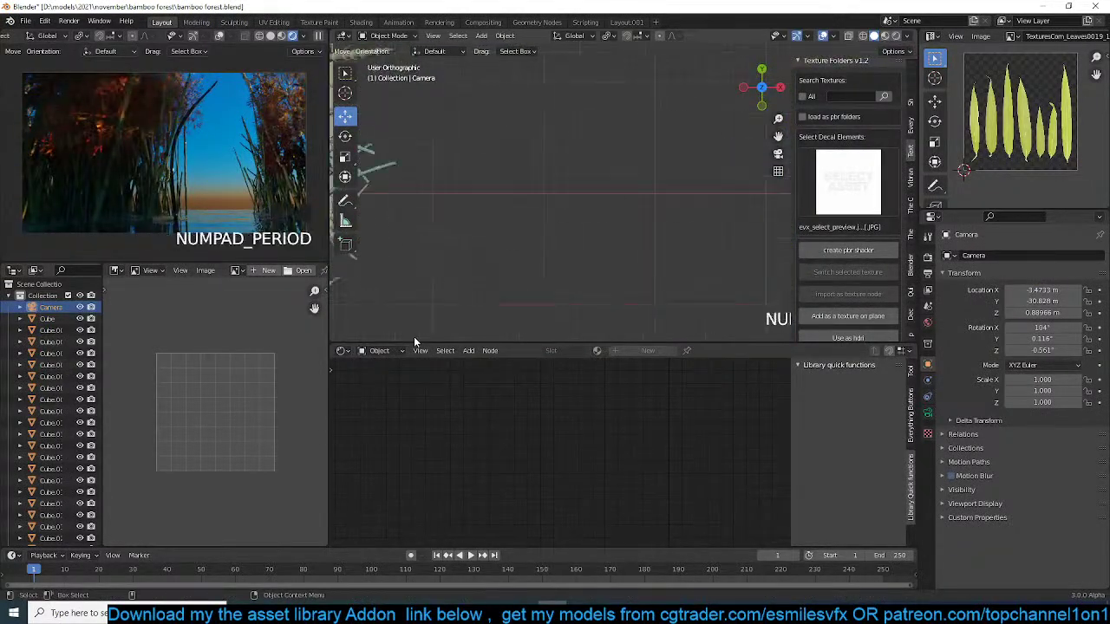
{"action": "scroll", "coordinate": [509, 264], "scroll_direction": "down", "scroll_amount": 18}
{"action": "key", "text": "z"}
{"action": "left_click", "coordinate": [596, 201]}
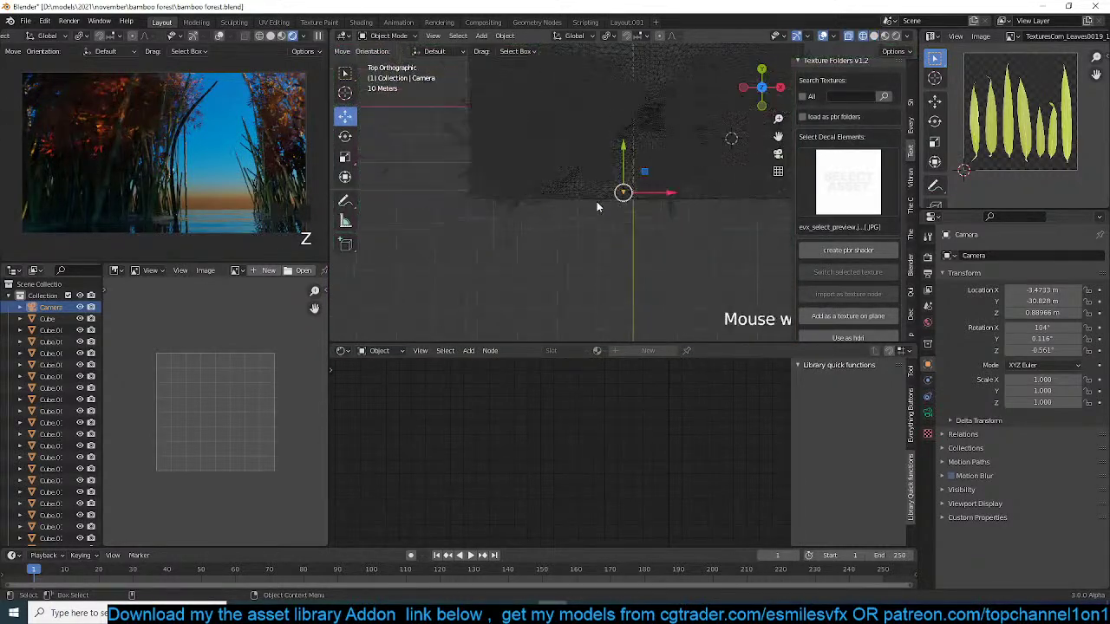
{"action": "scroll", "coordinate": [607, 203], "scroll_direction": "down", "scroll_amount": 4}
{"action": "key", "text": "g"}
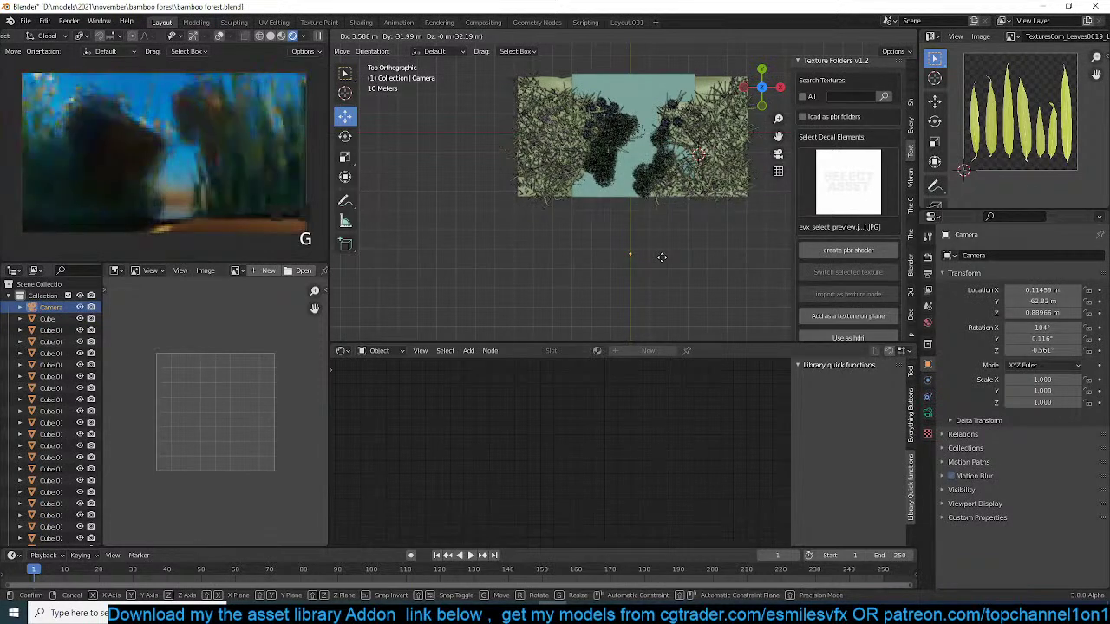
{"action": "left_click", "coordinate": [662, 257]}
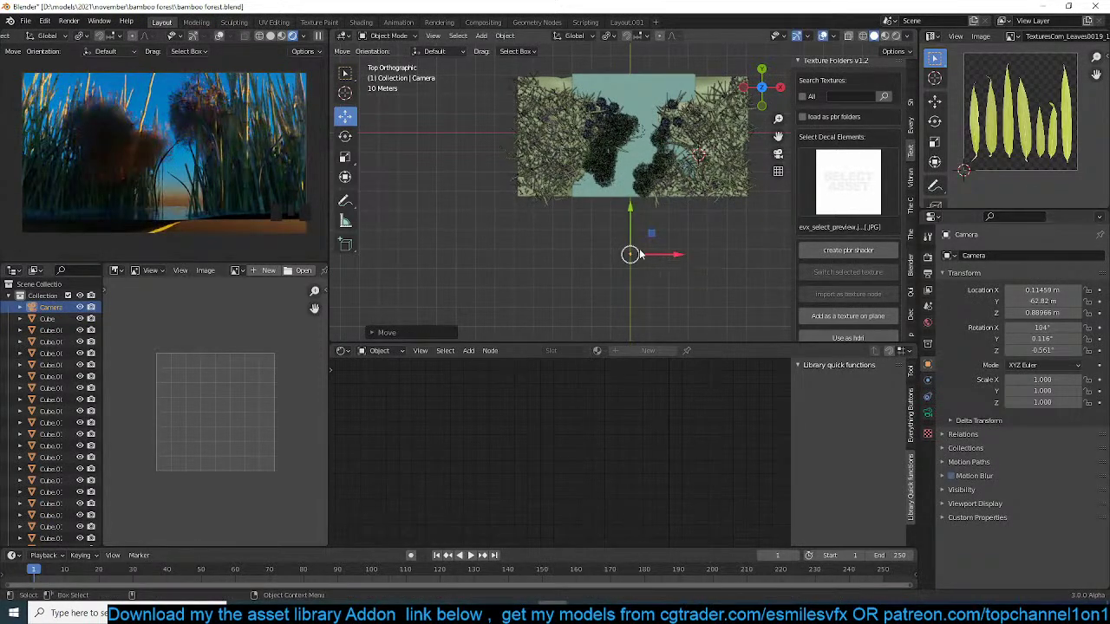
{"action": "key", "text": "g"}
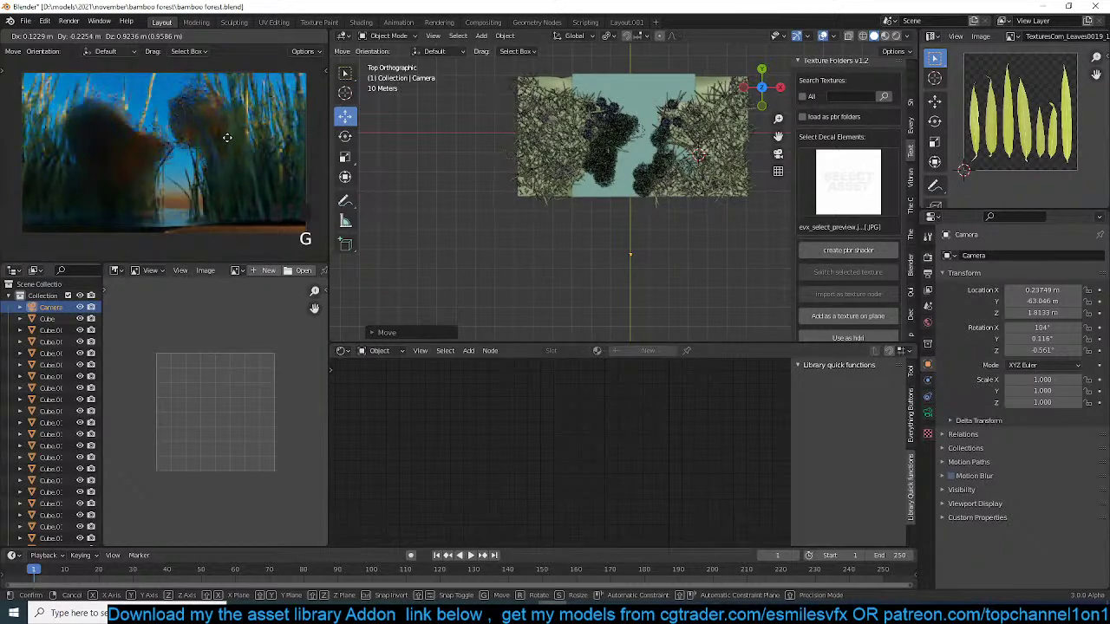
{"action": "left_click", "coordinate": [227, 134]}
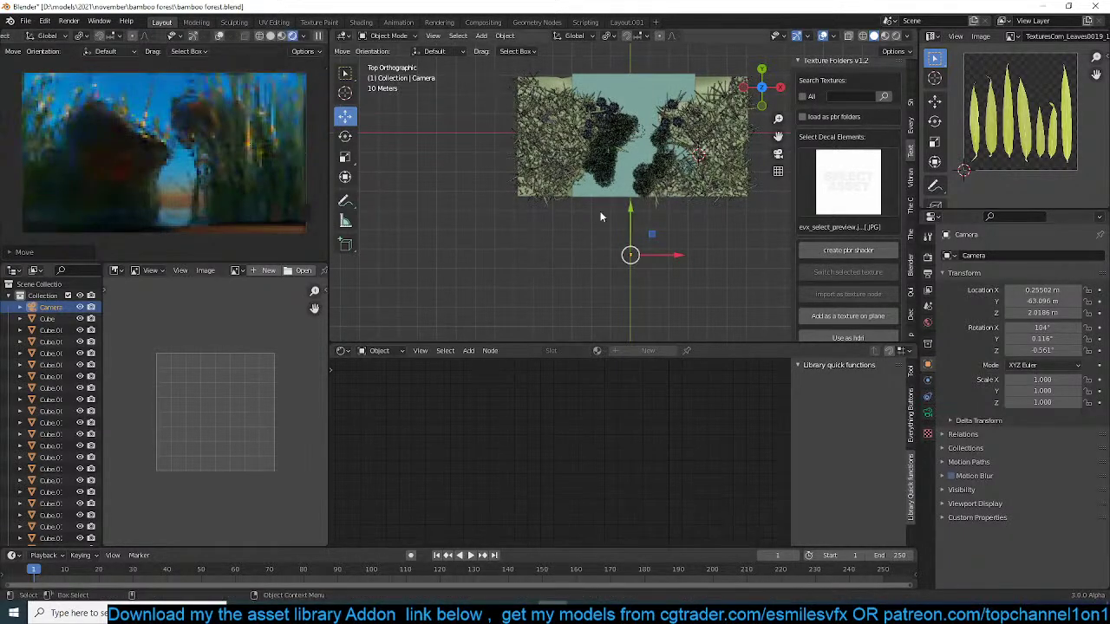
- Widen the river water plane Plane.001 along X so it extends past both bamboo banks
{"action": "scroll", "coordinate": [589, 234], "scroll_direction": "up", "scroll_amount": 3}
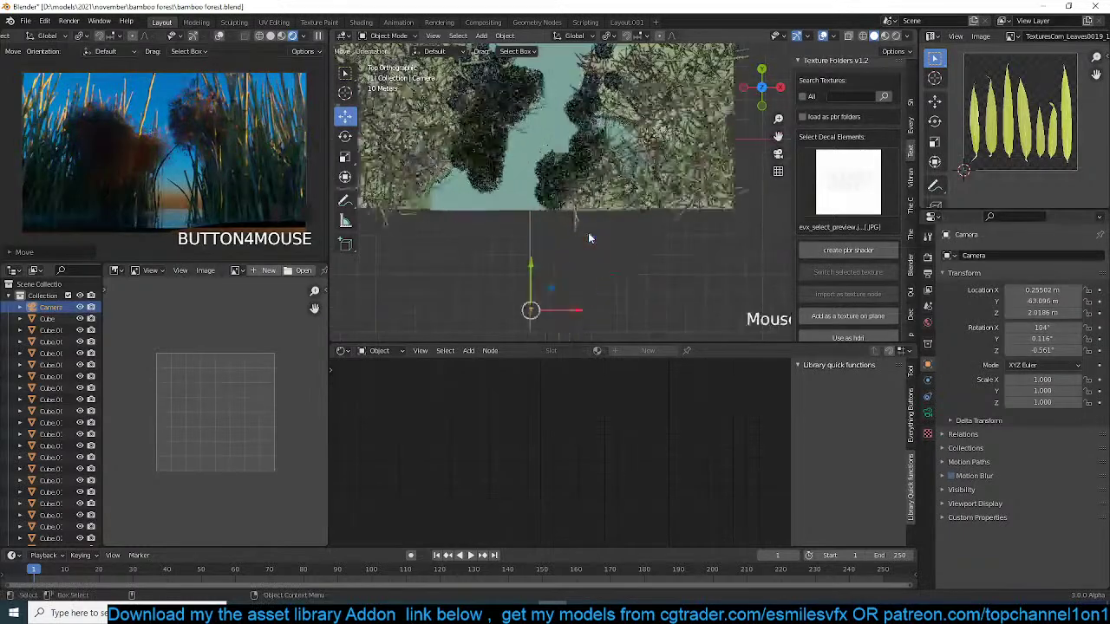
{"action": "scroll", "coordinate": [577, 219], "scroll_direction": "down", "scroll_amount": 2}
{"action": "left_click", "coordinate": [565, 189]}
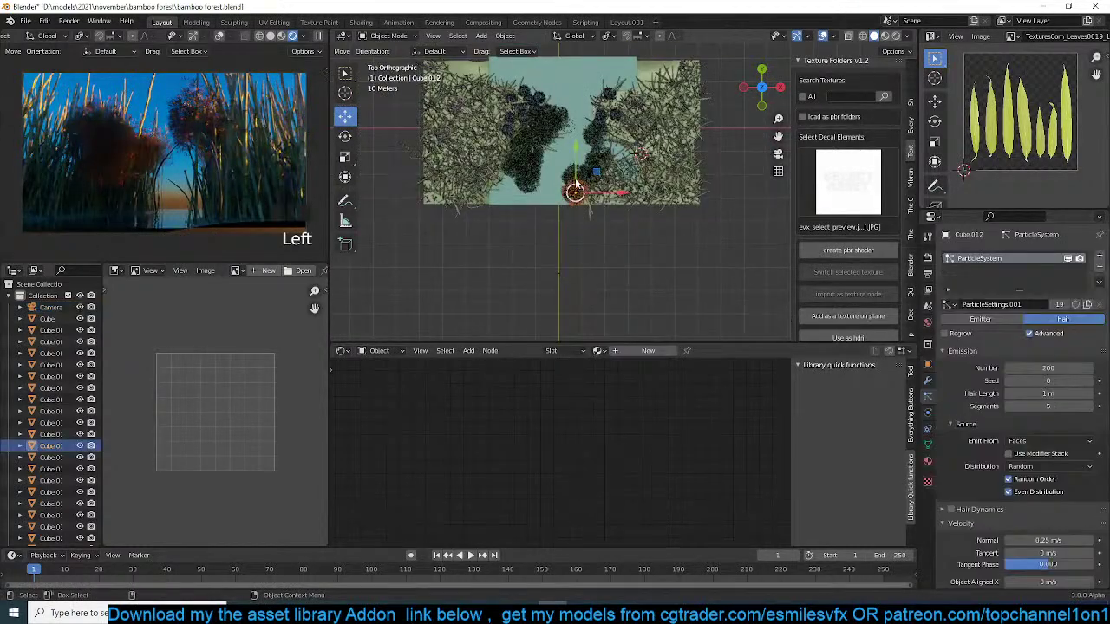
{"action": "left_click", "coordinate": [633, 173]}
{"action": "left_click", "coordinate": [596, 178]}
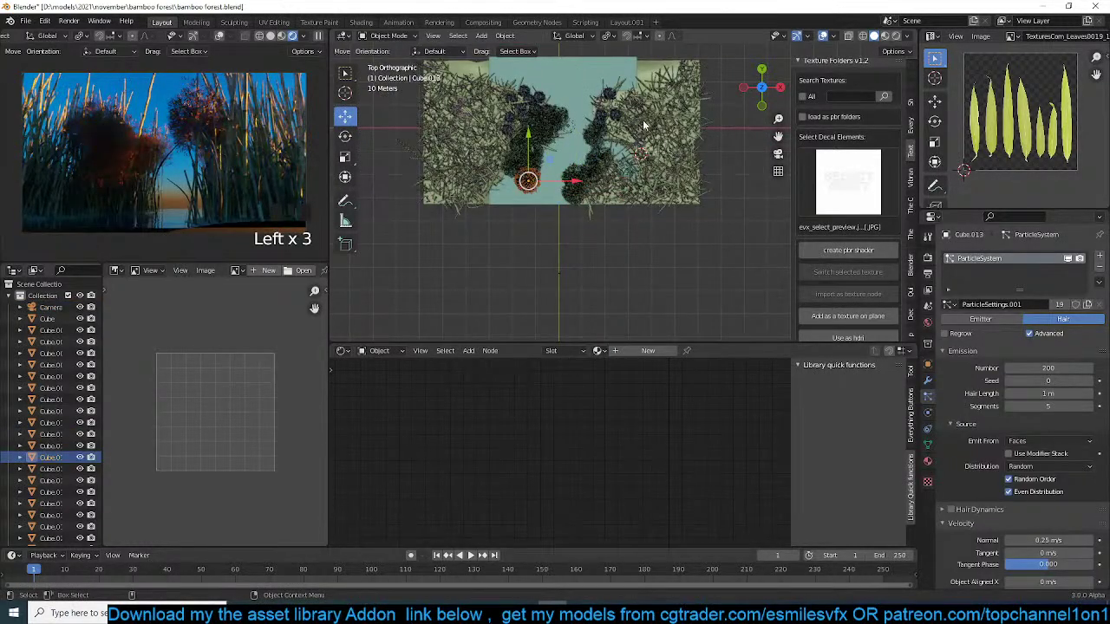
{"action": "left_click", "coordinate": [610, 100]}
{"action": "key", "text": "s"}
{"action": "left_click", "coordinate": [552, 182]}
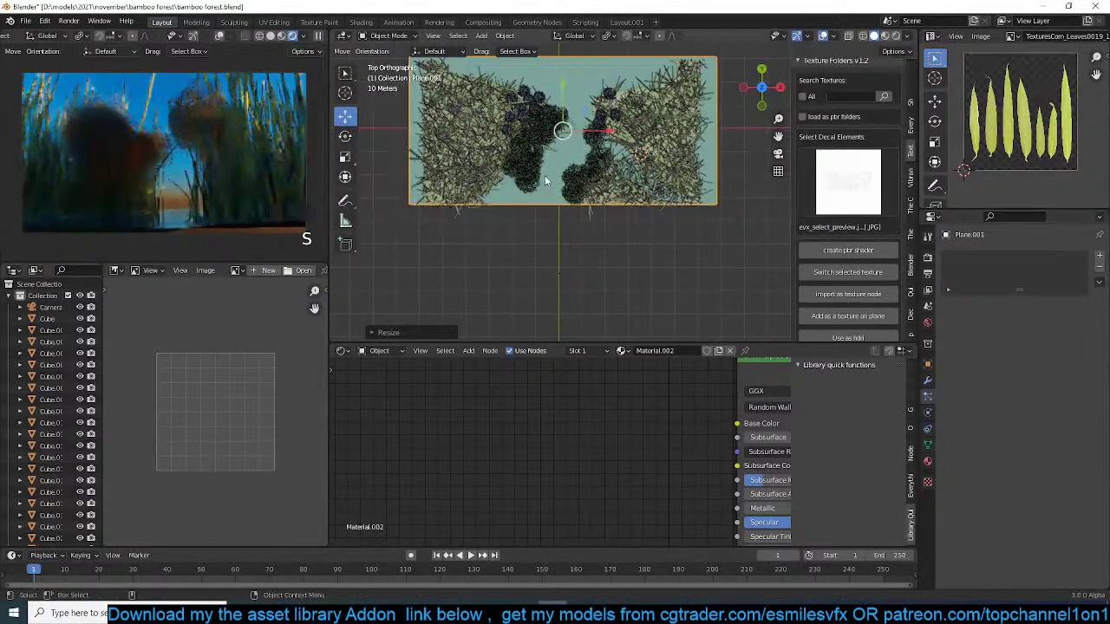
- Move green foliage clumps from the river's left edge deeper into the left bank's bamboo
{"action": "left_click", "coordinate": [528, 179]}
{"action": "key", "text": "g"}
{"action": "left_click", "coordinate": [460, 110]}
{"action": "left_click", "coordinate": [534, 129]}
{"action": "key", "text": "g"}
{"action": "left_click", "coordinate": [551, 135]}
{"action": "key", "text": "g"}
{"action": "left_click", "coordinate": [513, 152]}
{"action": "left_click", "coordinate": [525, 173]}
{"action": "key", "text": "g"}
{"action": "left_click", "coordinate": [509, 190]}
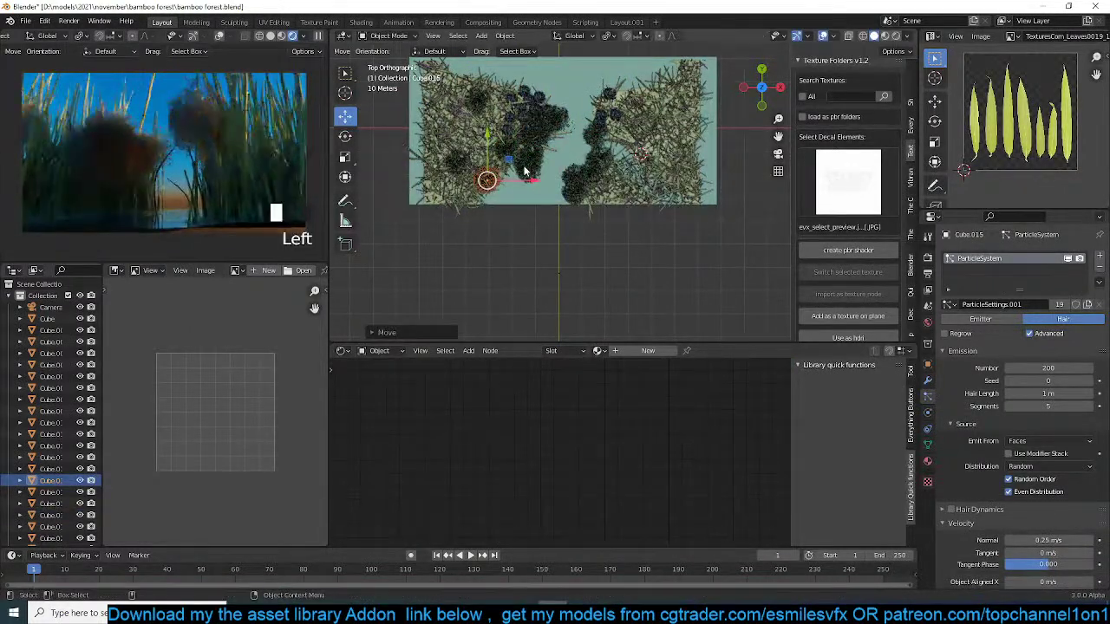
- Move foliage clump Cube.014 across to the right bank and clump Cube.002 into the middle of the left bank
{"action": "left_click", "coordinate": [506, 114]}
{"action": "key", "text": "g"}
{"action": "left_click", "coordinate": [526, 128]}
{"action": "left_click", "coordinate": [621, 143]}
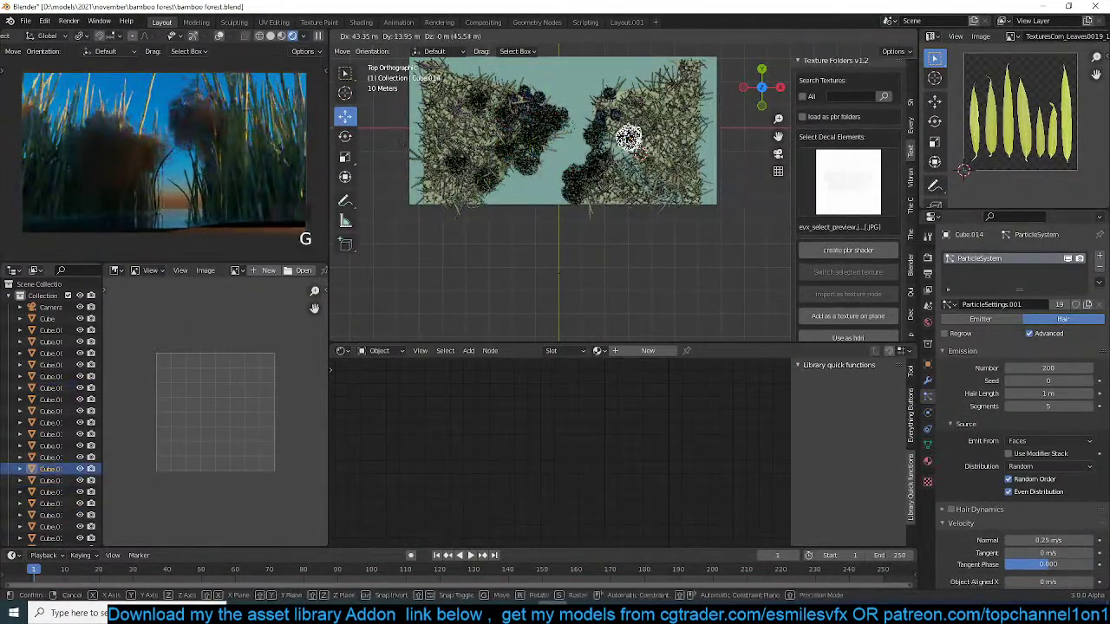
{"action": "key", "text": "g"}
{"action": "left_click", "coordinate": [483, 135]}
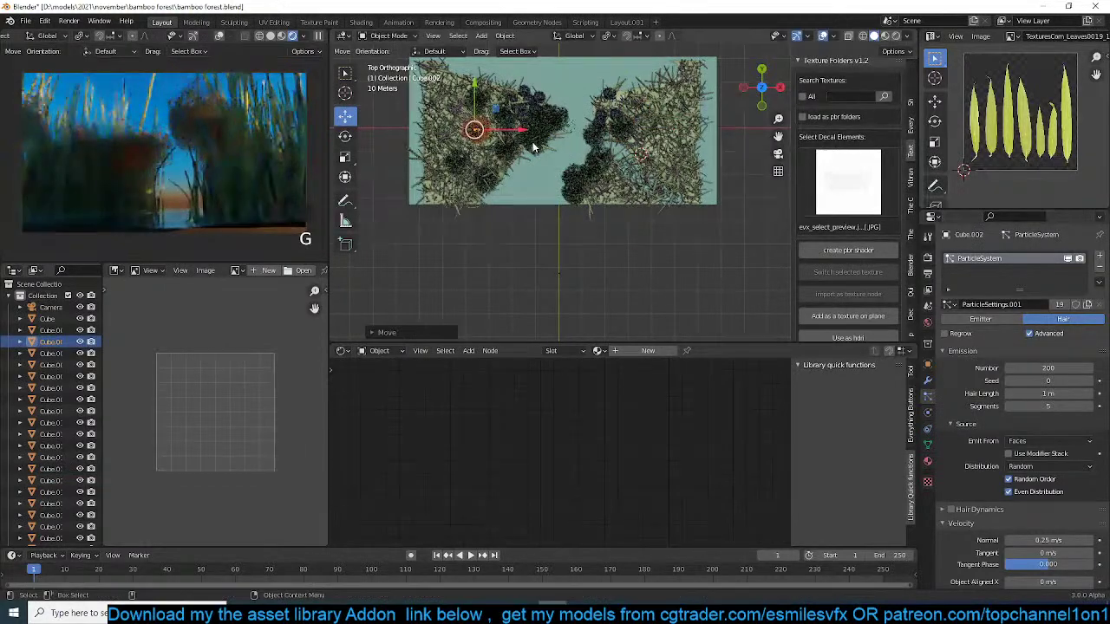
- Shift the green foliage clumps at the left bank's bulge, including Cube.001, back from the water
{"action": "left_click", "coordinate": [532, 146]}
{"action": "key", "text": "g"}
{"action": "right_click", "coordinate": [555, 145]}
{"action": "left_click", "coordinate": [555, 140]}
{"action": "key", "text": "g"}
{"action": "left_click", "coordinate": [510, 138]}
{"action": "left_click", "coordinate": [557, 117]}
{"action": "key", "text": "g"}
{"action": "left_click", "coordinate": [529, 151]}
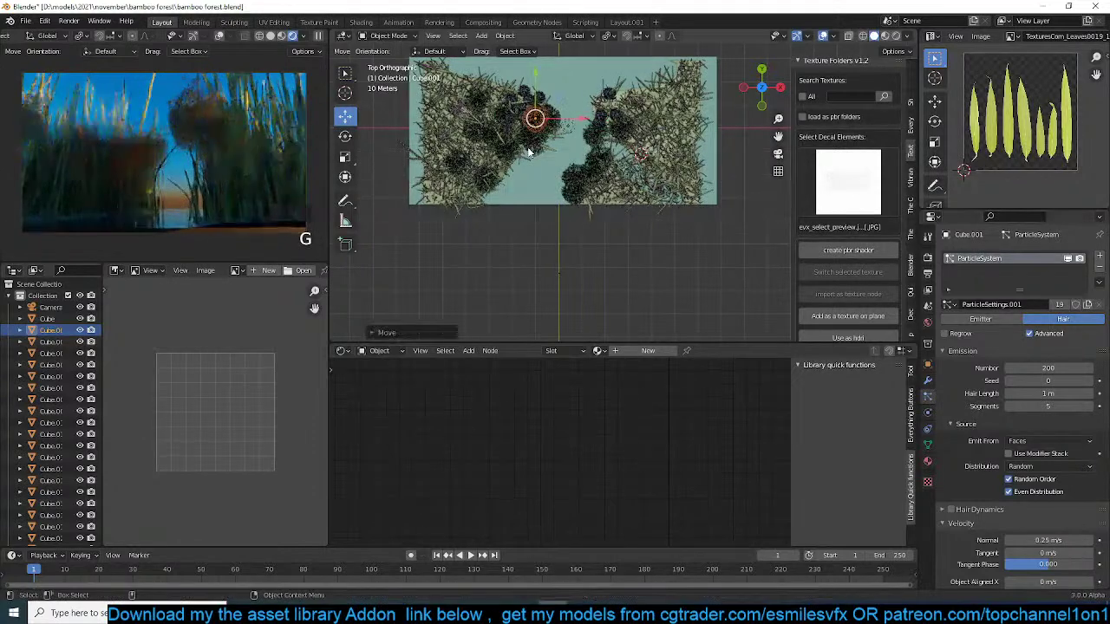
{"action": "left_click", "coordinate": [532, 152]}
{"action": "middle_click_drag", "start_coordinate": [565, 210], "coordinate": [547, 67]}
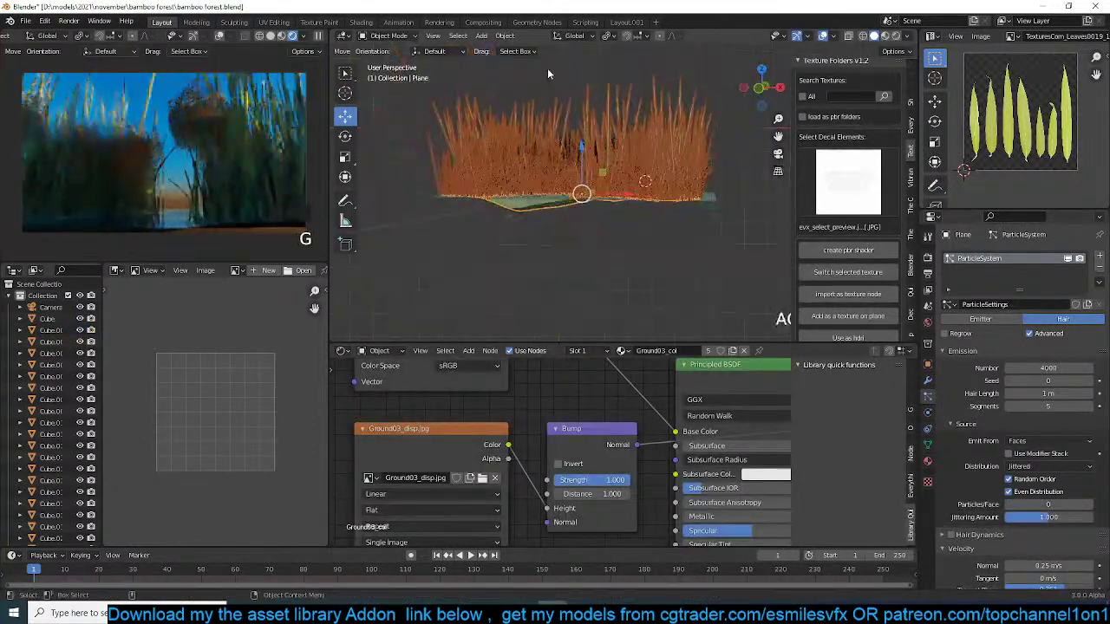
- Raise the foliage clumps over both banks by about 15 m along global Z, up towards the bamboo tops
{"action": "key", "text": "alt+a"}
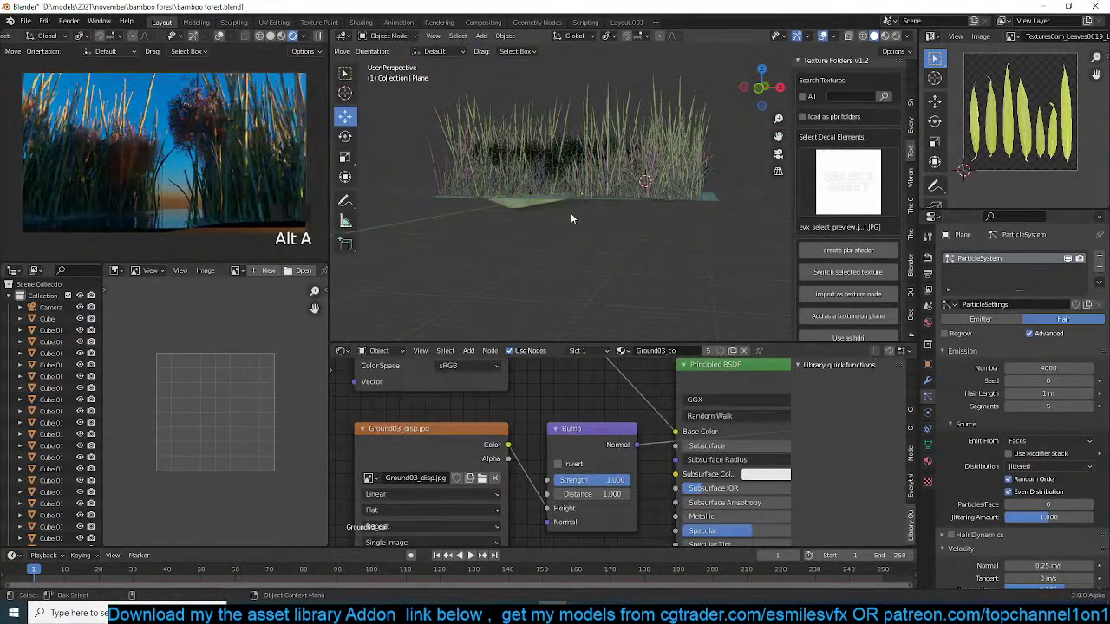
{"action": "key", "text": "KP_1"}
{"action": "left_click", "coordinate": [572, 219]}
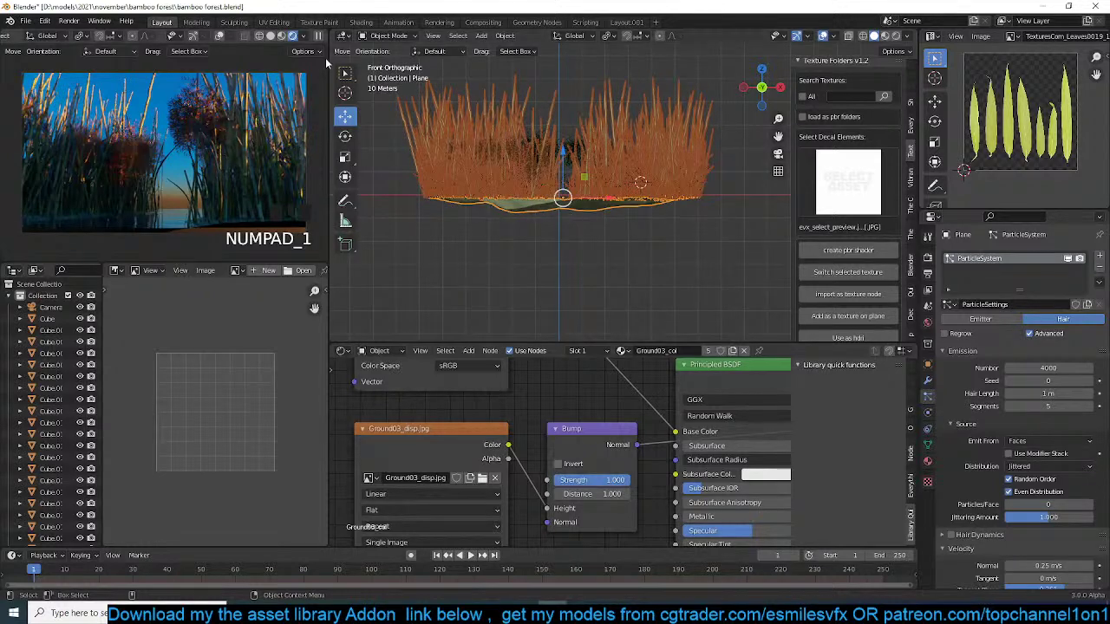
{"action": "left_click", "coordinate": [318, 35]}
{"action": "key", "text": "alt+a"}
{"action": "left_click", "coordinate": [613, 174]}
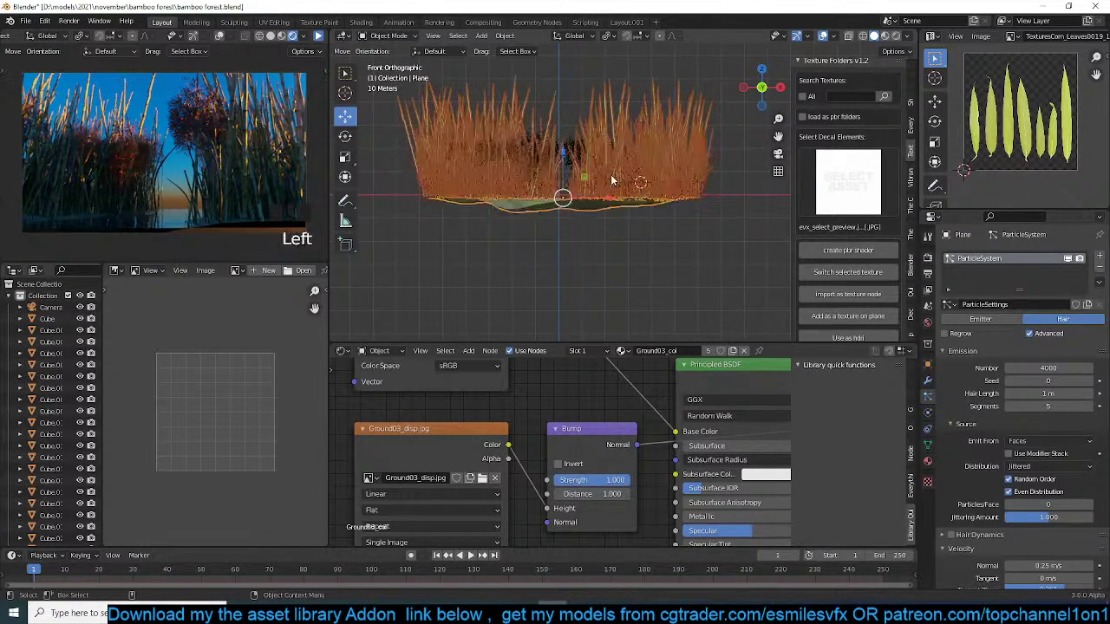
{"action": "left_click_drag", "start_coordinate": [419, 121], "coordinate": [670, 156]}
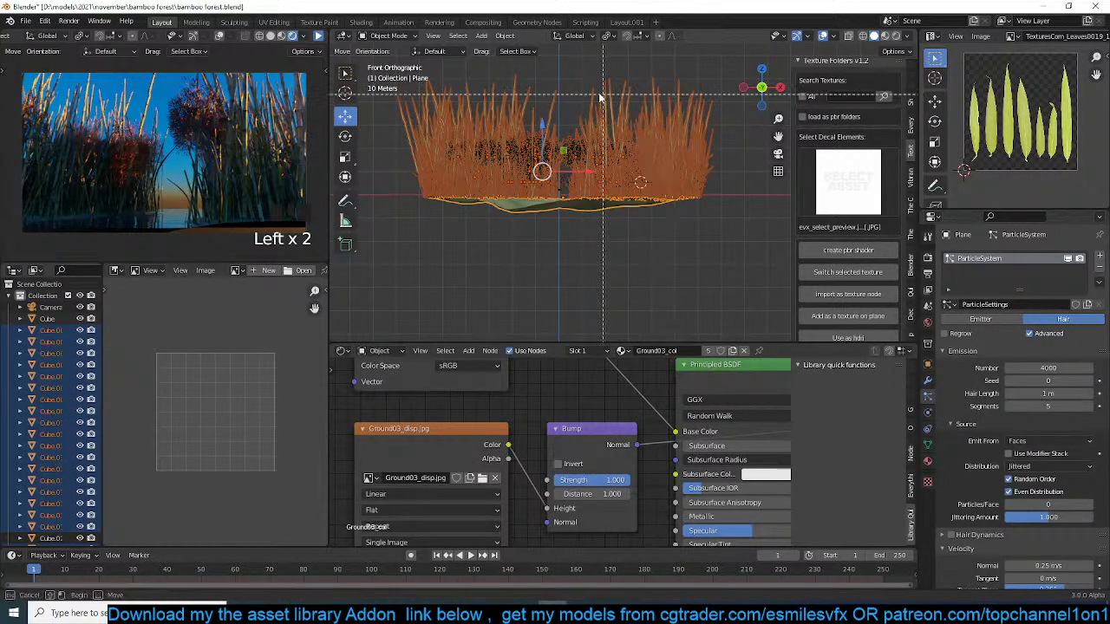
{"action": "key", "text": "g"}
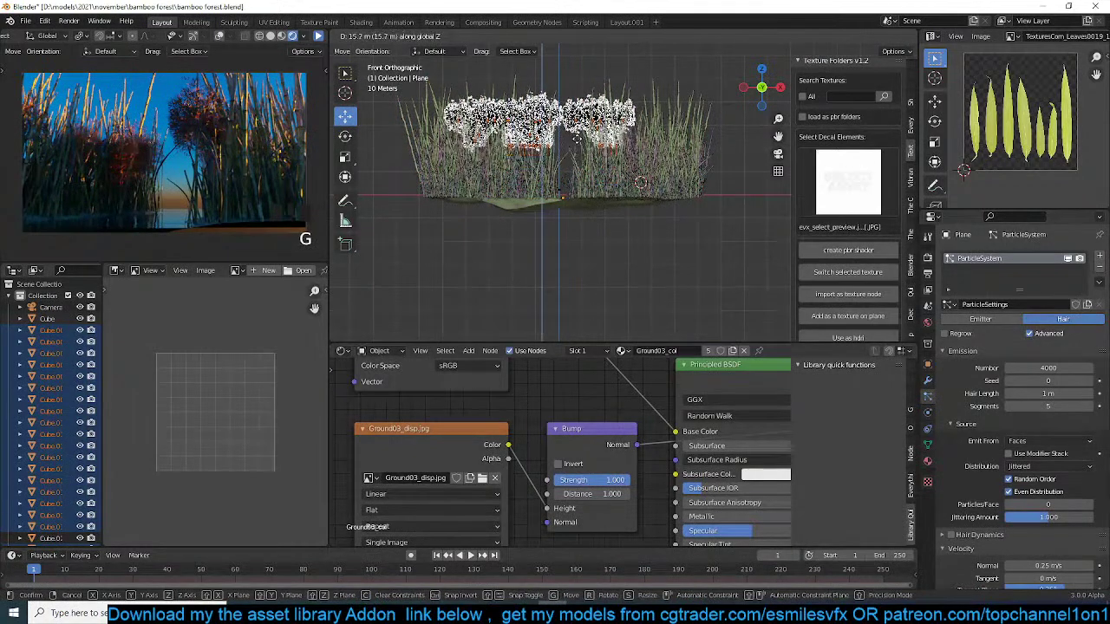
{"action": "left_click", "coordinate": [579, 141]}
- Delete the Light object standing between the two bamboo banks
{"action": "left_click", "coordinate": [570, 176]}
{"action": "left_click", "coordinate": [566, 178]}
{"action": "key", "text": "x"}
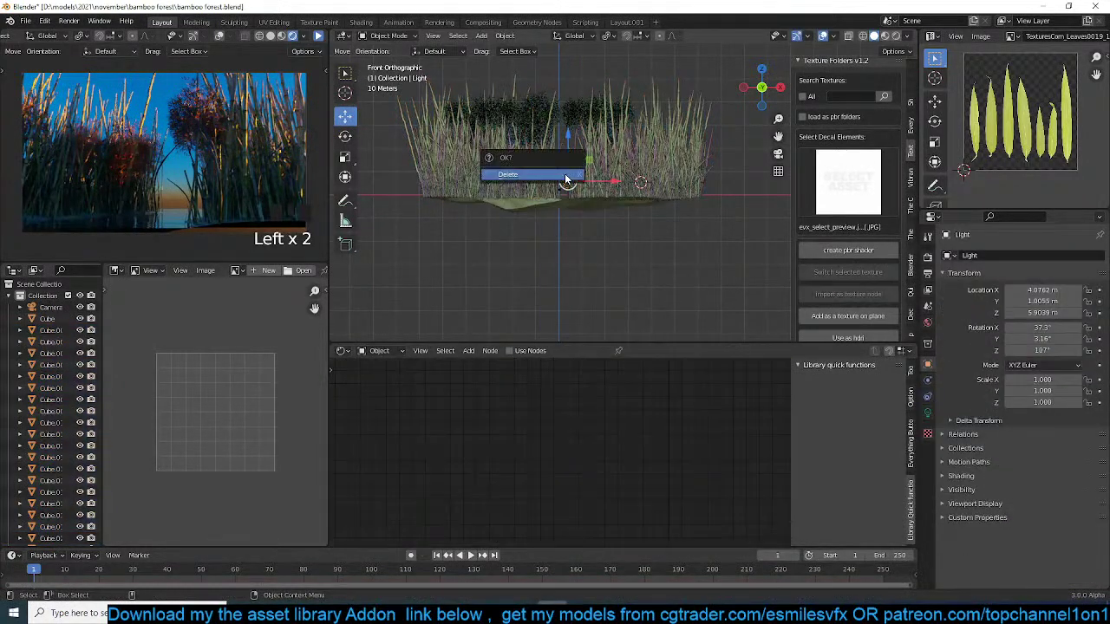
{"action": "left_click", "coordinate": [566, 176]}
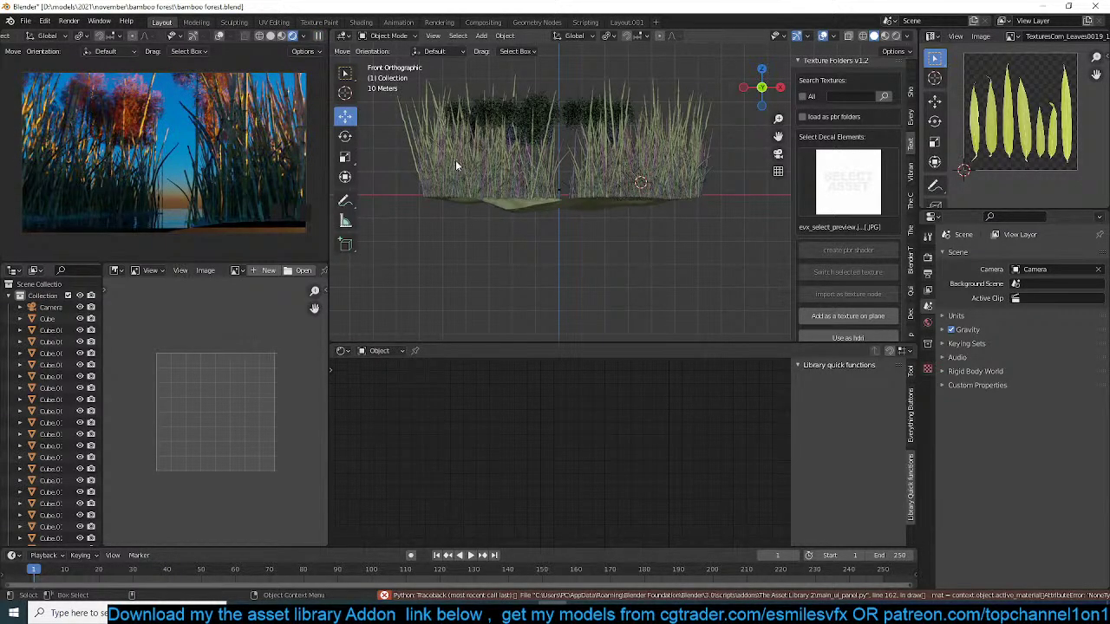
- Set the emission number of the ground Plane's bamboo particle system to 300
{"action": "left_click", "coordinate": [508, 162]}
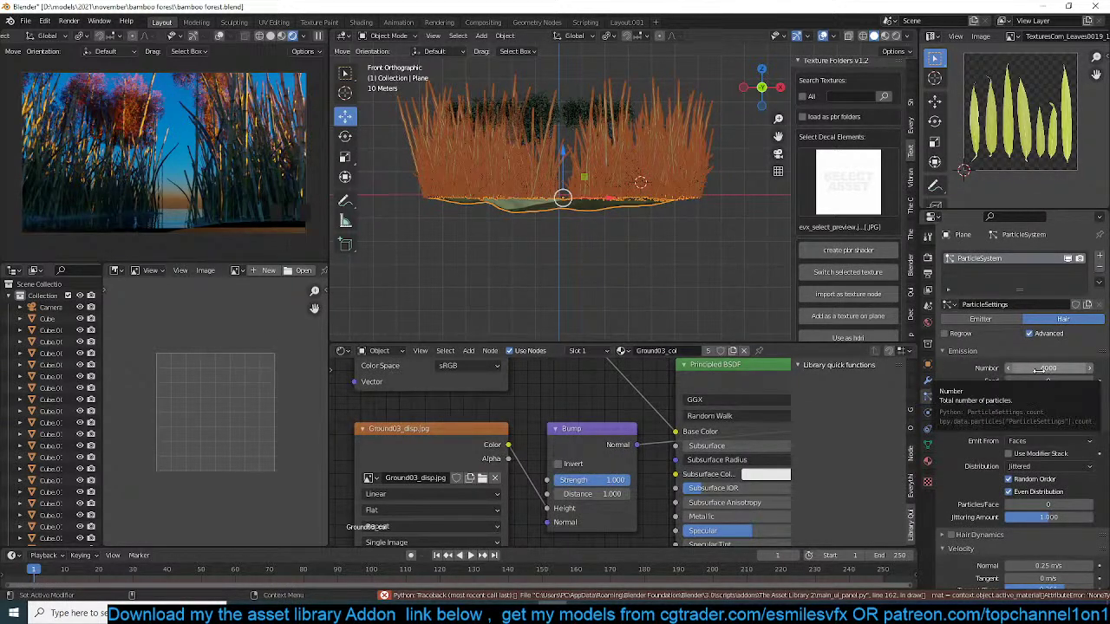
{"action": "scroll", "coordinate": [1038, 399], "scroll_direction": "down", "scroll_amount": 8}
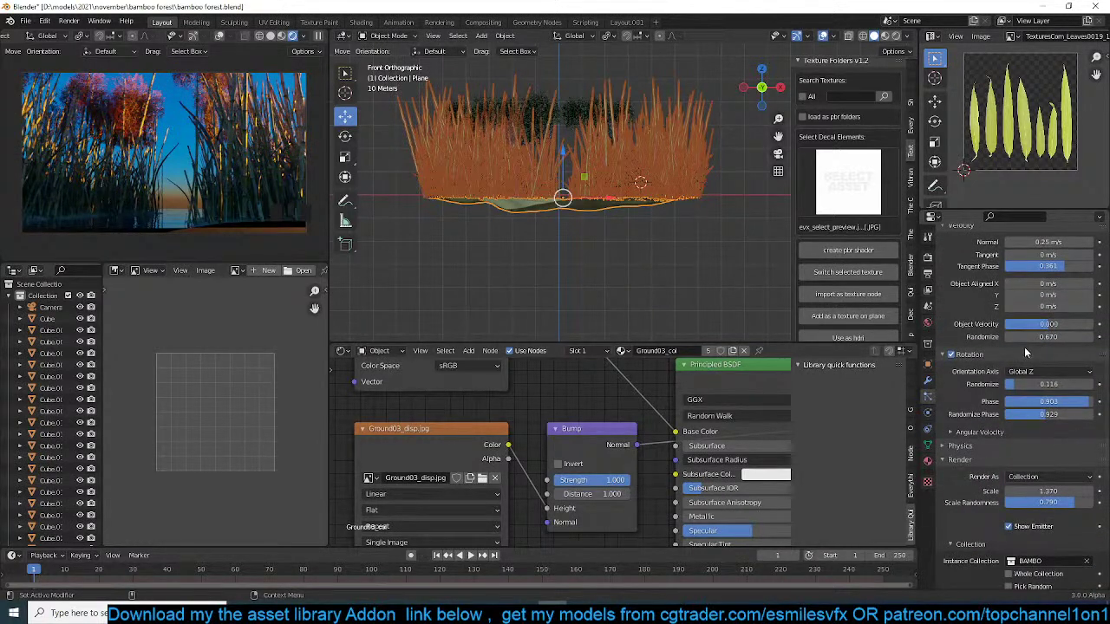
{"action": "scroll", "coordinate": [1041, 364], "scroll_direction": "up", "scroll_amount": 10}
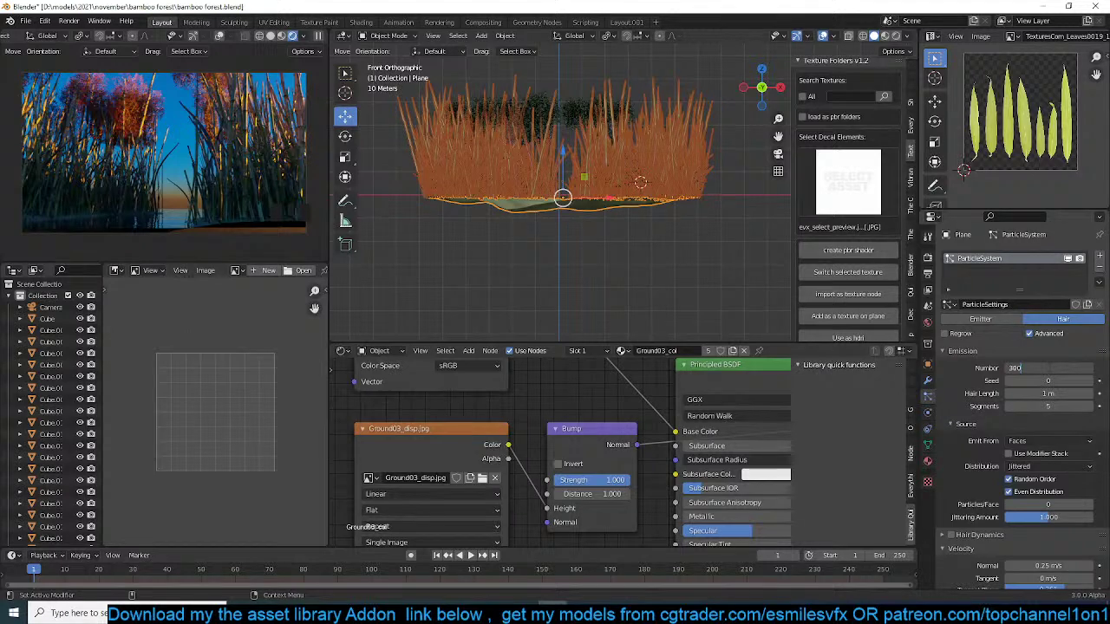
{"action": "type", "text": "0"}
{"action": "key", "text": "Return"}
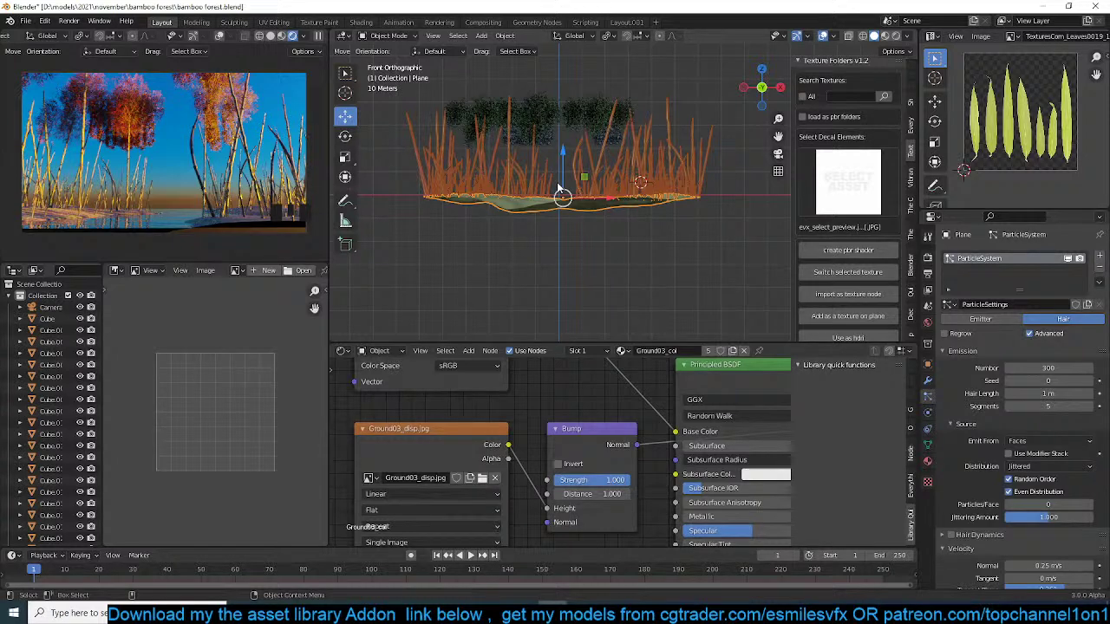
- Place three linked duplicates of foliage clump Cube.007 across the right bank, working from above
{"action": "scroll", "coordinate": [559, 189], "scroll_direction": "up", "scroll_amount": 2}
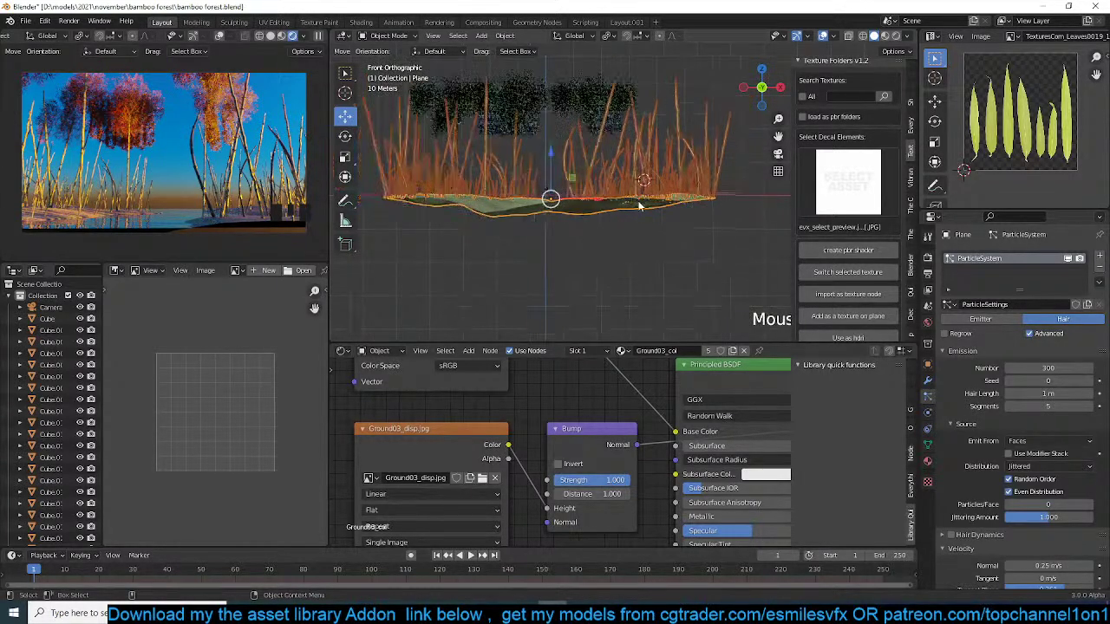
{"action": "middle_click_drag", "start_coordinate": [639, 201], "coordinate": [556, 184]}
{"action": "scroll", "coordinate": [637, 244], "scroll_direction": "down", "scroll_amount": 3}
{"action": "key", "text": "alt+a"}
{"action": "mouse_move", "coordinate": [589, 220]}
{"action": "middle_mouse_down"}
{"action": "mouse_move", "coordinate": [641, 242]}
{"action": "mouse_move", "coordinate": [584, 211]}
{"action": "mouse_move", "coordinate": [528, 214]}
{"action": "mouse_move", "coordinate": [593, 207]}
{"action": "middle_mouse_up"}
{"action": "key", "text": "grave"}
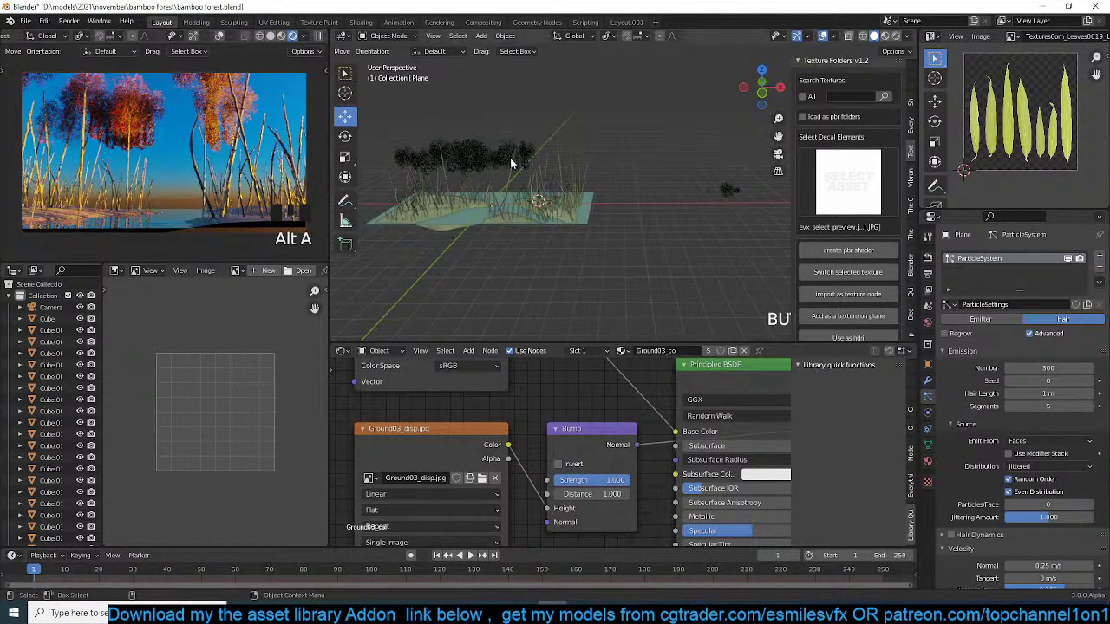
{"action": "middle_click_drag", "start_coordinate": [515, 164], "coordinate": [583, 178]}
{"action": "key", "text": "KP_7"}
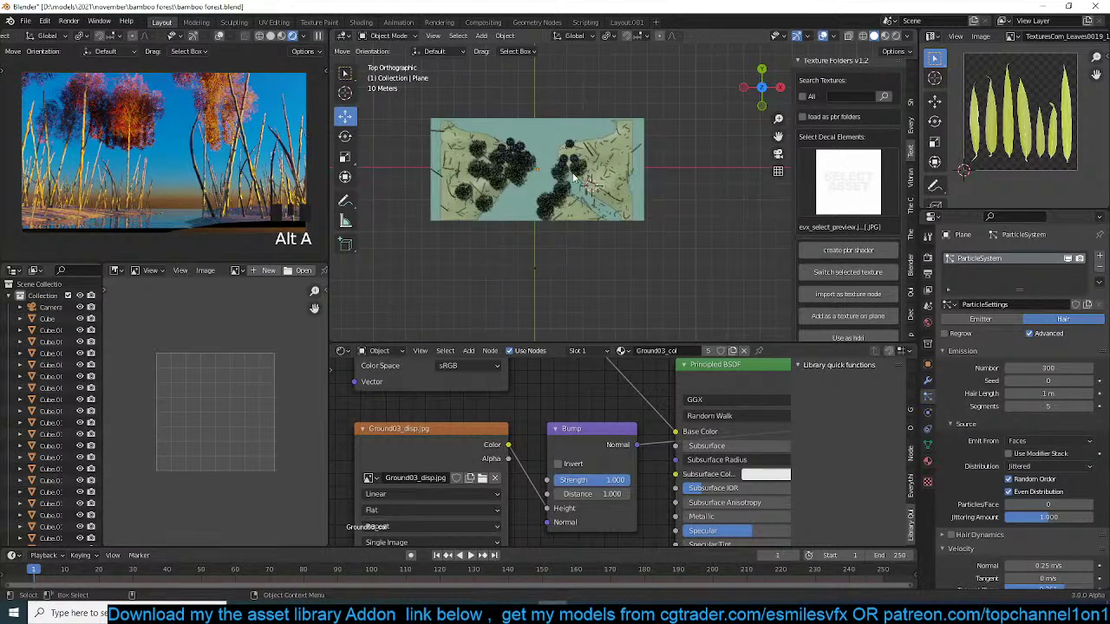
{"action": "left_click", "coordinate": [520, 164]}
{"action": "key", "text": "alt+d"}
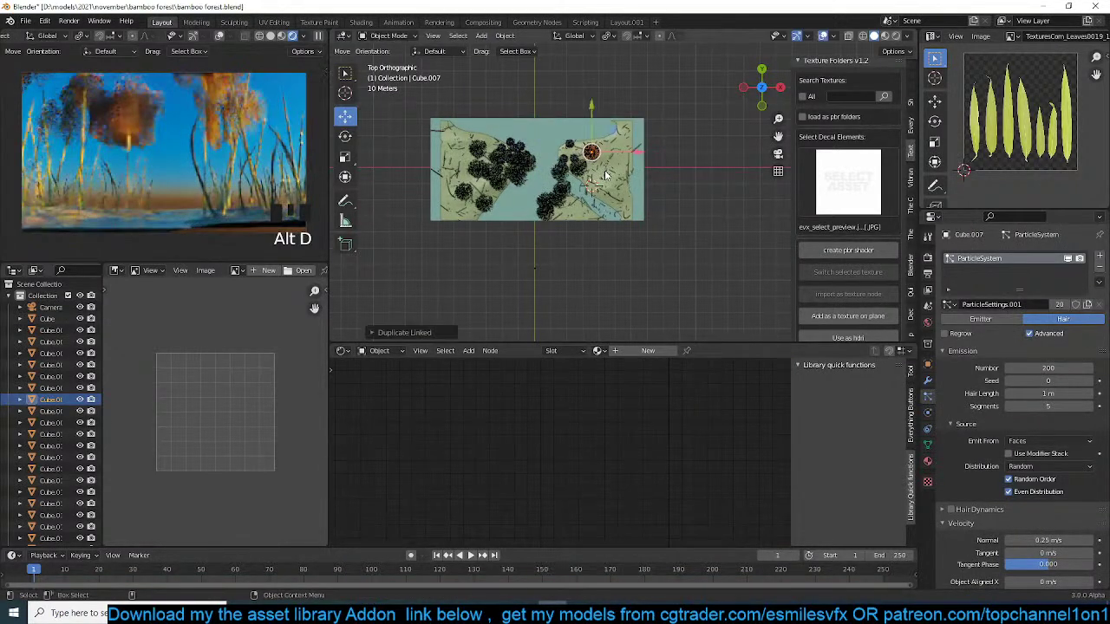
{"action": "left_click", "coordinate": [605, 176]}
{"action": "key", "text": "alt+d"}
{"action": "left_click", "coordinate": [602, 209]}
{"action": "key", "text": "alt+d"}
{"action": "left_click", "coordinate": [626, 212]}
{"action": "scroll", "coordinate": [695, 196], "scroll_direction": "up", "scroll_amount": 3}
{"action": "key", "text": "alt+a"}
{"action": "scroll", "coordinate": [576, 209], "scroll_direction": "down", "scroll_amount": 4}
- Duplicate the source bamboo stalk Circle.002 towards the river scene and move the copy into the collection named Collection
{"action": "left_click", "coordinate": [627, 153]}
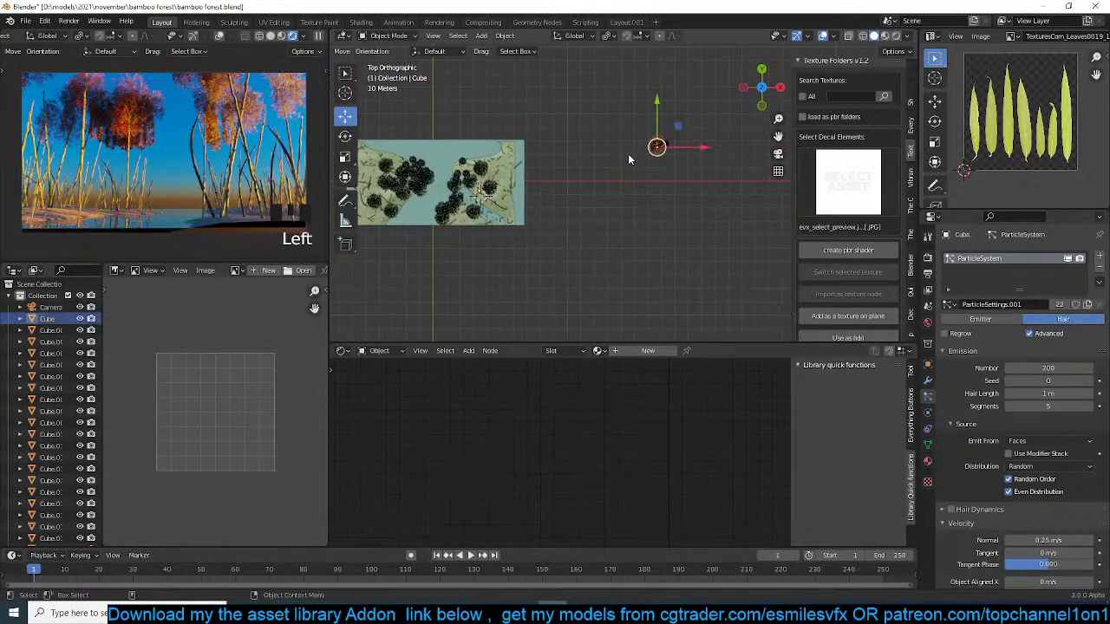
{"action": "left_click", "coordinate": [630, 156]}
{"action": "key", "text": "KP_Decimal"}
{"action": "scroll", "coordinate": [628, 157], "scroll_direction": "down", "scroll_amount": 10}
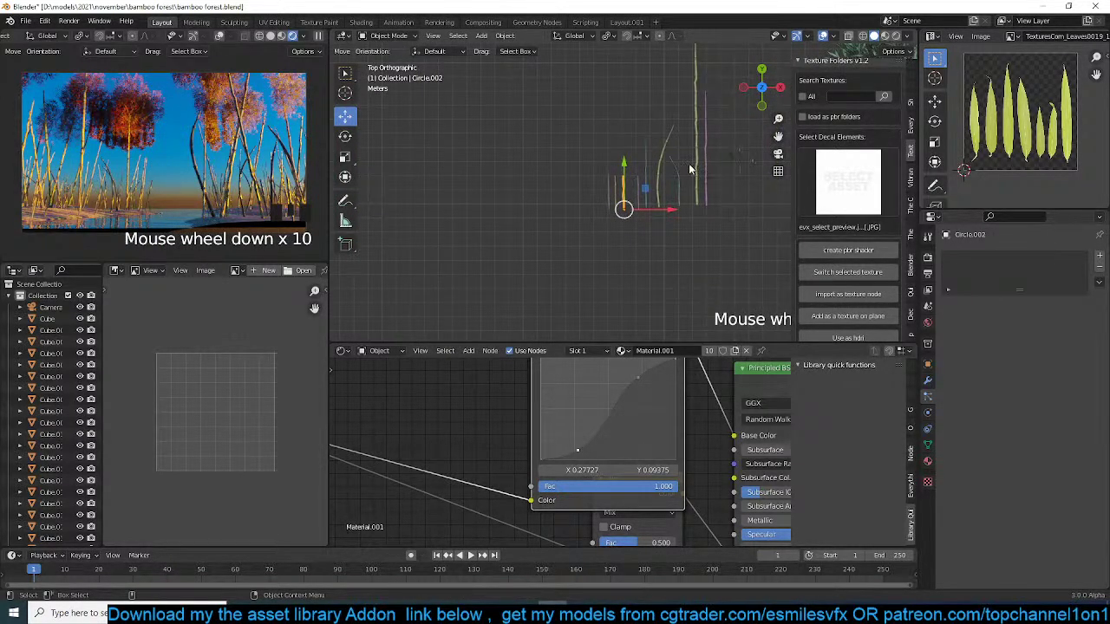
{"action": "scroll", "coordinate": [639, 190], "scroll_direction": "down", "scroll_amount": 5}
{"action": "scroll", "coordinate": [639, 190], "scroll_direction": "down", "scroll_amount": 5}
{"action": "key", "text": "shift+d"}
{"action": "left_click", "coordinate": [492, 235]}
{"action": "key", "text": "m"}
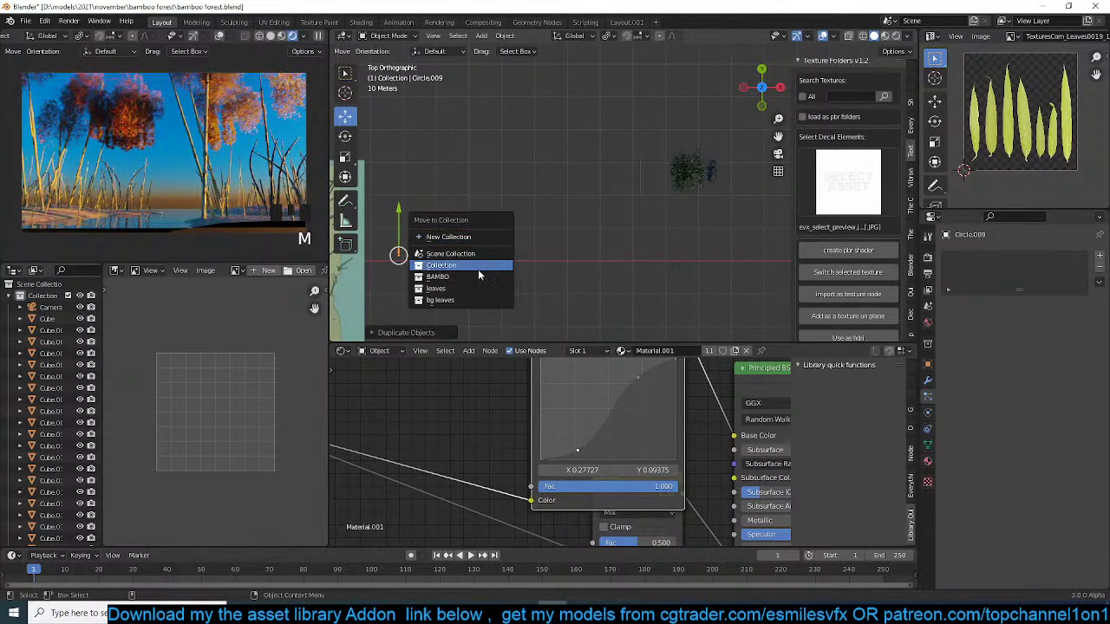
{"action": "left_click", "coordinate": [477, 265]}
- Rotate the bamboo stalk copy upright and snap it to a point on the right bank's water edge in the camera view
{"action": "middle_click_drag", "start_coordinate": [491, 207], "coordinate": [650, 163], "text": "shift"}
{"action": "left_click", "coordinate": [319, 37]}
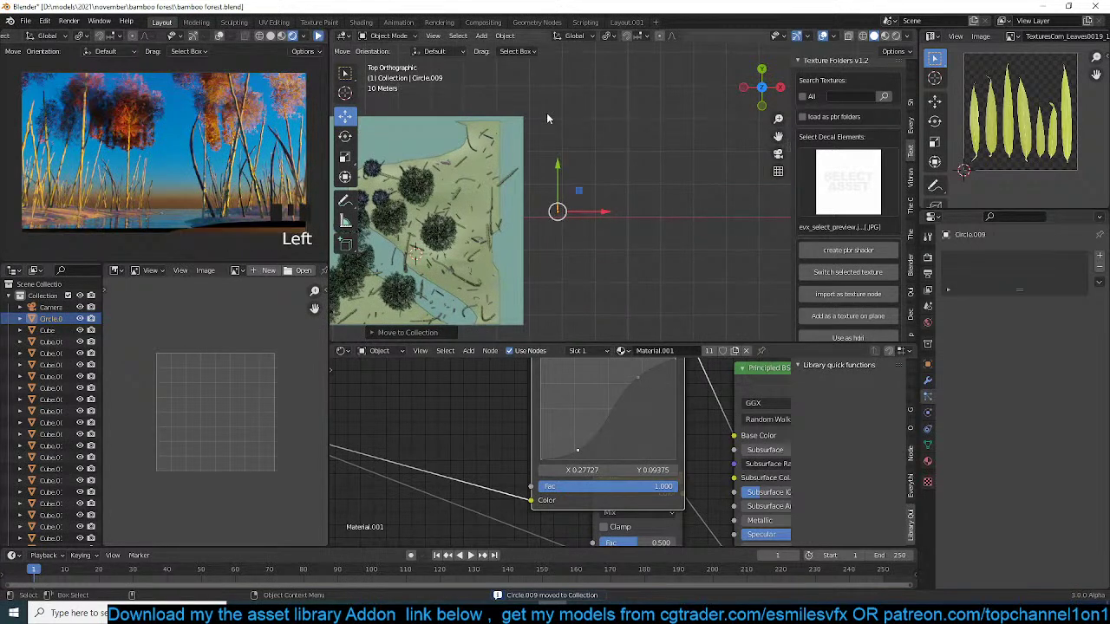
{"action": "key", "text": "r"}
{"action": "left_click", "coordinate": [594, 197]}
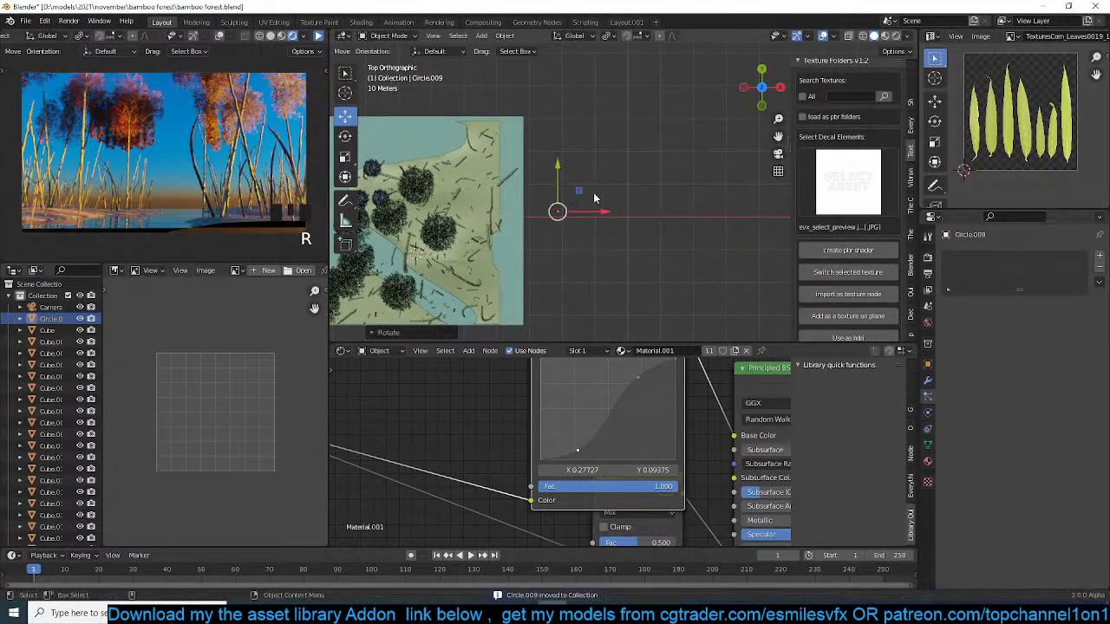
{"action": "key", "text": "KP_Decimal"}
{"action": "key", "text": "KP_0"}
{"action": "scroll", "coordinate": [607, 234], "scroll_direction": "up", "scroll_amount": 4}
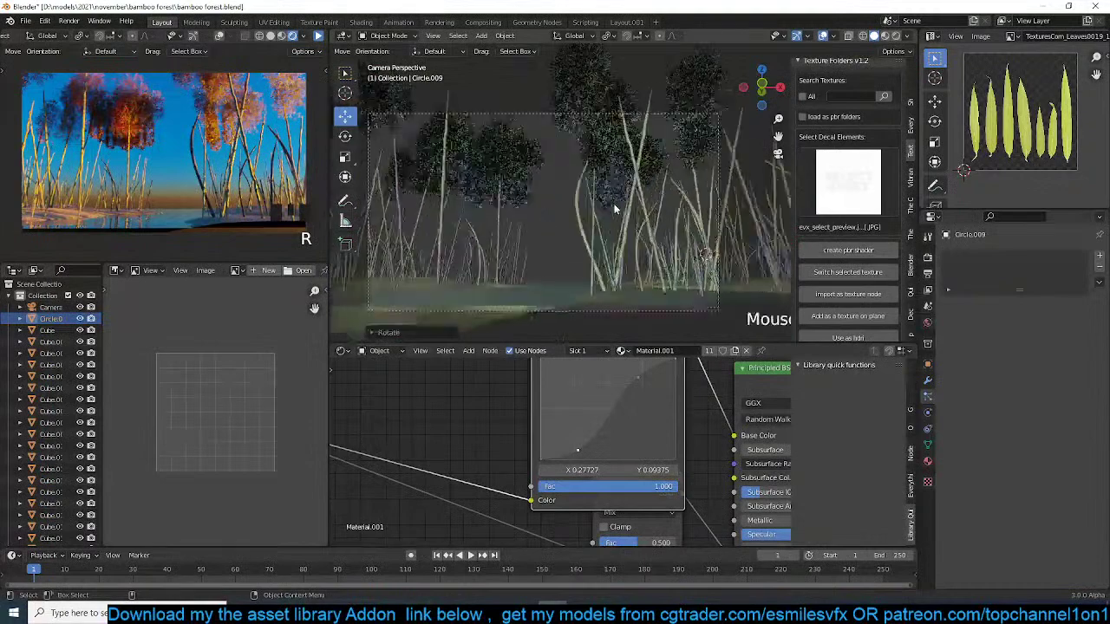
{"action": "middle_click_drag", "start_coordinate": [620, 272], "coordinate": [634, 221], "text": "shift"}
{"action": "right_click", "coordinate": [606, 267], "text": "shift"}
{"action": "key", "text": "shift+s"}
{"action": "left_click", "coordinate": [624, 137]}
- Scale the placed bamboo stalk uniformly to suit the surrounding bamboo on the right bank
{"action": "key", "text": "s"}
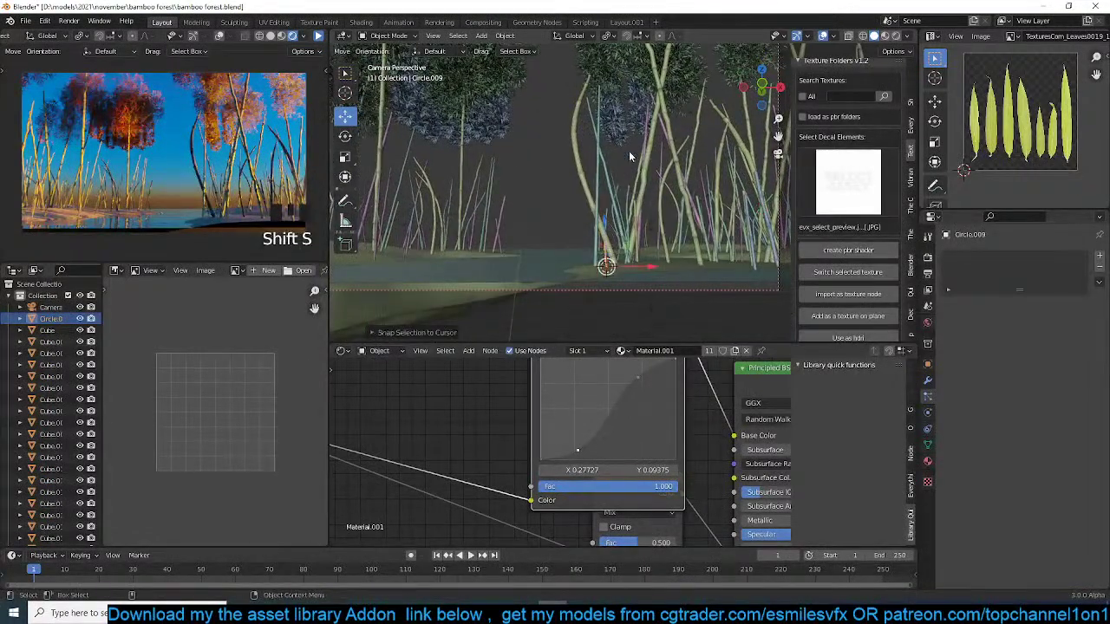
{"action": "left_click", "coordinate": [663, 197]}
{"action": "key", "text": "s"}
{"action": "left_click", "coordinate": [690, 145]}
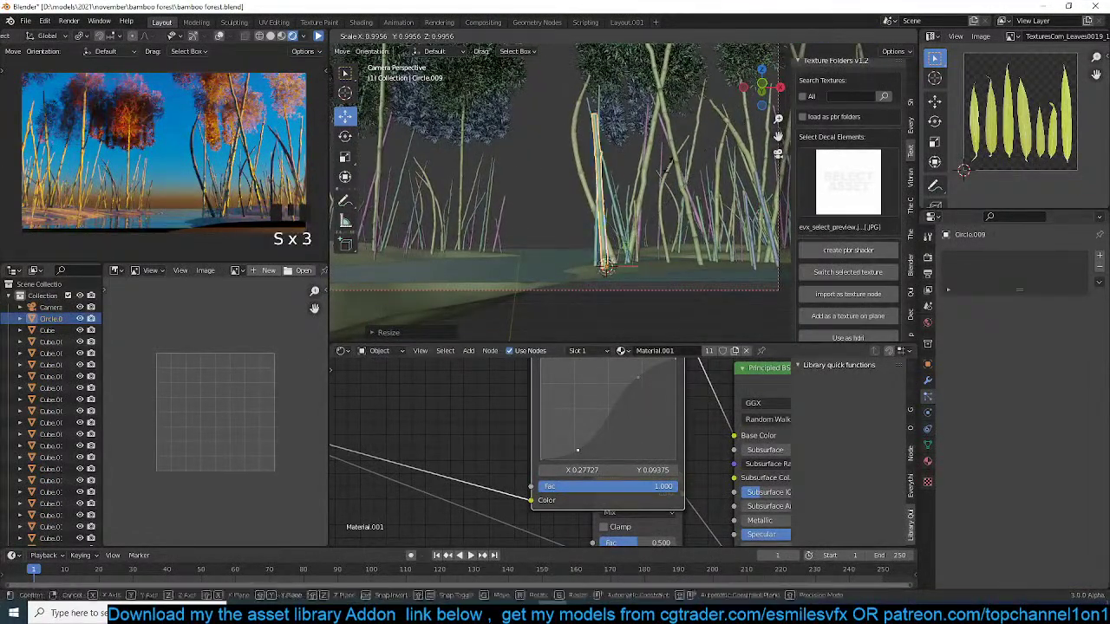
{"action": "key", "text": "s"}
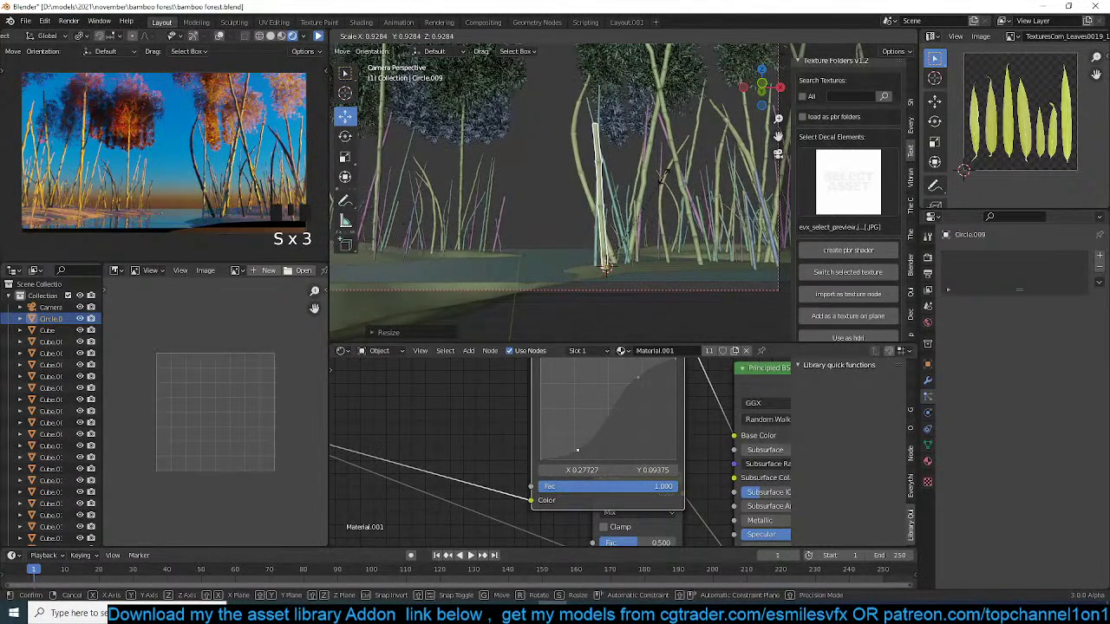
{"action": "left_click", "coordinate": [663, 177]}
- Try to thicken the stalk's whole mesh about 2.5 times horizontally while keeping its height
{"action": "scroll", "coordinate": [663, 178], "scroll_direction": "up", "scroll_amount": 1}
{"action": "key", "text": "Tab"}
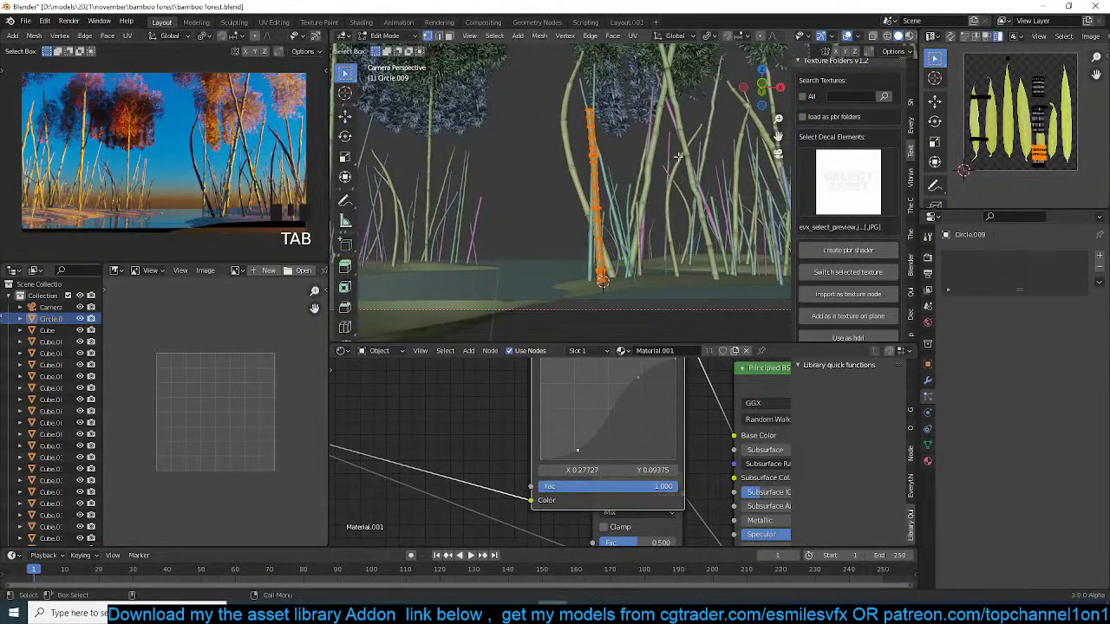
{"action": "key", "text": "s"}
{"action": "key", "text": "shift+z"}
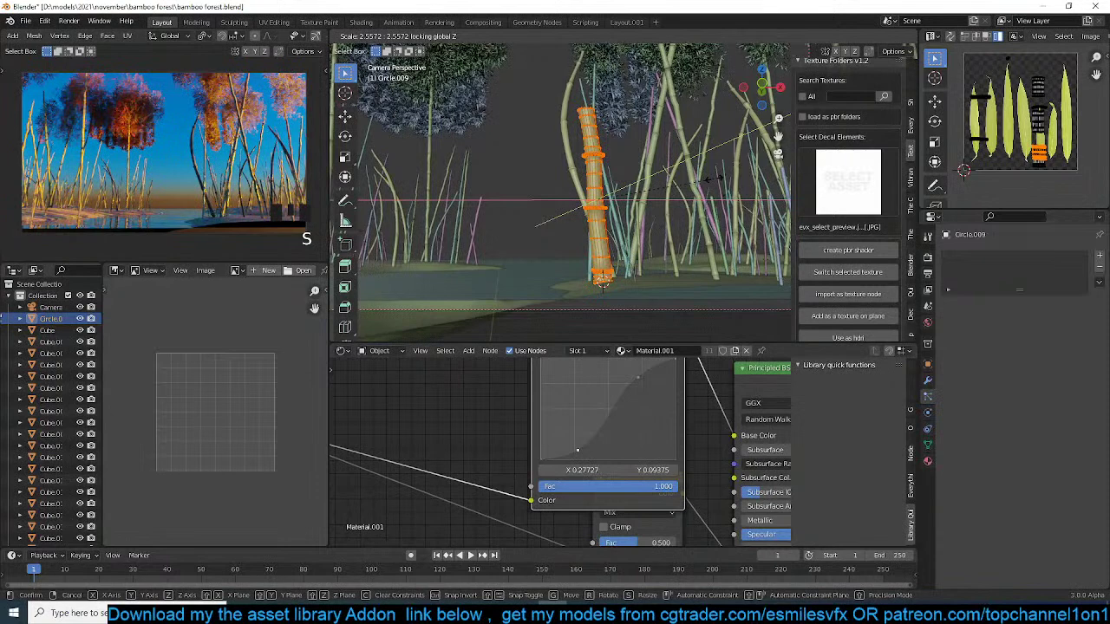
{"action": "left_click", "coordinate": [708, 181]}
- Try to shorten the thickened stalk mesh along Z and lower it by about 1.6 m, then inspect it in isolation
{"action": "key", "text": "s"}
{"action": "key", "text": "z"}
{"action": "left_click", "coordinate": [665, 184]}
{"action": "key", "text": "g"}
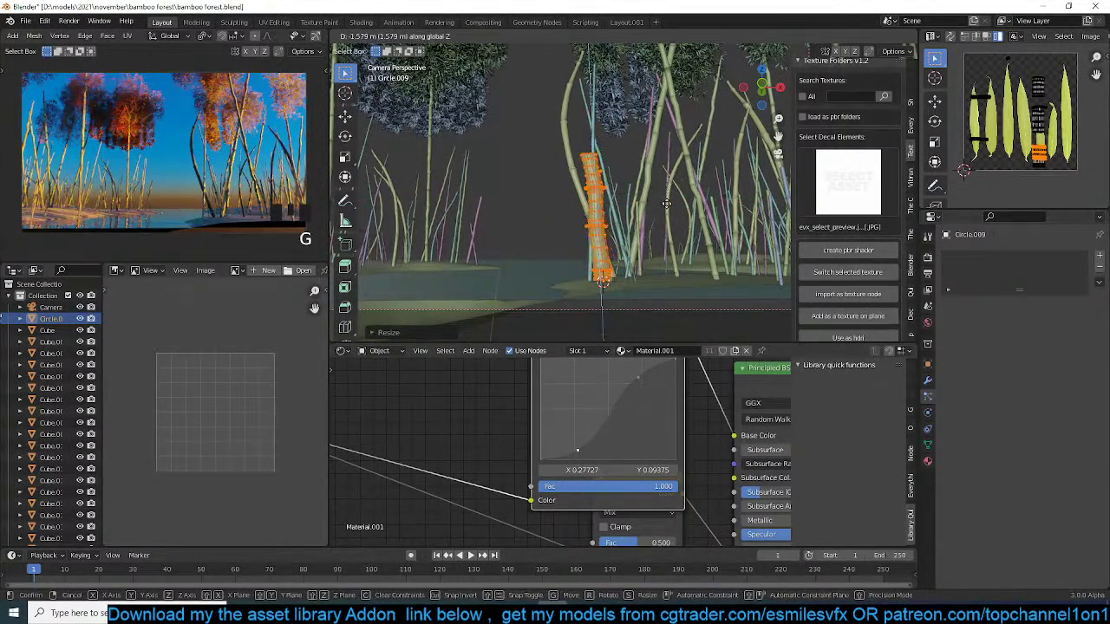
{"action": "left_click", "coordinate": [664, 202]}
{"action": "middle_click_drag", "start_coordinate": [664, 202], "coordinate": [661, 204]}
{"action": "key", "text": "KP_1"}
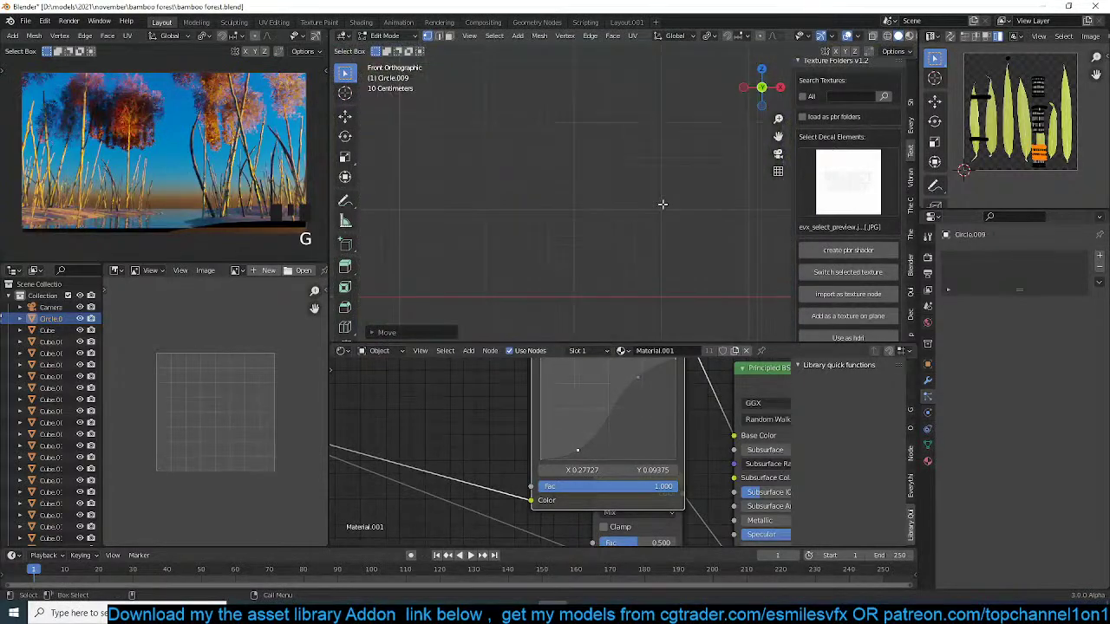
{"action": "key", "text": "KP_Divide"}
{"action": "scroll", "coordinate": [662, 205], "scroll_direction": "up", "scroll_amount": 2}
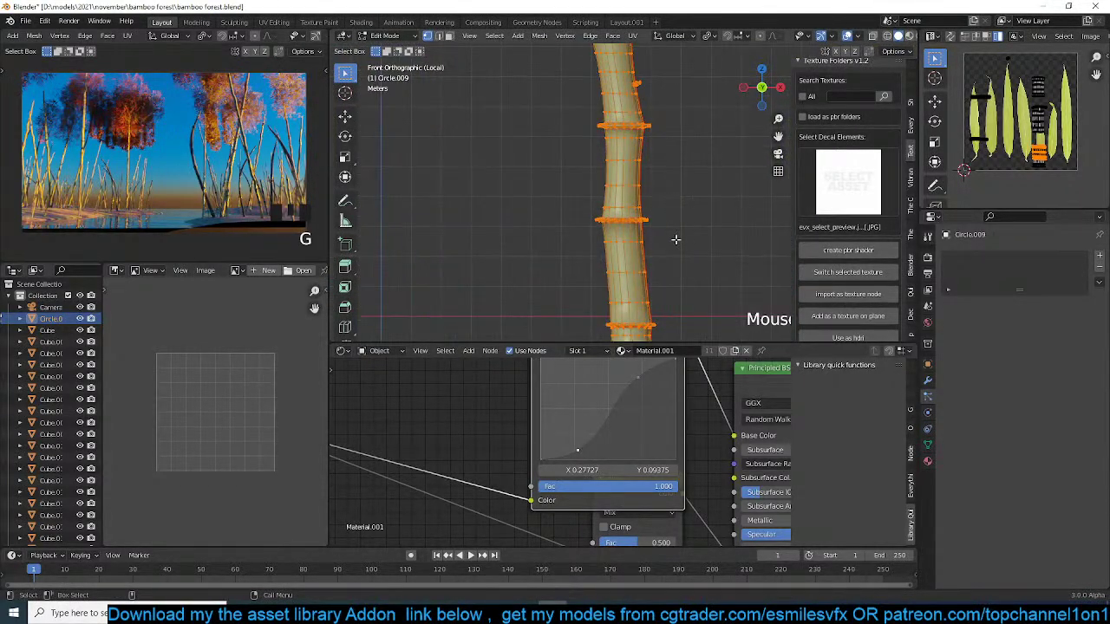
{"action": "scroll", "coordinate": [674, 238], "scroll_direction": "down", "scroll_amount": 3}
- Undo the thickening, shortening and lowering of the bamboo stalk's mesh
{"action": "key", "text": "Tab"}
{"action": "key", "text": "ctrl+z"}
{"action": "key", "text": "ctrl+z"}
{"action": "key", "text": "ctrl+z"}
{"action": "key", "text": "ctrl+z"}
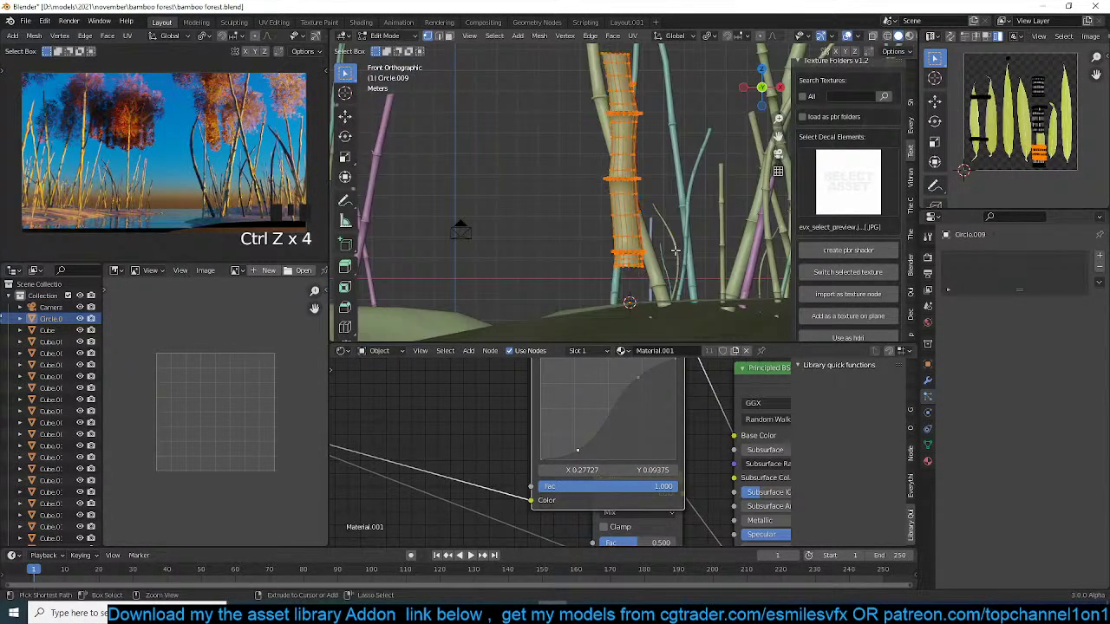
{"action": "key", "text": "ctrl+z"}
{"action": "key", "text": "ctrl+z"}
{"action": "key", "text": "ctrl+z"}
- Thicken the stalk's whole mesh about 2.3 times horizontally, leaving its Z scale locked
{"action": "scroll", "coordinate": [675, 251], "scroll_direction": "down", "scroll_amount": 2}
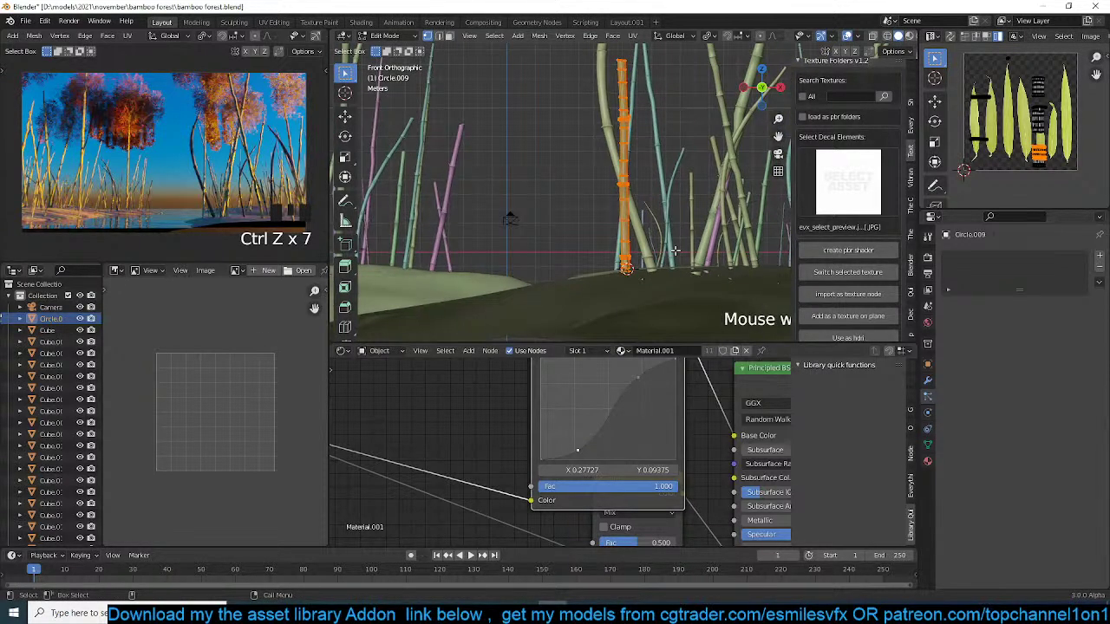
{"action": "key", "text": "s"}
{"action": "key", "text": "shift+z"}
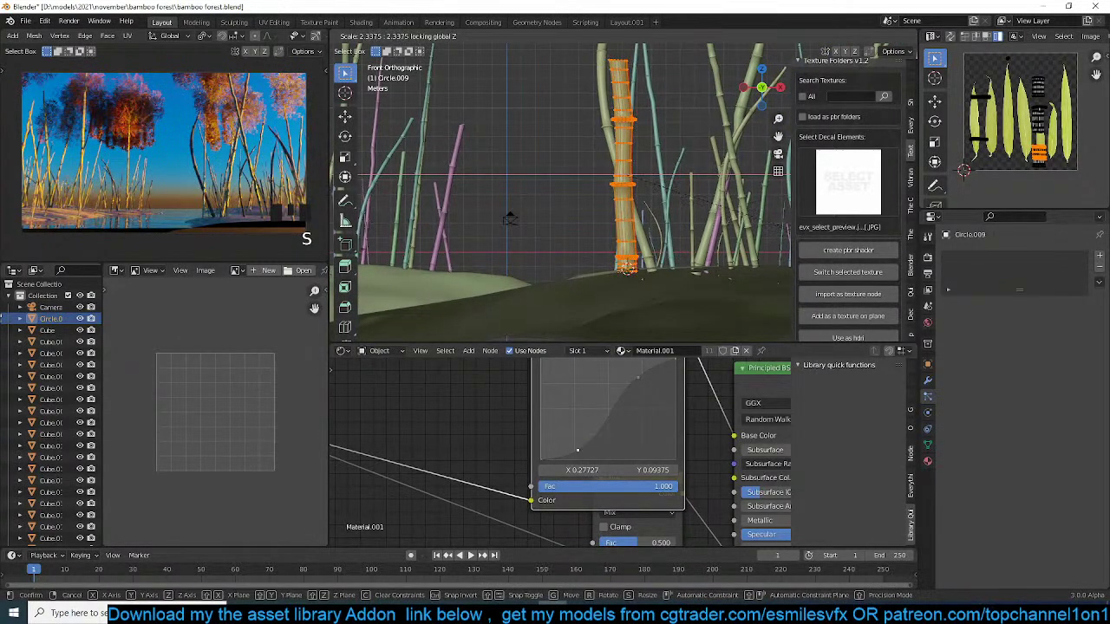
{"action": "left_click", "coordinate": [853, 246]}
{"action": "key", "text": "Tab"}
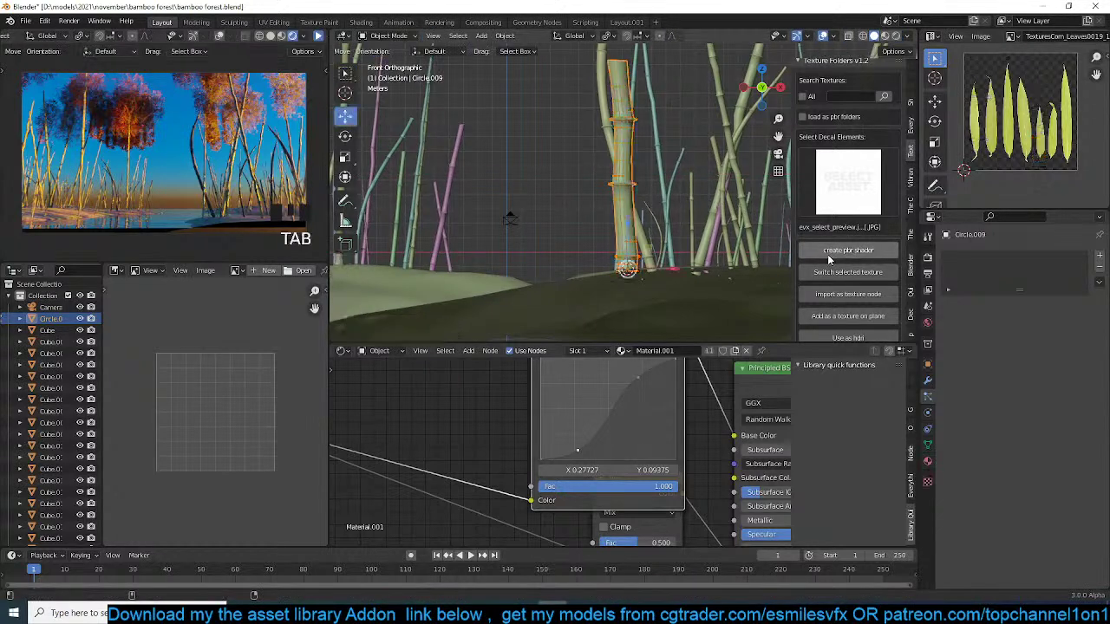
- Select all vertices of a node ring on the stalk's lower half and scale the ring to make it vertically thicker
{"action": "scroll", "coordinate": [681, 240], "scroll_direction": "up", "scroll_amount": 5}
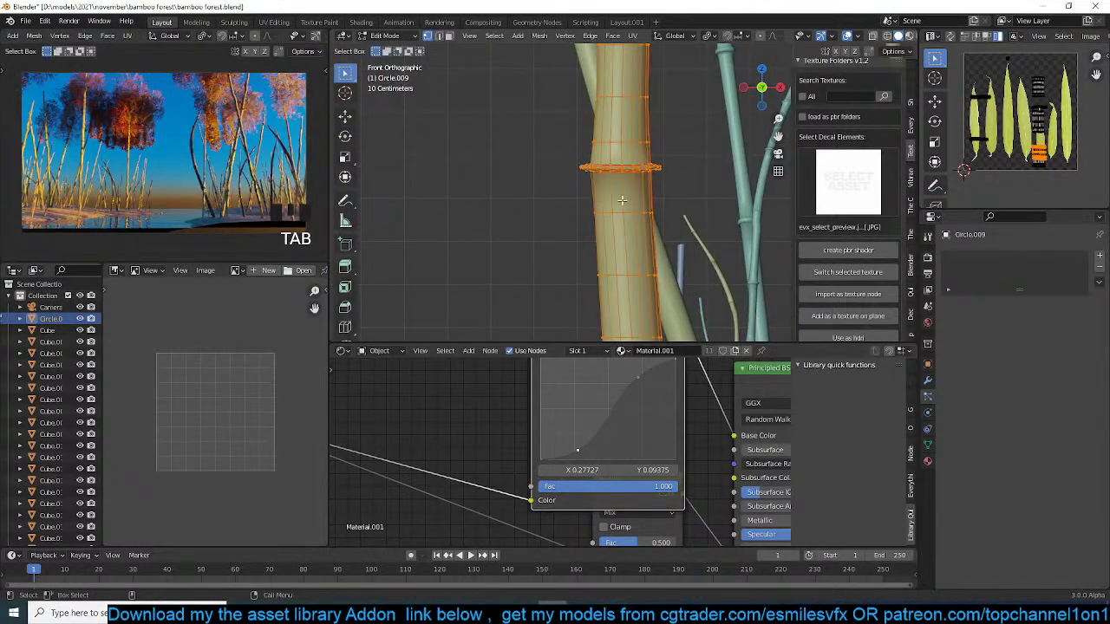
{"action": "key", "text": "Tab"}
{"action": "left_click_drag", "start_coordinate": [549, 157], "coordinate": [661, 179]}
{"action": "key", "text": "s"}
{"action": "left_click", "coordinate": [626, 124]}
{"action": "scroll", "coordinate": [630, 223], "scroll_direction": "down", "scroll_amount": 3}
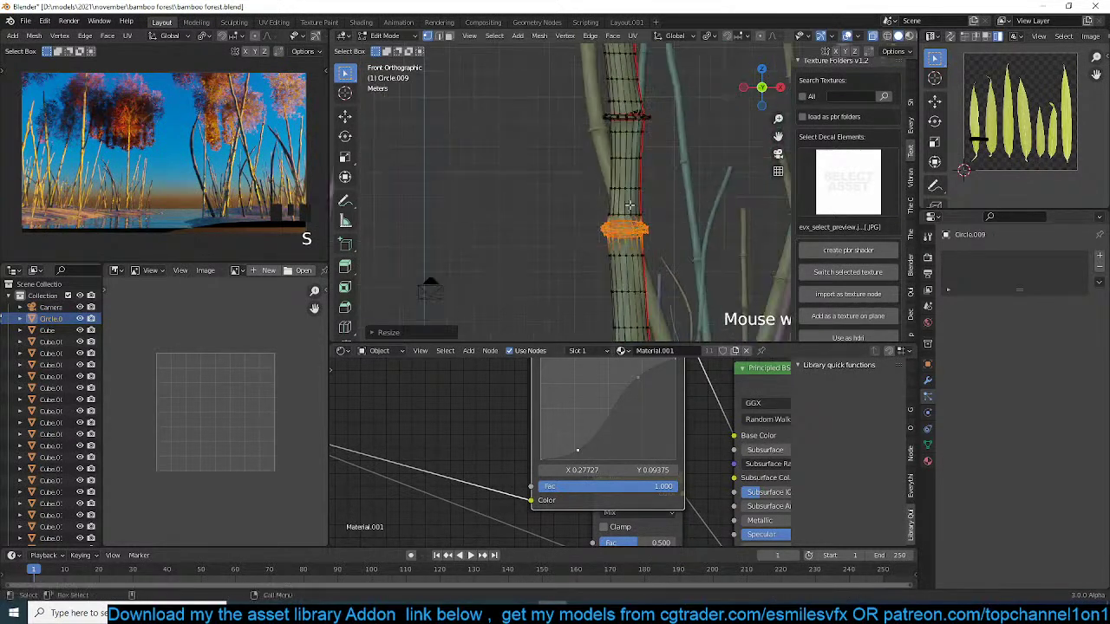
- Scale the next node ring up the stalk and the lower node ring along Z to make each vertically thicker
{"action": "left_click_drag", "start_coordinate": [596, 106], "coordinate": [656, 126]}
{"action": "key", "text": "s"}
{"action": "key", "text": "z"}
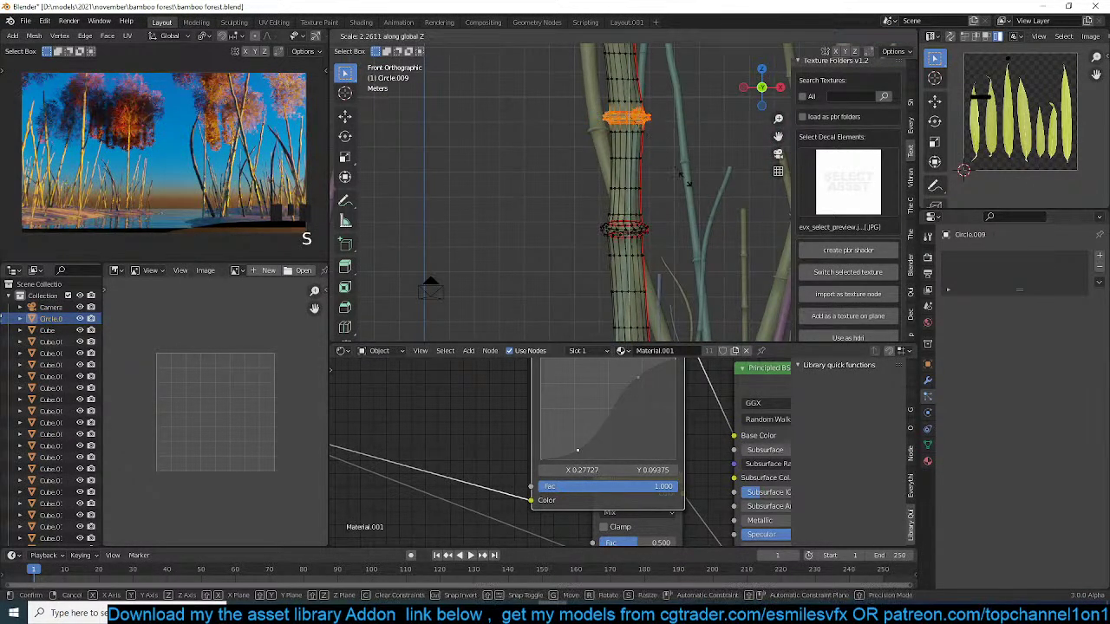
{"action": "left_click", "coordinate": [667, 205]}
{"action": "middle_click_drag", "start_coordinate": [624, 207], "coordinate": [623, 97], "text": "shift"}
{"action": "left_click_drag", "start_coordinate": [597, 236], "coordinate": [698, 264]}
{"action": "key", "text": "s"}
{"action": "key", "text": "z"}
{"action": "left_click", "coordinate": [709, 312]}
- Duplicate the upper stalk section with its node rings and move the copy up along Z above the stalk's open end
{"action": "middle_click_drag", "start_coordinate": [641, 139], "coordinate": [669, 230], "text": "shift"}
{"action": "key", "text": "Tab"}
{"action": "key", "text": "alt+z"}
{"action": "scroll", "coordinate": [666, 188], "scroll_direction": "down", "scroll_amount": 4}
{"action": "scroll", "coordinate": [669, 230], "scroll_direction": "up", "scroll_amount": 3}
{"action": "key", "text": "Tab"}
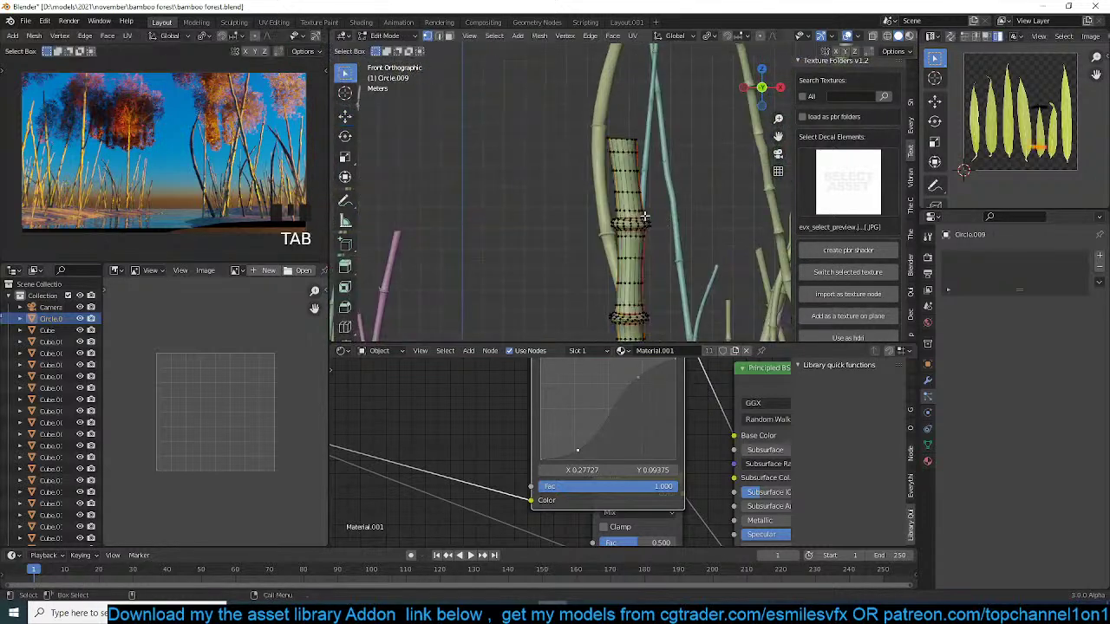
{"action": "key", "text": "shift+d"}
{"action": "key", "text": "z"}
{"action": "left_click", "coordinate": [670, 96]}
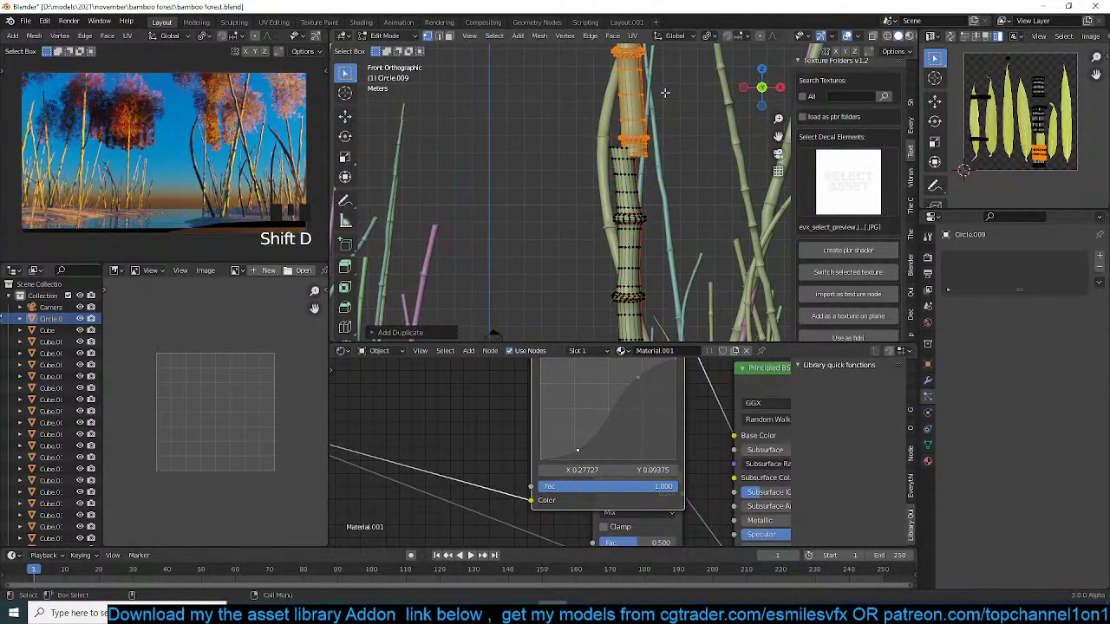
- Position the copied section over the stalk's open end, bridge the two facing edge loops and dissolve the selected edges
{"action": "scroll", "coordinate": [664, 116], "scroll_direction": "up", "scroll_amount": 6}
{"action": "middle_click_drag", "start_coordinate": [664, 116], "coordinate": [607, 186], "text": "shift"}
{"action": "key", "text": "g"}
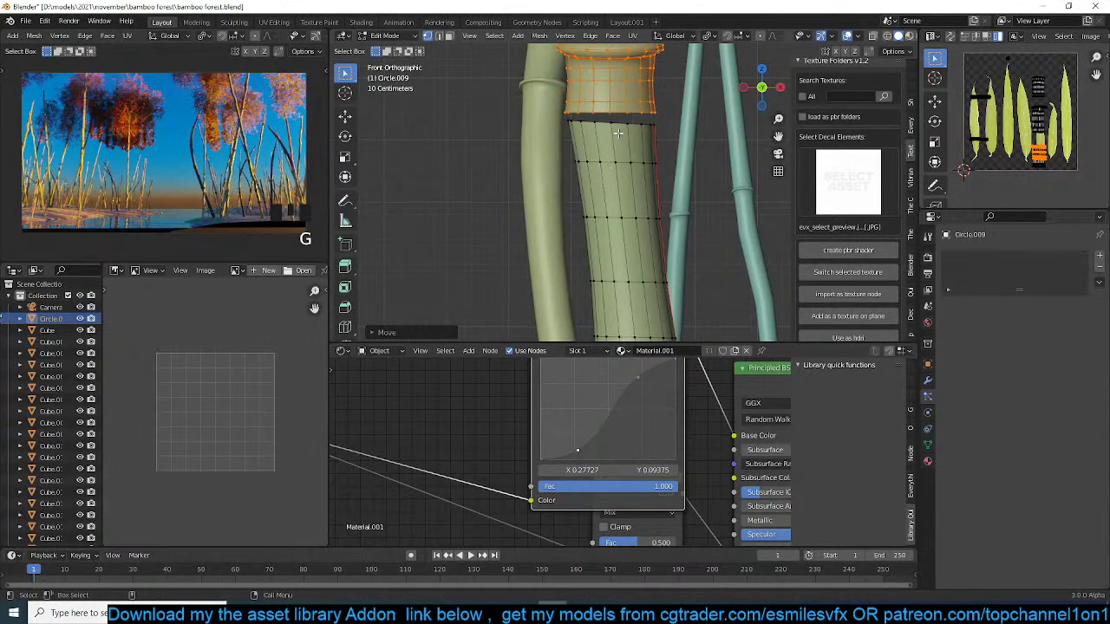
{"action": "left_click", "coordinate": [617, 130]}
{"action": "left_click", "coordinate": [623, 116], "text": "alt"}
{"action": "right_click", "coordinate": [651, 127]}
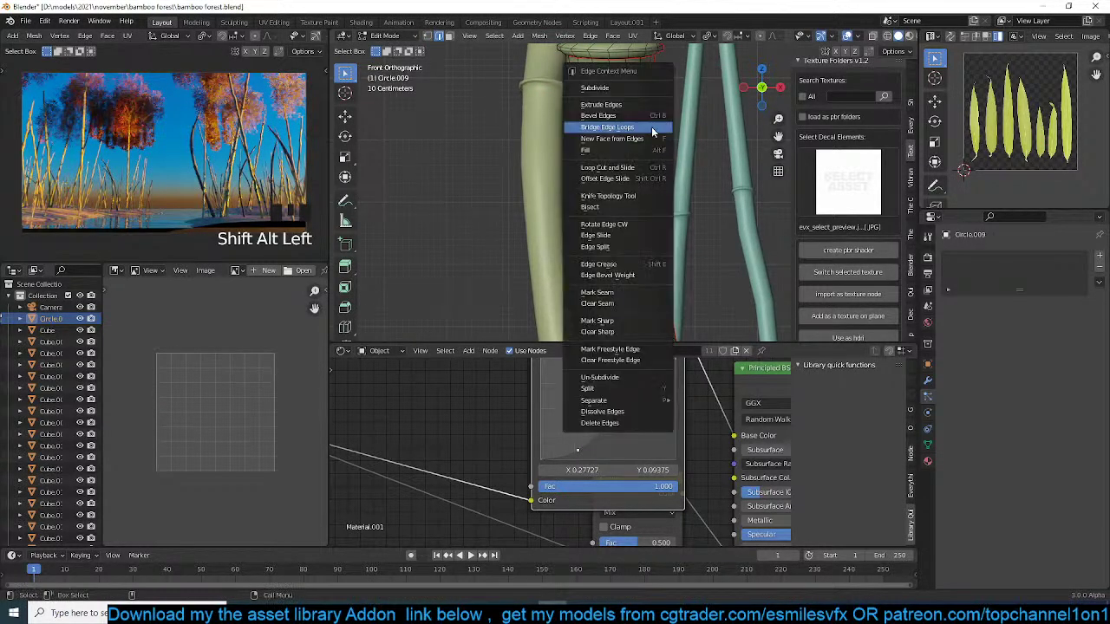
{"action": "left_click", "coordinate": [652, 127]}
{"action": "key", "text": "ctrl+x"}
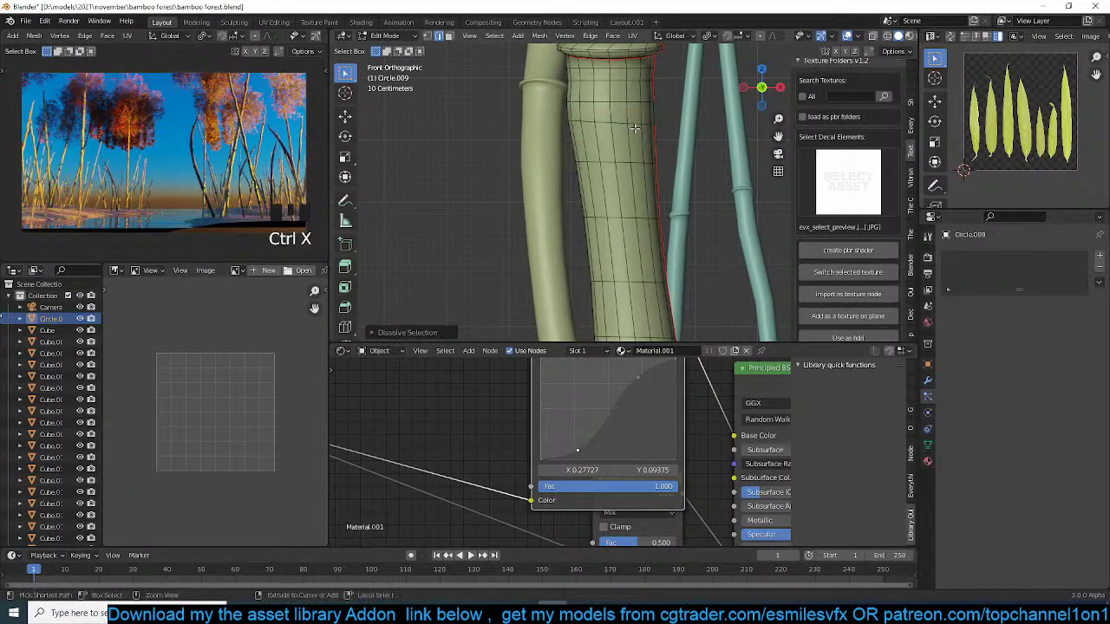
- From the top view, place two linked duplicates of the extended stalk, one on the right bank and one on the left bank
{"action": "key", "text": "Tab"}
{"action": "scroll", "coordinate": [659, 224], "scroll_direction": "down", "scroll_amount": 8}
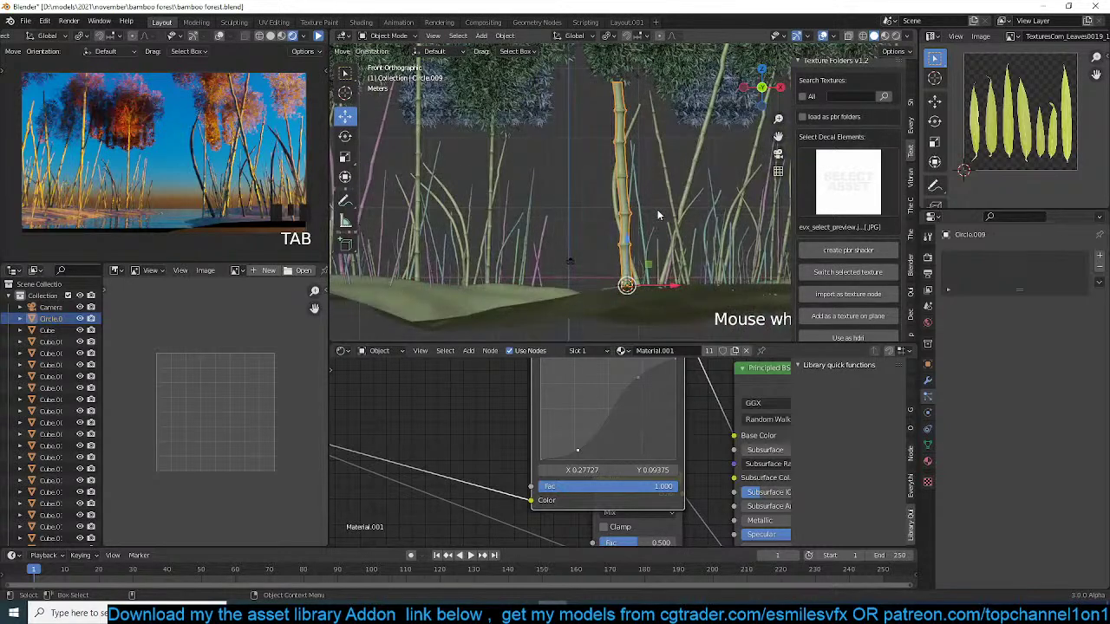
{"action": "key", "text": "KP_0"}
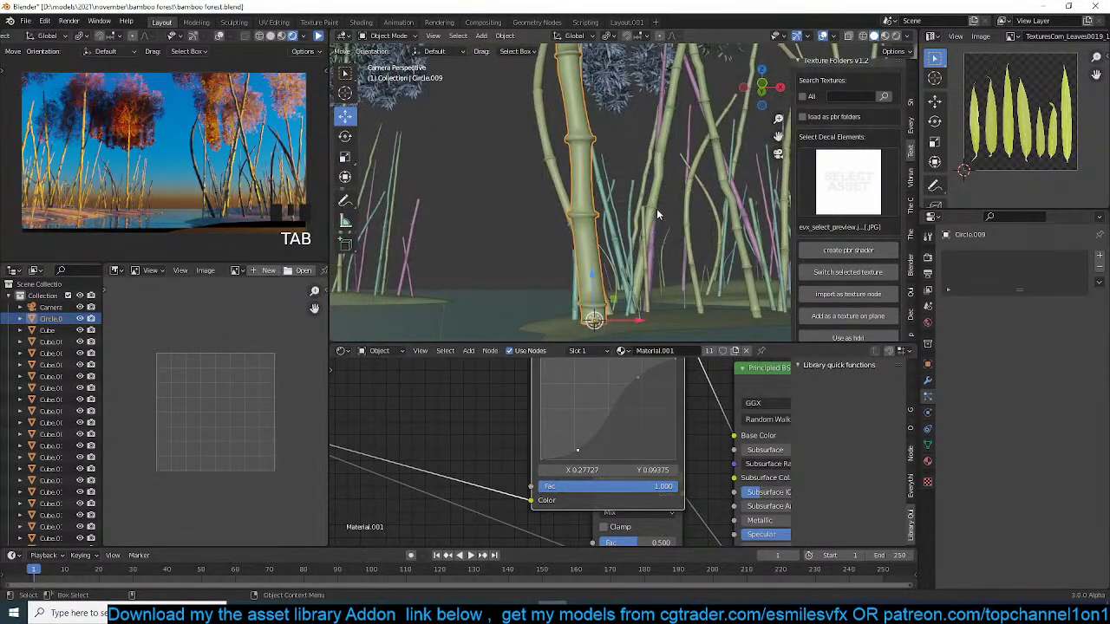
{"action": "scroll", "coordinate": [656, 214], "scroll_direction": "down", "scroll_amount": 5}
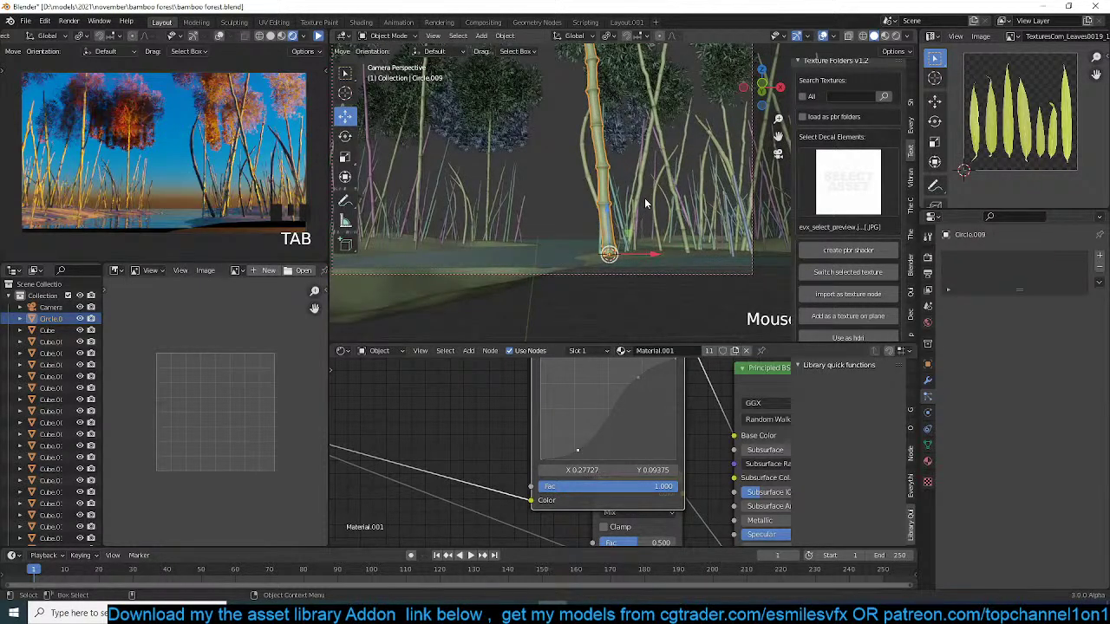
{"action": "scroll", "coordinate": [642, 198], "scroll_direction": "down", "scroll_amount": 3}
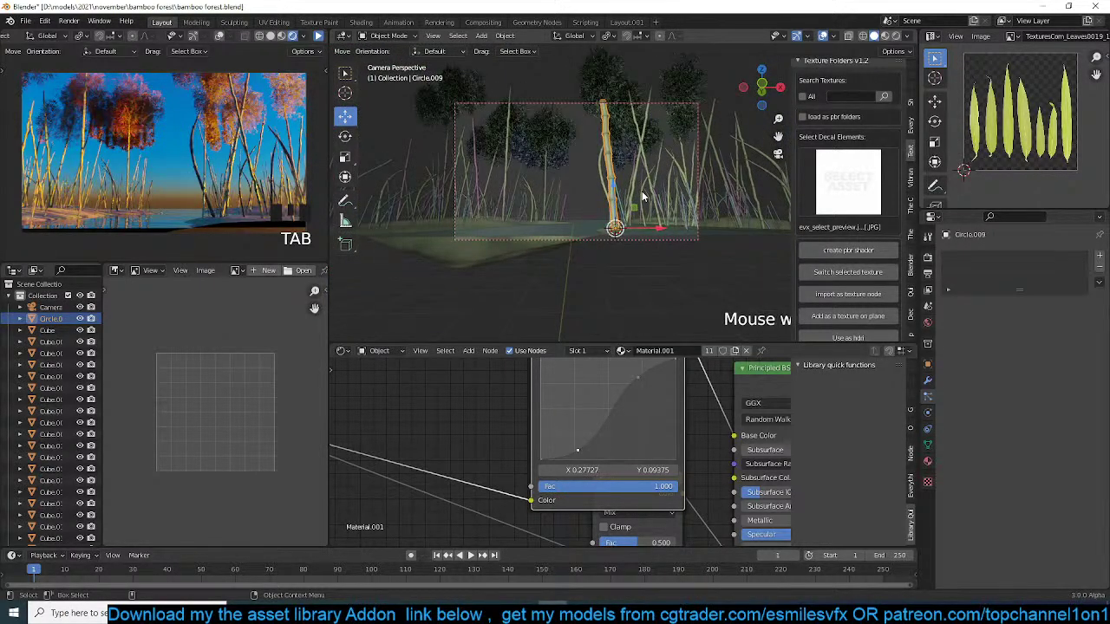
{"action": "key", "text": "KP_7"}
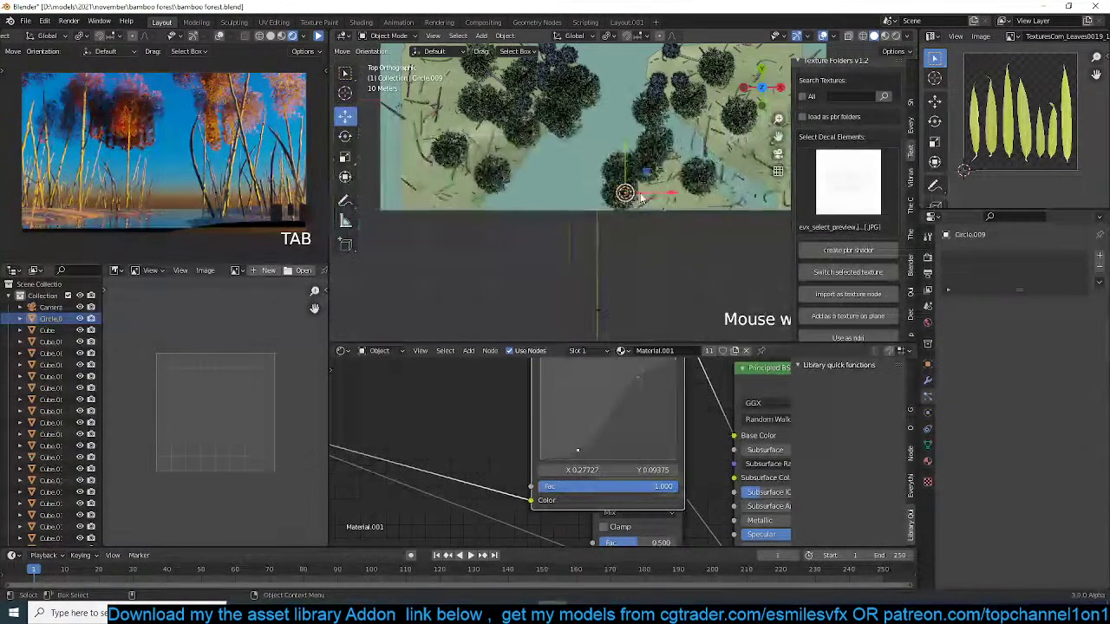
{"action": "middle_click_drag", "start_coordinate": [640, 196], "coordinate": [606, 237], "text": "shift"}
{"action": "key", "text": "alt+d"}
{"action": "left_click", "coordinate": [669, 136]}
{"action": "key", "text": "alt+d"}
{"action": "left_click", "coordinate": [497, 149]}
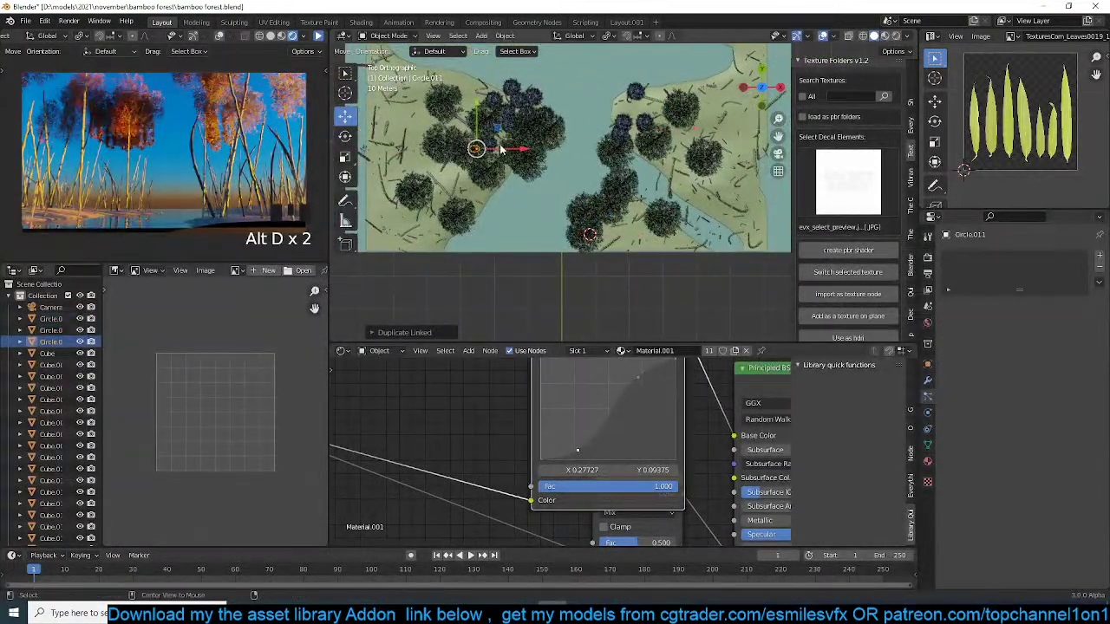
- Place four more linked duplicates of the stalk in a row down the left bank near the river edge
{"action": "key", "text": "alt+d"}
{"action": "left_click", "coordinate": [496, 158]}
{"action": "key", "text": "alt+d"}
{"action": "left_click", "coordinate": [490, 166]}
{"action": "key", "text": "alt+d"}
{"action": "left_click", "coordinate": [488, 175]}
{"action": "key", "text": "alt+d"}
{"action": "left_click", "coordinate": [487, 184]}
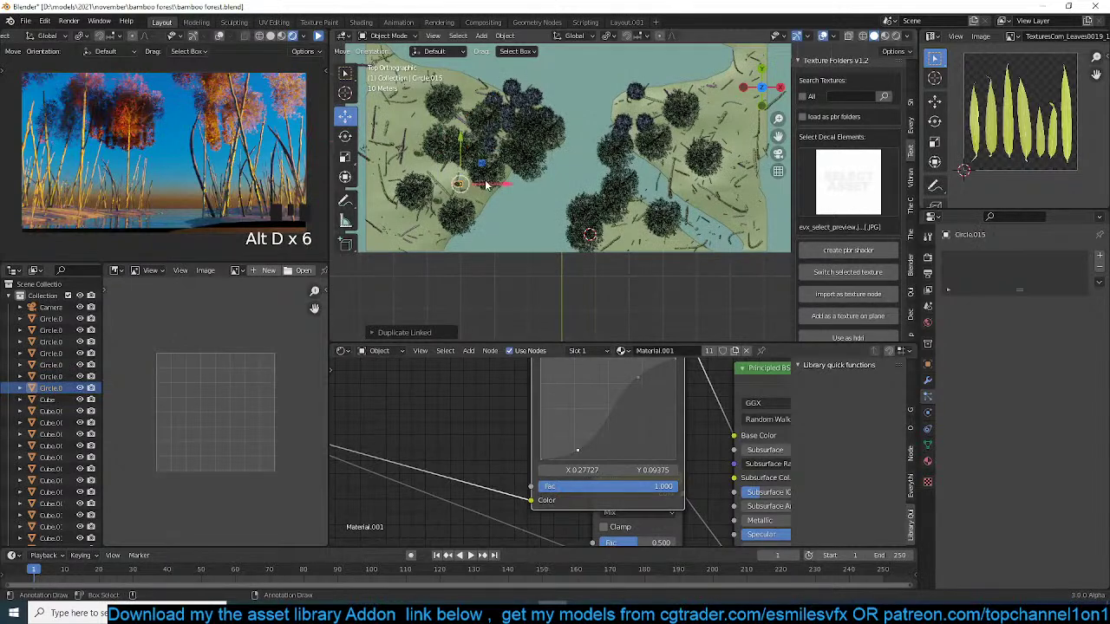
- Add linked duplicates of the stalk across the right bank, from the near clumps to the far end, rotating one of them
{"action": "key", "text": "alt+d"}
{"action": "left_click", "coordinate": [607, 204]}
{"action": "key", "text": "alt+d"}
{"action": "left_click", "coordinate": [659, 226]}
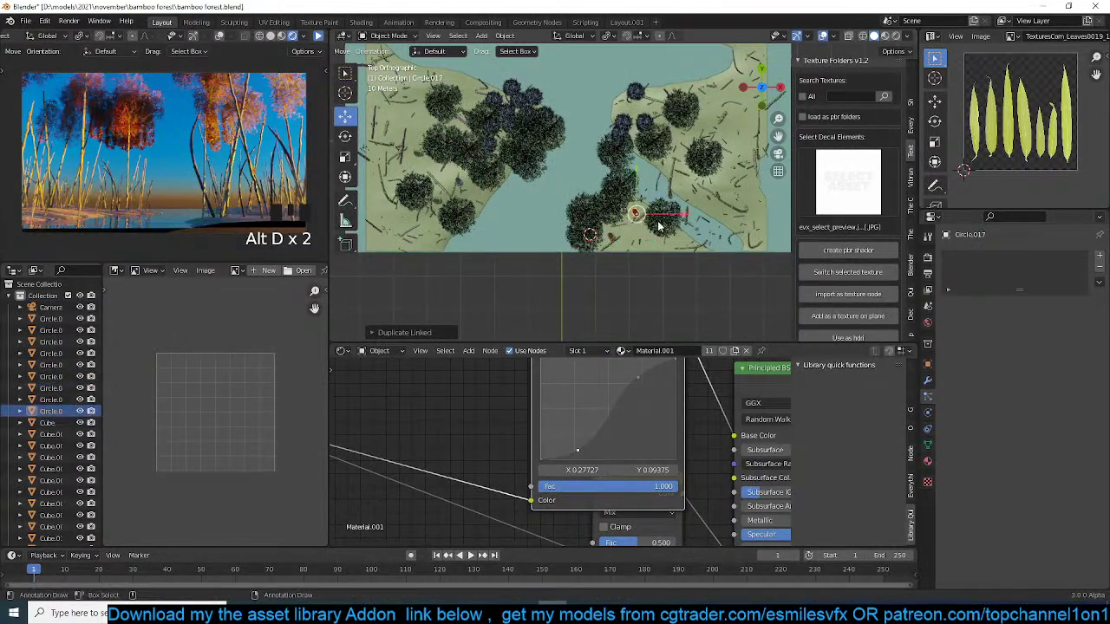
{"action": "key", "text": "alt+d"}
{"action": "key", "text": "r"}
{"action": "left_click", "coordinate": [716, 173]}
{"action": "key", "text": "alt+d"}
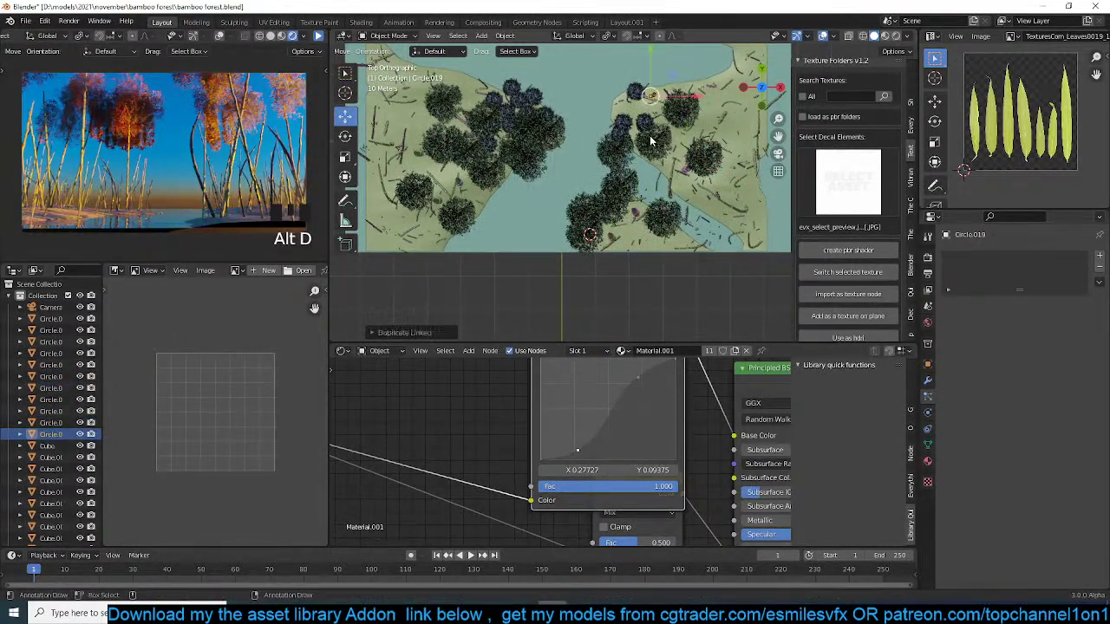
- Place linked duplicates of the stalk diagonally across the left bank, from its inner clumps to its near outer edge
{"action": "left_click", "coordinate": [512, 139]}
{"action": "key", "text": "alt+d"}
{"action": "left_click", "coordinate": [482, 165]}
{"action": "key", "text": "alt+d"}
{"action": "left_click", "coordinate": [447, 193]}
{"action": "key", "text": "alt+d"}
{"action": "left_click", "coordinate": [404, 223]}
- Try to stretch the ground plane along X by about 1.38
{"action": "scroll", "coordinate": [682, 186], "scroll_direction": "down", "scroll_amount": 4}
{"action": "left_click", "coordinate": [693, 178]}
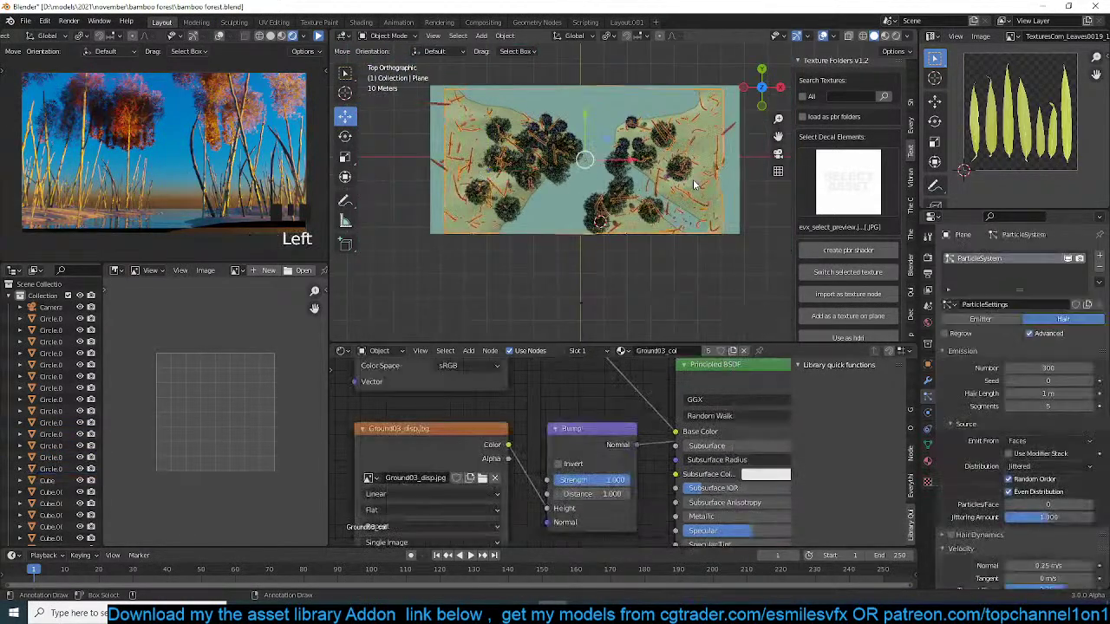
{"action": "key", "text": "s"}
{"action": "key", "text": "x"}
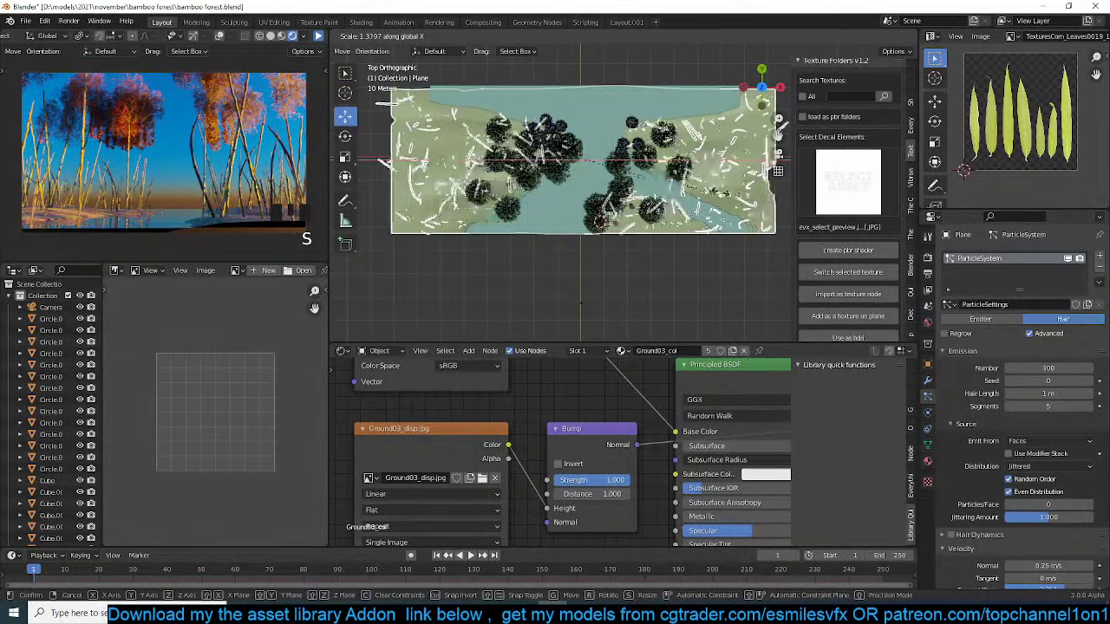
{"action": "left_click", "coordinate": [687, 187]}
- Select the vertices of the ground mesh's right bank, using box select and circle select along the river
{"action": "key", "text": "Tab"}
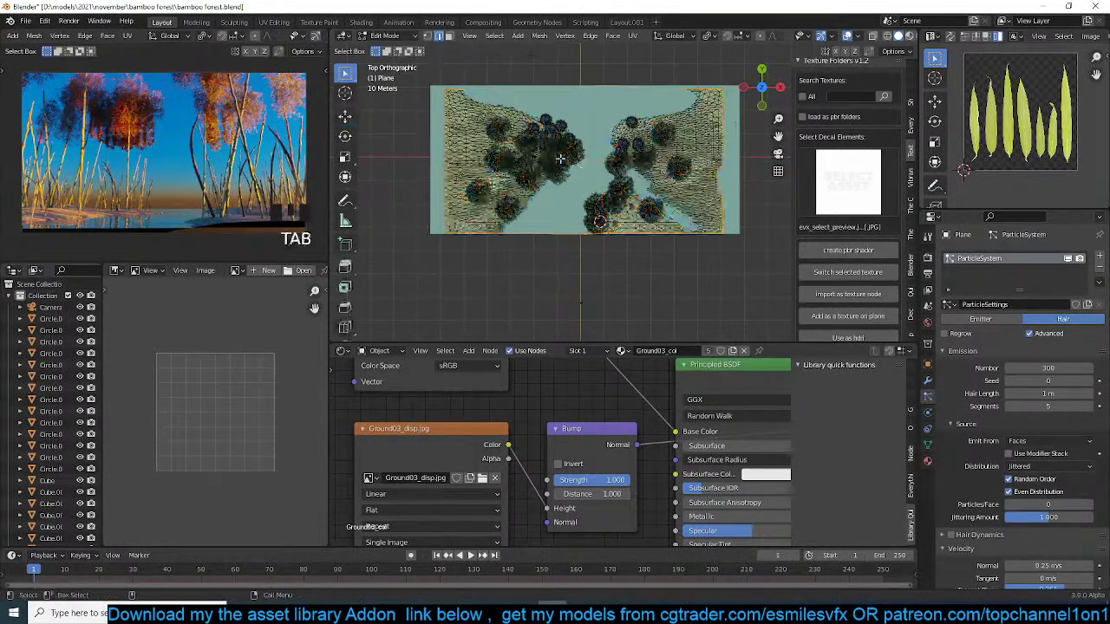
{"action": "key", "text": "1"}
{"action": "left_click_drag", "start_coordinate": [589, 84], "coordinate": [768, 266]}
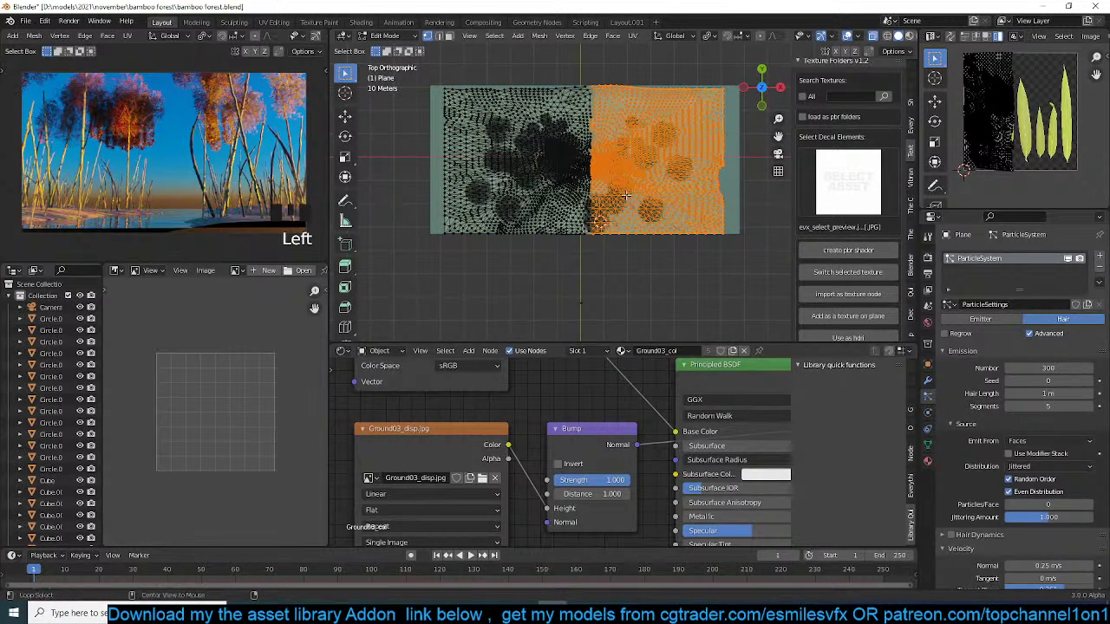
{"action": "key", "text": "alt+a"}
{"action": "key", "text": "c"}
{"action": "mouse_move", "coordinate": [632, 248]}
{"action": "left_mouse_down"}
{"action": "mouse_move", "coordinate": [669, 198]}
{"action": "mouse_move", "coordinate": [652, 137]}
{"action": "mouse_move", "coordinate": [661, 132]}
{"action": "left_mouse_up"}
{"action": "right_click", "coordinate": [662, 133]}
- Move the selected right-bank vertices outward along X with proportional editing to widen the river, and return to the camera view
{"action": "key", "text": "v"}
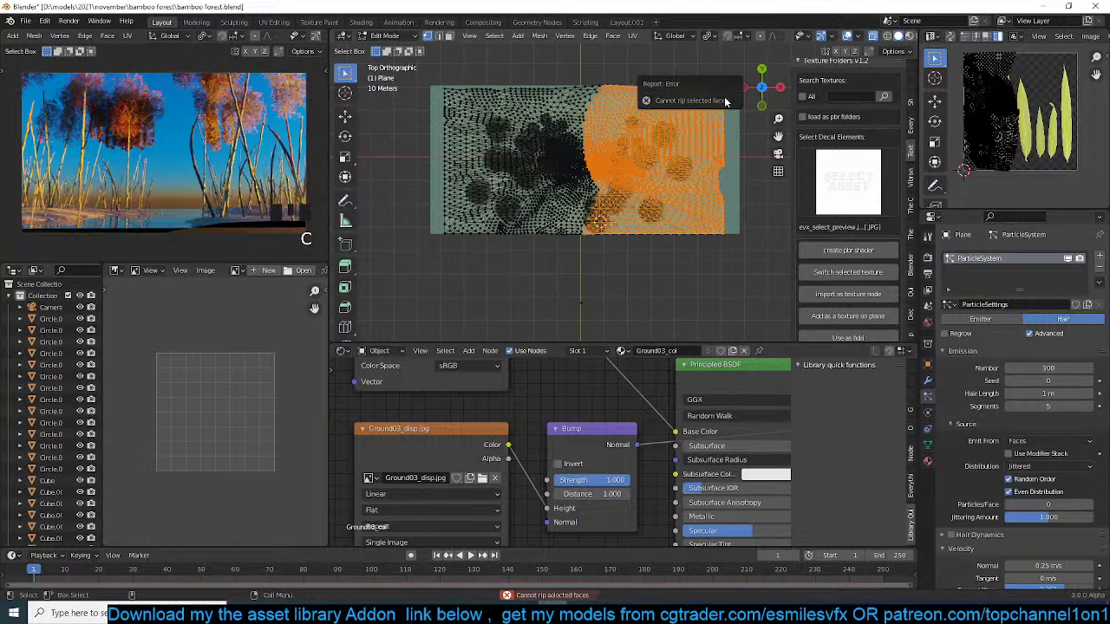
{"action": "key", "text": "g"}
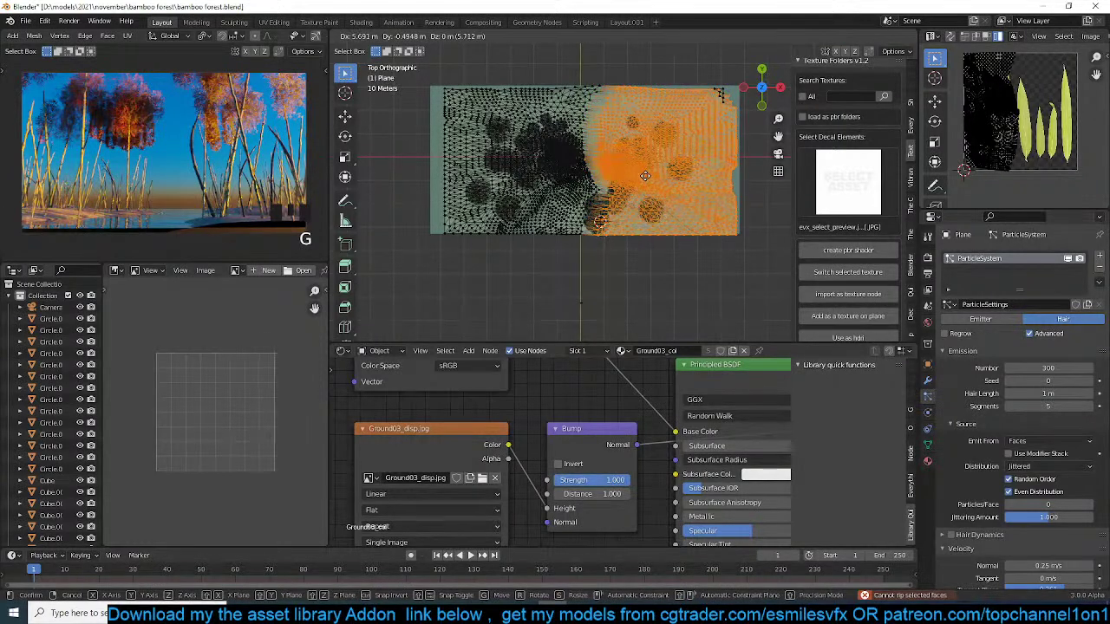
{"action": "key", "text": "g"}
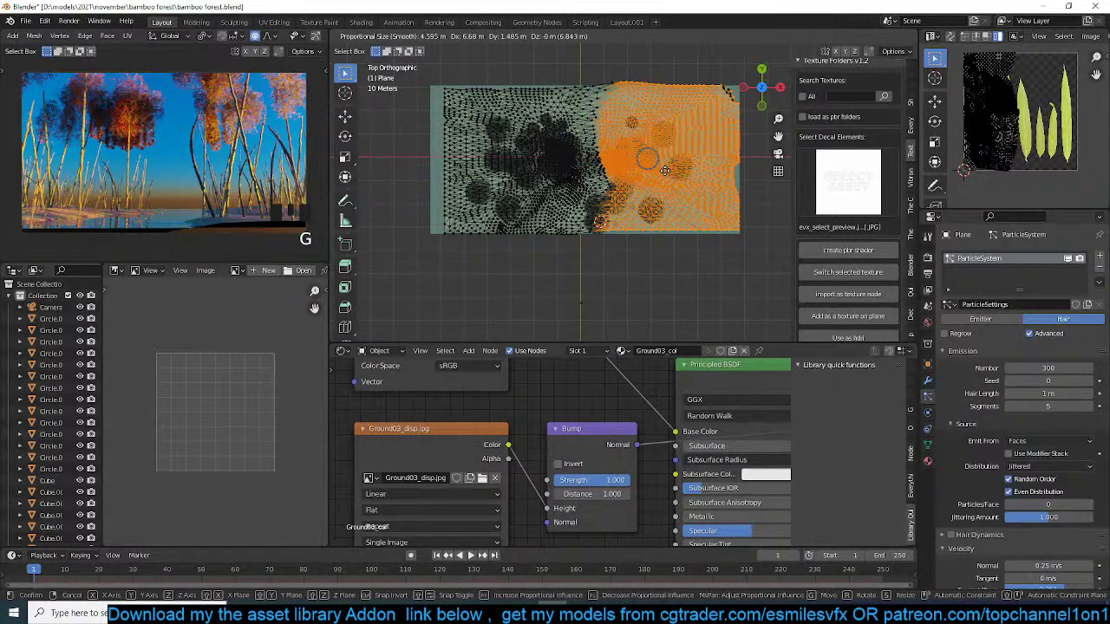
{"action": "left_click", "coordinate": [668, 176]}
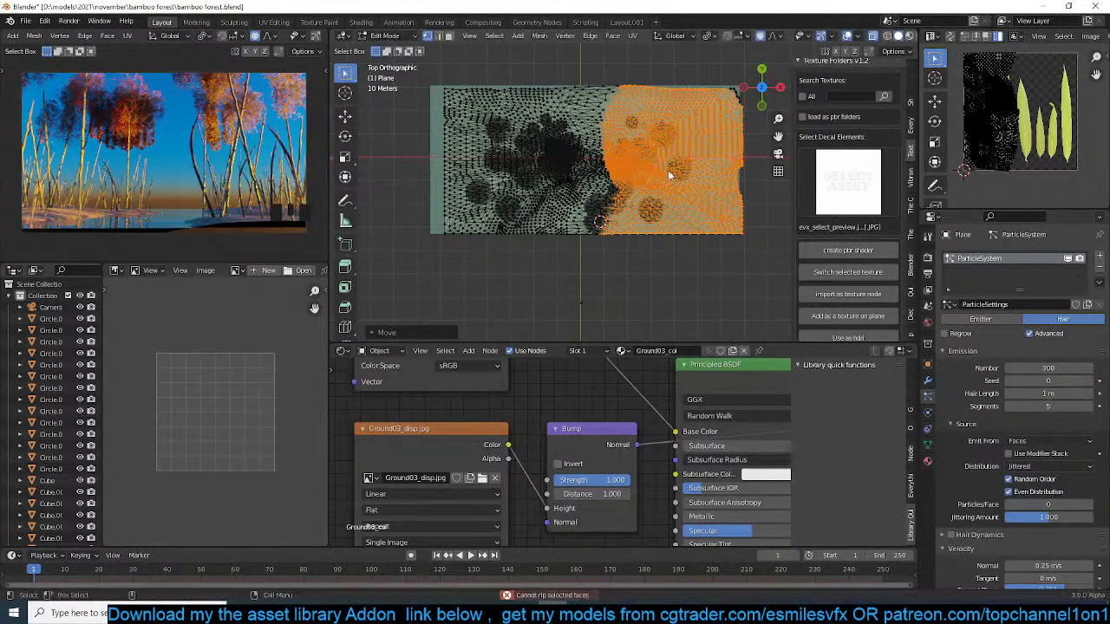
{"action": "key", "text": "Tab"}
{"action": "key", "text": "KP_0"}
{"action": "key", "text": "alt+a"}
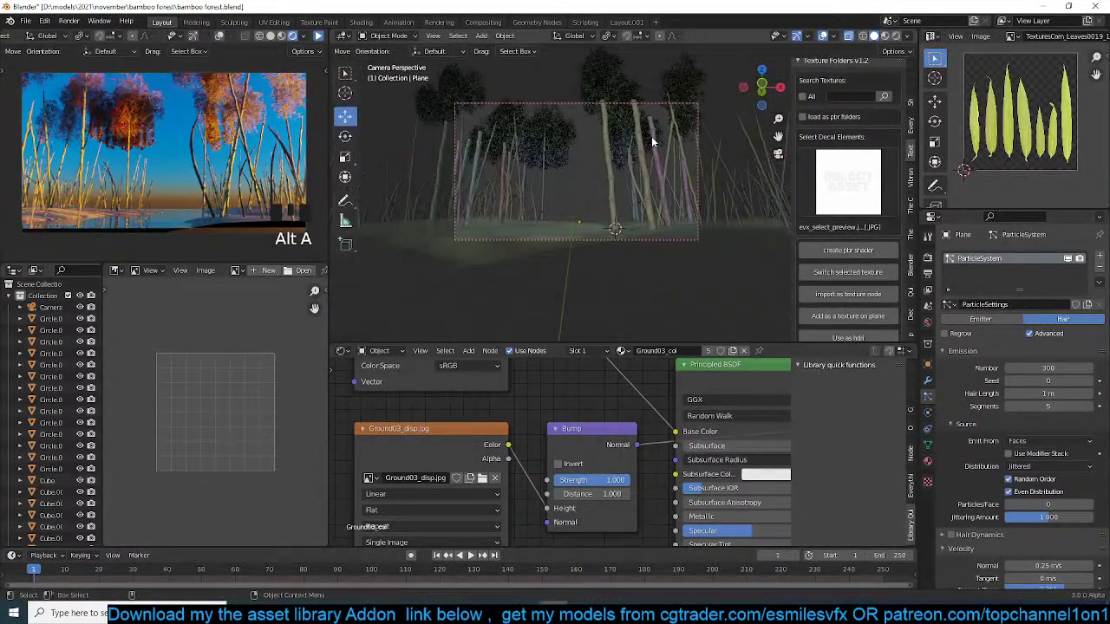
- Move the camera to about X 0.3 m, Y -63.26 m, Z 2.68 m
{"action": "scroll", "coordinate": [651, 136], "scroll_direction": "up", "scroll_amount": 3}
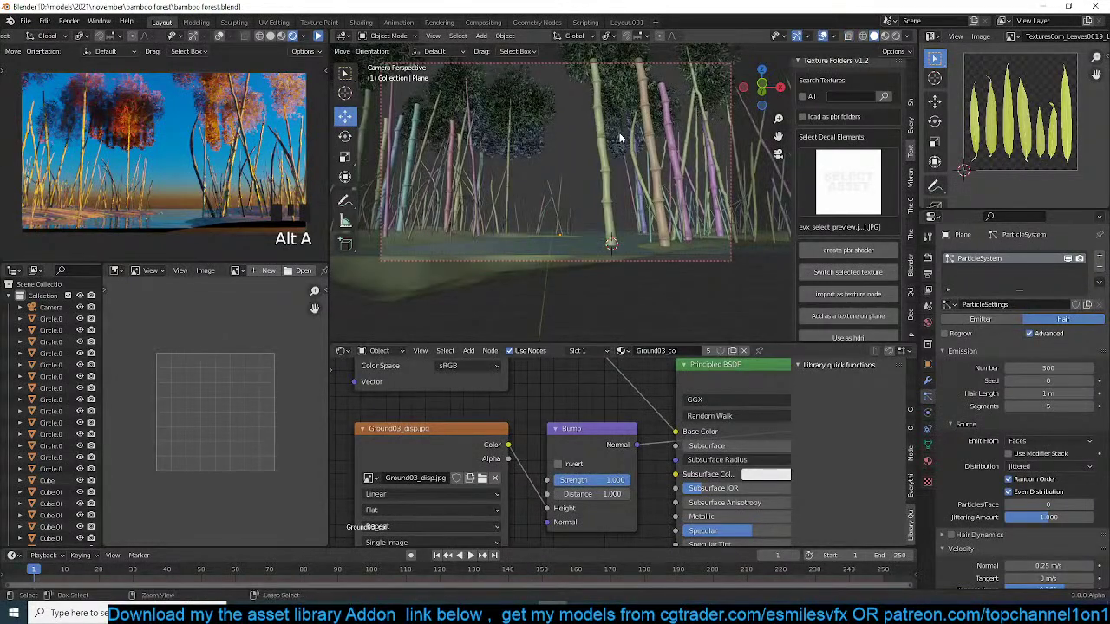
{"action": "left_click", "coordinate": [661, 260]}
{"action": "key", "text": "g"}
{"action": "key", "text": "g"}
{"action": "left_click", "coordinate": [569, 192]}
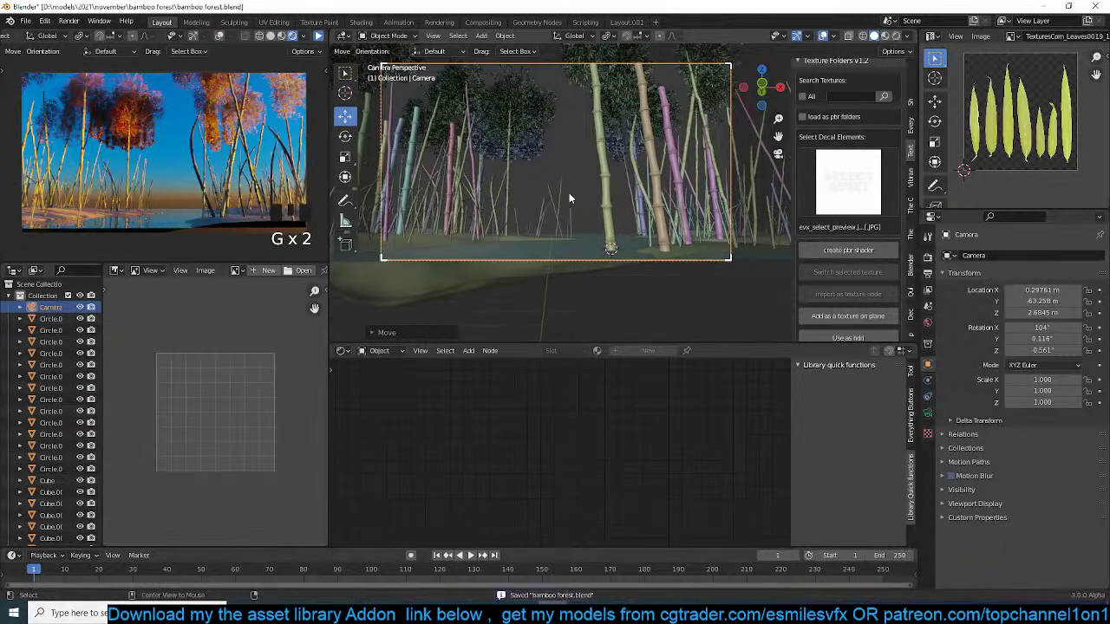
- Move the foreground bamboo stalk outward on the right bank, beside the neighbouring orange stalk
{"action": "key", "text": "alt+a"}
{"action": "left_click", "coordinate": [612, 217]}
{"action": "key", "text": "g"}
{"action": "left_click", "coordinate": [652, 231]}
- Resize the foreground stalk and tilt it with plain and trackball rotation
{"action": "key", "text": "alt+a"}
{"action": "left_click", "coordinate": [634, 164]}
{"action": "key", "text": "s"}
{"action": "key", "text": "Return"}
{"action": "key", "text": "r"}
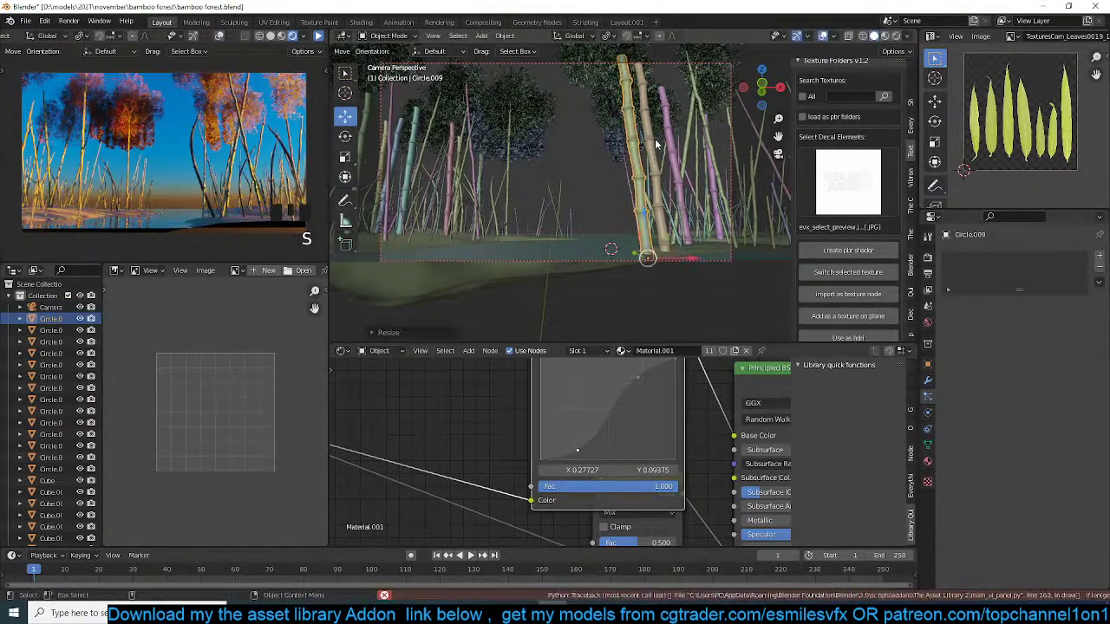
{"action": "key", "text": "r"}
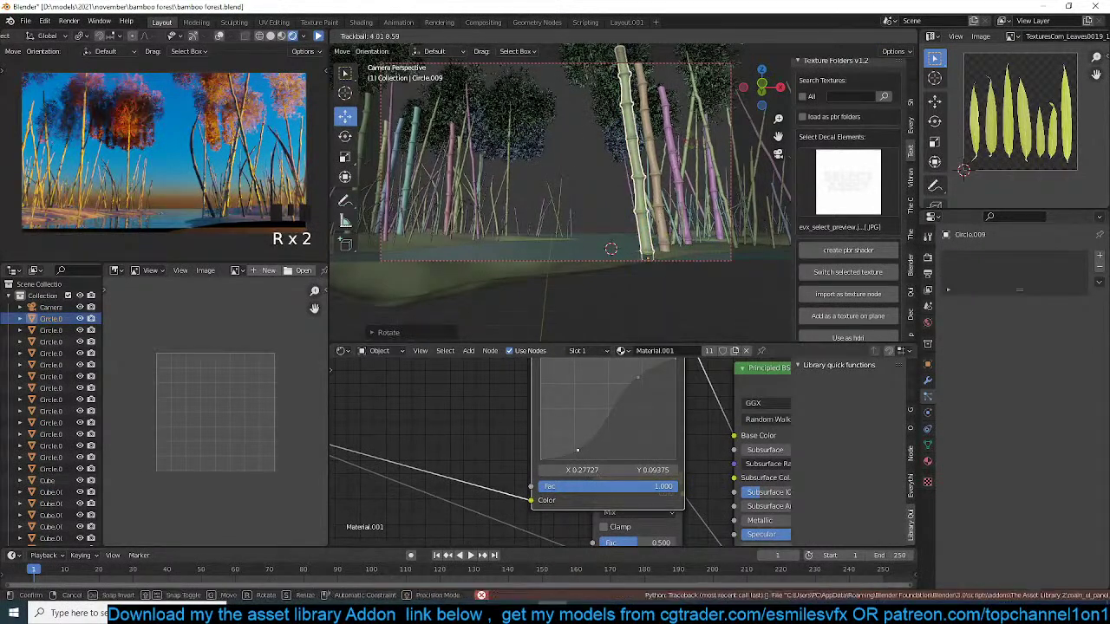
{"action": "left_click", "coordinate": [694, 146]}
- From the top view, place four linked duplicates of the tilted stalk close together among the left bank's clumps
{"action": "key", "text": "KP_7"}
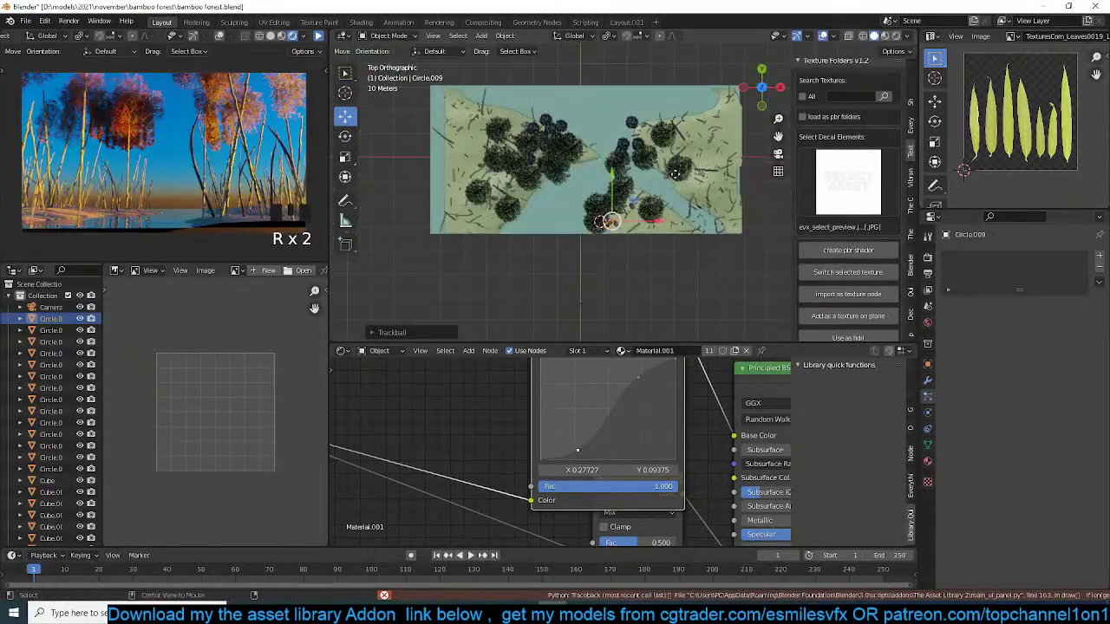
{"action": "key", "text": "alt+d"}
{"action": "left_click", "coordinate": [592, 146]}
{"action": "key", "text": "alt+d"}
{"action": "left_click", "coordinate": [592, 138]}
{"action": "key", "text": "alt+d"}
{"action": "left_click", "coordinate": [590, 128]}
{"action": "key", "text": "alt+d"}
{"action": "left_click", "coordinate": [586, 124]}
- Place three more linked duplicates of the tilted stalk on the left bank, including one toward the tip of the peninsula
{"action": "key", "text": "alt+d"}
{"action": "left_click", "coordinate": [568, 149]}
{"action": "key", "text": "alt+d"}
{"action": "left_click", "coordinate": [635, 96]}
{"action": "key", "text": "alt+d"}
{"action": "left_click", "coordinate": [617, 149]}
- Adjust a foliage clump on the left bank and place four linked duplicates of it, two on the left bank and two on the right
{"action": "left_click", "coordinate": [564, 174]}
{"action": "left_click", "coordinate": [578, 173]}
{"action": "key", "text": "g"}
{"action": "left_click", "coordinate": [572, 184]}
{"action": "key", "text": "alt+d"}
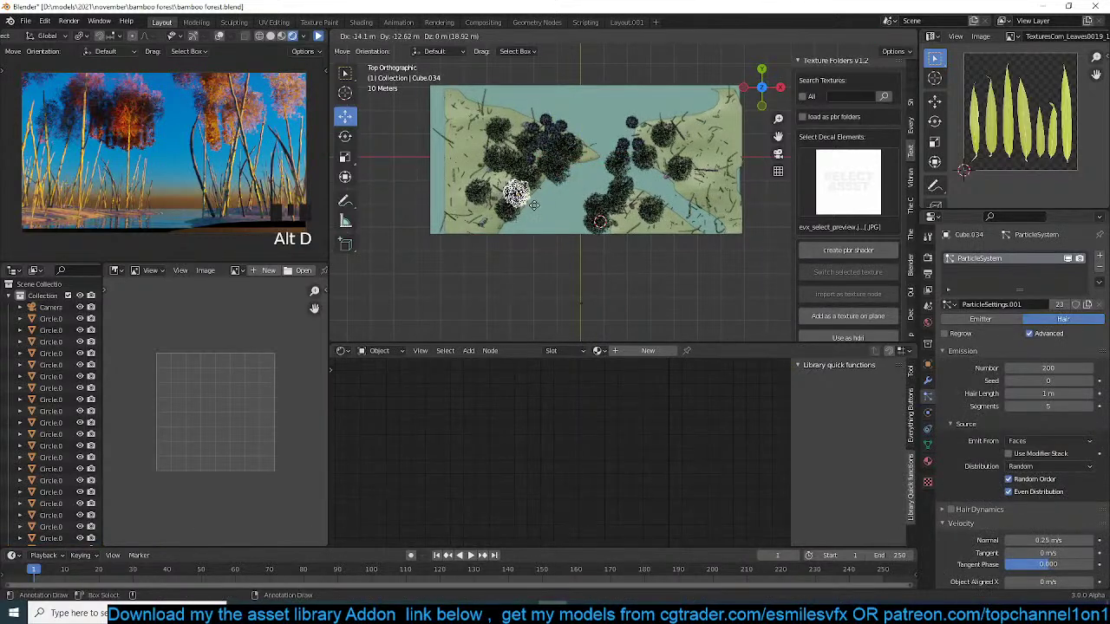
{"action": "left_click", "coordinate": [525, 195]}
{"action": "key", "text": "alt+d"}
{"action": "left_click", "coordinate": [479, 233]}
{"action": "key", "text": "alt+d"}
{"action": "left_click", "coordinate": [620, 227]}
{"action": "key", "text": "alt+d"}
{"action": "left_click", "coordinate": [695, 184]}
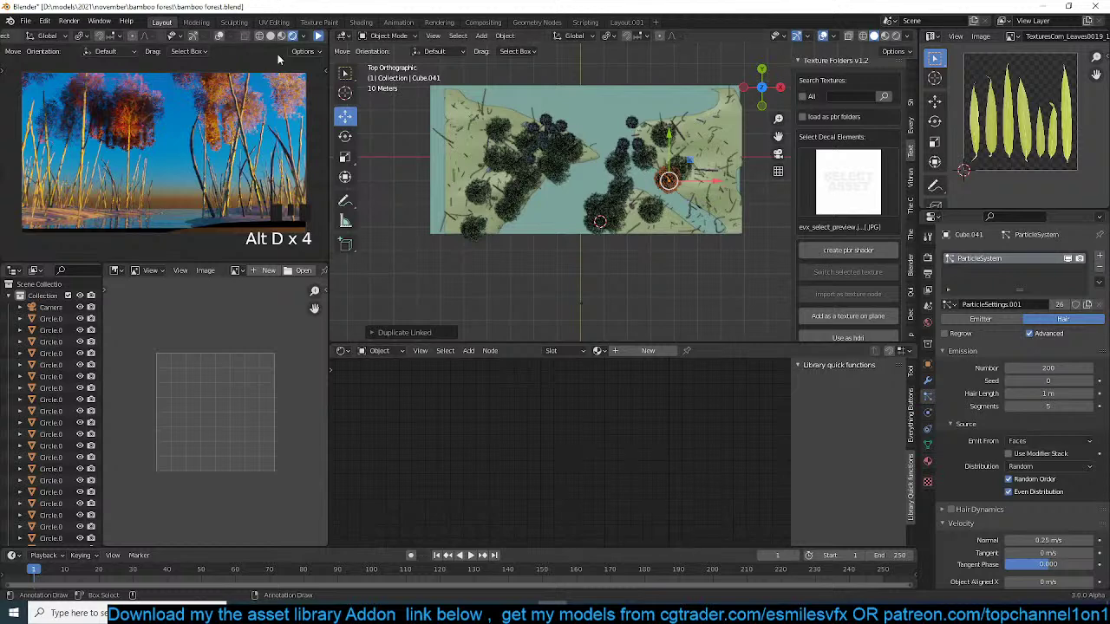
- Refresh the rendered viewport preview by pausing and resuming it, and save the file
{"action": "left_click", "coordinate": [318, 39]}
{"action": "left_click", "coordinate": [317, 39]}
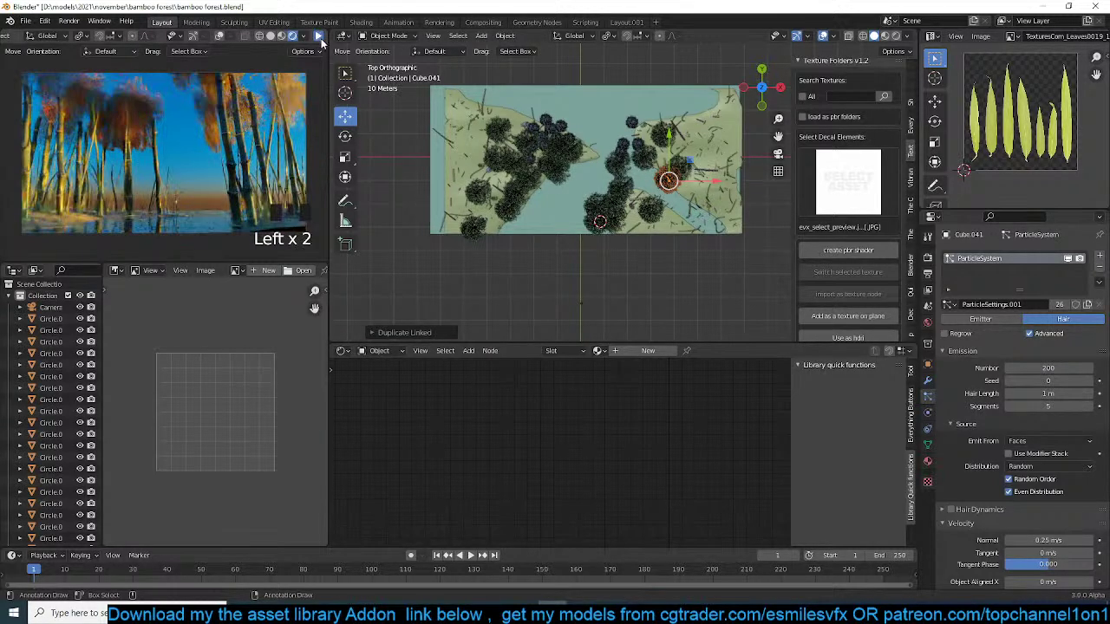
{"action": "key", "text": "ctrl+s"}
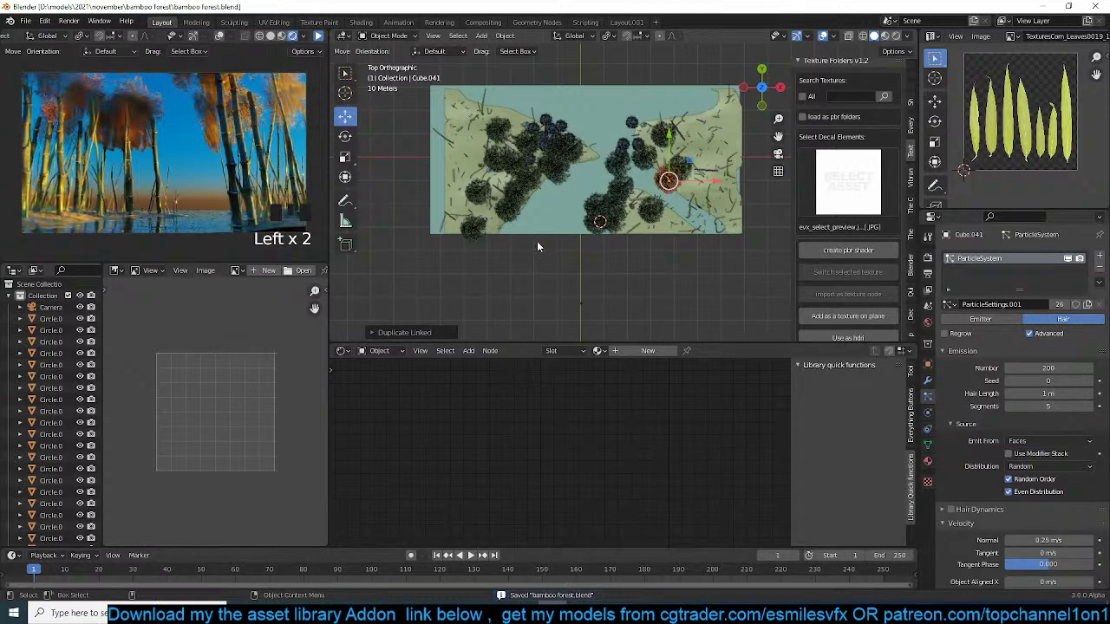
- Isolate one thick stalk on the right bank in local view, seen from the front
{"action": "middle_click_drag", "start_coordinate": [554, 187], "coordinate": [606, 137]}
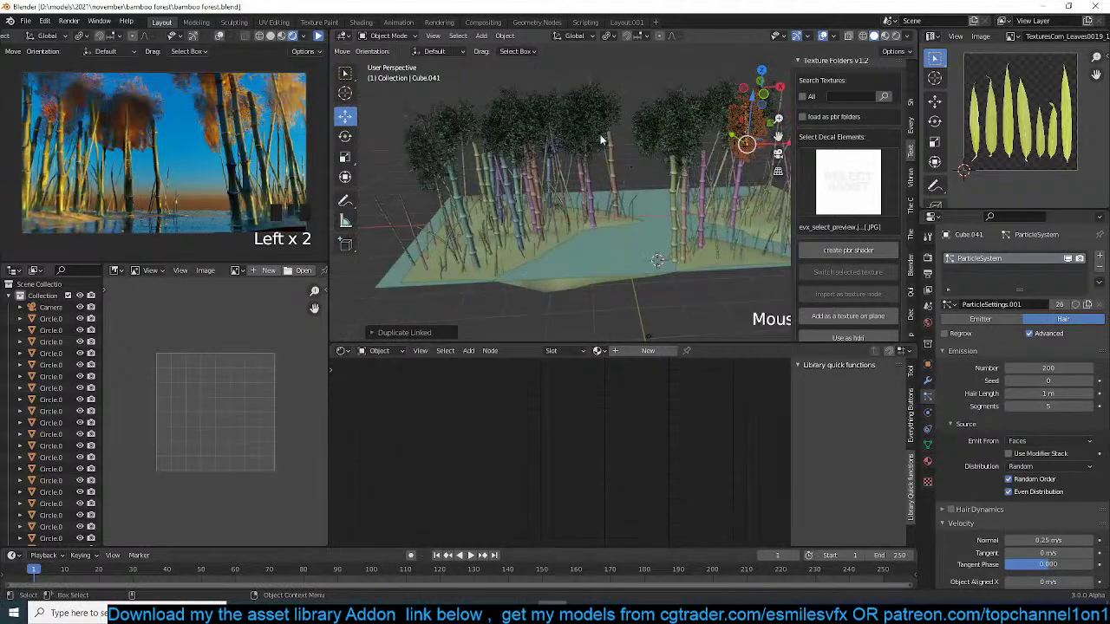
{"action": "left_click", "coordinate": [596, 132]}
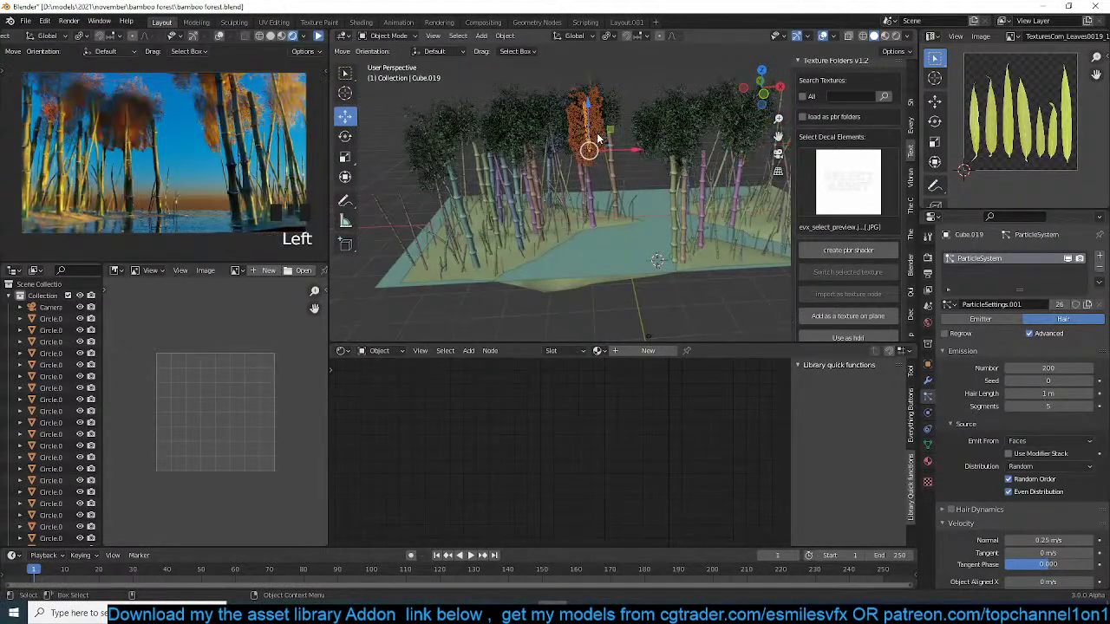
{"action": "double_click", "coordinate": [671, 207]}
{"action": "key", "text": "KP_1"}
{"action": "key", "text": "Tab"}
{"action": "key", "text": "Tab"}
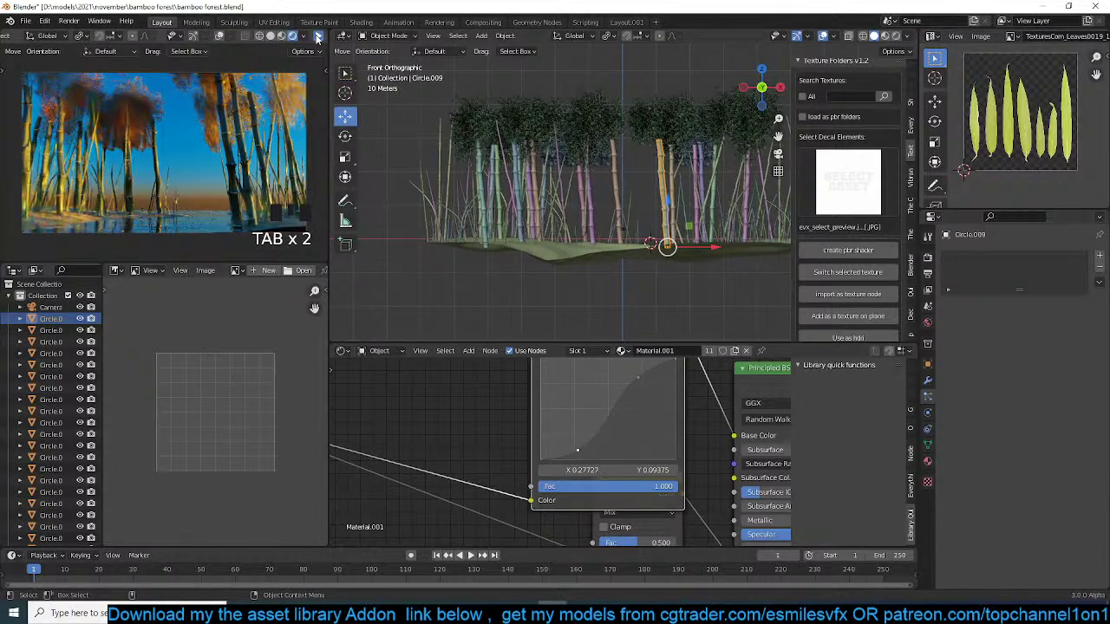
{"action": "key", "text": "KP_Divide"}
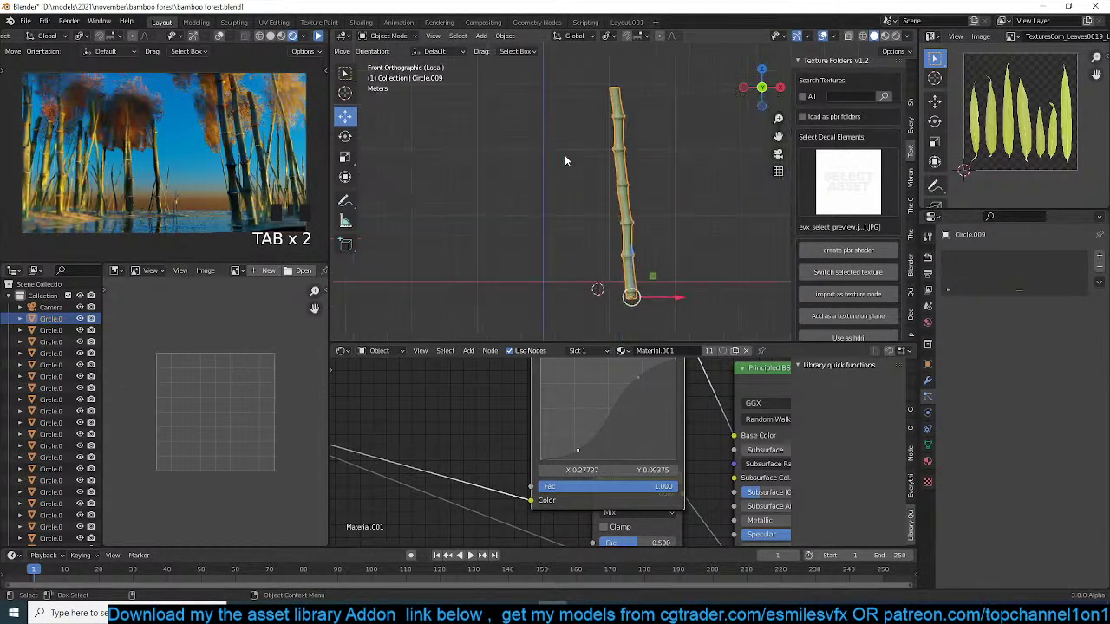
- Taper the isolated stalk by scaling down the ring of vertices at its top in wireframe display
{"action": "key", "text": "Tab"}
{"action": "middle_click_drag", "start_coordinate": [564, 155], "coordinate": [580, 193], "text": "shift"}
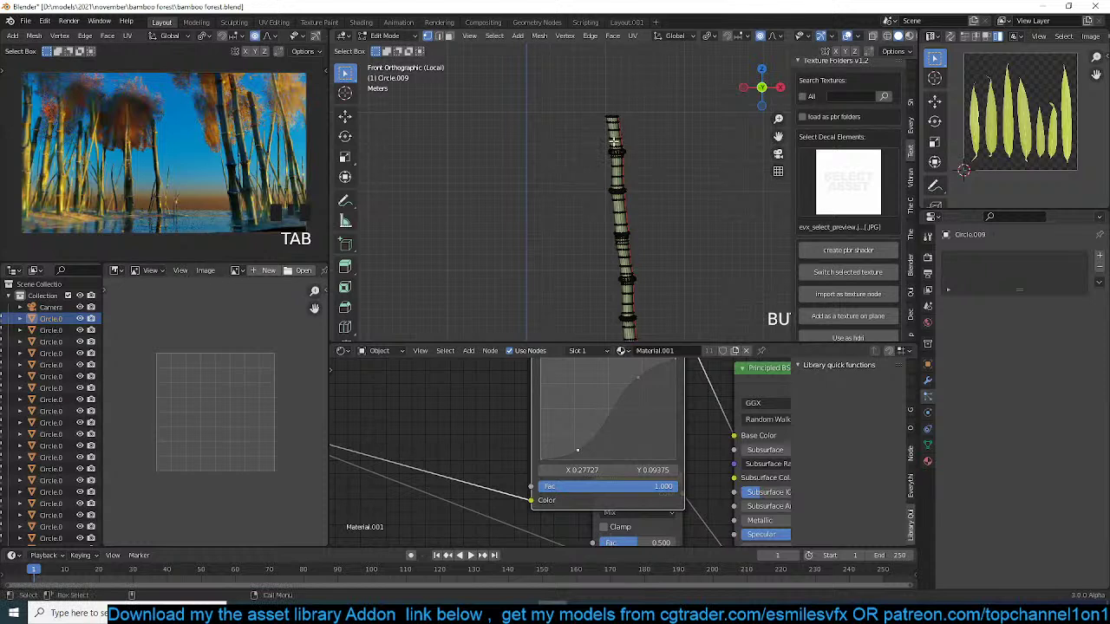
{"action": "key", "text": "z"}
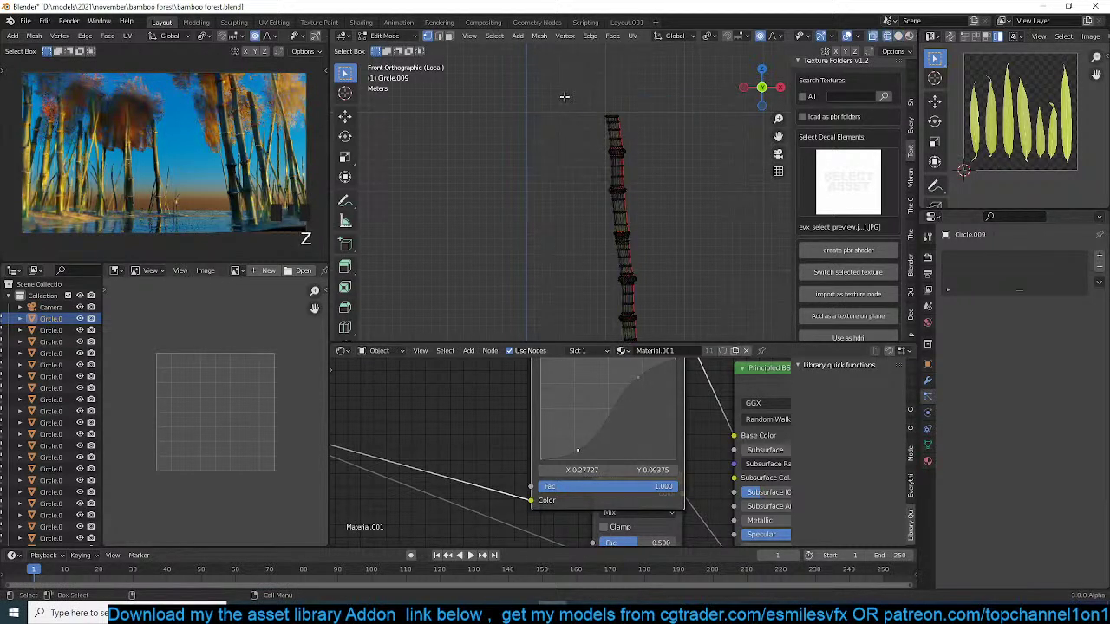
{"action": "left_click_drag", "start_coordinate": [625, 119], "coordinate": [625, 120]}
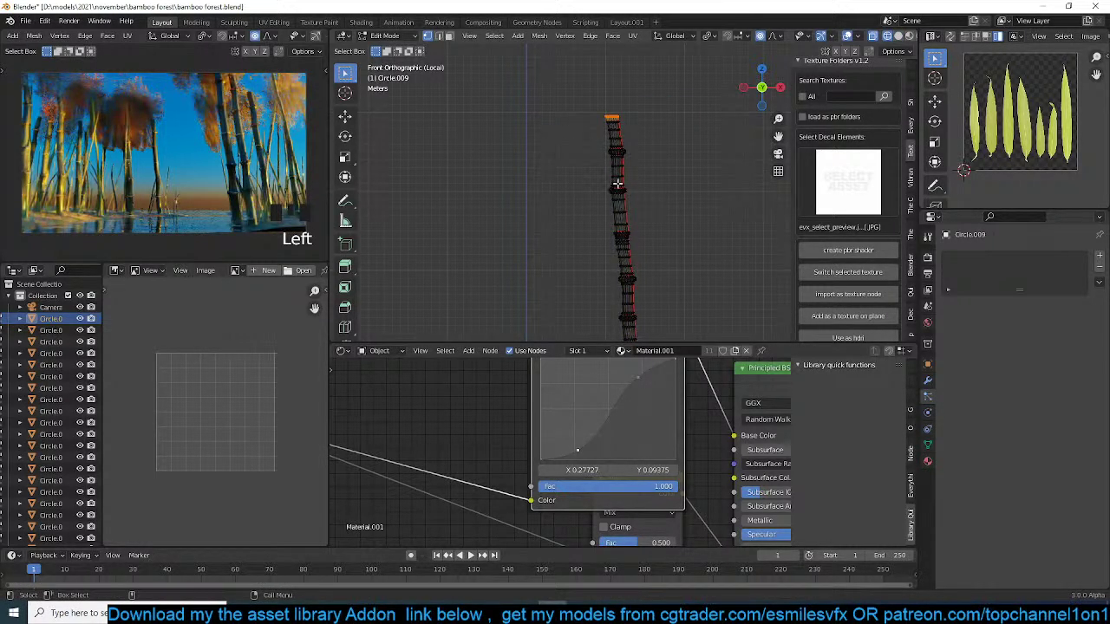
{"action": "key", "text": "s"}
{"action": "left_click", "coordinate": [700, 219]}
{"action": "scroll", "coordinate": [699, 221], "scroll_direction": "down", "scroll_amount": 4}
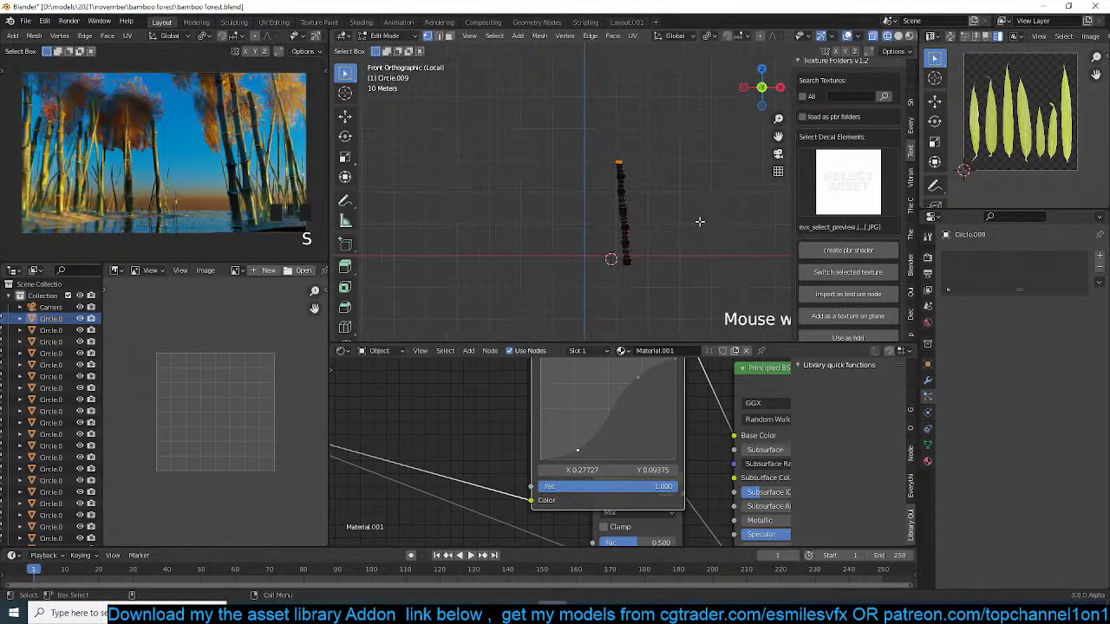
{"action": "key", "text": "s"}
{"action": "scroll", "coordinate": [667, 223], "scroll_direction": "down", "scroll_amount": 4}
{"action": "left_click", "coordinate": [661, 207]}
- Duplicate the upper section of the stalk's mesh and place the copy beside the stalk's top
{"action": "scroll", "coordinate": [659, 204], "scroll_direction": "up", "scroll_amount": 3}
{"action": "left_click_drag", "start_coordinate": [586, 85], "coordinate": [676, 233]}
{"action": "key", "text": "shift+d"}
{"action": "left_click", "coordinate": [714, 141]}
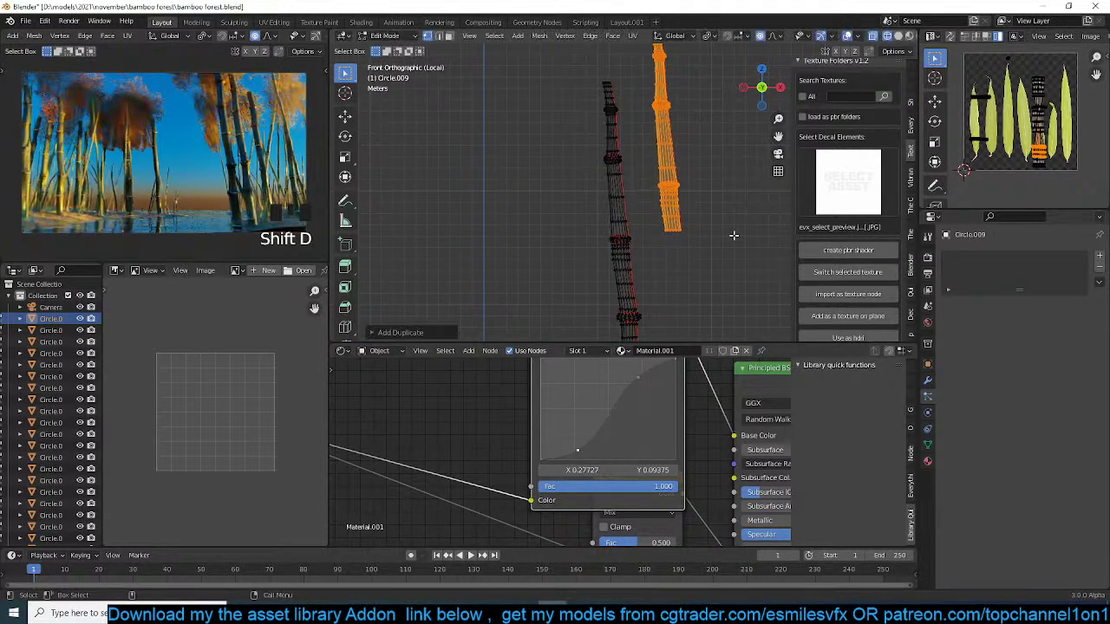
{"action": "key", "text": "s"}
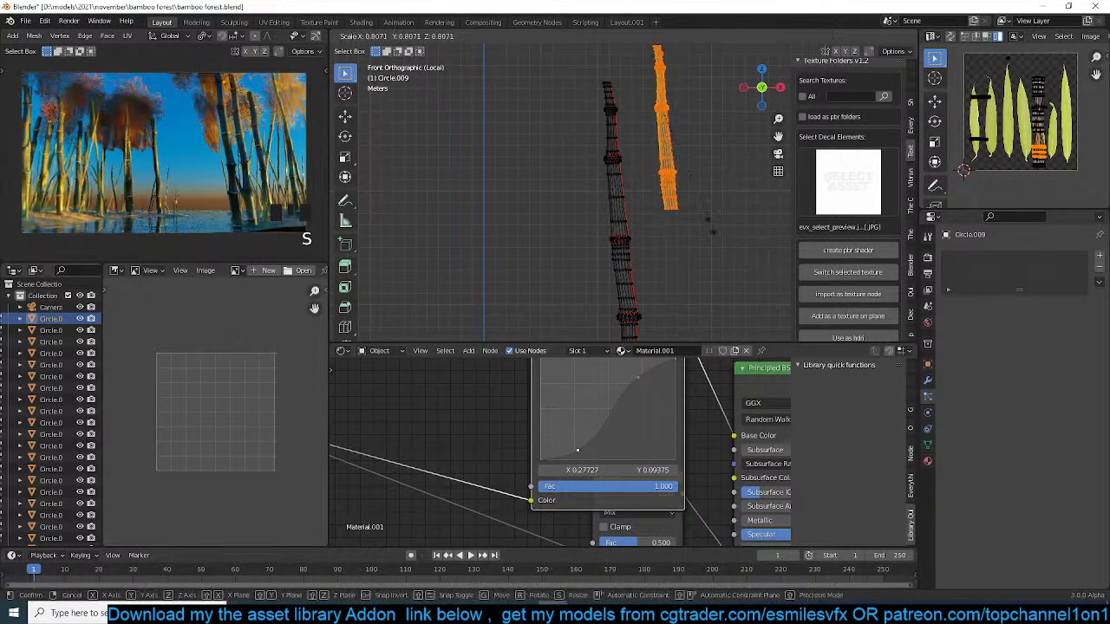
{"action": "left_click", "coordinate": [697, 178]}
{"action": "key", "text": "r"}
{"action": "right_click", "coordinate": [710, 218]}
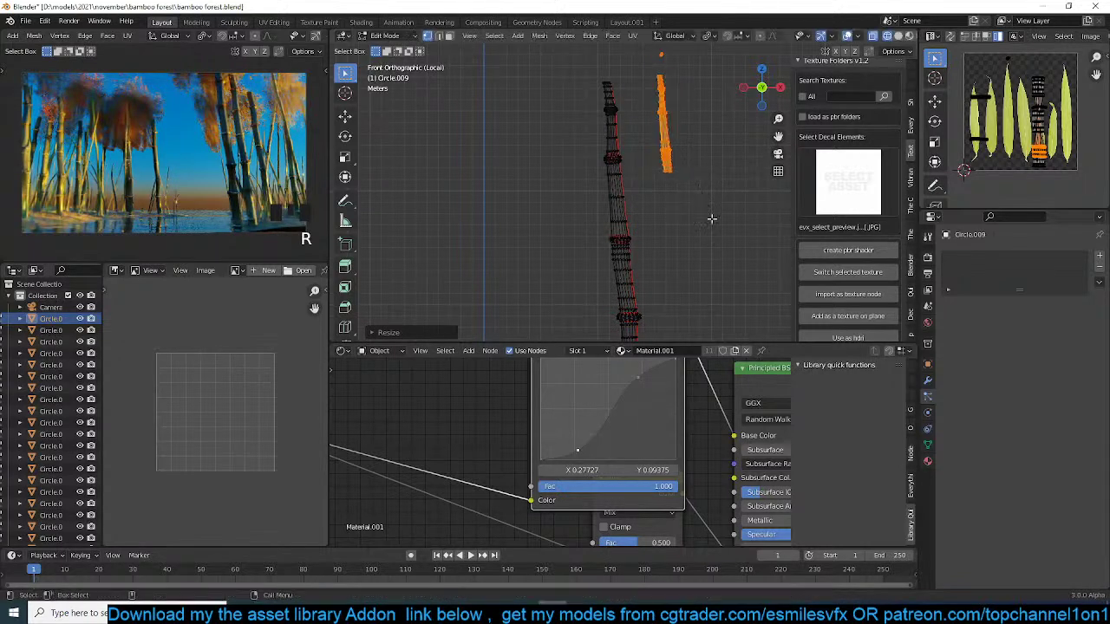
{"action": "key", "text": "ctrl+z"}
- Change the transform pivot point, and rotate, shrink and move the copied section against the stalk as a side branch
{"action": "key", "text": "period"}
{"action": "left_click", "coordinate": [723, 185]}
{"action": "key", "text": "r"}
{"action": "left_click", "coordinate": [709, 242]}
{"action": "key", "text": "s"}
{"action": "left_click", "coordinate": [682, 205]}
{"action": "key", "text": "g"}
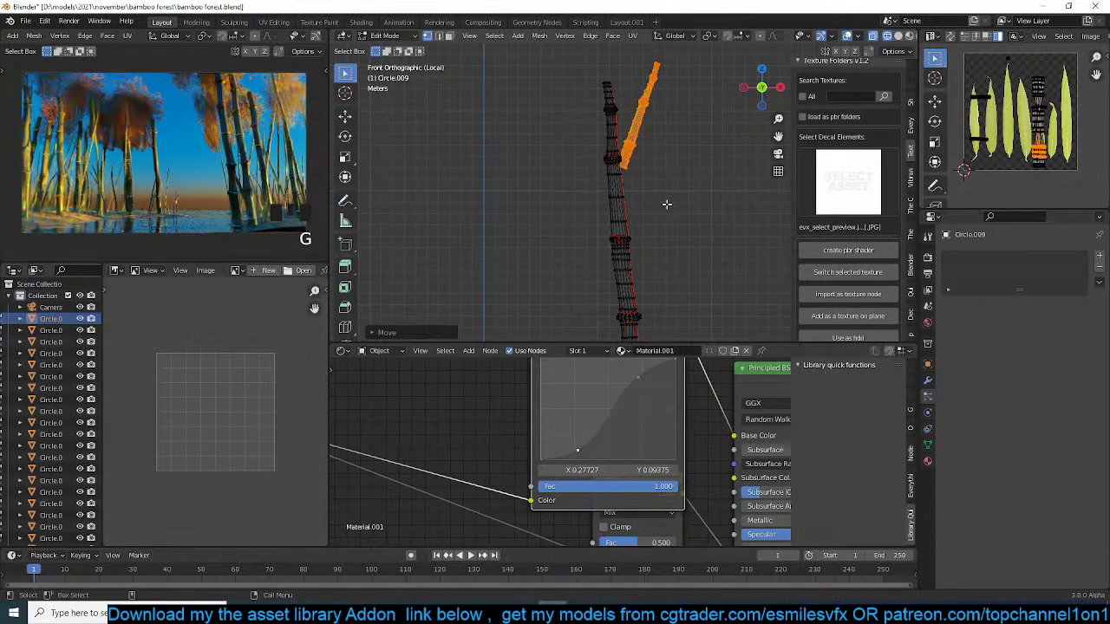
{"action": "left_click", "coordinate": [666, 196]}
- Rotate the side branch more upright, enlarge it and move it so it grows from a node on the stalk
{"action": "key", "text": "r"}
{"action": "left_click", "coordinate": [691, 170]}
{"action": "key", "text": "s"}
{"action": "key", "text": "s"}
{"action": "left_click", "coordinate": [685, 234]}
{"action": "key", "text": "g"}
{"action": "left_click", "coordinate": [695, 221]}
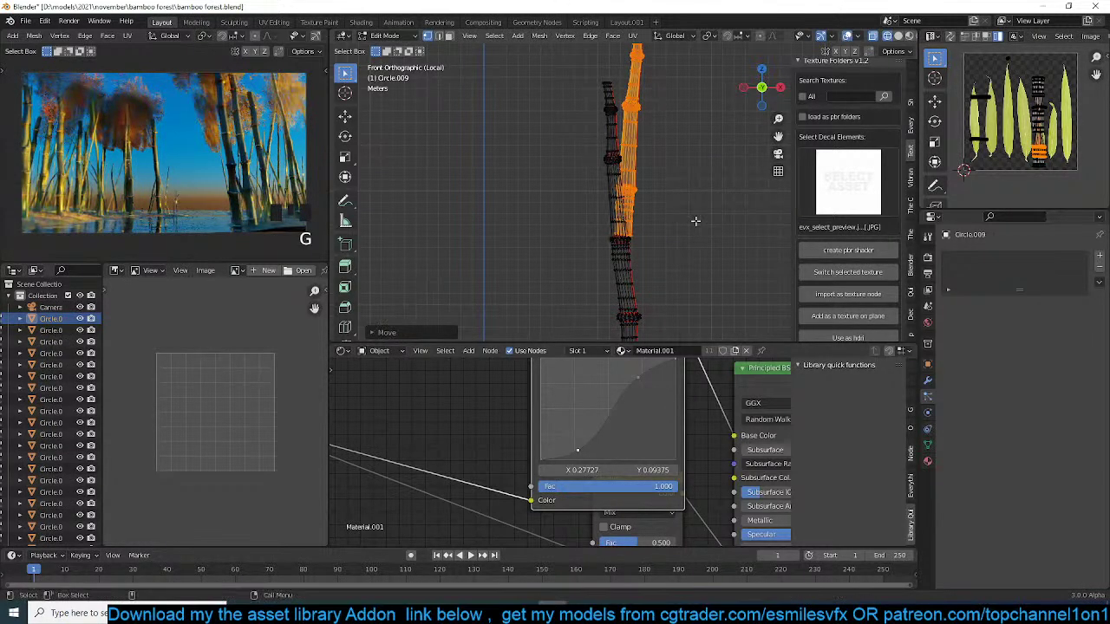
- Duplicate the side branch, lean the copy the opposite way, scale it down and attach it to the stalk
{"action": "key", "text": "shift+d"}
{"action": "left_click", "coordinate": [640, 207]}
{"action": "key", "text": "r"}
{"action": "left_click", "coordinate": [668, 178]}
{"action": "key", "text": "s"}
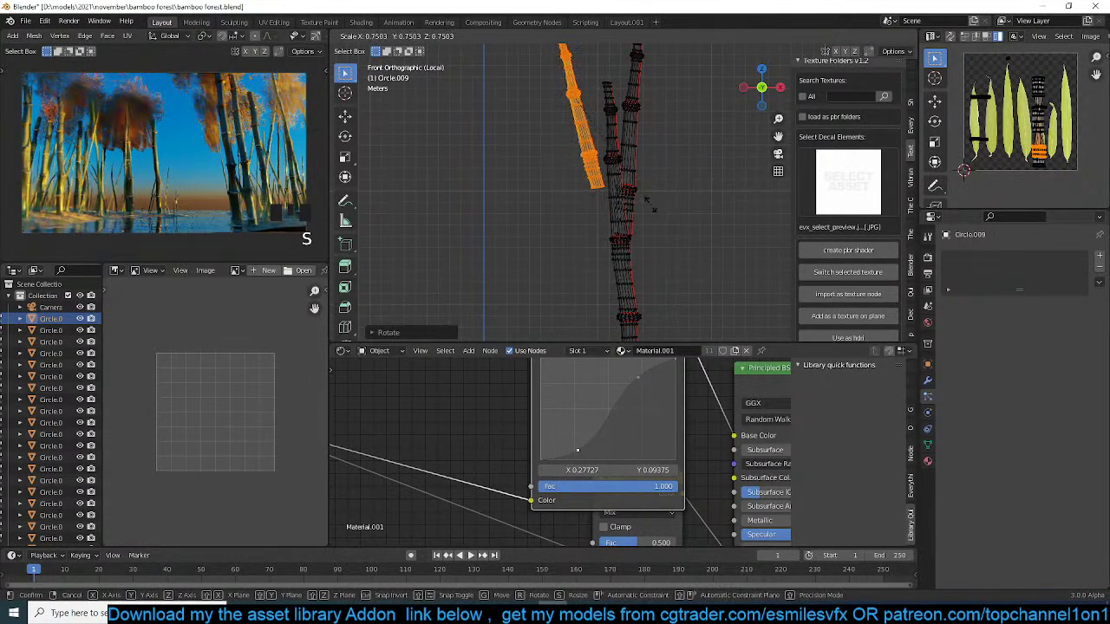
{"action": "key", "text": "g"}
{"action": "left_click", "coordinate": [671, 189]}
- From the top view, rotate the second branch around the stalk and move it into contact
{"action": "key", "text": "KP_7"}
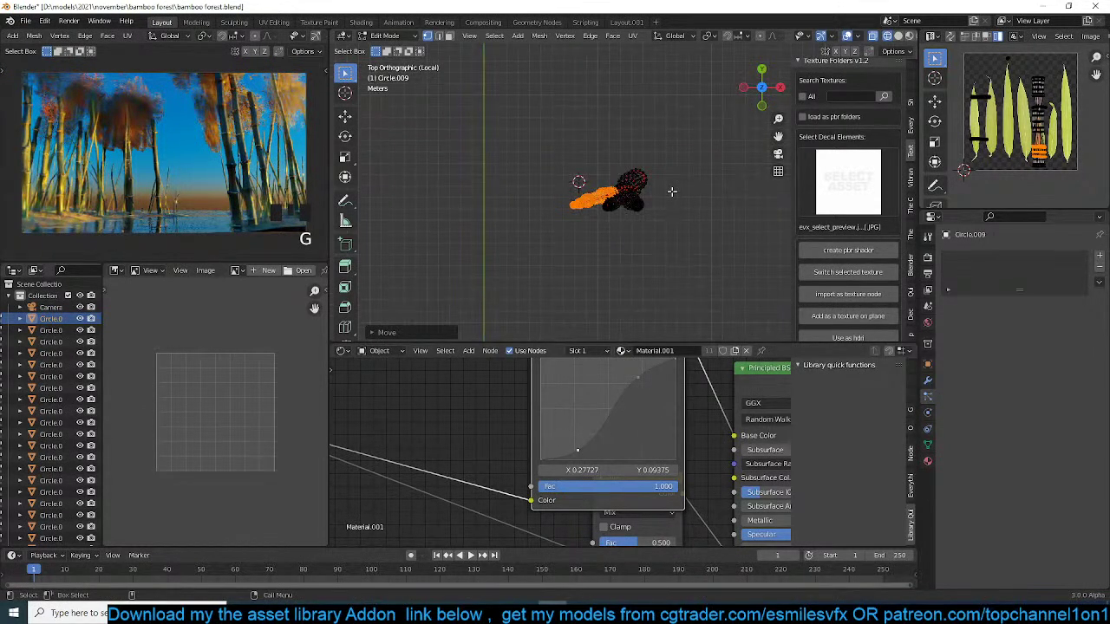
{"action": "scroll", "coordinate": [671, 190], "scroll_direction": "up", "scroll_amount": 3}
{"action": "key", "text": "r"}
{"action": "left_click", "coordinate": [669, 195]}
{"action": "key", "text": "g"}
{"action": "left_click", "coordinate": [671, 200]}
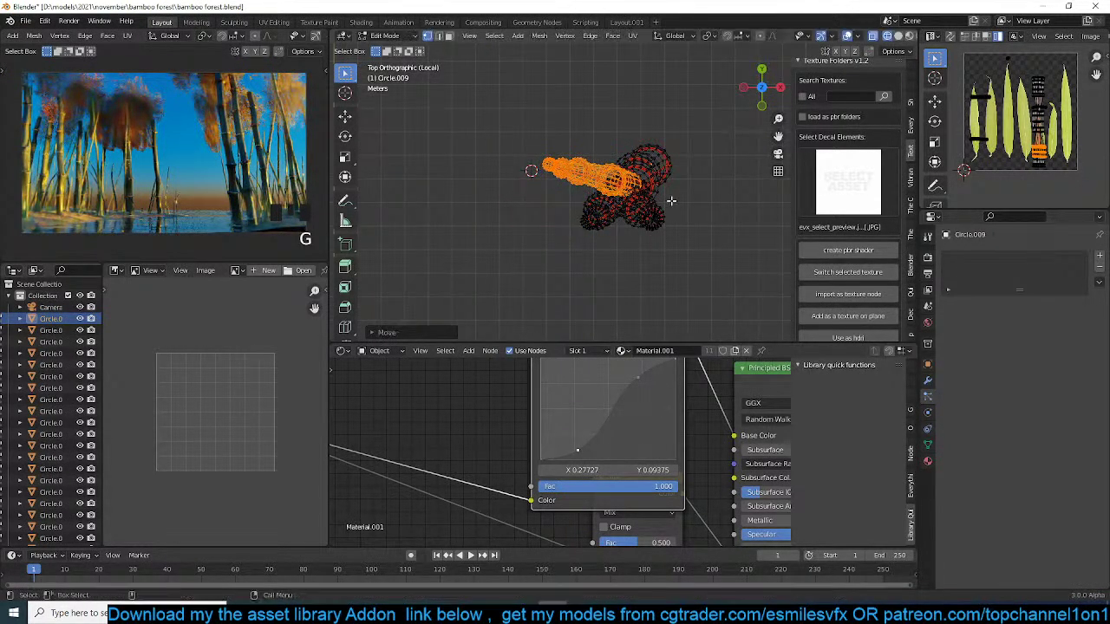
{"action": "key", "text": "KP_3"}
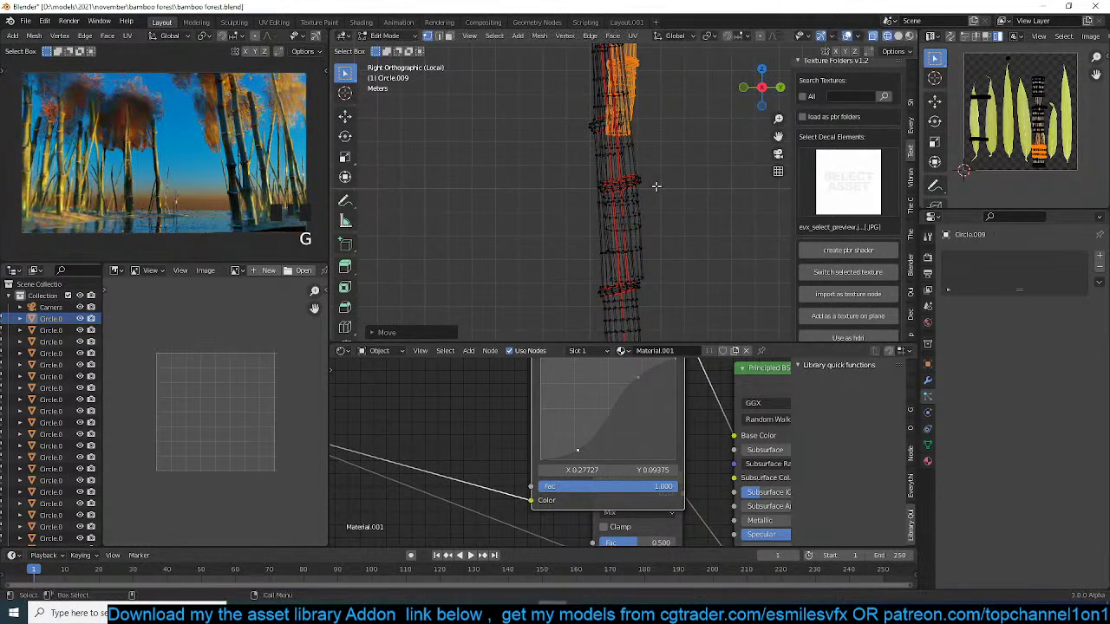
- Examine the branched stalk from several angles in solid shading outside edit mode
{"action": "key", "text": "Tab"}
{"action": "key", "text": "z"}
{"action": "left_click", "coordinate": [683, 202]}
{"action": "middle_click_drag", "start_coordinate": [683, 203], "coordinate": [762, 167]}
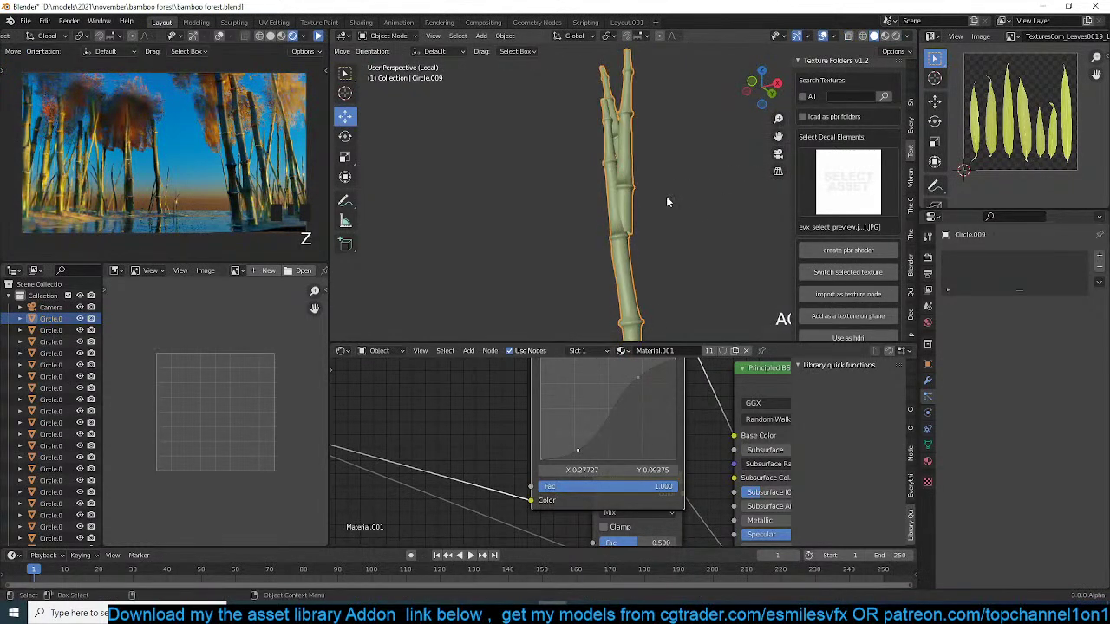
{"action": "middle_click_drag", "start_coordinate": [668, 195], "coordinate": [727, 215]}
{"action": "key", "text": "KP_5"}
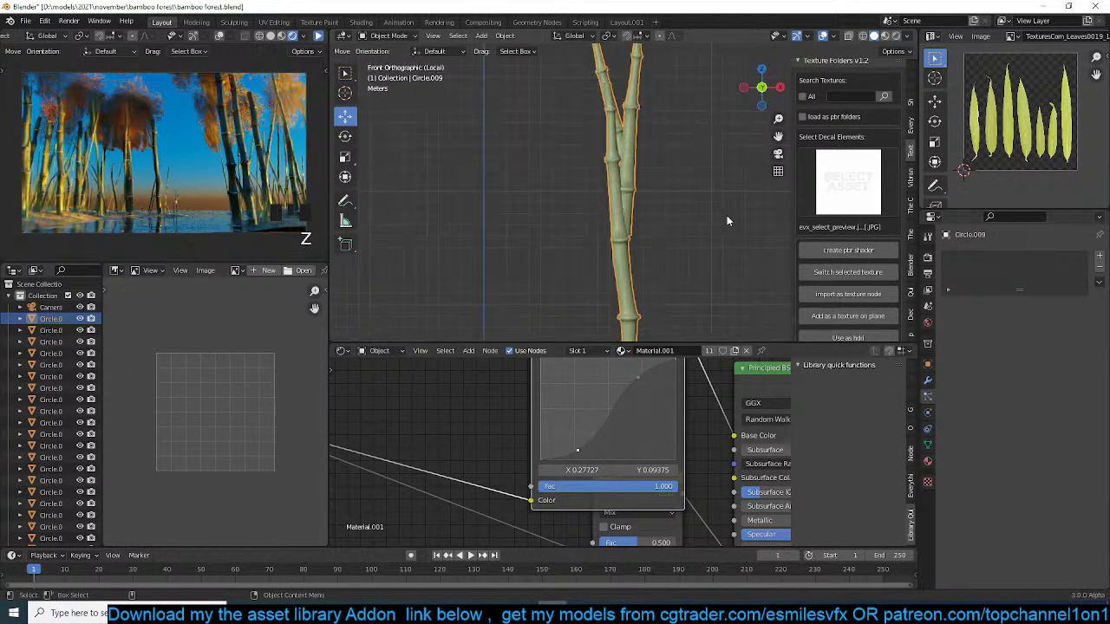
{"action": "key", "text": "KP_1"}
{"action": "scroll", "coordinate": [679, 209], "scroll_direction": "down", "scroll_amount": 3}
{"action": "scroll", "coordinate": [680, 209], "scroll_direction": "up", "scroll_amount": 4}
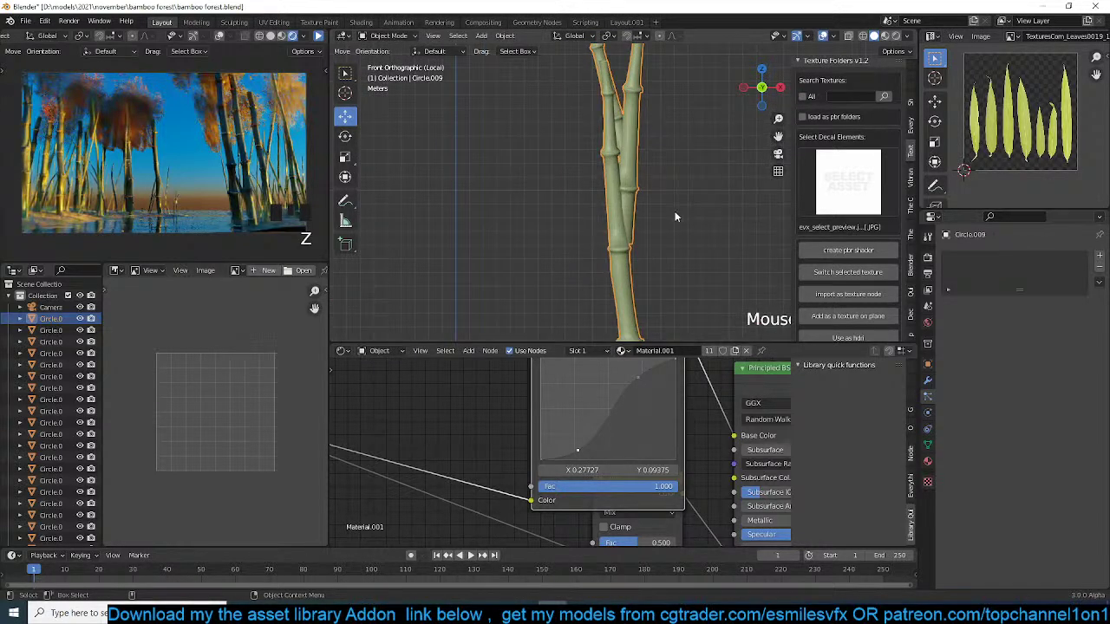
{"action": "key", "text": "Tab"}
{"action": "key", "text": "Tab"}
{"action": "scroll", "coordinate": [655, 216], "scroll_direction": "down", "scroll_amount": 3}
{"action": "mouse_move", "coordinate": [655, 219]}
{"action": "middle_mouse_down"}
{"action": "mouse_move", "coordinate": [419, 205]}
{"action": "mouse_move", "coordinate": [662, 211]}
{"action": "middle_mouse_up"}
- Duplicate the branched stalk as a separate object and place the copy beside the original along the X axis
{"action": "key", "text": "shift+d"}
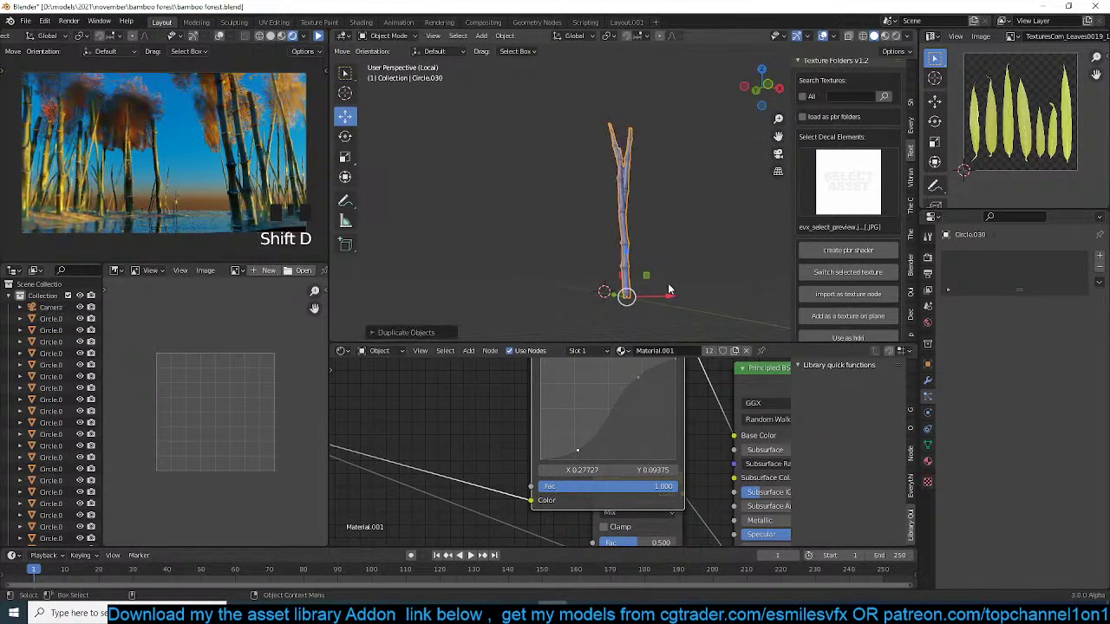
{"action": "key", "text": "x"}
{"action": "left_click", "coordinate": [681, 295]}
{"action": "key", "text": "KP_1"}
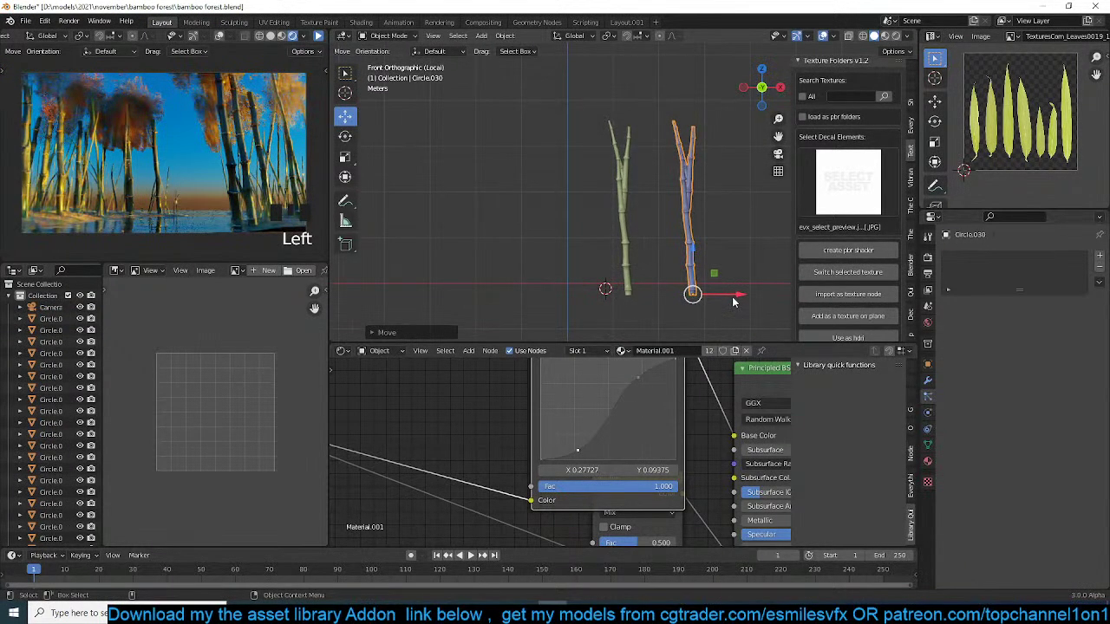
- In the duplicate's mesh, resize the leaning branch and move it lower along the stalk
{"action": "key", "text": "Tab"}
{"action": "scroll", "coordinate": [716, 284], "scroll_direction": "up", "scroll_amount": 3}
{"action": "scroll", "coordinate": [728, 212], "scroll_direction": "up", "scroll_amount": 1}
{"action": "key", "text": "s"}
{"action": "key", "text": "s"}
{"action": "left_click", "coordinate": [720, 249]}
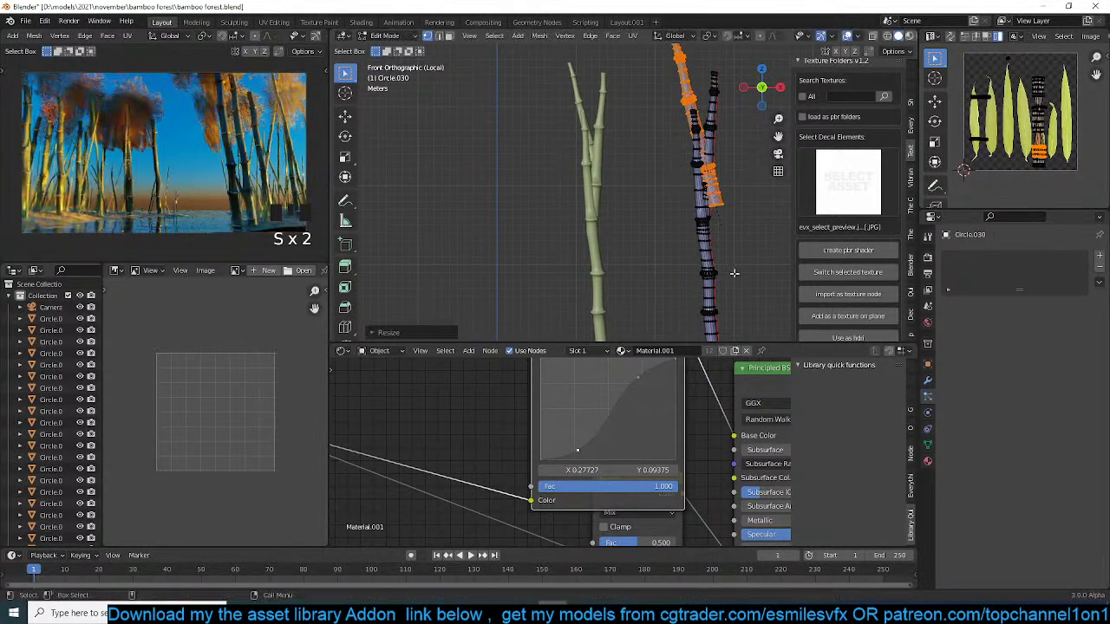
{"action": "key", "text": "g"}
{"action": "left_click", "coordinate": [738, 310]}
- Stretch the duplicate's leaning branch along the Z axis
{"action": "key", "text": "s"}
{"action": "key", "text": "z"}
{"action": "right_click", "coordinate": [745, 326]}
{"action": "key", "text": "s"}
{"action": "key", "text": "z"}
{"action": "left_click", "coordinate": [761, 331]}
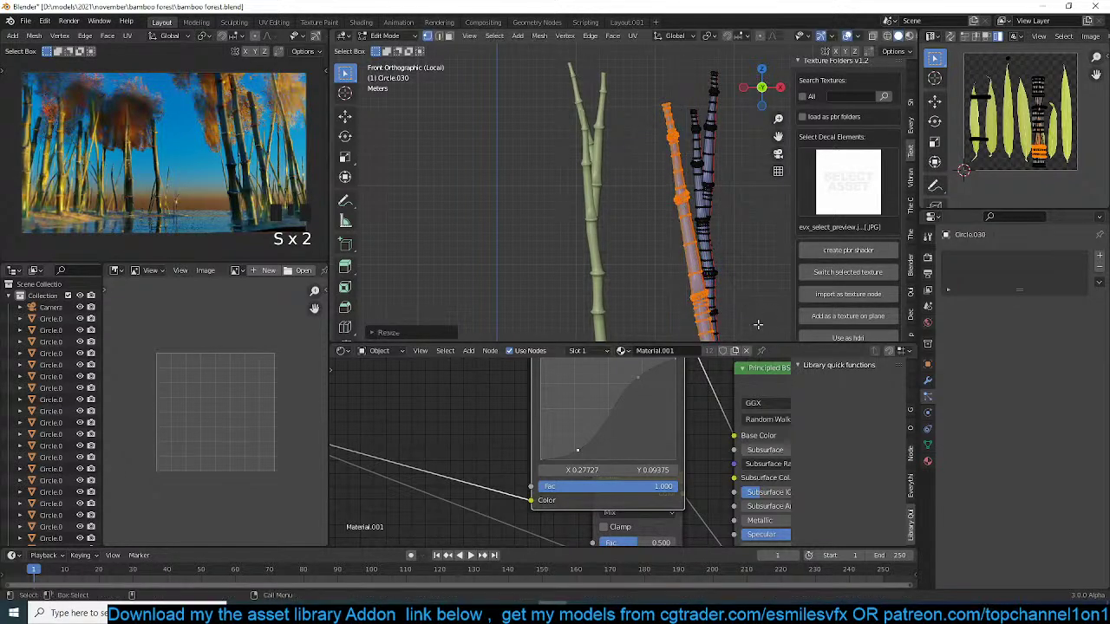
- From the top view, rotate the duplicate's leaning branch around the stalk and reposition it against the stem
{"action": "key", "text": "KP_7"}
{"action": "key", "text": "r"}
{"action": "left_click", "coordinate": [727, 282]}
{"action": "key", "text": "g"}
{"action": "left_click", "coordinate": [715, 273]}
{"action": "key", "text": "Tab"}
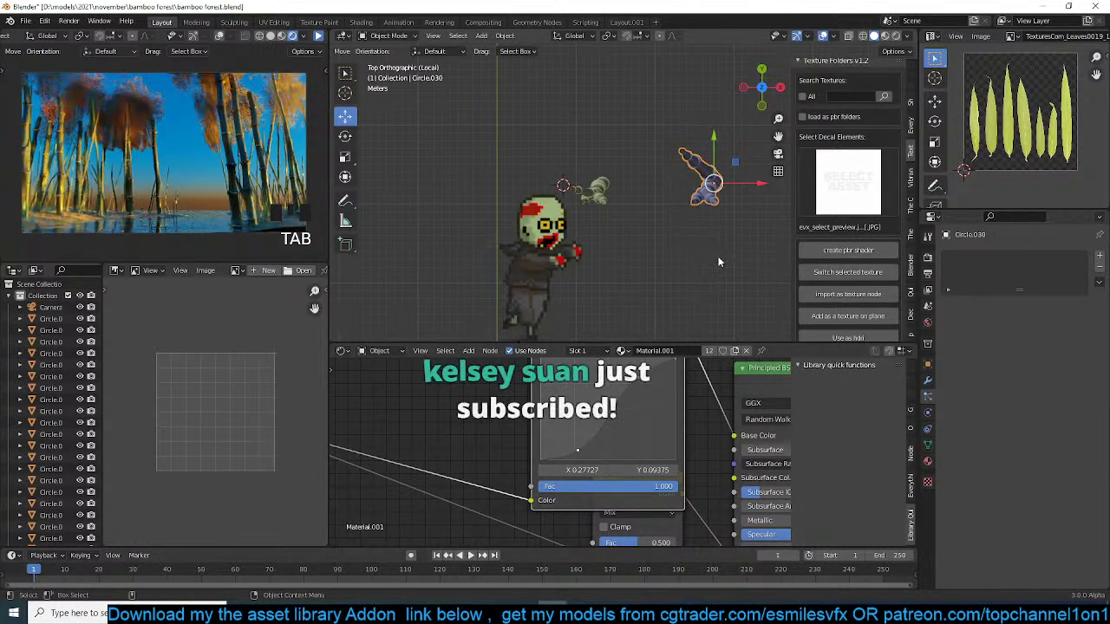
- Select the duplicate's tall upright branch as linked geometry, resize it and move it against the stem
{"action": "scroll", "coordinate": [717, 257], "scroll_direction": "up", "scroll_amount": 2}
{"action": "key", "text": "alt+a"}
{"action": "middle_click_drag", "start_coordinate": [717, 257], "coordinate": [667, 178]}
{"action": "key", "text": "Tab"}
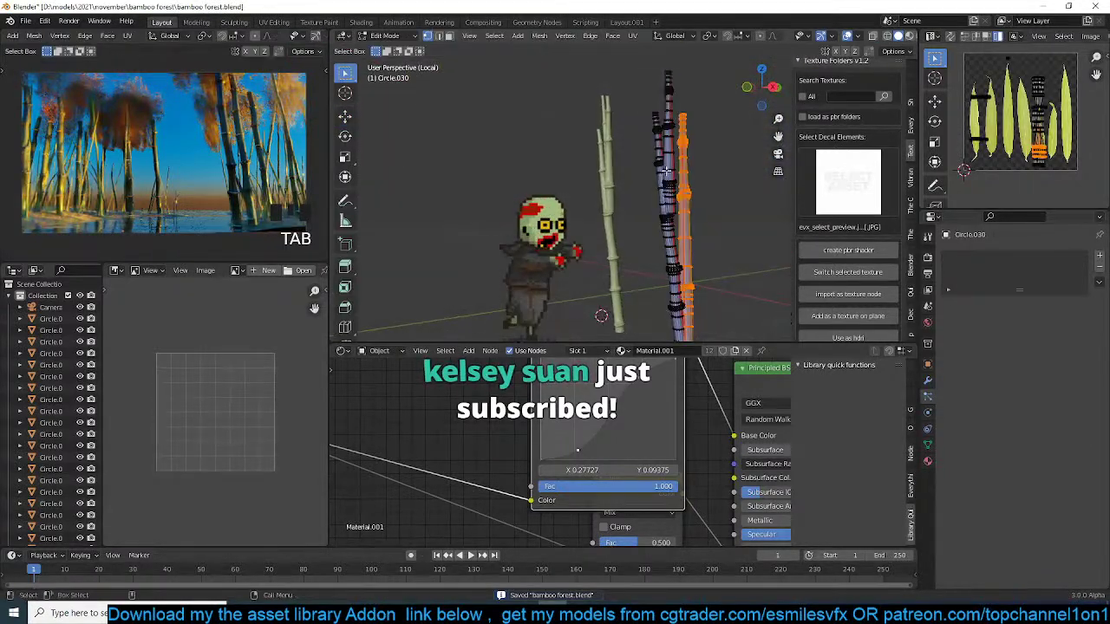
{"action": "left_click", "coordinate": [666, 179]}
{"action": "key", "text": "ctrl+l"}
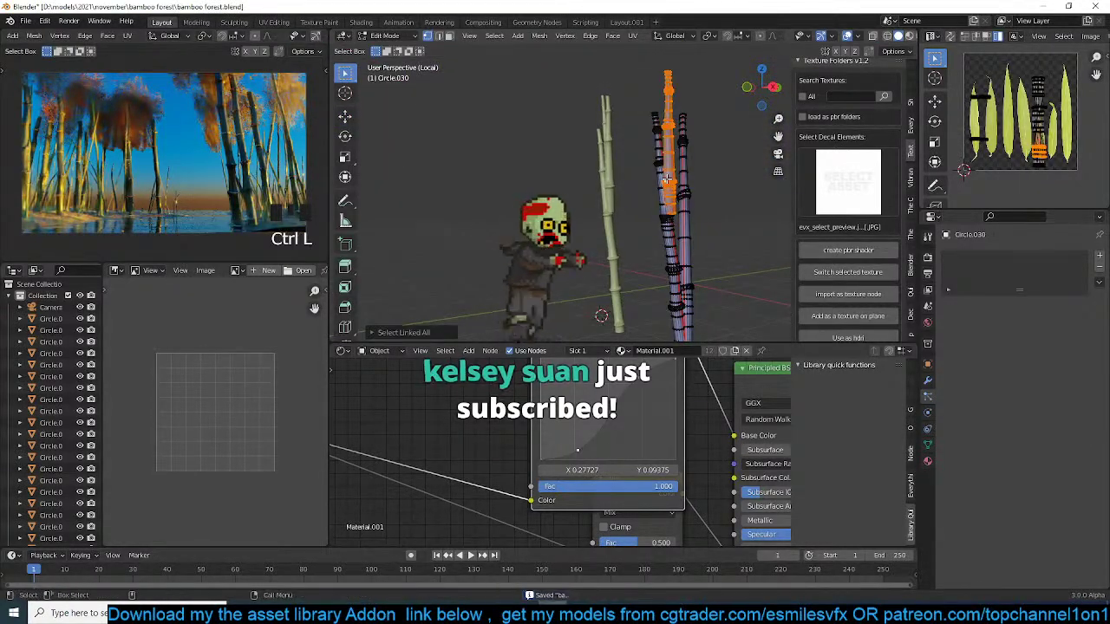
{"action": "key", "text": "s"}
{"action": "left_click", "coordinate": [689, 213]}
{"action": "middle_click_drag", "start_coordinate": [688, 214], "coordinate": [755, 242]}
{"action": "key", "text": "g"}
{"action": "left_click", "coordinate": [622, 215]}
- Save the file and return from local view to the full scene with the duplicated branched stalk selected
{"action": "key", "text": "Tab"}
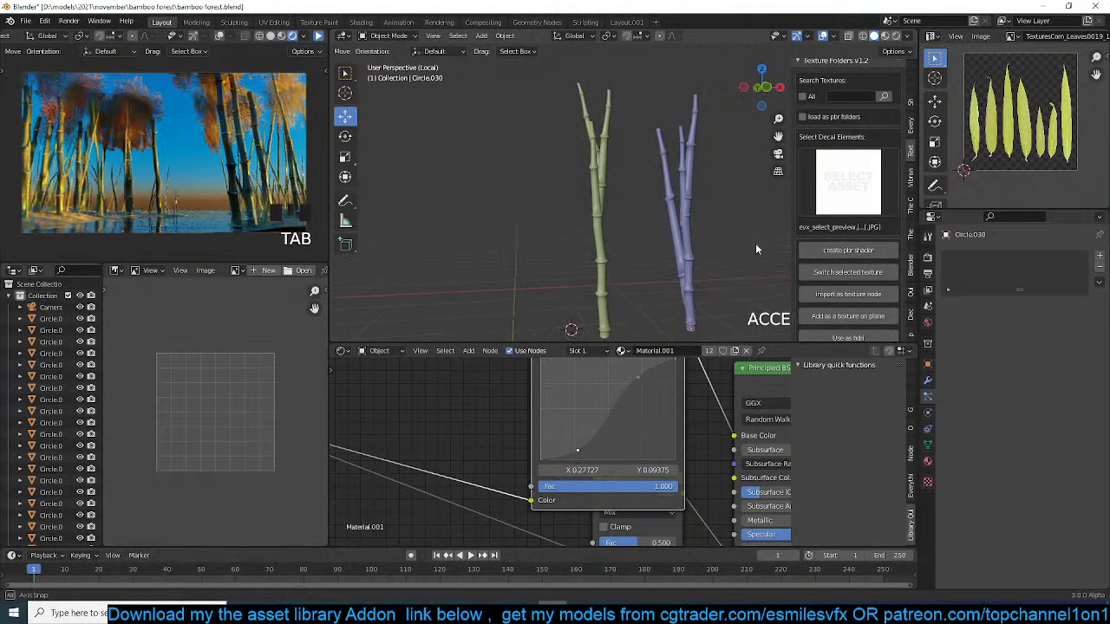
{"action": "key", "text": "ctrl+s"}
{"action": "middle_click_drag", "start_coordinate": [592, 253], "coordinate": [654, 243]}
{"action": "left_click", "coordinate": [654, 243]}
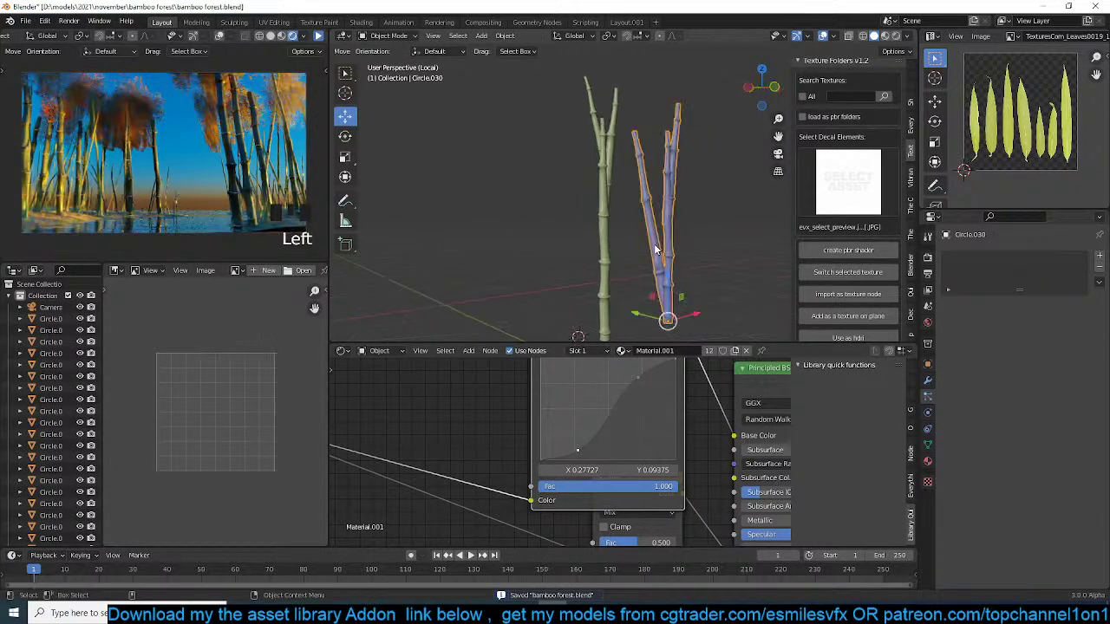
{"action": "key", "text": "slash"}
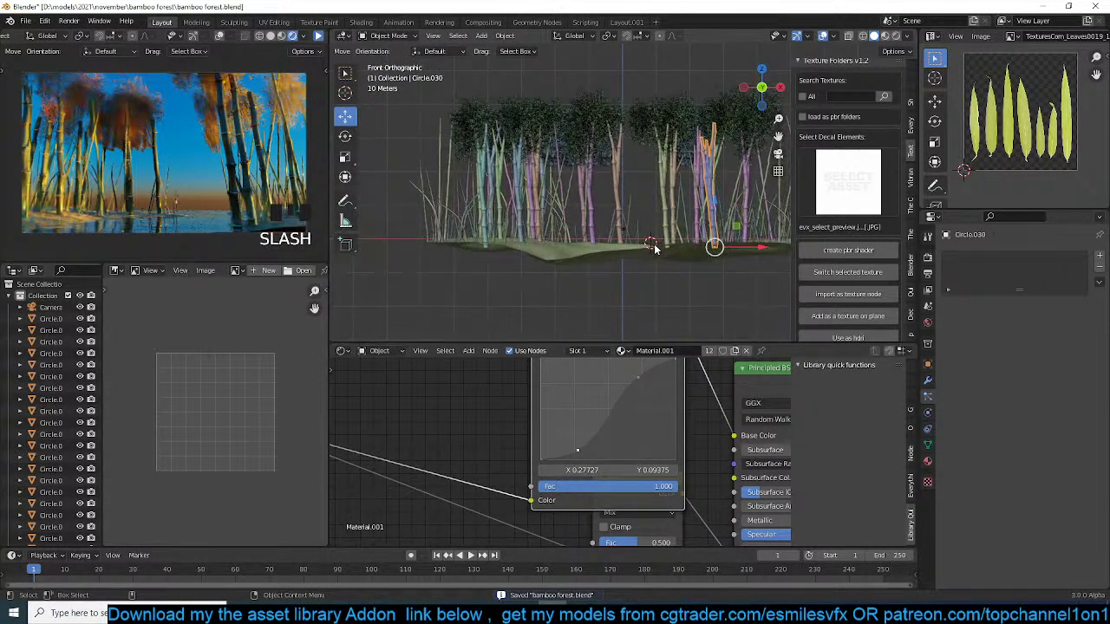
- From the top view, place two linked duplicates of the new branched stalk and rotate each differently
{"action": "key", "text": "KP_7"}
{"action": "key", "text": "alt+d"}
{"action": "key", "text": "r"}
{"action": "left_click", "coordinate": [558, 222]}
{"action": "key", "text": "alt+d"}
{"action": "left_click", "coordinate": [531, 267]}
{"action": "key", "text": "r"}
{"action": "key", "text": "r"}
{"action": "left_click", "coordinate": [534, 258]}
- Place two more linked duplicates of the branched stalk among the bamboo, each with its own rotation
{"action": "key", "text": "alt+d"}
{"action": "left_click", "coordinate": [664, 166]}
{"action": "key", "text": "r"}
{"action": "left_click", "coordinate": [624, 187]}
{"action": "key", "text": "alt+d"}
{"action": "left_click", "coordinate": [709, 118]}
{"action": "key", "text": "r"}
- Switch to the camera view and refresh the rendered preview by pausing and resuming it
{"action": "key", "text": "KP_0"}
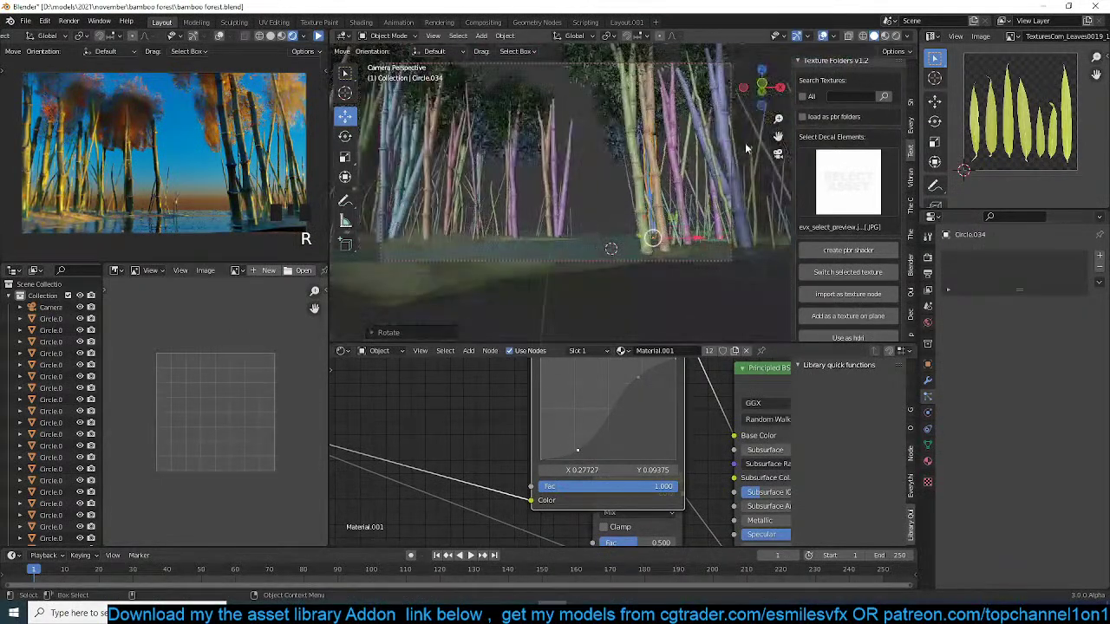
{"action": "scroll", "coordinate": [704, 177], "scroll_direction": "down", "scroll_amount": 1}
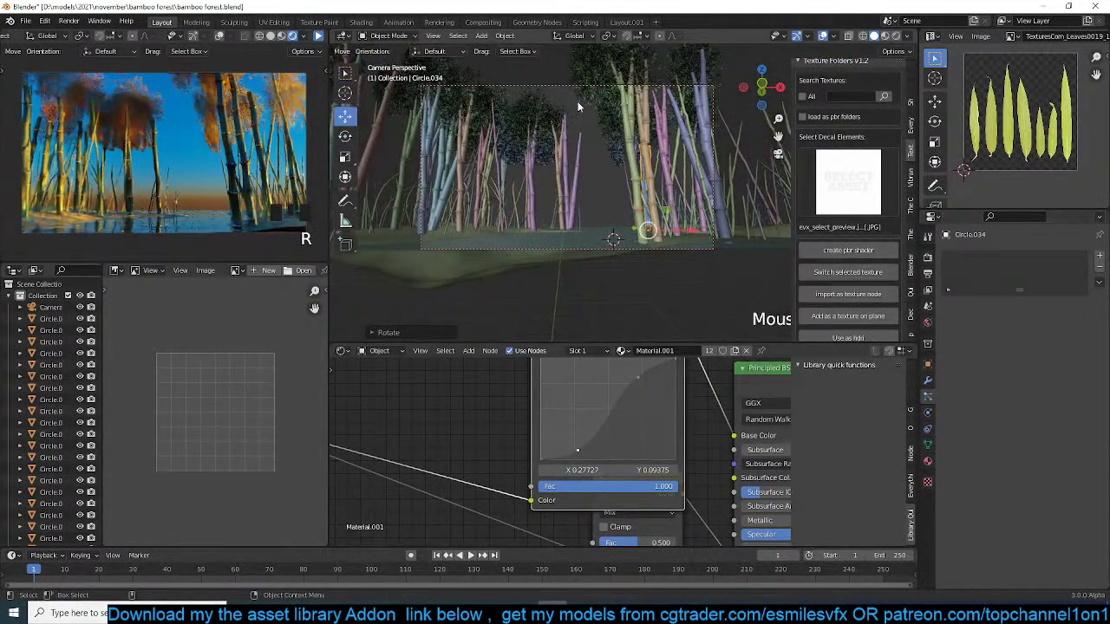
{"action": "scroll", "coordinate": [553, 165], "scroll_direction": "up", "scroll_amount": 2}
{"action": "key", "text": "alt+a"}
{"action": "key", "text": "Left"}
{"action": "key", "text": "Left"}
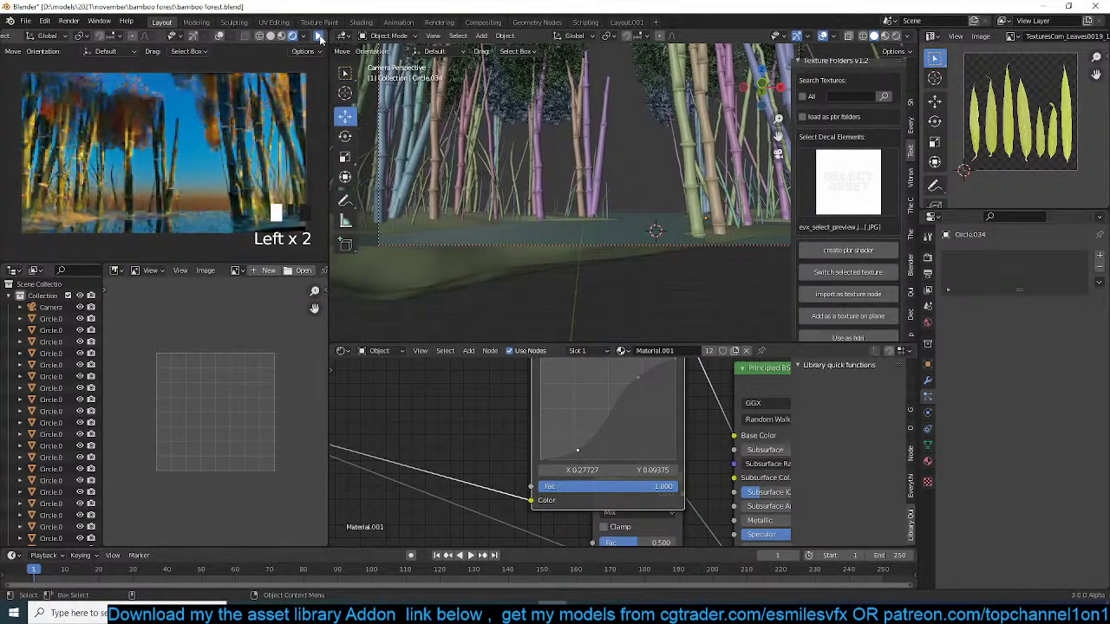
- Place two linked duplicates of a left-bank foliage clump over the bare stalks near the river's centre
{"action": "middle_click_drag", "start_coordinate": [565, 121], "coordinate": [559, 166], "text": "shift"}
{"action": "left_click", "coordinate": [546, 150]}
{"action": "left_click", "coordinate": [535, 153]}
{"action": "left_click", "coordinate": [535, 157]}
{"action": "key", "text": "alt+d"}
{"action": "left_click", "coordinate": [612, 130]}
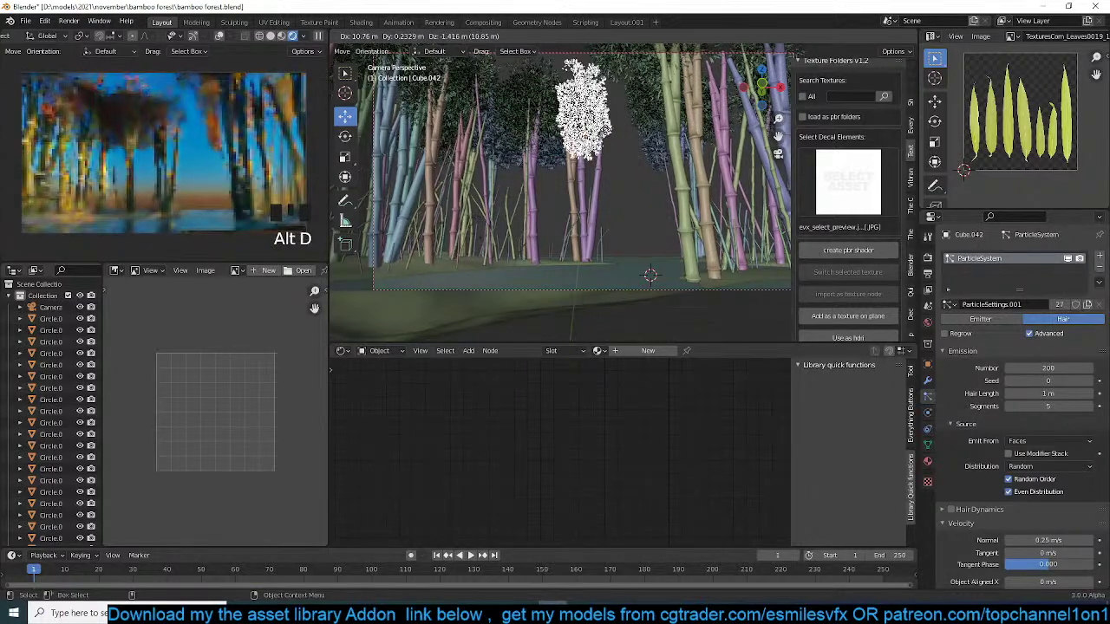
{"action": "key", "text": "alt+d"}
{"action": "left_click", "coordinate": [629, 141]}
- Snap another linked duplicate of the foliage clump to the 3D cursor on a bare stalk near the river
{"action": "middle_click_drag", "start_coordinate": [629, 142], "coordinate": [528, 176]}
{"action": "key", "text": "grave"}
{"action": "scroll", "coordinate": [592, 156], "scroll_direction": "up", "scroll_amount": 2}
{"action": "key", "text": "shift+s"}
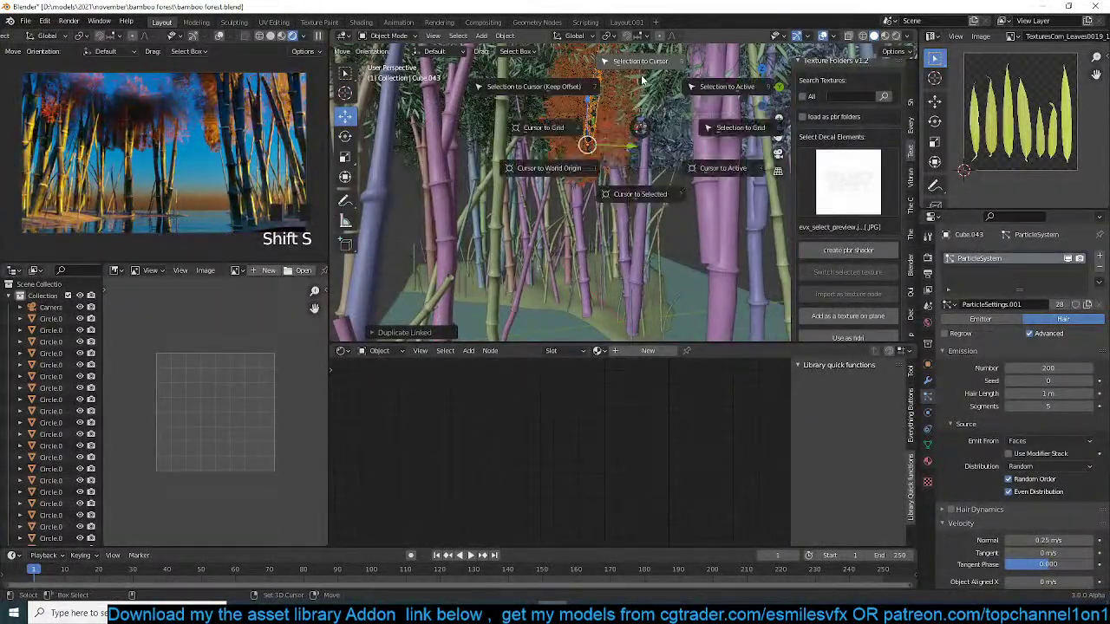
{"action": "left_click", "coordinate": [630, 139]}
{"action": "middle_click_drag", "start_coordinate": [674, 130], "coordinate": [631, 149]}
{"action": "key", "text": "grave"}
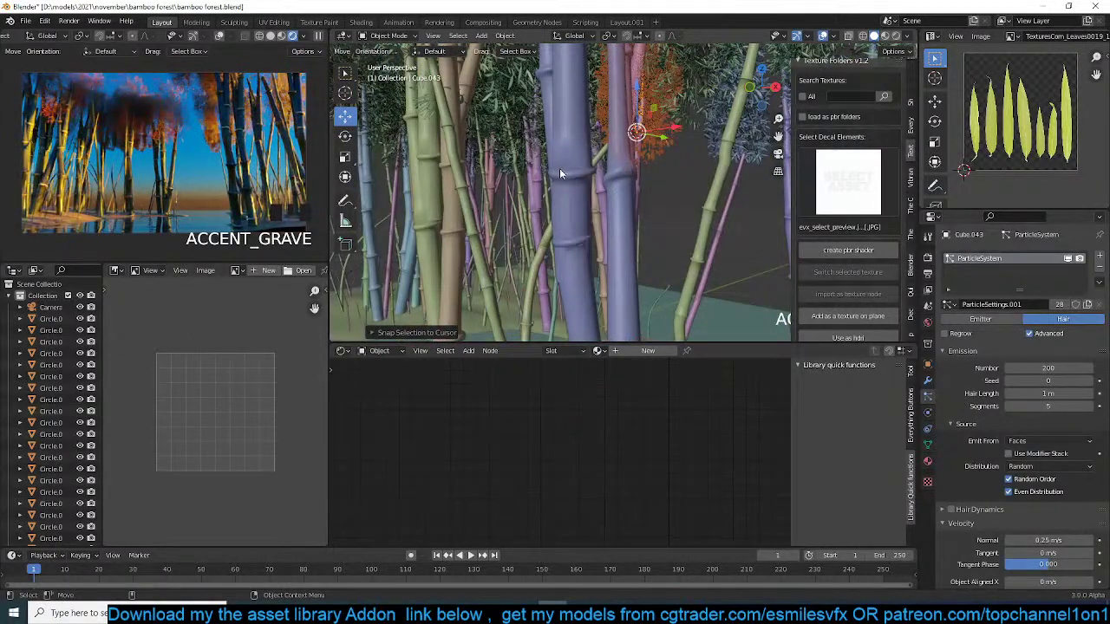
- Place a linked duplicate of the foliage clump at the river's centre slightly to its left
{"action": "scroll", "coordinate": [496, 97], "scroll_direction": "down", "scroll_amount": 2}
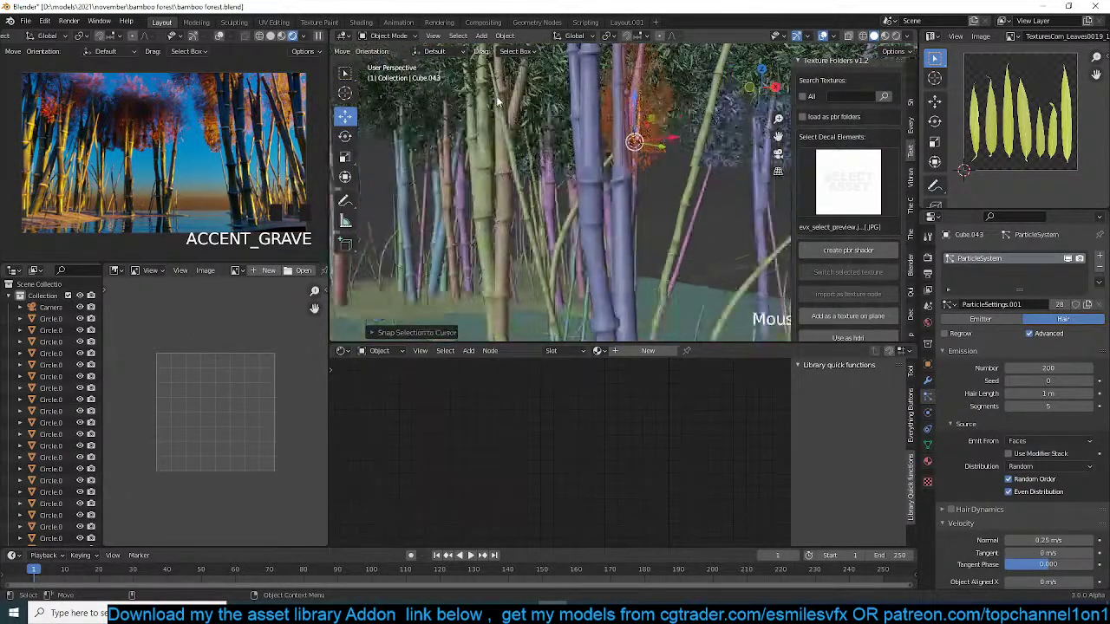
{"action": "scroll", "coordinate": [535, 117], "scroll_direction": "down", "scroll_amount": 1}
{"action": "key", "text": "grave"}
{"action": "left_click", "coordinate": [547, 125]}
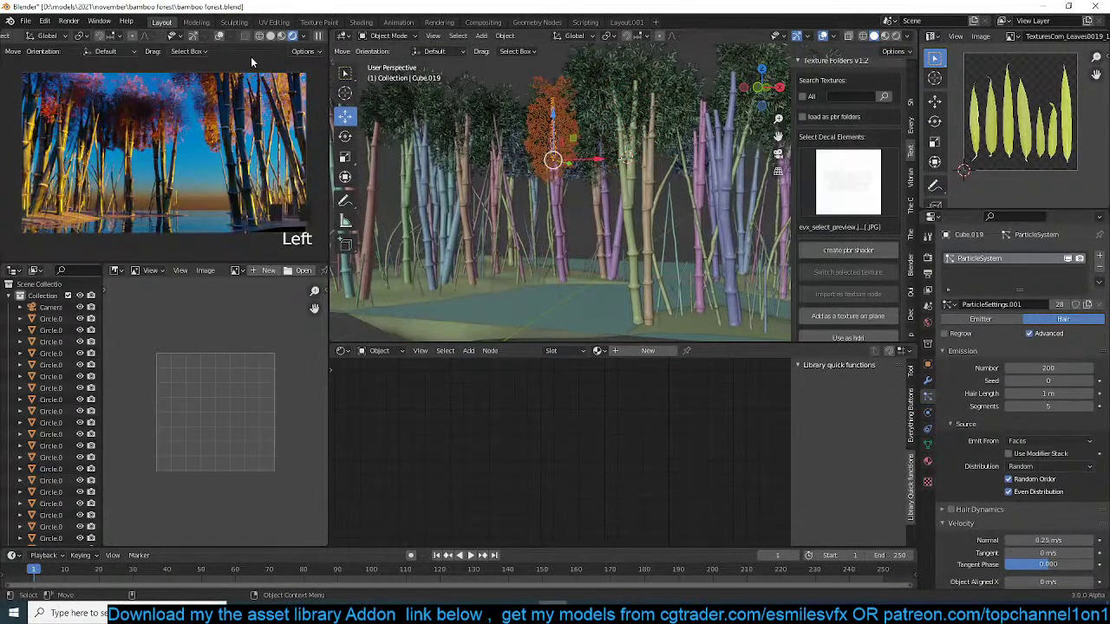
{"action": "key", "text": "alt+d"}
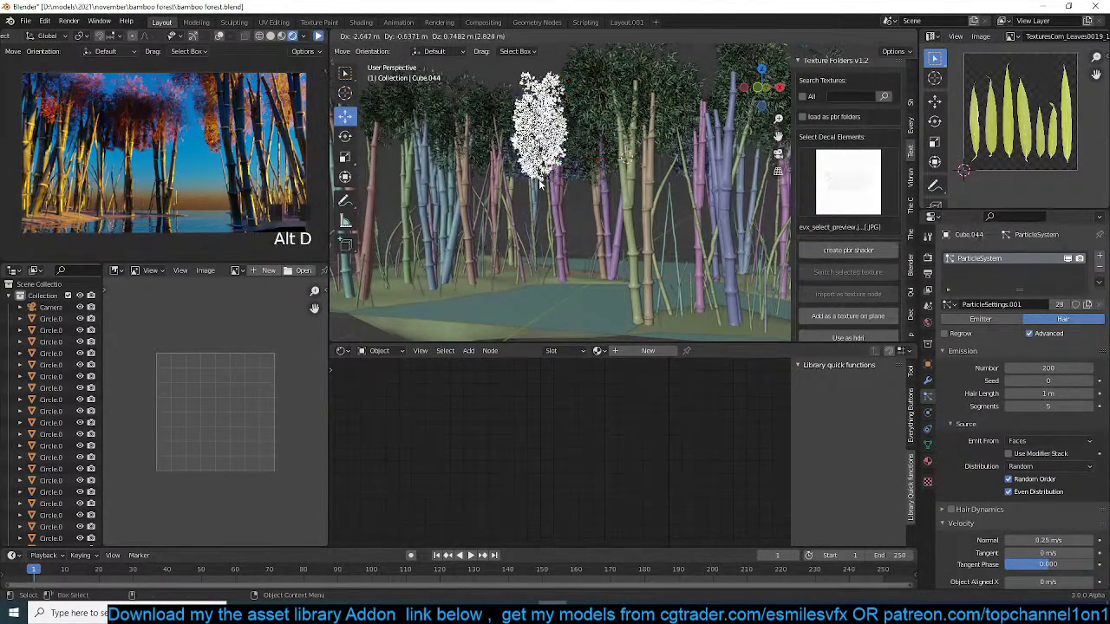
{"action": "left_click", "coordinate": [538, 179]}
- Widen the new foliage clump horizontally without changing its height, reposition it over the left bank, and shorten it along Z
{"action": "key", "text": "KP_7"}
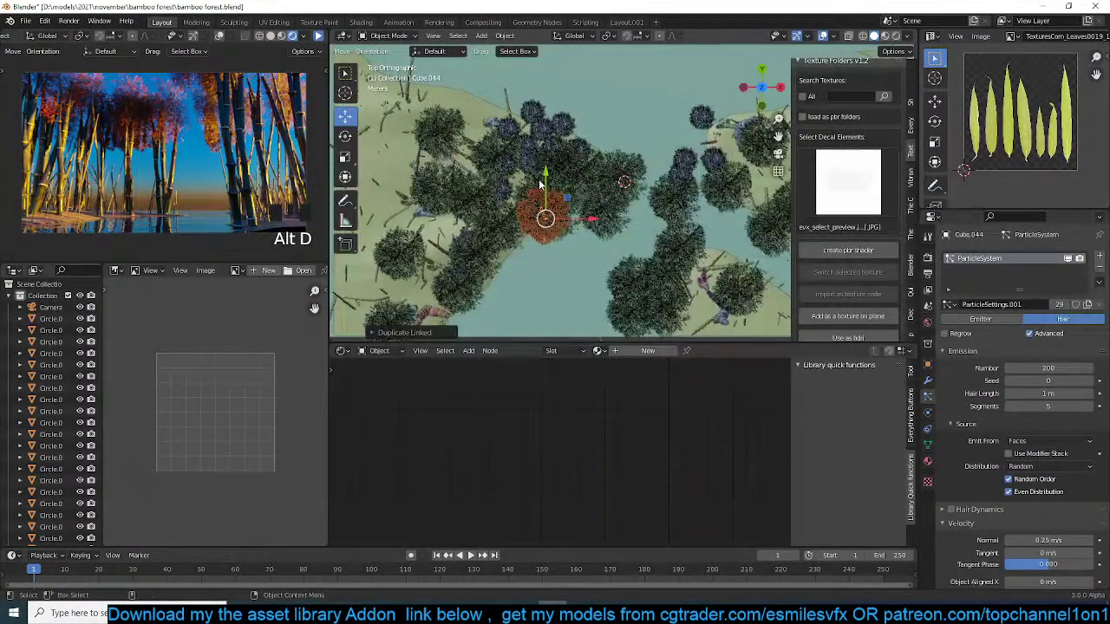
{"action": "key", "text": "s"}
{"action": "key", "text": "shift+z"}
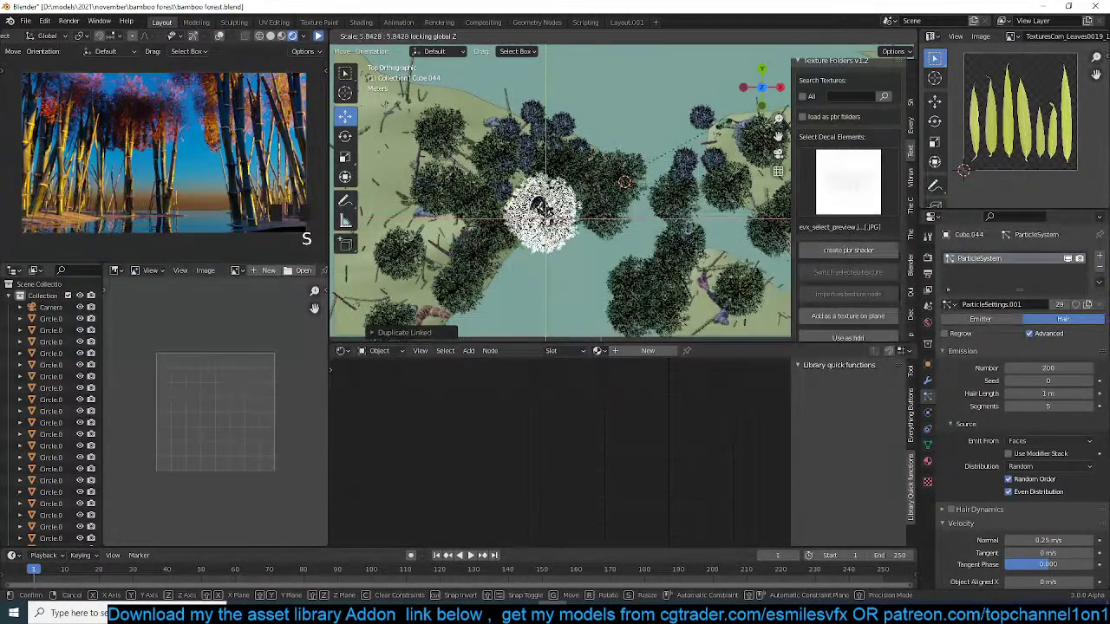
{"action": "left_click", "coordinate": [682, 138]}
{"action": "key", "text": "g"}
{"action": "left_click", "coordinate": [649, 161]}
{"action": "key", "text": "KP_0"}
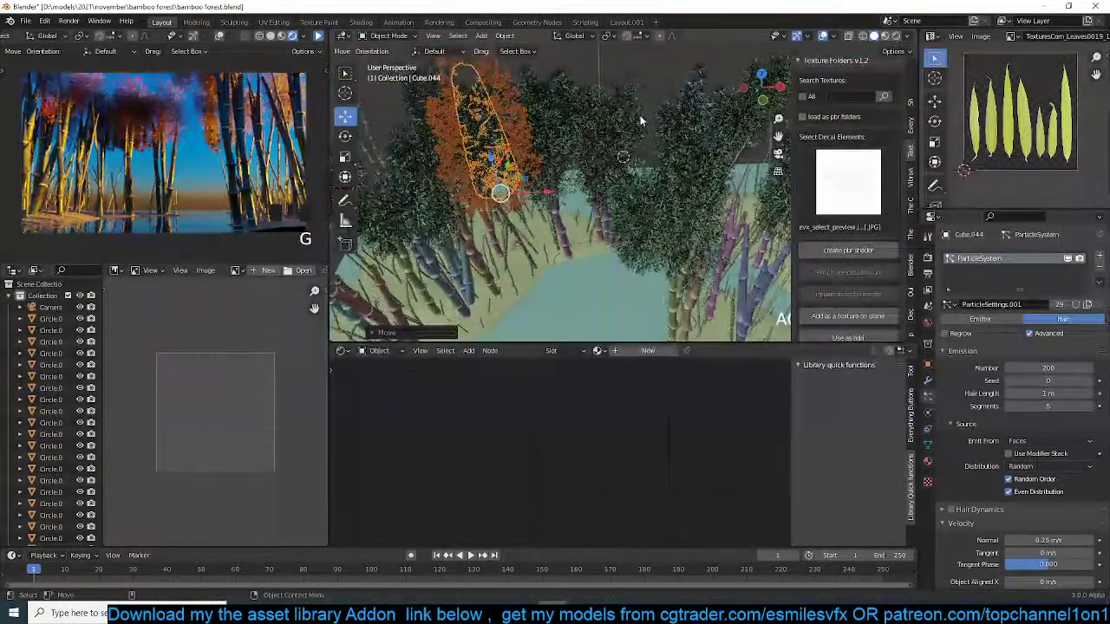
{"action": "key", "text": "s"}
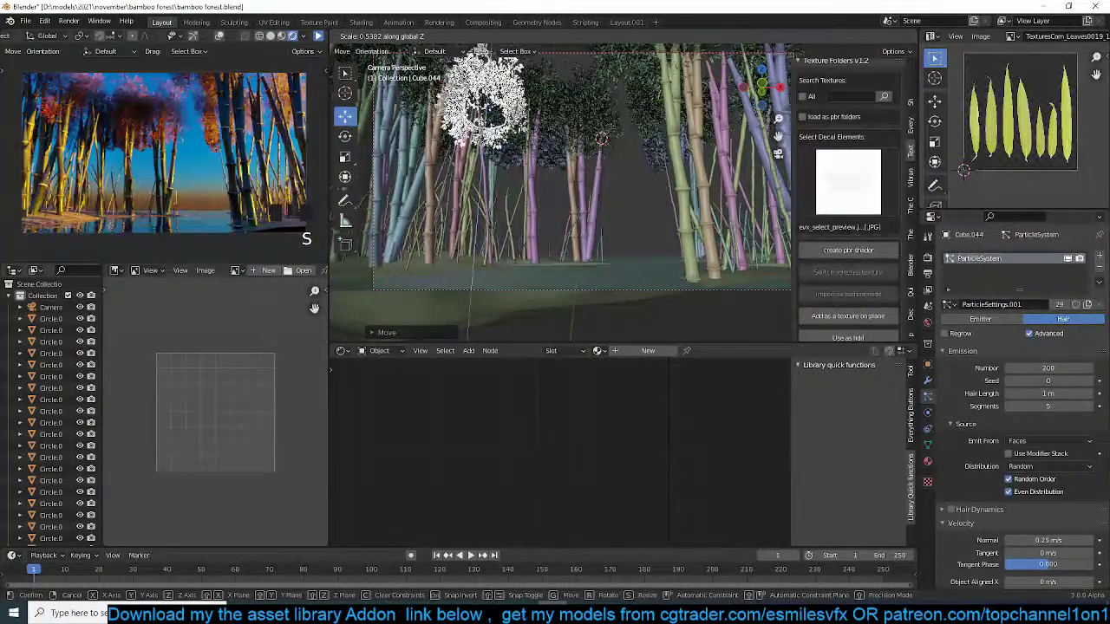
{"action": "left_click", "coordinate": [535, 172]}
- Place linked duplicates of the widened foliage clump over the stalks on the right bank
{"action": "key", "text": "alt+d"}
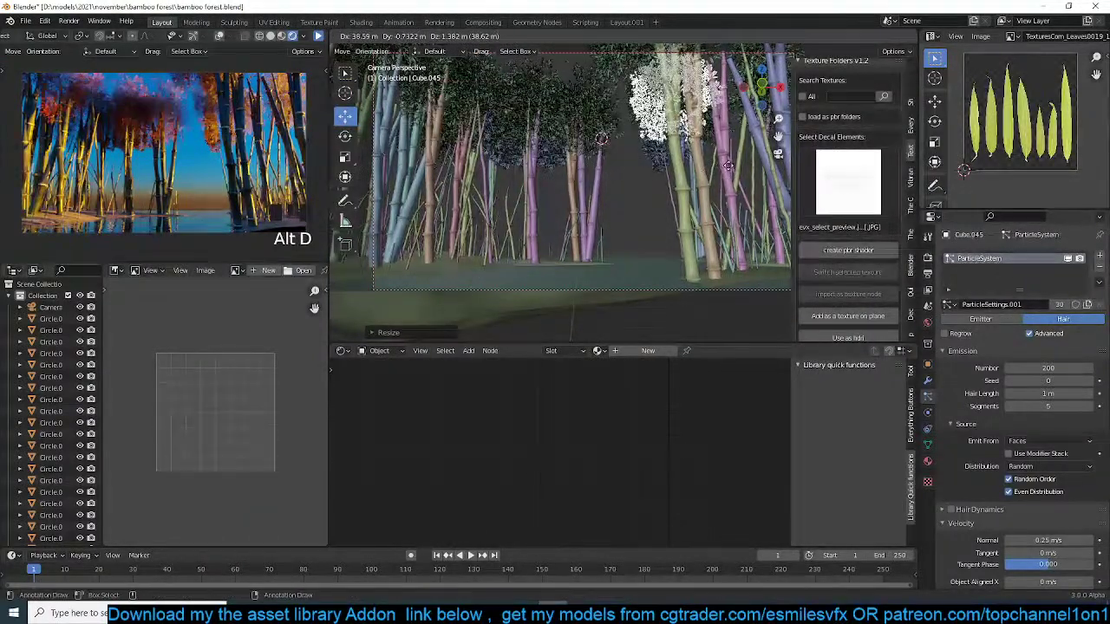
{"action": "left_click", "coordinate": [655, 188]}
{"action": "key", "text": "alt+d"}
{"action": "left_click", "coordinate": [676, 199]}
{"action": "key", "text": "alt+d"}
{"action": "left_click", "coordinate": [668, 219]}
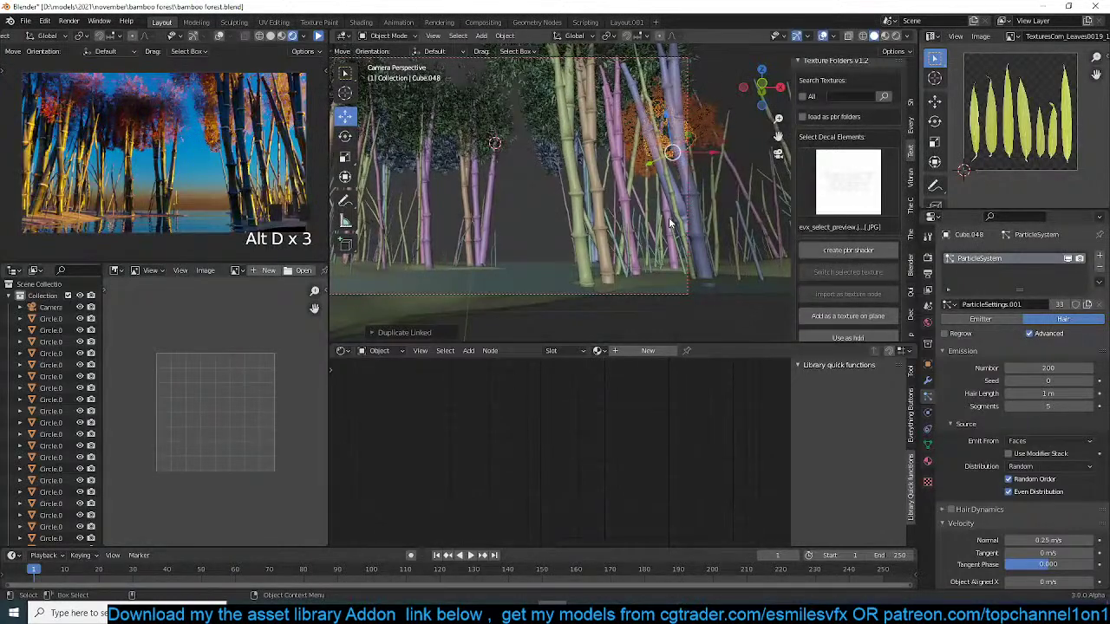
- Place two more linked duplicates of the widened foliage clump over the tall stalks on the left bank
{"action": "scroll", "coordinate": [669, 218], "scroll_direction": "down", "scroll_amount": 3}
{"action": "key", "text": "alt+d"}
{"action": "left_click", "coordinate": [487, 148]}
{"action": "scroll", "coordinate": [487, 148], "scroll_direction": "up", "scroll_amount": 3}
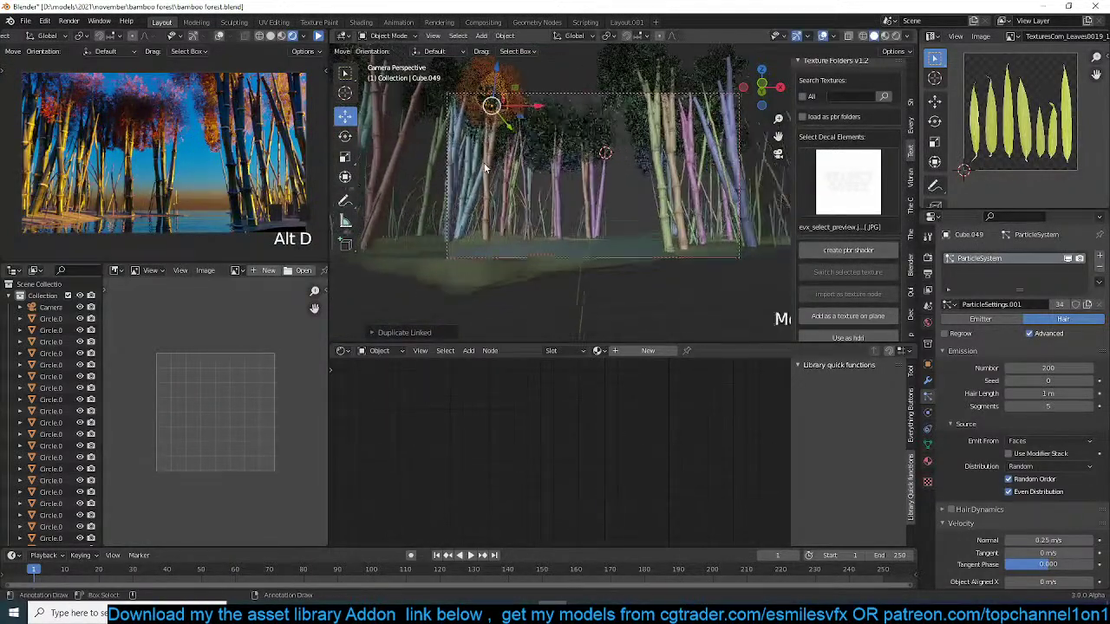
{"action": "key", "text": "alt+d"}
{"action": "left_click", "coordinate": [618, 178]}
{"action": "scroll", "coordinate": [618, 178], "scroll_direction": "up", "scroll_amount": 3}
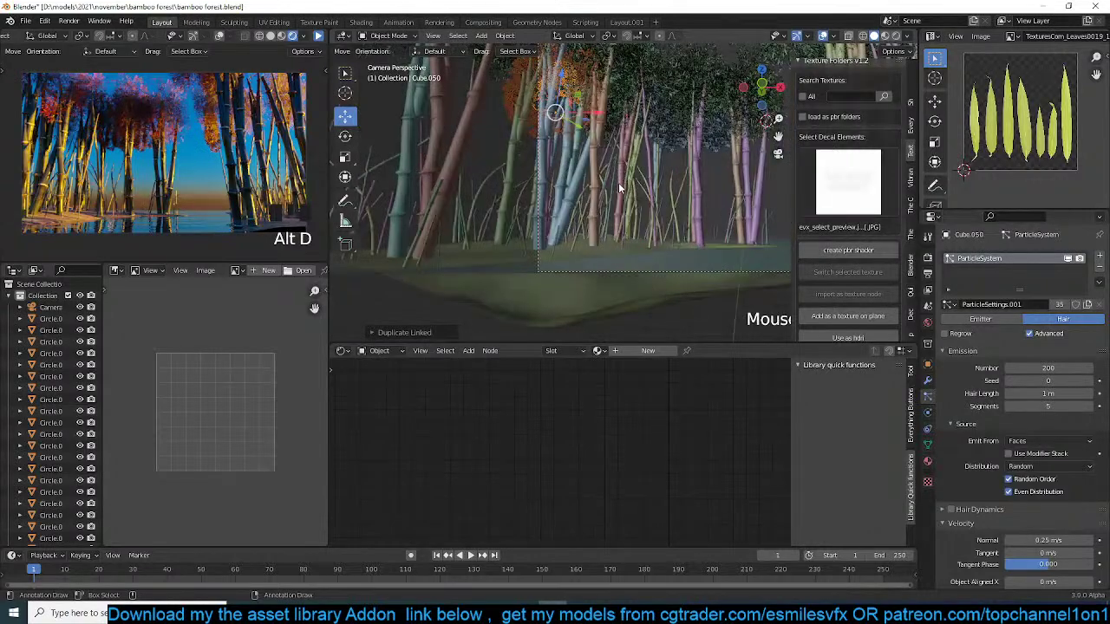
- Deselect everything and save the file
{"action": "key", "text": "alt+a"}
{"action": "scroll", "coordinate": [618, 187], "scroll_direction": "down", "scroll_amount": 2}
{"action": "key", "text": "ctrl+s"}
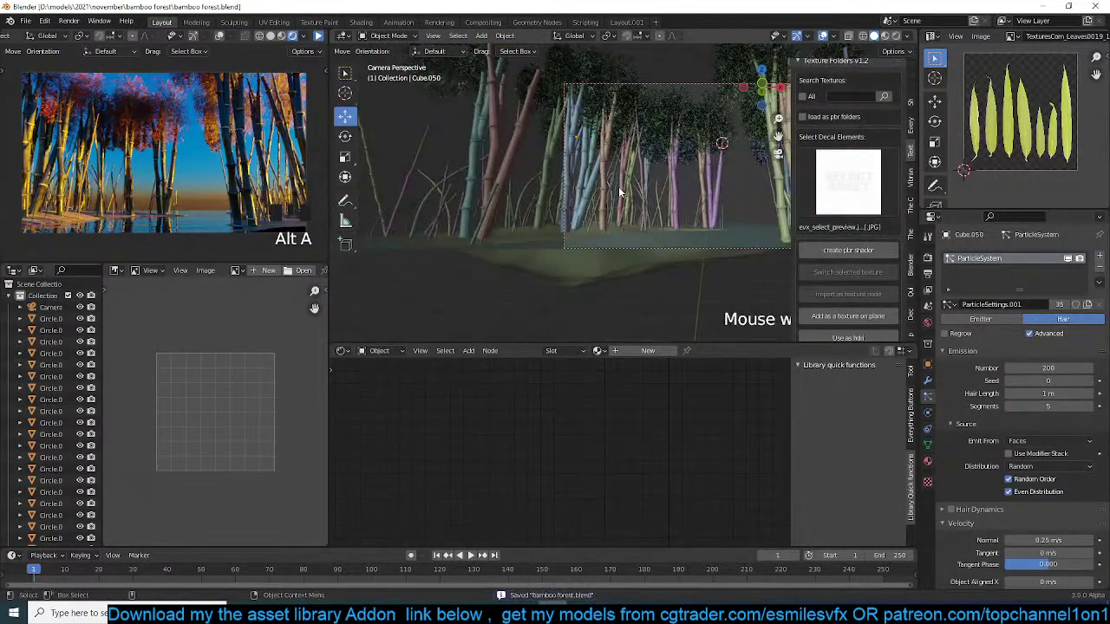
- From the top view, add a cube, enlarge it to span the forest, and move it over the scene
{"action": "key", "text": "KP_7"}
{"action": "scroll", "coordinate": [620, 191], "scroll_direction": "down", "scroll_amount": 4}
{"action": "key", "text": "shift+a"}
{"action": "mouse_move", "coordinate": [618, 186]}
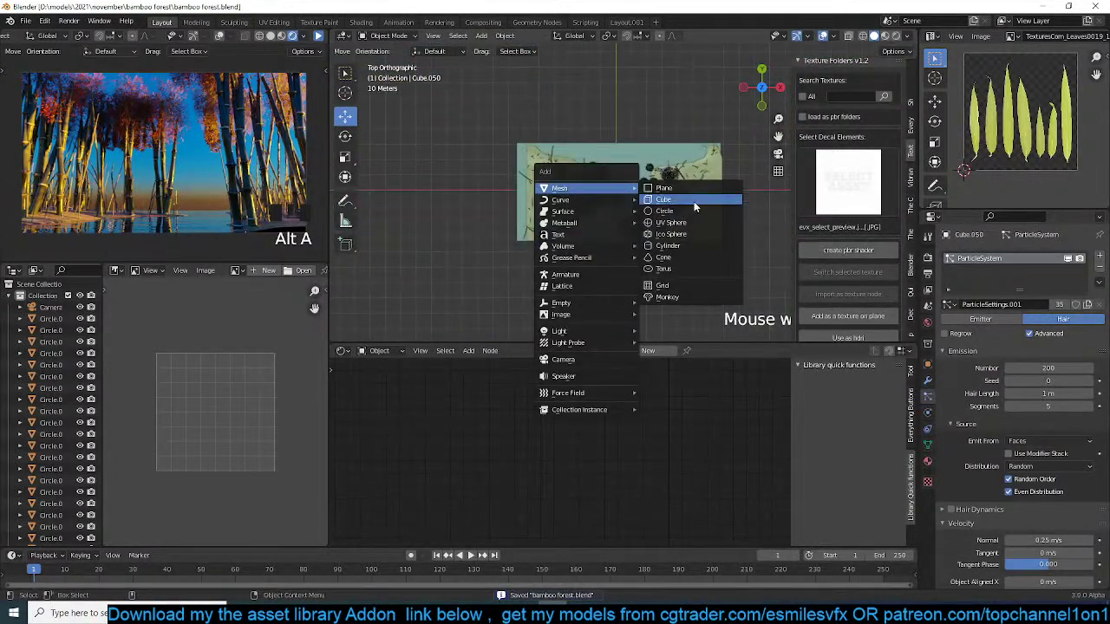
{"action": "left_click", "coordinate": [696, 197]}
{"action": "key", "text": "s"}
{"action": "key", "text": "s"}
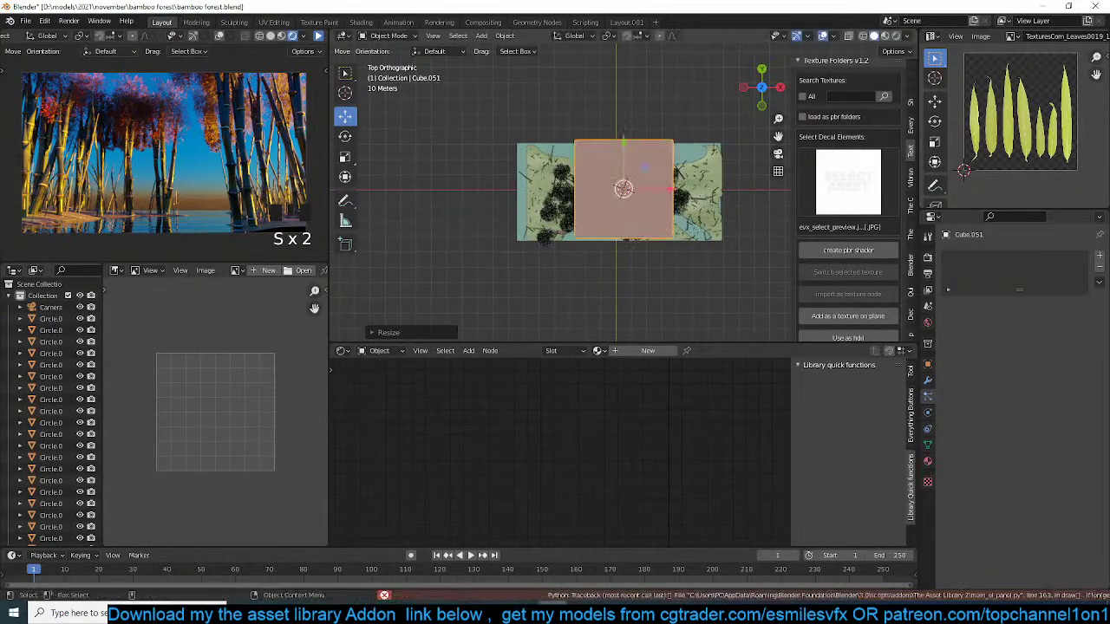
{"action": "key", "text": "s"}
{"action": "left_click", "coordinate": [698, 199]}
{"action": "key", "text": "g"}
{"action": "left_click", "coordinate": [699, 161]}
- Adjust the cube's height along Z so it encloses the bamboo, and save the file
{"action": "middle_click_drag", "start_coordinate": [698, 161], "coordinate": [661, 90]}
{"action": "key", "text": "s"}
{"action": "key", "text": "z"}
{"action": "key", "text": "s"}
{"action": "left_click", "coordinate": [659, 111]}
{"action": "key", "text": "ctrl+s"}
- Give the cube a new material with Principled Volume feeding the Volume output in place of Principled BSDF, and save
{"action": "left_click", "coordinate": [648, 350]}
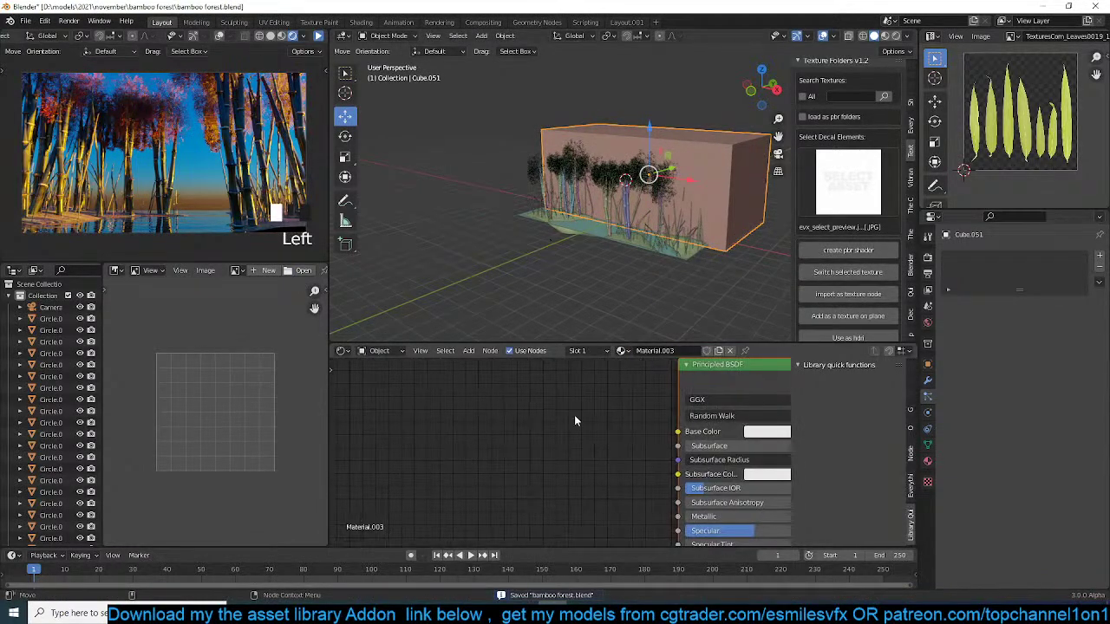
{"action": "key", "text": "shift+a"}
{"action": "mouse_move", "coordinate": [463, 475]}
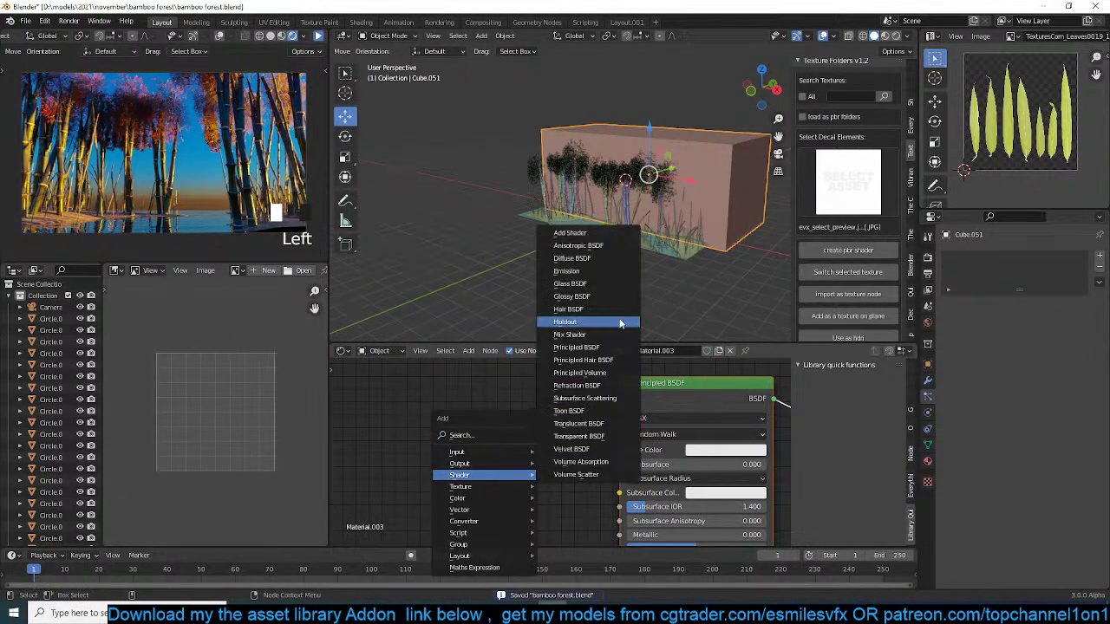
{"action": "left_click", "coordinate": [579, 373]}
{"action": "left_click", "coordinate": [638, 389]}
{"action": "key", "text": "Delete"}
{"action": "key", "text": "ctrl+s"}
{"action": "scroll", "coordinate": [632, 393], "scroll_direction": "down", "scroll_amount": 1}
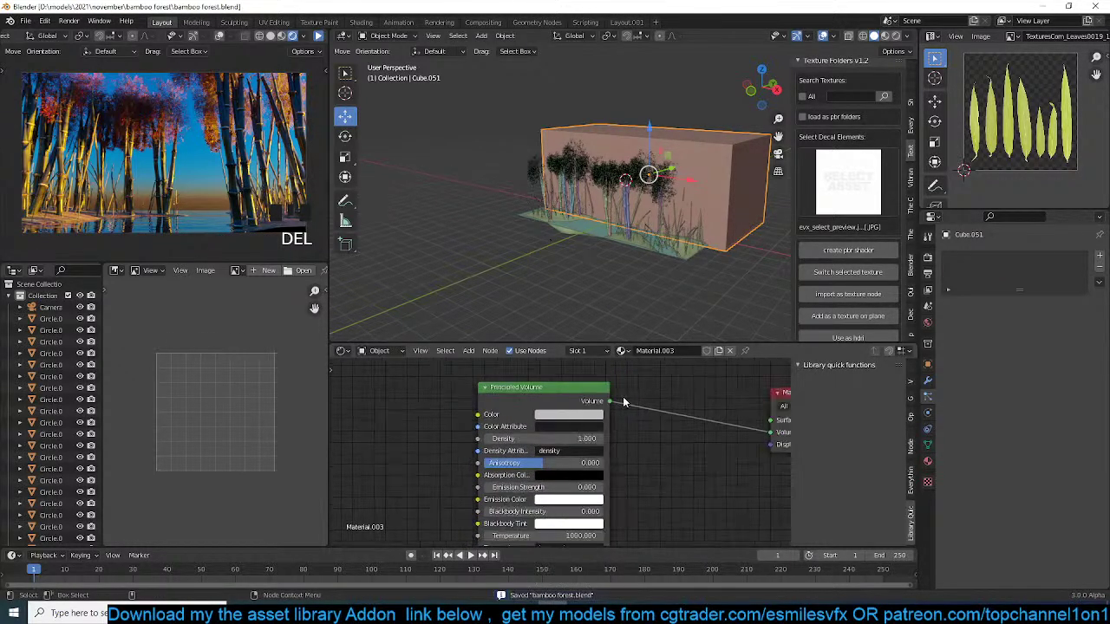
- Set the volume cube's viewport display to Wire and save the file
{"action": "left_click", "coordinate": [594, 414]}
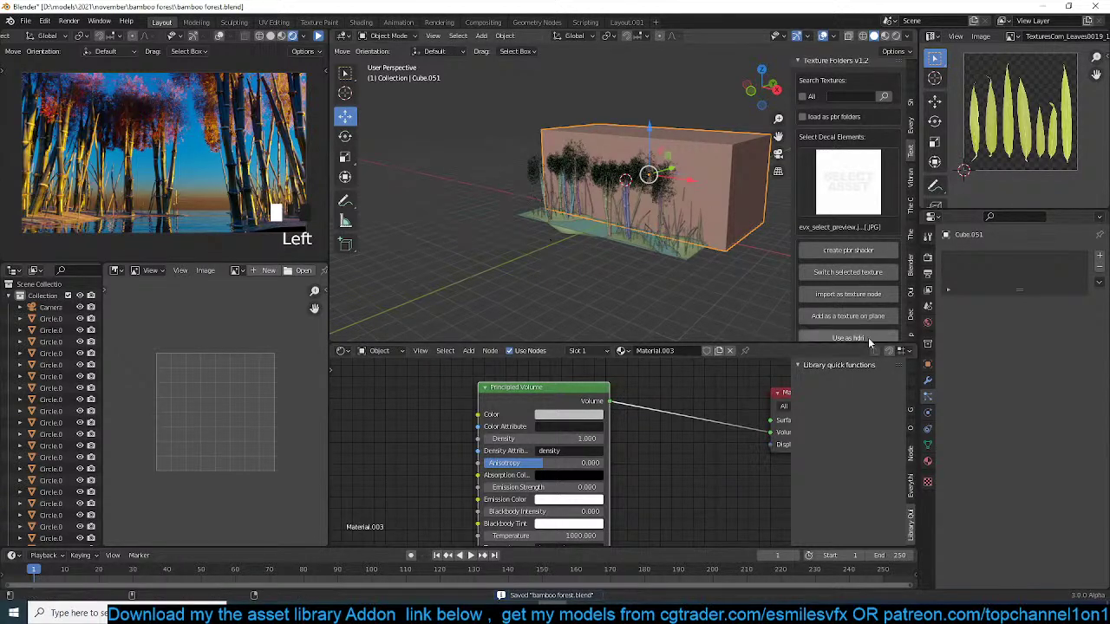
{"action": "left_click", "coordinate": [927, 365]}
{"action": "left_click", "coordinate": [974, 552]}
{"action": "scroll", "coordinate": [997, 529], "scroll_direction": "down", "scroll_amount": 4}
{"action": "left_click", "coordinate": [1049, 537]}
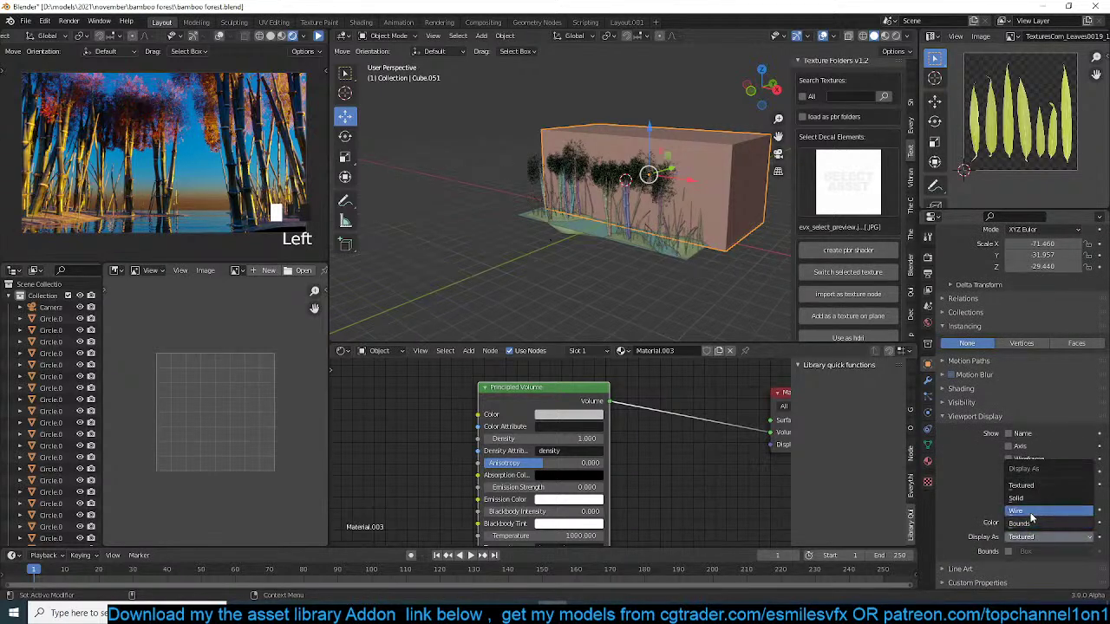
{"action": "left_click", "coordinate": [1031, 515]}
{"action": "key", "text": "ctrl+s"}
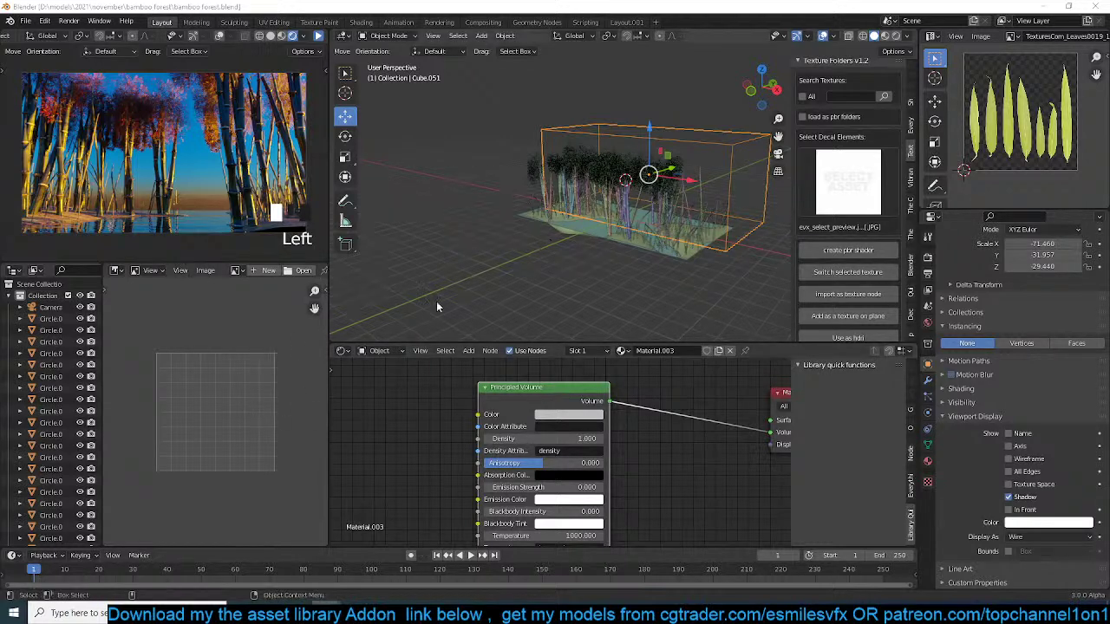
- Set the Principled Volume density to 0.3, save the file, and resume the rendered preview
{"action": "scroll", "coordinate": [633, 231], "scroll_direction": "up", "scroll_amount": 2}
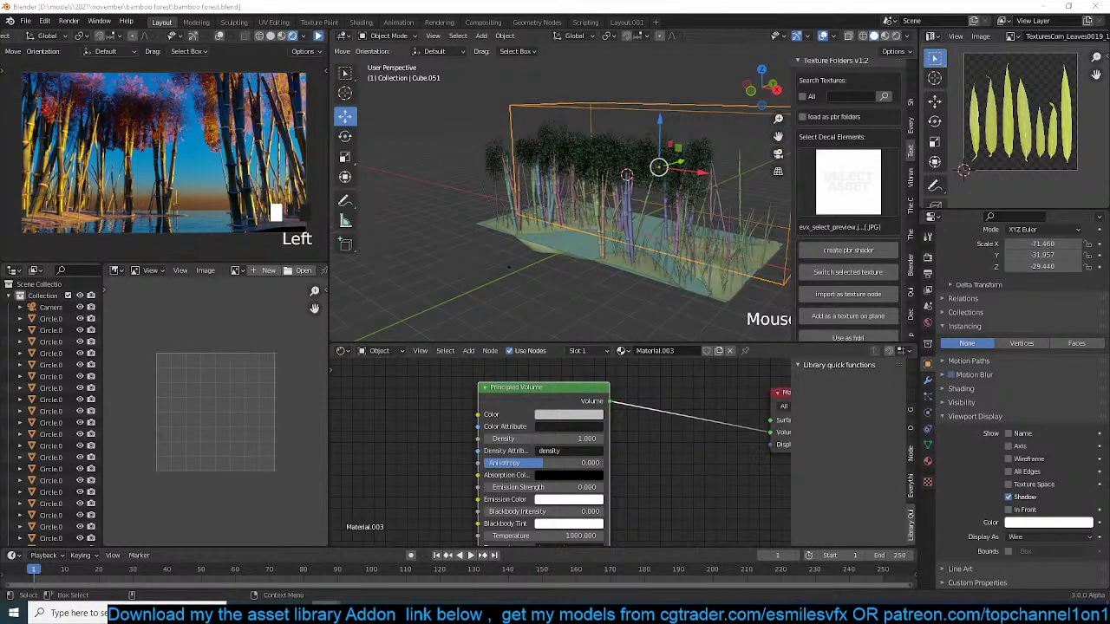
{"action": "left_click", "coordinate": [586, 439]}
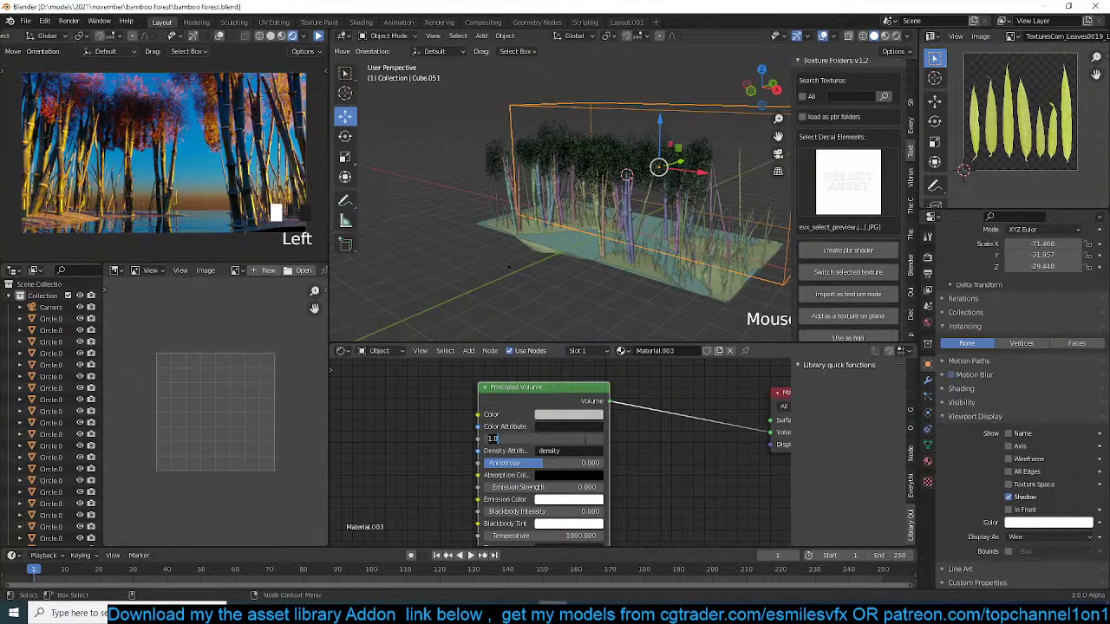
{"action": "key", "text": "Return"}
{"action": "key", "text": "ctrl+s"}
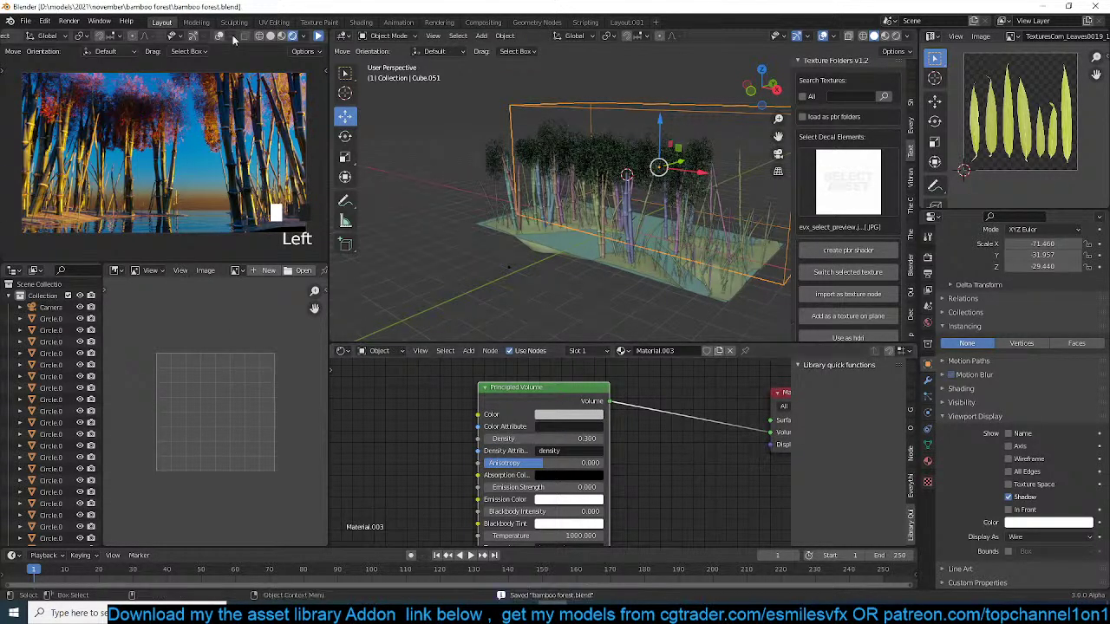
{"action": "left_click", "coordinate": [318, 36]}
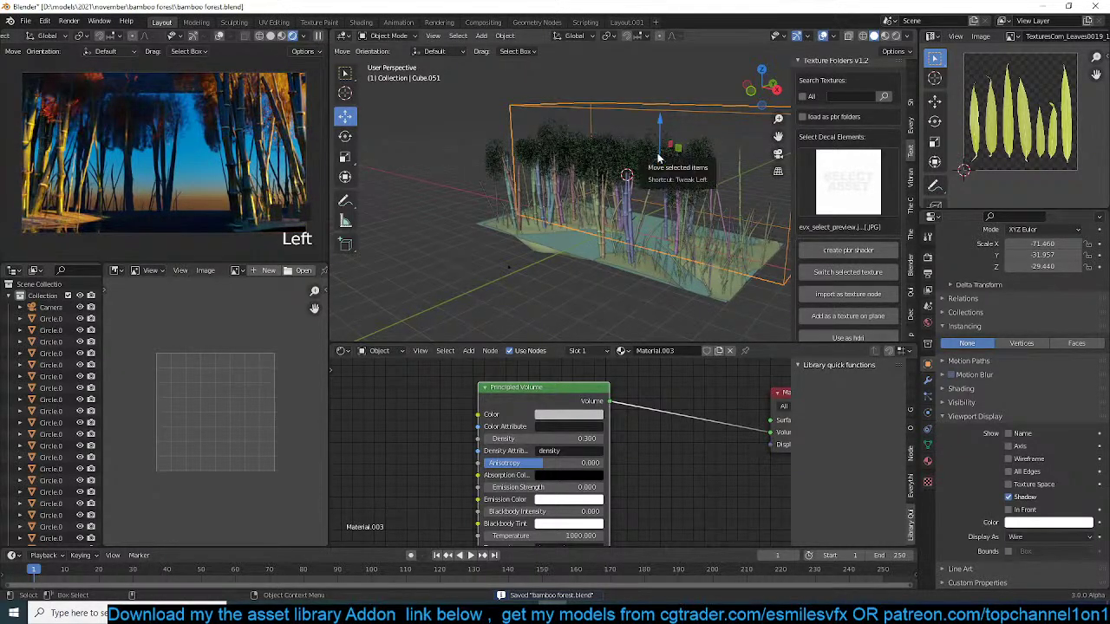
- From the camera view, reduce the volume cube's height, lower it along Z, and save the file
{"action": "key", "text": "KP_0"}
{"action": "key", "text": "g"}
{"action": "key", "text": "z"}
{"action": "left_click", "coordinate": [694, 123]}
{"action": "key", "text": "g"}
{"action": "key", "text": "z"}
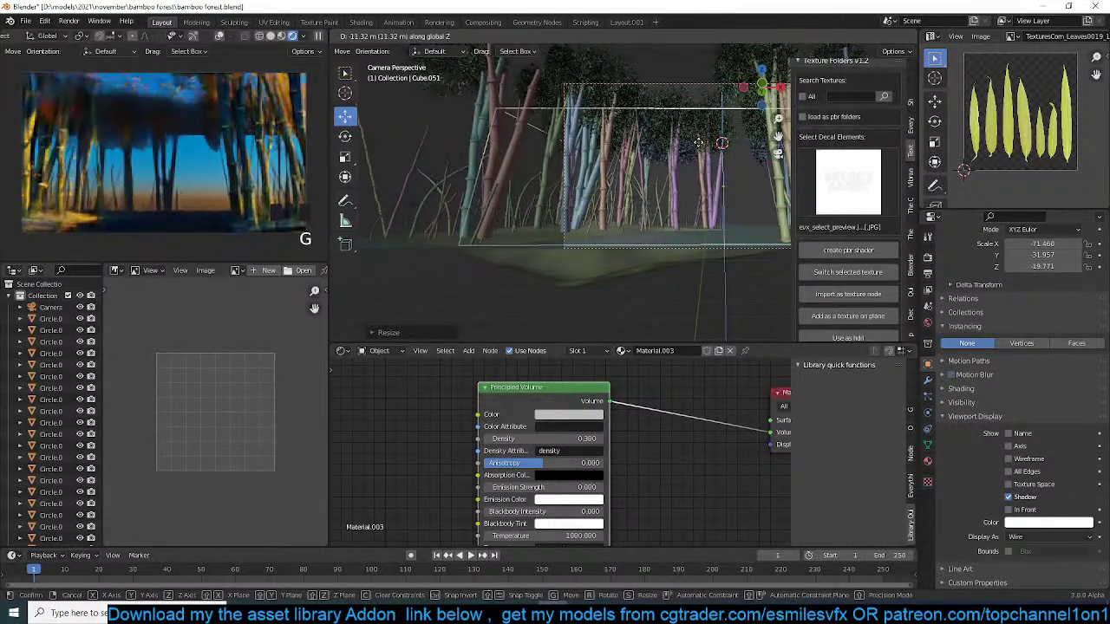
{"action": "left_click", "coordinate": [698, 148]}
{"action": "scroll", "coordinate": [693, 172], "scroll_direction": "down", "scroll_amount": 2}
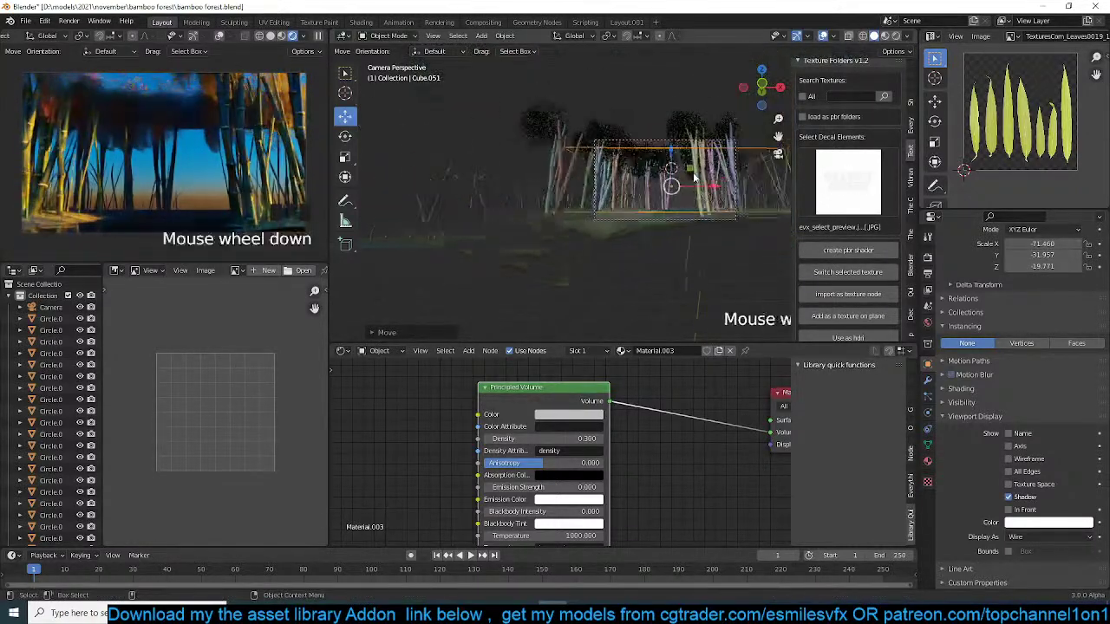
{"action": "key", "text": "grave"}
{"action": "scroll", "coordinate": [641, 208], "scroll_direction": "down", "scroll_amount": 4}
{"action": "key", "text": "grave"}
{"action": "key", "text": "ctrl+s"}
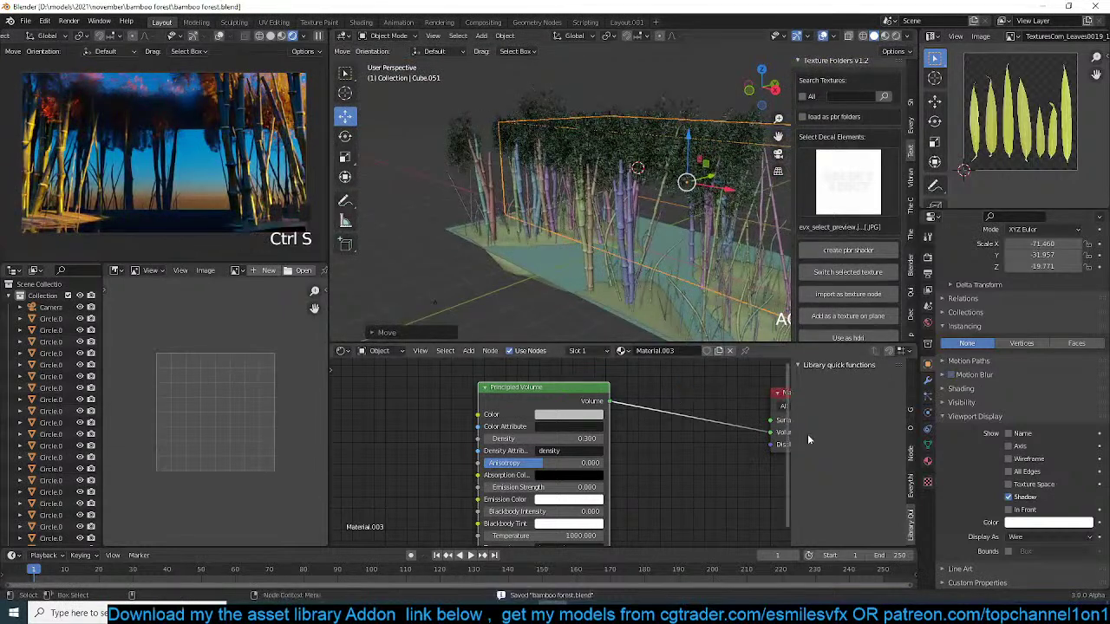
- Set the camera's clip end distance to 300 m
{"action": "scroll", "coordinate": [528, 256], "scroll_direction": "down", "scroll_amount": 2}
{"action": "left_click", "coordinate": [574, 277]}
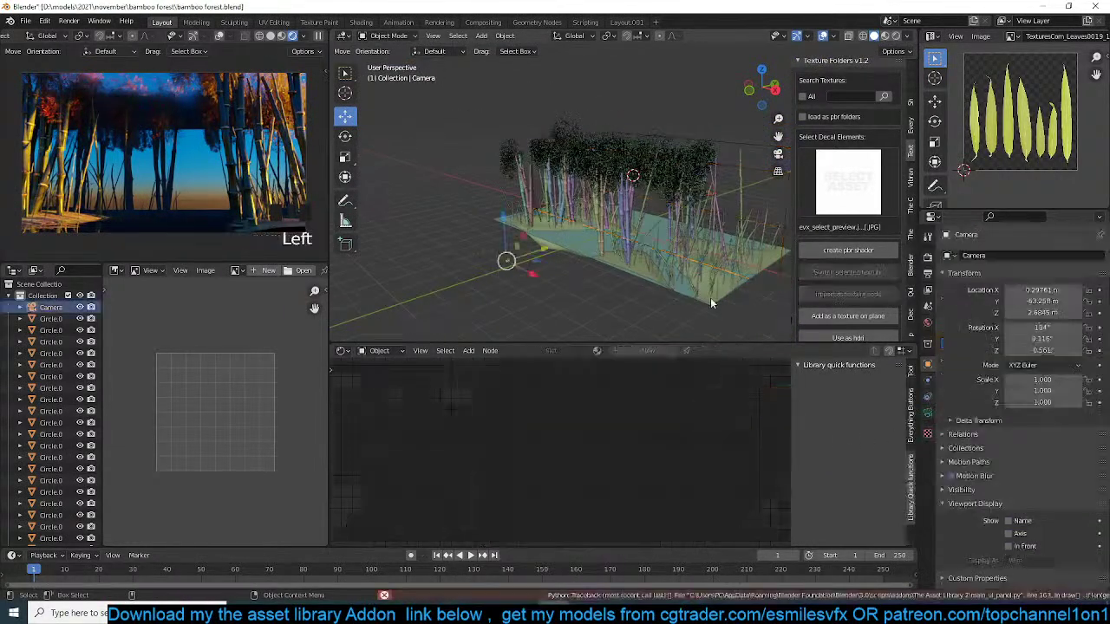
{"action": "left_click", "coordinate": [928, 397]}
{"action": "left_click", "coordinate": [928, 413]}
{"action": "left_click", "coordinate": [1048, 378]}
{"action": "type", "text": "300"}
{"action": "key", "text": "Return"}
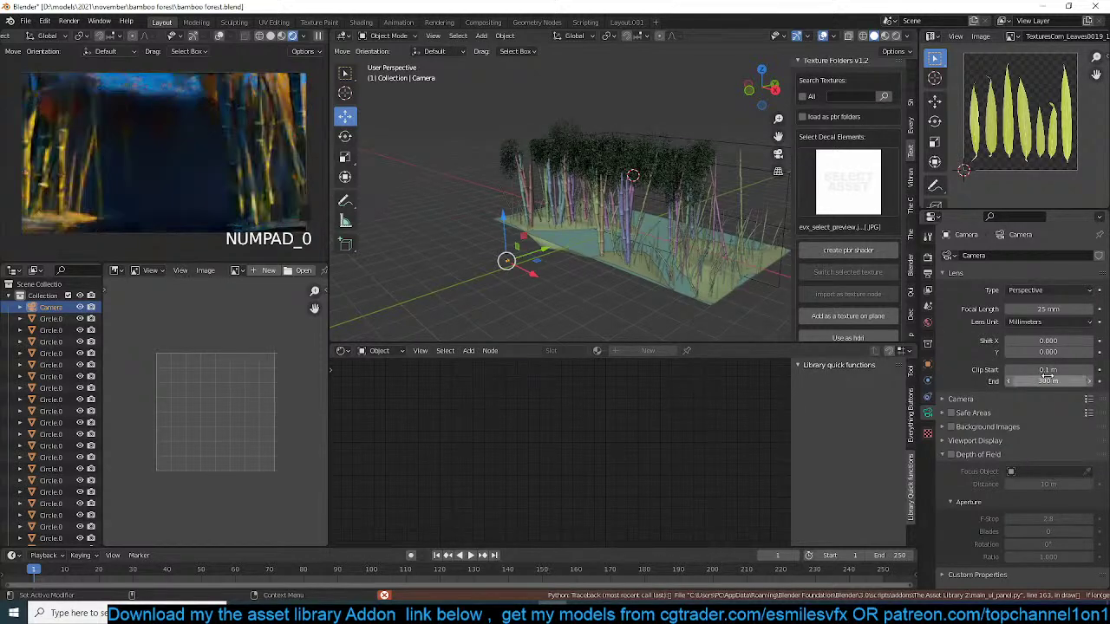
- Flatten the volume cube further along Z and lower it towards the river
{"action": "key", "text": "grave"}
{"action": "key", "text": "grave"}
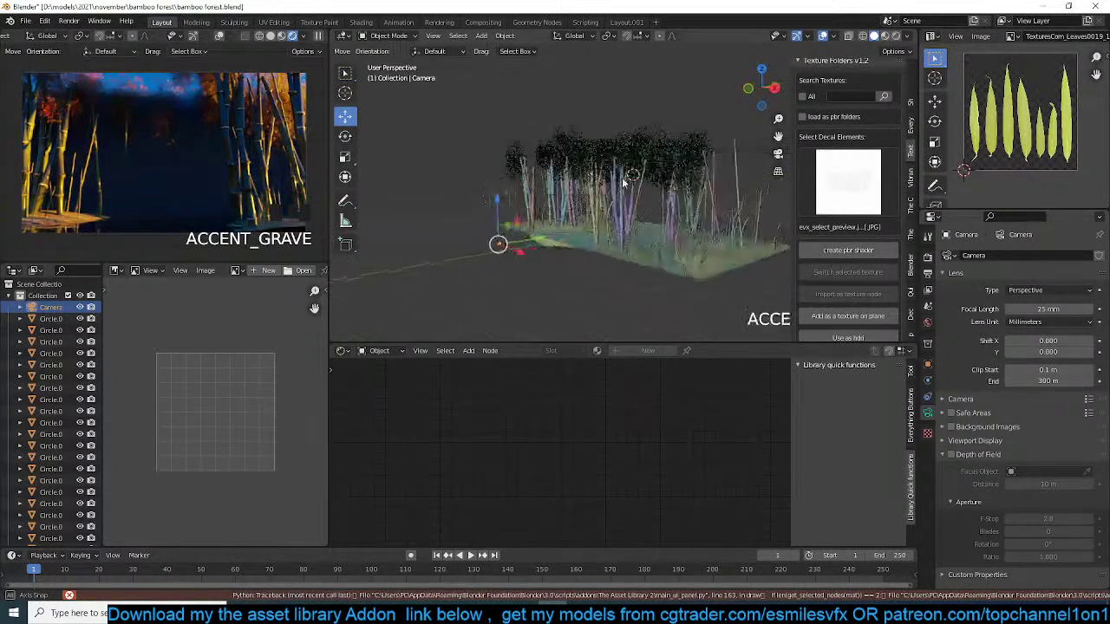
{"action": "left_click", "coordinate": [727, 149]}
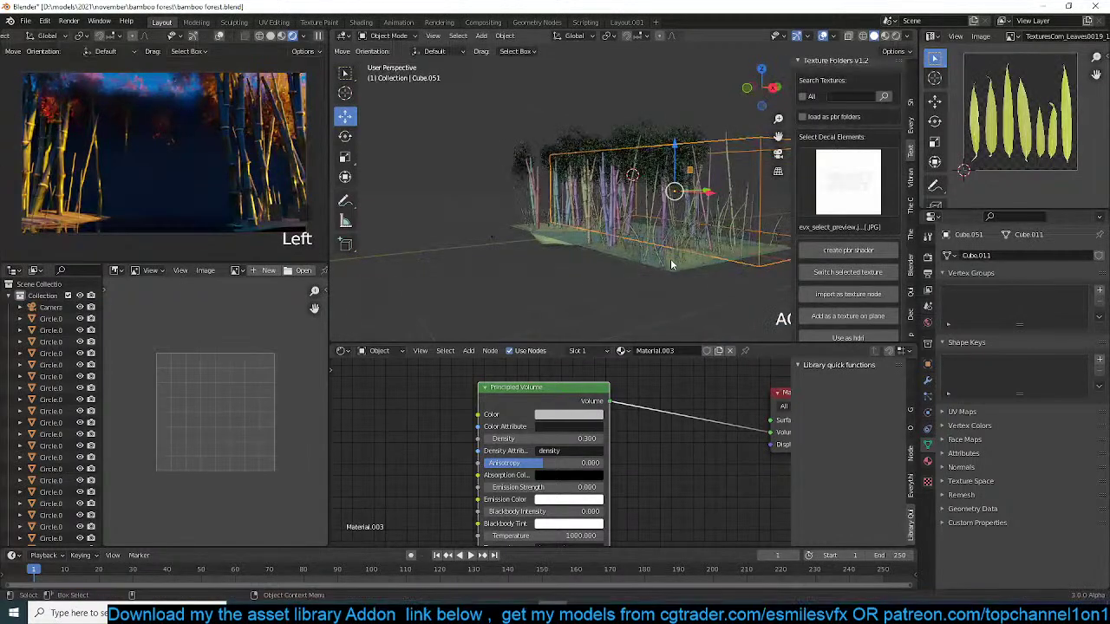
{"action": "key", "text": "s"}
{"action": "key", "text": "z"}
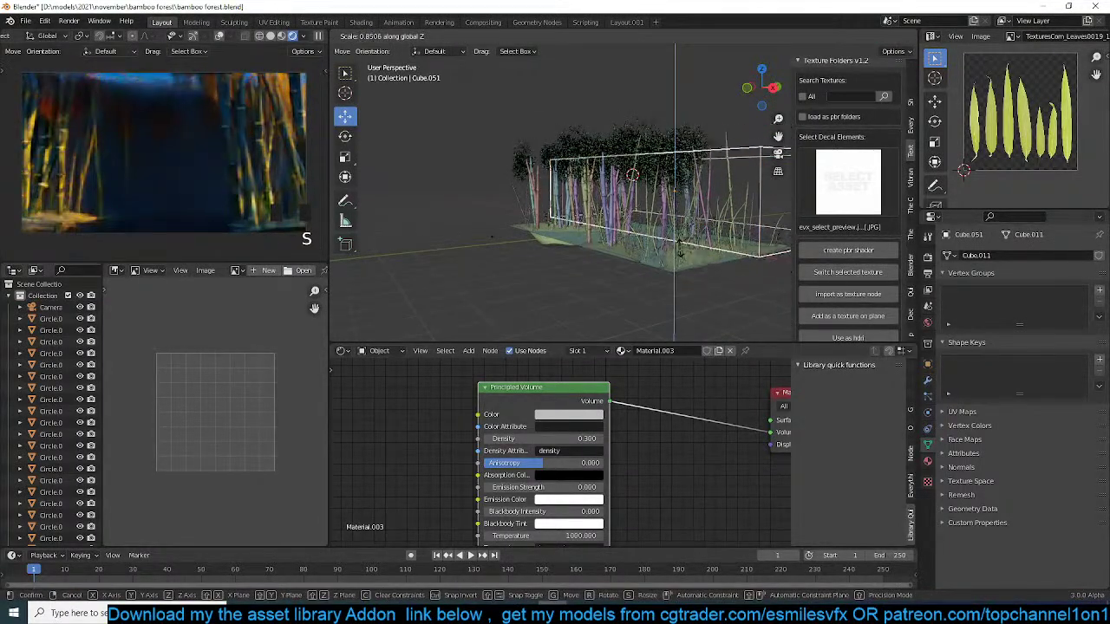
{"action": "left_click", "coordinate": [676, 244]}
{"action": "key", "text": "g"}
{"action": "left_click", "coordinate": [678, 250]}
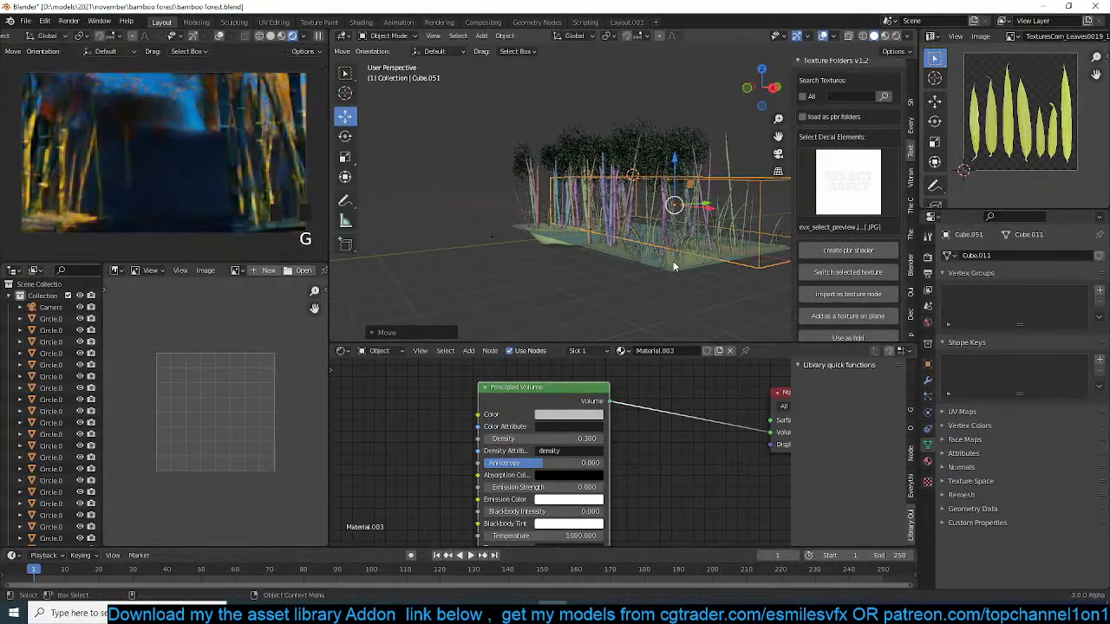
- Set the Principled Volume density to 0.01 and shift the volume cube along Y over the bamboo forest
{"action": "left_click", "coordinate": [590, 439]}
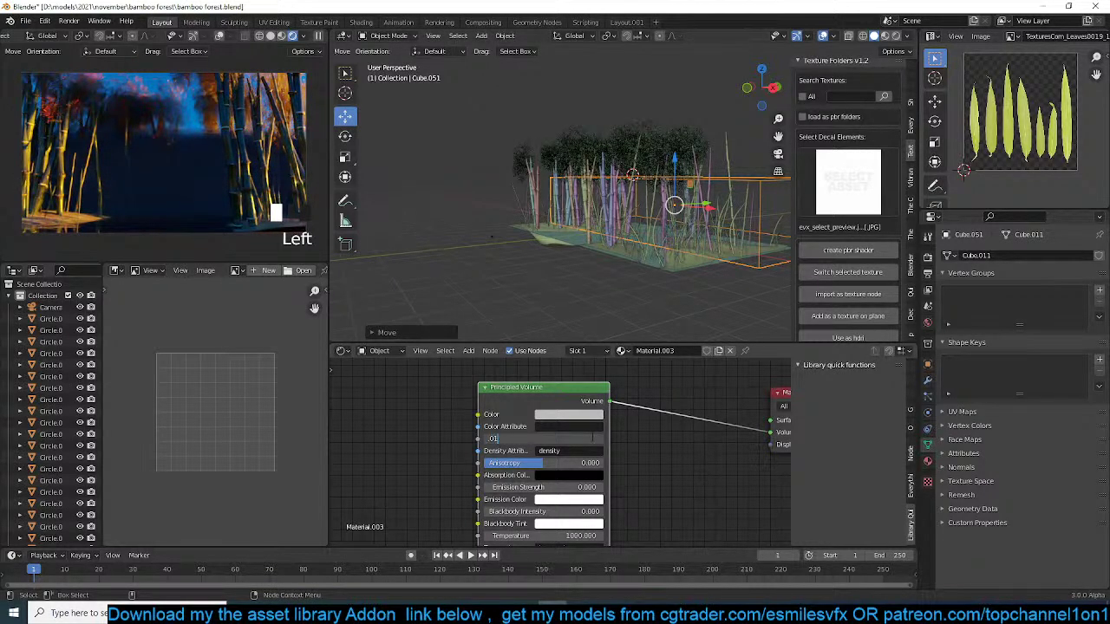
{"action": "key", "text": "Return"}
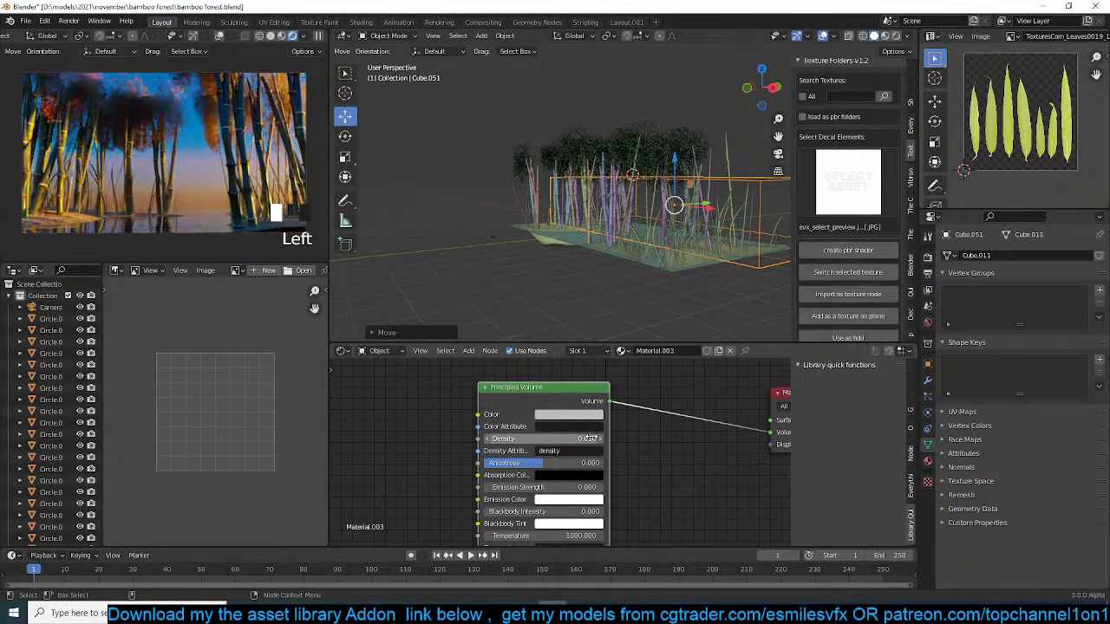
{"action": "middle_click_drag", "start_coordinate": [711, 177], "coordinate": [680, 197]}
{"action": "left_click_drag", "start_coordinate": [723, 206], "coordinate": [688, 214]}
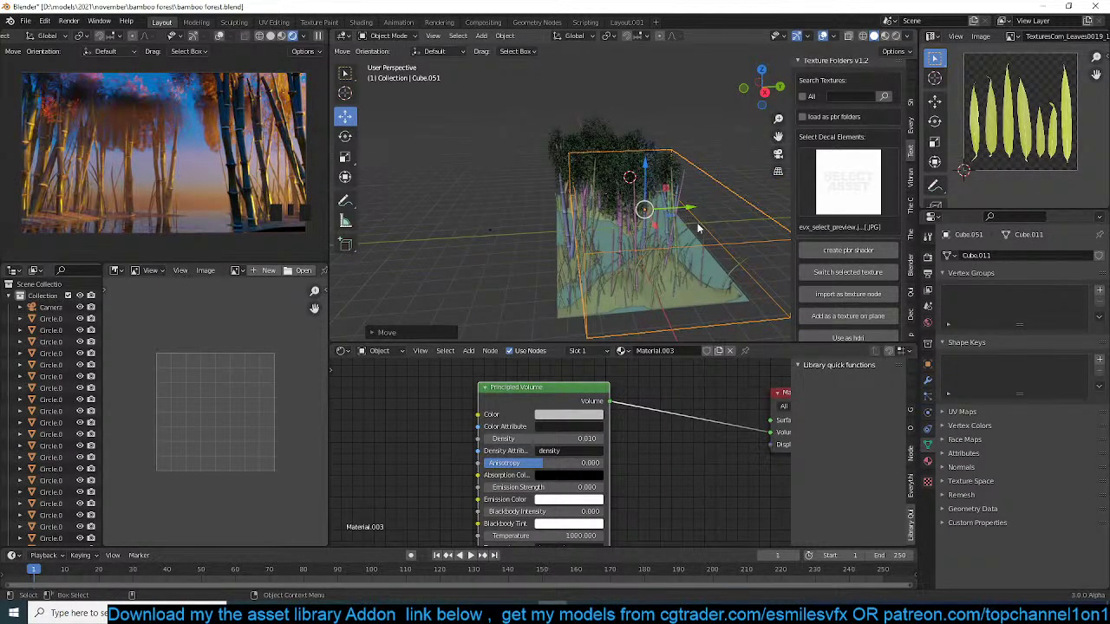
- Select the ground and river planes, widen them along global Y by about 1.64, and save the file
{"action": "scroll", "coordinate": [701, 229], "scroll_direction": "down", "scroll_amount": 2}
{"action": "middle_click_drag", "start_coordinate": [698, 230], "coordinate": [650, 260]}
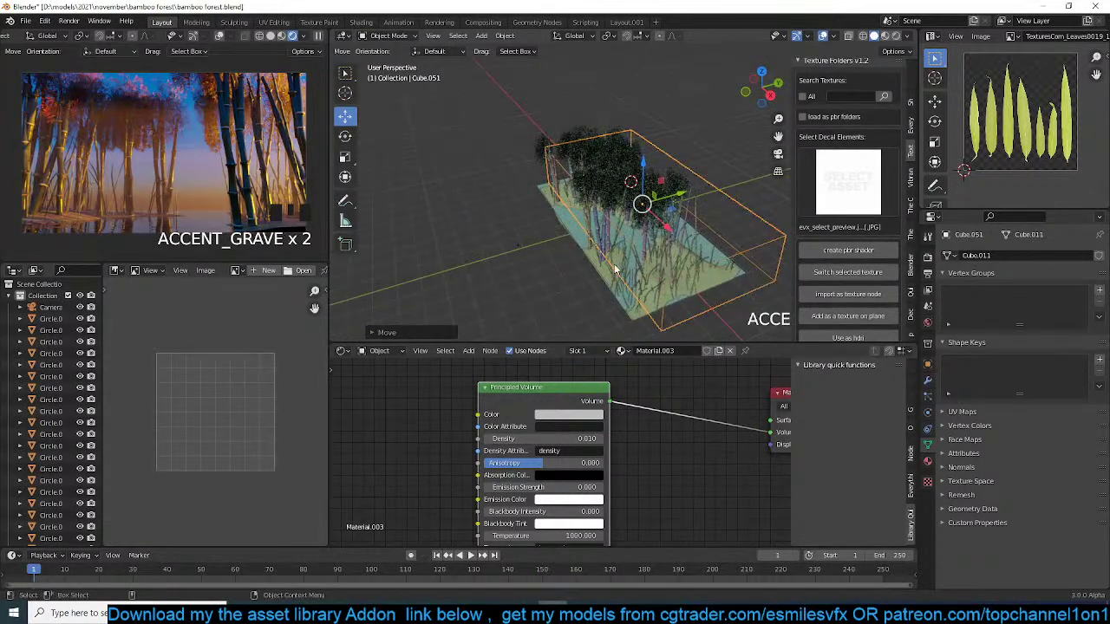
{"action": "left_click", "coordinate": [607, 276]}
{"action": "left_click", "coordinate": [608, 275], "text": "shift"}
{"action": "key", "text": "s"}
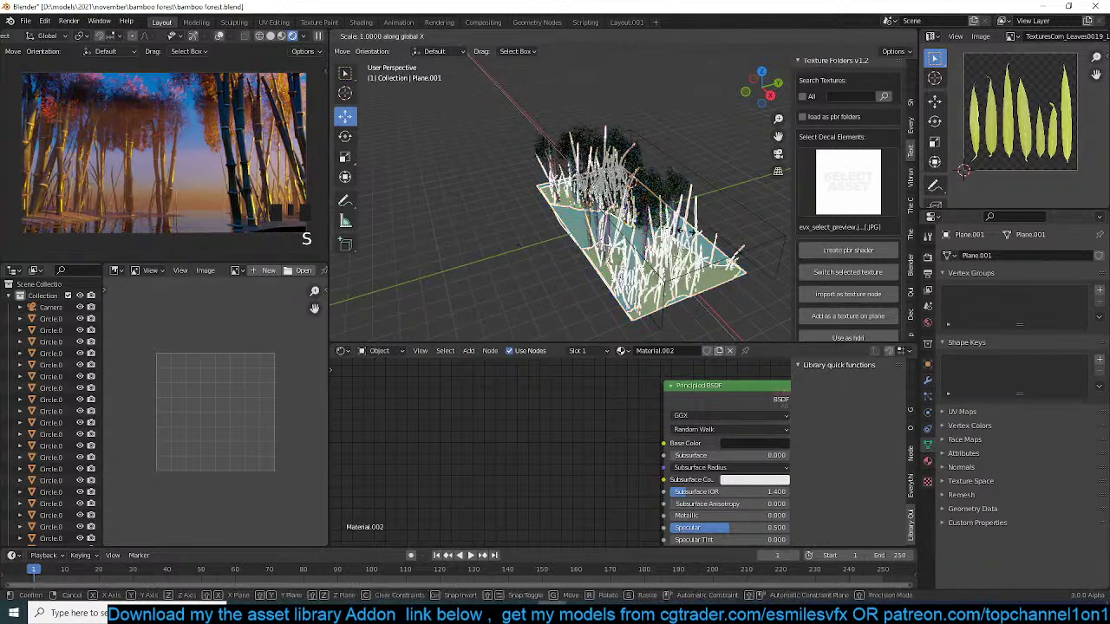
{"action": "key", "text": "x"}
{"action": "key", "text": "x"}
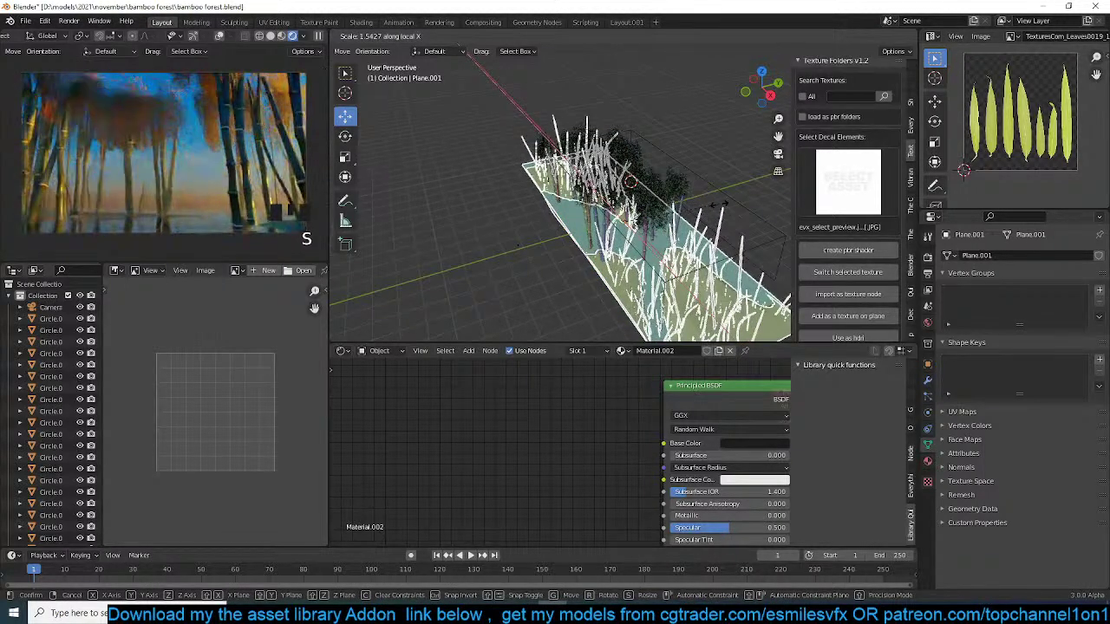
{"action": "key", "text": "y"}
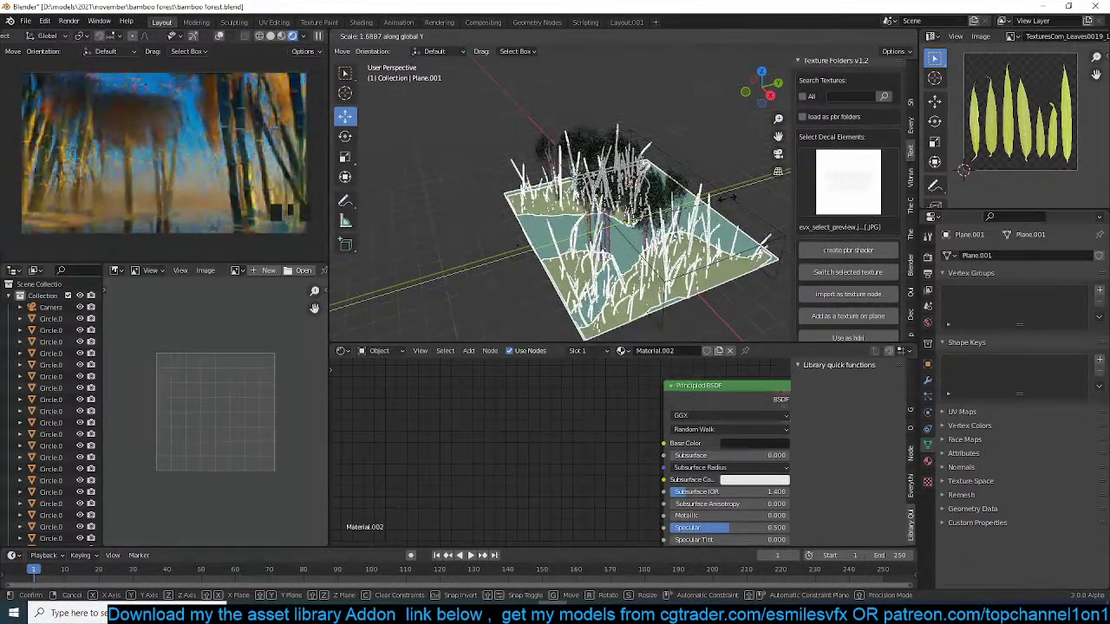
{"action": "left_click", "coordinate": [727, 197]}
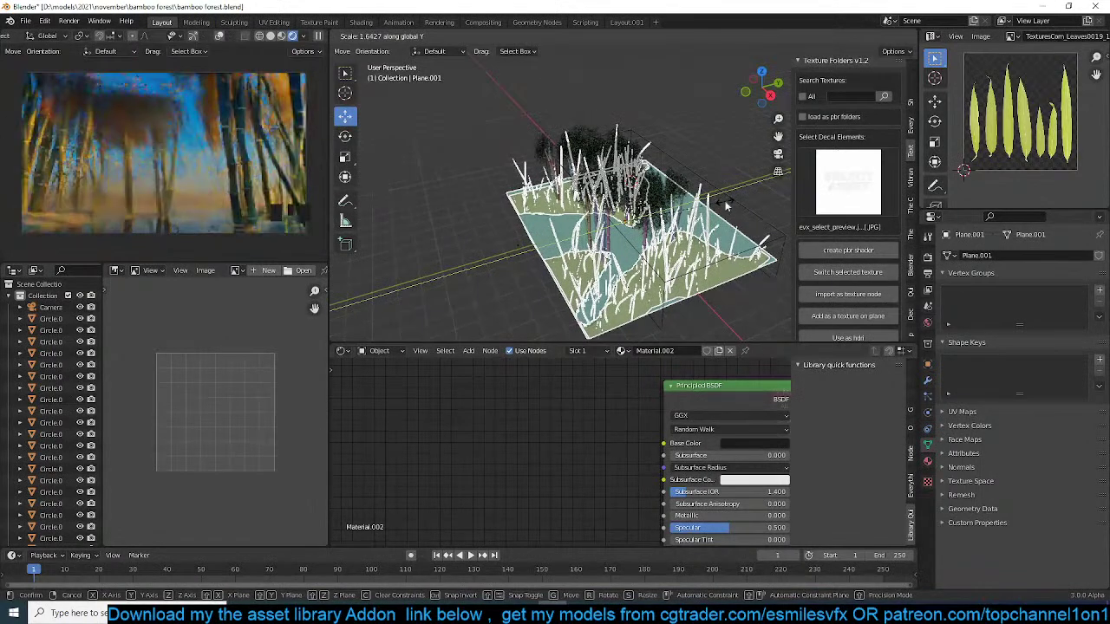
{"action": "key", "text": "alt+a"}
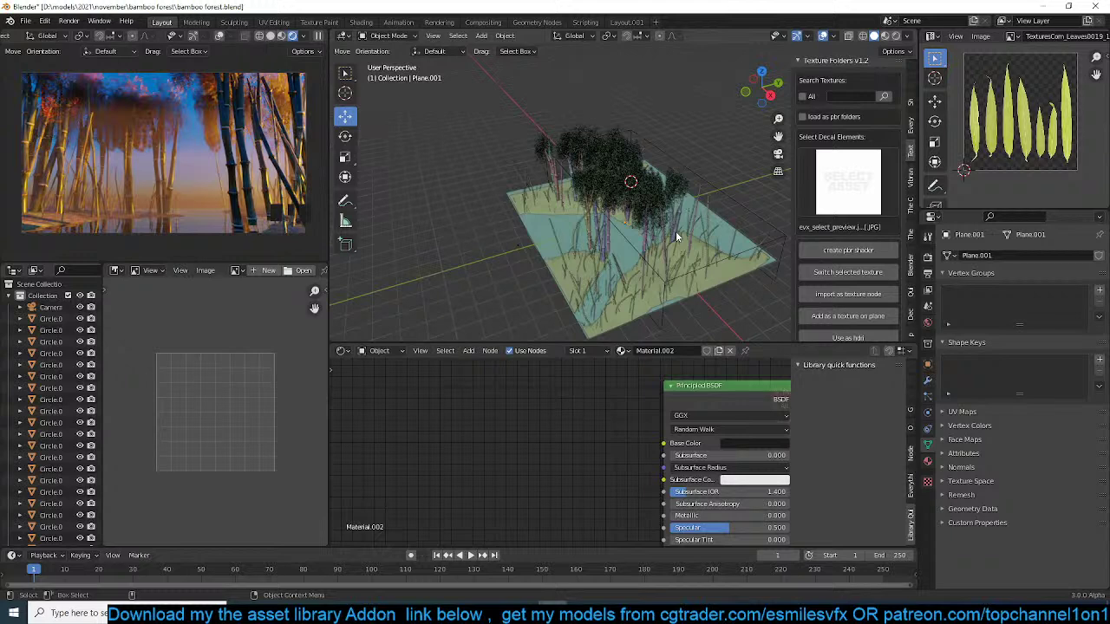
{"action": "scroll", "coordinate": [659, 247], "scroll_direction": "up", "scroll_amount": 2}
{"action": "key", "text": "ctrl+s"}
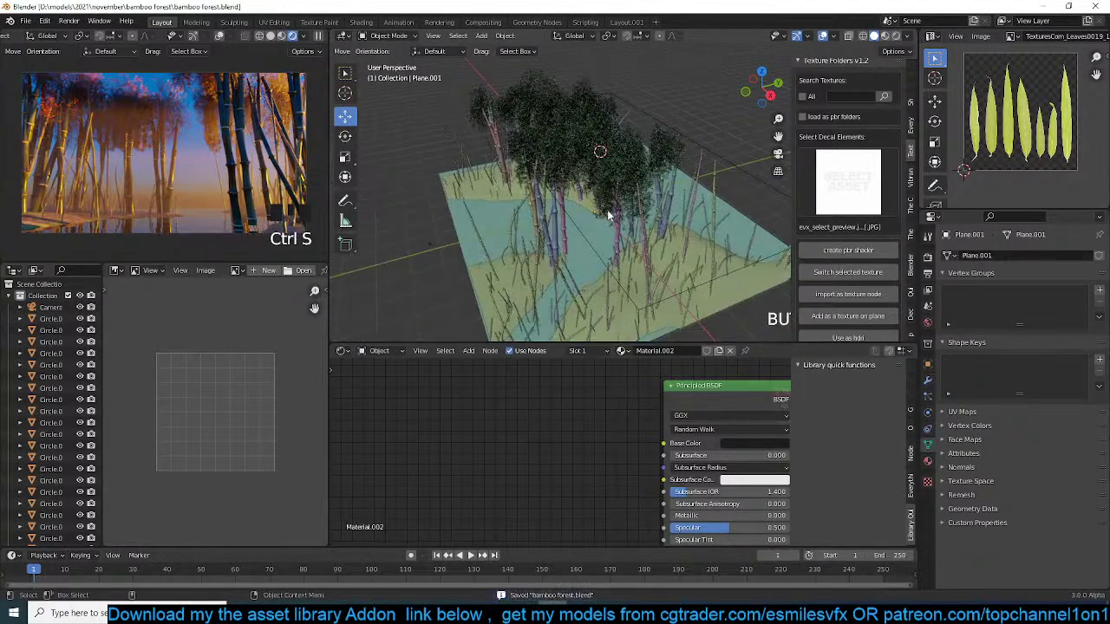
- In the top view, add linked duplicates of a bamboo stalk on the right bank and rotate the last copy
{"action": "left_click", "coordinate": [757, 287]}
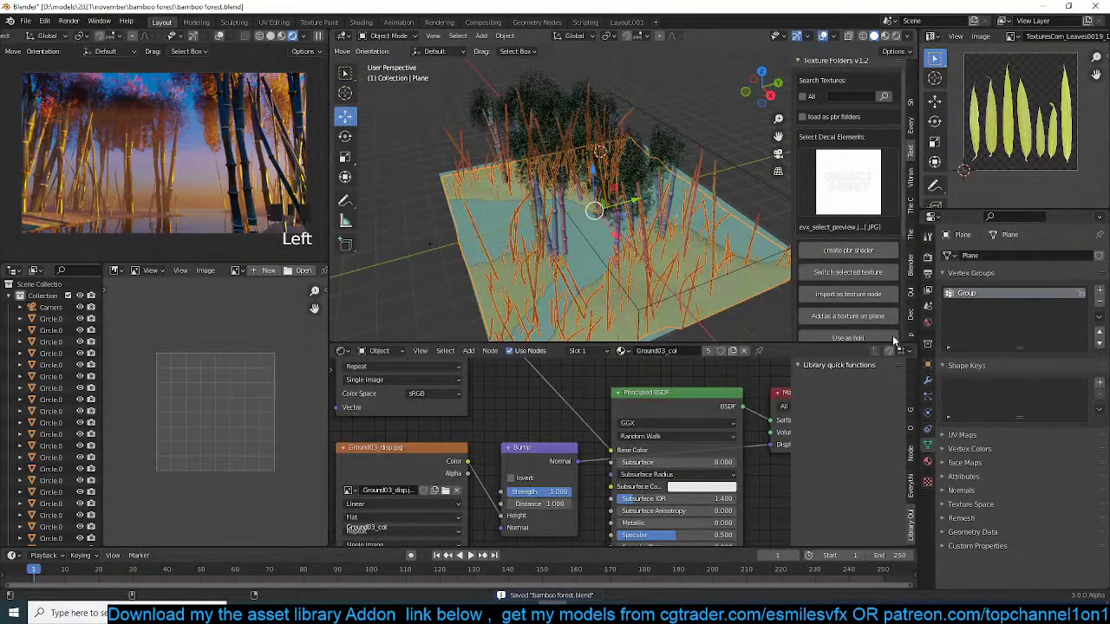
{"action": "left_click", "coordinate": [564, 258]}
{"action": "left_click", "coordinate": [565, 251]}
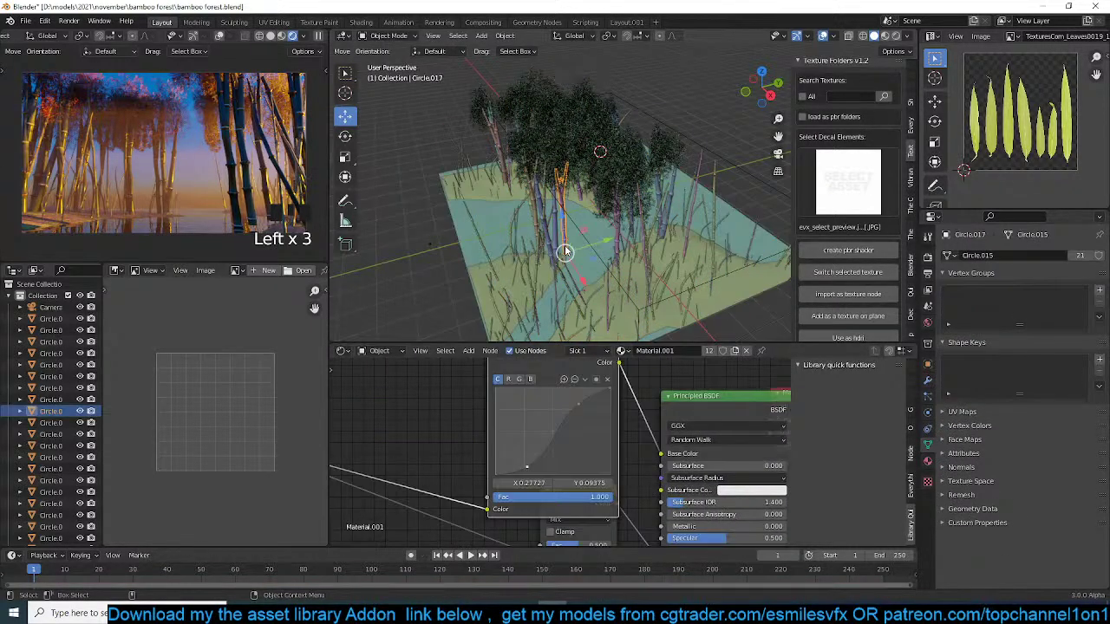
{"action": "key", "text": "KP_7"}
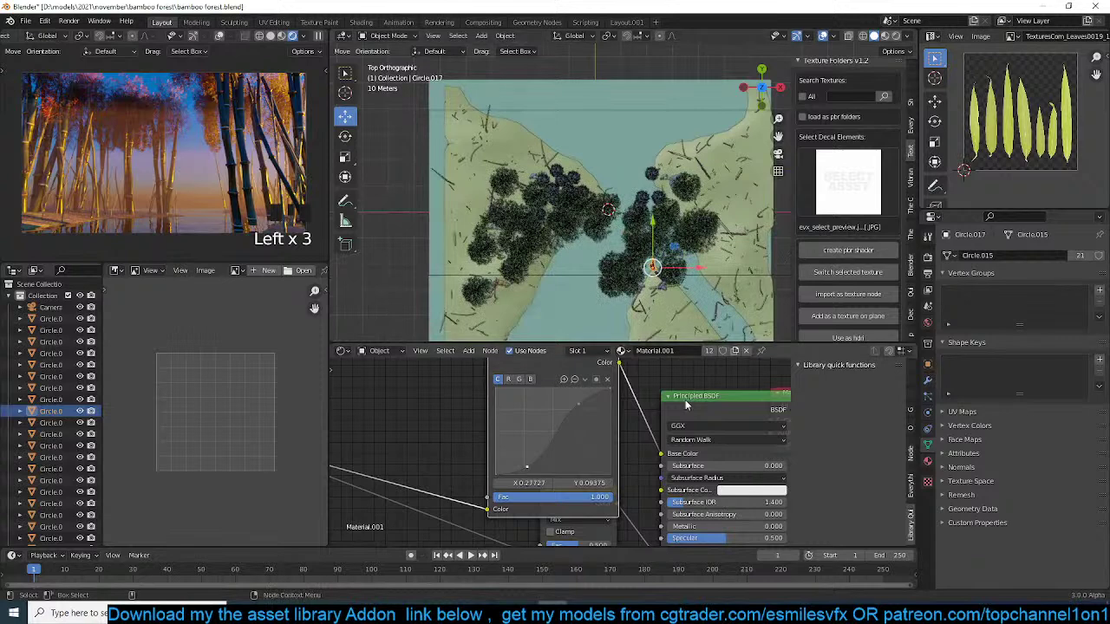
{"action": "scroll", "coordinate": [687, 402], "scroll_direction": "down", "scroll_amount": 3}
{"action": "middle_click_drag", "start_coordinate": [563, 204], "coordinate": [521, 195], "text": "shift"}
{"action": "key", "text": "alt+d"}
{"action": "key", "text": "alt+d"}
{"action": "key", "text": "alt+d"}
{"action": "left_click", "coordinate": [617, 175]}
{"action": "key", "text": "r"}
{"action": "left_click", "coordinate": [695, 203]}
- Place five more linked bamboo duplicates across the left bank and towards the narrow part of the river
{"action": "key", "text": "alt+d"}
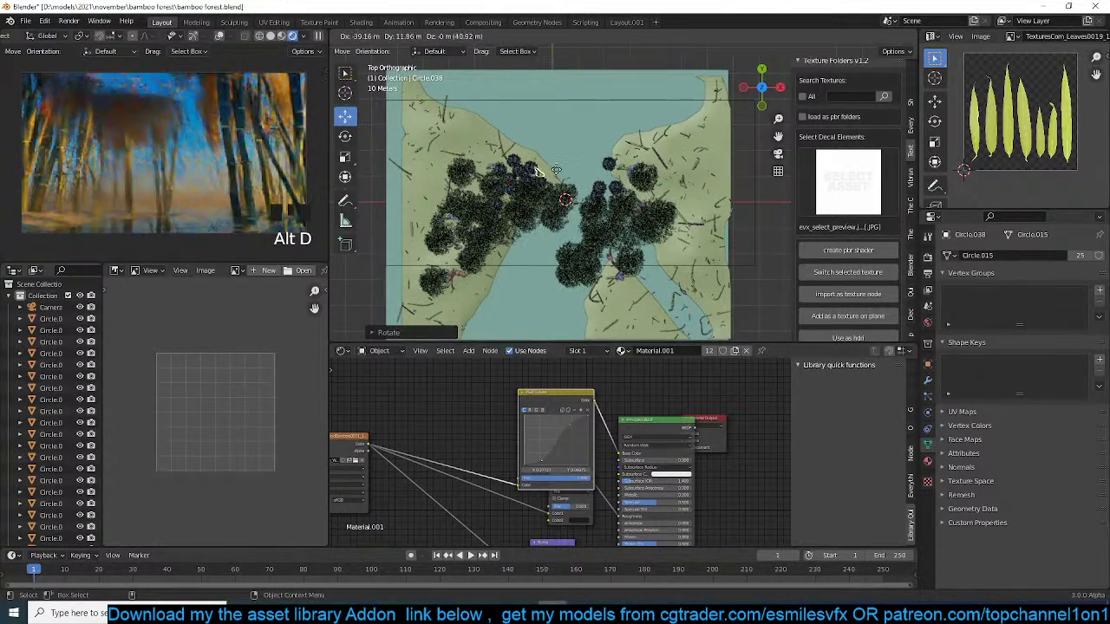
{"action": "left_click", "coordinate": [530, 183]}
{"action": "key", "text": "alt+d"}
{"action": "left_click", "coordinate": [472, 239]}
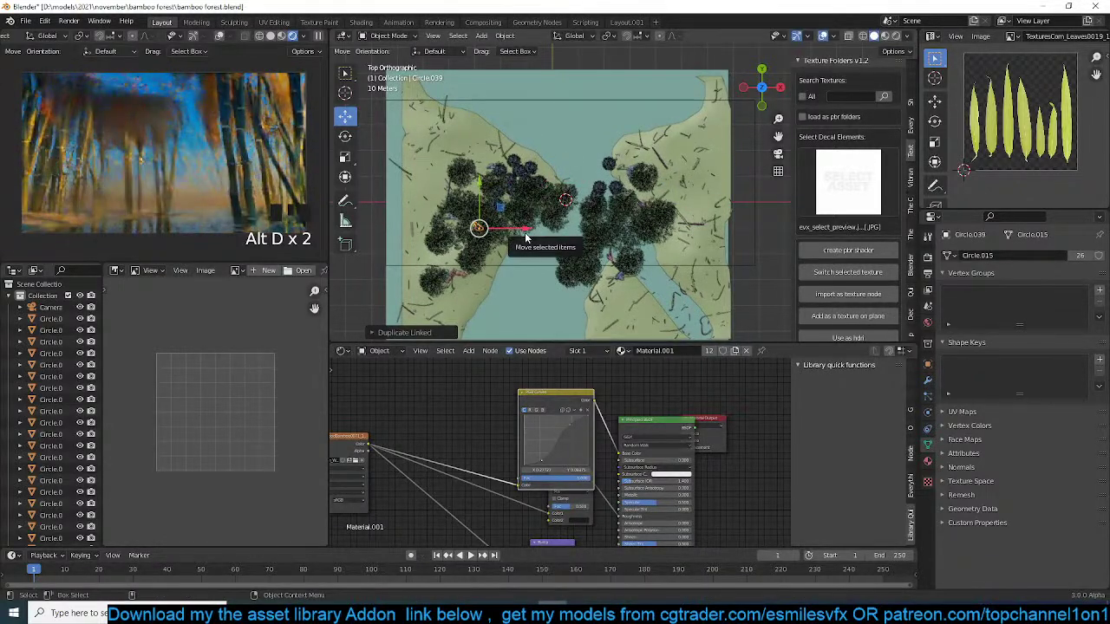
{"action": "key", "text": "alt+d"}
{"action": "left_click", "coordinate": [526, 256]}
{"action": "key", "text": "alt+d"}
{"action": "left_click", "coordinate": [551, 220]}
{"action": "key", "text": "alt+d"}
{"action": "left_click", "coordinate": [575, 180]}
- Place two linked bamboo duplicates at the near end of the right bank and rotate the last one
{"action": "key", "text": "alt+d"}
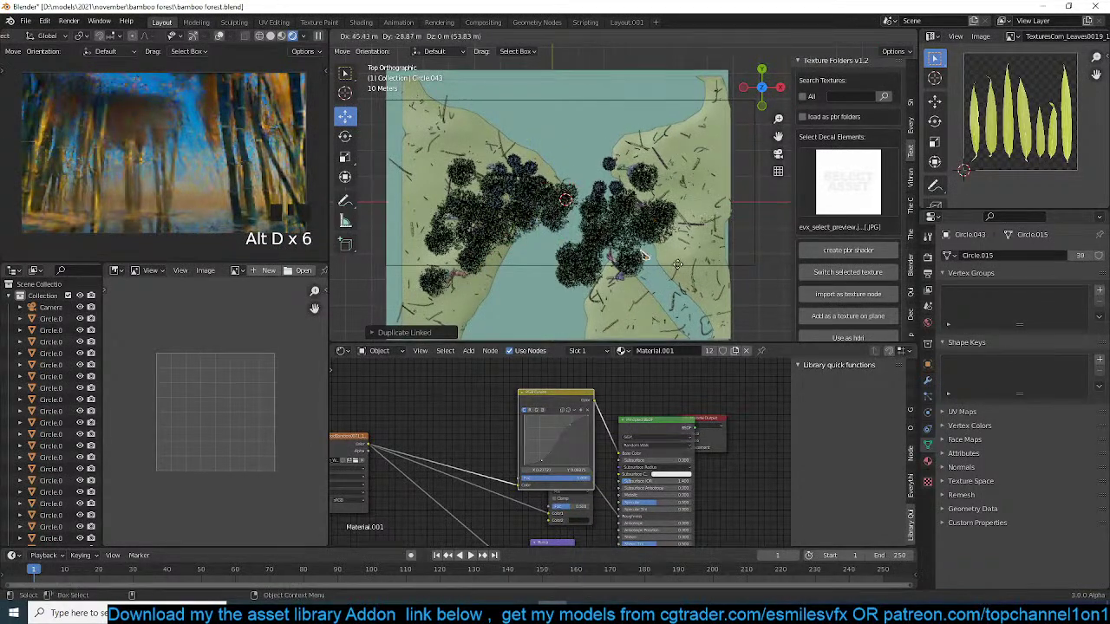
{"action": "left_click", "coordinate": [655, 273]}
{"action": "key", "text": "alt+d"}
{"action": "left_click", "coordinate": [598, 297]}
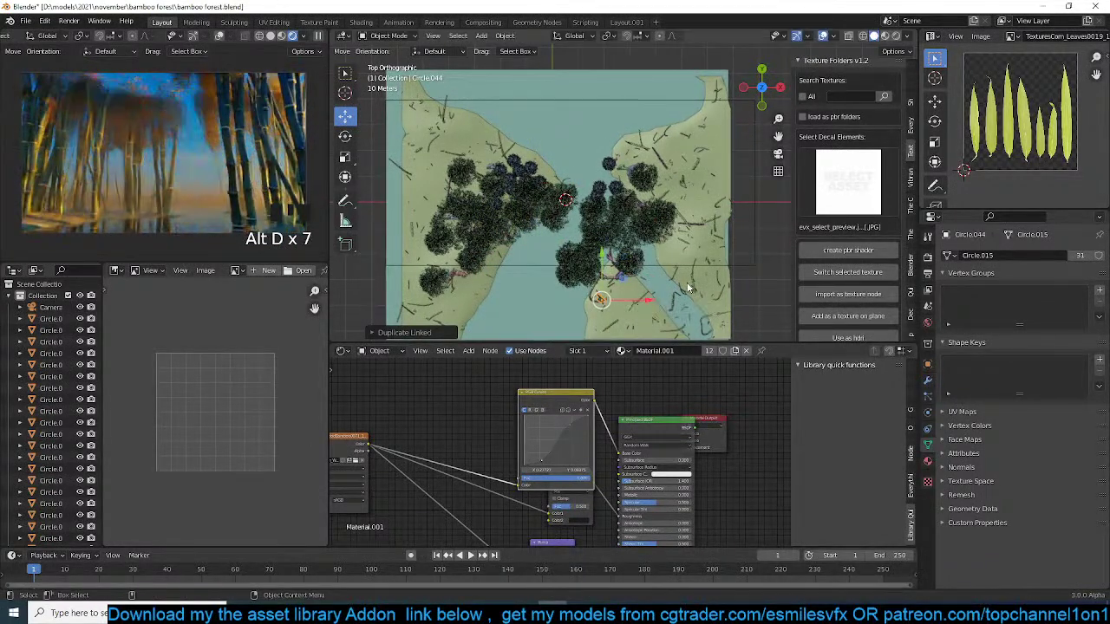
{"action": "key", "text": "r"}
{"action": "left_click", "coordinate": [610, 322]}
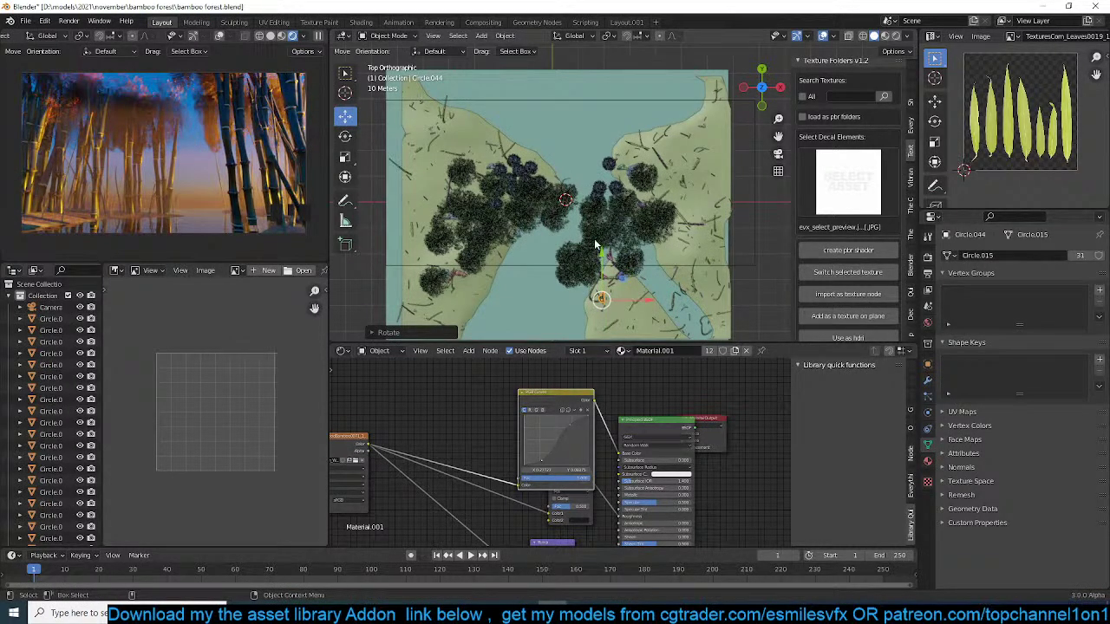
- From the camera view, move the low-hanging foliage clumps up around the tops of the distant bamboo stalks
{"action": "key", "text": "KP_0"}
{"action": "scroll", "coordinate": [581, 213], "scroll_direction": "up", "scroll_amount": 2}
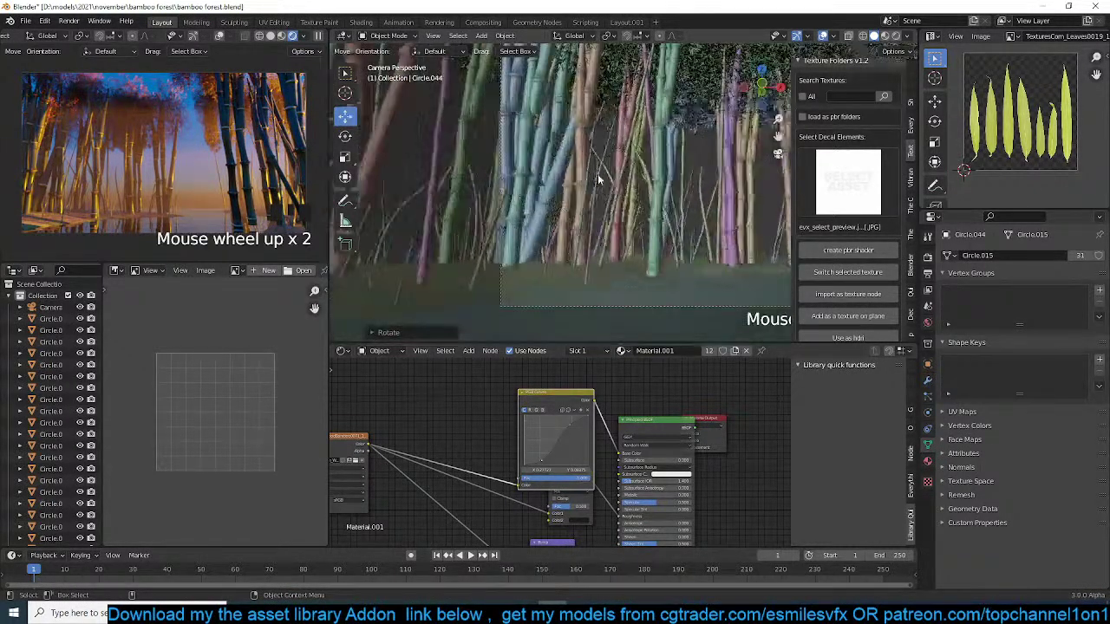
{"action": "scroll", "coordinate": [593, 233], "scroll_direction": "down", "scroll_amount": 4}
{"action": "scroll", "coordinate": [644, 166], "scroll_direction": "up", "scroll_amount": 2}
{"action": "left_click", "coordinate": [641, 174]}
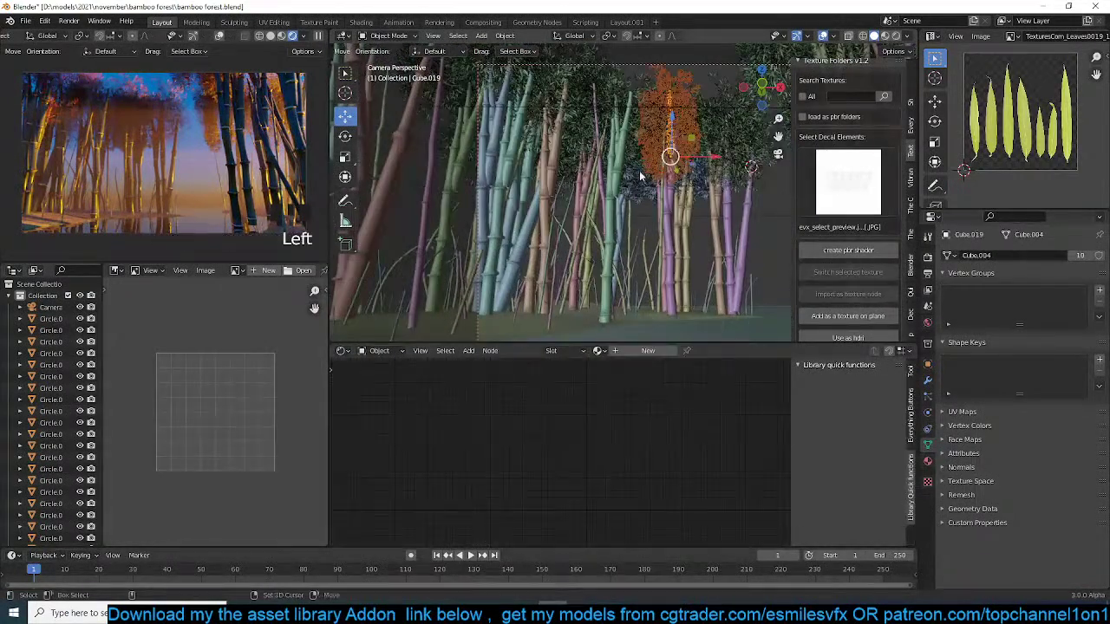
{"action": "left_click", "coordinate": [604, 167], "text": "shift"}
{"action": "key", "text": "g"}
{"action": "left_click", "coordinate": [614, 149]}
{"action": "left_click", "coordinate": [749, 162]}
{"action": "key", "text": "g"}
{"action": "left_click", "coordinate": [747, 151]}
{"action": "left_click", "coordinate": [703, 180]}
{"action": "key", "text": "g"}
{"action": "left_click", "coordinate": [700, 165]}
- Reposition the remaining small foliage clumps between the turquoise and purple bamboo stalks, then clear the selection
{"action": "left_click", "coordinate": [656, 184]}
{"action": "key", "text": "g"}
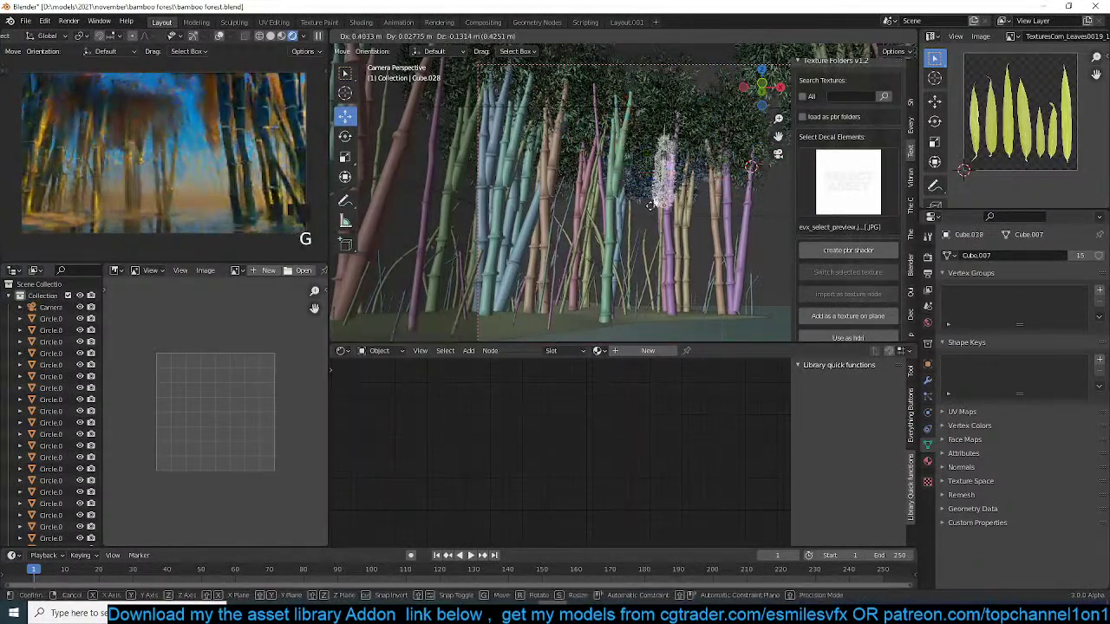
{"action": "left_click", "coordinate": [656, 186]}
{"action": "left_click", "coordinate": [650, 169]}
{"action": "key", "text": "g"}
{"action": "left_click", "coordinate": [641, 195]}
{"action": "left_click", "coordinate": [645, 178]}
{"action": "key", "text": "g"}
{"action": "left_click", "coordinate": [644, 184]}
{"action": "left_click", "coordinate": [643, 185]}
{"action": "key", "text": "alt+a"}
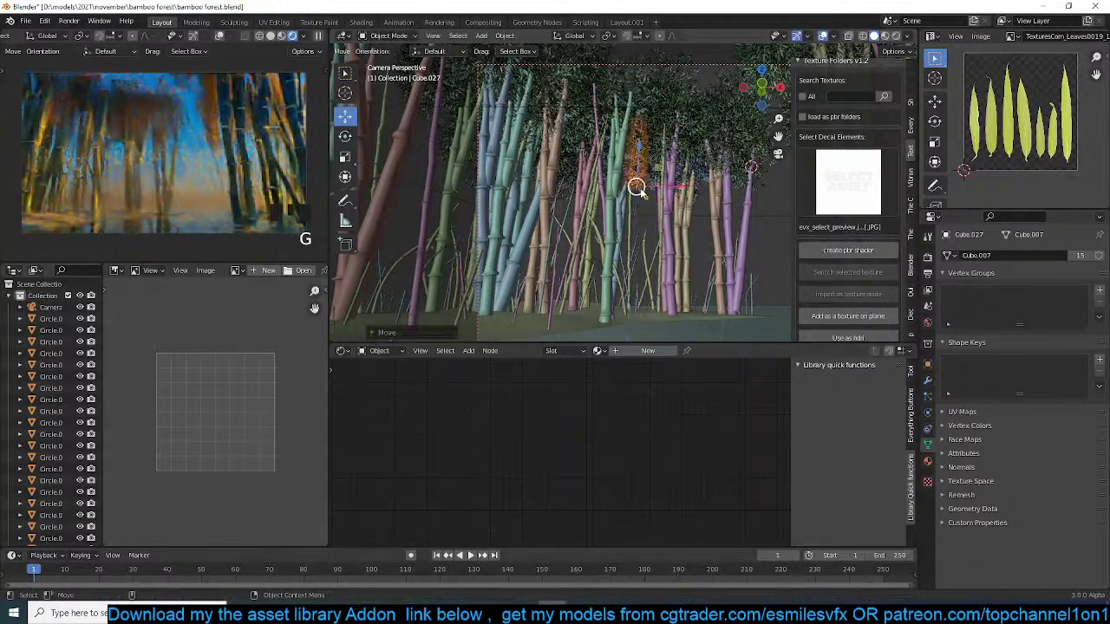
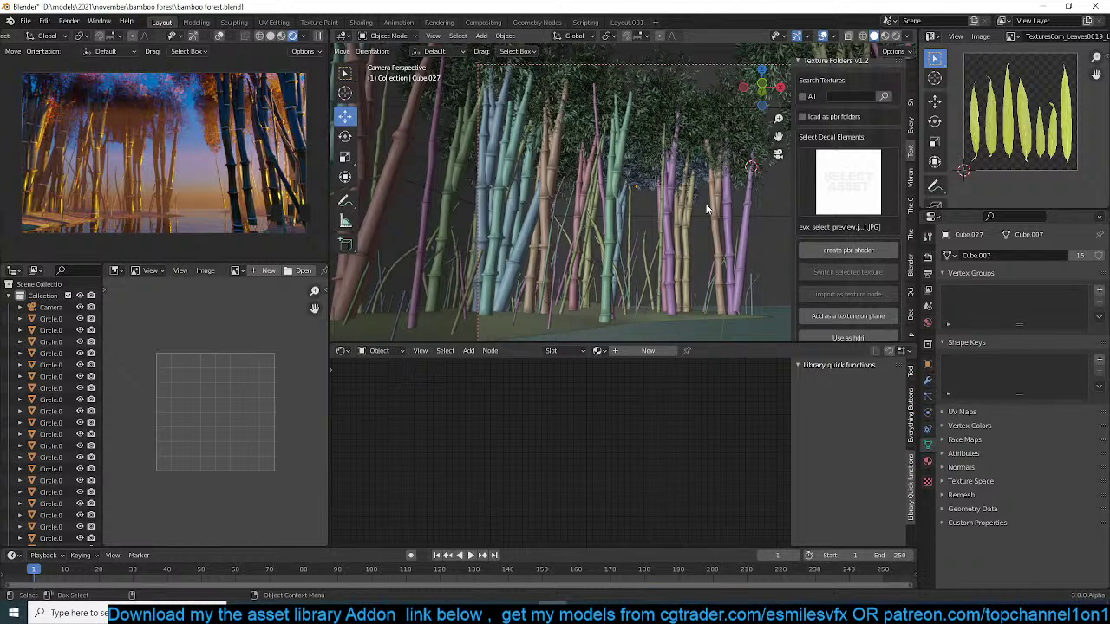
- Set the world sky texture's sun rotation to 10°
{"action": "left_click", "coordinate": [927, 322]}
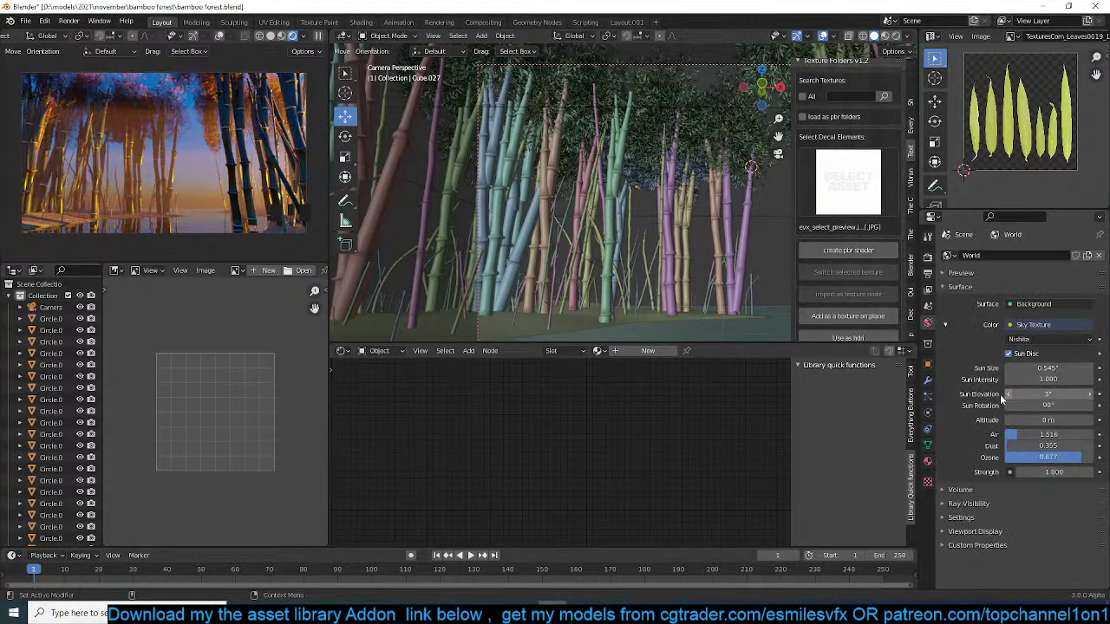
{"action": "left_click", "coordinate": [1050, 405]}
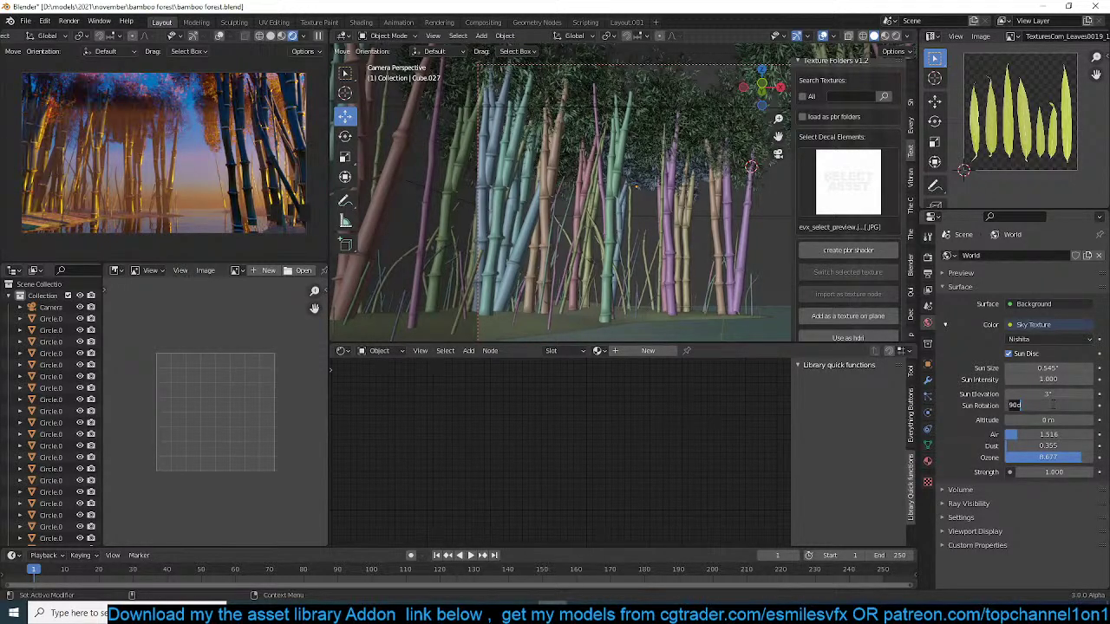
{"action": "type", "text": "10"}
{"action": "key", "text": "Return"}
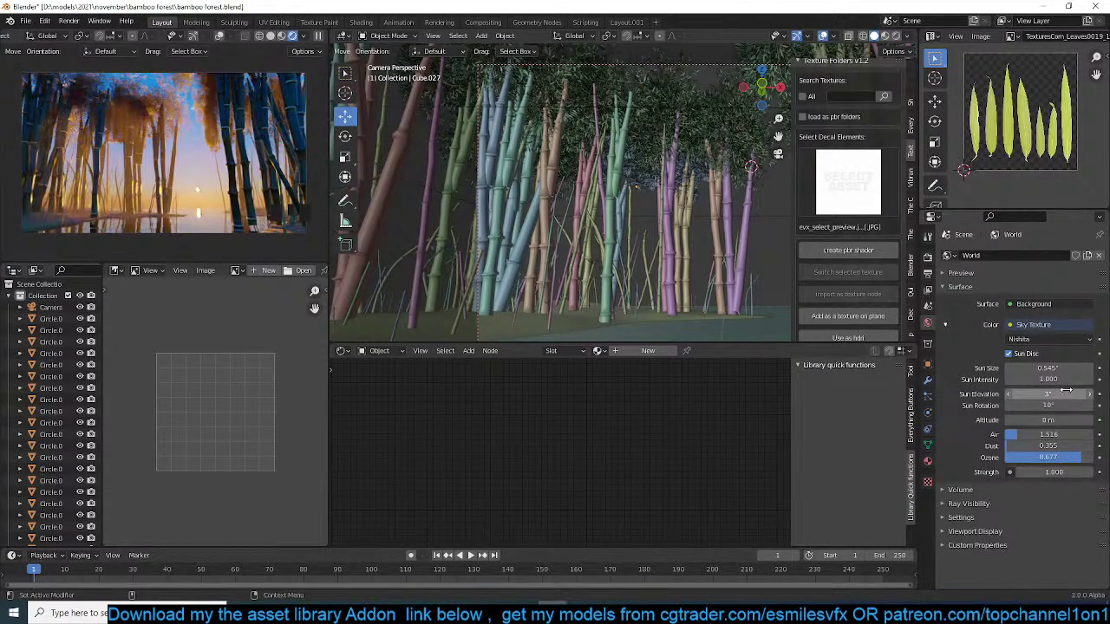
- Set the sky texture's sun elevation to 5°
{"action": "left_click", "coordinate": [1042, 405]}
{"action": "key", "text": "Left"}
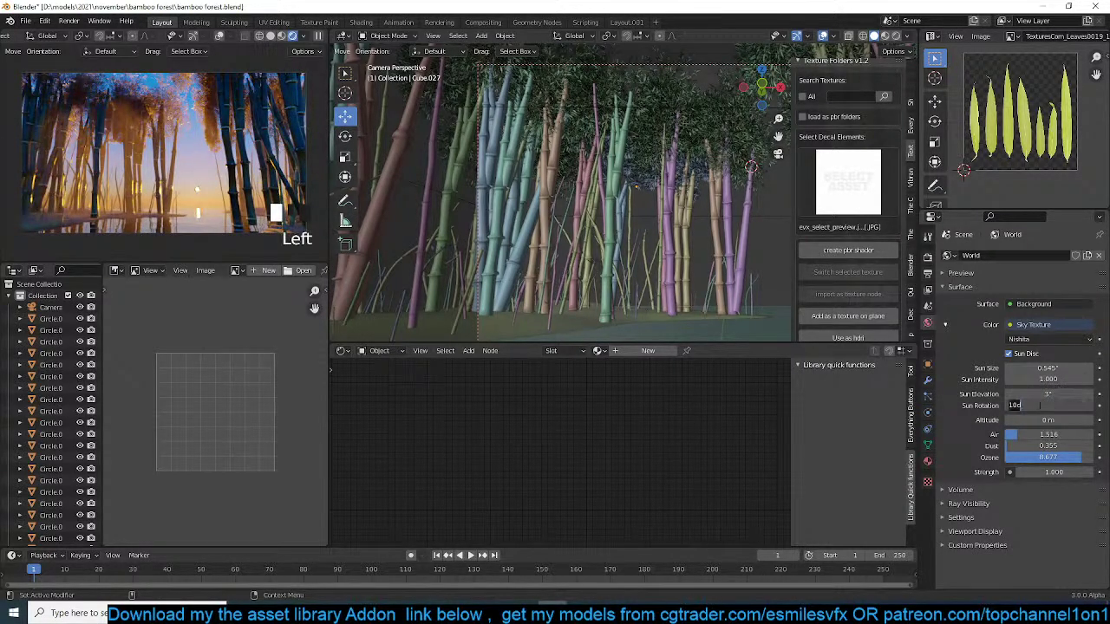
{"action": "left_click", "coordinate": [1035, 394]}
{"action": "left_click", "coordinate": [1035, 394]}
{"action": "type", "text": "5"}
{"action": "key", "text": "Return"}
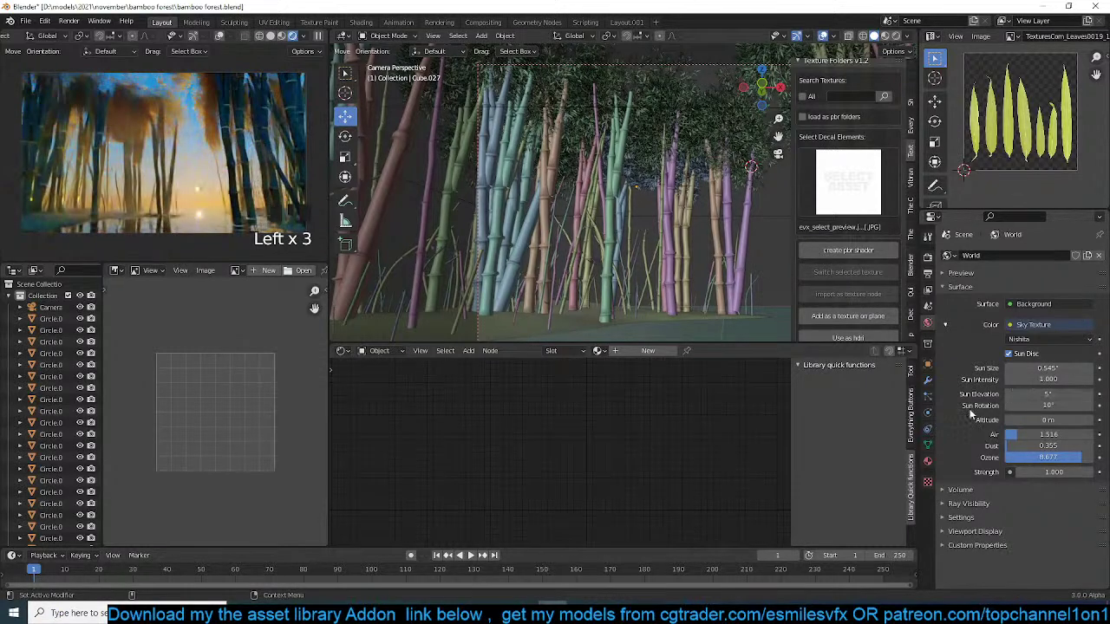
- Set the sky texture's sun elevation to 1°
{"action": "double_click", "coordinate": [1035, 394]}
{"action": "key", "text": "Left"}
{"action": "type", "text": "1"}
{"action": "key", "text": "Return"}
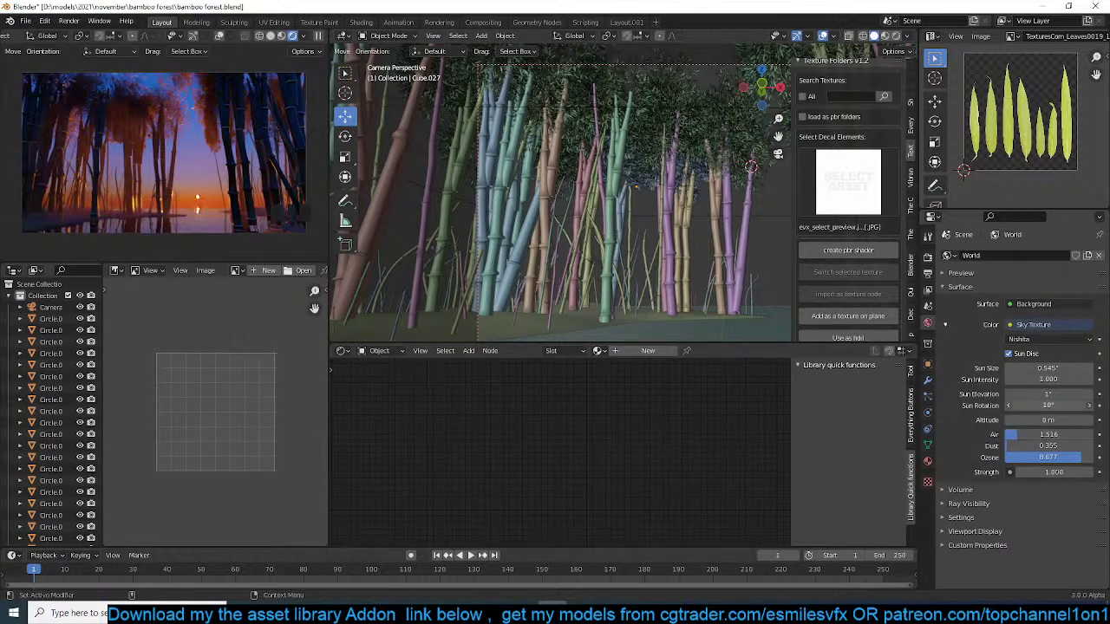
- Set the sky texture's sun rotation to 180°
{"action": "double_click", "coordinate": [1076, 405]}
{"action": "key", "text": "Left"}
{"action": "left_click", "coordinate": [986, 426]}
{"action": "double_click", "coordinate": [1047, 405]}
{"action": "key", "text": "Left"}
{"action": "type", "text": "180"}
{"action": "left_click", "coordinate": [971, 420]}
- Set the sky texture's sun rotation to -90°
{"action": "double_click", "coordinate": [1040, 405]}
{"action": "key", "text": "Left"}
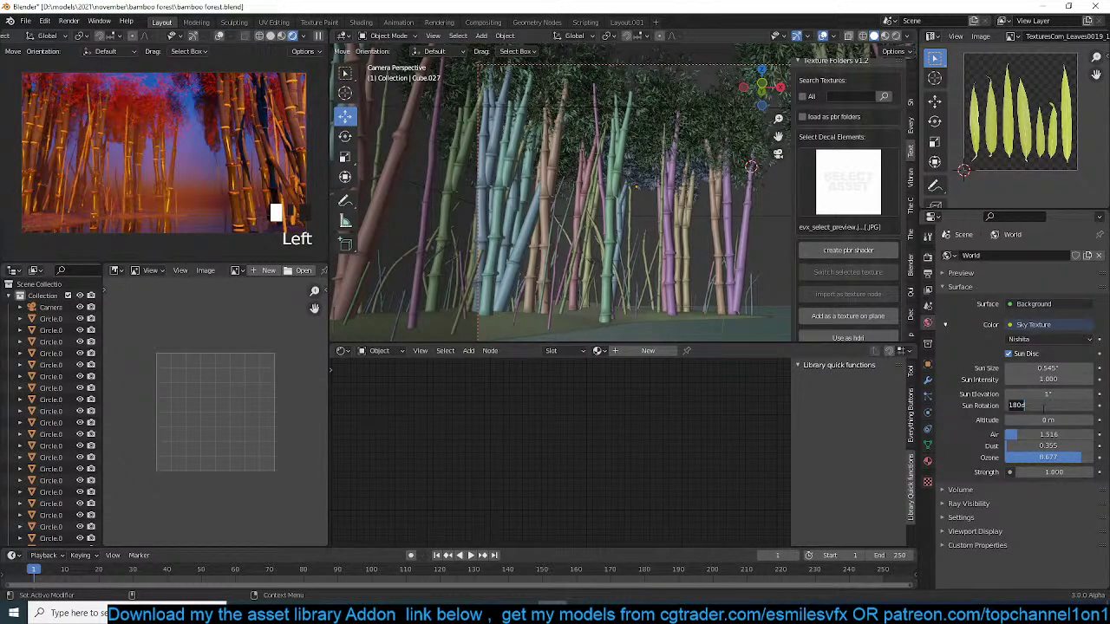
{"action": "type", "text": "-90"}
{"action": "left_click", "coordinate": [980, 436]}
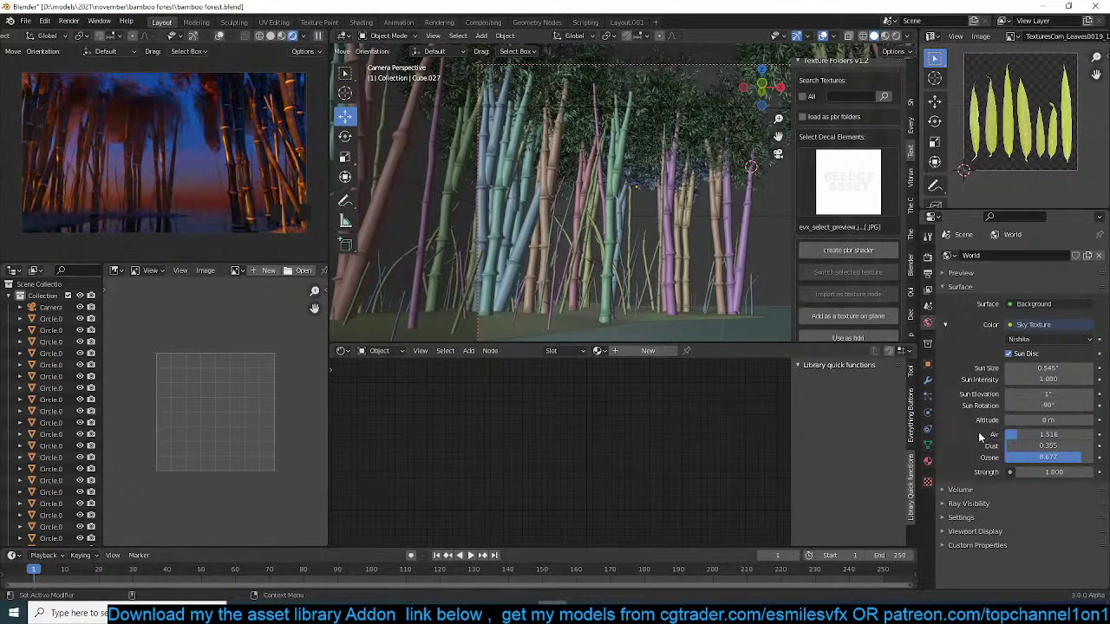
- Set the sky texture's sun rotation to 90° and save the file
{"action": "double_click", "coordinate": [1042, 405]}
{"action": "type", "text": "90"}
{"action": "left_click", "coordinate": [989, 433]}
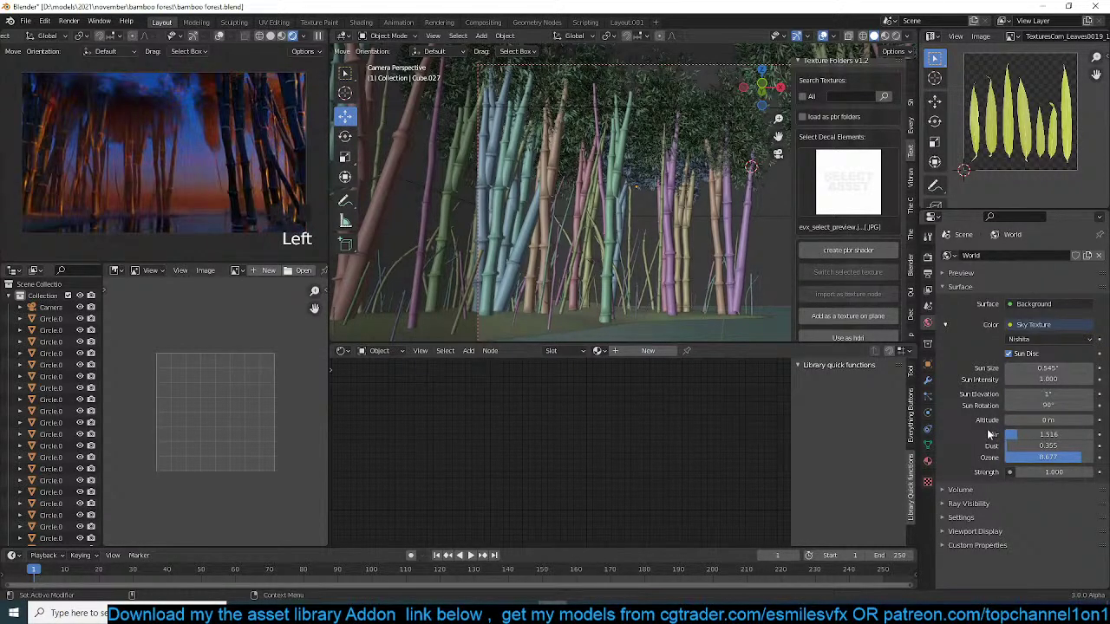
{"action": "key", "text": "ctrl+s"}
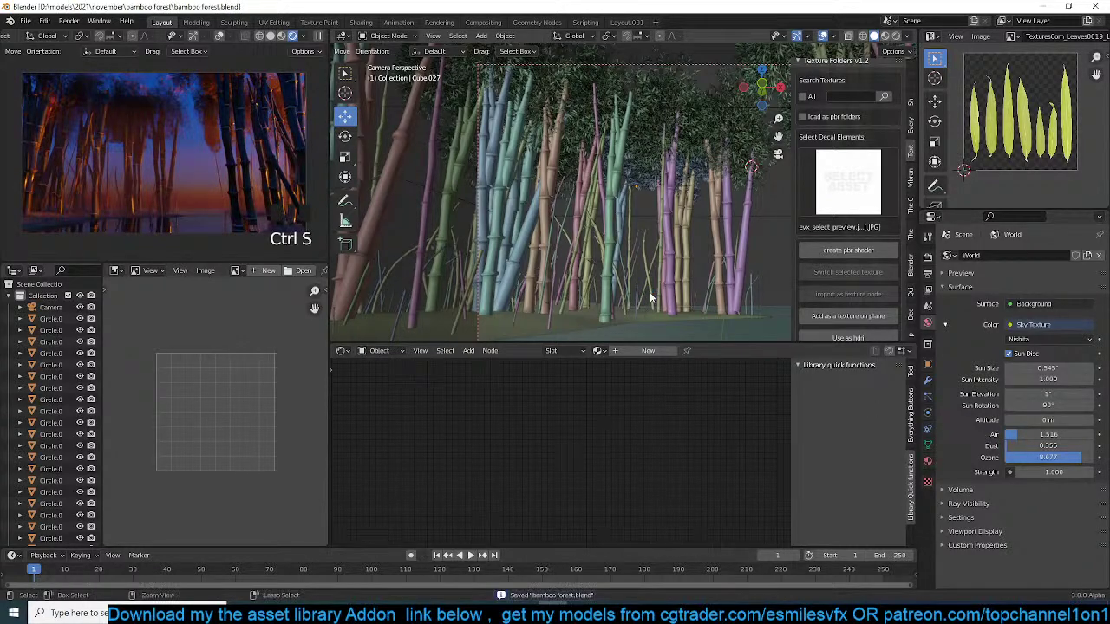
{"action": "key", "text": "ctrl+s"}
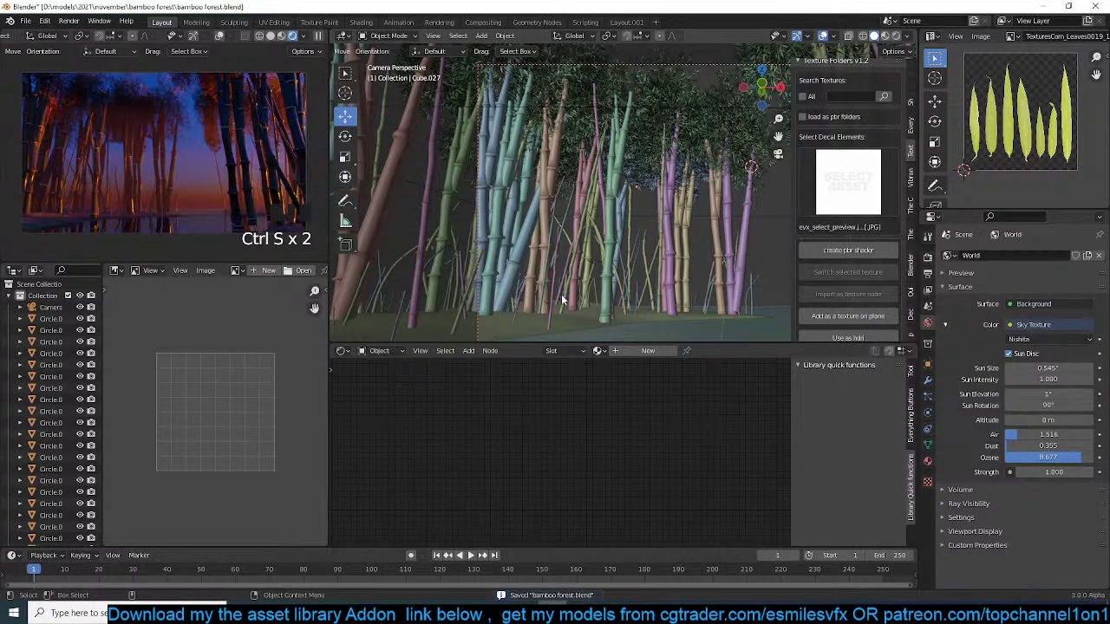
- Set the hair length of the ground plane's bamboo particle system to 8 m and save the file
{"action": "left_click", "coordinate": [562, 299]}
{"action": "left_click", "coordinate": [929, 397]}
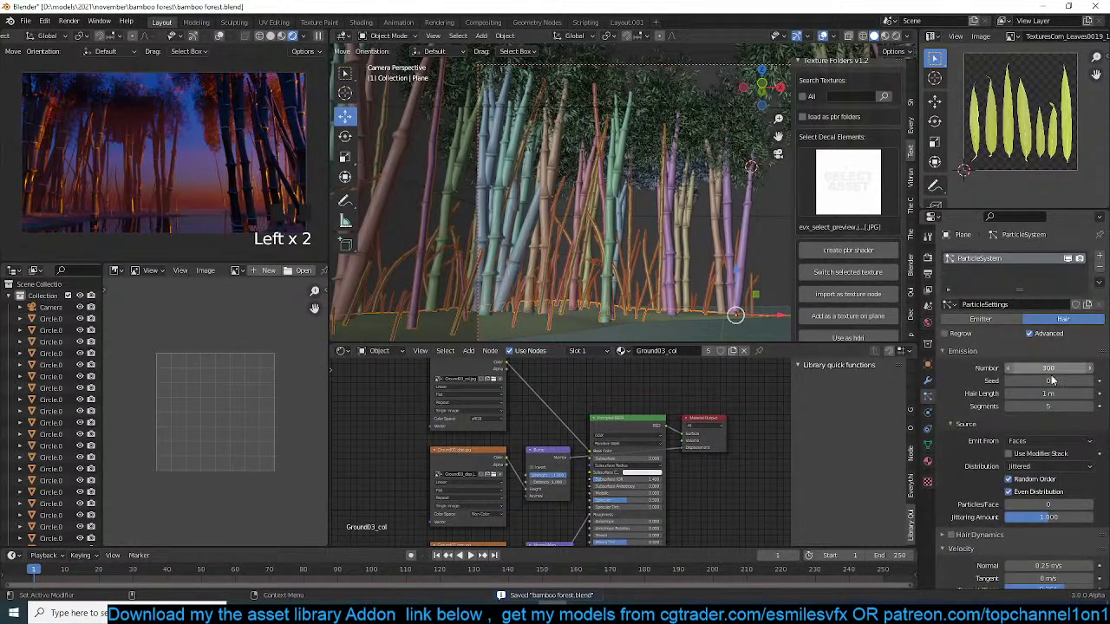
{"action": "left_click", "coordinate": [1049, 395]}
{"action": "type", "text": "8"}
{"action": "key", "text": "Return"}
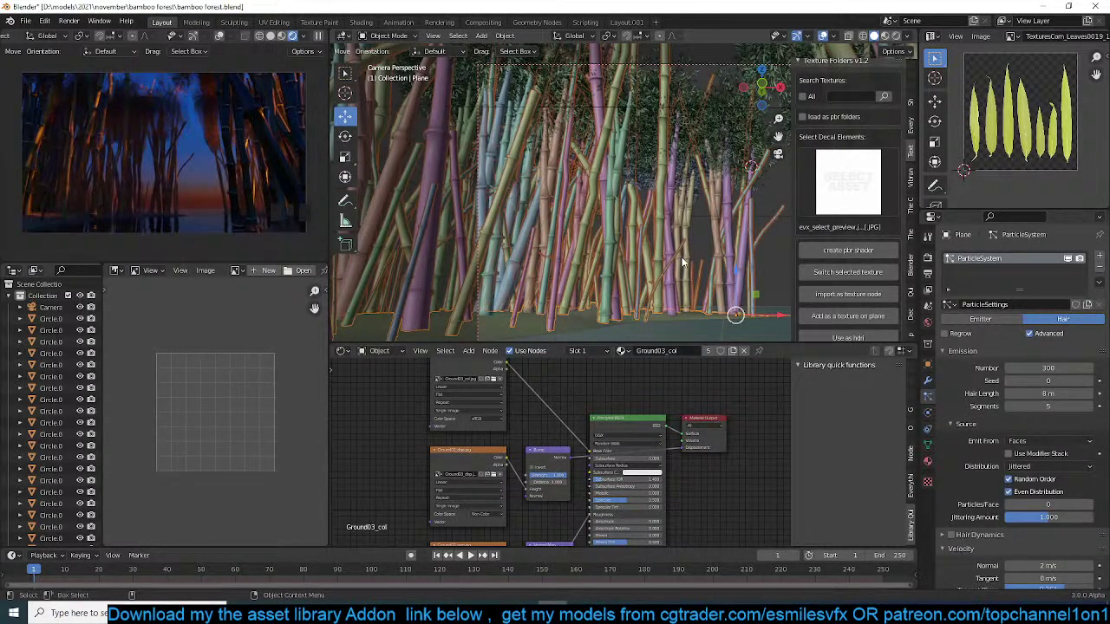
{"action": "key", "text": "ctrl+s"}
{"action": "key", "text": "alt+a"}
{"action": "key", "text": "ctrl+s"}
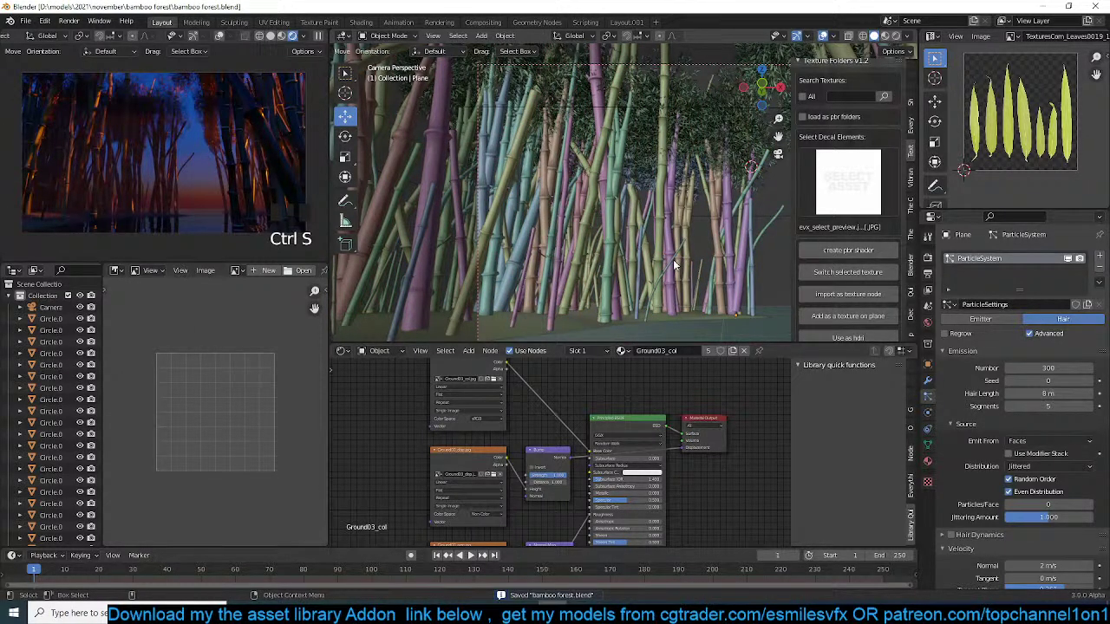
{"action": "key", "text": "ctrl+s"}
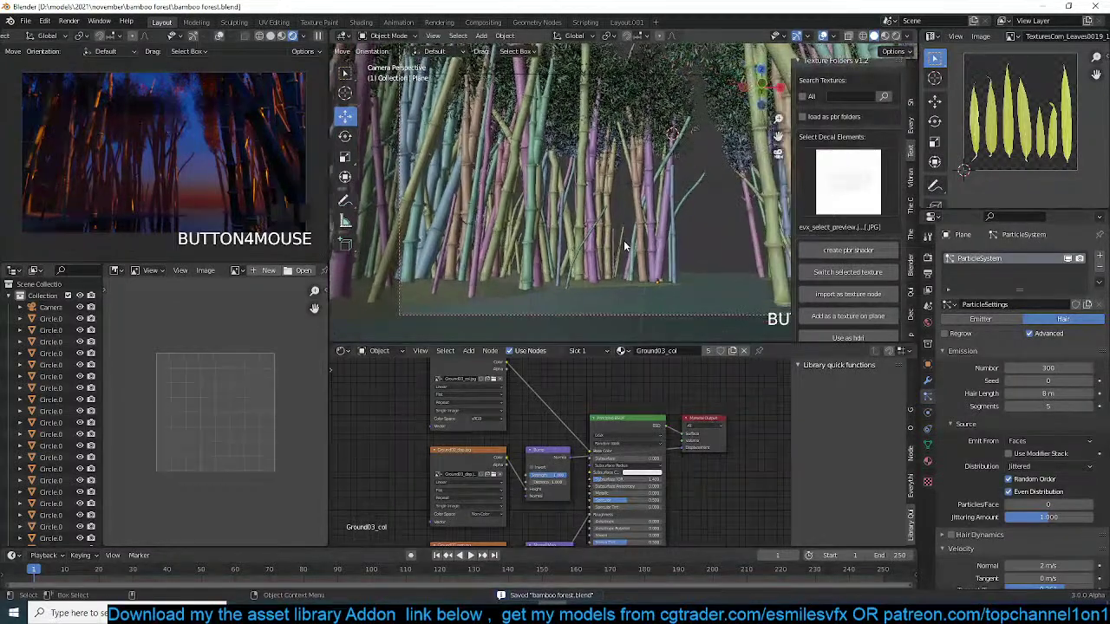
- Search the asset library's objects for "woman" and choose the standing white figure
{"action": "scroll", "coordinate": [662, 244], "scroll_direction": "down", "scroll_amount": 2}
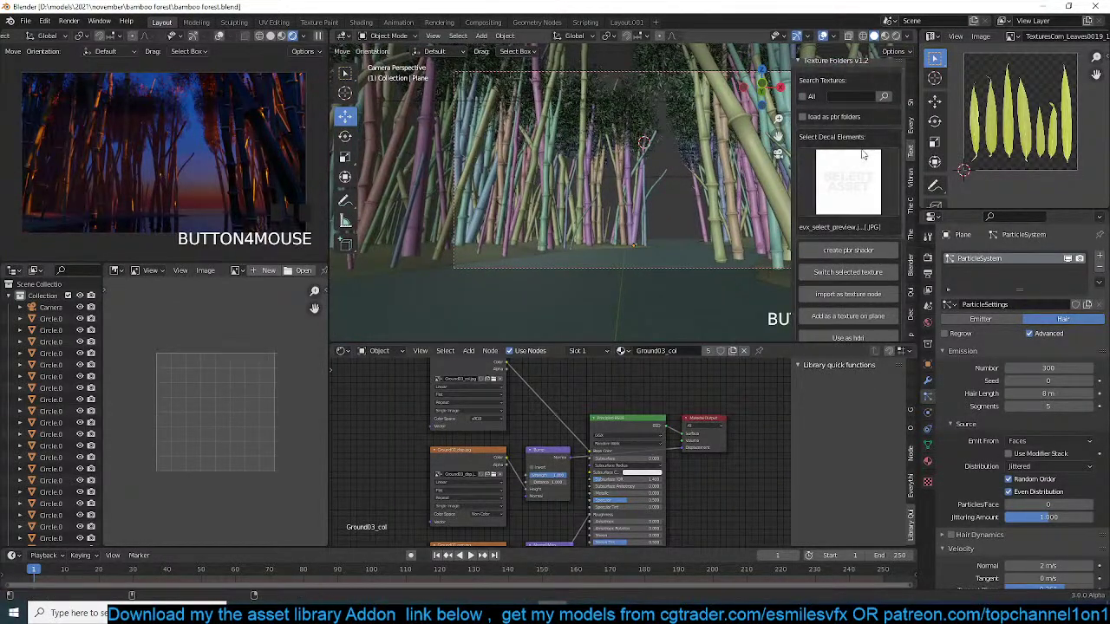
{"action": "scroll", "coordinate": [859, 174], "scroll_direction": "up", "scroll_amount": 1}
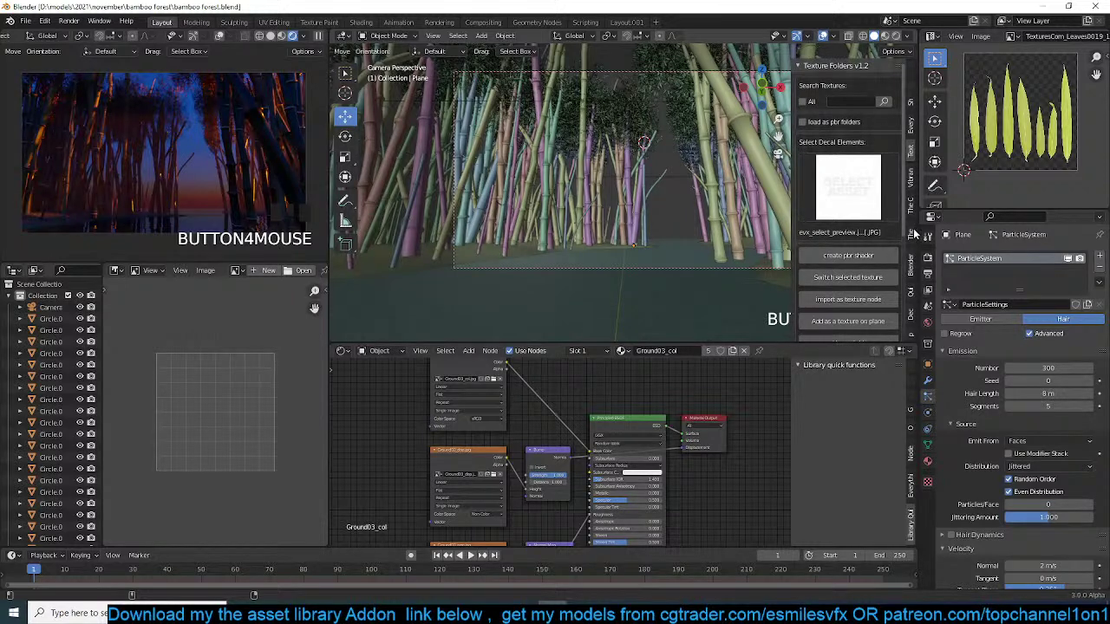
{"action": "left_click", "coordinate": [912, 234]}
{"action": "left_click", "coordinate": [812, 114]}
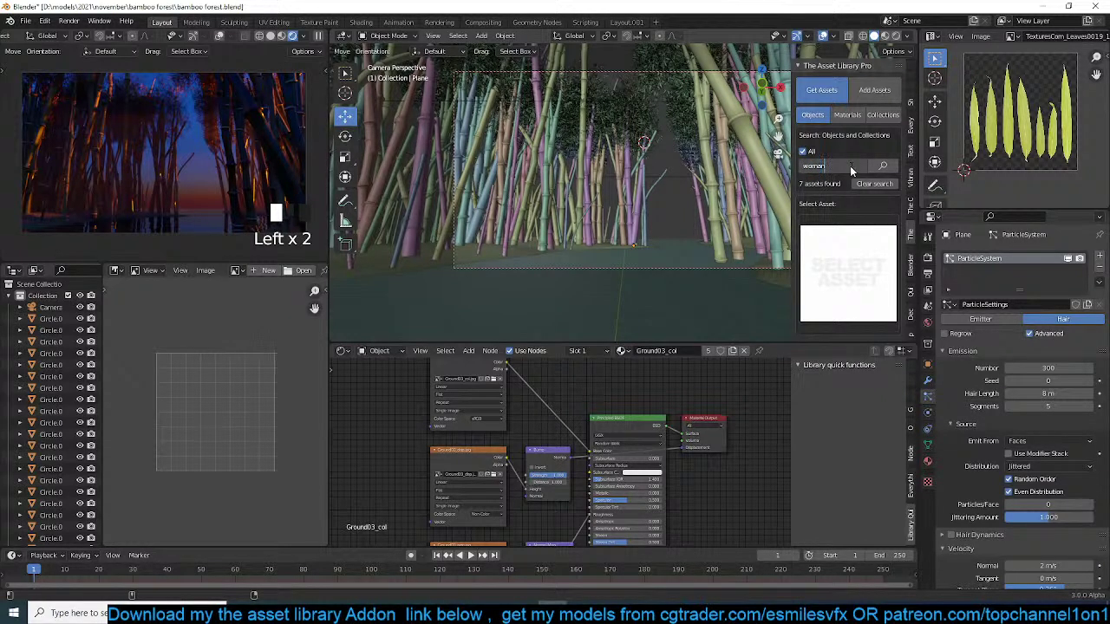
{"action": "key", "text": "Return"}
{"action": "left_click", "coordinate": [862, 232]}
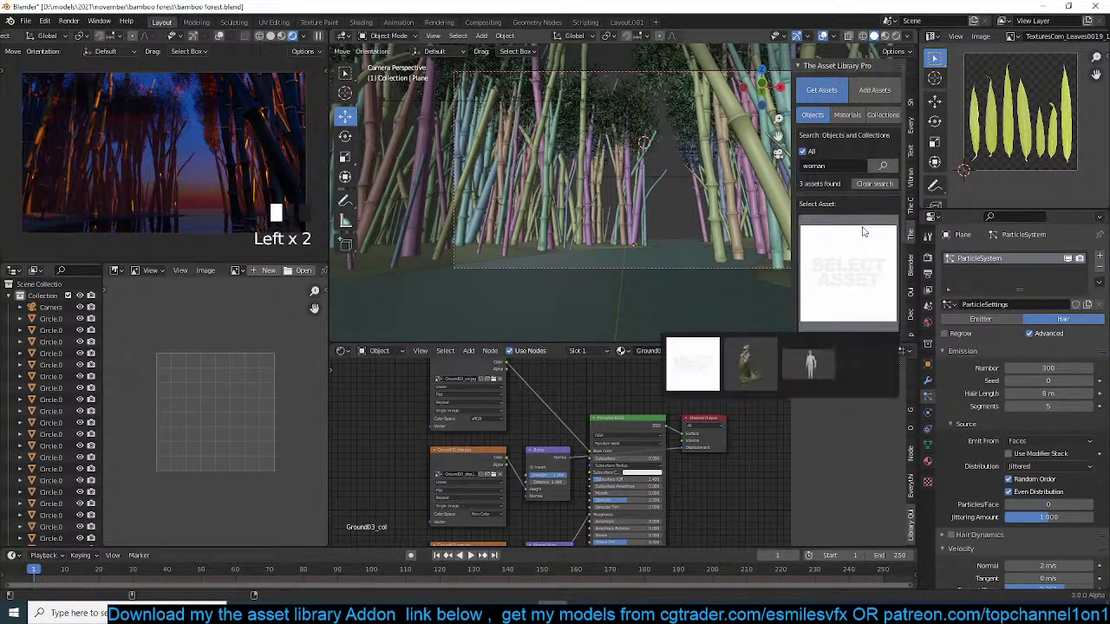
{"action": "left_click", "coordinate": [810, 362]}
- Place the 3D cursor on the water in the clearing between the bamboo groves and add the woman asset there
{"action": "right_click", "coordinate": [657, 251], "text": "shift"}
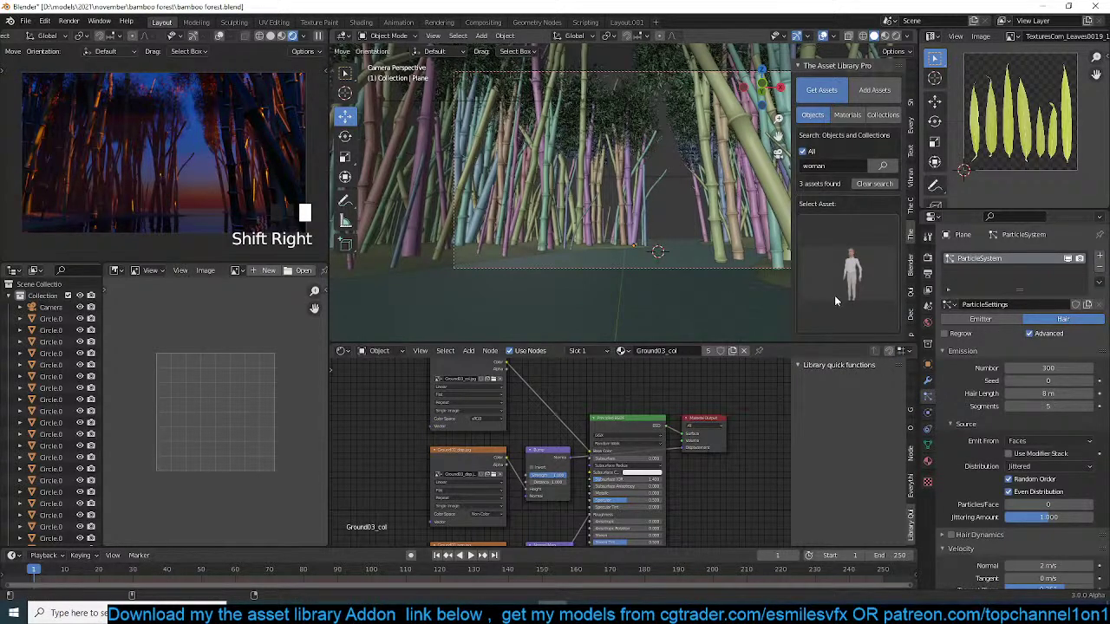
{"action": "scroll", "coordinate": [841, 239], "scroll_direction": "down", "scroll_amount": 3}
{"action": "left_click", "coordinate": [848, 260]}
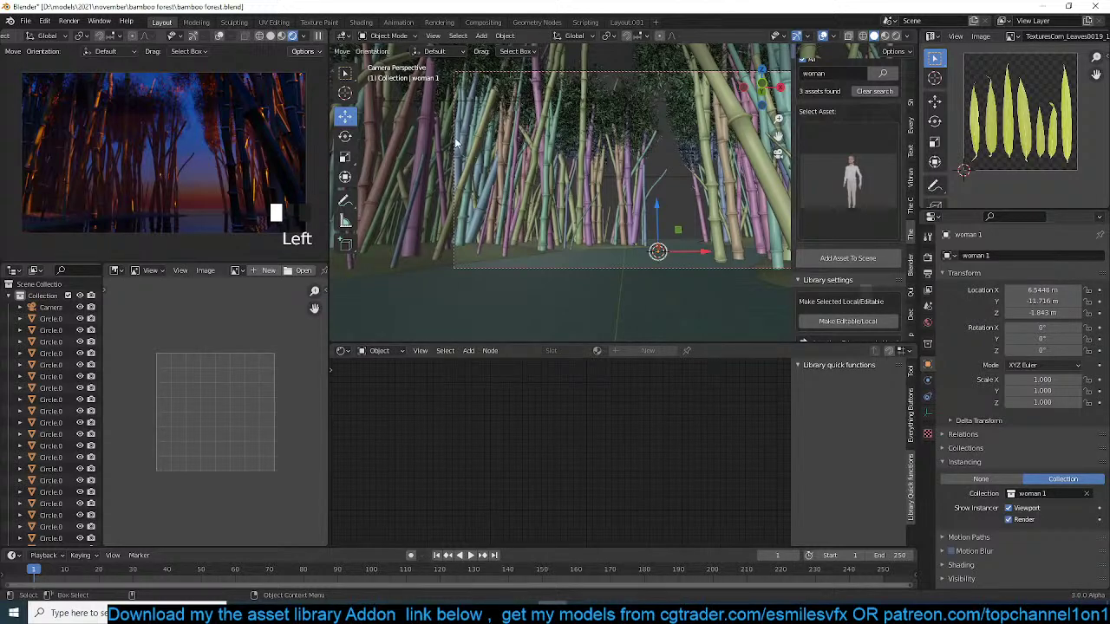
- Scale the woman up uniformly to about 4.1, check her size through the camera, and deselect her
{"action": "left_click", "coordinate": [618, 236]}
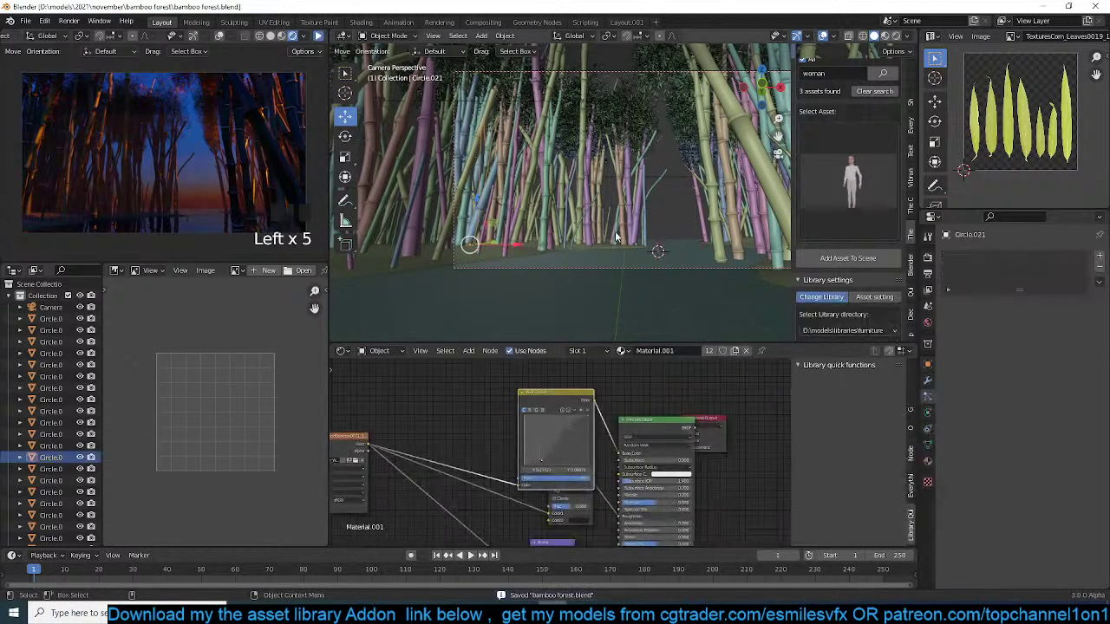
{"action": "key", "text": "KP_Decimal"}
{"action": "scroll", "coordinate": [679, 273], "scroll_direction": "down", "scroll_amount": 5}
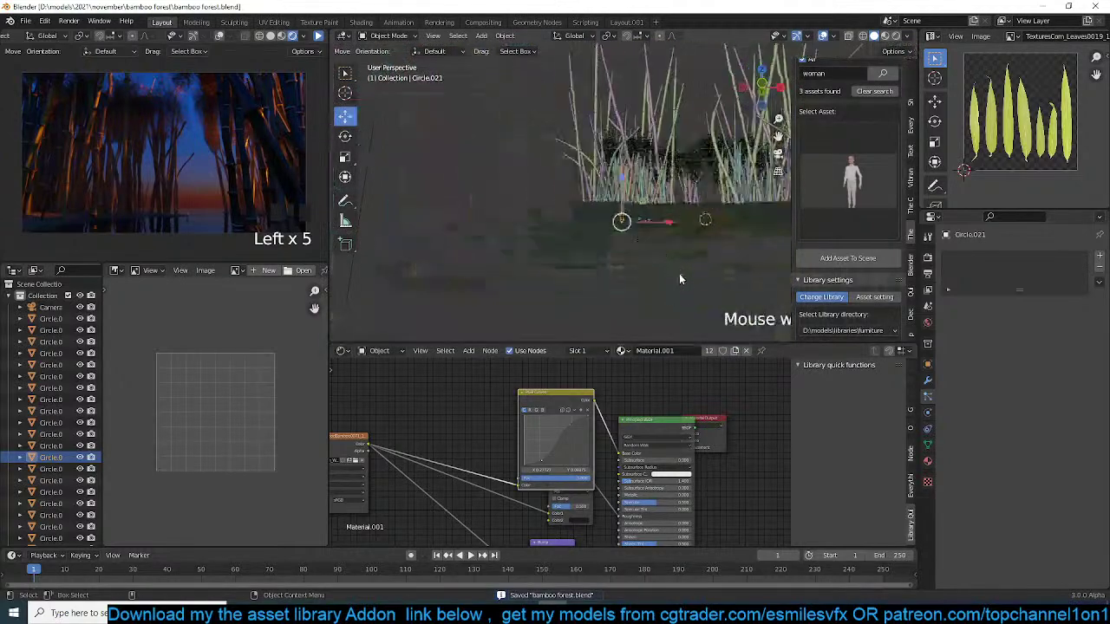
{"action": "scroll", "coordinate": [698, 290], "scroll_direction": "up", "scroll_amount": 3}
{"action": "scroll", "coordinate": [522, 249], "scroll_direction": "up", "scroll_amount": 4}
{"action": "scroll", "coordinate": [576, 251], "scroll_direction": "up", "scroll_amount": 2}
{"action": "left_click", "coordinate": [593, 247]}
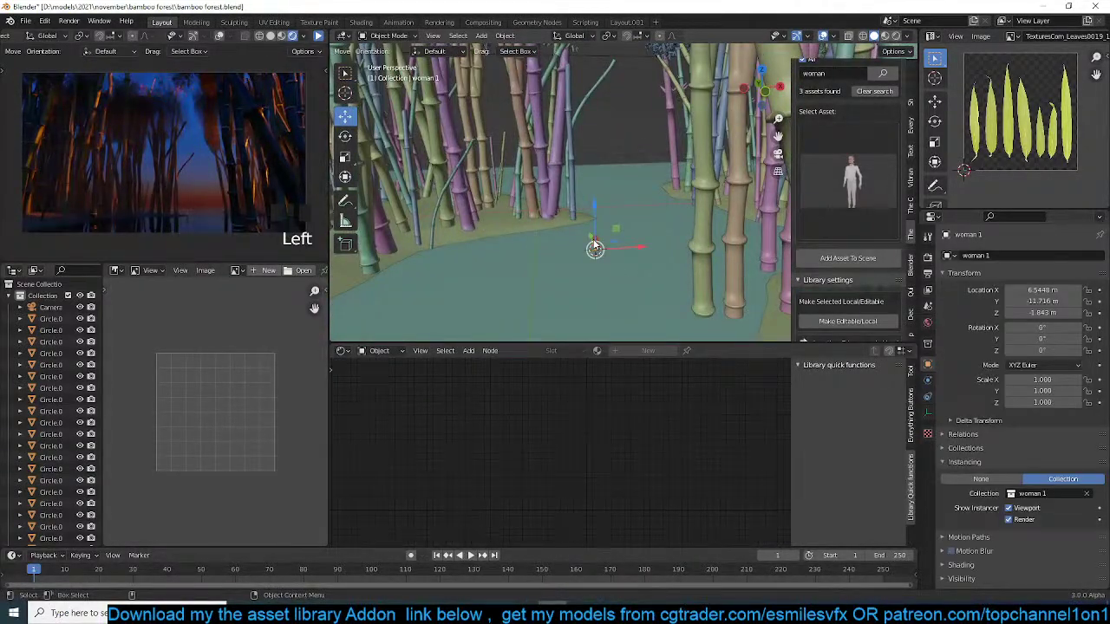
{"action": "scroll", "coordinate": [637, 240], "scroll_direction": "down", "scroll_amount": 3}
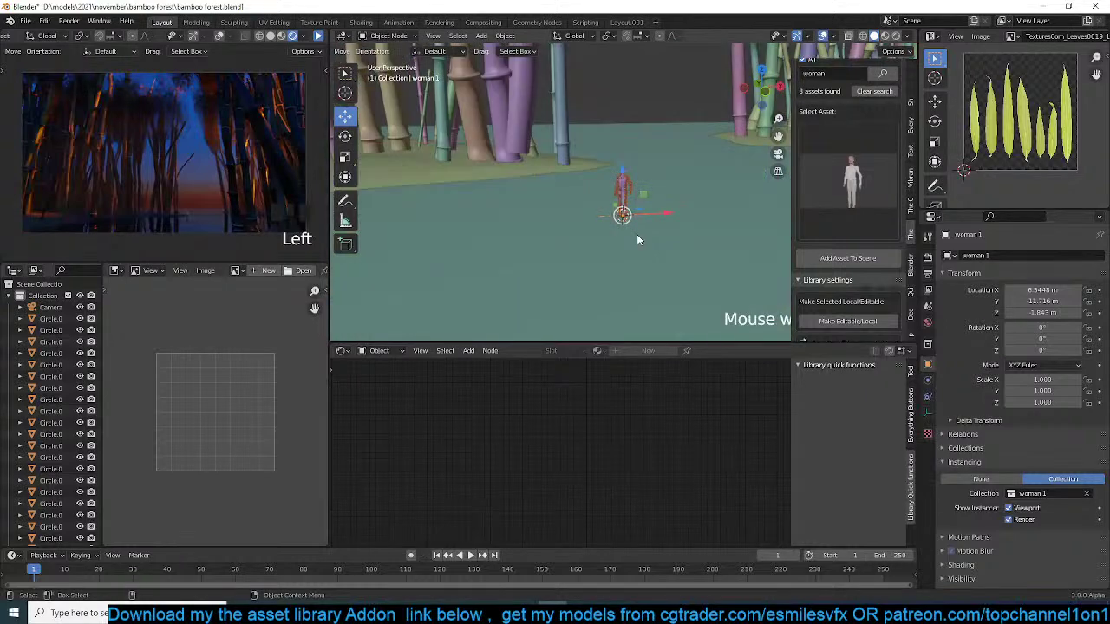
{"action": "key", "text": "s"}
{"action": "left_click", "coordinate": [715, 258]}
{"action": "key", "text": "KP_0"}
{"action": "scroll", "coordinate": [715, 257], "scroll_direction": "up", "scroll_amount": 3}
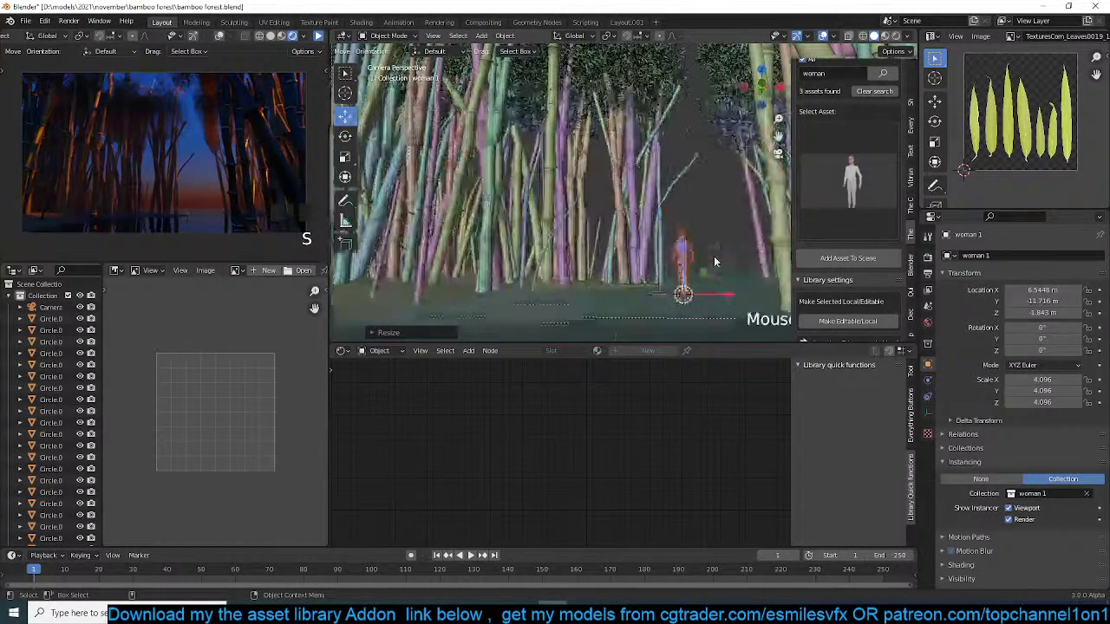
{"action": "middle_click_drag", "start_coordinate": [722, 254], "coordinate": [629, 252]}
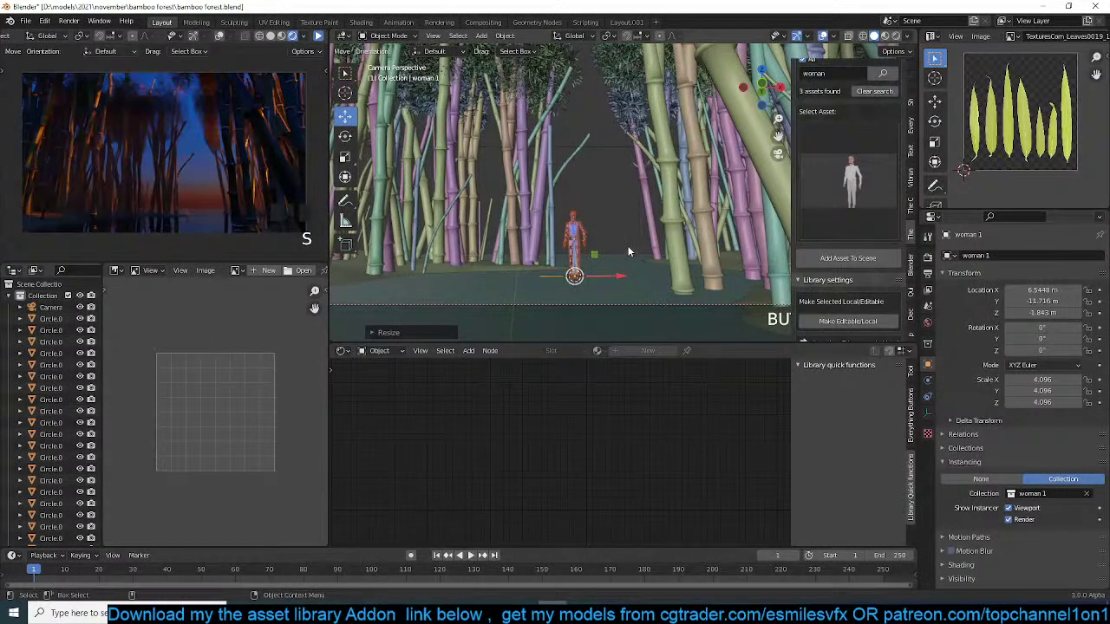
{"action": "scroll", "coordinate": [630, 255], "scroll_direction": "up", "scroll_amount": 2}
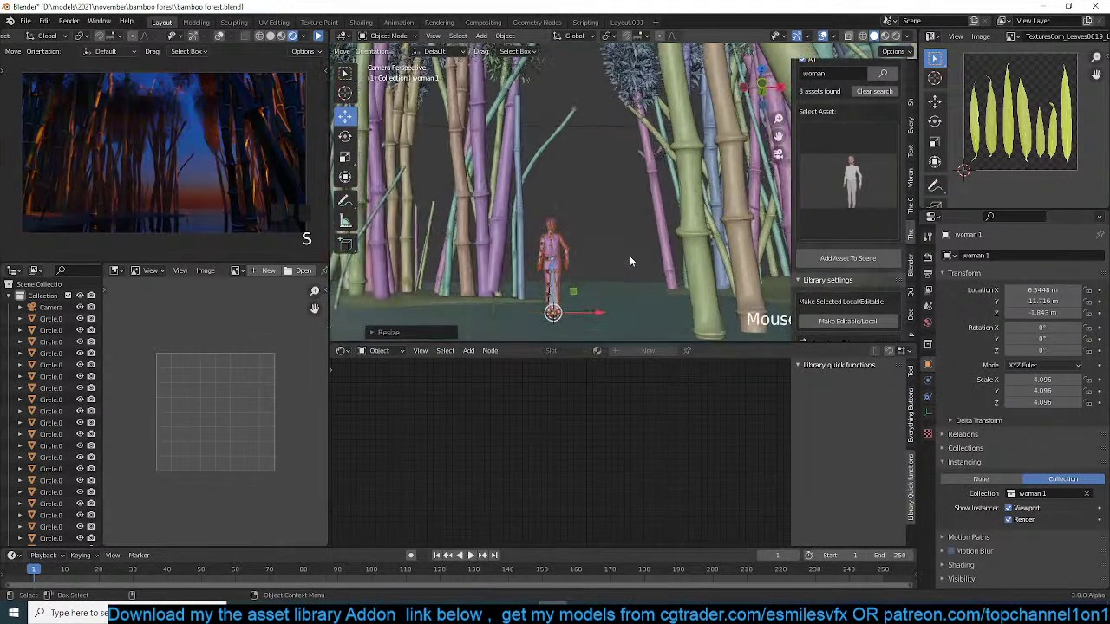
{"action": "key", "text": "alt+a"}
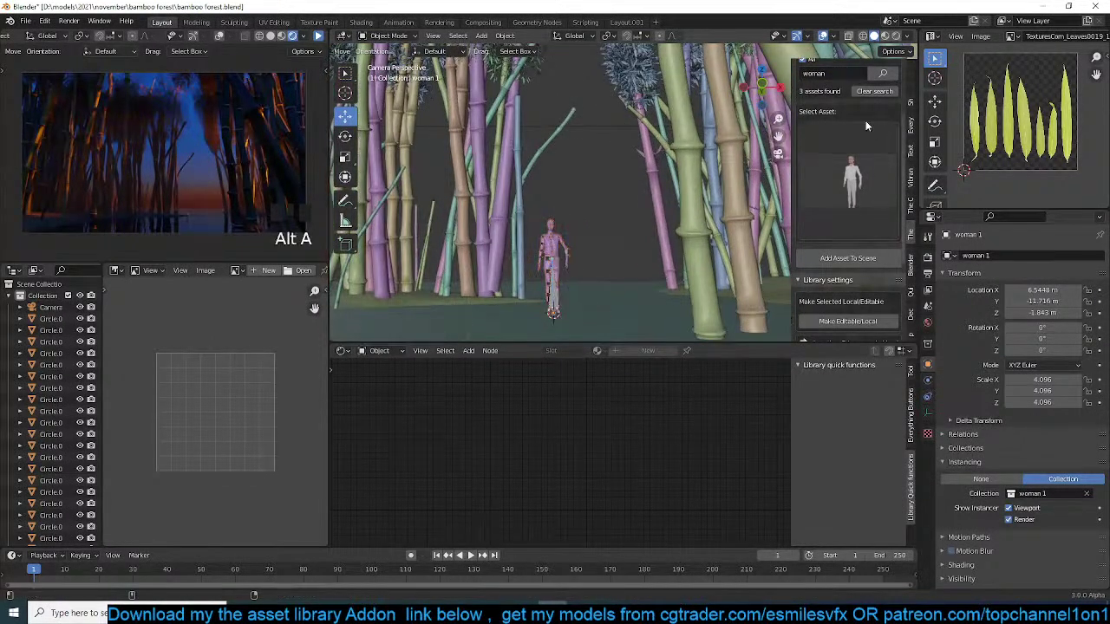
- Search the asset library's objects for "boat" and choose the sailboat with brown sails
{"action": "scroll", "coordinate": [865, 126], "scroll_direction": "up", "scroll_amount": 3}
{"action": "scroll", "coordinate": [838, 86], "scroll_direction": "up", "scroll_amount": 3}
{"action": "left_click", "coordinate": [838, 182]}
{"action": "left_click", "coordinate": [840, 172]}
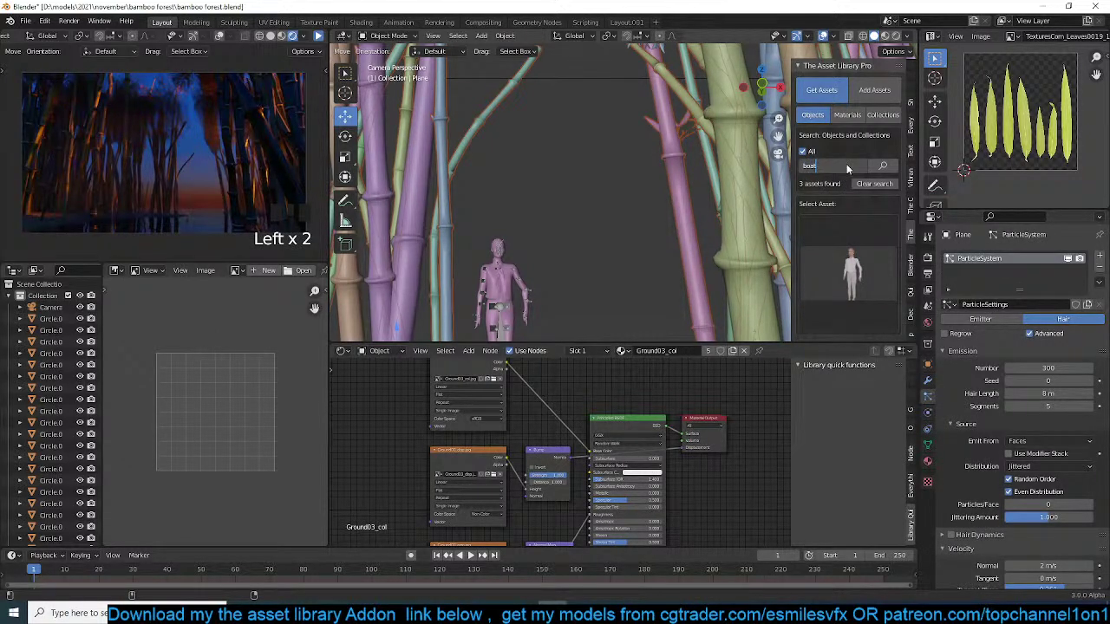
{"action": "left_click", "coordinate": [847, 166]}
{"action": "left_click", "coordinate": [852, 262]}
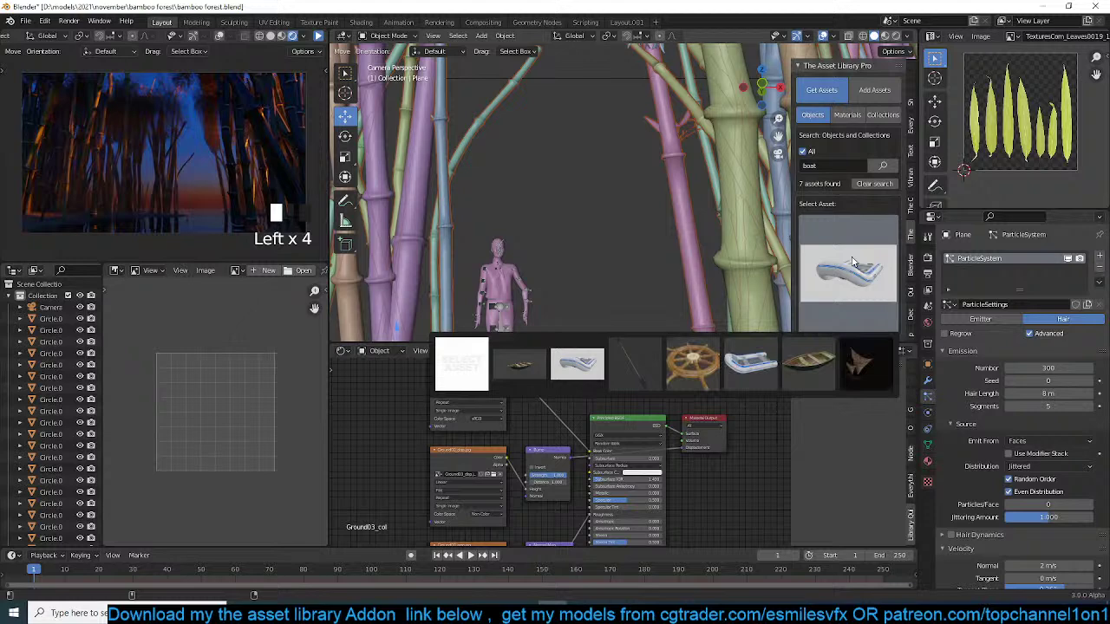
{"action": "left_click", "coordinate": [867, 366]}
- Place the 3D cursor on the water at the woman's feet and add the sailboat asset there
{"action": "scroll", "coordinate": [565, 207], "scroll_direction": "down", "scroll_amount": 5}
{"action": "right_click", "coordinate": [587, 267], "text": "shift"}
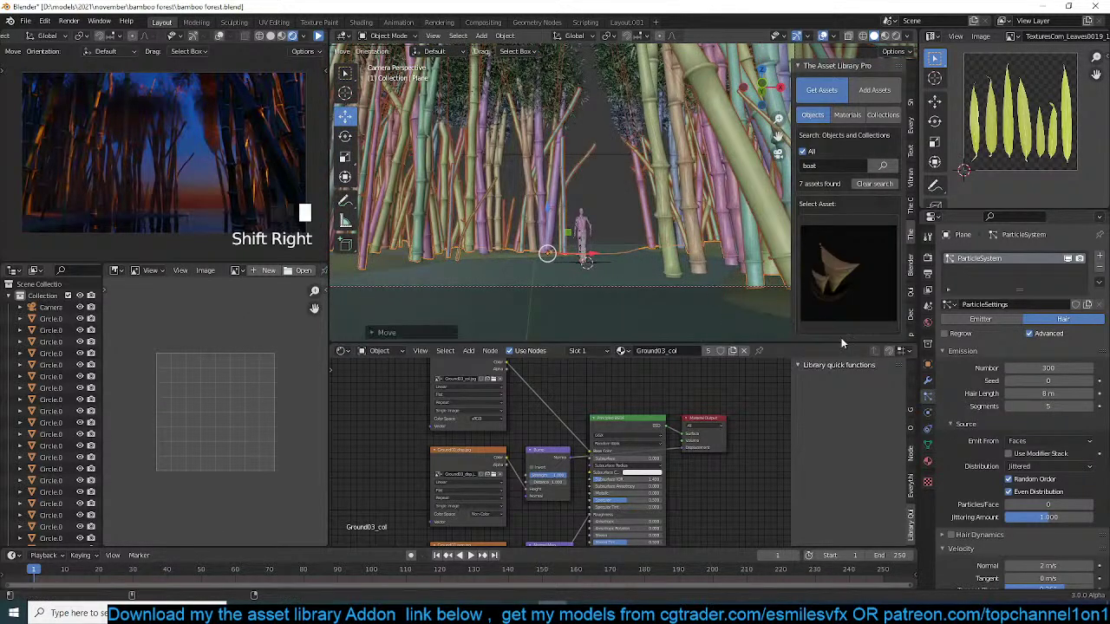
{"action": "scroll", "coordinate": [850, 312], "scroll_direction": "down", "scroll_amount": 3}
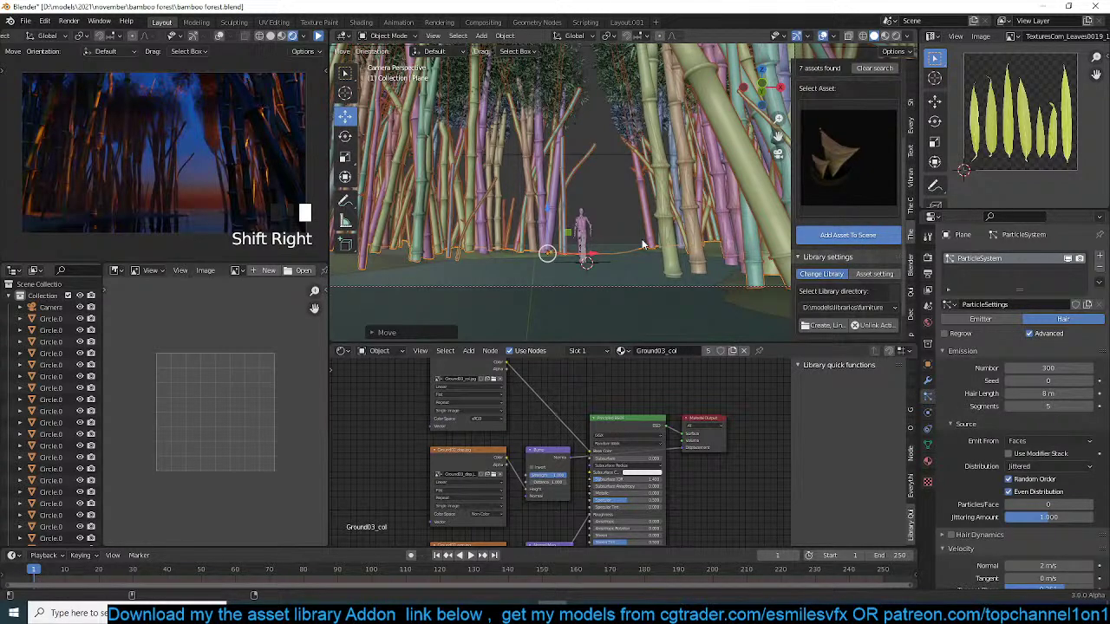
{"action": "left_click", "coordinate": [848, 235]}
- Scale the sailboat up uniformly to about 10.46 and rotate it 180° about the Z axis
{"action": "key", "text": "s"}
{"action": "key", "text": "s"}
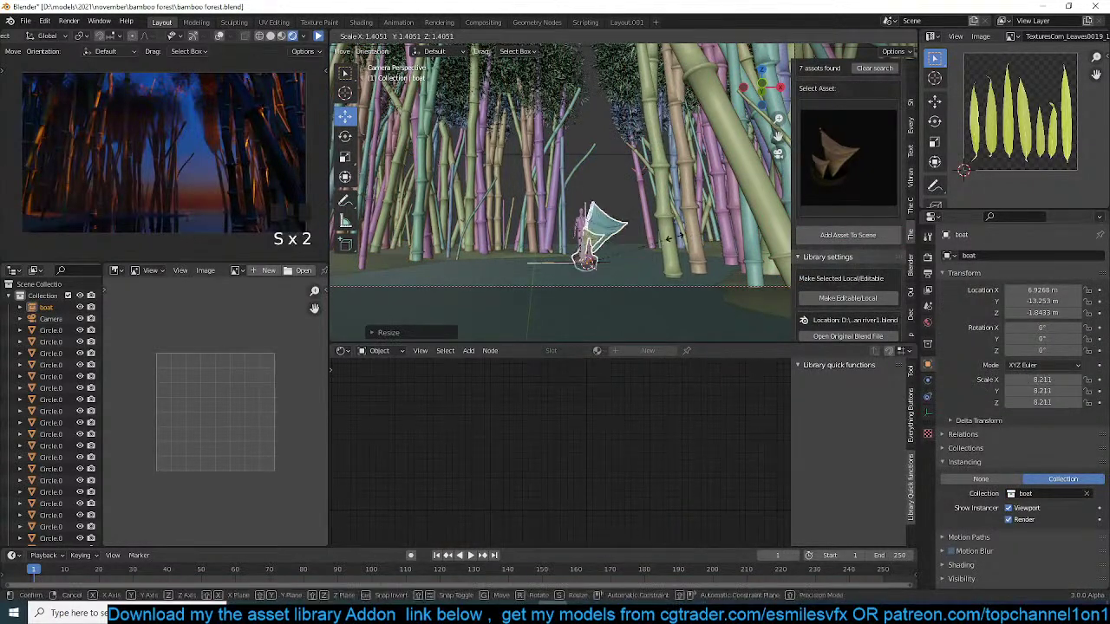
{"action": "left_click", "coordinate": [669, 238]}
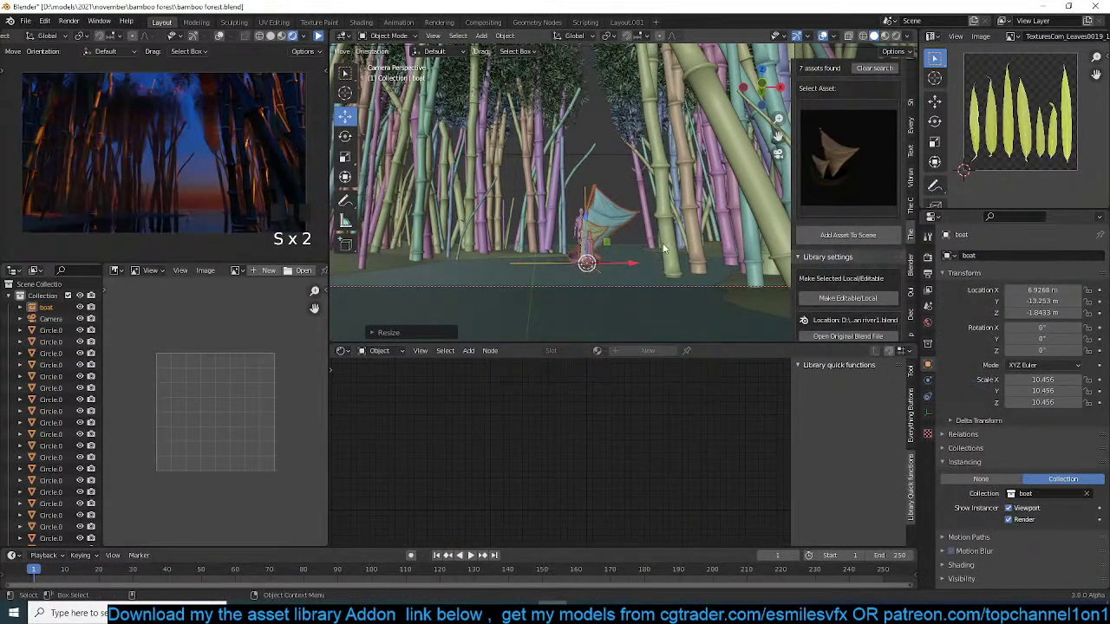
{"action": "type", "text": "r180"}
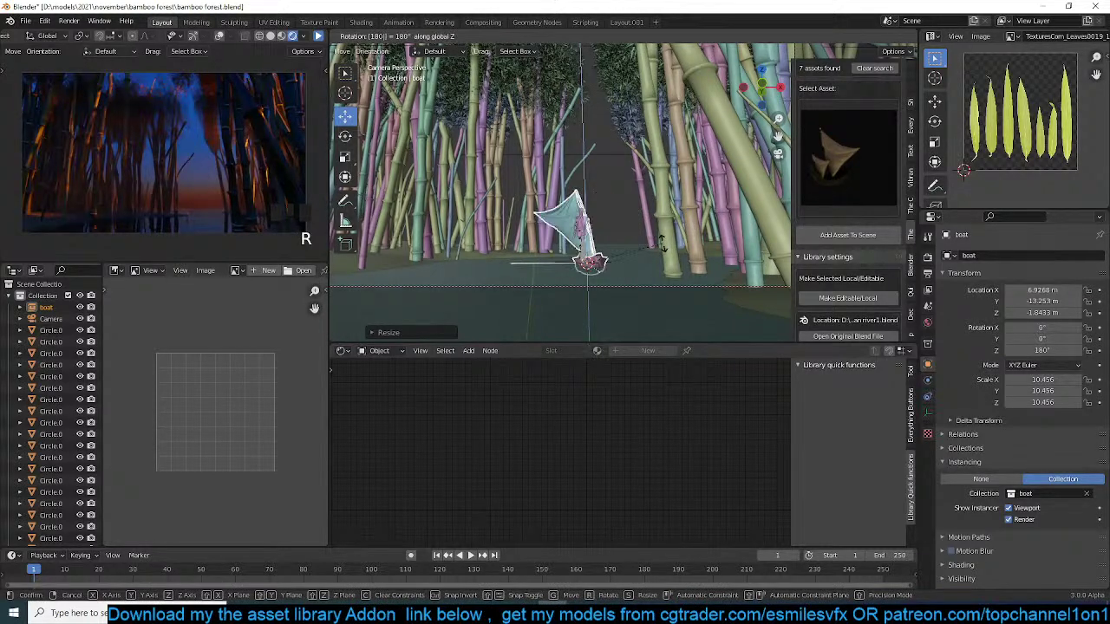
{"action": "left_click", "coordinate": [662, 247]}
- Rotate the woman about the Z axis to about 146° and move her beside the boat's mast
{"action": "key", "text": "KP_Decimal"}
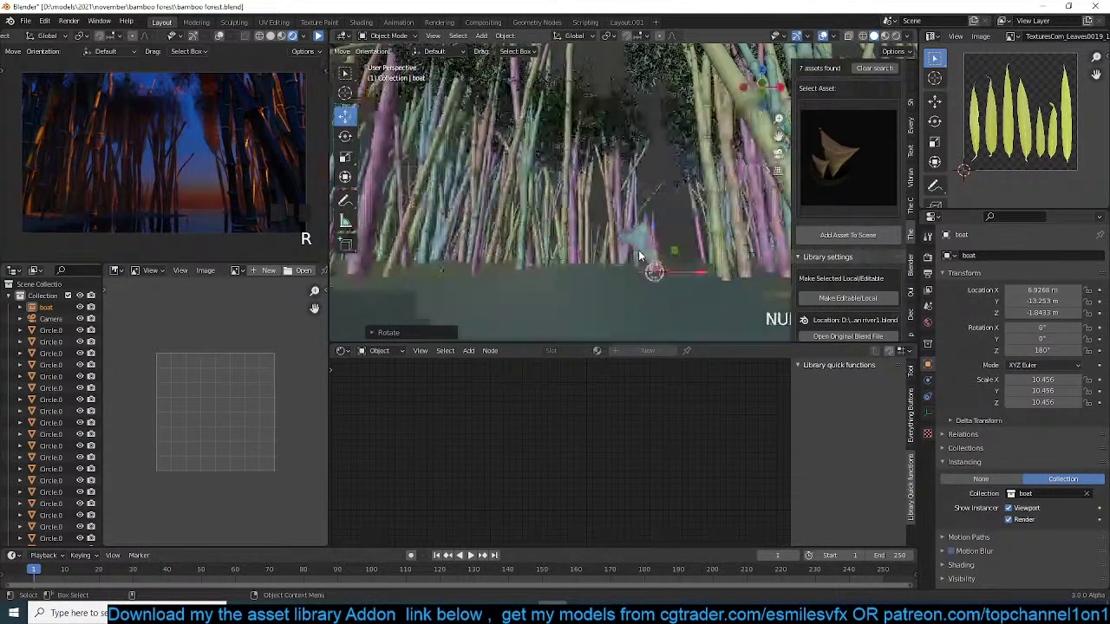
{"action": "key", "text": "alt+a"}
{"action": "middle_click_drag", "start_coordinate": [638, 250], "coordinate": [657, 294]}
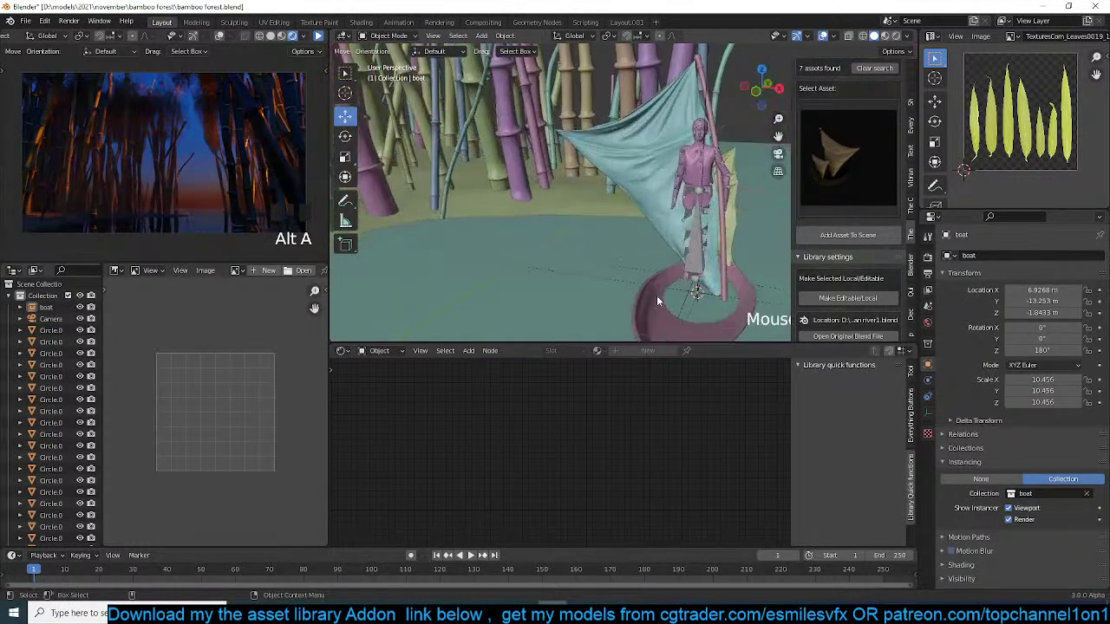
{"action": "left_click", "coordinate": [700, 225]}
{"action": "key", "text": "r"}
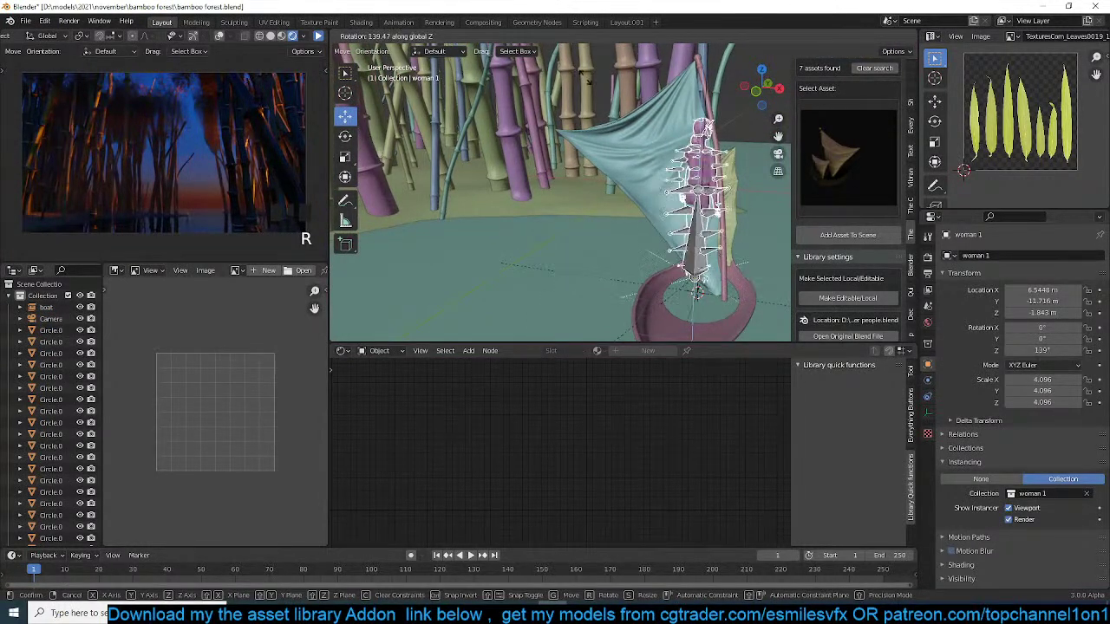
{"action": "left_click", "coordinate": [604, 79]}
{"action": "key", "text": "g"}
{"action": "left_click", "coordinate": [744, 193]}
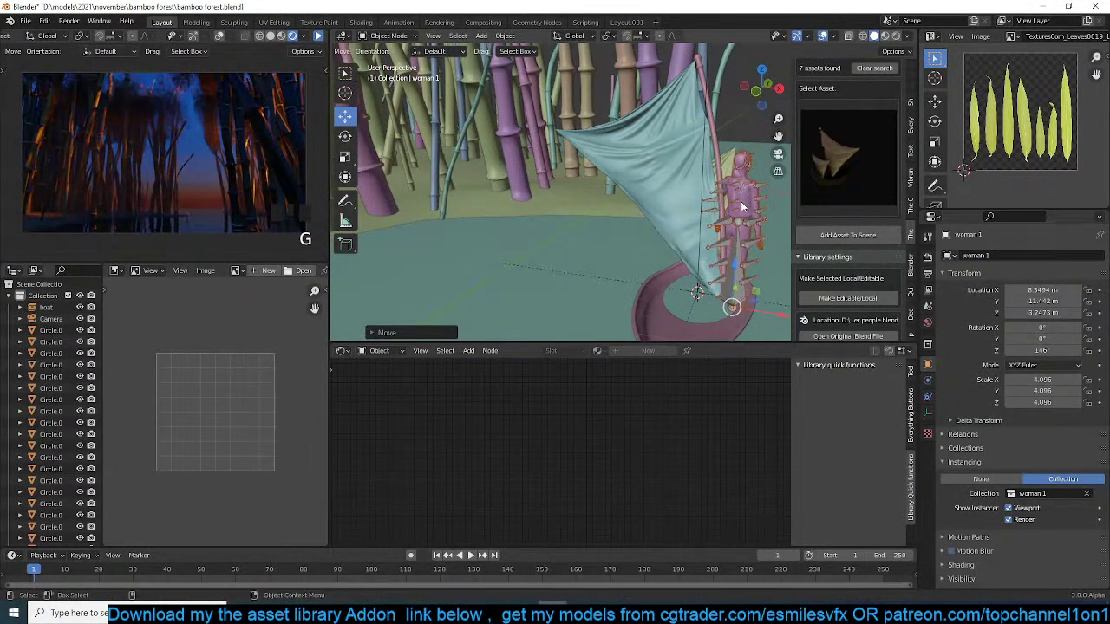
- Make the woman asset editable and select its armature, undoing a trial rotation of the rig about Z
{"action": "left_click", "coordinate": [754, 265]}
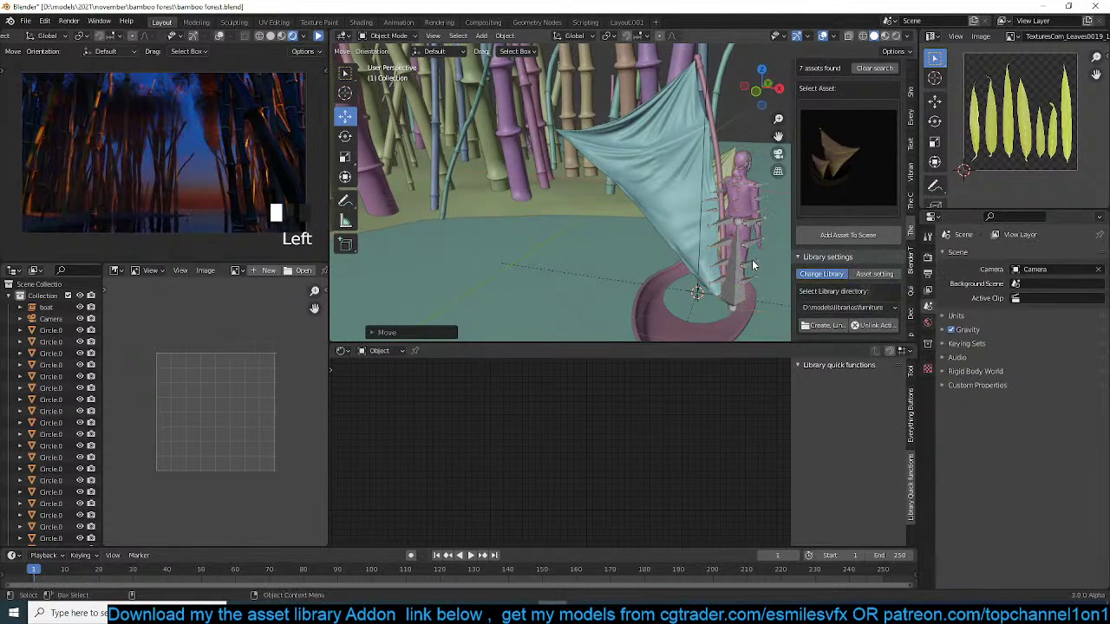
{"action": "left_click", "coordinate": [744, 259]}
{"action": "key", "text": "KP_Decimal"}
{"action": "scroll", "coordinate": [692, 179], "scroll_direction": "up", "scroll_amount": 3}
{"action": "key", "text": "r"}
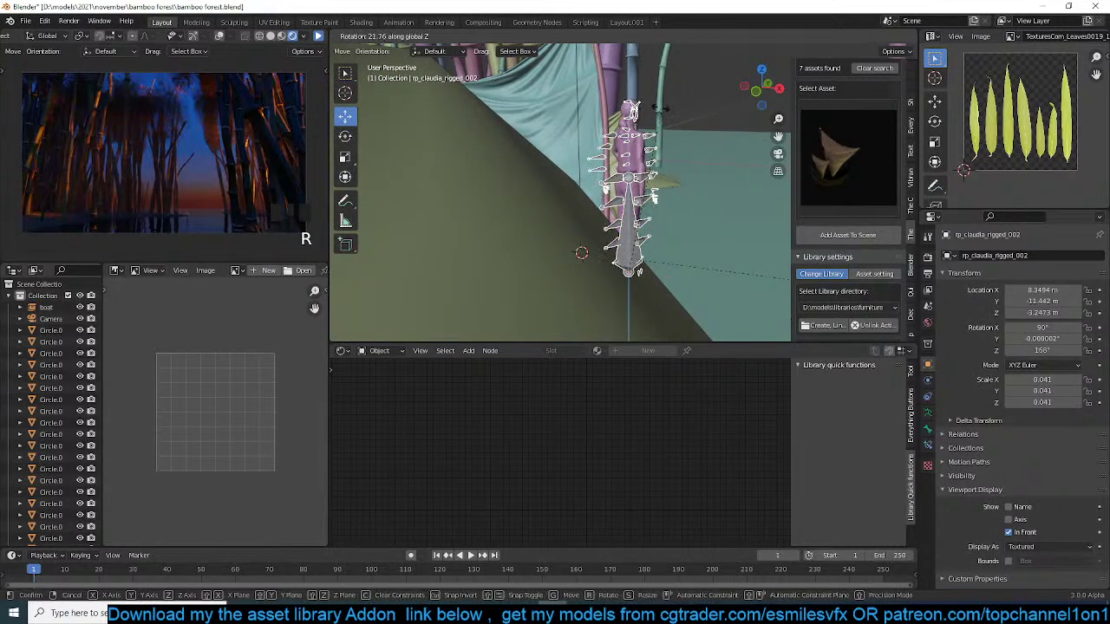
{"action": "key", "text": "ctrl+z"}
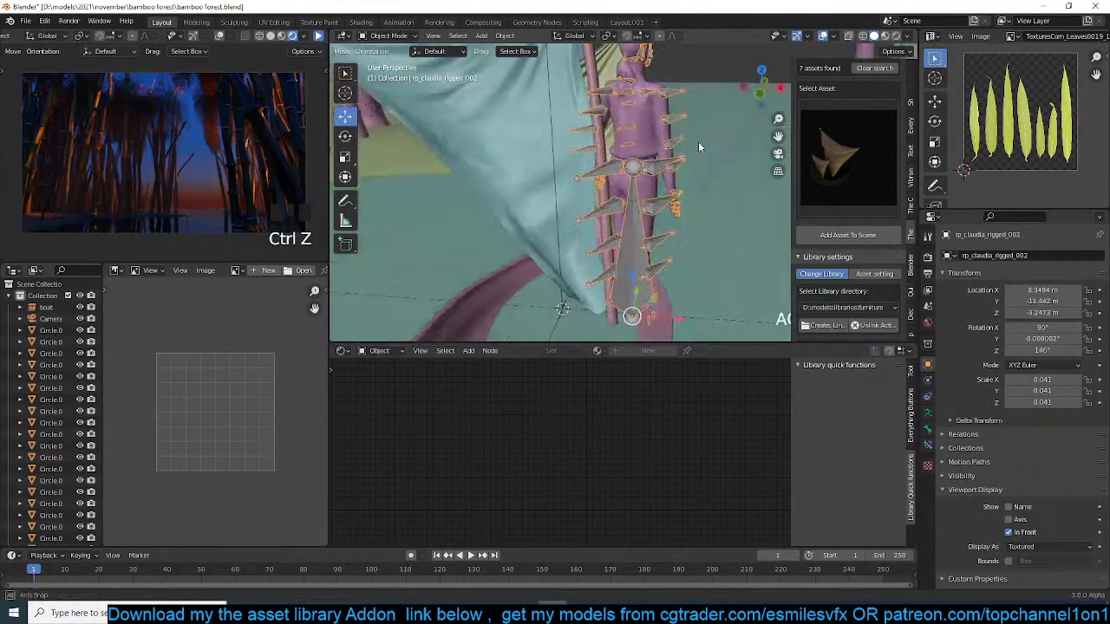
- Put the woman's armature in Pose Mode and rotate its root bone about the global Z axis
{"action": "key", "text": "ctrl+Tab"}
{"action": "left_click", "coordinate": [639, 226]}
{"action": "key", "text": "r"}
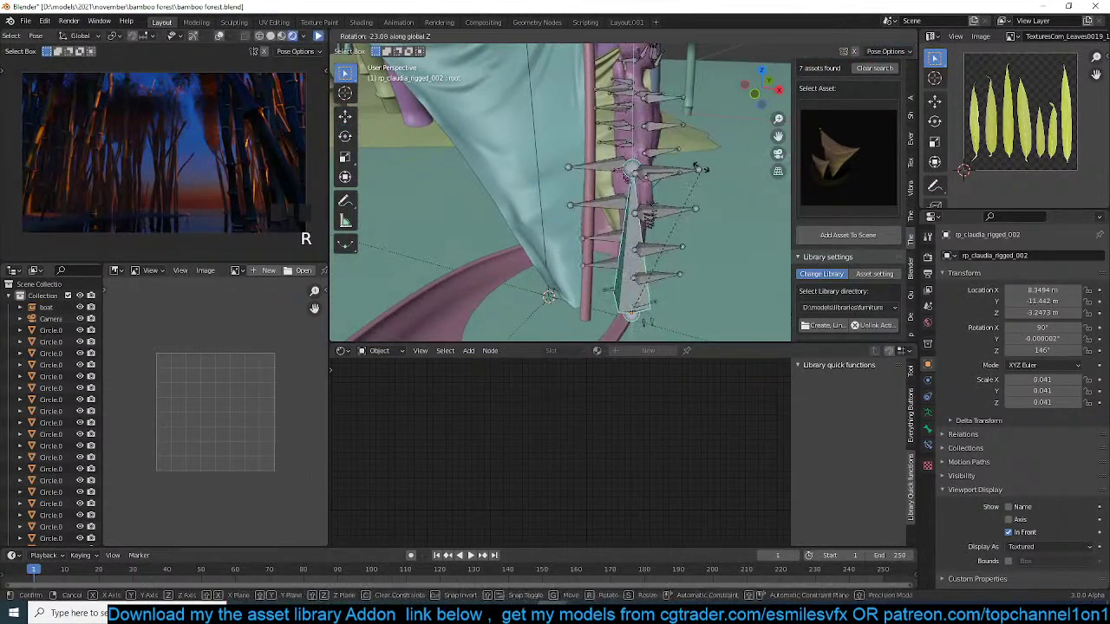
{"action": "left_click", "coordinate": [535, 90]}
{"action": "middle_click_drag", "start_coordinate": [535, 91], "coordinate": [664, 130]}
- Rotate the woman's right upper leg bone outward so the leg swings away from the body
{"action": "left_click", "coordinate": [643, 176]}
{"action": "middle_click_drag", "start_coordinate": [656, 188], "coordinate": [500, 183]}
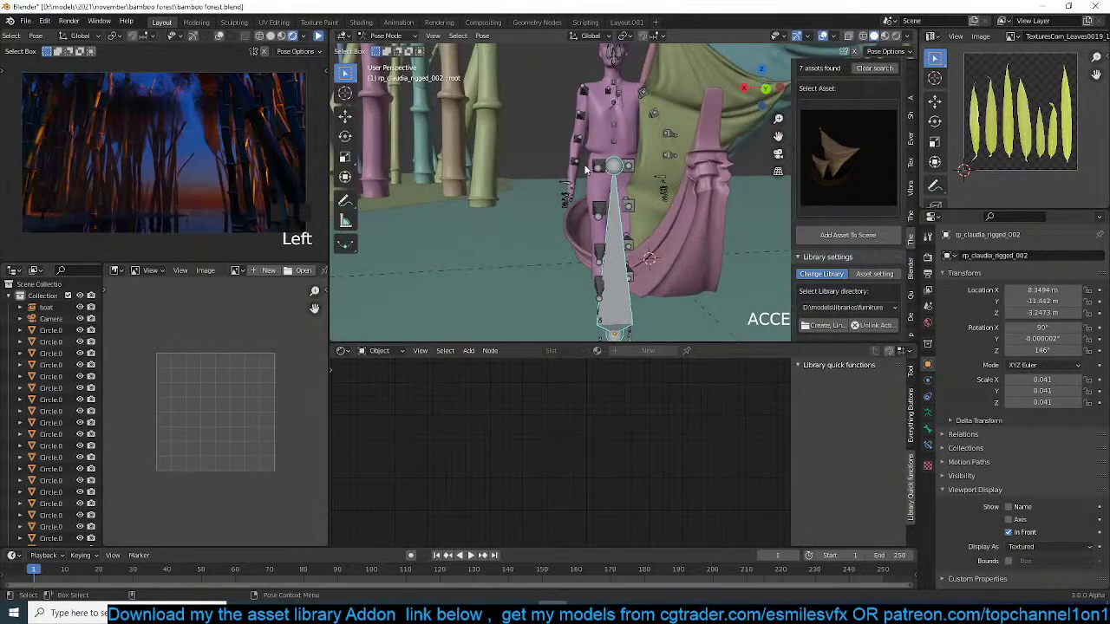
{"action": "key", "text": "r"}
{"action": "left_click", "coordinate": [612, 214]}
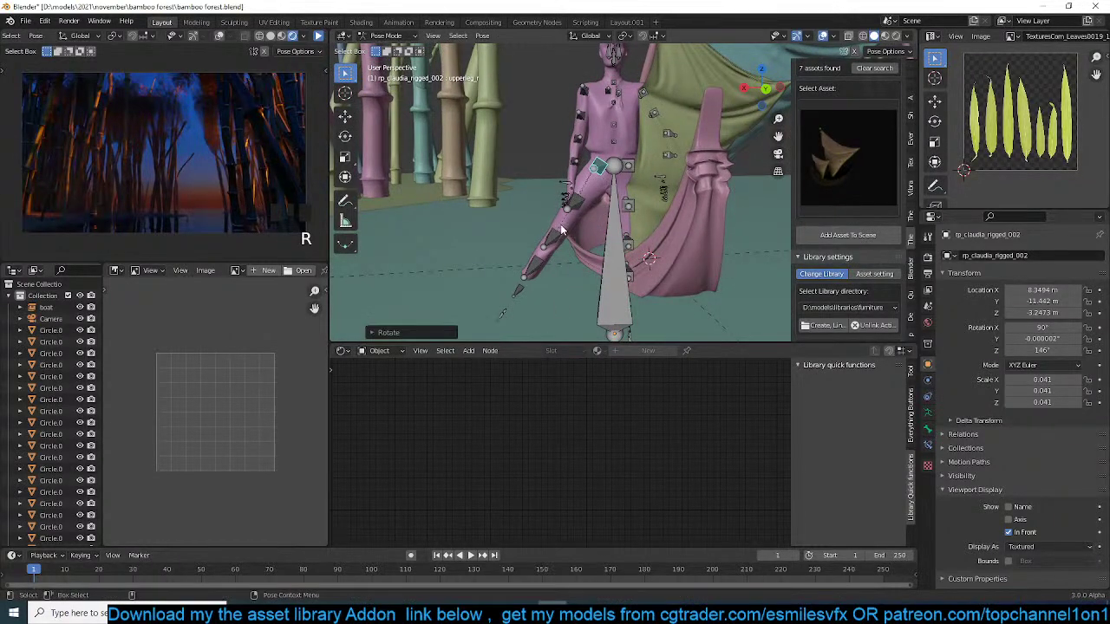
- Bend the woman's right knee by rotating her right lower leg bone freely in several directions
{"action": "left_click", "coordinate": [560, 245]}
{"action": "middle_click_drag", "start_coordinate": [593, 252], "coordinate": [624, 260]}
{"action": "key", "text": "r"}
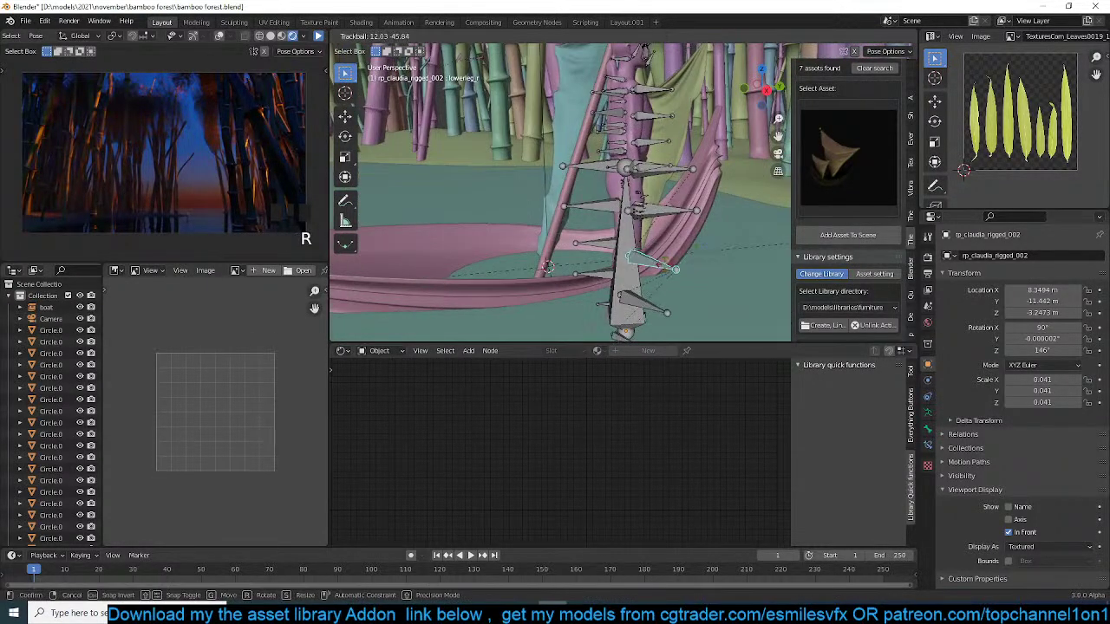
{"action": "key", "text": "r"}
{"action": "left_click", "coordinate": [675, 248]}
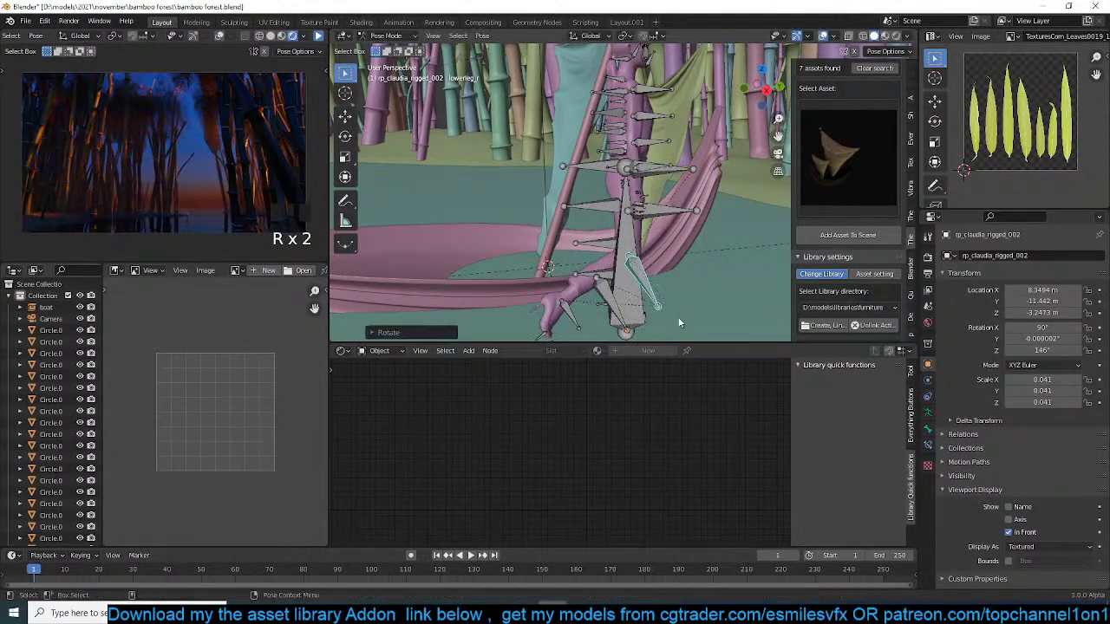
{"action": "middle_click_drag", "start_coordinate": [675, 248], "coordinate": [771, 249]}
{"action": "key", "text": "r"}
{"action": "key", "text": "r"}
{"action": "left_click", "coordinate": [691, 247]}
- Rotate the woman's hip bone and shift it sideways so her body leans beside the mast
{"action": "middle_click_drag", "start_coordinate": [647, 195], "coordinate": [662, 171]}
{"action": "left_click", "coordinate": [665, 172]}
{"action": "left_click", "coordinate": [652, 170]}
{"action": "key", "text": "r"}
{"action": "left_click", "coordinate": [685, 206]}
{"action": "key", "text": "g"}
{"action": "left_click", "coordinate": [697, 201]}
{"action": "left_click", "coordinate": [654, 197]}
{"action": "key", "text": "r"}
{"action": "right_click", "coordinate": [643, 187]}
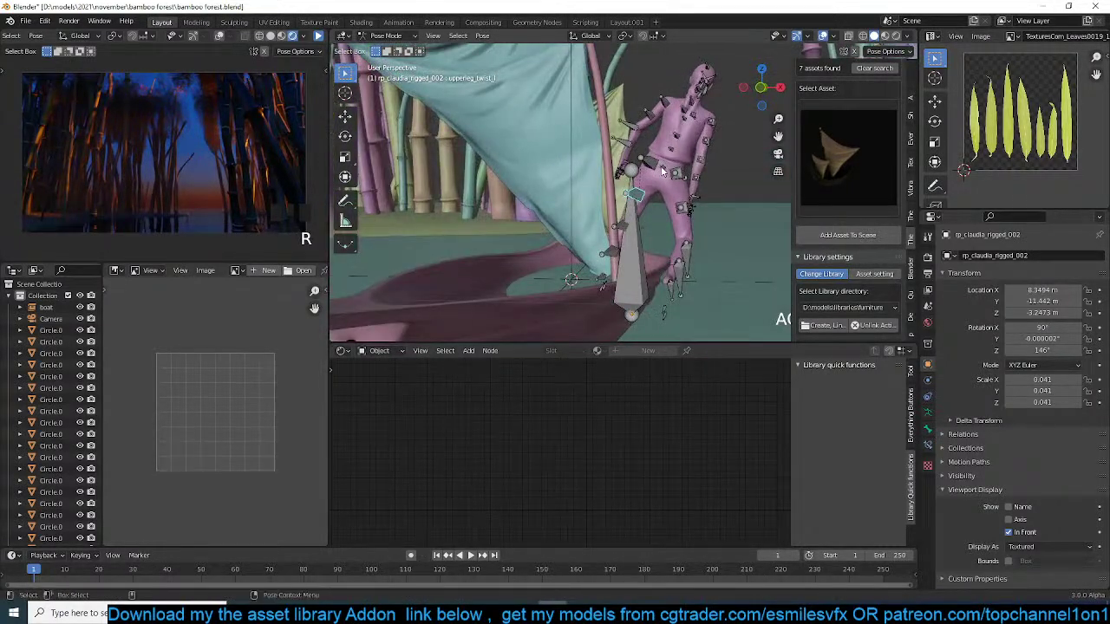
- Rotate the woman's left upper leg bone toward the mast and bend her left lower leg bone
{"action": "left_click", "coordinate": [653, 170]}
{"action": "key", "text": "r"}
{"action": "key", "text": "r"}
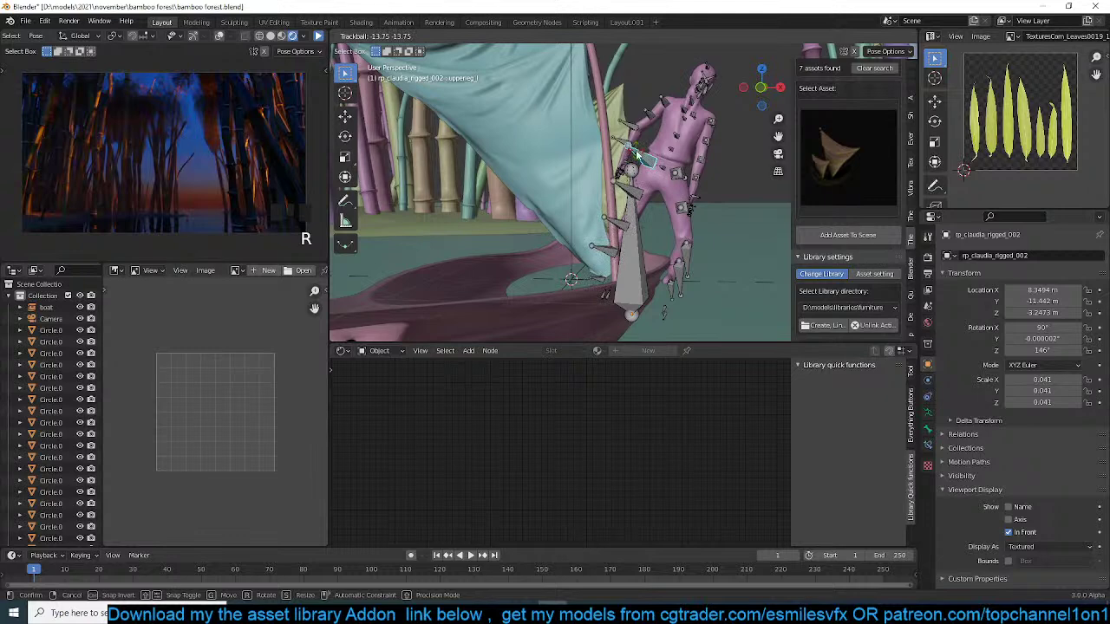
{"action": "left_click", "coordinate": [644, 234]}
{"action": "left_click", "coordinate": [643, 234]}
{"action": "key", "text": "r"}
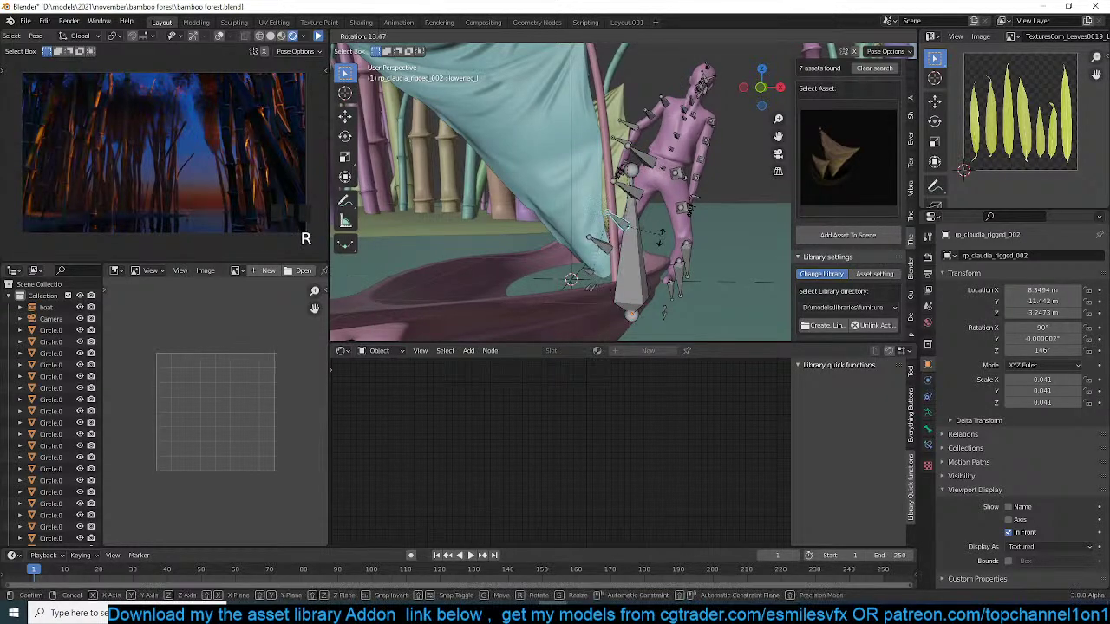
{"action": "left_click", "coordinate": [660, 240]}
- Rotate the woman's left arm bones so the arm rises and extends toward the mast
{"action": "middle_click_drag", "start_coordinate": [656, 179], "coordinate": [677, 224]}
{"action": "left_click", "coordinate": [606, 158]}
{"action": "key", "text": "r"}
{"action": "left_click", "coordinate": [612, 150]}
{"action": "key", "text": "r"}
{"action": "key", "text": "r"}
{"action": "left_click", "coordinate": [670, 239]}
{"action": "left_click", "coordinate": [652, 130]}
{"action": "key", "text": "r"}
{"action": "left_click", "coordinate": [661, 99]}
- Move the woman's hip bone in Pose Mode to adjust her body's position in the boat
{"action": "key", "text": "ctrl+Tab"}
{"action": "key", "text": "g"}
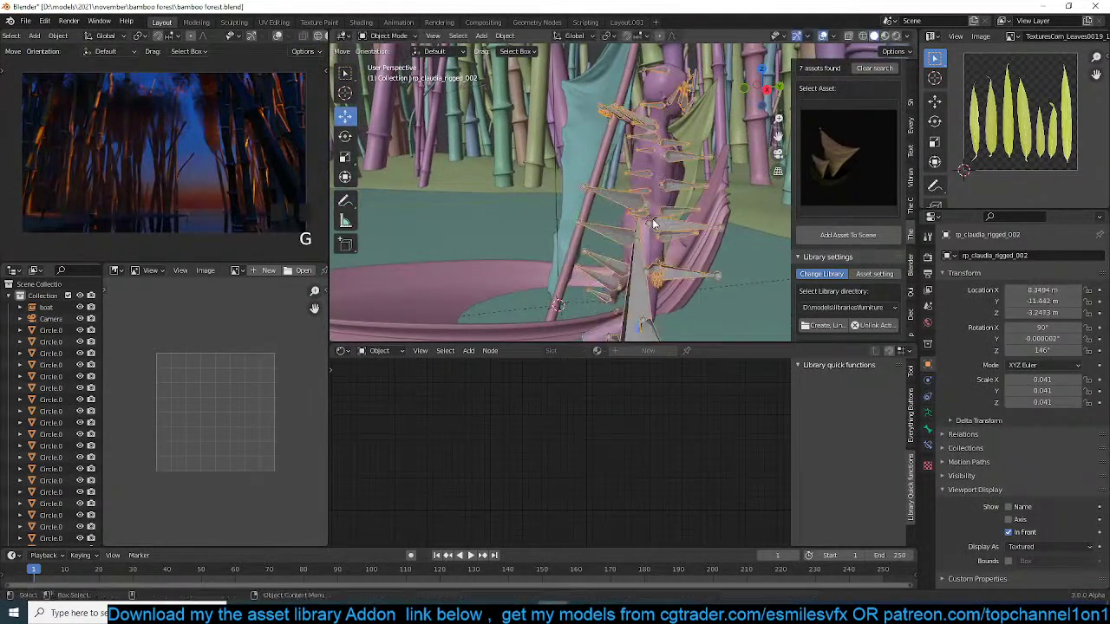
{"action": "key", "text": "ctrl+Tab"}
{"action": "left_click", "coordinate": [643, 248]}
{"action": "key", "text": "g"}
{"action": "left_click", "coordinate": [636, 252]}
{"action": "middle_click_drag", "start_coordinate": [636, 243], "coordinate": [647, 283]}
{"action": "middle_click_drag", "start_coordinate": [641, 159], "coordinate": [586, 151]}
- Rotate the woman's left lower arm bone to adjust the forearm's reach toward the mast
{"action": "left_click", "coordinate": [605, 132]}
{"action": "key", "text": "r"}
{"action": "left_click", "coordinate": [668, 195]}
{"action": "middle_click_drag", "start_coordinate": [667, 192], "coordinate": [584, 165]}
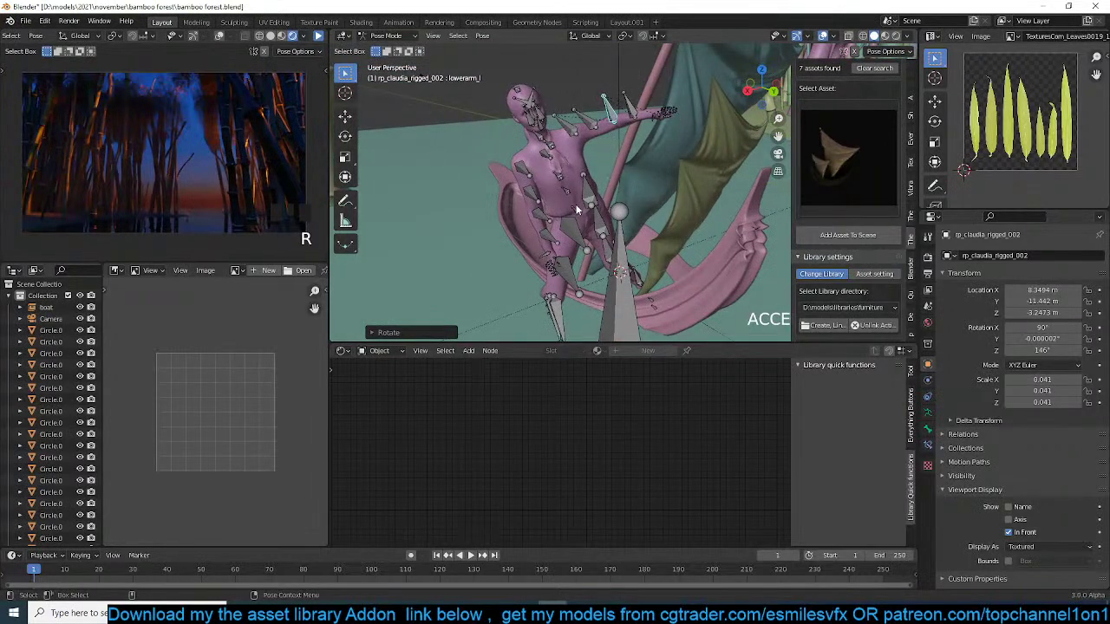
- Select the woman's spine bones together and rotate them to tilt her torso
{"action": "left_click", "coordinate": [577, 211], "text": "shift"}
{"action": "left_click", "coordinate": [564, 179], "text": "shift"}
{"action": "key", "text": "r"}
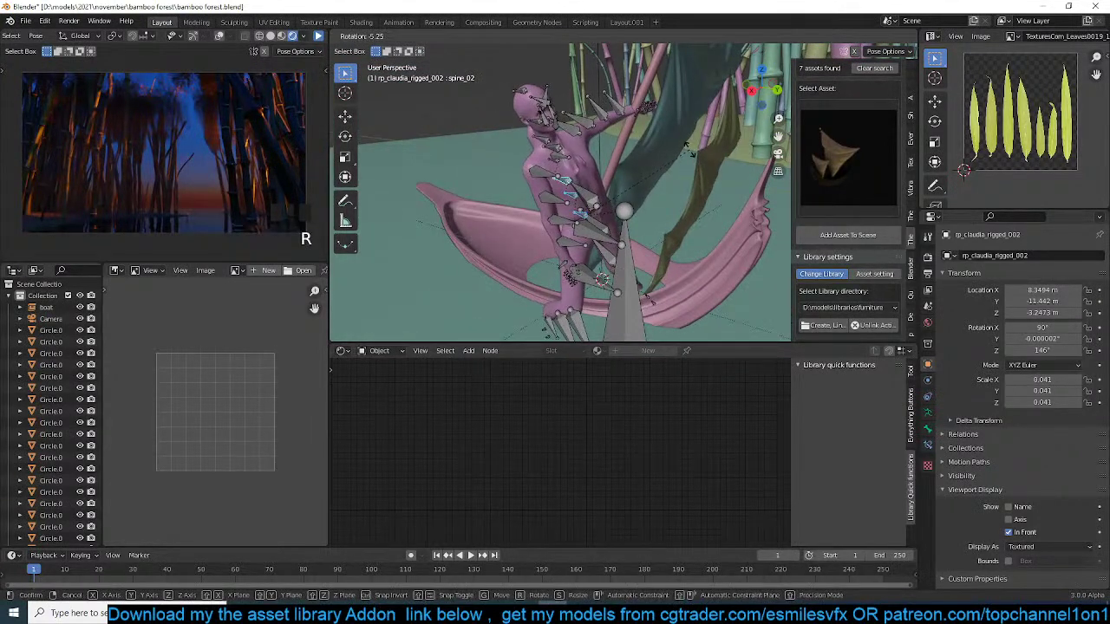
{"action": "left_click", "coordinate": [689, 150]}
{"action": "left_click", "coordinate": [576, 206]}
- Rotate the woman's left forearm twist and lower arm bones to bring the hand against the mast
{"action": "middle_click_drag", "start_coordinate": [665, 139], "coordinate": [610, 102]}
{"action": "left_click", "coordinate": [614, 113]}
{"action": "key", "text": "r"}
{"action": "left_click", "coordinate": [679, 154]}
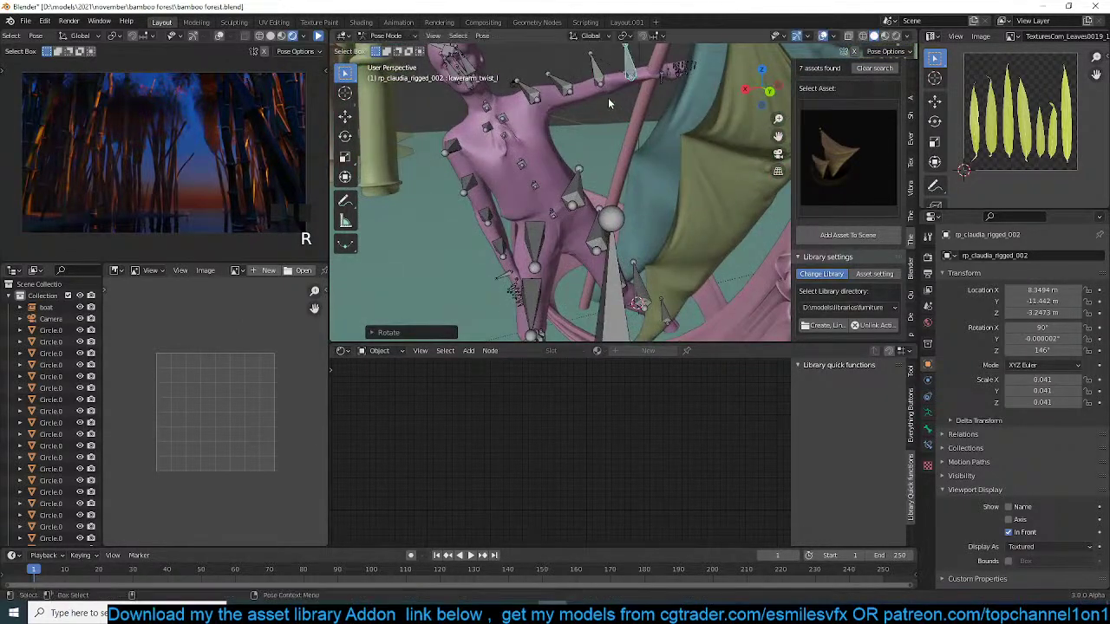
{"action": "key", "text": "r"}
{"action": "key", "text": "r"}
{"action": "left_click", "coordinate": [628, 84]}
{"action": "middle_click_drag", "start_coordinate": [628, 83], "coordinate": [709, 51]}
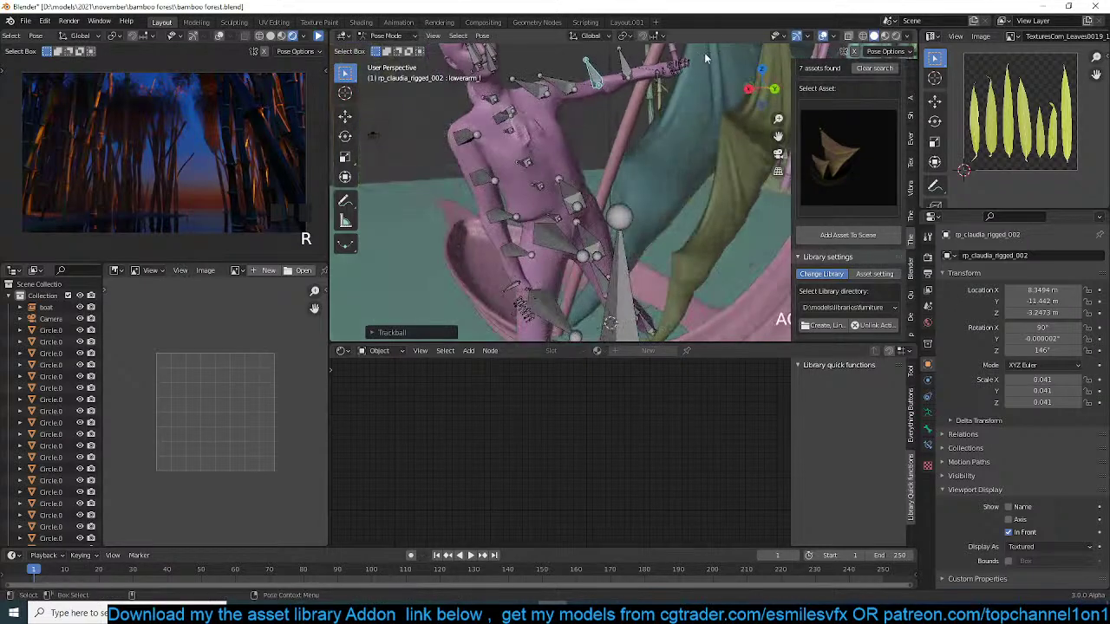
{"action": "key", "text": "r"}
{"action": "left_click", "coordinate": [659, 78]}
- Rotate the woman's left hand bone in several directions so the palm lines up with the mast
{"action": "middle_click_drag", "start_coordinate": [659, 78], "coordinate": [621, 375]}
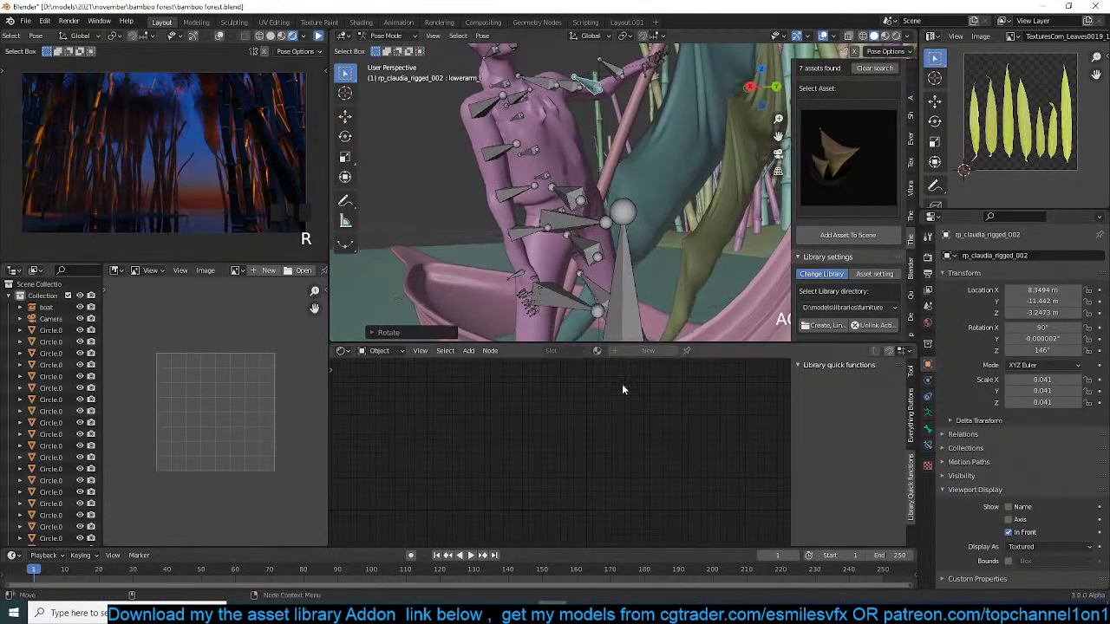
{"action": "middle_click_drag", "start_coordinate": [625, 292], "coordinate": [647, 206]}
{"action": "left_click", "coordinate": [646, 201]}
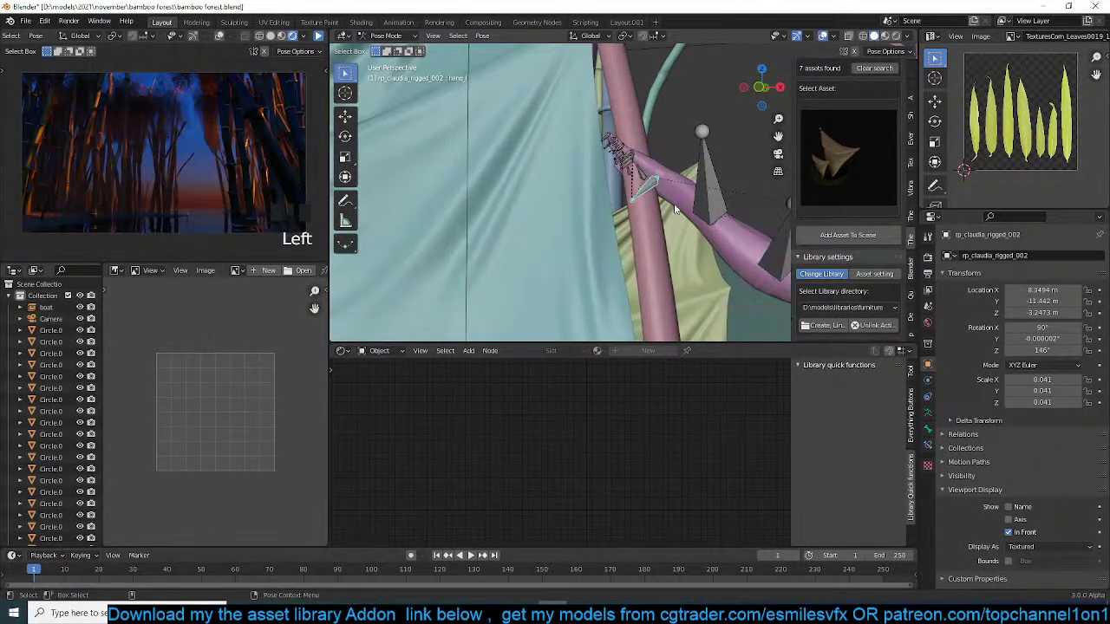
{"action": "key", "text": "r"}
{"action": "left_click", "coordinate": [639, 116]}
{"action": "mouse_move", "coordinate": [639, 116]}
{"action": "middle_mouse_down"}
{"action": "mouse_move", "coordinate": [497, 151]}
{"action": "mouse_move", "coordinate": [636, 95]}
{"action": "mouse_move", "coordinate": [641, 106]}
{"action": "middle_mouse_up"}
{"action": "key", "text": "r"}
{"action": "key", "text": "r"}
{"action": "left_click", "coordinate": [691, 106]}
{"action": "key", "text": "r"}
{"action": "left_click", "coordinate": [702, 131]}
- Rotate the base bone of the woman's left thumb away from the fingers, toward the mast
{"action": "left_click_drag", "start_coordinate": [682, 121], "coordinate": [683, 123]}
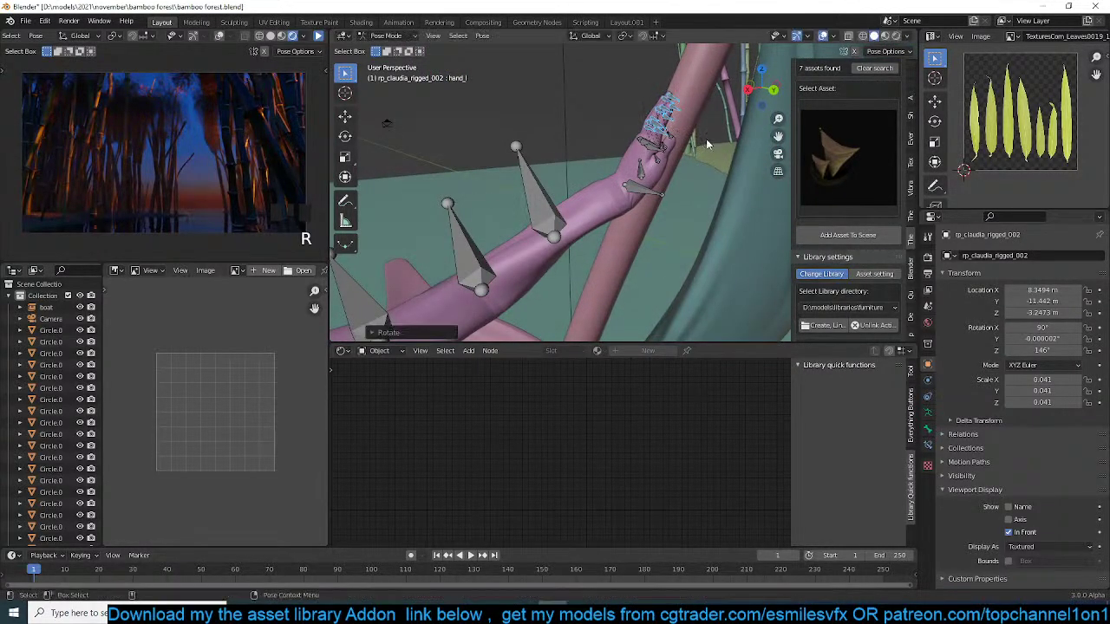
{"action": "middle_click_drag", "start_coordinate": [705, 138], "coordinate": [654, 158]}
{"action": "left_click", "coordinate": [639, 162]}
{"action": "key", "text": "r"}
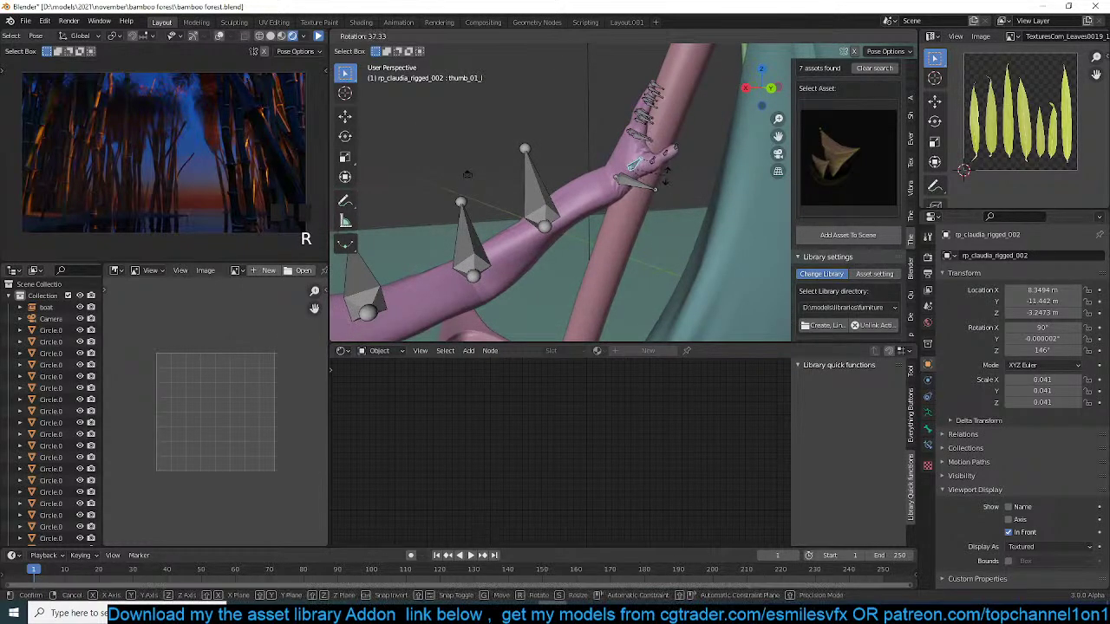
{"action": "left_click", "coordinate": [670, 164]}
{"action": "middle_click_drag", "start_coordinate": [671, 165], "coordinate": [670, 137]}
- Select the left hand's finger bones together and rotate them to curl the fingers around the mast
{"action": "left_click_drag", "start_coordinate": [657, 126], "coordinate": [680, 163]}
{"action": "key", "text": "r"}
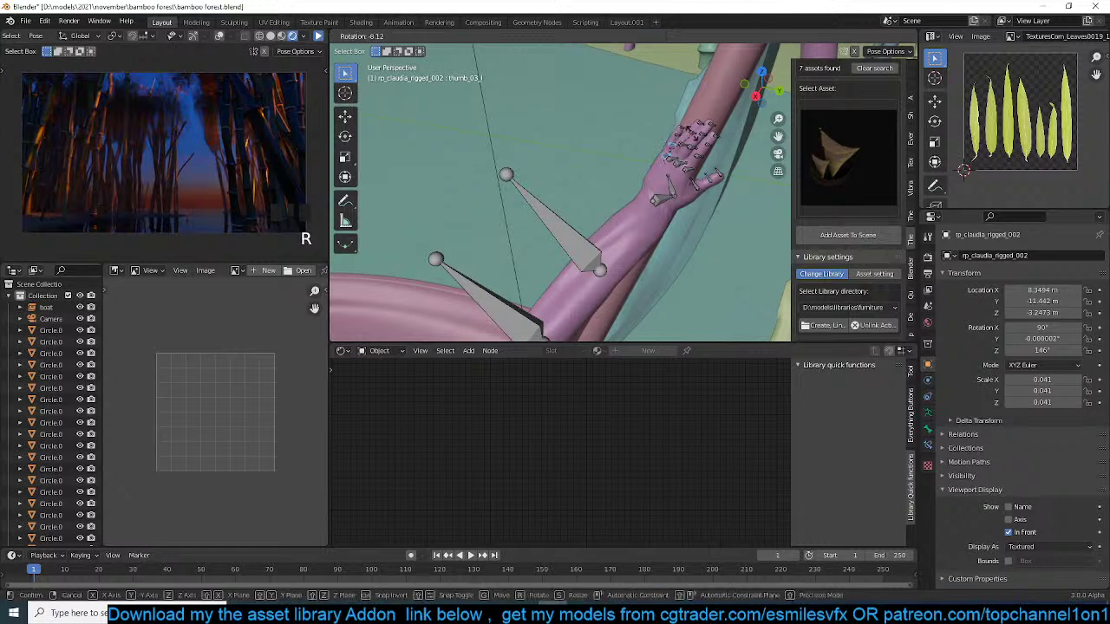
{"action": "left_click", "coordinate": [678, 139]}
{"action": "middle_click_drag", "start_coordinate": [675, 133], "coordinate": [741, 139]}
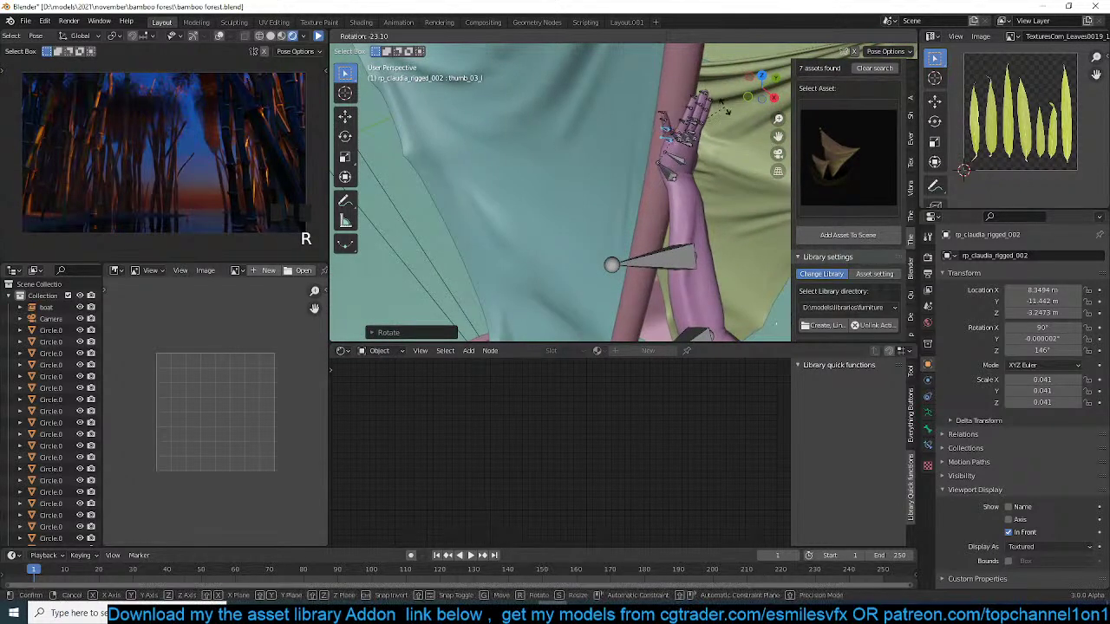
{"action": "middle_click_drag", "start_coordinate": [643, 166], "coordinate": [637, 126]}
{"action": "key", "text": "r"}
{"action": "left_click", "coordinate": [659, 120]}
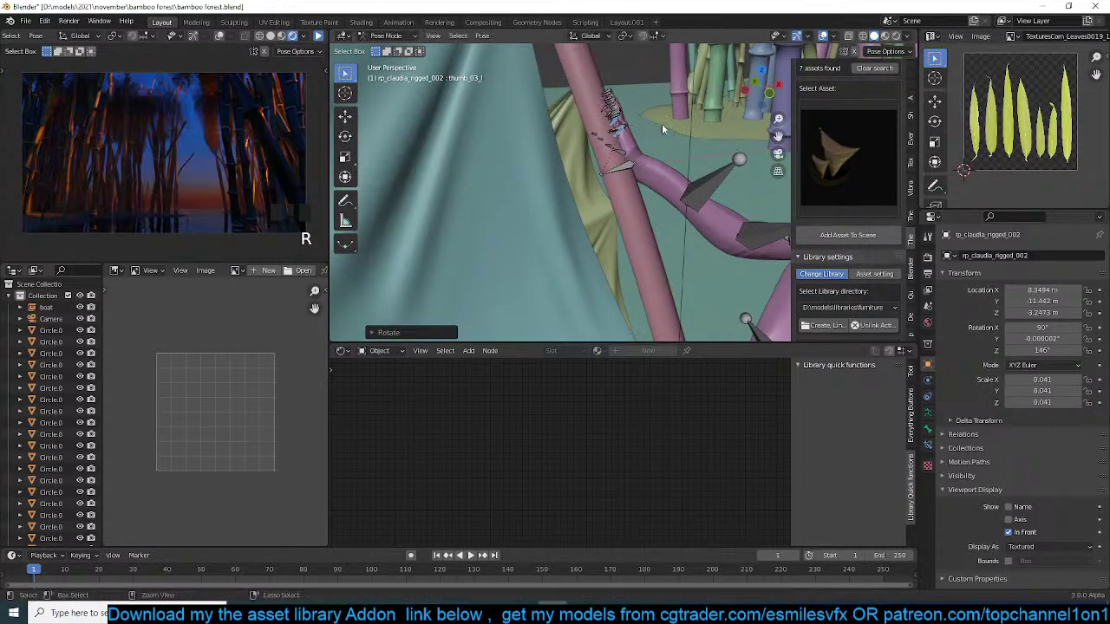
- Rotate the woman's right upper arm bone away from her body and bend her right lower arm bone at the elbow
{"action": "key", "text": "ctrl+Tab"}
{"action": "middle_click_drag", "start_coordinate": [690, 190], "coordinate": [602, 212]}
{"action": "key", "text": "ctrl+Tab"}
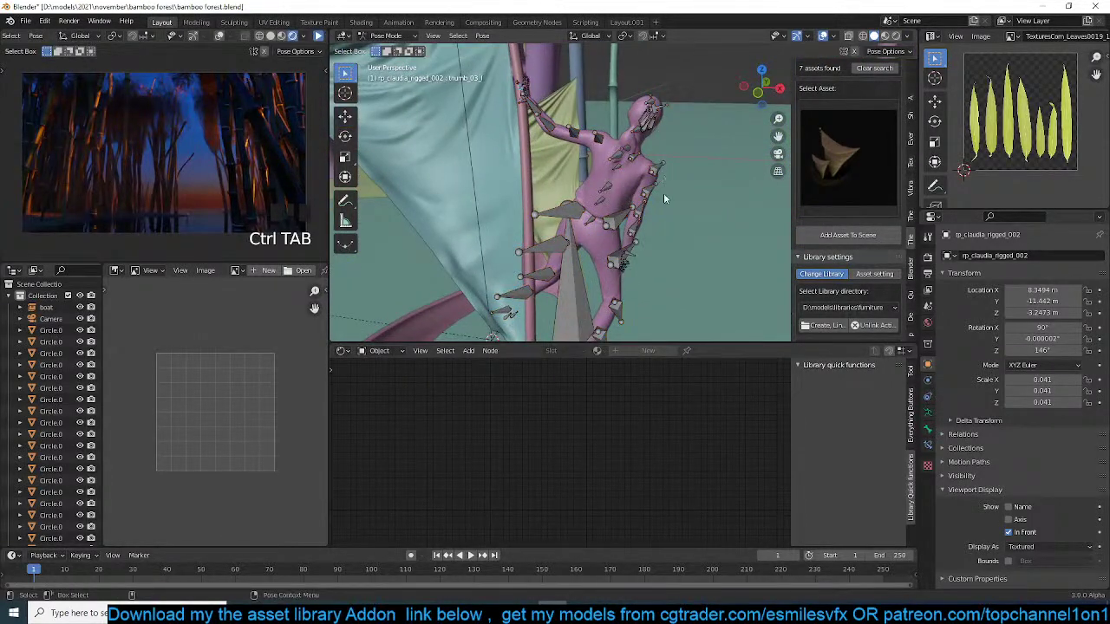
{"action": "key", "text": "r"}
{"action": "left_click", "coordinate": [680, 233]}
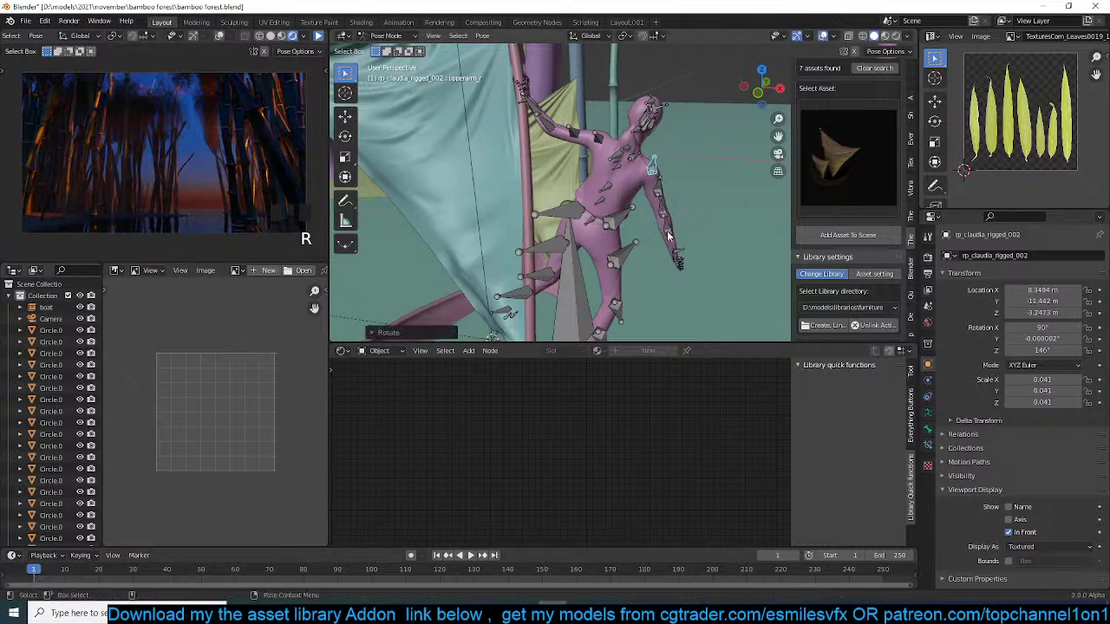
{"action": "left_click", "coordinate": [667, 234]}
{"action": "middle_click_drag", "start_coordinate": [667, 234], "coordinate": [707, 199]}
{"action": "key", "text": "r"}
{"action": "left_click", "coordinate": [711, 229]}
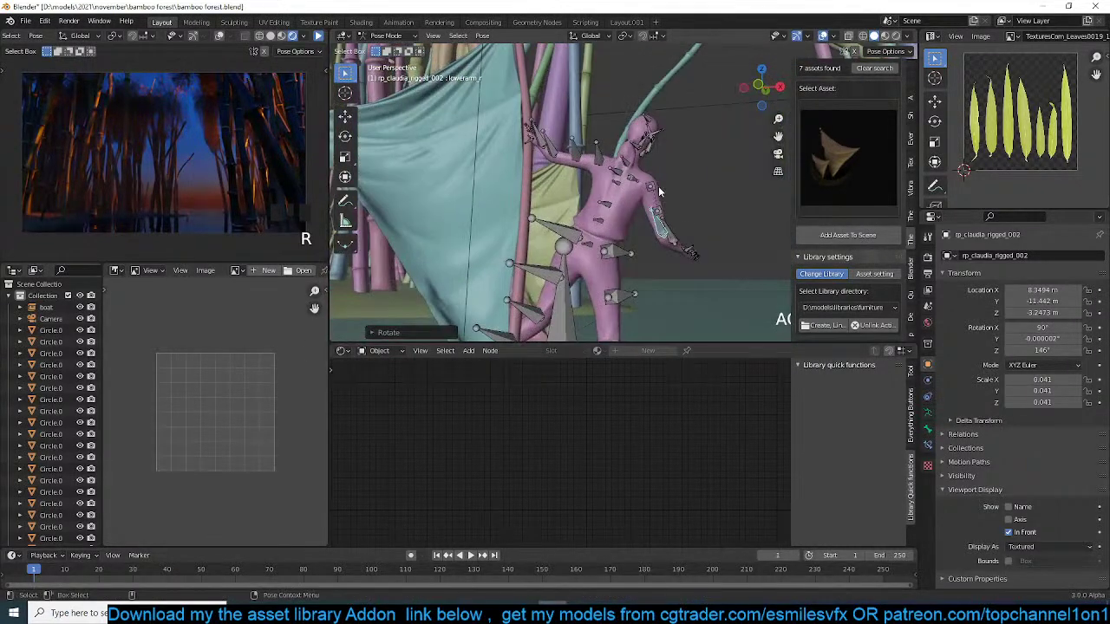
- Rotate the woman's right forearm and raise her right upper arm to bring the hand up to her face
{"action": "key", "text": "r"}
{"action": "key", "text": "r"}
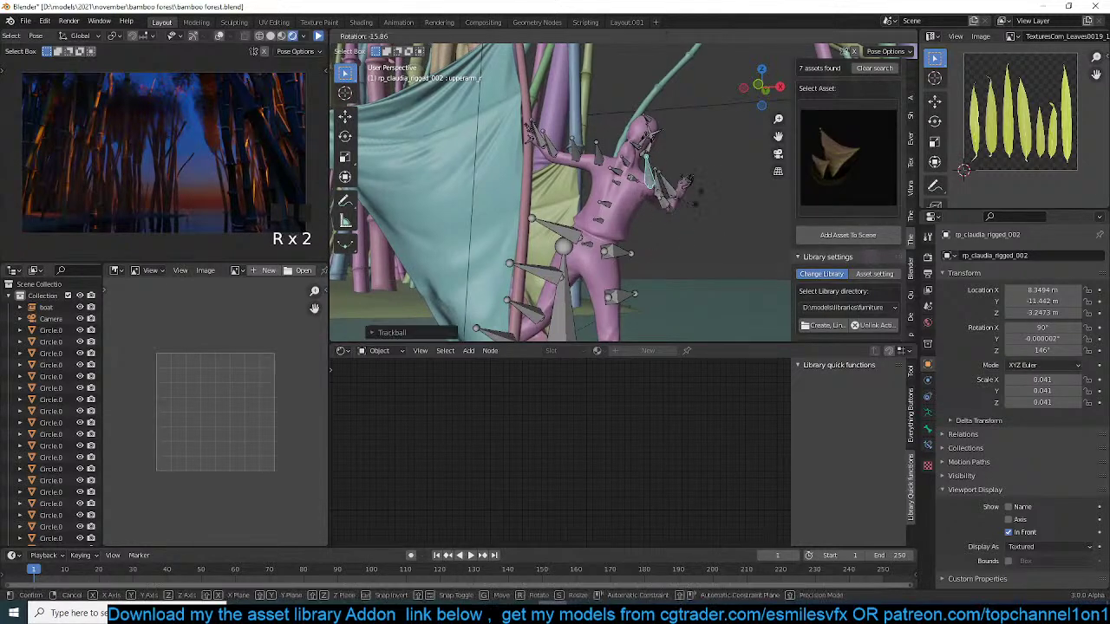
{"action": "key", "text": "r"}
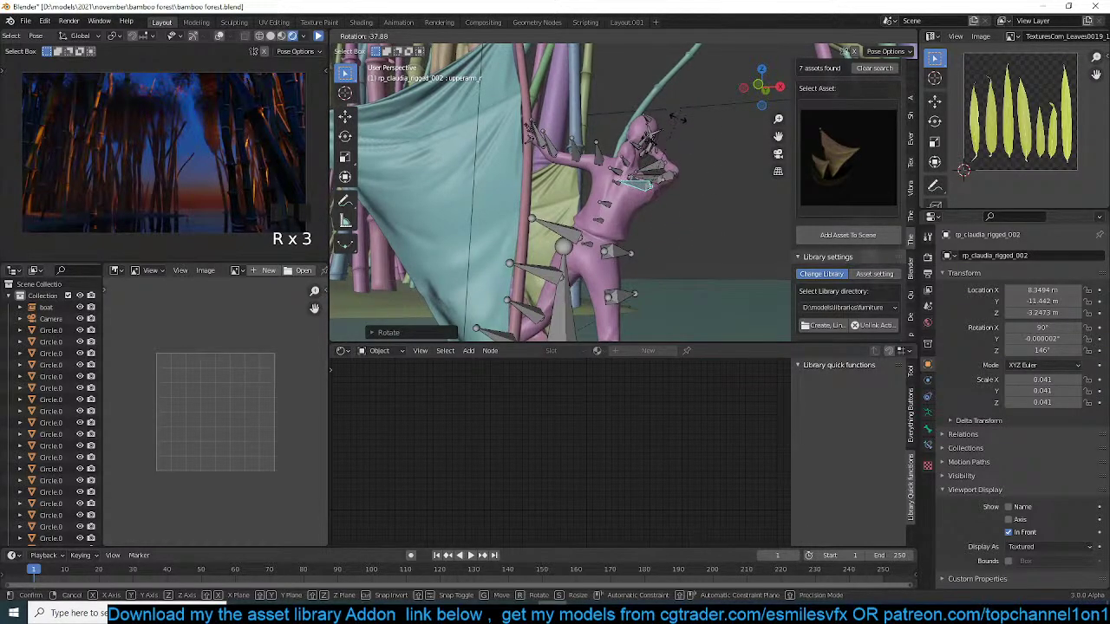
{"action": "left_click", "coordinate": [669, 146]}
{"action": "scroll", "coordinate": [627, 262], "scroll_direction": "down", "scroll_amount": 4}
{"action": "middle_click_drag", "start_coordinate": [656, 185], "coordinate": [604, 227]}
{"action": "scroll", "coordinate": [626, 262], "scroll_direction": "up", "scroll_amount": 1}
{"action": "key", "text": "grave"}
- Rotate the woman's right upper leg bone and bend her right lower leg bone so the foot lifts toward the boat
{"action": "left_click", "coordinate": [629, 235]}
{"action": "key", "text": "r"}
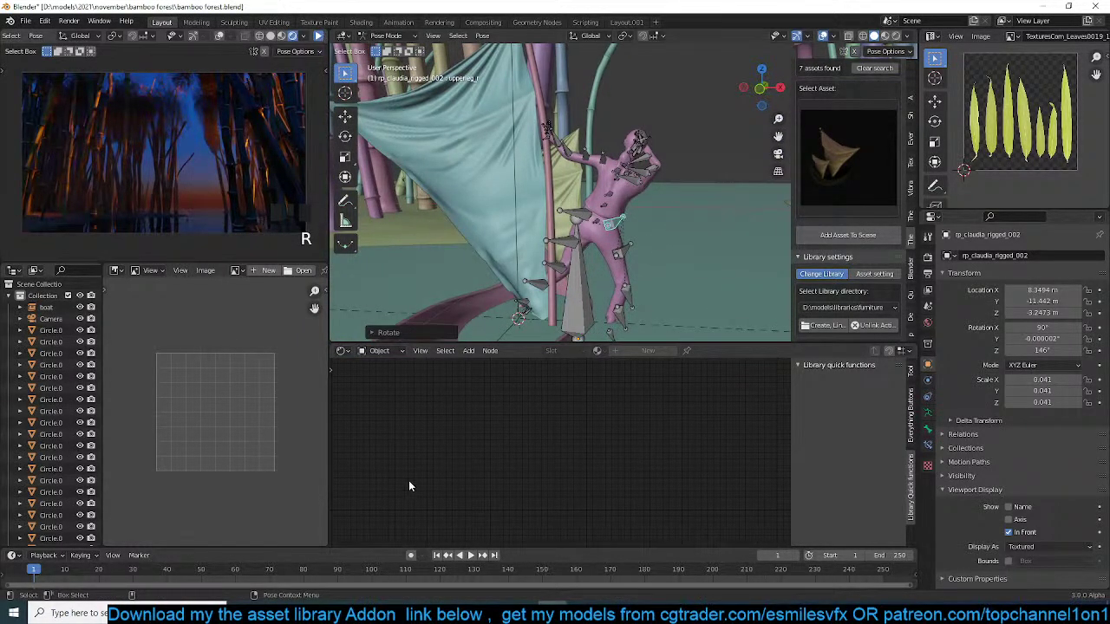
{"action": "left_click", "coordinate": [330, 613]}
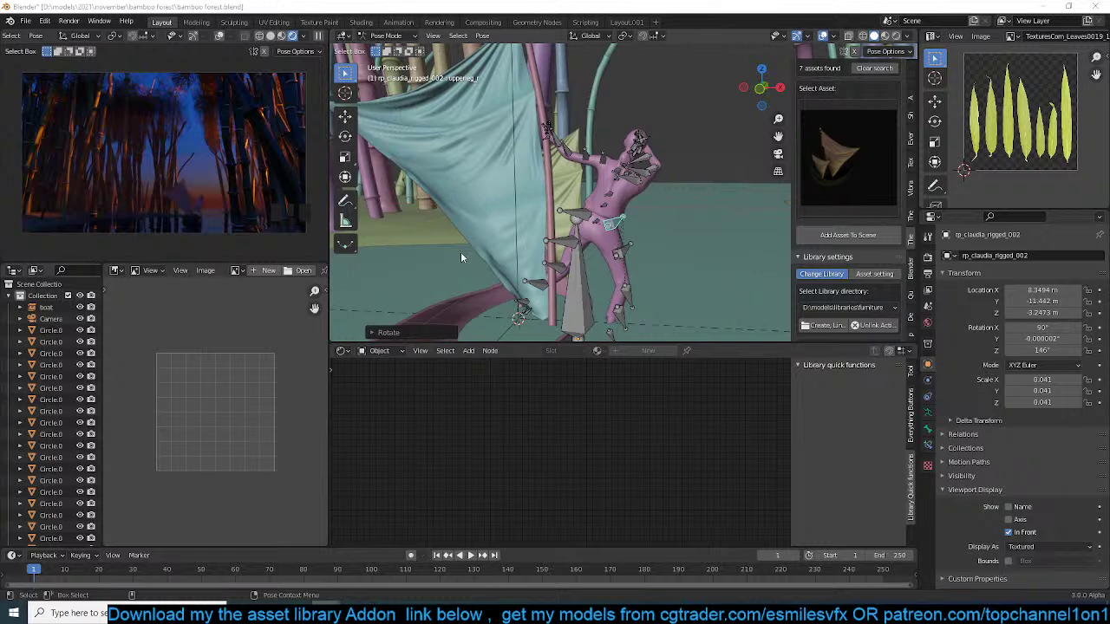
{"action": "middle_click_drag", "start_coordinate": [588, 208], "coordinate": [628, 227]}
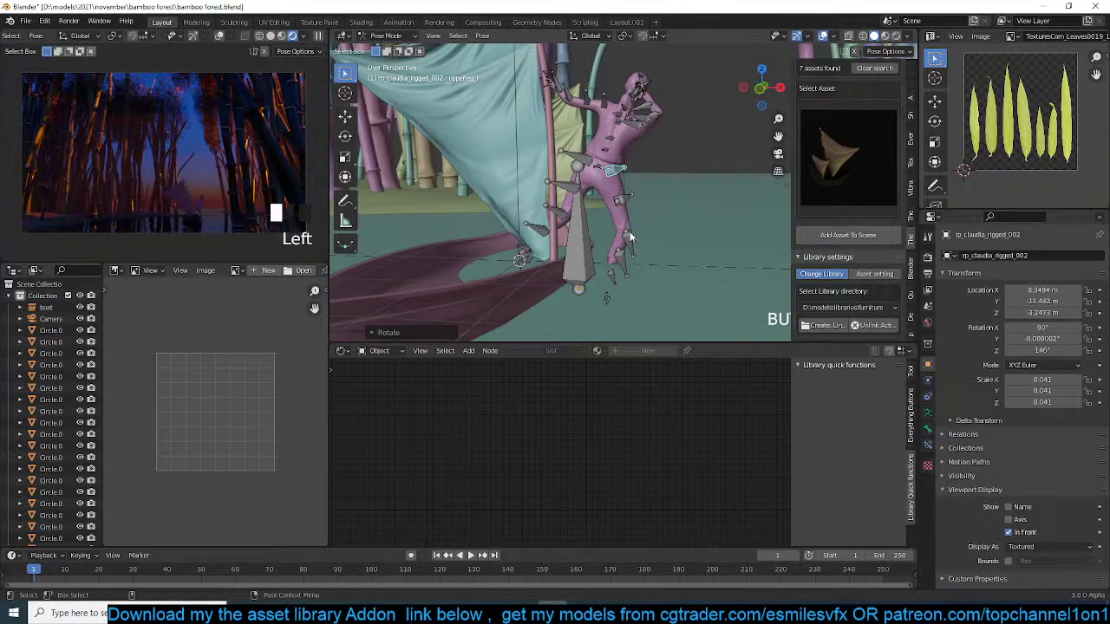
{"action": "left_click", "coordinate": [642, 255]}
{"action": "key", "text": "r"}
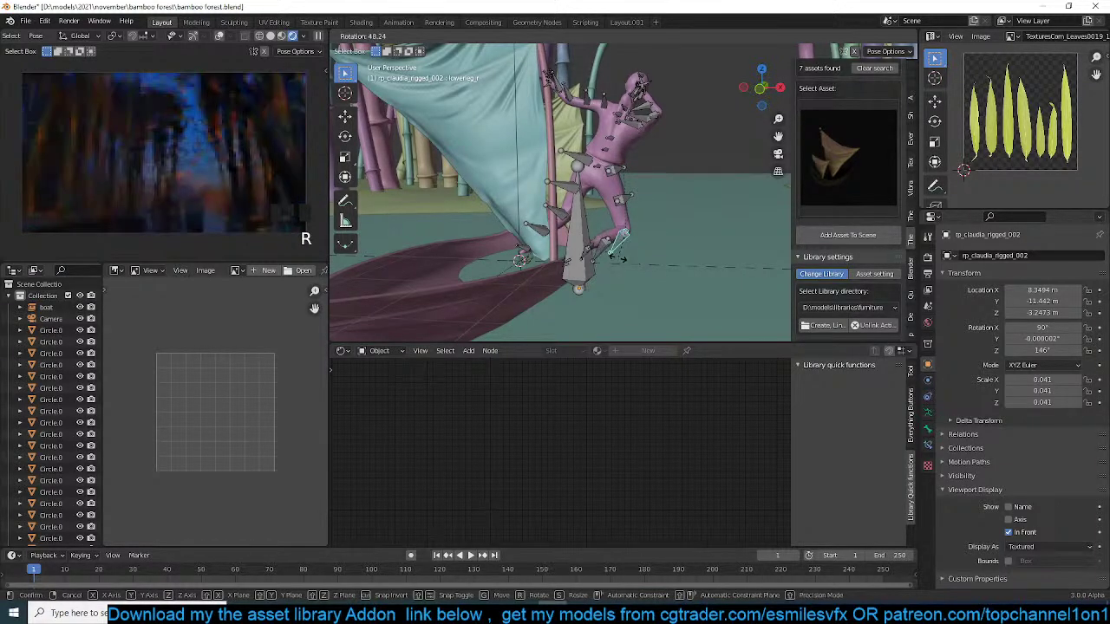
{"action": "left_click", "coordinate": [617, 255]}
- Return the woman's armature to Object Mode, deselect everything and save the file
{"action": "key", "text": "ctrl+Tab"}
{"action": "key", "text": "alt+a"}
{"action": "key", "text": "ctrl+s"}
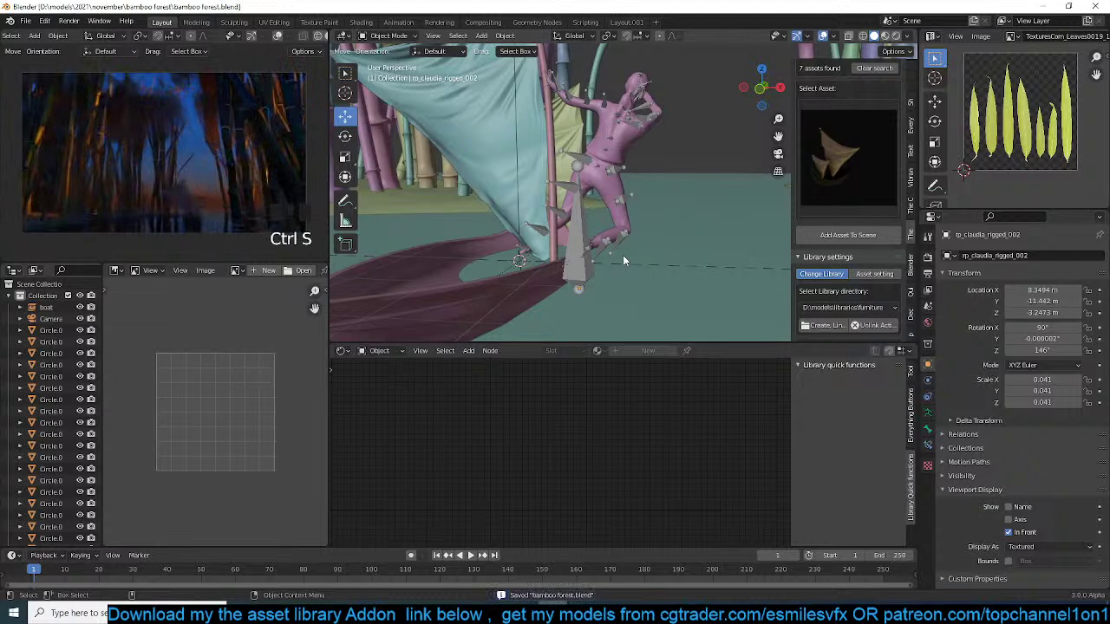
- Add an area light, place the 3D cursor near the woman and snap the light to it
{"action": "scroll", "coordinate": [623, 258], "scroll_direction": "down", "scroll_amount": 4}
{"action": "middle_click_drag", "start_coordinate": [624, 258], "coordinate": [682, 231]}
{"action": "key", "text": "grave"}
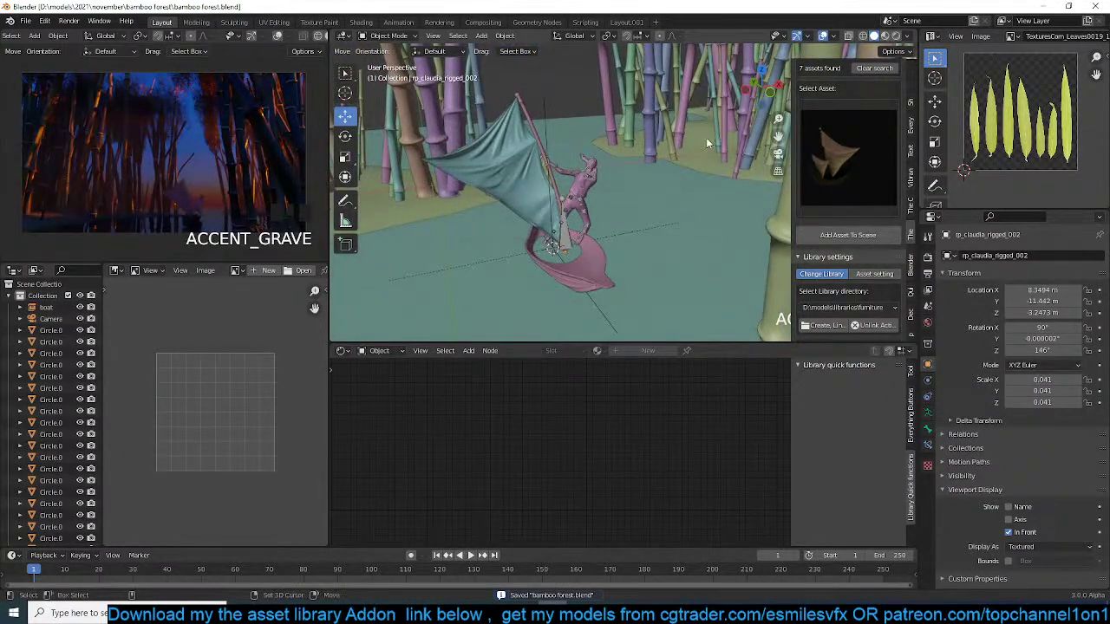
{"action": "key", "text": "shift+a"}
{"action": "mouse_move", "coordinate": [629, 283]}
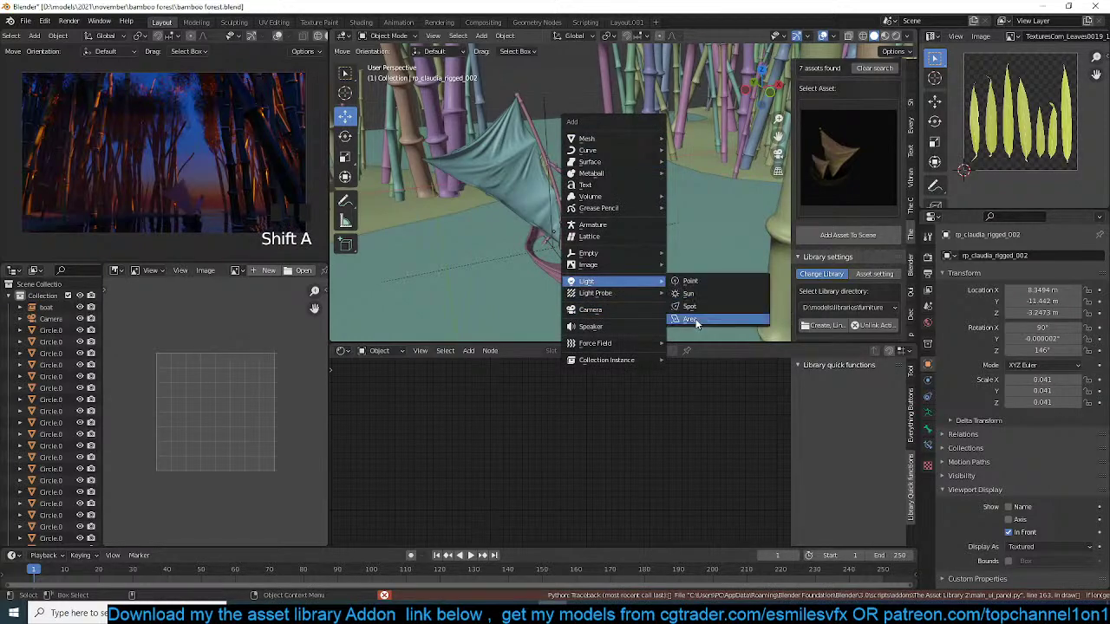
{"action": "left_click", "coordinate": [694, 320]}
{"action": "key", "text": "grave"}
{"action": "key", "text": "grave"}
{"action": "right_click", "coordinate": [610, 167], "text": "shift"}
{"action": "key", "text": "shift+s"}
{"action": "left_click", "coordinate": [609, 97]}
- Rotate the area light about the X axis to 69.5° and move it away from the woman
{"action": "key", "text": "grave"}
{"action": "key", "text": "r"}
{"action": "key", "text": "x"}
{"action": "left_click", "coordinate": [621, 223]}
{"action": "key", "text": "g"}
{"action": "left_click", "coordinate": [697, 160]}
- Rotate the area light about Z to 87.9° and move it to about X 13.04 m, Y -11.62 m, Z 6.24 m
{"action": "key", "text": "grave"}
{"action": "key", "text": "r"}
{"action": "key", "text": "z"}
{"action": "left_click", "coordinate": [719, 152]}
{"action": "key", "text": "g"}
{"action": "left_click", "coordinate": [647, 101]}
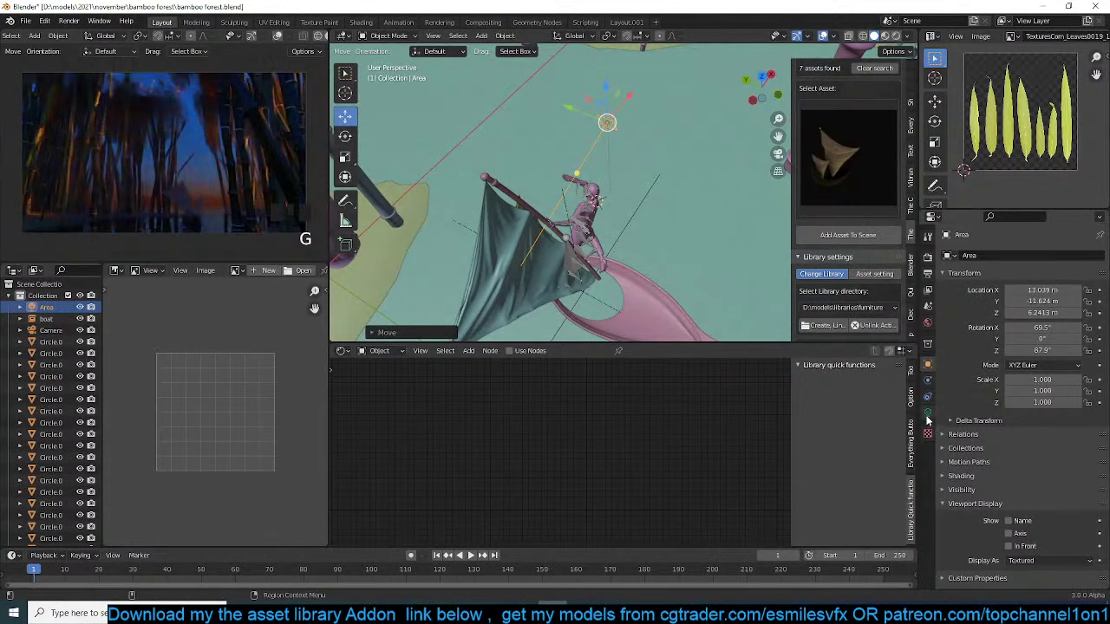
- Set the area light's power to 1000 W
{"action": "left_click", "coordinate": [928, 413]}
{"action": "left_click", "coordinate": [1036, 331]}
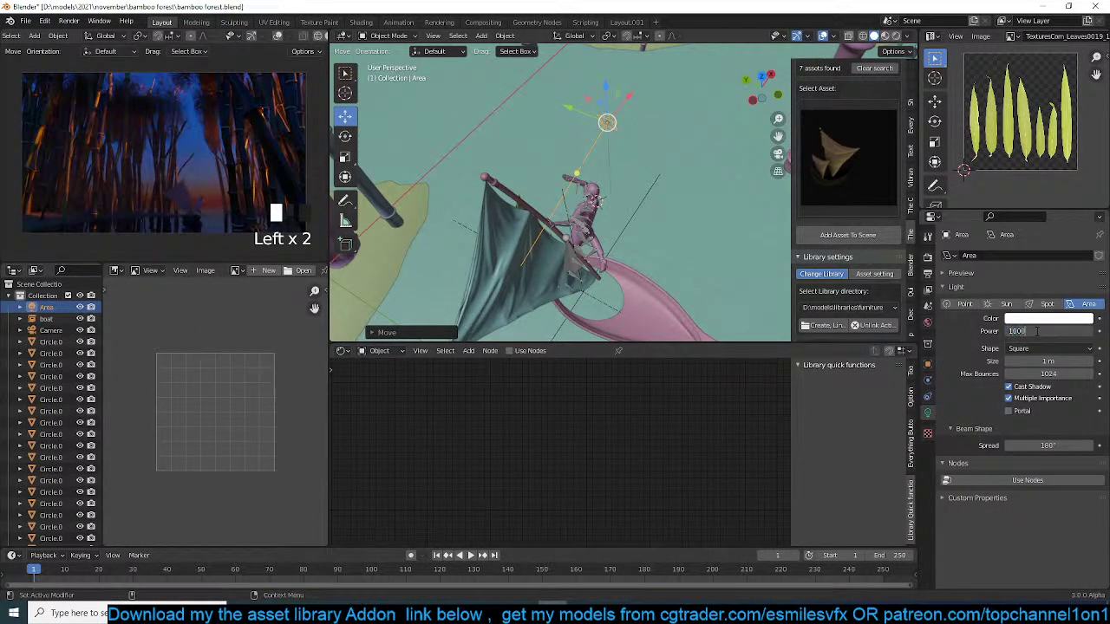
{"action": "key", "text": "Return"}
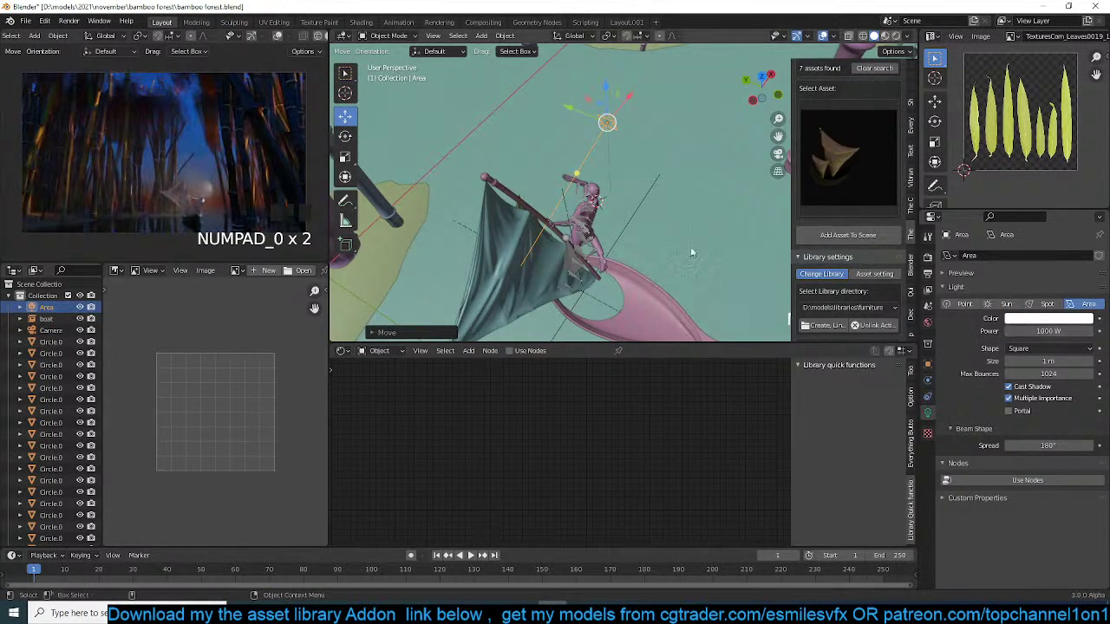
- Rotate the area light to aim its beam at the woman, and save the file
{"action": "scroll", "coordinate": [689, 283], "scroll_direction": "down", "scroll_amount": 3}
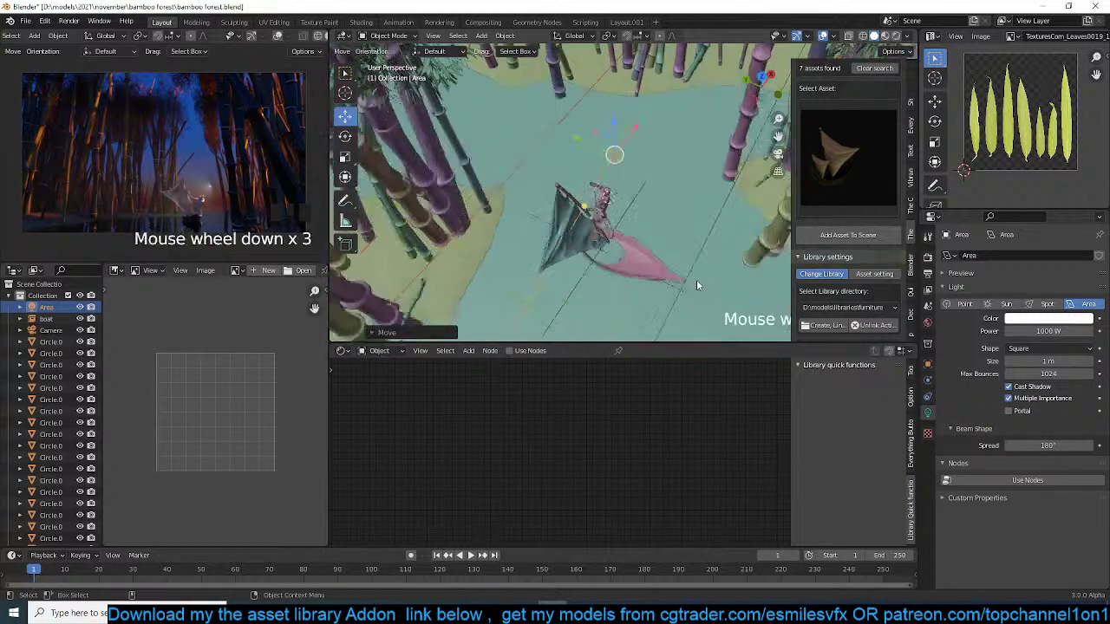
{"action": "scroll", "coordinate": [700, 284], "scroll_direction": "down", "scroll_amount": 2}
{"action": "key", "text": "grave"}
{"action": "scroll", "coordinate": [721, 248], "scroll_direction": "up", "scroll_amount": 2}
{"action": "key", "text": "r"}
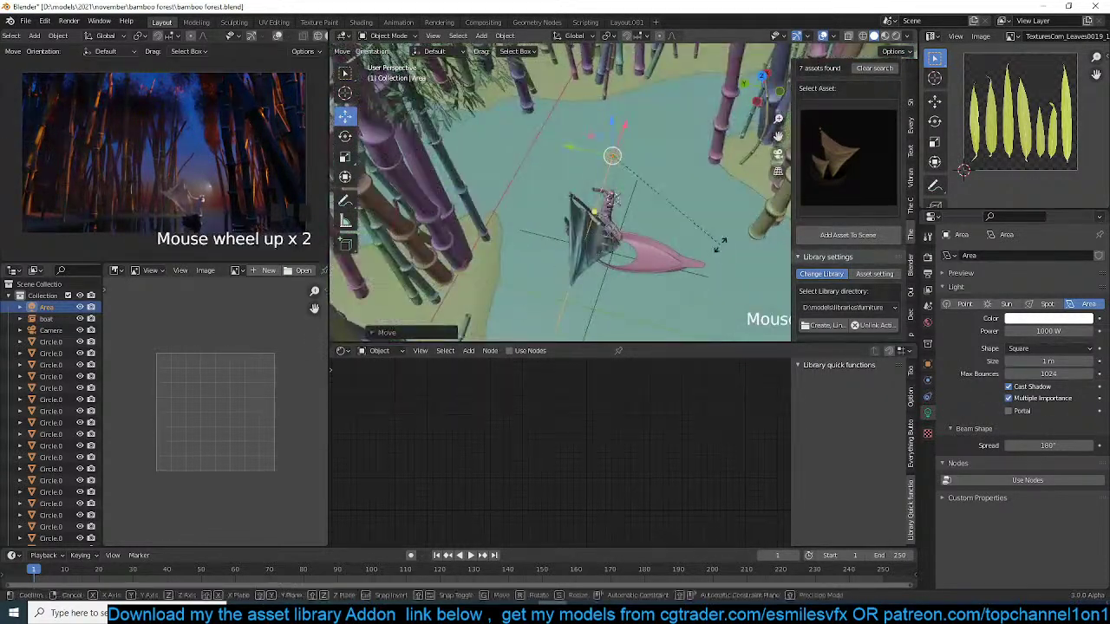
{"action": "left_click", "coordinate": [755, 225]}
{"action": "key", "text": "ctrl+s"}
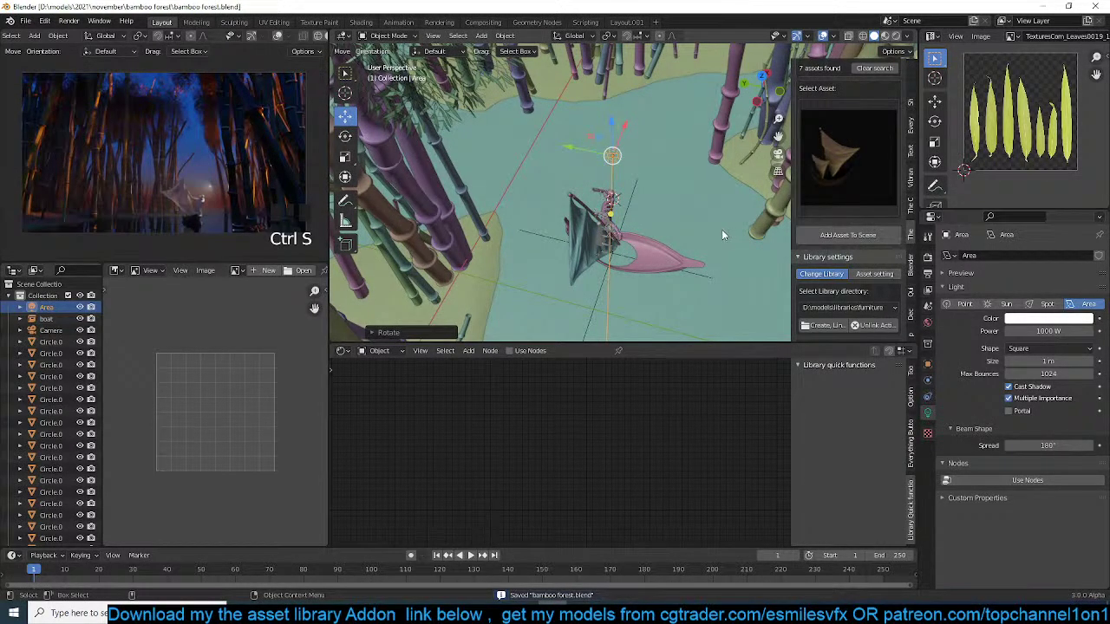
- Shift the large fog volume cube slightly along the Y axis over the bamboo forest
{"action": "scroll", "coordinate": [690, 242], "scroll_direction": "down", "scroll_amount": 4}
{"action": "key", "text": "grave"}
{"action": "scroll", "coordinate": [668, 247], "scroll_direction": "down", "scroll_amount": 7}
{"action": "key", "text": "grave"}
{"action": "left_click", "coordinate": [527, 206]}
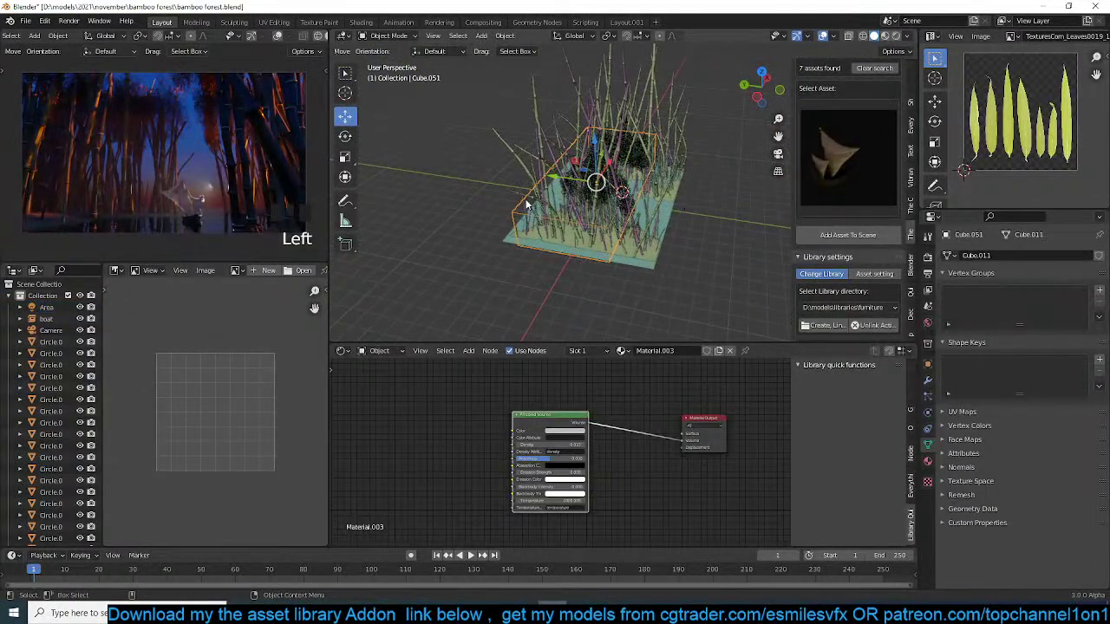
{"action": "left_click_drag", "start_coordinate": [552, 181], "coordinate": [540, 179]}
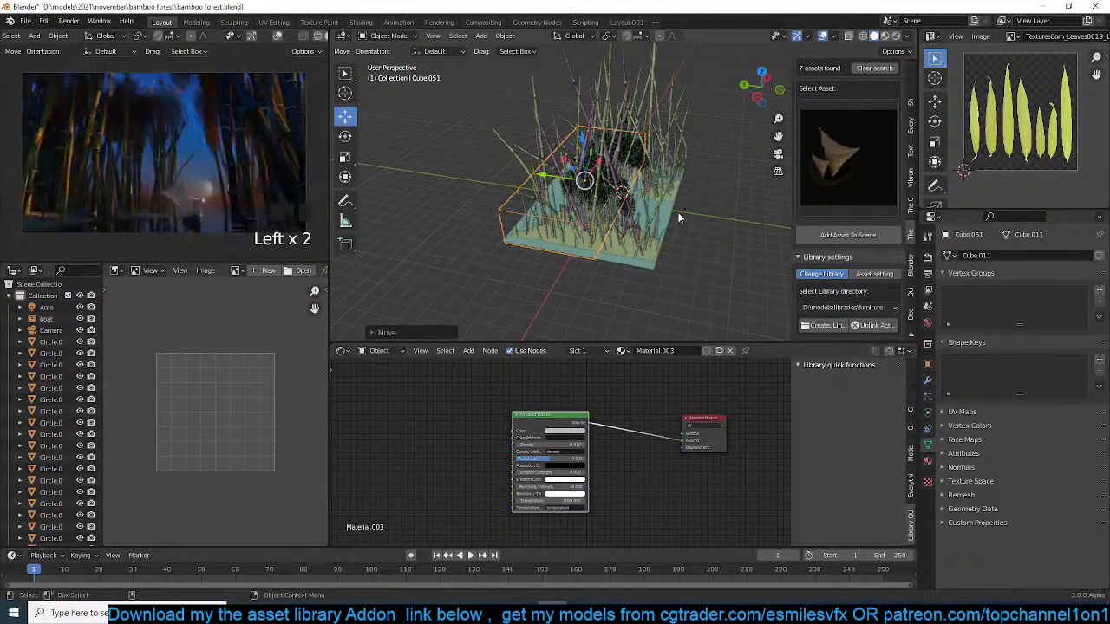
- Hide the fog volume cube and save the file
{"action": "key", "text": "h"}
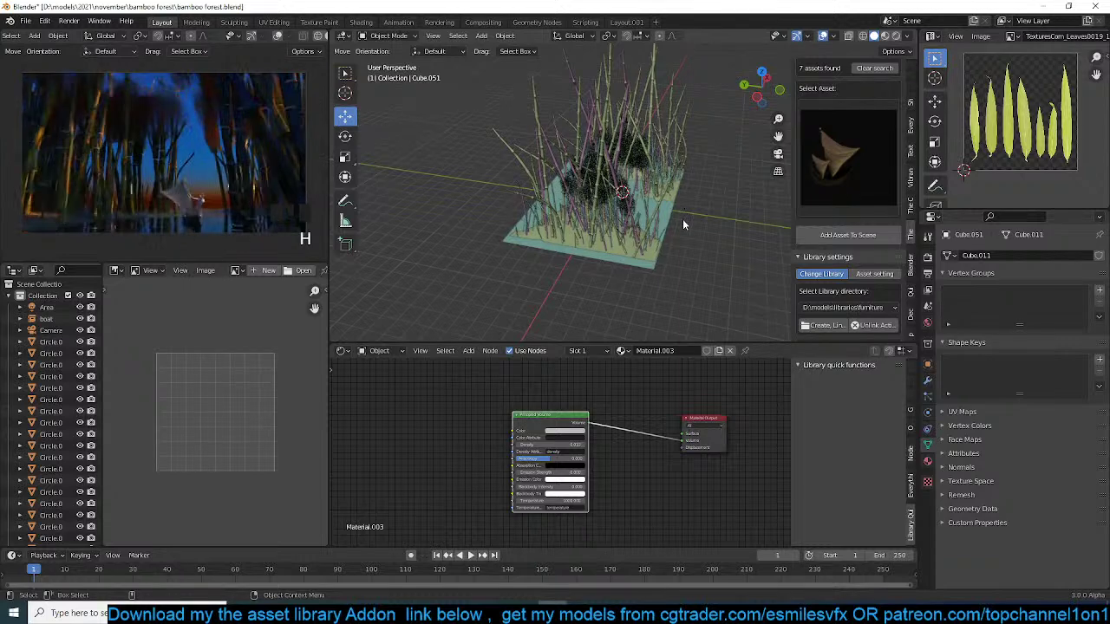
{"action": "key", "text": "ctrl+s"}
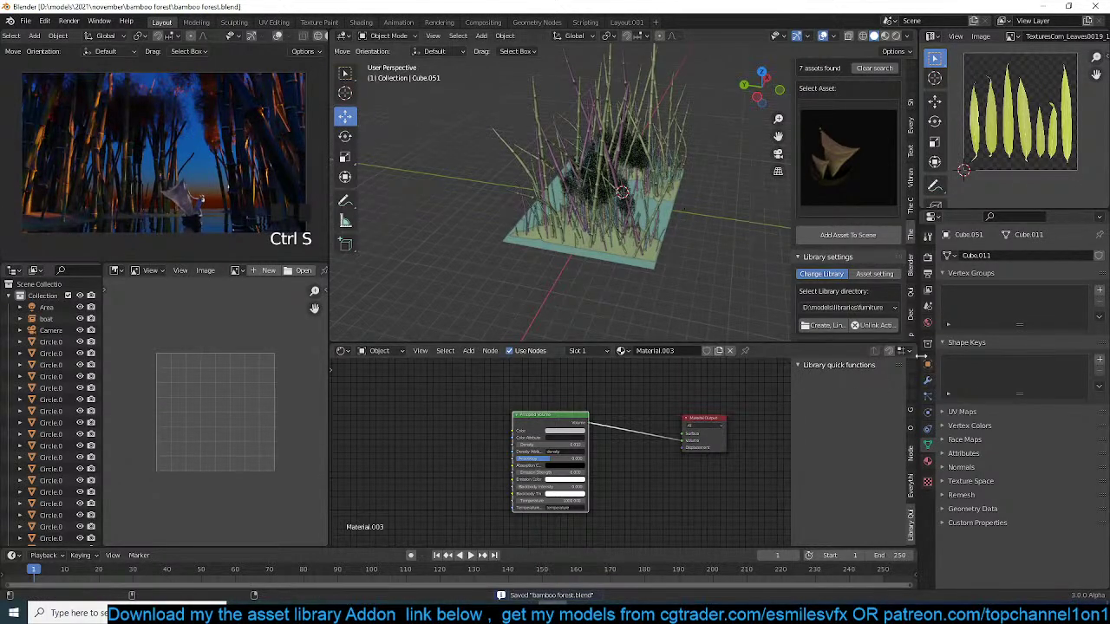
- Set the world sky texture's sun elevation to 3° and sun rotation to 10°
{"action": "left_click", "coordinate": [927, 322]}
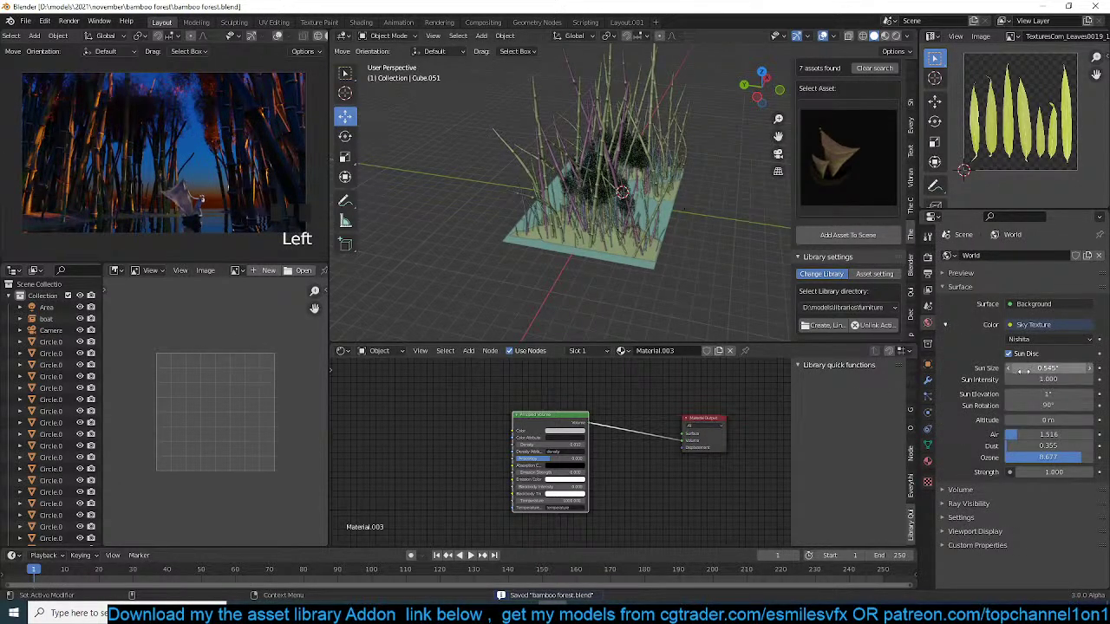
{"action": "double_click", "coordinate": [1048, 395]}
{"action": "type", "text": "3"}
{"action": "key", "text": "Return"}
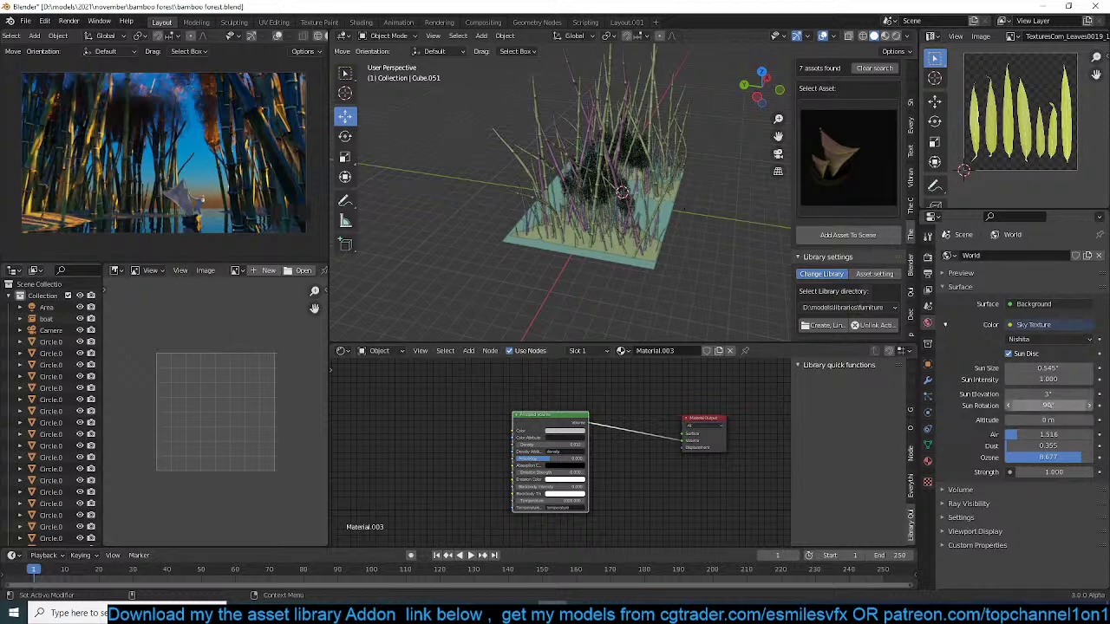
{"action": "left_click", "coordinate": [1053, 405]}
{"action": "type", "text": "18"}
{"action": "key", "text": "Return"}
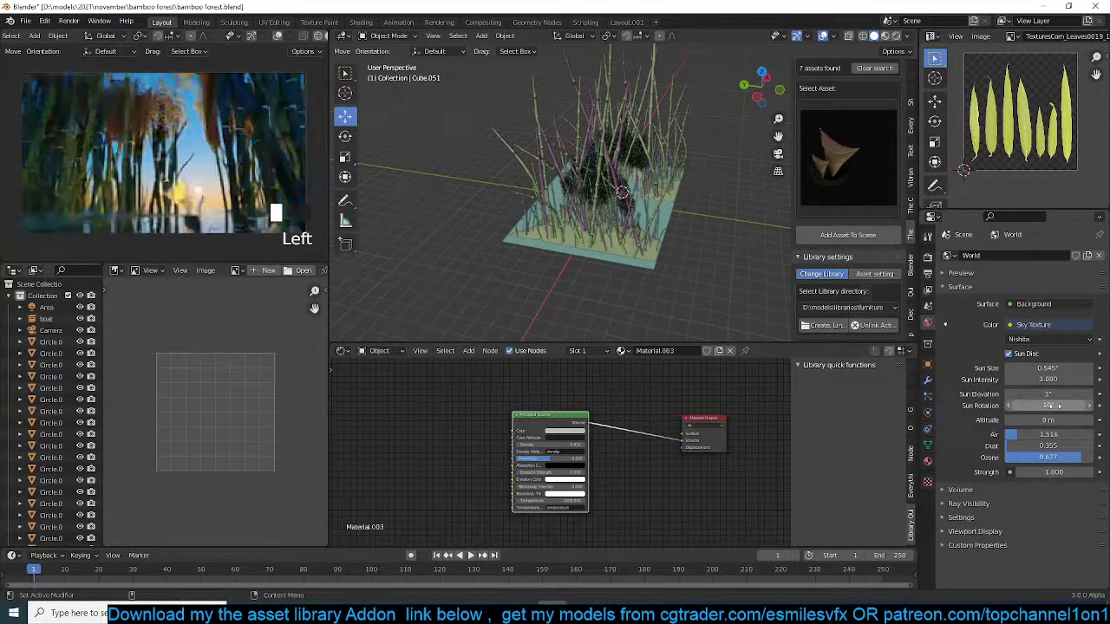
- Save the file and pause the live rendered preview of the camera view
{"action": "scroll", "coordinate": [595, 276], "scroll_direction": "up", "scroll_amount": 4}
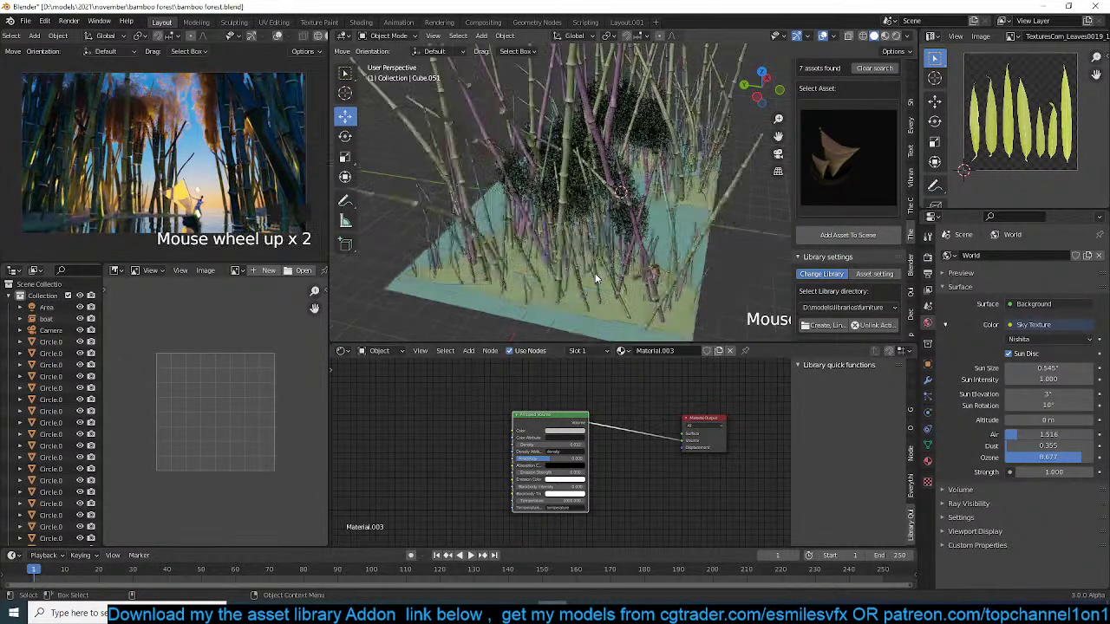
{"action": "key", "text": "ctrl+s"}
{"action": "middle_click_drag", "start_coordinate": [595, 277], "coordinate": [576, 228]}
{"action": "key", "text": "grave"}
{"action": "key", "text": "ctrl+s"}
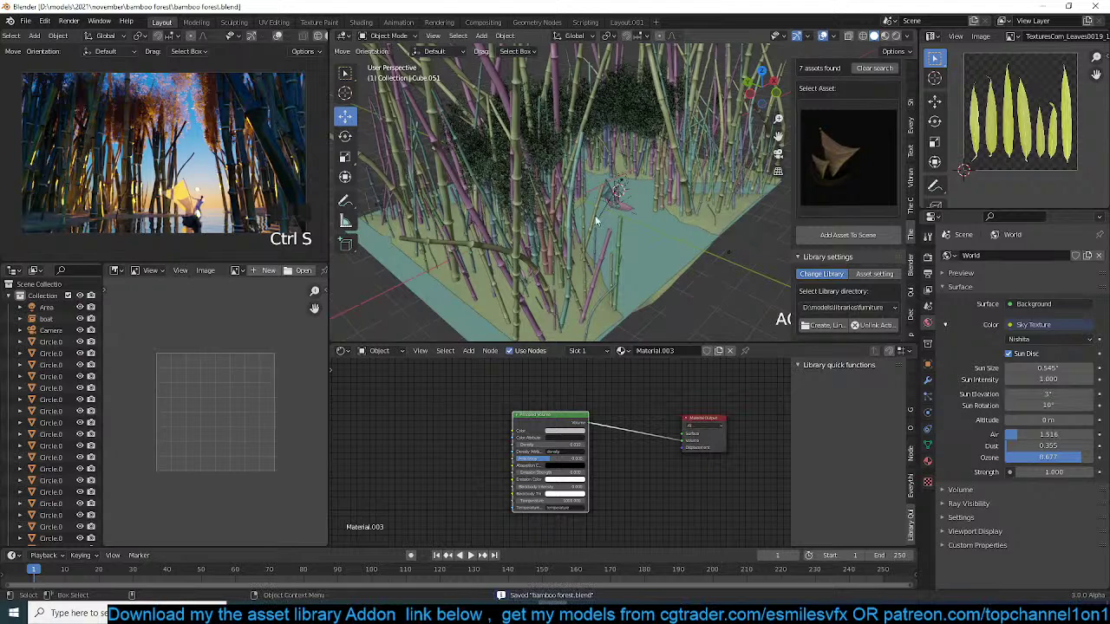
{"action": "key", "text": "ctrl+s"}
{"action": "scroll", "coordinate": [319, 36], "scroll_direction": "down", "scroll_amount": 7}
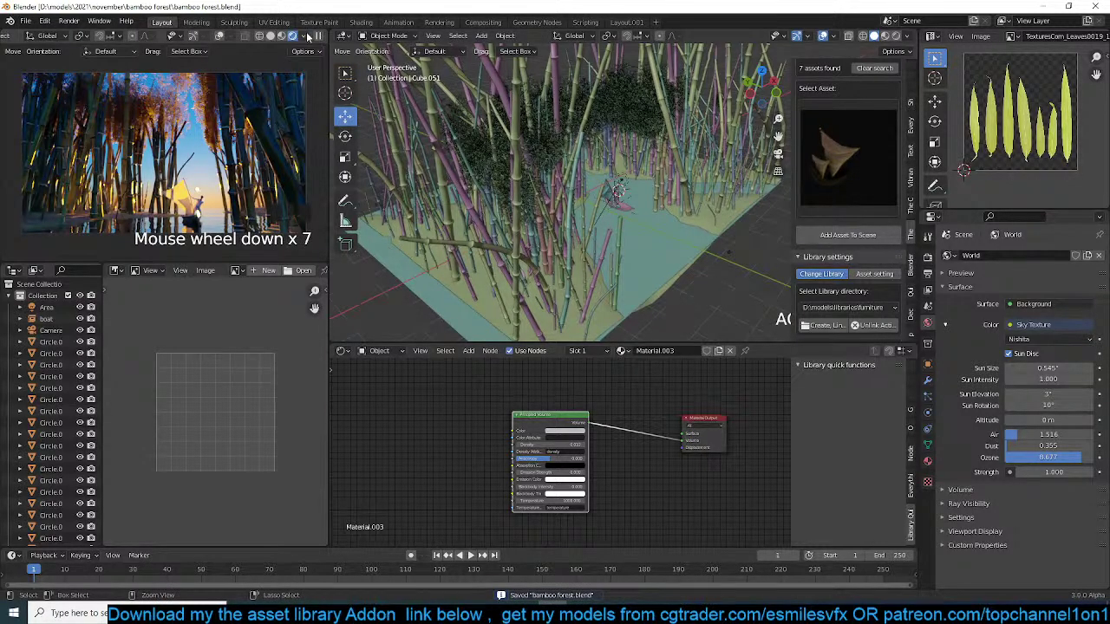
{"action": "left_click", "coordinate": [318, 37]}
- Select the woman's mesh together with her armature and parent them with the Object option
{"action": "middle_click_drag", "start_coordinate": [513, 192], "coordinate": [463, 143]}
{"action": "scroll", "coordinate": [485, 164], "scroll_direction": "up", "scroll_amount": 10}
{"action": "middle_click_drag", "start_coordinate": [568, 213], "coordinate": [522, 226]}
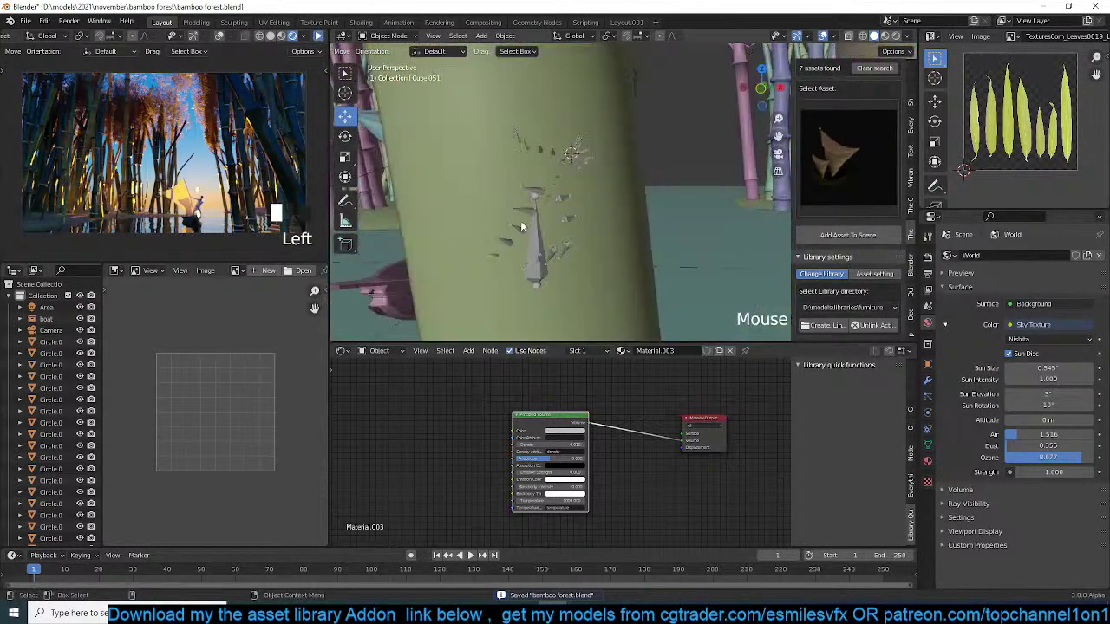
{"action": "scroll", "coordinate": [520, 221], "scroll_direction": "down", "scroll_amount": 8}
{"action": "left_click", "coordinate": [559, 200]}
{"action": "left_click", "coordinate": [550, 201], "text": "shift"}
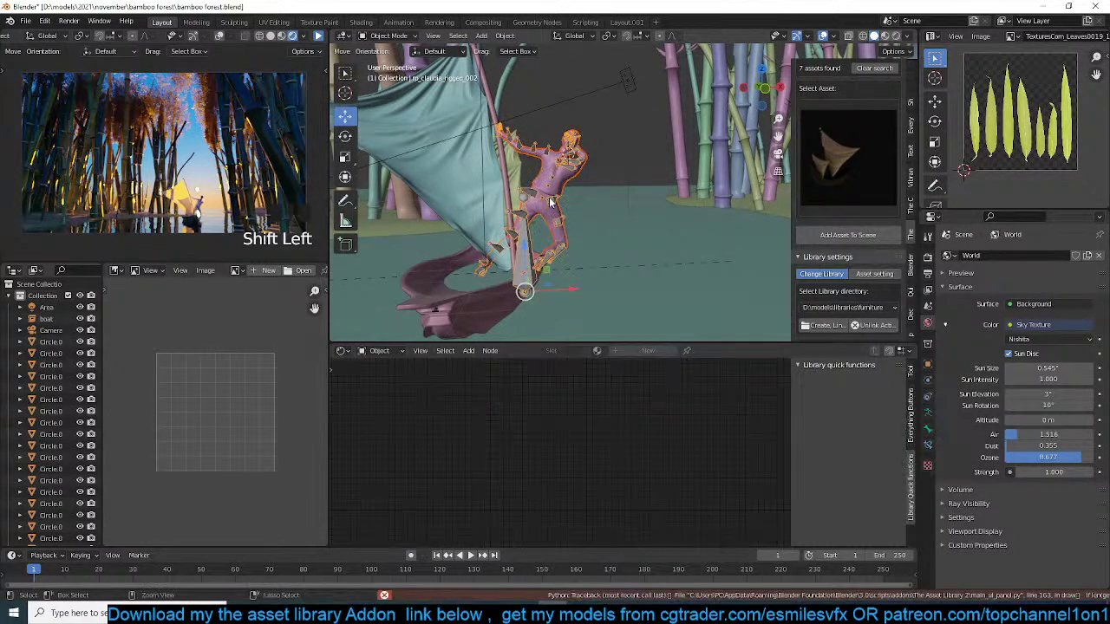
{"action": "key", "text": "ctrl+p"}
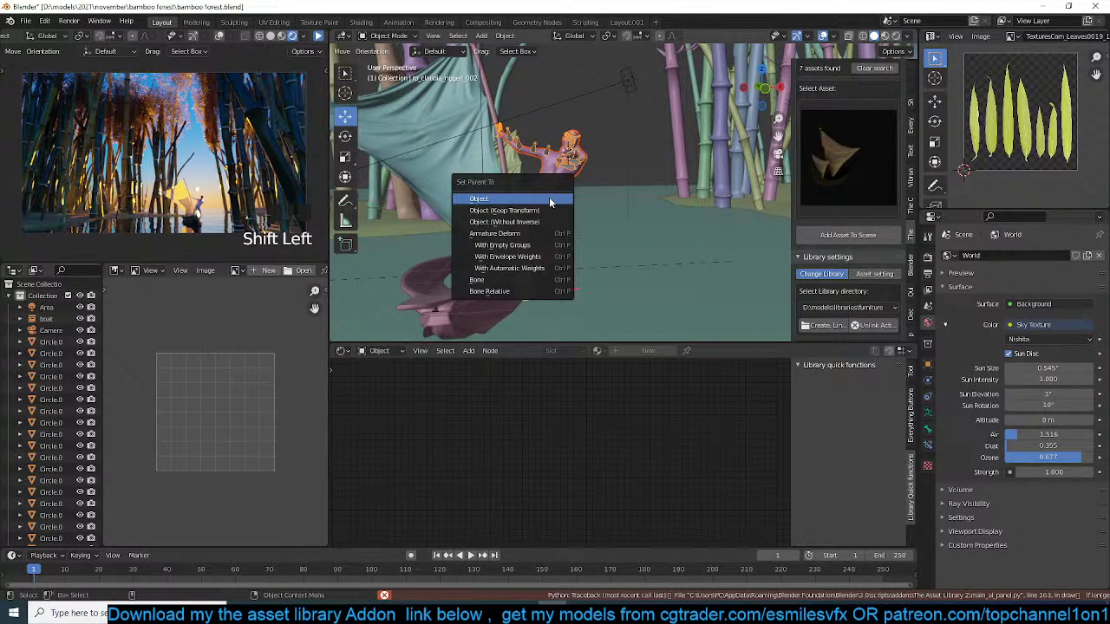
{"action": "left_click", "coordinate": [548, 201]}
- Add the boat to the selection and scale it up with the woman twice, the second time by about 1.16 in camera view
{"action": "left_click", "coordinate": [491, 201], "text": "shift"}
{"action": "scroll", "coordinate": [619, 268], "scroll_direction": "down", "scroll_amount": 3}
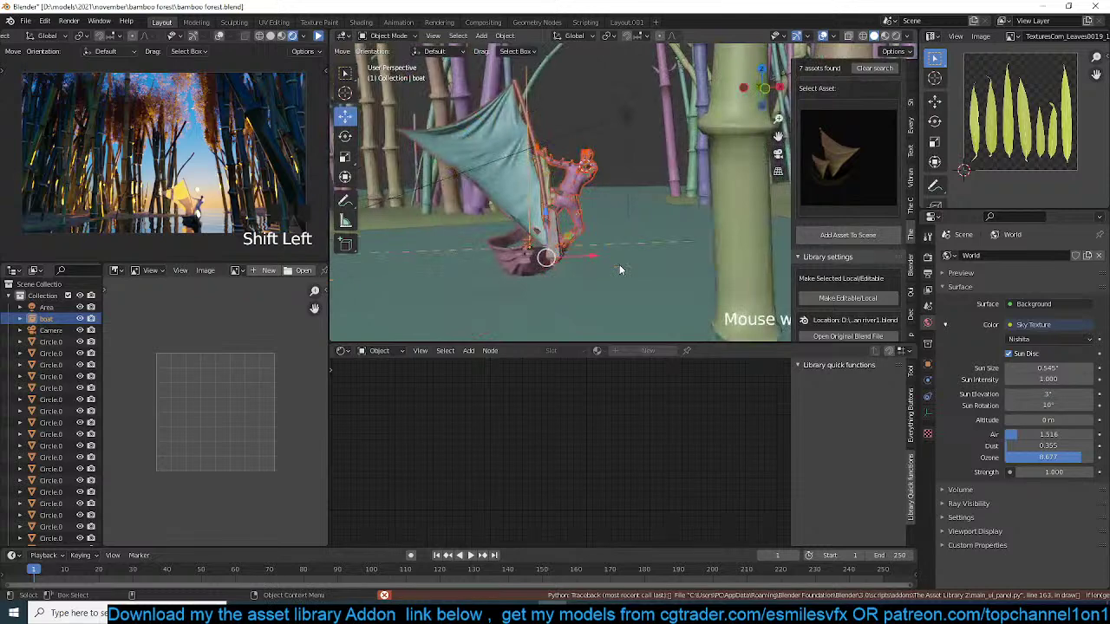
{"action": "key", "text": "s"}
{"action": "left_click", "coordinate": [655, 249]}
{"action": "scroll", "coordinate": [656, 254], "scroll_direction": "down", "scroll_amount": 2}
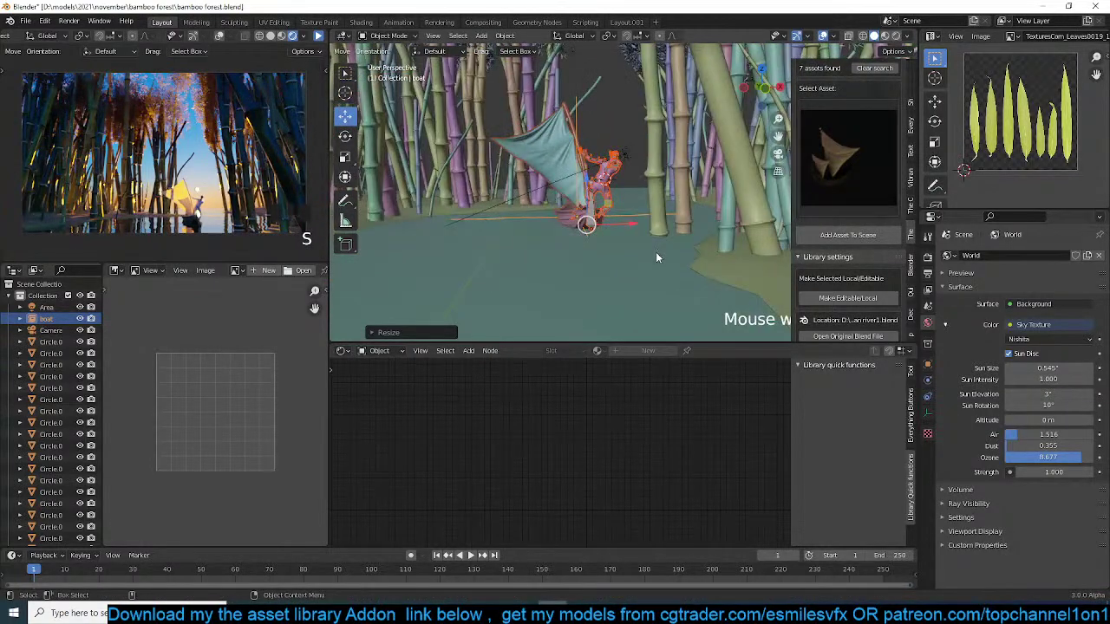
{"action": "key", "text": "KP_0"}
{"action": "key", "text": "s"}
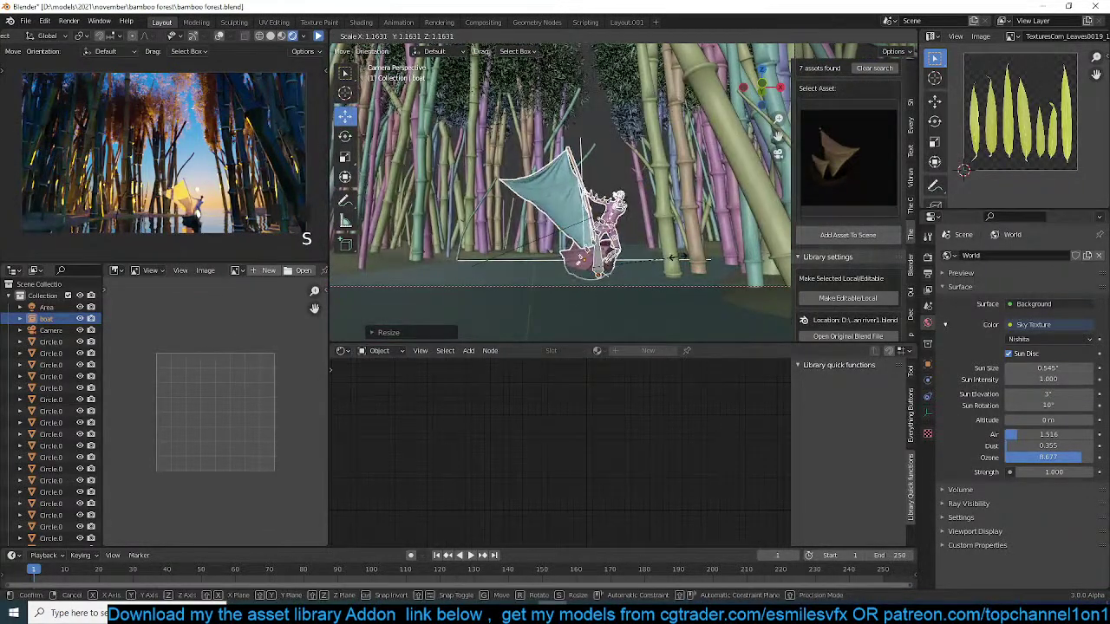
{"action": "left_click", "coordinate": [674, 259]}
{"action": "key", "text": "alt+a"}
{"action": "scroll", "coordinate": [676, 266], "scroll_direction": "down", "scroll_amount": 1}
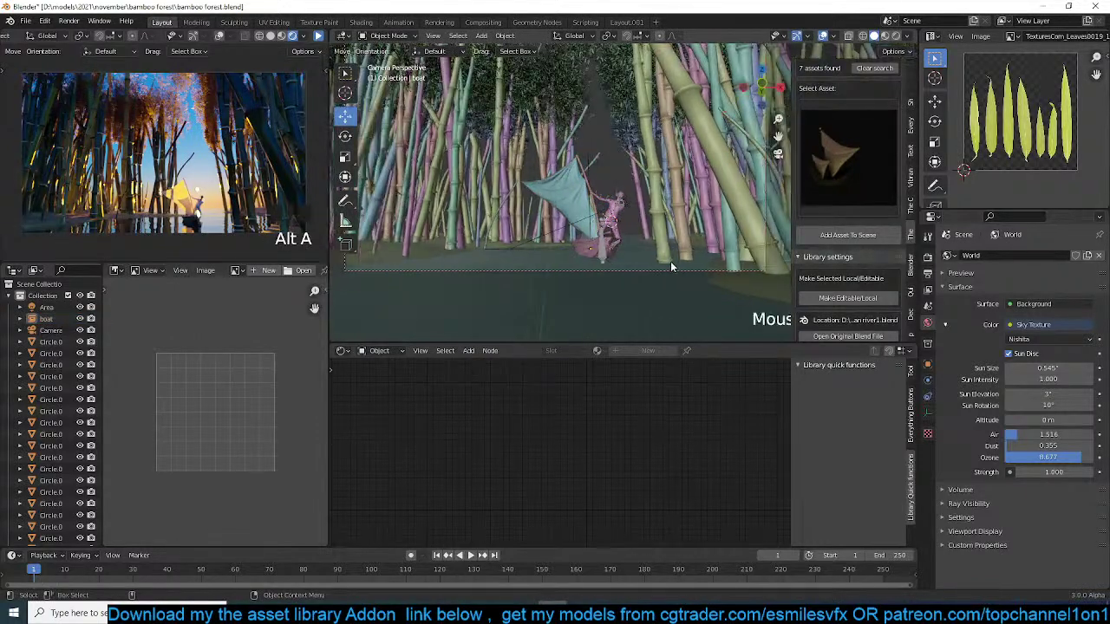
- Reselect the woman and the boat and scale both up by about 1.2, leaving nothing selected
{"action": "left_click", "coordinate": [615, 222]}
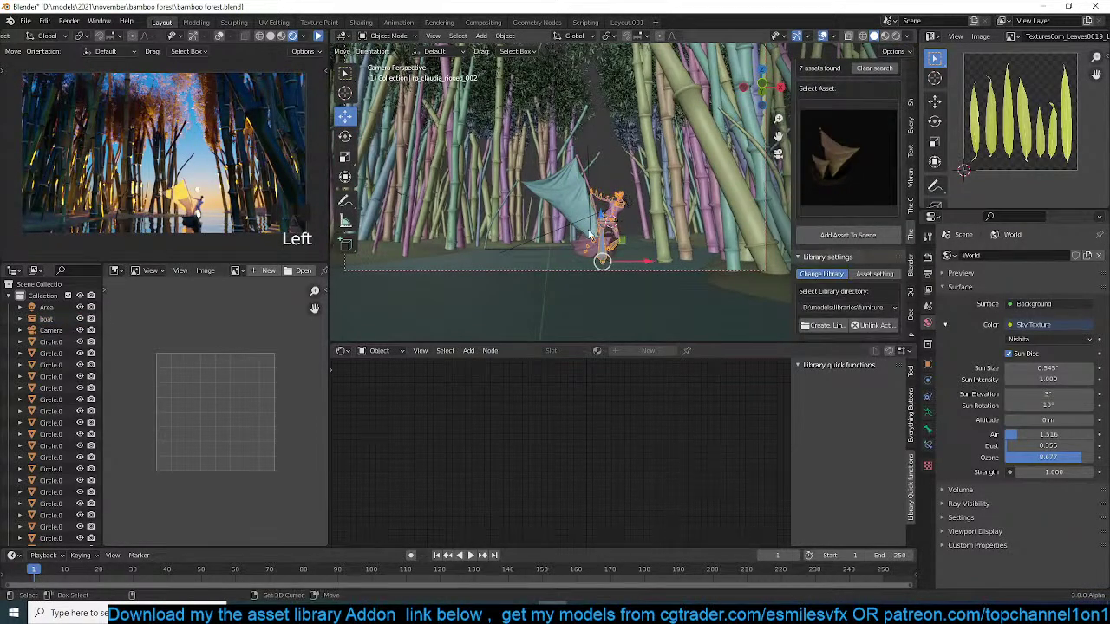
{"action": "left_click", "coordinate": [589, 234], "text": "shift"}
{"action": "key", "text": "s"}
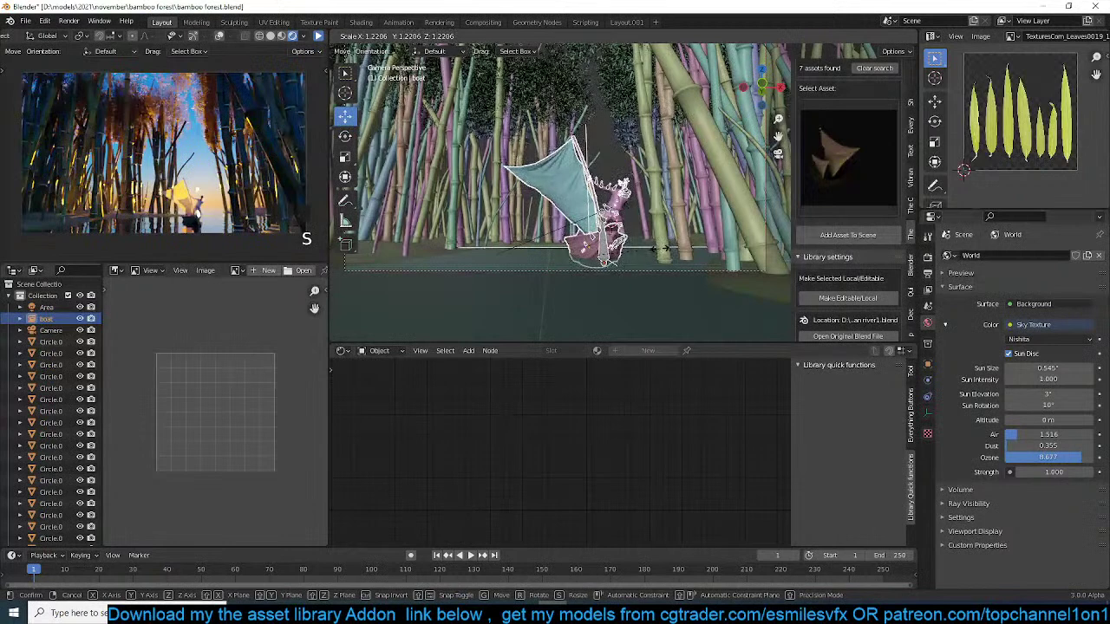
{"action": "right_click", "coordinate": [661, 249]}
{"action": "key", "text": "alt+a"}
- Resume the live rendered preview and save the file
{"action": "left_click", "coordinate": [318, 36]}
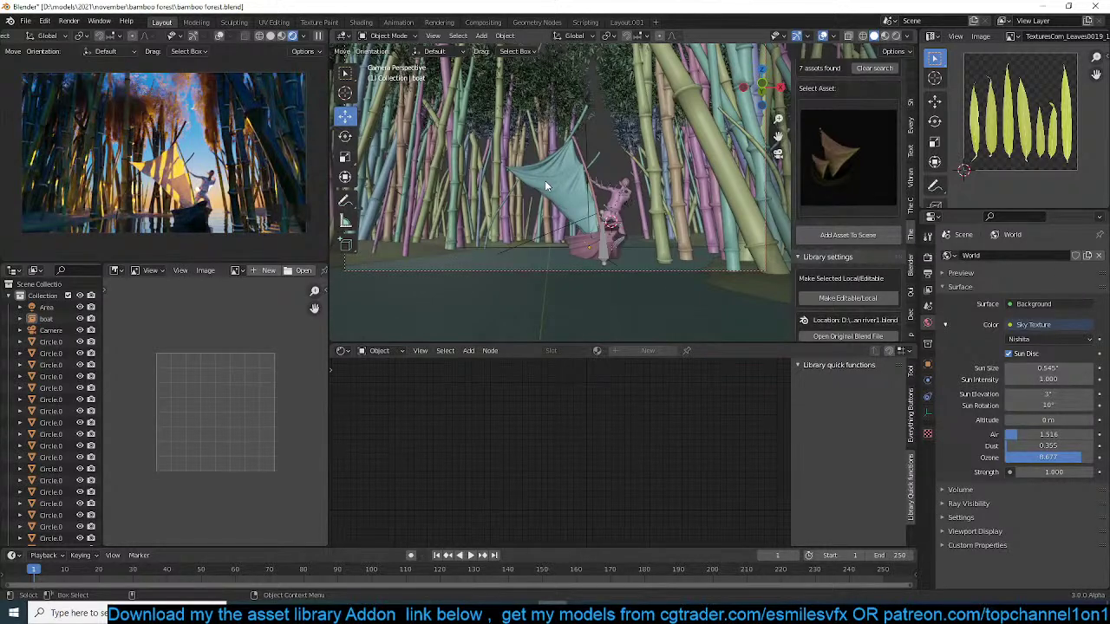
{"action": "key", "text": "ctrl+s"}
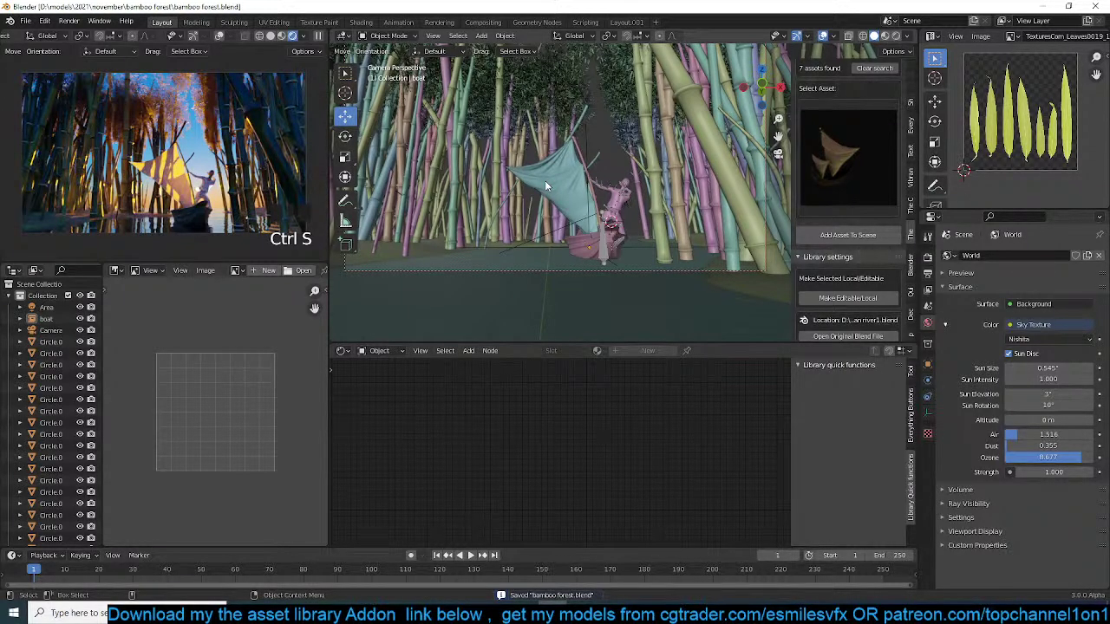
{"action": "left_click", "coordinate": [702, 158]}
{"action": "left_click", "coordinate": [713, 163]}
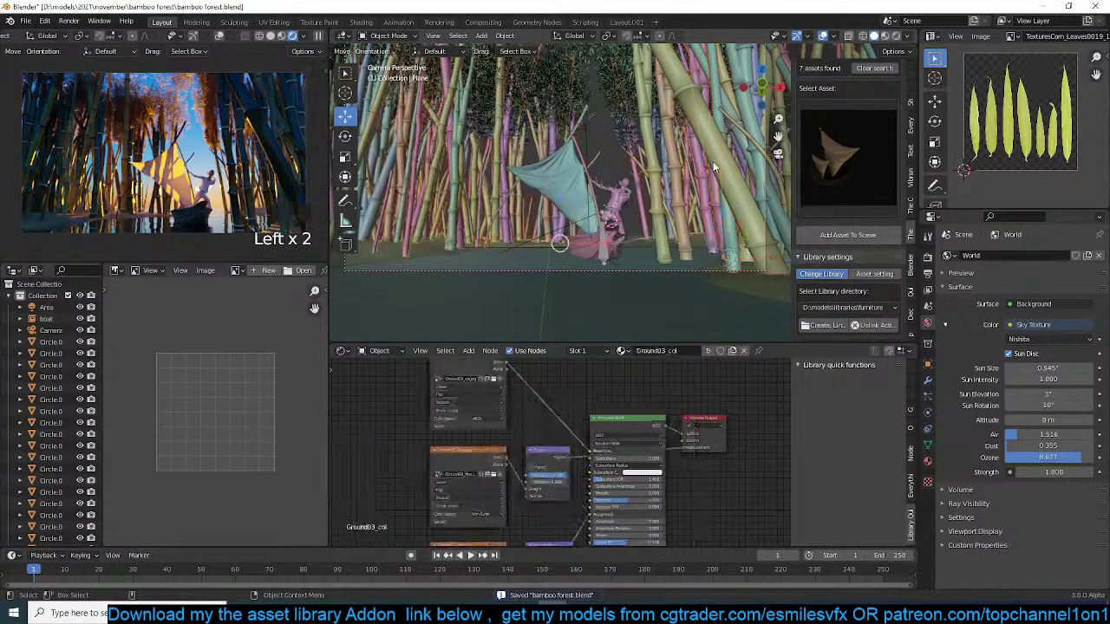
{"action": "scroll", "coordinate": [712, 163], "scroll_direction": "down", "scroll_amount": 3}
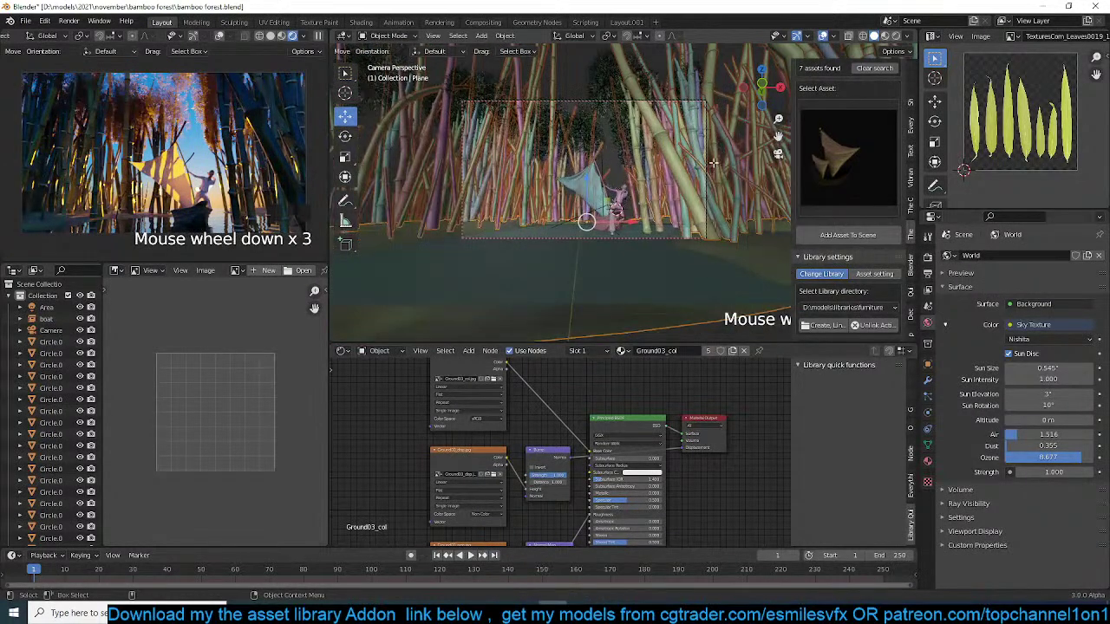
{"action": "key", "text": "Tab"}
{"action": "key", "text": "Tab"}
{"action": "key", "text": "alt+a"}
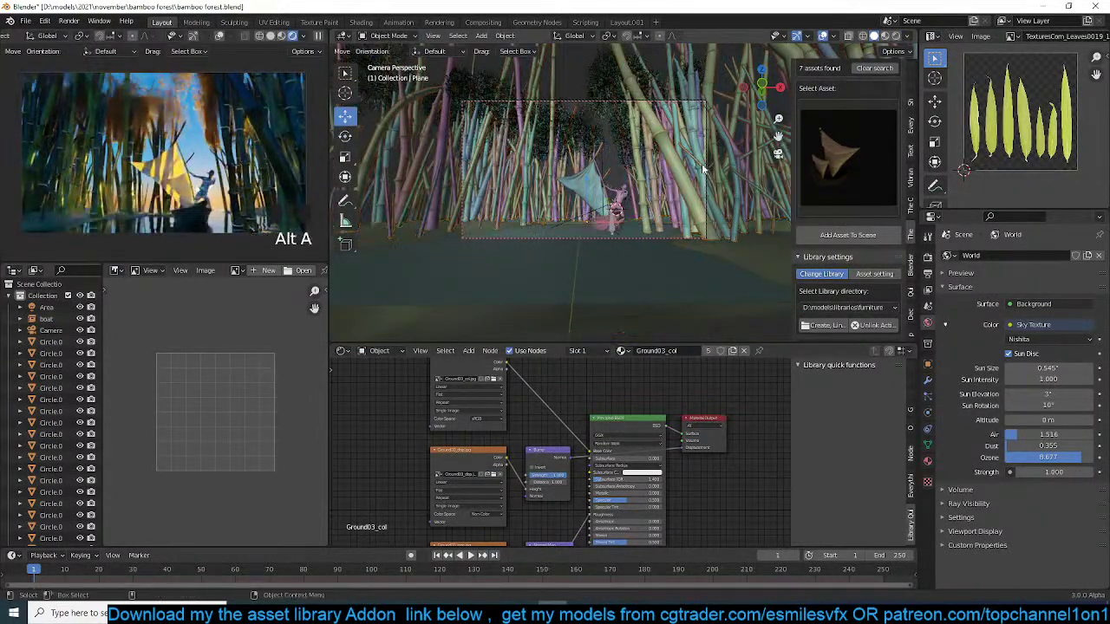
{"action": "scroll", "coordinate": [700, 165], "scroll_direction": "down", "scroll_amount": 3}
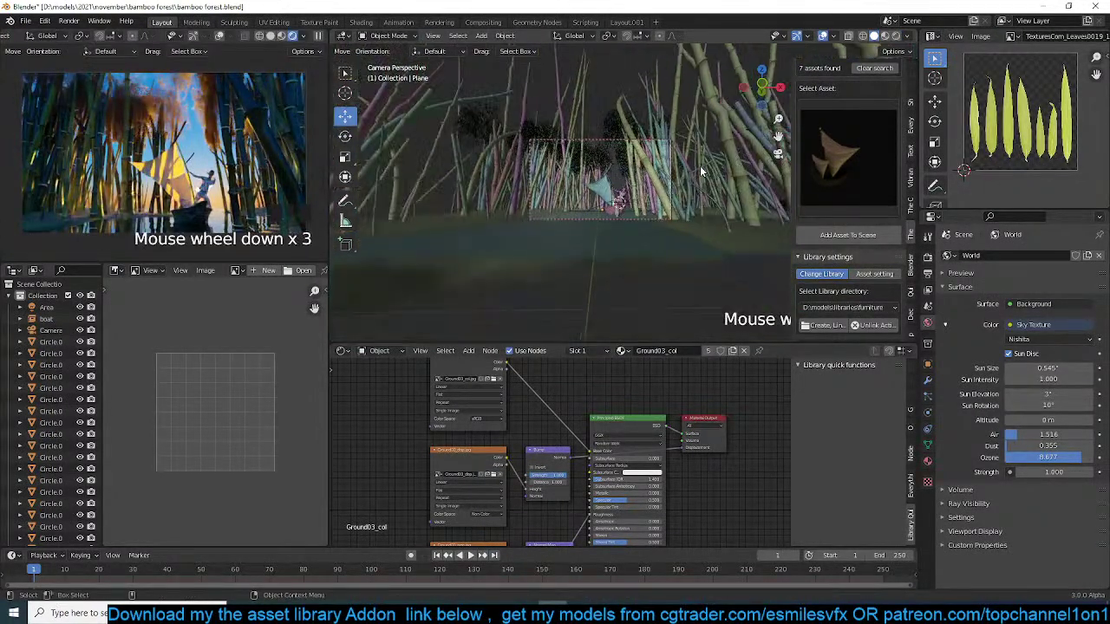
- Examine where individual bamboo Circle objects from the object list stand in the scene
{"action": "left_click", "coordinate": [61, 446]}
{"action": "key", "text": "grave"}
{"action": "scroll", "coordinate": [623, 220], "scroll_direction": "down", "scroll_amount": 8}
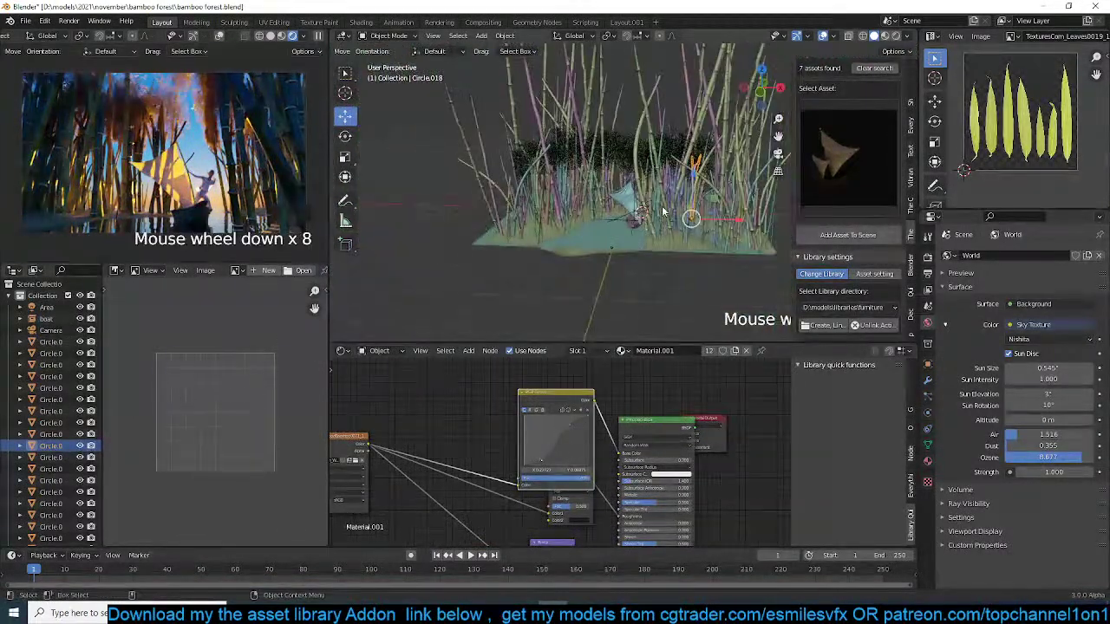
{"action": "scroll", "coordinate": [623, 220], "scroll_direction": "up", "scroll_amount": 3}
{"action": "scroll", "coordinate": [74, 407], "scroll_direction": "down", "scroll_amount": 1}
{"action": "left_click", "coordinate": [52, 398]}
{"action": "left_click", "coordinate": [47, 362]}
{"action": "left_click", "coordinate": [57, 320]}
- Try to select the range of objects from Circle.009 down to the ground planes, excluding the planes
{"action": "scroll", "coordinate": [57, 325], "scroll_direction": "down", "scroll_amount": 20}
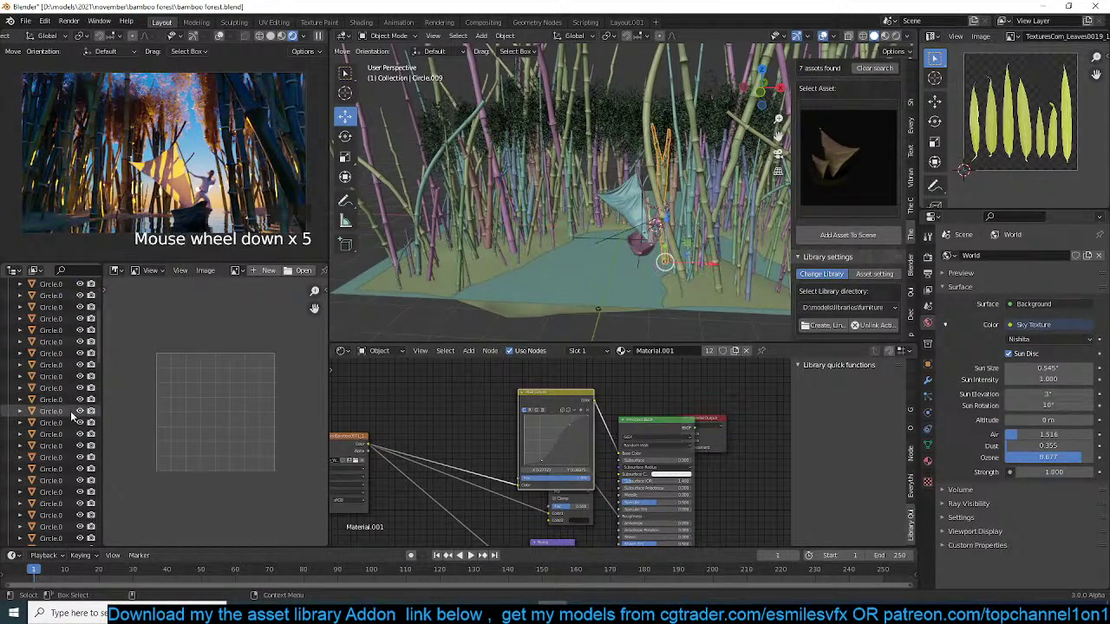
{"action": "scroll", "coordinate": [52, 463], "scroll_direction": "down", "scroll_amount": 20}
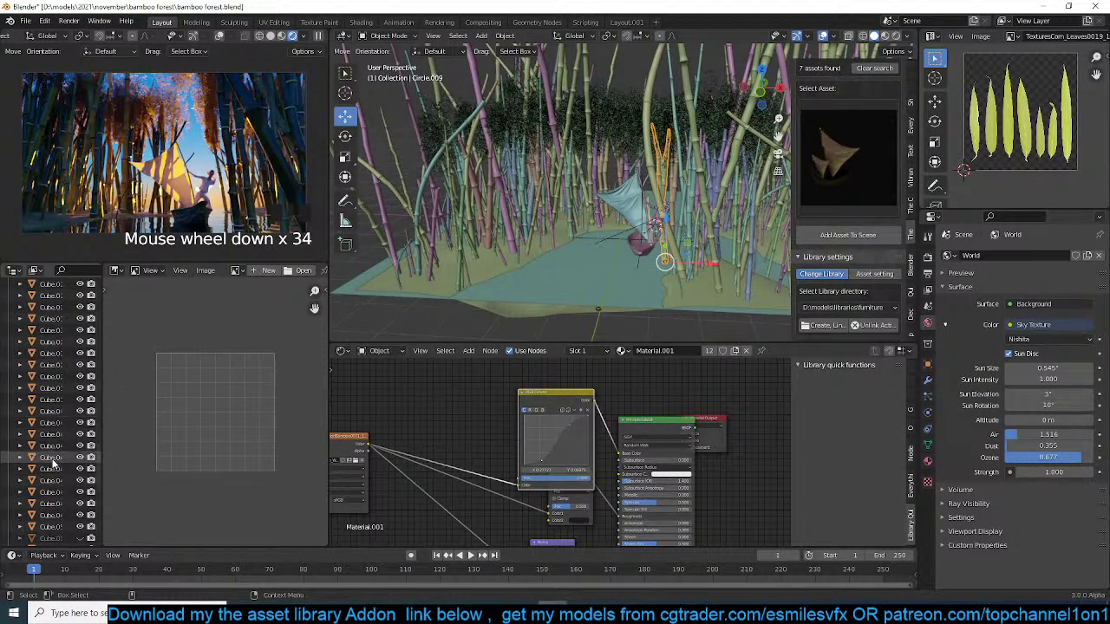
{"action": "left_click", "coordinate": [54, 420], "text": "shift"}
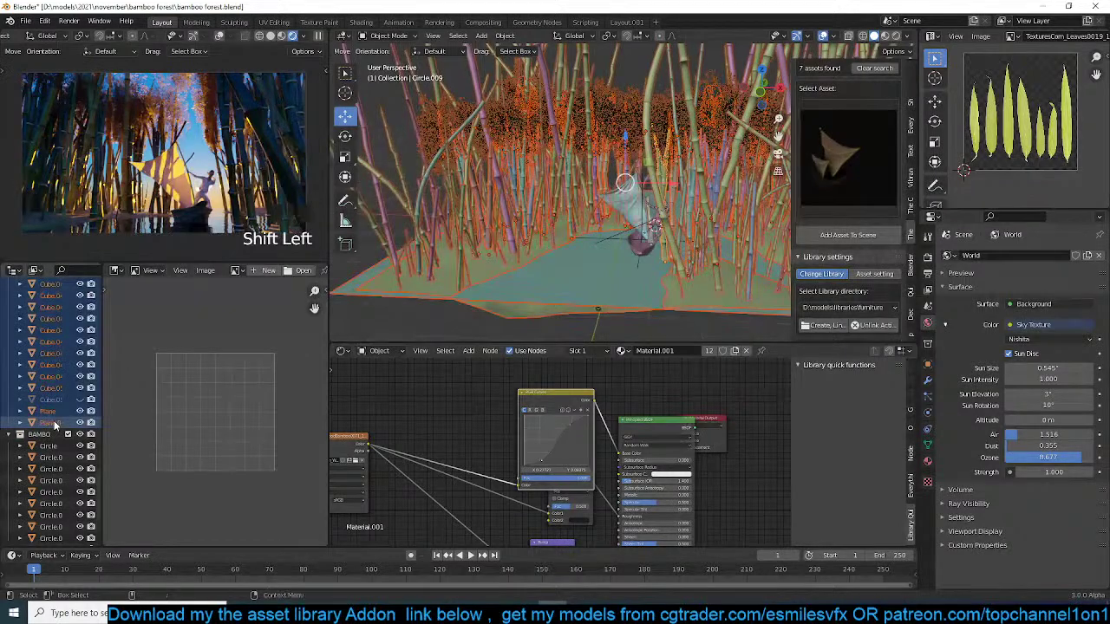
{"action": "left_click", "coordinate": [54, 420], "text": "ctrl"}
{"action": "left_click", "coordinate": [52, 409], "text": "ctrl"}
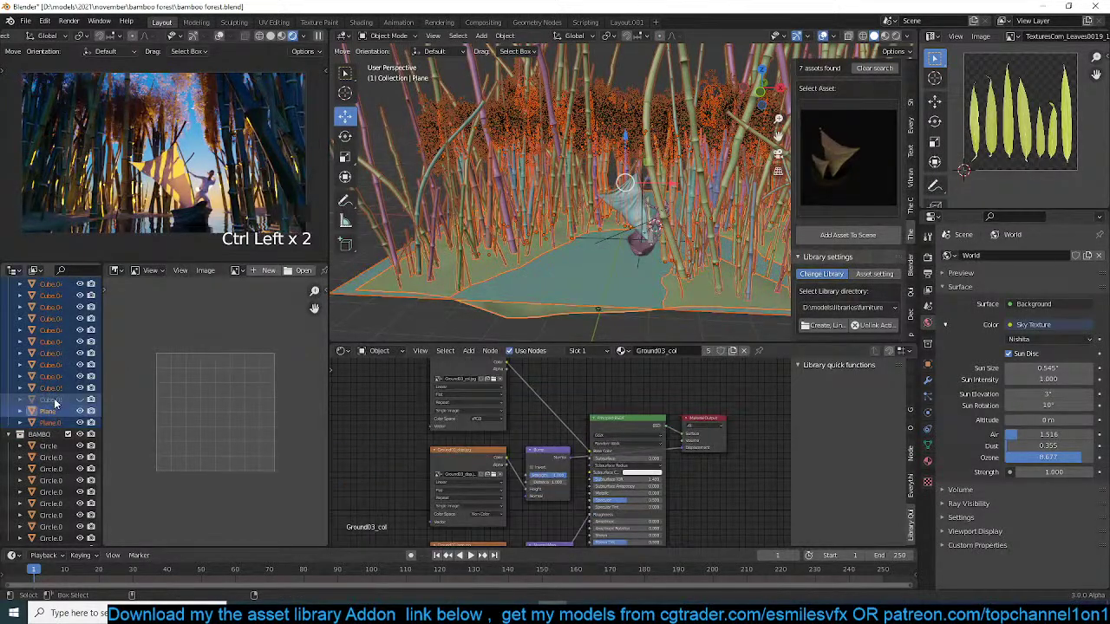
{"action": "left_click", "coordinate": [49, 416], "text": "shift"}
{"action": "left_click", "coordinate": [49, 415], "text": "shift"}
{"action": "left_click", "coordinate": [57, 391]}
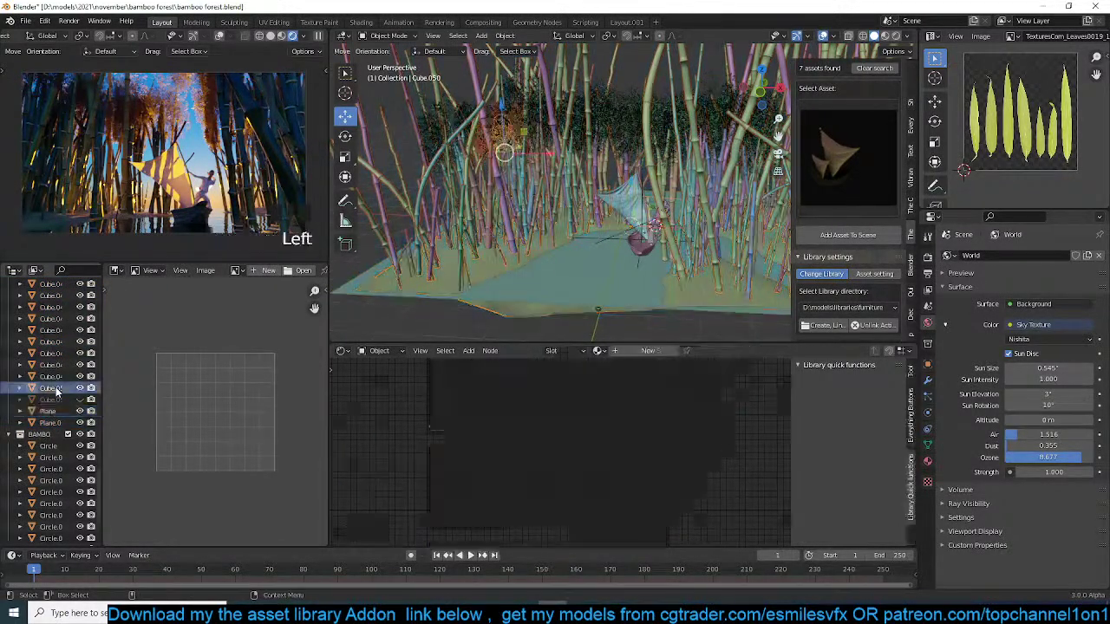
- Select all Circle bamboo objects in the main Collection up to Circle.044 and move them into a new collection named large
{"action": "scroll", "coordinate": [48, 347], "scroll_direction": "up", "scroll_amount": 5}
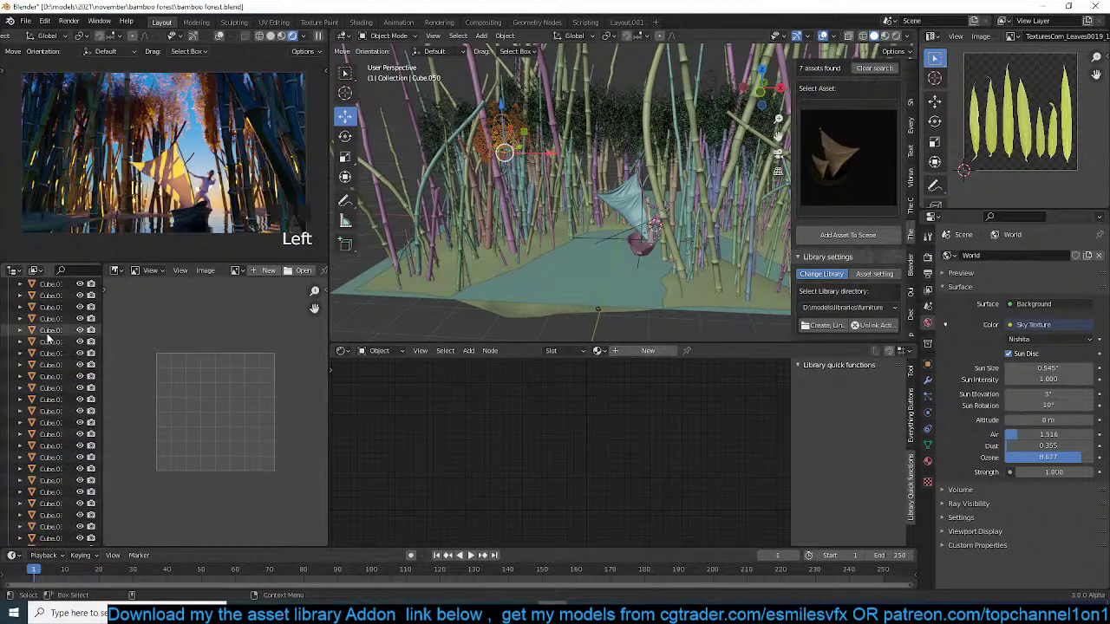
{"action": "scroll", "coordinate": [50, 341], "scroll_direction": "up", "scroll_amount": 3}
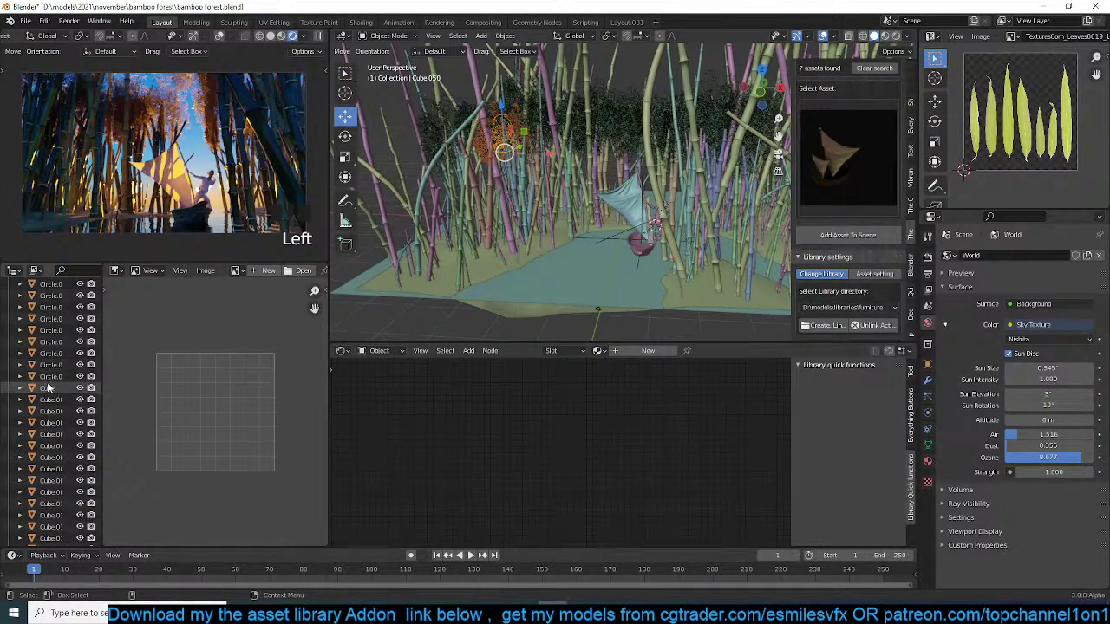
{"action": "left_click", "coordinate": [48, 378]}
{"action": "scroll", "coordinate": [48, 386], "scroll_direction": "up", "scroll_amount": 5}
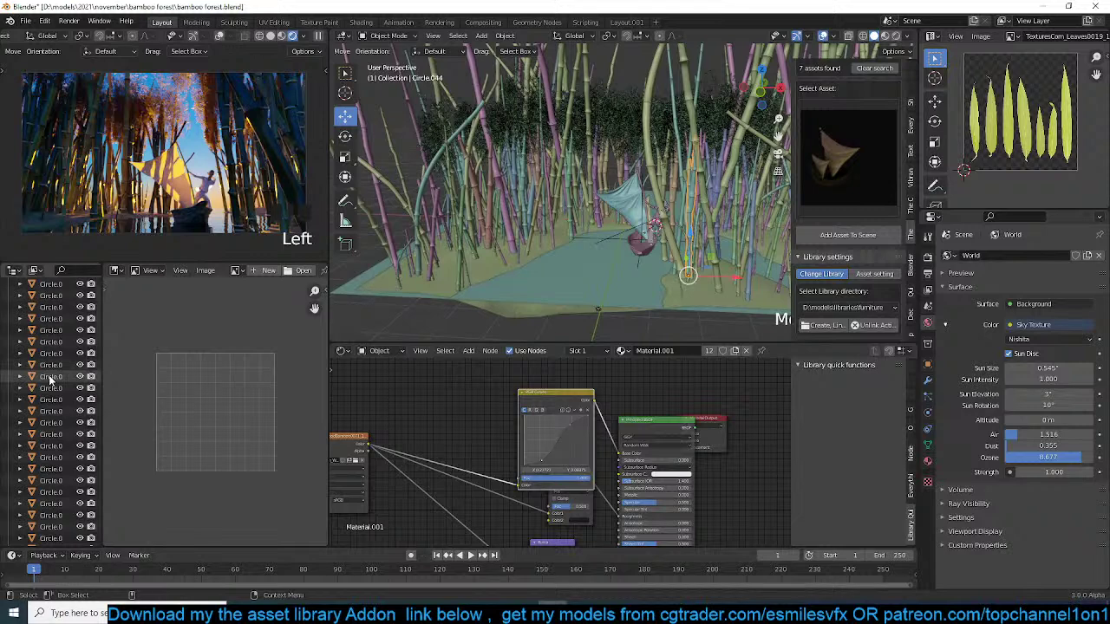
{"action": "scroll", "coordinate": [45, 373], "scroll_direction": "up", "scroll_amount": 5}
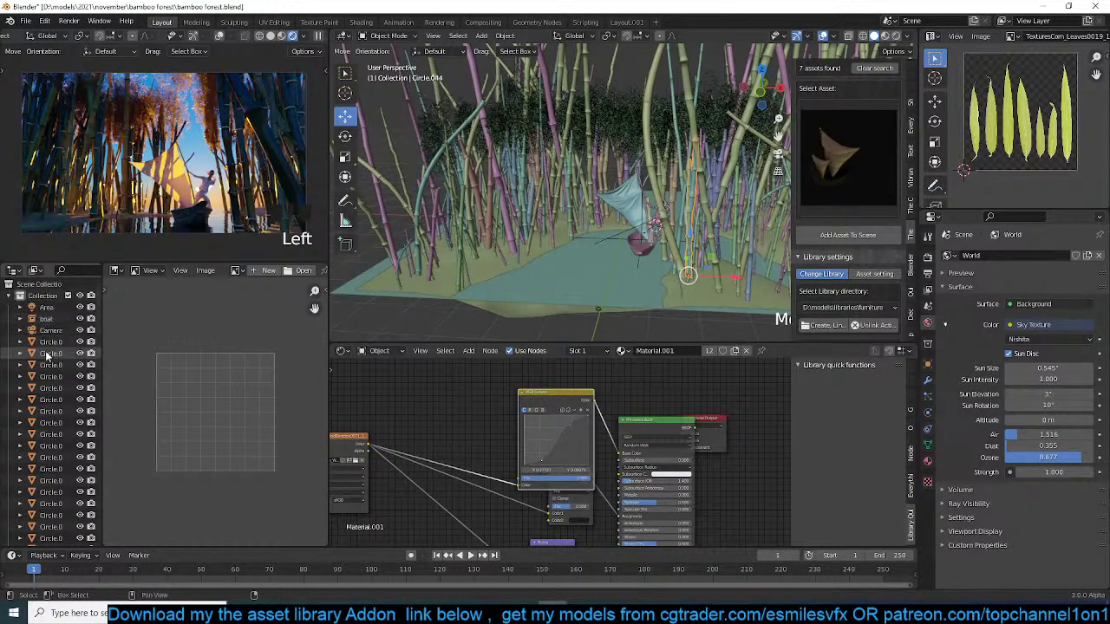
{"action": "left_click", "coordinate": [52, 342], "text": "shift"}
{"action": "key", "text": "m"}
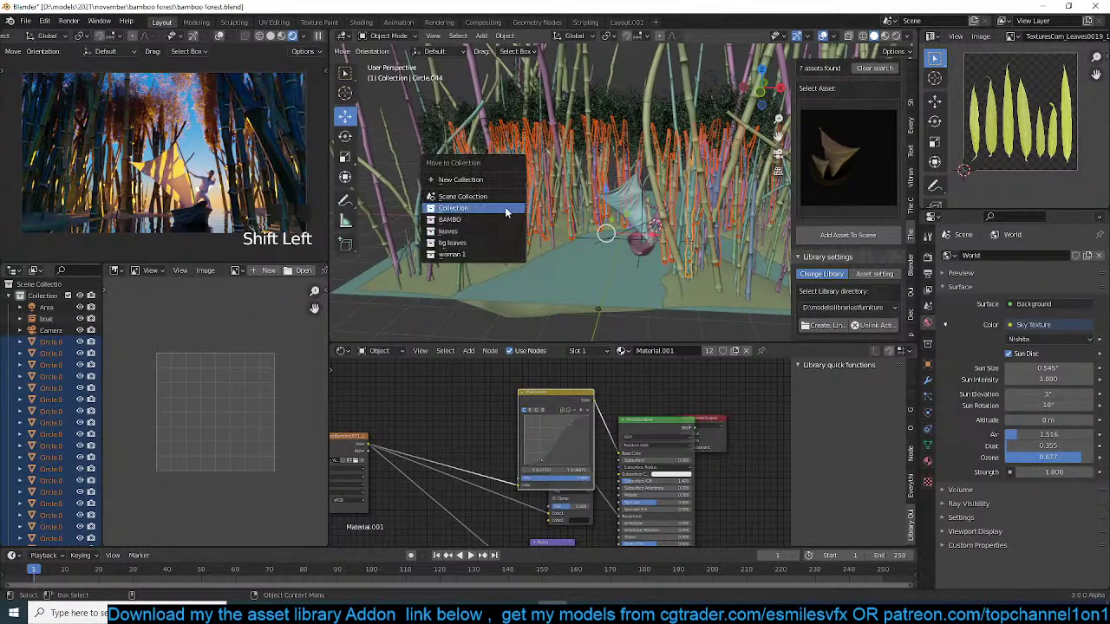
{"action": "left_click", "coordinate": [486, 185]}
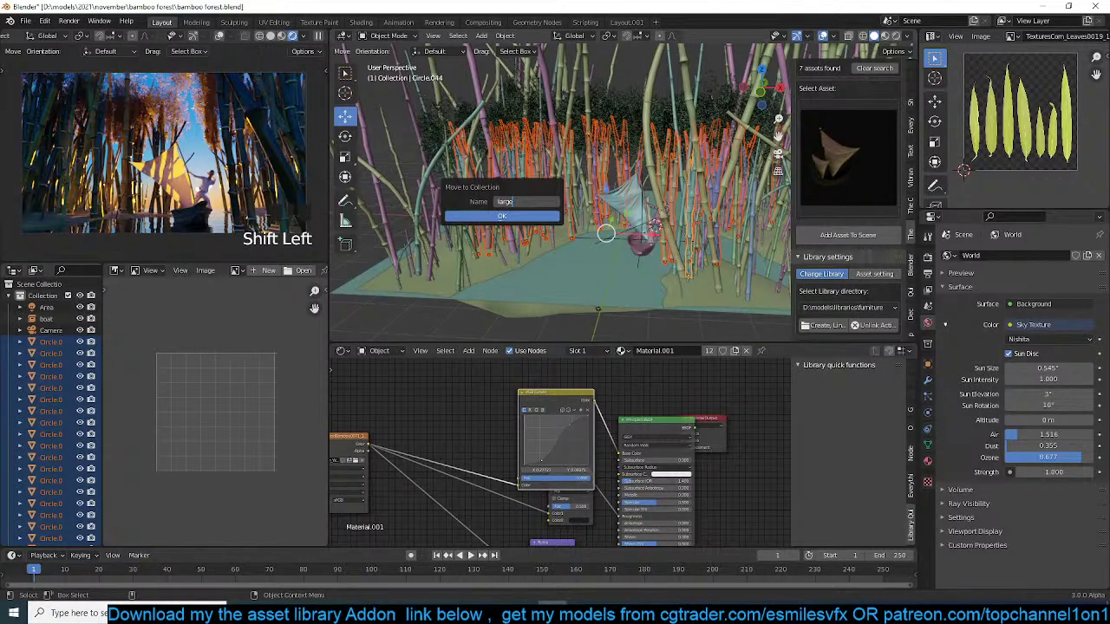
{"action": "left_click", "coordinate": [483, 213]}
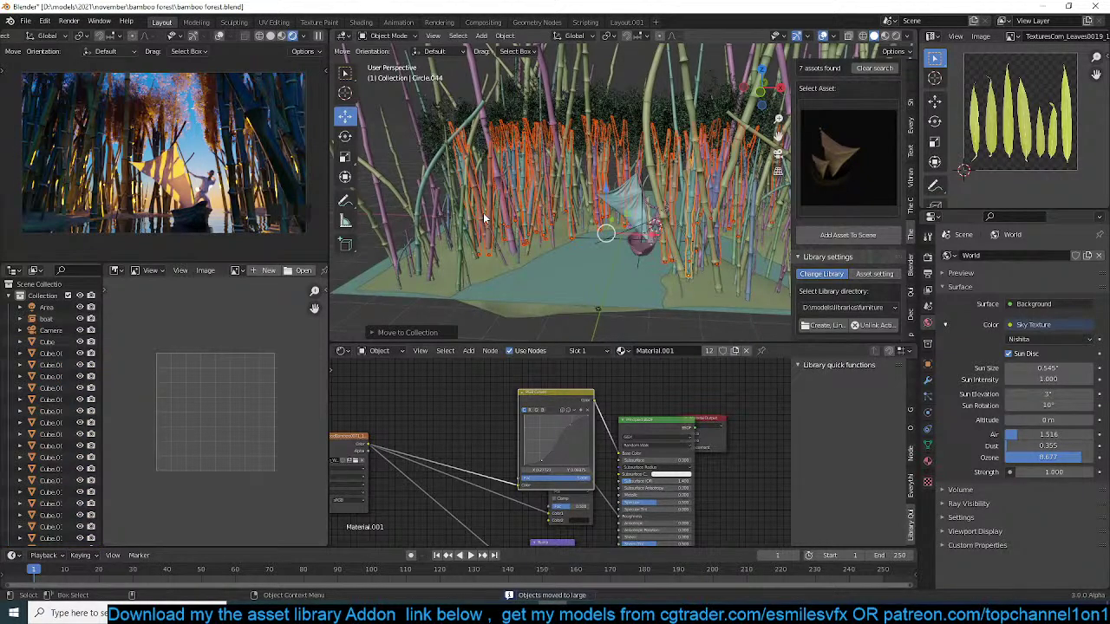
- Exclude the large and woman 1 collections to check their effect on the scene, and include both again
{"action": "scroll", "coordinate": [78, 407], "scroll_direction": "down", "scroll_amount": 10}
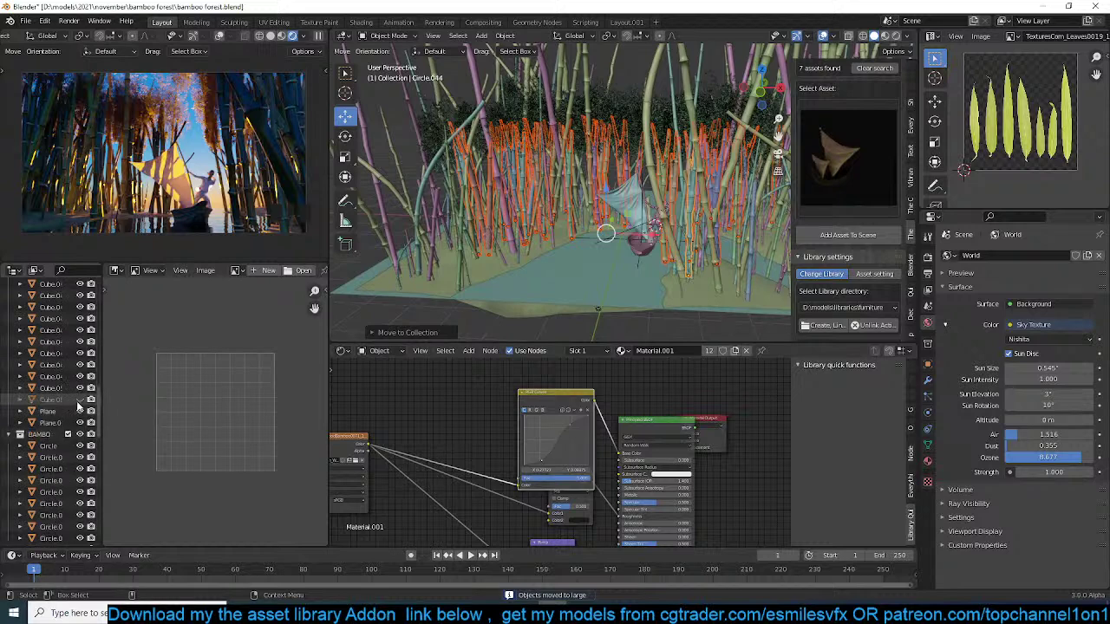
{"action": "scroll", "coordinate": [78, 408], "scroll_direction": "down", "scroll_amount": 5}
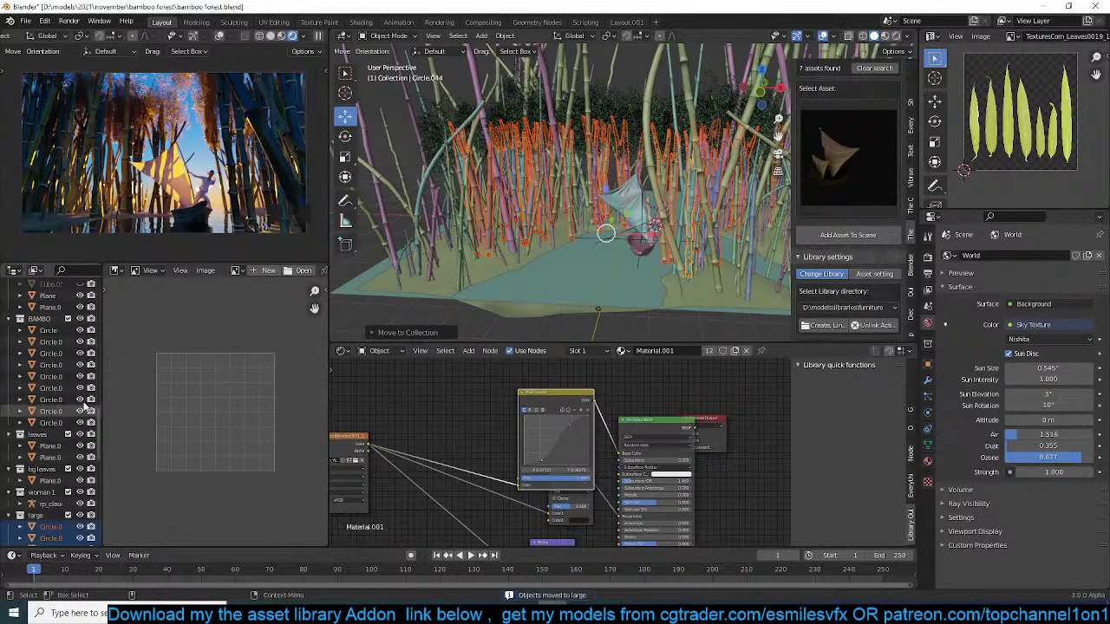
{"action": "left_click", "coordinate": [67, 515]}
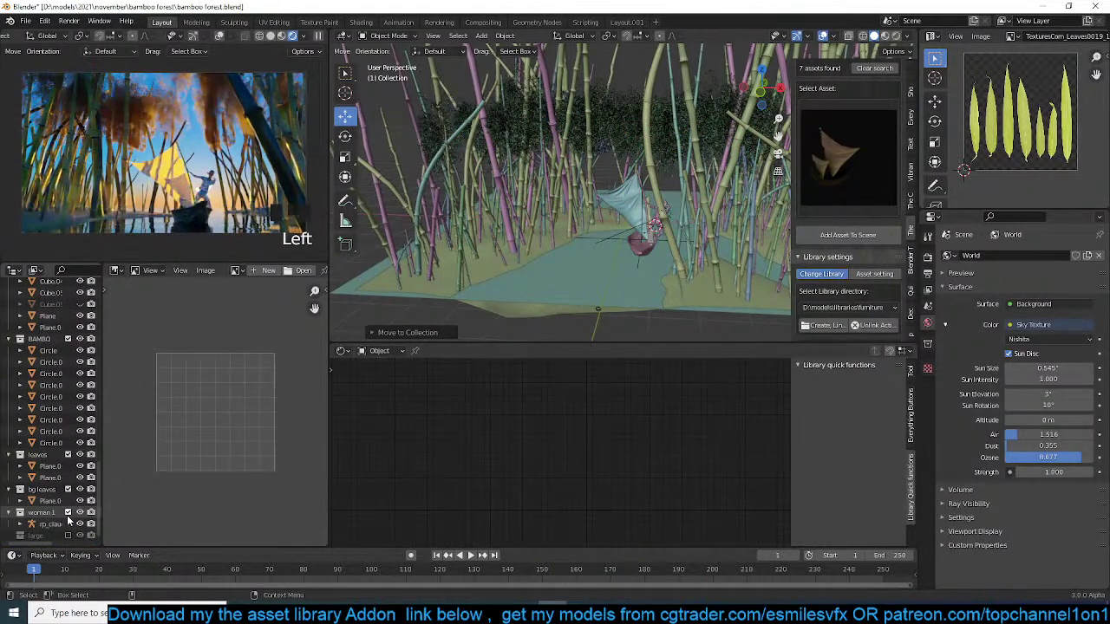
{"action": "left_click", "coordinate": [67, 514]}
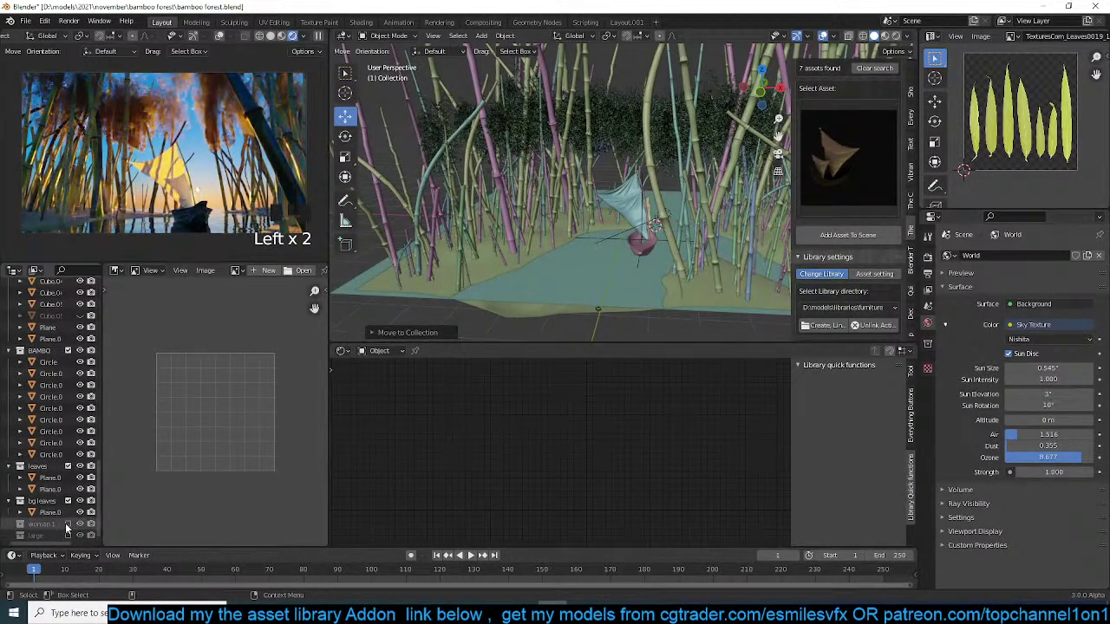
{"action": "left_click", "coordinate": [68, 525]}
{"action": "scroll", "coordinate": [20, 512], "scroll_direction": "down", "scroll_amount": 1}
{"action": "scroll", "coordinate": [19, 510], "scroll_direction": "down", "scroll_amount": 2}
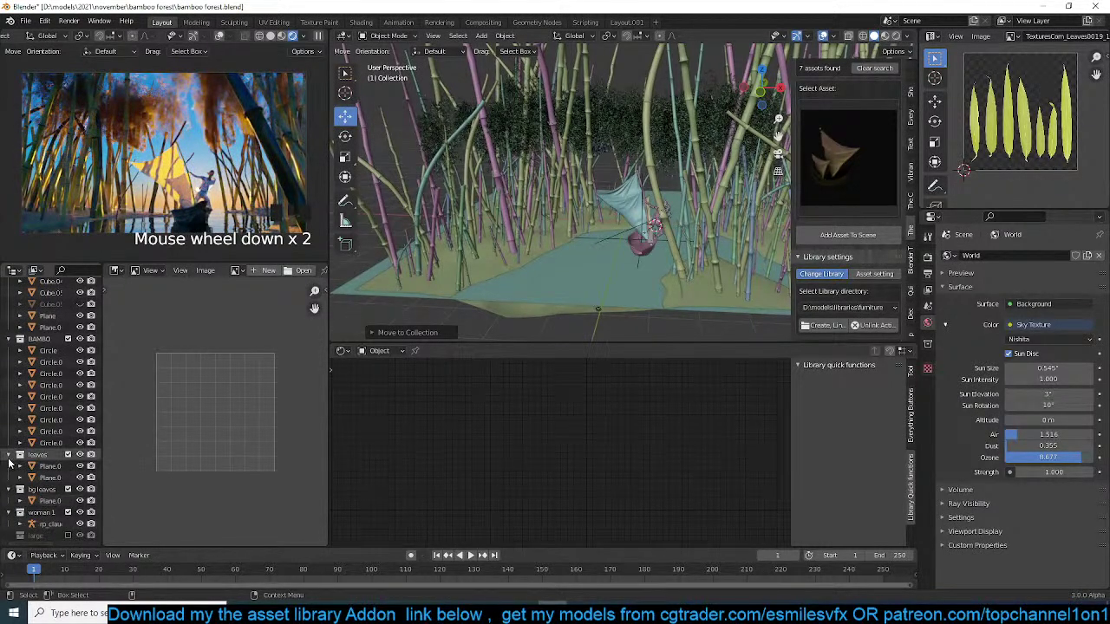
{"action": "left_click", "coordinate": [17, 456]}
{"action": "left_click", "coordinate": [67, 535]}
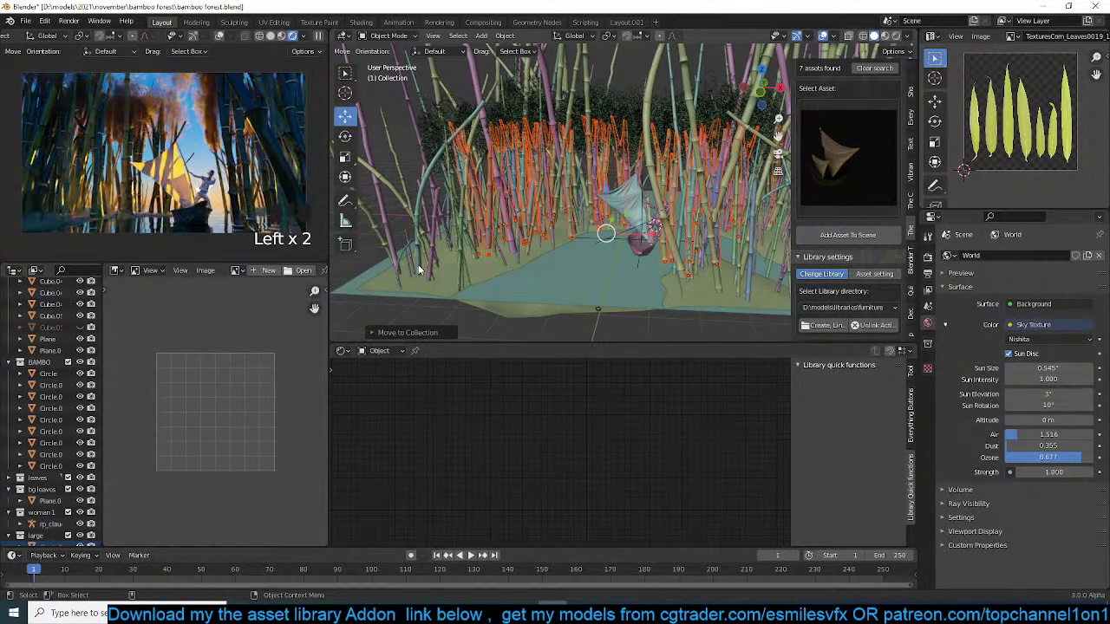
- Select the camera, look through it, and freely rotate and move it to bring more of the river into frame
{"action": "scroll", "coordinate": [546, 221], "scroll_direction": "down", "scroll_amount": 3}
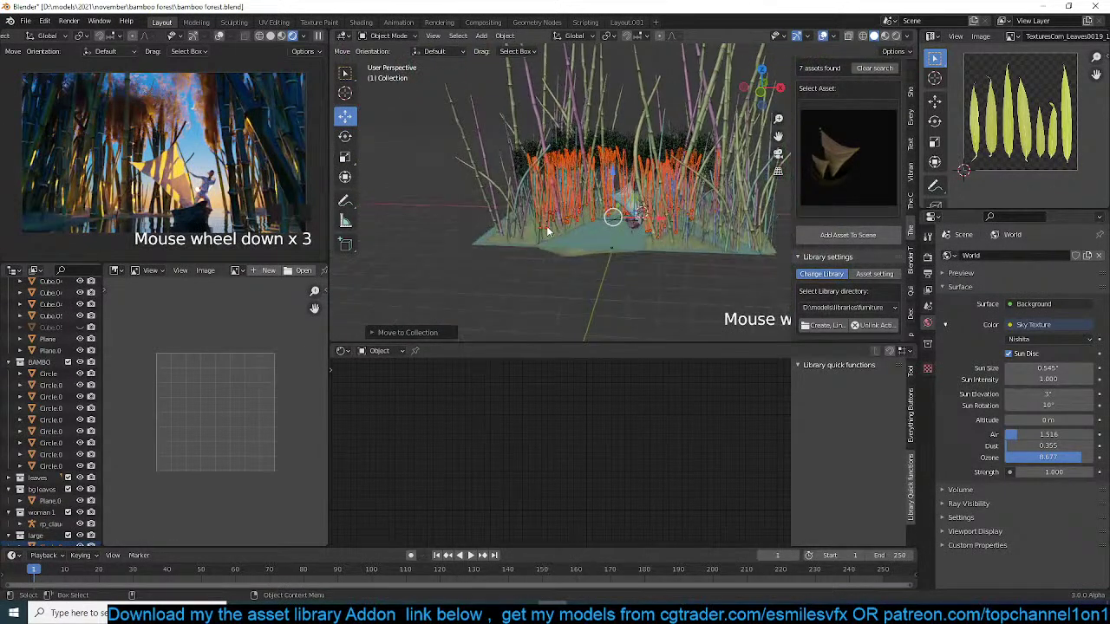
{"action": "left_click", "coordinate": [617, 253]}
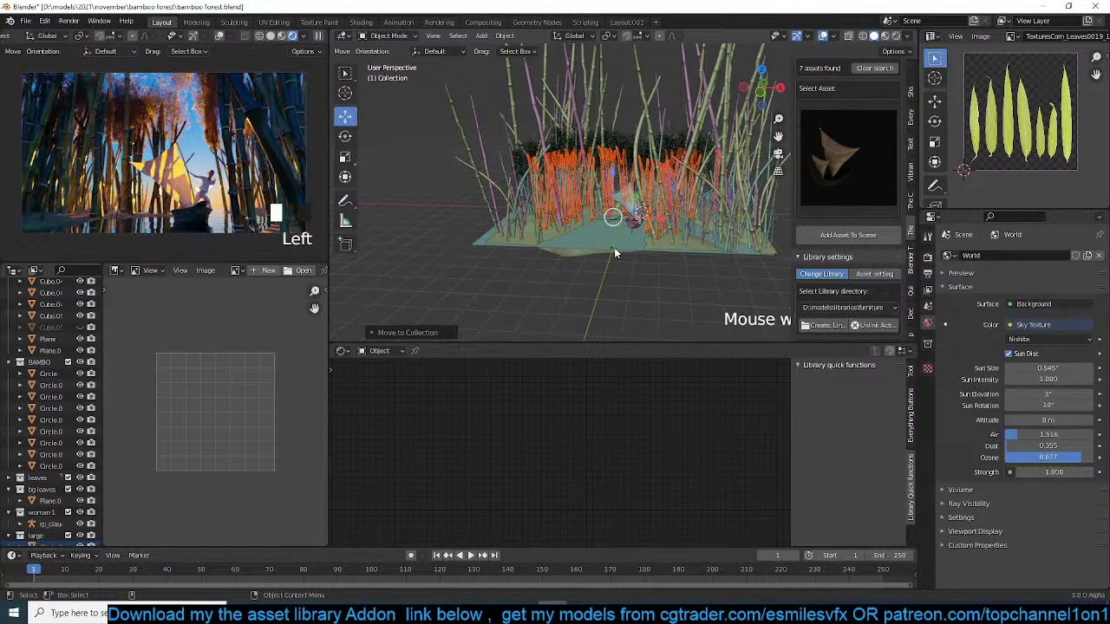
{"action": "key", "text": "KP_0"}
{"action": "scroll", "coordinate": [614, 247], "scroll_direction": "up", "scroll_amount": 6}
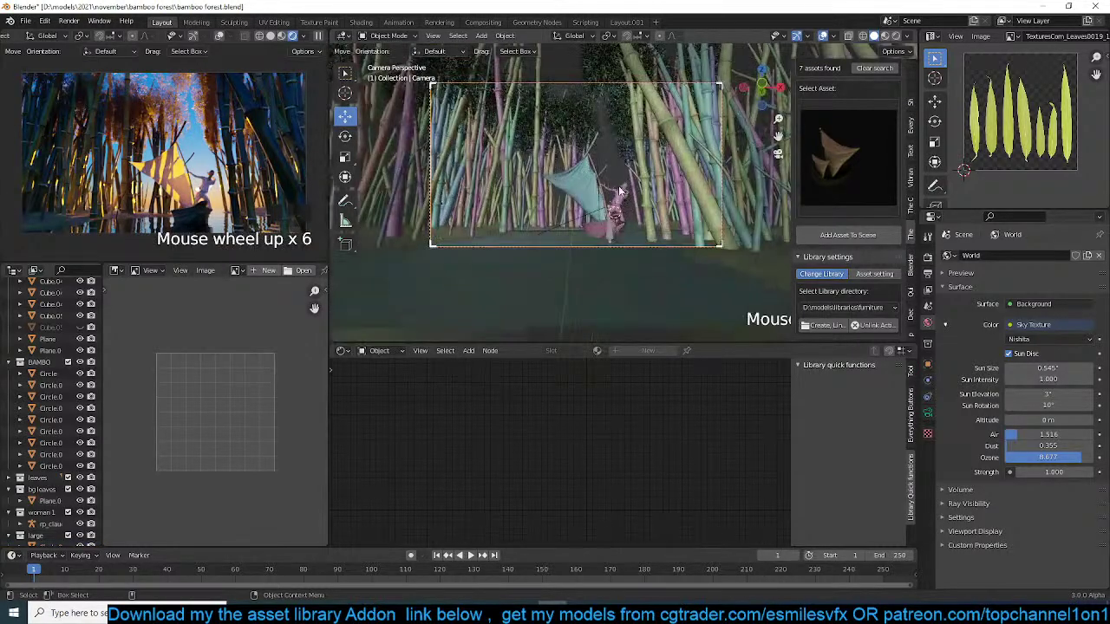
{"action": "key", "text": "r"}
{"action": "key", "text": "r"}
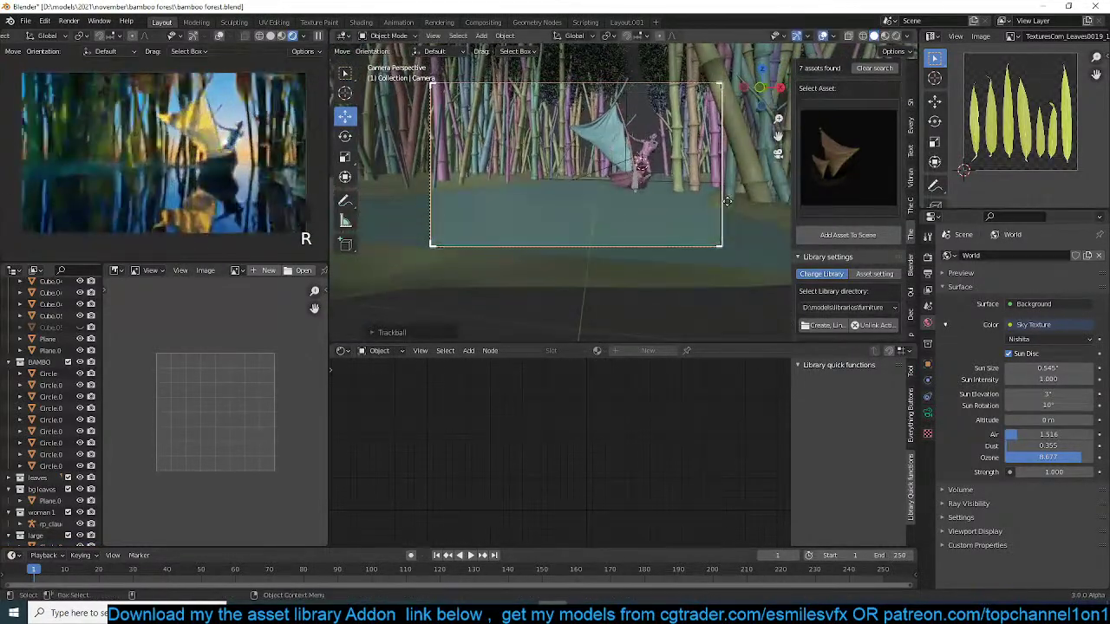
{"action": "left_click", "coordinate": [680, 215]}
{"action": "key", "text": "g"}
{"action": "left_click", "coordinate": [716, 154]}
- Rotate and move the camera again to frame the boat slightly right of centre with water in the foreground, leaving nothing selected
{"action": "key", "text": "r"}
{"action": "key", "text": "r"}
{"action": "left_click", "coordinate": [662, 85]}
{"action": "key", "text": "g"}
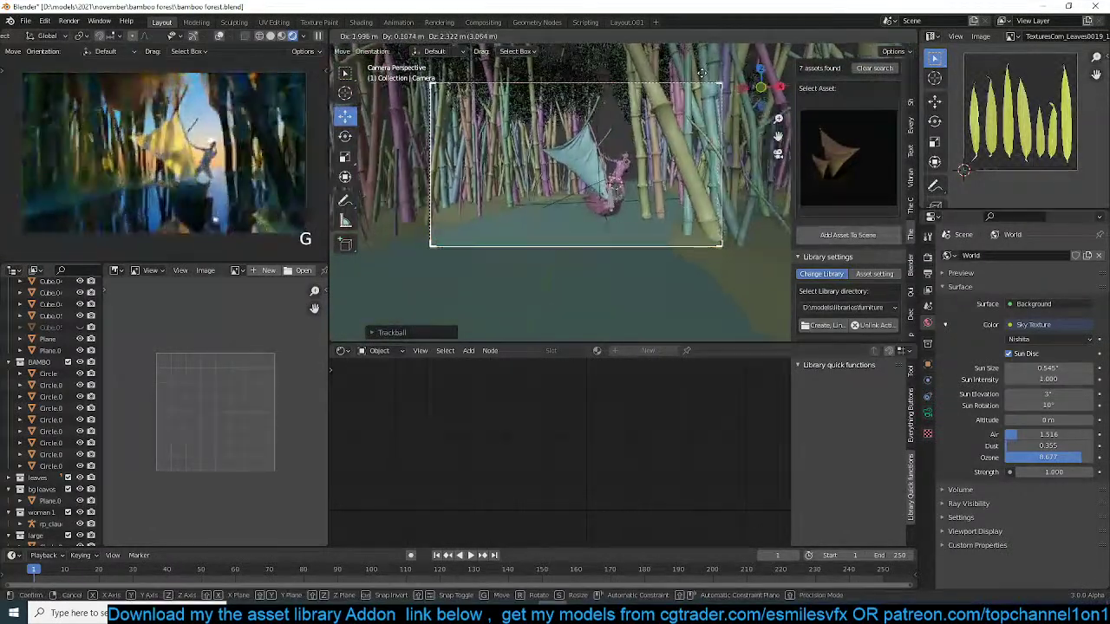
{"action": "left_click", "coordinate": [607, 104]}
{"action": "key", "text": "g"}
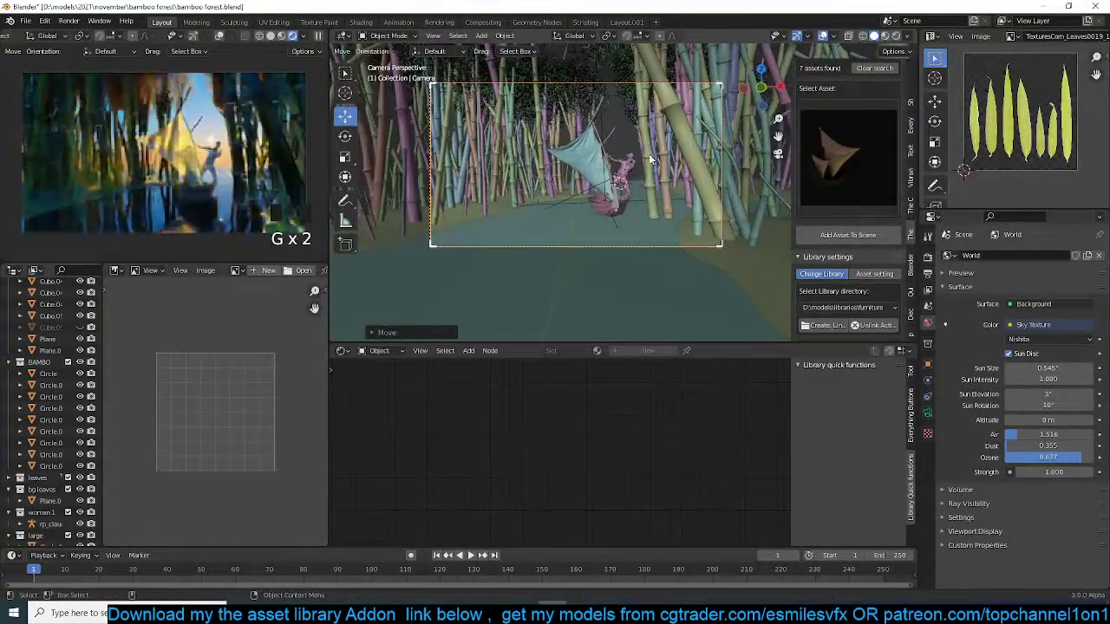
{"action": "left_click", "coordinate": [652, 179]}
{"action": "key", "text": "alt+a"}
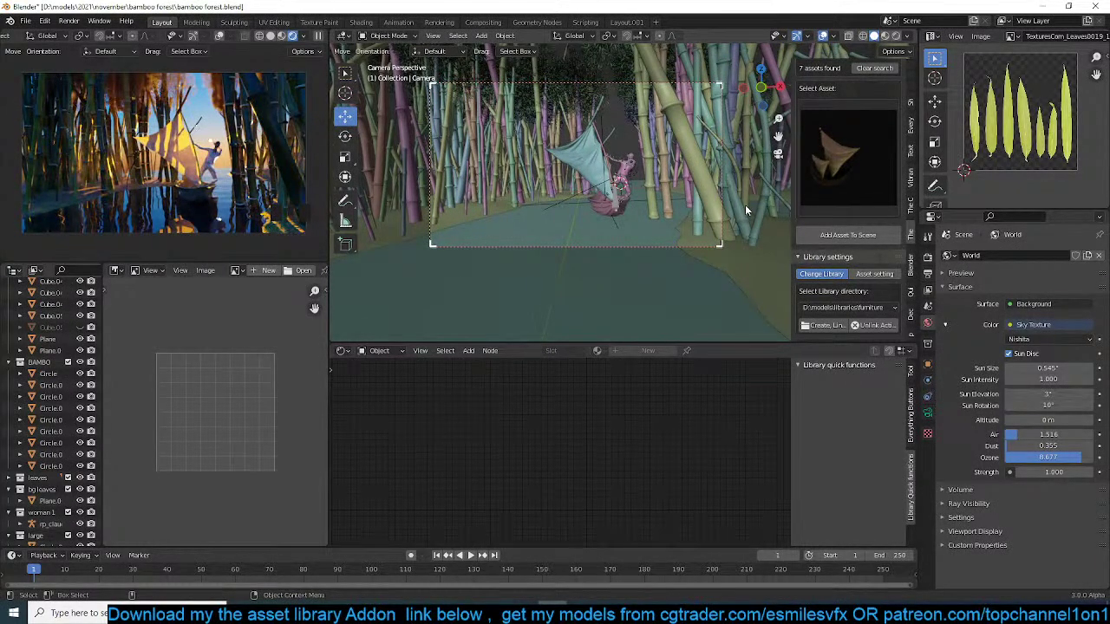
- Set the hair particle number of the bamboo-covered ground plane to 500
{"action": "left_click", "coordinate": [929, 392]}
{"action": "left_click", "coordinate": [729, 262]}
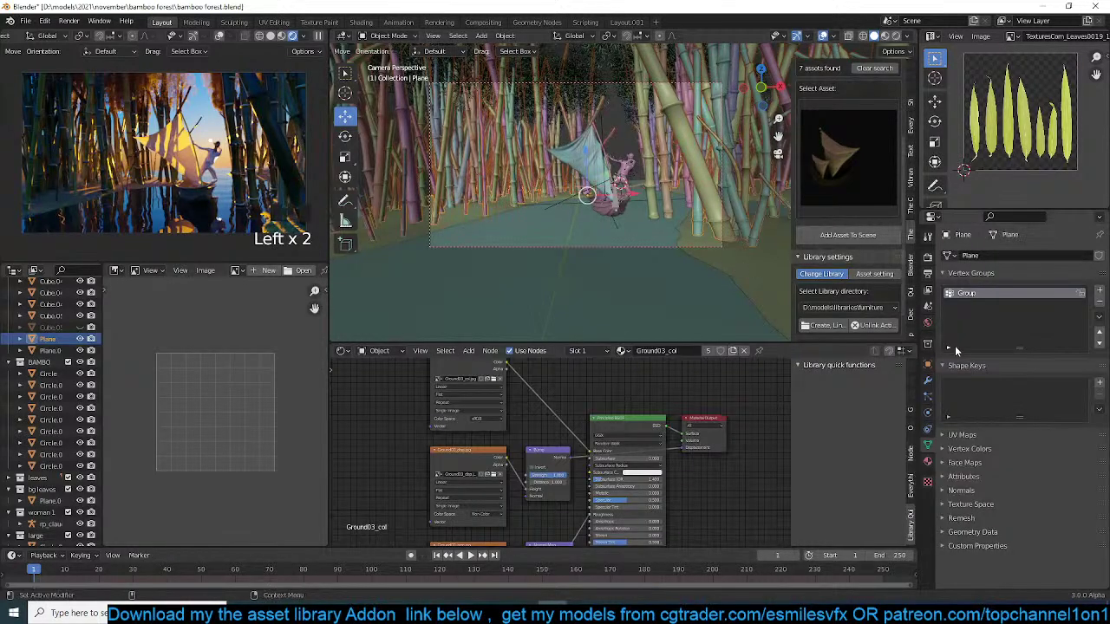
{"action": "left_click", "coordinate": [929, 396]}
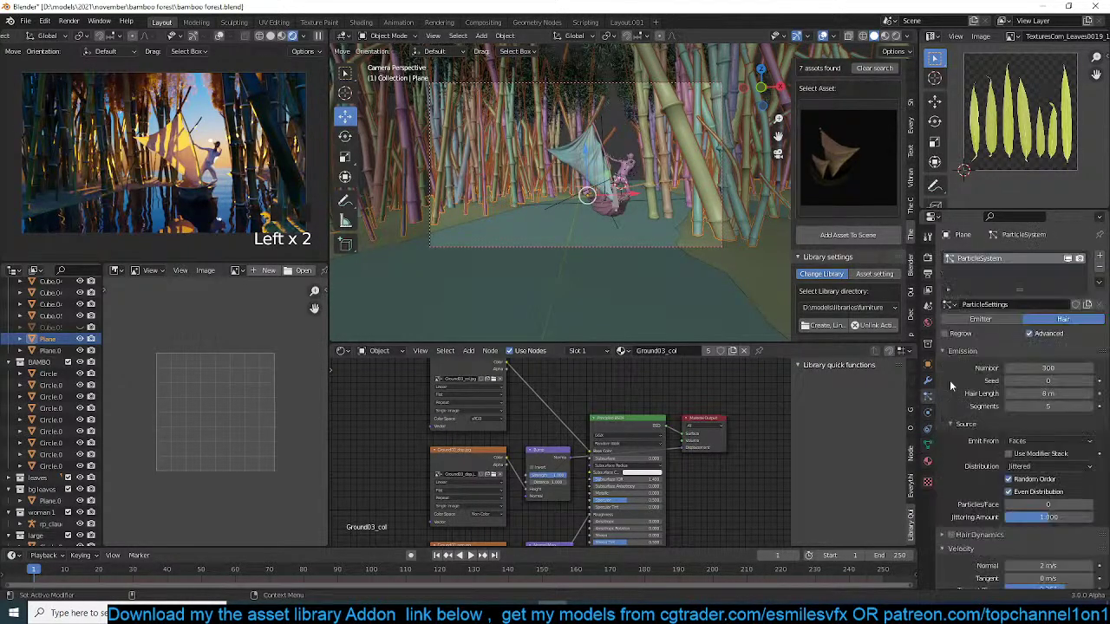
{"action": "left_click", "coordinate": [1062, 368]}
{"action": "key", "text": "Return"}
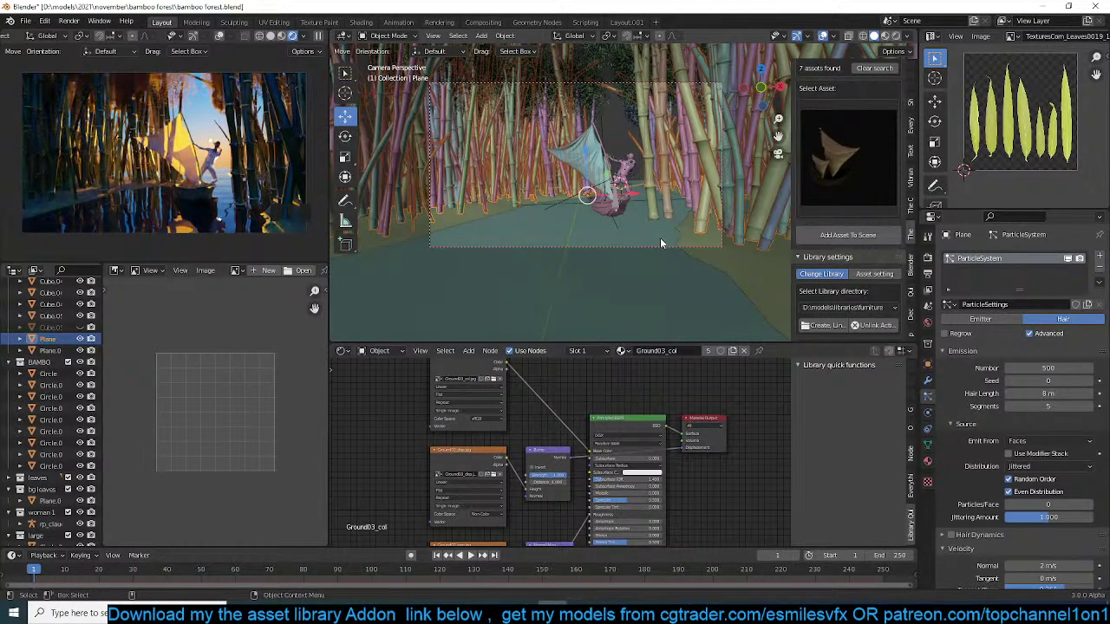
- Set the Noise Texture scale in the water plane's material to 20
{"action": "left_click", "coordinate": [667, 264]}
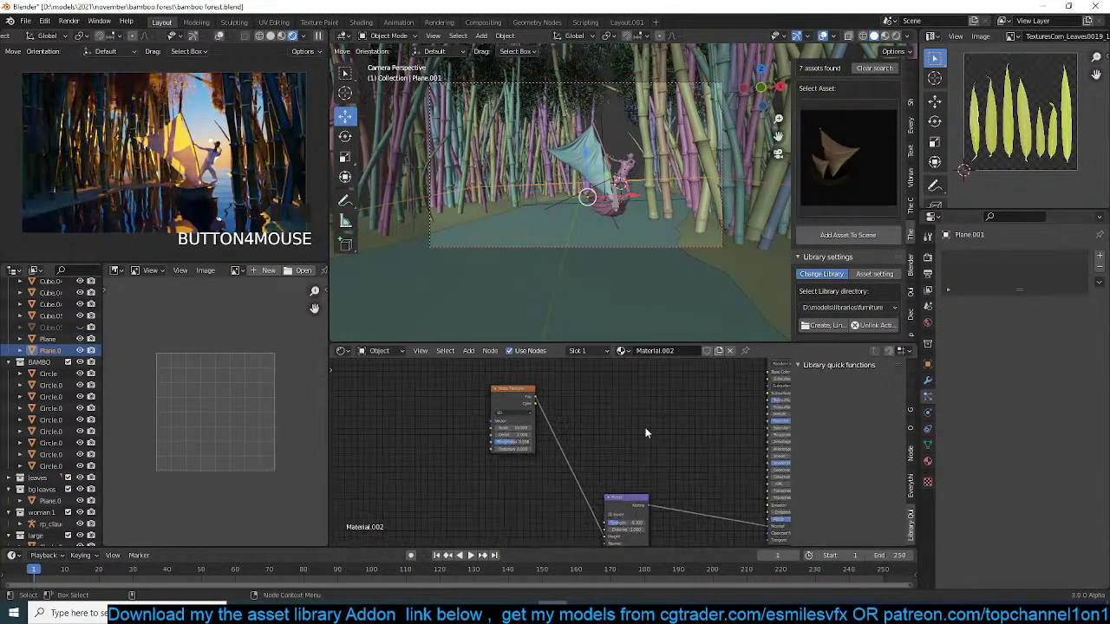
{"action": "scroll", "coordinate": [654, 427], "scroll_direction": "up", "scroll_amount": 4}
{"action": "left_click", "coordinate": [496, 419]}
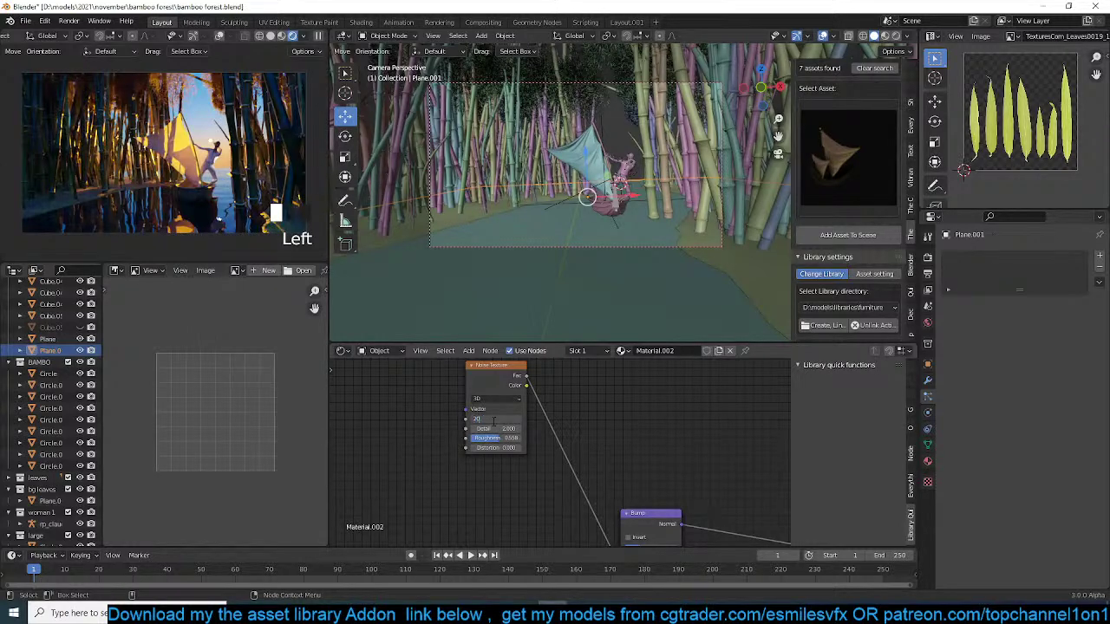
{"action": "left_click", "coordinate": [613, 414]}
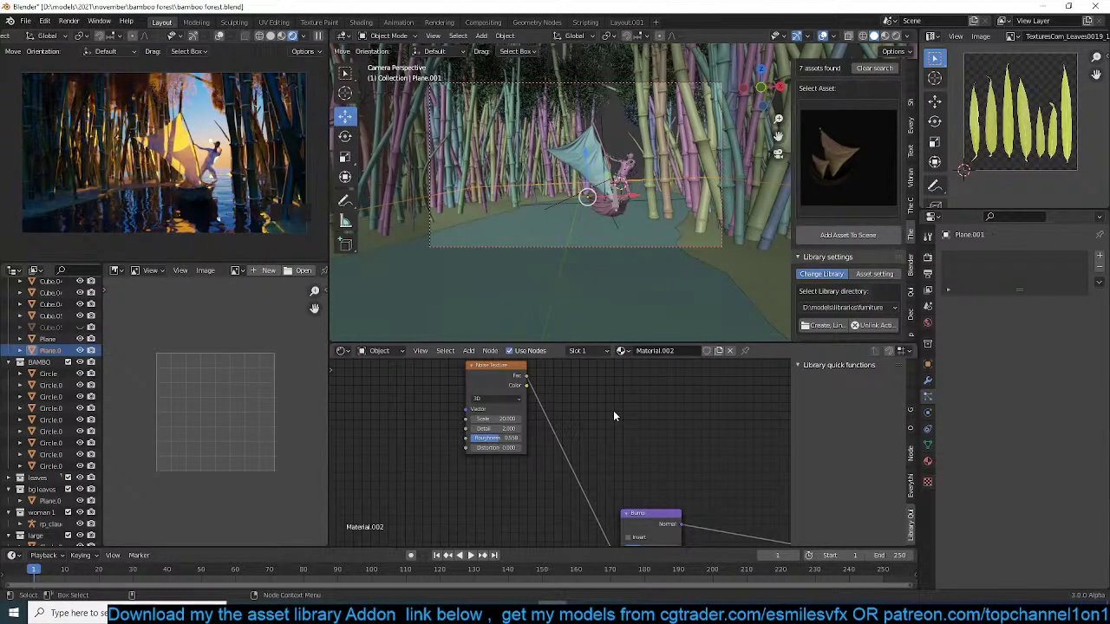
- Lower the ground plane with its bamboo slightly beneath the water surface and reselect it
{"action": "left_click", "coordinate": [702, 317]}
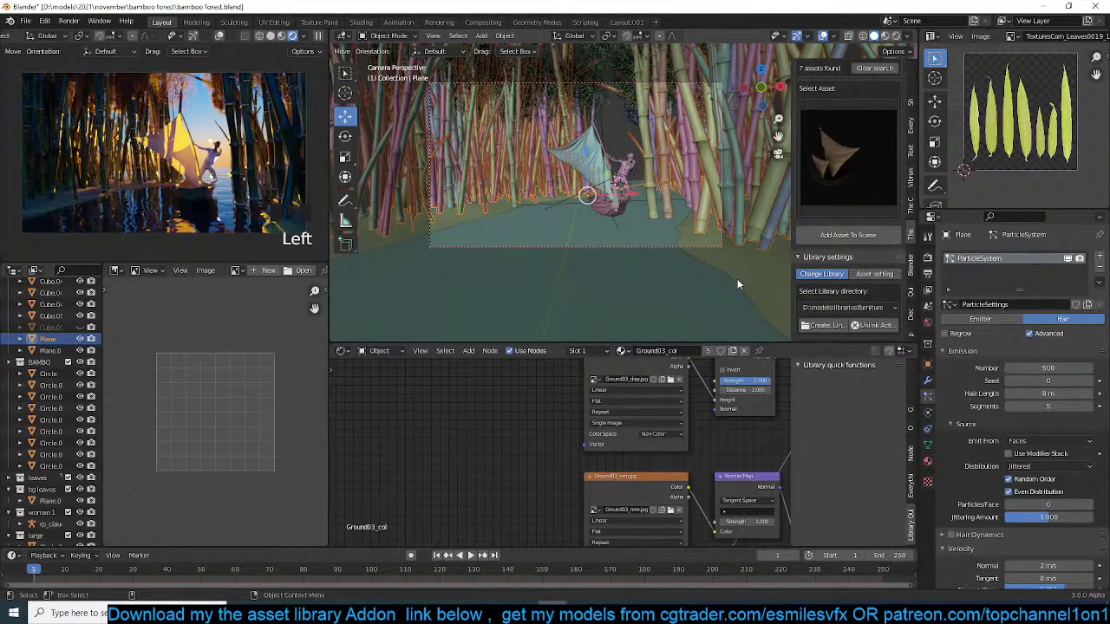
{"action": "key", "text": "g"}
{"action": "key", "text": "alt+a"}
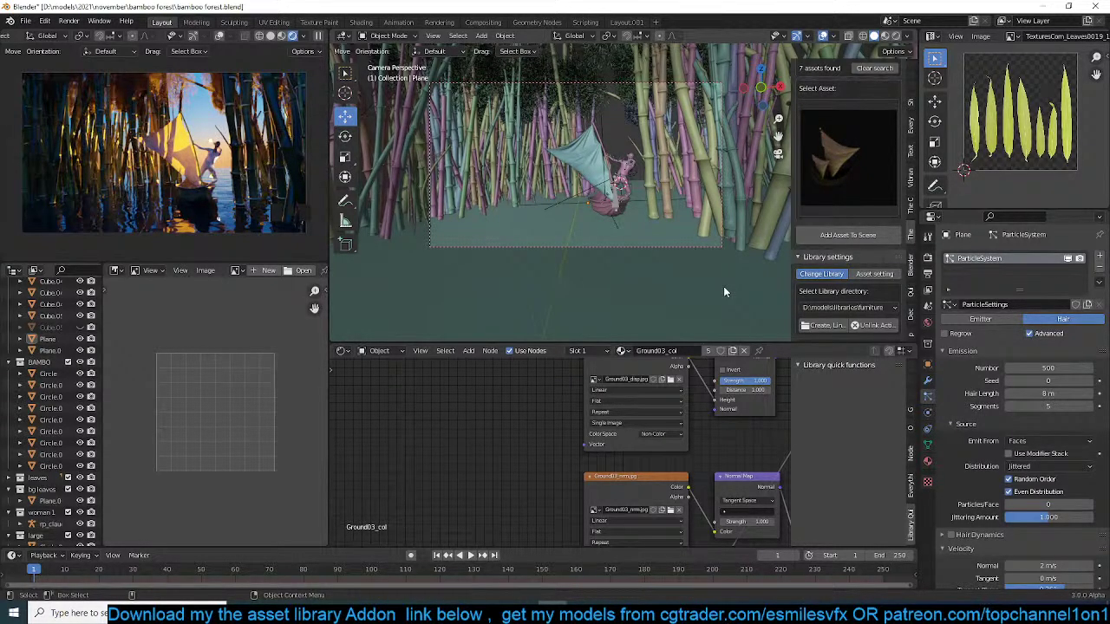
{"action": "left_click", "coordinate": [764, 240]}
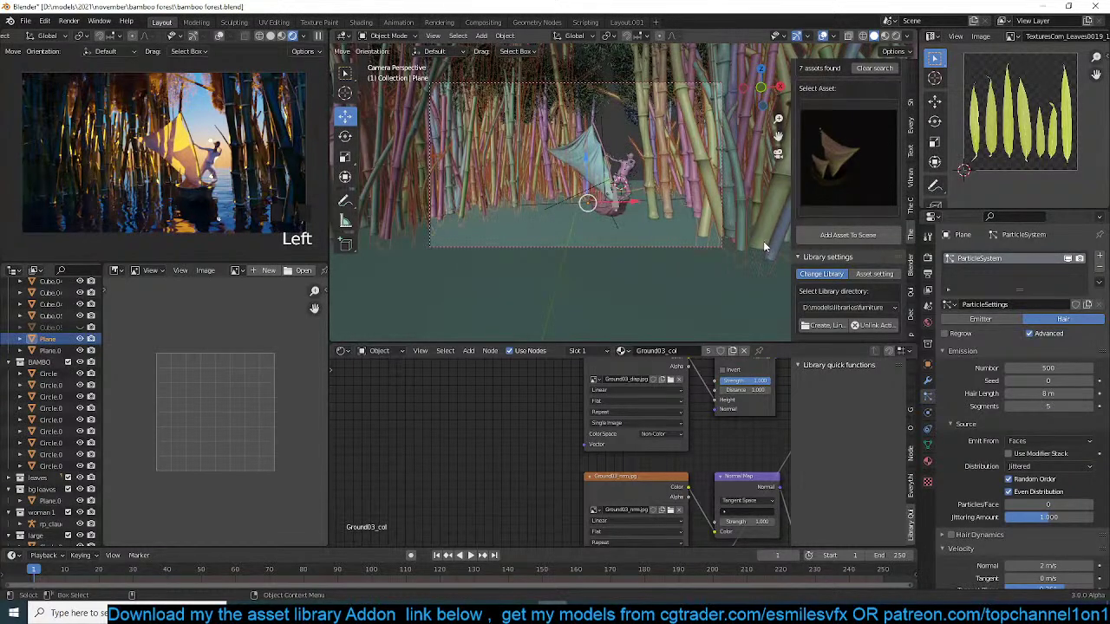
- Select the camera and set its focal length to 28 mm
{"action": "left_click", "coordinate": [630, 148]}
{"action": "left_click", "coordinate": [625, 84]}
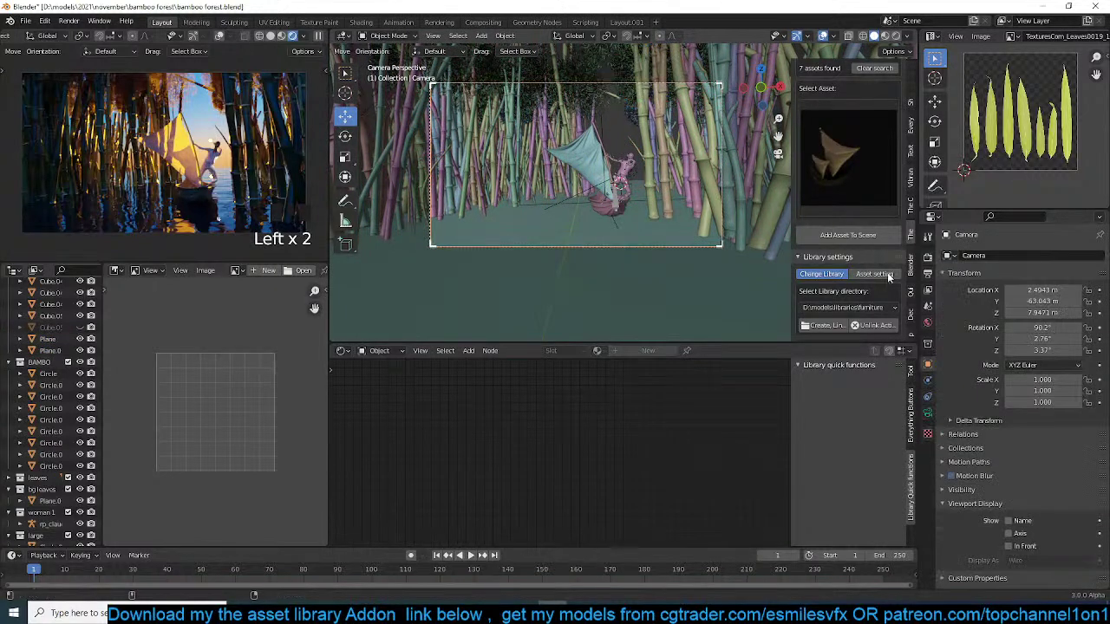
{"action": "left_click", "coordinate": [927, 412]}
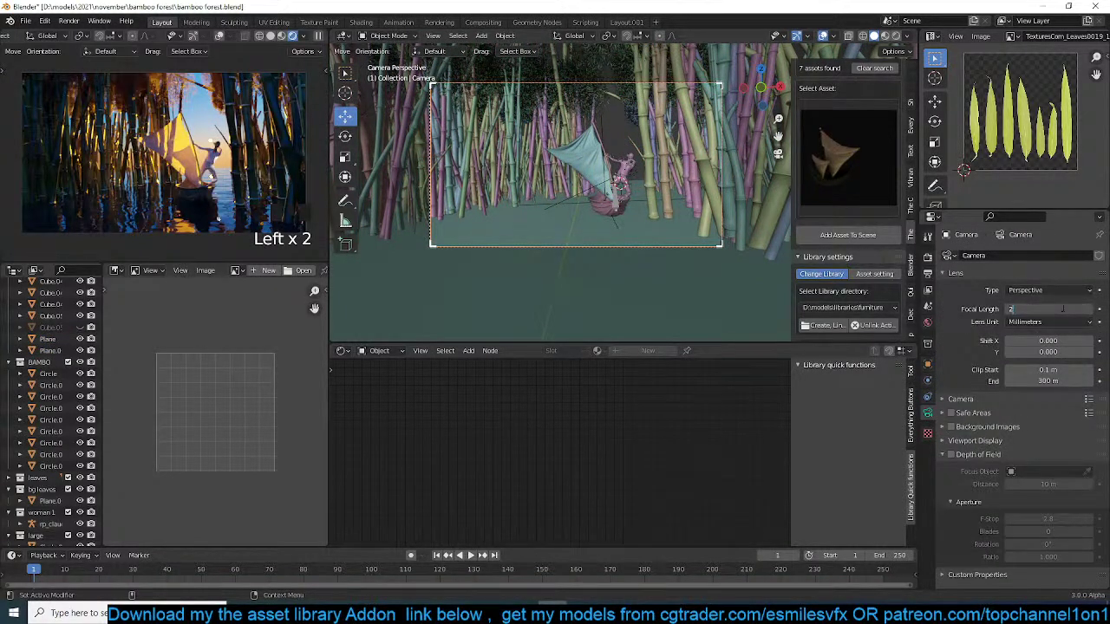
{"action": "key", "text": "Return"}
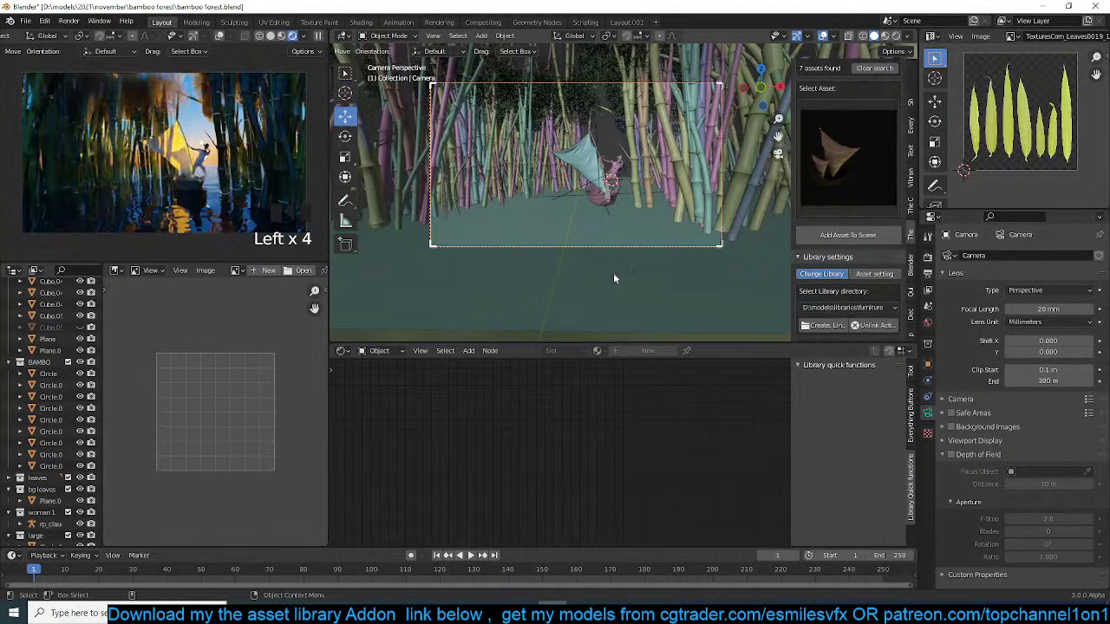
- Duplicate the bamboo-covered ground plane forward along global Y toward the camera side and widen the copy along X
{"action": "key", "text": "KP_7"}
{"action": "scroll", "coordinate": [684, 229], "scroll_direction": "up", "scroll_amount": 3}
{"action": "left_click", "coordinate": [697, 172]}
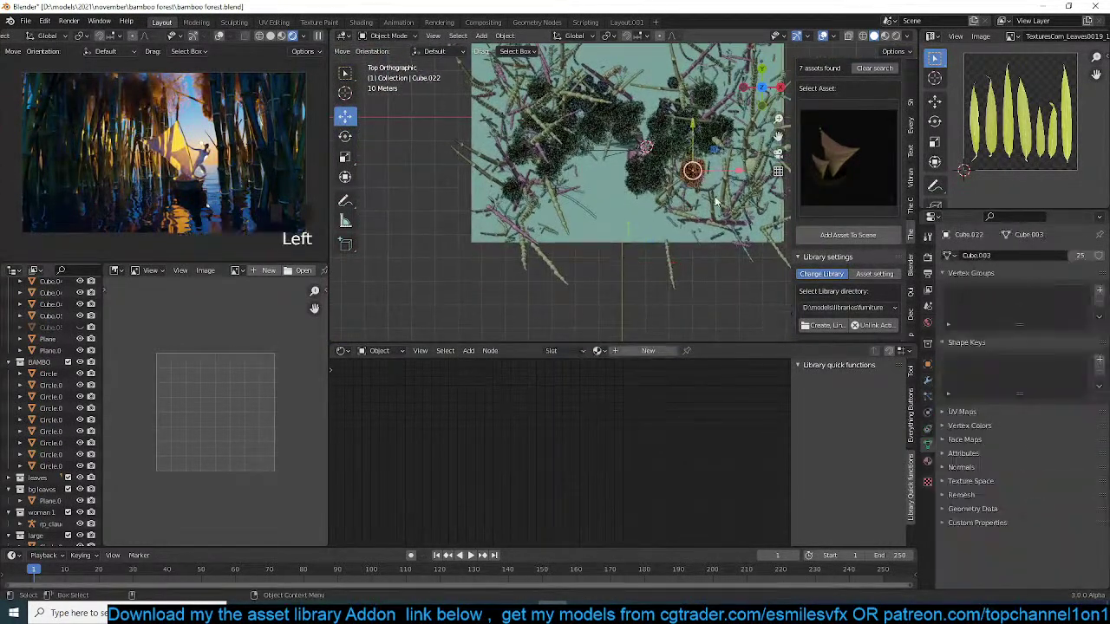
{"action": "left_click", "coordinate": [712, 201]}
{"action": "scroll", "coordinate": [703, 230], "scroll_direction": "down", "scroll_amount": 1}
{"action": "scroll", "coordinate": [708, 196], "scroll_direction": "down", "scroll_amount": 1}
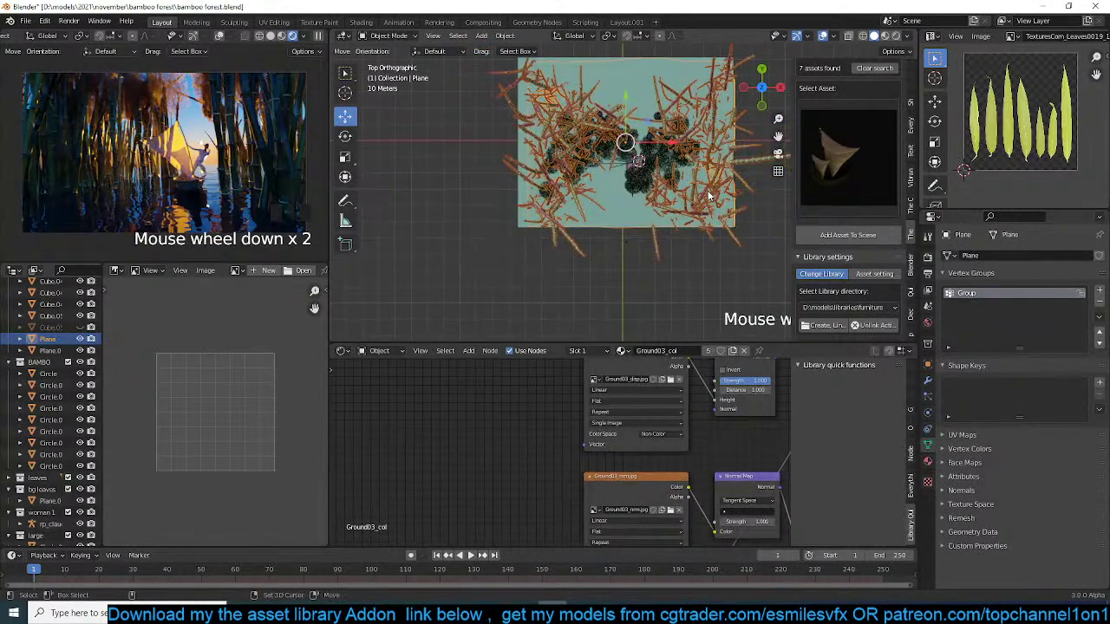
{"action": "key", "text": "shift+d"}
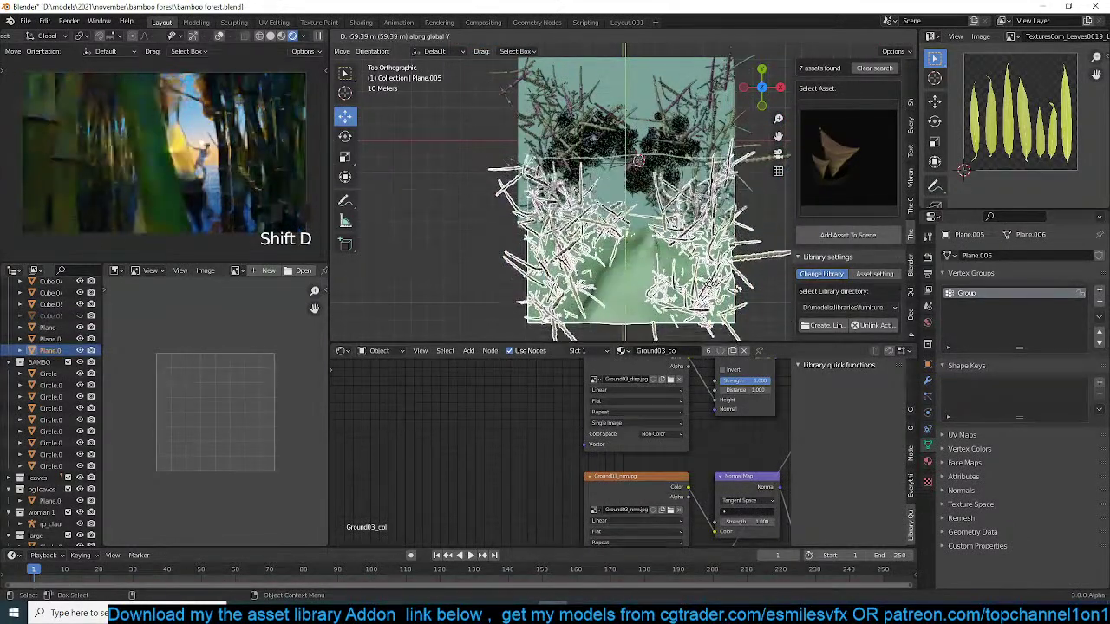
{"action": "left_click", "coordinate": [710, 253]}
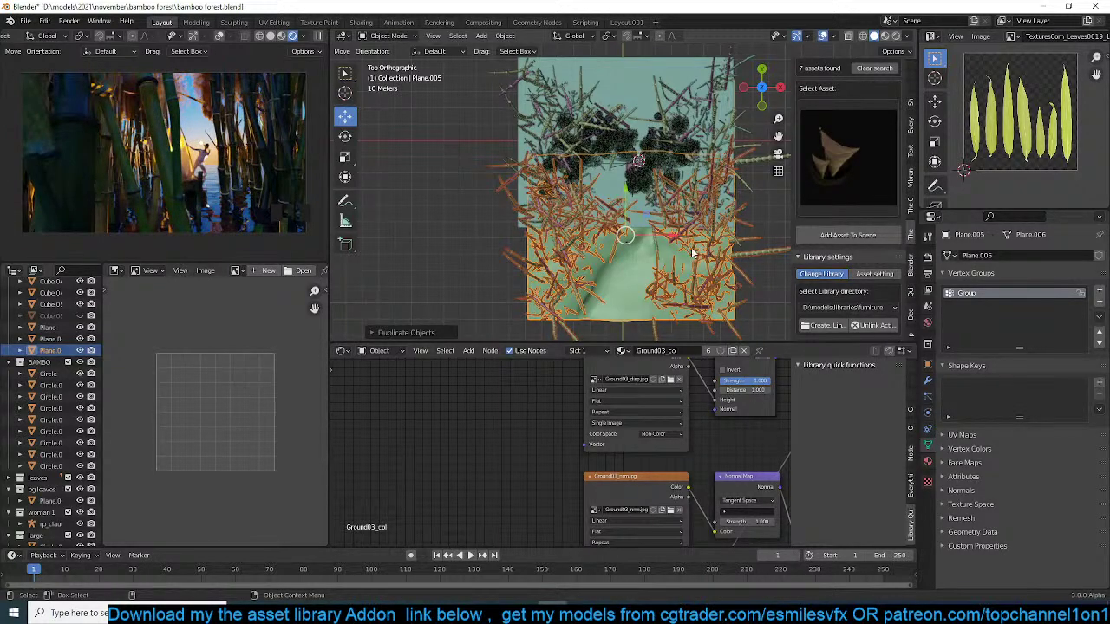
{"action": "key", "text": "s"}
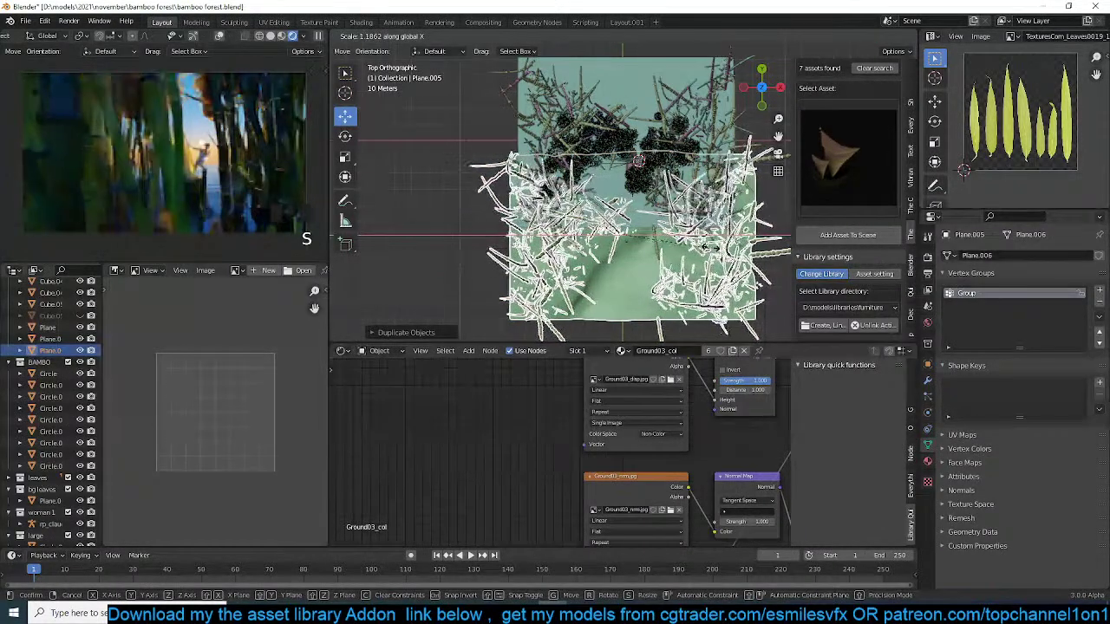
{"action": "left_click", "coordinate": [639, 221]}
- Lengthen the water plane along Y and shift it over the duplicated ground, saving the bamboo forest file
{"action": "left_click", "coordinate": [638, 217]}
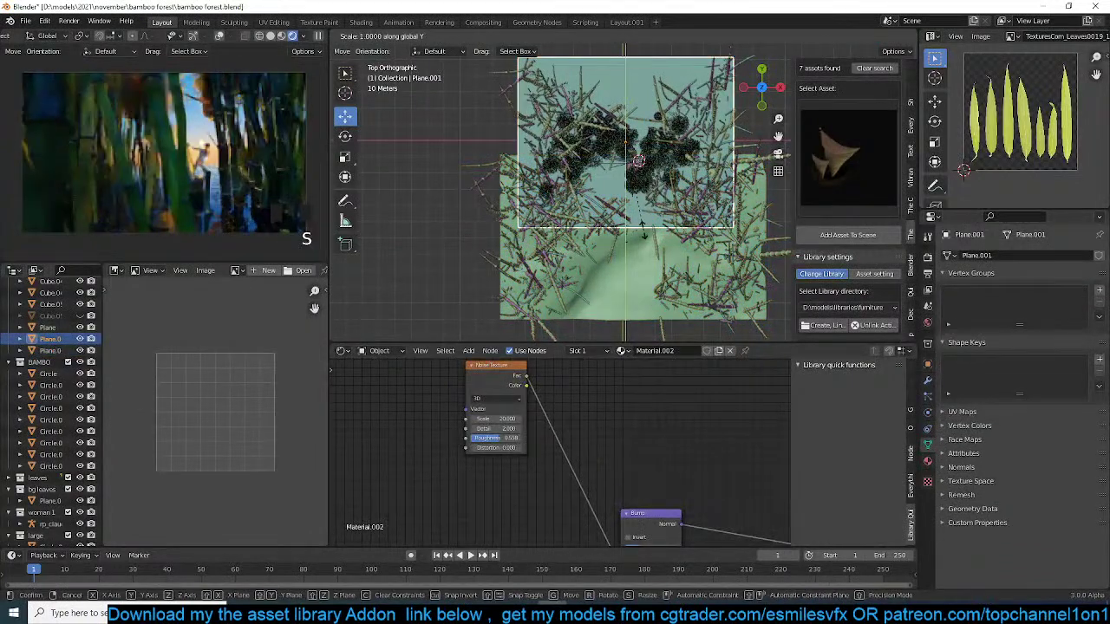
{"action": "key", "text": "g"}
{"action": "left_click", "coordinate": [661, 238]}
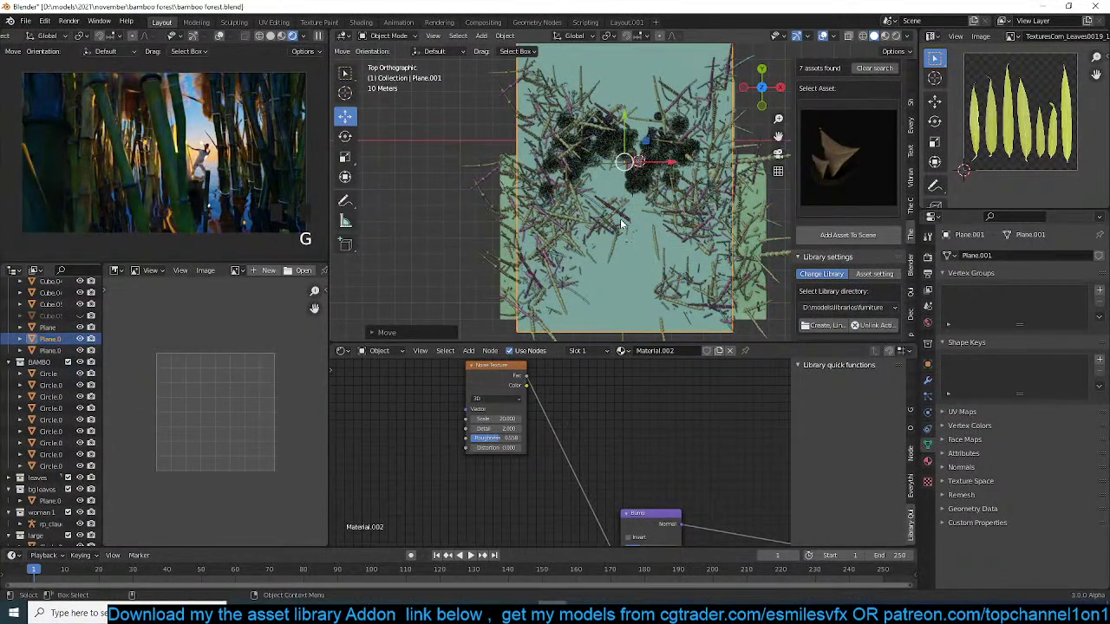
{"action": "left_click", "coordinate": [626, 228]}
{"action": "left_click", "coordinate": [318, 36]}
{"action": "key", "text": "ctrl+s"}
- Remove the central strip of vertices of the duplicated ground plane from its vertex group to clear bamboo from the river
{"action": "scroll", "coordinate": [602, 231], "scroll_direction": "up", "scroll_amount": 2}
{"action": "left_click", "coordinate": [603, 230]}
{"action": "scroll", "coordinate": [602, 231], "scroll_direction": "down", "scroll_amount": 2}
{"action": "left_click", "coordinate": [603, 230]}
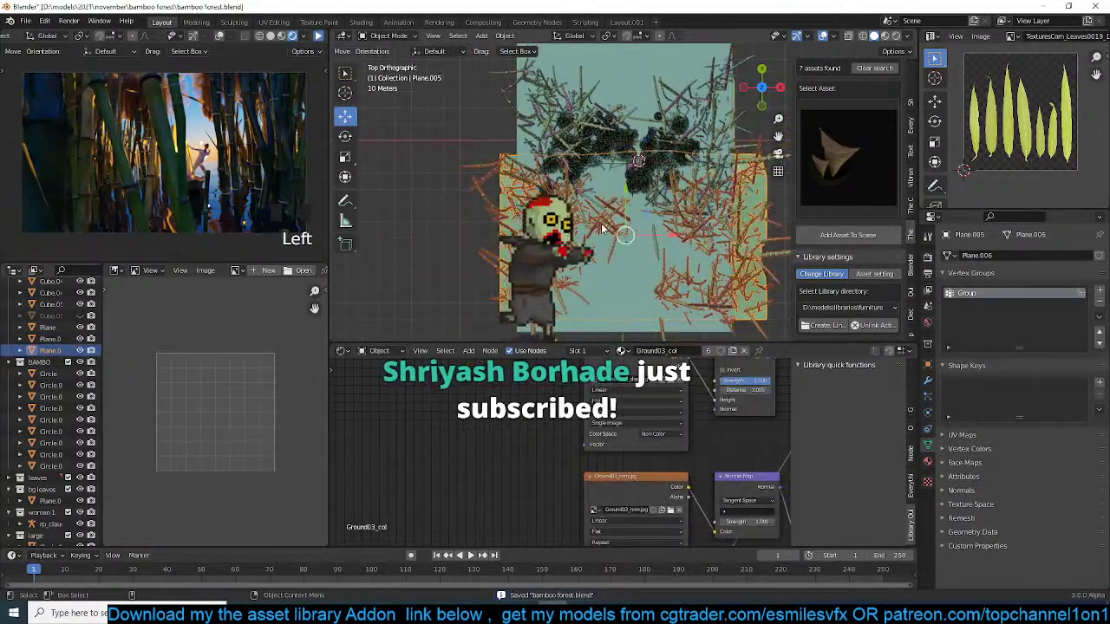
{"action": "key", "text": "z"}
{"action": "key", "text": "Tab"}
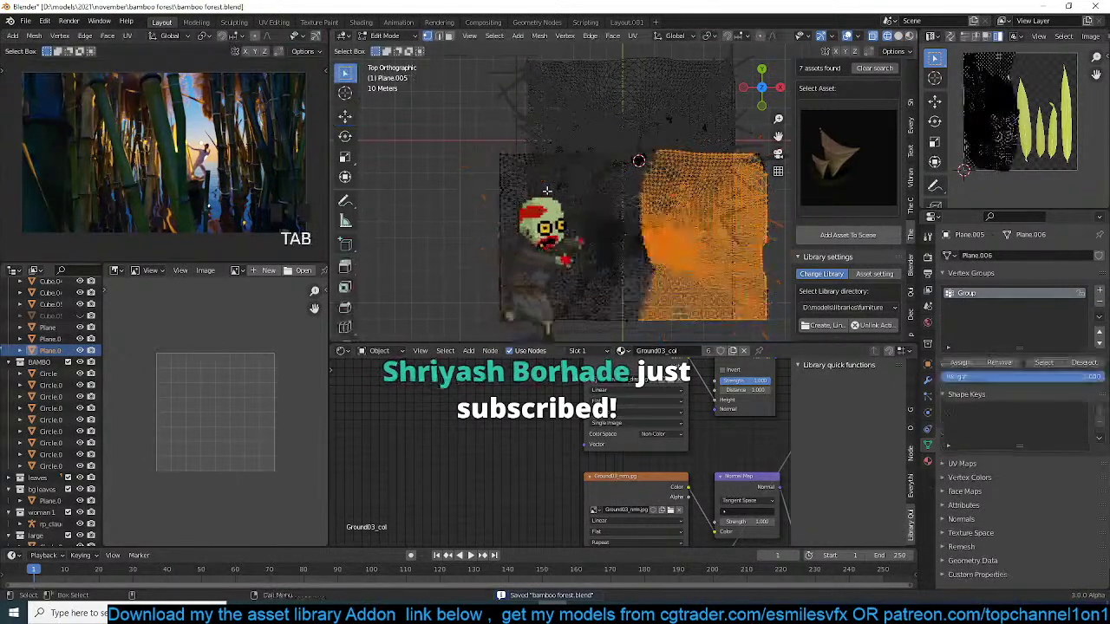
{"action": "key", "text": "alt+a"}
{"action": "left_click_drag", "start_coordinate": [639, 124], "coordinate": [764, 250]}
{"action": "key", "text": "alt+a"}
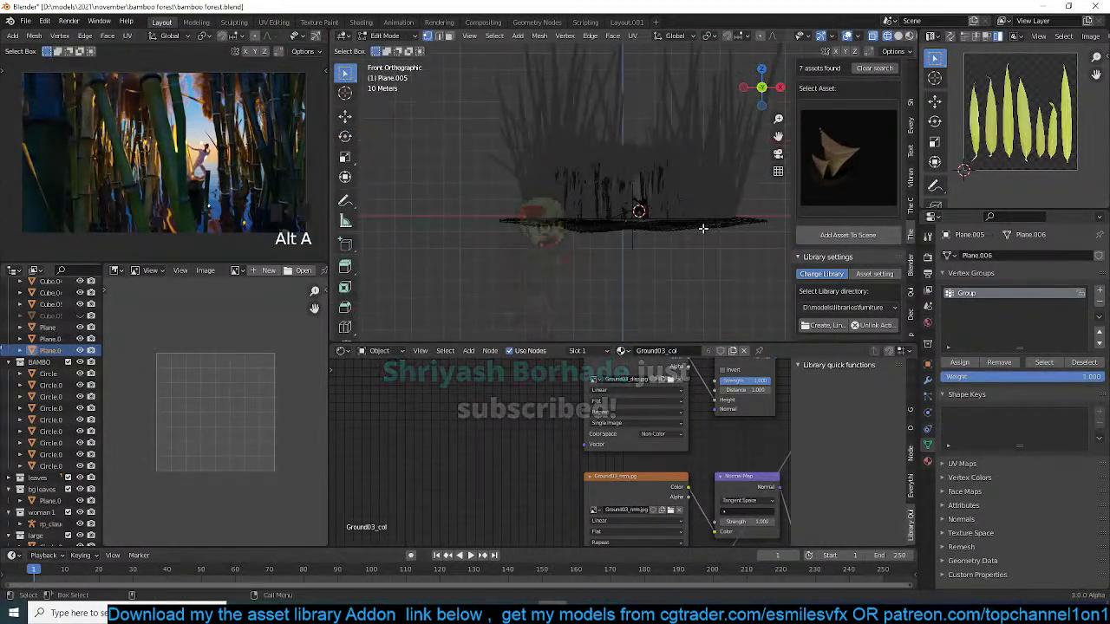
{"action": "left_click_drag", "start_coordinate": [588, 132], "coordinate": [673, 344]}
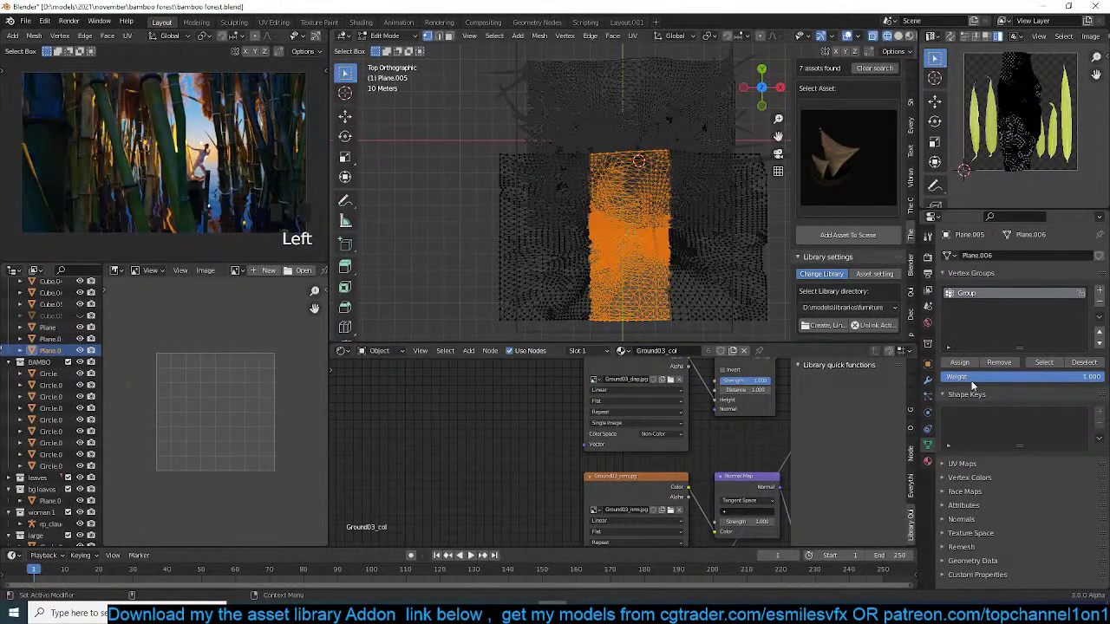
{"action": "left_click", "coordinate": [994, 365]}
{"action": "key", "text": "Tab"}
{"action": "key", "text": "z"}
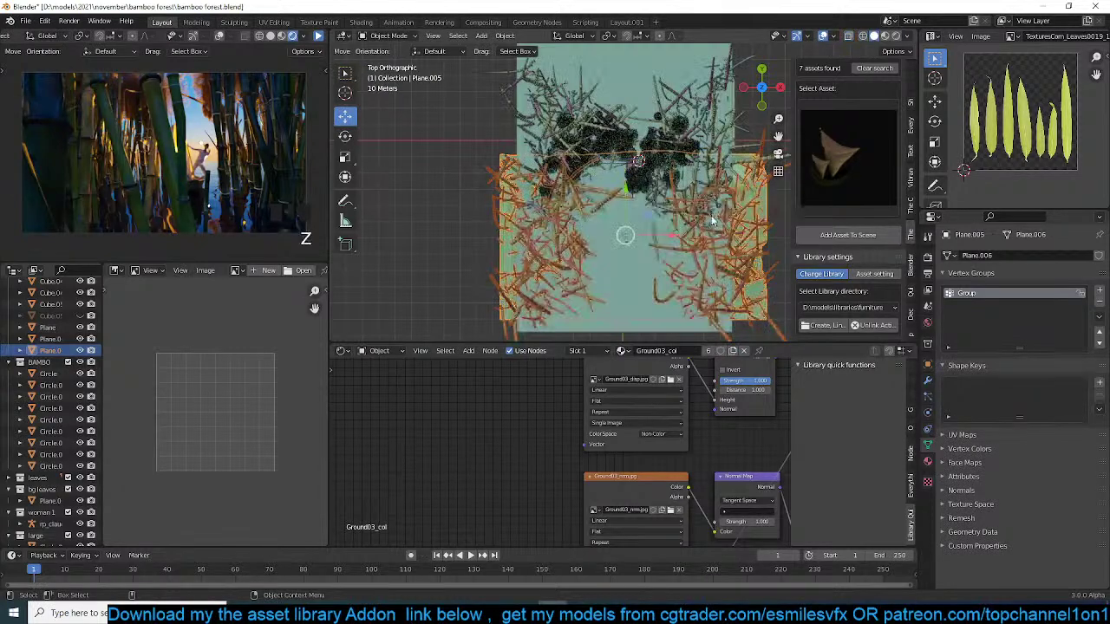
- Duplicate the widened bamboo ground copy once more and place the new copy farther forward along Y
{"action": "key", "text": "alt+a"}
{"action": "middle_click_drag", "start_coordinate": [709, 198], "coordinate": [716, 87]}
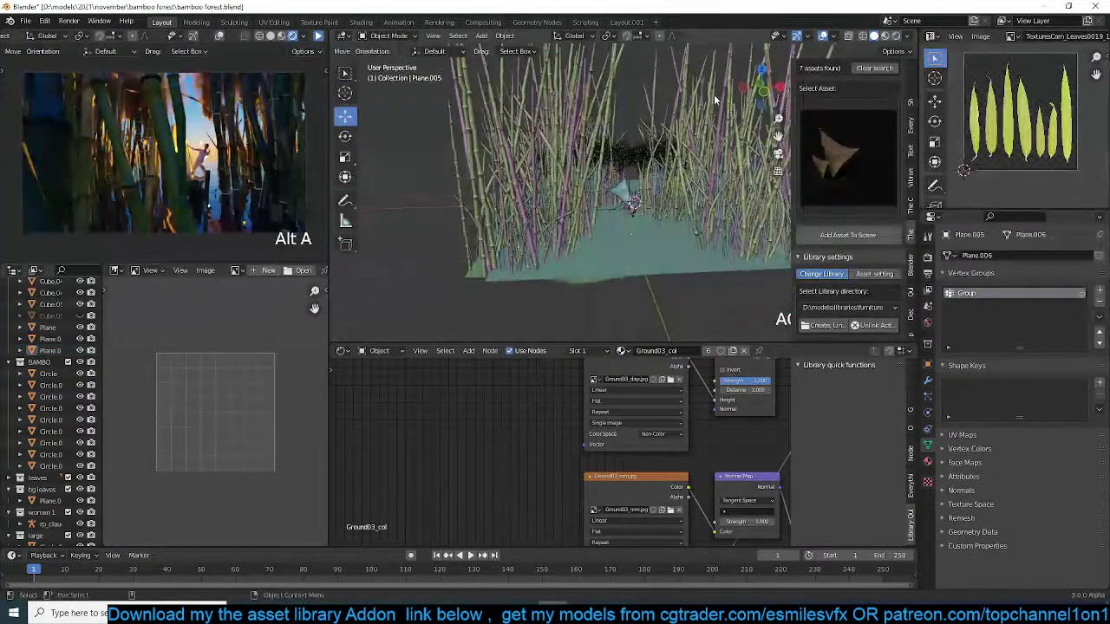
{"action": "left_click", "coordinate": [690, 247]}
{"action": "key", "text": "KP_7"}
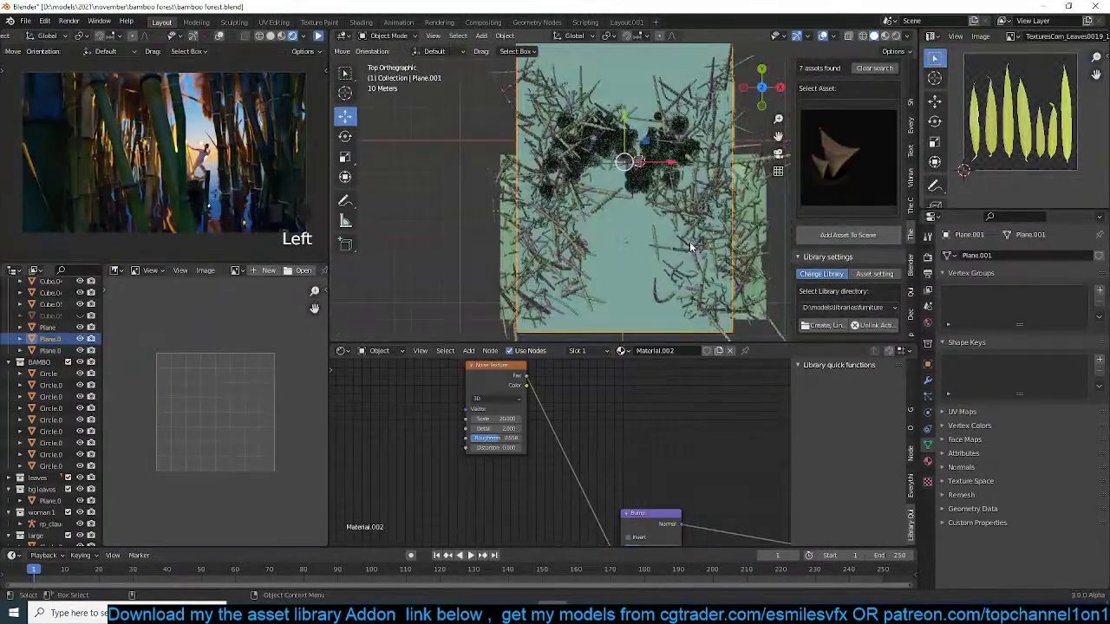
{"action": "left_click", "coordinate": [712, 284]}
{"action": "scroll", "coordinate": [711, 251], "scroll_direction": "down", "scroll_amount": 2}
{"action": "key", "text": "shift+d"}
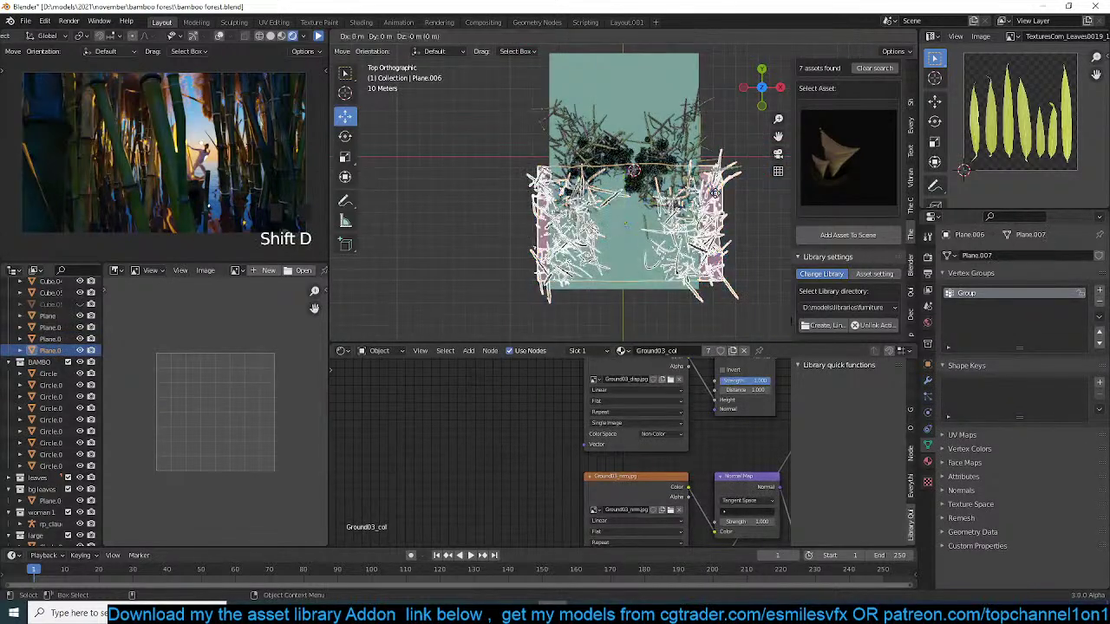
{"action": "left_click", "coordinate": [721, 286]}
- Move the water plane forward along Y so it extends over the newest ground copy
{"action": "left_click", "coordinate": [656, 188]}
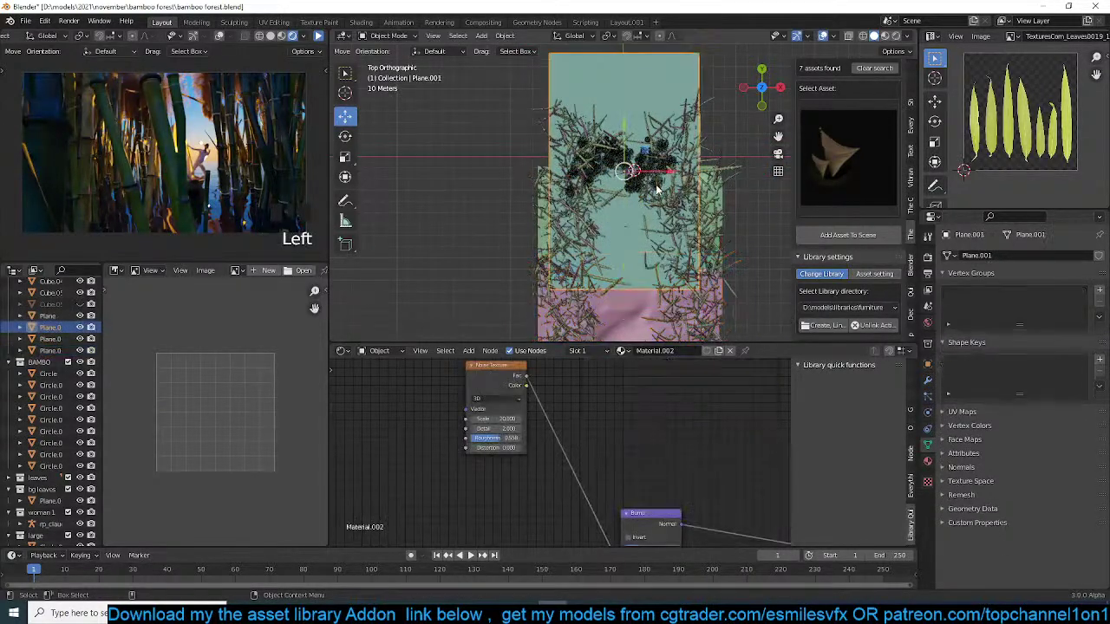
{"action": "key", "text": "g"}
{"action": "left_click", "coordinate": [656, 246]}
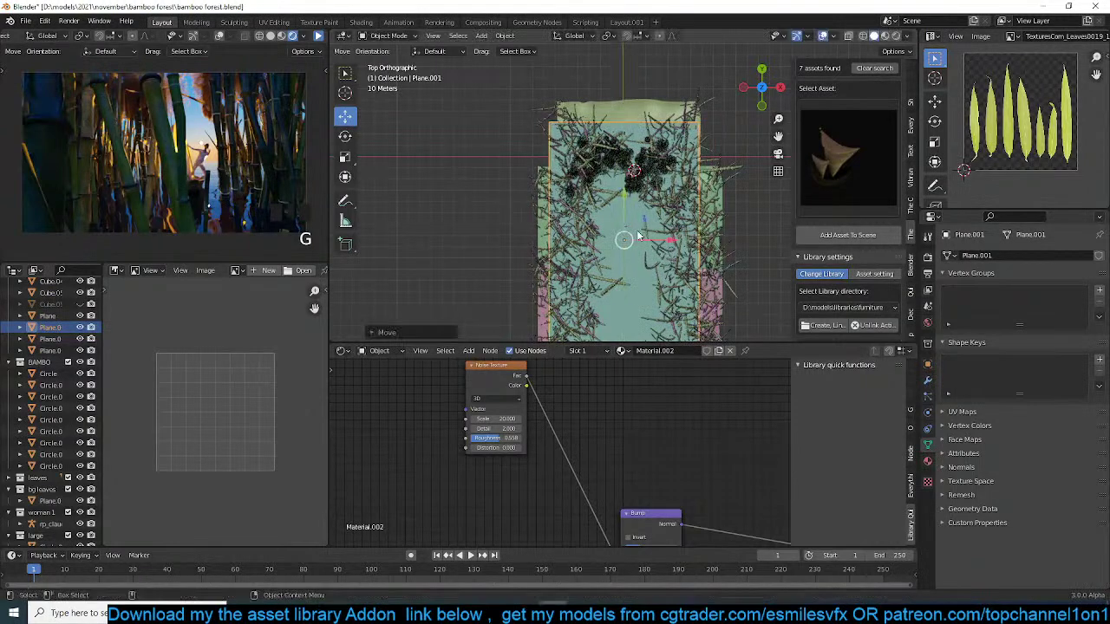
- Move the camera back along Y and fine-tune its position in camera view
{"action": "left_click", "coordinate": [627, 227]}
{"action": "left_click_drag", "start_coordinate": [629, 197], "coordinate": [632, 272]}
{"action": "key", "text": "KP_0"}
{"action": "scroll", "coordinate": [631, 270], "scroll_direction": "up", "scroll_amount": 2}
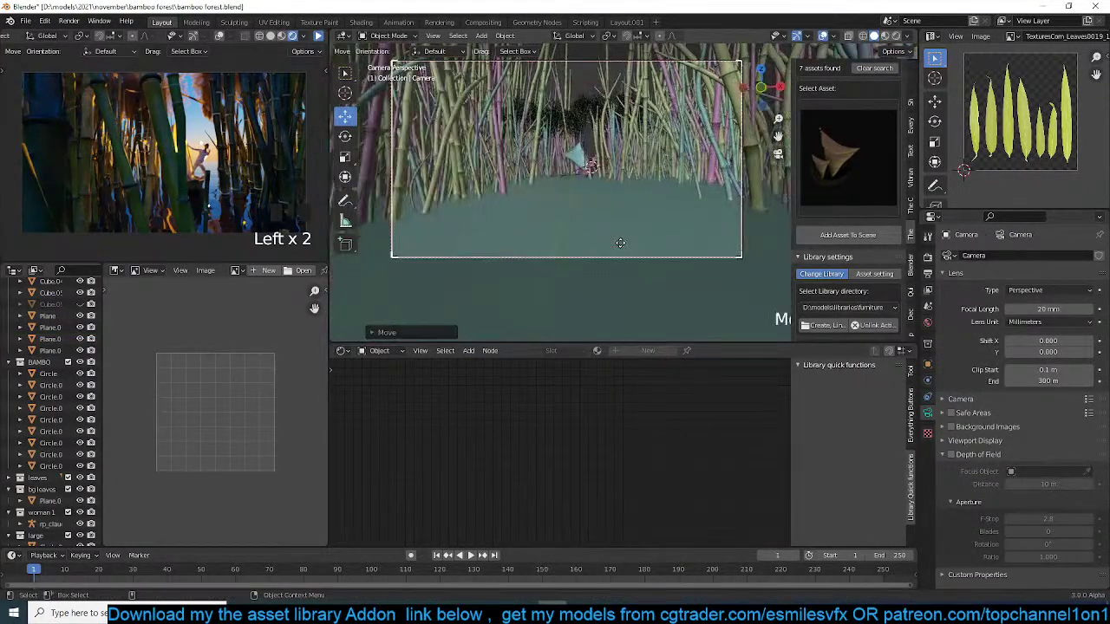
{"action": "key", "text": "g"}
{"action": "left_click", "coordinate": [632, 202]}
{"action": "key", "text": "alt+a"}
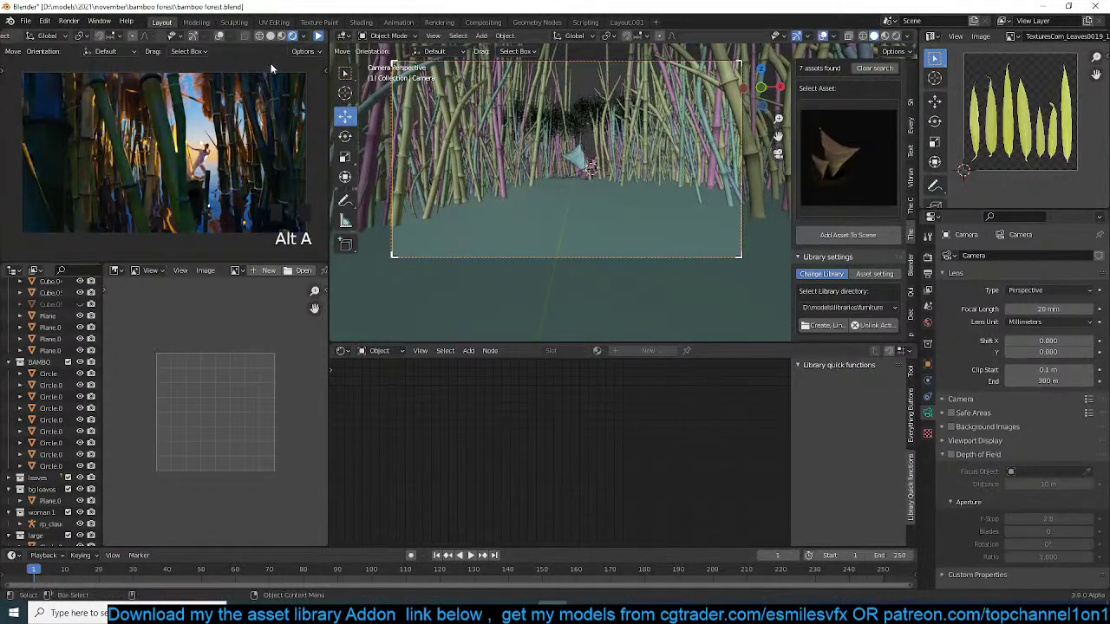
- Refresh the rendered preview from the new camera position and save the file
{"action": "left_click", "coordinate": [319, 37]}
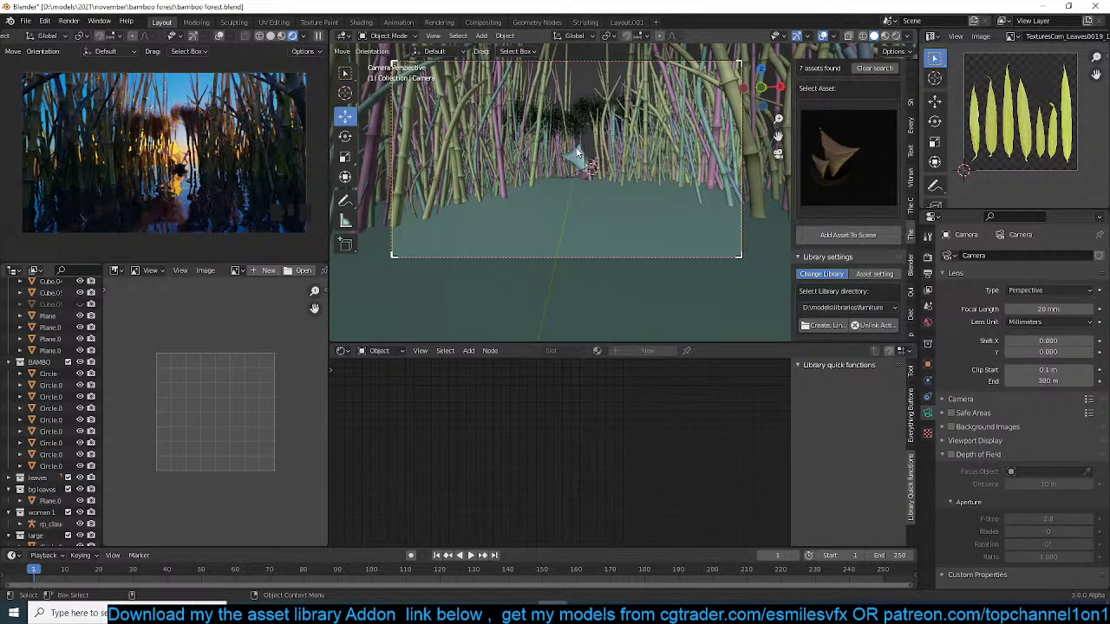
{"action": "key", "text": "ctrl+s"}
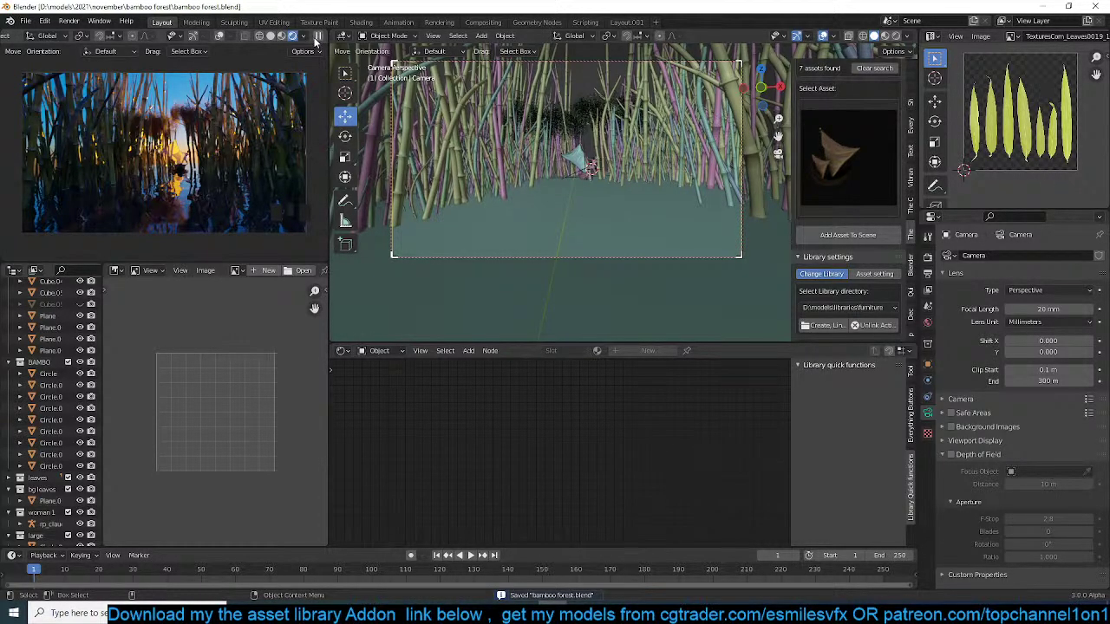
{"action": "left_click", "coordinate": [317, 37]}
- Delete the middle bamboo-covered ground copy between the original plane and the foremost copy
{"action": "left_click", "coordinate": [490, 147]}
{"action": "key", "text": "KP_7"}
{"action": "scroll", "coordinate": [492, 147], "scroll_direction": "up", "scroll_amount": 3}
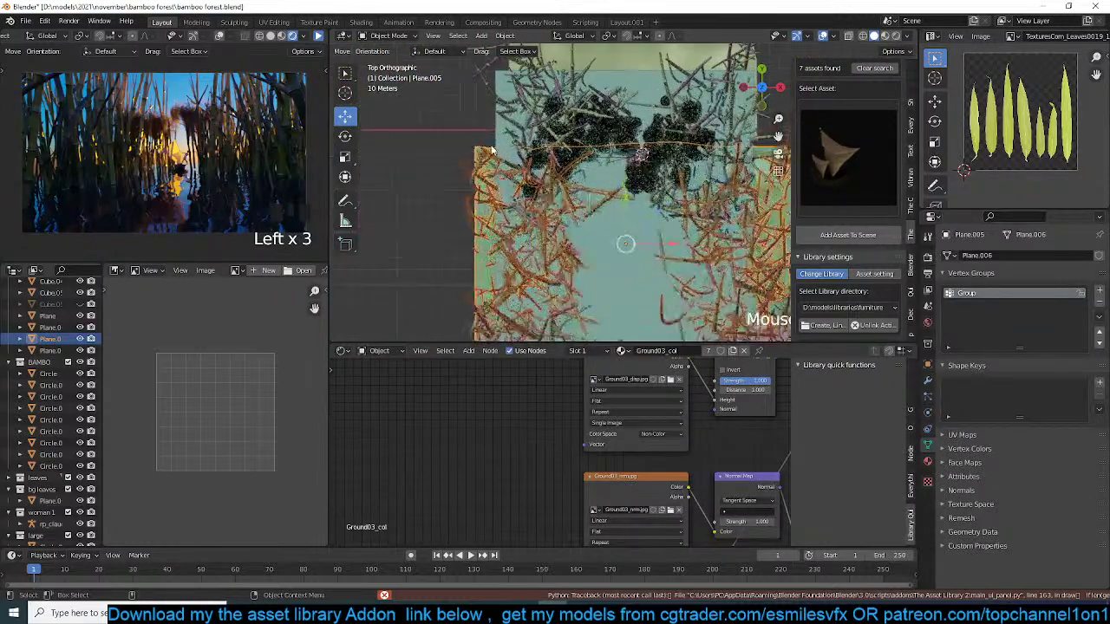
{"action": "scroll", "coordinate": [491, 147], "scroll_direction": "down", "scroll_amount": 4}
{"action": "scroll", "coordinate": [689, 177], "scroll_direction": "down", "scroll_amount": 2}
{"action": "middle_click_drag", "start_coordinate": [681, 180], "coordinate": [567, 173], "text": "shift"}
{"action": "scroll", "coordinate": [554, 167], "scroll_direction": "up", "scroll_amount": 1}
{"action": "left_click", "coordinate": [539, 160]}
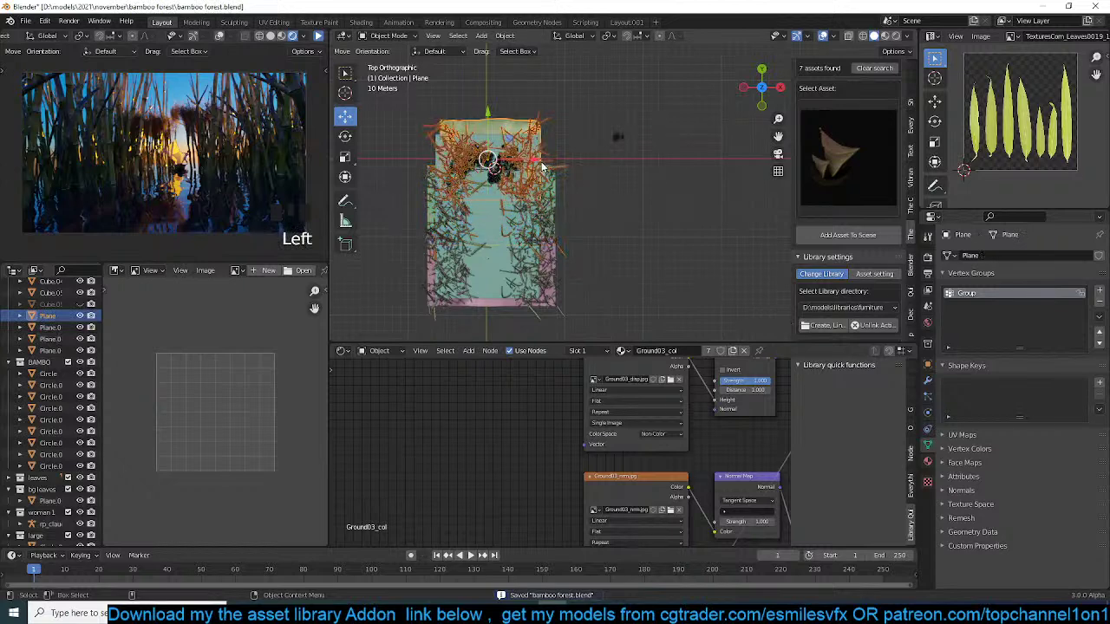
{"action": "left_click", "coordinate": [529, 165]}
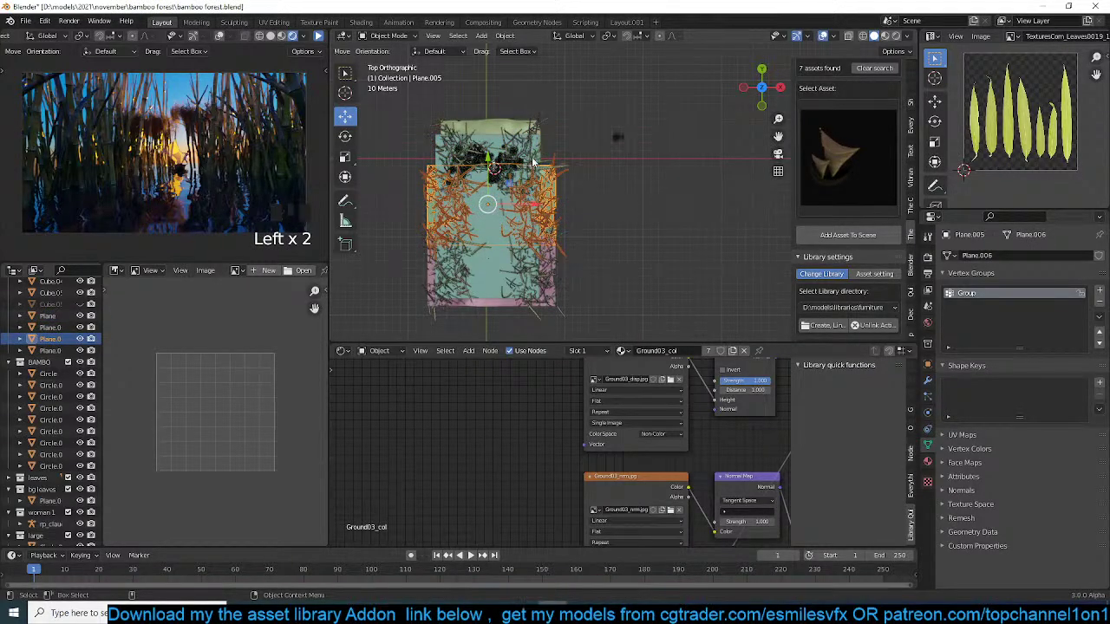
{"action": "left_click", "coordinate": [532, 162]}
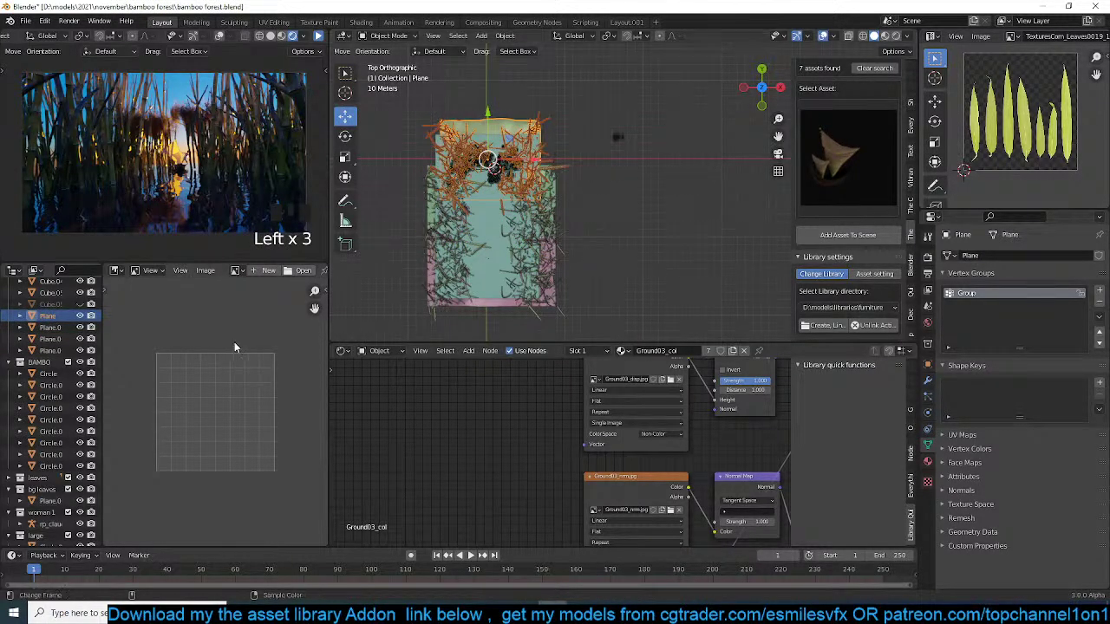
{"action": "left_click", "coordinate": [536, 230]}
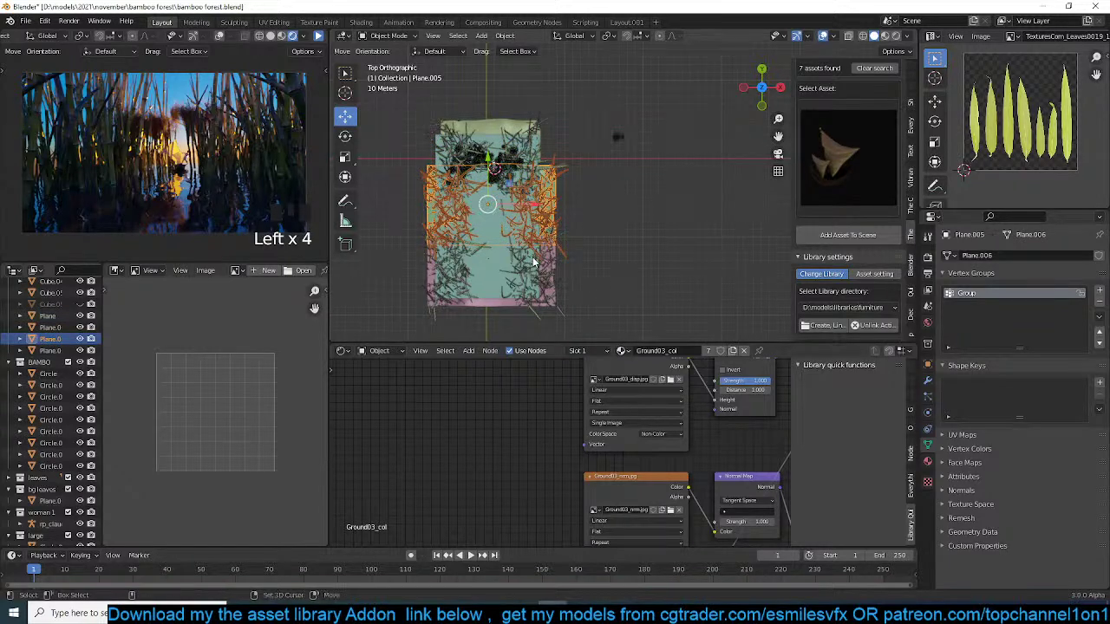
{"action": "left_click", "coordinate": [533, 262], "text": "shift"}
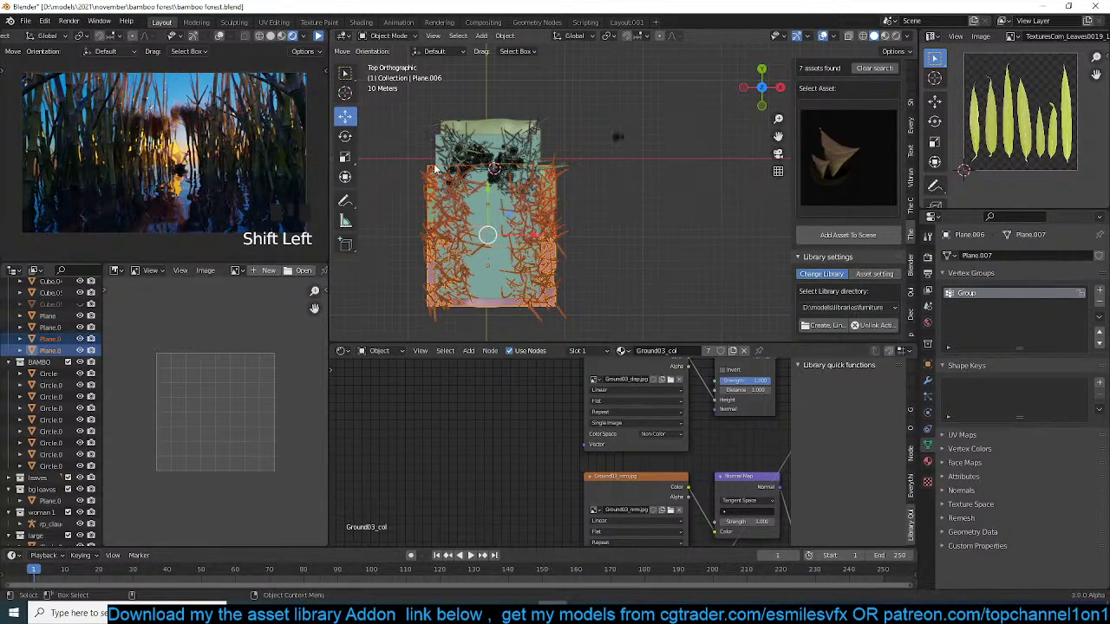
{"action": "scroll", "coordinate": [527, 213], "scroll_direction": "up", "scroll_amount": 3}
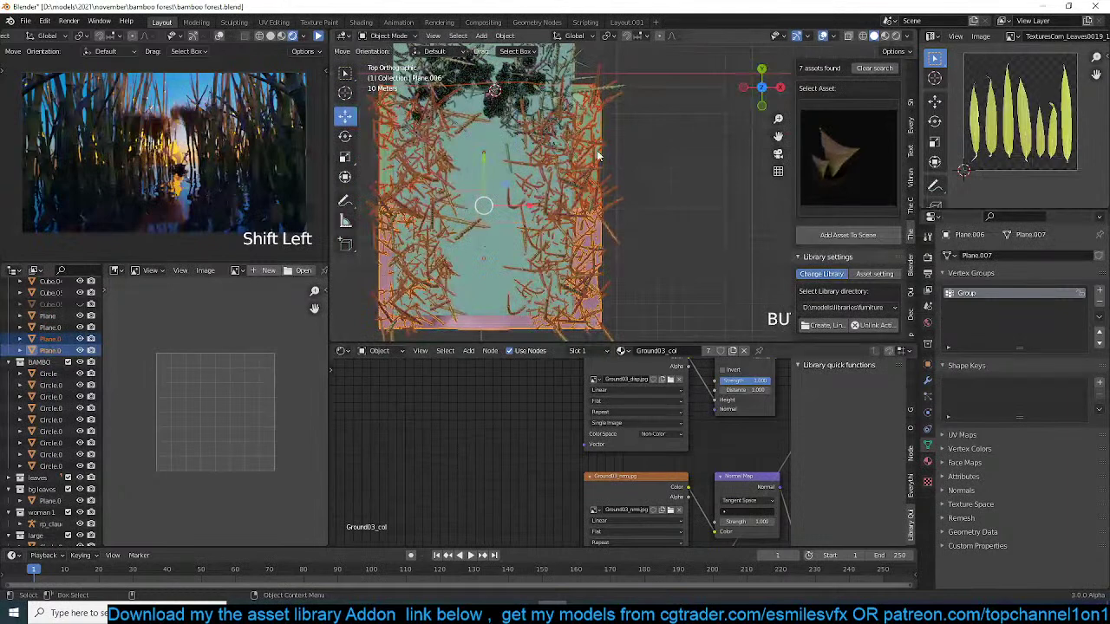
{"action": "left_click", "coordinate": [598, 153]}
- Trim the foremost ground copy to its right-bank strip by deleting all of its other vertices
{"action": "left_click", "coordinate": [595, 233]}
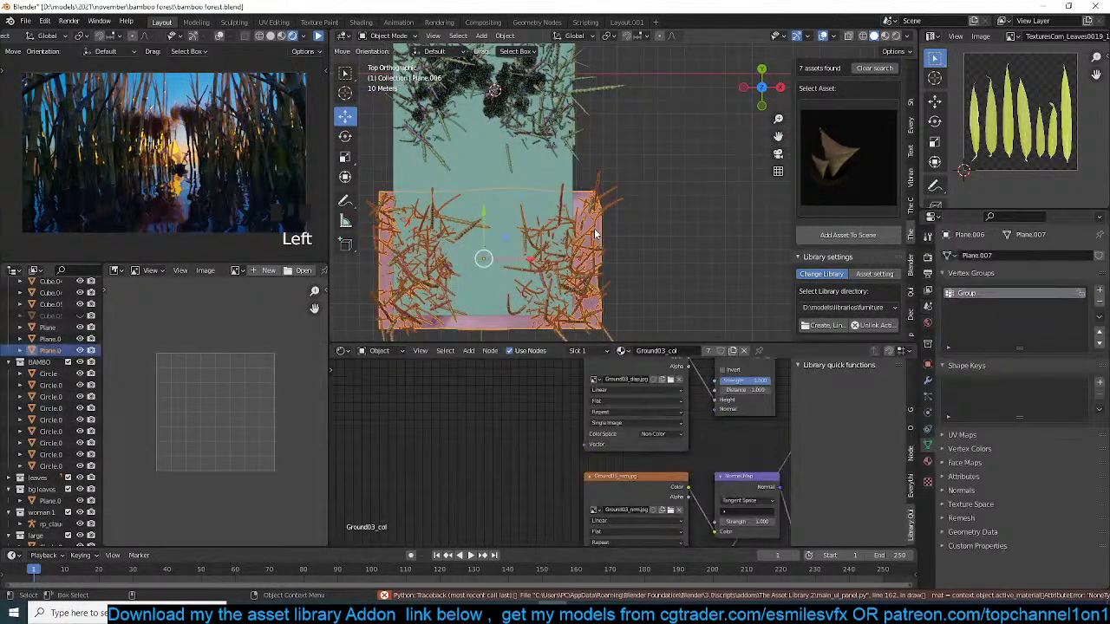
{"action": "key", "text": "Tab"}
{"action": "middle_click_drag", "start_coordinate": [596, 215], "coordinate": [633, 181], "text": "shift"}
{"action": "key", "text": "alt+z"}
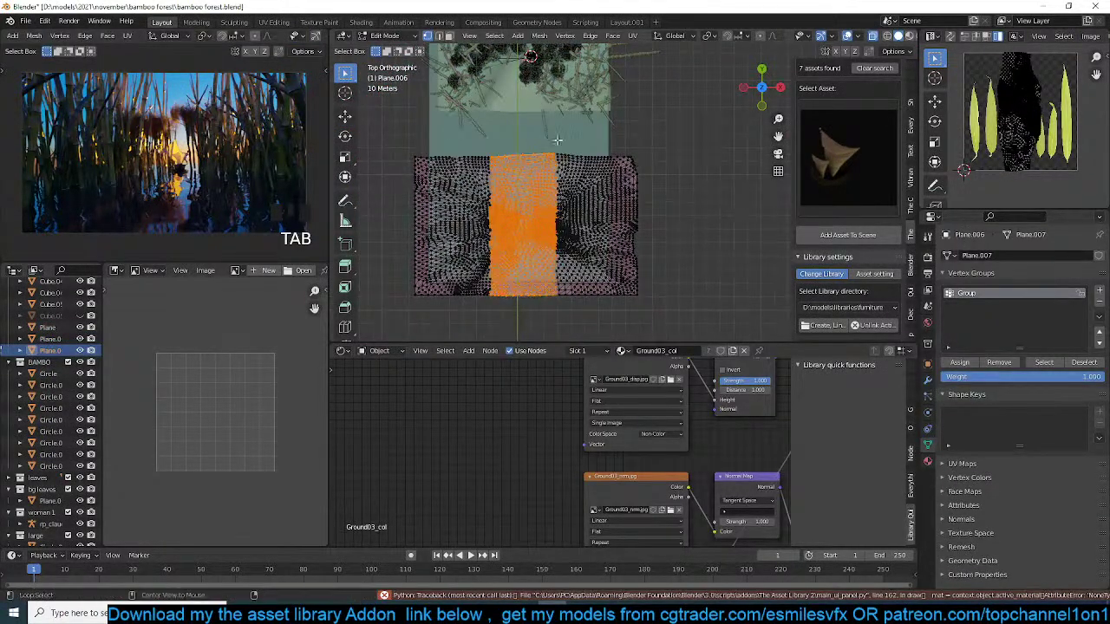
{"action": "key", "text": "alt+a"}
{"action": "left_click_drag", "start_coordinate": [559, 143], "coordinate": [677, 302]}
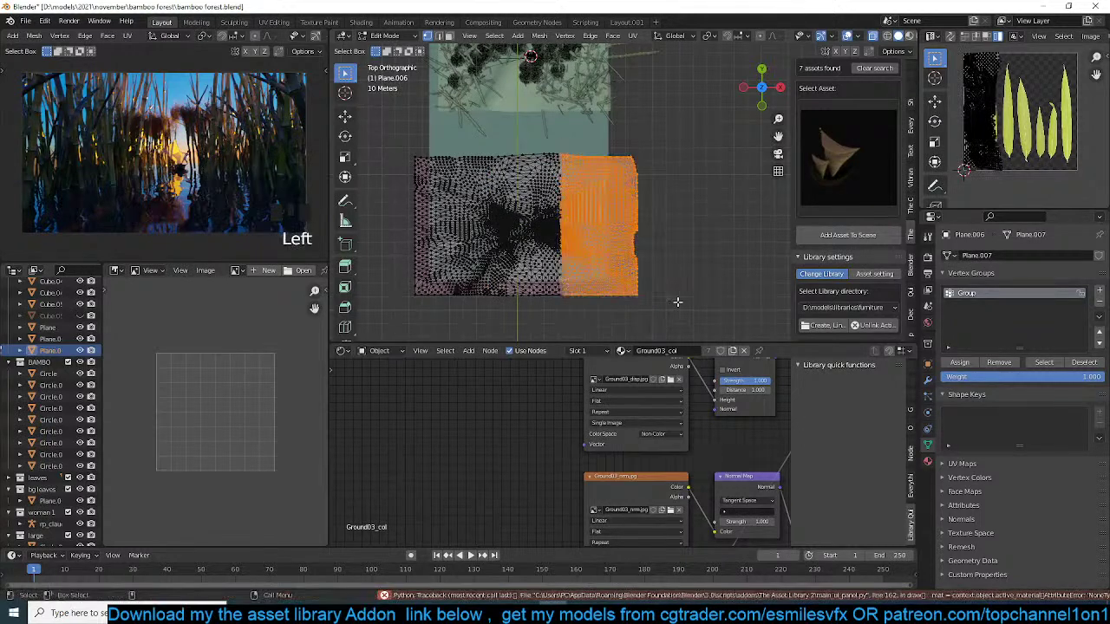
{"action": "key", "text": "ctrl+i"}
{"action": "key", "text": "x"}
{"action": "left_click", "coordinate": [667, 316]}
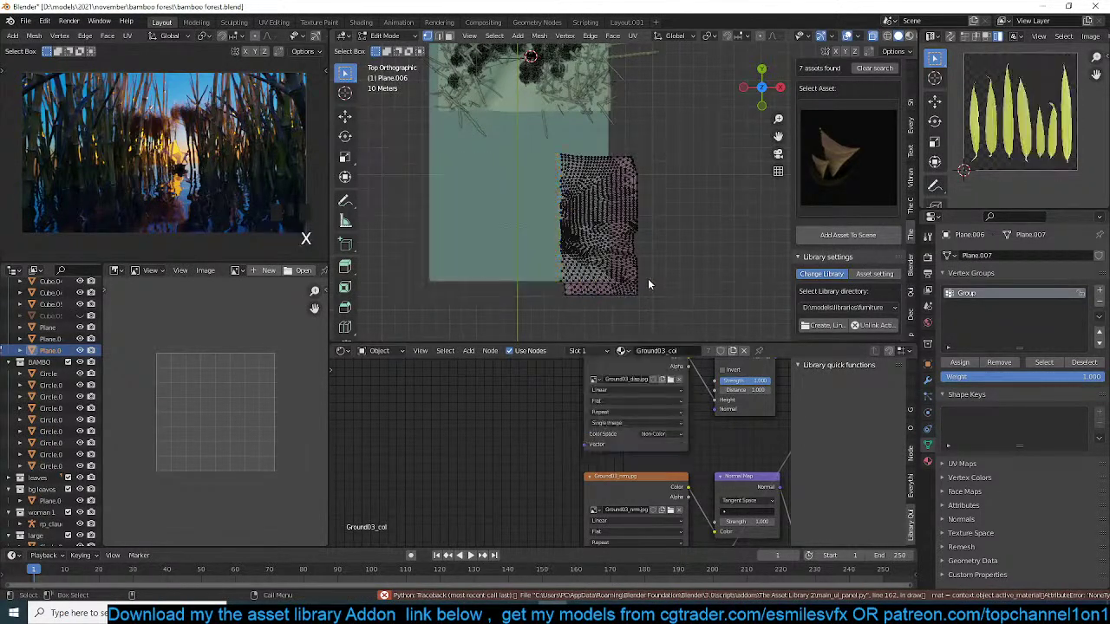
{"action": "key", "text": "Tab"}
- Delete the original bamboo-covered ground plane around the boat
{"action": "middle_click_drag", "start_coordinate": [650, 282], "coordinate": [589, 182]}
{"action": "key", "text": "alt+a"}
{"action": "left_click", "coordinate": [518, 169]}
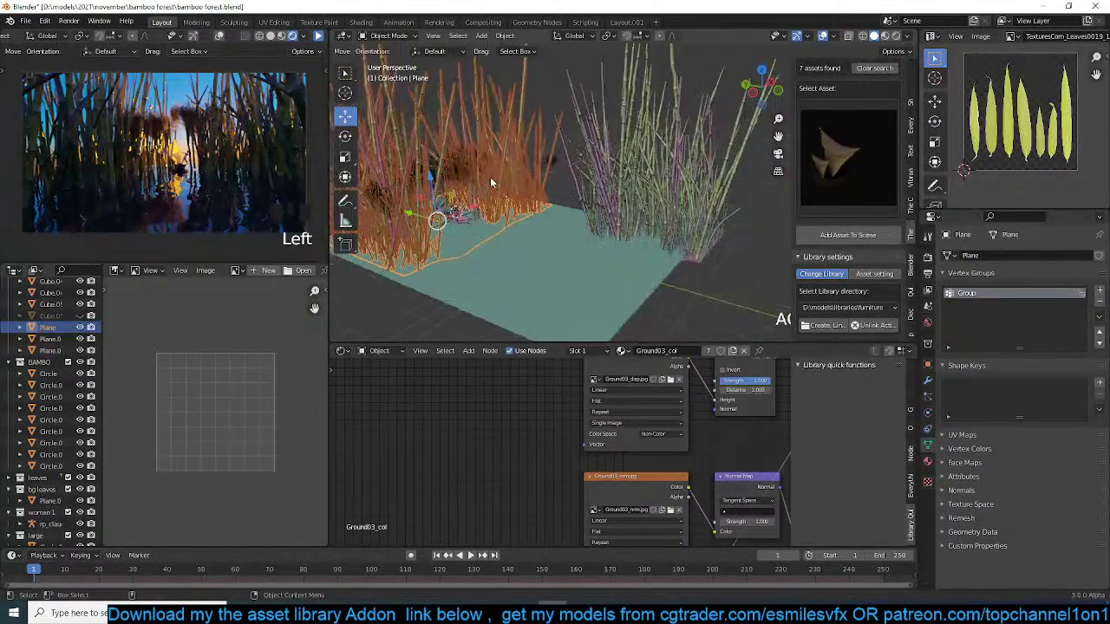
{"action": "key", "text": "h"}
- Examine the remaining right-bank bamboo strip from above and from water level
{"action": "left_click", "coordinate": [614, 210]}
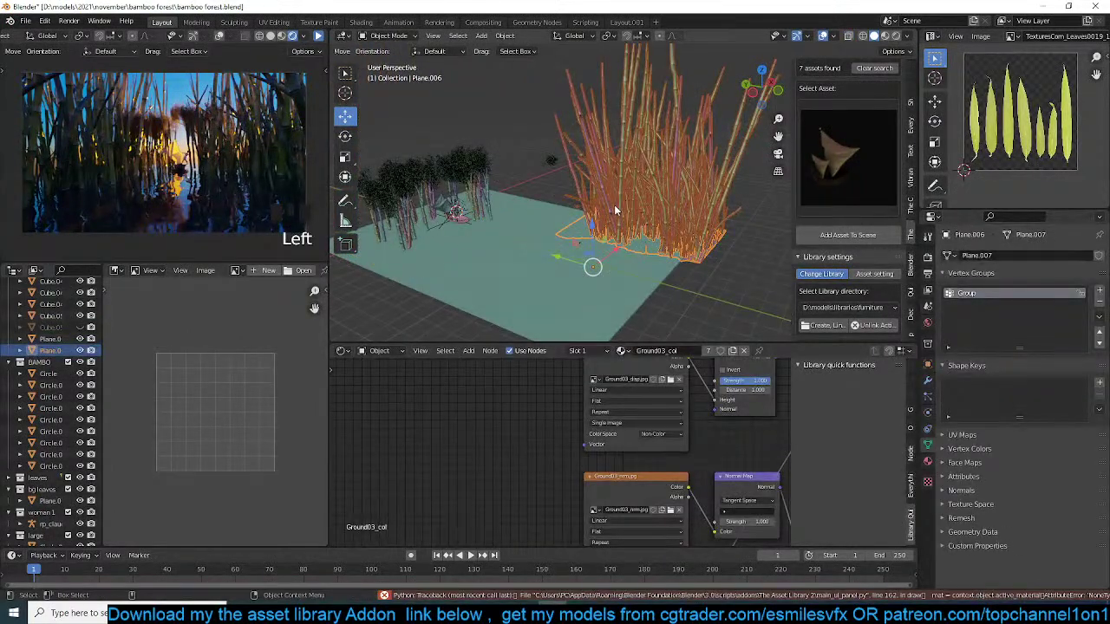
{"action": "middle_click_drag", "start_coordinate": [633, 151], "coordinate": [633, 150]}
{"action": "key", "text": "KP_7"}
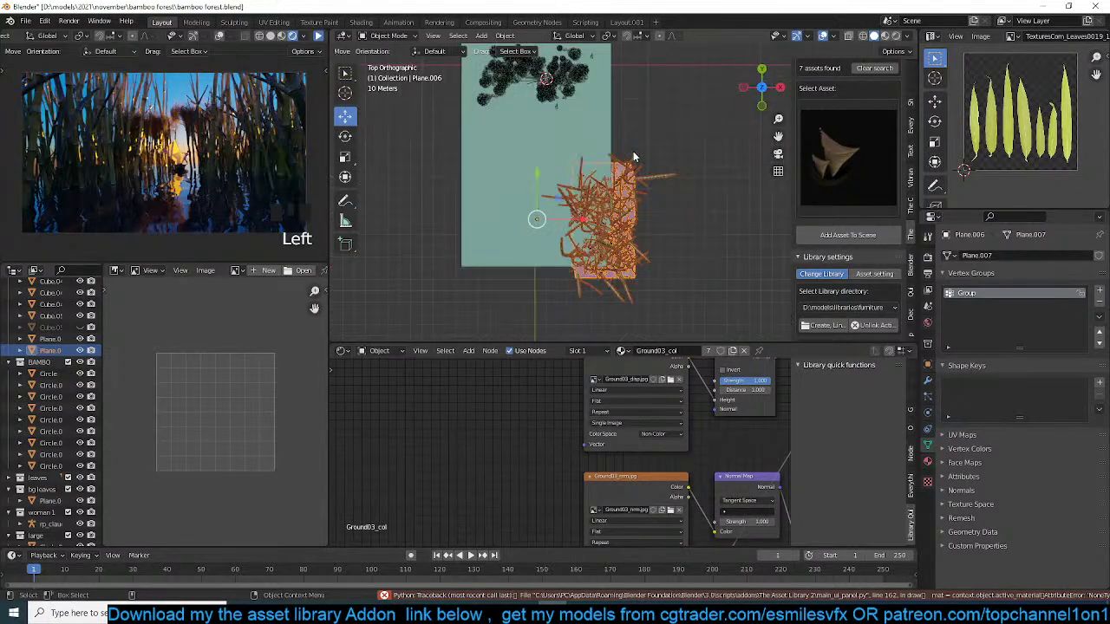
{"action": "scroll", "coordinate": [634, 156], "scroll_direction": "up", "scroll_amount": 4}
{"action": "scroll", "coordinate": [635, 157], "scroll_direction": "down", "scroll_amount": 4}
{"action": "left_click_drag", "start_coordinate": [635, 156], "coordinate": [683, 72], "text": "alt"}
{"action": "scroll", "coordinate": [682, 72], "scroll_direction": "up", "scroll_amount": 4}
{"action": "scroll", "coordinate": [683, 72], "scroll_direction": "up", "scroll_amount": 2}
{"action": "scroll", "coordinate": [684, 75], "scroll_direction": "down", "scroll_amount": 1}
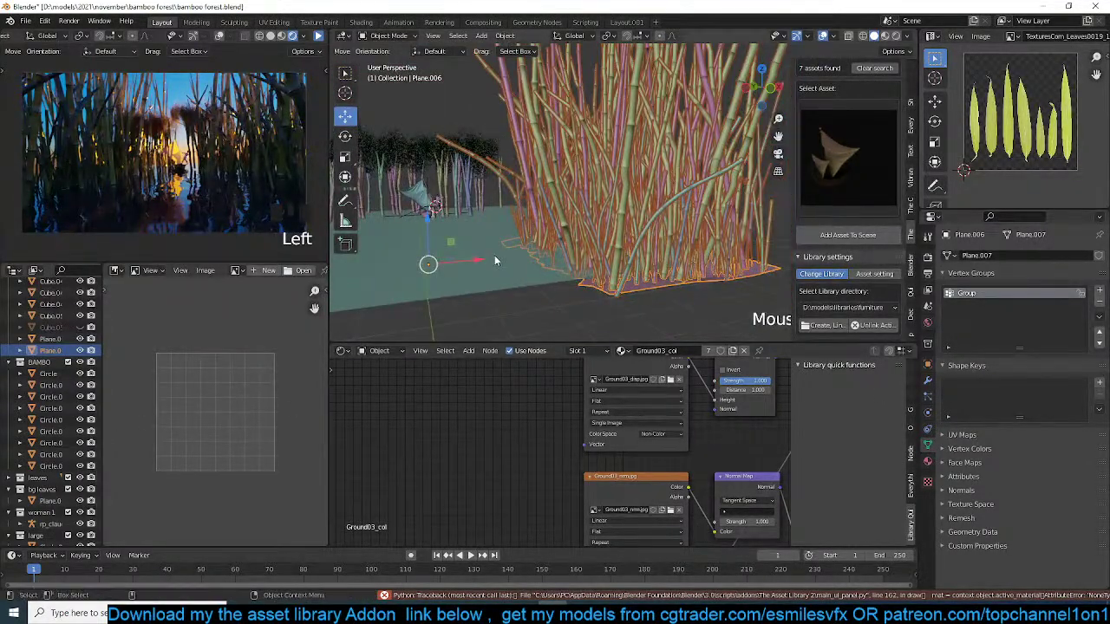
- Add a second particle system to the right-bank ground strip
{"action": "left_click", "coordinate": [480, 204]}
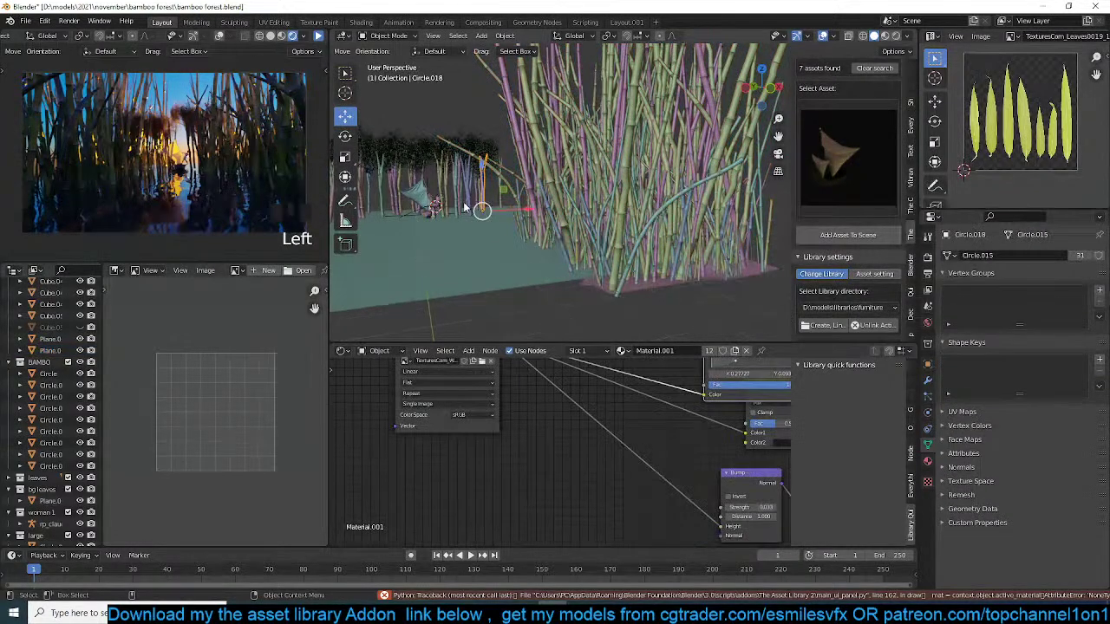
{"action": "left_click", "coordinate": [468, 205]}
{"action": "left_click", "coordinate": [598, 225]}
{"action": "left_click", "coordinate": [929, 381]}
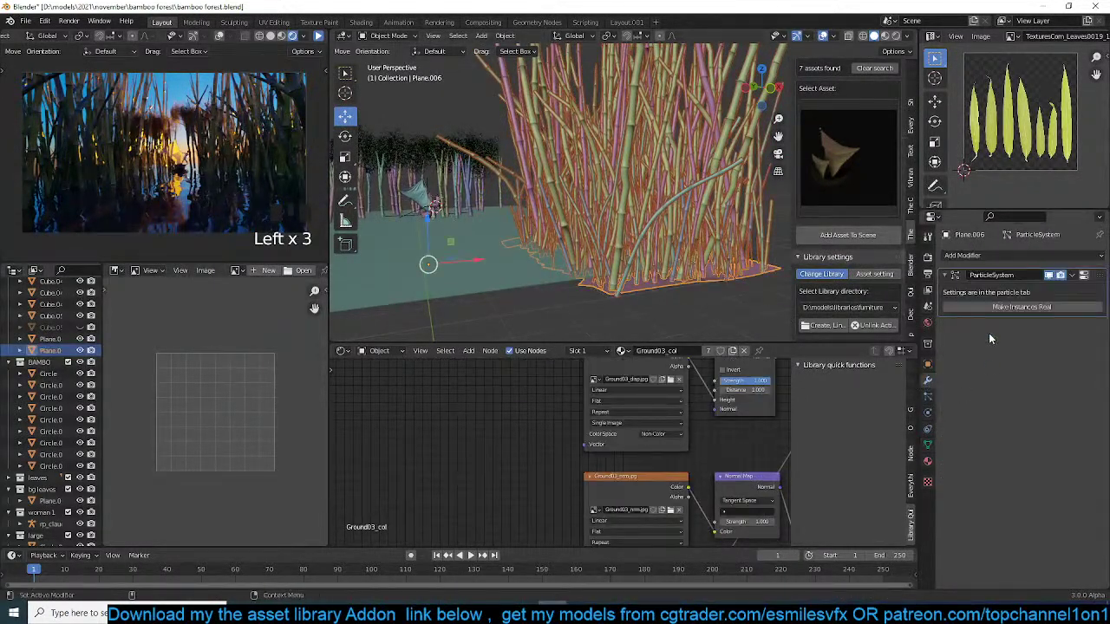
{"action": "left_click", "coordinate": [1083, 278]}
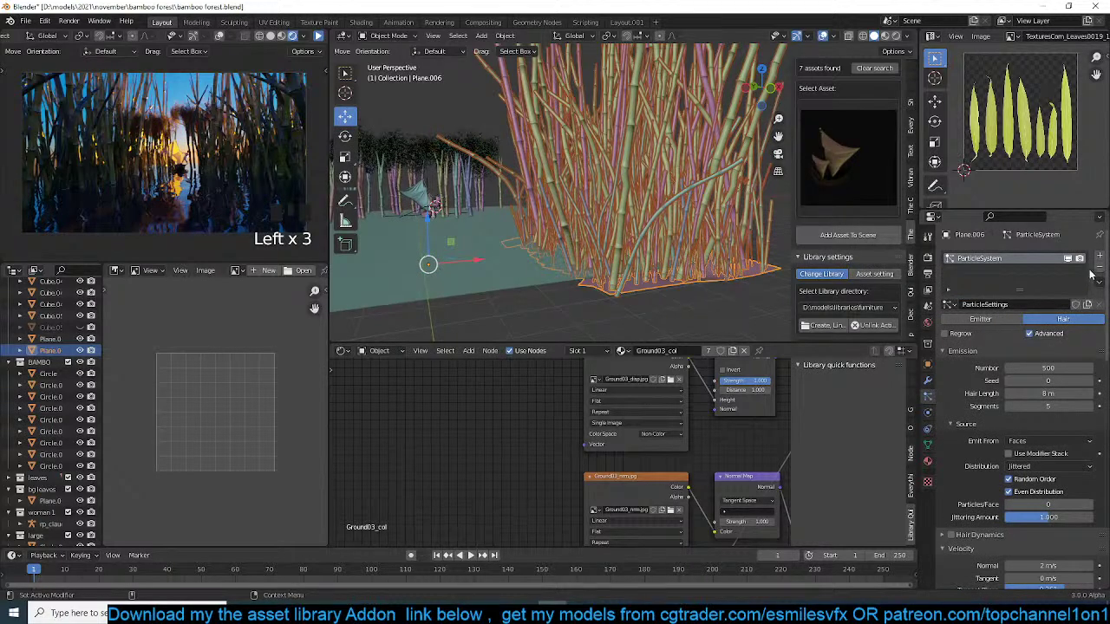
{"action": "left_click", "coordinate": [1099, 259]}
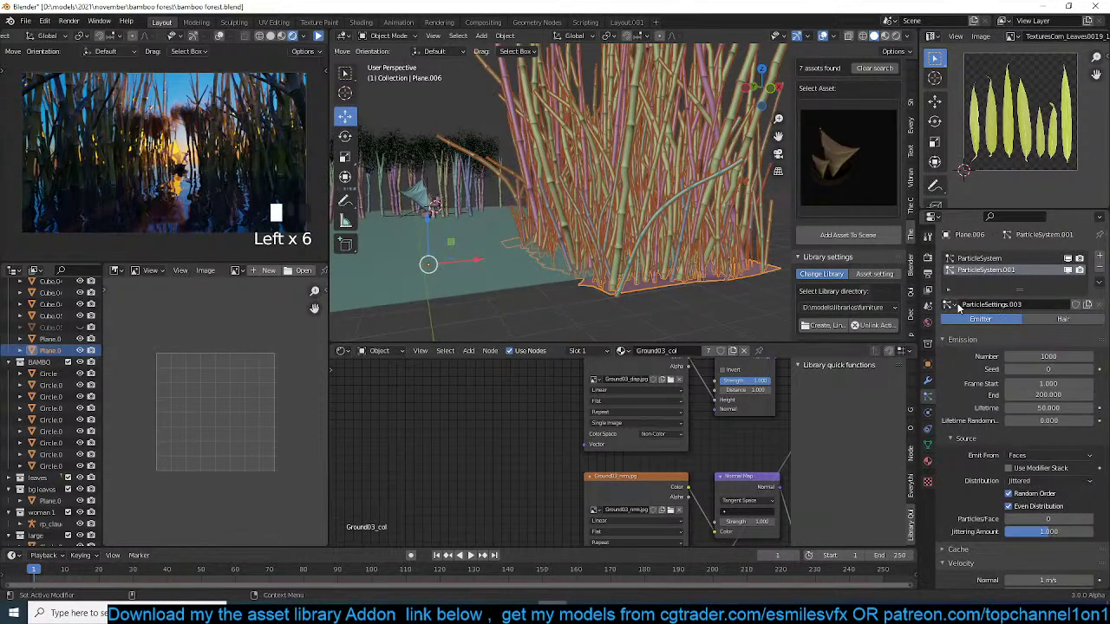
- Assign ParticleSettings.002 to the new particle system and hide the strip's first system in the viewport
{"action": "left_click", "coordinate": [949, 304]}
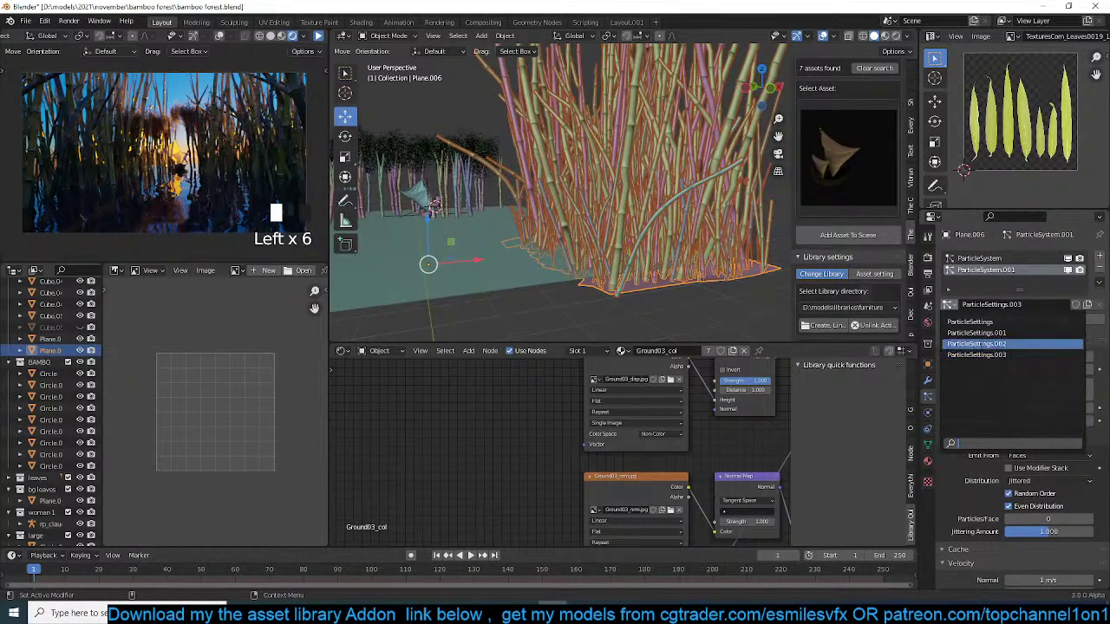
{"action": "left_click", "coordinate": [980, 344]}
{"action": "left_click", "coordinate": [1068, 259]}
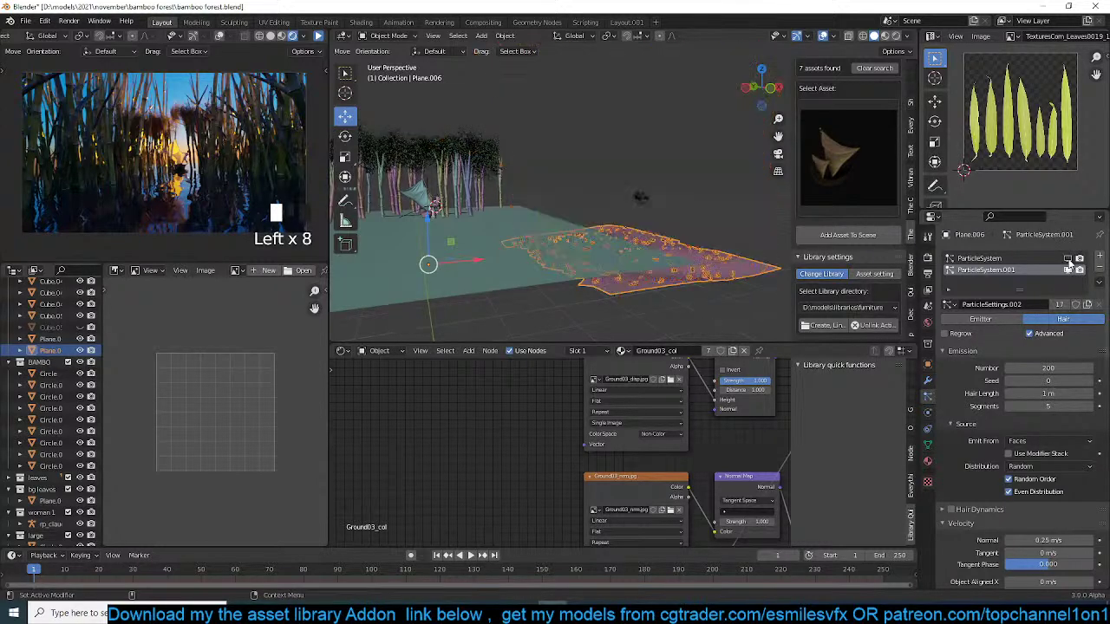
- Replace the second particle system's instance object with the bamboo stalk Circle.035
{"action": "scroll", "coordinate": [1004, 411], "scroll_direction": "down", "scroll_amount": 8}
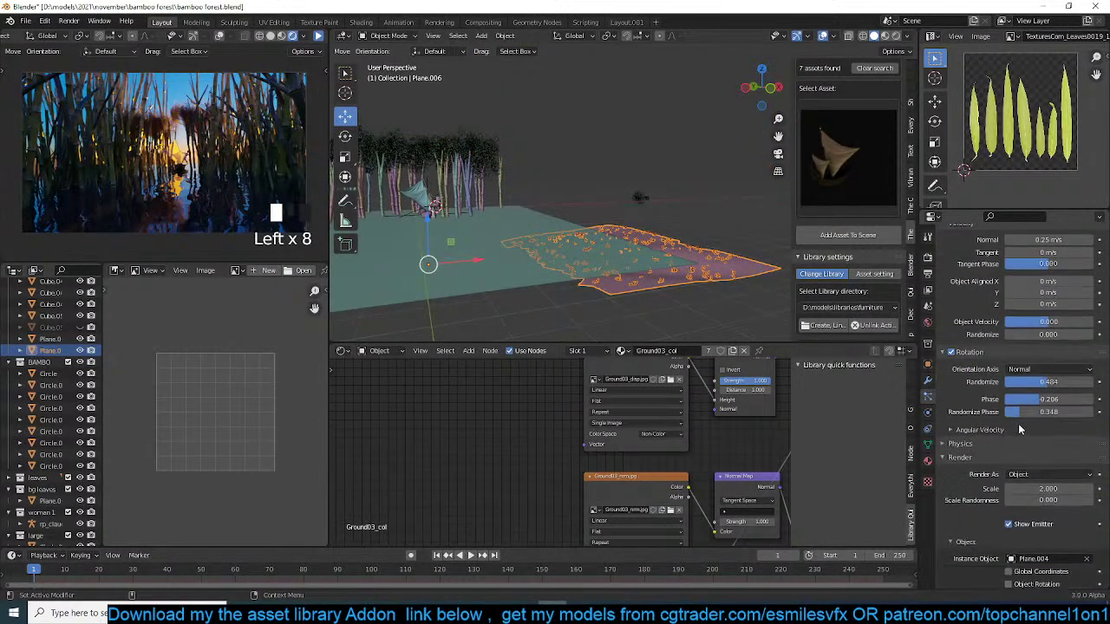
{"action": "left_click", "coordinate": [1019, 473]}
{"action": "left_click", "coordinate": [1023, 473]}
{"action": "scroll", "coordinate": [980, 499], "scroll_direction": "down", "scroll_amount": 4}
{"action": "scroll", "coordinate": [662, 305], "scroll_direction": "up", "scroll_amount": 6}
{"action": "middle_click_drag", "start_coordinate": [579, 267], "coordinate": [703, 144], "text": "shift"}
{"action": "scroll", "coordinate": [634, 208], "scroll_direction": "up", "scroll_amount": 1}
{"action": "middle_click_drag", "start_coordinate": [539, 205], "coordinate": [592, 232], "text": "shift"}
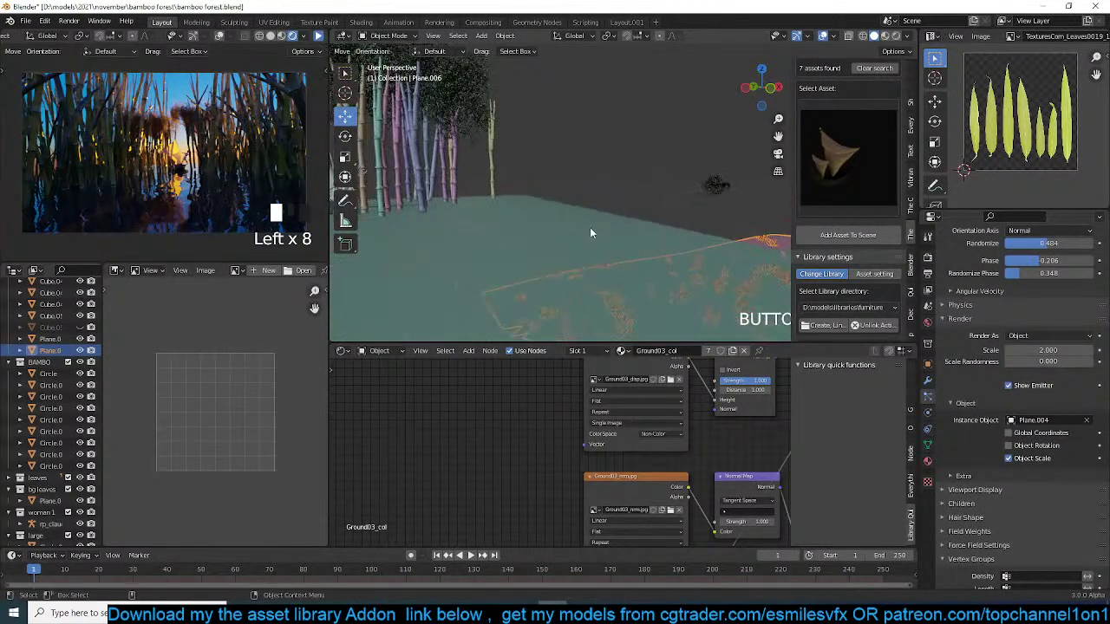
{"action": "left_click", "coordinate": [1087, 420]}
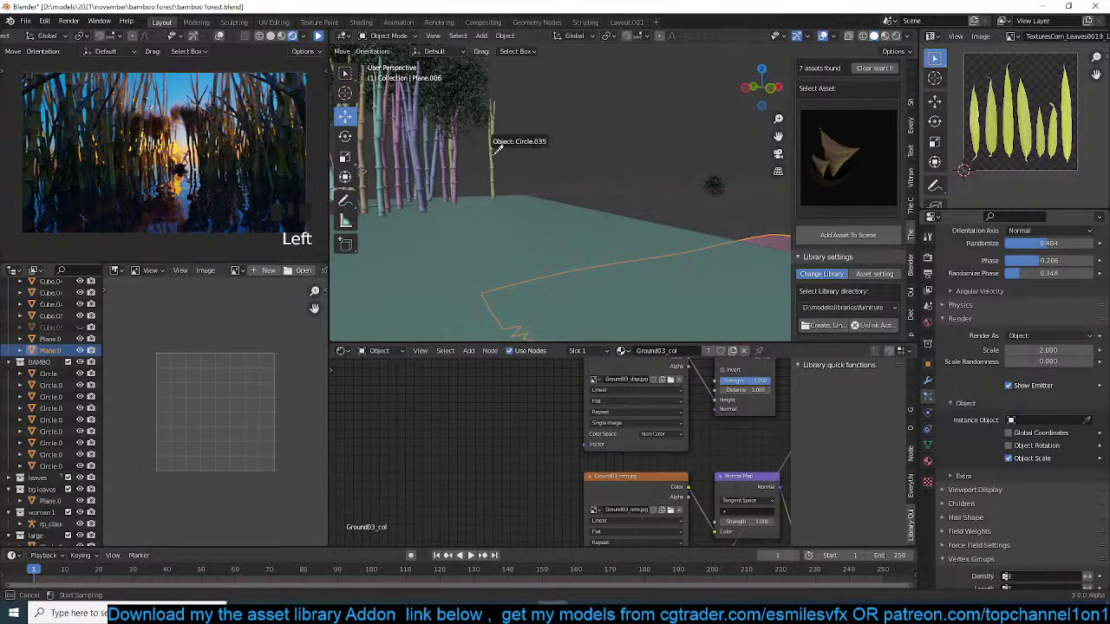
{"action": "left_click", "coordinate": [498, 149]}
- Set the particle render scale to 1 and inspect the leaf ball object beside the bank
{"action": "scroll", "coordinate": [541, 168], "scroll_direction": "down", "scroll_amount": 6}
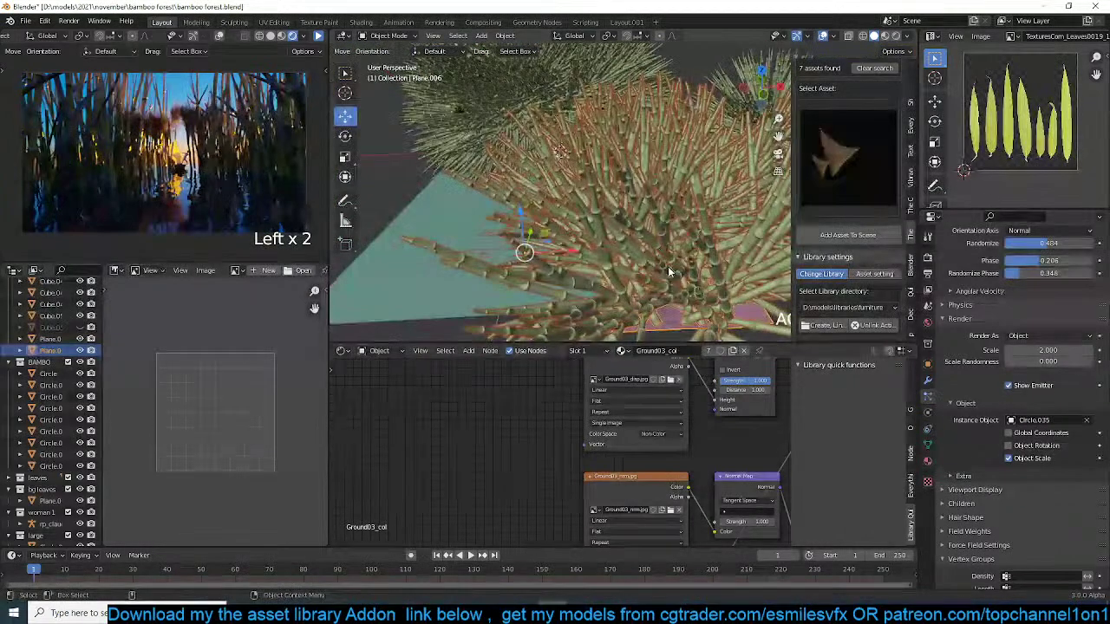
{"action": "scroll", "coordinate": [1033, 345], "scroll_direction": "up", "scroll_amount": 3}
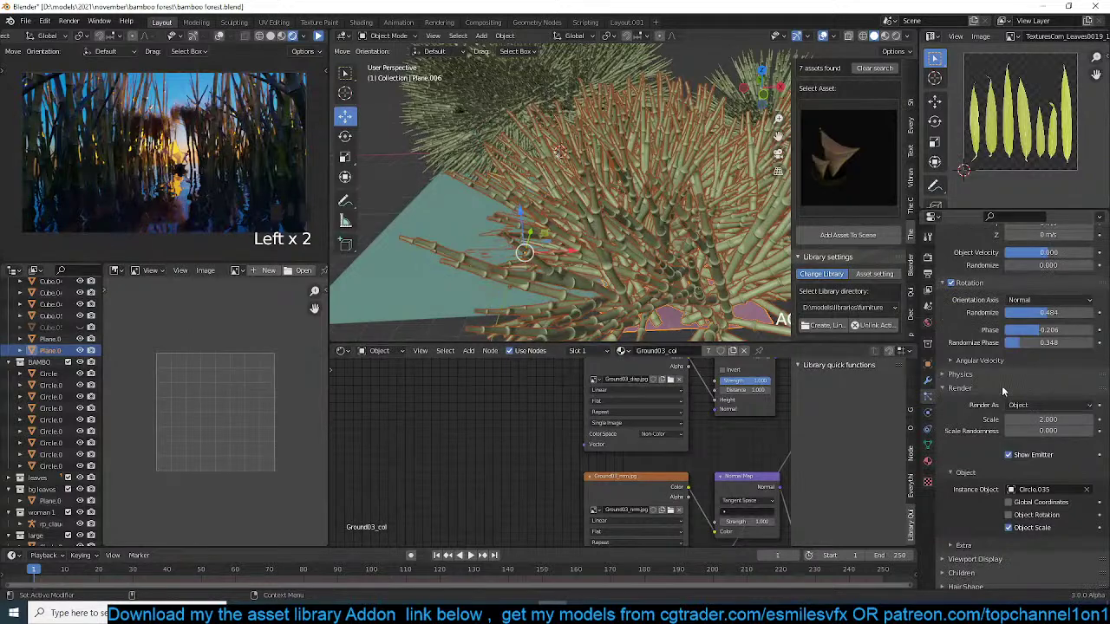
{"action": "key", "text": "Return"}
{"action": "middle_click_drag", "start_coordinate": [624, 223], "coordinate": [633, 189]}
{"action": "scroll", "coordinate": [665, 198], "scroll_direction": "down", "scroll_amount": 2}
{"action": "key", "text": "g"}
{"action": "left_click", "coordinate": [634, 189]}
{"action": "left_click", "coordinate": [734, 170]}
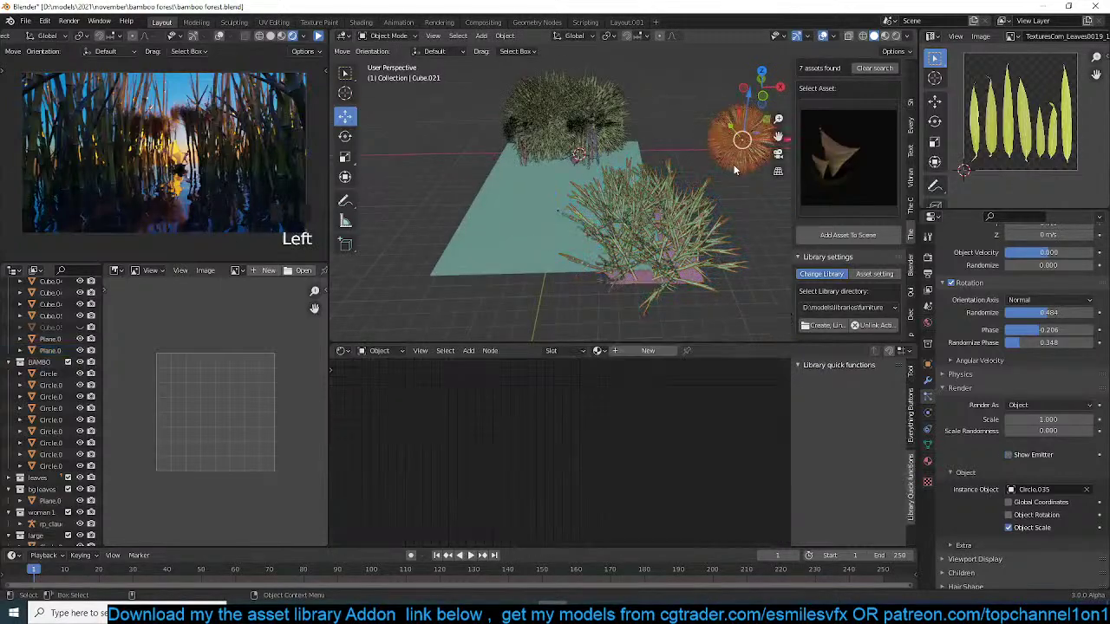
{"action": "key", "text": "KP_Decimal"}
{"action": "scroll", "coordinate": [729, 169], "scroll_direction": "down", "scroll_amount": 4}
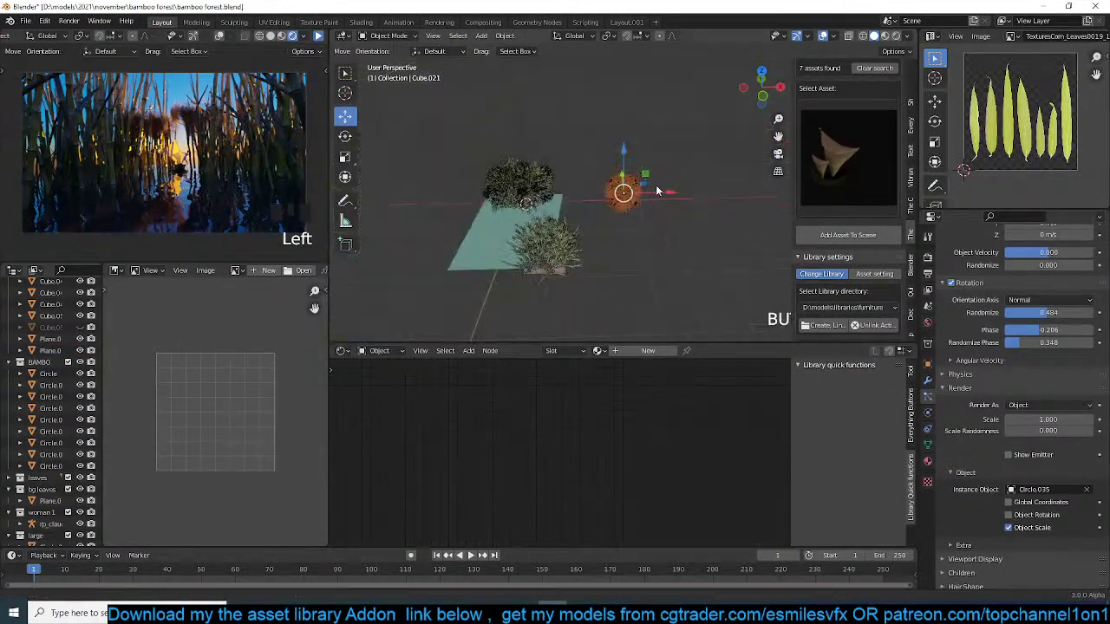
{"action": "scroll", "coordinate": [651, 191], "scroll_direction": "up", "scroll_amount": 4}
- Undo the instance object, scale and shared-settings changes back to the newly added particle system
{"action": "key", "text": "ctrl+z"}
{"action": "key", "text": "ctrl+z"}
{"action": "key", "text": "ctrl+z"}
{"action": "key", "text": "ctrl+z"}
{"action": "key", "text": "ctrl+z"}
{"action": "key", "text": "ctrl+z"}
{"action": "key", "text": "ctrl+z"}
{"action": "key", "text": "ctrl+z"}
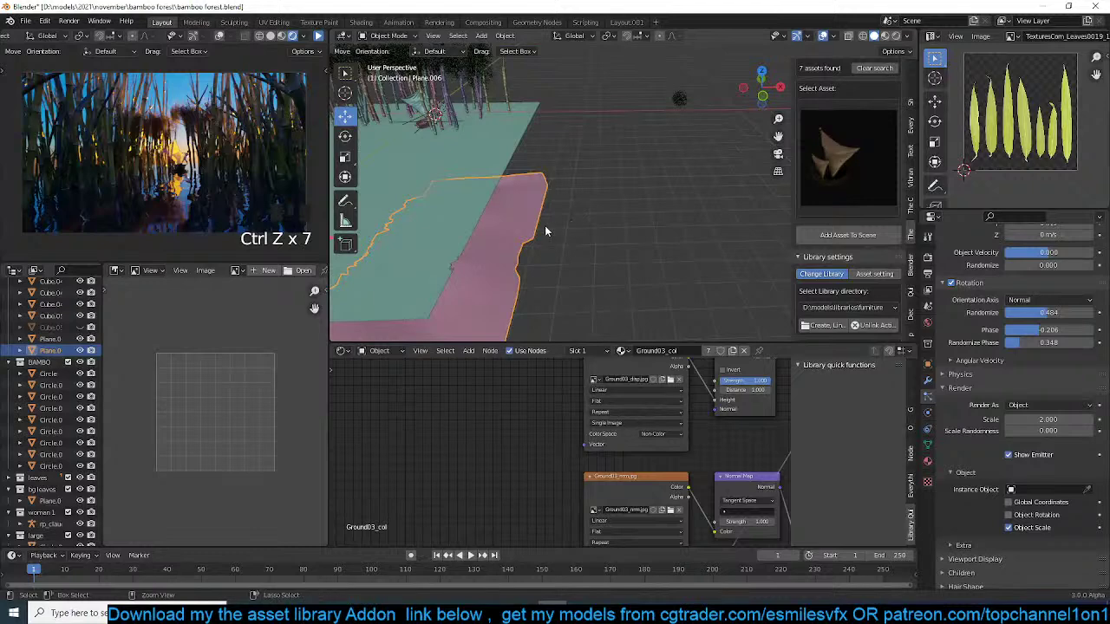
{"action": "key", "text": "ctrl+z"}
{"action": "key", "text": "ctrl+z"}
{"action": "scroll", "coordinate": [1030, 314], "scroll_direction": "up", "scroll_amount": 10}
{"action": "scroll", "coordinate": [574, 155], "scroll_direction": "down", "scroll_amount": 6}
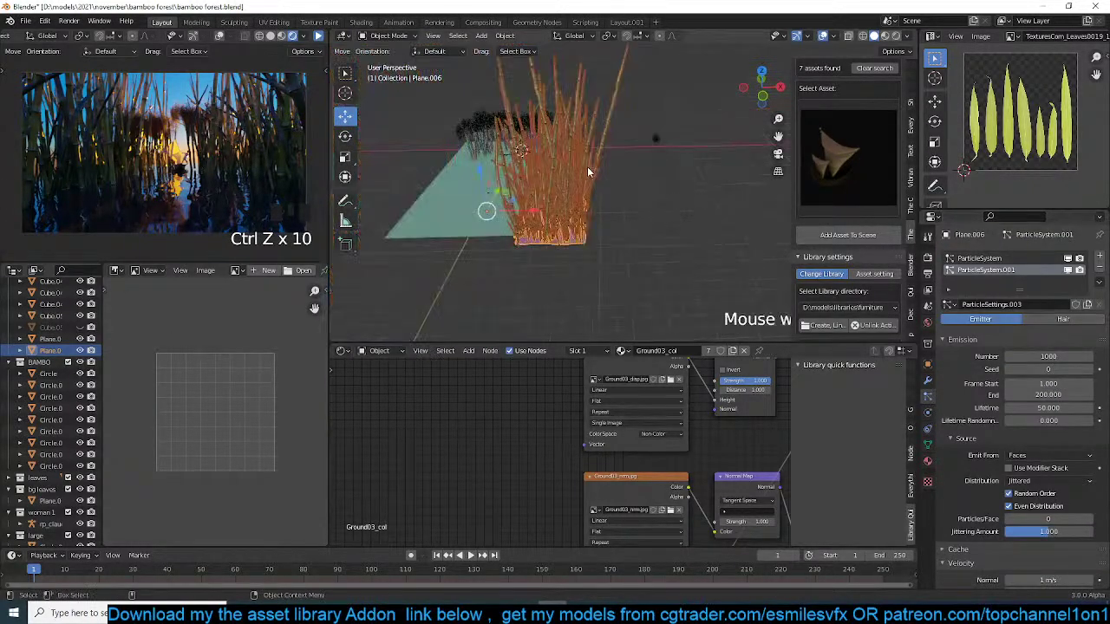
- Give the second particle system its own copy of ParticleSettings and hide the first system in the viewport
{"action": "left_click_drag", "start_coordinate": [589, 168], "coordinate": [614, 166], "text": "alt"}
{"action": "left_click", "coordinate": [649, 167]}
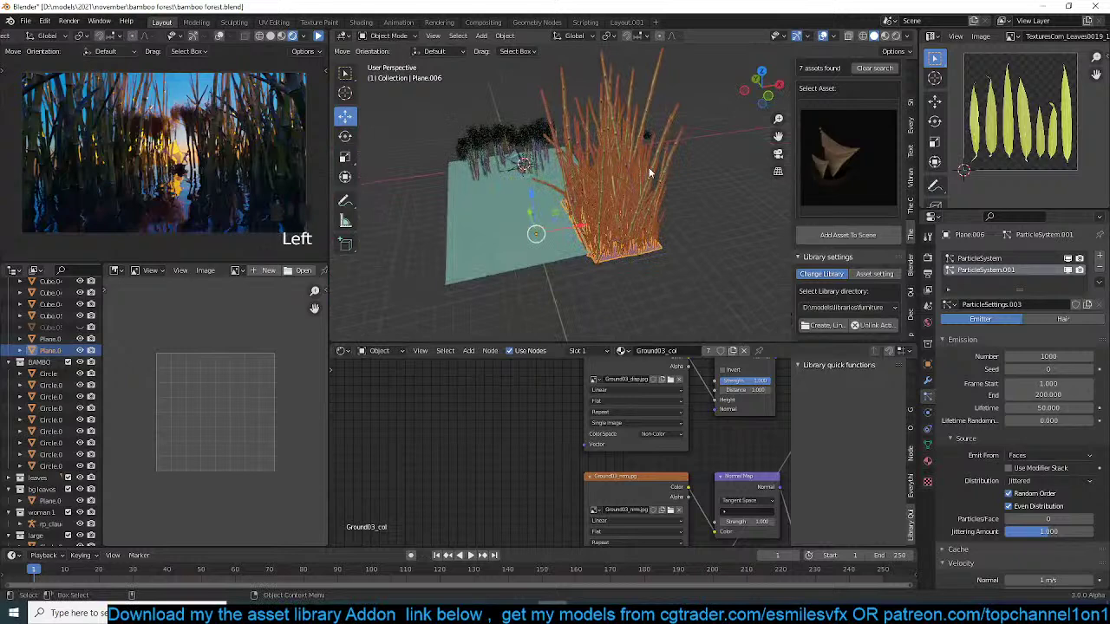
{"action": "left_click", "coordinate": [997, 269]}
{"action": "left_click", "coordinate": [996, 276]}
{"action": "left_click", "coordinate": [955, 306]}
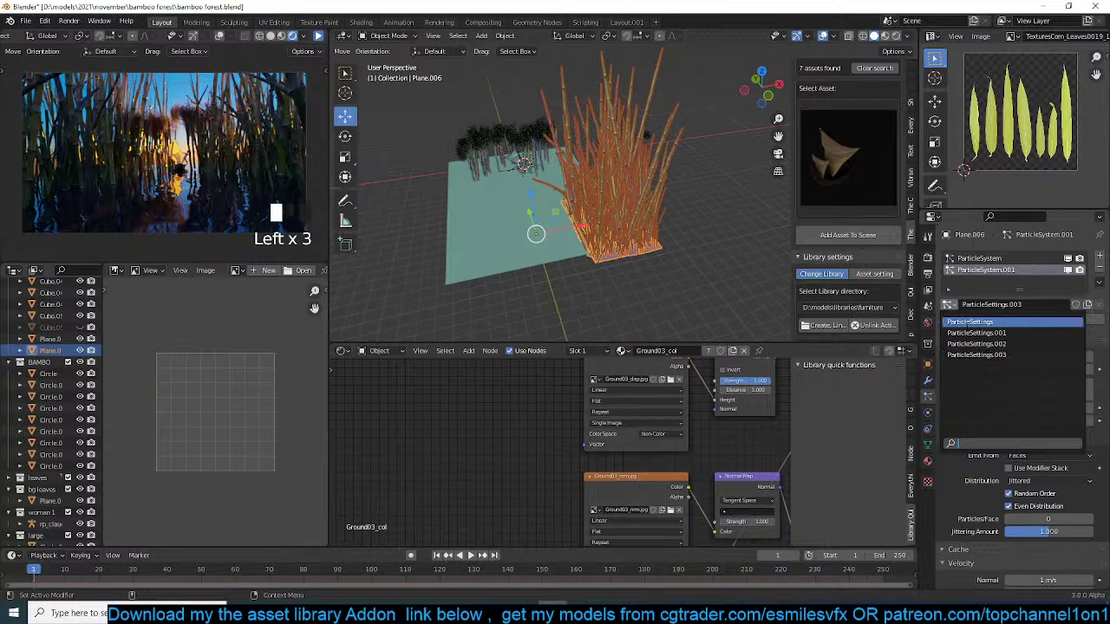
{"action": "left_click", "coordinate": [968, 323]}
{"action": "left_click", "coordinate": [1062, 304]}
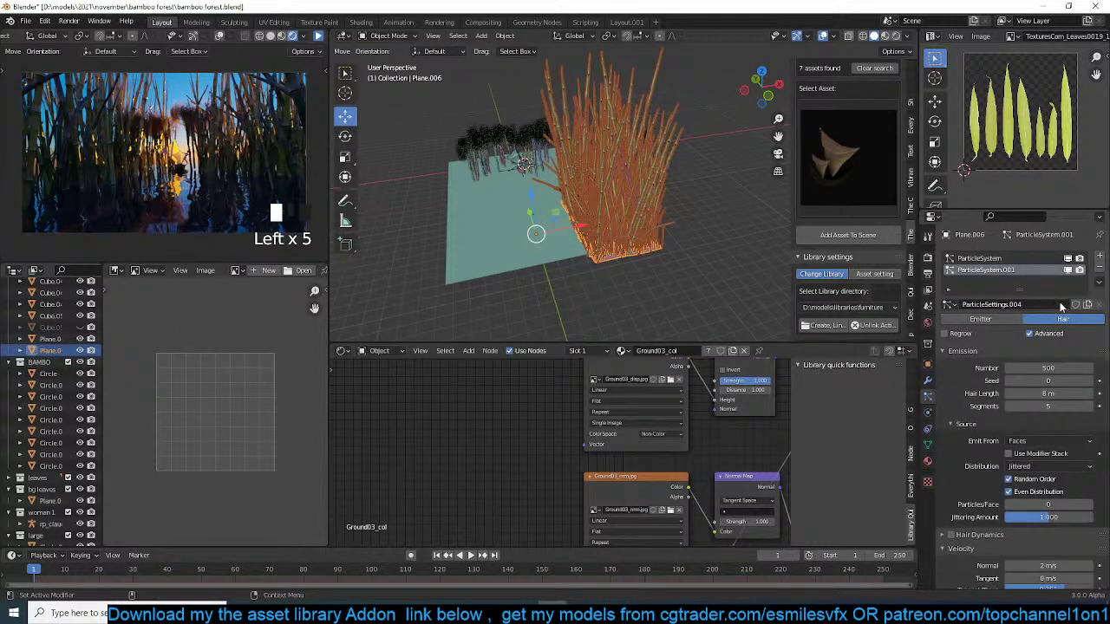
{"action": "left_click", "coordinate": [1068, 258]}
- Render the second particle system as Object with the bamboo stalk Circle.030 as its instance object
{"action": "scroll", "coordinate": [1032, 382], "scroll_direction": "down", "scroll_amount": 10}
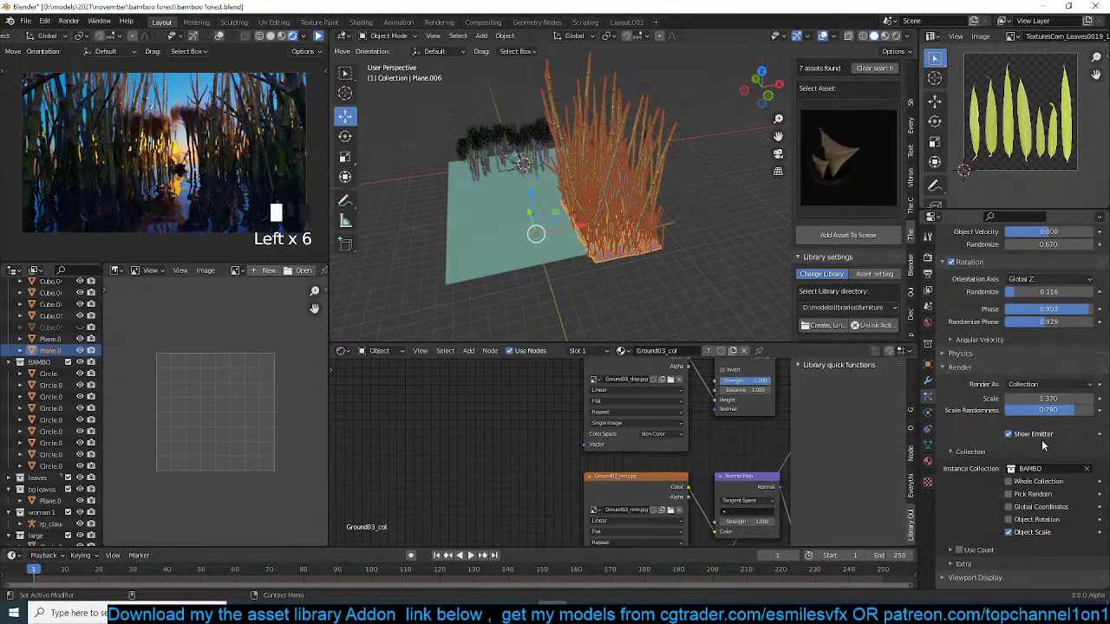
{"action": "left_click", "coordinate": [1053, 384]}
{"action": "left_click", "coordinate": [1018, 422]}
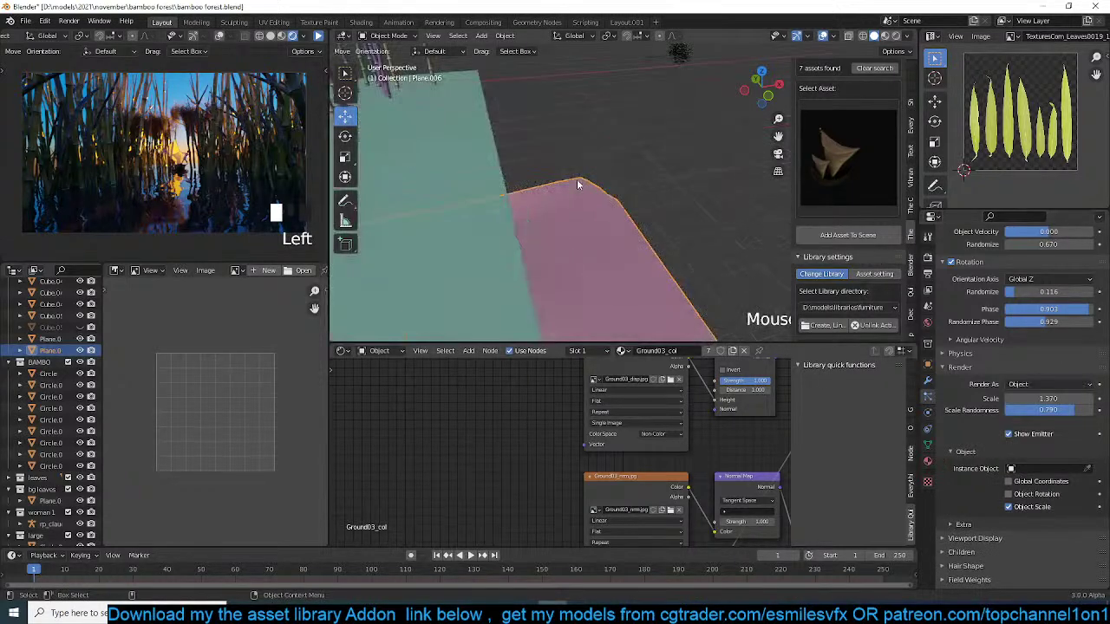
{"action": "left_click", "coordinate": [1086, 470]}
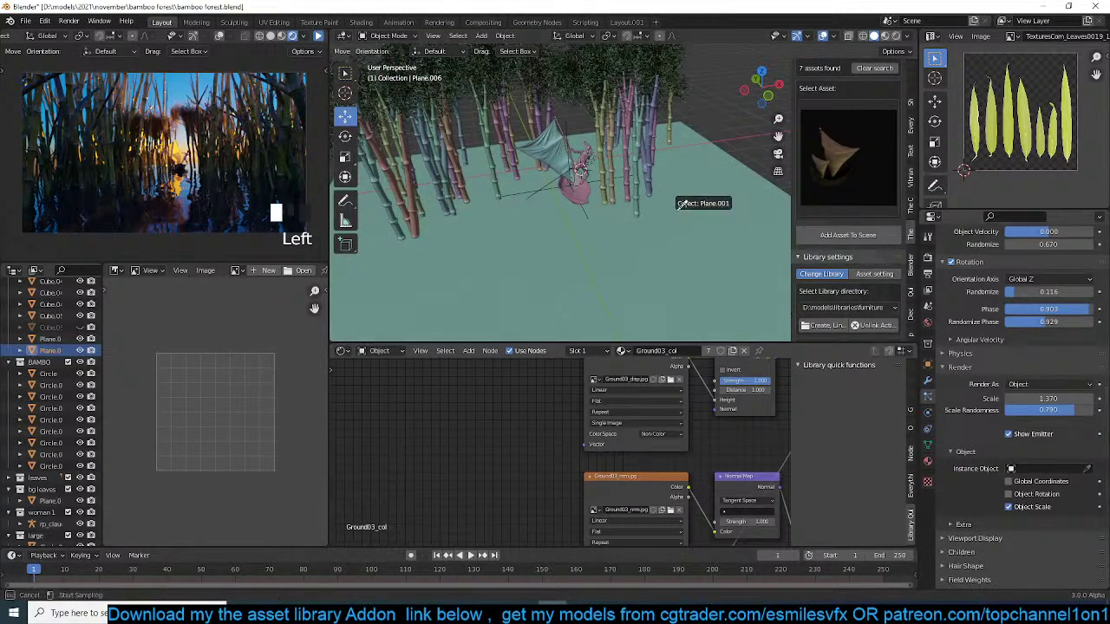
{"action": "left_click", "coordinate": [652, 149]}
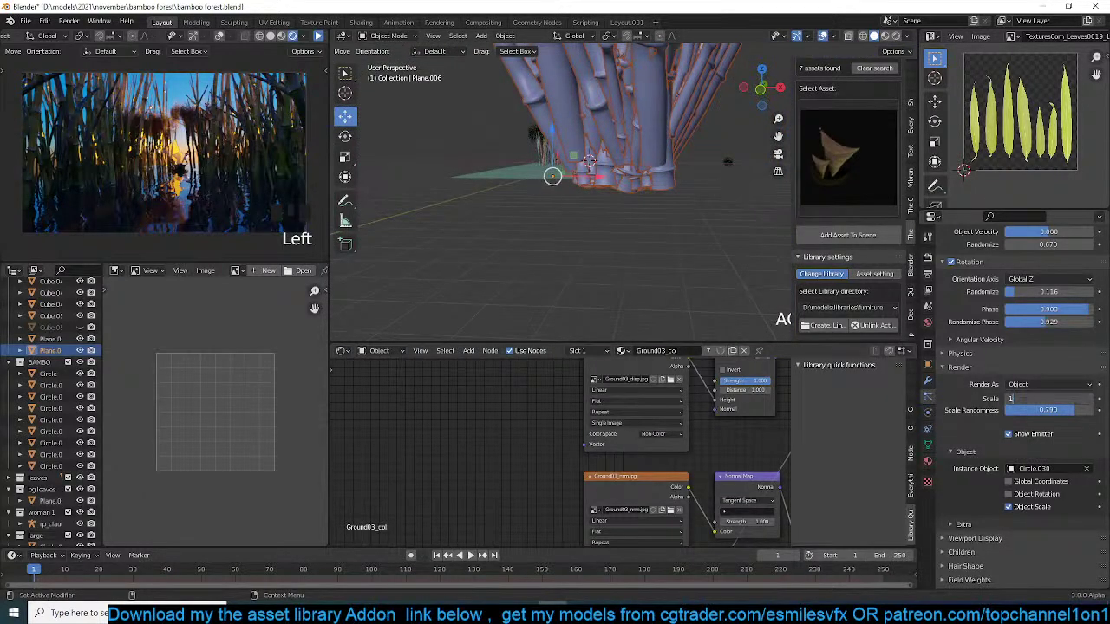
- Set the second system's render scale to 1 and its hair length to 1 m while viewing through the camera
{"action": "key", "text": "Return"}
{"action": "scroll", "coordinate": [655, 211], "scroll_direction": "down", "scroll_amount": 4}
{"action": "key", "text": "KP_0"}
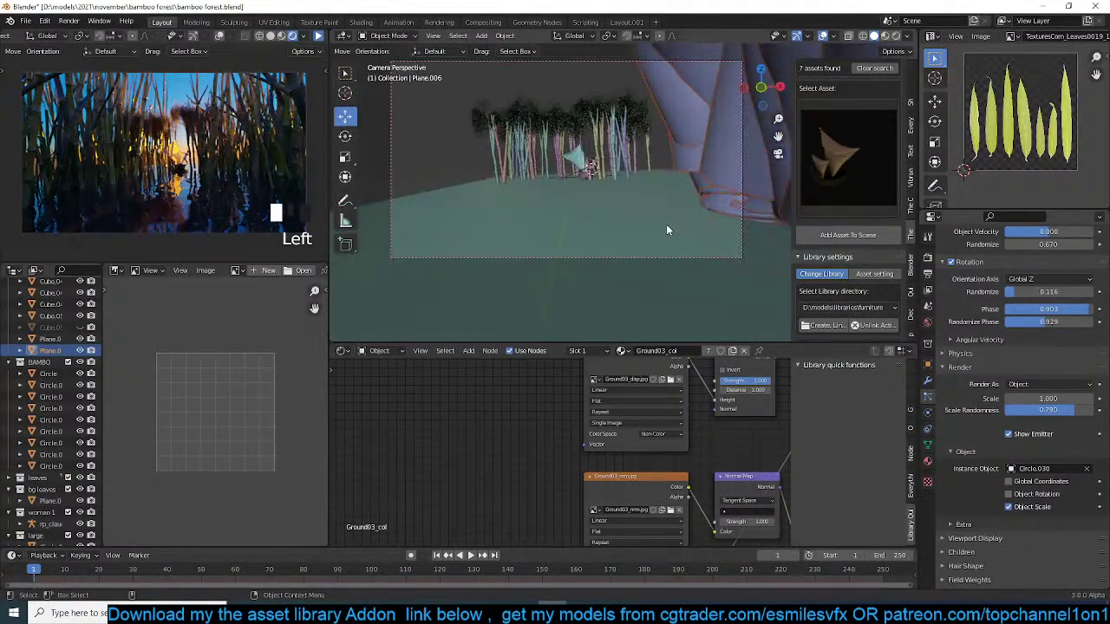
{"action": "scroll", "coordinate": [1034, 394], "scroll_direction": "up", "scroll_amount": 6}
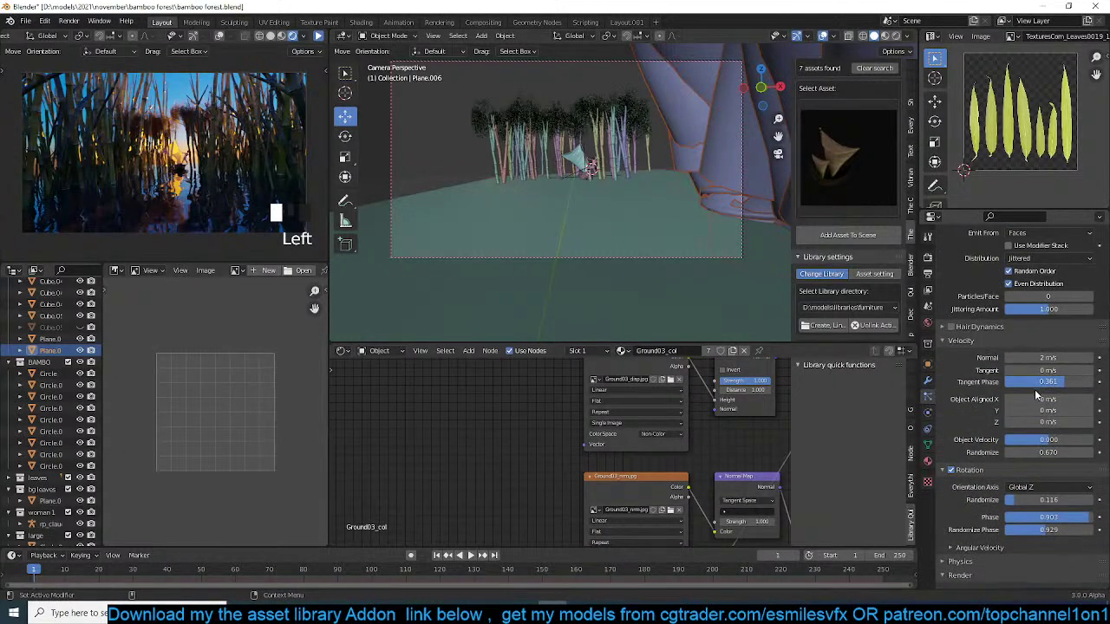
{"action": "left_click", "coordinate": [1048, 357]}
{"action": "type", "text": "1"}
{"action": "key", "text": "Return"}
{"action": "scroll", "coordinate": [1031, 341], "scroll_direction": "up", "scroll_amount": 1}
{"action": "scroll", "coordinate": [1031, 341], "scroll_direction": "up", "scroll_amount": 4}
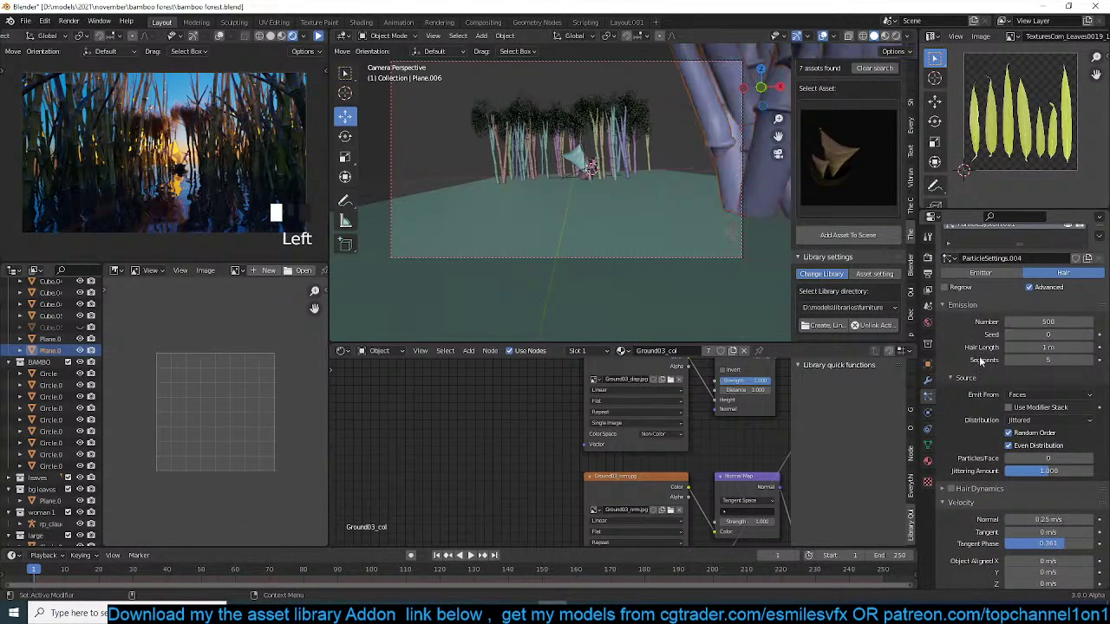
- Set the second particle system's emission number to 100
{"action": "scroll", "coordinate": [1049, 396], "scroll_direction": "down", "scroll_amount": 3}
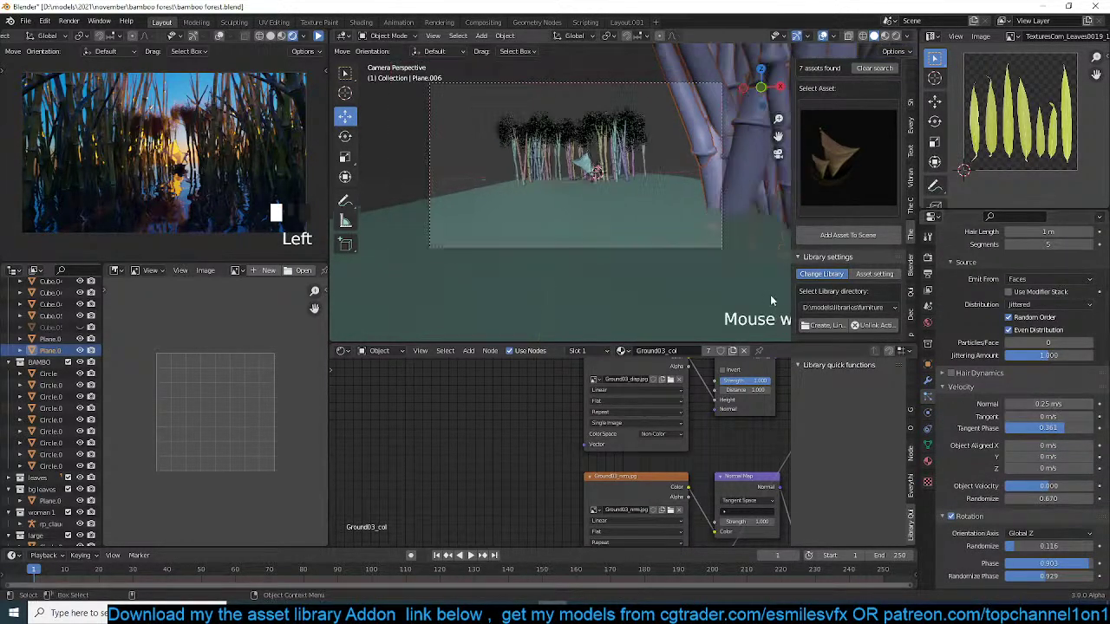
{"action": "left_click_drag", "start_coordinate": [771, 296], "coordinate": [766, 305], "text": "alt"}
{"action": "scroll", "coordinate": [765, 304], "scroll_direction": "down", "scroll_amount": 8}
{"action": "key", "text": "KP_0"}
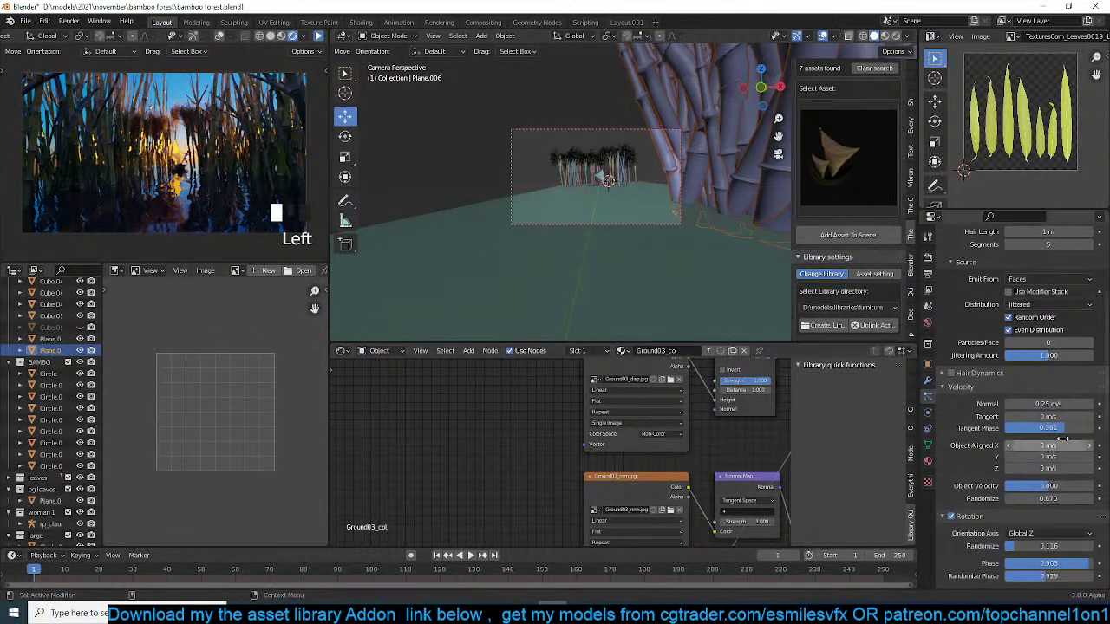
{"action": "scroll", "coordinate": [1065, 440], "scroll_direction": "up", "scroll_amount": 7}
{"action": "left_click", "coordinate": [1052, 368]}
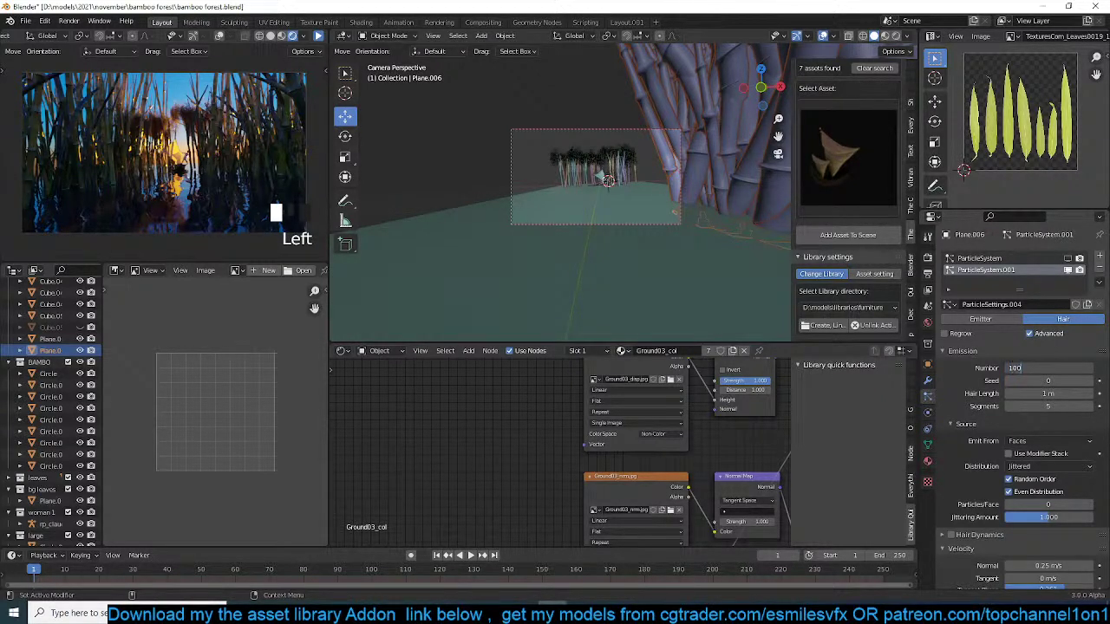
{"action": "type", "text": "100"}
{"action": "key", "text": "Return"}
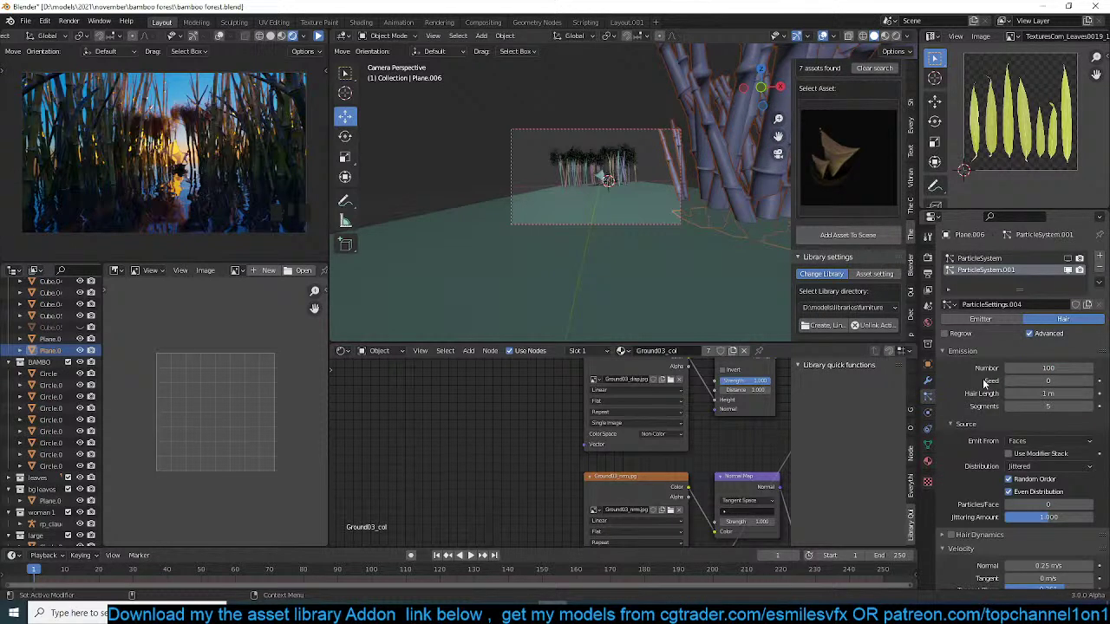
- Lower the second system's hair length to 0 m and its scale randomness to 0.236
{"action": "mouse_move", "coordinate": [1048, 394]}
{"action": "left_mouse_down"}
{"action": "mouse_move", "coordinate": [1023, 394]}
{"action": "mouse_move", "coordinate": [1034, 393]}
{"action": "left_mouse_up"}
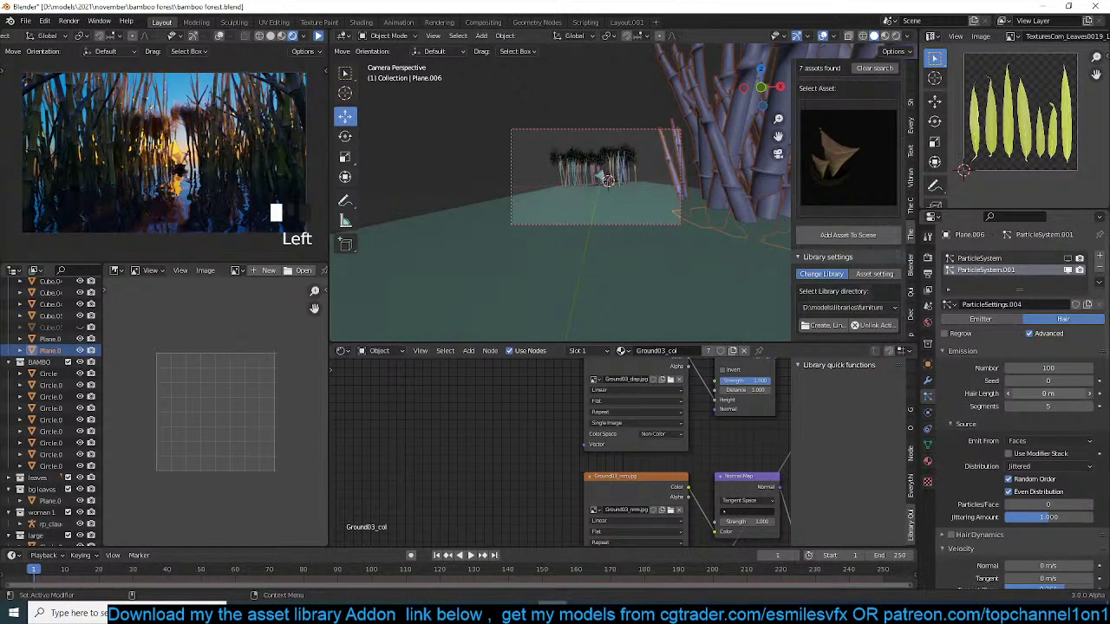
{"action": "left_click", "coordinate": [1049, 434]}
{"action": "scroll", "coordinate": [1056, 460], "scroll_direction": "down", "scroll_amount": 10}
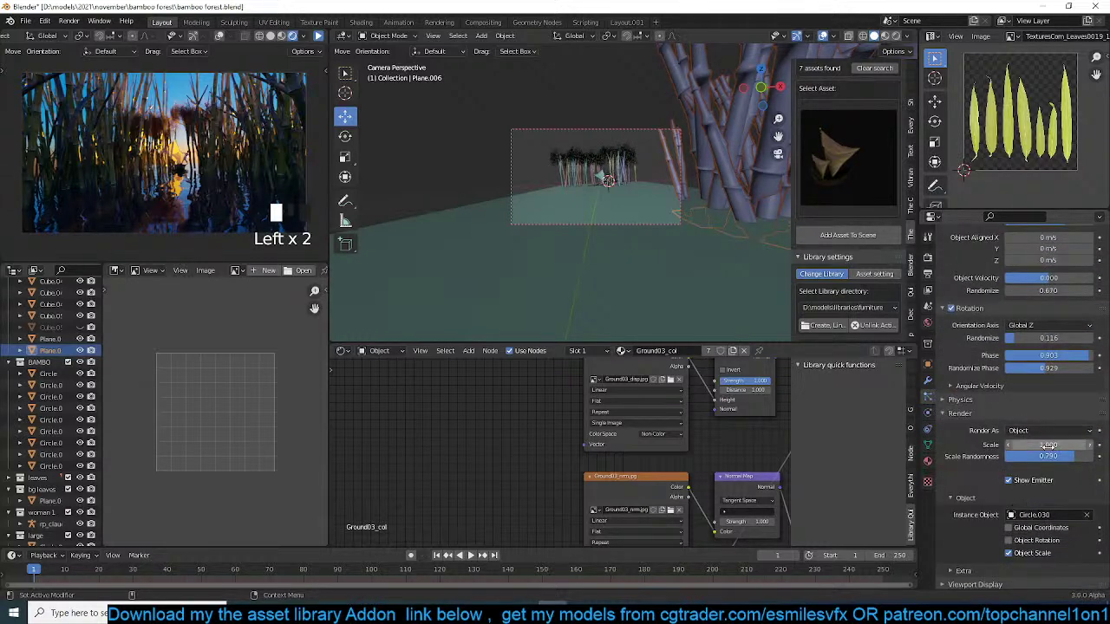
{"action": "left_click_drag", "start_coordinate": [1049, 456], "coordinate": [1000, 456]}
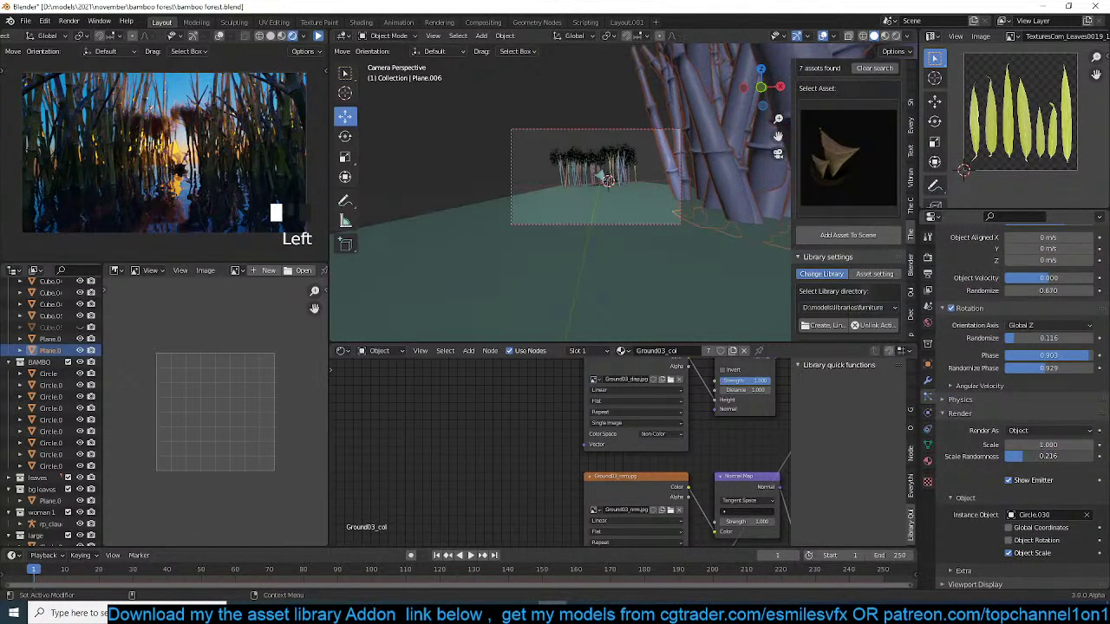
- Set the second system's rotation phase to 0.865, velocity randomization to 0.670 and scale randomness to 0.216
{"action": "left_click", "coordinate": [953, 309]}
{"action": "left_click", "coordinate": [953, 308]}
{"action": "left_click_drag", "start_coordinate": [1047, 358], "coordinate": [1055, 357]}
{"action": "scroll", "coordinate": [725, 242], "scroll_direction": "down", "scroll_amount": 2}
{"action": "key", "text": "alt+a"}
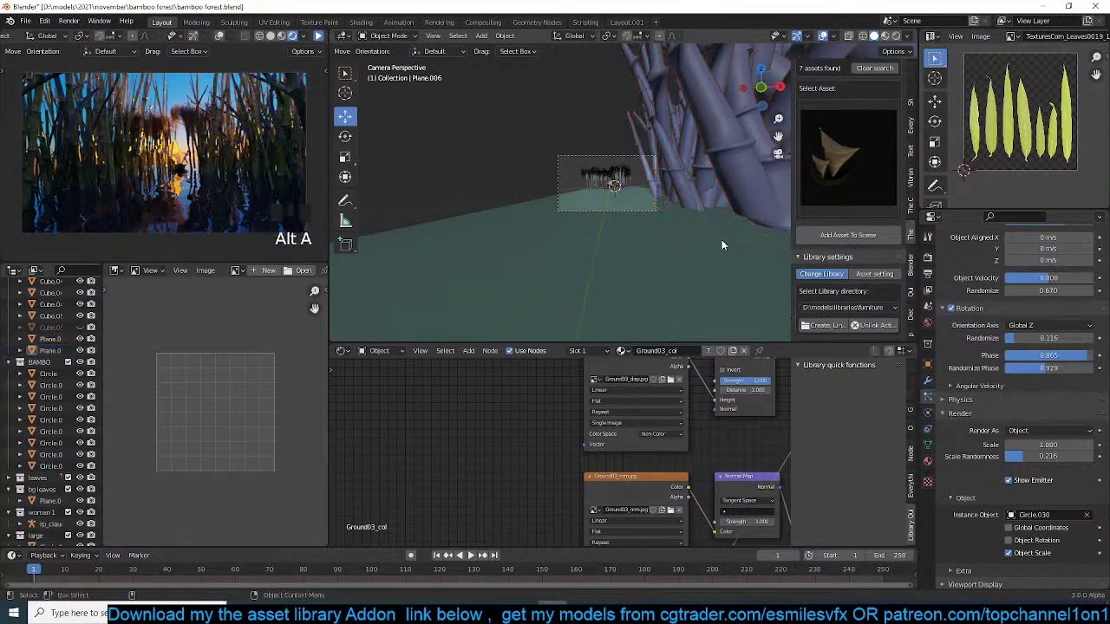
{"action": "key", "text": "s"}
{"action": "right_click", "coordinate": [759, 176]}
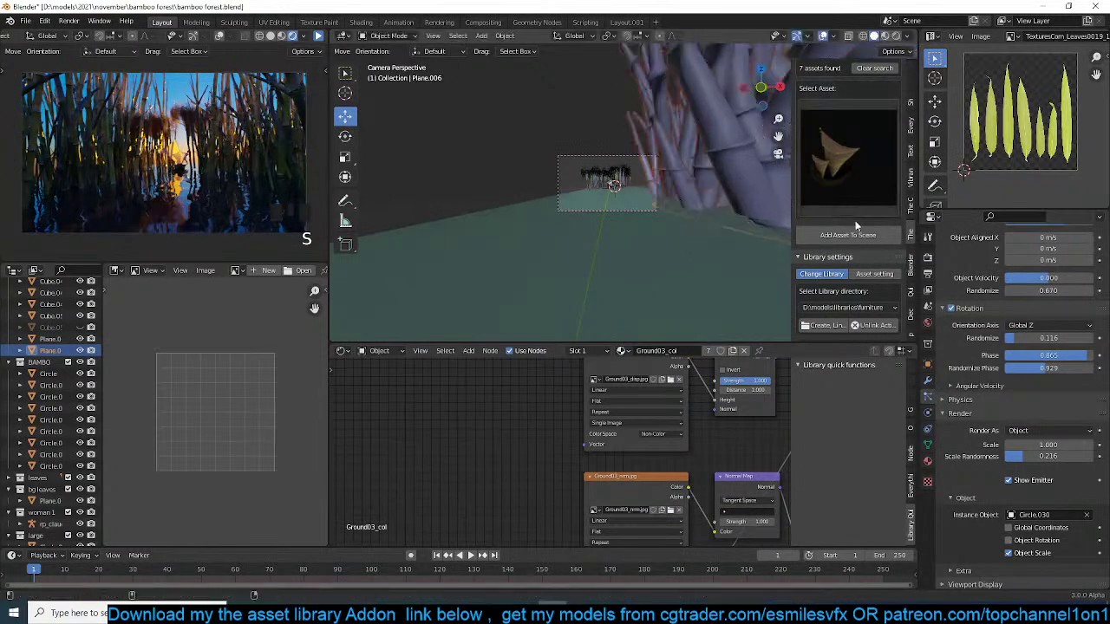
- Reduce the render scale of the second particle system's bamboo stalks to 0.380
{"action": "scroll", "coordinate": [1058, 434], "scroll_direction": "up", "scroll_amount": 1}
{"action": "left_click_drag", "start_coordinate": [1066, 468], "coordinate": [1032, 468]}
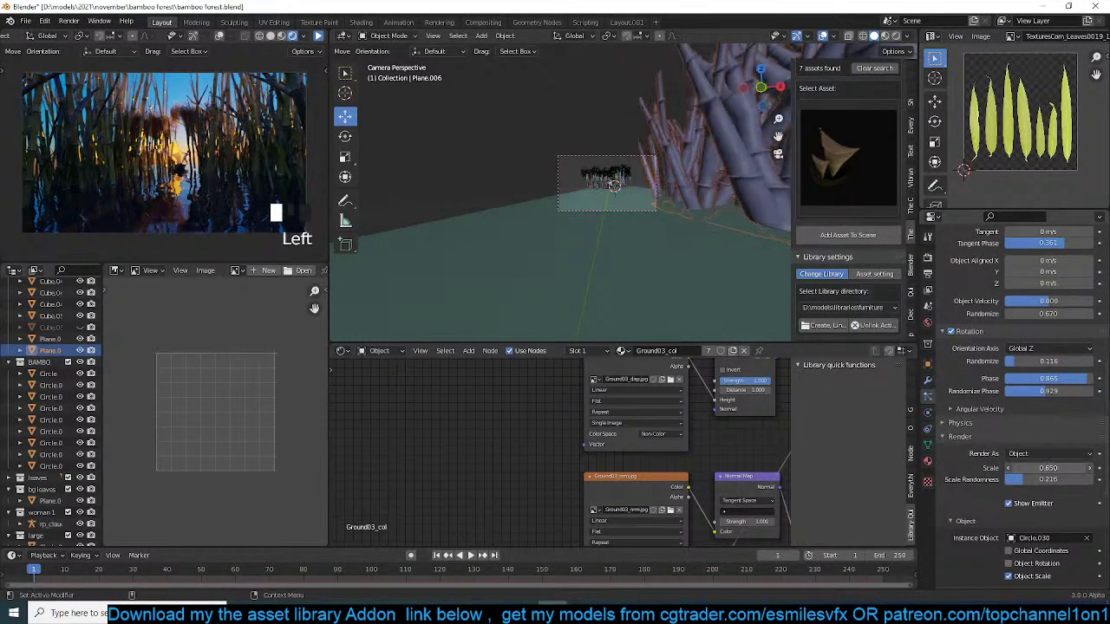
{"action": "scroll", "coordinate": [598, 257], "scroll_direction": "up", "scroll_amount": 2}
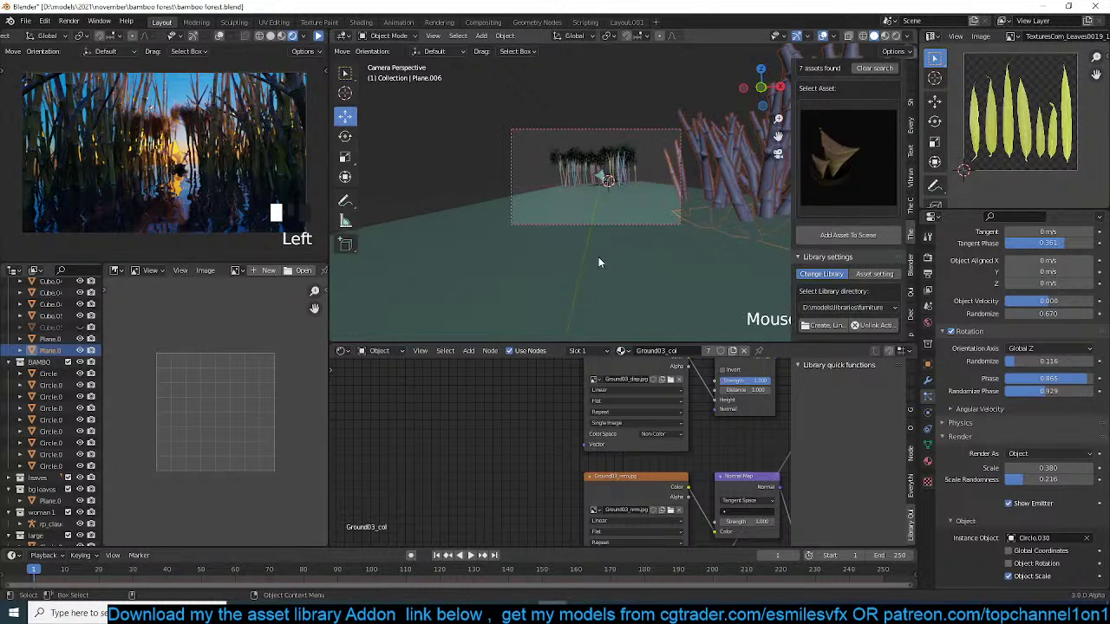
- Move the right-bank bamboo strip inward toward the river and farther away from the camera, working from the top view
{"action": "key", "text": "KP_7"}
{"action": "middle_click_drag", "start_coordinate": [639, 265], "coordinate": [628, 198], "text": "shift"}
{"action": "key", "text": "g"}
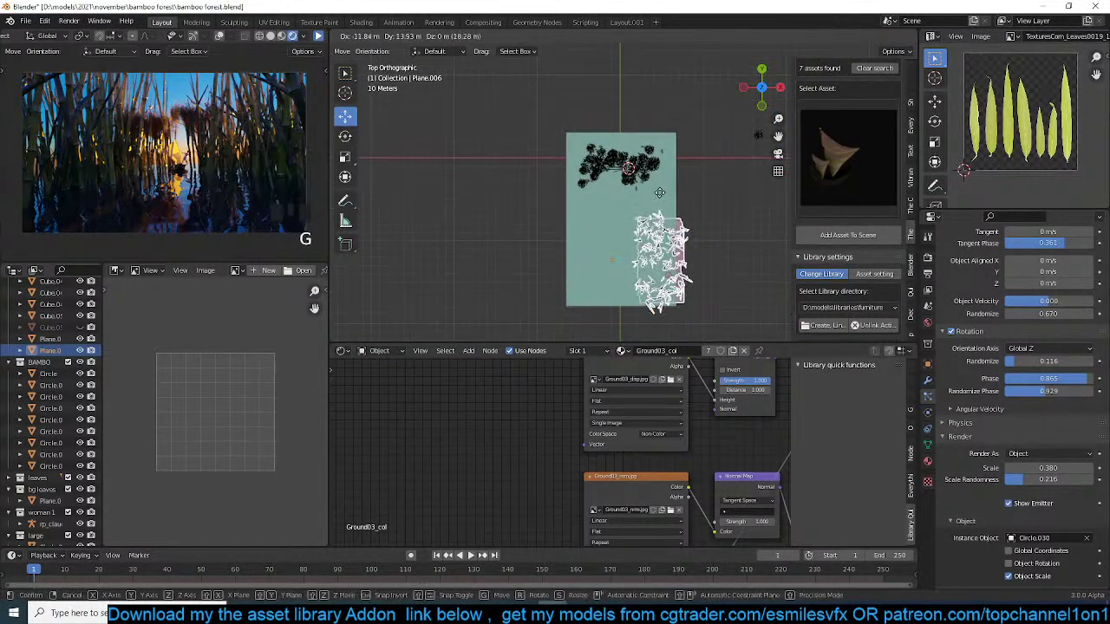
{"action": "left_click", "coordinate": [659, 188]}
{"action": "key", "text": "KP_0"}
{"action": "scroll", "coordinate": [659, 187], "scroll_direction": "down", "scroll_amount": 3}
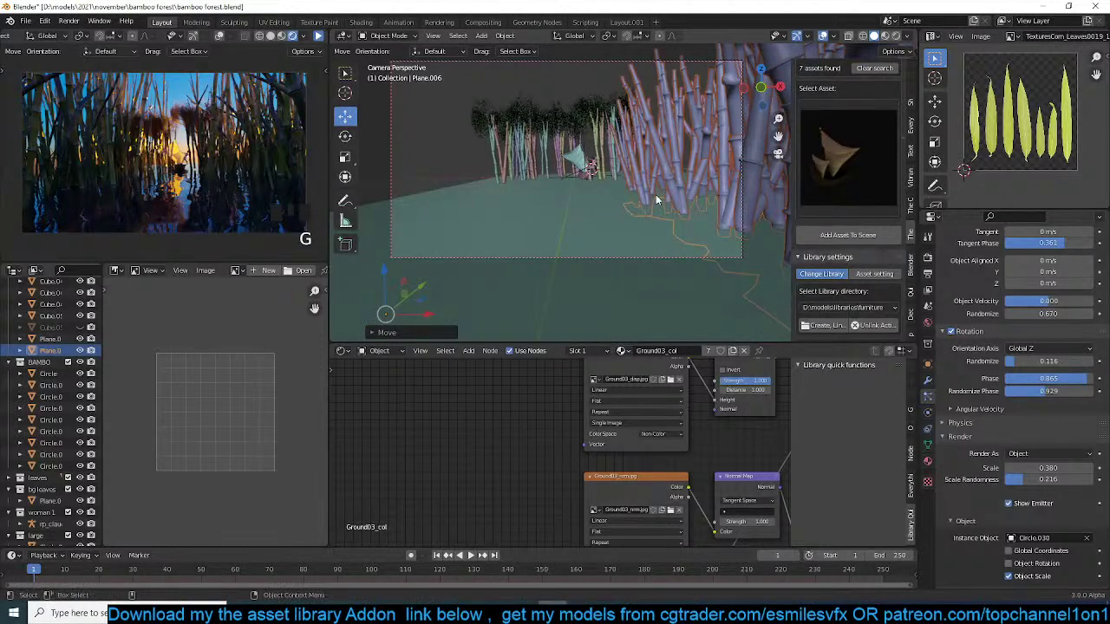
- Set the second system's hair length to 5.36 m and shift the strip back outward in the camera view
{"action": "scroll", "coordinate": [1011, 283], "scroll_direction": "up", "scroll_amount": 3}
{"action": "scroll", "coordinate": [1037, 300], "scroll_direction": "up", "scroll_amount": 5}
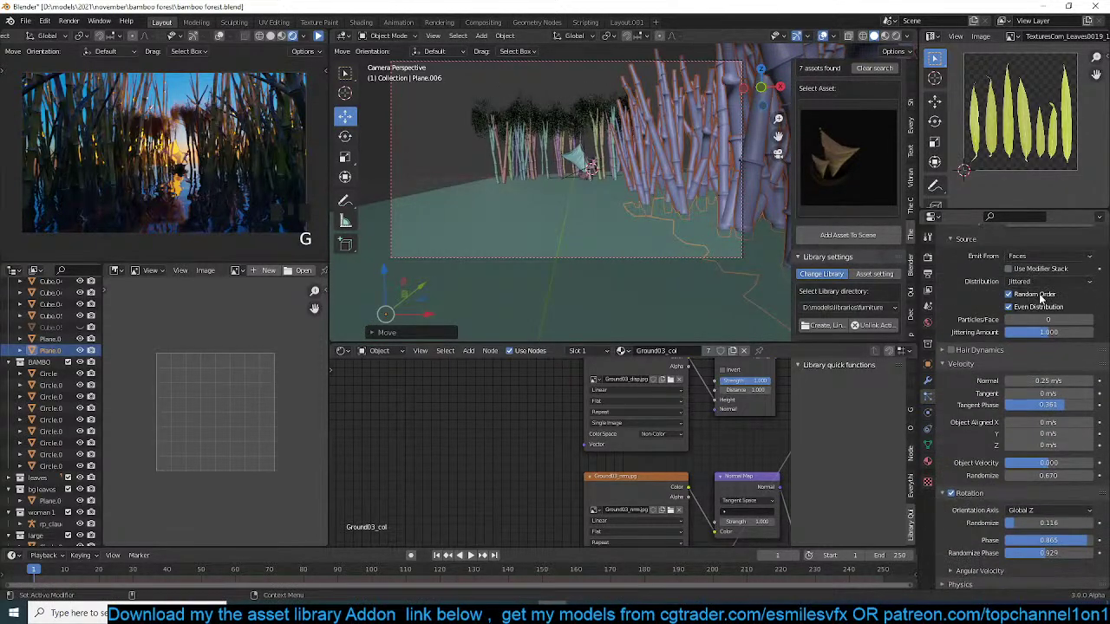
{"action": "mouse_move", "coordinate": [1048, 278]}
{"action": "left_mouse_down"}
{"action": "mouse_move", "coordinate": [1089, 277]}
{"action": "mouse_move", "coordinate": [1035, 277]}
{"action": "mouse_move", "coordinate": [1060, 278]}
{"action": "left_mouse_up"}
{"action": "key", "text": "g"}
{"action": "left_click", "coordinate": [665, 199]}
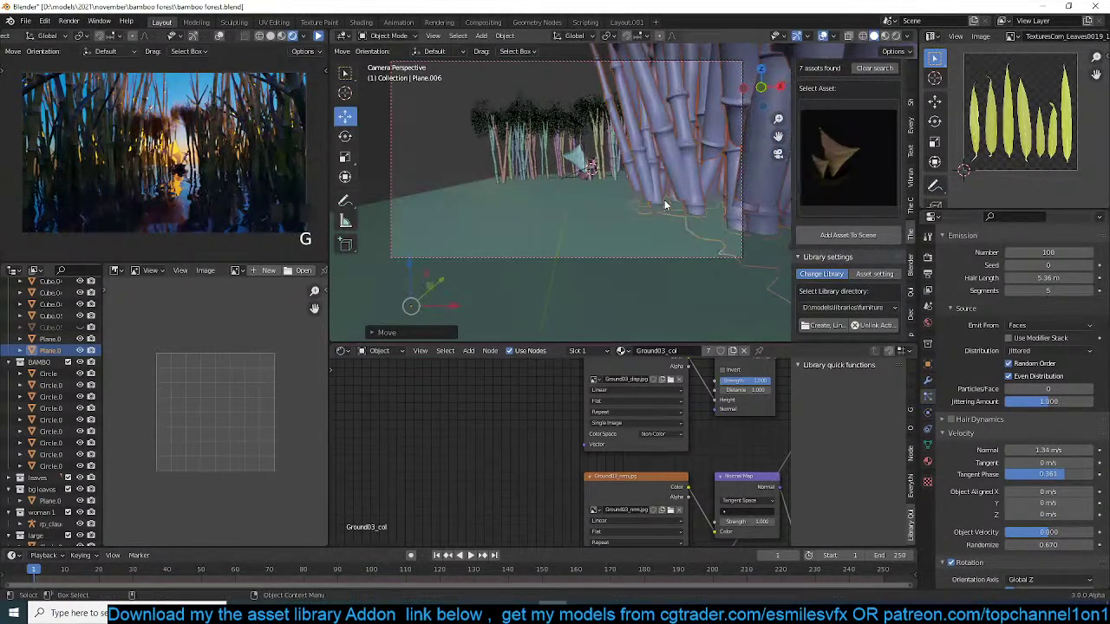
- Place a linked duplicate of the bamboo strip on the left bank and resume the rendered preview
{"action": "key", "text": "KP_7"}
{"action": "key", "text": "alt+d"}
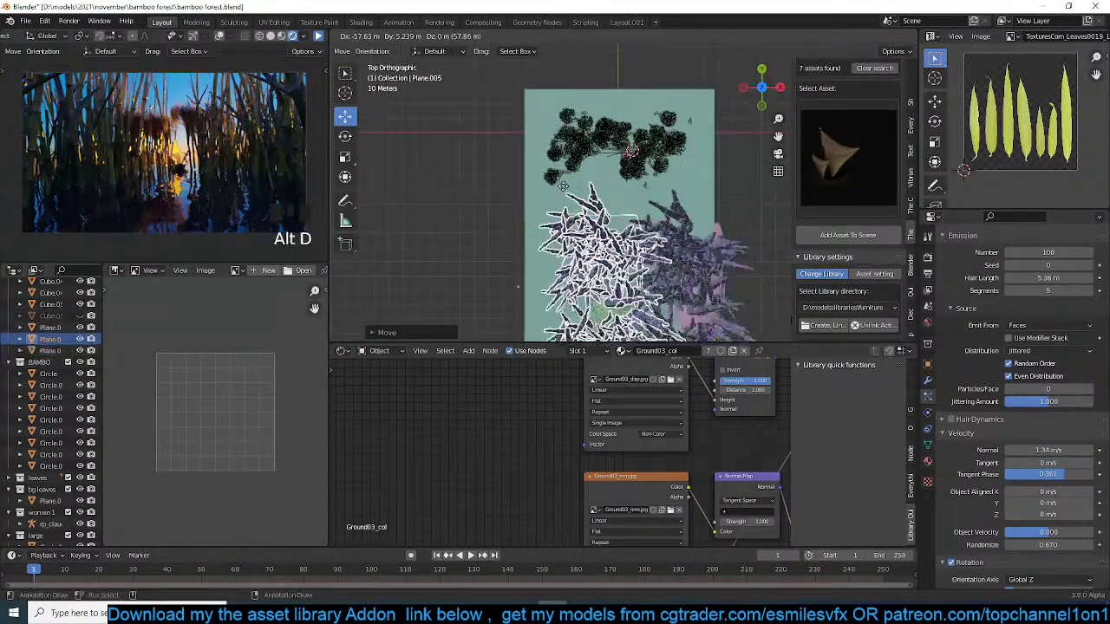
{"action": "left_click", "coordinate": [526, 192]}
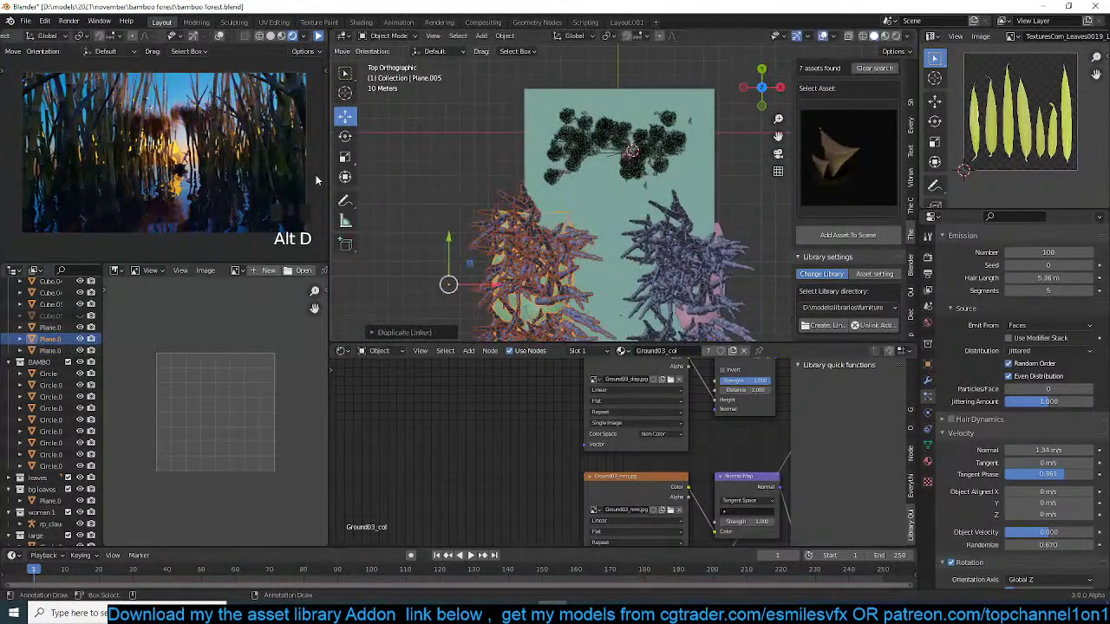
{"action": "left_click", "coordinate": [318, 37]}
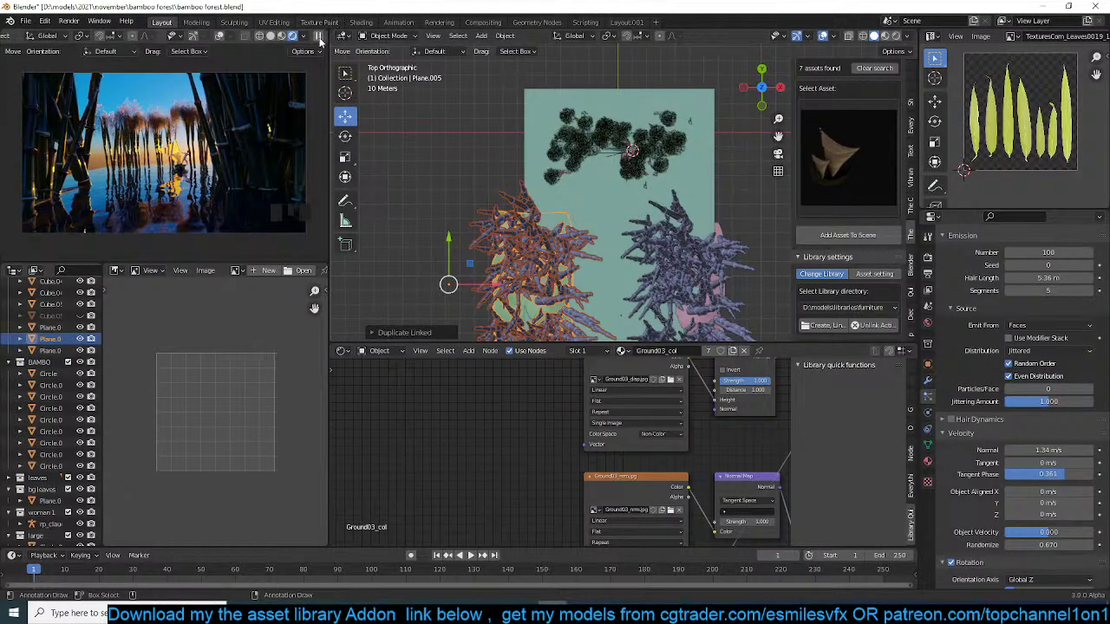
- Extend both banks into the distance with four more linked duplicates of the bamboo strip, two per side
{"action": "key", "text": "alt+d"}
{"action": "left_click", "coordinate": [546, 134]}
{"action": "key", "text": "alt+d"}
{"action": "left_click", "coordinate": [721, 140]}
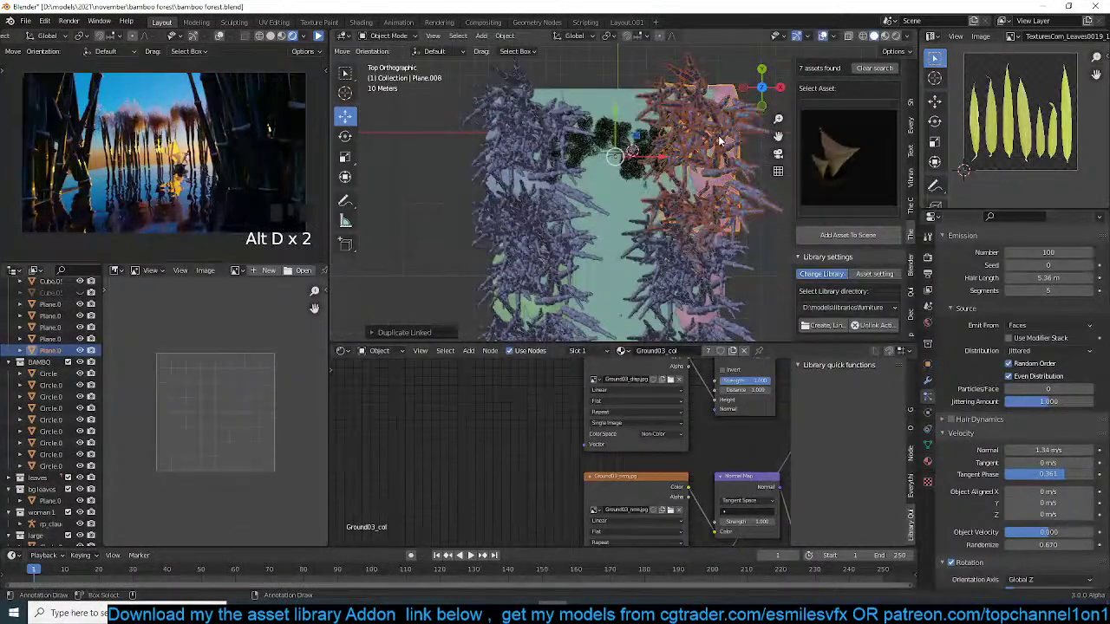
{"action": "key", "text": "alt+d"}
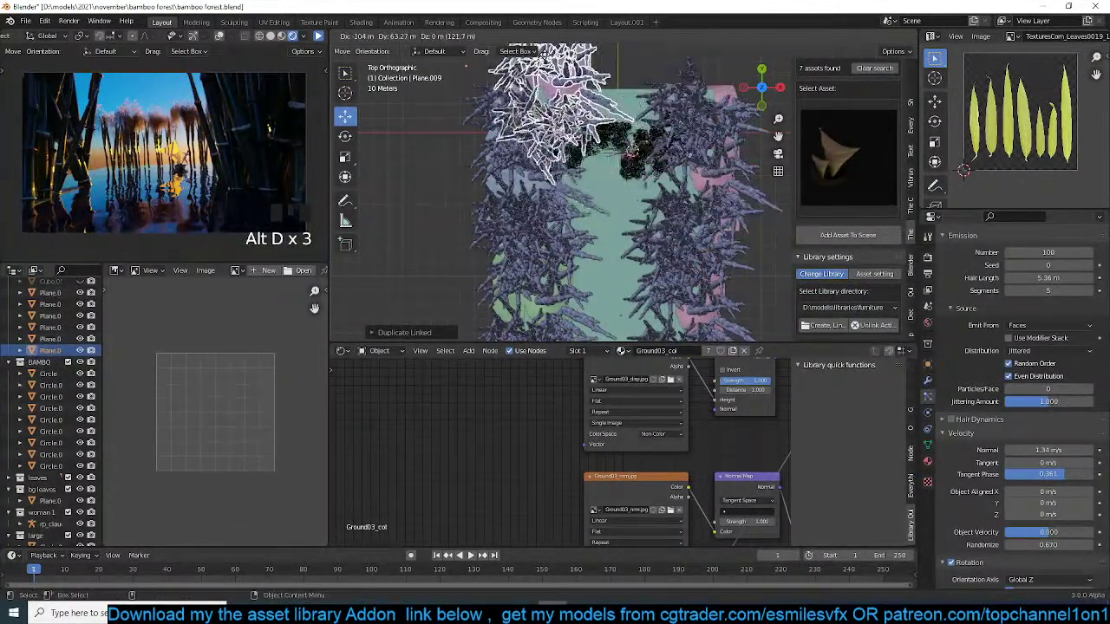
{"action": "left_click", "coordinate": [460, 121]}
{"action": "scroll", "coordinate": [592, 156], "scroll_direction": "down", "scroll_amount": 3}
{"action": "key", "text": "alt+d"}
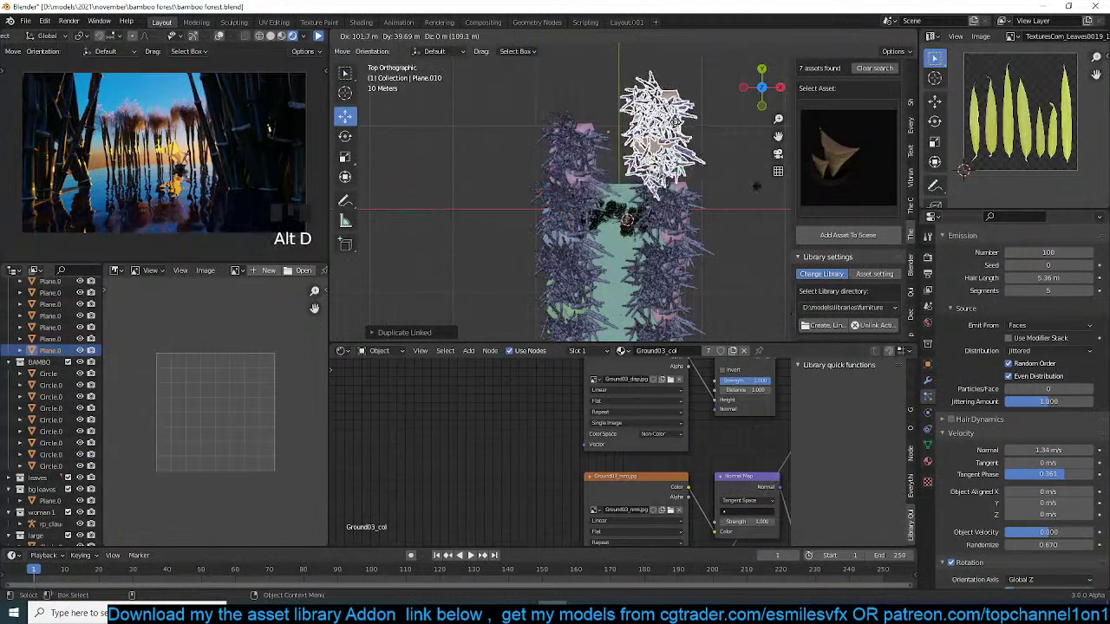
{"action": "left_click", "coordinate": [687, 147]}
- Hide all the bank bamboo strips, leaving only the background bamboo and its leaf clusters in view
{"action": "scroll", "coordinate": [642, 221], "scroll_direction": "up", "scroll_amount": 8}
{"action": "left_click", "coordinate": [584, 253]}
{"action": "middle_click_drag", "start_coordinate": [586, 249], "coordinate": [630, 137]}
{"action": "left_click", "coordinate": [626, 110]}
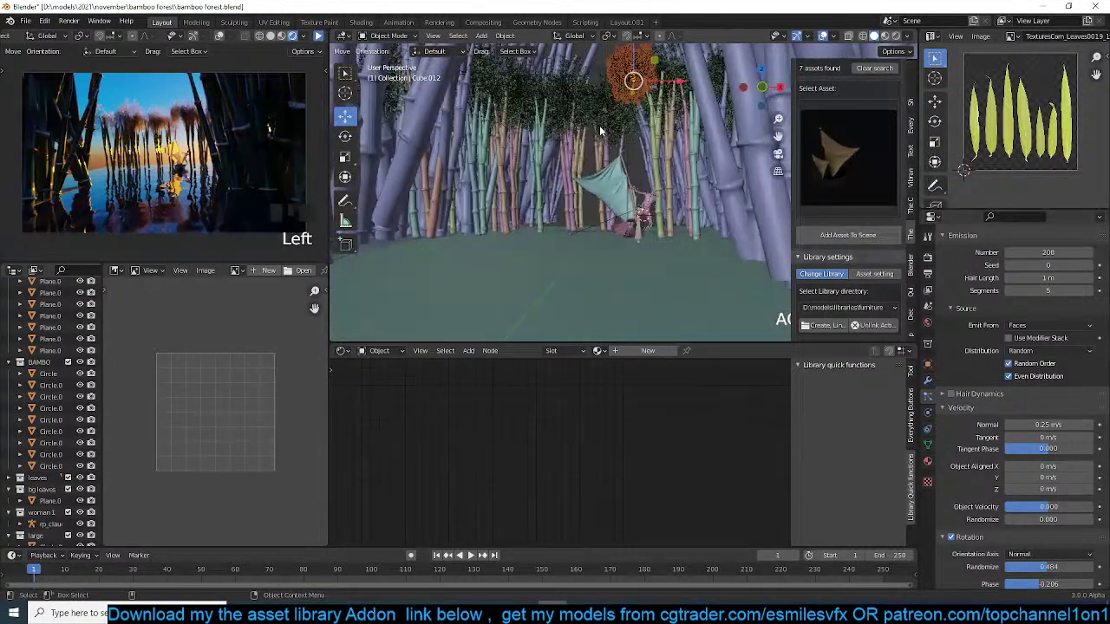
{"action": "scroll", "coordinate": [631, 138], "scroll_direction": "down", "scroll_amount": 6}
{"action": "left_click_drag", "start_coordinate": [535, 89], "coordinate": [714, 109]}
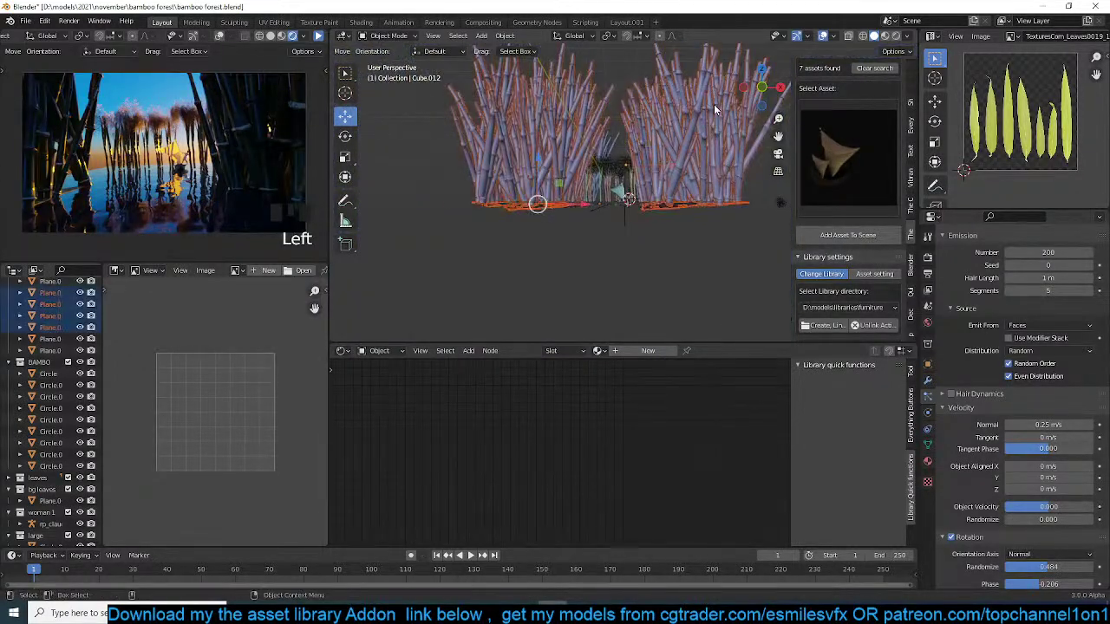
{"action": "key", "text": "h"}
{"action": "scroll", "coordinate": [714, 105], "scroll_direction": "up", "scroll_amount": 4}
{"action": "left_click_drag", "start_coordinate": [491, 92], "coordinate": [717, 86]}
{"action": "key", "text": "KP_1"}
{"action": "key", "text": "h"}
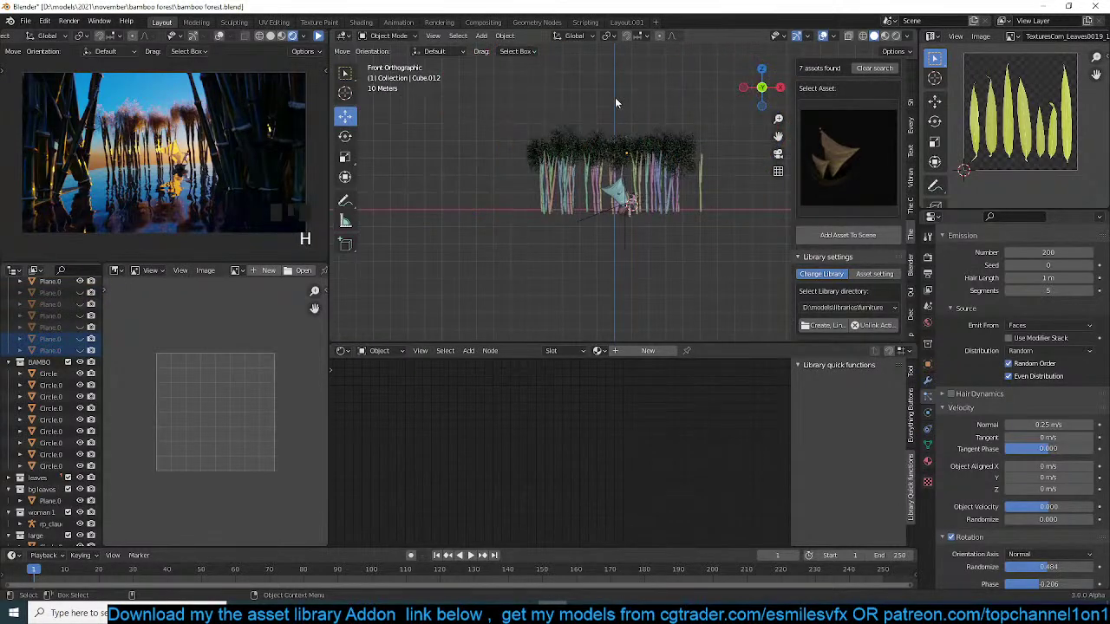
- Exclude the large collection with the background bamboo stalks from the view layer
{"action": "left_click_drag", "start_coordinate": [699, 135], "coordinate": [699, 136]}
{"action": "scroll", "coordinate": [610, 130], "scroll_direction": "up", "scroll_amount": 2}
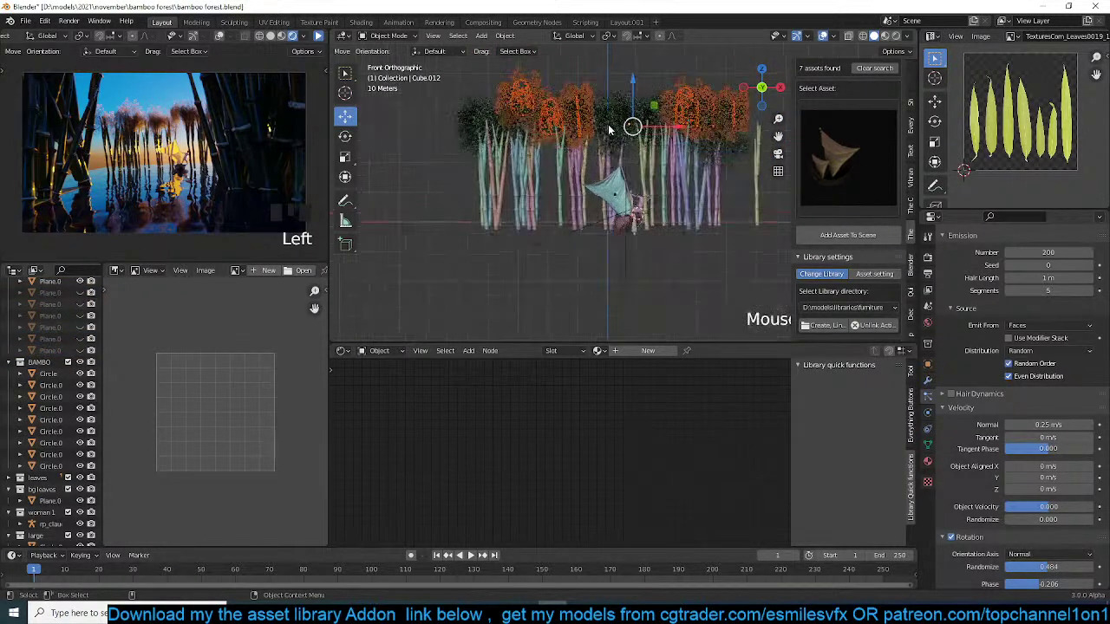
{"action": "left_click_drag", "start_coordinate": [493, 180], "coordinate": [586, 182]}
{"action": "scroll", "coordinate": [66, 509], "scroll_direction": "down", "scroll_amount": 3}
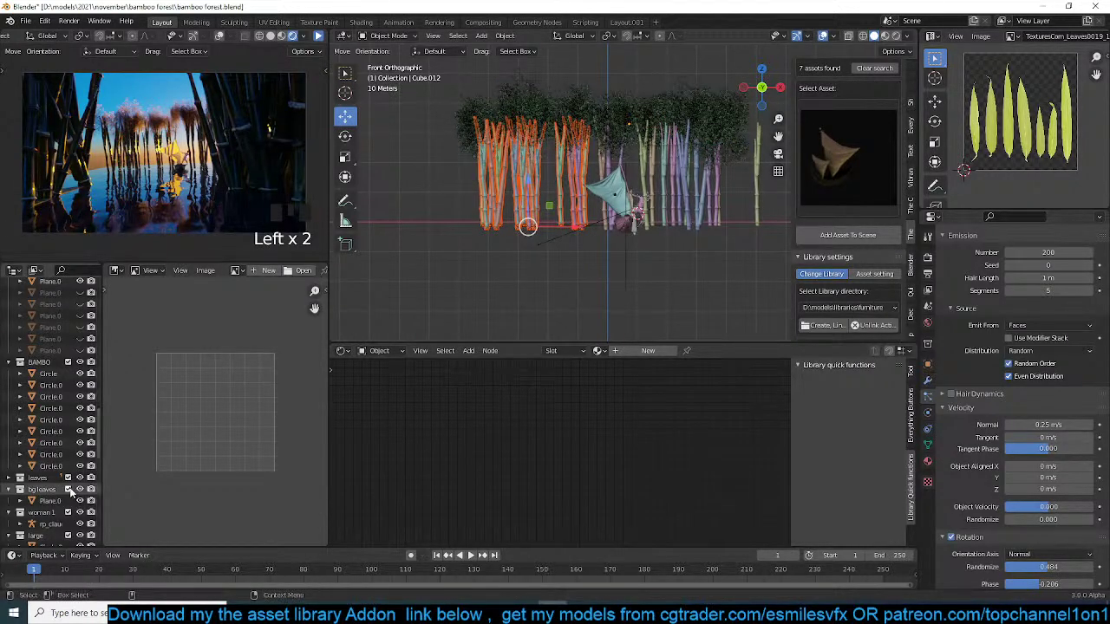
{"action": "left_click", "coordinate": [69, 443]}
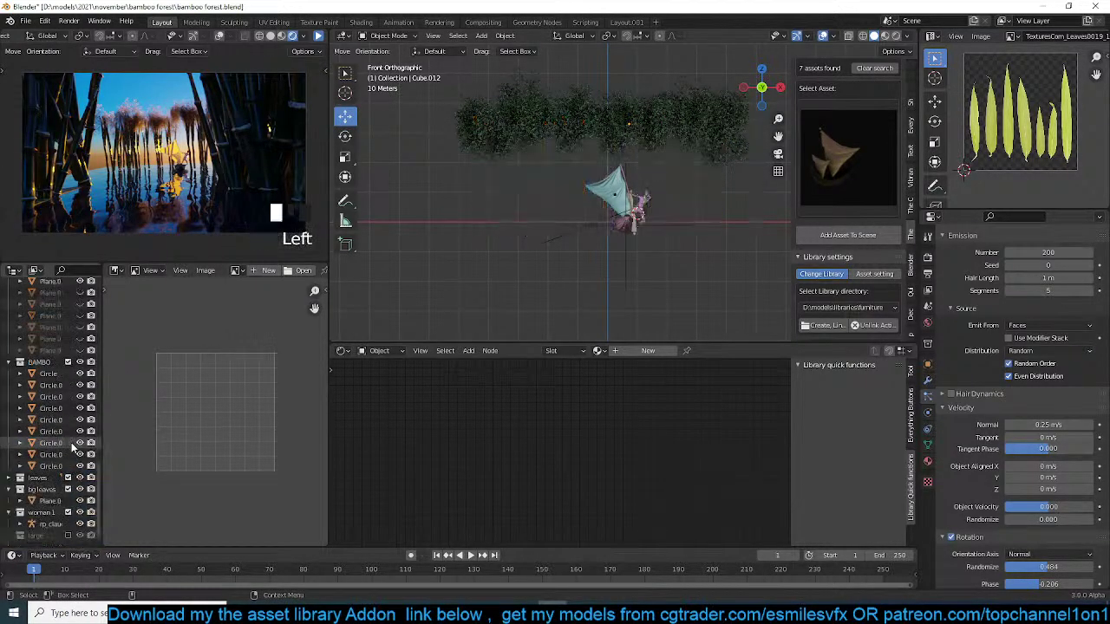
- Move all the leaf clusters into a new collection named "top leaves"
{"action": "left_click_drag", "start_coordinate": [462, 108], "coordinate": [704, 137]}
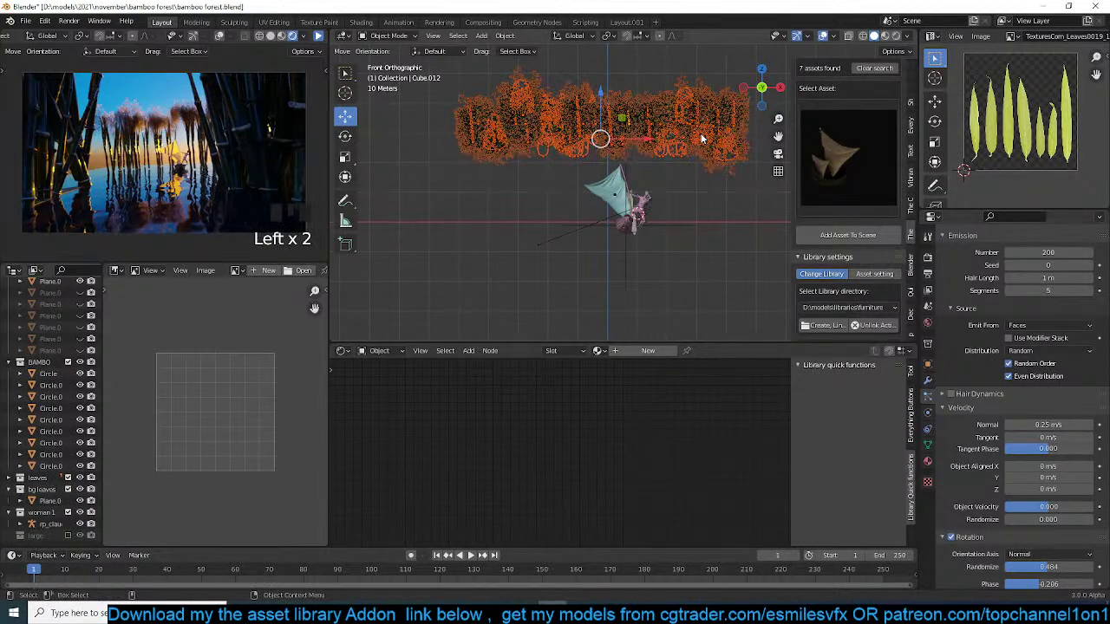
{"action": "key", "text": "m"}
{"action": "key", "text": "m"}
{"action": "left_click", "coordinate": [652, 136]}
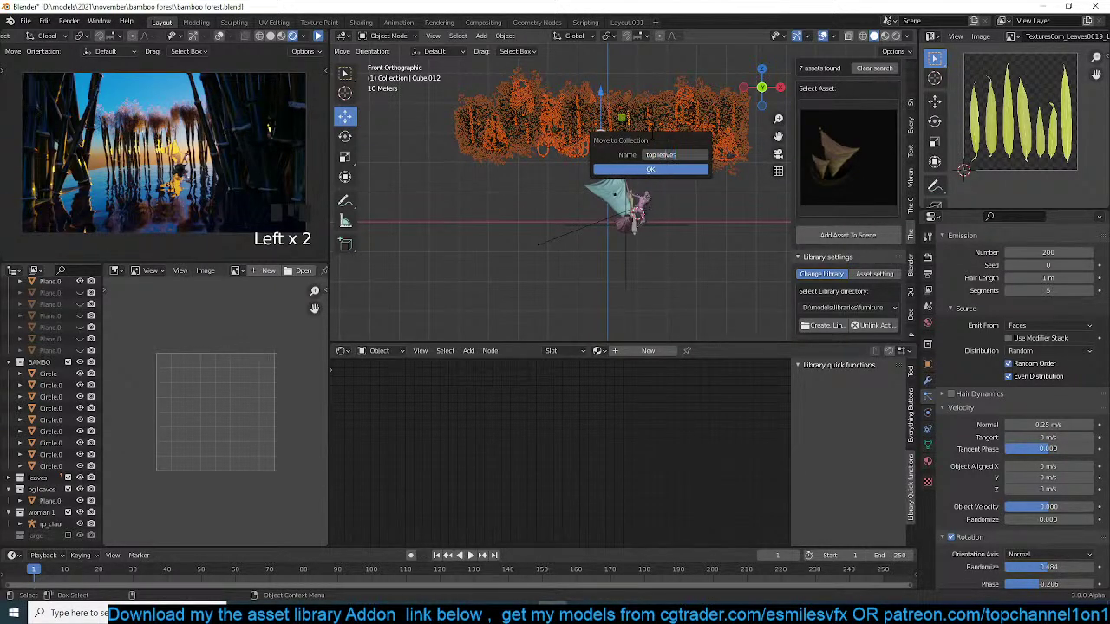
{"action": "type", "text": "top leaves"}
{"action": "key", "text": "Return"}
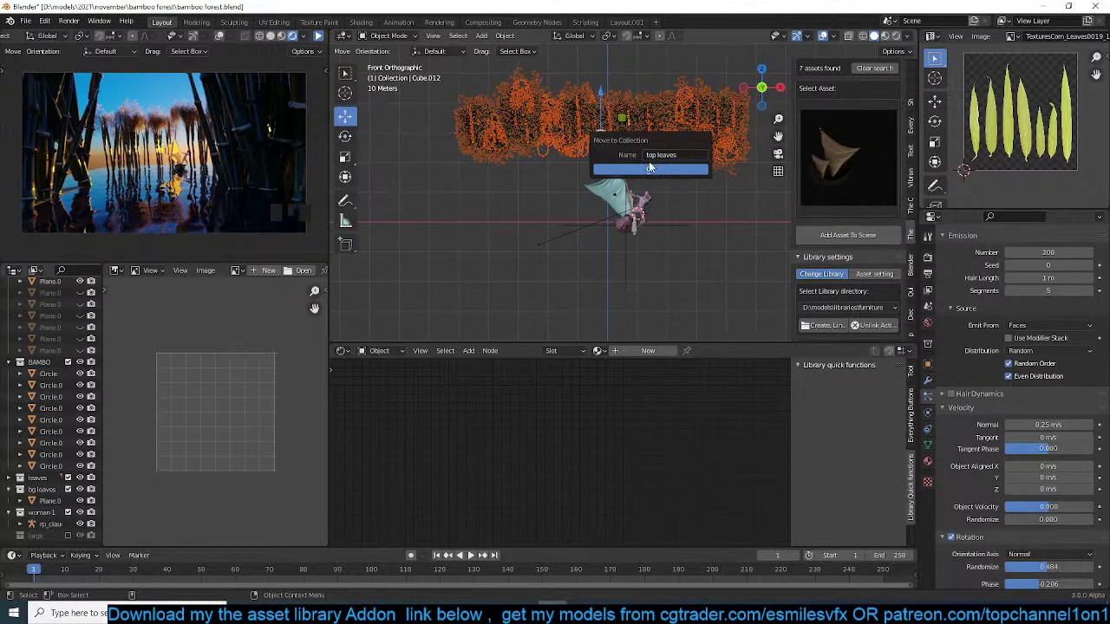
{"action": "left_click", "coordinate": [651, 168]}
- Exclude the top leaves collection from the view layer and save the file
{"action": "scroll", "coordinate": [75, 443], "scroll_direction": "down", "scroll_amount": 3}
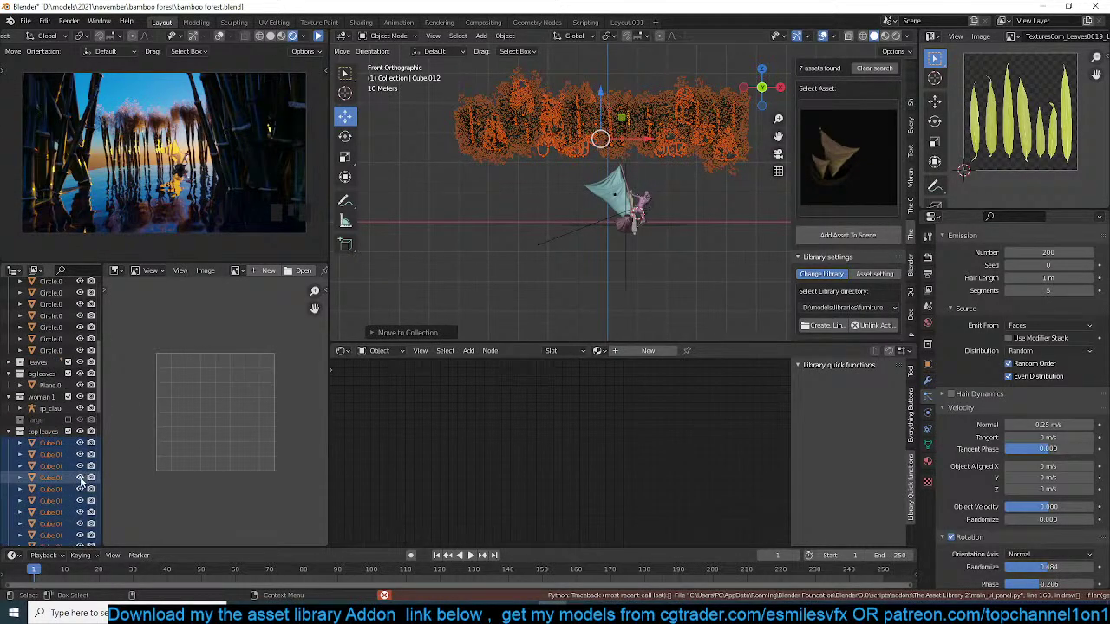
{"action": "left_click", "coordinate": [68, 431]}
{"action": "scroll", "coordinate": [582, 232], "scroll_direction": "up", "scroll_amount": 3}
{"action": "key", "text": "ctrl+s"}
- Return to the camera view and unhide all the bank bamboo strips
{"action": "scroll", "coordinate": [482, 239], "scroll_direction": "down", "scroll_amount": 3}
{"action": "middle_click_drag", "start_coordinate": [512, 154], "coordinate": [512, 164]}
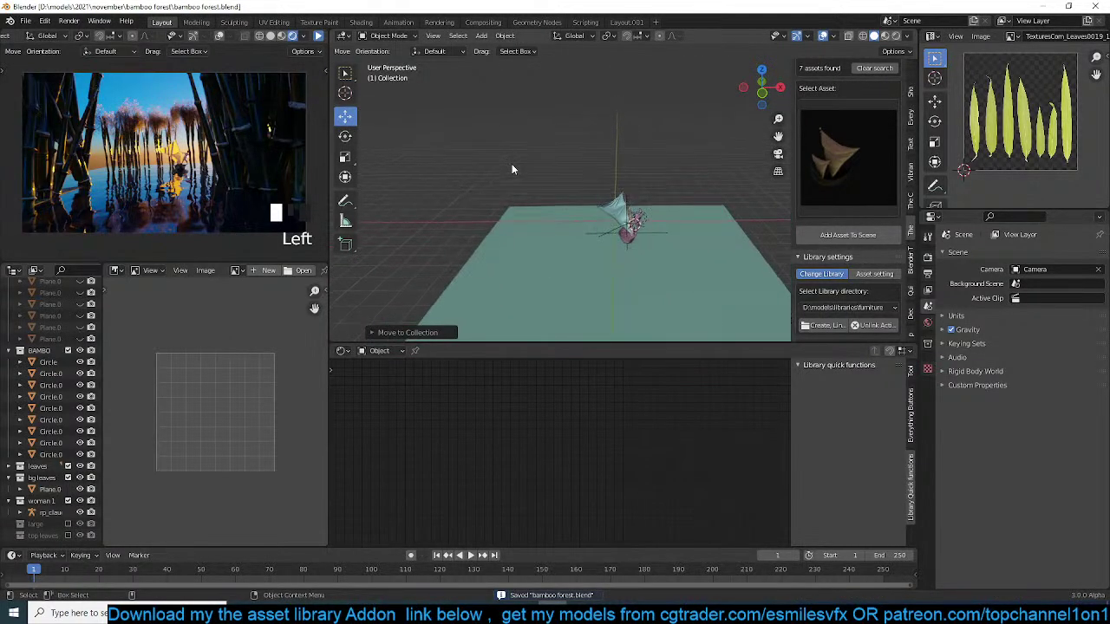
{"action": "key", "text": "KP_0"}
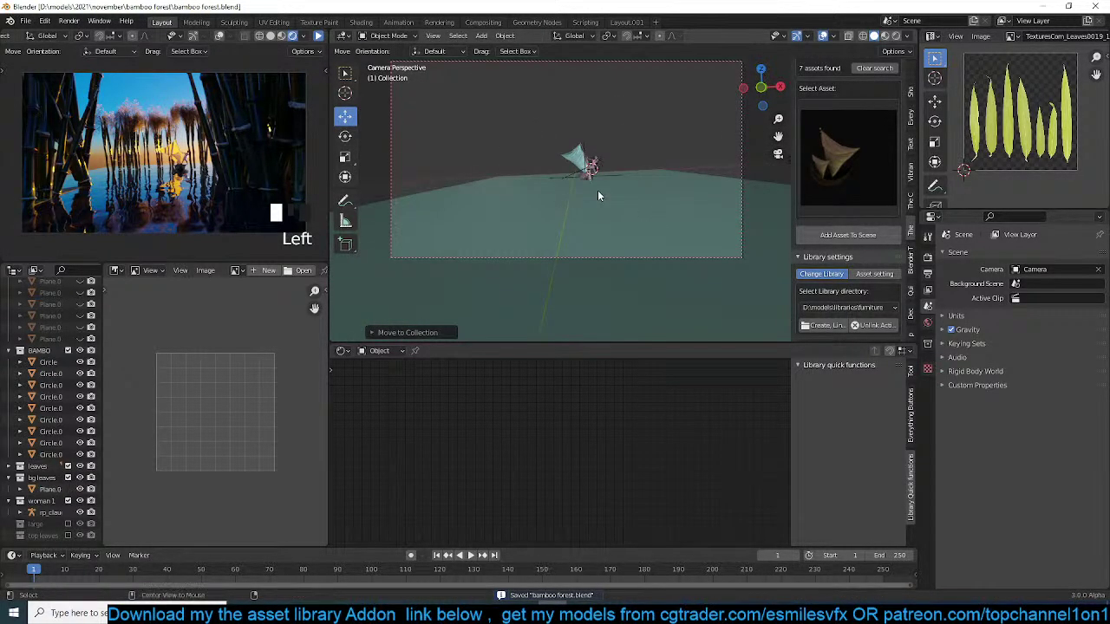
{"action": "key", "text": "alt+h"}
{"action": "key", "text": "alt+a"}
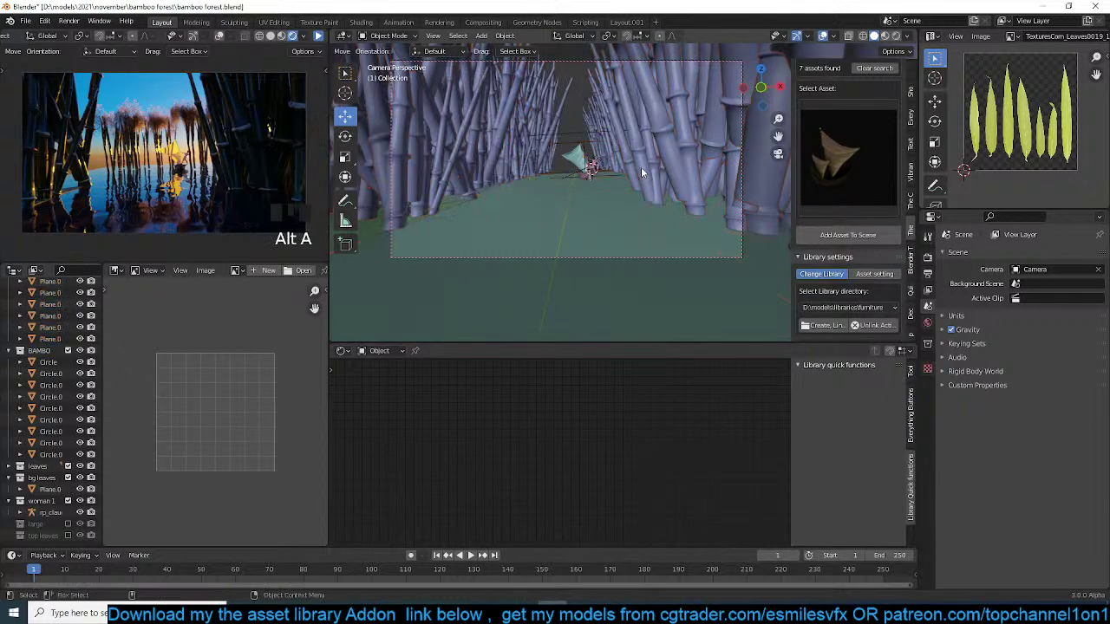
- Select the far left-bank strip and set its second particle system's hair length to 7.64 m
{"action": "left_click", "coordinate": [642, 170]}
{"action": "left_click", "coordinate": [557, 153], "text": "shift"}
{"action": "key", "text": "alt+a"}
{"action": "left_click", "coordinate": [555, 128]}
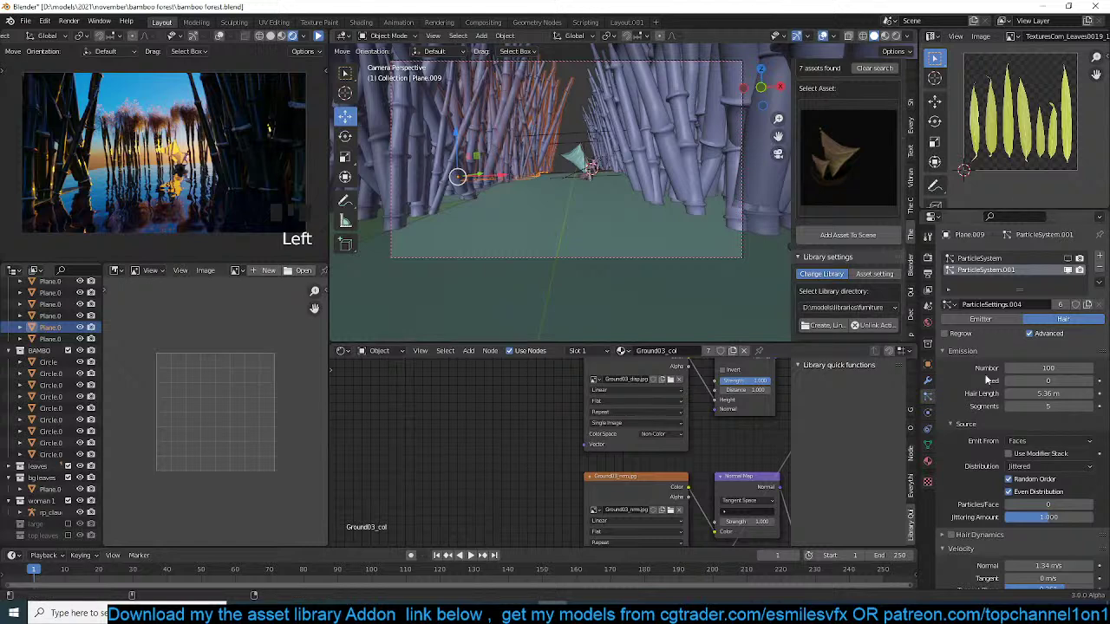
{"action": "left_click_drag", "start_coordinate": [1048, 392], "coordinate": [1084, 393]}
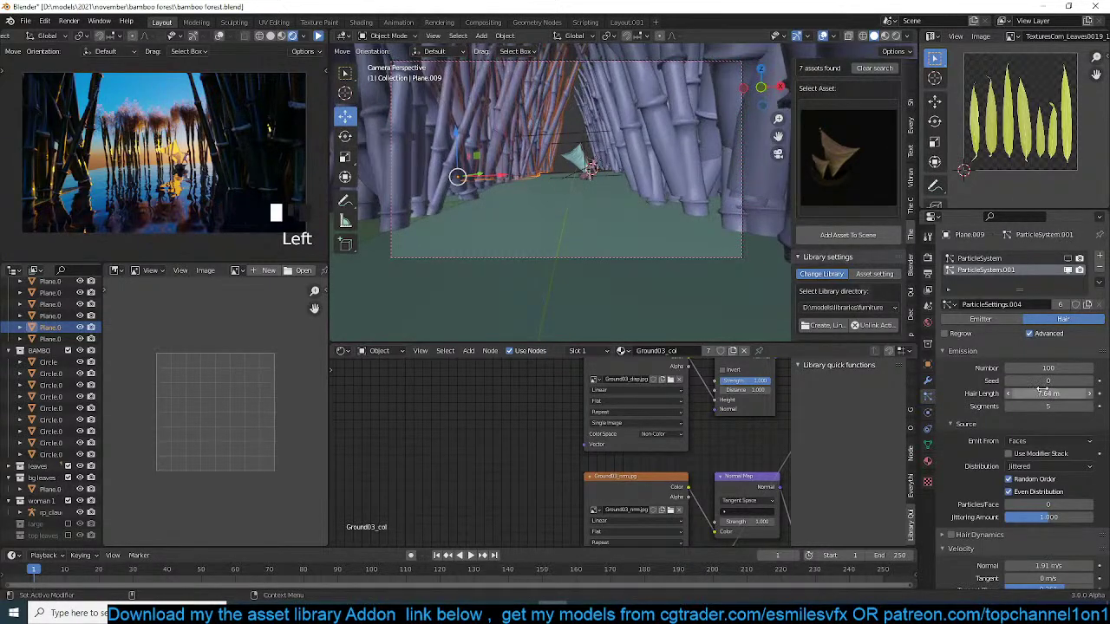
{"action": "key", "text": "alt+a"}
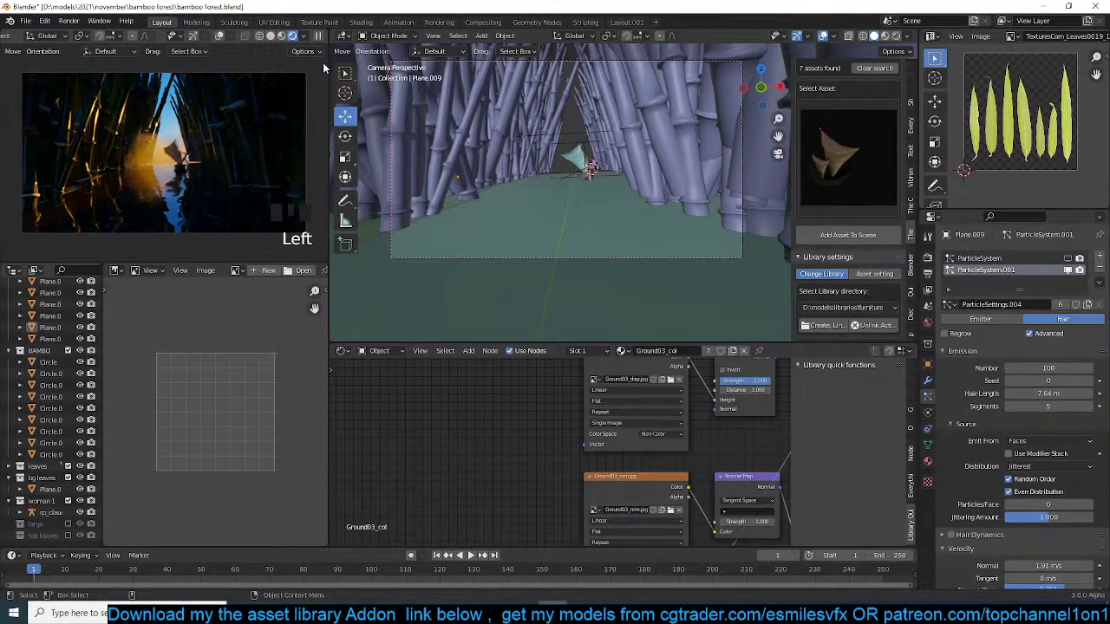
- Scale the volume cube Cube.051 to about three times its height along Z and move it upward
{"action": "left_click", "coordinate": [577, 127]}
{"action": "key", "text": "s"}
{"action": "key", "text": "z"}
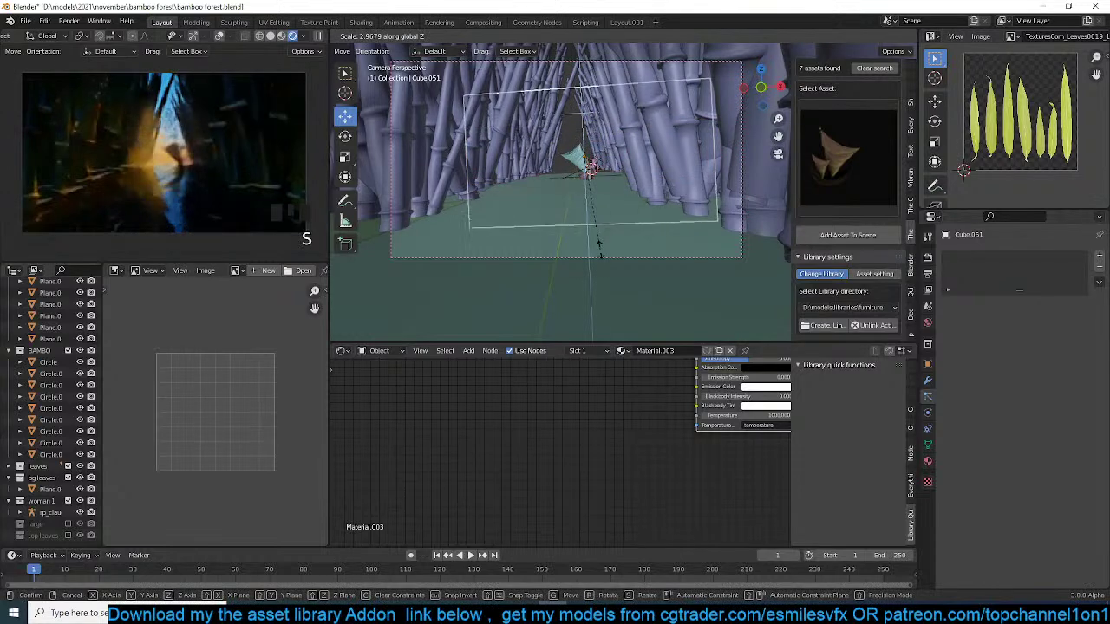
{"action": "key", "text": "g"}
{"action": "left_click", "coordinate": [598, 227]}
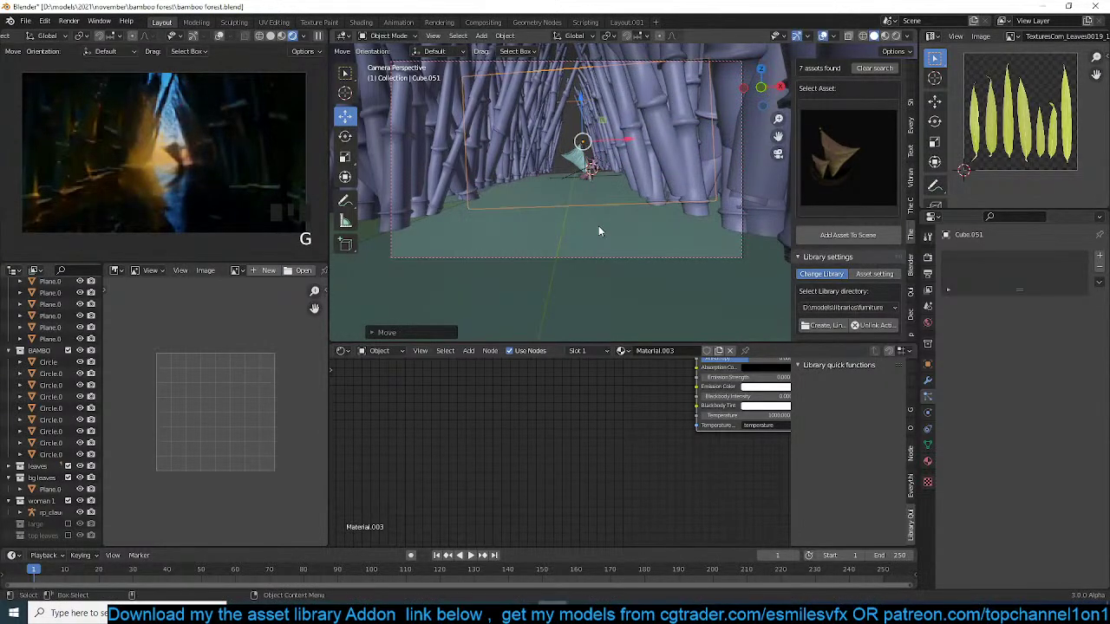
{"action": "key", "text": "alt+a"}
- Move the woman and the boat together a short distance along the X axis toward the left bank
{"action": "left_click", "coordinate": [590, 170]}
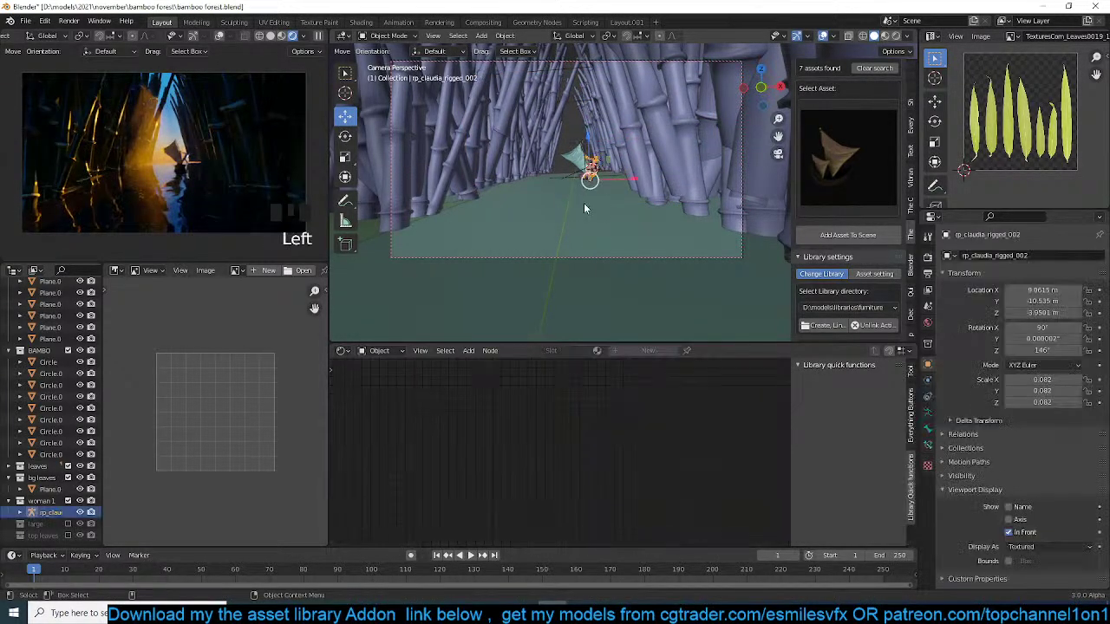
{"action": "scroll", "coordinate": [577, 193], "scroll_direction": "up", "scroll_amount": 5}
{"action": "left_click", "coordinate": [533, 156], "text": "shift"}
{"action": "left_click_drag", "start_coordinate": [564, 161], "coordinate": [533, 174]}
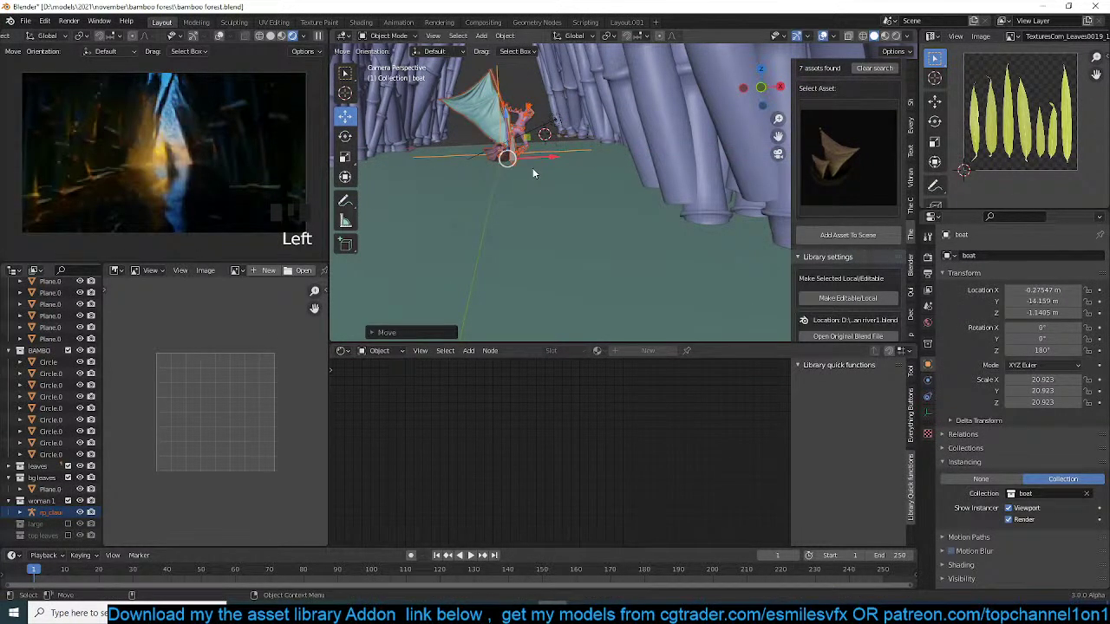
{"action": "key", "text": "alt+a"}
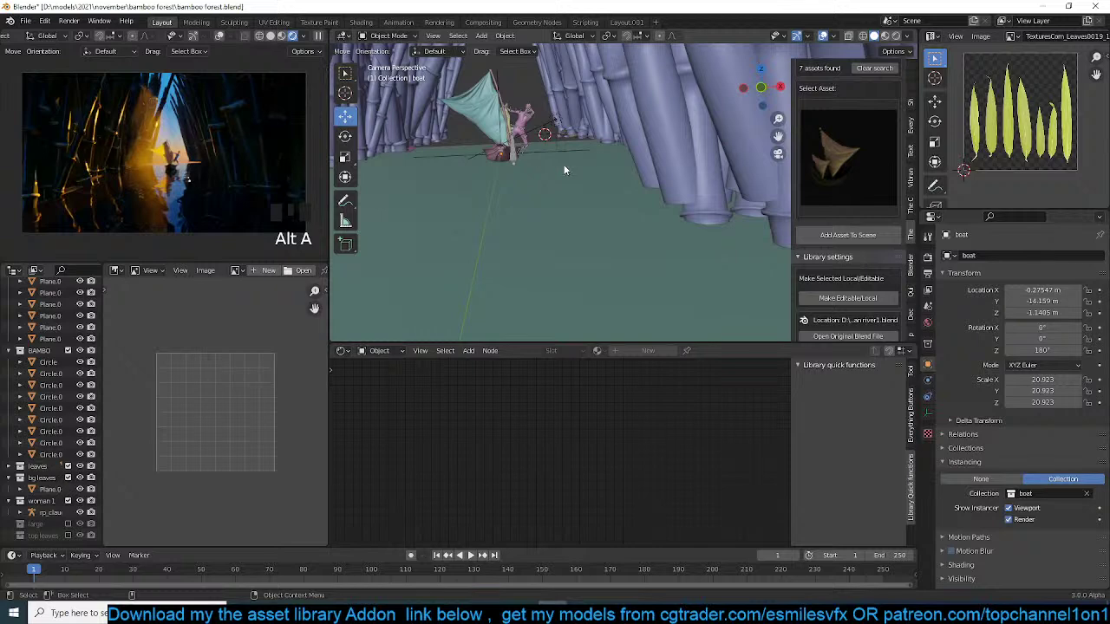
- Try toggling the viewport and render display of the second particle system on the right-bank strip Plane.006
{"action": "left_click", "coordinate": [610, 118]}
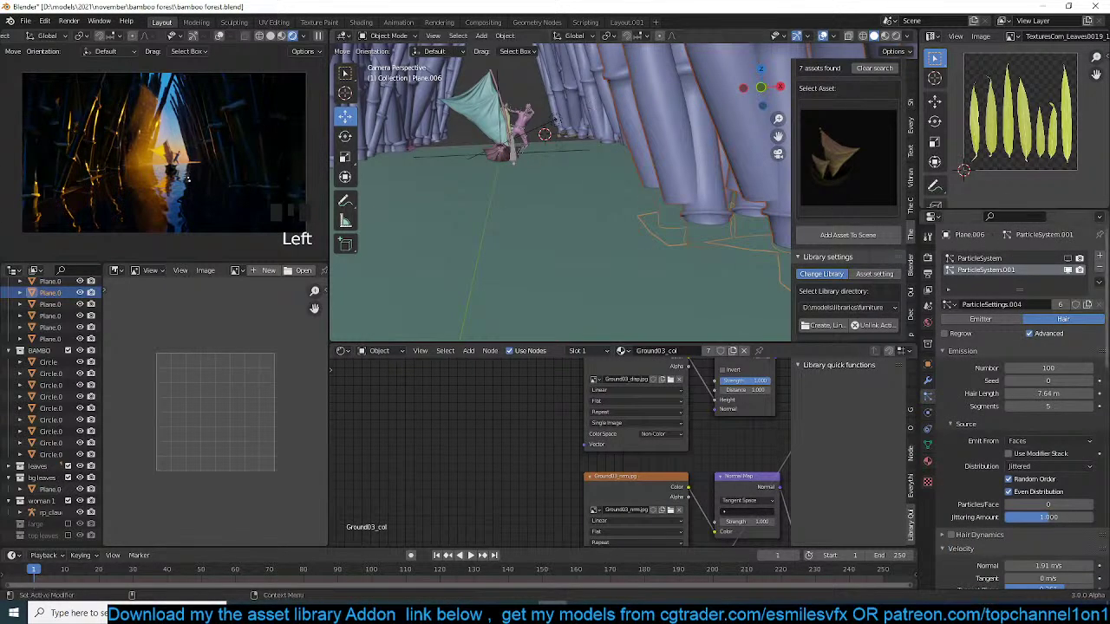
{"action": "left_click", "coordinate": [1068, 271]}
{"action": "left_click", "coordinate": [1068, 272]}
{"action": "left_click", "coordinate": [1080, 272]}
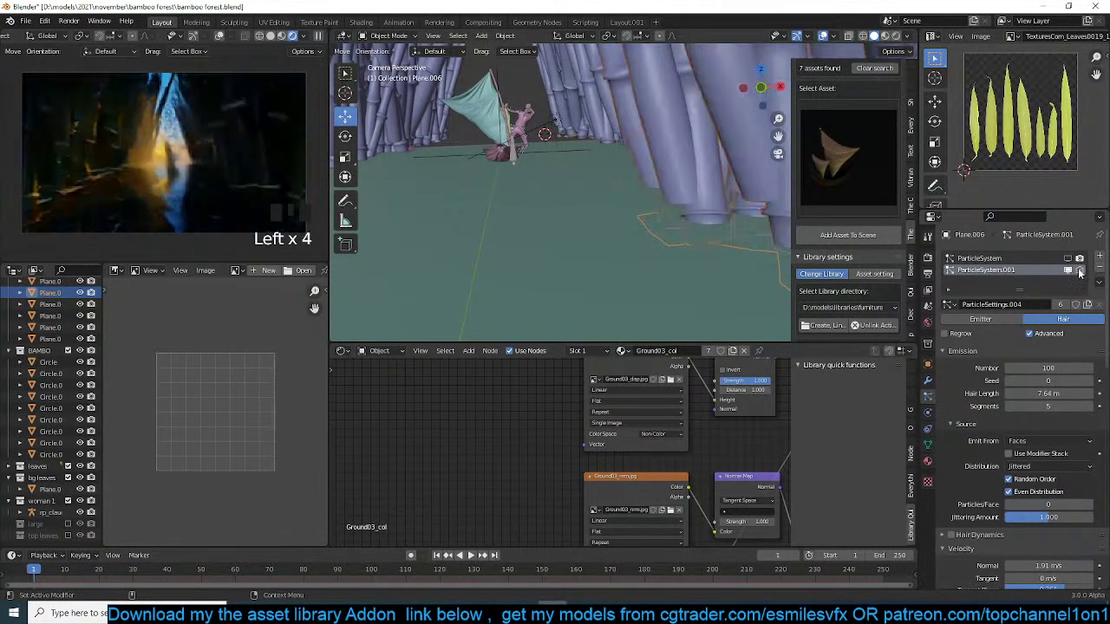
{"action": "left_click", "coordinate": [1068, 270]}
{"action": "left_click", "coordinate": [1068, 270]}
- Move all the bank bamboo strips into a new collection excluded from the view layer, and save the file
{"action": "left_click", "coordinate": [617, 189]}
{"action": "scroll", "coordinate": [610, 181], "scroll_direction": "down", "scroll_amount": 6}
{"action": "key", "text": "grave"}
{"action": "scroll", "coordinate": [600, 201], "scroll_direction": "down", "scroll_amount": 8}
{"action": "key", "text": "grave"}
{"action": "key", "text": "grave"}
{"action": "left_click_drag", "start_coordinate": [539, 107], "coordinate": [680, 143]}
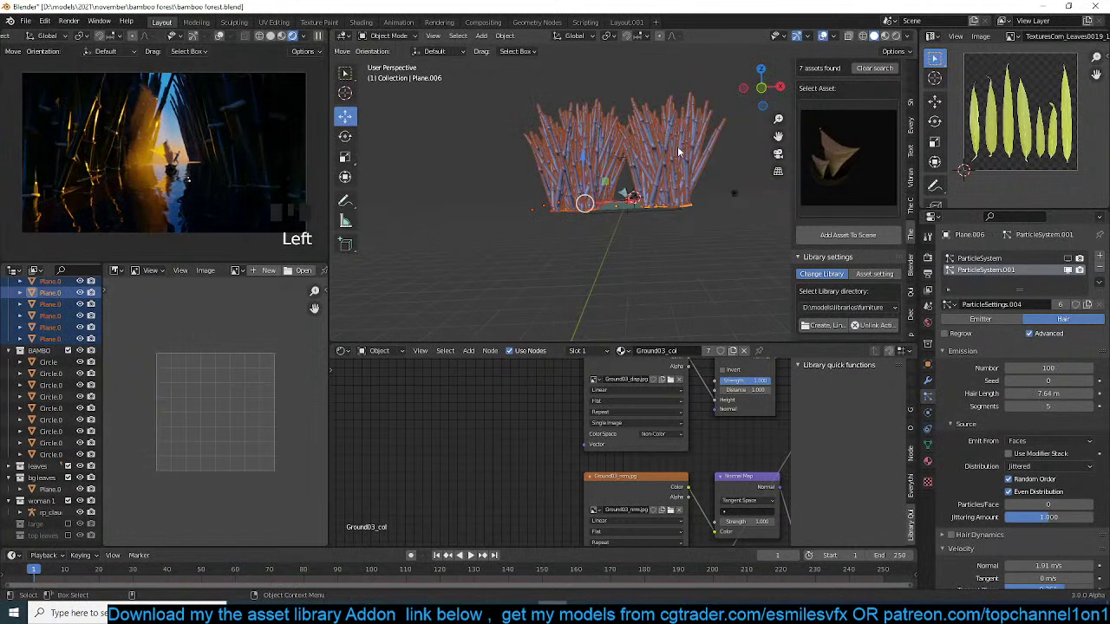
{"action": "key", "text": "m"}
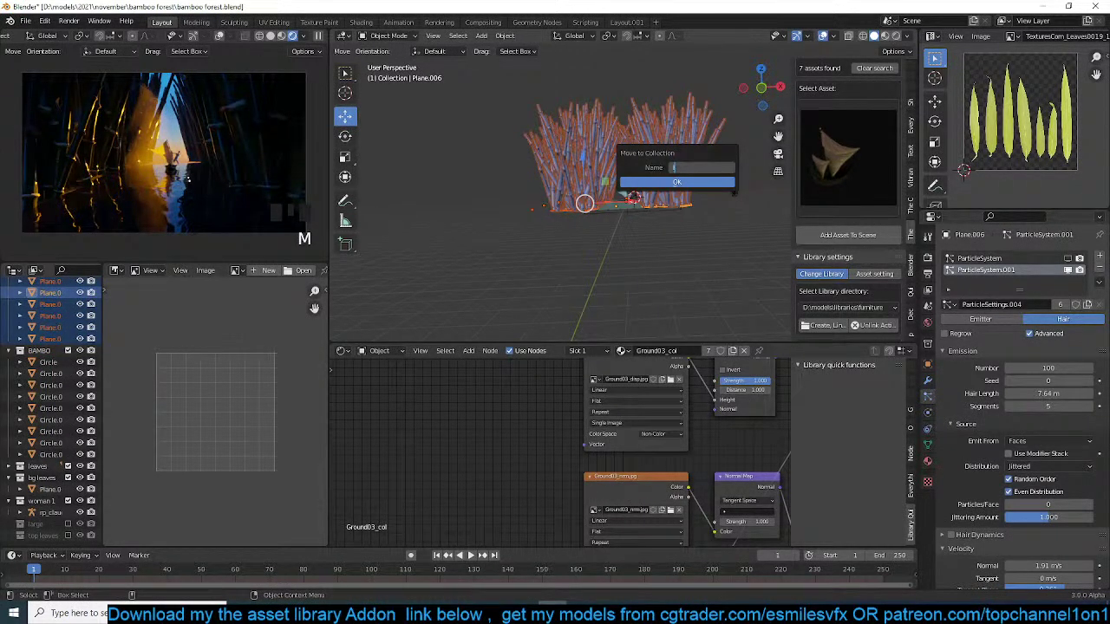
{"action": "key", "text": "BackSpace"}
{"action": "left_click", "coordinate": [676, 182]}
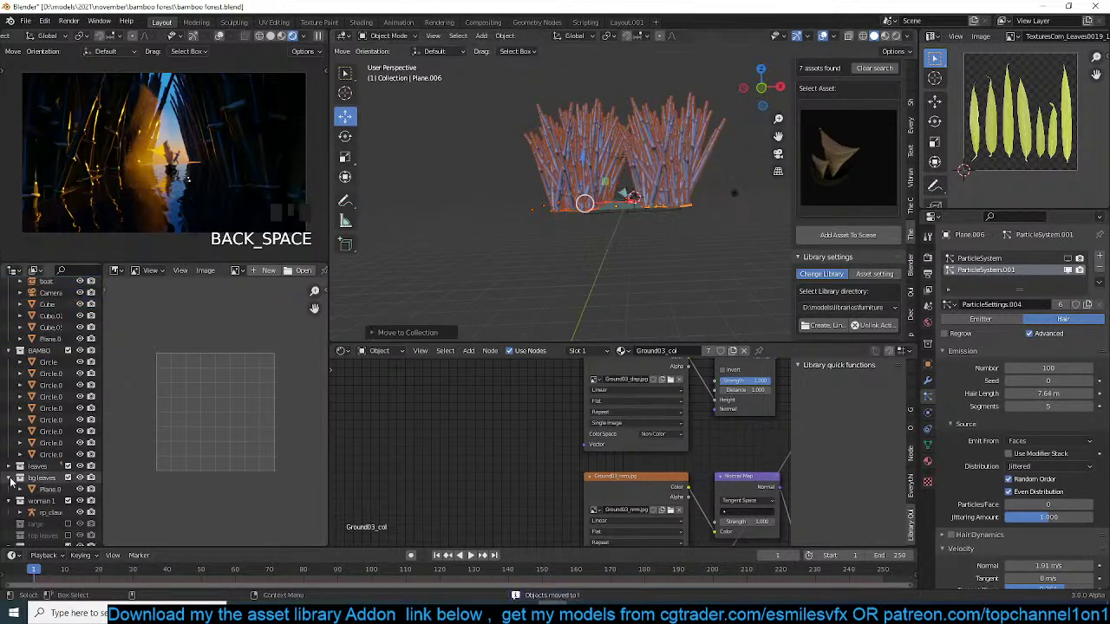
{"action": "left_click", "coordinate": [68, 467]}
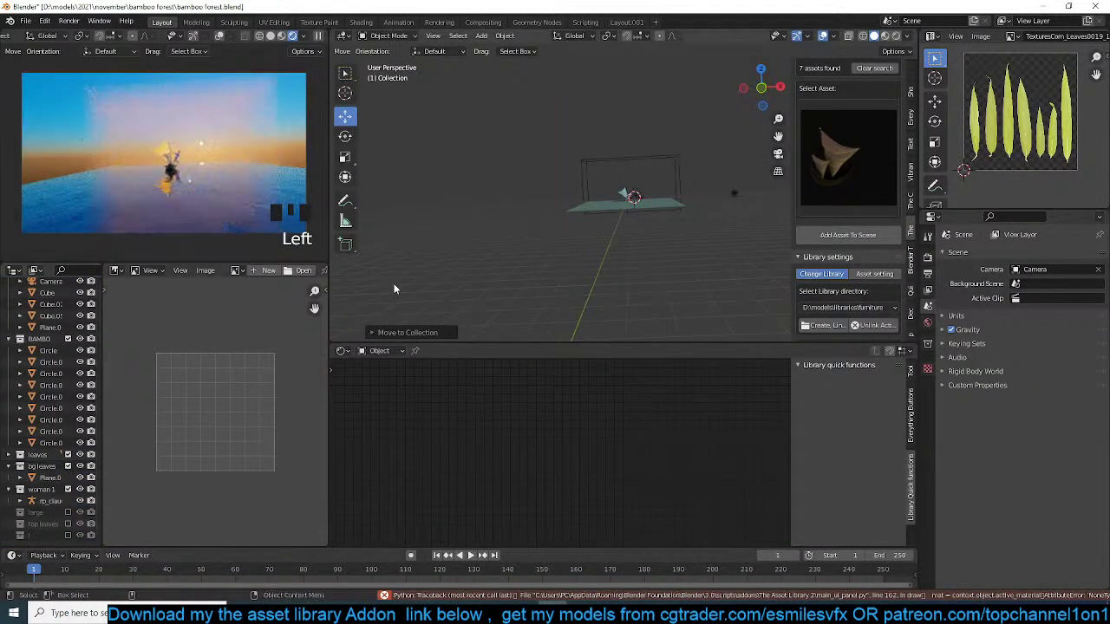
{"action": "key", "text": "ctrl+s"}
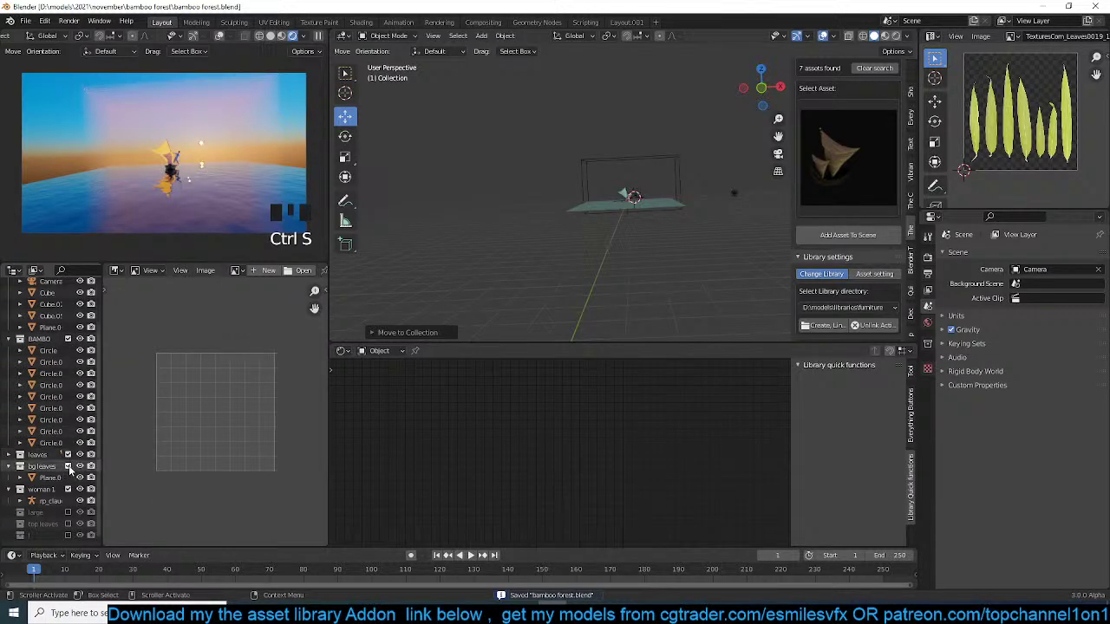
- Re-enable the large and top leaves collections in the view layer, collapsing the large collection's object list
{"action": "left_click", "coordinate": [68, 514]}
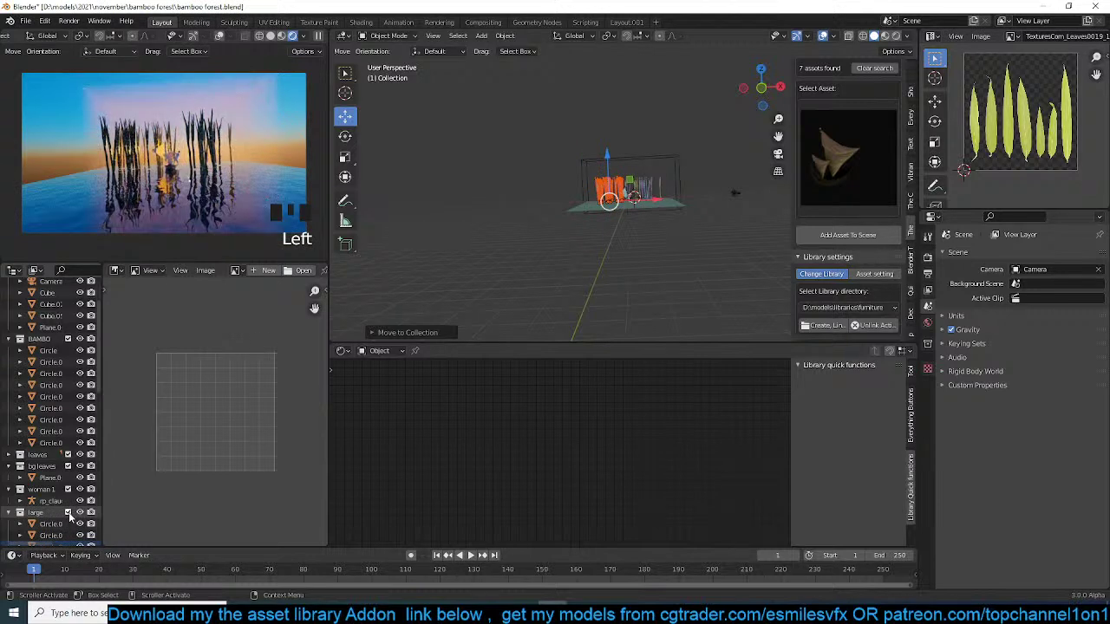
{"action": "scroll", "coordinate": [71, 511], "scroll_direction": "down", "scroll_amount": 10}
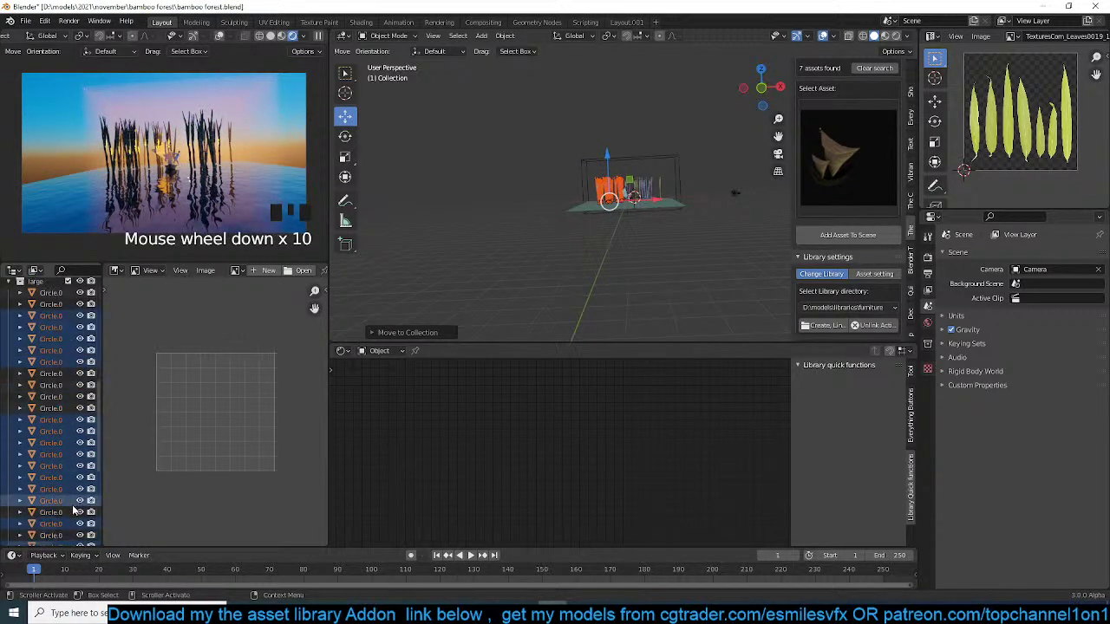
{"action": "scroll", "coordinate": [34, 416], "scroll_direction": "up", "scroll_amount": 4}
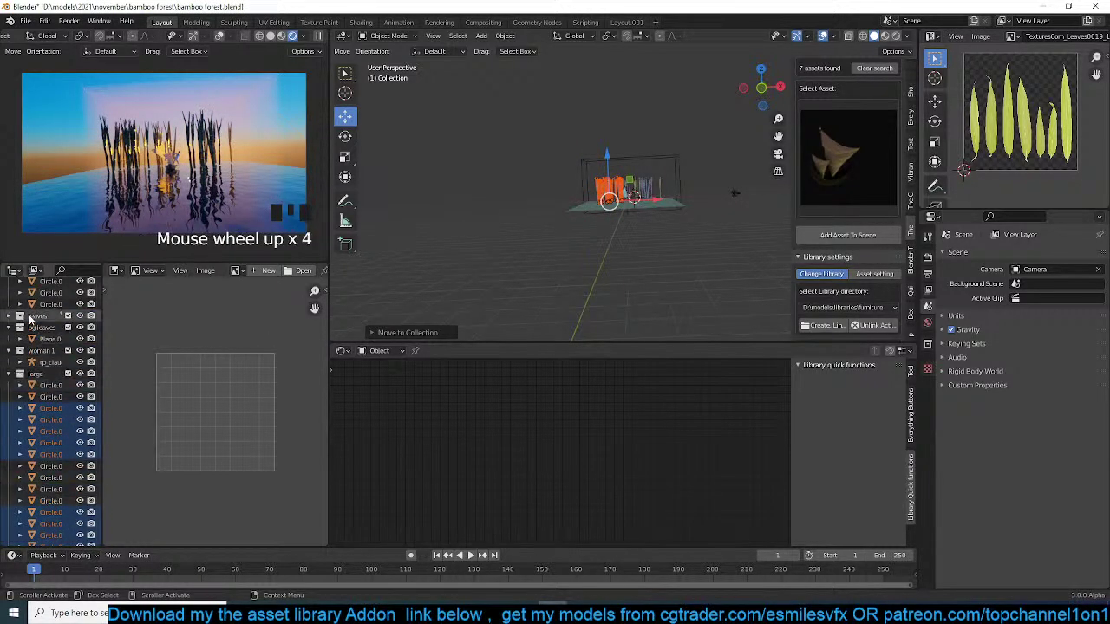
{"action": "left_click", "coordinate": [11, 374]}
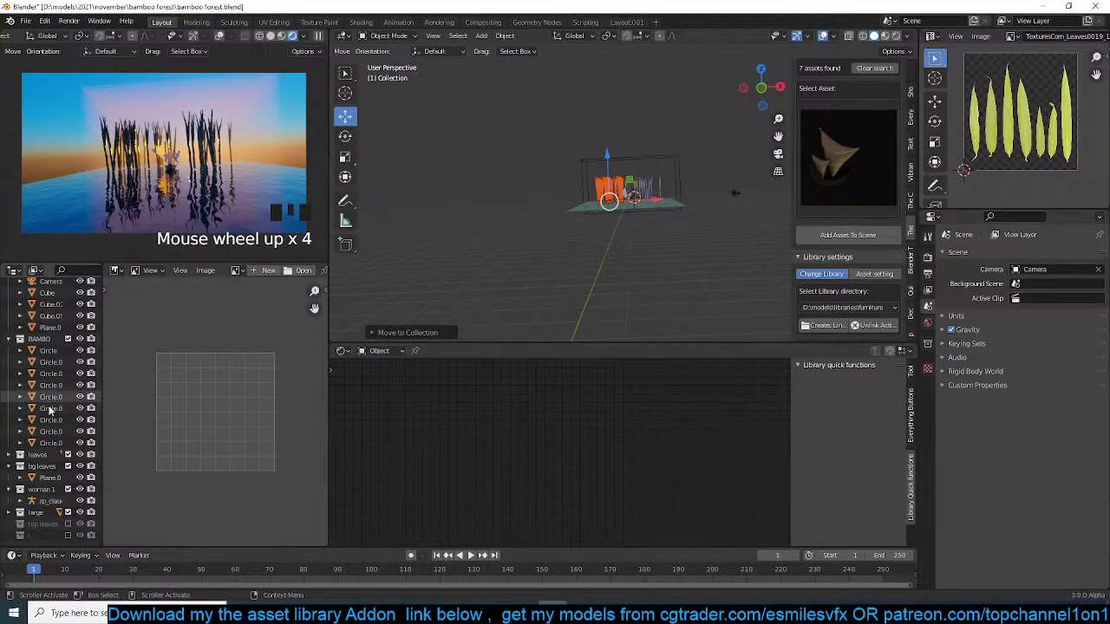
{"action": "left_click", "coordinate": [68, 523]}
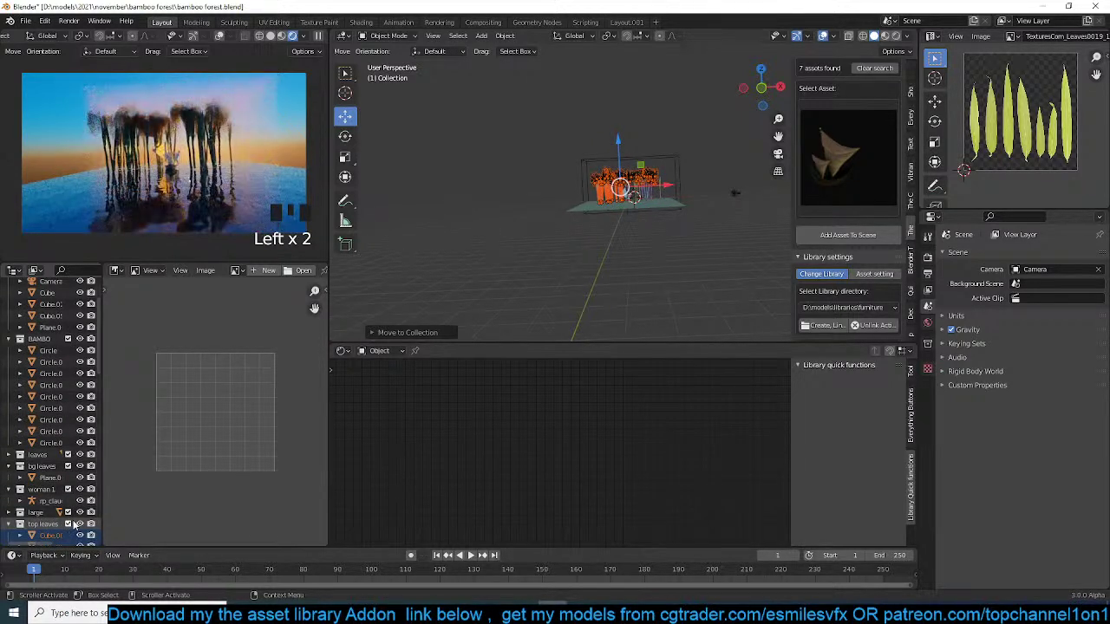
- Deselect everything, collapse the top leaves collection, and re-enable the collection holding the bank bamboo strips
{"action": "scroll", "coordinate": [86, 425], "scroll_direction": "up", "scroll_amount": 9}
{"action": "scroll", "coordinate": [588, 245], "scroll_direction": "up", "scroll_amount": 8}
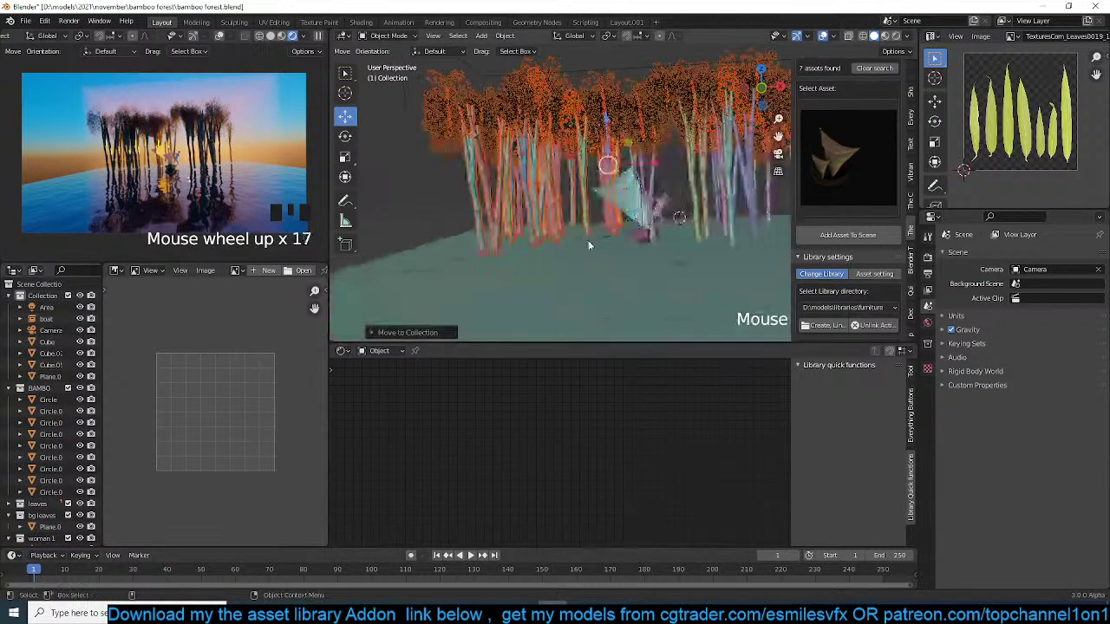
{"action": "scroll", "coordinate": [588, 241], "scroll_direction": "up", "scroll_amount": 3}
{"action": "key", "text": "alt+a"}
{"action": "scroll", "coordinate": [509, 284], "scroll_direction": "down", "scroll_amount": 3}
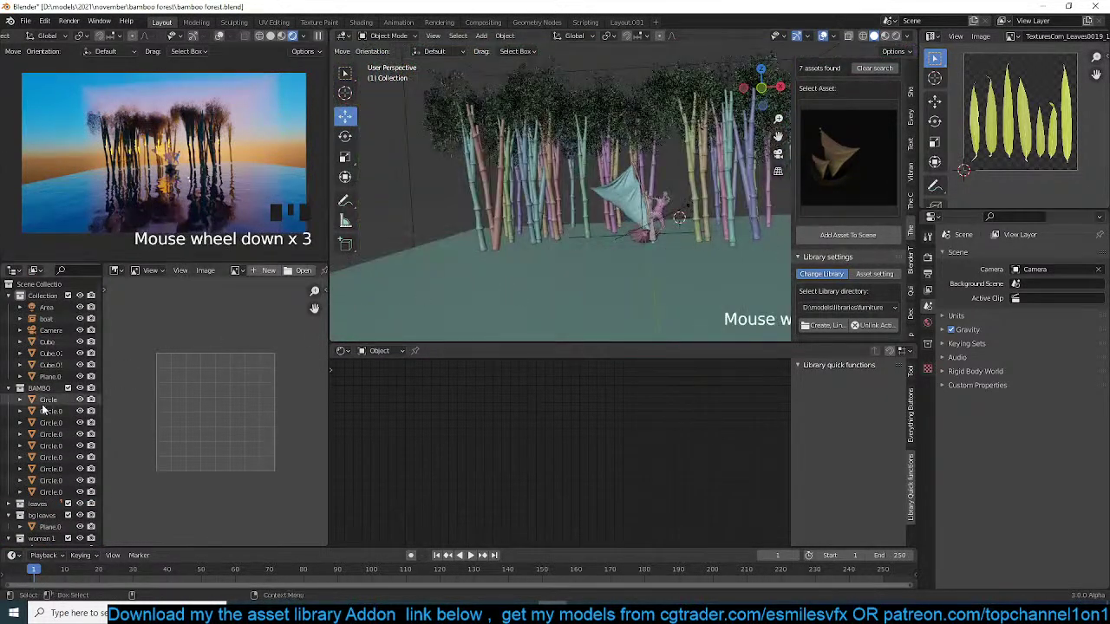
{"action": "scroll", "coordinate": [56, 416], "scroll_direction": "down", "scroll_amount": 6}
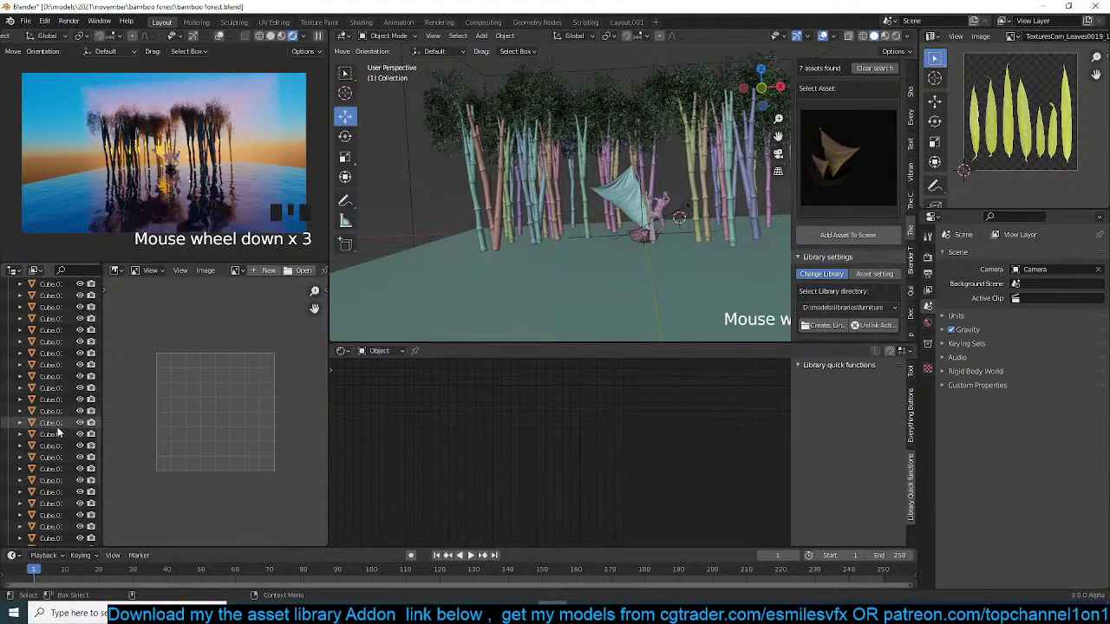
{"action": "left_click", "coordinate": [13, 436]}
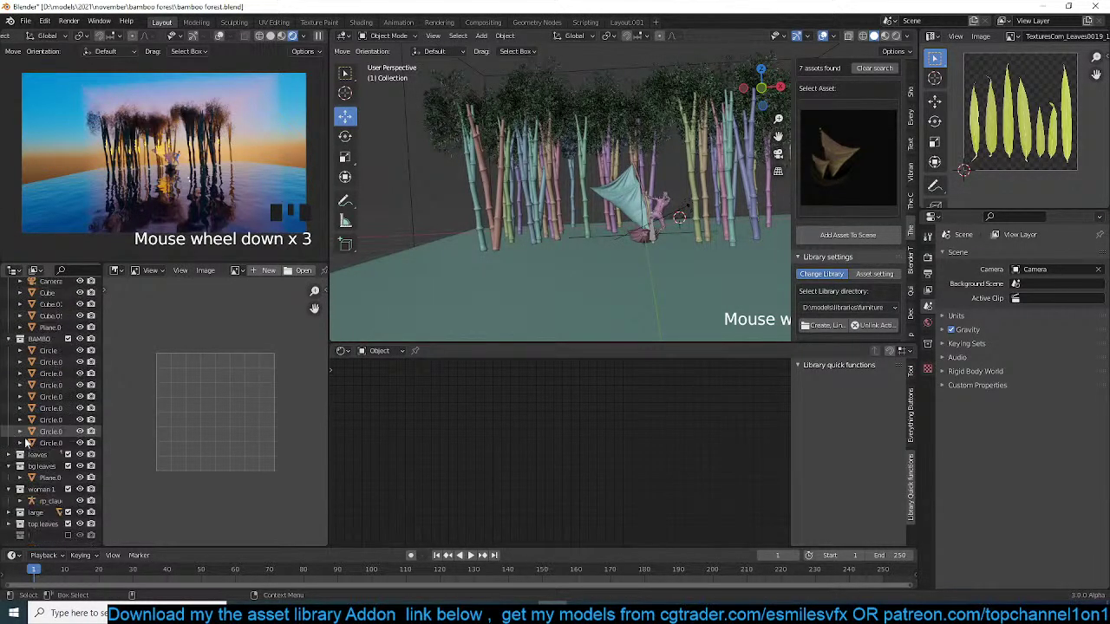
{"action": "left_click", "coordinate": [73, 536]}
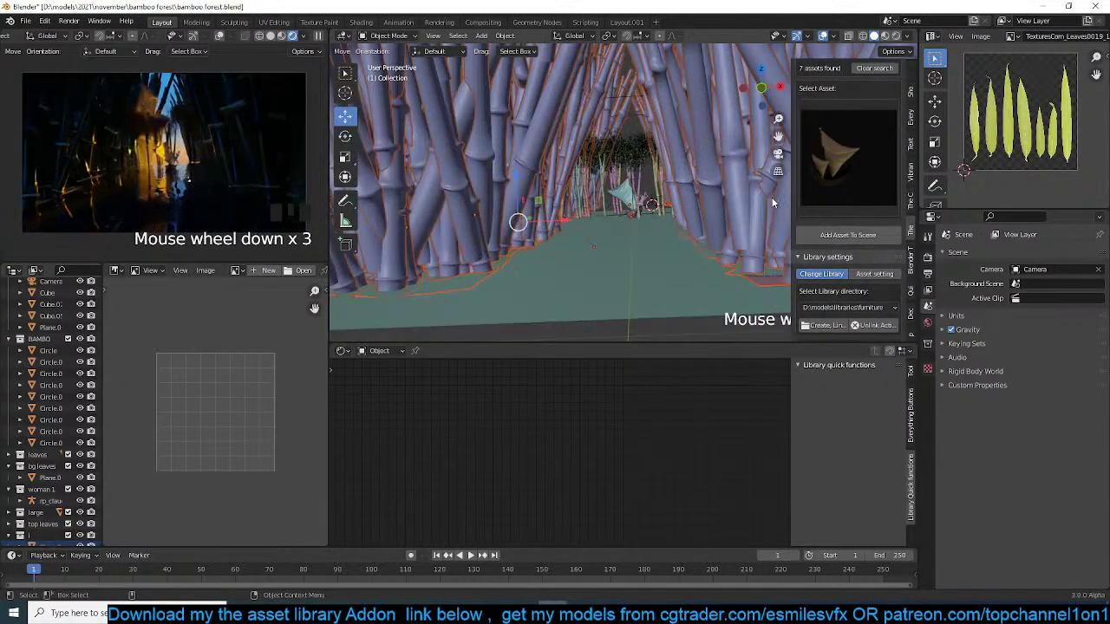
- Show the first particle system instead of ParticleSystem.001 on strip Plane.006, and delete the other right-bank strips
{"action": "left_click", "coordinate": [676, 255]}
{"action": "left_click", "coordinate": [1078, 271]}
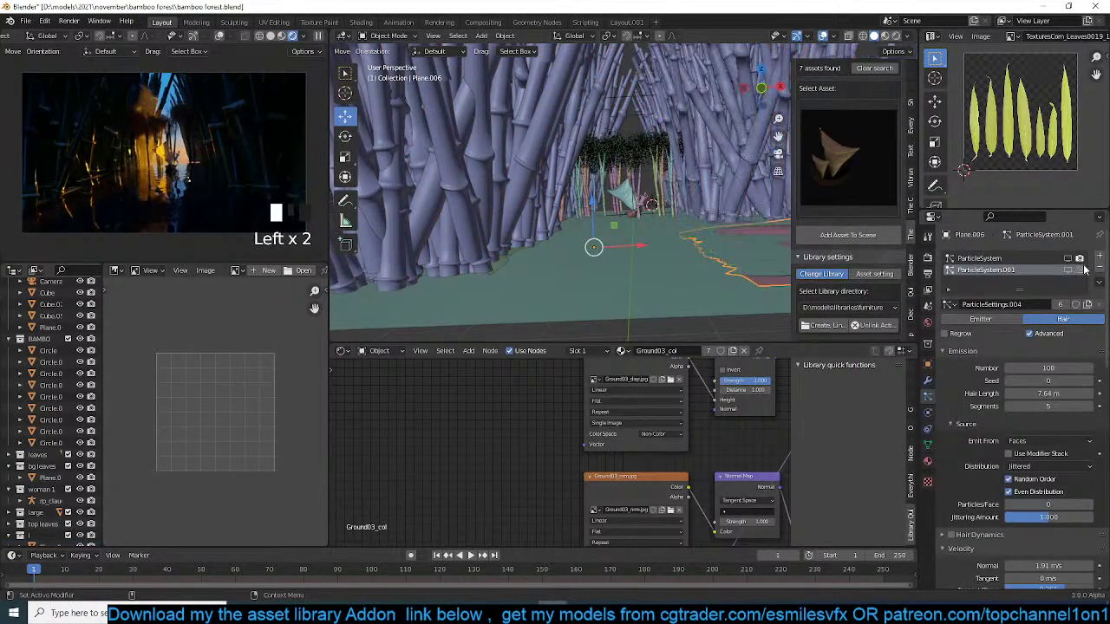
{"action": "left_click", "coordinate": [1075, 259]}
{"action": "scroll", "coordinate": [664, 208], "scroll_direction": "down", "scroll_amount": 5}
{"action": "middle_click_drag", "start_coordinate": [664, 208], "coordinate": [543, 232]}
{"action": "left_click", "coordinate": [566, 207]}
{"action": "left_click", "coordinate": [702, 159], "text": "shift"}
{"action": "key", "text": "x"}
{"action": "left_click", "coordinate": [663, 173]}
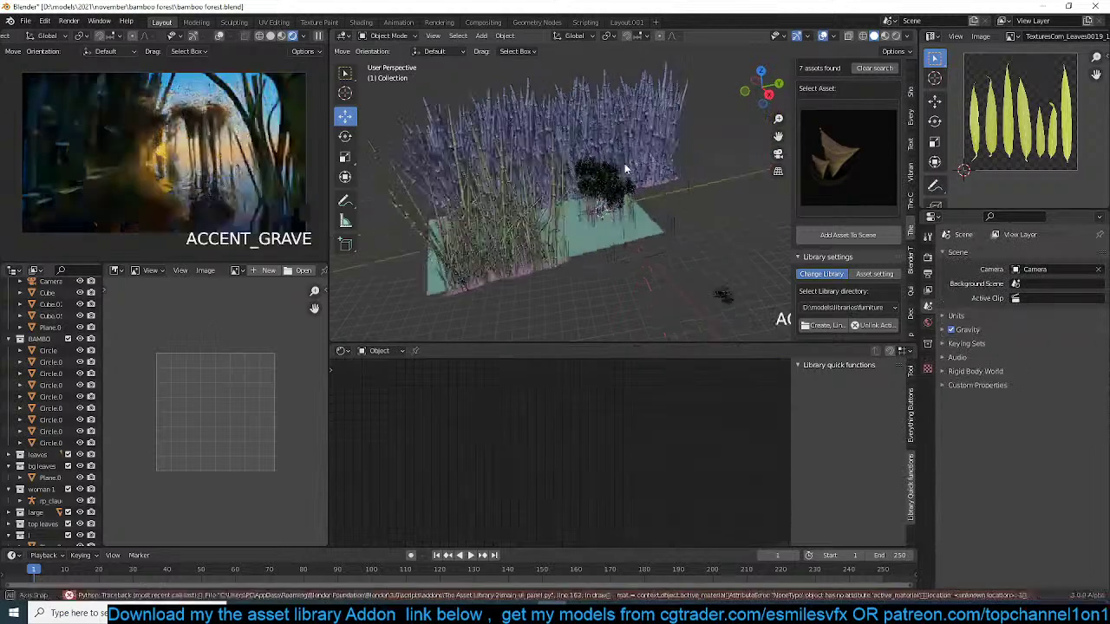
- Select all the thick bamboo strips along the left bank and delete them
{"action": "left_click", "coordinate": [639, 97]}
{"action": "left_click", "coordinate": [504, 130], "text": "shift"}
{"action": "left_click", "coordinate": [455, 148], "text": "shift"}
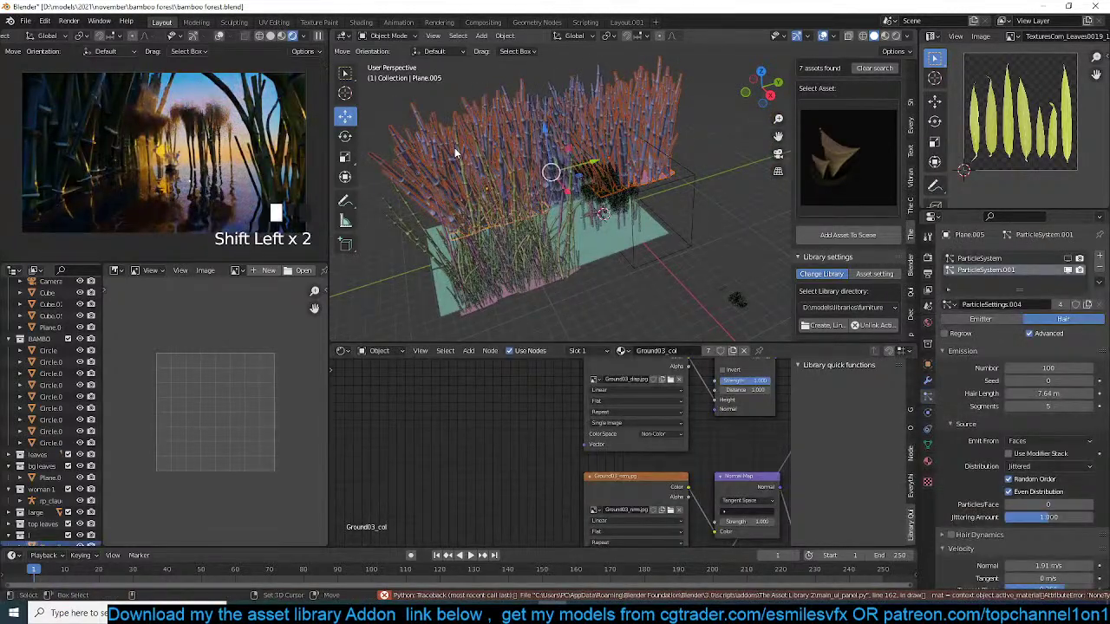
{"action": "left_click", "coordinate": [601, 90]}
{"action": "left_click", "coordinate": [445, 125], "text": "shift"}
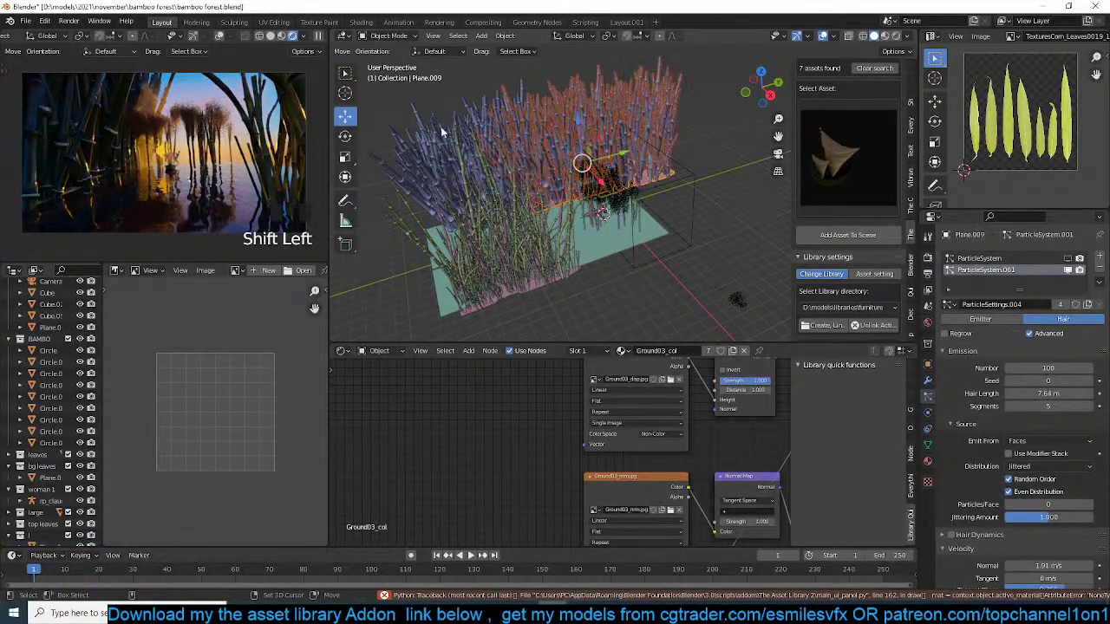
{"action": "left_click", "coordinate": [425, 133], "text": "shift"}
{"action": "key", "text": "x"}
{"action": "left_click", "coordinate": [425, 134]}
- Make a linked duplicate of the remaining right-bank strip and place it about 65 m farther along Y on the same bank
{"action": "left_click", "coordinate": [499, 251]}
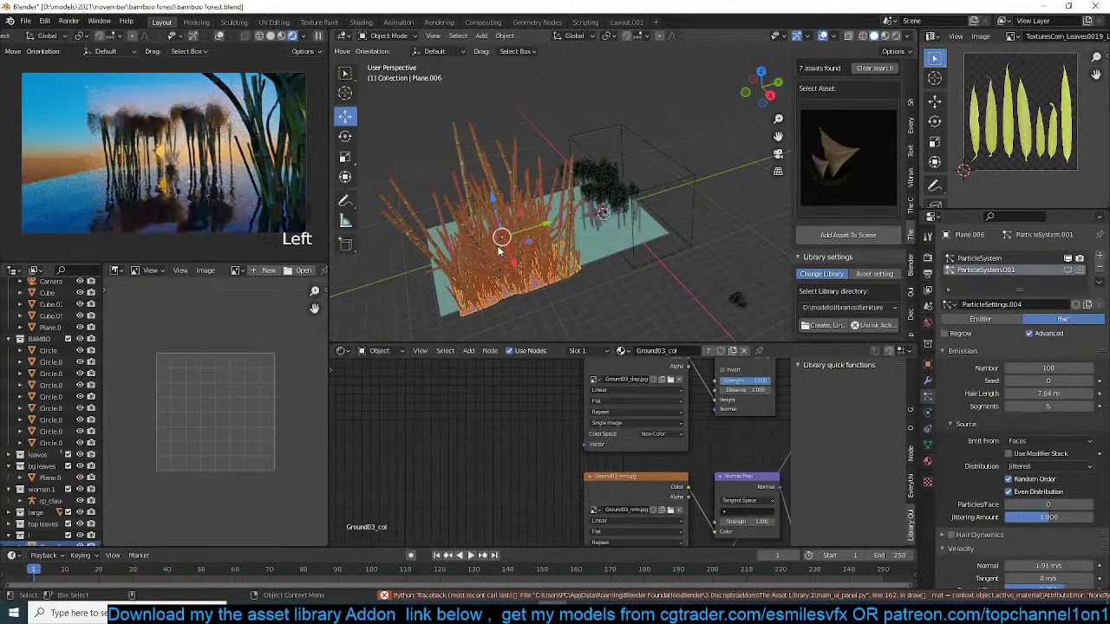
{"action": "key", "text": "KP_7"}
{"action": "key", "text": "alt+d"}
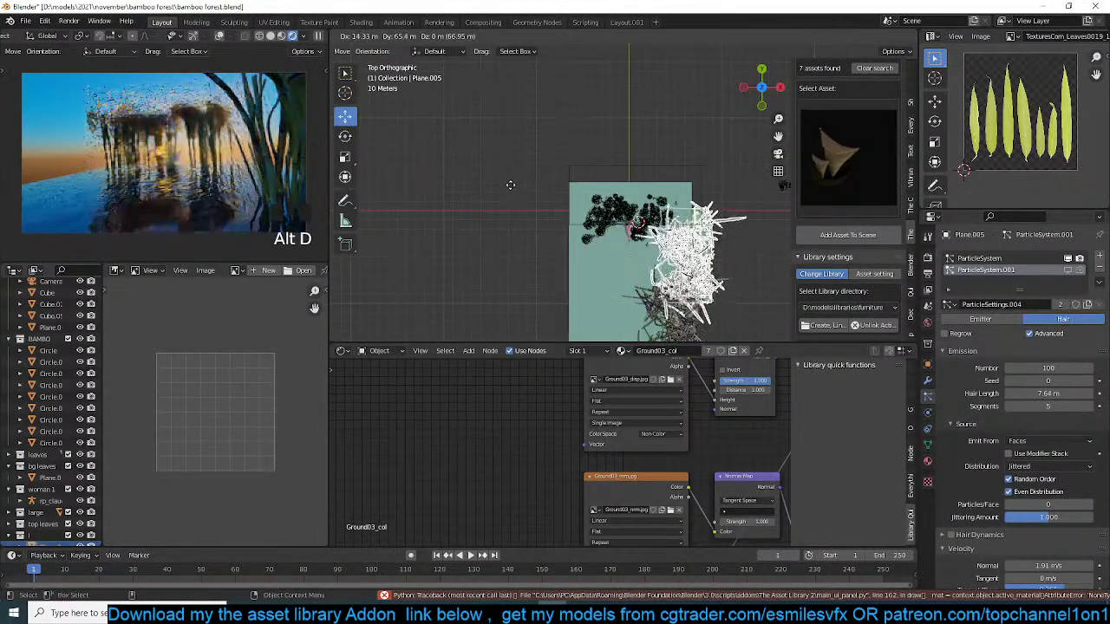
{"action": "left_click", "coordinate": [507, 184]}
- Make linked duplicates of both right-bank strips and place them along the left bank
{"action": "middle_click_drag", "start_coordinate": [668, 296], "coordinate": [687, 216], "text": "shift"}
{"action": "left_click", "coordinate": [688, 226], "text": "shift"}
{"action": "key", "text": "alt+s"}
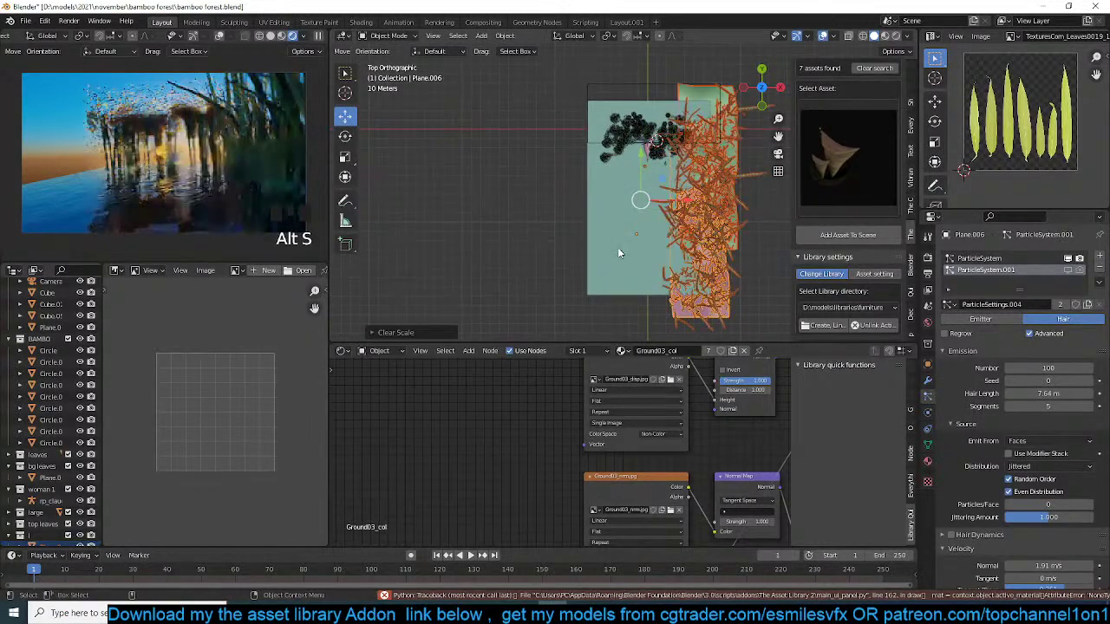
{"action": "key", "text": "ctrl+z"}
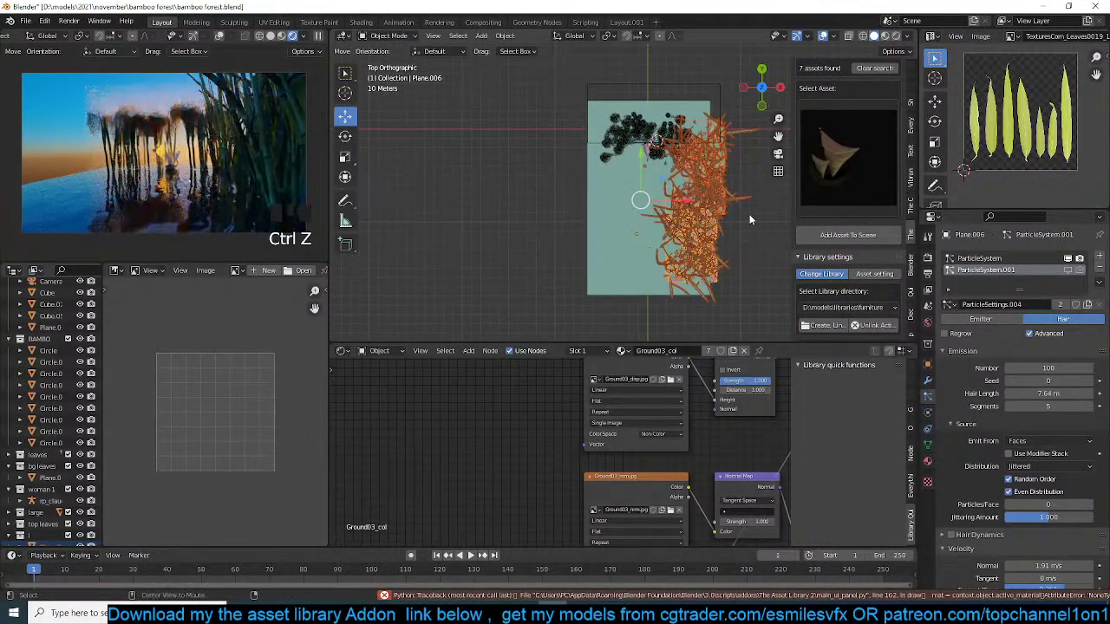
{"action": "key", "text": "alt+d"}
{"action": "left_click", "coordinate": [607, 202]}
{"action": "middle_click_drag", "start_coordinate": [607, 201], "coordinate": [649, 168]}
{"action": "key", "text": "g"}
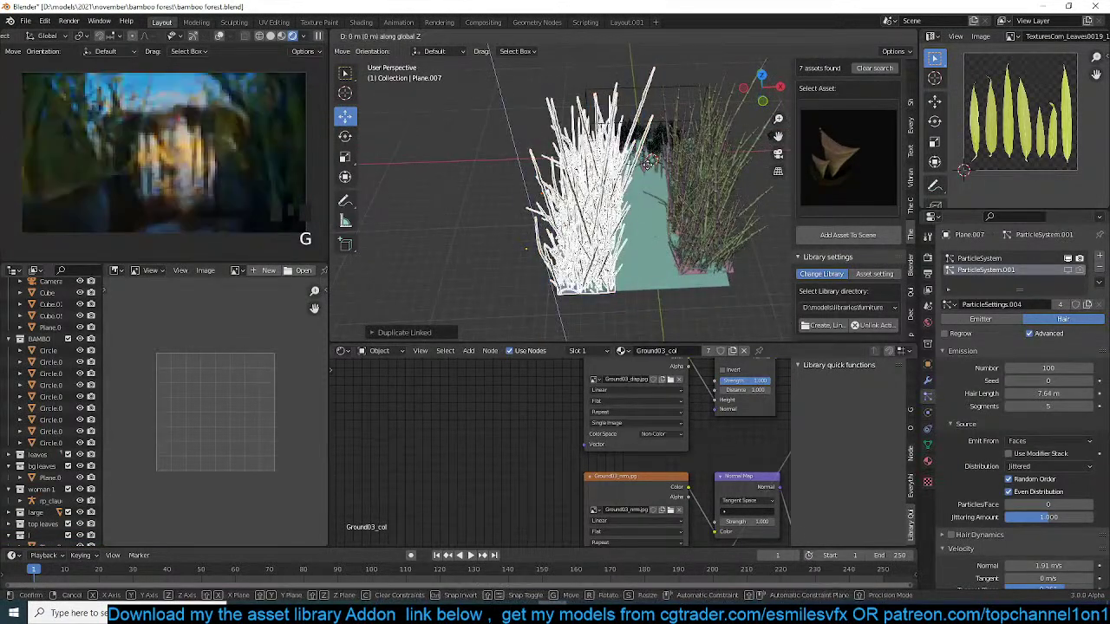
{"action": "left_click", "coordinate": [757, 194]}
{"action": "key", "text": "alt+a"}
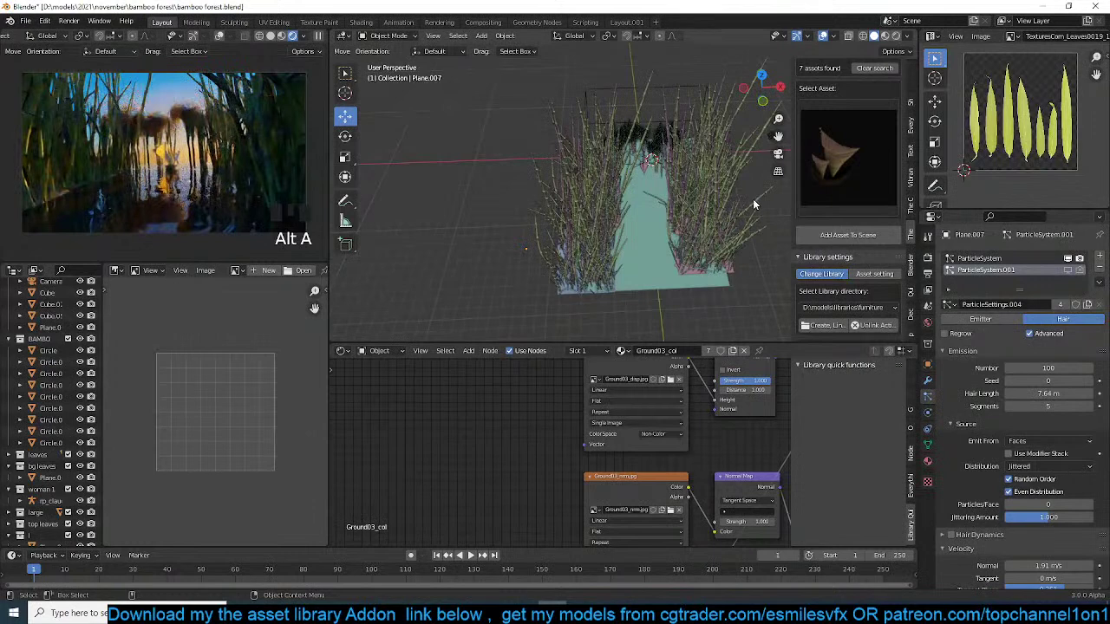
- Duplicate the far left-bank strip to extend the far end of both the left and right banks, and save the file
{"action": "key", "text": "grave"}
{"action": "scroll", "coordinate": [755, 192], "scroll_direction": "up", "scroll_amount": 2}
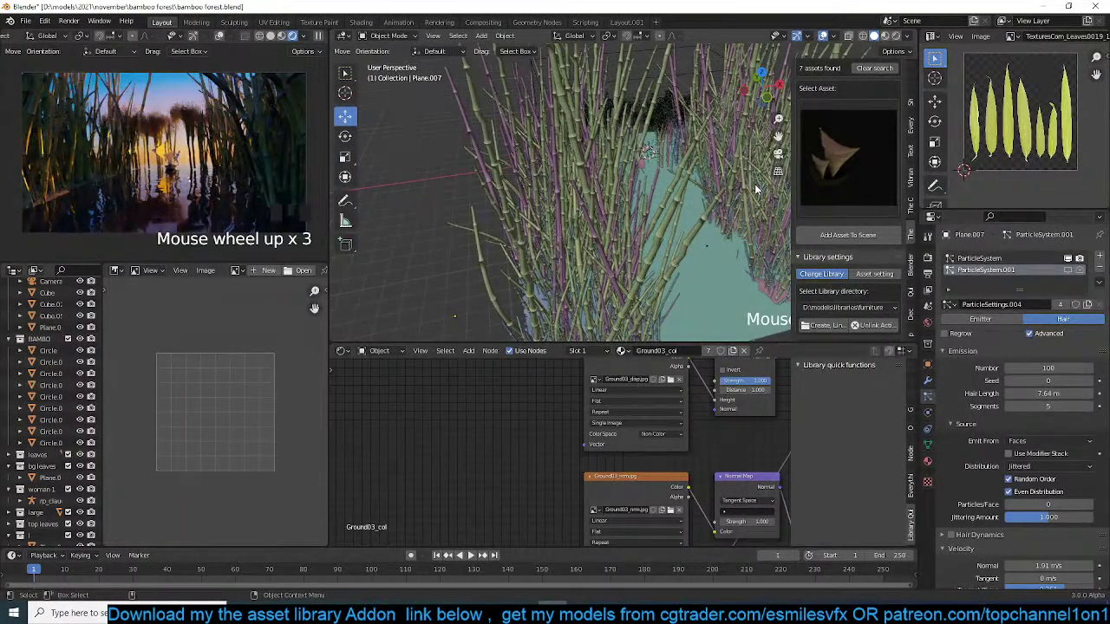
{"action": "left_click", "coordinate": [605, 177]}
{"action": "key", "text": "KP_7"}
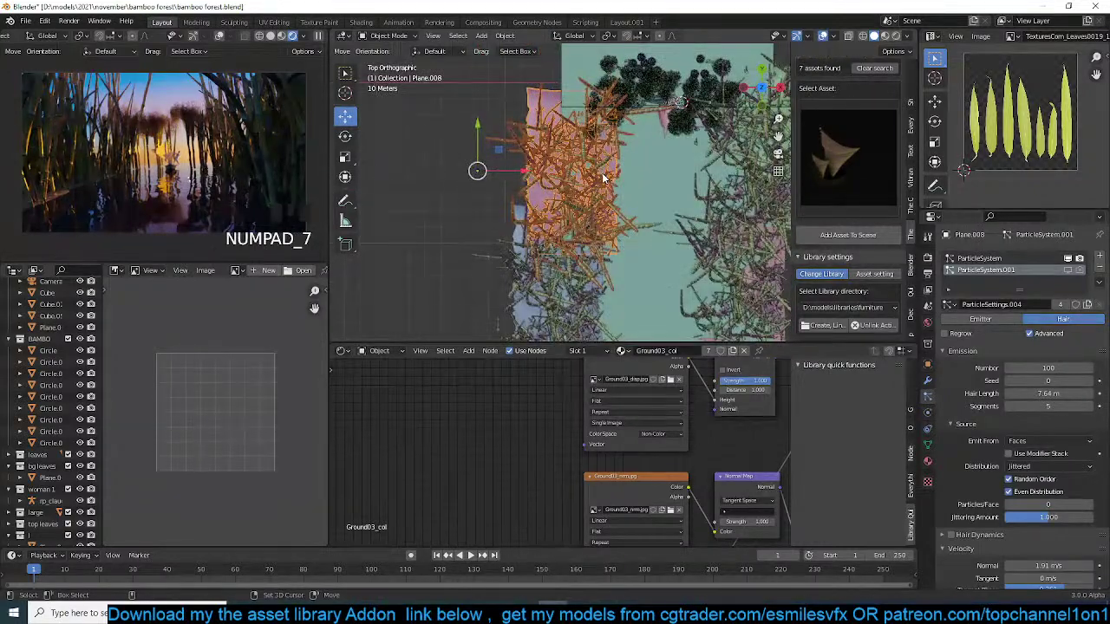
{"action": "key", "text": "shift+d"}
{"action": "scroll", "coordinate": [594, 221], "scroll_direction": "down", "scroll_amount": 3}
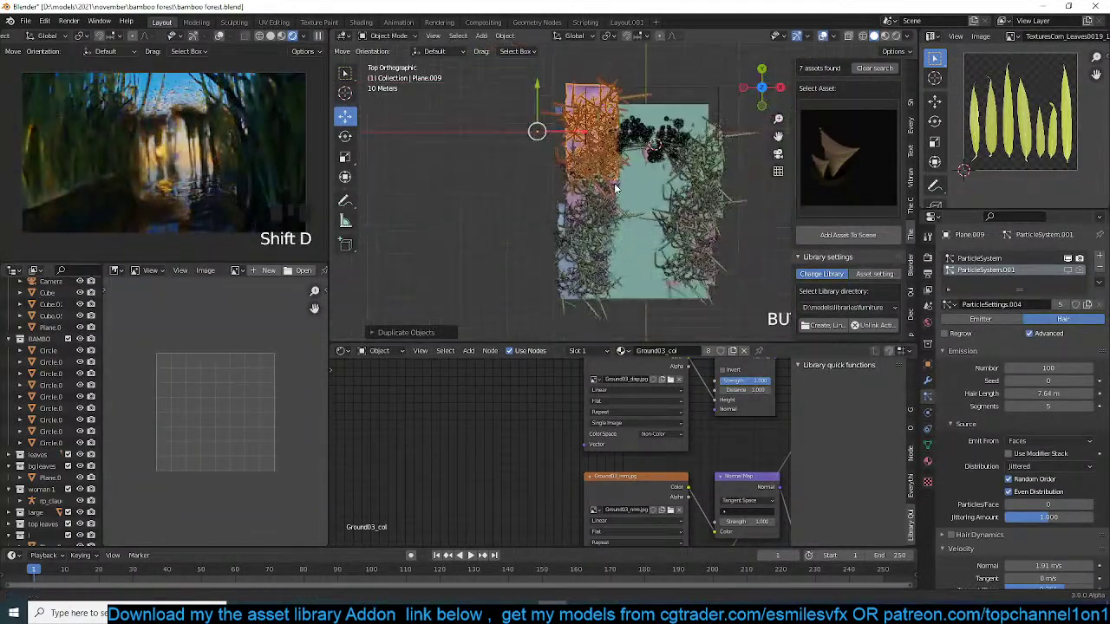
{"action": "key", "text": "shift+d"}
{"action": "left_click", "coordinate": [728, 190]}
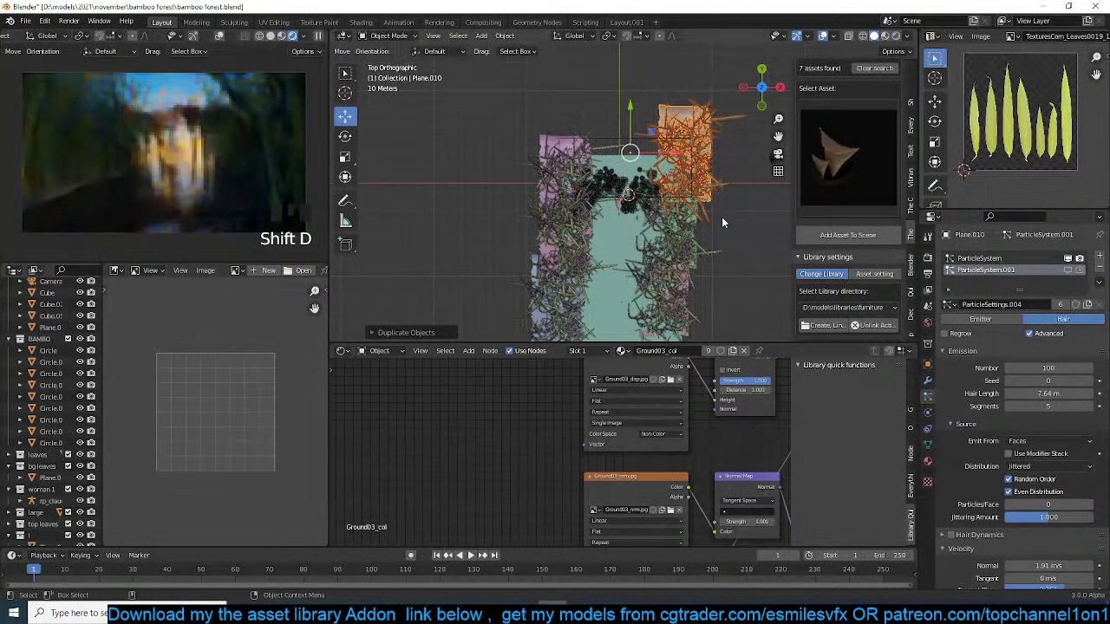
{"action": "key", "text": "ctrl+s"}
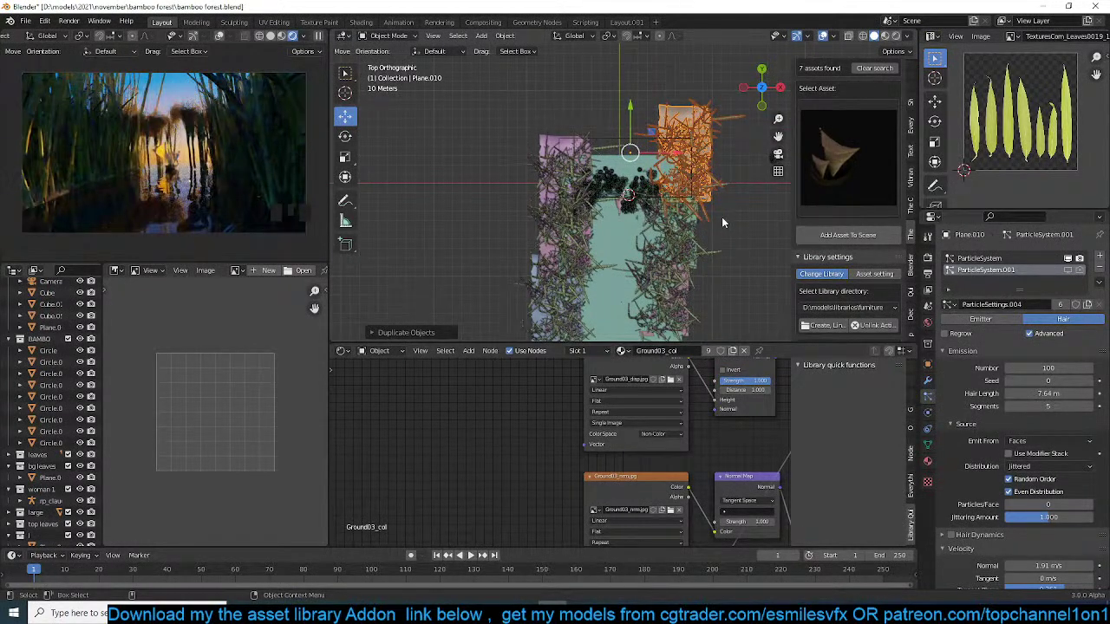
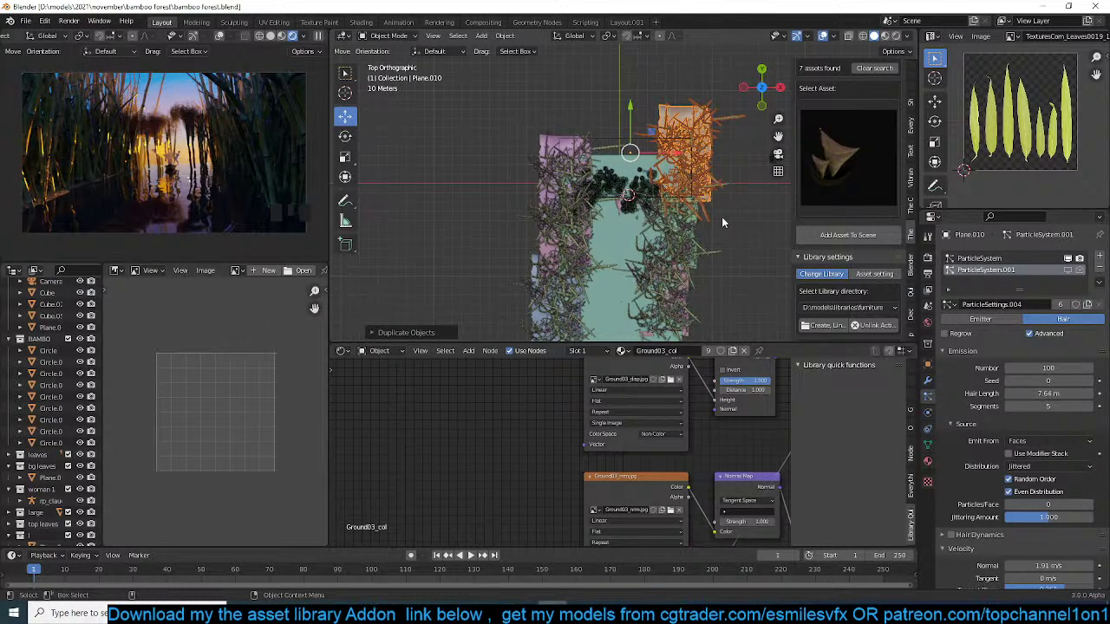
- Move the woman, boat and area light together about 53.75 m toward the camera along negative Y, and save the file
{"action": "left_click", "coordinate": [621, 217]}
{"action": "key", "text": "KP_Decimal"}
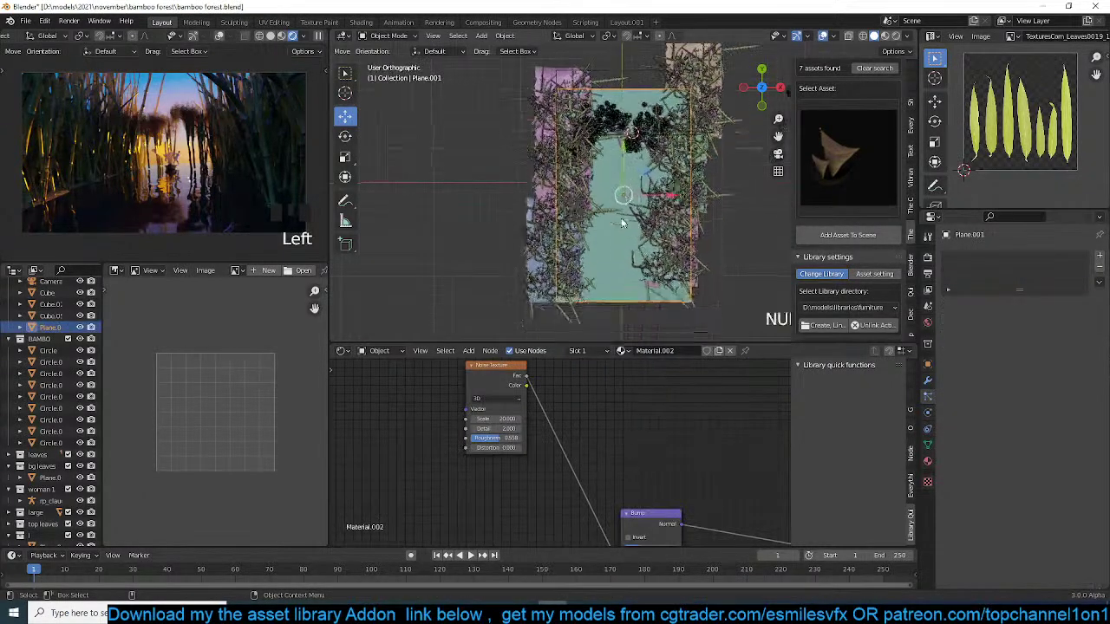
{"action": "middle_click_drag", "start_coordinate": [620, 218], "coordinate": [637, 131]}
{"action": "scroll", "coordinate": [639, 122], "scroll_direction": "down", "scroll_amount": 6}
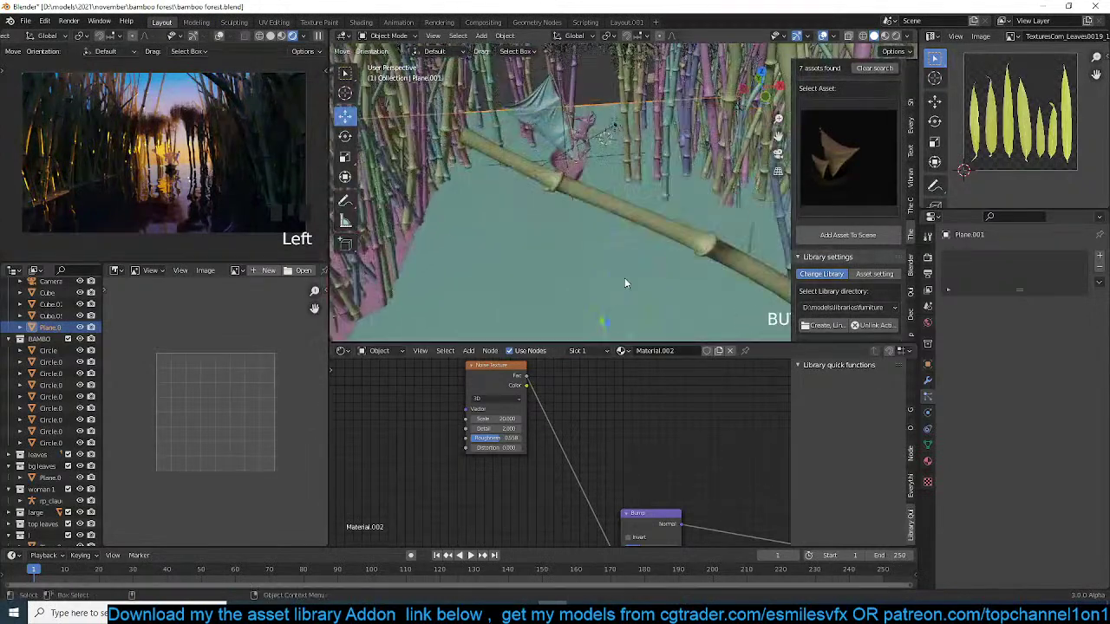
{"action": "left_click", "coordinate": [575, 159]}
{"action": "left_click", "coordinate": [575, 160], "text": "shift"}
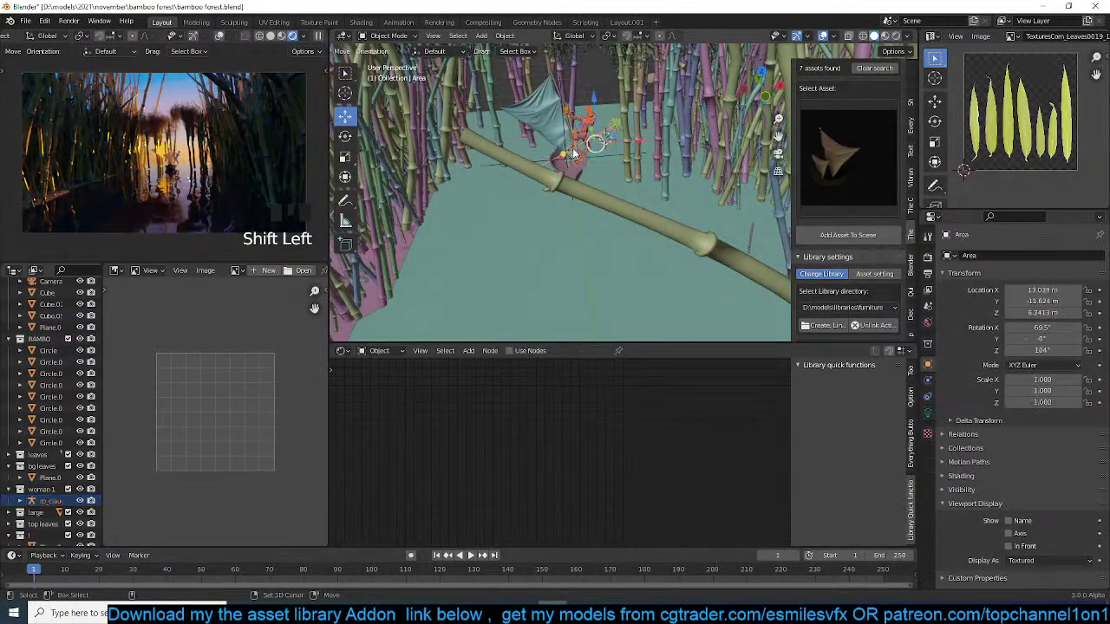
{"action": "left_click", "coordinate": [575, 161]}
{"action": "left_click", "coordinate": [568, 155], "text": "shift"}
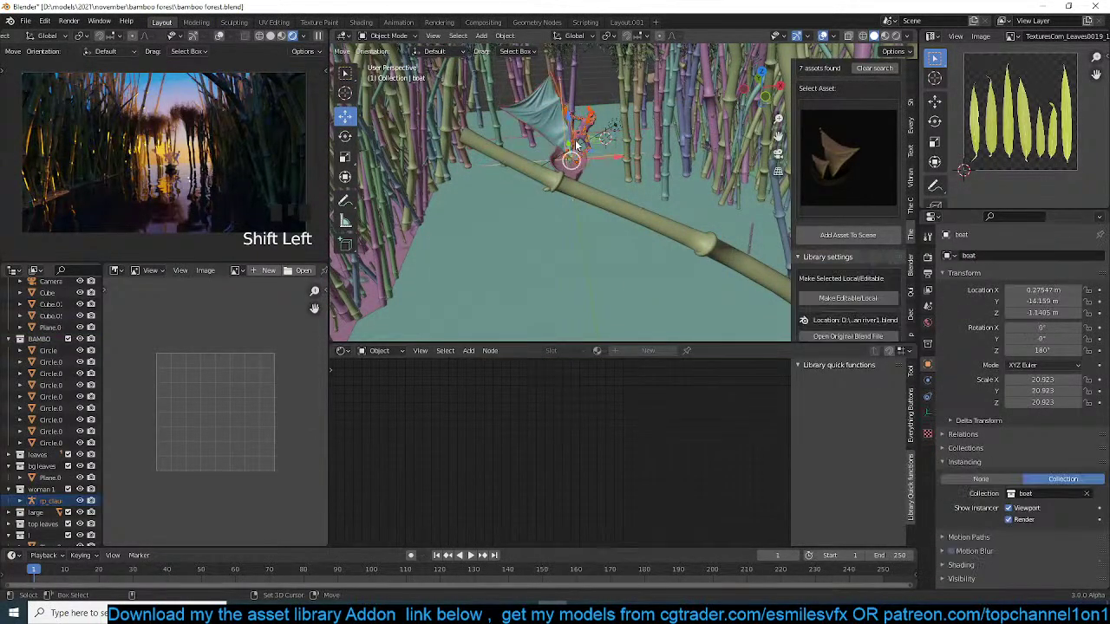
{"action": "left_click", "coordinate": [612, 126], "text": "shift"}
{"action": "key", "text": "KP_7"}
{"action": "scroll", "coordinate": [612, 124], "scroll_direction": "down", "scroll_amount": 8}
{"action": "middle_click_drag", "start_coordinate": [613, 124], "coordinate": [617, 92], "text": "shift"}
{"action": "key", "text": "g"}
{"action": "key", "text": "y"}
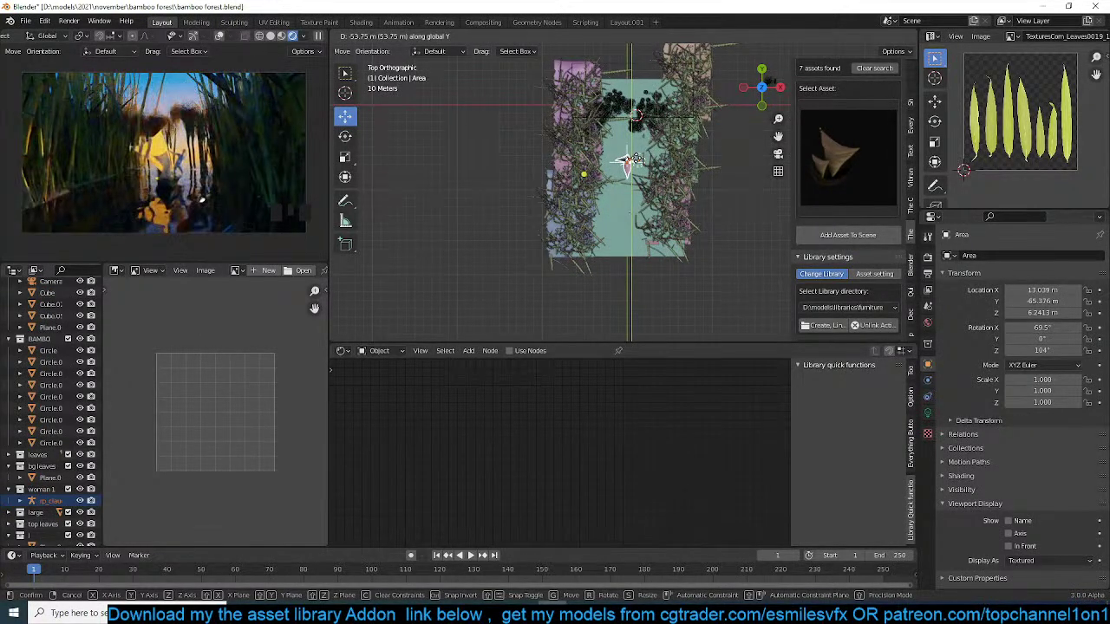
{"action": "left_click", "coordinate": [628, 162]}
{"action": "key", "text": "alt+a"}
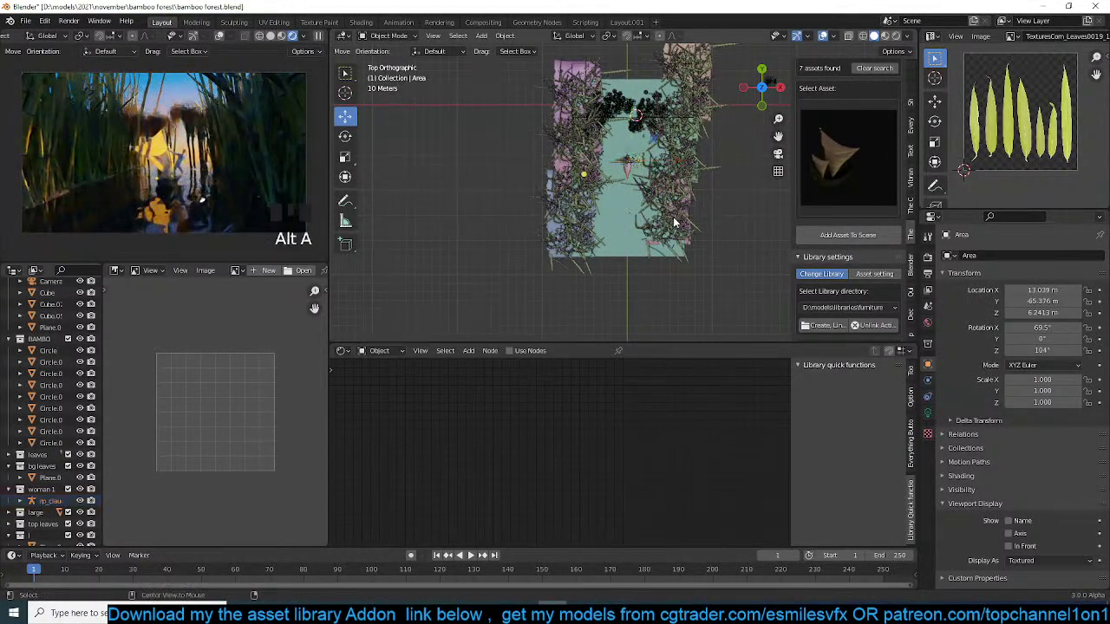
{"action": "key", "text": "ctrl+s"}
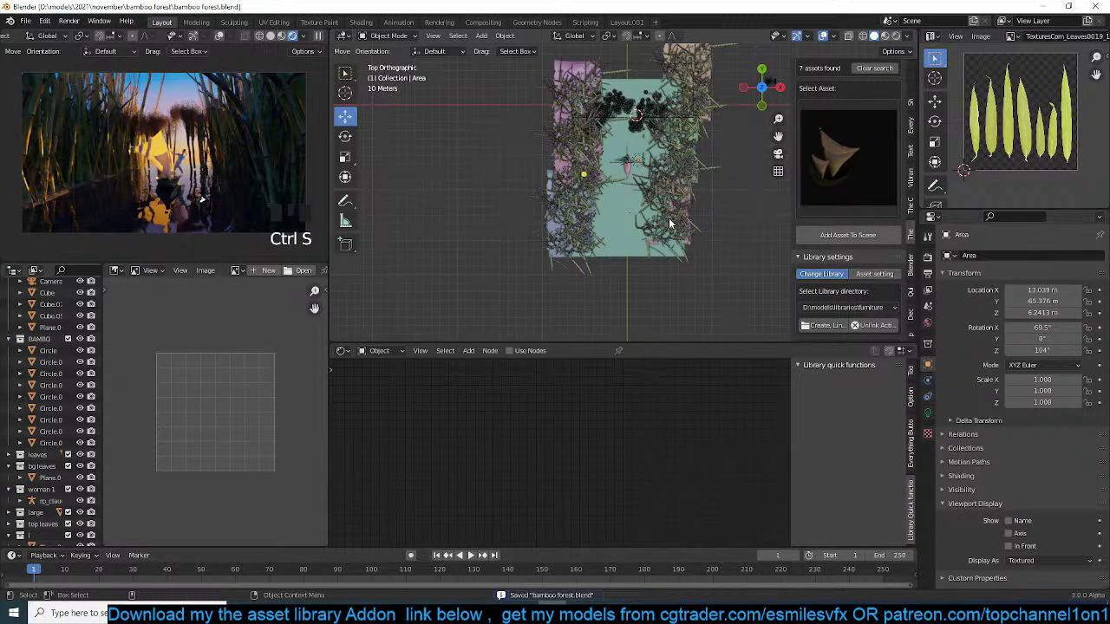
- Make a linked duplicate of the background leaf cluster and reposition it in camera view above the left bank's bamboo
{"action": "left_click", "coordinate": [628, 105]}
{"action": "key", "text": "alt+d"}
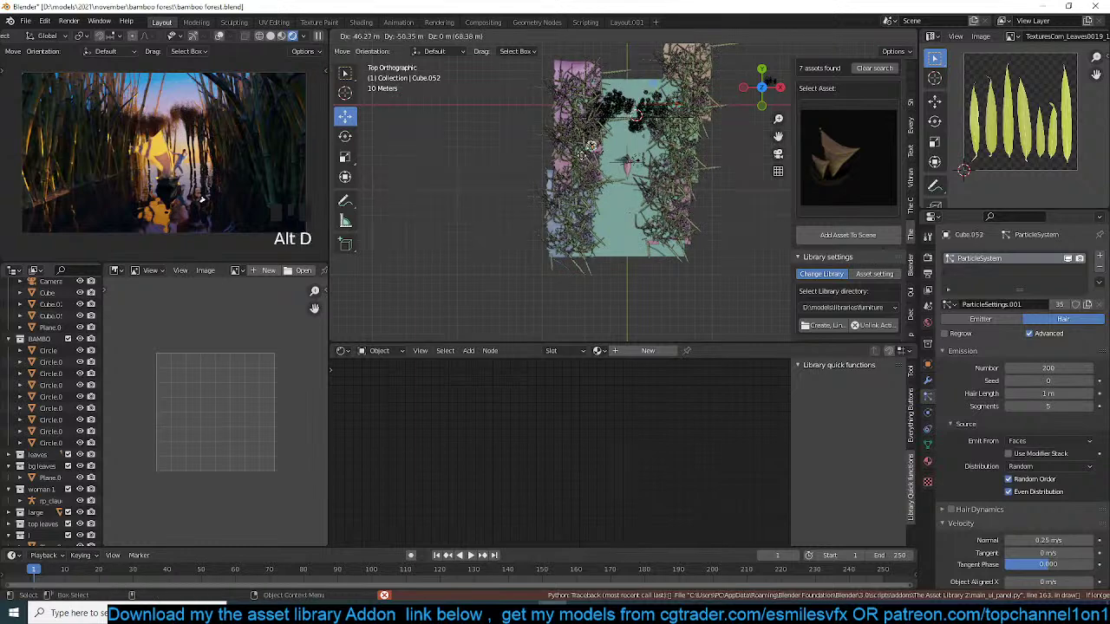
{"action": "left_click", "coordinate": [592, 149]}
{"action": "key", "text": "KP_0"}
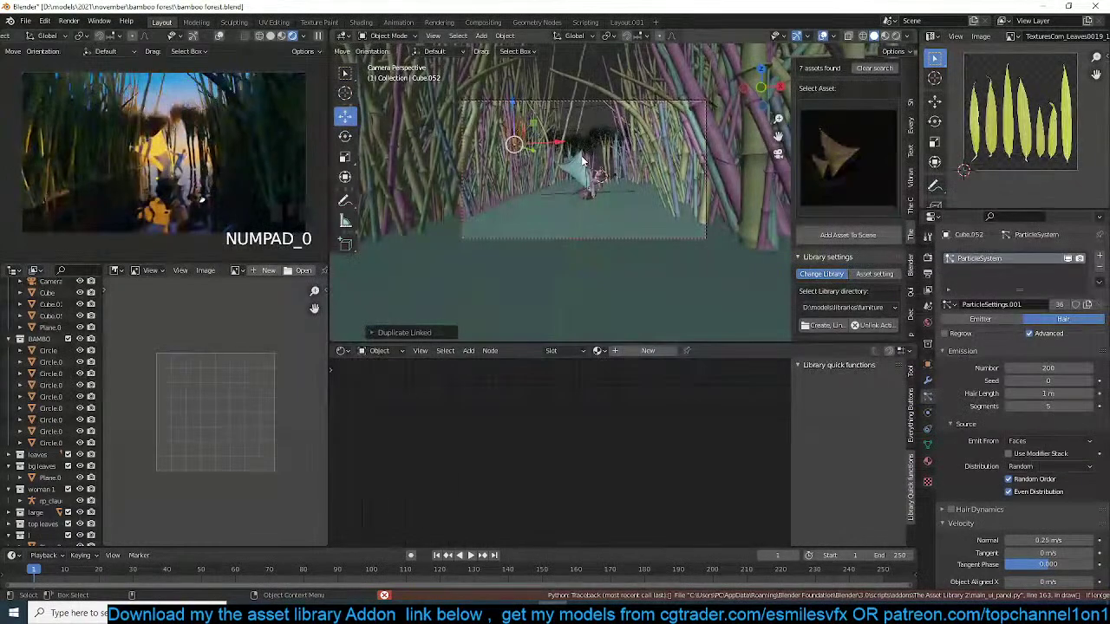
{"action": "key", "text": "g"}
{"action": "left_click", "coordinate": [621, 123]}
{"action": "scroll", "coordinate": [617, 129], "scroll_direction": "up", "scroll_amount": 5}
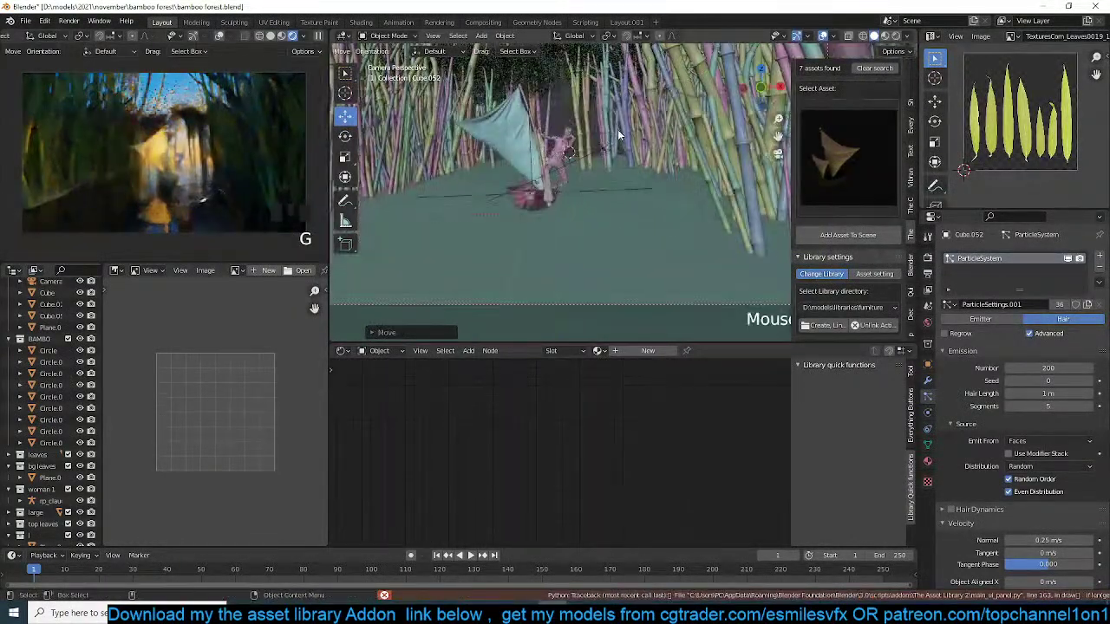
{"action": "scroll", "coordinate": [618, 138], "scroll_direction": "down", "scroll_amount": 3}
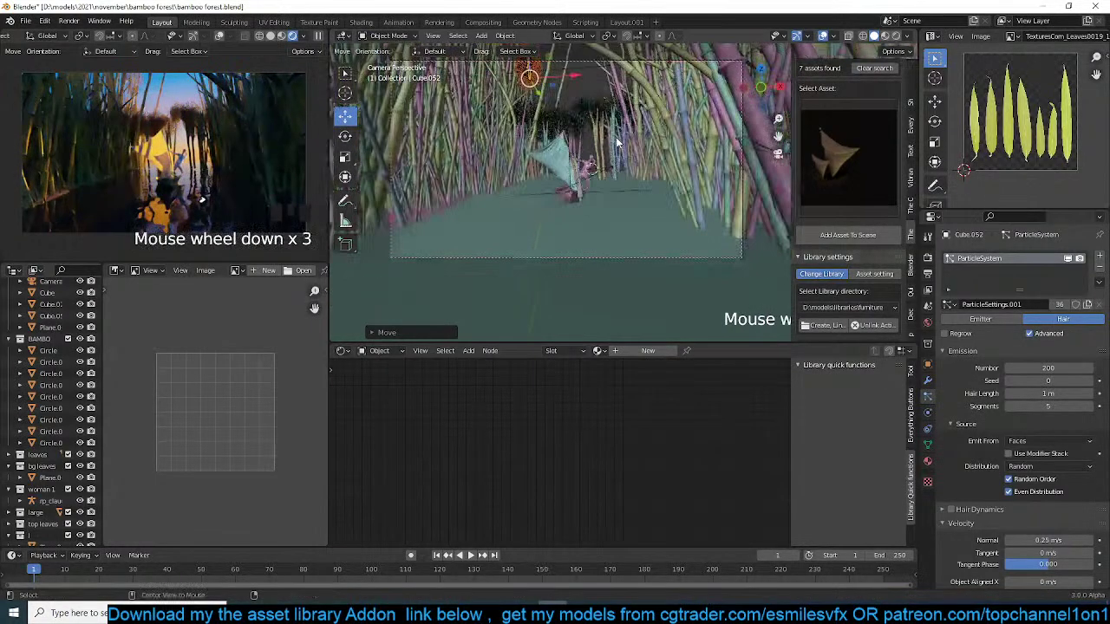
{"action": "key", "text": "alt+a"}
- Roll the camera by about -17° to tilt the shot, and save the file
{"action": "scroll", "coordinate": [631, 119], "scroll_direction": "down", "scroll_amount": 3}
{"action": "left_click", "coordinate": [631, 120]}
{"action": "key", "text": "r"}
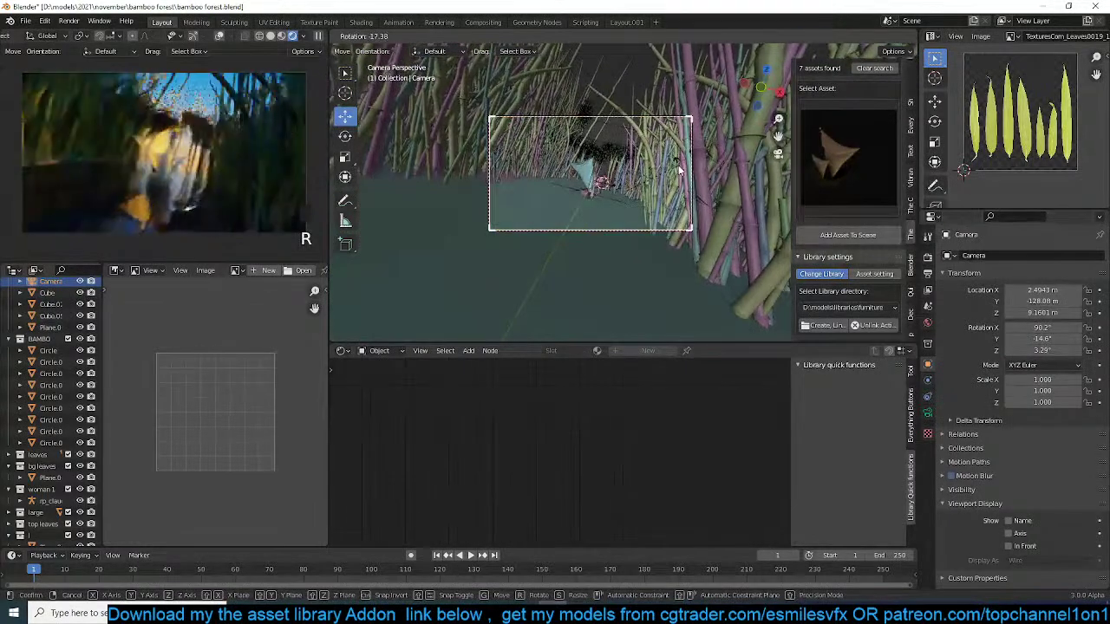
{"action": "left_click", "coordinate": [678, 165]}
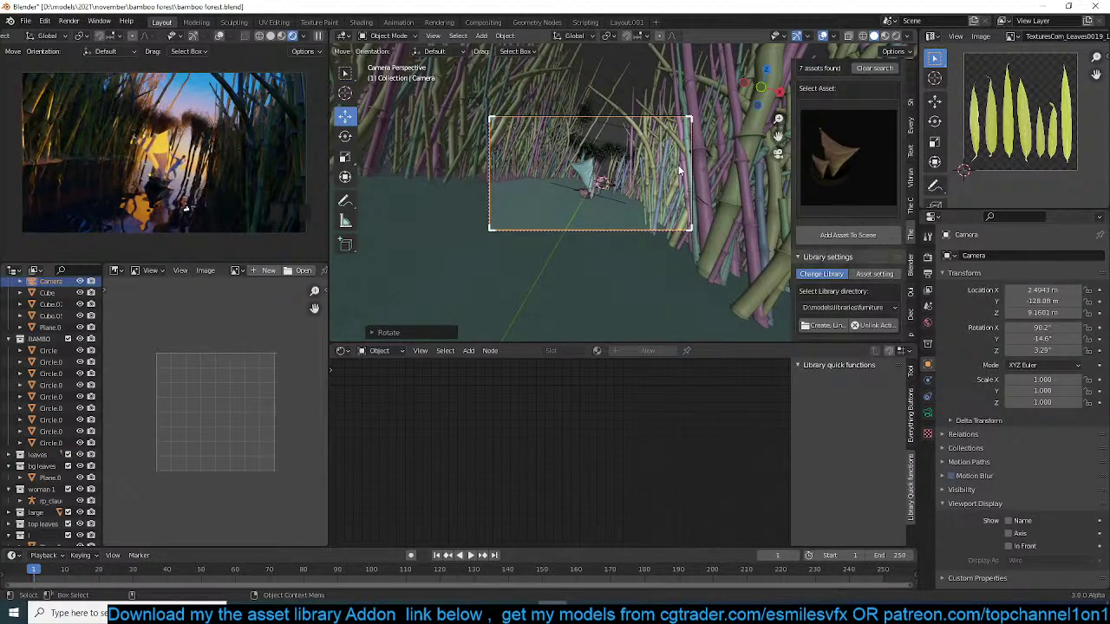
{"action": "key", "text": "ctrl+s"}
- Shift the background bamboo stalk beside the boat sideways to just behind the woman
{"action": "scroll", "coordinate": [637, 184], "scroll_direction": "up", "scroll_amount": 4}
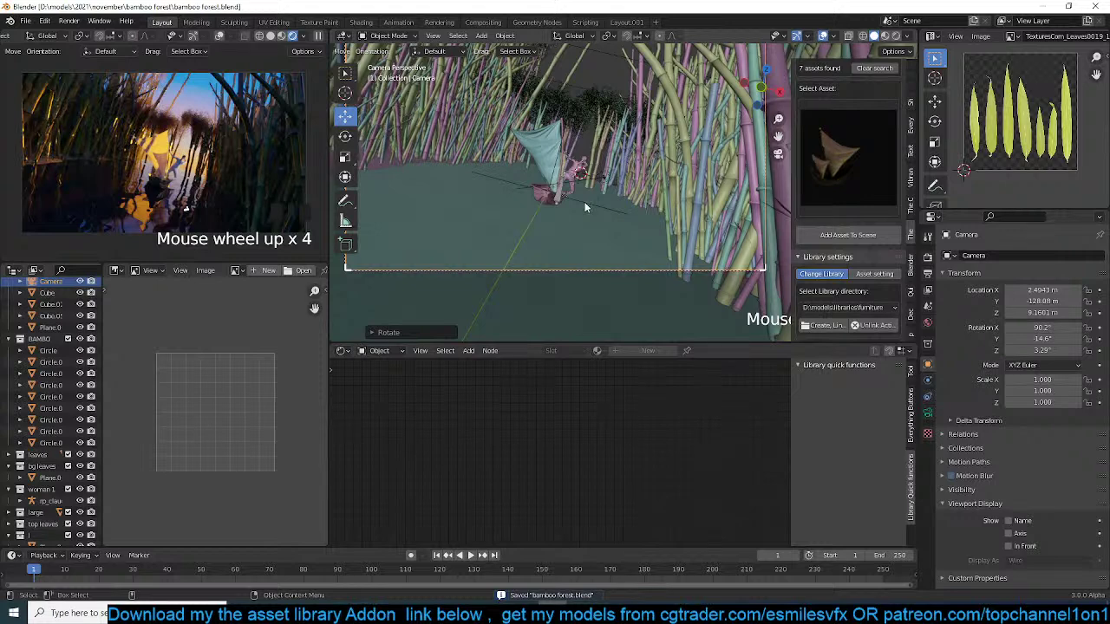
{"action": "scroll", "coordinate": [584, 201], "scroll_direction": "up", "scroll_amount": 7}
{"action": "left_click", "coordinate": [563, 185]}
{"action": "left_click", "coordinate": [510, 178]}
{"action": "key", "text": "g"}
{"action": "key", "text": "alt+a"}
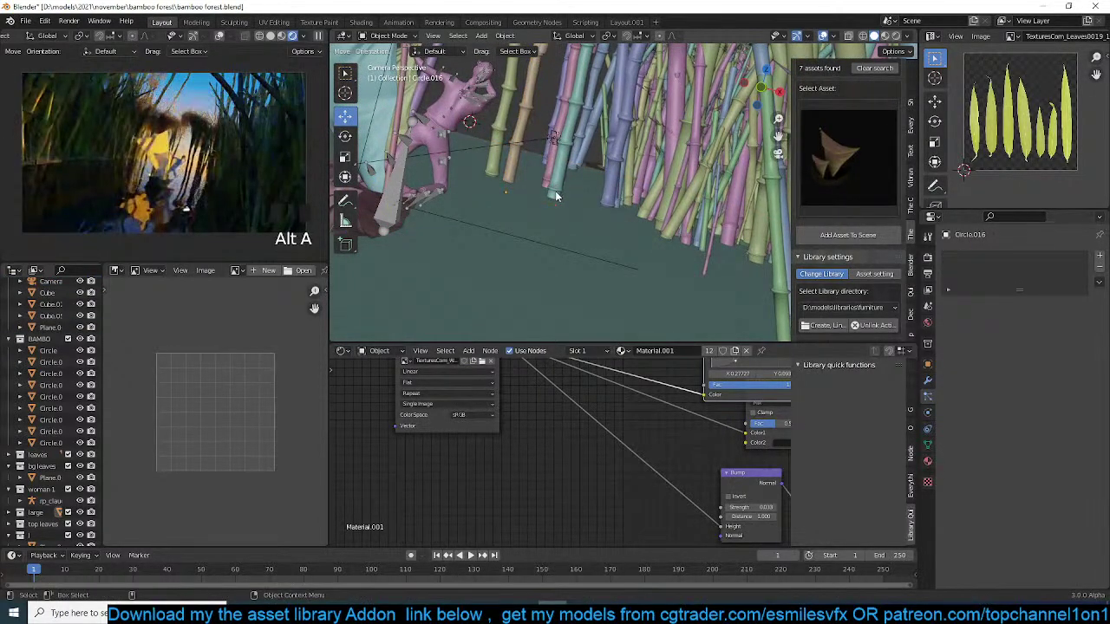
{"action": "scroll", "coordinate": [564, 222], "scroll_direction": "down", "scroll_amount": 3}
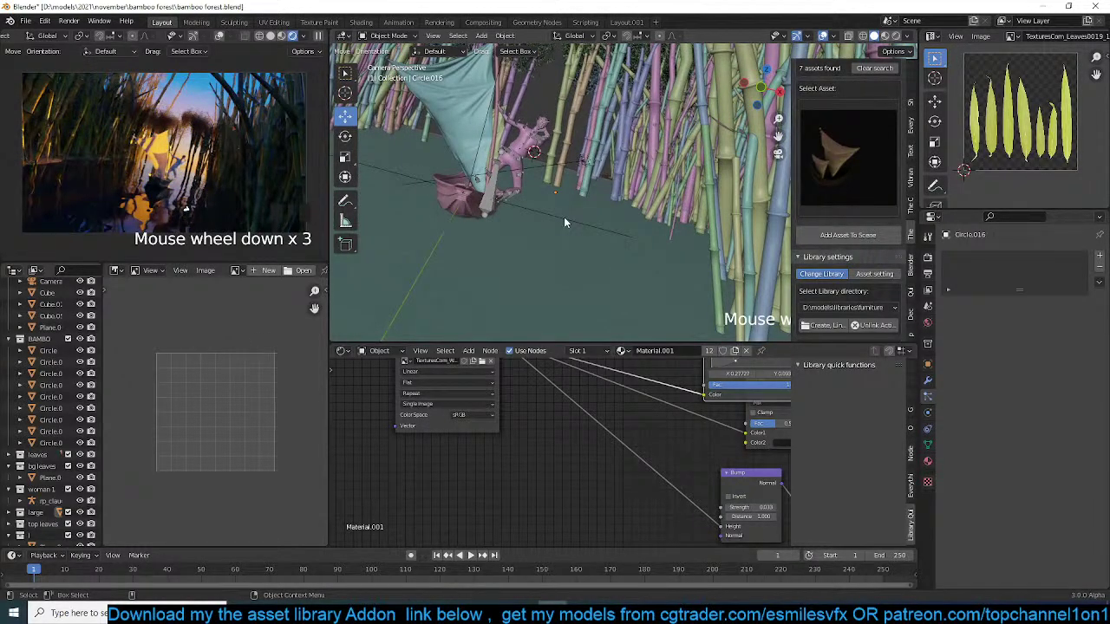
- Exclude the leaves and bg leaves collections from the view layer
{"action": "left_click", "coordinate": [68, 456]}
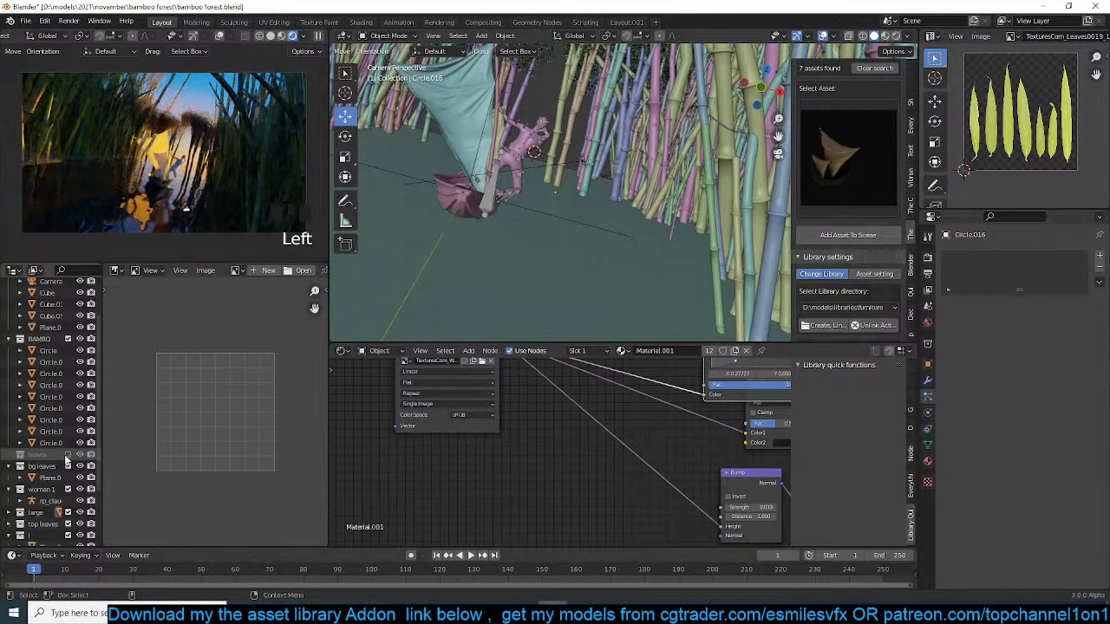
{"action": "left_click", "coordinate": [69, 466]}
{"action": "left_click", "coordinate": [68, 455]}
{"action": "left_click", "coordinate": [69, 455]}
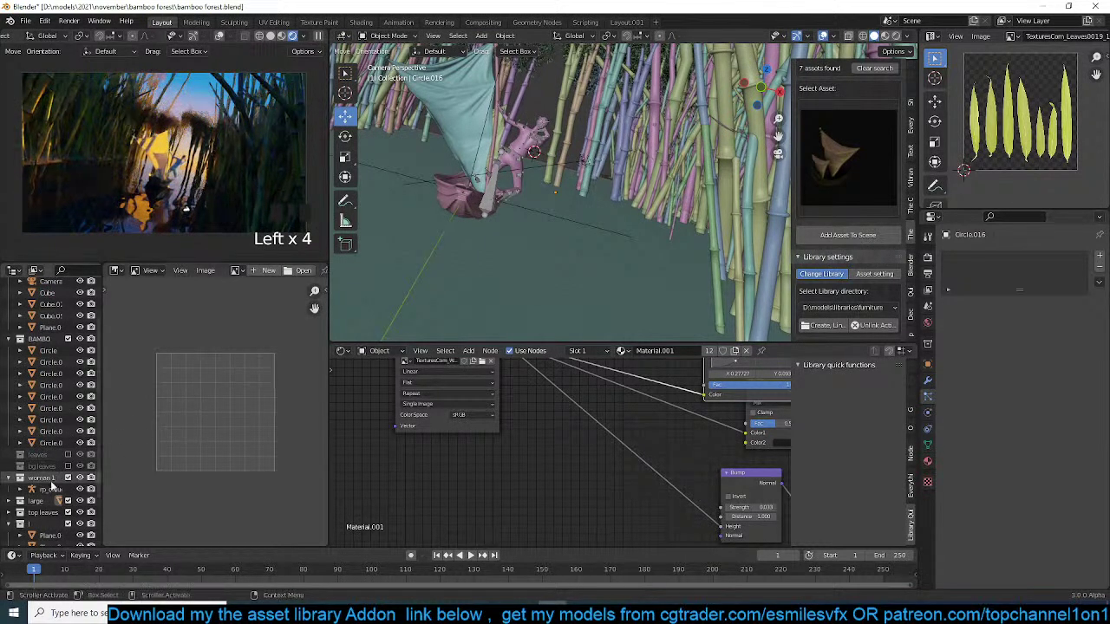
- Re-enable the leaves collection, compare the render with the l and top leaves collections briefly excluded, and save the file
{"action": "scroll", "coordinate": [59, 475], "scroll_direction": "down", "scroll_amount": 4}
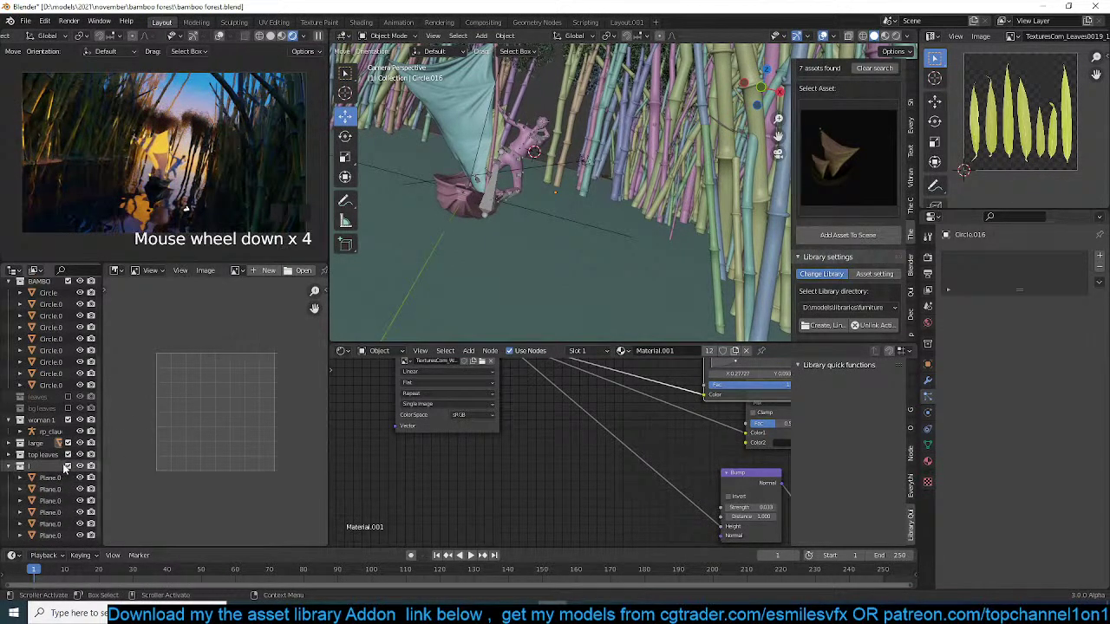
{"action": "left_click", "coordinate": [66, 467]}
{"action": "left_click", "coordinate": [68, 466]}
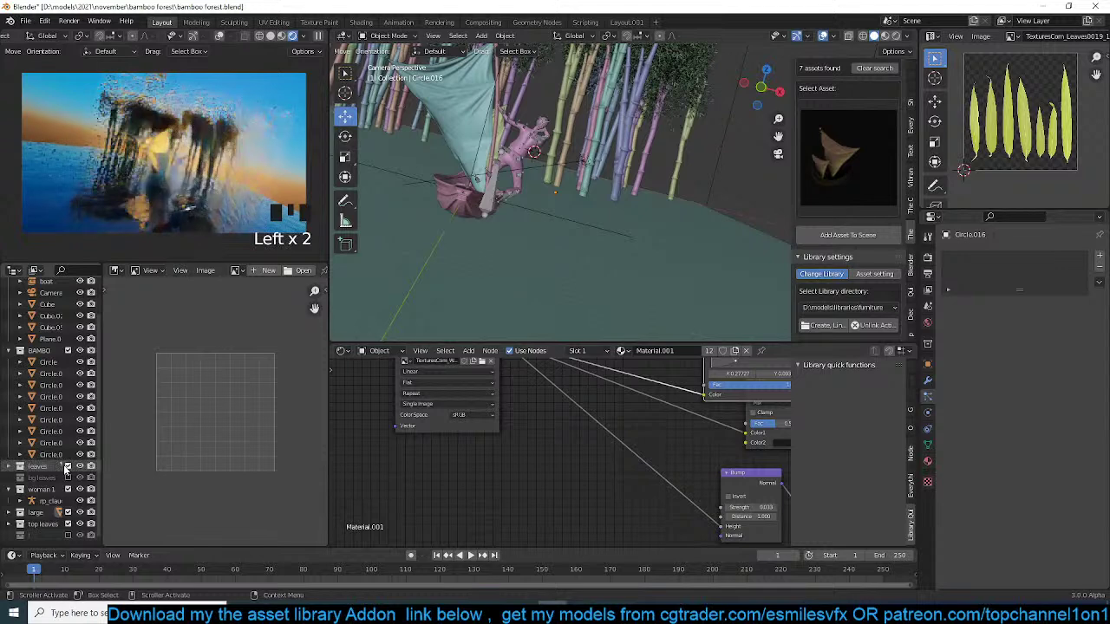
{"action": "left_click", "coordinate": [67, 534]}
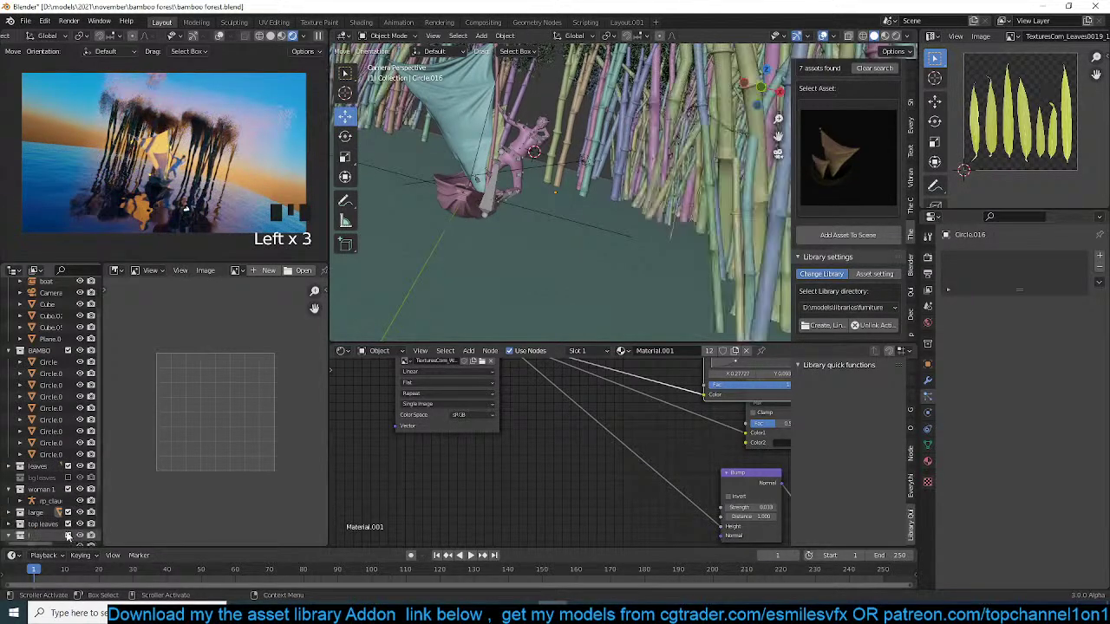
{"action": "left_click", "coordinate": [67, 523]}
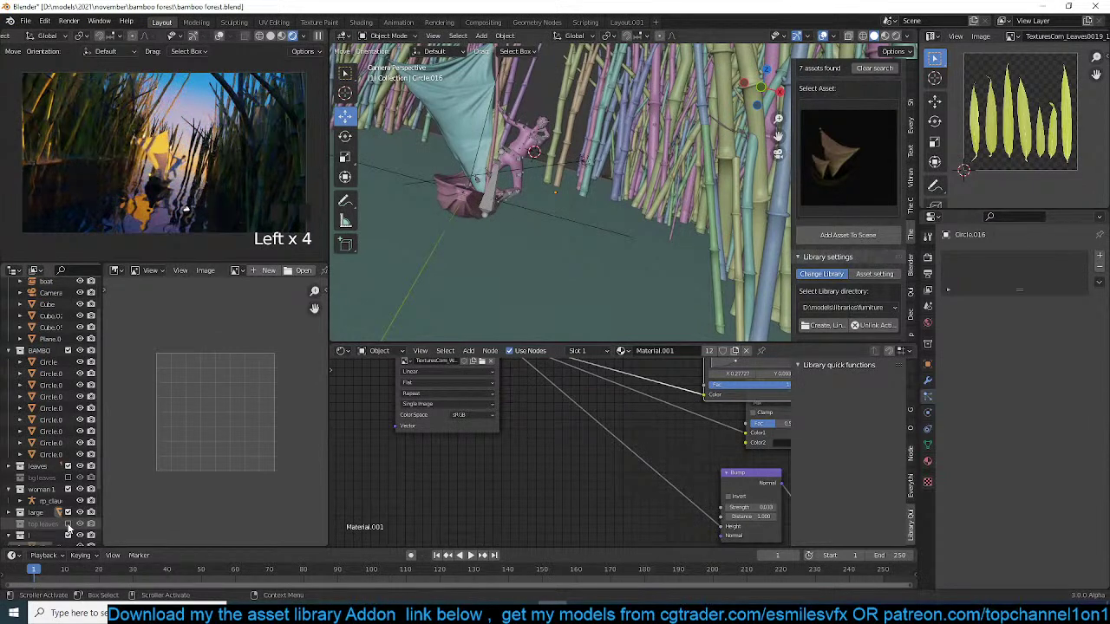
{"action": "left_click", "coordinate": [67, 523]}
{"action": "key", "text": "ctrl+s"}
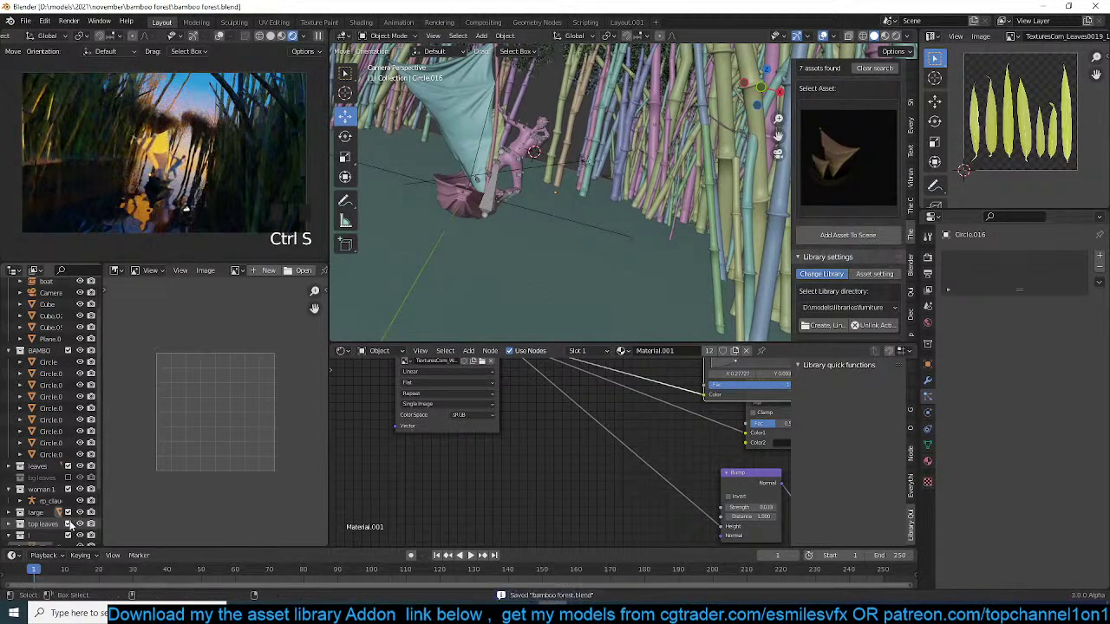
{"action": "key", "text": "ctrl+s"}
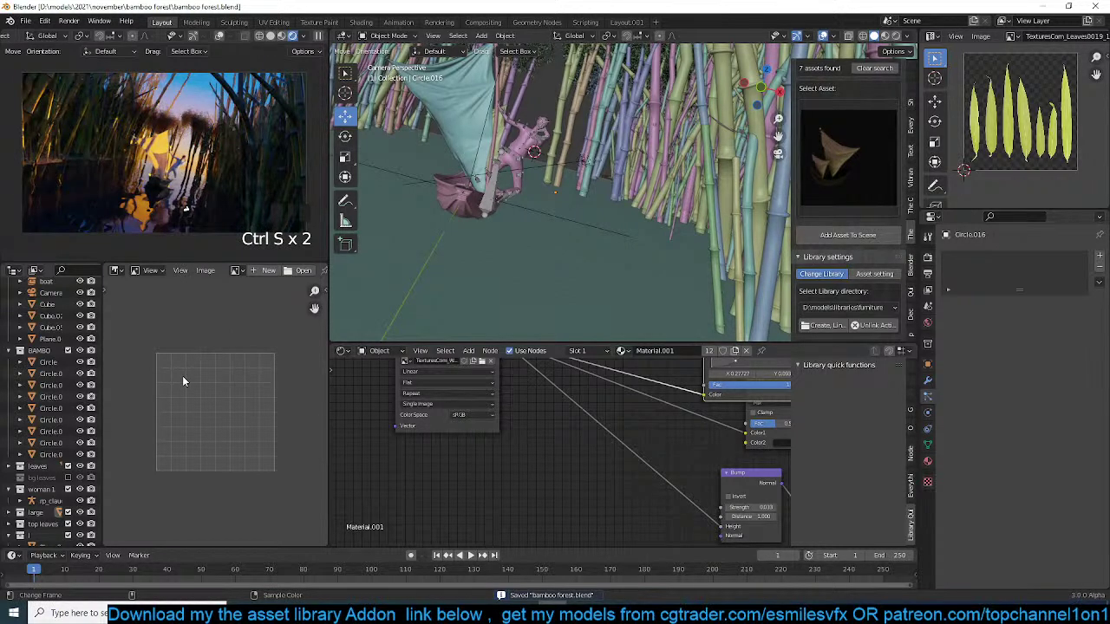
- On the water plane's Noise Texture, raise the roughness to about 0.79 and set the scale to 50
{"action": "left_click", "coordinate": [634, 285]}
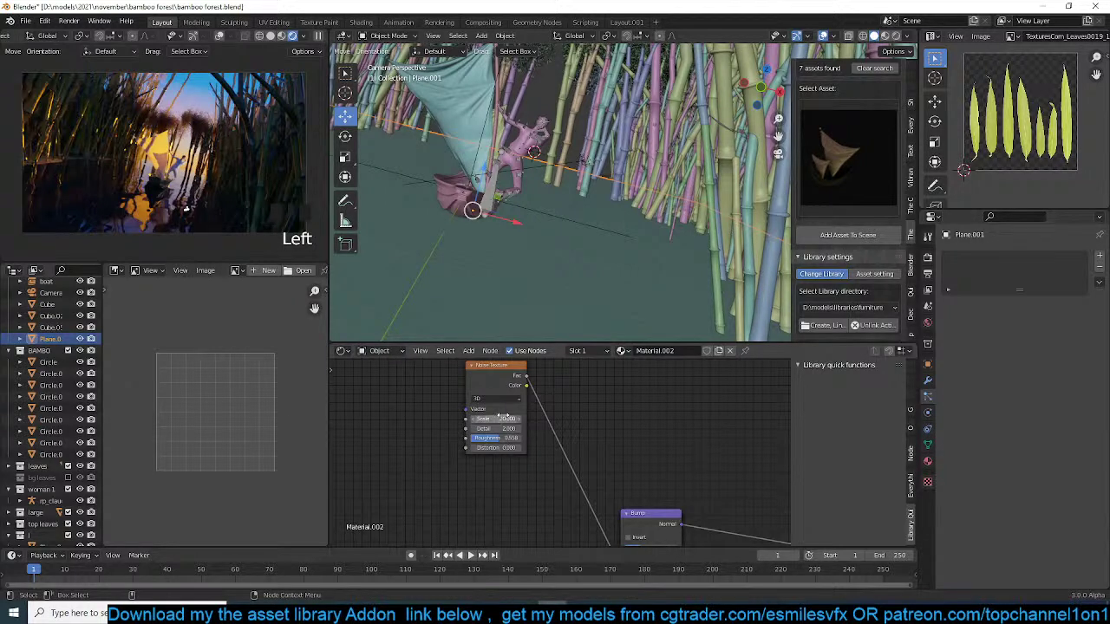
{"action": "left_click_drag", "start_coordinate": [507, 438], "coordinate": [516, 438]}
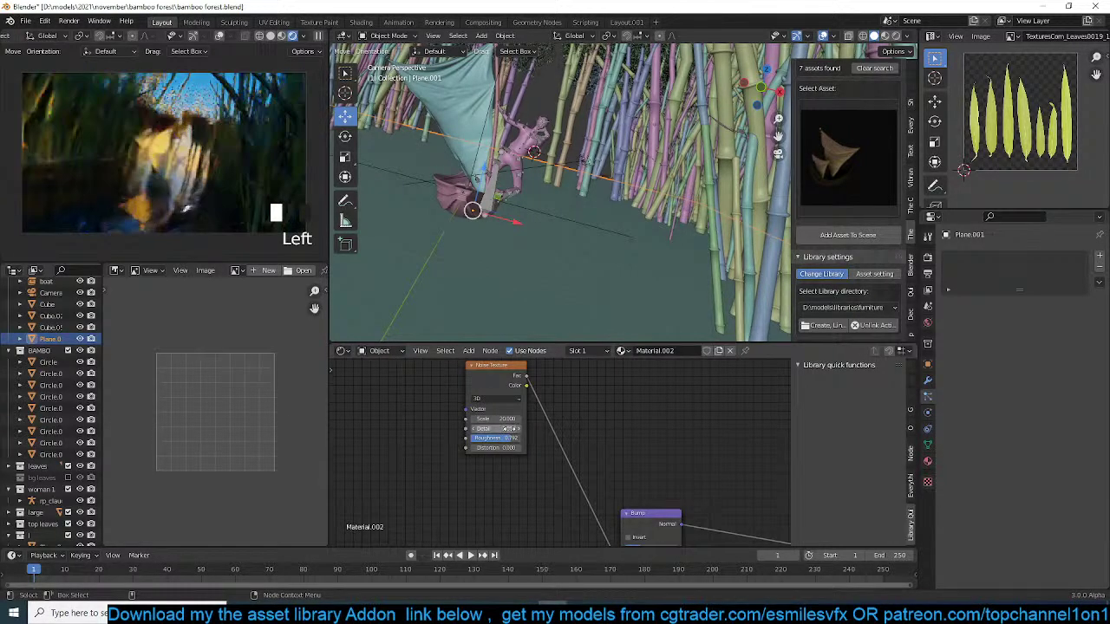
{"action": "double_click", "coordinate": [509, 419]}
{"action": "type", "text": "50"}
{"action": "key", "text": "Return"}
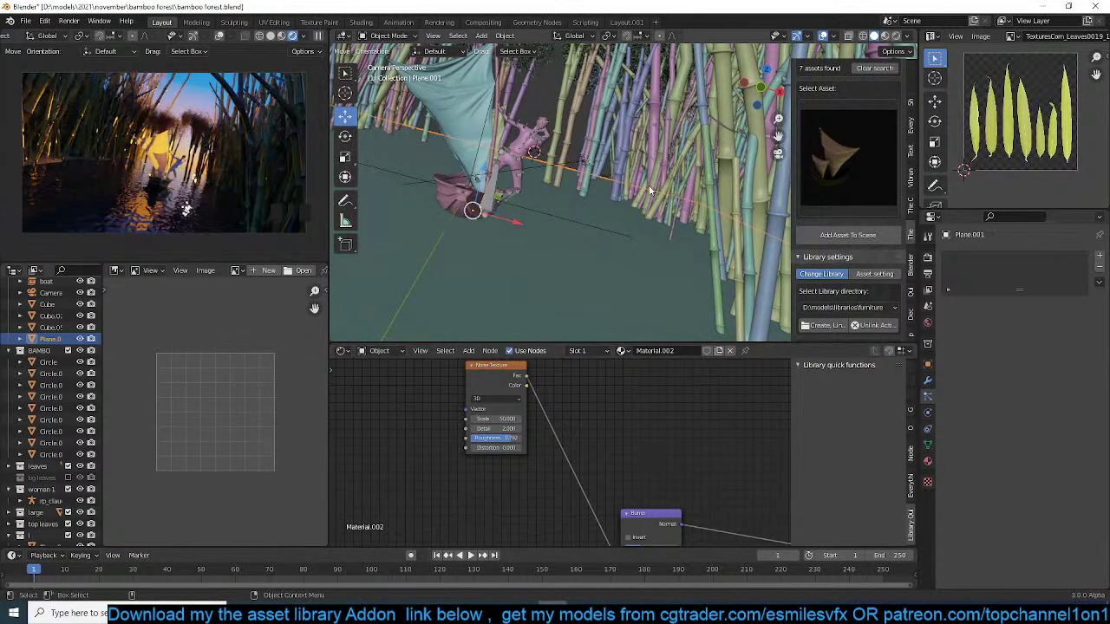
- Align the camera to a front view, and then to a low view near water level looking along the river toward the boat
{"action": "scroll", "coordinate": [651, 187], "scroll_direction": "down", "scroll_amount": 5}
{"action": "middle_click_drag", "start_coordinate": [651, 188], "coordinate": [658, 282]}
{"action": "key", "text": "ctrl+alt+KP_0"}
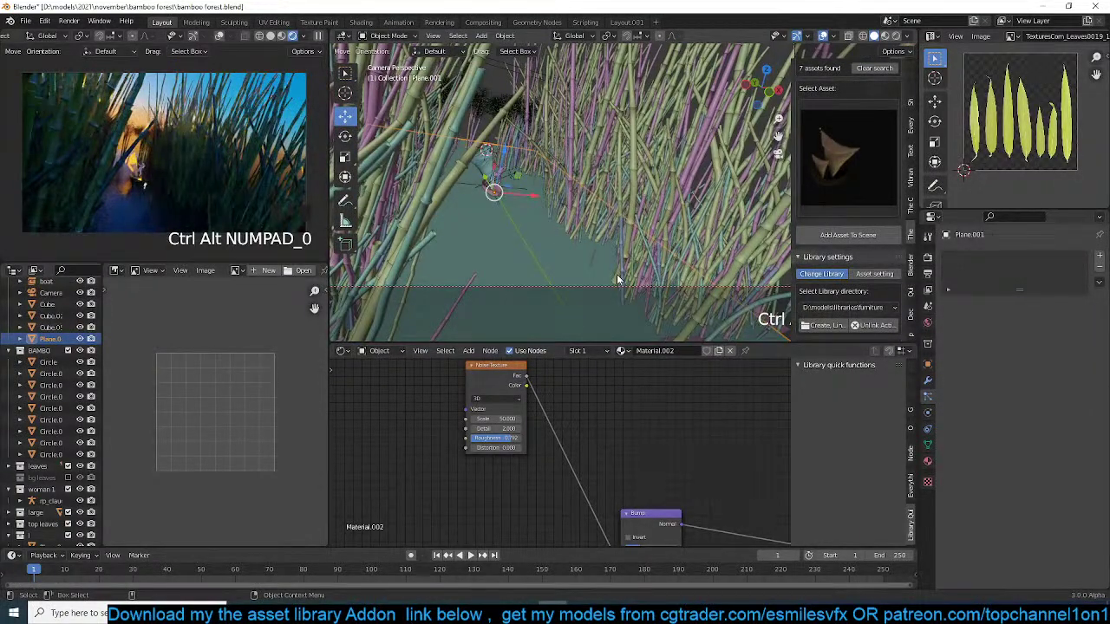
{"action": "key", "text": "KP_1"}
{"action": "key", "text": "ctrl+alt+KP_0"}
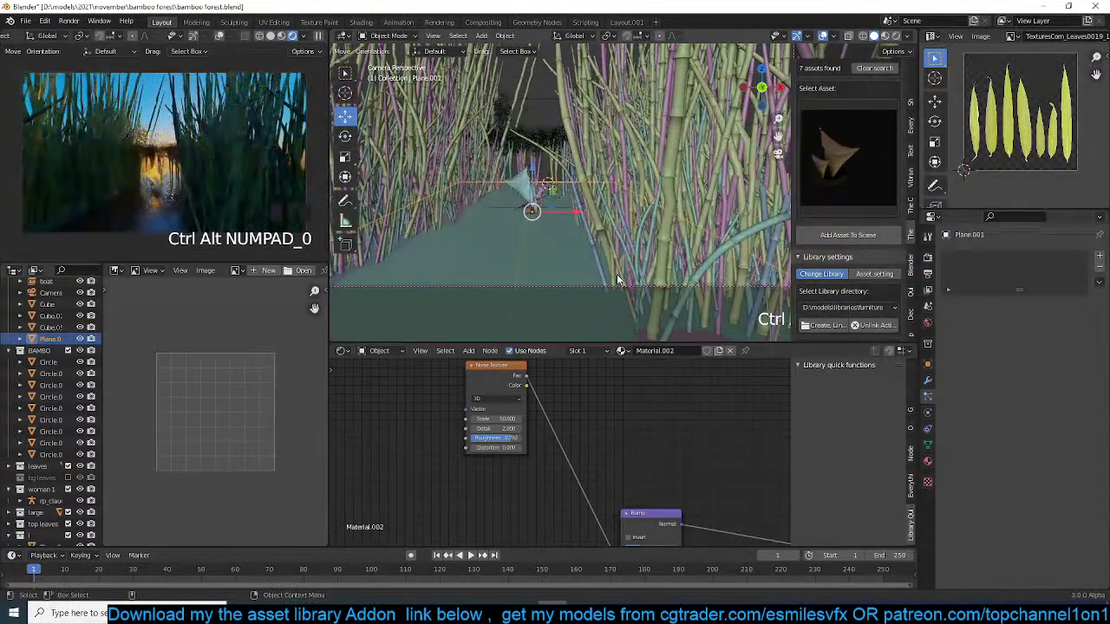
{"action": "left_click", "coordinate": [609, 291]}
{"action": "left_click", "coordinate": [610, 291]}
{"action": "left_click", "coordinate": [611, 290]}
{"action": "key", "text": "grave"}
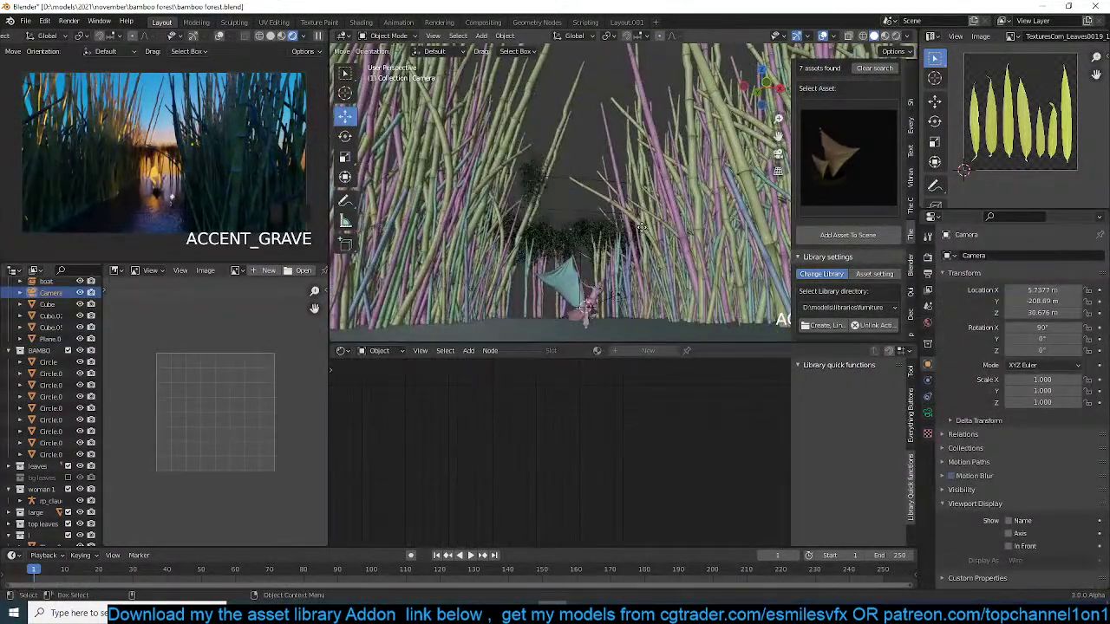
{"action": "key", "text": "ctrl+alt+KP_0"}
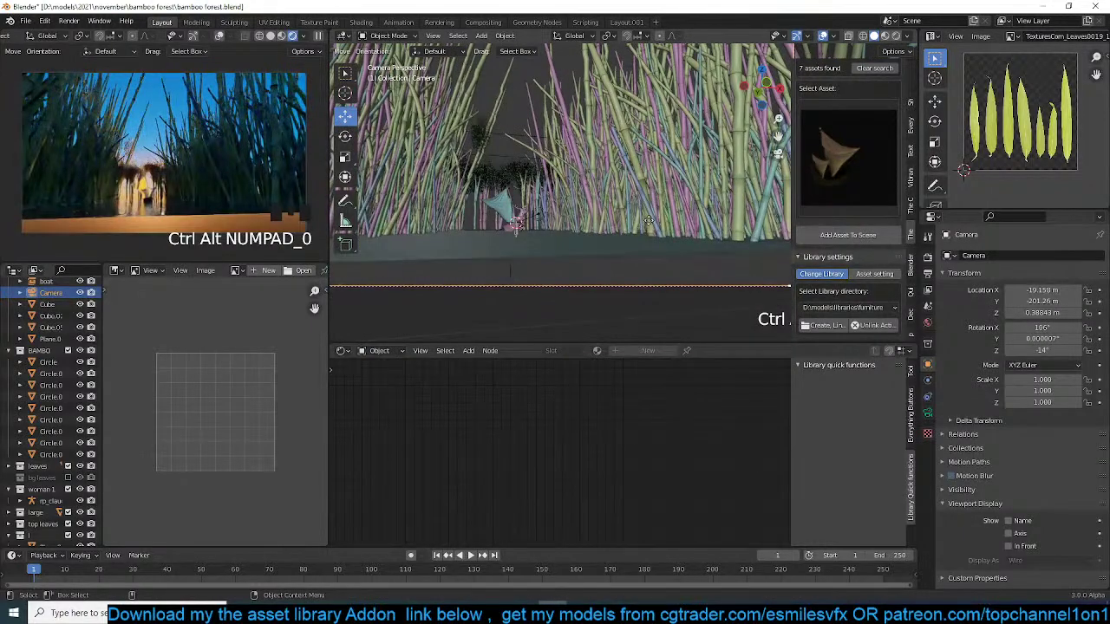
- Raise the camera slightly to about Z 2.8 m and turn it to a Z rotation of about -9.8°
{"action": "key", "text": "g"}
{"action": "left_click", "coordinate": [586, 100]}
{"action": "key", "text": "r"}
{"action": "key", "text": "z"}
{"action": "left_click", "coordinate": [527, 215]}
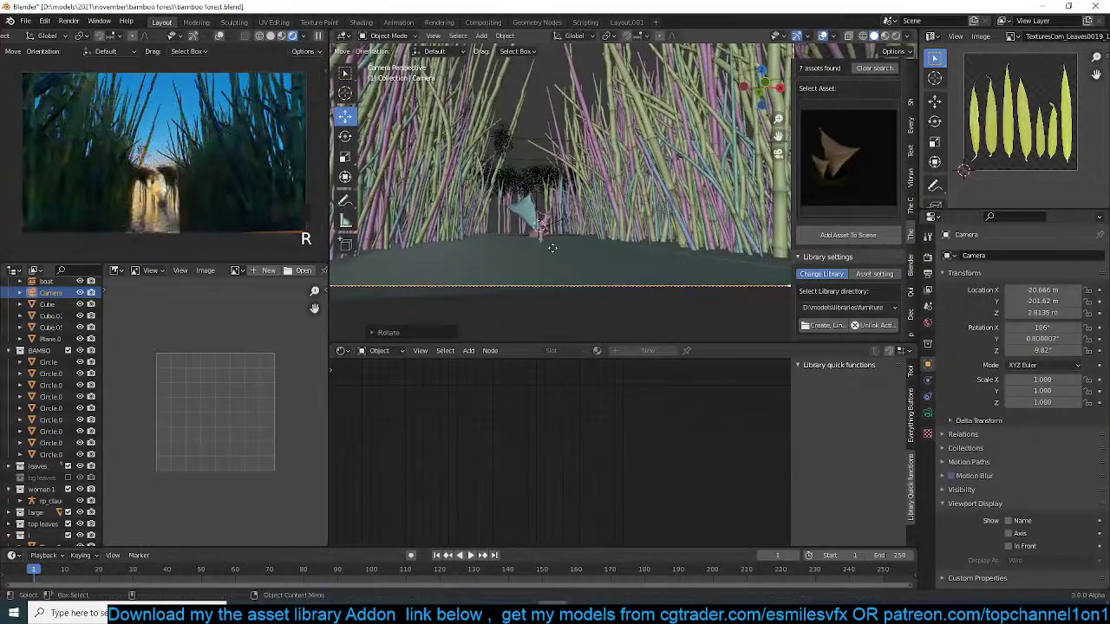
- Select the near right-bank bamboo strip and save the file, with the camera preview switched to Solid shading
{"action": "left_click", "coordinate": [564, 185]}
{"action": "key", "text": "shift+grave"}
{"action": "scroll", "coordinate": [596, 260], "scroll_direction": "up", "scroll_amount": 2}
{"action": "key", "text": "ctrl+s"}
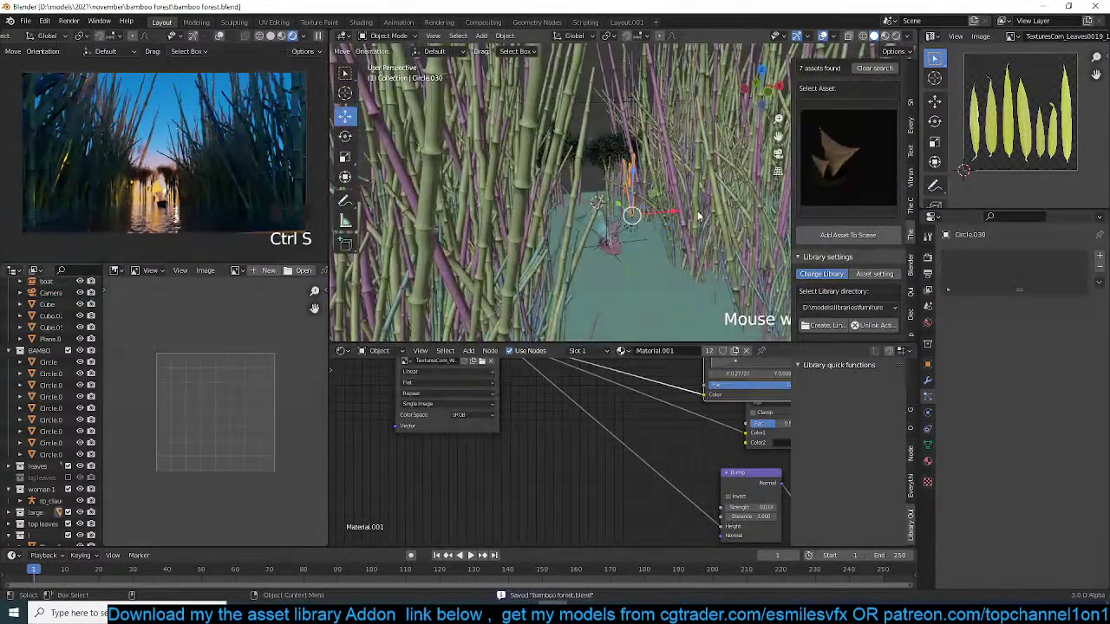
{"action": "left_click", "coordinate": [684, 176]}
{"action": "scroll", "coordinate": [684, 176], "scroll_direction": "down", "scroll_amount": 4}
{"action": "key", "text": "ctrl+s"}
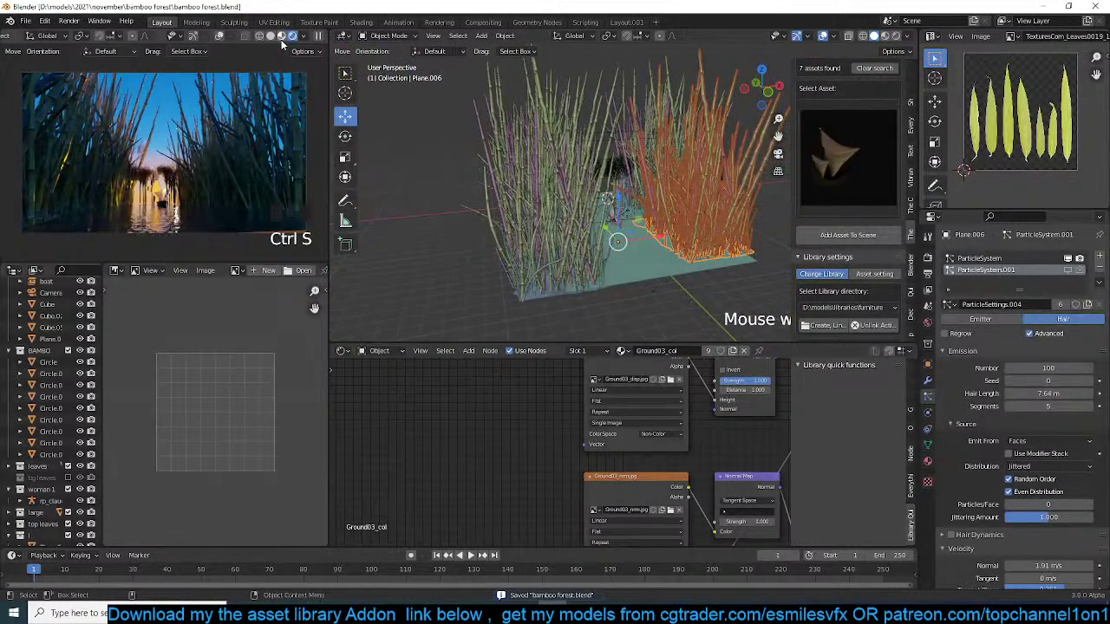
{"action": "left_click", "coordinate": [271, 37]}
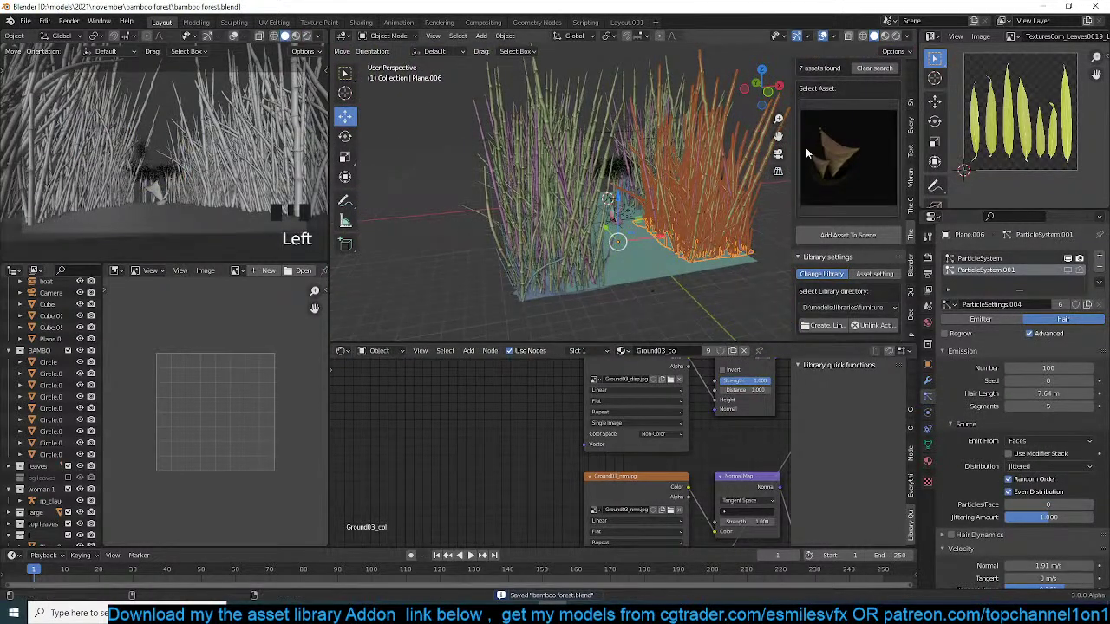
- Clear the asset library search, switch the add-on to adding assets, and name the selected bamboo strip "bambo banch"
{"action": "scroll", "coordinate": [861, 271], "scroll_direction": "up", "scroll_amount": 3}
{"action": "scroll", "coordinate": [861, 271], "scroll_direction": "up", "scroll_amount": 1}
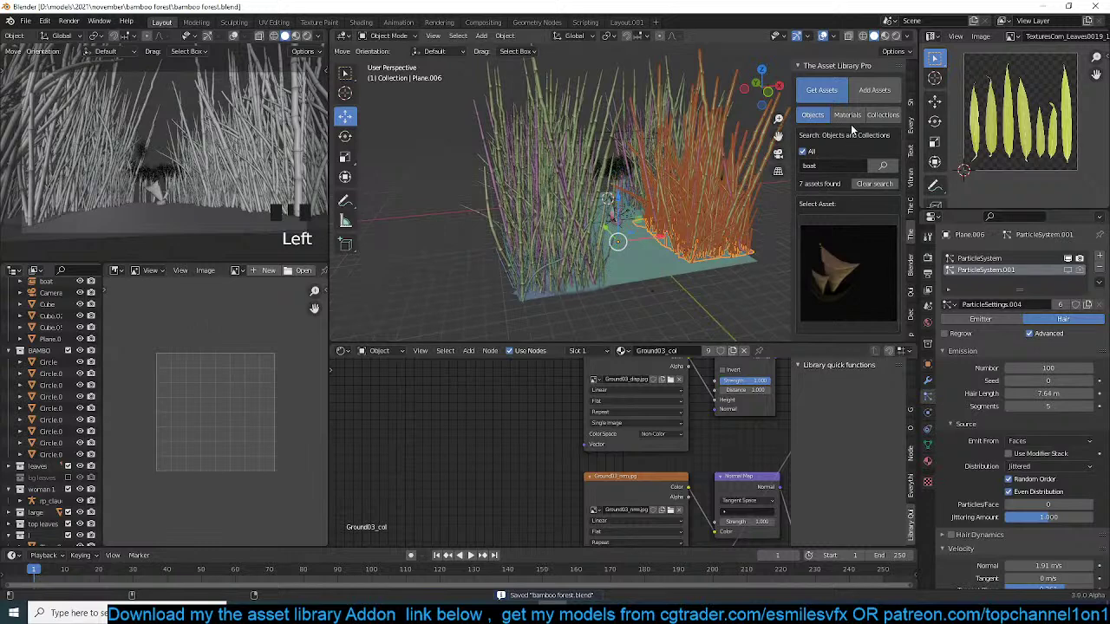
{"action": "left_click", "coordinate": [874, 184]}
{"action": "left_click", "coordinate": [876, 89]}
{"action": "left_click", "coordinate": [836, 150]}
{"action": "type", "text": "bambo bar"}
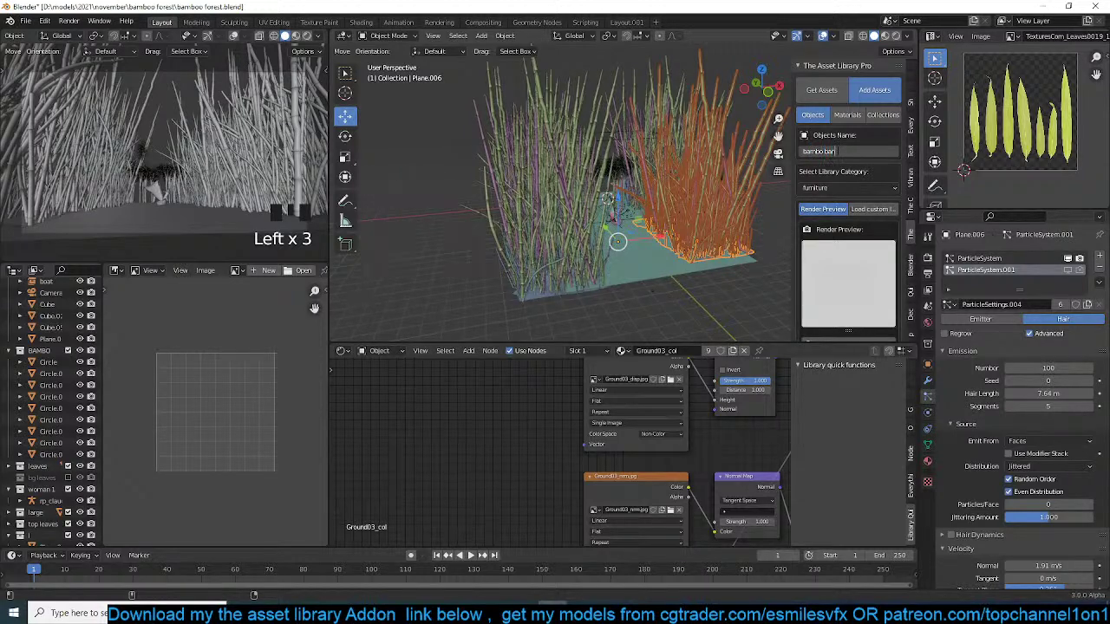
{"action": "key", "text": "Return"}
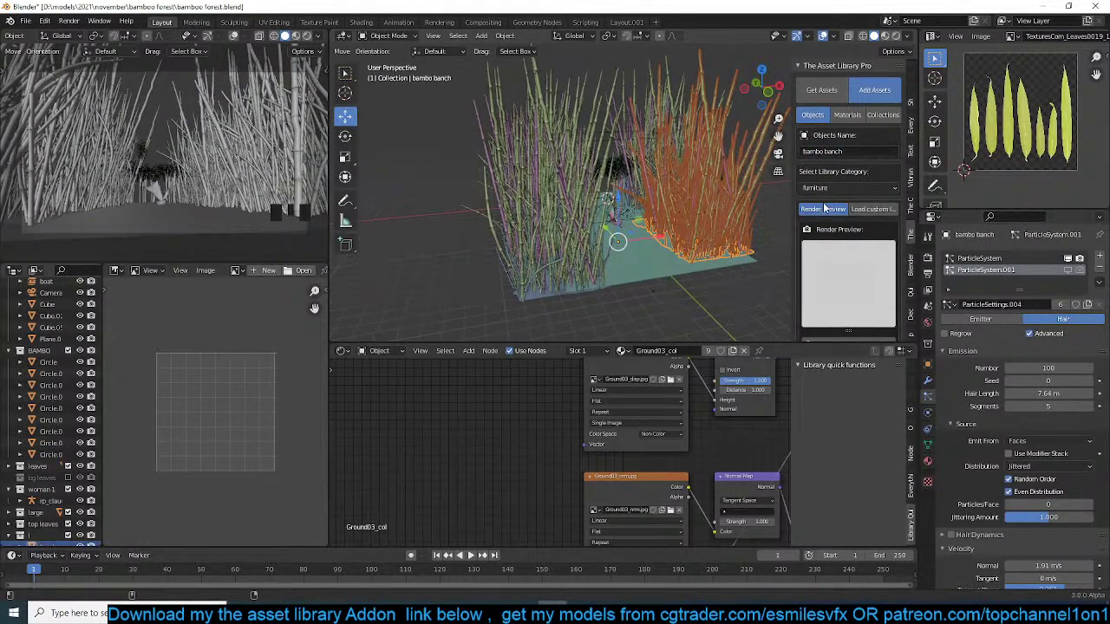
- Set the asset library directory to D:\models\libraries\plants and render the preview image of the bamboo strip
{"action": "left_click", "coordinate": [845, 188]}
{"action": "left_click", "coordinate": [846, 194]}
{"action": "scroll", "coordinate": [867, 260], "scroll_direction": "down", "scroll_amount": 3}
{"action": "left_click", "coordinate": [878, 276]}
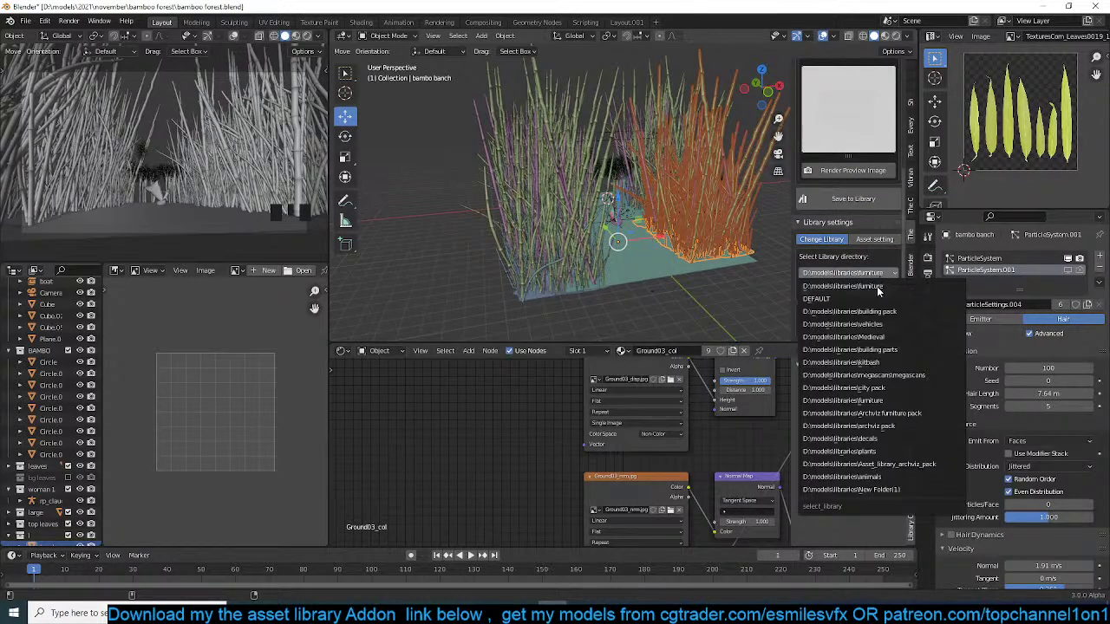
{"action": "left_click", "coordinate": [895, 452]}
{"action": "left_click", "coordinate": [867, 171]}
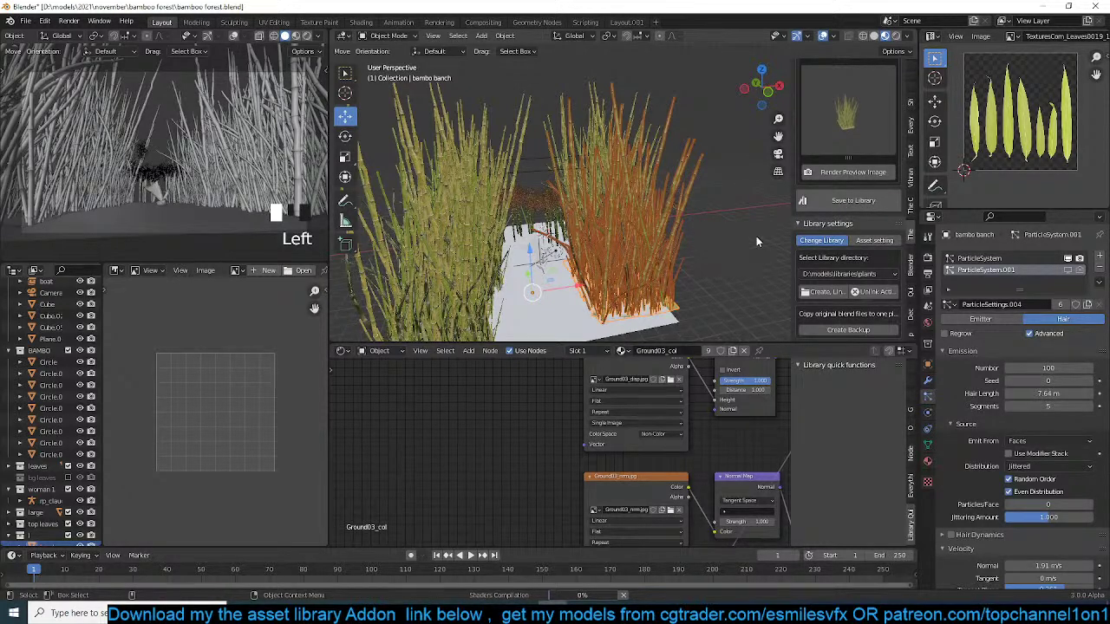
- Select the leaf cluster hanging over the far end of the river and name it "bambo leaves"
{"action": "scroll", "coordinate": [756, 236], "scroll_direction": "down", "scroll_amount": 1}
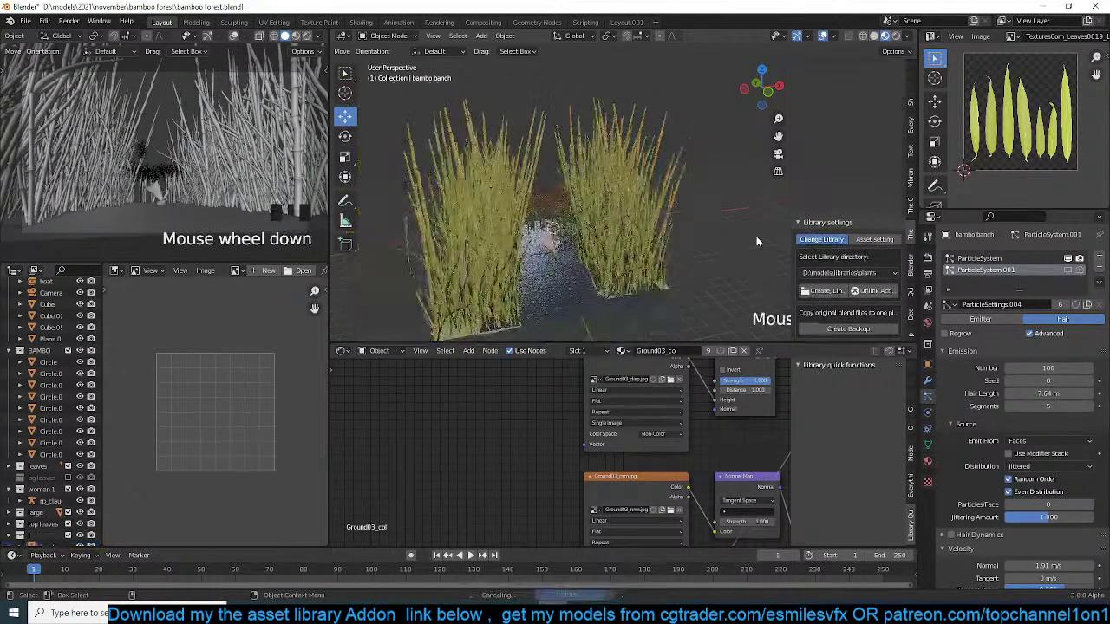
{"action": "scroll", "coordinate": [520, 246], "scroll_direction": "up", "scroll_amount": 4}
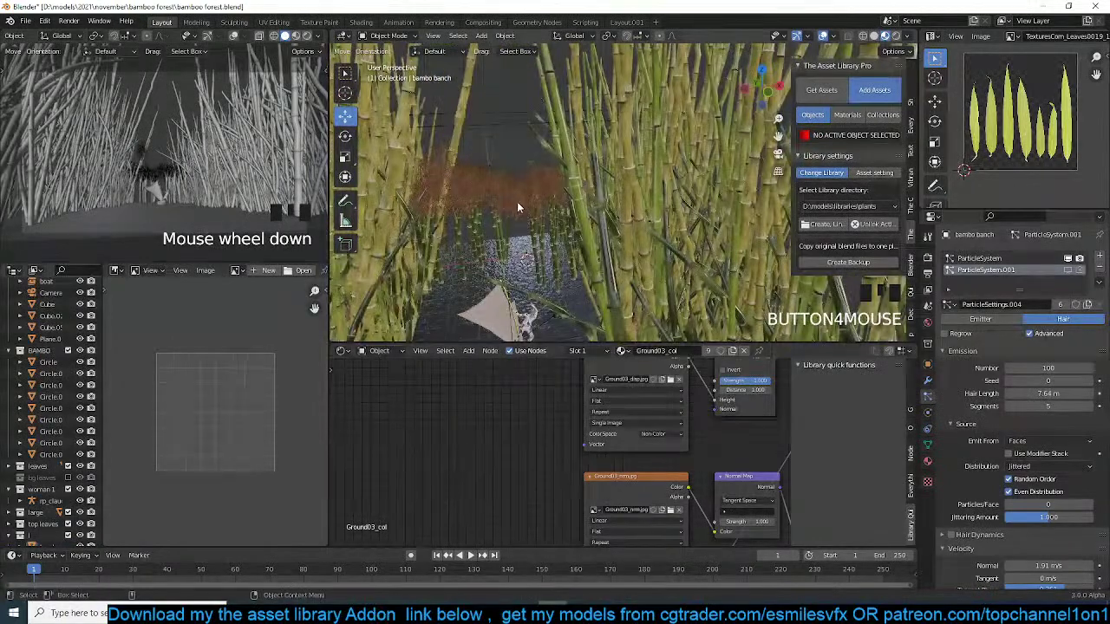
{"action": "left_click", "coordinate": [522, 206]}
{"action": "left_click", "coordinate": [846, 151]}
{"action": "type", "text": "ba"}
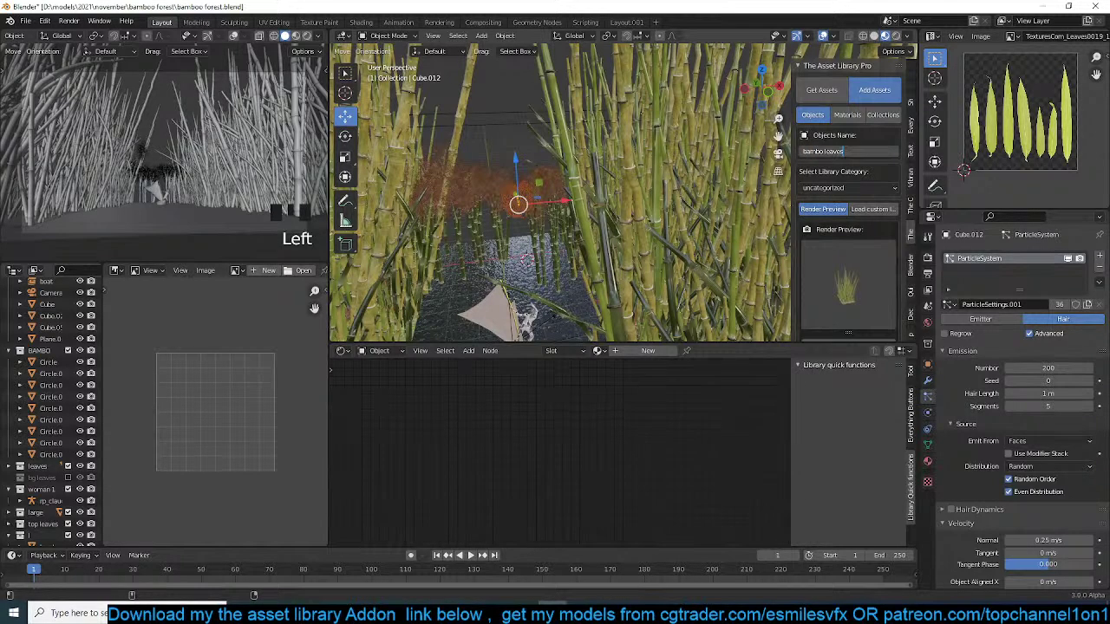
{"action": "type", "text": "mboo leaves"}
{"action": "key", "text": "Return"}
- Render a preview image of the leaf cluster and save it to the asset library
{"action": "scroll", "coordinate": [871, 288], "scroll_direction": "down", "scroll_amount": 3}
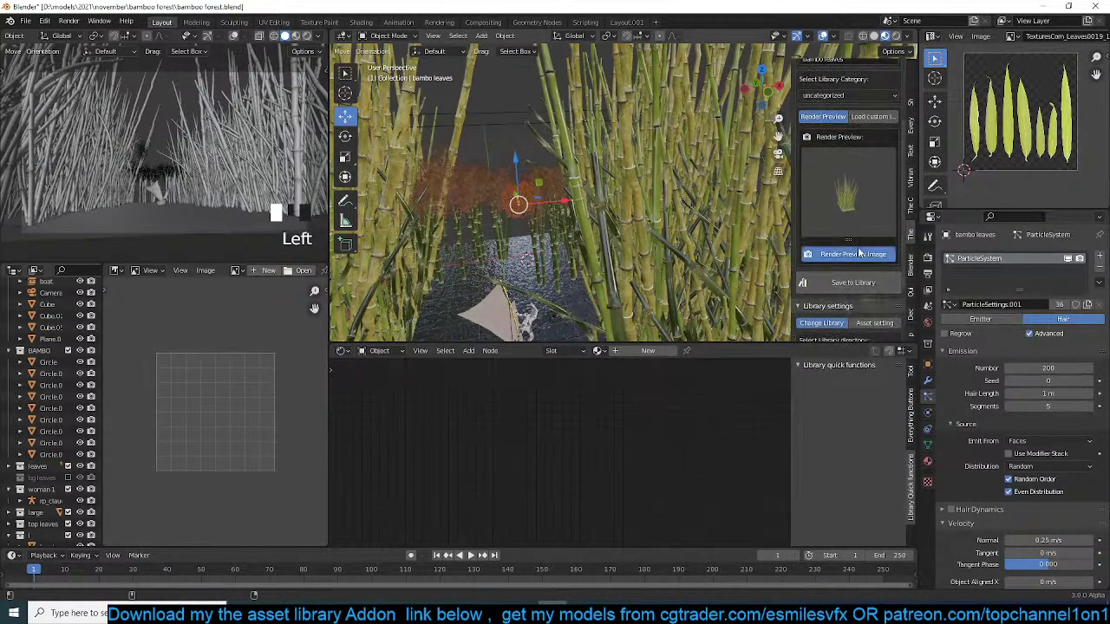
{"action": "left_click", "coordinate": [858, 253]}
{"action": "left_click", "coordinate": [863, 286]}
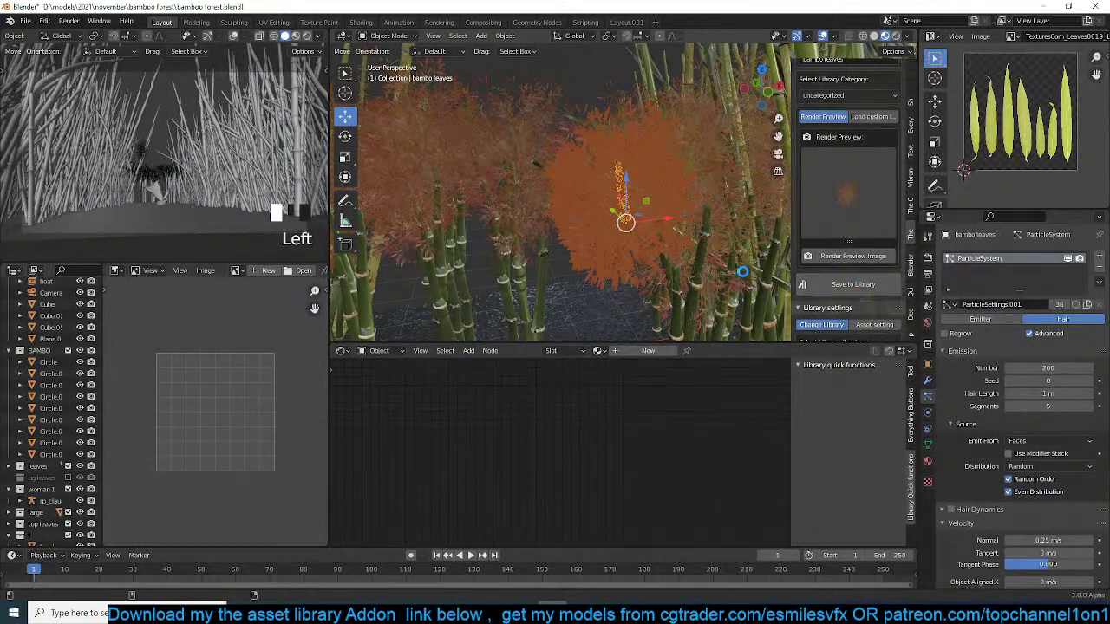
- Select the near right-bank bamboo strip, enable the bg leaves collection, and make that collection active
{"action": "scroll", "coordinate": [639, 255], "scroll_direction": "down", "scroll_amount": 4}
{"action": "key", "text": "grave"}
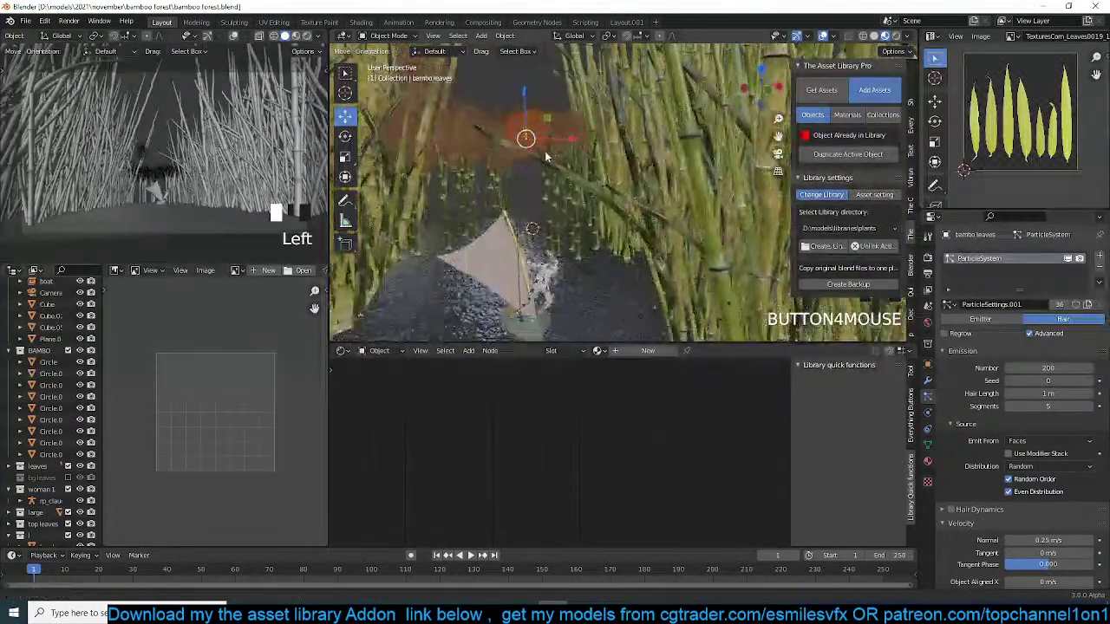
{"action": "scroll", "coordinate": [694, 218], "scroll_direction": "down", "scroll_amount": 4}
{"action": "left_click", "coordinate": [693, 218]}
{"action": "scroll", "coordinate": [694, 218], "scroll_direction": "down", "scroll_amount": 3}
{"action": "scroll", "coordinate": [121, 429], "scroll_direction": "down", "scroll_amount": 4}
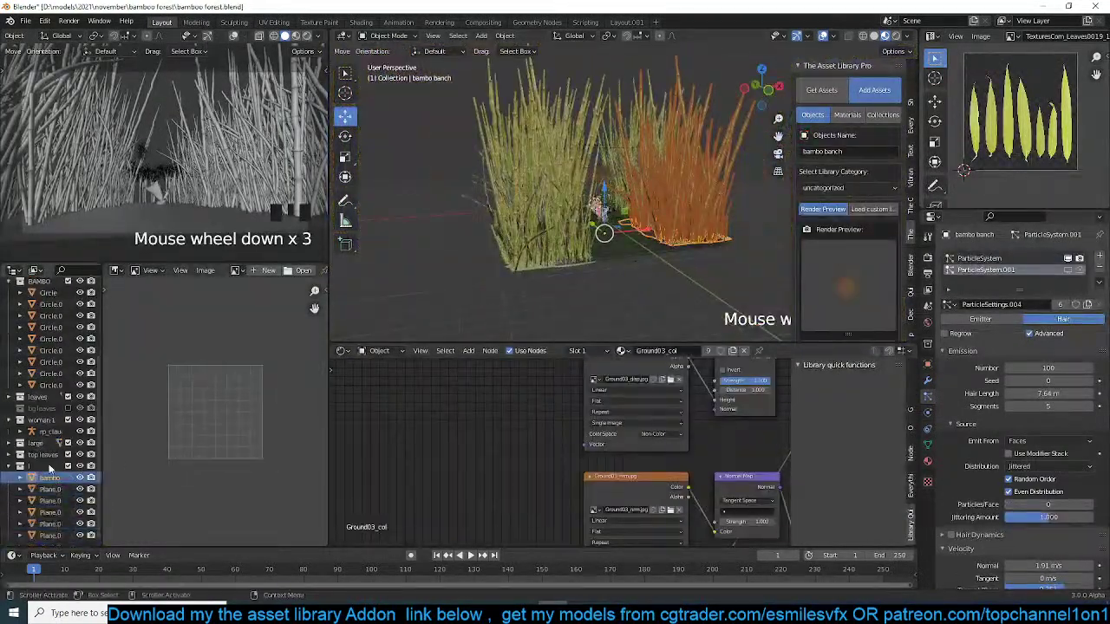
{"action": "left_click", "coordinate": [67, 409]}
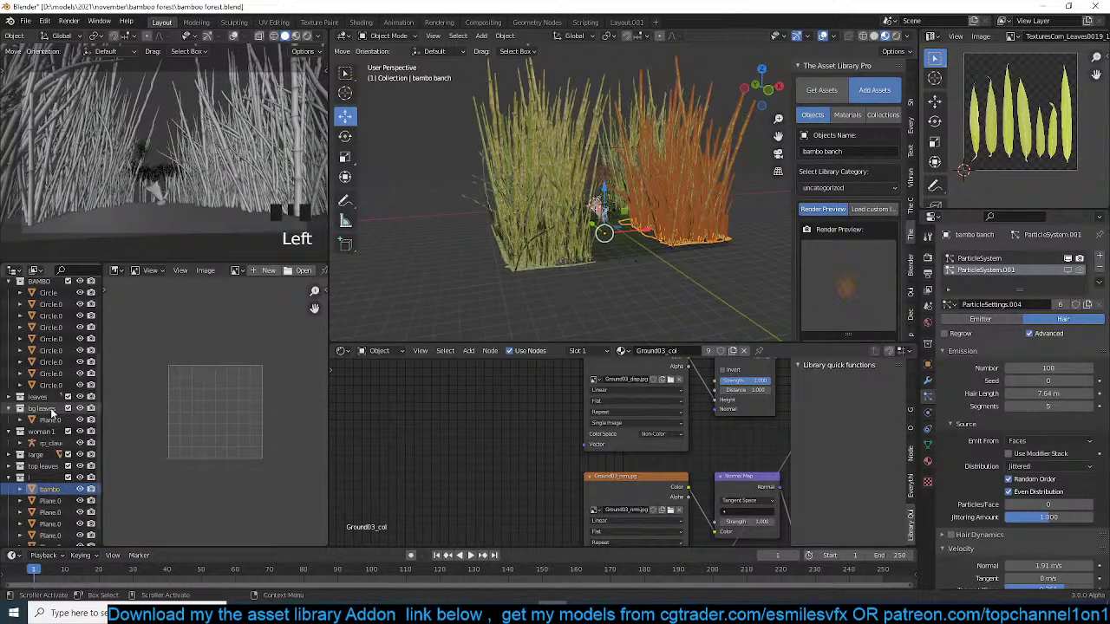
{"action": "left_click", "coordinate": [17, 411]}
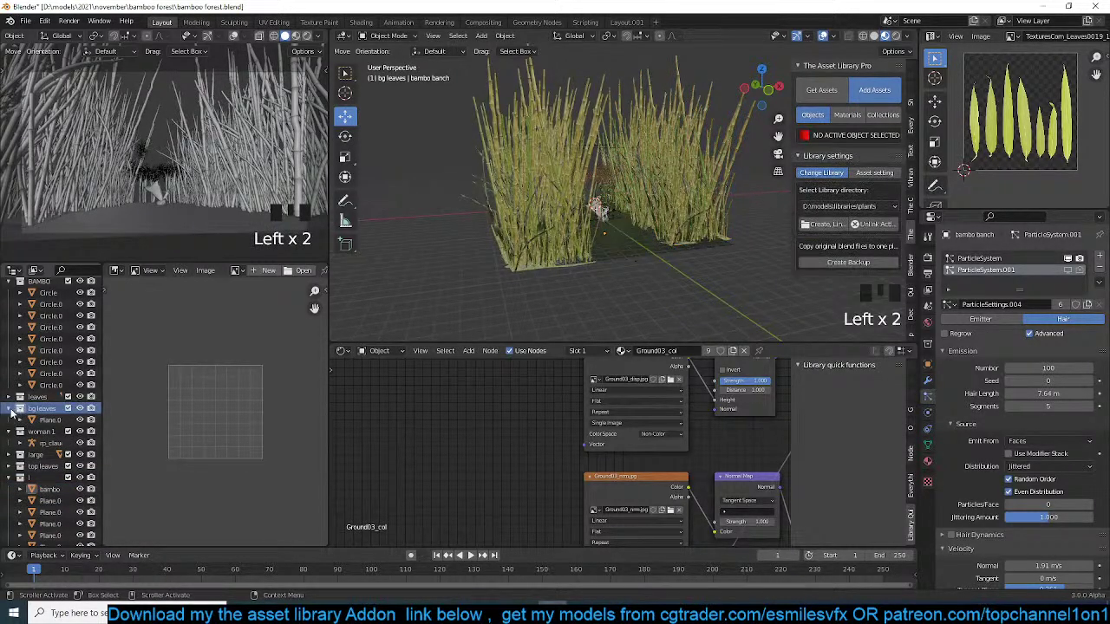
- Expand the large collection, select its first bamboo stalk, and render the stalk's preview image
{"action": "left_click", "coordinate": [49, 491]}
{"action": "left_click", "coordinate": [53, 499]}
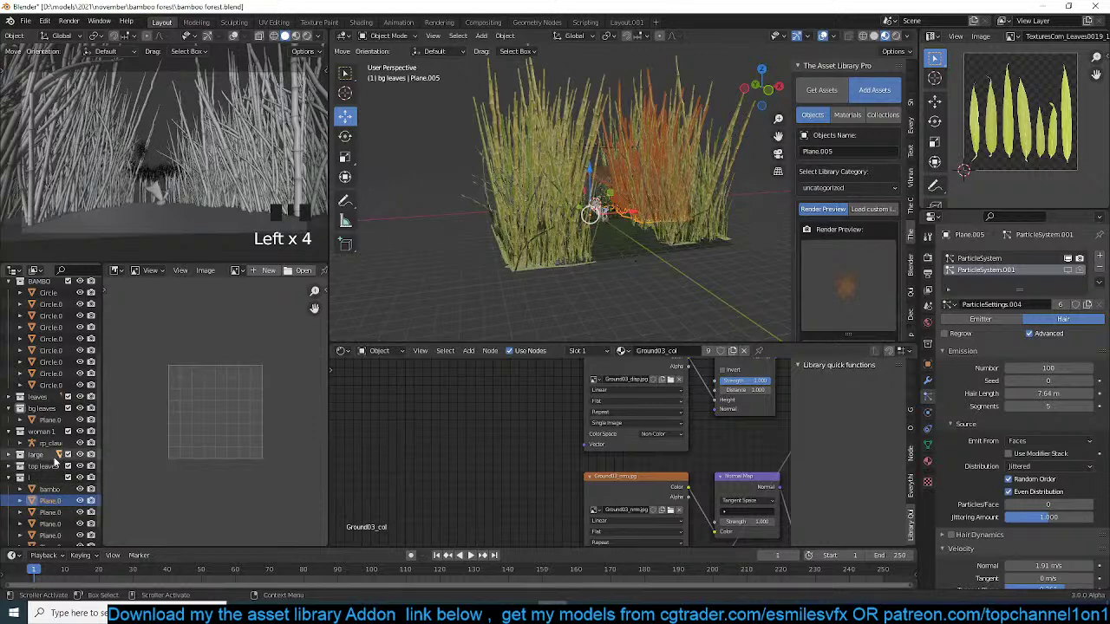
{"action": "left_click", "coordinate": [10, 454]}
{"action": "double_click", "coordinate": [35, 468]}
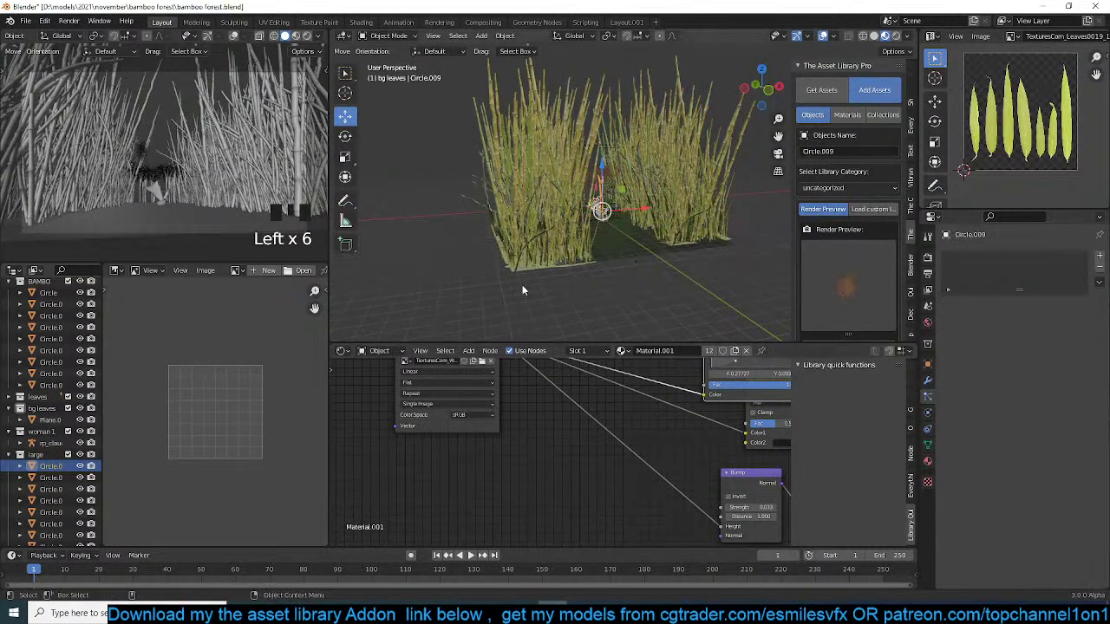
{"action": "scroll", "coordinate": [587, 270], "scroll_direction": "up", "scroll_amount": 10}
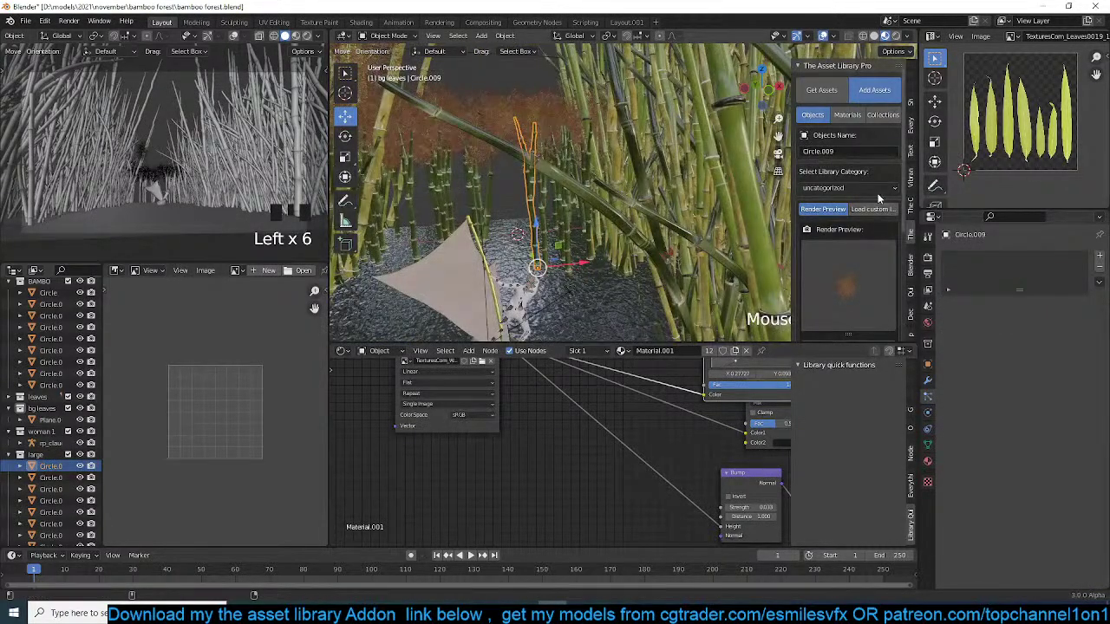
{"action": "scroll", "coordinate": [829, 256], "scroll_direction": "down", "scroll_amount": 3}
{"action": "left_click", "coordinate": [850, 259]}
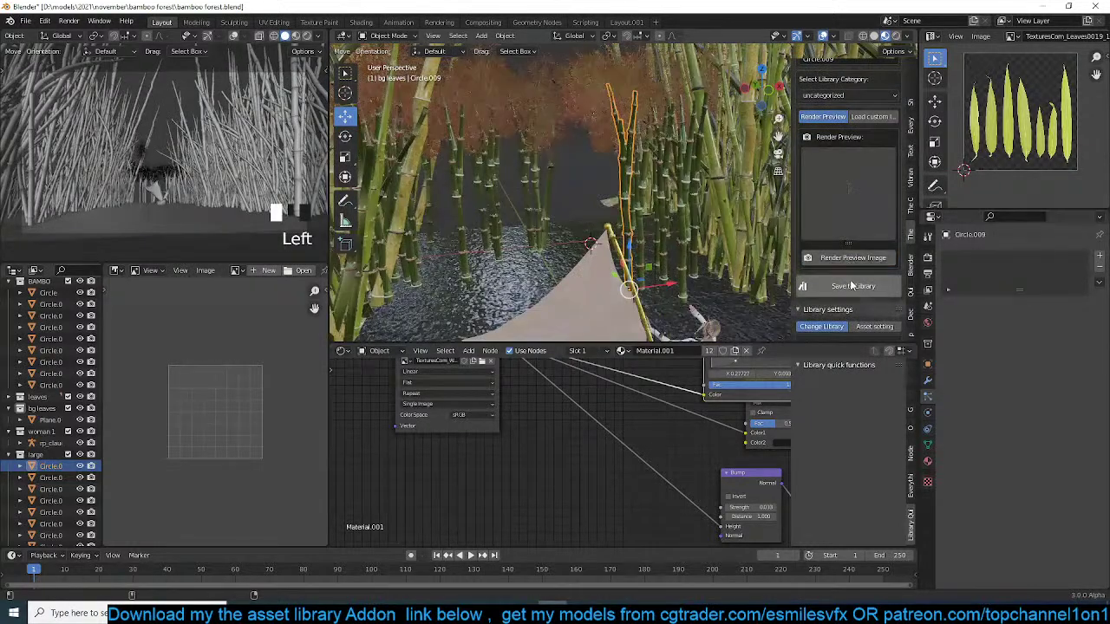
- Select a nearby stalk and the whole scene to locate the source bamboo stalks set away from the river
{"action": "left_click", "coordinate": [685, 216]}
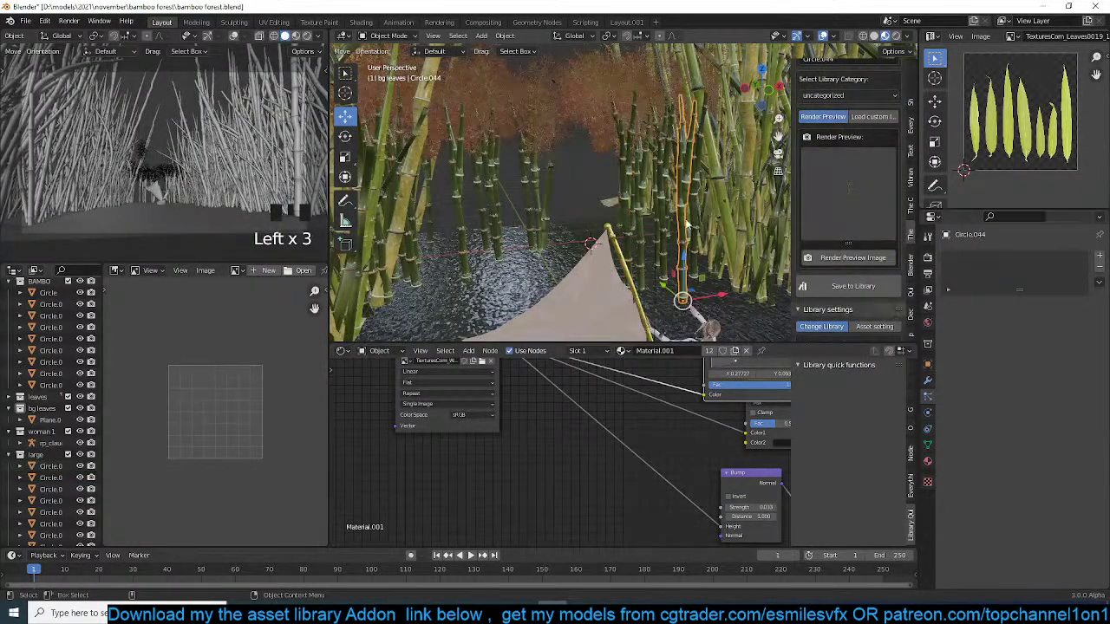
{"action": "scroll", "coordinate": [693, 217], "scroll_direction": "down", "scroll_amount": 12}
{"action": "middle_click_drag", "start_coordinate": [694, 217], "coordinate": [514, 271], "text": "shift"}
{"action": "key", "text": "a"}
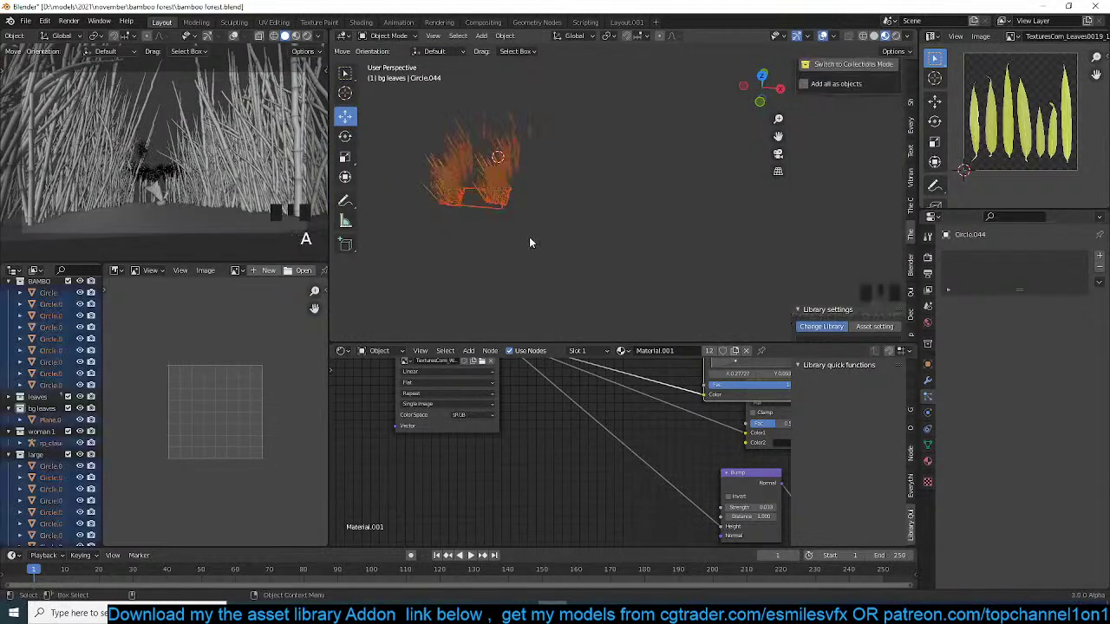
{"action": "scroll", "coordinate": [529, 236], "scroll_direction": "up", "scroll_amount": 6}
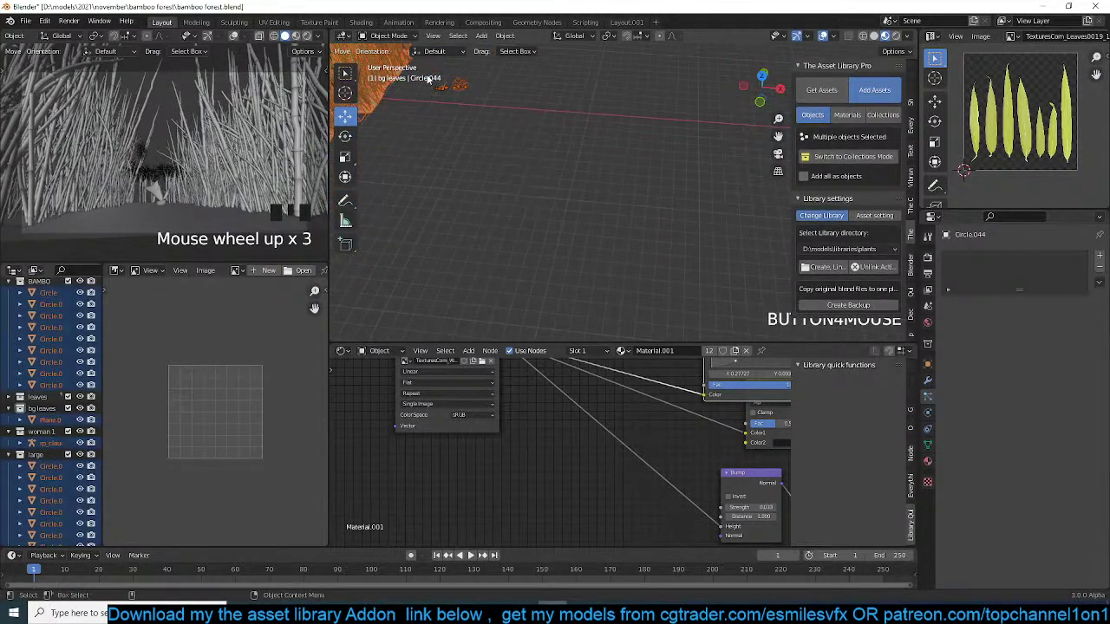
{"action": "left_click", "coordinate": [440, 84]}
{"action": "scroll", "coordinate": [488, 109], "scroll_direction": "up", "scroll_amount": 4}
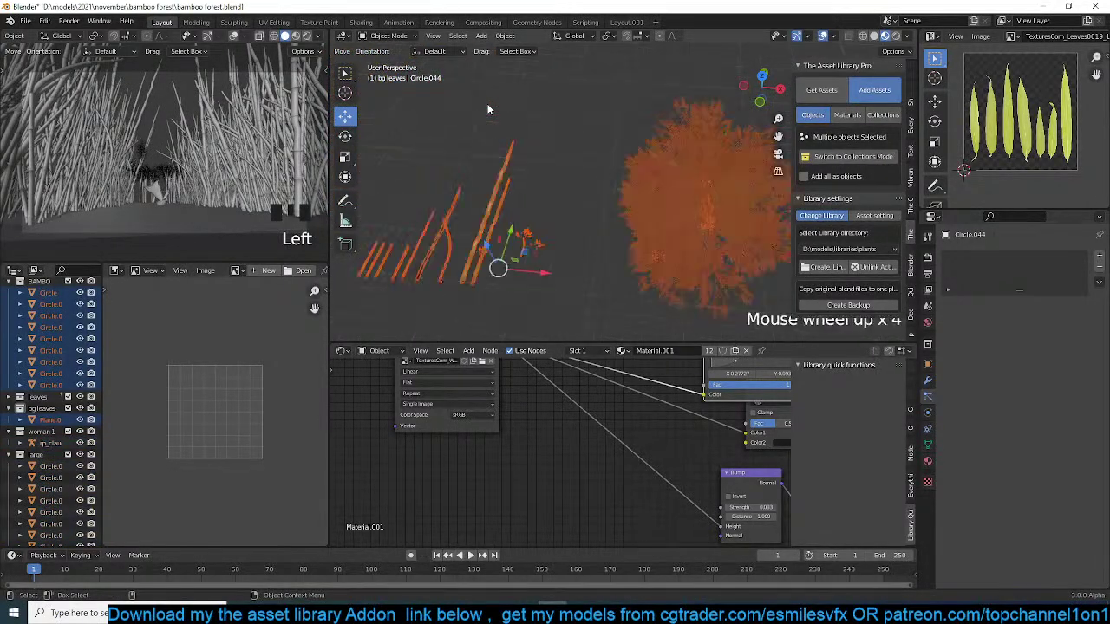
- Clear the selection and box-select all nine source bamboo stalks of the BAMBO collection
{"action": "key", "text": "alt+a"}
{"action": "scroll", "coordinate": [560, 272], "scroll_direction": "up", "scroll_amount": 5}
{"action": "scroll", "coordinate": [560, 272], "scroll_direction": "down", "scroll_amount": 6}
{"action": "left_click", "coordinate": [565, 241]}
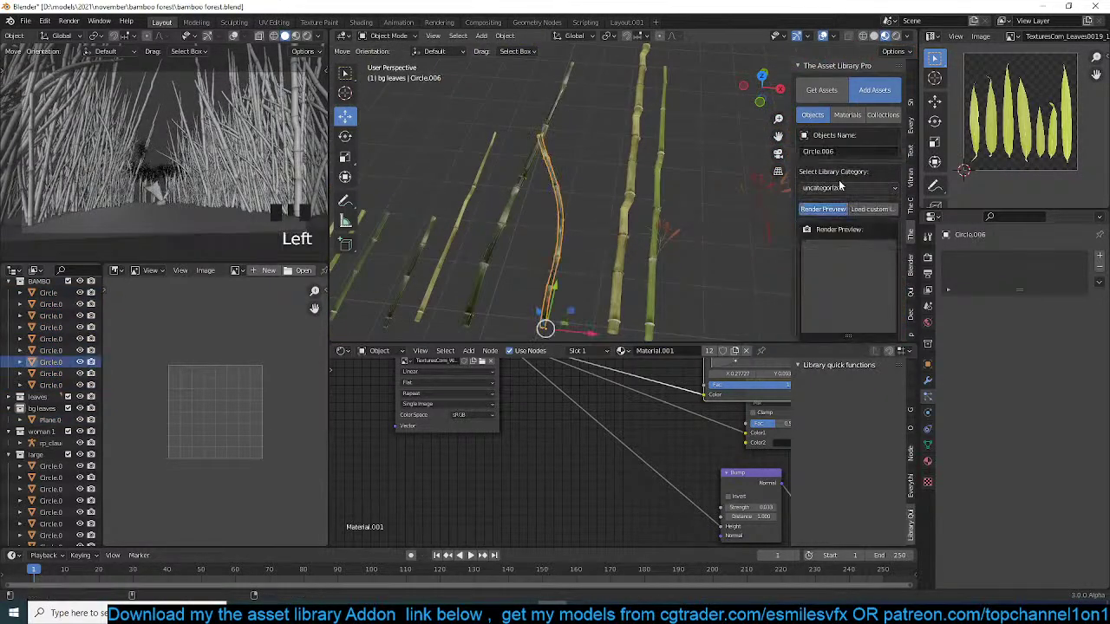
{"action": "scroll", "coordinate": [502, 240], "scroll_direction": "down", "scroll_amount": 3}
{"action": "left_click_drag", "start_coordinate": [478, 217], "coordinate": [642, 241]}
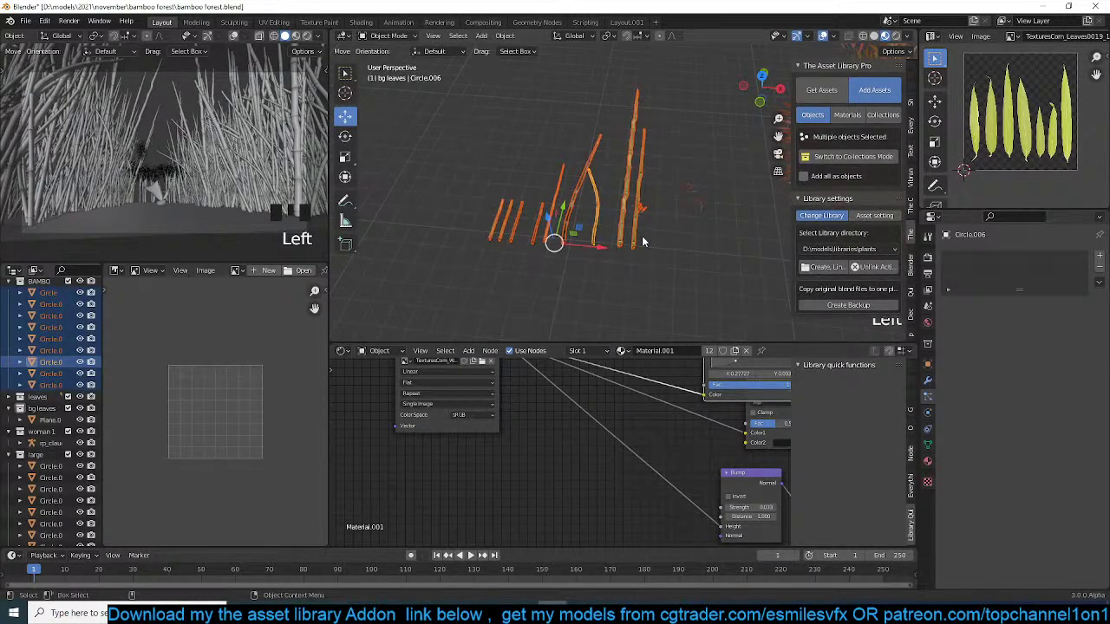
{"action": "key", "text": "shift+F2"}
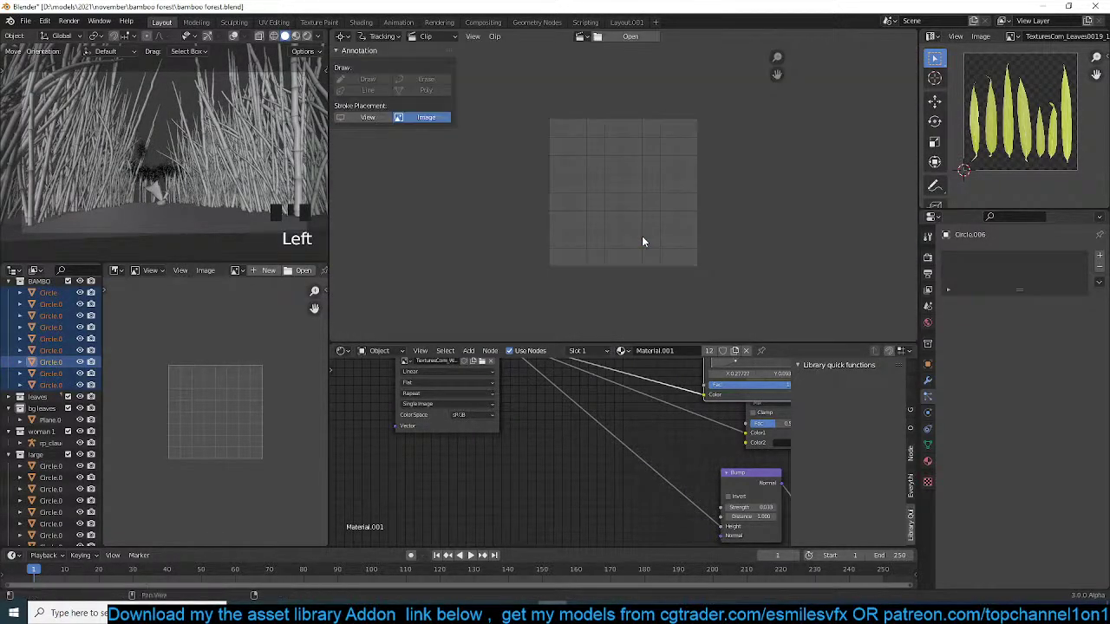
{"action": "left_click", "coordinate": [345, 36]}
{"action": "left_click", "coordinate": [362, 73]}
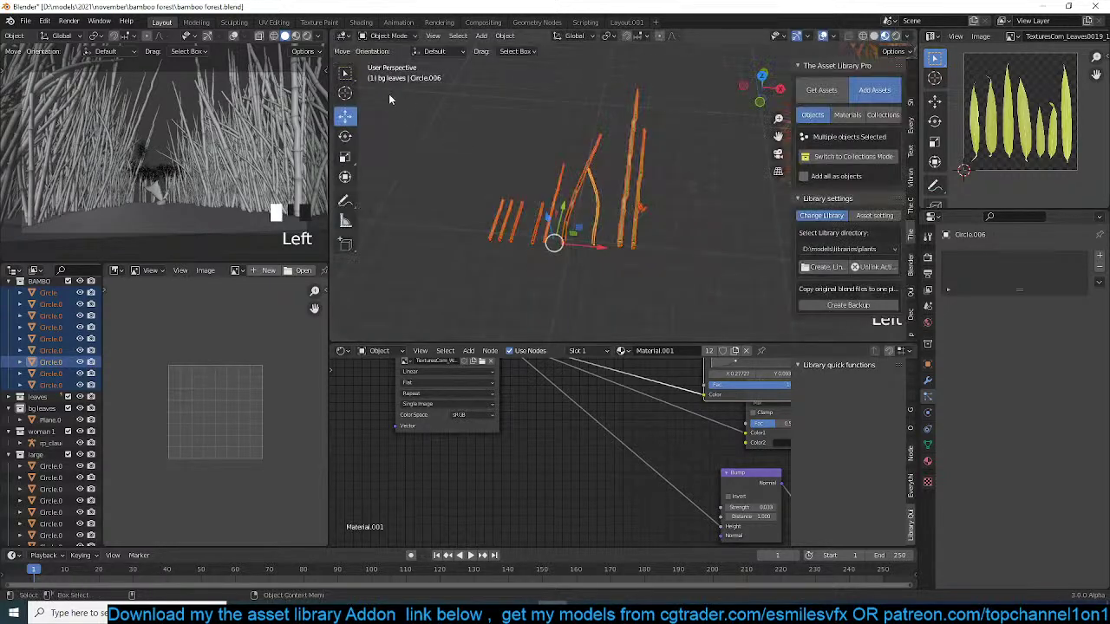
- Batch rename the nine selected bamboo stalks using Set Name with the New method and the name "bamboo"
{"action": "key", "text": "ctrl+F2"}
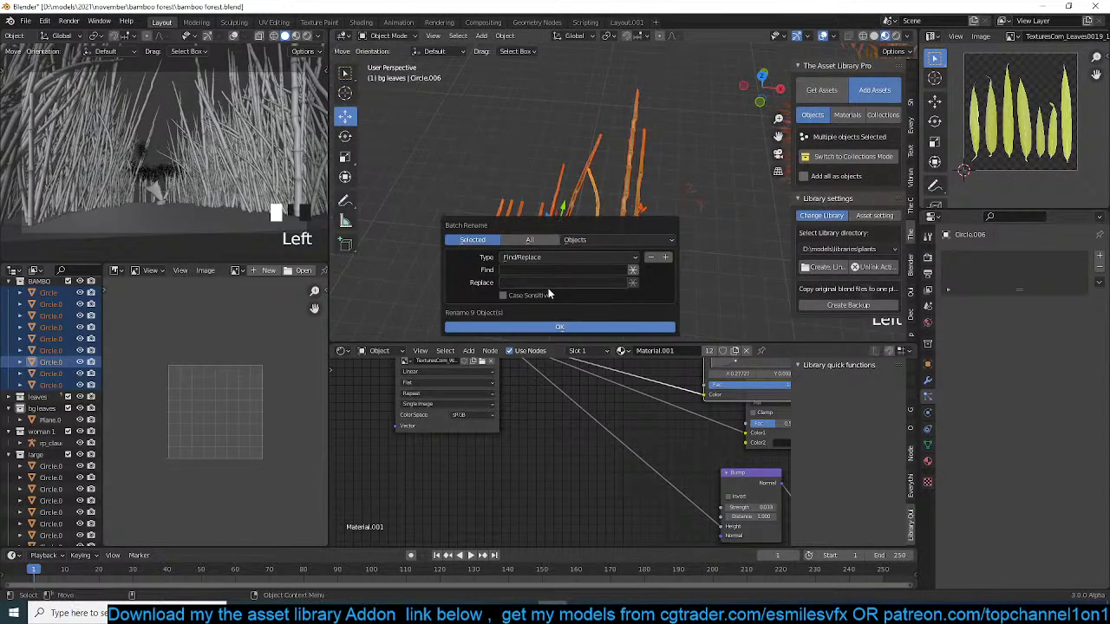
{"action": "left_click", "coordinate": [533, 258]}
{"action": "left_click", "coordinate": [527, 283]}
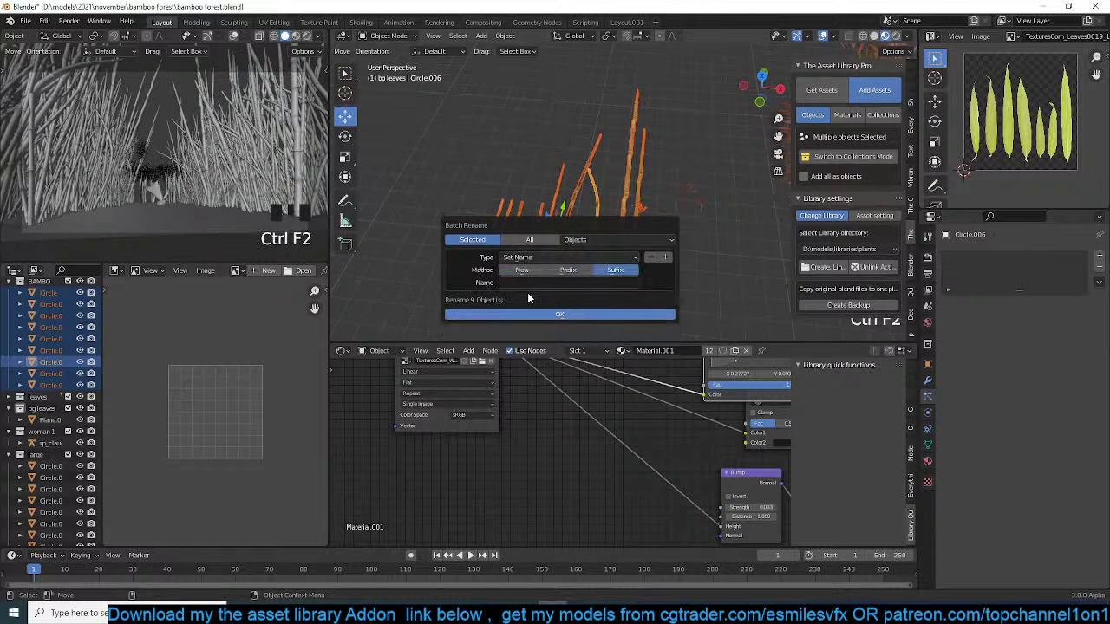
{"action": "left_click", "coordinate": [522, 269]}
{"action": "left_click", "coordinate": [539, 283]}
{"action": "type", "text": "bamboo"}
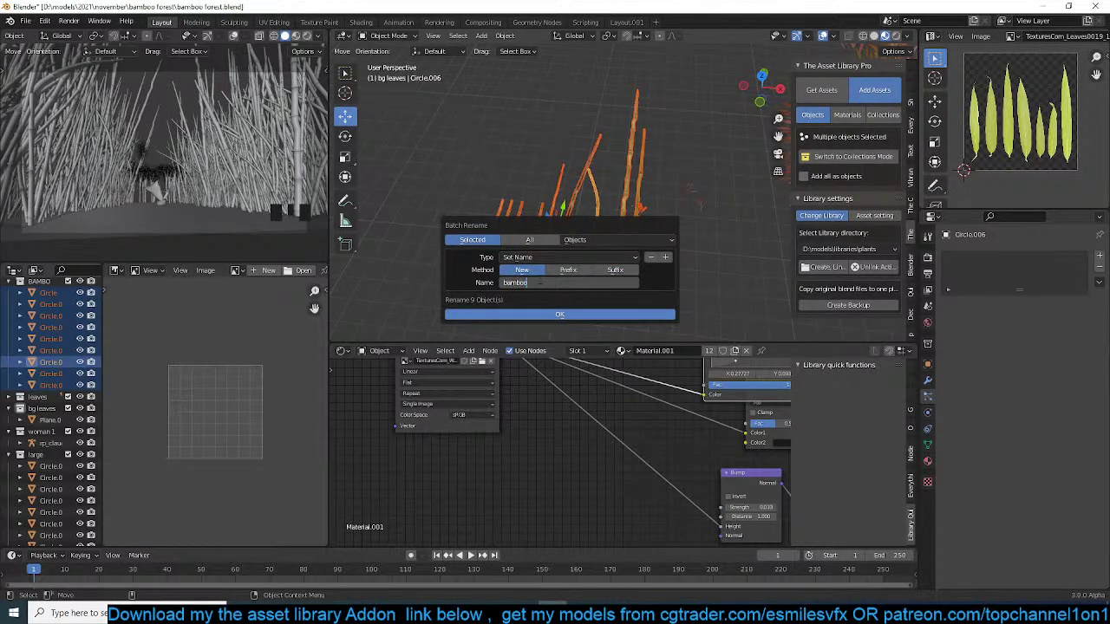
{"action": "key", "text": "Return"}
{"action": "left_click", "coordinate": [506, 313]}
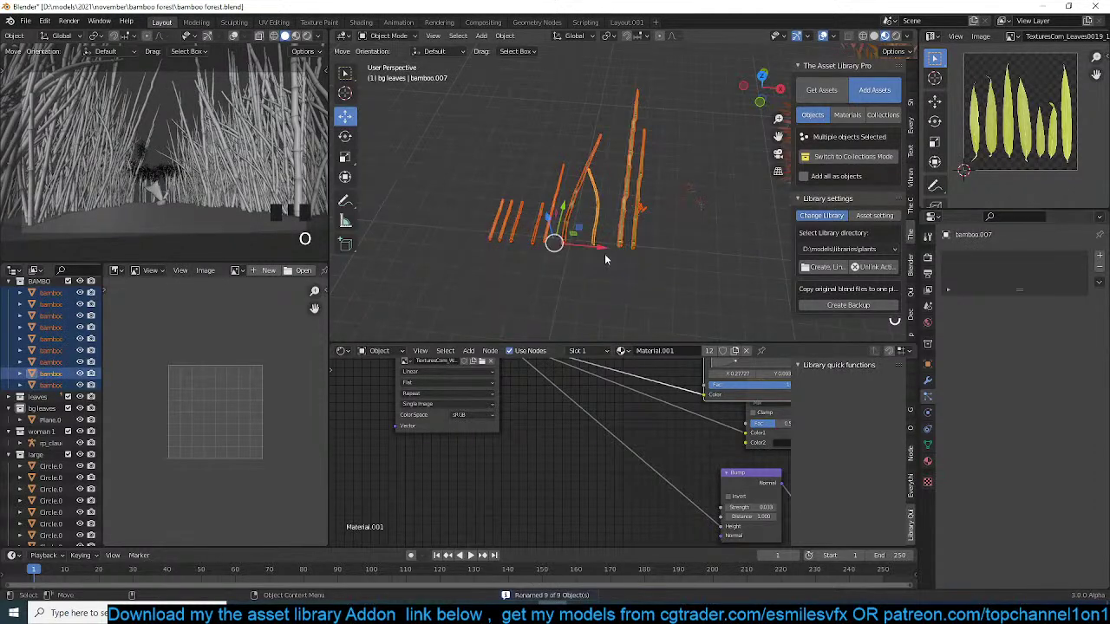
- Save the bamboo forest file with the renamed bamboo stalks still selected
{"action": "scroll", "coordinate": [604, 253], "scroll_direction": "up", "scroll_amount": 3}
{"action": "middle_click_drag", "start_coordinate": [605, 253], "coordinate": [697, 198], "text": "shift"}
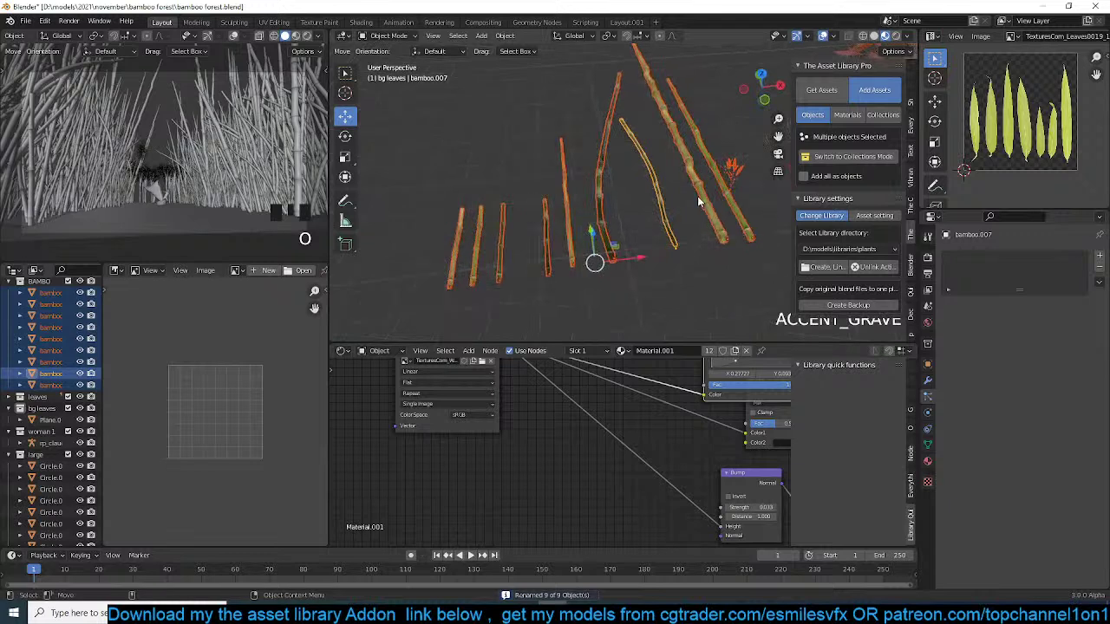
{"action": "key", "text": "ctrl+s"}
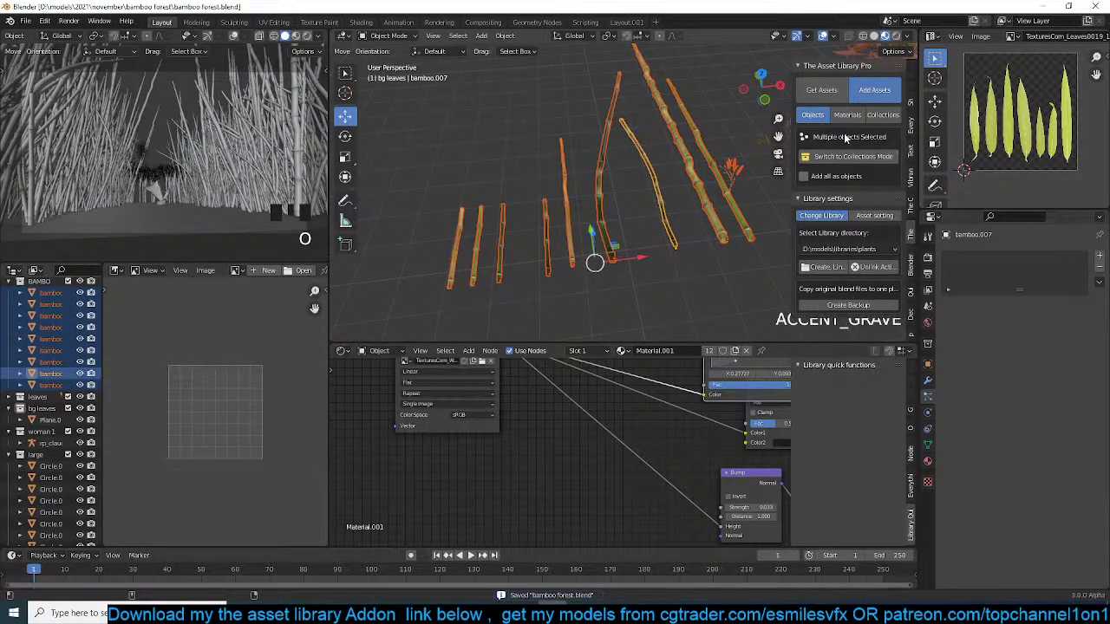
{"action": "key", "text": "ctrl+s"}
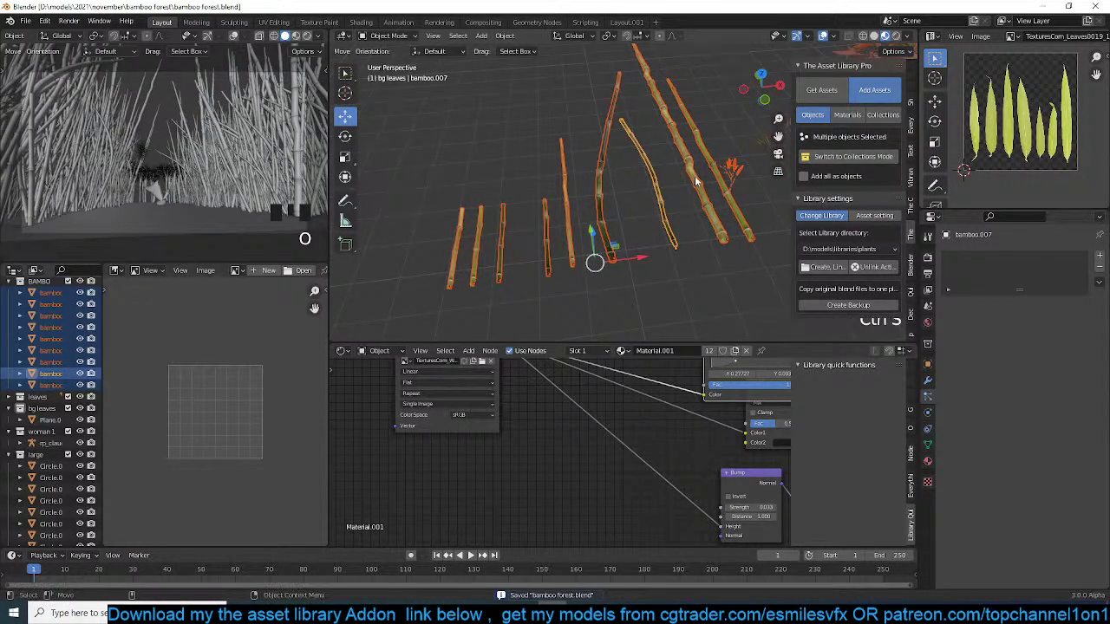
{"action": "middle_click_drag", "start_coordinate": [517, 179], "coordinate": [451, 188], "text": "shift"}
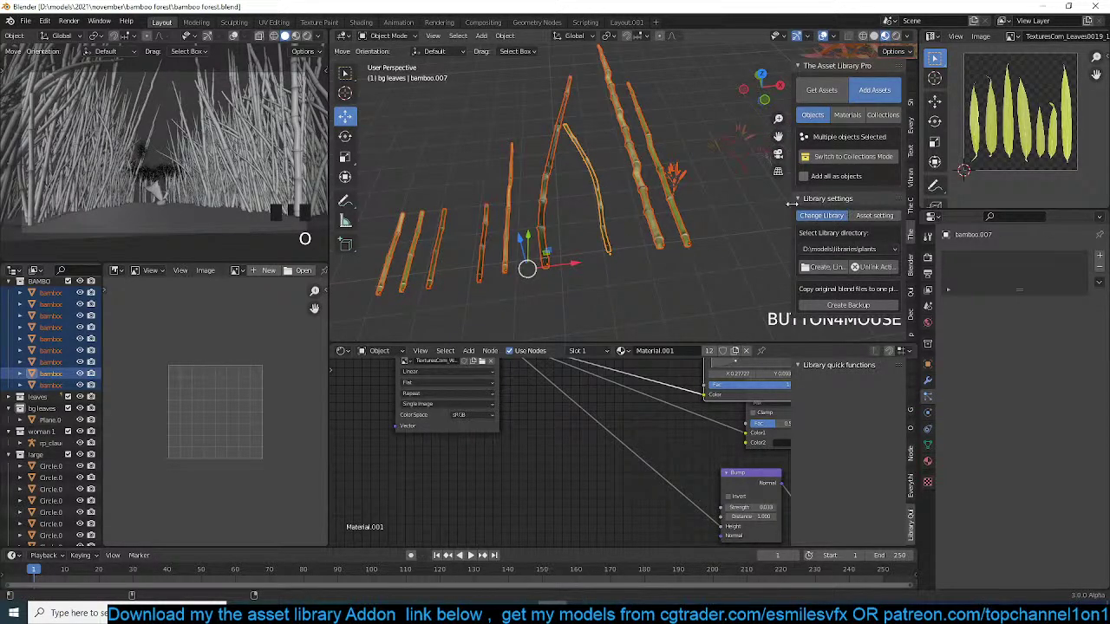